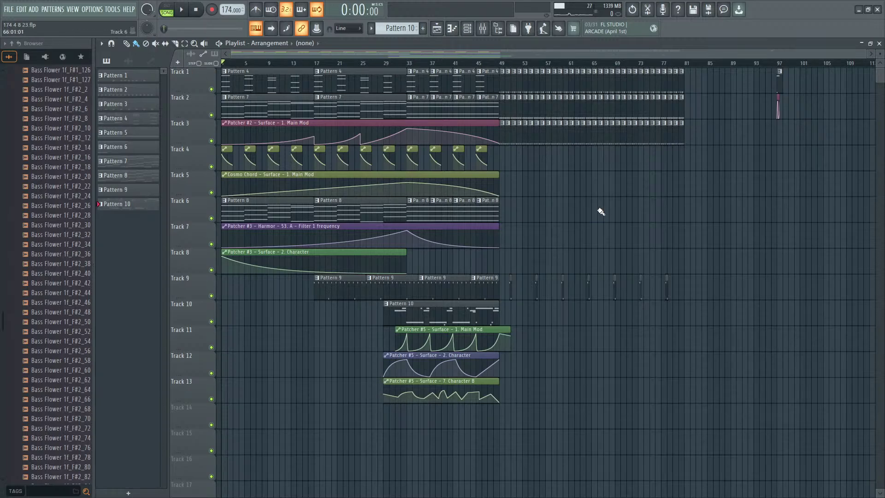
Step: Play the arrangement from the beginning to hear the existing track, and stop playback
{"action": "key", "text": "space"}
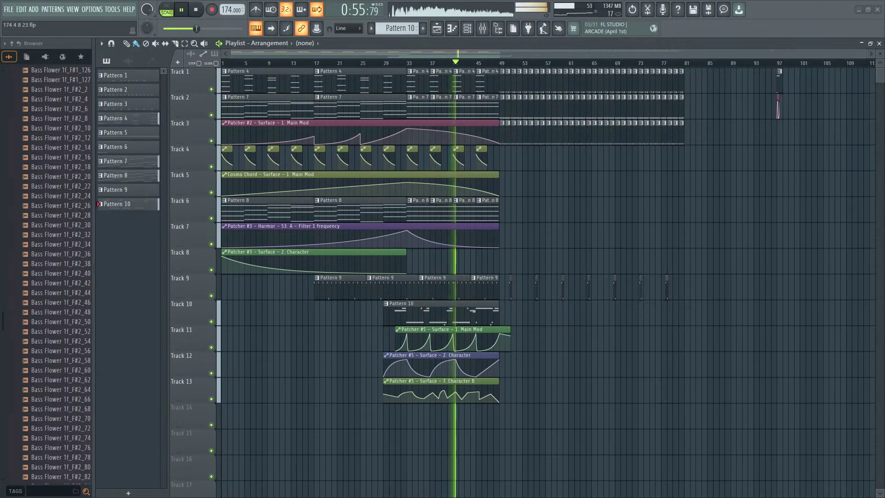
{"action": "key", "text": "space"}
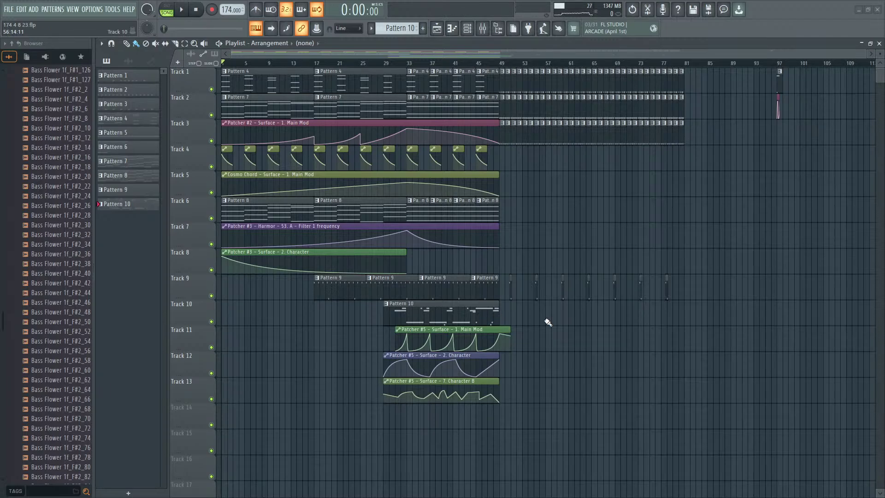
Step: Examine the Pattern 10 sound by viewing the Patcher #5 map and its Multiband Delay, and return to the playlist
{"action": "double_click", "coordinate": [448, 313]}
{"action": "left_click", "coordinate": [467, 28]}
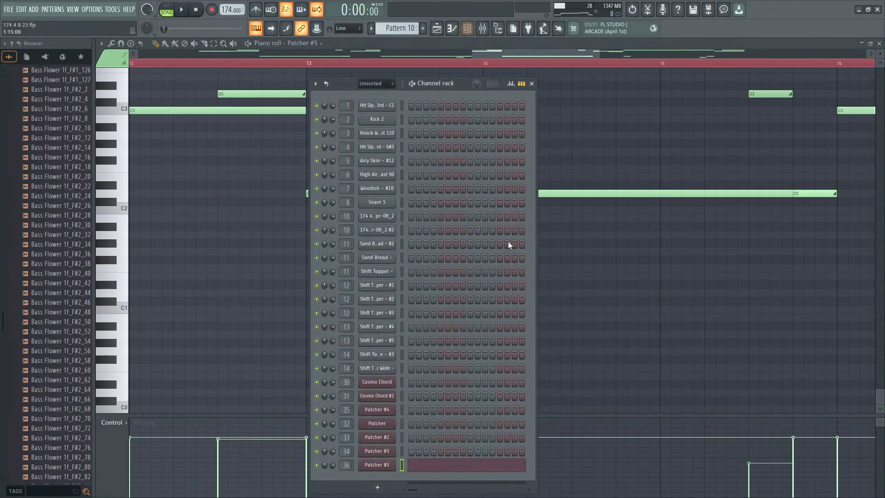
{"action": "left_click", "coordinate": [376, 464]}
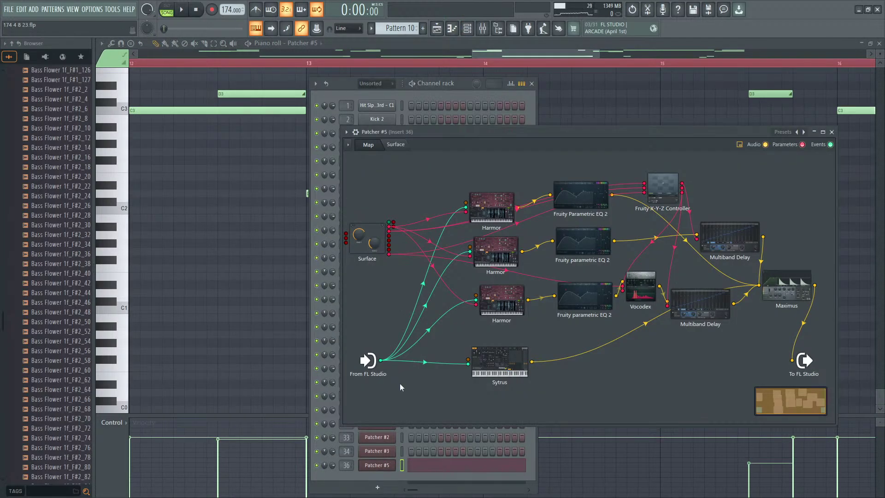
{"action": "left_click", "coordinate": [729, 243]}
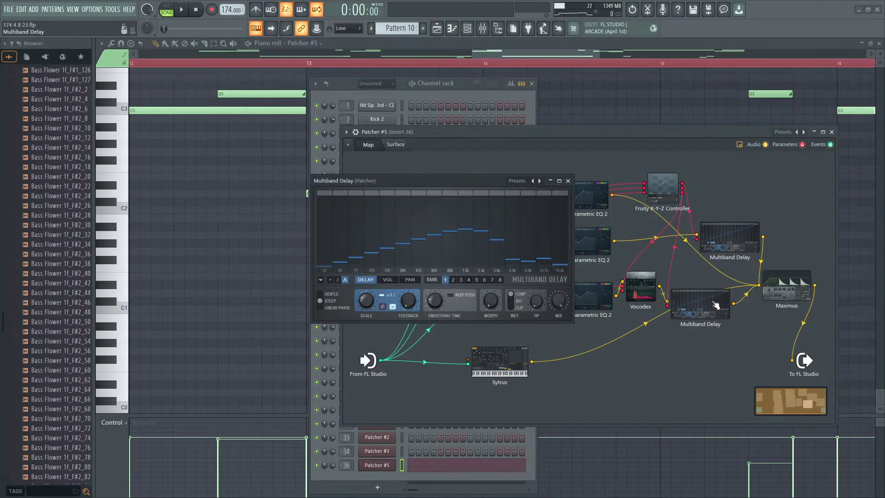
{"action": "left_click", "coordinate": [567, 180]}
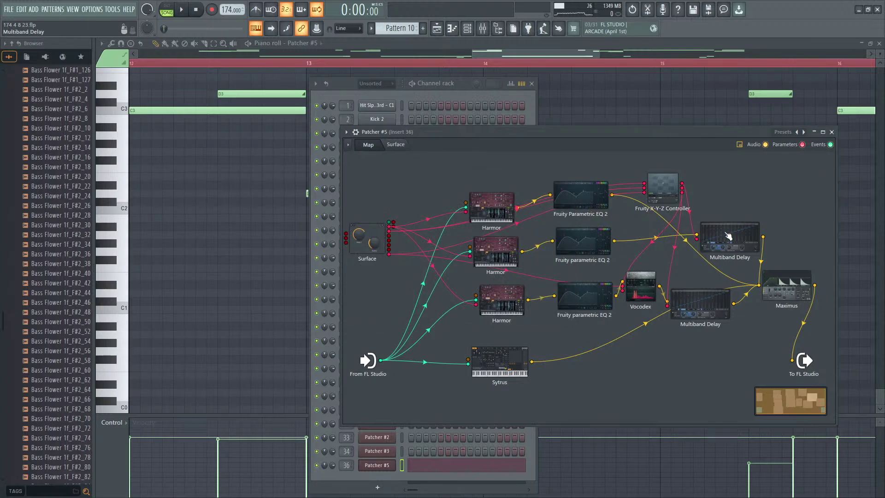
{"action": "left_click", "coordinate": [436, 28]}
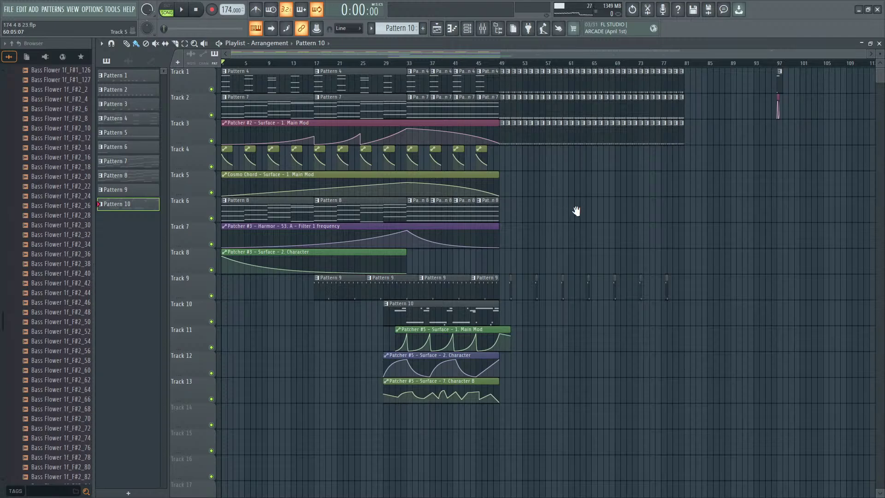
{"action": "left_click", "coordinate": [467, 29]}
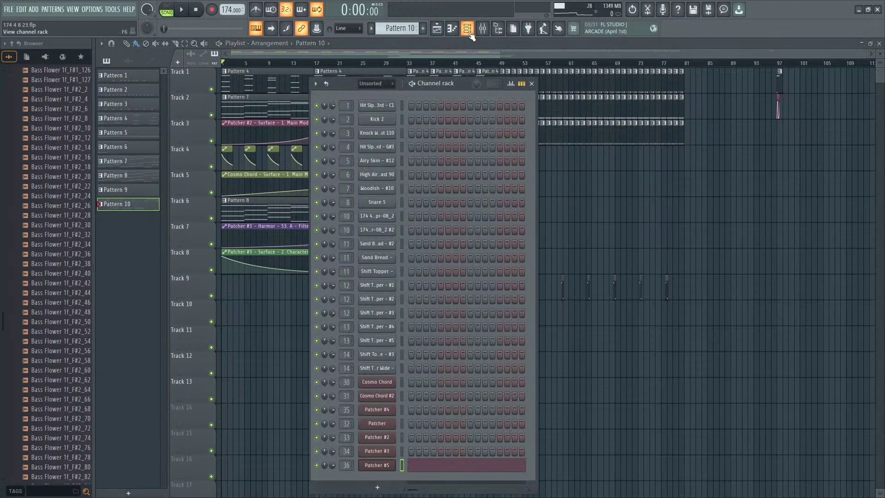
{"action": "left_click", "coordinate": [483, 28]}
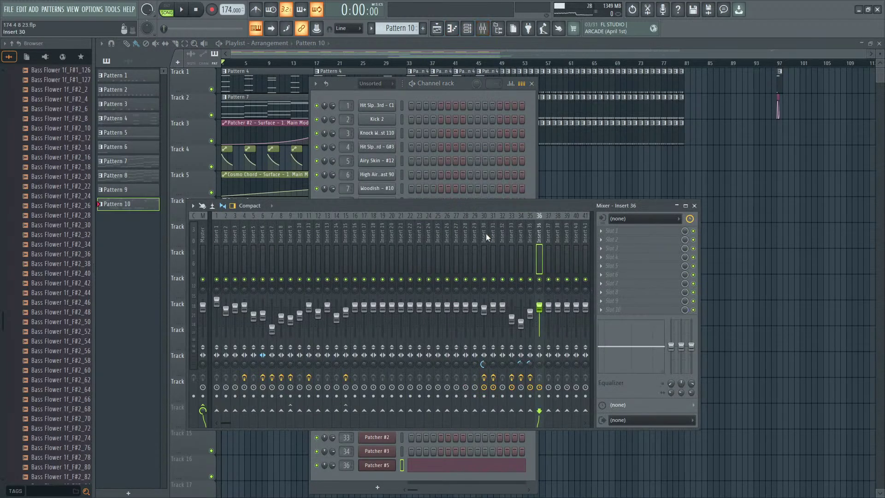
{"action": "left_click", "coordinate": [538, 151]}
{"action": "left_click", "coordinate": [563, 174]}
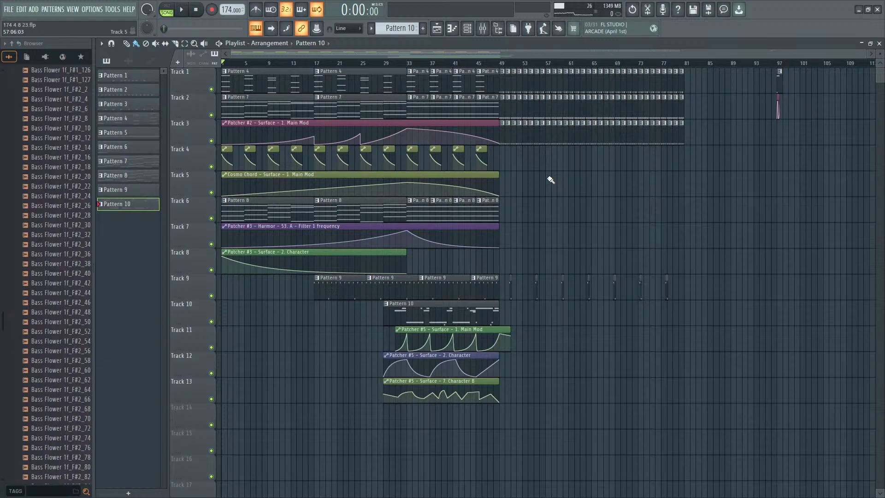
Step: Add a new Patcher instrument to the channel rack below Patcher #5, and return to the playlist
{"action": "left_click", "coordinate": [465, 31]}
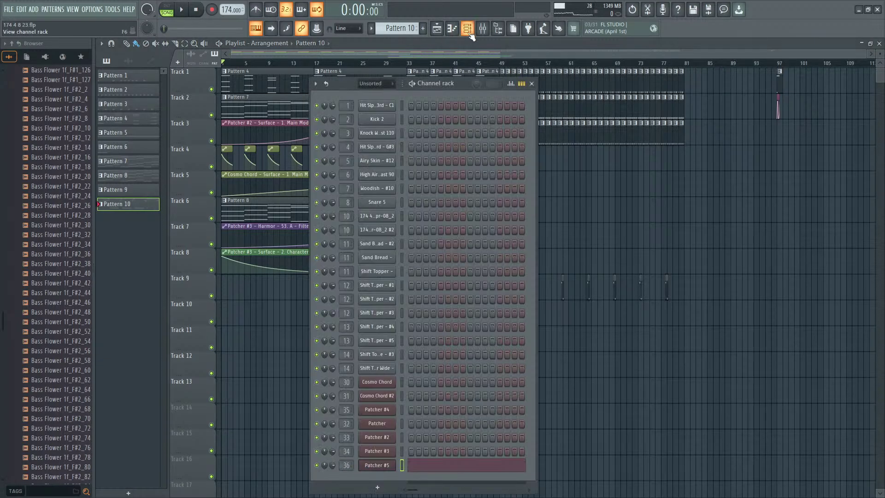
{"action": "left_click", "coordinate": [377, 83]}
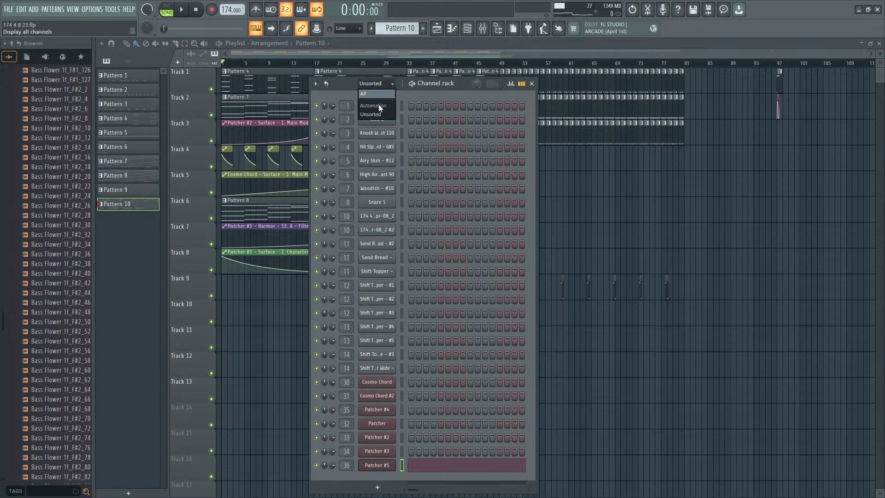
{"action": "left_click_drag", "start_coordinate": [460, 83], "coordinate": [524, 66]}
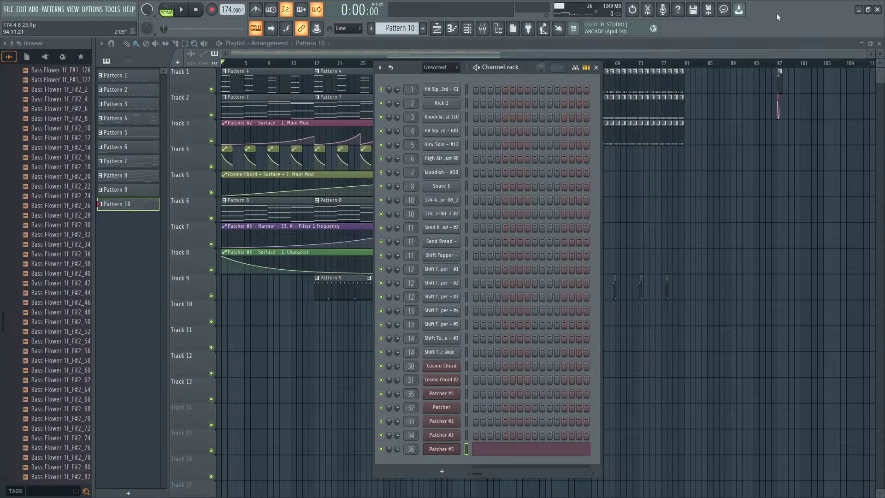
{"action": "key", "text": "F8"}
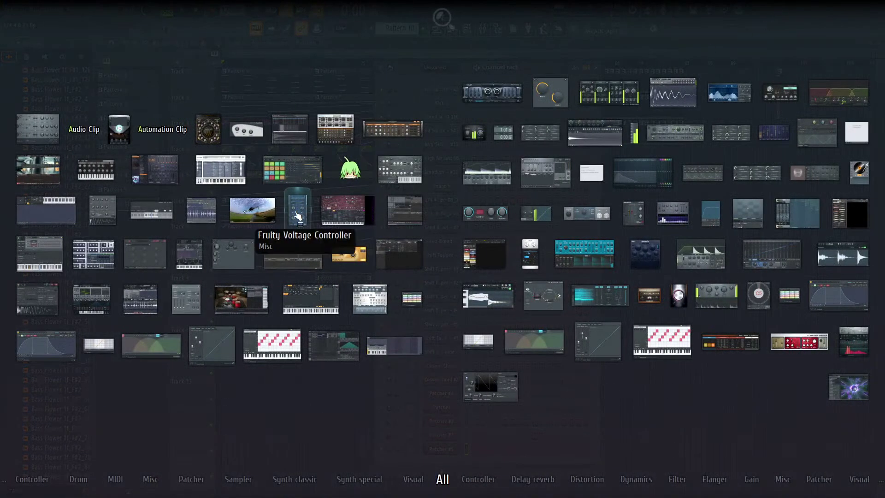
{"action": "left_click_drag", "start_coordinate": [233, 253], "coordinate": [456, 463]}
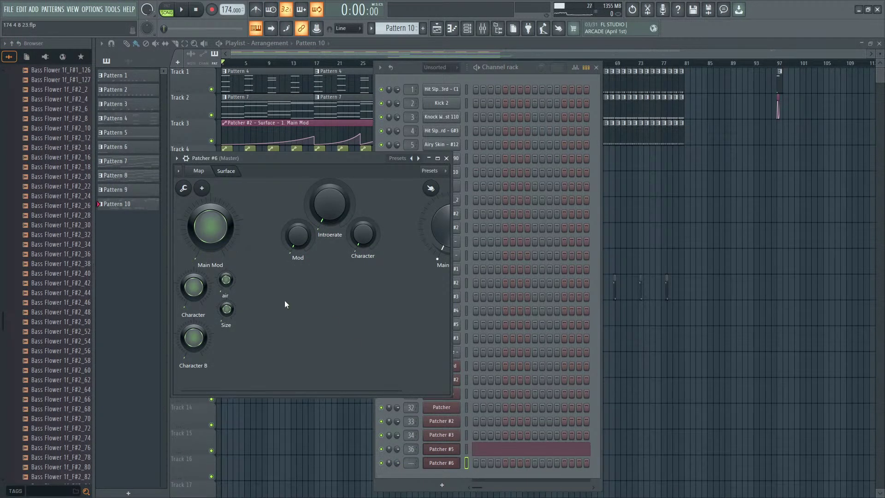
{"action": "left_click_drag", "start_coordinate": [352, 158], "coordinate": [680, 223]}
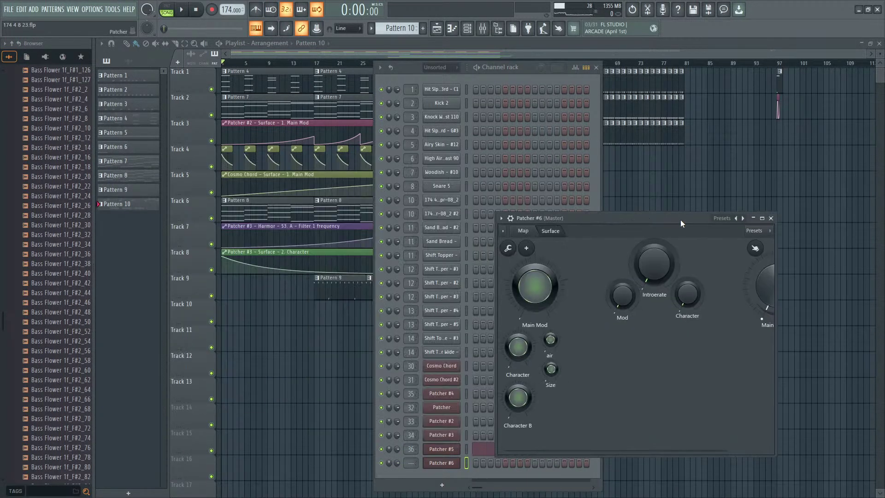
{"action": "left_click", "coordinate": [322, 315]}
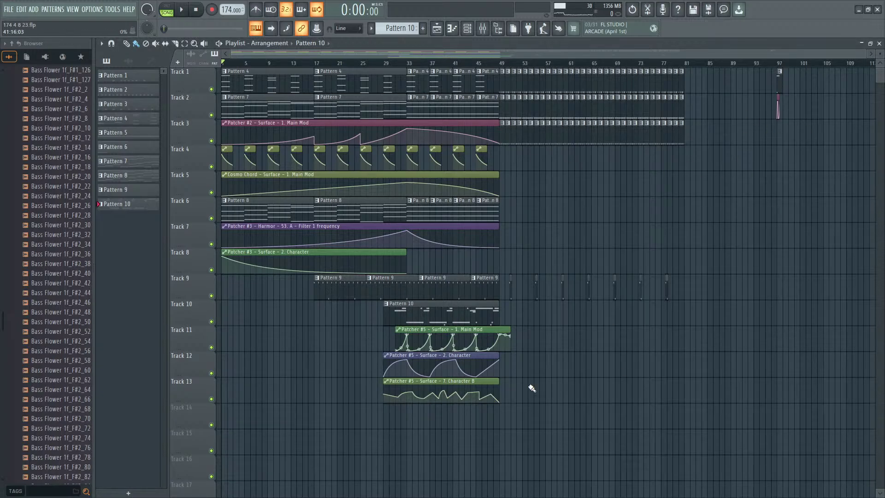
Step: Select all Pattern 9 clips on Track 9 and shift them together to start at bar 1
{"action": "left_click_drag", "start_coordinate": [301, 295], "coordinate": [710, 284]}
{"action": "left_click_drag", "start_coordinate": [433, 277], "coordinate": [333, 286]}
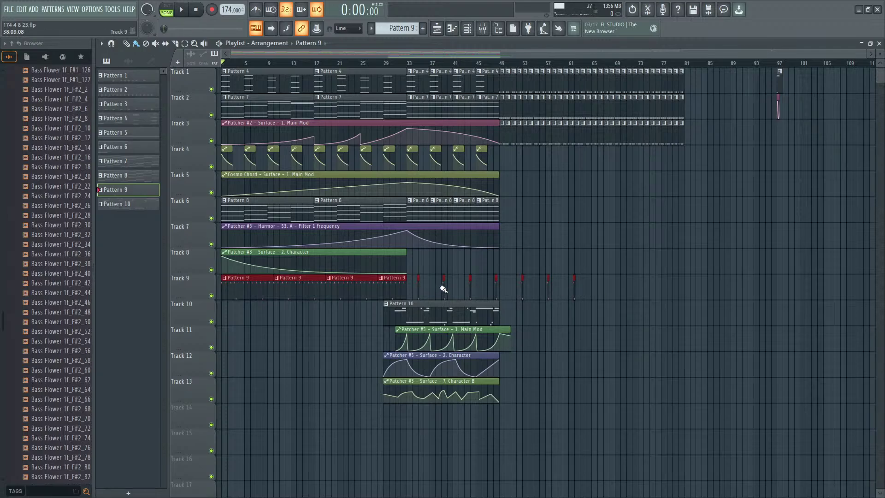
Step: Route the Patcher #6 channel to mixer track 37
{"action": "left_click", "coordinate": [473, 29]}
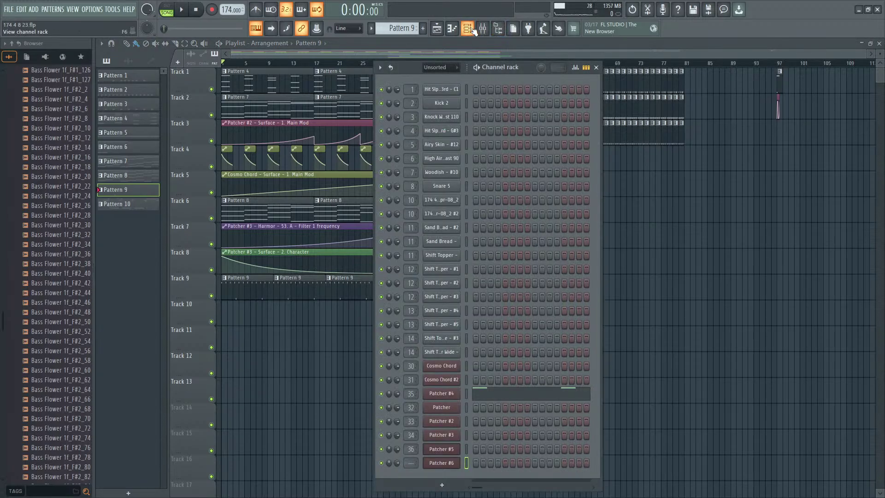
{"action": "double_click", "coordinate": [410, 462]}
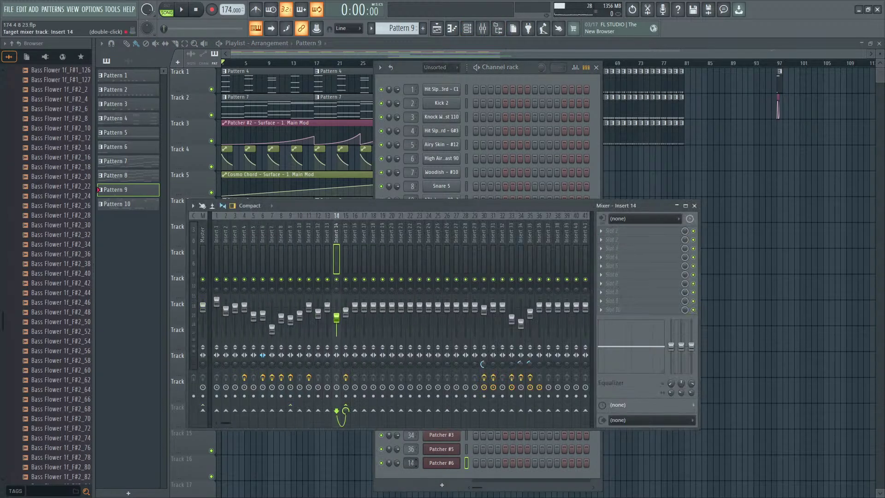
{"action": "left_click_drag", "start_coordinate": [410, 463], "coordinate": [411, 441]}
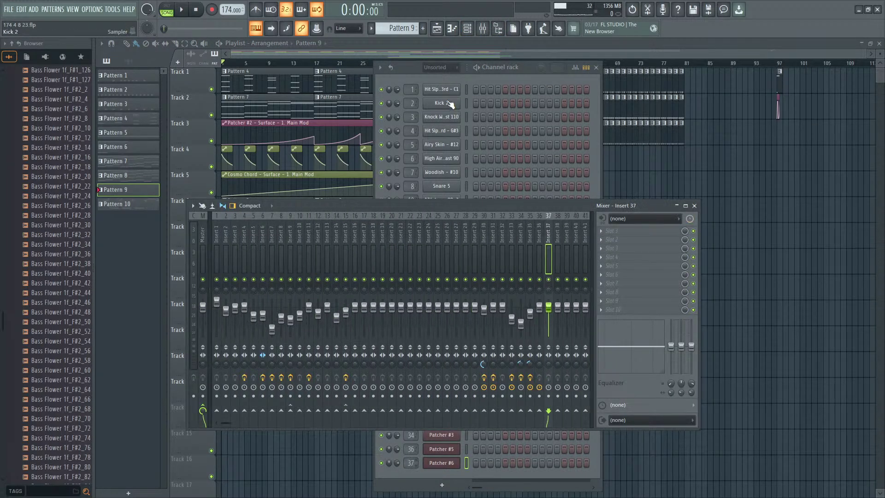
Step: Enlarge the Patcher #6 window and add Phase Plant to its map between From FL Studio and To FL Studio
{"action": "left_click", "coordinate": [442, 463]}
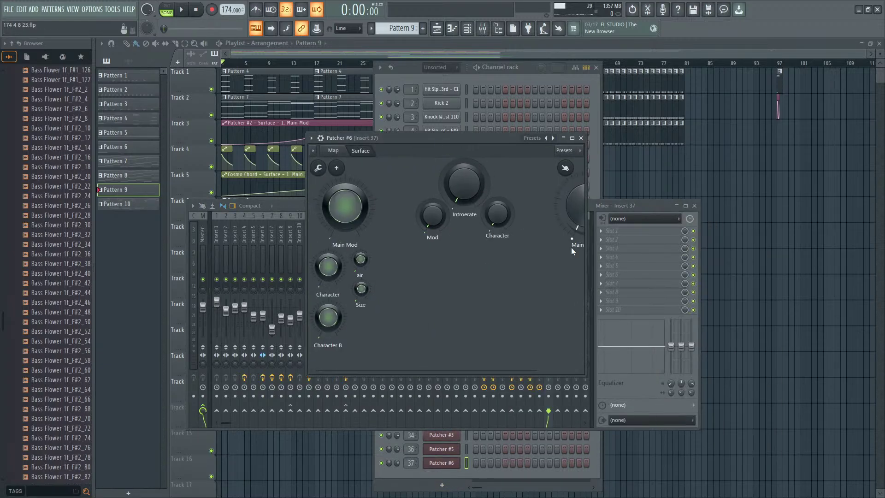
{"action": "left_click_drag", "start_coordinate": [585, 375], "coordinate": [686, 408]}
{"action": "left_click", "coordinate": [332, 151]}
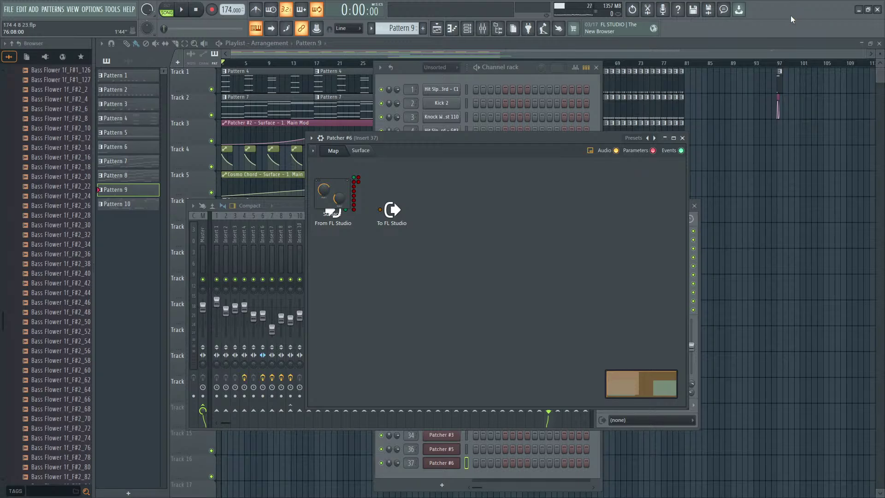
{"action": "key", "text": "F8"}
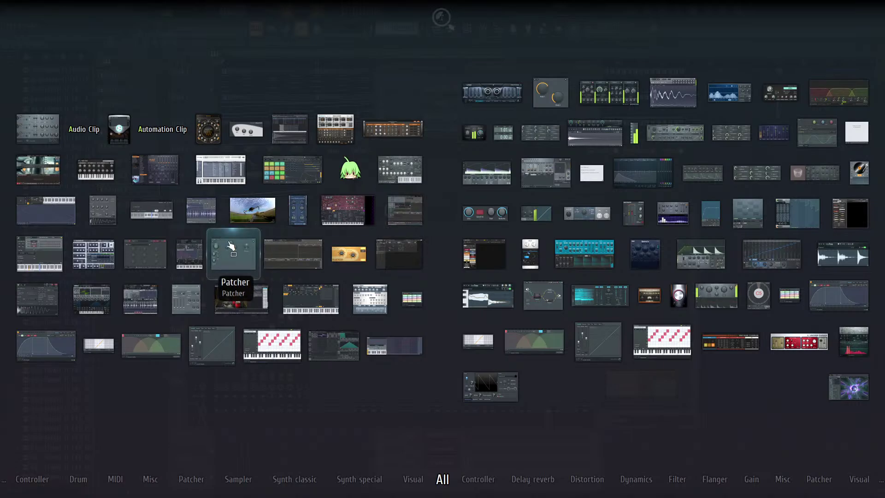
{"action": "left_click_drag", "start_coordinate": [239, 265], "coordinate": [446, 262]}
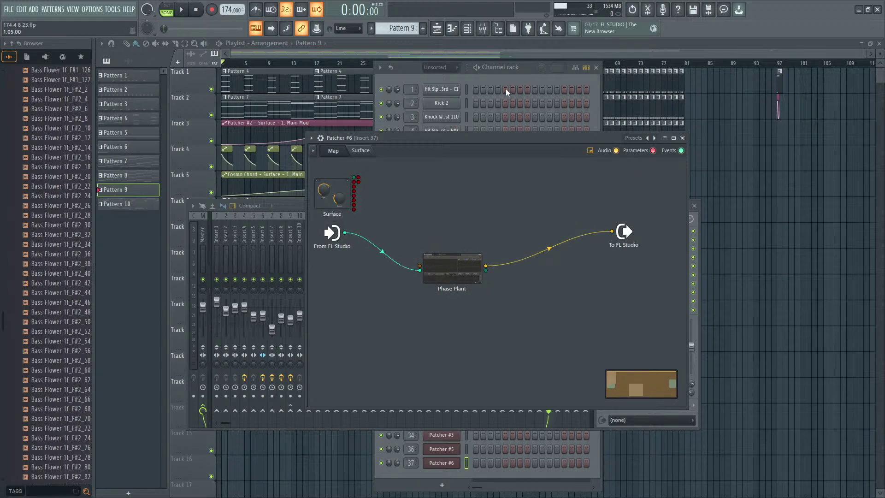
Step: Create the next empty pattern without naming it and open the piano roll for Patcher #6
{"action": "left_click", "coordinate": [525, 69]}
{"action": "left_click", "coordinate": [396, 28]}
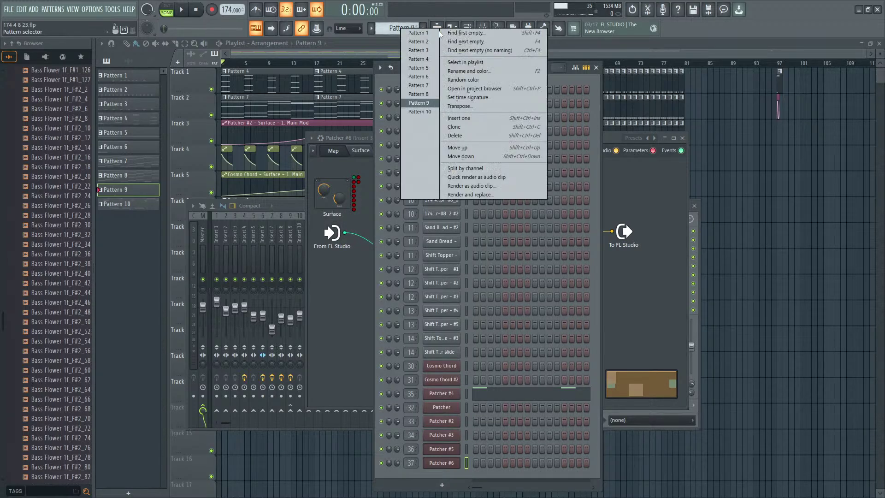
{"action": "left_click", "coordinate": [474, 48]}
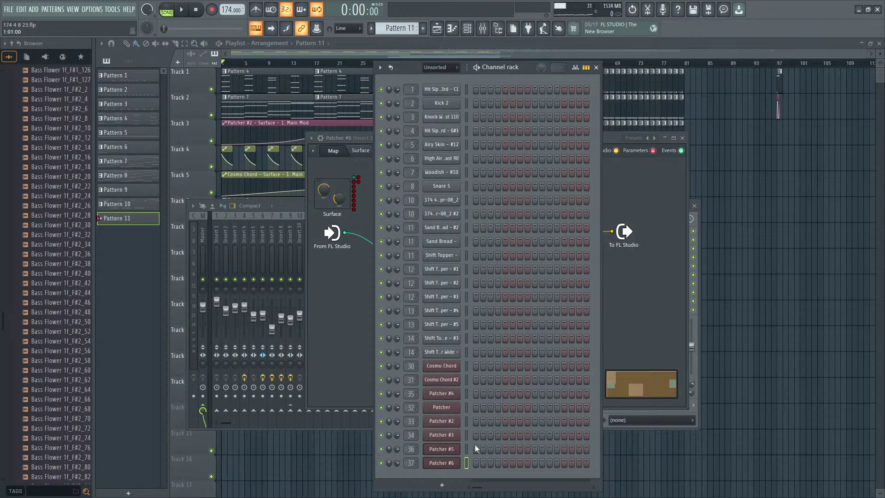
{"action": "right_click", "coordinate": [446, 469]}
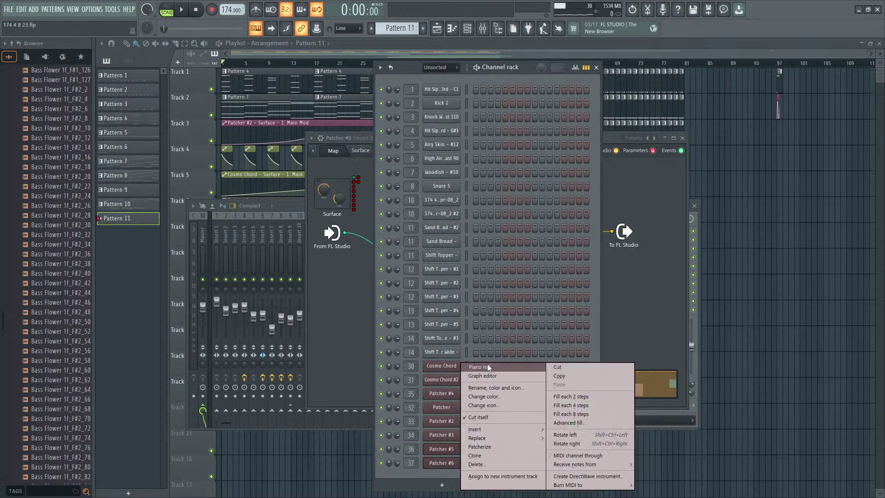
{"action": "left_click", "coordinate": [487, 364]}
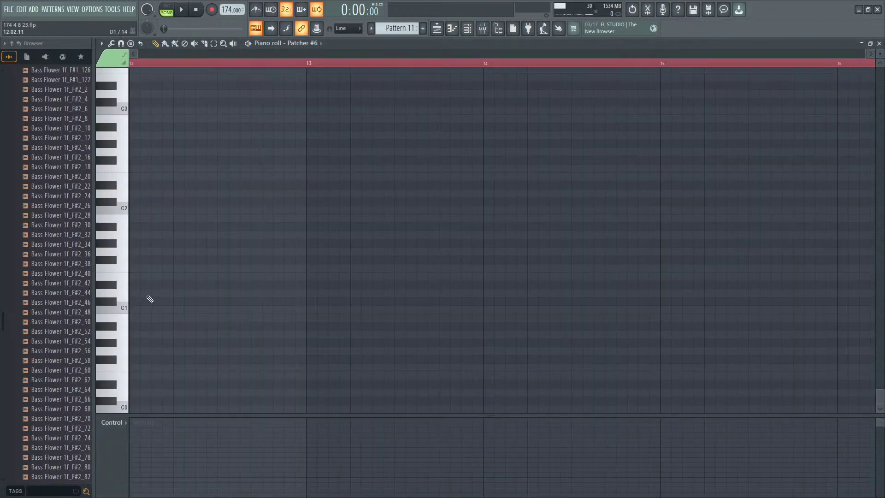
Step: Clear the piano roll's time selection and draw a one-bar D1 note at the start of bar 1
{"action": "left_click", "coordinate": [131, 268]}
{"action": "right_click", "coordinate": [130, 270]}
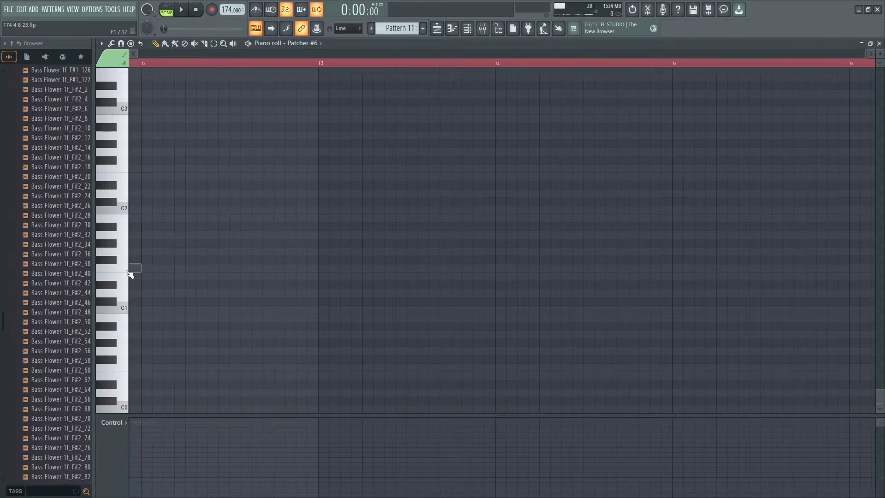
{"action": "left_click_drag", "start_coordinate": [130, 270], "coordinate": [470, 281]}
{"action": "right_click", "coordinate": [201, 298], "text": "ctrl"}
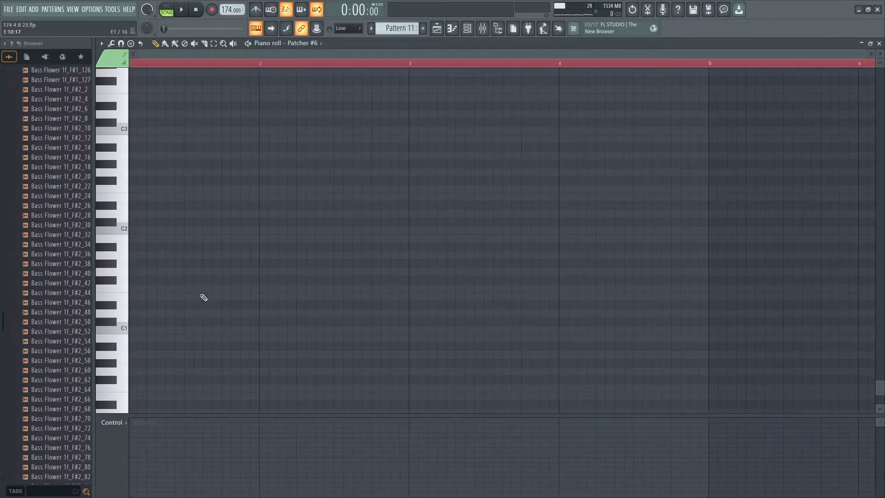
{"action": "double_click", "coordinate": [246, 64]}
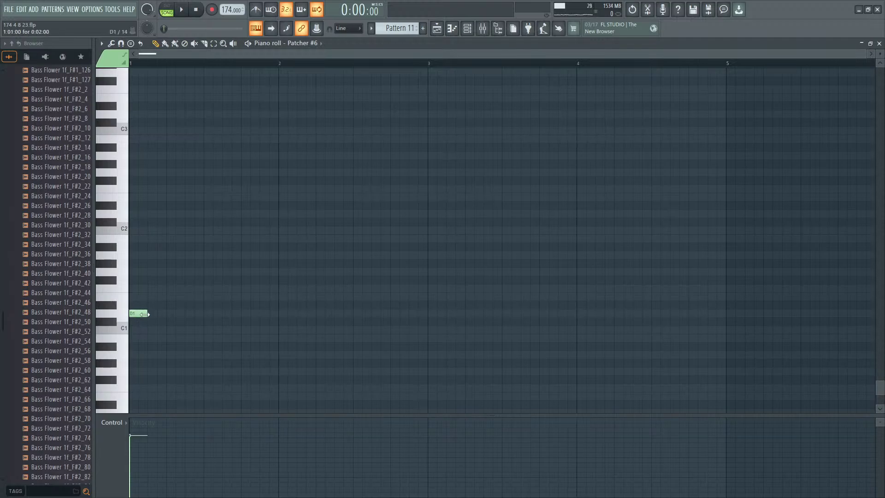
{"action": "left_click_drag", "start_coordinate": [147, 314], "coordinate": [279, 314]}
Step: Switch playback to pattern mode and open Phase Plant from the Patcher #6 map
{"action": "left_click", "coordinate": [465, 29]}
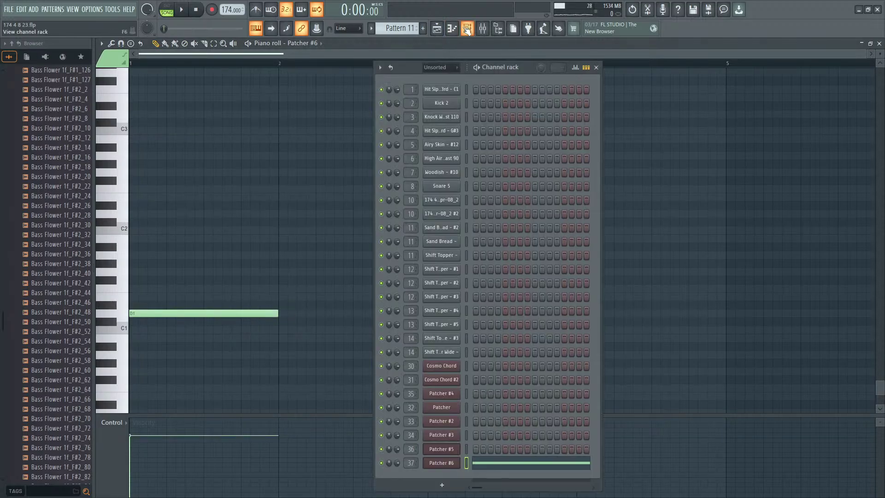
{"action": "left_click", "coordinate": [441, 462]}
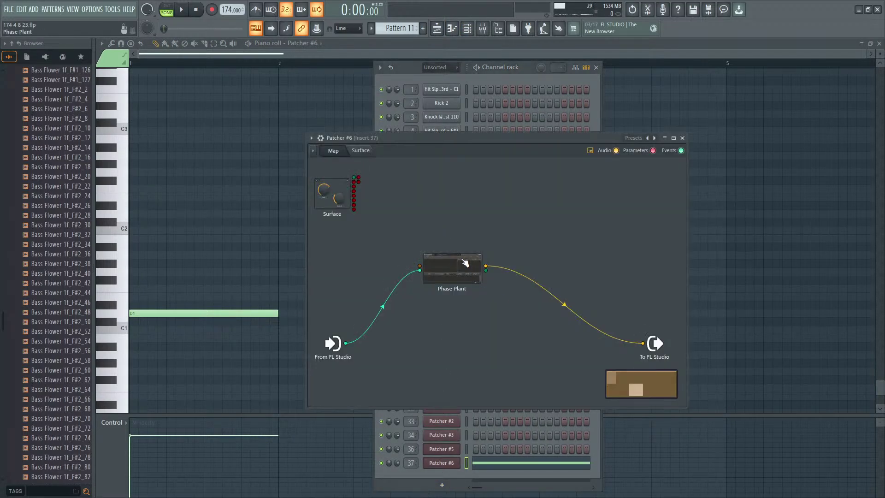
{"action": "key", "text": "space"}
{"action": "key", "text": "space"}
{"action": "left_click", "coordinate": [167, 10]}
{"action": "double_click", "coordinate": [466, 272]}
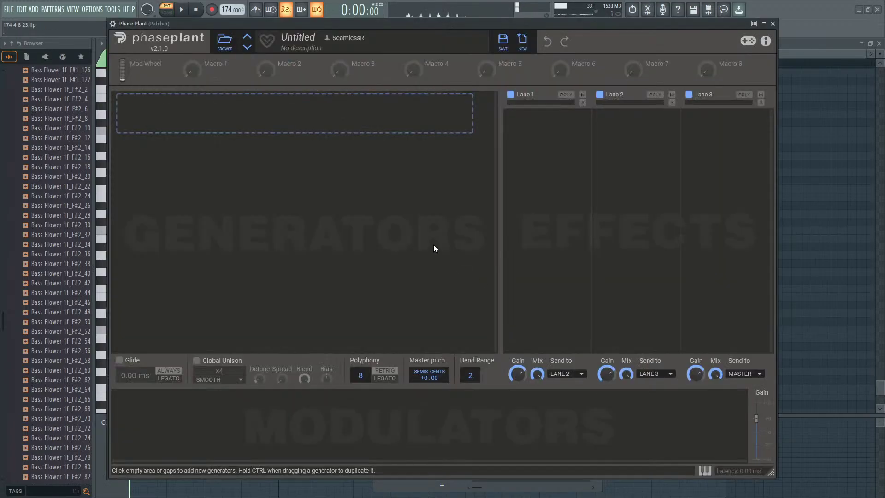
Step: Reposition the Phase Plant window and add a Granular generator to the generators area
{"action": "left_click_drag", "start_coordinate": [355, 23], "coordinate": [394, 34]}
{"action": "left_click", "coordinate": [595, 124]}
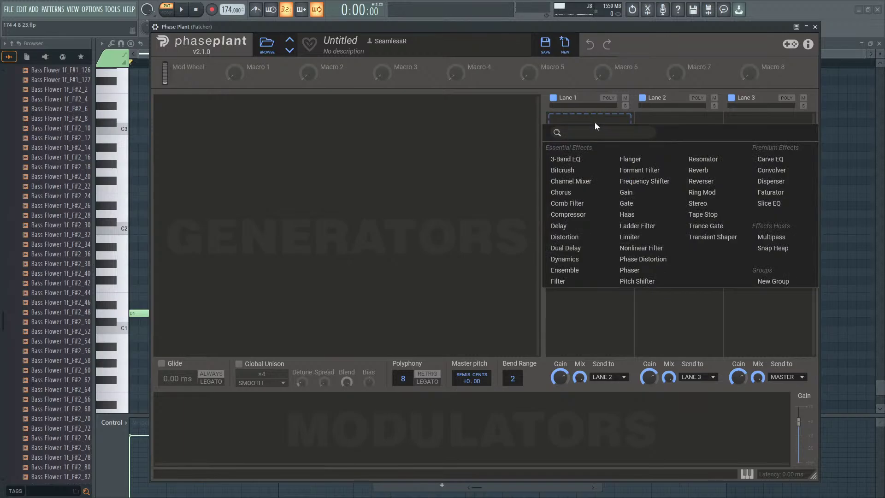
{"action": "left_click", "coordinate": [411, 127]}
{"action": "left_click", "coordinate": [410, 126]}
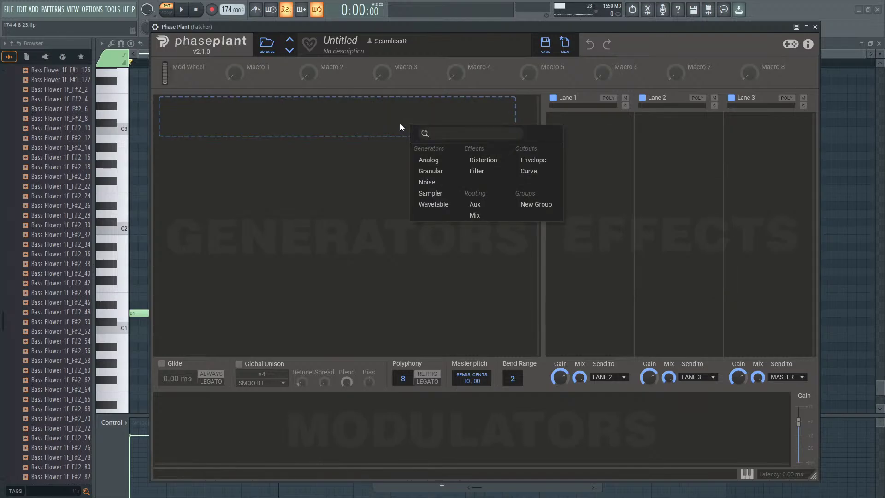
{"action": "left_click", "coordinate": [446, 172]}
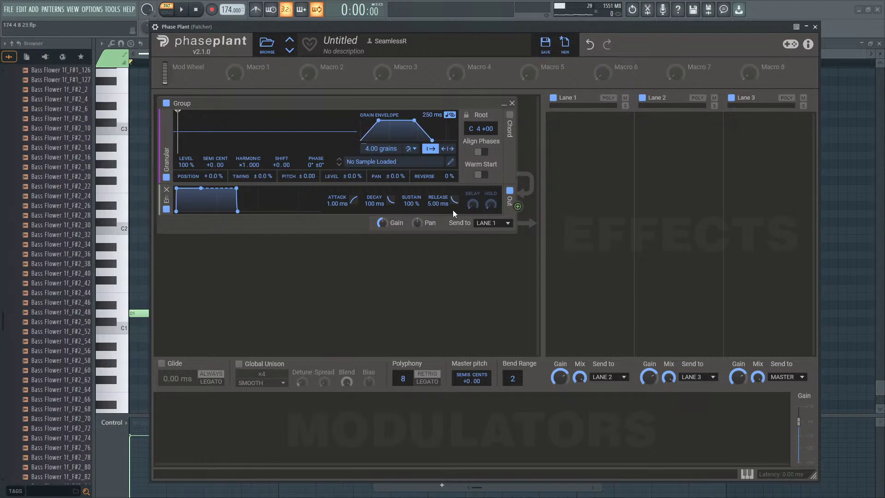
Step: Try out an Analog generator in a second group as a modulation source for the Granular generator, and remove that group
{"action": "left_click", "coordinate": [354, 256]}
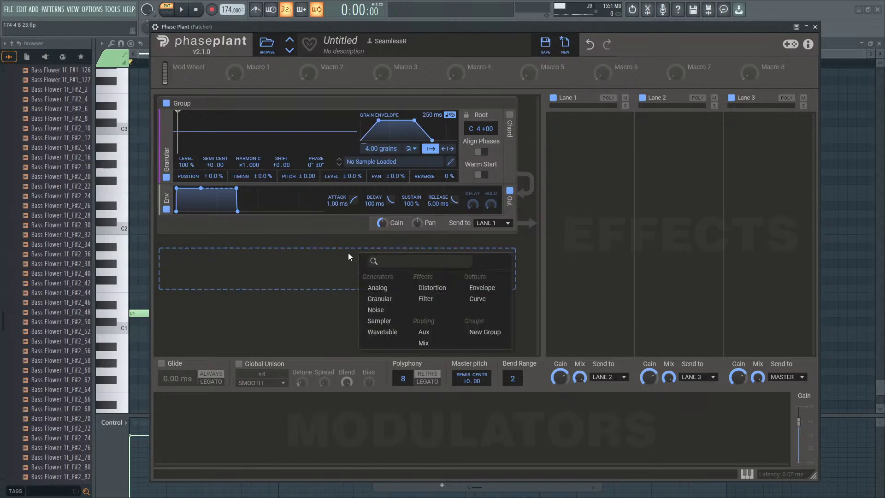
{"action": "left_click", "coordinate": [384, 289]}
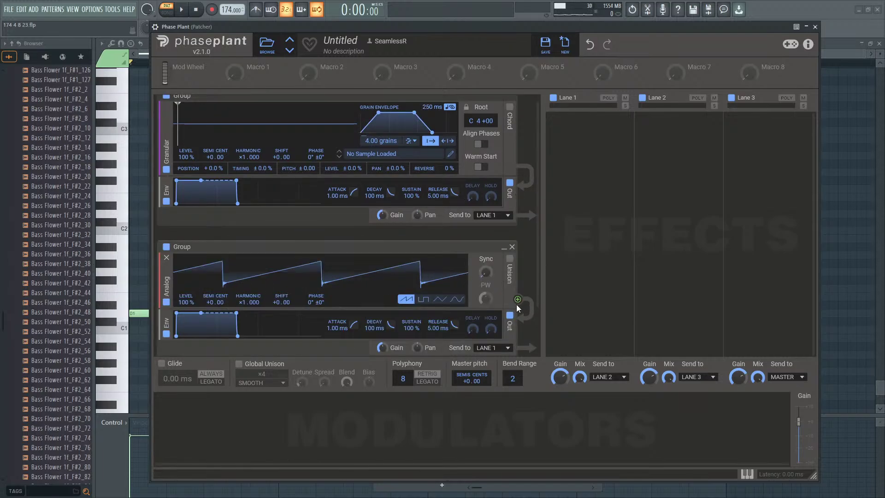
{"action": "left_click_drag", "start_coordinate": [516, 300], "coordinate": [374, 128]}
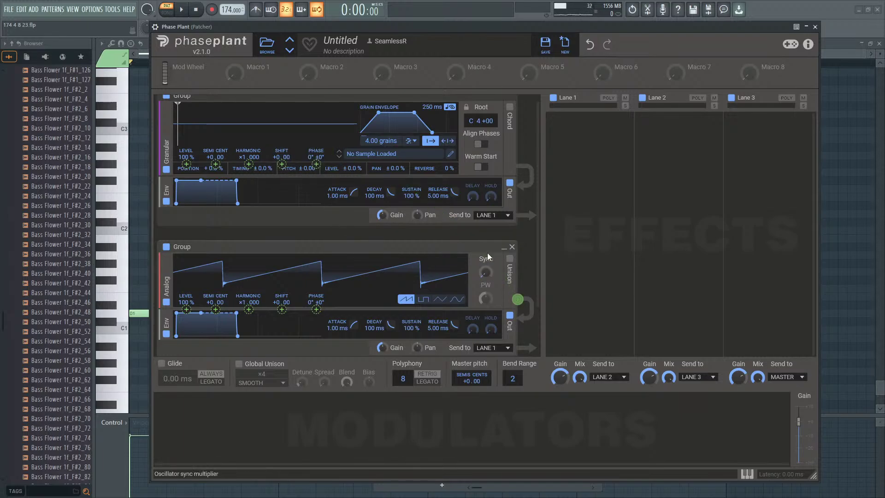
{"action": "left_click", "coordinate": [521, 245]}
{"action": "left_click", "coordinate": [512, 247]}
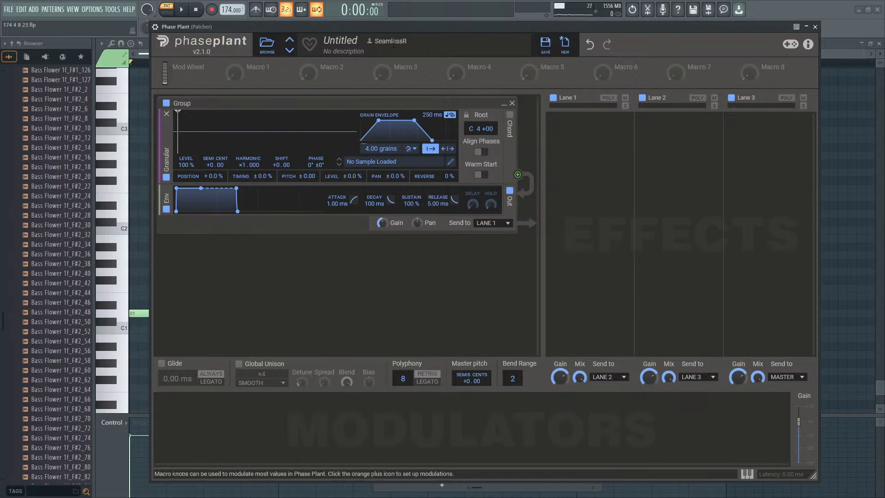
Step: Move the Phase Plant window clear of the toolbar and return to the beginning of the Bass Flower 1f sample folder in Big Samples
{"action": "left_click_drag", "start_coordinate": [388, 30], "coordinate": [392, 36]}
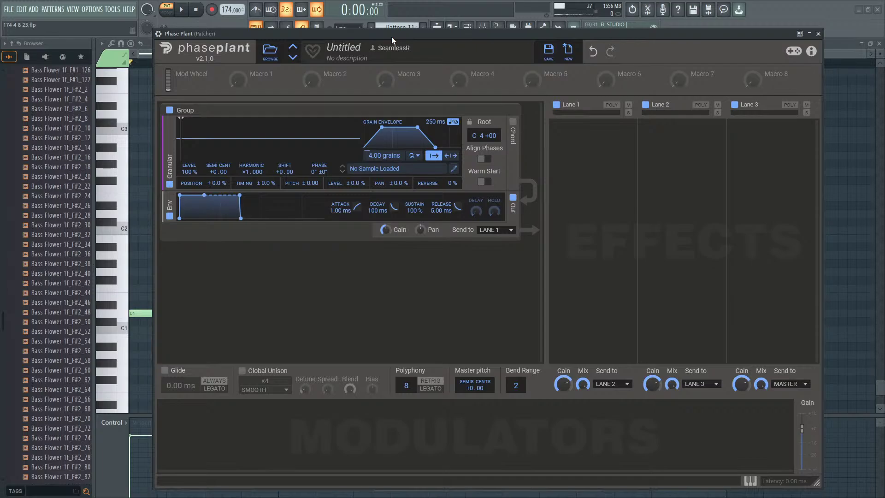
{"action": "left_click_drag", "start_coordinate": [391, 37], "coordinate": [422, 51]}
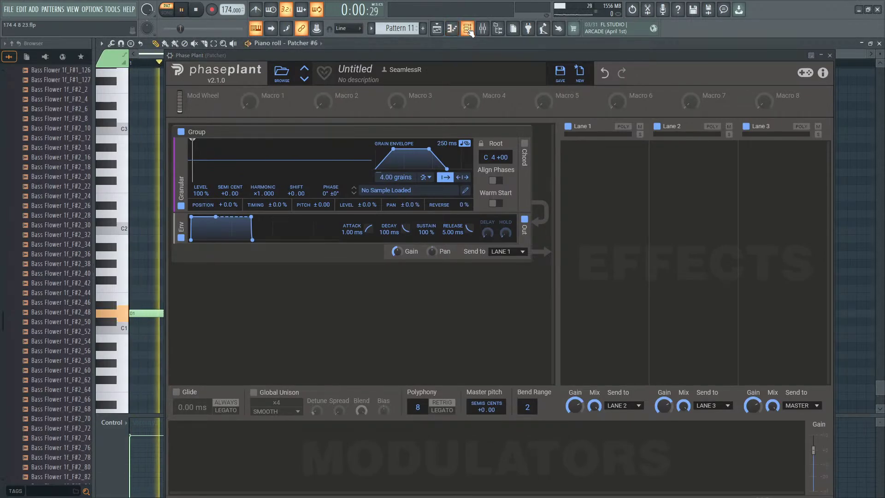
{"action": "scroll", "coordinate": [64, 240], "scroll_direction": "up", "scroll_amount": 9}
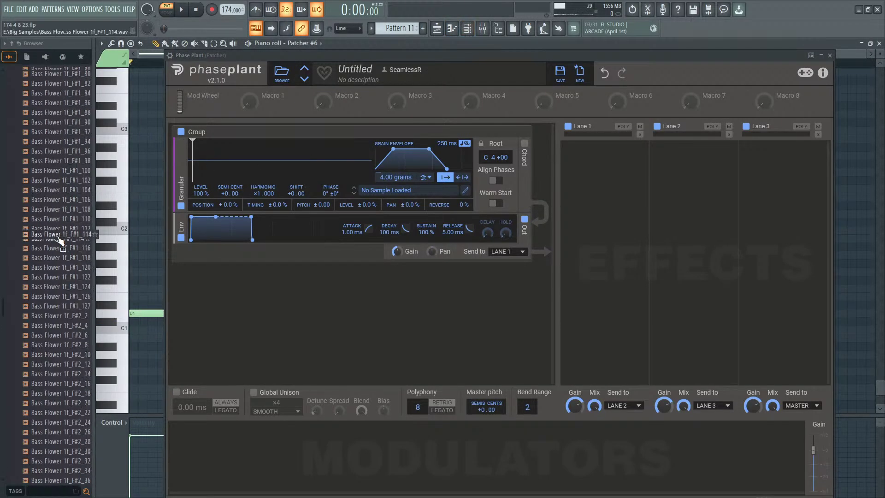
{"action": "scroll", "coordinate": [65, 241], "scroll_direction": "up", "scroll_amount": 20}
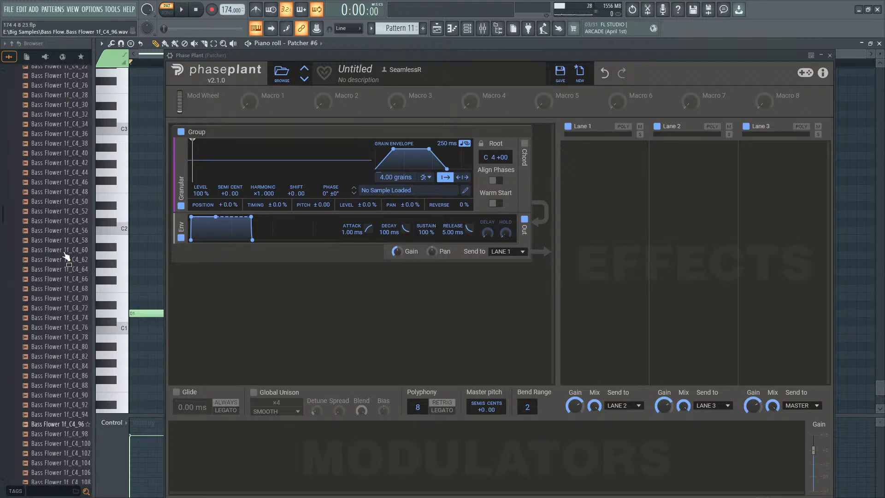
{"action": "scroll", "coordinate": [65, 254], "scroll_direction": "up", "scroll_amount": 20}
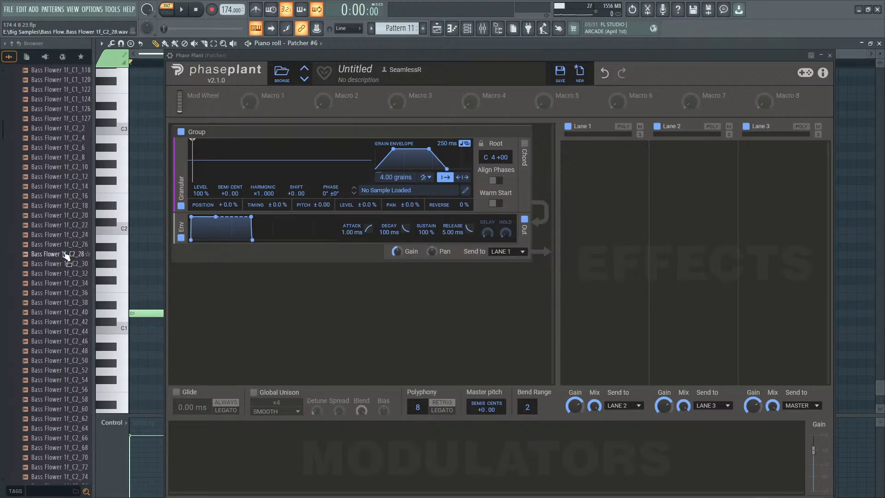
{"action": "scroll", "coordinate": [66, 256], "scroll_direction": "up", "scroll_amount": 15}
{"action": "left_click", "coordinate": [68, 210]}
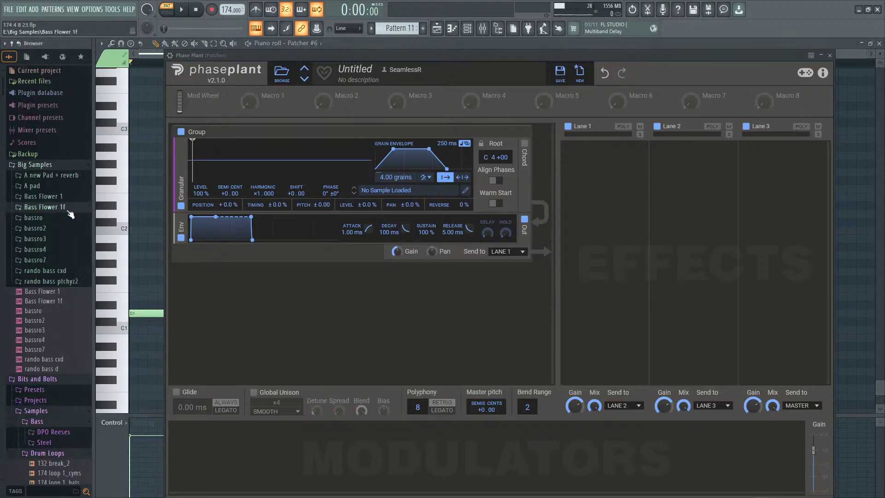
{"action": "left_click", "coordinate": [74, 209]}
{"action": "scroll", "coordinate": [75, 212], "scroll_direction": "up", "scroll_amount": 6}
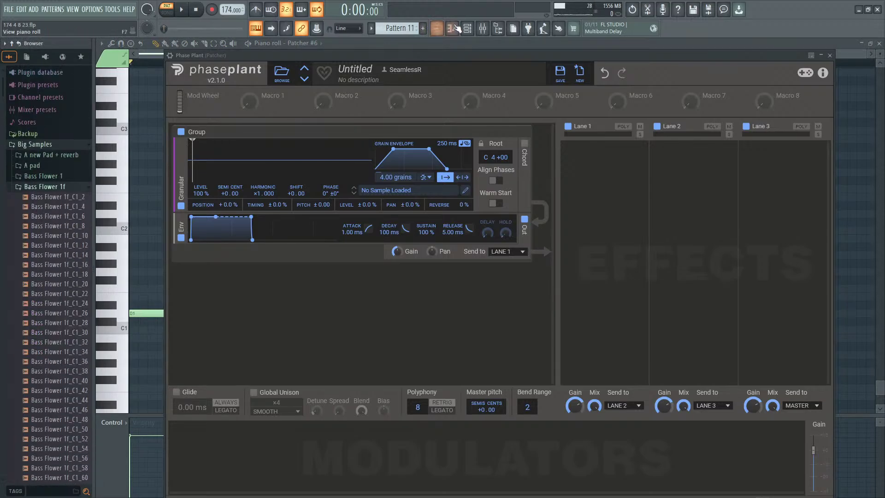
Step: Close Phase Plant, review the DirectWave instrument rendering options for Patcher #6 under the file name Patcher #6, and close them without rendering
{"action": "left_click", "coordinate": [829, 56]}
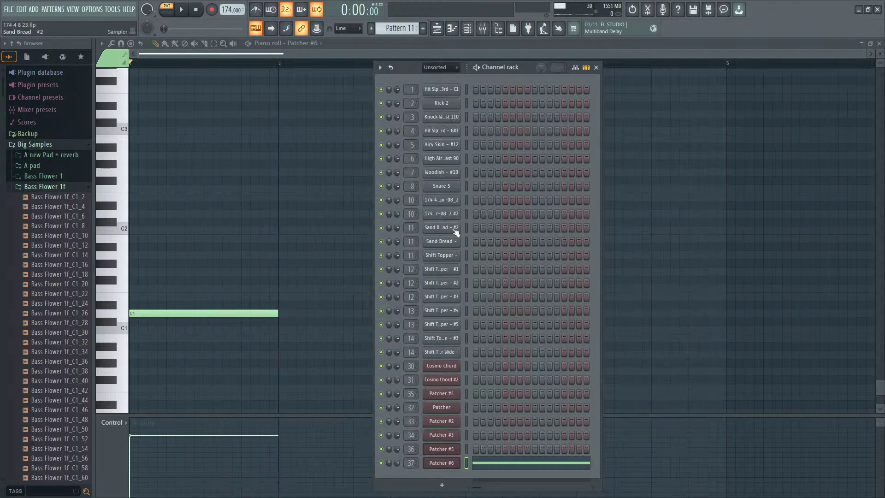
{"action": "right_click", "coordinate": [447, 462]}
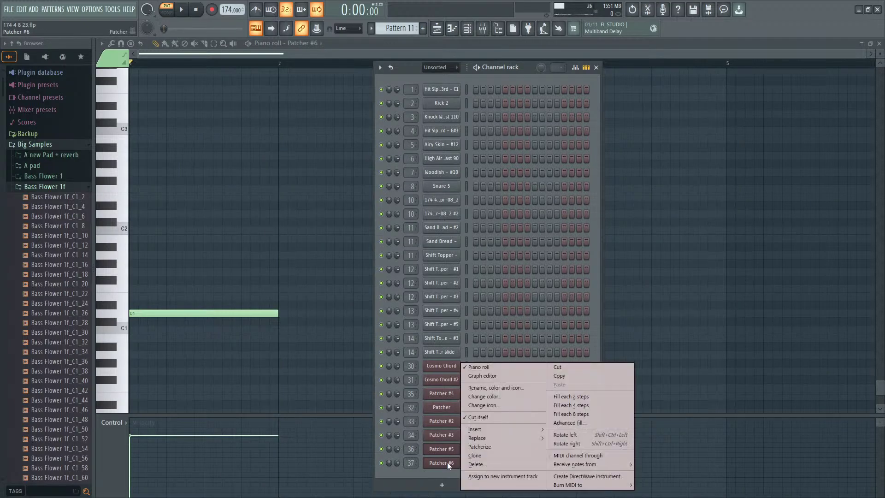
{"action": "left_click", "coordinate": [579, 477]}
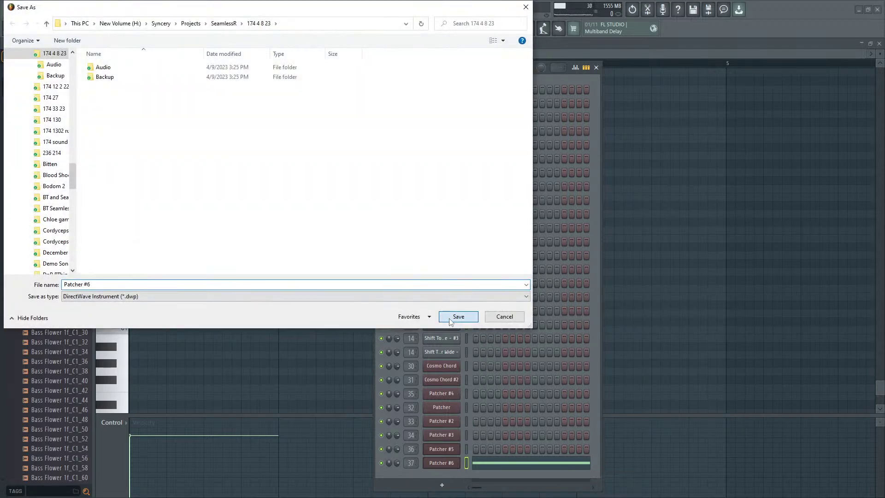
{"action": "left_click", "coordinate": [450, 319]}
{"action": "left_click_drag", "start_coordinate": [461, 118], "coordinate": [548, 117]}
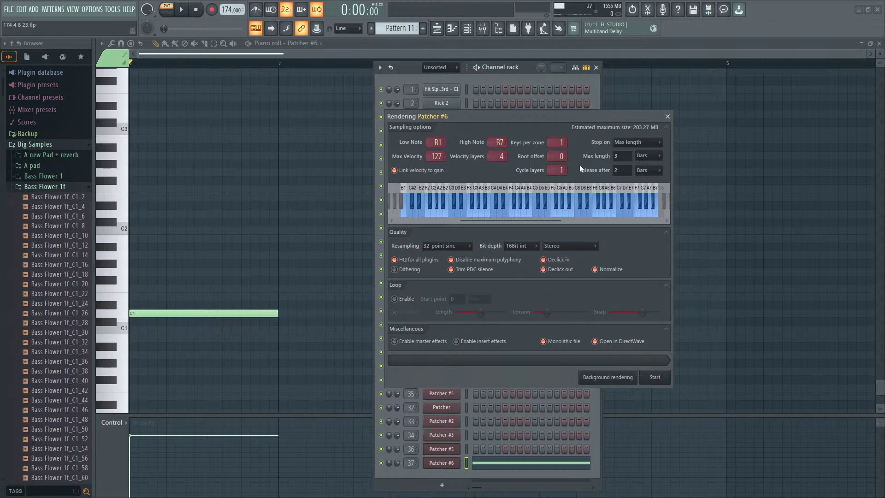
{"action": "left_click", "coordinate": [667, 116]}
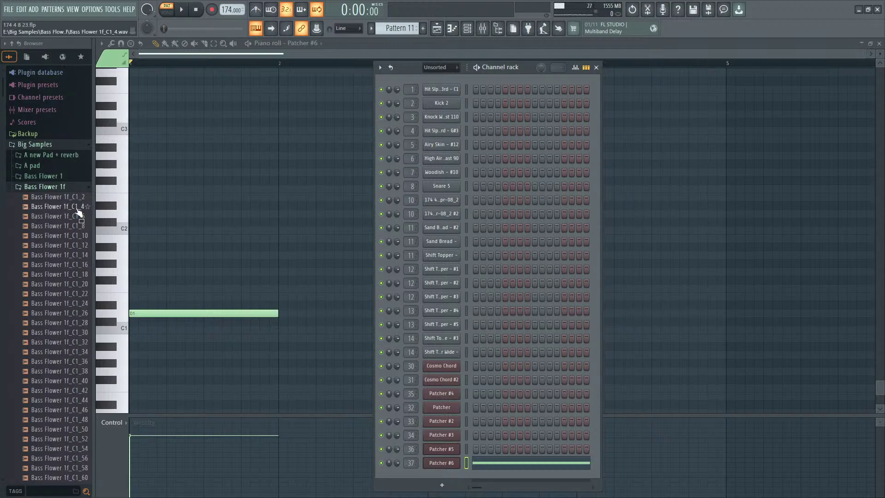
Step: Audition a range of C2 samples in the Bass Flower 1f folder, from C2_2 up to C2_70
{"action": "scroll", "coordinate": [81, 202], "scroll_direction": "down", "scroll_amount": 4}
{"action": "scroll", "coordinate": [80, 203], "scroll_direction": "down", "scroll_amount": 20}
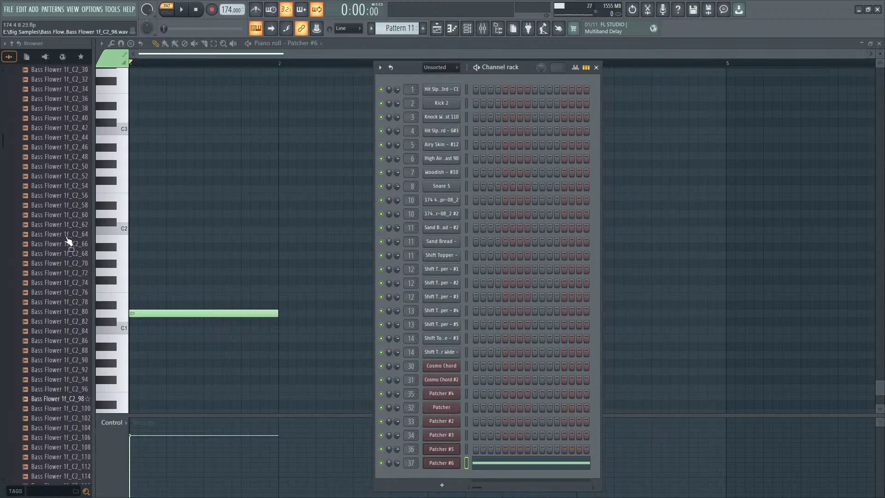
{"action": "scroll", "coordinate": [65, 216], "scroll_direction": "up", "scroll_amount": 5}
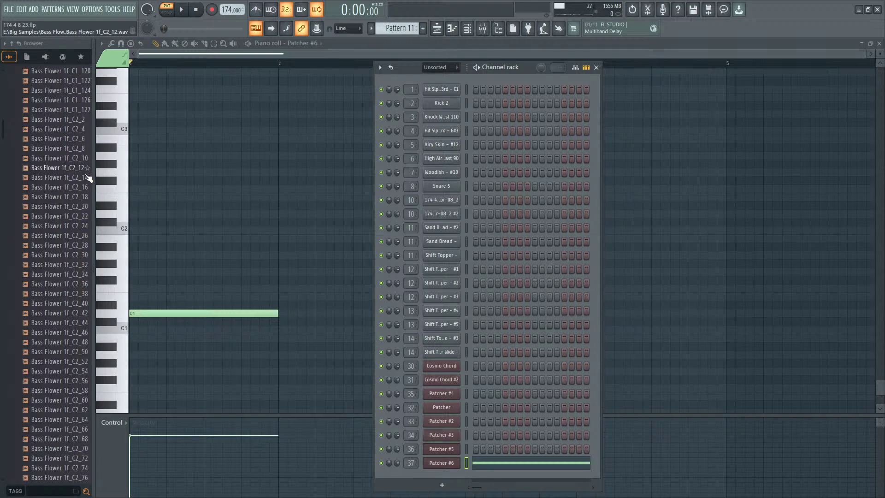
{"action": "left_click", "coordinate": [70, 120]}
{"action": "left_click", "coordinate": [65, 177]}
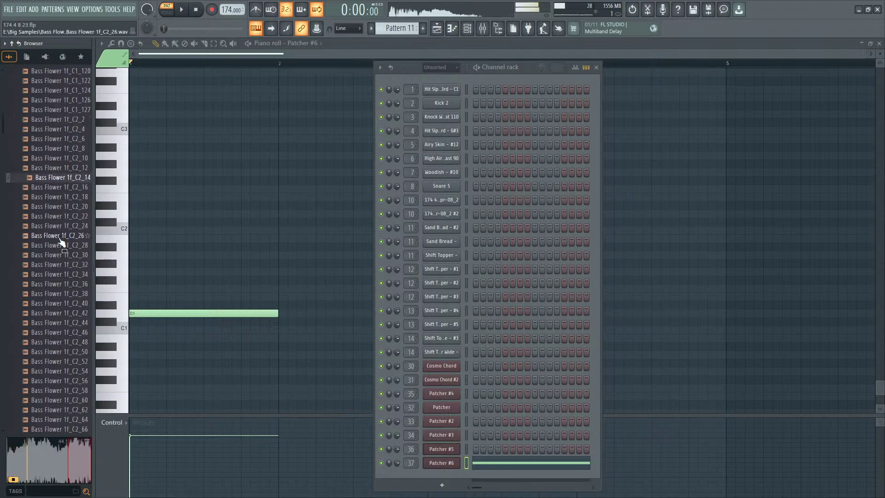
{"action": "left_click", "coordinate": [59, 237]}
{"action": "scroll", "coordinate": [55, 265], "scroll_direction": "down", "scroll_amount": 4}
{"action": "left_click", "coordinate": [56, 179]}
{"action": "left_click", "coordinate": [59, 189]}
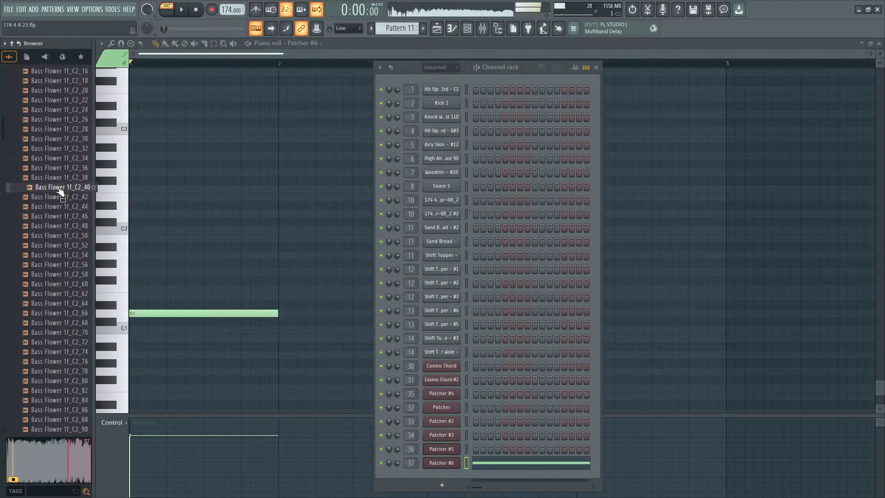
{"action": "left_click", "coordinate": [59, 206]}
{"action": "left_click", "coordinate": [58, 226]}
{"action": "left_click", "coordinate": [56, 245]}
{"action": "left_click", "coordinate": [54, 255]}
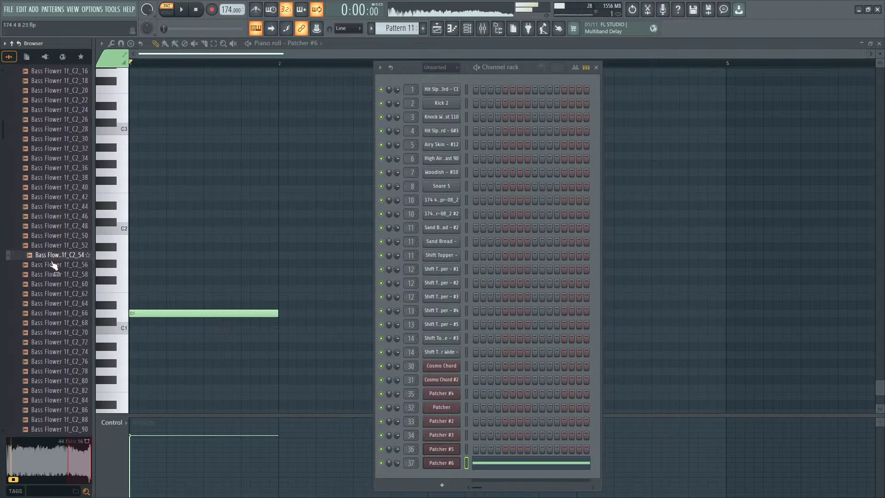
{"action": "left_click", "coordinate": [54, 265]}
{"action": "left_click", "coordinate": [55, 275]}
{"action": "left_click", "coordinate": [55, 284]}
{"action": "left_click", "coordinate": [55, 294]}
{"action": "left_click", "coordinate": [55, 304]}
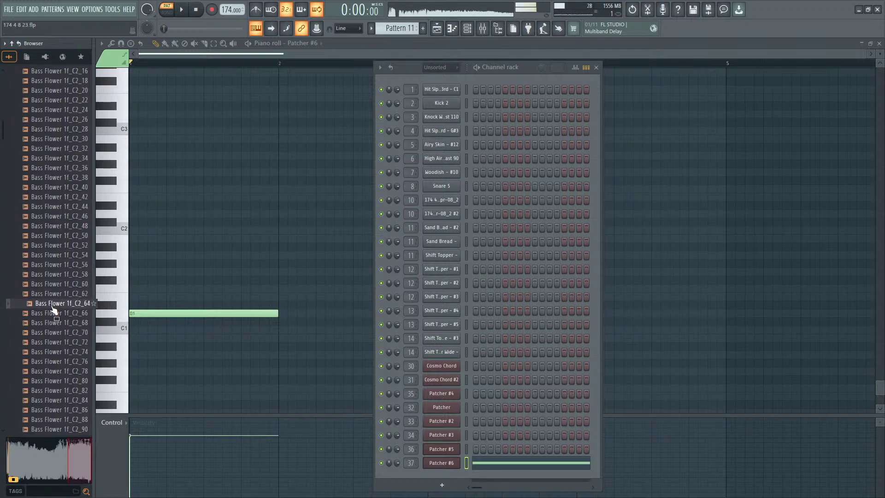
{"action": "left_click", "coordinate": [54, 333]}
Step: Audition a range of C3 samples in the Bass Flower 1f folder, from C3_20 up to C3_122
{"action": "scroll", "coordinate": [55, 333], "scroll_direction": "down", "scroll_amount": 4}
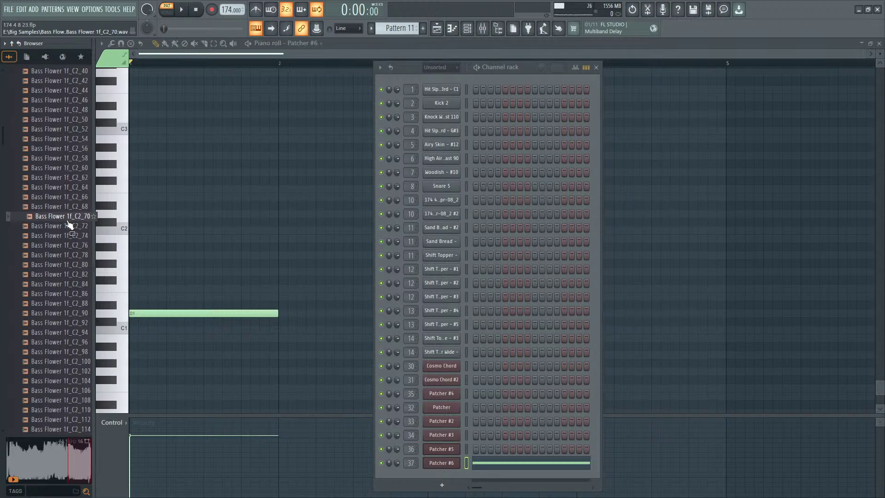
{"action": "scroll", "coordinate": [69, 226], "scroll_direction": "down", "scroll_amount": 14}
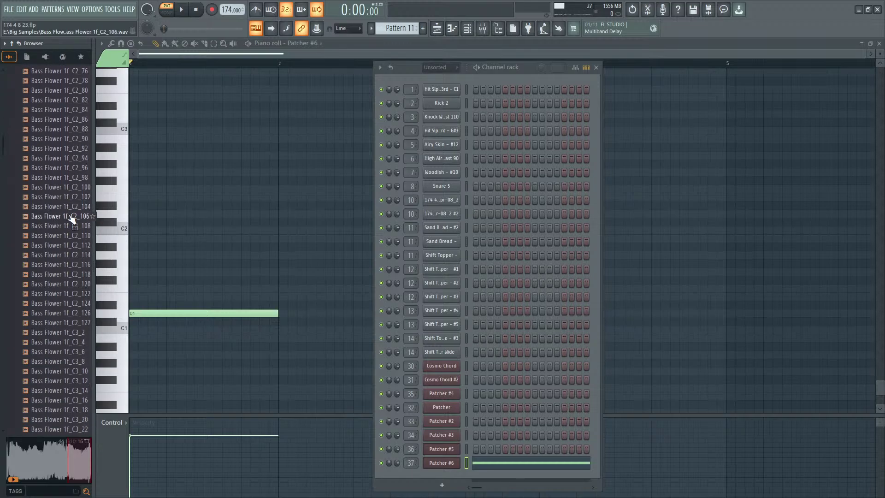
{"action": "scroll", "coordinate": [72, 216], "scroll_direction": "down", "scroll_amount": 3}
{"action": "left_click", "coordinate": [69, 186]}
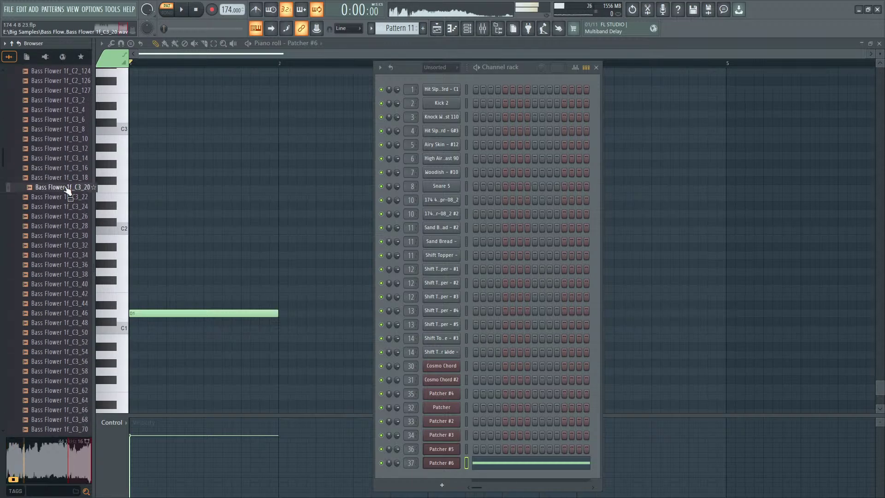
{"action": "scroll", "coordinate": [64, 273], "scroll_direction": "down", "scroll_amount": 1}
{"action": "left_click", "coordinate": [68, 265]}
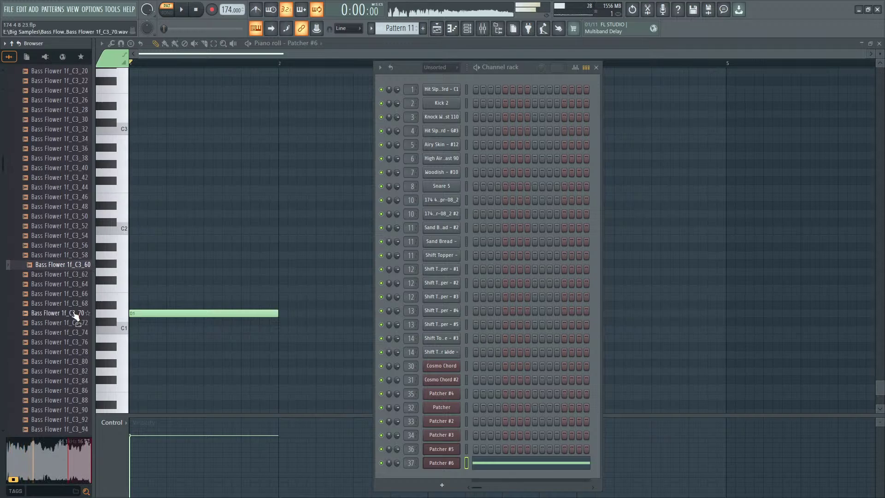
{"action": "left_click", "coordinate": [74, 314]}
{"action": "scroll", "coordinate": [72, 291], "scroll_direction": "down", "scroll_amount": 4}
{"action": "left_click", "coordinate": [71, 284]}
{"action": "scroll", "coordinate": [73, 281], "scroll_direction": "down", "scroll_amount": 2}
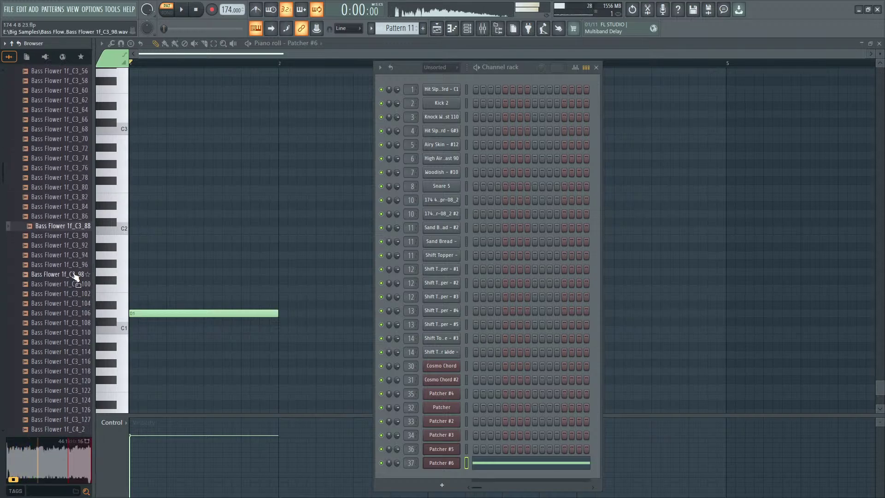
{"action": "left_click", "coordinate": [70, 274]}
{"action": "left_click", "coordinate": [72, 303]}
{"action": "left_click", "coordinate": [73, 341]}
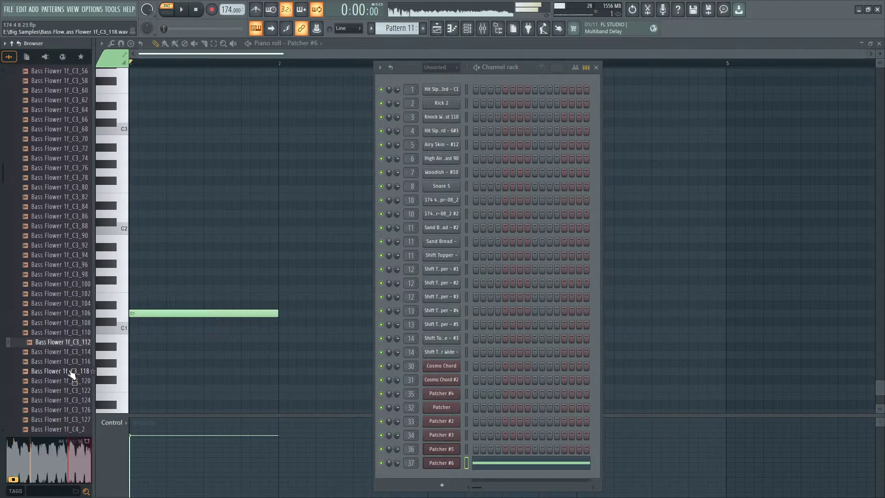
{"action": "left_click", "coordinate": [73, 361]}
{"action": "left_click", "coordinate": [74, 390]}
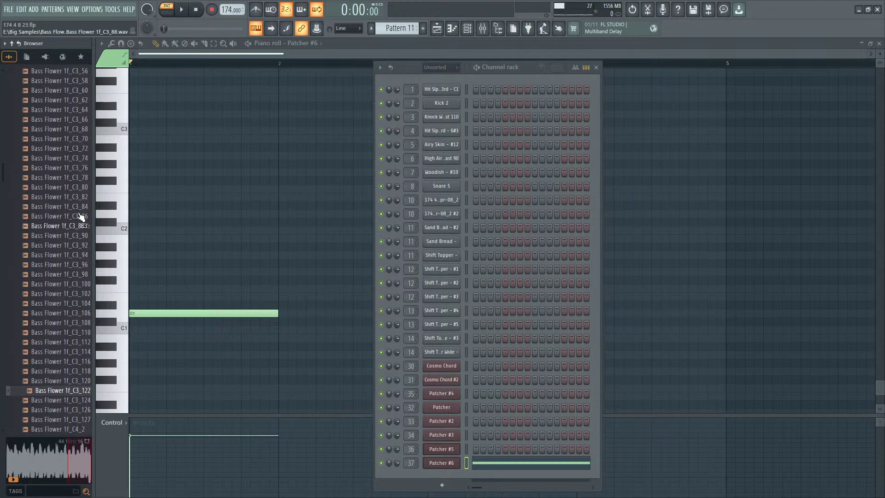
Step: Return to the Patcher #6 piano roll and lower the velocity of the D1 note
{"action": "left_click", "coordinate": [140, 450]}
{"action": "mouse_move", "coordinate": [139, 451]}
{"action": "left_mouse_down"}
{"action": "mouse_move", "coordinate": [135, 438]}
{"action": "mouse_move", "coordinate": [138, 456]}
{"action": "left_mouse_up"}
Step: Try extra one-bar notes at other pitches after the D1 note, including F1, A0 and A1, and delete them again
{"action": "left_click", "coordinate": [322, 288]}
{"action": "left_click", "coordinate": [435, 354]}
{"action": "left_click", "coordinate": [547, 254]}
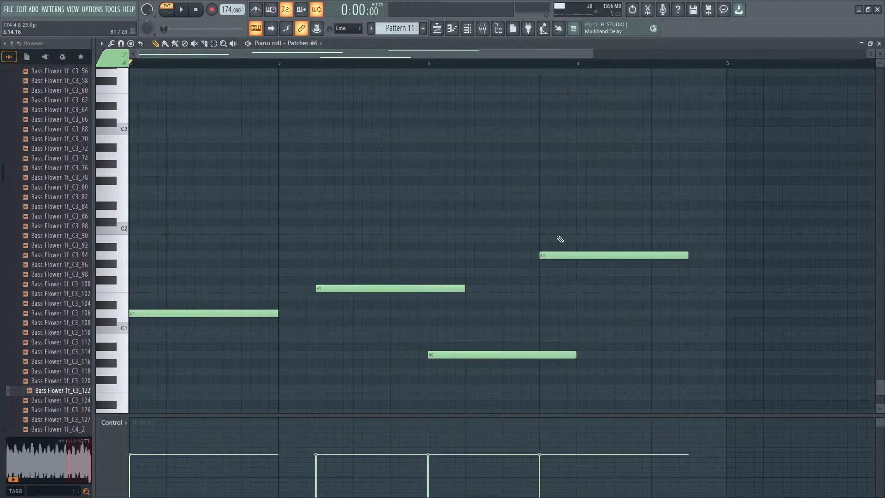
{"action": "left_click", "coordinate": [574, 221]}
{"action": "right_click", "coordinate": [627, 222]}
{"action": "right_click", "coordinate": [584, 254]}
{"action": "right_click", "coordinate": [458, 287]}
{"action": "right_click", "coordinate": [470, 354]}
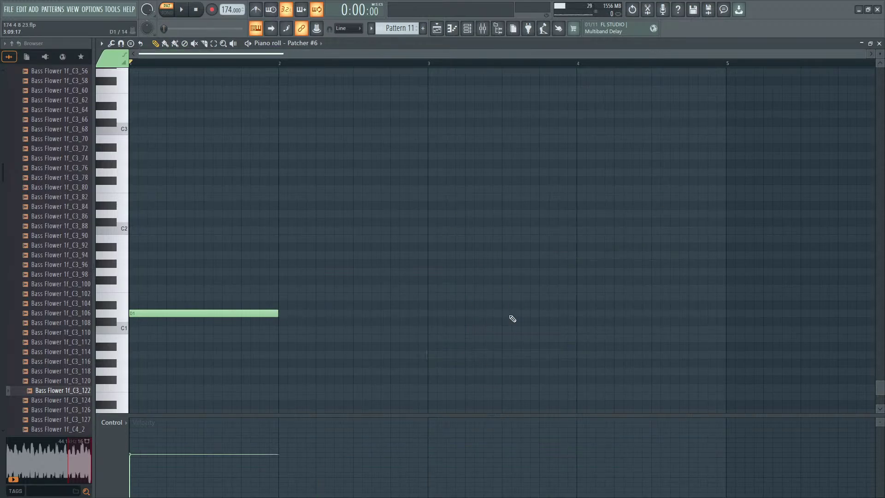
Step: Open the Patcher #6 channel and bring up its Phase Plant editor, browsing the Bass Flower 1f samples down to the C4 range
{"action": "left_click", "coordinate": [473, 29]}
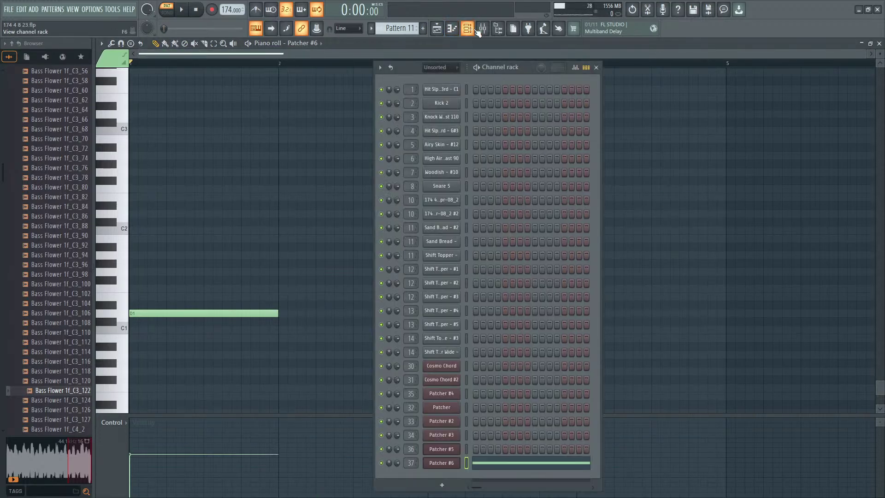
{"action": "left_click", "coordinate": [456, 463]}
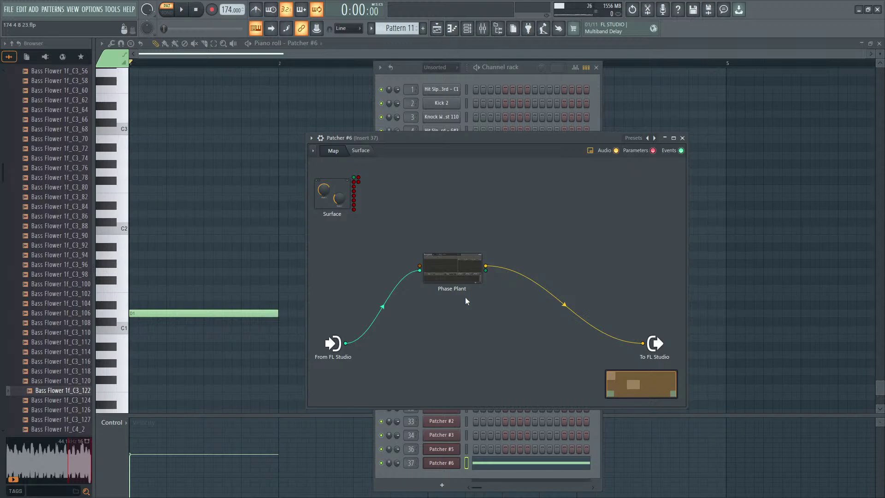
{"action": "scroll", "coordinate": [76, 223], "scroll_direction": "down", "scroll_amount": 14}
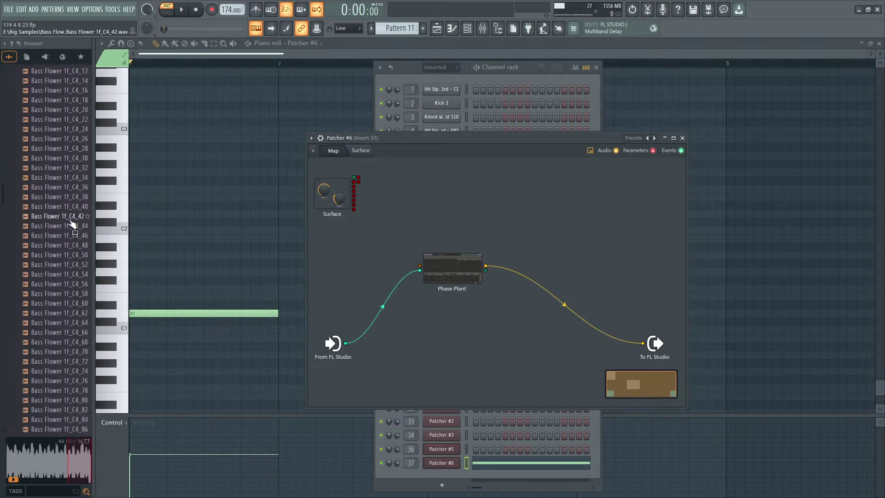
{"action": "scroll", "coordinate": [72, 223], "scroll_direction": "down", "scroll_amount": 3}
{"action": "scroll", "coordinate": [60, 193], "scroll_direction": "down", "scroll_amount": 9}
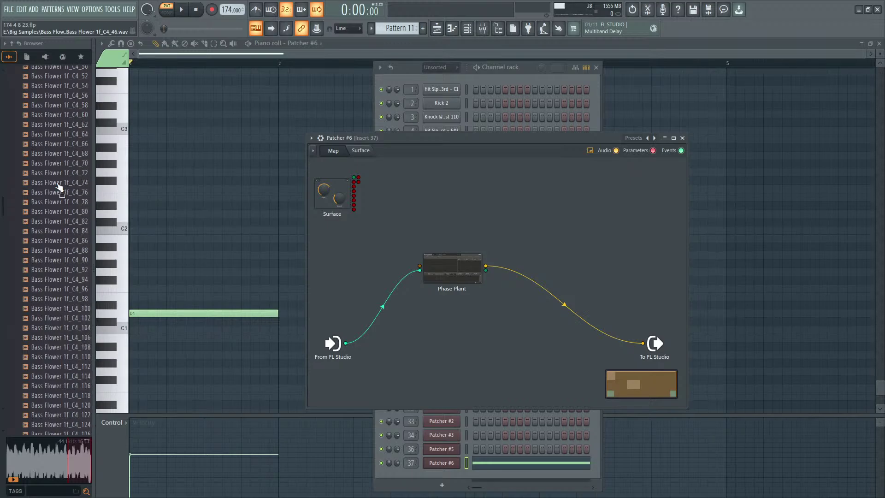
{"action": "left_click", "coordinate": [471, 274]}
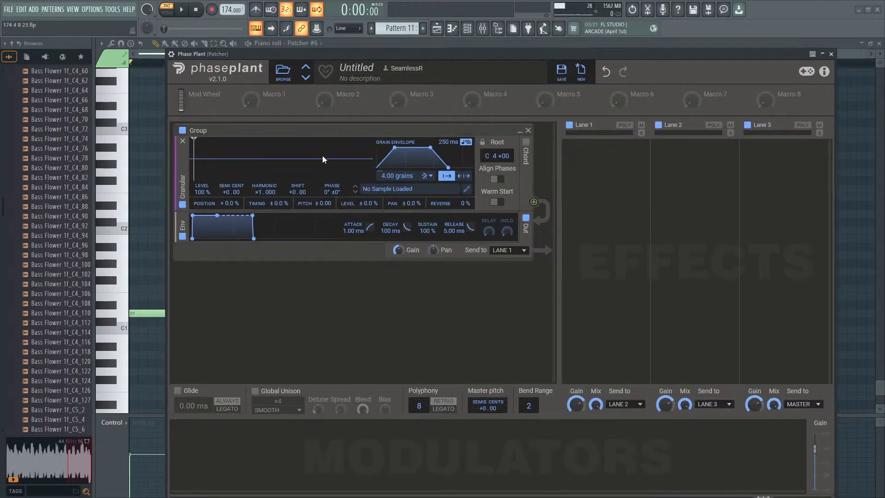
Step: Audition several C4 samples in the Bass Flower 1f folder, including C4_118, and browse past the C5 samples to the F#1 range
{"action": "left_click", "coordinate": [69, 236]}
{"action": "scroll", "coordinate": [69, 238], "scroll_direction": "down", "scroll_amount": 4}
{"action": "left_click", "coordinate": [69, 237]}
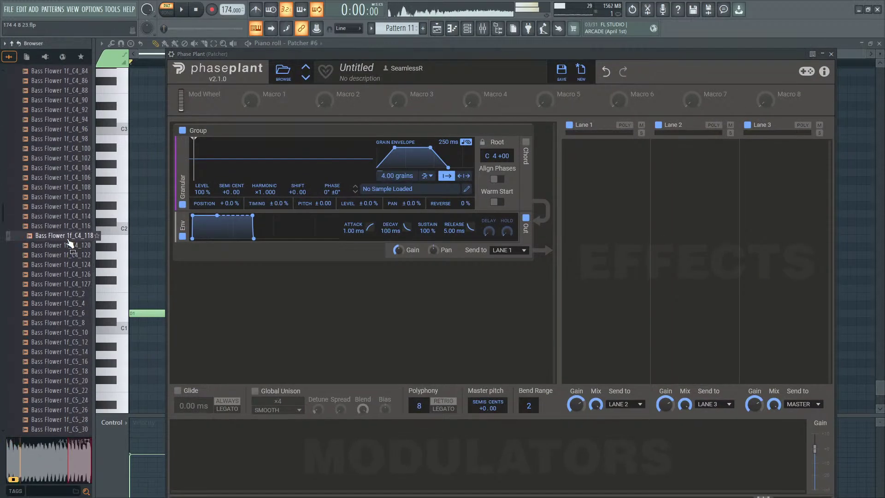
{"action": "left_click", "coordinate": [59, 276]}
{"action": "left_click", "coordinate": [64, 130]}
{"action": "scroll", "coordinate": [62, 267], "scroll_direction": "down", "scroll_amount": 20}
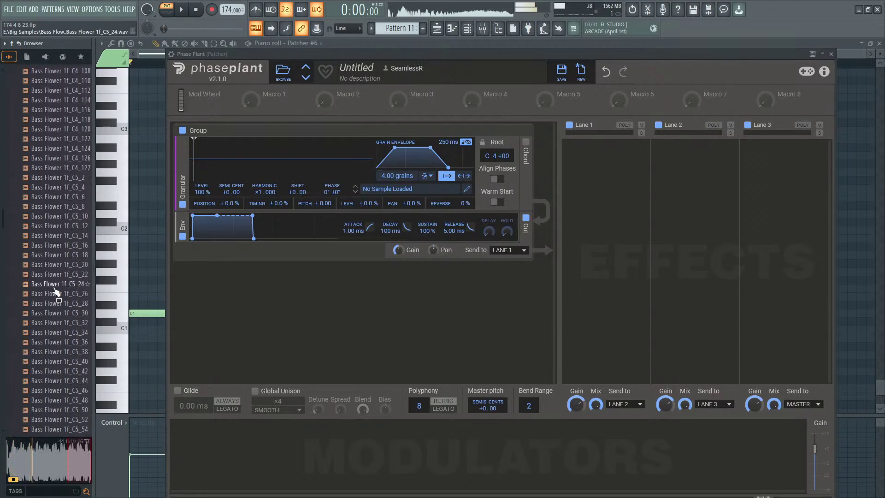
{"action": "scroll", "coordinate": [64, 356], "scroll_direction": "down", "scroll_amount": 11}
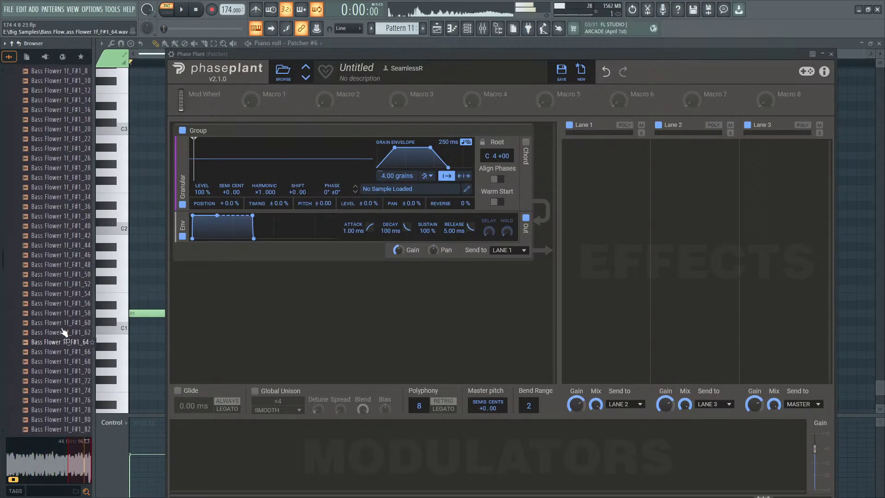
Step: Audition F#1 and F#2 samples in the Bass Flower 1f folder, including F#2_4 and F#2_56
{"action": "left_click", "coordinate": [62, 285]}
{"action": "scroll", "coordinate": [61, 330], "scroll_direction": "down", "scroll_amount": 8}
{"action": "left_click", "coordinate": [61, 326]}
{"action": "scroll", "coordinate": [62, 322], "scroll_direction": "down", "scroll_amount": 6}
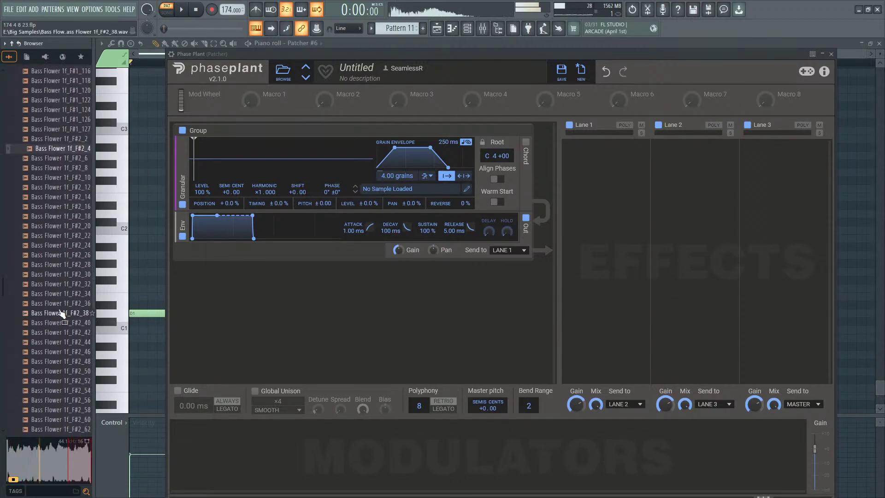
{"action": "left_click", "coordinate": [64, 309]}
{"action": "scroll", "coordinate": [64, 309], "scroll_direction": "down", "scroll_amount": 6}
{"action": "left_click", "coordinate": [59, 227]}
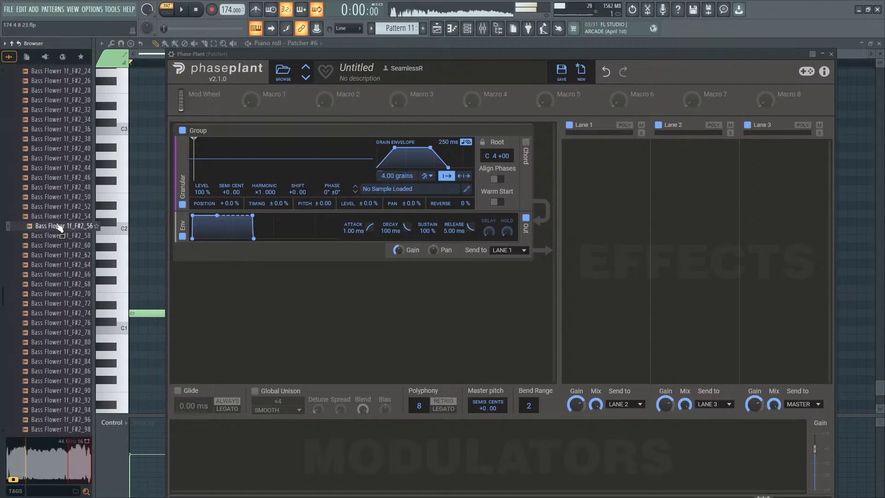
{"action": "left_click", "coordinate": [61, 178]}
Step: Load Bass Flower 1f_F#2_64 into the Granular generator and play the pattern briefly to hear it
{"action": "left_click", "coordinate": [75, 265]}
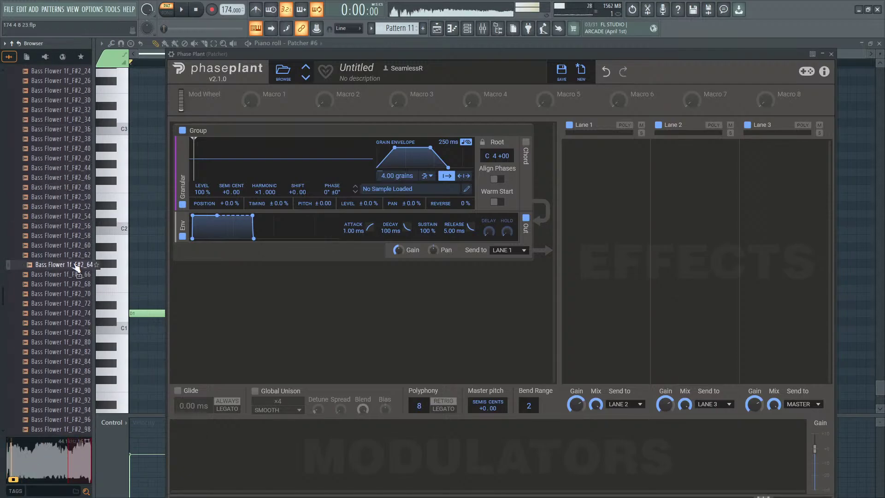
{"action": "left_click_drag", "start_coordinate": [76, 266], "coordinate": [276, 159]}
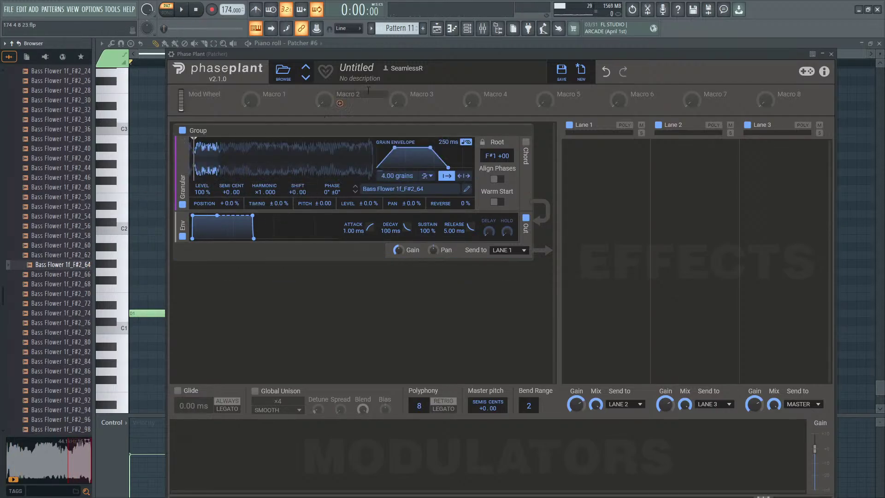
{"action": "key", "text": "space"}
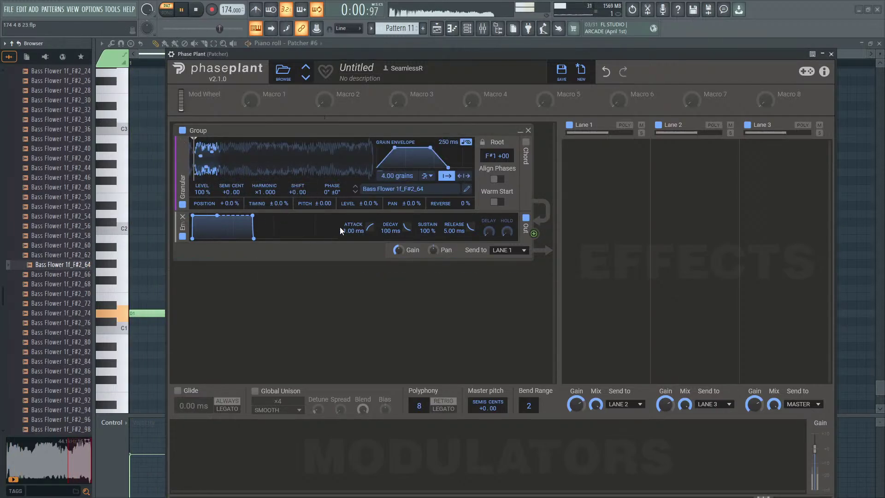
{"action": "key", "text": "space"}
Step: Move the grain position to about a quarter of the way into the sample while listening to the pattern
{"action": "left_click_drag", "start_coordinate": [196, 148], "coordinate": [248, 149]}
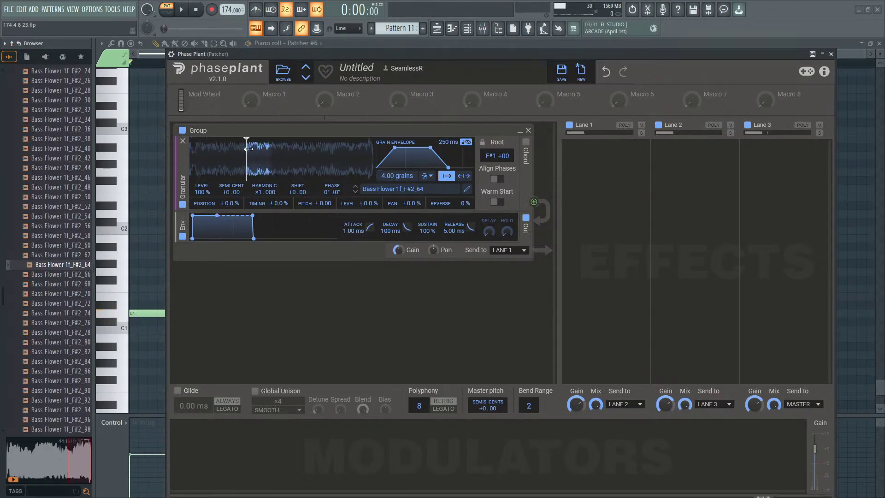
{"action": "key", "text": "space"}
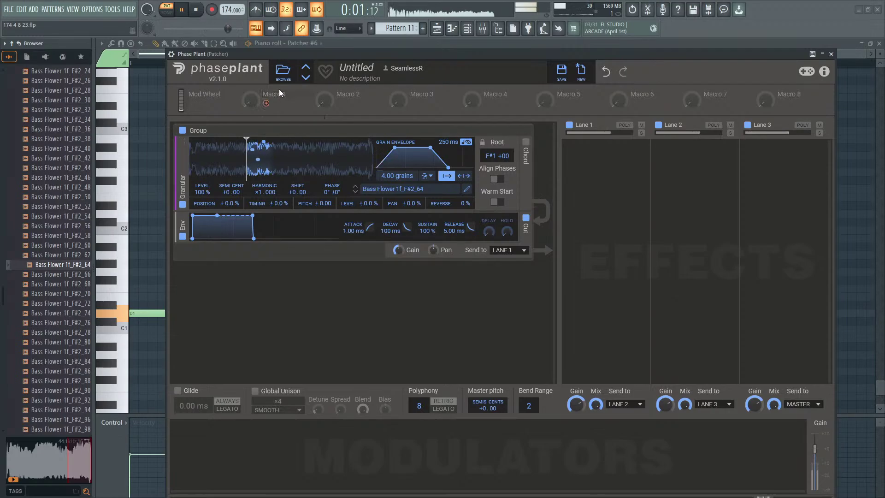
{"action": "mouse_move", "coordinate": [247, 148]}
{"action": "left_mouse_down"}
{"action": "mouse_move", "coordinate": [223, 148]}
{"action": "mouse_move", "coordinate": [331, 147]}
{"action": "mouse_move", "coordinate": [216, 147]}
{"action": "mouse_move", "coordinate": [276, 148]}
{"action": "mouse_move", "coordinate": [235, 148]}
{"action": "left_mouse_up"}
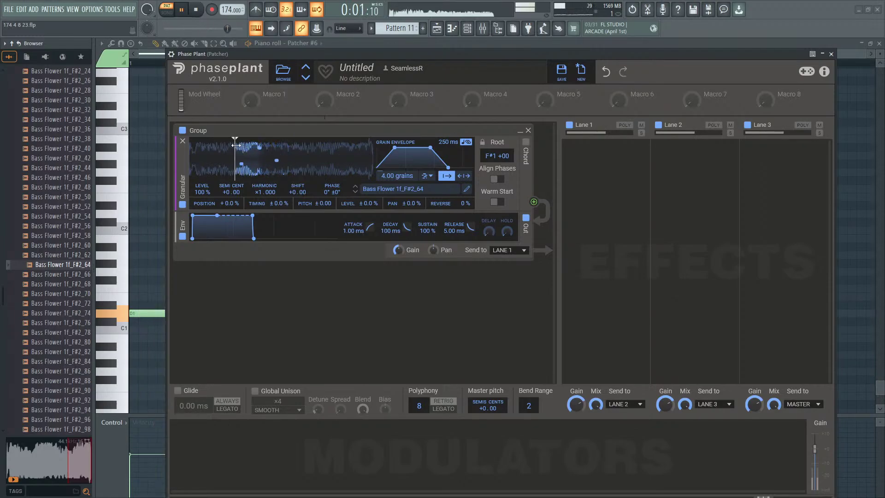
Step: Switch the grain spawning to Rate mode and modulate the rate with a new Note modulator
{"action": "left_click", "coordinate": [427, 175]}
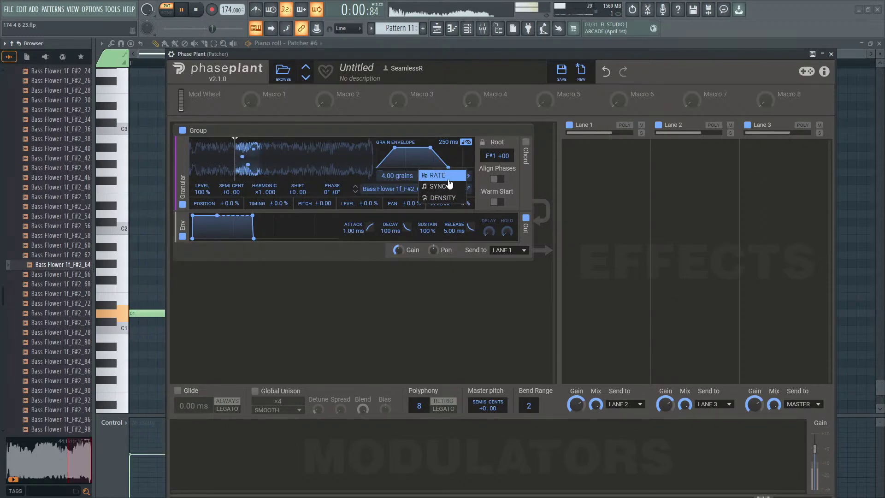
{"action": "left_click", "coordinate": [438, 176]}
{"action": "left_click", "coordinate": [217, 454]}
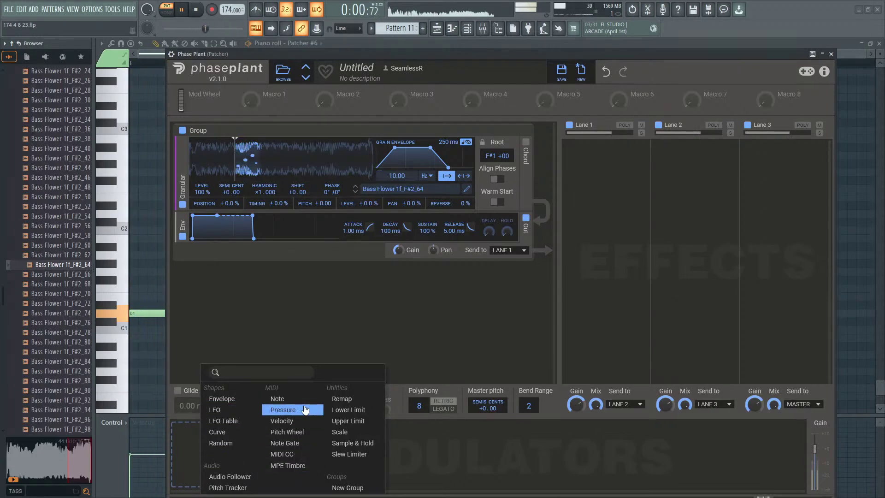
{"action": "left_click", "coordinate": [290, 399]}
{"action": "left_click_drag", "start_coordinate": [249, 482], "coordinate": [384, 244]}
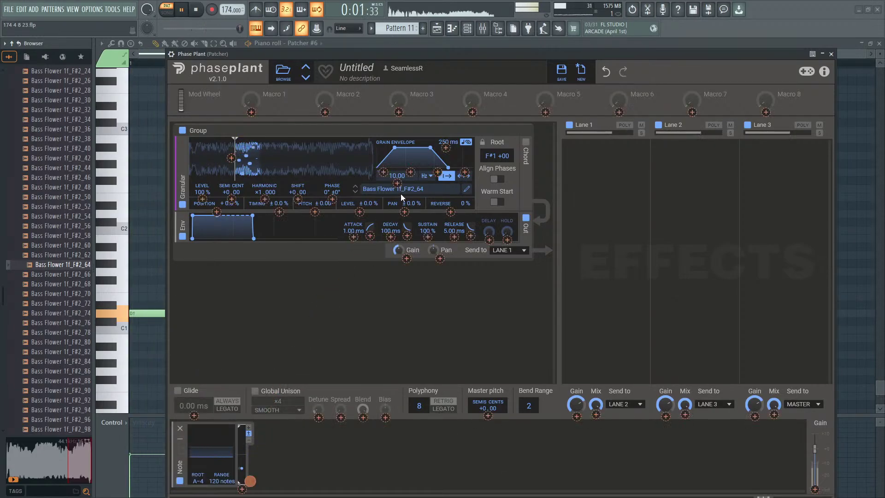
{"action": "left_click_drag", "start_coordinate": [400, 194], "coordinate": [399, 174]}
Step: Set the note-modulated grain rate to 440 Hz
{"action": "right_click", "coordinate": [399, 175]}
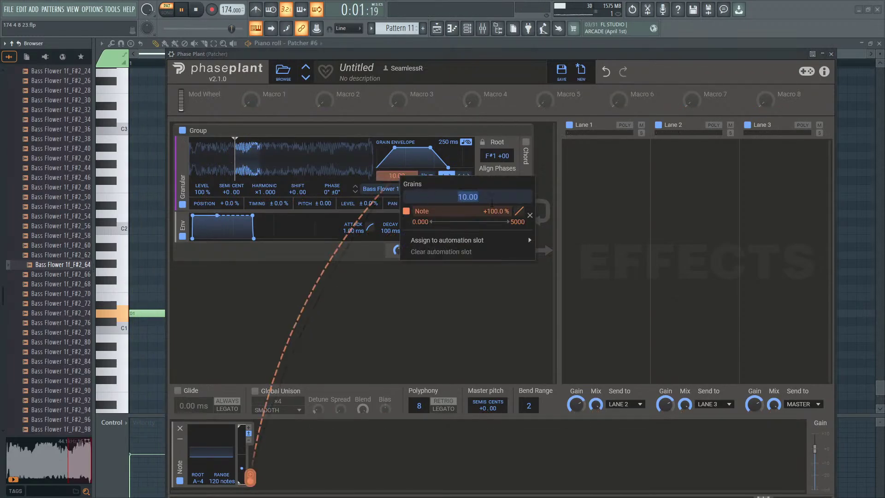
{"action": "type", "text": "440"}
{"action": "key", "text": "Return"}
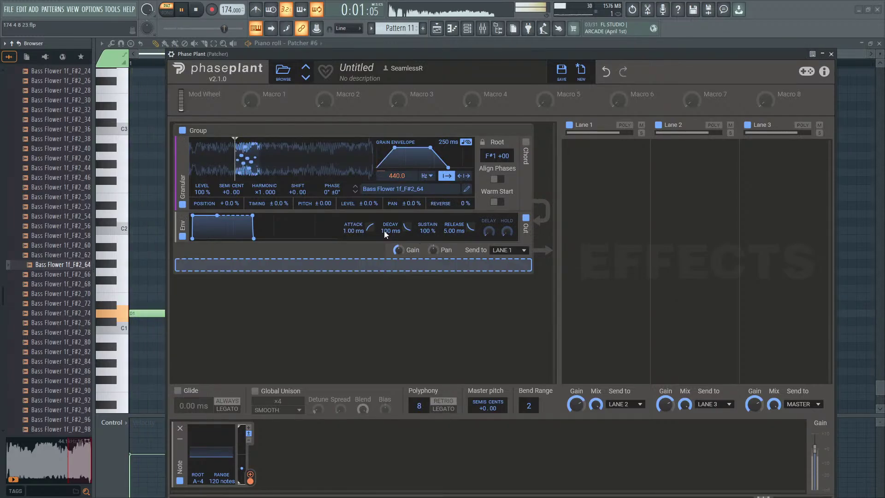
Step: Restart playback and set the grain length to 31.6 ms
{"action": "left_click", "coordinate": [198, 11]}
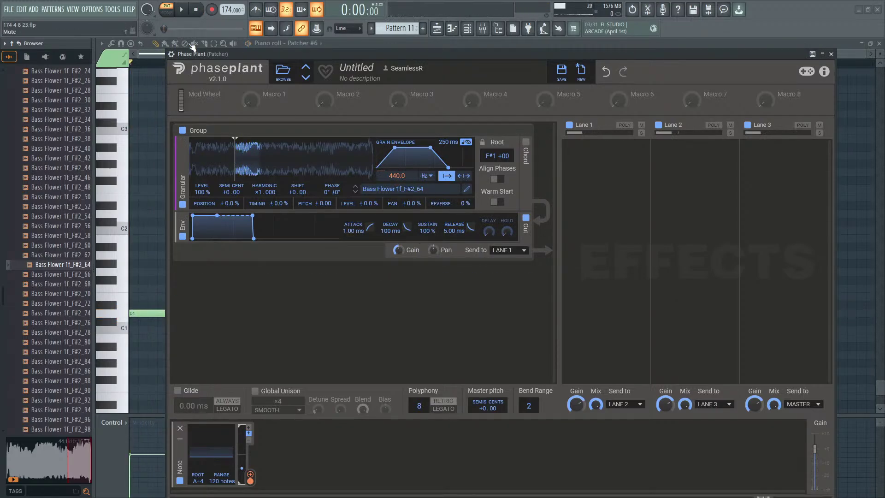
{"action": "left_click", "coordinate": [183, 10]}
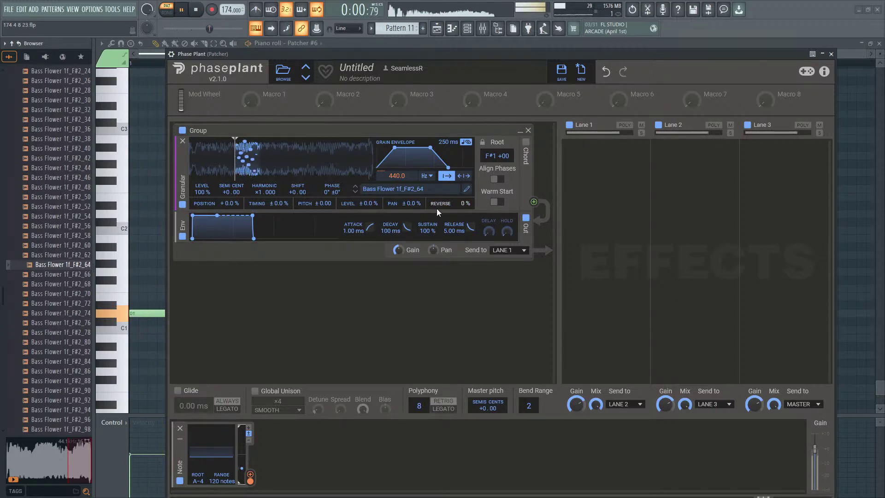
{"action": "left_click_drag", "start_coordinate": [442, 140], "coordinate": [442, 74]}
{"action": "left_click_drag", "start_coordinate": [449, 141], "coordinate": [450, 162]}
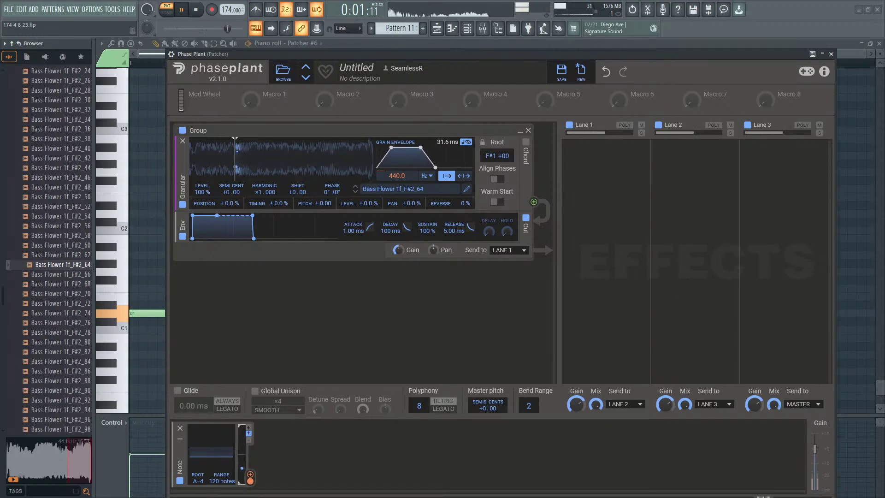
Step: Assign Macro 1 to the grain position and grain length, and raise Macro 1 to 48%
{"action": "mouse_move", "coordinate": [267, 103]}
{"action": "left_mouse_down"}
{"action": "mouse_move", "coordinate": [279, 115]}
{"action": "mouse_move", "coordinate": [265, 109]}
{"action": "left_mouse_up"}
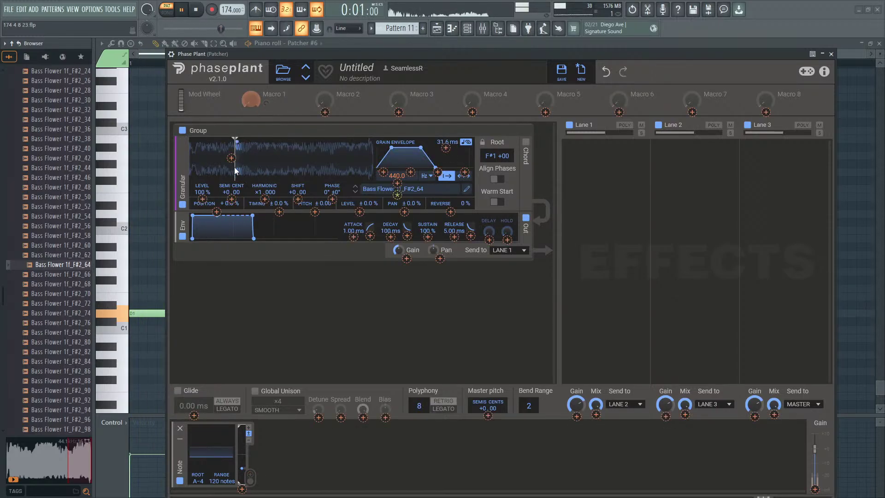
{"action": "left_click_drag", "start_coordinate": [235, 170], "coordinate": [231, 157]}
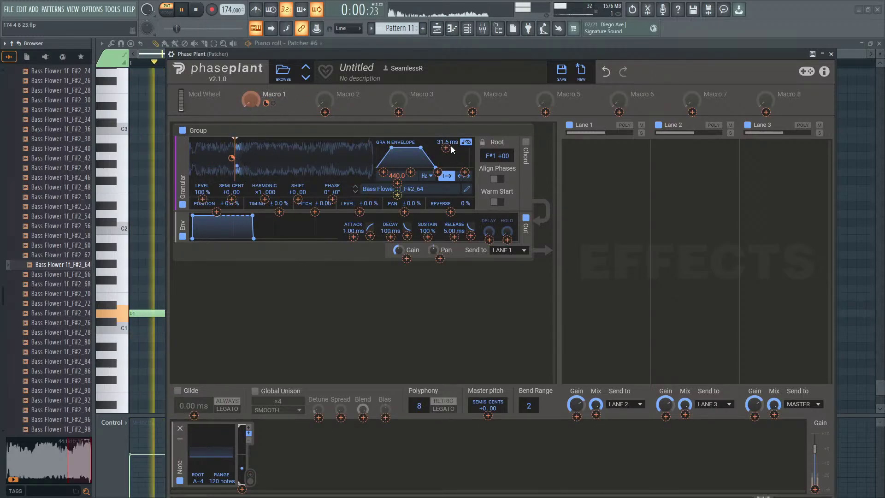
{"action": "left_click_drag", "start_coordinate": [273, 104], "coordinate": [446, 147]}
{"action": "left_click_drag", "start_coordinate": [250, 100], "coordinate": [250, 82]}
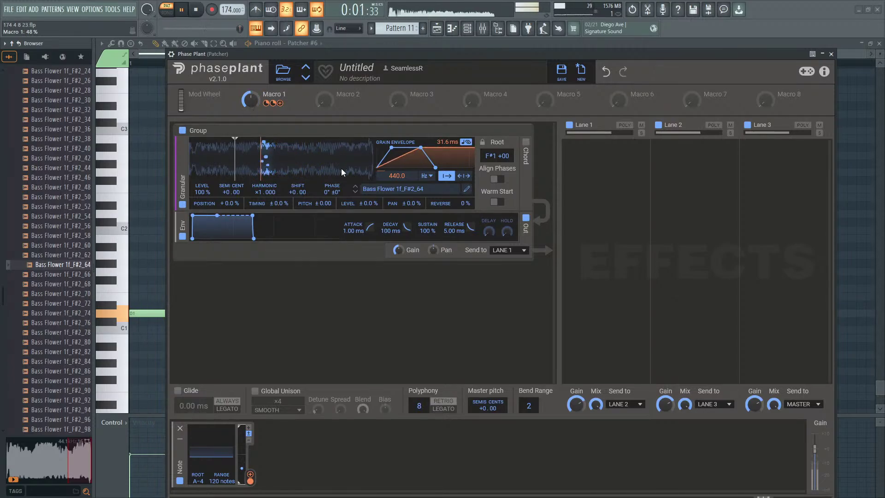
Step: Centre the grains around the playback position and randomise them with pan ±62% and position ±13%
{"action": "left_click", "coordinate": [464, 178]}
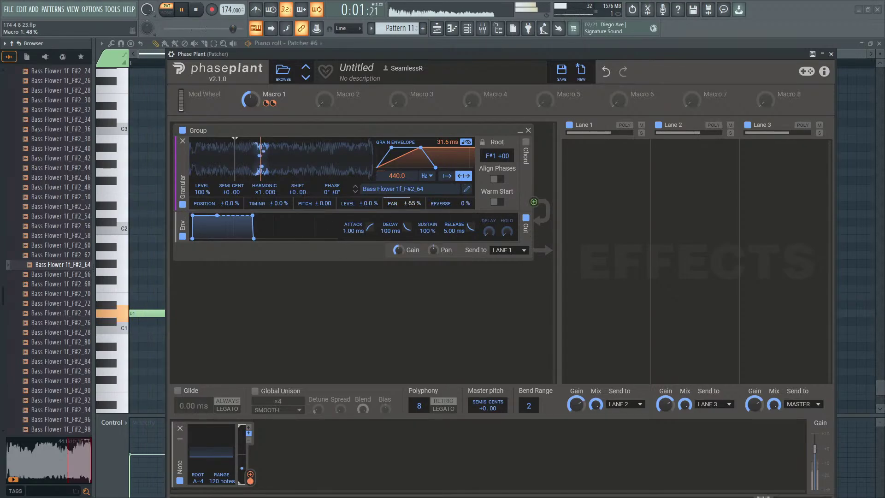
{"action": "left_click_drag", "start_coordinate": [411, 203], "coordinate": [411, 204]}
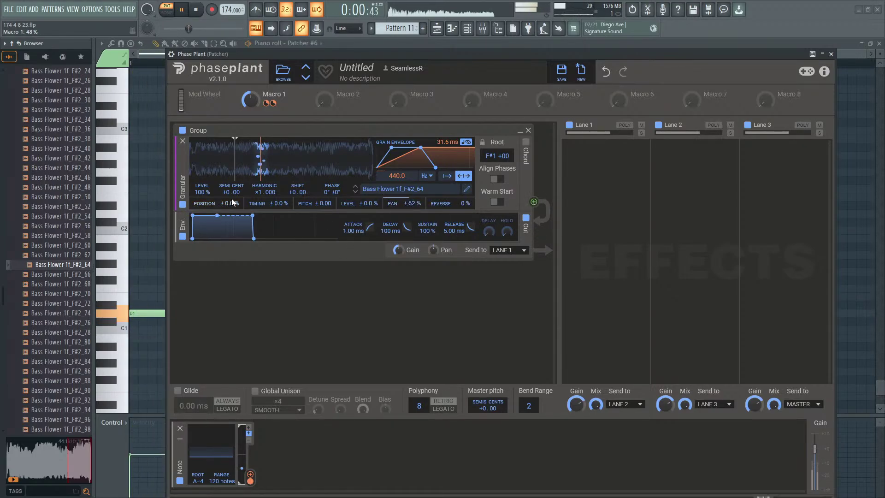
{"action": "left_click_drag", "start_coordinate": [229, 203], "coordinate": [230, 198]}
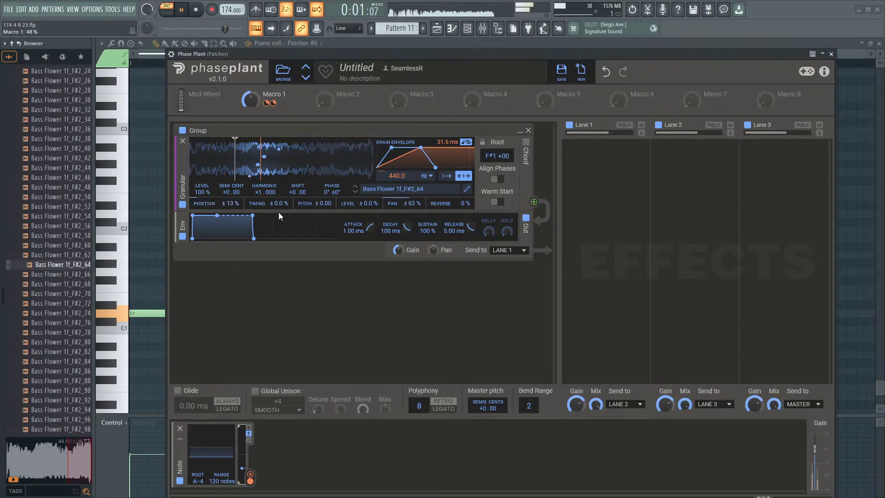
Step: Turn on Align Phases and reduce the grain randomisation to position ±7.2% and pan ±47%
{"action": "left_click", "coordinate": [497, 180]}
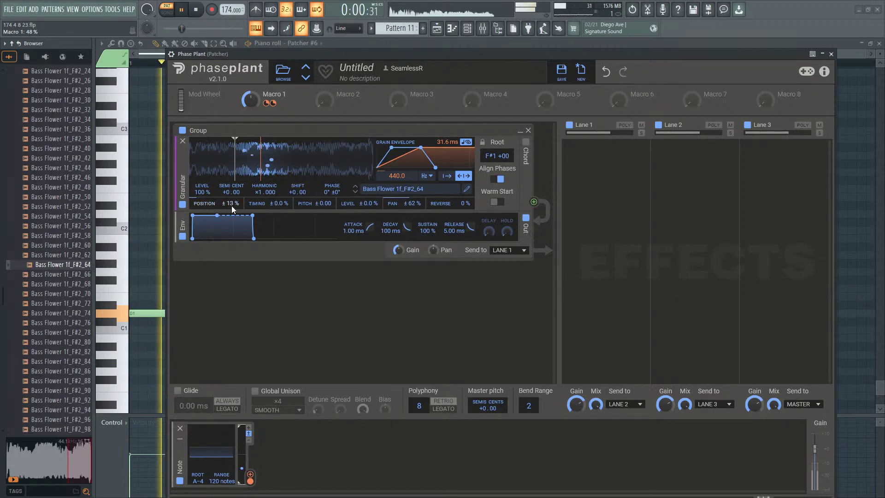
{"action": "mouse_move", "coordinate": [232, 206]}
{"action": "left_mouse_down"}
{"action": "mouse_move", "coordinate": [231, 218]}
{"action": "mouse_move", "coordinate": [231, 201]}
{"action": "left_mouse_up"}
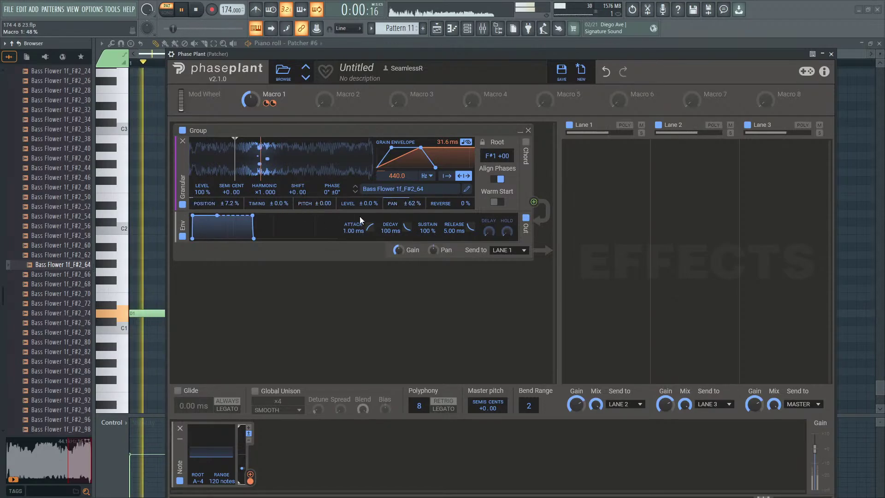
{"action": "left_click_drag", "start_coordinate": [402, 205], "coordinate": [402, 209]}
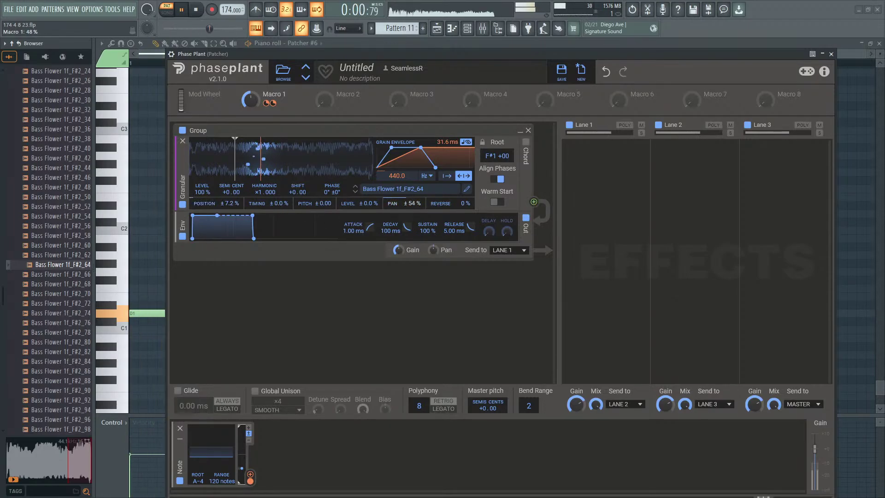
Step: Raise Macro 1 to 95% while listening, and stop playback
{"action": "left_click_drag", "start_coordinate": [248, 101], "coordinate": [249, 57]}
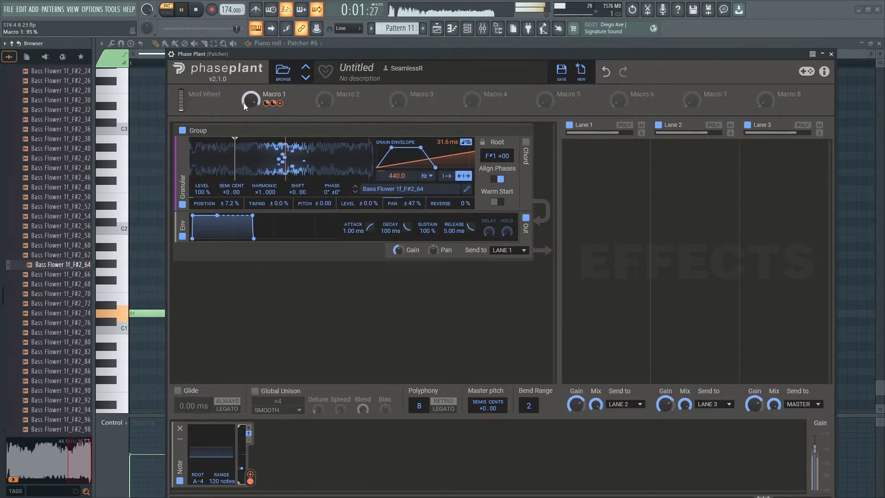
{"action": "left_click", "coordinate": [205, 10]}
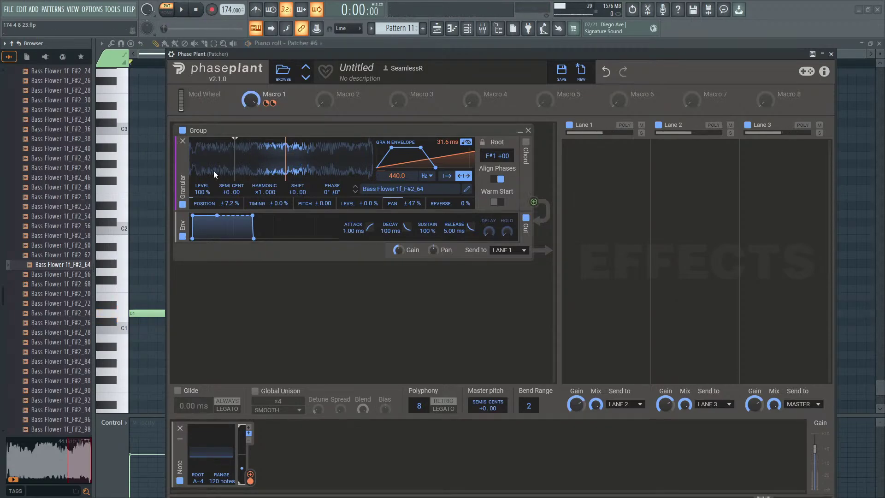
Step: Audition different pitches of the granular sound up and down the piano roll keyboard
{"action": "left_click", "coordinate": [126, 298]}
{"action": "left_click_drag", "start_coordinate": [124, 293], "coordinate": [131, 161]}
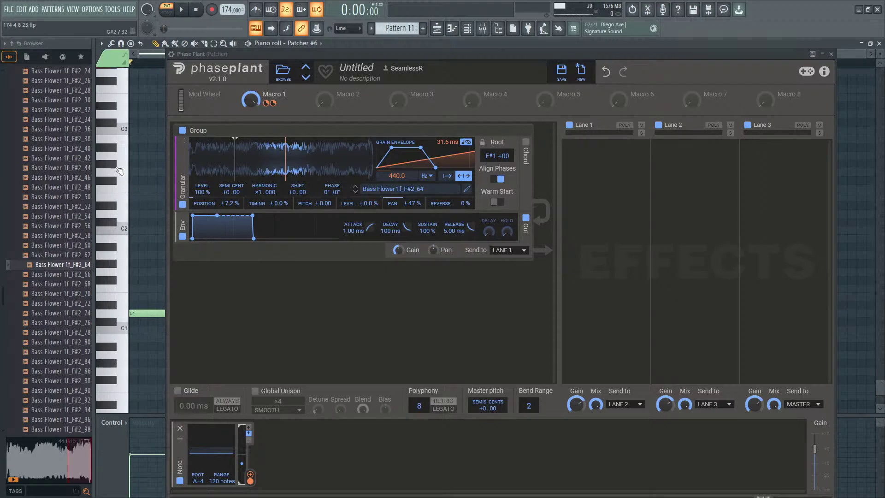
{"action": "left_click_drag", "start_coordinate": [128, 144], "coordinate": [131, 317]}
Step: Add an Analog saw generator in a new group, bypass the granular generator, and listen to the saw alone
{"action": "left_click", "coordinate": [248, 283]}
{"action": "left_click", "coordinate": [261, 311]}
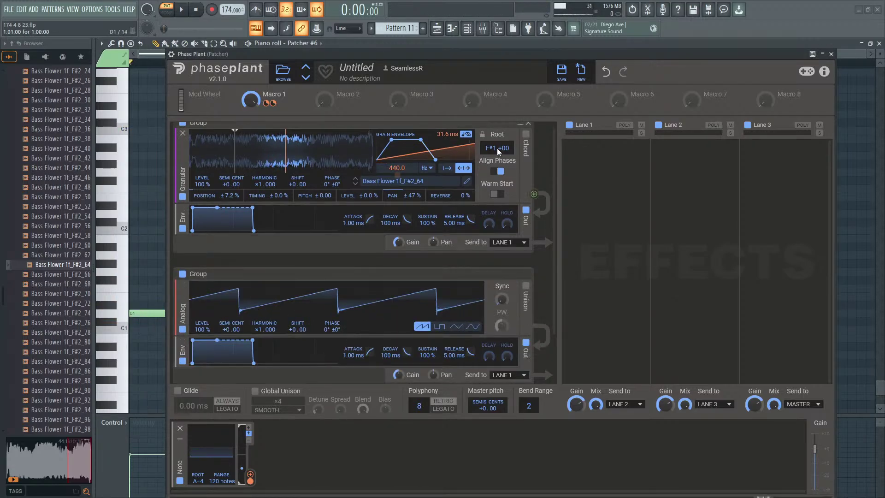
{"action": "left_click", "coordinate": [183, 198]}
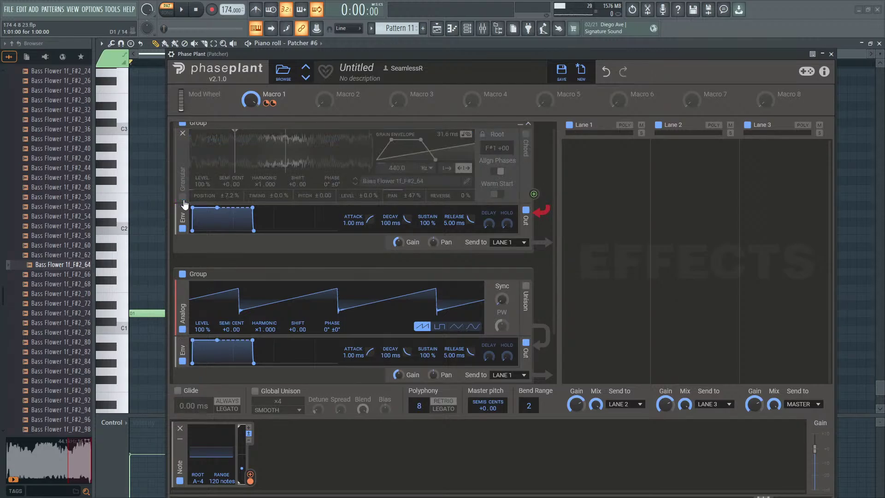
{"action": "left_click", "coordinate": [181, 10]}
{"action": "left_click", "coordinate": [195, 10]}
Step: Move the piano roll note up one octave to D2 and play the granular generator with the Analog group bypassed
{"action": "left_click_drag", "start_coordinate": [145, 311], "coordinate": [148, 214]}
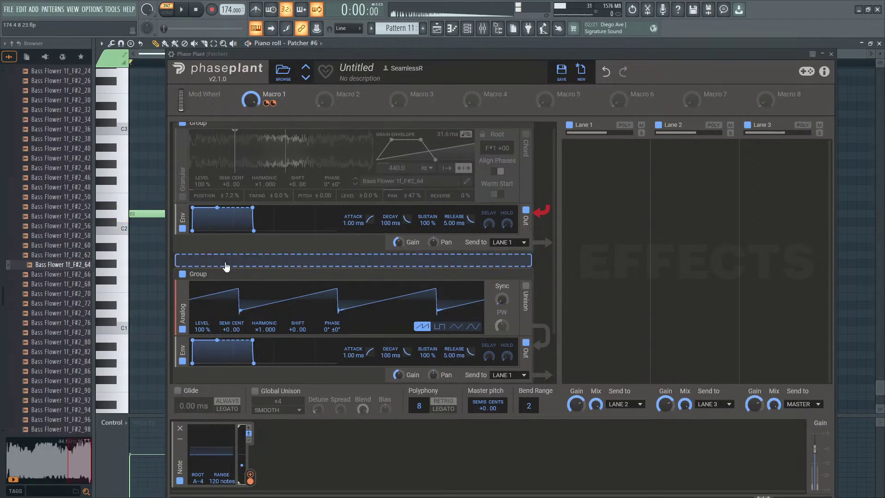
{"action": "left_click", "coordinate": [183, 274]}
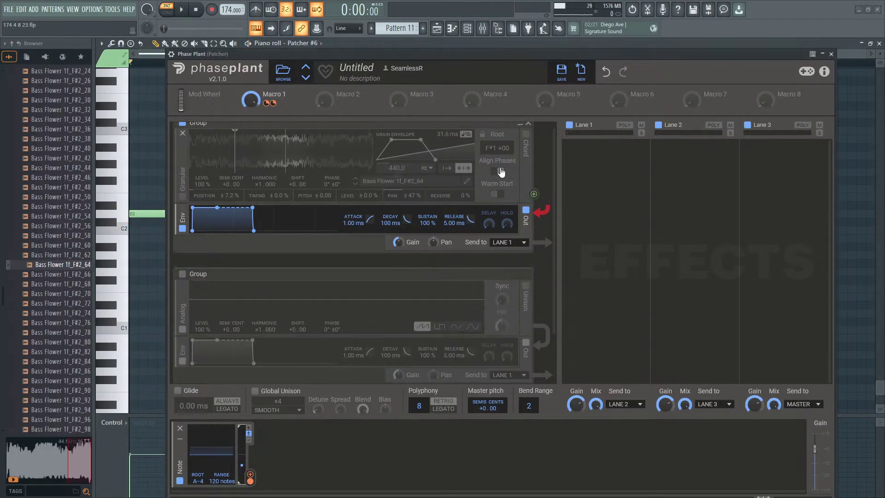
{"action": "scroll", "coordinate": [552, 164], "scroll_direction": "up", "scroll_amount": 1}
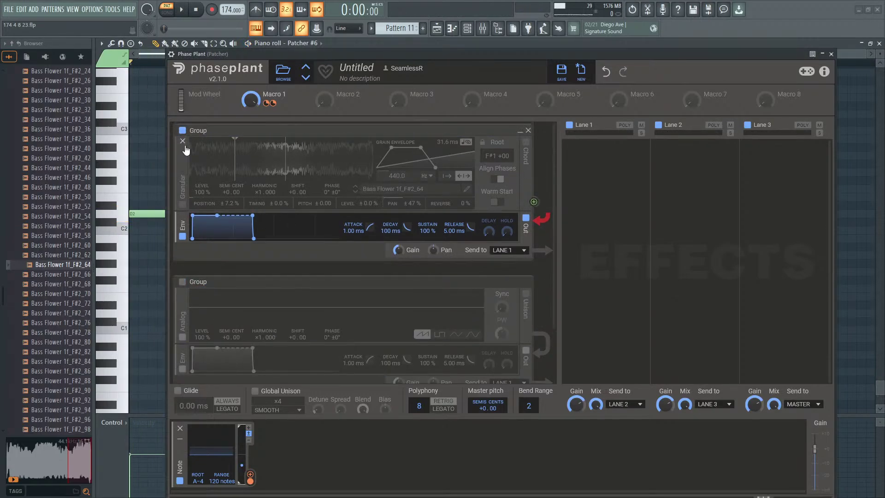
{"action": "left_click", "coordinate": [183, 204]}
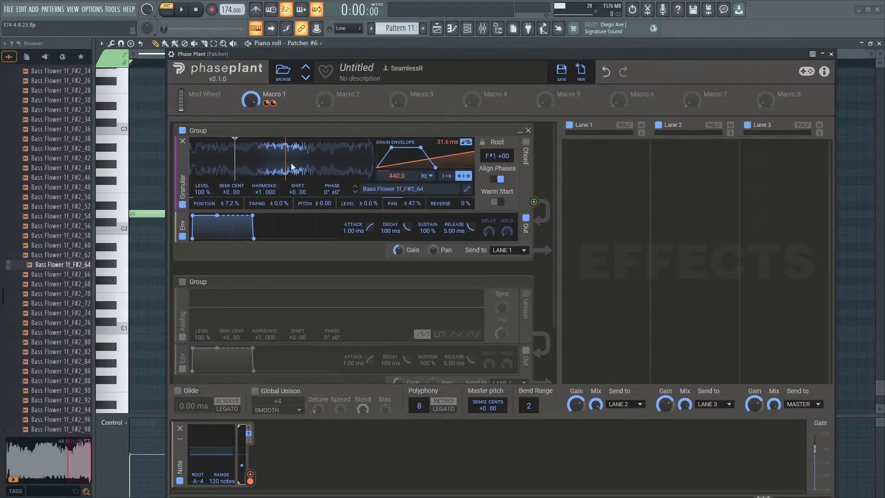
{"action": "key", "text": "space"}
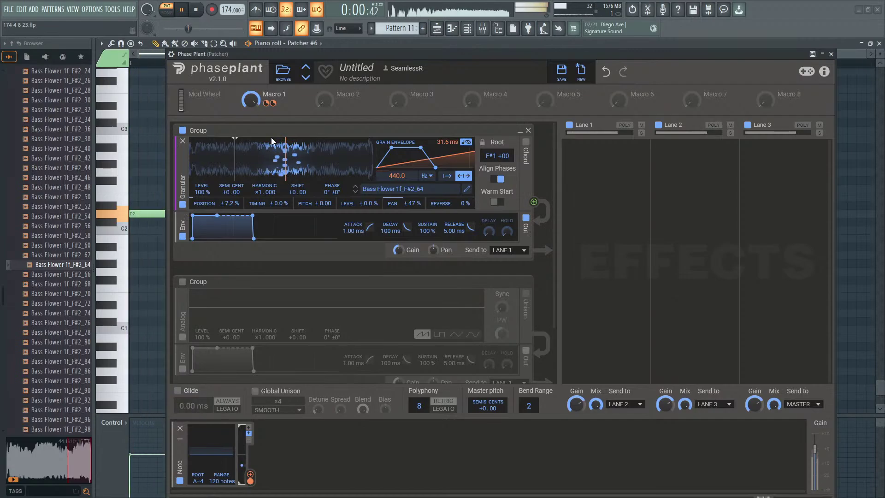
{"action": "left_click", "coordinate": [182, 10]}
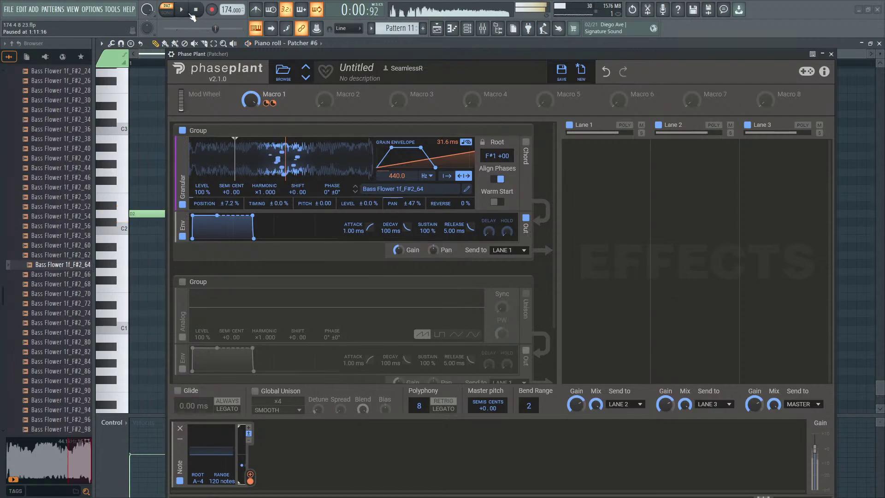
Step: Delete the bypassed Analog group and add a fresh Analog generator in a new group below the granular one
{"action": "left_click", "coordinate": [528, 283]}
{"action": "left_click", "coordinate": [450, 292]}
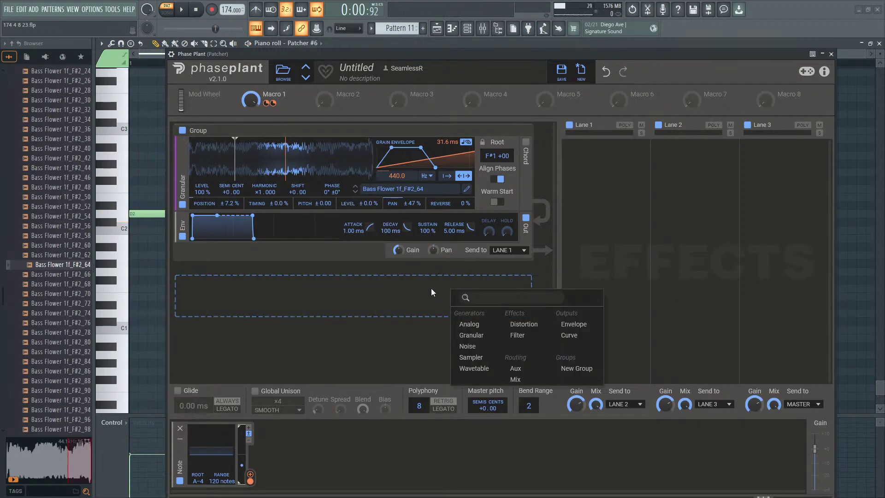
{"action": "left_click", "coordinate": [481, 324]}
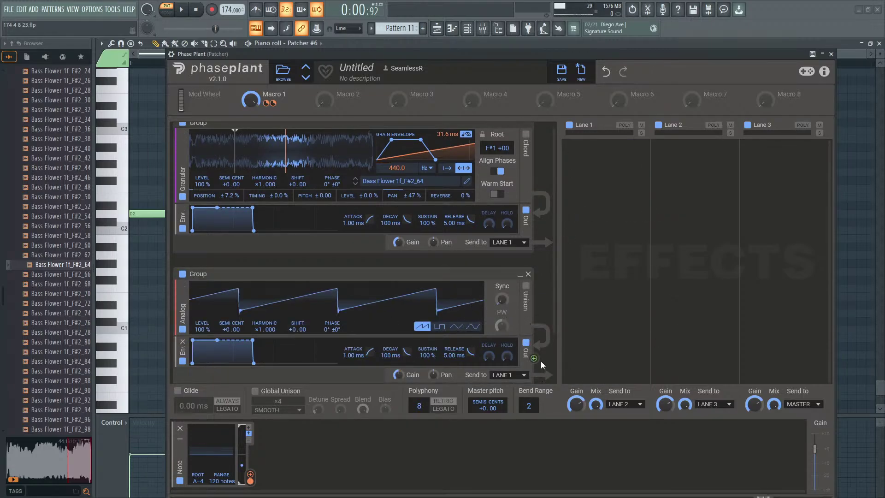
Step: Remove the Analog group's envelope and route the Analog output to the granular generator's phase, then stop playback
{"action": "left_click_drag", "start_coordinate": [533, 359], "coordinate": [333, 196]}
{"action": "mouse_move", "coordinate": [502, 300]}
{"action": "left_mouse_down"}
{"action": "mouse_move", "coordinate": [502, 281]}
{"action": "mouse_move", "coordinate": [503, 301]}
{"action": "left_mouse_up"}
{"action": "left_click", "coordinate": [181, 14]}
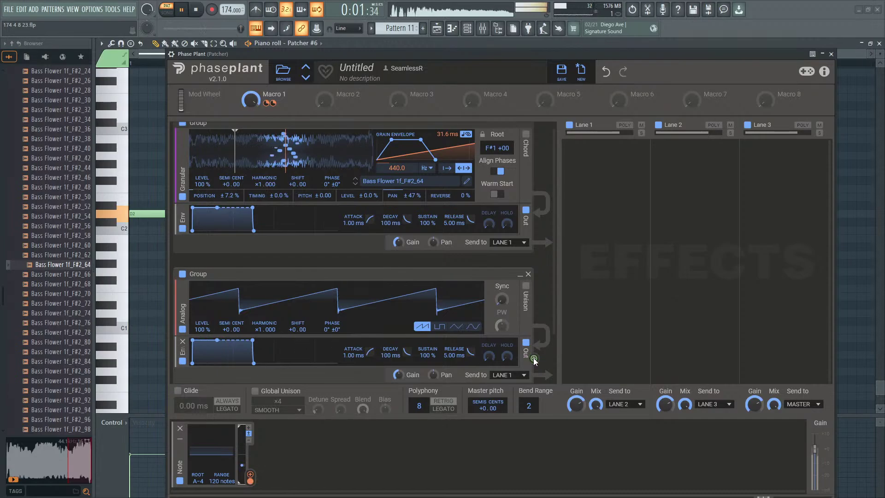
{"action": "left_click", "coordinate": [182, 340]}
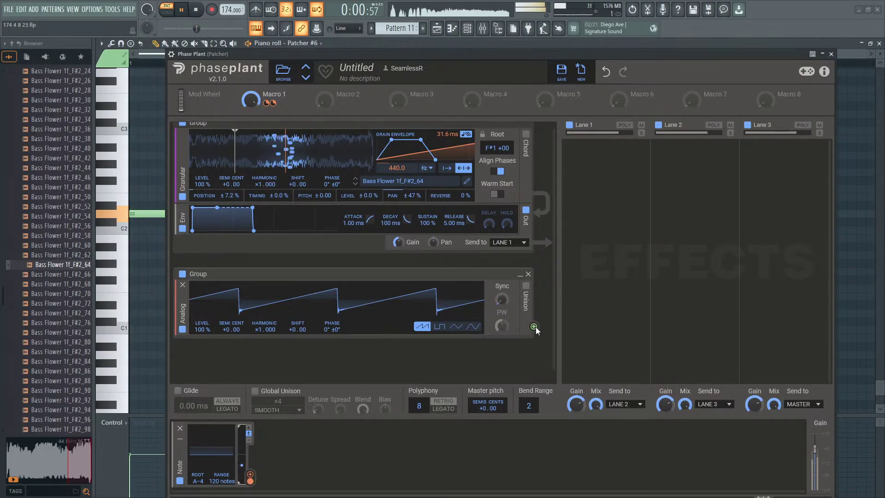
{"action": "left_click_drag", "start_coordinate": [535, 327], "coordinate": [332, 191]}
{"action": "key", "text": "space"}
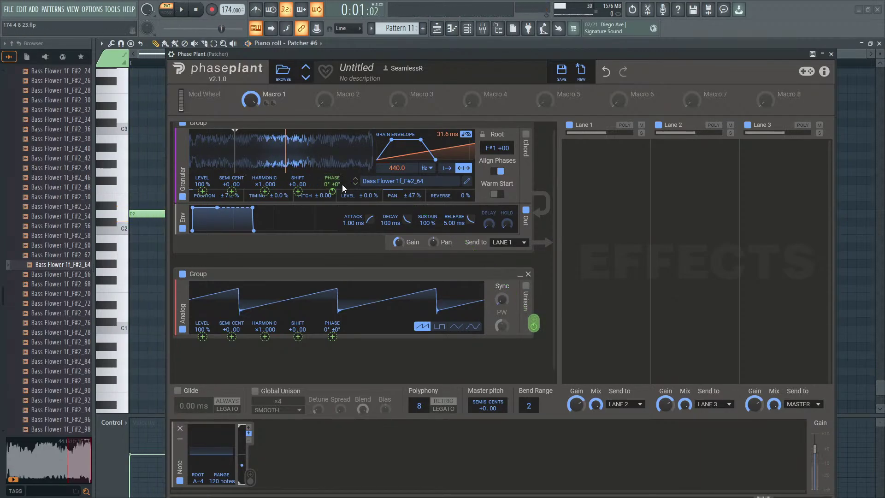
Step: Assign Macro 1 to the amount of the Analog-to-granular phase modulation
{"action": "mouse_move", "coordinate": [334, 195]}
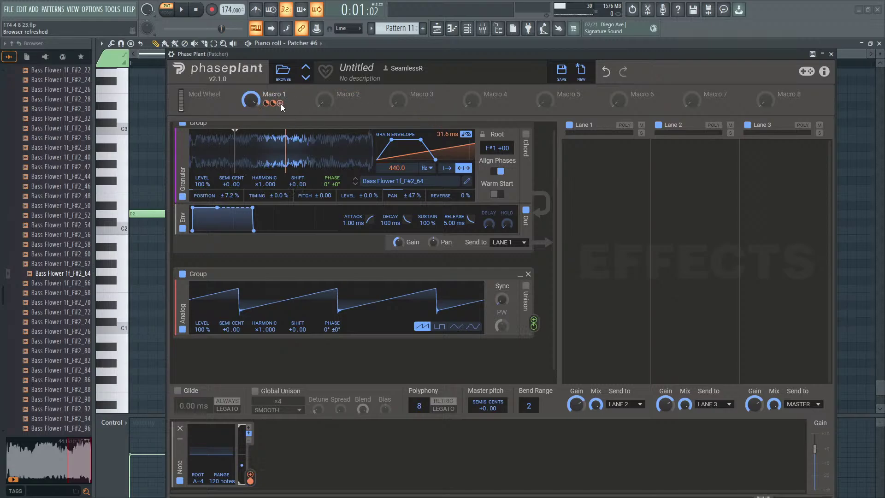
{"action": "left_click", "coordinate": [281, 103]}
{"action": "left_click", "coordinate": [333, 203]}
Step: During playback, shift the grain start position further into the sample with less Macro 1 position modulation, set Macro 1 to 89%, and stop
{"action": "key", "text": "space"}
{"action": "mouse_move", "coordinate": [250, 99]}
{"action": "left_mouse_down"}
{"action": "mouse_move", "coordinate": [251, 180]}
{"action": "mouse_move", "coordinate": [251, 99]}
{"action": "left_mouse_up"}
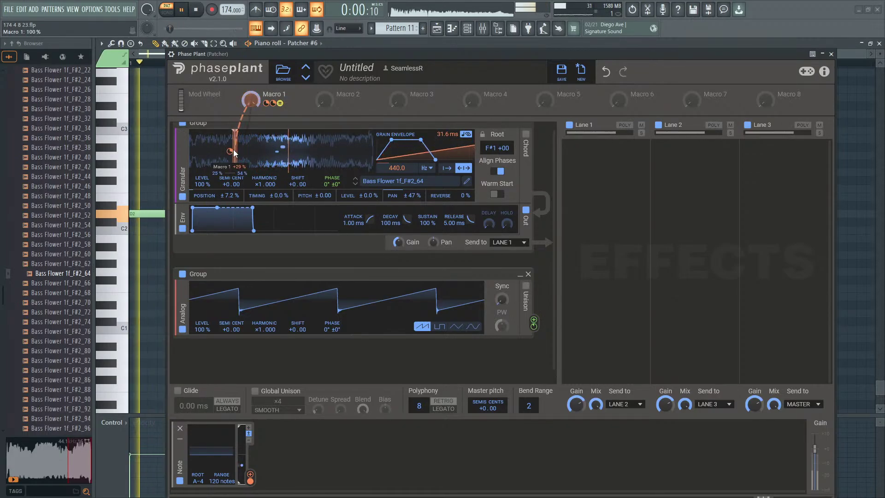
{"action": "mouse_move", "coordinate": [239, 144]}
{"action": "left_mouse_down"}
{"action": "mouse_move", "coordinate": [267, 143]}
{"action": "mouse_move", "coordinate": [258, 180]}
{"action": "mouse_move", "coordinate": [258, 169]}
{"action": "left_mouse_up"}
{"action": "mouse_move", "coordinate": [251, 99]}
{"action": "left_mouse_down"}
{"action": "mouse_move", "coordinate": [250, 176]}
{"action": "mouse_move", "coordinate": [251, 100]}
{"action": "mouse_move", "coordinate": [251, 109]}
{"action": "left_mouse_up"}
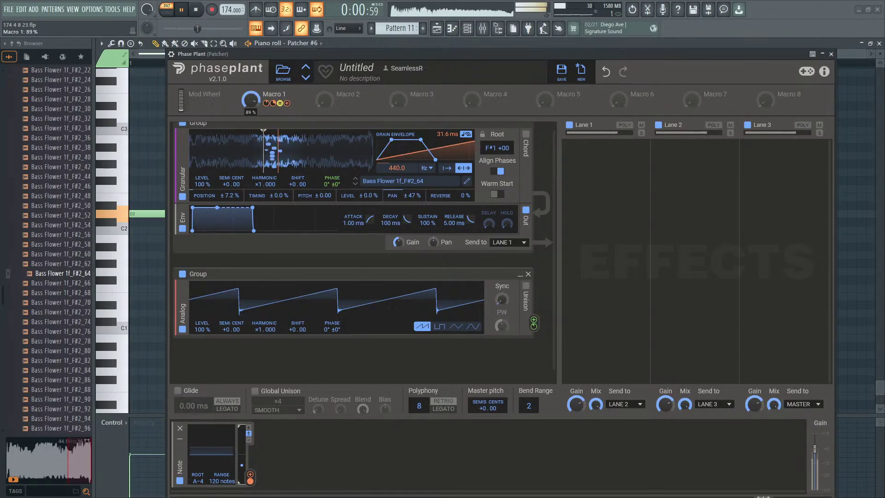
{"action": "left_click", "coordinate": [196, 10]}
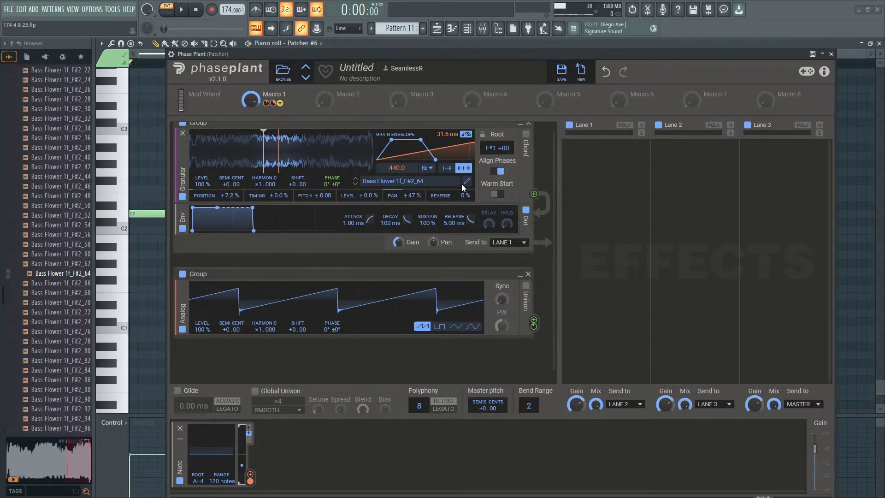
Step: Enable Chord on the granular generator with the ascending pattern and the Minor Min7 chord type
{"action": "left_click", "coordinate": [526, 135]}
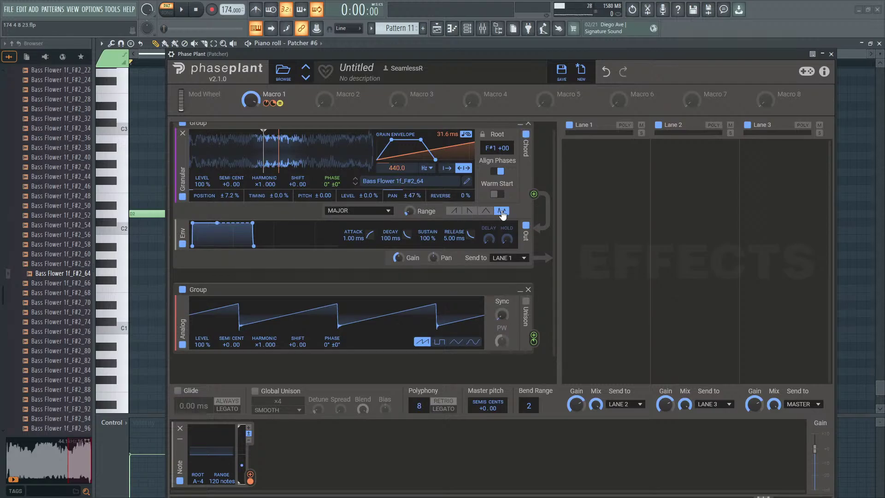
{"action": "left_click", "coordinate": [454, 212]}
{"action": "left_click", "coordinate": [372, 211]}
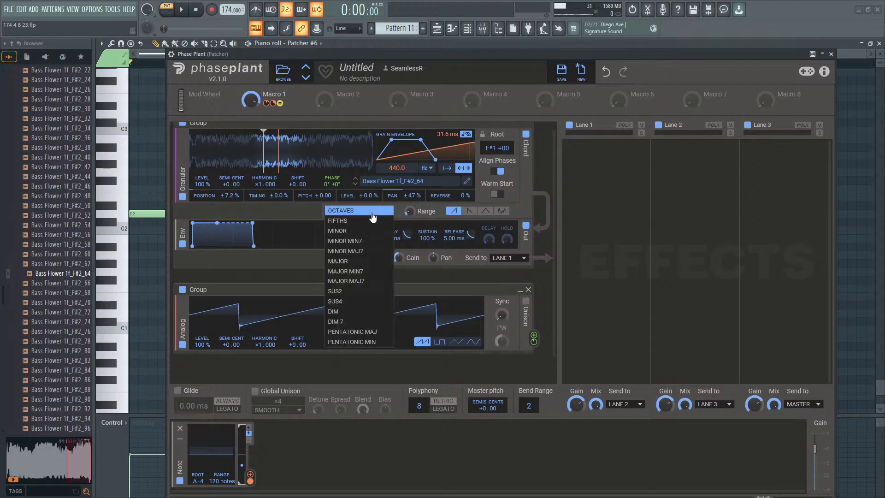
{"action": "left_click", "coordinate": [367, 243]}
Step: Try a chord range several octaves wide and listen to the resulting grain spread
{"action": "key", "text": "space"}
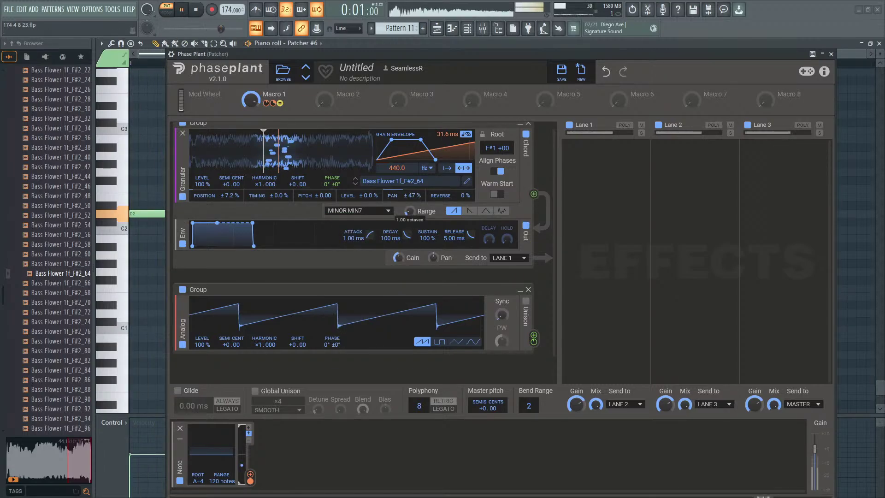
{"action": "left_click_drag", "start_coordinate": [409, 211], "coordinate": [409, 161]}
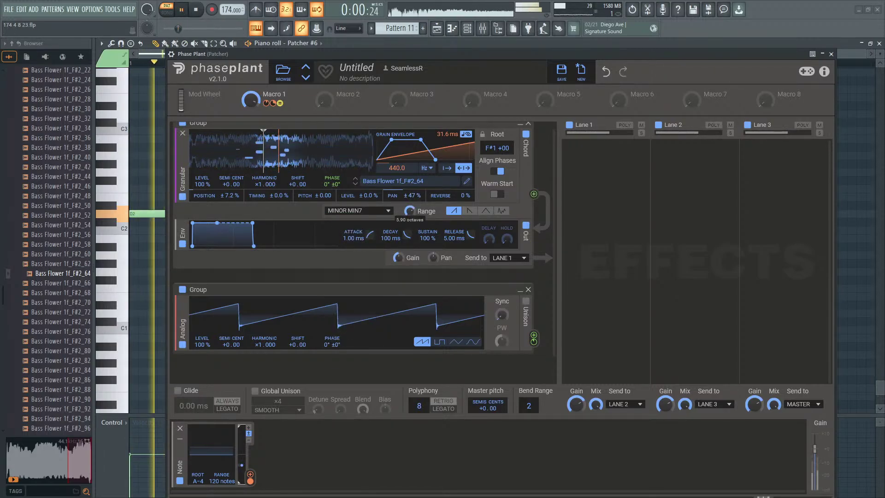
{"action": "left_click", "coordinate": [192, 10]}
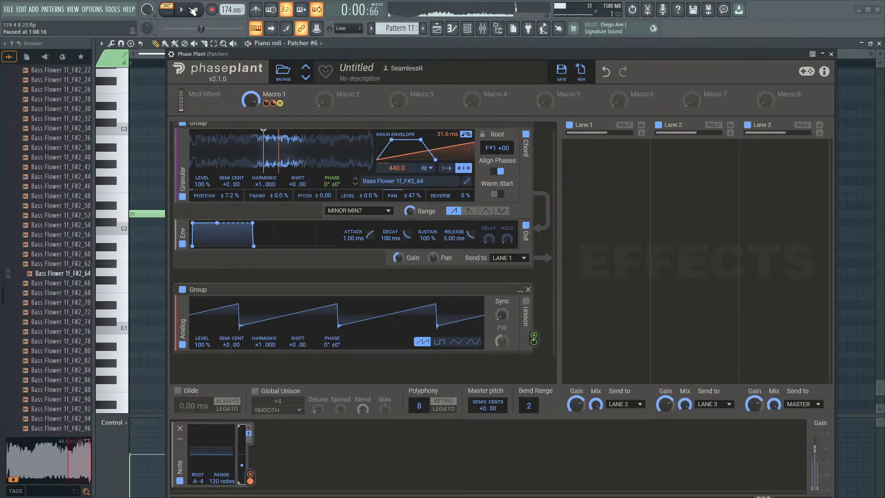
{"action": "left_click", "coordinate": [192, 10]}
{"action": "left_click", "coordinate": [184, 10]}
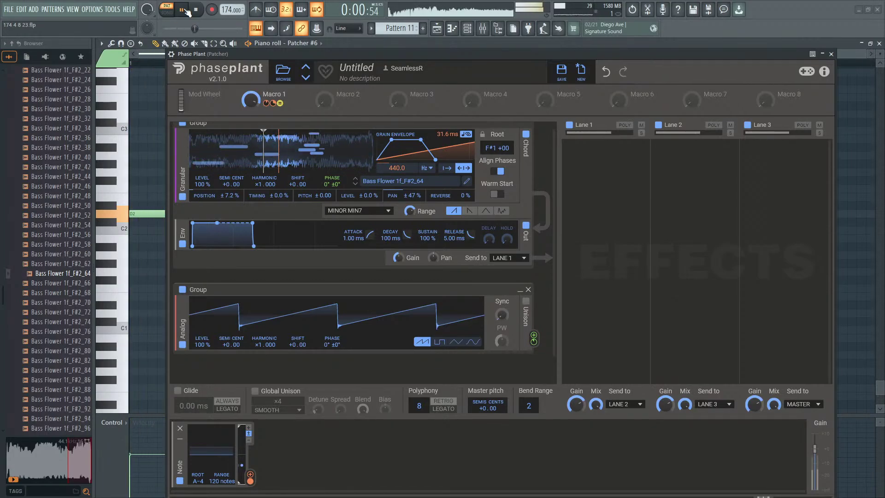
{"action": "left_click", "coordinate": [184, 10]}
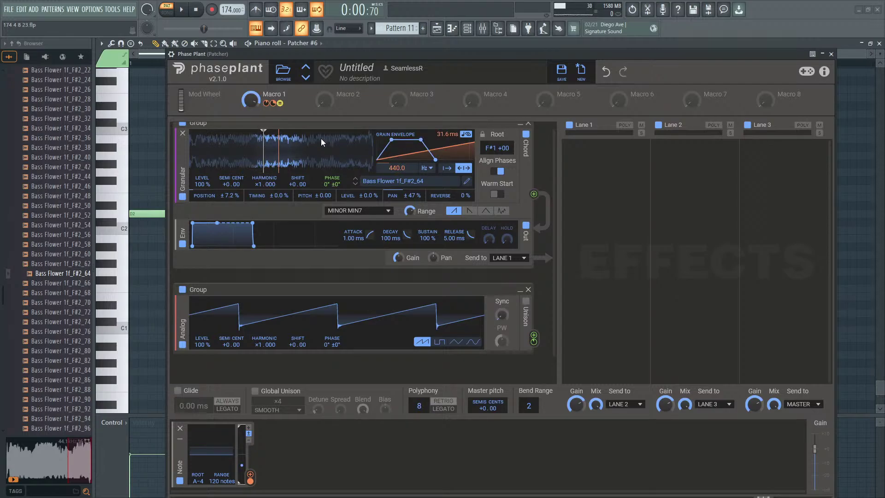
Step: Keep the grain rate mode at Rate, set the position randomisation to ±0.0%, and listen to the chord
{"action": "left_click", "coordinate": [425, 169]}
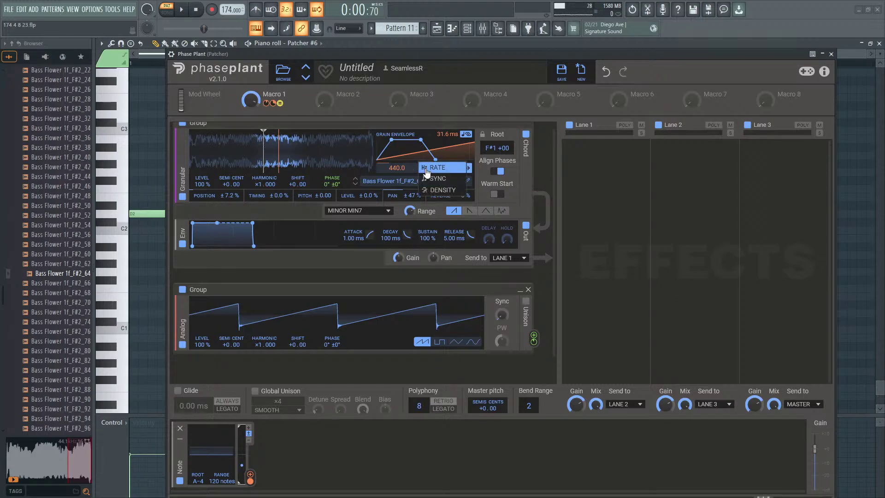
{"action": "left_click", "coordinate": [524, 159]}
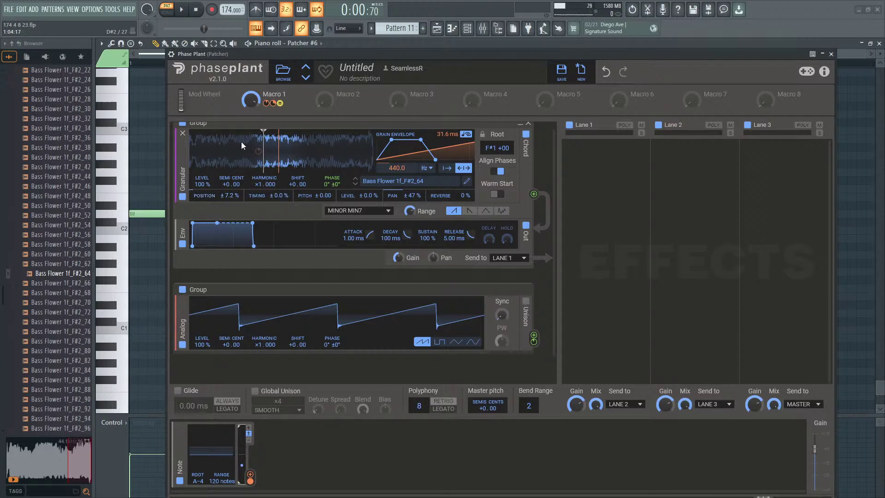
{"action": "left_click_drag", "start_coordinate": [229, 195], "coordinate": [229, 209]}
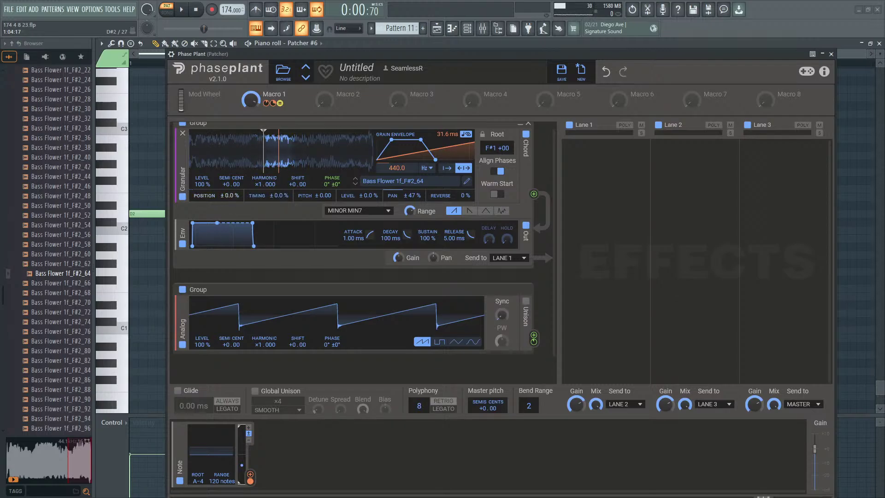
{"action": "key", "text": "space"}
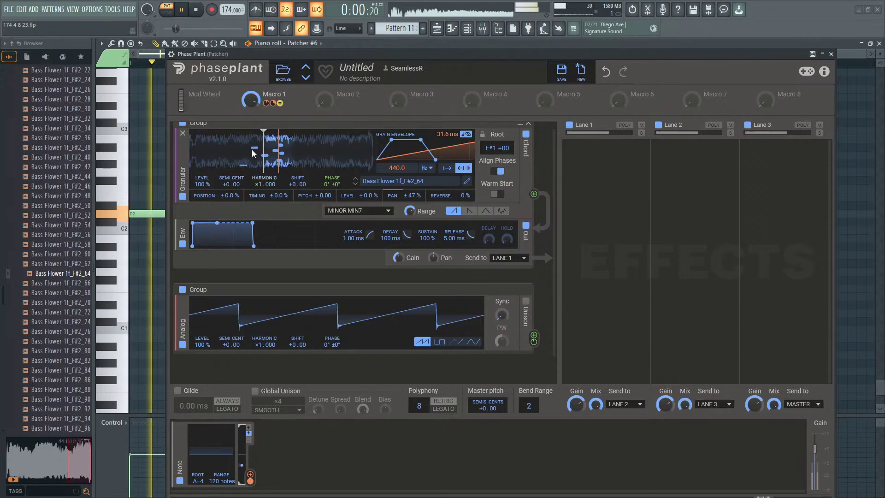
{"action": "left_click", "coordinate": [196, 13]}
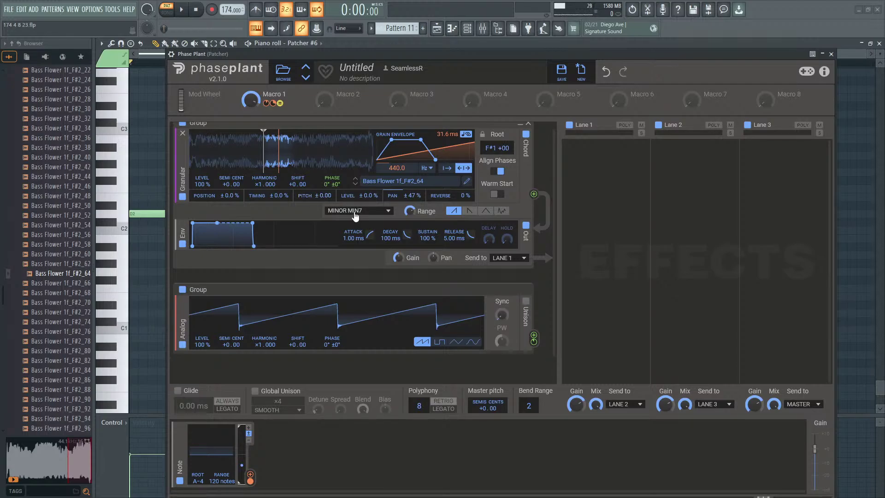
Step: Narrow the chord range, set Macro 1 to 85% while listening, and stop playback
{"action": "key", "text": "space"}
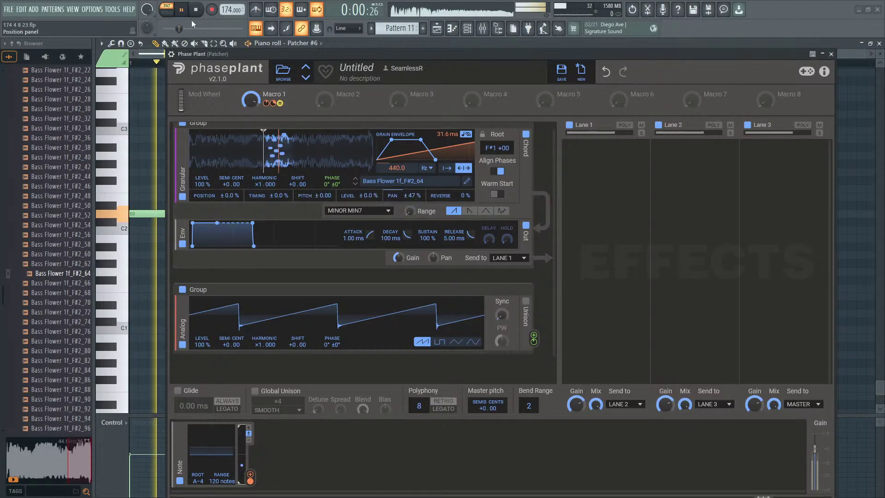
{"action": "left_click_drag", "start_coordinate": [250, 100], "coordinate": [250, 127]}
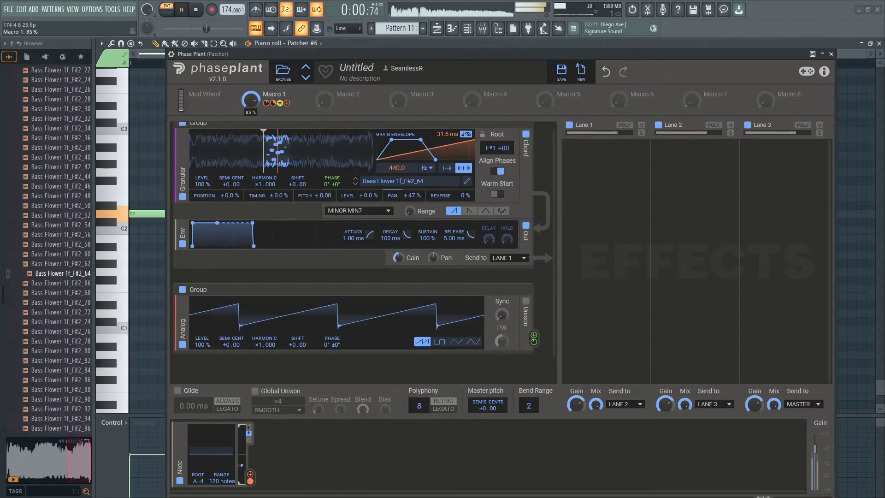
{"action": "left_click", "coordinate": [197, 11]}
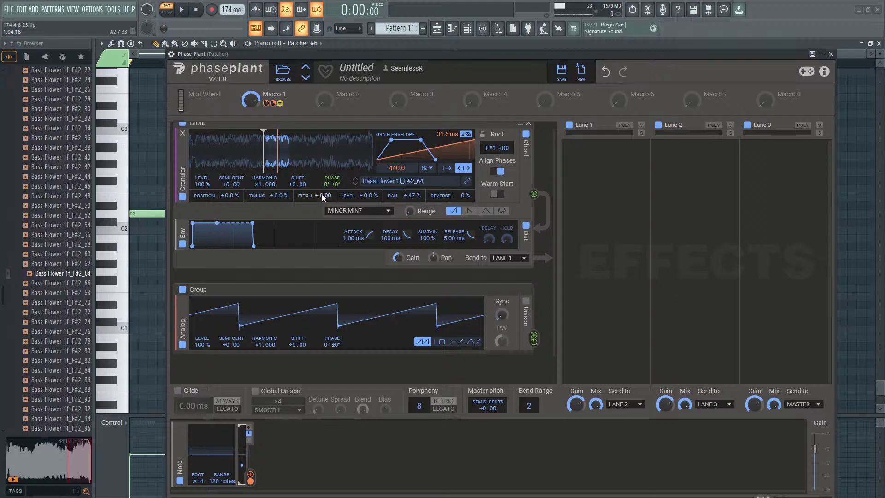
Step: Start playback and set the grain pitch randomisation to ±0.03
{"action": "left_click", "coordinate": [182, 10]}
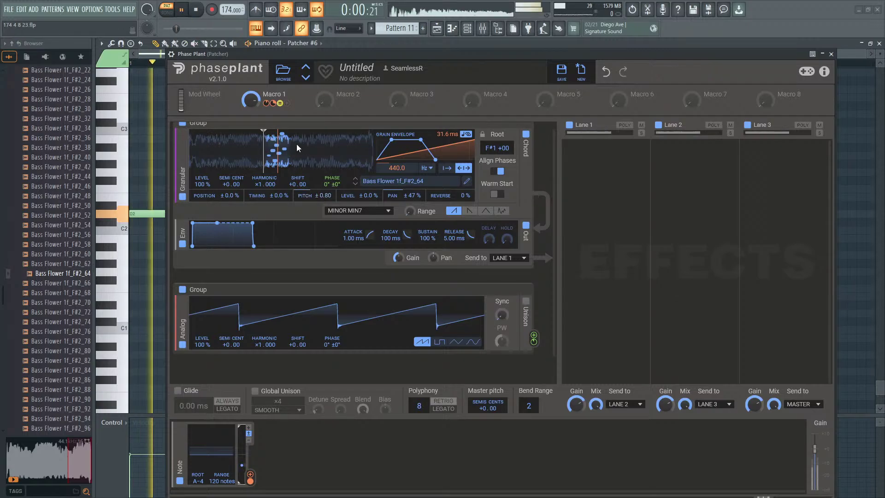
{"action": "left_click_drag", "start_coordinate": [321, 196], "coordinate": [322, 222]}
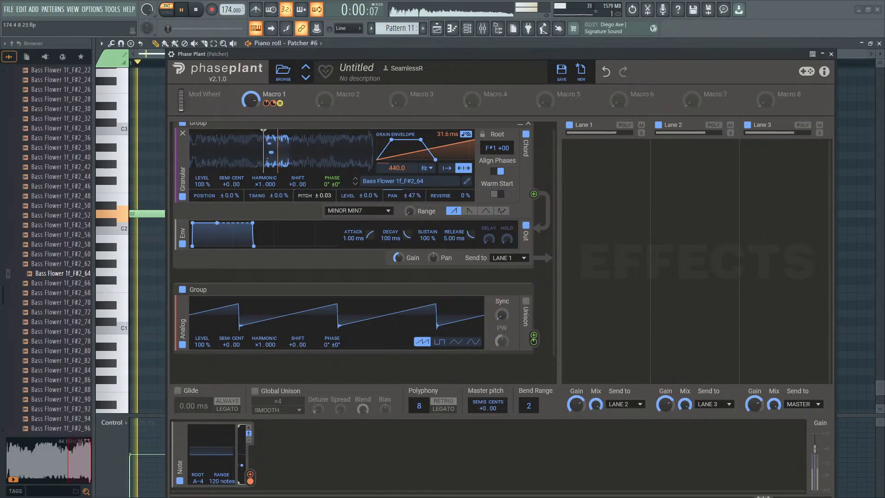
Step: Stop playback and add a second Analog oscillator with a sine wave to the lower group
{"action": "key", "text": "space"}
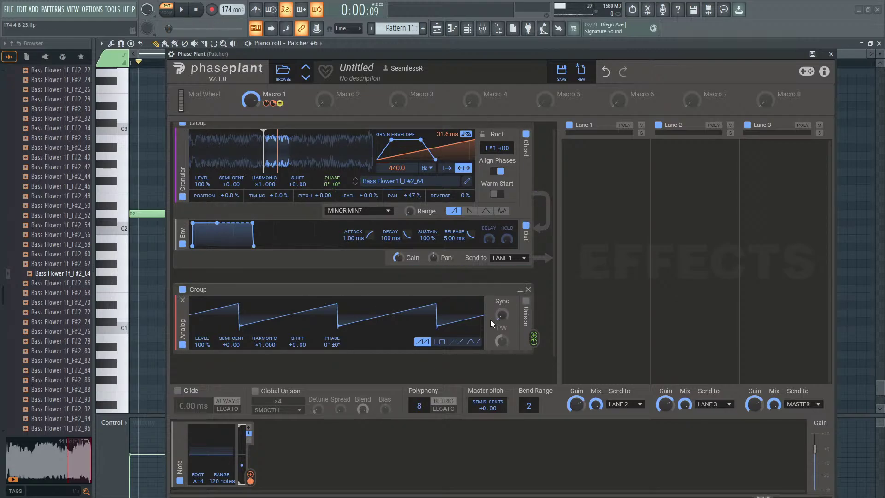
{"action": "left_click", "coordinate": [345, 358]}
{"action": "left_click", "coordinate": [370, 398]}
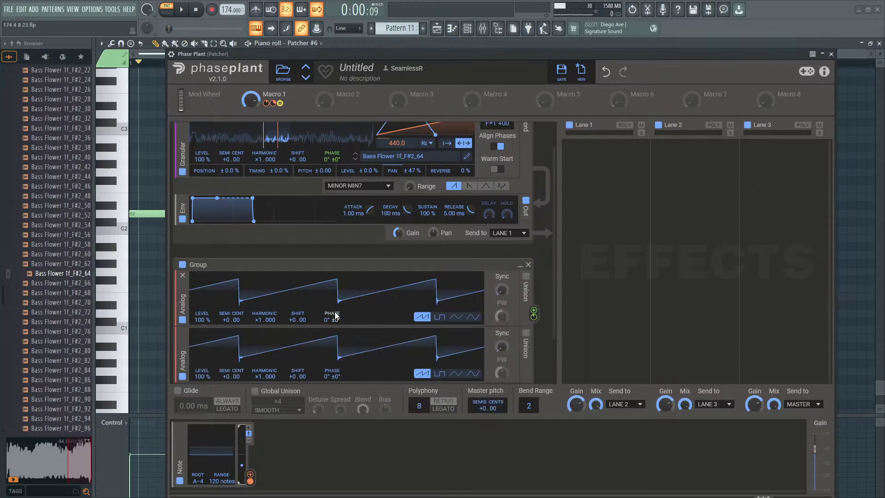
Step: Start playback and try the sine Analog oscillator as a modulator of the Granular phase
{"action": "left_click", "coordinate": [533, 347]}
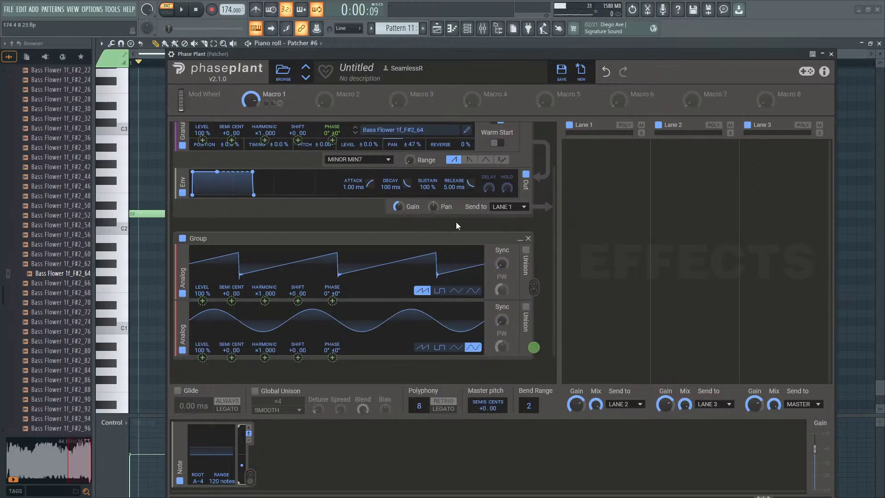
{"action": "key", "text": "space"}
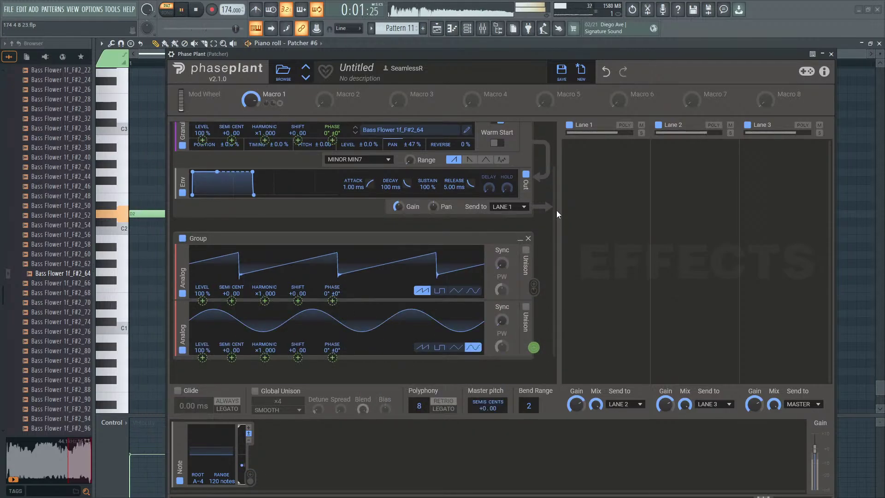
{"action": "scroll", "coordinate": [537, 369], "scroll_direction": "up", "scroll_amount": 2}
{"action": "scroll", "coordinate": [535, 359], "scroll_direction": "down", "scroll_amount": 2}
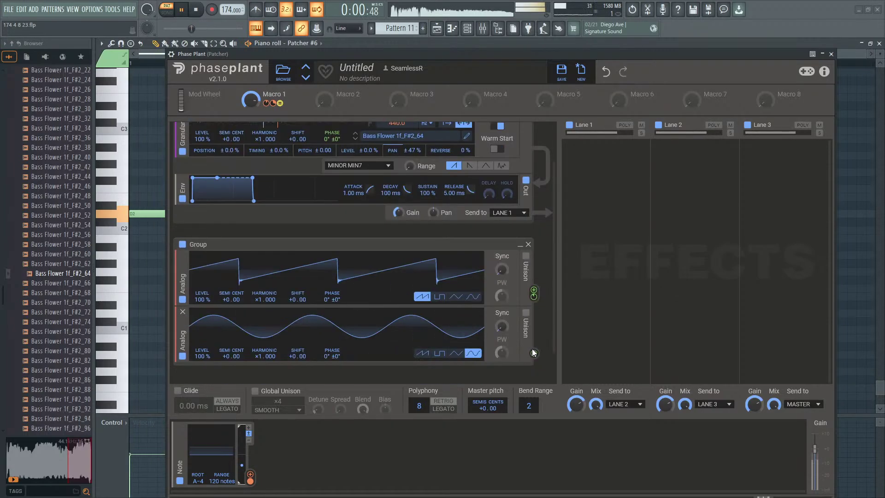
{"action": "mouse_move", "coordinate": [533, 350]}
{"action": "left_mouse_down"}
{"action": "mouse_move", "coordinate": [381, 189]}
{"action": "mouse_move", "coordinate": [332, 199]}
{"action": "left_mouse_up"}
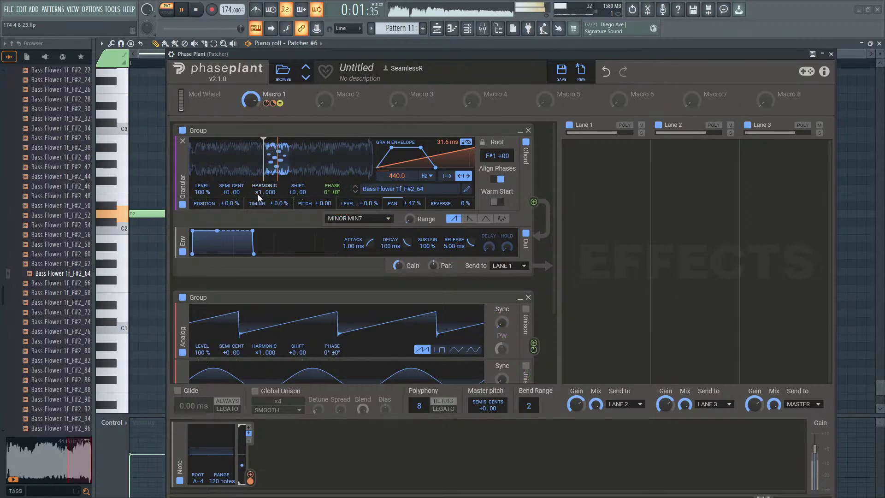
Step: Set the Granular harmonic to ×4.000 and modulate the Granular level from the saw Analog oscillator
{"action": "left_click_drag", "start_coordinate": [258, 195], "coordinate": [258, 184]}
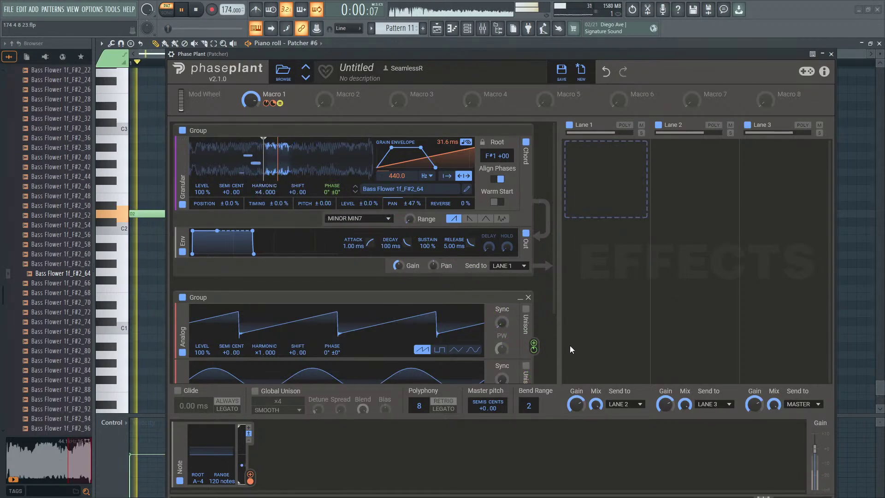
{"action": "left_click_drag", "start_coordinate": [533, 345], "coordinate": [201, 199]}
Step: Set Macro 1 to 69% while listening, and stop playback
{"action": "mouse_move", "coordinate": [251, 99]}
{"action": "left_mouse_down"}
{"action": "mouse_move", "coordinate": [250, 121]}
{"action": "mouse_move", "coordinate": [251, 57]}
{"action": "mouse_move", "coordinate": [244, 108]}
{"action": "left_mouse_up"}
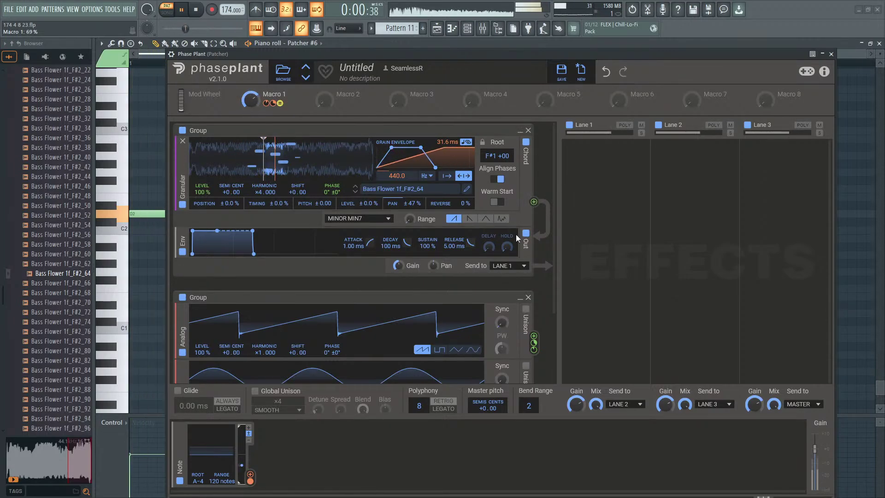
{"action": "left_click", "coordinate": [195, 13]}
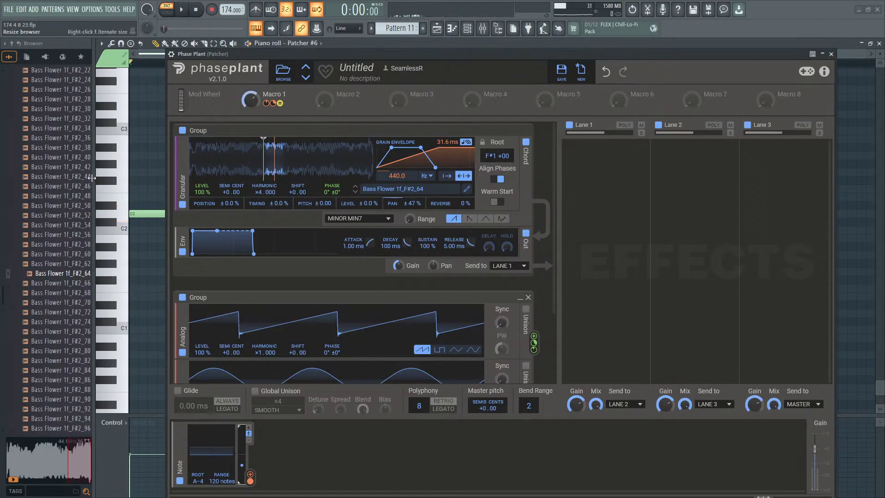
{"action": "left_click_drag", "start_coordinate": [118, 167], "coordinate": [127, 220]}
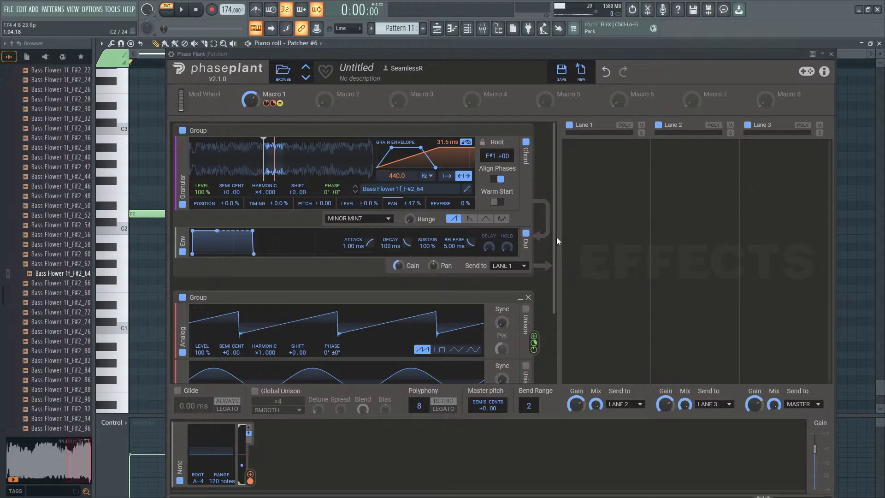
Step: Listen while setting the chord range to 8.00 octaves with the random note pattern, and stop playback
{"action": "key", "text": "space"}
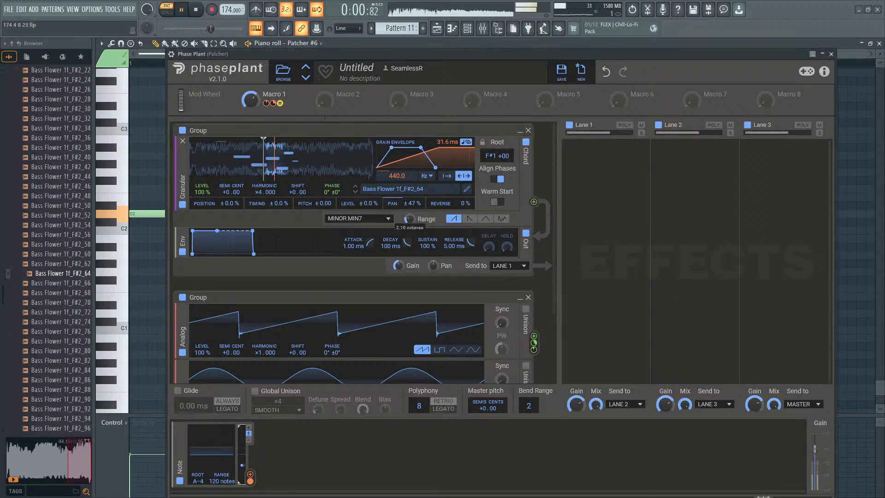
{"action": "left_click_drag", "start_coordinate": [409, 219], "coordinate": [409, 171]}
{"action": "left_click", "coordinate": [505, 219]}
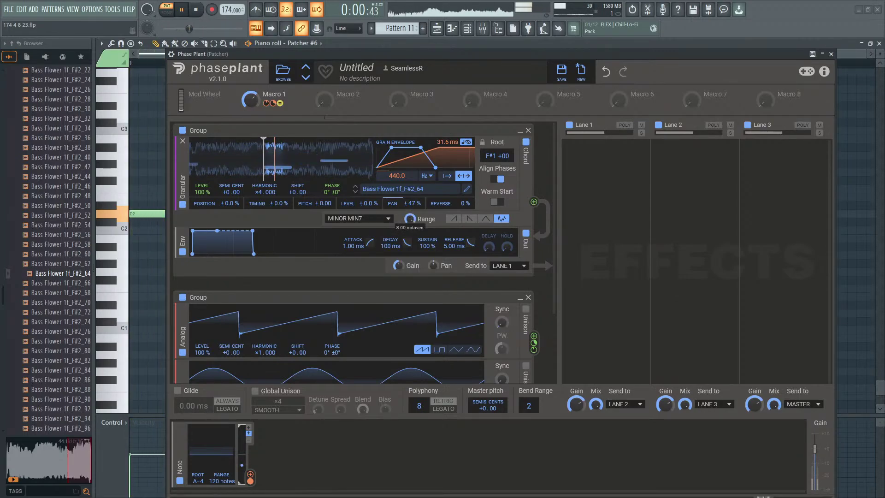
{"action": "left_click", "coordinate": [188, 8]}
{"action": "left_click", "coordinate": [187, 7]}
{"action": "left_click", "coordinate": [186, 7]}
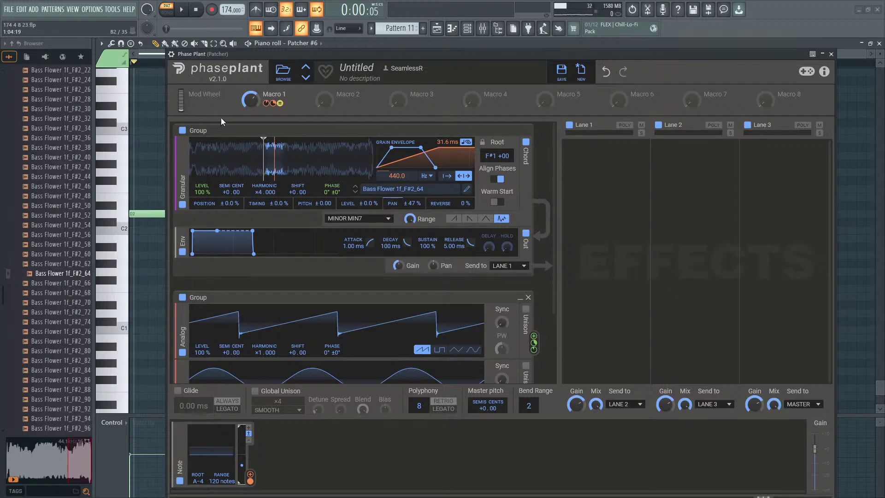
Step: Set the grain position randomisation to ±39% and Macro 1 to 17% while listening, and stop playback
{"action": "left_click", "coordinate": [181, 11]}
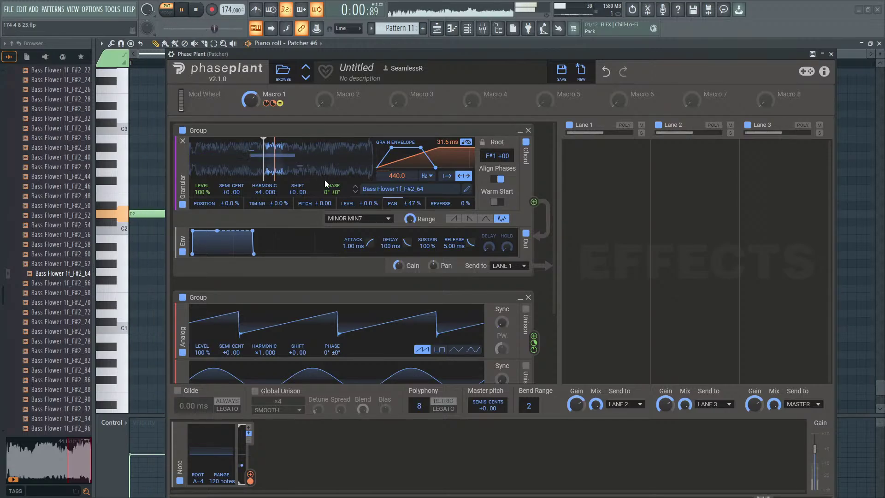
{"action": "mouse_move", "coordinate": [336, 200]}
{"action": "mouse_move", "coordinate": [336, 200]}
{"action": "left_mouse_down"}
{"action": "mouse_move", "coordinate": [336, 186]}
{"action": "mouse_move", "coordinate": [328, 192]}
{"action": "left_mouse_up"}
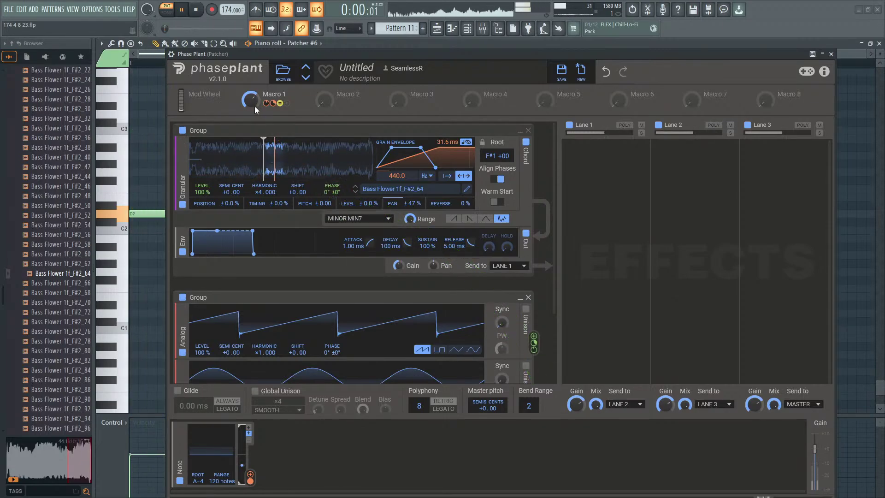
{"action": "left_click_drag", "start_coordinate": [252, 102], "coordinate": [252, 76]}
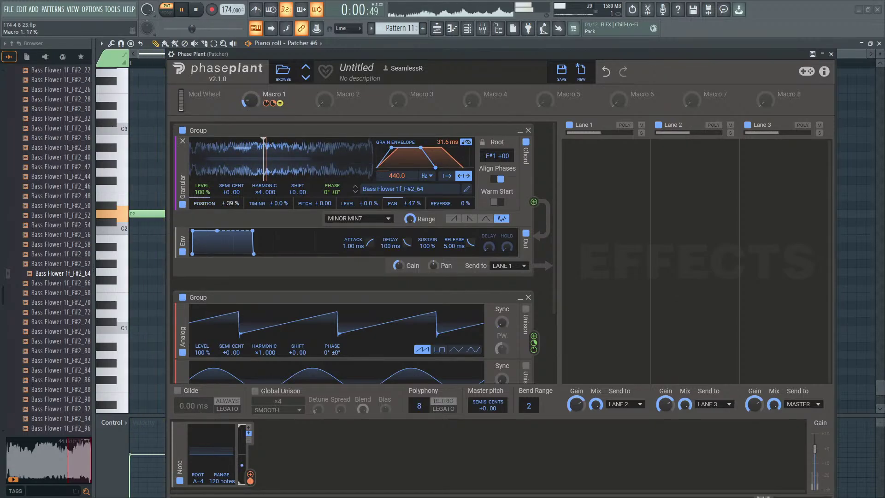
{"action": "left_click", "coordinate": [182, 9]}
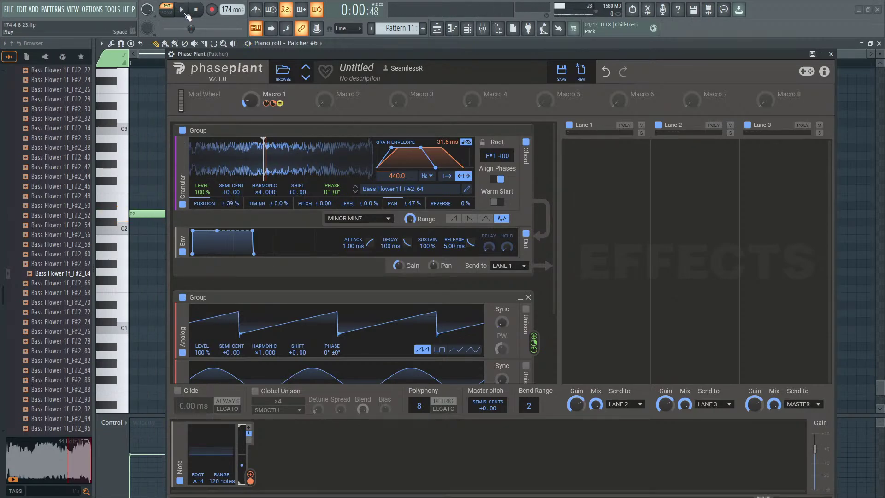
Step: Set the grain pan randomisation to ±21% and the reverse amount to 50% while listening, and stop playback
{"action": "left_click", "coordinate": [181, 9]}
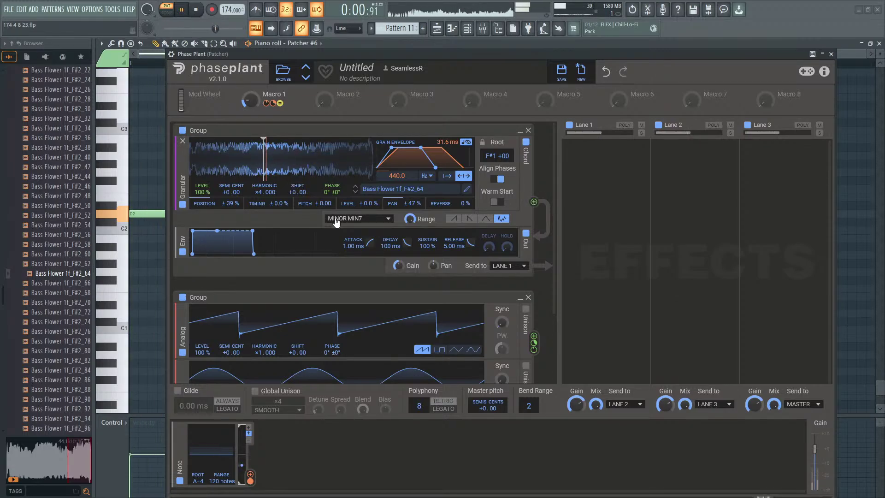
{"action": "double_click", "coordinate": [412, 205]}
{"action": "left_click_drag", "start_coordinate": [458, 209], "coordinate": [458, 184]}
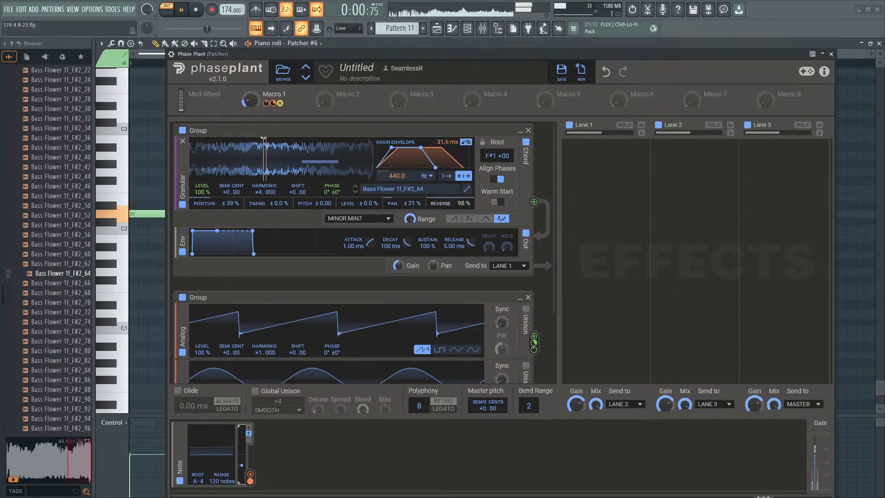
{"action": "key", "text": "space"}
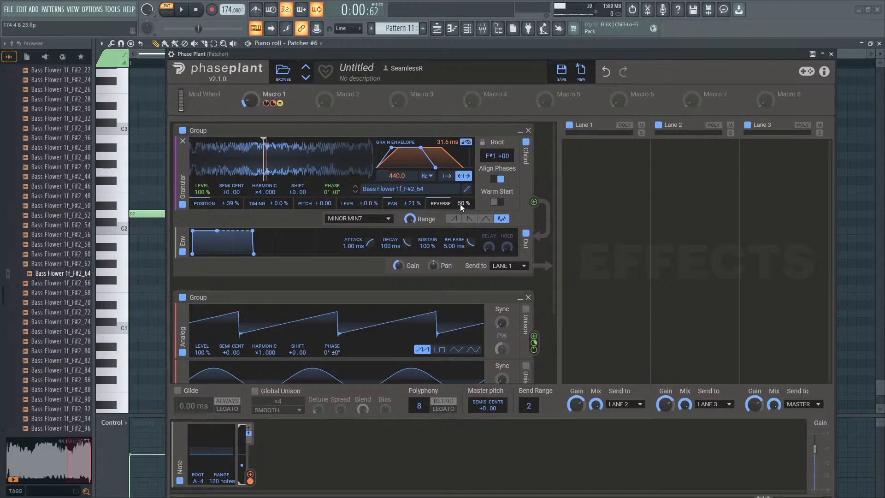
Step: Play the note, try a narrower chord range with the descending pattern, and turn off the Granular chord mode
{"action": "left_click", "coordinate": [182, 10]}
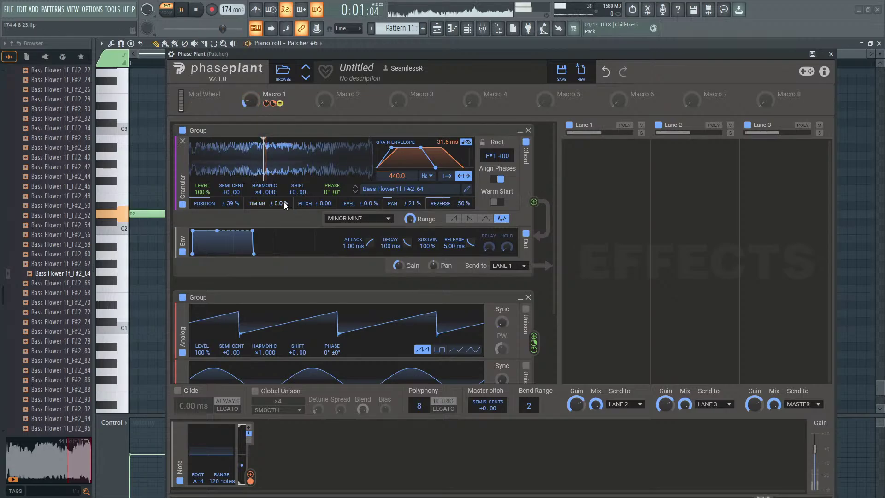
{"action": "mouse_move", "coordinate": [409, 219]}
{"action": "mouse_move", "coordinate": [409, 218]}
{"action": "left_mouse_down"}
{"action": "mouse_move", "coordinate": [409, 235]}
{"action": "mouse_move", "coordinate": [409, 225]}
{"action": "left_mouse_up"}
{"action": "left_click", "coordinate": [470, 219]}
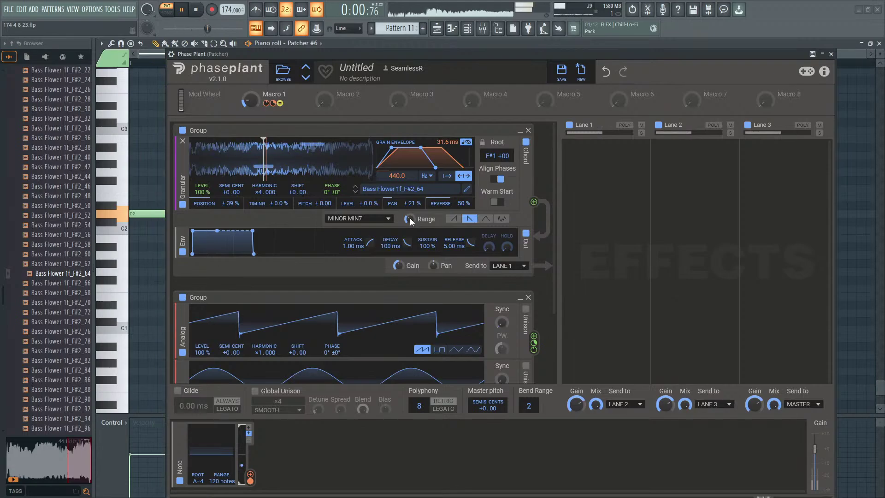
{"action": "mouse_move", "coordinate": [410, 217]}
{"action": "left_mouse_down"}
{"action": "mouse_move", "coordinate": [410, 230]}
{"action": "mouse_move", "coordinate": [410, 221]}
{"action": "left_mouse_up"}
{"action": "left_click", "coordinate": [527, 143]}
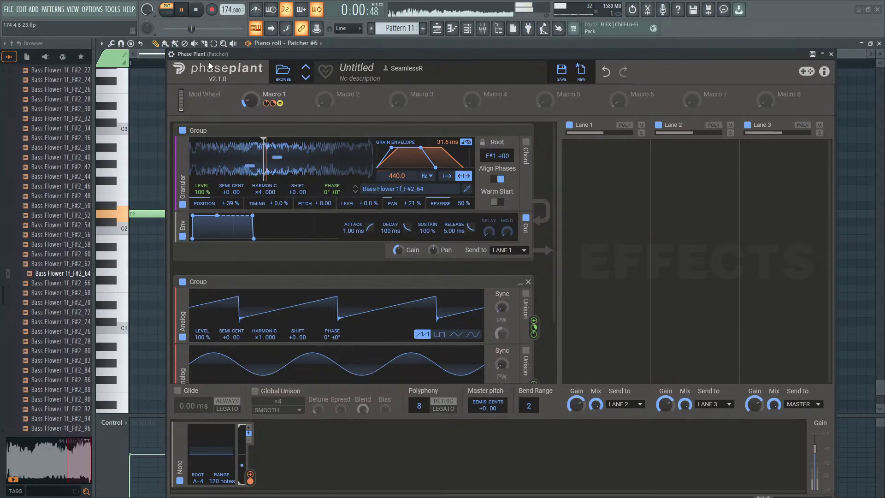
Step: Set Macro 1 to 26% and the grain position randomisation to ±0.0%
{"action": "mouse_move", "coordinate": [249, 101]}
{"action": "left_mouse_down"}
{"action": "mouse_move", "coordinate": [249, 116]}
{"action": "mouse_move", "coordinate": [249, 94]}
{"action": "left_mouse_up"}
{"action": "left_click_drag", "start_coordinate": [207, 203], "coordinate": [207, 227]}
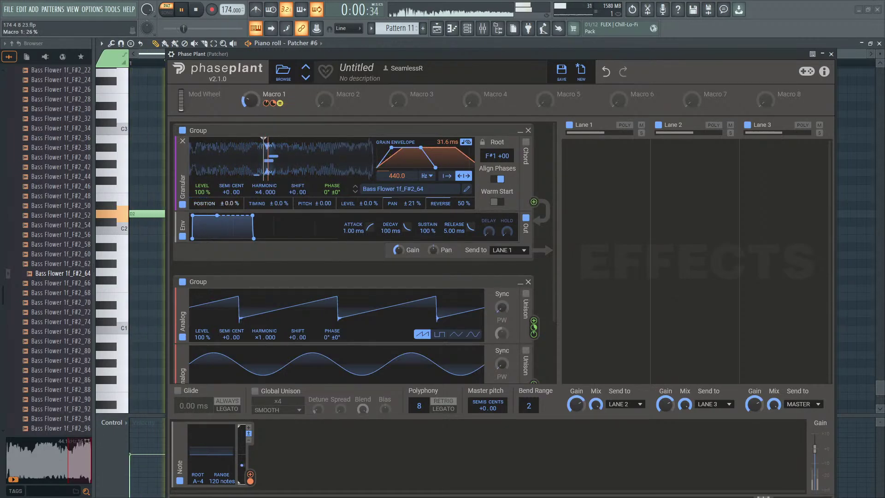
Step: Turn Macro 1 fully up, shift the grain position slightly later in the sample, and stop playback
{"action": "left_click_drag", "start_coordinate": [248, 100], "coordinate": [249, 41]}
{"action": "mouse_move", "coordinate": [264, 147]}
{"action": "left_mouse_down"}
{"action": "mouse_move", "coordinate": [330, 147]}
{"action": "mouse_move", "coordinate": [215, 147]}
{"action": "mouse_move", "coordinate": [316, 144]}
{"action": "mouse_move", "coordinate": [264, 143]}
{"action": "left_mouse_up"}
{"action": "key", "text": "space"}
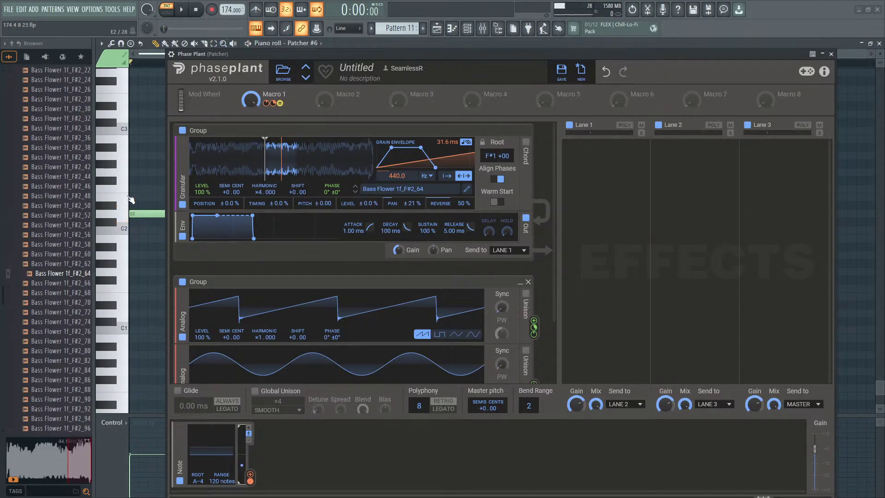
Step: Collapse the Bass Flower 1f folder and the Big Samples folder in the sample browser
{"action": "scroll", "coordinate": [64, 240], "scroll_direction": "down", "scroll_amount": 15}
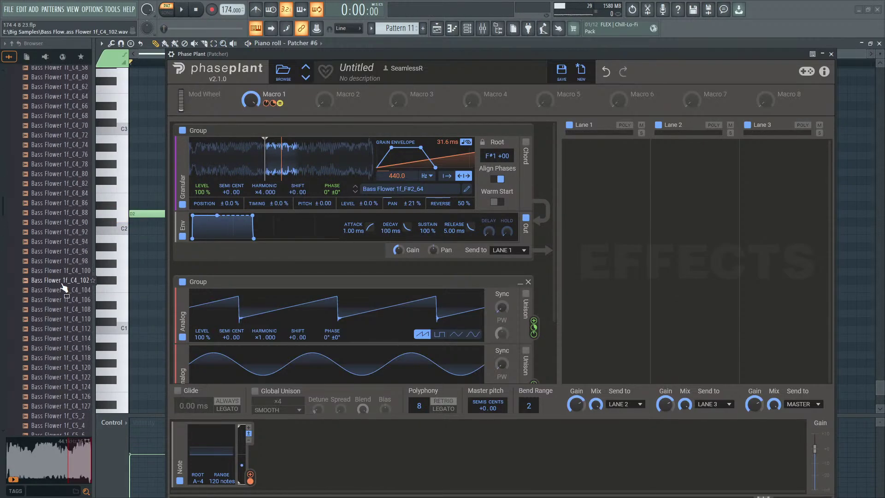
{"action": "scroll", "coordinate": [65, 288], "scroll_direction": "up", "scroll_amount": 20}
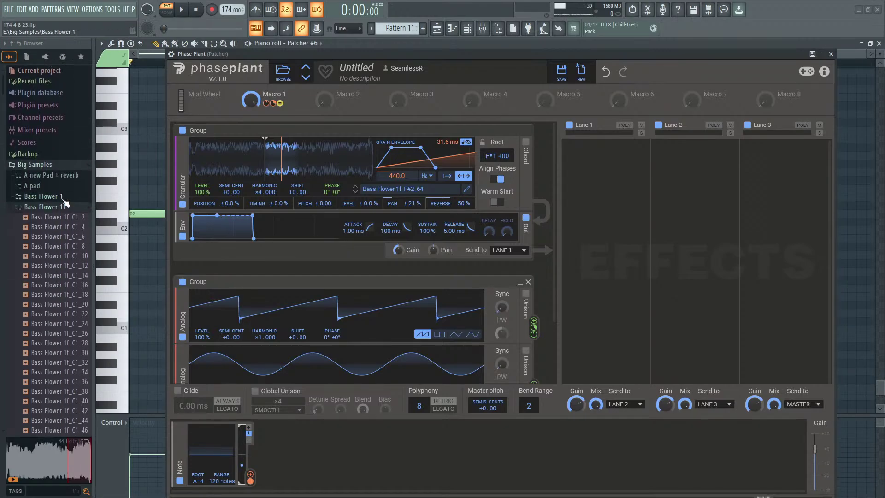
{"action": "left_click", "coordinate": [65, 206]}
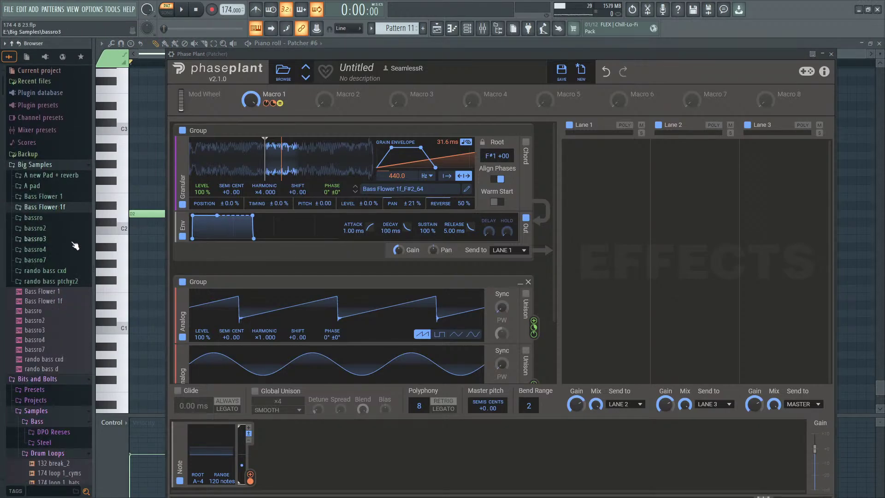
{"action": "left_click", "coordinate": [69, 165]}
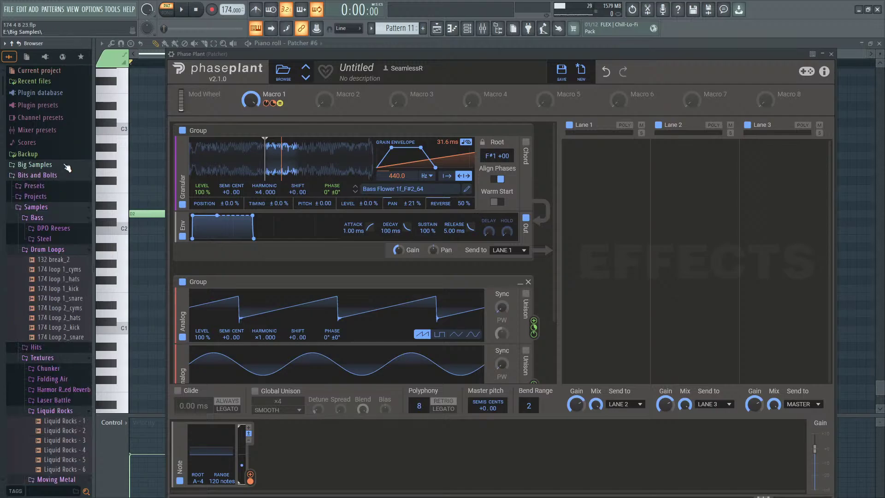
Step: Collapse the Samples folder of Bits and Bolts, look inside Packs, and expand Samples again
{"action": "left_click", "coordinate": [57, 210]}
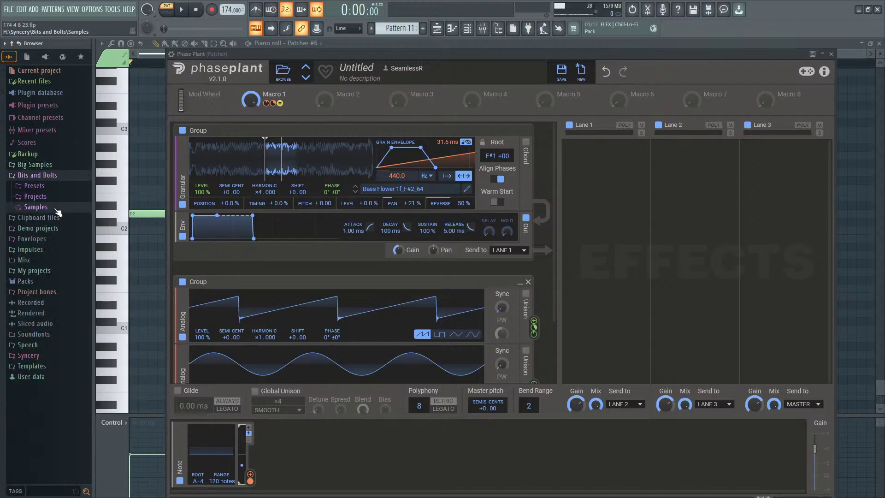
{"action": "left_click", "coordinate": [62, 282]}
{"action": "left_click", "coordinate": [55, 284]}
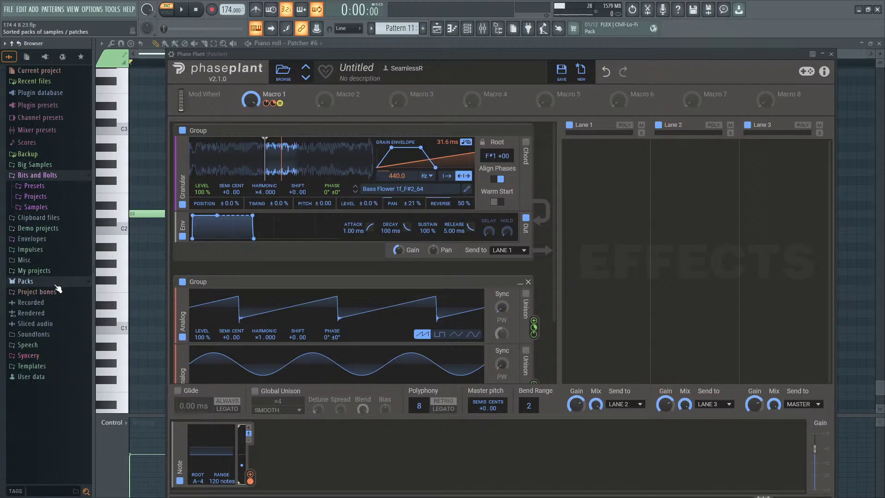
{"action": "left_click", "coordinate": [53, 209]}
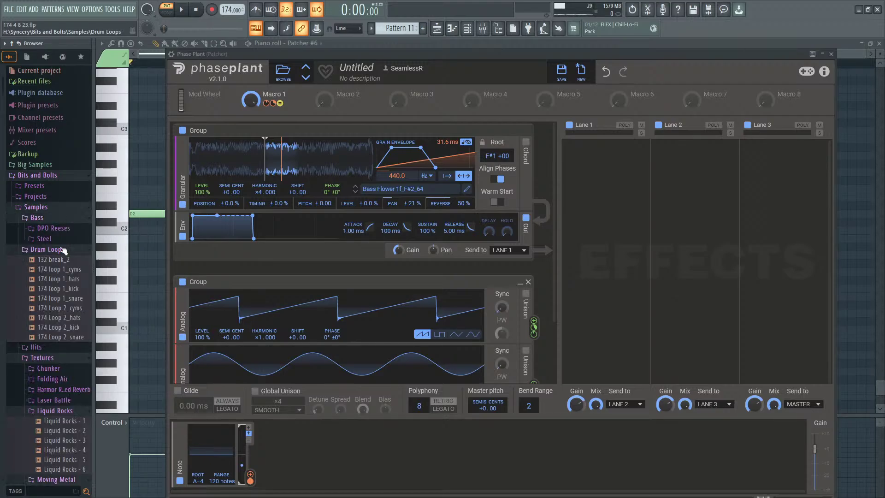
Step: Collapse Drum Loops, and within Textures collapse the Liquid Rocks, Moving Metal and Plastic Rain folders
{"action": "left_click", "coordinate": [64, 251]}
{"action": "left_click", "coordinate": [65, 272]}
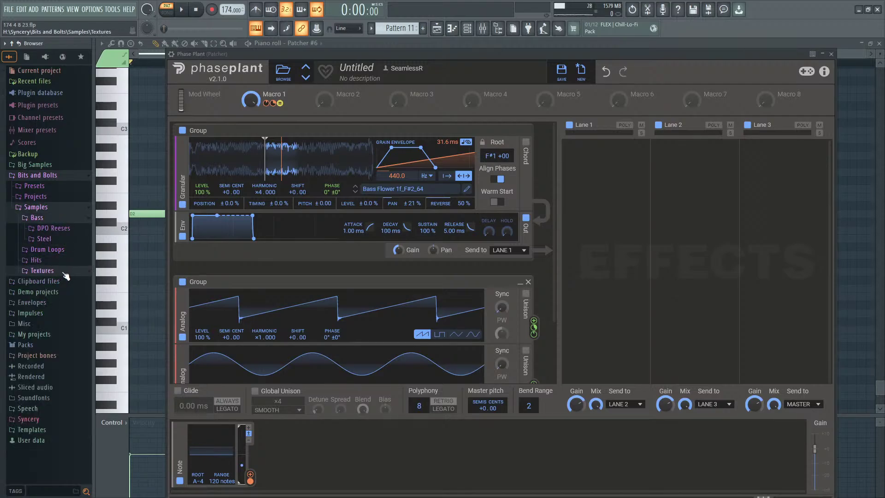
{"action": "left_click", "coordinate": [65, 273]}
{"action": "scroll", "coordinate": [66, 273], "scroll_direction": "down", "scroll_amount": 3}
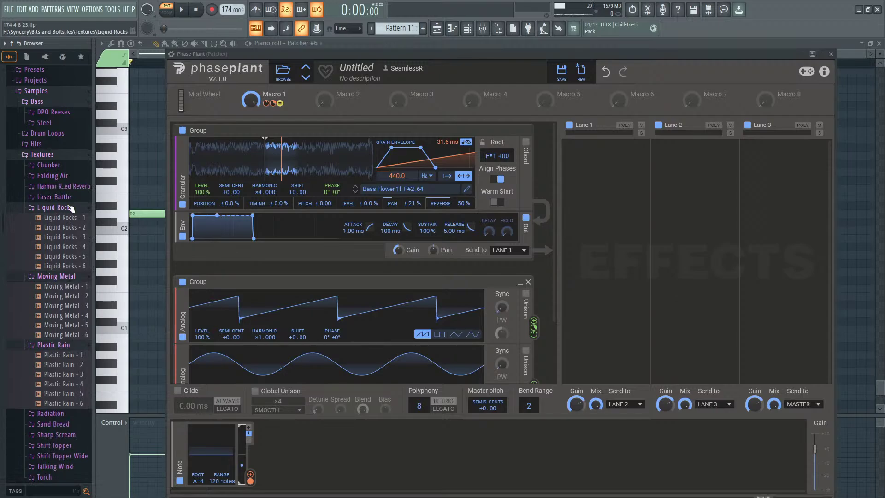
{"action": "left_click", "coordinate": [69, 207]}
{"action": "left_click", "coordinate": [69, 219]}
{"action": "left_click", "coordinate": [71, 230]}
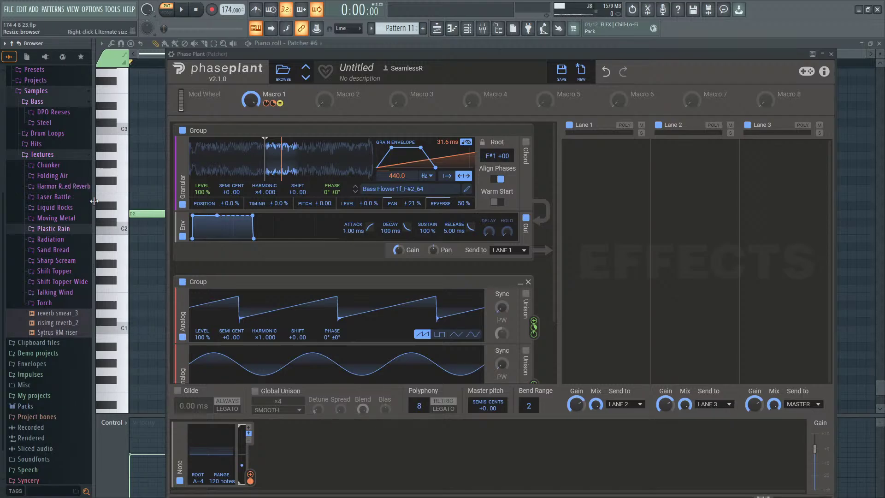
Step: Audition samples 4 and 6 in the Harmor Resampled Reverb folder and load harmor resampled reverb_4 into the Granular generator
{"action": "left_click_drag", "start_coordinate": [94, 204], "coordinate": [124, 204]}
{"action": "left_click", "coordinate": [101, 186]}
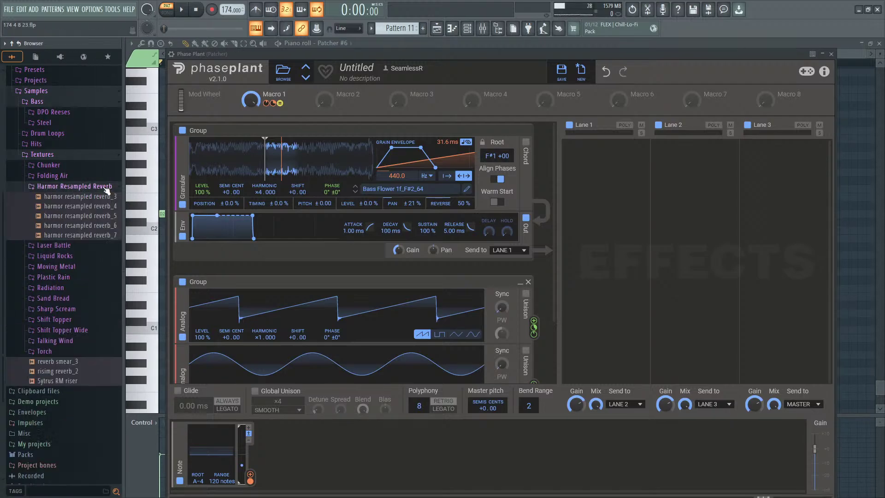
{"action": "left_click", "coordinate": [95, 207]}
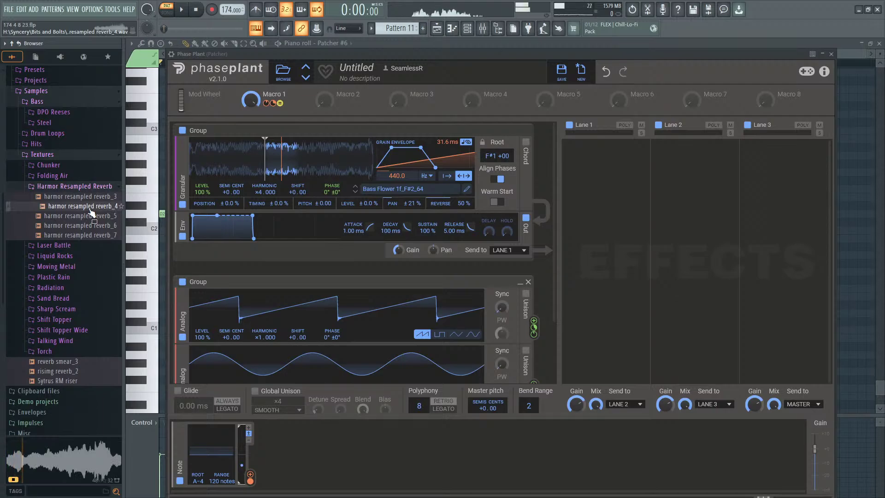
{"action": "left_click", "coordinate": [86, 225]}
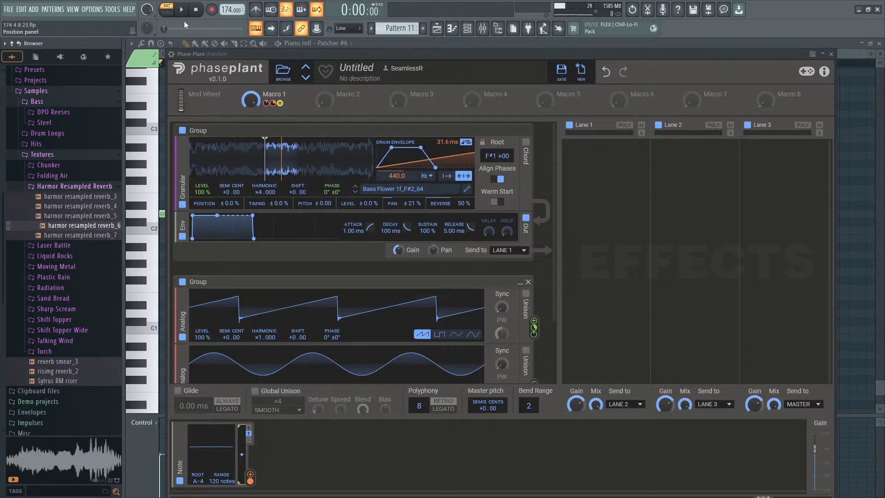
{"action": "left_click_drag", "start_coordinate": [85, 208], "coordinate": [230, 178]}
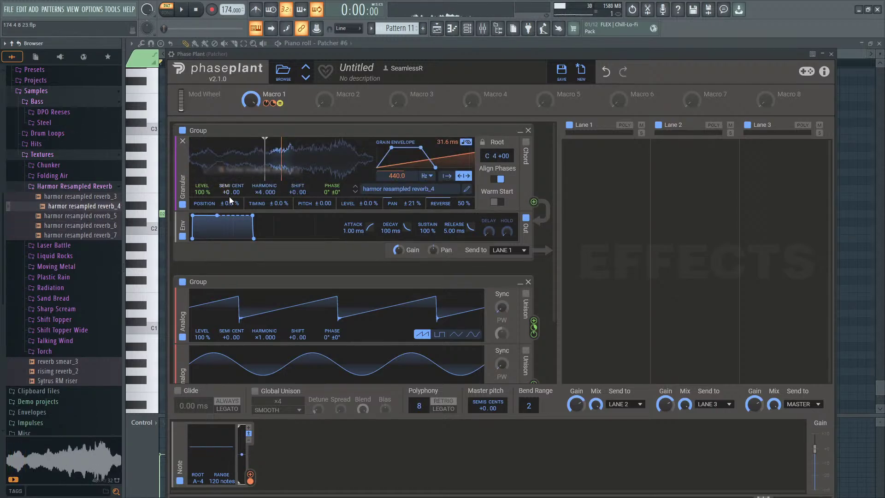
Step: Play the pattern with Macro 1 at 100% and shift the grain position to about the middle of the sample
{"action": "left_click", "coordinate": [188, 8]}
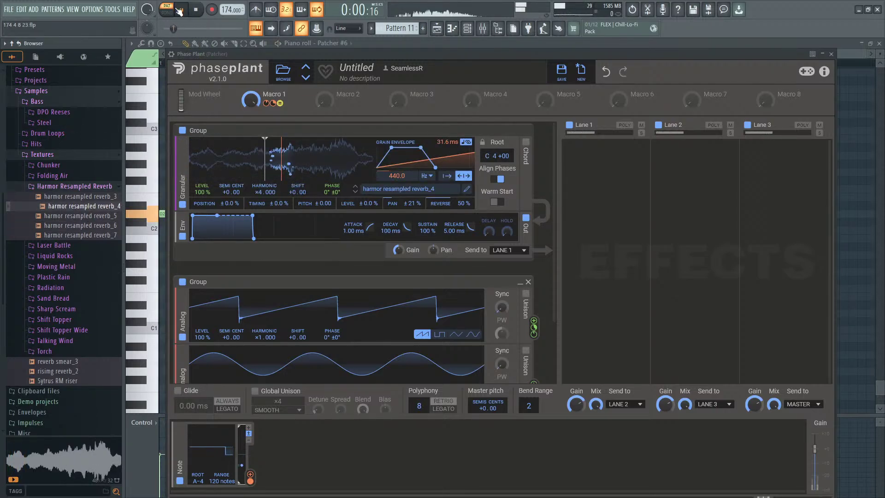
{"action": "mouse_move", "coordinate": [250, 99]}
{"action": "left_mouse_down"}
{"action": "mouse_move", "coordinate": [251, 134]}
{"action": "mouse_move", "coordinate": [251, 87]}
{"action": "left_mouse_up"}
{"action": "left_click_drag", "start_coordinate": [268, 145], "coordinate": [289, 144]}
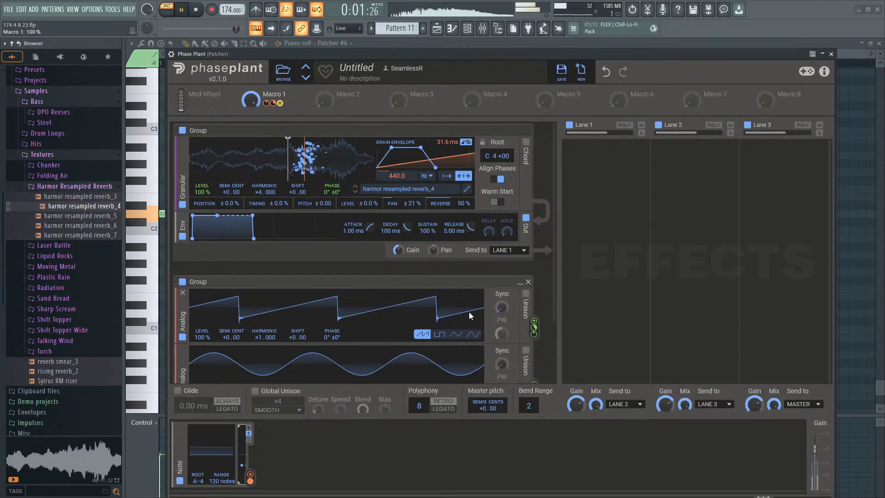
Step: Change the first Analog oscillator's waveform to triangle and adjust the depth of its modulation on the Granular level
{"action": "left_click", "coordinate": [439, 334]}
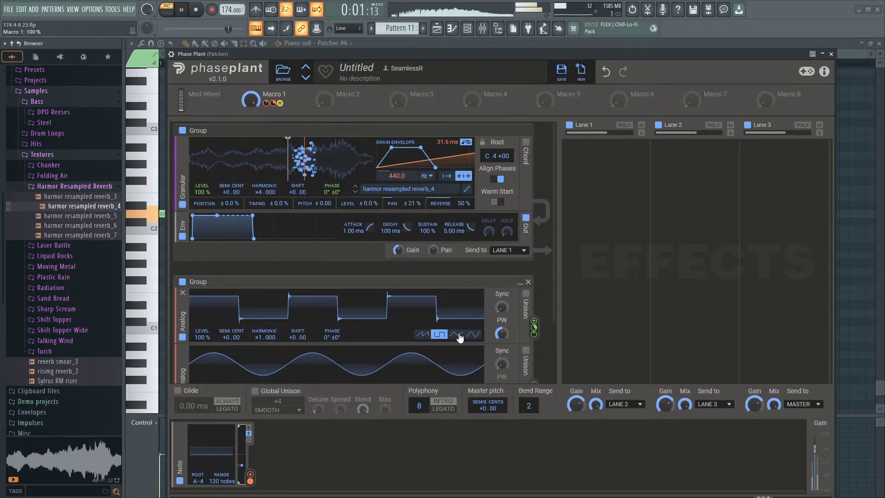
{"action": "left_click", "coordinate": [458, 335]}
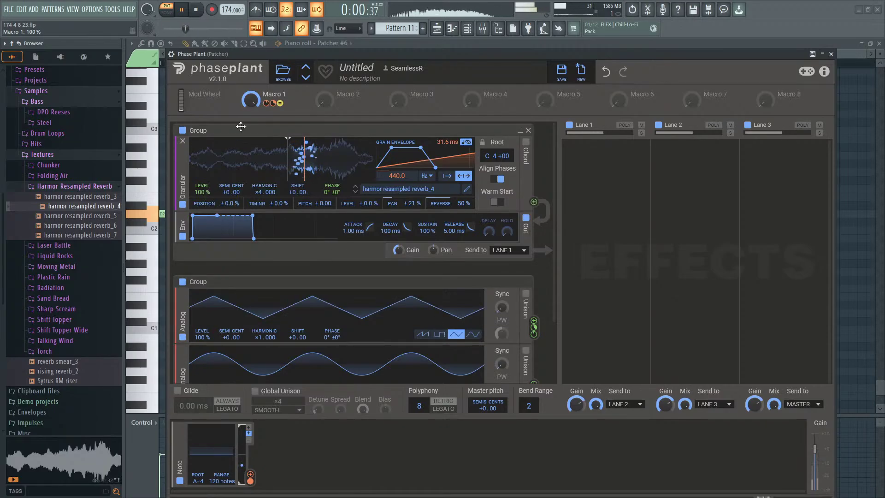
{"action": "left_click_drag", "start_coordinate": [202, 199], "coordinate": [202, 203]}
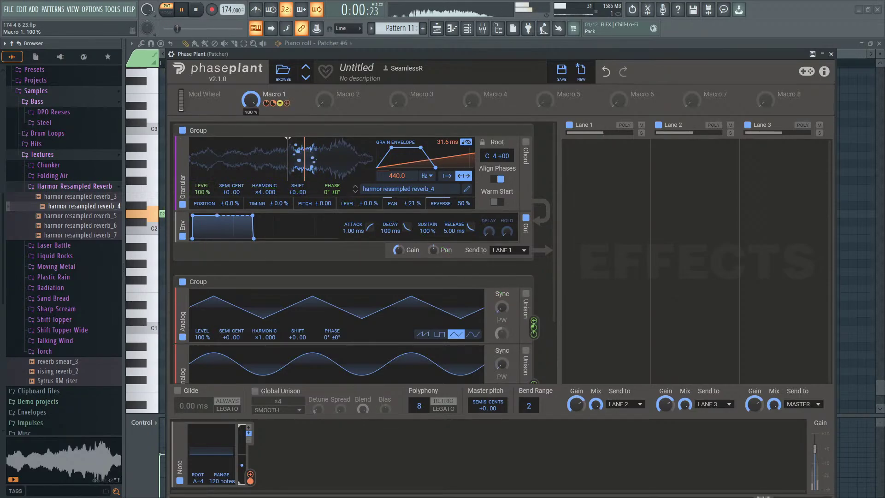
Step: Move the grain position near the end of the sample, set Reverse to 0%, turn Macro 1 down low, and stop playback
{"action": "mouse_move", "coordinate": [250, 99]}
{"action": "left_mouse_down"}
{"action": "mouse_move", "coordinate": [250, 139]}
{"action": "mouse_move", "coordinate": [339, 139]}
{"action": "left_mouse_up"}
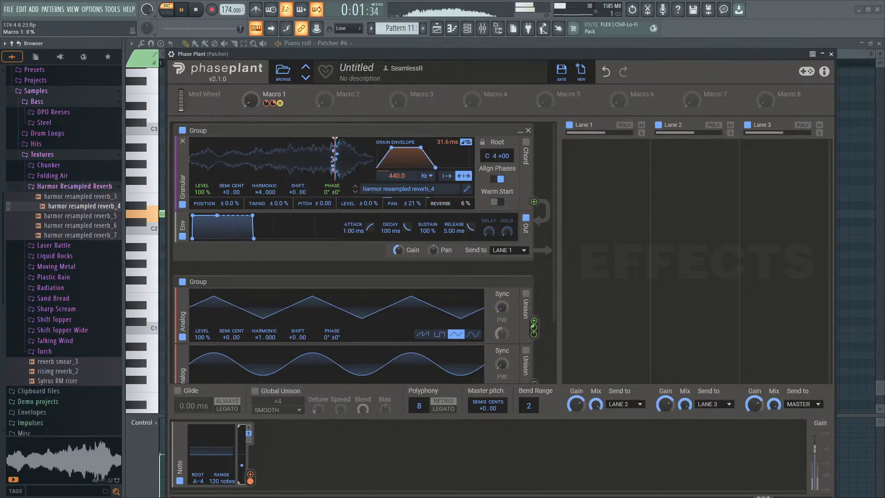
{"action": "mouse_move", "coordinate": [250, 100]}
{"action": "left_mouse_down"}
{"action": "mouse_move", "coordinate": [250, 67]}
{"action": "mouse_move", "coordinate": [256, 98]}
{"action": "left_mouse_up"}
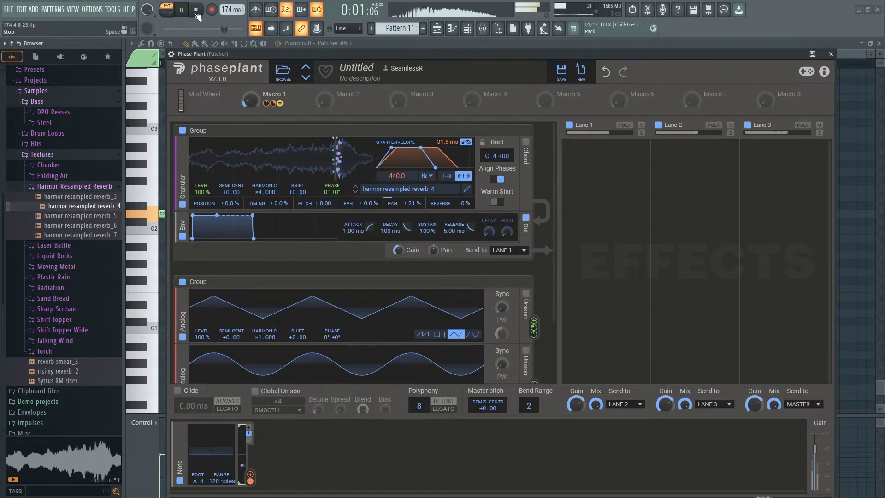
{"action": "key", "text": "space"}
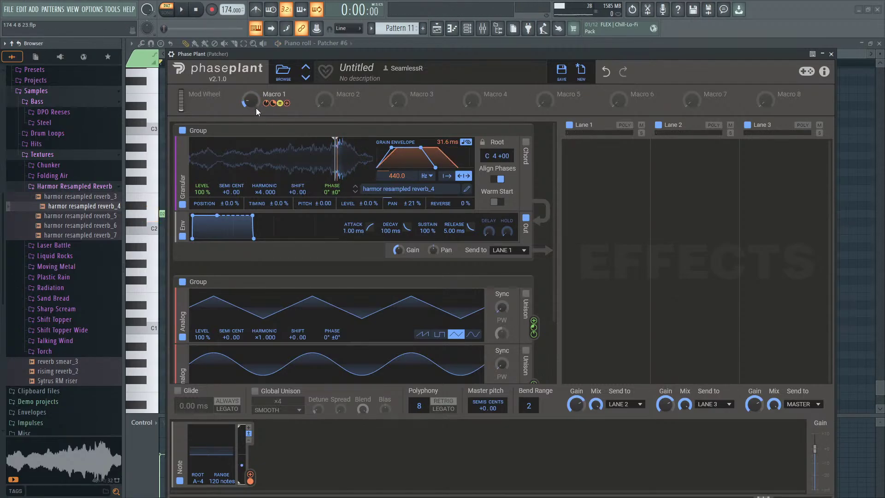
Step: Play the pattern while sweeping Macro 1 up and down to 61%, and make the grain position randomization positive-only
{"action": "key", "text": "space"}
{"action": "left_click", "coordinate": [184, 11]}
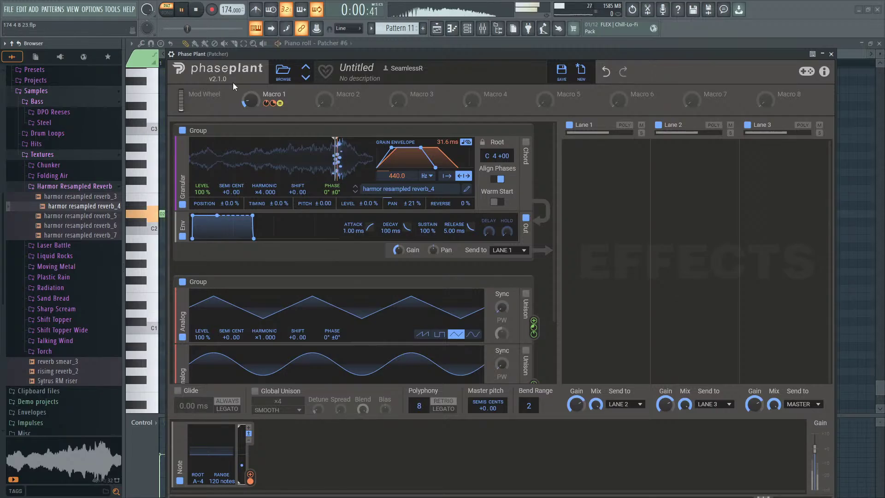
{"action": "left_click_drag", "start_coordinate": [250, 100], "coordinate": [250, 46]}
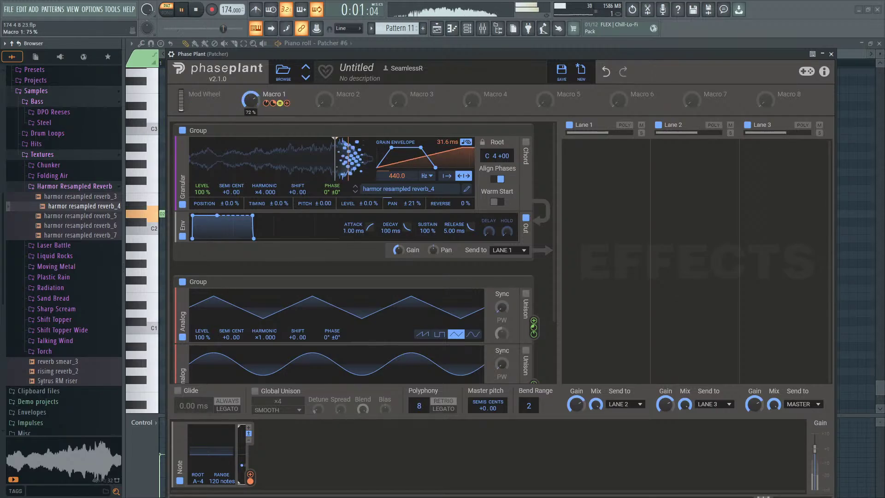
{"action": "left_click_drag", "start_coordinate": [251, 100], "coordinate": [251, 146]}
{"action": "left_click_drag", "start_coordinate": [251, 100], "coordinate": [251, 80]}
{"action": "left_click", "coordinate": [446, 175]}
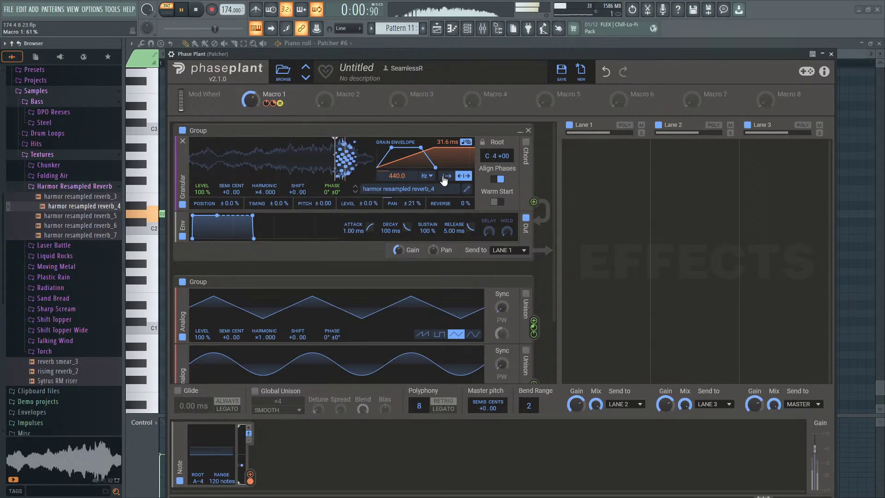
Step: Move the grain position to 18%, increase Macro 1's modulation of it, audition with Macro 1 slightly raised, and stop playback
{"action": "left_click_drag", "start_coordinate": [249, 104], "coordinate": [249, 133]}
{"action": "left_click_drag", "start_coordinate": [336, 155], "coordinate": [300, 155]}
{"action": "mouse_move", "coordinate": [239, 150]}
{"action": "left_mouse_down"}
{"action": "mouse_move", "coordinate": [224, 158]}
{"action": "mouse_move", "coordinate": [327, 156]}
{"action": "mouse_move", "coordinate": [224, 153]}
{"action": "left_mouse_up"}
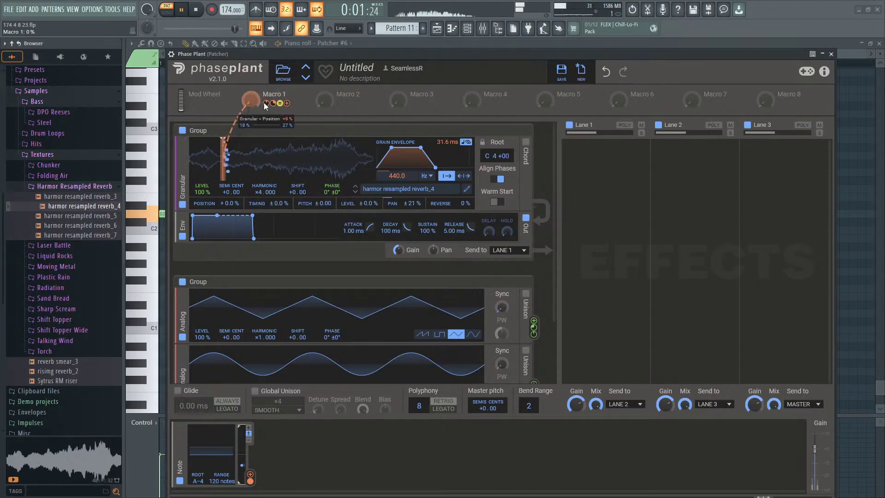
{"action": "mouse_move", "coordinate": [265, 103]}
{"action": "left_mouse_down"}
{"action": "mouse_move", "coordinate": [265, 78]}
{"action": "mouse_move", "coordinate": [250, 85]}
{"action": "mouse_move", "coordinate": [251, 32]}
{"action": "mouse_move", "coordinate": [251, 89]}
{"action": "left_mouse_up"}
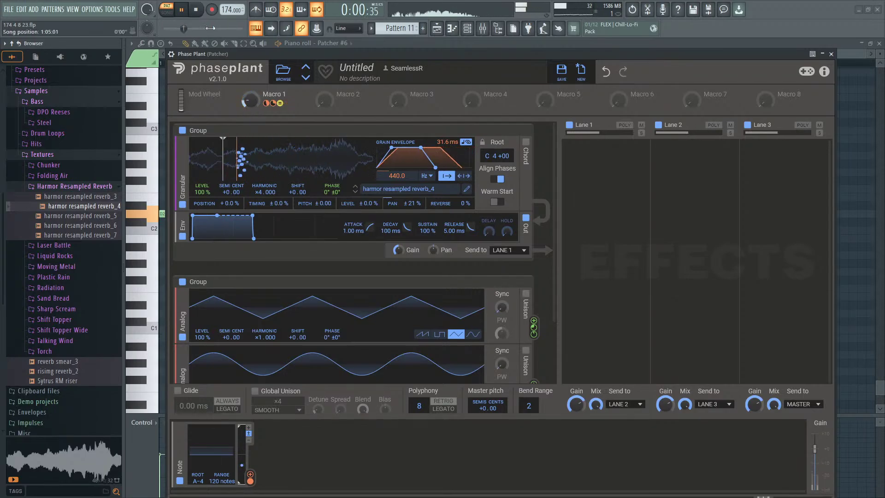
{"action": "left_click", "coordinate": [201, 14]}
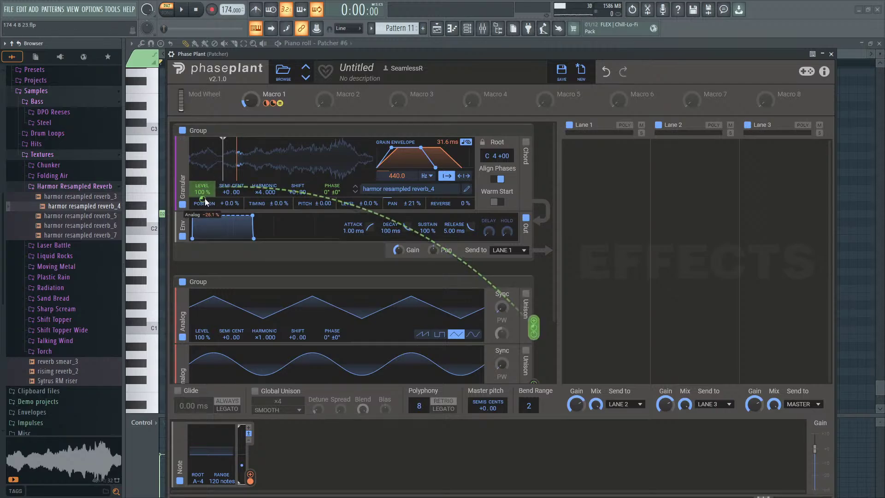
Step: Adjust the Analog modulation depth on the Granular level and audition it with Macro 1 raised a little
{"action": "left_click_drag", "start_coordinate": [203, 199], "coordinate": [203, 162]}
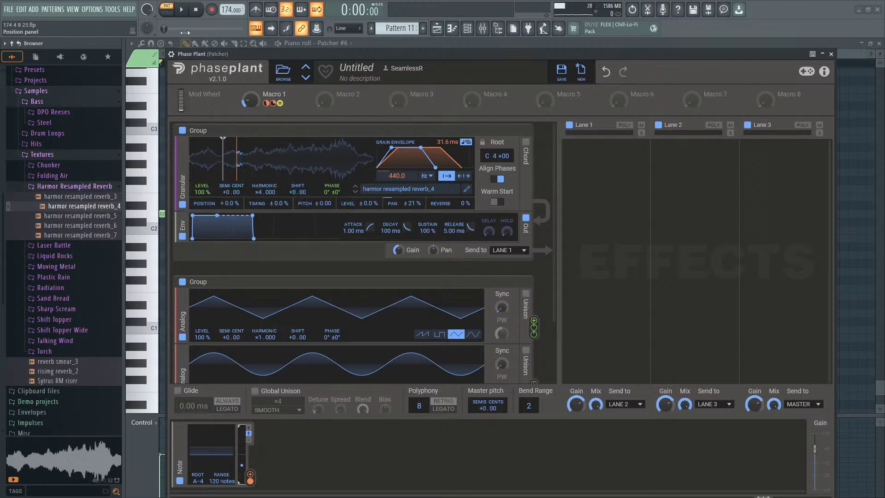
{"action": "key", "text": "space"}
{"action": "mouse_move", "coordinate": [251, 100]}
{"action": "left_mouse_down"}
{"action": "mouse_move", "coordinate": [251, 67]}
{"action": "mouse_move", "coordinate": [248, 107]}
{"action": "left_mouse_up"}
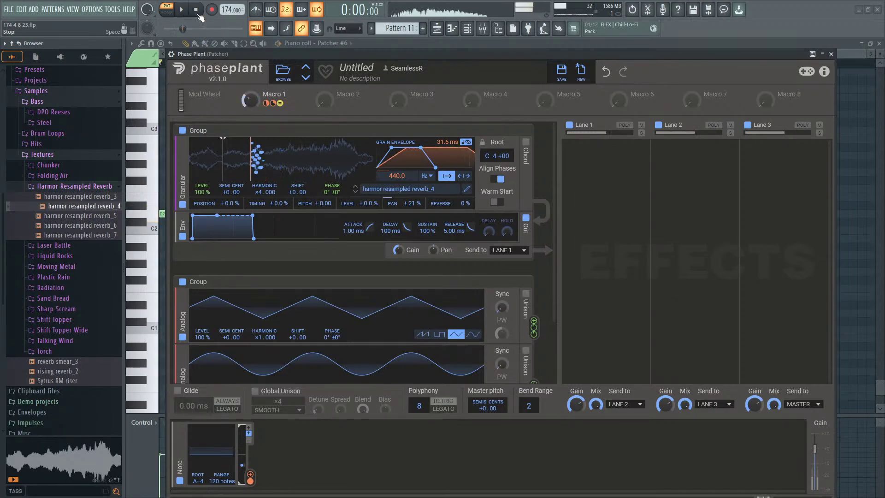
{"action": "key", "text": "space"}
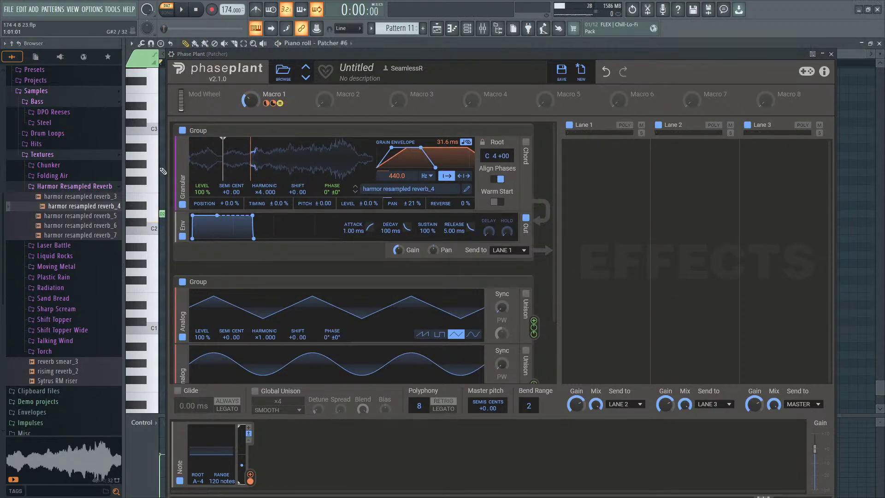
Step: Shift the Phase Plant window aside and reshape the grain envelope into an instant attack with a curved decay and no hold
{"action": "left_click_drag", "start_coordinate": [684, 54], "coordinate": [732, 54]}
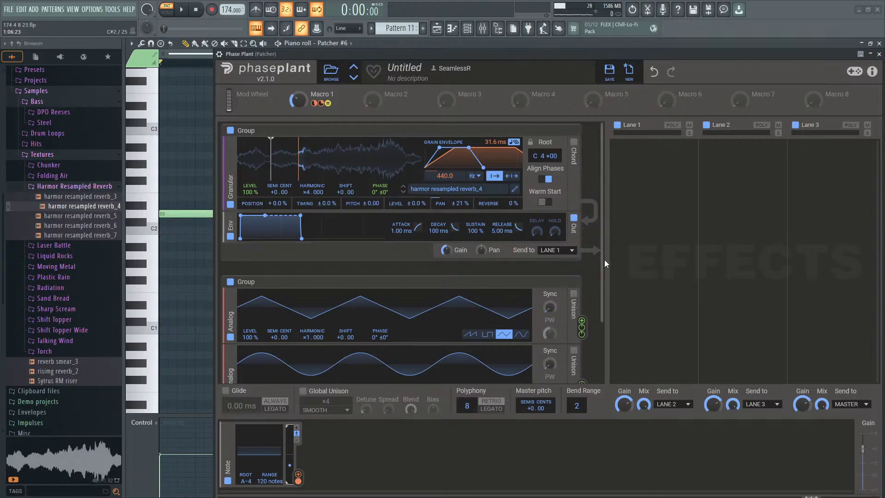
{"action": "scroll", "coordinate": [604, 194], "scroll_direction": "down", "scroll_amount": 1}
{"action": "scroll", "coordinate": [603, 194], "scroll_direction": "up", "scroll_amount": 1}
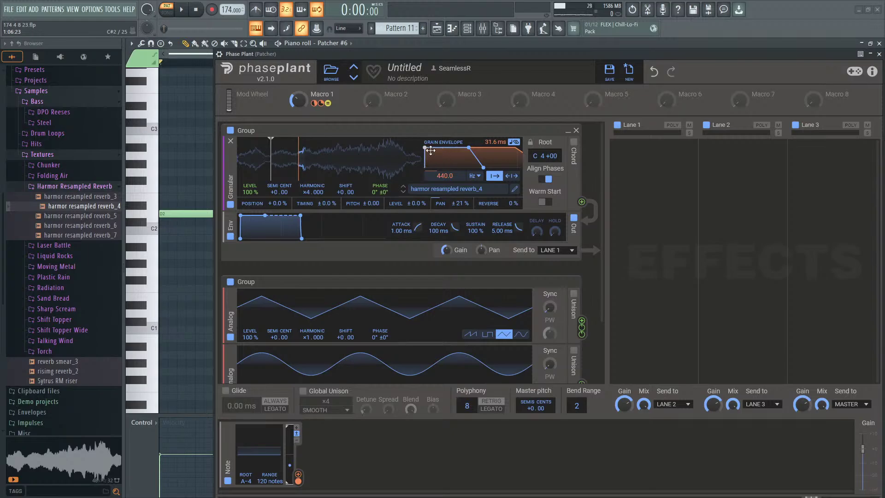
{"action": "left_click_drag", "start_coordinate": [451, 148], "coordinate": [424, 147]}
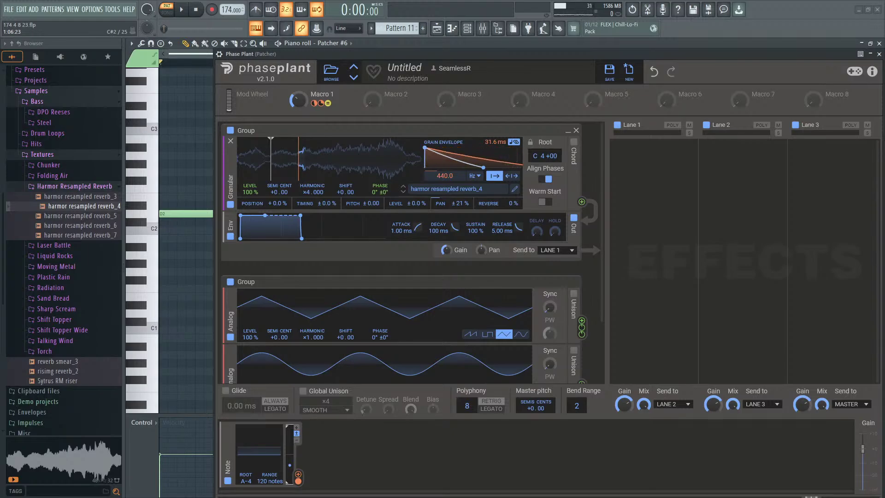
Step: During playback, switch the grain spawn mode to Density at 4.00 grains and raise Macro 1 to 88%
{"action": "key", "text": "space"}
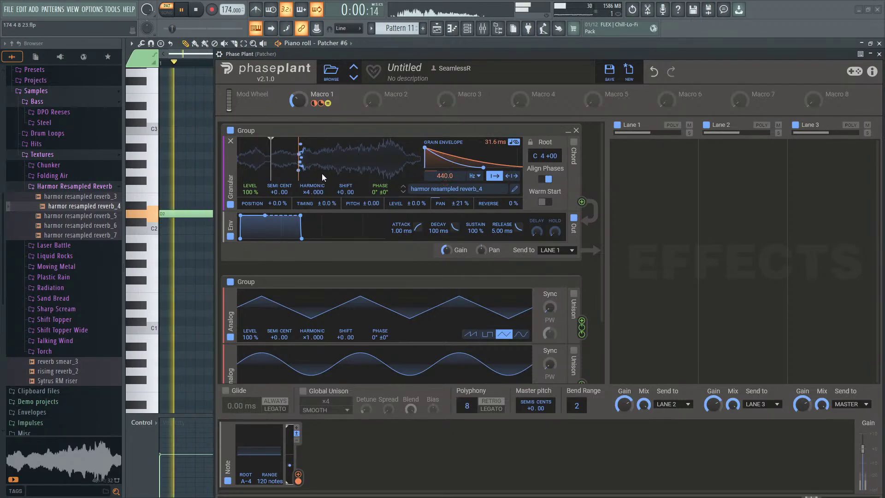
{"action": "left_click", "coordinate": [475, 176]}
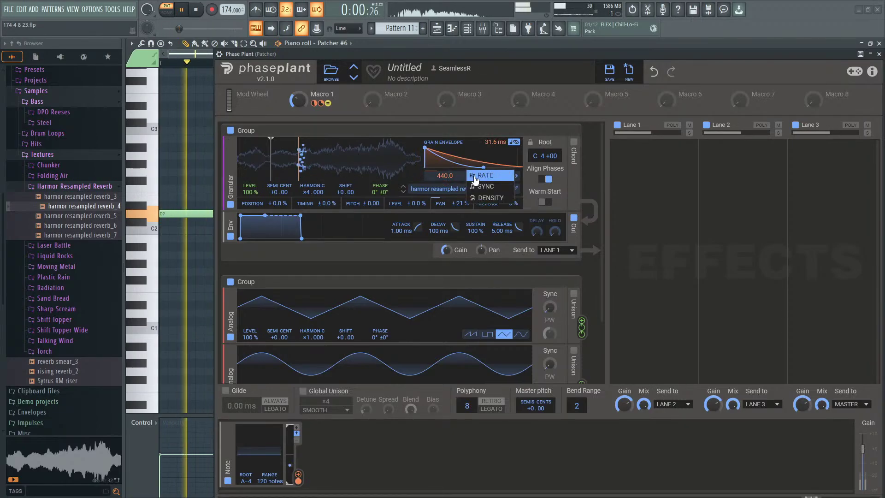
{"action": "left_click", "coordinate": [499, 197]}
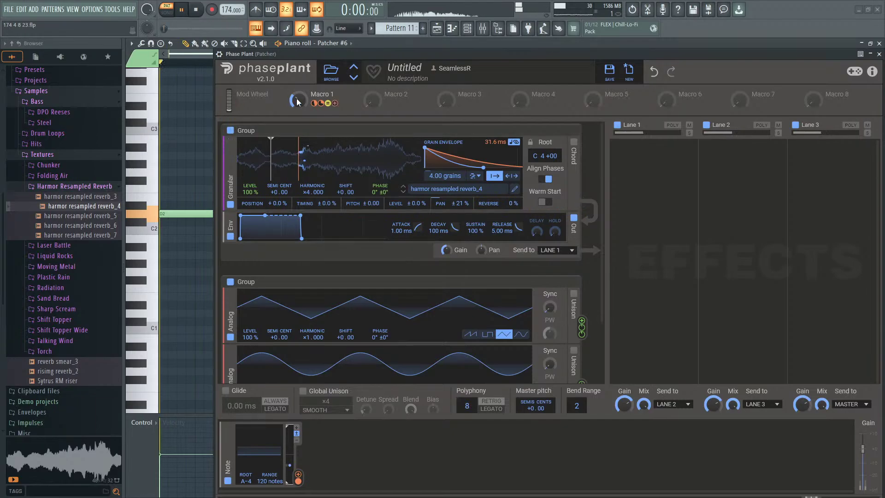
{"action": "left_click_drag", "start_coordinate": [297, 102], "coordinate": [298, 73]}
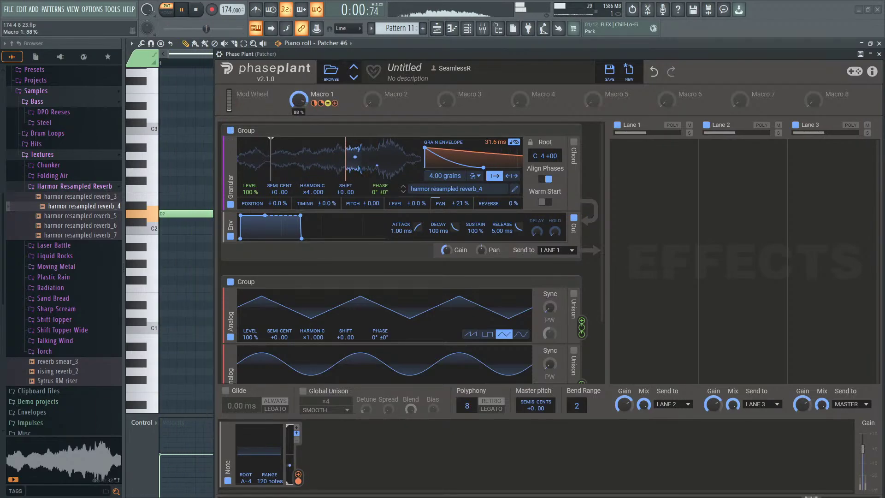
Step: Remove the Analog modulations from the Granular generator's phase and level
{"action": "double_click", "coordinate": [376, 200]}
{"action": "double_click", "coordinate": [382, 198]}
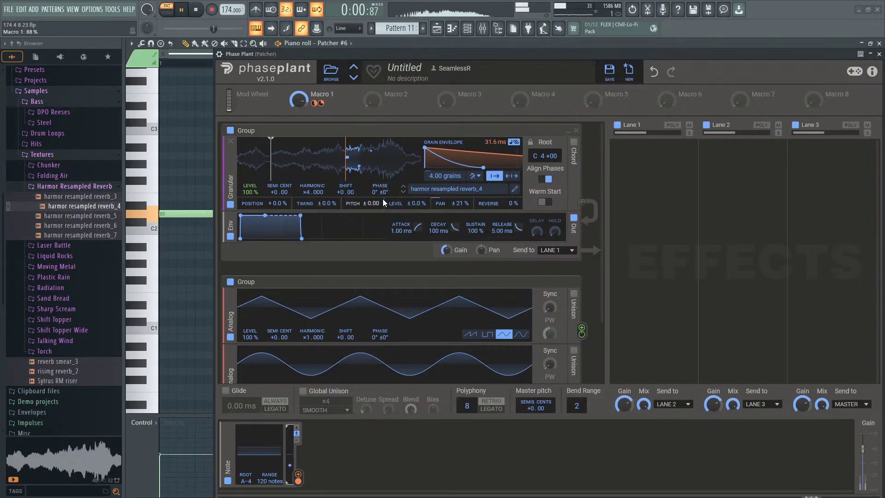
{"action": "double_click", "coordinate": [251, 199]}
Step: Turn Macro 1 down to zero, move the grain position near the end of the sample, and stop playback
{"action": "mouse_move", "coordinate": [298, 100]}
{"action": "left_mouse_down"}
{"action": "mouse_move", "coordinate": [299, 87]}
{"action": "mouse_move", "coordinate": [299, 126]}
{"action": "mouse_move", "coordinate": [298, 55]}
{"action": "mouse_move", "coordinate": [299, 107]}
{"action": "mouse_move", "coordinate": [417, 178]}
{"action": "mouse_move", "coordinate": [382, 159]}
{"action": "mouse_move", "coordinate": [389, 154]}
{"action": "left_mouse_up"}
{"action": "mouse_move", "coordinate": [300, 100]}
{"action": "left_mouse_down"}
{"action": "mouse_move", "coordinate": [301, 46]}
{"action": "mouse_move", "coordinate": [300, 101]}
{"action": "left_mouse_up"}
{"action": "left_click", "coordinate": [197, 10]}
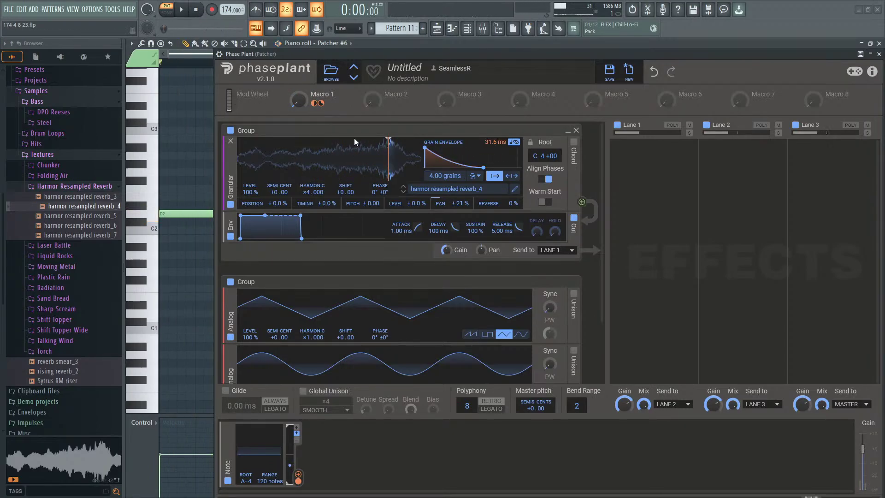
Step: Bring up the playlist arrangement and close the Phase Plant window
{"action": "left_click", "coordinate": [436, 28]}
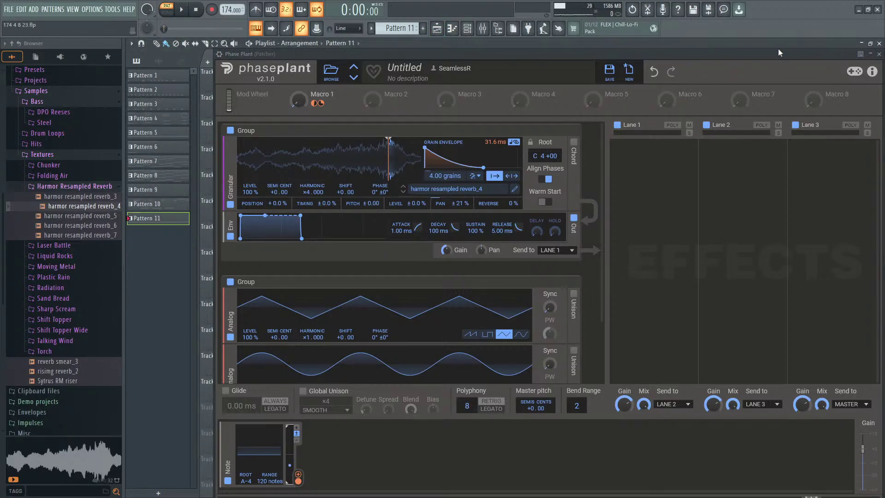
{"action": "left_click_drag", "start_coordinate": [777, 52], "coordinate": [647, 106]}
{"action": "left_click", "coordinate": [747, 107]}
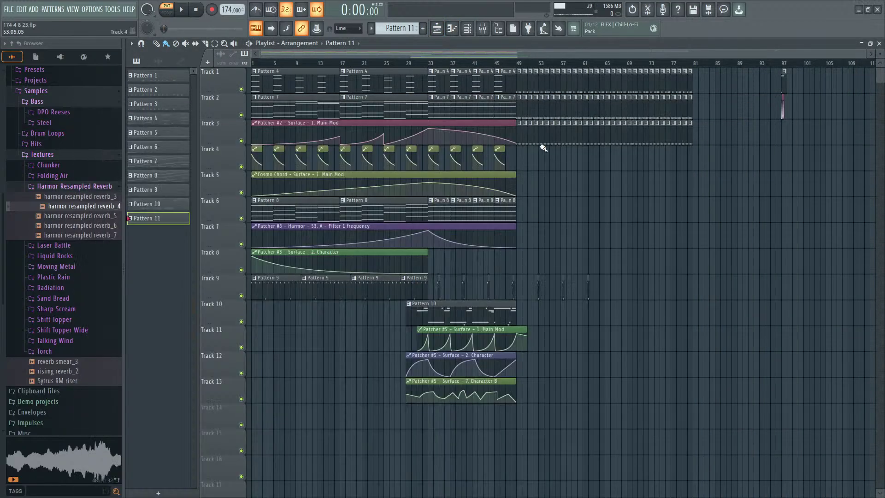
Step: Show the channel rack and open the Patcher #6 piano roll for Pattern 11
{"action": "left_click", "coordinate": [467, 28]}
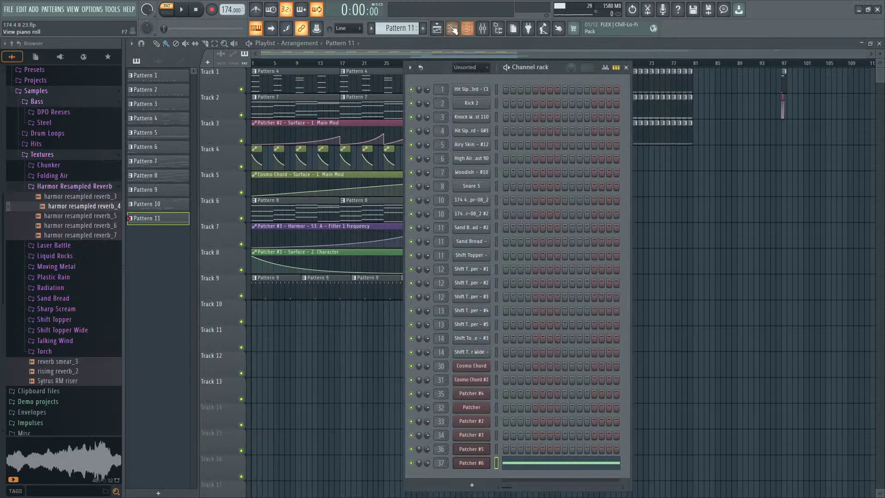
{"action": "left_click", "coordinate": [520, 464]}
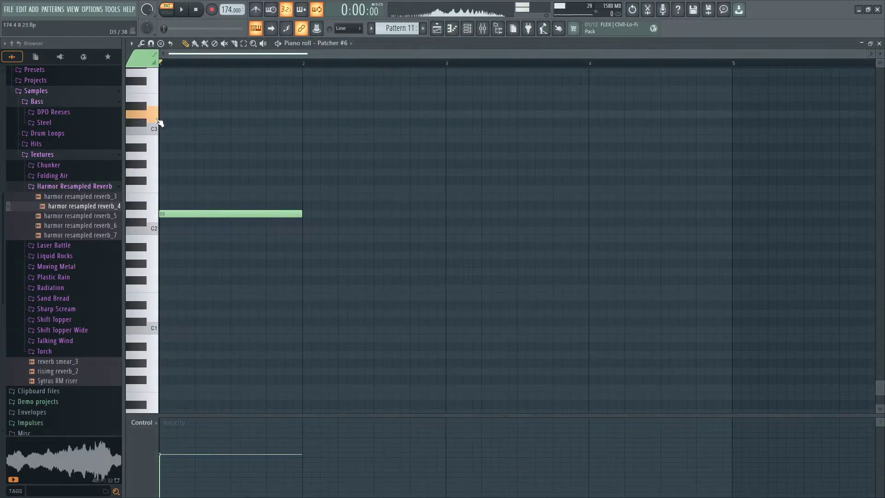
{"action": "scroll", "coordinate": [171, 206], "scroll_direction": "up", "scroll_amount": 3}
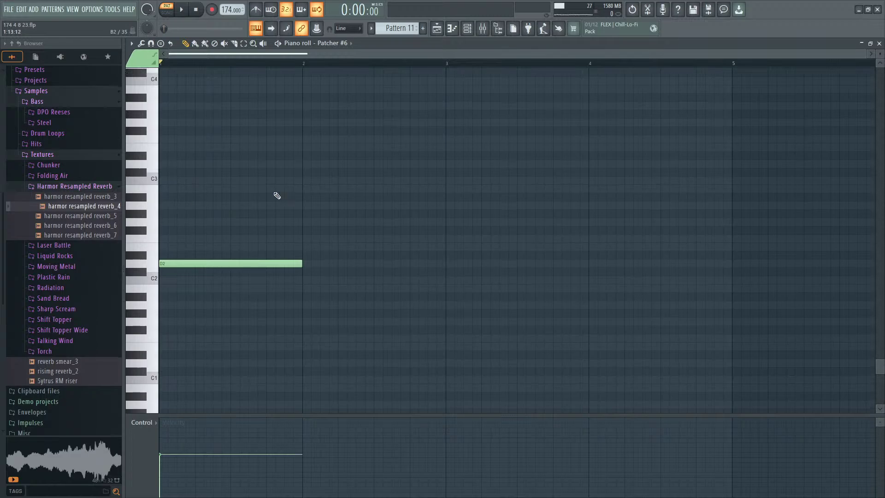
Step: Open Patcher #6 from the channel rack, bring up its Phase Plant editor, and position the window so its modulators are visible
{"action": "key", "text": "F6"}
{"action": "left_click", "coordinate": [483, 464]}
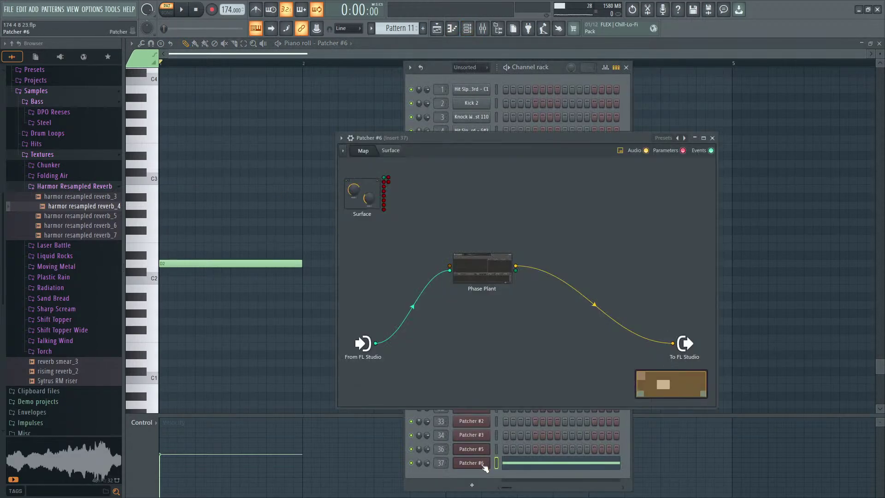
{"action": "double_click", "coordinate": [472, 261]}
{"action": "left_click_drag", "start_coordinate": [436, 106], "coordinate": [562, 69]}
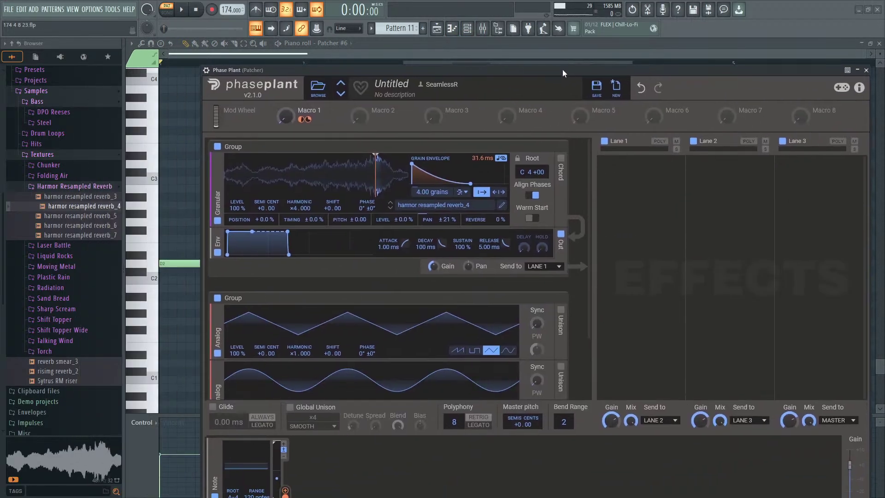
{"action": "left_click_drag", "start_coordinate": [382, 68], "coordinate": [358, 8]}
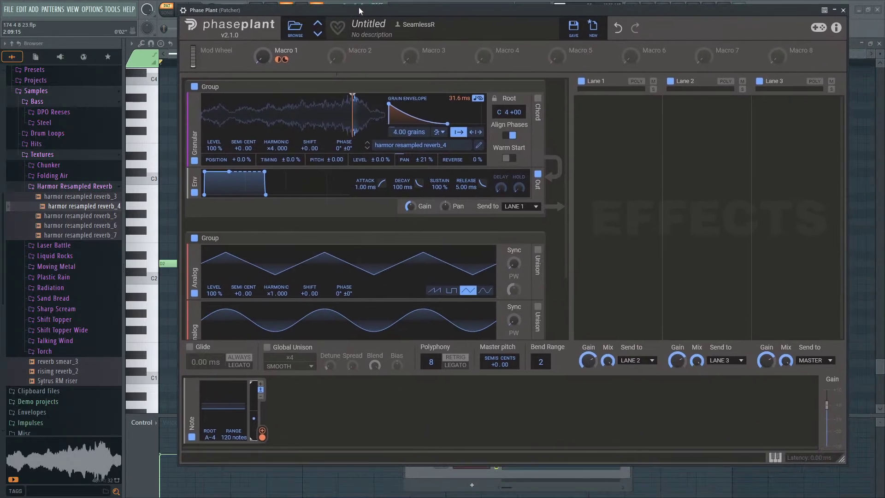
Step: Add an Envelope modulator with 143 ms decay and 0% sustain
{"action": "left_click", "coordinate": [291, 387]}
{"action": "left_click", "coordinate": [323, 354]}
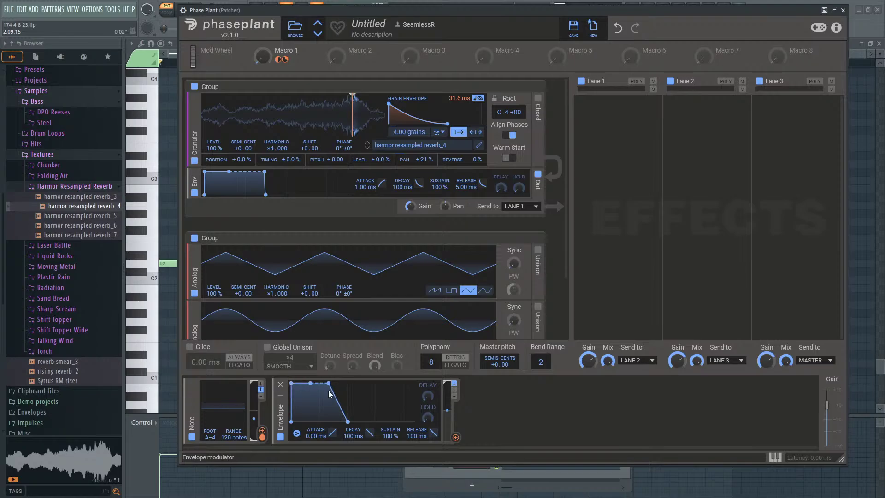
{"action": "left_click_drag", "start_coordinate": [311, 386], "coordinate": [326, 422]}
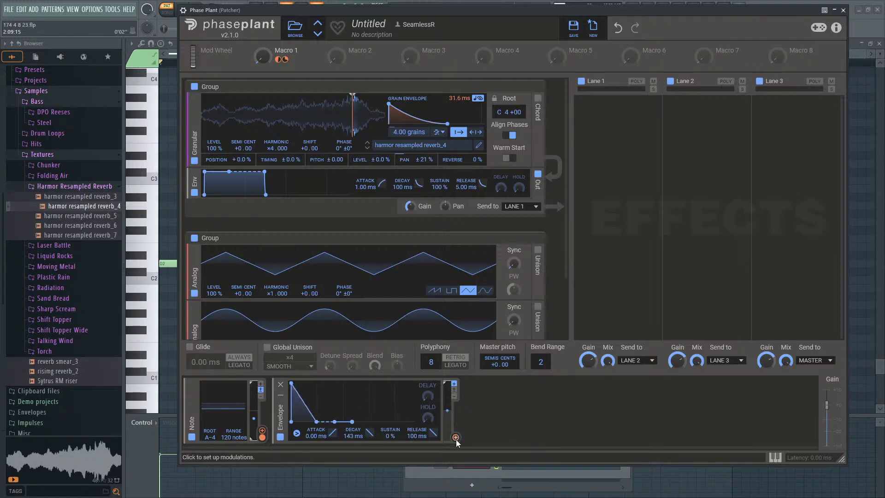
Step: Route the Envelope to the Granular generator's position, start playback, and set the modulation depth to about -44%
{"action": "left_click_drag", "start_coordinate": [456, 438], "coordinate": [349, 111]}
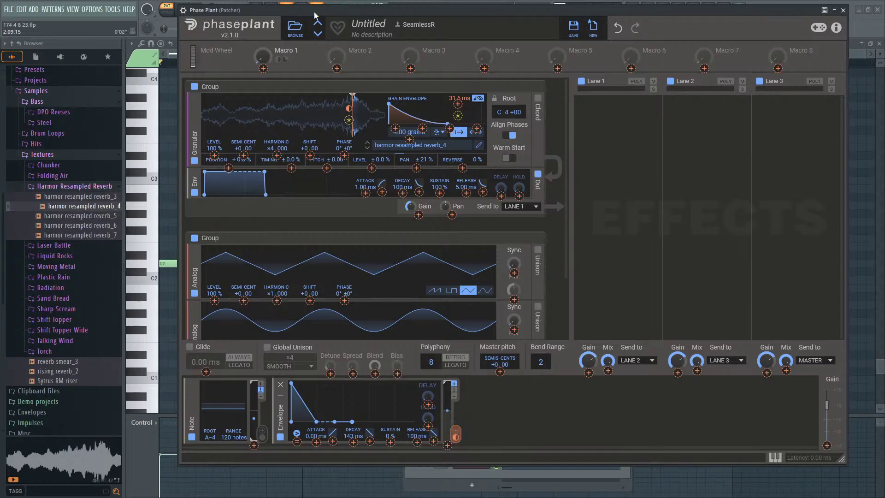
{"action": "left_click_drag", "start_coordinate": [316, 15], "coordinate": [318, 24]}
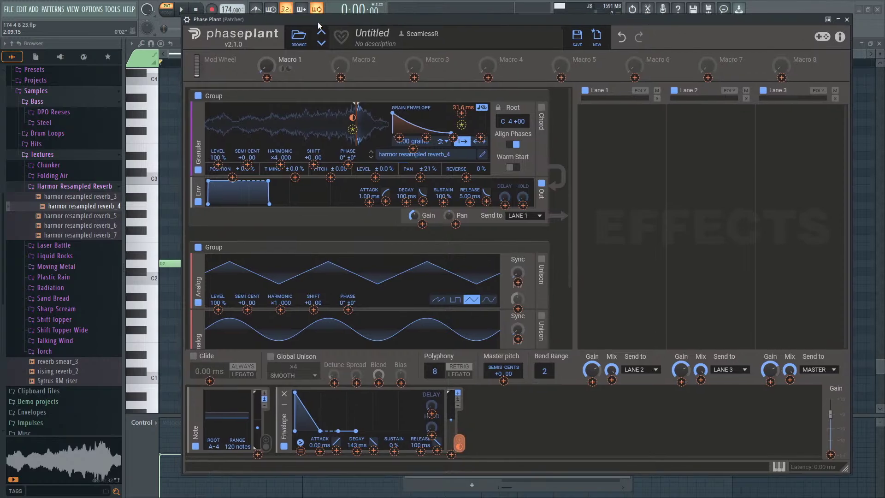
{"action": "left_click", "coordinate": [182, 9]}
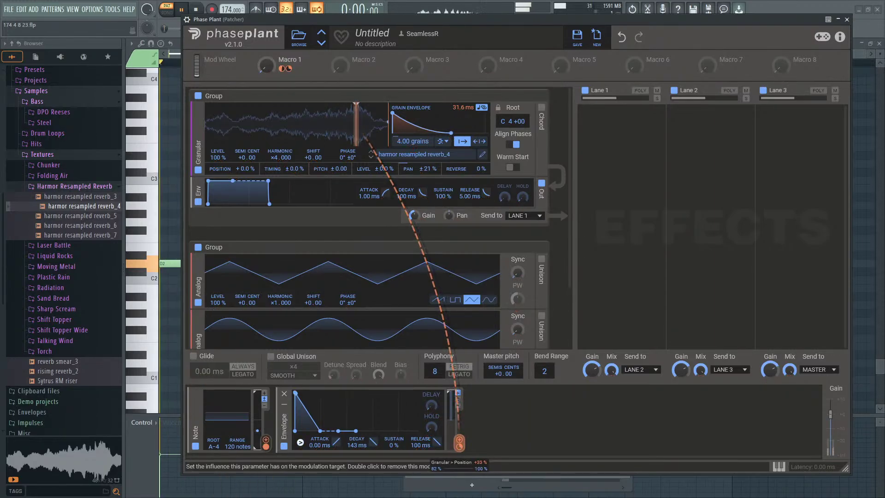
{"action": "left_click_drag", "start_coordinate": [459, 446], "coordinate": [459, 480]}
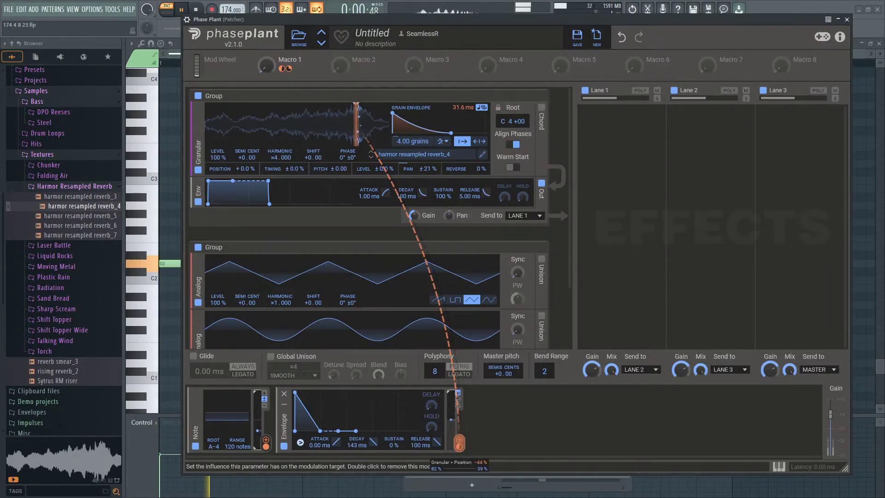
Step: Reshape the Envelope modulator to a 2.65 s attack, 157 ms decay and 100% sustain, with a fast-rising attack curve
{"action": "left_click_drag", "start_coordinate": [294, 392], "coordinate": [302, 392]}
{"action": "left_click_drag", "start_coordinate": [319, 431], "coordinate": [374, 392]}
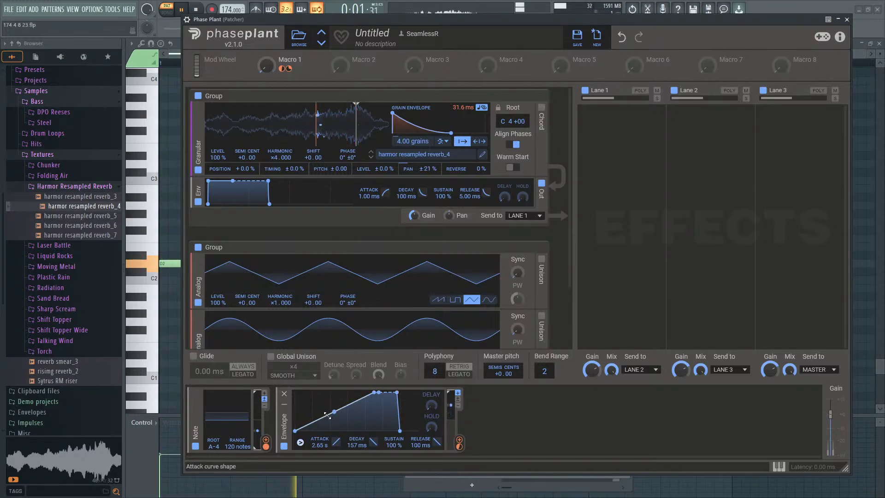
{"action": "left_click_drag", "start_coordinate": [336, 411], "coordinate": [336, 397]}
{"action": "left_click_drag", "start_coordinate": [335, 442], "coordinate": [336, 418]}
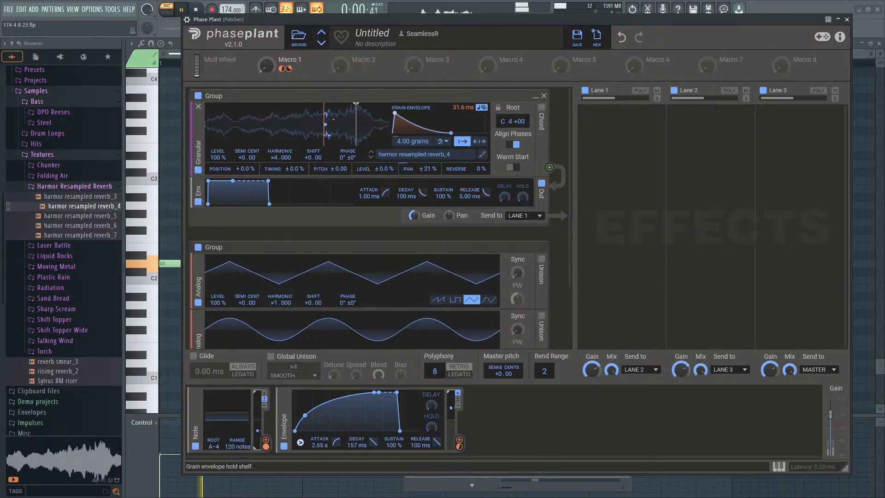
Step: Try the grain envelope with its peak at the end and near the middle, and stop playback
{"action": "left_click_drag", "start_coordinate": [394, 113], "coordinate": [450, 113]}
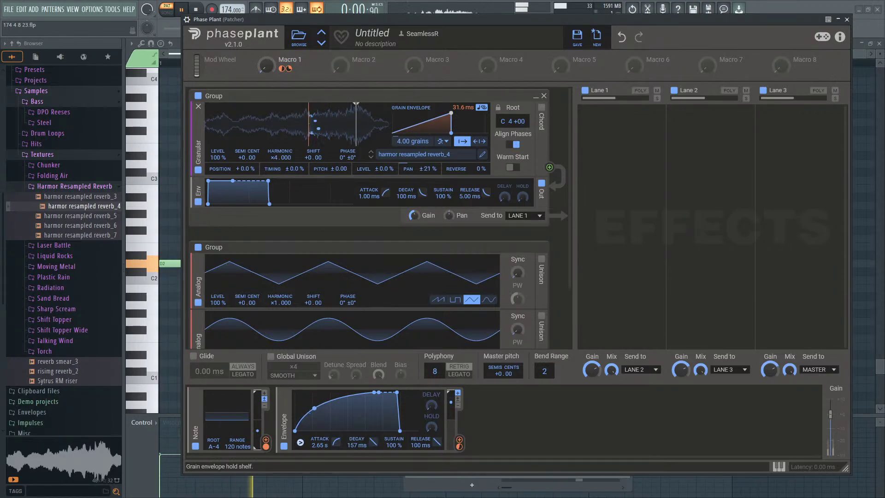
{"action": "left_click_drag", "start_coordinate": [450, 112], "coordinate": [417, 113]}
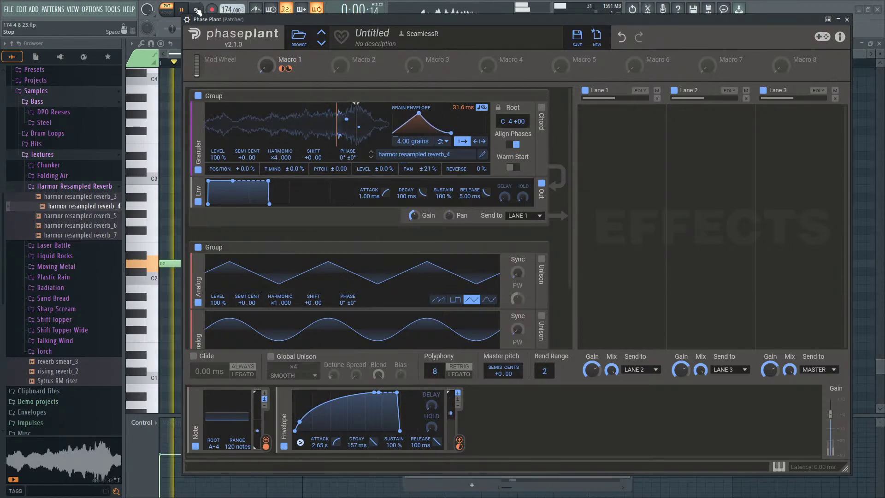
{"action": "left_click", "coordinate": [197, 9]}
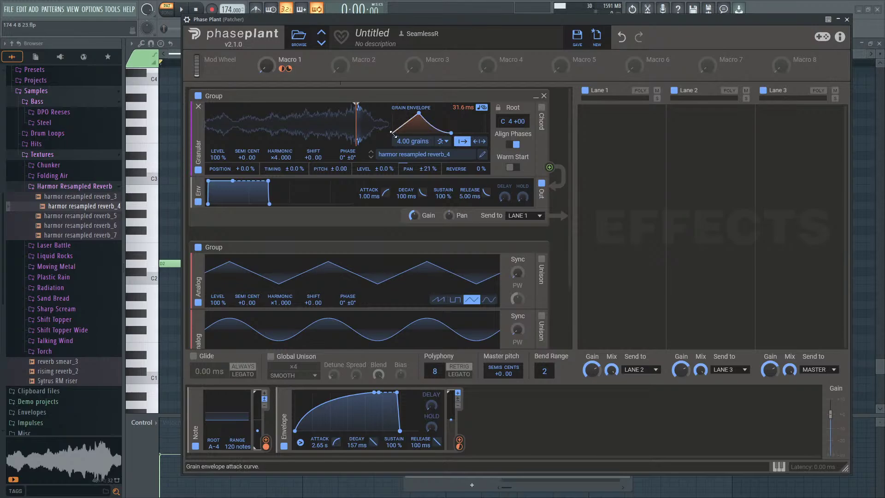
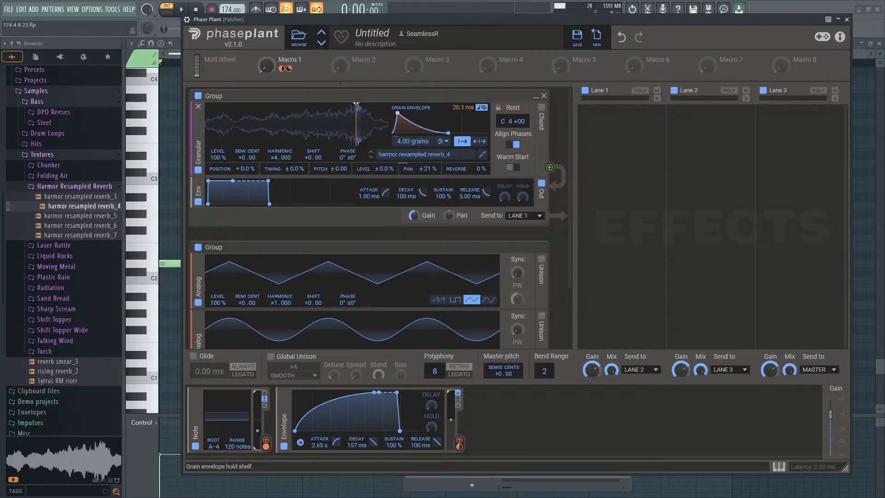
Step: Play the pattern, set the Envelope's grain position modulation to -70.8%, and return Macro 1 to 0%
{"action": "key", "text": "space"}
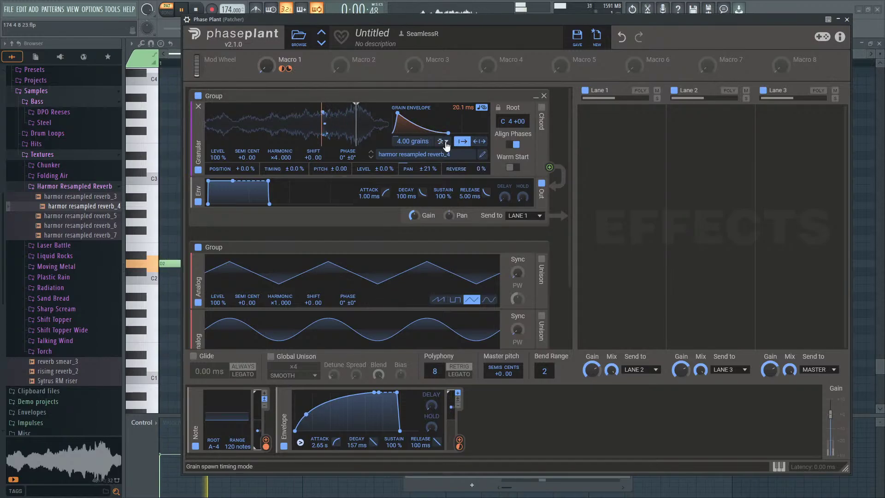
{"action": "mouse_move", "coordinate": [283, 70]}
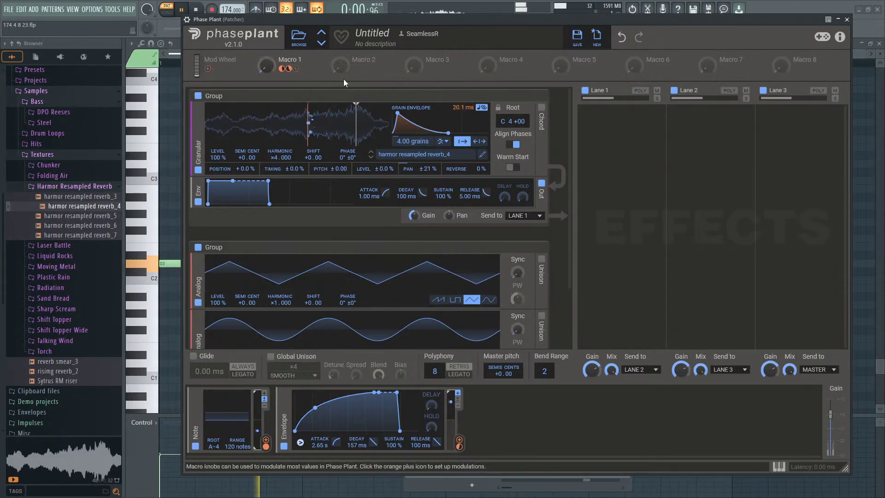
{"action": "mouse_move", "coordinate": [459, 443]}
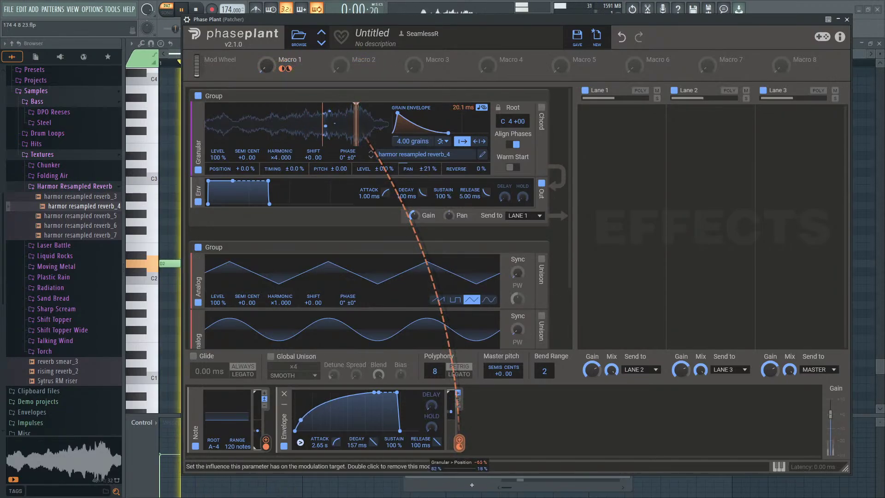
{"action": "left_click_drag", "start_coordinate": [460, 446], "coordinate": [460, 452]}
{"action": "mouse_move", "coordinate": [266, 68]}
{"action": "left_mouse_down"}
{"action": "mouse_move", "coordinate": [266, 48]}
{"action": "mouse_move", "coordinate": [266, 67]}
{"action": "left_mouse_up"}
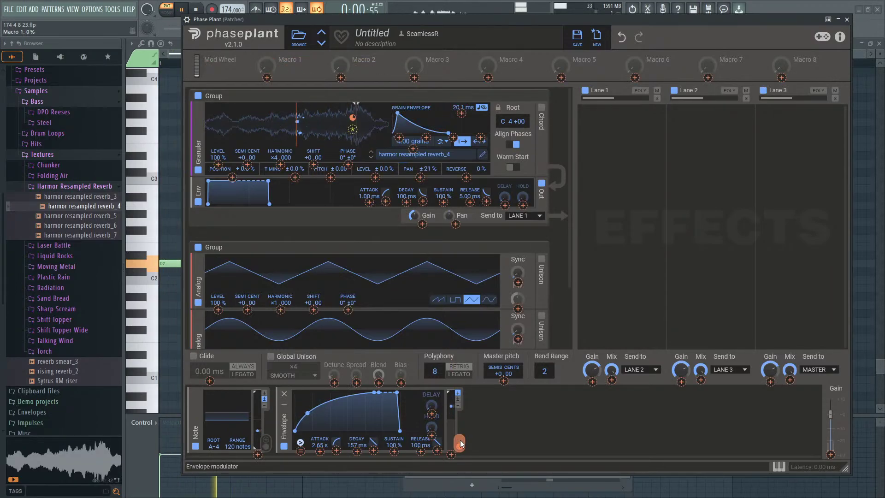
Step: Modulate the Granular generator's grain length with the Envelope and remove the attack from the grain envelope shape
{"action": "left_click_drag", "start_coordinate": [459, 441], "coordinate": [462, 116]}
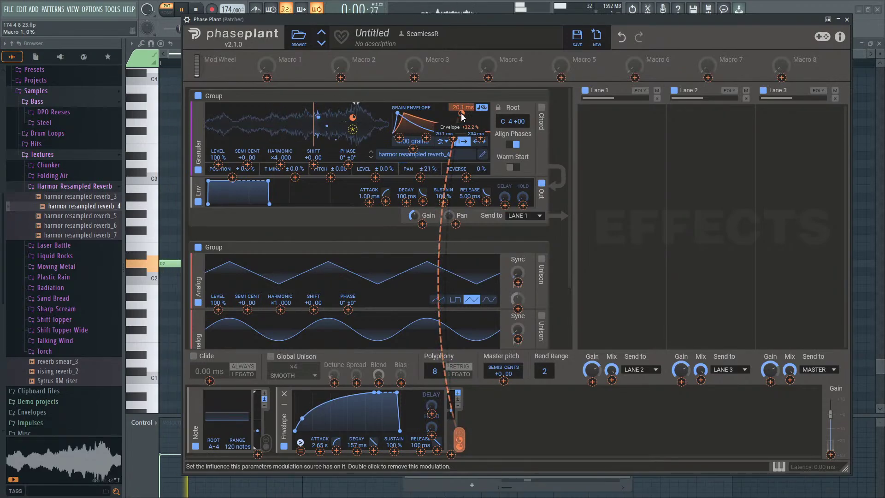
{"action": "left_click", "coordinate": [402, 122]}
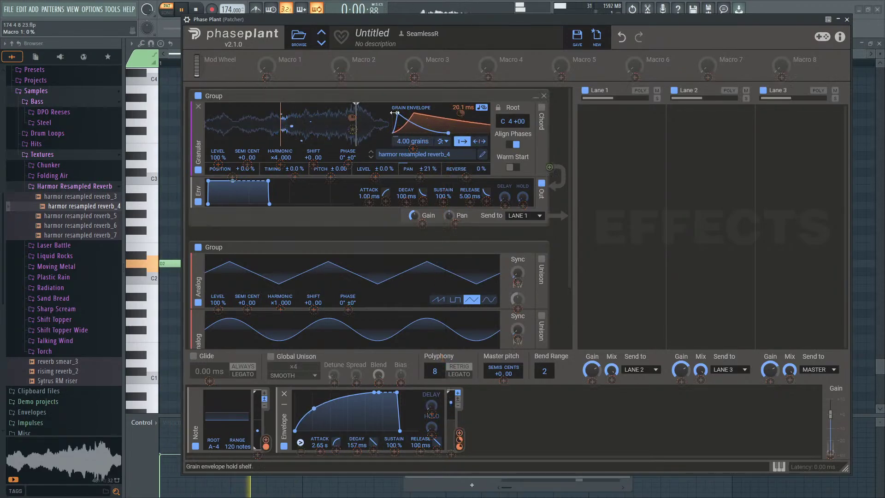
{"action": "left_click_drag", "start_coordinate": [398, 124], "coordinate": [391, 121]}
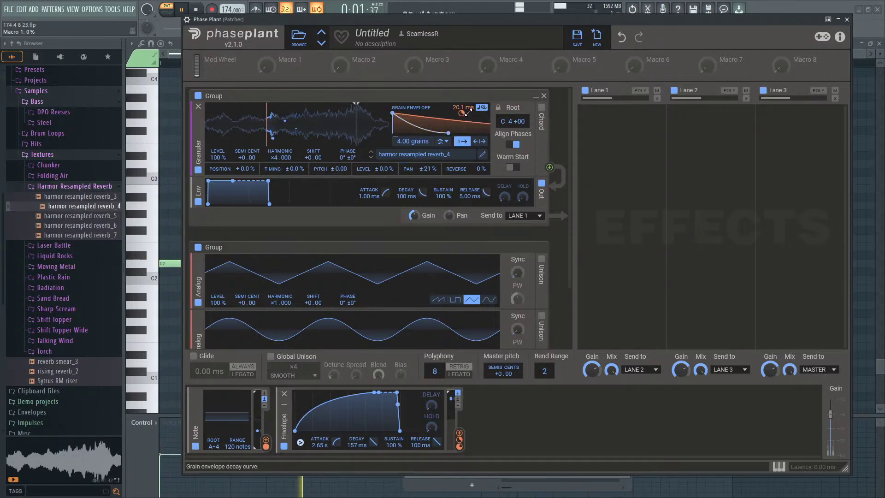
{"action": "left_click_drag", "start_coordinate": [459, 439], "coordinate": [461, 112]}
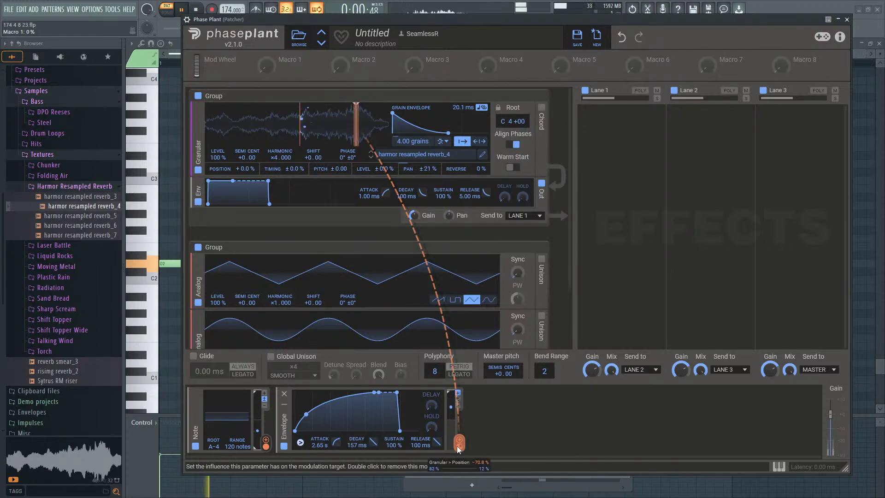
{"action": "left_click_drag", "start_coordinate": [458, 441], "coordinate": [461, 93]}
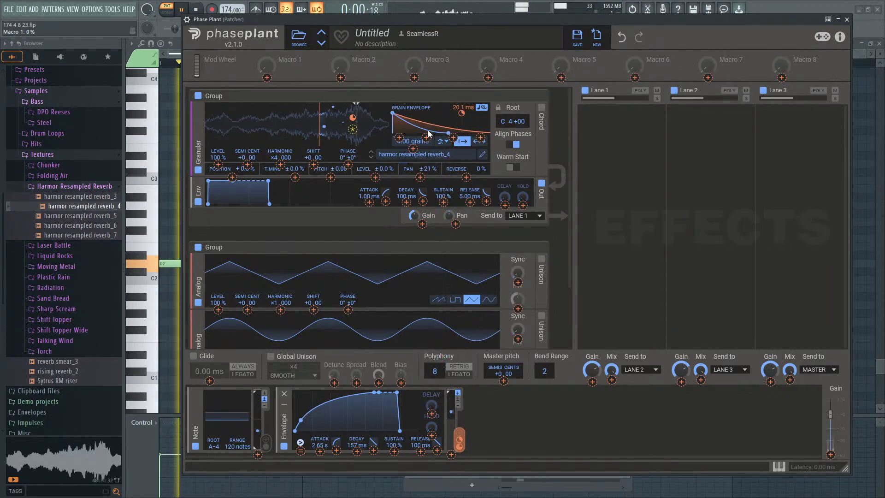
Step: Set the grain count to 15.7, modulate it with the Envelope, adjust the grain length modulation, and stop playback
{"action": "left_click_drag", "start_coordinate": [368, 140], "coordinate": [412, 141]}
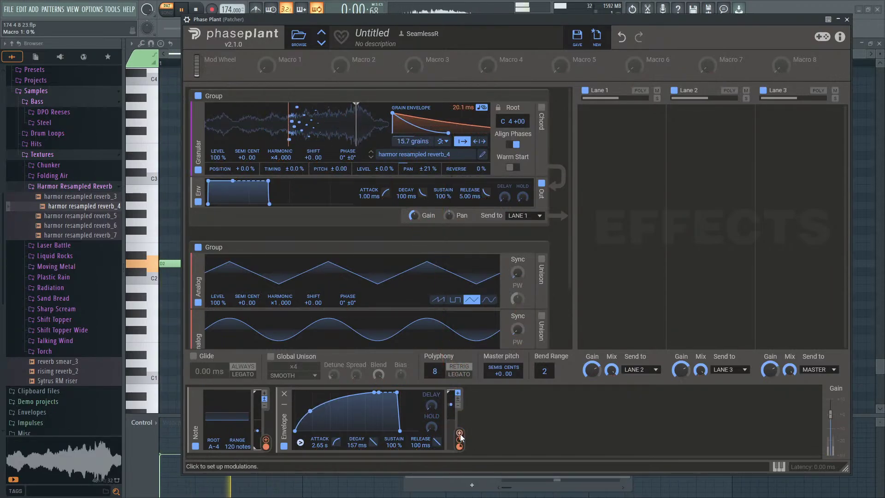
{"action": "left_click_drag", "start_coordinate": [463, 446], "coordinate": [412, 175]}
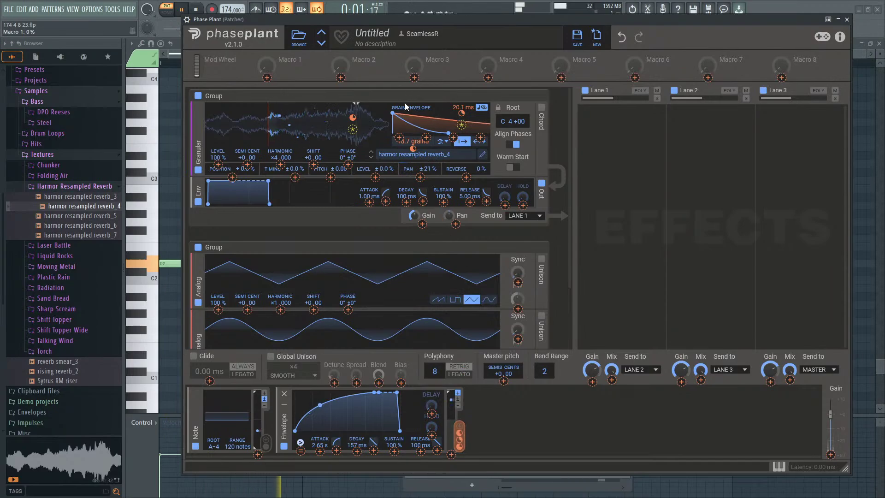
{"action": "left_click_drag", "start_coordinate": [461, 111], "coordinate": [461, 105]}
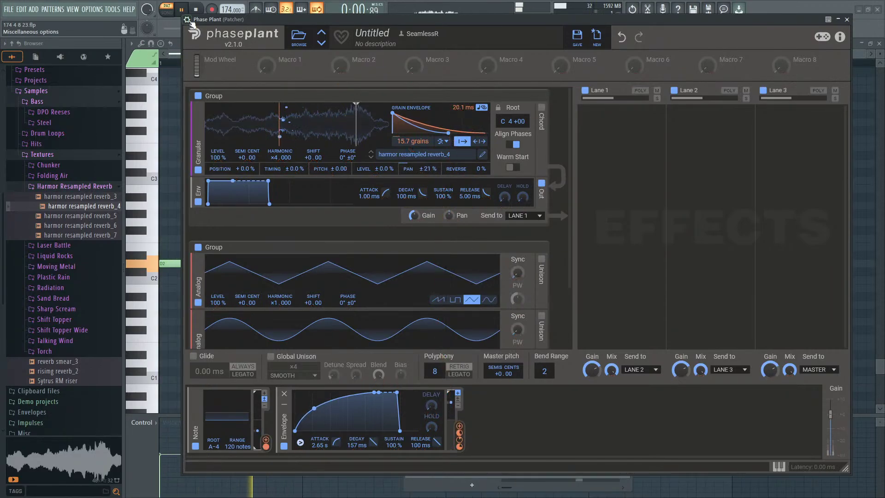
{"action": "key", "text": "space"}
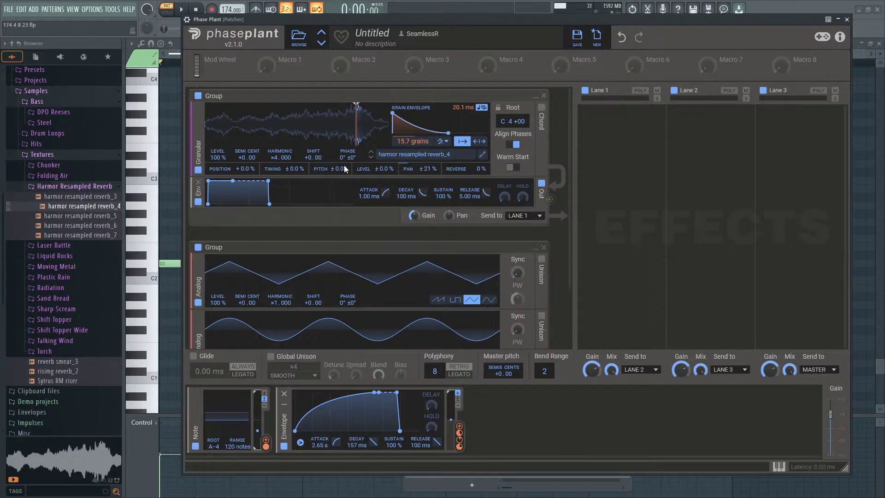
Step: Route the triangle Analog oscillator to the Granular generator's phase, start playback, and leave modulation assignment mode
{"action": "left_click_drag", "start_coordinate": [549, 300], "coordinate": [347, 156]}
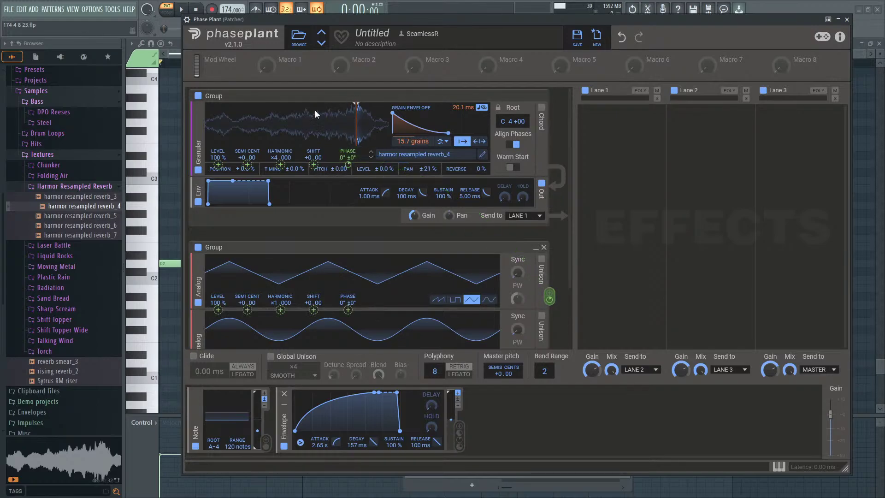
{"action": "left_click", "coordinate": [182, 10]}
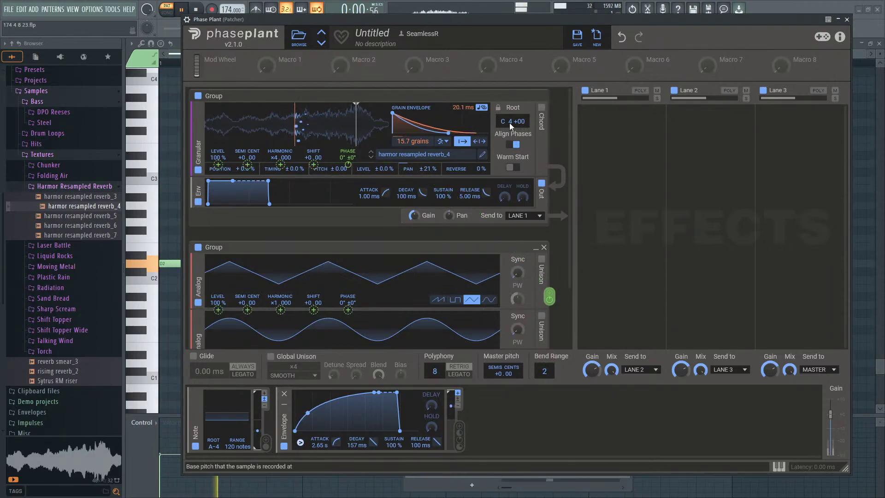
{"action": "left_click", "coordinate": [549, 297]}
Step: Set the Granular sample's root pitch to C#6 and adjust the triangle oscillator's phase modulation depth
{"action": "mouse_move", "coordinate": [507, 121]}
{"action": "left_mouse_down"}
{"action": "mouse_move", "coordinate": [507, 104]}
{"action": "mouse_move", "coordinate": [507, 120]}
{"action": "left_mouse_up"}
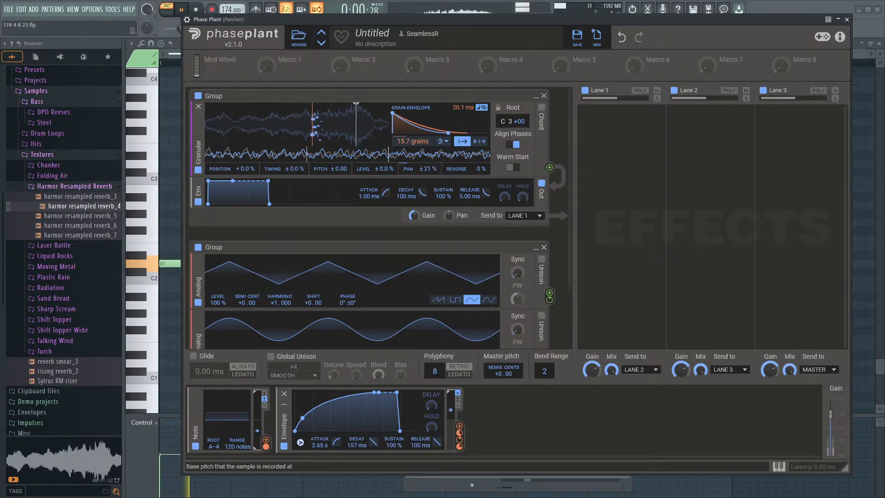
{"action": "left_click_drag", "start_coordinate": [506, 120], "coordinate": [507, 60]}
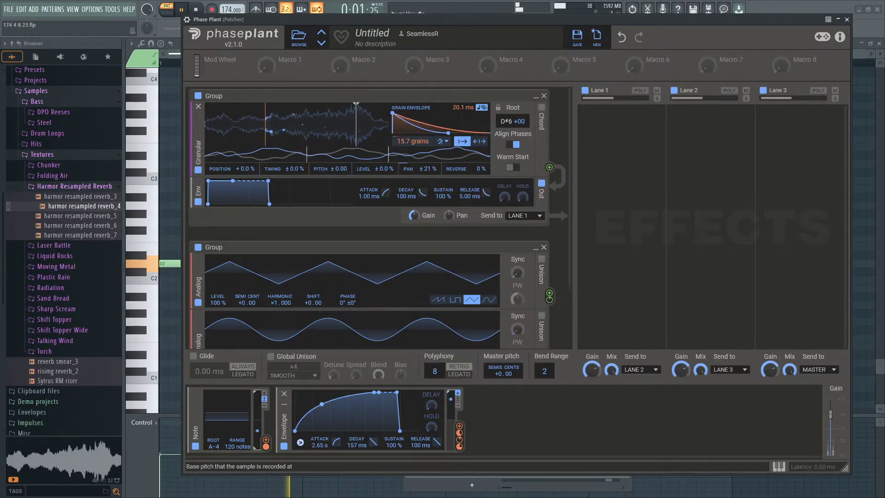
{"action": "left_click_drag", "start_coordinate": [511, 121], "coordinate": [512, 123]}
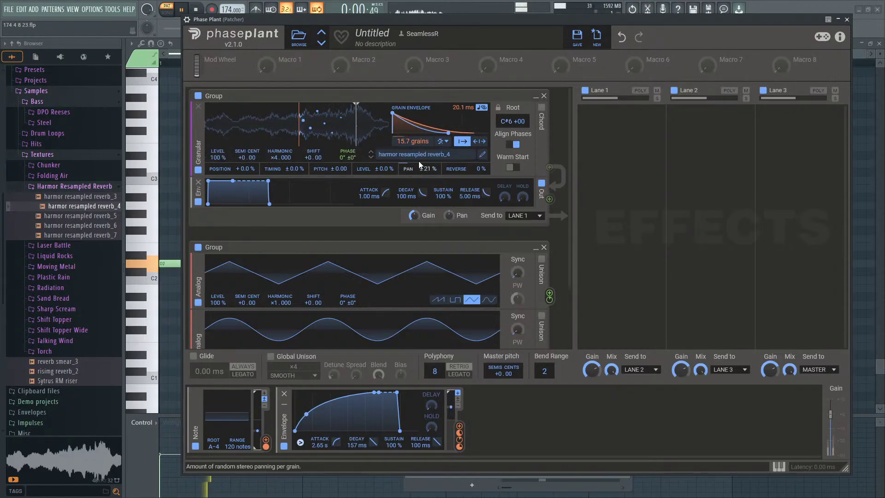
{"action": "left_click_drag", "start_coordinate": [348, 165], "coordinate": [348, 156]}
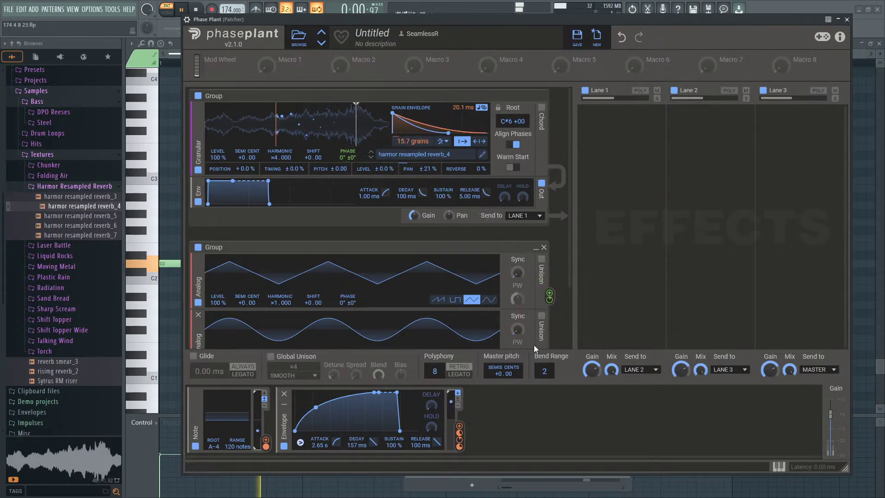
{"action": "scroll", "coordinate": [570, 276], "scroll_direction": "down", "scroll_amount": 1}
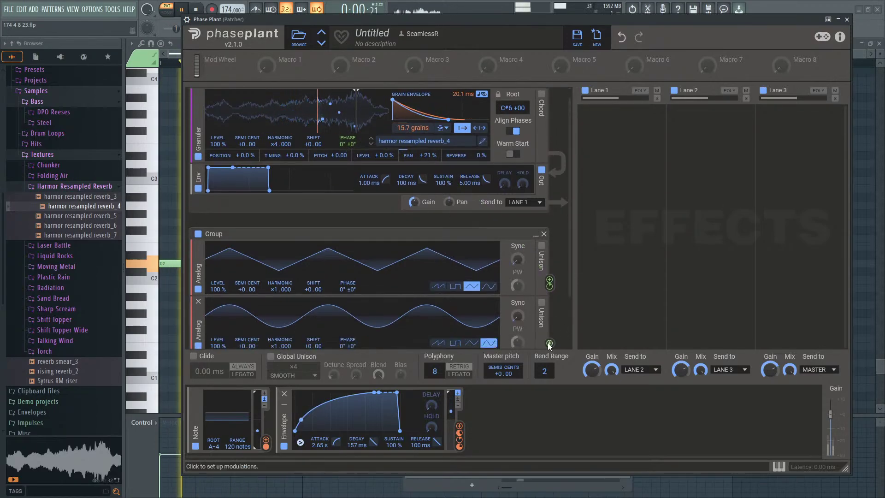
Step: Modulate the Granular generator's level with the sine Analog oscillator and stop playback
{"action": "left_click_drag", "start_coordinate": [548, 343], "coordinate": [220, 155]}
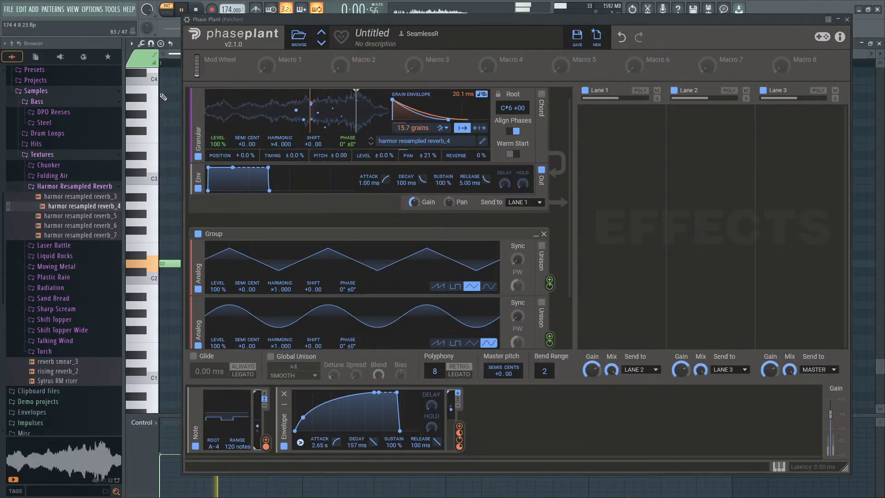
{"action": "left_click", "coordinate": [195, 10]}
Step: Audition the granular bass on low and high keyboard notes, including F3, D3, D5 and A5
{"action": "left_click", "coordinate": [155, 105]}
{"action": "left_click", "coordinate": [159, 139]}
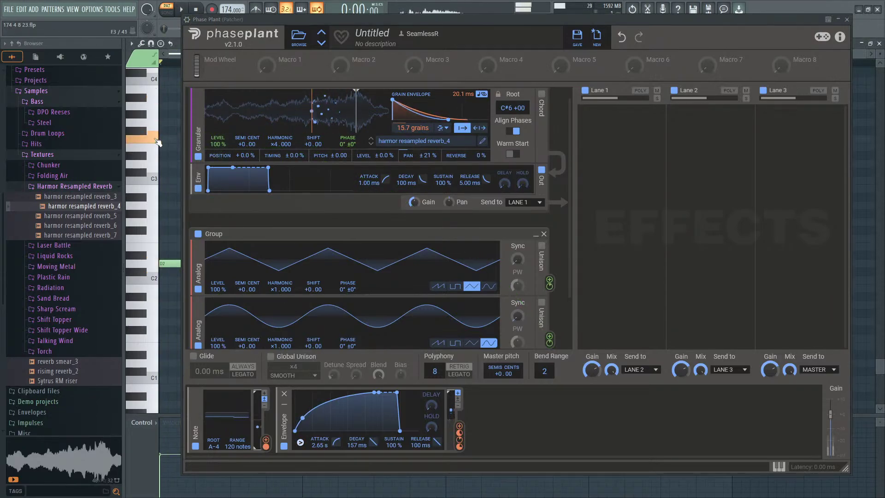
{"action": "left_click", "coordinate": [158, 169]}
{"action": "left_click", "coordinate": [156, 124]}
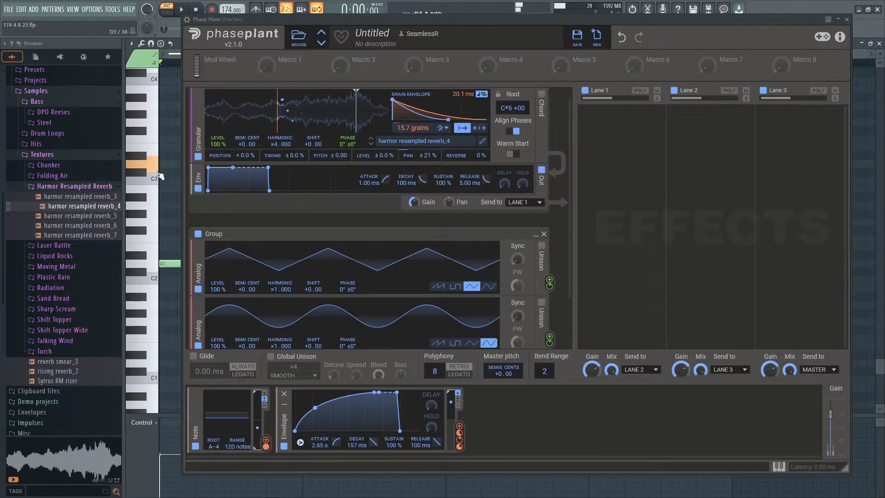
{"action": "left_click", "coordinate": [156, 219]}
{"action": "scroll", "coordinate": [157, 219], "scroll_direction": "up", "scroll_amount": 5}
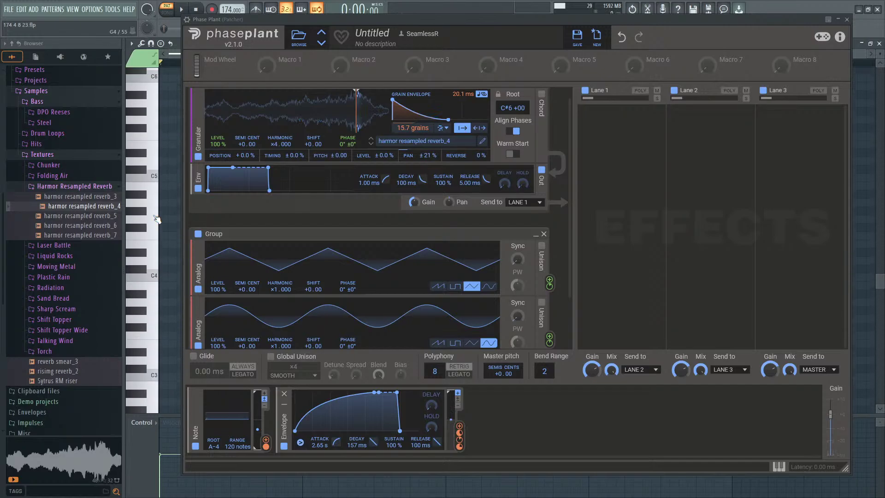
{"action": "left_click", "coordinate": [148, 167]}
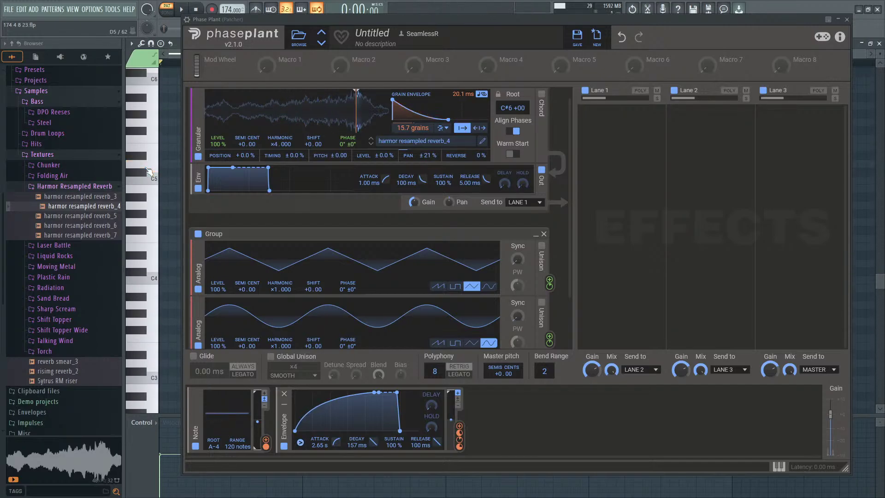
{"action": "left_click", "coordinate": [151, 113]}
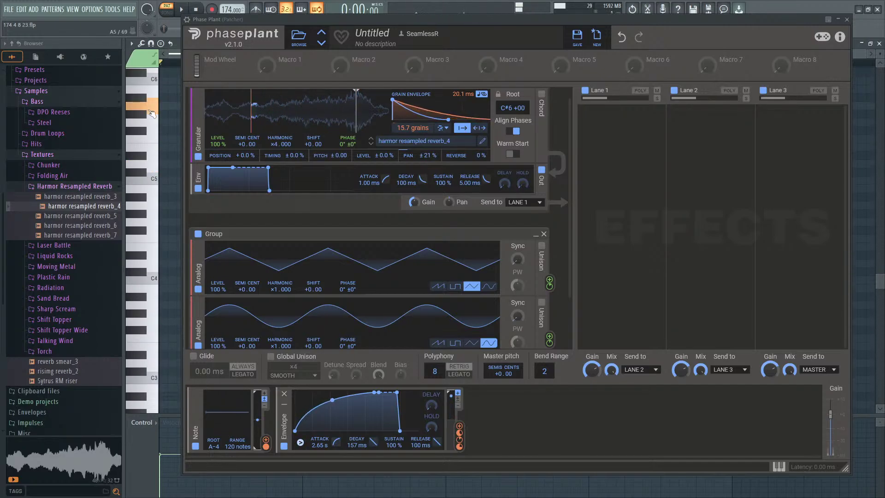
{"action": "left_click", "coordinate": [151, 113]}
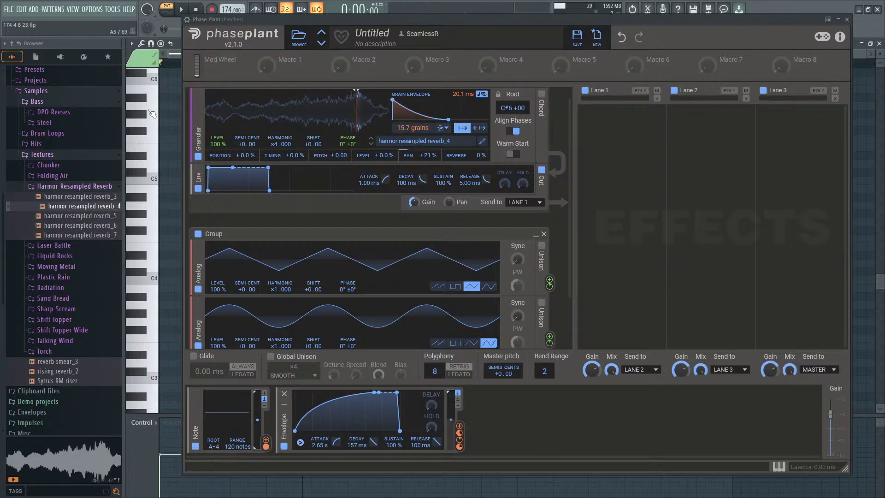
{"action": "left_click", "coordinate": [151, 113]}
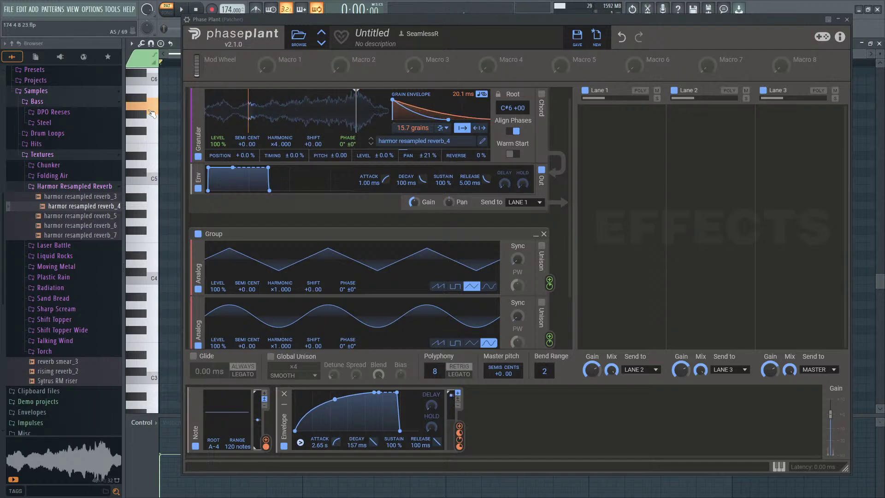
Step: Adjust the Envelope's modulation depth on the Granular grain count and audition notes between B3 and B5
{"action": "mouse_move", "coordinate": [412, 135]}
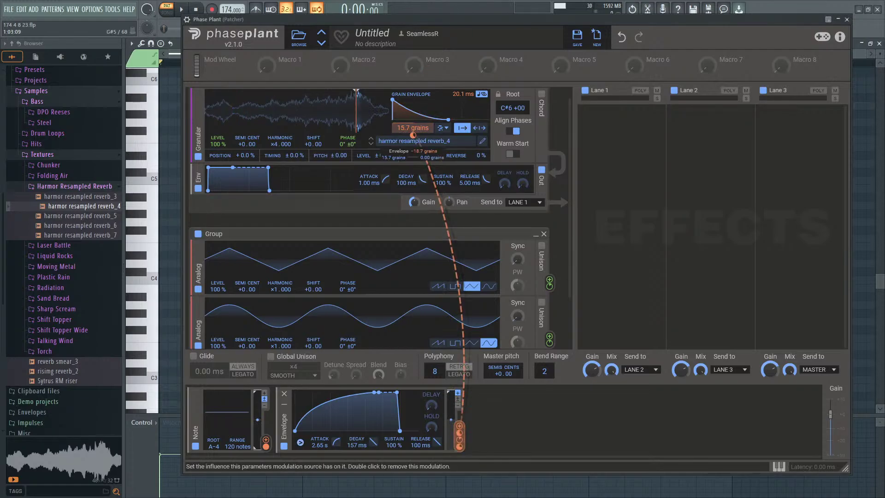
{"action": "left_click", "coordinate": [155, 123]}
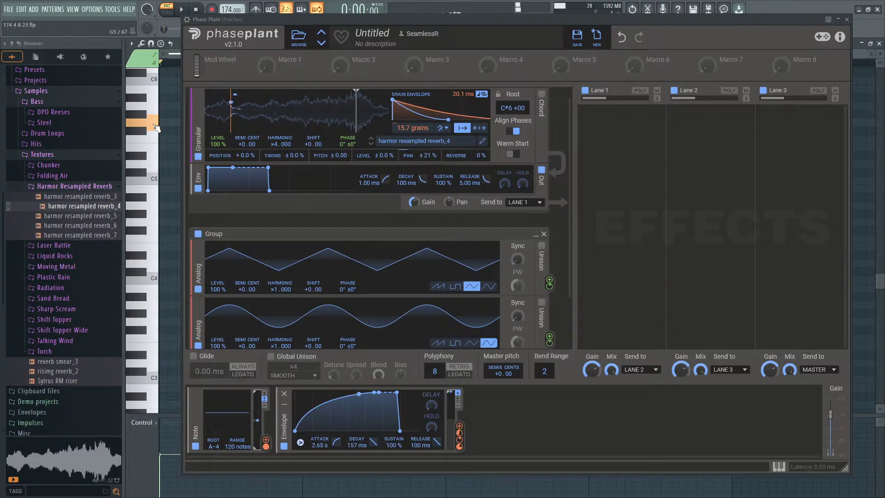
{"action": "left_click_drag", "start_coordinate": [155, 127], "coordinate": [155, 176]}
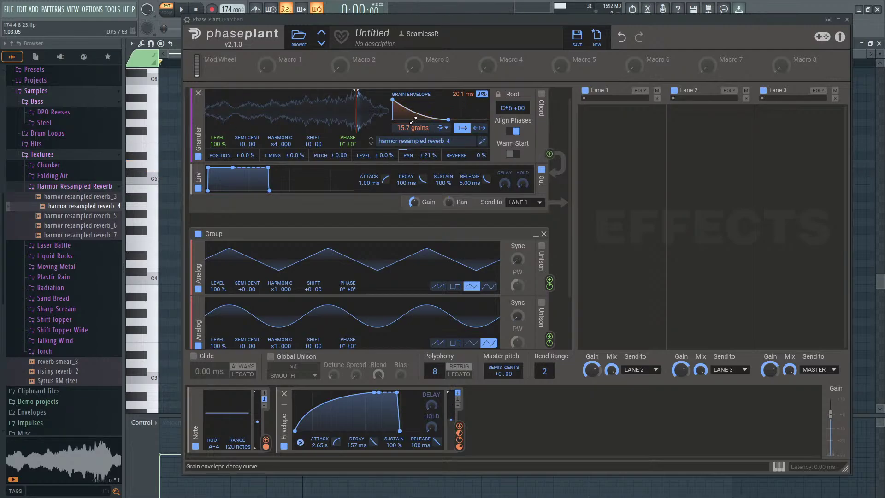
{"action": "left_click_drag", "start_coordinate": [459, 426], "coordinate": [413, 129]}
{"action": "left_click", "coordinate": [144, 168]}
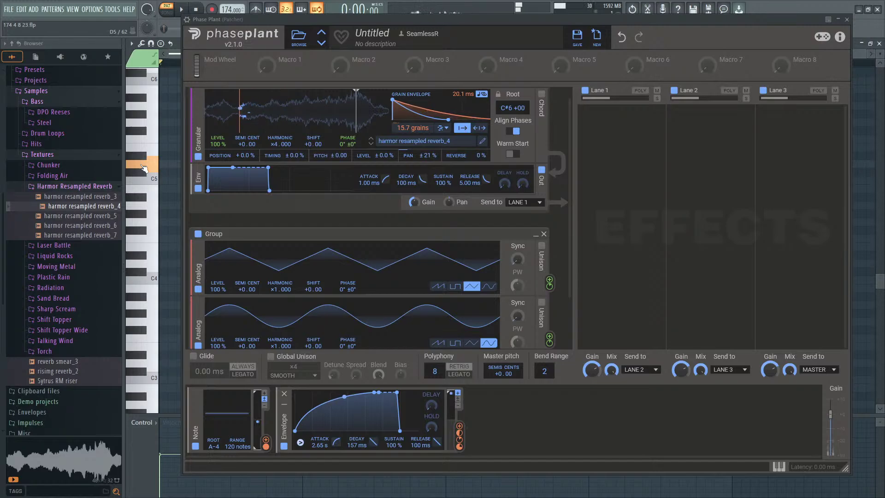
{"action": "left_click", "coordinate": [151, 92]}
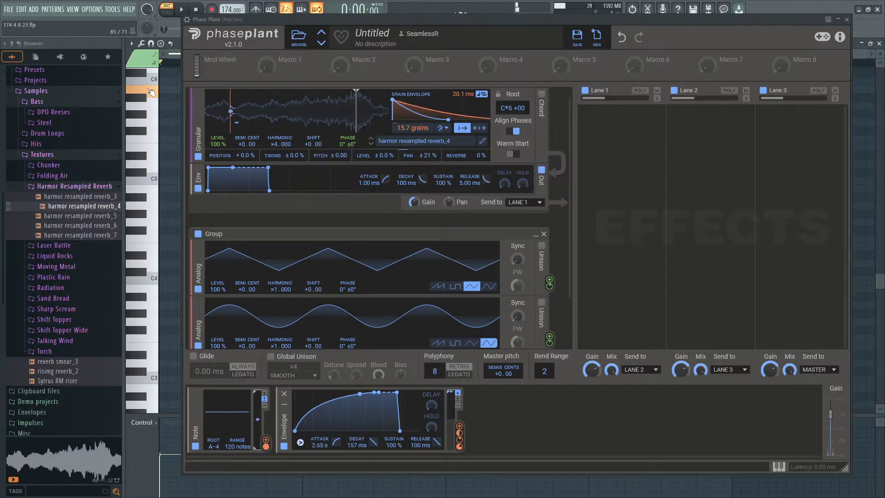
{"action": "left_click", "coordinate": [147, 288]}
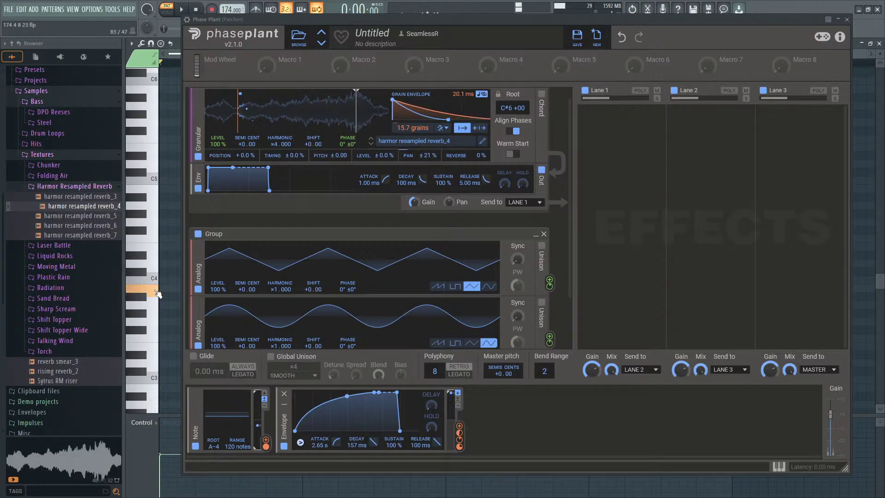
{"action": "left_click", "coordinate": [158, 239]}
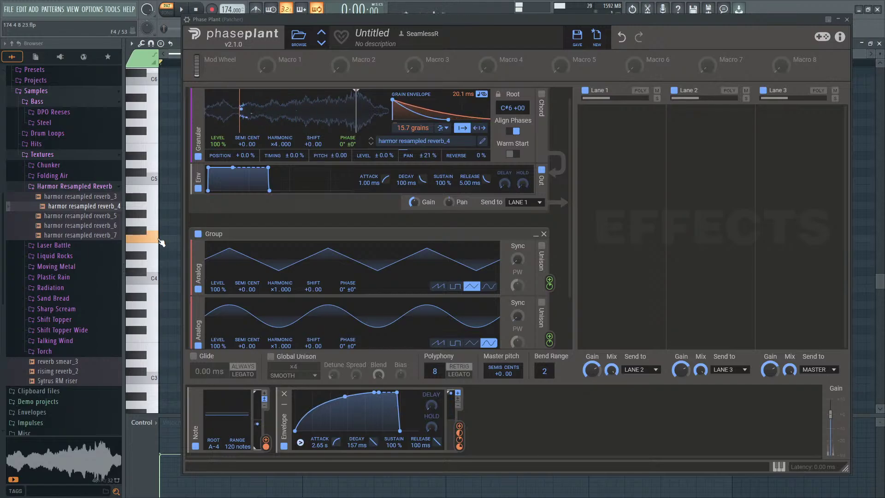
{"action": "left_click", "coordinate": [152, 163]}
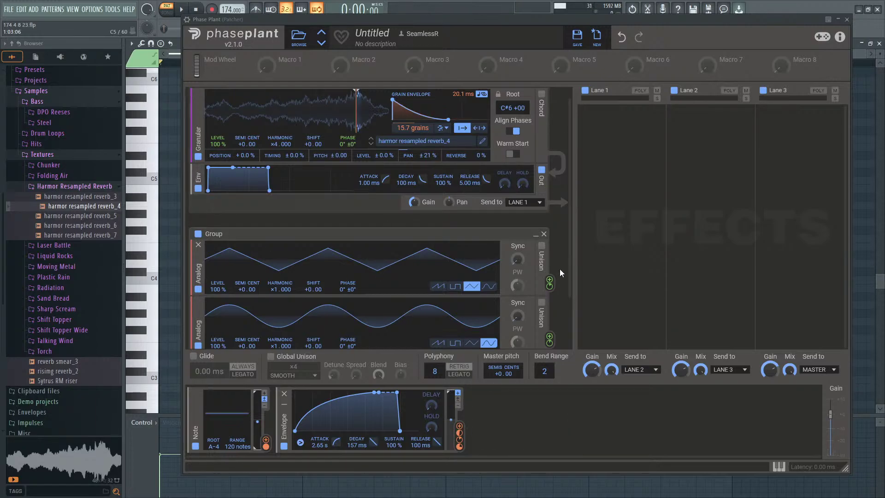
Step: Start playback and modulate the Granular generator's shift with the triangle Analog oscillator at about +41.7%
{"action": "left_click", "coordinate": [550, 280]}
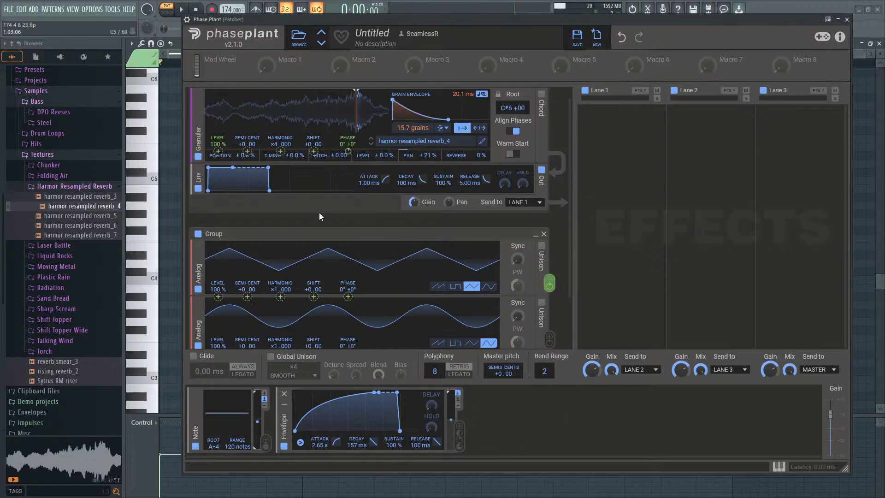
{"action": "left_click", "coordinate": [180, 10]}
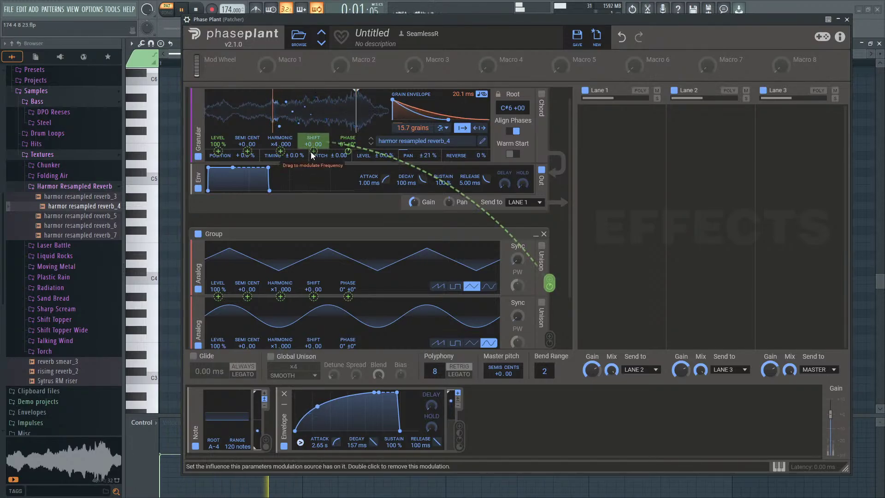
{"action": "left_click_drag", "start_coordinate": [314, 151], "coordinate": [313, 115]}
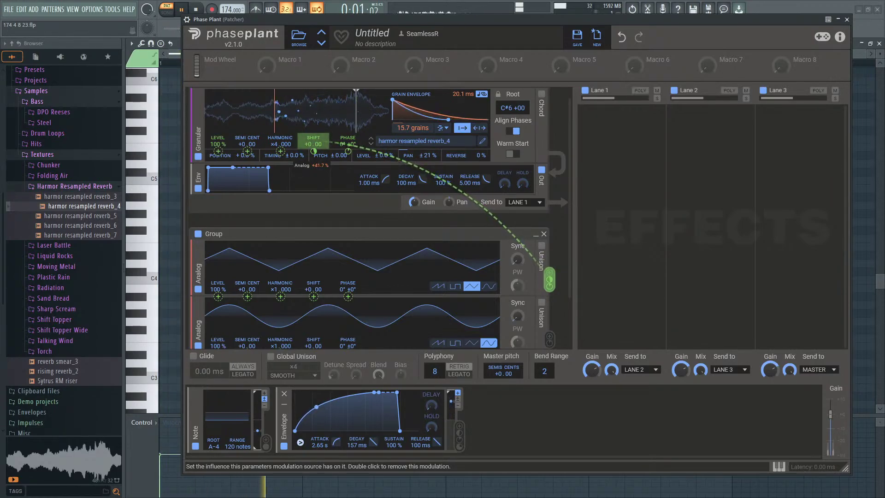
Step: Reset the Granular generator's root pitch to C4 and its harmonic to ×1.000
{"action": "left_click", "coordinate": [275, 143]}
{"action": "double_click", "coordinate": [510, 107]}
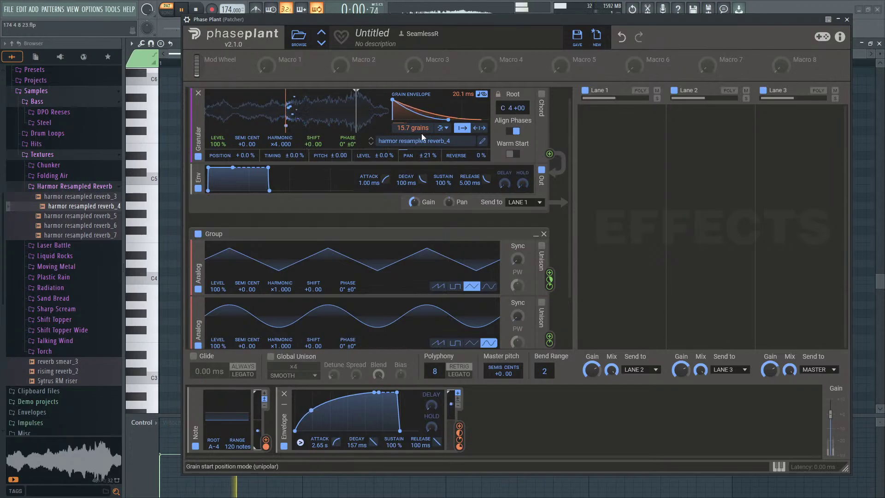
{"action": "double_click", "coordinate": [273, 145]}
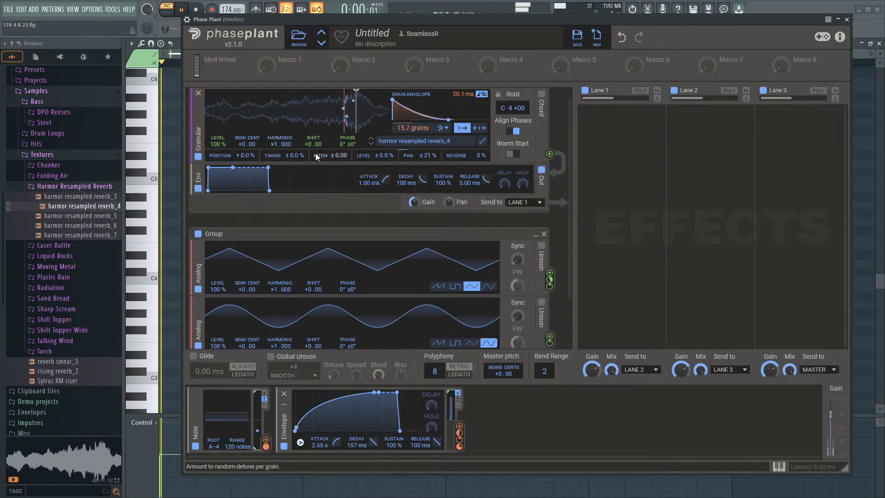
Step: Reduce the triangle oscillator's modulation of the Granular shift to about +11.3%, restarting playback to compare the sound
{"action": "left_click_drag", "start_coordinate": [314, 151], "coordinate": [313, 171]}
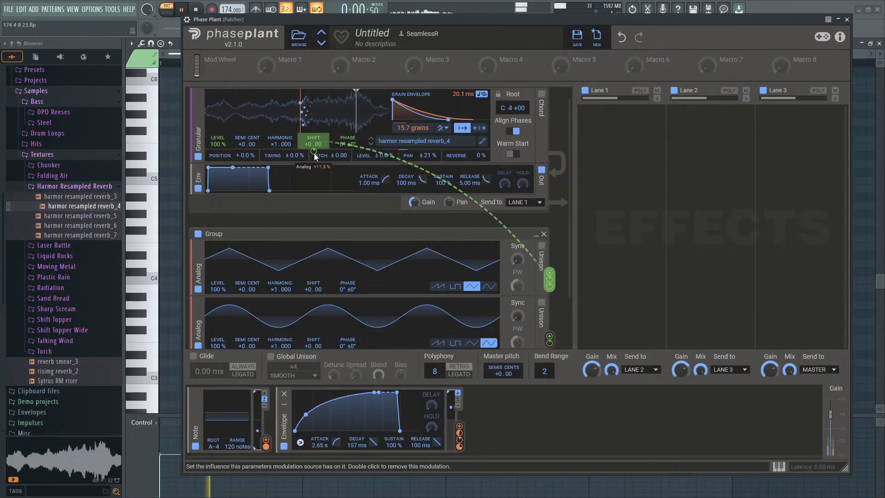
{"action": "double_click", "coordinate": [314, 152]}
{"action": "key", "text": "space"}
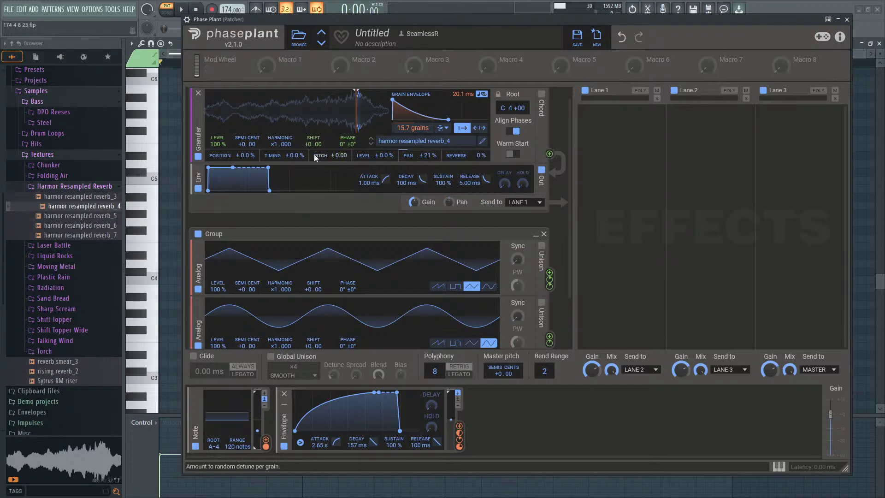
{"action": "key", "text": "space"}
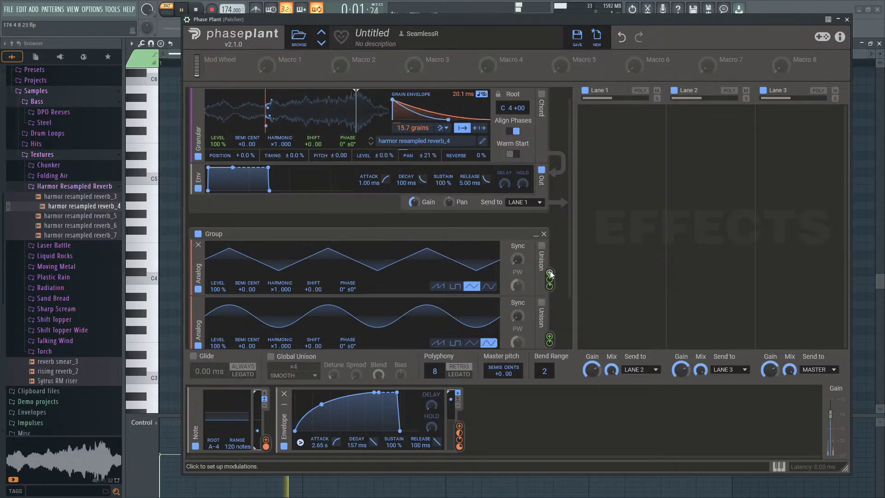
{"action": "mouse_move", "coordinate": [314, 151]}
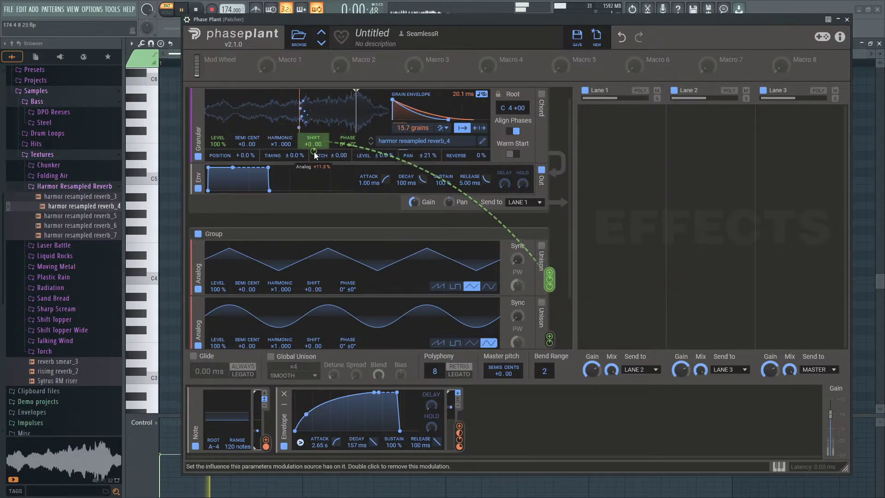
{"action": "mouse_move", "coordinate": [314, 154]}
{"action": "left_mouse_down"}
{"action": "mouse_move", "coordinate": [314, 193]}
{"action": "mouse_move", "coordinate": [314, 165]}
{"action": "left_mouse_up"}
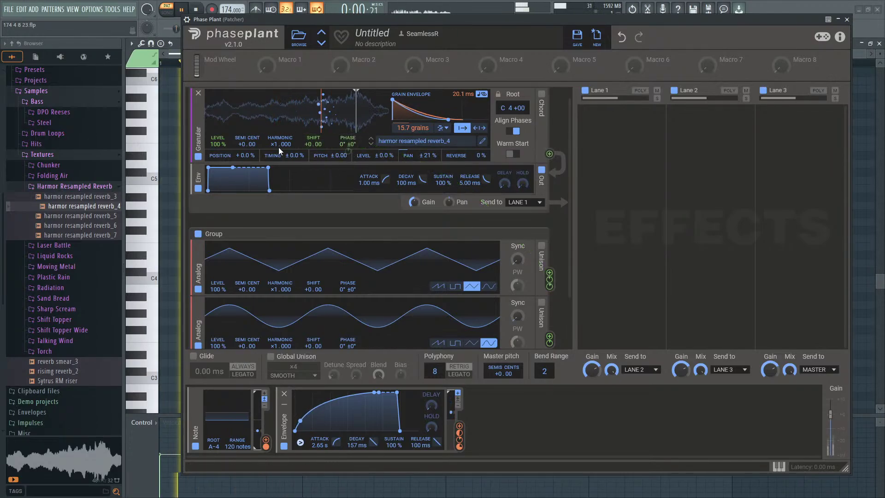
Step: Adjust the sine oscillator's modulation depth on the Granular level, then stop playback and audition notes from A5 downward
{"action": "mouse_move", "coordinate": [218, 150]}
{"action": "left_mouse_down"}
{"action": "mouse_move", "coordinate": [217, 160]}
{"action": "mouse_move", "coordinate": [217, 133]}
{"action": "left_mouse_up"}
{"action": "key", "text": "space"}
{"action": "left_click", "coordinate": [158, 110]}
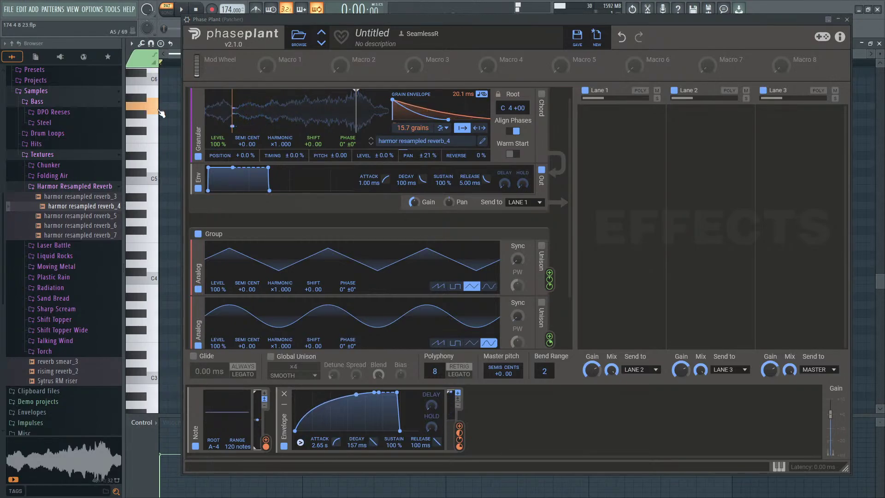
{"action": "left_click_drag", "start_coordinate": [161, 114], "coordinate": [162, 176]}
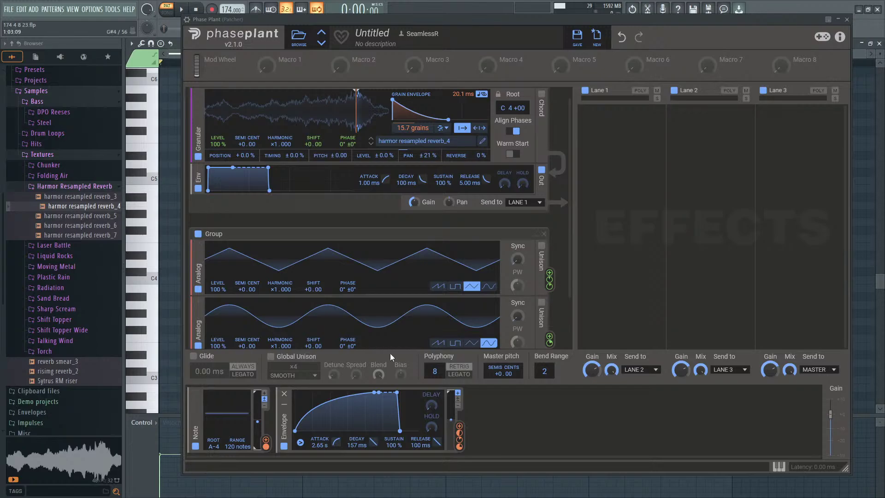
Step: Try modulating the Granular generator's semitone tuning with the Note modulator, audition high notes, and remove that modulation
{"action": "left_click", "coordinate": [266, 440]}
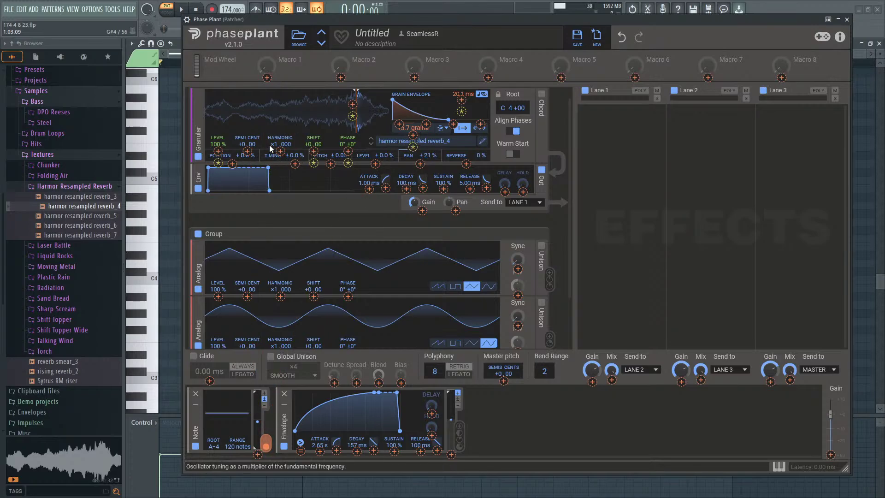
{"action": "left_click_drag", "start_coordinate": [282, 151], "coordinate": [247, 152]}
{"action": "left_click", "coordinate": [181, 9]}
{"action": "left_click", "coordinate": [181, 9]}
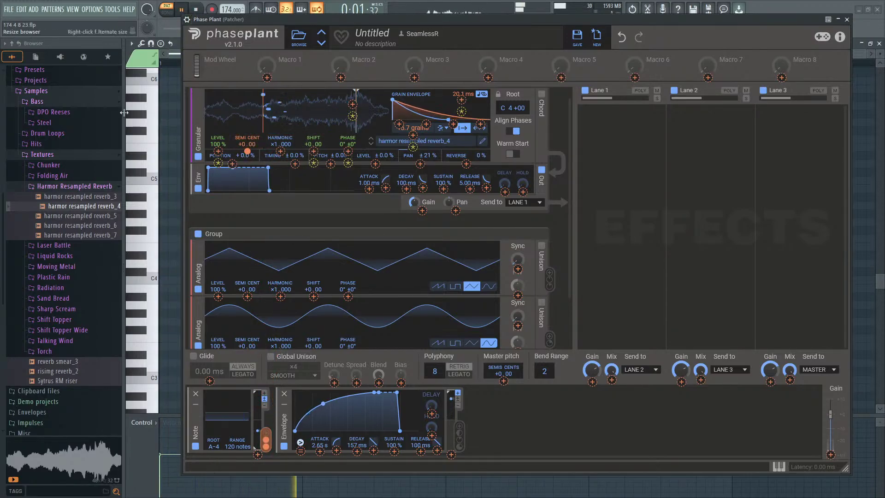
{"action": "left_click", "coordinate": [147, 109]}
{"action": "mouse_move", "coordinate": [148, 113]}
{"action": "left_mouse_down"}
{"action": "mouse_move", "coordinate": [154, 400]}
{"action": "mouse_move", "coordinate": [154, 69]}
{"action": "mouse_move", "coordinate": [153, 107]}
{"action": "left_mouse_up"}
{"action": "left_click", "coordinate": [153, 82]}
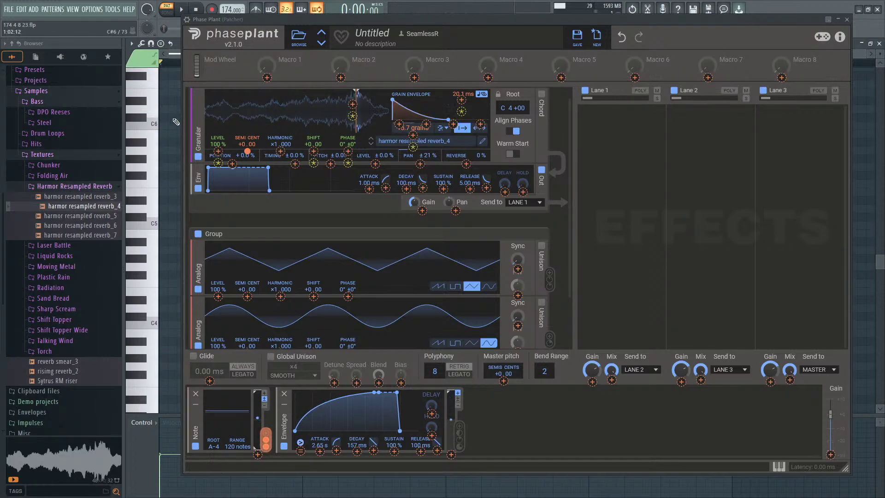
{"action": "double_click", "coordinate": [247, 151]}
Step: Leave modulation assignment mode, check the Envelope's grain length and grain count modulation depths, and audition individual notes
{"action": "left_click", "coordinate": [157, 137]}
{"action": "double_click", "coordinate": [423, 126]}
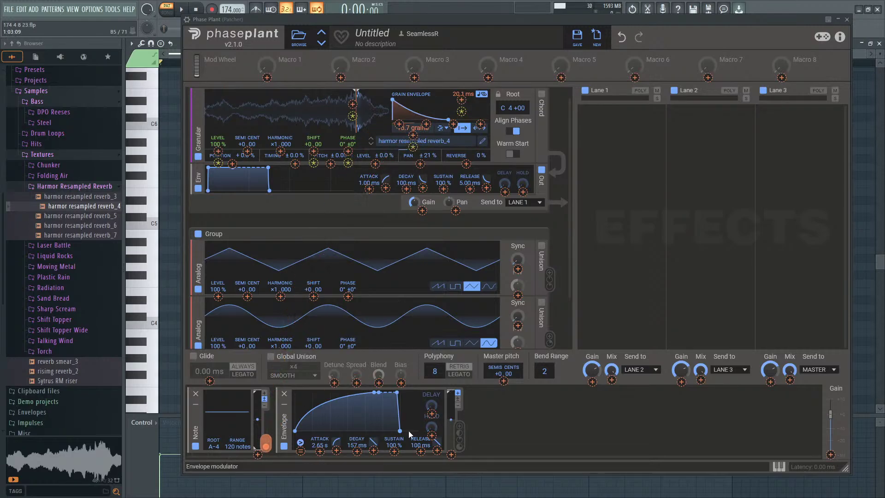
{"action": "left_click", "coordinate": [466, 455]}
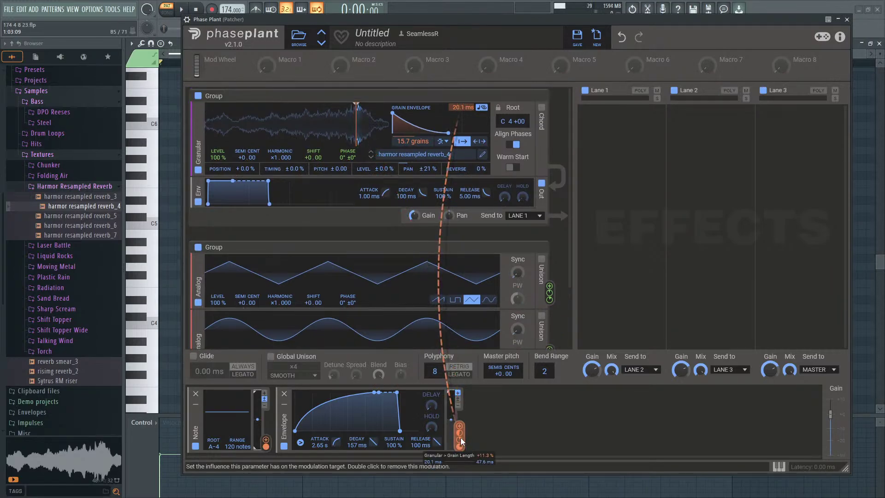
{"action": "mouse_move", "coordinate": [458, 433]}
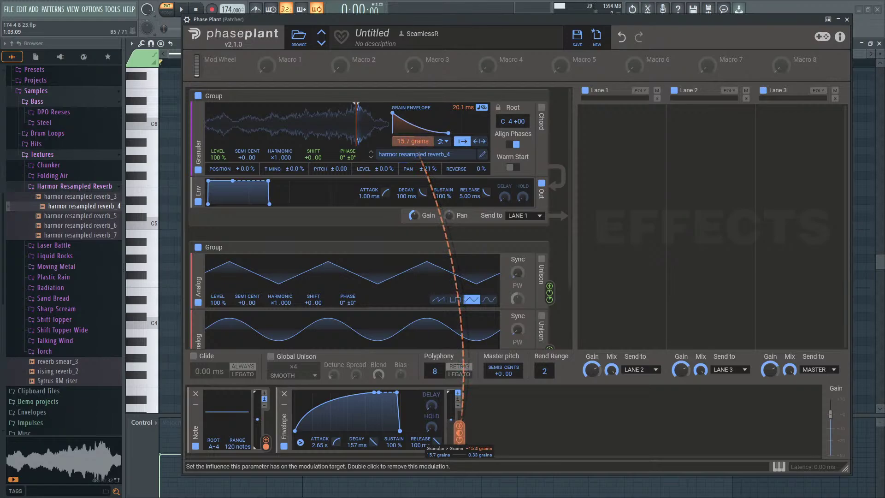
{"action": "left_click", "coordinate": [159, 210]}
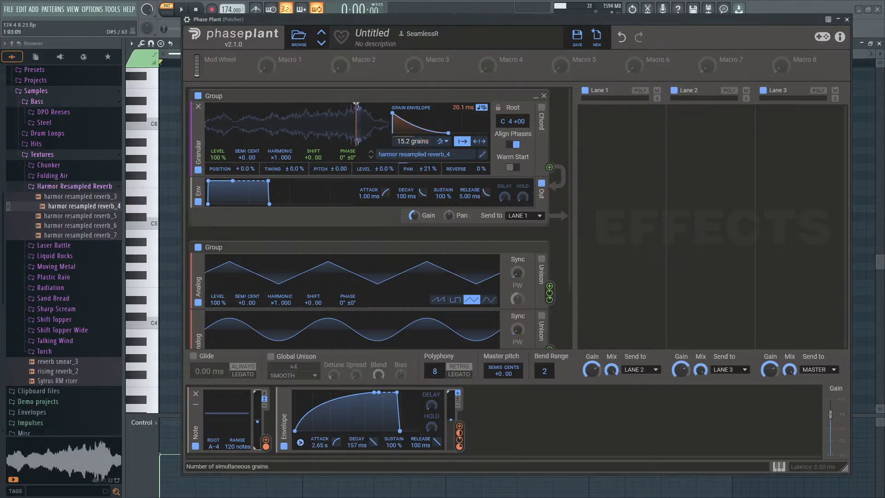
Step: Set the Granular grain count to 11.0 with about −10.8 grains of Envelope modulation, auditioning high notes to compare
{"action": "left_click", "coordinate": [156, 148]}
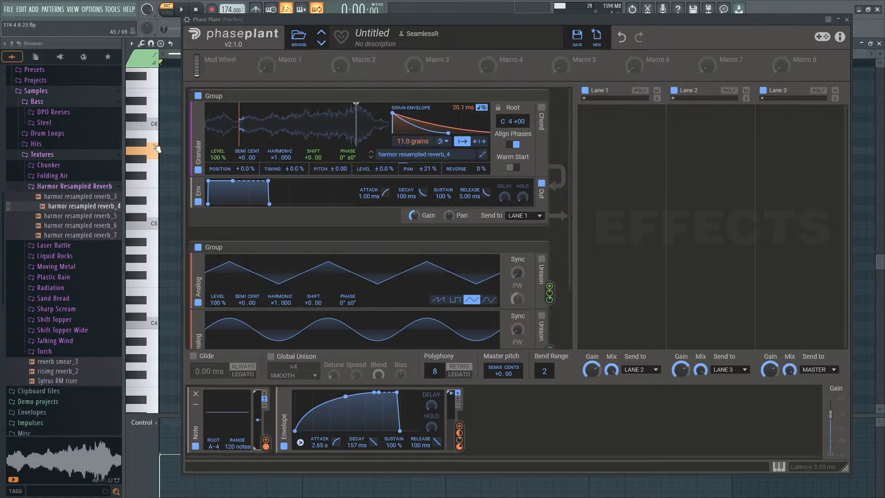
{"action": "left_click_drag", "start_coordinate": [414, 149], "coordinate": [413, 148]}
{"action": "left_click", "coordinate": [157, 138]}
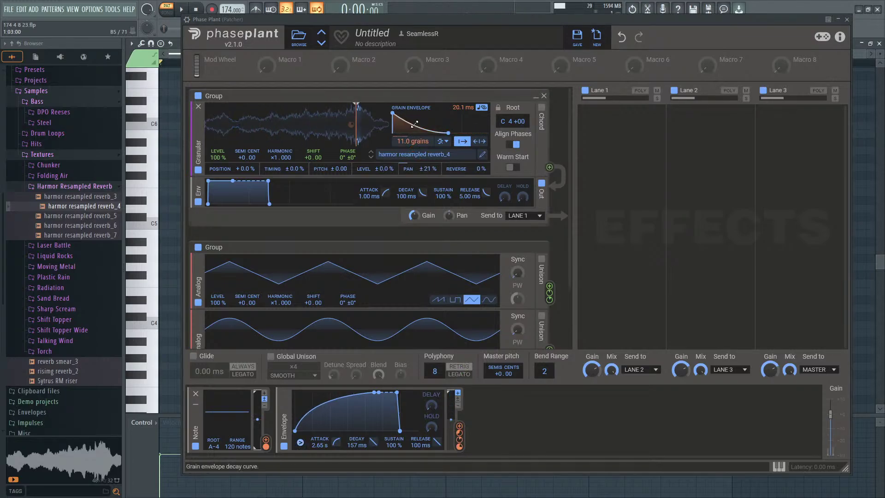
{"action": "left_click_drag", "start_coordinate": [414, 150], "coordinate": [414, 147]}
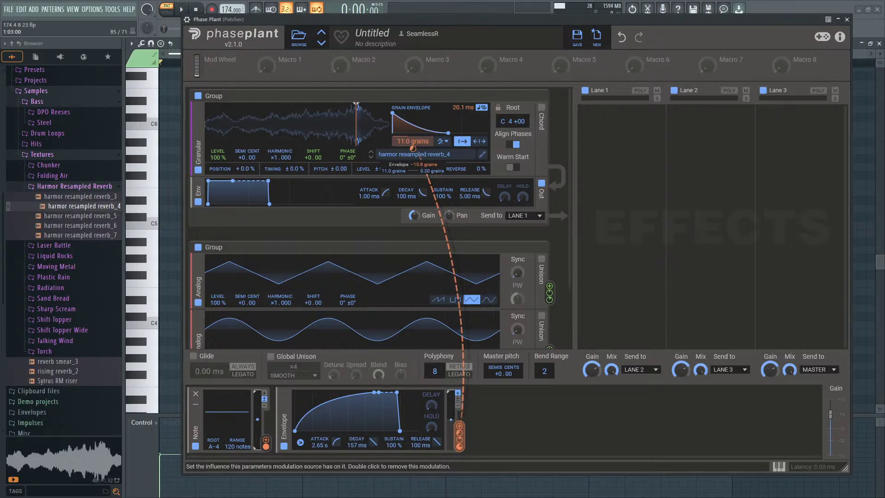
{"action": "left_click_drag", "start_coordinate": [412, 148], "coordinate": [412, 148]}
{"action": "left_click", "coordinate": [149, 143]}
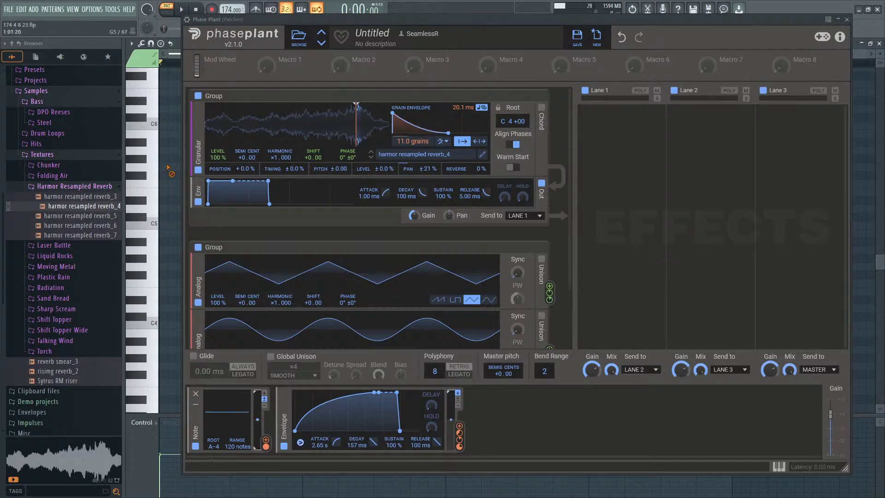
Step: Close the synth window, play the pattern briefly, and extend the D2 note to four bars
{"action": "left_click", "coordinate": [848, 20]}
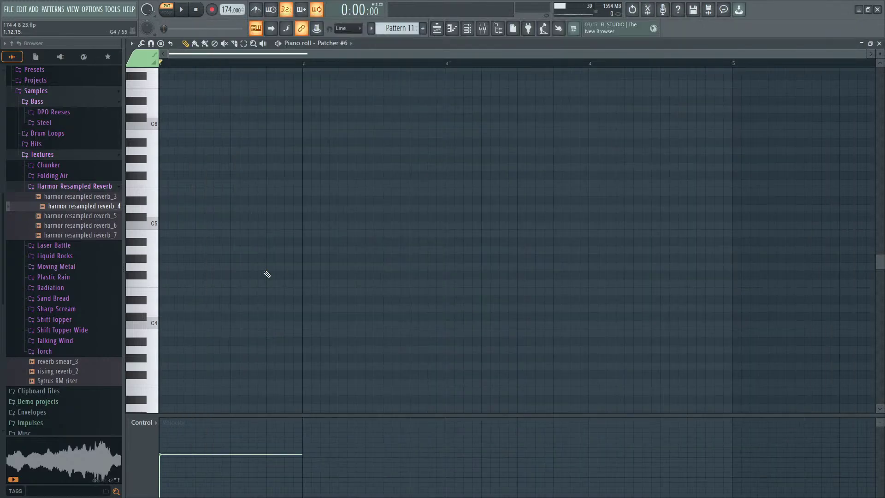
{"action": "scroll", "coordinate": [258, 286], "scroll_direction": "down", "scroll_amount": 3}
{"action": "key", "text": "space"}
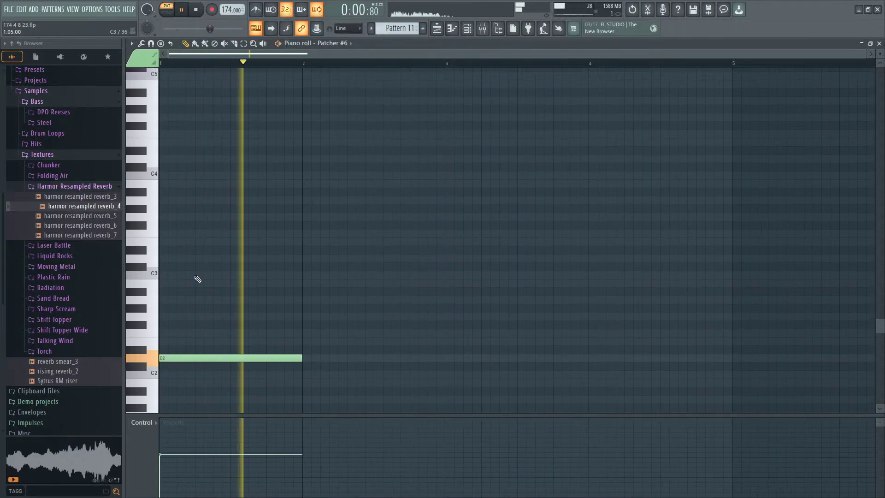
{"action": "key", "text": "space"}
{"action": "left_click_drag", "start_coordinate": [314, 364], "coordinate": [732, 360]}
Step: Add four-bar D4 and D5 notes with staggered starts above the D2 note
{"action": "scroll", "coordinate": [205, 289], "scroll_direction": "up", "scroll_amount": 3}
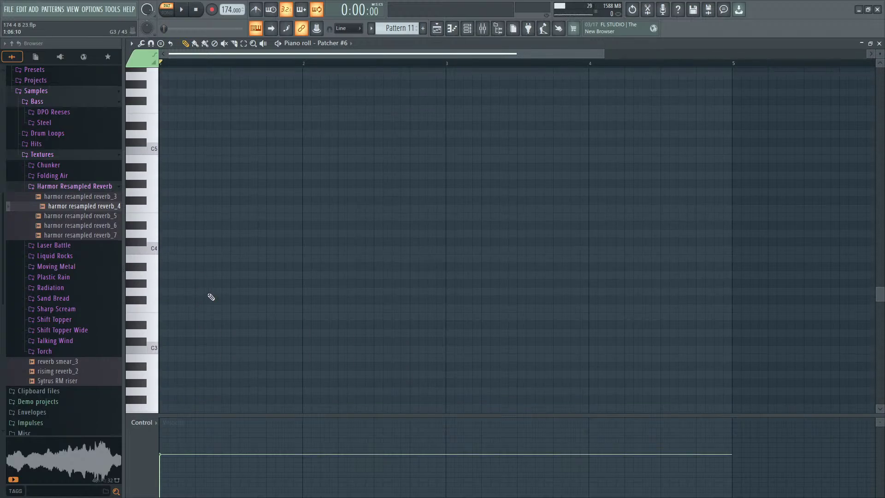
{"action": "left_click", "coordinate": [194, 233]}
{"action": "scroll", "coordinate": [213, 259], "scroll_direction": "up", "scroll_amount": 2}
{"action": "left_click", "coordinate": [232, 183]}
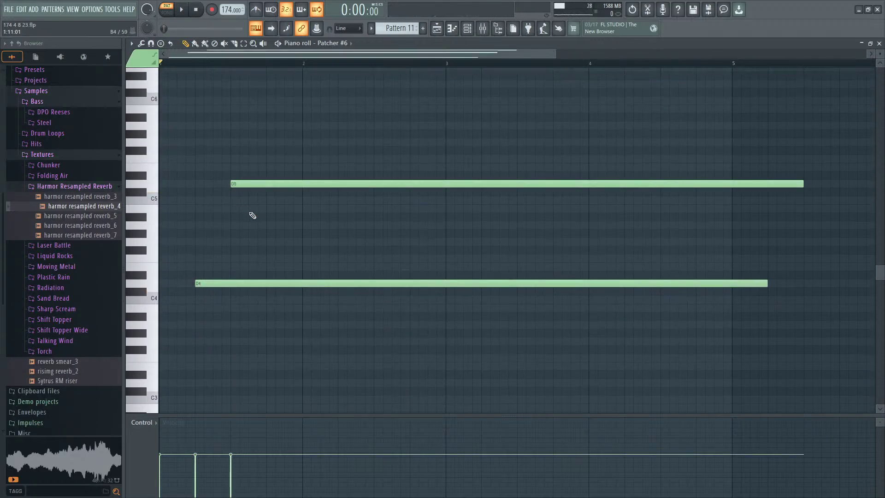
Step: Shift the D4 and D5 notes closer to the pattern start, keeping them staggered, and play the layered notes
{"action": "left_click_drag", "start_coordinate": [244, 147], "coordinate": [331, 315]}
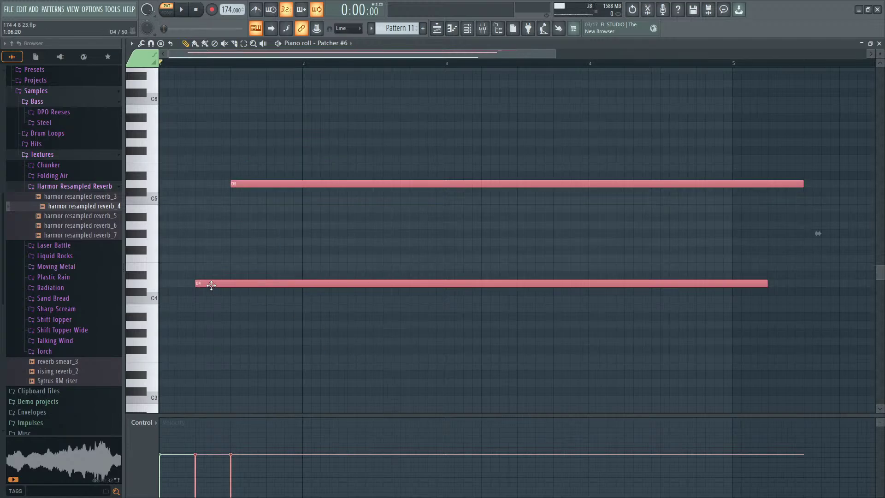
{"action": "left_click_drag", "start_coordinate": [210, 284], "coordinate": [184, 284]}
{"action": "left_click", "coordinate": [202, 264], "text": "ctrl"}
{"action": "left_click", "coordinate": [203, 177]}
{"action": "right_click", "coordinate": [220, 176]}
{"action": "right_click", "coordinate": [226, 183]}
{"action": "left_click_drag", "start_coordinate": [199, 184], "coordinate": [188, 185]}
{"action": "key", "text": "space"}
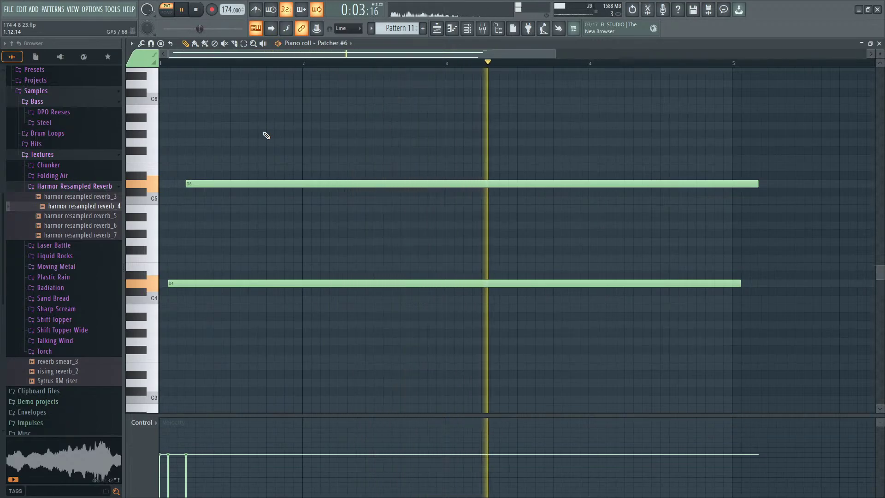
{"action": "key", "text": "space"}
Step: Delete the added D4 and D5 notes and transpose the remaining four-bar D2 note up to D4
{"action": "scroll", "coordinate": [312, 149], "scroll_direction": "down", "scroll_amount": 3}
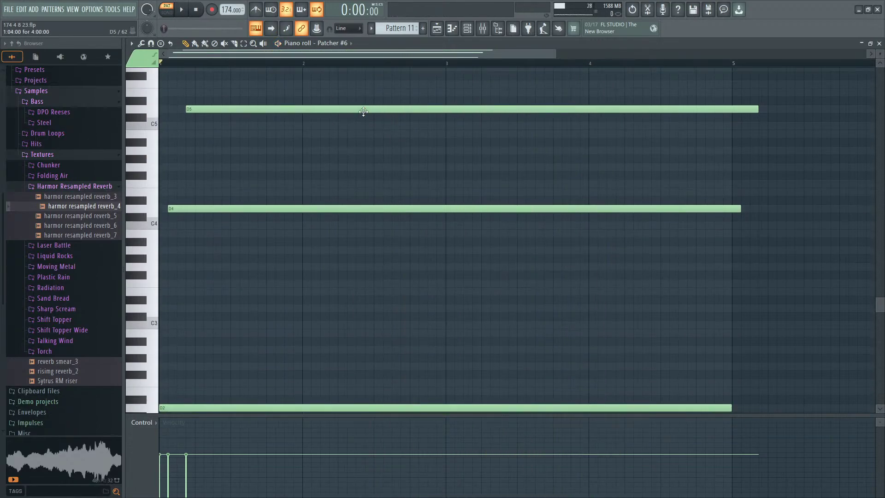
{"action": "right_click", "coordinate": [360, 110]}
{"action": "right_click", "coordinate": [369, 208]}
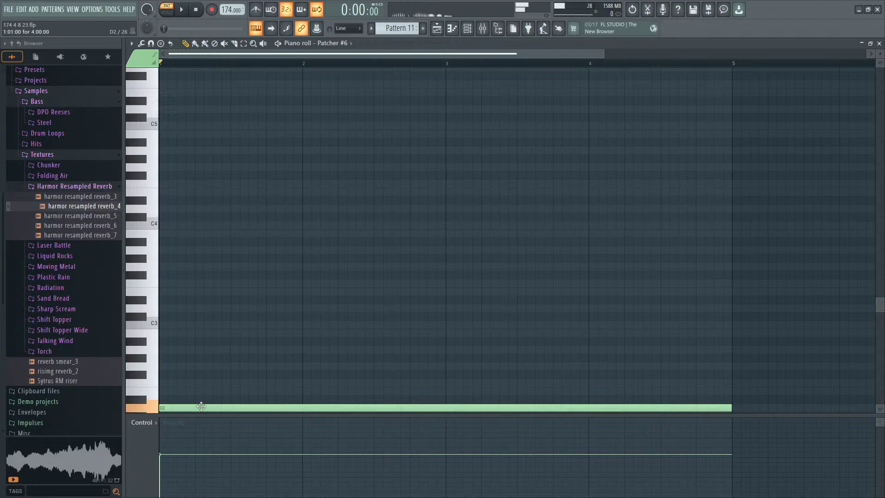
{"action": "left_click_drag", "start_coordinate": [200, 405], "coordinate": [185, 208]}
Step: Reopen Patcher #6's Phase Plant and set the Granular grain length to 60.7 ms during playback
{"action": "left_click", "coordinate": [467, 29]}
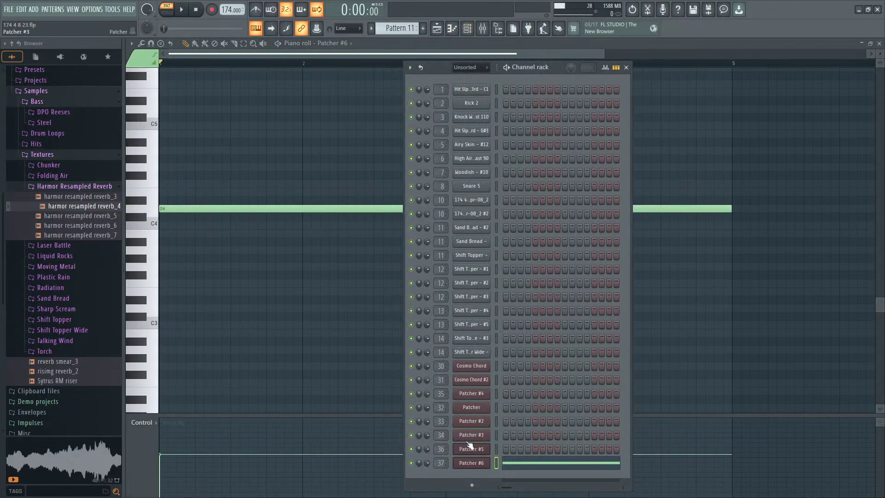
{"action": "left_click", "coordinate": [471, 456]}
{"action": "left_click", "coordinate": [477, 272]}
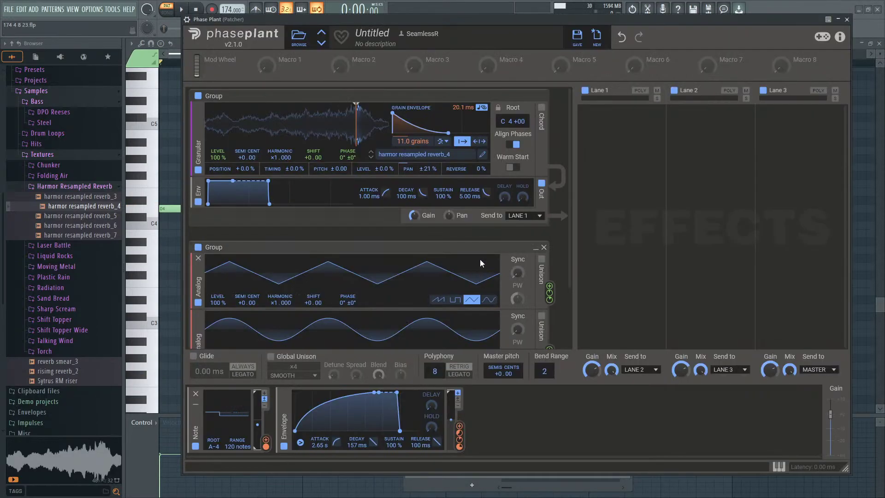
{"action": "key", "text": "space"}
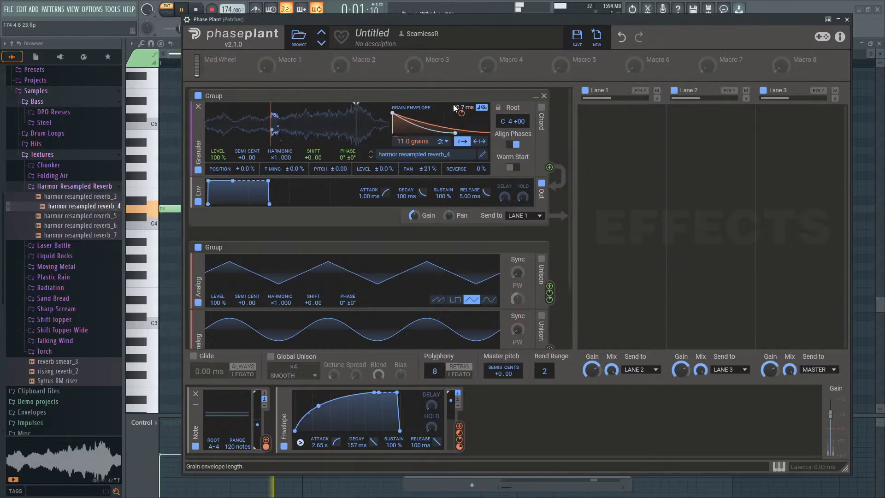
Step: Set the Granular grain count to 30.0 and deepen the Envelope's negative modulation of it
{"action": "left_click_drag", "start_coordinate": [404, 141], "coordinate": [404, 129]}
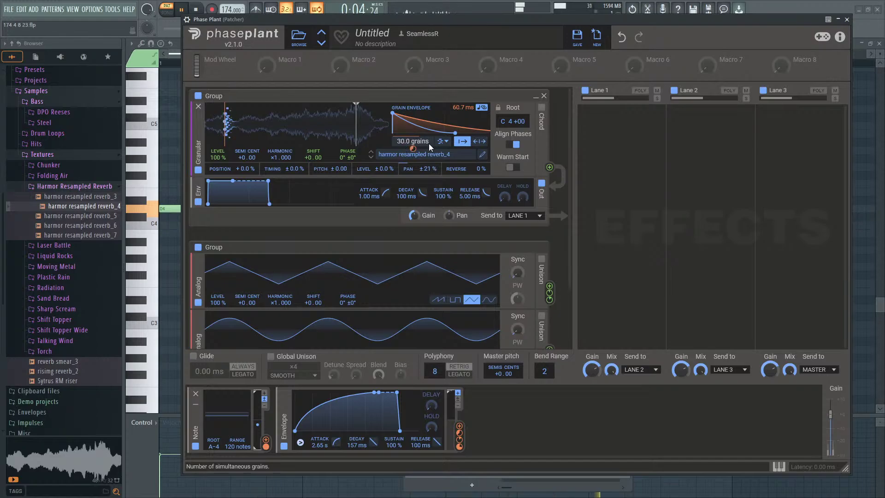
{"action": "mouse_move", "coordinate": [415, 146]}
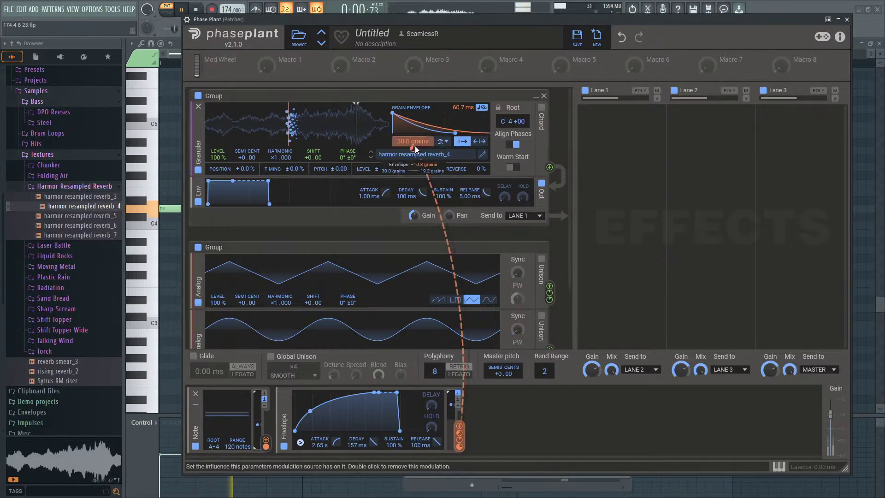
{"action": "left_click_drag", "start_coordinate": [411, 148], "coordinate": [411, 184]}
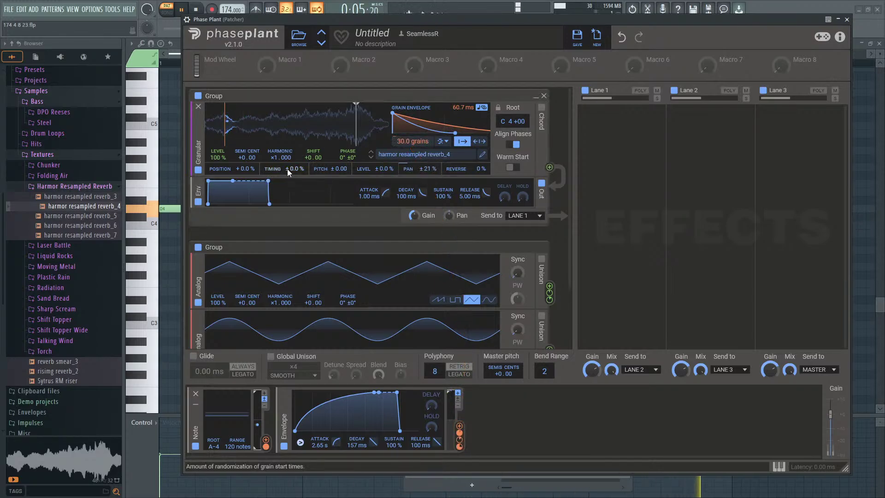
Step: Try grain timing randomization at 58% and position randomization at 17%, reducing them to 0% and 0.2%
{"action": "left_click_drag", "start_coordinate": [286, 168], "coordinate": [287, 143]}
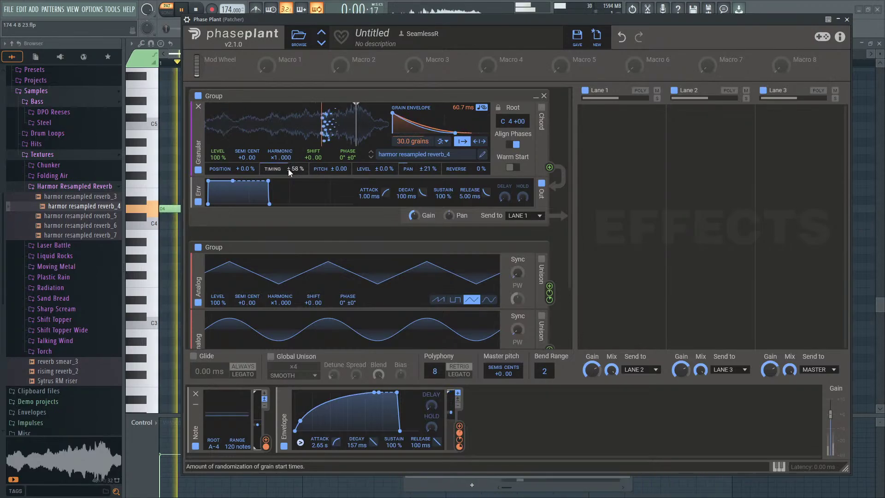
{"action": "left_click_drag", "start_coordinate": [288, 169], "coordinate": [288, 196]}
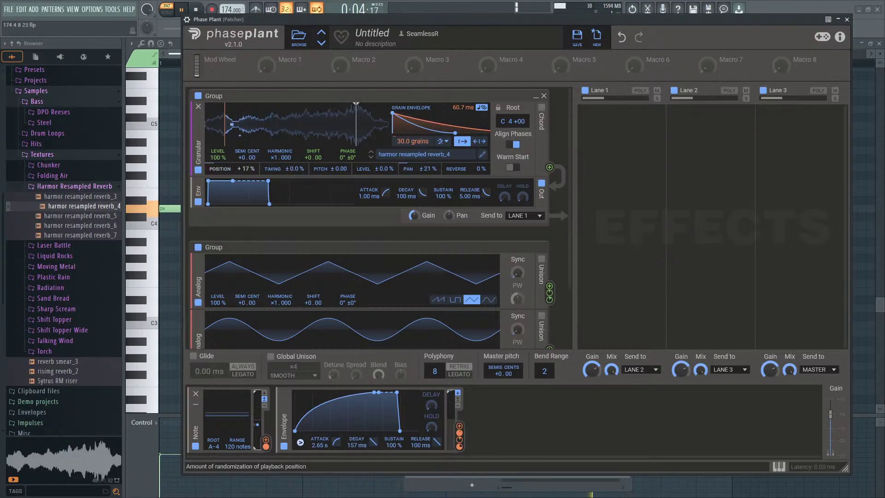
{"action": "left_click_drag", "start_coordinate": [236, 168], "coordinate": [237, 180]}
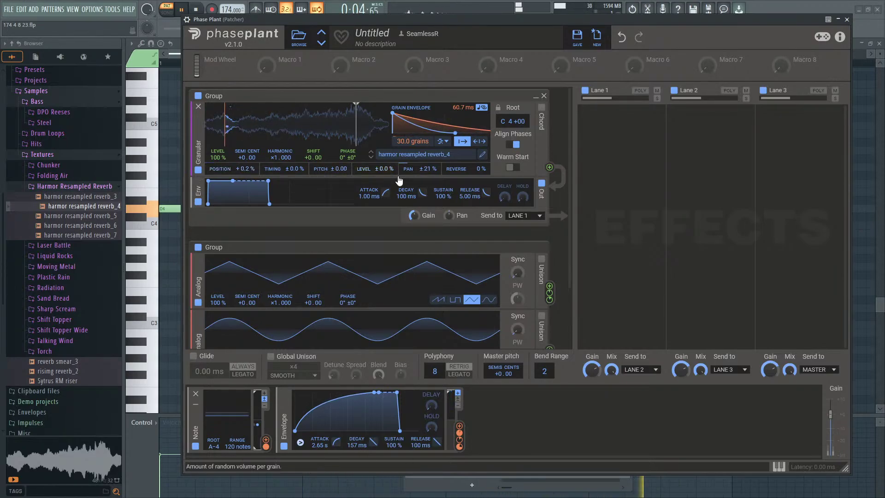
Step: Set the Granular pan randomization to 34% and restart playback to hear it
{"action": "left_click_drag", "start_coordinate": [414, 170], "coordinate": [414, 164]}
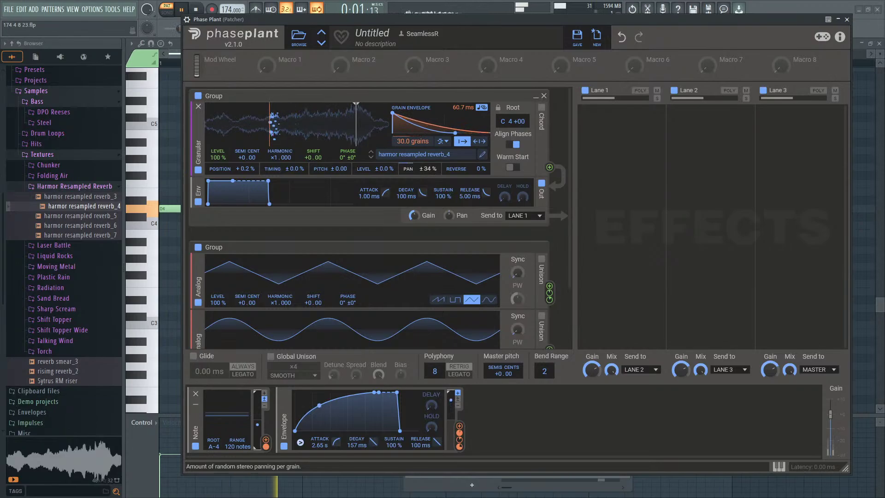
{"action": "left_click", "coordinate": [196, 10]}
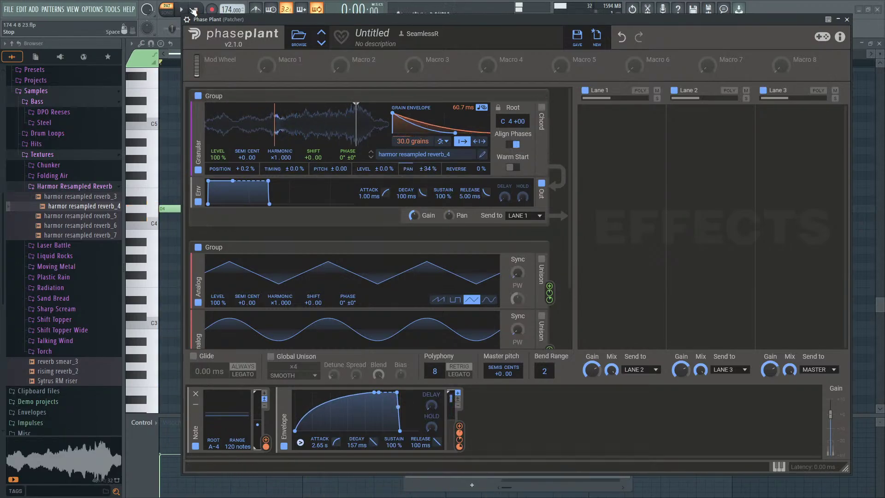
{"action": "key", "text": "space"}
Step: Try the triangle oscillator's modulation of the Granular phase at −31.3%, and readjust its depth upward
{"action": "mouse_move", "coordinate": [345, 165]}
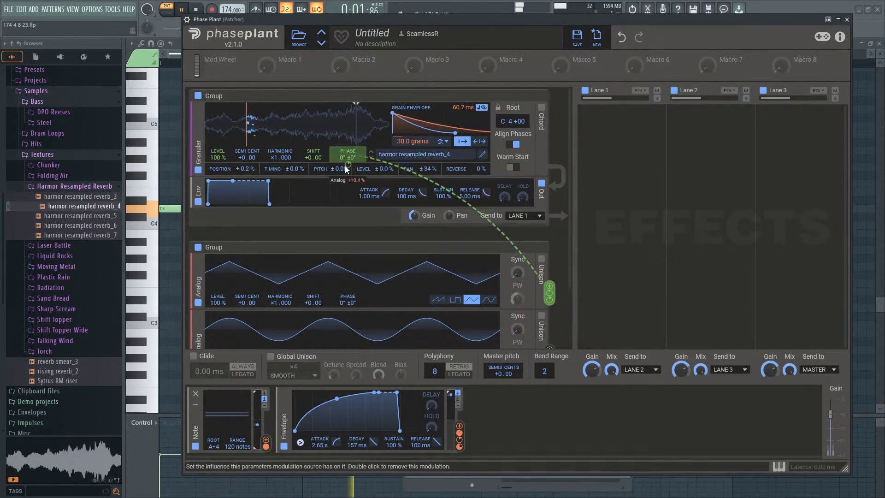
{"action": "left_click_drag", "start_coordinate": [344, 165], "coordinate": [344, 184]}
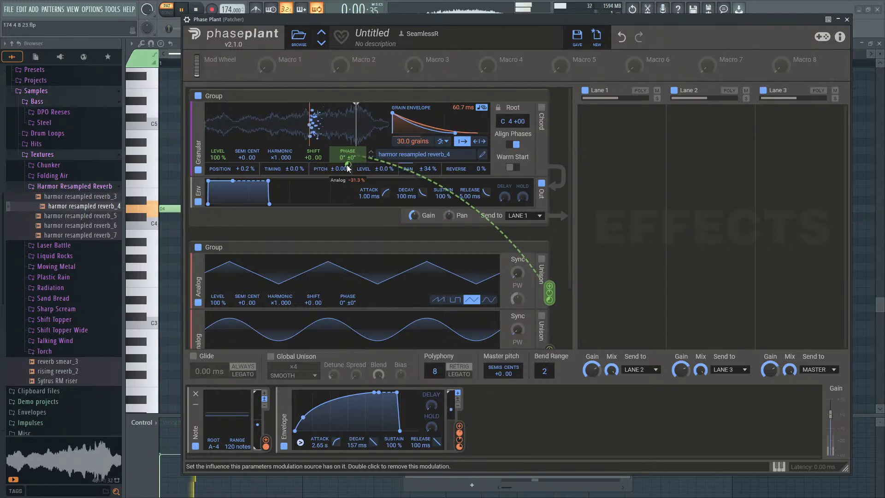
{"action": "mouse_move", "coordinate": [348, 165]}
{"action": "left_mouse_down"}
{"action": "mouse_move", "coordinate": [347, 138]}
{"action": "mouse_move", "coordinate": [347, 154]}
{"action": "left_mouse_up"}
Step: Try modulating the Granular shift with the sine oscillator, restarting playback to compare the sound
{"action": "left_click_drag", "start_coordinate": [550, 347], "coordinate": [315, 178]}
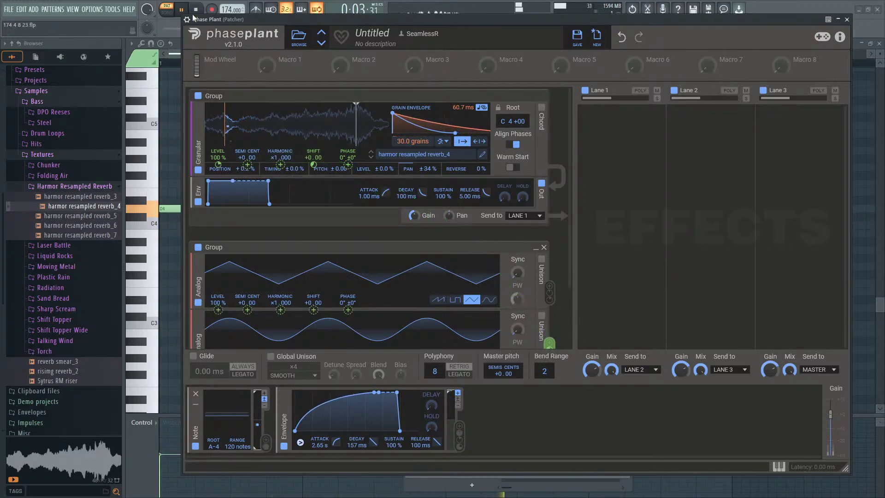
{"action": "left_click", "coordinate": [195, 10]}
{"action": "left_click", "coordinate": [182, 11]}
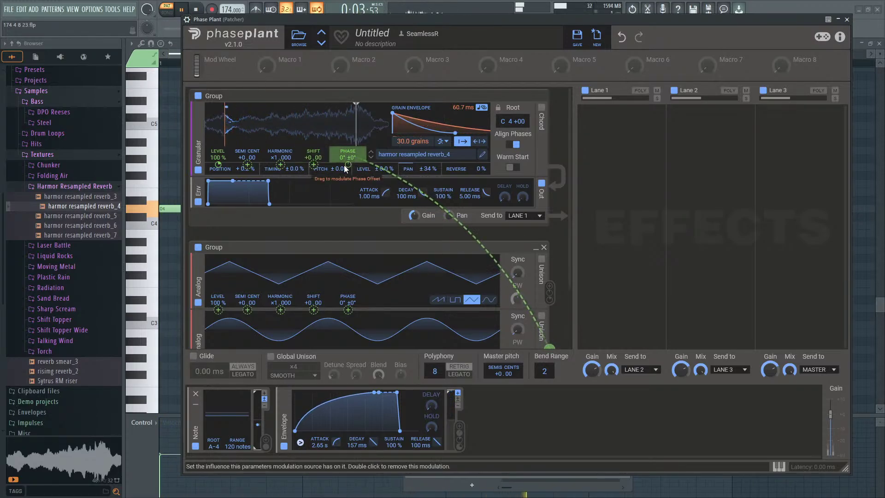
Step: Modulate the Granular phase by a small positive amount with the sine oscillator, and stop playback
{"action": "left_click_drag", "start_coordinate": [346, 165], "coordinate": [346, 158]}
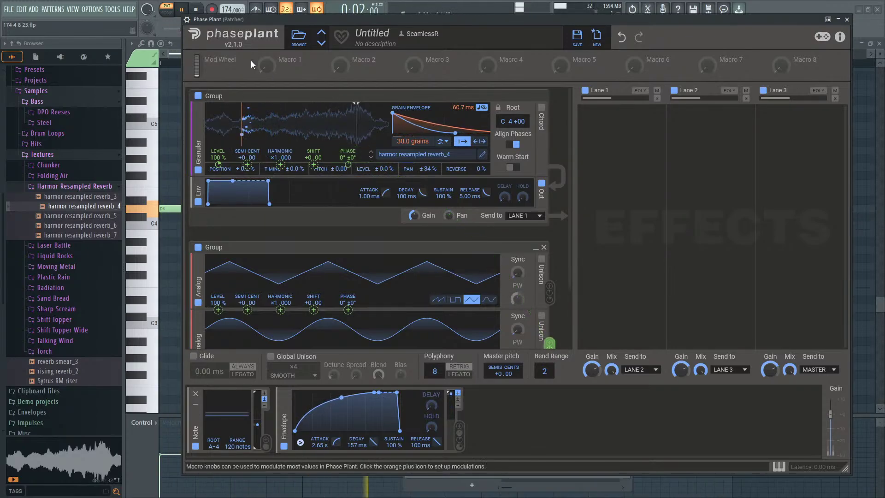
{"action": "key", "text": "space"}
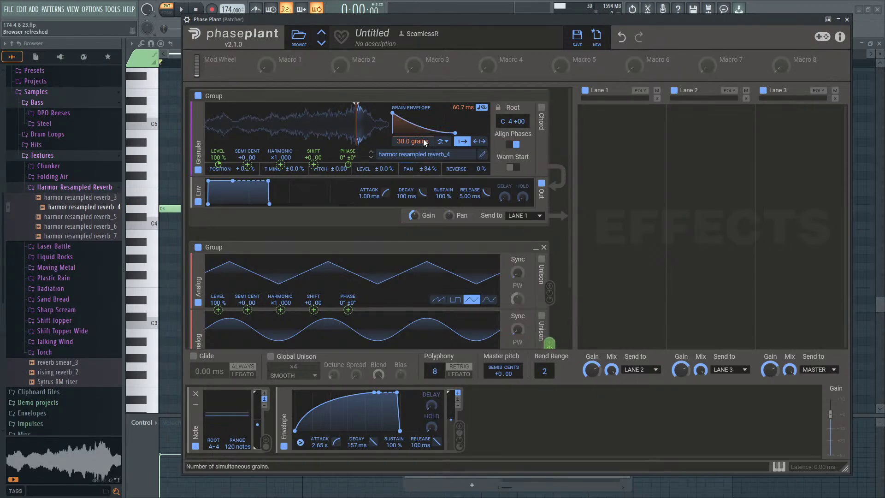
Step: Restart playback and try a Granular grain length of 85.9 ms with Envelope modulation at −31.3%
{"action": "key", "text": "space"}
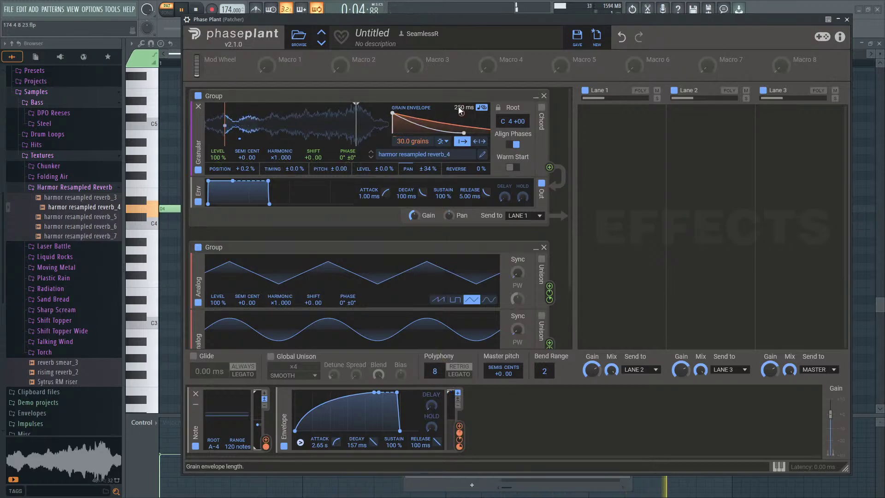
{"action": "left_click_drag", "start_coordinate": [459, 110], "coordinate": [459, 129]}
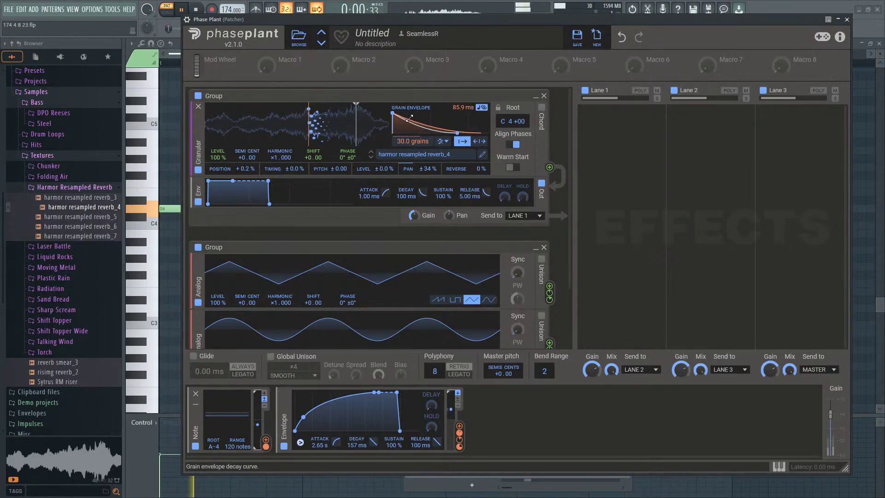
{"action": "left_click_drag", "start_coordinate": [459, 425], "coordinate": [461, 130]}
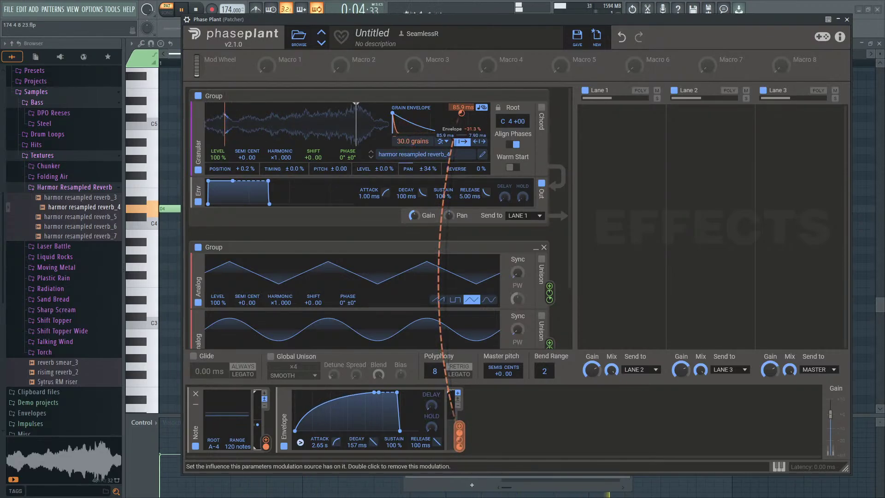
Step: Raise the Granular grain length to 405 ms and adjust the Envelope's negative modulation of it around −47.8%
{"action": "double_click", "coordinate": [461, 114]}
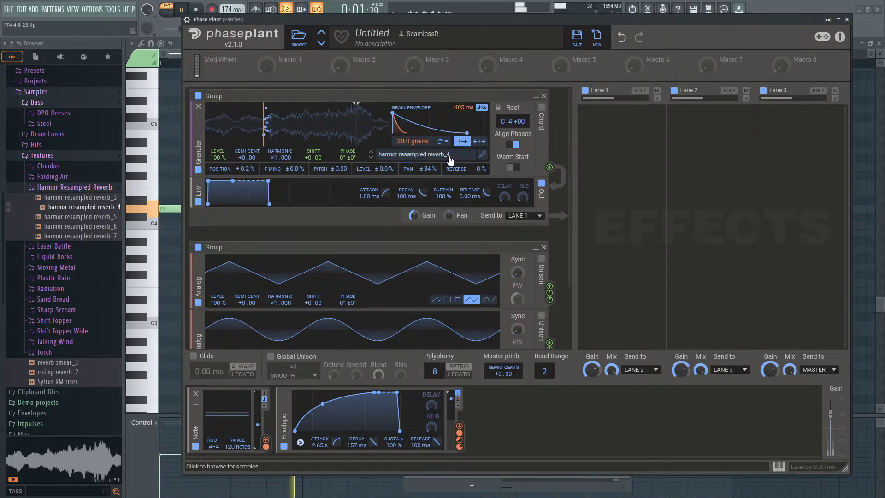
{"action": "mouse_move", "coordinate": [462, 115]}
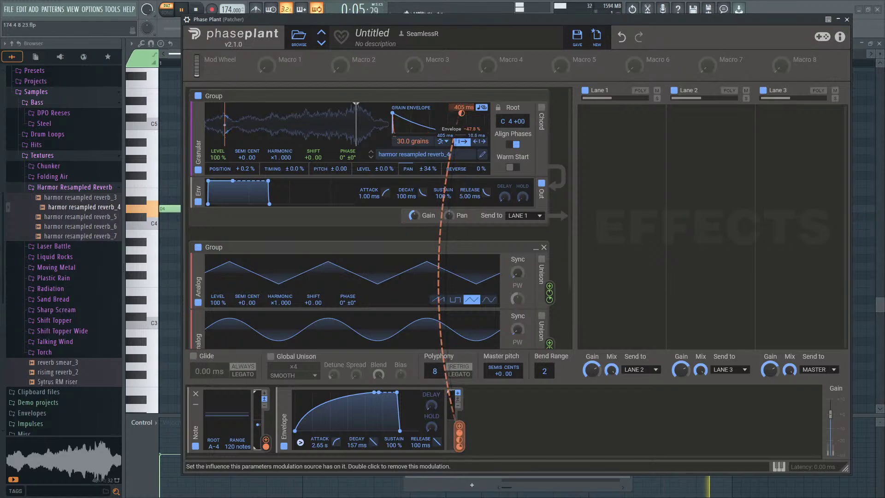
{"action": "left_click_drag", "start_coordinate": [461, 113], "coordinate": [461, 107]}
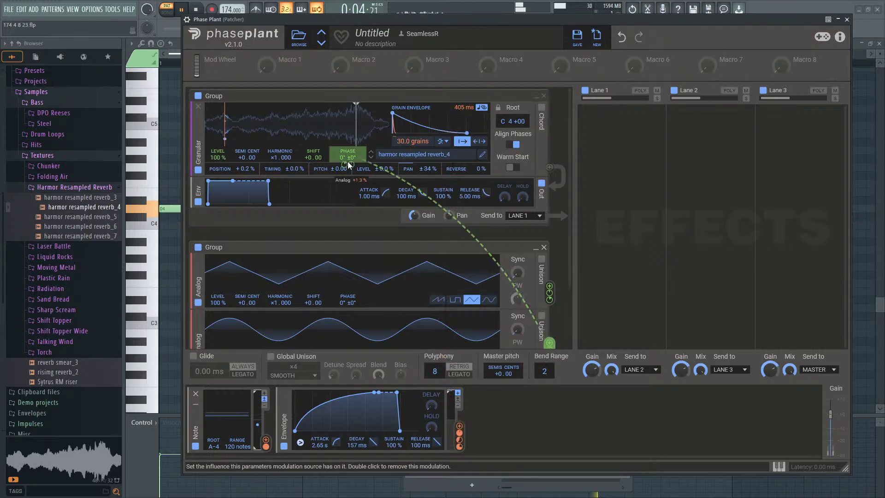
Step: Stop playback, load the harmor resampled reverb_5 sample into the Granular generator, and play it briefly to hear the change
{"action": "left_click", "coordinate": [197, 11]}
{"action": "left_click", "coordinate": [102, 217]}
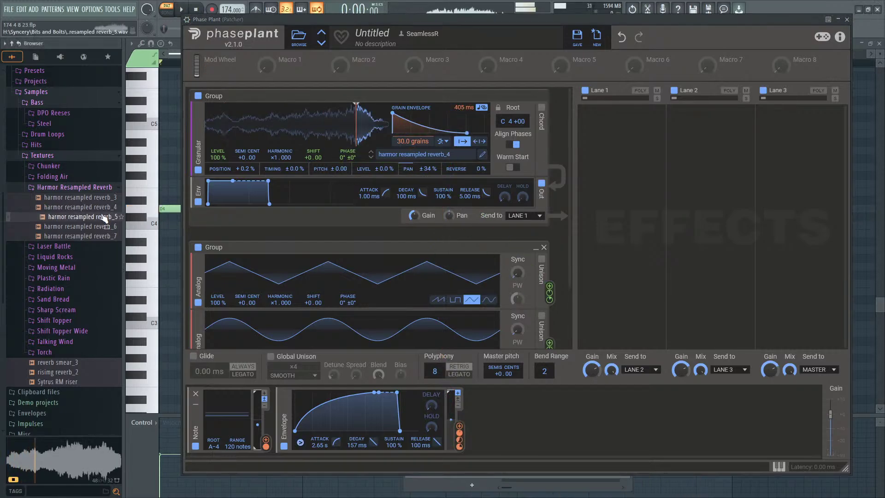
{"action": "left_click_drag", "start_coordinate": [104, 219], "coordinate": [231, 125]}
{"action": "left_click", "coordinate": [181, 9]}
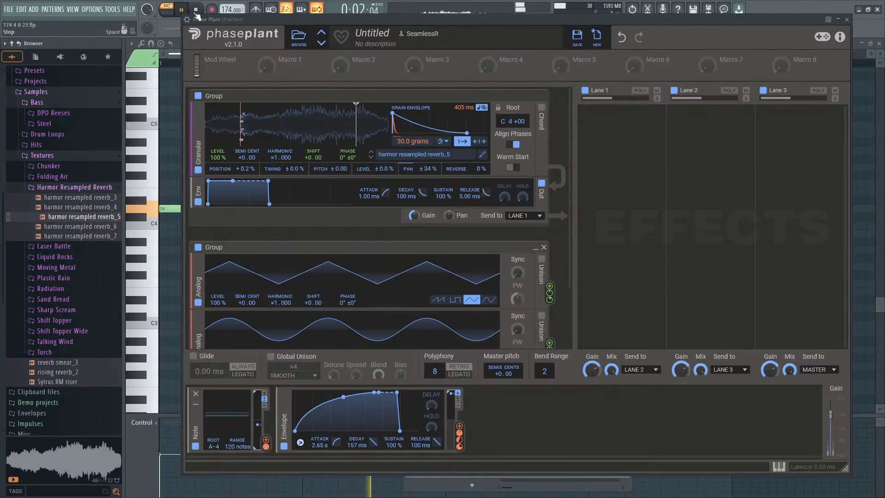
{"action": "left_click", "coordinate": [195, 9]}
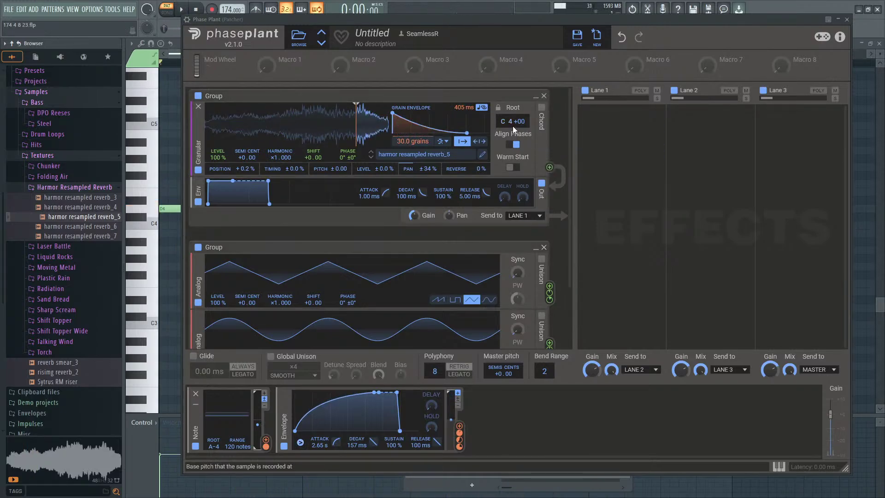
Step: Set the Granular sample's root note to D 4 during playback, restarting several times to compare the sound
{"action": "key", "text": "space"}
{"action": "left_click_drag", "start_coordinate": [278, 158], "coordinate": [278, 149]}
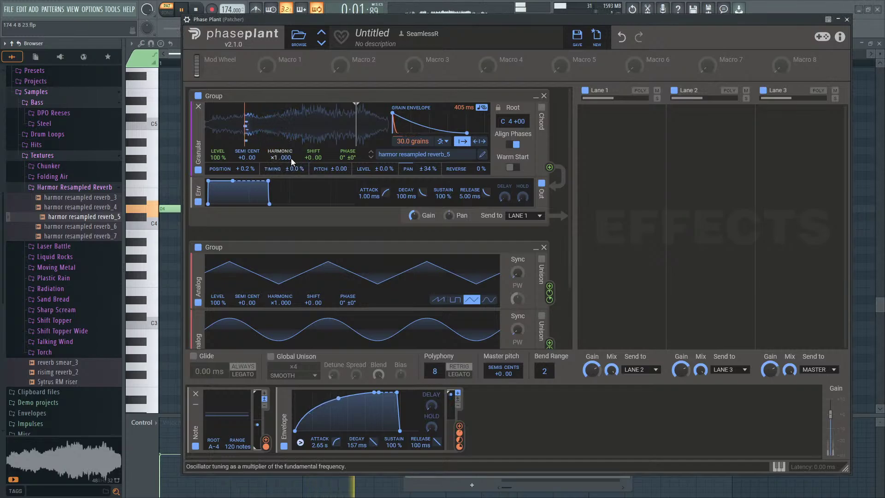
{"action": "mouse_move", "coordinate": [501, 123]}
{"action": "left_mouse_down"}
{"action": "mouse_move", "coordinate": [502, 131]}
{"action": "mouse_move", "coordinate": [502, 115]}
{"action": "mouse_move", "coordinate": [506, 135]}
{"action": "mouse_move", "coordinate": [507, 122]}
{"action": "left_mouse_up"}
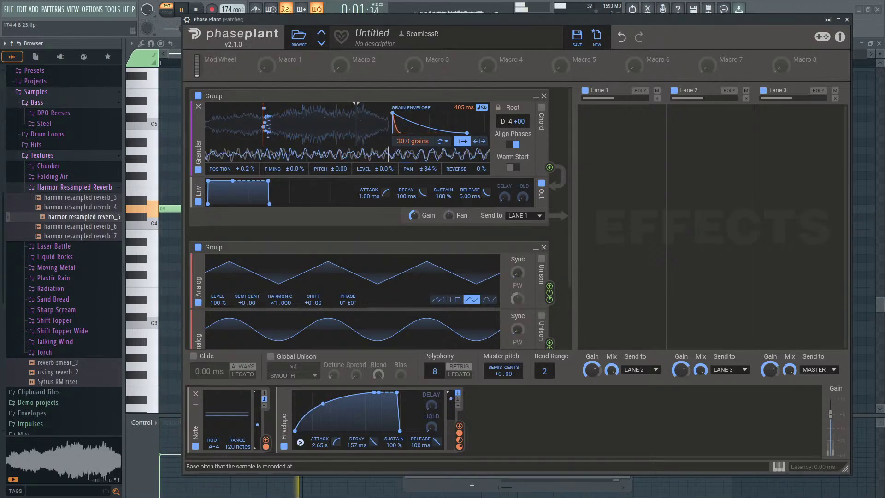
{"action": "left_click", "coordinate": [196, 9]}
{"action": "left_click", "coordinate": [185, 9]}
{"action": "left_click", "coordinate": [195, 9]}
{"action": "left_click", "coordinate": [185, 9]}
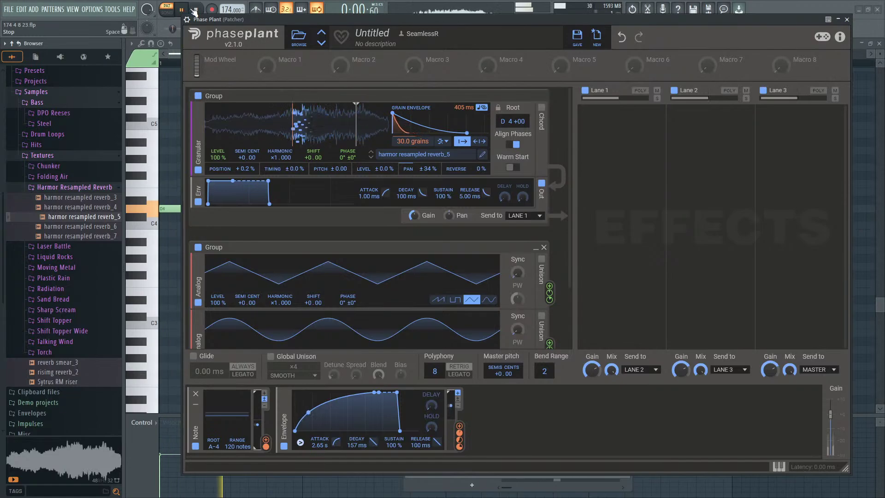
Step: Set the Granular's random pan to ±100% with playback stopped, and audition the note
{"action": "left_click", "coordinate": [195, 9]}
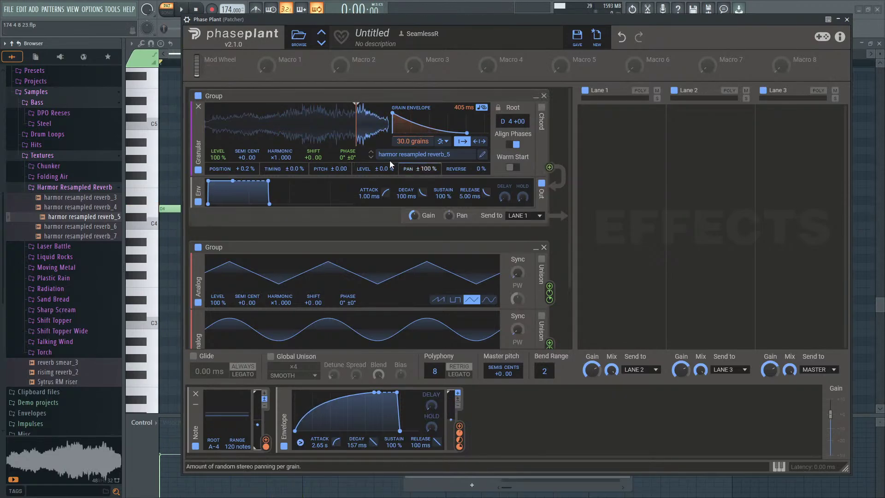
{"action": "left_click", "coordinate": [181, 9]}
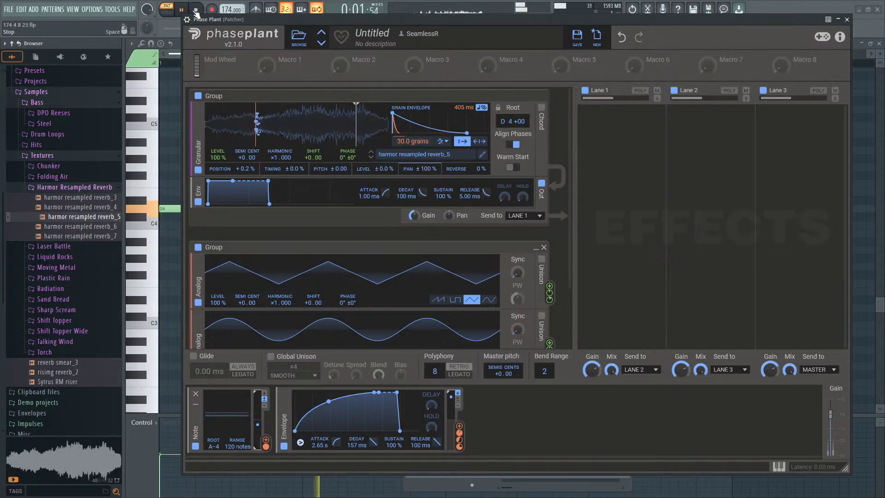
{"action": "left_click", "coordinate": [196, 10]}
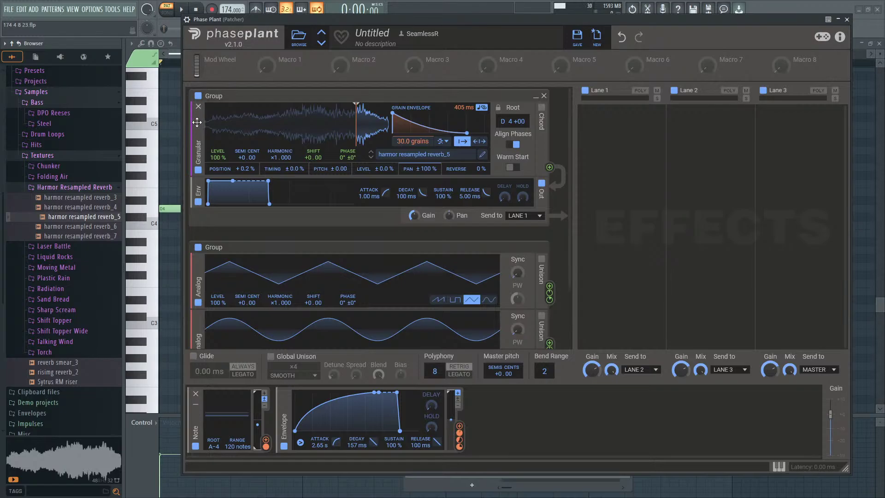
Step: Duplicate the Granular generator below itself and load harmor resampled reverb_6 into the copy, auditioning both layers
{"action": "left_click_drag", "start_coordinate": [196, 122], "coordinate": [205, 191]}
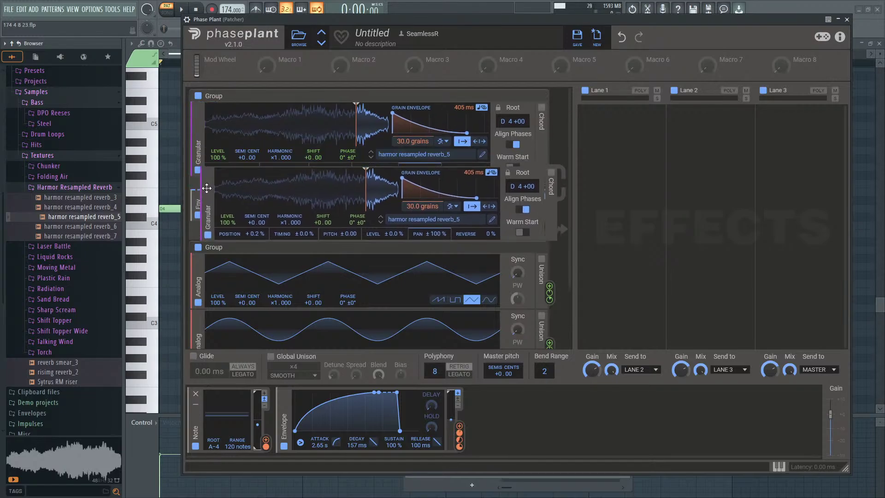
{"action": "left_click", "coordinate": [181, 9]}
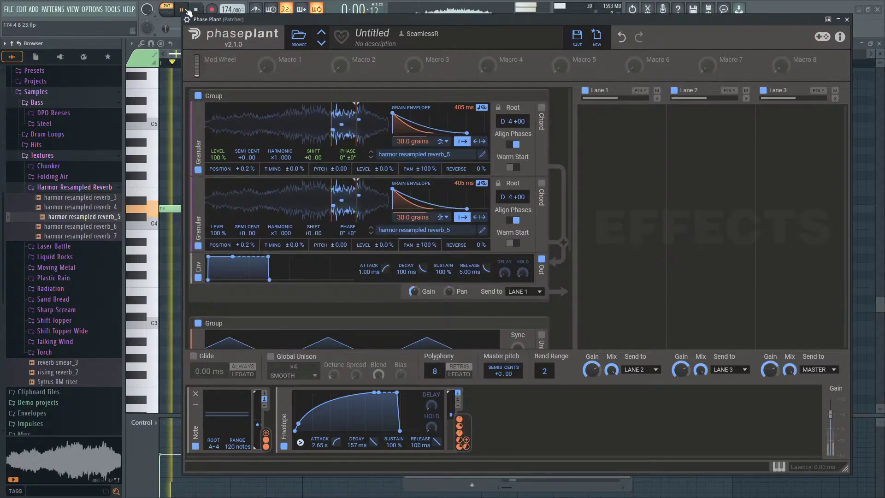
{"action": "left_click_drag", "start_coordinate": [105, 234], "coordinate": [235, 207]}
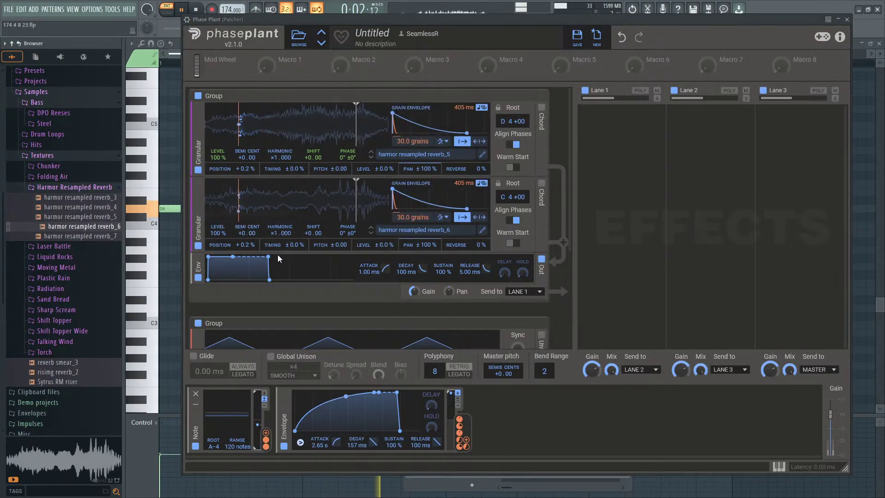
{"action": "left_click", "coordinate": [198, 10]}
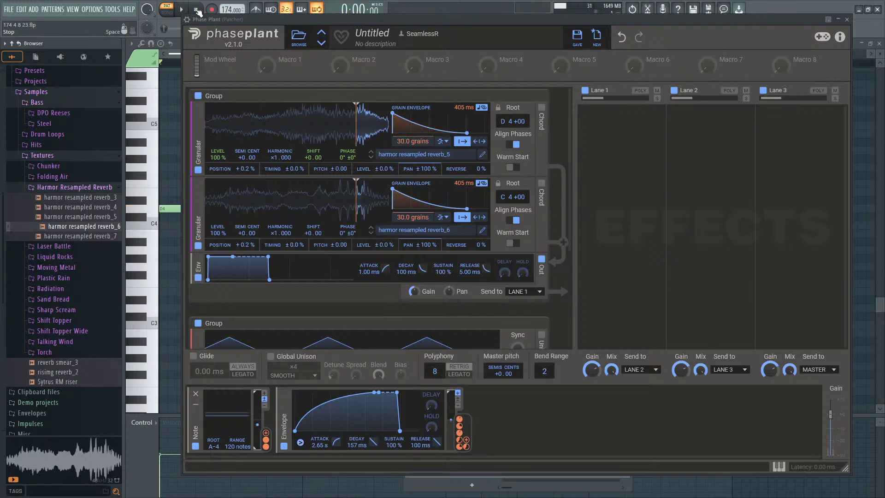
Step: Restart playback and try modulating the upper Granular's phase with the lower Granular's output
{"action": "left_click", "coordinate": [184, 10]}
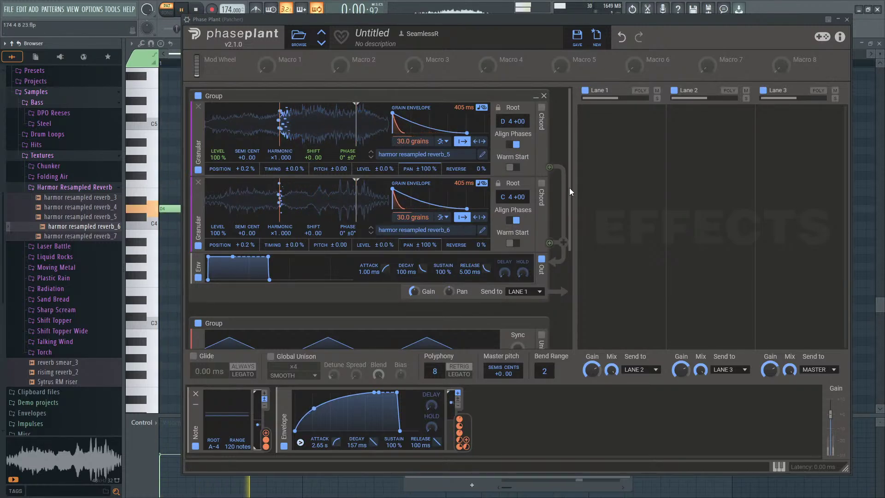
{"action": "mouse_move", "coordinate": [571, 172]}
{"action": "left_mouse_down"}
{"action": "mouse_move", "coordinate": [572, 197]}
{"action": "mouse_move", "coordinate": [572, 178]}
{"action": "left_mouse_up"}
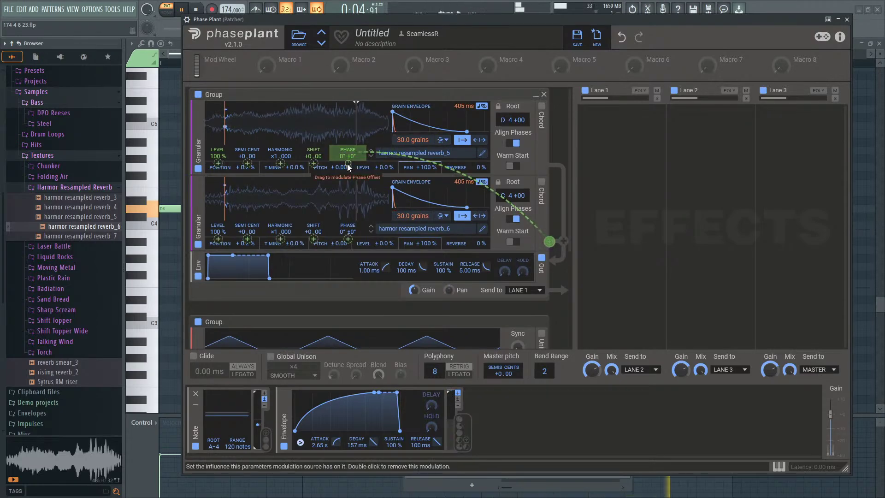
{"action": "left_click_drag", "start_coordinate": [348, 164], "coordinate": [348, 158]}
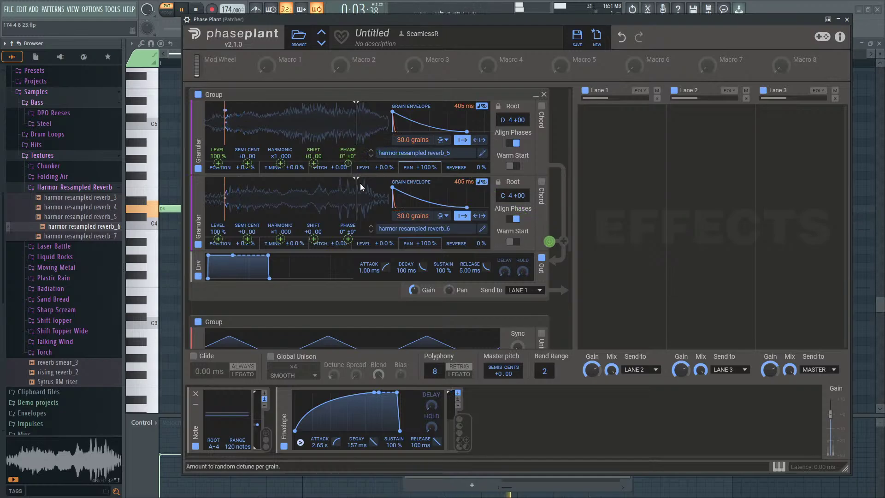
Step: Modulate the lower Granular's phase with the upper Granular's output
{"action": "left_click", "coordinate": [553, 145]}
{"action": "left_click", "coordinate": [549, 166]}
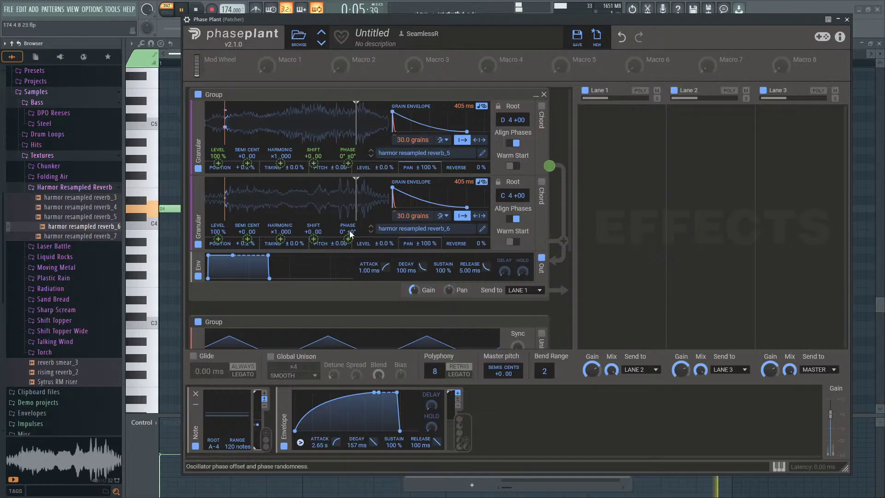
{"action": "mouse_move", "coordinate": [348, 239]}
{"action": "left_mouse_down"}
{"action": "mouse_move", "coordinate": [348, 259]}
{"action": "mouse_move", "coordinate": [348, 244]}
{"action": "left_mouse_up"}
{"action": "left_click", "coordinate": [572, 187]}
Step: Set the lower Granular's grain length to 146 ms while listening, and stop playback
{"action": "left_click_drag", "start_coordinate": [461, 181], "coordinate": [461, 185]}
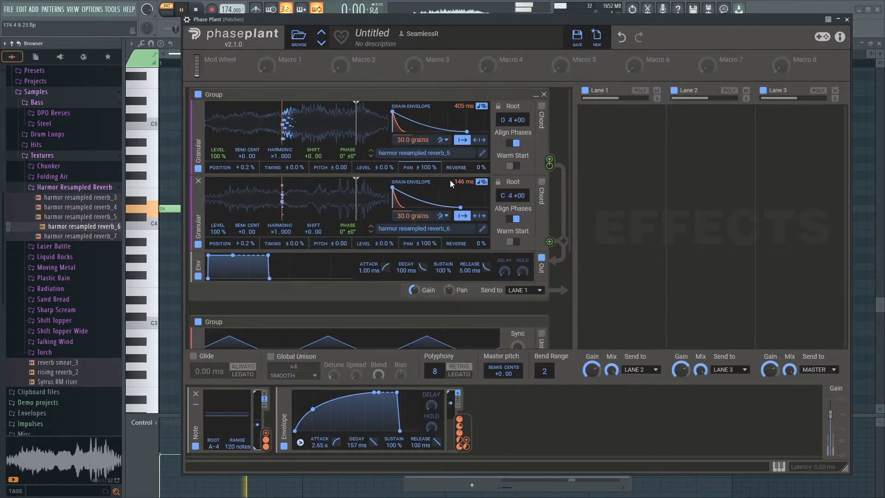
{"action": "mouse_move", "coordinate": [461, 188]}
{"action": "left_mouse_down"}
{"action": "mouse_move", "coordinate": [462, 163]}
{"action": "mouse_move", "coordinate": [461, 178]}
{"action": "left_mouse_up"}
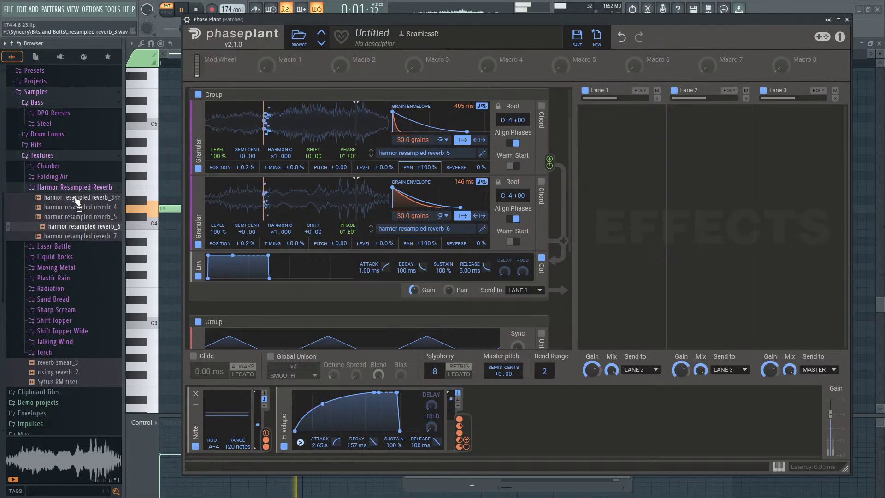
{"action": "left_click", "coordinate": [72, 187]}
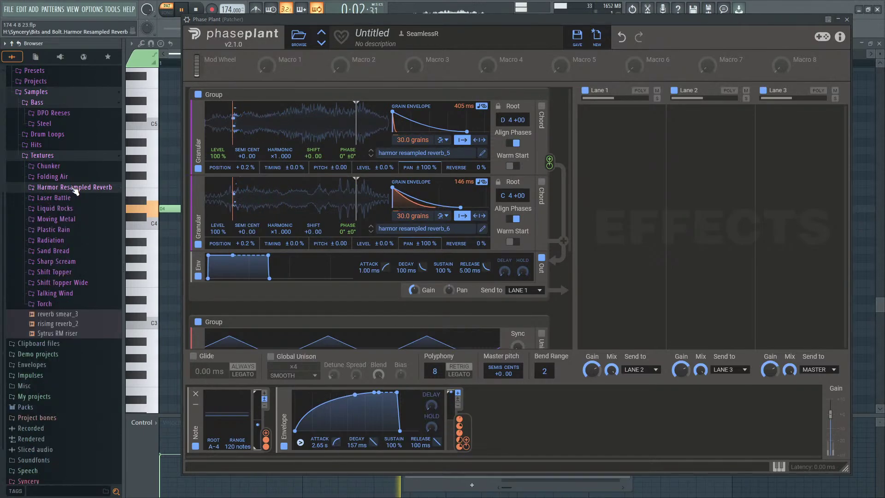
{"action": "left_click", "coordinate": [196, 10]}
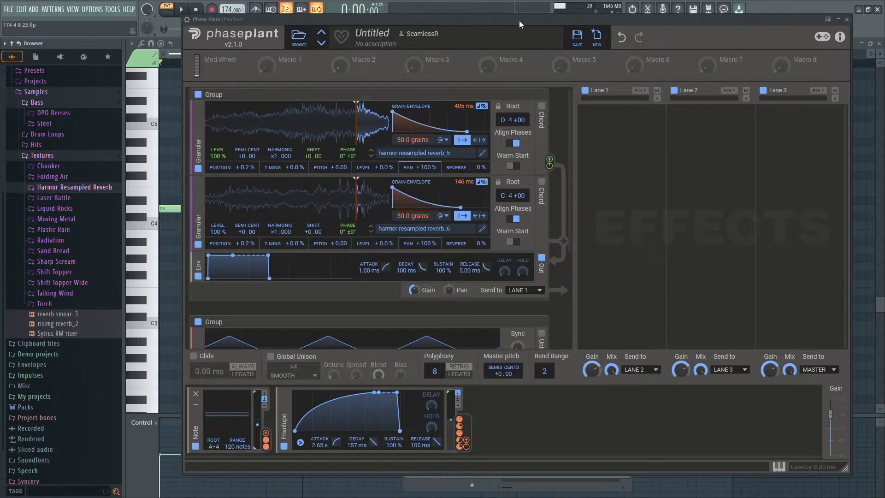
Step: Duplicate the harmor resampled reverb_6 Granular below itself as a third granular layer
{"action": "left_click_drag", "start_coordinate": [518, 21], "coordinate": [523, 16]}
{"action": "left_click_drag", "start_coordinate": [205, 205], "coordinate": [226, 263]}
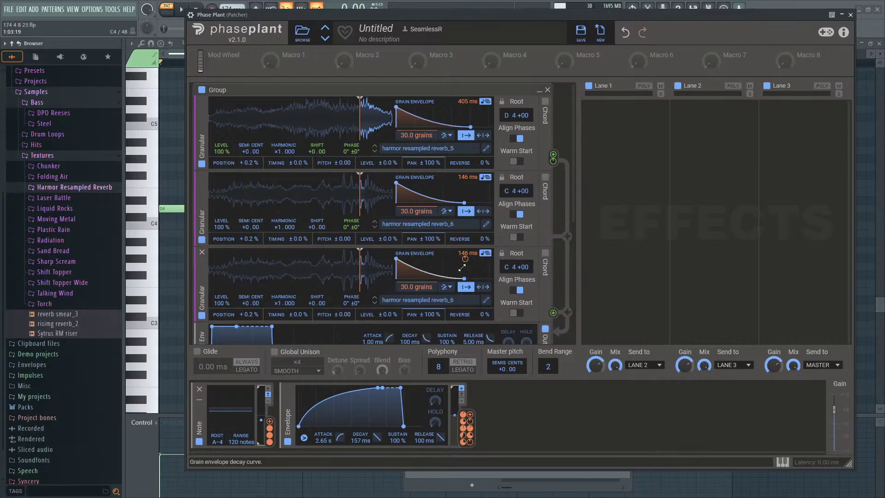
{"action": "left_click_drag", "start_coordinate": [572, 176], "coordinate": [574, 206]}
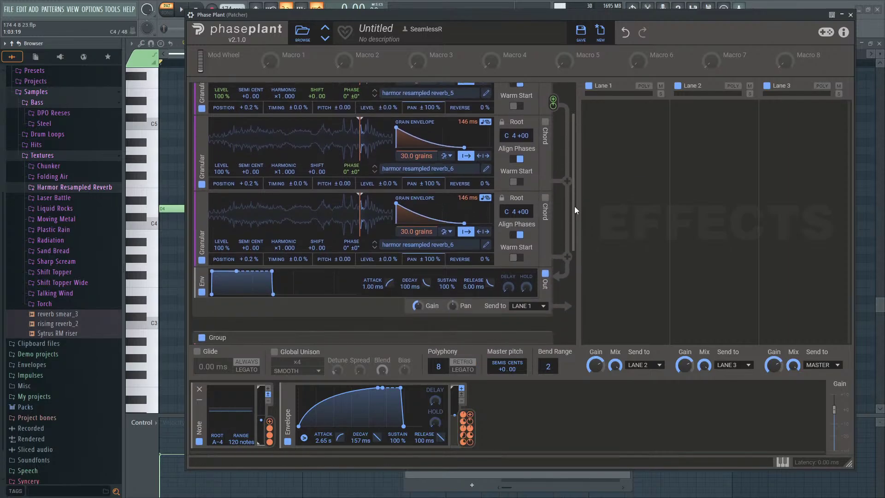
Step: Preview several samples in the Chunker texture folder, including Chunker_2 and Chunker_7, and close the folder
{"action": "left_click", "coordinate": [87, 170]}
{"action": "left_click", "coordinate": [85, 181]}
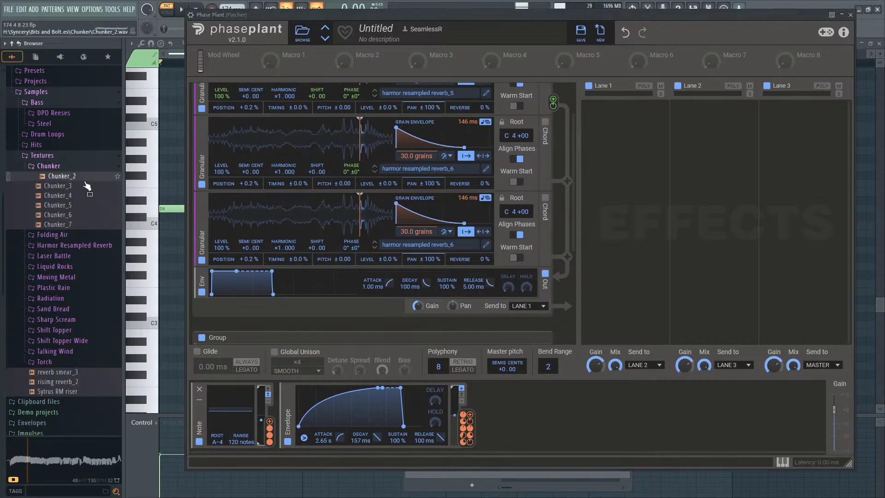
{"action": "left_click", "coordinate": [83, 187]}
{"action": "left_click", "coordinate": [83, 207]}
{"action": "left_click", "coordinate": [82, 225]}
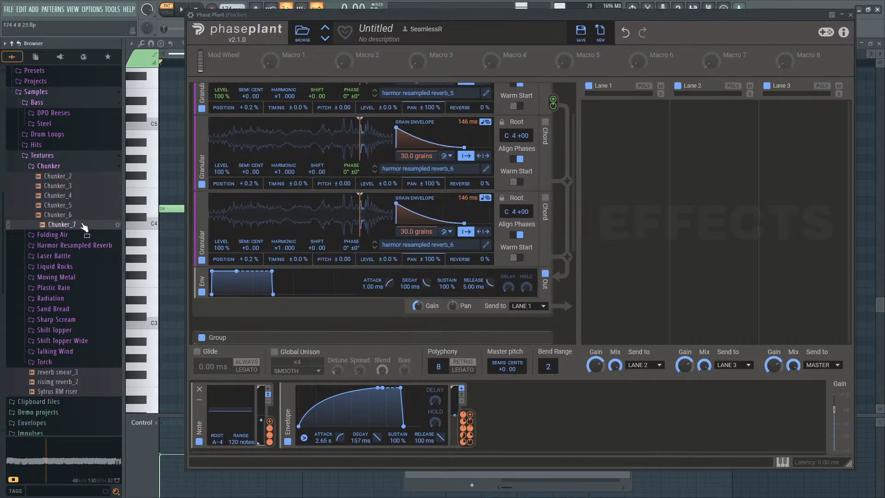
{"action": "left_click", "coordinate": [69, 165]}
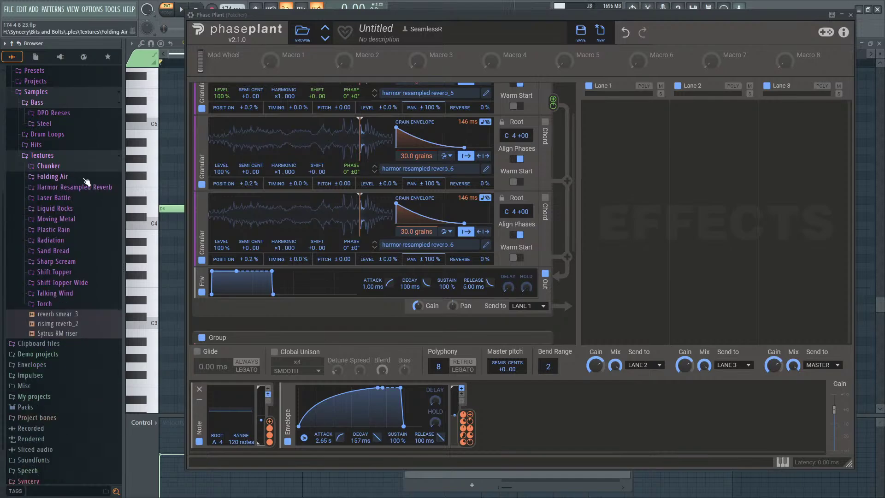
Step: Audition samples in the Folding Air texture folder and load Folding Air_21 into the third Granular generator
{"action": "left_click", "coordinate": [69, 176]}
{"action": "left_click", "coordinate": [78, 215]}
{"action": "left_click", "coordinate": [74, 254]}
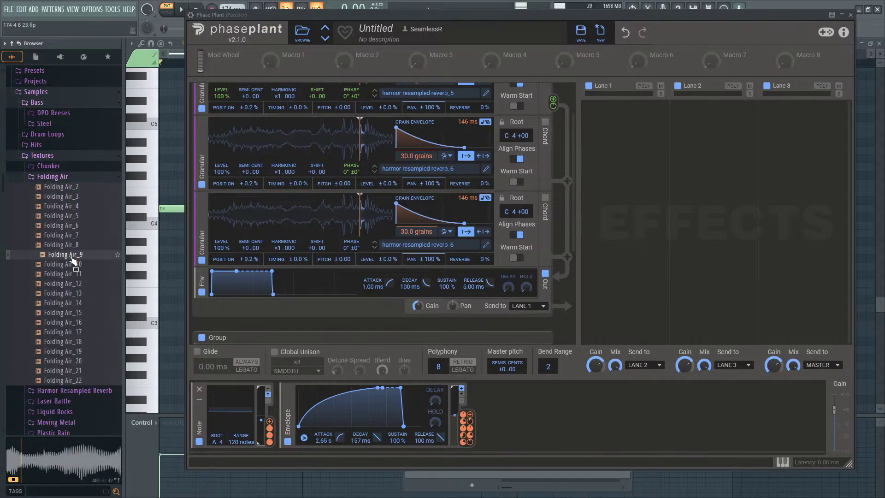
{"action": "left_click", "coordinate": [73, 274]}
{"action": "left_click", "coordinate": [74, 283]}
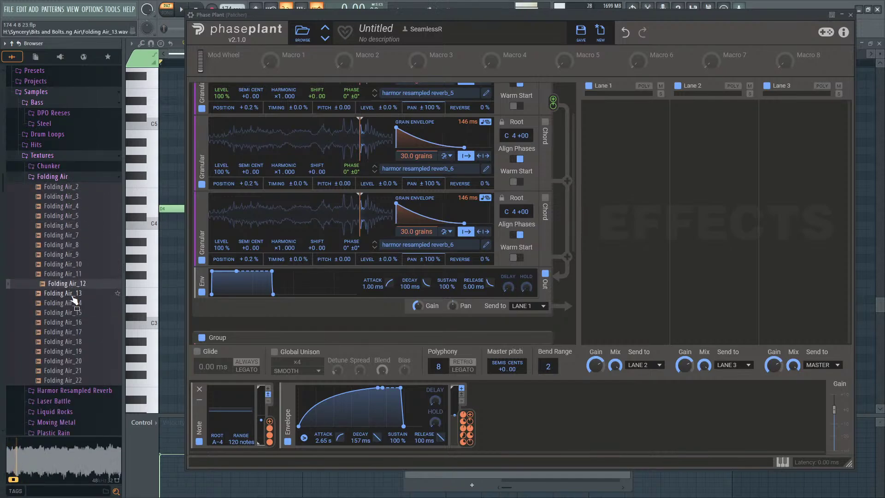
{"action": "left_click", "coordinate": [72, 296]}
{"action": "left_click", "coordinate": [76, 304]}
{"action": "left_click", "coordinate": [79, 342]}
{"action": "left_click", "coordinate": [82, 352]}
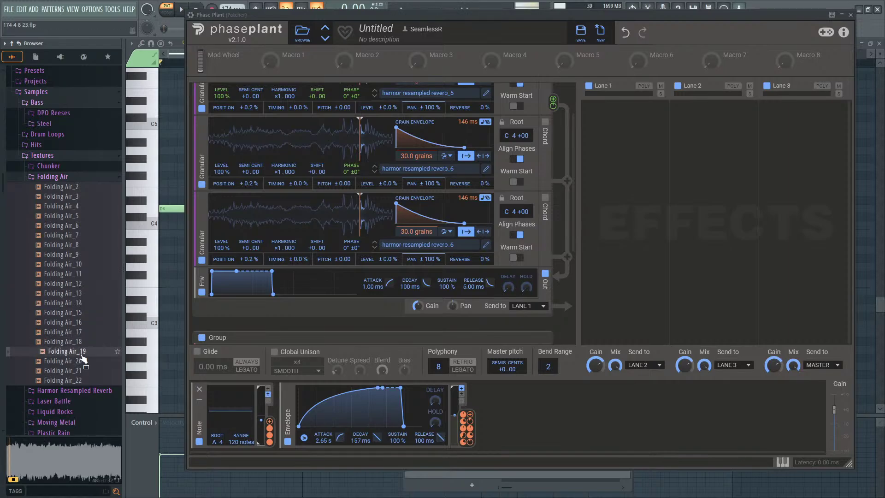
{"action": "left_click", "coordinate": [84, 362]}
{"action": "left_click", "coordinate": [86, 371]}
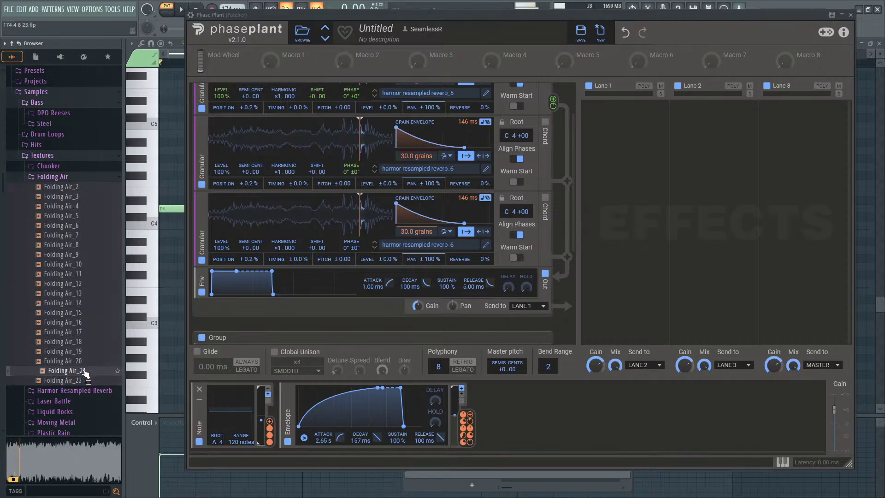
{"action": "left_click_drag", "start_coordinate": [84, 371], "coordinate": [304, 221]}
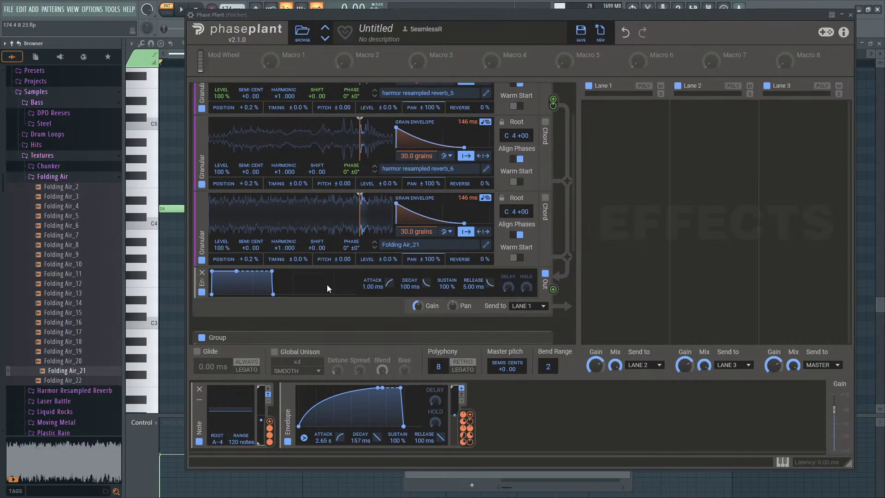
Step: During playback, move the Folding Air_21 granular's sample position earlier and modulate that position with the envelope
{"action": "left_click", "coordinate": [181, 10]}
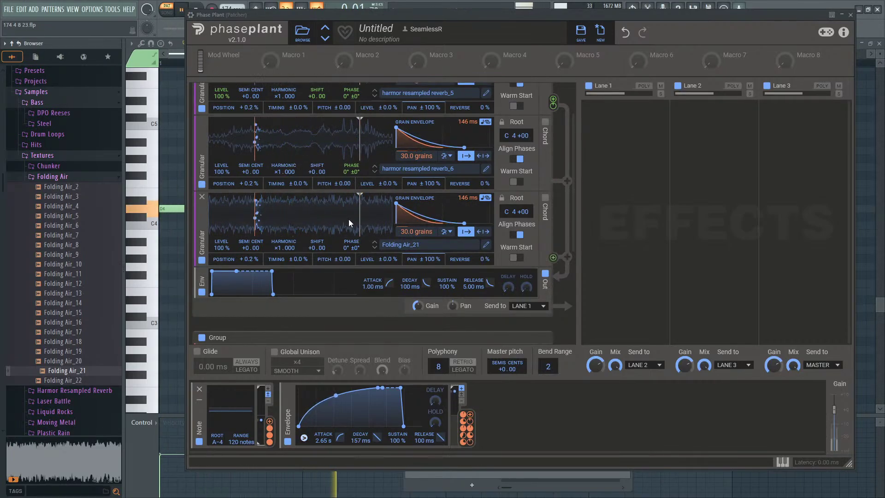
{"action": "left_click_drag", "start_coordinate": [358, 203], "coordinate": [272, 204]}
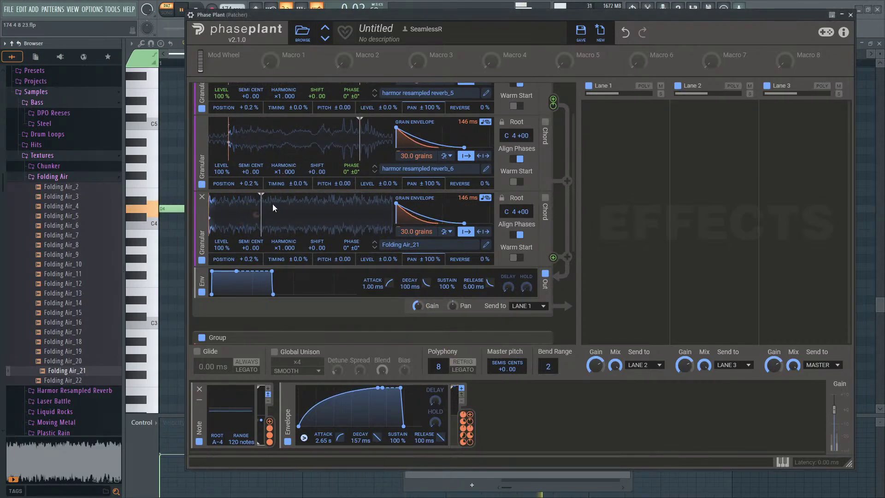
{"action": "mouse_move", "coordinate": [465, 420]}
{"action": "left_mouse_down"}
{"action": "mouse_move", "coordinate": [256, 214]}
{"action": "mouse_move", "coordinate": [256, 203]}
{"action": "left_mouse_up"}
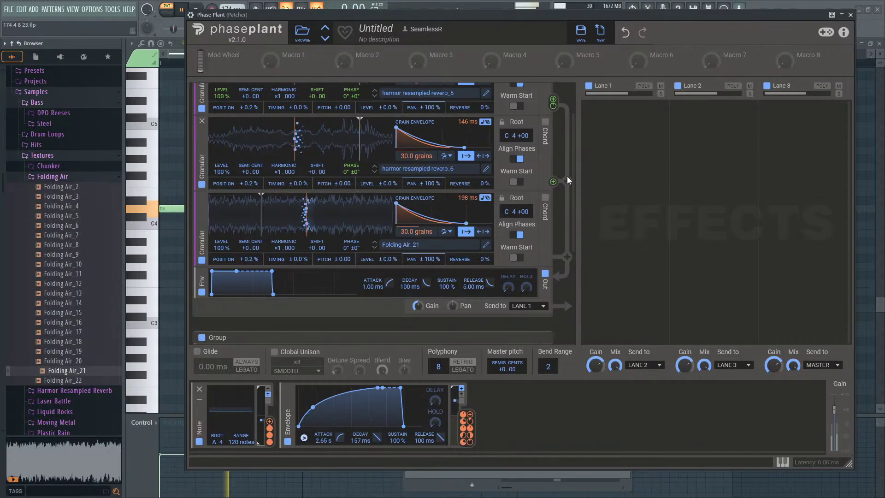
Step: Route the triangle analog oscillator's output to the phase of the Folding Air_21 granular generator
{"action": "left_click_drag", "start_coordinate": [573, 168], "coordinate": [577, 134]}
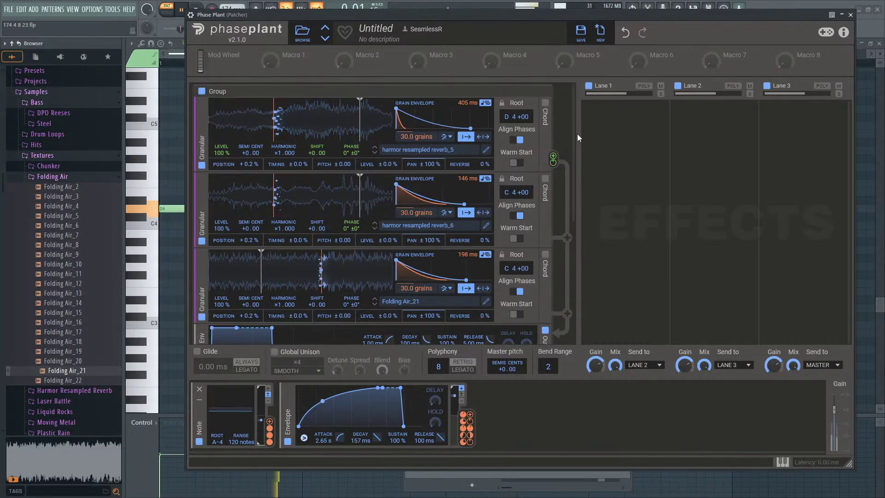
{"action": "left_click_drag", "start_coordinate": [573, 205], "coordinate": [577, 294]}
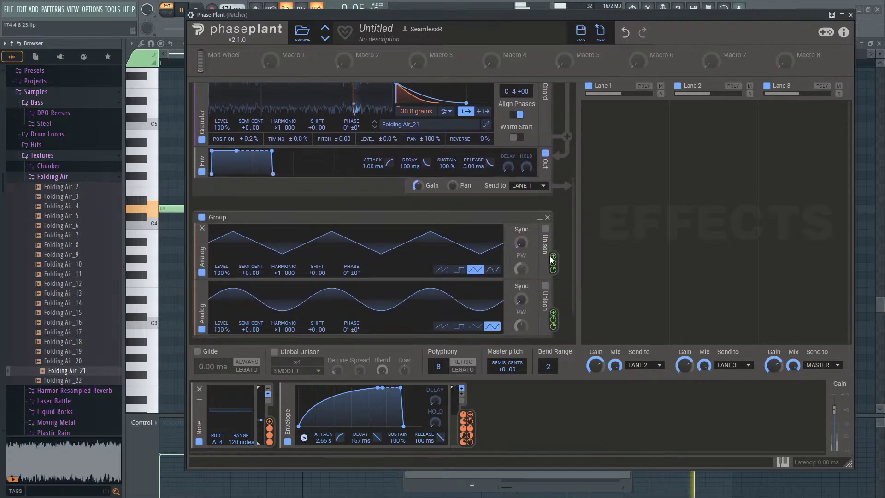
{"action": "left_click_drag", "start_coordinate": [552, 261], "coordinate": [352, 149]}
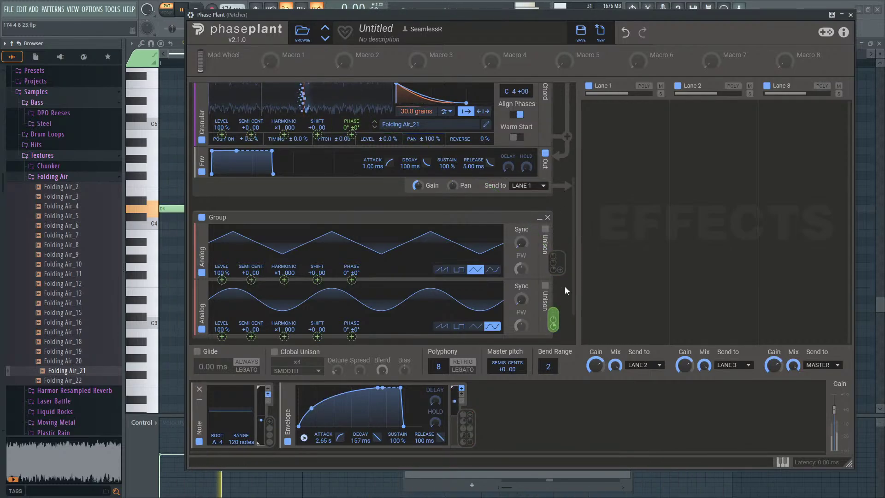
Step: Adjust the envelope's modulation depth on the grain settings of the harmor resampled reverb_6 and Folding Air_21 granulars
{"action": "scroll", "coordinate": [565, 286], "scroll_direction": "up", "scroll_amount": 3}
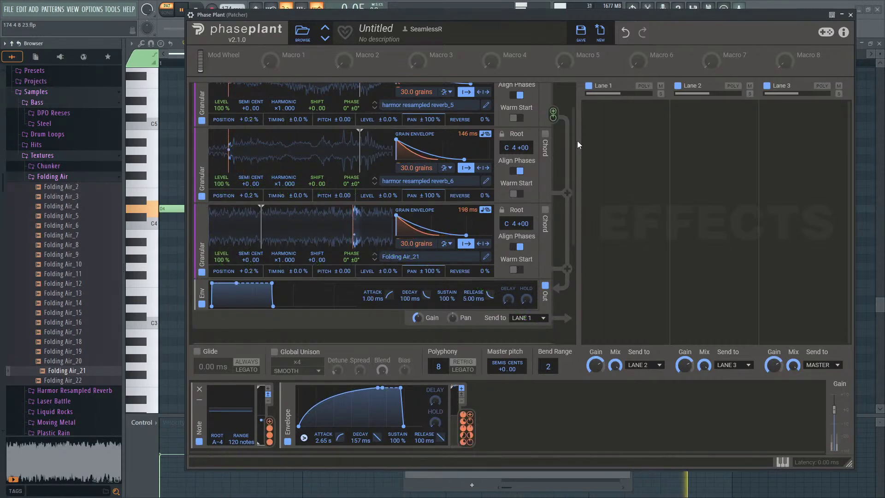
{"action": "scroll", "coordinate": [575, 129], "scroll_direction": "up", "scroll_amount": 2}
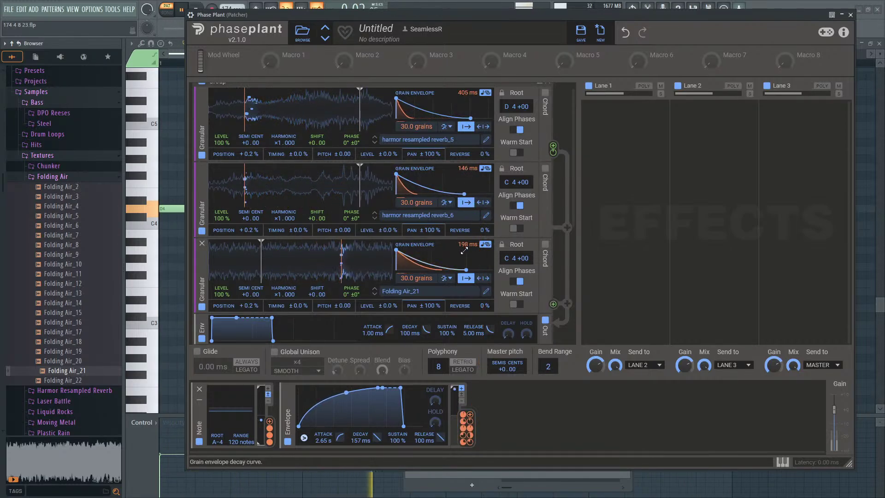
{"action": "mouse_move", "coordinate": [464, 251]}
{"action": "left_mouse_down"}
{"action": "mouse_move", "coordinate": [464, 258]}
{"action": "mouse_move", "coordinate": [463, 238]}
{"action": "left_mouse_up"}
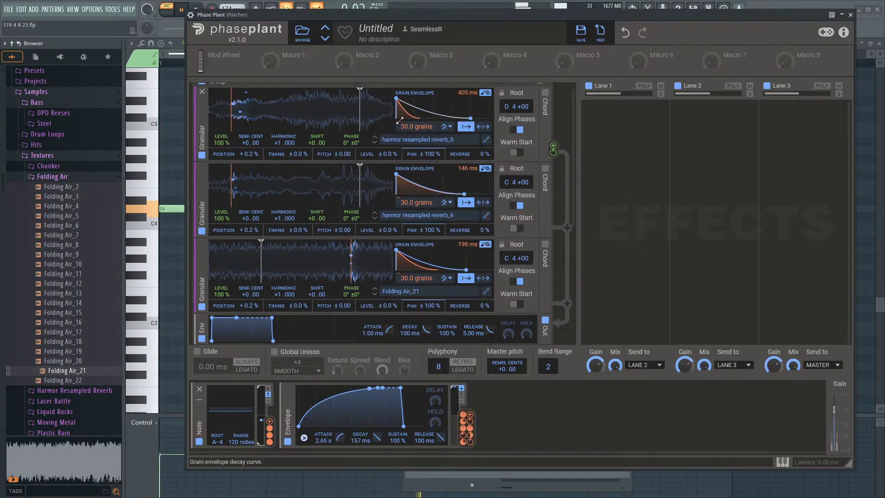
{"action": "mouse_move", "coordinate": [418, 137]}
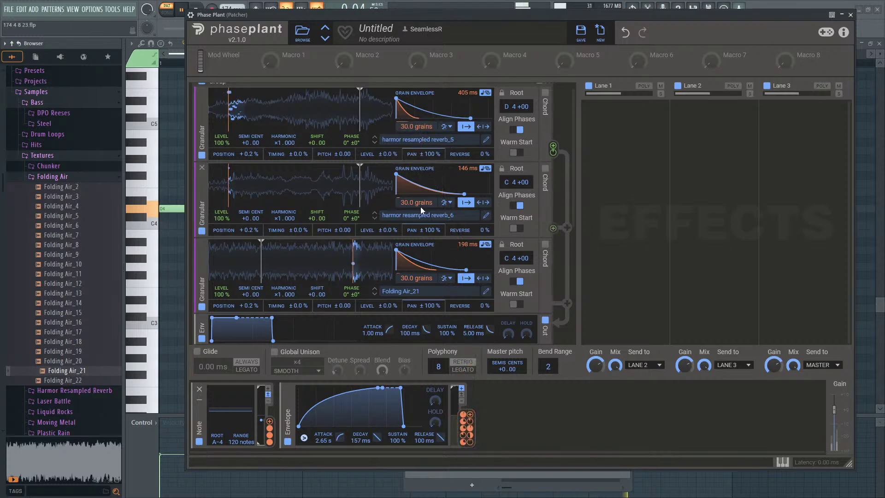
{"action": "left_click_drag", "start_coordinate": [416, 210], "coordinate": [416, 191]}
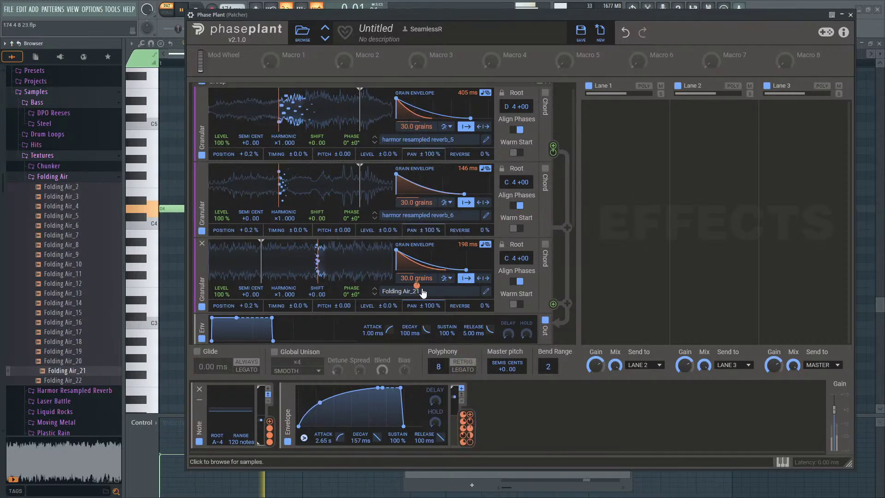
{"action": "left_click_drag", "start_coordinate": [416, 285], "coordinate": [417, 269]}
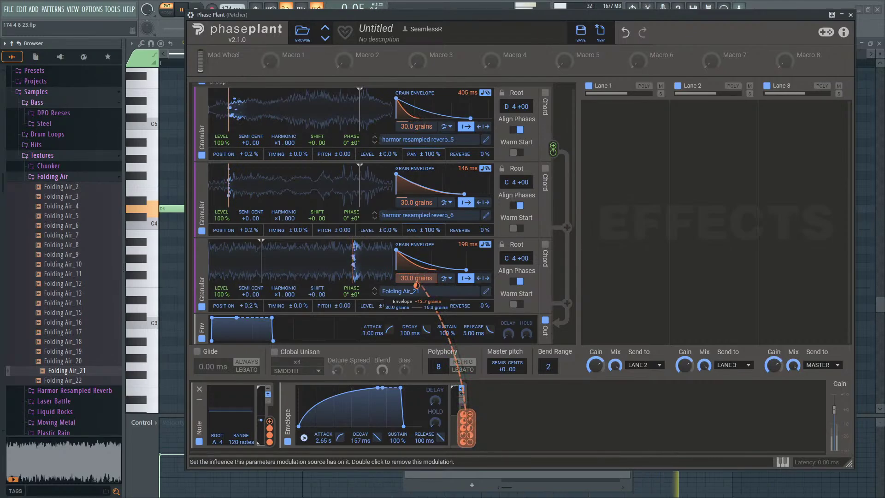
{"action": "left_click_drag", "start_coordinate": [417, 286], "coordinate": [416, 308]}
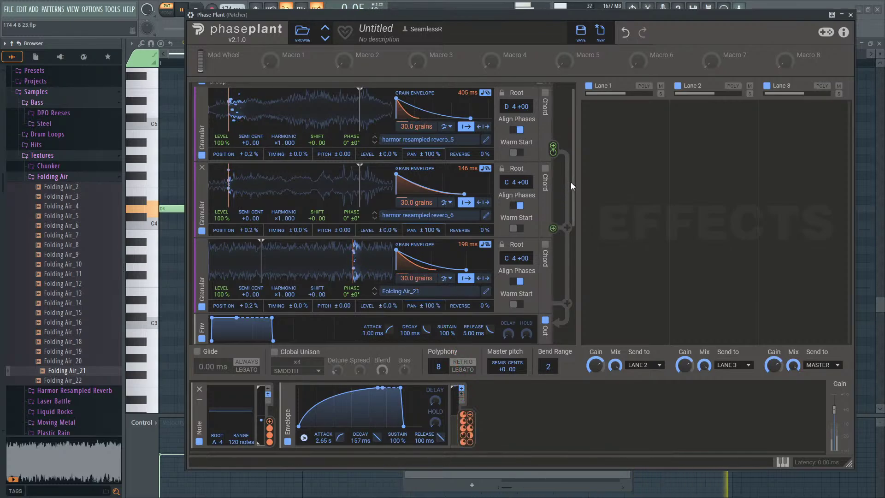
Step: Stop playback and audition the patch at different pitches on the piano roll keyboard, from D5 downward
{"action": "scroll", "coordinate": [570, 184], "scroll_direction": "down", "scroll_amount": 1}
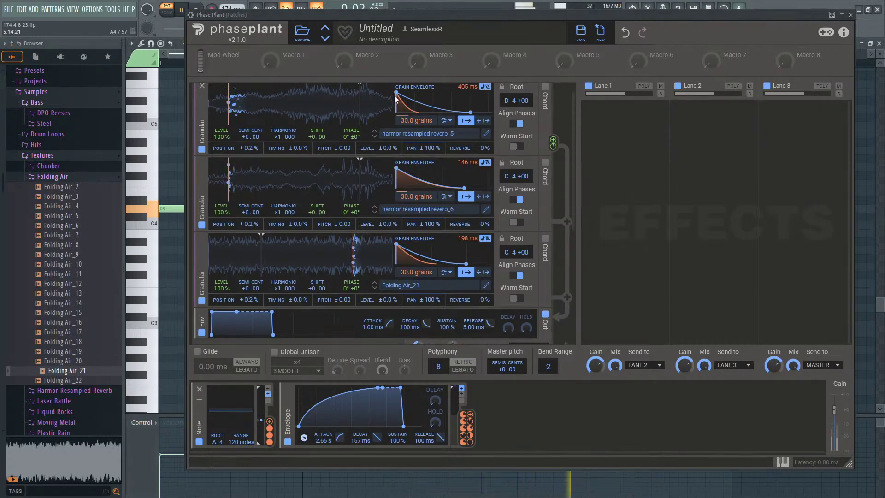
{"action": "left_click", "coordinate": [182, 9]}
{"action": "left_click", "coordinate": [152, 113]}
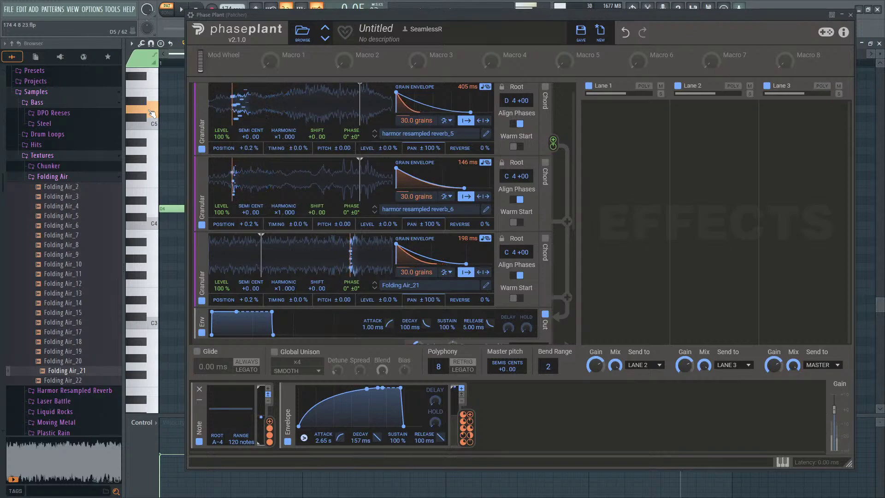
{"action": "left_click_drag", "start_coordinate": [152, 113], "coordinate": [152, 177]}
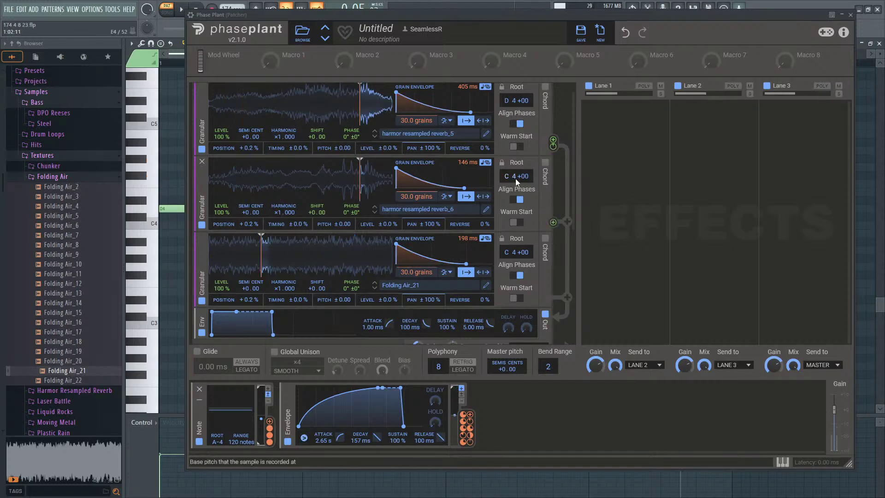
Step: Add a Random modulator after the envelope and enable Global Unison
{"action": "left_click_drag", "start_coordinate": [573, 145], "coordinate": [575, 116]}
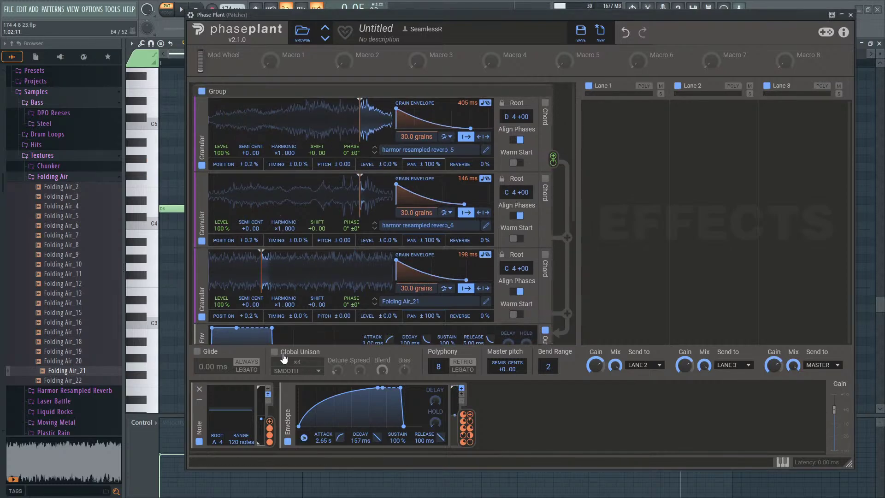
{"action": "left_click", "coordinate": [506, 410]}
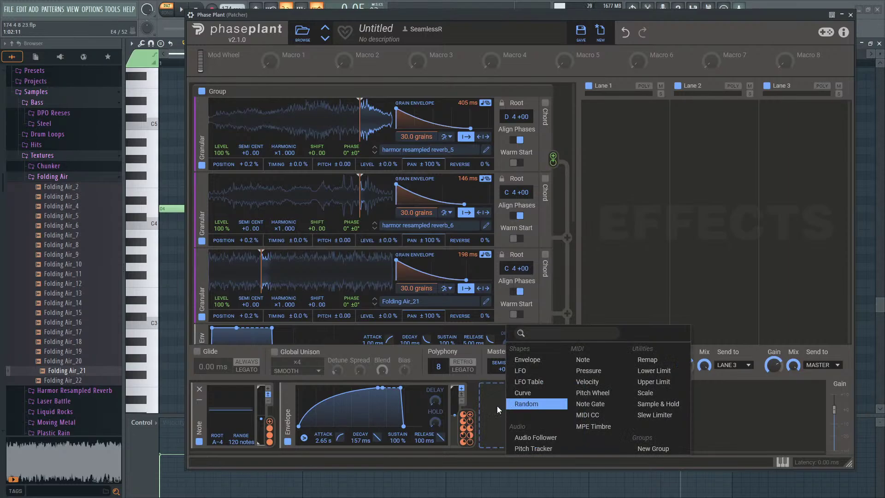
{"action": "left_click", "coordinate": [523, 404]}
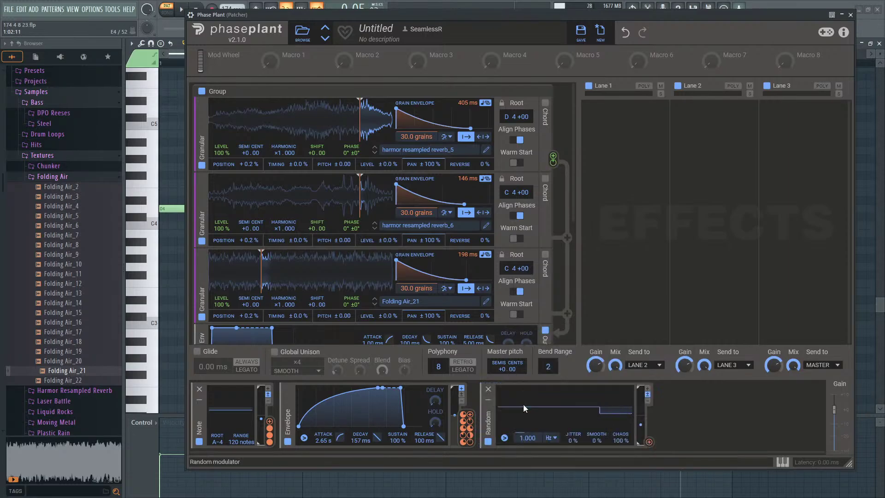
{"action": "left_click", "coordinate": [273, 352]}
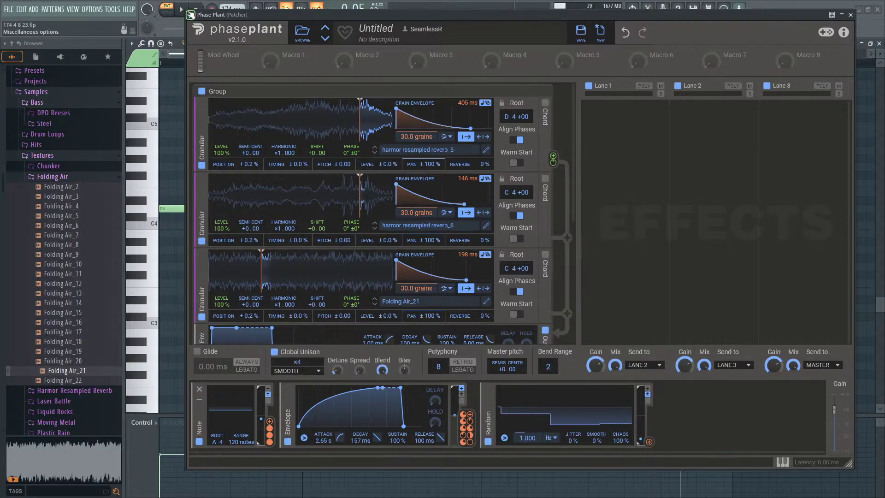
Step: Switch the Random modulator's rate to tempo sync while listening to the patch play
{"action": "left_click", "coordinate": [183, 9]}
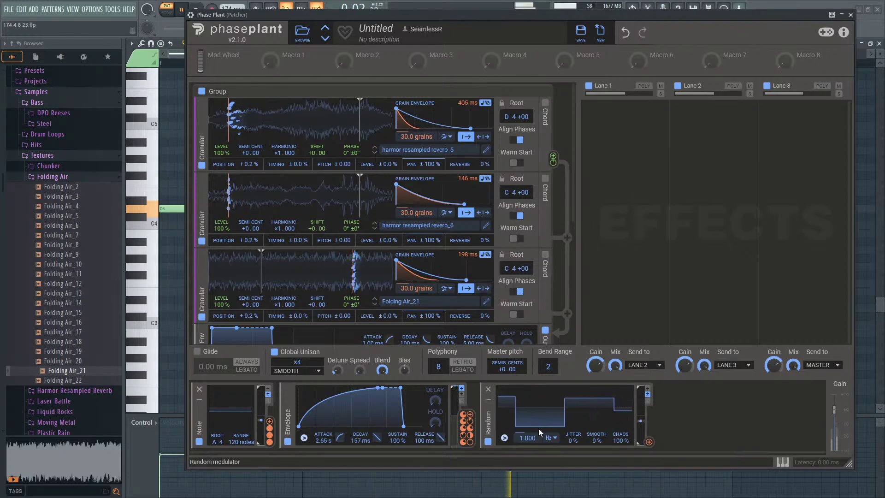
{"action": "left_click", "coordinate": [549, 438]}
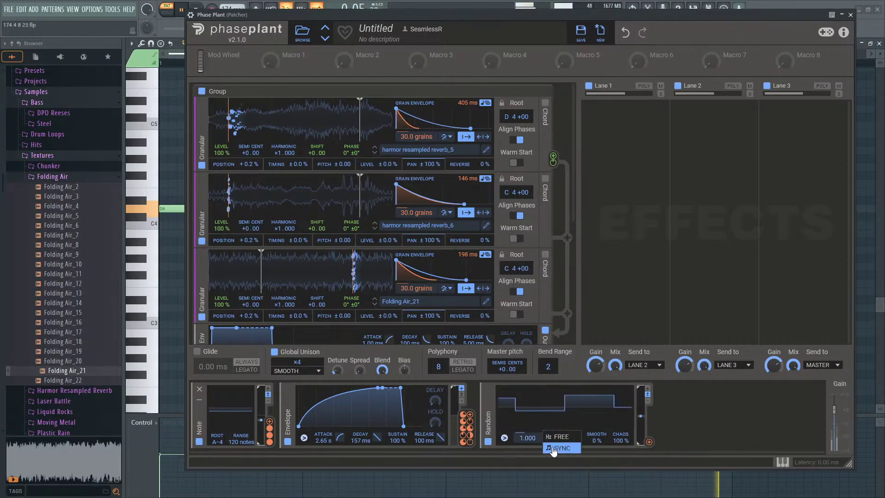
{"action": "left_click", "coordinate": [555, 448]}
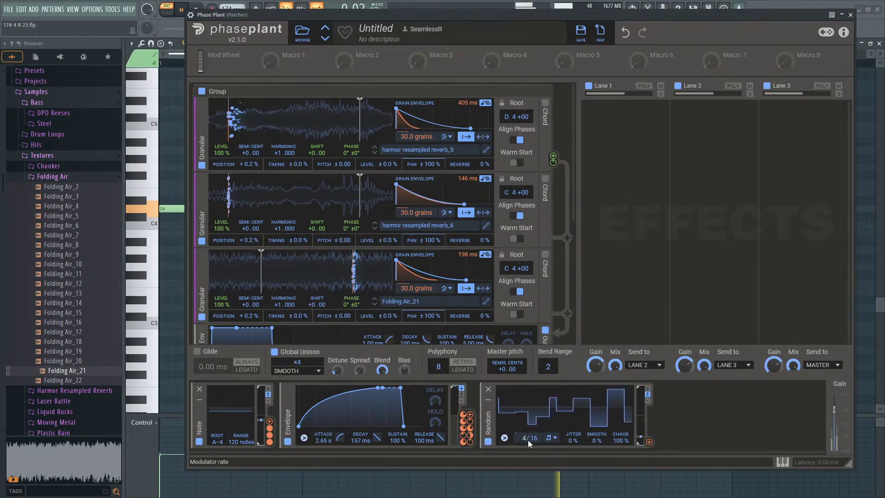
{"action": "left_click", "coordinate": [197, 9]}
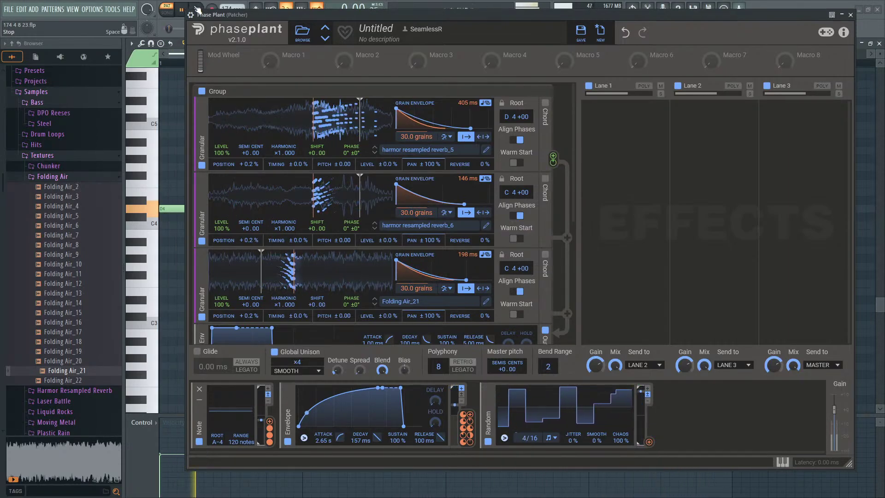
Step: Replace the Random modulator with a Sample & Hold modulator
{"action": "left_click", "coordinate": [486, 388]}
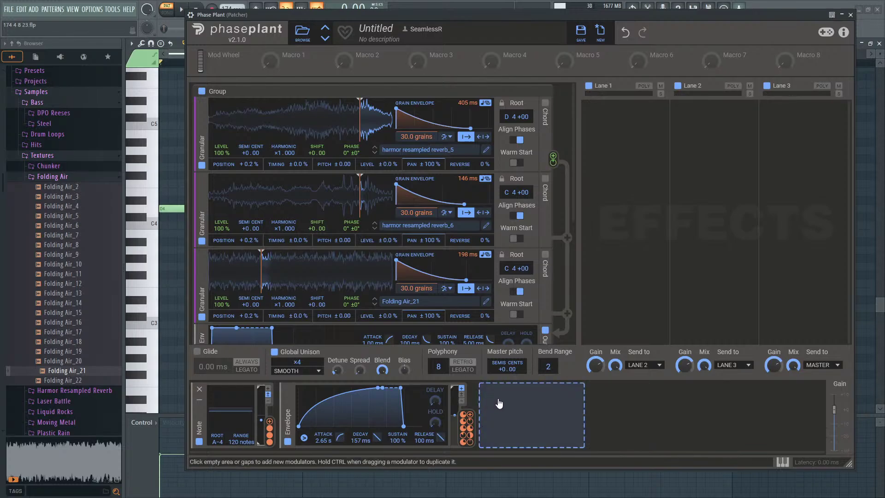
{"action": "left_click", "coordinate": [499, 404]}
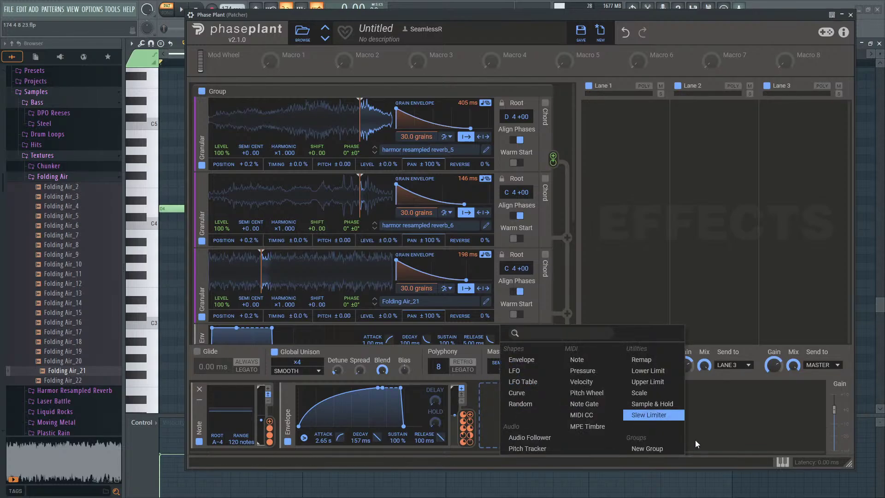
{"action": "left_click", "coordinate": [673, 407]}
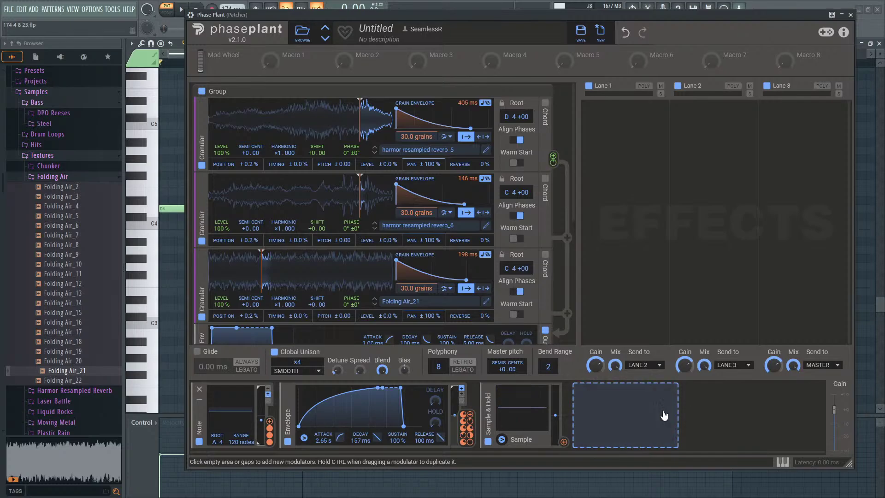
Step: Add a Random modulator after Sample & Hold and route its output to the Sample input of Sample & Hold
{"action": "left_click", "coordinate": [643, 408]}
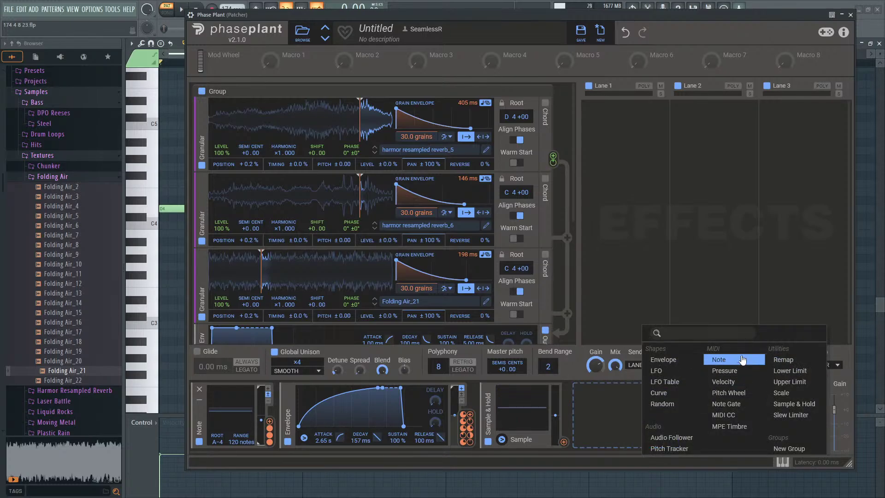
{"action": "left_click", "coordinate": [676, 408]}
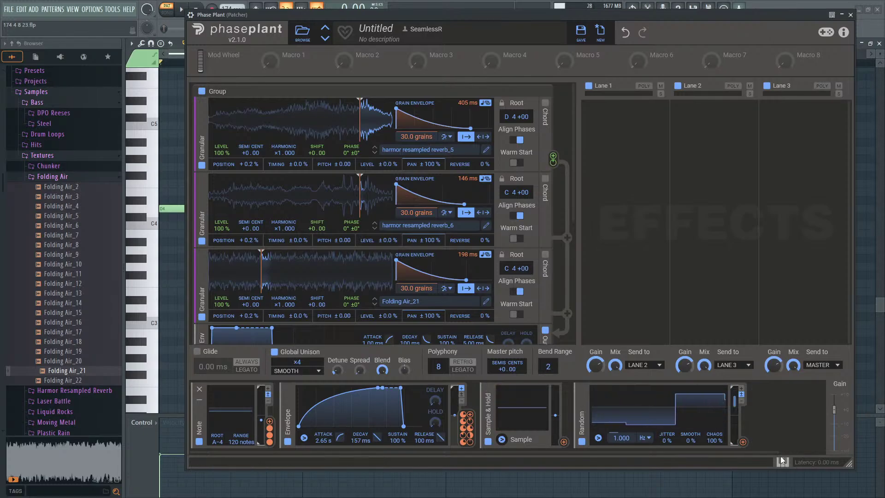
{"action": "left_click_drag", "start_coordinate": [743, 441], "coordinate": [522, 435]}
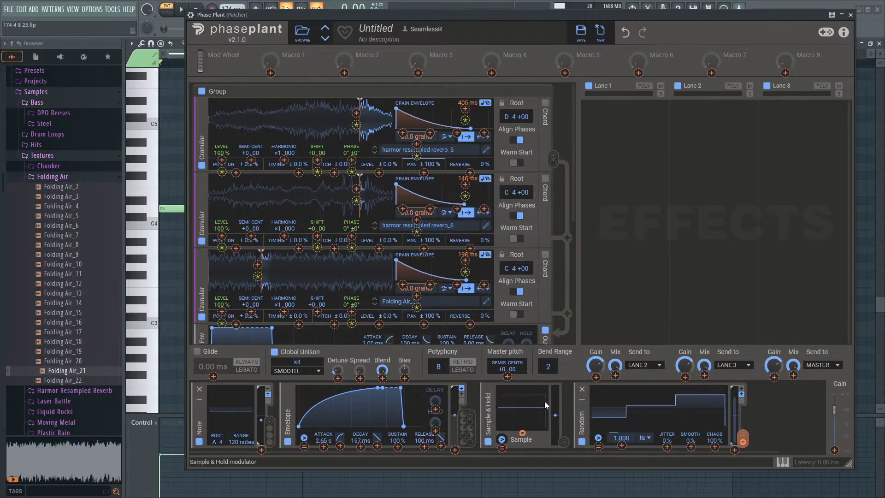
{"action": "left_click", "coordinate": [563, 441]}
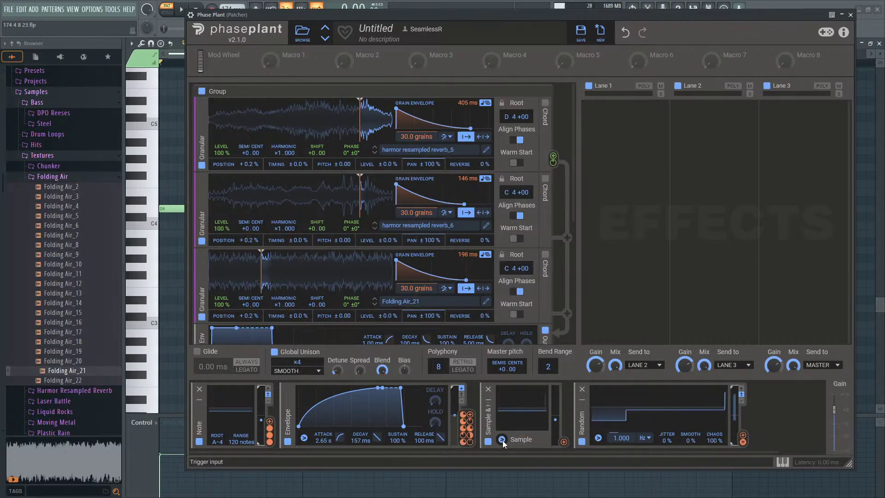
Step: Add a Note Gate modulator and route its output to the trigger input of Sample & Hold
{"action": "left_click", "coordinate": [786, 414]}
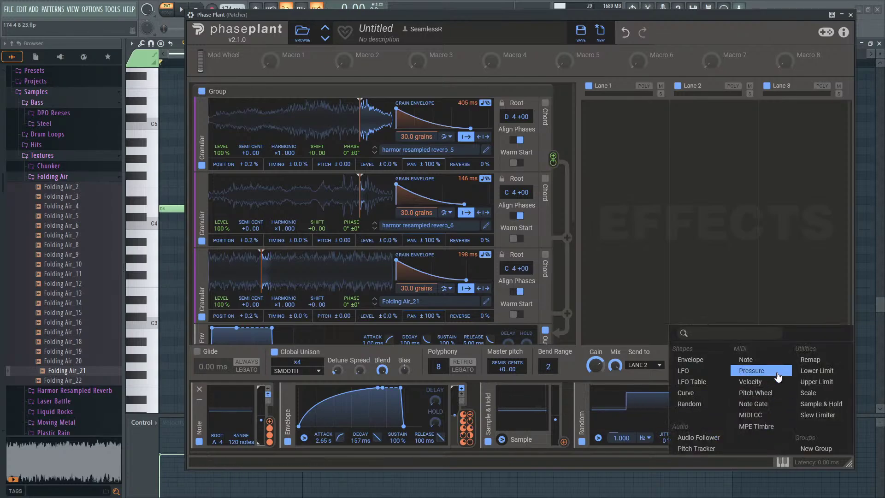
{"action": "left_click", "coordinate": [763, 402]}
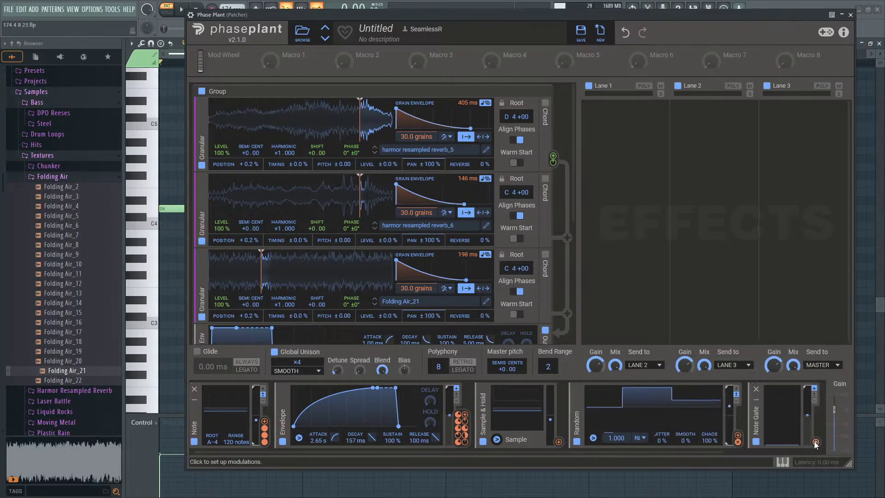
{"action": "left_click", "coordinate": [497, 448]}
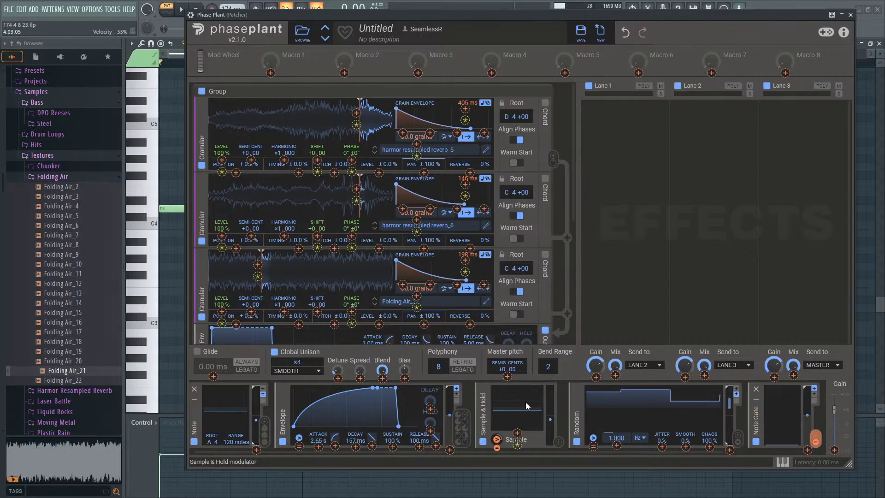
{"action": "left_click", "coordinate": [557, 397]}
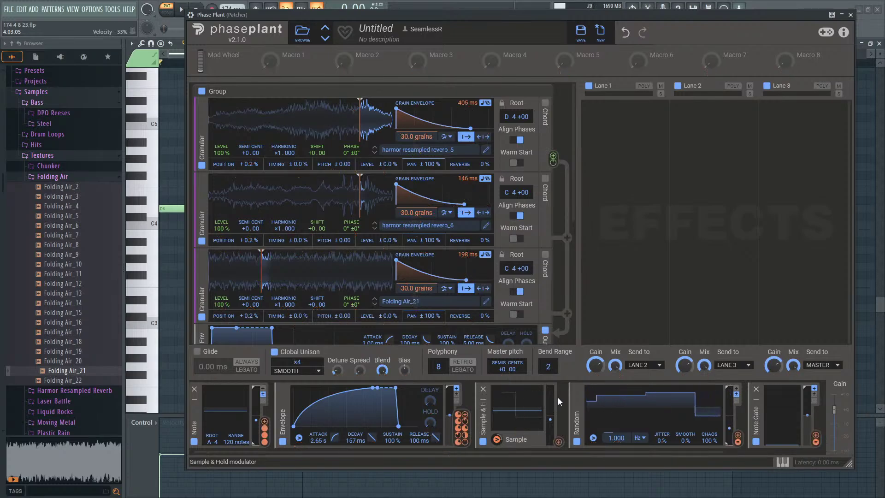
Step: Try routing the Sample & Hold output to the first granular oscillator's Harmonic at a depth of +70 and play the patch
{"action": "left_click", "coordinate": [559, 442]}
{"action": "left_click", "coordinate": [558, 441]}
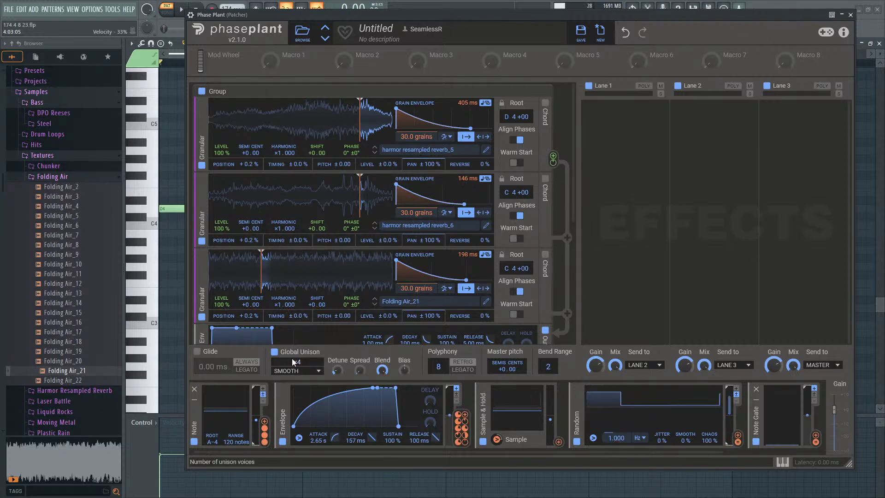
{"action": "left_click", "coordinate": [558, 443]}
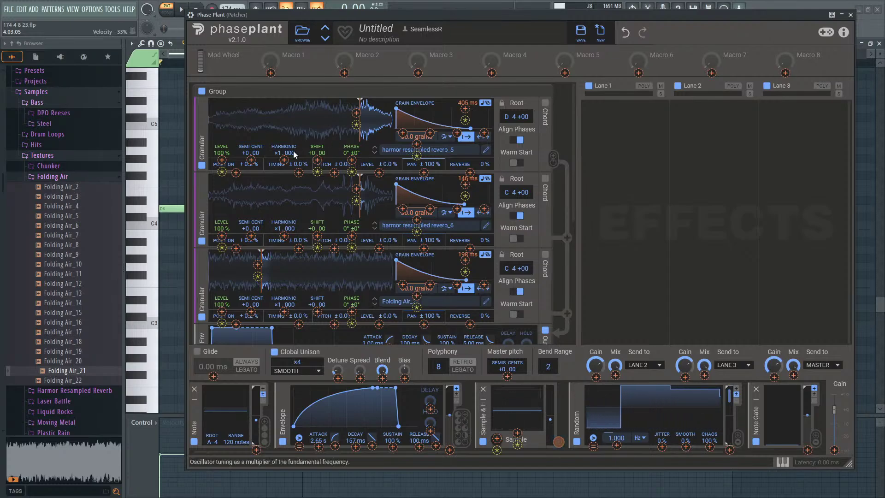
{"action": "left_click_drag", "start_coordinate": [285, 162], "coordinate": [284, 159]}
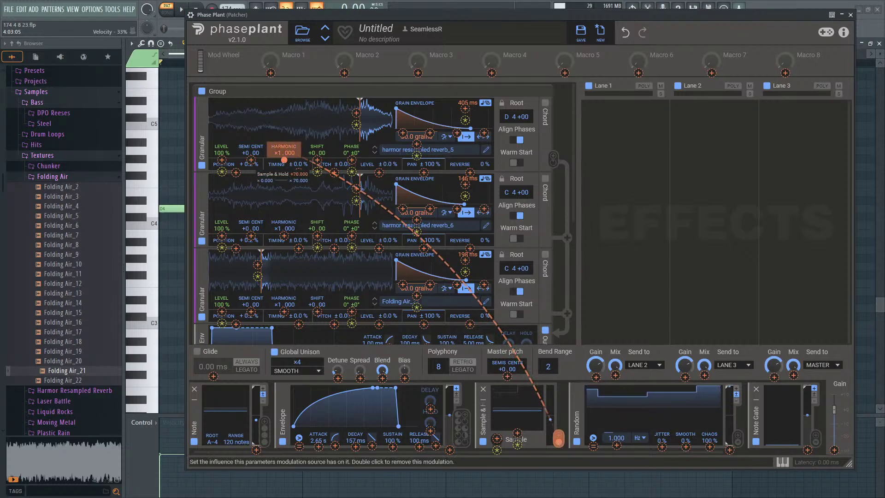
{"action": "left_click", "coordinate": [658, 27]}
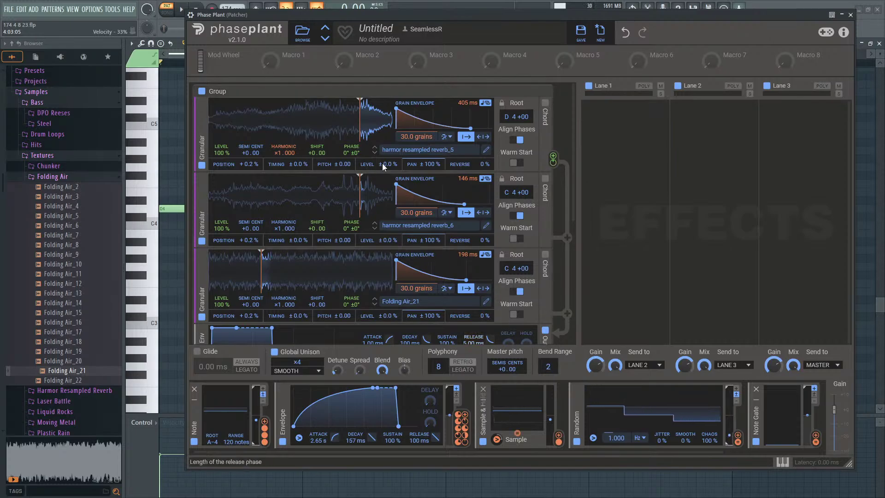
{"action": "left_click", "coordinate": [181, 10]}
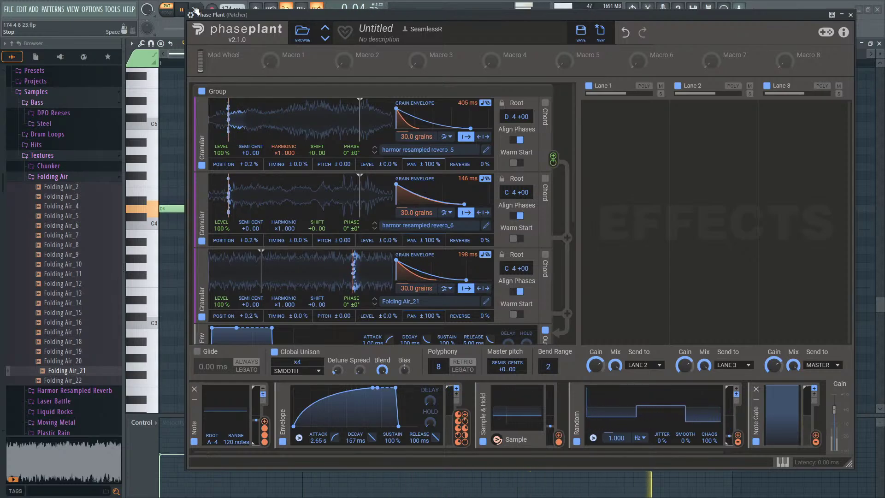
{"action": "left_click", "coordinate": [196, 9]}
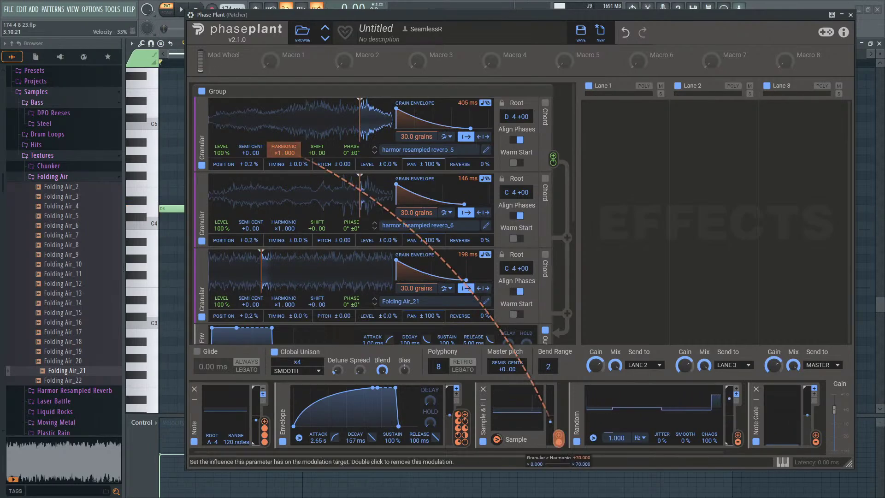
Step: Listen to the patch played from the start without Sample & Hold modulating the Harmonic parameter
{"action": "key", "text": "space"}
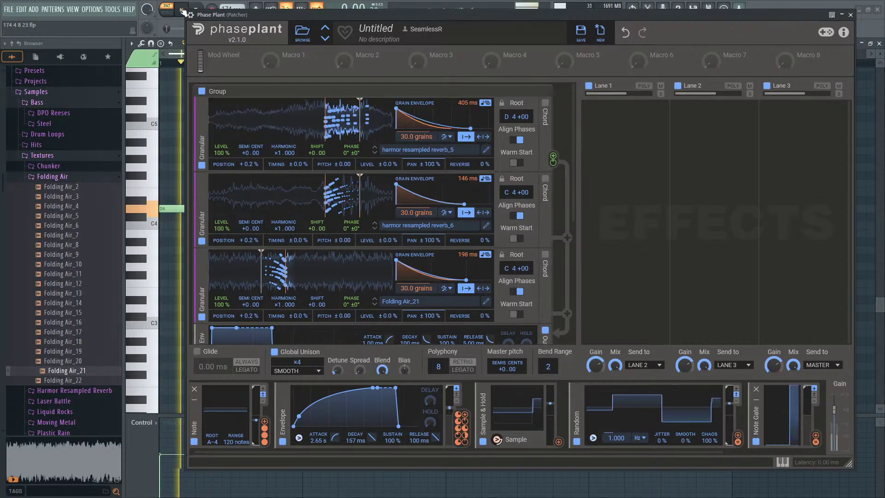
{"action": "left_click", "coordinate": [194, 10]}
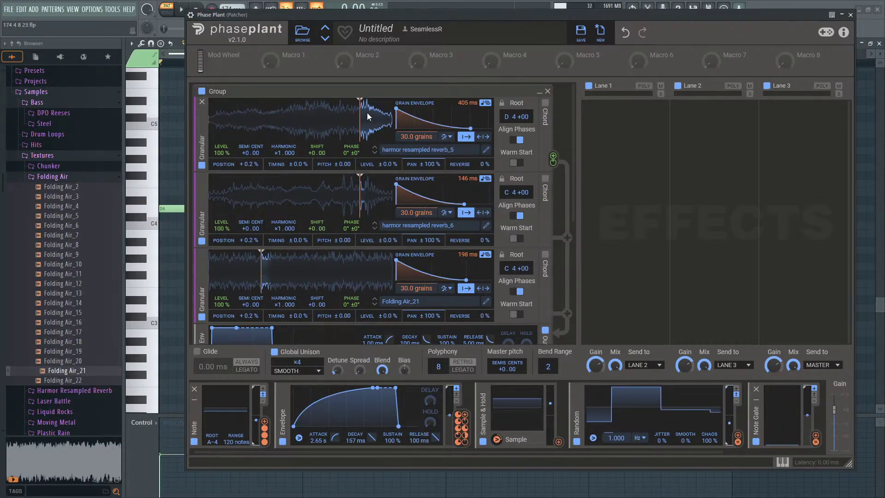
{"action": "left_click", "coordinate": [177, 9]}
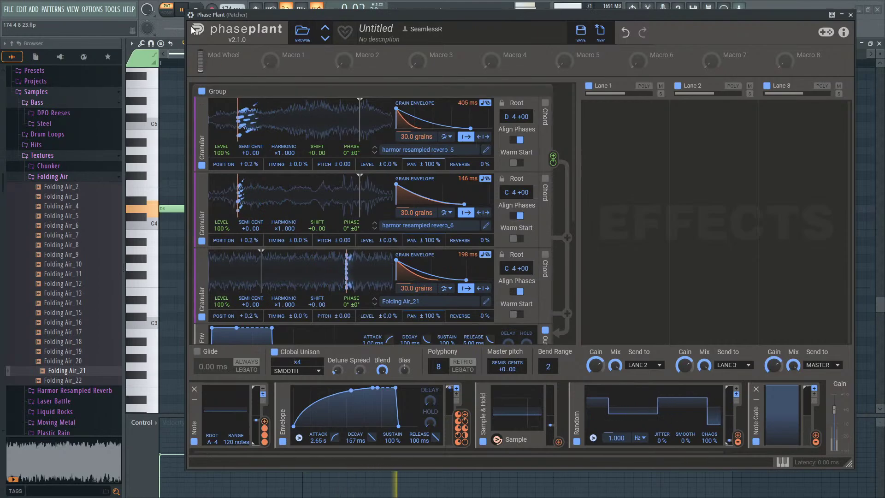
{"action": "left_click", "coordinate": [196, 8]}
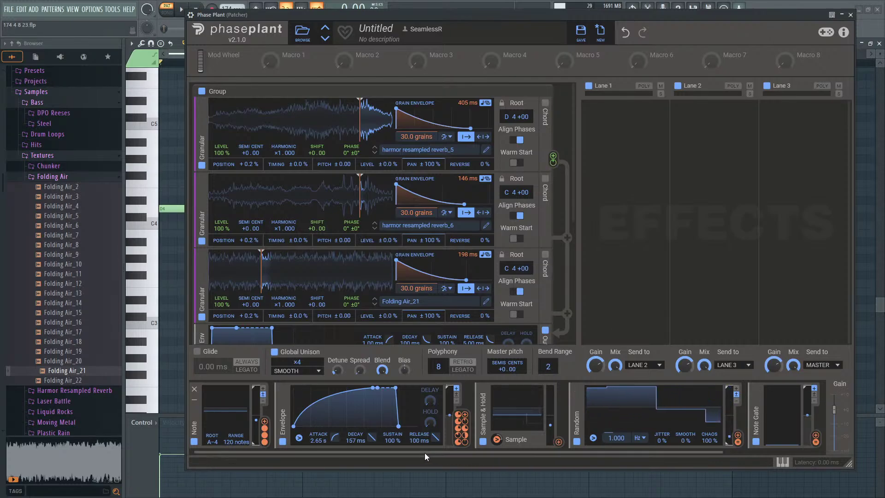
{"action": "left_click_drag", "start_coordinate": [266, 447], "coordinate": [513, 448]}
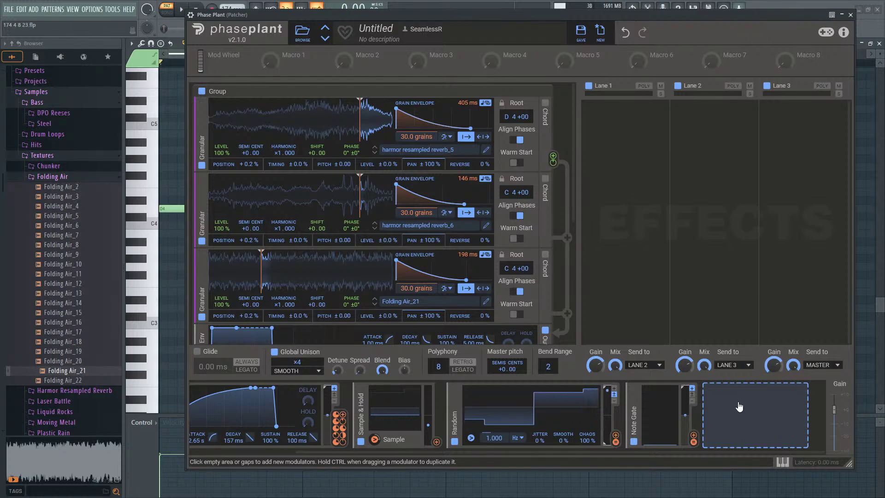
{"action": "left_click", "coordinate": [739, 406]}
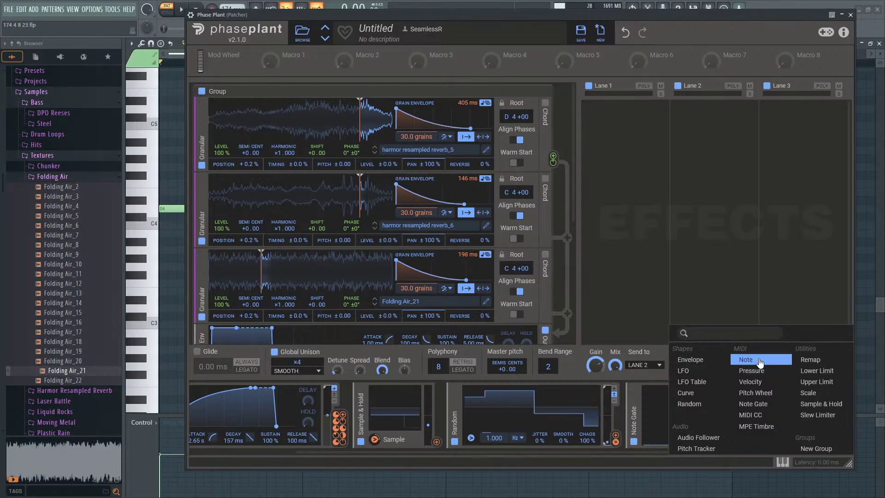
{"action": "left_click", "coordinate": [575, 360]}
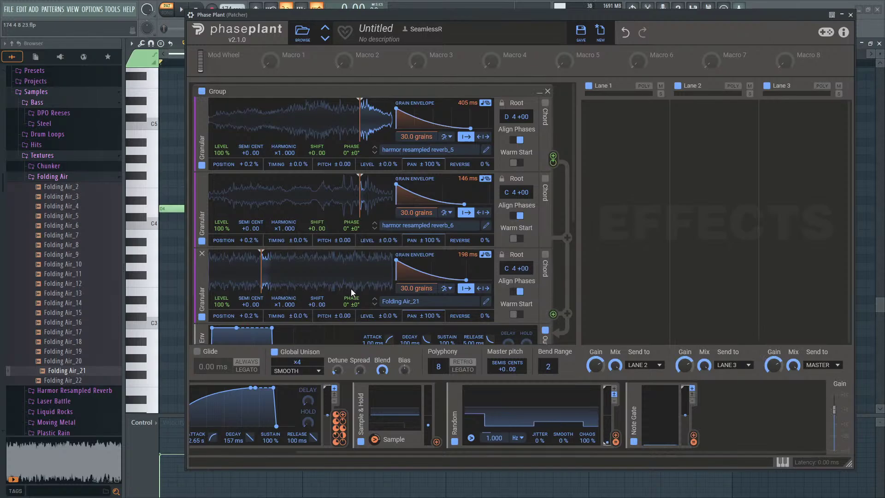
Step: Play the patch while trying the global unison at 100 % spread and with reduced spread and increased detune
{"action": "left_click_drag", "start_coordinate": [640, 450], "coordinate": [405, 441]}
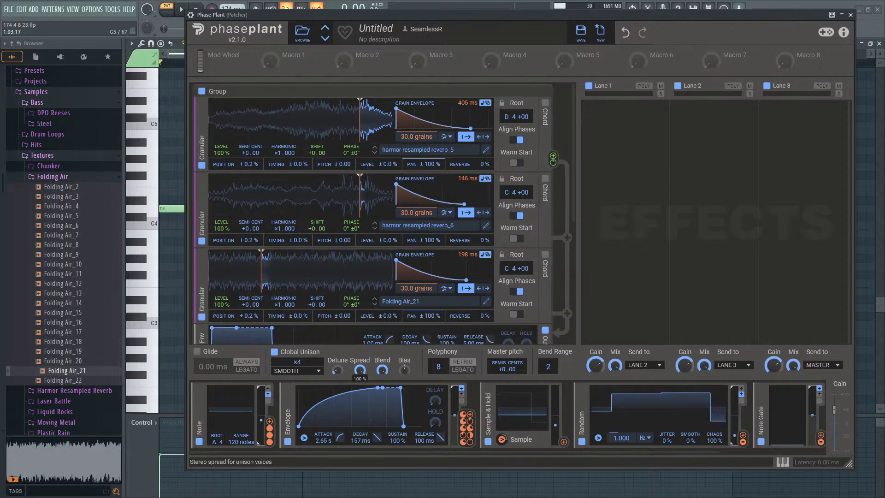
{"action": "left_click", "coordinate": [182, 9]}
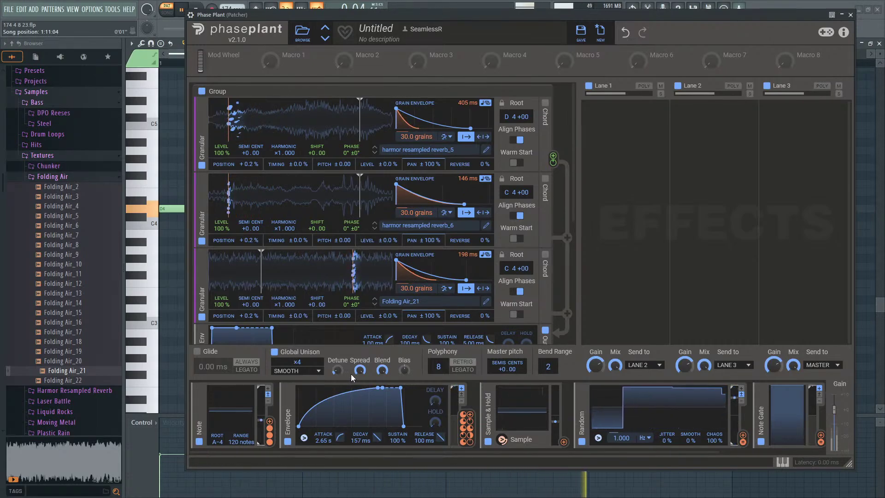
{"action": "left_click_drag", "start_coordinate": [360, 369], "coordinate": [338, 346]}
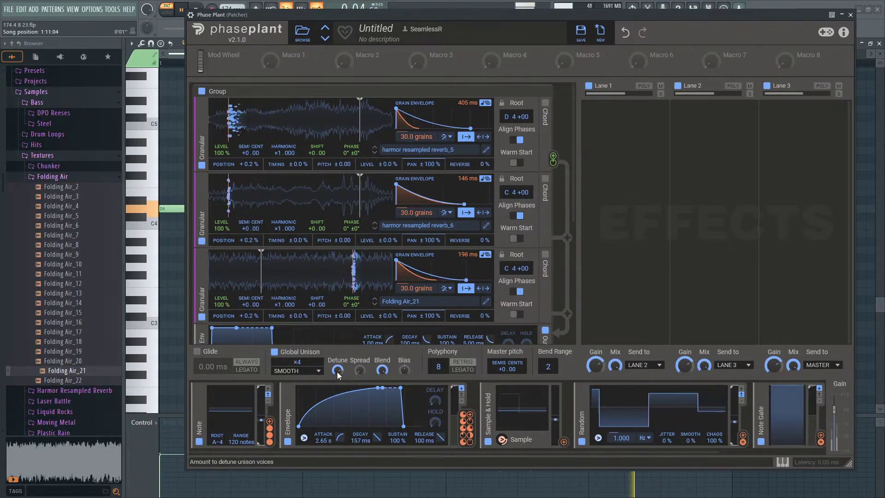
Step: Set the global unison mode to Hard
{"action": "left_click", "coordinate": [318, 371]}
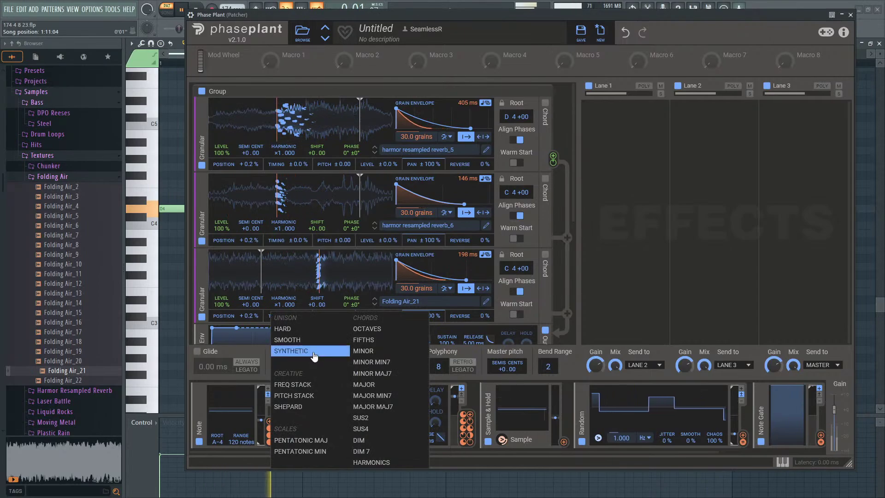
{"action": "left_click", "coordinate": [309, 328]}
{"action": "left_click", "coordinate": [182, 9]}
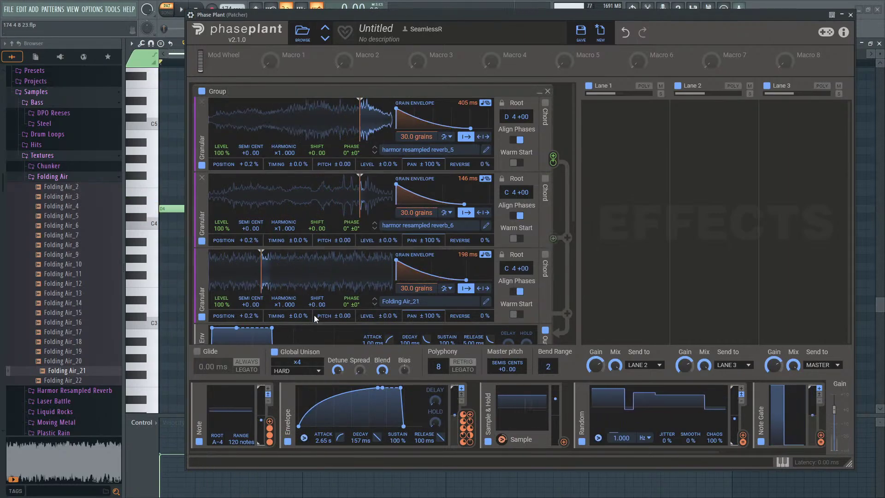
{"action": "left_click", "coordinate": [318, 371]}
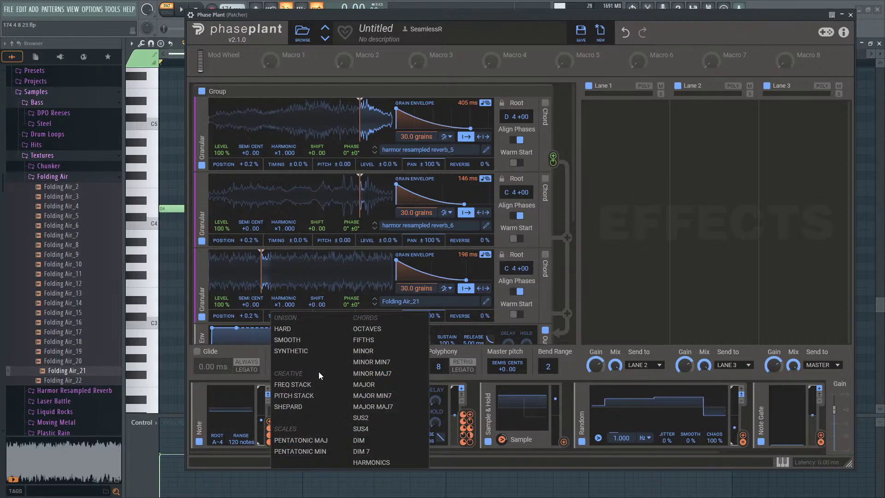
{"action": "left_click", "coordinate": [282, 329]}
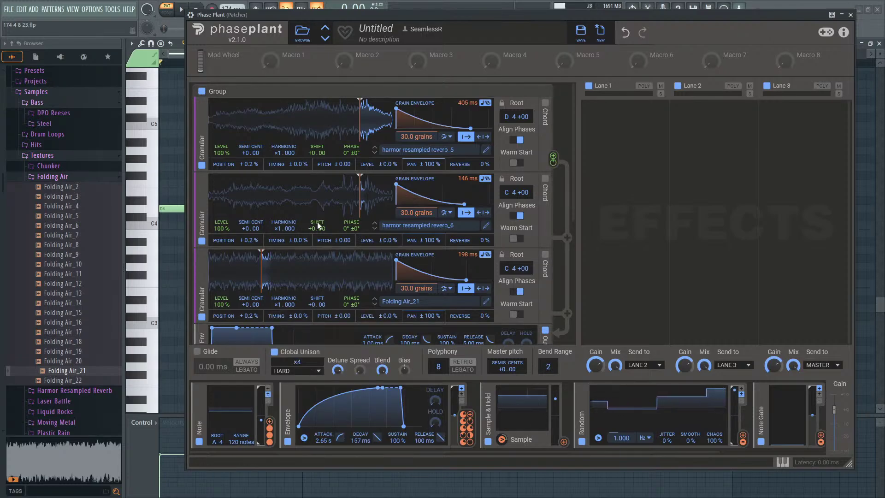
Step: Lower the unison detune, raise its spread and adjust blend and bias, comparing playback with global unison off and on
{"action": "key", "text": "space"}
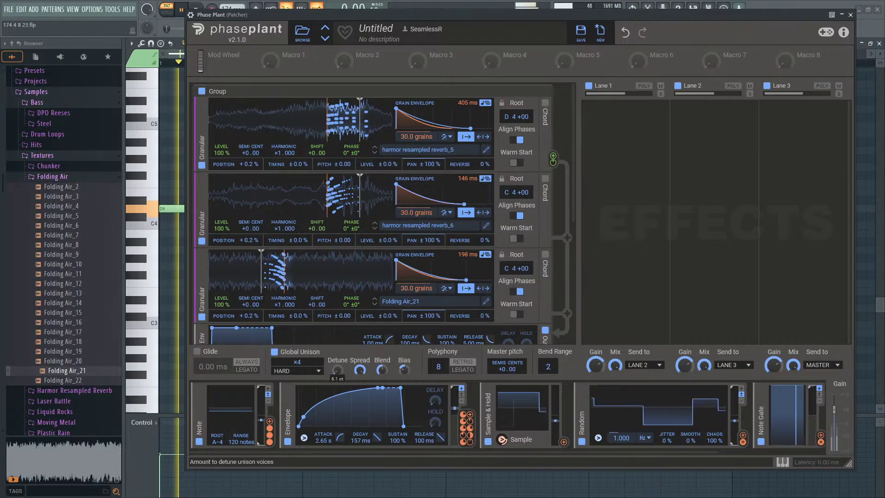
{"action": "left_click", "coordinate": [183, 10]}
{"action": "left_click", "coordinate": [183, 9]}
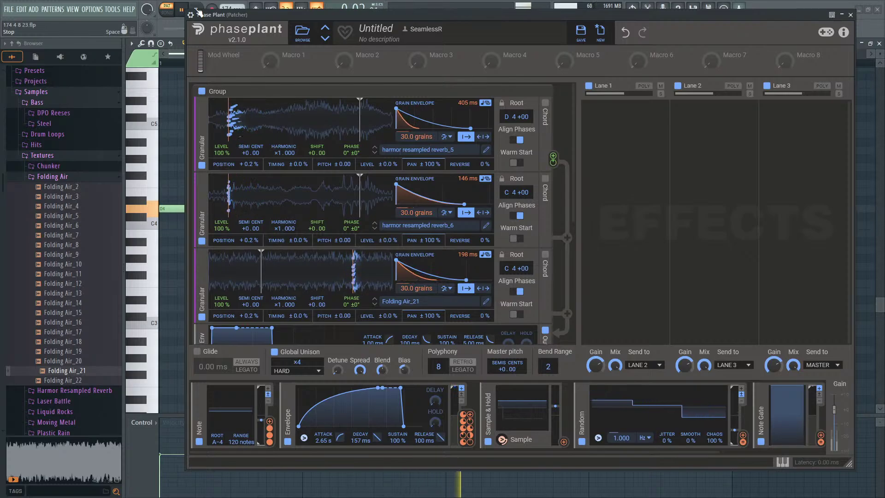
{"action": "left_click", "coordinate": [289, 356]}
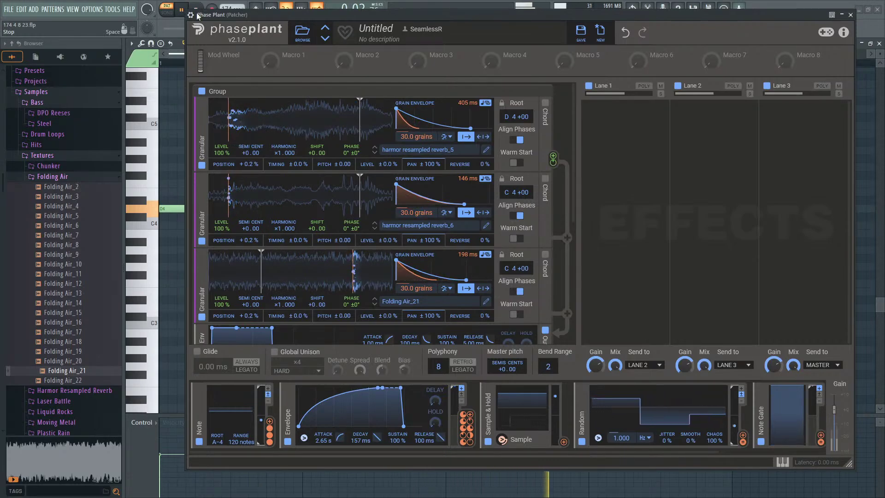
{"action": "left_click", "coordinate": [274, 351]}
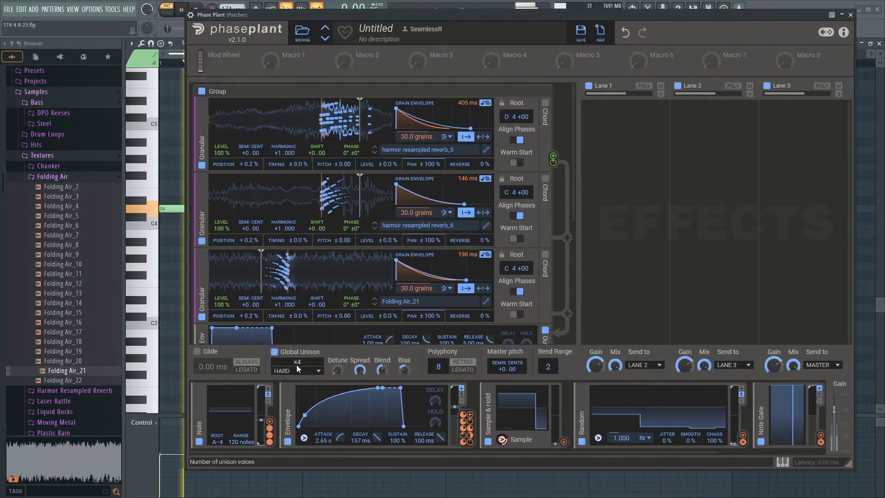
Step: Try the global unison with 8, 6 and 5 voices while replaying the patch
{"action": "left_click_drag", "start_coordinate": [299, 364], "coordinate": [300, 346]}
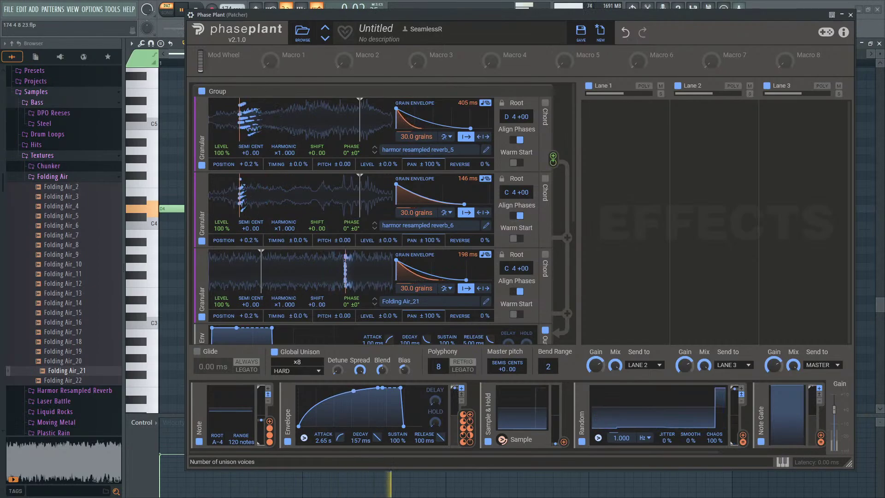
{"action": "left_click", "coordinate": [183, 10]}
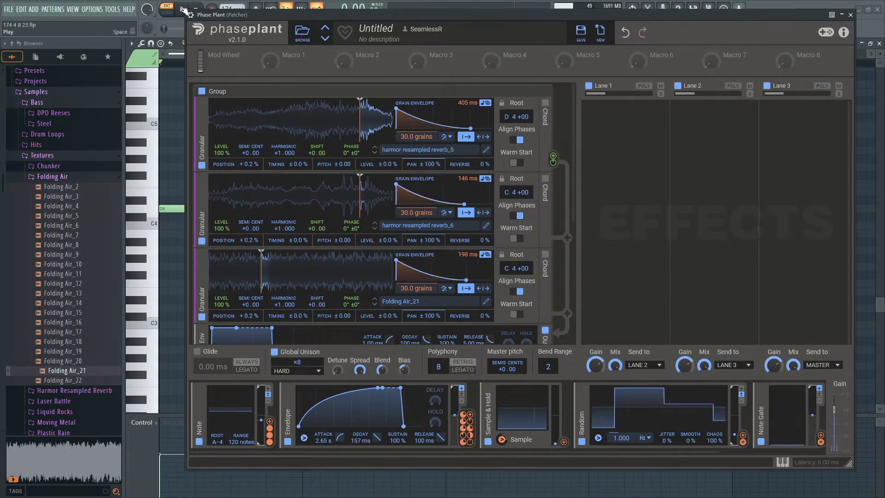
{"action": "left_click", "coordinate": [183, 10]}
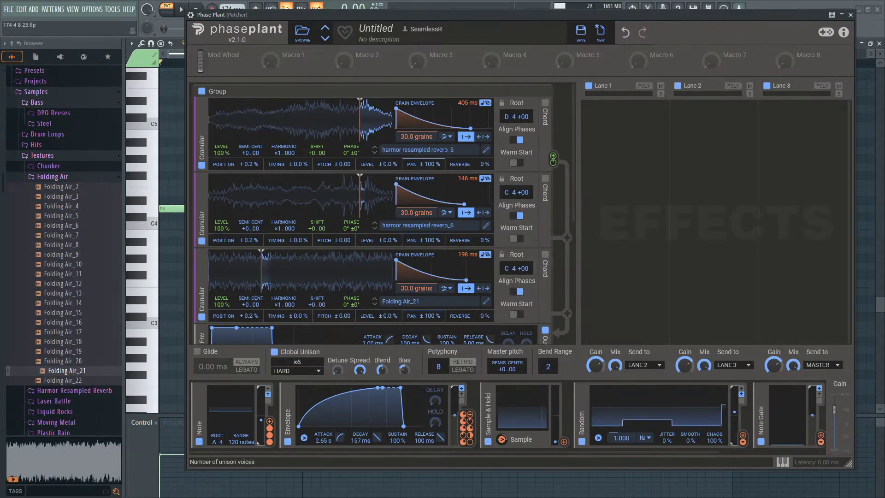
{"action": "key", "text": "space"}
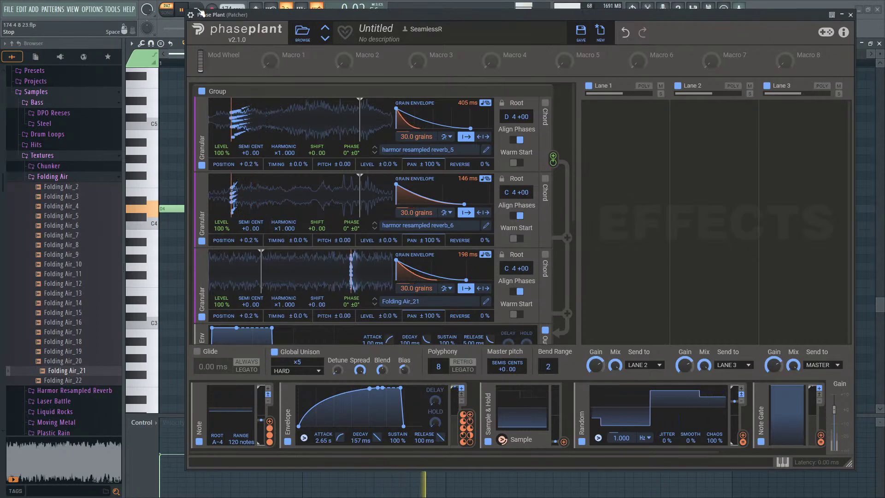
{"action": "left_click", "coordinate": [198, 9]}
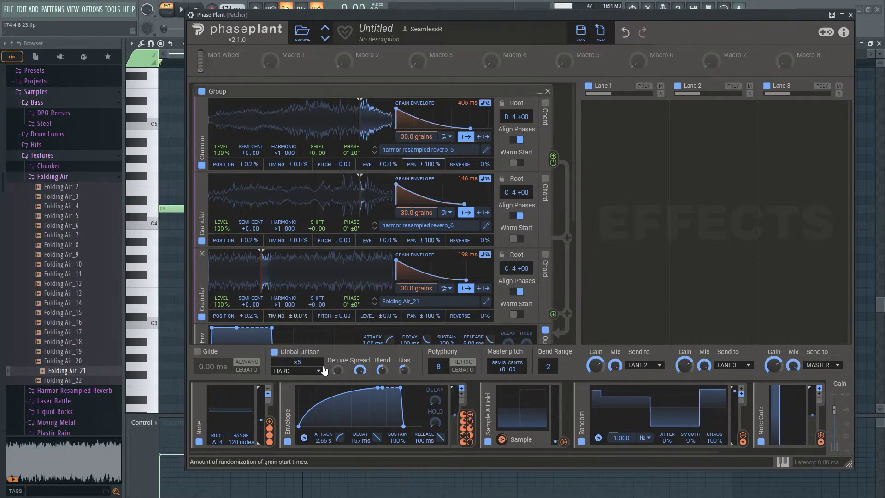
Step: Reduce the global unison to 2 voices and replay the patch
{"action": "left_click_drag", "start_coordinate": [309, 361], "coordinate": [309, 374]}
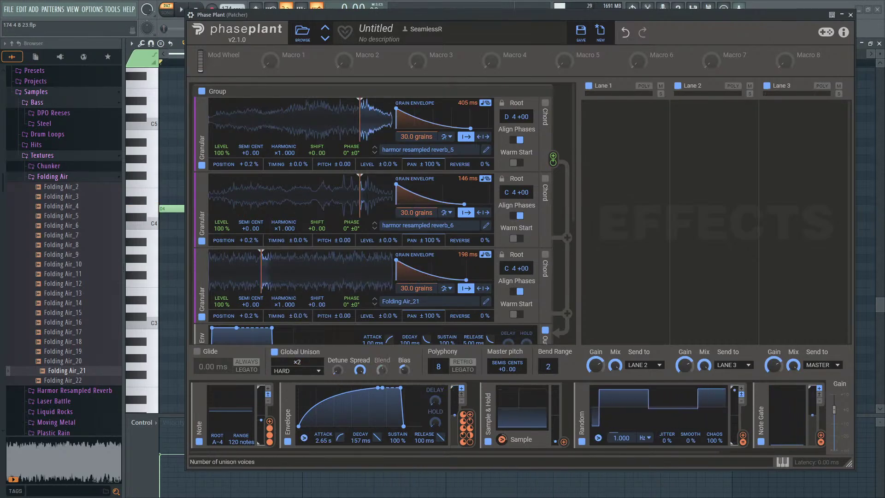
{"action": "left_click", "coordinate": [181, 9]}
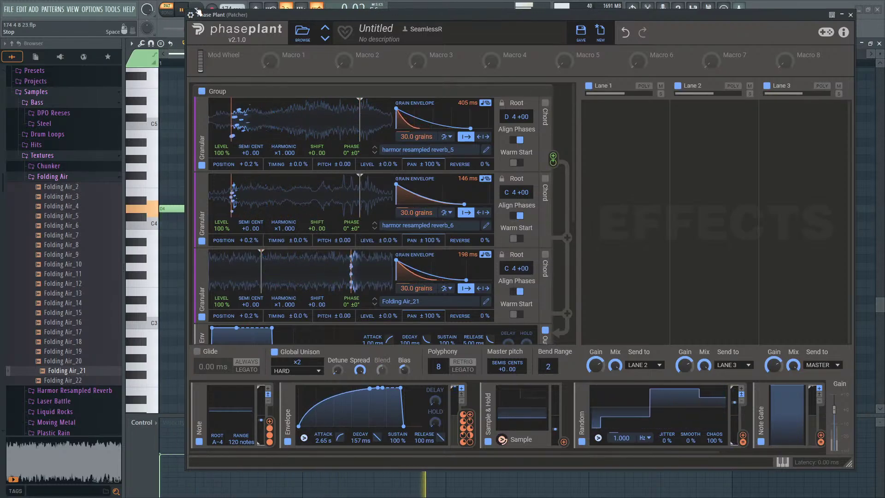
{"action": "left_click", "coordinate": [196, 10]}
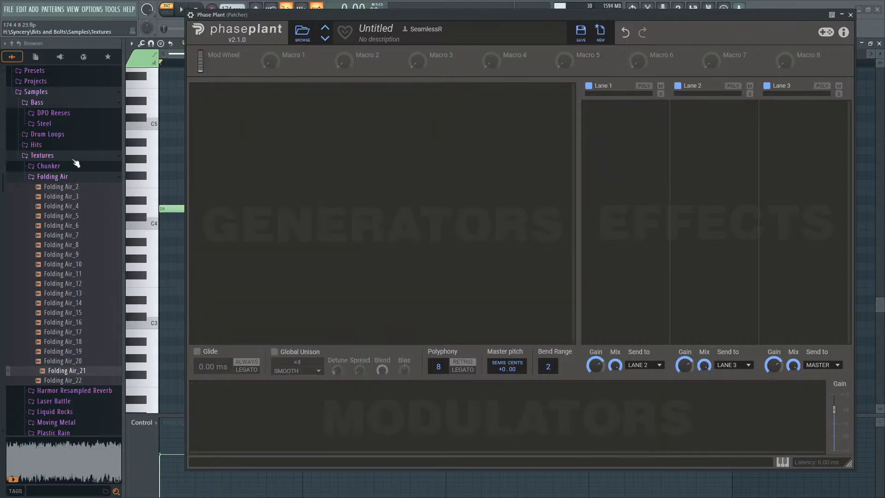
Step: Close the Folding Air folder and audition Talking Wind samples 2, 4, 7, 9 and 10 from the Textures folder
{"action": "left_click", "coordinate": [79, 178]}
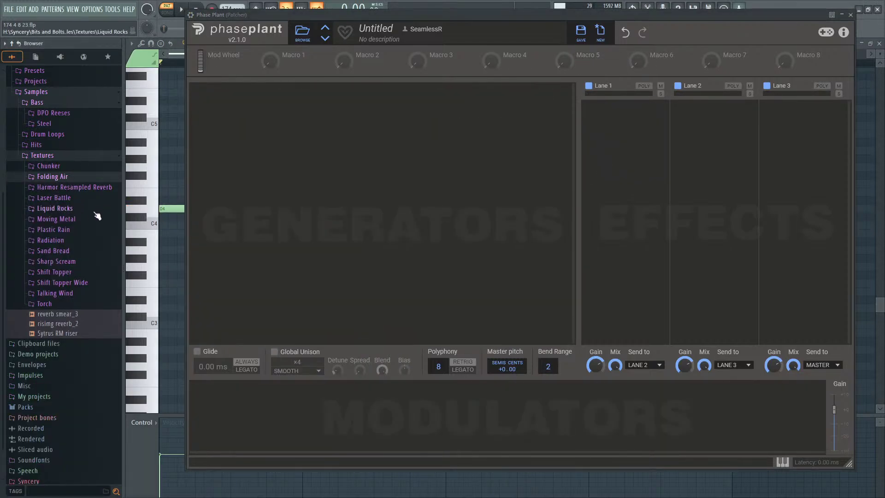
{"action": "left_click", "coordinate": [89, 294]}
{"action": "left_click", "coordinate": [88, 303]}
{"action": "left_click", "coordinate": [85, 323]}
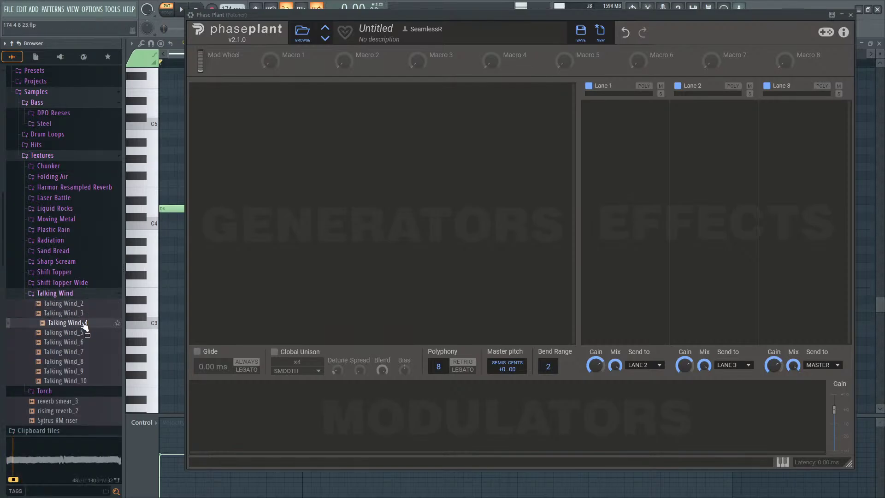
{"action": "left_click", "coordinate": [80, 352]}
{"action": "left_click", "coordinate": [81, 370]}
{"action": "left_click", "coordinate": [86, 380]}
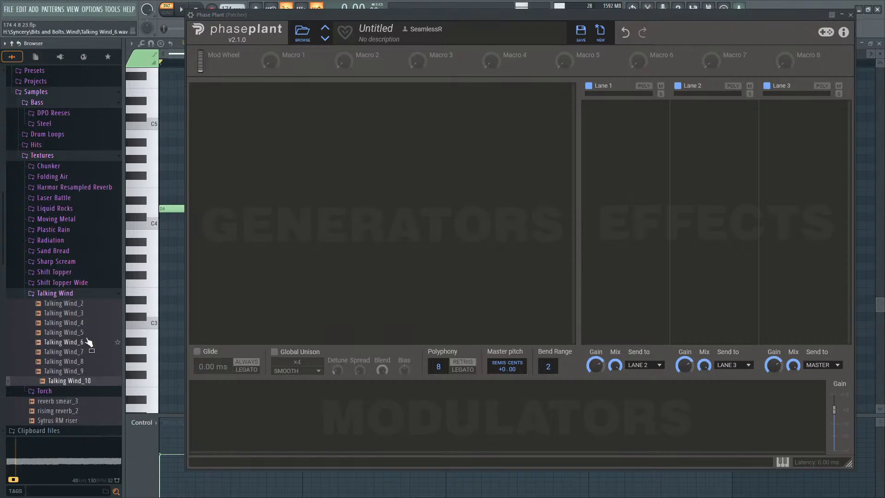
Step: Audition Talking Wind samples 6, 4, 3 and 2 from the Textures folder
{"action": "left_click", "coordinate": [88, 341]}
{"action": "left_click", "coordinate": [88, 322]}
{"action": "left_click", "coordinate": [90, 313]}
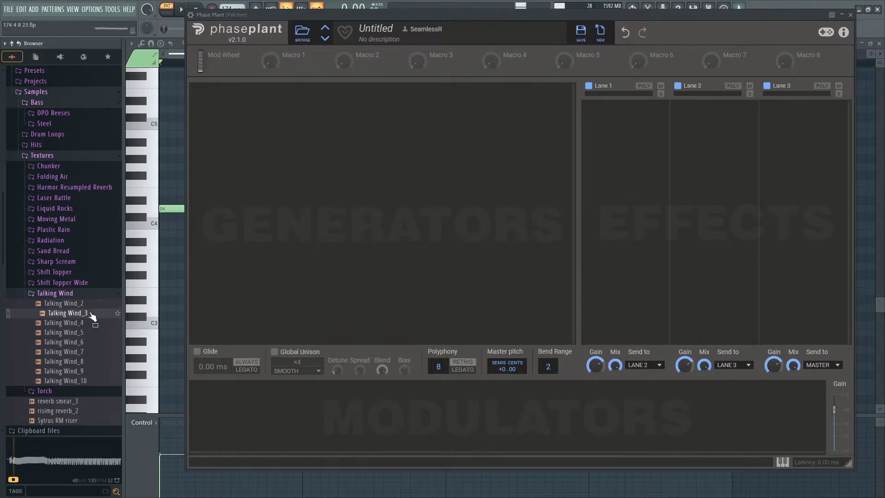
{"action": "left_click", "coordinate": [93, 305]}
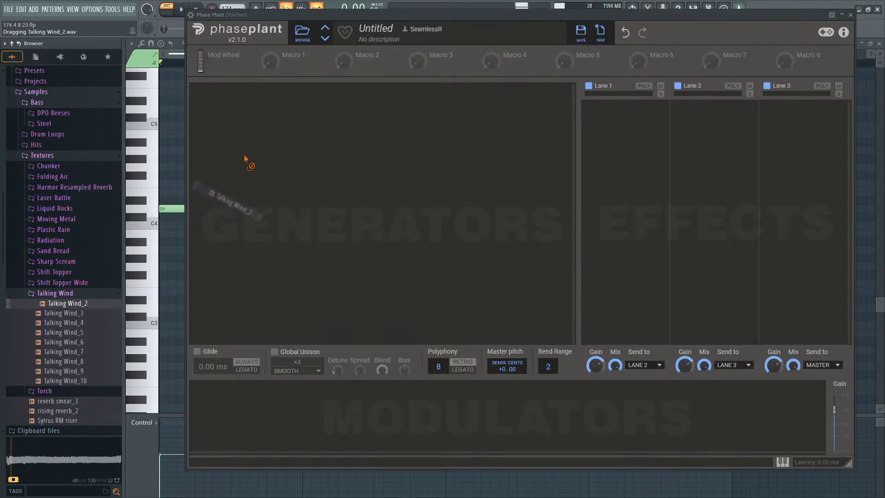
Step: Add a Granular generator loaded with Talking Wind_2, and set its root note to C 2 while the pattern plays
{"action": "left_click_drag", "start_coordinate": [244, 158], "coordinate": [73, 328]}
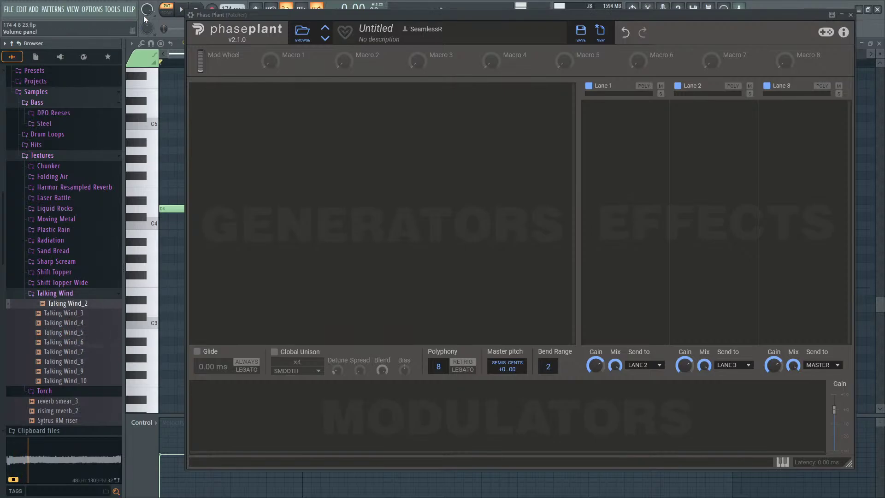
{"action": "left_click", "coordinate": [242, 114]}
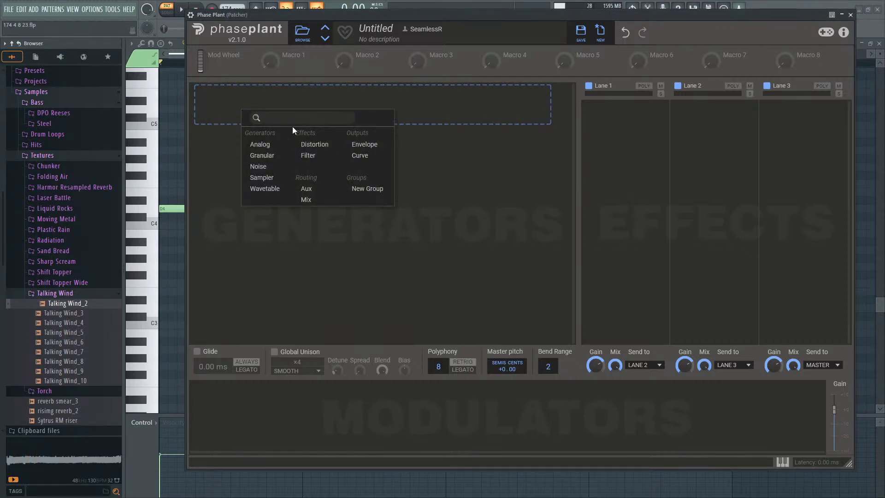
{"action": "left_click", "coordinate": [272, 156]}
{"action": "left_click_drag", "start_coordinate": [121, 327], "coordinate": [299, 124]}
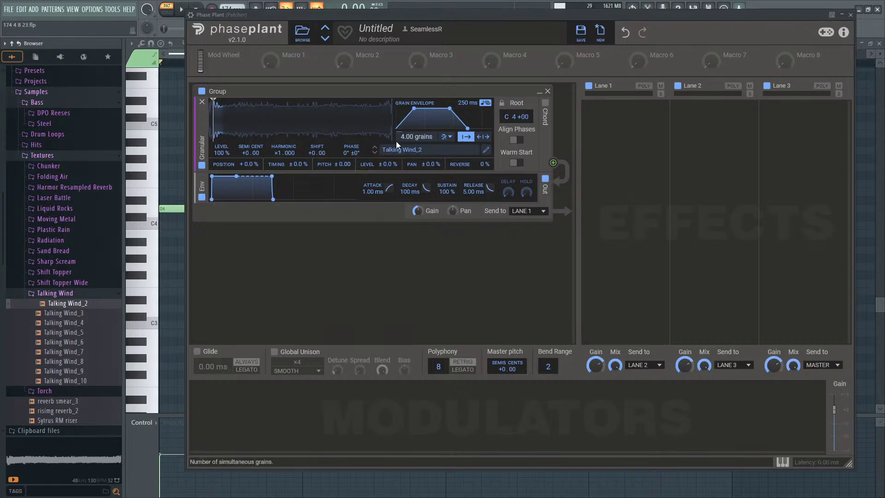
{"action": "left_click", "coordinate": [182, 14]}
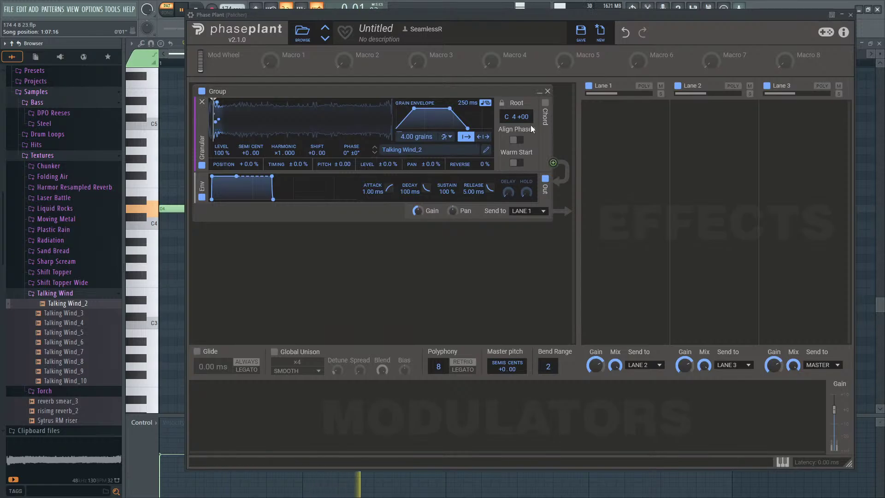
{"action": "left_click_drag", "start_coordinate": [510, 117], "coordinate": [510, 157]}
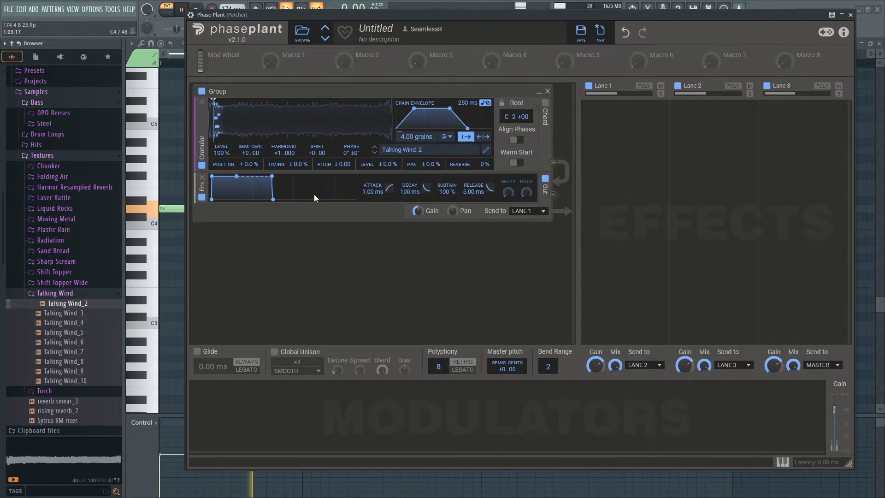
Step: Add an Analog generator without its envelope as a modulator of the Granular level, and set the Granular harmonic to ×1.710
{"action": "left_click", "coordinate": [342, 241]}
{"action": "left_click", "coordinate": [365, 273]}
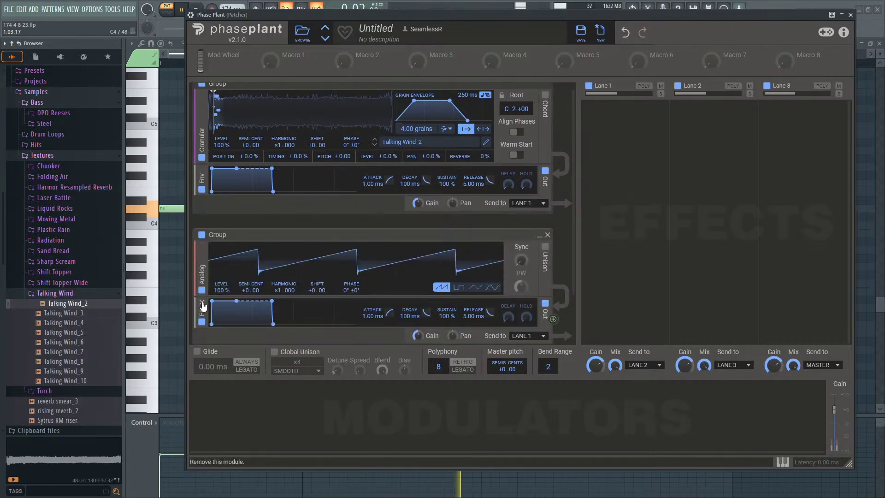
{"action": "left_click_drag", "start_coordinate": [553, 285], "coordinate": [222, 115]}
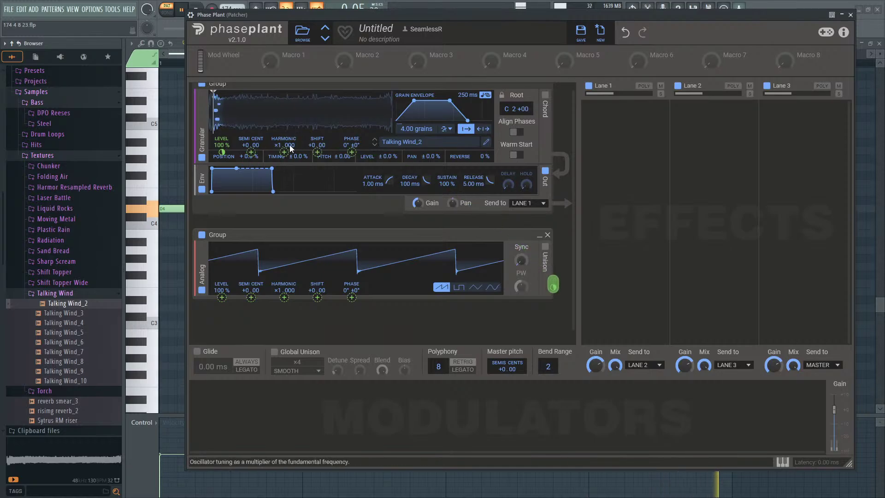
{"action": "left_click_drag", "start_coordinate": [284, 144], "coordinate": [290, 124]}
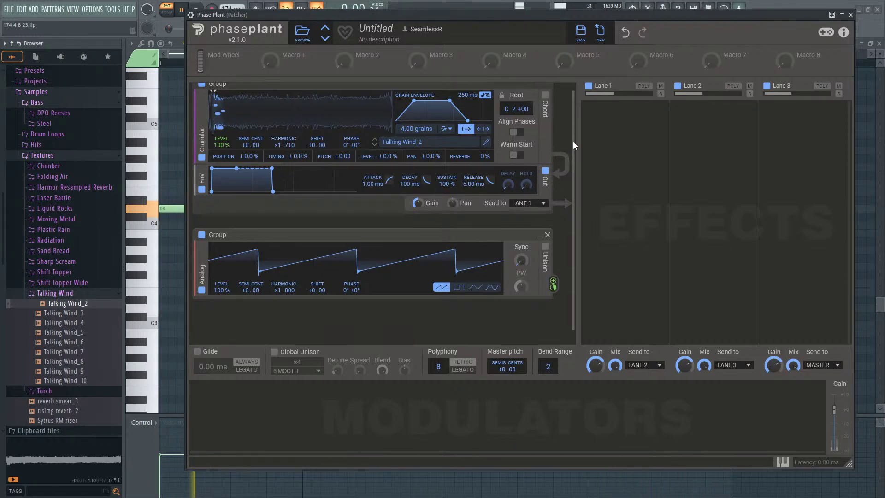
Step: Set the Granular generator to 15.8 grains and lengthen its grains to 4.52 s
{"action": "scroll", "coordinate": [541, 99], "scroll_direction": "up", "scroll_amount": 1}
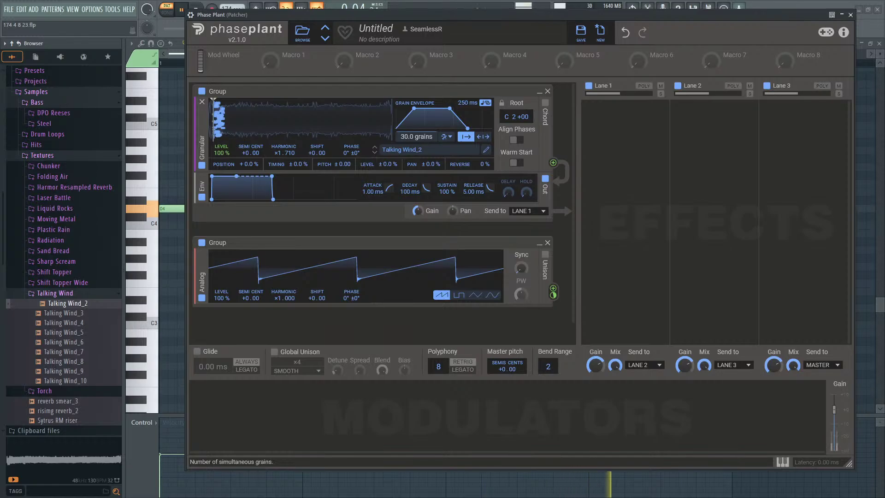
{"action": "left_click_drag", "start_coordinate": [416, 136], "coordinate": [416, 118]}
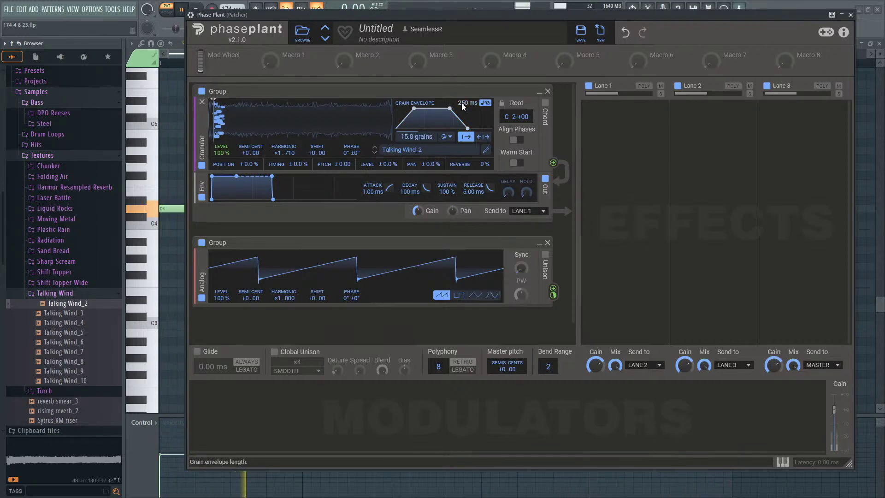
{"action": "left_click_drag", "start_coordinate": [465, 104], "coordinate": [465, 60]}
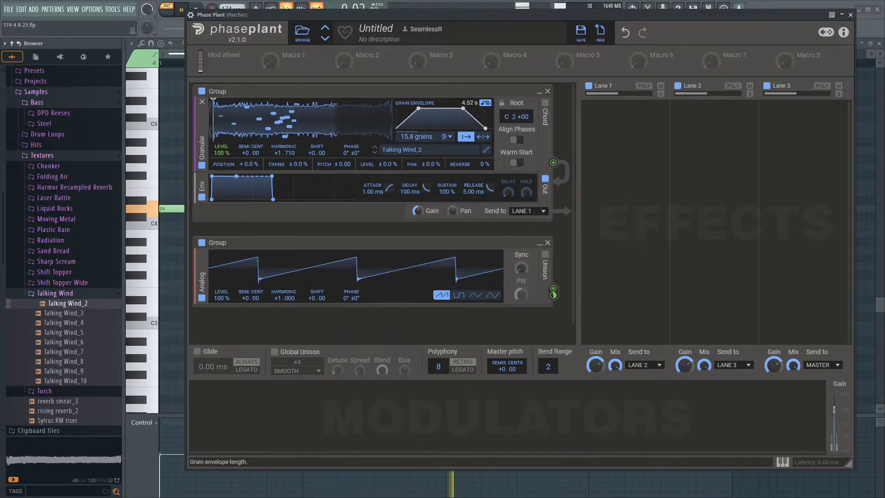
Step: Restart playback and shift the grain position marker to the very start of the Talking Wind_2 waveform
{"action": "left_click", "coordinate": [198, 8]}
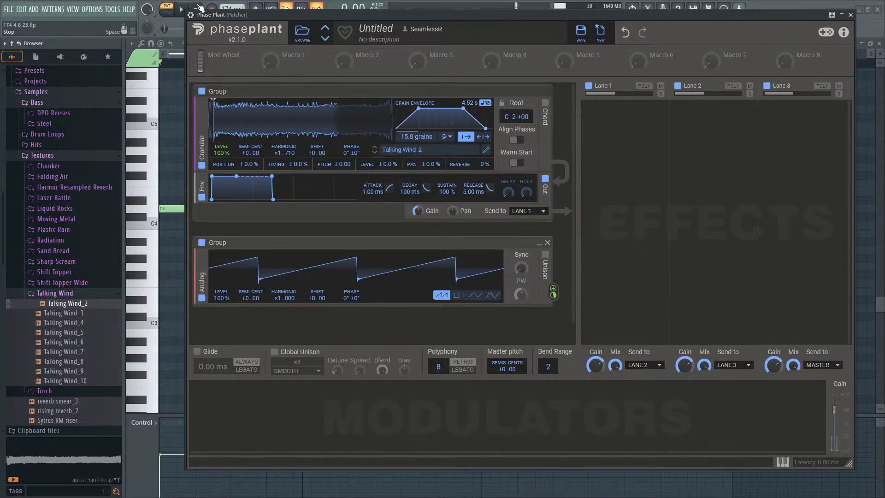
{"action": "left_click", "coordinate": [183, 9]}
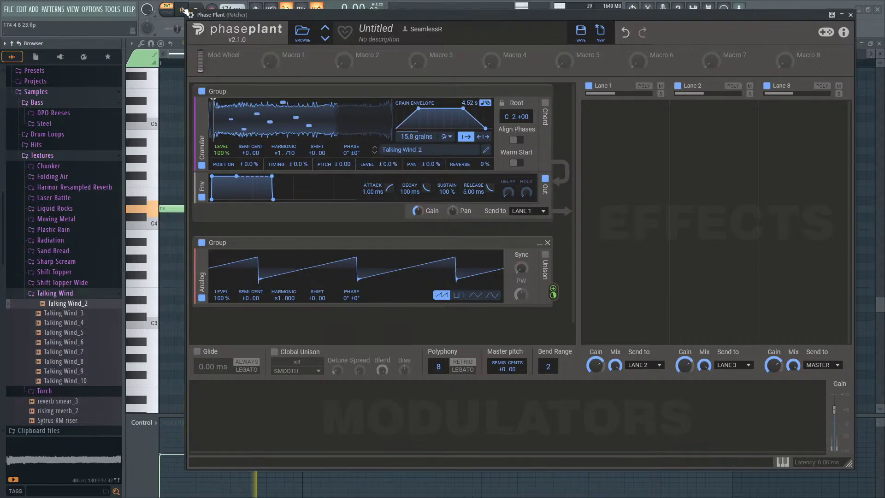
{"action": "mouse_move", "coordinate": [214, 115]}
{"action": "left_mouse_down"}
{"action": "mouse_move", "coordinate": [322, 116]}
{"action": "mouse_move", "coordinate": [209, 116]}
{"action": "left_mouse_up"}
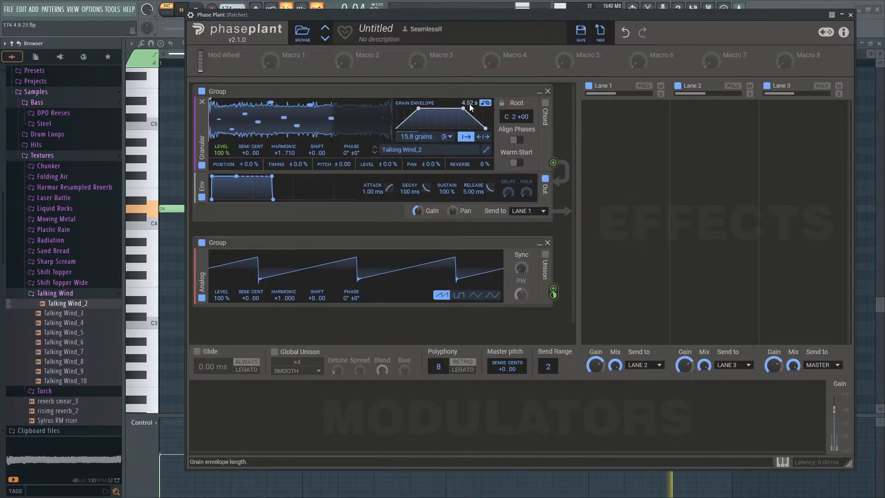
Step: Try a grain length of about 11.2 ms, replay the patch, and lengthen the grains to 10.0 s
{"action": "left_click_drag", "start_coordinate": [469, 103], "coordinate": [469, 147]}
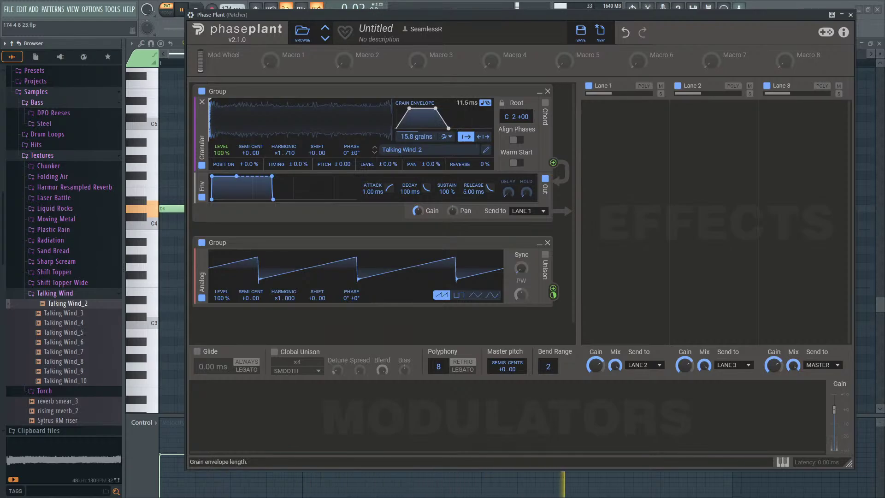
{"action": "left_click", "coordinate": [197, 11]}
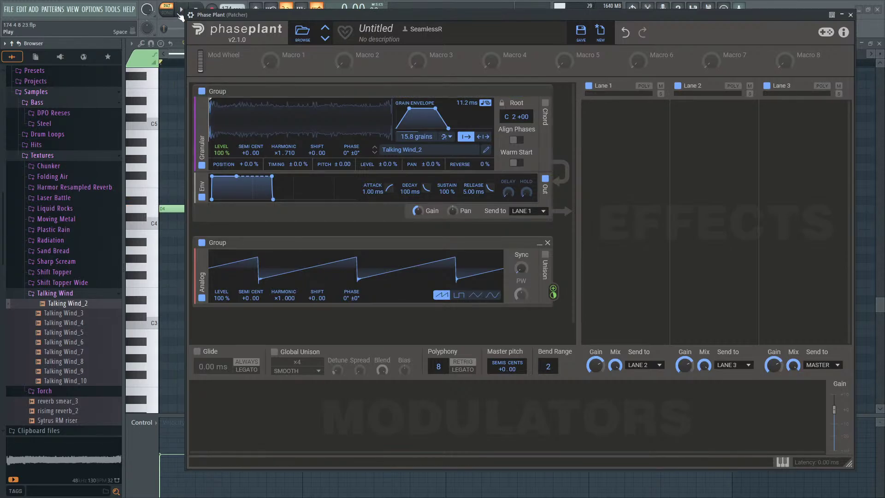
{"action": "left_click", "coordinate": [181, 11]}
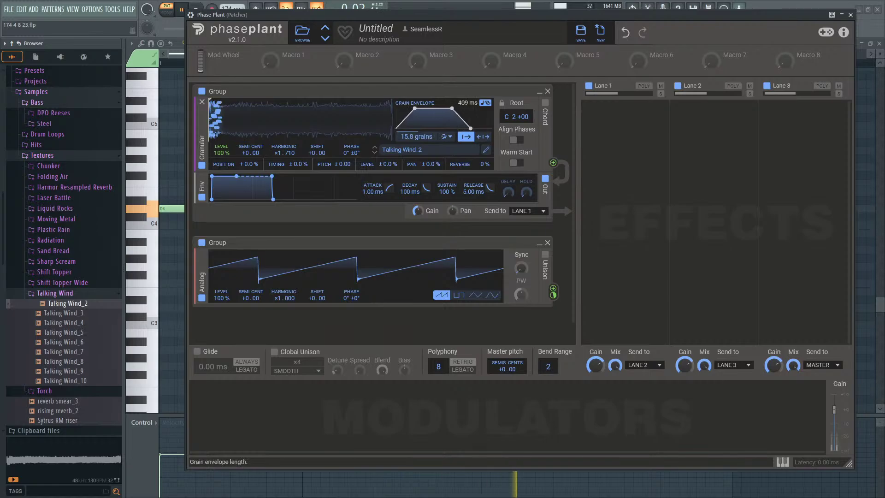
{"action": "left_click_drag", "start_coordinate": [467, 103], "coordinate": [467, 60]}
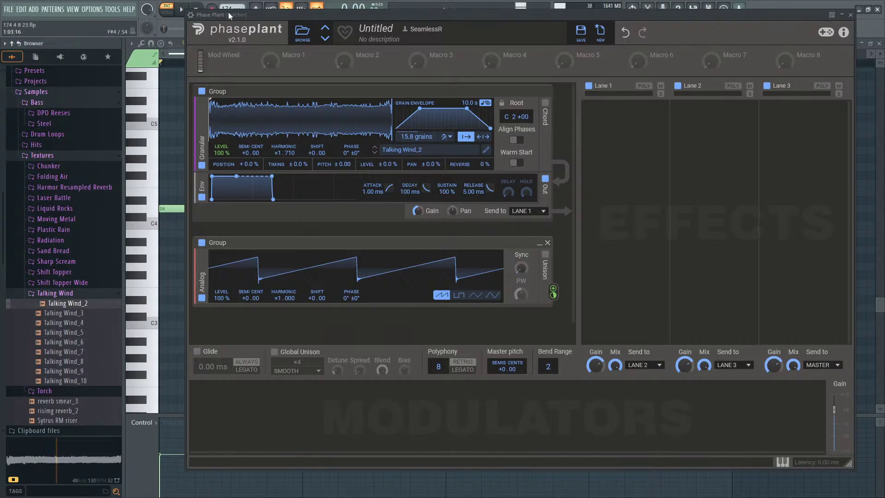
Step: Move the synth window clear of the transport controls and start playback
{"action": "left_click_drag", "start_coordinate": [228, 13], "coordinate": [237, 32]}
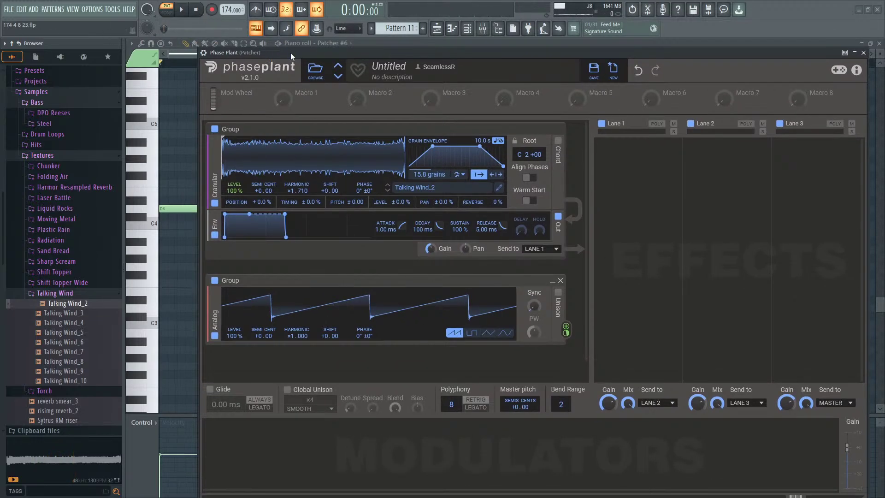
{"action": "left_click_drag", "start_coordinate": [291, 52], "coordinate": [262, 23]}
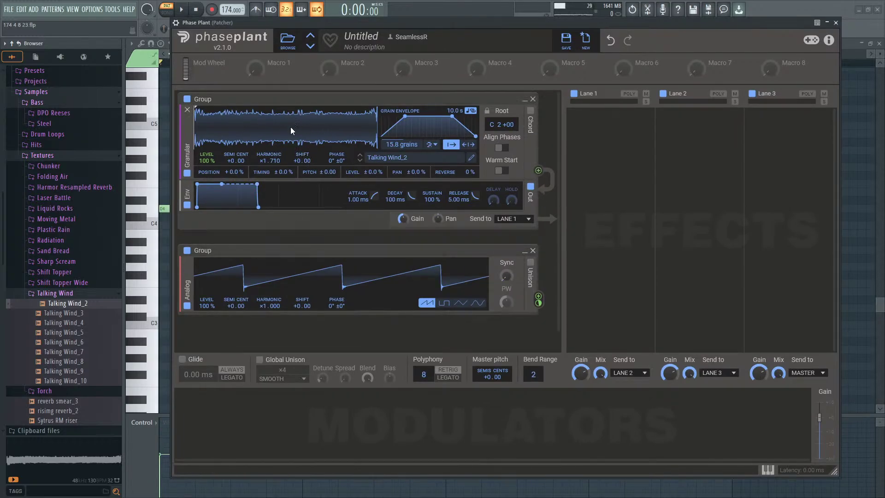
{"action": "left_click", "coordinate": [182, 9]}
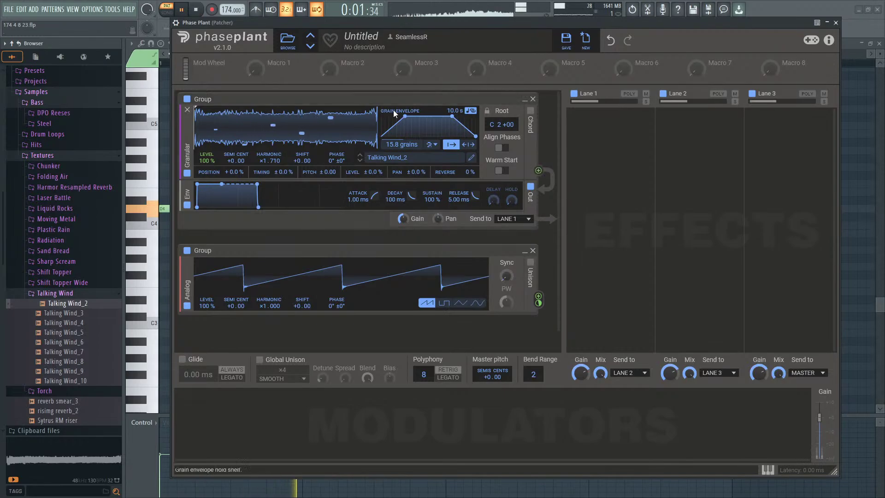
Step: Assign Macro 1 to the grain length with a depth of -87.8% and sweep the macro during playback
{"action": "left_click_drag", "start_coordinate": [270, 71], "coordinate": [450, 157]}
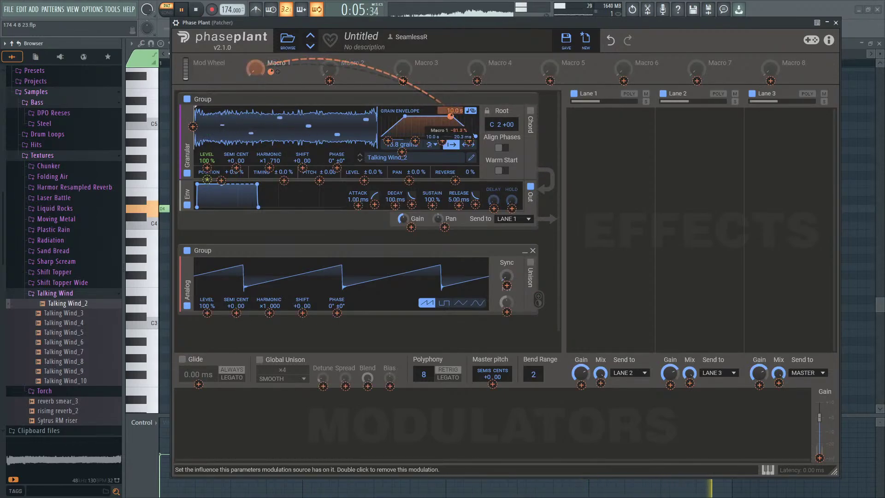
{"action": "left_click_drag", "start_coordinate": [254, 70], "coordinate": [253, 17]}
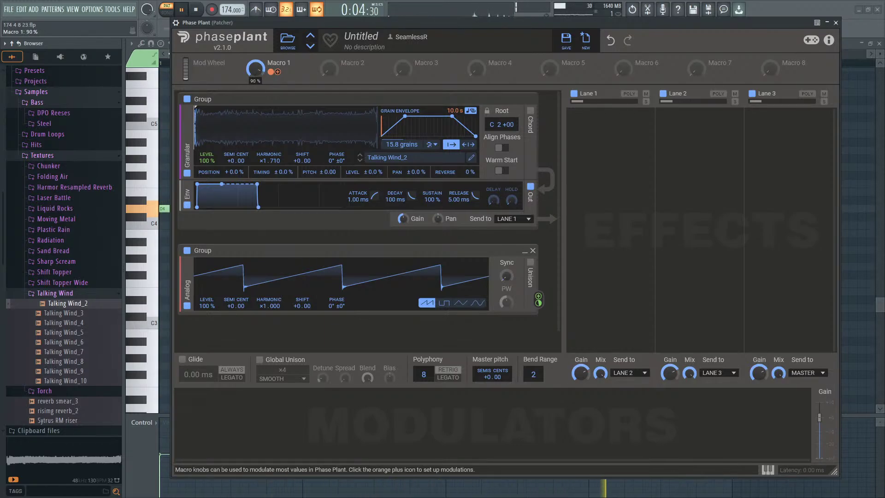
{"action": "left_click_drag", "start_coordinate": [271, 72], "coordinate": [256, 84]}
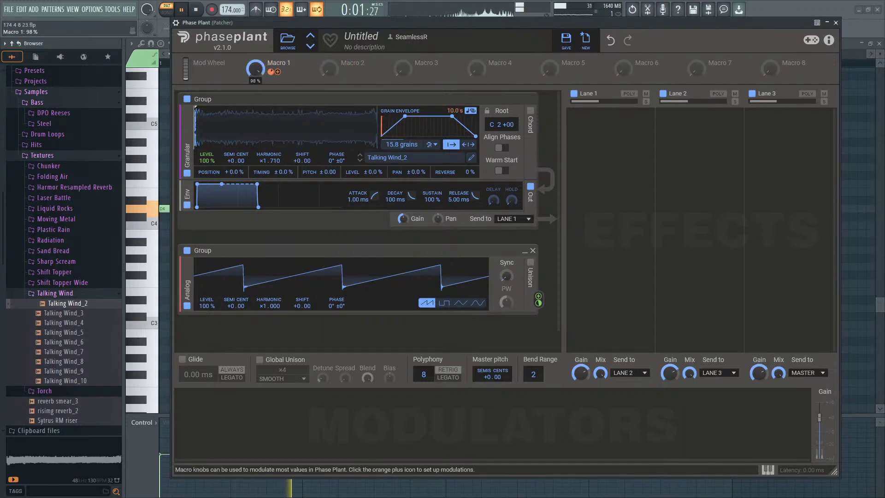
{"action": "mouse_move", "coordinate": [273, 73]}
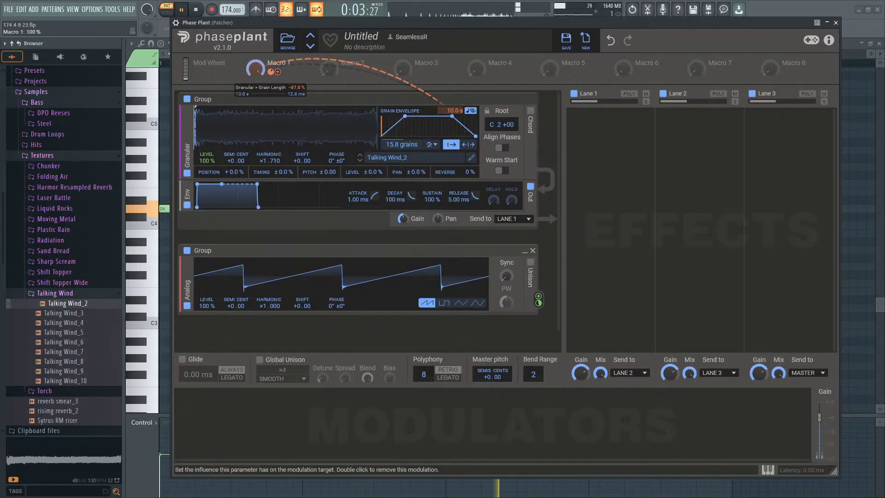
{"action": "left_click_drag", "start_coordinate": [256, 69], "coordinate": [255, 94]}
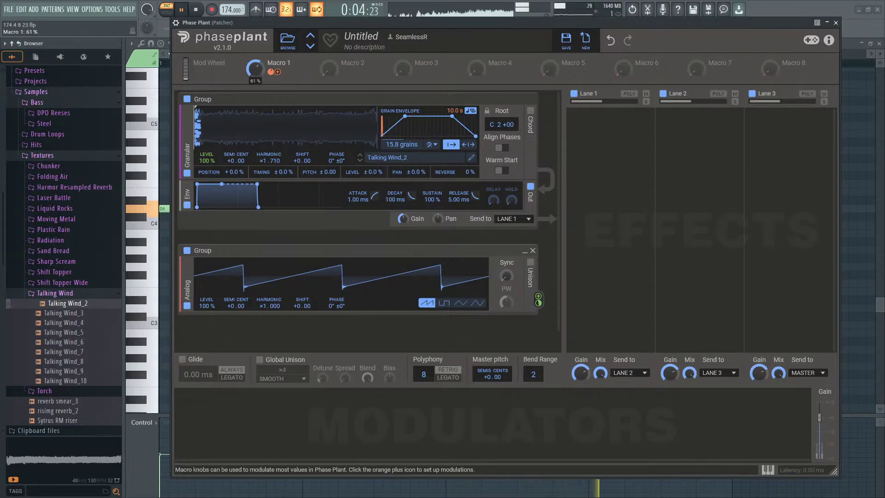
{"action": "left_click_drag", "start_coordinate": [256, 94], "coordinate": [242, 140]}
Step: Try a grain position randomness of 100% with Macro 1 assigned to it, and remove that modulation
{"action": "left_click_drag", "start_coordinate": [235, 171], "coordinate": [235, 126]}
{"action": "left_click_drag", "start_coordinate": [280, 71], "coordinate": [221, 221]}
{"action": "mouse_move", "coordinate": [256, 69]}
{"action": "left_mouse_down"}
{"action": "mouse_move", "coordinate": [255, 103]}
{"action": "mouse_move", "coordinate": [255, 75]}
{"action": "left_mouse_up"}
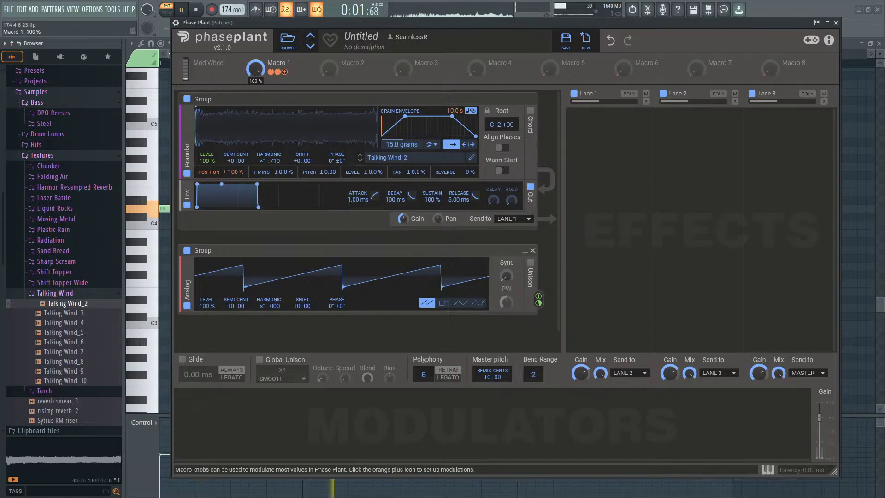
{"action": "double_click", "coordinate": [221, 182]}
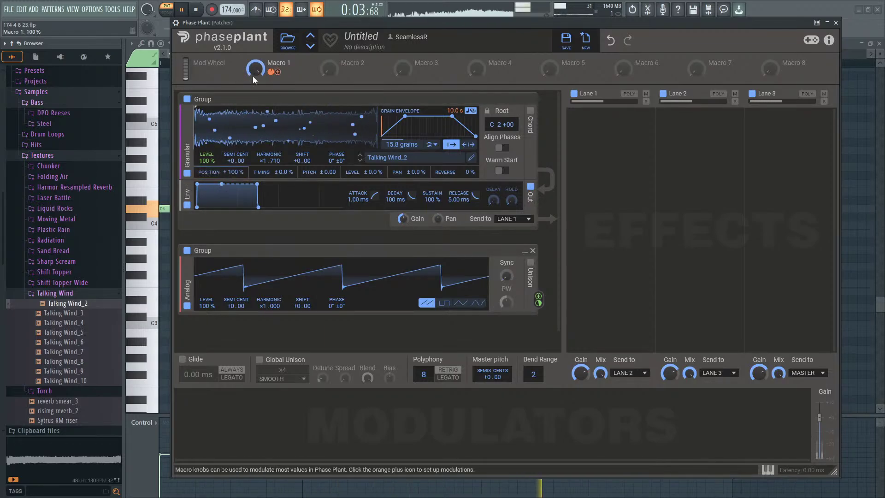
Step: Try Align Phases on the Granular generator while sweeping Macro 1, and switch it back off
{"action": "left_click_drag", "start_coordinate": [256, 69], "coordinate": [255, 104]}
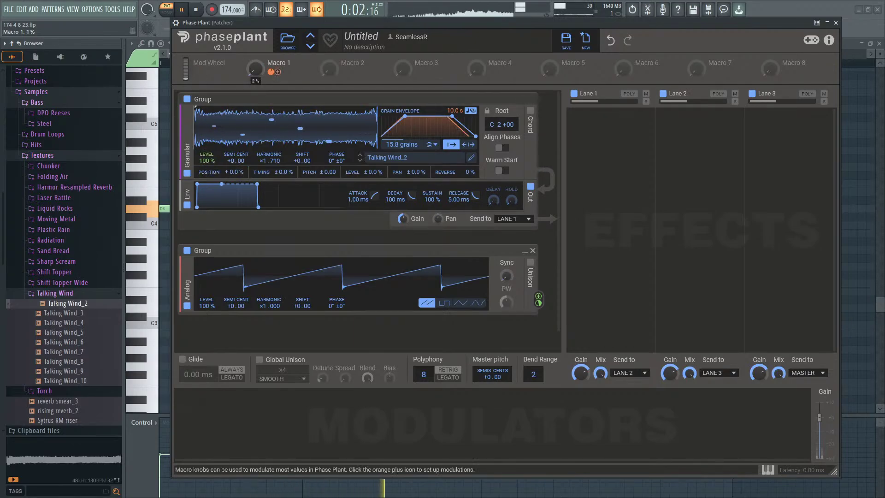
{"action": "left_click_drag", "start_coordinate": [241, 67], "coordinate": [242, 46]}
{"action": "left_click", "coordinate": [499, 149]}
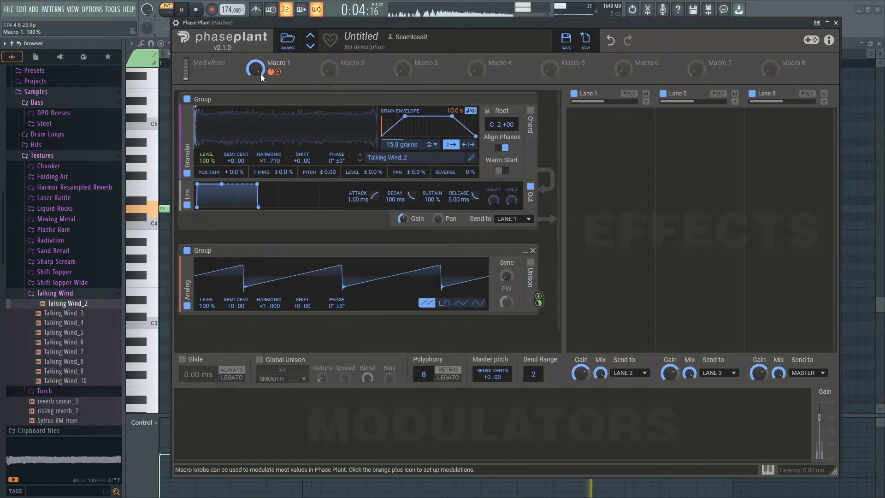
{"action": "mouse_move", "coordinate": [256, 70]}
{"action": "left_mouse_down"}
{"action": "mouse_move", "coordinate": [255, 99]}
{"action": "mouse_move", "coordinate": [255, 62]}
{"action": "mouse_move", "coordinate": [255, 75]}
{"action": "left_mouse_up"}
{"action": "left_click", "coordinate": [501, 148]}
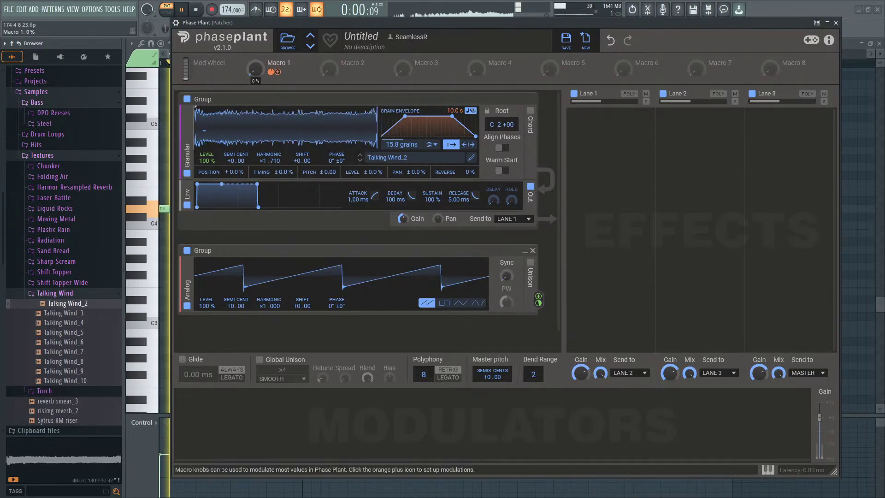
Step: Turn on Warm Start for the Granular generator and stop playback
{"action": "left_click", "coordinate": [502, 171]}
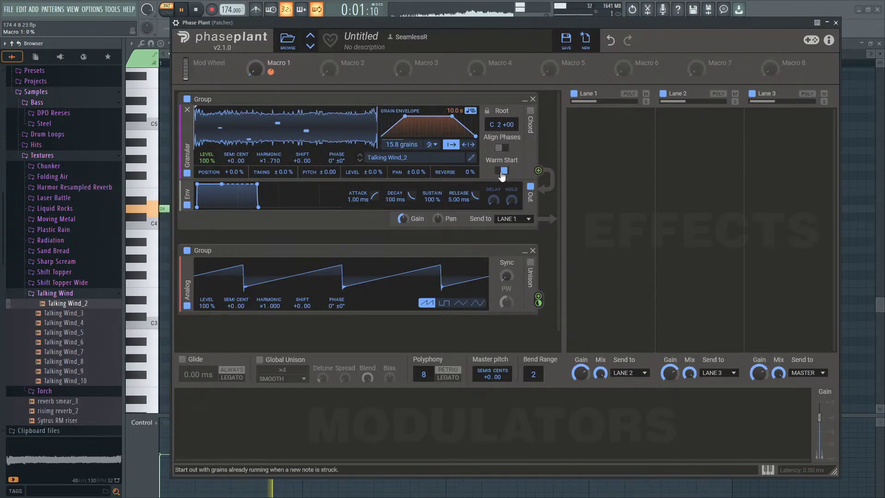
{"action": "left_click", "coordinate": [194, 9]}
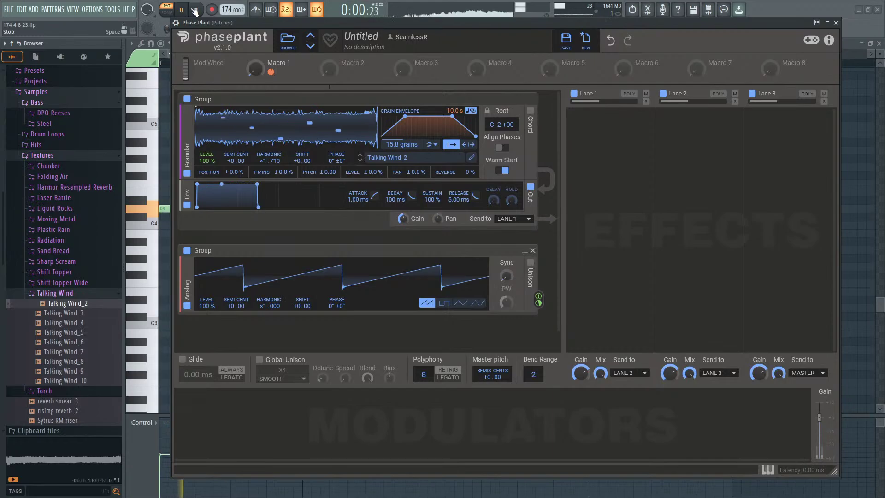
Step: Compare the Granular generator's Warm Start off and on over repeated playback, leaving it switched off
{"action": "left_click", "coordinate": [193, 9]}
{"action": "left_click", "coordinate": [502, 173]}
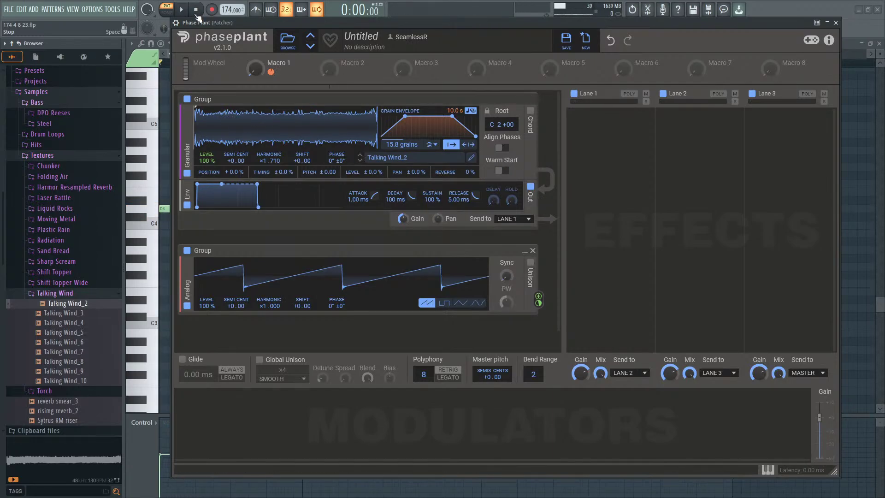
{"action": "left_click", "coordinate": [181, 10]}
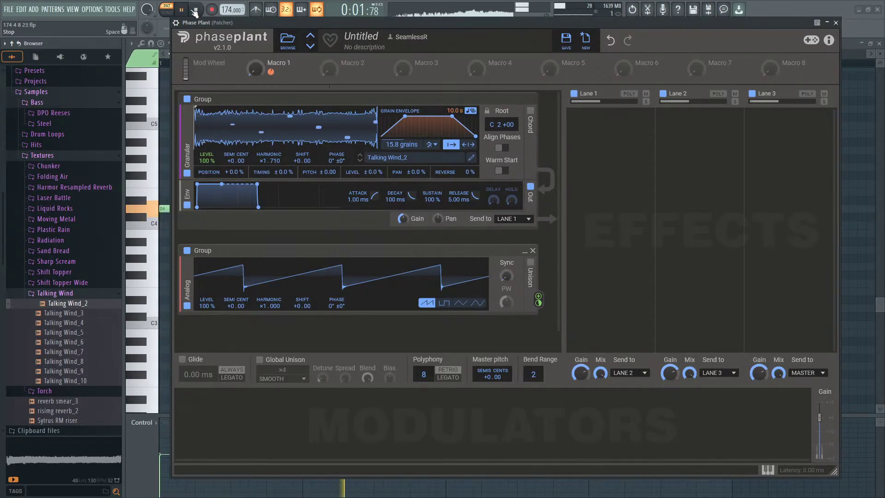
{"action": "left_click", "coordinate": [193, 9]}
{"action": "left_click", "coordinate": [498, 170]}
{"action": "left_click", "coordinate": [181, 10]}
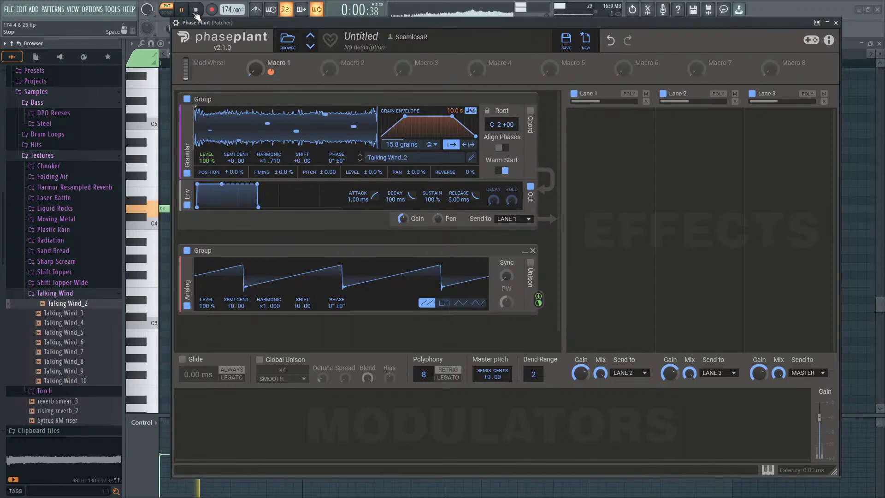
{"action": "left_click", "coordinate": [195, 11]}
{"action": "left_click", "coordinate": [501, 171]}
{"action": "left_click", "coordinate": [181, 10]}
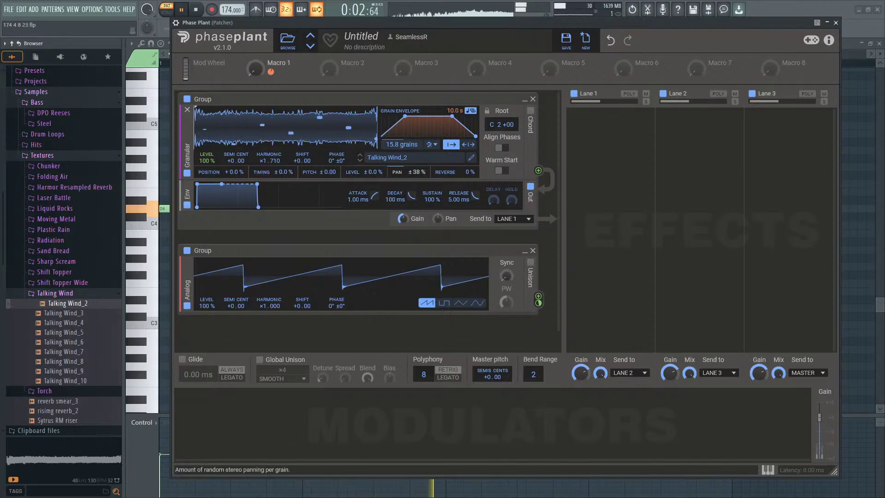
Step: Set the grain pan randomness to 55% and the grain count to 30.0 grains, then sweep Macro 1 during playback
{"action": "left_click_drag", "start_coordinate": [405, 172], "coordinate": [394, 144]}
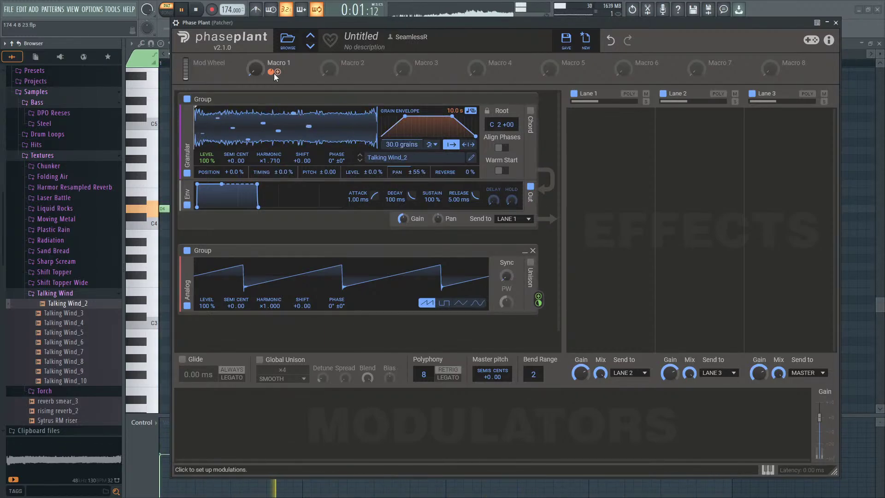
{"action": "mouse_move", "coordinate": [254, 69]}
{"action": "left_mouse_down"}
{"action": "mouse_move", "coordinate": [255, 38]}
{"action": "mouse_move", "coordinate": [254, 74]}
{"action": "left_mouse_up"}
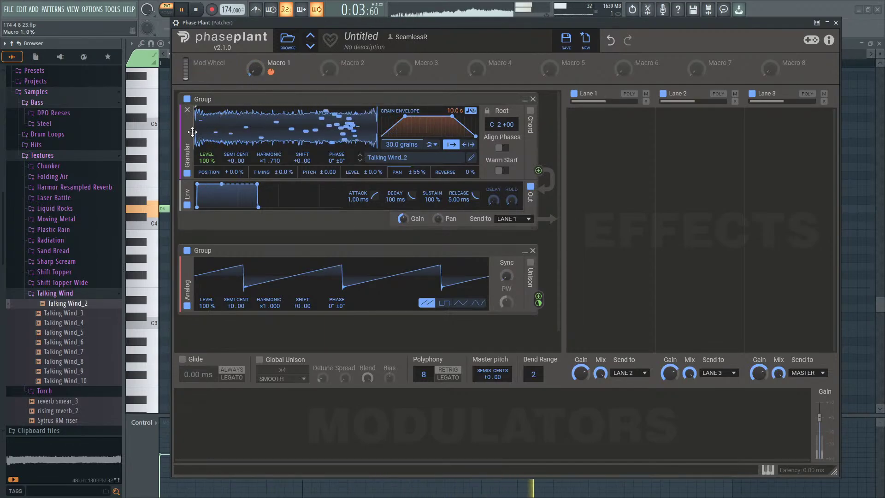
Step: Duplicate the Granular generator, set the copy's grain length to 6.81 s, and audition it with Macro 1
{"action": "left_click_drag", "start_coordinate": [187, 140], "coordinate": [204, 197]}
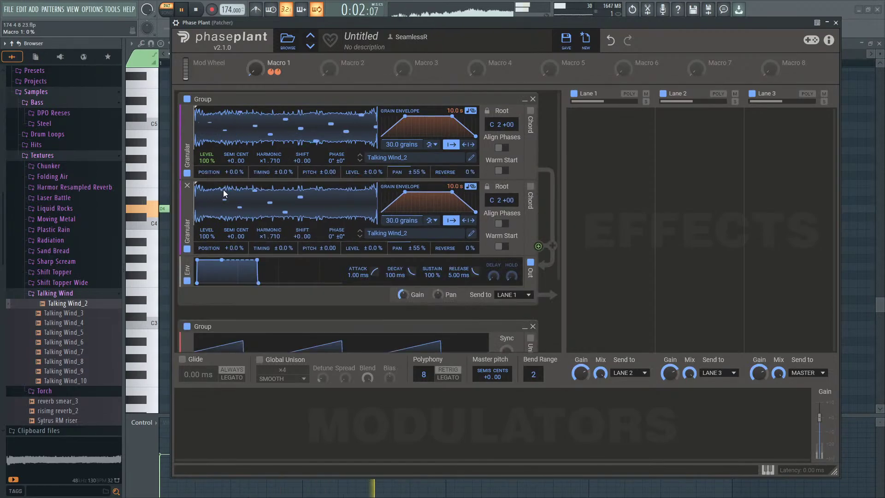
{"action": "left_click_drag", "start_coordinate": [455, 186], "coordinate": [454, 207]}
{"action": "mouse_move", "coordinate": [254, 74]}
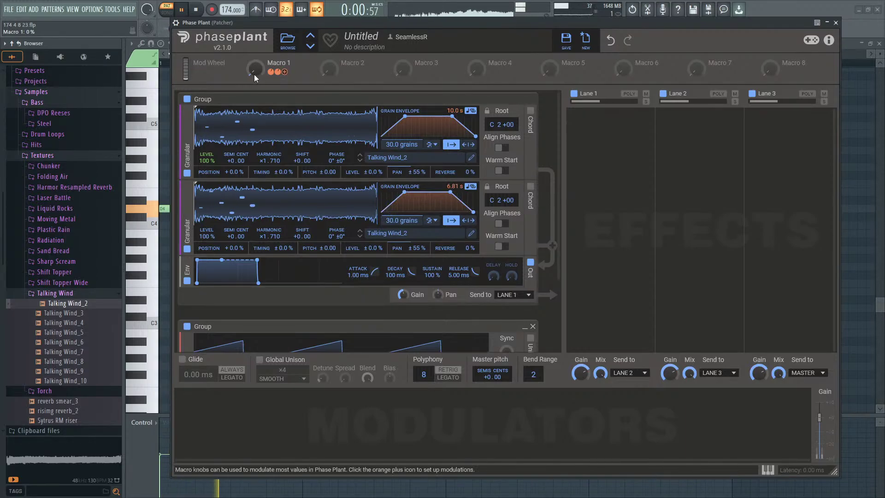
{"action": "mouse_move", "coordinate": [254, 74]}
{"action": "left_mouse_down"}
{"action": "mouse_move", "coordinate": [254, 48]}
{"action": "mouse_move", "coordinate": [253, 73]}
{"action": "left_mouse_up"}
{"action": "left_click", "coordinate": [199, 9]}
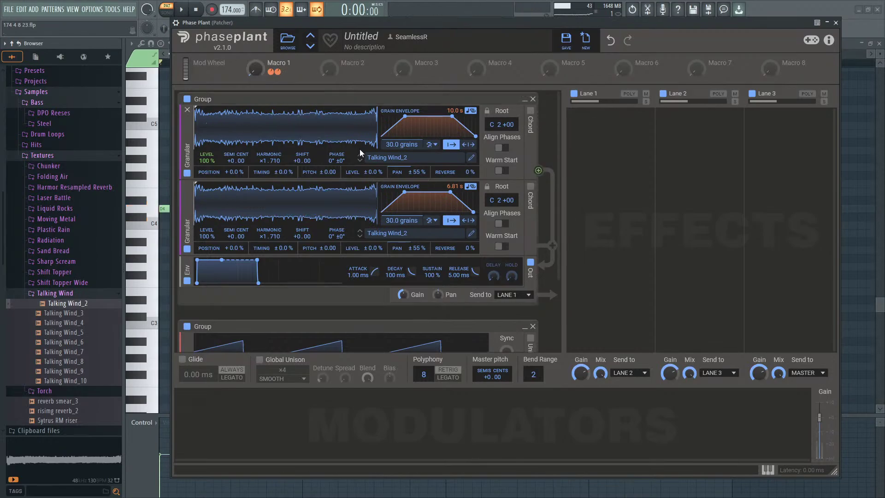
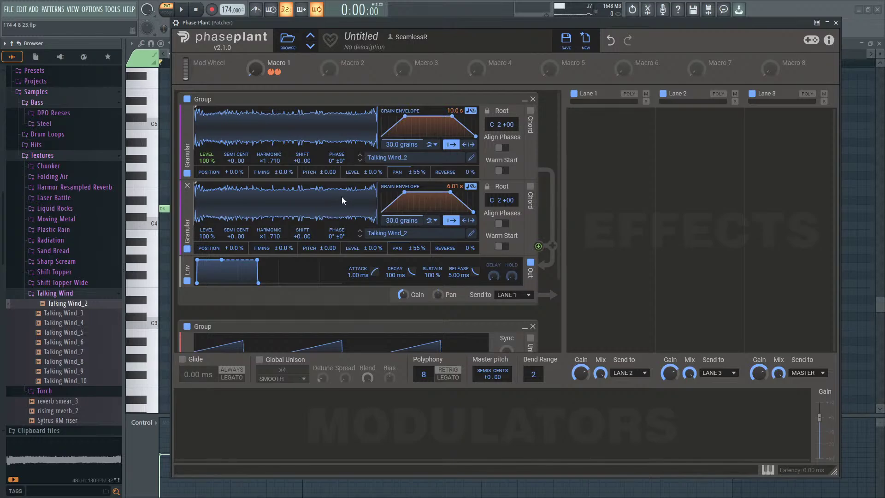
Step: Preview the Talking Wind samples from 3 to 7 and load Talking Wind_7 into the second Granular generator
{"action": "left_click", "coordinate": [84, 317]}
{"action": "left_click", "coordinate": [85, 323]}
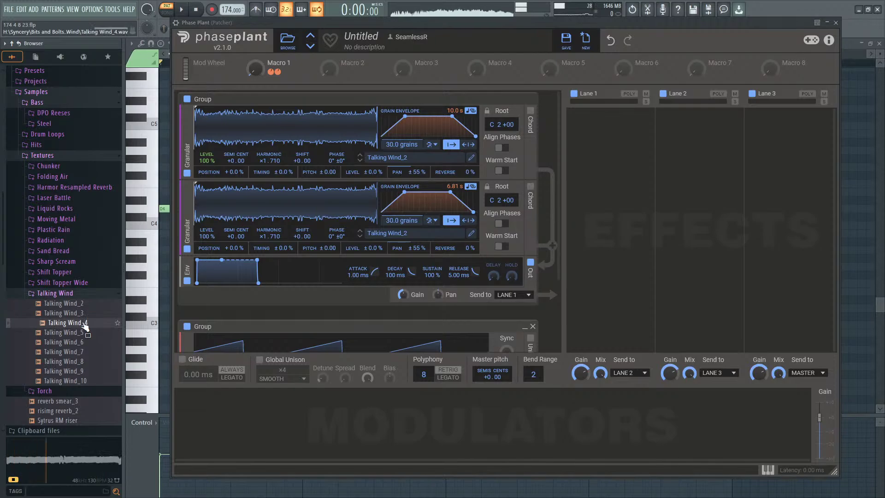
{"action": "left_click", "coordinate": [85, 331]}
{"action": "left_click", "coordinate": [85, 342]}
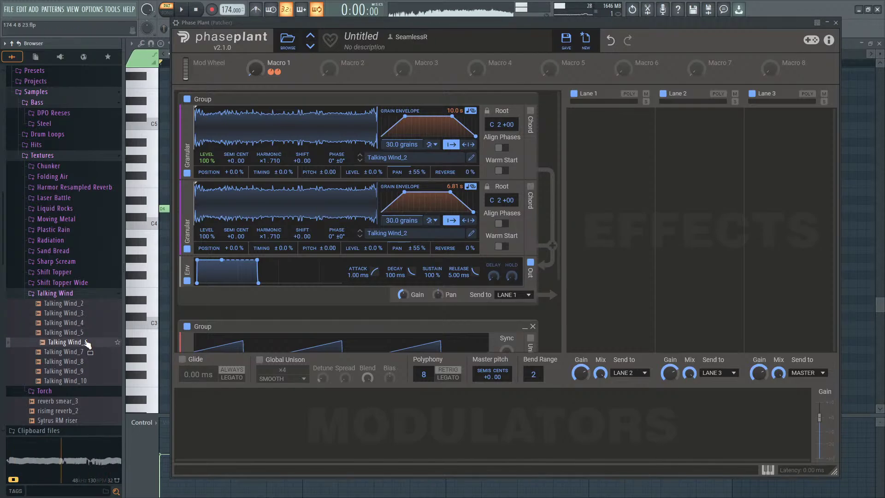
{"action": "left_click", "coordinate": [84, 352]}
{"action": "left_click_drag", "start_coordinate": [90, 352], "coordinate": [314, 207]}
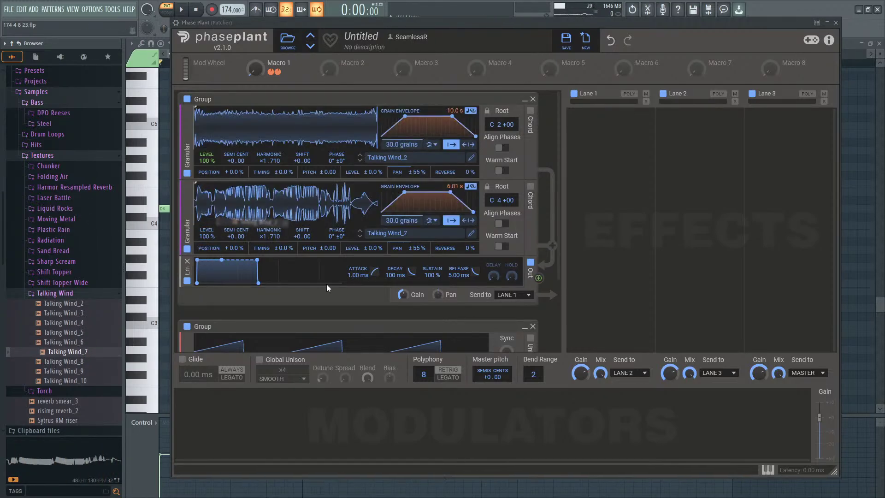
Step: Set the first Granular generator's root note to F#3 while sweeping Macro 1 during playback
{"action": "left_click", "coordinate": [188, 12]}
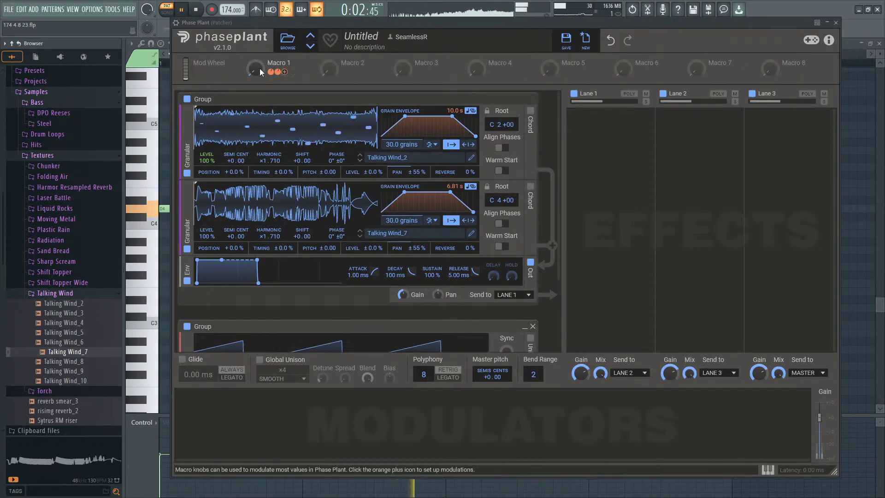
{"action": "mouse_move", "coordinate": [259, 68]}
{"action": "left_mouse_down"}
{"action": "mouse_move", "coordinate": [259, 11]}
{"action": "mouse_move", "coordinate": [259, 70]}
{"action": "left_mouse_up"}
{"action": "left_click_drag", "start_coordinate": [496, 123], "coordinate": [496, 100]}
{"action": "left_click_drag", "start_coordinate": [255, 69], "coordinate": [255, 26]}
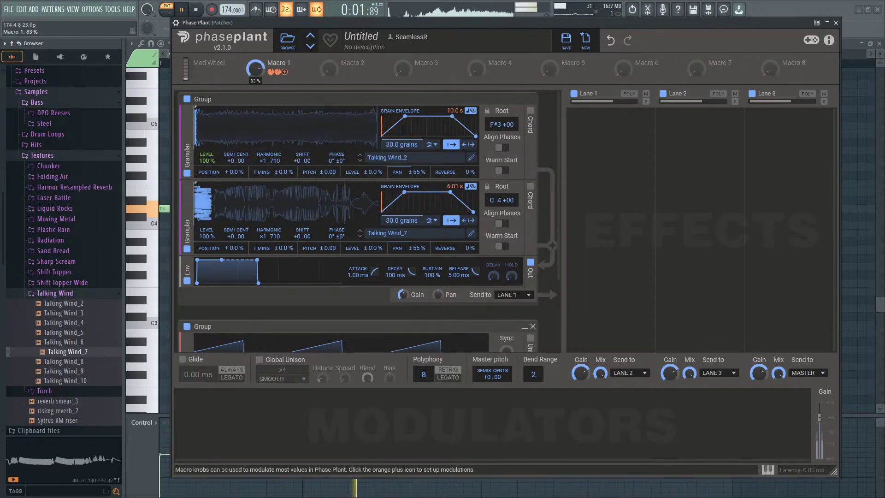
{"action": "key", "text": "space"}
Step: Try Harmonic multipliers of ×11.710 and ×6.710 on the first and second Granular generators with Macro 1 at 100%
{"action": "double_click", "coordinate": [280, 63]}
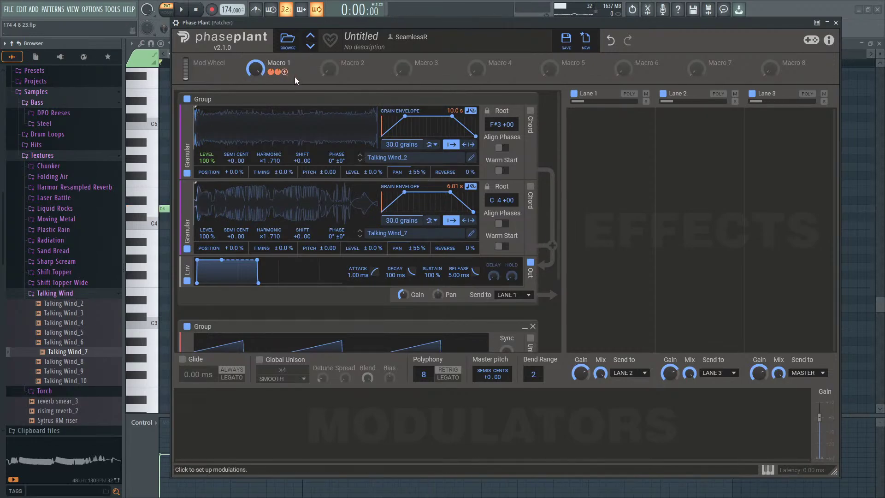
{"action": "left_click", "coordinate": [284, 72]}
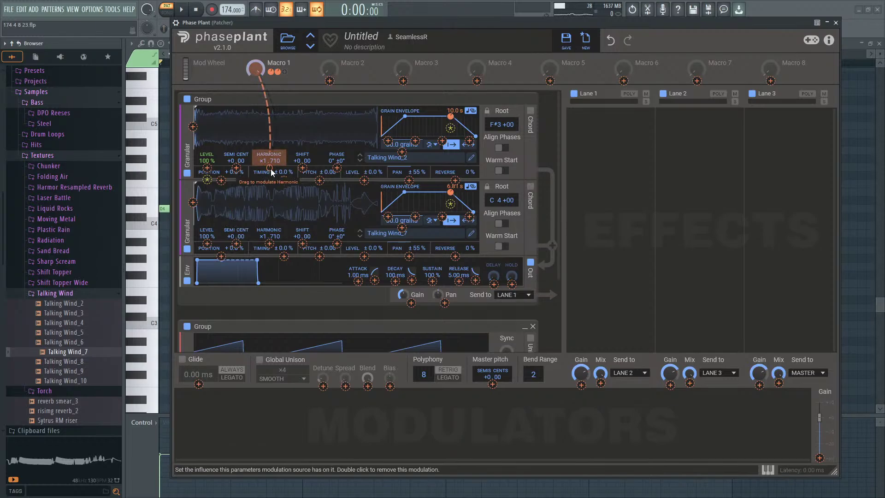
{"action": "left_click", "coordinate": [254, 70]}
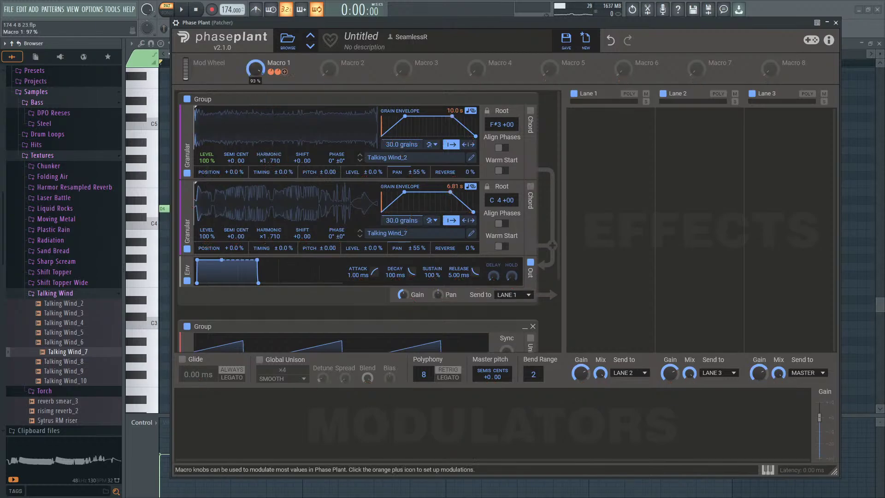
{"action": "left_click_drag", "start_coordinate": [255, 69], "coordinate": [255, 42]}
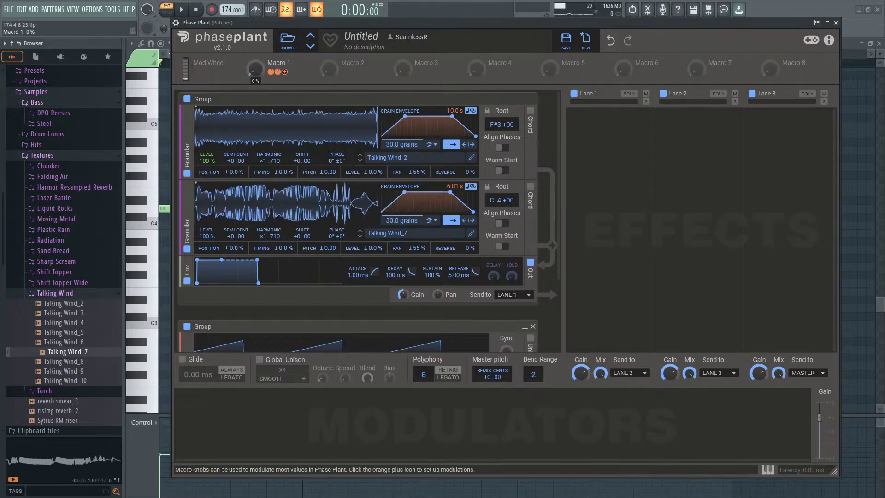
{"action": "double_click", "coordinate": [282, 64]}
{"action": "left_click", "coordinate": [284, 72]}
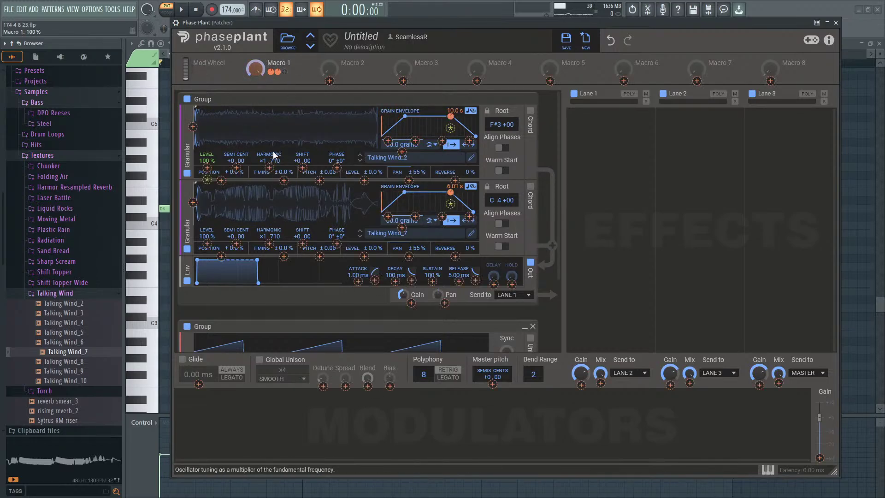
{"action": "left_click", "coordinate": [219, 70]}
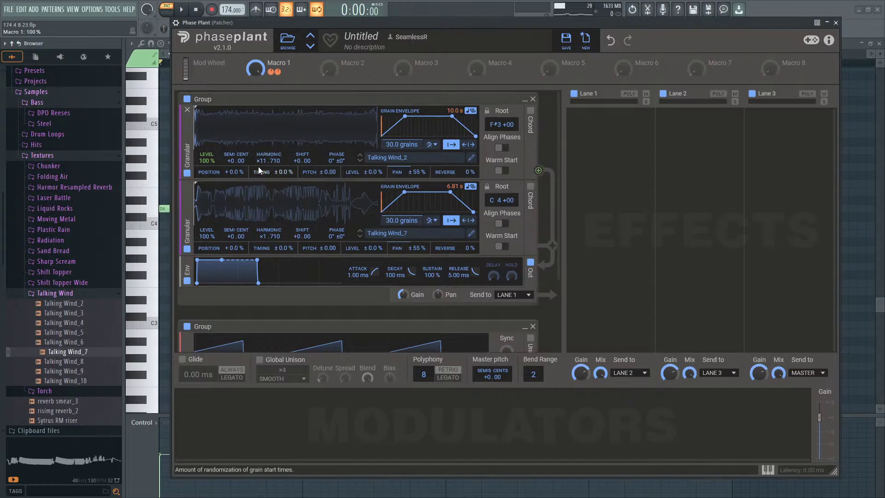
{"action": "left_click", "coordinate": [281, 72]}
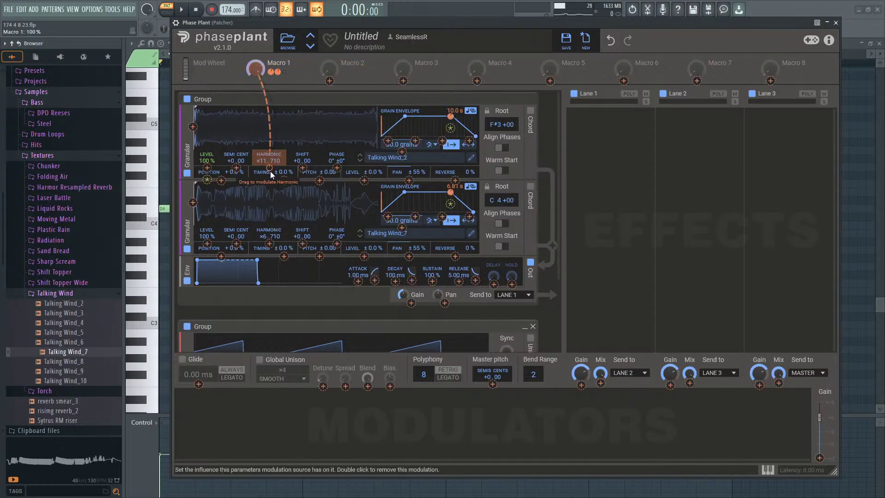
{"action": "left_click", "coordinate": [238, 73]}
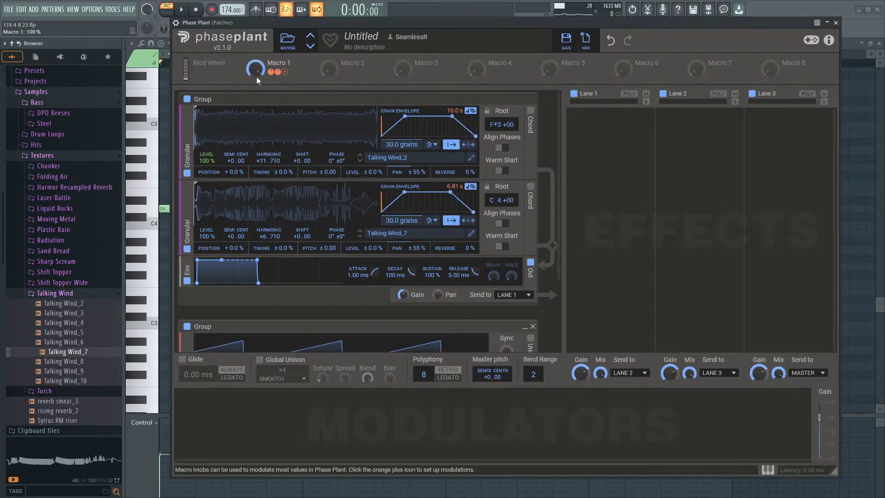
Step: Reset the Harmonic of both Granular generators to ×1.000 and assign Macro 1 to each of them
{"action": "double_click", "coordinate": [264, 162]}
{"action": "left_click_drag", "start_coordinate": [286, 73], "coordinate": [269, 242]}
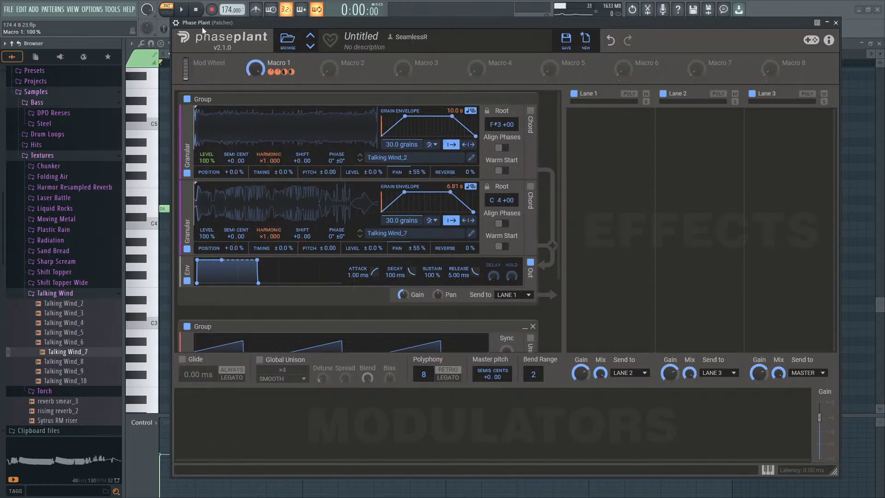
Step: Audition the Macro 1 harmonic modulation by sweeping the macro between 0% and 100%, then replay with it at 76%
{"action": "left_click", "coordinate": [181, 9]}
{"action": "left_click_drag", "start_coordinate": [252, 71], "coordinate": [252, 163]}
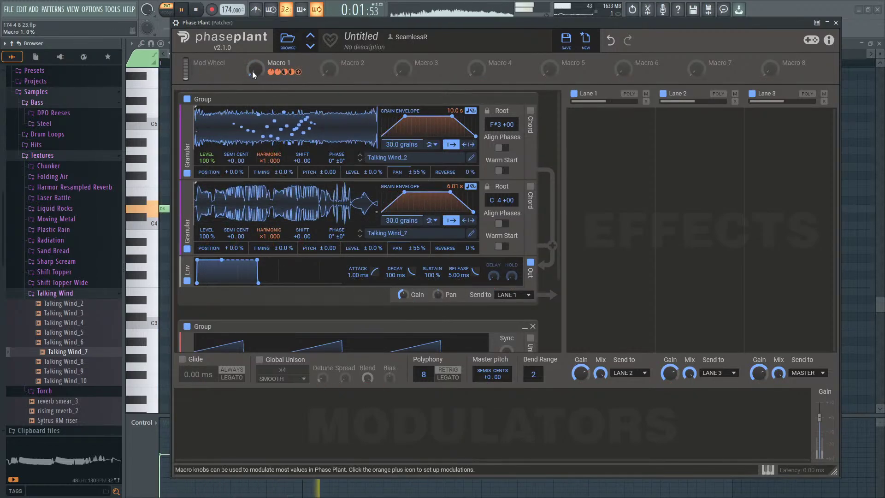
{"action": "left_click_drag", "start_coordinate": [253, 71], "coordinate": [253, 12]}
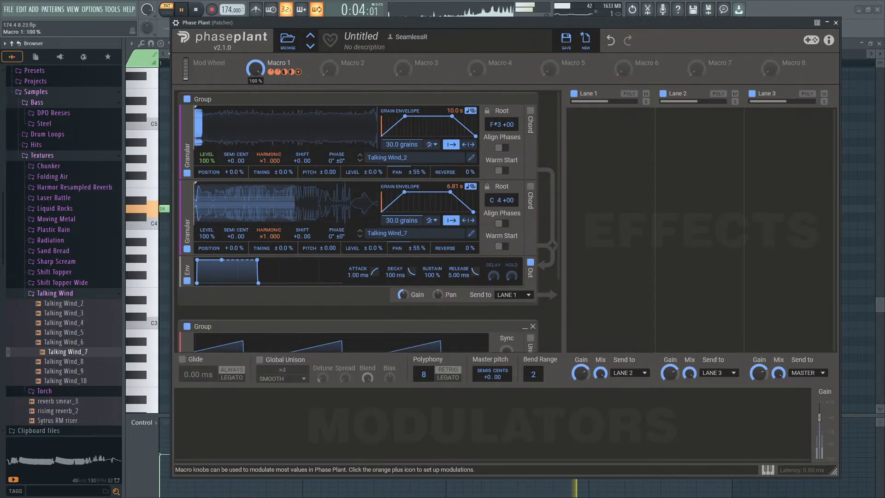
{"action": "left_click", "coordinate": [196, 10]}
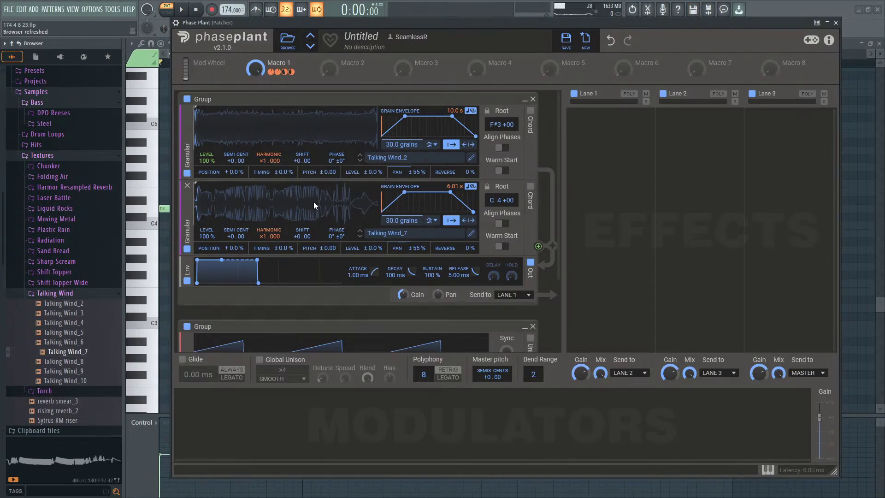
{"action": "key", "text": "space"}
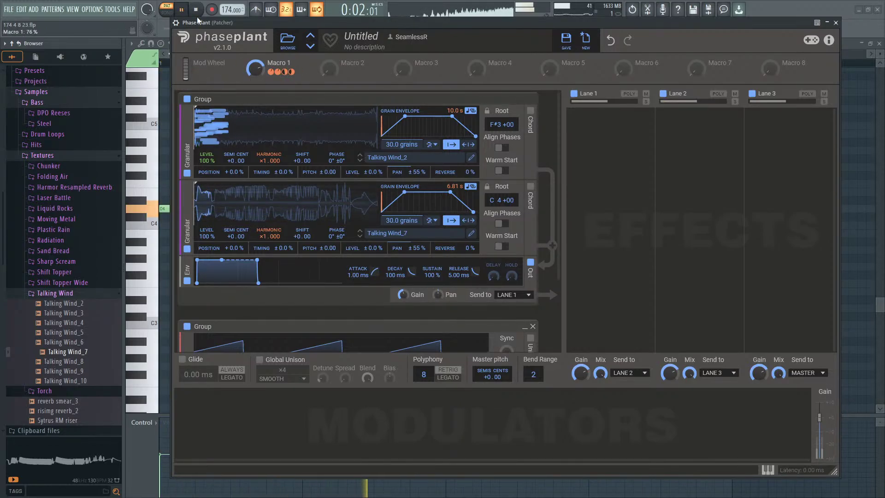
{"action": "key", "text": "space"}
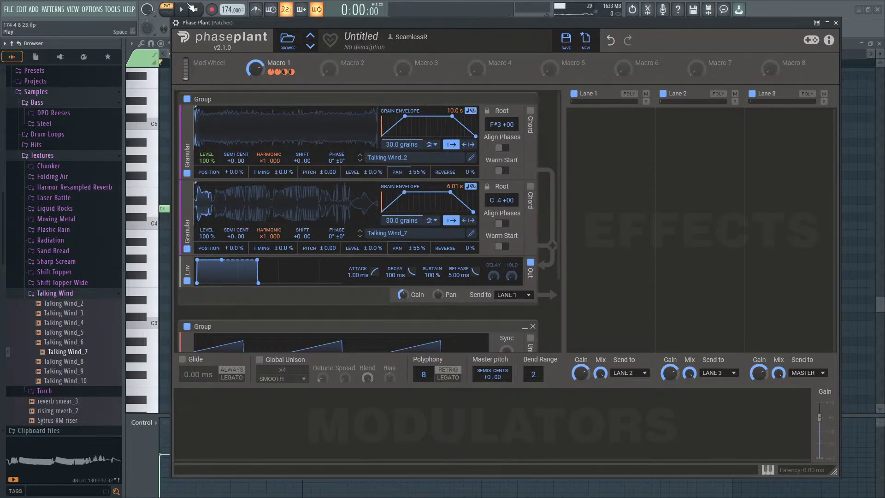
Step: Set the second Granular generator's grain length to 888 ms and lower Macro 1 to 27% during playback
{"action": "key", "text": "space"}
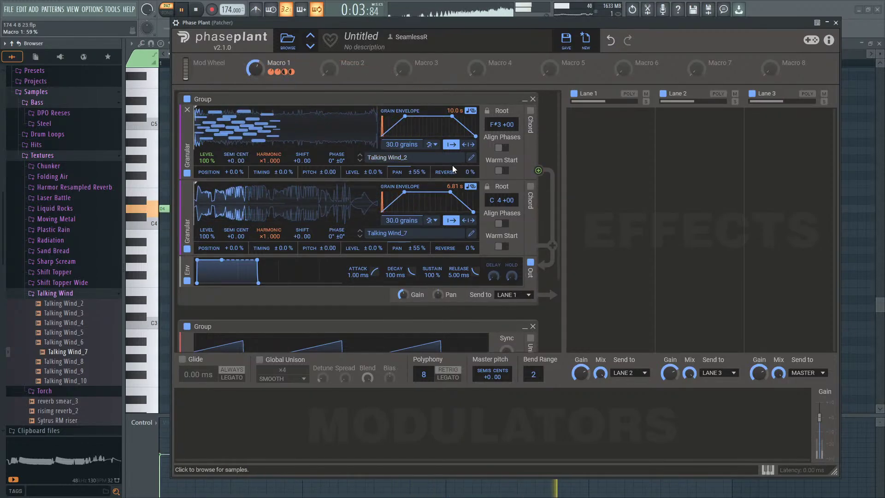
{"action": "left_click_drag", "start_coordinate": [454, 186], "coordinate": [455, 214]}
{"action": "mouse_move", "coordinate": [255, 69]}
{"action": "left_mouse_down"}
{"action": "mouse_move", "coordinate": [256, 37]}
{"action": "mouse_move", "coordinate": [256, 115]}
{"action": "mouse_move", "coordinate": [251, 73]}
{"action": "left_mouse_up"}
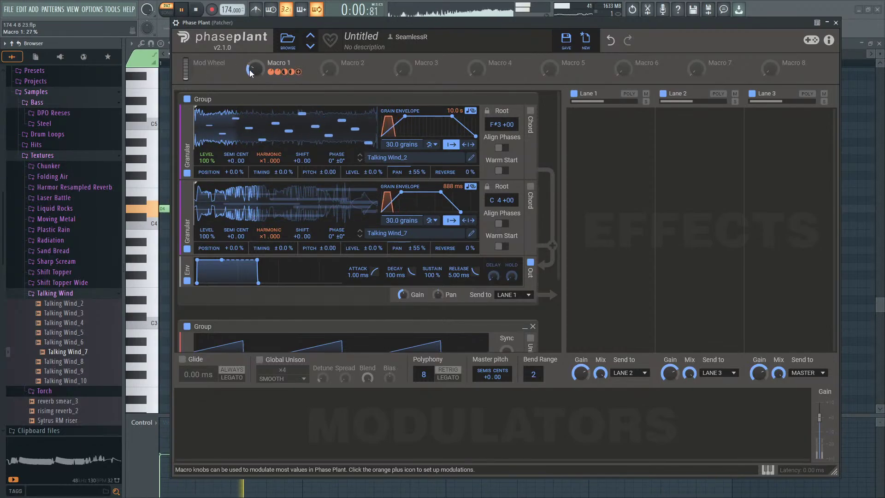
{"action": "key", "text": "space"}
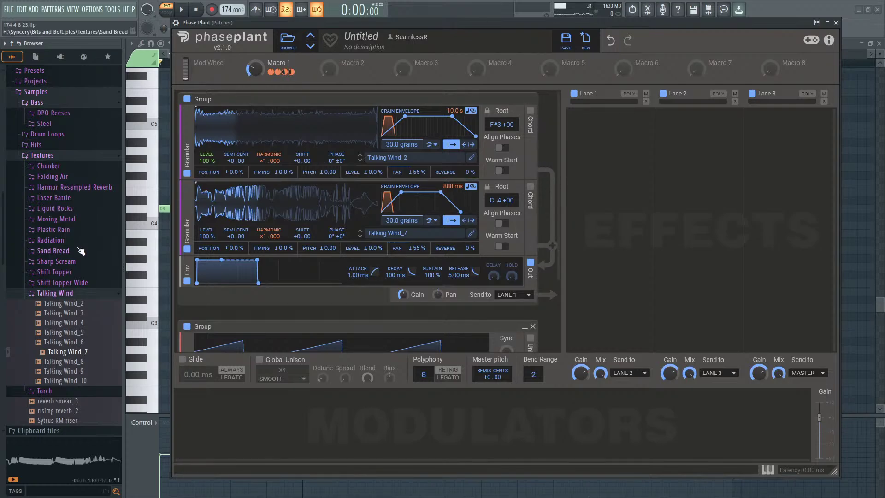
Step: Browse the Bits and Bolts samples to the Metals hits and preview samples from the Sharp Hit folder
{"action": "left_click", "coordinate": [91, 294]}
{"action": "left_click", "coordinate": [72, 156]}
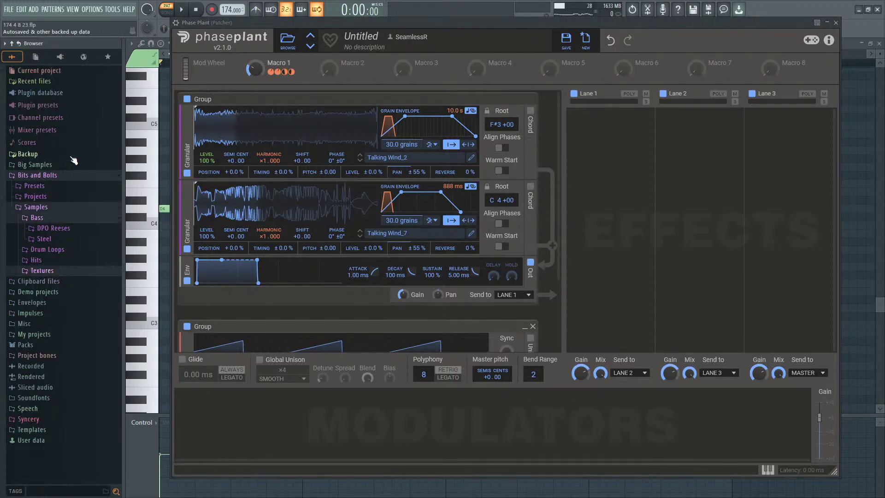
{"action": "left_click", "coordinate": [37, 259]}
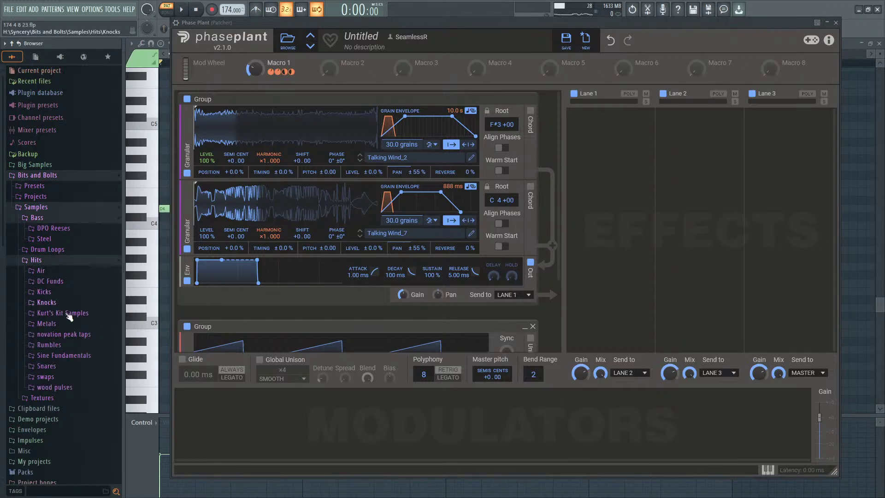
{"action": "left_click", "coordinate": [46, 324]}
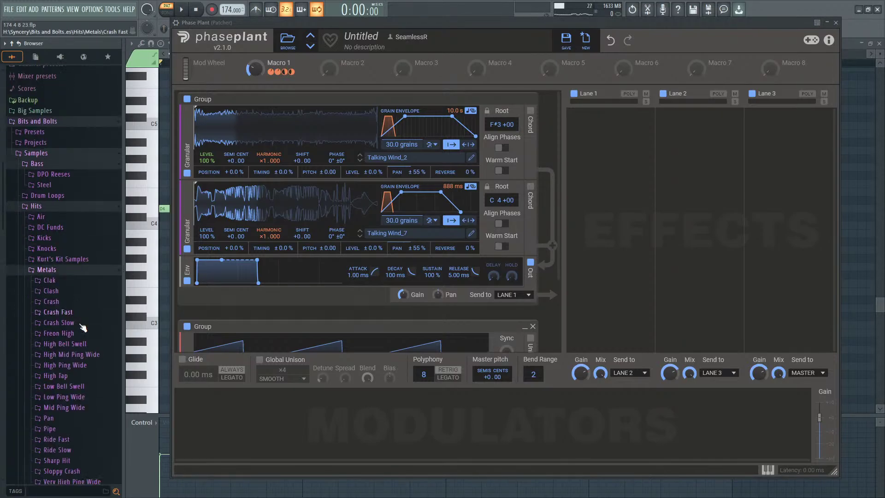
{"action": "left_click", "coordinate": [89, 253]}
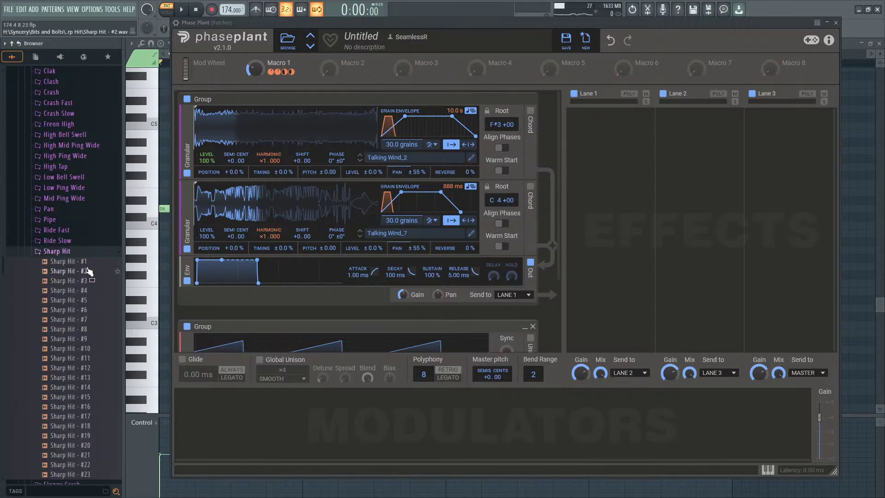
{"action": "left_click", "coordinate": [85, 271]}
{"action": "left_click", "coordinate": [86, 262]}
{"action": "left_click", "coordinate": [84, 329]}
{"action": "left_click", "coordinate": [84, 272]}
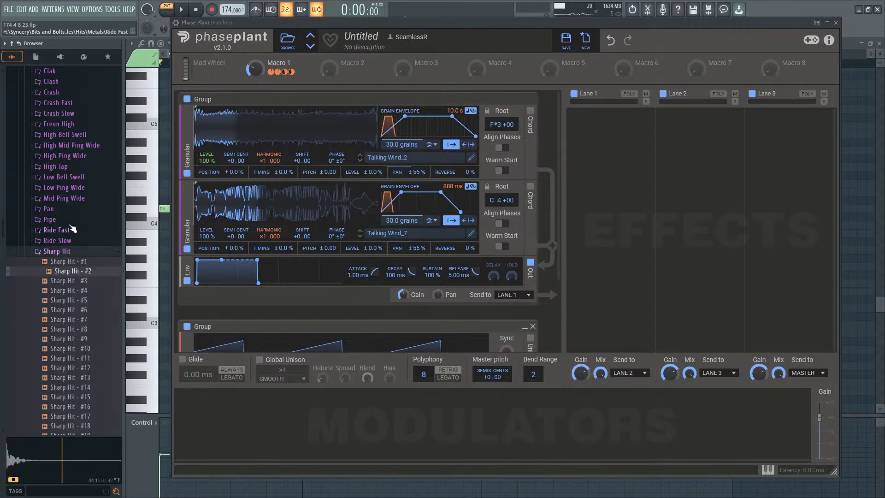
Step: Look through the Pipe and Pan sample folders and preview the Pan hits
{"action": "left_click", "coordinate": [72, 221]}
{"action": "left_click", "coordinate": [68, 268]}
{"action": "left_click", "coordinate": [81, 326]}
{"action": "left_click", "coordinate": [68, 209]}
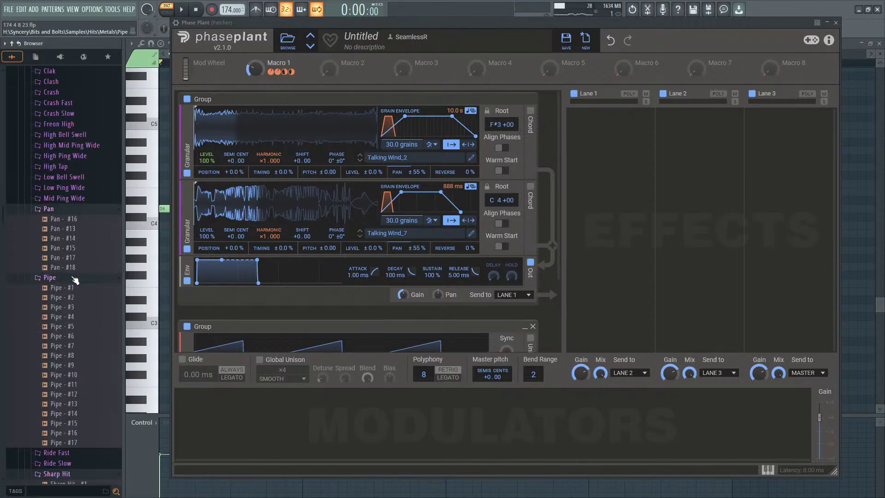
{"action": "left_click", "coordinate": [75, 257]}
{"action": "left_click", "coordinate": [84, 238]}
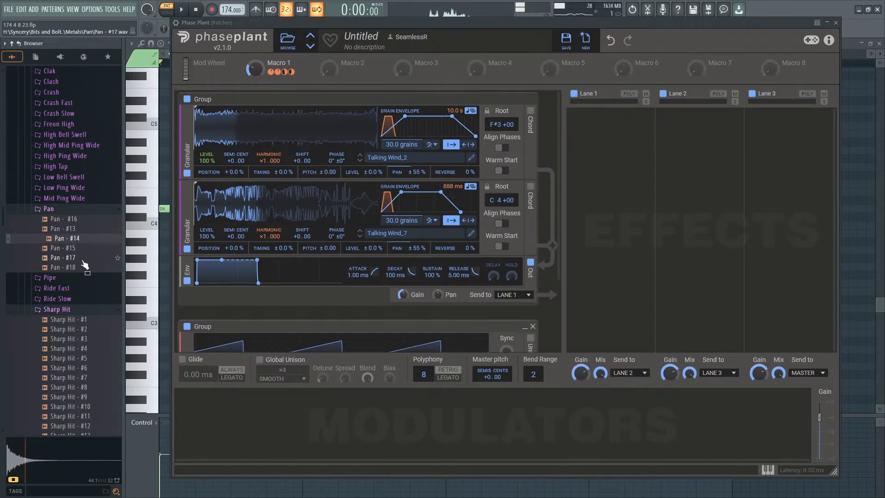
Step: Preview the Freon High samples, duplicate the Talking Wind_7 Granular generator and load Freon High - #5 into the copy
{"action": "left_click", "coordinate": [87, 123]}
{"action": "left_click", "coordinate": [90, 192]}
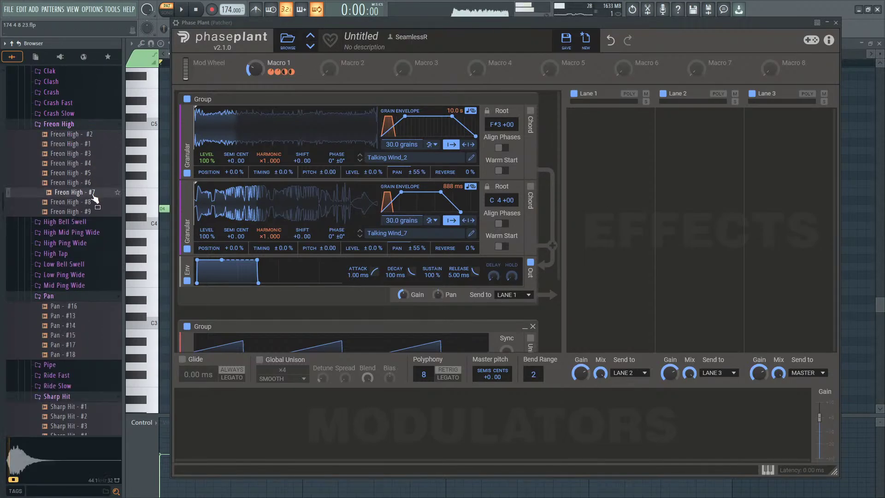
{"action": "left_click", "coordinate": [89, 146]}
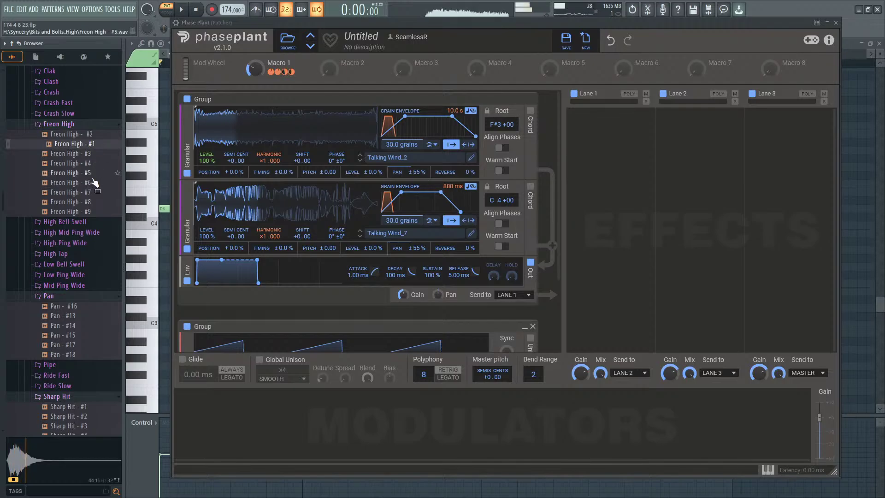
{"action": "left_click", "coordinate": [86, 171]}
{"action": "left_click_drag", "start_coordinate": [85, 169], "coordinate": [204, 276]}
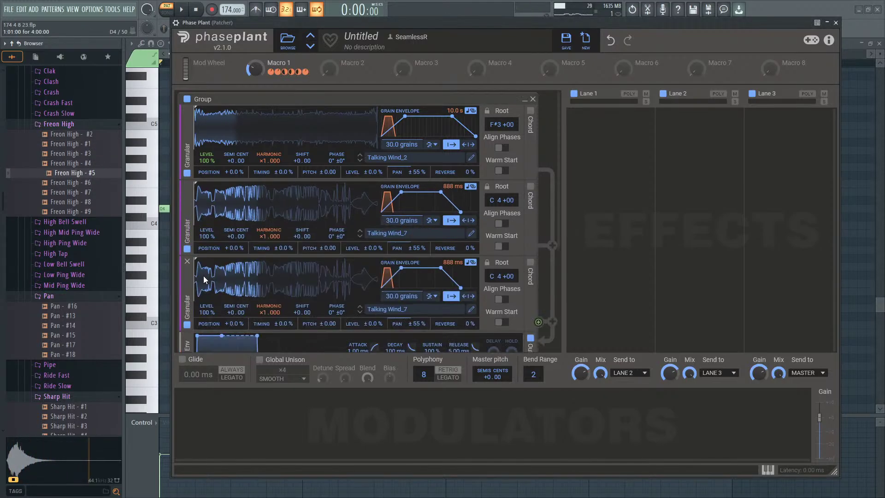
{"action": "left_click_drag", "start_coordinate": [95, 173], "coordinate": [225, 277]}
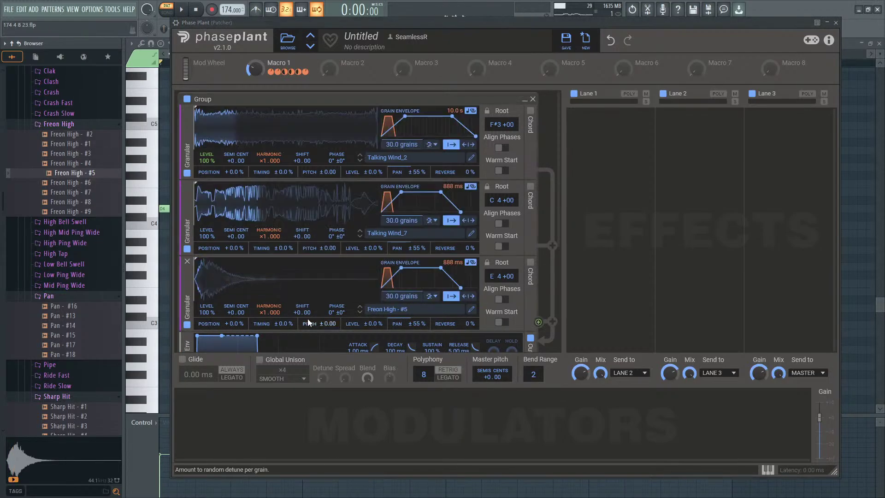
Step: Audition the three layered Granular generators and lower Macro 1 to about 1% during playback
{"action": "left_click", "coordinate": [181, 9]}
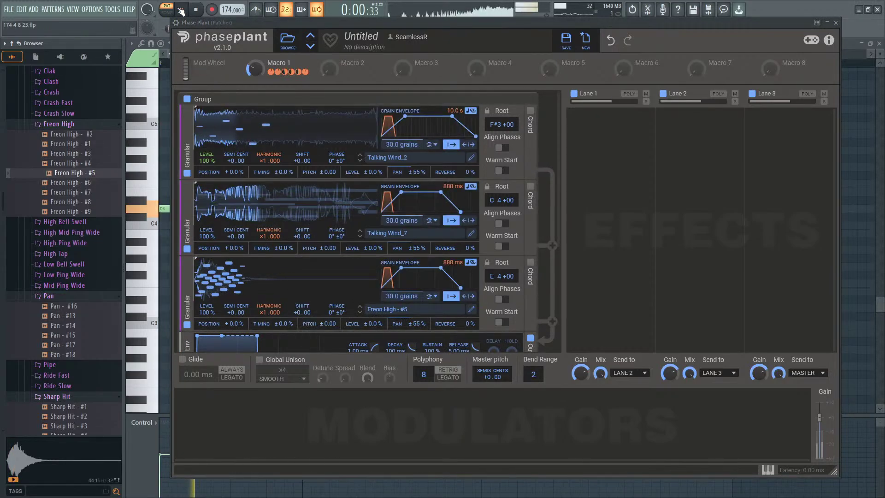
{"action": "left_click", "coordinate": [196, 10]}
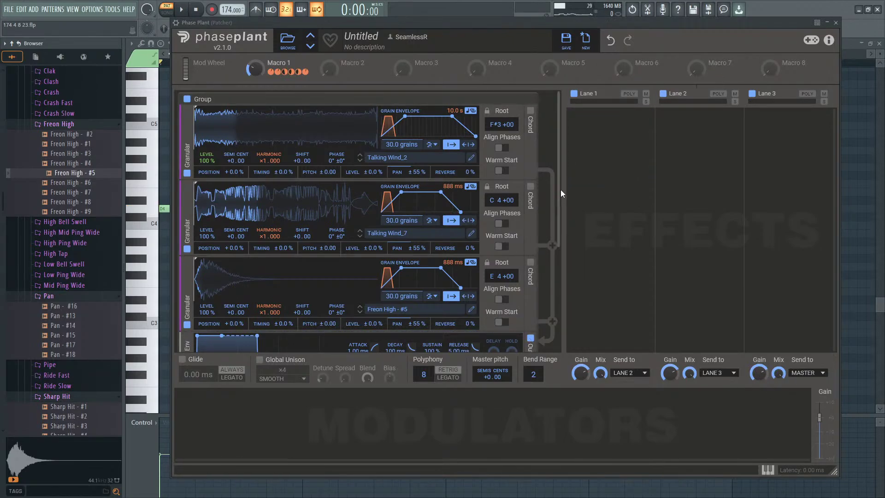
{"action": "left_click_drag", "start_coordinate": [560, 190], "coordinate": [559, 217]}
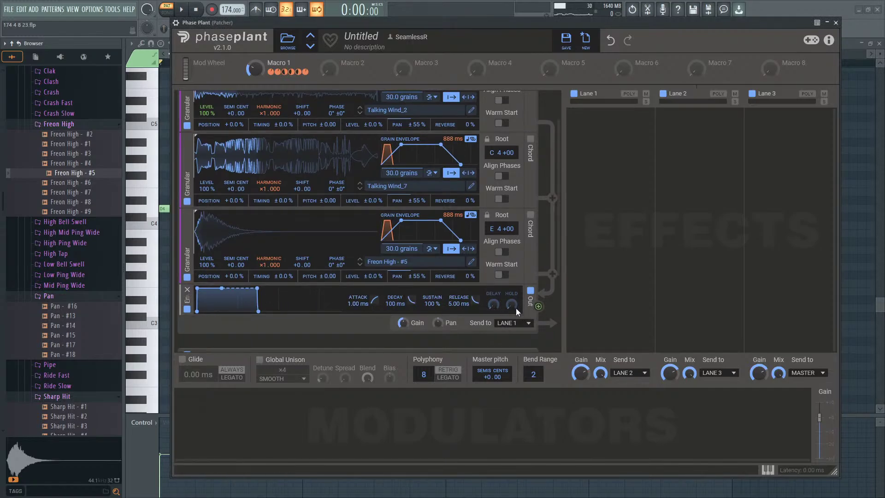
{"action": "left_click", "coordinate": [186, 6]}
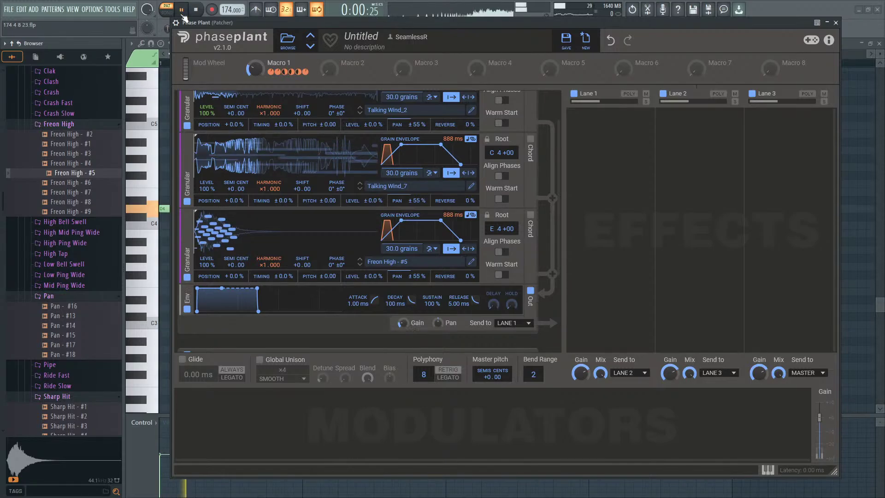
{"action": "mouse_move", "coordinate": [403, 323]}
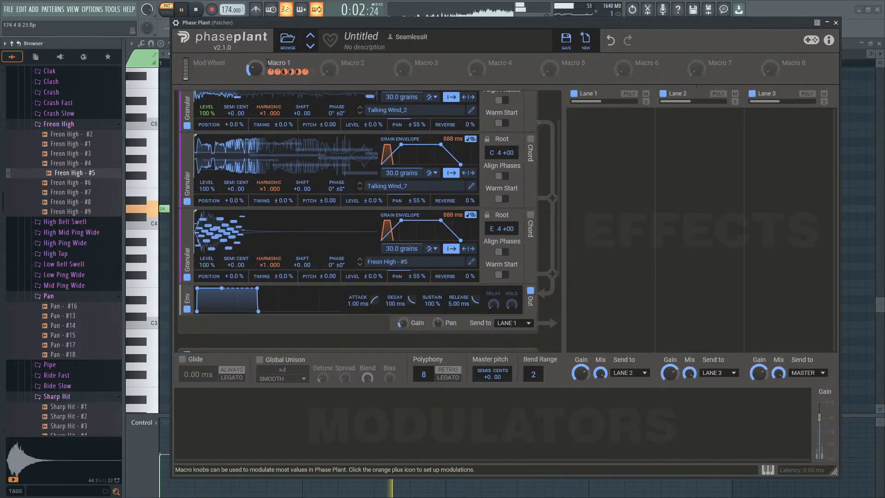
{"action": "left_click_drag", "start_coordinate": [257, 70], "coordinate": [257, 95]}
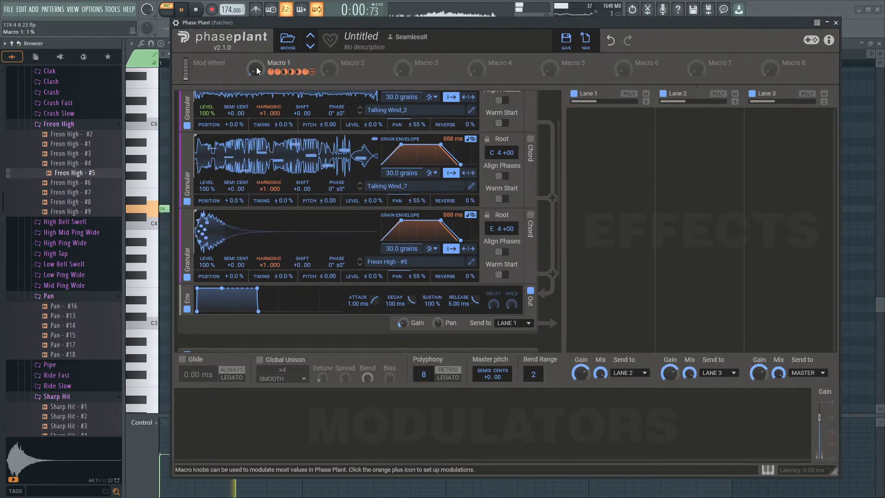
Step: Set random pan to ±25% on the second and ±100% on the third Granular generator, and audition with Macro 1 at 0%
{"action": "left_click_drag", "start_coordinate": [416, 276], "coordinate": [416, 244]}
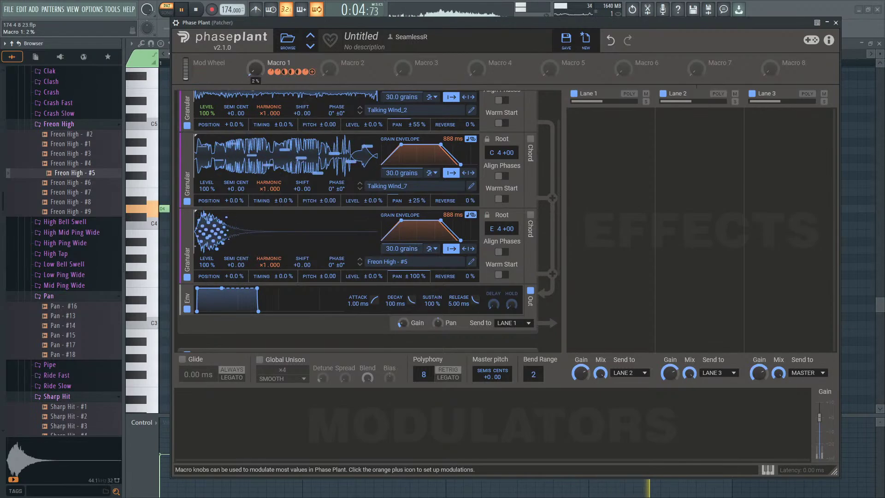
{"action": "mouse_move", "coordinate": [255, 69]}
{"action": "left_mouse_down"}
{"action": "mouse_move", "coordinate": [255, 21]}
{"action": "mouse_move", "coordinate": [254, 69]}
{"action": "left_mouse_up"}
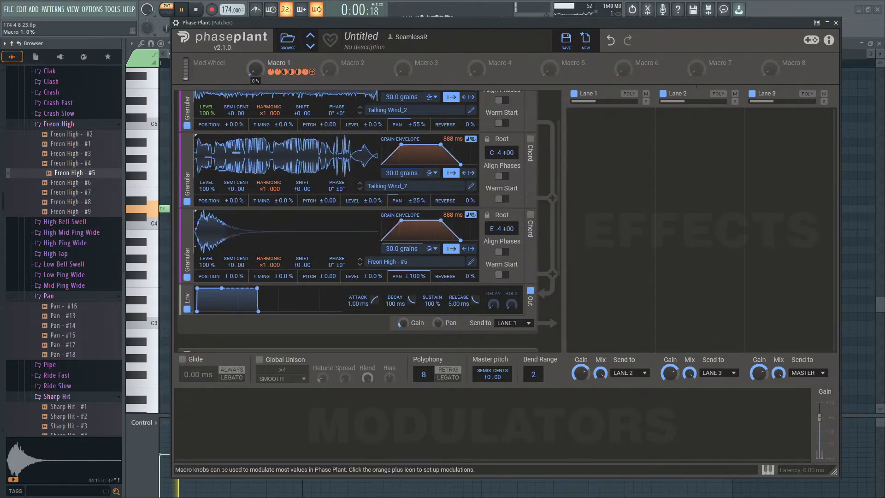
{"action": "left_click", "coordinate": [198, 10]}
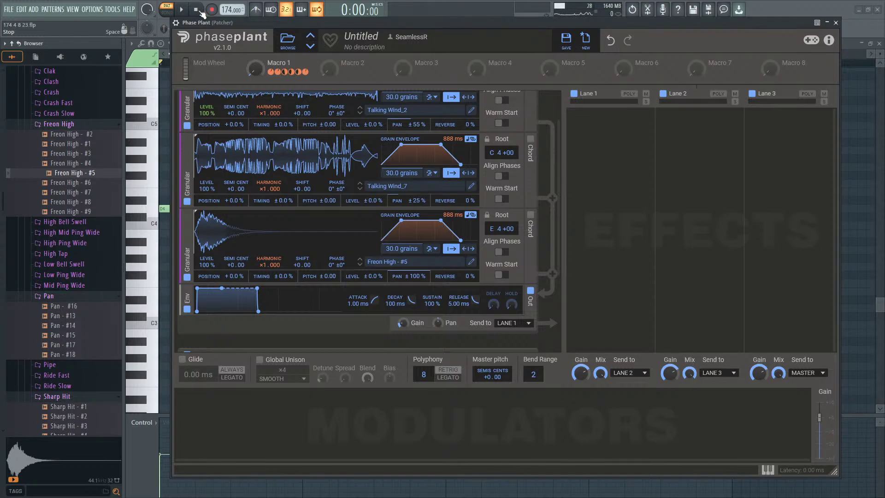
{"action": "key", "text": "space"}
{"action": "left_click_drag", "start_coordinate": [254, 68], "coordinate": [254, 68]}
{"action": "left_click", "coordinate": [195, 9]}
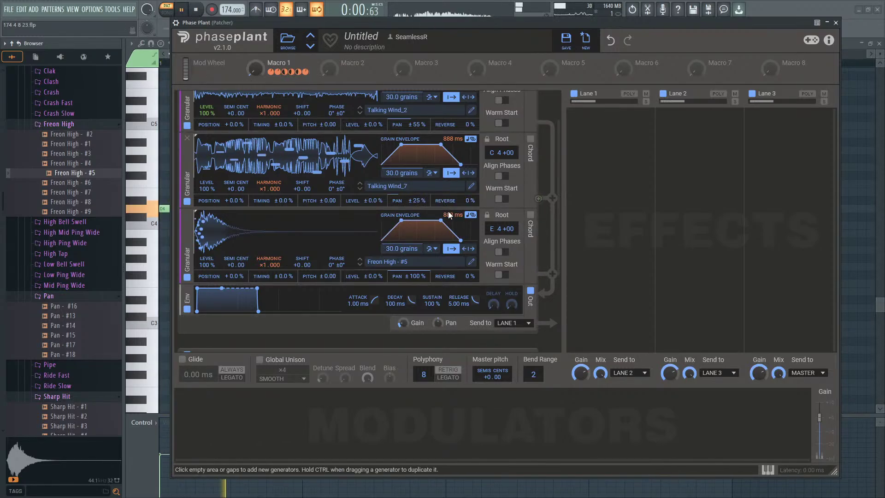
Step: Set grain lengths of 3.76 s on the second and 6.16 s on the third Granular generator, and shorten the grain attacks on the first two
{"action": "left_click_drag", "start_coordinate": [452, 215], "coordinate": [452, 190]}
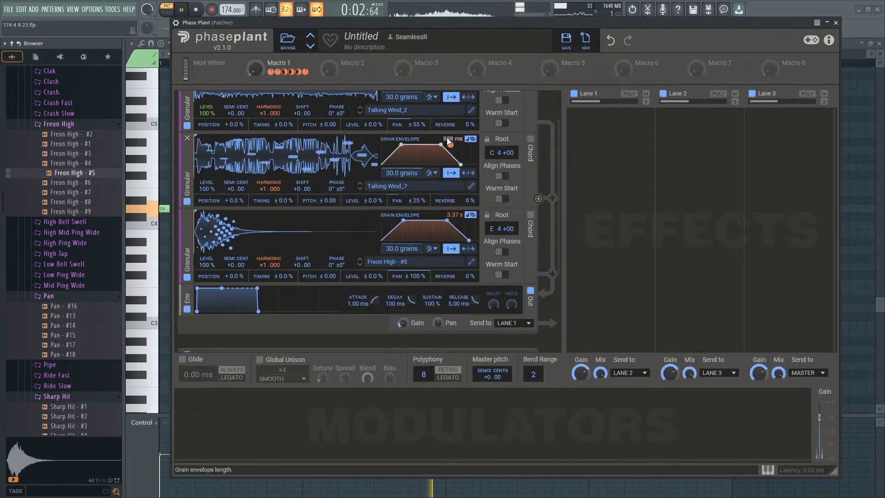
{"action": "left_click_drag", "start_coordinate": [446, 138], "coordinate": [451, 118]}
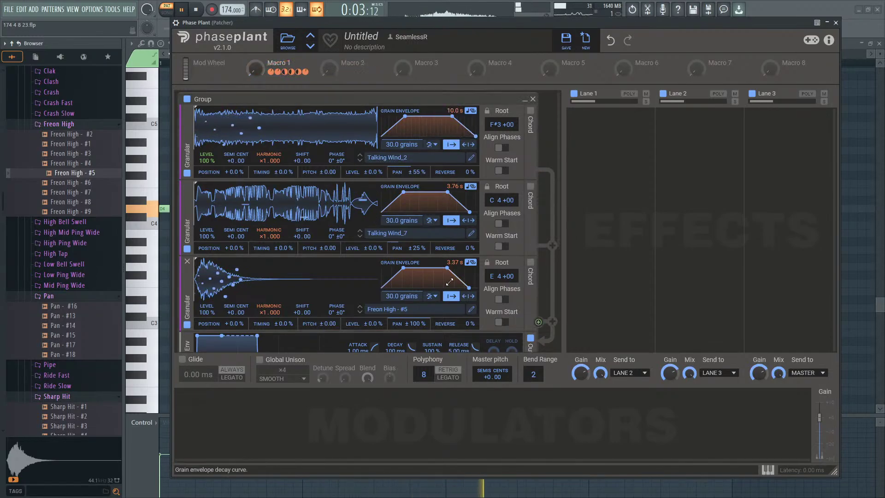
{"action": "left_click_drag", "start_coordinate": [454, 262], "coordinate": [454, 249]}
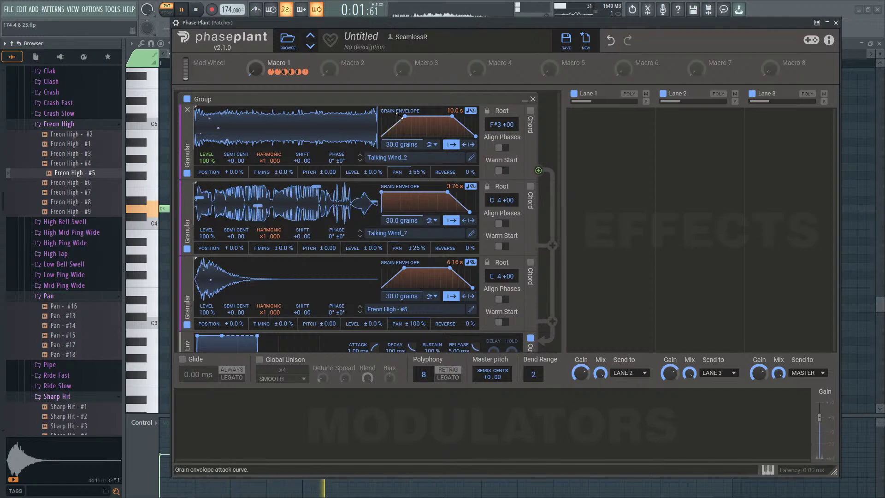
{"action": "left_click_drag", "start_coordinate": [397, 116], "coordinate": [396, 116]}
{"action": "left_click_drag", "start_coordinate": [403, 268], "coordinate": [402, 267]}
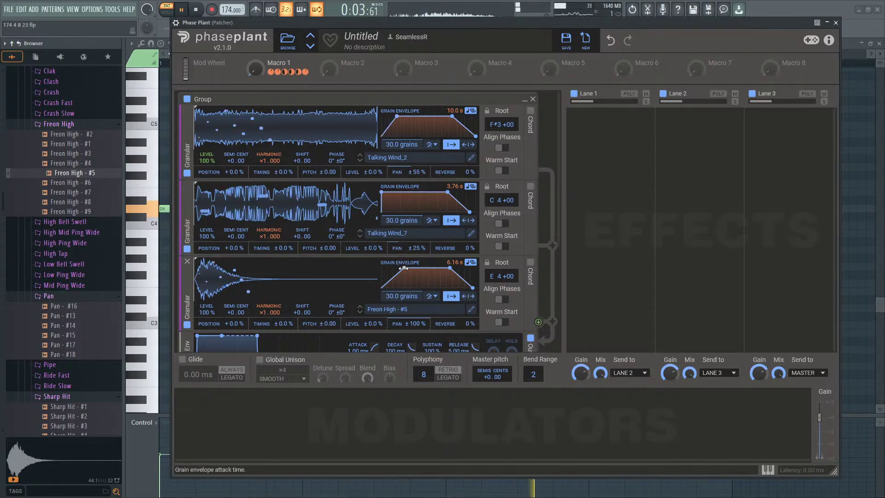
Step: Audition the Macro 1 modulation by sweeping it up and back to its minimum, then stop playback
{"action": "left_click_drag", "start_coordinate": [256, 69], "coordinate": [255, 0]}
{"action": "left_click_drag", "start_coordinate": [252, 70], "coordinate": [253, 166]}
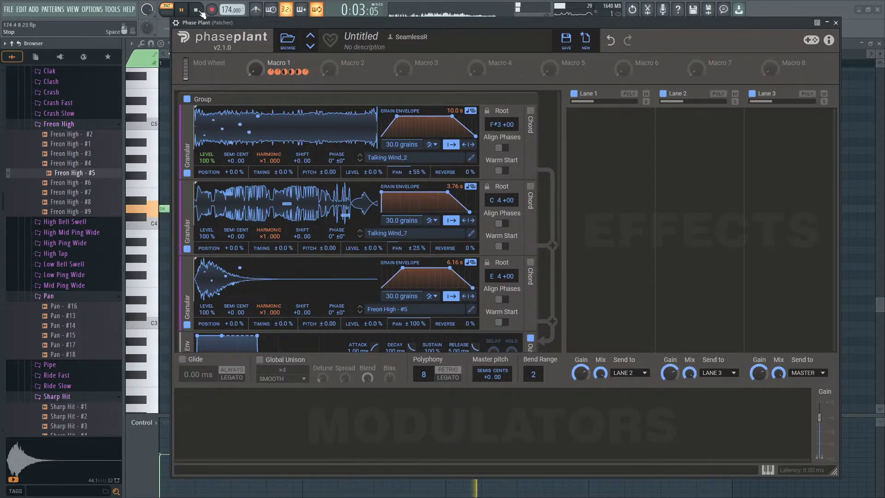
{"action": "key", "text": "space"}
Step: Place a Pattern 11 clip on Track 1 of the playlist at bar 105
{"action": "left_click_drag", "start_coordinate": [558, 180], "coordinate": [557, 219]}
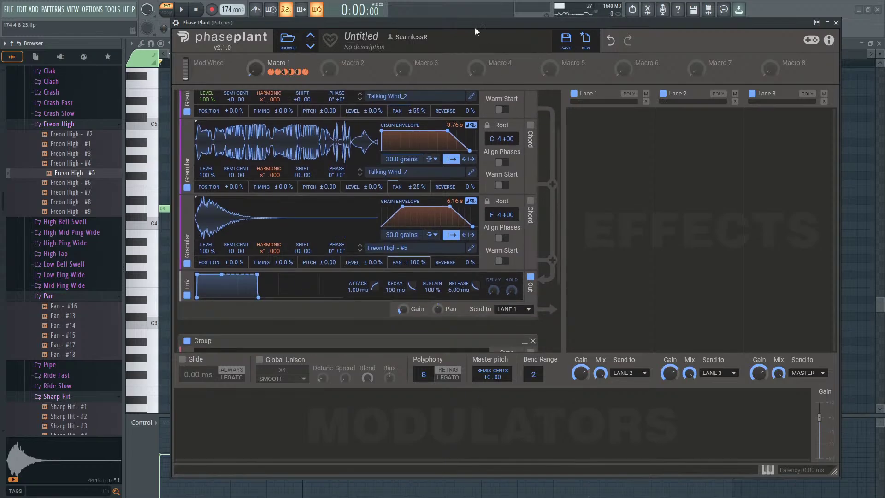
{"action": "left_click_drag", "start_coordinate": [474, 24], "coordinate": [484, 213]}
{"action": "left_click", "coordinate": [437, 31]}
{"action": "left_click_drag", "start_coordinate": [610, 211], "coordinate": [712, 366]}
{"action": "left_click_drag", "start_coordinate": [717, 257], "coordinate": [330, 271]}
{"action": "key", "text": "Page_Up"}
{"action": "left_click_drag", "start_coordinate": [824, 178], "coordinate": [408, 185]}
{"action": "mouse_move", "coordinate": [786, 152]}
{"action": "left_mouse_down"}
{"action": "mouse_move", "coordinate": [654, 150]}
{"action": "mouse_move", "coordinate": [464, 130]}
{"action": "left_mouse_up"}
{"action": "left_click", "coordinate": [468, 86]}
{"action": "right_click", "coordinate": [492, 86]}
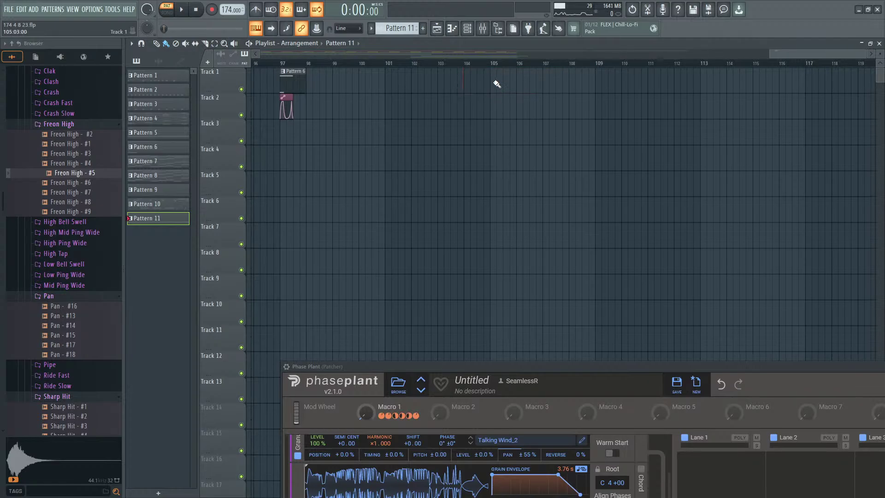
{"action": "left_click", "coordinate": [497, 84]}
Step: Extend the Pattern 11 clip to bar 121 and select bars 105 to 121 as the song playback range
{"action": "left_click_drag", "start_coordinate": [520, 172], "coordinate": [381, 182]}
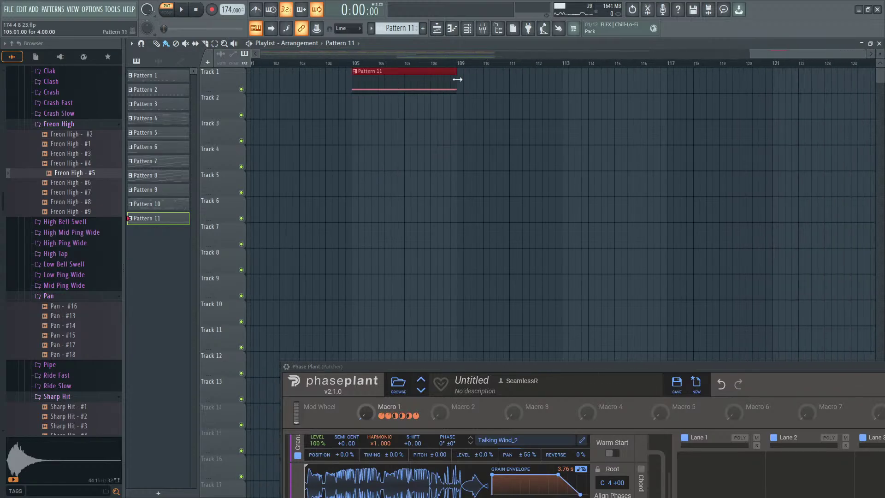
{"action": "left_click_drag", "start_coordinate": [463, 79], "coordinate": [353, 63]}
{"action": "left_click", "coordinate": [352, 63]}
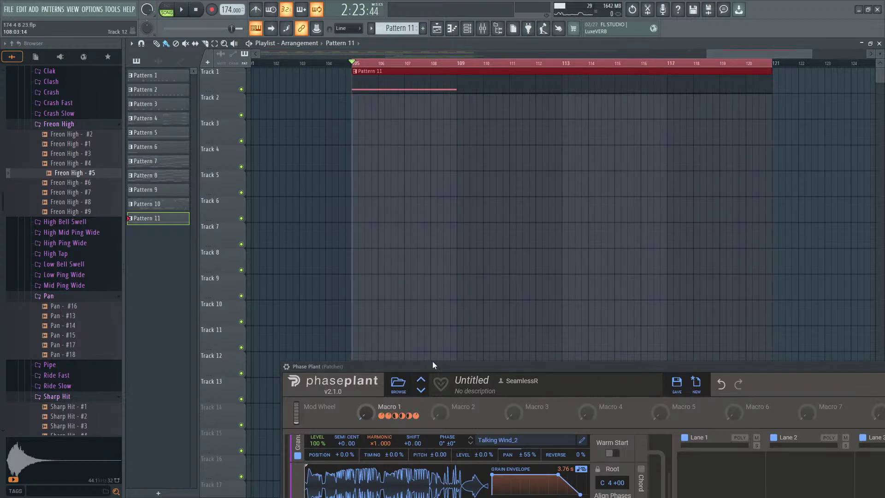
Step: Lengthen Pattern 11's D4 note in the piano roll to bar 17 so it fills the whole clip
{"action": "left_click_drag", "start_coordinate": [432, 361], "coordinate": [413, 195]}
{"action": "double_click", "coordinate": [444, 90]}
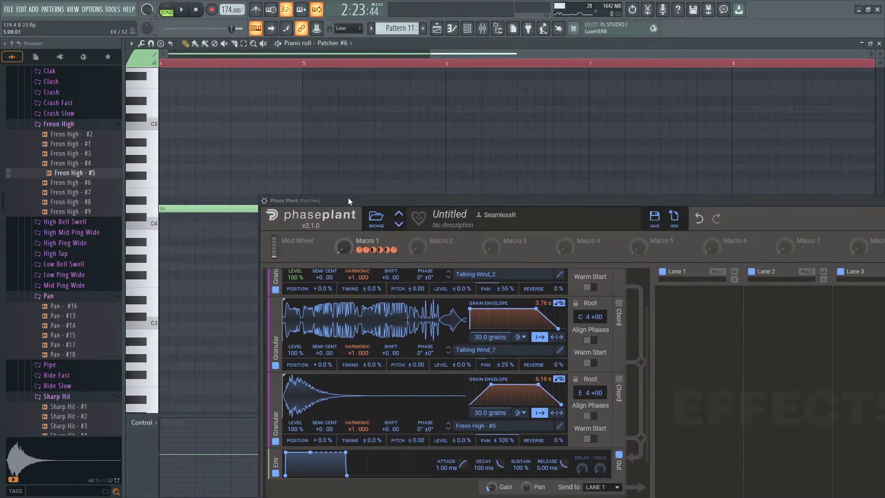
{"action": "left_click_drag", "start_coordinate": [348, 201], "coordinate": [334, 338]}
{"action": "left_click_drag", "start_coordinate": [350, 211], "coordinate": [628, 226]}
{"action": "scroll", "coordinate": [620, 233], "scroll_direction": "down", "scroll_amount": 3}
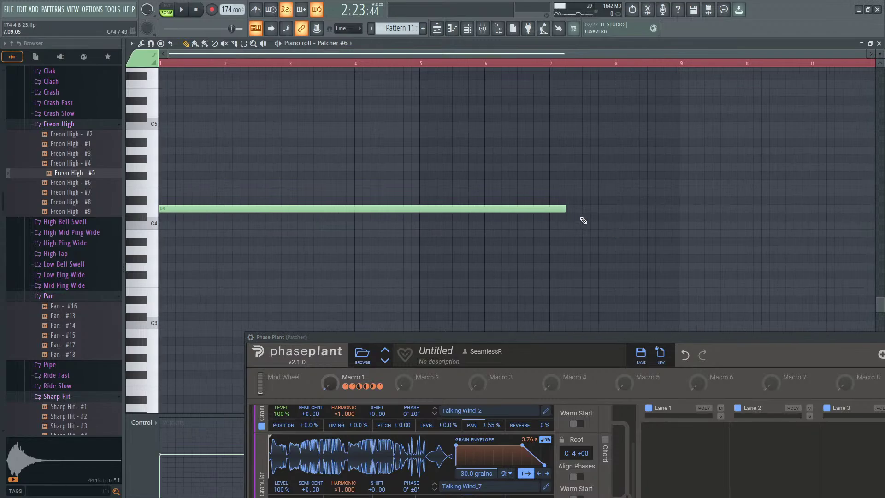
{"action": "left_click_drag", "start_coordinate": [506, 337], "coordinate": [227, 327]}
{"action": "scroll", "coordinate": [633, 220], "scroll_direction": "right", "scroll_amount": 4}
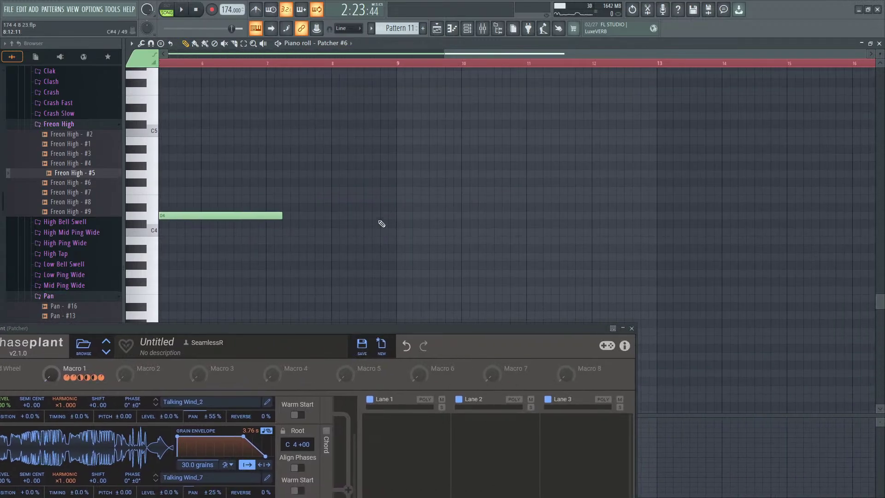
{"action": "left_click_drag", "start_coordinate": [283, 215], "coordinate": [762, 228]}
{"action": "scroll", "coordinate": [459, 220], "scroll_direction": "right", "scroll_amount": 5}
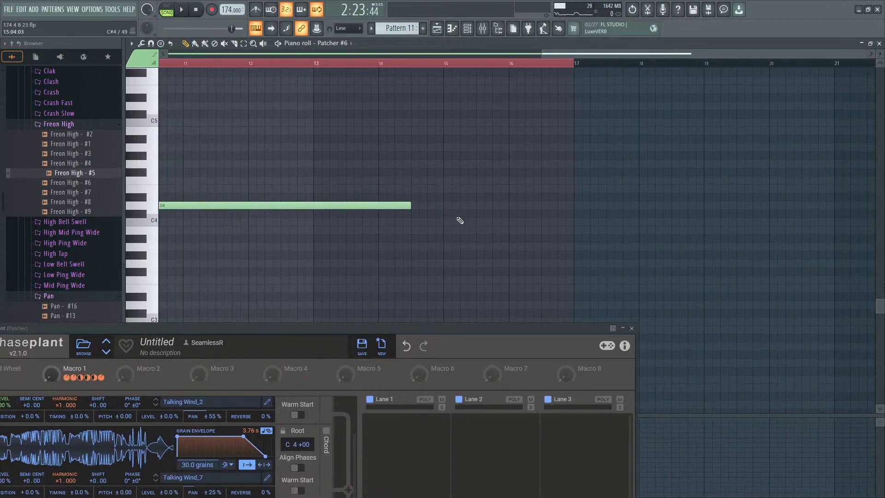
{"action": "left_click_drag", "start_coordinate": [409, 204], "coordinate": [576, 210]}
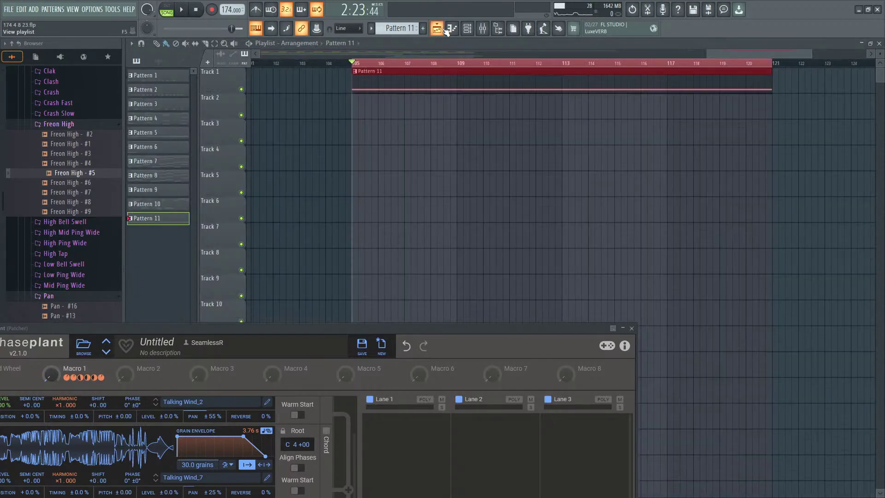
Step: Expose Phase Plant's Macro 1 as an input parameter in the Patcher #6 map and wire the Surface's Main Mod output to it
{"action": "key", "text": "F5"}
{"action": "left_click_drag", "start_coordinate": [381, 326], "coordinate": [601, 98]}
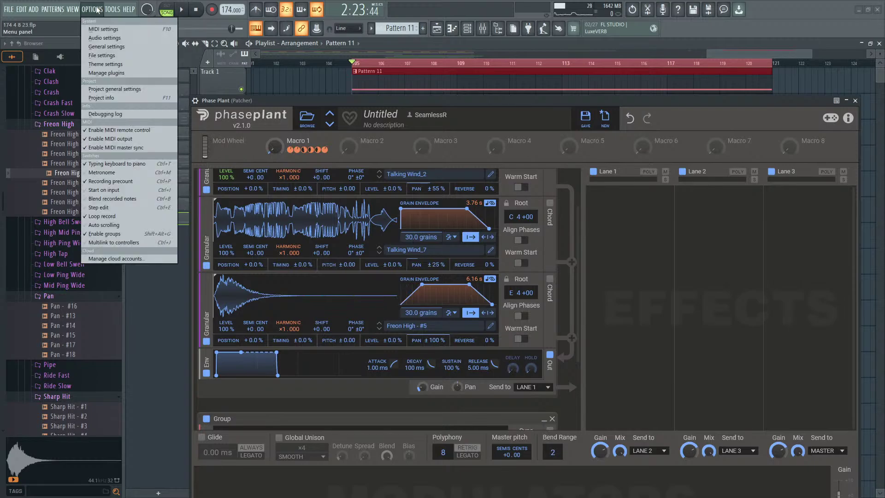
{"action": "left_click", "coordinate": [839, 102]}
{"action": "left_click", "coordinate": [467, 28]}
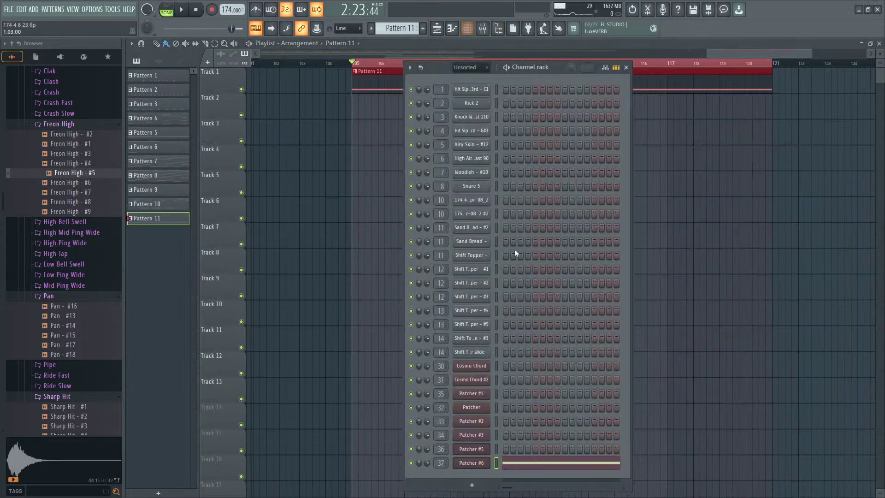
{"action": "left_click", "coordinate": [482, 466]}
{"action": "right_click", "coordinate": [487, 270]}
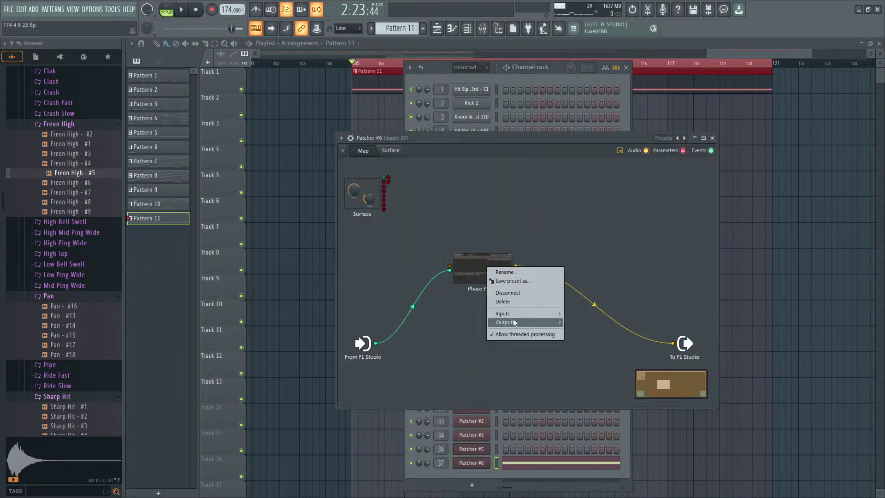
{"action": "mouse_move", "coordinate": [514, 322]}
{"action": "mouse_move", "coordinate": [589, 331]}
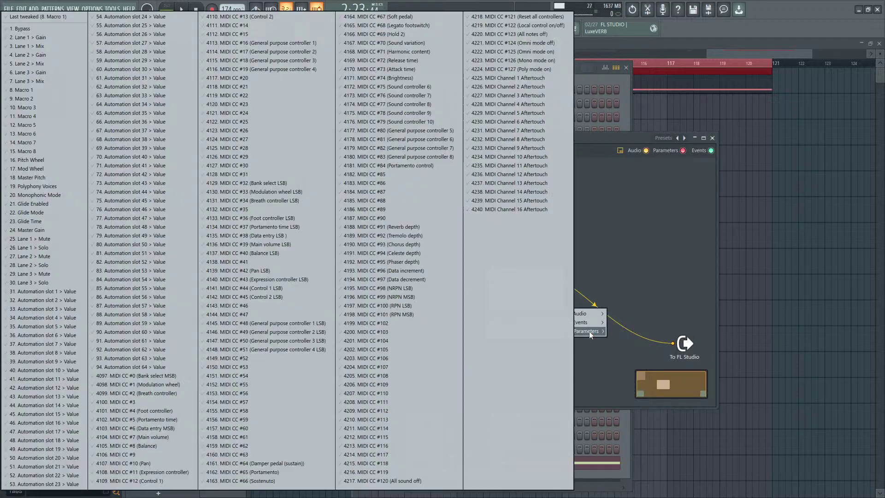
{"action": "left_click", "coordinate": [65, 17]}
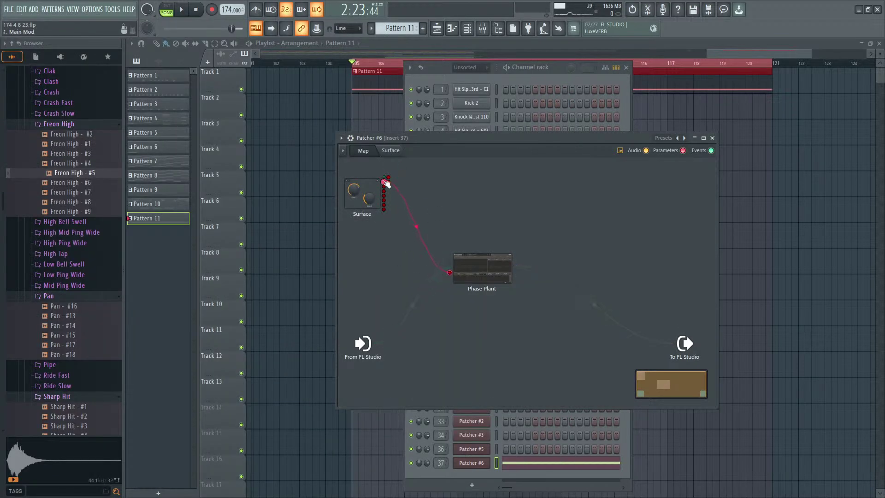
{"action": "left_click_drag", "start_coordinate": [386, 183], "coordinate": [387, 184]}
{"action": "left_click", "coordinate": [407, 226]}
Step: Create an automation clip for the Surface's Main Mod knob, raise its end point at bar 121 into a ramp, and play it
{"action": "right_click", "coordinate": [371, 200]}
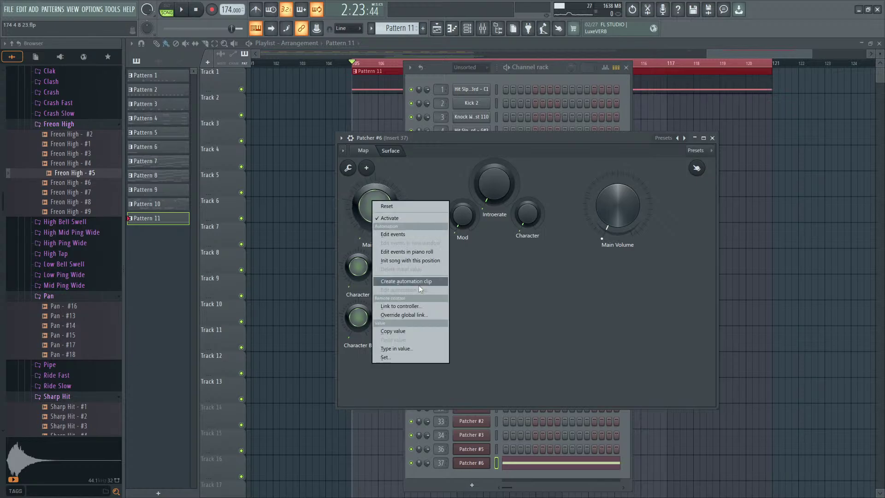
{"action": "left_click", "coordinate": [418, 284]}
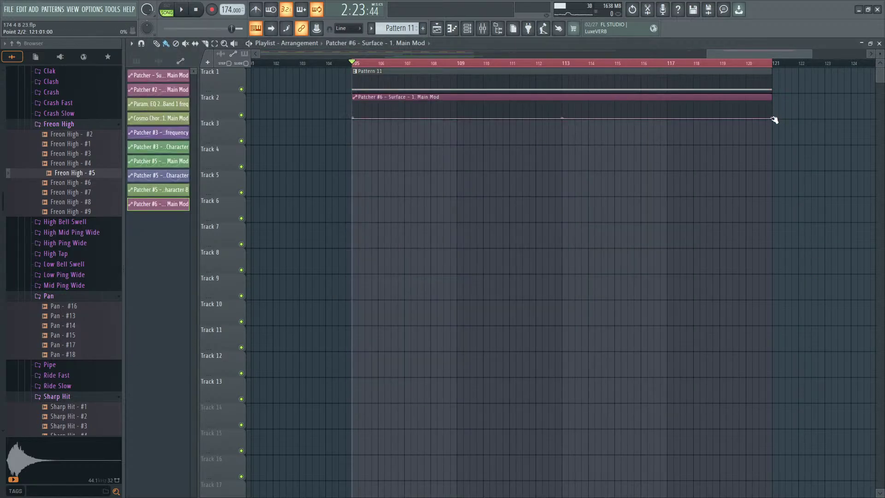
{"action": "left_click_drag", "start_coordinate": [774, 120], "coordinate": [752, 90]}
{"action": "key", "text": "space"}
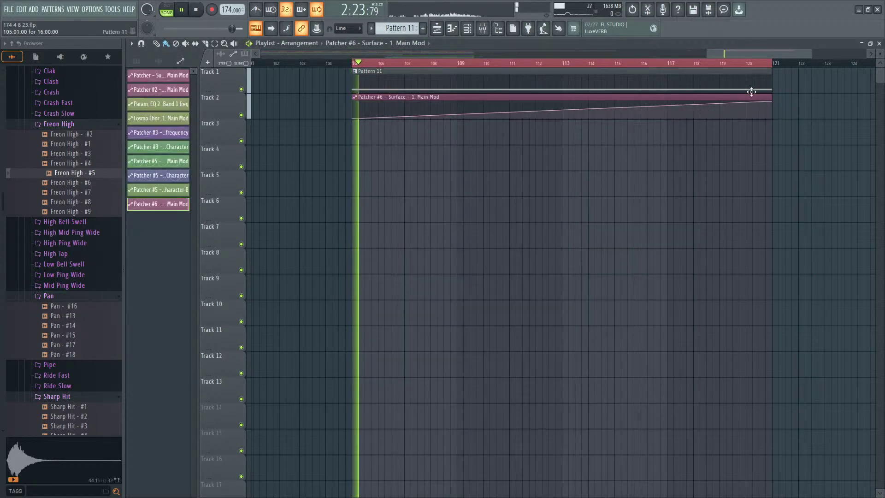
Step: Reopen Phase Plant from Patcher #6 and set the random grain position to 1.1% on Freon High and Talking Wind_2, 3.7% on Talking Wind_7
{"action": "left_click", "coordinate": [464, 29]}
{"action": "left_click", "coordinate": [471, 68]}
{"action": "left_click", "coordinate": [474, 98]}
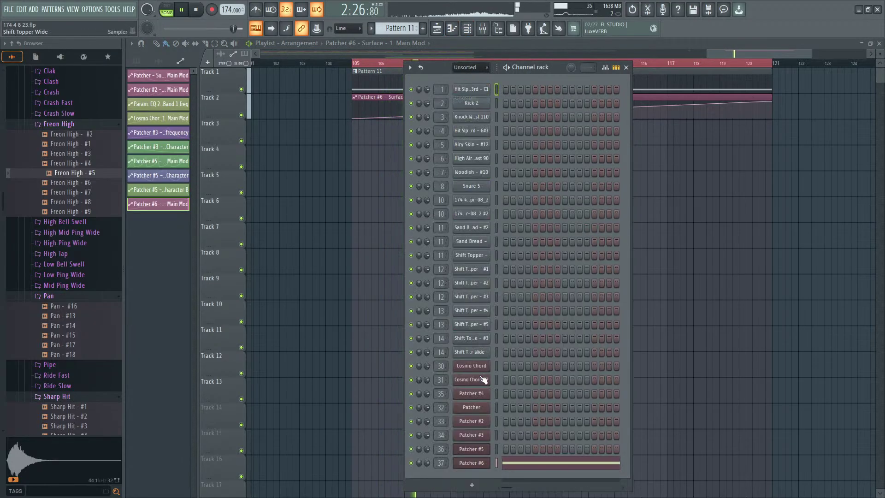
{"action": "left_click", "coordinate": [478, 463]}
{"action": "left_click", "coordinate": [363, 151]}
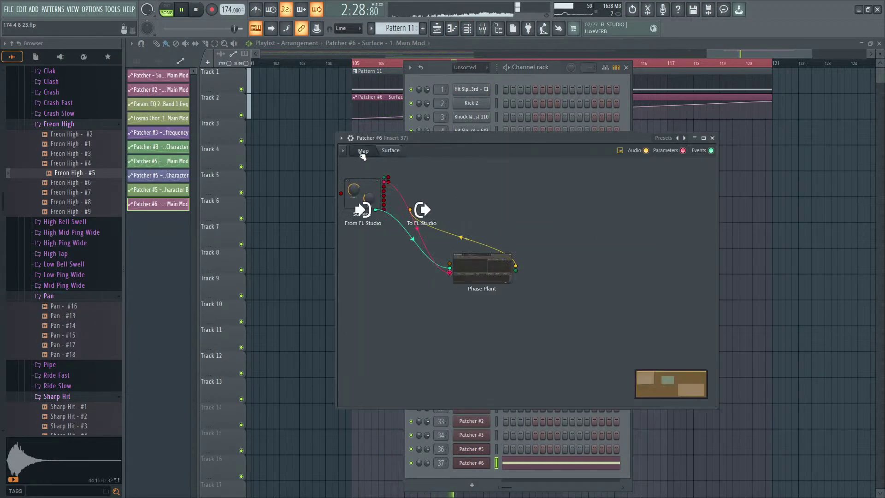
{"action": "double_click", "coordinate": [467, 274]}
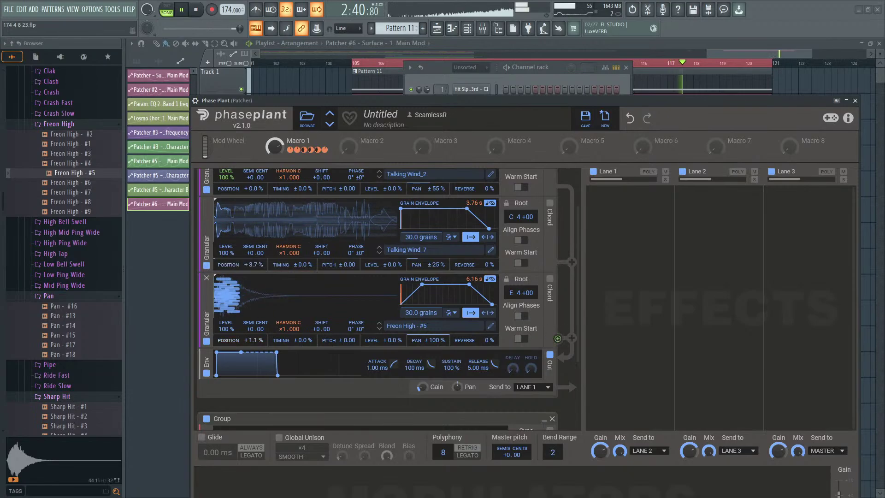
{"action": "left_click_drag", "start_coordinate": [253, 340], "coordinate": [255, 324]}
{"action": "left_click_drag", "start_coordinate": [256, 189], "coordinate": [258, 173]}
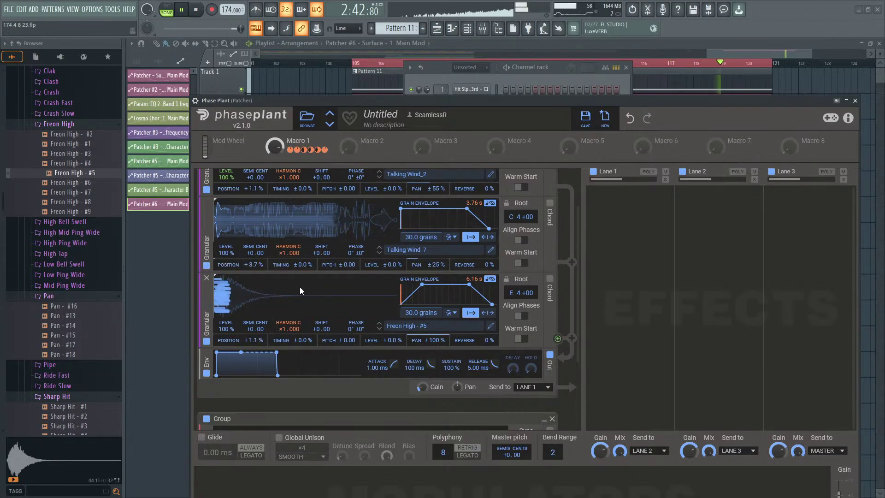
Step: Set random grain pitch to 0.44 on Talking Wind_7 and 0.62 on Freon High, and audition the automated patch
{"action": "left_click_drag", "start_coordinate": [358, 266], "coordinate": [358, 241]}
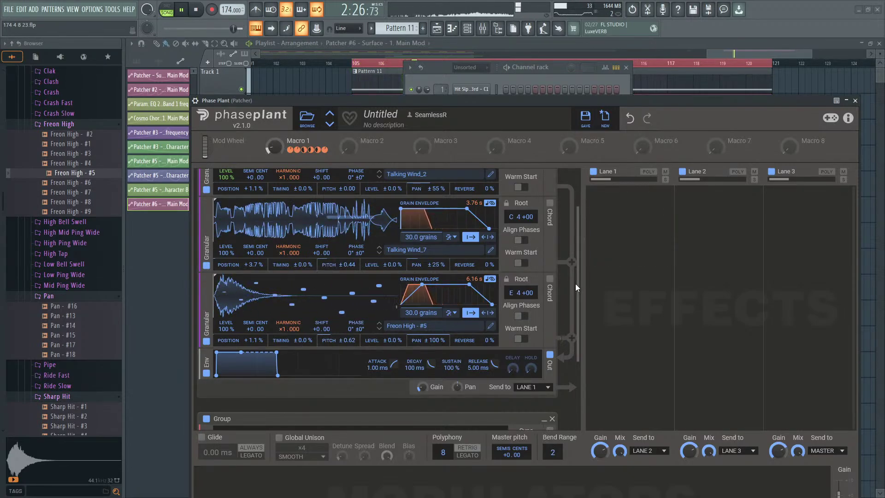
{"action": "left_click_drag", "start_coordinate": [576, 283], "coordinate": [576, 317]}
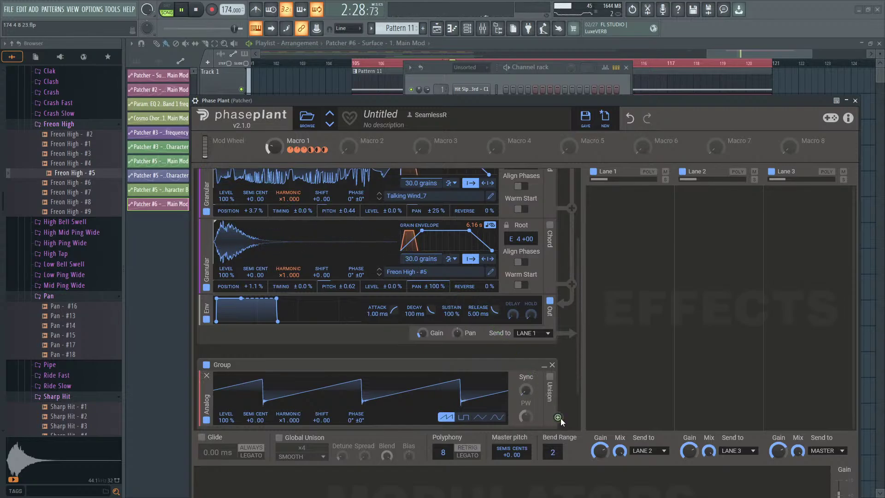
{"action": "left_click", "coordinate": [195, 10]}
{"action": "left_click", "coordinate": [182, 10]}
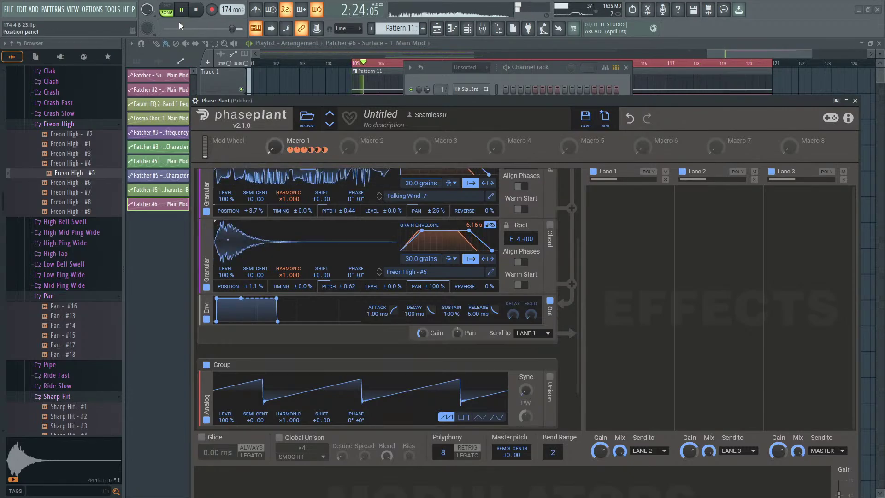
{"action": "left_click", "coordinate": [195, 9]}
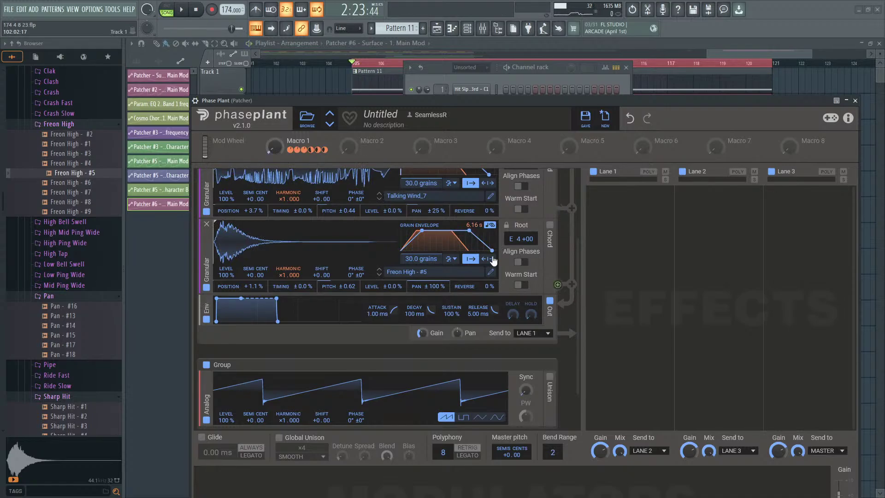
Step: Set random pan to 100% on Talking Wind_2 and 43% on Talking Wind_7, with grain reverse at 54% and 35% respectively
{"action": "left_click_drag", "start_coordinate": [574, 234], "coordinate": [575, 181]}
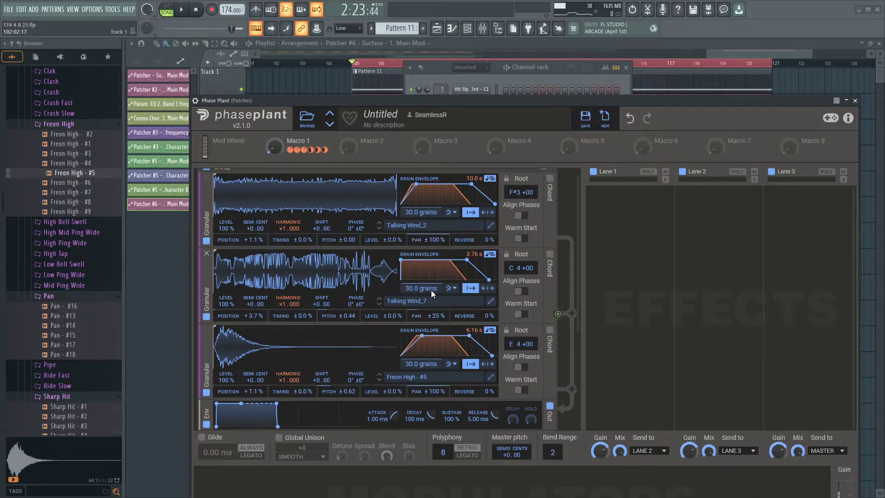
{"action": "left_click", "coordinate": [182, 10]}
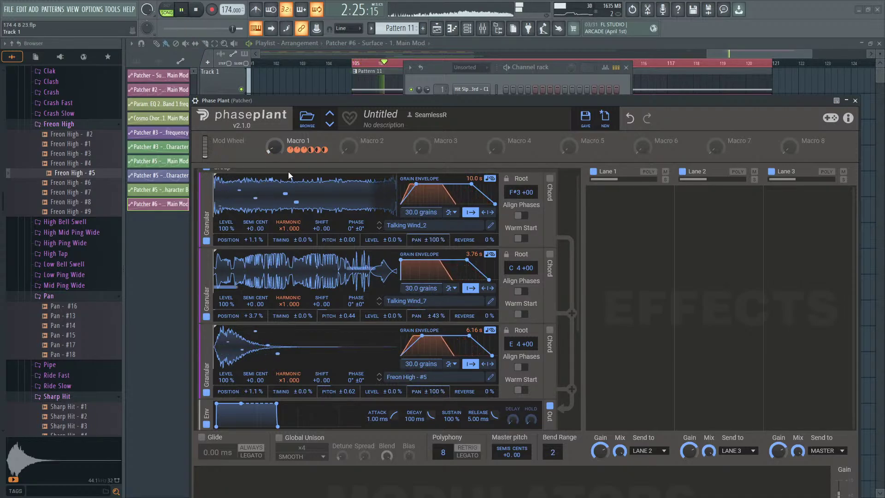
{"action": "left_click_drag", "start_coordinate": [476, 315], "coordinate": [480, 219]}
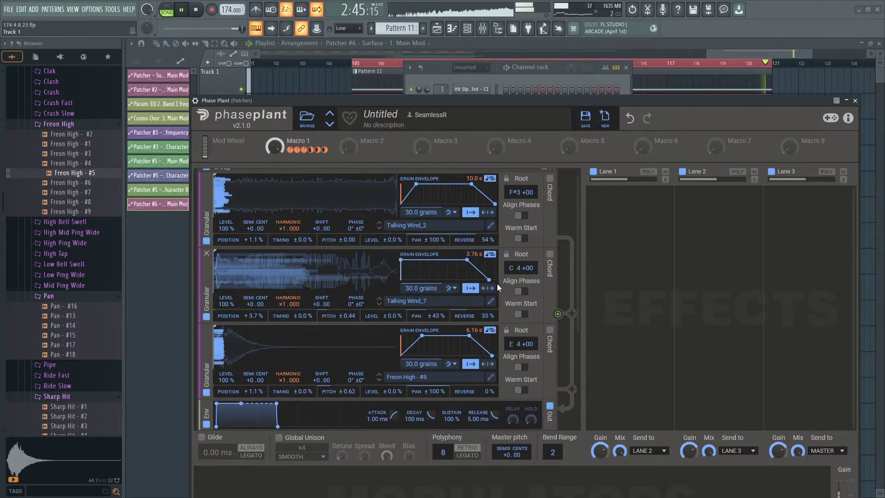
Step: Fine-tune Macro 1's grain length modulation, using -93.2% on Talking Wind_2 and adjusting the depth on Talking Wind_7
{"action": "mouse_move", "coordinate": [469, 261]}
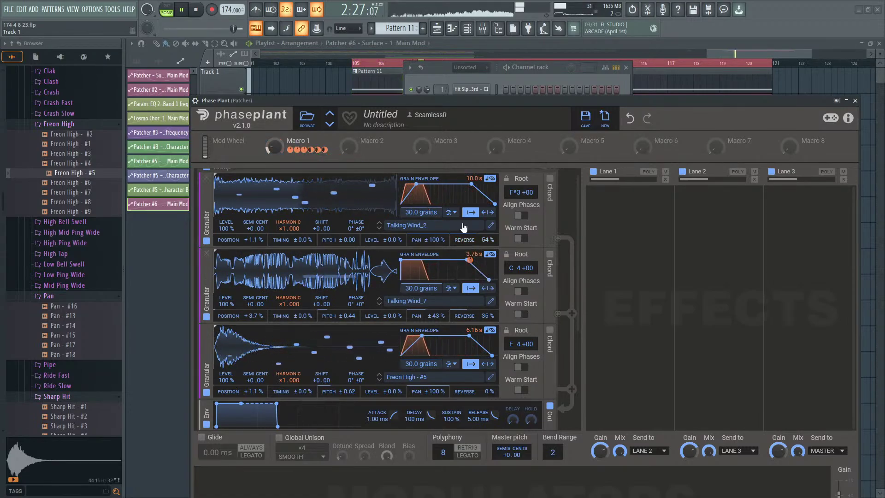
{"action": "mouse_move", "coordinate": [470, 184]}
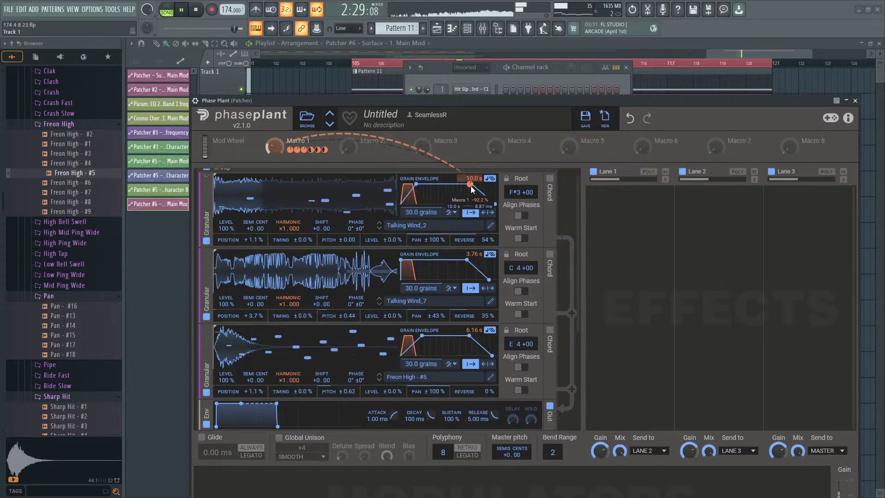
{"action": "mouse_move", "coordinate": [472, 335]}
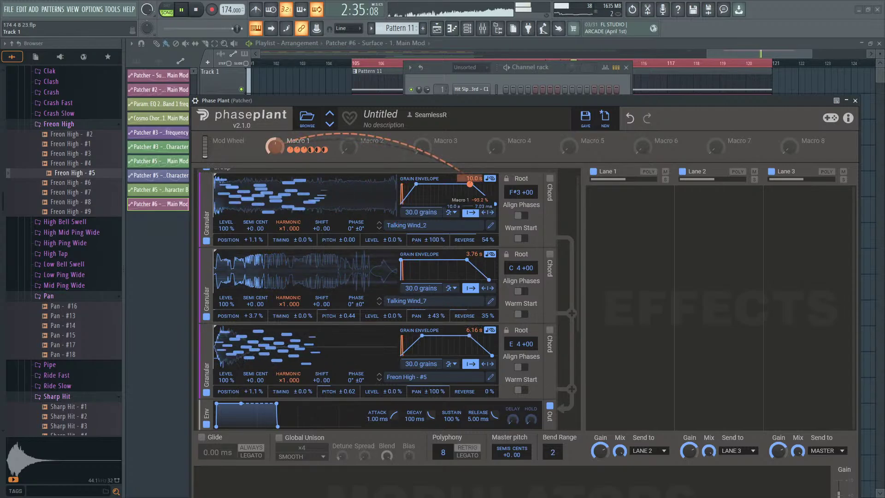
{"action": "left_click_drag", "start_coordinate": [468, 260], "coordinate": [468, 265]}
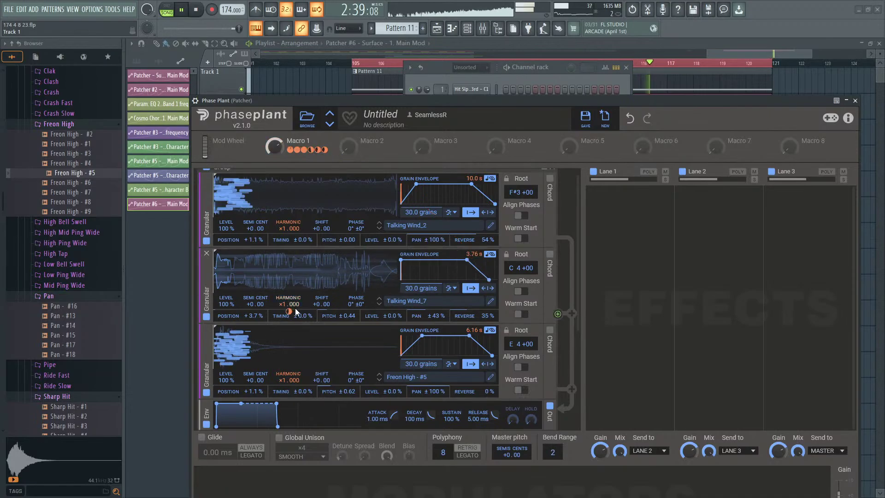
Step: Reduce Macro 1's harmonic modulation to +20.696 on Talking Wind_7, lower it on Freon High too, and stop playback after listening
{"action": "mouse_move", "coordinate": [292, 311]}
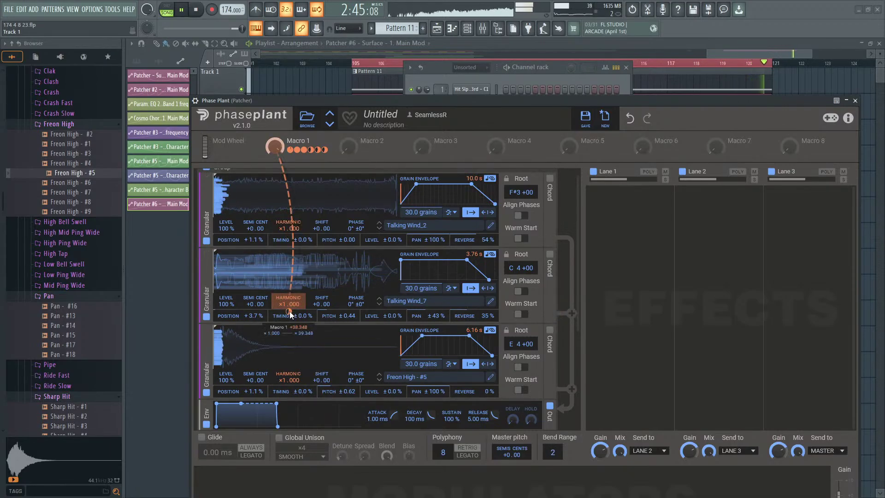
{"action": "left_click_drag", "start_coordinate": [290, 311], "coordinate": [289, 329]}
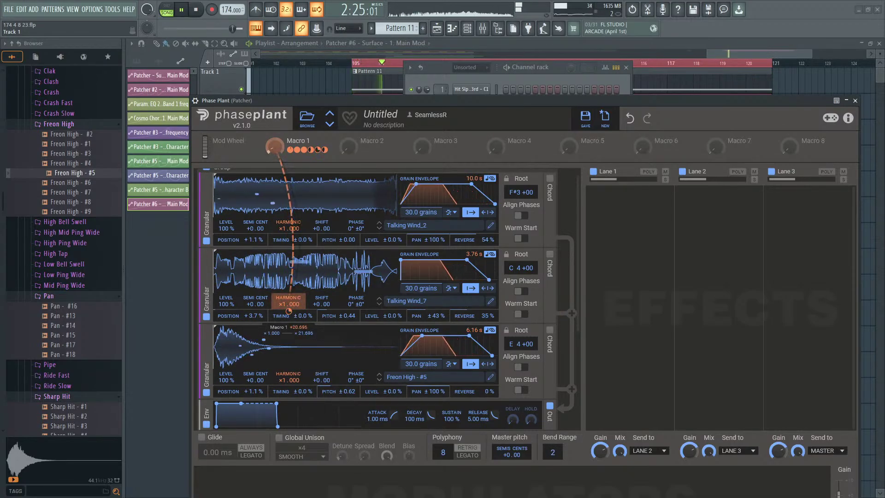
{"action": "left_click_drag", "start_coordinate": [289, 387], "coordinate": [289, 392]}
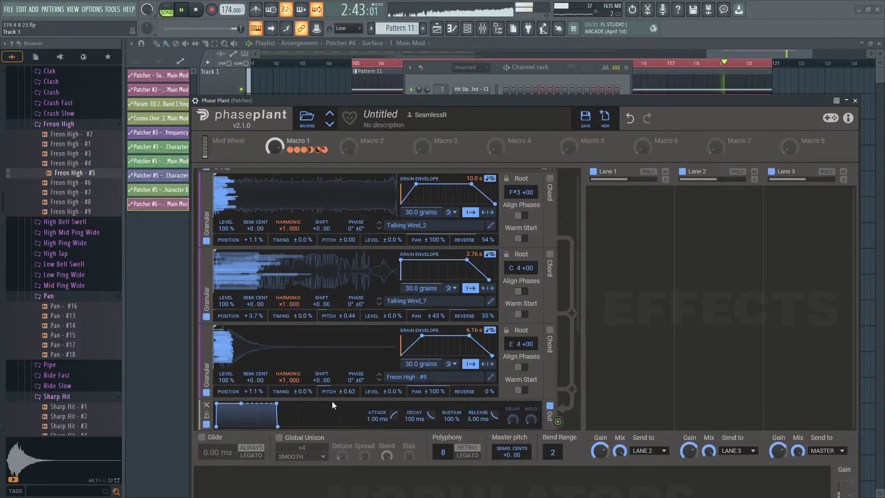
{"action": "left_click", "coordinate": [196, 10]}
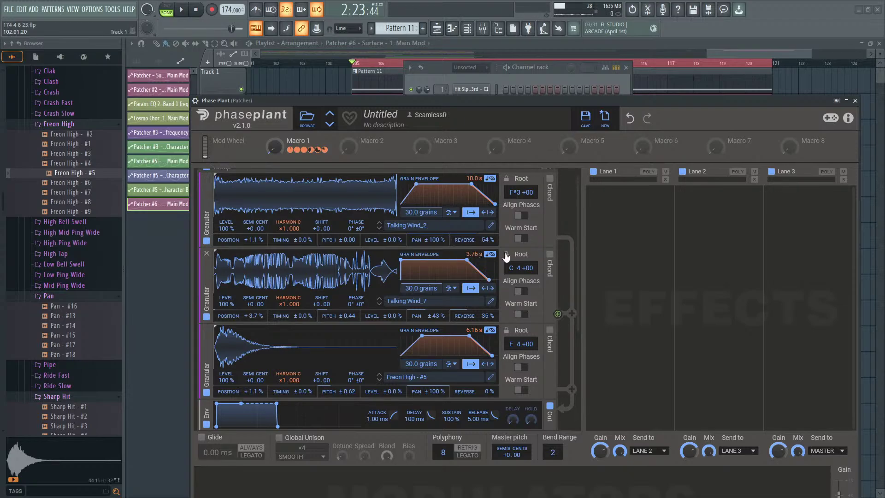
{"action": "left_click_drag", "start_coordinate": [576, 219], "coordinate": [596, 198]}
{"action": "left_click", "coordinate": [596, 199]}
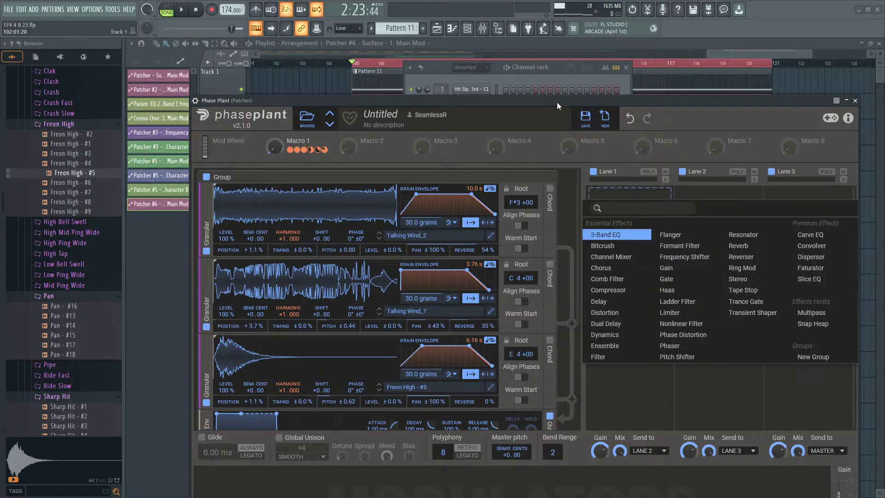
{"action": "left_click", "coordinate": [845, 149]}
Step: Modulate Talking Wind_2's level with Talking Wind_7's output, and Freon High's level with Talking Wind_2's output
{"action": "left_click_drag", "start_coordinate": [432, 101], "coordinate": [443, 64]}
{"action": "scroll", "coordinate": [559, 285], "scroll_direction": "down", "scroll_amount": 3}
{"action": "scroll", "coordinate": [586, 302], "scroll_direction": "up", "scroll_amount": 3}
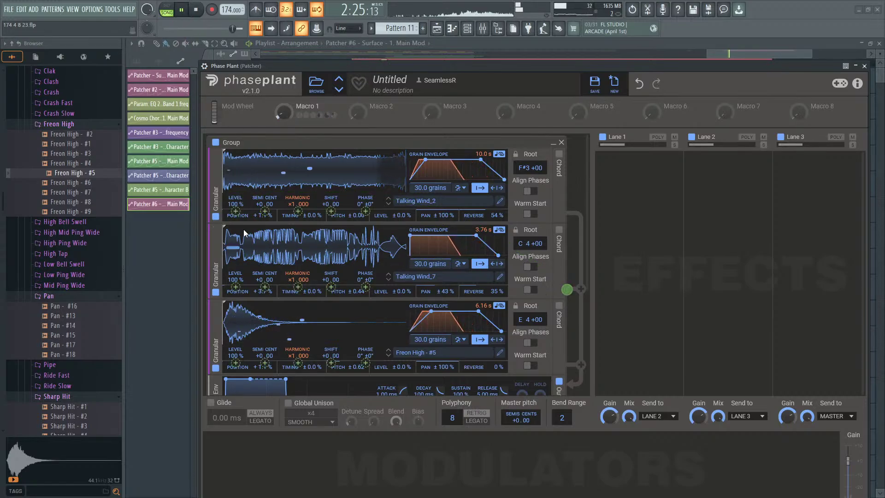
{"action": "left_click_drag", "start_coordinate": [235, 211], "coordinate": [235, 191]}
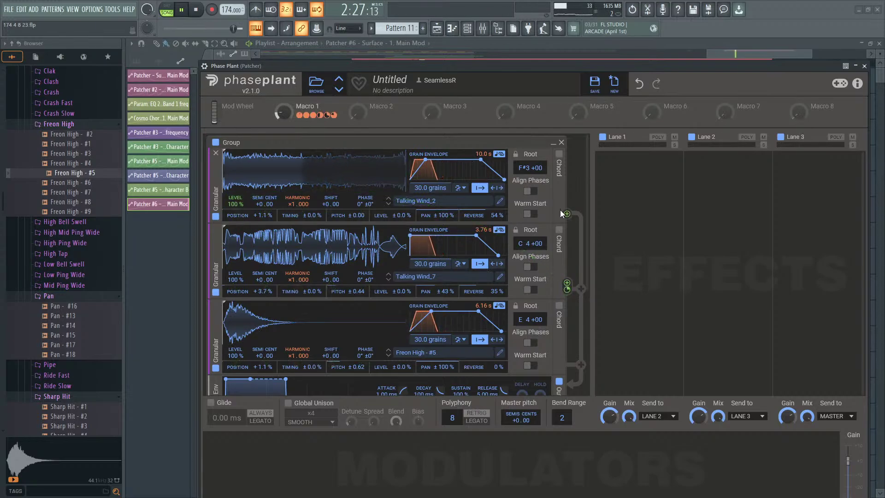
{"action": "left_click_drag", "start_coordinate": [566, 215], "coordinate": [236, 350]}
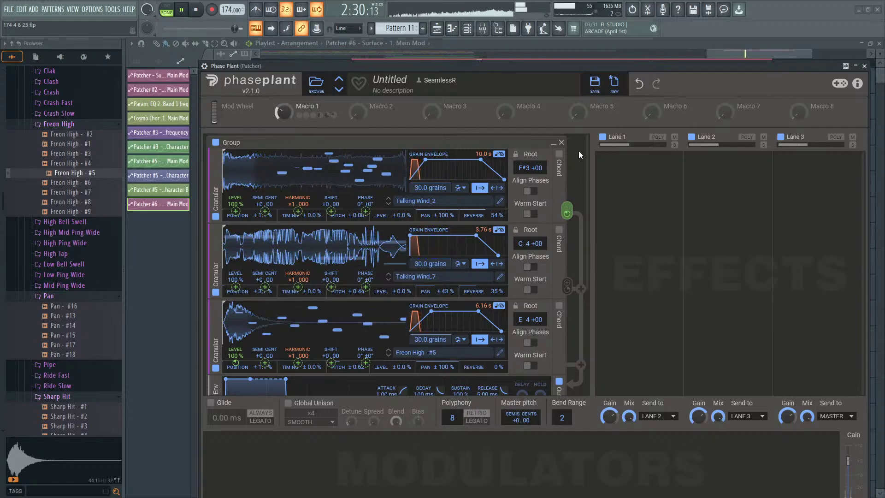
Step: Insert LuxeVerb between Phase Plant and the output in the Patcher #6 map and open its editor
{"action": "left_click", "coordinate": [864, 66]}
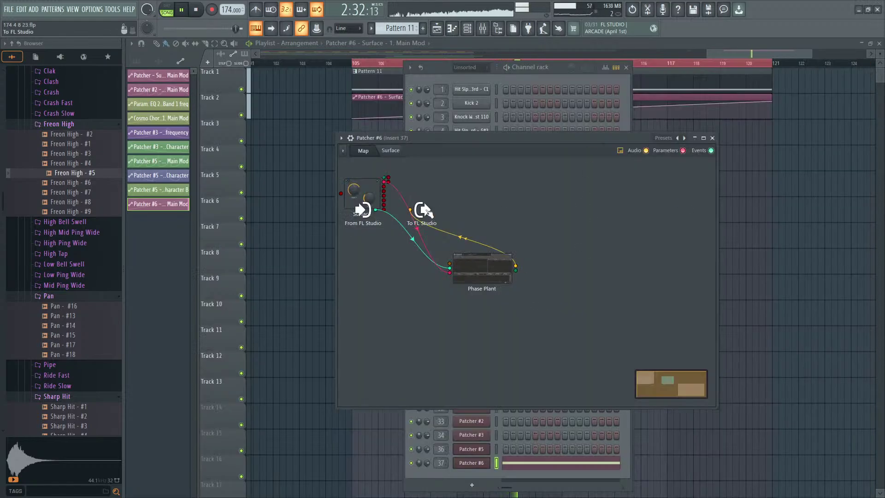
{"action": "left_click_drag", "start_coordinate": [427, 212], "coordinate": [576, 189]}
{"action": "key", "text": "F8"}
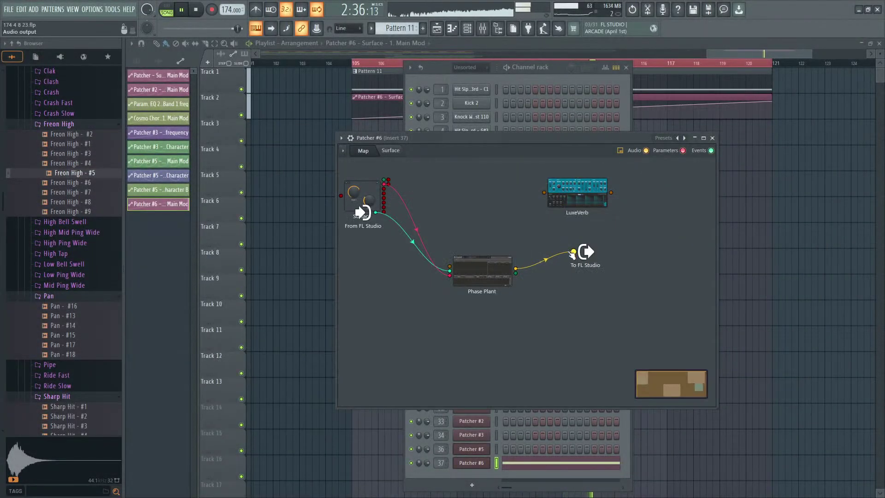
{"action": "left_click", "coordinate": [581, 193]}
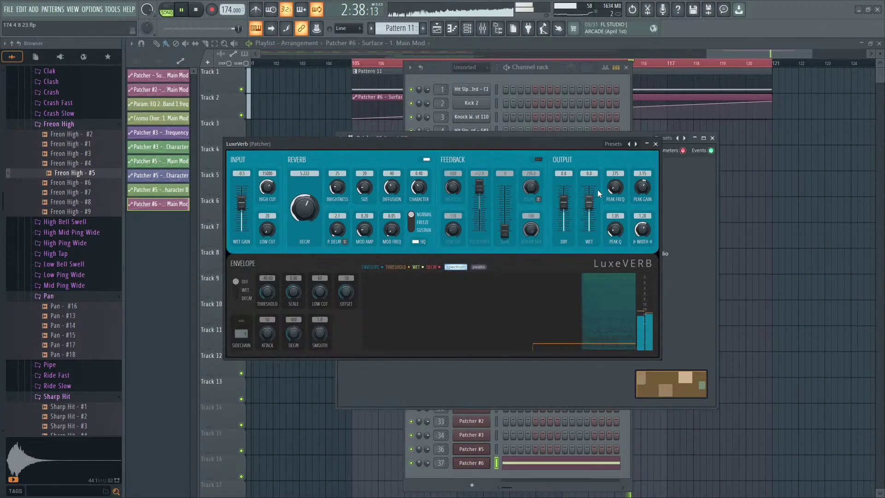
Step: Enable LuxeVerb's feedback section with pitch shift at -12.0, gain at 53 and delay at 48.8
{"action": "left_click", "coordinate": [538, 159]}
{"action": "left_click_drag", "start_coordinate": [481, 185], "coordinate": [505, 199]}
{"action": "left_click_drag", "start_coordinate": [531, 187], "coordinate": [507, 209]}
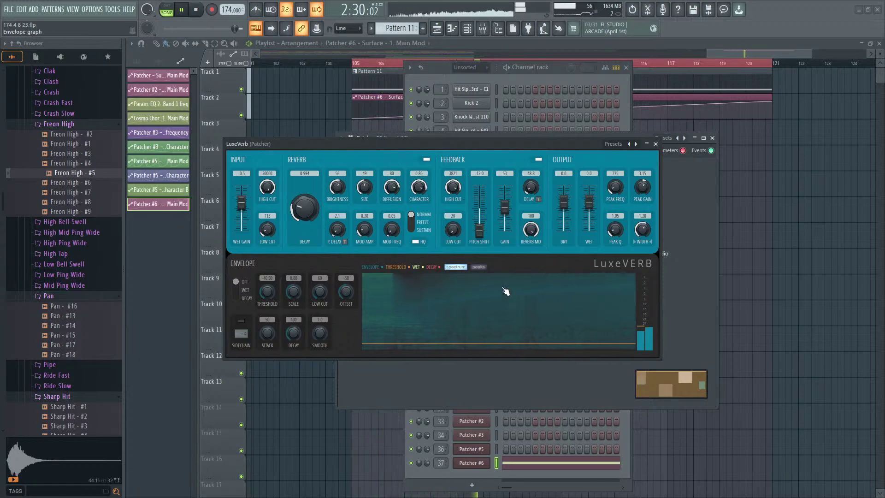
Step: Close LuxeVerb's editor, add Fruity Parametric EQ 2 to the Patcher #6 map, and reposition LuxeVerb to make room
{"action": "left_click", "coordinate": [654, 144]}
{"action": "middle_click", "coordinate": [757, 30]}
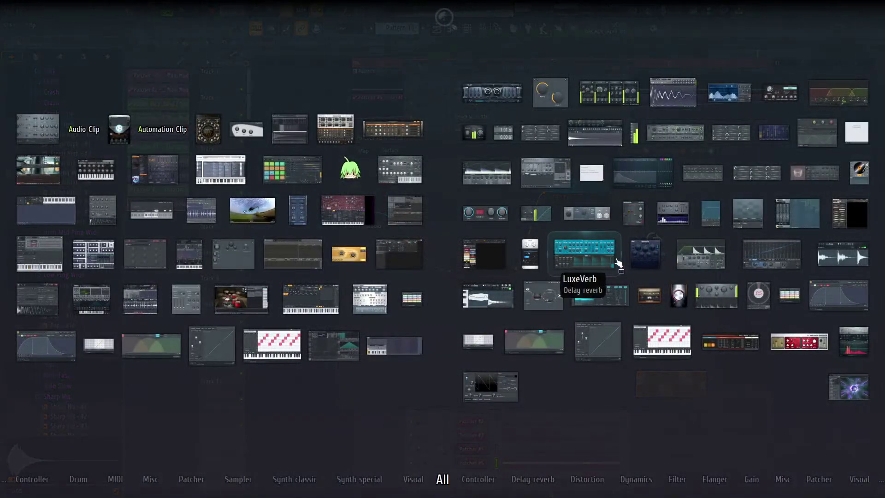
{"action": "left_click_drag", "start_coordinate": [645, 183], "coordinate": [487, 191]}
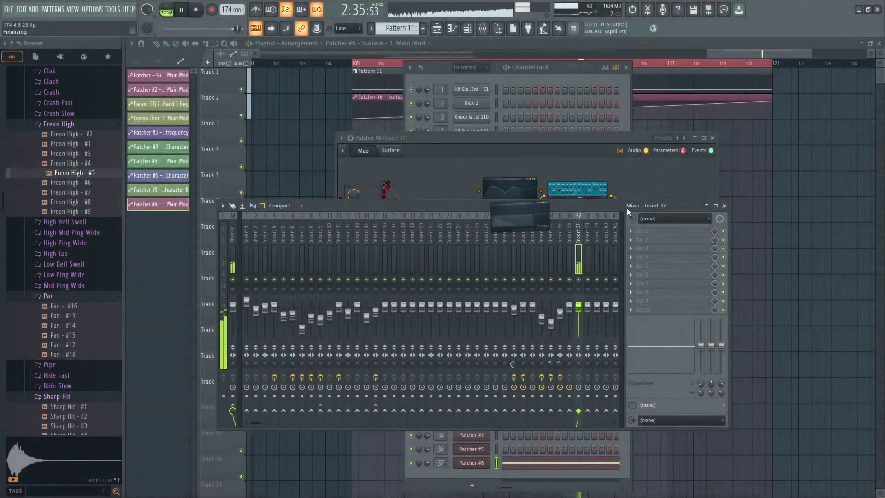
{"action": "left_click", "coordinate": [725, 206]}
{"action": "left_click_drag", "start_coordinate": [566, 196], "coordinate": [598, 199]}
Step: Add a Fruity X-Y-Z Controller to the map, enable its controller inputs and outputs, and drive it from the Surface's Main Mod knob
{"action": "middle_click", "coordinate": [782, 28]}
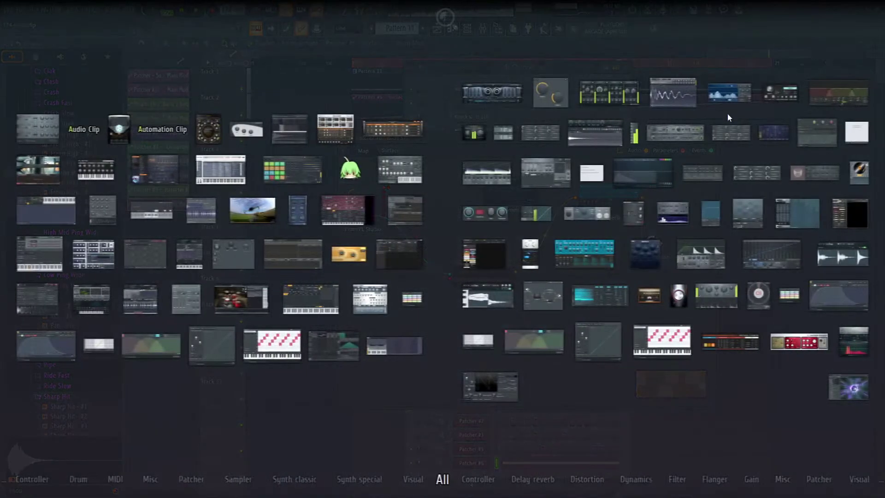
{"action": "left_click_drag", "start_coordinate": [747, 213], "coordinate": [434, 186]}
{"action": "left_click", "coordinate": [725, 206]}
{"action": "right_click", "coordinate": [431, 186]}
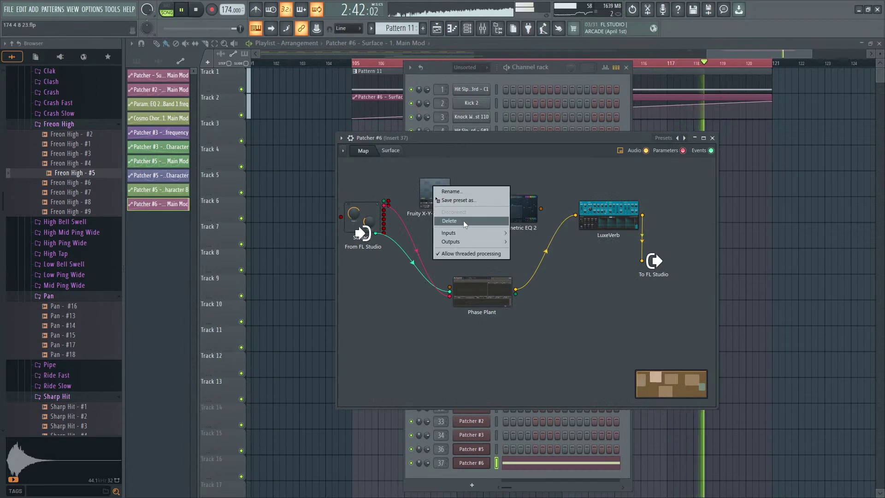
{"action": "mouse_move", "coordinate": [469, 232]}
{"action": "mouse_move", "coordinate": [532, 232]}
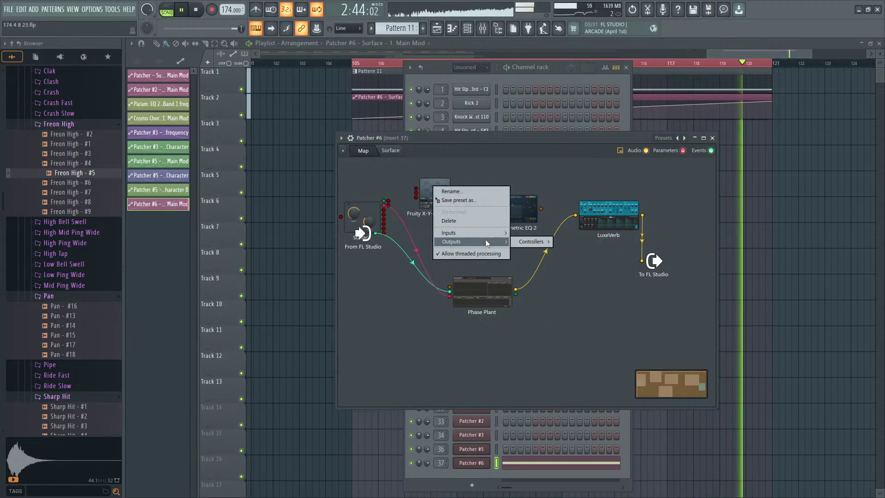
{"action": "left_click", "coordinate": [545, 271]}
{"action": "left_click_drag", "start_coordinate": [384, 205], "coordinate": [415, 188]}
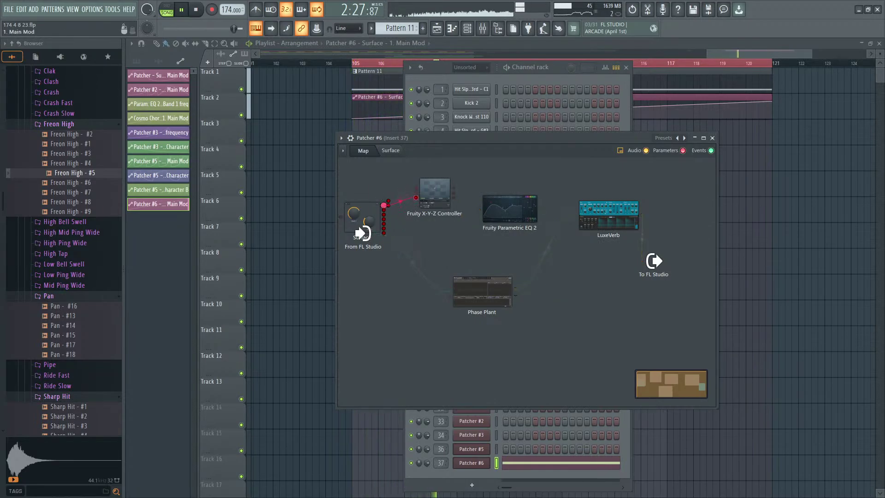
Step: Set band 1 of Fruity Parametric EQ 2 to a high-pass filter with the Steep 4 slope
{"action": "right_click", "coordinate": [323, 246]}
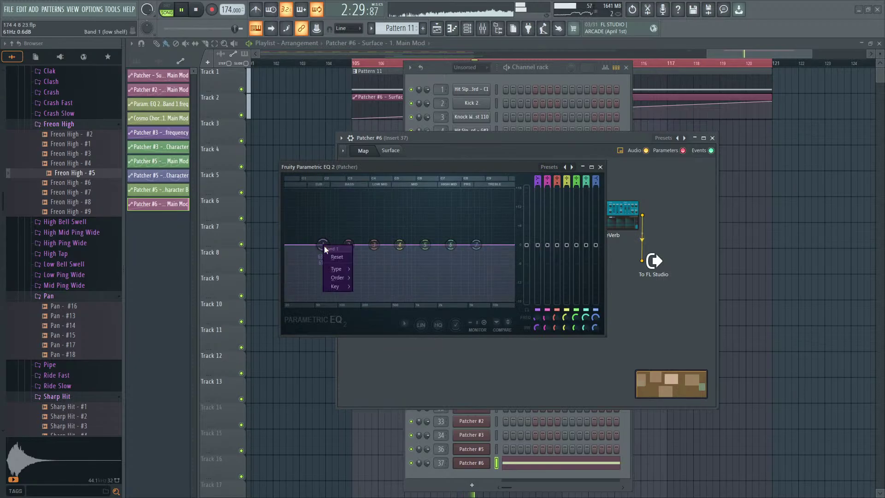
{"action": "mouse_move", "coordinate": [336, 269]}
{"action": "left_click", "coordinate": [374, 294]}
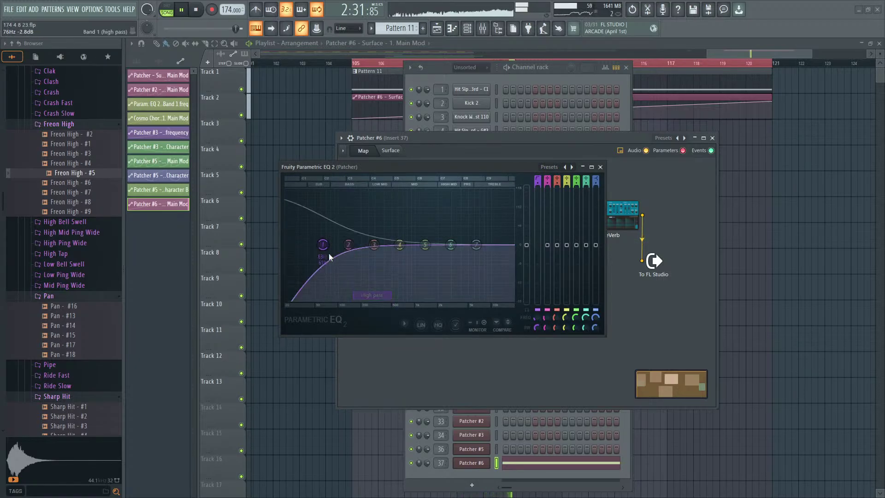
{"action": "left_click", "coordinate": [369, 295]}
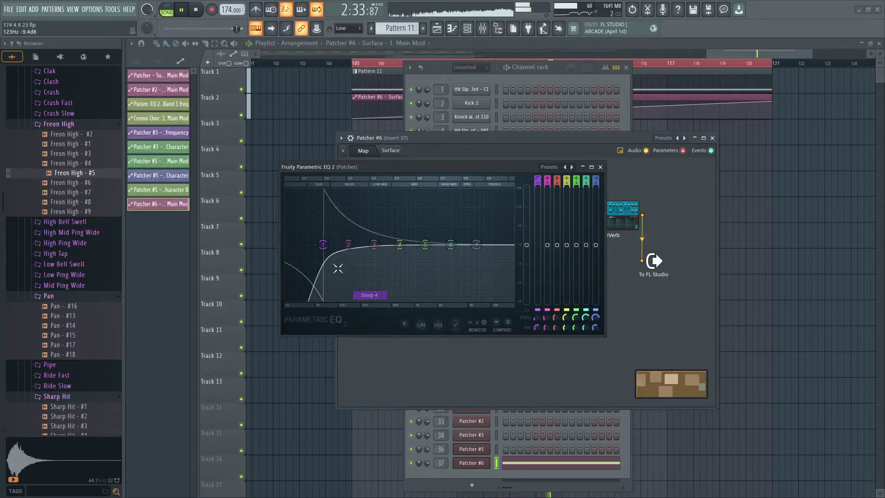
Step: Set band 7 of the EQ to a low-pass filter with a steep slope and close the EQ editor
{"action": "right_click", "coordinate": [476, 245]}
{"action": "mouse_move", "coordinate": [489, 268]}
{"action": "left_click", "coordinate": [518, 277]}
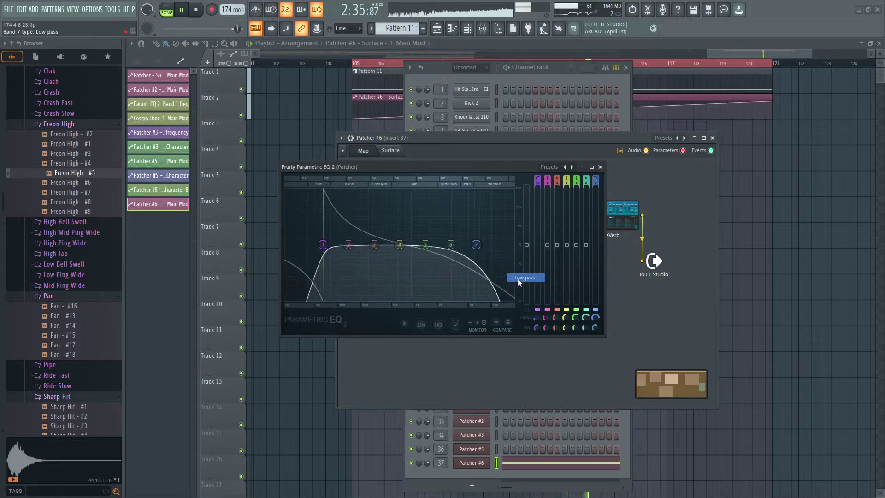
{"action": "right_click", "coordinate": [476, 244]}
{"action": "left_click", "coordinate": [521, 294]}
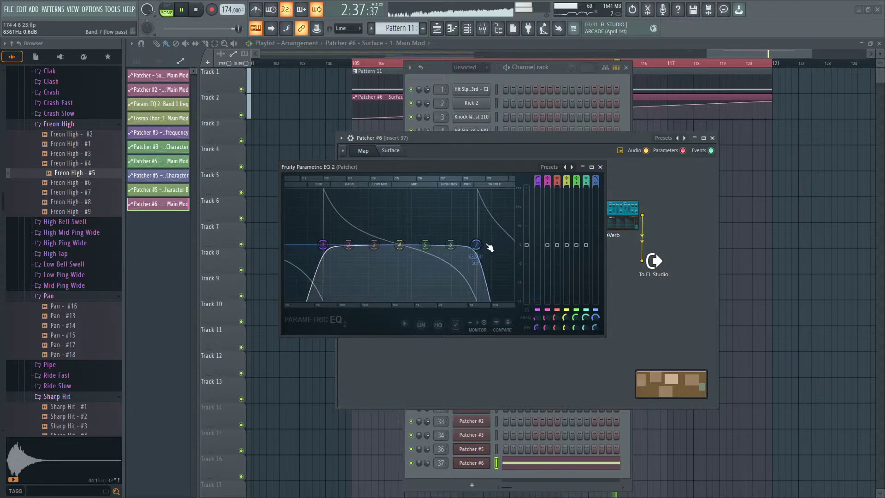
{"action": "left_click", "coordinate": [600, 167]}
Step: Route Phase Plant through Fruity Parametric EQ 2 into LuxeVerb, and activate the frequency parameters of EQ bands 1 and 7
{"action": "left_click_drag", "start_coordinate": [515, 289], "coordinate": [479, 209]}
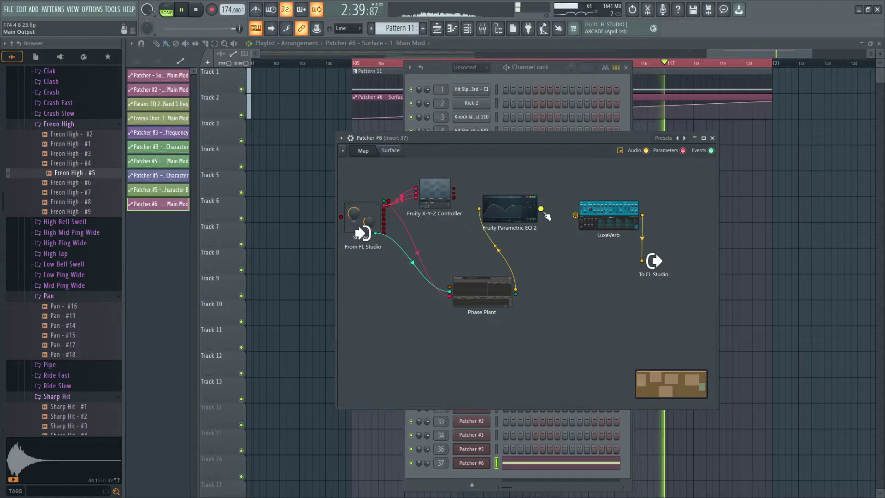
{"action": "left_click_drag", "start_coordinate": [540, 209], "coordinate": [575, 215]}
{"action": "left_click", "coordinate": [521, 216]}
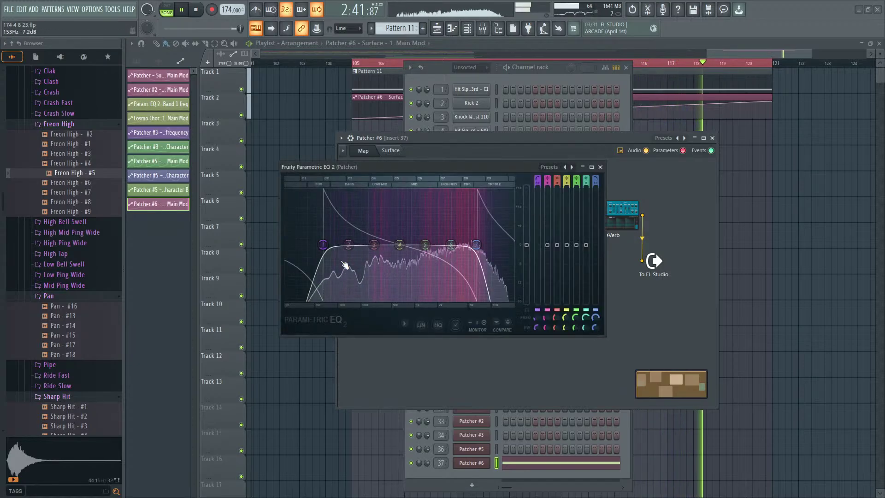
{"action": "right_click", "coordinate": [537, 319]}
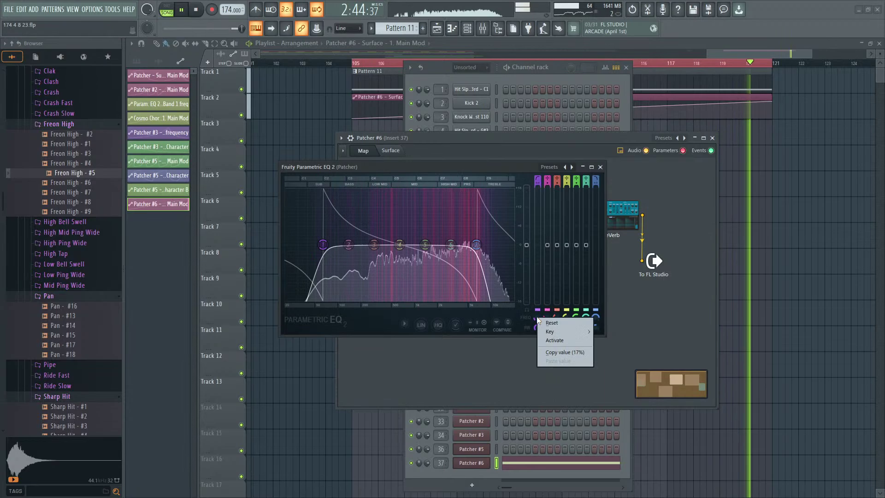
{"action": "left_click", "coordinate": [564, 352]}
{"action": "right_click", "coordinate": [598, 318]}
{"action": "left_click", "coordinate": [619, 342]}
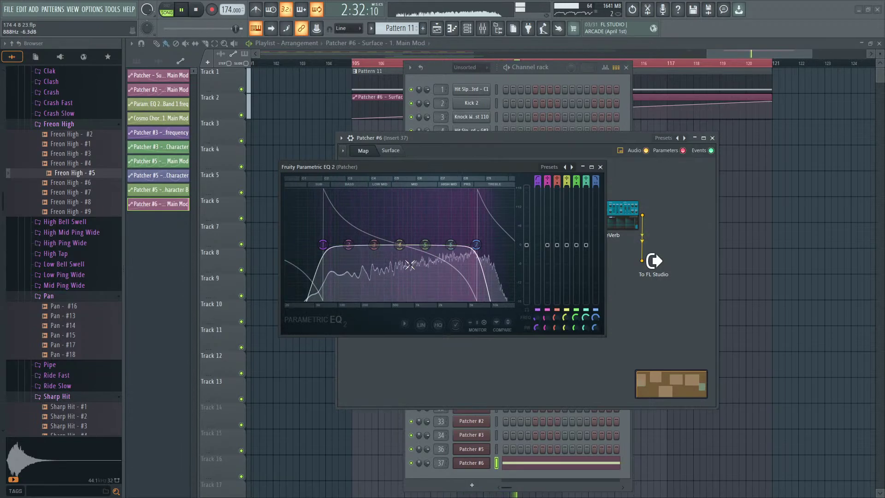
Step: Raise band 1's high-pass cutoff and band 7's low-pass cutoff, close the EQ editor, and stop playback
{"action": "mouse_move", "coordinate": [323, 244]}
{"action": "left_mouse_down"}
{"action": "mouse_move", "coordinate": [381, 244]}
{"action": "mouse_move", "coordinate": [338, 245]}
{"action": "left_mouse_up"}
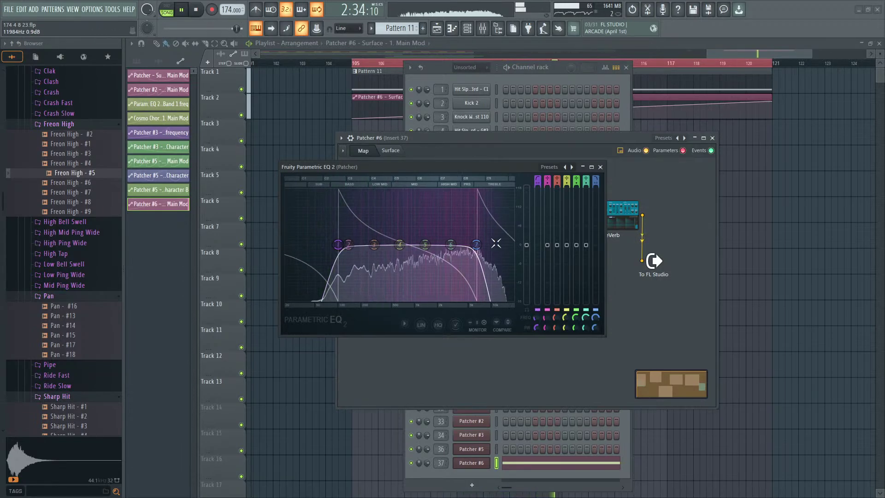
{"action": "left_click_drag", "start_coordinate": [477, 245], "coordinate": [500, 245]}
{"action": "left_click", "coordinate": [600, 167]}
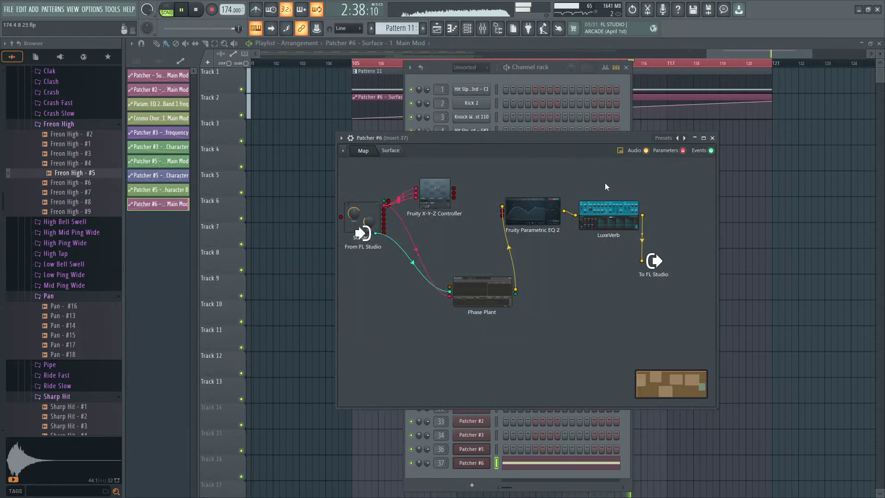
{"action": "key", "text": "space"}
Step: Link the X-Y-Z Controller's outputs to the EQ's frequency inputs, and shape X's output mapping from about mid-range to maximum with 21% tension
{"action": "left_click_drag", "start_coordinate": [529, 214], "coordinate": [454, 188]}
{"action": "left_click_drag", "start_coordinate": [520, 212], "coordinate": [453, 192]}
{"action": "double_click", "coordinate": [429, 196]}
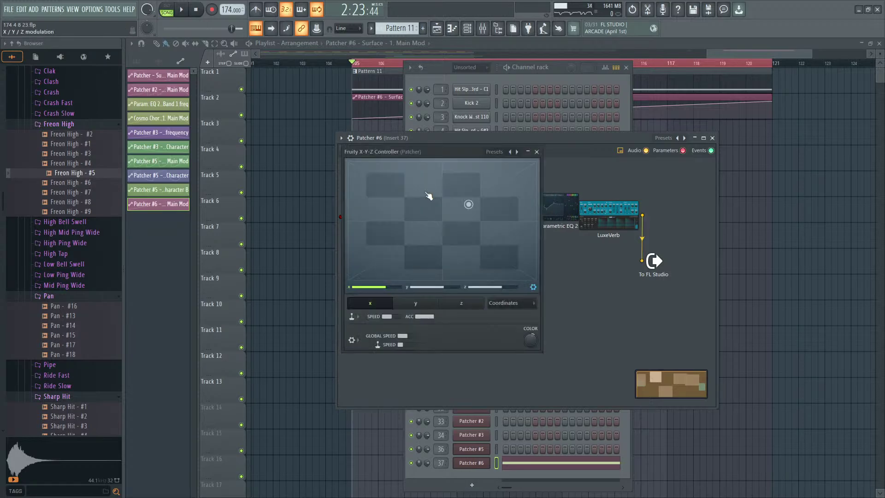
{"action": "left_click_drag", "start_coordinate": [429, 159], "coordinate": [473, 183]}
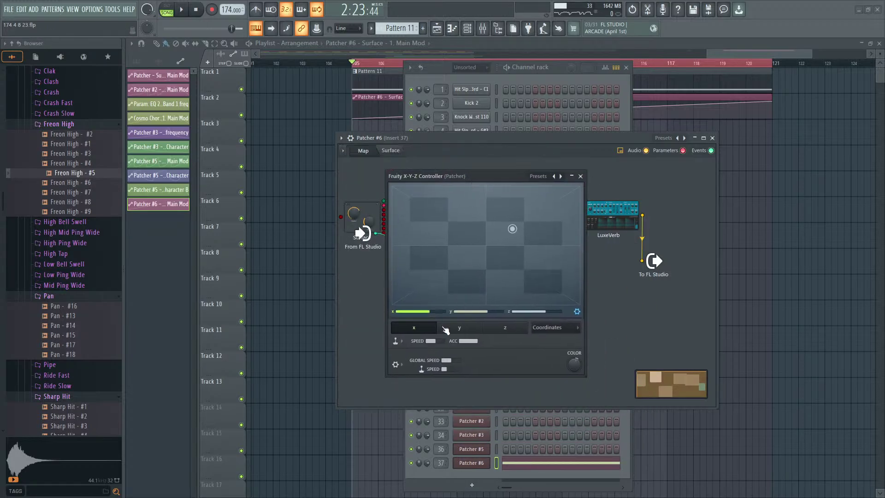
{"action": "left_click", "coordinate": [565, 328]}
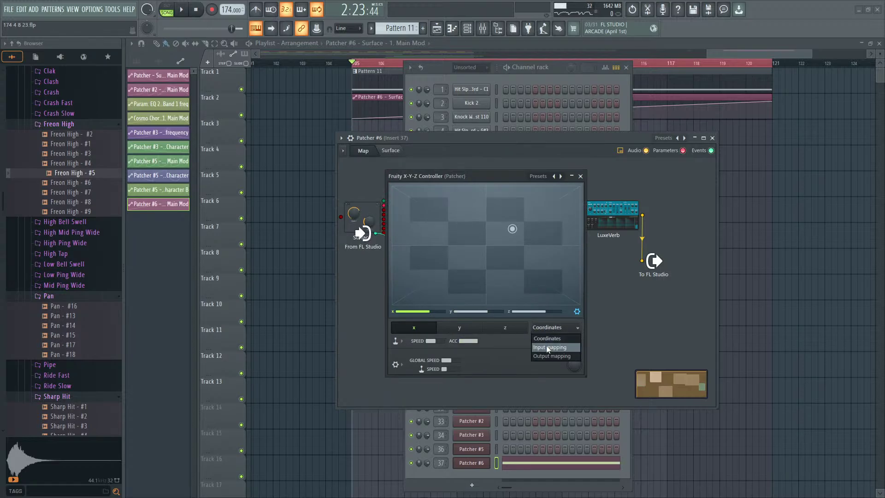
{"action": "left_click", "coordinate": [551, 355]}
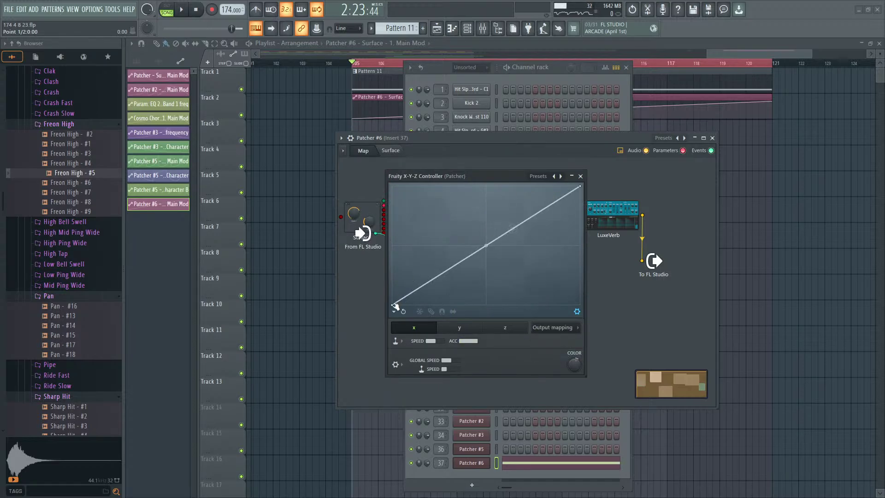
{"action": "left_click_drag", "start_coordinate": [394, 305], "coordinate": [393, 251]}
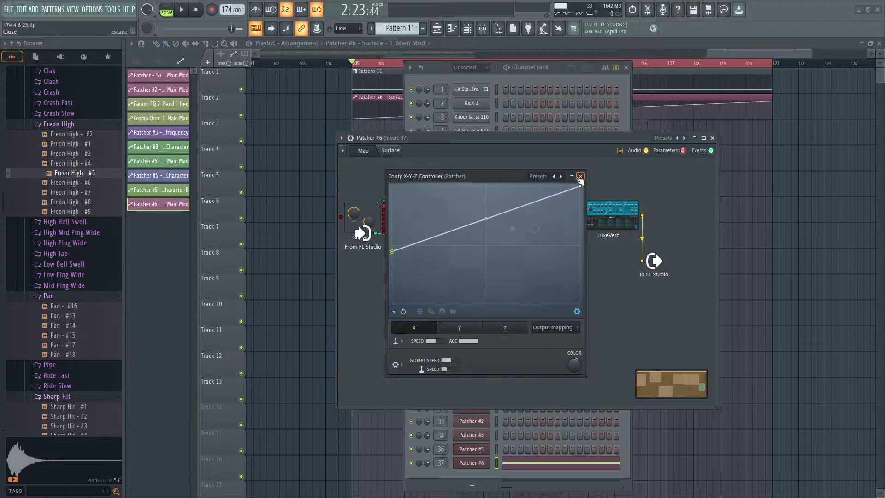
{"action": "left_click_drag", "start_coordinate": [489, 206], "coordinate": [489, 194]}
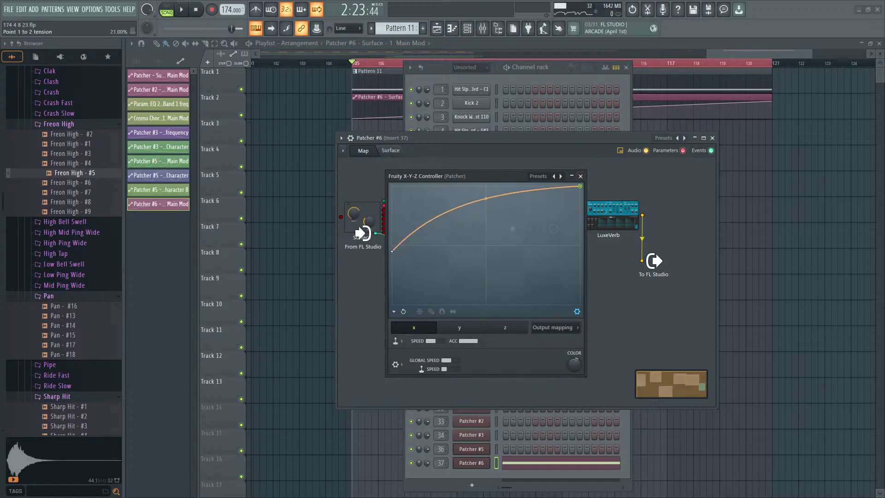
Step: Shape Y's output mapping as a curve falling from about the midpoint to 0.16 with 10% tension, and close the controller
{"action": "left_click", "coordinate": [460, 327]}
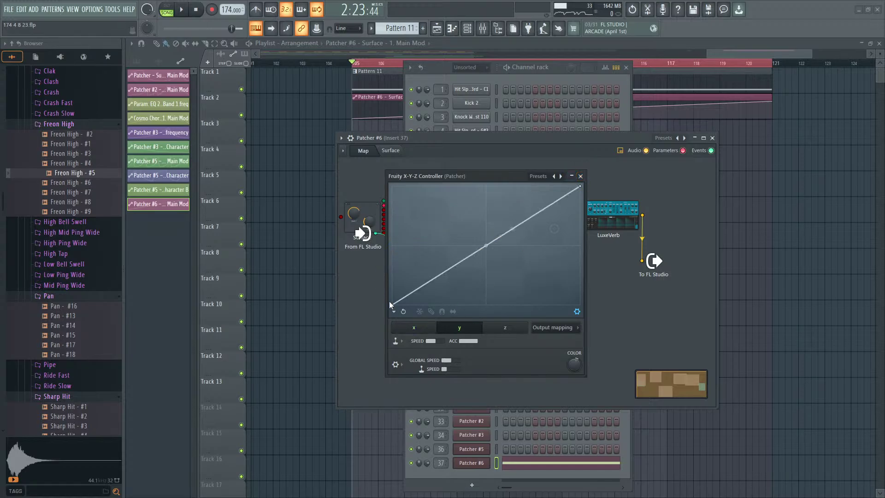
{"action": "left_click_drag", "start_coordinate": [390, 304], "coordinate": [392, 261]}
{"action": "left_click_drag", "start_coordinate": [580, 186], "coordinate": [580, 301]}
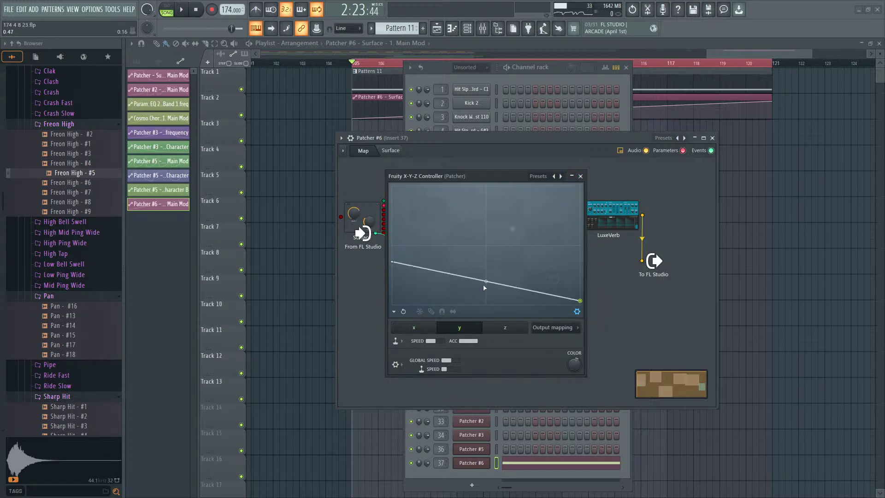
{"action": "left_click_drag", "start_coordinate": [484, 286], "coordinate": [522, 277]}
{"action": "left_click_drag", "start_coordinate": [581, 302], "coordinate": [586, 284]}
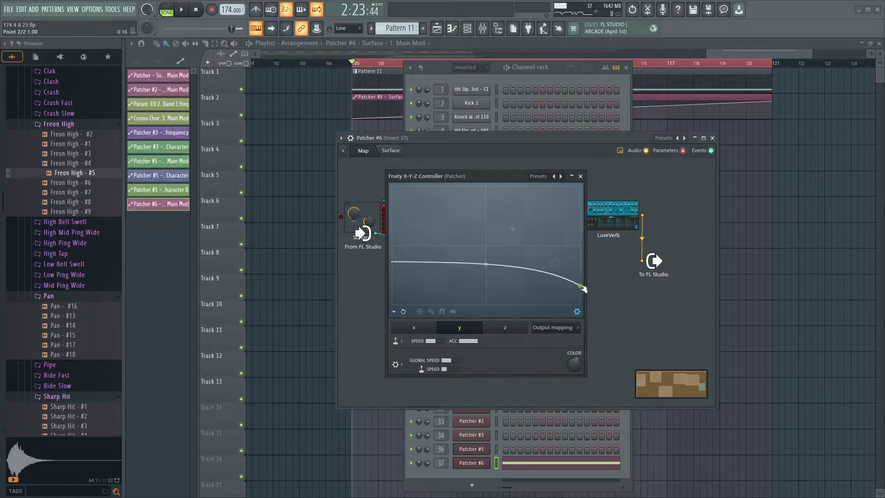
{"action": "left_click_drag", "start_coordinate": [393, 261], "coordinate": [396, 248]}
{"action": "left_click_drag", "start_coordinate": [486, 251], "coordinate": [486, 259]}
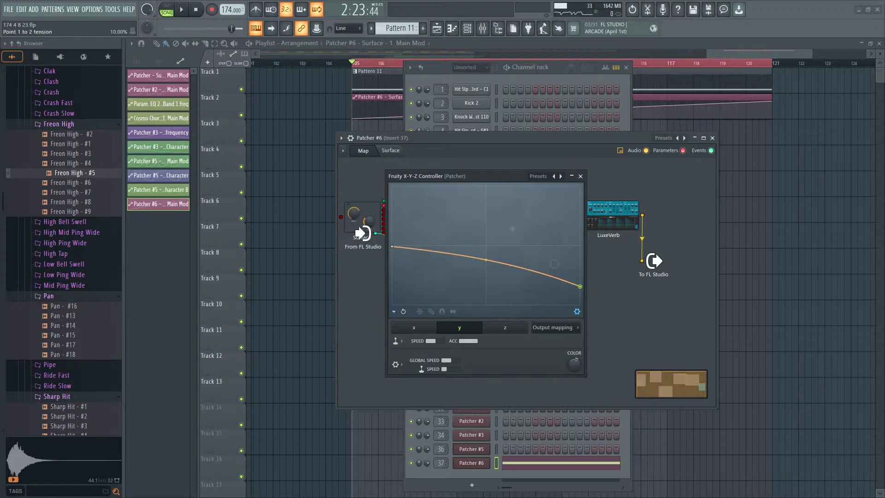
{"action": "left_click", "coordinate": [580, 176]}
Step: Reposition the Fruity Parametric EQ 2 and Phase Plant nodes, and check how the EQ's filter bands move during playback
{"action": "left_click_drag", "start_coordinate": [553, 210], "coordinate": [528, 210]}
{"action": "left_click_drag", "start_coordinate": [486, 290], "coordinate": [458, 279]}
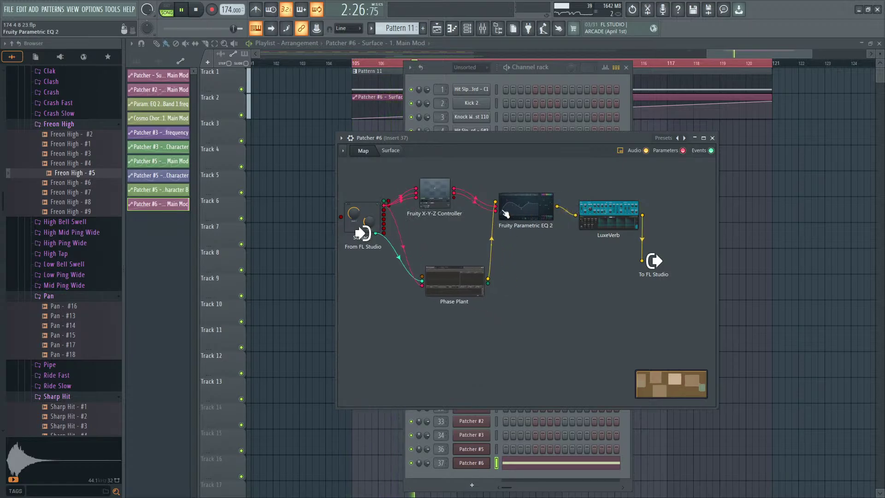
{"action": "left_click", "coordinate": [521, 208]}
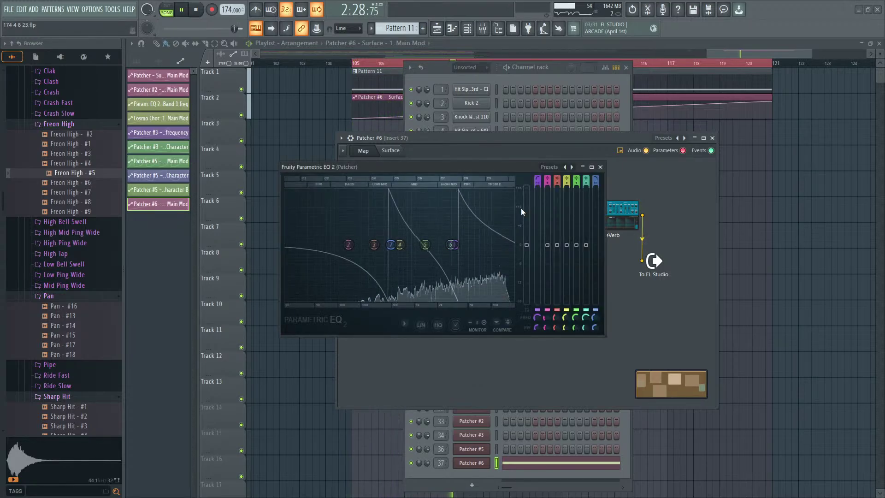
{"action": "key", "text": "space"}
{"action": "left_click", "coordinate": [600, 167]}
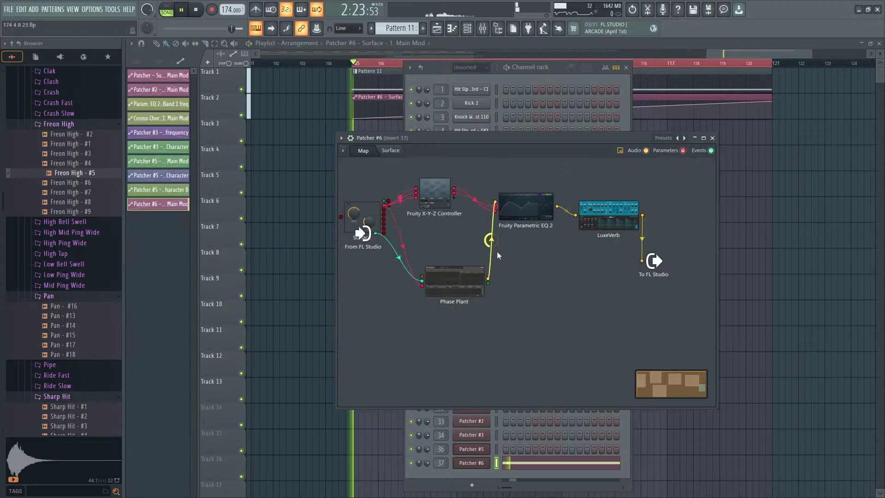
{"action": "left_click", "coordinate": [525, 209]}
{"action": "left_click", "coordinate": [181, 18]}
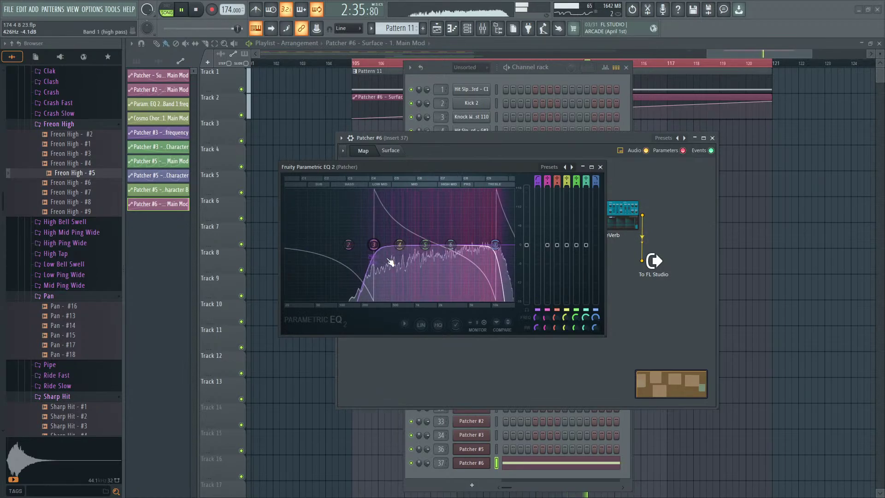
{"action": "left_click", "coordinate": [600, 166]}
Step: Raise the end point of Y's output mapping to 0.24, review X's mapping, and replay the clip with the EQ editor open
{"action": "double_click", "coordinate": [434, 193]}
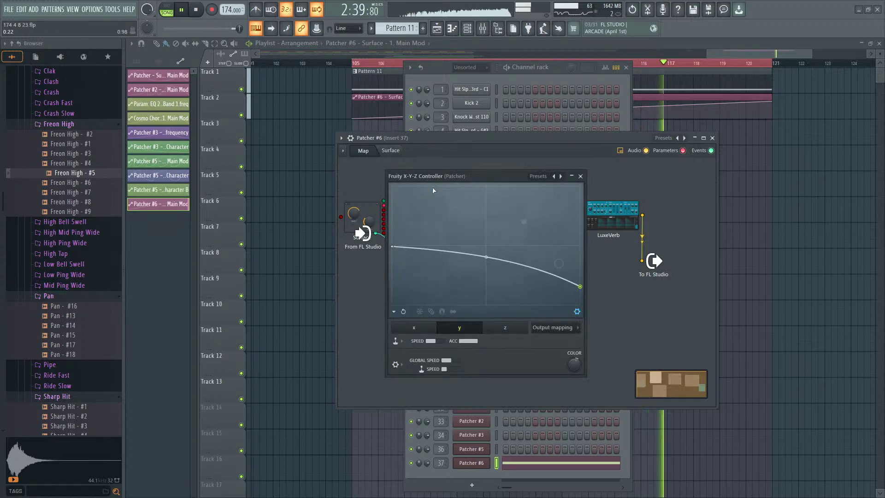
{"action": "left_click_drag", "start_coordinate": [580, 287], "coordinate": [579, 276]}
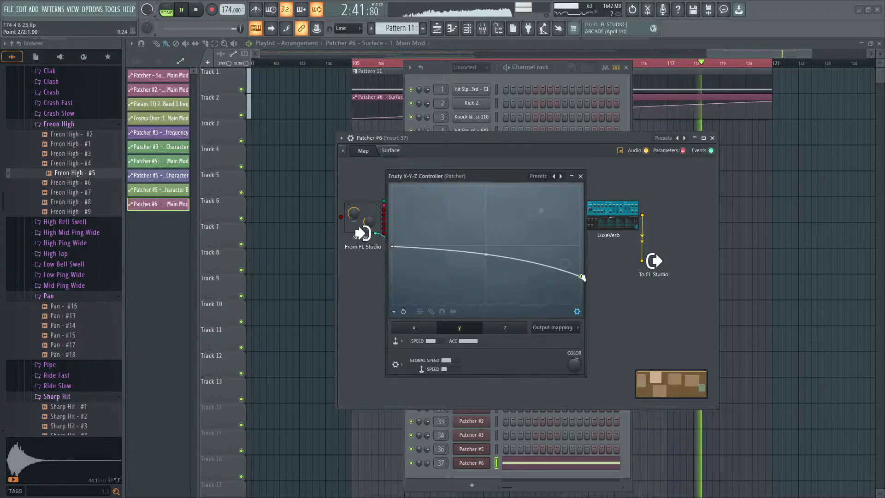
{"action": "left_click", "coordinate": [414, 327]}
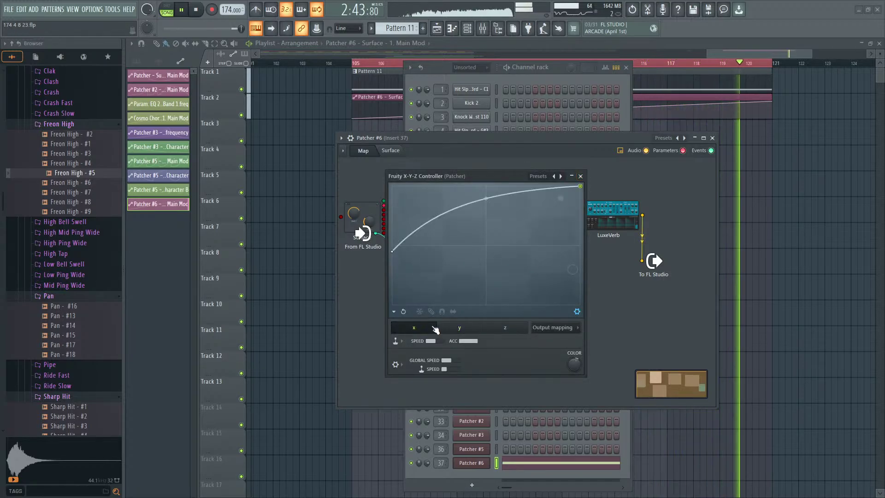
{"action": "left_click", "coordinate": [580, 176]}
{"action": "double_click", "coordinate": [537, 215]}
{"action": "key", "text": "space"}
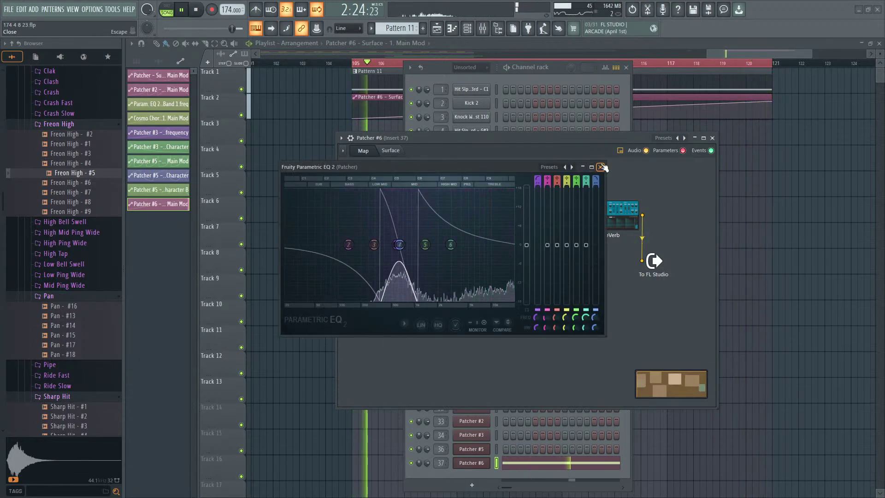
Step: Close the Fruity Parametric EQ 2 editor and move the Phase Plant node up, closer to the EQ in the map
{"action": "left_click", "coordinate": [600, 167]}
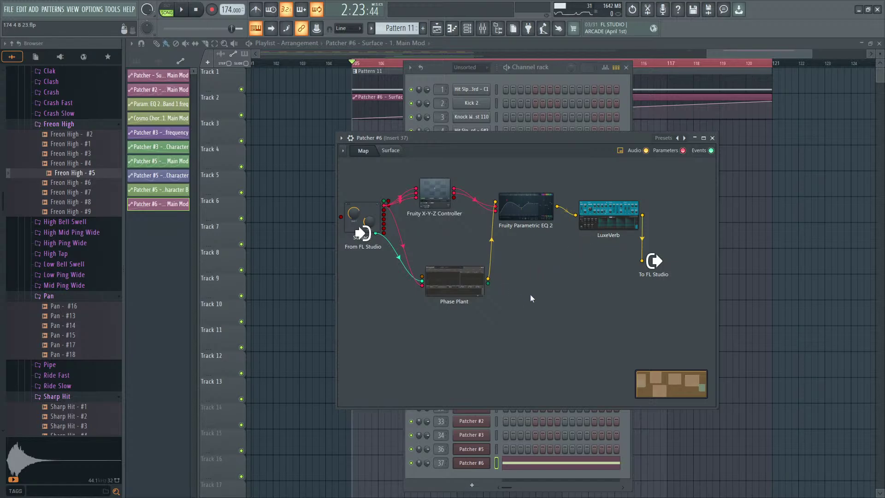
{"action": "left_click_drag", "start_coordinate": [448, 289], "coordinate": [451, 266]}
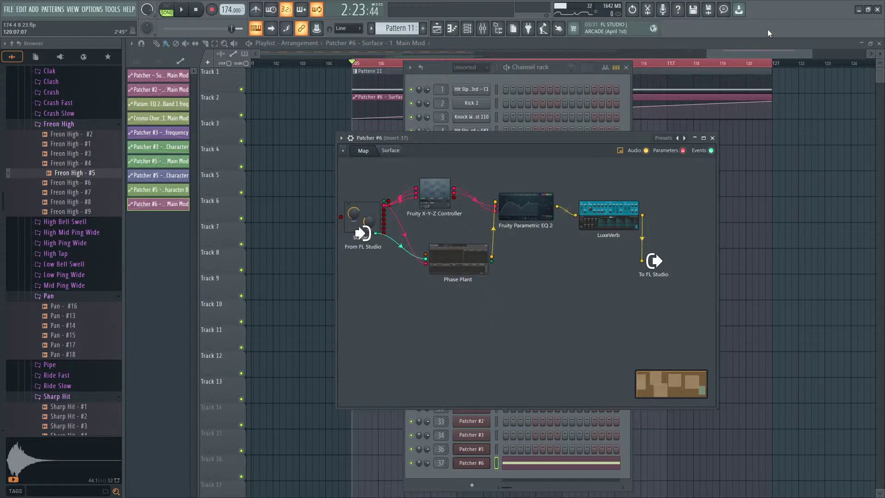
{"action": "key", "text": "F8"}
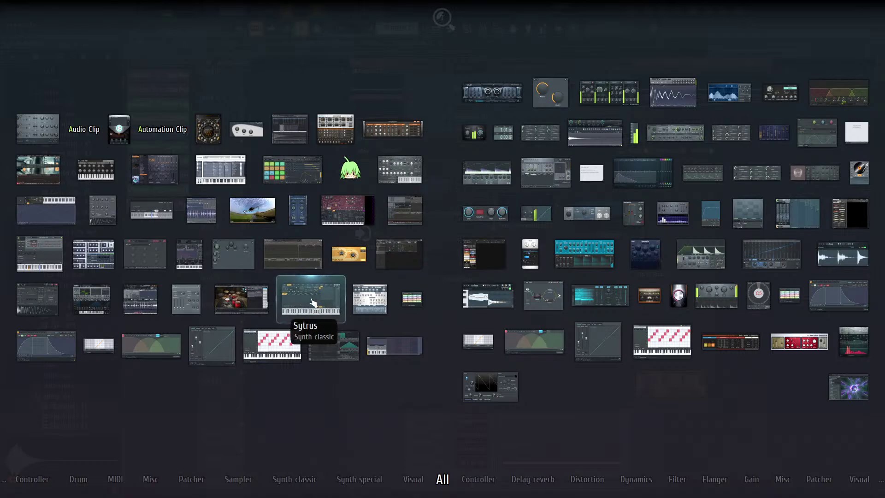
{"action": "left_click", "coordinate": [442, 208]}
{"action": "double_click", "coordinate": [465, 266]}
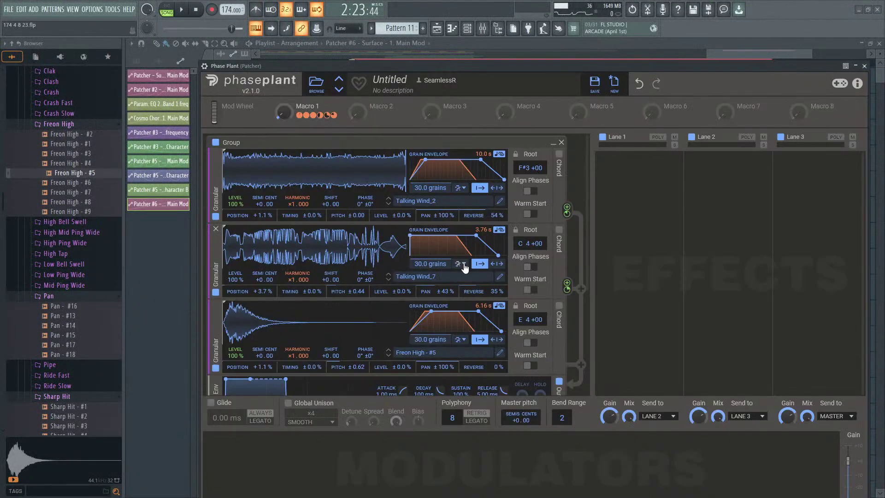
{"action": "left_click_drag", "start_coordinate": [587, 199], "coordinate": [593, 289]}
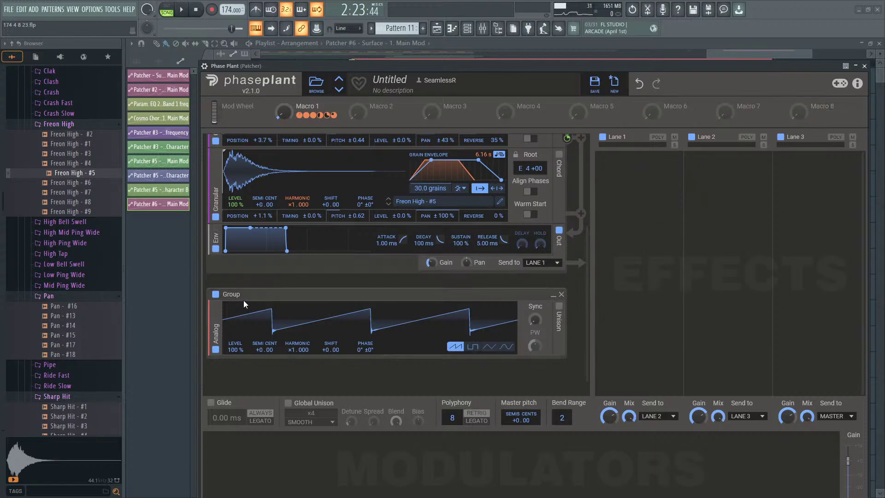
{"action": "left_click", "coordinate": [562, 294]}
{"action": "left_click", "coordinate": [864, 67]}
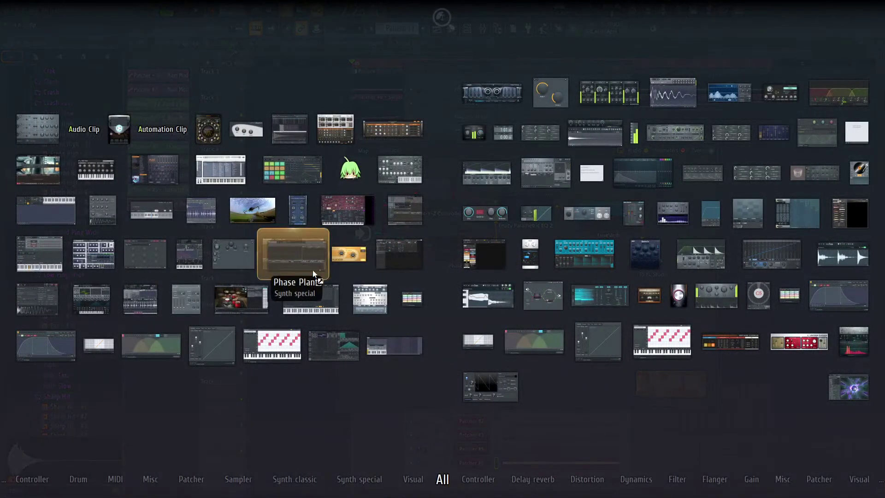
Step: Add a second Phase Plant to the Patcher map and create one Analog and one Granular generator group in it
{"action": "left_click_drag", "start_coordinate": [312, 270], "coordinate": [460, 306]}
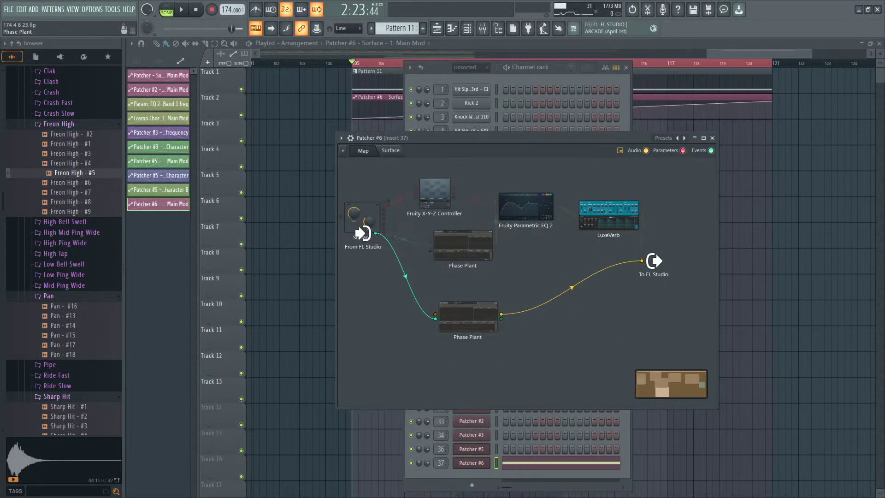
{"action": "double_click", "coordinate": [469, 317]}
{"action": "left_click", "coordinate": [281, 126]}
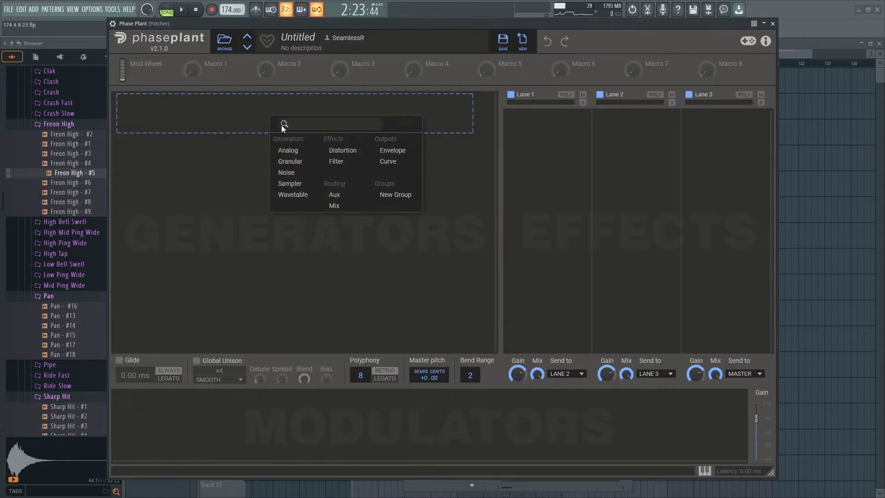
{"action": "left_click", "coordinate": [292, 151]}
{"action": "left_click", "coordinate": [277, 236]}
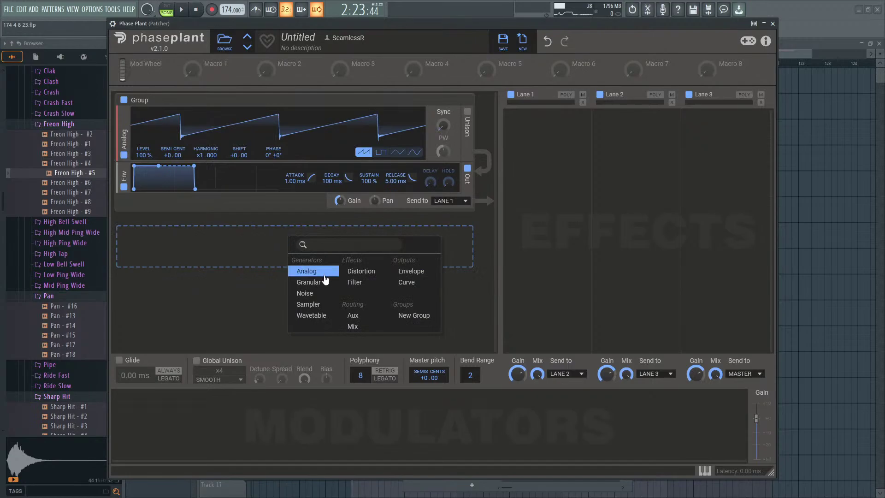
{"action": "left_click", "coordinate": [311, 282]}
{"action": "scroll", "coordinate": [302, 286], "scroll_direction": "down", "scroll_amount": 1}
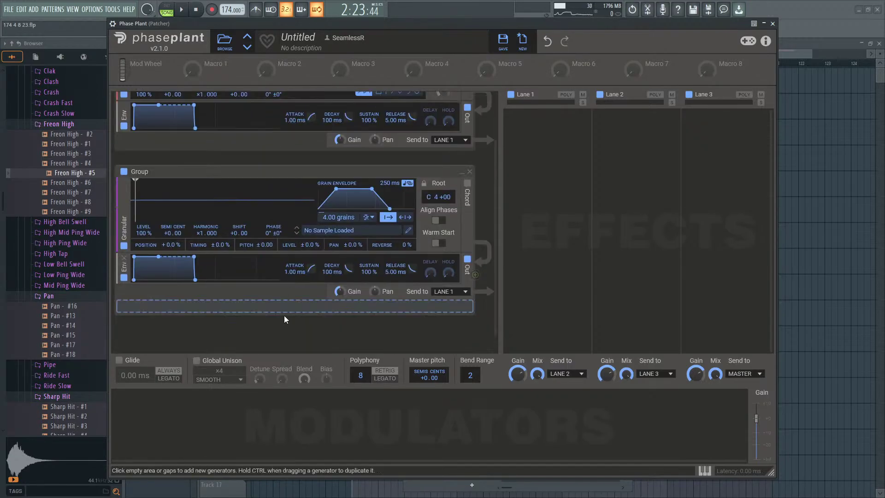
{"action": "scroll", "coordinate": [284, 315], "scroll_direction": "up", "scroll_amount": 1}
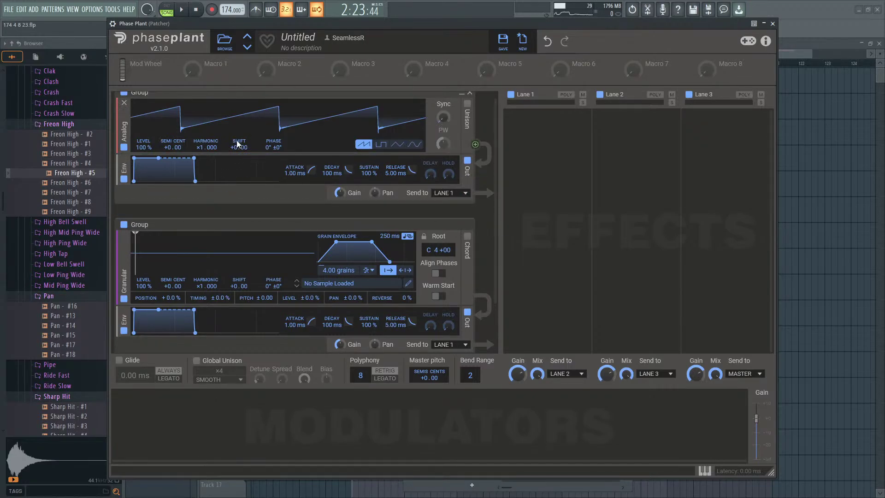
Step: Add a Wavetable generator to the Analog group and remove that group's envelope output
{"action": "left_click", "coordinate": [228, 207]}
{"action": "left_click", "coordinate": [251, 286]}
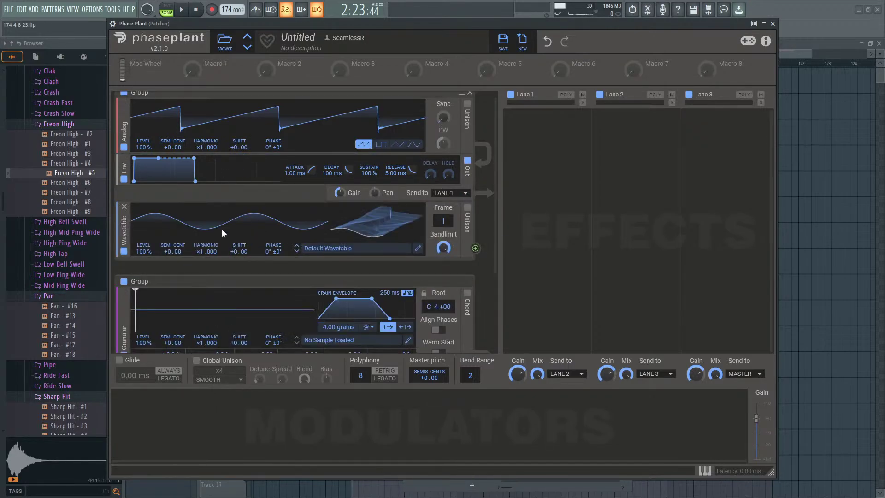
{"action": "left_click", "coordinate": [124, 161]}
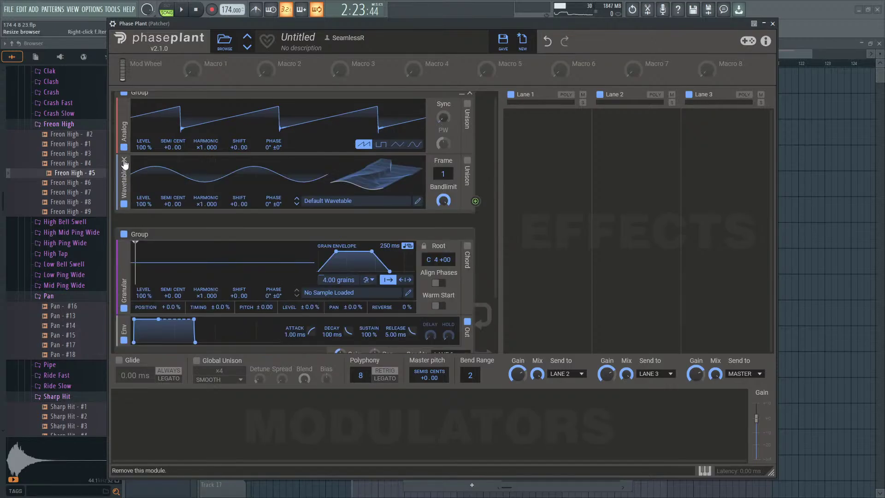
Step: Audition the Crash Fast metal hits and load Crash Fast - 3 as the Granular generator's sample
{"action": "scroll", "coordinate": [183, 235], "scroll_direction": "down", "scroll_amount": 1}
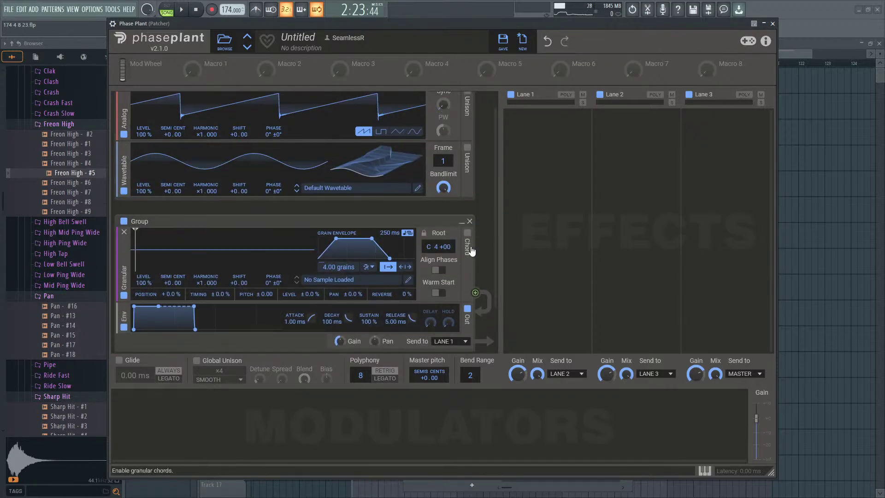
{"action": "scroll", "coordinate": [65, 221], "scroll_direction": "up", "scroll_amount": 4}
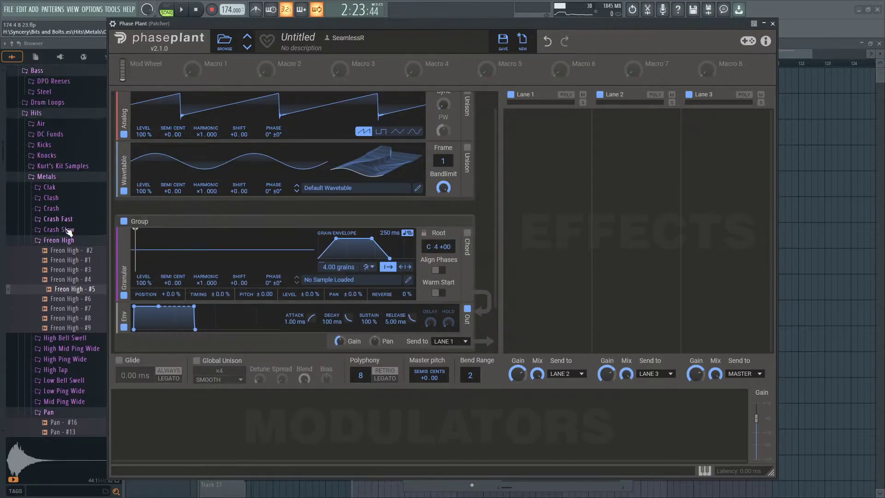
{"action": "left_click", "coordinate": [72, 240]}
{"action": "left_click", "coordinate": [58, 219]}
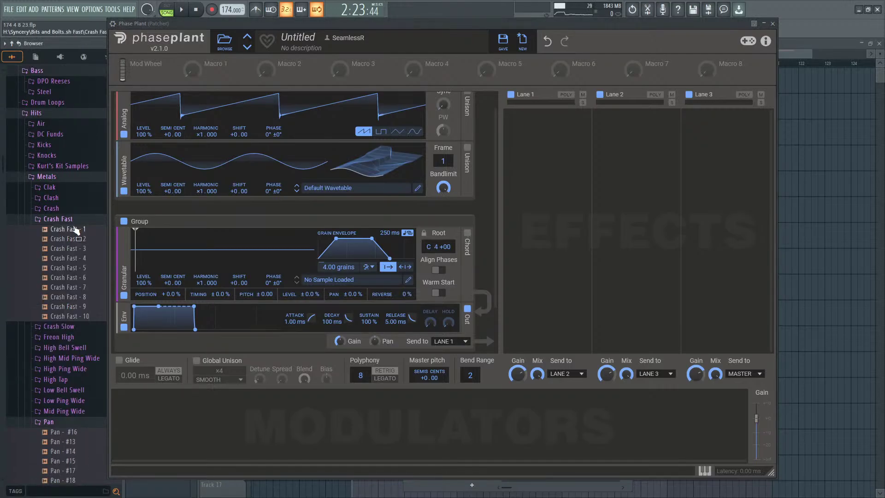
{"action": "left_click", "coordinate": [69, 229]}
{"action": "left_click", "coordinate": [74, 248]}
{"action": "left_click_drag", "start_coordinate": [74, 249], "coordinate": [226, 258]}
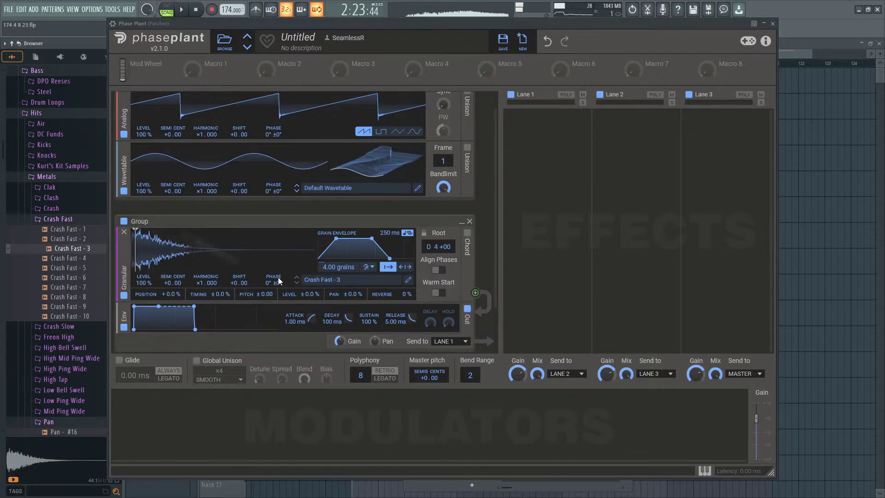
Step: Reshape the grain envelope into a falling ramp without sustain, and lower the density to about 0.57 grains during playback
{"action": "left_click_drag", "start_coordinate": [141, 244], "coordinate": [98, 244]}
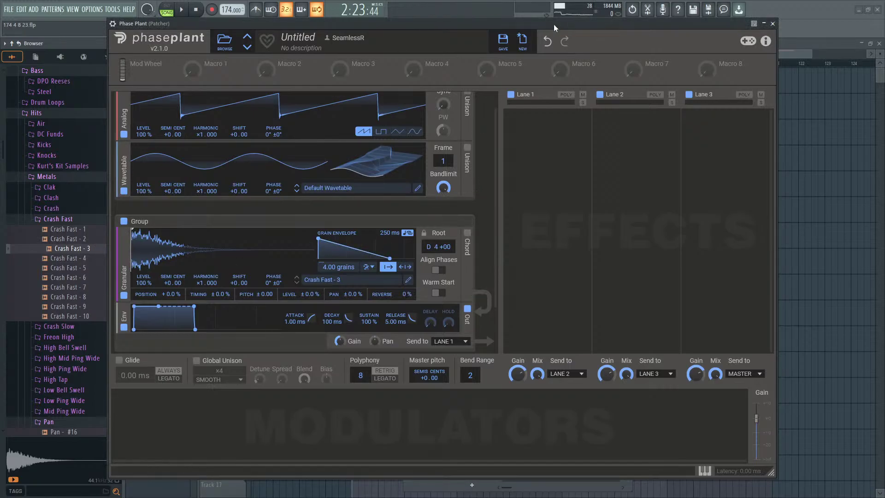
{"action": "left_click_drag", "start_coordinate": [554, 24], "coordinate": [592, 313]}
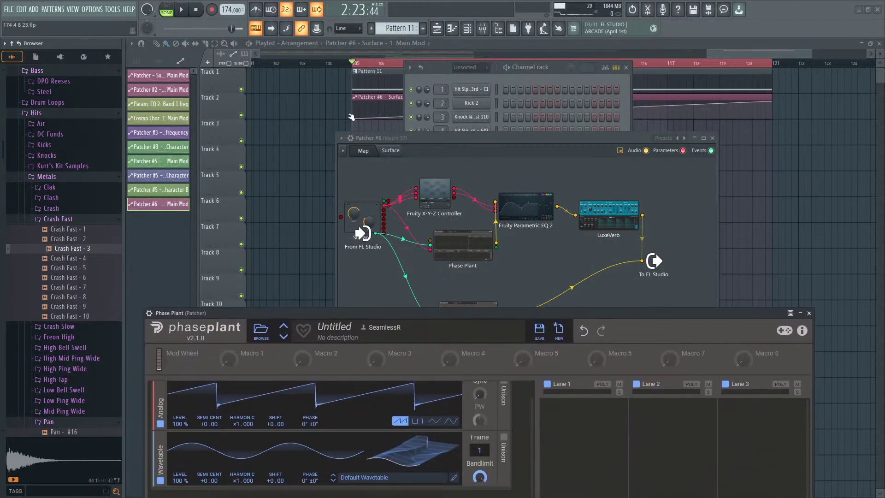
{"action": "left_click", "coordinate": [187, 13]}
{"action": "left_click_drag", "start_coordinate": [373, 312], "coordinate": [389, 92]}
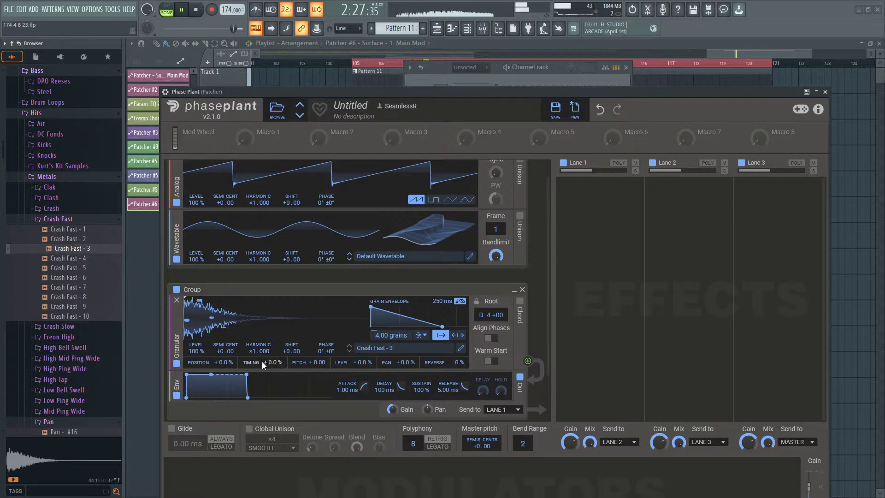
{"action": "left_click_drag", "start_coordinate": [391, 335], "coordinate": [391, 339]}
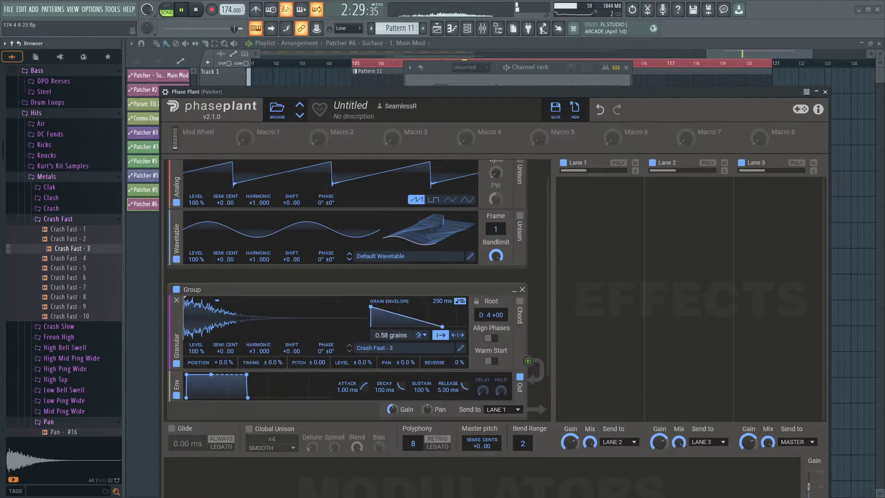
Step: Give the grain envelope a gradual attack, shorten the grain length to 109 ms, and stop playback
{"action": "left_click_drag", "start_coordinate": [373, 305], "coordinate": [383, 305]}
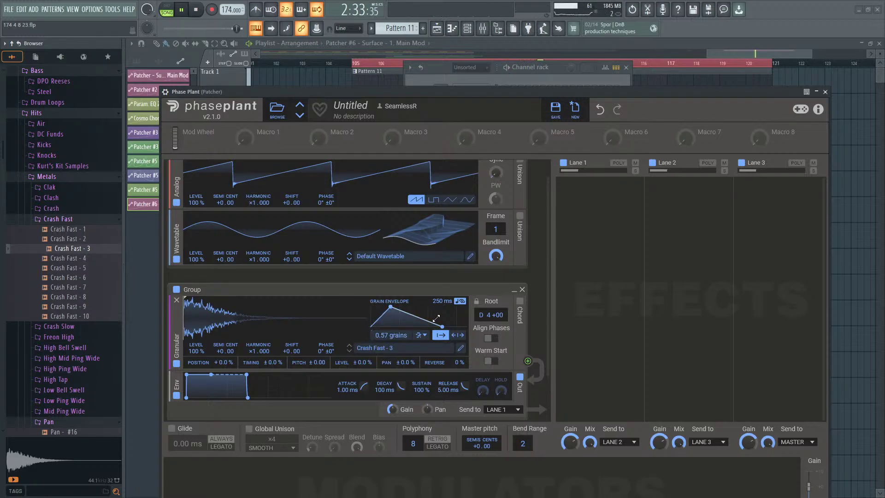
{"action": "left_click_drag", "start_coordinate": [441, 327], "coordinate": [439, 326]}
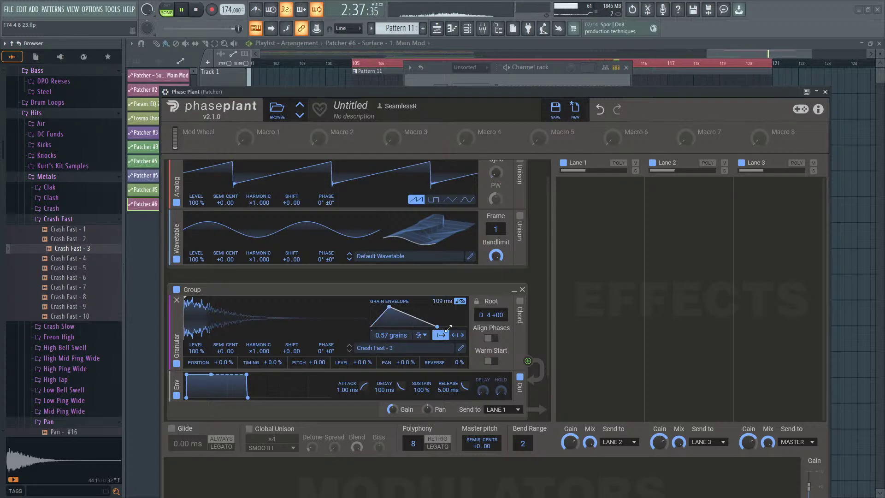
{"action": "key", "text": "space"}
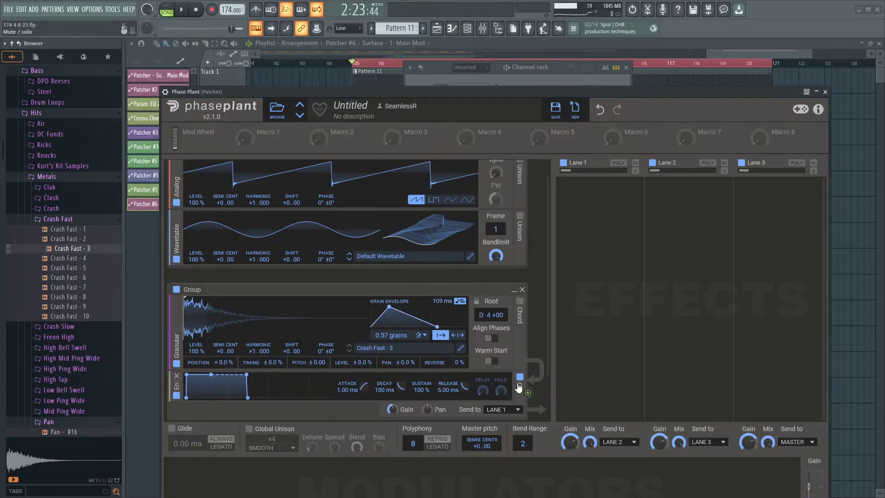
Step: Remove the Granular group's envelope output and lower the Analog generator's harmonic to 0.161
{"action": "left_click", "coordinate": [177, 376]}
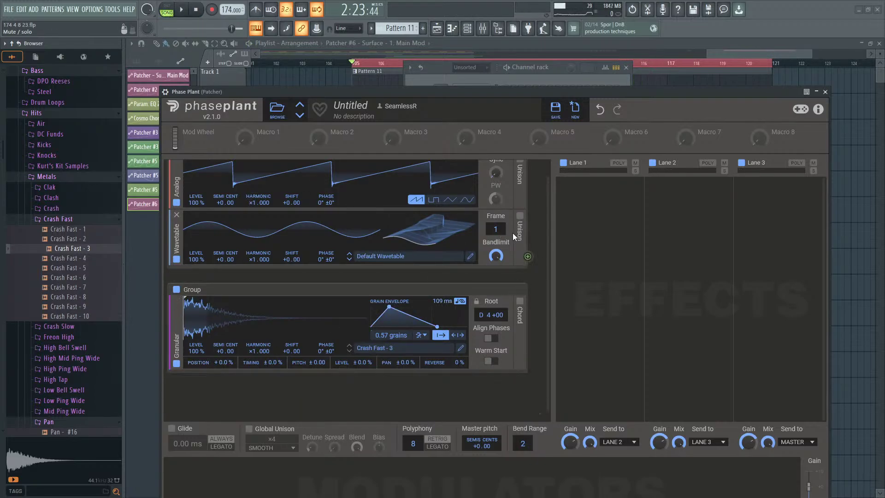
{"action": "scroll", "coordinate": [546, 253], "scroll_direction": "up", "scroll_amount": 1}
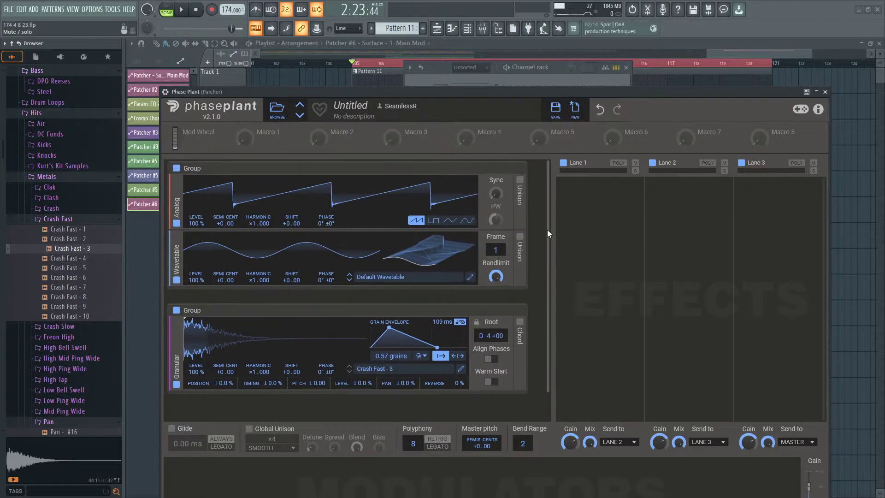
{"action": "mouse_move", "coordinate": [252, 225]}
{"action": "left_mouse_down"}
{"action": "mouse_move", "coordinate": [264, 227]}
{"action": "mouse_move", "coordinate": [258, 216]}
{"action": "left_mouse_up"}
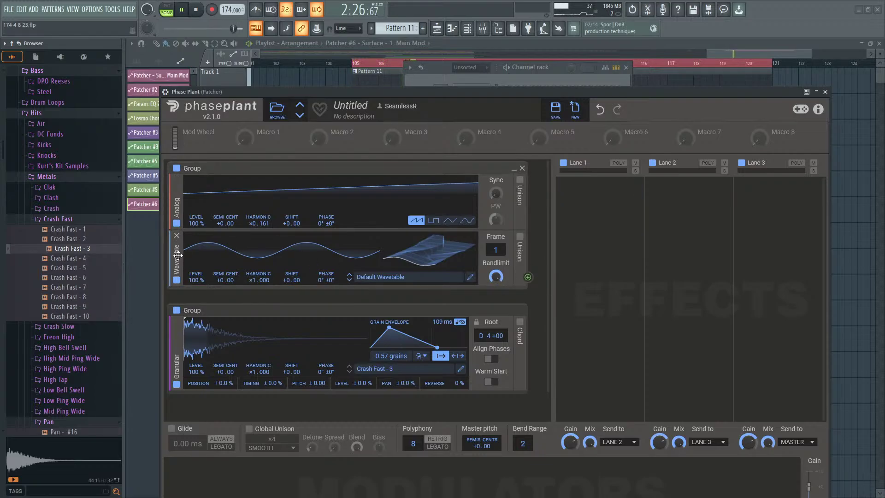
{"action": "left_click_drag", "start_coordinate": [178, 254], "coordinate": [367, 303]}
{"action": "left_click", "coordinate": [366, 297]}
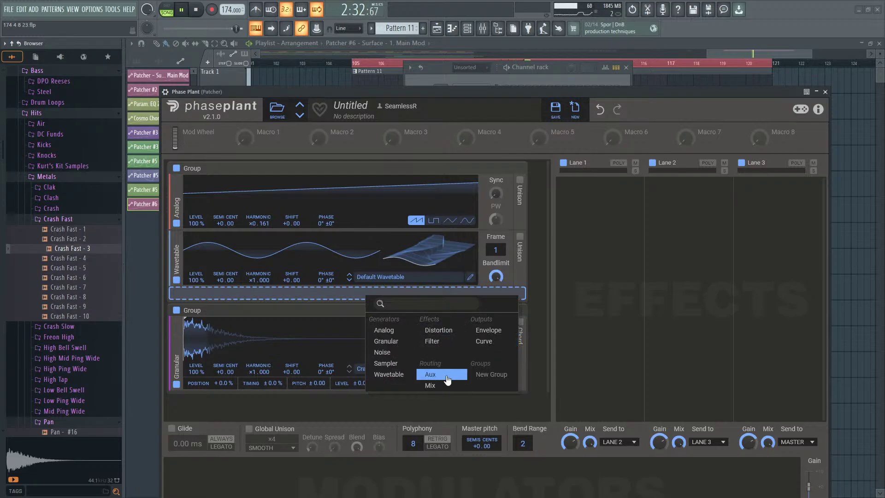
{"action": "left_click", "coordinate": [433, 385]}
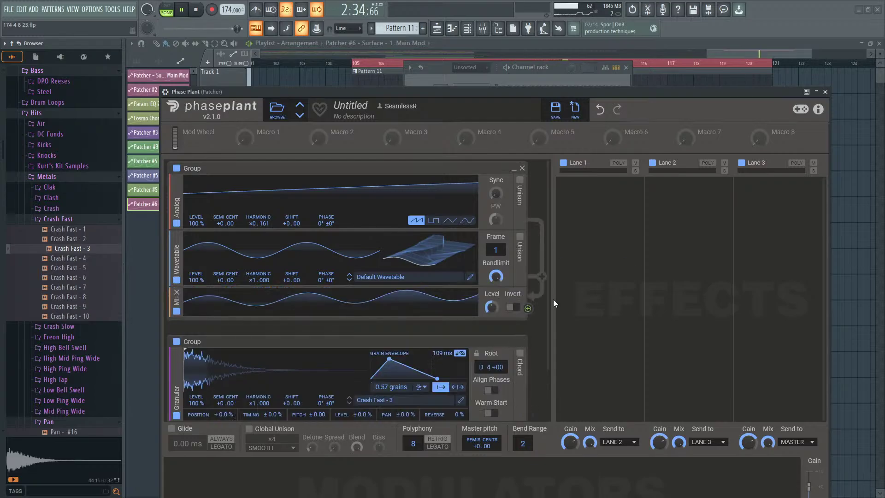
{"action": "left_click", "coordinate": [176, 292]}
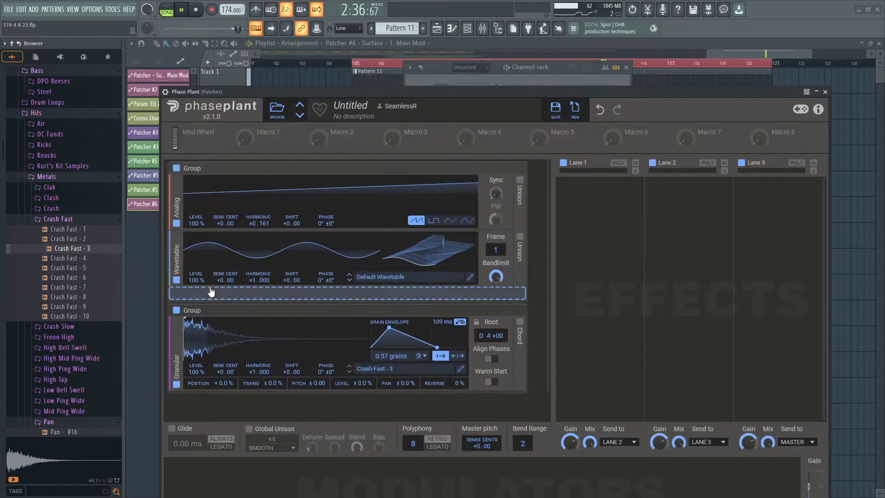
Step: Add an Envelope output below the Wavetable generator and move the Analog generator beneath that envelope
{"action": "left_click", "coordinate": [237, 295]}
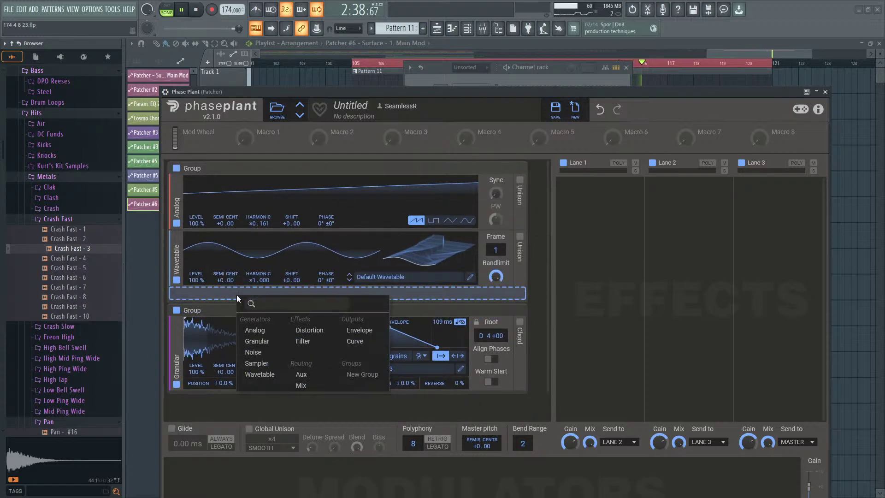
{"action": "left_click", "coordinate": [359, 330]}
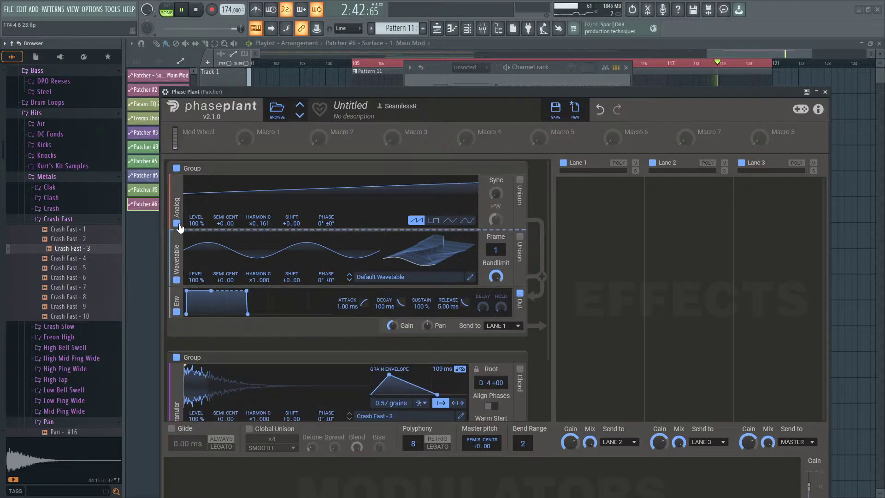
{"action": "left_click_drag", "start_coordinate": [176, 192], "coordinate": [193, 332]}
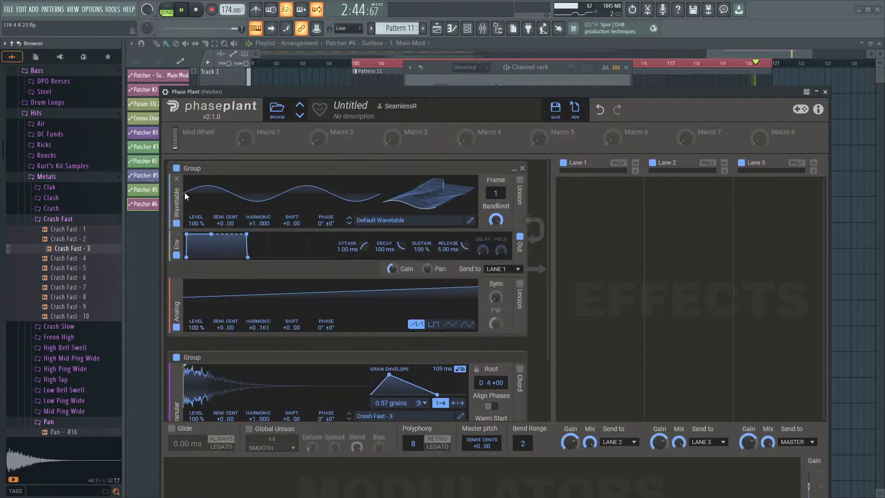
Step: Browse the factory wavetables and load Cronch from the Screams folder into the Wavetable generator, and stop playback
{"action": "left_click", "coordinate": [390, 220]}
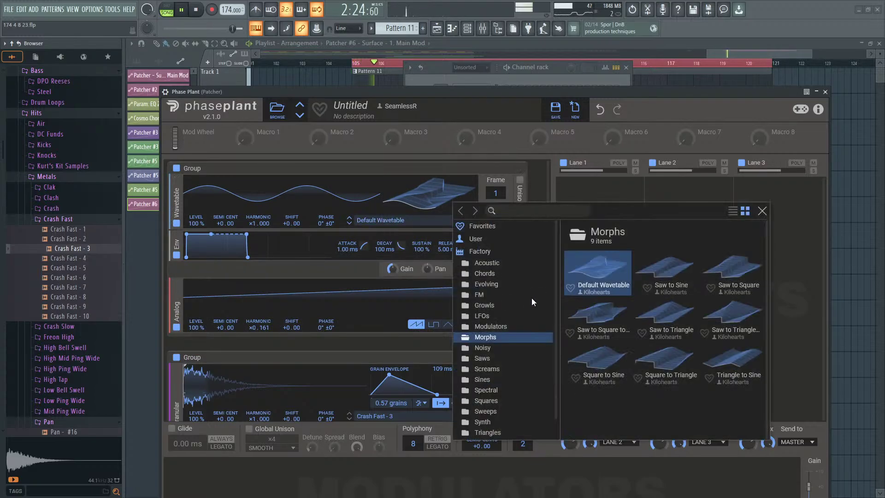
{"action": "left_click", "coordinate": [502, 306]}
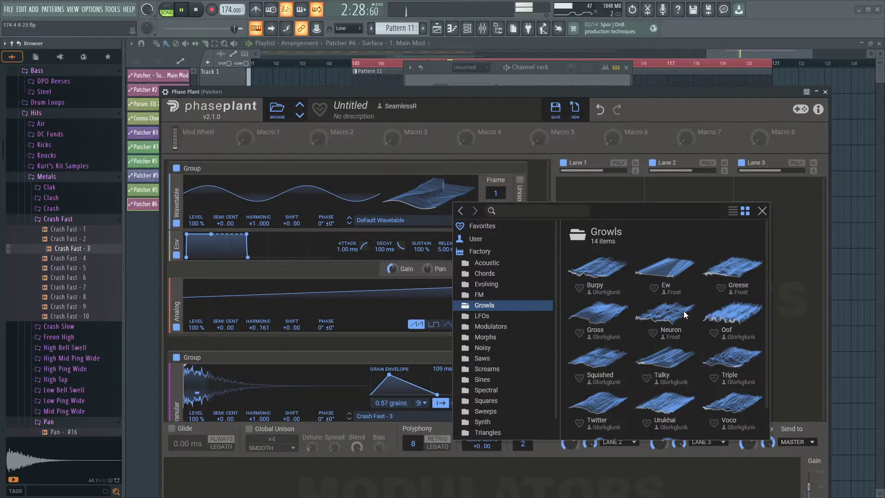
{"action": "left_click", "coordinate": [505, 318]}
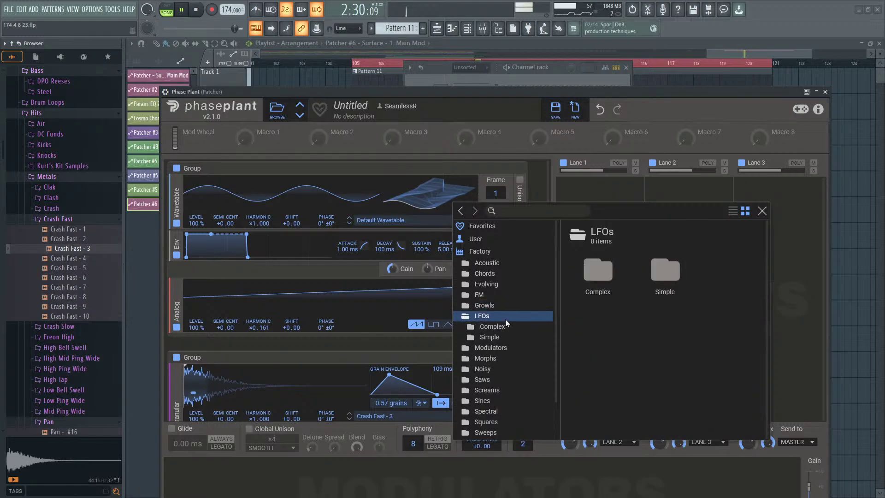
{"action": "left_click", "coordinate": [508, 350]}
{"action": "left_click", "coordinate": [510, 371]}
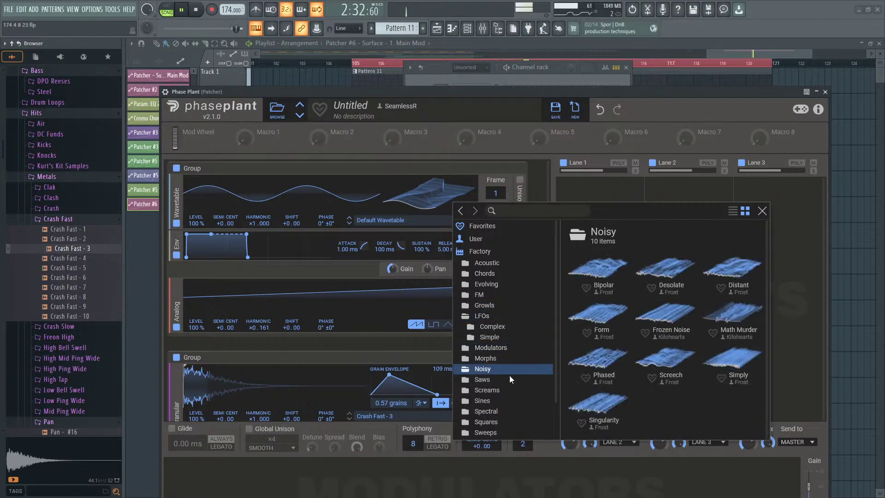
{"action": "left_click", "coordinate": [505, 392]}
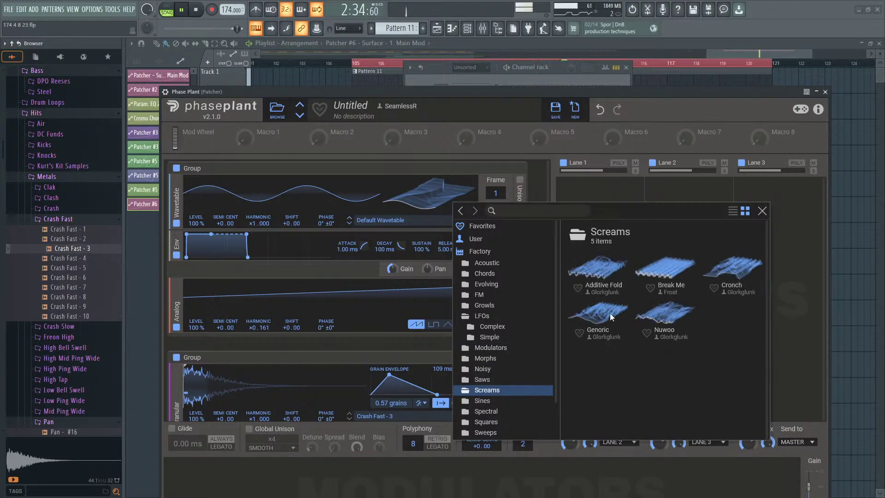
{"action": "left_click", "coordinate": [733, 272]}
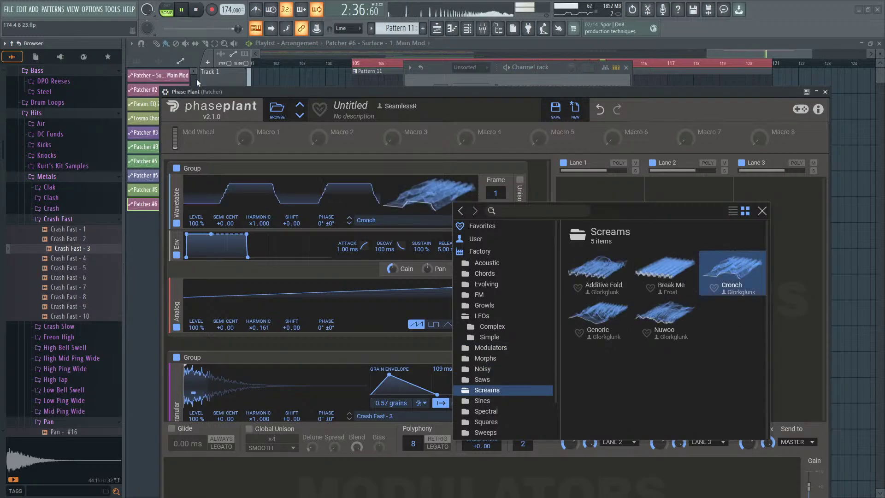
{"action": "key", "text": "space"}
{"action": "left_click", "coordinate": [761, 211]}
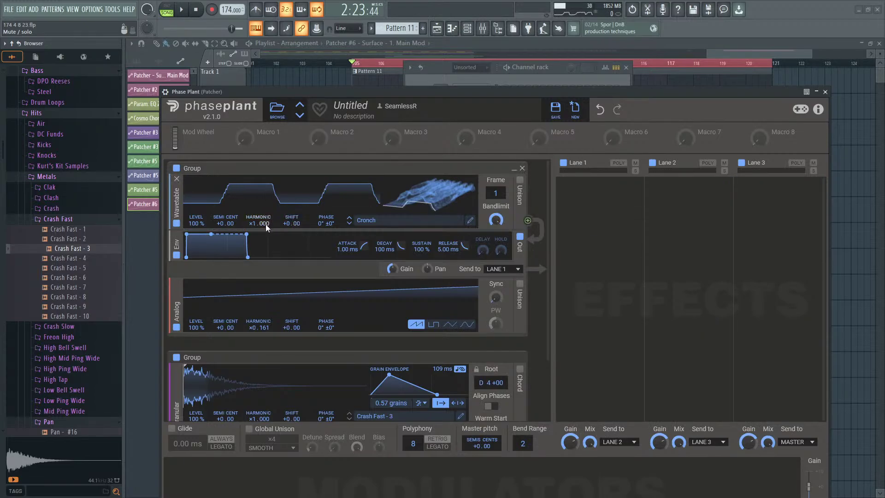
Step: Lower the Wavetable generator's harmonic to 0.017 while playing the pattern
{"action": "left_click_drag", "start_coordinate": [255, 223], "coordinate": [255, 258]}
{"action": "left_click", "coordinate": [181, 10]}
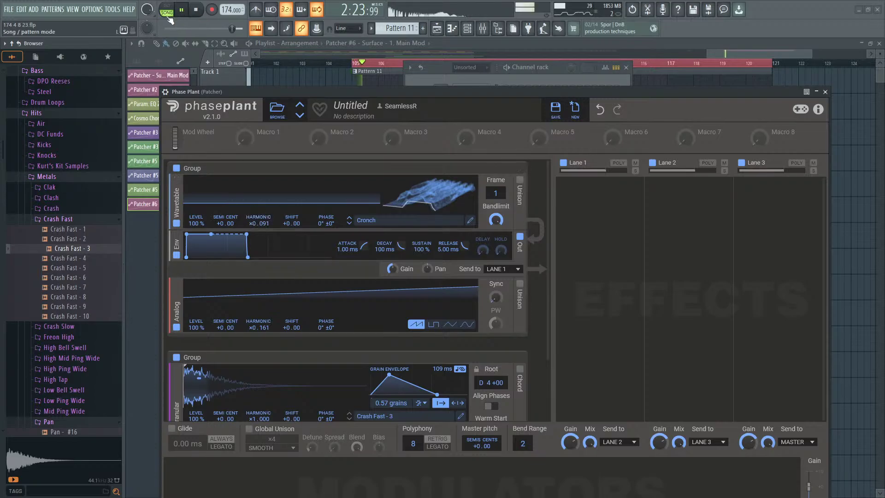
{"action": "left_click_drag", "start_coordinate": [256, 224], "coordinate": [256, 233]}
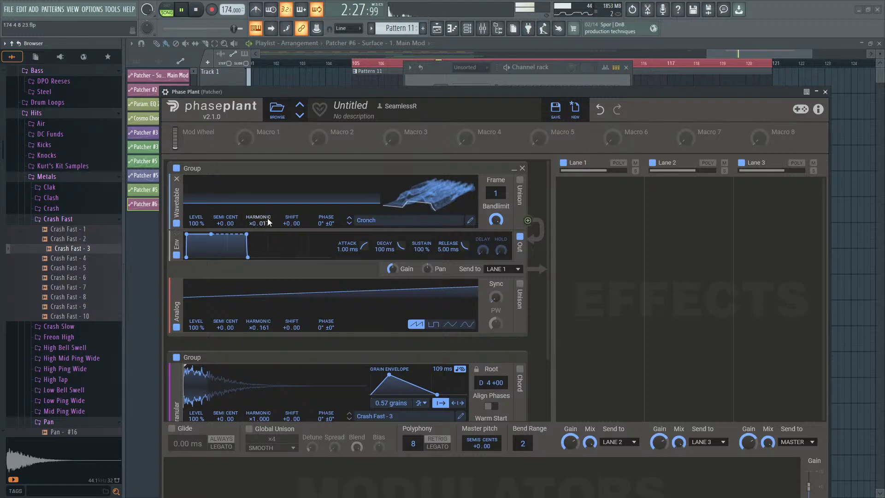
Step: Modulate the Wavetable generator's phase with the Analog generator's output by about +35.7 %, and restart playback
{"action": "left_click_drag", "start_coordinate": [443, 91], "coordinate": [449, 56]}
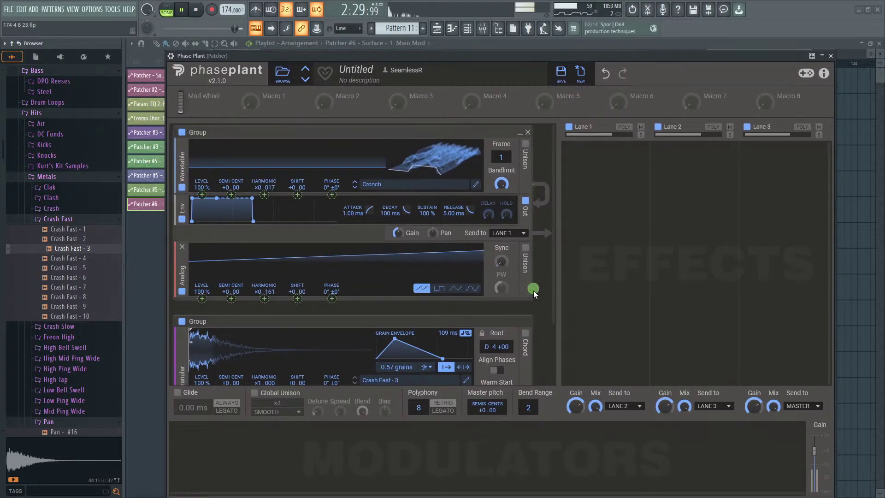
{"action": "left_click_drag", "start_coordinate": [533, 289], "coordinate": [344, 184]}
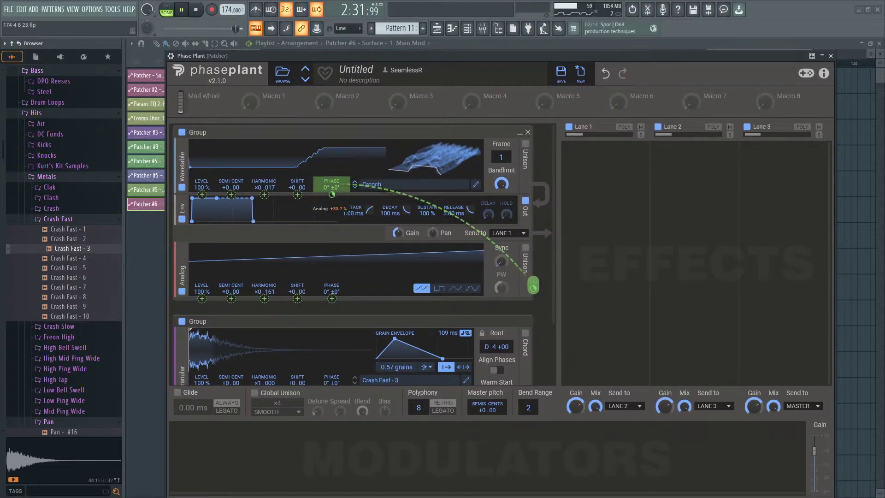
{"action": "left_click", "coordinate": [191, 14]}
{"action": "key", "text": "space"}
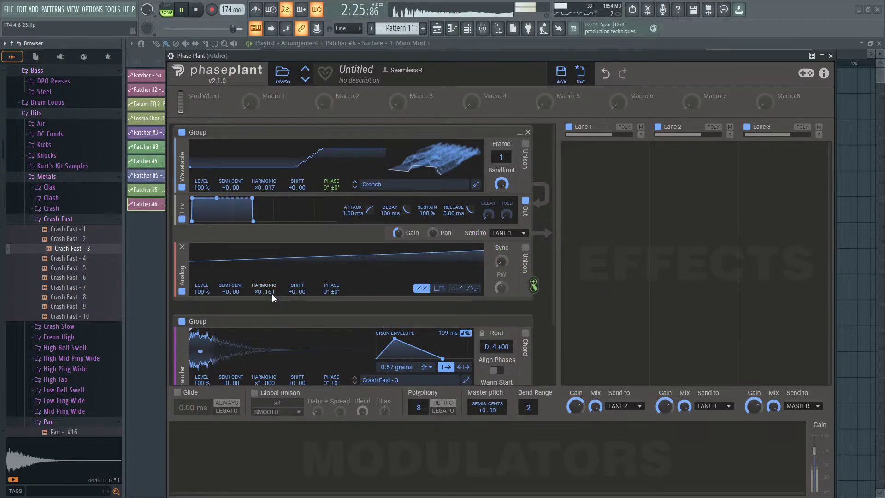
Step: Lower the Analog generator's harmonic to 0.008 and the Wavetable generator's harmonic to 0.003, and stop playback
{"action": "left_click_drag", "start_coordinate": [272, 292], "coordinate": [271, 321]}
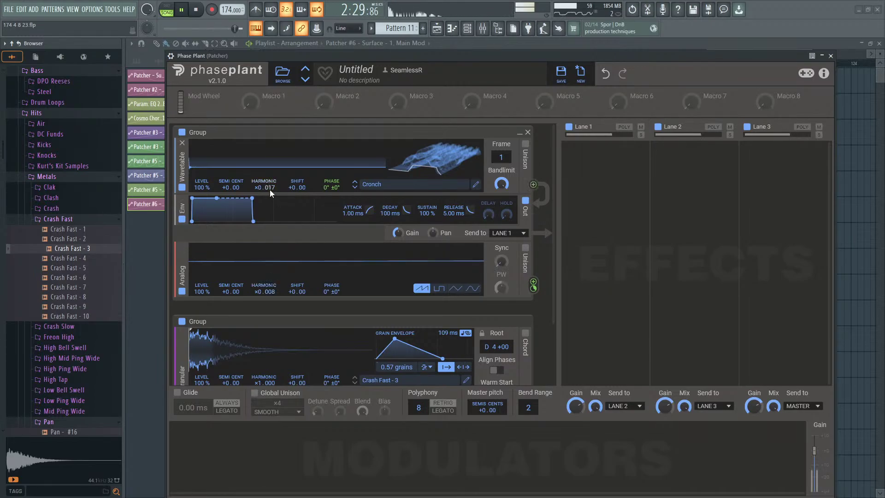
{"action": "left_click_drag", "start_coordinate": [265, 187], "coordinate": [264, 193]}
{"action": "left_click", "coordinate": [196, 9]}
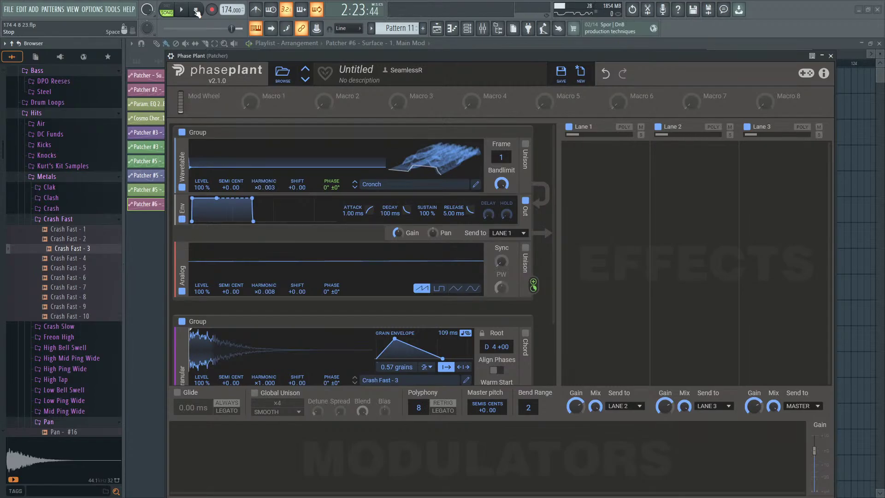
Step: Transpose the Wavetable generator to -31 semitones and the Analog generator to -15 semitones during playback
{"action": "left_click", "coordinate": [187, 9]}
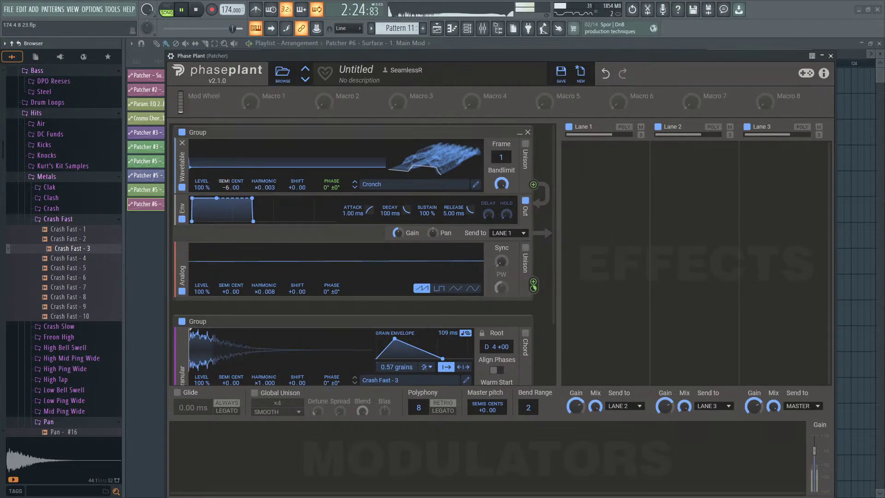
{"action": "left_click_drag", "start_coordinate": [230, 187], "coordinate": [223, 308]}
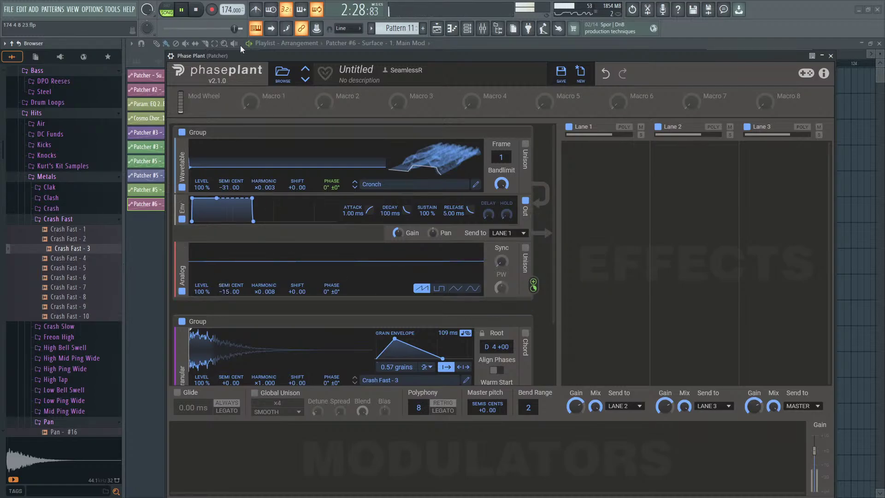
{"action": "left_click", "coordinate": [196, 10]}
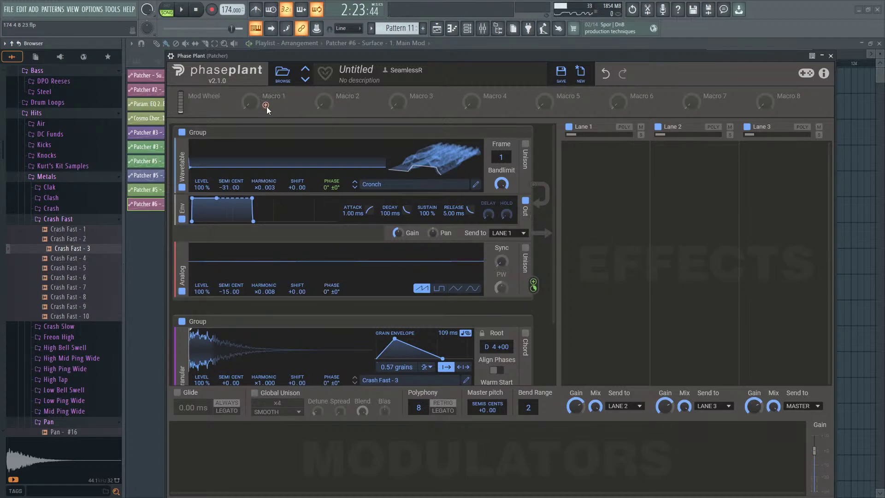
Step: Assign Macro 1 to the harmonic of both the Analog and the Wavetable generator
{"action": "left_click_drag", "start_coordinate": [266, 106], "coordinate": [270, 103]}
{"action": "left_click_drag", "start_coordinate": [254, 315], "coordinate": [264, 298]}
{"action": "left_click_drag", "start_coordinate": [266, 105], "coordinate": [263, 194]}
Step: Play the pattern and sweep Macro 1 to audition its effect on both harmonics, and stop playback
{"action": "left_click", "coordinate": [184, 11]}
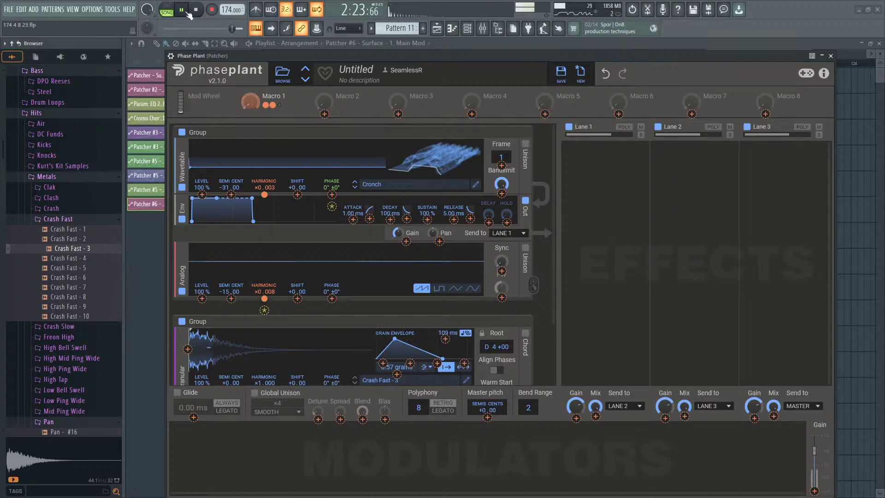
{"action": "left_click", "coordinate": [223, 105]}
{"action": "left_click_drag", "start_coordinate": [250, 102], "coordinate": [272, 134]}
{"action": "mouse_move", "coordinate": [246, 102]}
{"action": "left_mouse_down"}
{"action": "mouse_move", "coordinate": [249, 92]}
{"action": "mouse_move", "coordinate": [249, 104]}
{"action": "left_mouse_up"}
{"action": "left_click", "coordinate": [198, 17]}
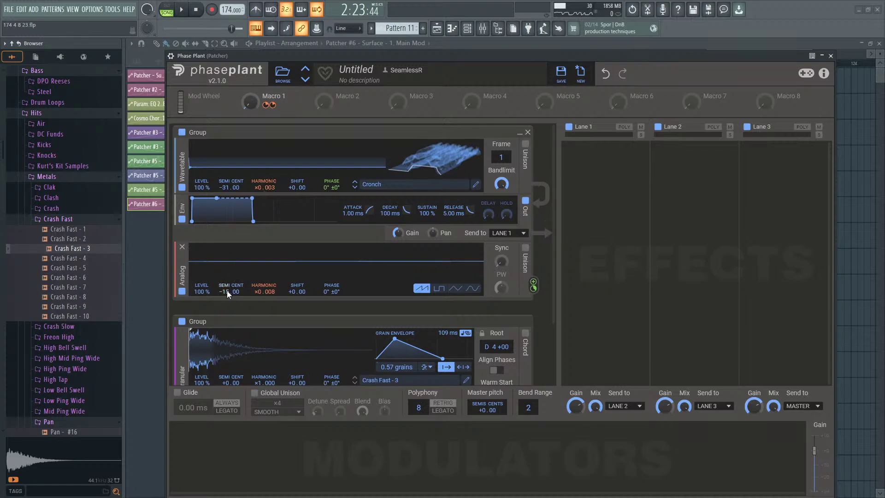
Step: Transpose the Analog generator to -30 semitones and set Macro 1 to 4% during playback
{"action": "left_click", "coordinate": [181, 10]}
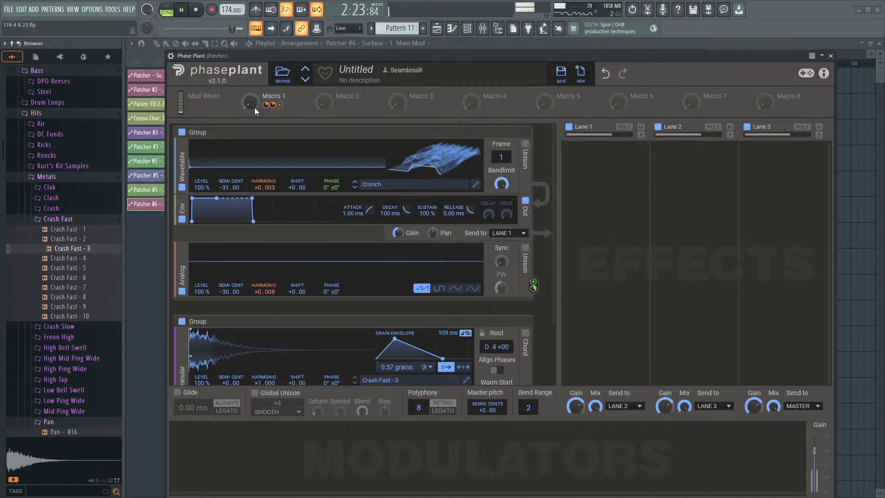
{"action": "left_click_drag", "start_coordinate": [245, 109], "coordinate": [272, 105]}
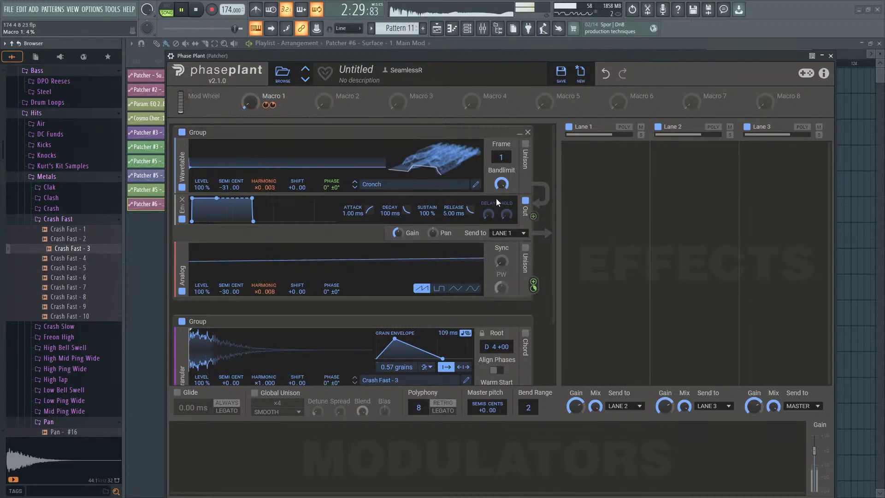
Step: Modulate the Analog generator's phase with the Wavetable output, and the Wavetable generator's level with the Granular output
{"action": "left_click_drag", "start_coordinate": [533, 185], "coordinate": [332, 298]}
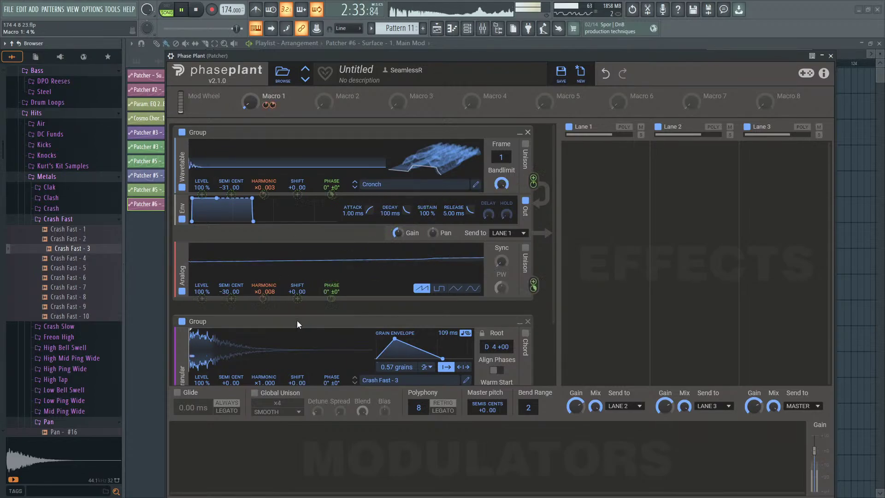
{"action": "scroll", "coordinate": [552, 300], "scroll_direction": "down", "scroll_amount": 1}
{"action": "left_click_drag", "start_coordinate": [533, 361], "coordinate": [486, 310]}
{"action": "left_click", "coordinate": [540, 218]}
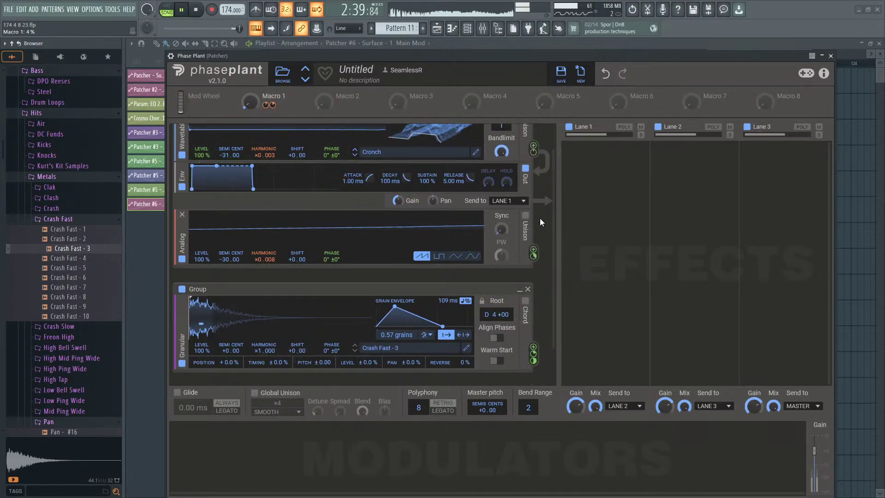
Step: Assign Macro 1 to the grain density with a base of 0.16 grains, and sweep the macro up to 100%
{"action": "left_click_drag", "start_coordinate": [281, 105], "coordinate": [397, 341]}
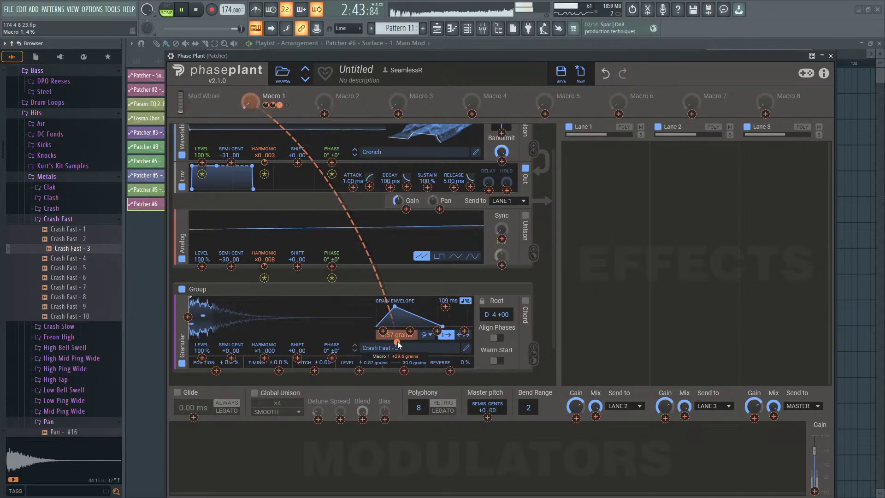
{"action": "left_click", "coordinate": [227, 114]}
{"action": "left_click_drag", "start_coordinate": [248, 106], "coordinate": [248, 16]}
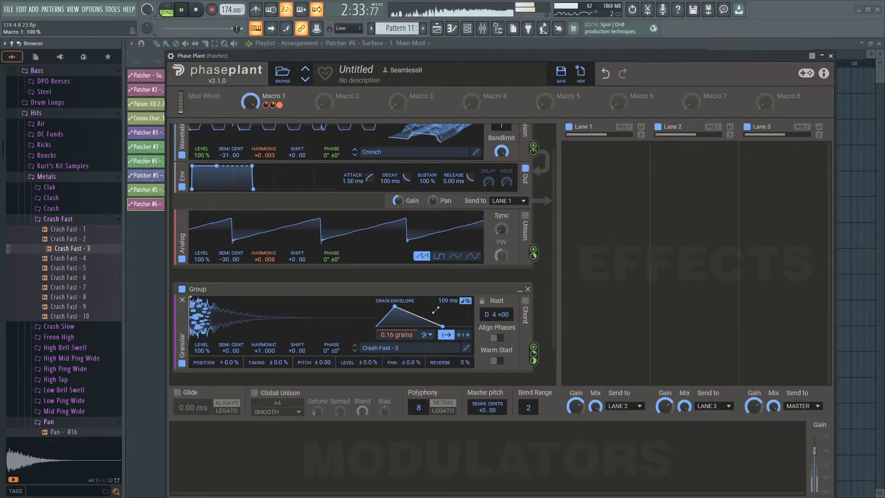
Step: Assign Macro 1 to shorten the grain length down to about 15 ms, return the macro to 0%, and stop playback
{"action": "left_click_drag", "start_coordinate": [284, 105], "coordinate": [445, 320]}
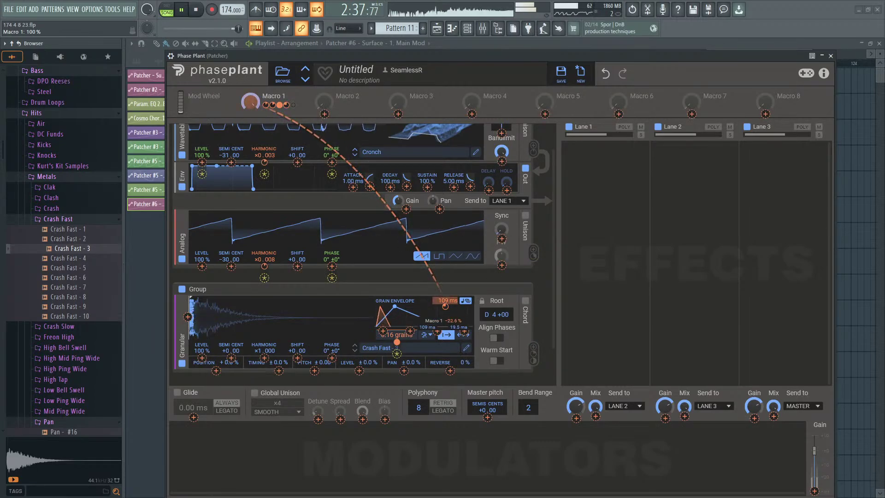
{"action": "left_click_drag", "start_coordinate": [251, 103], "coordinate": [252, 106]}
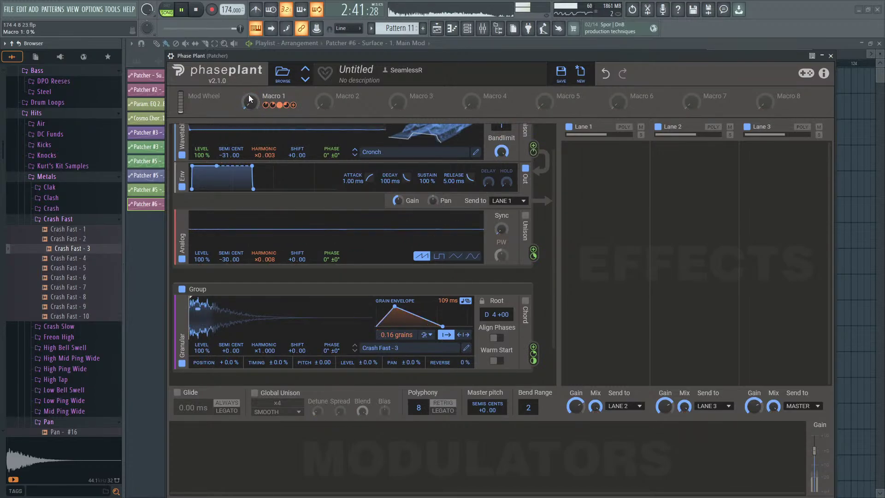
{"action": "left_click", "coordinate": [195, 9]}
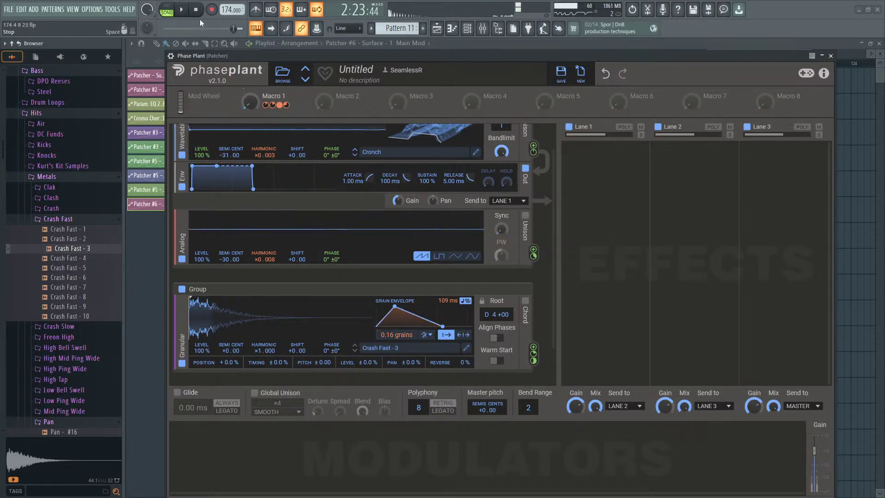
Step: Reduce Macro 1's modulation amounts on the Analog and Wavetable harmonics
{"action": "left_click_drag", "start_coordinate": [250, 102], "coordinate": [267, 151]}
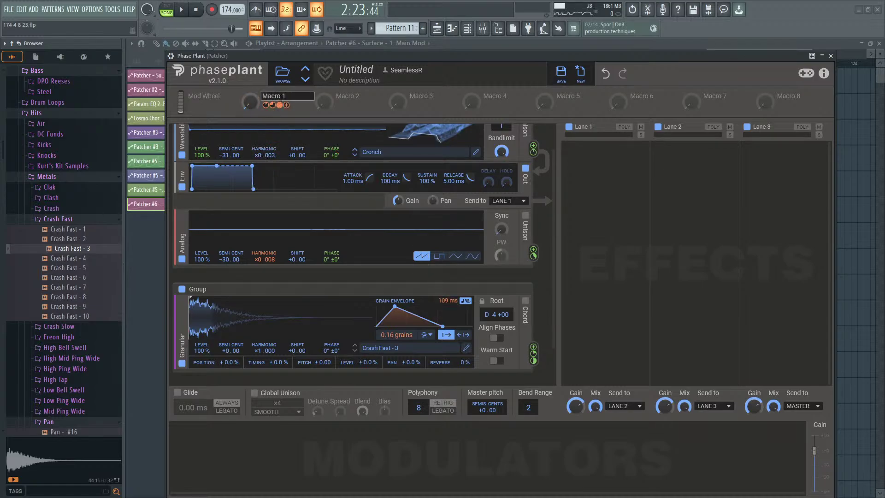
{"action": "left_click_drag", "start_coordinate": [265, 266], "coordinate": [265, 265]}
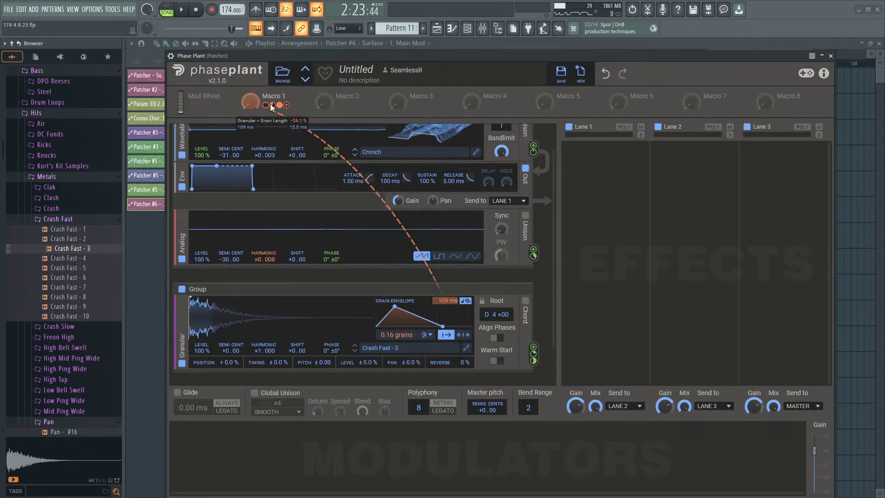
{"action": "left_click_drag", "start_coordinate": [282, 106], "coordinate": [264, 162]}
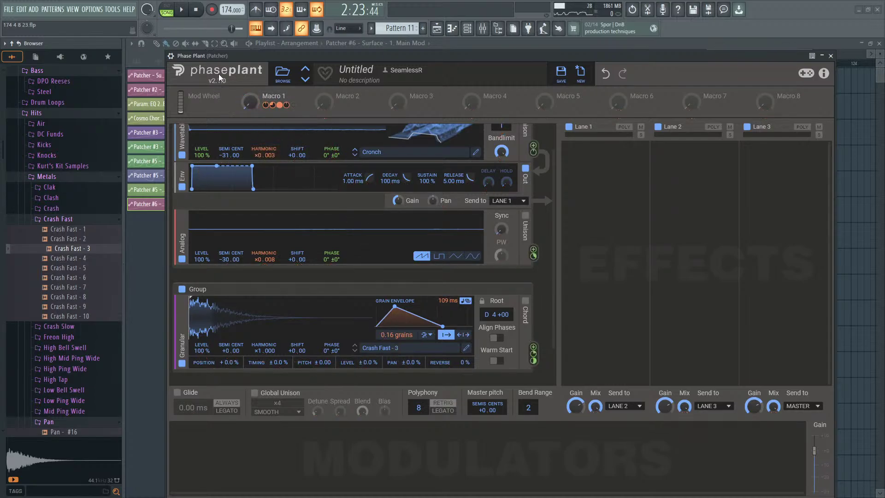
Step: Fine-tune Macro 1's modulation of the Wavetable and Analog harmonics during playback, sweeping the macro between 0% and 100%
{"action": "key", "text": "space"}
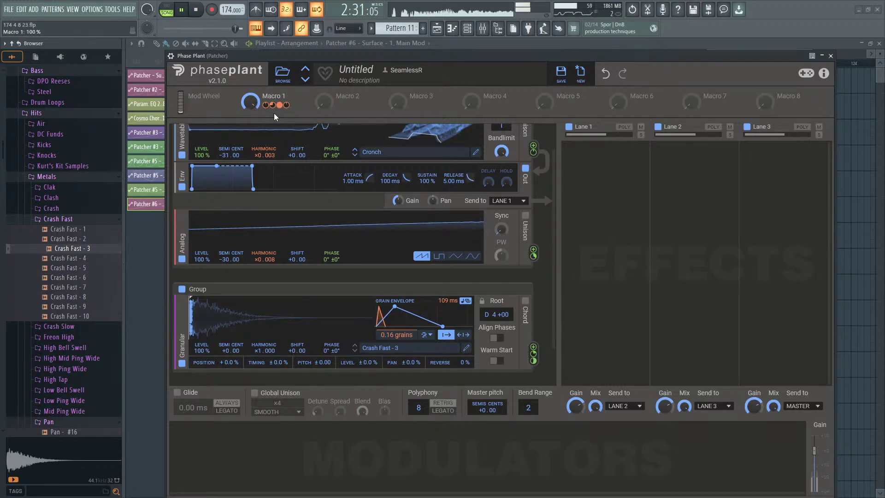
{"action": "left_click_drag", "start_coordinate": [264, 163], "coordinate": [264, 265]}
{"action": "mouse_move", "coordinate": [243, 101]}
{"action": "left_mouse_down"}
{"action": "mouse_move", "coordinate": [243, 122]}
{"action": "mouse_move", "coordinate": [243, 102]}
{"action": "left_mouse_up"}
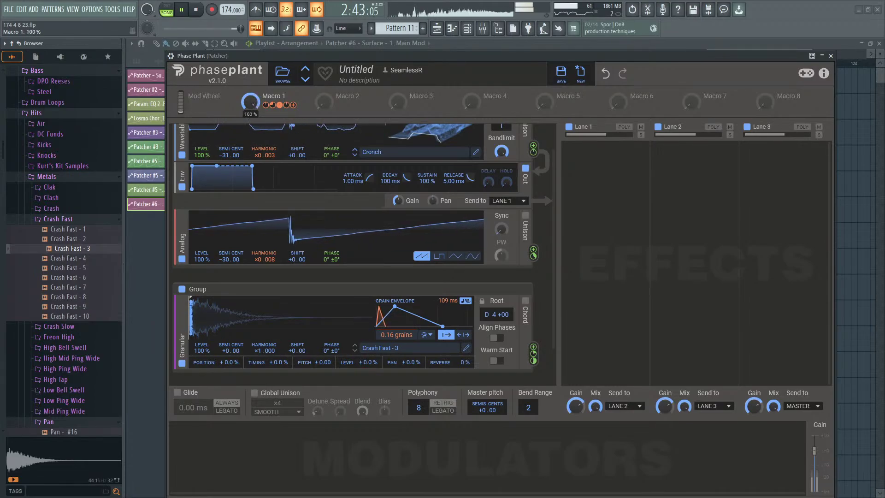
{"action": "key", "text": "space"}
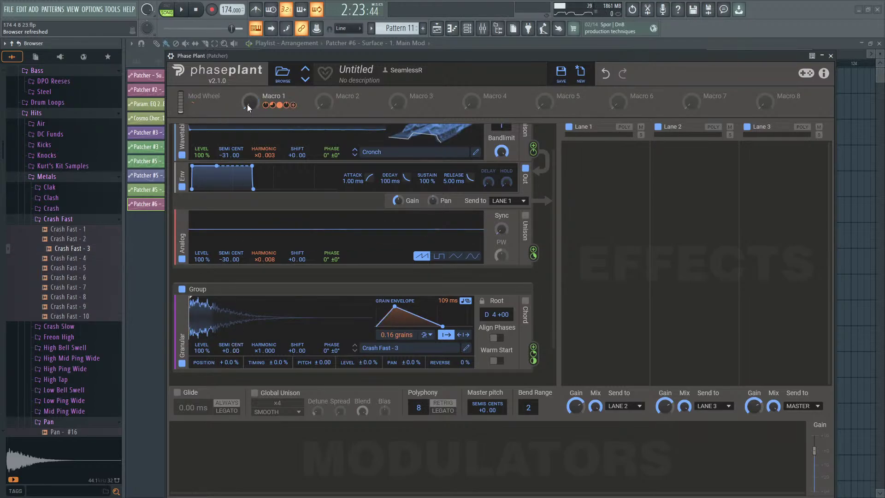
Step: Assign Macro 1 to the Granular harmonic, sweep the macro up to 100% during playback, and stop playback
{"action": "left_click_drag", "start_coordinate": [294, 106], "coordinate": [236, 327]}
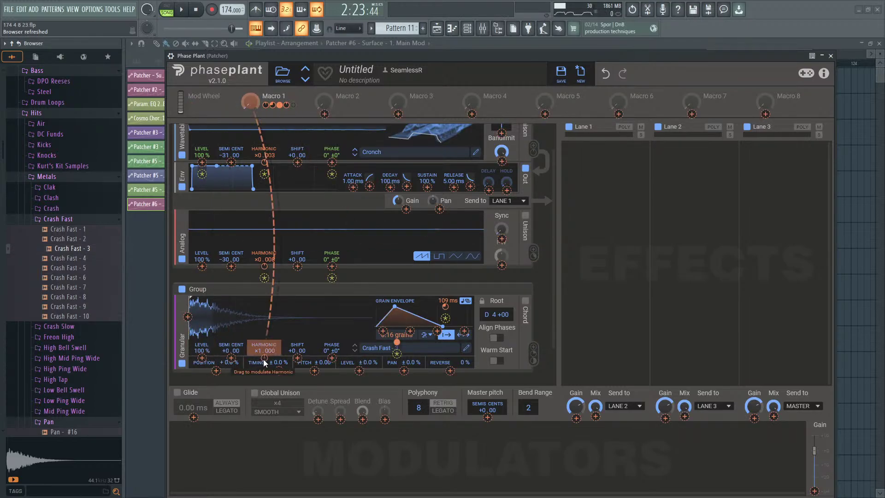
{"action": "left_click_drag", "start_coordinate": [264, 359], "coordinate": [263, 359]}
{"action": "key", "text": "space"}
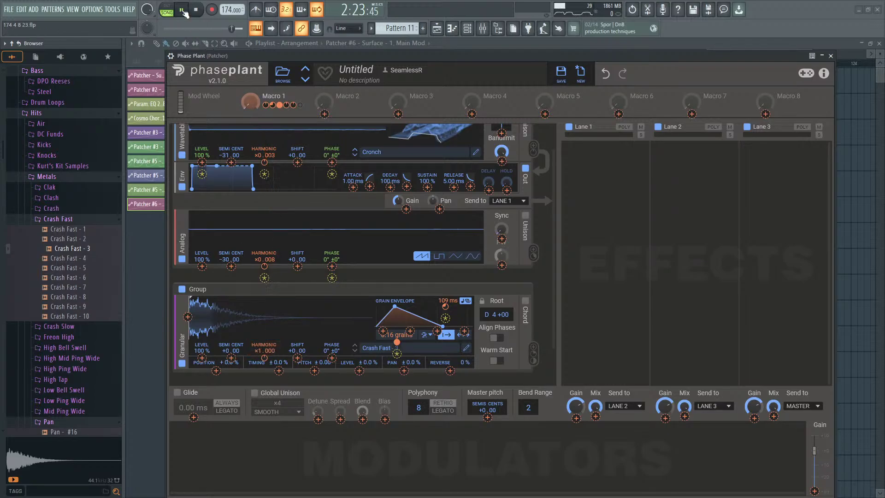
{"action": "left_click", "coordinate": [214, 109]}
{"action": "left_click_drag", "start_coordinate": [245, 100], "coordinate": [245, 46]}
{"action": "mouse_move", "coordinate": [265, 358]}
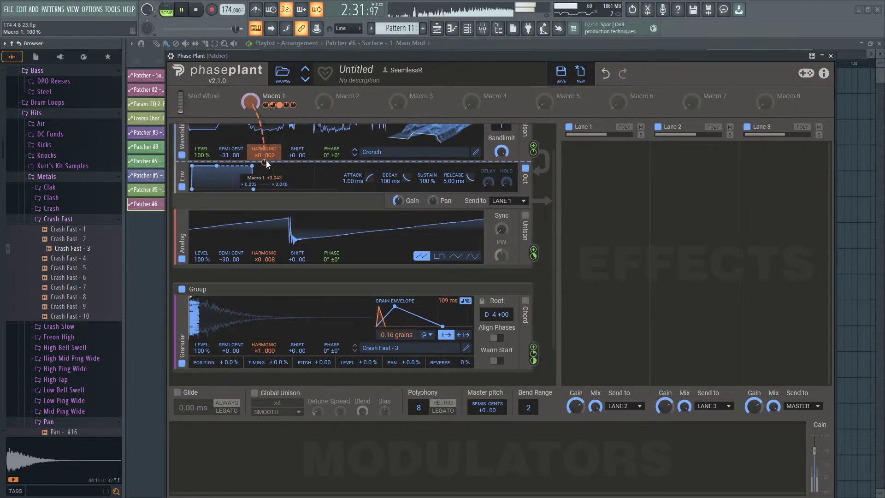
{"action": "mouse_move", "coordinate": [267, 161]}
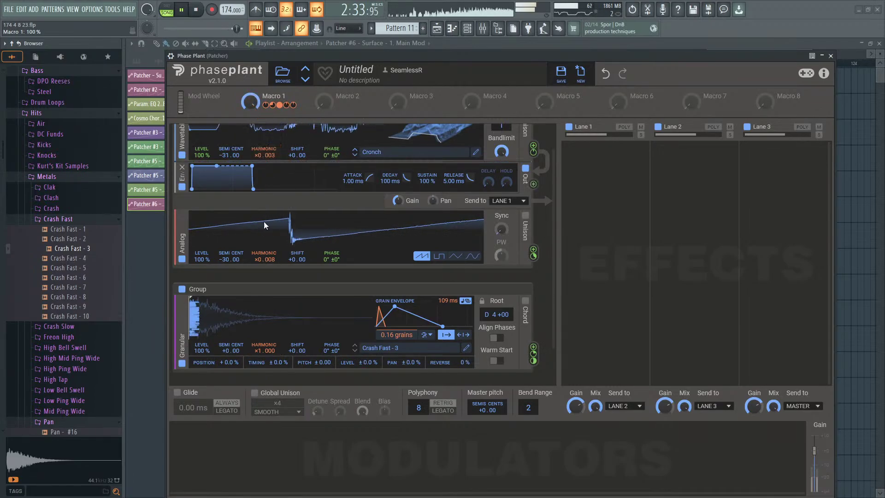
{"action": "left_click", "coordinate": [198, 15]}
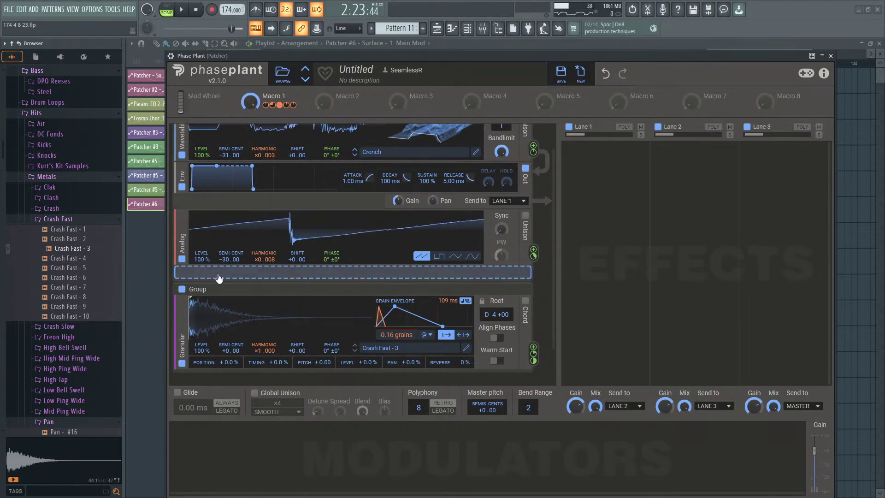
Step: Add a second Analog generator below the first, tuned to -60.00 semitones with a harmonic of ×0.003
{"action": "left_click", "coordinate": [218, 278]}
{"action": "left_click", "coordinate": [240, 311]}
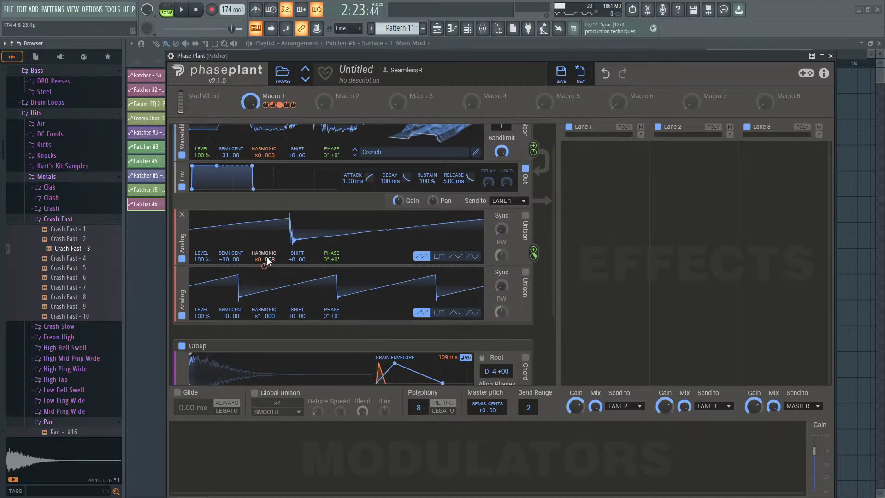
{"action": "left_click_drag", "start_coordinate": [231, 316], "coordinate": [230, 355]}
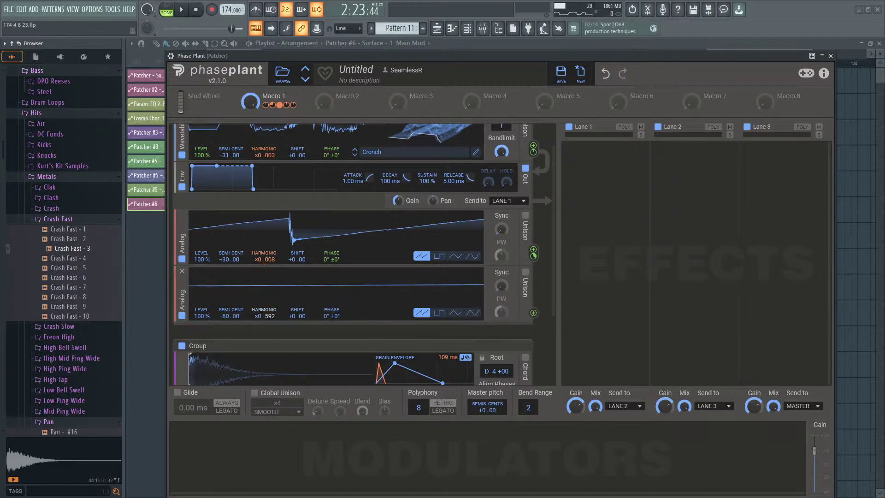
{"action": "left_click_drag", "start_coordinate": [264, 316], "coordinate": [264, 325]}
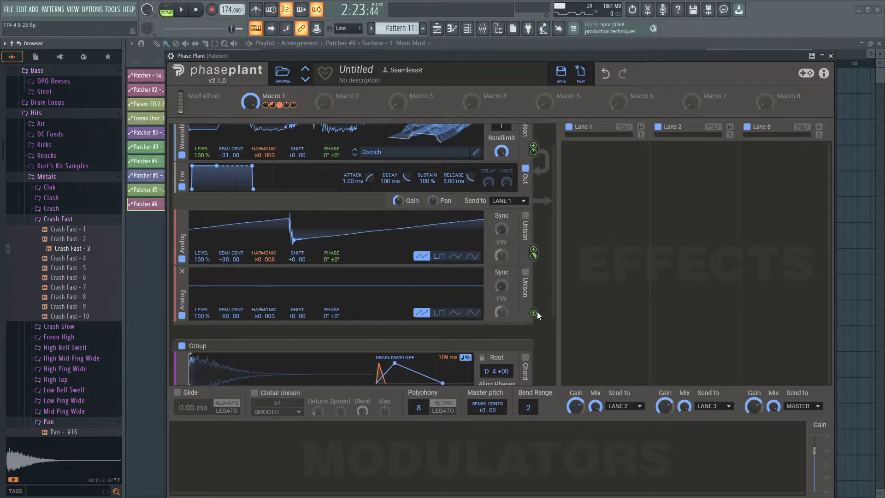
Step: Route the second Analog's output to modulate the first Analog's level and phase
{"action": "left_click_drag", "start_coordinate": [533, 313], "coordinate": [535, 317]}
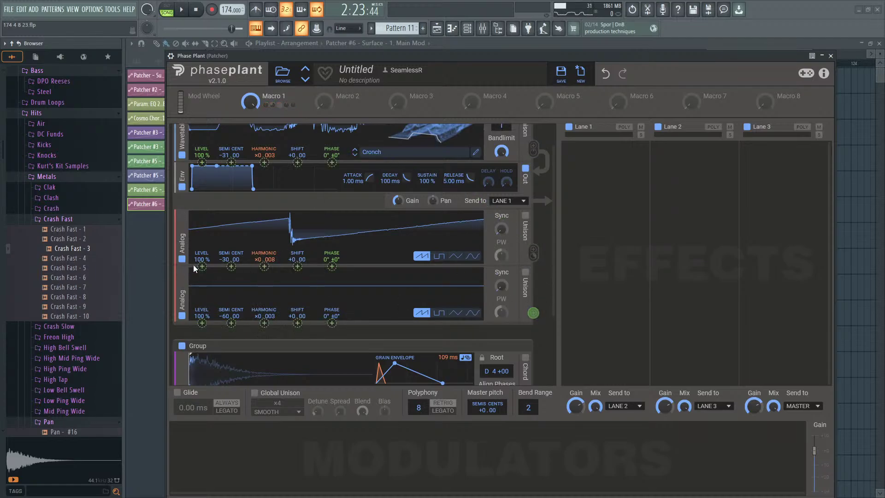
{"action": "left_click_drag", "start_coordinate": [192, 264], "coordinate": [202, 266]}
{"action": "left_click_drag", "start_coordinate": [332, 265], "coordinate": [332, 272]}
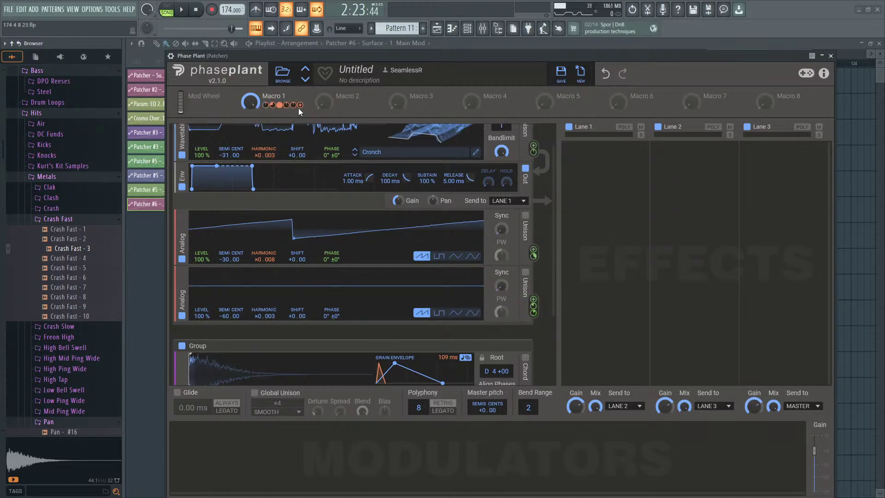
Step: Assign Macro 1 to the second Analog's harmonic and audition the macro during playback
{"action": "left_click_drag", "start_coordinate": [298, 108], "coordinate": [267, 316]}
{"action": "left_click", "coordinate": [182, 14]}
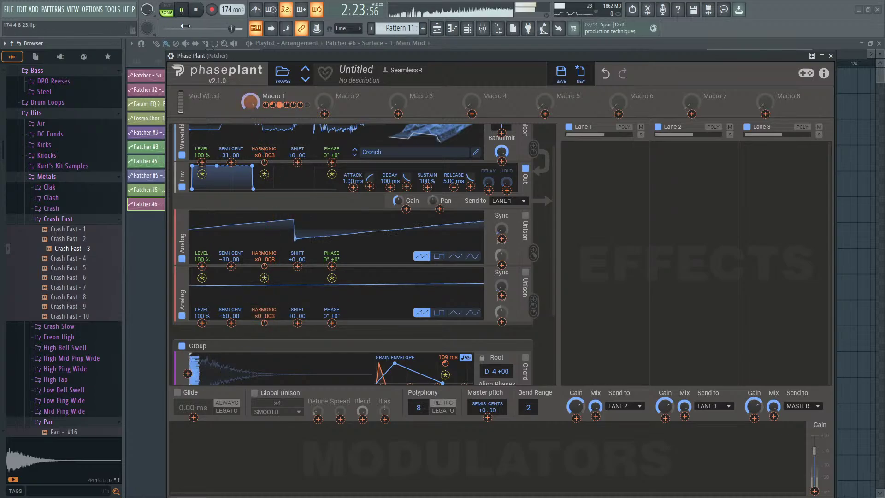
{"action": "mouse_move", "coordinate": [251, 105]}
{"action": "left_mouse_down"}
{"action": "mouse_move", "coordinate": [250, 127]}
{"action": "mouse_move", "coordinate": [251, 88]}
{"action": "left_mouse_up"}
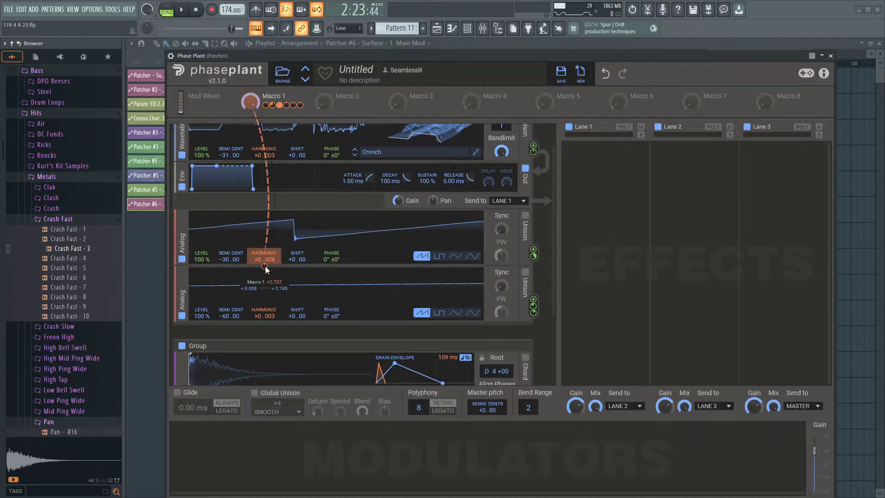
Step: Fine-tune Macro 1's modulation of the first Analog harmonic and increase it on the Wavetable harmonic while auditioning
{"action": "left_click_drag", "start_coordinate": [265, 269], "coordinate": [263, 157]}
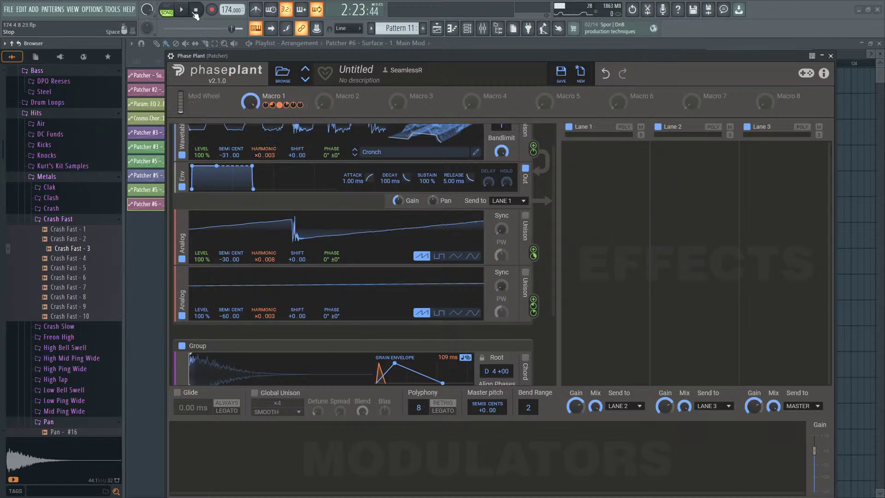
{"action": "left_click", "coordinate": [185, 9]}
{"action": "mouse_move", "coordinate": [251, 102]}
{"action": "left_mouse_down"}
{"action": "mouse_move", "coordinate": [250, 172]}
{"action": "mouse_move", "coordinate": [250, 93]}
{"action": "left_mouse_up"}
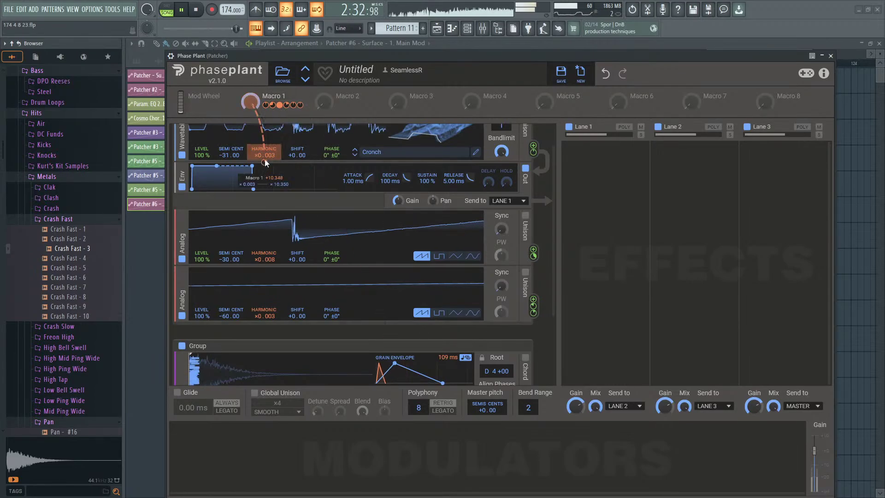
{"action": "left_click_drag", "start_coordinate": [264, 159], "coordinate": [264, 139]}
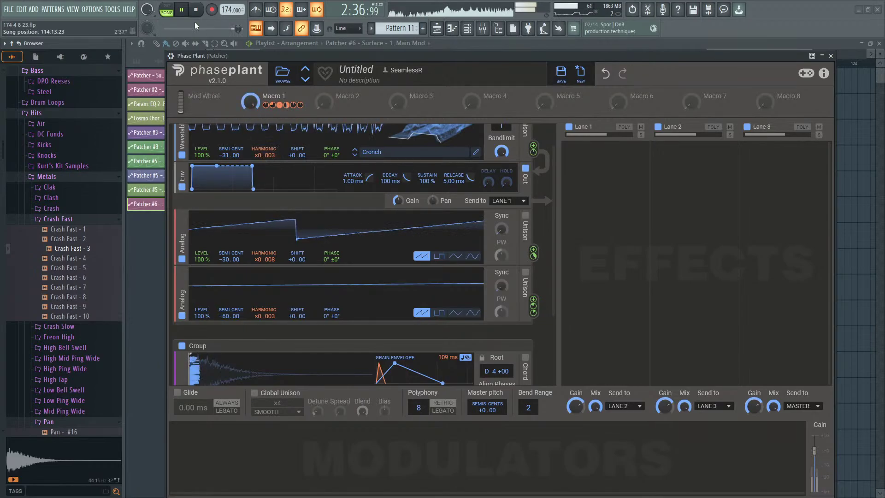
{"action": "key", "text": "space"}
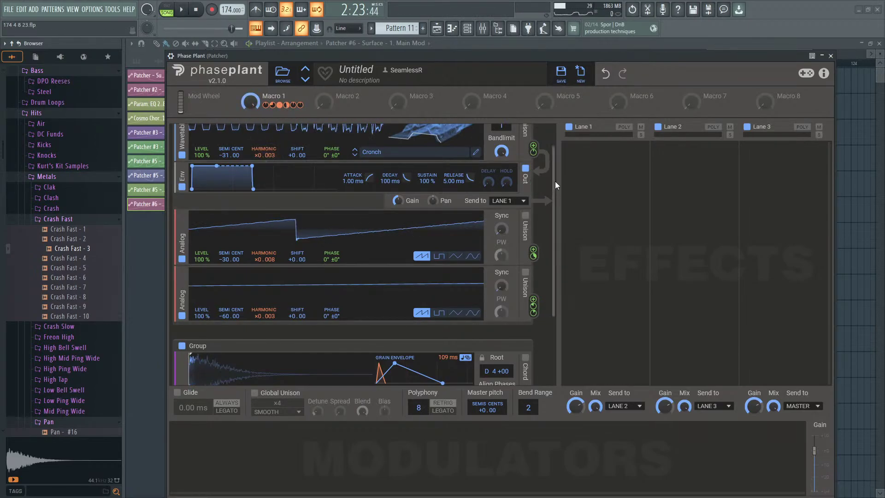
Step: Assign Macro 1 to the Wavetable frame with a base of 256, and sweep the macro between 0% and 100% during playback
{"action": "left_click_drag", "start_coordinate": [554, 181], "coordinate": [555, 148]}
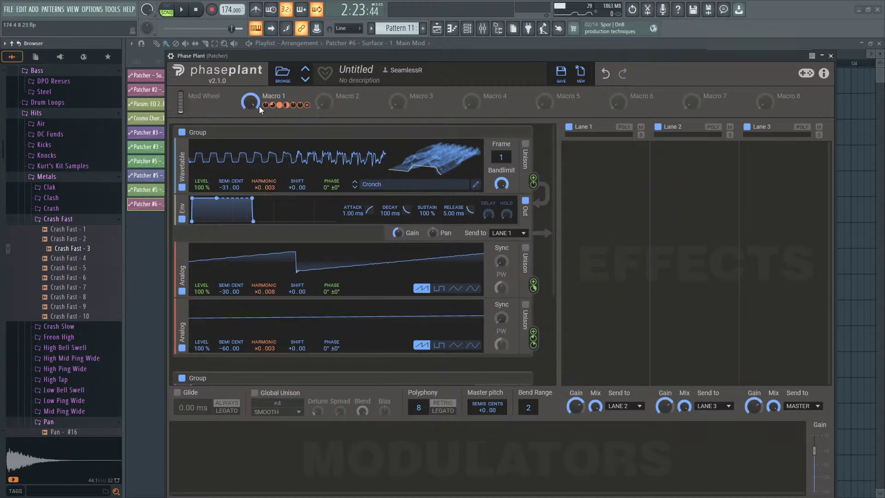
{"action": "left_click_drag", "start_coordinate": [305, 105], "coordinate": [501, 164]}
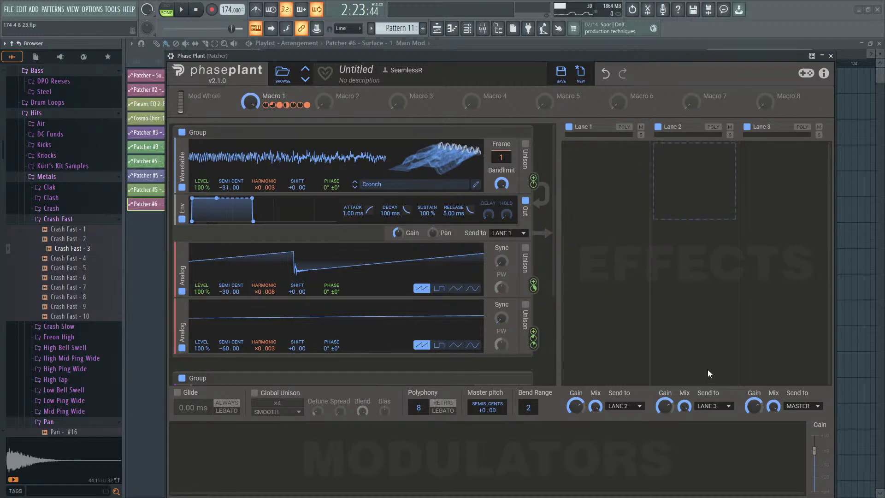
{"action": "left_click_drag", "start_coordinate": [552, 266], "coordinate": [487, 206]}
{"action": "left_click", "coordinate": [184, 15]}
{"action": "left_click_drag", "start_coordinate": [251, 100], "coordinate": [251, 162]}
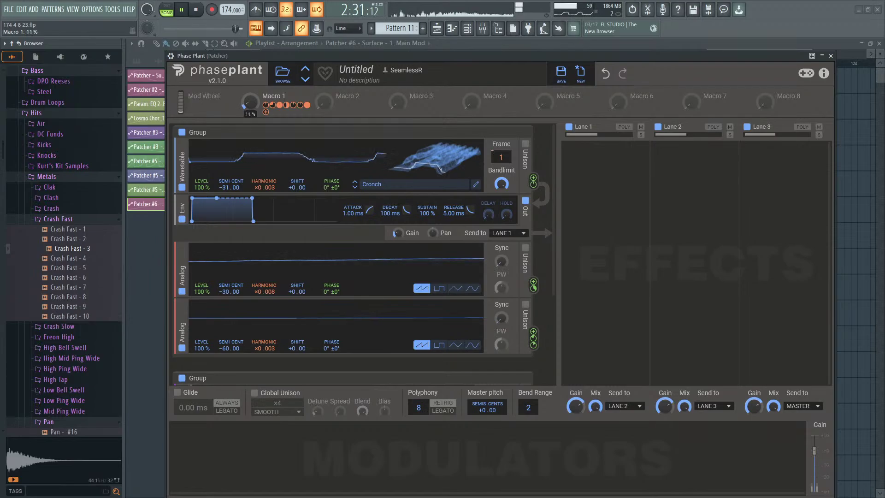
{"action": "left_click_drag", "start_coordinate": [250, 102], "coordinate": [250, 0]}
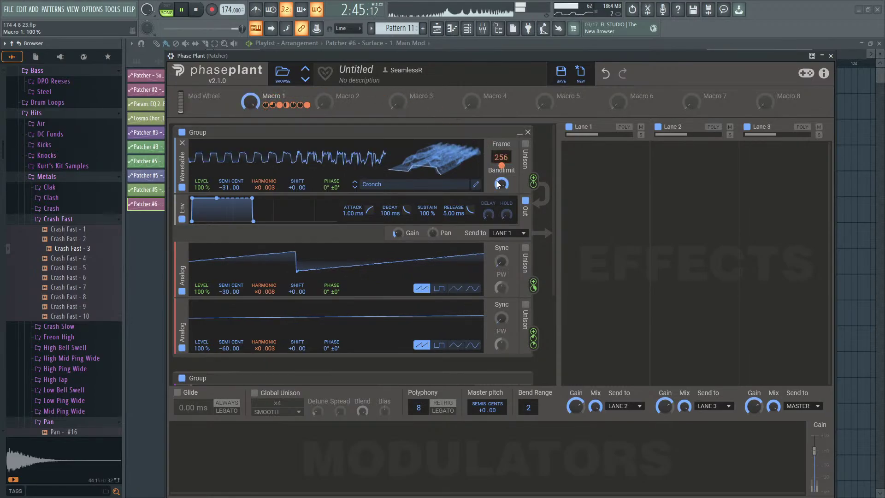
{"action": "left_click_drag", "start_coordinate": [250, 102], "coordinate": [250, 199]}
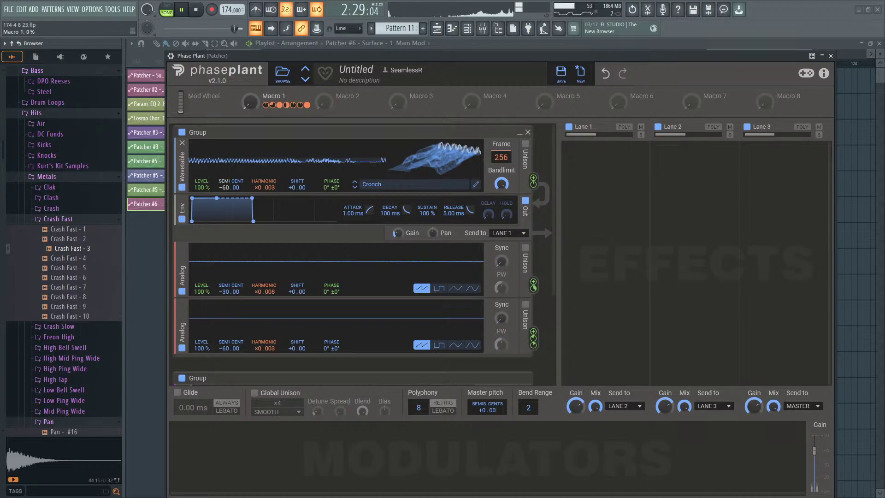
Step: Set the Wavetable to -60.00 semitones and harmonic ×0.000, increase its Macro 1 harmonic modulation with the macro at 100%, and close the synth
{"action": "left_click_drag", "start_coordinate": [253, 186], "coordinate": [252, 203]}
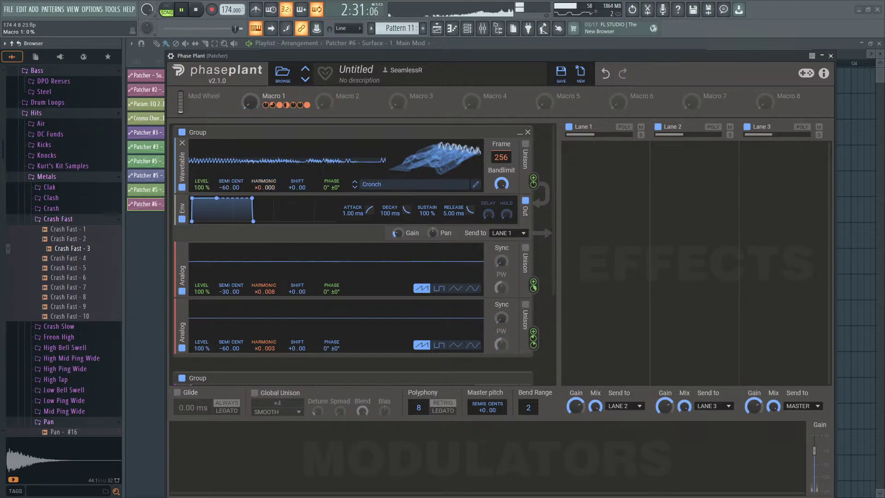
{"action": "left_click_drag", "start_coordinate": [253, 96], "coordinate": [253, 0]}
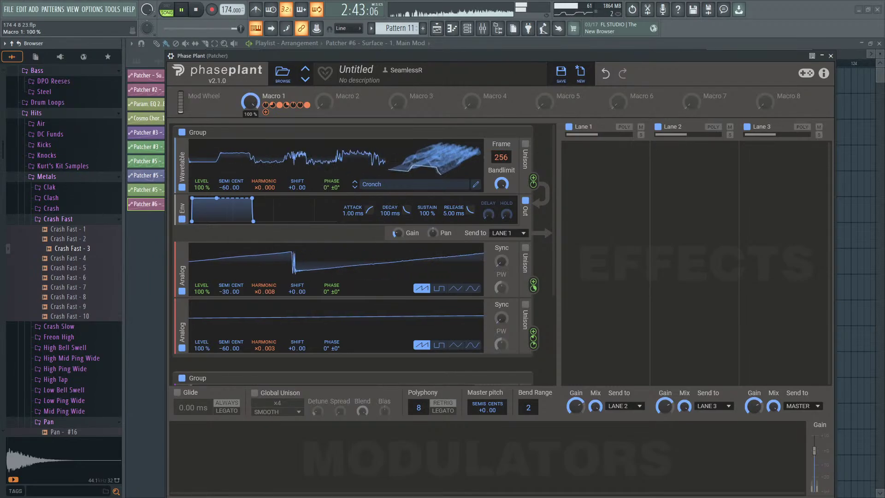
{"action": "left_click_drag", "start_coordinate": [265, 195], "coordinate": [265, 156]}
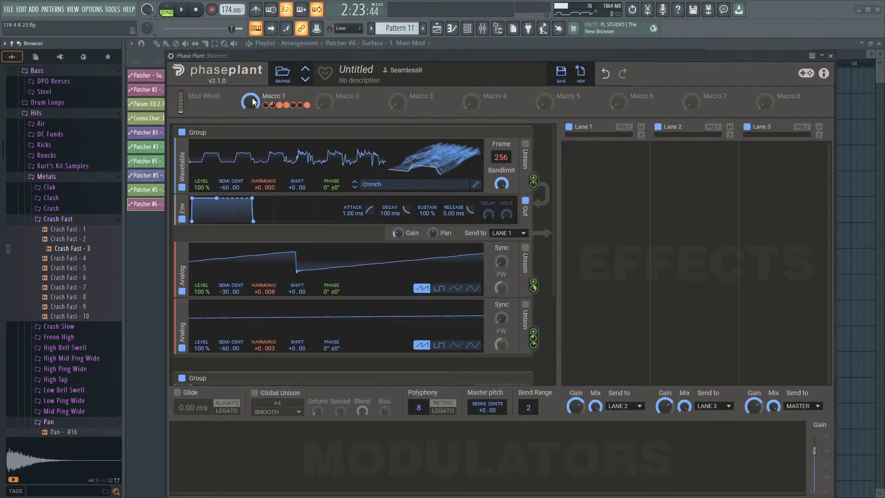
{"action": "left_click", "coordinate": [830, 56]}
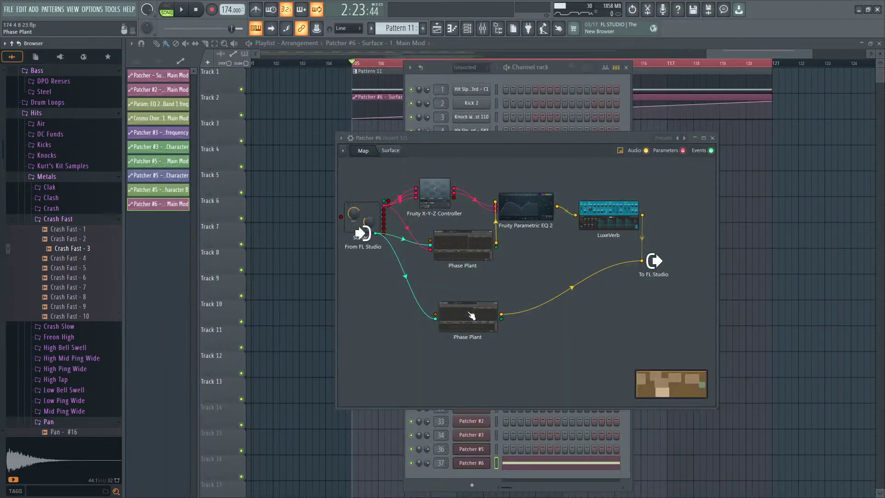
Step: Enable a parameter input on the second Phase Plant and link the surface control to it
{"action": "right_click", "coordinate": [471, 315]}
{"action": "mouse_move", "coordinate": [508, 363]}
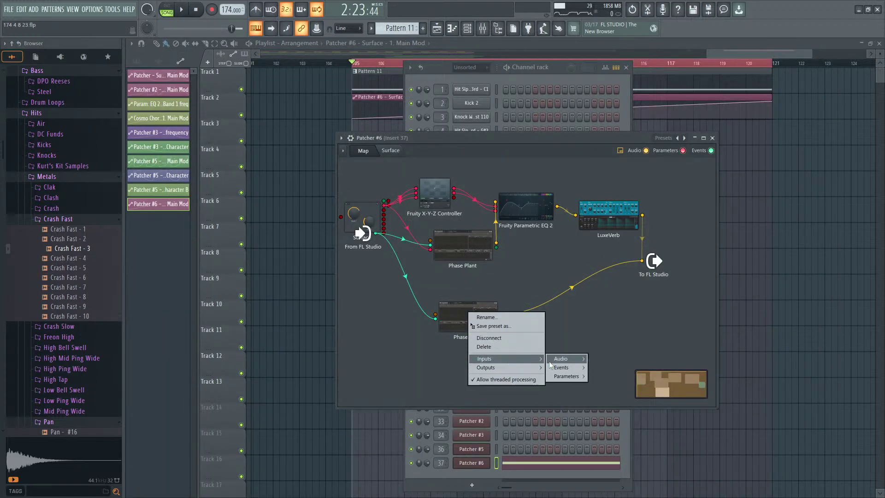
{"action": "mouse_move", "coordinate": [554, 372]}
{"action": "left_click", "coordinate": [37, 17]}
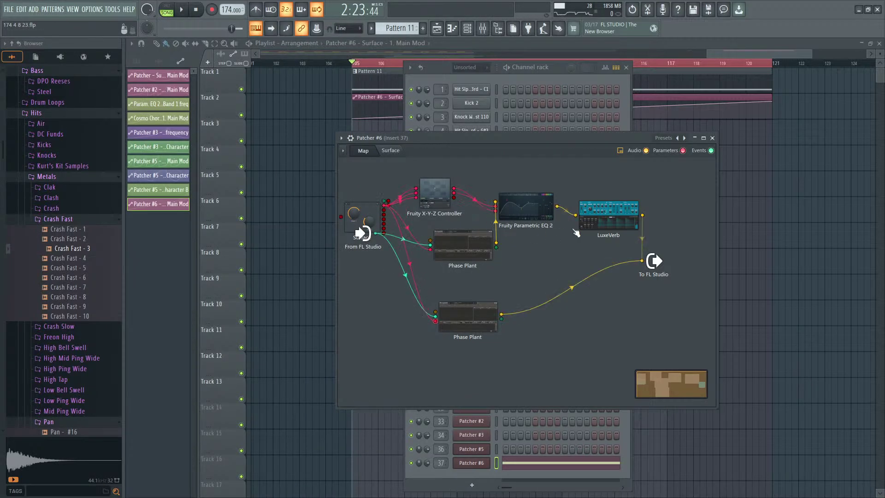
Step: Copy LuxeVerb between the second Phase Plant and the FL Studio output, connect both reverbs to the output, and tidy the module layout
{"action": "right_click", "coordinate": [597, 218]}
{"action": "left_click", "coordinate": [612, 231]}
{"action": "left_click", "coordinate": [602, 348]}
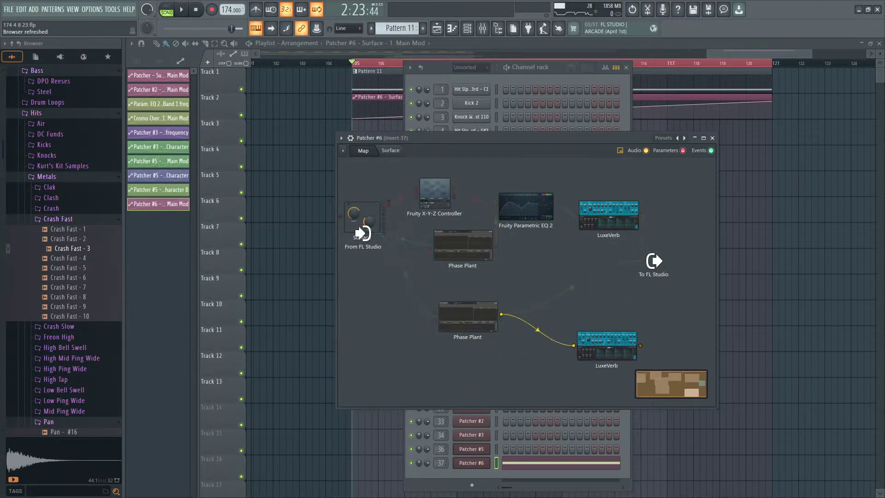
{"action": "left_click_drag", "start_coordinate": [641, 261], "coordinate": [630, 259]}
{"action": "left_click_drag", "start_coordinate": [641, 261], "coordinate": [621, 256]}
{"action": "left_click_drag", "start_coordinate": [642, 215], "coordinate": [640, 260]}
{"action": "left_click_drag", "start_coordinate": [641, 348], "coordinate": [641, 261]}
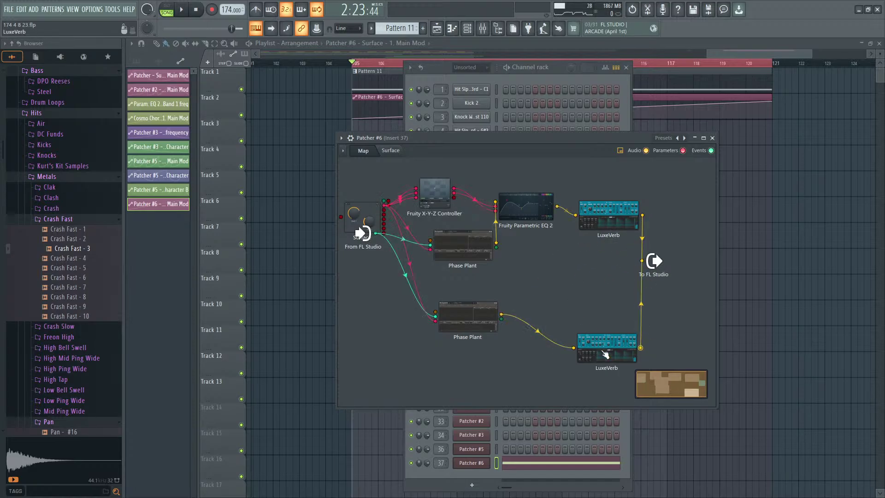
{"action": "left_click_drag", "start_coordinate": [606, 356], "coordinate": [609, 323]}
{"action": "left_click_drag", "start_coordinate": [525, 218], "coordinate": [539, 220]}
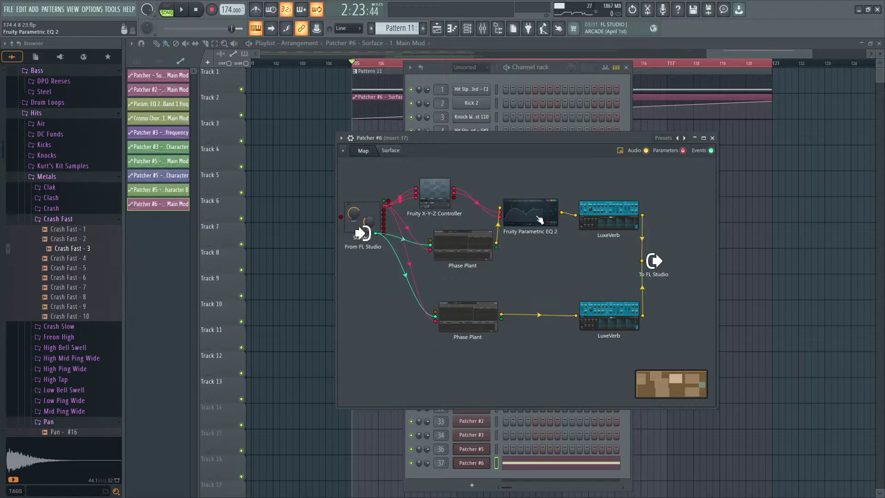
{"action": "left_click_drag", "start_coordinate": [599, 316], "coordinate": [580, 288]}
Step: Copy Fruity Parametric EQ 2 into the second Phase Plant's audio path before its LuxeVerb, and open the copy
{"action": "right_click", "coordinate": [519, 214]}
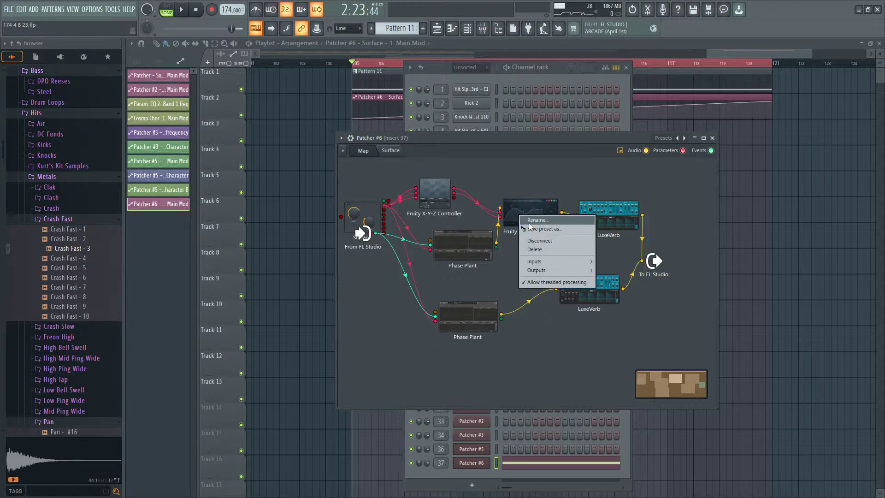
{"action": "left_click_drag", "start_coordinate": [538, 233], "coordinate": [544, 342]}
{"action": "double_click", "coordinate": [553, 343]}
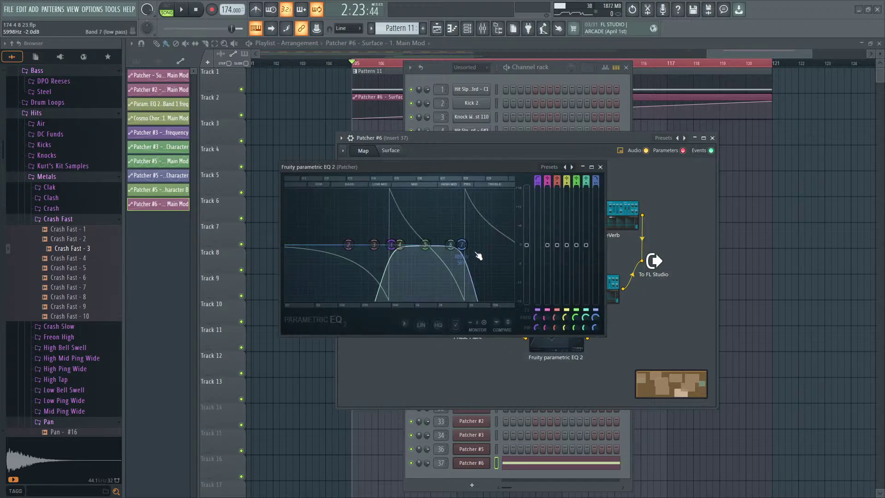
Step: Adjust and audition the copied EQ, setting the band 7 low-pass bandwidth to 100% and lowering the low-pass and band 1 high-pass cutoffs
{"action": "left_click_drag", "start_coordinate": [401, 244], "coordinate": [351, 244]}
{"action": "key", "text": "space"}
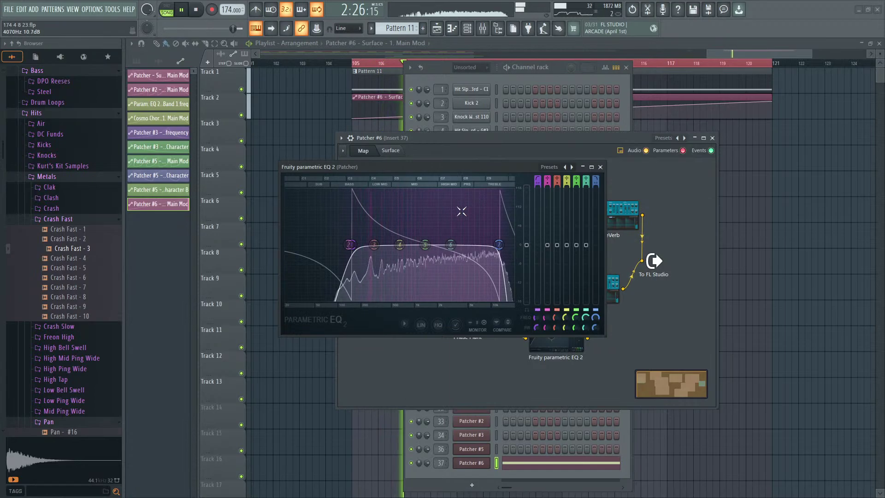
{"action": "key", "text": "space"}
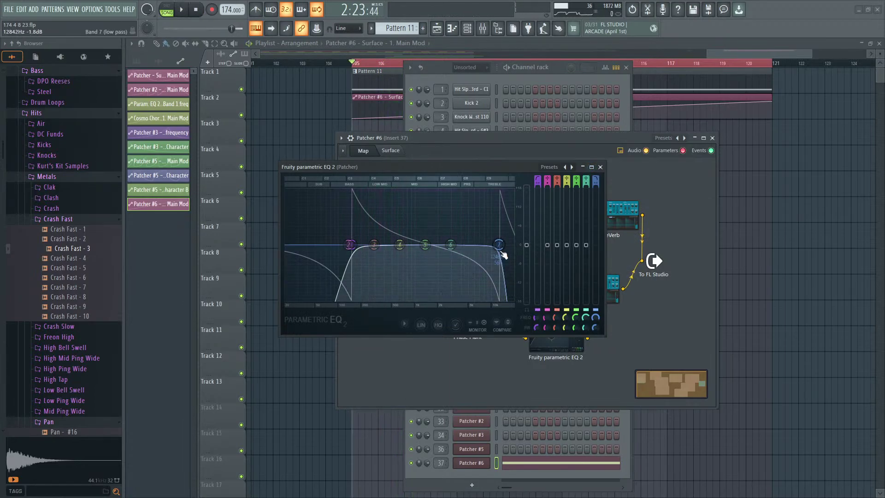
{"action": "scroll", "coordinate": [499, 249], "scroll_direction": "up", "scroll_amount": 8}
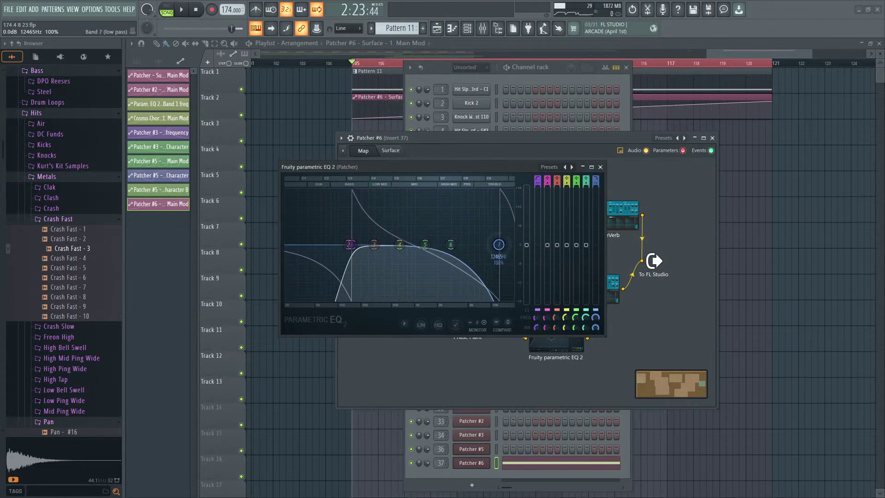
{"action": "left_click_drag", "start_coordinate": [499, 244], "coordinate": [412, 245]}
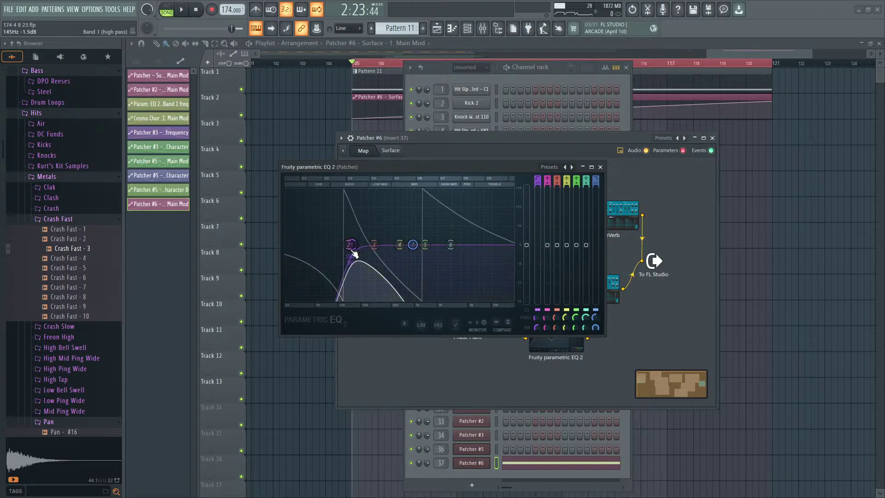
{"action": "left_click_drag", "start_coordinate": [351, 244], "coordinate": [331, 244]}
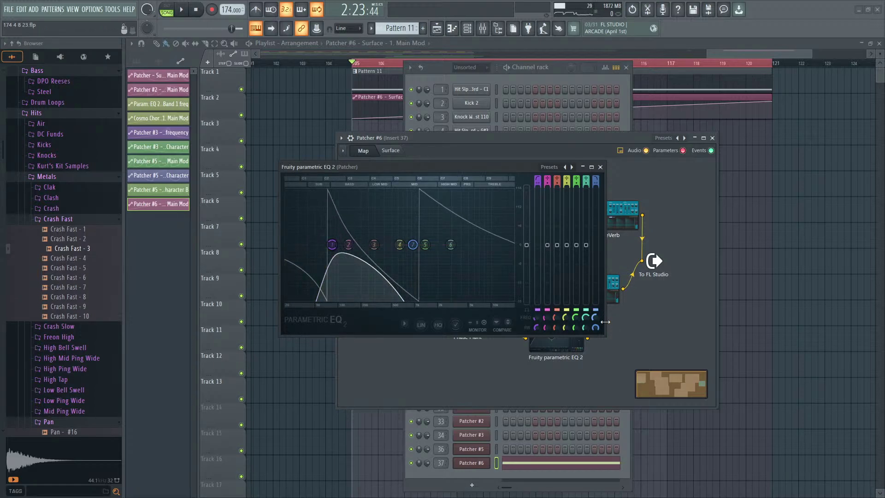
Step: Apply the Activate option to band 7's frequency knob in Patcher #6's lower Fruity parametric EQ 2 and close the EQ
{"action": "right_click", "coordinate": [596, 319]}
{"action": "left_click", "coordinate": [616, 344]}
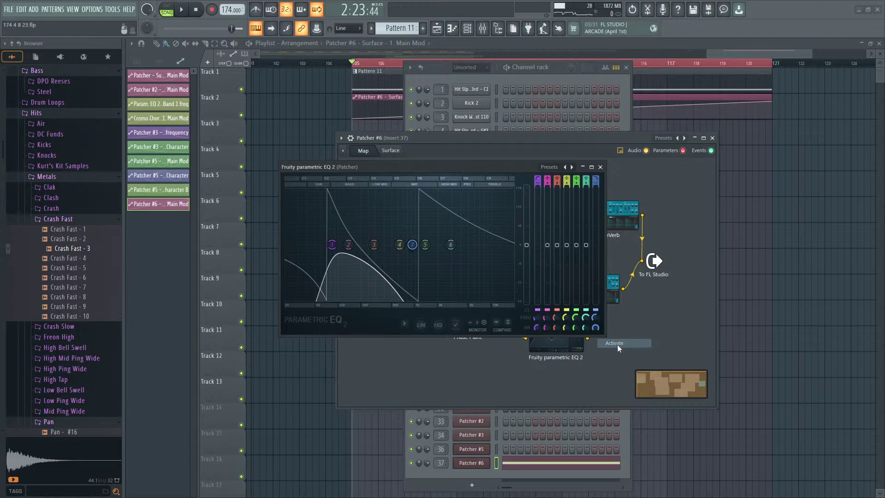
{"action": "left_click", "coordinate": [600, 167]}
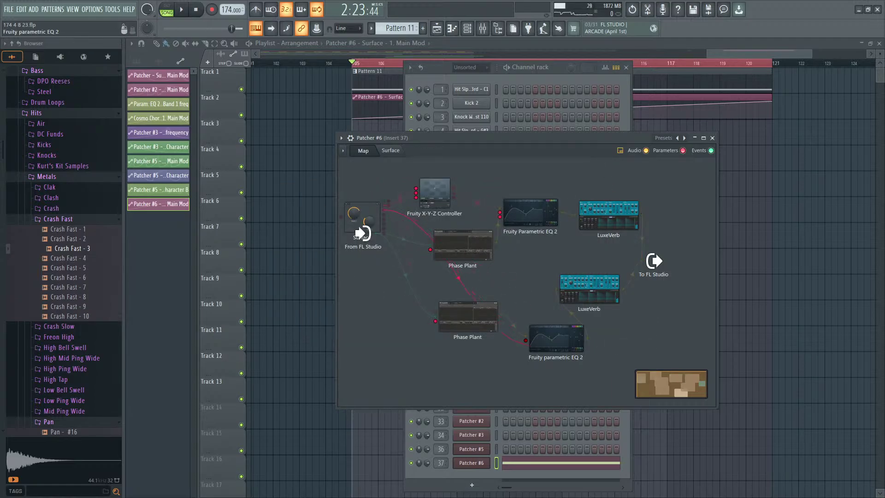
Step: Create an automation clip for the Character knob on Patcher #6's surface and shape it into a gradual rise across the section
{"action": "left_click", "coordinate": [389, 149]}
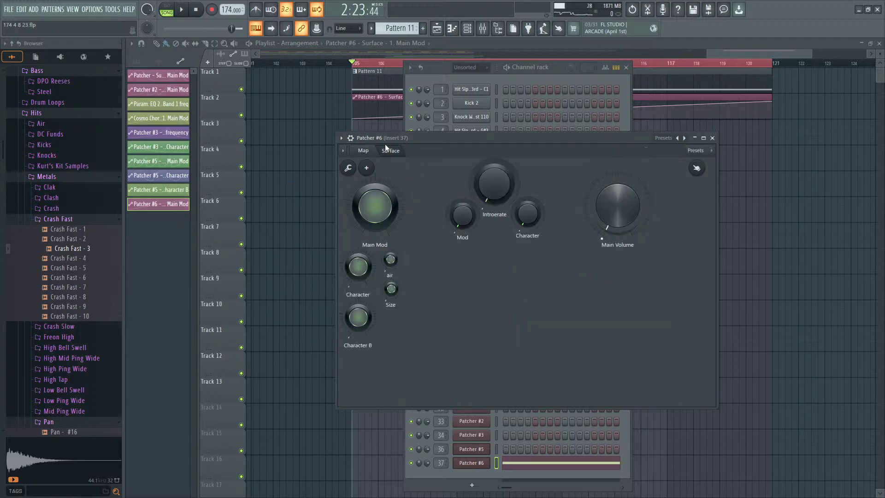
{"action": "right_click", "coordinate": [357, 265]}
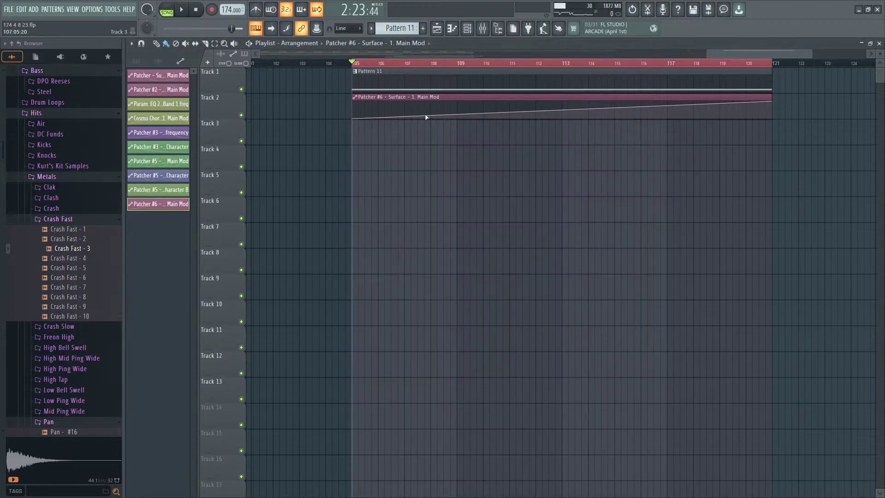
{"action": "left_click", "coordinate": [484, 29]}
{"action": "left_click", "coordinate": [467, 29]}
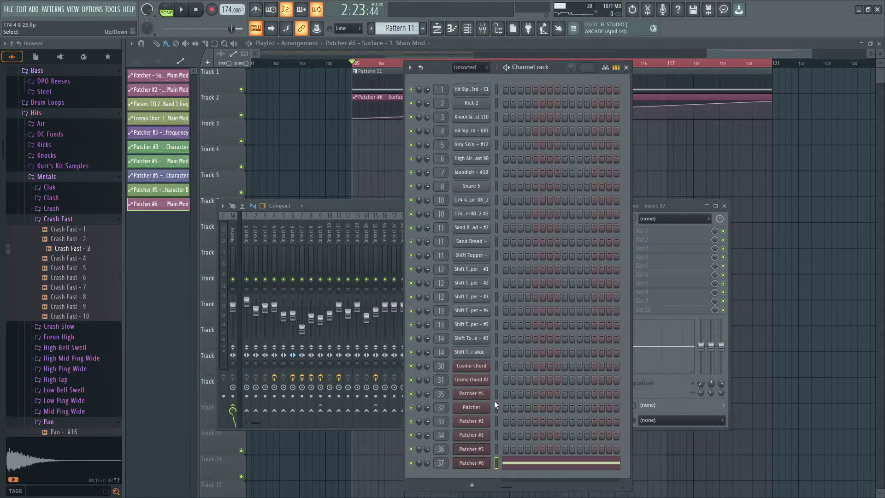
{"action": "left_click", "coordinate": [468, 462]}
{"action": "right_click", "coordinate": [357, 272]}
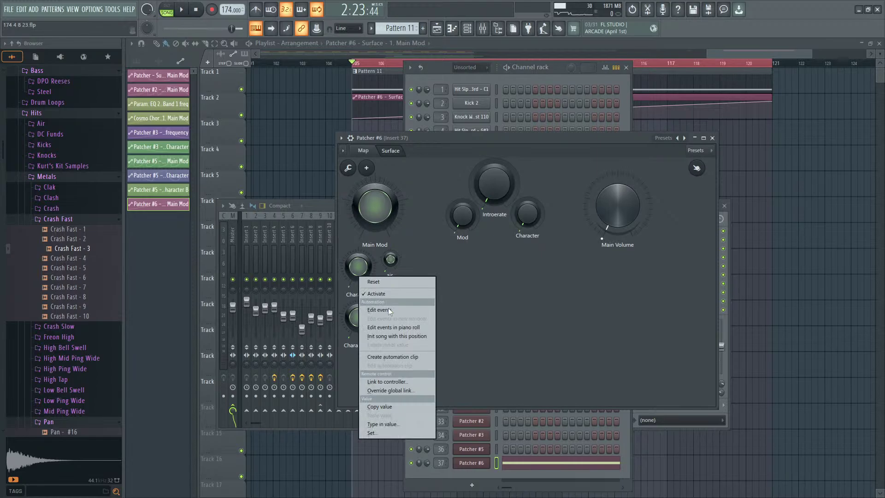
{"action": "left_click", "coordinate": [395, 357]}
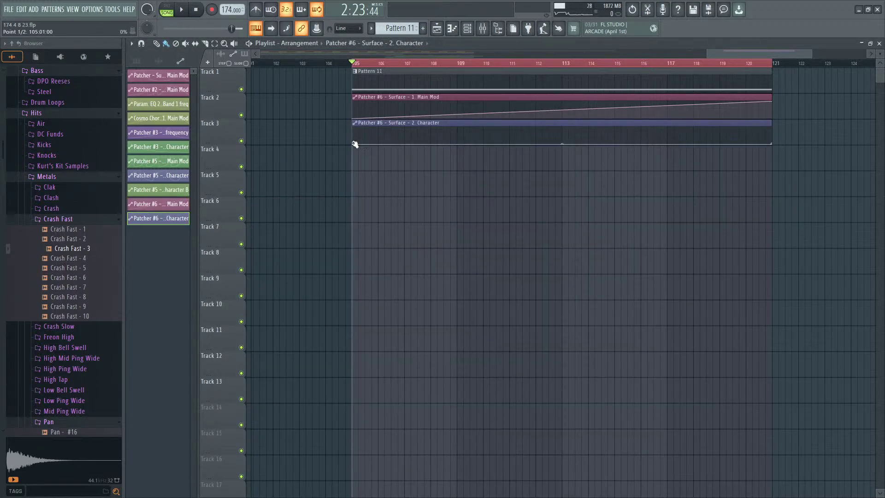
{"action": "left_click_drag", "start_coordinate": [355, 144], "coordinate": [353, 139]}
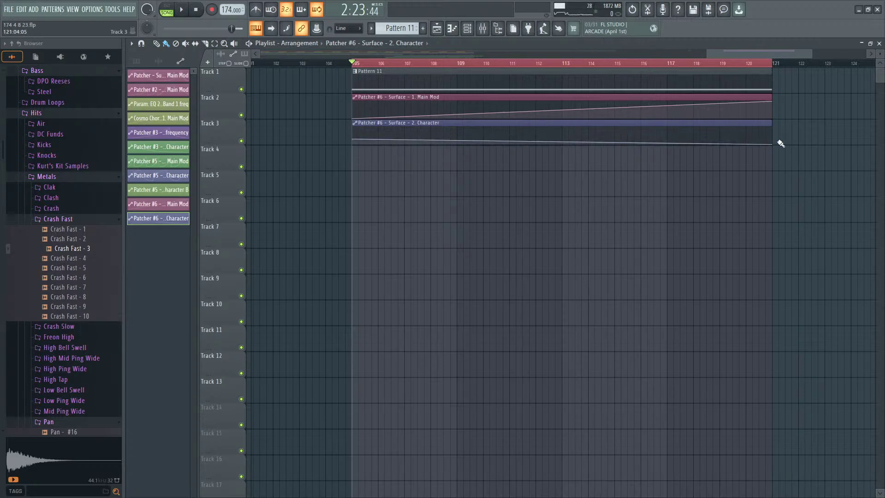
{"action": "left_click_drag", "start_coordinate": [773, 148], "coordinate": [772, 121]}
Step: Play the section and examine the upper Phase Plant inside Patcher #6, then stop playback
{"action": "key", "text": "space"}
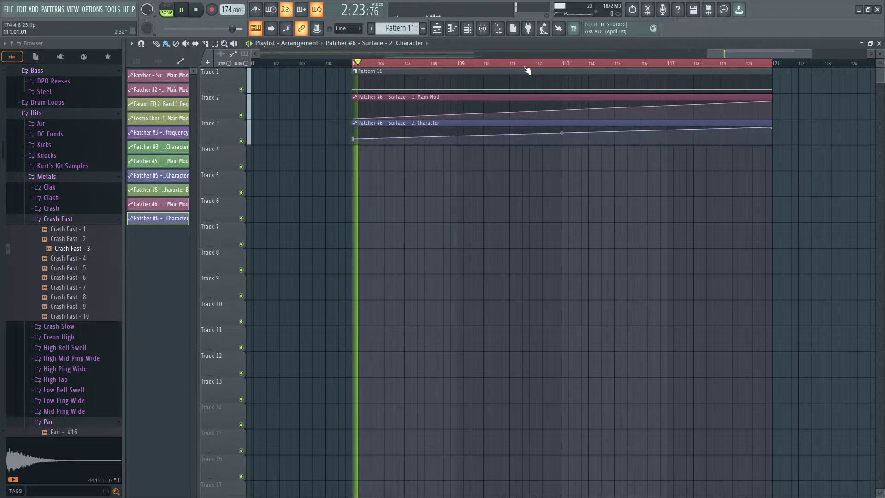
{"action": "left_click", "coordinate": [484, 30]}
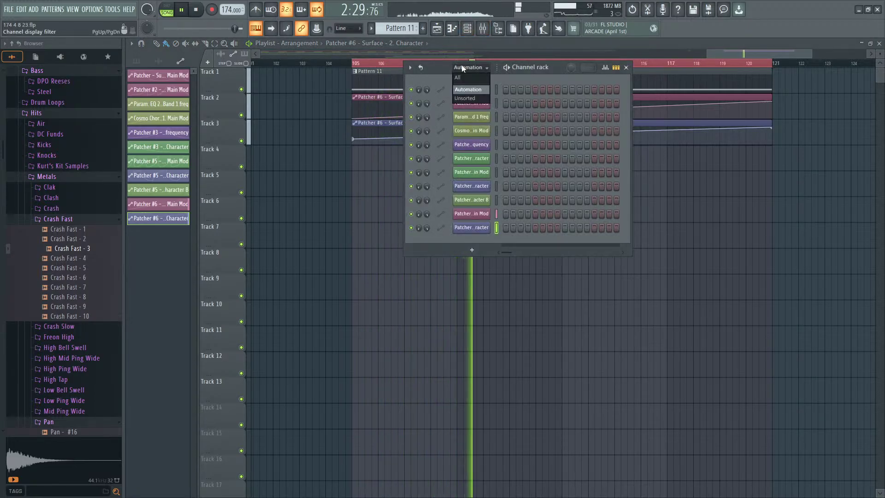
{"action": "left_click", "coordinate": [479, 462]}
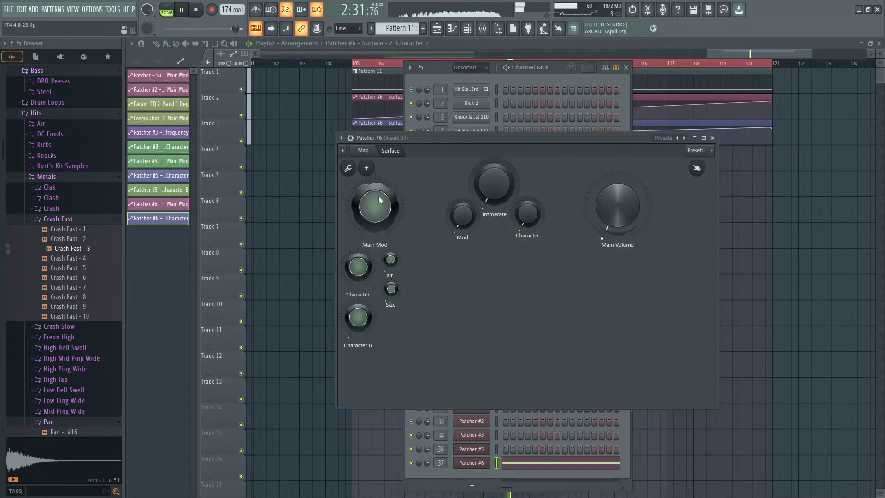
{"action": "left_click", "coordinate": [364, 152]}
{"action": "double_click", "coordinate": [475, 251]}
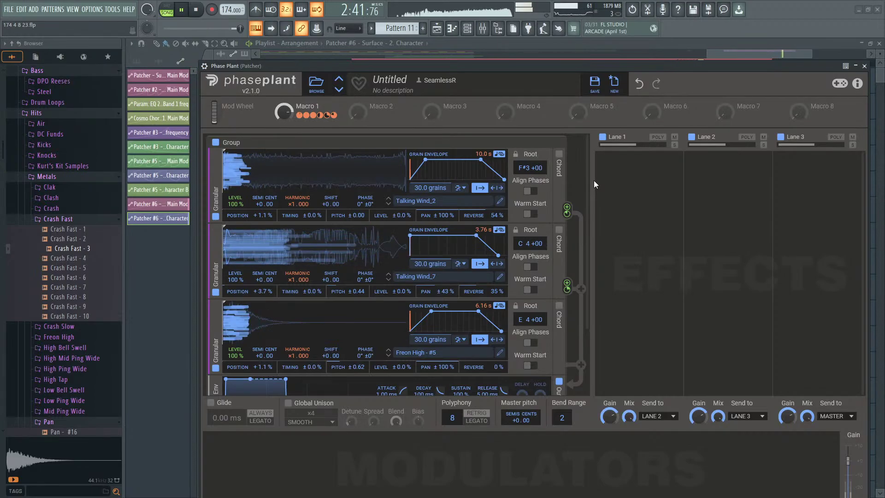
{"action": "left_click", "coordinate": [864, 66]}
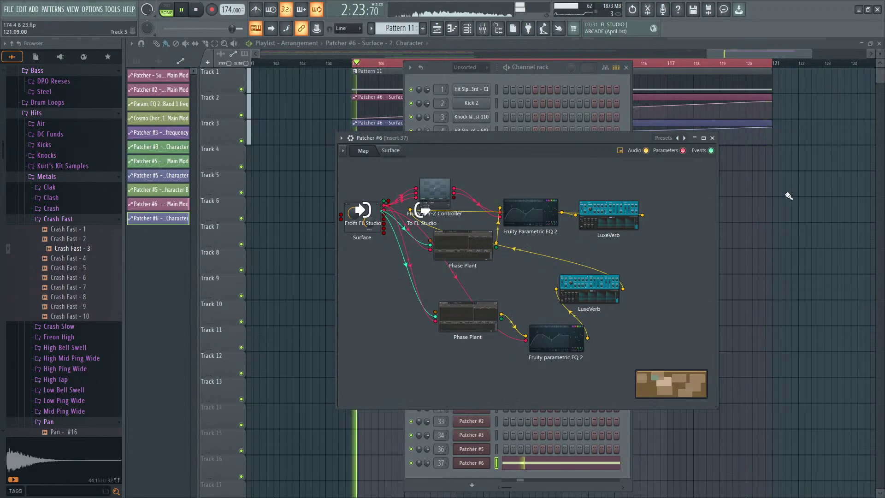
{"action": "key", "text": "F12"}
{"action": "key", "text": "space"}
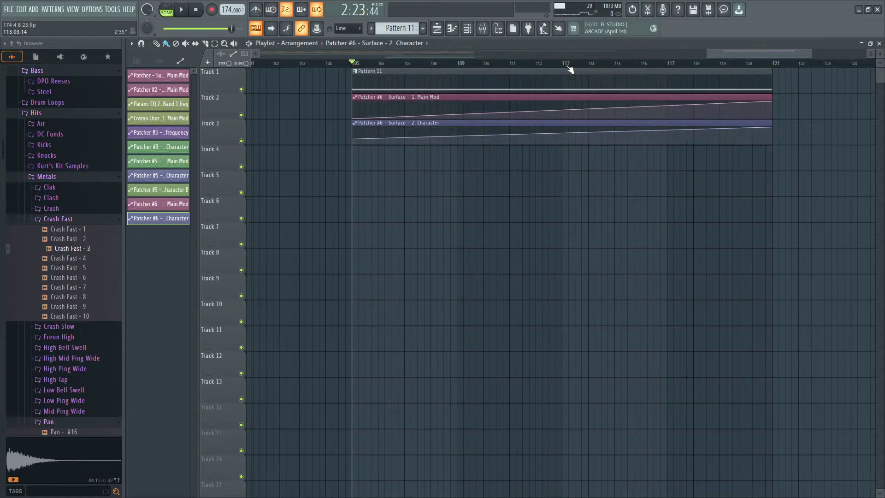
Step: Move Pattern 11 and its two Patcher #6 automation clips to bar 33 on tracks 14 to 16
{"action": "scroll", "coordinate": [545, 259], "scroll_direction": "down", "scroll_amount": 5, "text": "ctrl"}
{"action": "left_click_drag", "start_coordinate": [717, 88], "coordinate": [766, 121], "text": "ctrl"}
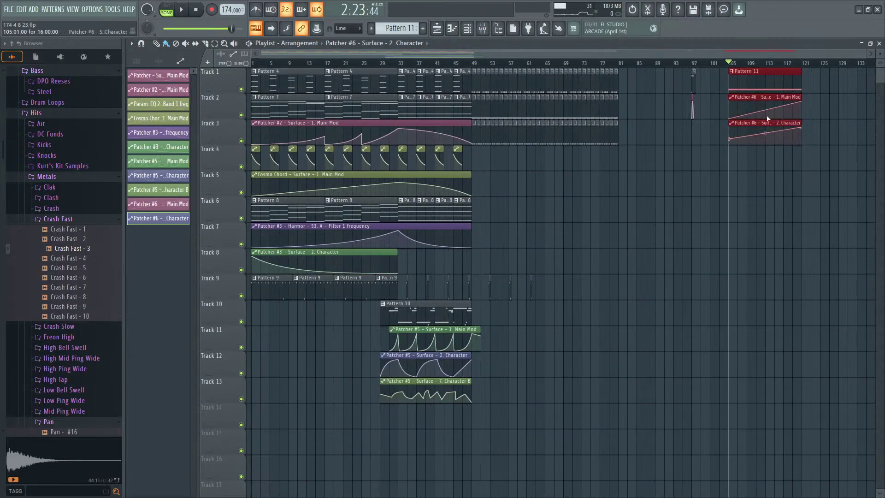
{"action": "left_click_drag", "start_coordinate": [747, 76], "coordinate": [417, 405]}
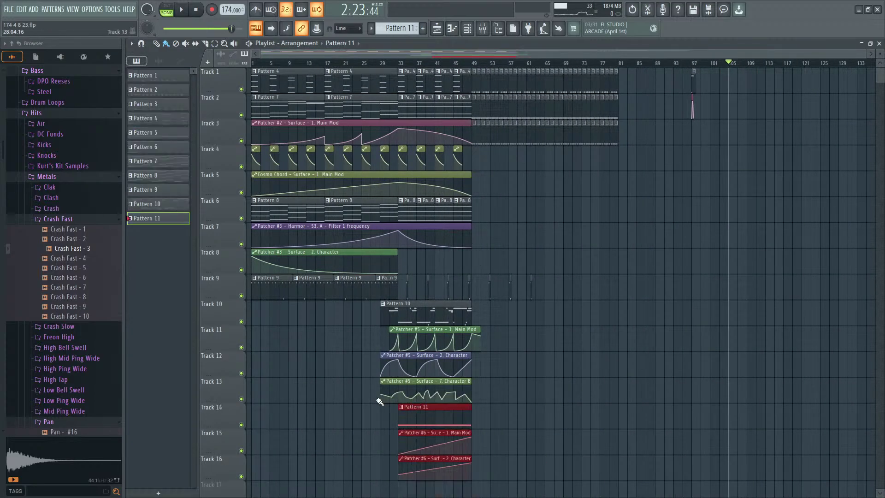
Step: Set a playlist time selection from bar 33 to bar 49, covering the moved clips
{"action": "scroll", "coordinate": [779, 374], "scroll_direction": "up", "scroll_amount": 4, "text": "ctrl"}
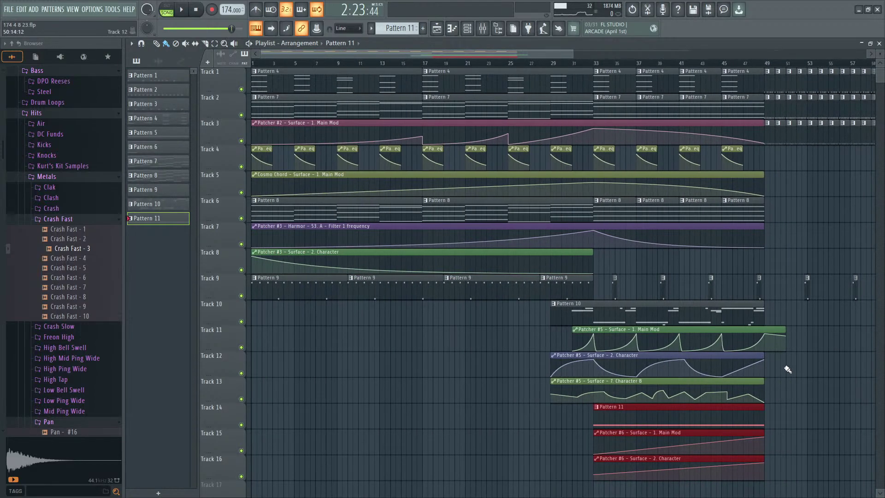
{"action": "left_click_drag", "start_coordinate": [760, 376], "coordinate": [654, 375]}
{"action": "left_click", "coordinate": [468, 29]}
{"action": "left_click", "coordinate": [471, 462]}
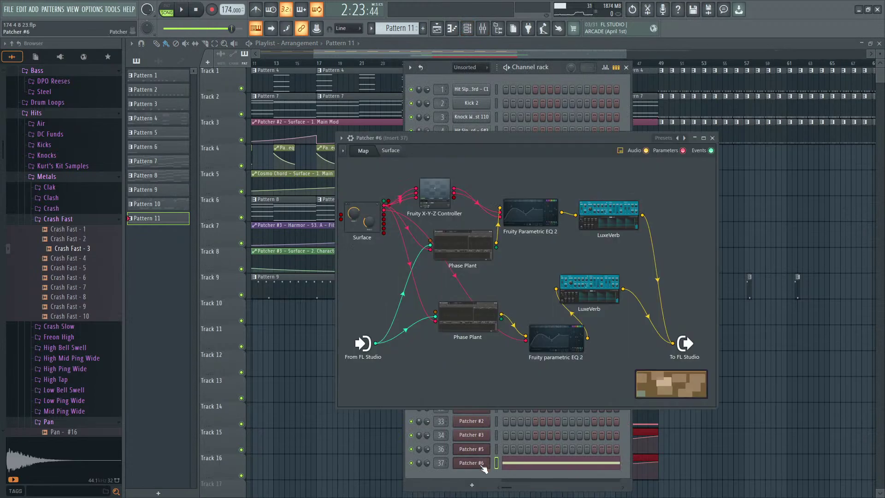
{"action": "right_click", "coordinate": [743, 445]}
{"action": "scroll", "coordinate": [722, 416], "scroll_direction": "down", "scroll_amount": 3}
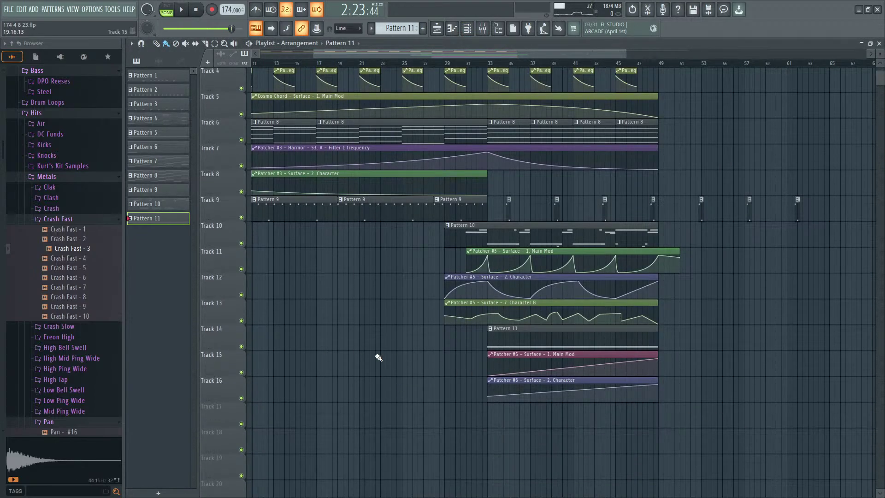
{"action": "left_click_drag", "start_coordinate": [490, 67], "coordinate": [656, 86]}
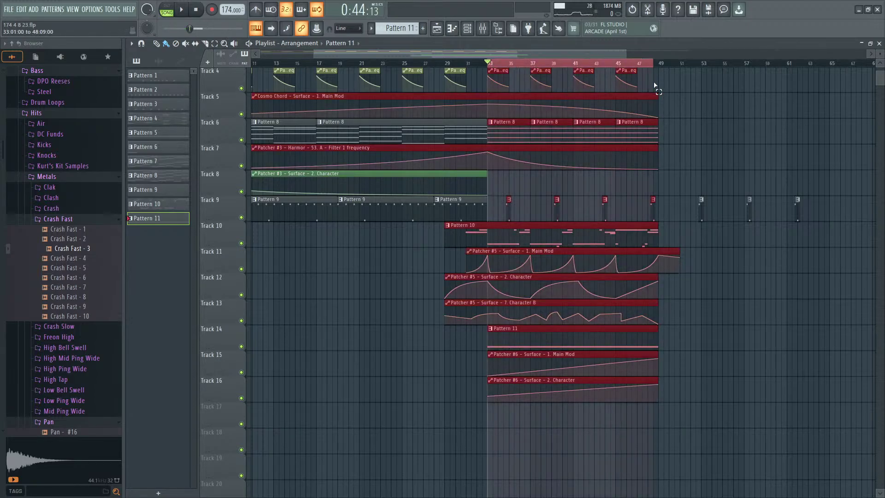
Step: Start playback and arm mixer track Insert 37 for disk recording
{"action": "key", "text": "F9"}
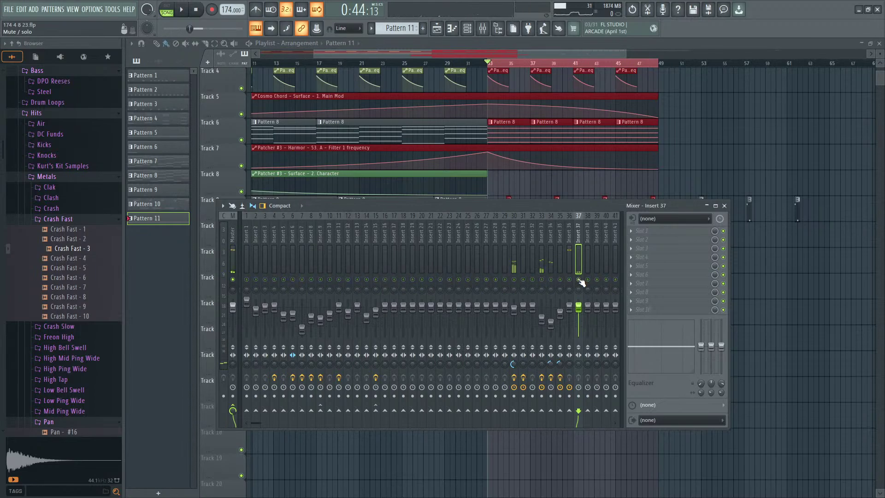
{"action": "key", "text": "space"}
{"action": "left_click", "coordinate": [579, 396]}
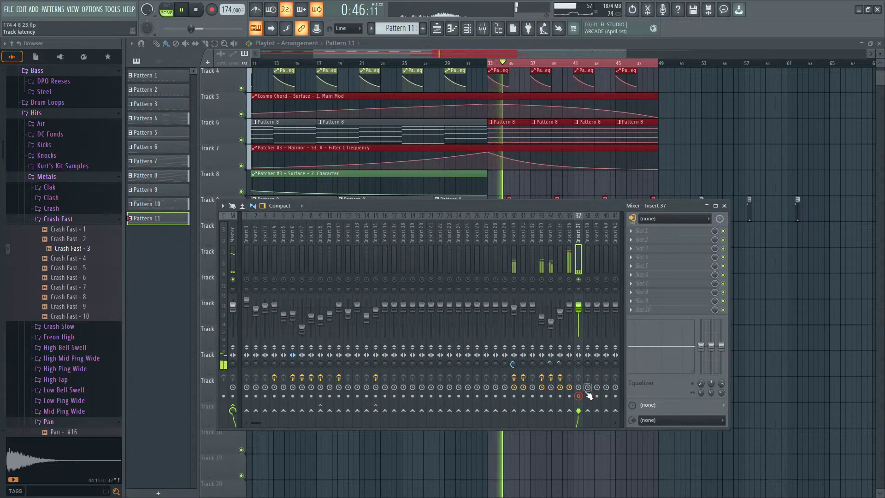
Step: Render the armed mixer track for the song selection to a 16Bit int wave file and close the plugin windows
{"action": "left_click", "coordinate": [222, 205]}
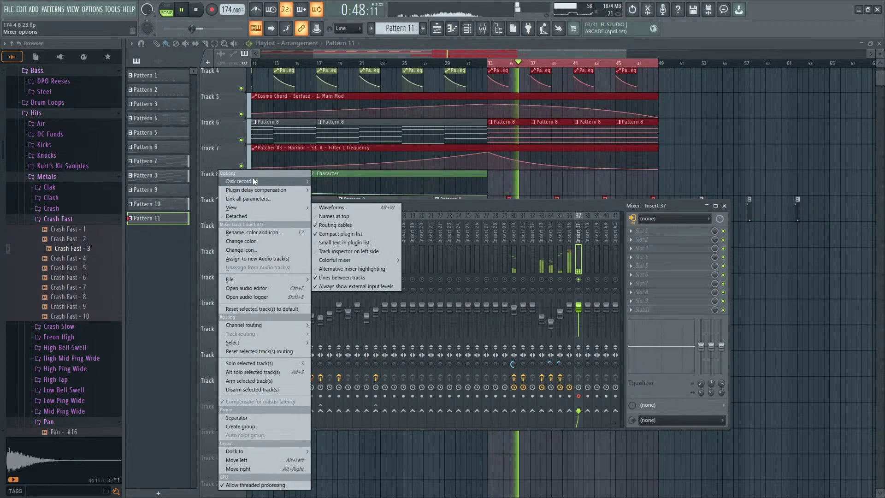
{"action": "mouse_move", "coordinate": [253, 181]}
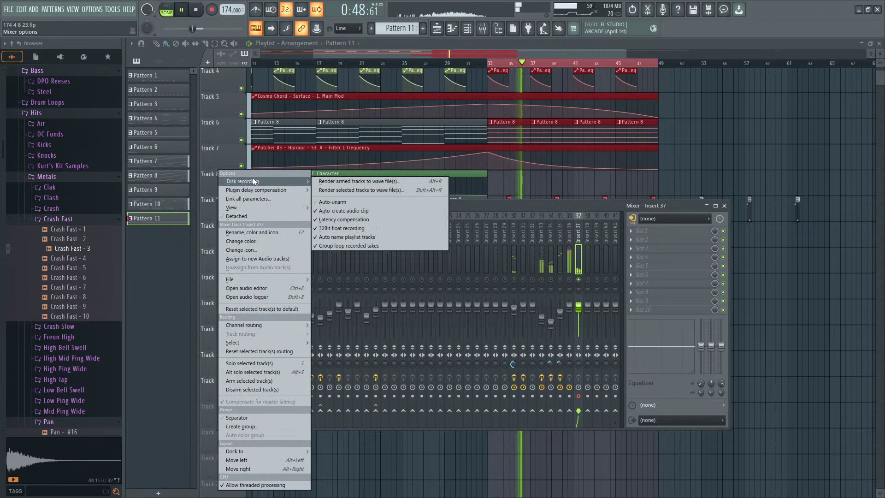
{"action": "left_click", "coordinate": [404, 180]}
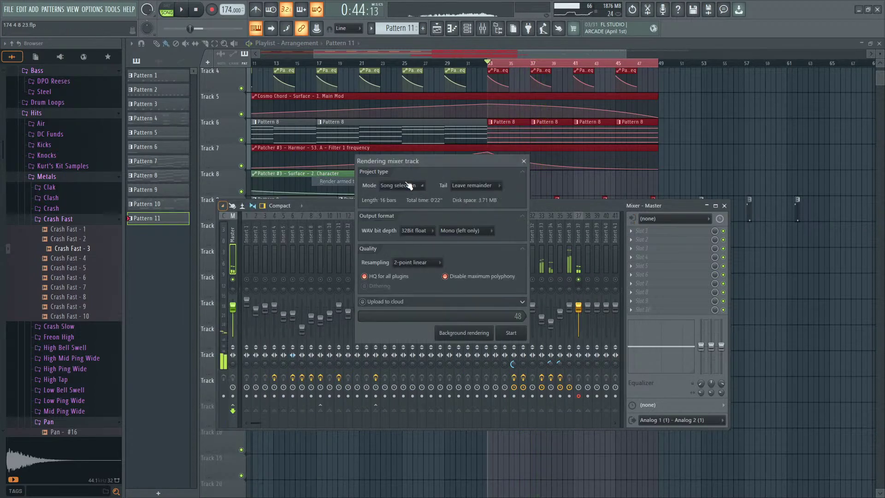
{"action": "left_click", "coordinate": [427, 236]}
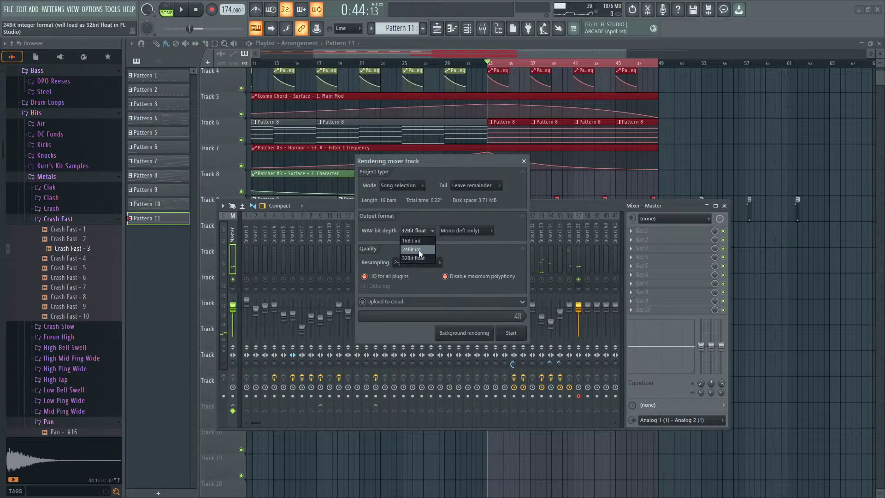
{"action": "left_click", "coordinate": [418, 240]}
{"action": "left_click", "coordinate": [510, 333]}
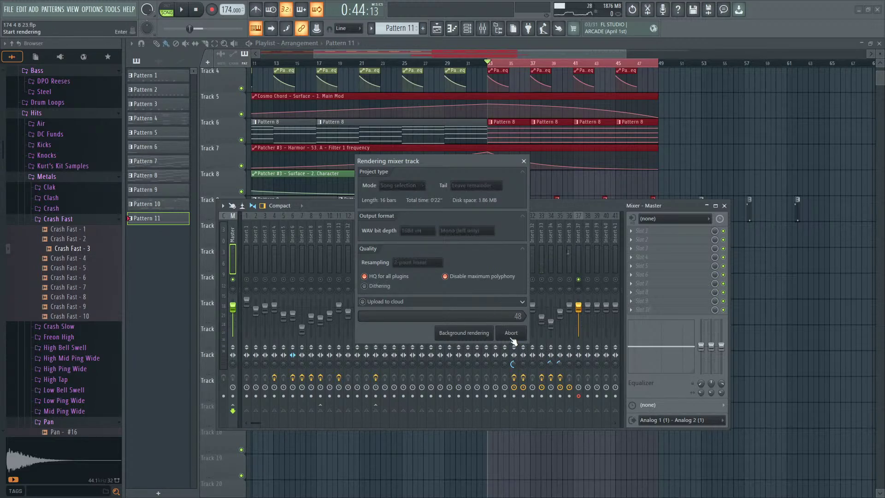
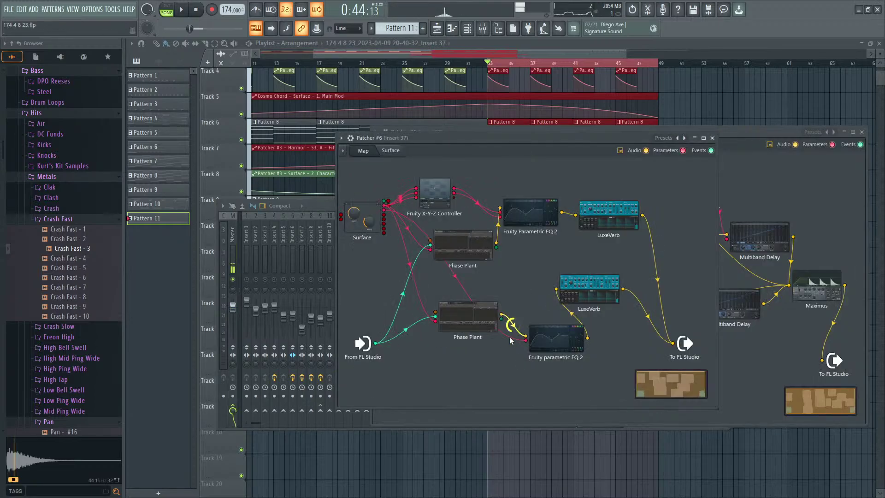
{"action": "right_click", "coordinate": [695, 99]}
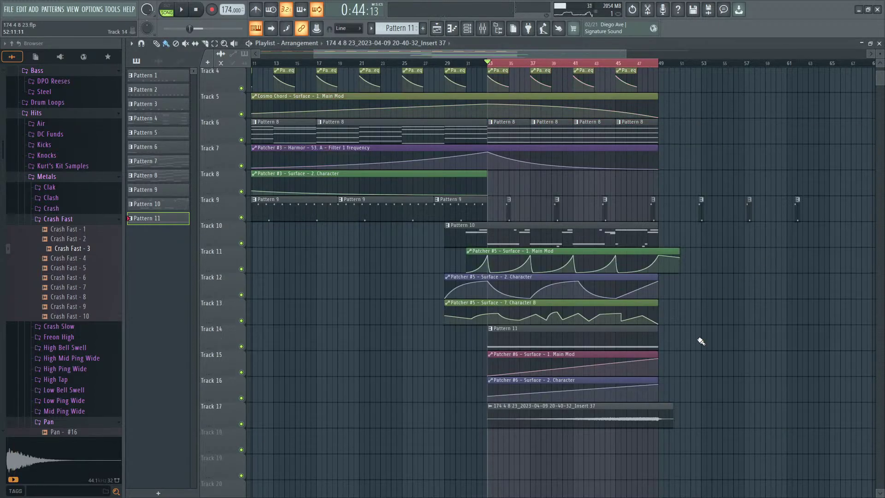
Step: Mute the Pattern 11 and Patcher #6 Main Mod clips on tracks 14 and 15 and start playback
{"action": "right_click", "coordinate": [641, 362], "text": "alt"}
{"action": "right_click", "coordinate": [596, 339], "text": "alt"}
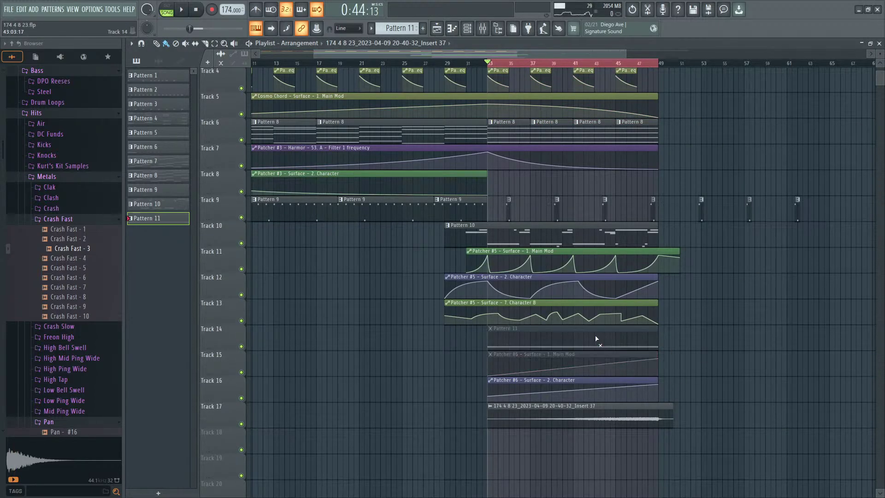
{"action": "key", "text": "space"}
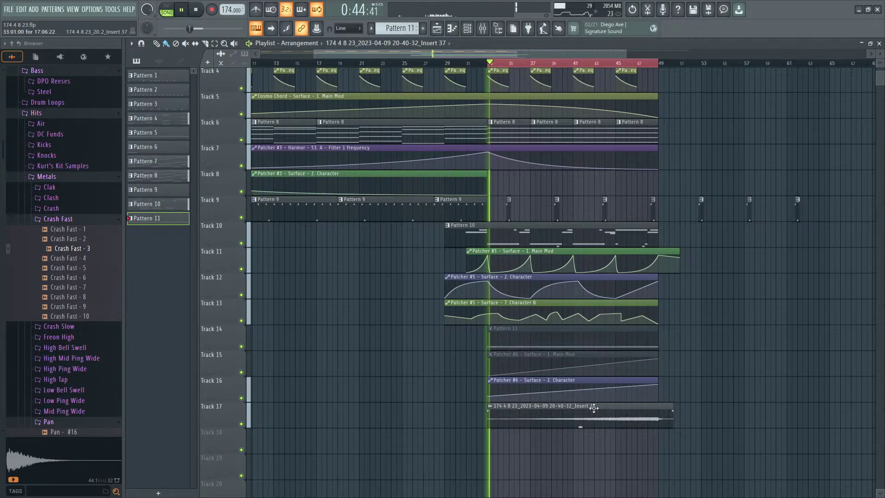
Step: Route the rendered audio clip on track 17 to mixer track 37 and close its channel settings
{"action": "double_click", "coordinate": [593, 407]}
{"action": "double_click", "coordinate": [388, 112]}
{"action": "left_click_drag", "start_coordinate": [388, 112], "coordinate": [387, 78]}
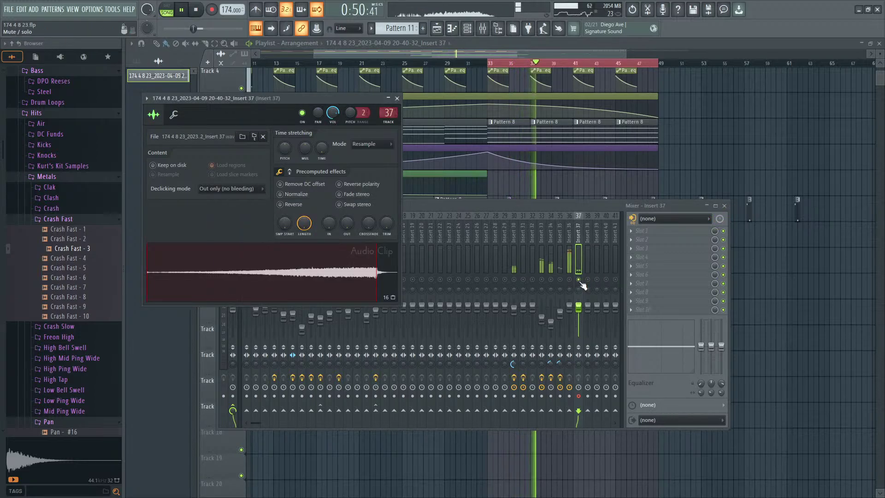
{"action": "right_click", "coordinate": [774, 285]}
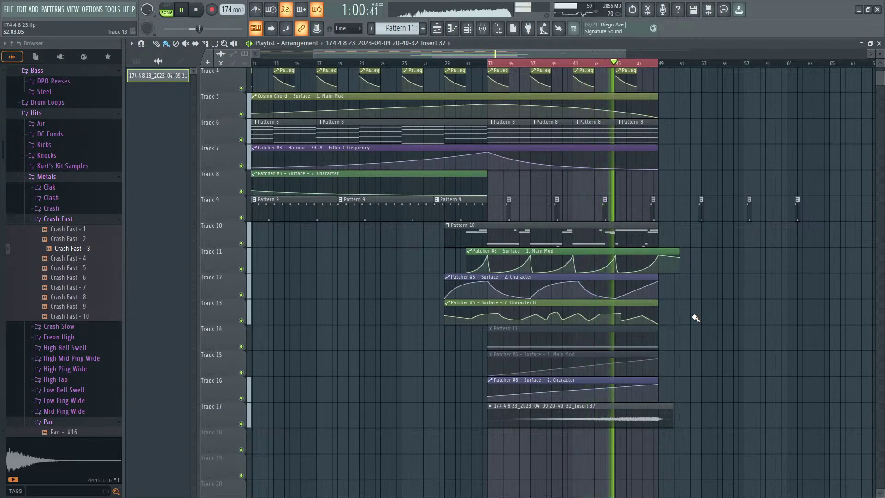
Step: Stop playback and remove the rendered audio clip from track 17
{"action": "key", "text": "space"}
{"action": "key", "text": "F9"}
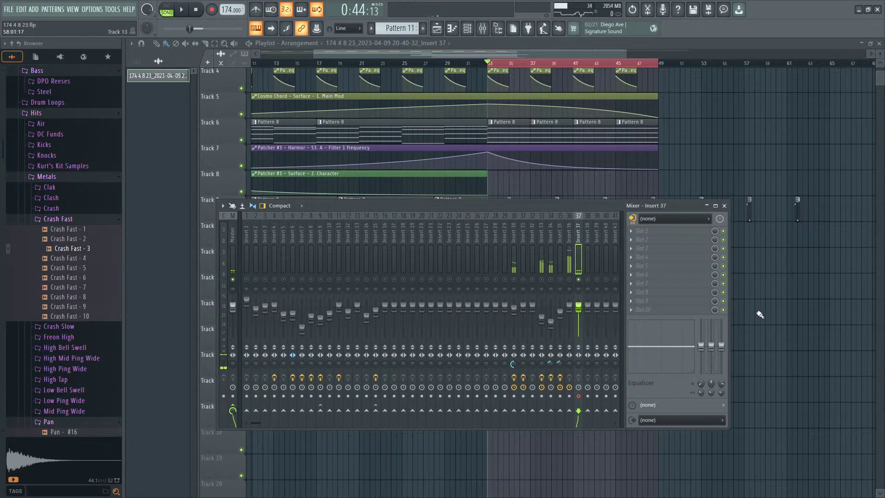
{"action": "key", "text": "F9"}
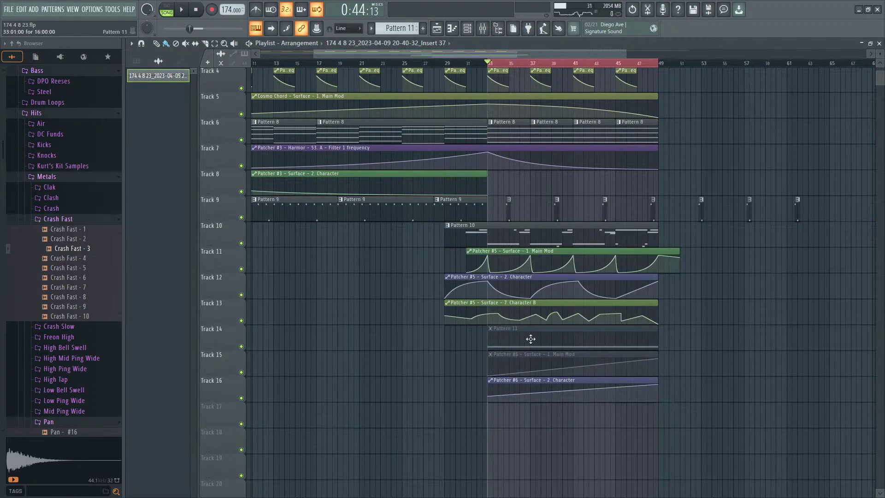
Step: Render the armed mixer track for the song selection to a stereo 24Bit int wave file
{"action": "key", "text": "space"}
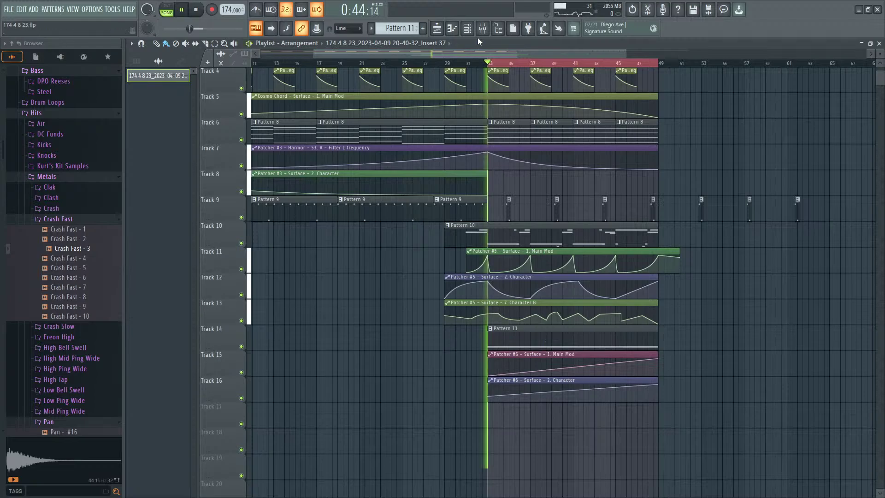
{"action": "key", "text": "F9"}
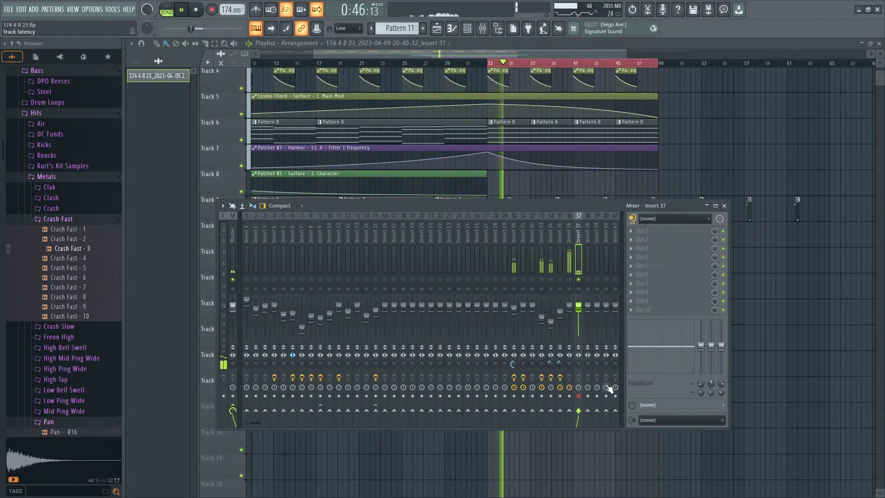
{"action": "left_click", "coordinate": [227, 206]}
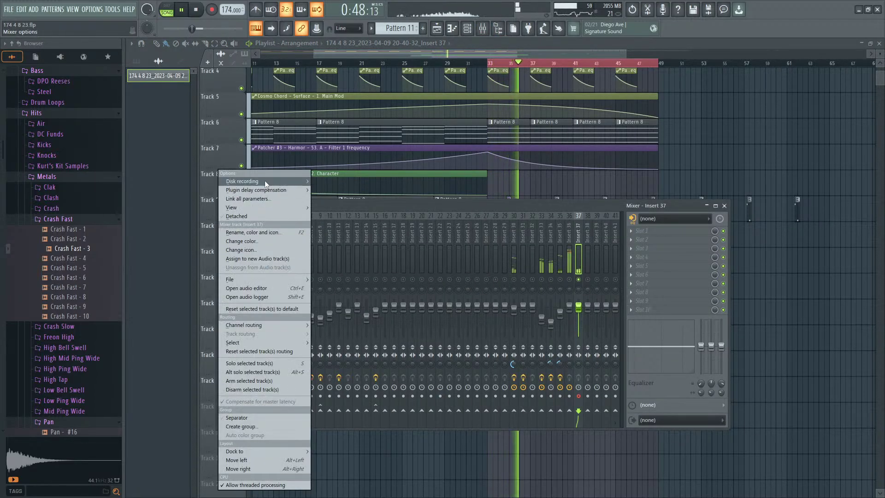
{"action": "mouse_move", "coordinate": [264, 180]}
{"action": "left_click", "coordinate": [363, 181]}
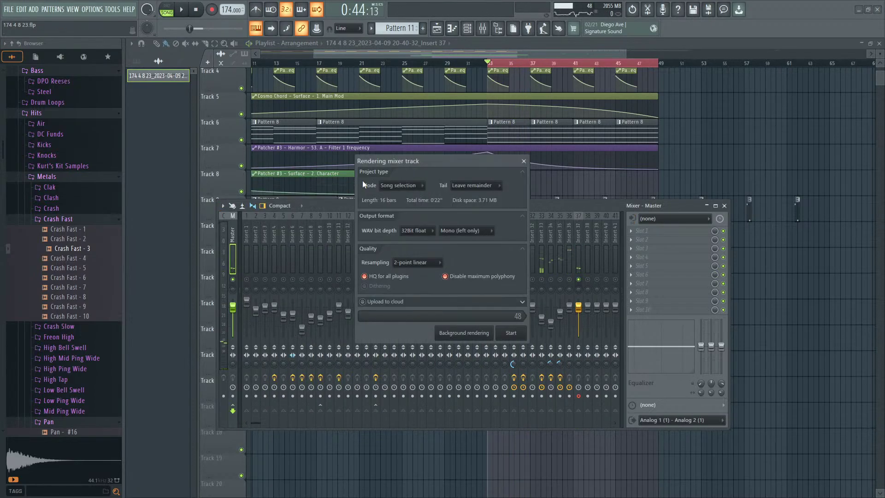
{"action": "left_click", "coordinate": [489, 231]}
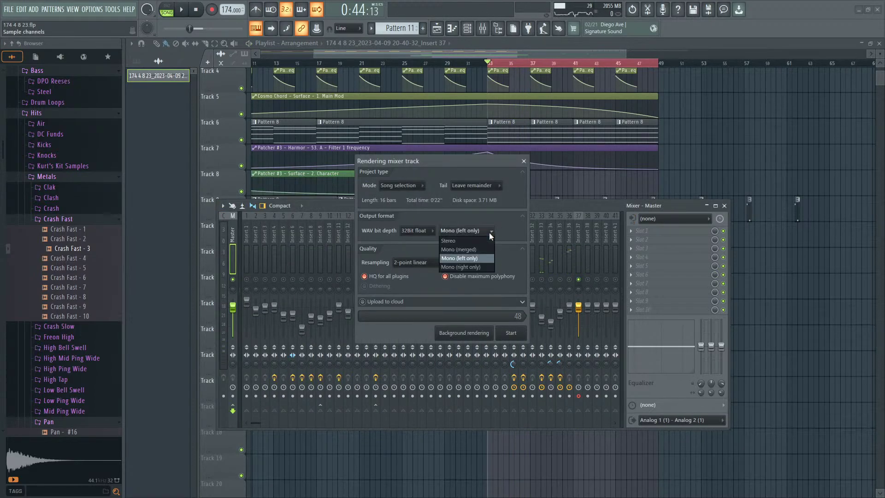
{"action": "left_click", "coordinate": [479, 242]}
{"action": "left_click", "coordinate": [422, 230]}
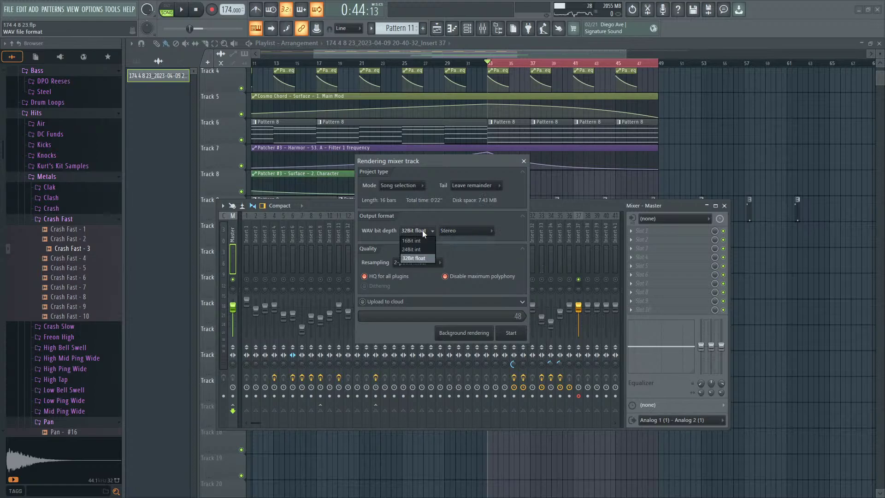
{"action": "left_click", "coordinate": [419, 248]}
{"action": "left_click", "coordinate": [414, 232]}
{"action": "left_click", "coordinate": [507, 331]}
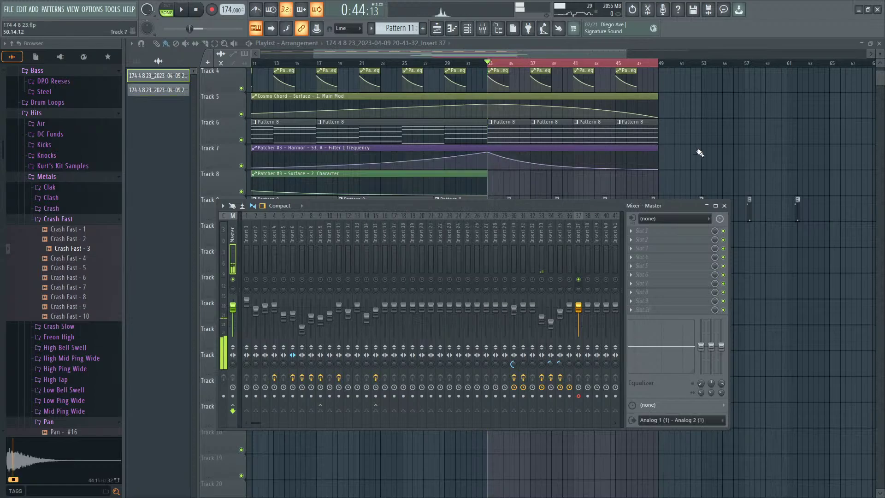
Step: Close the mixer and audition the arrangement with the rendered clip on track 17, moving the playback position to about bar 43
{"action": "double_click", "coordinate": [591, 416]}
{"action": "left_click_drag", "start_coordinate": [400, 125], "coordinate": [400, 88]}
{"action": "key", "text": "space"}
{"action": "left_click", "coordinate": [649, 188]}
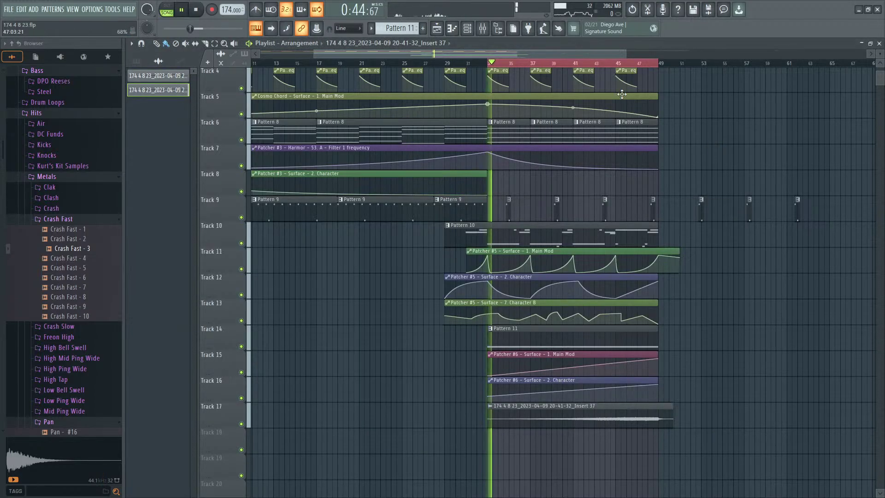
{"action": "left_click", "coordinate": [594, 63]}
{"action": "key", "text": "space"}
Step: Mute the Pattern 11, Patcher #6 Main Mod and Patcher #6 Character clips on tracks 14 to 16 and start playback
{"action": "right_click", "coordinate": [517, 329], "text": "alt"}
{"action": "right_click", "coordinate": [518, 354], "text": "alt"}
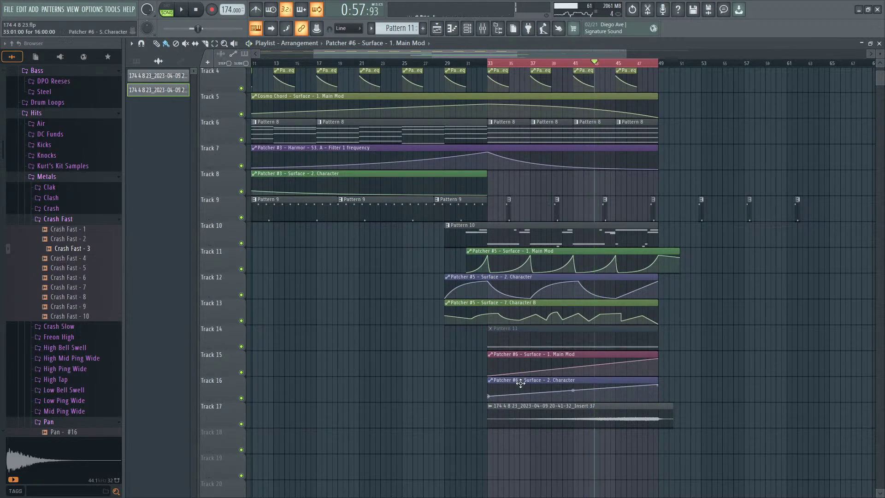
{"action": "right_click", "coordinate": [525, 379], "text": "alt"}
{"action": "key", "text": "space"}
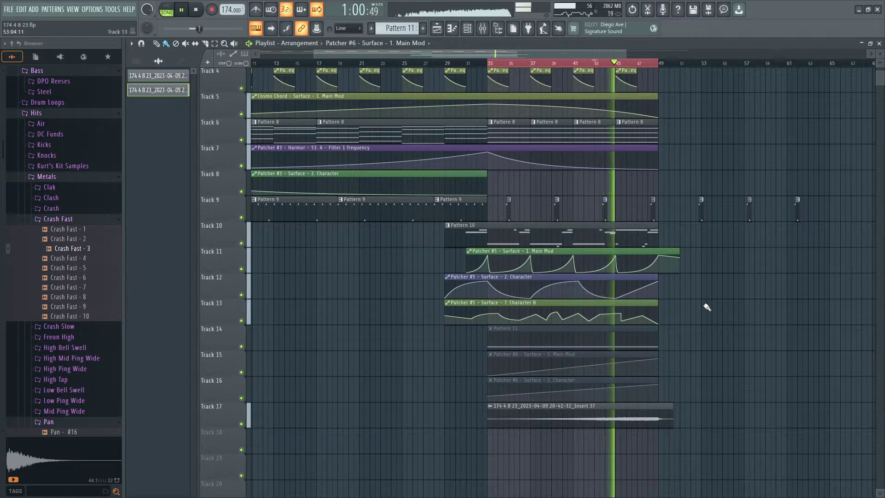
Step: Show the Unsorted channels, enable Smart disable for Patcher #6, and close its windows and stop playback
{"action": "key", "text": "F6"}
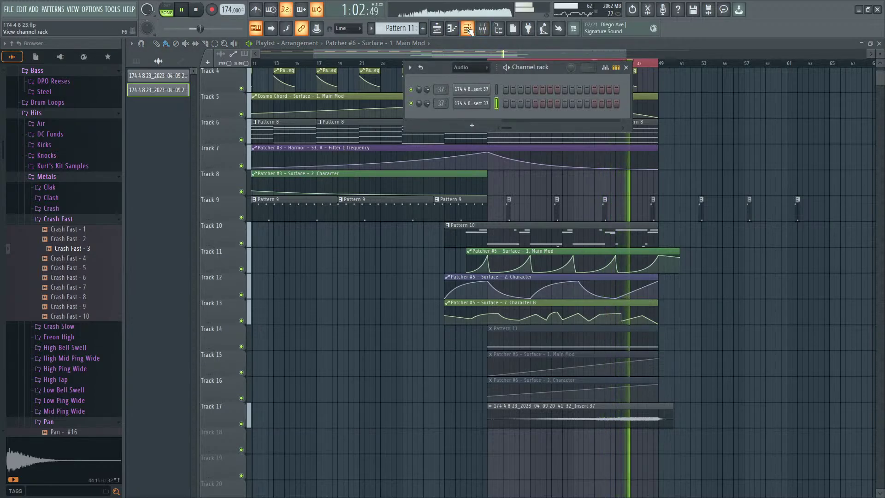
{"action": "left_click", "coordinate": [469, 67]}
{"action": "left_click", "coordinate": [465, 106]}
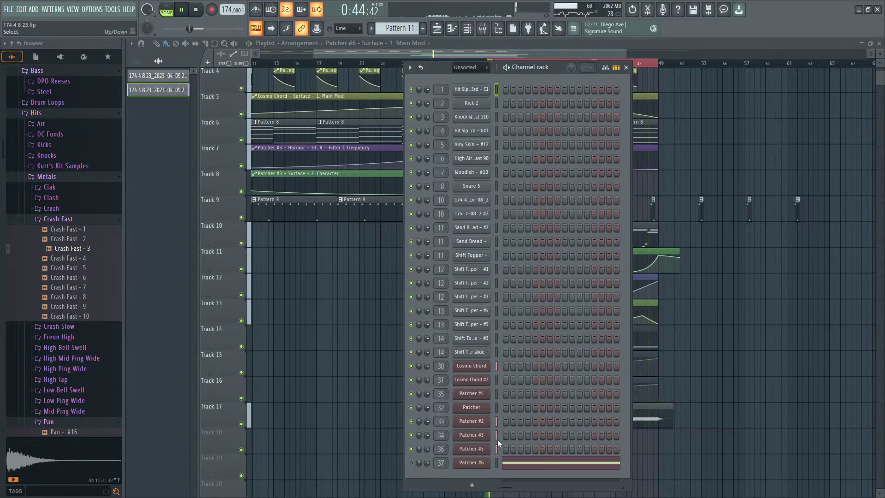
{"action": "left_click", "coordinate": [477, 463]}
{"action": "left_click", "coordinate": [341, 137]}
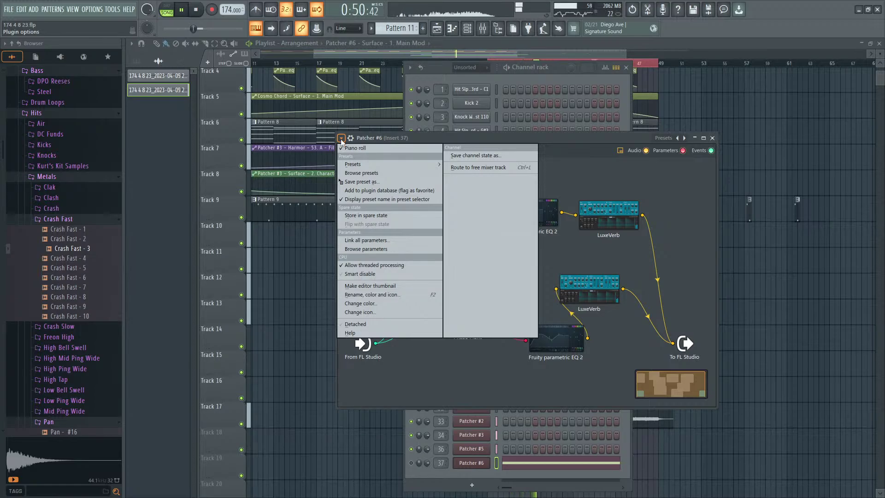
{"action": "left_click", "coordinate": [371, 273]}
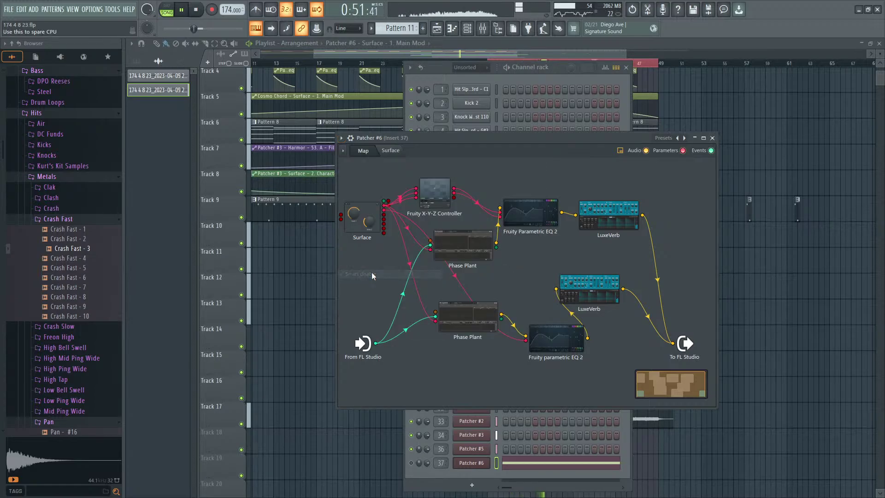
{"action": "right_click", "coordinate": [306, 269]}
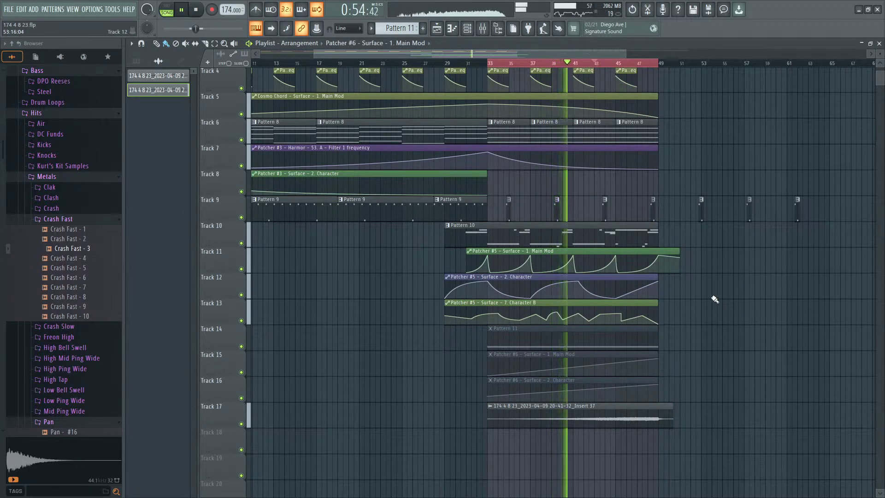
{"action": "key", "text": "space"}
Step: Browse the Bits and Bolts sample folders for a texture, from Hits to the Folding Air folder under Textures
{"action": "scroll", "coordinate": [719, 344], "scroll_direction": "down", "scroll_amount": 1}
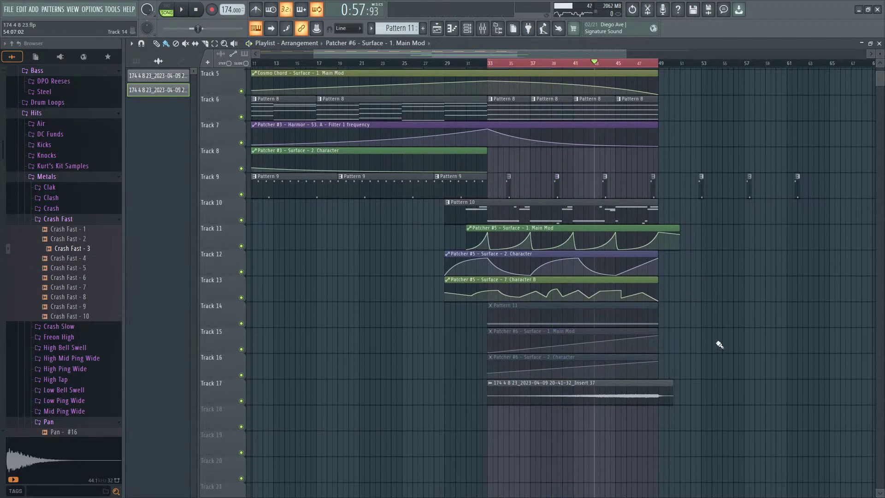
{"action": "left_click", "coordinate": [62, 179]}
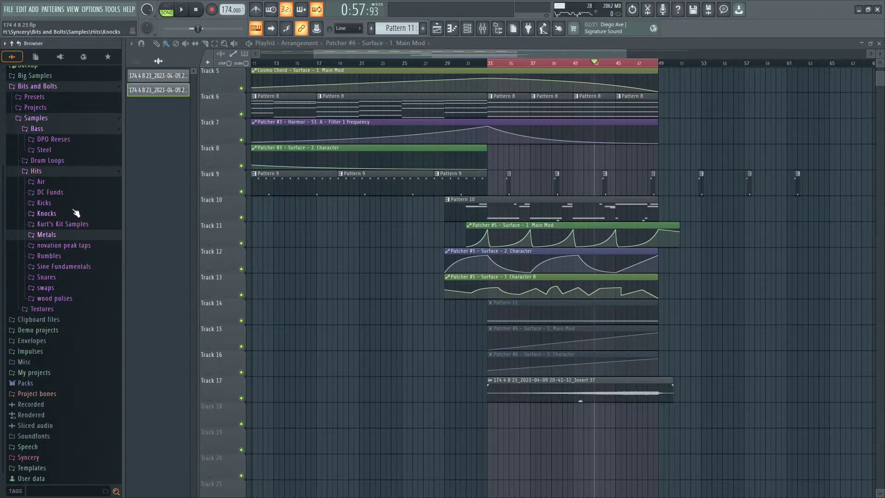
{"action": "left_click", "coordinate": [64, 192]}
{"action": "left_click", "coordinate": [63, 184]}
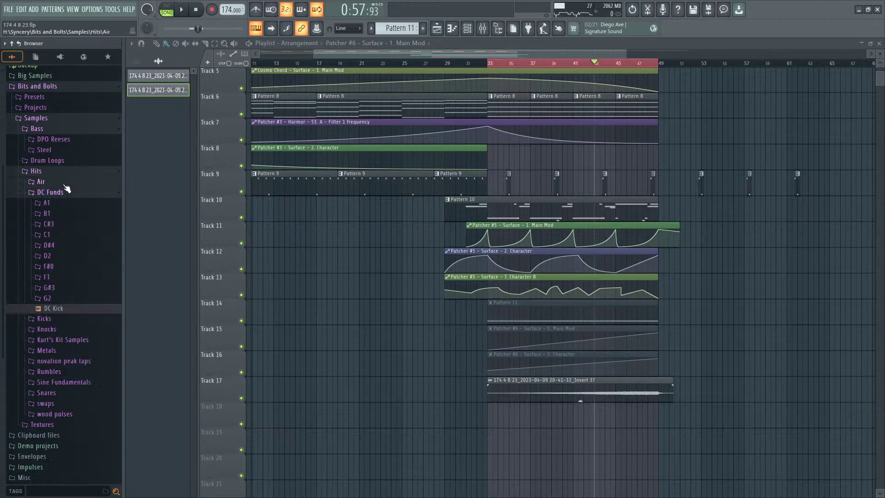
{"action": "left_click", "coordinate": [63, 185]}
{"action": "left_click", "coordinate": [66, 193]}
{"action": "left_click", "coordinate": [58, 311]}
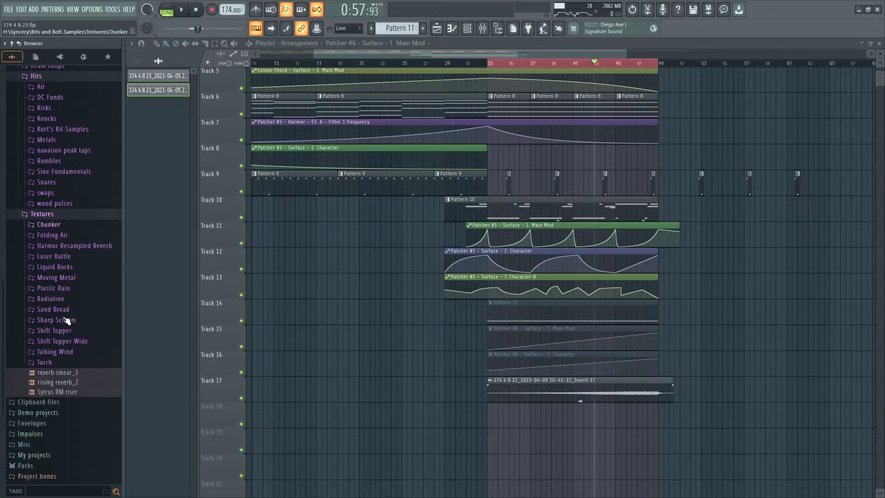
{"action": "left_click", "coordinate": [53, 214]}
{"action": "left_click", "coordinate": [86, 226]}
Step: Audition the Folding Air samples from Folding Air_3 to Folding Air_6
{"action": "left_click", "coordinate": [87, 235]}
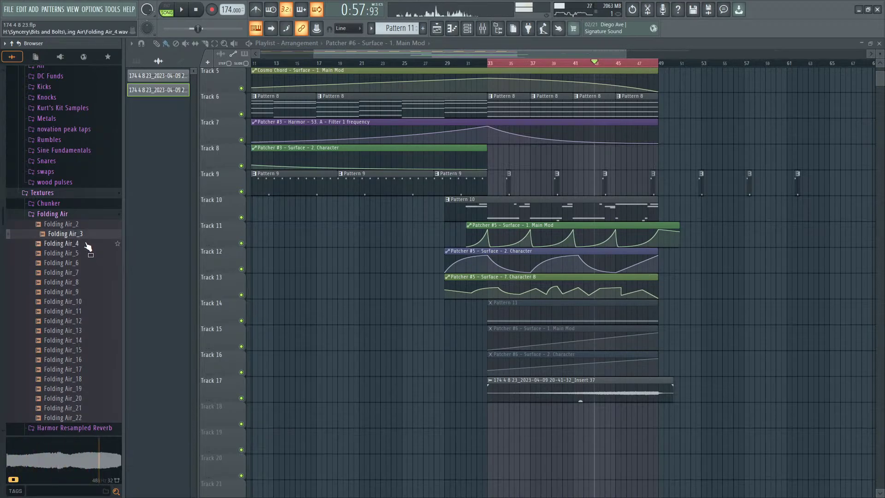
{"action": "left_click", "coordinate": [88, 246]}
{"action": "left_click", "coordinate": [87, 255]}
{"action": "left_click", "coordinate": [88, 265]}
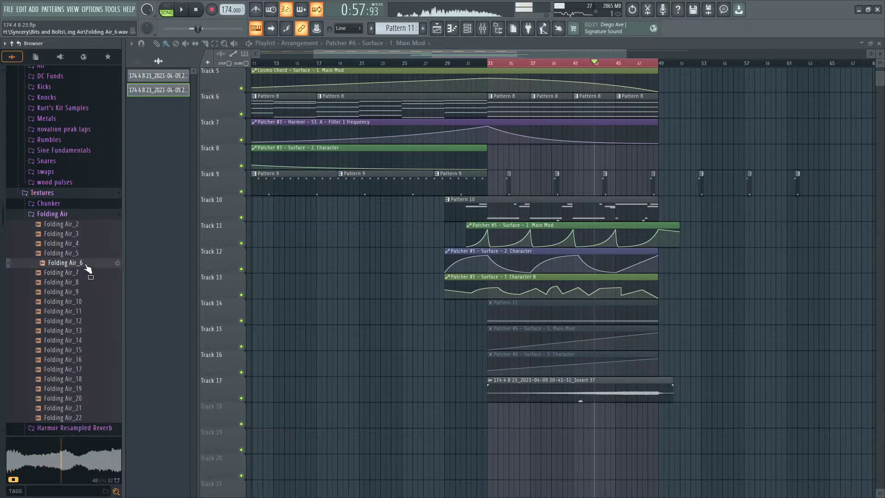
Step: Place the Folding Air_6 sample on track 18 and shift the clip so it ends at bar 49
{"action": "left_click_drag", "start_coordinate": [88, 266], "coordinate": [618, 417]}
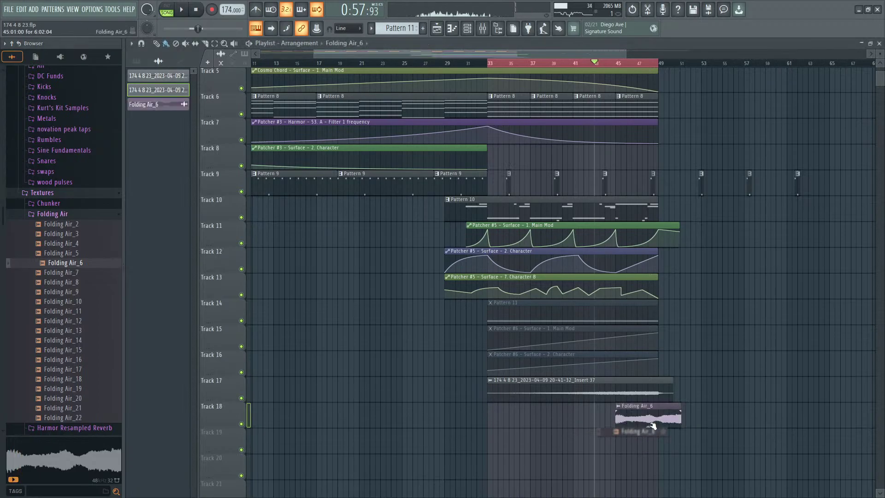
{"action": "scroll", "coordinate": [682, 441], "scroll_direction": "up", "scroll_amount": 3}
{"action": "scroll", "coordinate": [634, 420], "scroll_direction": "up", "scroll_amount": 3}
{"action": "left_click_drag", "start_coordinate": [416, 407], "coordinate": [315, 405]}
{"action": "scroll", "coordinate": [509, 358], "scroll_direction": "down", "scroll_amount": 3}
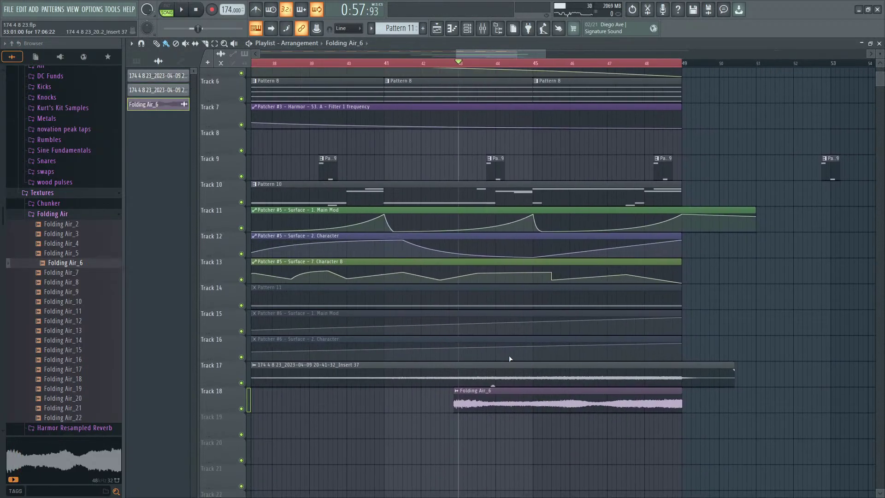
Step: Select the time range around the Folding Air_6 clip up to bar 49 and solo track 18
{"action": "left_click_drag", "start_coordinate": [446, 65], "coordinate": [665, 77]}
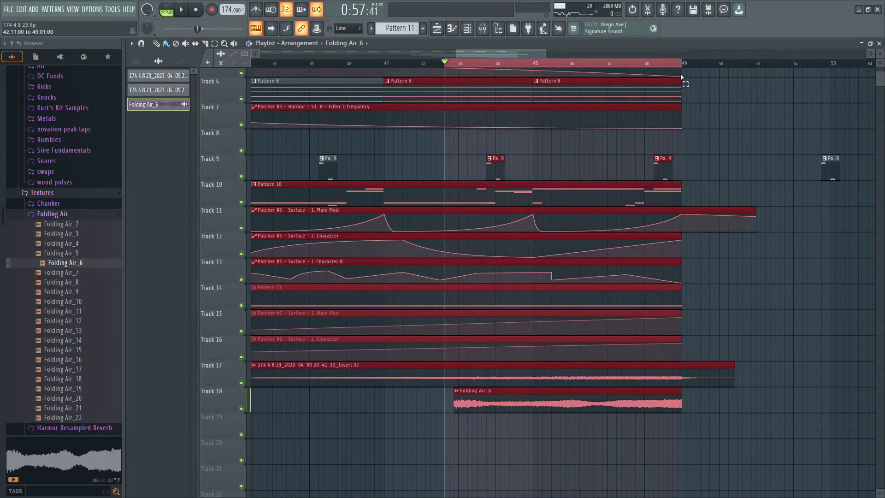
{"action": "left_click", "coordinate": [241, 408], "text": "ctrl"}
Step: Set the Folding Air_6 clip's time stretching mode to Stretch Pro
{"action": "double_click", "coordinate": [479, 397]}
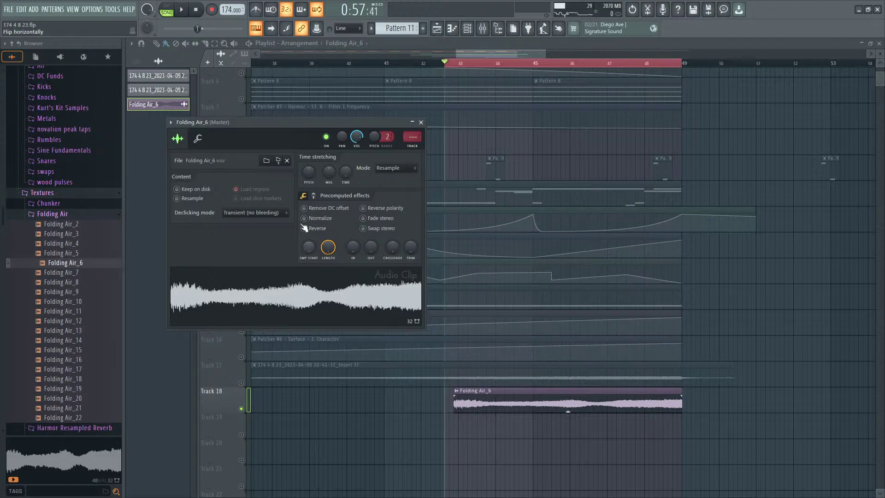
{"action": "left_click", "coordinate": [389, 168]}
{"action": "left_click", "coordinate": [389, 203]}
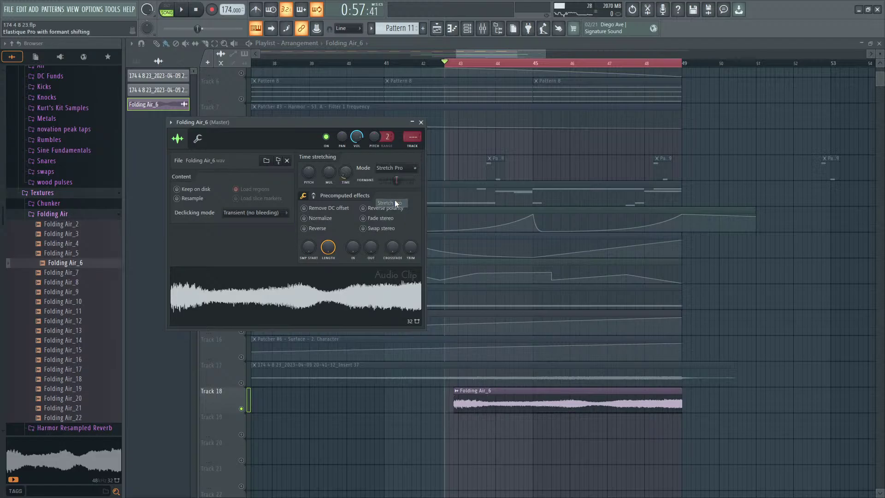
Step: Try a higher time-stretching pitch on the Folding Air_6 clip during playback and reset it
{"action": "key", "text": "space"}
{"action": "left_click_drag", "start_coordinate": [316, 176], "coordinate": [316, 158]}
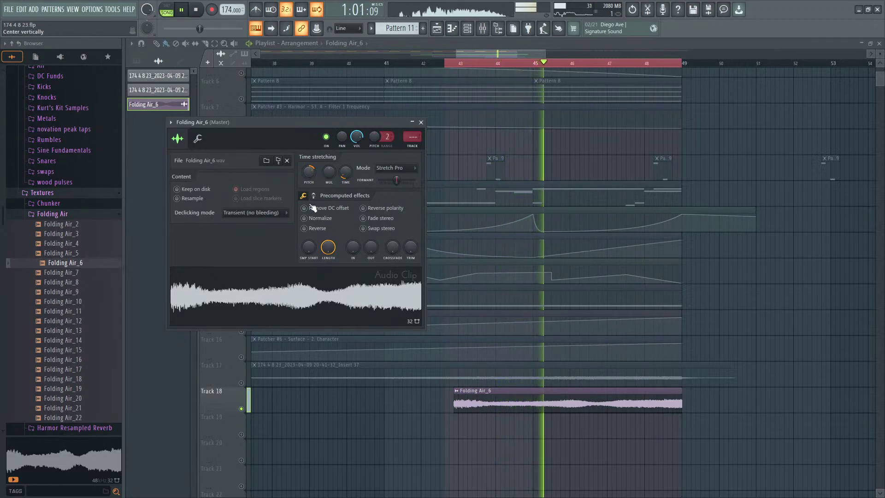
{"action": "key", "text": "space"}
{"action": "left_click", "coordinate": [312, 170], "text": "alt"}
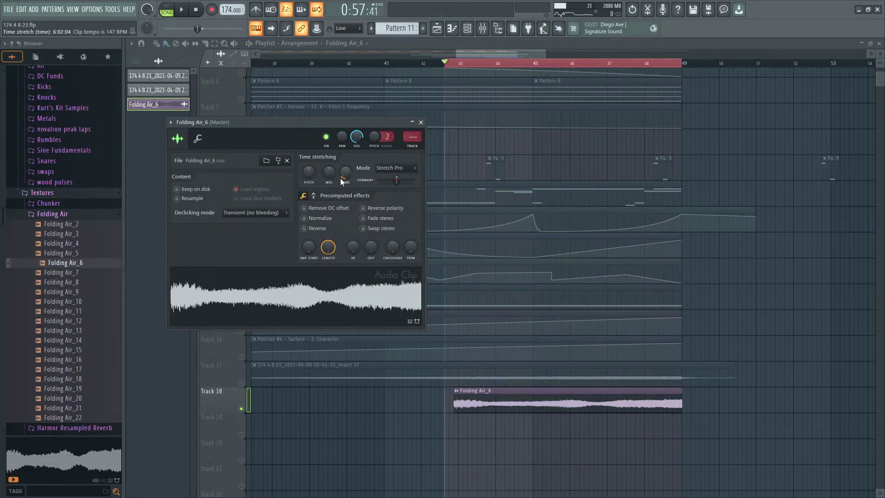
Step: Try a different stretch time on the Folding Air_6 clip during playback and reset it
{"action": "key", "text": "space"}
{"action": "left_click_drag", "start_coordinate": [345, 172], "coordinate": [344, 160]}
{"action": "key", "text": "space"}
{"action": "left_click", "coordinate": [344, 172], "text": "alt"}
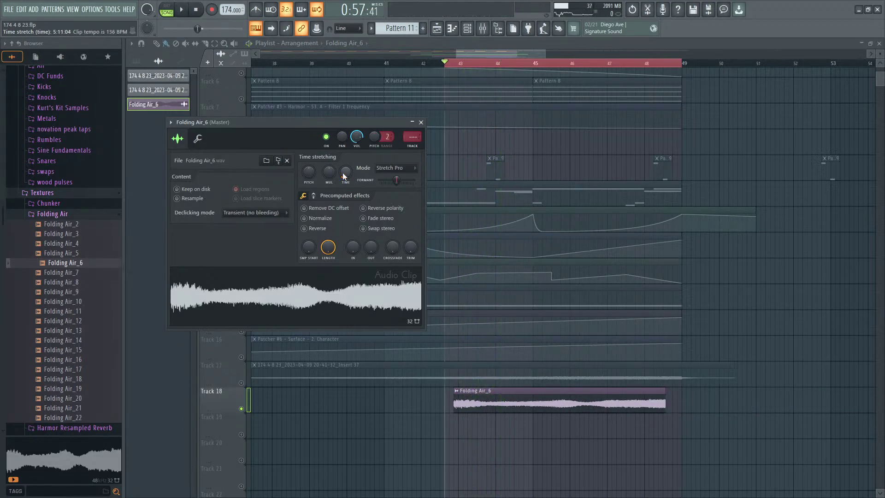
Step: Raise the Folding Air_6 clip's formant to its maximum while listening to the soloed track
{"action": "key", "text": "space"}
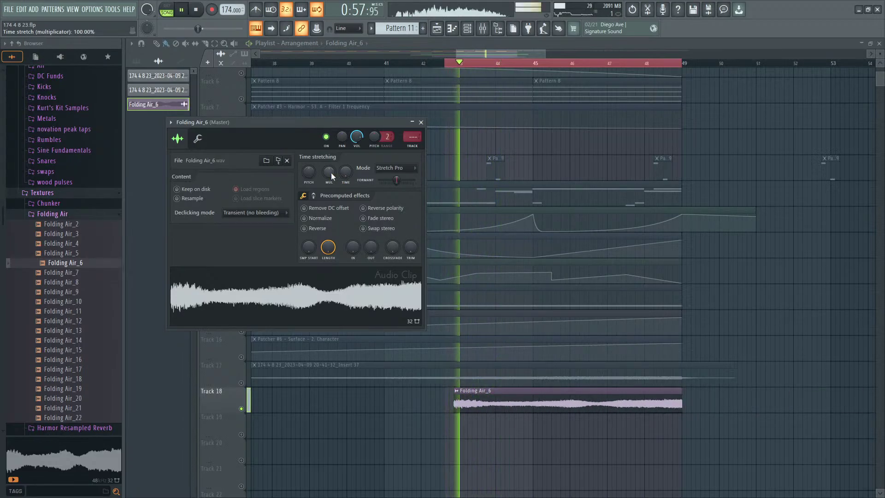
{"action": "left_click_drag", "start_coordinate": [396, 180], "coordinate": [414, 180]}
{"action": "key", "text": "space"}
Step: Try the Stretch time stretching mode on the Folding Air_6 clip and listen to it
{"action": "left_click", "coordinate": [395, 168]}
{"action": "left_click", "coordinate": [388, 191]}
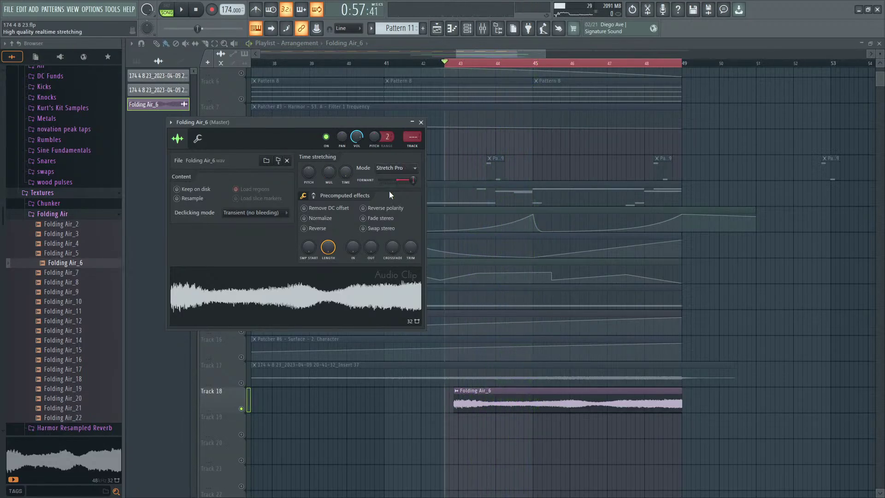
{"action": "key", "text": "space"}
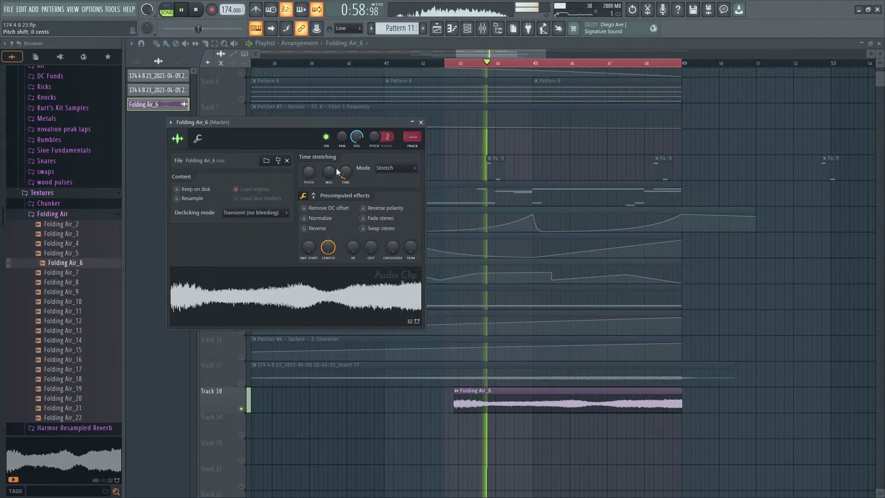
{"action": "key", "text": "space"}
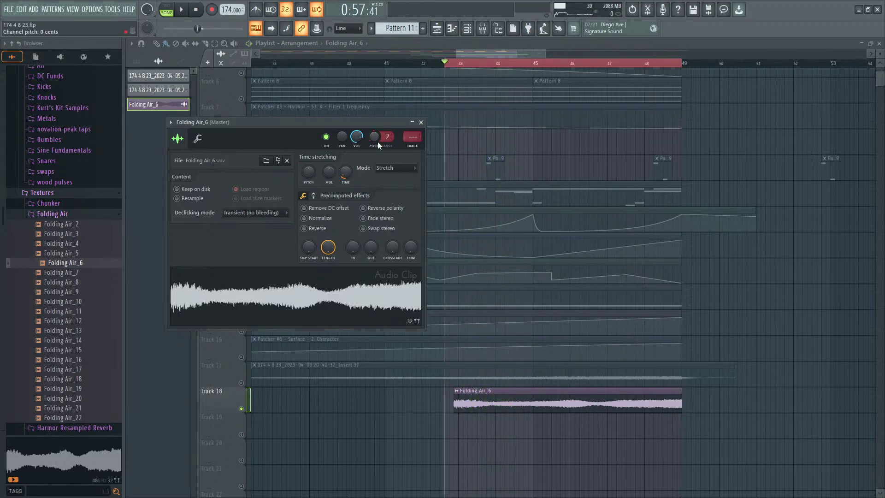
Step: Return the Folding Air_6 clip to Stretch Pro mode and try a lower channel pitch during playback
{"action": "left_click", "coordinate": [389, 168]}
{"action": "left_click", "coordinate": [392, 230]}
{"action": "key", "text": "space"}
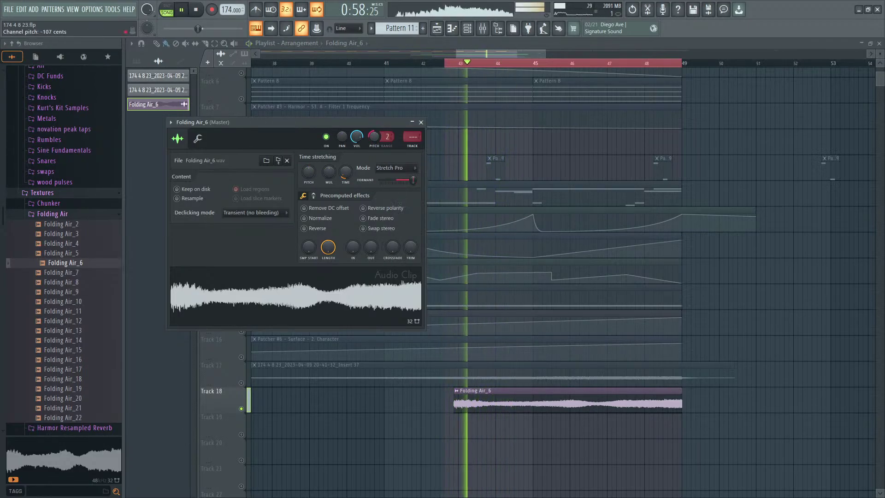
{"action": "key", "text": "space"}
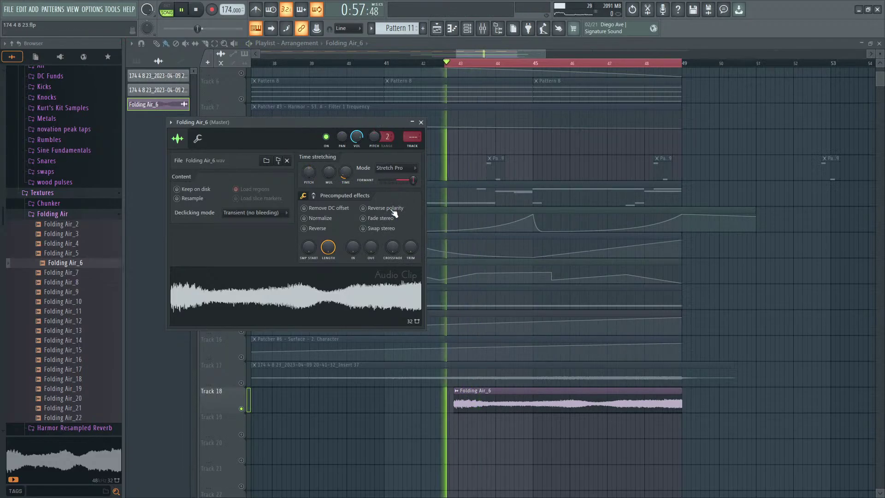
Step: Widen the Folding Air_6 clip's pitch range to 44 and lower its channel pitch to -4400 cents while listening
{"action": "left_click_drag", "start_coordinate": [374, 137], "coordinate": [374, 167]}
{"action": "key", "text": "space"}
{"action": "key", "text": "space"}
{"action": "key", "text": "space"}
{"action": "key", "text": "space"}
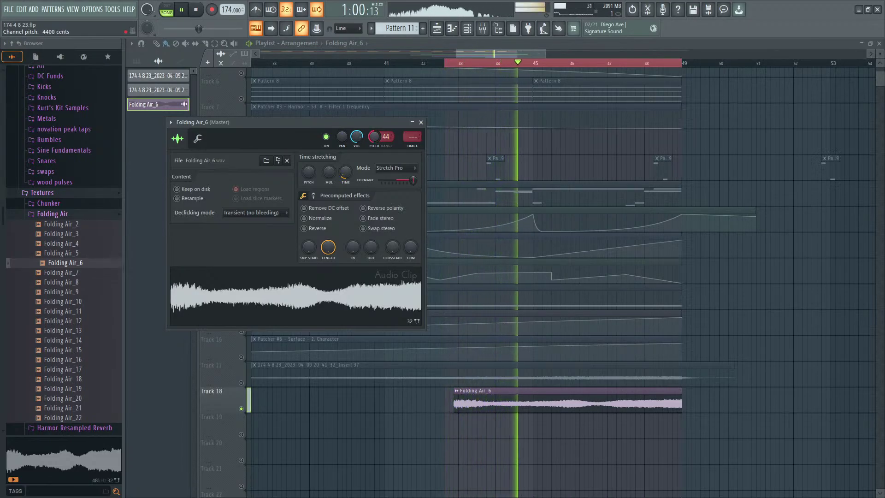
{"action": "key", "text": "space"}
{"action": "key", "text": "space"}
{"action": "key", "text": "space"}
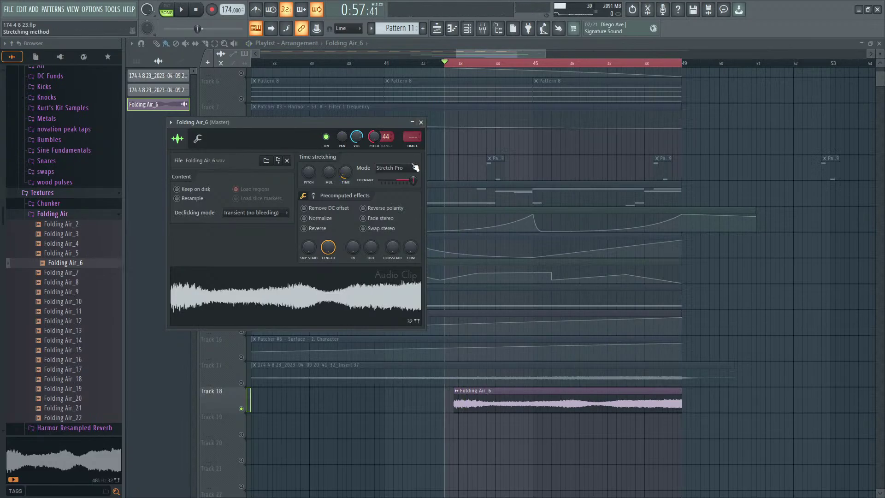
Step: Lower the Folding Air_6 clip's formant shift to -1200 cents during playback, keeping the Stretch Pro mode
{"action": "key", "text": "space"}
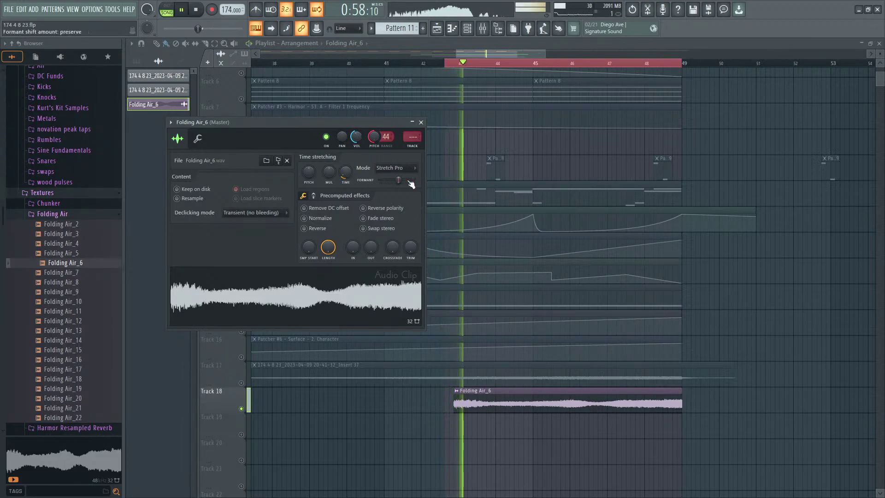
{"action": "left_click_drag", "start_coordinate": [413, 181], "coordinate": [396, 182]}
{"action": "key", "text": "space"}
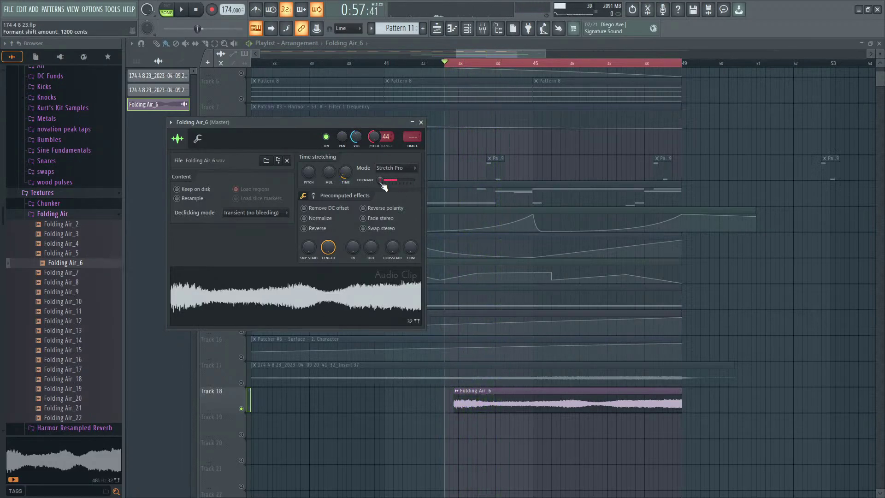
{"action": "left_click", "coordinate": [388, 168]}
{"action": "left_click", "coordinate": [389, 170]}
Step: Create automation clips for the Folding Air_6 clip's formant shift and channel pitch
{"action": "right_click", "coordinate": [382, 182]}
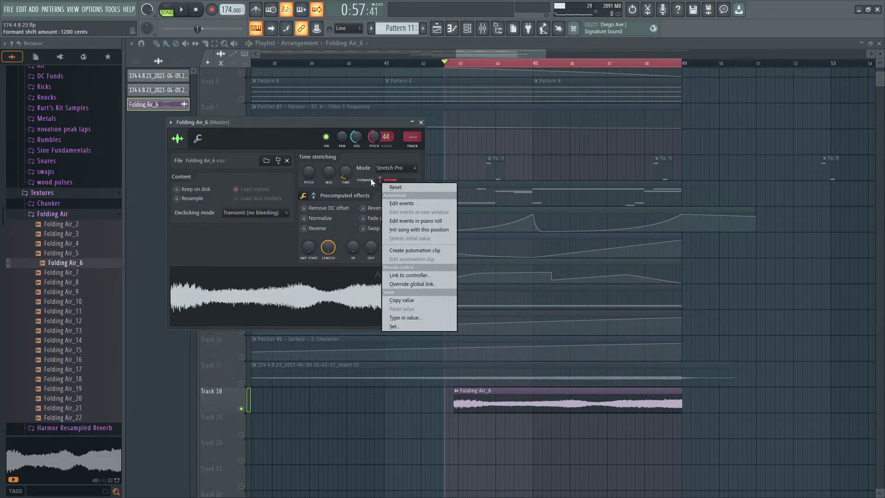
{"action": "left_click", "coordinate": [412, 251]}
{"action": "right_click", "coordinate": [372, 139]}
{"action": "left_click", "coordinate": [402, 206]}
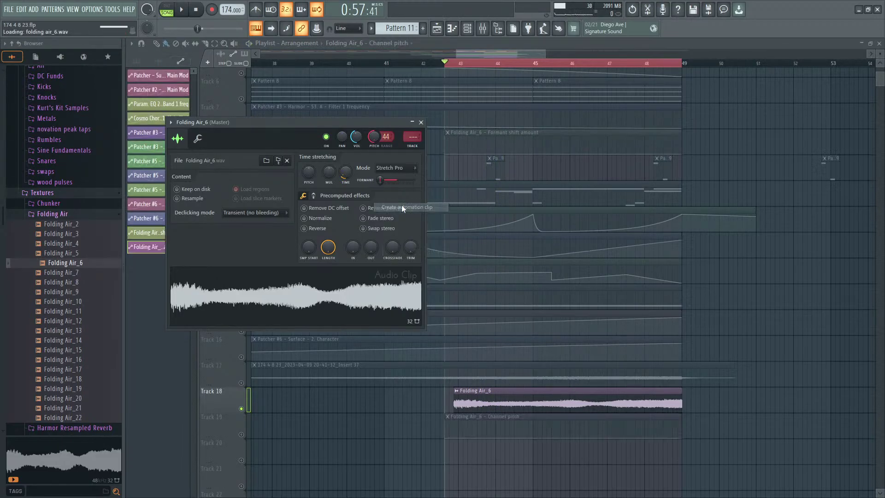
{"action": "key", "text": "Escape"}
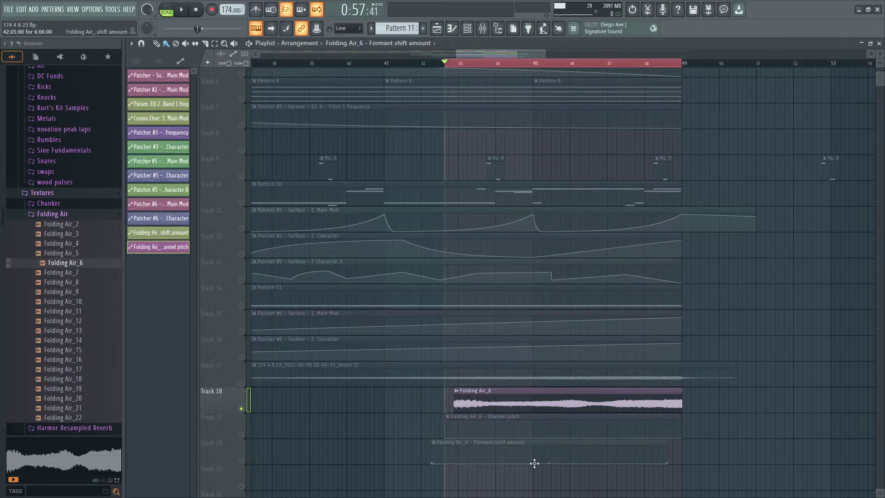
Step: Place the formant shift automation clip on Track 20 and unmute Tracks 19 and 20
{"action": "left_click", "coordinate": [242, 434]}
{"action": "scroll", "coordinate": [615, 427], "scroll_direction": "up", "scroll_amount": 2}
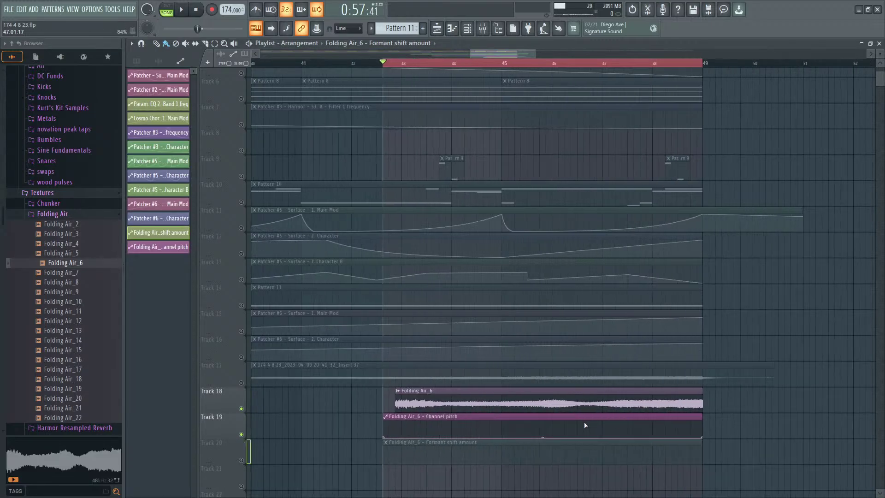
{"action": "left_click", "coordinate": [242, 460]}
{"action": "scroll", "coordinate": [543, 441], "scroll_direction": "down", "scroll_amount": 1}
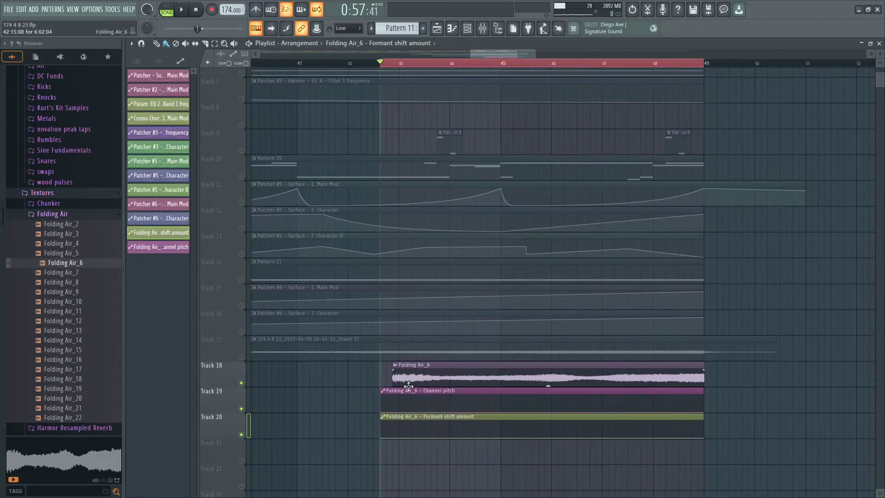
Step: Raise the end points of the channel pitch and formant shift automations at bar 49 to form rising ramps, and listen
{"action": "left_click_drag", "start_coordinate": [704, 411], "coordinate": [703, 395]}
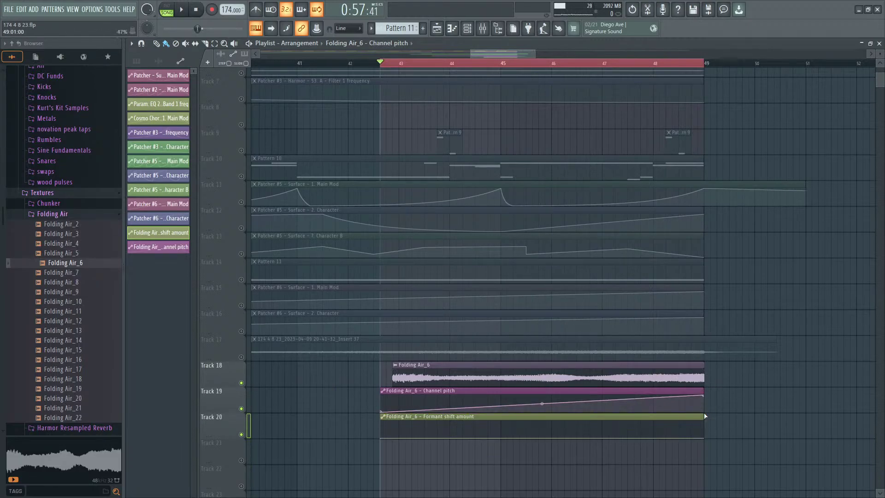
{"action": "left_click_drag", "start_coordinate": [705, 436], "coordinate": [705, 419]}
{"action": "key", "text": "space"}
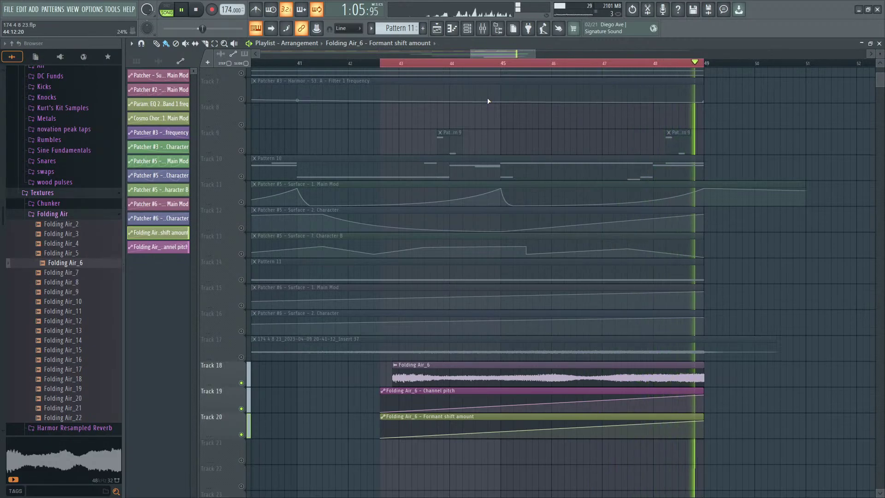
{"action": "key", "text": "space"}
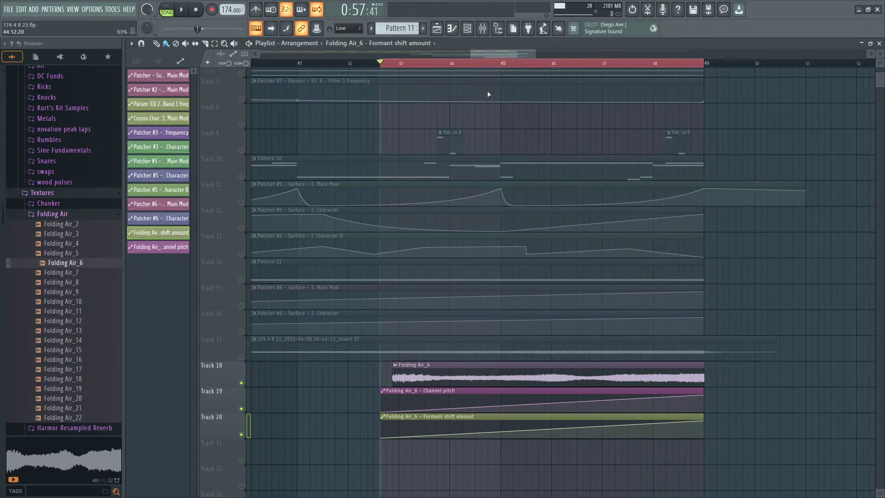
Step: Find a free mixer track and route the Folding Air_6 clip to mixer track 38
{"action": "left_click", "coordinate": [483, 28]}
{"action": "key", "text": "space"}
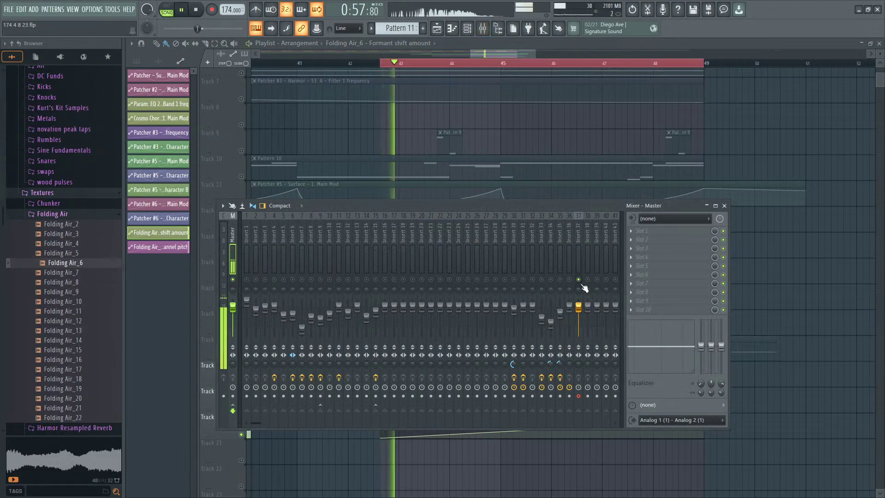
{"action": "right_click", "coordinate": [769, 274]}
{"action": "key", "text": "space"}
{"action": "double_click", "coordinate": [567, 367]}
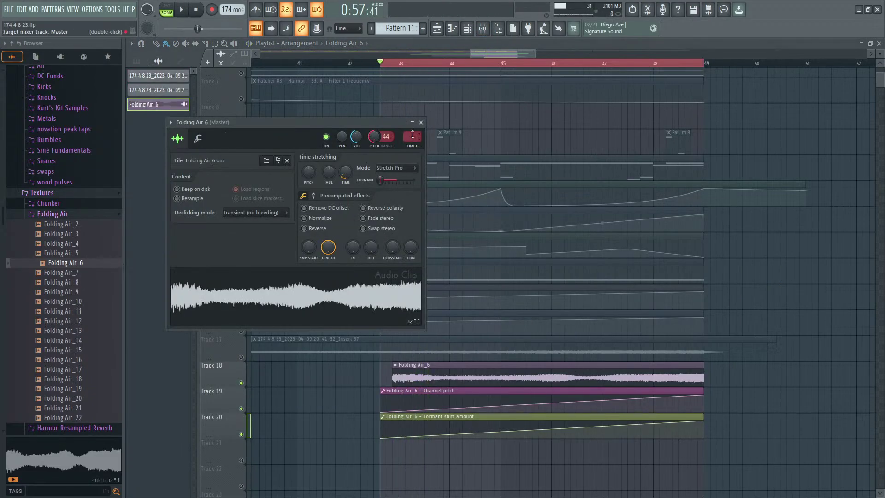
{"action": "left_click_drag", "start_coordinate": [413, 135], "coordinate": [412, 104]}
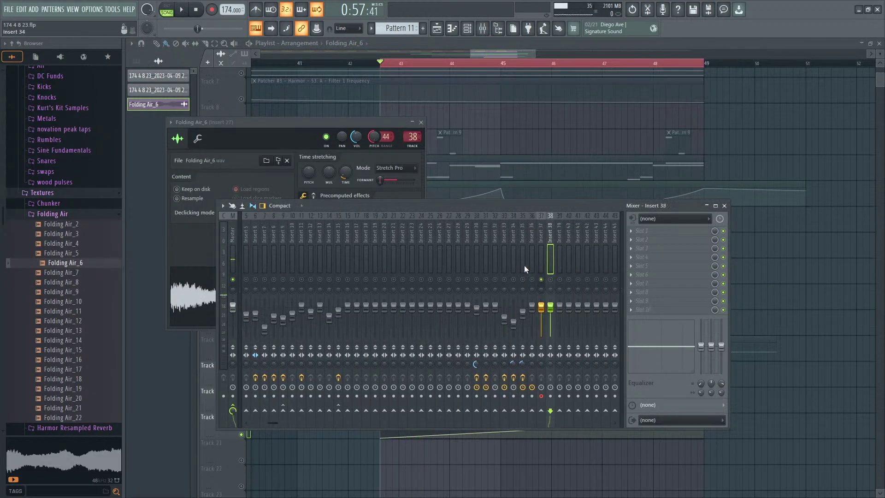
Step: Solo Insert 38 and load Multiband Delay into its first effect slot
{"action": "left_click", "coordinate": [651, 237]}
{"action": "left_click", "coordinate": [655, 229]}
{"action": "left_click", "coordinate": [655, 228]}
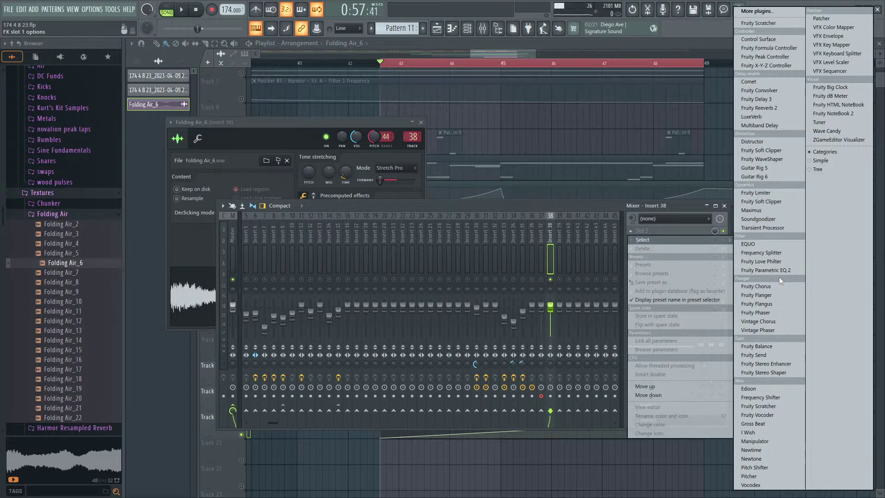
{"action": "left_click", "coordinate": [765, 125]}
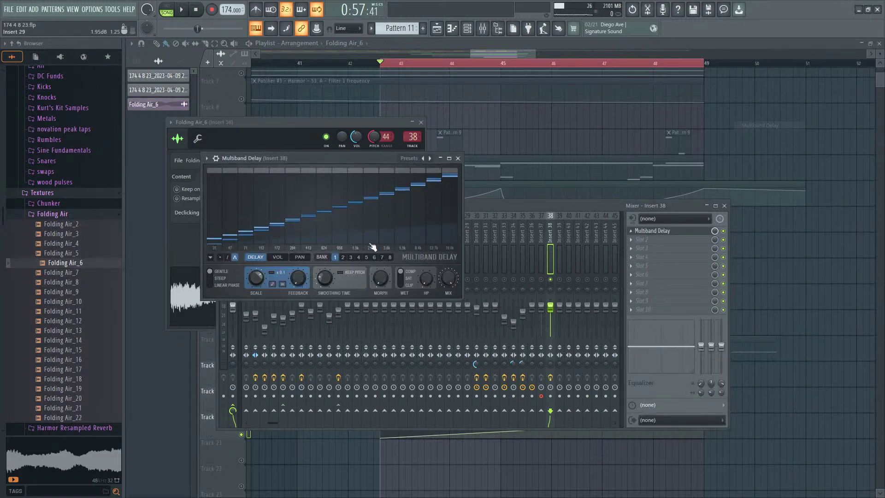
Step: Set the Multiband Delay to Steep filtering and try delay scales down to -100% with about 29% feedback during playback
{"action": "left_click_drag", "start_coordinate": [325, 157], "coordinate": [477, 183]}
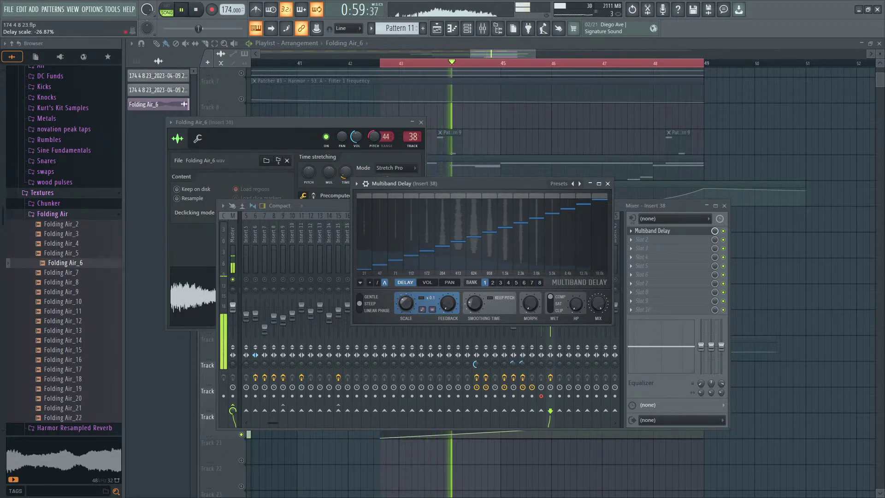
{"action": "left_click_drag", "start_coordinate": [405, 304], "coordinate": [407, 310]}
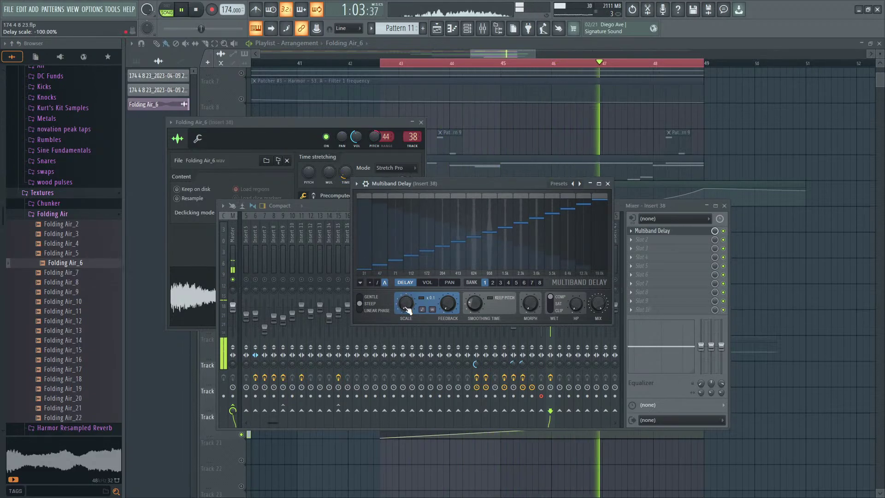
{"action": "left_click_drag", "start_coordinate": [406, 308], "coordinate": [407, 282]}
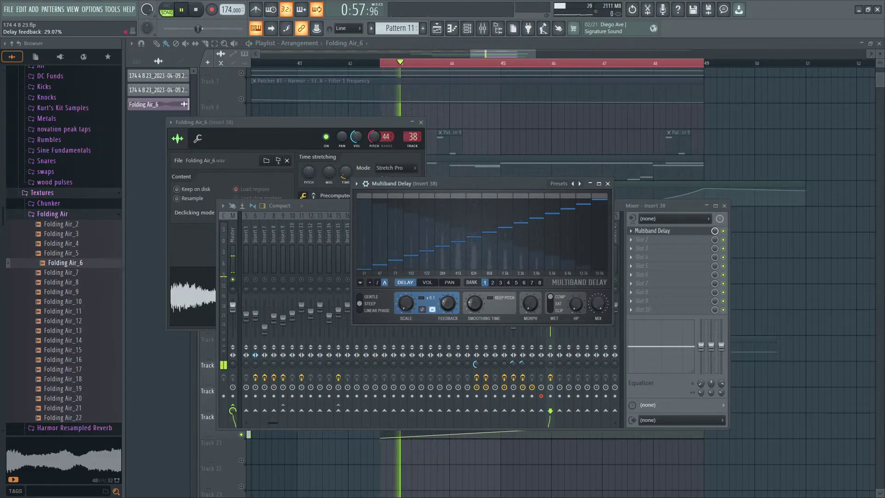
Step: Create an automation clip for the Multiband Delay's delay scale and move it to Track 21
{"action": "right_click", "coordinate": [406, 301]}
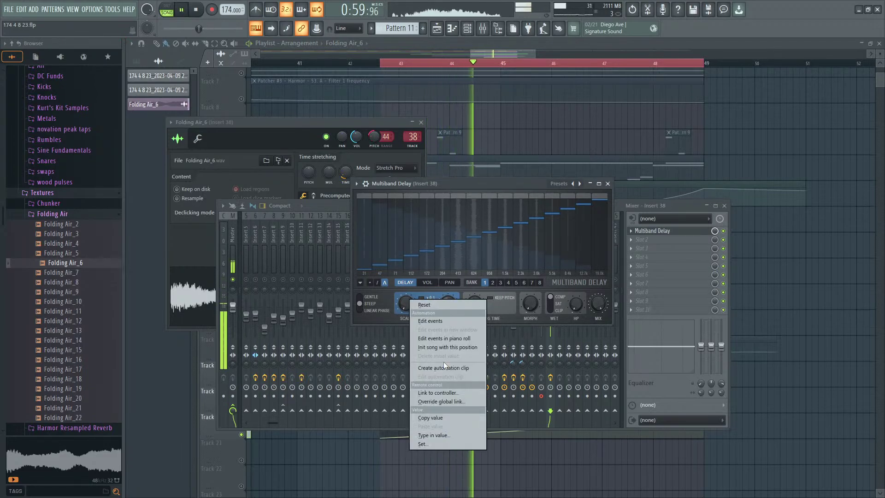
{"action": "left_click", "coordinate": [444, 367]}
{"action": "left_click", "coordinate": [779, 375]}
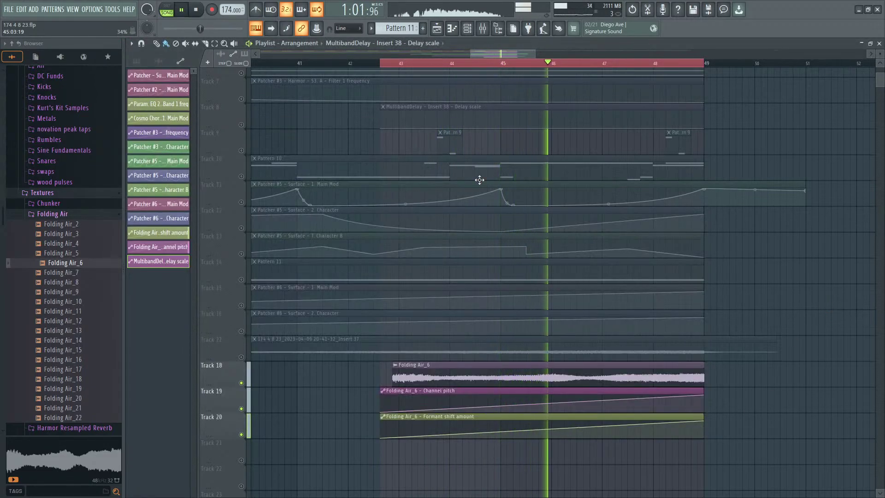
{"action": "left_click_drag", "start_coordinate": [428, 114], "coordinate": [426, 442]}
{"action": "key", "text": "space"}
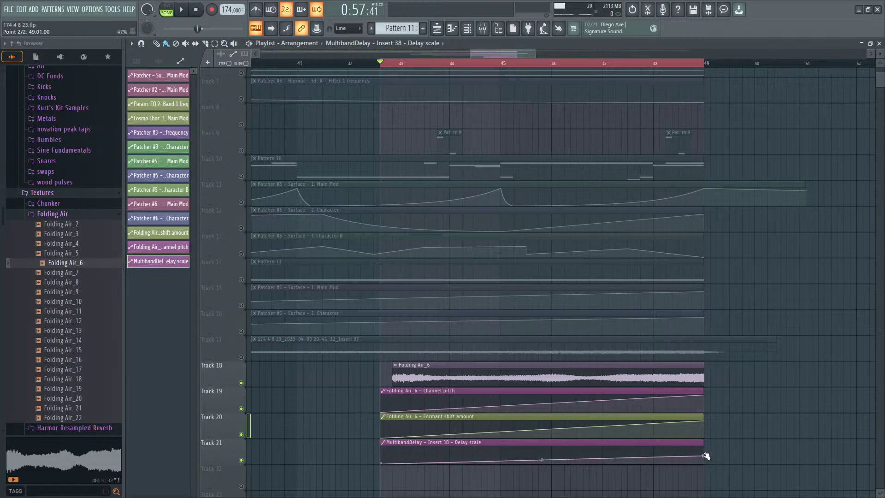
Step: Set the delay scale automation's end point at bar 49 to 50% and play it back
{"action": "right_click", "coordinate": [704, 456]}
{"action": "left_click", "coordinate": [737, 484]}
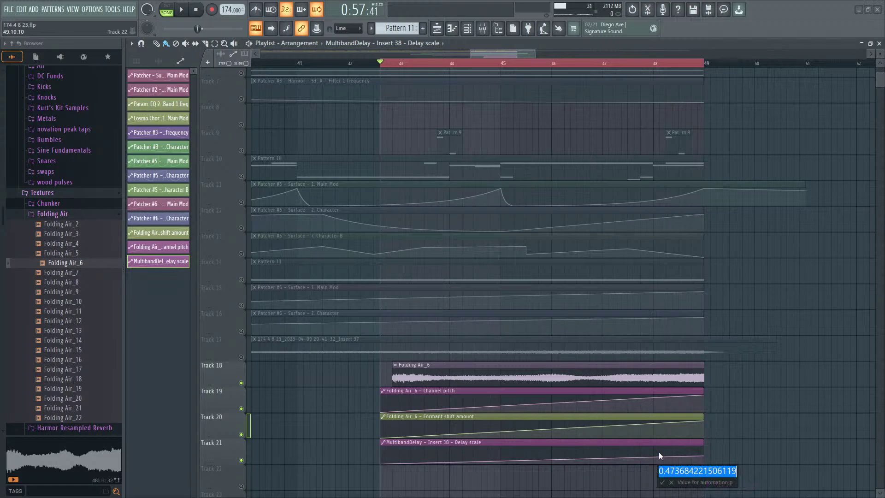
{"action": "key", "text": "Return"}
{"action": "key", "text": "space"}
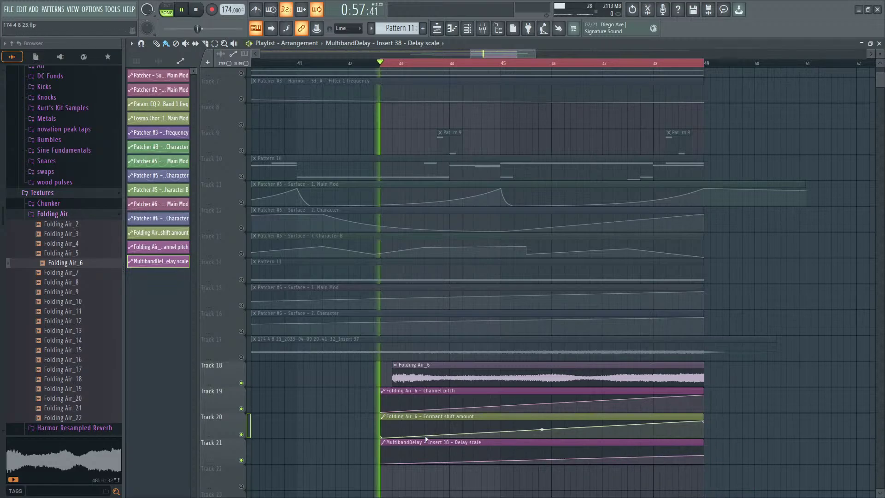
Step: Shorten the highest bands' delays in Insert 38's Multiband Delay and compare the filter modes during playback, keeping Steep
{"action": "key", "text": "F9"}
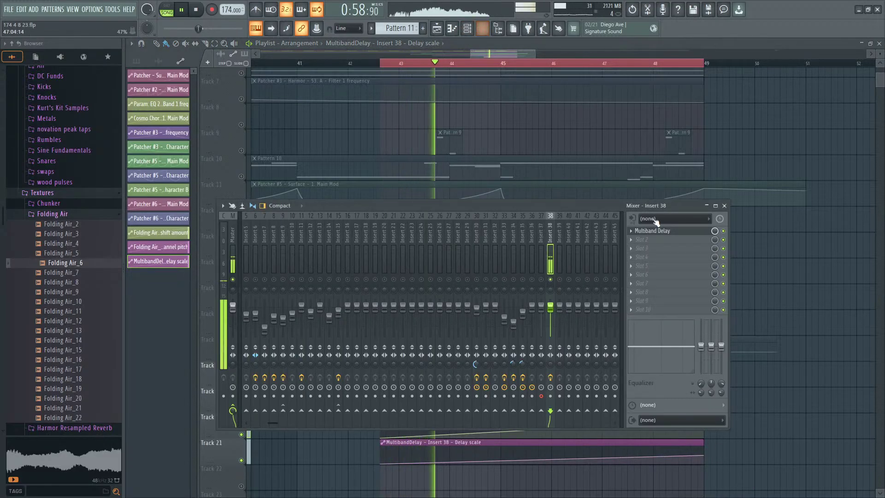
{"action": "left_click", "coordinate": [686, 233]}
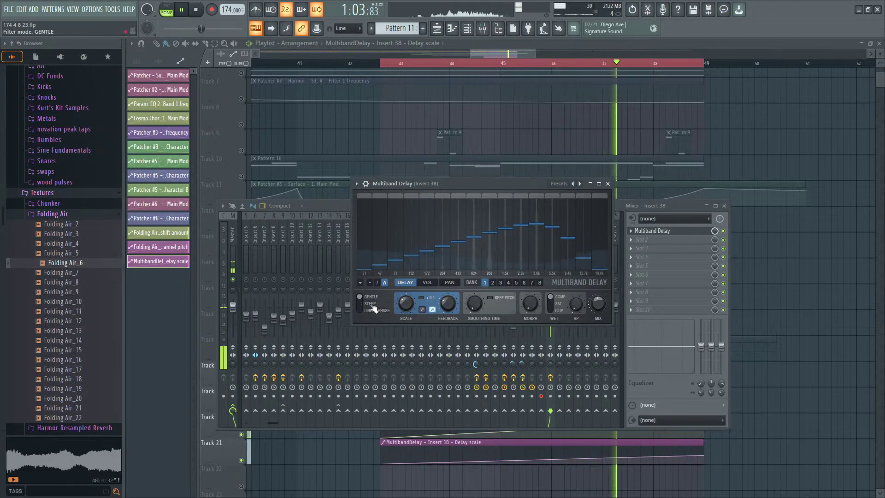
{"action": "key", "text": "space"}
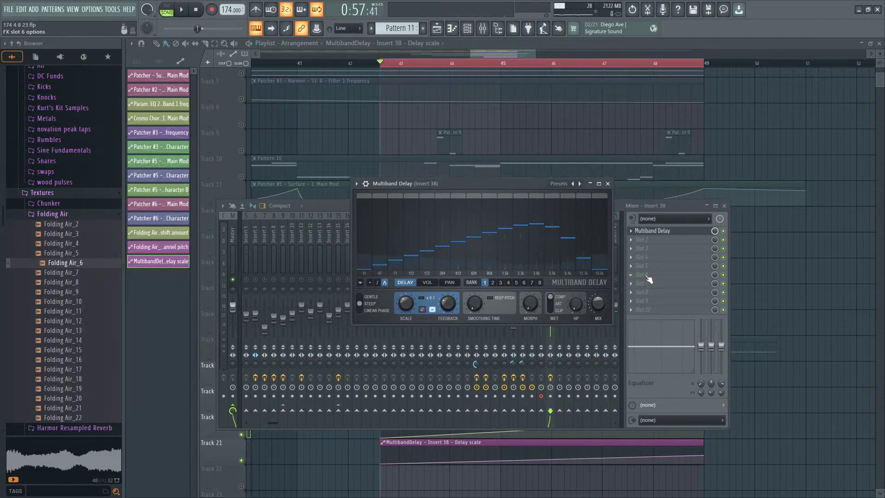
{"action": "key", "text": "space"}
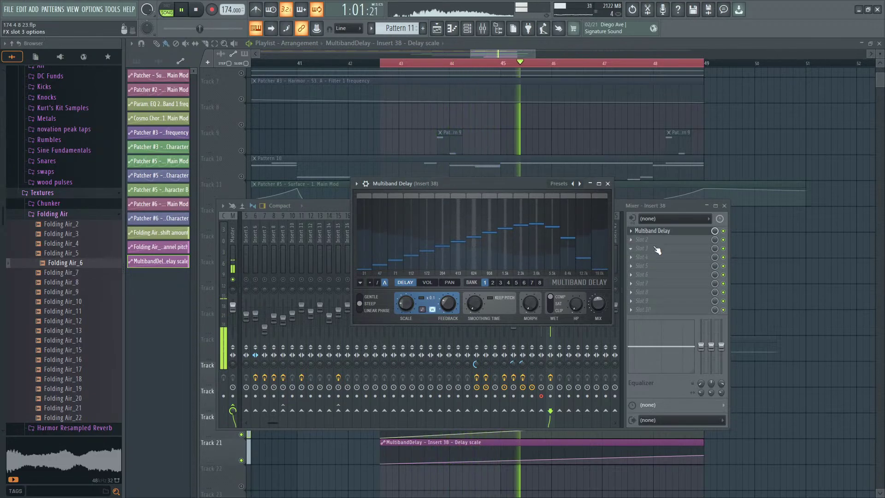
{"action": "key", "text": "space"}
{"action": "key", "text": "space"}
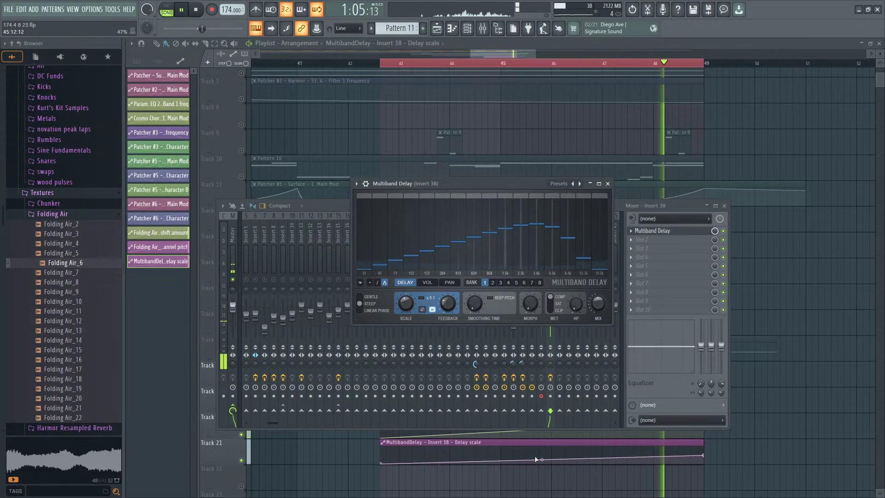
Step: Bend the delay scale automation into a late-rising curve and listen with the Multiband Delay open
{"action": "left_click_drag", "start_coordinate": [541, 459], "coordinate": [542, 468]}
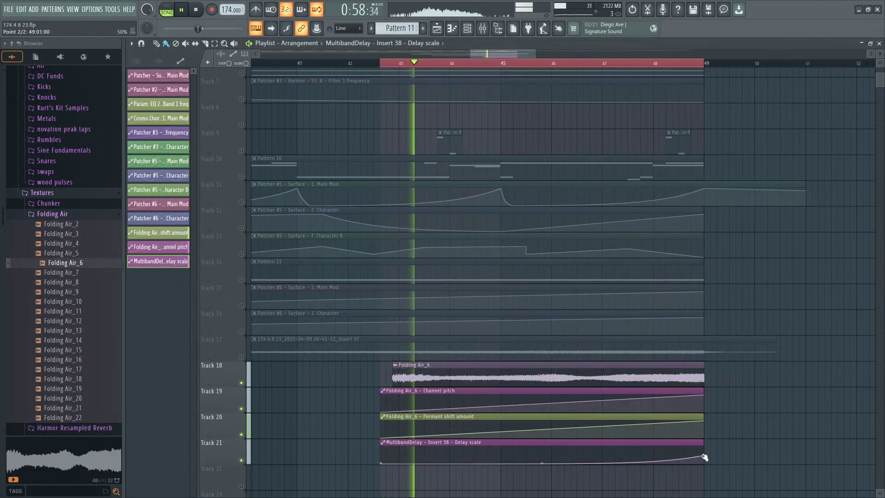
{"action": "left_click", "coordinate": [482, 28]}
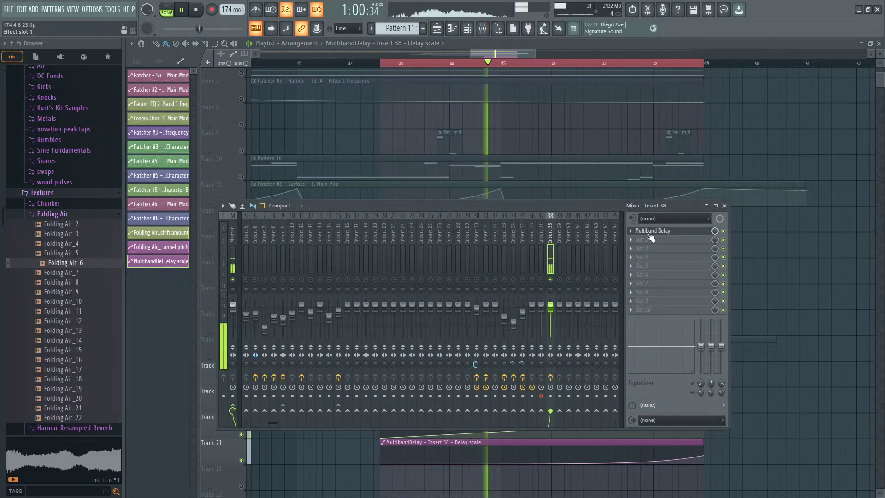
{"action": "left_click", "coordinate": [663, 231]}
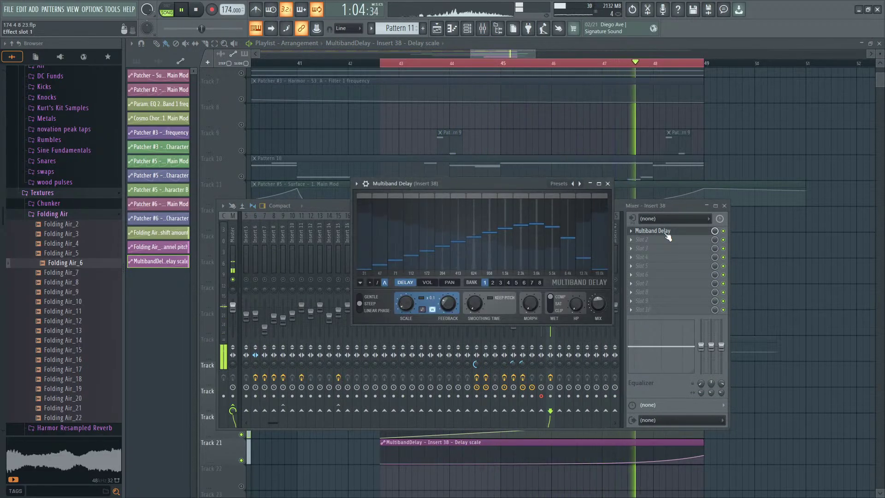
{"action": "key", "text": "space"}
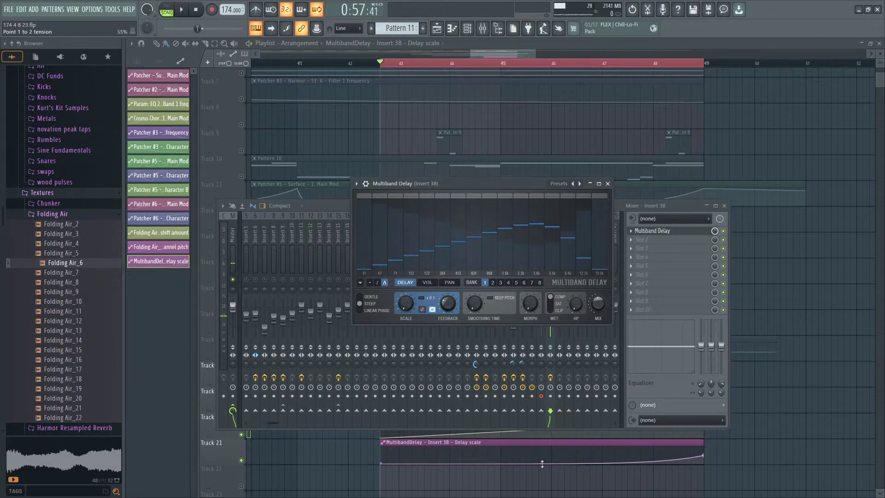
Step: Set the delay scale automation's start point to 0.5, drop its end point to the minimum, and listen with the Multiband Delay open
{"action": "key", "text": "F12"}
{"action": "left_click_drag", "start_coordinate": [382, 464], "coordinate": [381, 457]}
{"action": "right_click", "coordinate": [382, 458]}
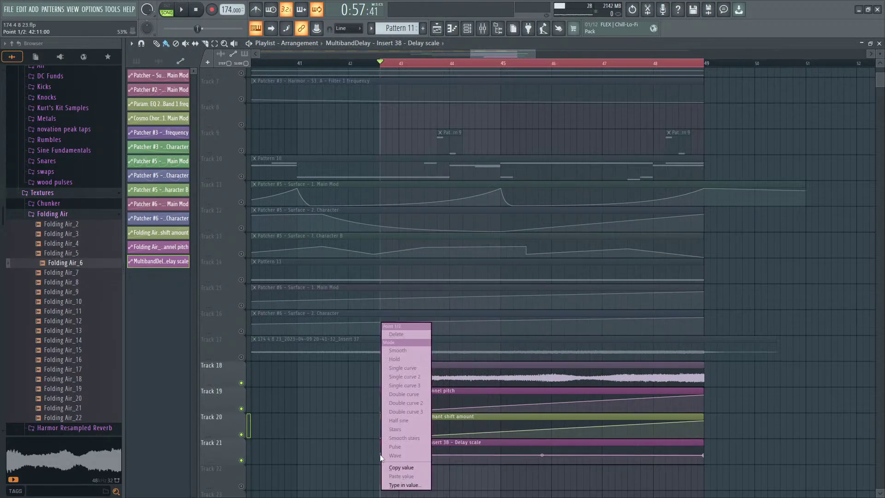
{"action": "left_click", "coordinate": [410, 485]}
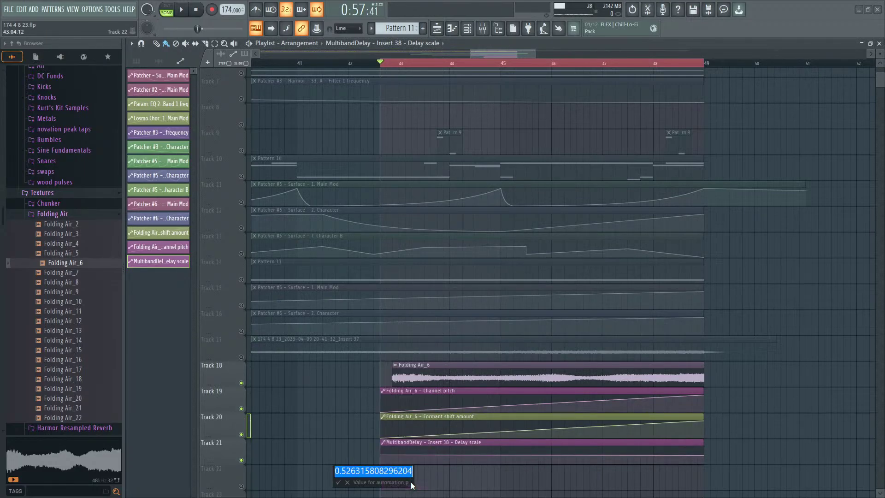
{"action": "type", "text": ".5"}
{"action": "key", "text": "Return"}
{"action": "left_click_drag", "start_coordinate": [701, 458], "coordinate": [703, 463]}
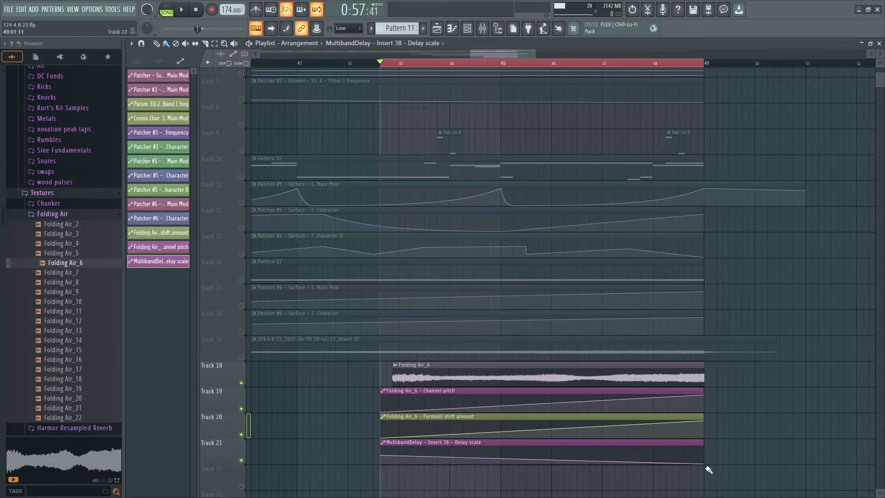
{"action": "key", "text": "space"}
{"action": "left_click", "coordinate": [482, 29]}
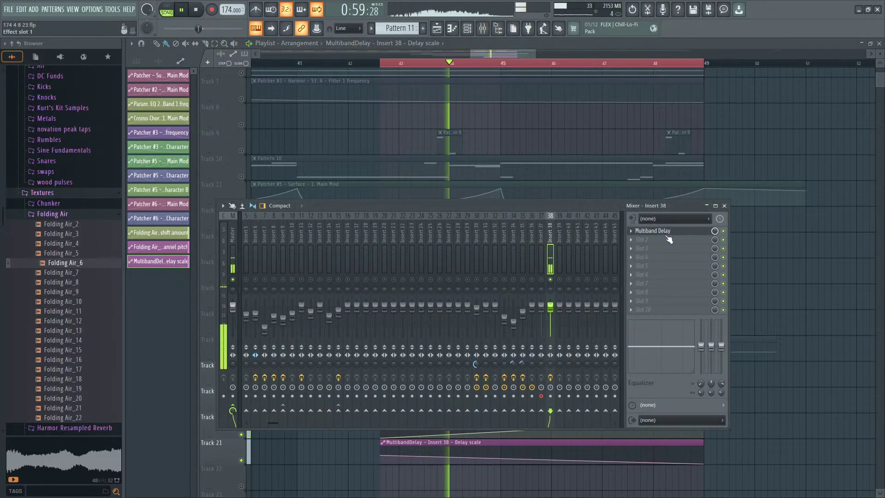
{"action": "left_click", "coordinate": [669, 231]}
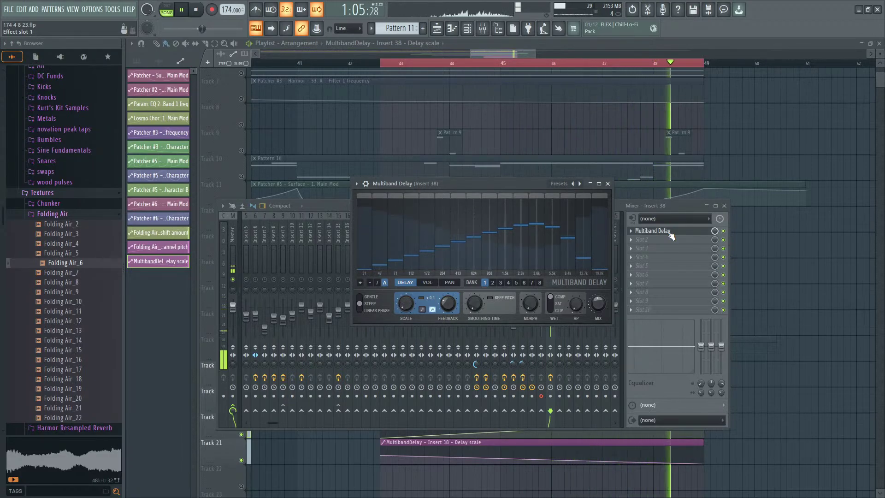
{"action": "key", "text": "space"}
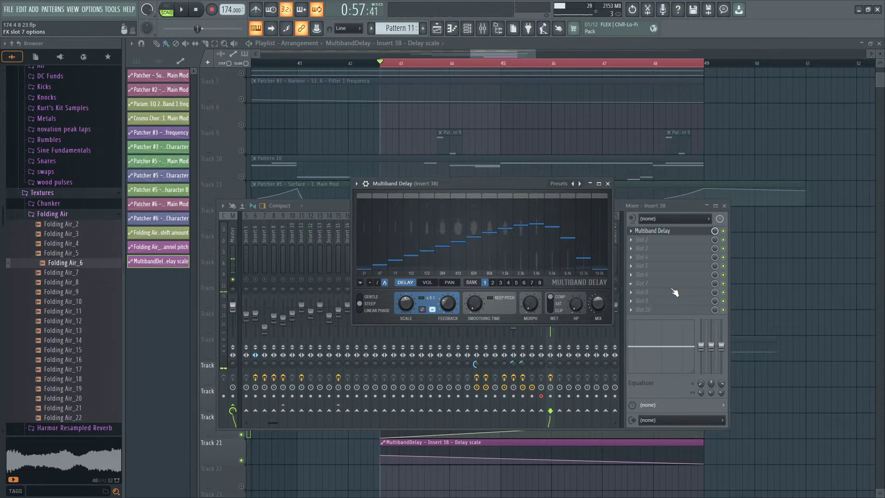
Step: Replace the Multiband Delay on Insert 38 with LuxeVerb and move its window clear of the other controls
{"action": "left_click", "coordinate": [631, 231]}
{"action": "mouse_move", "coordinate": [655, 240]}
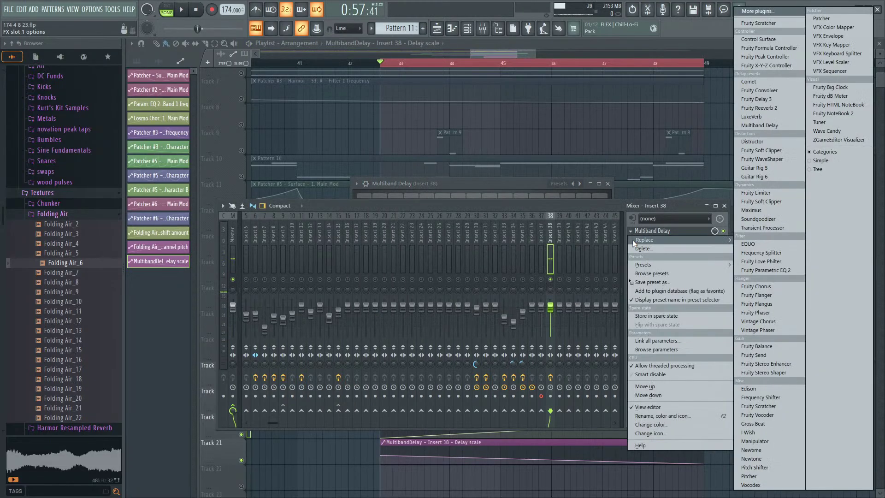
{"action": "left_click", "coordinate": [752, 116]}
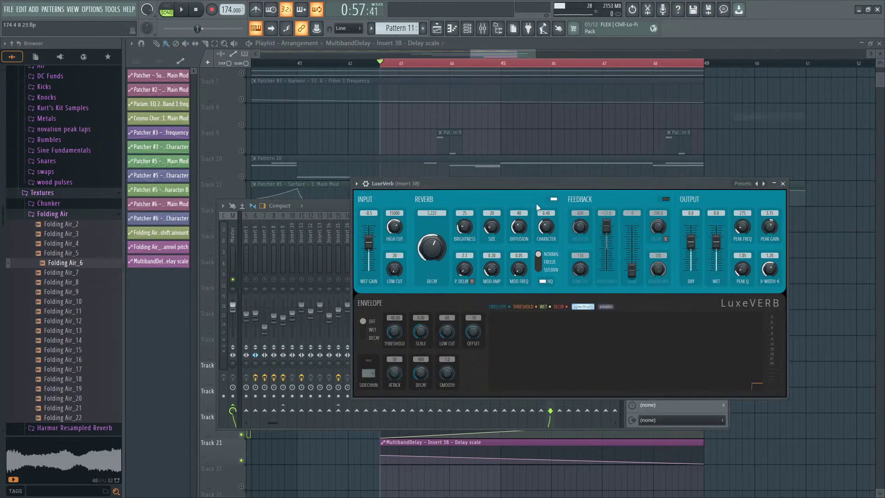
{"action": "left_click_drag", "start_coordinate": [507, 197], "coordinate": [427, 165]}
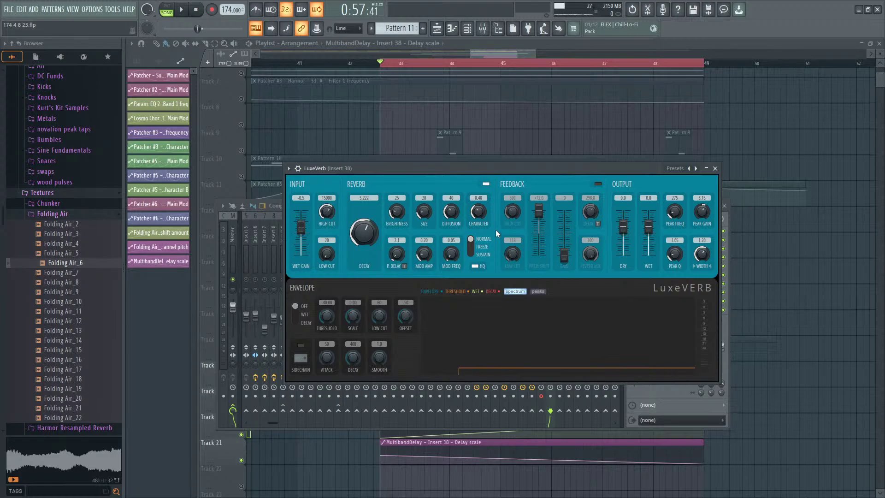
Step: During playback, enable LuxeVerb's feedback with pitch shift -12, gain 79% and delay 28.8, and lower the output wet level to -8.8
{"action": "key", "text": "space"}
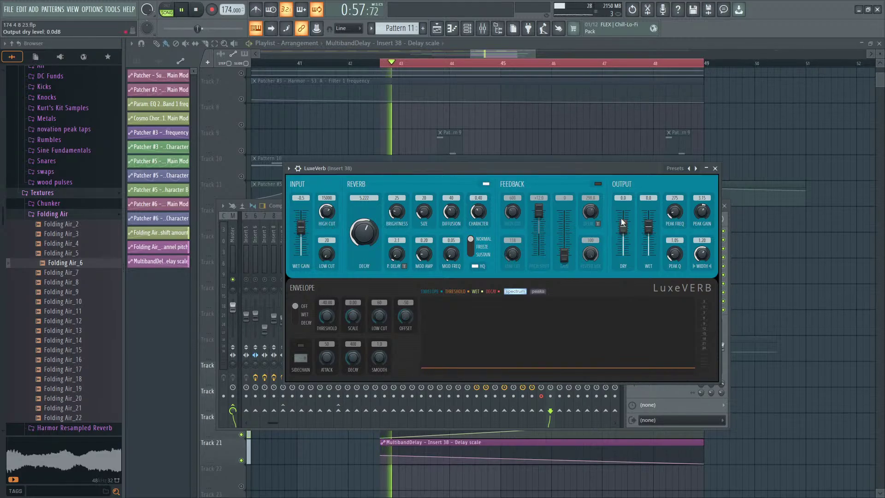
{"action": "left_click", "coordinate": [598, 184]}
{"action": "left_click_drag", "start_coordinate": [539, 211], "coordinate": [589, 244]}
{"action": "left_click_drag", "start_coordinate": [588, 211], "coordinate": [564, 219]}
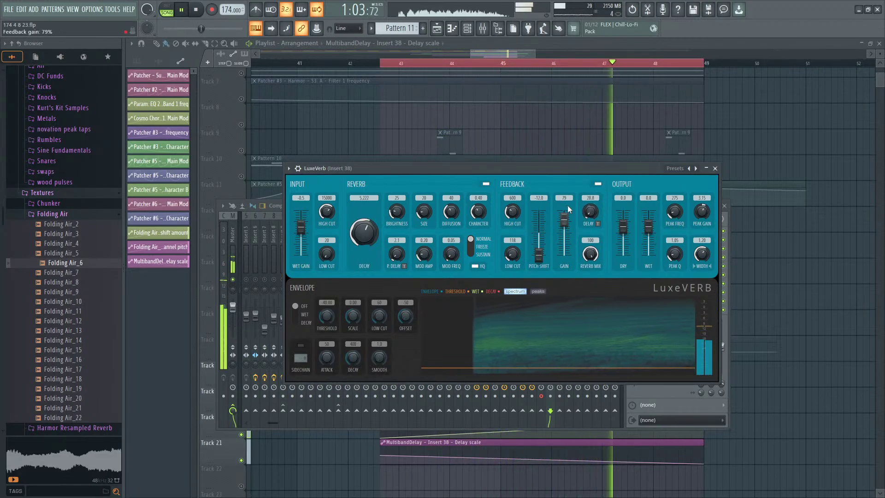
{"action": "left_click_drag", "start_coordinate": [648, 227], "coordinate": [647, 231]}
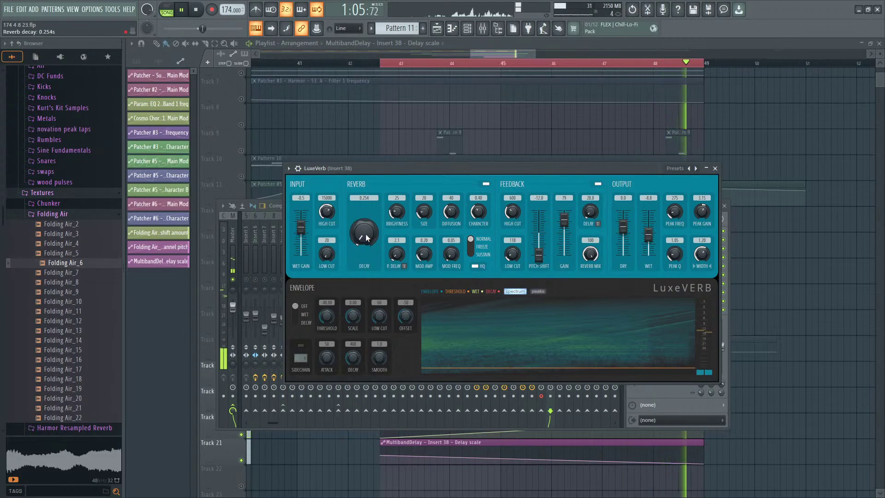
Step: Set LuxeVerb's decay to 0.300, brightness 85, size 24, diffusion 60, character 1.00 and input high cut 20000
{"action": "left_click_drag", "start_coordinate": [366, 234], "coordinate": [366, 231]}
{"action": "left_click_drag", "start_coordinate": [423, 216], "coordinate": [395, 197]}
{"action": "left_click_drag", "start_coordinate": [479, 213], "coordinate": [450, 210]}
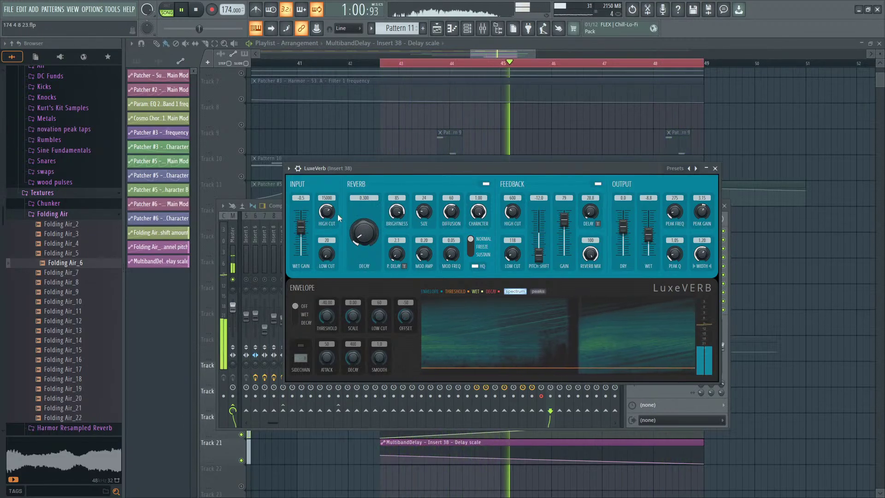
{"action": "left_click_drag", "start_coordinate": [328, 214], "coordinate": [328, 201]}
Step: Set LuxeVerb's feedback high cut to 4405 and low cut to 100, output wet to 13.6 and decay to 0.442, listening before closing it
{"action": "left_click_drag", "start_coordinate": [512, 214], "coordinate": [511, 200]}
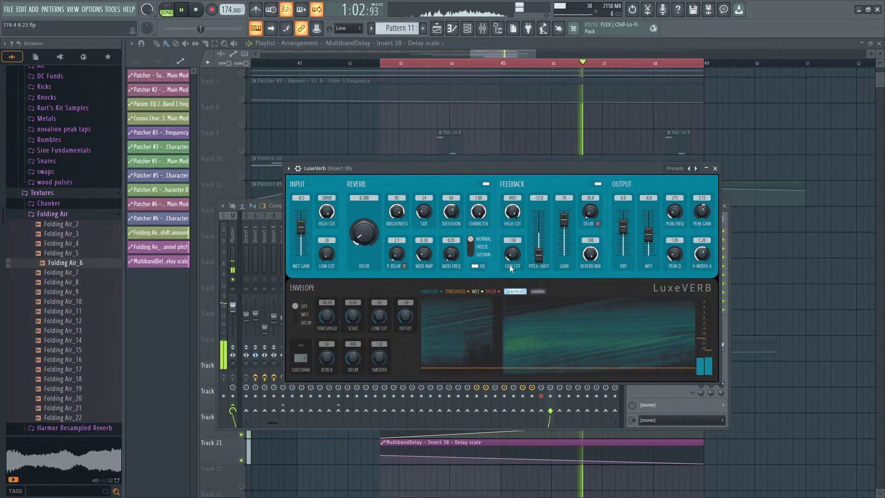
{"action": "left_click_drag", "start_coordinate": [512, 257], "coordinate": [512, 258]}
{"action": "left_click_drag", "start_coordinate": [648, 236], "coordinate": [648, 212]}
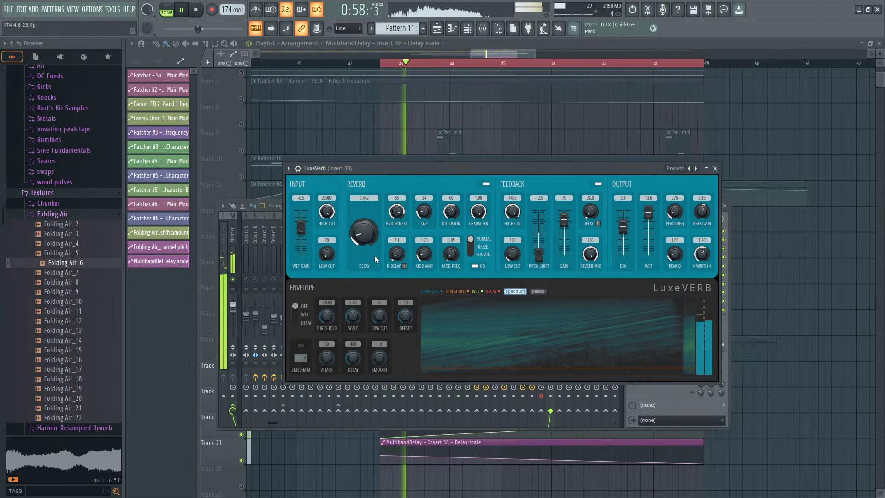
{"action": "left_click_drag", "start_coordinate": [374, 255], "coordinate": [364, 237]}
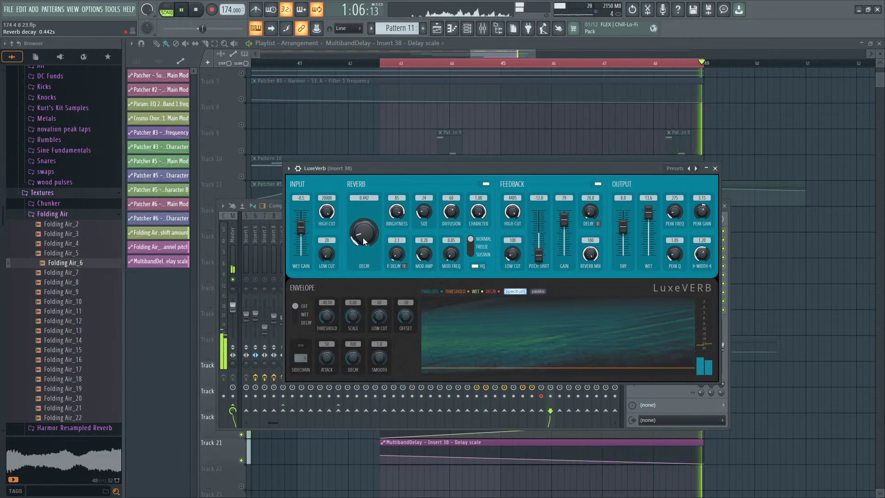
{"action": "key", "text": "space"}
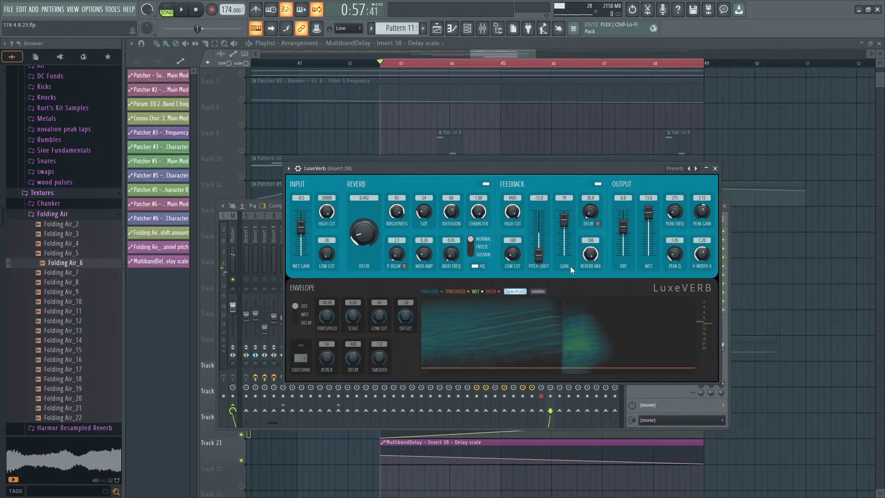
{"action": "left_click", "coordinate": [715, 169]}
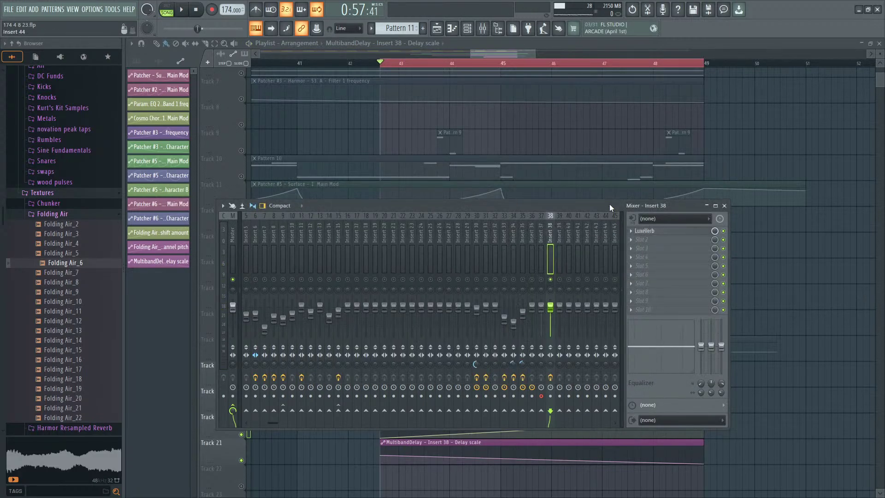
Step: Mark Fruity Vocoder as a favourite in the full effect plugin list
{"action": "left_click_drag", "start_coordinate": [609, 204], "coordinate": [647, 209]}
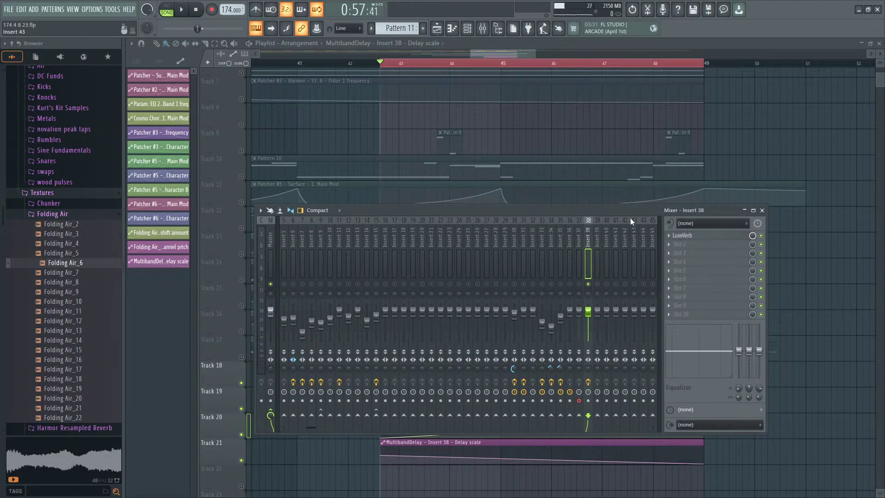
{"action": "left_click", "coordinate": [698, 244]}
{"action": "left_click", "coordinate": [698, 243]}
{"action": "left_click", "coordinate": [698, 245]}
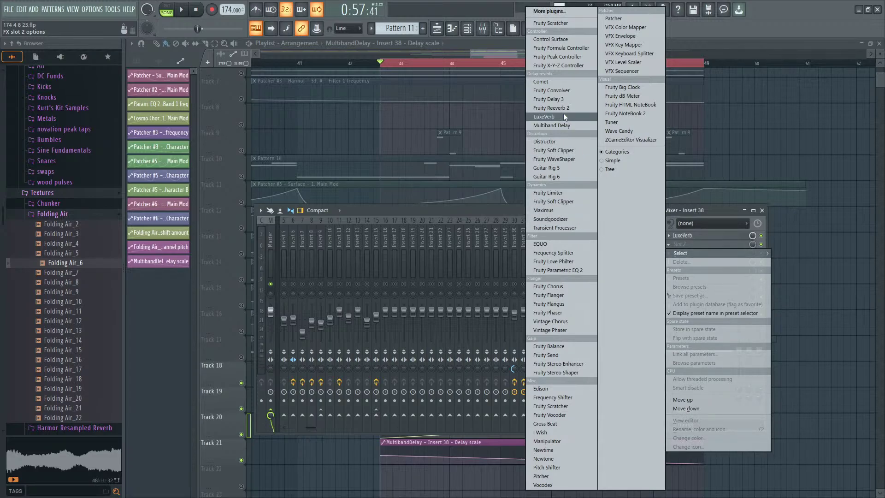
{"action": "left_click", "coordinate": [558, 13]}
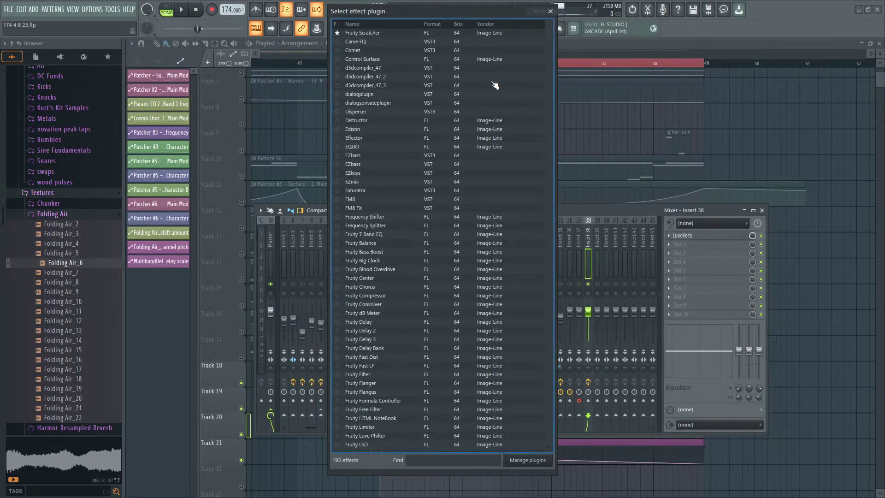
{"action": "scroll", "coordinate": [384, 214], "scroll_direction": "down", "scroll_amount": 15}
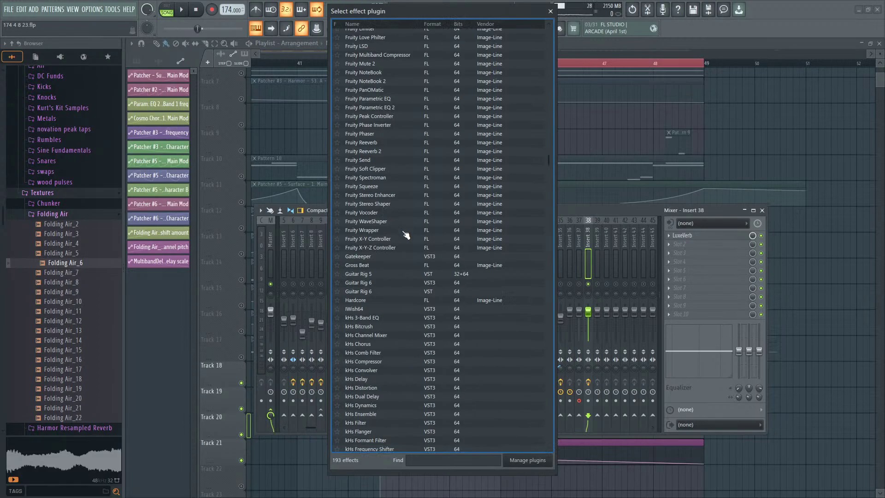
{"action": "left_click", "coordinate": [346, 213]}
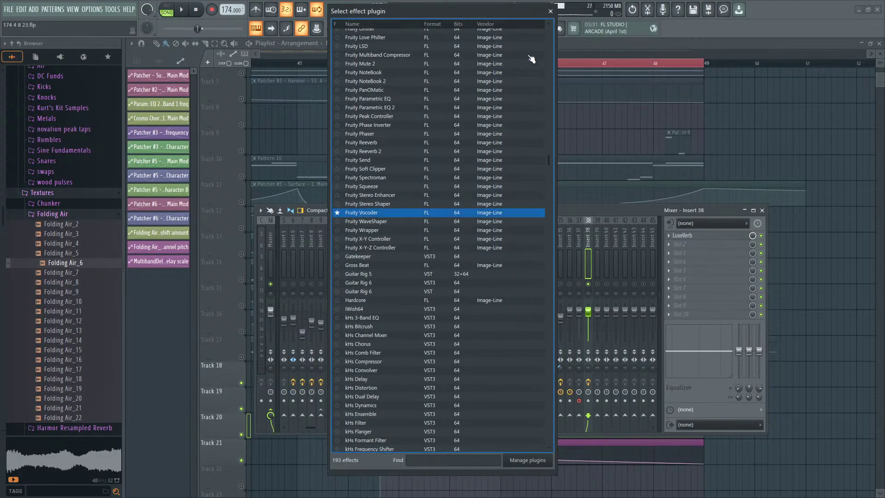
{"action": "left_click", "coordinate": [550, 12]}
Step: Load Fruity Vocoder into slot 2 of Insert 38 and vary its frequency scale during playback
{"action": "left_click", "coordinate": [690, 244]}
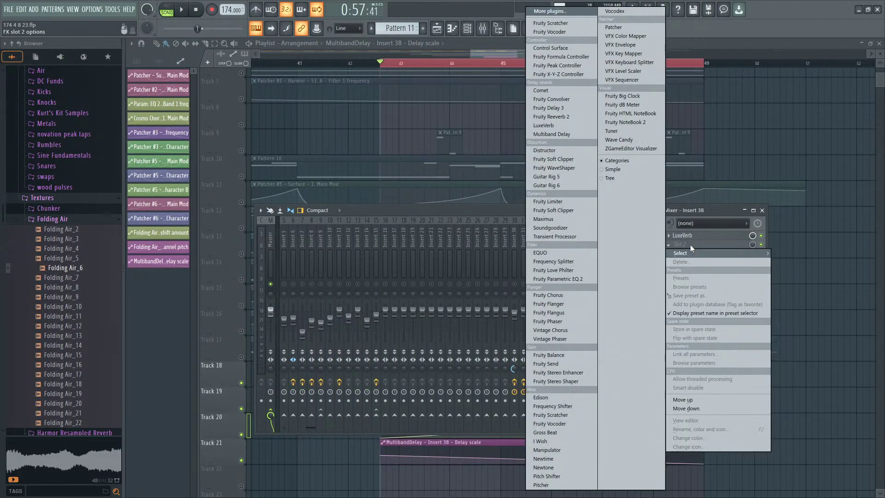
{"action": "left_click", "coordinate": [577, 30]}
{"action": "left_click_drag", "start_coordinate": [360, 176], "coordinate": [507, 171]}
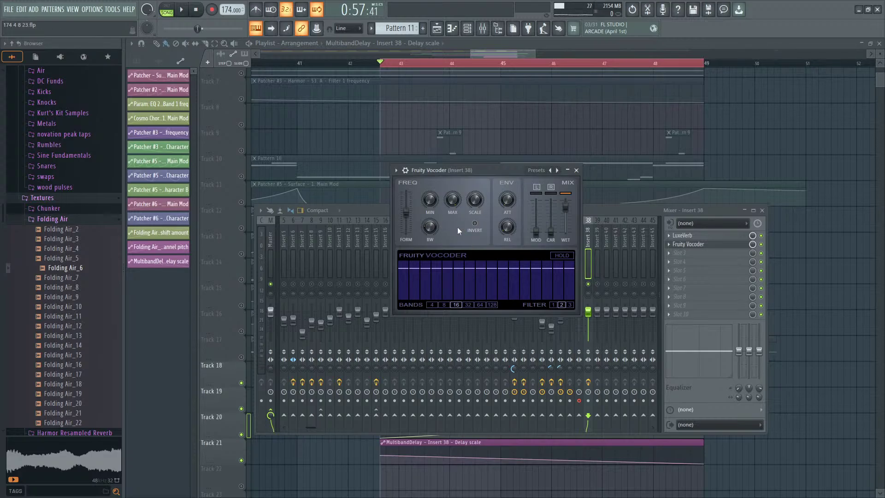
{"action": "key", "text": "space"}
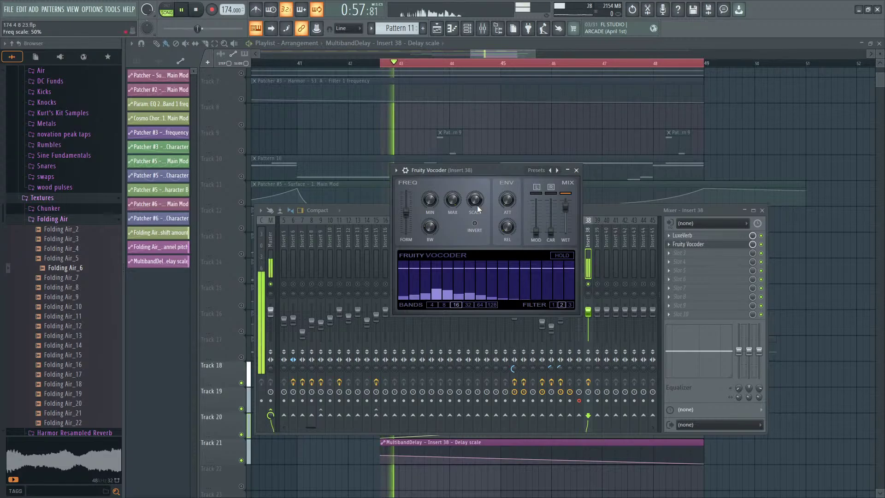
{"action": "left_click_drag", "start_coordinate": [476, 204], "coordinate": [477, 184]}
{"action": "key", "text": "space"}
Step: Load Fruity Parametric EQ 2 into slot 3 of Insert 38 and arrange it beside the Fruity Vocoder
{"action": "left_click", "coordinate": [681, 253]}
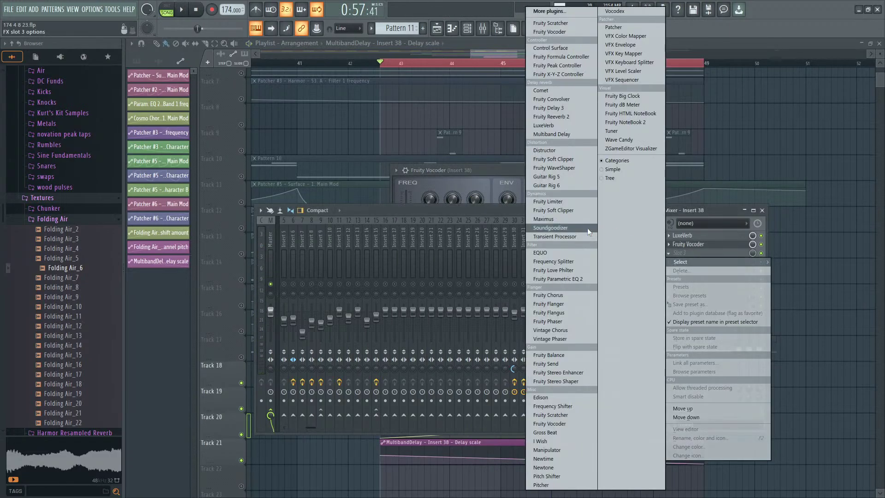
{"action": "left_click", "coordinate": [560, 279]}
{"action": "left_click_drag", "start_coordinate": [353, 87], "coordinate": [691, 171]}
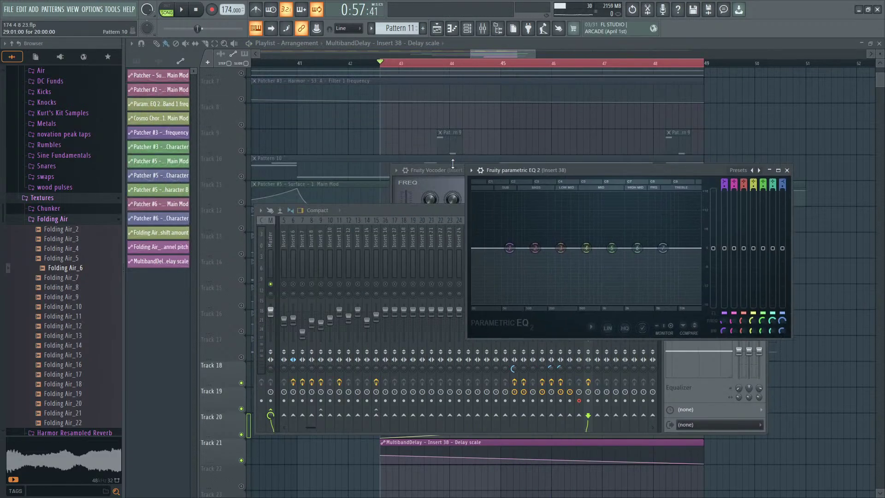
{"action": "left_click_drag", "start_coordinate": [452, 169], "coordinate": [305, 178]}
{"action": "left_click_drag", "start_coordinate": [509, 171], "coordinate": [540, 158]}
Step: Set the Fruity Vocoder to 128 bands and sweep its frequency scale and minimum frequency while watching the EQ spectrum
{"action": "key", "text": "space"}
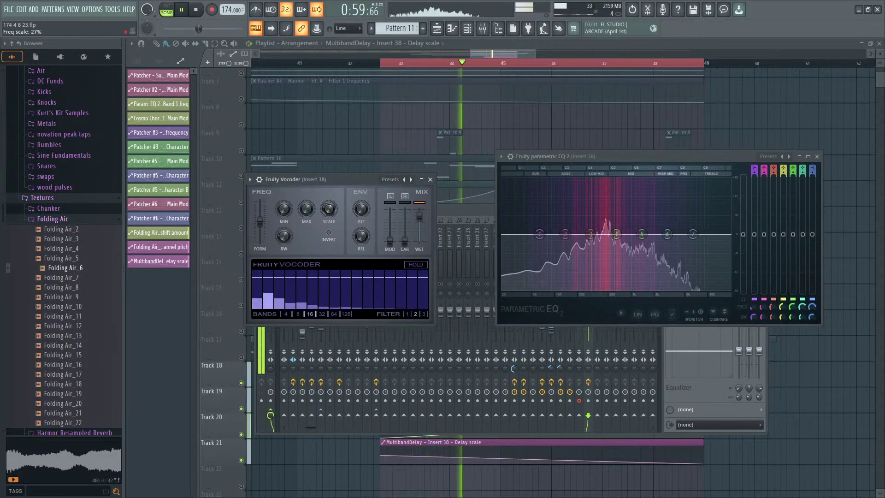
{"action": "left_click", "coordinate": [345, 314]}
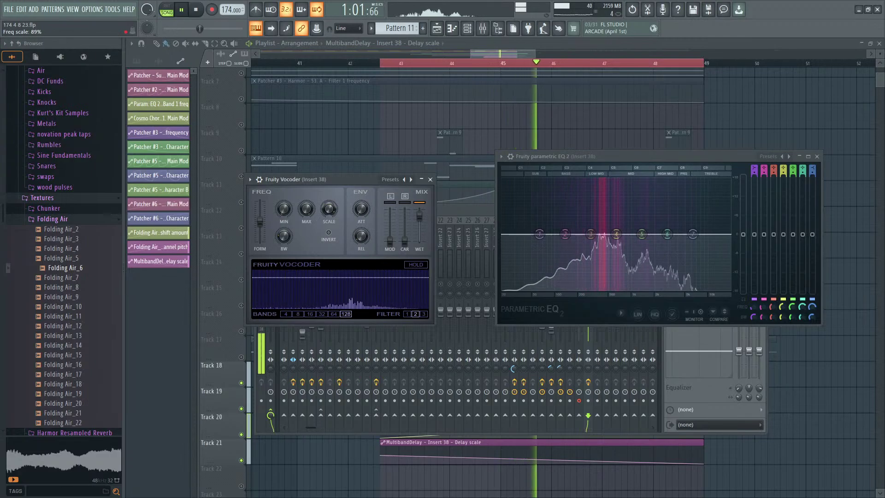
{"action": "left_click_drag", "start_coordinate": [329, 209], "coordinate": [284, 211]}
{"action": "key", "text": "space"}
Step: Restart playback and adjust the vocoder's formant slider slightly upward while listening
{"action": "key", "text": "space"}
{"action": "key", "text": "space"}
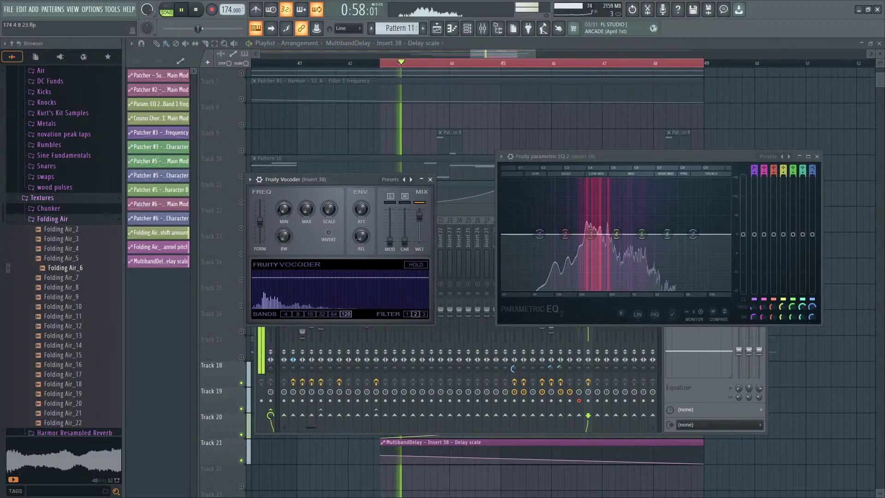
{"action": "left_click_drag", "start_coordinate": [286, 215], "coordinate": [262, 215]}
{"action": "key", "text": "space"}
{"action": "key", "text": "space"}
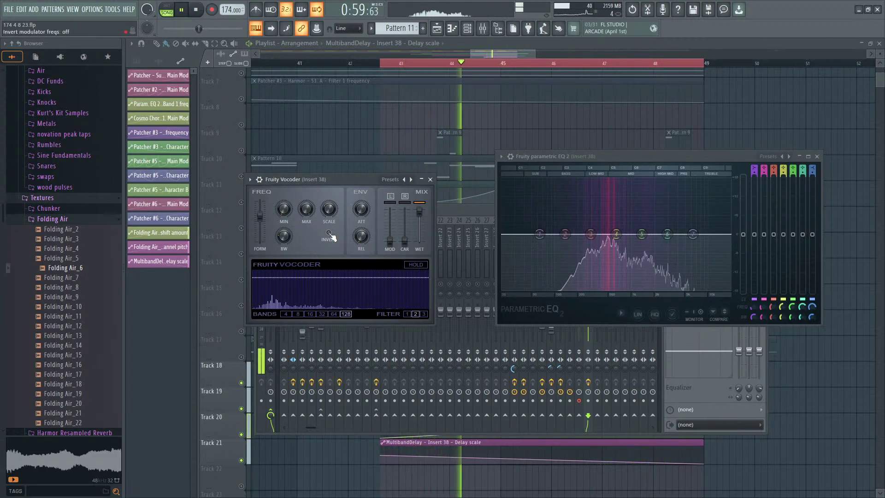
Step: Compare vocoder filter orders 2 and 3 during playback, keeping 3, and set the frequency scale to 79%
{"action": "left_click", "coordinate": [423, 314]}
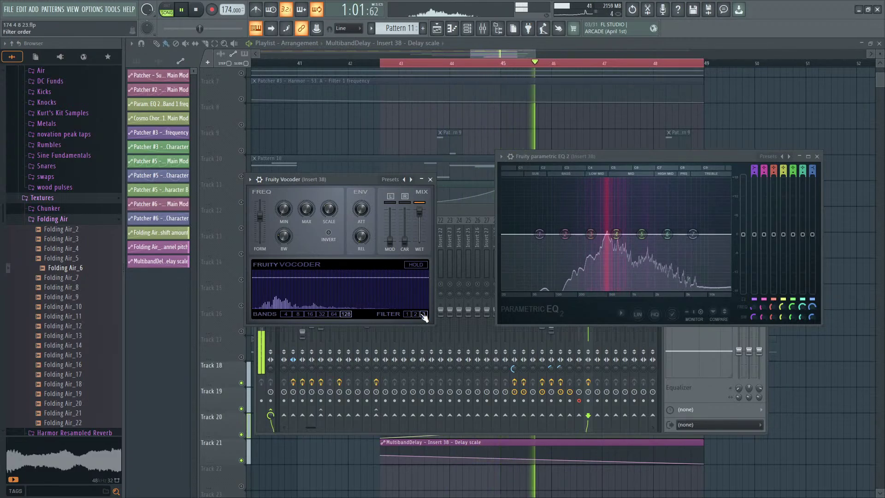
{"action": "left_click", "coordinate": [415, 314]}
{"action": "left_click", "coordinate": [423, 314]}
{"action": "key", "text": "space"}
{"action": "key", "text": "space"}
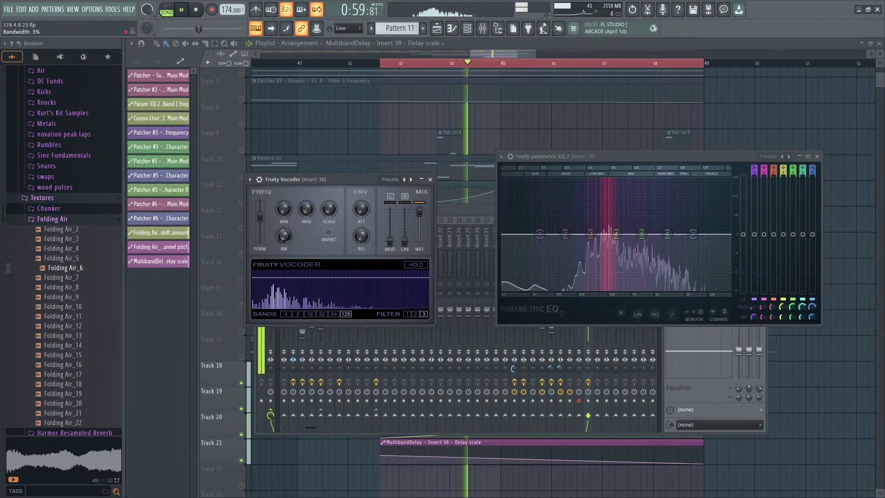
{"action": "left_click_drag", "start_coordinate": [328, 215], "coordinate": [328, 182]}
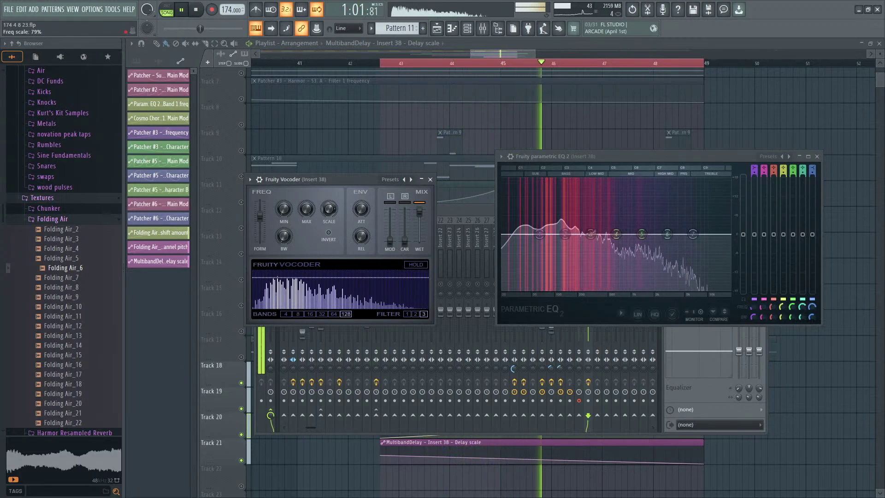
Step: Restart playback, lower the vocoder's frequency scale to 0%, and sweep its minimum frequency downward while listening
{"action": "key", "text": "space"}
{"action": "key", "text": "space"}
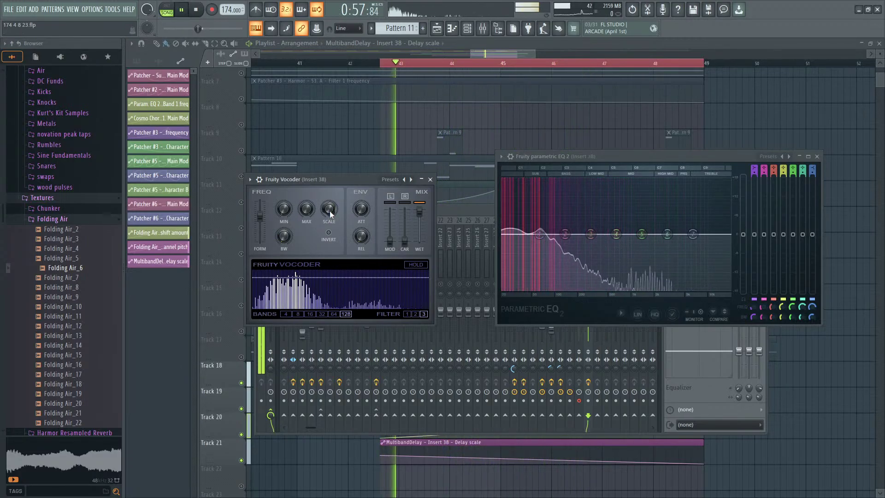
{"action": "left_click_drag", "start_coordinate": [329, 214], "coordinate": [329, 260]}
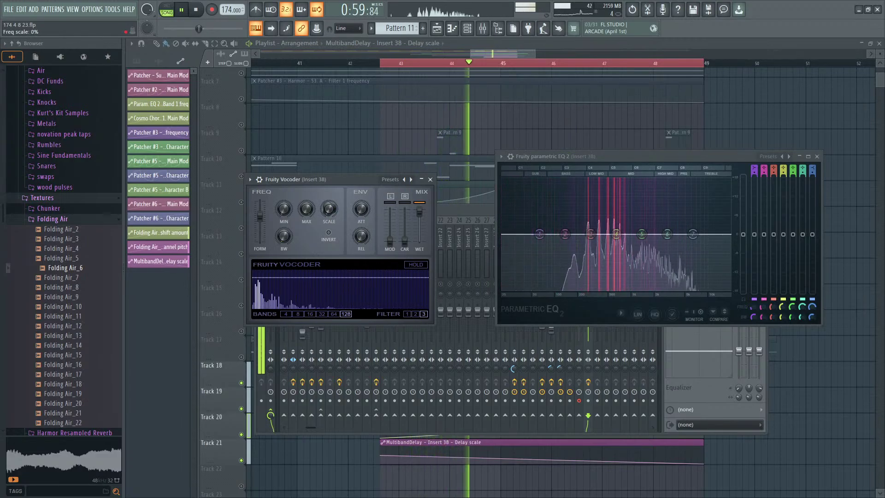
{"action": "mouse_move", "coordinate": [284, 215]}
{"action": "left_mouse_down"}
{"action": "mouse_move", "coordinate": [284, 228]}
{"action": "mouse_move", "coordinate": [284, 189]}
{"action": "mouse_move", "coordinate": [284, 228]}
{"action": "left_mouse_up"}
{"action": "key", "text": "space"}
{"action": "key", "text": "space"}
{"action": "key", "text": "space"}
Step: Create automation clips for the vocoder's minimum frequency, frequency scale, bandwidth and formant over the selected bars
{"action": "right_click", "coordinate": [283, 209]}
{"action": "left_click", "coordinate": [317, 276]}
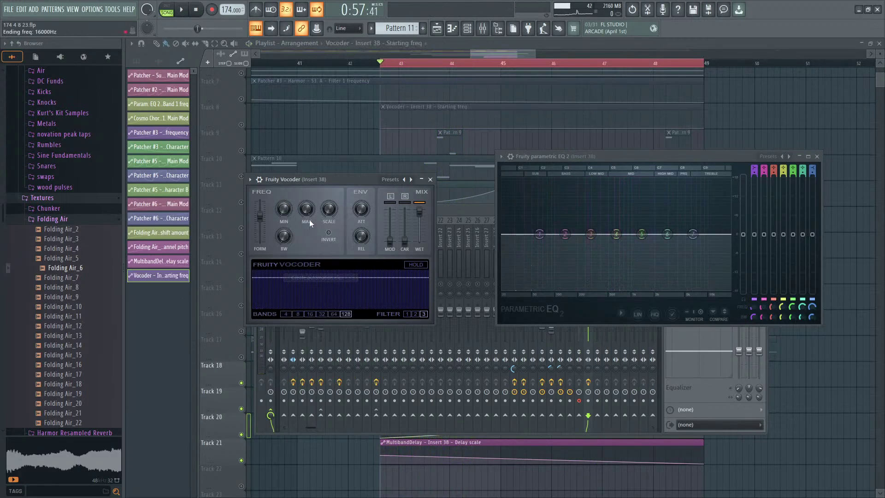
{"action": "right_click", "coordinate": [329, 209]}
{"action": "left_click", "coordinate": [360, 278]}
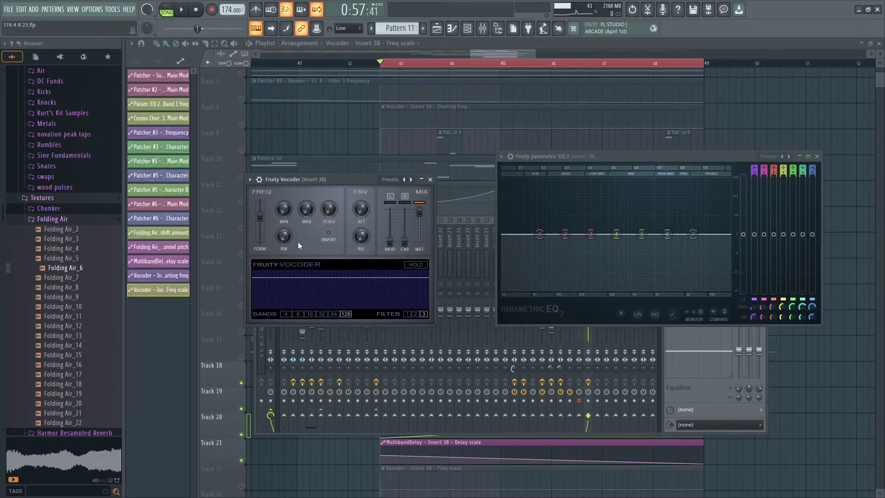
{"action": "right_click", "coordinate": [281, 237]}
{"action": "left_click", "coordinate": [321, 308]}
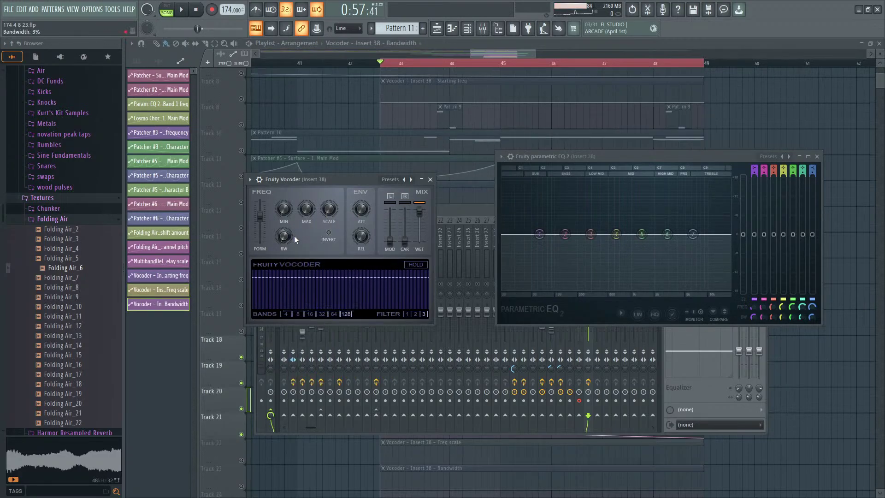
{"action": "right_click", "coordinate": [265, 219]}
{"action": "left_click", "coordinate": [295, 285]}
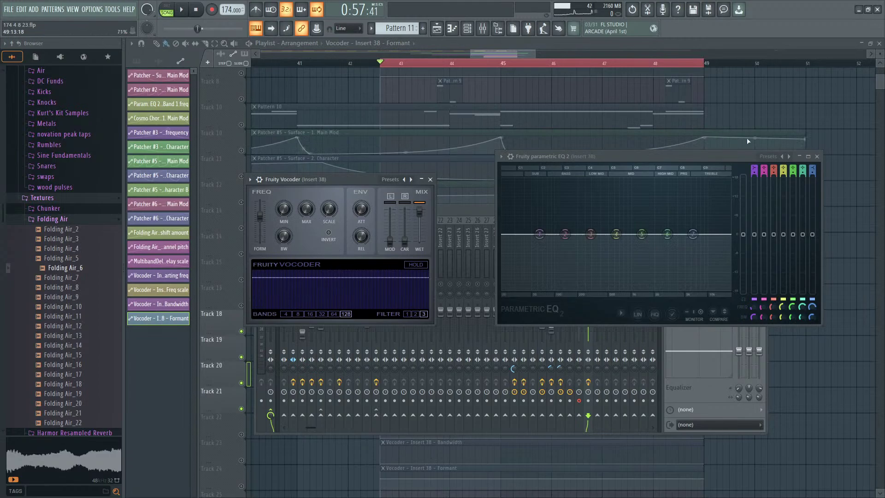
Step: Unmute the vocoder automation tracks, and delete the MultibandDelay delay scale clip, moving the vocoder clips up to fill Track 21
{"action": "key", "text": "F12"}
{"action": "scroll", "coordinate": [673, 399], "scroll_direction": "down", "scroll_amount": 3}
{"action": "left_click_drag", "start_coordinate": [241, 357], "coordinate": [241, 383]}
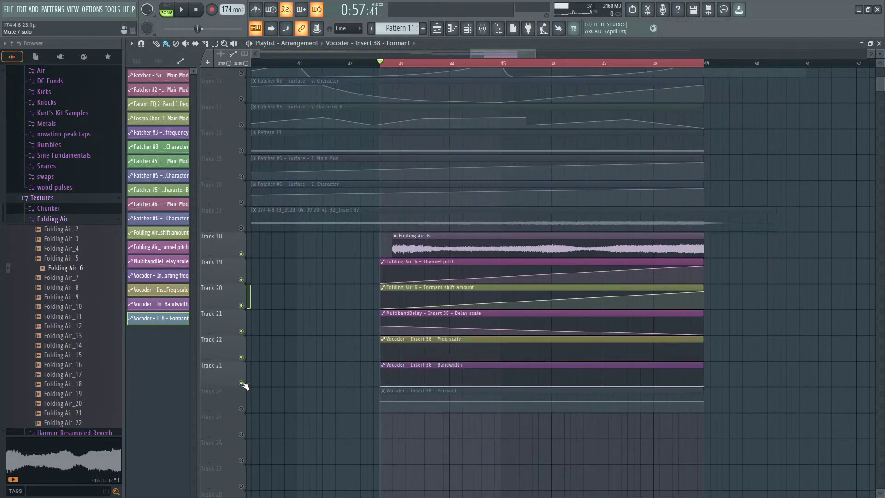
{"action": "left_click", "coordinate": [241, 409]}
{"action": "scroll", "coordinate": [304, 365], "scroll_direction": "down", "scroll_amount": 1}
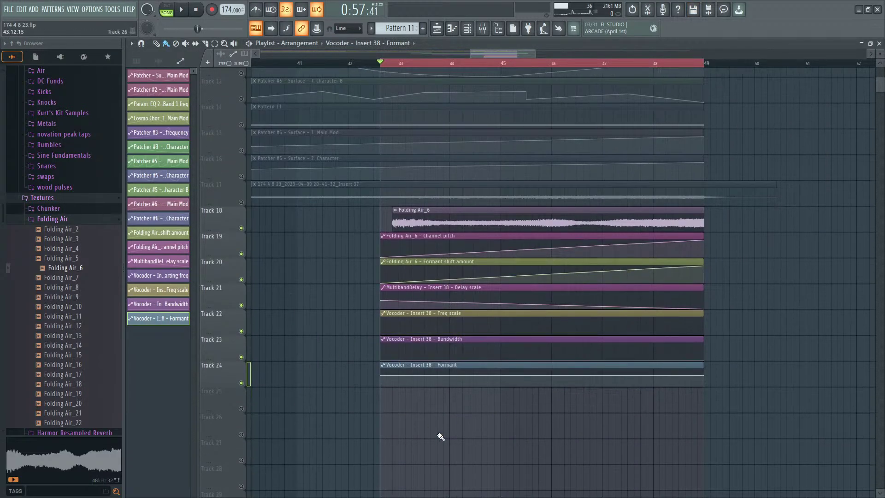
{"action": "right_click", "coordinate": [384, 300]}
{"action": "left_click_drag", "start_coordinate": [445, 319], "coordinate": [440, 306]}
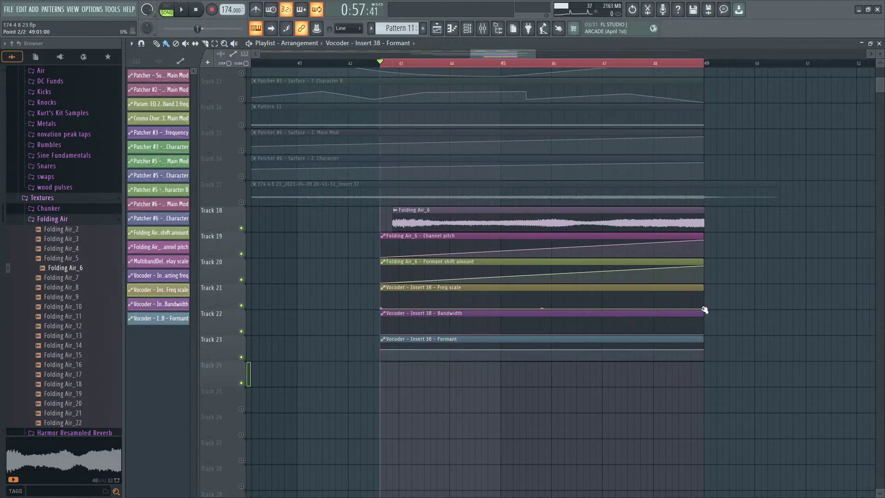
Step: Raise the end points of the vocoder Freq scale, Bandwidth and Formant clips to form ramps towards bar 49
{"action": "left_click_drag", "start_coordinate": [704, 309], "coordinate": [712, 275]}
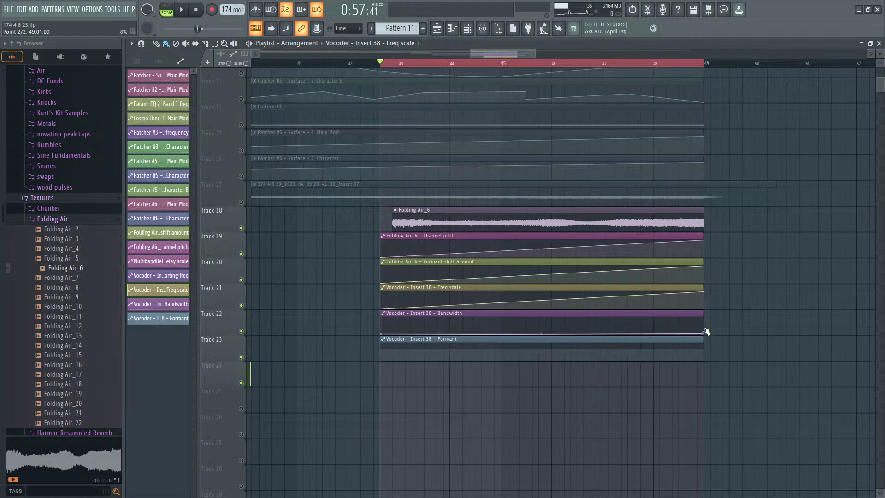
{"action": "left_click_drag", "start_coordinate": [705, 331], "coordinate": [705, 324]}
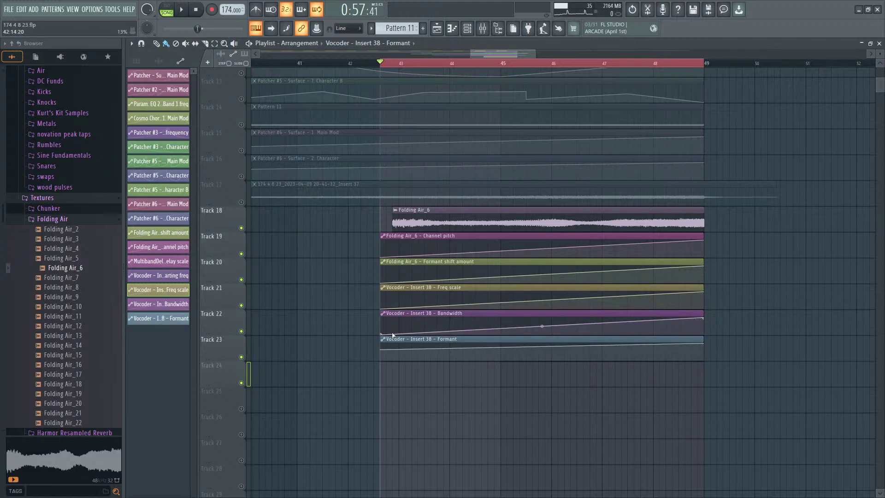
Step: Reopen the vocoder on Insert 38 and inspect the controller link settings of its minimum frequency
{"action": "left_click", "coordinate": [482, 28]}
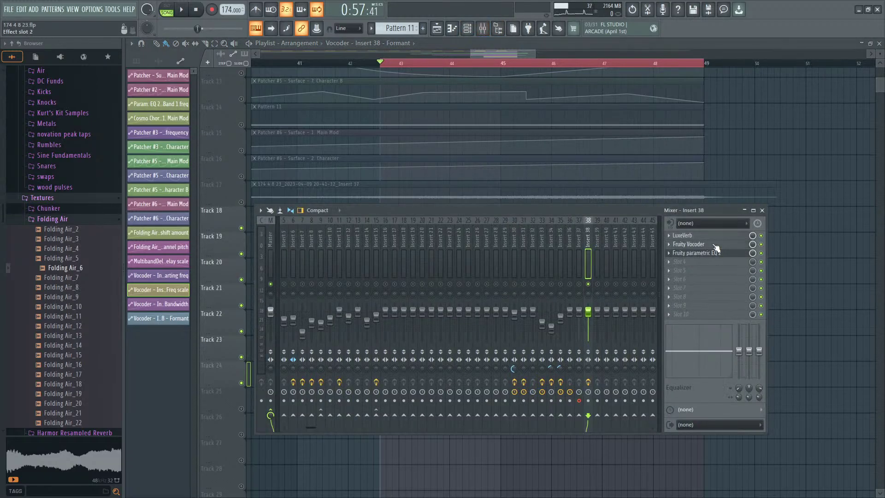
{"action": "left_click", "coordinate": [716, 248]}
{"action": "right_click", "coordinate": [283, 209]}
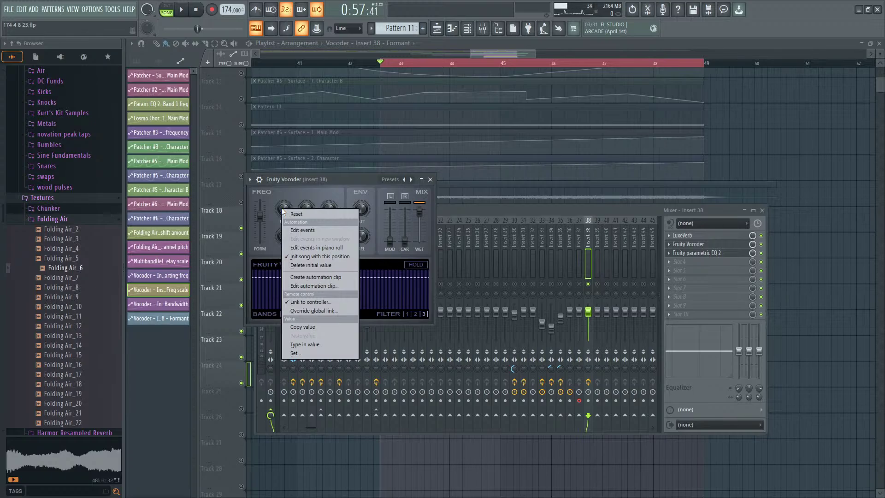
{"action": "left_click", "coordinate": [312, 301]}
{"action": "left_click", "coordinate": [498, 143]}
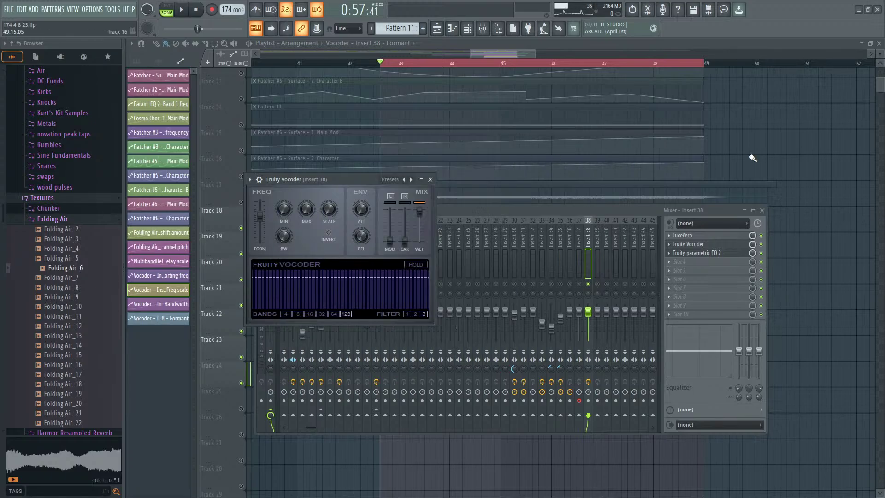
{"action": "left_click", "coordinate": [430, 179]}
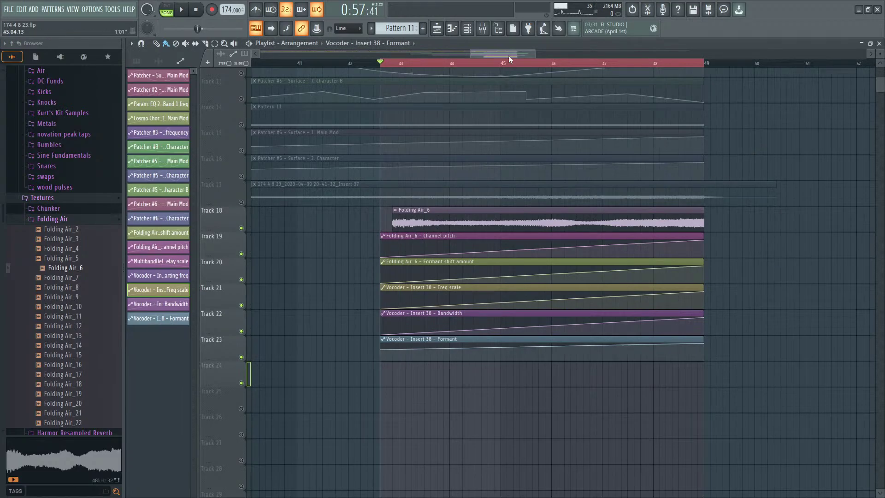
Step: Place the vocoder Starting freq automation clip on Track 24 below the Formant clip and bend it into a late-rising curve
{"action": "left_click", "coordinate": [468, 29]}
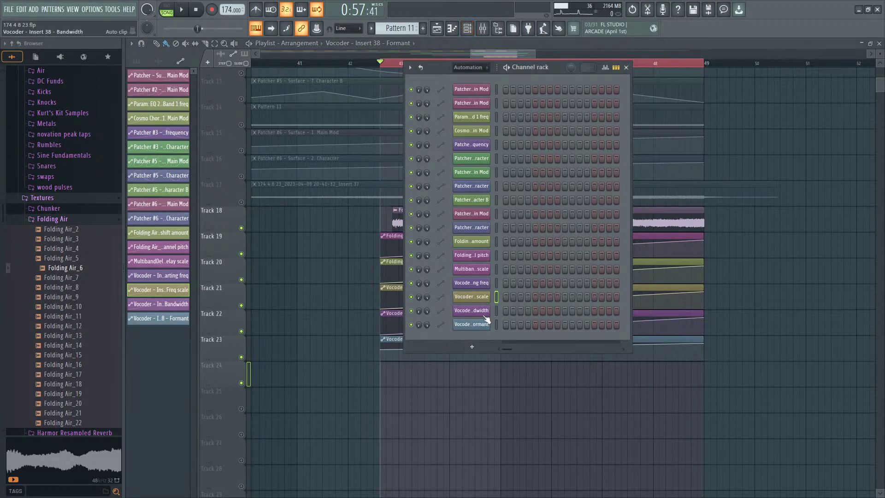
{"action": "left_click", "coordinate": [485, 285]}
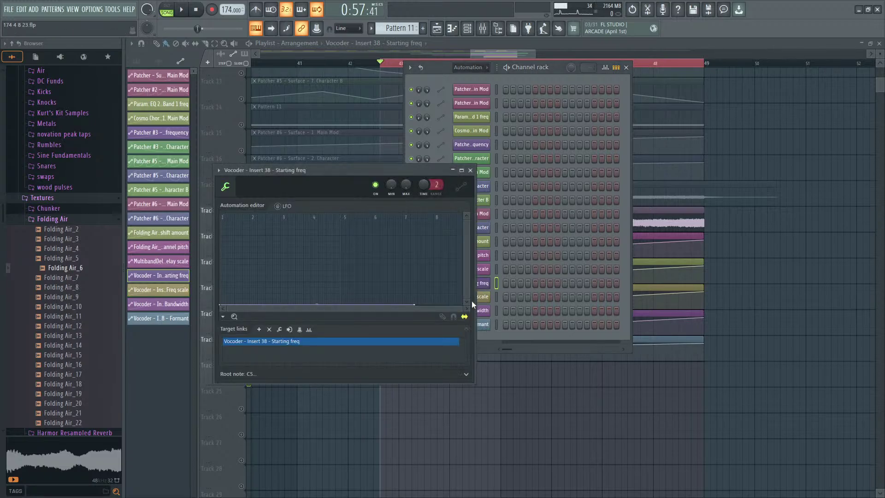
{"action": "left_click", "coordinate": [455, 399]}
{"action": "left_click_drag", "start_coordinate": [481, 390], "coordinate": [403, 356]}
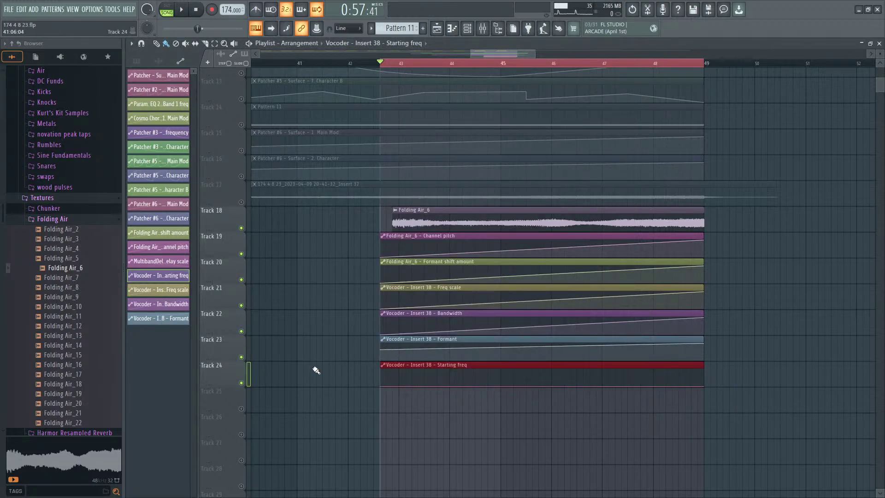
{"action": "left_click_drag", "start_coordinate": [703, 386], "coordinate": [704, 369]}
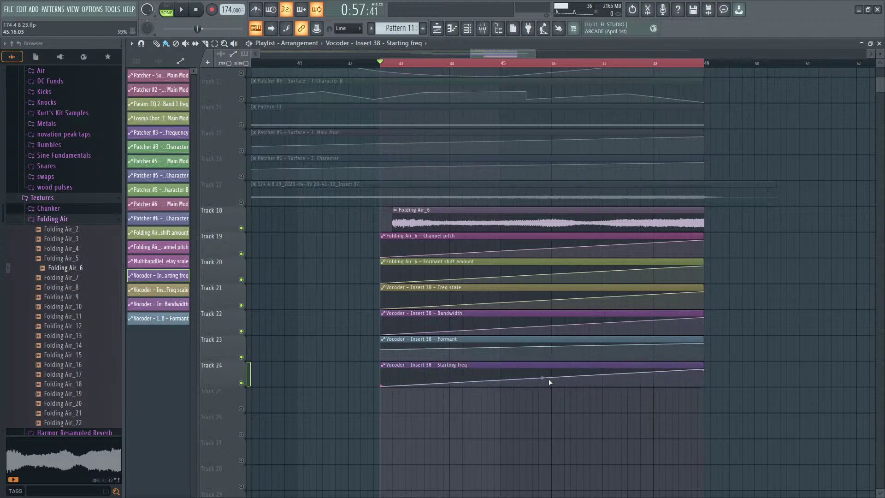
{"action": "left_click_drag", "start_coordinate": [548, 379], "coordinate": [548, 394]}
Step: Play the section and lower the Insert 38 mixer fader slightly
{"action": "key", "text": "space"}
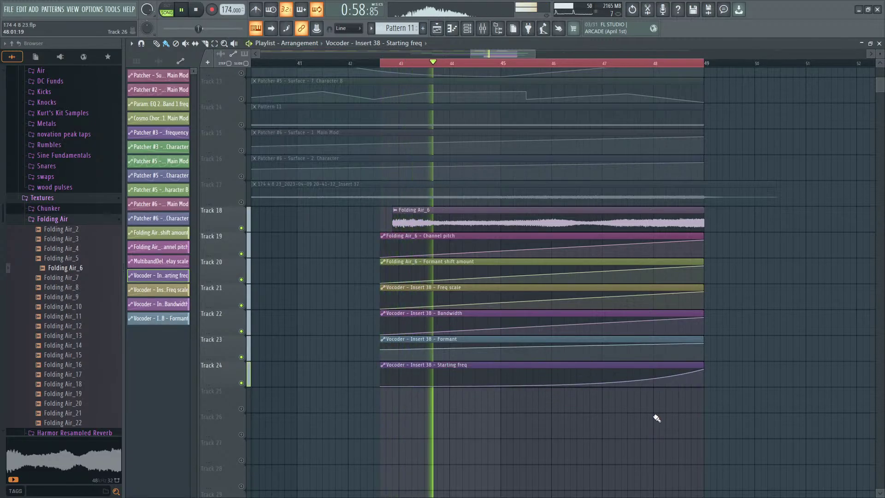
{"action": "key", "text": "F9"}
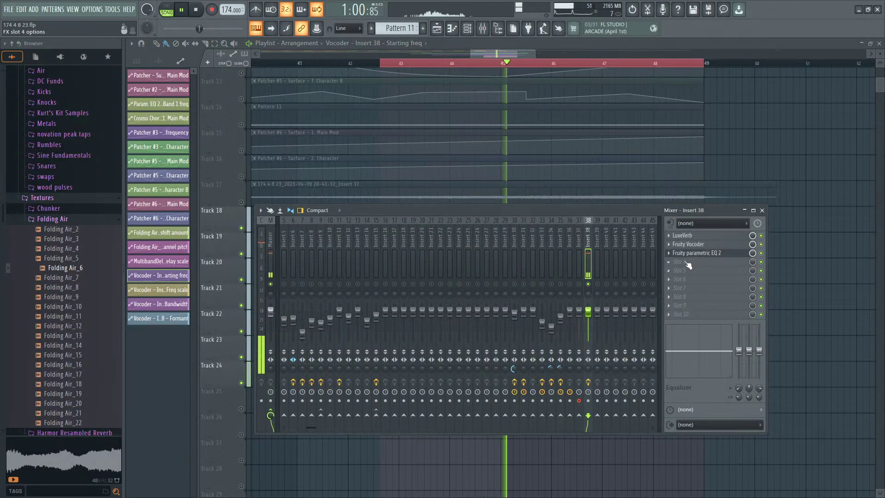
{"action": "left_click_drag", "start_coordinate": [588, 311], "coordinate": [591, 319]}
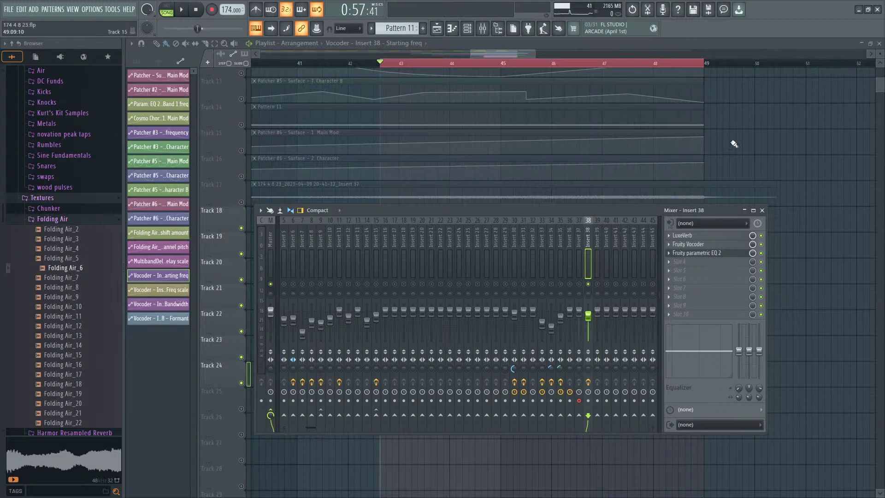
Step: Examine how the automation moves the Fruity Vocoder's controls during playback
{"action": "left_click", "coordinate": [705, 248]}
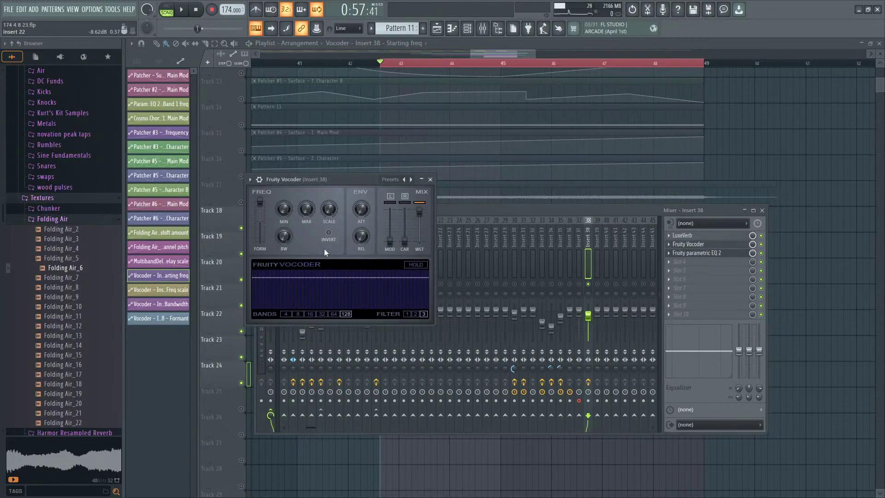
{"action": "key", "text": "space"}
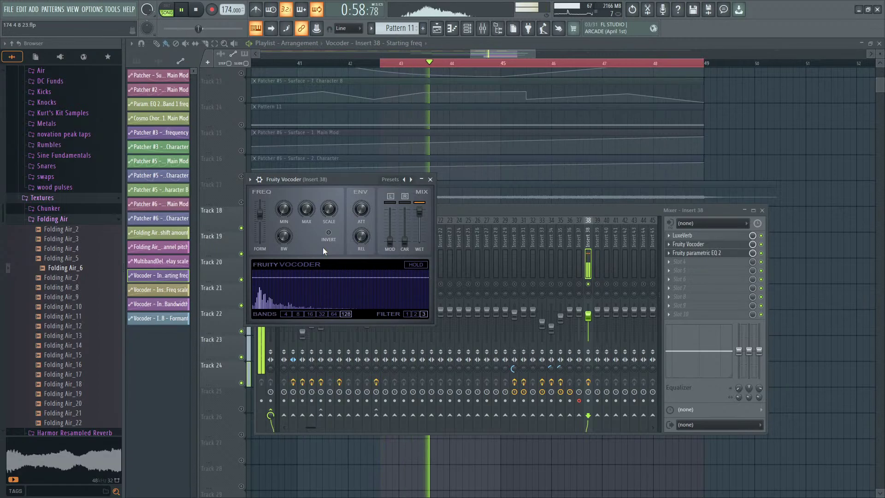
{"action": "key", "text": "space"}
{"action": "left_click", "coordinate": [645, 201]}
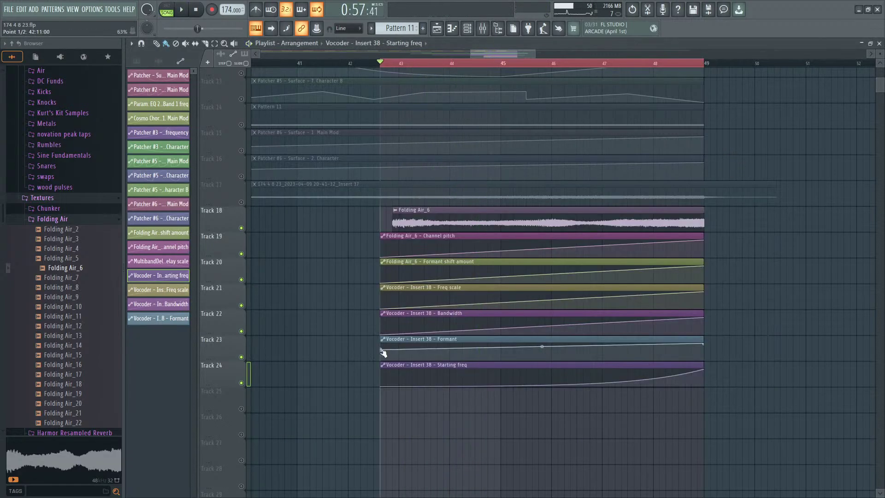
Step: Lower the Formant ramp's start and, during playback, the end points of the Bandwidth, Formant shift amount, Formant and Starting freq clips
{"action": "left_click_drag", "start_coordinate": [382, 353], "coordinate": [383, 361]}
{"action": "key", "text": "space"}
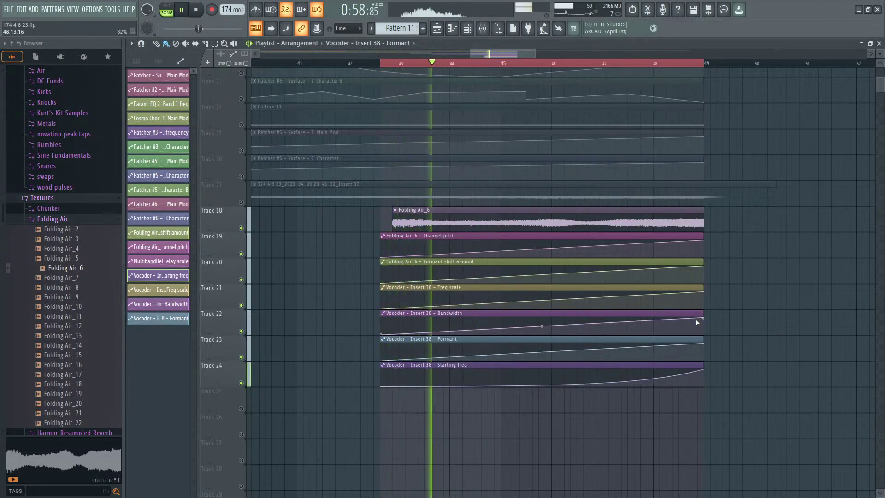
{"action": "left_click_drag", "start_coordinate": [704, 318], "coordinate": [706, 327]}
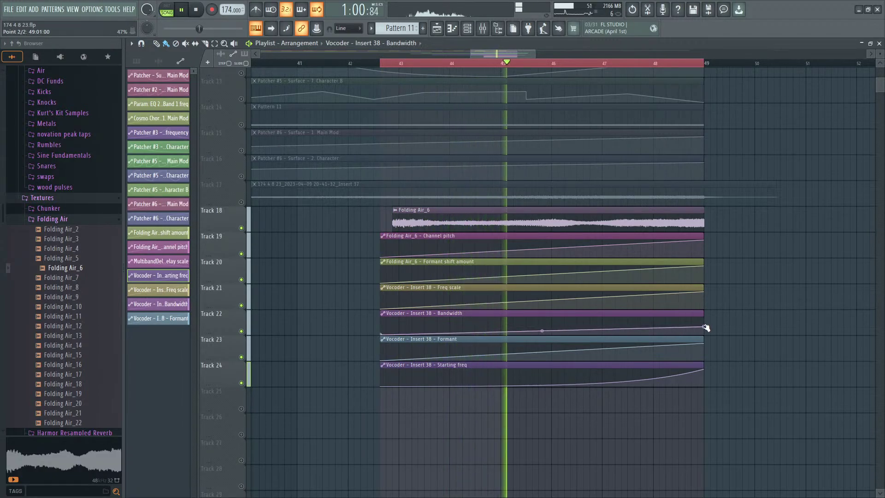
{"action": "left_click_drag", "start_coordinate": [704, 293], "coordinate": [705, 273]}
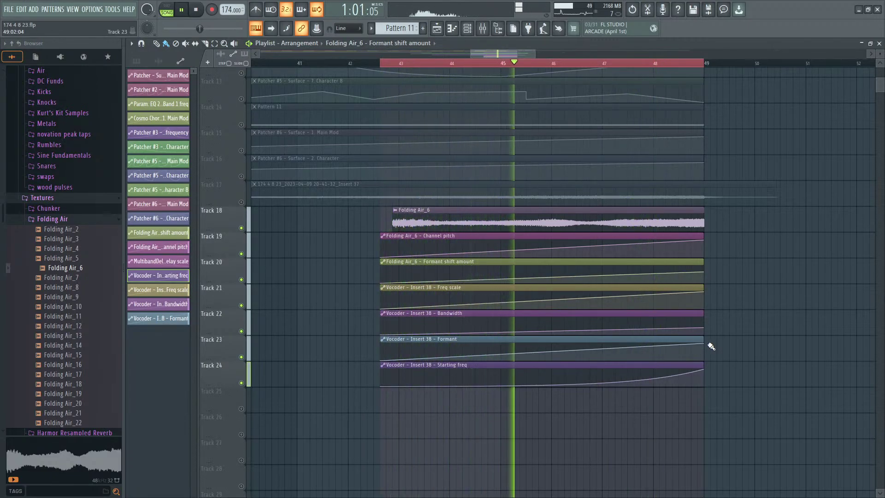
{"action": "left_click_drag", "start_coordinate": [704, 344], "coordinate": [703, 382]}
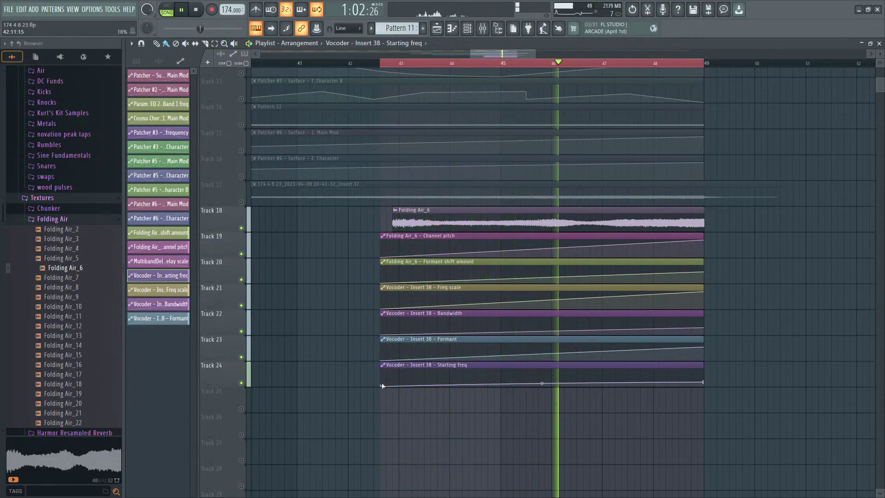
{"action": "key", "text": "space"}
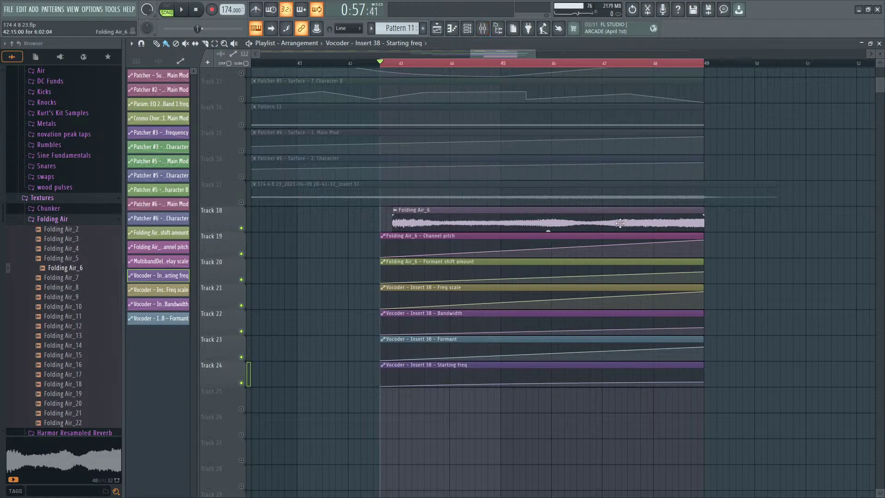
Step: Set the vocoder's filter order to 2, further lower the Bandwidth clip's end point, and replay the section
{"action": "left_click", "coordinate": [482, 28]}
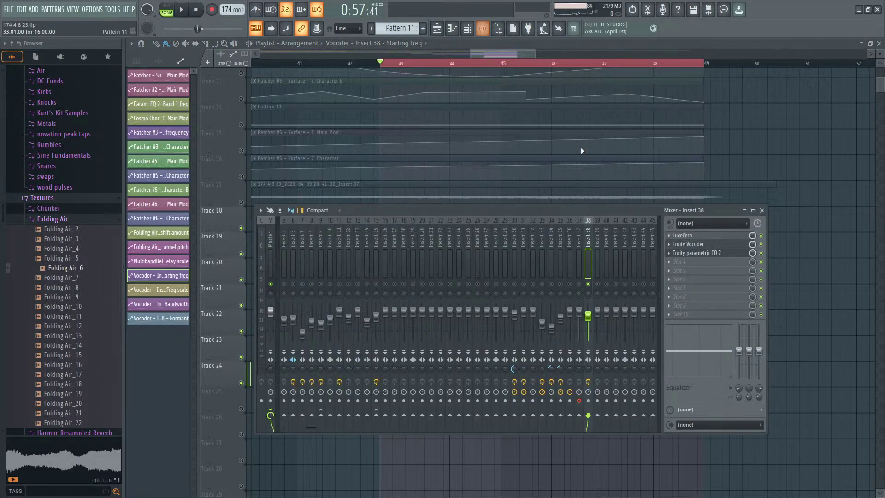
{"action": "left_click", "coordinate": [702, 246]}
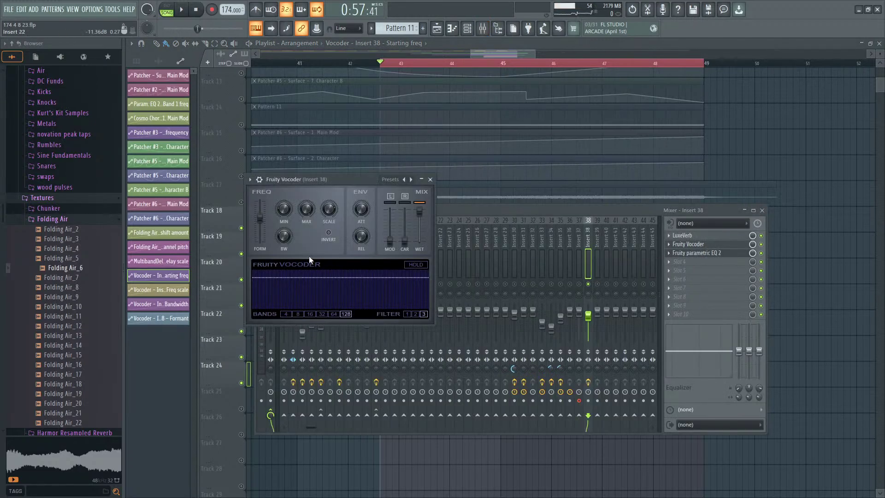
{"action": "left_click", "coordinate": [415, 314]}
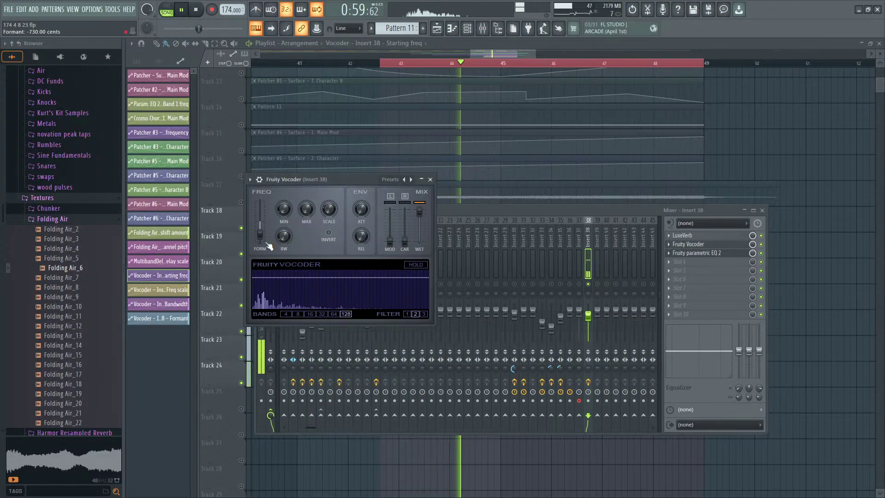
{"action": "key", "text": "space"}
{"action": "right_click", "coordinate": [748, 163]}
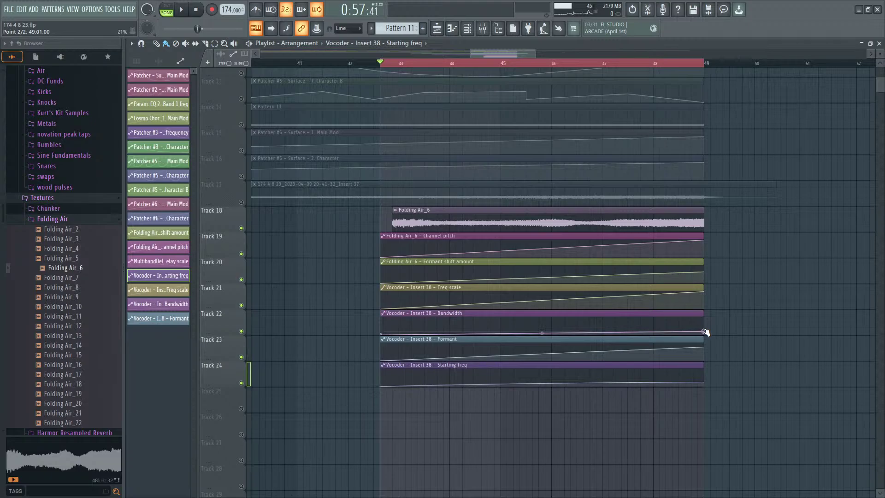
{"action": "key", "text": "space"}
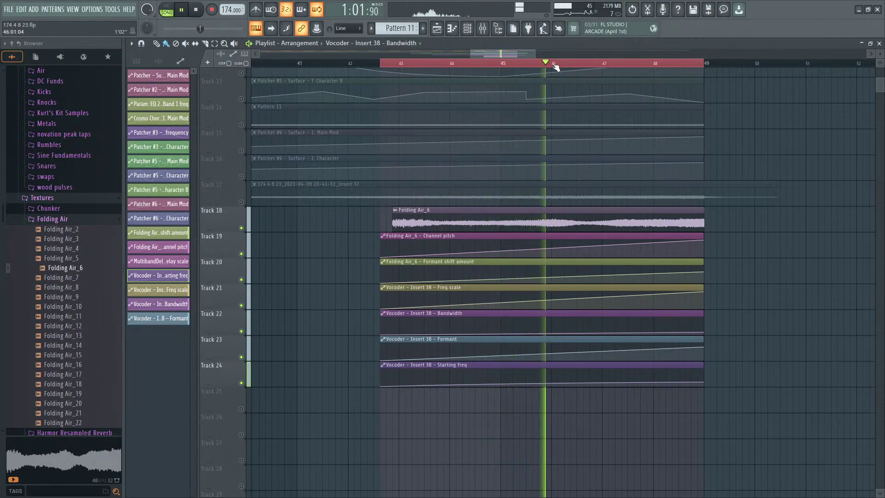
Step: Lower the Fruity Vocoder slot's mix level on Insert 38 to 73% and play the section
{"action": "key", "text": "space"}
{"action": "key", "text": "F9"}
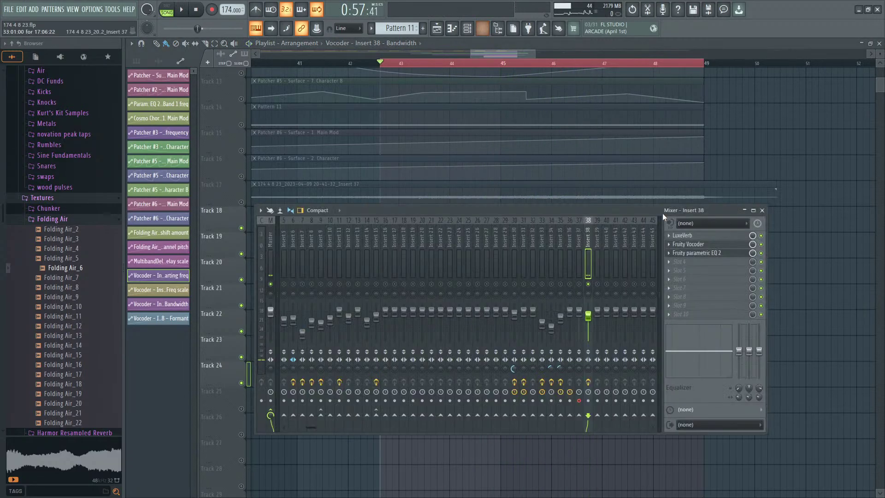
{"action": "left_click", "coordinate": [713, 245]}
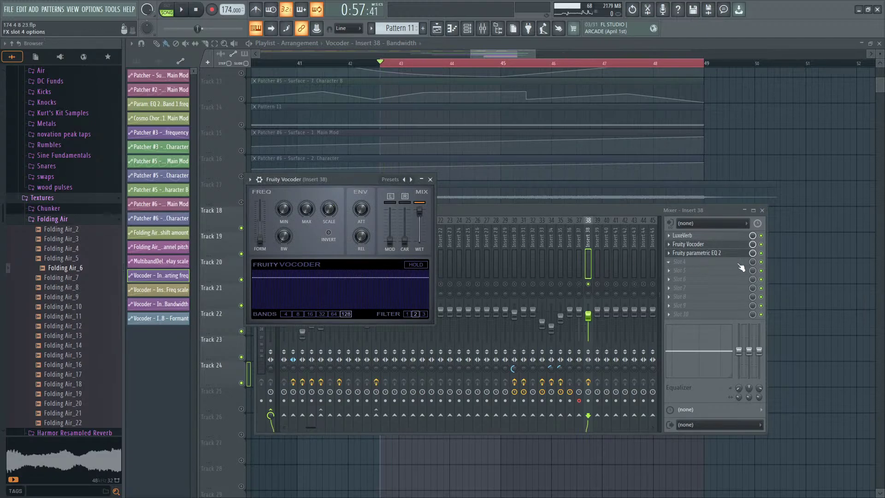
{"action": "left_click_drag", "start_coordinate": [753, 246], "coordinate": [753, 258]}
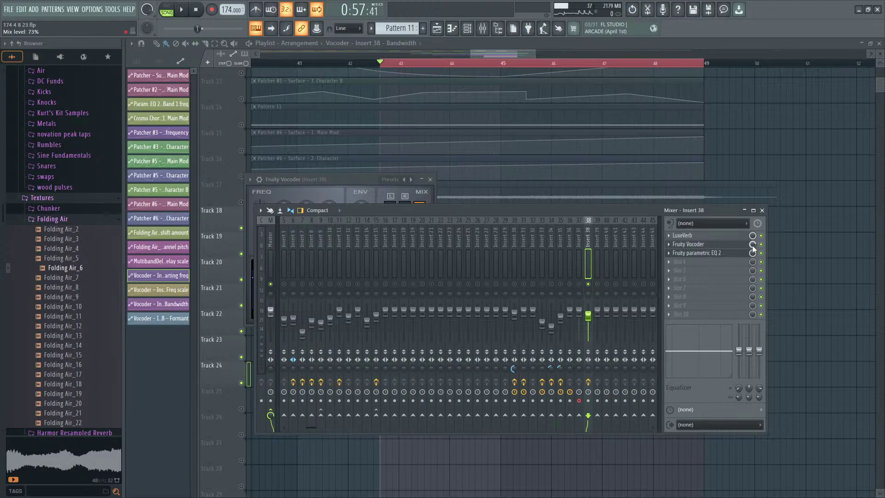
{"action": "key", "text": "space"}
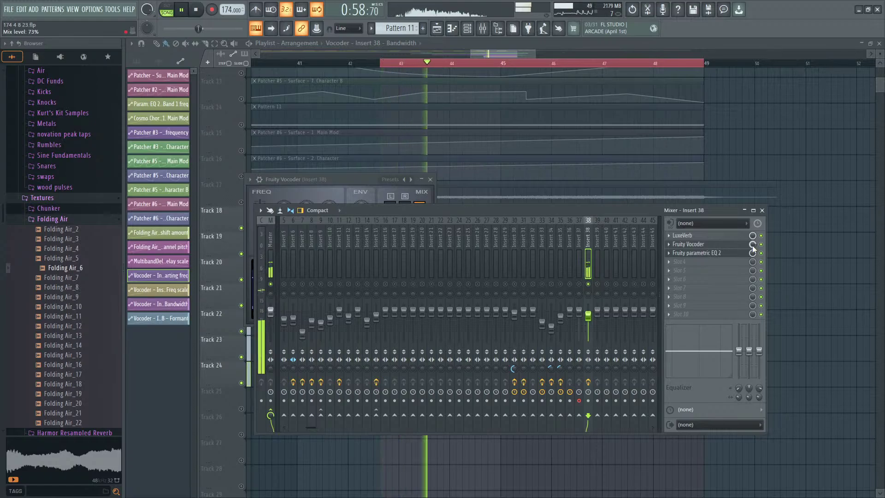
Step: Create an automation clip for the vocoder's mix level, slope it down towards bar 49 and enable its playlist track
{"action": "right_click", "coordinate": [753, 247]}
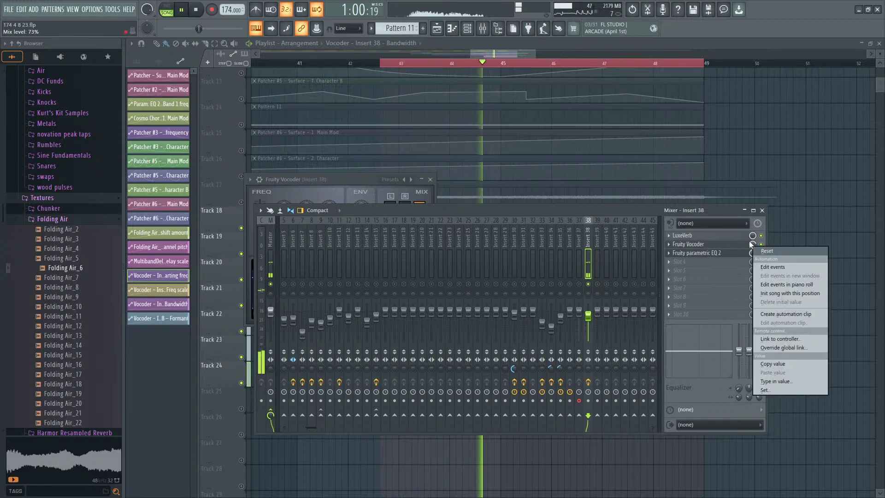
{"action": "left_click", "coordinate": [774, 310]}
{"action": "left_click_drag", "start_coordinate": [704, 400], "coordinate": [703, 415]}
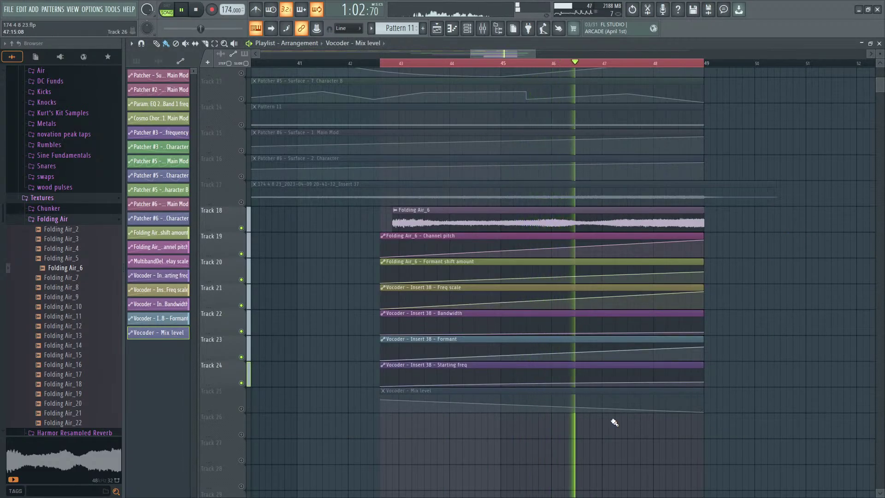
{"action": "left_click", "coordinate": [241, 409]}
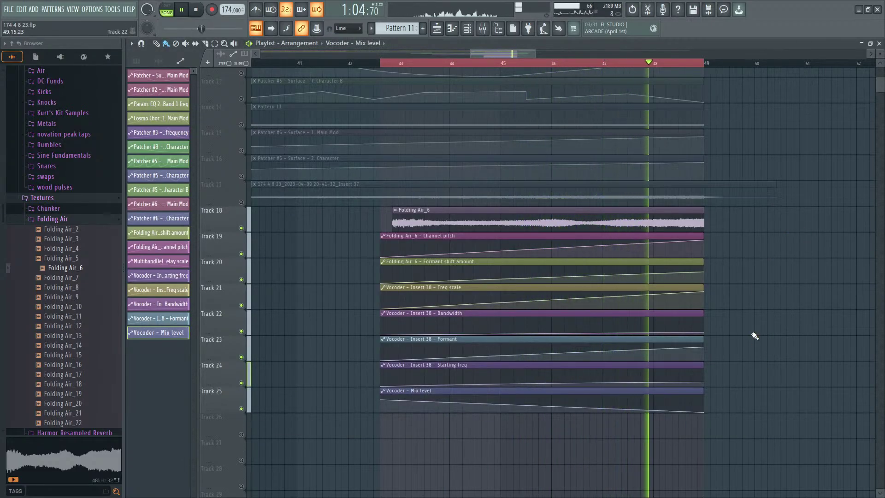
{"action": "key", "text": "space"}
Step: Load Maximus into the fourth effect slot of Insert 38 and show its frequency bands display
{"action": "left_click", "coordinate": [483, 28]}
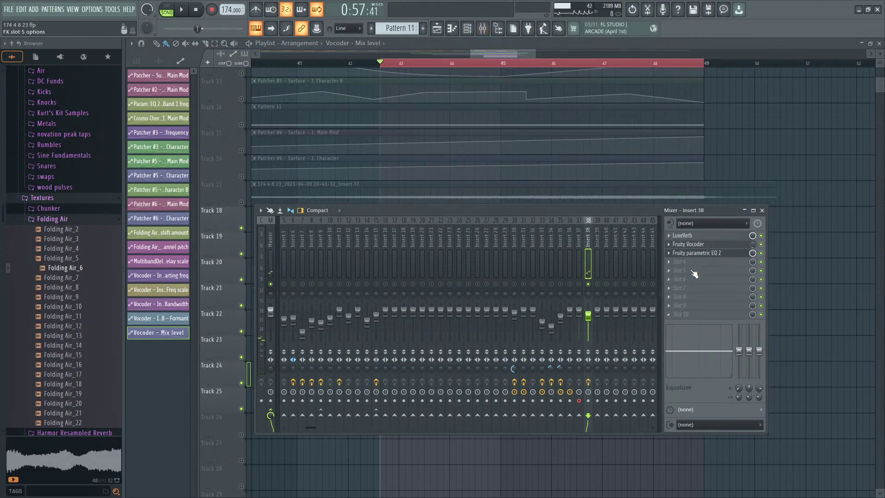
{"action": "left_click", "coordinate": [693, 261]}
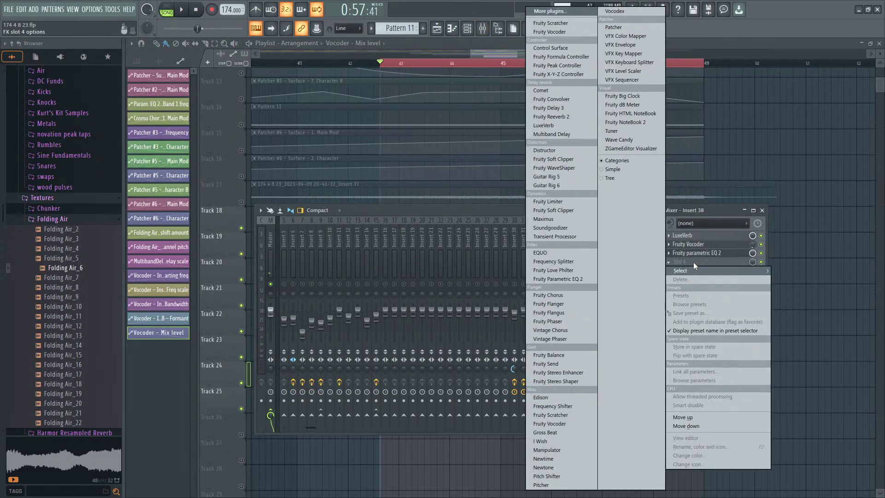
{"action": "left_click", "coordinate": [571, 217]}
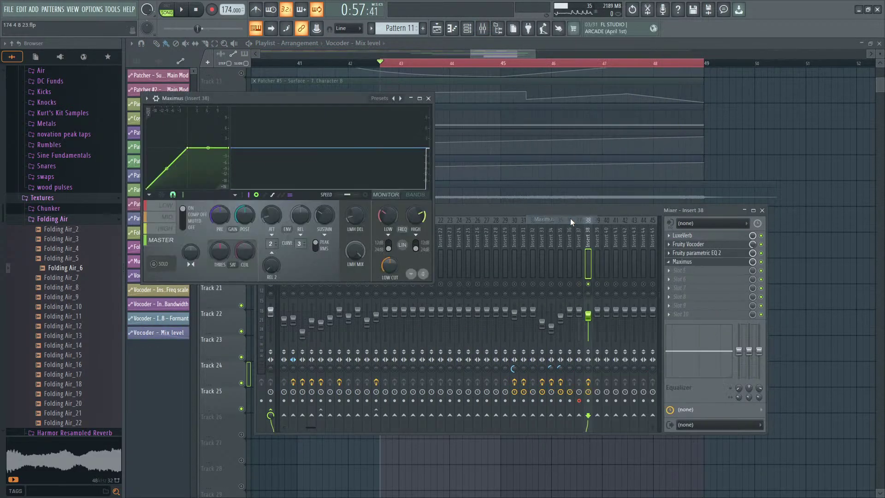
{"action": "left_click_drag", "start_coordinate": [335, 93], "coordinate": [612, 192]}
{"action": "left_click", "coordinate": [623, 287]}
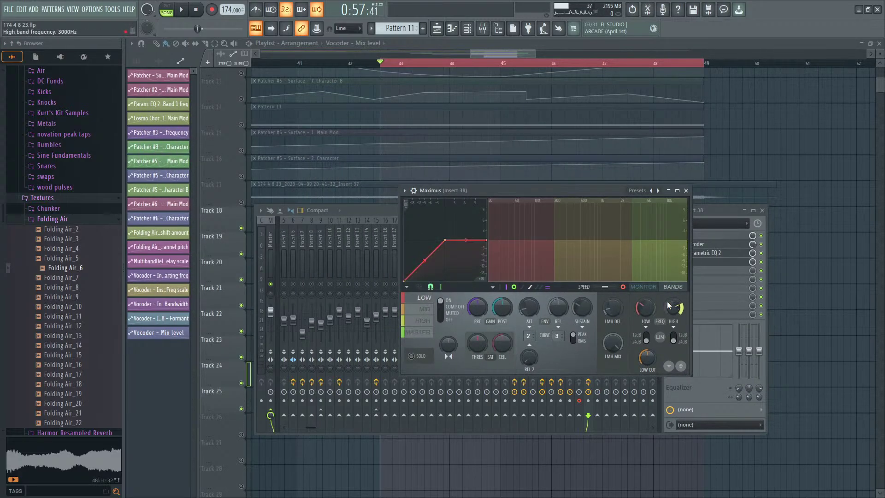
Step: During playback, raise Maximus's low band frequency and low cut, and switch back to the monitor display
{"action": "key", "text": "space"}
{"action": "left_click_drag", "start_coordinate": [645, 308], "coordinate": [645, 291]}
{"action": "left_click_drag", "start_coordinate": [647, 358], "coordinate": [647, 323]}
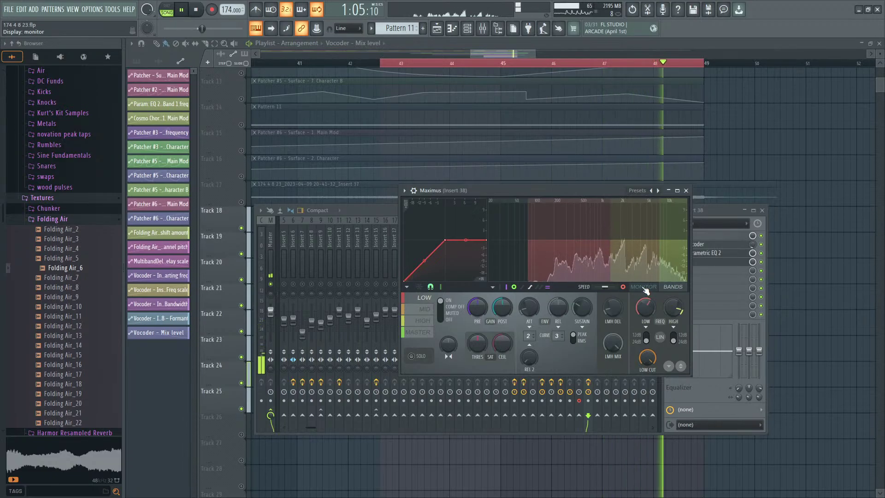
{"action": "left_click", "coordinate": [644, 287]}
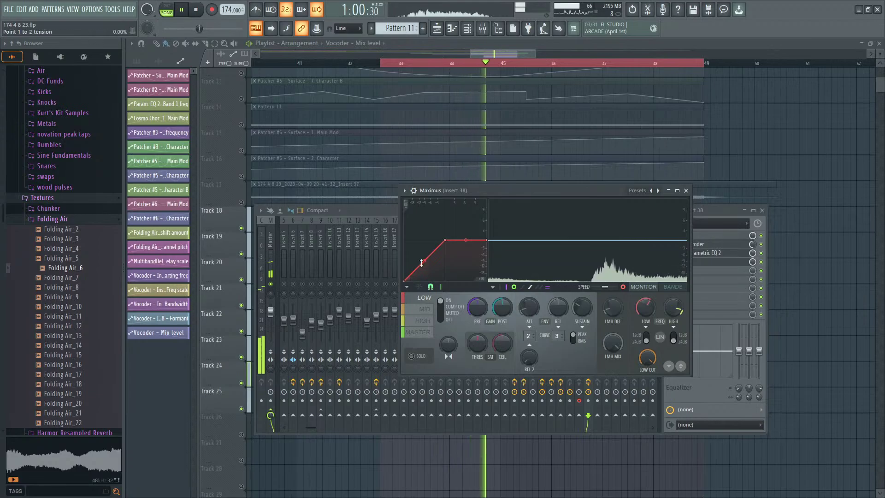
Step: Reshape the compression curves of Maximus's low, mid and high bands by pulling their knee points down, and close the plugin
{"action": "left_click_drag", "start_coordinate": [423, 259], "coordinate": [445, 264]}
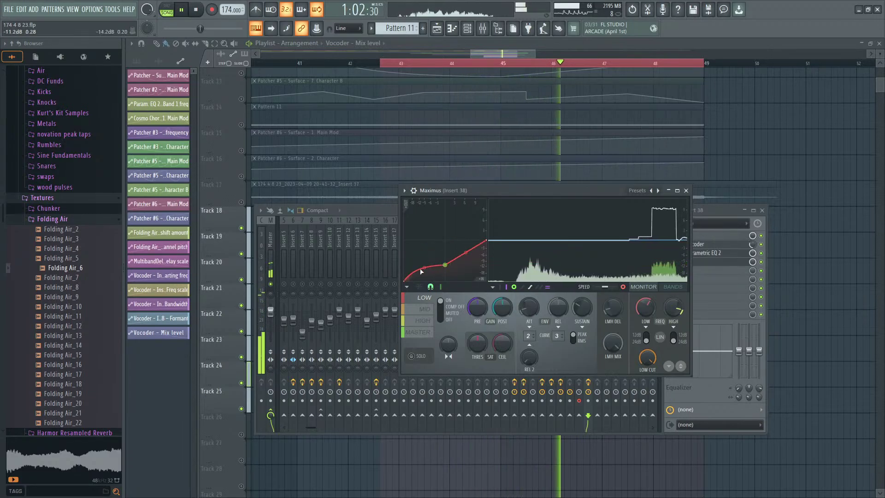
{"action": "left_click", "coordinate": [425, 309]}
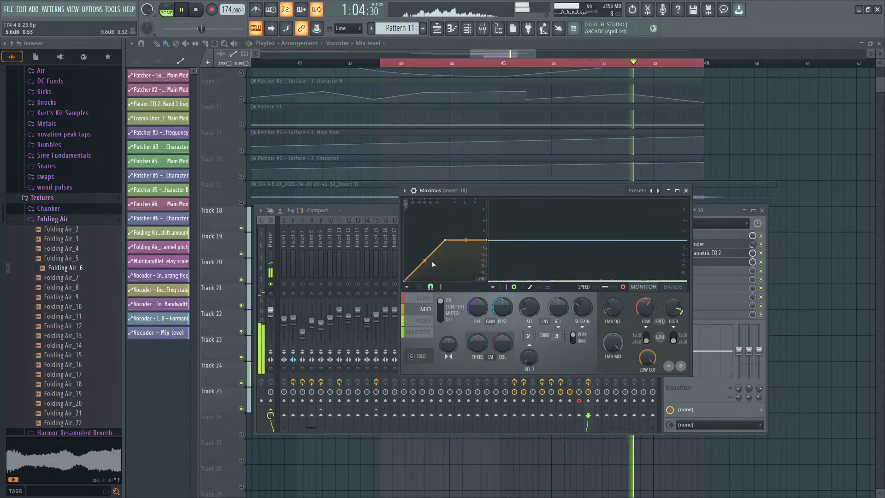
{"action": "left_click_drag", "start_coordinate": [446, 242], "coordinate": [447, 269]}
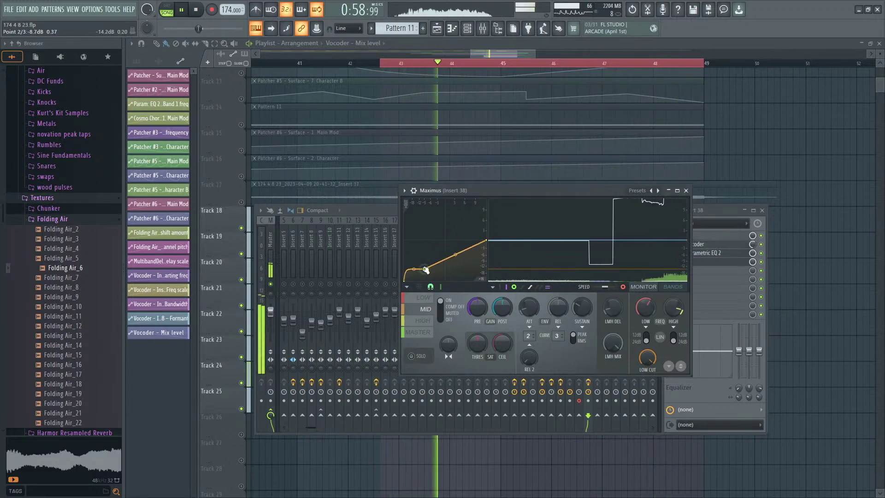
{"action": "left_click", "coordinate": [422, 320]}
{"action": "left_click_drag", "start_coordinate": [445, 239], "coordinate": [419, 271]}
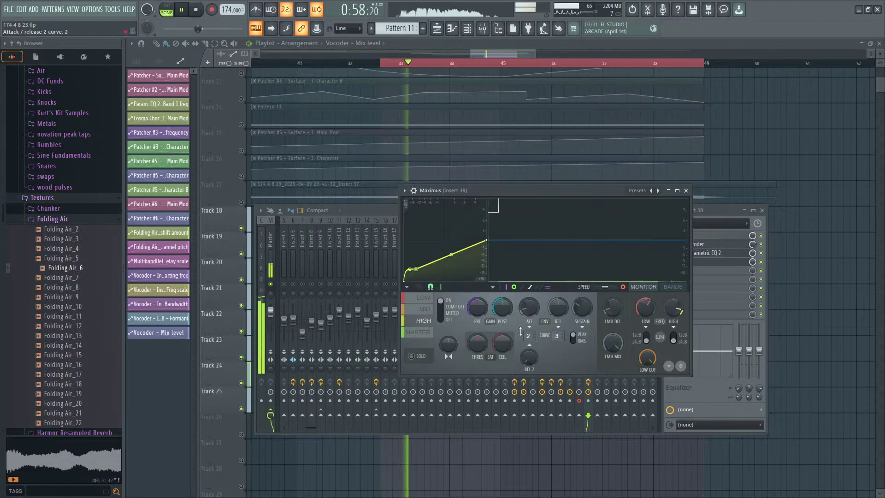
{"action": "left_click", "coordinate": [646, 291]}
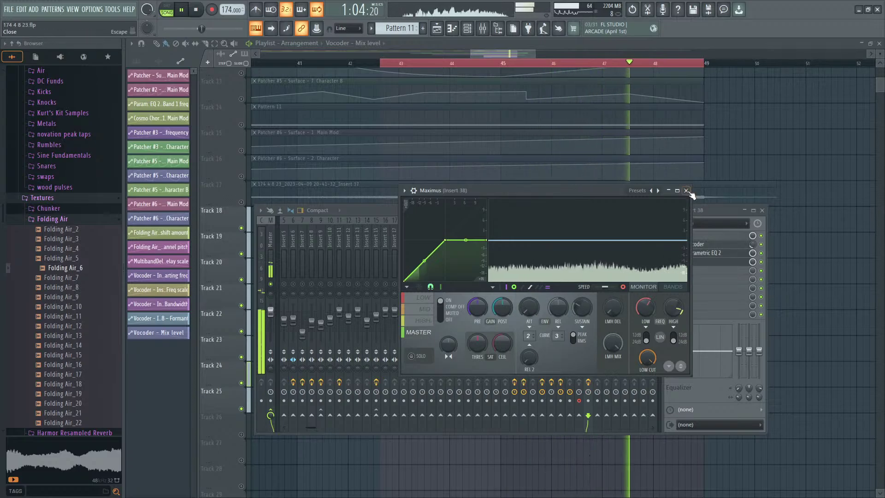
{"action": "left_click", "coordinate": [688, 261]}
{"action": "key", "text": "space"}
Step: Place Fruity parametric EQ 2 after Maximus in Insert 38's effect chain, open it and play the section
{"action": "left_click", "coordinate": [693, 253]}
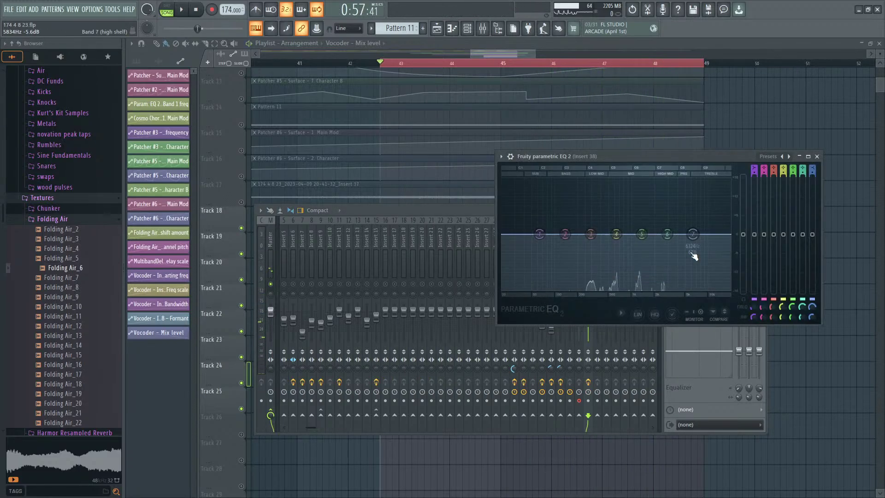
{"action": "left_click", "coordinate": [816, 156]}
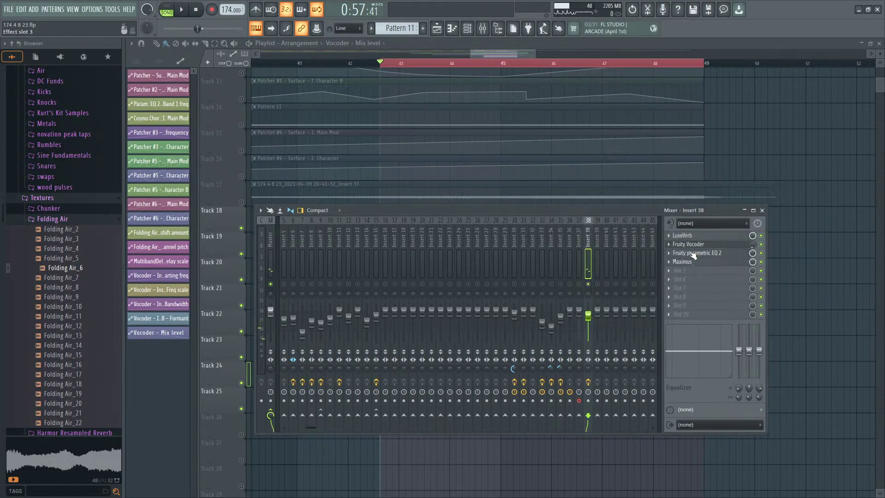
{"action": "left_click", "coordinate": [712, 253]}
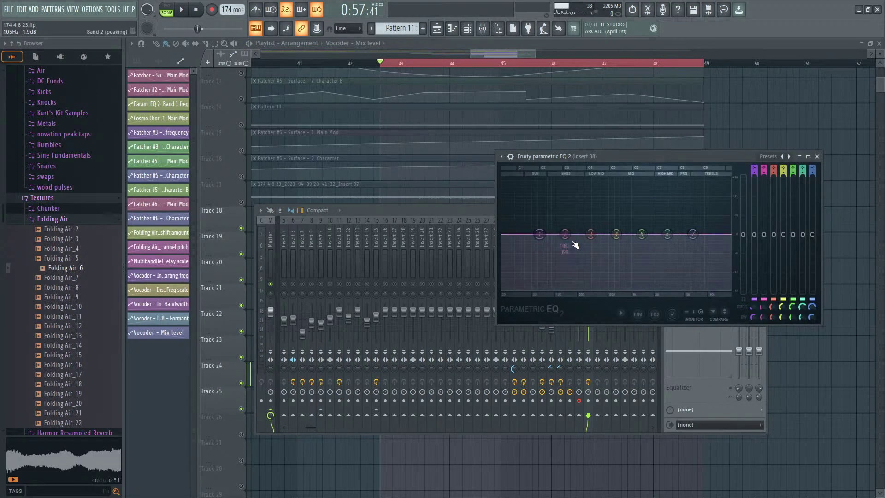
{"action": "left_click", "coordinate": [578, 405]}
{"action": "key", "text": "space"}
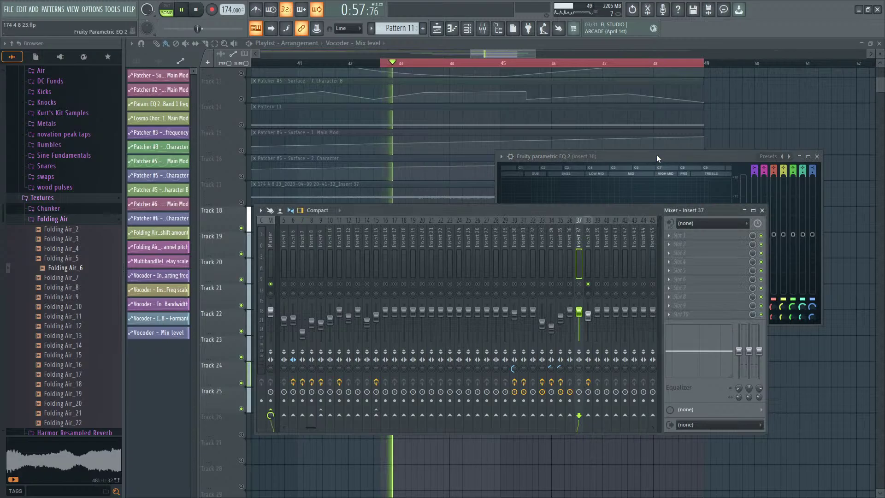
Step: Cut EQ bands 4 and 6 slightly, taking band 6 to about -2.8 dB
{"action": "left_click", "coordinate": [632, 157]}
{"action": "mouse_move", "coordinate": [616, 234]}
{"action": "left_mouse_down"}
{"action": "mouse_move", "coordinate": [612, 256]}
{"action": "mouse_move", "coordinate": [580, 249]}
{"action": "mouse_move", "coordinate": [631, 247]}
{"action": "mouse_move", "coordinate": [616, 243]}
{"action": "left_mouse_up"}
{"action": "left_click_drag", "start_coordinate": [667, 234], "coordinate": [668, 243]}
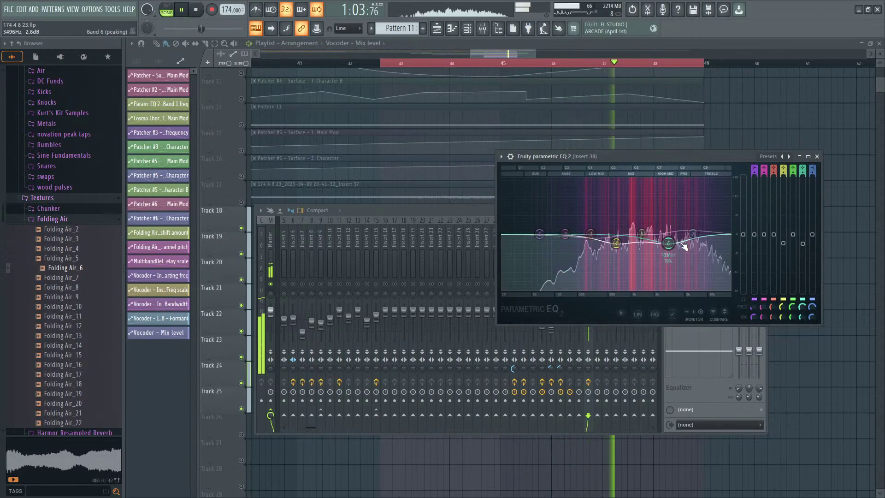
Step: Make EQ band 1 a high-pass filter, change its order, set its cutoff to about 186 Hz and close the EQ
{"action": "right_click", "coordinate": [540, 237]}
{"action": "mouse_move", "coordinate": [556, 258]}
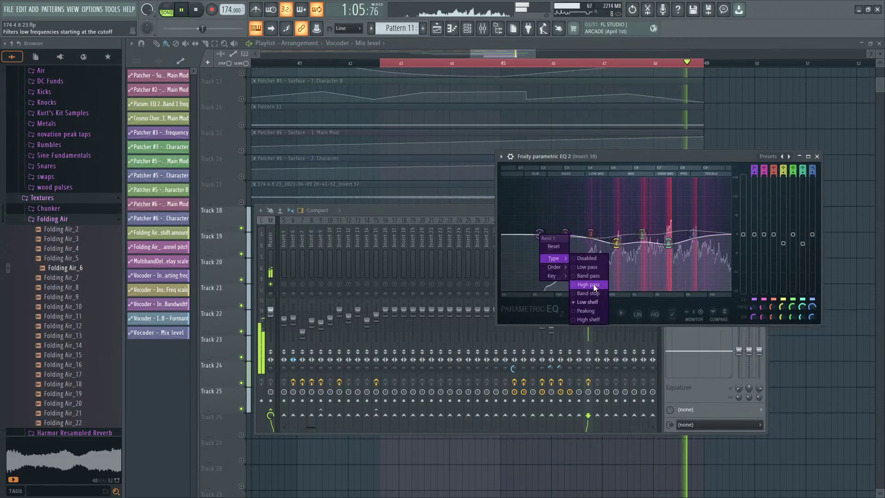
{"action": "left_click", "coordinate": [593, 285]}
{"action": "right_click", "coordinate": [539, 242]}
{"action": "left_click", "coordinate": [583, 284]}
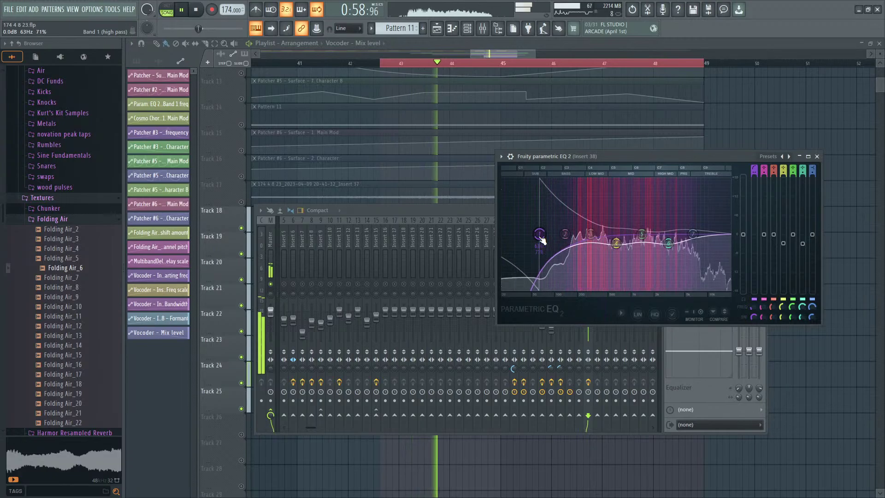
{"action": "left_click_drag", "start_coordinate": [541, 237], "coordinate": [574, 234]}
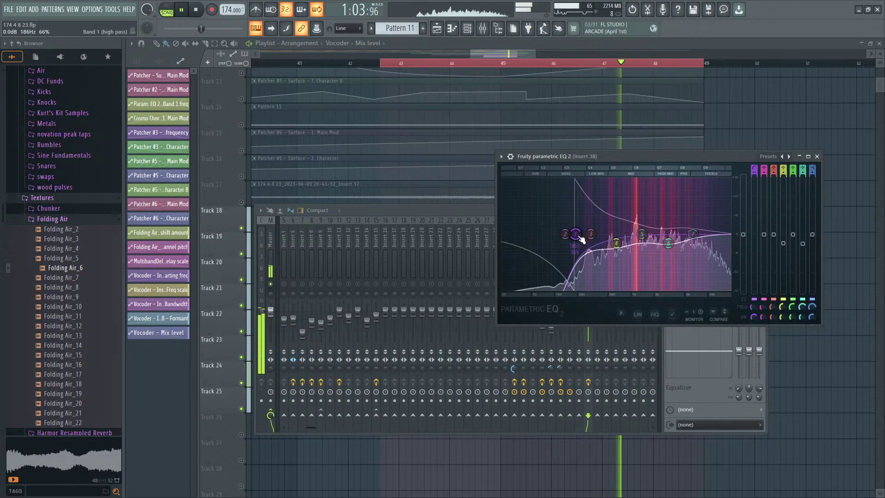
{"action": "key", "text": "space"}
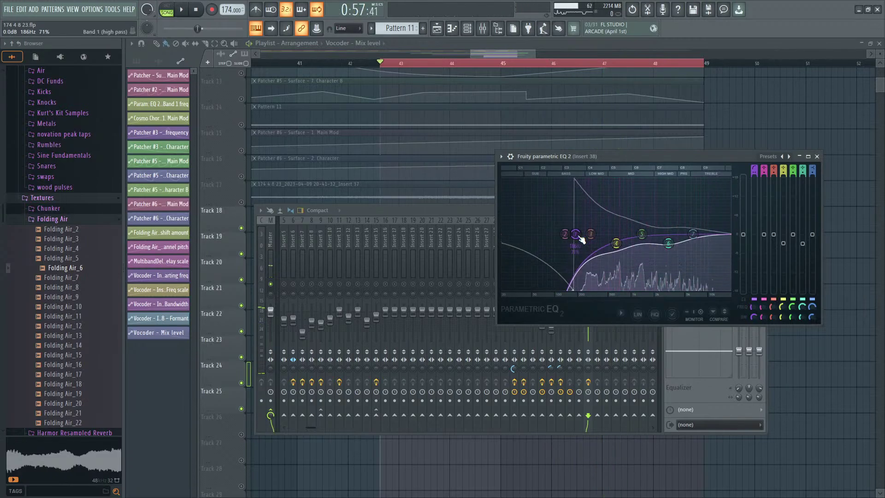
{"action": "left_click", "coordinate": [816, 157]}
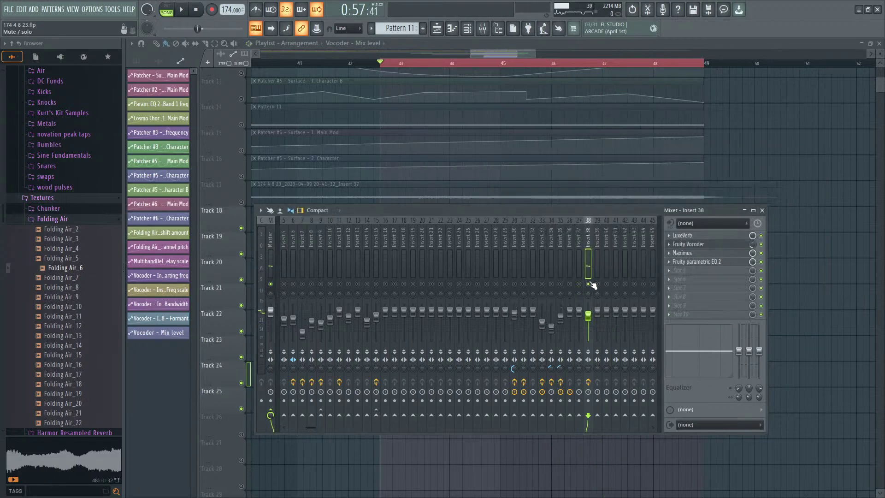
Step: Unsolo Insert 38, preview the section briefly and close the mixer
{"action": "right_click", "coordinate": [589, 284]}
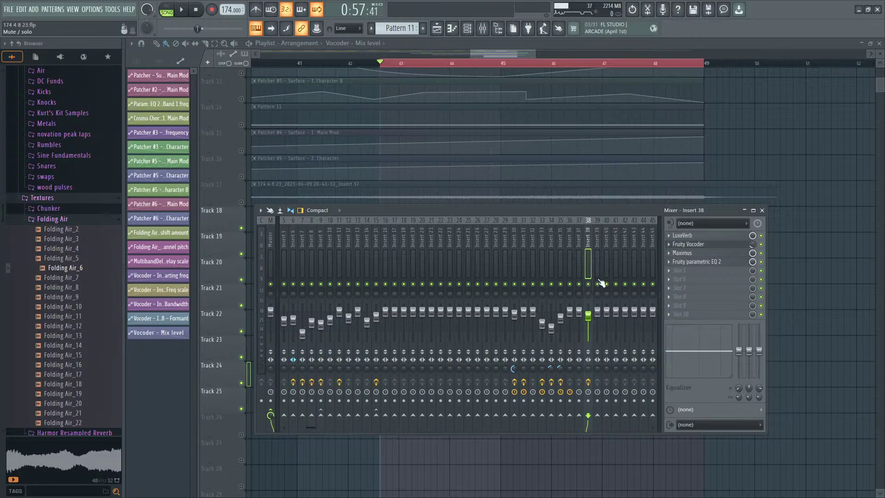
{"action": "key", "text": "space"}
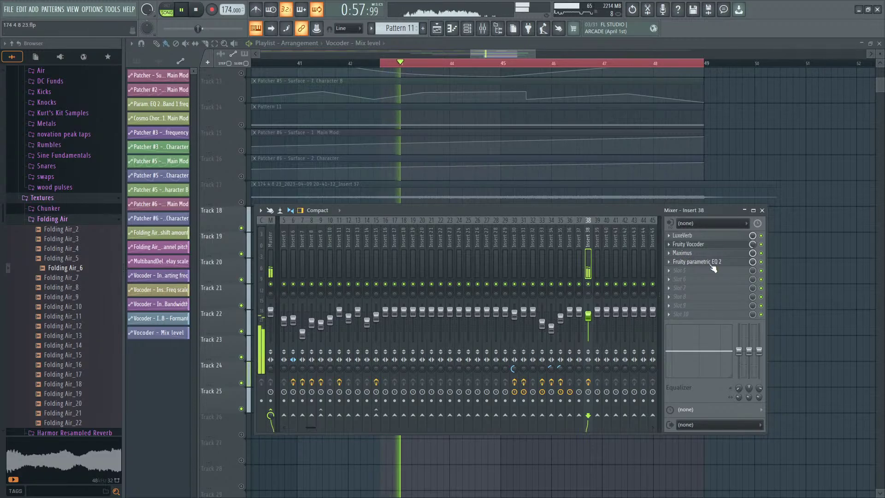
{"action": "key", "text": "space"}
{"action": "left_click", "coordinate": [762, 210]}
{"action": "key", "text": "space"}
{"action": "key", "text": "space"}
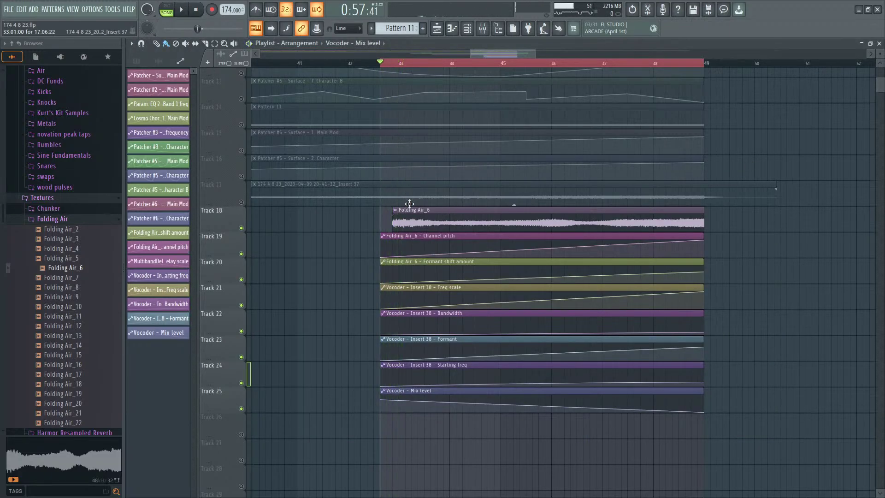
Step: Create a channel volume automation clip for Folding Air_6, lower its start point, raise its end point and audition the rising ramp
{"action": "double_click", "coordinate": [409, 207]}
{"action": "right_click", "coordinate": [356, 140]}
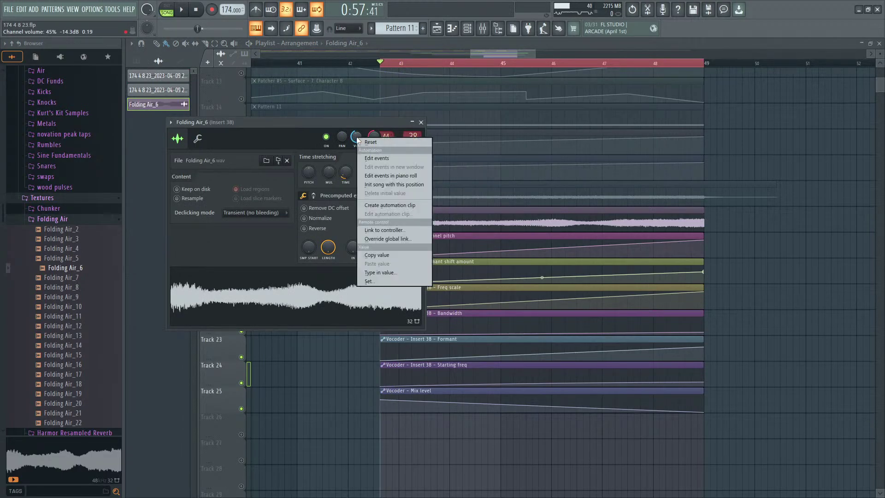
{"action": "left_click", "coordinate": [390, 205]}
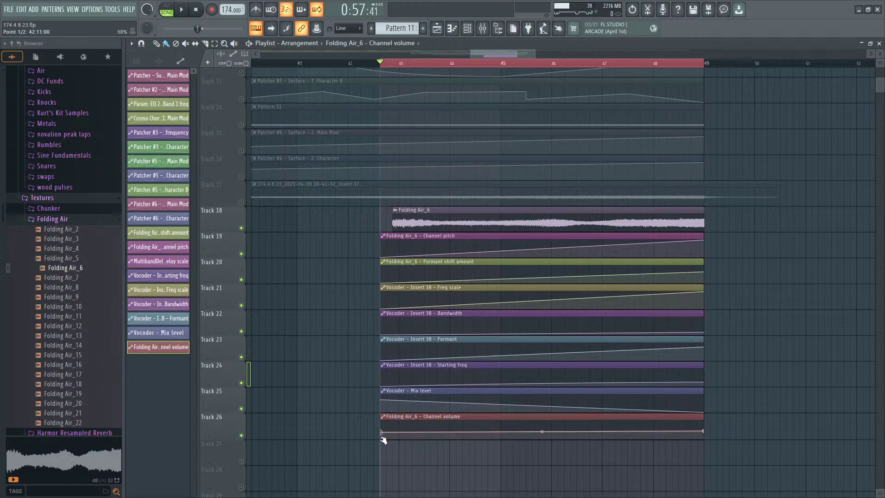
{"action": "left_click_drag", "start_coordinate": [381, 437], "coordinate": [382, 443]}
{"action": "key", "text": "space"}
{"action": "left_click_drag", "start_coordinate": [703, 431], "coordinate": [704, 423]}
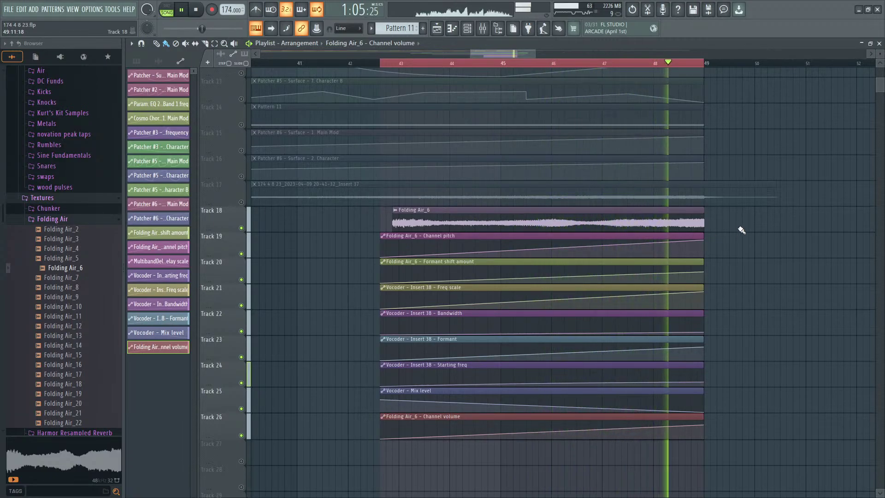
{"action": "key", "text": "space"}
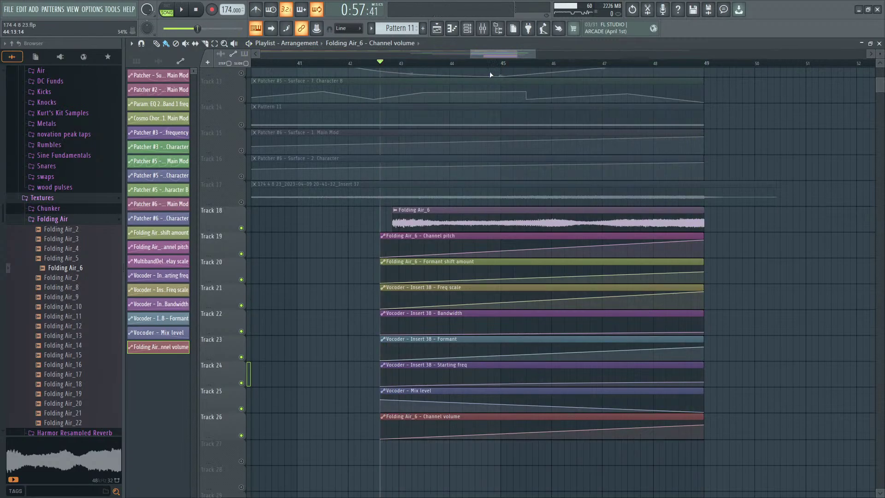
Step: Unsolo the playlist so the tracks outside the Folding Air_6 group are active again
{"action": "left_click", "coordinate": [482, 29]}
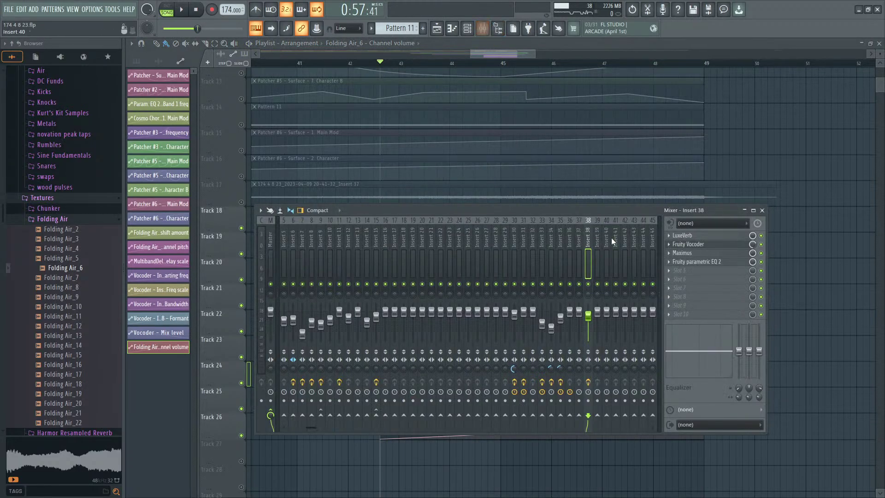
{"action": "right_click", "coordinate": [740, 132]}
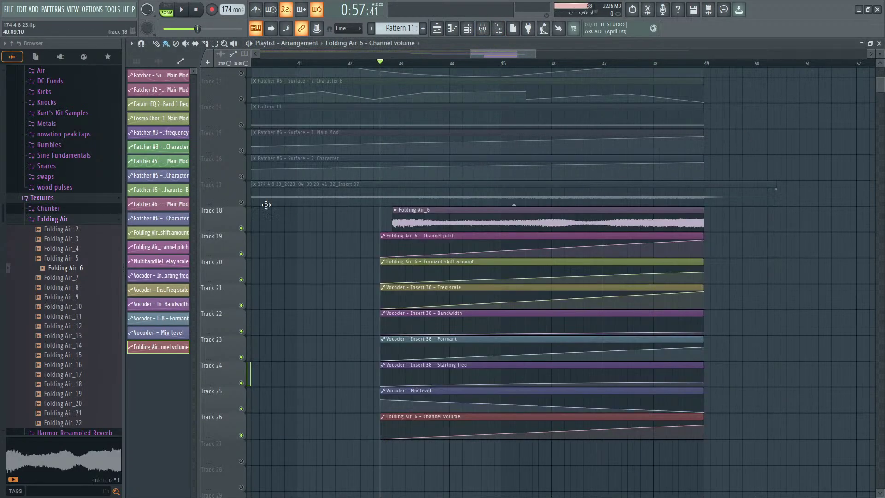
{"action": "right_click", "coordinate": [242, 202]}
{"action": "right_click", "coordinate": [243, 202]}
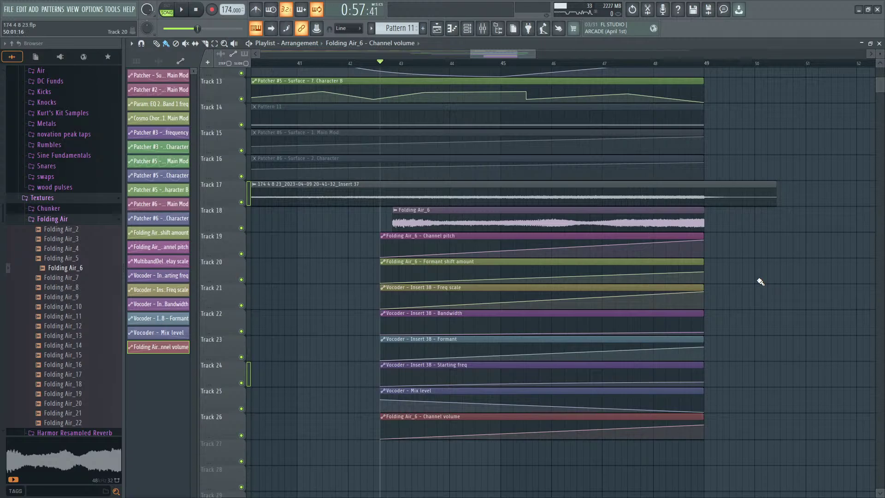
Step: Play the full arrangement from just before bar 43 up to bar 49 and check the mixer levels
{"action": "scroll", "coordinate": [768, 280], "scroll_direction": "down", "scroll_amount": 3}
{"action": "scroll", "coordinate": [778, 297], "scroll_direction": "up", "scroll_amount": 6}
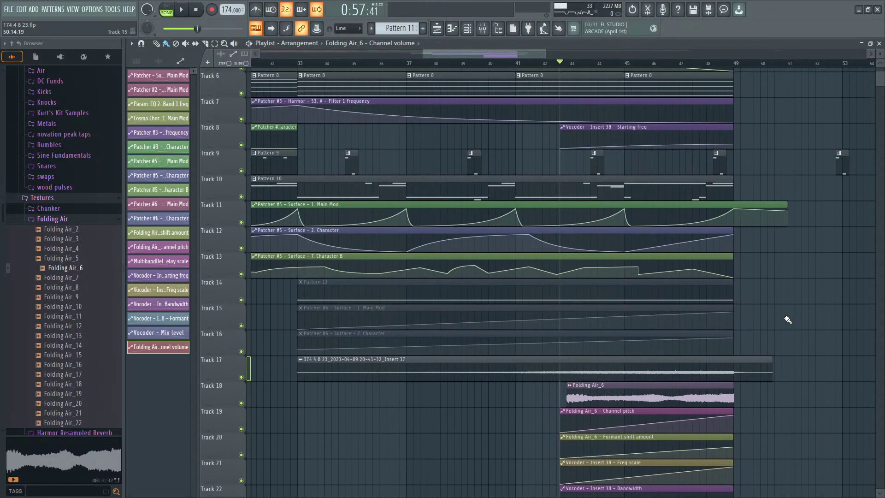
{"action": "scroll", "coordinate": [778, 266], "scroll_direction": "down", "scroll_amount": 5}
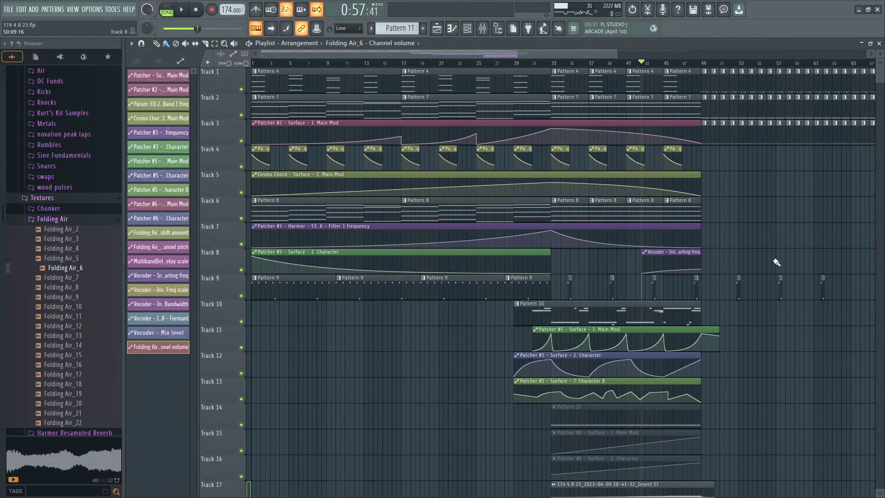
{"action": "scroll", "coordinate": [756, 230], "scroll_direction": "down", "scroll_amount": 2}
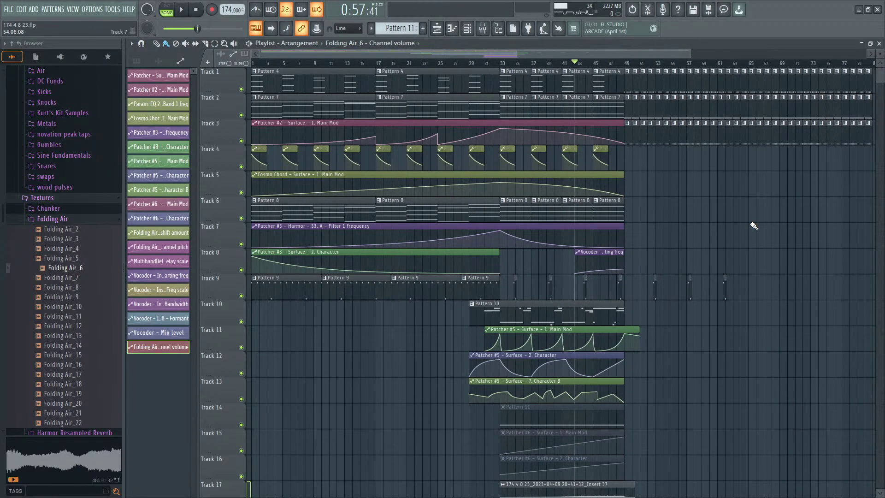
{"action": "scroll", "coordinate": [727, 211], "scroll_direction": "down", "scroll_amount": 5}
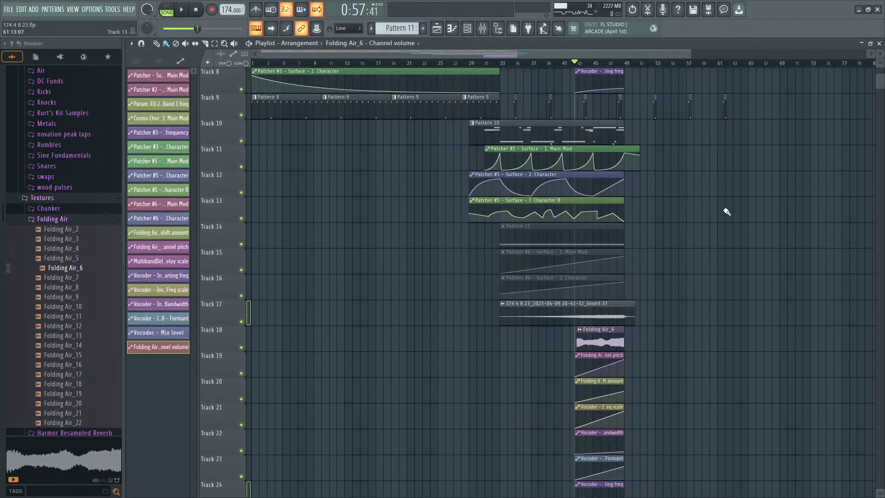
{"action": "scroll", "coordinate": [634, 332], "scroll_direction": "up", "scroll_amount": 5}
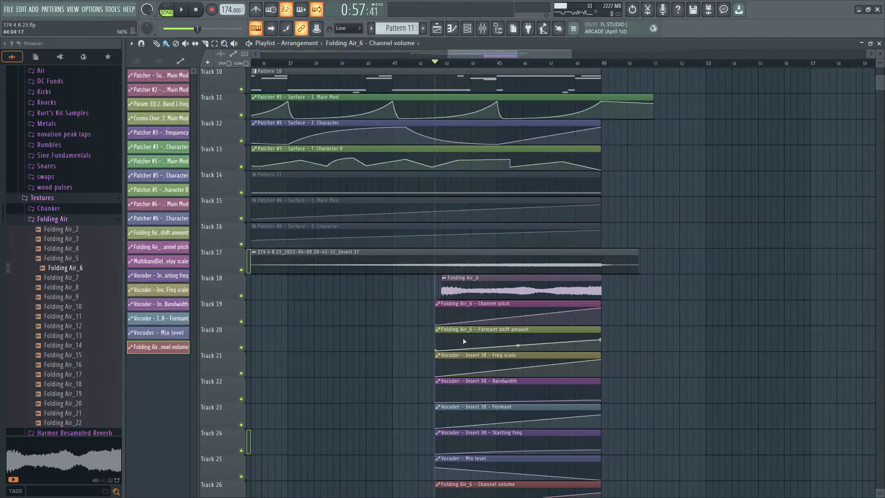
{"action": "scroll", "coordinate": [381, 306], "scroll_direction": "down", "scroll_amount": 2}
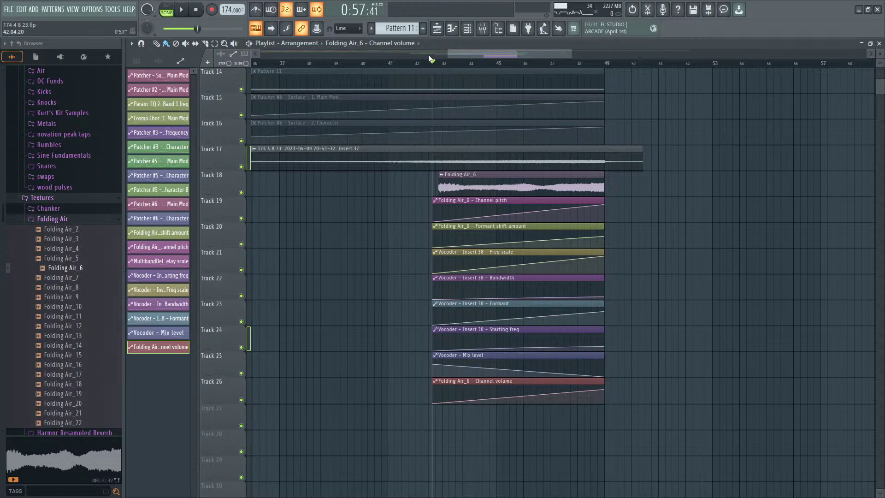
{"action": "left_click", "coordinate": [482, 28]}
{"action": "key", "text": "space"}
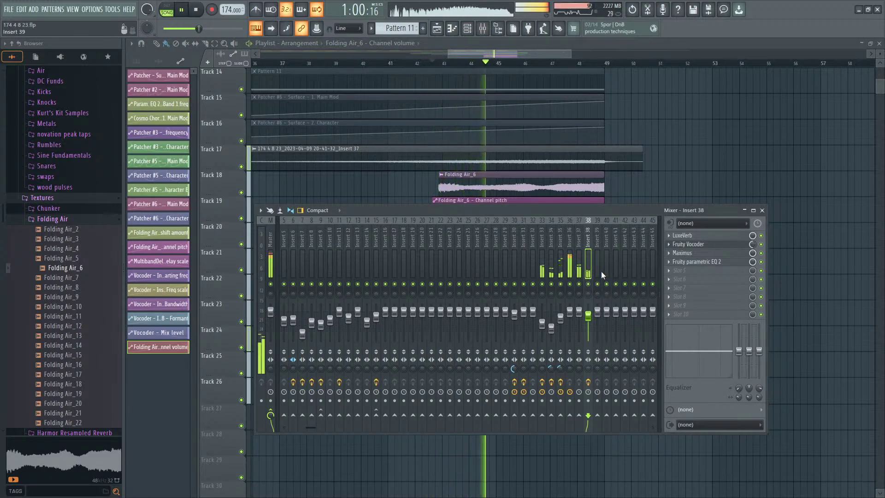
{"action": "key", "text": "F9"}
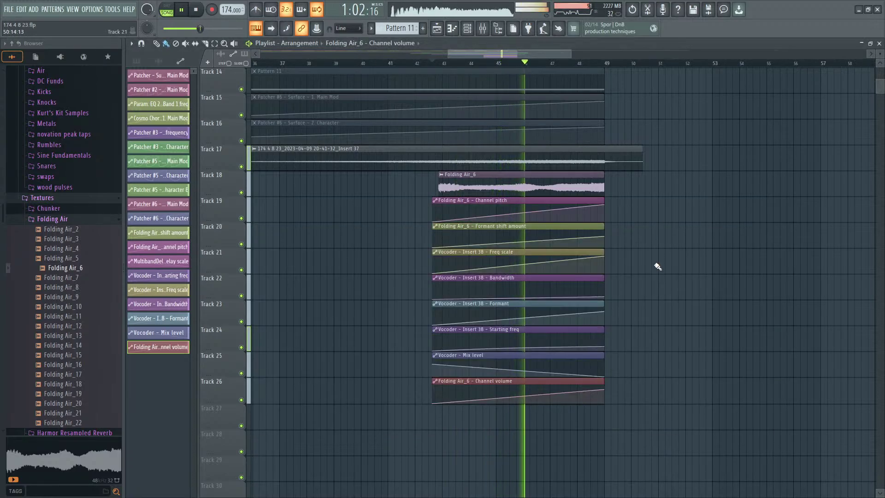
{"action": "scroll", "coordinate": [658, 263], "scroll_direction": "up", "scroll_amount": 5}
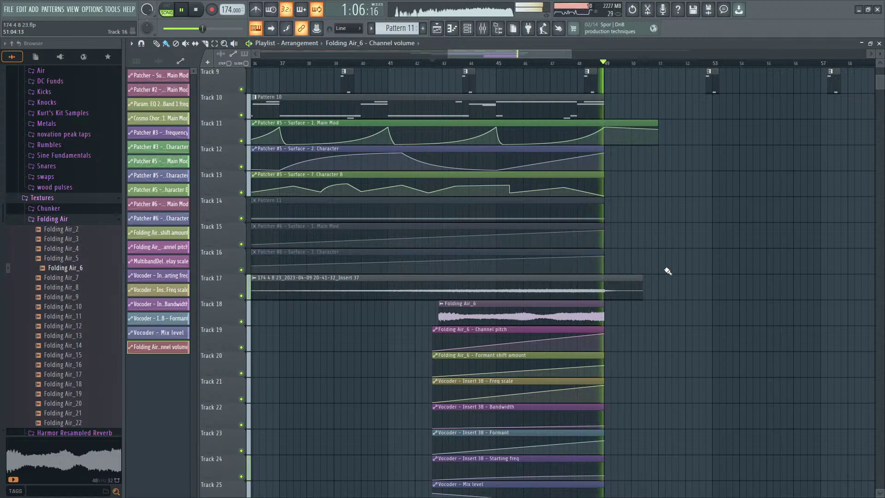
{"action": "key", "text": "space"}
{"action": "scroll", "coordinate": [672, 277], "scroll_direction": "down", "scroll_amount": 4}
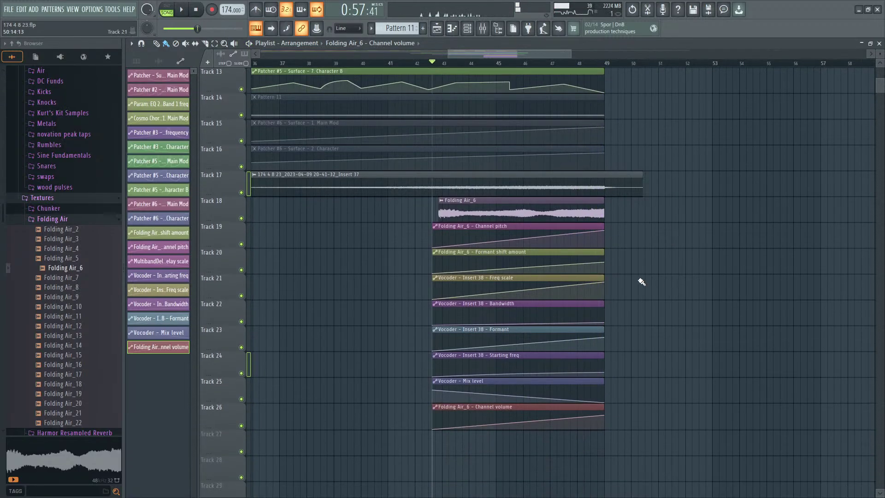
Step: Solo Track 17 with the rendered Insert 37 audio and enable Tracks 18 to 26 alongside it
{"action": "right_click", "coordinate": [243, 192]}
{"action": "left_click", "coordinate": [242, 218]}
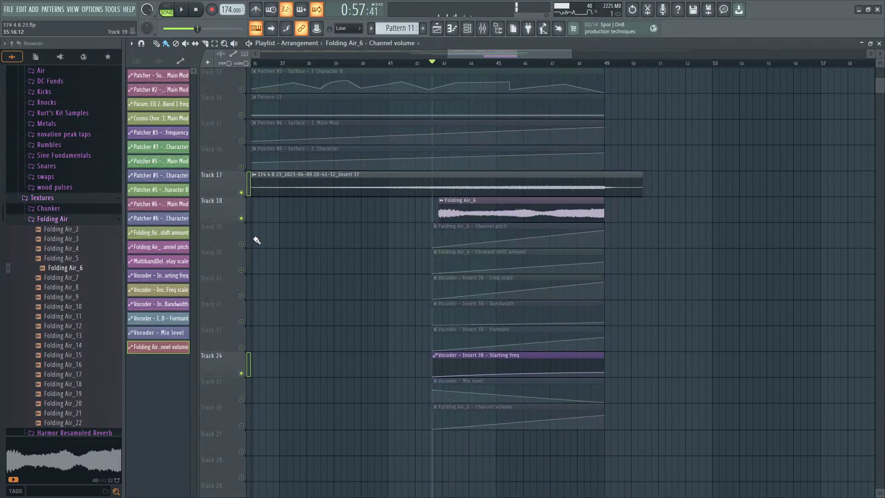
{"action": "left_click_drag", "start_coordinate": [243, 246], "coordinate": [237, 416]}
{"action": "left_click", "coordinate": [241, 424]}
{"action": "scroll", "coordinate": [324, 361], "scroll_direction": "down", "scroll_amount": 3}
{"action": "left_click_drag", "start_coordinate": [330, 301], "coordinate": [561, 339]}
Step: Play the soloed rising layers from bar 33 and watch their levels in the mixer
{"action": "key", "text": "space"}
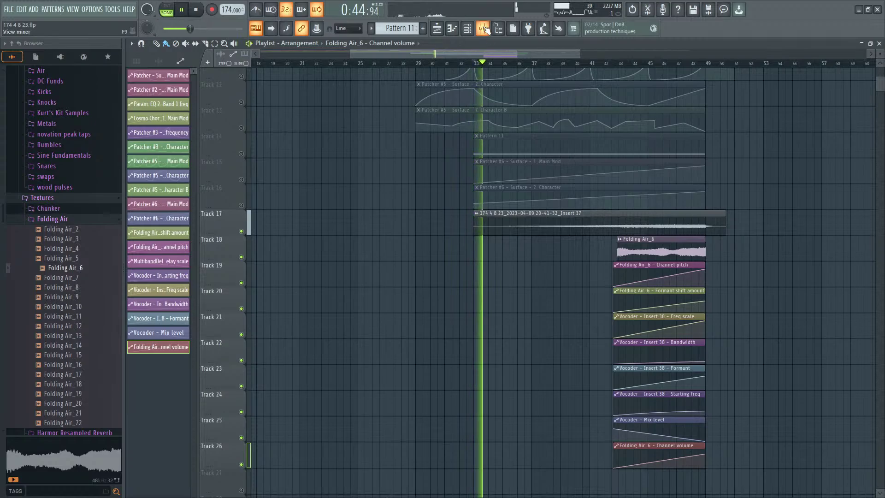
{"action": "key", "text": "F9"}
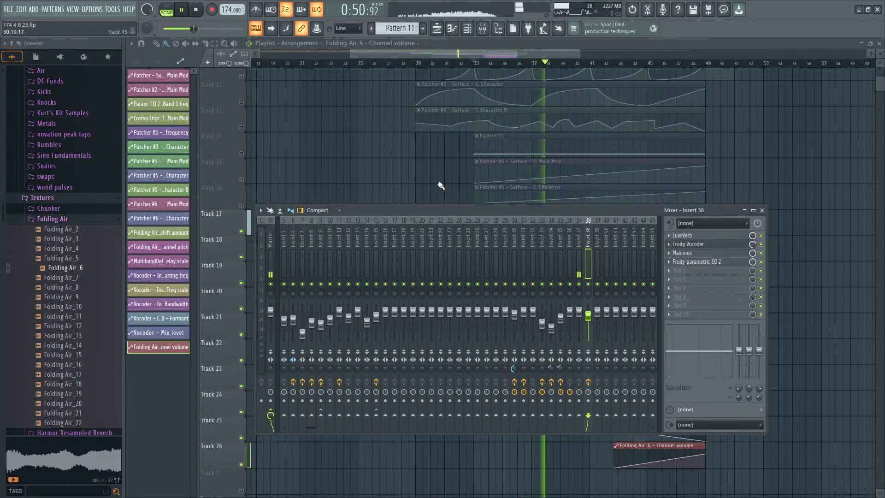
{"action": "key", "text": "space"}
{"action": "left_click", "coordinate": [92, 10]}
{"action": "left_click", "coordinate": [98, 35]}
{"action": "left_click", "coordinate": [454, 64]}
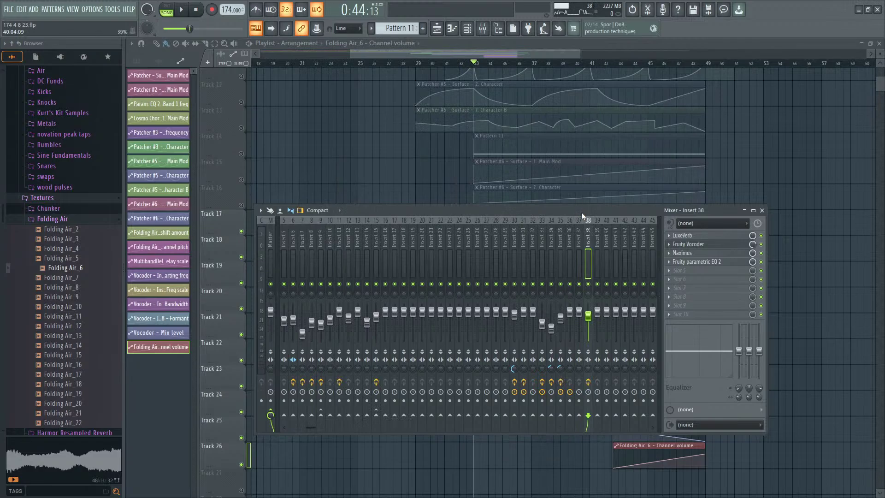
{"action": "key", "text": "space"}
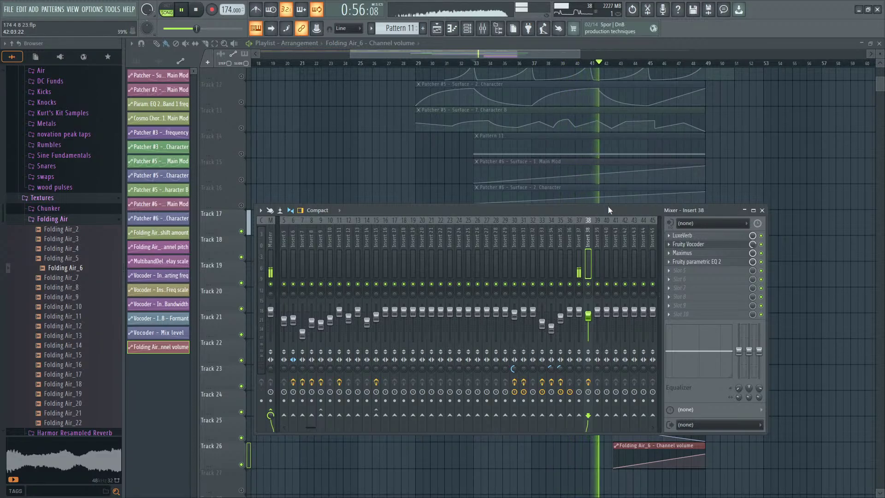
Step: Adjust the stereo separation of Insert 38 during playback, close the mixer and stop the song
{"action": "mouse_move", "coordinate": [607, 206]}
{"action": "left_mouse_down"}
{"action": "mouse_move", "coordinate": [612, 422]}
{"action": "mouse_move", "coordinate": [613, 197]}
{"action": "left_mouse_up"}
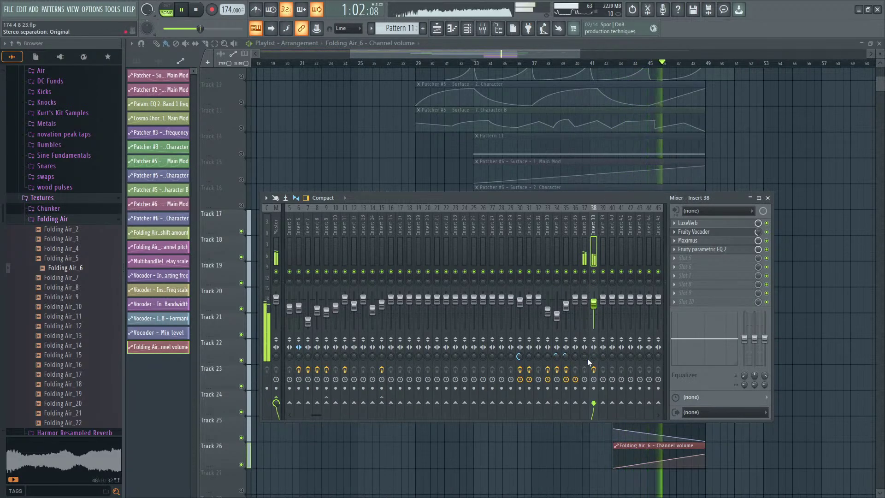
{"action": "left_click_drag", "start_coordinate": [592, 358], "coordinate": [592, 345]}
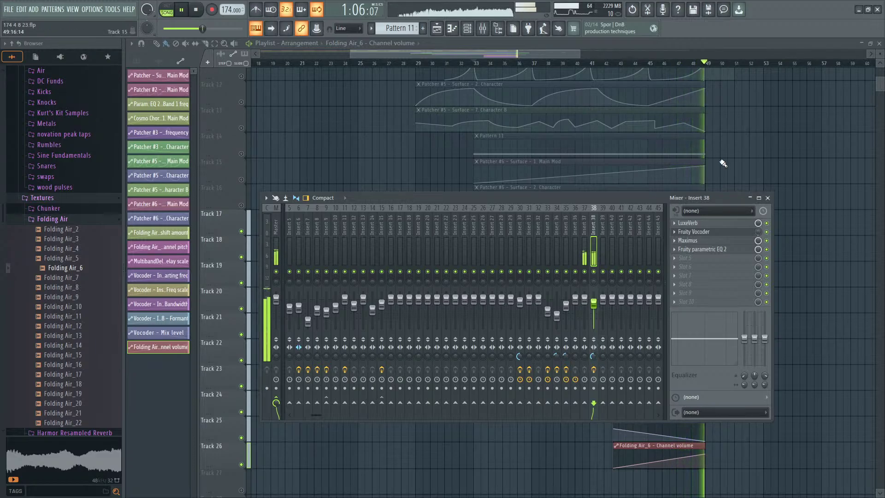
{"action": "key", "text": "F9"}
{"action": "key", "text": "space"}
Step: Unsolo the rising layers so all playlist tracks are active
{"action": "scroll", "coordinate": [752, 260], "scroll_direction": "up", "scroll_amount": 5}
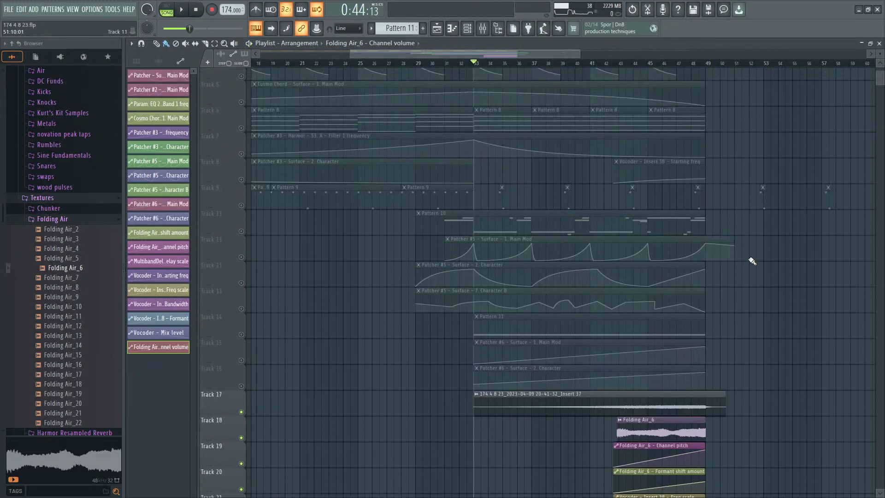
{"action": "scroll", "coordinate": [752, 261], "scroll_direction": "up", "scroll_amount": 3}
{"action": "right_click", "coordinate": [242, 115]}
{"action": "right_click", "coordinate": [241, 115]}
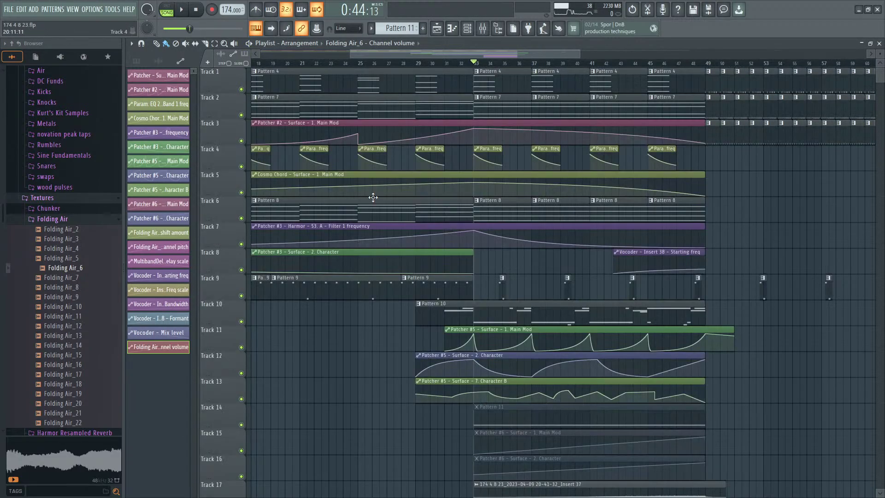
{"action": "scroll", "coordinate": [396, 212], "scroll_direction": "down", "scroll_amount": 5}
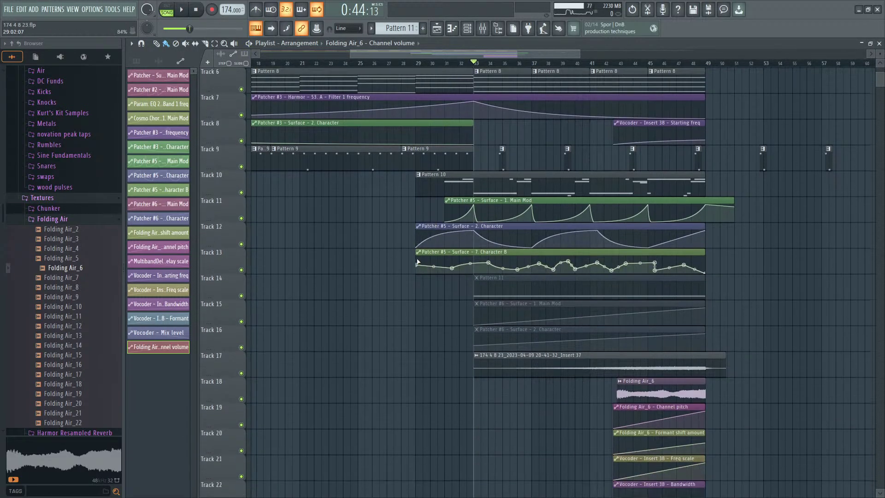
{"action": "scroll", "coordinate": [256, 230], "scroll_direction": "up", "scroll_amount": 1}
{"action": "right_click", "coordinate": [242, 218]}
{"action": "left_click", "coordinate": [241, 245]}
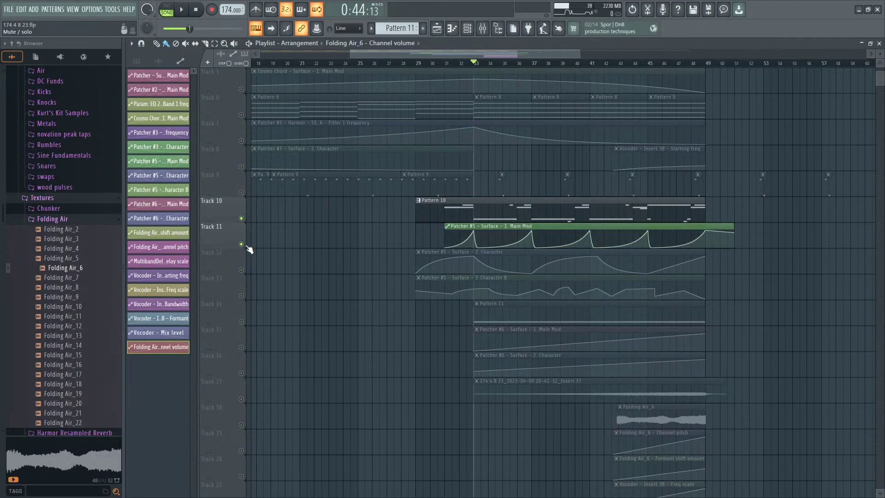
{"action": "left_click", "coordinate": [241, 296]}
{"action": "left_click", "coordinate": [241, 270]}
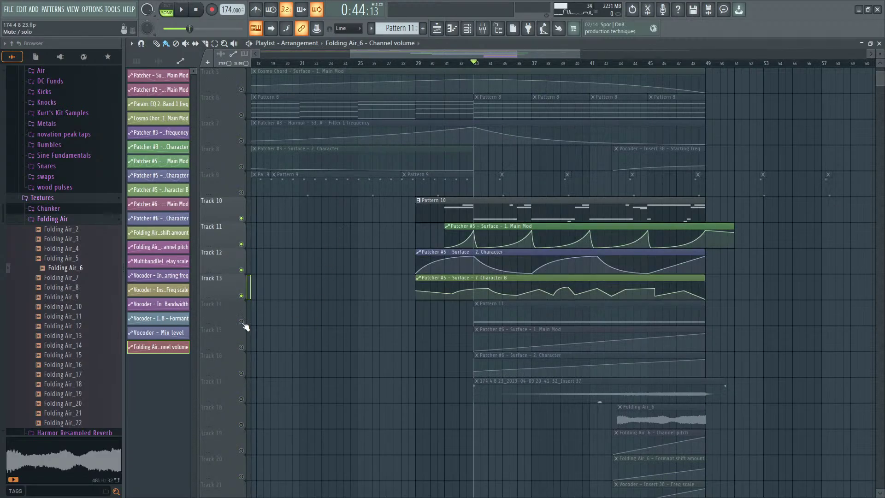
{"action": "right_click", "coordinate": [241, 321]}
{"action": "right_click", "coordinate": [241, 321]}
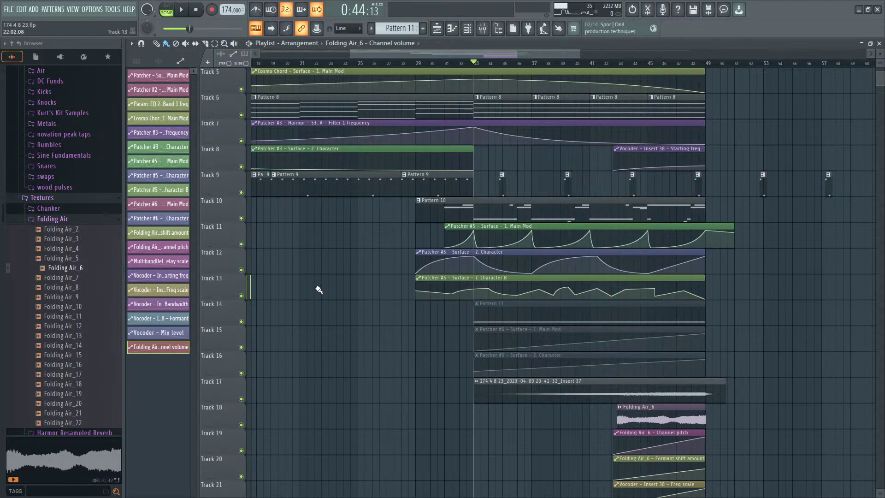
Step: Solo Track 10 with Pattern 10, enable its automation on Tracks 11 to 13 and play from about bar 29
{"action": "scroll", "coordinate": [319, 289], "scroll_direction": "up", "scroll_amount": 4}
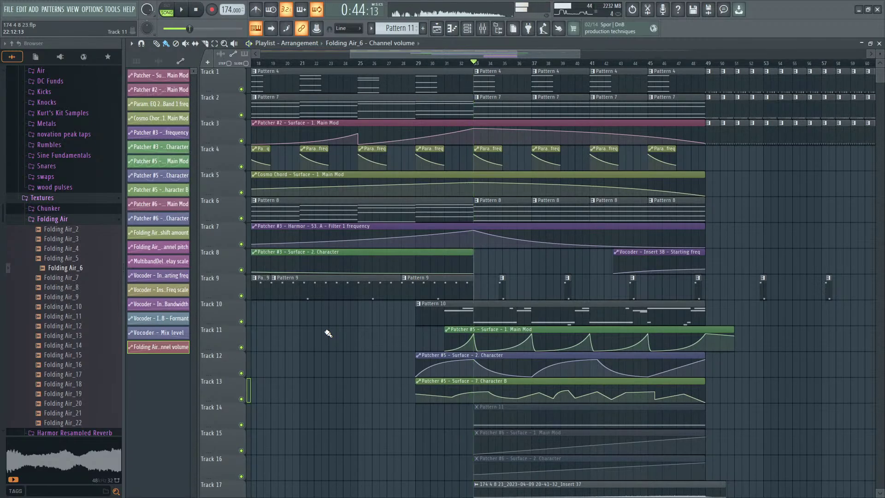
{"action": "right_click", "coordinate": [241, 321]}
{"action": "left_click", "coordinate": [241, 347]}
{"action": "left_click", "coordinate": [241, 373]}
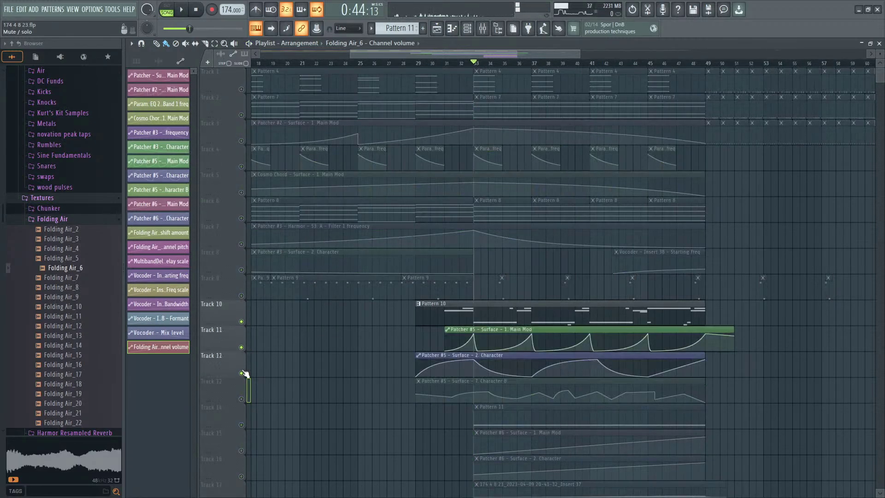
{"action": "left_click", "coordinate": [241, 373]}
{"action": "left_click", "coordinate": [241, 373]}
{"action": "left_click", "coordinate": [241, 399]}
{"action": "key", "text": "space"}
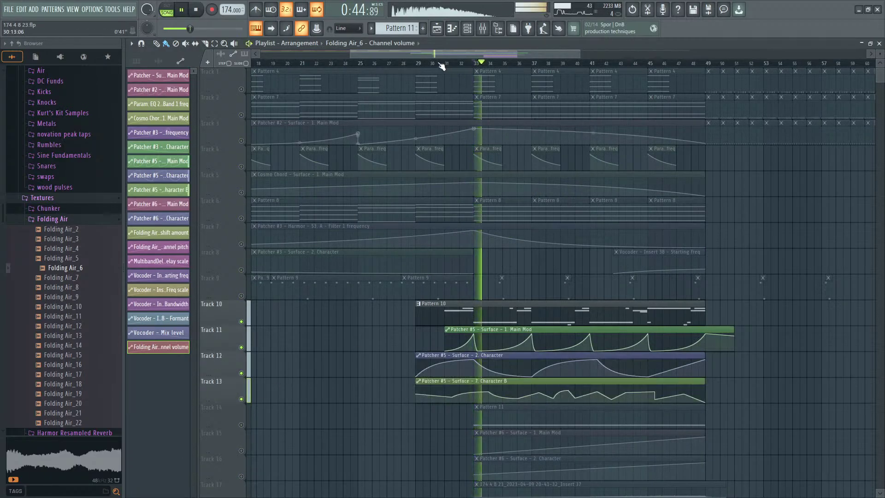
{"action": "left_click", "coordinate": [418, 66]}
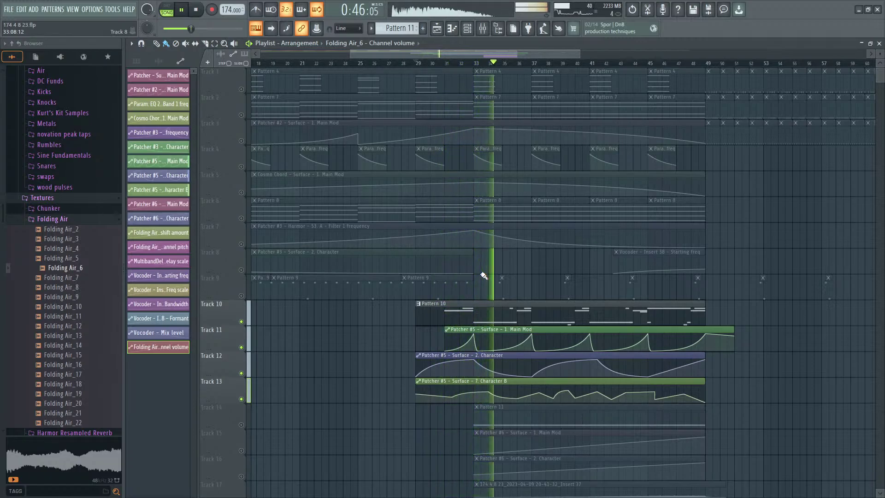
Step: Lower the volume fader of Insert 36 slightly in the mixer while Pattern 10 plays
{"action": "key", "text": "F9"}
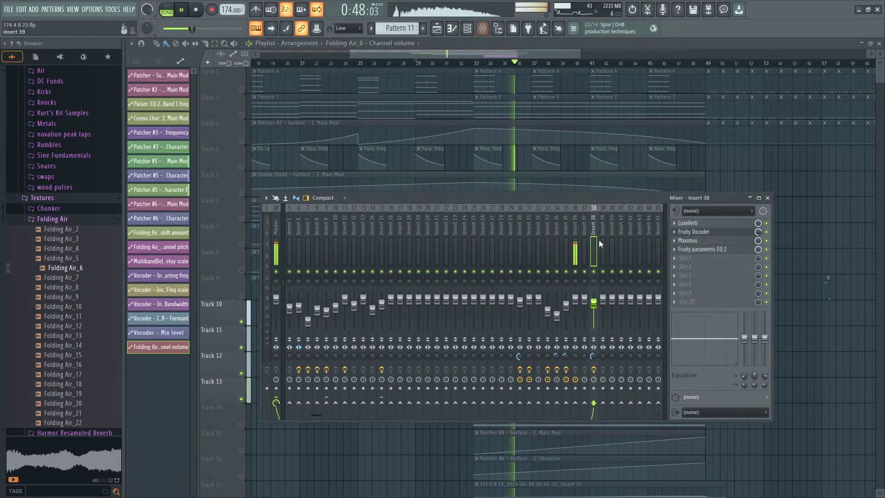
{"action": "left_click", "coordinate": [574, 232]}
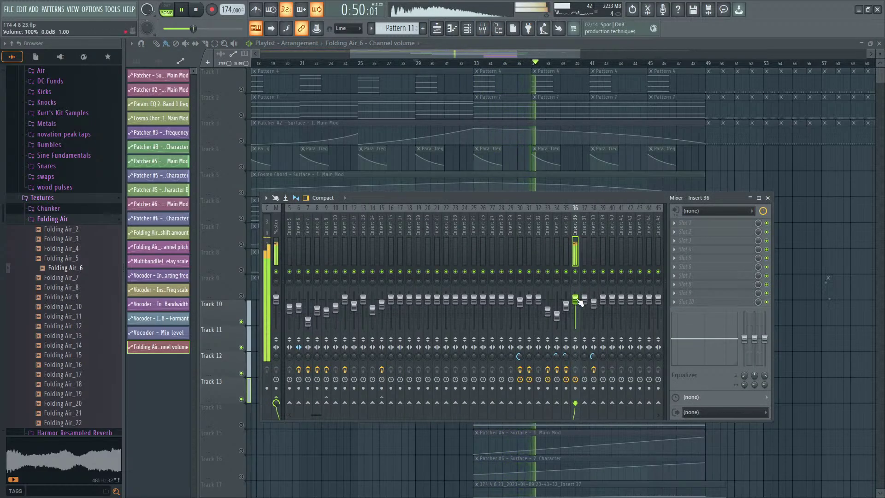
{"action": "left_click_drag", "start_coordinate": [574, 299], "coordinate": [575, 308]}
Step: Close the mixer, open the channel rack and switch it to the Unsorted channel group
{"action": "key", "text": "F6"}
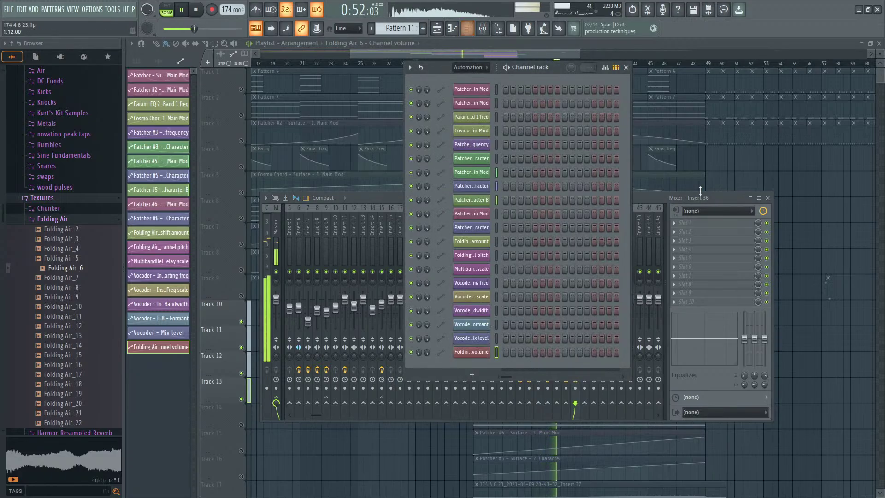
{"action": "left_click", "coordinate": [797, 158]}
{"action": "left_click", "coordinate": [467, 29]}
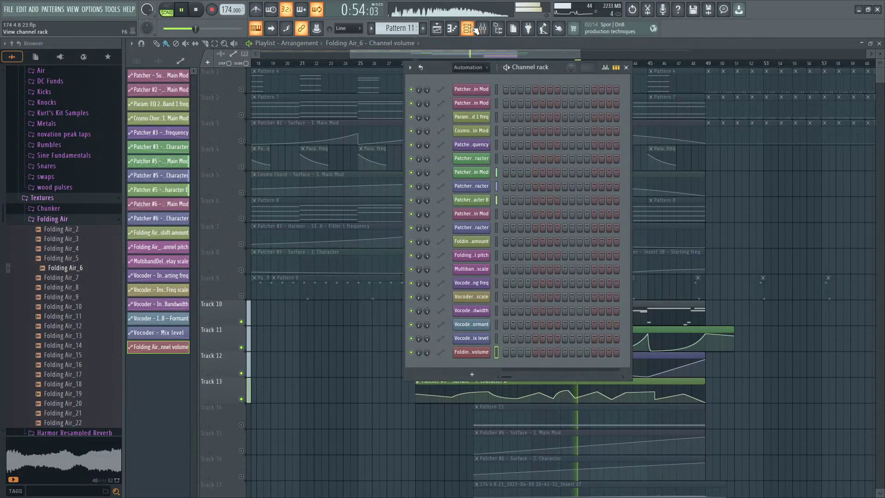
{"action": "left_click", "coordinate": [468, 67]}
{"action": "left_click", "coordinate": [466, 103]}
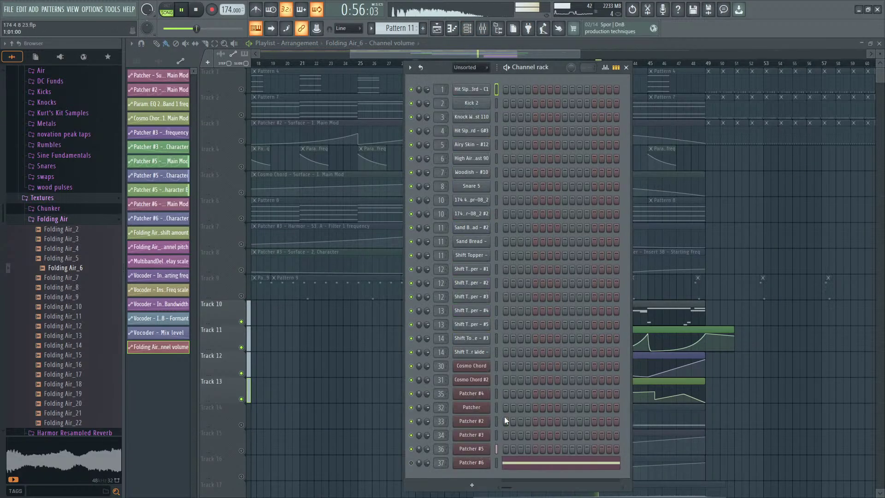
Step: Look over the Patcher #5 map with playback stopped, and trim the start of Pattern 10 on Track 10 to bar 31
{"action": "left_click", "coordinate": [479, 450]}
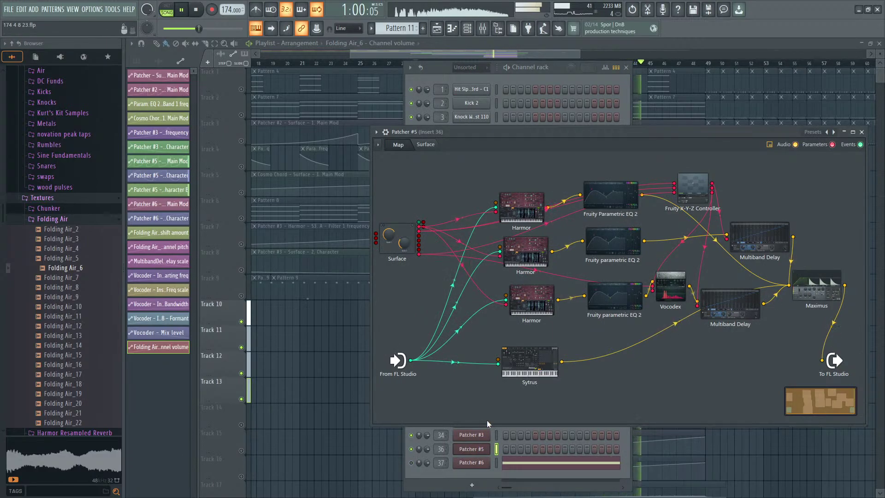
{"action": "key", "text": "space"}
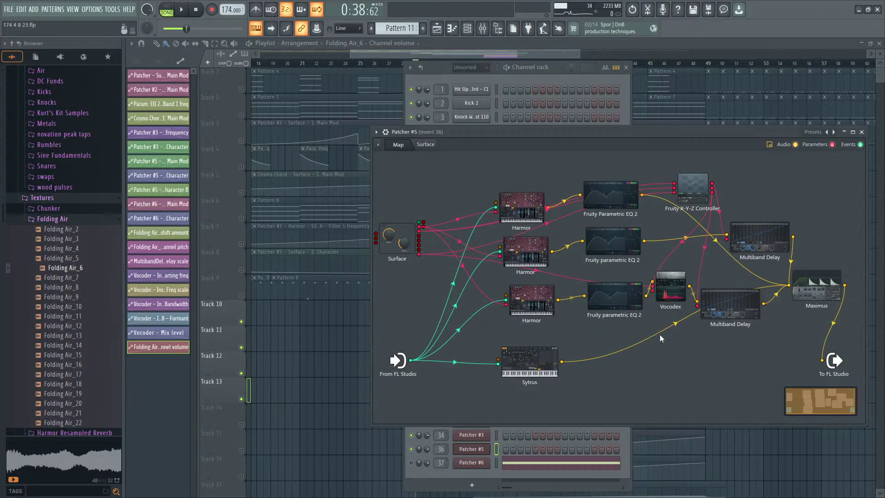
{"action": "right_click", "coordinate": [321, 323]}
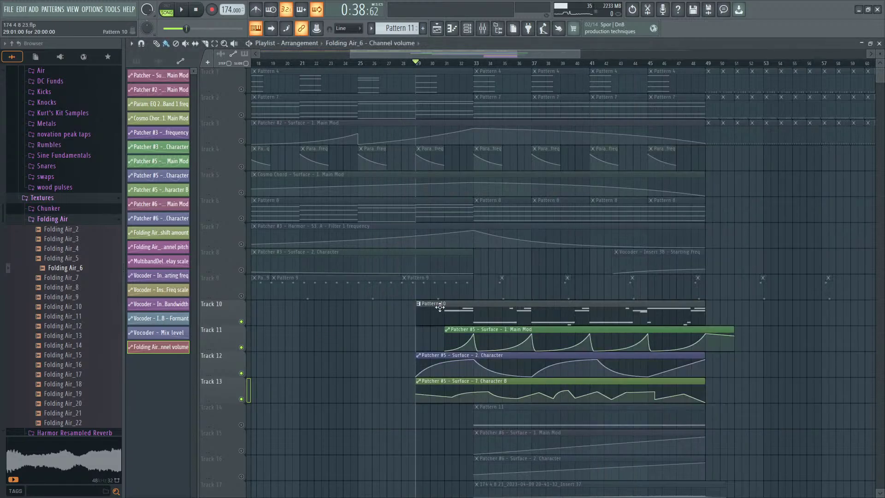
{"action": "left_click_drag", "start_coordinate": [418, 314], "coordinate": [439, 315]}
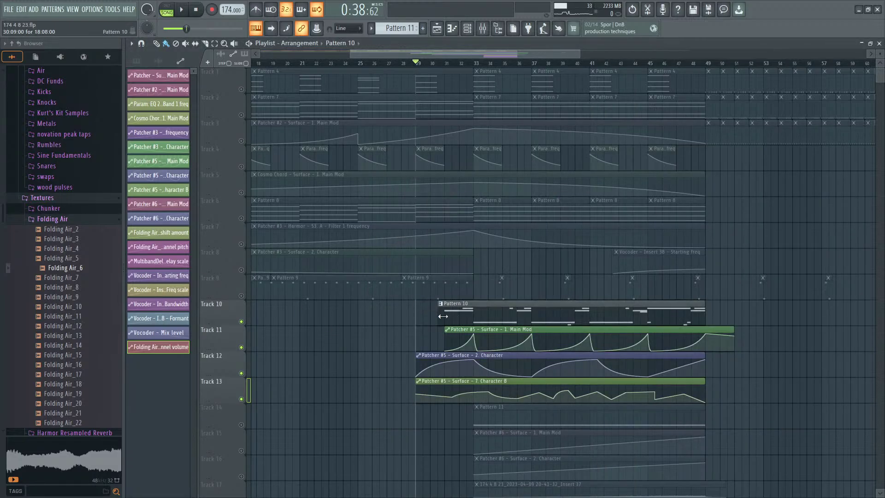
{"action": "scroll", "coordinate": [424, 314], "scroll_direction": "down", "scroll_amount": 2}
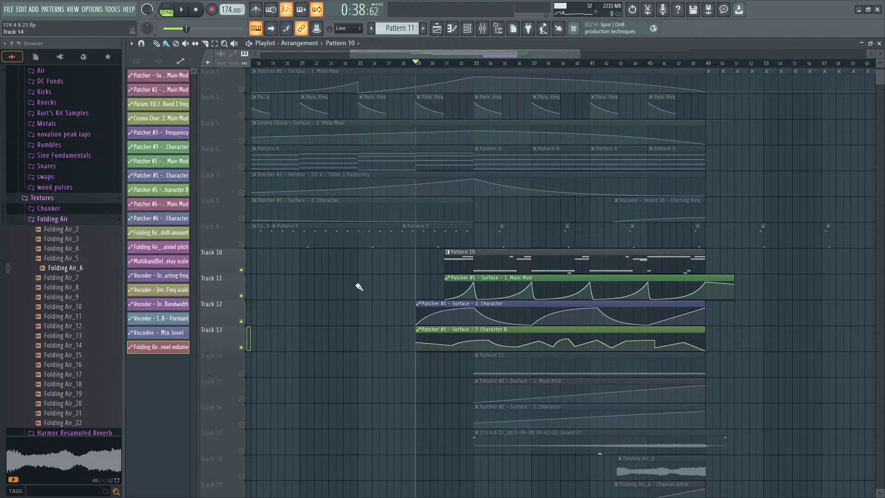
Step: Select the time range from bar 31 to bar 49 in the playlist and play it with the mixer open
{"action": "key", "text": "F9"}
{"action": "key", "text": "F9"}
{"action": "left_click_drag", "start_coordinate": [445, 67], "coordinate": [709, 82]}
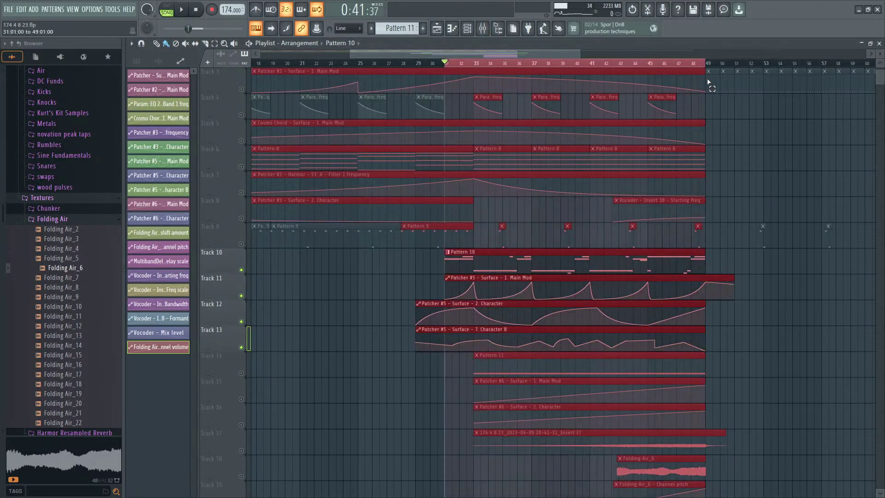
{"action": "key", "text": "F9"}
{"action": "key", "text": "space"}
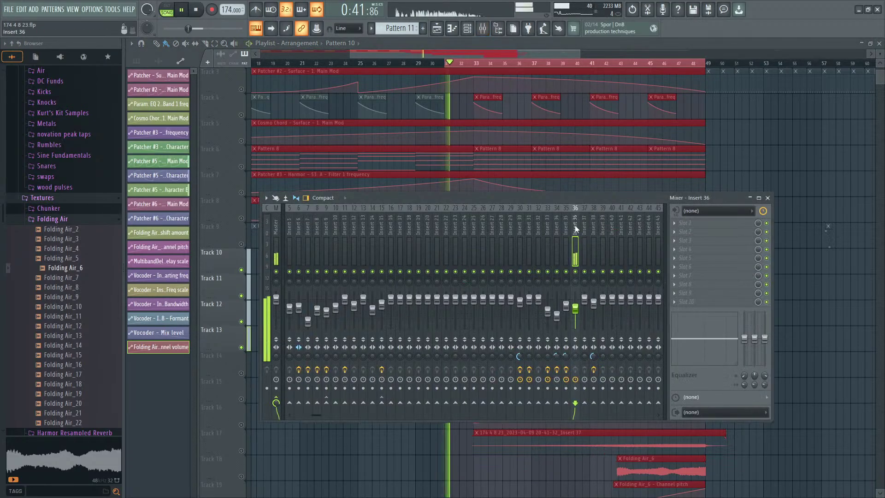
Step: Arm Insert 36, stop playback and render the armed track for the song selection to a 24Bit int wave file
{"action": "left_click", "coordinate": [265, 197]}
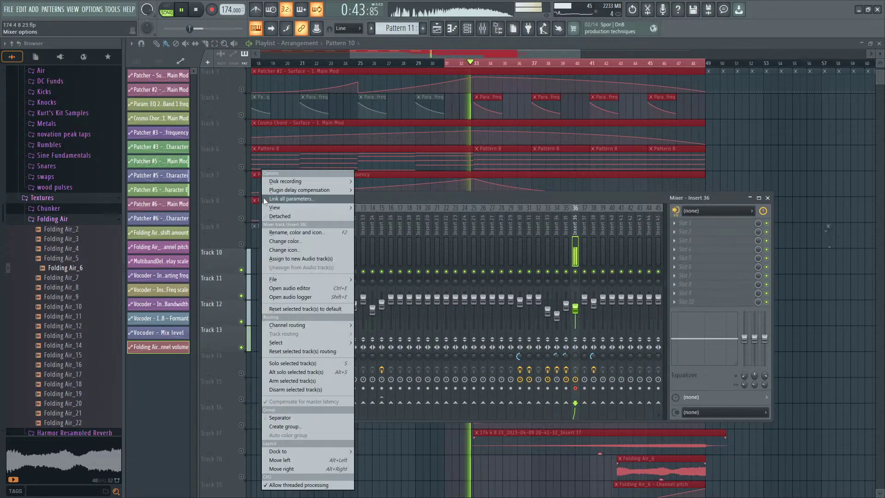
{"action": "mouse_move", "coordinate": [295, 181]}
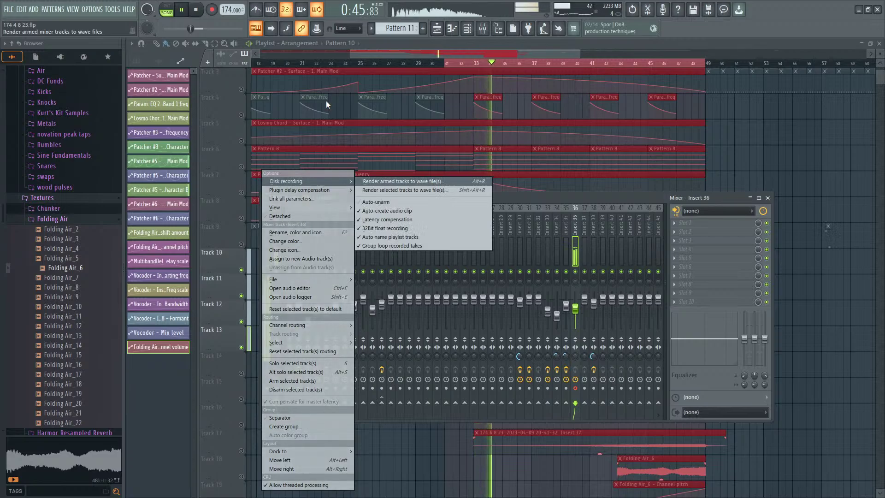
{"action": "left_click", "coordinate": [194, 10]}
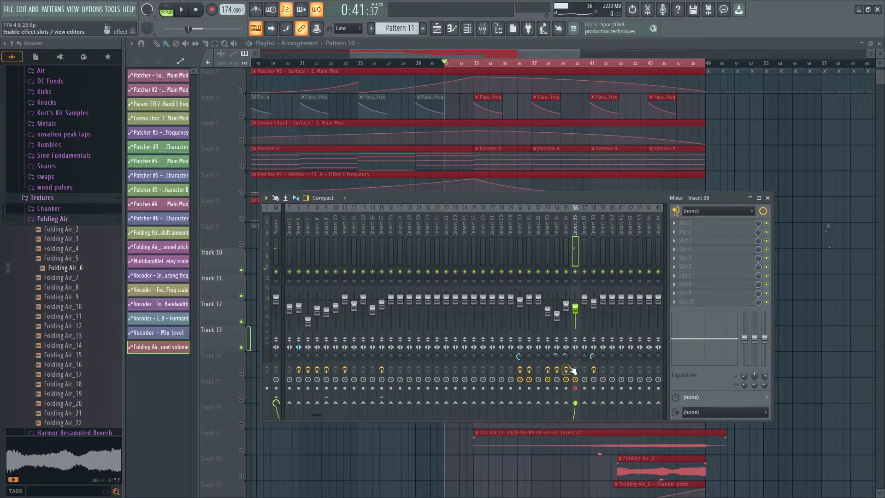
{"action": "left_click", "coordinate": [266, 198]}
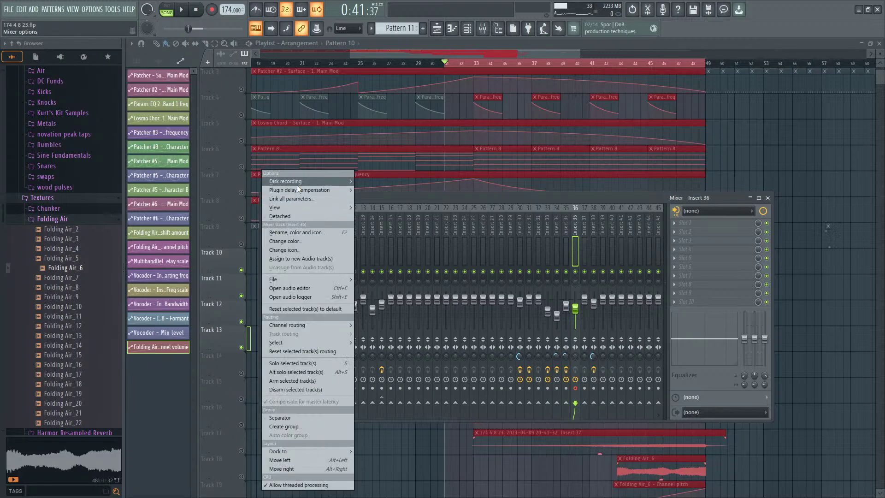
{"action": "mouse_move", "coordinate": [296, 184]}
{"action": "left_click", "coordinate": [454, 182]}
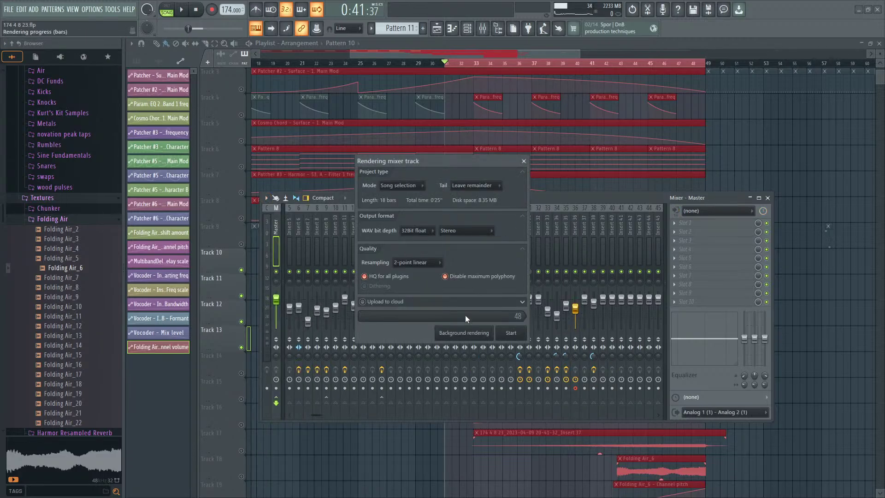
{"action": "left_click", "coordinate": [417, 230]}
{"action": "left_click", "coordinate": [418, 248]}
{"action": "left_click", "coordinate": [511, 333]}
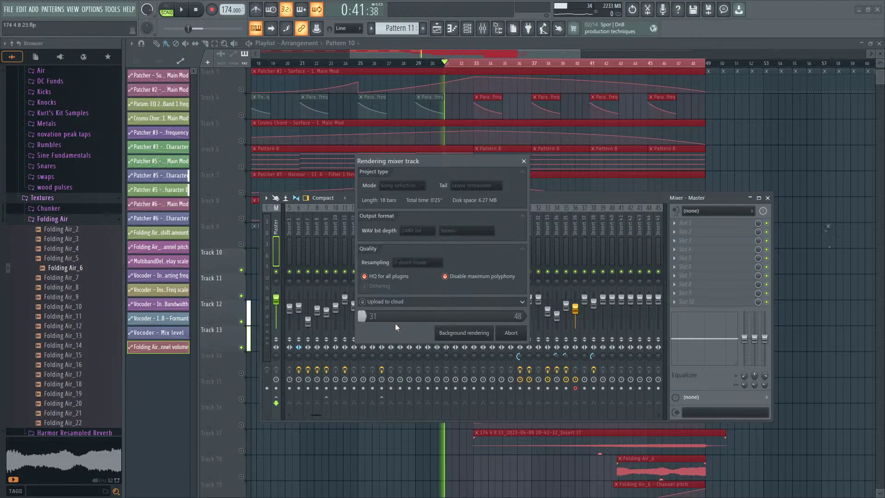
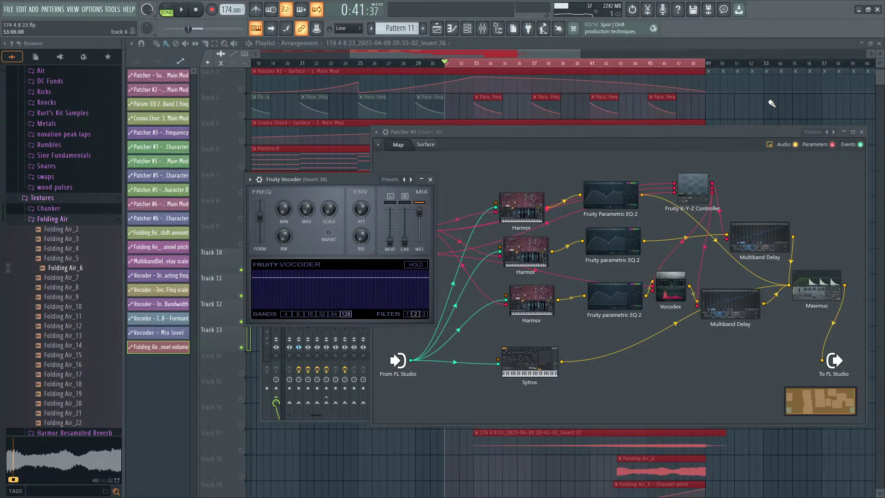
Step: Close the open plugin and mixer windows and listen briefly to the soloed layer from bar 31
{"action": "key", "text": "F12"}
{"action": "key", "text": "space"}
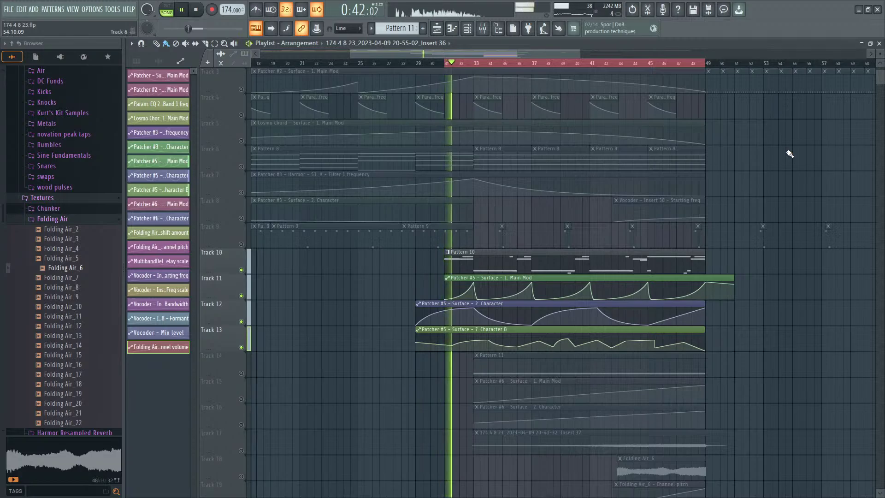
{"action": "scroll", "coordinate": [756, 163], "scroll_direction": "up", "scroll_amount": 2}
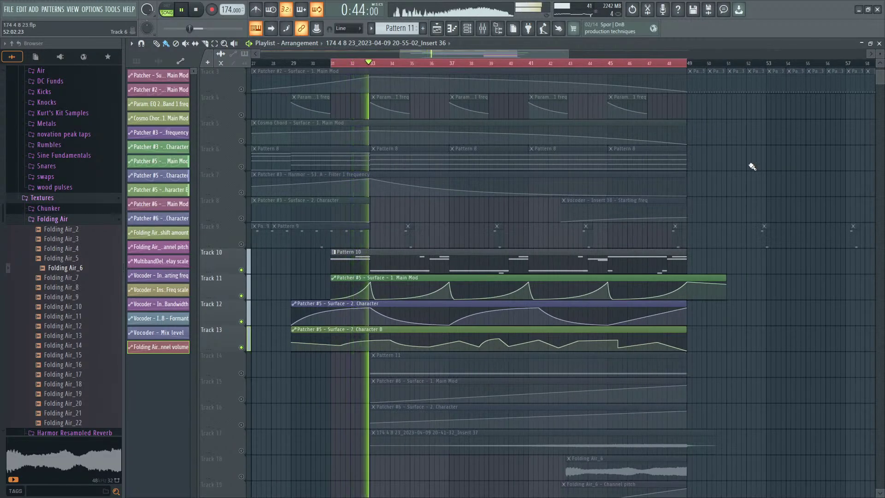
{"action": "scroll", "coordinate": [752, 166], "scroll_direction": "up", "scroll_amount": 2}
{"action": "key", "text": "space"}
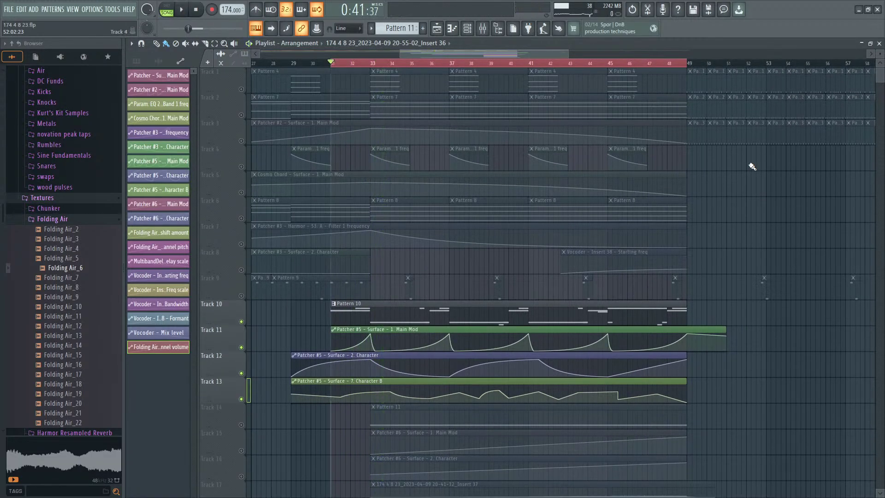
Step: Unsolo the playlist tracks and remove the stray Vocoder Insert 38 Starting freq automation clip from Track 8
{"action": "left_click", "coordinate": [242, 244], "text": "ctrl"}
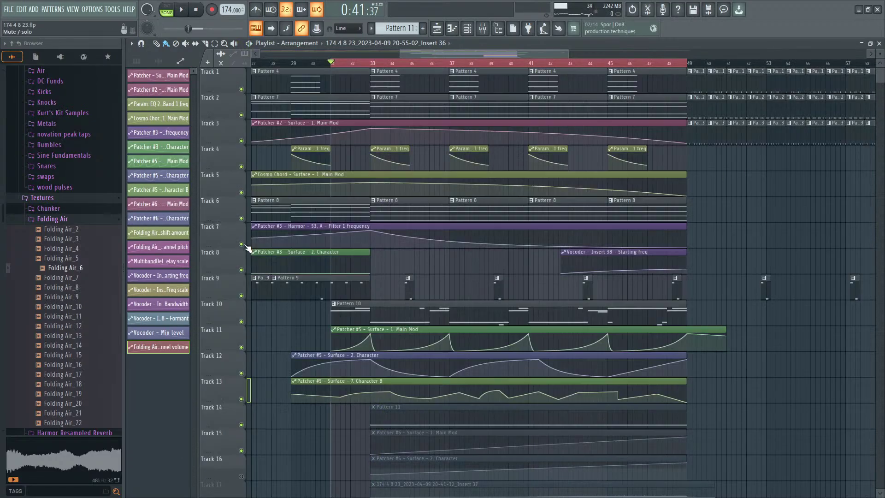
{"action": "scroll", "coordinate": [736, 223], "scroll_direction": "down", "scroll_amount": 3}
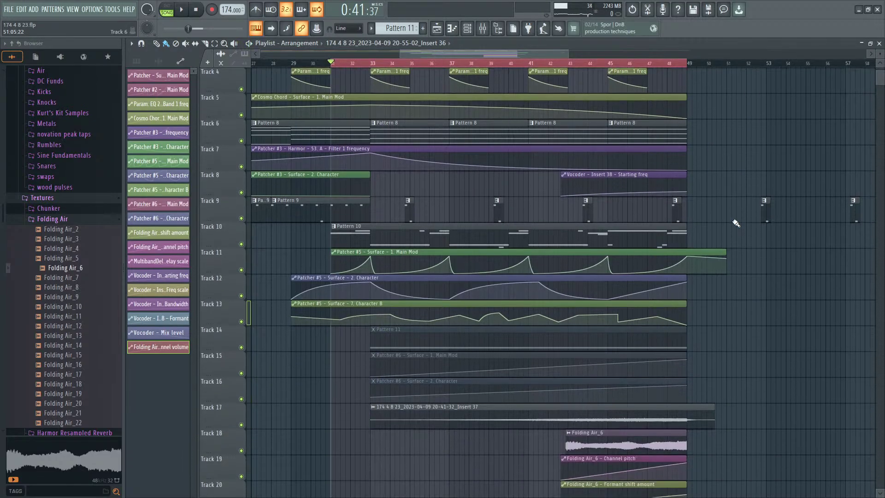
{"action": "scroll", "coordinate": [736, 223], "scroll_direction": "down", "scroll_amount": 7}
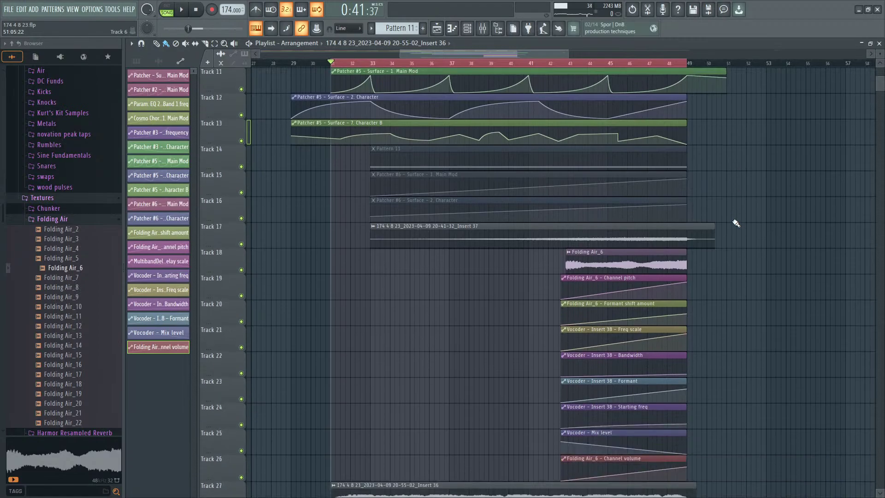
{"action": "scroll", "coordinate": [736, 223], "scroll_direction": "down", "scroll_amount": 5}
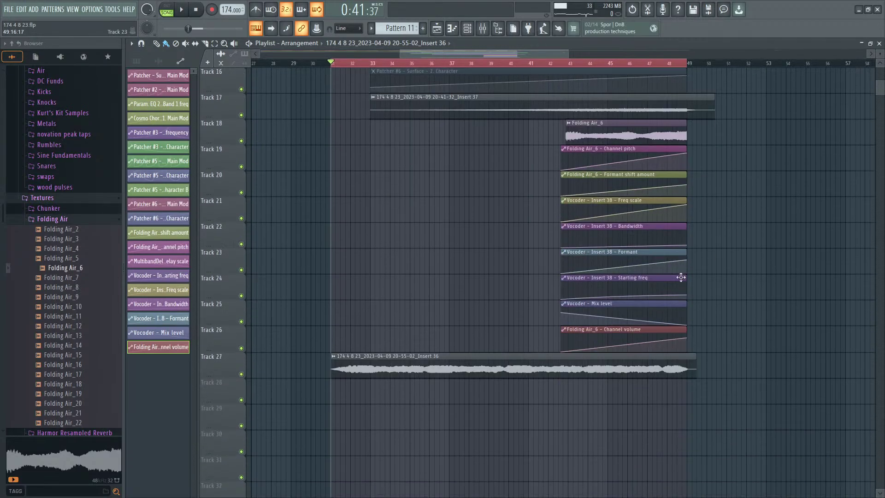
{"action": "scroll", "coordinate": [650, 286], "scroll_direction": "up", "scroll_amount": 13}
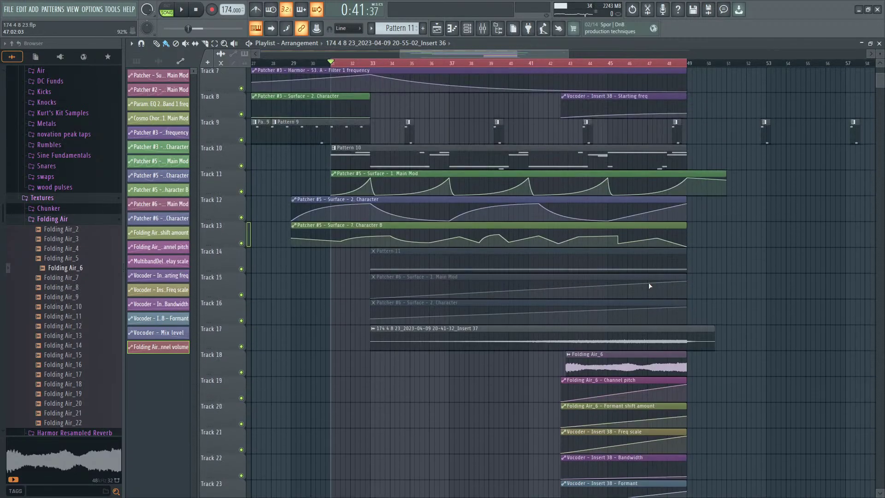
{"action": "scroll", "coordinate": [620, 224], "scroll_direction": "down", "scroll_amount": 7}
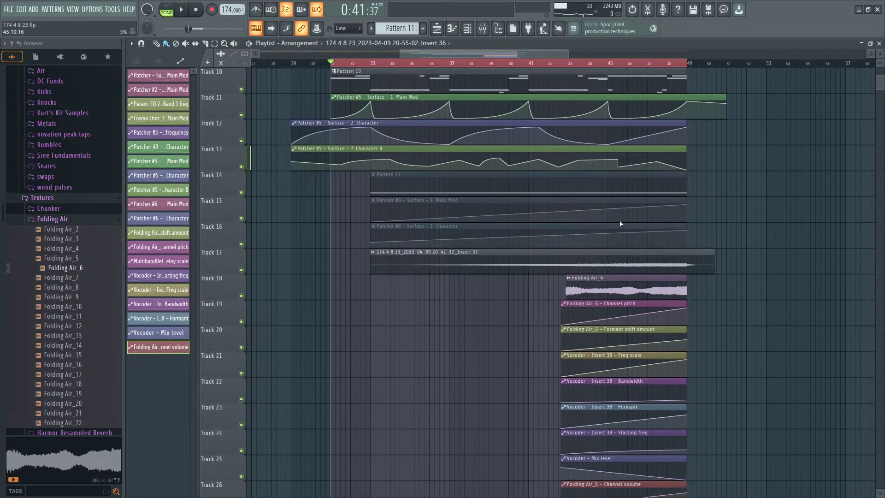
{"action": "scroll", "coordinate": [620, 223], "scroll_direction": "up", "scroll_amount": 7}
{"action": "scroll", "coordinate": [641, 229], "scroll_direction": "up", "scroll_amount": 2}
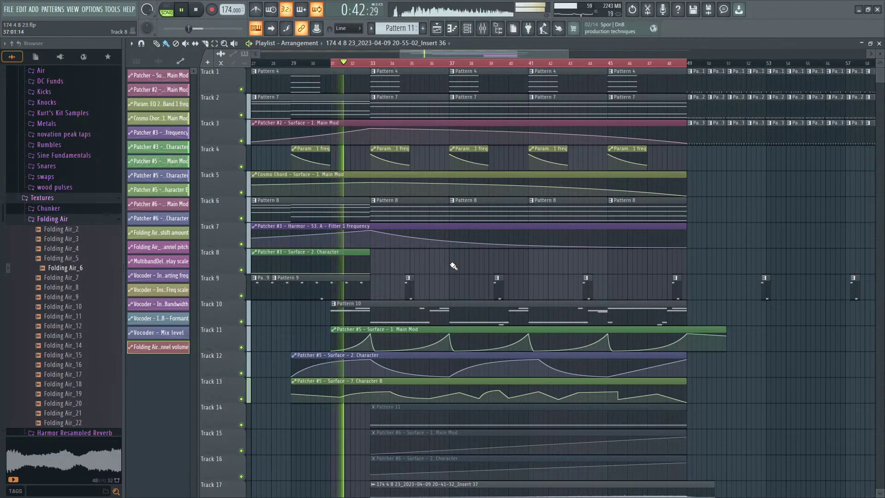
Step: Move the track with the rendered Insert 36 audio from Track 27 up to Track 10, above Pattern 10
{"action": "scroll", "coordinate": [454, 269], "scroll_direction": "down", "scroll_amount": 4}
{"action": "scroll", "coordinate": [453, 265], "scroll_direction": "down", "scroll_amount": 9}
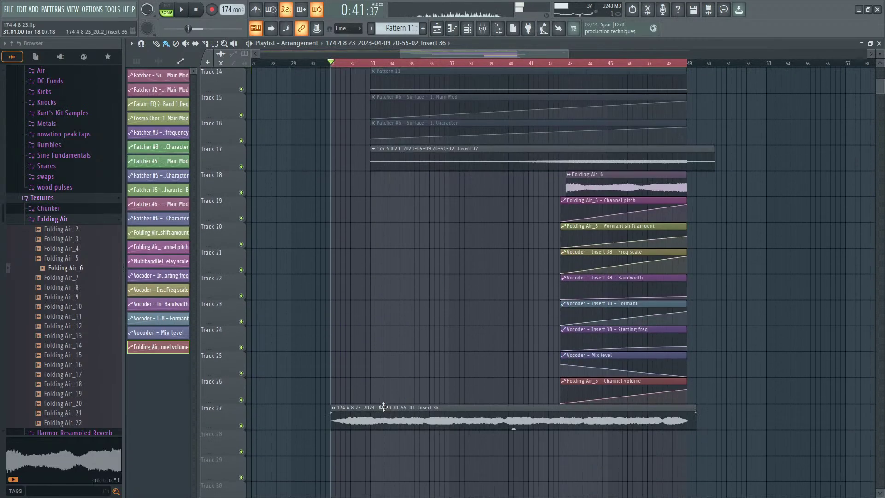
{"action": "left_click_drag", "start_coordinate": [367, 411], "coordinate": [227, 164]}
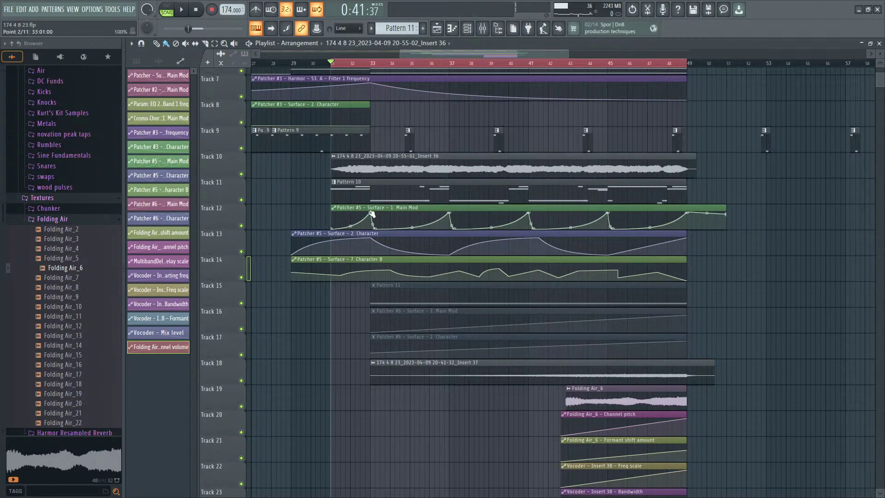
Step: Mute the Pattern 10 clip and the three Patcher #5 automation clips on Tracks 11 to 14
{"action": "right_click", "coordinate": [383, 185], "text": "alt"}
{"action": "right_click", "coordinate": [388, 209], "text": "alt"}
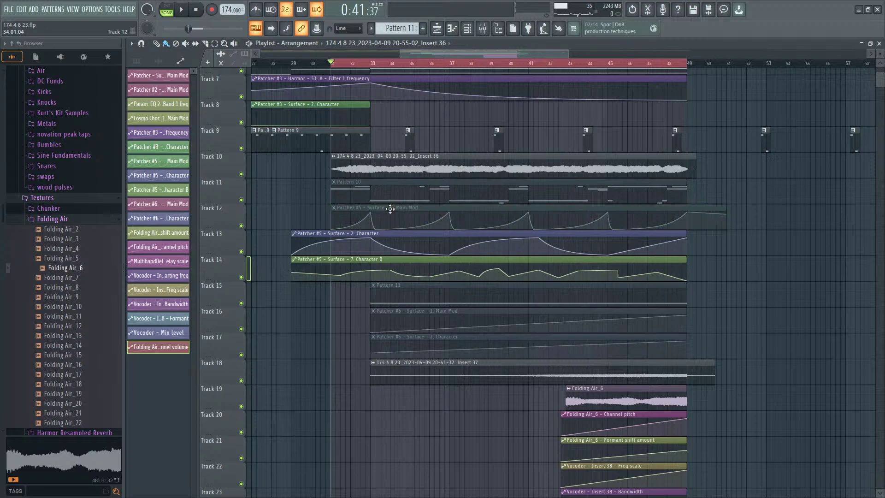
{"action": "right_click", "coordinate": [393, 235], "text": "alt"}
{"action": "right_click", "coordinate": [393, 261], "text": "alt"}
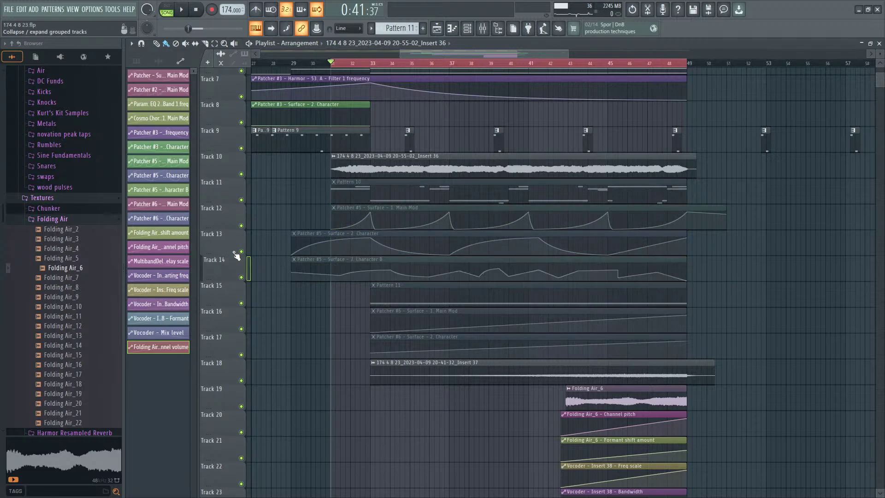
Step: Group Tracks 11 to 14 under the rendered audio on Track 10 and collapse the group
{"action": "left_click_drag", "start_coordinate": [226, 253], "coordinate": [225, 198]}
{"action": "left_click", "coordinate": [223, 227], "text": "shift"}
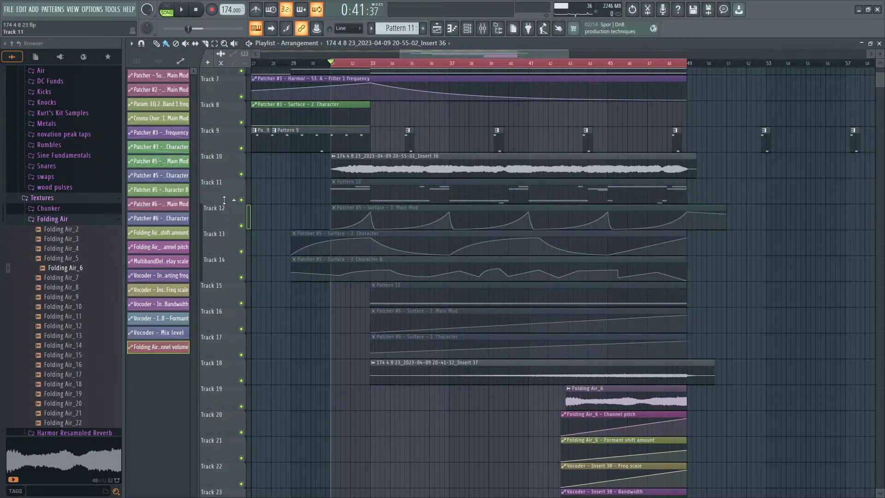
{"action": "left_click", "coordinate": [234, 174]}
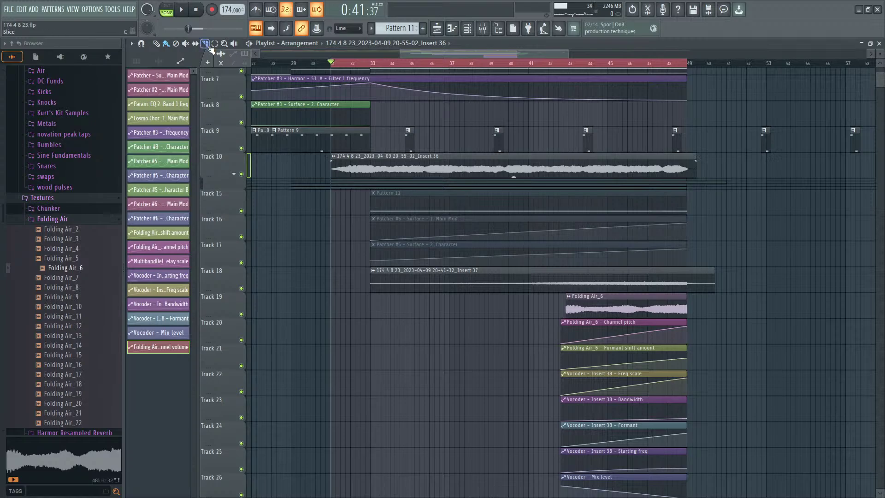
Step: Select the rendered Insert 36 audio clip with its grouped automation on Track 10 and play the transition from bar 31 into bar 33
{"action": "key", "text": "space"}
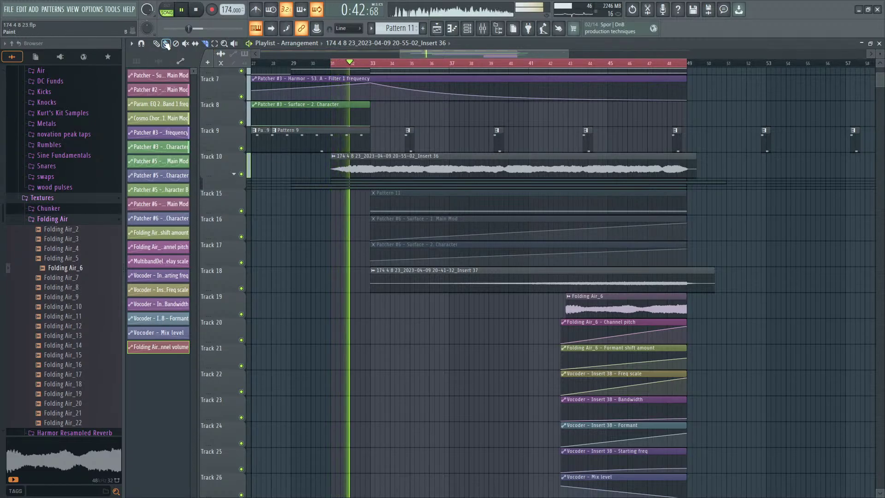
{"action": "left_click_drag", "start_coordinate": [306, 157], "coordinate": [358, 196]}
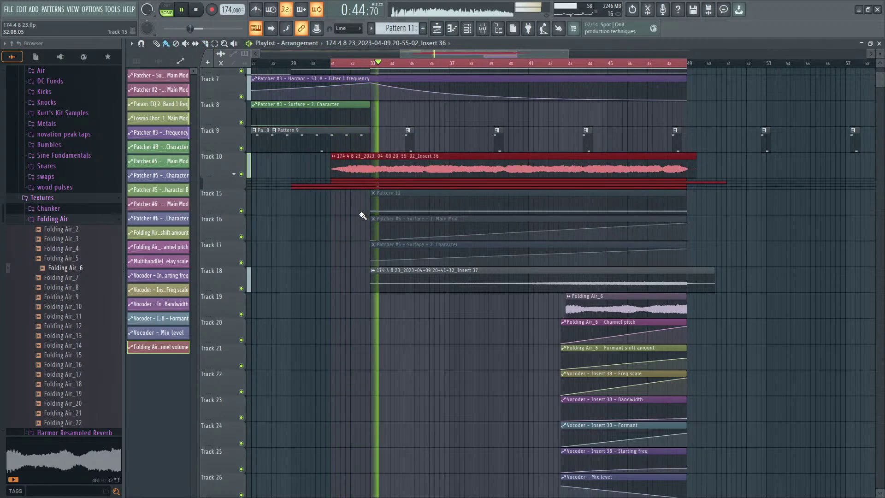
{"action": "scroll", "coordinate": [362, 217], "scroll_direction": "up", "scroll_amount": 3}
{"action": "scroll", "coordinate": [482, 364], "scroll_direction": "up", "scroll_amount": 3}
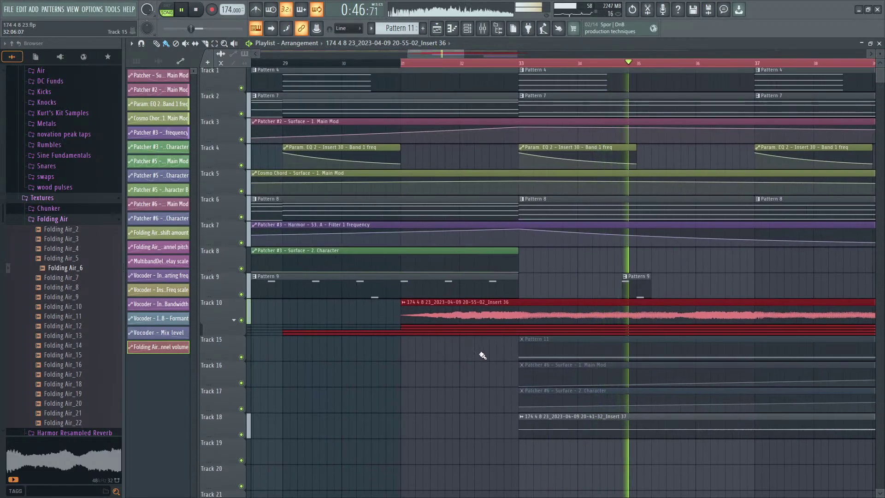
{"action": "scroll", "coordinate": [507, 357], "scroll_direction": "up", "scroll_amount": 3}
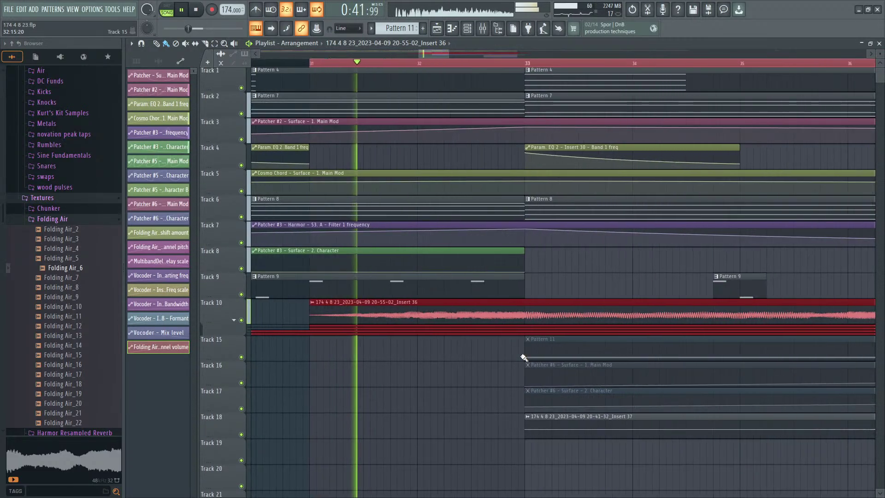
{"action": "scroll", "coordinate": [511, 375], "scroll_direction": "up", "scroll_amount": 2}
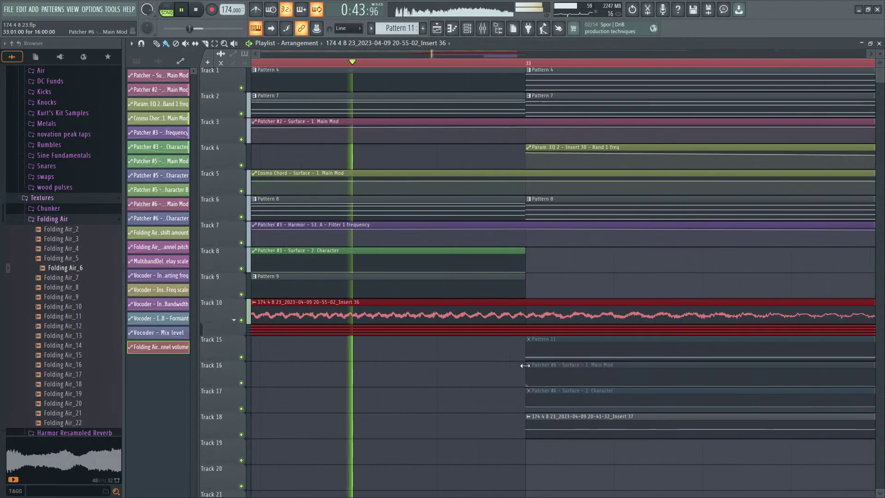
{"action": "key", "text": "space"}
{"action": "scroll", "coordinate": [556, 321], "scroll_direction": "down", "scroll_amount": 5}
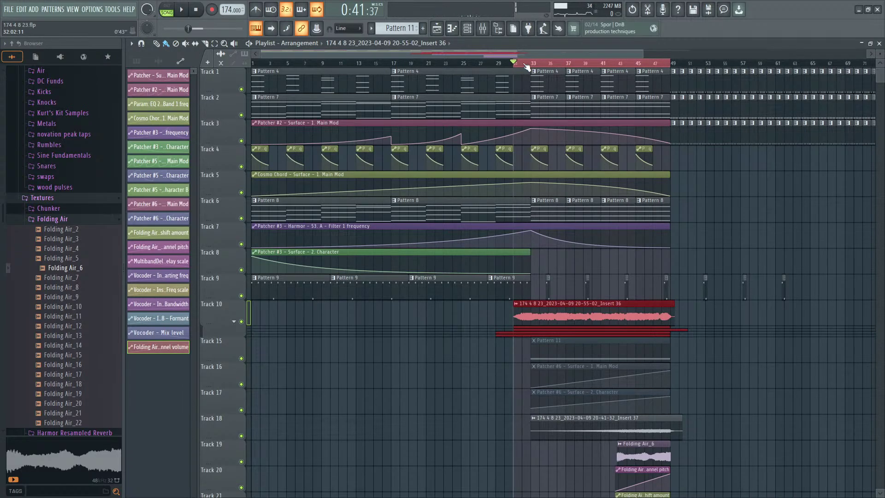
Step: Clear the time selection and start playback at bar 33, where the Patcher #3 character automation ends
{"action": "left_click", "coordinate": [525, 64]}
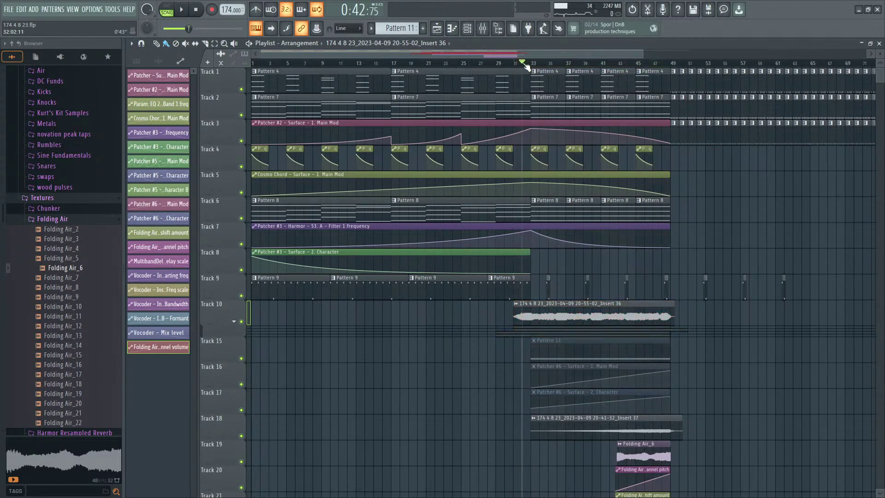
{"action": "left_click", "coordinate": [670, 63]}
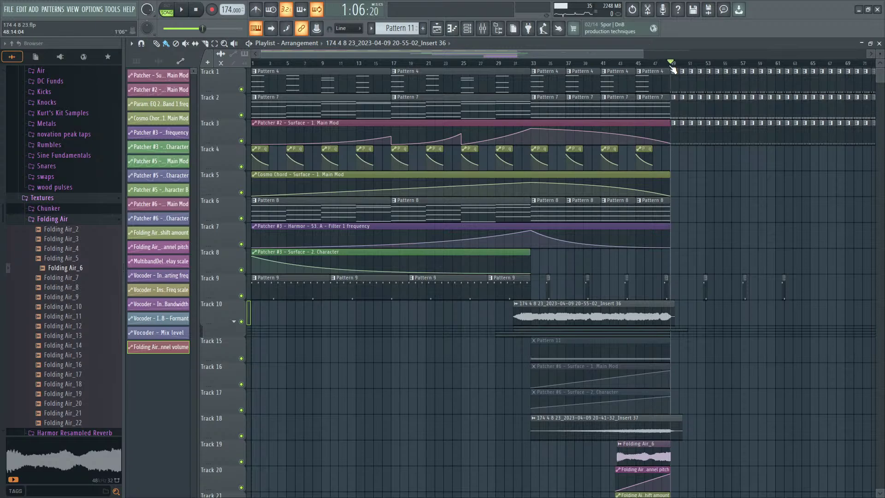
{"action": "left_click", "coordinate": [538, 65]}
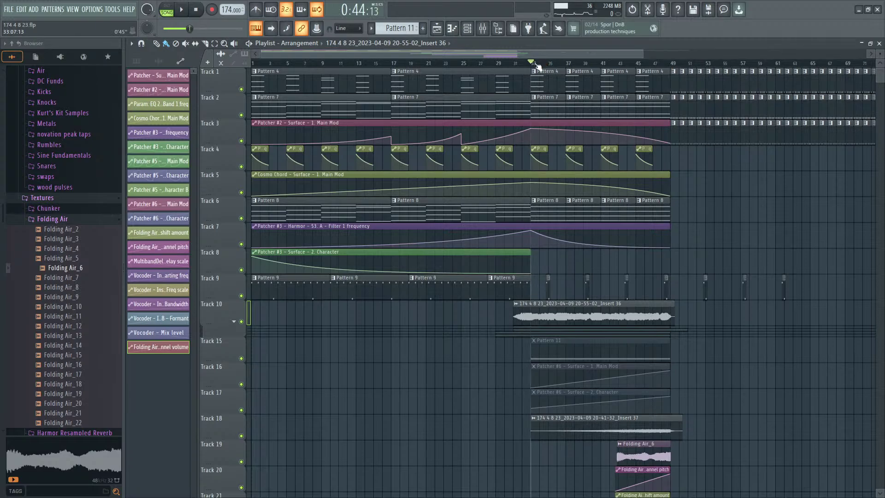
{"action": "scroll", "coordinate": [530, 289], "scroll_direction": "up", "scroll_amount": 4}
{"action": "key", "text": "space"}
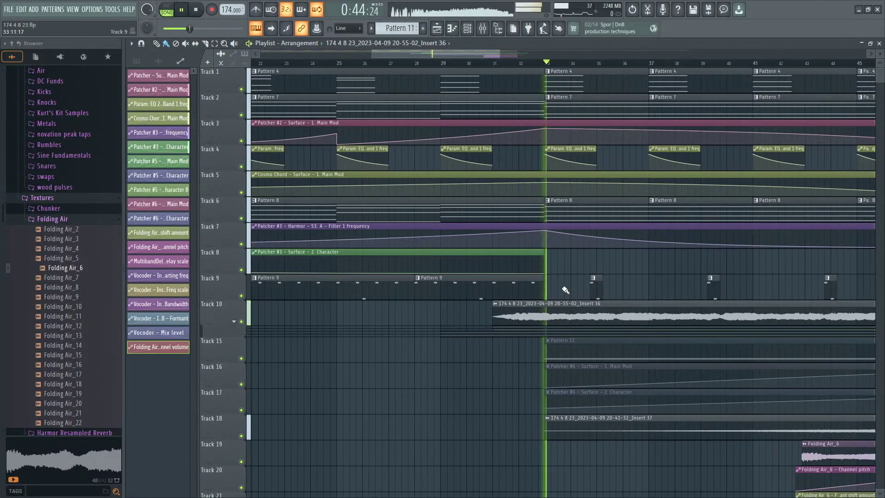
Step: Replay the lead-in to bar 33 and slice the rendered Insert 36 audio clip on Track 10 at bar 33
{"action": "key", "text": "space"}
{"action": "key", "text": "space"}
{"action": "key", "text": "space"}
{"action": "left_click", "coordinate": [539, 65]}
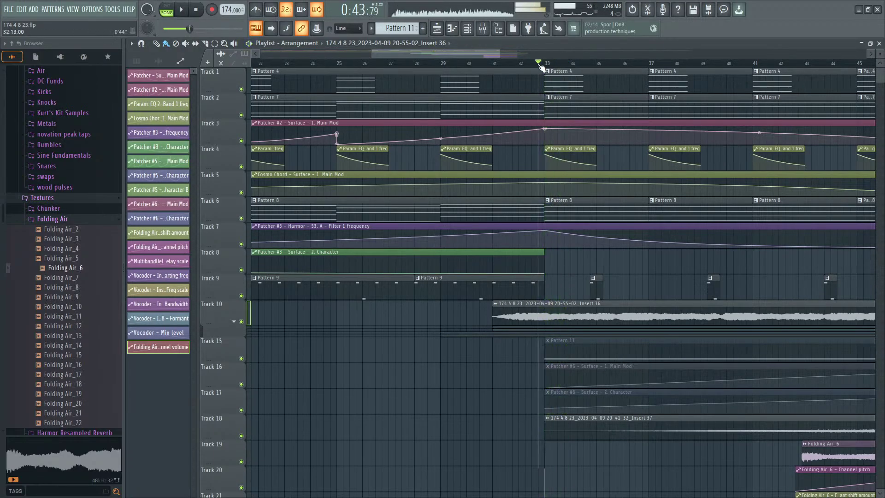
{"action": "key", "text": "space"}
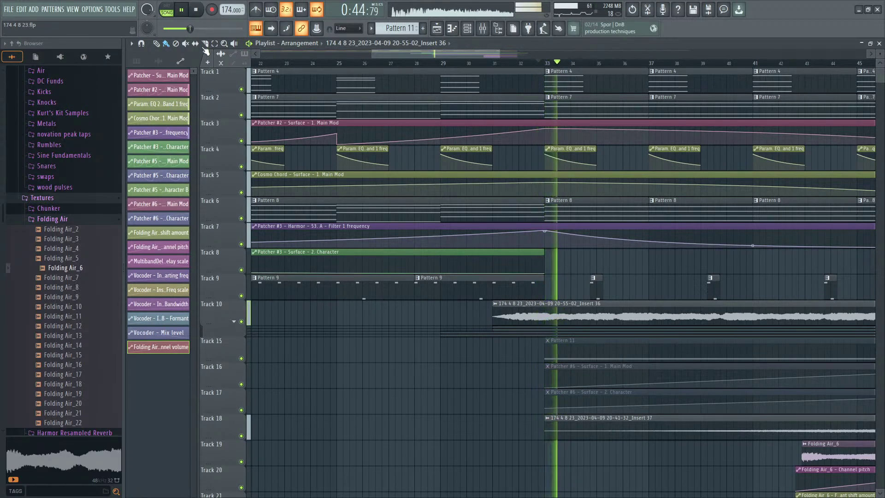
{"action": "key", "text": "space"}
{"action": "scroll", "coordinate": [547, 313], "scroll_direction": "up", "scroll_amount": 1}
{"action": "scroll", "coordinate": [546, 313], "scroll_direction": "up", "scroll_amount": 2}
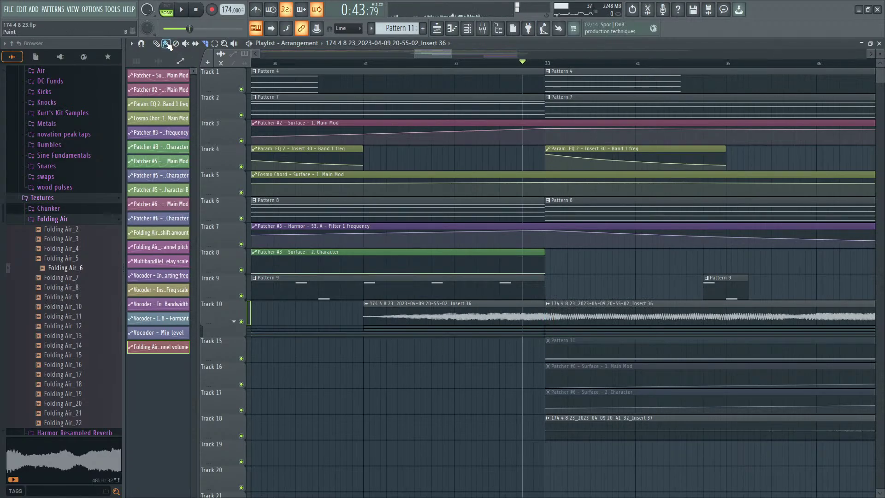
Step: Try moving the first Insert 36 audio slice on Track 10 earlier, to 30:11, and play the transition into bar 33
{"action": "left_click_drag", "start_coordinate": [455, 309], "coordinate": [421, 309]}
{"action": "key", "text": "space"}
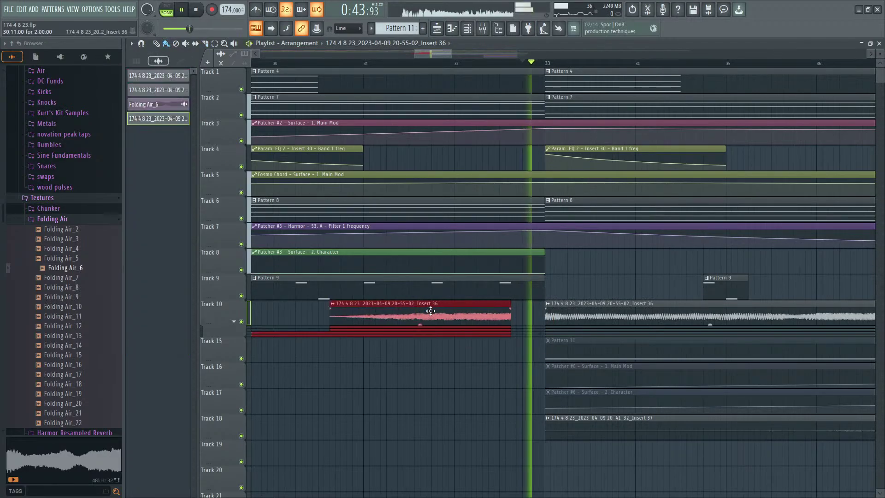
{"action": "left_click", "coordinate": [456, 67]}
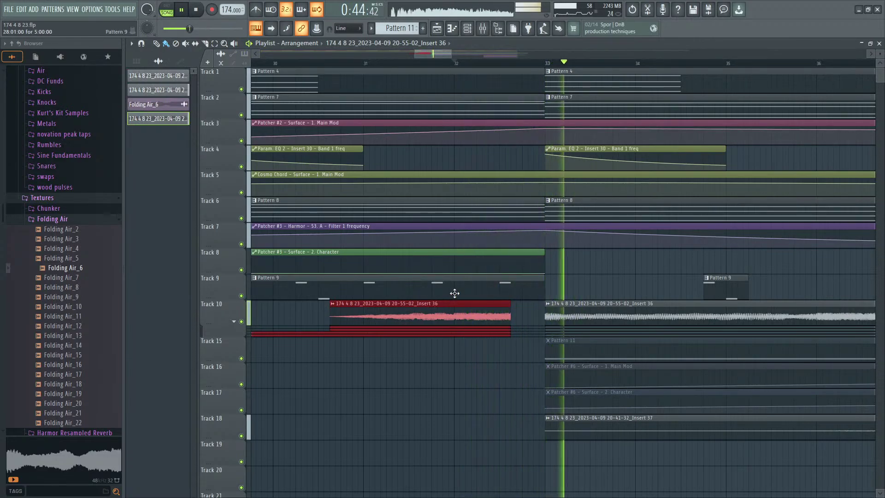
{"action": "key", "text": "space"}
{"action": "left_click_drag", "start_coordinate": [458, 317], "coordinate": [463, 318]}
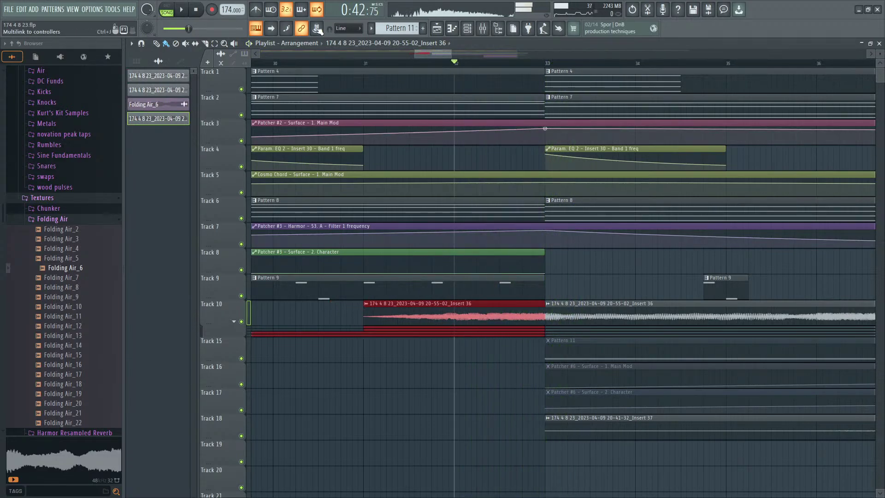
Step: Turn on the metronome and check the timing of the Insert 36 audio, replaying the passage from bar 39 to bar 41
{"action": "key", "text": "space"}
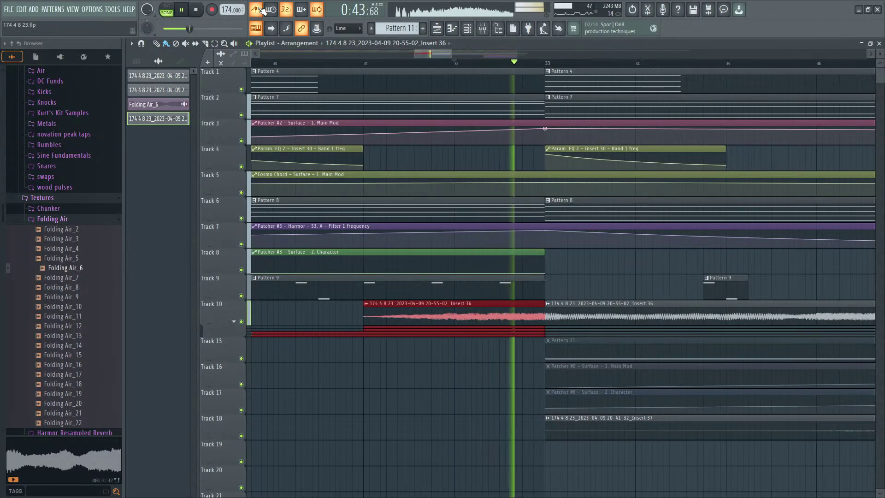
{"action": "left_click", "coordinate": [552, 266], "text": "ctrl"}
{"action": "left_click_drag", "start_coordinate": [724, 271], "coordinate": [484, 270]}
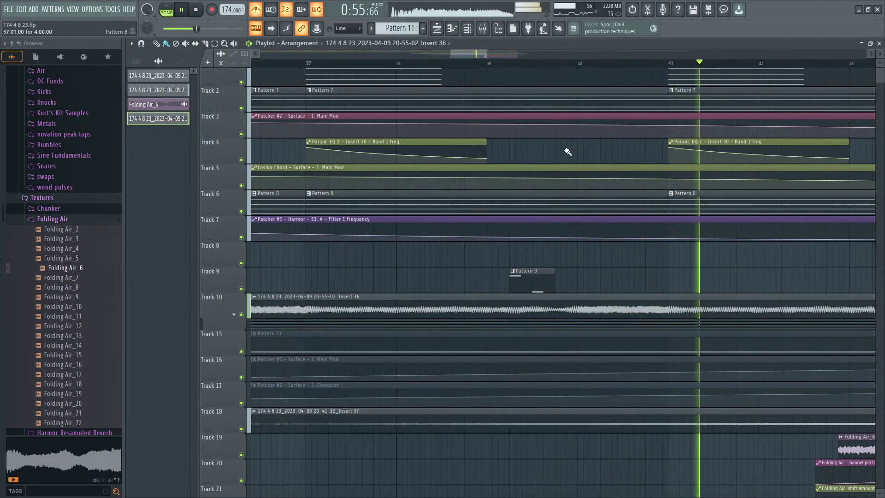
{"action": "left_click", "coordinate": [491, 66]}
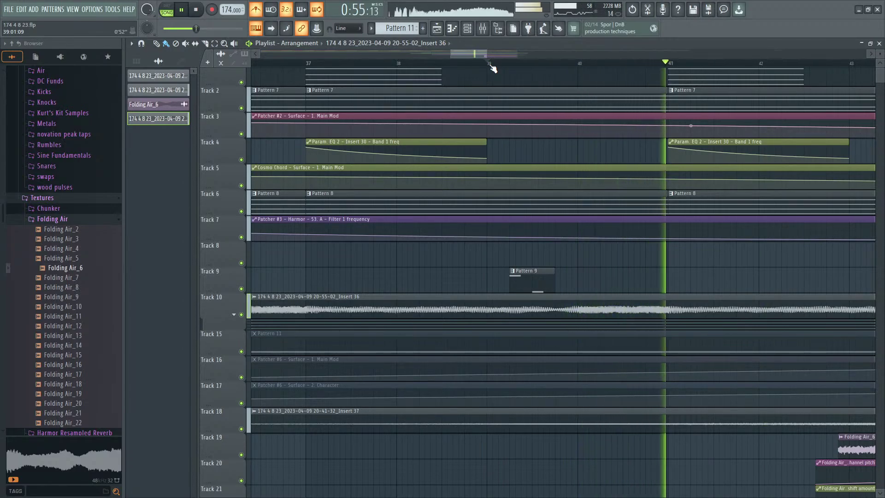
{"action": "left_click", "coordinate": [580, 66]}
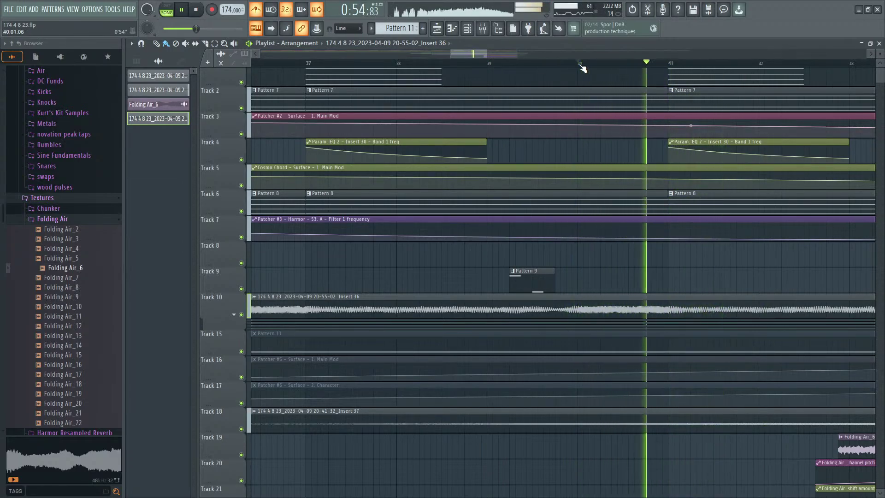
{"action": "left_click", "coordinate": [583, 66]}
{"action": "left_click_drag", "start_coordinate": [705, 281], "coordinate": [593, 276]}
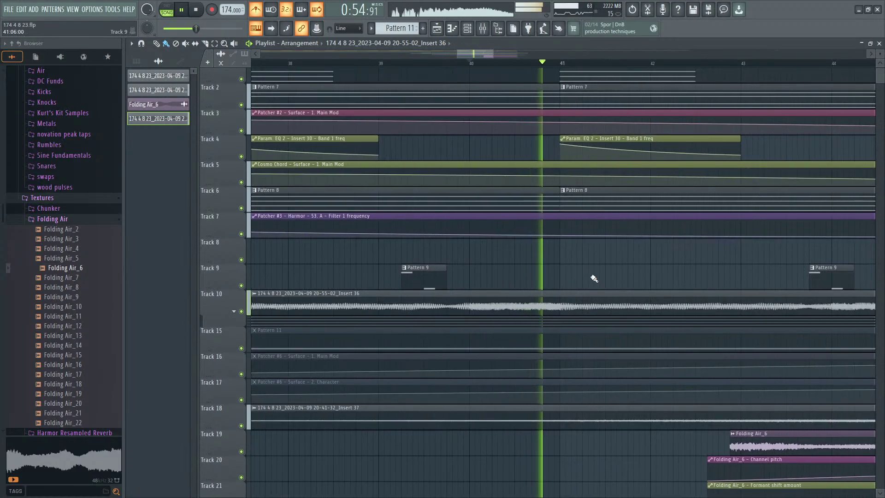
{"action": "left_click", "coordinate": [565, 66]}
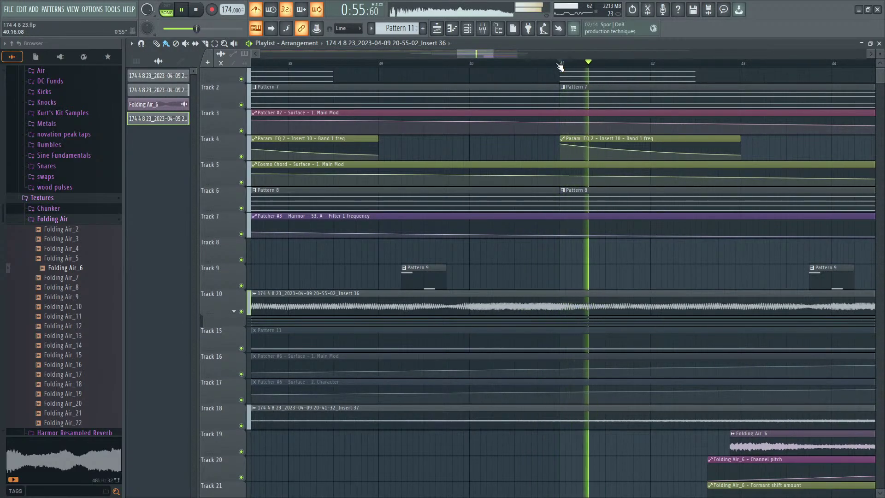
Step: Slice the Insert 36 audio on Track 10 on both sides of bar 41, isolating a half-bar section from 40:13, and play it
{"action": "key", "text": "space"}
{"action": "scroll", "coordinate": [551, 290], "scroll_direction": "up", "scroll_amount": 3}
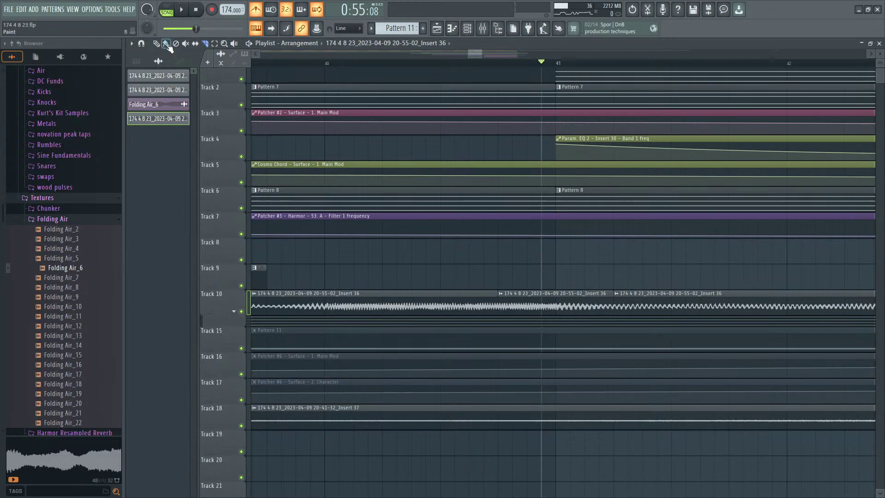
{"action": "left_click", "coordinate": [411, 64]}
{"action": "key", "text": "space"}
Step: Slip the audio inside the half-bar slice around bar 41 on Track 10 and listen to the result
{"action": "left_click", "coordinate": [195, 44]}
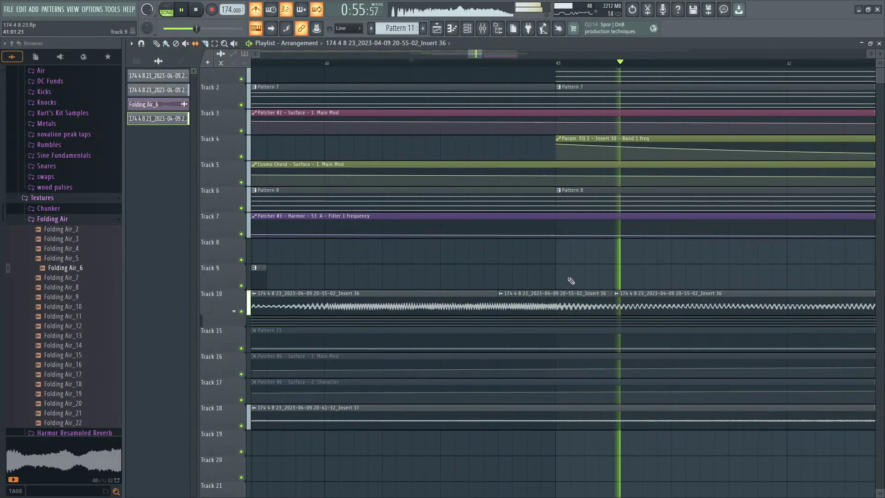
{"action": "left_click_drag", "start_coordinate": [574, 307], "coordinate": [575, 308]}
{"action": "key", "text": "space"}
{"action": "key", "text": "space"}
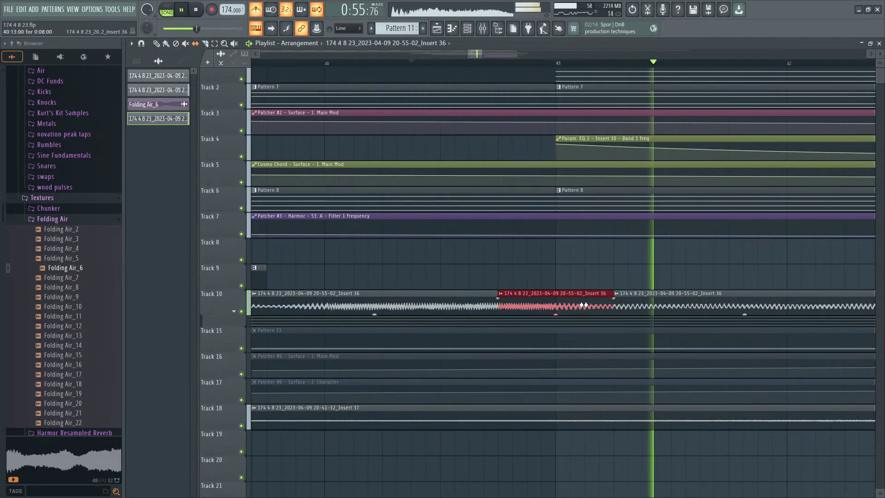
{"action": "key", "text": "space"}
{"action": "key", "text": "space"}
{"action": "key", "text": "space"}
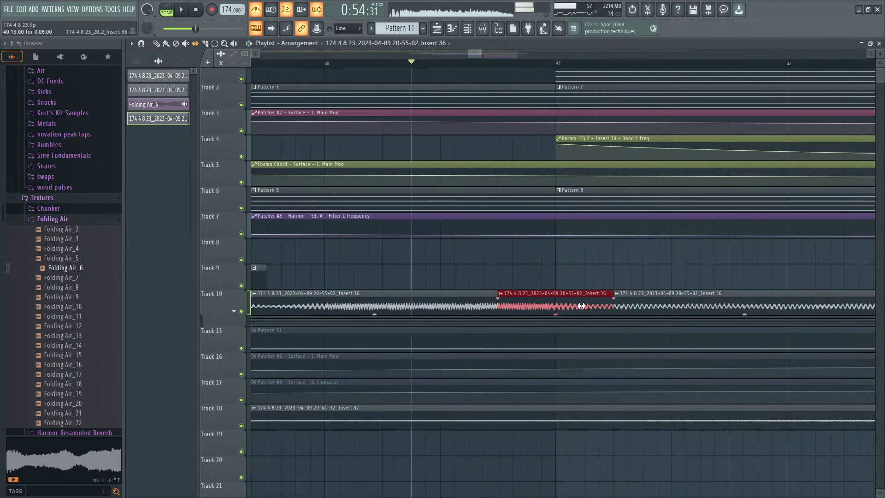
Step: Fine-tune the slip offset of the Track 10 slice at 40:13 and replay the passage from bar 40
{"action": "key", "text": "space"}
{"action": "left_click_drag", "start_coordinate": [584, 305], "coordinate": [595, 309]}
{"action": "key", "text": "space"}
{"action": "key", "text": "space"}
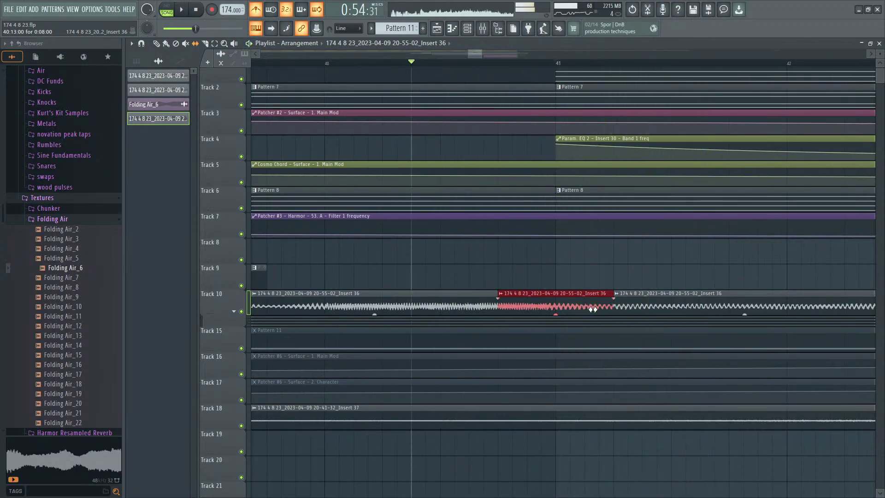
{"action": "left_click", "coordinate": [330, 64]}
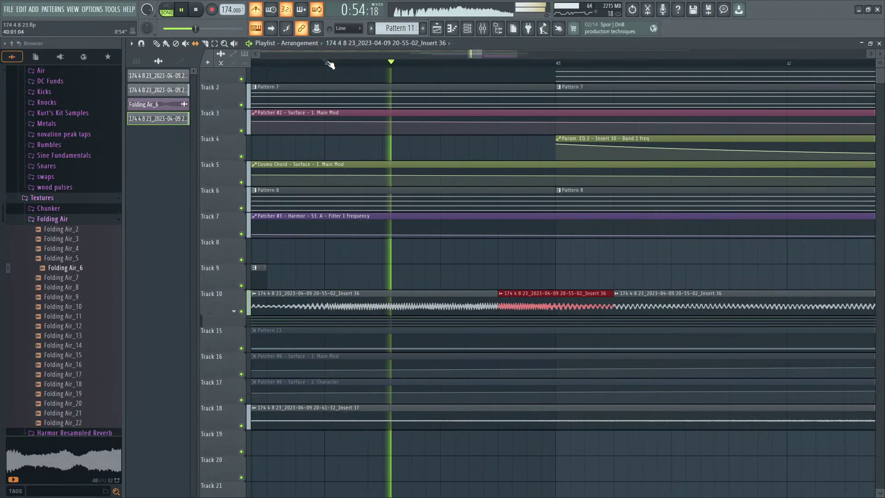
{"action": "left_click", "coordinate": [330, 64]}
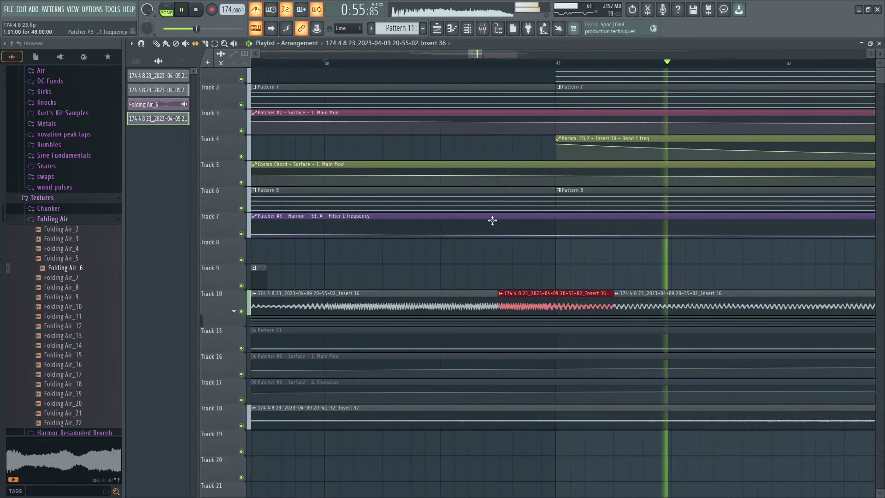
{"action": "key", "text": "space"}
Step: Play the section around the new slices from bar 37 and examine the layers across the whole arrangement
{"action": "scroll", "coordinate": [570, 293], "scroll_direction": "down", "scroll_amount": 5}
{"action": "left_click", "coordinate": [397, 63]}
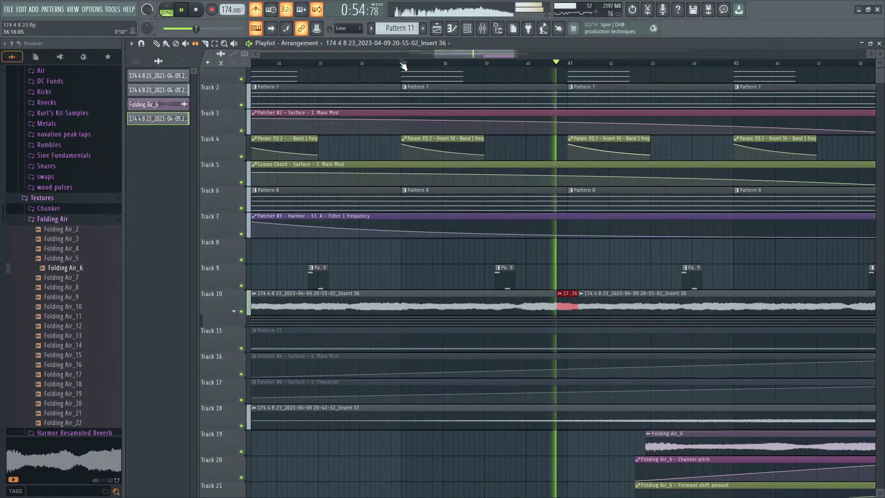
{"action": "key", "text": "space"}
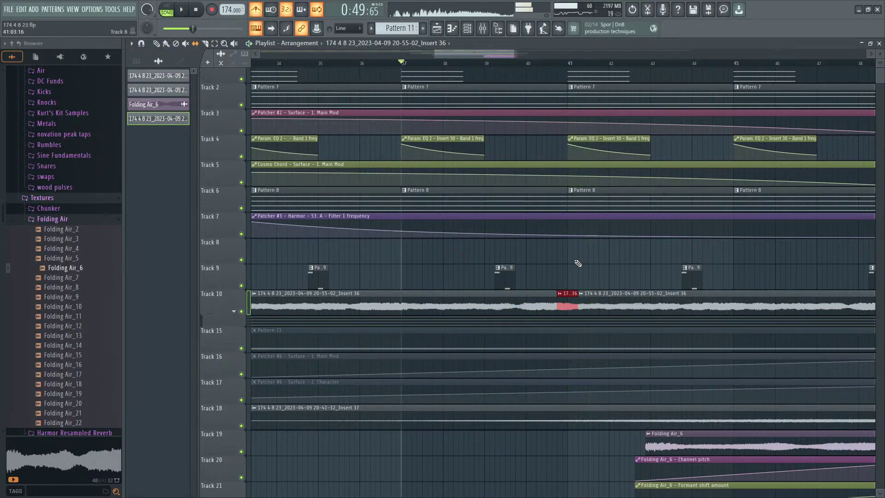
{"action": "scroll", "coordinate": [581, 272], "scroll_direction": "down", "scroll_amount": 6}
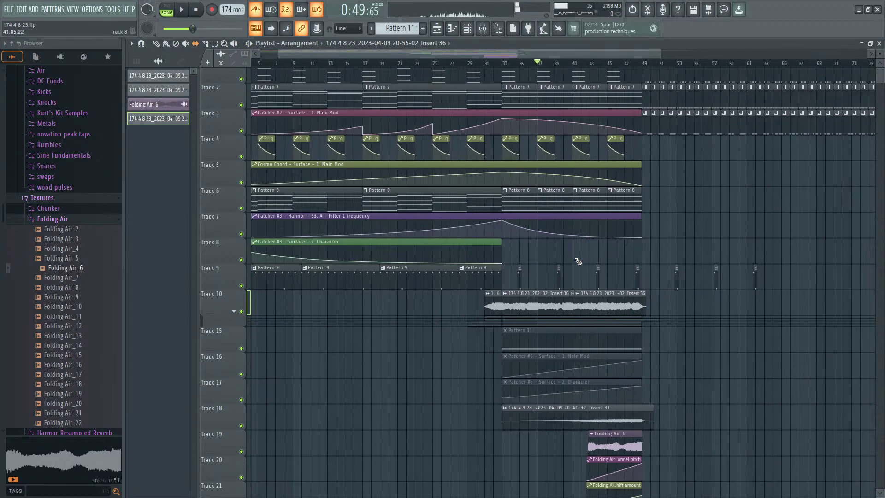
{"action": "scroll", "coordinate": [588, 288], "scroll_direction": "up", "scroll_amount": 1}
{"action": "scroll", "coordinate": [572, 269], "scroll_direction": "down", "scroll_amount": 4}
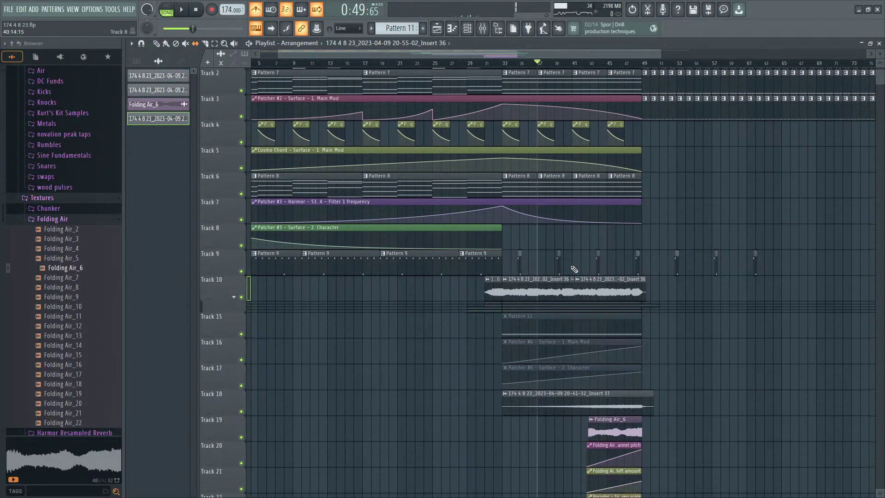
{"action": "scroll", "coordinate": [576, 266], "scroll_direction": "up", "scroll_amount": 4}
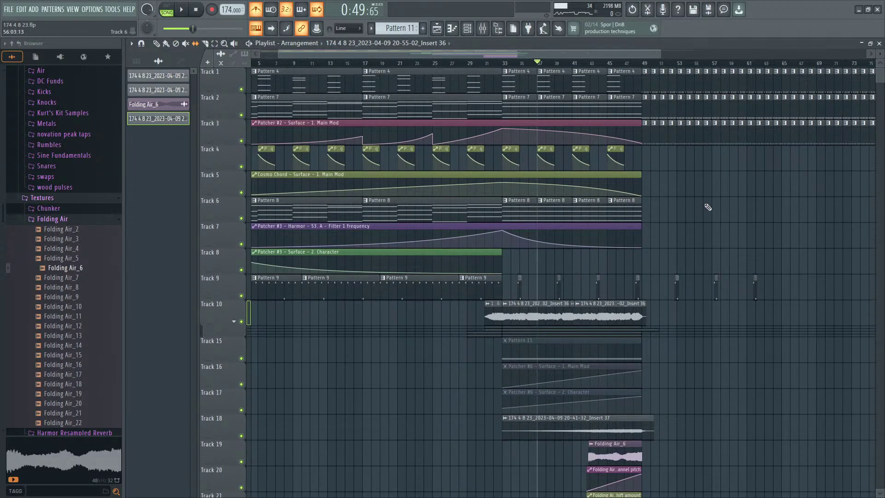
{"action": "scroll", "coordinate": [732, 212], "scroll_direction": "down", "scroll_amount": 3}
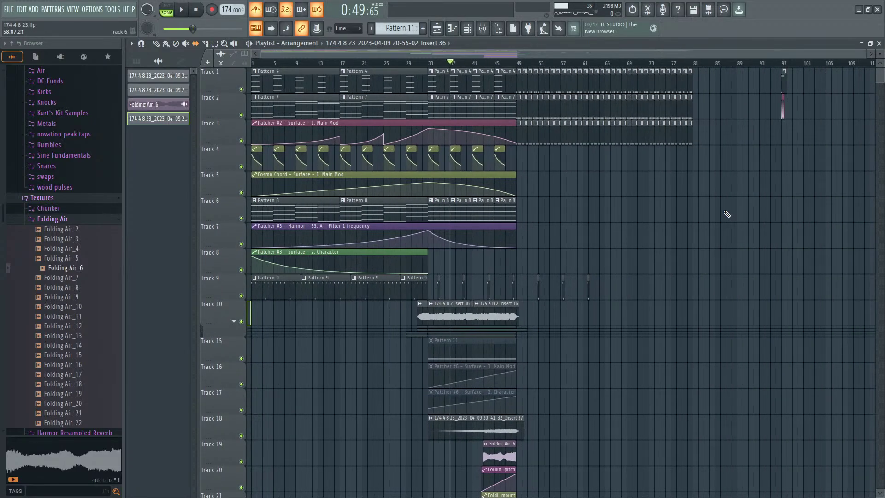
Step: Insert three empty tracks above Track 1 in the playlist
{"action": "scroll", "coordinate": [376, 362], "scroll_direction": "down", "scroll_amount": 13}
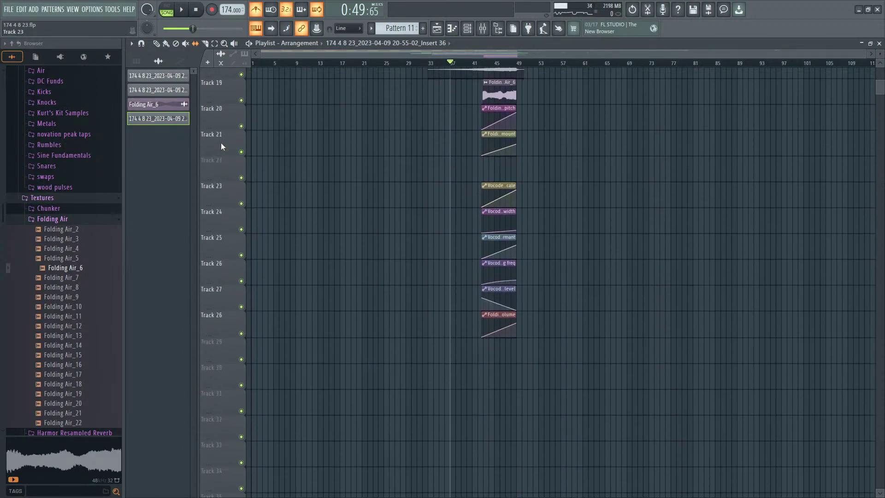
{"action": "scroll", "coordinate": [222, 115], "scroll_direction": "up", "scroll_amount": 8}
{"action": "scroll", "coordinate": [220, 87], "scroll_direction": "up", "scroll_amount": 7}
{"action": "right_click", "coordinate": [220, 80]}
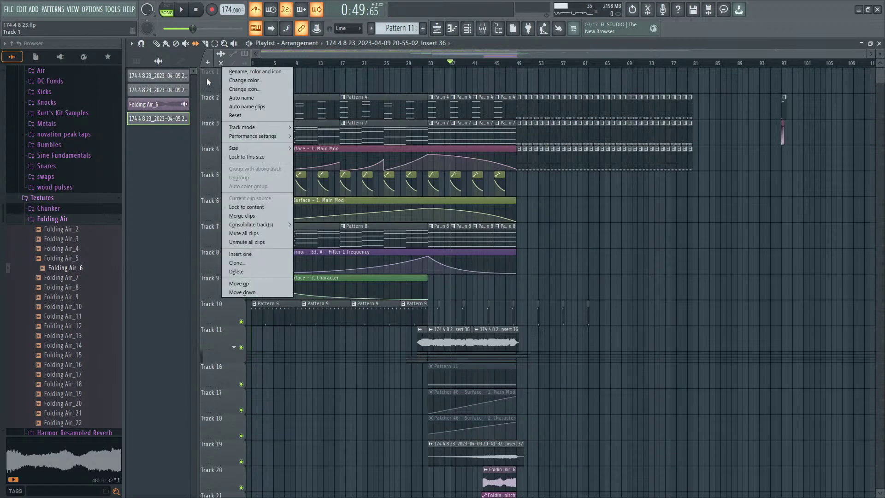
{"action": "left_click", "coordinate": [241, 254]}
{"action": "right_click", "coordinate": [222, 82]}
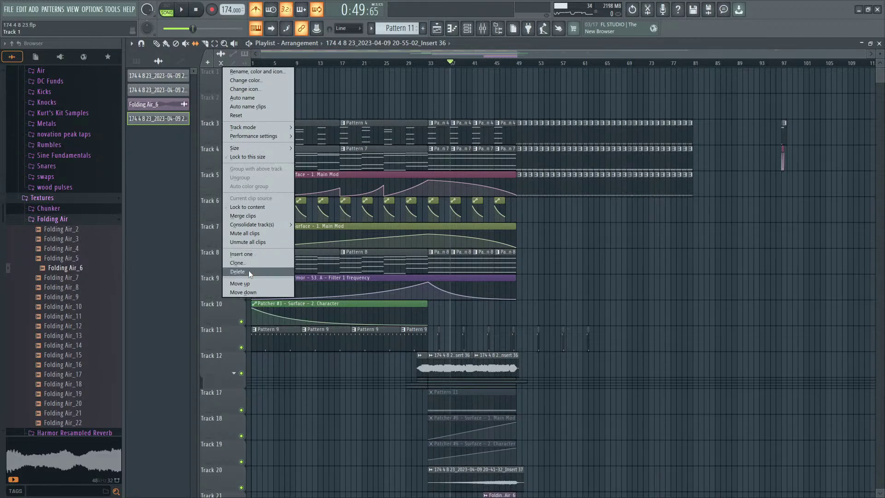
{"action": "left_click", "coordinate": [254, 256]}
Step: Move the pattern clips spanning bars 49 to 81 from Tracks 4–6 up to the empty Tracks 1–3, and deselect them
{"action": "left_click_drag", "start_coordinate": [520, 121], "coordinate": [697, 223]}
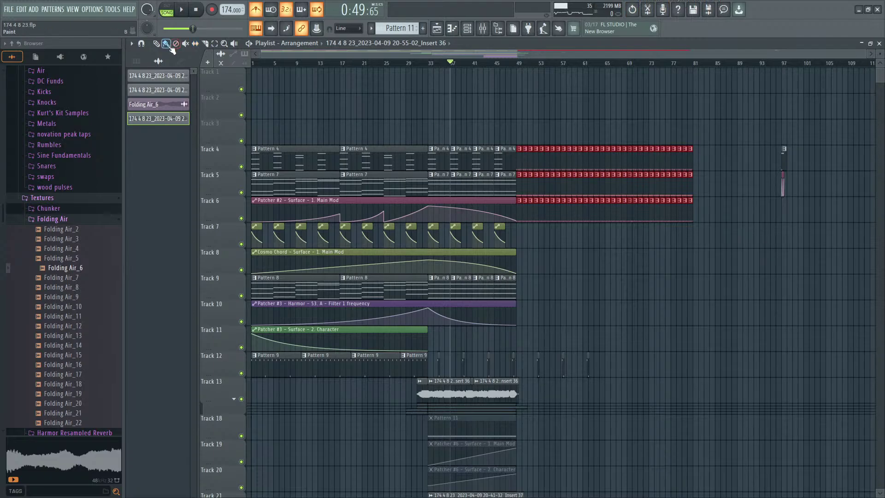
{"action": "left_click_drag", "start_coordinate": [523, 156], "coordinate": [522, 66]}
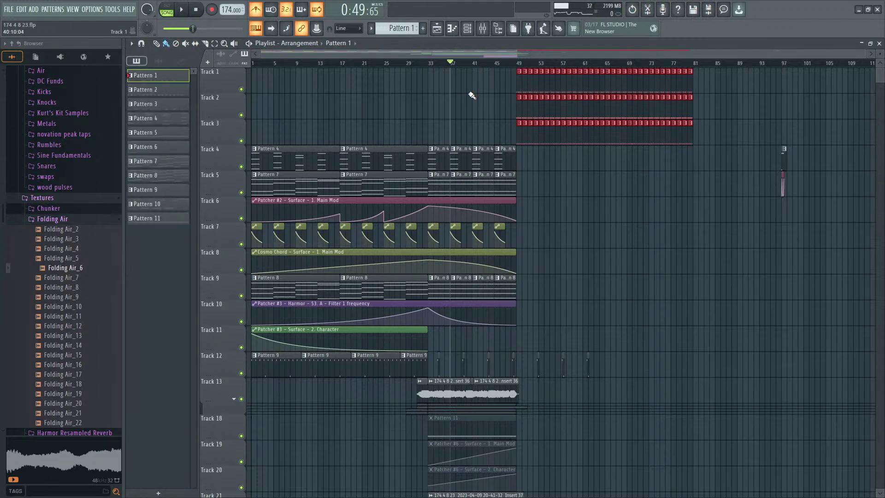
{"action": "left_click", "coordinate": [471, 95], "text": "ctrl"}
Step: Turn off the metronome and place one-beat Pattern 1 clips on Track 1 at bars 33, 37, 41 and 45 during playback
{"action": "key", "text": "space"}
{"action": "scroll", "coordinate": [482, 115], "scroll_direction": "up", "scroll_amount": 5}
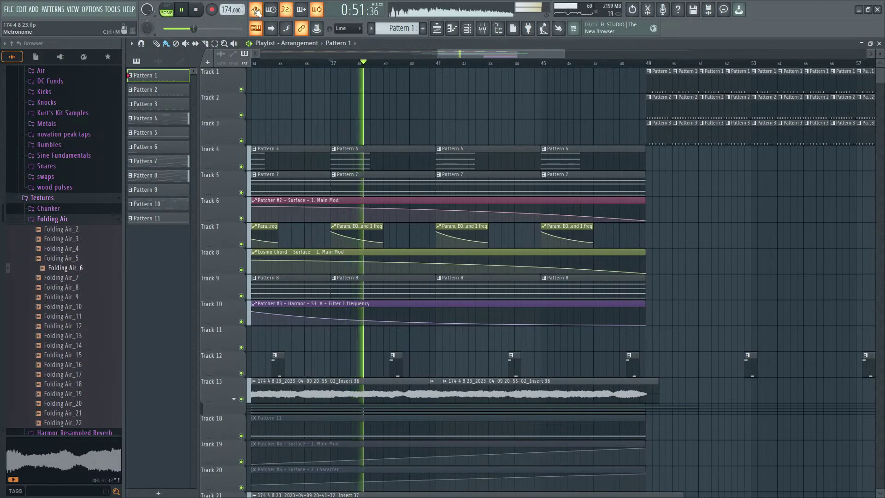
{"action": "scroll", "coordinate": [541, 92], "scroll_direction": "left", "scroll_amount": 1}
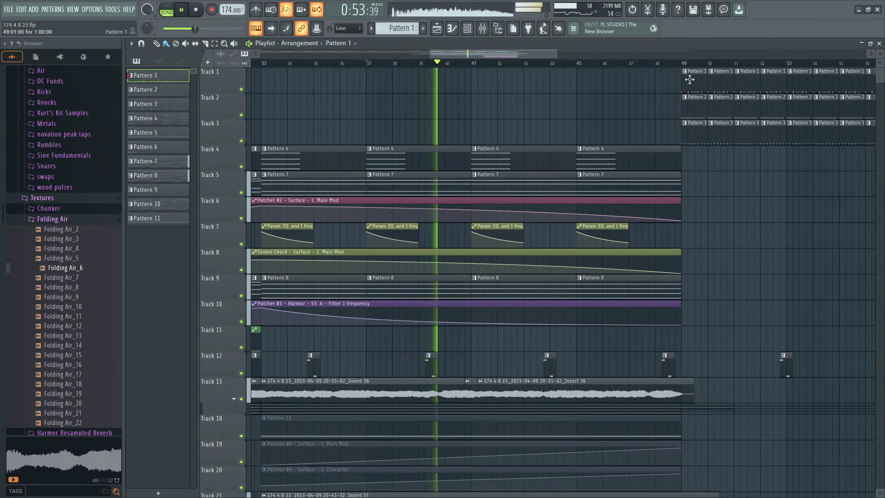
{"action": "scroll", "coordinate": [553, 92], "scroll_direction": "left", "scroll_amount": 6}
{"action": "key", "text": "space"}
{"action": "left_click", "coordinate": [444, 75]}
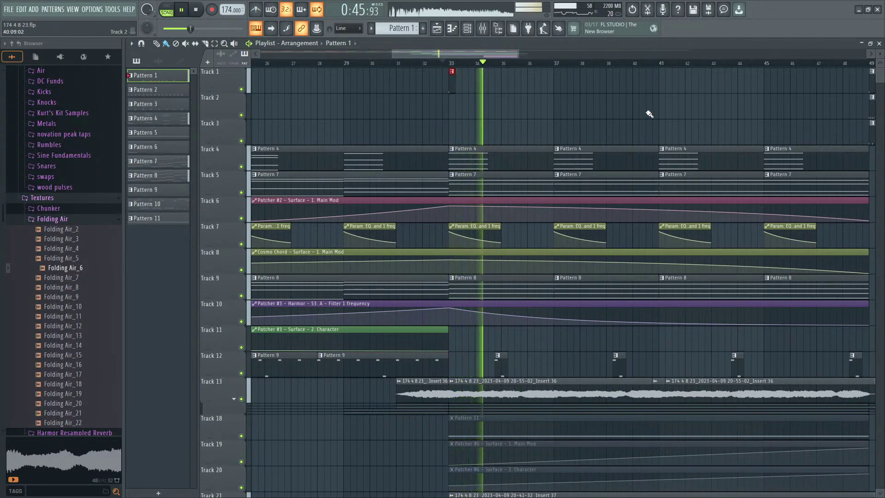
{"action": "left_click", "coordinate": [557, 74]}
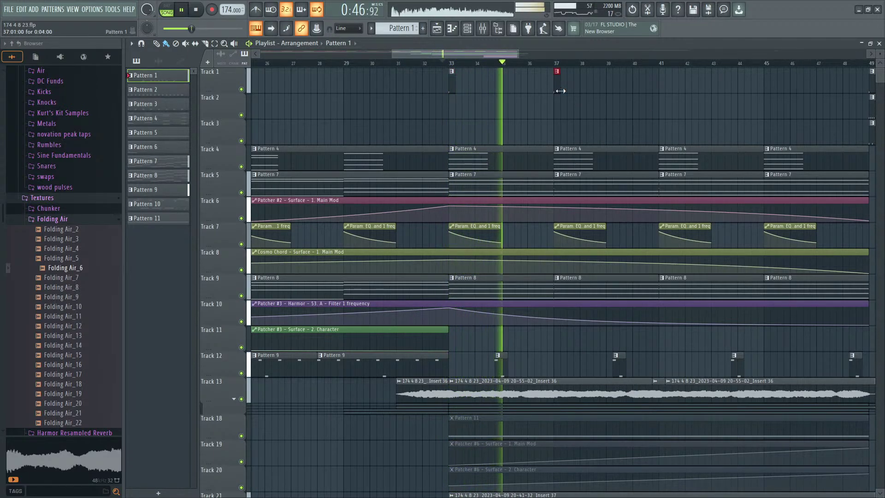
{"action": "left_click", "coordinate": [660, 88]}
{"action": "left_click", "coordinate": [764, 91]}
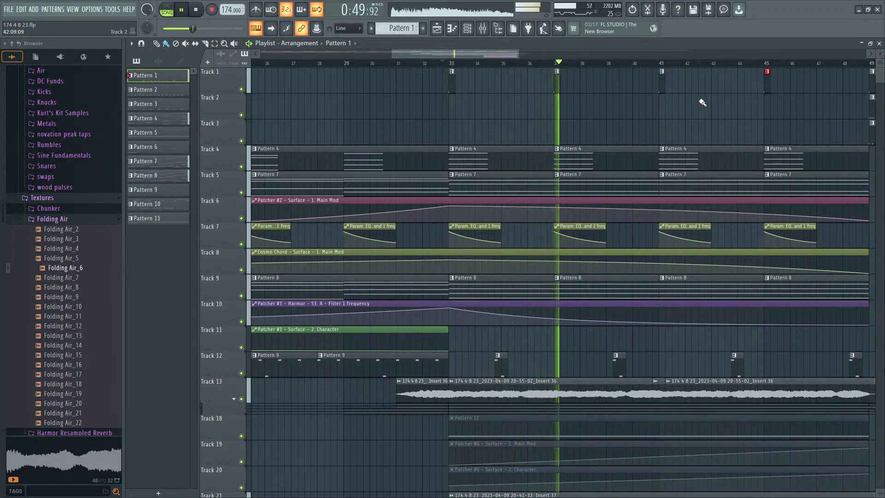
Step: Paint a run of Pattern 2 clips along Track 2 from bar 33 to bar 48 and check the mixer levels
{"action": "left_click_drag", "start_coordinate": [702, 102], "coordinate": [647, 112]}
{"action": "scroll", "coordinate": [727, 111], "scroll_direction": "down", "scroll_amount": 2}
{"action": "left_click", "coordinate": [783, 111]}
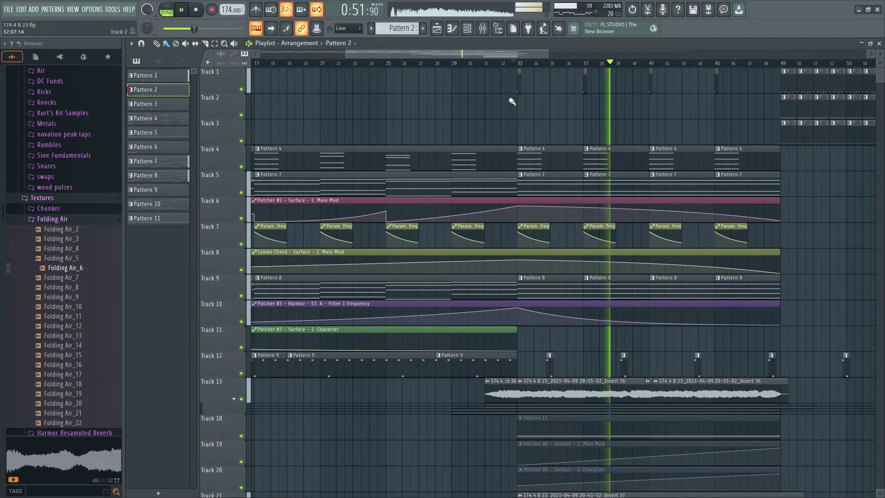
{"action": "left_click_drag", "start_coordinate": [518, 98], "coordinate": [760, 98]}
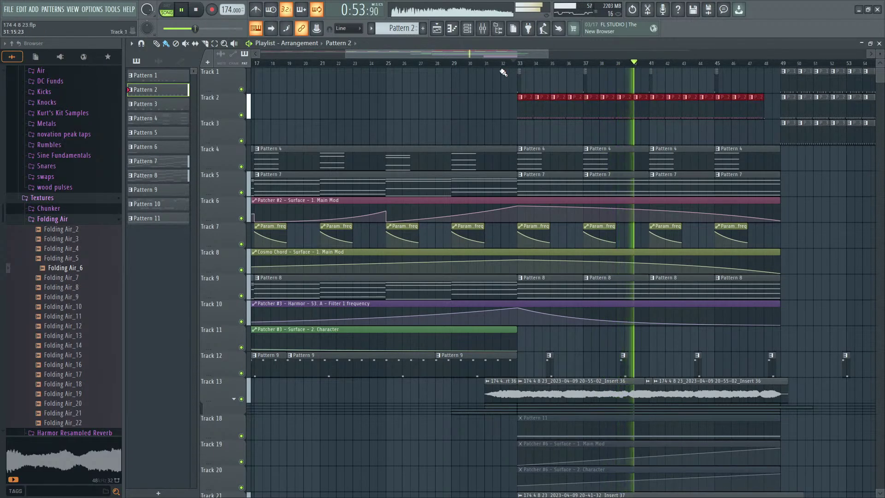
{"action": "left_click", "coordinate": [483, 28]}
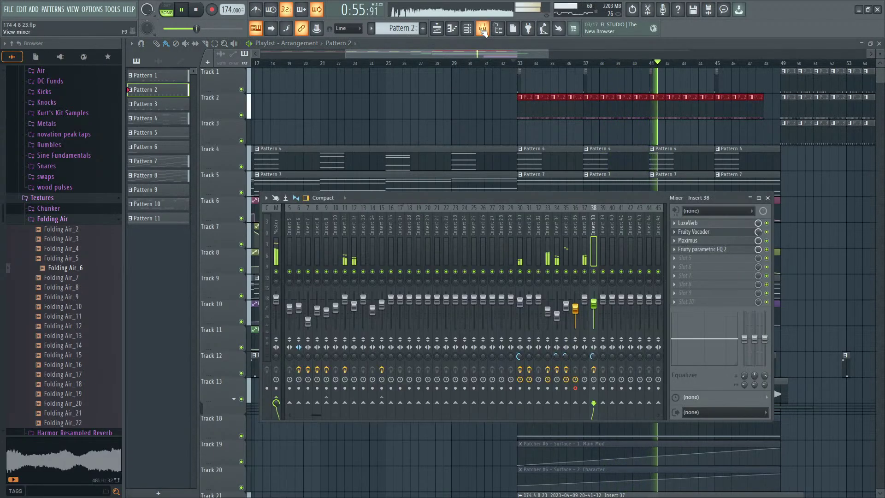
{"action": "right_click", "coordinate": [491, 120]}
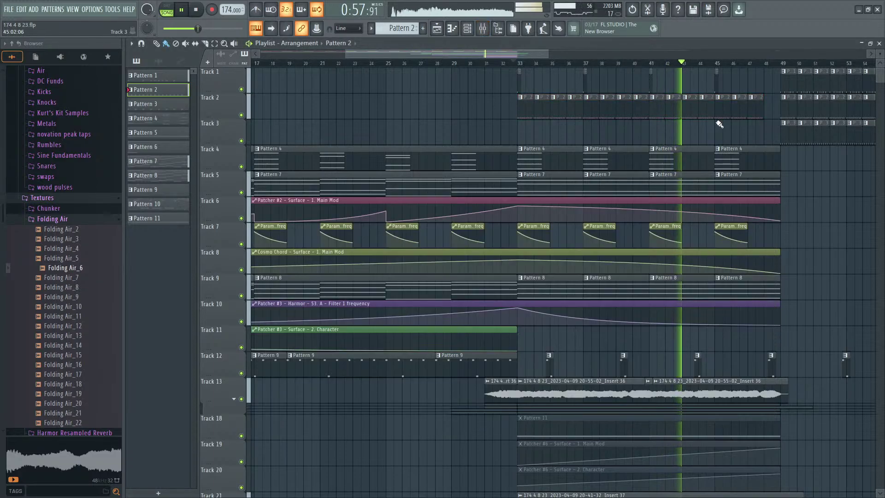
Step: Paint Pattern 3 clips on Track 3 from bar 45, leave bar 48 empty, and listen through to the start of bar 49
{"action": "mouse_move", "coordinate": [716, 123]}
{"action": "left_mouse_down"}
{"action": "mouse_move", "coordinate": [604, 122]}
{"action": "mouse_move", "coordinate": [657, 130]}
{"action": "left_mouse_up"}
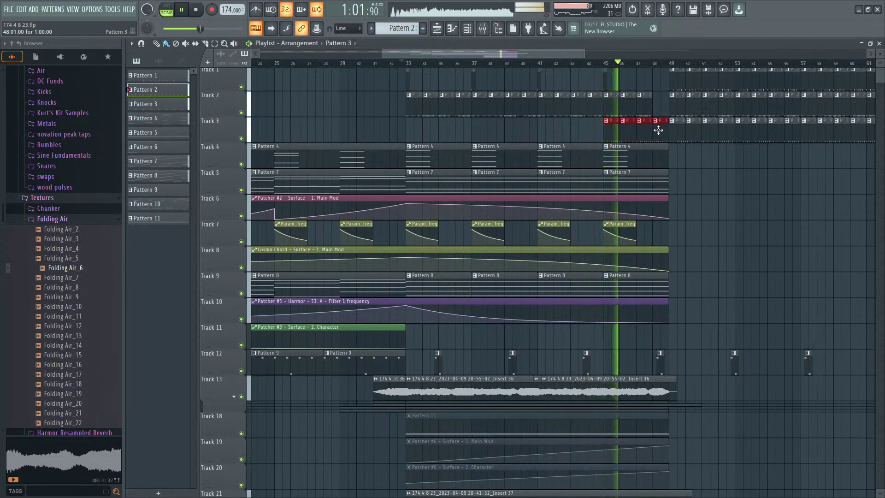
{"action": "right_click", "coordinate": [658, 131]}
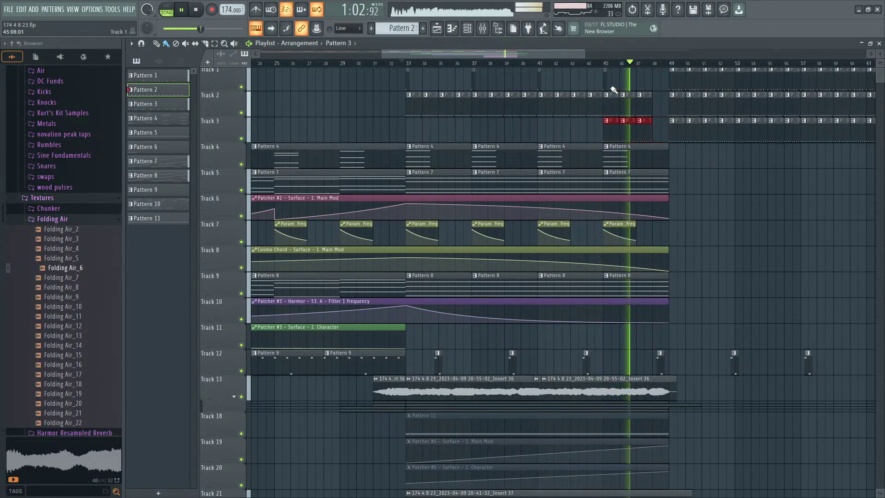
{"action": "right_click", "coordinate": [682, 154]}
{"action": "right_click", "coordinate": [695, 183]}
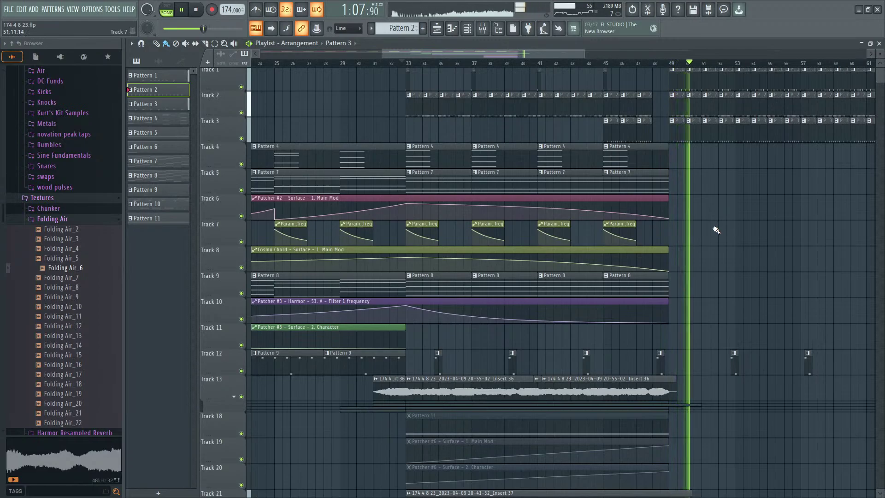
{"action": "key", "text": "space"}
Step: Examine the arrangement, the Pattern 2 notes in the piano roll and the mixer levels while playing from bar 33
{"action": "scroll", "coordinate": [743, 372], "scroll_direction": "up", "scroll_amount": 3}
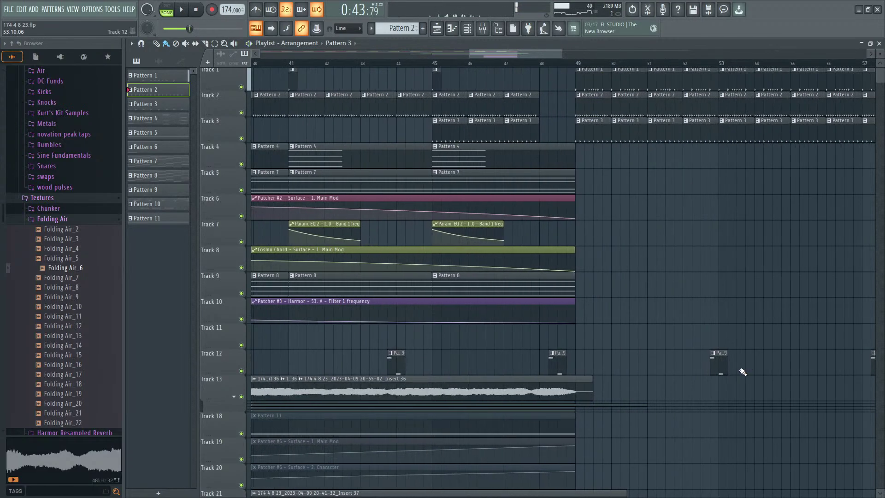
{"action": "scroll", "coordinate": [743, 372], "scroll_direction": "down", "scroll_amount": 5}
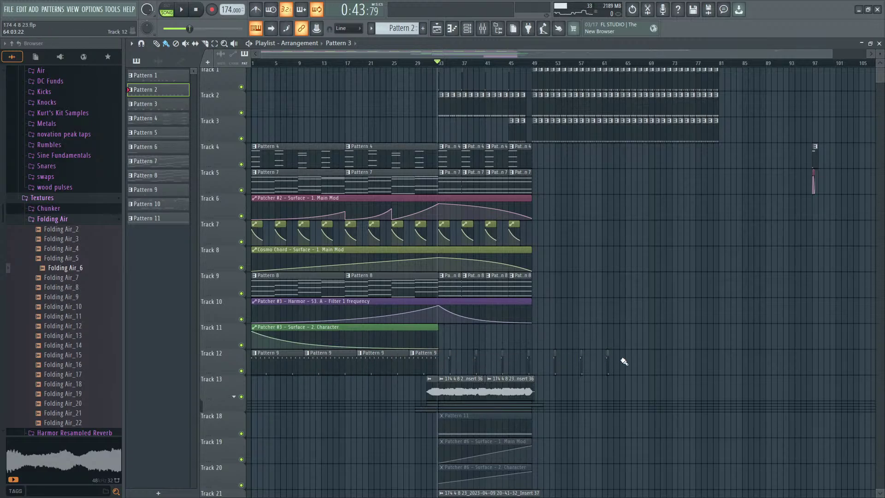
{"action": "scroll", "coordinate": [443, 286], "scroll_direction": "up", "scroll_amount": 3}
{"action": "key", "text": "space"}
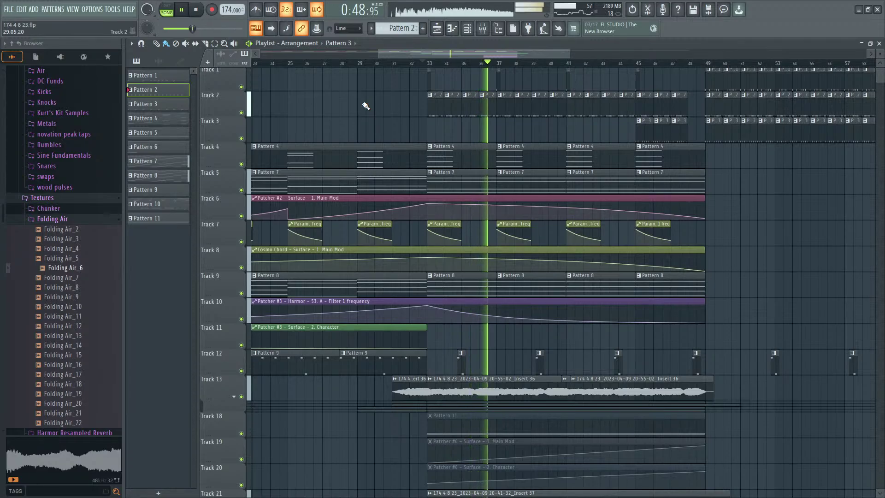
{"action": "double_click", "coordinate": [437, 110]}
{"action": "key", "text": "l"}
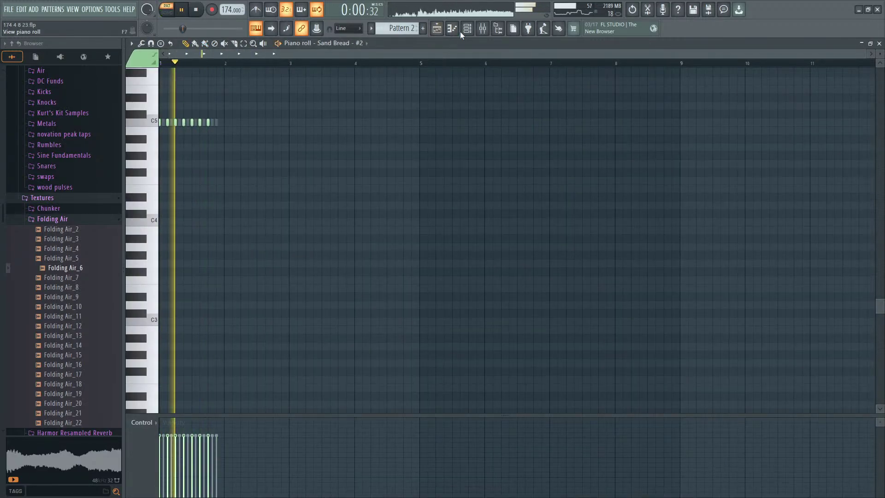
{"action": "left_click", "coordinate": [482, 31]}
{"action": "left_click", "coordinate": [438, 30]}
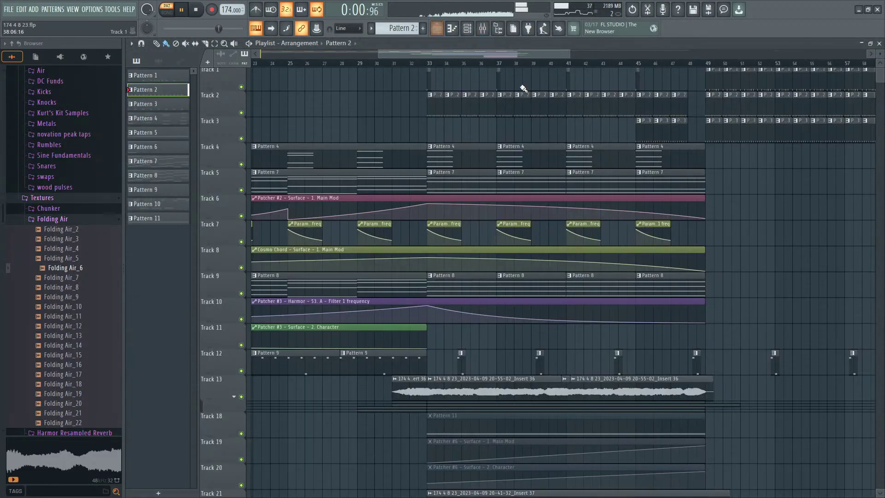
{"action": "left_click", "coordinate": [430, 63]}
{"action": "left_click", "coordinate": [482, 28]}
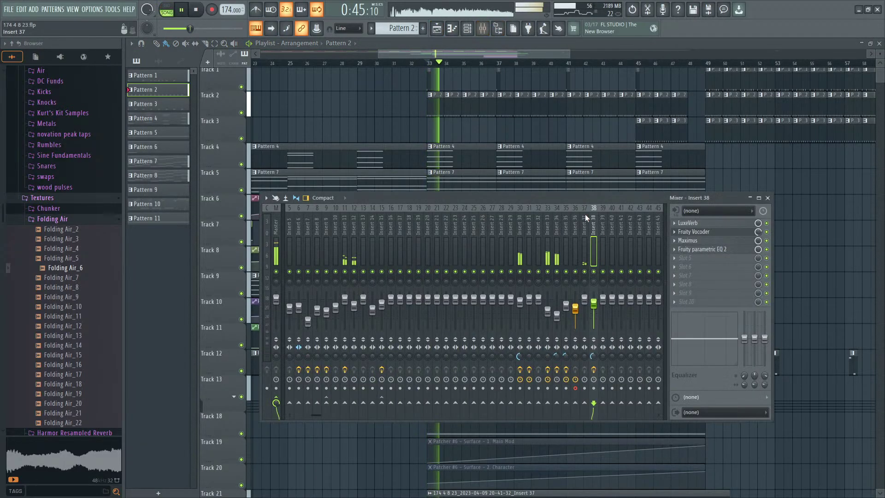
{"action": "key", "text": "space"}
{"action": "left_click", "coordinate": [767, 199]}
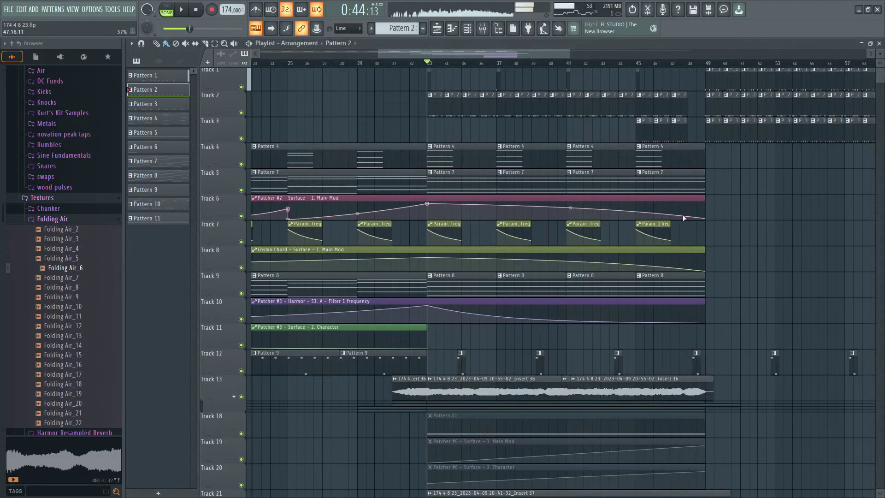
Step: Route the Insert 36 audio clip on Track 13 to mixer track 39 and play it from bar 33
{"action": "double_click", "coordinate": [548, 383]}
{"action": "left_click_drag", "start_coordinate": [436, 161], "coordinate": [436, 129]}
{"action": "key", "text": "space"}
{"action": "key", "text": "space"}
{"action": "key", "text": "space"}
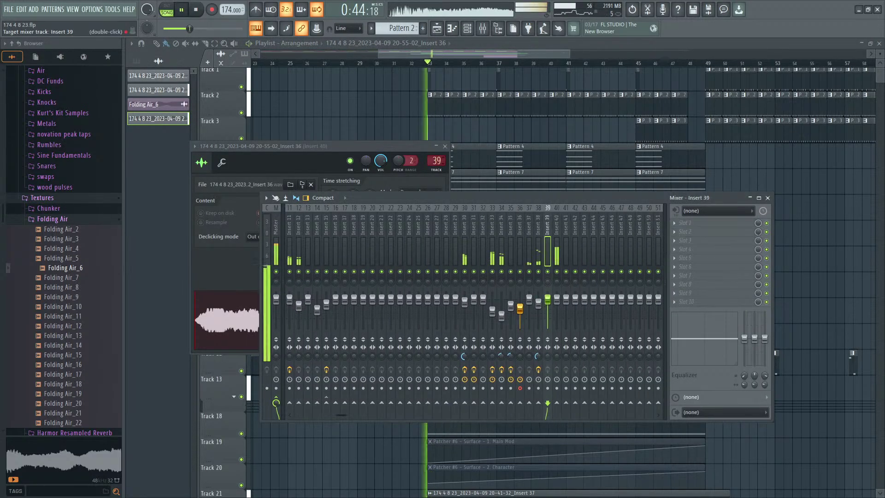
{"action": "key", "text": "space"}
Step: Replay the start of bar 33 while checking the mixer meters, and lower the Insert 39 volume to 80%
{"action": "scroll", "coordinate": [461, 240], "scroll_direction": "up", "scroll_amount": 3}
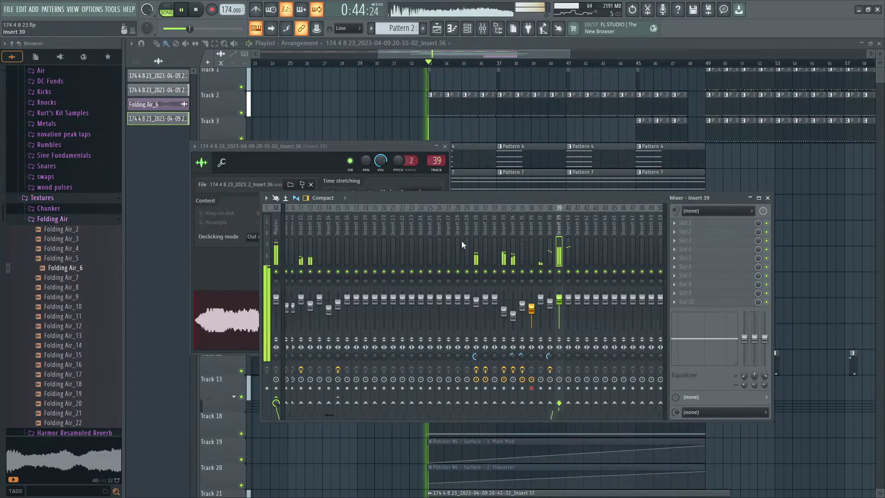
{"action": "key", "text": "space"}
{"action": "key", "text": "space"}
{"action": "key", "text": "space"}
{"action": "key", "text": "space"}
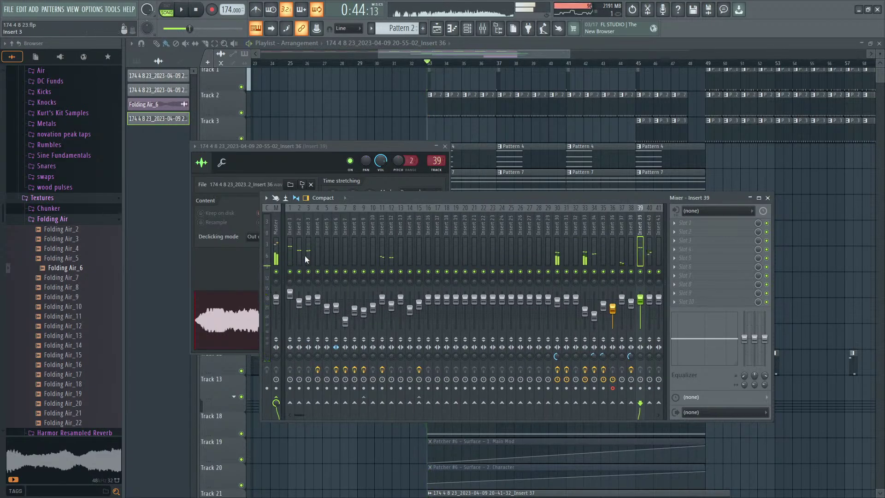
{"action": "key", "text": "space"}
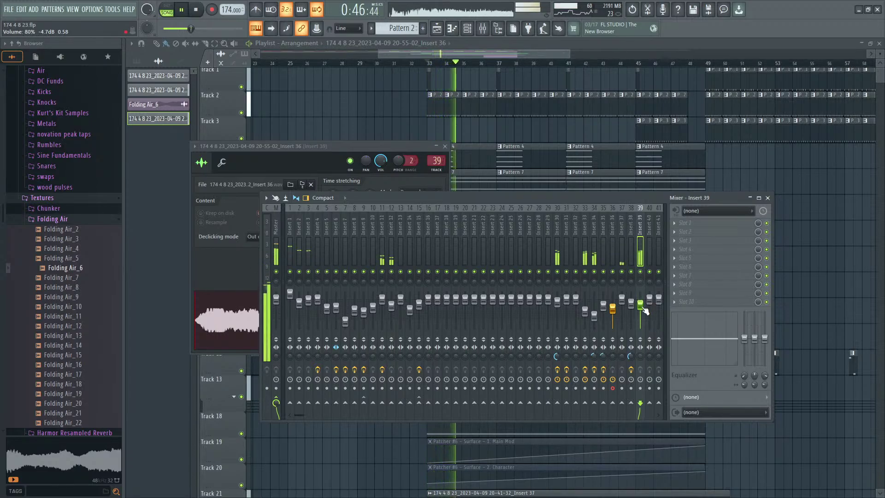
Step: Rebalance the volumes of Inserts 33, 34, 35 and 37 during playback and set Insert 39 to 86%
{"action": "left_click", "coordinate": [604, 307]}
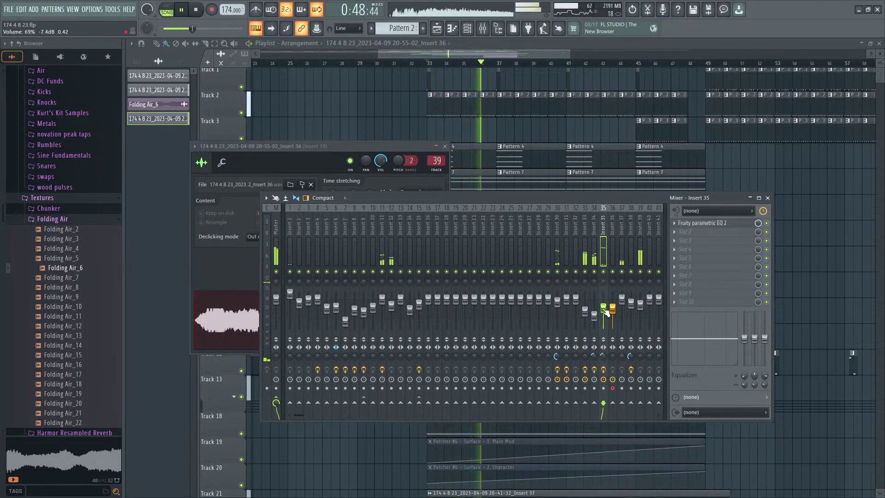
{"action": "left_click", "coordinate": [586, 313]}
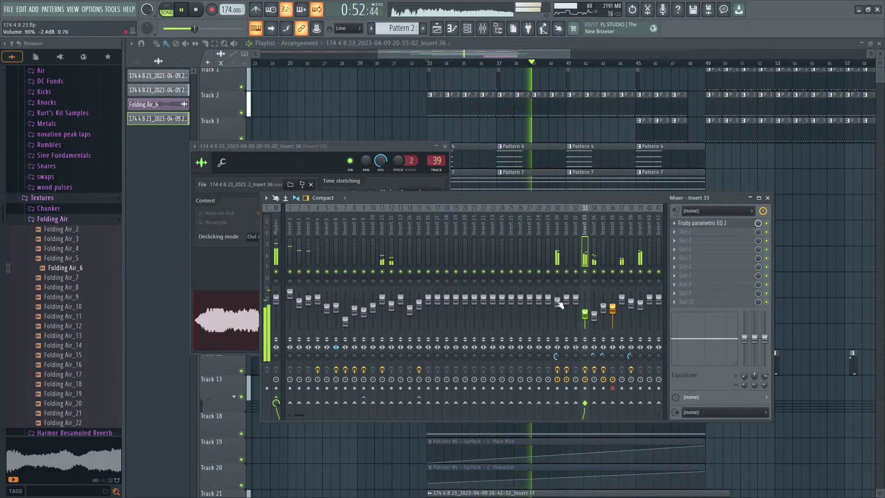
{"action": "left_click_drag", "start_coordinate": [558, 304], "coordinate": [560, 307]}
{"action": "left_click_drag", "start_coordinate": [622, 298], "coordinate": [622, 295]}
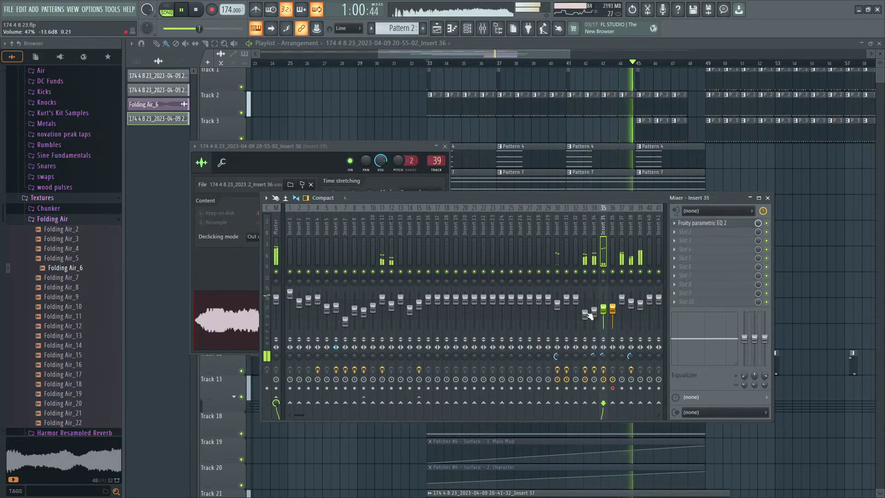
{"action": "left_click_drag", "start_coordinate": [589, 315], "coordinate": [589, 318]}
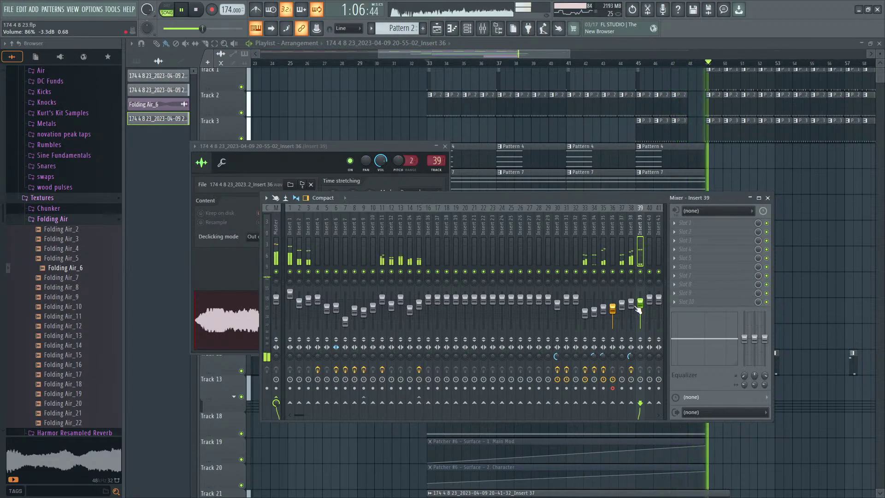
{"action": "left_click", "coordinate": [736, 165]}
{"action": "key", "text": "space"}
Step: Save the project, look over the full arrangement and replay it from bar 33
{"action": "scroll", "coordinate": [744, 240], "scroll_direction": "down", "scroll_amount": 6}
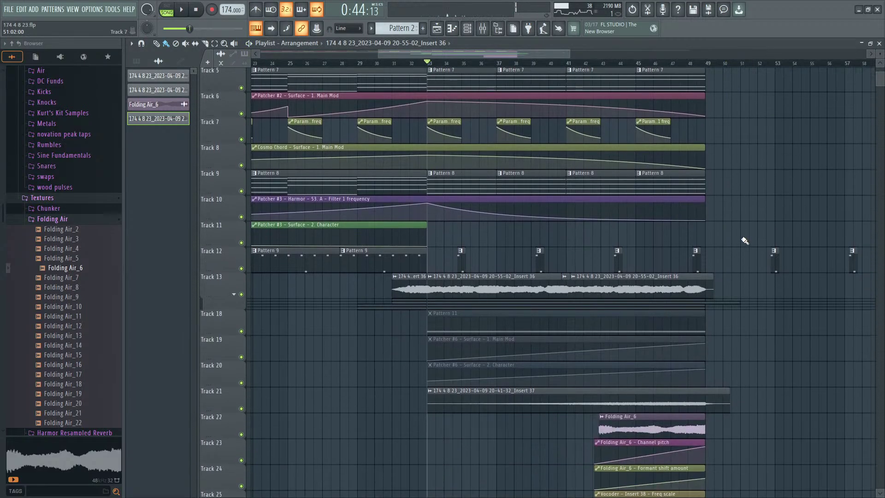
{"action": "scroll", "coordinate": [744, 240], "scroll_direction": "up", "scroll_amount": 6}
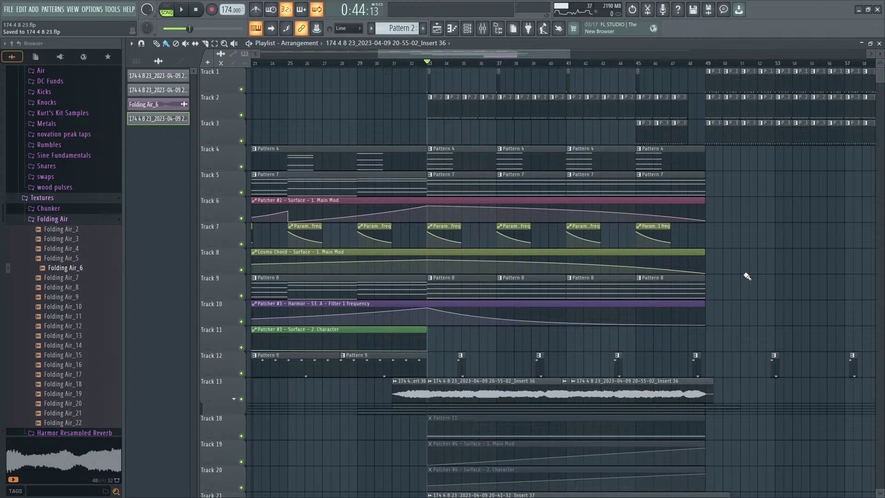
{"action": "scroll", "coordinate": [748, 274], "scroll_direction": "down", "scroll_amount": 4, "text": "ctrl"}
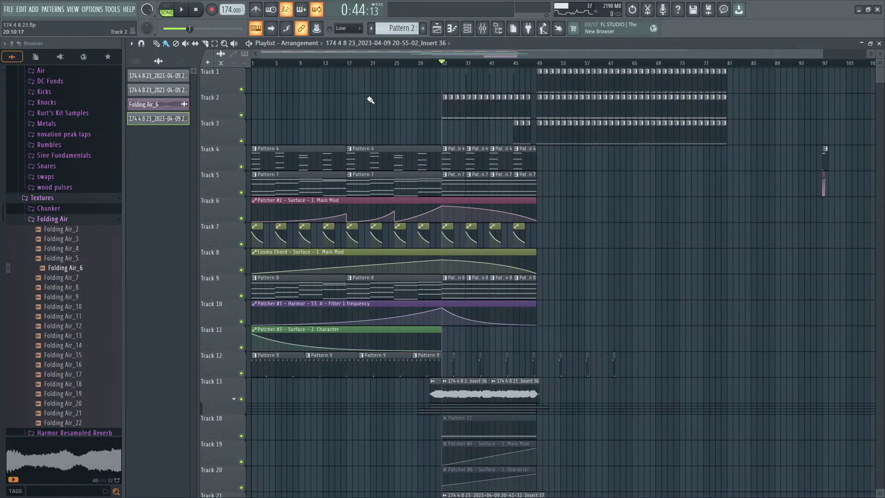
{"action": "key", "text": "space"}
{"action": "left_click", "coordinate": [444, 63]}
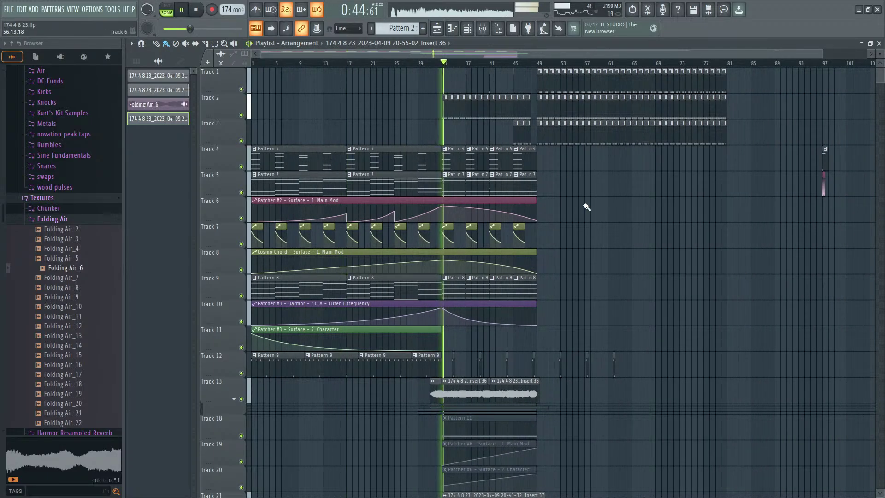
Step: Solo Track 9 in the playlist and play it back on its own
{"action": "scroll", "coordinate": [586, 207], "scroll_direction": "down", "scroll_amount": 3}
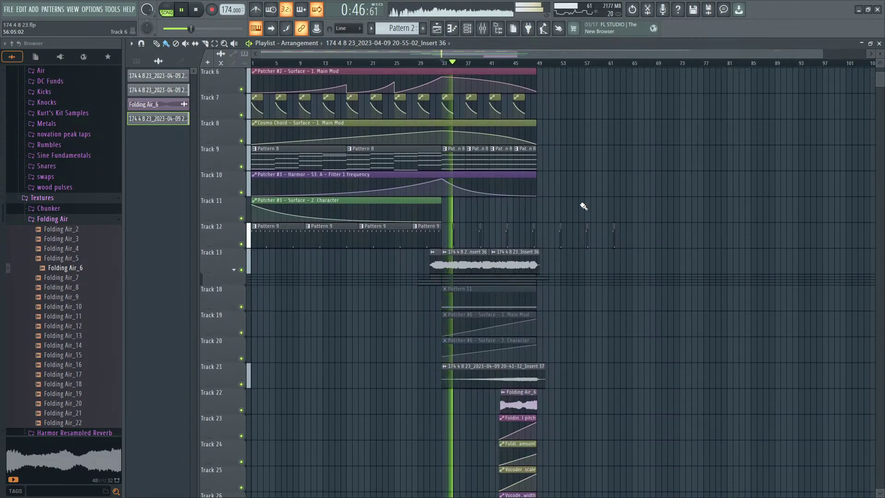
{"action": "key", "text": "space"}
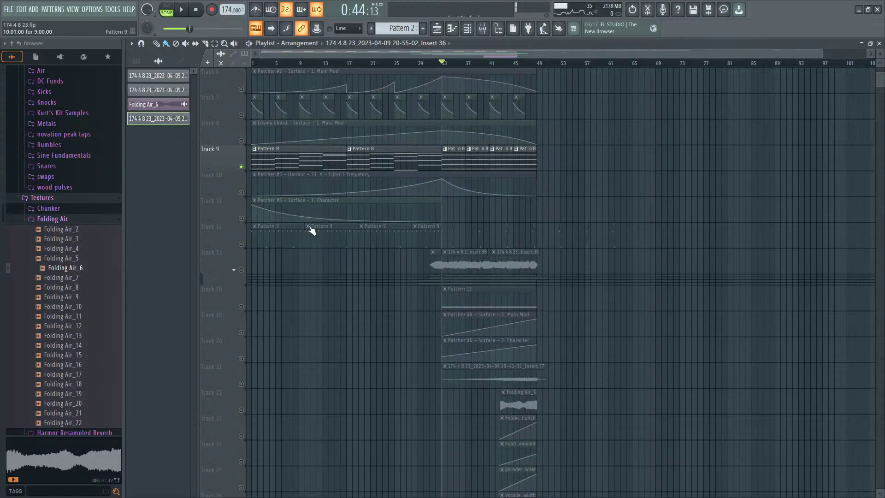
{"action": "key", "text": "space"}
Step: Show the Unsorted channels in the channel rack, then open Patcher #3 and a Patcher module nested inside it
{"action": "left_click", "coordinate": [467, 28]}
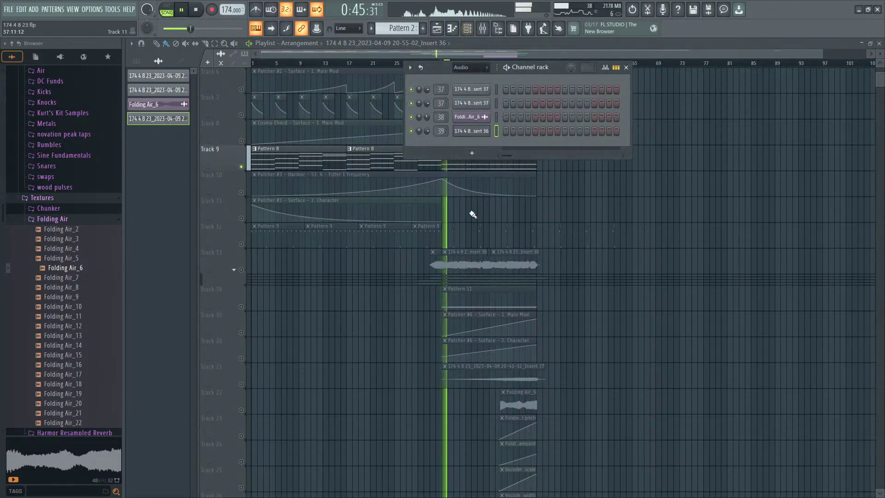
{"action": "left_click", "coordinate": [472, 69]}
{"action": "left_click", "coordinate": [465, 104]}
{"action": "left_click", "coordinate": [479, 439]}
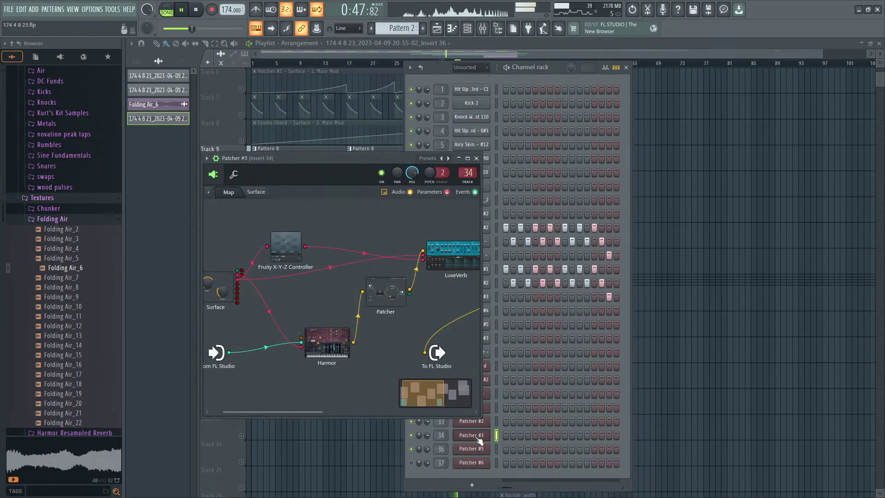
{"action": "left_click_drag", "start_coordinate": [479, 416], "coordinate": [651, 424]}
{"action": "left_click", "coordinate": [530, 292]}
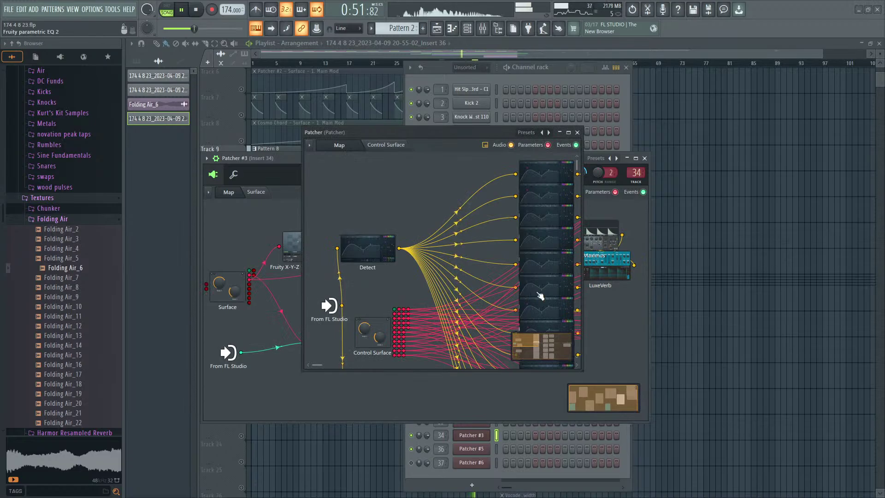
Step: Open the nested Patcher between Harmor and LuxeVerb instead, enlarge it and inspect its Multiband Delay
{"action": "left_click", "coordinate": [576, 132]}
{"action": "left_click", "coordinate": [404, 284]}
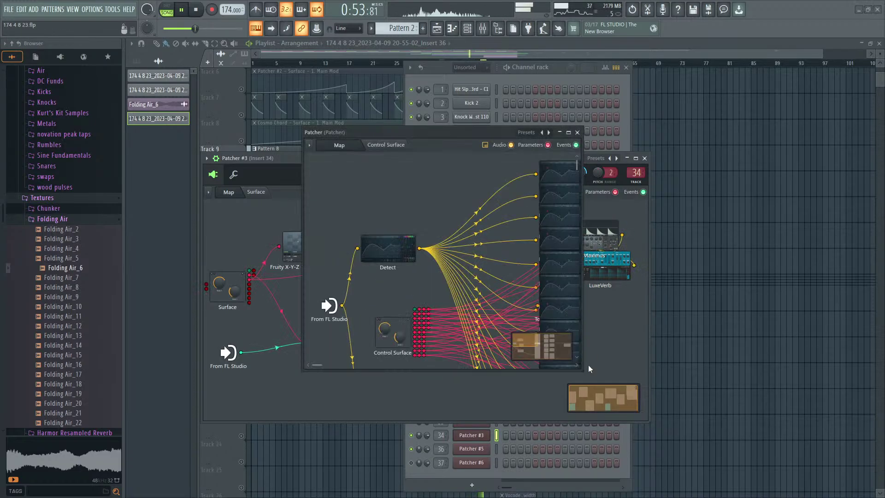
{"action": "left_click_drag", "start_coordinate": [588, 369], "coordinate": [879, 458]}
{"action": "left_click", "coordinate": [861, 335]}
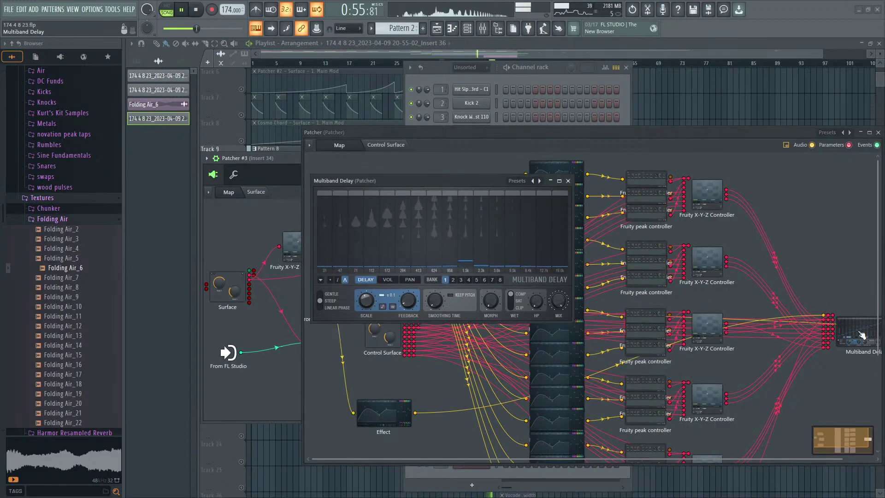
Step: Close the Multiband Delay and both Patcher windows, and check the Insert 34 level in the mixer
{"action": "left_click", "coordinate": [568, 180]}
{"action": "left_click_drag", "start_coordinate": [634, 134], "coordinate": [439, 162]}
{"action": "left_click", "coordinate": [684, 161]}
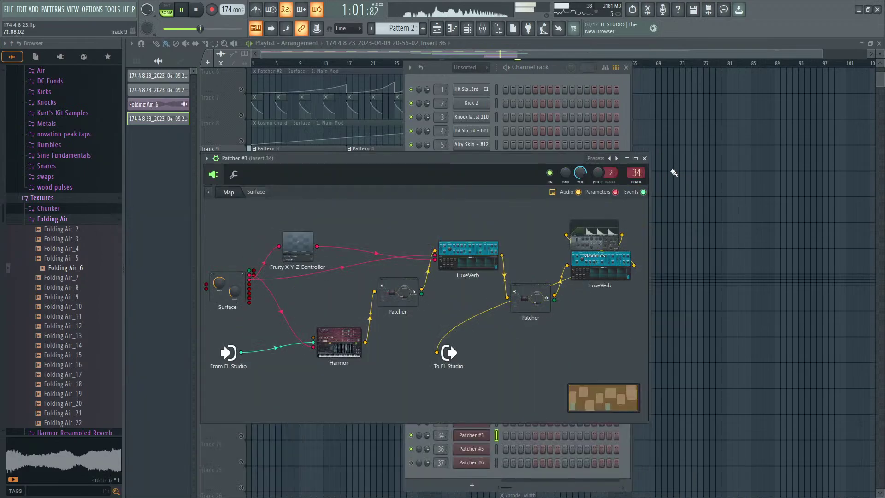
{"action": "left_click", "coordinate": [644, 158]}
{"action": "left_click", "coordinate": [484, 28]}
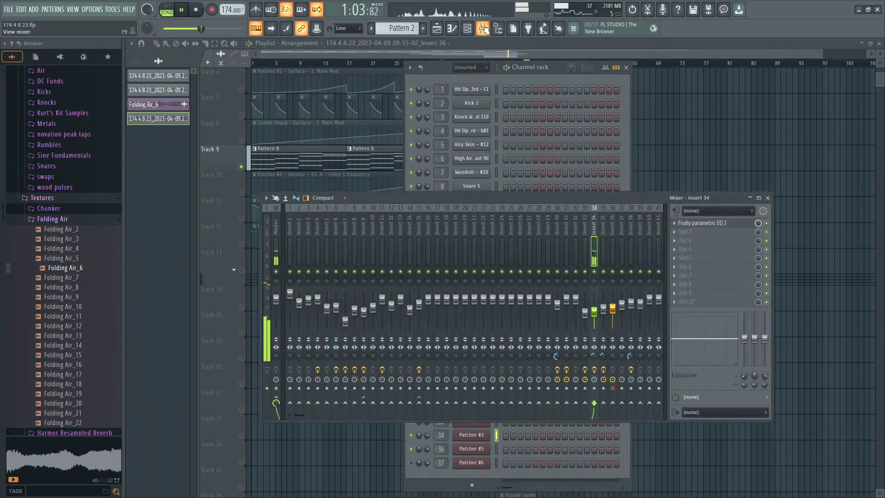
{"action": "left_click", "coordinate": [734, 118]}
Step: Restart playback from the beginning of the song and unsolo Track 9
{"action": "key", "text": "space"}
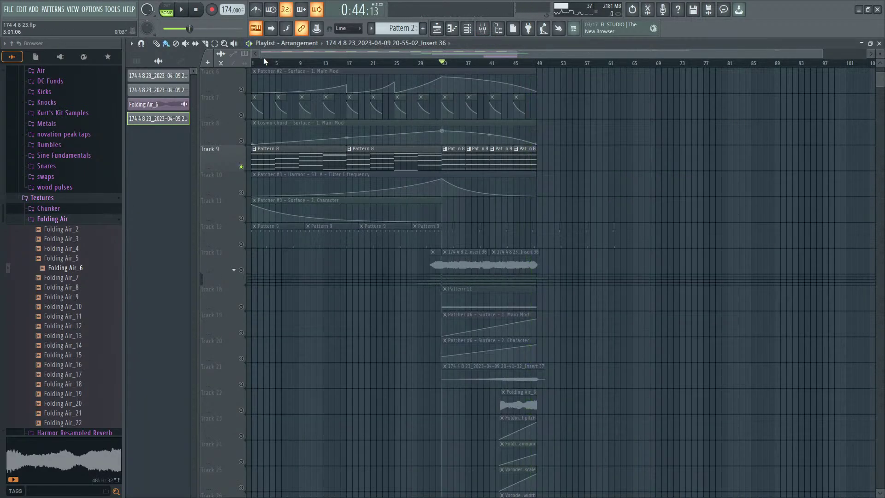
{"action": "left_click", "coordinate": [253, 62]}
{"action": "key", "text": "space"}
{"action": "right_click", "coordinate": [240, 167]}
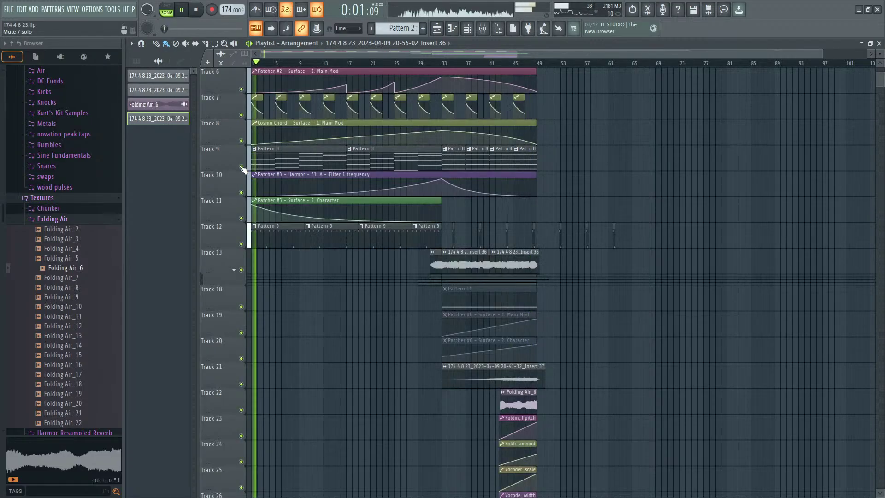
Step: Check the mixer levels, listen to the full arrangement around bars 15, 31, 36 and 48, and stop playback
{"action": "left_click", "coordinate": [482, 29]}
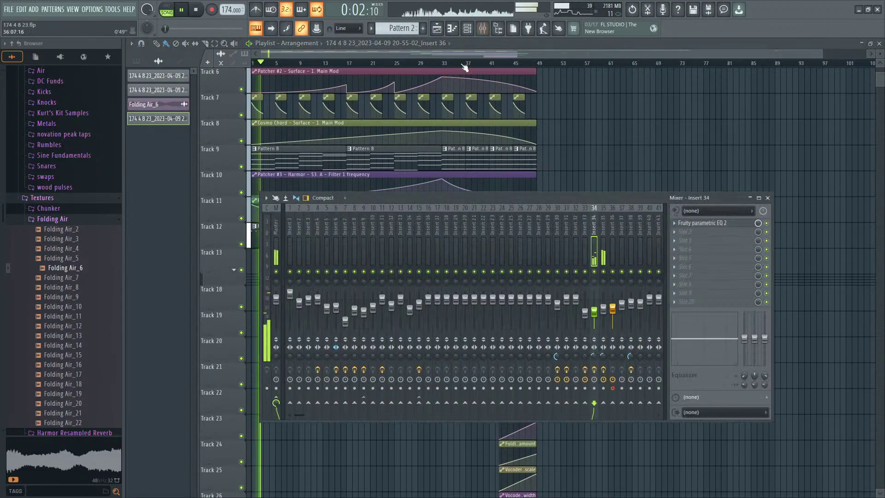
{"action": "left_click", "coordinate": [601, 119]}
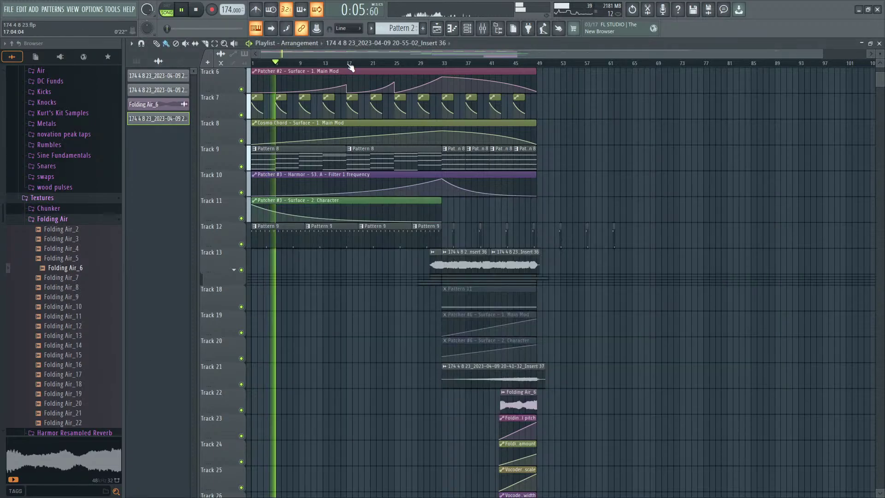
{"action": "left_click", "coordinate": [338, 62]}
{"action": "left_click", "coordinate": [433, 63]}
{"action": "left_click", "coordinate": [463, 62]}
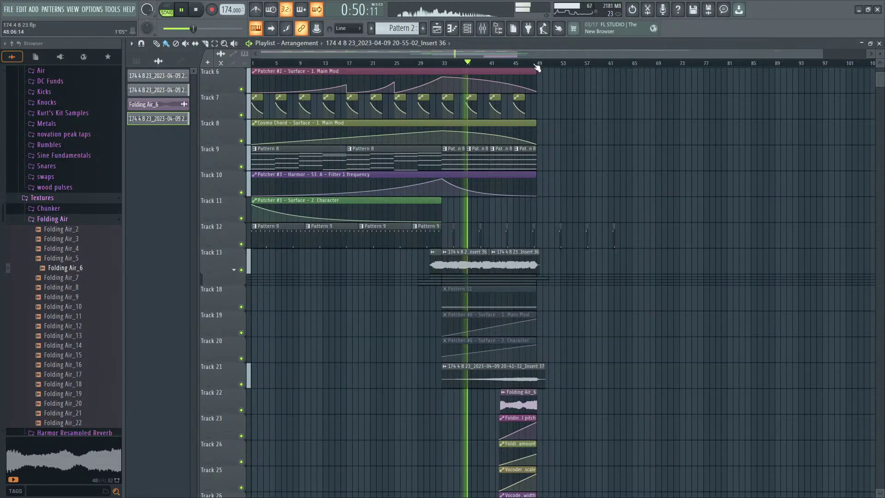
{"action": "left_click", "coordinate": [536, 65]}
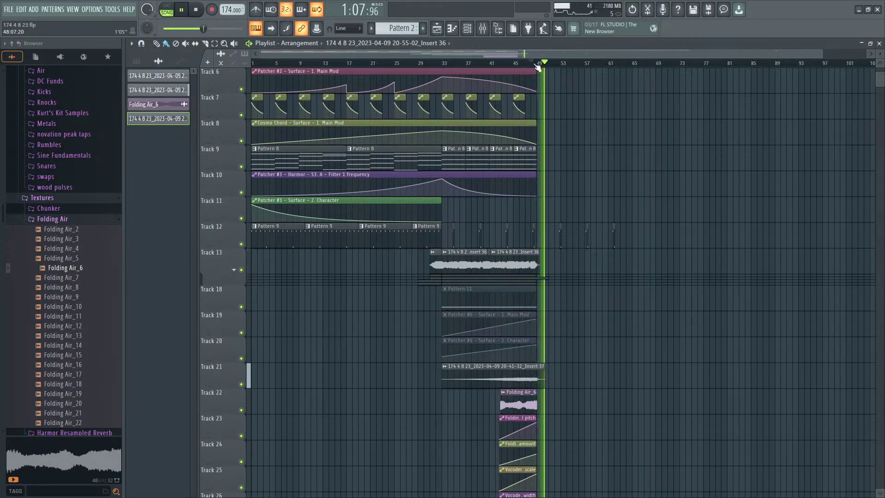
{"action": "key", "text": "space"}
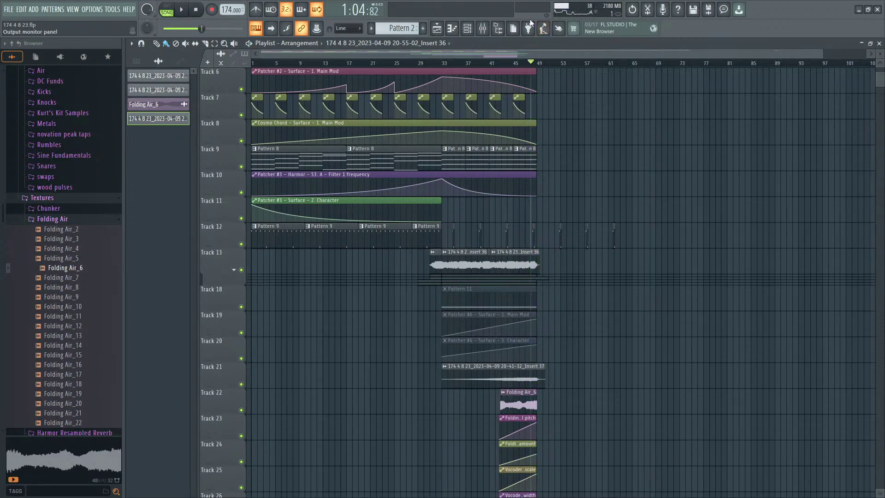
Step: Solo Insert 34 in the mixer, stop playback, and arm that track for recording instead of Insert 36
{"action": "left_click", "coordinate": [196, 9]}
{"action": "left_click", "coordinate": [182, 10]}
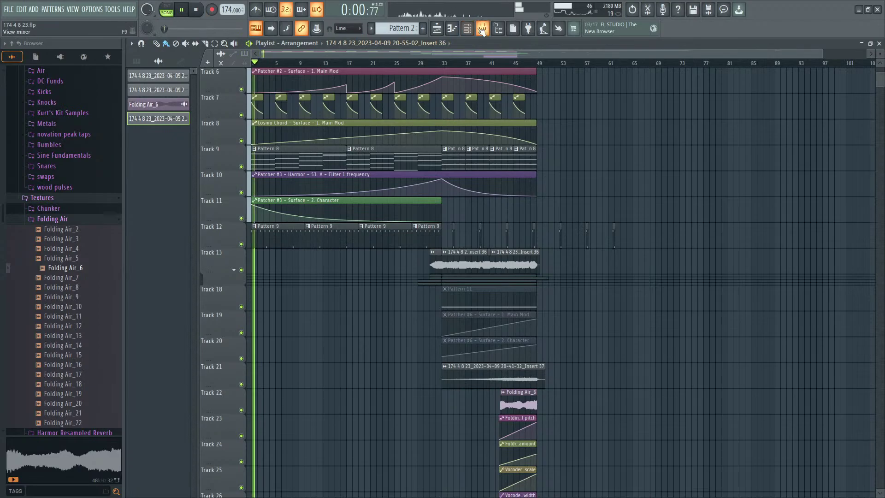
{"action": "key", "text": "F9"}
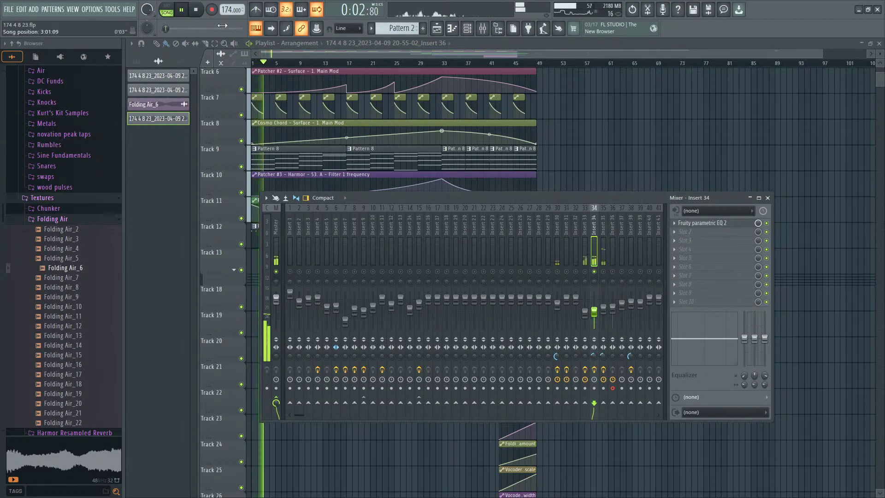
{"action": "key", "text": "space"}
{"action": "left_click", "coordinate": [613, 388]}
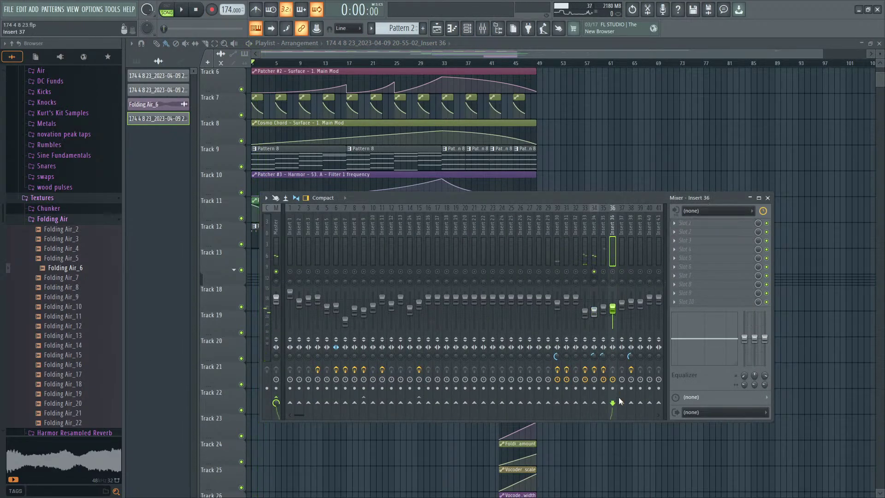
{"action": "left_click", "coordinate": [594, 390]}
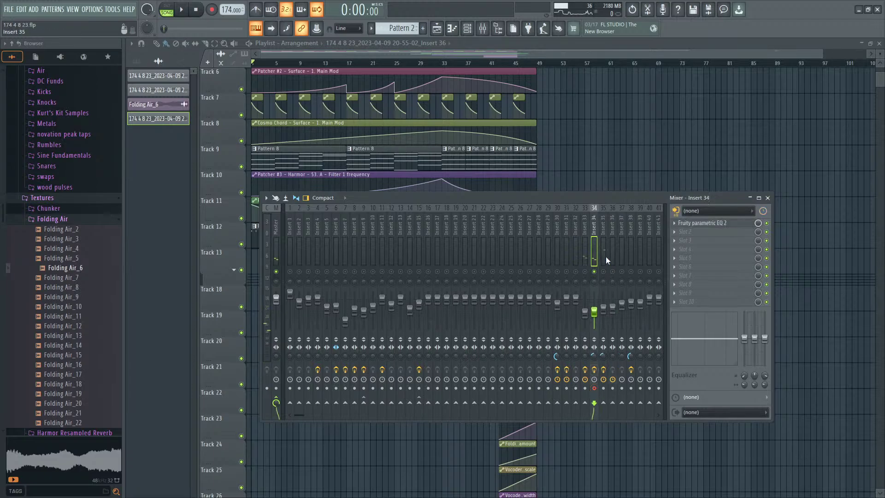
Step: Render the armed mixer track to a wave file with a WAV bit depth of 24Bit int
{"action": "left_click", "coordinate": [275, 198]}
{"action": "mouse_move", "coordinate": [322, 183]}
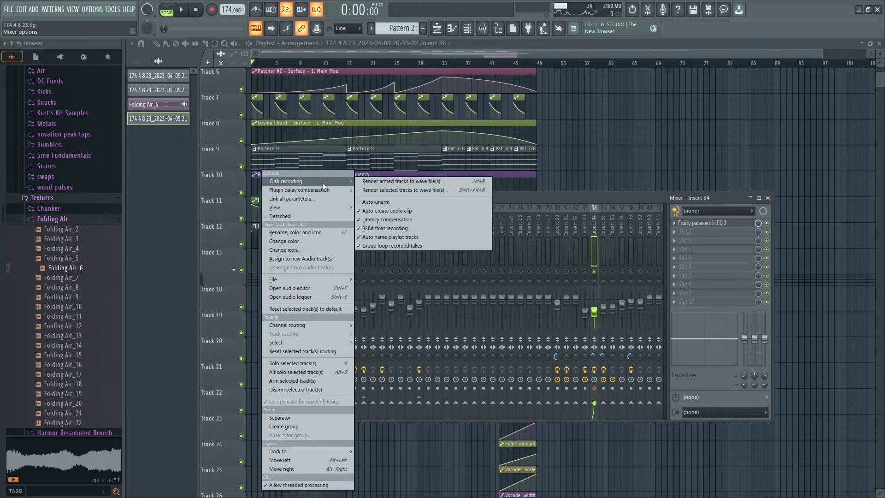
{"action": "left_click", "coordinate": [449, 182]}
{"action": "left_click", "coordinate": [417, 231]}
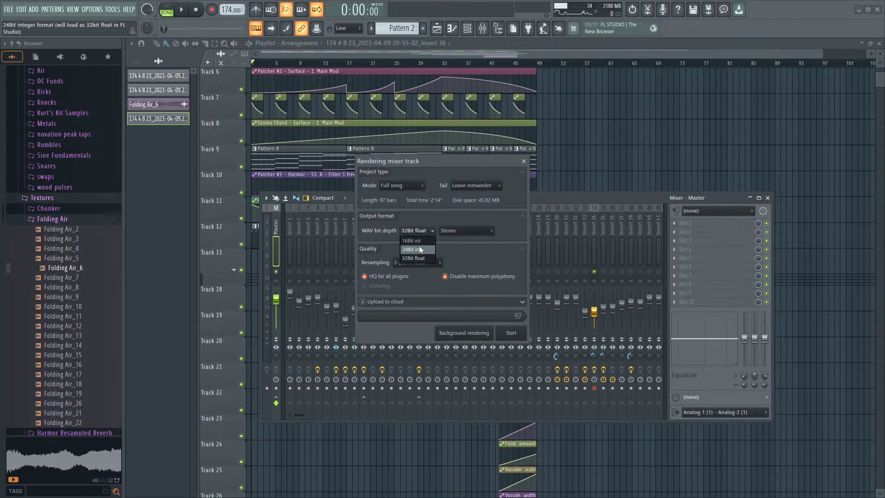
{"action": "left_click", "coordinate": [419, 249]}
{"action": "left_click", "coordinate": [511, 332]}
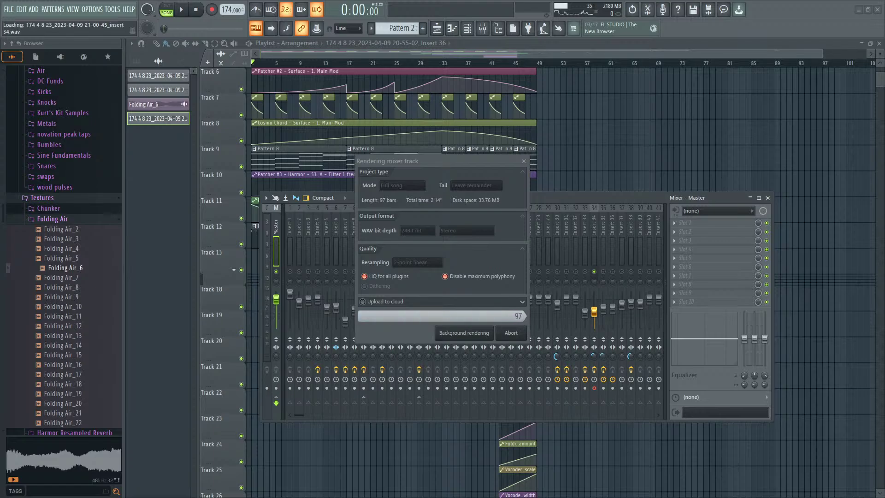
Step: Close the mixer and look at the track consolidation options for Track 9
{"action": "left_click", "coordinate": [430, 179]}
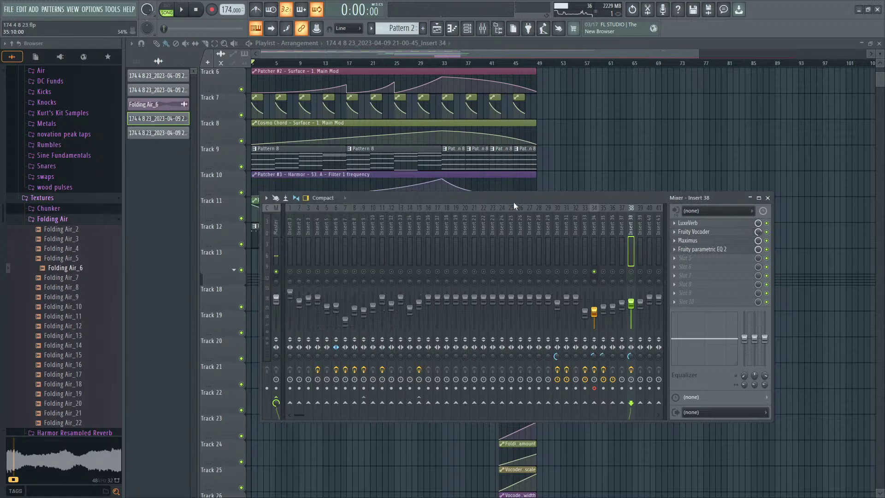
{"action": "mouse_move", "coordinate": [513, 202]}
{"action": "left_mouse_down"}
{"action": "mouse_move", "coordinate": [523, 207]}
{"action": "mouse_move", "coordinate": [521, 195]}
{"action": "left_mouse_up"}
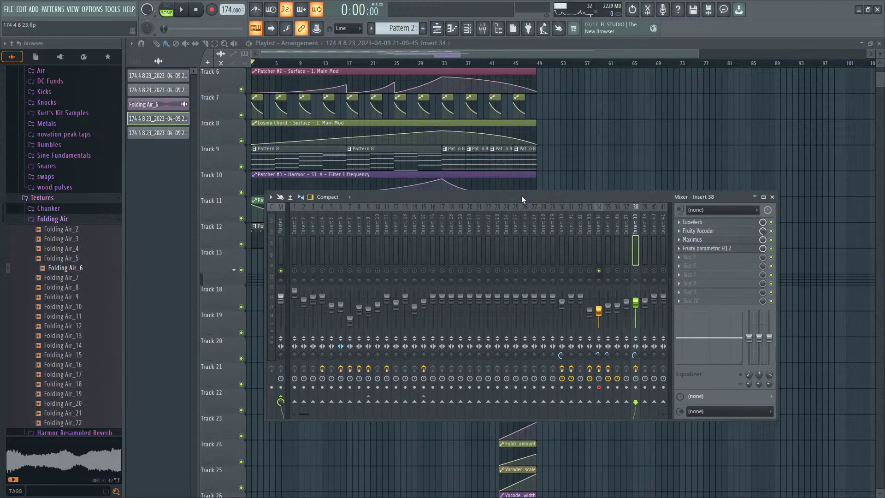
{"action": "key", "text": "F9"}
{"action": "right_click", "coordinate": [238, 156]}
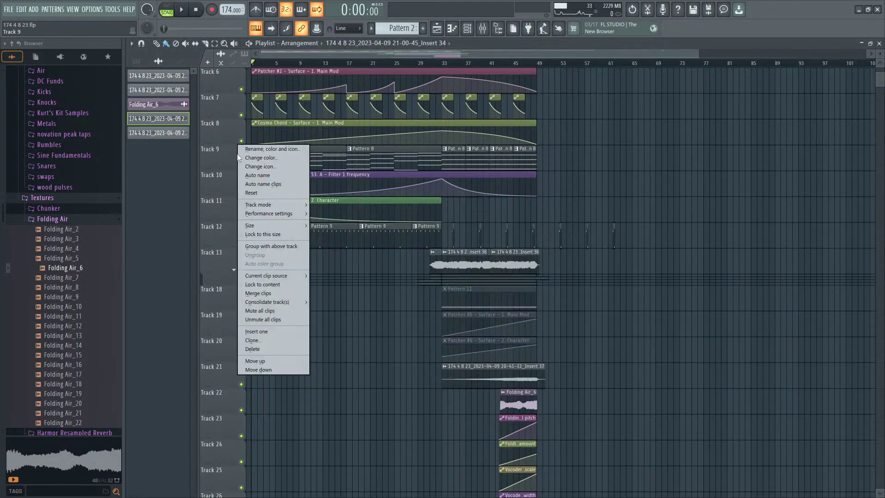
{"action": "mouse_move", "coordinate": [302, 301]}
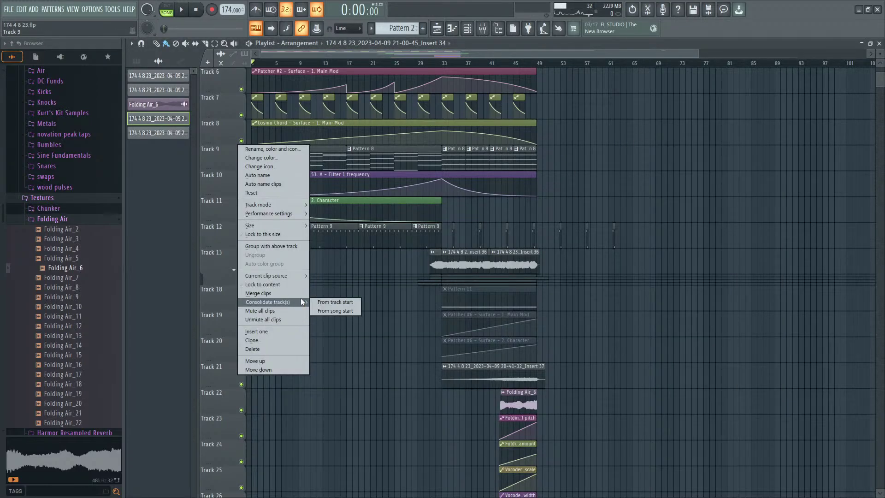
{"action": "left_click", "coordinate": [602, 189]}
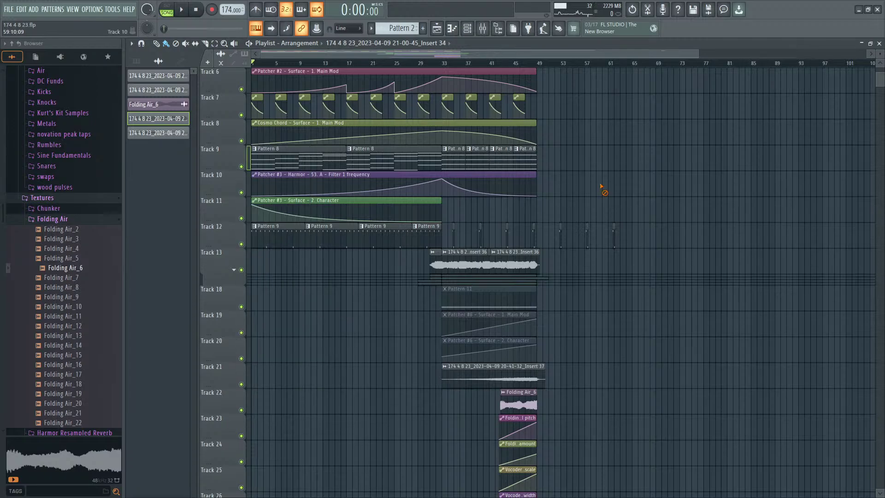
Step: Disarm Insert 34 for recording in the mixer and turn its solo off
{"action": "left_click", "coordinate": [483, 29]}
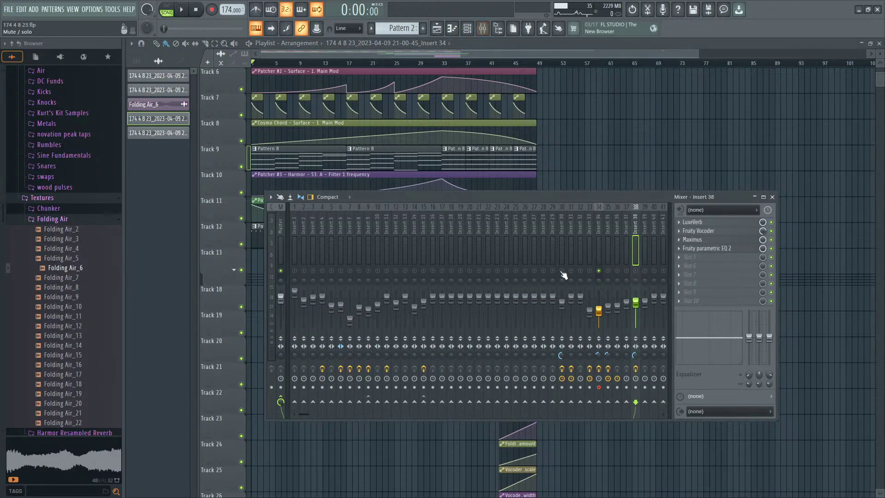
{"action": "left_click", "coordinate": [598, 387]}
{"action": "right_click", "coordinate": [598, 271]}
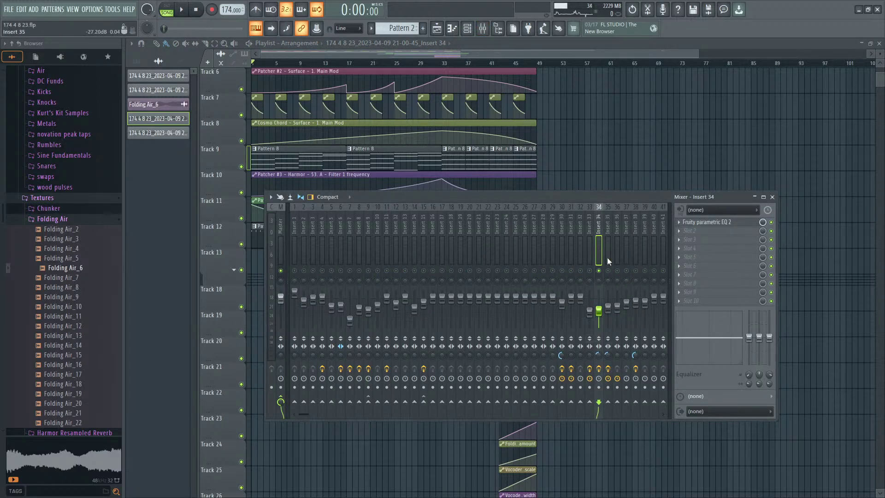
Step: Move the rendered Insert 34 audio clip on Track 31 to the start of the song
{"action": "right_click", "coordinate": [595, 151], "text": "ctrl"}
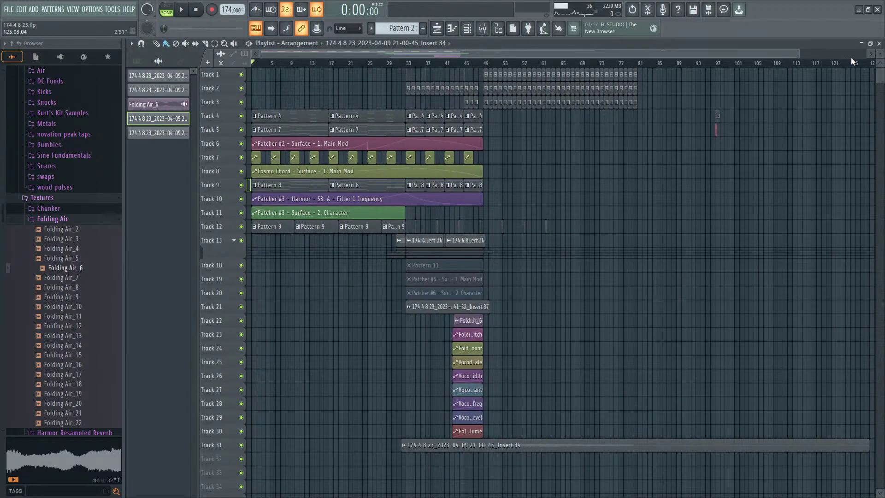
{"action": "left_click_drag", "start_coordinate": [879, 53], "coordinate": [877, 55]}
{"action": "scroll", "coordinate": [283, 236], "scroll_direction": "down", "scroll_amount": 5}
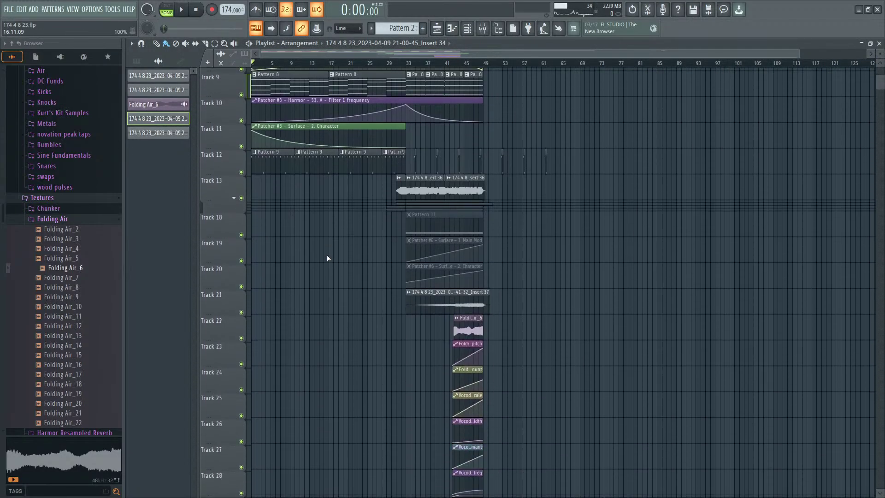
{"action": "scroll", "coordinate": [300, 253], "scroll_direction": "up", "scroll_amount": 3, "text": "ctrl"}
{"action": "left_click_drag", "start_coordinate": [329, 246], "coordinate": [516, 342]}
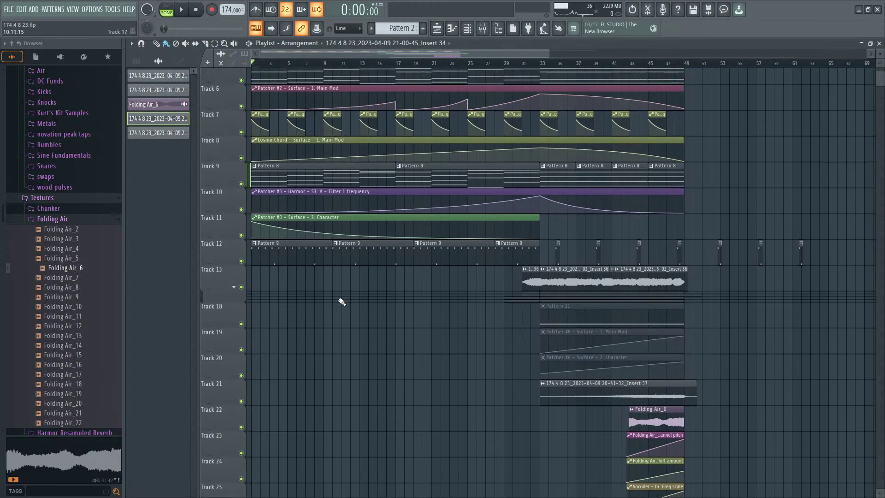
{"action": "scroll", "coordinate": [316, 322], "scroll_direction": "down", "scroll_amount": 10}
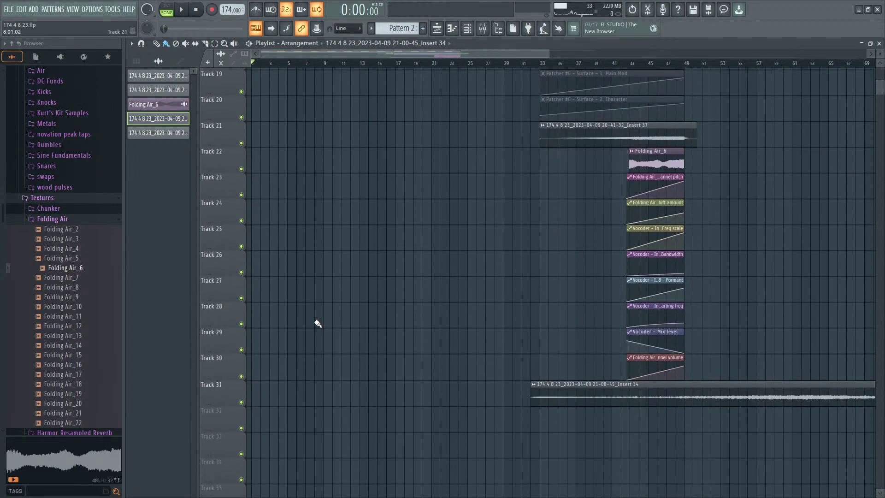
{"action": "left_click_drag", "start_coordinate": [584, 386], "coordinate": [305, 386]}
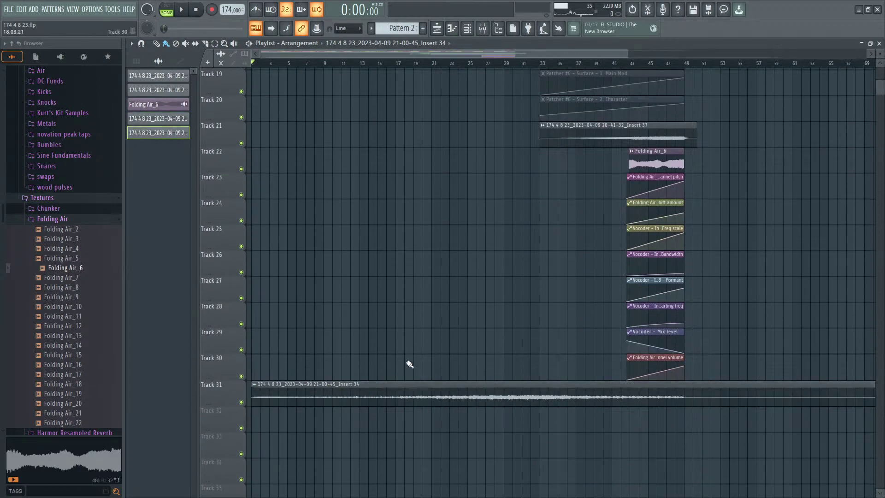
Step: Move the stray clips near bar 97 on Tracks 4 and 5 to bar 81
{"action": "scroll", "coordinate": [409, 364], "scroll_direction": "down", "scroll_amount": 3, "text": "ctrl"}
{"action": "scroll", "coordinate": [343, 341], "scroll_direction": "up", "scroll_amount": 10}
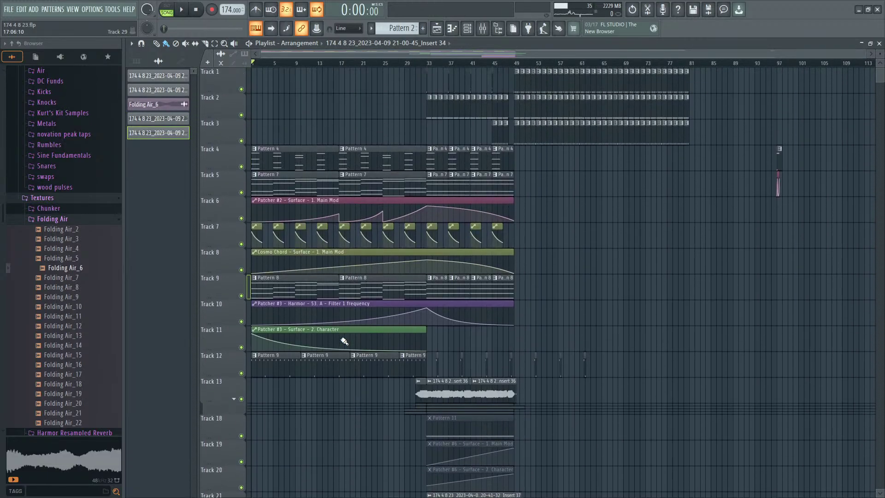
{"action": "scroll", "coordinate": [343, 341], "scroll_direction": "down", "scroll_amount": 10}
{"action": "scroll", "coordinate": [742, 339], "scroll_direction": "up", "scroll_amount": 14}
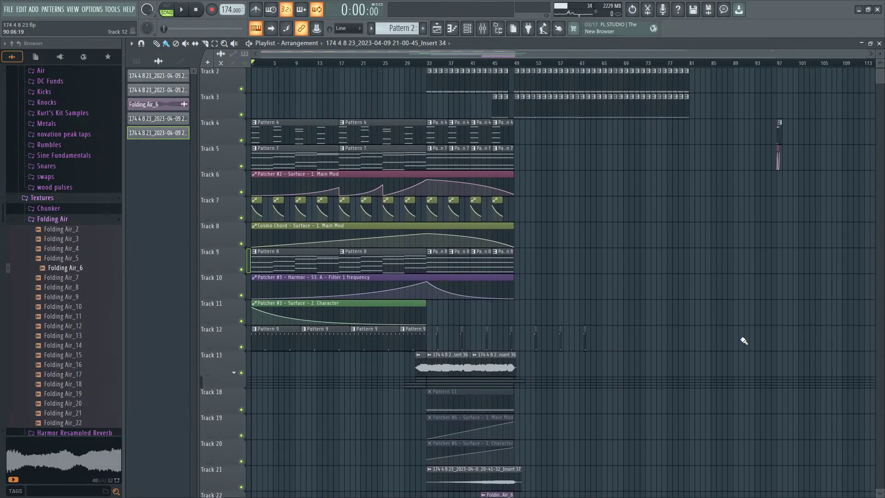
{"action": "left_click_drag", "start_coordinate": [779, 159], "coordinate": [693, 155]}
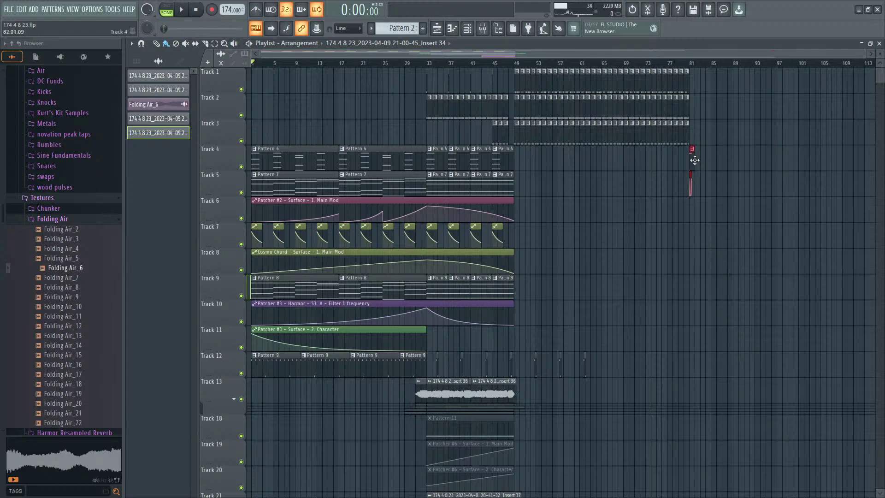
Step: Trim the Insert 34 audio clip on Track 31 to end at bar 49 and move its track up to the Track 9 position
{"action": "scroll", "coordinate": [708, 295], "scroll_direction": "down", "scroll_amount": 10}
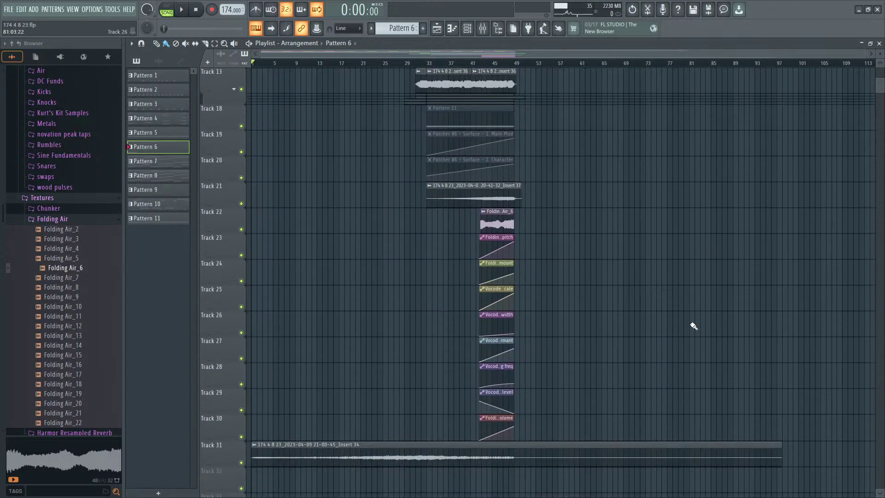
{"action": "left_click_drag", "start_coordinate": [782, 443], "coordinate": [512, 442]}
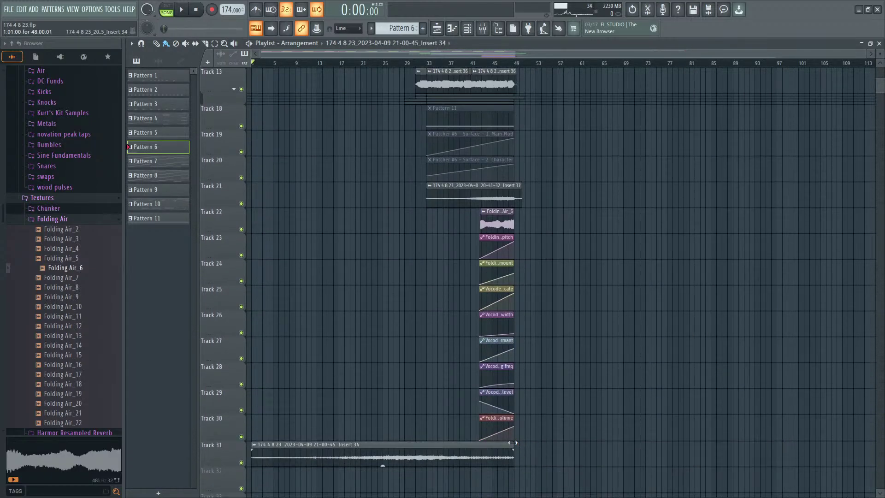
{"action": "scroll", "coordinate": [261, 424], "scroll_direction": "up", "scroll_amount": 6}
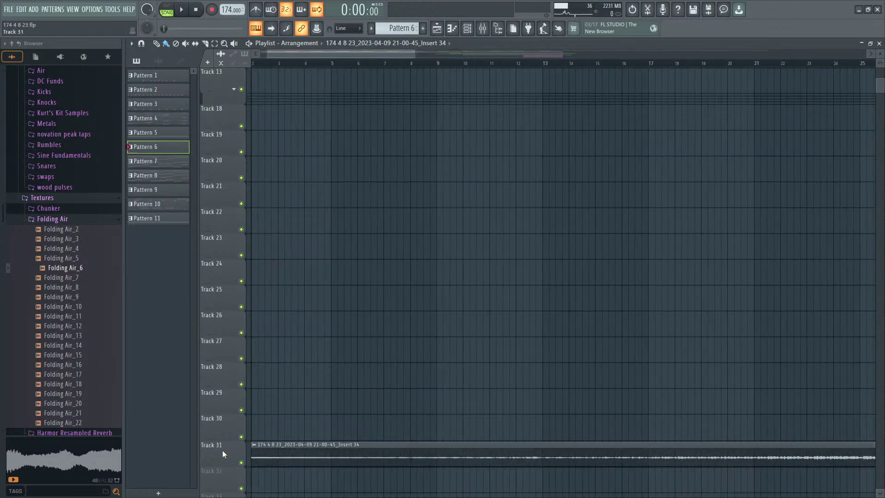
{"action": "left_click_drag", "start_coordinate": [222, 450], "coordinate": [222, 190]}
{"action": "scroll", "coordinate": [222, 190], "scroll_direction": "down", "scroll_amount": 6}
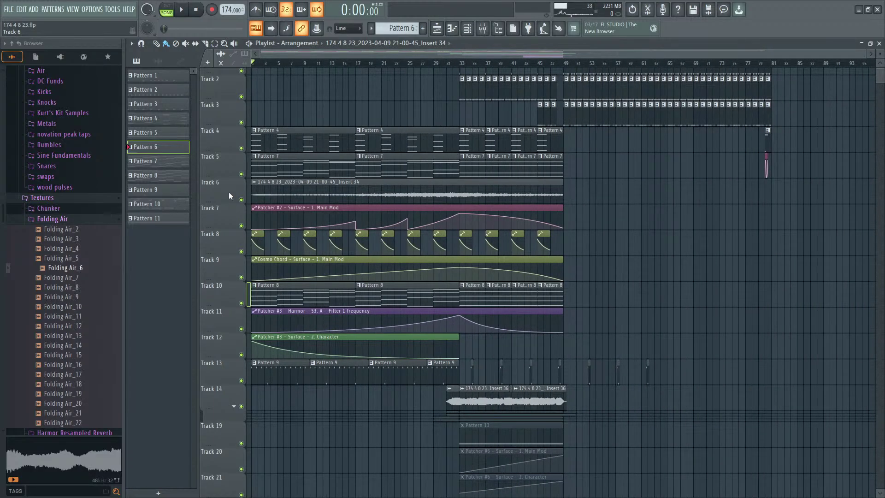
{"action": "left_click_drag", "start_coordinate": [230, 189], "coordinate": [234, 271]}
Step: Solo Track 9 and listen to the Insert 34 clip around bars 29 to 33
{"action": "left_click", "coordinate": [241, 277], "text": "ctrl"}
{"action": "key", "text": "space"}
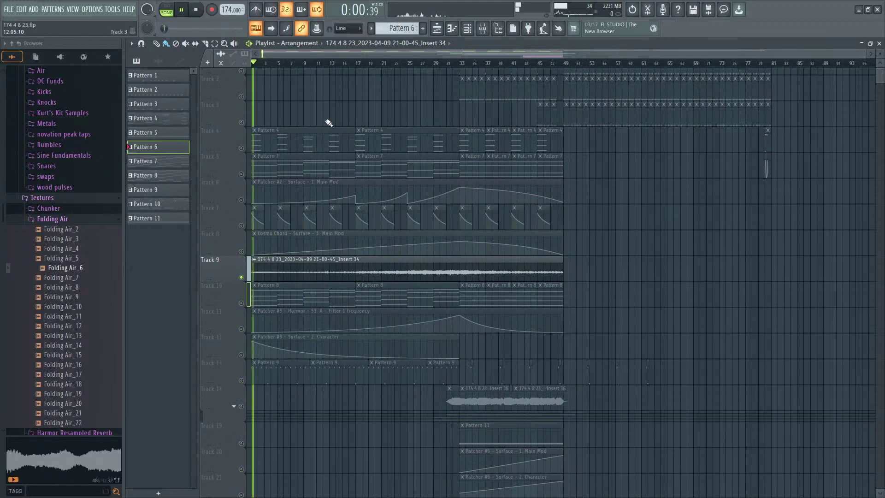
{"action": "left_click", "coordinate": [433, 64]}
{"action": "left_click", "coordinate": [465, 63]}
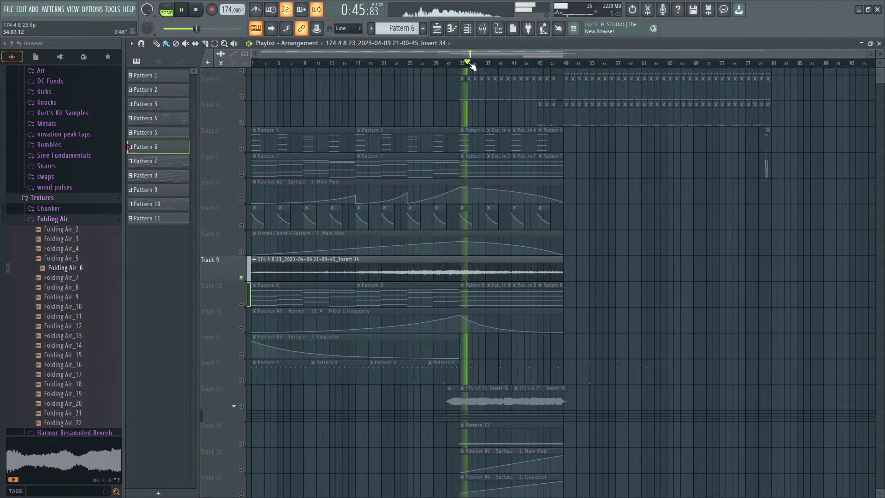
{"action": "left_click", "coordinate": [444, 64]}
Step: Isolate Tracks 10 to 12 for listening and group Tracks 11 and 12 under Track 10
{"action": "left_click", "coordinate": [240, 302], "text": "ctrl"}
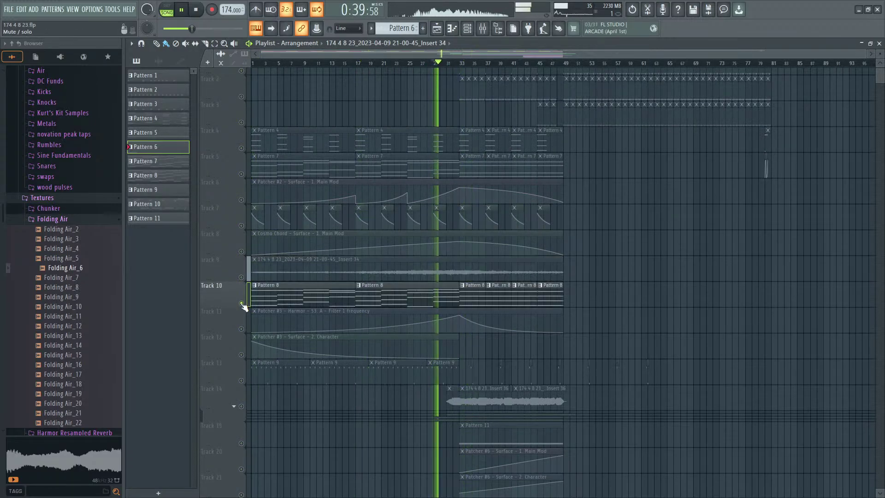
{"action": "left_click", "coordinate": [241, 329], "text": "ctrl"}
{"action": "left_click", "coordinate": [241, 354]}
{"action": "left_click", "coordinate": [241, 302]}
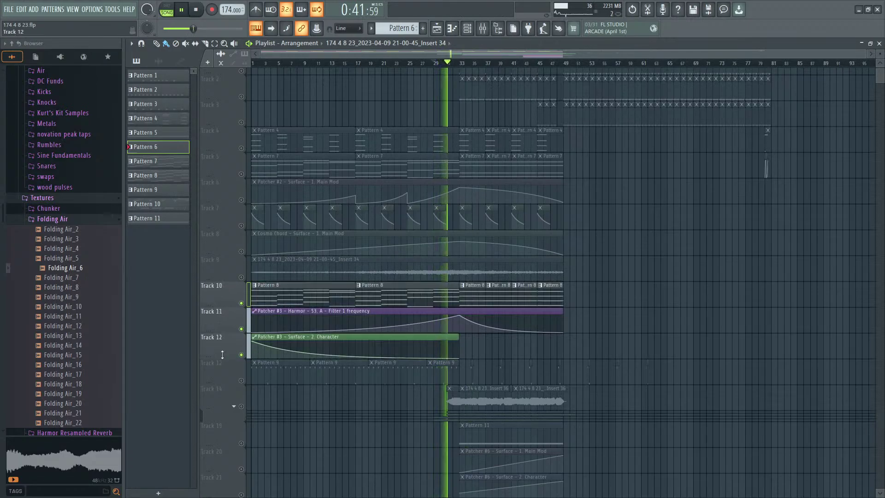
{"action": "key", "text": "shift+g"}
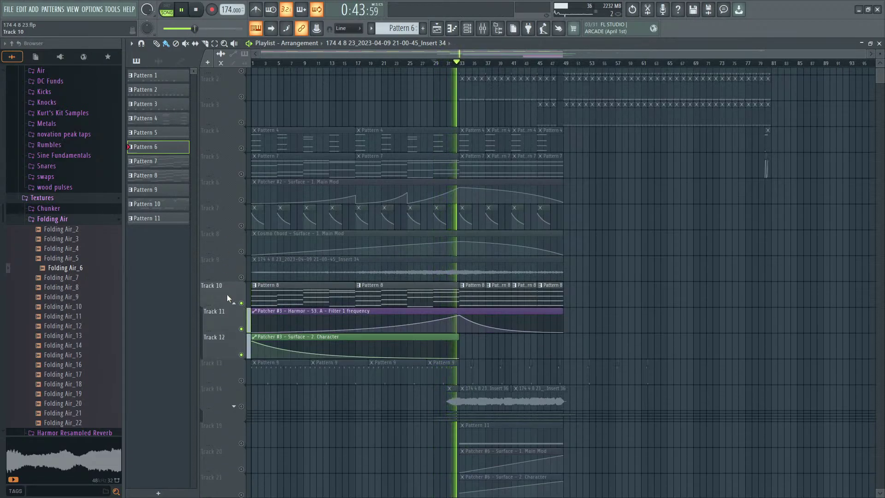
Step: Switch the audible tracks from Tracks 10 to 12 to Track 9 and group the Track 10 group under Track 9
{"action": "left_click", "coordinate": [241, 303]}
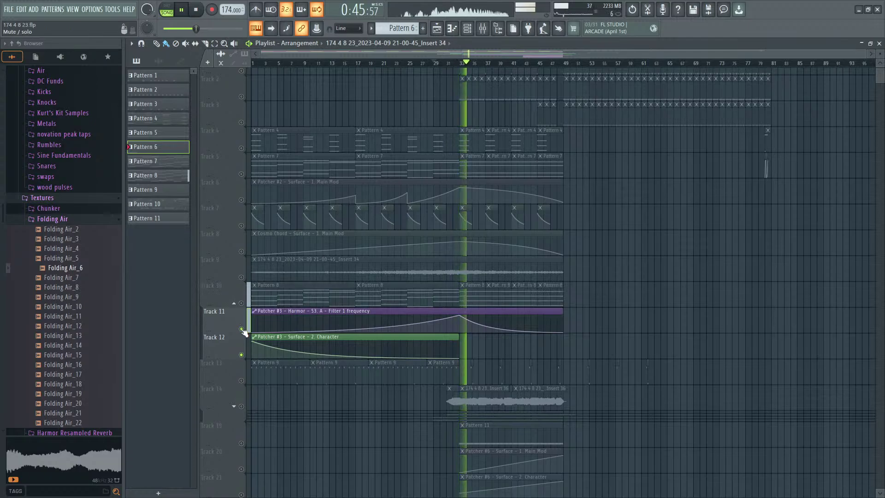
{"action": "left_click", "coordinate": [241, 329]}
{"action": "left_click", "coordinate": [241, 354]}
{"action": "left_click", "coordinate": [234, 304]}
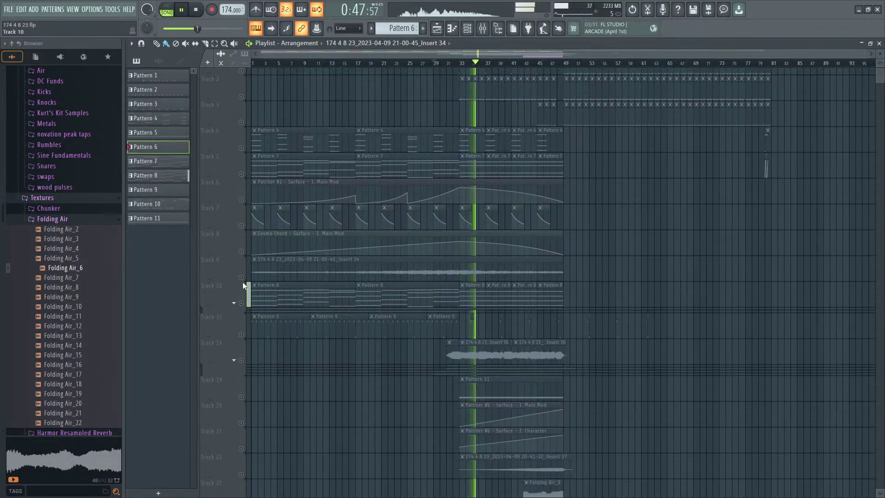
{"action": "left_click", "coordinate": [241, 278]}
{"action": "key", "text": "shift+g"}
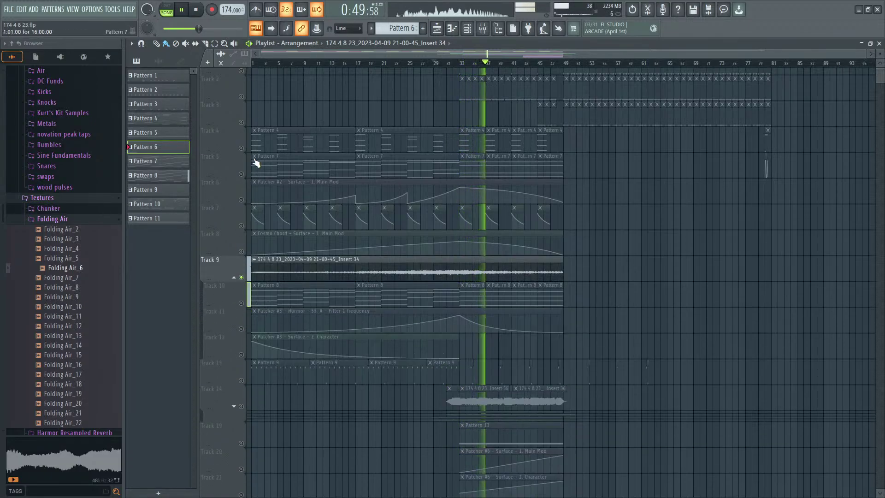
Step: Turn off Track 9's solo and mute all Pattern 8 clips on Track 10 and the automation clips on Tracks 11 and 12
{"action": "left_click", "coordinate": [253, 63]}
{"action": "left_click", "coordinate": [241, 277], "text": "ctrl"}
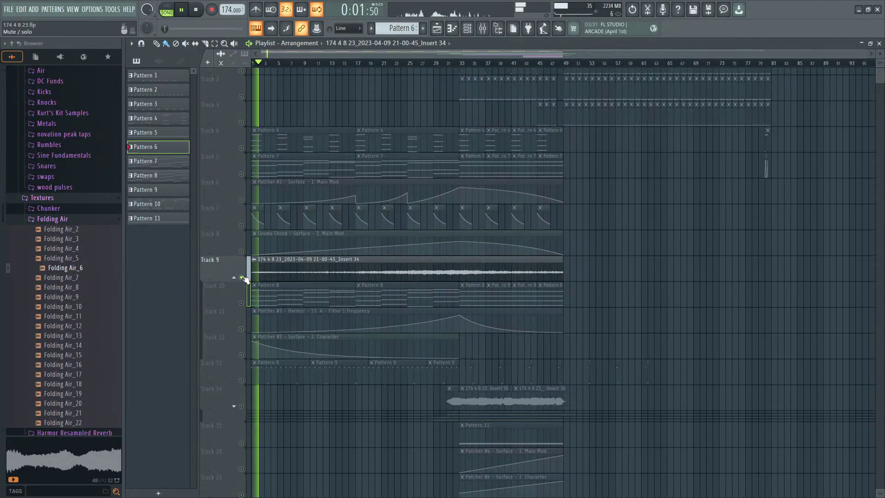
{"action": "right_click", "coordinate": [270, 295], "text": "alt"}
{"action": "right_click", "coordinate": [391, 295], "text": "alt"}
{"action": "right_click", "coordinate": [470, 298], "text": "alt"}
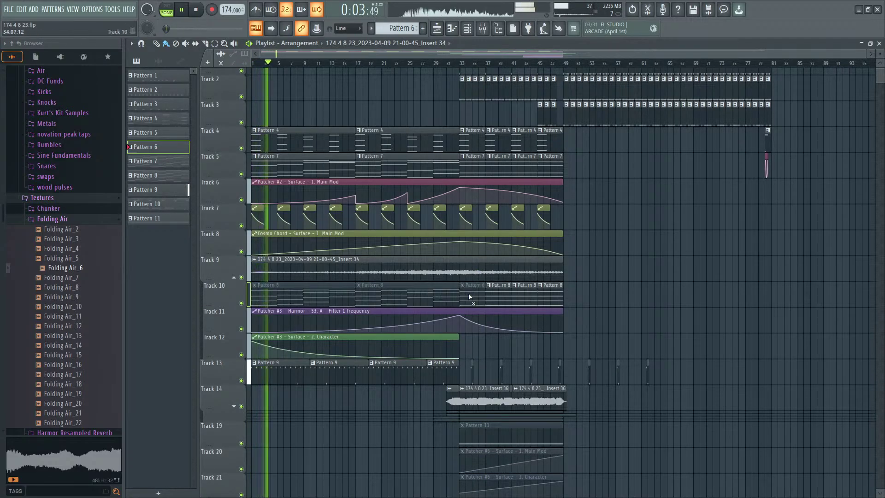
{"action": "right_click", "coordinate": [499, 297], "text": "alt"}
{"action": "right_click", "coordinate": [523, 296], "text": "alt"}
{"action": "right_click", "coordinate": [544, 297], "text": "alt"}
{"action": "right_click", "coordinate": [435, 335], "text": "alt"}
{"action": "right_click", "coordinate": [397, 312], "text": "alt"}
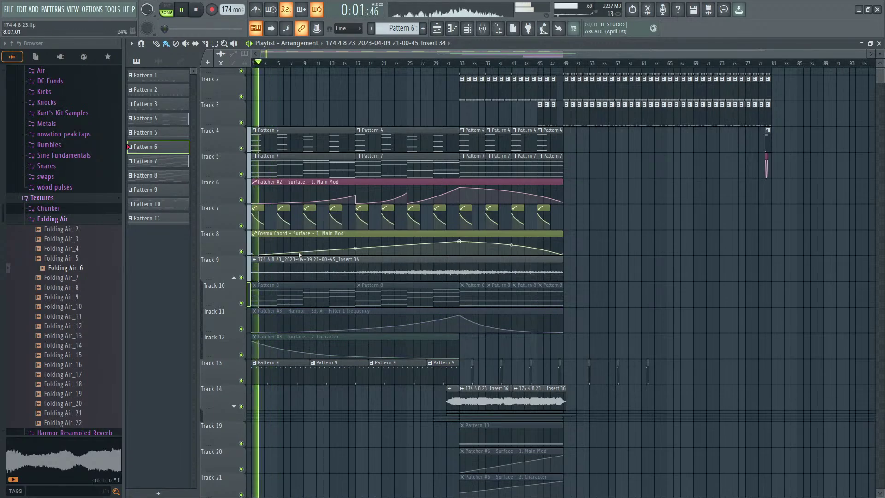
Step: Play the full arrangement from the start and from about bar 29
{"action": "key", "text": "space"}
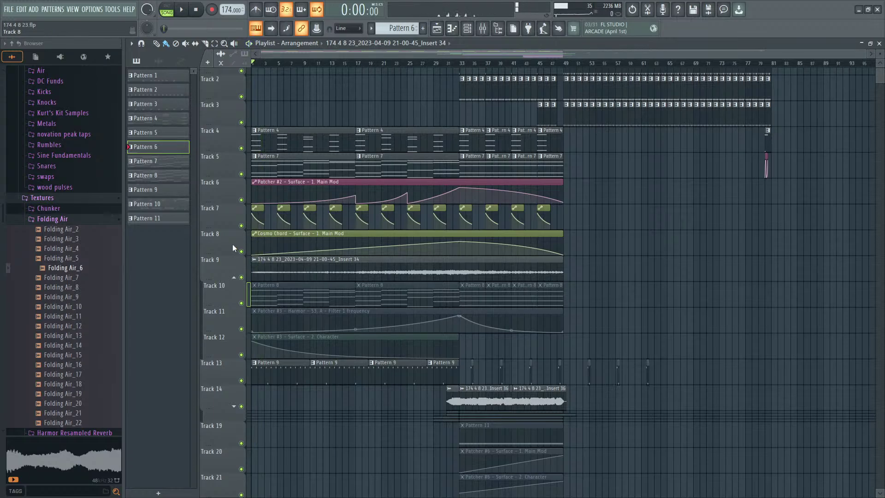
{"action": "key", "text": "space"}
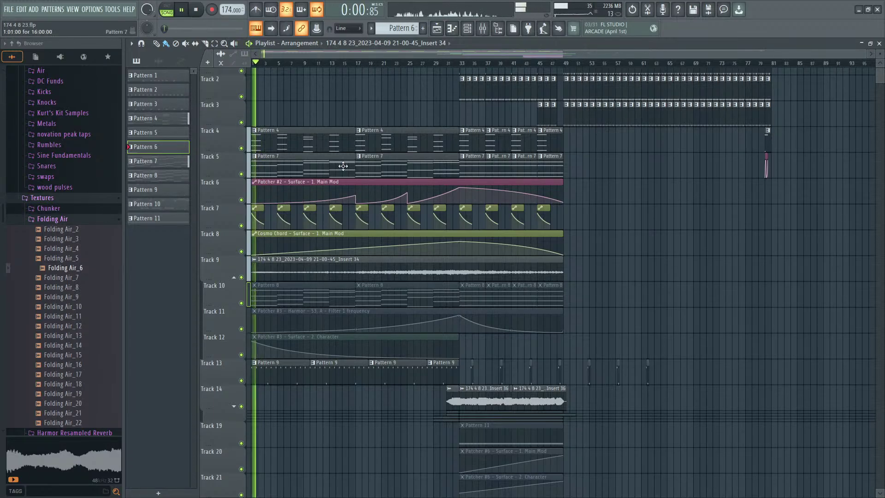
{"action": "left_click", "coordinate": [434, 64]}
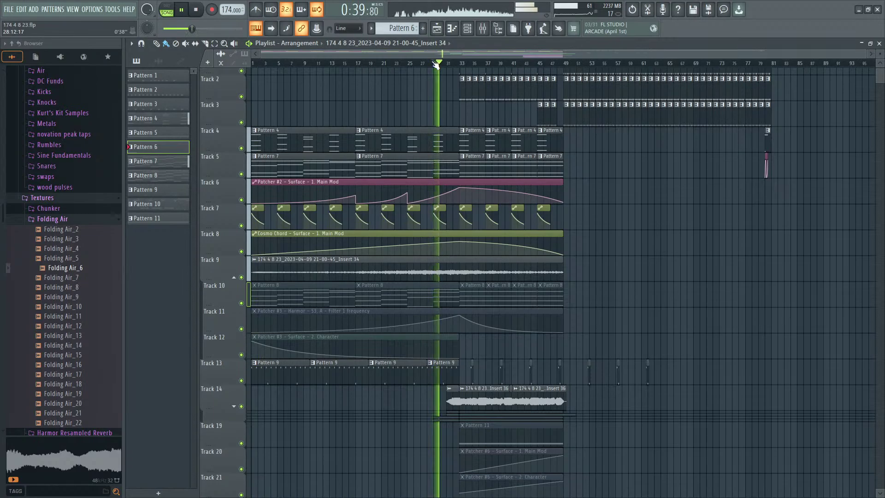
Step: Solo Track 9 and play from bar 33 with the metronome to check the Insert 34 clip's timing
{"action": "scroll", "coordinate": [470, 303], "scroll_direction": "up", "scroll_amount": 5}
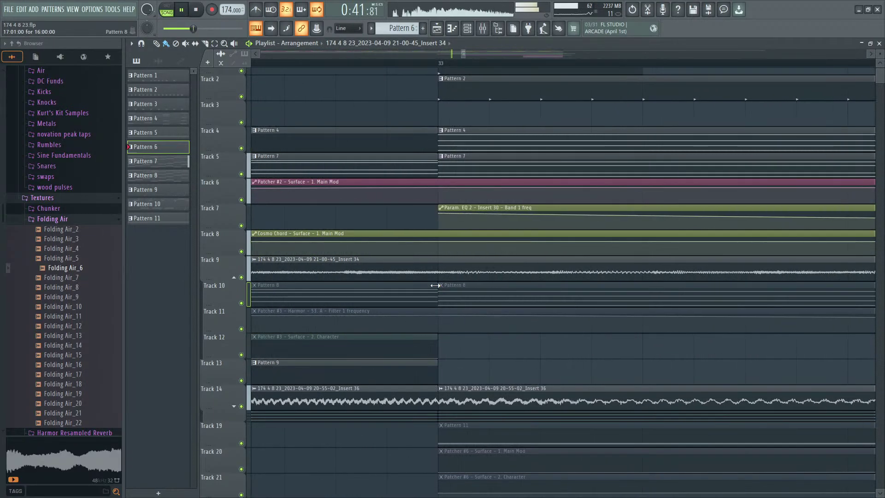
{"action": "right_click", "coordinate": [241, 277]}
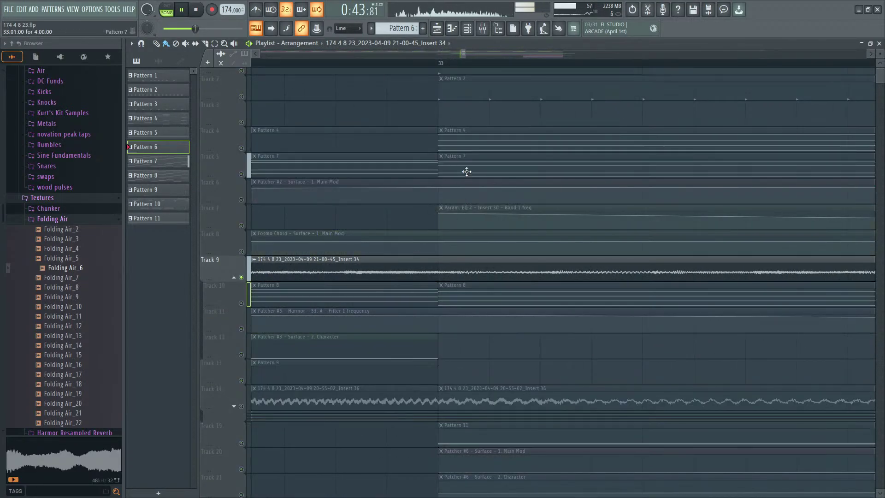
{"action": "left_click", "coordinate": [438, 66]}
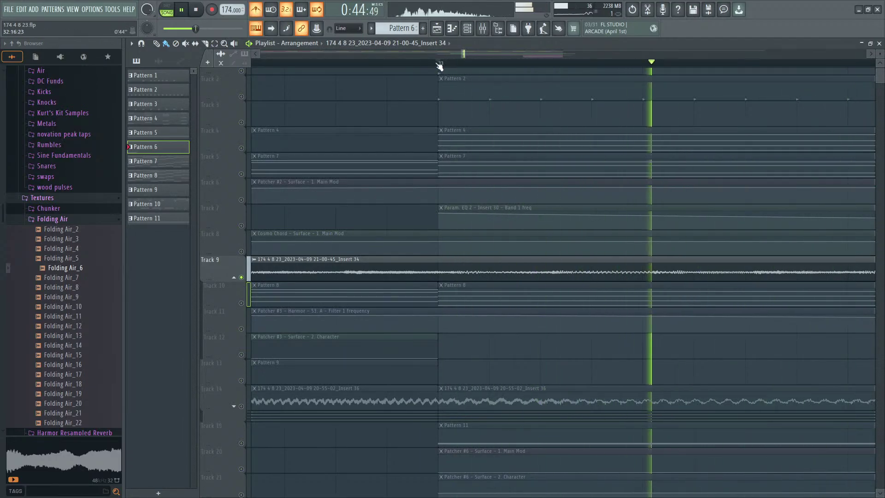
{"action": "left_click", "coordinate": [438, 66]}
{"action": "left_click", "coordinate": [438, 67]}
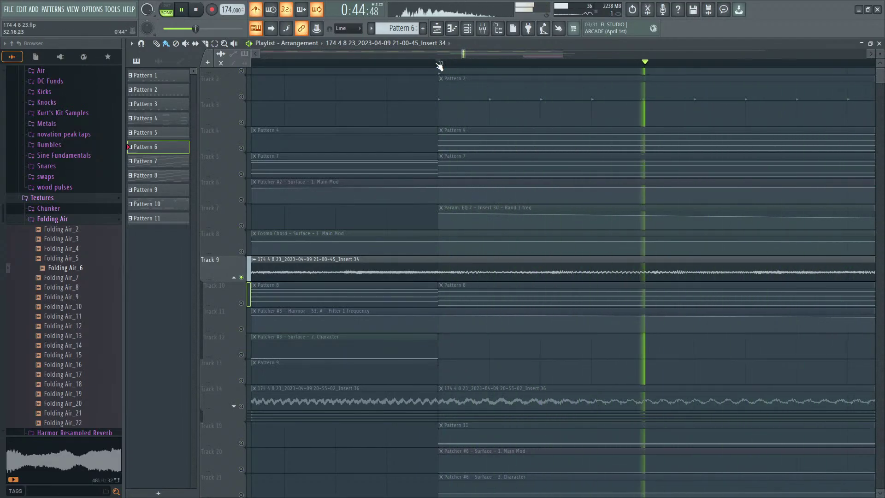
{"action": "key", "text": "space"}
{"action": "scroll", "coordinate": [685, 277], "scroll_direction": "up", "scroll_amount": 3}
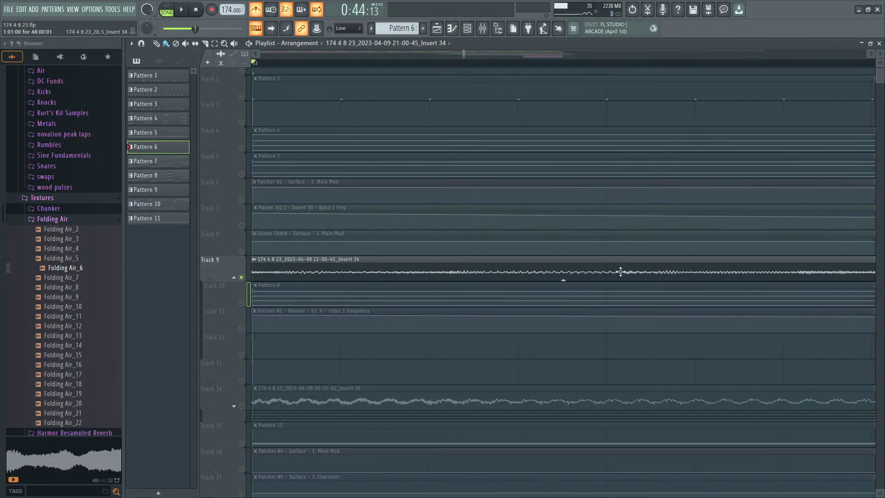
{"action": "scroll", "coordinate": [377, 291], "scroll_direction": "down", "scroll_amount": 3}
{"action": "scroll", "coordinate": [378, 291], "scroll_direction": "up", "scroll_amount": 3}
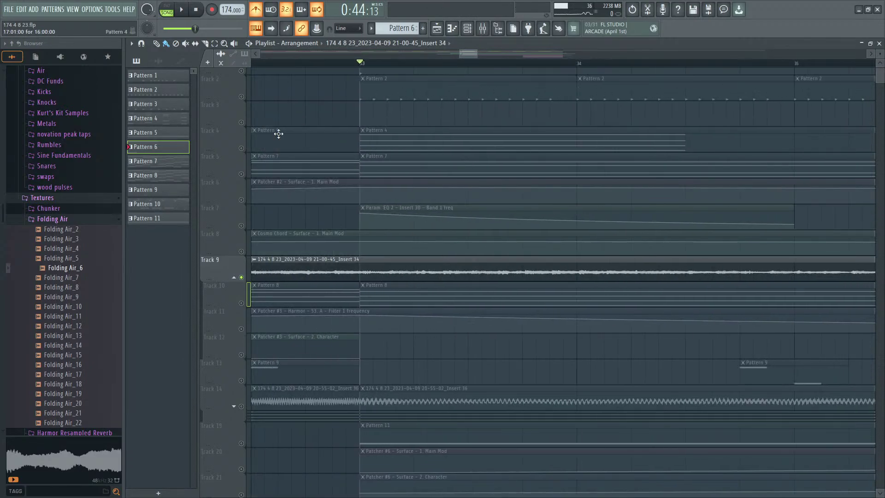
{"action": "left_click", "coordinate": [183, 10]}
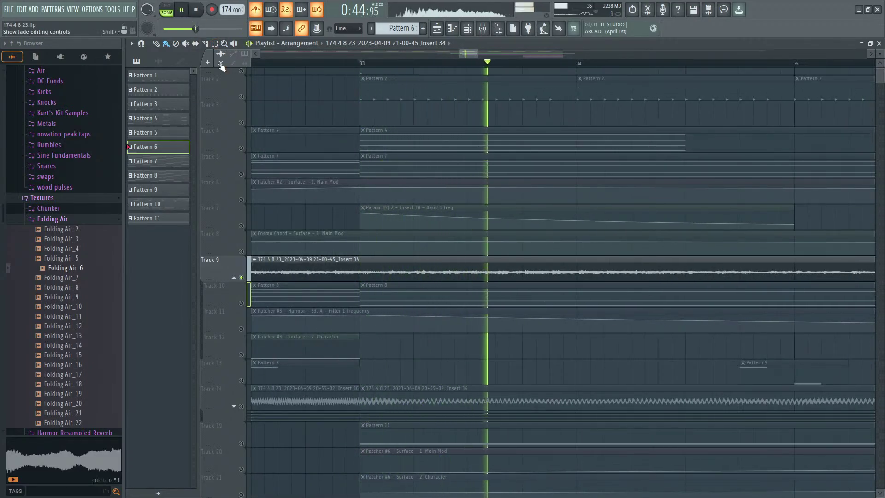
Step: Slip the audio inside the Insert 34 clip on Track 9 slightly later, checking it against the metronome midway through bar 45
{"action": "scroll", "coordinate": [342, 266], "scroll_direction": "down", "scroll_amount": 5}
{"action": "left_click", "coordinate": [196, 44]}
{"action": "scroll", "coordinate": [332, 316], "scroll_direction": "up", "scroll_amount": 6}
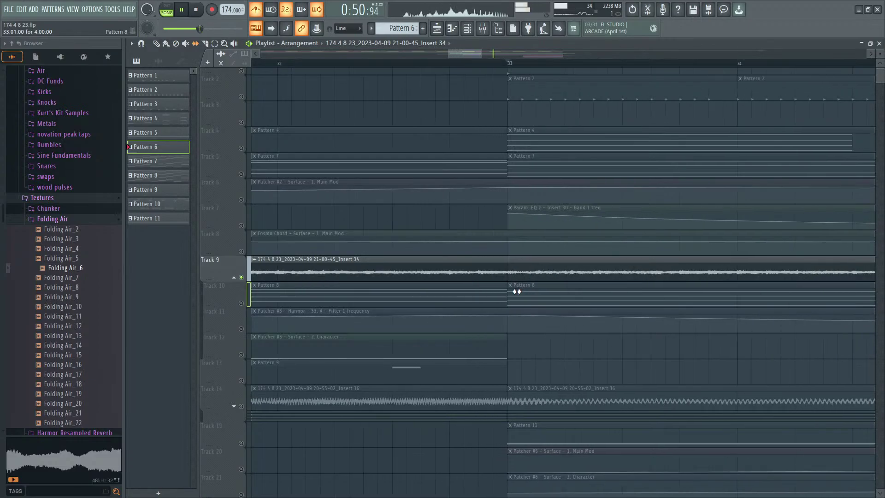
{"action": "scroll", "coordinate": [518, 292], "scroll_direction": "down", "scroll_amount": 4}
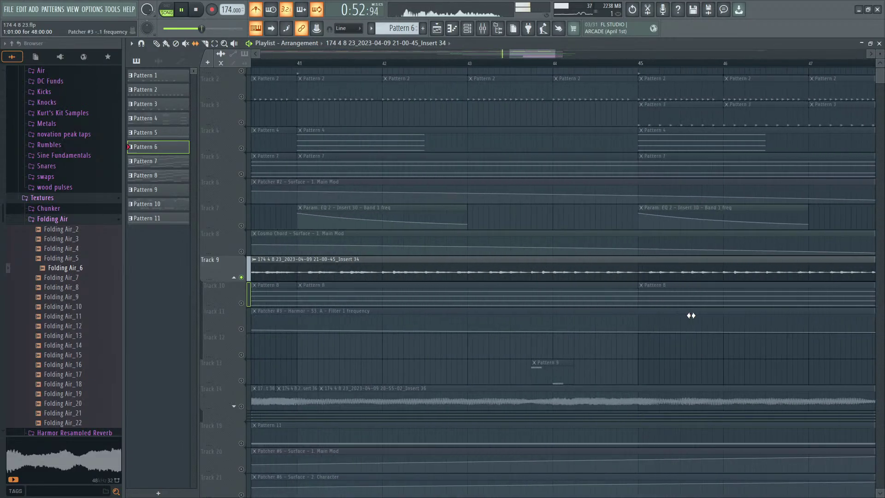
{"action": "scroll", "coordinate": [651, 316], "scroll_direction": "up", "scroll_amount": 3}
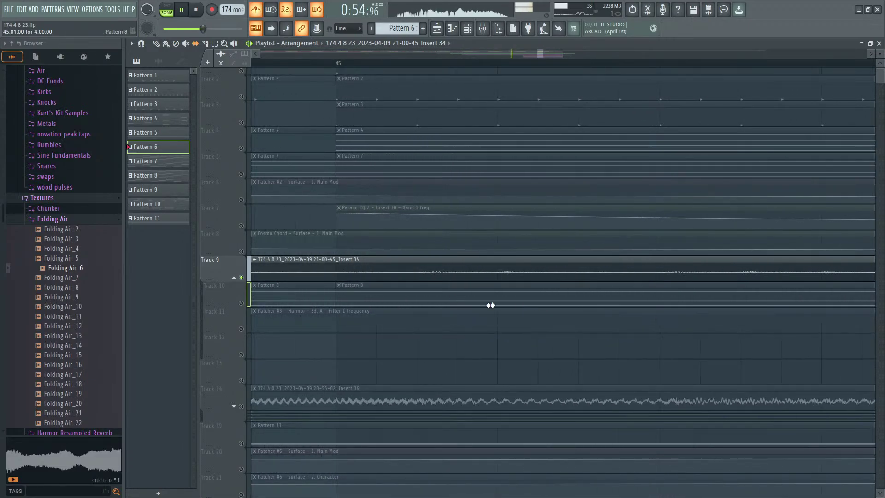
{"action": "left_click_drag", "start_coordinate": [719, 317], "coordinate": [540, 330]}
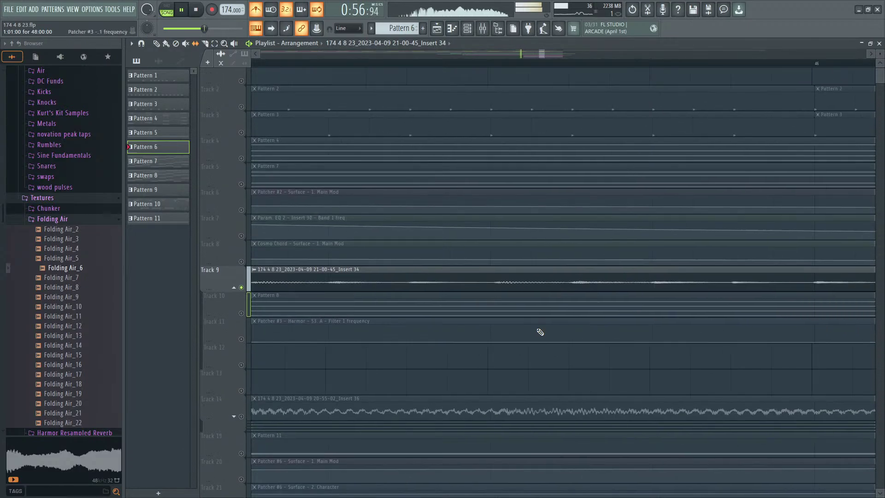
{"action": "left_click", "coordinate": [484, 63]}
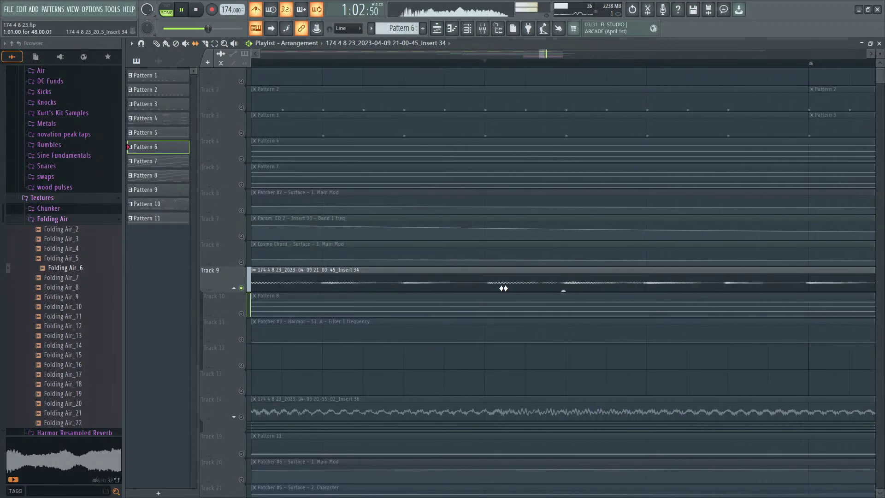
{"action": "key", "text": "space"}
{"action": "key", "text": "space"}
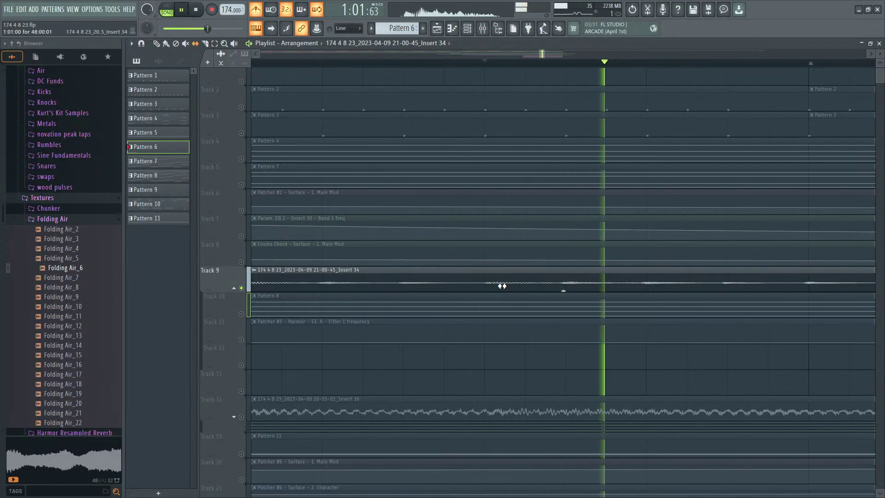
{"action": "left_click_drag", "start_coordinate": [501, 284], "coordinate": [506, 284]}
{"action": "key", "text": "space"}
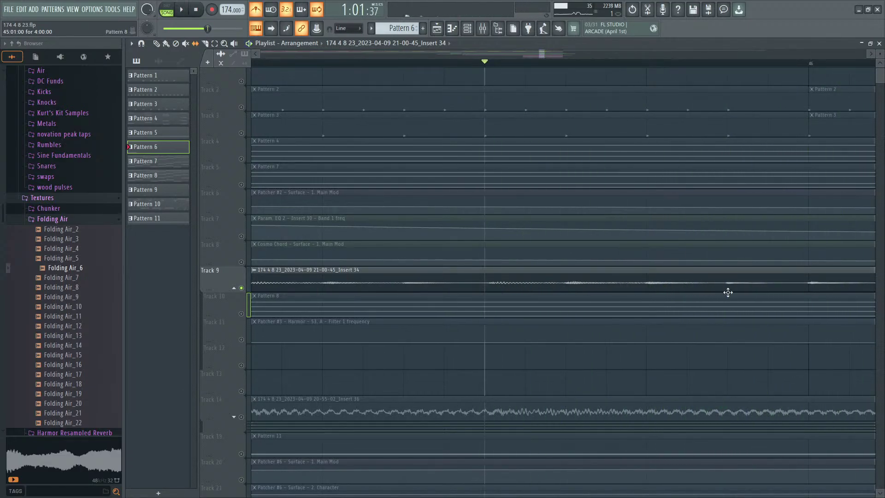
Step: Play the soloed Insert 34 clip from midway through bar 45 and examine its end near bar 49
{"action": "scroll", "coordinate": [565, 291], "scroll_direction": "down", "scroll_amount": 3}
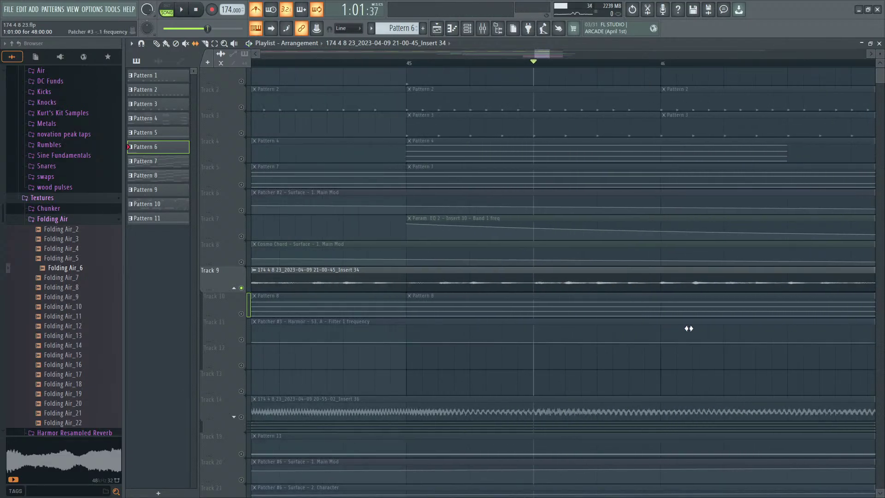
{"action": "scroll", "coordinate": [706, 287], "scroll_direction": "down", "scroll_amount": 3}
{"action": "key", "text": "space"}
{"action": "scroll", "coordinate": [705, 287], "scroll_direction": "down", "scroll_amount": 5}
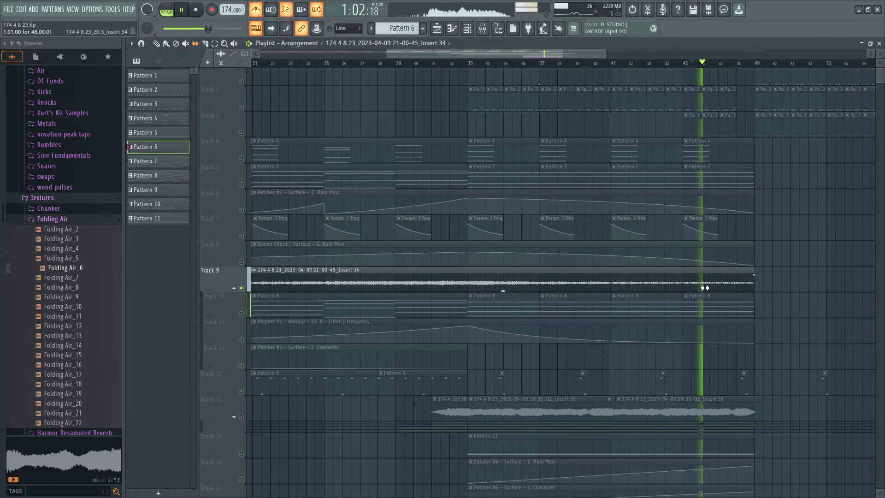
{"action": "scroll", "coordinate": [773, 298], "scroll_direction": "up", "scroll_amount": 5}
{"action": "scroll", "coordinate": [648, 309], "scroll_direction": "up", "scroll_amount": 4}
{"action": "scroll", "coordinate": [545, 318], "scroll_direction": "up", "scroll_amount": 1}
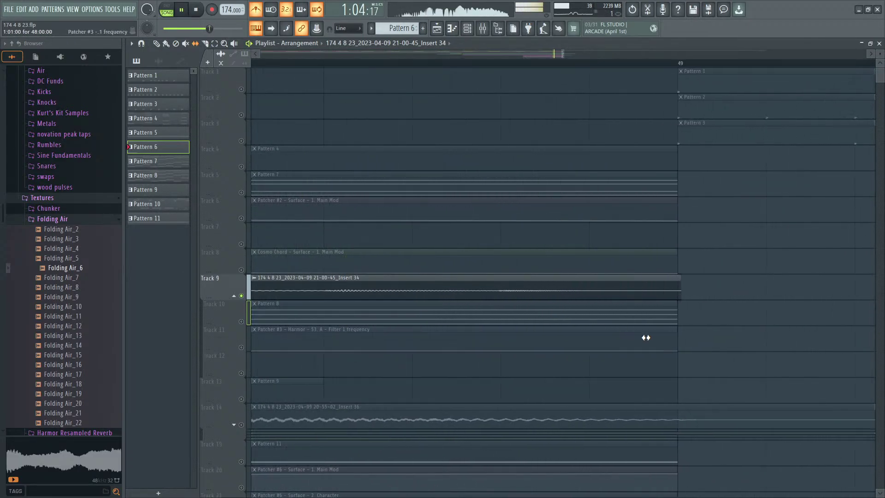
{"action": "key", "text": "space"}
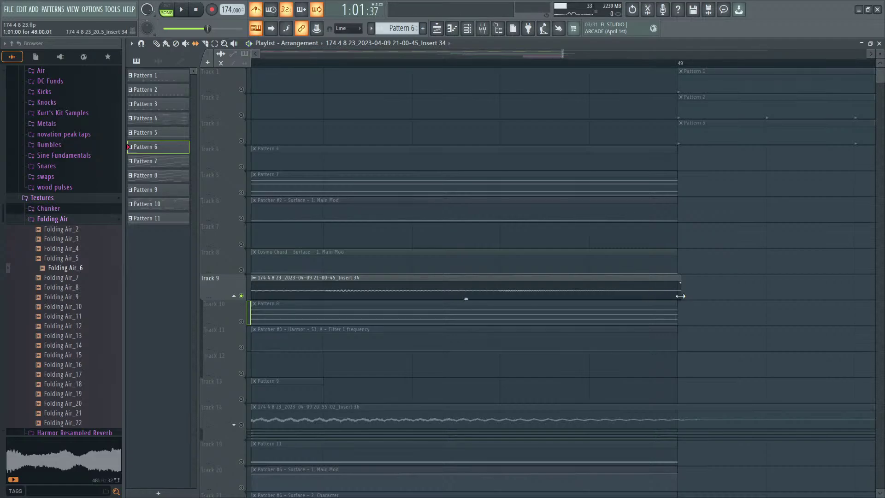
Step: Slip the audio inside the Insert 34 clip slightly later near bar 49 and play it against the metronome
{"action": "mouse_move", "coordinate": [666, 289]}
{"action": "left_mouse_down"}
{"action": "mouse_move", "coordinate": [647, 286]}
{"action": "mouse_move", "coordinate": [669, 288]}
{"action": "left_mouse_up"}
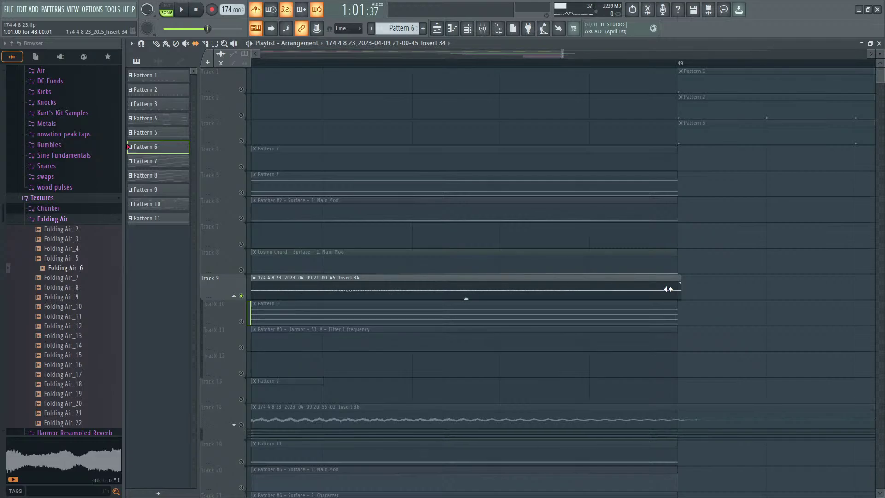
{"action": "key", "text": "space"}
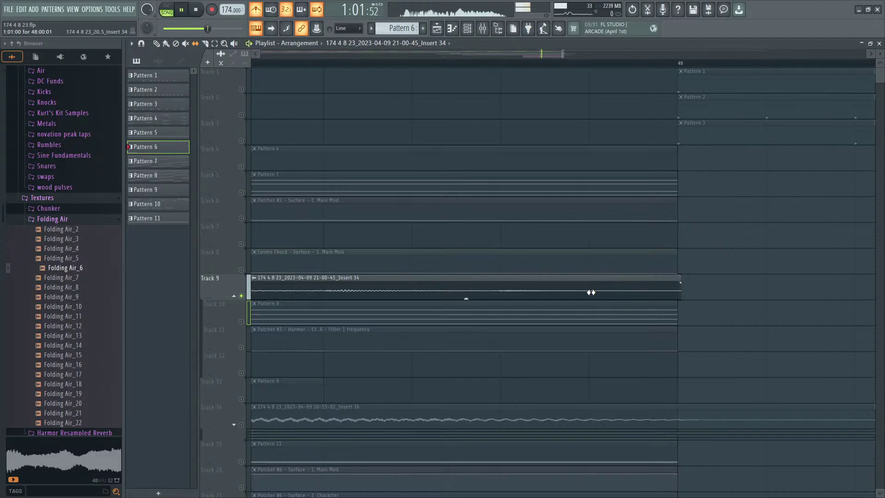
{"action": "scroll", "coordinate": [613, 297], "scroll_direction": "down", "scroll_amount": 6}
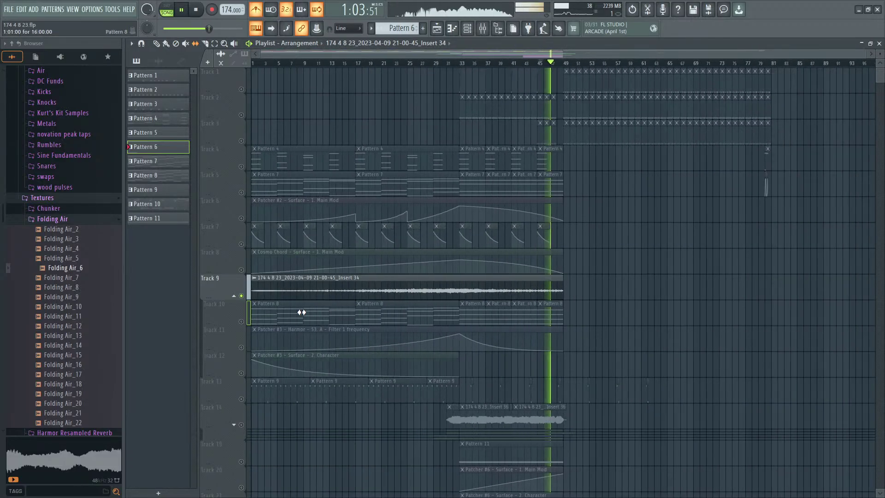
{"action": "scroll", "coordinate": [280, 326], "scroll_direction": "up", "scroll_amount": 5}
{"action": "scroll", "coordinate": [541, 318], "scroll_direction": "up", "scroll_amount": 6}
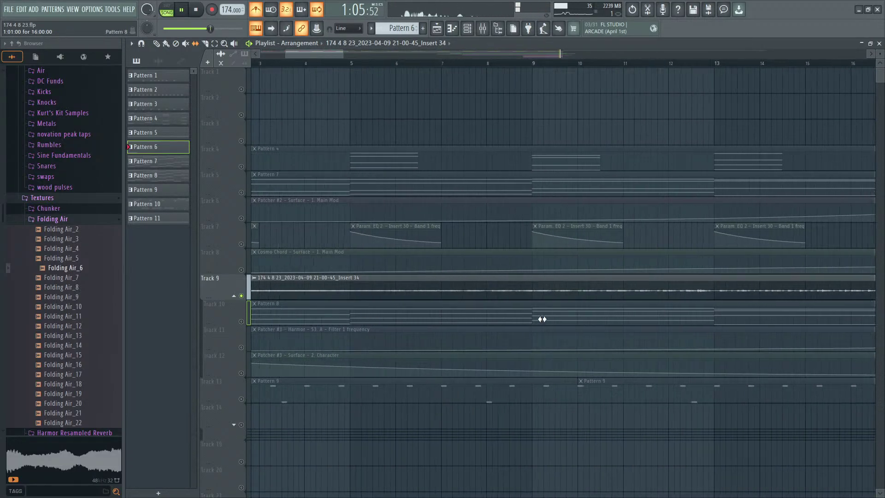
Step: Turn off Track 9's solo and play the full arrangement from about bar 30
{"action": "scroll", "coordinate": [533, 308], "scroll_direction": "down", "scroll_amount": 6}
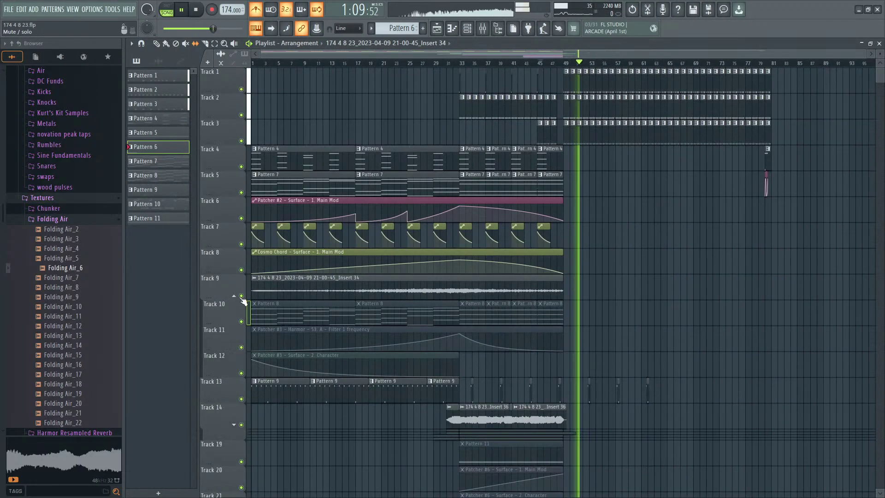
{"action": "left_click", "coordinate": [443, 63]}
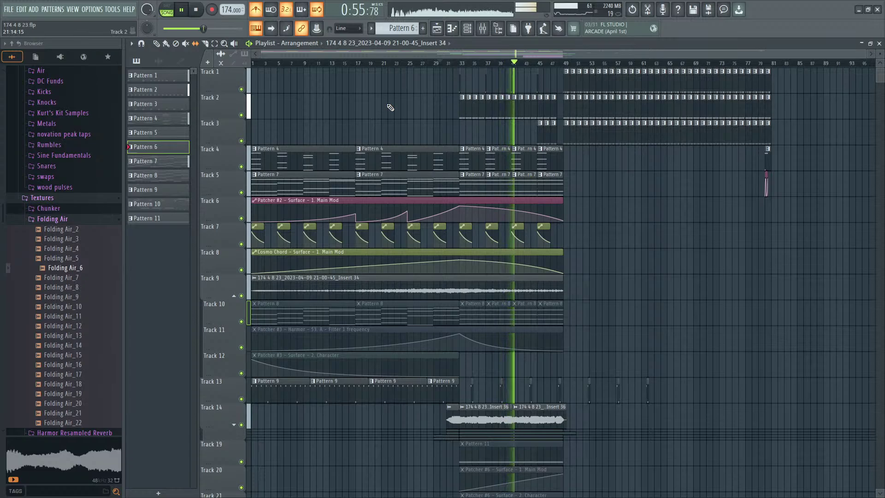
{"action": "key", "text": "space"}
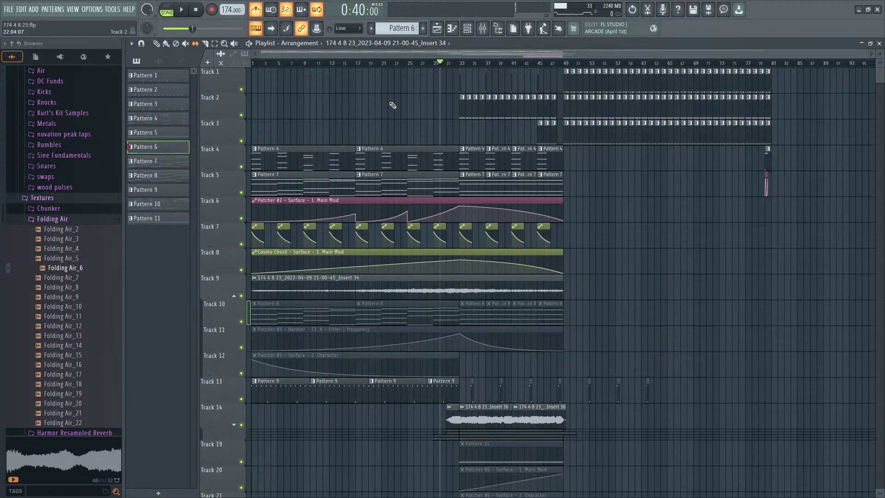
Step: Inspect the first nested Patcher inside Pattern 8's Patcher #3 instrument, including its Multiband Delay, and close the plugin windows
{"action": "left_click", "coordinate": [481, 30]}
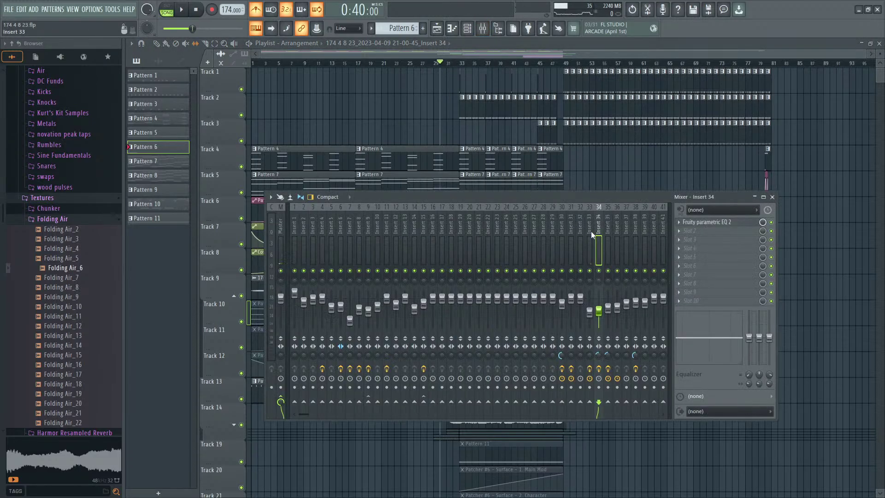
{"action": "left_click", "coordinate": [481, 30]}
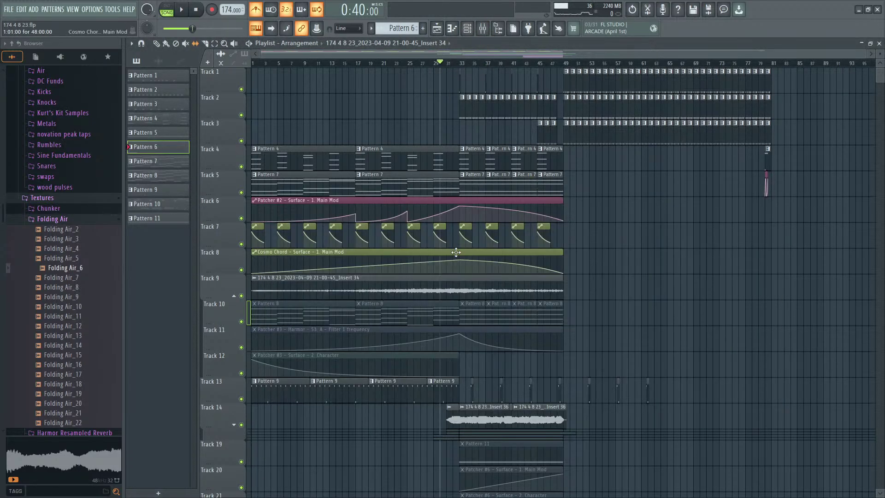
{"action": "double_click", "coordinate": [448, 305]}
{"action": "key", "text": "F6"}
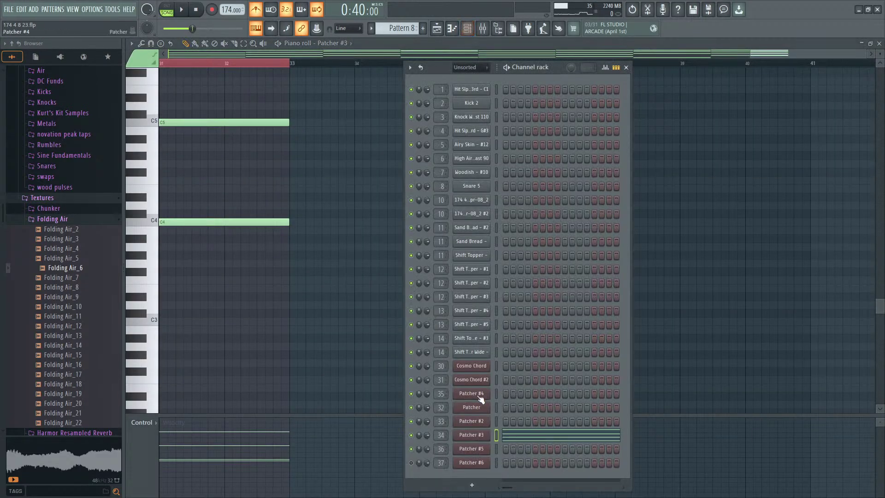
{"action": "left_click", "coordinate": [475, 435]}
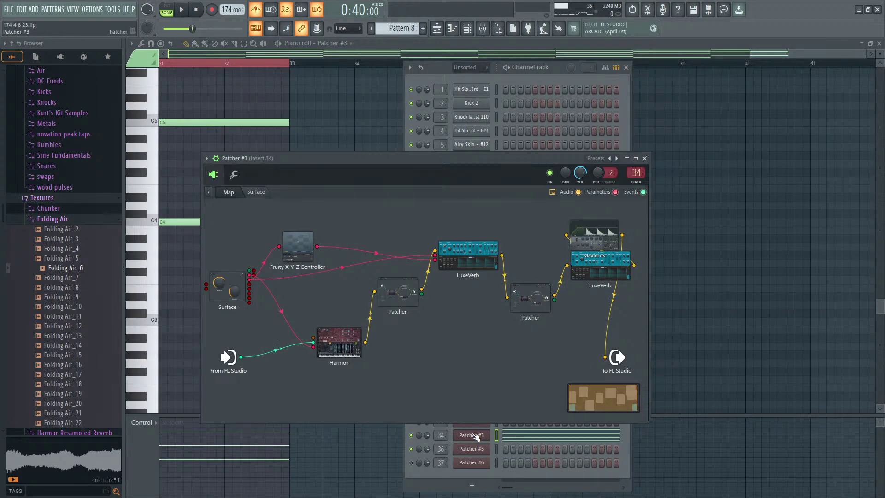
{"action": "left_click", "coordinate": [409, 289]}
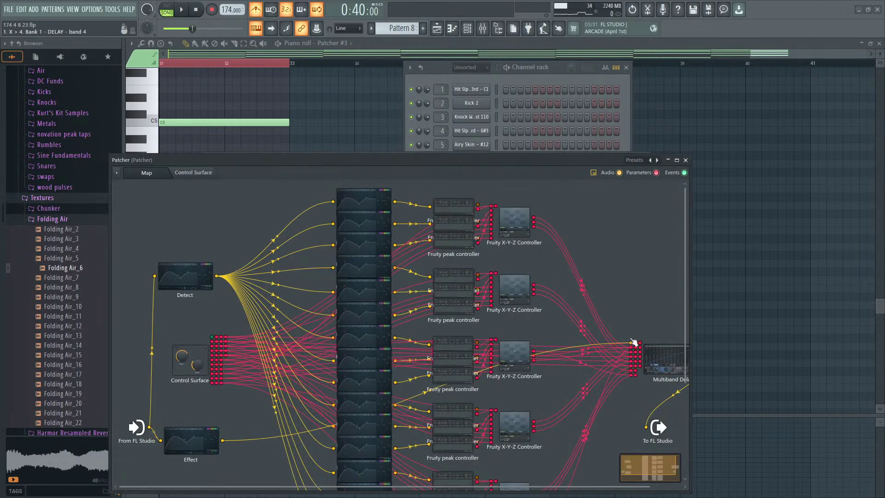
{"action": "left_click", "coordinate": [659, 354]}
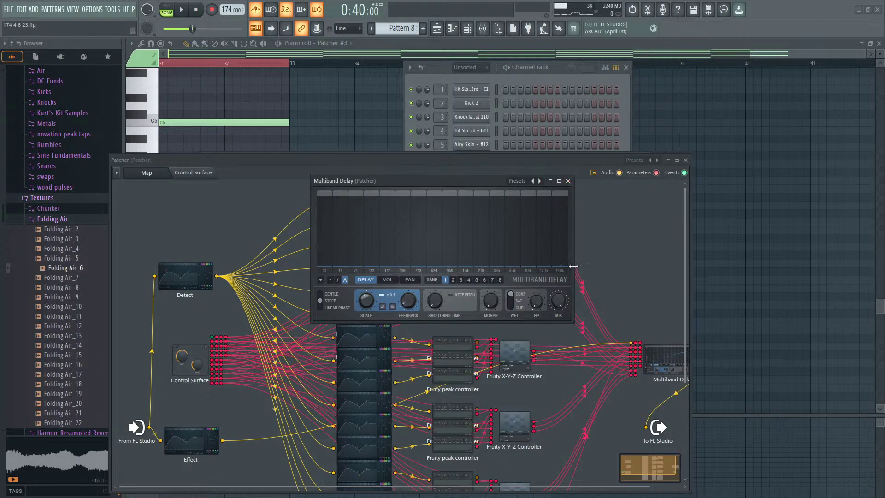
{"action": "left_click", "coordinate": [568, 181]}
{"action": "left_click", "coordinate": [685, 159]}
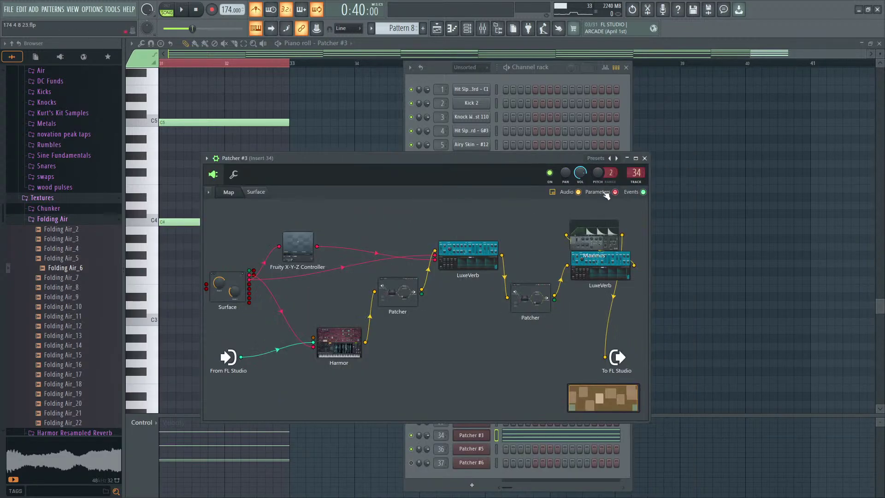
{"action": "left_click", "coordinate": [644, 158]}
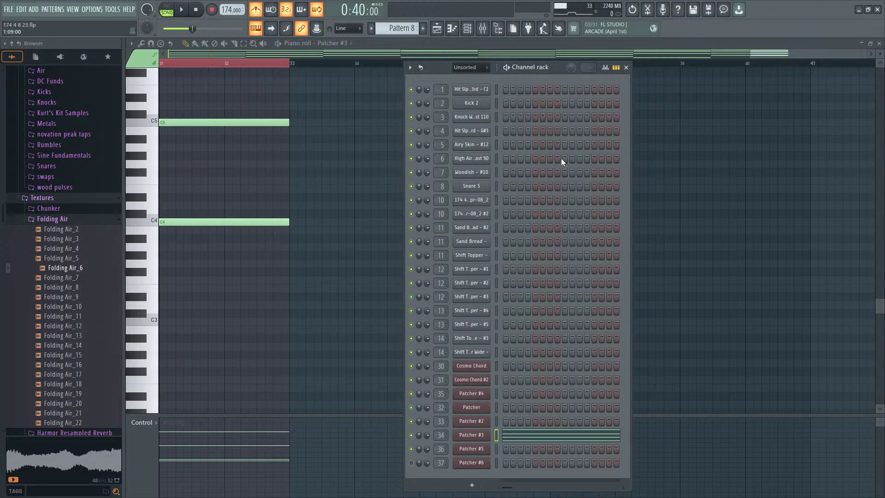
Step: Examine Insert 34 in the mixer and its track latency options, leaving them without choosing any
{"action": "key", "text": "F9"}
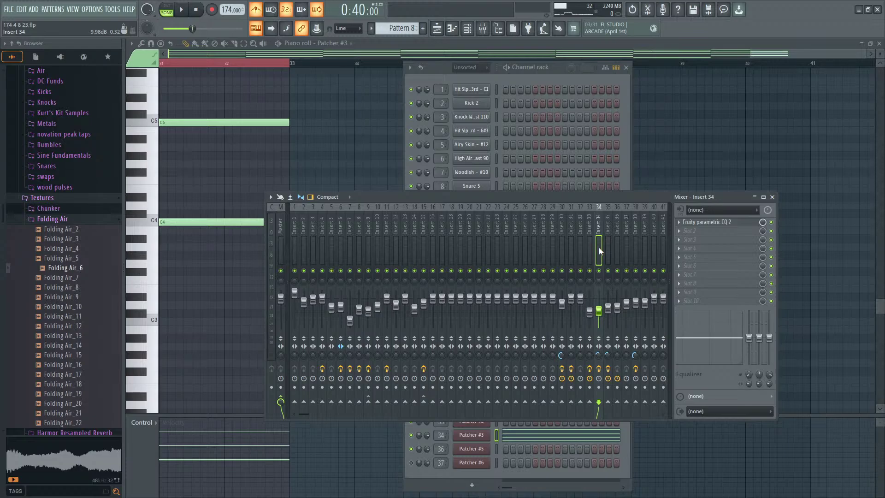
{"action": "key", "text": "F5"}
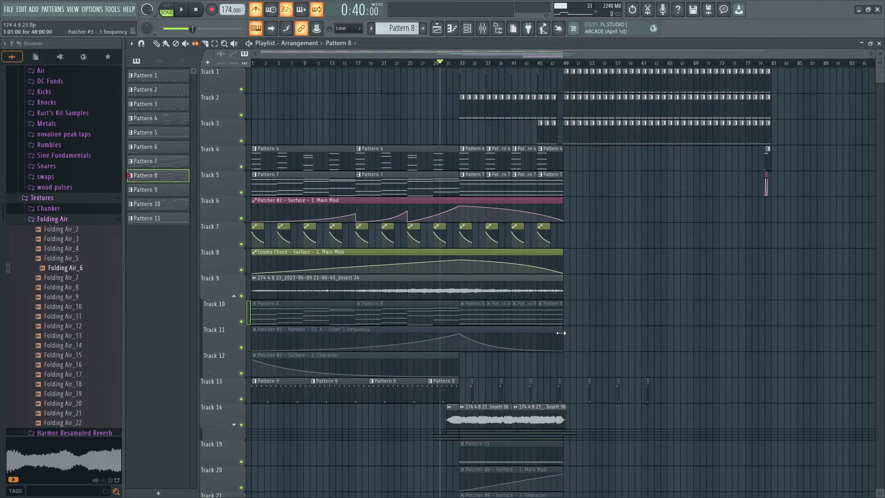
{"action": "scroll", "coordinate": [607, 279], "scroll_direction": "down", "scroll_amount": 8}
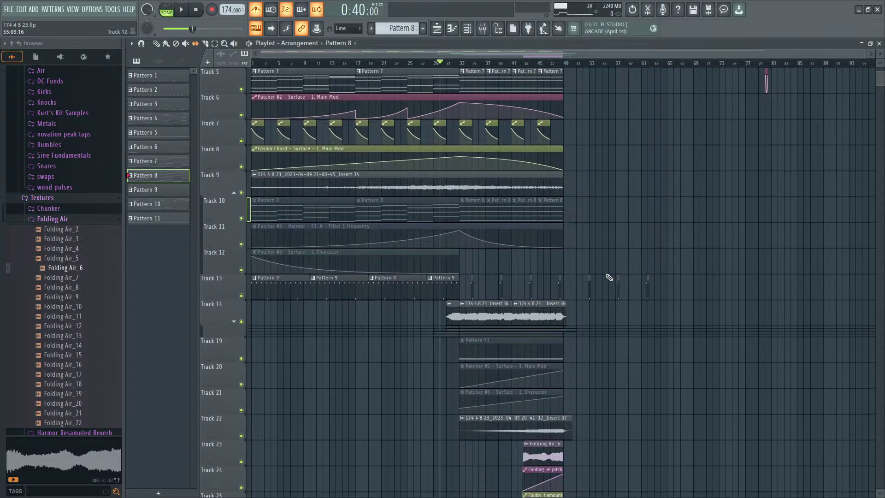
{"action": "scroll", "coordinate": [606, 279], "scroll_direction": "up", "scroll_amount": 8}
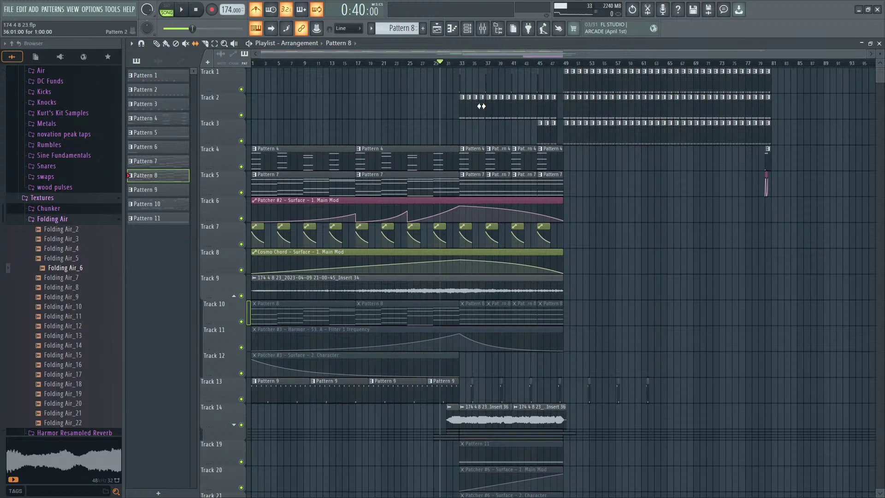
{"action": "left_click", "coordinate": [482, 28]}
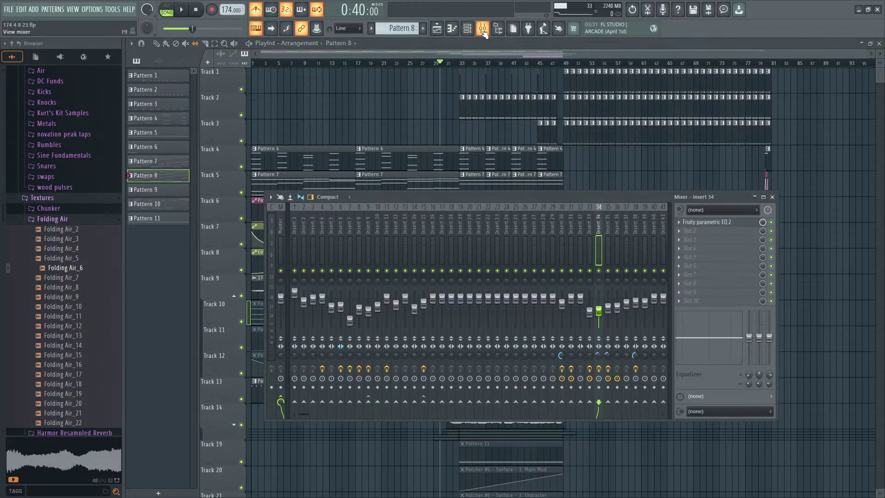
{"action": "right_click", "coordinate": [599, 379]}
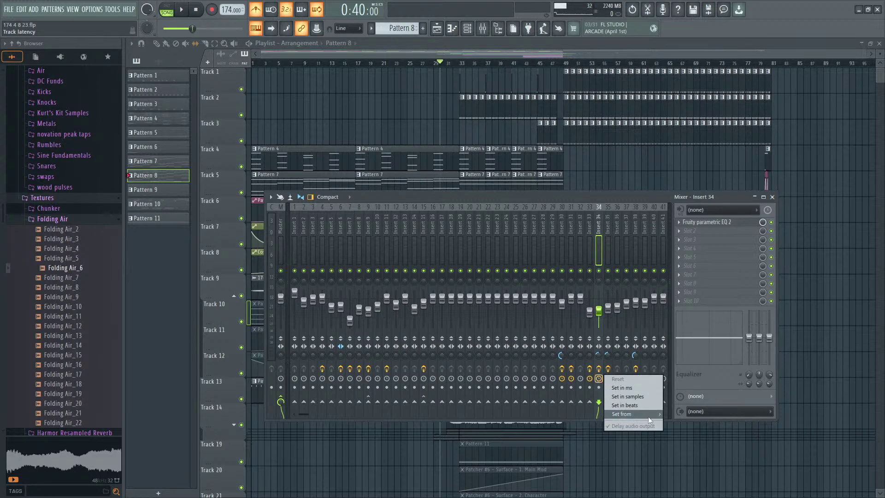
{"action": "left_click", "coordinate": [586, 199]}
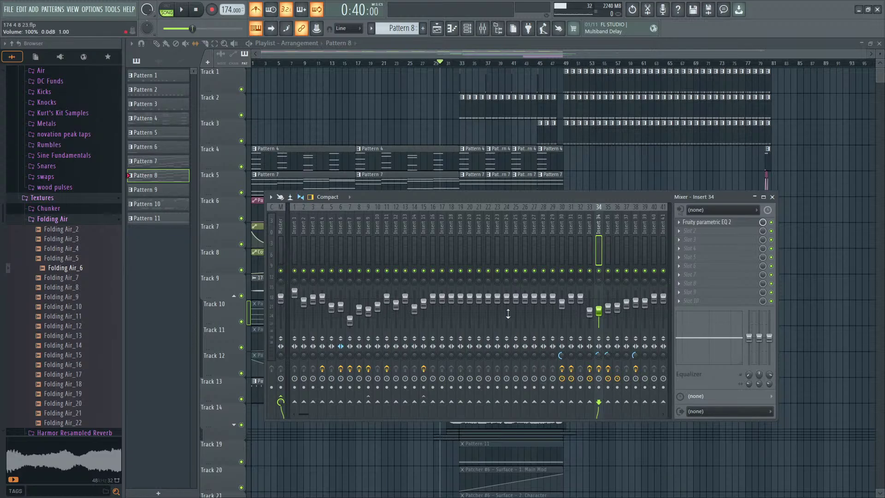
{"action": "key", "text": "F9"}
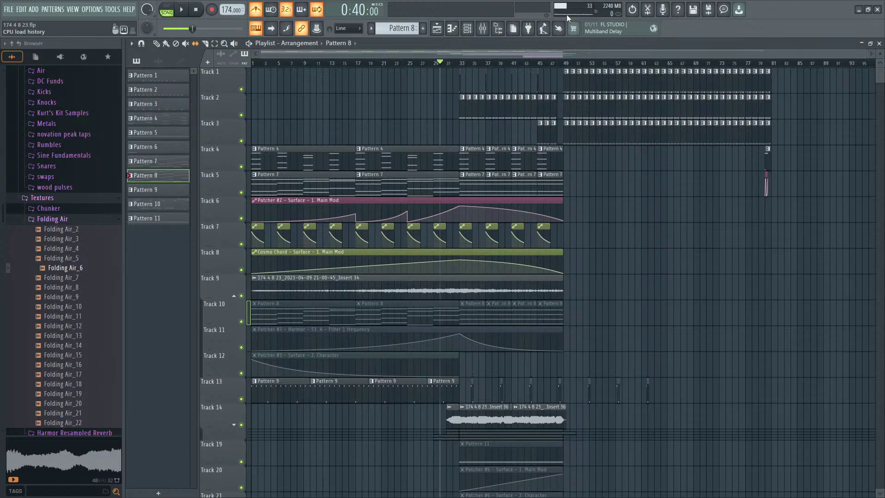
{"action": "scroll", "coordinate": [591, 265], "scroll_direction": "down", "scroll_amount": 2}
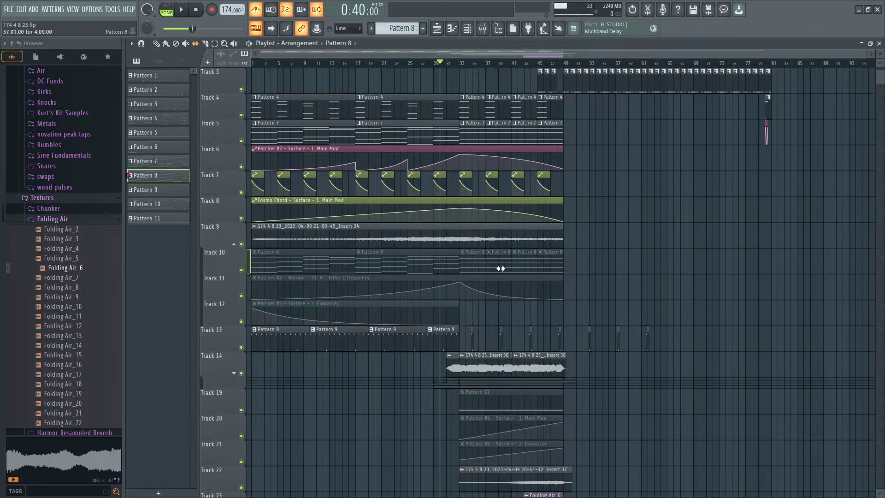
{"action": "left_click_drag", "start_coordinate": [586, 258], "coordinate": [227, 267]}
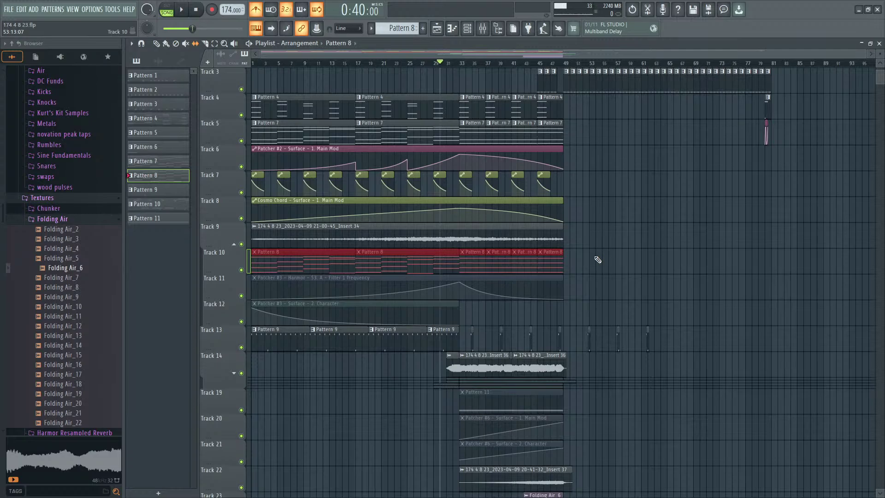
{"action": "left_click", "coordinate": [582, 209], "text": "ctrl"}
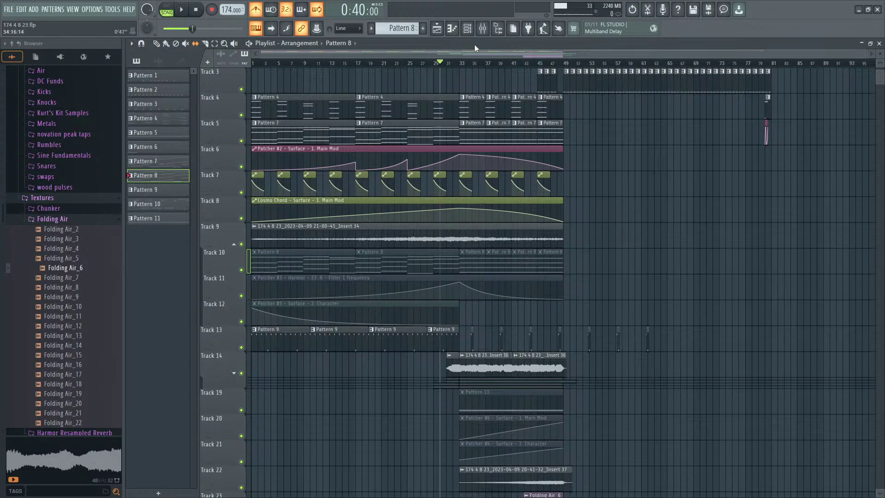
Step: Load Soundgoodizer into the first effect slot of the mixer's Master track
{"action": "left_click", "coordinate": [484, 32]}
{"action": "left_click", "coordinate": [529, 225]}
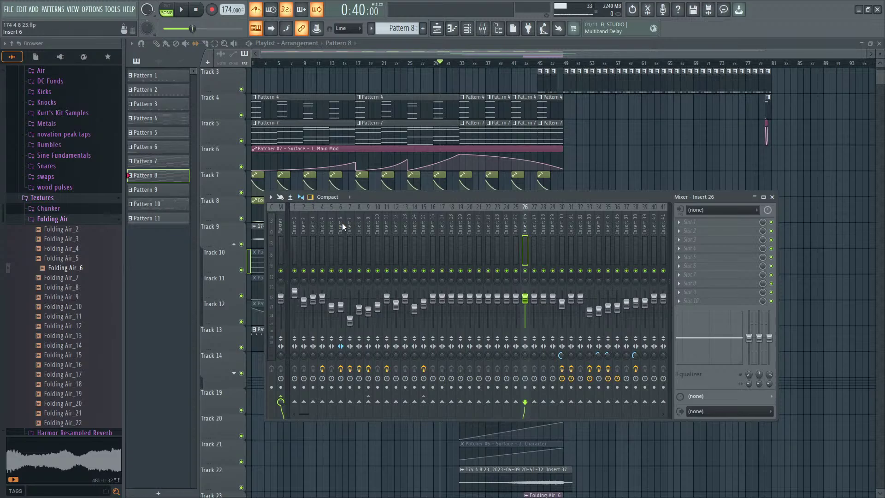
{"action": "left_click", "coordinate": [282, 230]}
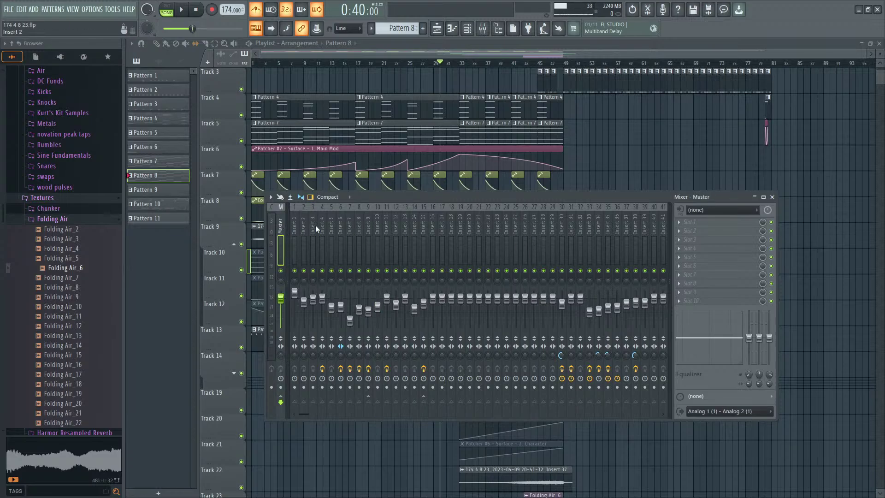
{"action": "left_click", "coordinate": [691, 221]}
{"action": "left_click", "coordinate": [561, 228]}
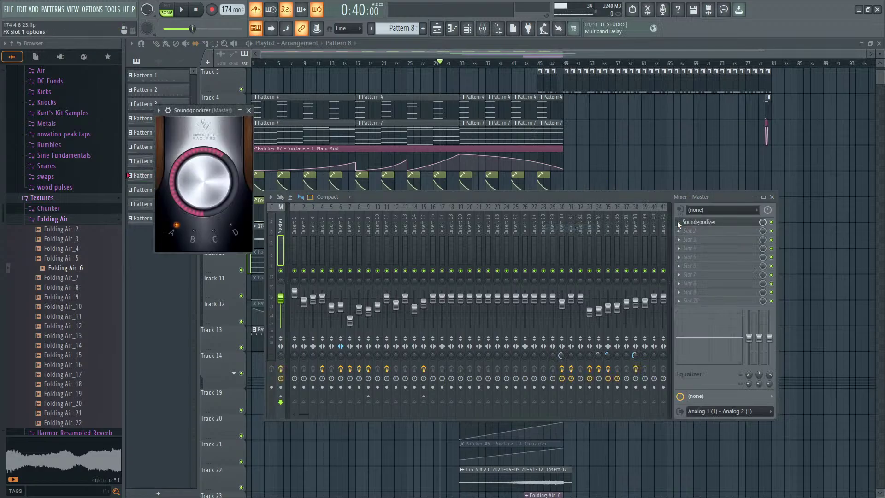
Step: Replace Soundgoodizer with Maximus in the Master track's first effect slot and bring the mixer to the front
{"action": "left_click", "coordinate": [691, 221]}
{"action": "left_click", "coordinate": [571, 219]}
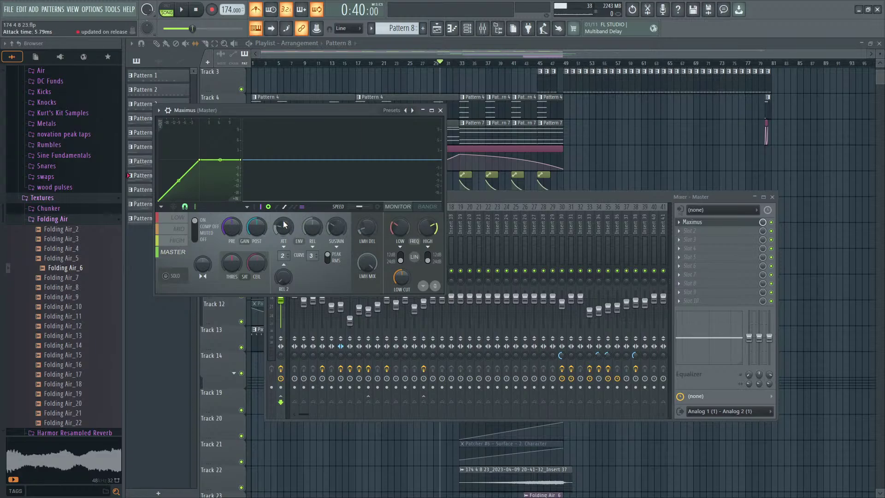
{"action": "left_click", "coordinate": [549, 202]}
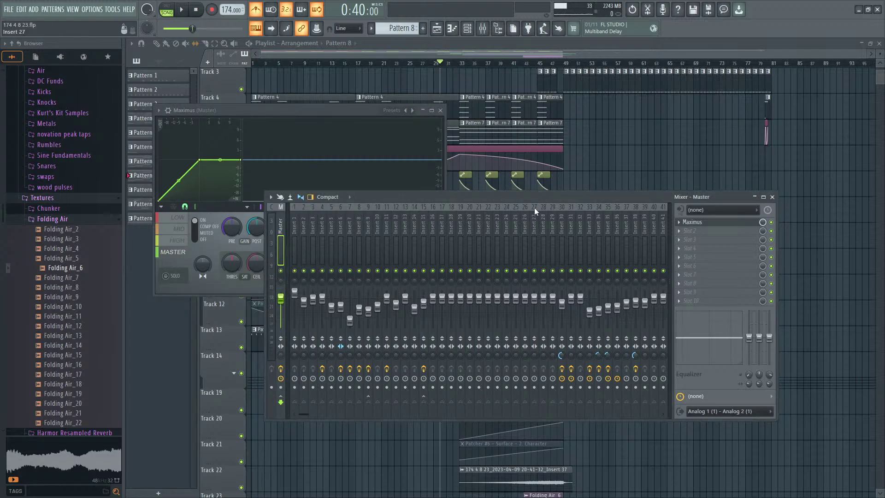
Step: Disconnect Insert 23 from the Master track and set its audio output to Analog 1 - Analog 2
{"action": "left_click", "coordinate": [498, 236]}
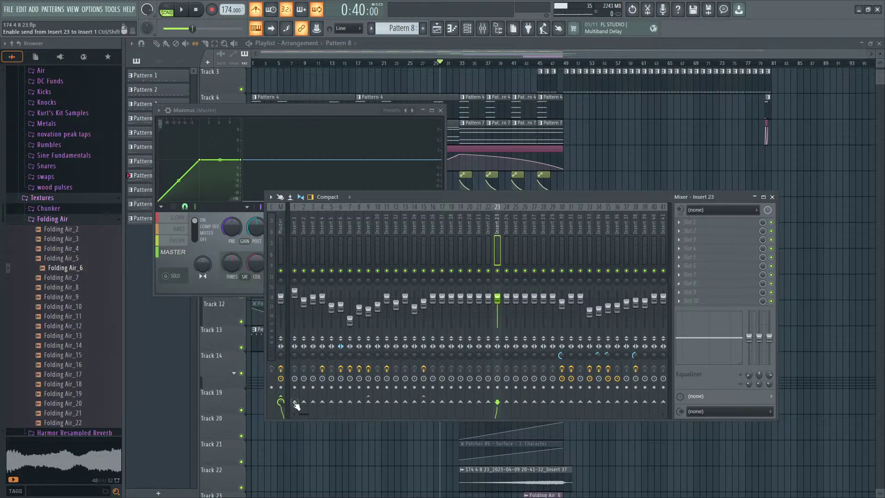
{"action": "left_click", "coordinate": [734, 409]}
{"action": "left_click", "coordinate": [722, 353]}
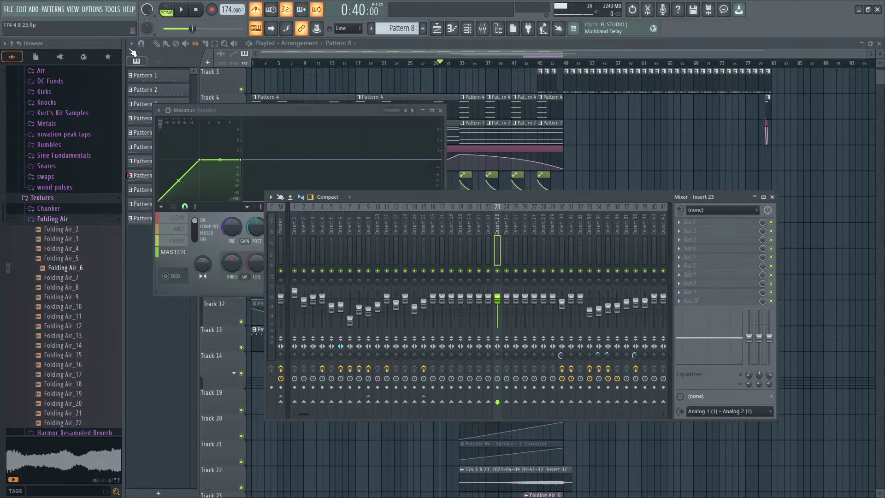
Step: Open the audio settings, then delete Maximus from the Master track's first effect slot and load it again to compare the plugin latency
{"action": "left_click", "coordinate": [92, 10]}
{"action": "left_click", "coordinate": [98, 30]}
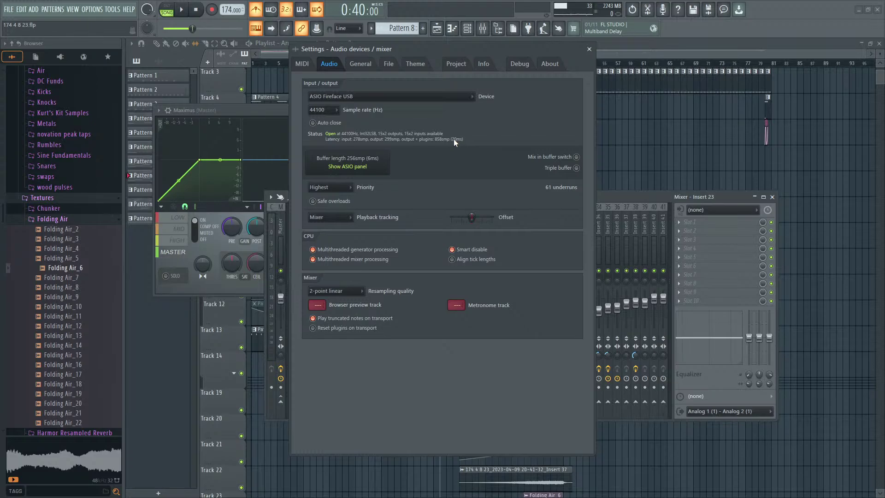
{"action": "left_click", "coordinate": [282, 225]}
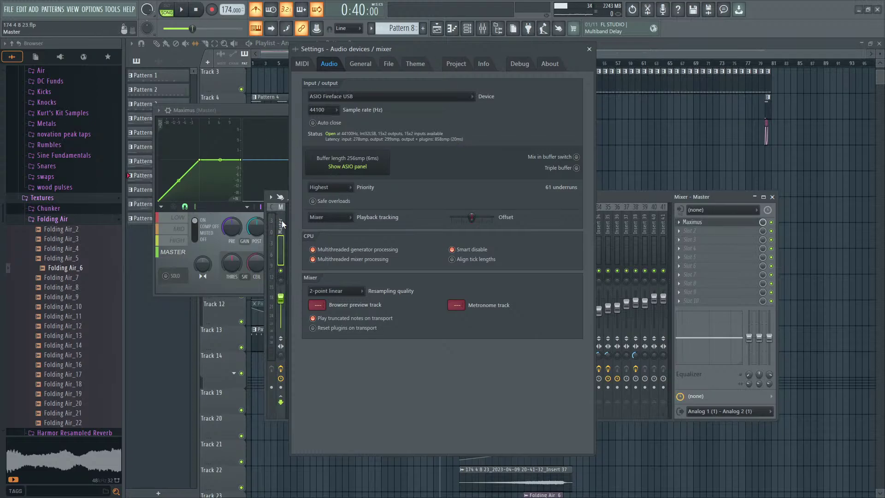
{"action": "right_click", "coordinate": [695, 222]}
{"action": "left_click", "coordinate": [692, 239]}
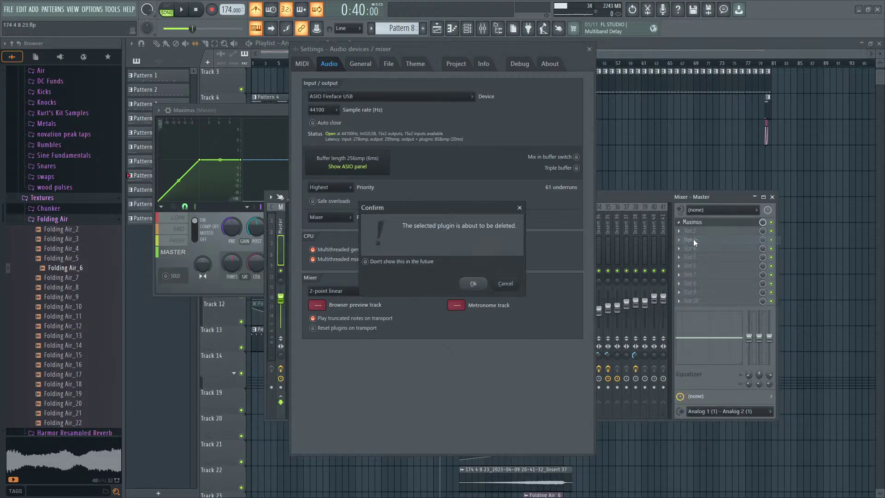
{"action": "left_click", "coordinate": [474, 283]}
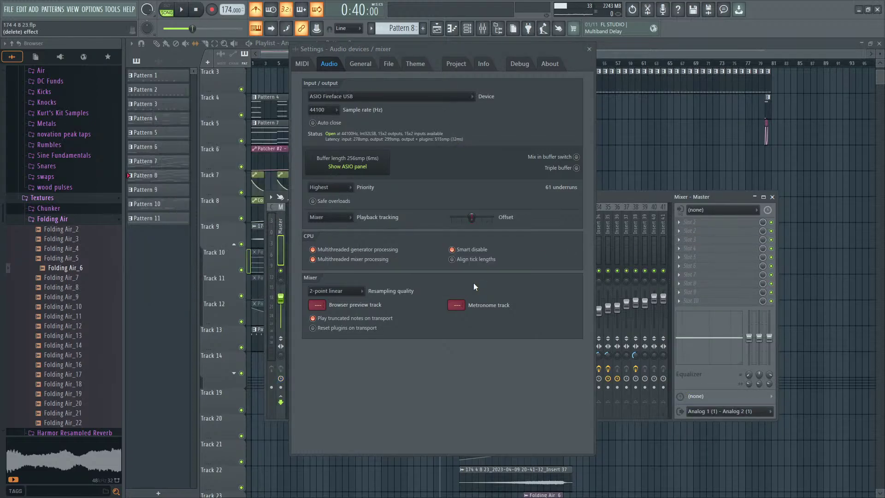
{"action": "left_click", "coordinate": [707, 221]}
{"action": "left_click", "coordinate": [571, 219]}
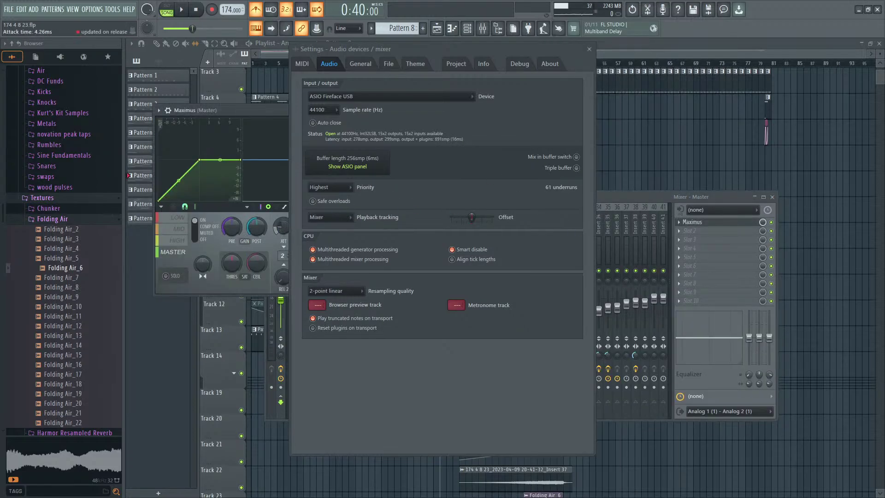
Step: Try a different attack time in Maximus while checking latency, reset it to 2.00 ms, and close the audio settings
{"action": "left_click_drag", "start_coordinate": [279, 233], "coordinate": [280, 226]}
{"action": "left_click", "coordinate": [613, 195]}
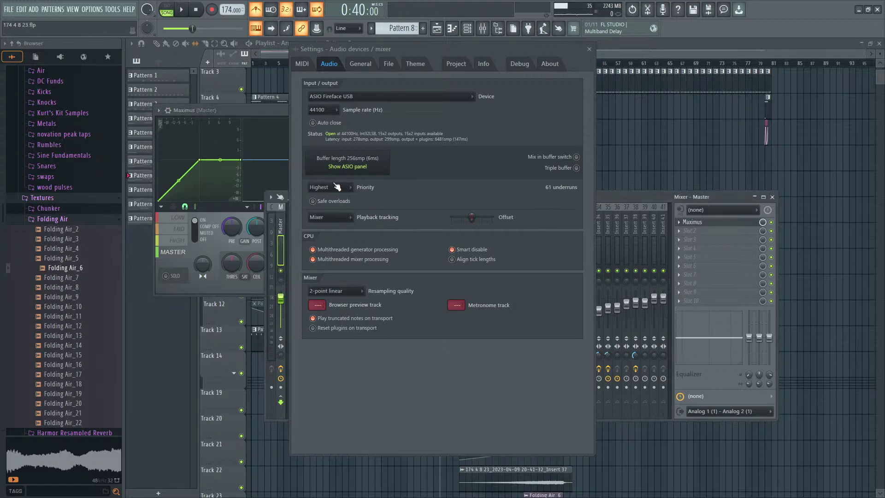
{"action": "left_click", "coordinate": [258, 221]}
{"action": "left_click", "coordinate": [275, 228], "text": "alt"}
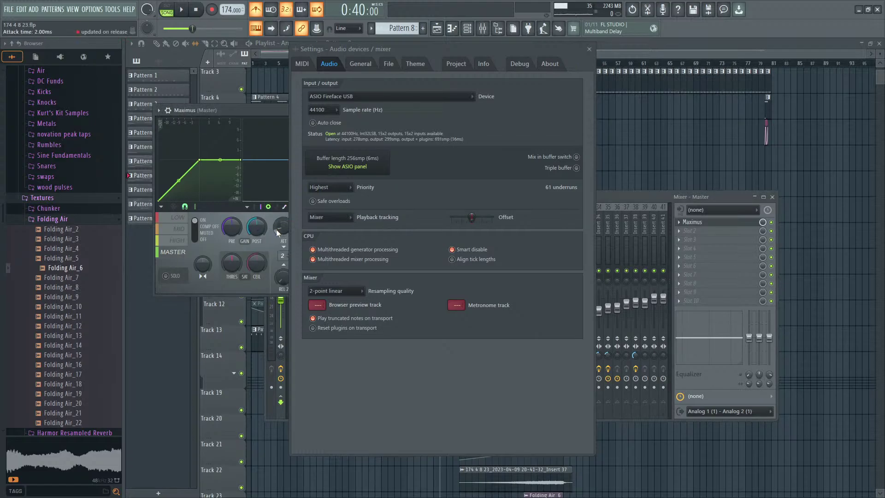
{"action": "left_click", "coordinate": [588, 48]}
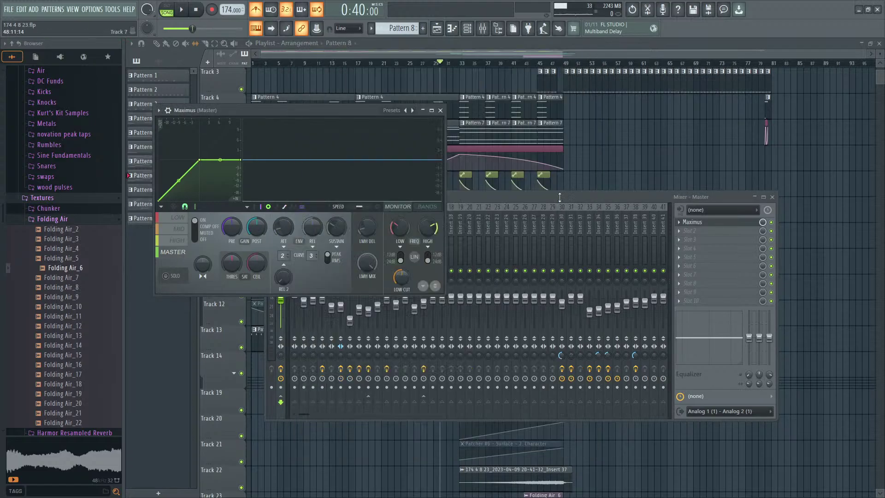
Step: Load Fruity parametric EQ 2 into Insert 23's second effect slot and toggle its HQ mode
{"action": "left_click", "coordinate": [507, 201]}
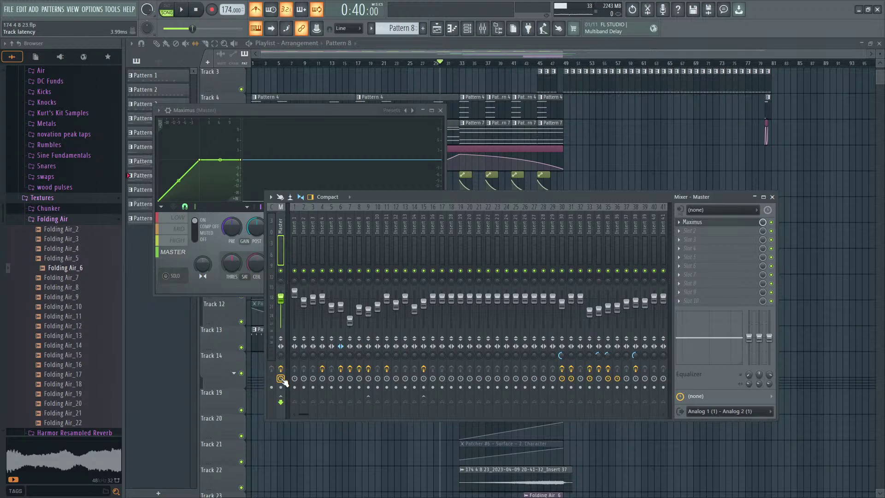
{"action": "left_click", "coordinate": [463, 240]}
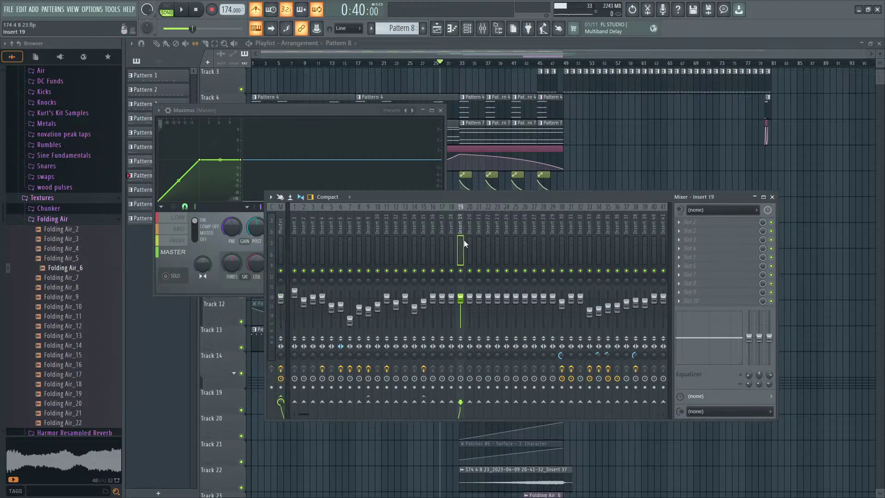
{"action": "left_click", "coordinate": [450, 243]}
{"action": "left_click_drag", "start_coordinate": [448, 240], "coordinate": [498, 236]}
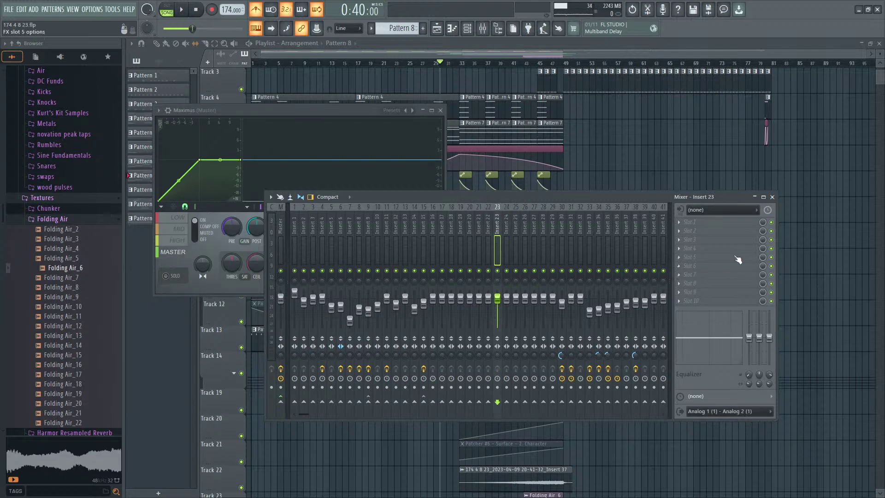
{"action": "left_click", "coordinate": [726, 230]}
{"action": "left_click", "coordinate": [588, 277]}
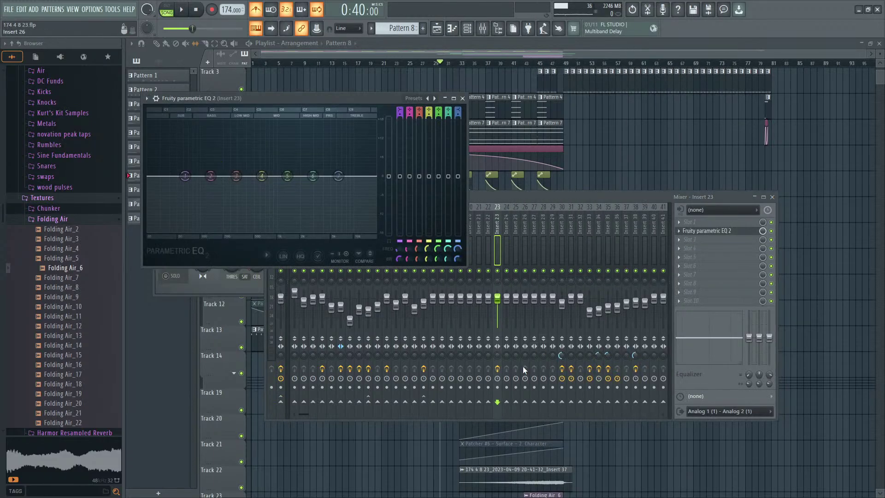
{"action": "left_click", "coordinate": [300, 256]}
Step: Delete Fruity parametric EQ 2 from Insert 23's second effect slot
{"action": "left_click", "coordinate": [679, 230]}
{"action": "left_click", "coordinate": [689, 248]}
{"action": "left_click", "coordinate": [476, 282]}
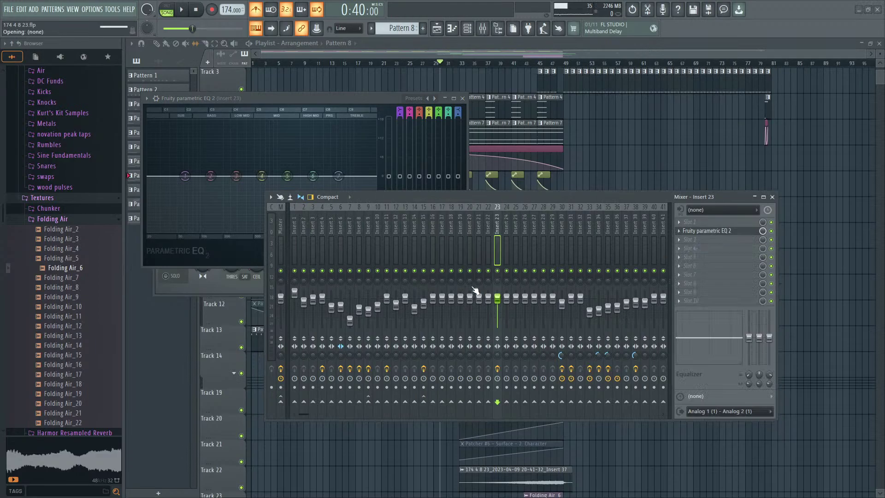
Step: Set Insert 23's audio output target to (none)
{"action": "left_click", "coordinate": [712, 411]}
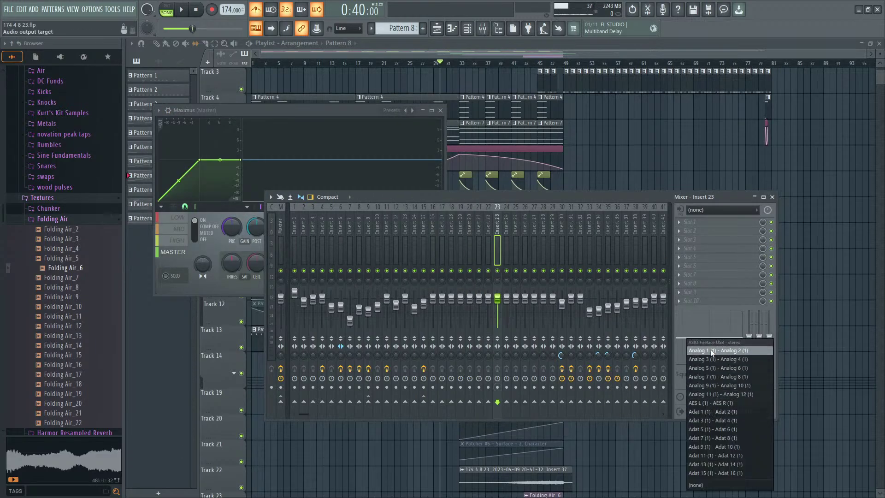
{"action": "left_click", "coordinate": [705, 485]}
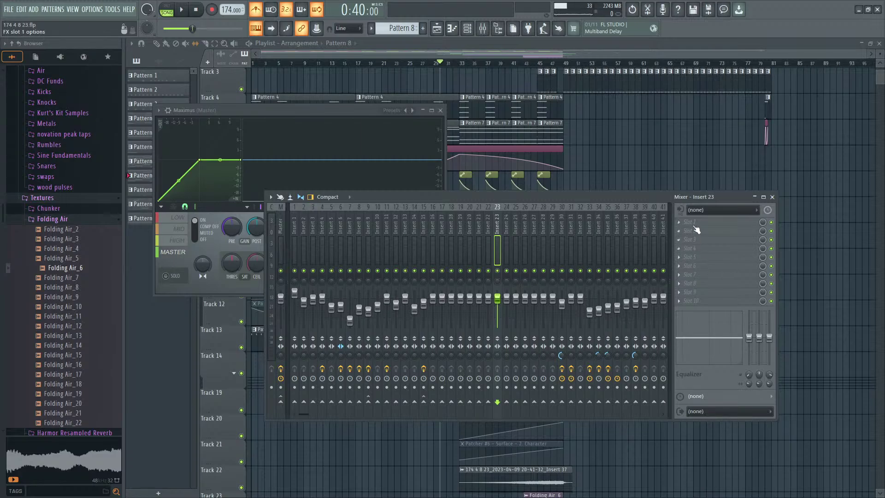
Step: Load Edison into Insert 23's first effect slot and move its window aside
{"action": "left_click", "coordinate": [695, 226]}
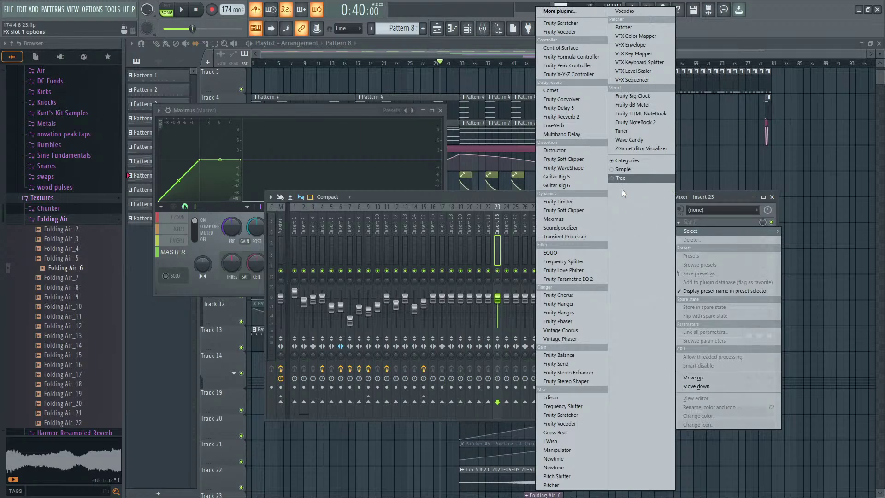
{"action": "left_click", "coordinate": [571, 399]}
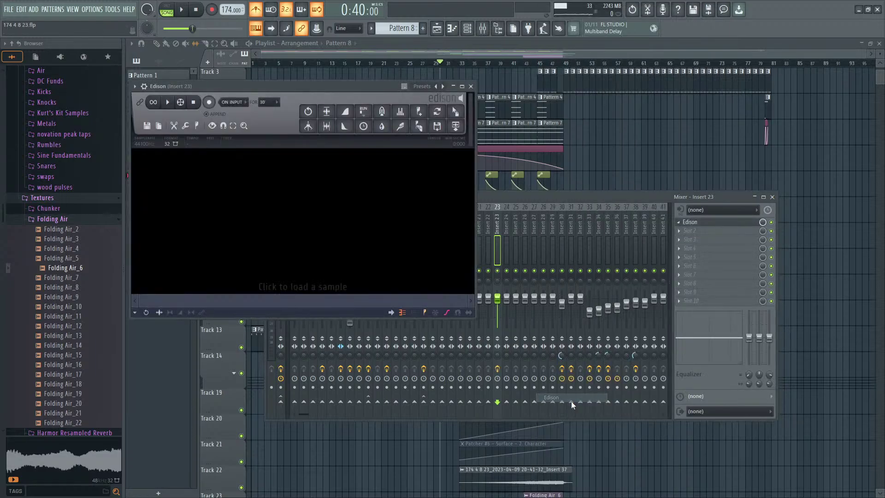
{"action": "left_click_drag", "start_coordinate": [374, 86], "coordinate": [745, 154]}
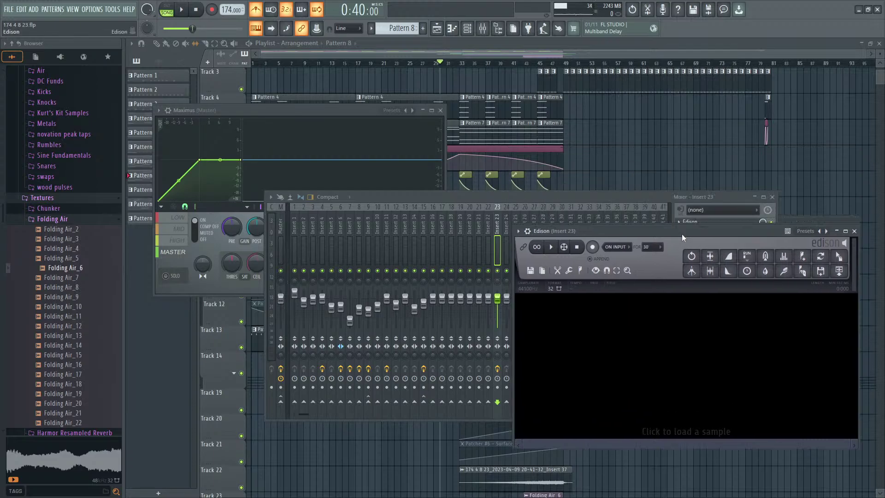
Step: Delete Edison from Insert 23's first effect slot
{"action": "left_click", "coordinate": [678, 223]}
{"action": "left_click", "coordinate": [682, 239]}
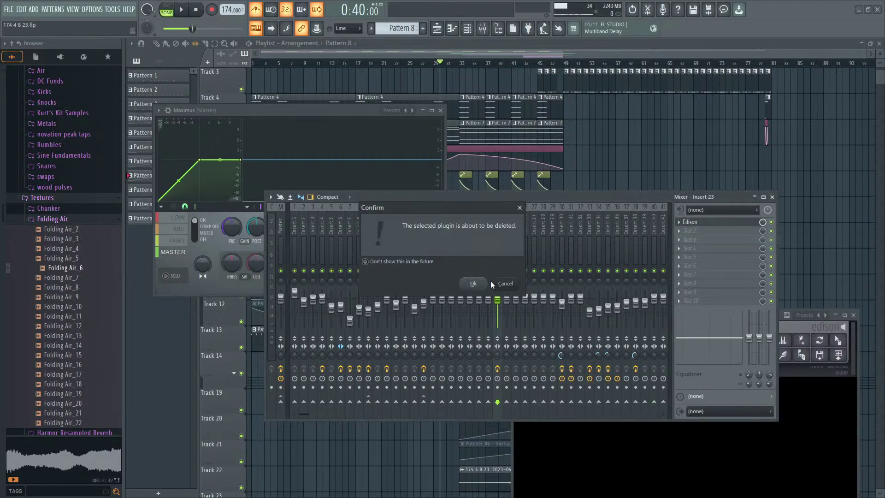
{"action": "left_click", "coordinate": [484, 281]}
{"action": "left_click_drag", "start_coordinate": [559, 199], "coordinate": [566, 212]}
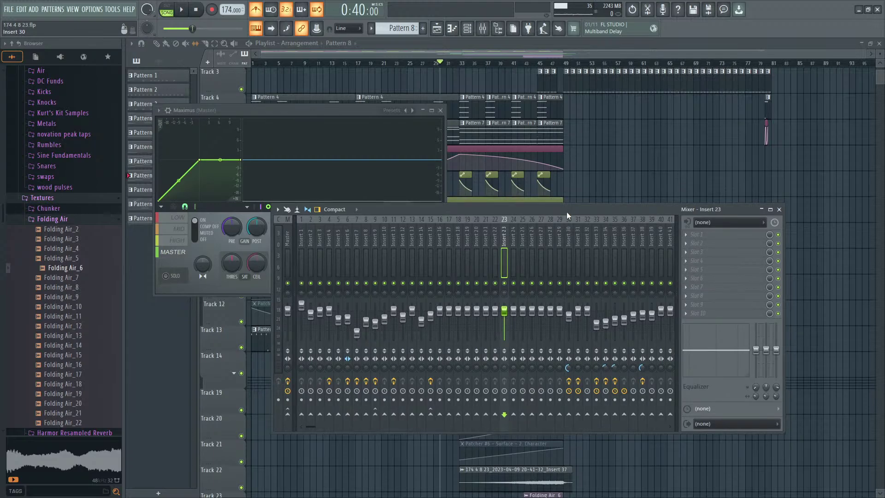
{"action": "left_click_drag", "start_coordinate": [566, 211], "coordinate": [562, 208]}
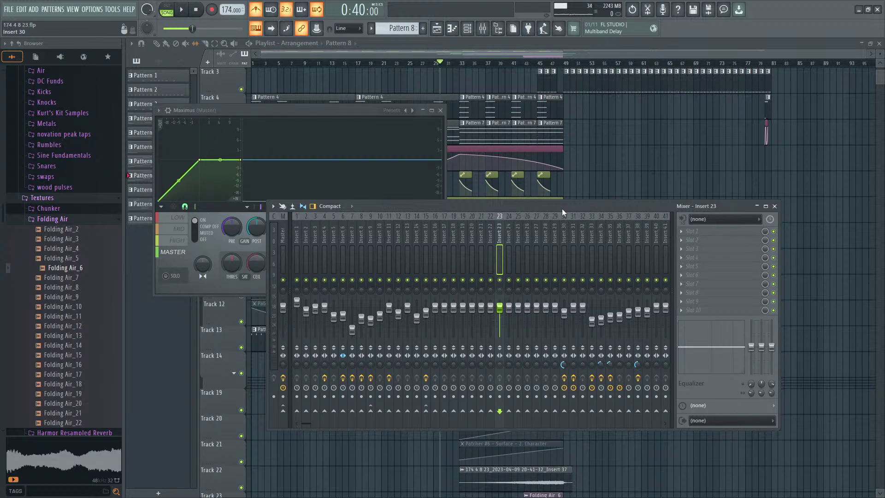
{"action": "left_click_drag", "start_coordinate": [562, 208], "coordinate": [568, 208]}
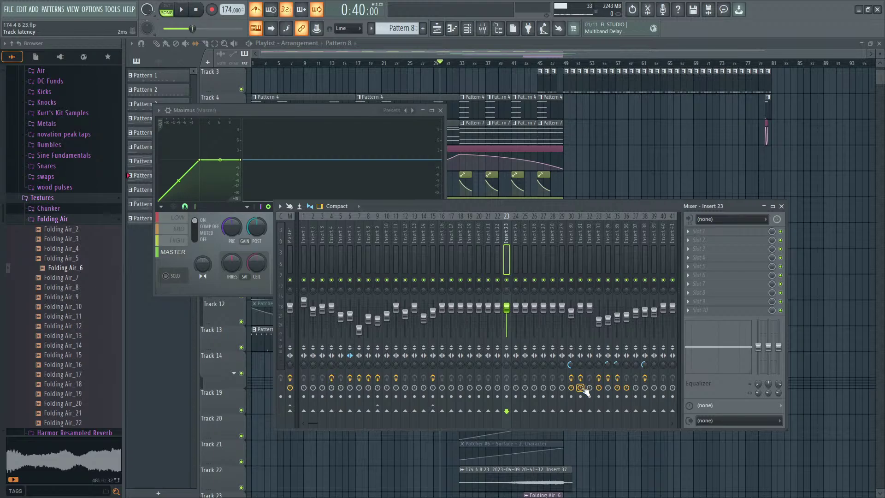
Step: Inspect Insert 30's Fruity parametric EQ 2 and open both of its Multiband Delay plugins
{"action": "left_click", "coordinate": [562, 248]}
{"action": "left_click", "coordinate": [570, 251]}
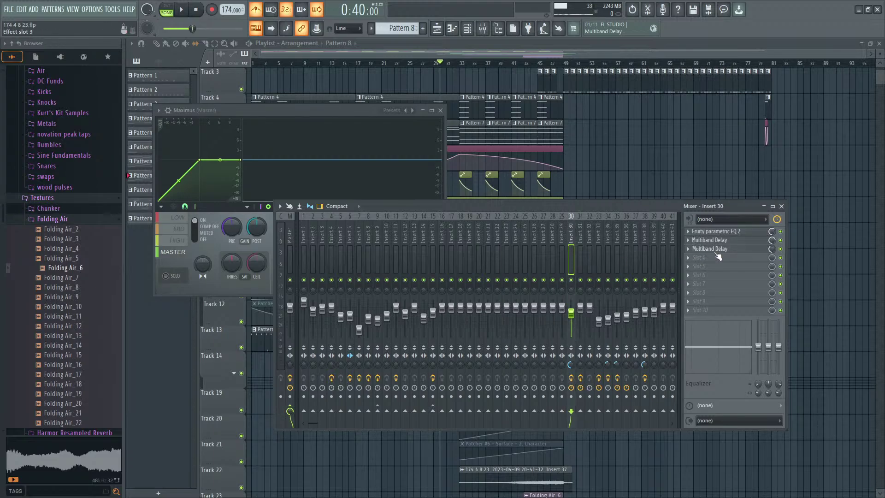
{"action": "left_click", "coordinate": [727, 234]}
{"action": "left_click", "coordinate": [727, 234]}
{"action": "left_click", "coordinate": [727, 234]}
{"action": "left_click", "coordinate": [727, 234]}
{"action": "left_click", "coordinate": [728, 249]}
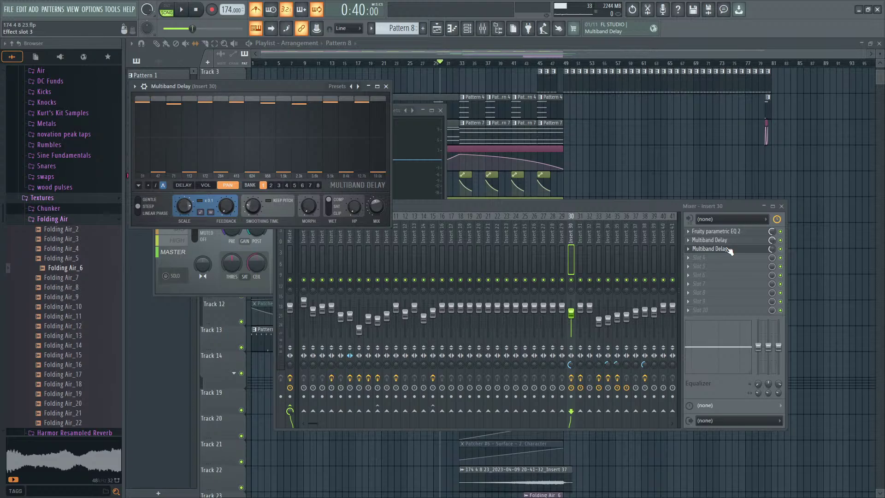
{"action": "left_click", "coordinate": [721, 241]}
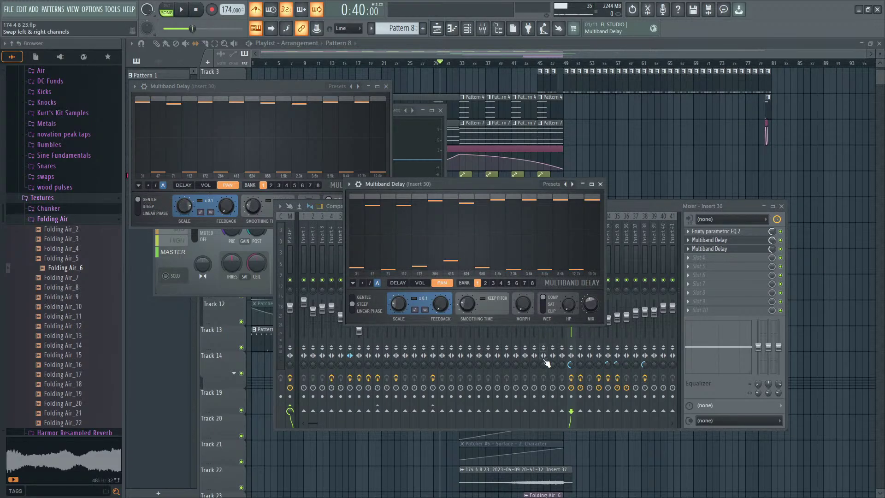
Step: Check the filter modes of the Multiband Delay in Insert 30's third slot and close both Multiband Delay windows
{"action": "left_click", "coordinate": [138, 207]}
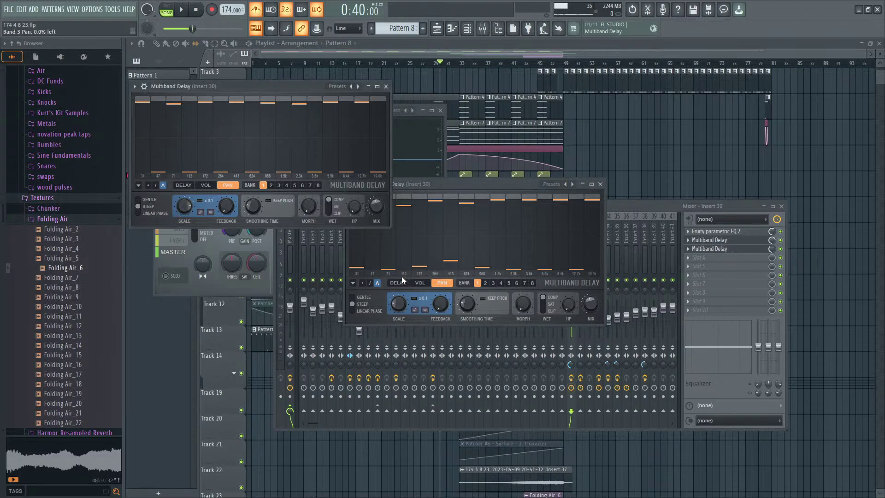
{"action": "left_click", "coordinate": [153, 205]}
{"action": "left_click", "coordinate": [153, 205]}
{"action": "left_click", "coordinate": [603, 184]}
{"action": "left_click", "coordinate": [386, 86]}
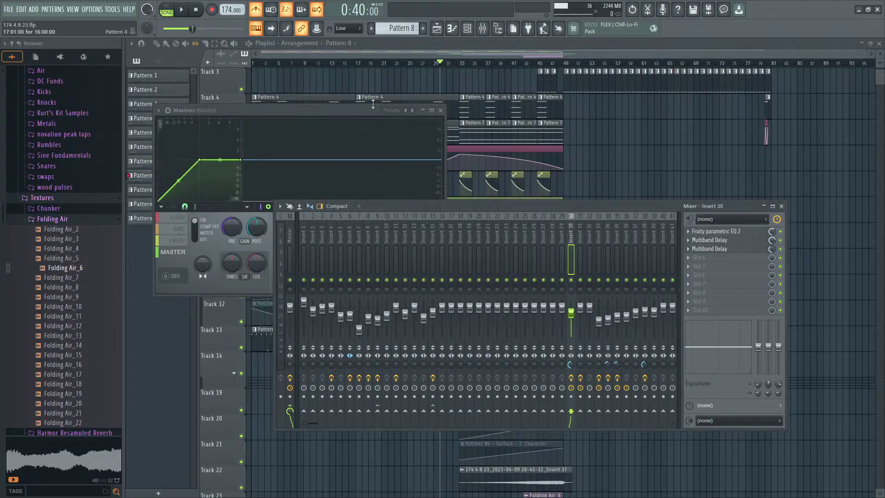
Step: Examine the track latency options for Insert 20, including the Set from list, without choosing any
{"action": "left_click", "coordinate": [415, 134]}
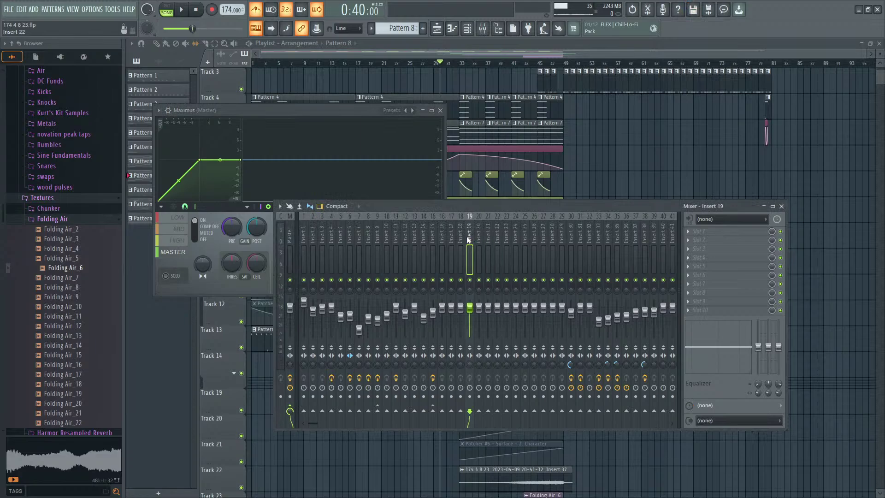
{"action": "left_click", "coordinate": [450, 238]}
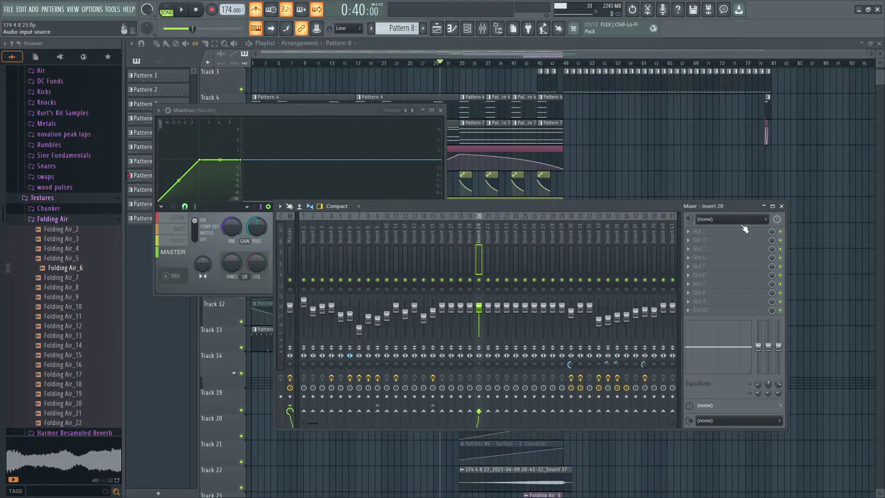
{"action": "left_click", "coordinate": [727, 406]}
{"action": "mouse_move", "coordinate": [731, 449]}
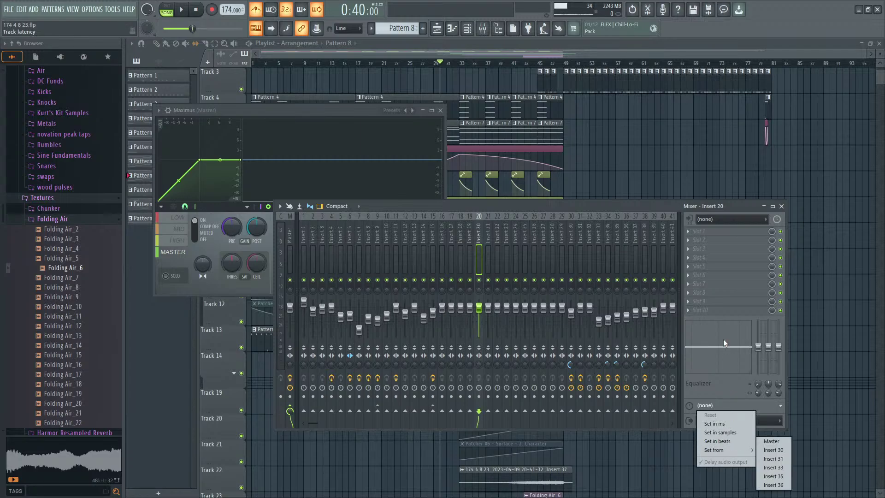
{"action": "left_click", "coordinate": [626, 207]}
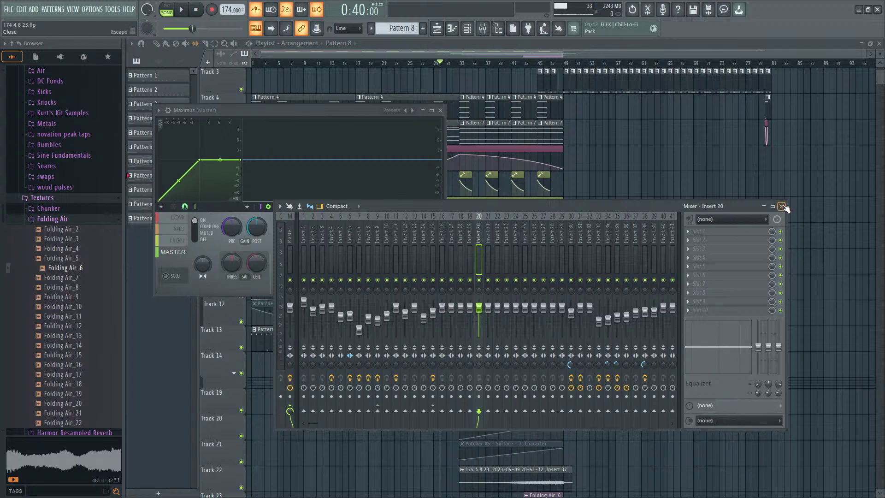
Step: Select Insert 15, then close the mixer and Maximus windows to return to the playlist
{"action": "left_click", "coordinate": [430, 242]}
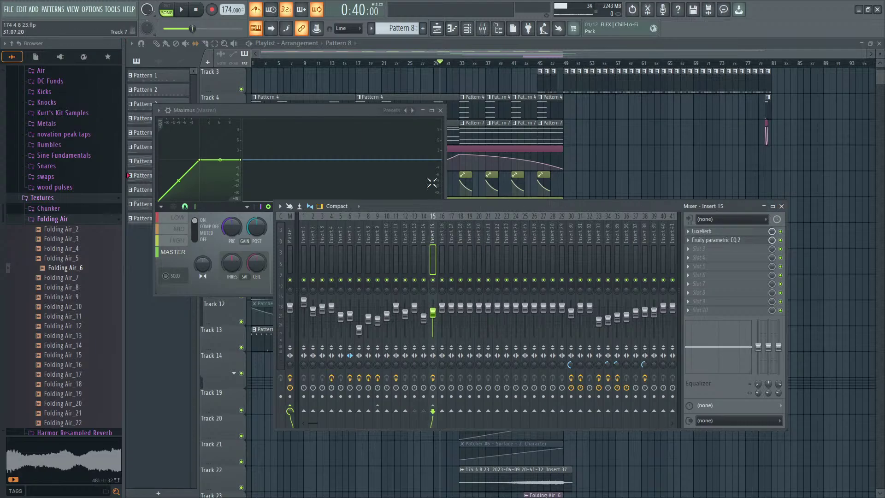
{"action": "left_click", "coordinate": [778, 206]}
{"action": "left_click", "coordinate": [629, 217]}
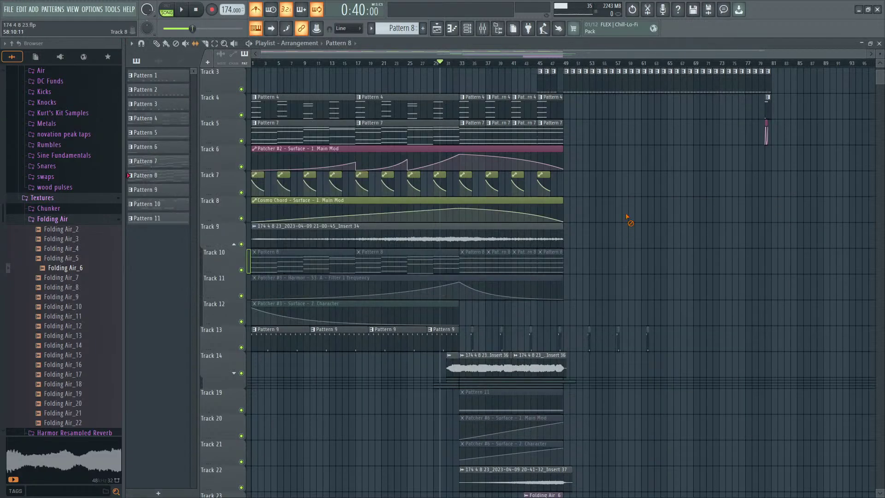
Step: Delete the clips on Tracks 2 and 3 between bars 33 and 48, and audition the arrangement from the start
{"action": "key", "text": "space"}
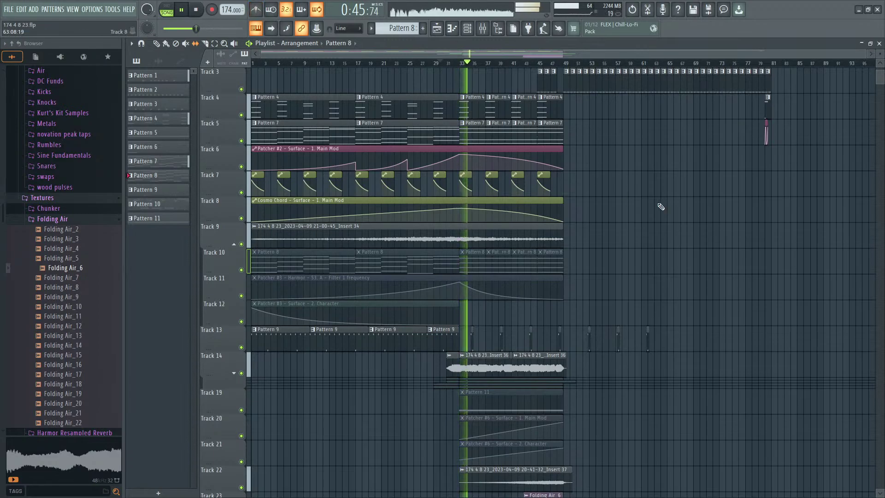
{"action": "scroll", "coordinate": [628, 249], "scroll_direction": "up", "scroll_amount": 2}
{"action": "key", "text": "space"}
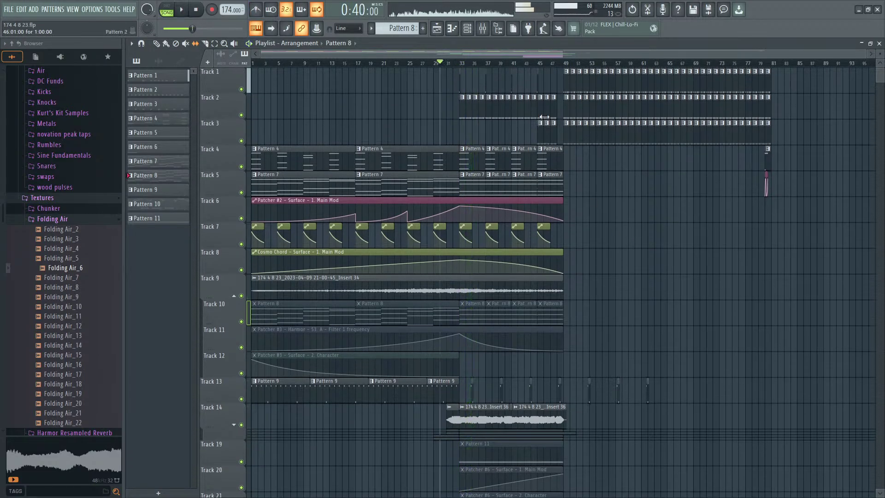
{"action": "left_click_drag", "start_coordinate": [555, 107], "coordinate": [462, 111]}
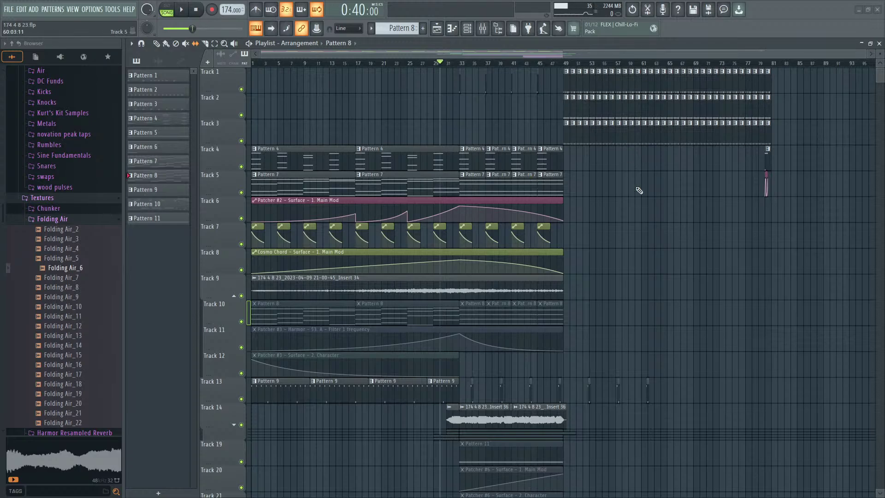
{"action": "key", "text": "space"}
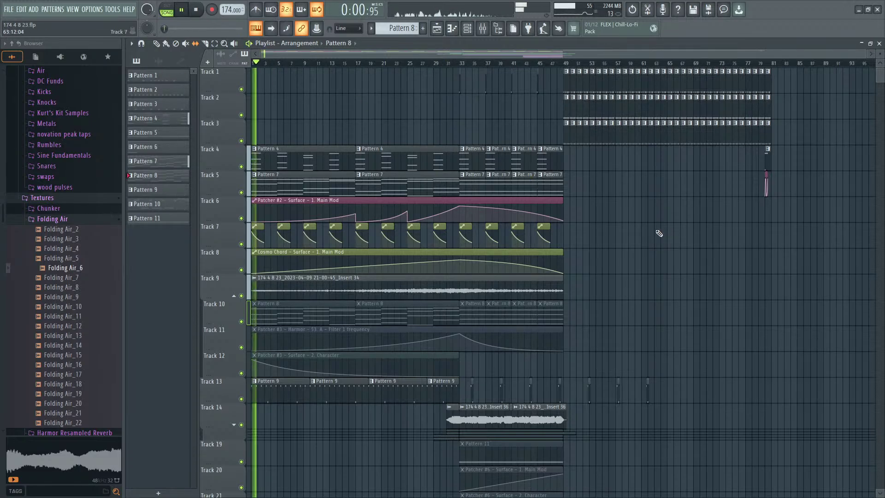
{"action": "key", "text": "space"}
Step: Open Track 13's Pattern 9 in the piano roll and bring up its Patcher #4 instrument from the channel rack
{"action": "scroll", "coordinate": [258, 393], "scroll_direction": "down", "scroll_amount": 2}
{"action": "scroll", "coordinate": [256, 388], "scroll_direction": "up", "scroll_amount": 6}
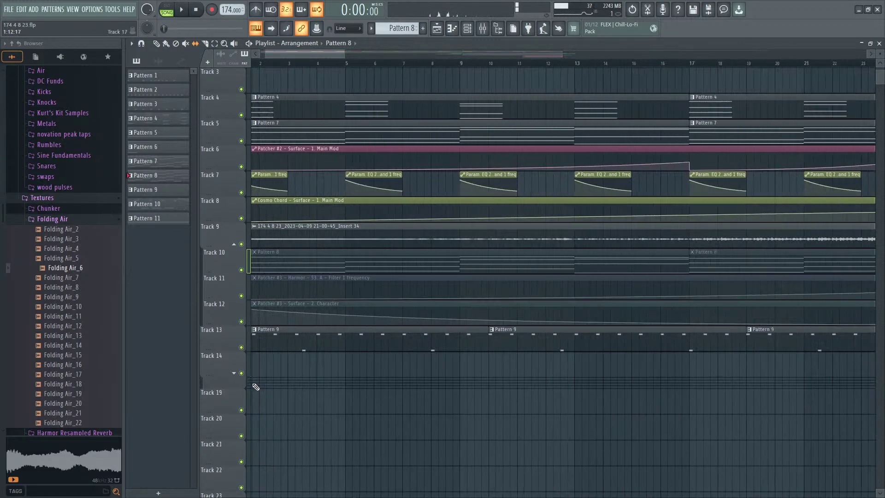
{"action": "double_click", "coordinate": [281, 340]}
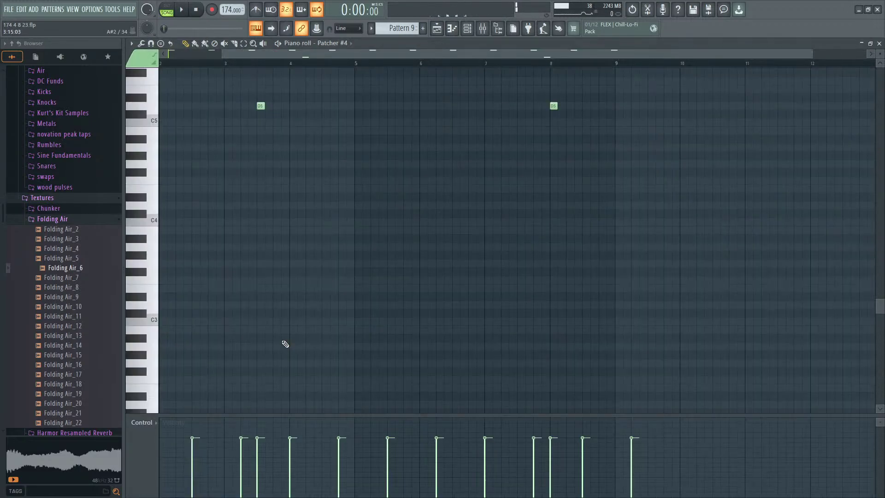
{"action": "left_click", "coordinate": [446, 29]}
{"action": "double_click", "coordinate": [312, 341]}
{"action": "left_click", "coordinate": [451, 29]}
{"action": "left_click", "coordinate": [479, 395]}
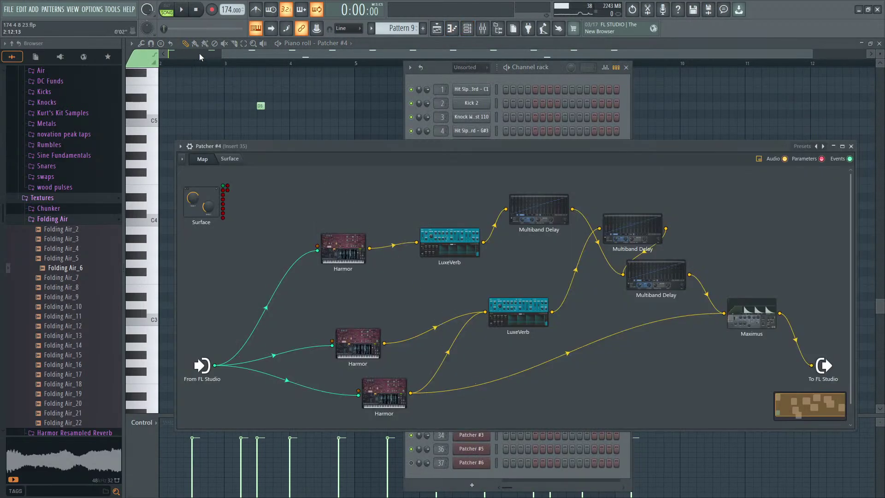
Step: Audition Pattern 9 in pattern mode and open the upper Harmor with its spectral display expanded
{"action": "left_click", "coordinate": [167, 6]}
{"action": "key", "text": "space"}
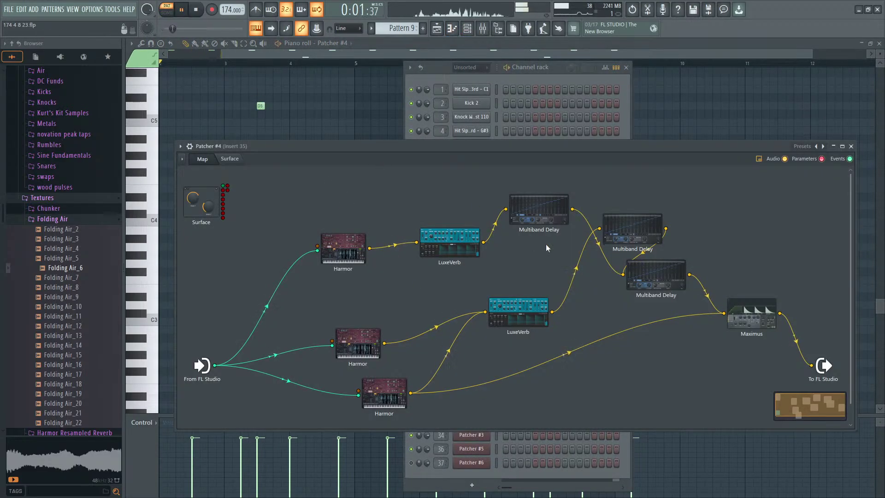
{"action": "key", "text": "space"}
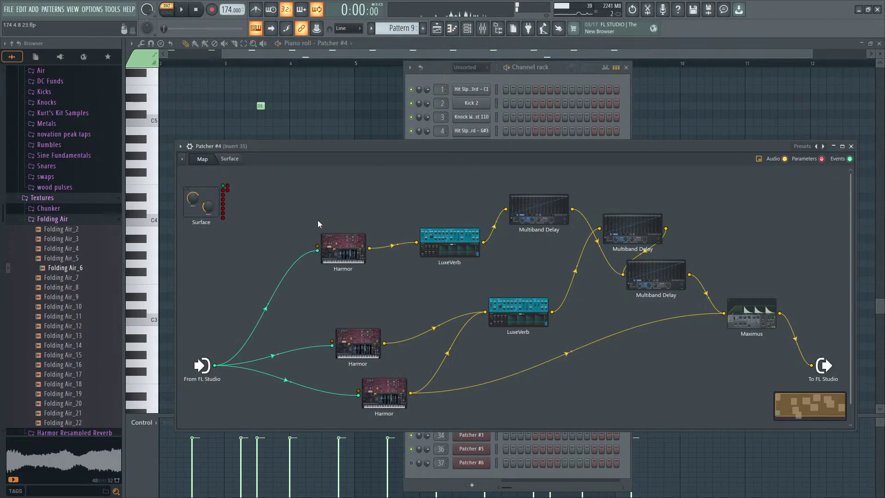
{"action": "left_click", "coordinate": [347, 249]}
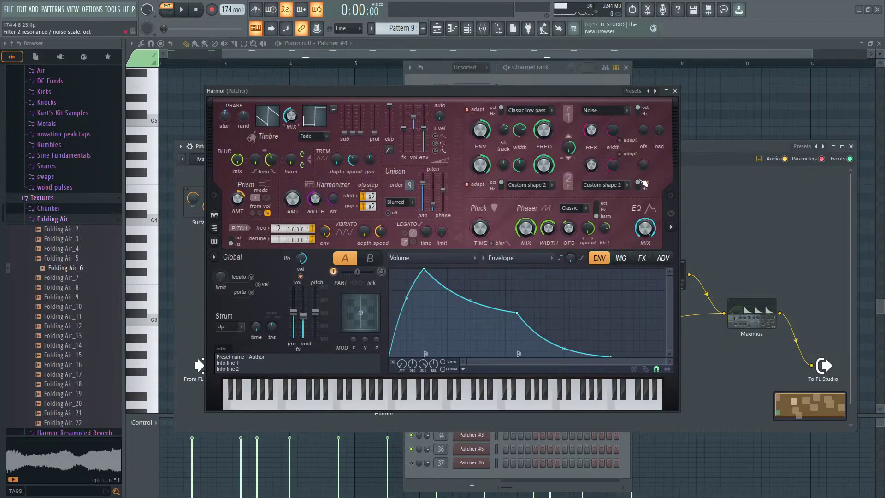
{"action": "left_click", "coordinate": [672, 228]}
{"action": "key", "text": "space"}
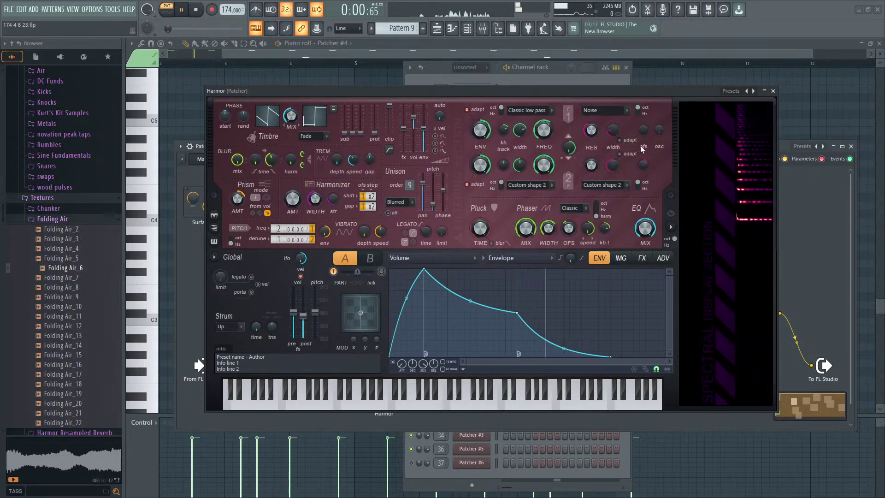
{"action": "key", "text": "space"}
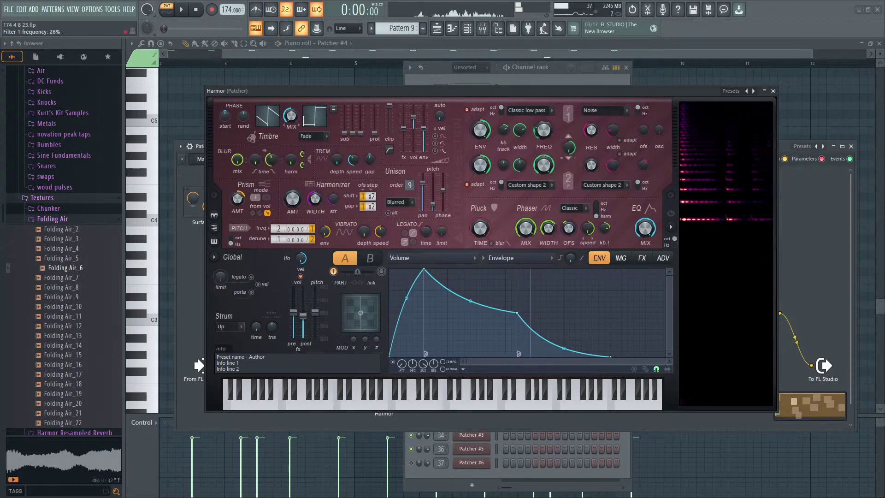
Step: Lower the upper Harmor's Filter 1 frequency to 14% and open its Modulation X mapping for editing
{"action": "right_click", "coordinate": [550, 124]}
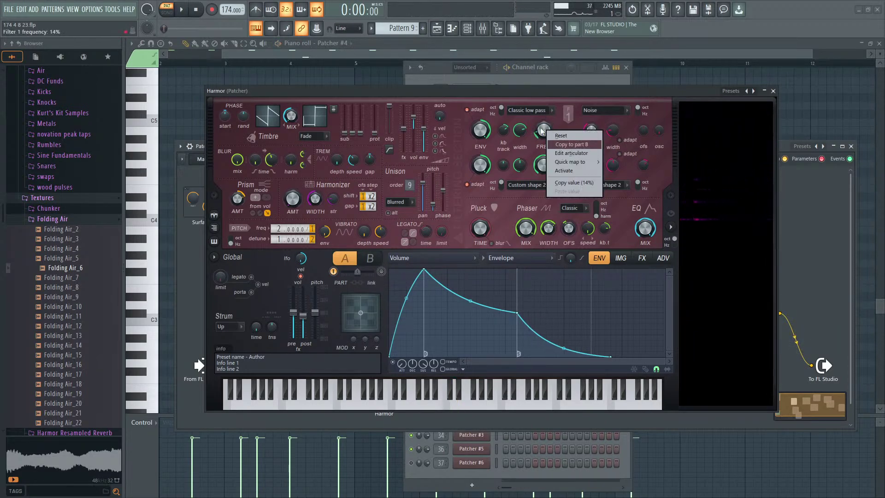
{"action": "left_click", "coordinate": [537, 128]}
{"action": "right_click", "coordinate": [537, 125]}
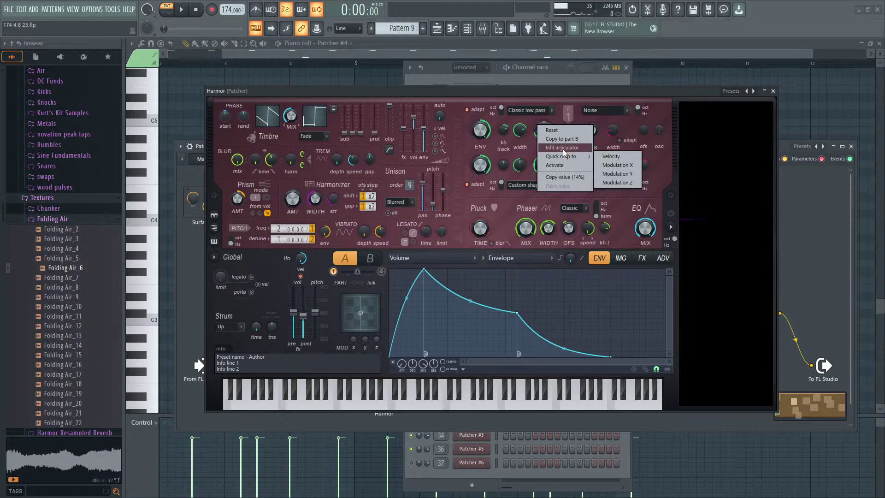
{"action": "left_click", "coordinate": [558, 148]}
{"action": "left_click", "coordinate": [528, 258]}
{"action": "left_click", "coordinate": [521, 307]}
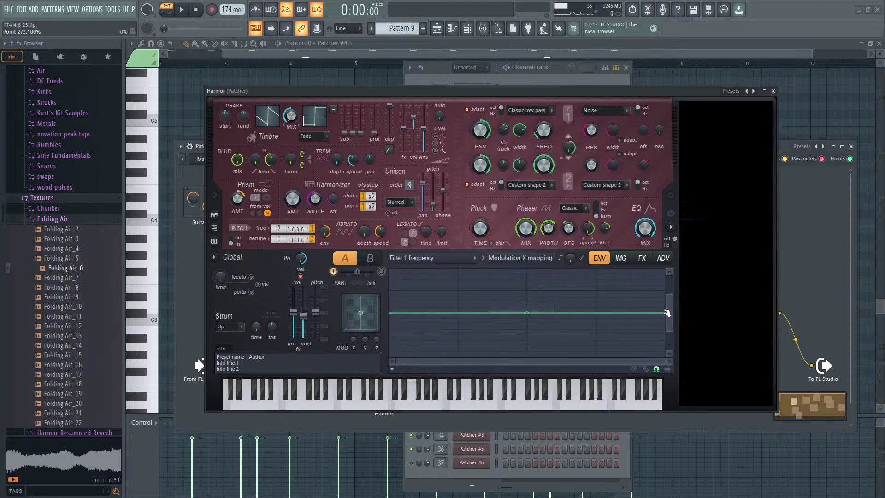
Step: Shape the upper Harmor's Modulation X mapping into a rising ramp, audition it at 100%, and close Harmor with Modulation X activated
{"action": "left_click_drag", "start_coordinate": [666, 312], "coordinate": [666, 291]}
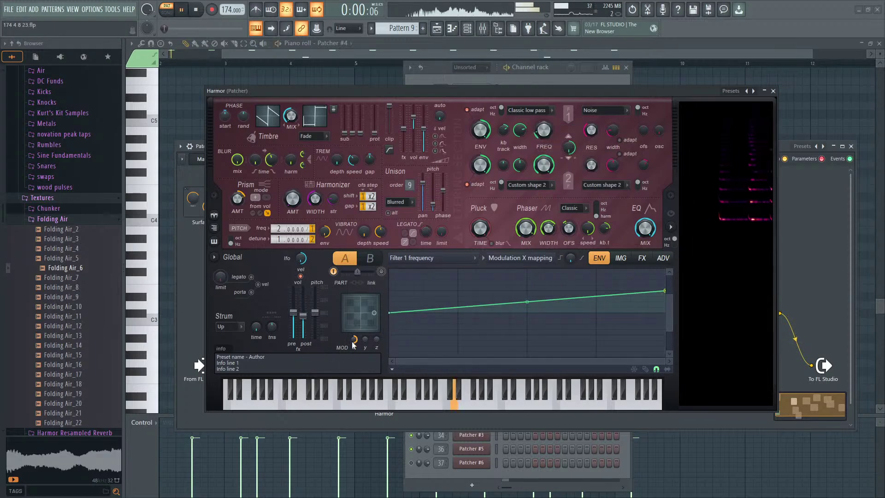
{"action": "left_click_drag", "start_coordinate": [664, 291], "coordinate": [664, 280]}
{"action": "key", "text": "space"}
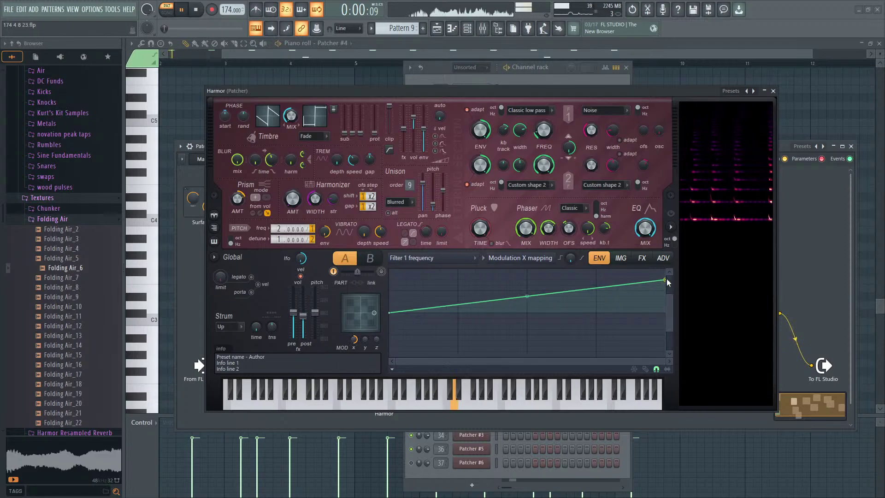
{"action": "key", "text": "space"}
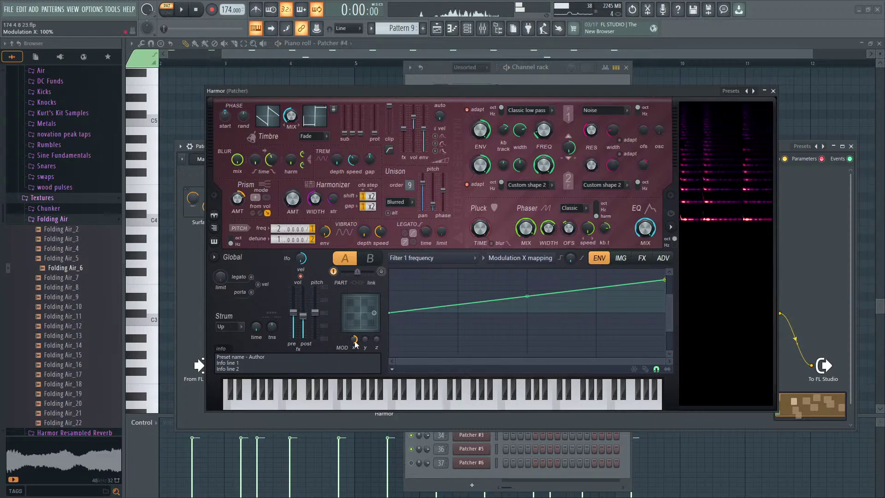
{"action": "left_click", "coordinate": [773, 92]}
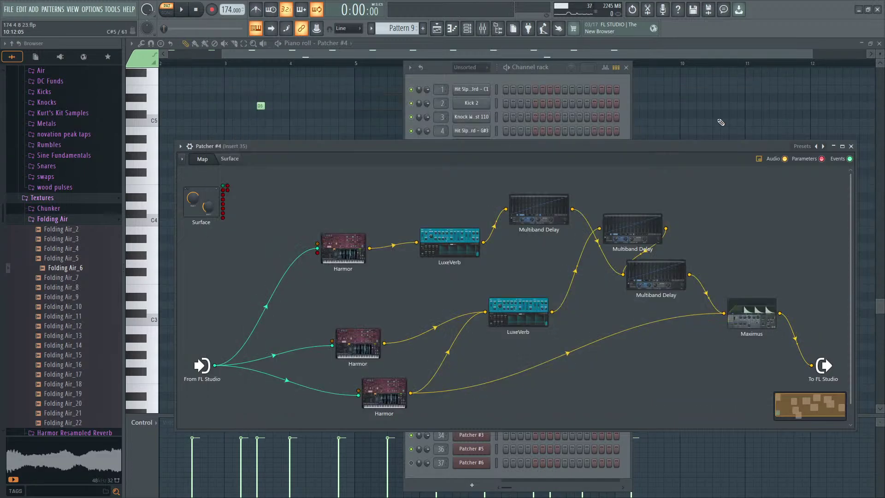
Step: Activate Modulation X in the middle Harmor and give its Filter 1 frequency a rising Modulation X mapping
{"action": "double_click", "coordinate": [357, 341]}
{"action": "right_click", "coordinate": [355, 341]}
{"action": "left_click", "coordinate": [367, 356]}
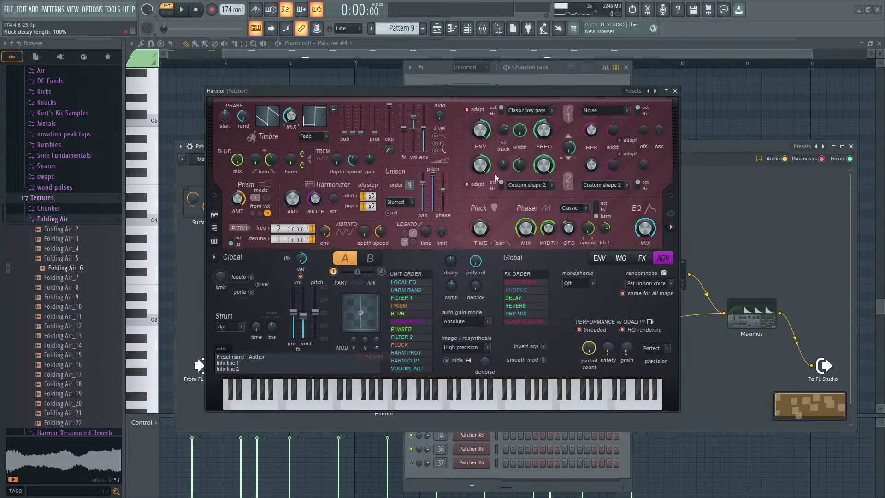
{"action": "right_click", "coordinate": [541, 123]}
{"action": "left_click", "coordinate": [558, 144]}
{"action": "left_click", "coordinate": [525, 258]}
{"action": "left_click", "coordinate": [520, 316]}
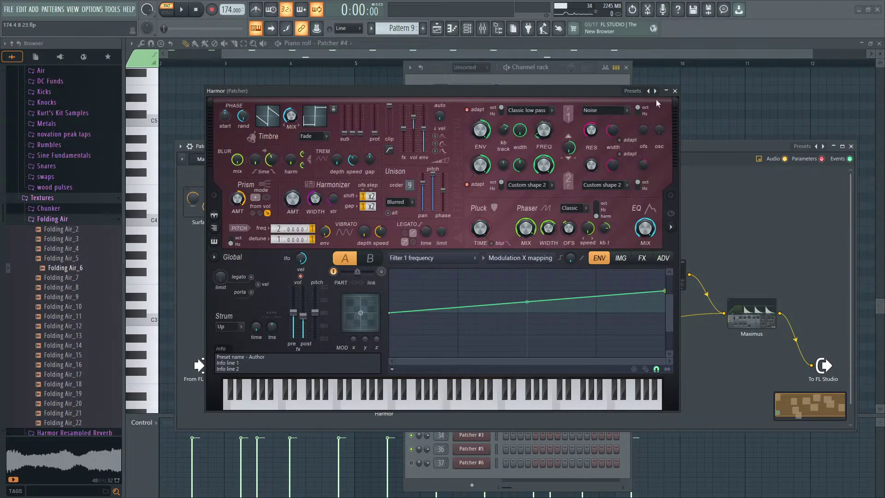
{"action": "left_click", "coordinate": [674, 90]}
Step: Activate Modulation X in the lowest Harmor and raise the end of its Filter 1 frequency Modulation X mapping
{"action": "double_click", "coordinate": [372, 390]}
{"action": "right_click", "coordinate": [349, 341]}
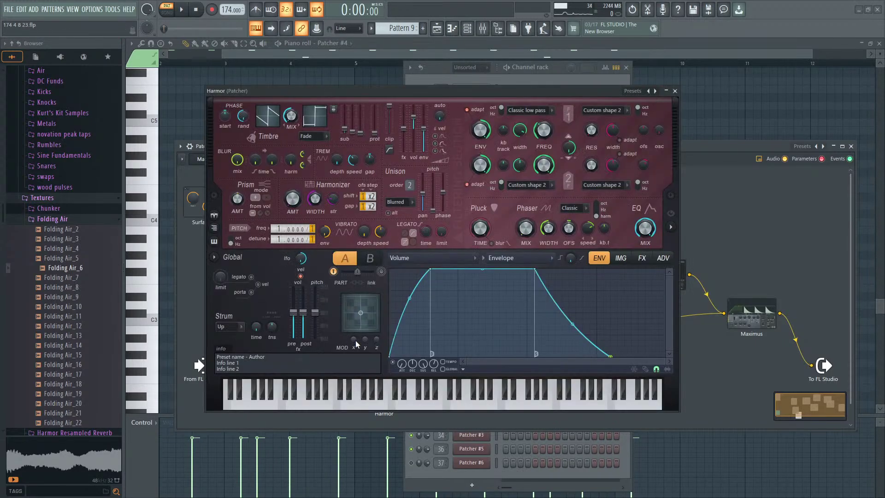
{"action": "right_click", "coordinate": [356, 341]}
{"action": "left_click", "coordinate": [367, 355]}
{"action": "right_click", "coordinate": [536, 133]}
{"action": "left_click", "coordinate": [553, 138]}
{"action": "left_click", "coordinate": [516, 257]}
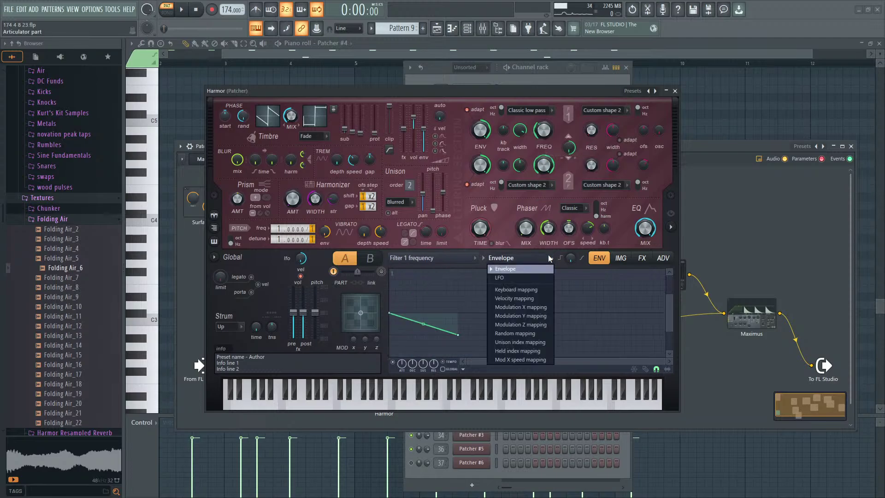
{"action": "left_click", "coordinate": [520, 315]}
{"action": "left_click_drag", "start_coordinate": [664, 313], "coordinate": [665, 291]}
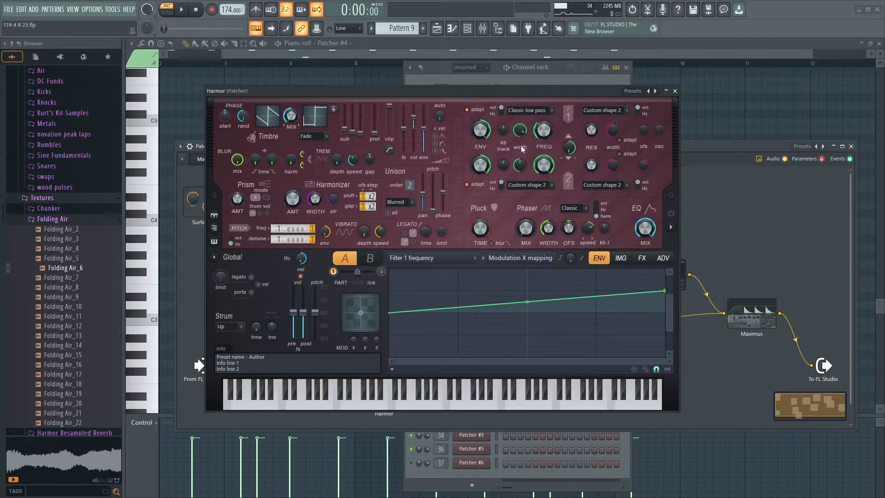
{"action": "left_click", "coordinate": [675, 91]}
Step: Audition the Main Mod knob on Patcher #4's surface during playback and return to the map
{"action": "left_click", "coordinate": [229, 159]}
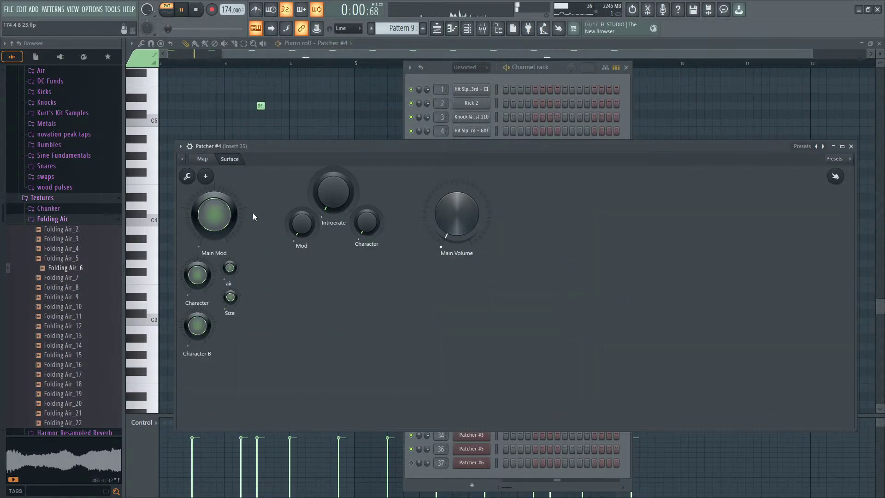
{"action": "key", "text": "space"}
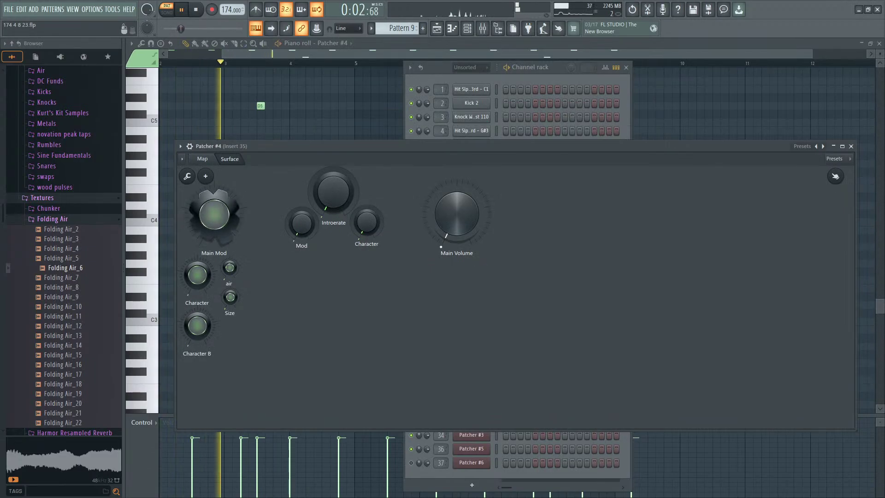
{"action": "left_click", "coordinate": [203, 159]}
{"action": "key", "text": "space"}
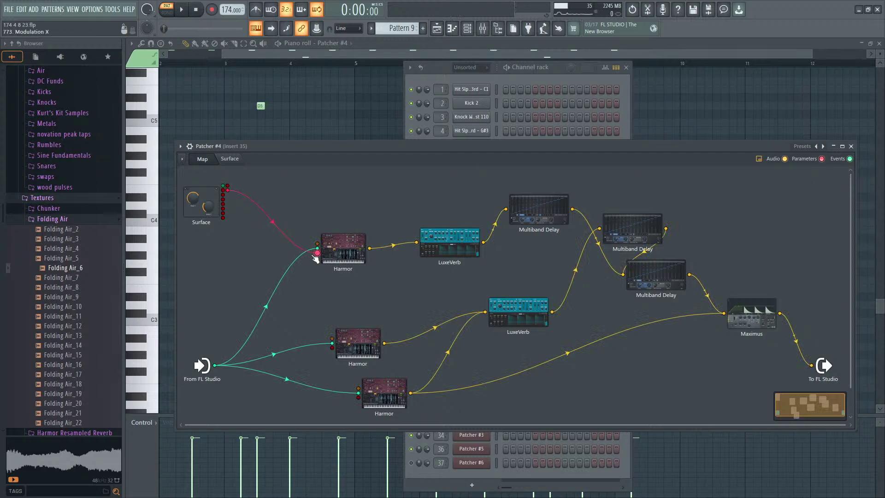
Step: Connect the Surface's Main Mod output to Modulation X on all three Harmors in Patcher #4
{"action": "left_click_drag", "start_coordinate": [311, 261], "coordinate": [317, 253]}
{"action": "left_click", "coordinate": [317, 252]}
{"action": "right_click", "coordinate": [223, 191]}
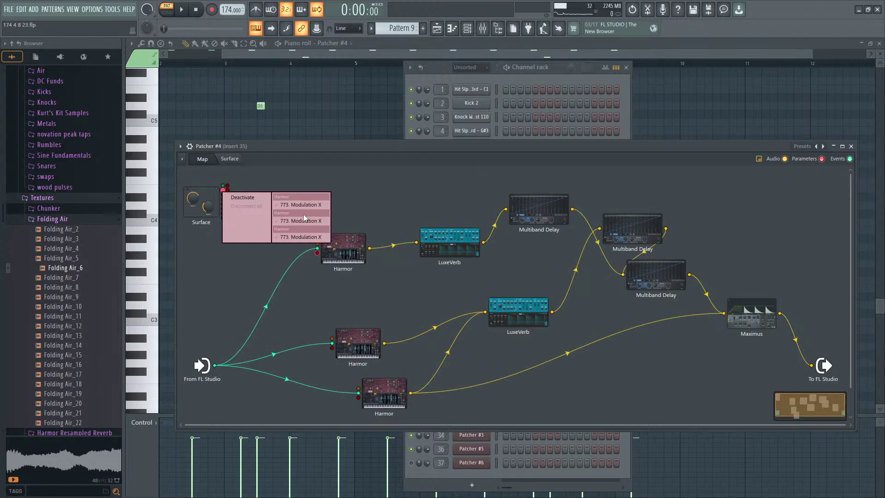
{"action": "right_click", "coordinate": [301, 205]}
{"action": "right_click", "coordinate": [302, 221]}
{"action": "right_click", "coordinate": [302, 237]}
{"action": "left_click", "coordinate": [375, 206]}
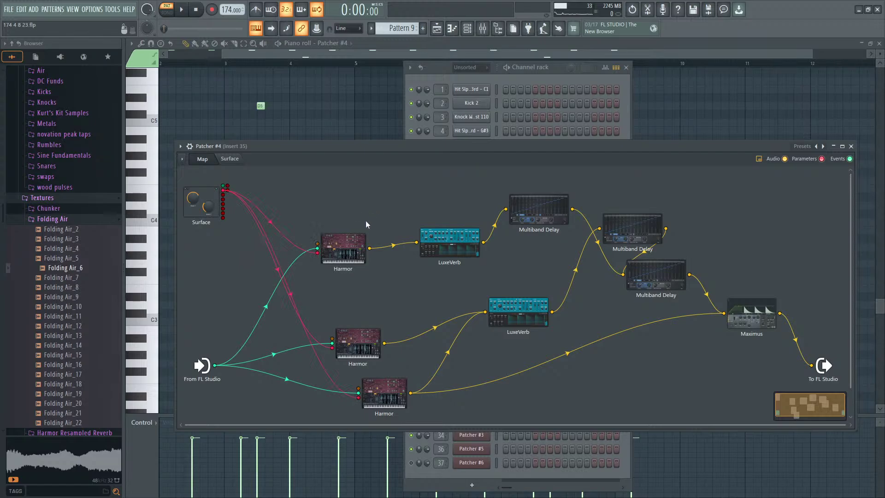
Step: Play Pattern 9 while sweeping Main Mod to check the Harmor modulation links, and return to the map
{"action": "key", "text": "space"}
{"action": "left_click", "coordinate": [230, 158]}
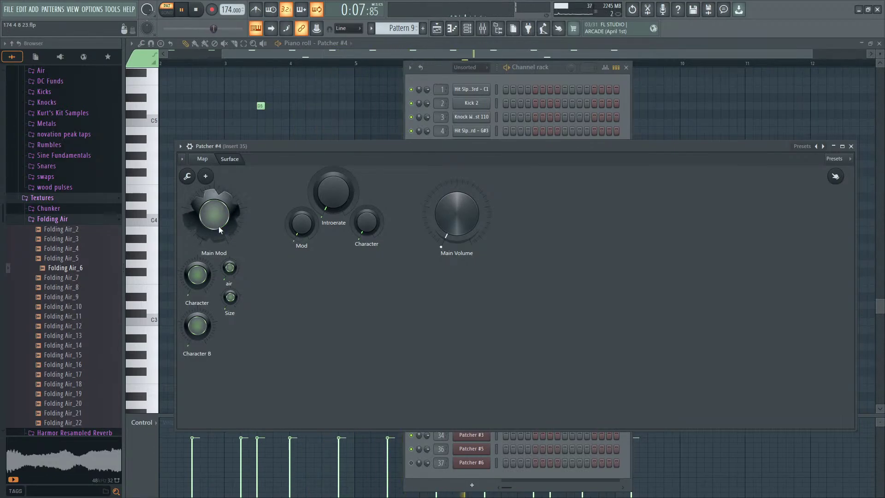
{"action": "left_click", "coordinate": [206, 160]}
Step: Set the upper LuxeVerb's output dry level to -60.0 dB, and check the lower LuxeVerb's output levels
{"action": "left_click", "coordinate": [471, 241]}
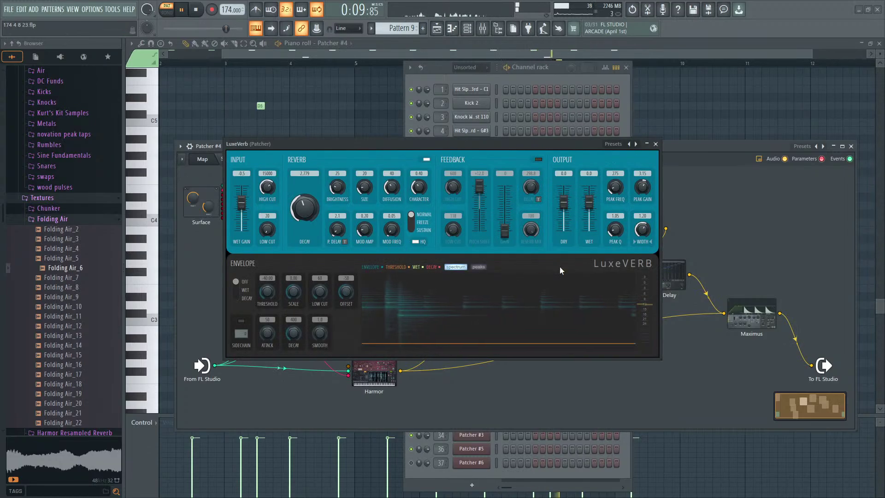
{"action": "left_click_drag", "start_coordinate": [567, 232], "coordinate": [567, 242]}
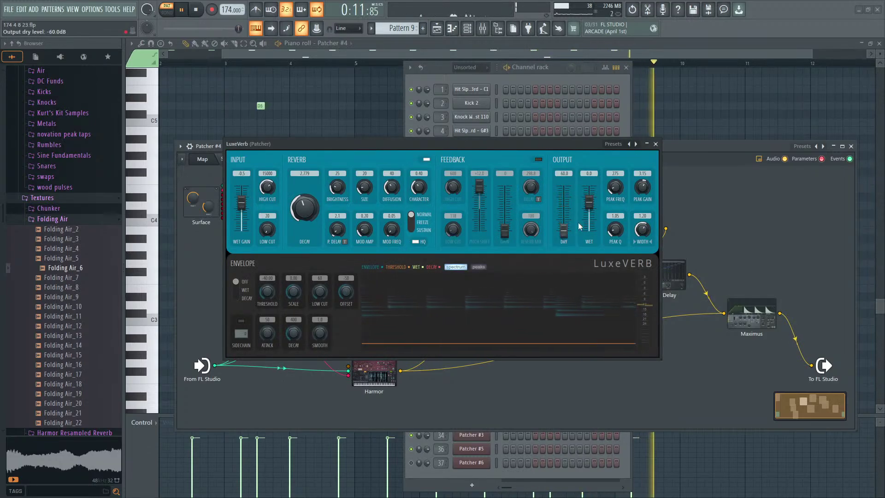
{"action": "left_click", "coordinate": [656, 144]}
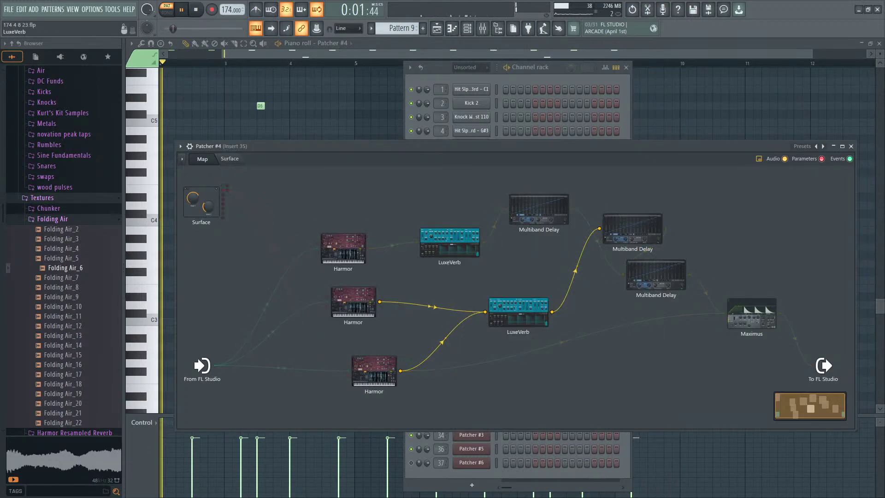
{"action": "left_click", "coordinate": [519, 310]}
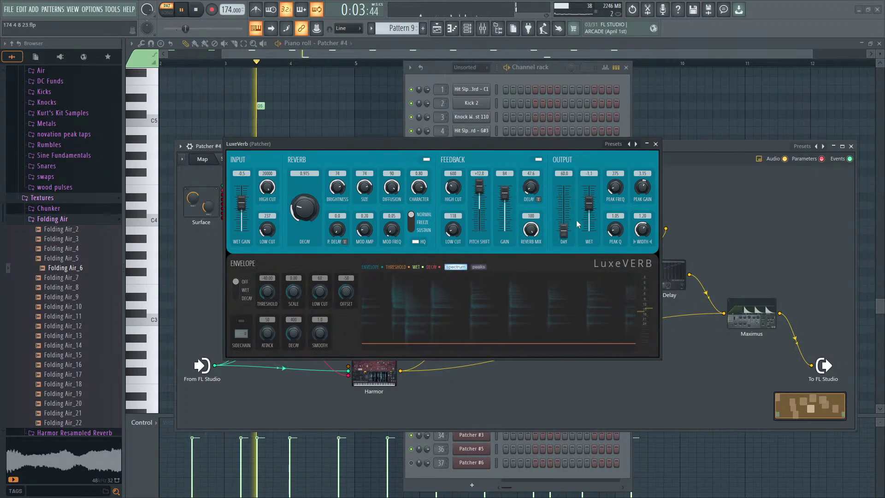
{"action": "left_click", "coordinate": [655, 143]}
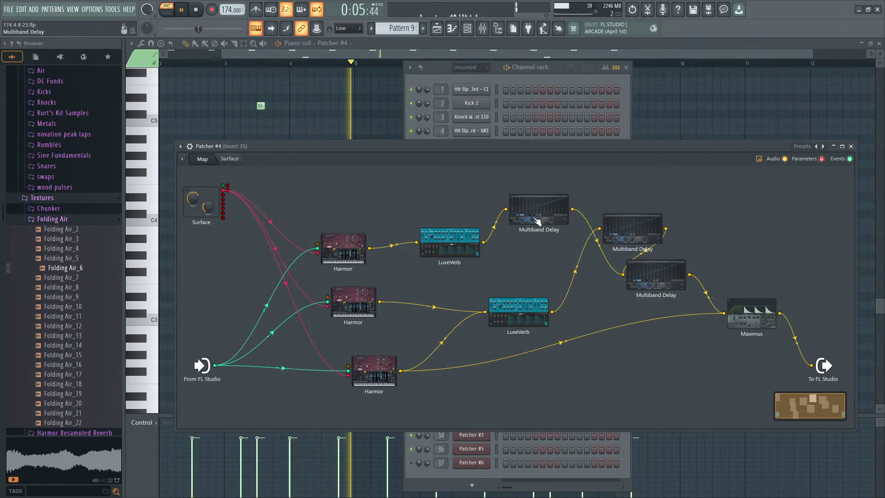
Step: Activate the output dry level as a linkable parameter on both LuxeVerbs in Patcher #4
{"action": "left_click", "coordinate": [438, 240]}
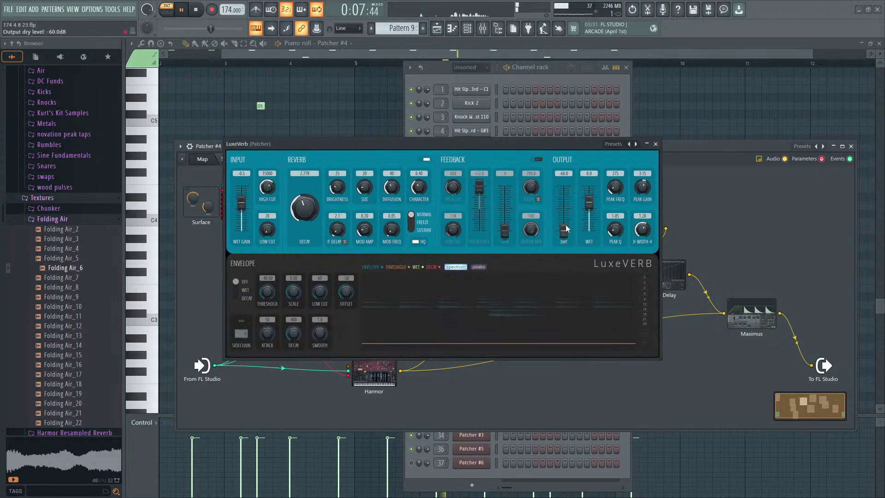
{"action": "right_click", "coordinate": [563, 227]}
{"action": "left_click", "coordinate": [579, 242]}
{"action": "left_click", "coordinate": [656, 144]}
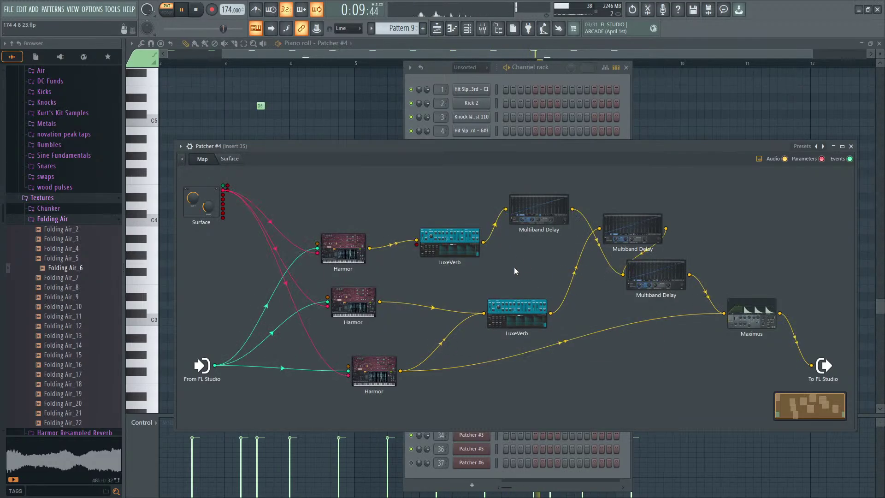
{"action": "left_click", "coordinate": [534, 297]}
{"action": "right_click", "coordinate": [563, 234]}
{"action": "left_click", "coordinate": [583, 249]}
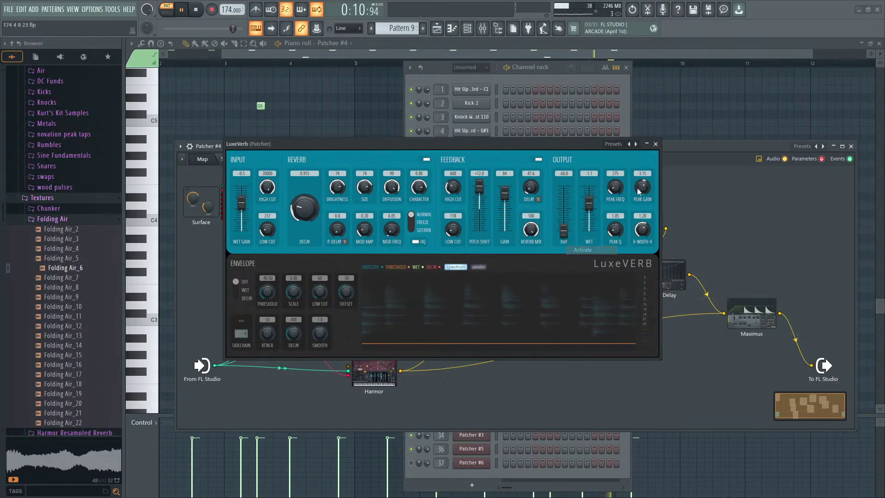
{"action": "left_click", "coordinate": [655, 144]}
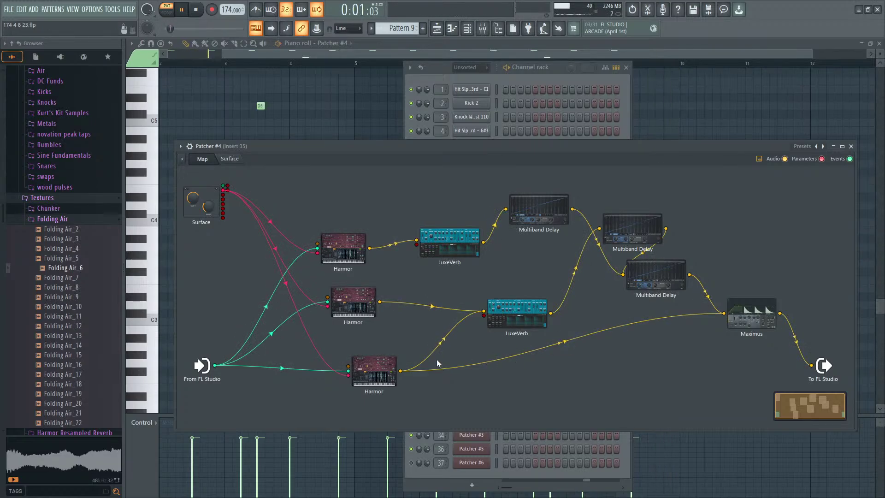
Step: Inspect the lowest Harmor's settings and its visual feedback display, and close it
{"action": "left_click", "coordinate": [385, 368]}
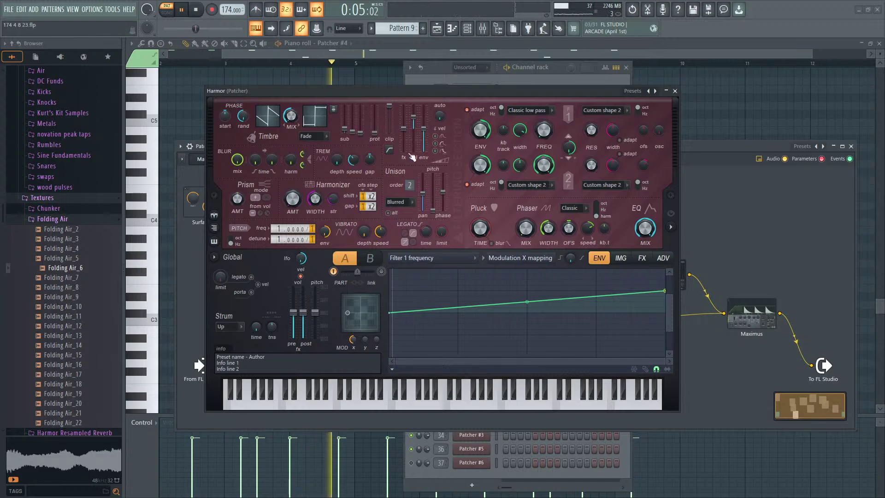
{"action": "left_click", "coordinate": [669, 213]}
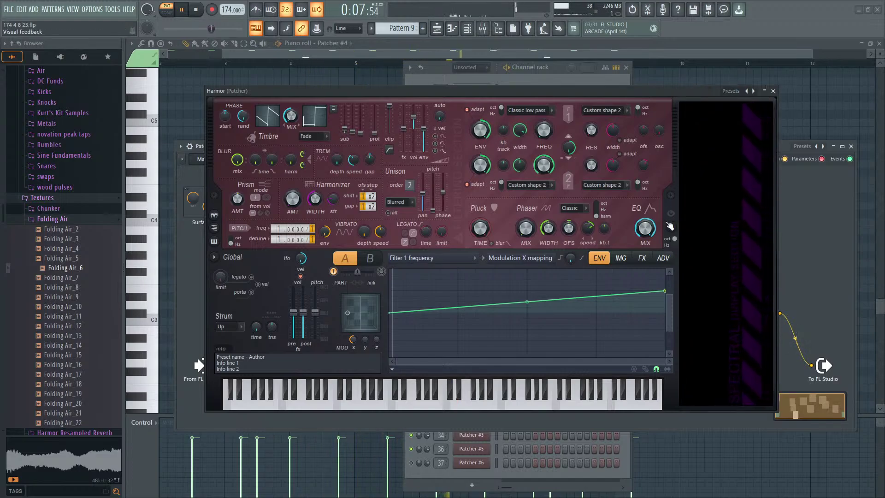
{"action": "left_click", "coordinate": [774, 91]}
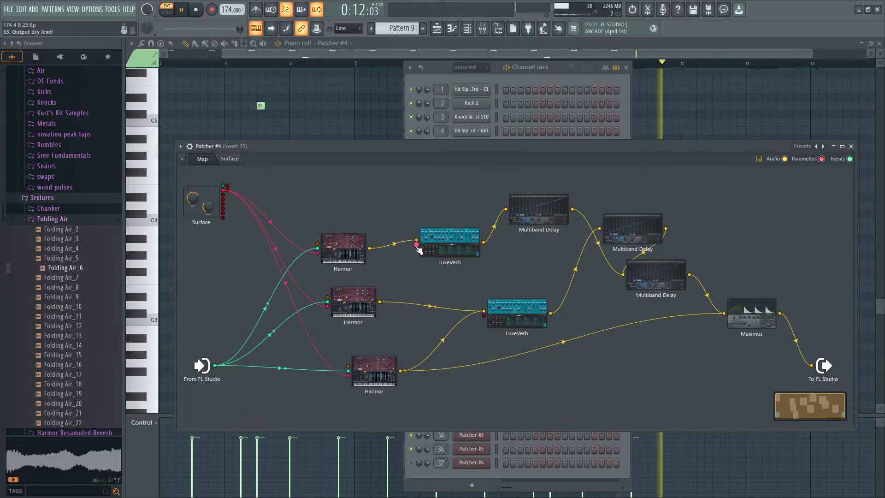
Step: Connect the Surface's Main Mod output to both LuxeVerbs' dry levels, and raise their wet levels, setting the lower one to 9.4 dB
{"action": "left_click_drag", "start_coordinate": [227, 189], "coordinate": [416, 244]}
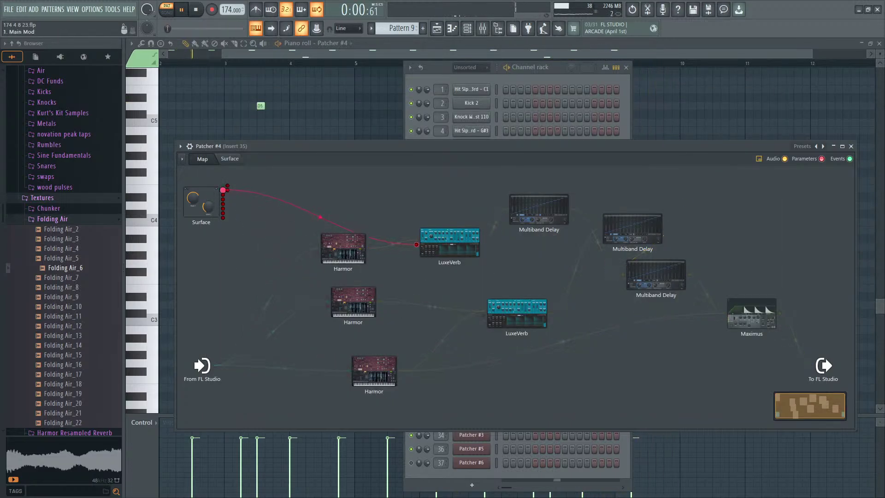
{"action": "left_click_drag", "start_coordinate": [483, 315], "coordinate": [223, 190]}
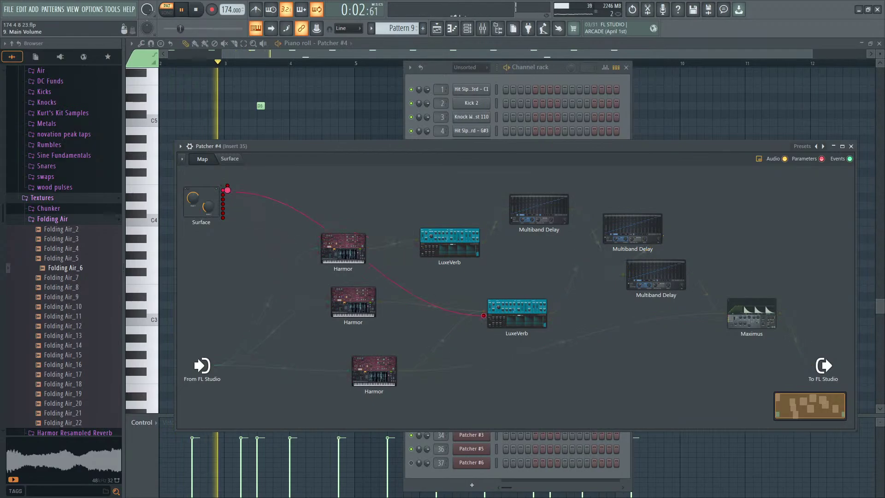
{"action": "double_click", "coordinate": [450, 242]}
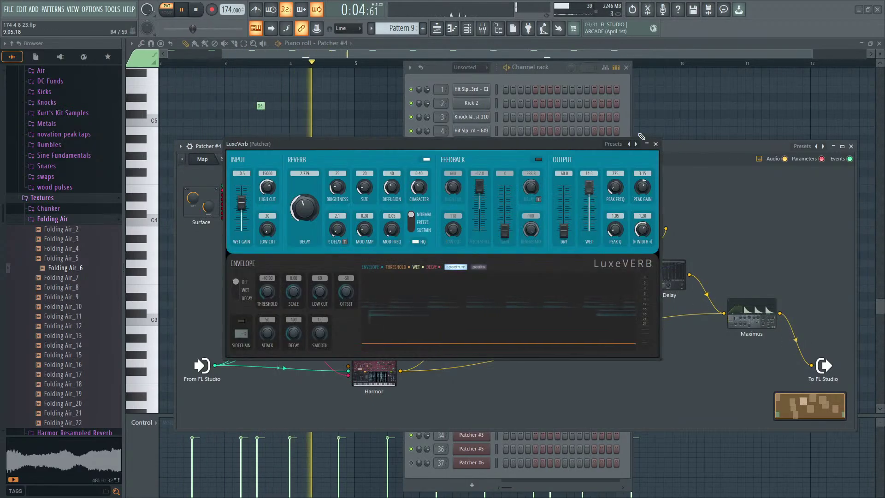
{"action": "left_click", "coordinate": [655, 144]}
{"action": "double_click", "coordinate": [520, 311]}
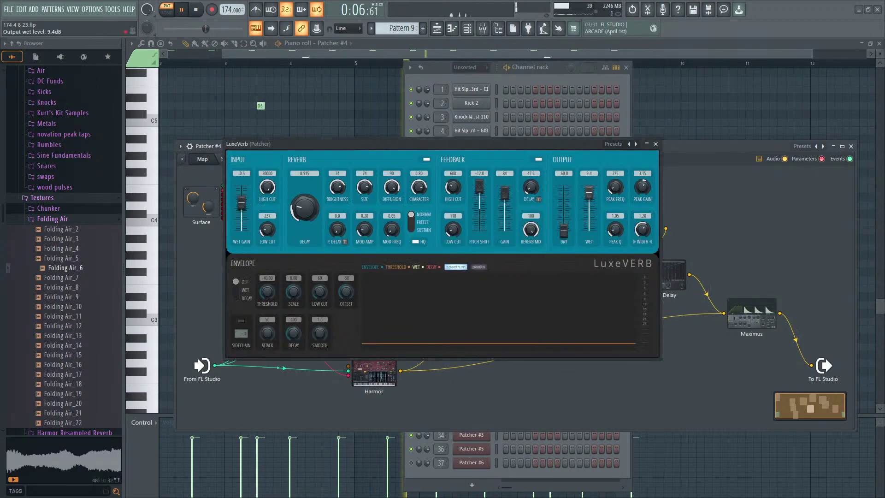
{"action": "left_click", "coordinate": [656, 144]}
Step: Sweep Main Mod on the surface during playback to check the reverb links, glance at the mixer, and return to the map
{"action": "left_click", "coordinate": [230, 159]}
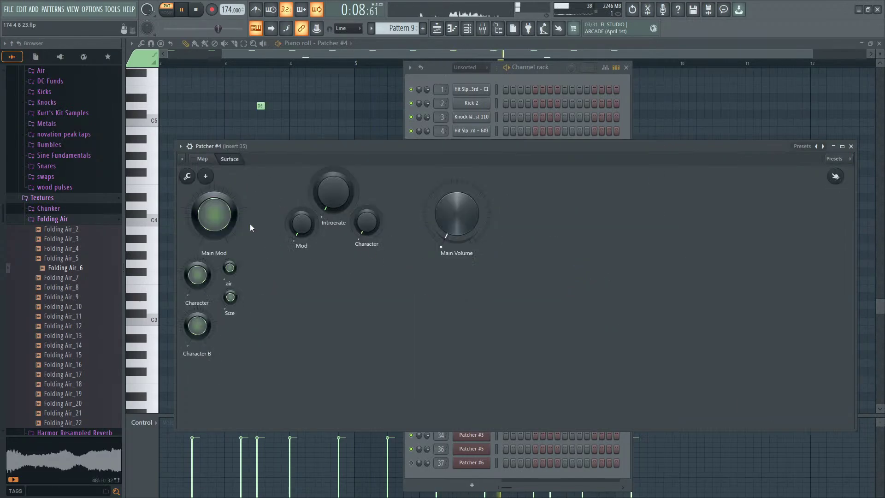
{"action": "left_click_drag", "start_coordinate": [215, 217], "coordinate": [215, 212]}
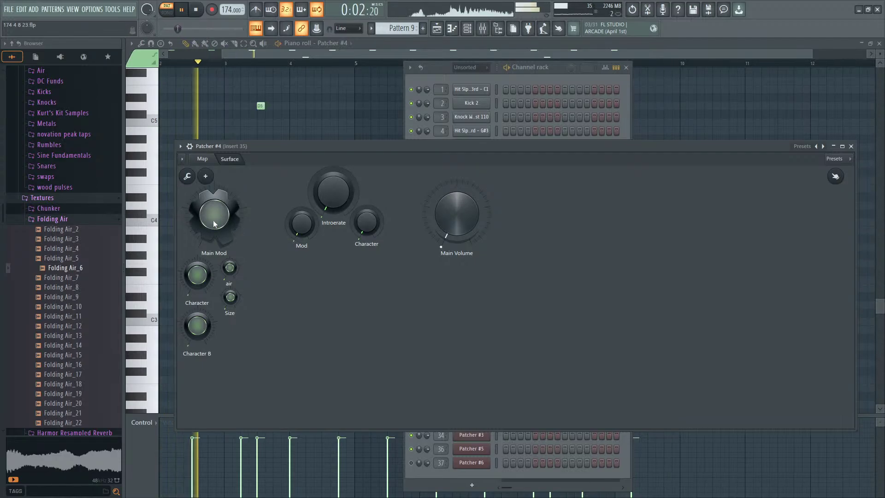
{"action": "key", "text": "F9"}
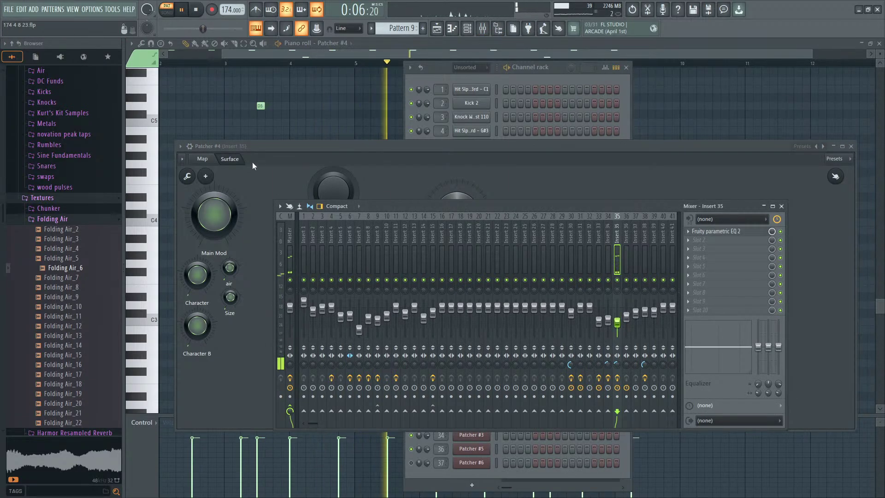
{"action": "left_click", "coordinate": [203, 159]}
Step: Add a Fruity Parametric EQ 2 to Patcher #4 and route it between Maximus and To FL Studio
{"action": "key", "text": "F8"}
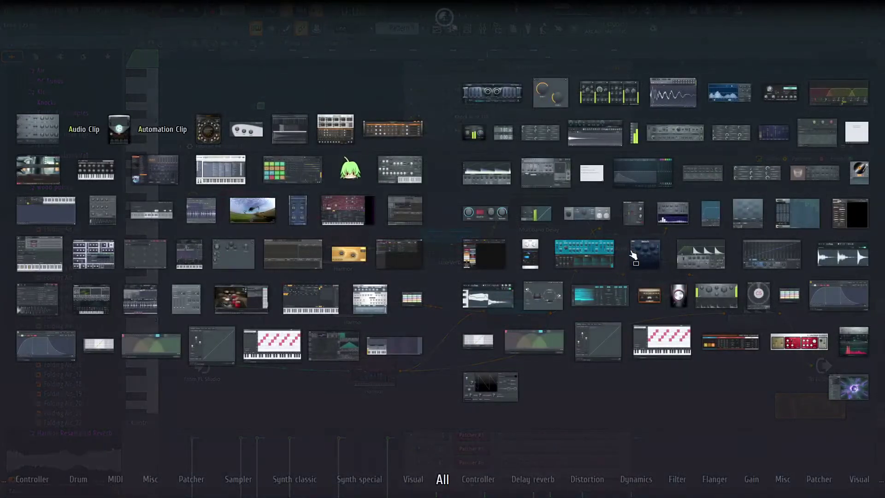
{"action": "left_click_drag", "start_coordinate": [643, 184], "coordinate": [811, 308]}
{"action": "left_click", "coordinate": [819, 364]}
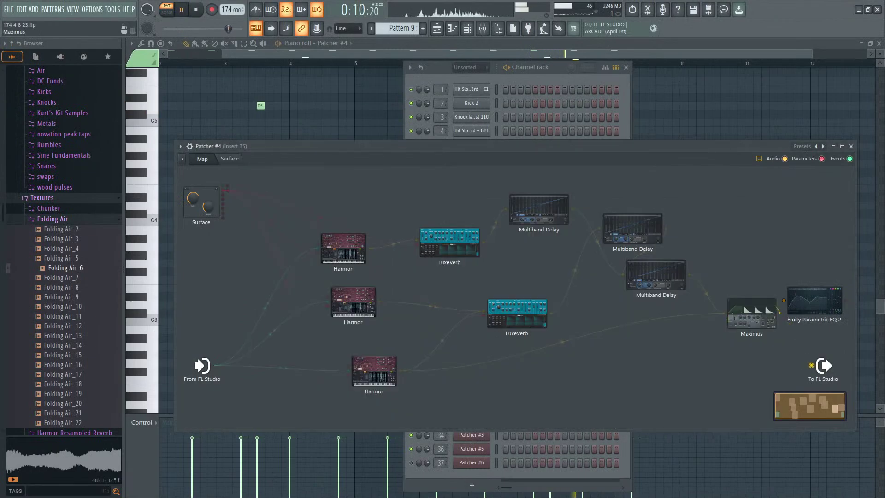
{"action": "left_click_drag", "start_coordinate": [813, 267], "coordinate": [813, 276]}
{"action": "left_click_drag", "start_coordinate": [845, 299], "coordinate": [813, 364]}
Step: Shape the new Parametric EQ 2 with band 1 as a steep high pass and a cut on band 4 in the mids
{"action": "left_click", "coordinate": [808, 291]}
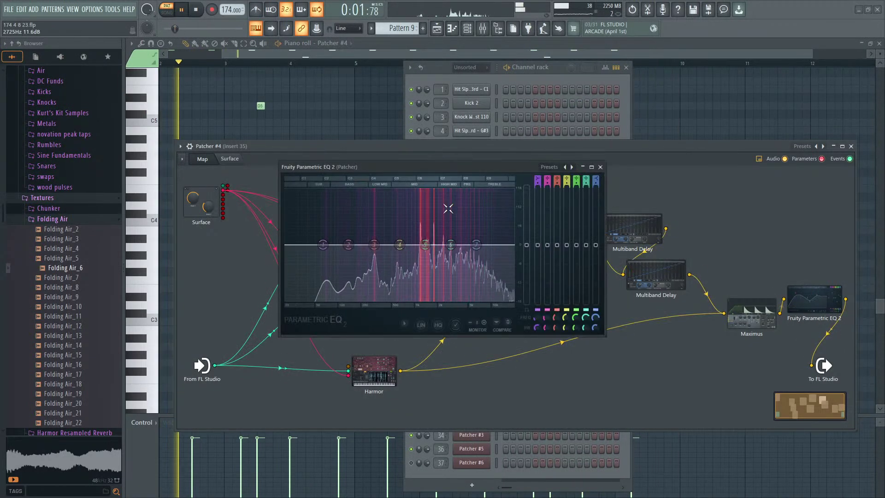
{"action": "mouse_move", "coordinate": [425, 245]}
{"action": "left_mouse_down"}
{"action": "mouse_move", "coordinate": [421, 270]}
{"action": "mouse_move", "coordinate": [424, 258]}
{"action": "mouse_move", "coordinate": [399, 258]}
{"action": "mouse_move", "coordinate": [436, 258]}
{"action": "left_mouse_up"}
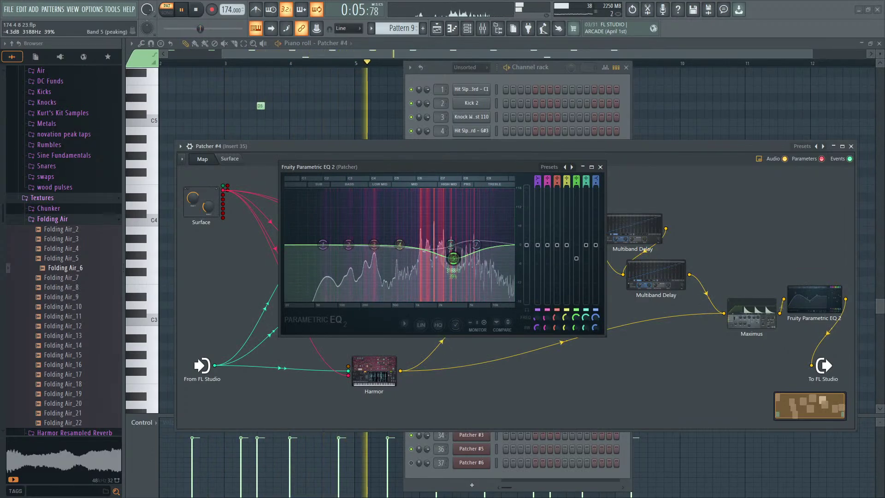
{"action": "right_click", "coordinate": [323, 245]}
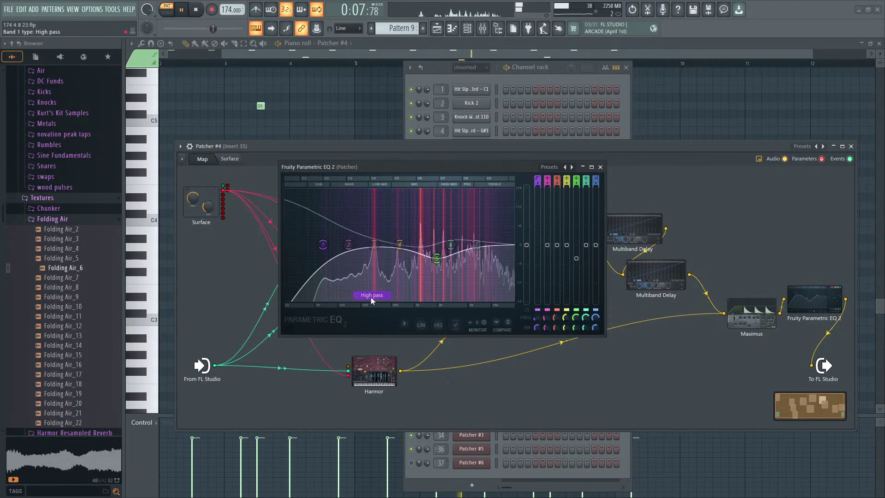
{"action": "left_click_drag", "start_coordinate": [323, 245], "coordinate": [414, 262]}
{"action": "right_click", "coordinate": [437, 261]}
{"action": "left_click", "coordinate": [447, 270]}
{"action": "scroll", "coordinate": [400, 259], "scroll_direction": "up", "scroll_amount": 4}
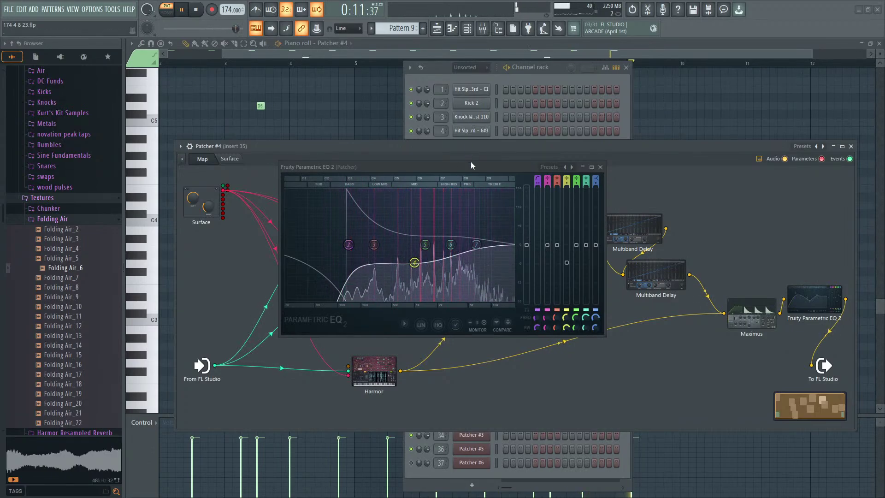
Step: Stop playback, close the EQ, and shift the Maximus module slightly down in the Patcher #4 map
{"action": "key", "text": "space"}
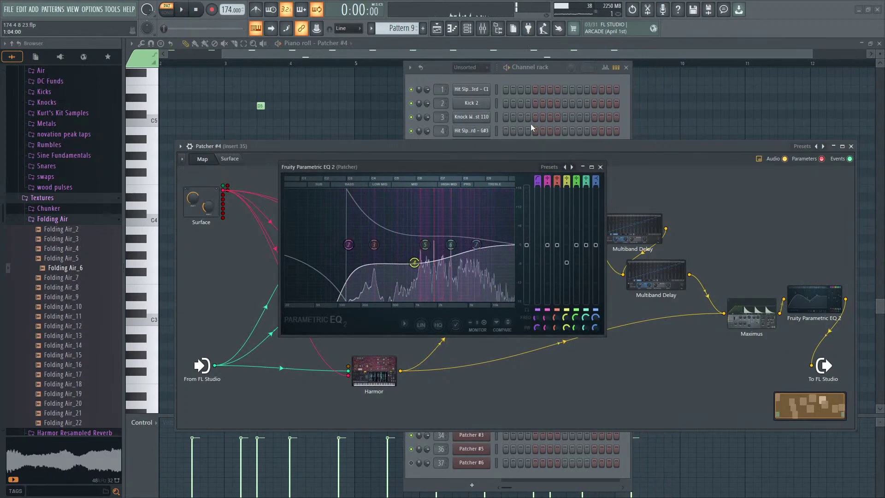
{"action": "left_click", "coordinate": [467, 29]}
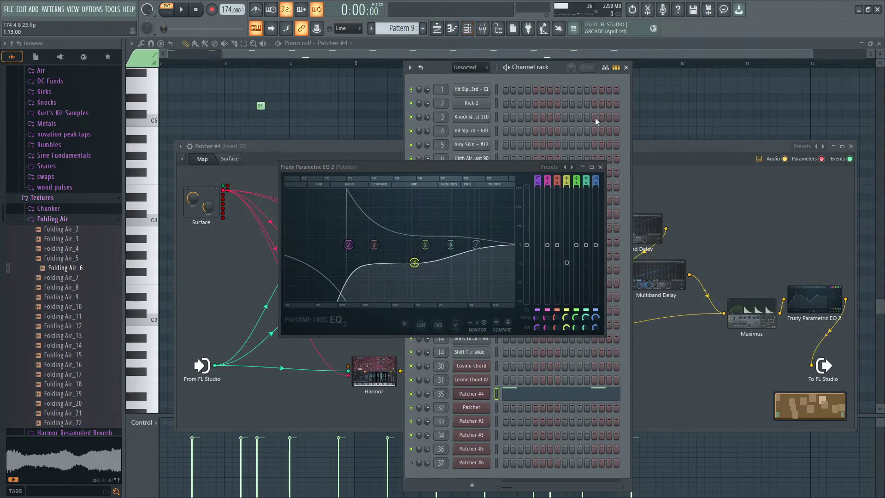
{"action": "left_click", "coordinate": [600, 167]}
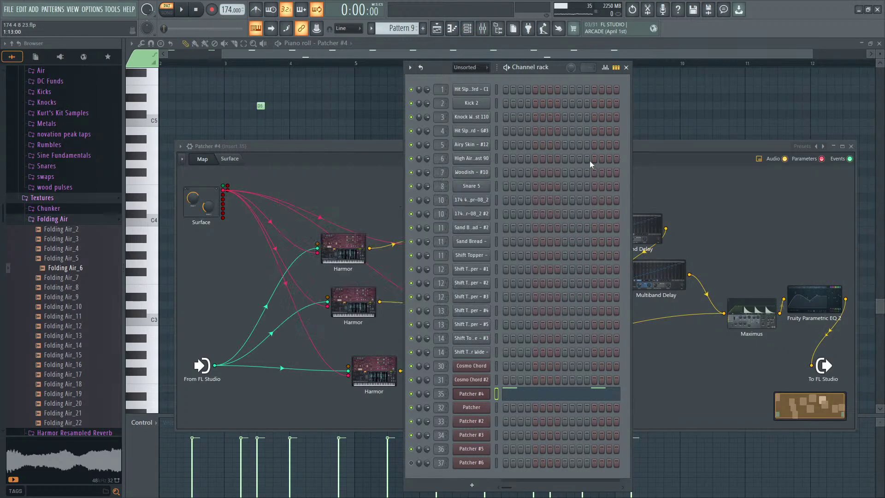
{"action": "mouse_move", "coordinate": [751, 314]}
{"action": "left_mouse_down"}
{"action": "mouse_move", "coordinate": [741, 313]}
{"action": "mouse_move", "coordinate": [758, 330]}
{"action": "left_mouse_up"}
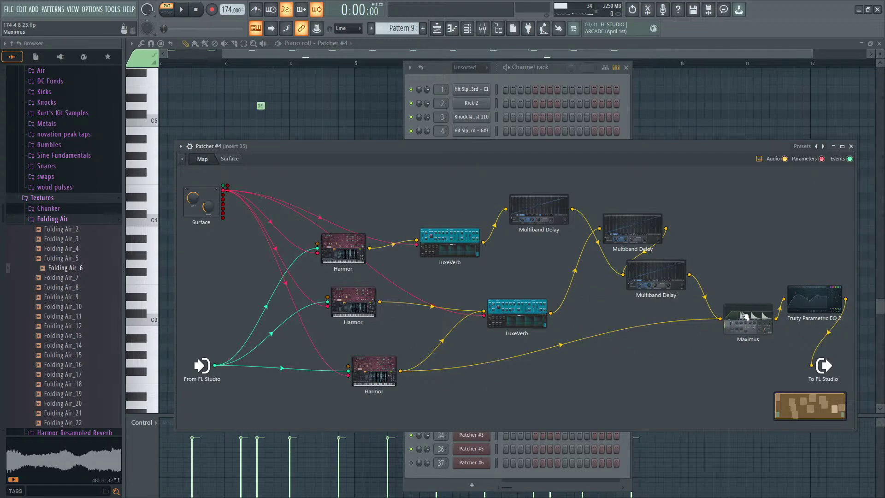
{"action": "left_click_drag", "start_coordinate": [456, 150], "coordinate": [453, 142]}
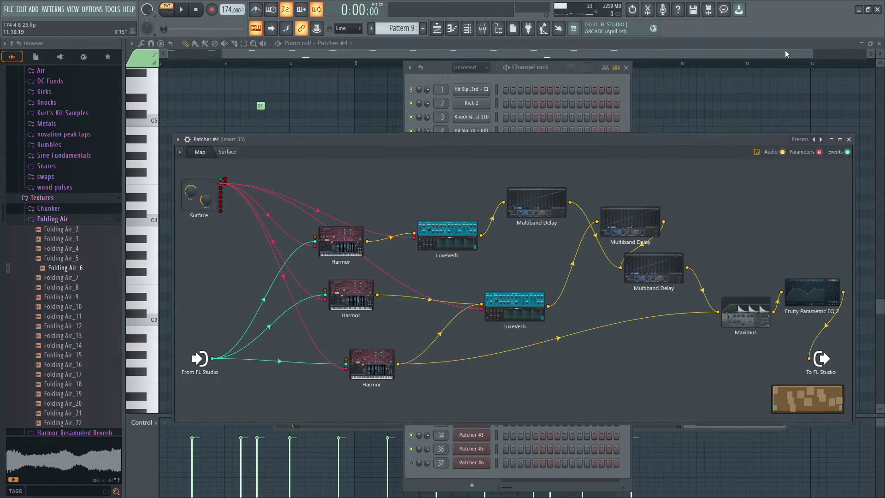
Step: Insert a Layer channel ahead of the first channel in the rack and delete it again
{"action": "key", "text": "F8"}
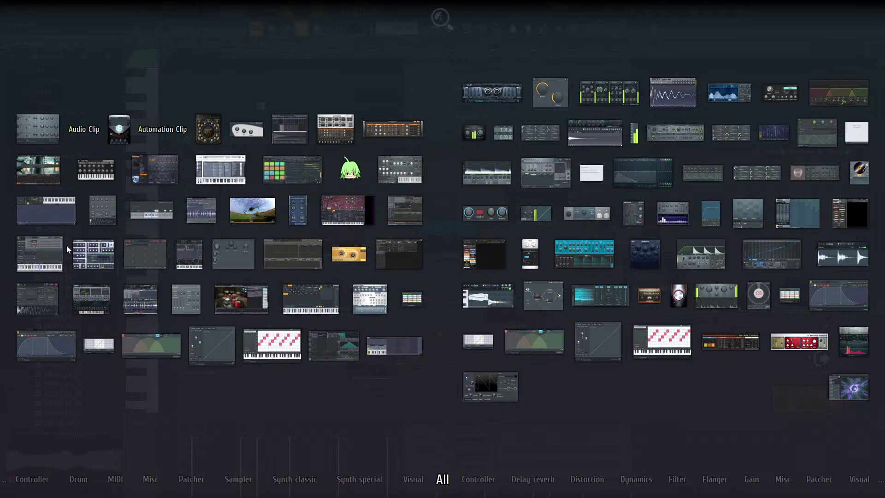
{"action": "left_click", "coordinate": [49, 259]}
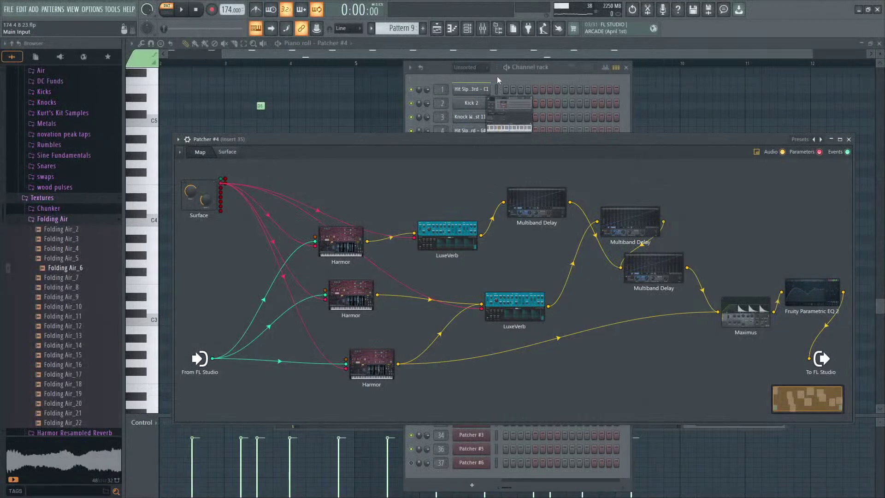
{"action": "left_click", "coordinate": [480, 89]}
{"action": "left_click", "coordinate": [470, 91]}
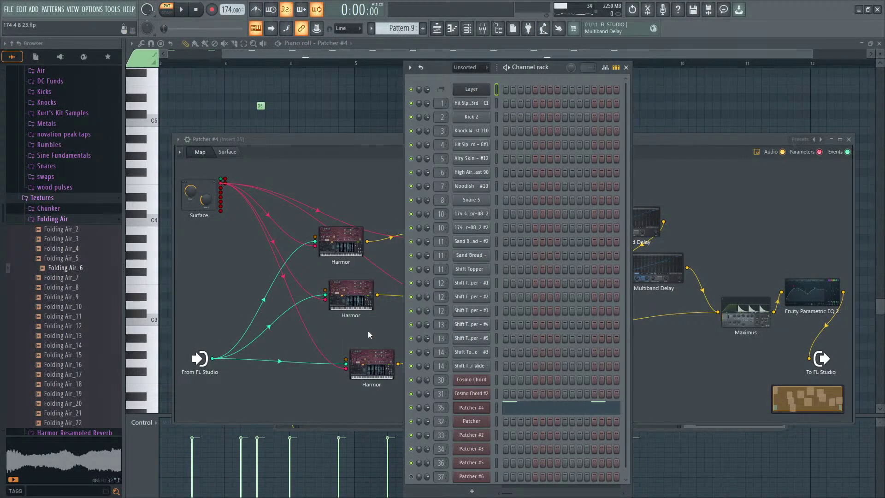
{"action": "right_click", "coordinate": [482, 93]}
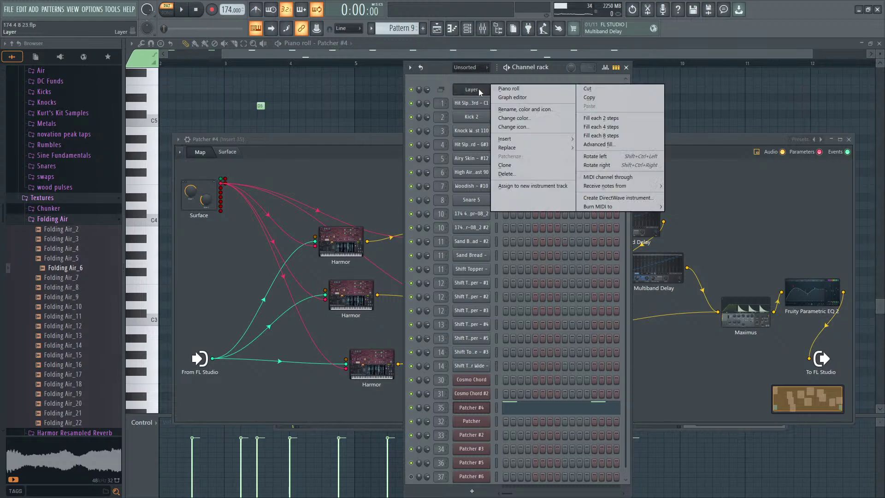
{"action": "left_click", "coordinate": [562, 173]}
{"action": "left_click", "coordinate": [474, 283]}
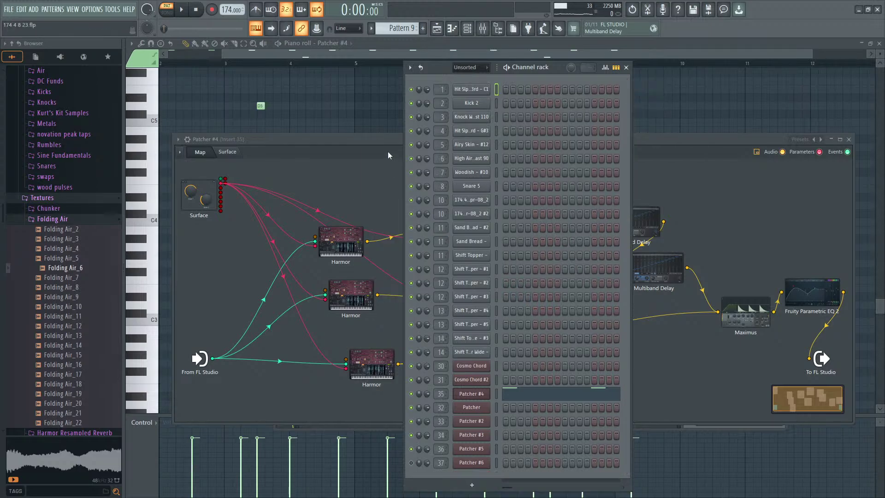
Step: Play Pattern 9, reopen Patcher #4, and create an automation clip for the Main Mod knob on its surface
{"action": "left_click_drag", "start_coordinate": [386, 139], "coordinate": [368, 95]}
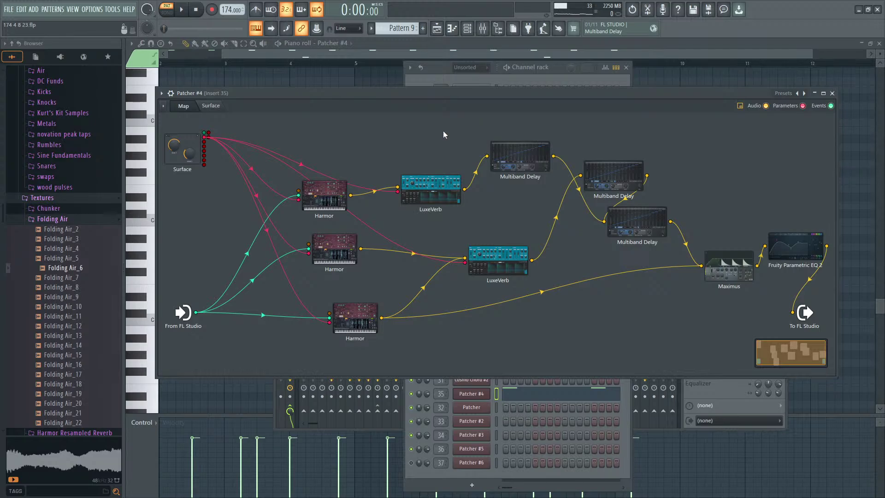
{"action": "key", "text": "space"}
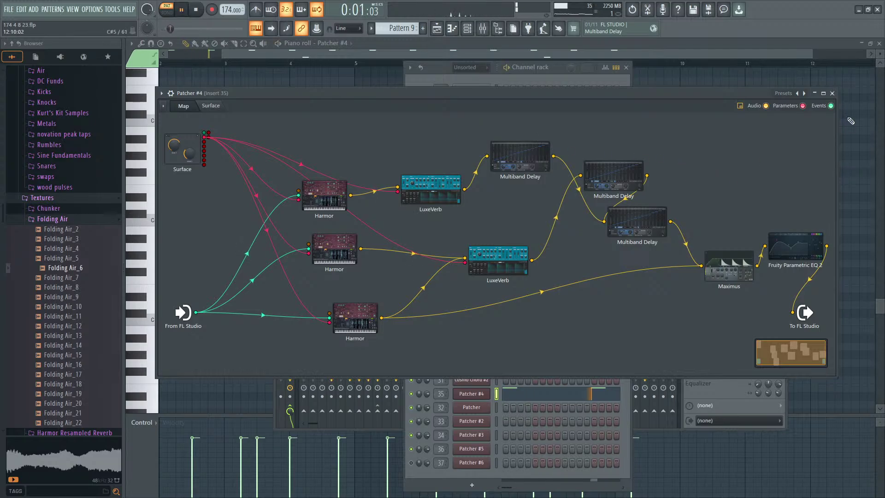
{"action": "left_click", "coordinate": [832, 93]}
{"action": "left_click", "coordinate": [471, 393]}
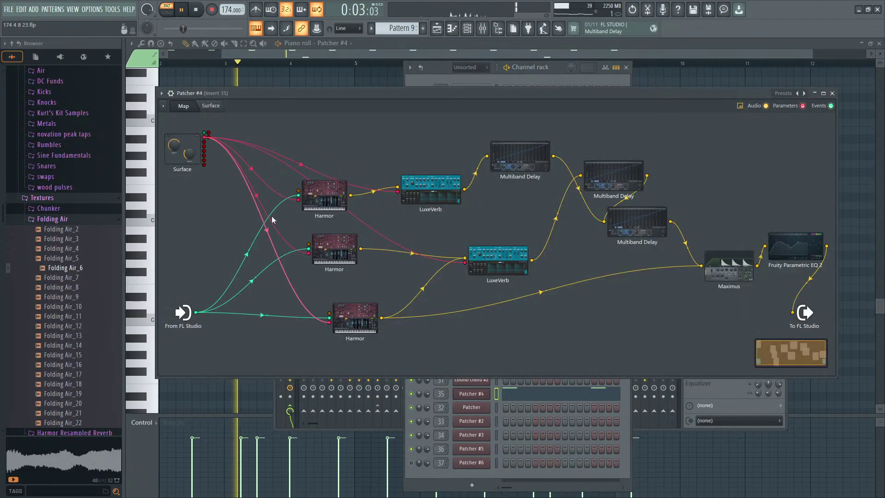
{"action": "left_click", "coordinate": [210, 105]}
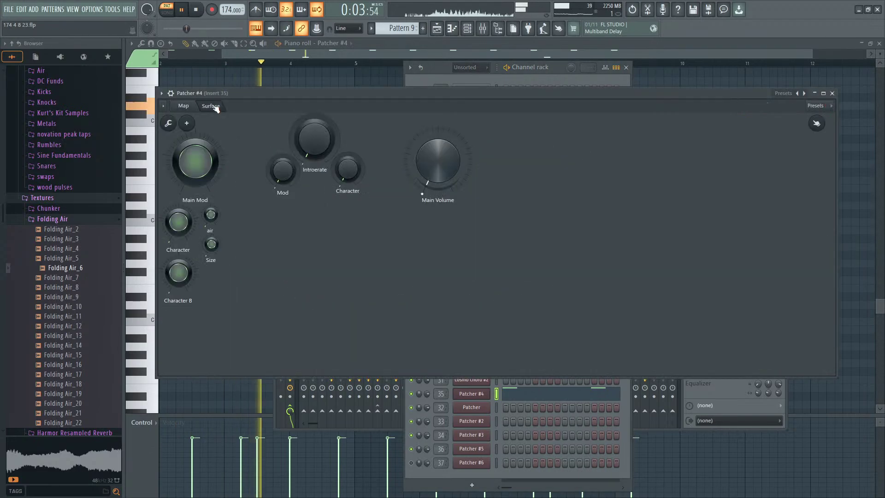
{"action": "right_click", "coordinate": [198, 136]}
{"action": "left_click", "coordinate": [214, 154]}
{"action": "right_click", "coordinate": [192, 166]}
{"action": "left_click", "coordinate": [217, 247]}
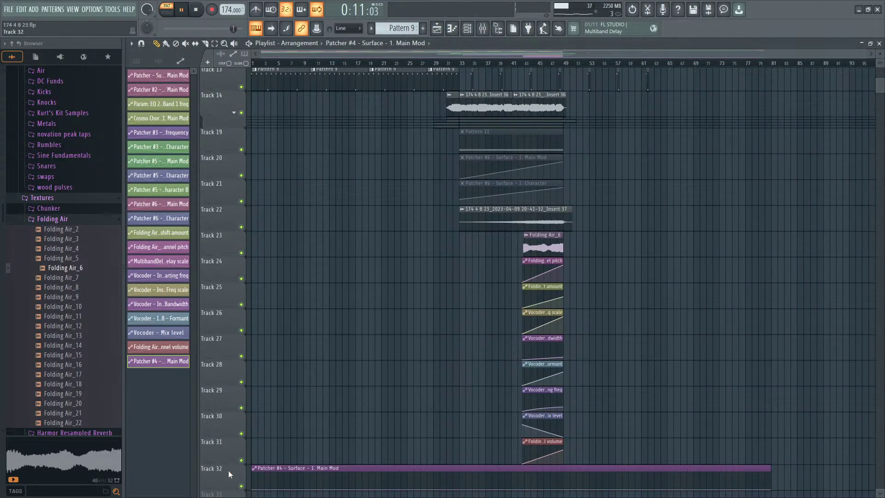
Step: Move the Patcher #4 Main Mod automation up to Track 14 under Pattern 9 and shorten it to the length of the first Pattern 9 clip
{"action": "scroll", "coordinate": [229, 474], "scroll_direction": "up", "scroll_amount": 14}
{"action": "scroll", "coordinate": [317, 152], "scroll_direction": "up", "scroll_amount": 6}
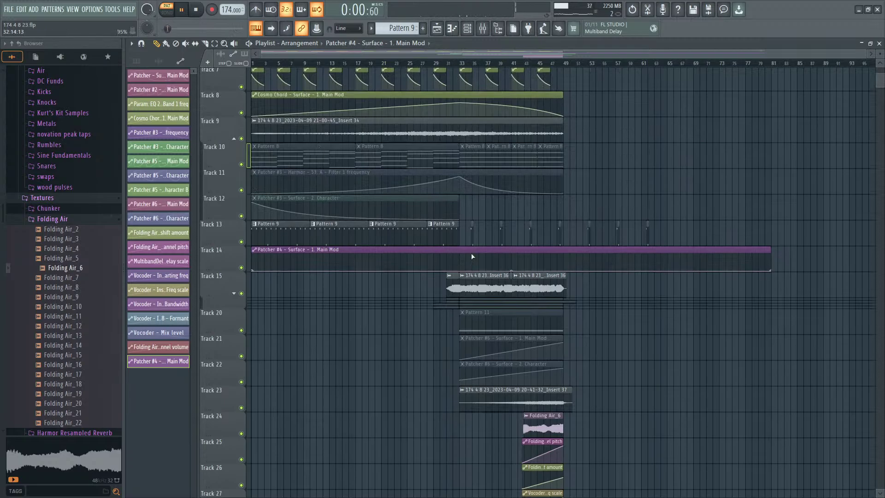
{"action": "left_click_drag", "start_coordinate": [769, 271], "coordinate": [312, 227]}
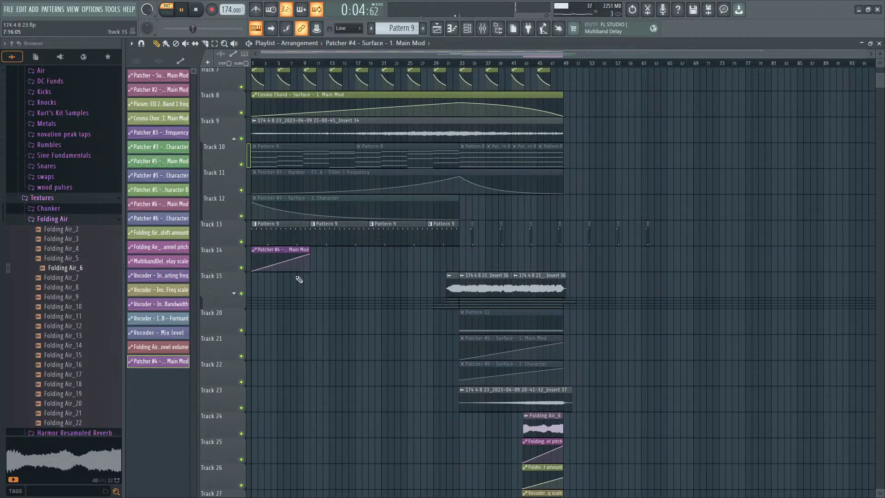
Step: Extend the Track 14 Main Mod automation clip to bar 17 and bend its ramp so it rises slowly before climbing steeply
{"action": "scroll", "coordinate": [322, 279], "scroll_direction": "up", "scroll_amount": 4, "text": "ctrl"}
{"action": "scroll", "coordinate": [351, 279], "scroll_direction": "up", "scroll_amount": 6}
{"action": "scroll", "coordinate": [352, 280], "scroll_direction": "down", "scroll_amount": 4, "text": "ctrl"}
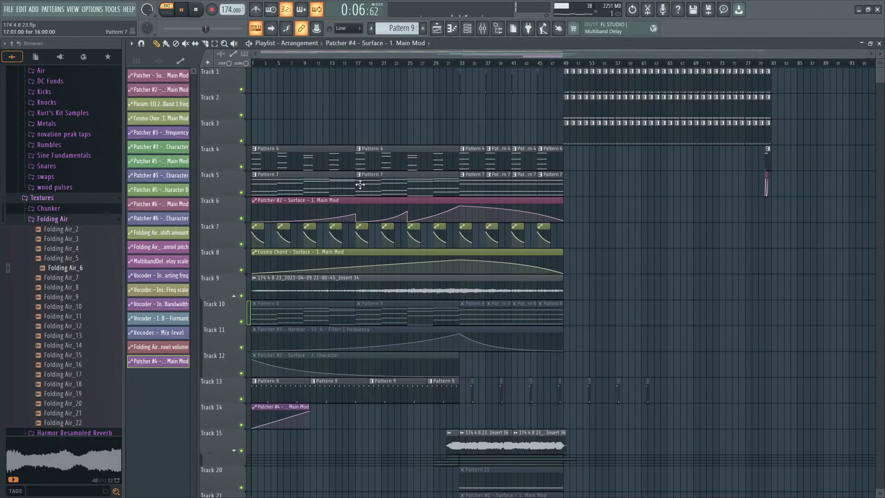
{"action": "key", "text": "space"}
{"action": "left_click_drag", "start_coordinate": [311, 415], "coordinate": [355, 412]}
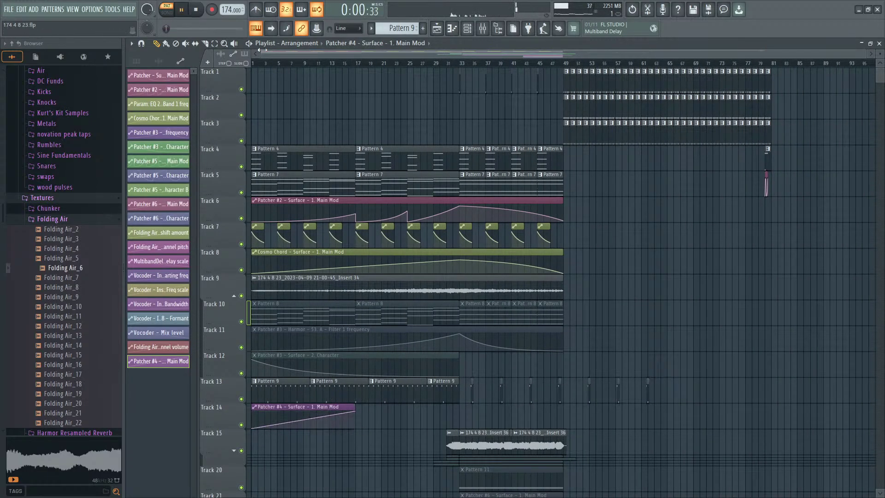
{"action": "left_click_drag", "start_coordinate": [303, 419], "coordinate": [303, 427]}
Step: Play the arrangement in song mode, toggle solo on Insert 33 in the mixer on and off, and stop playback
{"action": "key", "text": "l"}
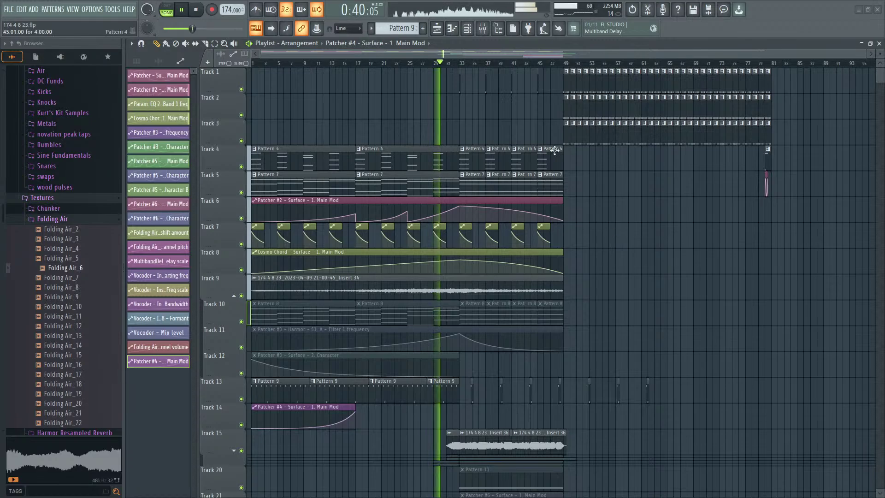
{"action": "key", "text": "F9"}
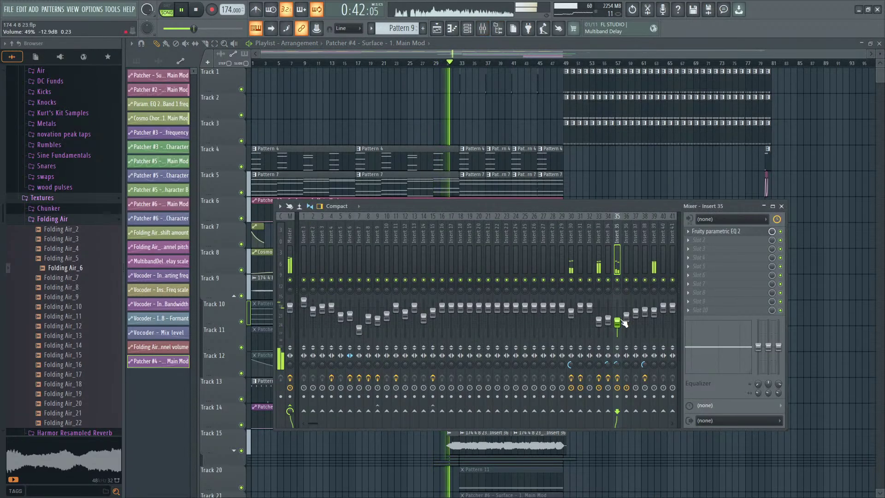
{"action": "right_click", "coordinate": [599, 280]}
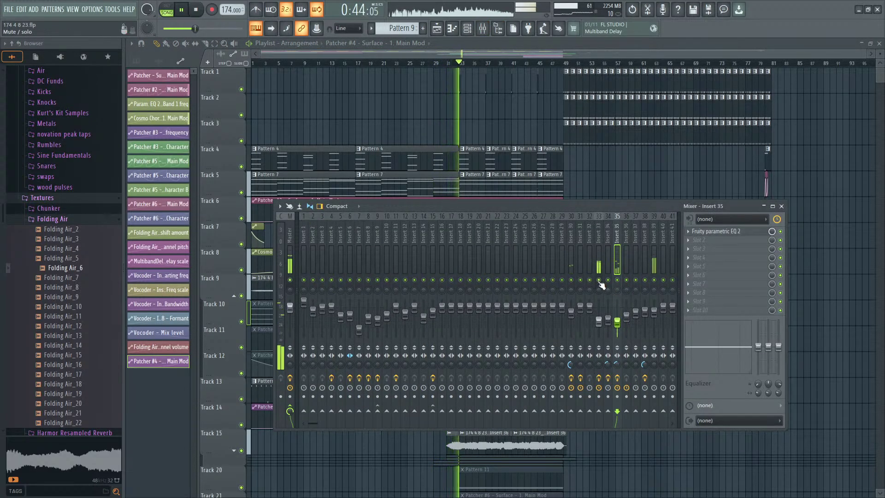
{"action": "right_click", "coordinate": [598, 279]}
{"action": "key", "text": "F9"}
{"action": "key", "text": "space"}
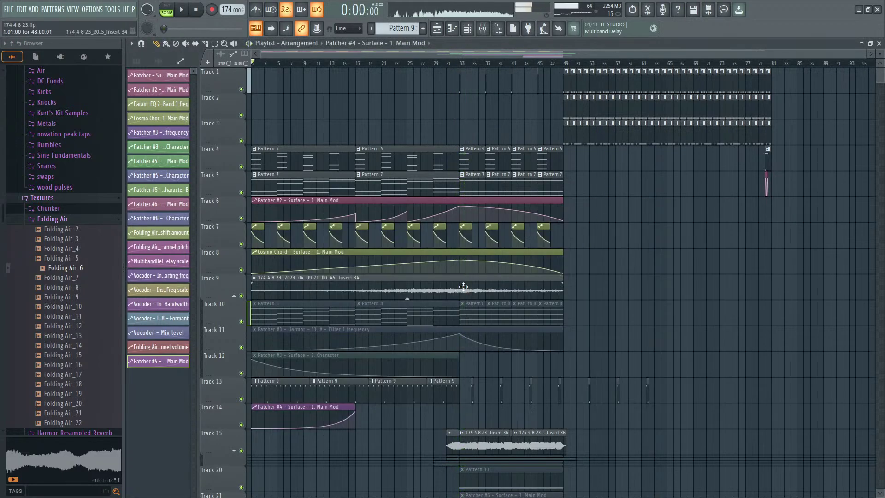
Step: Examine the Track 9 audio clip's settings, Pattern 8's Patcher #3 notes, and the clip's target mixer track, Insert 34
{"action": "double_click", "coordinate": [463, 287]}
{"action": "key", "text": "F9"}
{"action": "key", "text": "F9"}
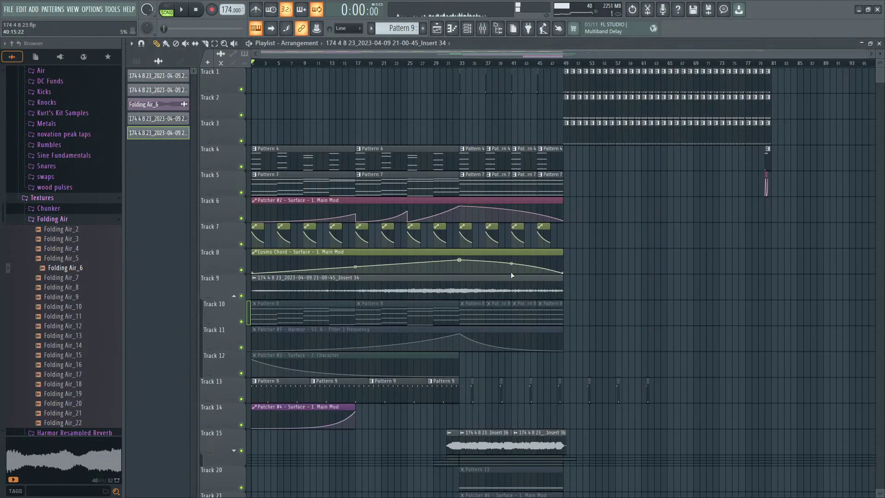
{"action": "double_click", "coordinate": [268, 319]}
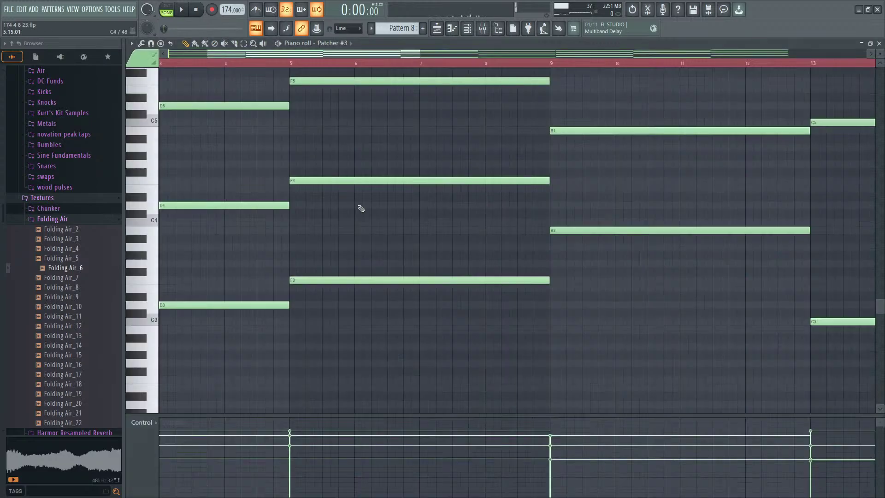
{"action": "key", "text": "F6"}
{"action": "left_click", "coordinate": [437, 30]}
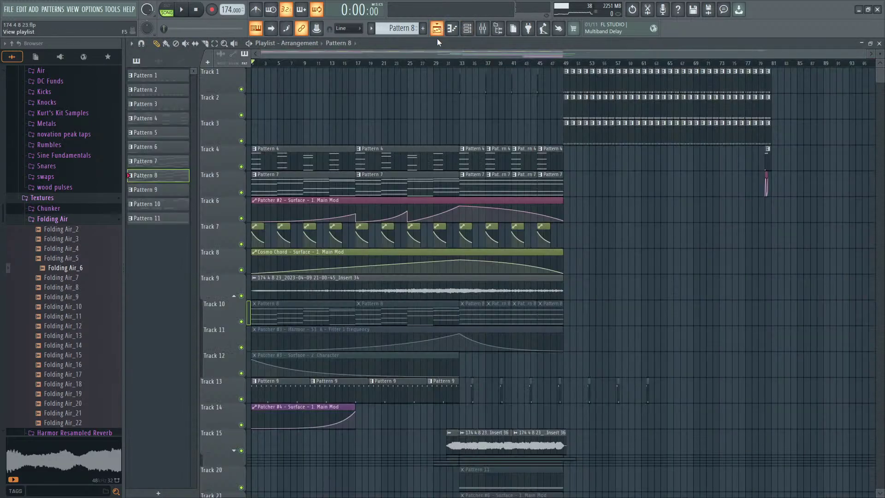
{"action": "double_click", "coordinate": [466, 289]}
{"action": "double_click", "coordinate": [447, 172]}
{"action": "left_click_drag", "start_coordinate": [448, 172], "coordinate": [448, 151]}
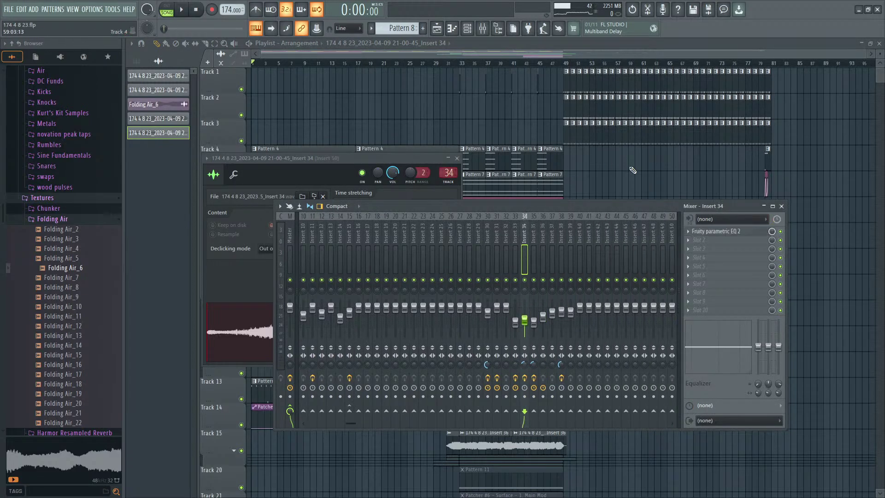
{"action": "key", "text": "F12"}
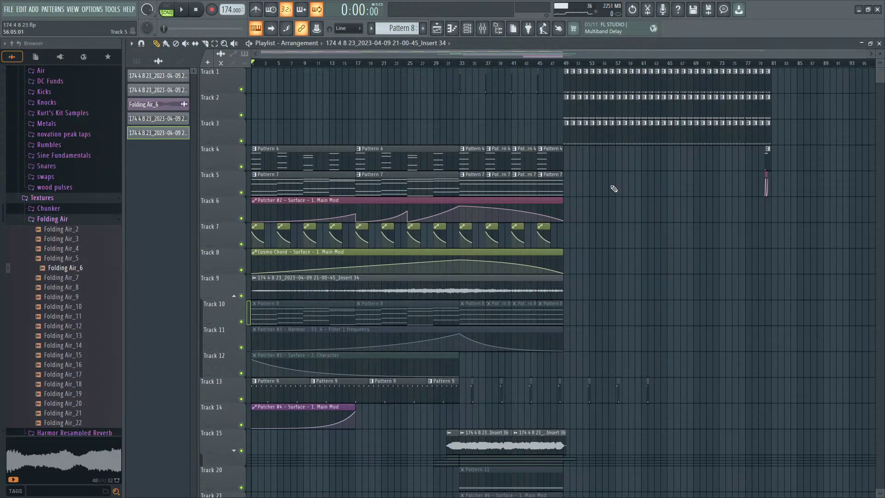
Step: Collapse the Textures and Bits and Bolts folders in the browser
{"action": "scroll", "coordinate": [615, 217], "scroll_direction": "down", "scroll_amount": 3}
{"action": "scroll", "coordinate": [617, 244], "scroll_direction": "up", "scroll_amount": 3}
{"action": "left_click", "coordinate": [78, 200]}
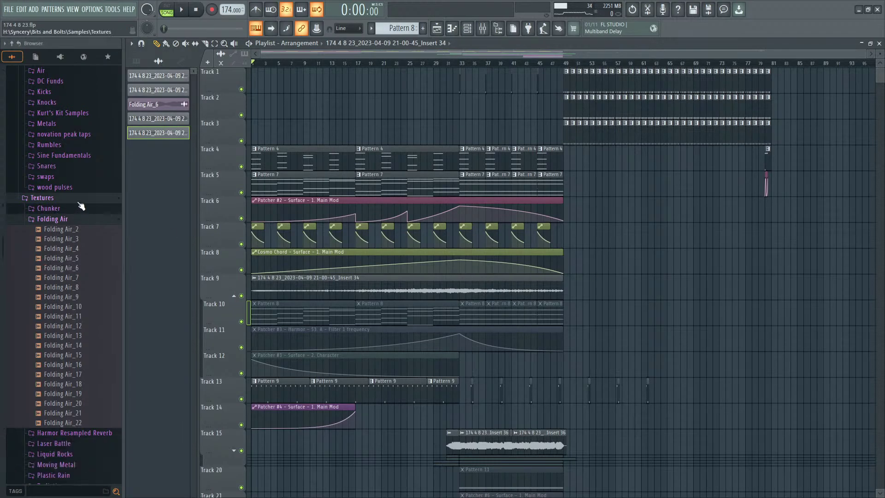
{"action": "left_click", "coordinate": [56, 91]}
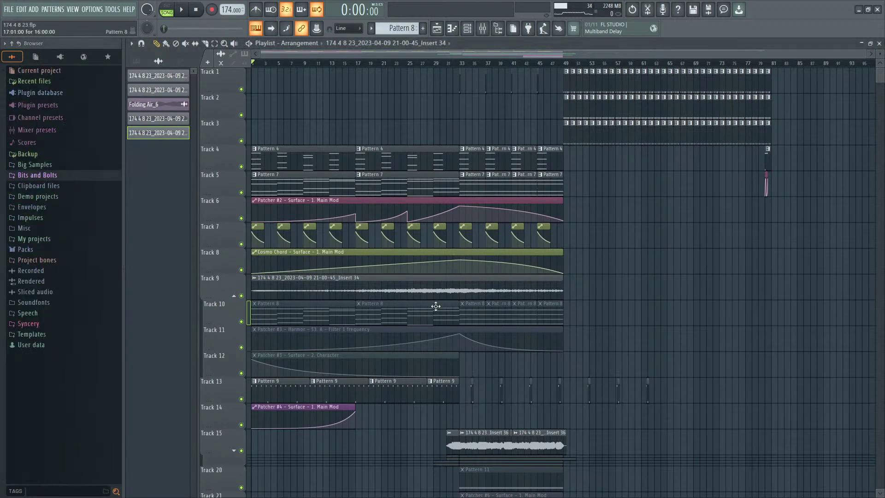
Step: Compare Pattern 8's Patcher #3 notes and rack channel with the bounced Insert 34 audio clip on Track 9
{"action": "double_click", "coordinate": [434, 306]}
{"action": "left_click", "coordinate": [467, 29]}
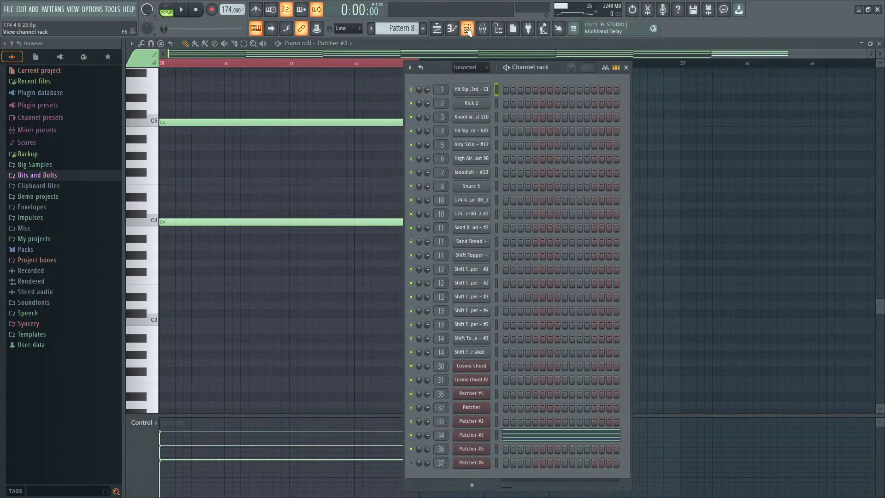
{"action": "left_click", "coordinate": [437, 28]}
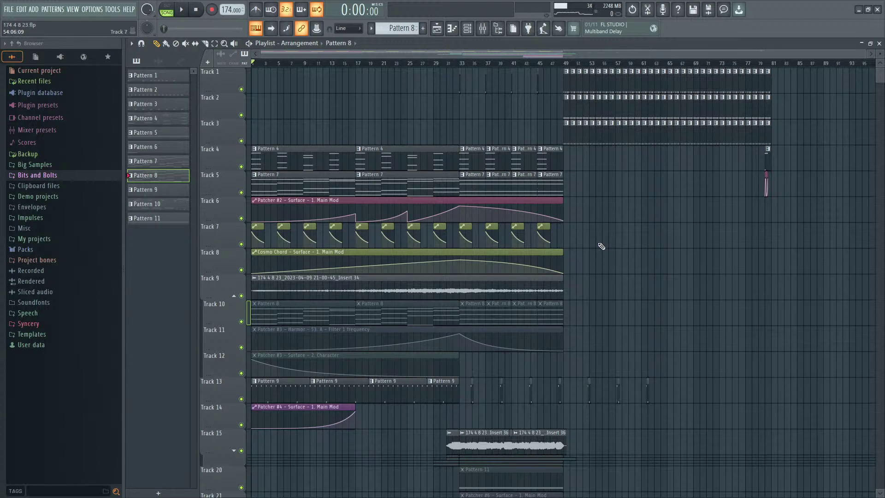
{"action": "double_click", "coordinate": [533, 288]}
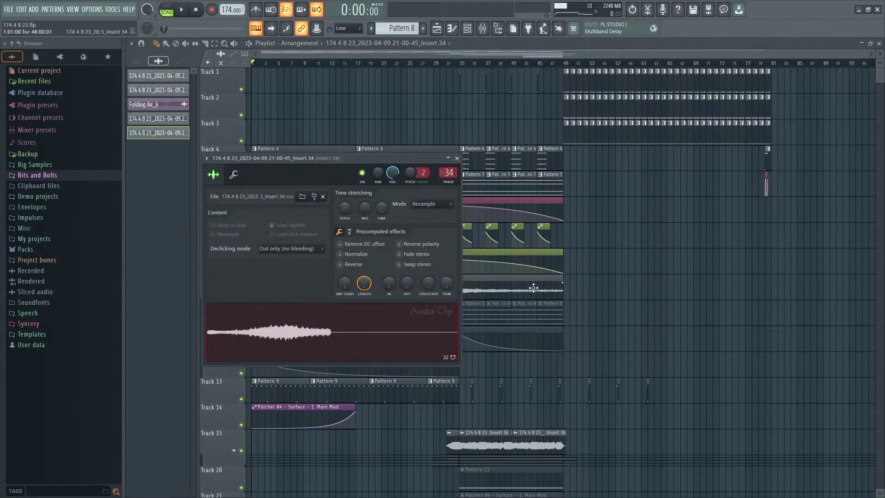
{"action": "left_click", "coordinate": [456, 158]}
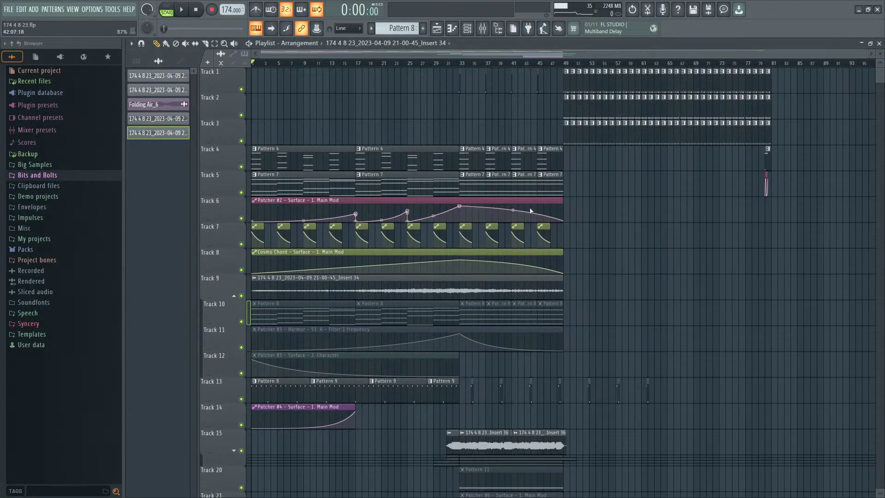
{"action": "double_click", "coordinate": [408, 309]}
{"action": "left_click", "coordinate": [468, 28]}
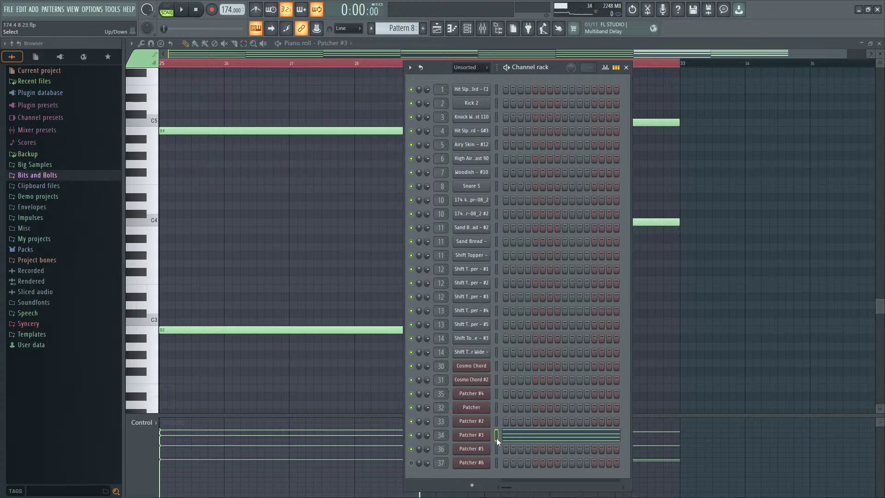
{"action": "key", "text": "F5"}
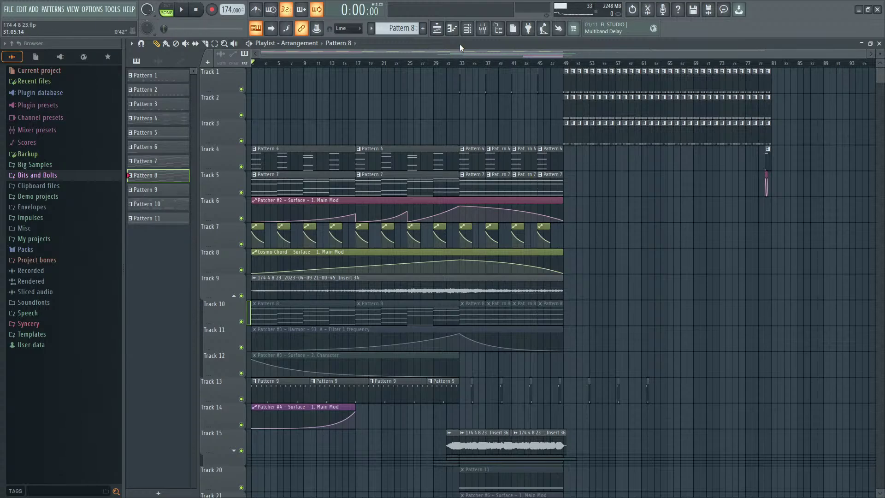
Step: Inspect the Patcher #3 channel in the channel rack and its Insert 34 track in the mixer
{"action": "left_click", "coordinate": [467, 28]}
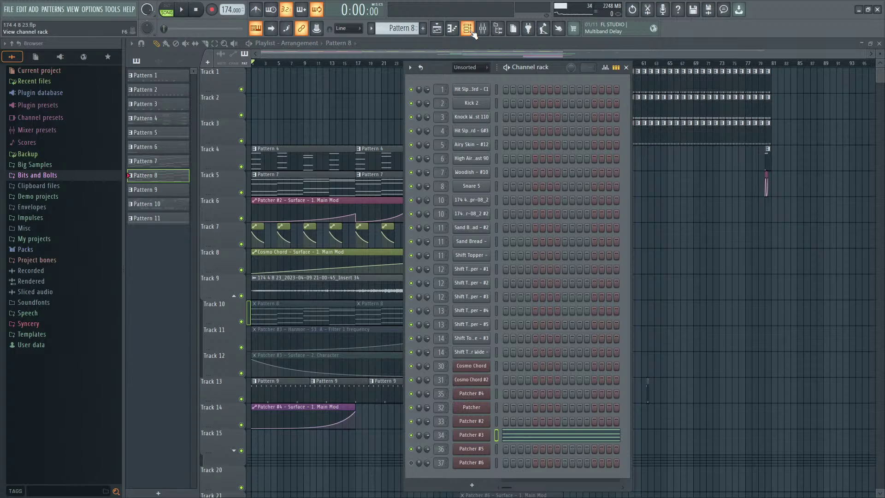
{"action": "left_click", "coordinate": [472, 33]}
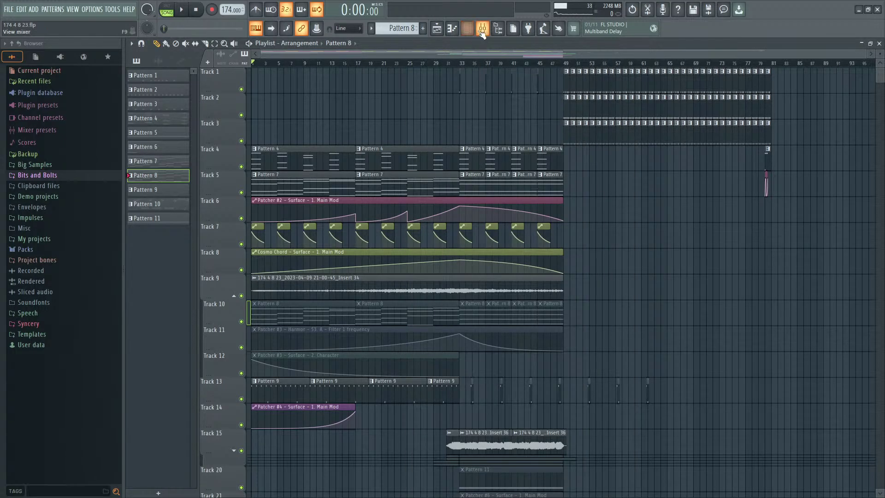
{"action": "left_click", "coordinate": [467, 29]}
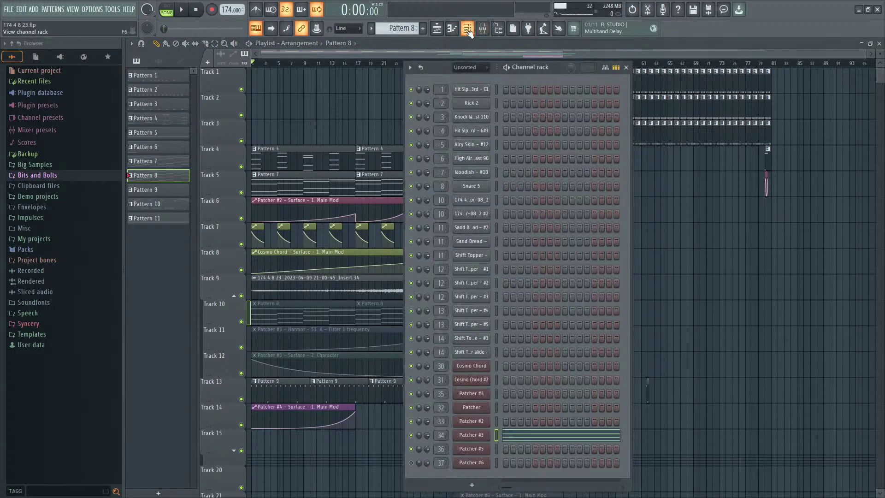
{"action": "left_click", "coordinate": [482, 434]}
{"action": "left_click", "coordinate": [482, 435]}
{"action": "key", "text": "F6"}
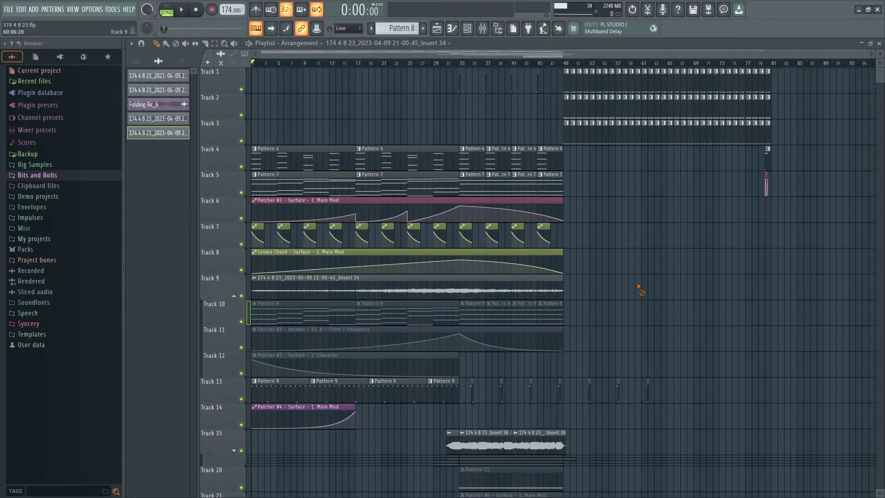
{"action": "left_click", "coordinate": [483, 28]}
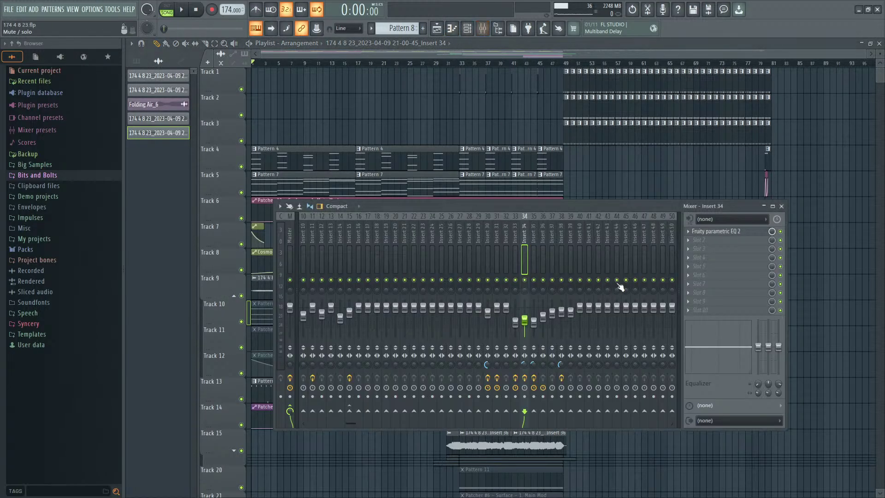
{"action": "right_click", "coordinate": [525, 280]}
{"action": "key", "text": "F9"}
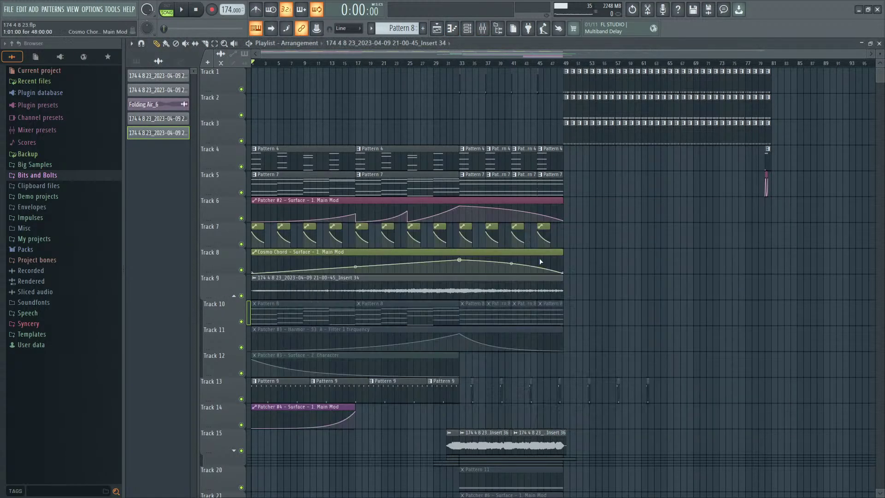
Step: Check the mixer track assigned to the Track 9 audio clip, and review Pattern 8's notes alongside the channel rack
{"action": "double_click", "coordinate": [519, 281]}
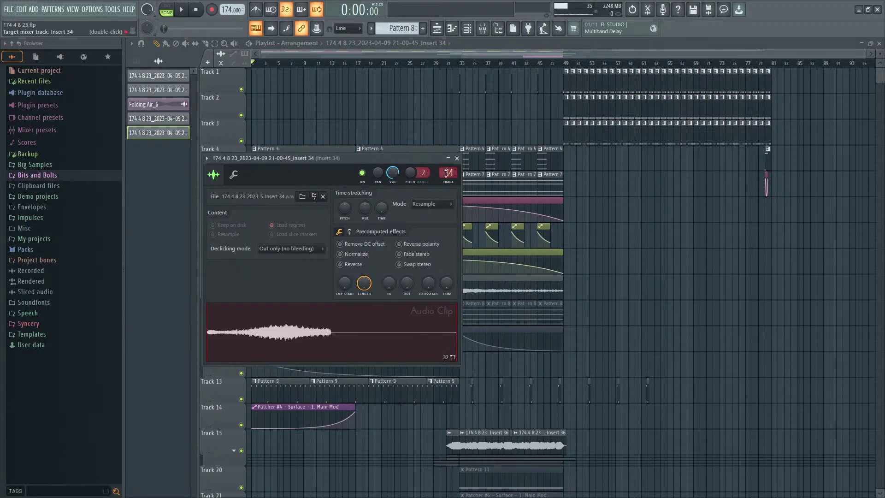
{"action": "key", "text": "Escape"}
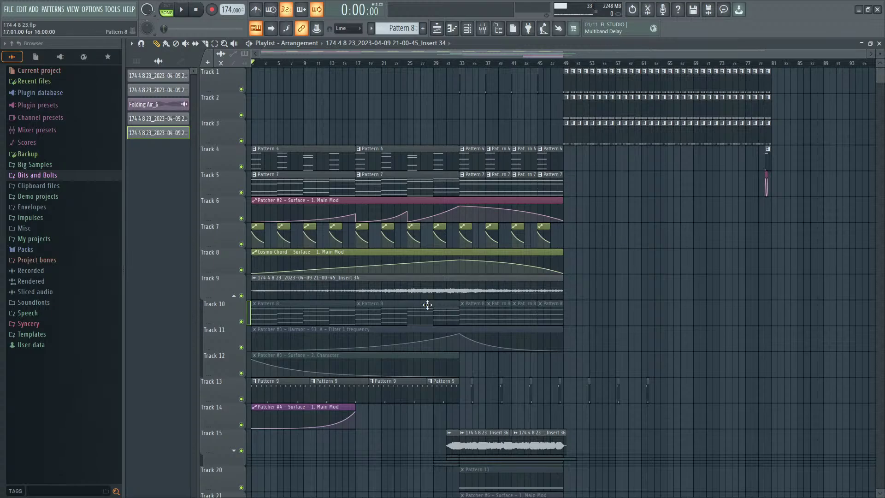
{"action": "left_click", "coordinate": [467, 29]}
{"action": "left_click", "coordinate": [467, 29]}
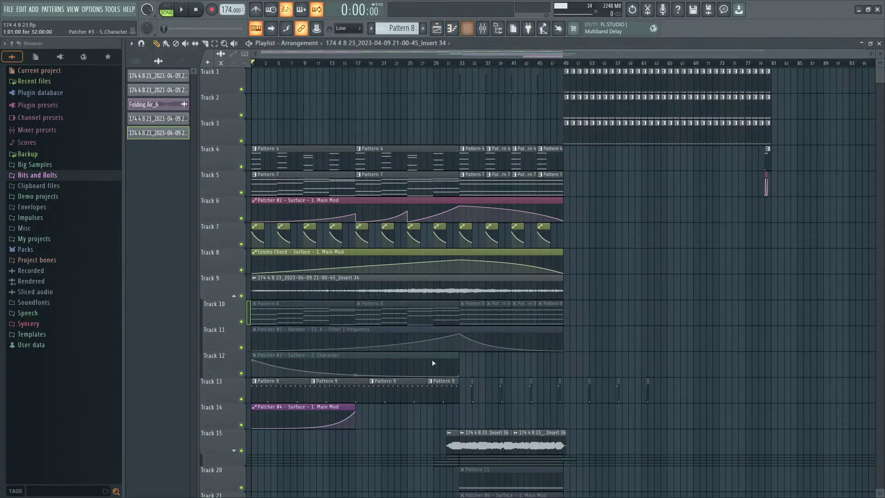
{"action": "double_click", "coordinate": [411, 305]}
{"action": "left_click", "coordinate": [468, 29]}
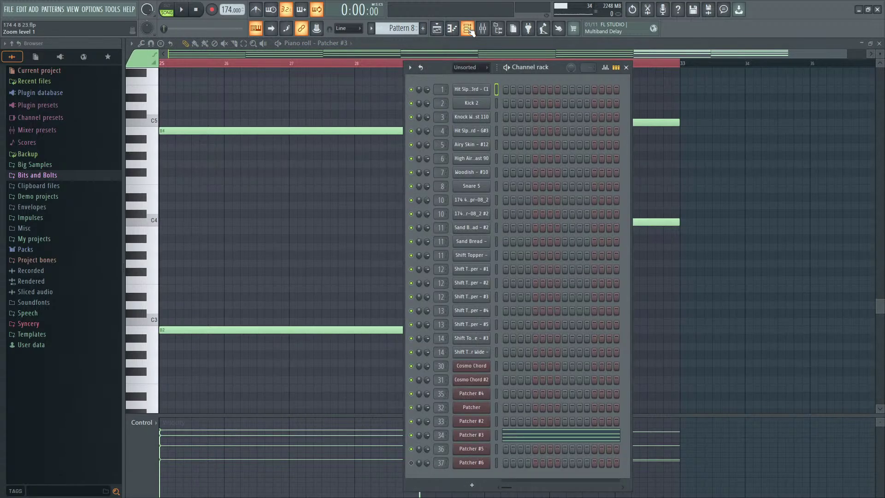
{"action": "left_click", "coordinate": [469, 29]}
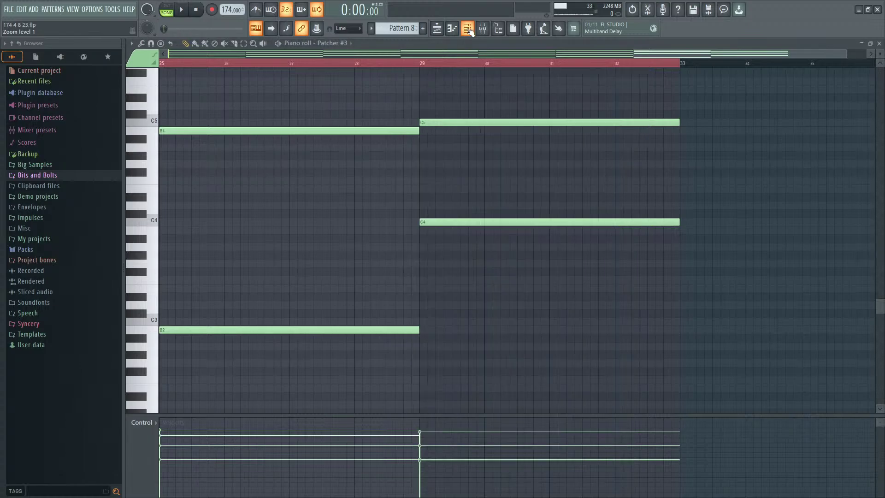
Step: View Pattern 4's Cosmo Chord notes and its channel in the rack, and return to the playlist
{"action": "key", "text": "F5"}
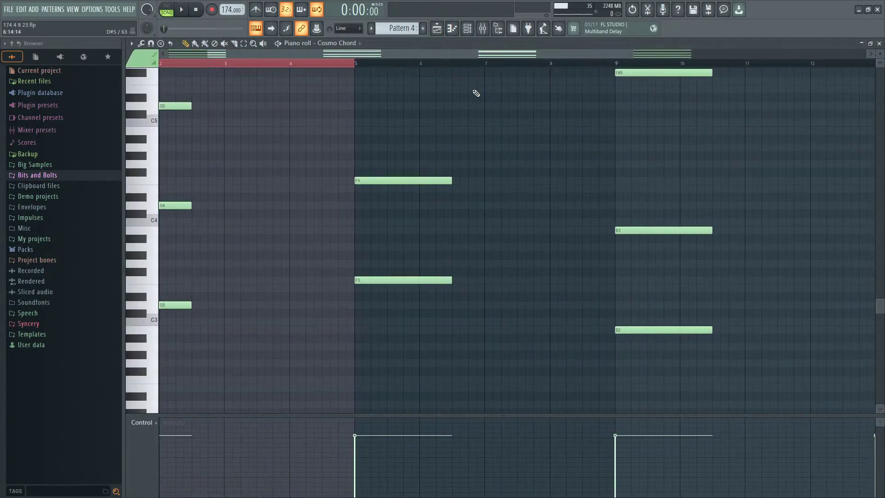
{"action": "left_click", "coordinate": [469, 28]}
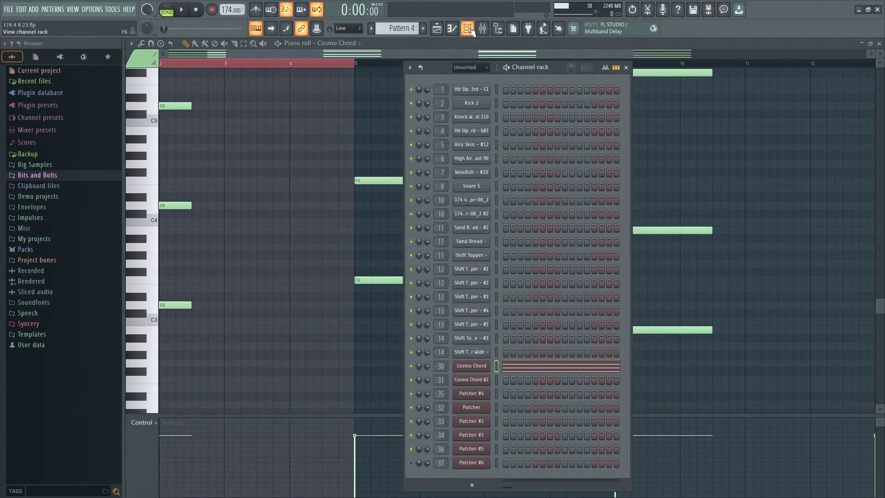
{"action": "left_click", "coordinate": [468, 29]}
{"action": "left_click", "coordinate": [436, 30]}
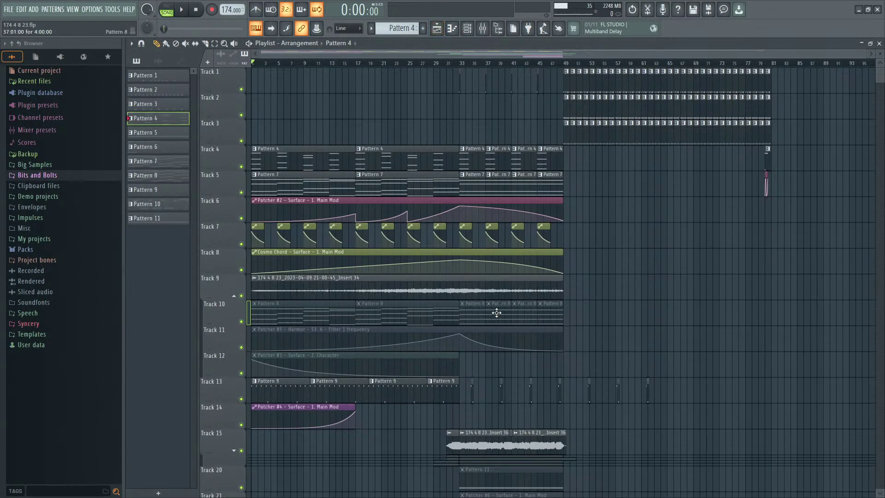
Step: Inspect the Patcher #3 Filter 1 frequency automation on Track 11 and the settings of the Insert 34 and Insert 36 audio clips
{"action": "double_click", "coordinate": [493, 326]}
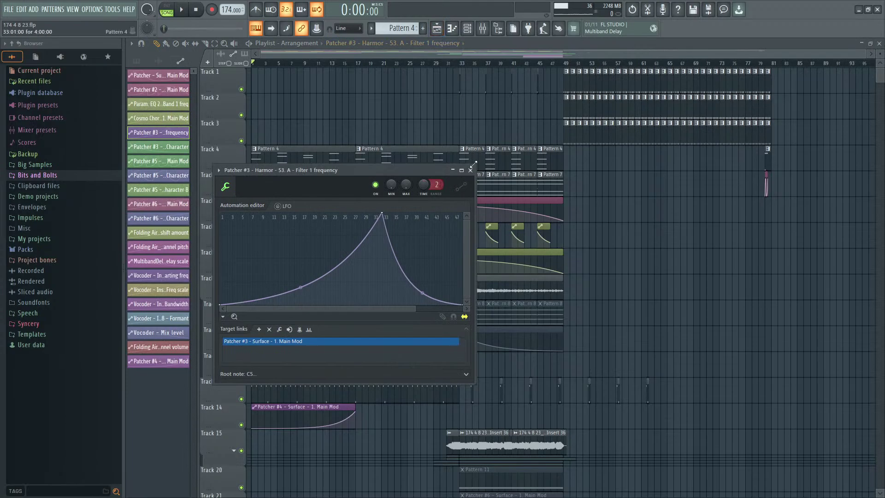
{"action": "left_click", "coordinate": [470, 170]}
{"action": "double_click", "coordinate": [506, 286]}
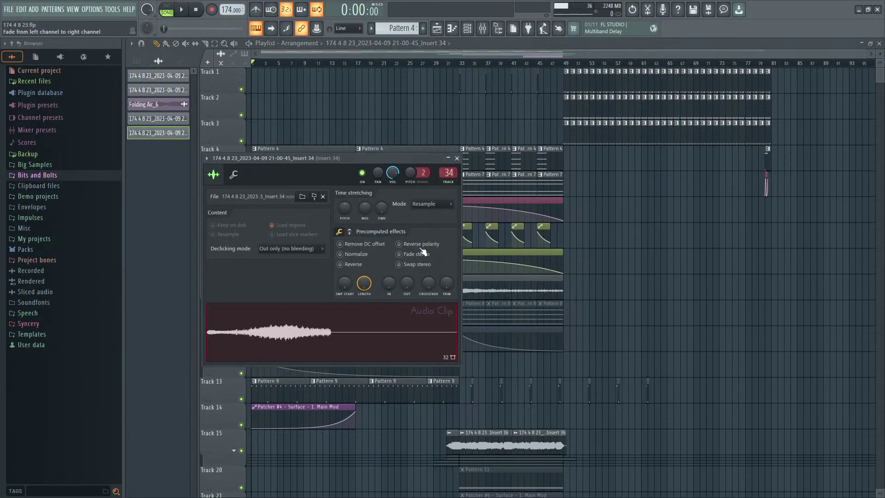
{"action": "left_click", "coordinate": [457, 159]}
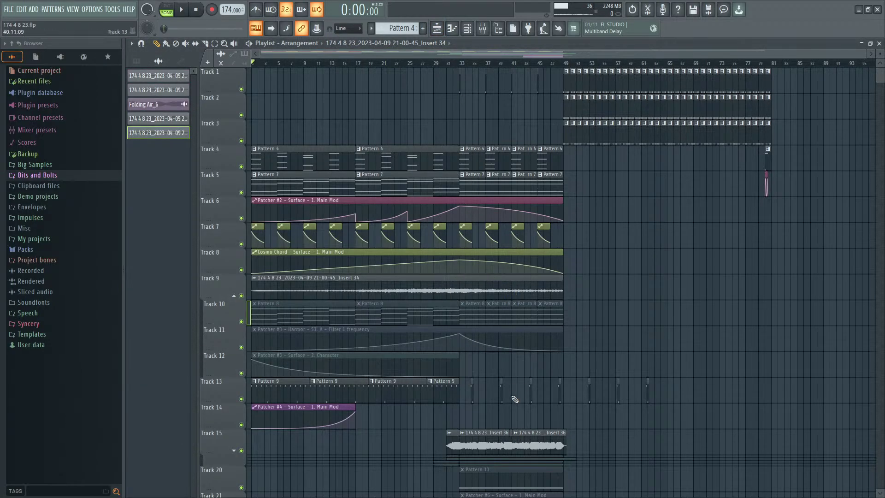
{"action": "double_click", "coordinate": [532, 438]}
{"action": "left_click", "coordinate": [445, 161]}
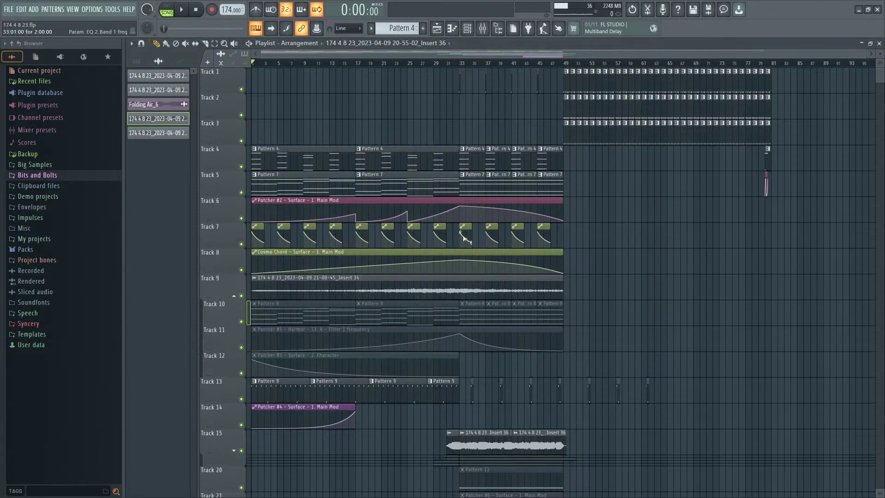
Step: Check Pattern 8's Patcher #3 channel and its mixer routing in the channel rack, and look over the playlist tracks
{"action": "double_click", "coordinate": [492, 308]}
{"action": "left_click", "coordinate": [467, 29]}
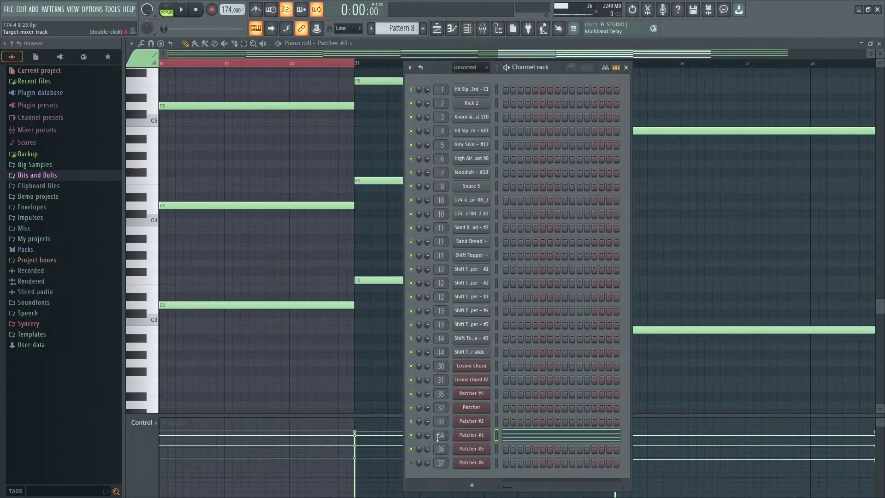
{"action": "left_click", "coordinate": [434, 28]}
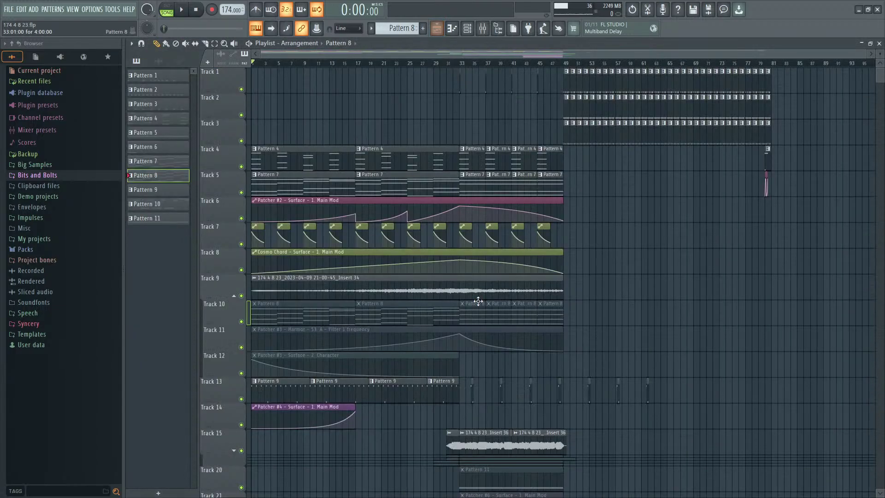
{"action": "key", "text": "Escape"}
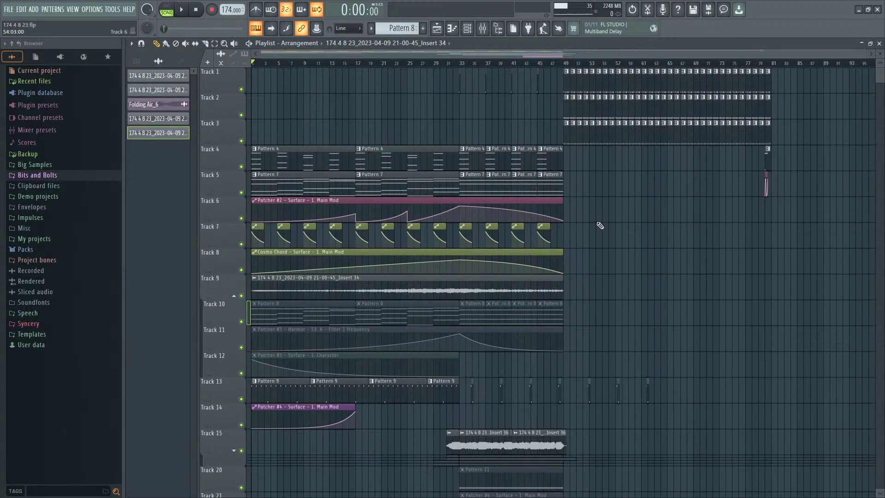
{"action": "scroll", "coordinate": [600, 249], "scroll_direction": "down", "scroll_amount": 8}
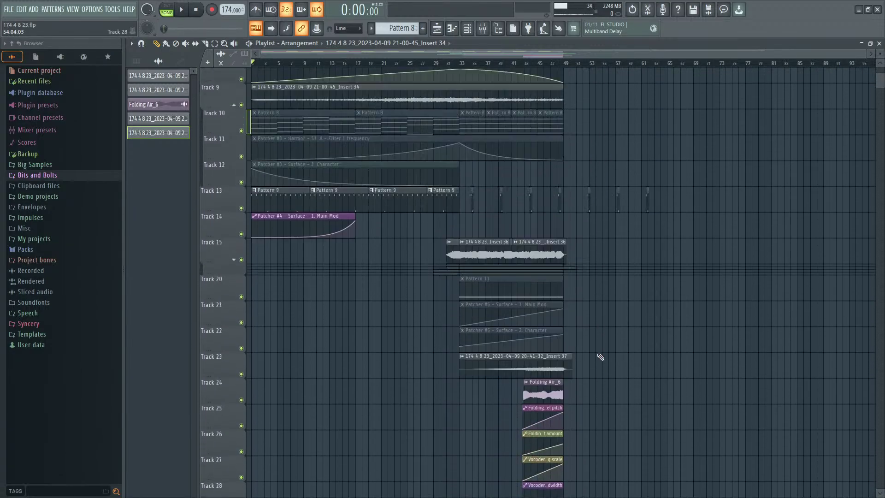
{"action": "scroll", "coordinate": [600, 357], "scroll_direction": "up", "scroll_amount": 8}
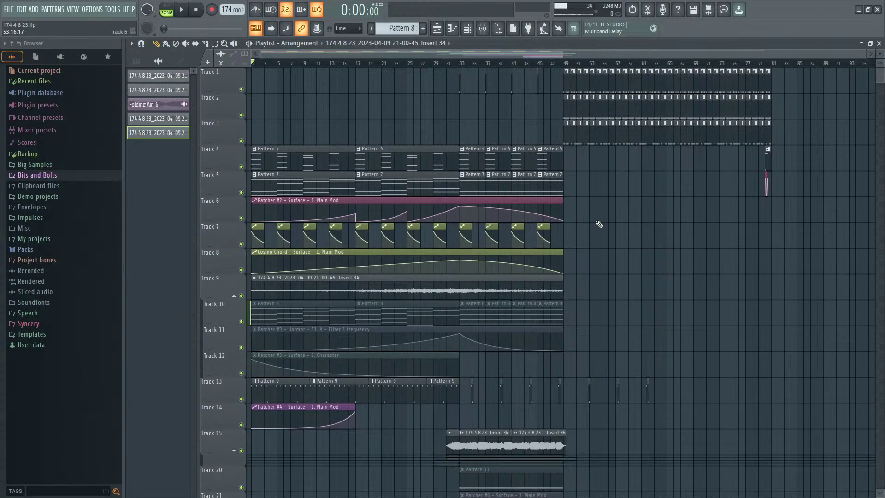
Step: Play the arrangement from the start through the end of the intro section, checking the mixer levels during playback
{"action": "key", "text": "space"}
{"action": "key", "text": "space"}
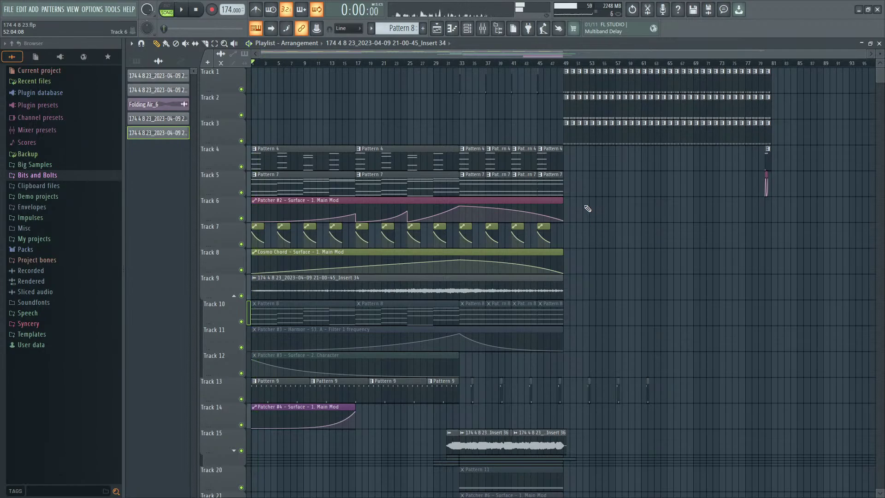
{"action": "key", "text": "space"}
{"action": "key", "text": "space"}
{"action": "key", "text": "space"}
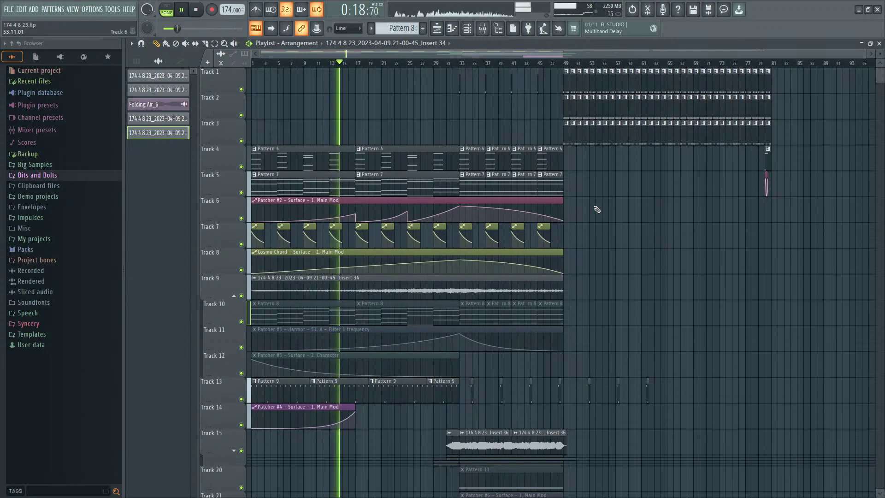
{"action": "left_click", "coordinate": [482, 28]}
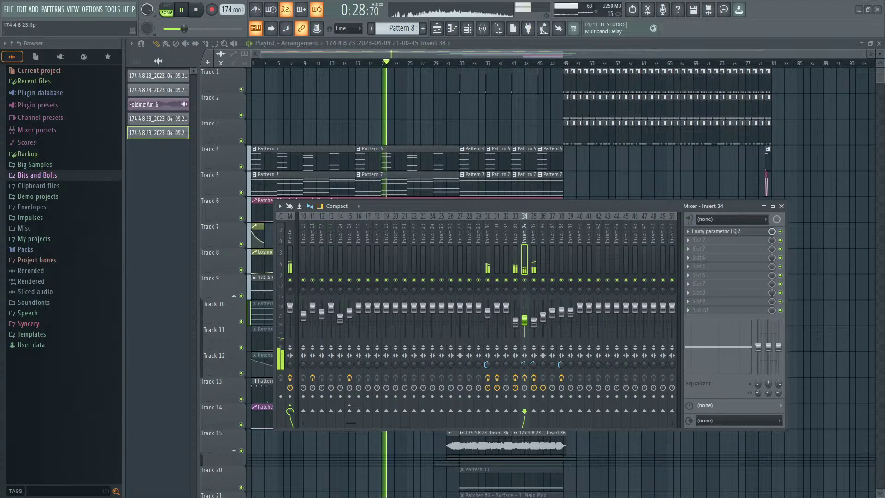
{"action": "key", "text": "F9"}
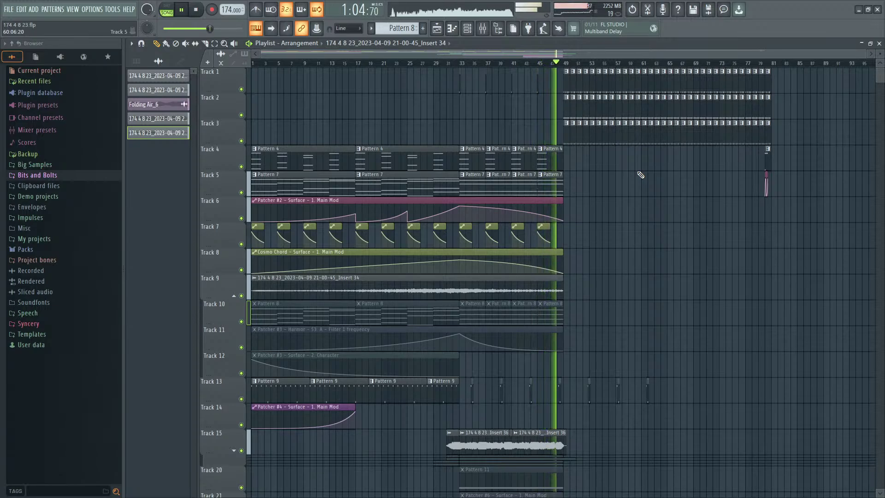
{"action": "key", "text": "space"}
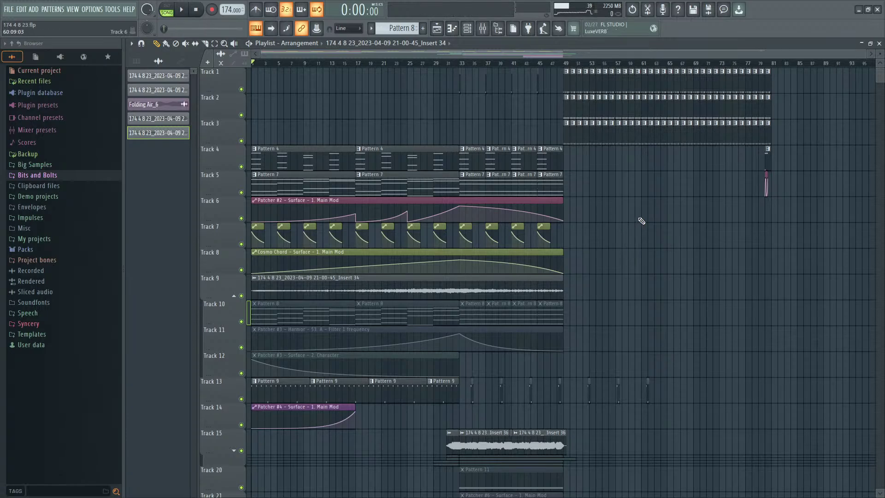
Step: Play the arrangement from bar 33 and view the Patcher #2 Main Mod automation curve during playback
{"action": "scroll", "coordinate": [641, 222], "scroll_direction": "down", "scroll_amount": 10}
{"action": "scroll", "coordinate": [628, 257], "scroll_direction": "up", "scroll_amount": 10}
{"action": "left_click_drag", "start_coordinate": [314, 66], "coordinate": [495, 80]}
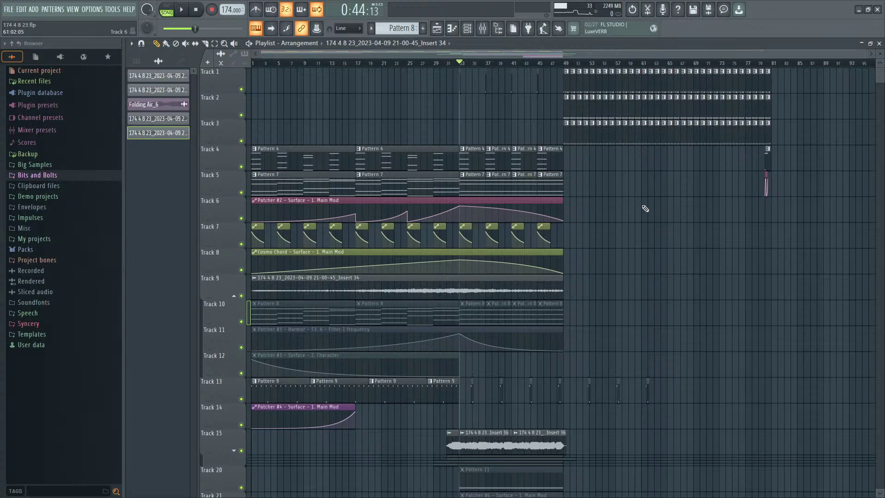
{"action": "key", "text": "space"}
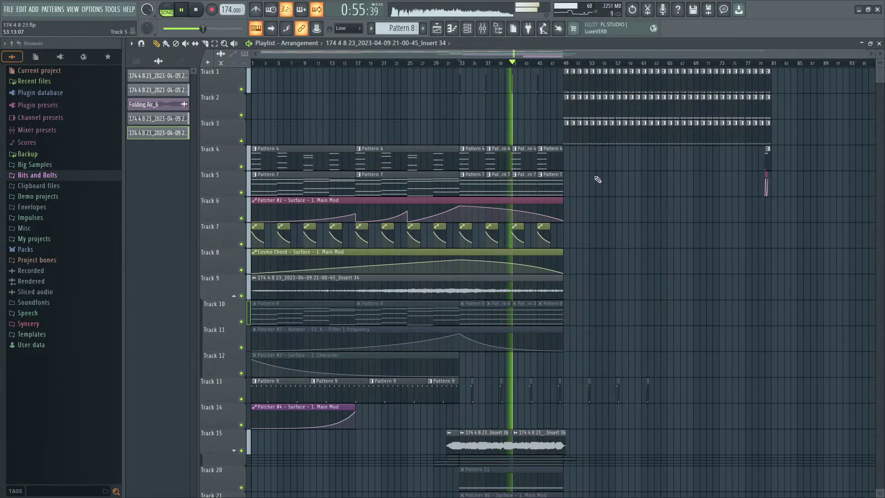
{"action": "double_click", "coordinate": [553, 200]}
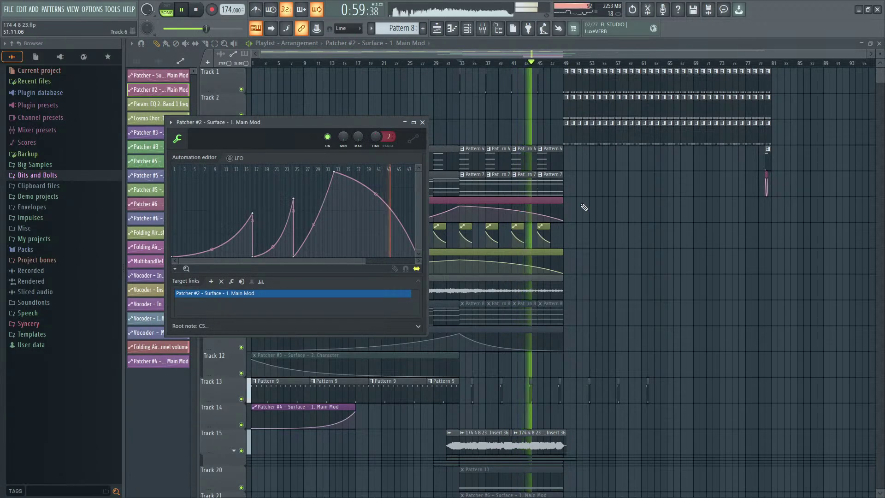
{"action": "key", "text": "space"}
{"action": "left_click", "coordinate": [421, 123]}
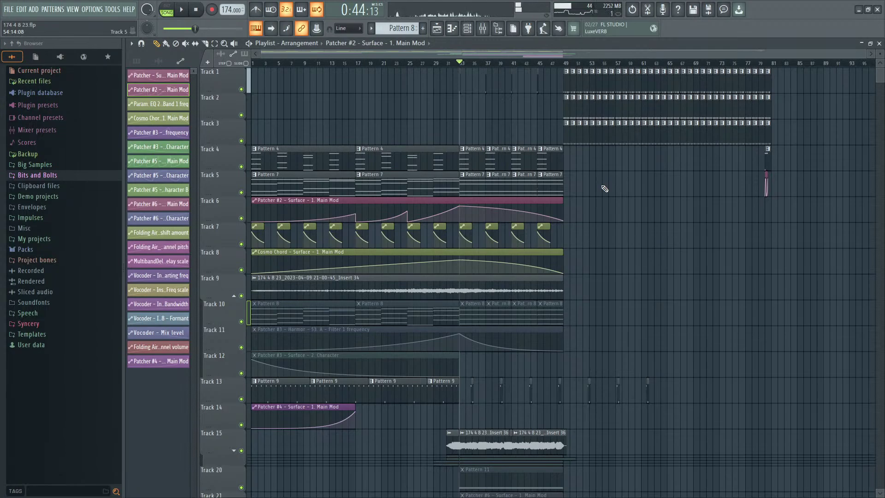
Step: Solo Track 4 and examine the plugin chain in the Map view of Pattern 4's Cosmo Chord channel
{"action": "right_click", "coordinate": [245, 167]}
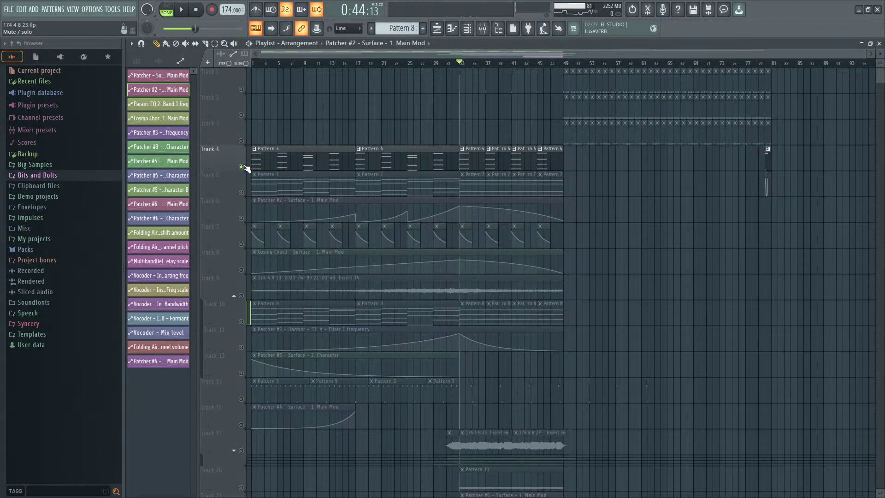
{"action": "double_click", "coordinate": [466, 165]}
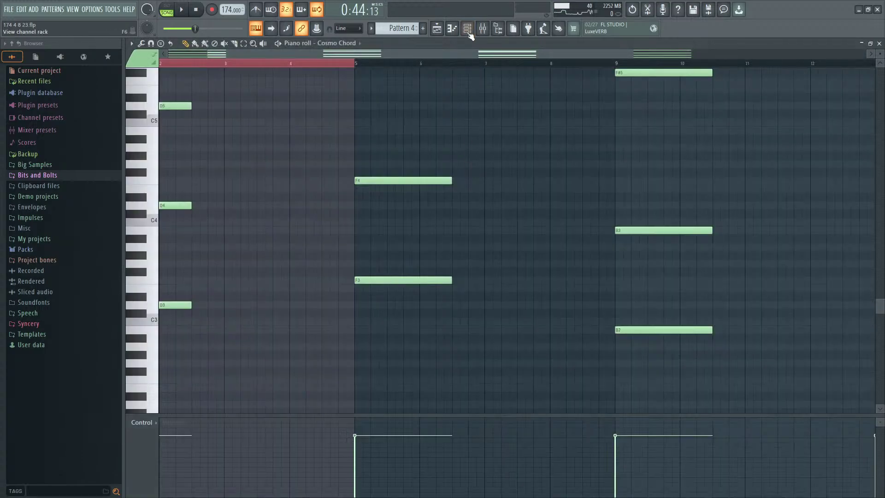
{"action": "left_click", "coordinate": [467, 29]}
{"action": "left_click", "coordinate": [479, 364]}
{"action": "left_click", "coordinate": [273, 155]}
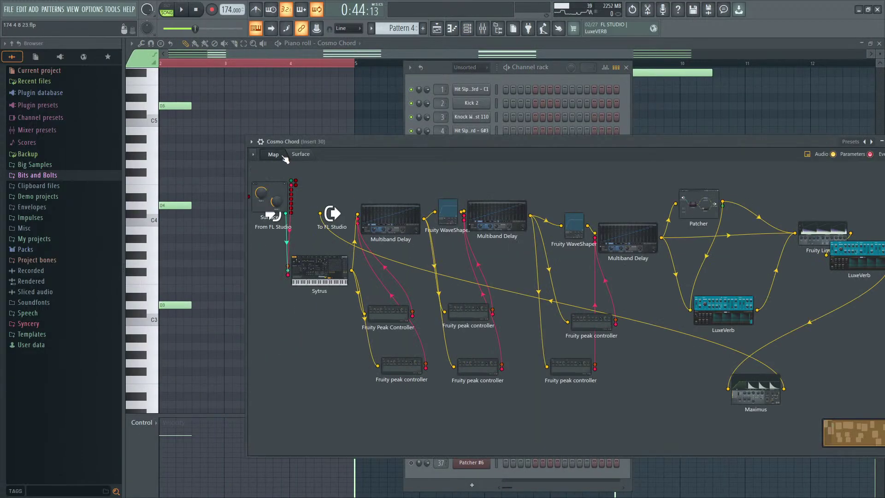
{"action": "left_click_drag", "start_coordinate": [247, 220], "coordinate": [170, 216]}
Step: Play the soloed Pattern 4 track from bar 33 and inspect the effects on mixer track Insert 30
{"action": "key", "text": "space"}
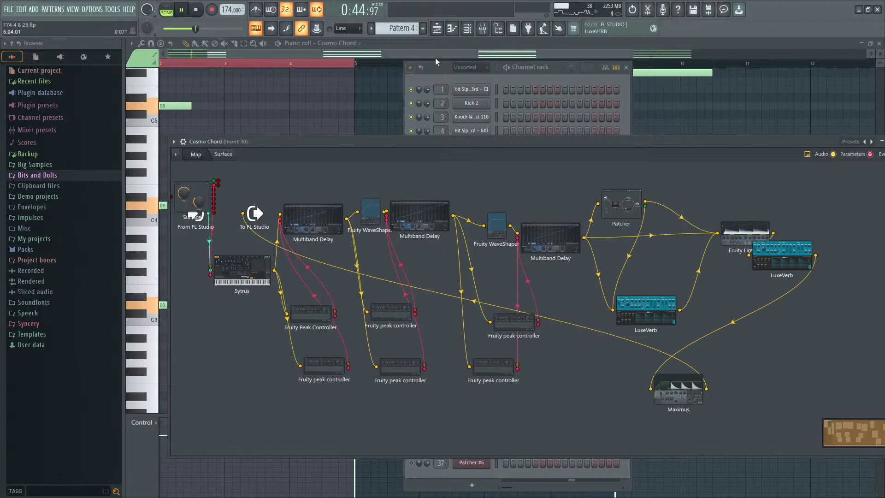
{"action": "left_click", "coordinate": [483, 30]}
{"action": "left_click", "coordinate": [439, 31]}
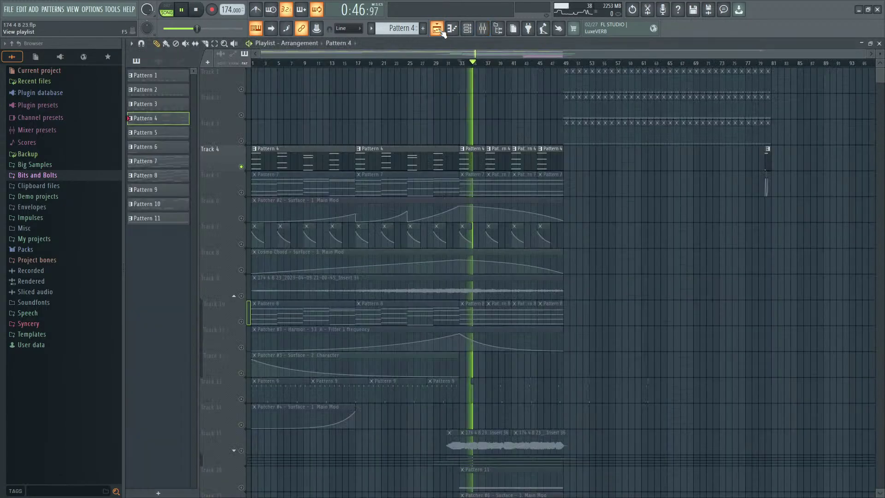
{"action": "key", "text": "space"}
{"action": "left_click", "coordinate": [482, 30]}
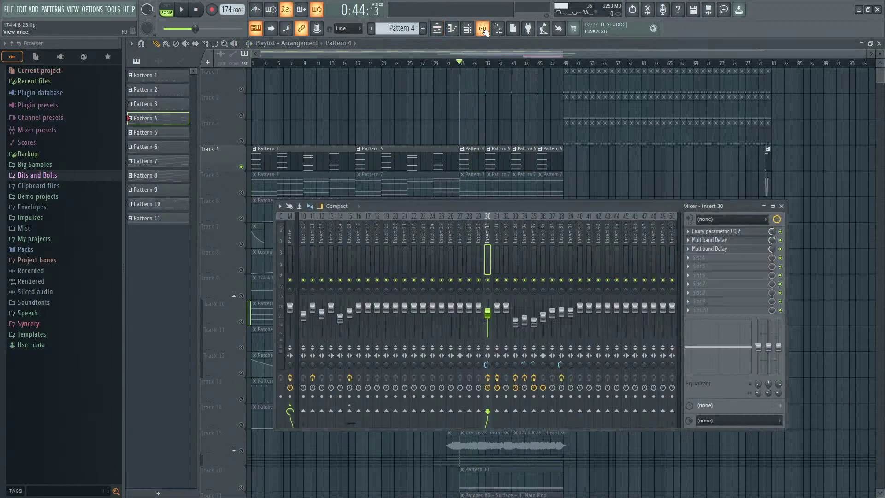
{"action": "left_click", "coordinate": [483, 30]}
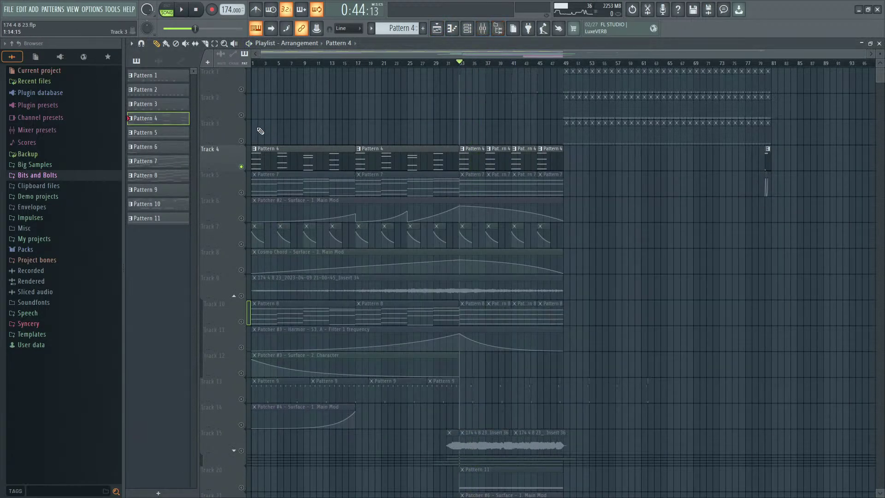
Step: Toggle Track 4's solo, play it alone from bar 33 with Insert 30 shown in the mixer, and re-enable all tracks
{"action": "left_click", "coordinate": [242, 167], "text": "ctrl"}
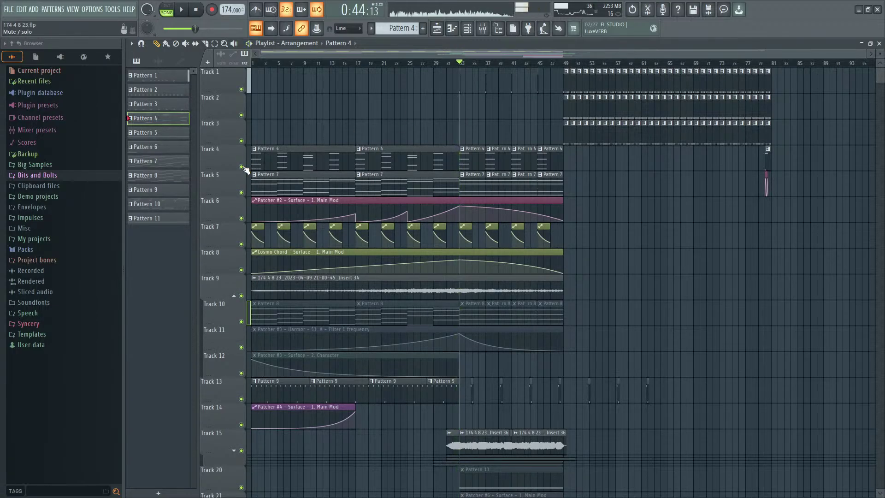
{"action": "left_click", "coordinate": [242, 167], "text": "ctrl"}
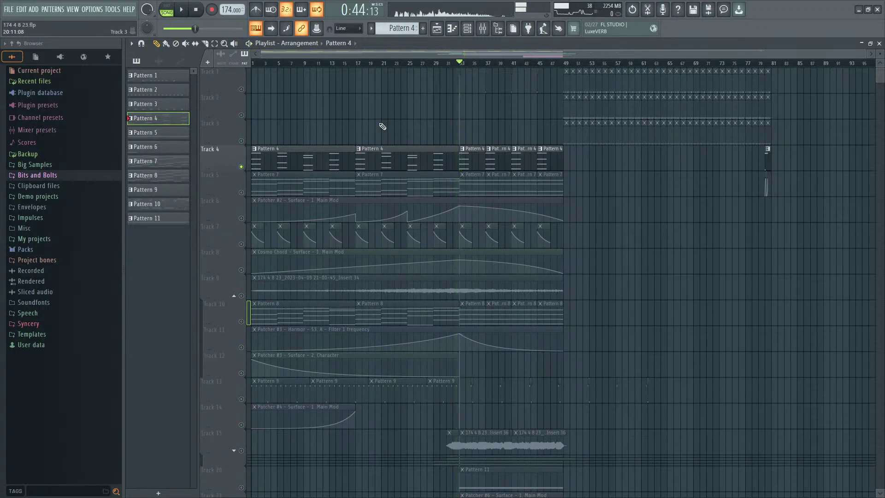
{"action": "key", "text": "space"}
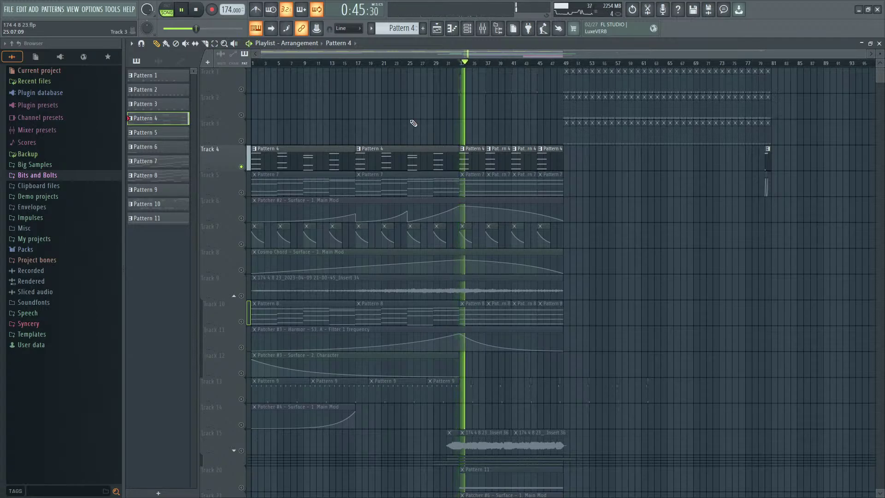
{"action": "left_click", "coordinate": [484, 30]}
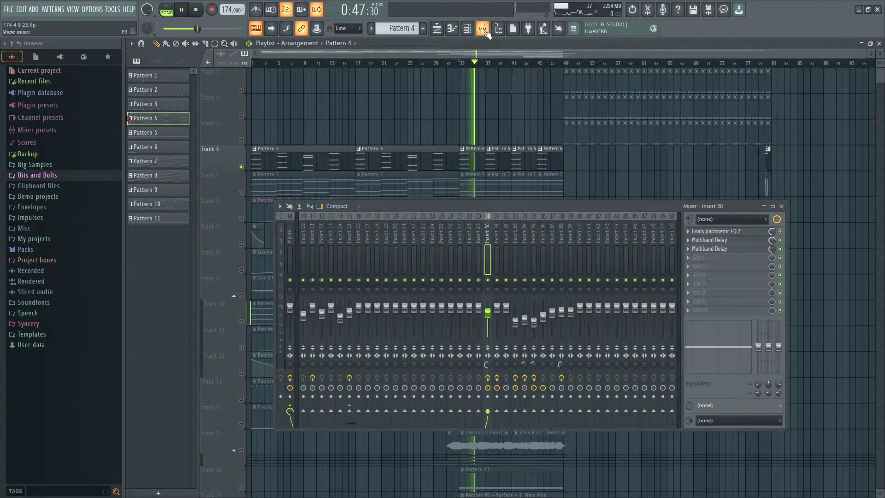
{"action": "key", "text": "space"}
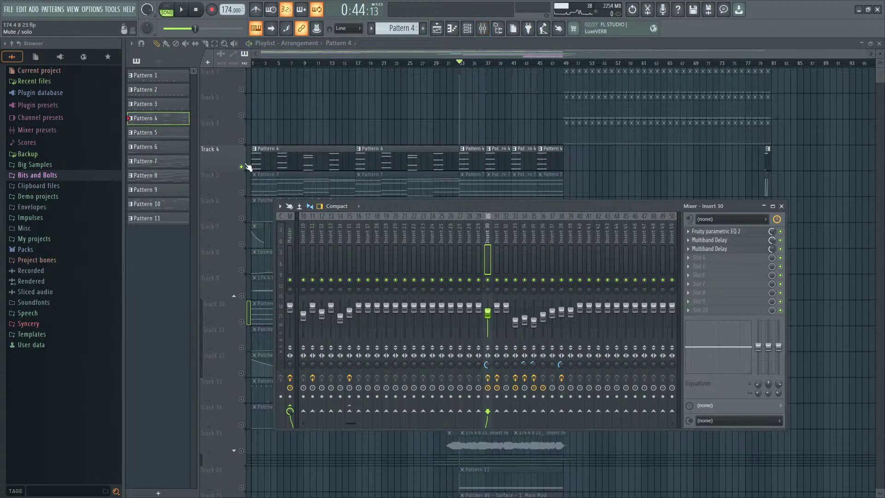
{"action": "key", "text": "F9"}
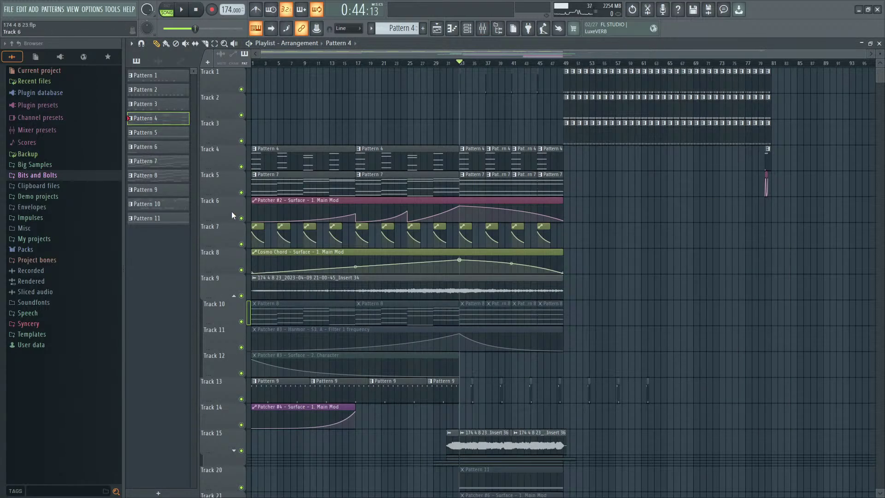
Step: Move the Patcher #2 Main Mod track above the Pattern 7 track, and play the full mix from bar 33 with the mixer shown
{"action": "left_click_drag", "start_coordinate": [231, 215], "coordinate": [231, 183]}
{"action": "key", "text": "space"}
{"action": "key", "text": "F9"}
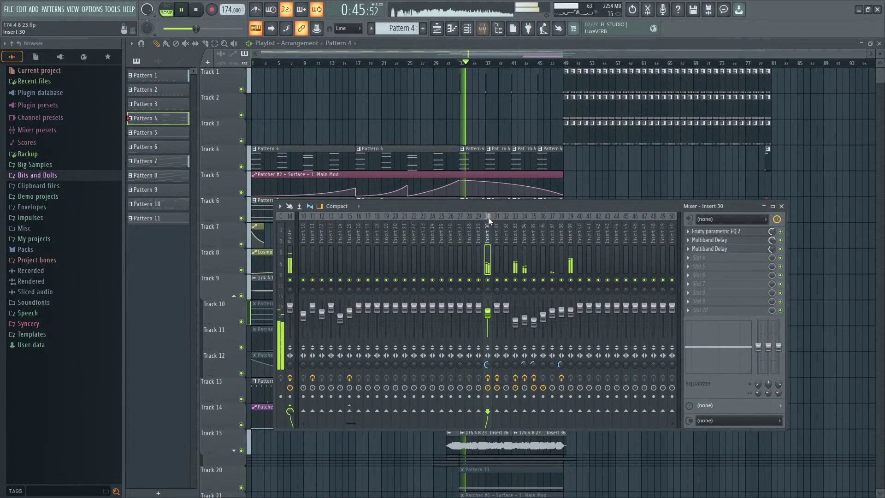
{"action": "left_click", "coordinate": [462, 66]}
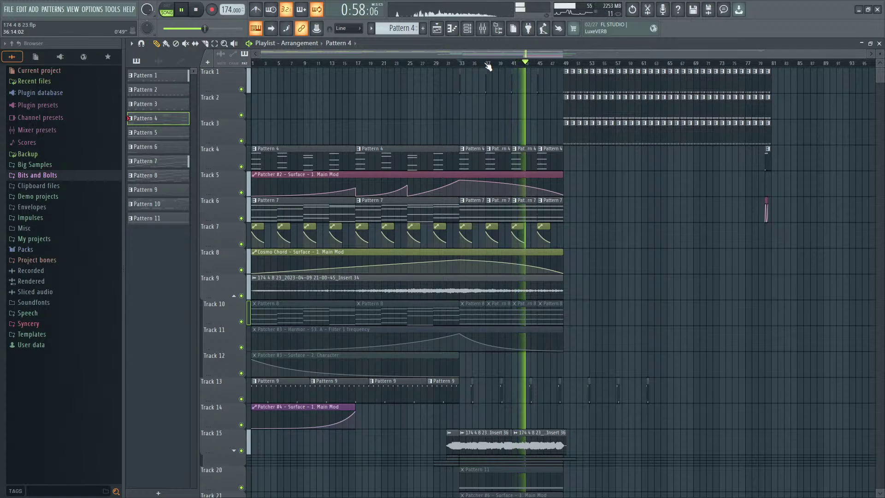
{"action": "key", "text": "space"}
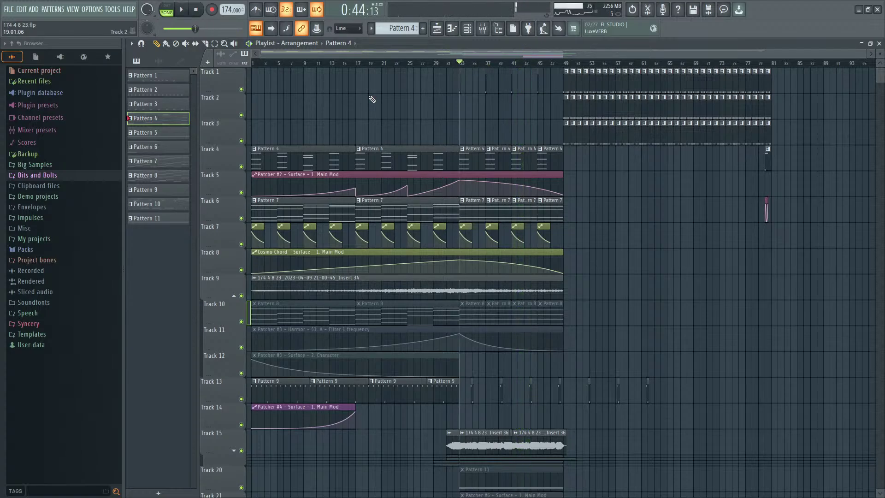
{"action": "left_click", "coordinate": [197, 10]}
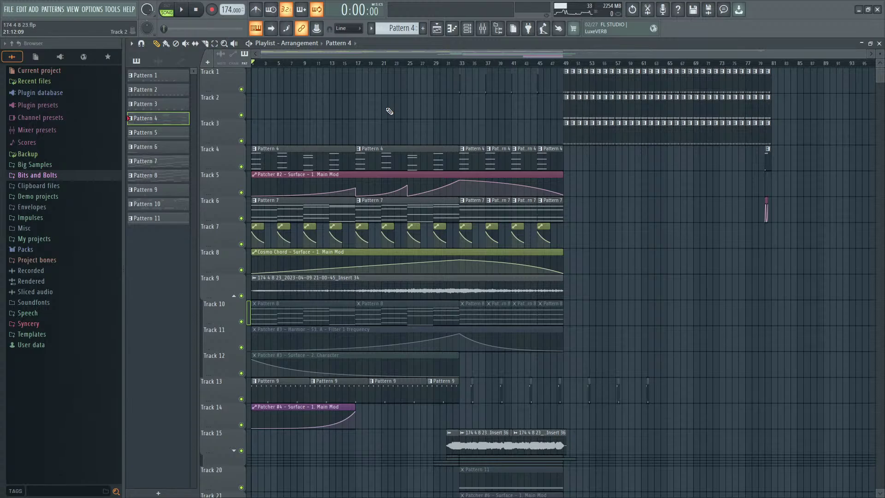
Step: Select bars 1 to 48 on the playlist timeline and move an empty track directly beneath the Patcher #2 Main Mod track
{"action": "left_click_drag", "start_coordinate": [565, 63], "coordinate": [154, 68]}
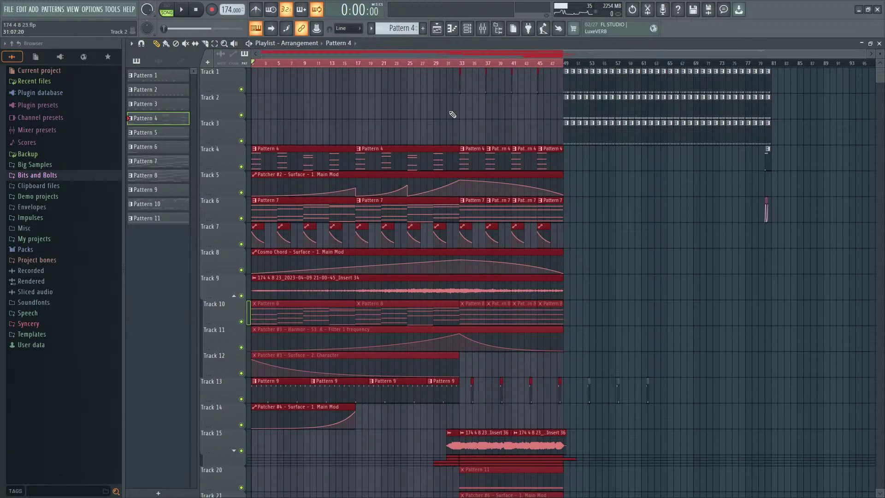
{"action": "key", "text": "ctrl+d"}
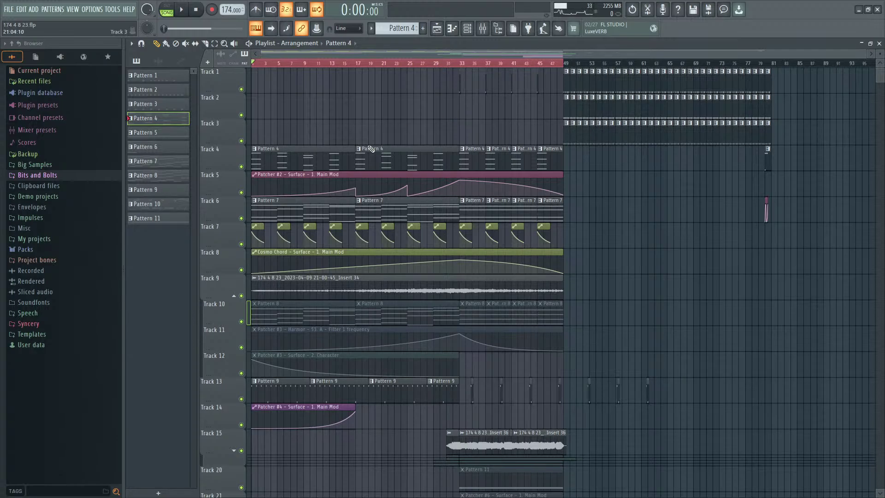
{"action": "scroll", "coordinate": [288, 433], "scroll_direction": "down", "scroll_amount": 10}
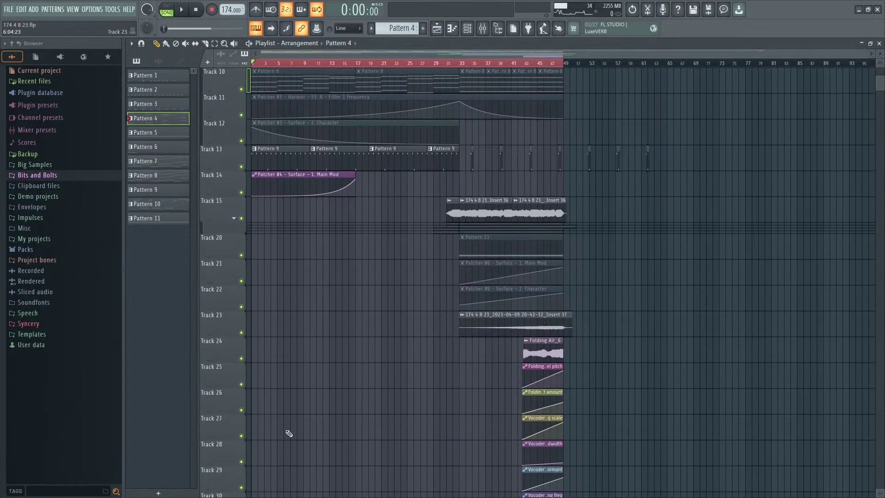
{"action": "scroll", "coordinate": [215, 88], "scroll_direction": "up", "scroll_amount": 10}
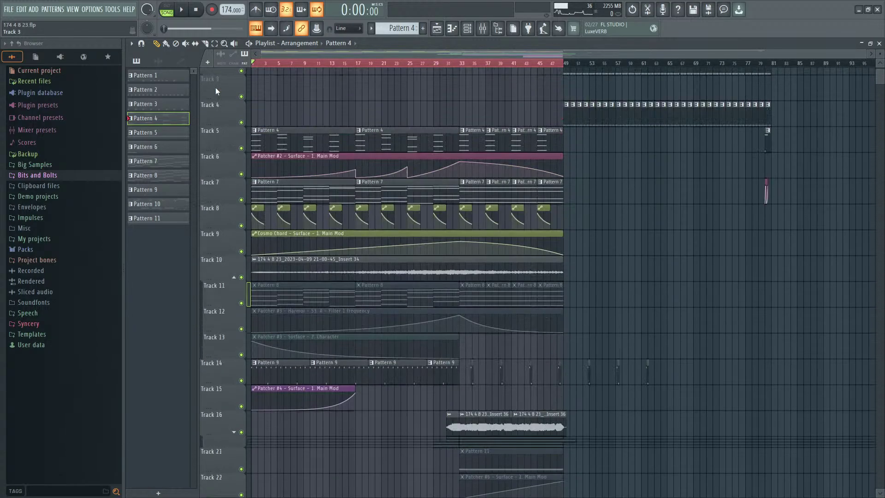
{"action": "left_click_drag", "start_coordinate": [216, 135], "coordinate": [216, 212]}
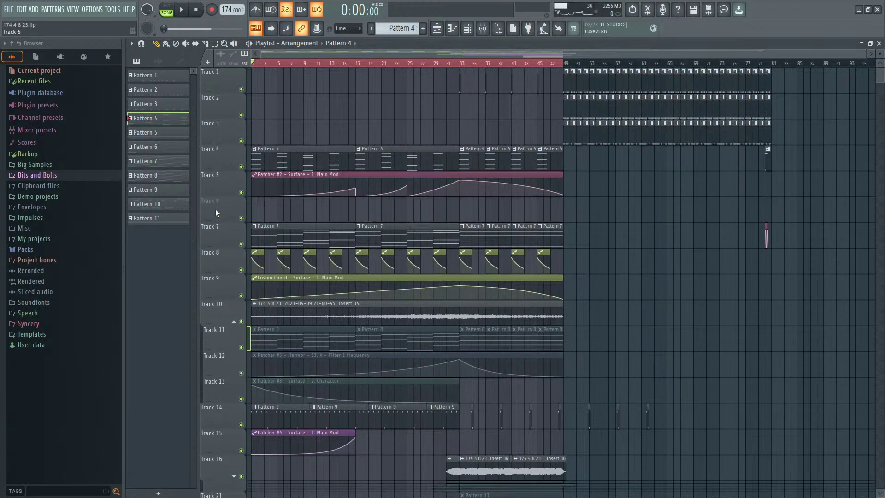
Step: Solo Track 4 together with its Track 5 automation and audition the part from several points between bar 1 and bar 33
{"action": "right_click", "coordinate": [241, 166]}
{"action": "left_click", "coordinate": [241, 192]}
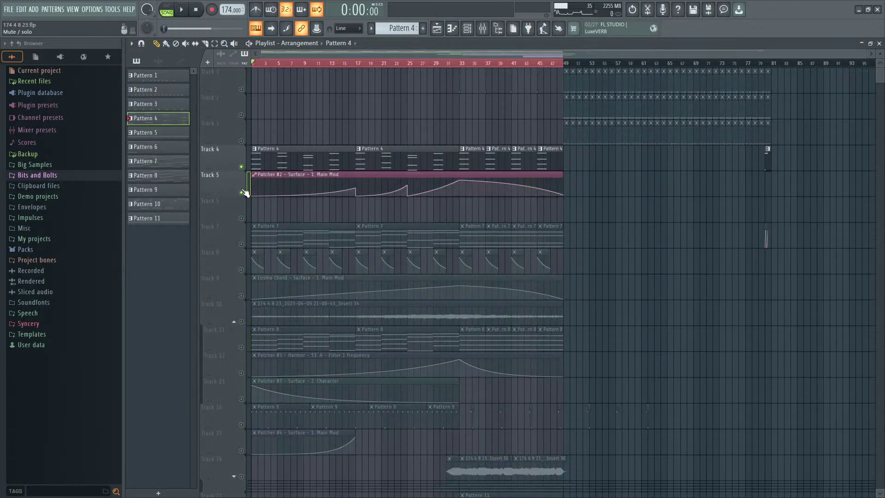
{"action": "key", "text": "space"}
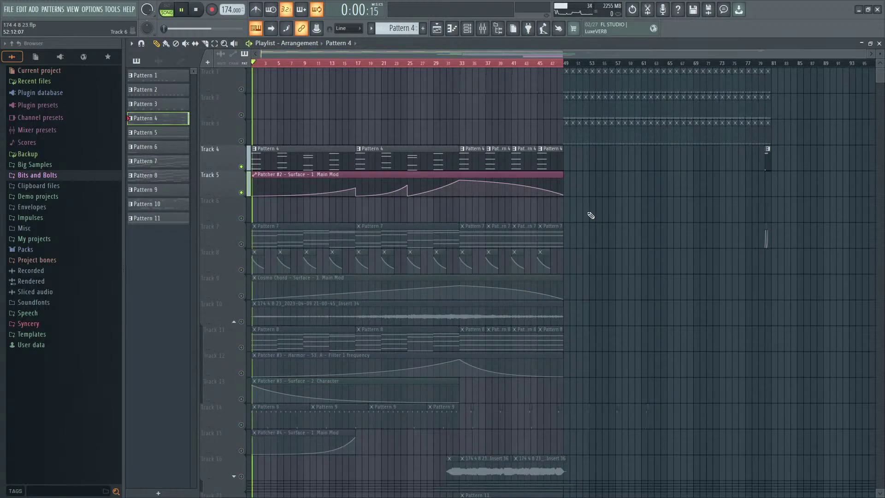
{"action": "left_click", "coordinate": [279, 63]}
{"action": "left_click", "coordinate": [300, 63]}
{"action": "left_click", "coordinate": [328, 64]}
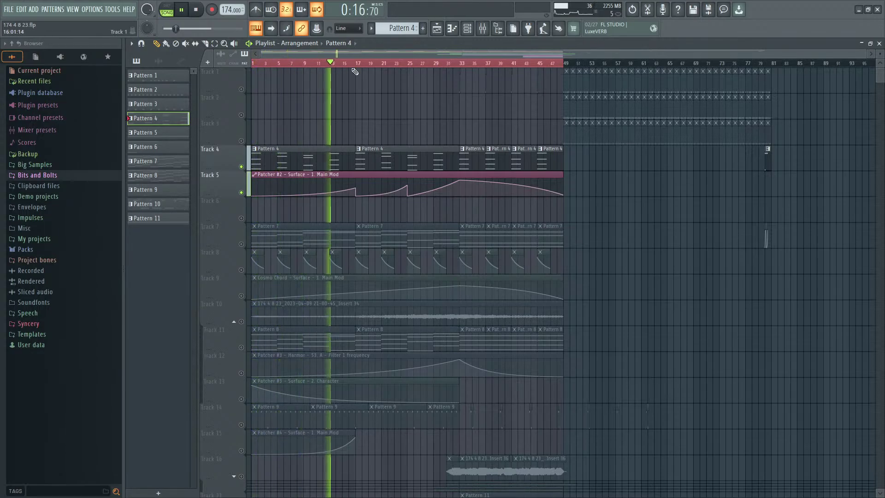
{"action": "left_click", "coordinate": [354, 64]}
{"action": "left_click", "coordinate": [399, 63]}
{"action": "left_click", "coordinate": [461, 63]}
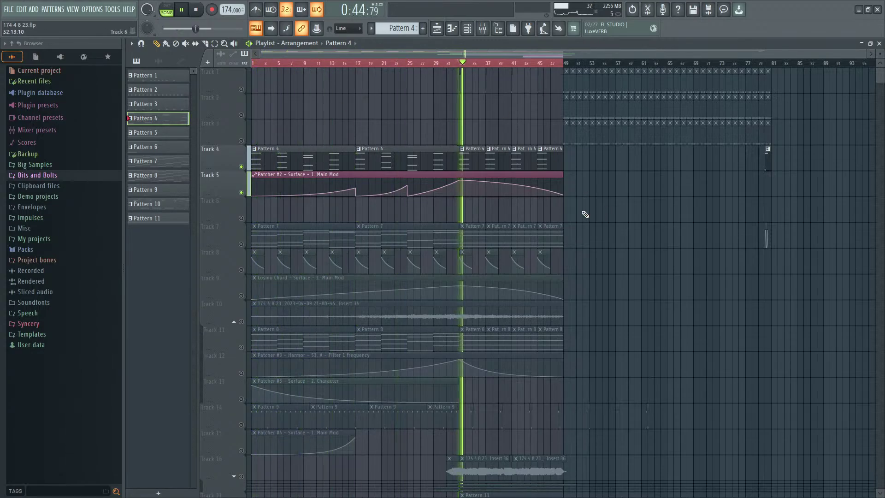
Step: Re-enable the Cosmo Chord Main Mod track, move it directly beneath Pattern 4, and place the Pattern 7 track above Patcher #2's automation
{"action": "left_click", "coordinate": [242, 295]}
{"action": "key", "text": "space"}
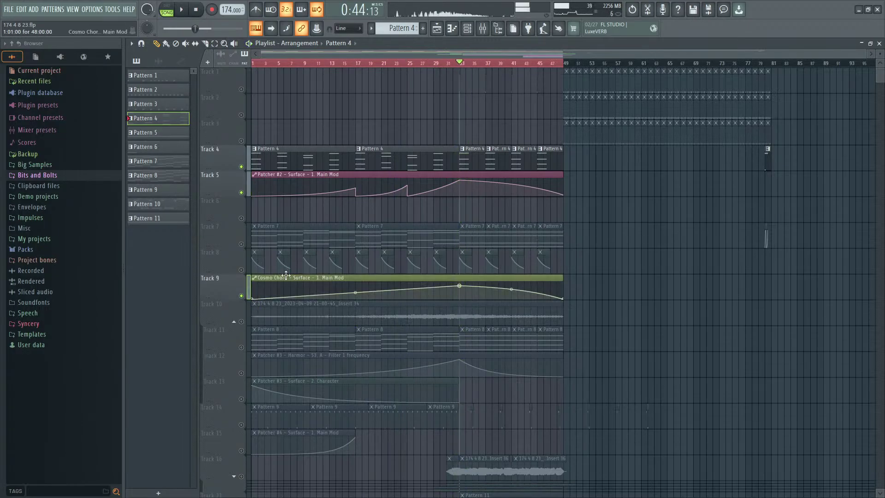
{"action": "left_click_drag", "start_coordinate": [234, 283], "coordinate": [228, 180]}
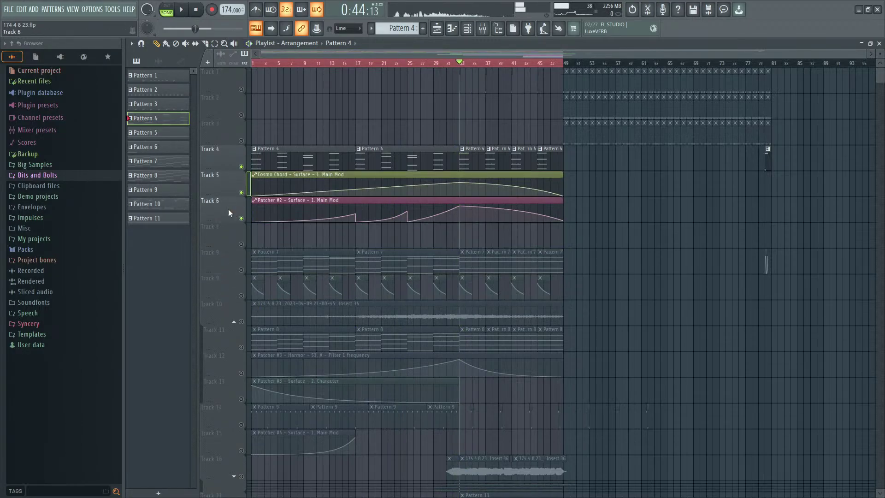
{"action": "left_click_drag", "start_coordinate": [225, 257], "coordinate": [225, 208]}
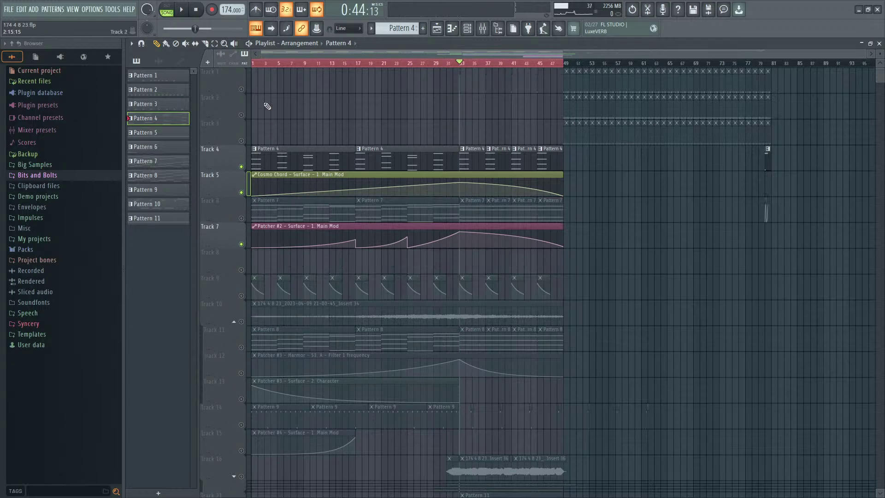
Step: Audition Pattern 4 with its Cosmo Chord automation from several points up to about bar 29, ending with playback stopped
{"action": "key", "text": "space"}
{"action": "left_click", "coordinate": [275, 63]}
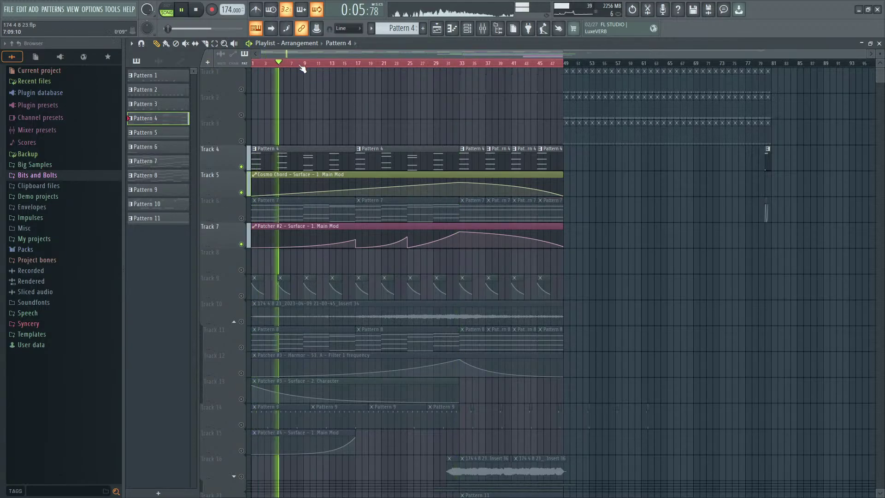
{"action": "left_click", "coordinate": [331, 64]}
{"action": "left_click", "coordinate": [379, 63]}
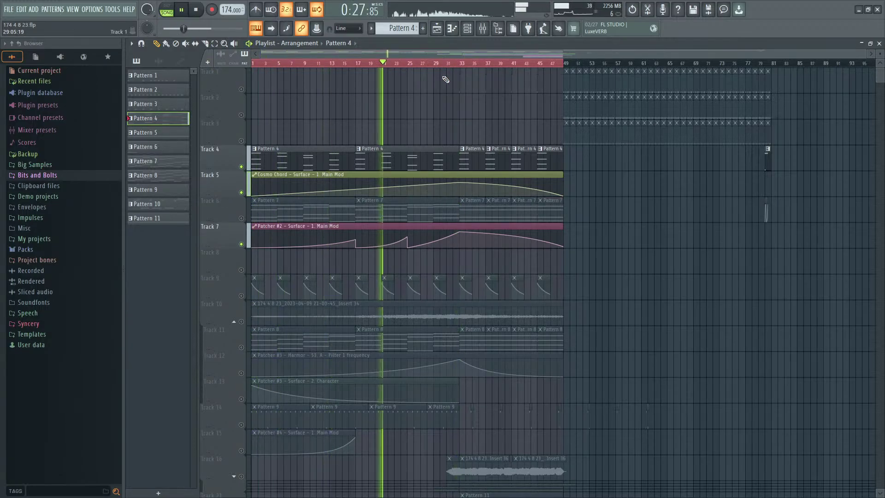
{"action": "left_click", "coordinate": [408, 64]}
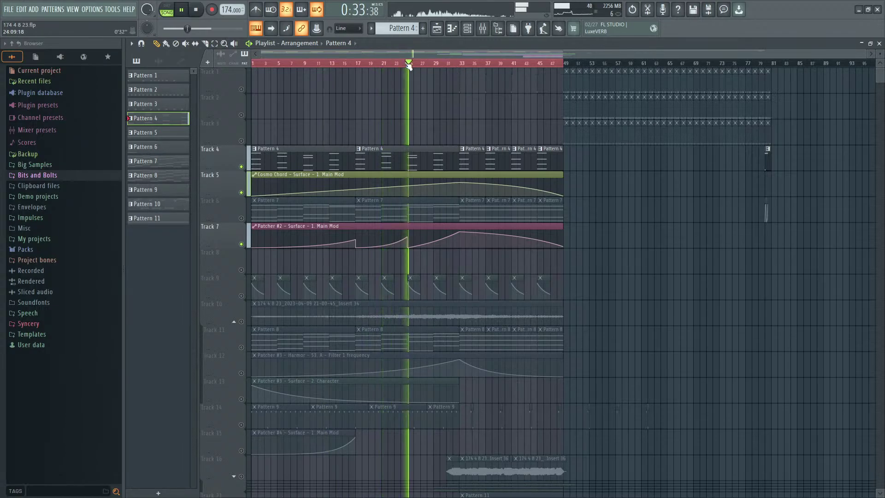
{"action": "left_click", "coordinate": [436, 64]}
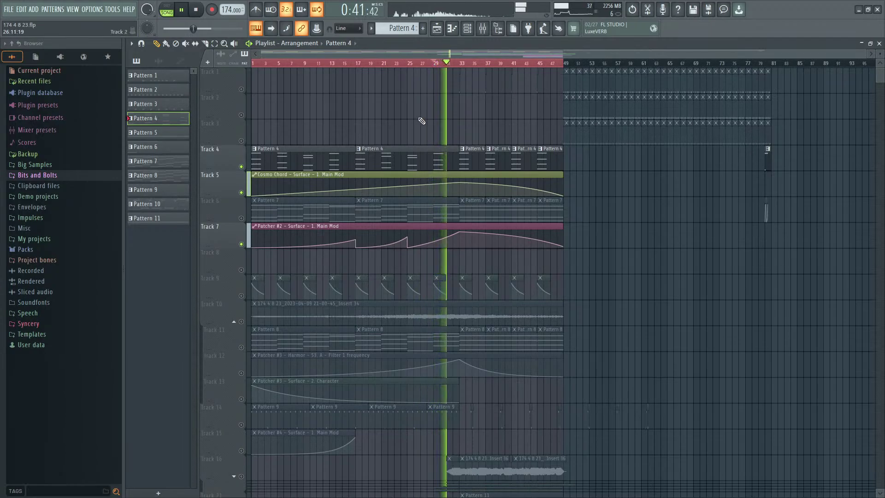
{"action": "key", "text": "space"}
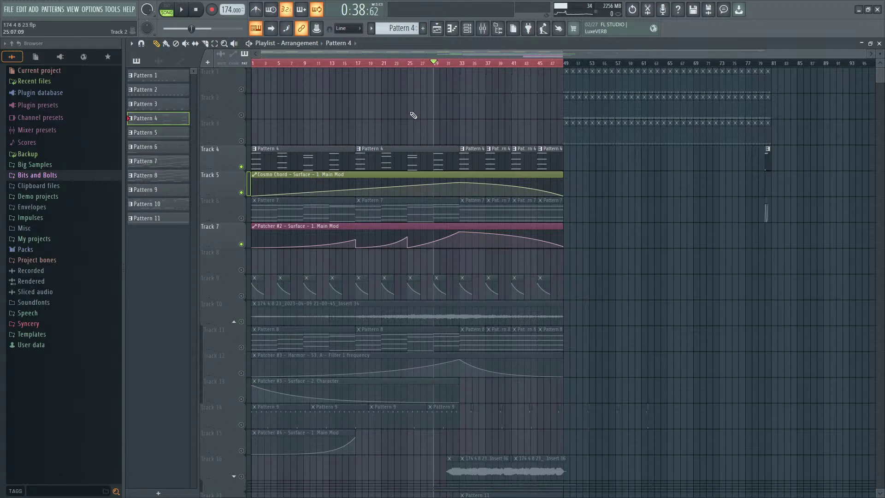
Step: Render mixer track Insert 30 to a stereo WAV from the song selection, choosing the WAV bit depth before starting
{"action": "left_click", "coordinate": [482, 28]}
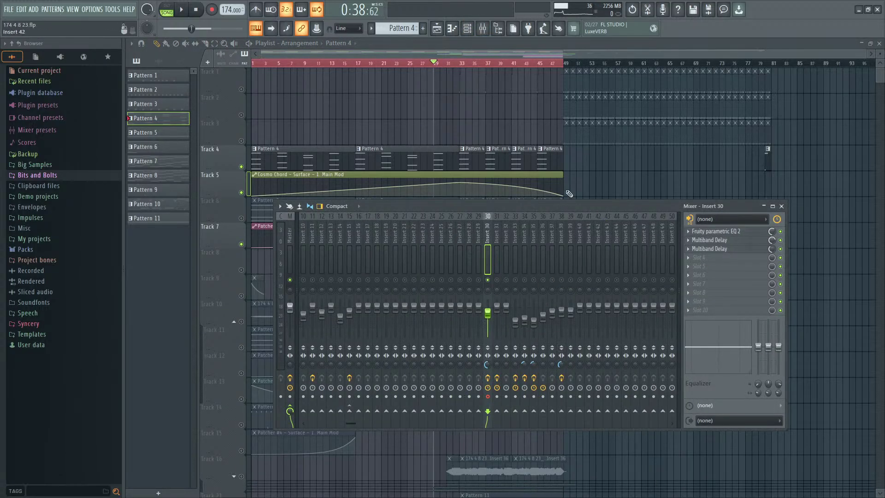
{"action": "left_click", "coordinate": [279, 206]}
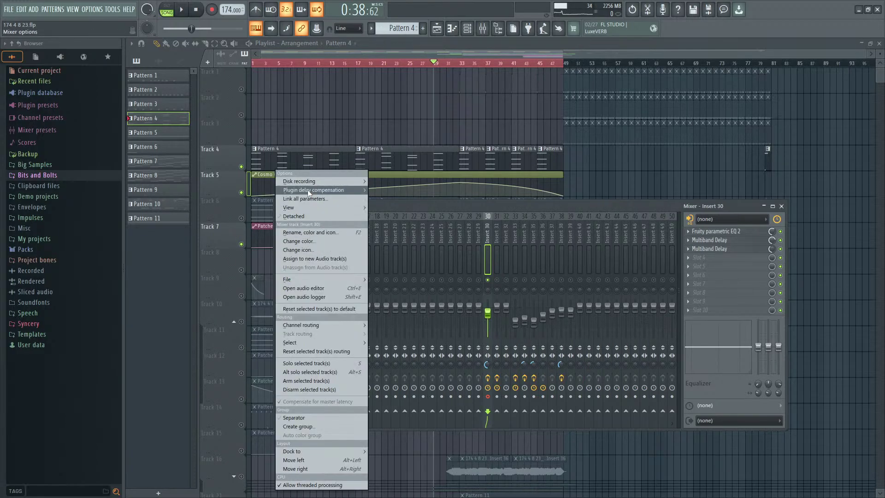
{"action": "mouse_move", "coordinate": [310, 182]}
{"action": "left_click", "coordinate": [435, 182]}
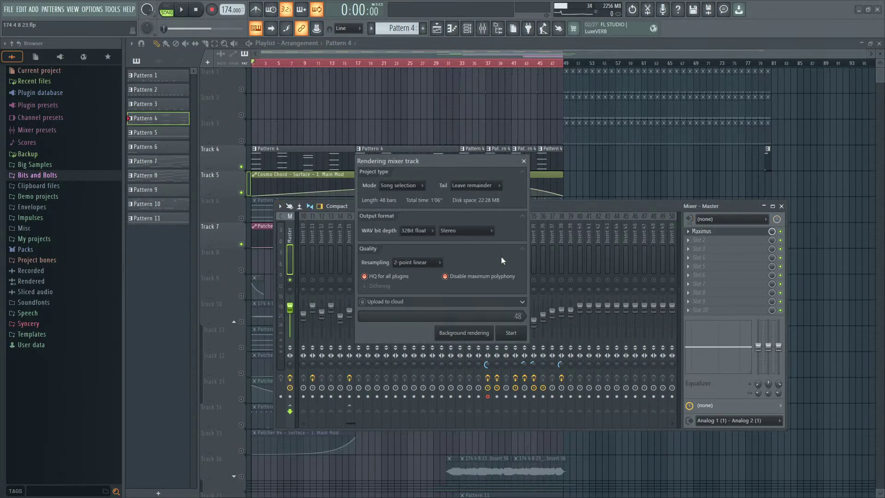
{"action": "left_click", "coordinate": [423, 230]}
{"action": "left_click", "coordinate": [421, 248]}
{"action": "left_click", "coordinate": [510, 333]}
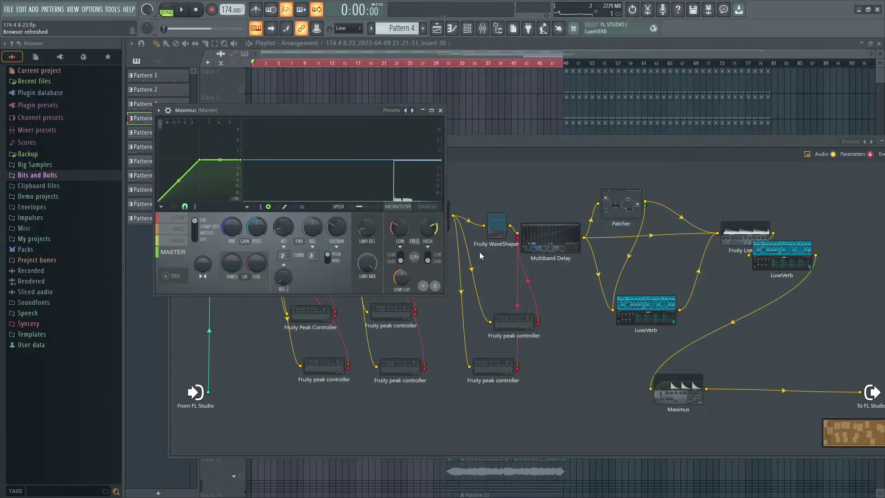
Step: Close the plugin and mixer windows and move the rendered Insert 30 audio track directly beneath the Cosmo Chord Main Mod track
{"action": "left_click", "coordinate": [440, 110]}
{"action": "left_click_drag", "start_coordinate": [454, 141], "coordinate": [427, 155]}
{"action": "left_click", "coordinate": [869, 160]}
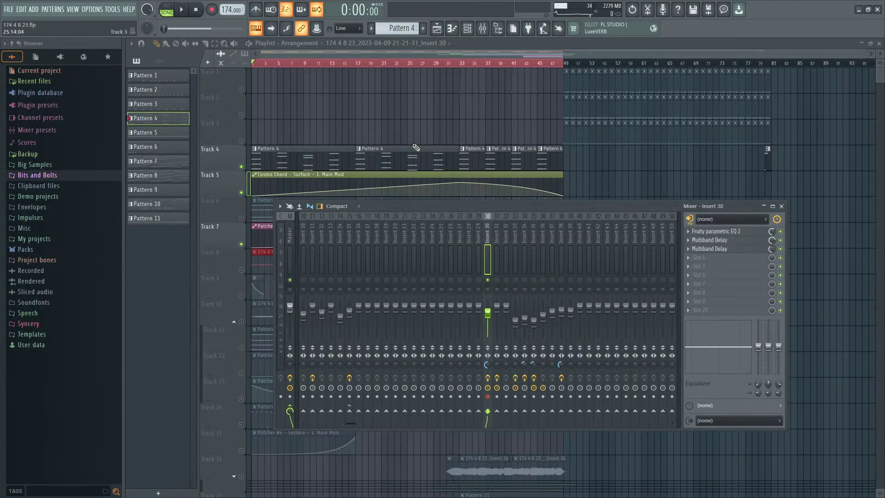
{"action": "key", "text": "F9"}
{"action": "scroll", "coordinate": [340, 348], "scroll_direction": "down", "scroll_amount": 5}
{"action": "scroll", "coordinate": [341, 348], "scroll_direction": "down", "scroll_amount": 4}
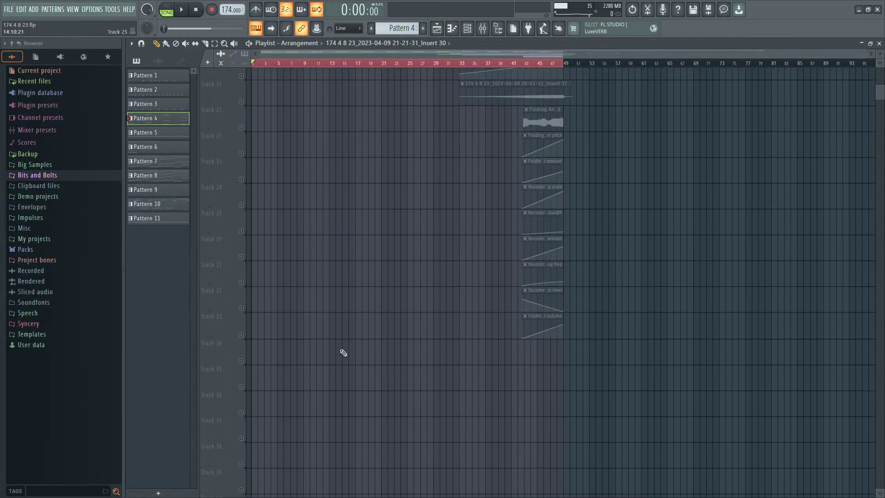
{"action": "scroll", "coordinate": [339, 350], "scroll_direction": "up", "scroll_amount": 10}
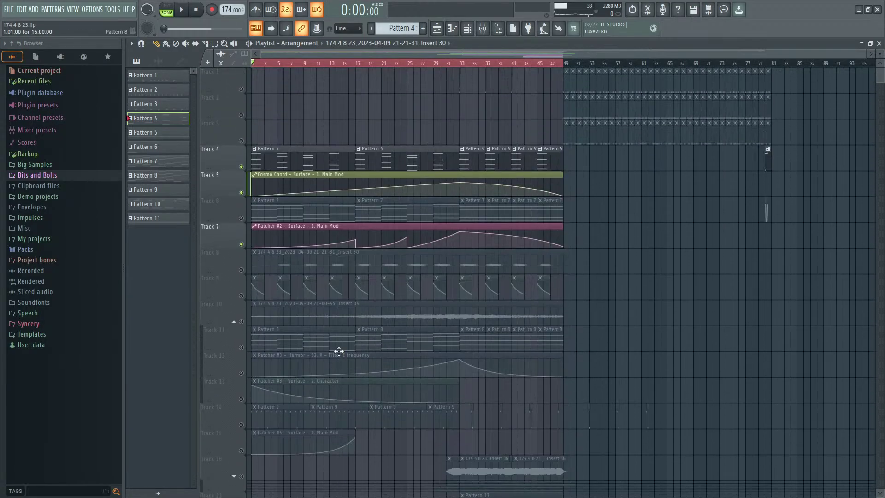
{"action": "left_click_drag", "start_coordinate": [214, 257], "coordinate": [222, 216]}
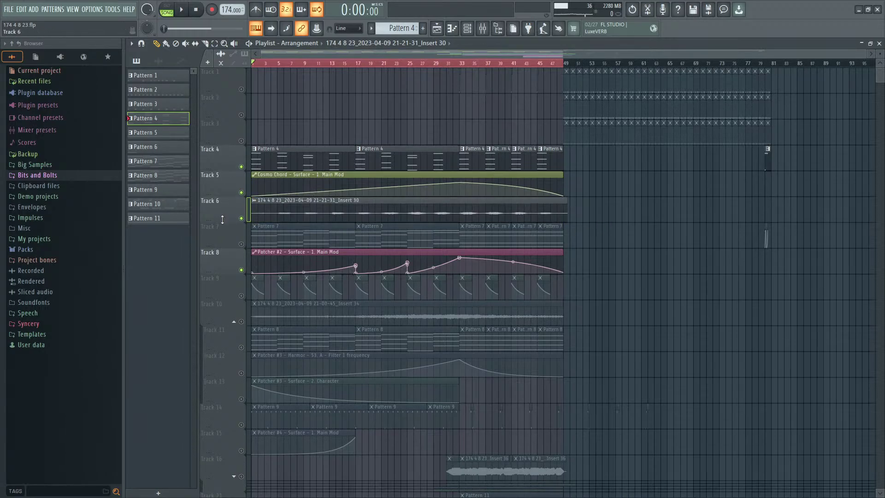
Step: Try to group the rendered audio and Cosmo Chord Main Mod tracks beneath the Pattern 4 track
{"action": "left_click", "coordinate": [226, 186]}
{"action": "scroll", "coordinate": [226, 205], "scroll_direction": "up", "scroll_amount": 1}
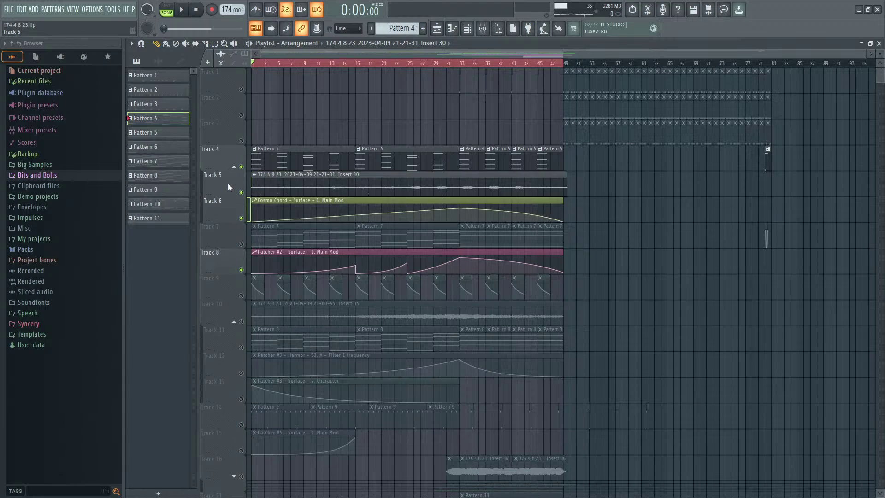
{"action": "scroll", "coordinate": [214, 157], "scroll_direction": "down", "scroll_amount": 1}
{"action": "scroll", "coordinate": [214, 183], "scroll_direction": "up", "scroll_amount": 1}
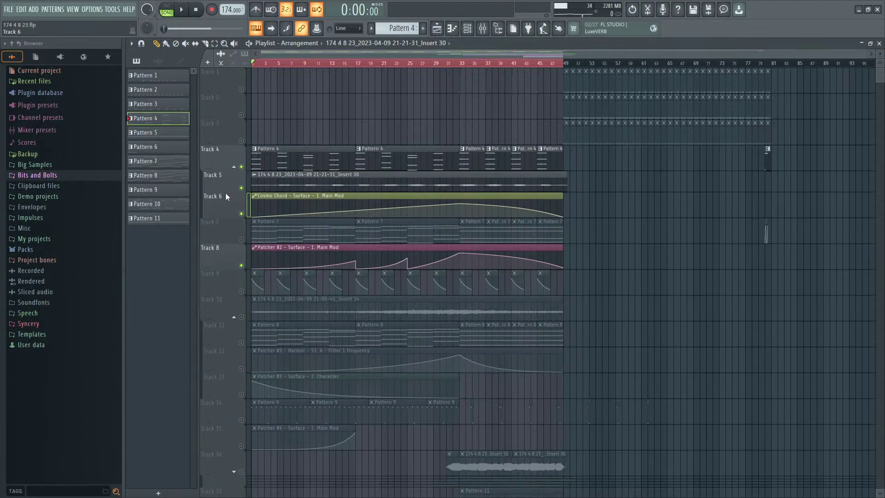
{"action": "scroll", "coordinate": [225, 193], "scroll_direction": "up", "scroll_amount": 1}
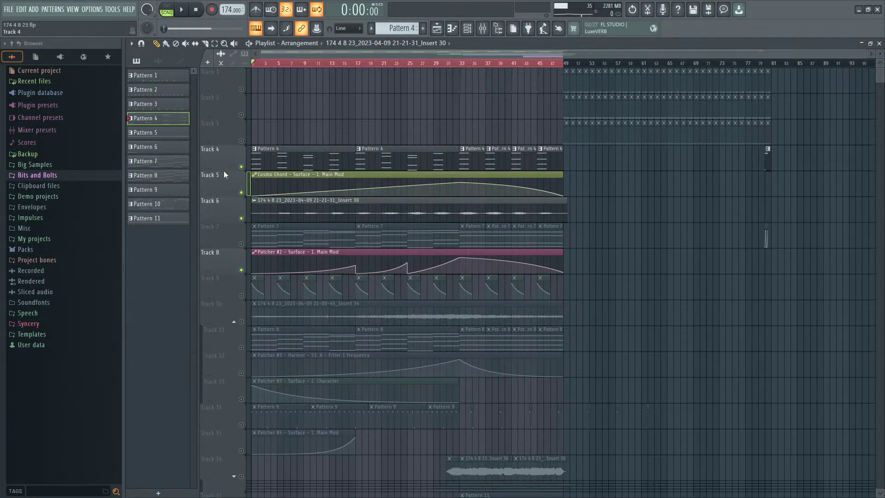
Step: Move the rendered audio track above Pattern 4 and group the Pattern 4 and Cosmo Chord Main Mod tracks with it
{"action": "scroll", "coordinate": [224, 173], "scroll_direction": "up", "scroll_amount": 1}
{"action": "scroll", "coordinate": [225, 162], "scroll_direction": "down", "scroll_amount": 2}
{"action": "right_click", "coordinate": [227, 189]}
{"action": "left_click", "coordinate": [224, 86]}
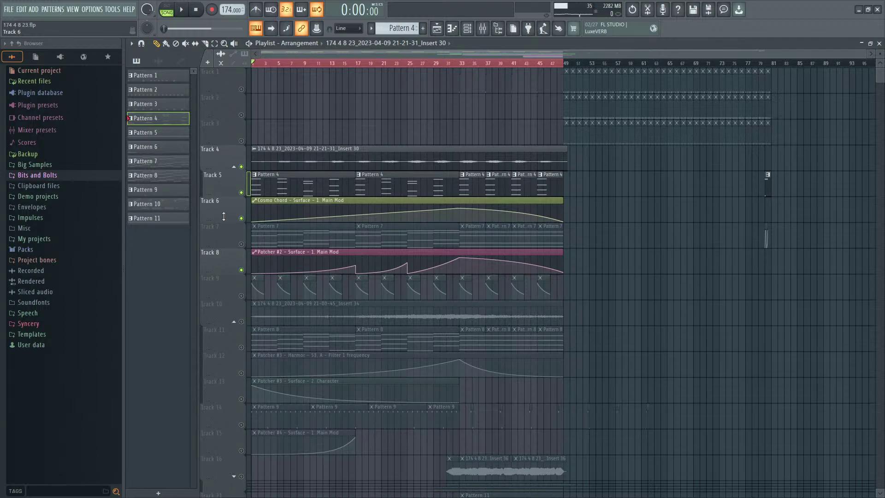
{"action": "right_click", "coordinate": [224, 216]}
{"action": "left_click", "coordinate": [227, 70]}
Step: Check the Cosmo Chord channel's mixer assignment and route the rendered Insert 30 audio clip to mixer track 30
{"action": "double_click", "coordinate": [320, 184]}
{"action": "left_click", "coordinate": [467, 31]}
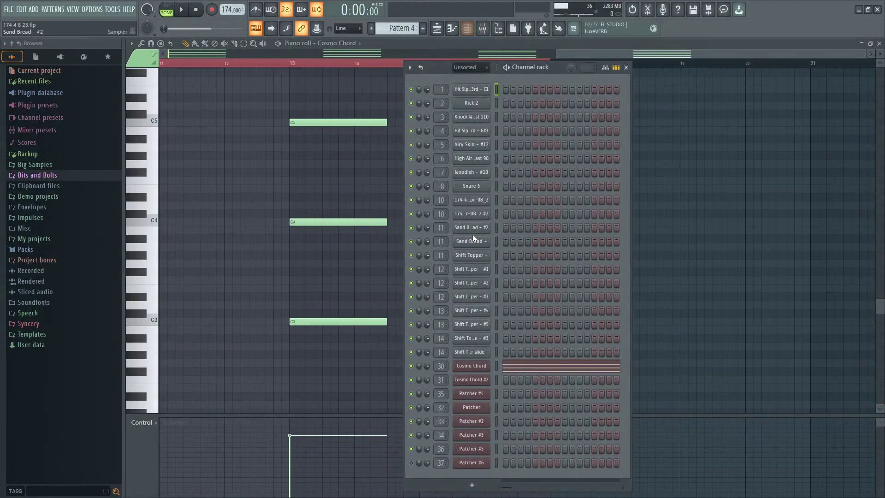
{"action": "left_click", "coordinate": [436, 29]}
{"action": "double_click", "coordinate": [342, 170]}
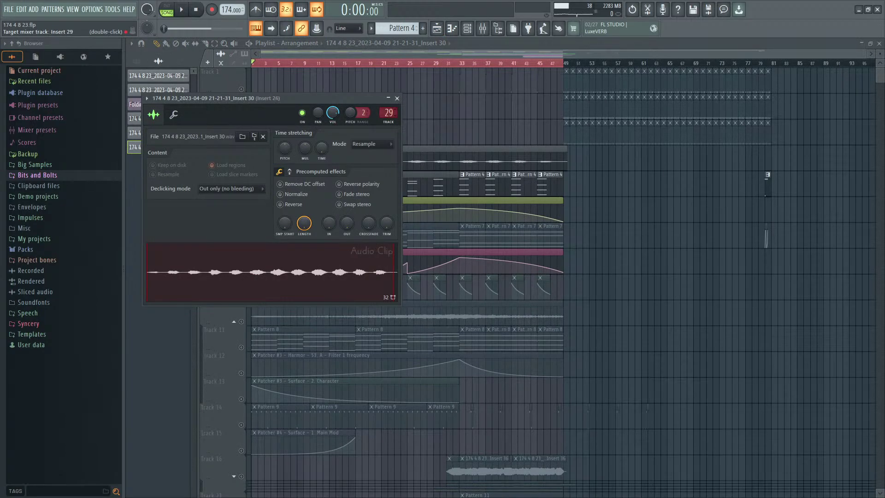
{"action": "double_click", "coordinate": [388, 112]}
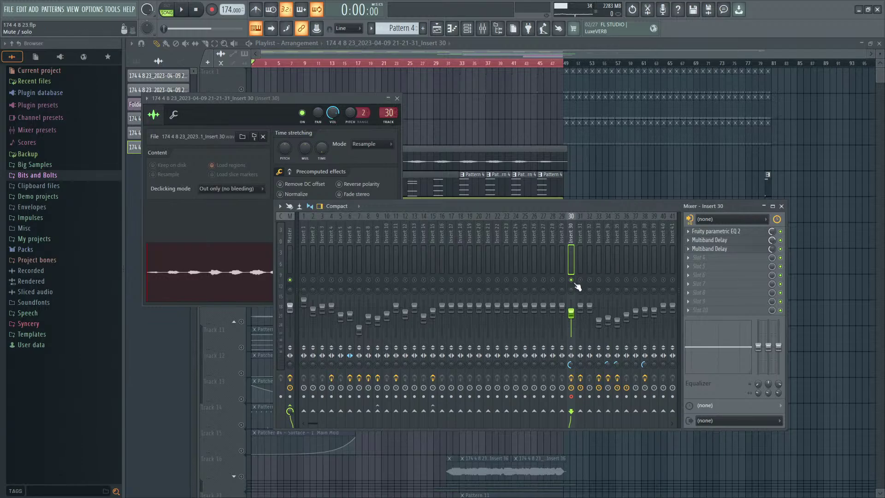
Step: Play from the start while toggling the solo of mixer track Insert 30, stop playback, and close the open windows
{"action": "key", "text": "space"}
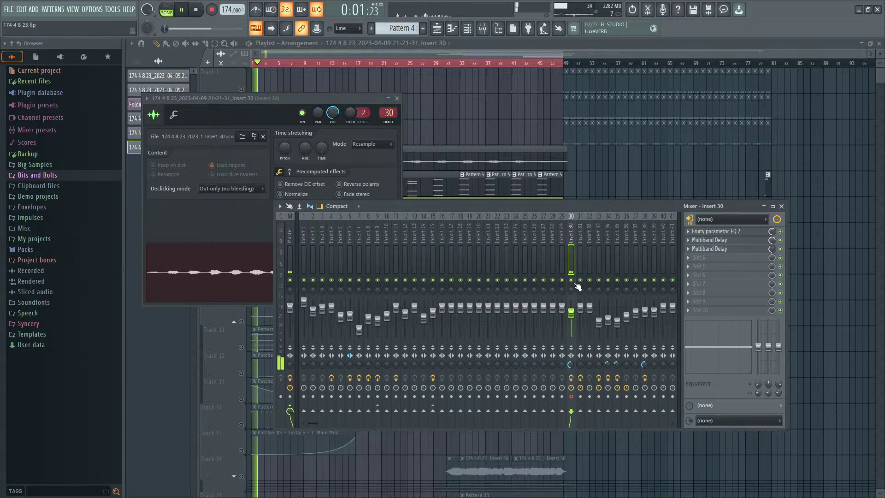
{"action": "right_click", "coordinate": [572, 280]}
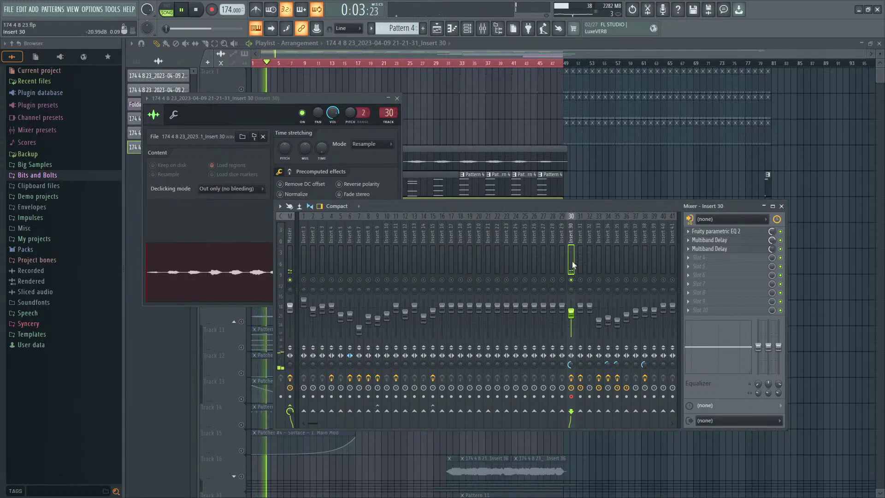
{"action": "key", "text": "space"}
{"action": "key", "text": "F12"}
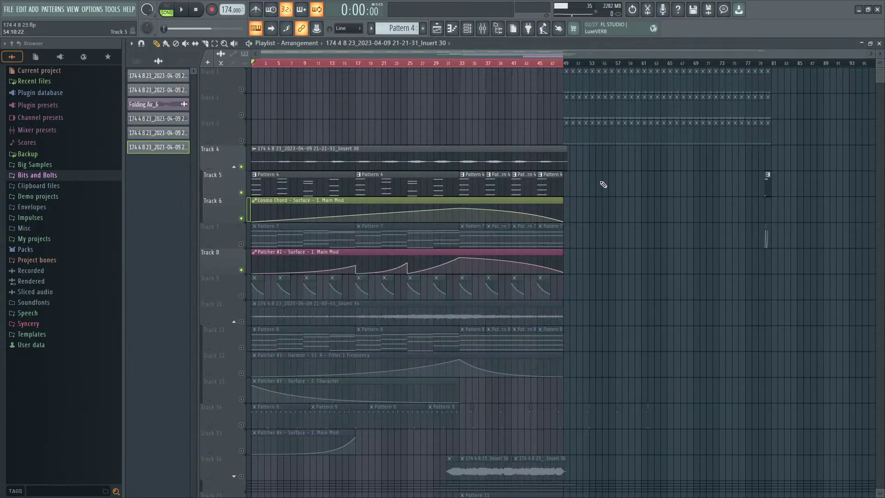
Step: Reroute the rendered Insert 30 audio clip to mixer track 29 and play it with that mixer track soloed
{"action": "double_click", "coordinate": [312, 315]}
{"action": "double_click", "coordinate": [448, 172]}
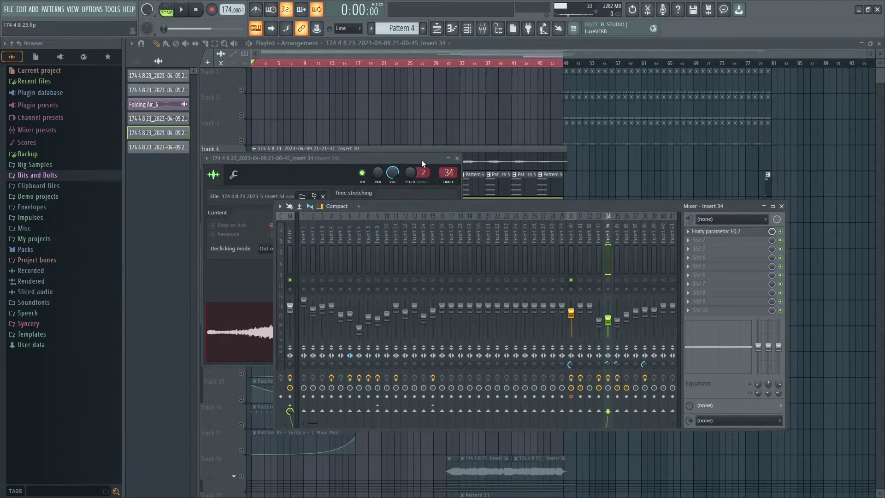
{"action": "double_click", "coordinate": [475, 154]}
{"action": "double_click", "coordinate": [388, 113]}
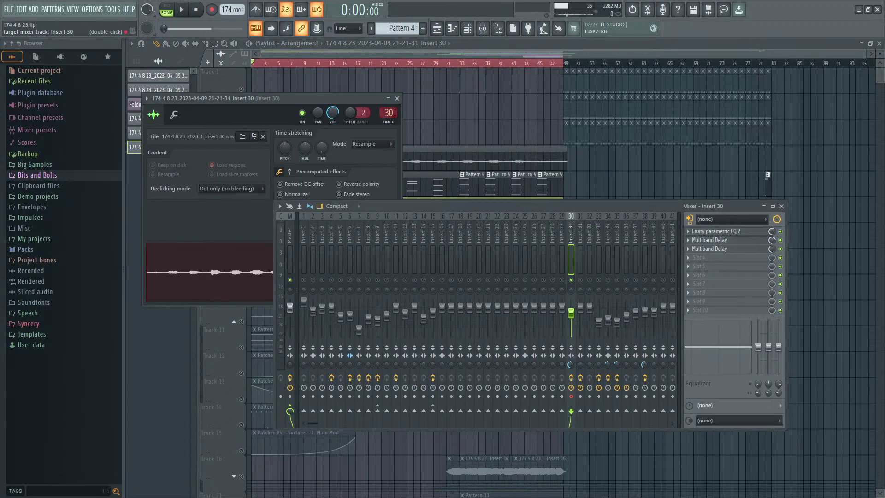
{"action": "left_click_drag", "start_coordinate": [388, 113], "coordinate": [388, 116]}
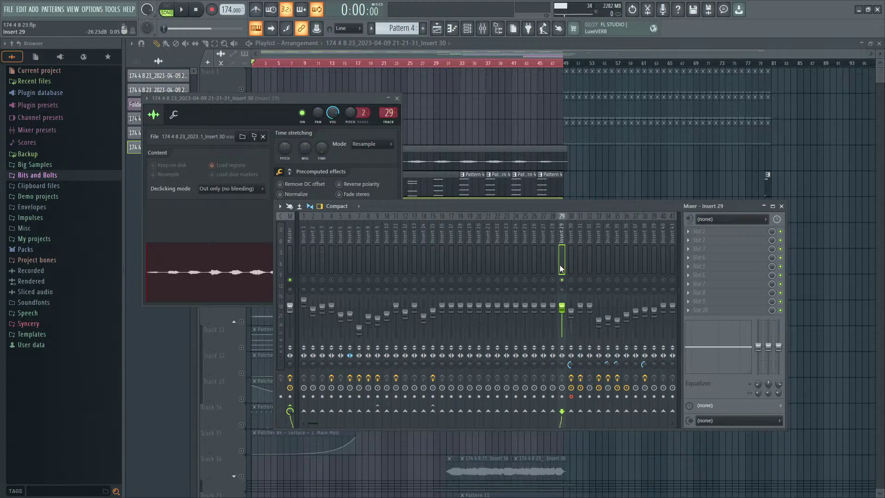
{"action": "key", "text": "space"}
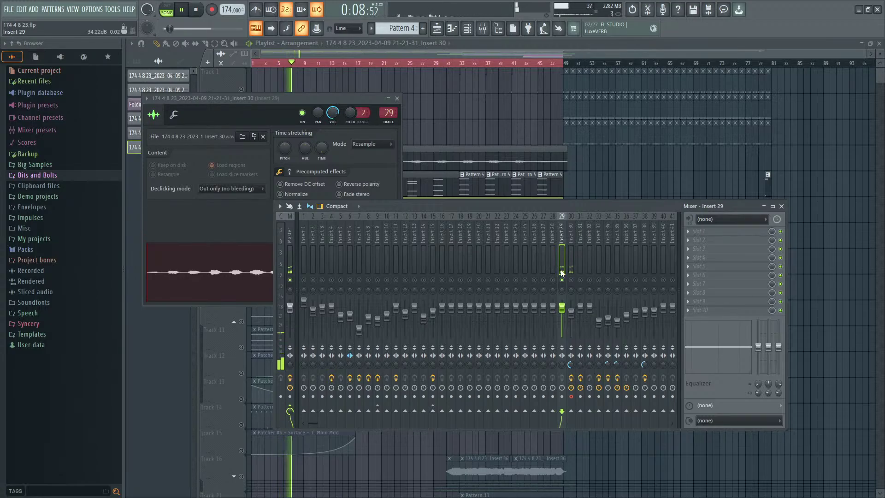
Step: Mute the intro's Pattern 4 and Cosmo Chord Main Mod clips and turn off the Cosmo Chord channel among the Unsorted channels
{"action": "key", "text": "F12"}
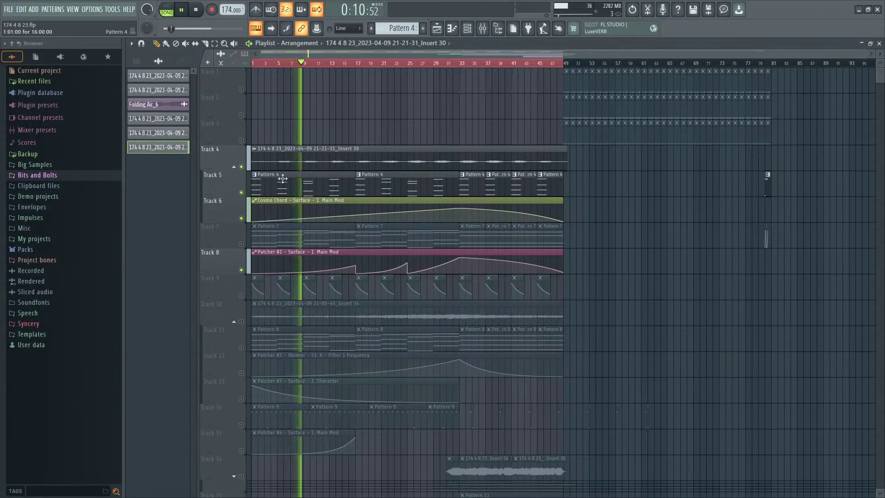
{"action": "left_click_drag", "start_coordinate": [288, 179], "coordinate": [594, 202]}
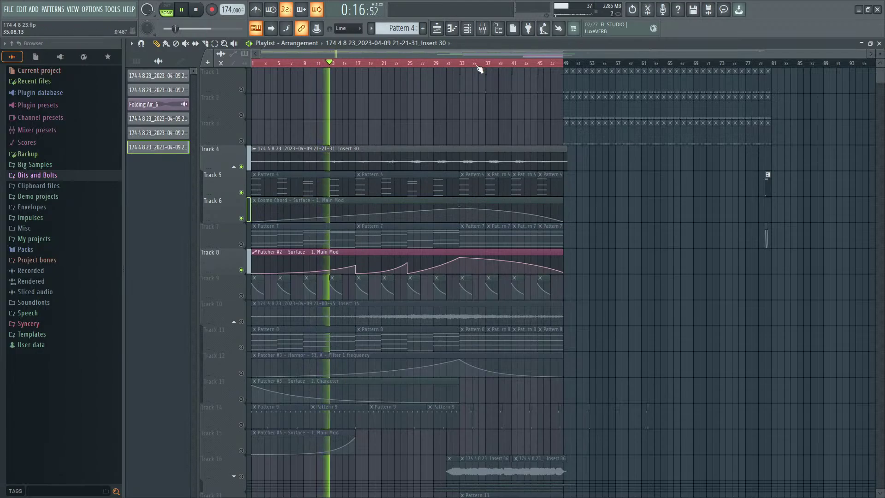
{"action": "key", "text": "F6"}
{"action": "left_click", "coordinate": [463, 67]}
{"action": "left_click", "coordinate": [462, 79]}
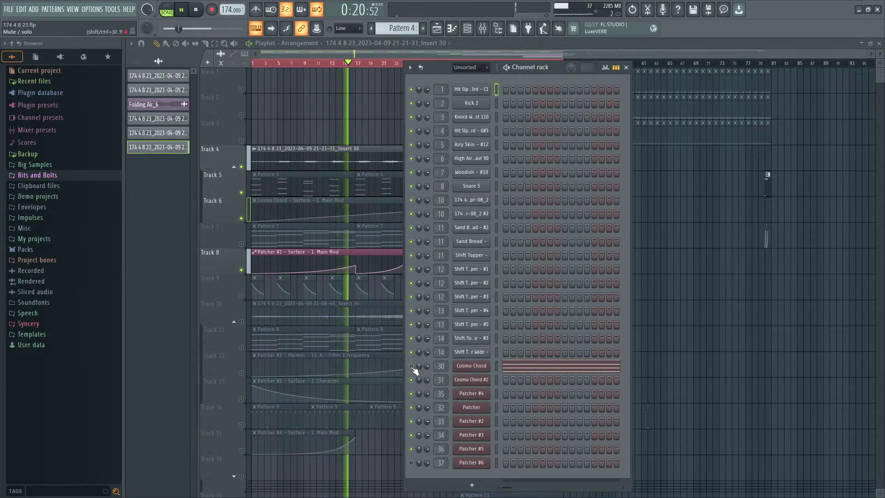
Step: Open the Cosmo Chord plugin, choose a command from its plugin options, and close the plugin and the channel rack
{"action": "left_click", "coordinate": [474, 367]}
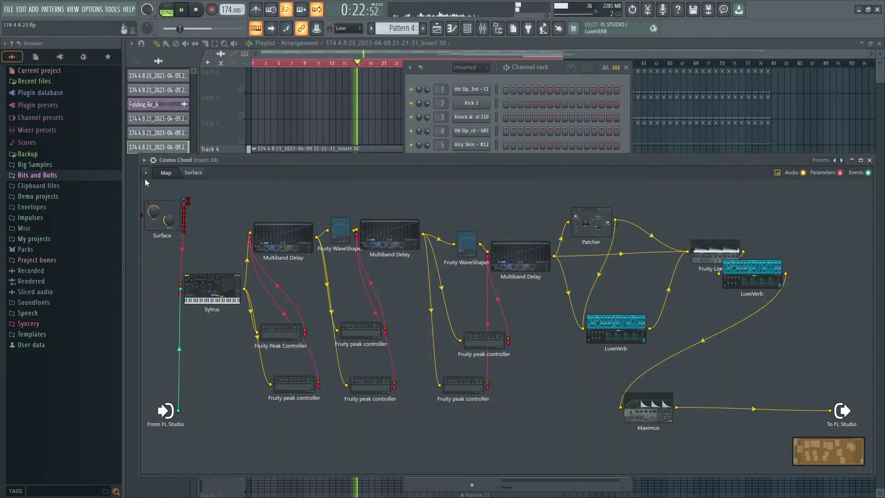
{"action": "left_click", "coordinate": [144, 160]}
{"action": "left_click", "coordinate": [176, 296]}
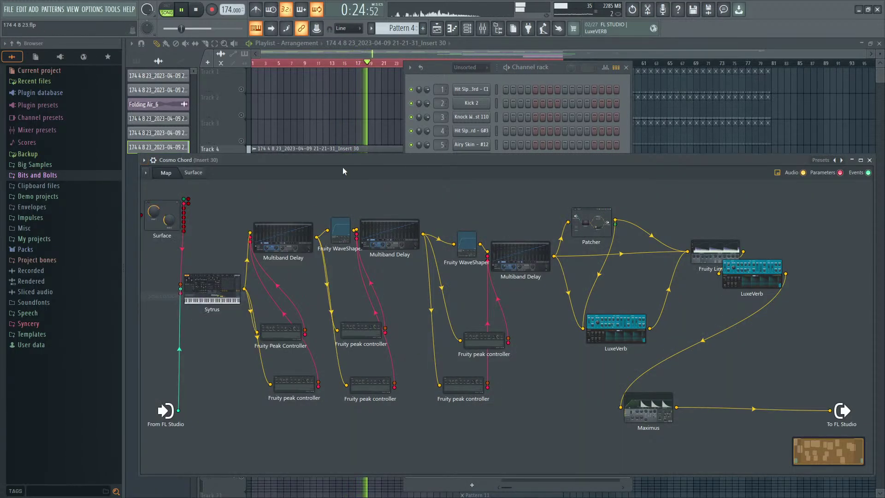
{"action": "left_click", "coordinate": [869, 160]}
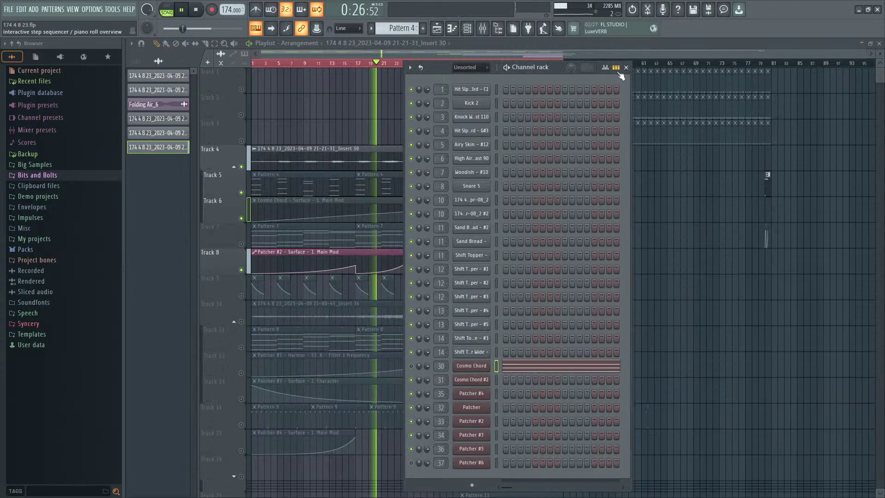
{"action": "key", "text": "F6"}
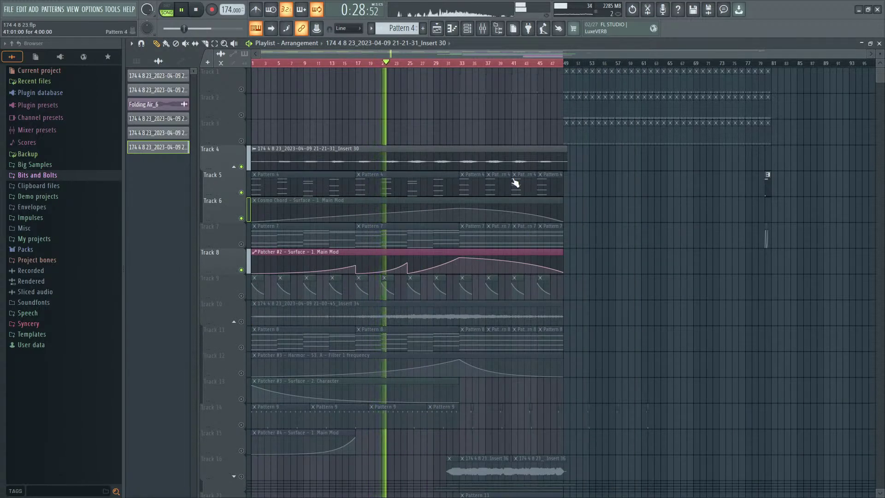
Step: Stop playback, clear the mixer solo and raise the level of mixer track Insert 29
{"action": "key", "text": "space"}
{"action": "double_click", "coordinate": [443, 159]}
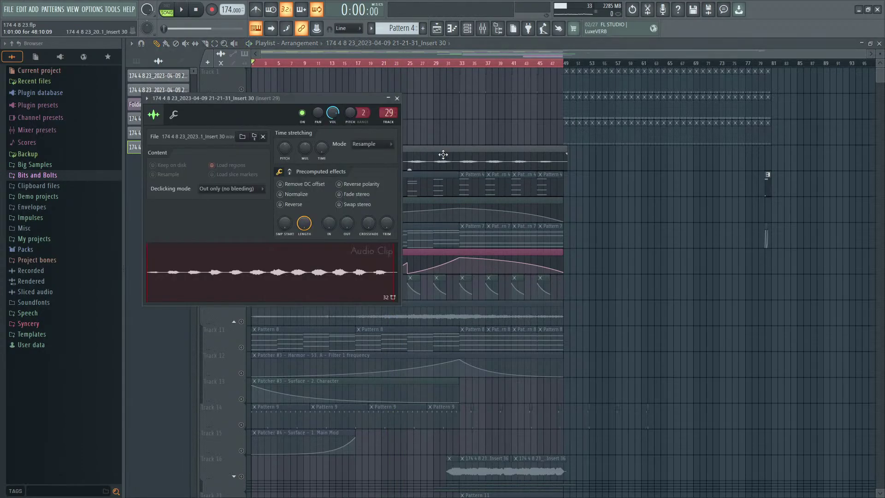
{"action": "left_click", "coordinate": [483, 28]}
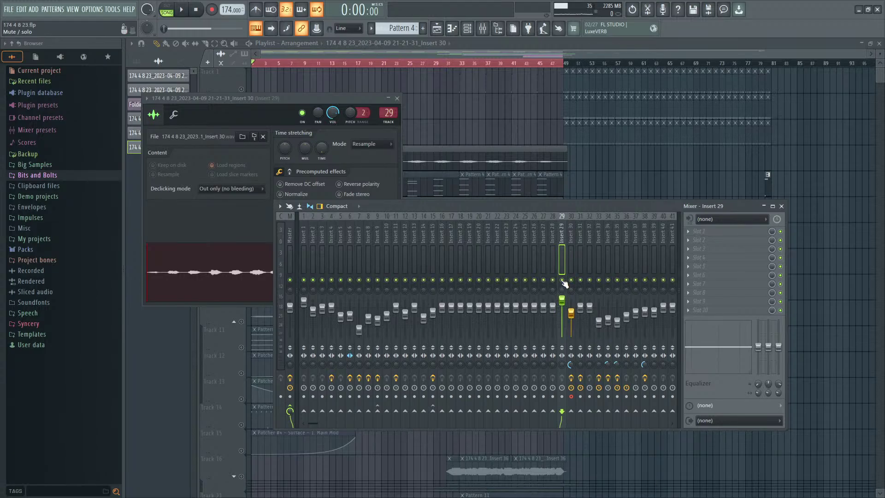
Step: Play the intro from about bars 31 and 25, clearing the playlist track solo so all tracks sound, and stop playback
{"action": "key", "text": "space"}
{"action": "left_click", "coordinate": [448, 63]}
{"action": "right_click", "coordinate": [241, 166]}
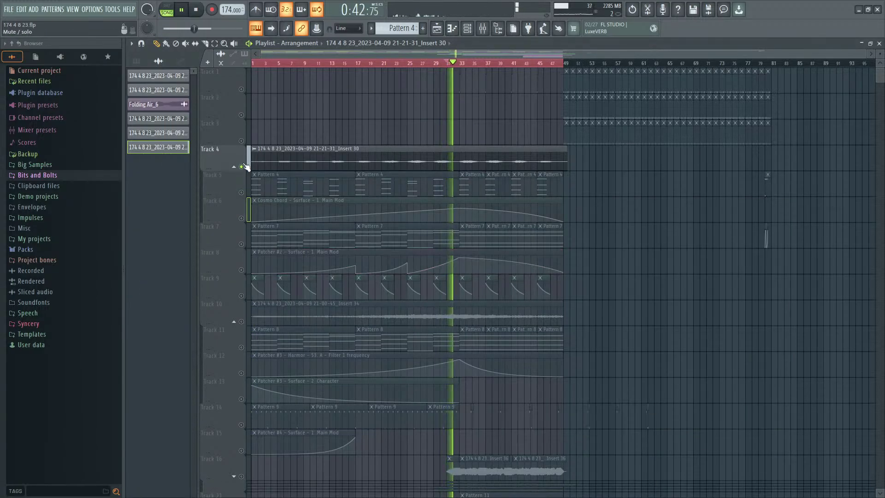
{"action": "right_click", "coordinate": [241, 166]}
{"action": "left_click", "coordinate": [409, 63]}
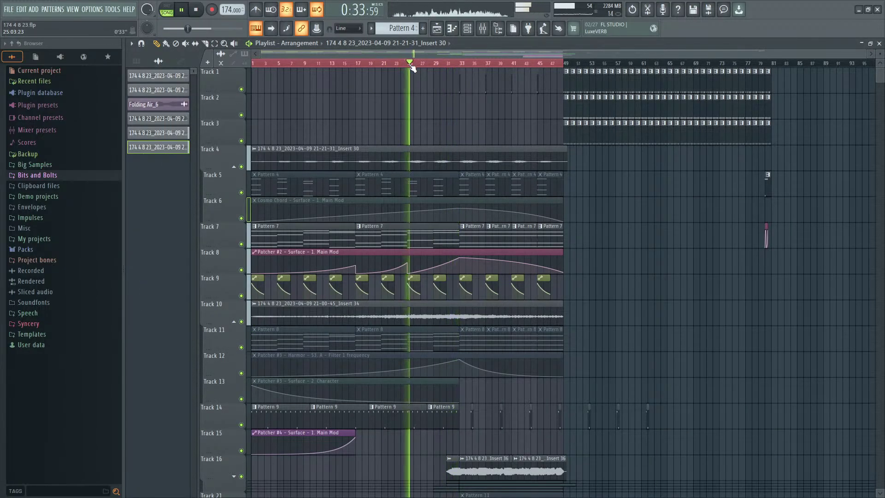
{"action": "left_click", "coordinate": [483, 28]}
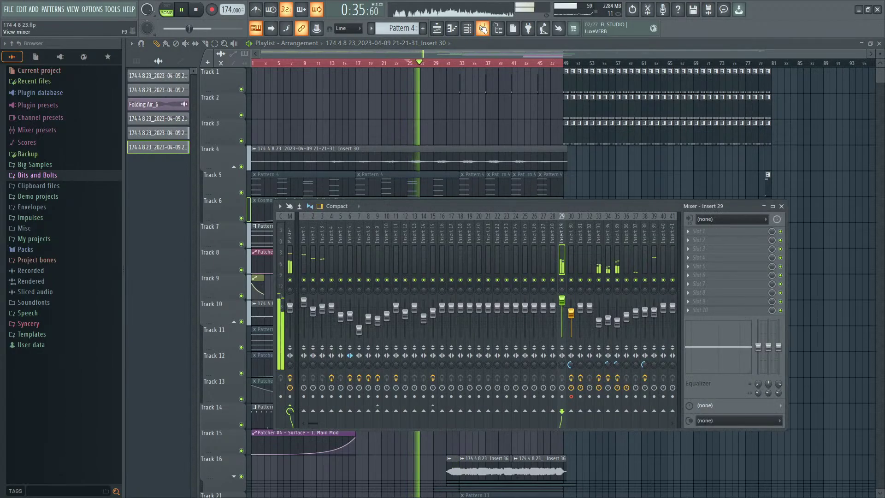
{"action": "key", "text": "space"}
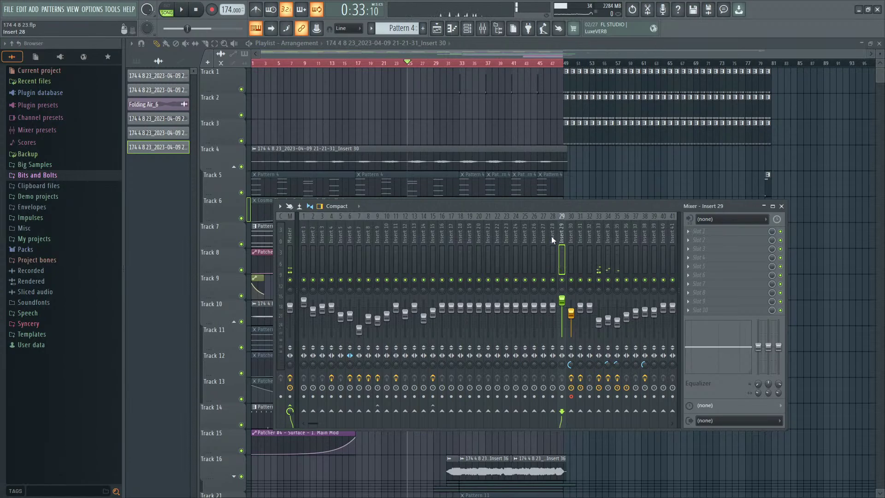
Step: Load Edison into the first effect slot of mixer track Insert 29 and move its window clear of the playlist clip
{"action": "left_click", "coordinate": [698, 231]}
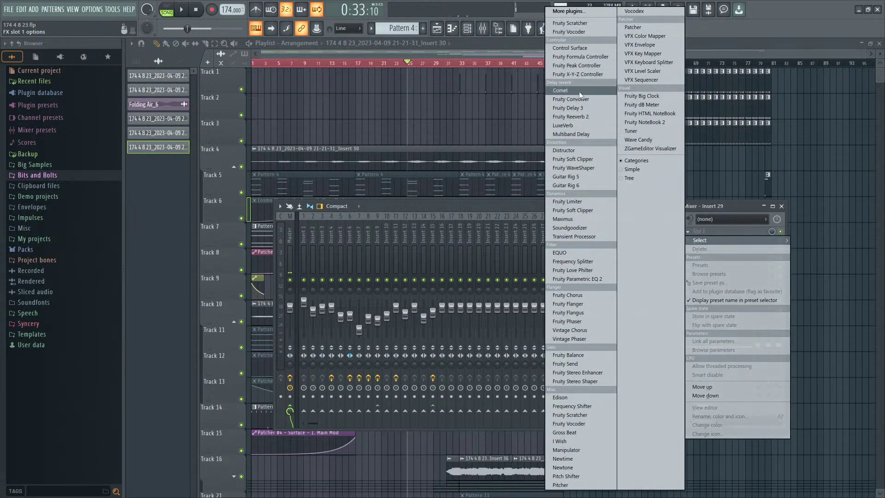
{"action": "left_click", "coordinate": [567, 397]}
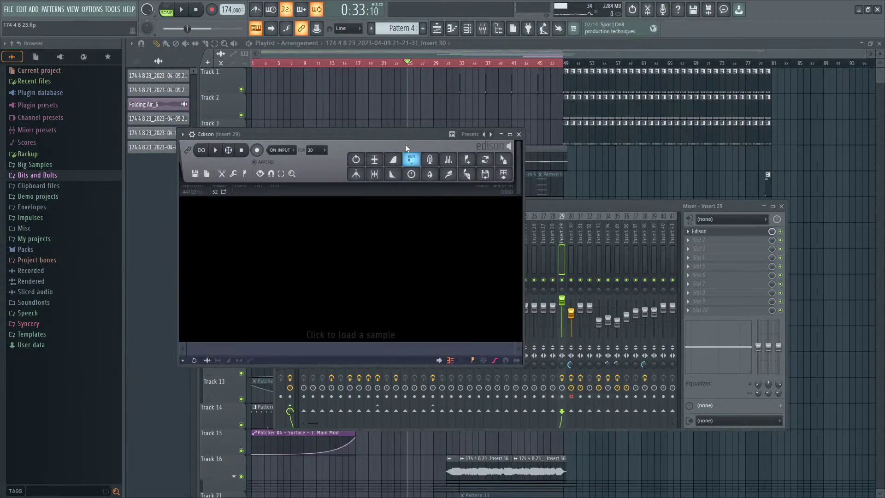
{"action": "left_click_drag", "start_coordinate": [291, 134], "coordinate": [572, 183]}
Step: Open the rendered Insert 30 audio clip's settings beside Edison and load its waveform into the Edison editor
{"action": "double_click", "coordinate": [377, 155]}
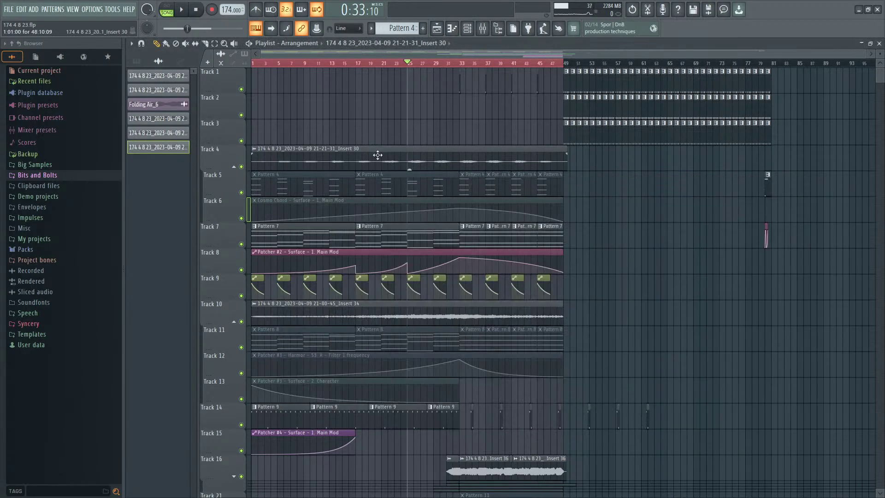
{"action": "left_click", "coordinate": [878, 43]}
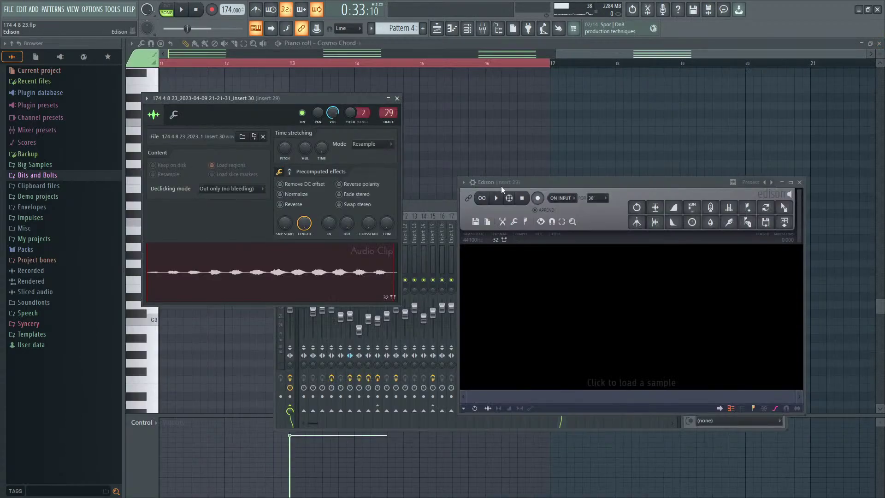
{"action": "left_click_drag", "start_coordinate": [501, 186], "coordinate": [526, 162]}
{"action": "left_click_drag", "start_coordinate": [357, 102], "coordinate": [375, 110]}
{"action": "left_click_drag", "start_coordinate": [364, 278], "coordinate": [570, 285]}
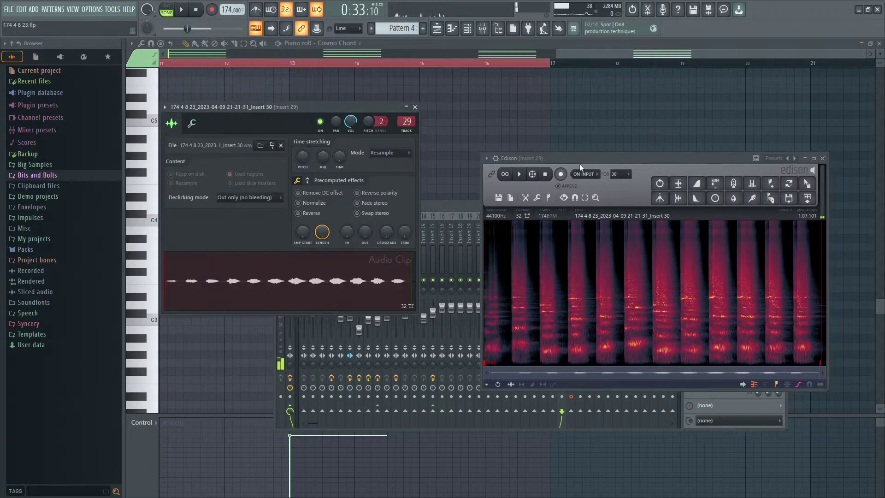
Step: Blur the Edison sample with a slightly higher amount and an impulse curve that falls off steeply after its peak
{"action": "left_click_drag", "start_coordinate": [579, 160], "coordinate": [516, 130]}
{"action": "left_click", "coordinate": [196, 11]}
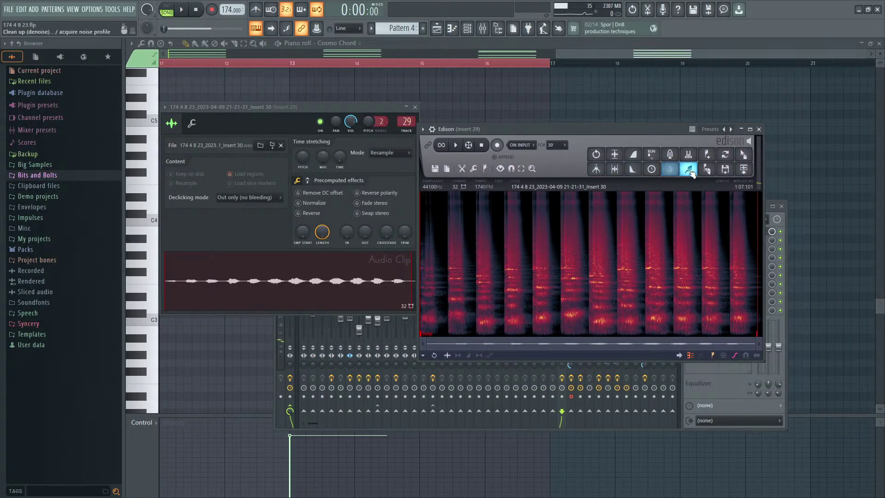
{"action": "left_click", "coordinate": [669, 169]}
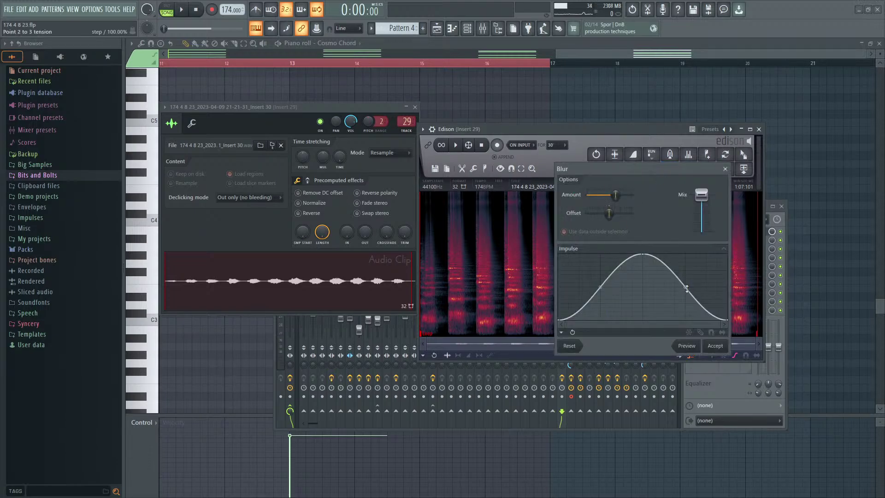
{"action": "left_click_drag", "start_coordinate": [686, 289], "coordinate": [662, 315]}
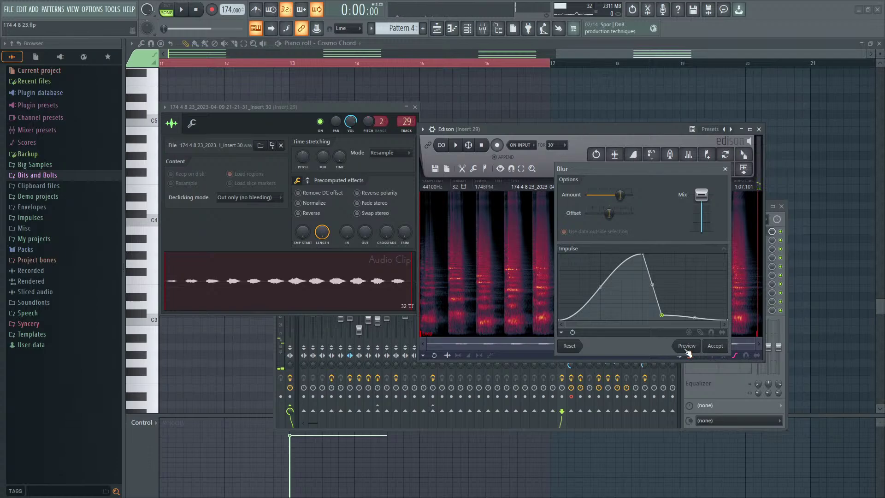
{"action": "left_click", "coordinate": [714, 347]}
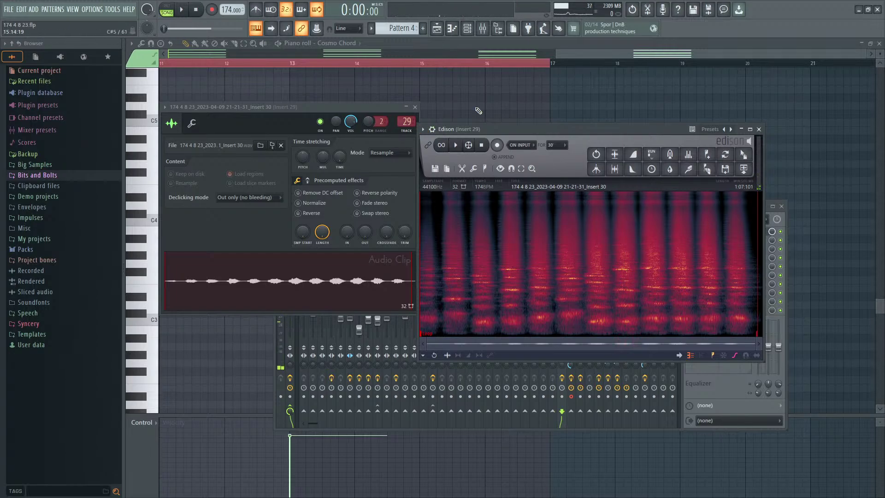
Step: Return to the playlist and insert one empty track above the rendered Insert 30 audio on Track 4
{"action": "left_click", "coordinate": [438, 29]}
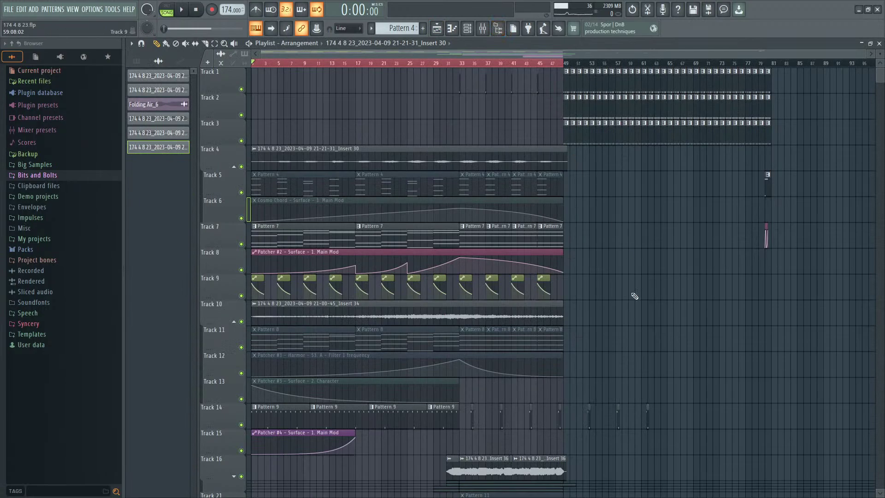
{"action": "scroll", "coordinate": [633, 295], "scroll_direction": "down", "scroll_amount": 8}
{"action": "scroll", "coordinate": [635, 322], "scroll_direction": "up", "scroll_amount": 8}
{"action": "right_click", "coordinate": [229, 154]}
{"action": "left_click", "coordinate": [270, 332]}
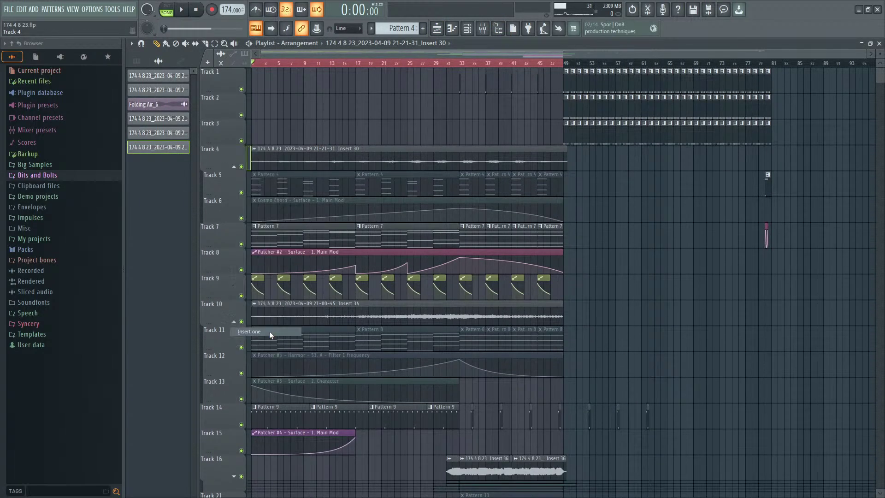
Step: Place the blurred Edison audio on the new empty Track 4 and route its audio clip to mixer track 28
{"action": "key", "text": "F9"}
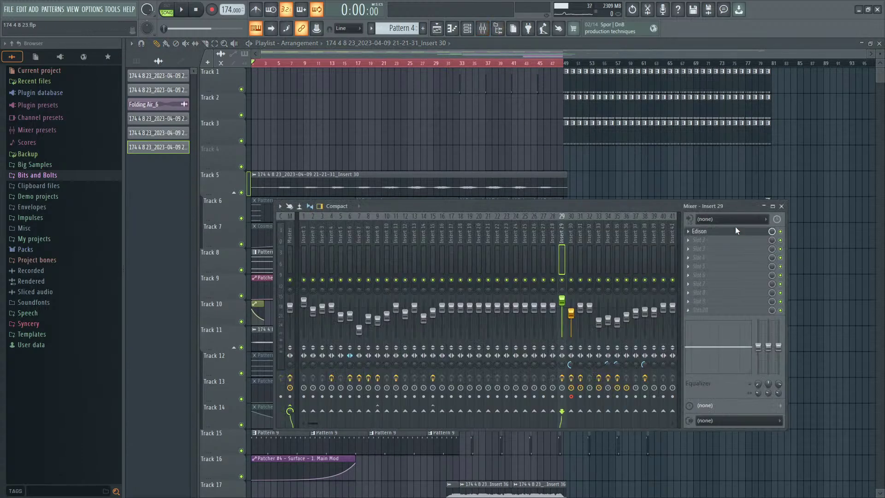
{"action": "left_click", "coordinate": [734, 230]}
{"action": "left_click_drag", "start_coordinate": [737, 159], "coordinate": [232, 154]}
{"action": "double_click", "coordinate": [505, 159]}
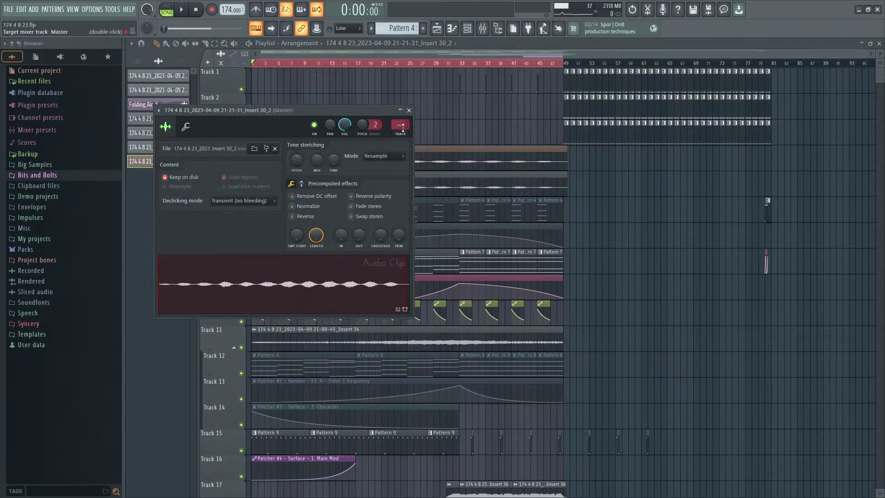
{"action": "left_click_drag", "start_coordinate": [402, 128], "coordinate": [402, 116]}
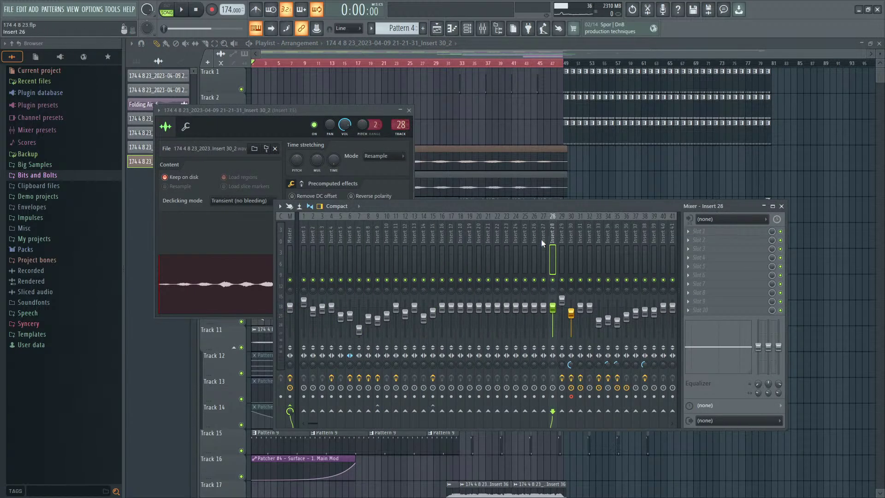
Step: Play the song from bar 25, comparing mixer Inserts 29 and 28 soloed one at a time, and leave both soloed together
{"action": "key", "text": "space"}
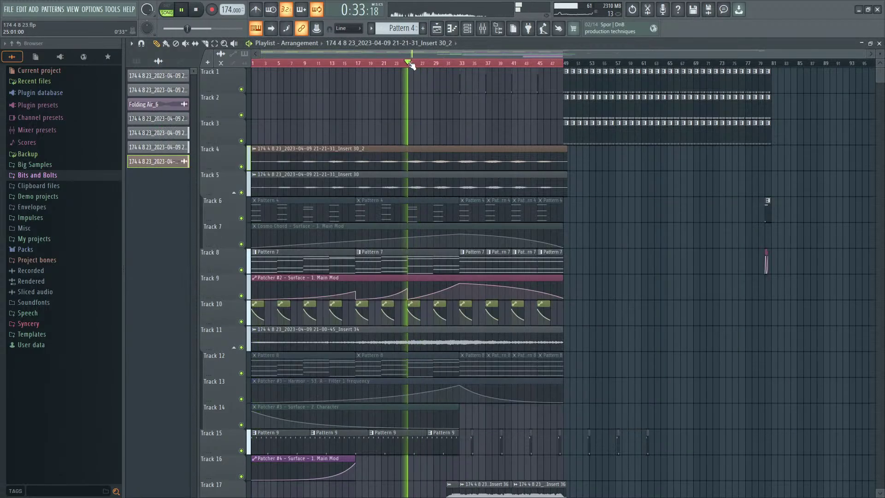
{"action": "key", "text": "F9"}
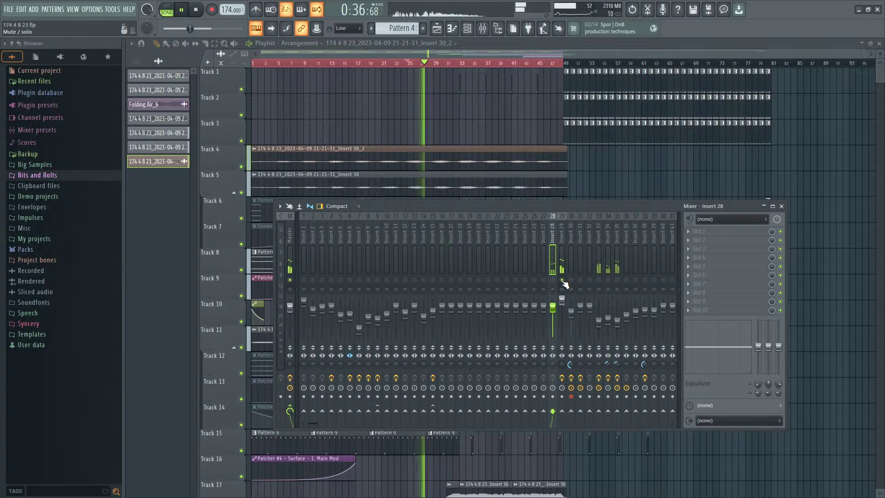
{"action": "key", "text": "space"}
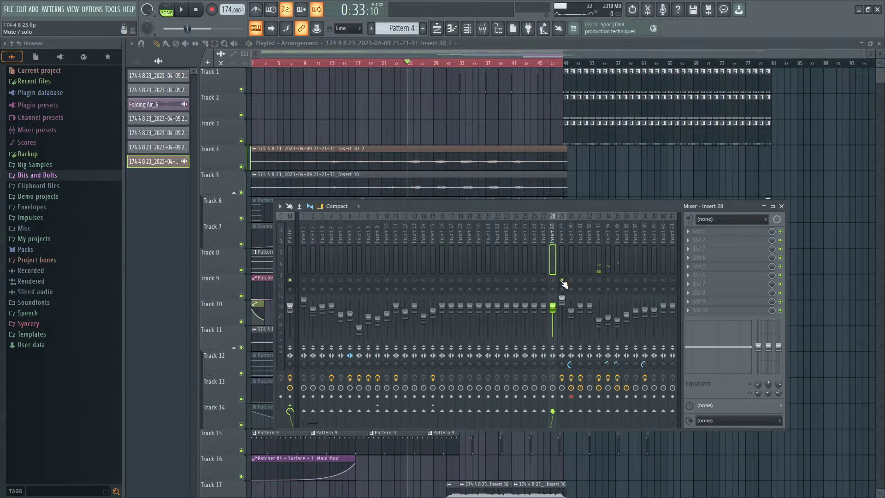
{"action": "key", "text": "space"}
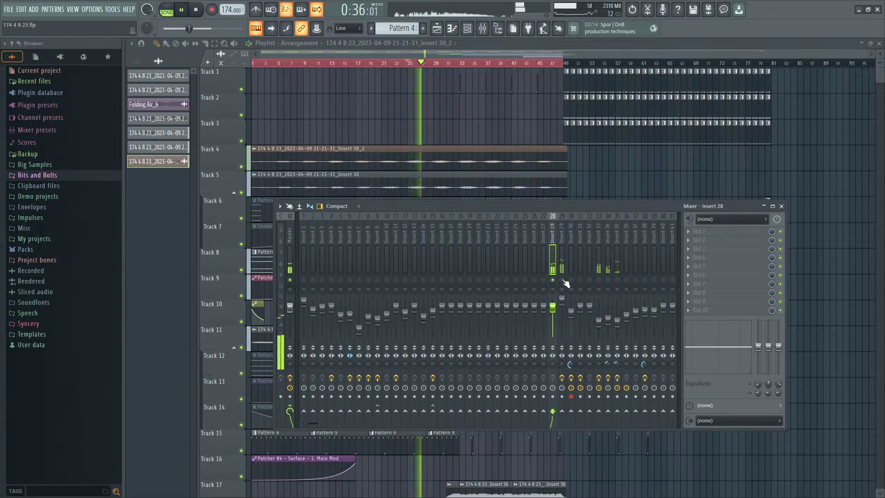
{"action": "key", "text": "space"}
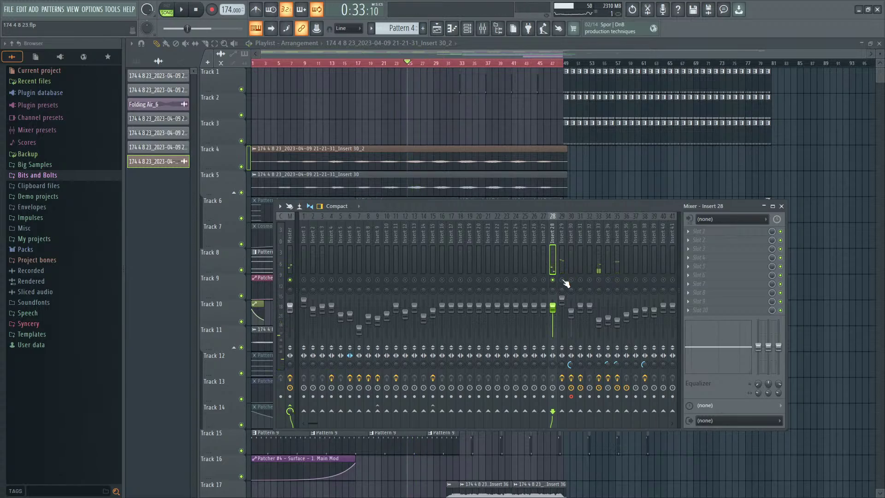
{"action": "key", "text": "space"}
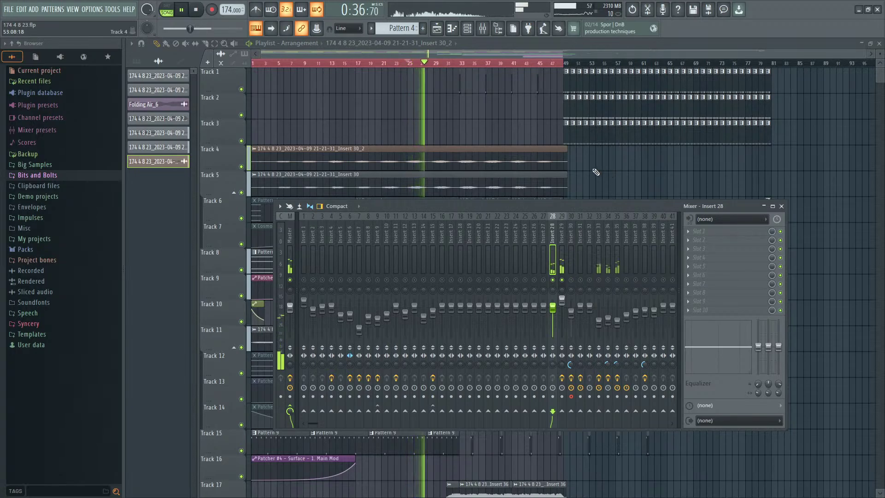
{"action": "key", "text": "space"}
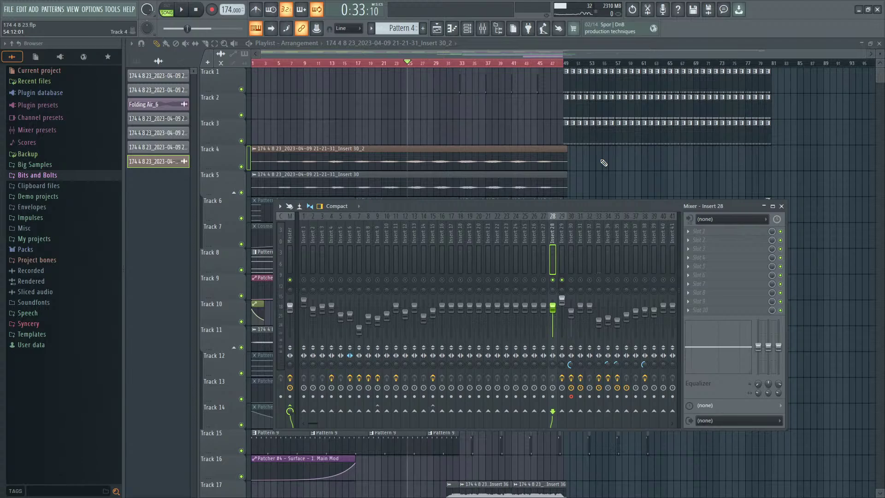
{"action": "key", "text": "F9"}
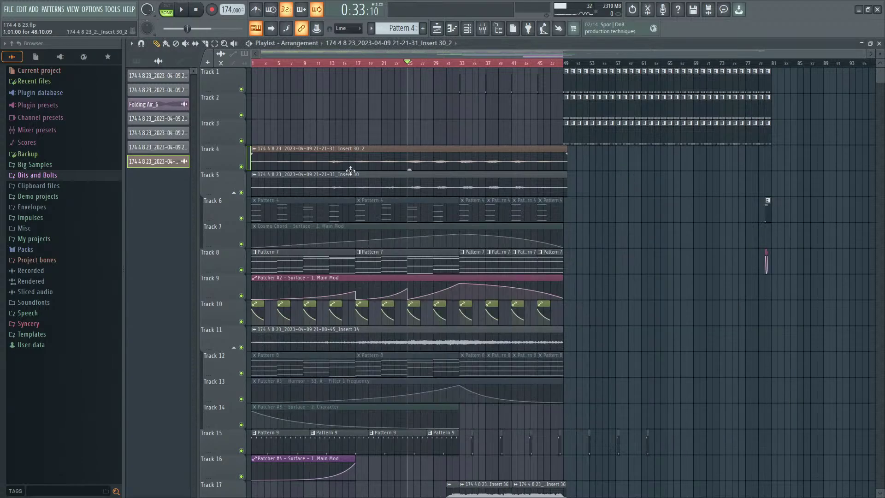
Step: Review the MIDI and audio settings, examine the mixer's resampling quality options, and close the settings
{"action": "scroll", "coordinate": [352, 192], "scroll_direction": "up", "scroll_amount": 3}
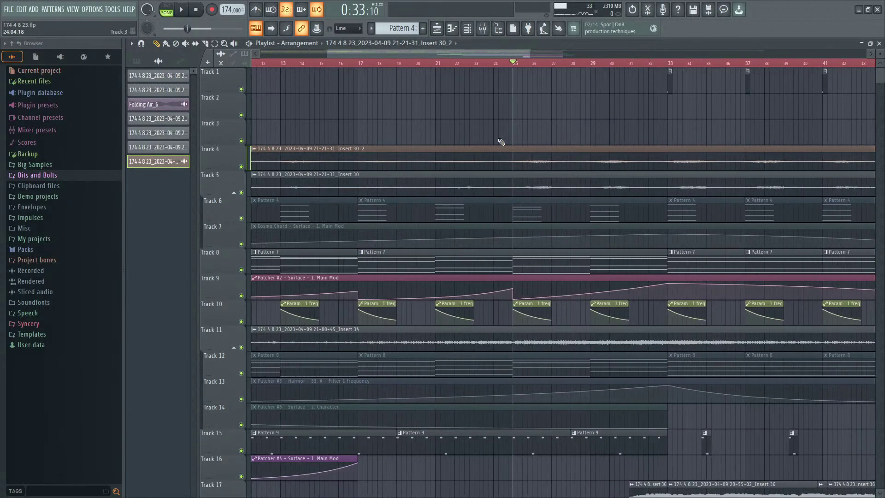
{"action": "left_click", "coordinate": [93, 9]}
{"action": "left_click", "coordinate": [97, 27]}
{"action": "left_click", "coordinate": [329, 63]}
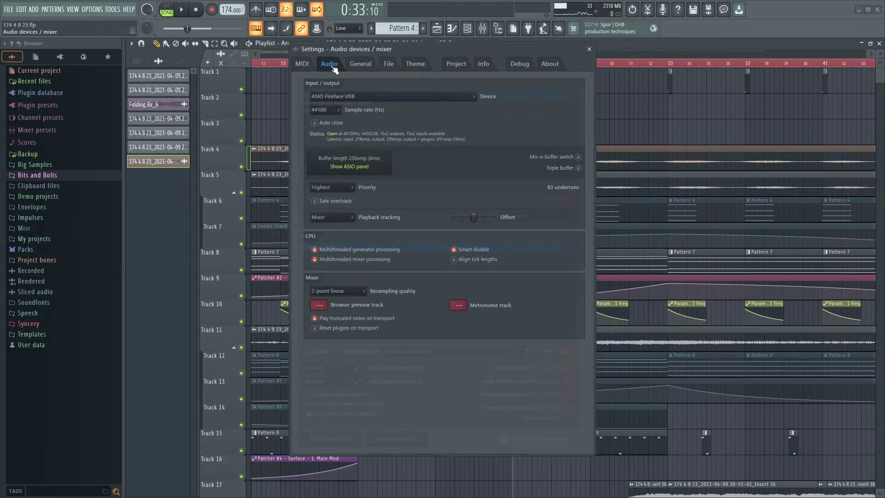
{"action": "left_click", "coordinate": [360, 64]}
{"action": "left_click", "coordinate": [302, 63]}
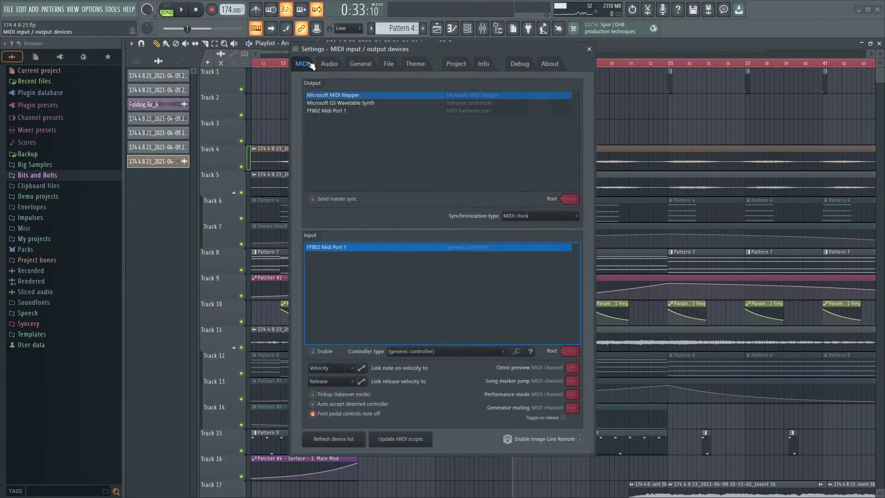
{"action": "left_click", "coordinate": [359, 63]}
{"action": "left_click", "coordinate": [318, 64]}
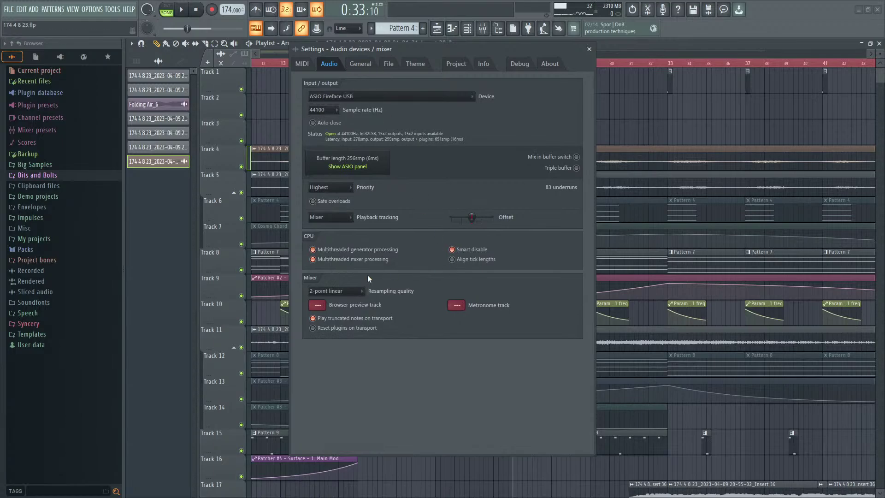
{"action": "left_click", "coordinate": [345, 291]}
{"action": "left_click", "coordinate": [347, 293]}
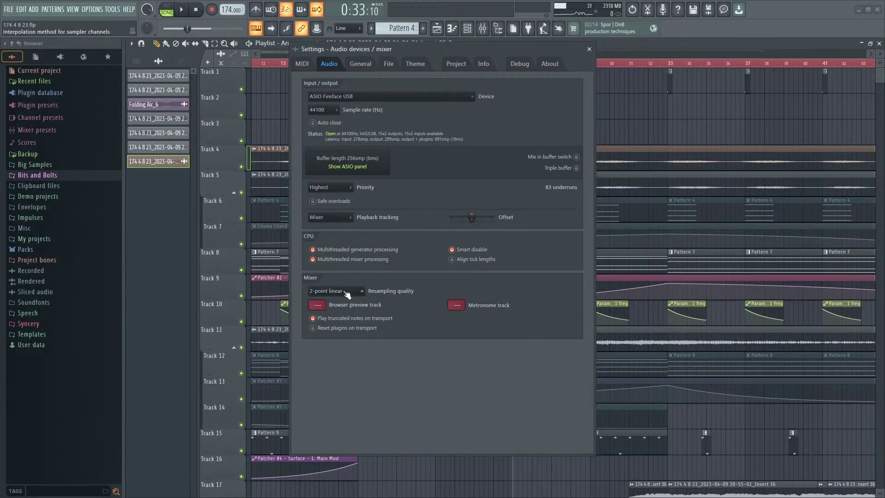
{"action": "left_click", "coordinate": [588, 48]}
Step: Play the song with the mixer shown and inspect the channel settings of the audio clips on Tracks 4 and 5
{"action": "scroll", "coordinate": [509, 162], "scroll_direction": "down", "scroll_amount": 5}
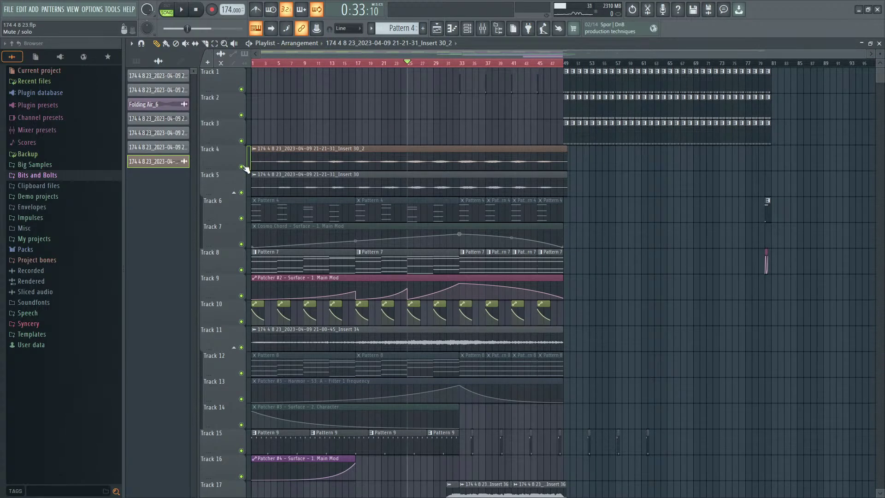
{"action": "key", "text": "space"}
{"action": "left_click", "coordinate": [483, 28]}
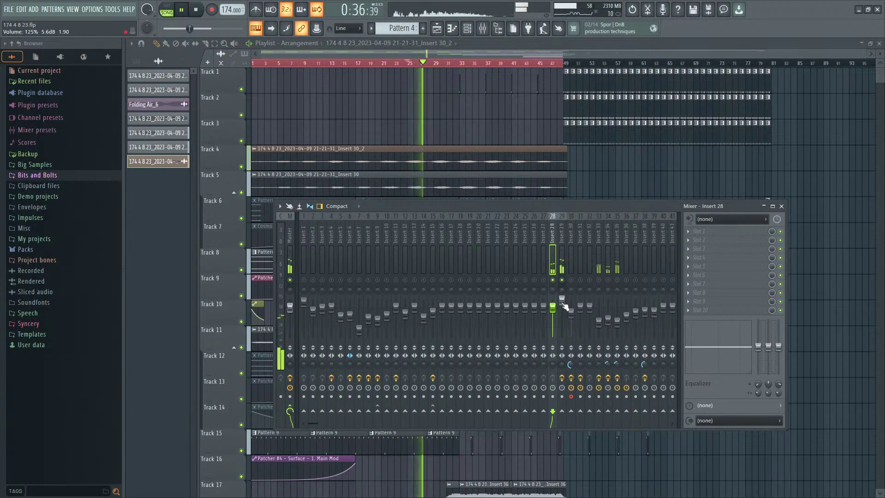
{"action": "left_click", "coordinate": [559, 308]}
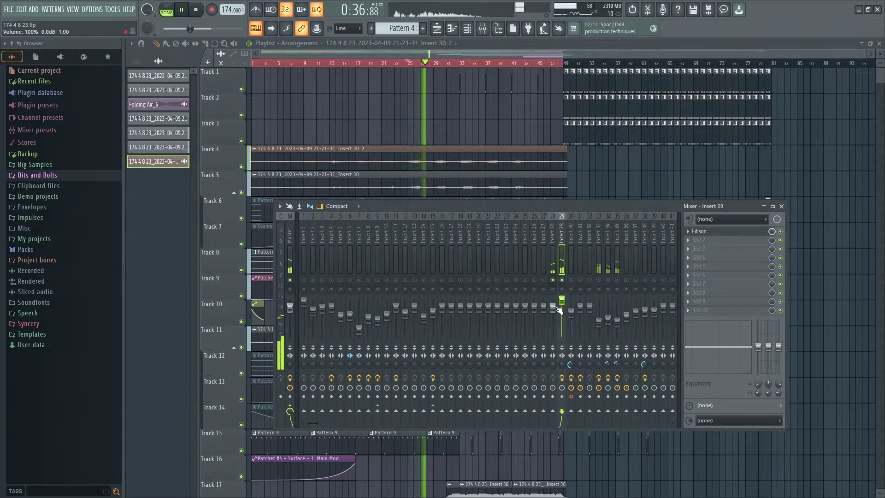
{"action": "double_click", "coordinate": [447, 160]}
{"action": "double_click", "coordinate": [470, 187]}
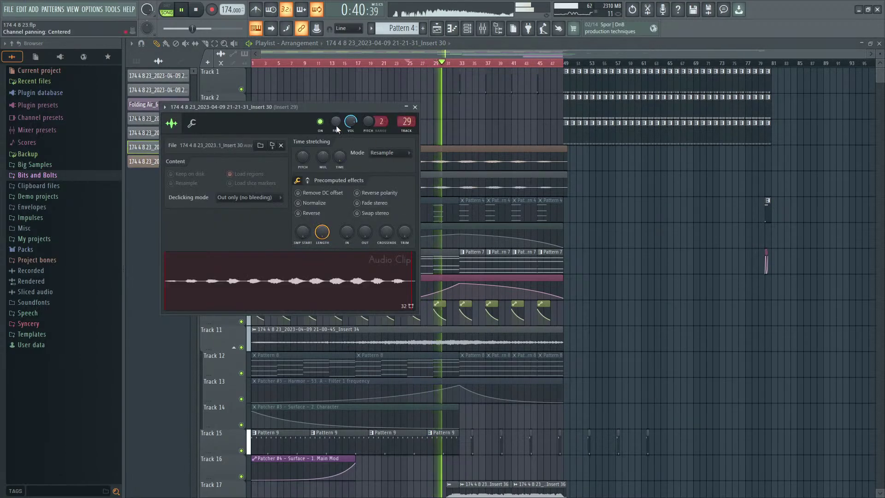
{"action": "key", "text": "F9"}
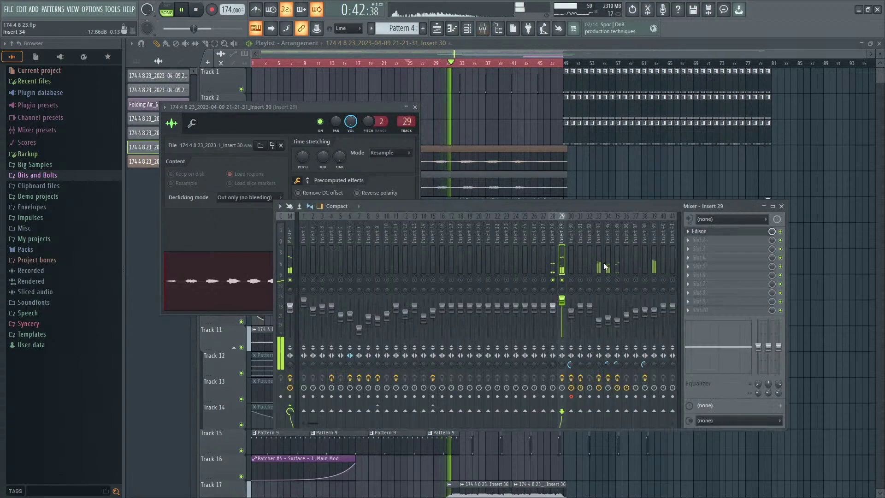
Step: Invert the polarity and adjust the stereo separation of mixer Insert 28, and lower the volume of Insert 29
{"action": "left_click", "coordinate": [553, 348]}
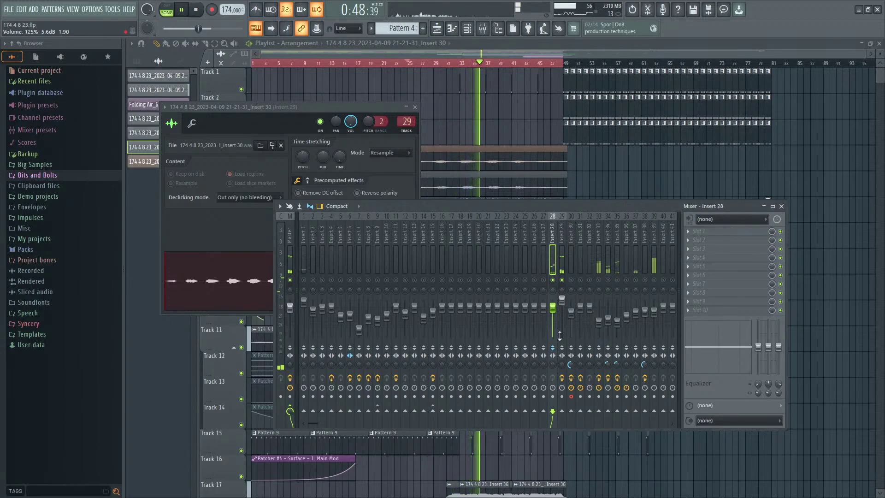
{"action": "left_click_drag", "start_coordinate": [553, 364], "coordinate": [552, 387]}
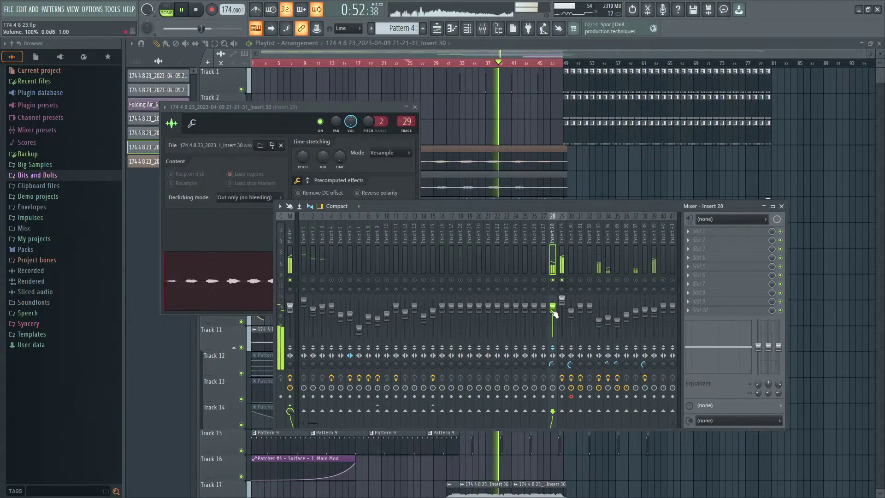
{"action": "left_click", "coordinate": [562, 302]}
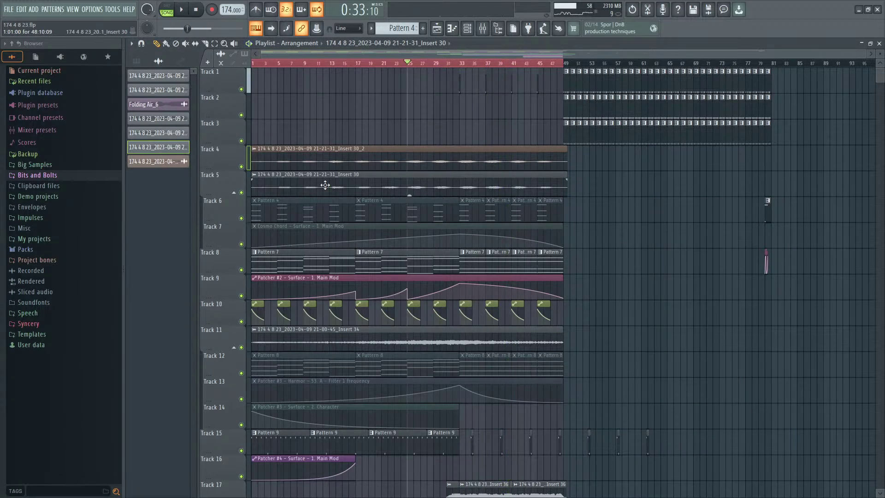
Step: Select the audio clips on Tracks 4 and 5 and slip their contents slightly earlier inside the clips
{"action": "scroll", "coordinate": [290, 207], "scroll_direction": "up", "scroll_amount": 3}
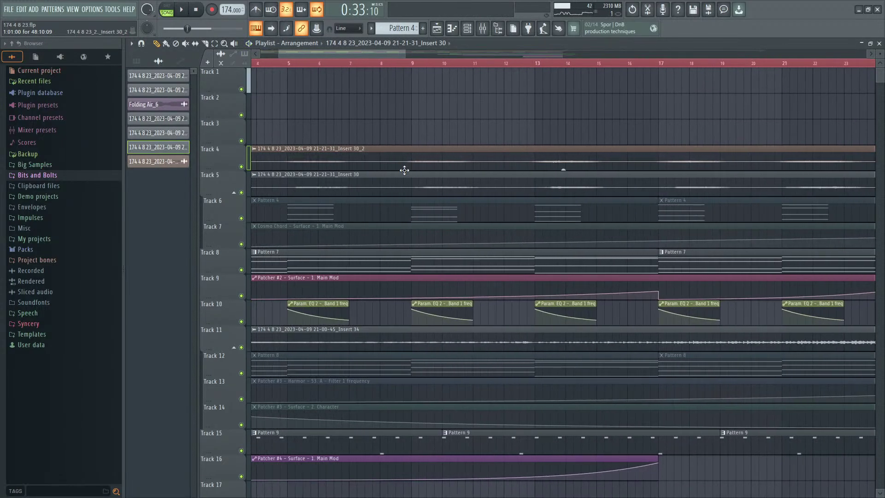
{"action": "scroll", "coordinate": [409, 222], "scroll_direction": "up", "scroll_amount": 2}
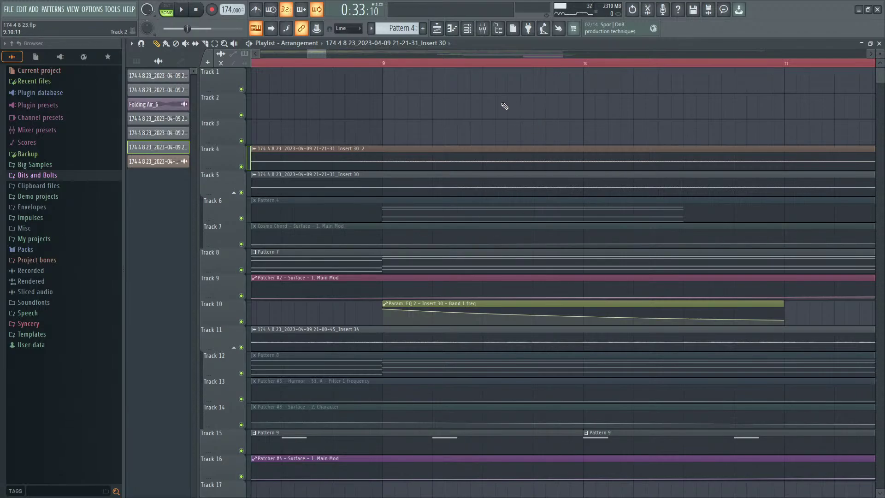
{"action": "scroll", "coordinate": [505, 106], "scroll_direction": "down", "scroll_amount": 8}
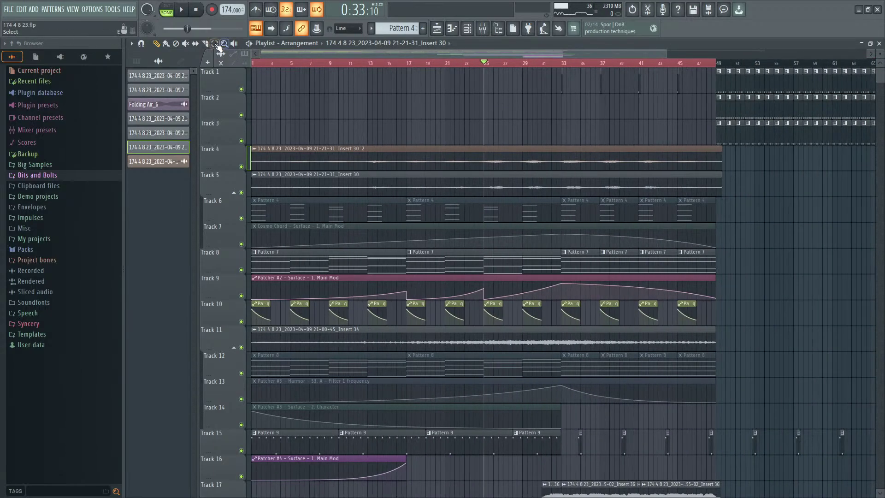
{"action": "left_click", "coordinate": [544, 157]}
{"action": "scroll", "coordinate": [547, 192], "scroll_direction": "up", "scroll_amount": 10}
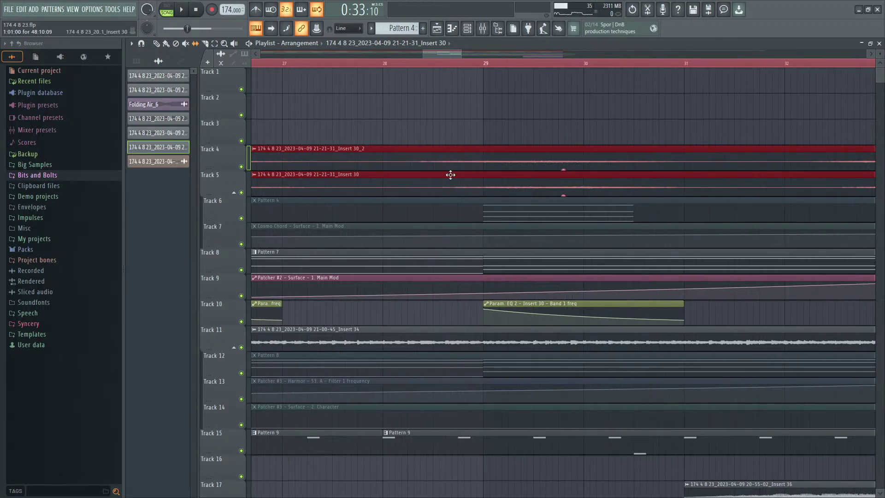
{"action": "scroll", "coordinate": [462, 175], "scroll_direction": "down", "scroll_amount": 10}
{"action": "left_click", "coordinate": [442, 138]}
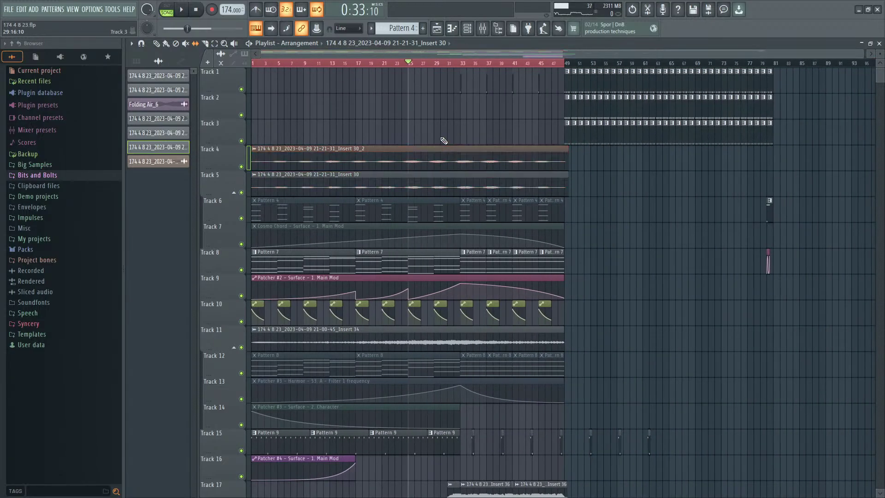
Step: Play the song from bar 25 and from the beginning, checking the shifted clips and the mixer levels
{"action": "key", "text": "space"}
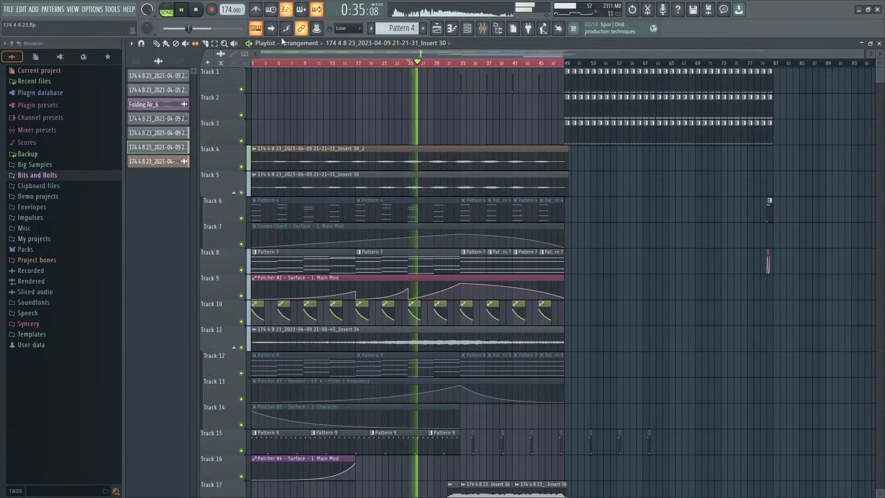
{"action": "key", "text": "space"}
{"action": "key", "text": "space"}
{"action": "left_click", "coordinate": [482, 29]}
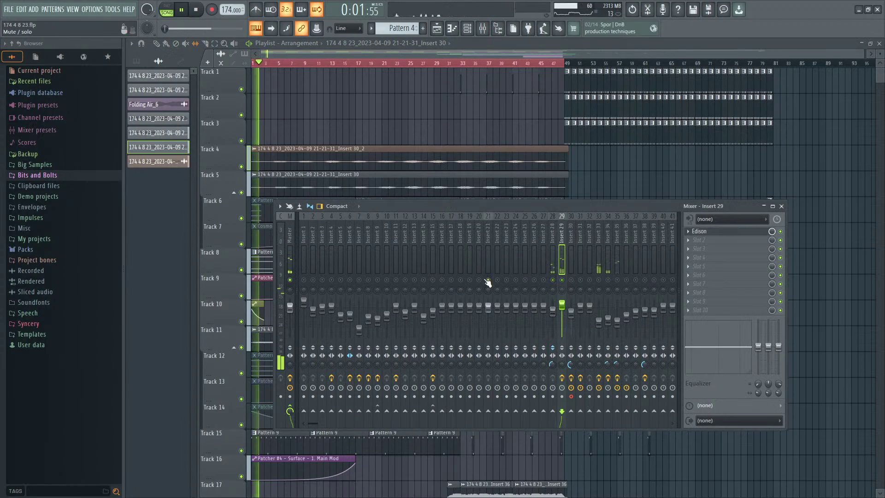
{"action": "key", "text": "F9"}
{"action": "key", "text": "space"}
{"action": "key", "text": "space"}
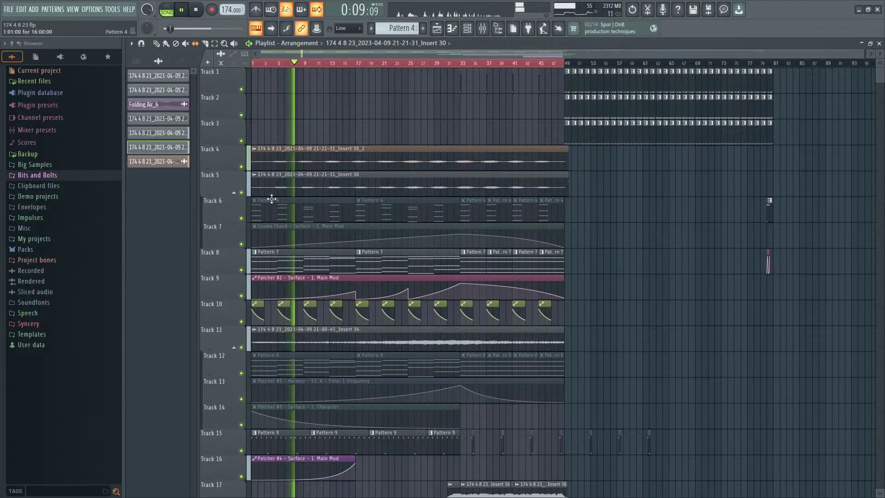
Step: Select the audio clips on Tracks 4 and 5, examine their alignment with bars 9 and 13, and clear the selection
{"action": "scroll", "coordinate": [290, 206], "scroll_direction": "up", "scroll_amount": 5}
{"action": "left_click_drag", "start_coordinate": [393, 157], "coordinate": [392, 185]}
{"action": "scroll", "coordinate": [373, 191], "scroll_direction": "up", "scroll_amount": 1}
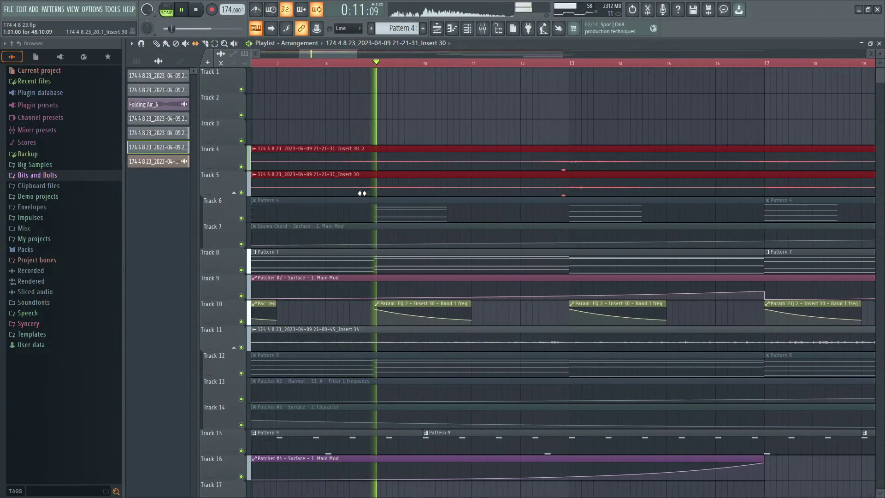
{"action": "scroll", "coordinate": [361, 193], "scroll_direction": "up", "scroll_amount": 2}
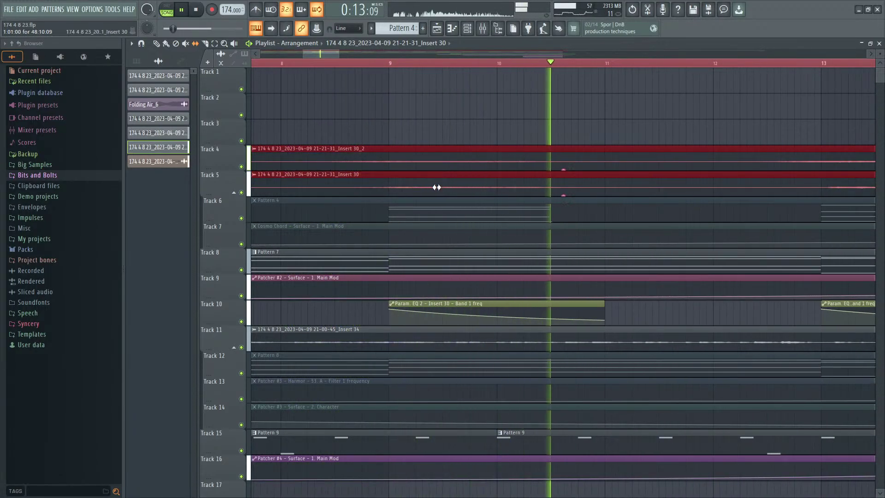
{"action": "left_click", "coordinate": [395, 111], "text": "ctrl"}
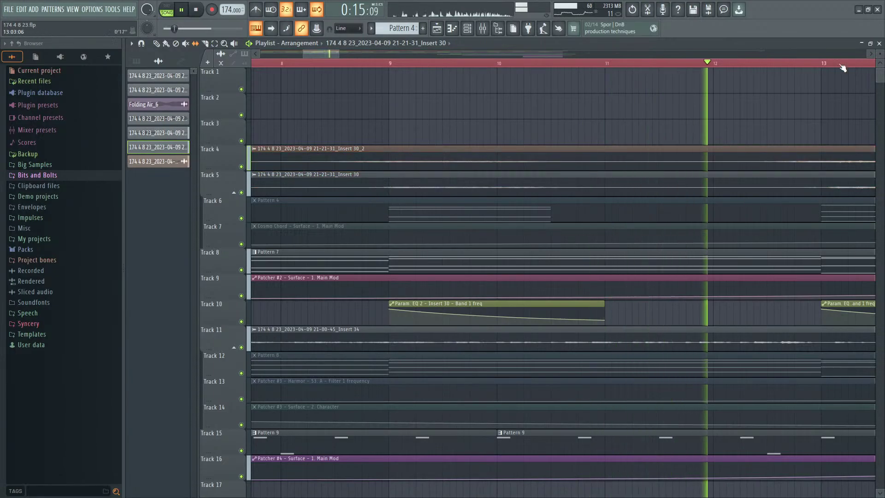
Step: Enlarge the playlist tracks and switch the Track 5 audio clip's waveform to spectrum view in its channel settings
{"action": "scroll", "coordinate": [468, 278], "scroll_direction": "up", "scroll_amount": 4}
{"action": "double_click", "coordinate": [468, 278]}
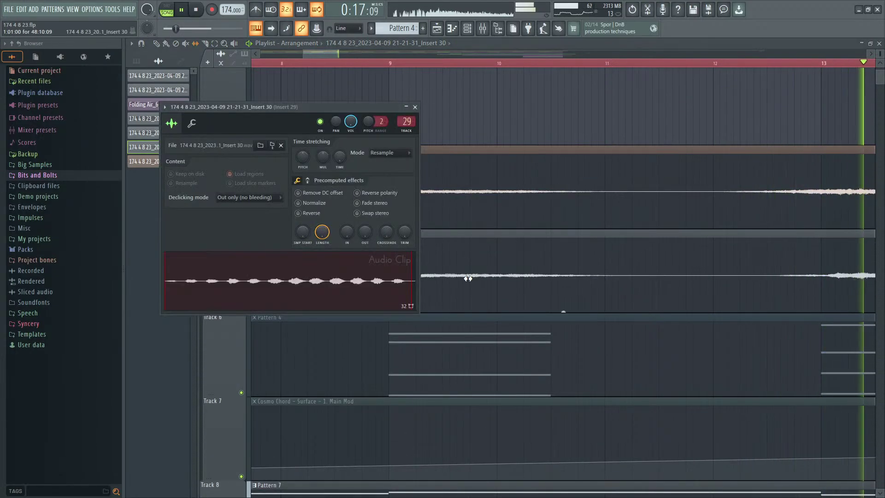
{"action": "right_click", "coordinate": [348, 270]}
{"action": "left_click", "coordinate": [385, 399]}
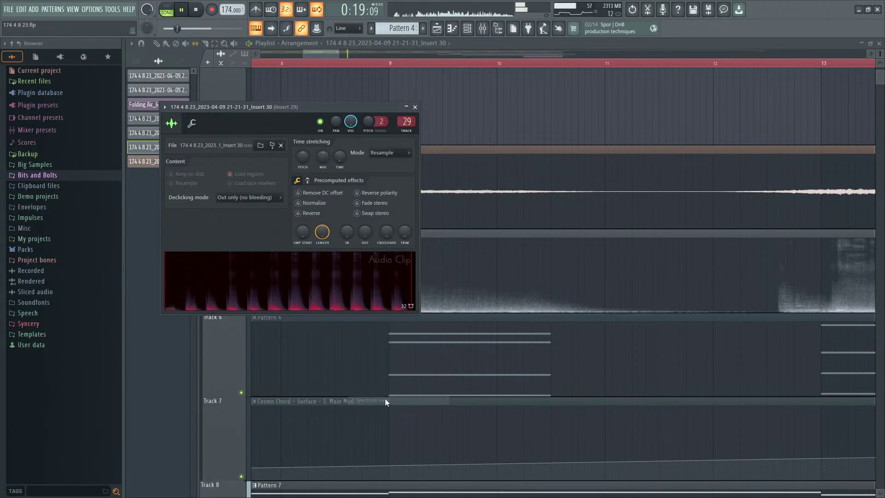
{"action": "key", "text": "Escape"}
{"action": "scroll", "coordinate": [418, 218], "scroll_direction": "down", "scroll_amount": 4}
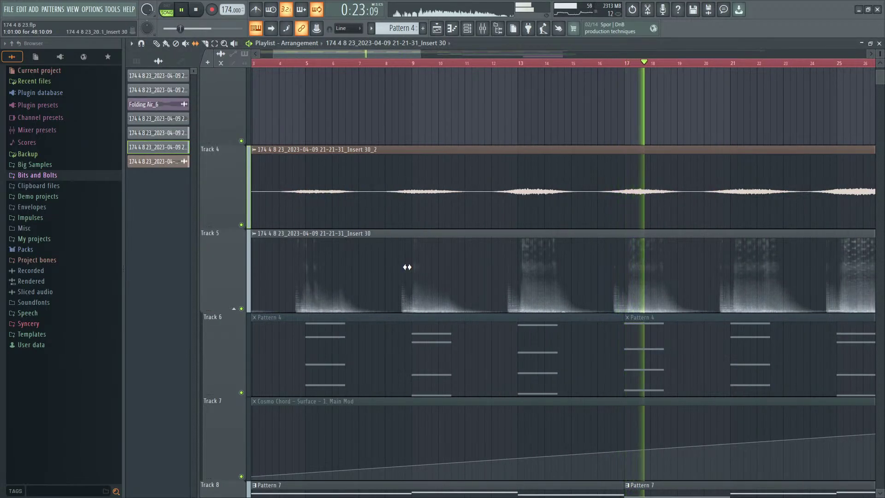
Step: Try slipping the Track 5 audio clip's content slightly earlier around bar 9, and undo the move
{"action": "scroll", "coordinate": [411, 295], "scroll_direction": "up", "scroll_amount": 4}
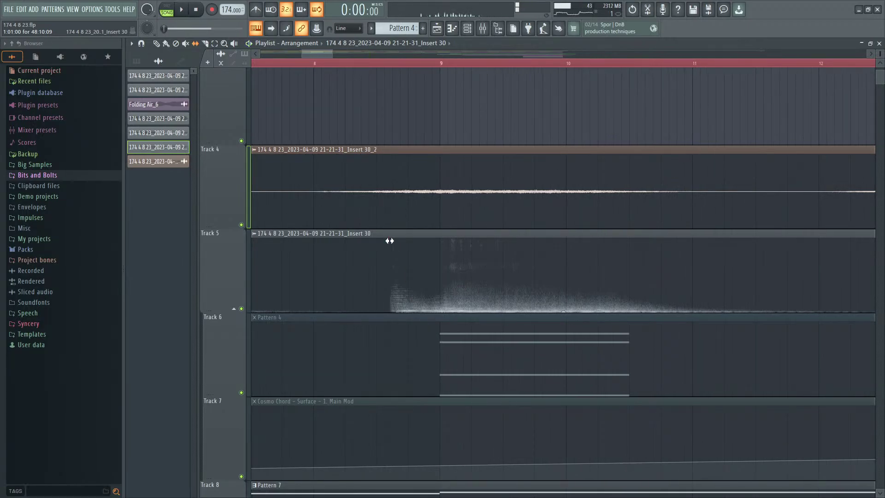
{"action": "left_click_drag", "start_coordinate": [464, 279], "coordinate": [459, 274]}
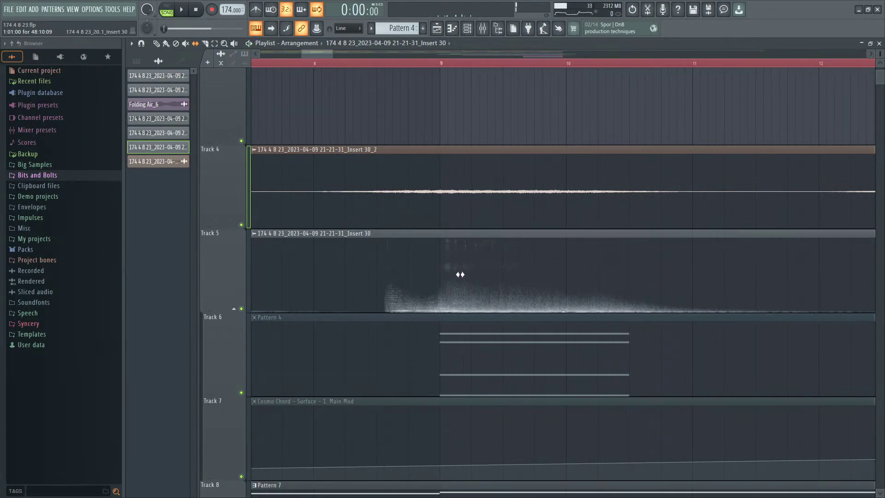
{"action": "scroll", "coordinate": [459, 274], "scroll_direction": "down", "scroll_amount": 4}
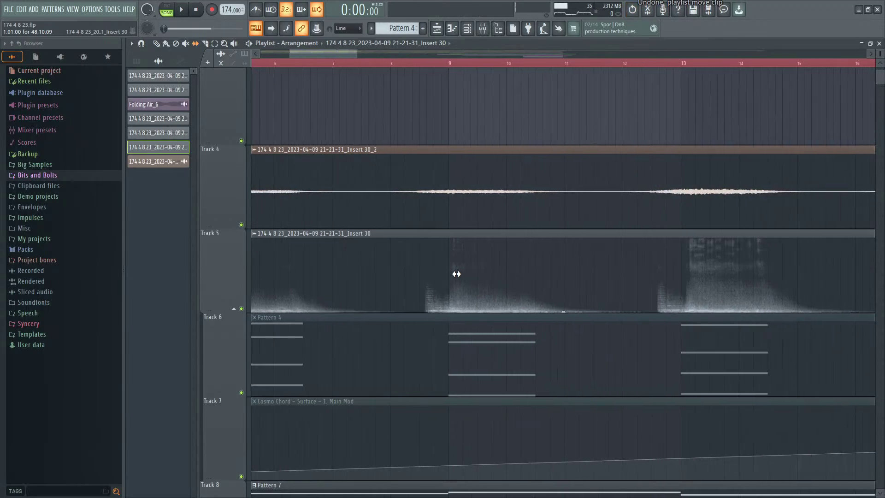
{"action": "scroll", "coordinate": [456, 274], "scroll_direction": "down", "scroll_amount": 3}
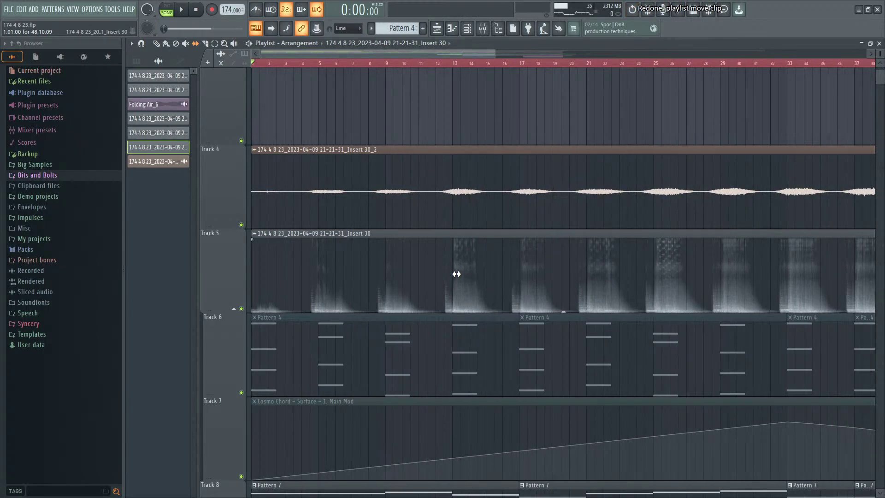
{"action": "key", "text": "ctrl+z"}
{"action": "key", "text": "ctrl+z"}
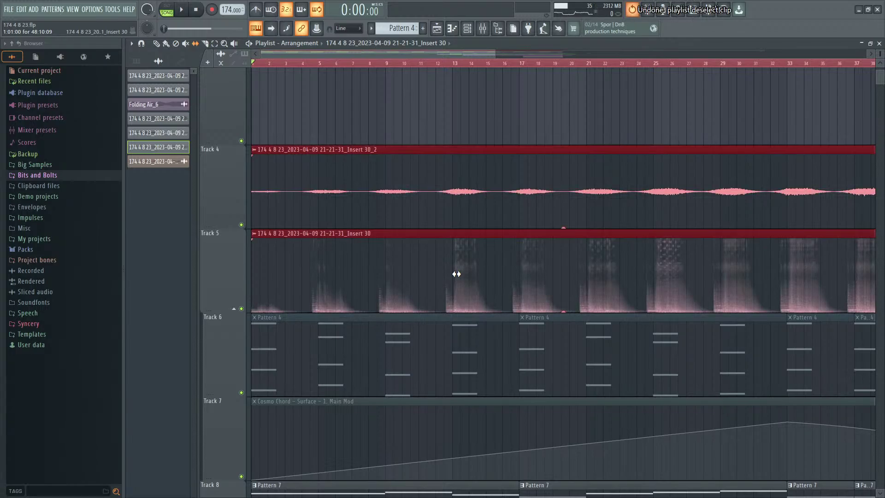
Step: Slip the selected Track 4 and 5 audio clips into line with bar 13, clear the selection and play the song
{"action": "scroll", "coordinate": [431, 256], "scroll_direction": "up", "scroll_amount": 4}
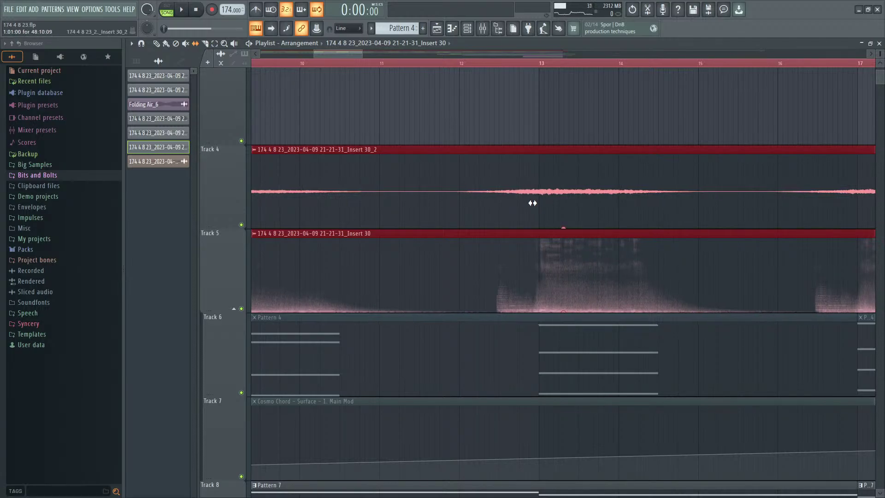
{"action": "left_click", "coordinate": [615, 109]}
{"action": "key", "text": "space"}
{"action": "scroll", "coordinate": [614, 109], "scroll_direction": "down", "scroll_amount": 5}
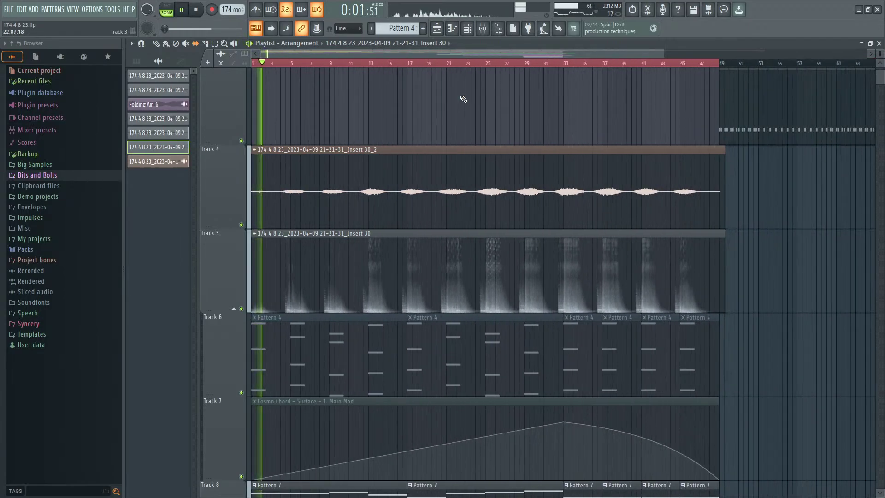
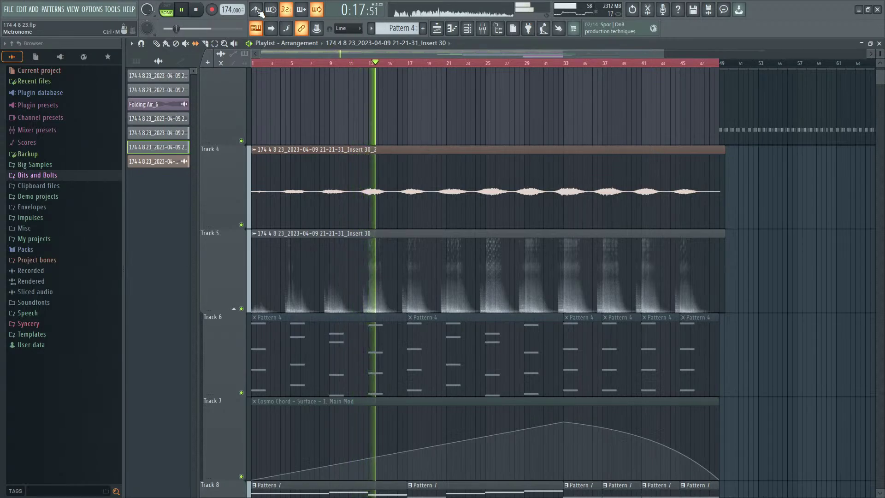
Step: Check the mixer during playback, and play the passage leading into bar 21 from just after bar 20
{"action": "left_click", "coordinate": [482, 28]}
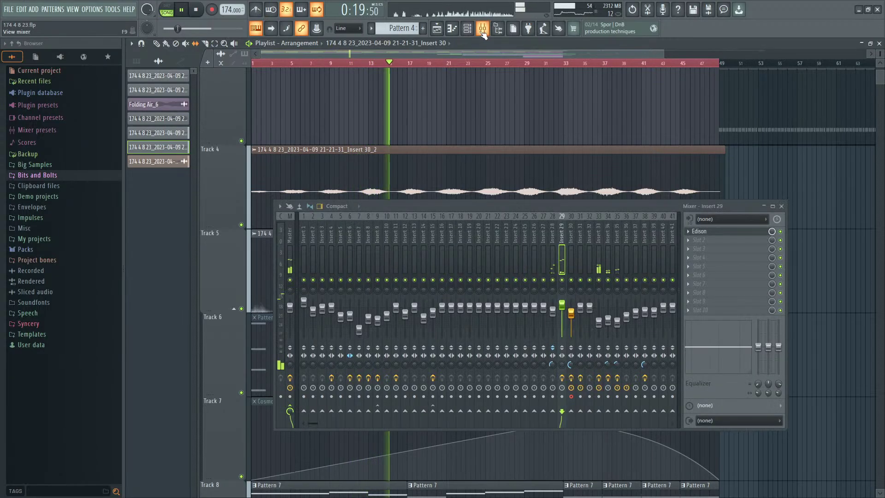
{"action": "left_click", "coordinate": [483, 30]}
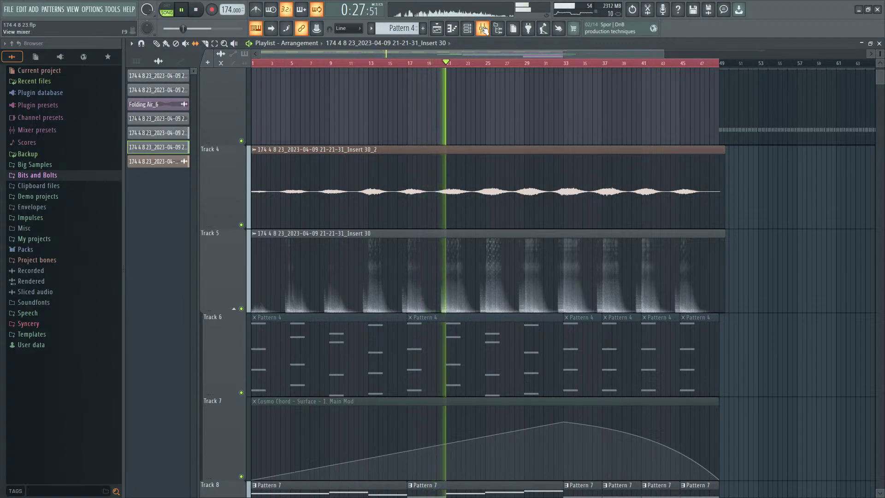
{"action": "key", "text": "space"}
{"action": "scroll", "coordinate": [427, 287], "scroll_direction": "up", "scroll_amount": 6}
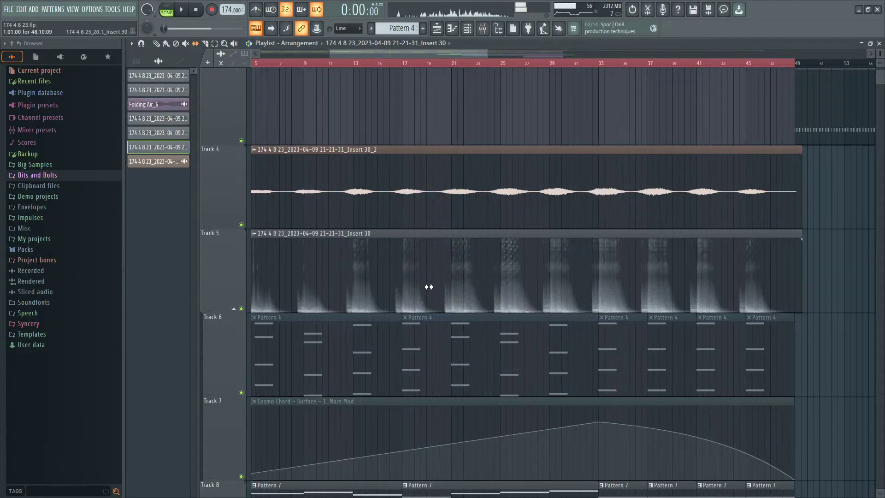
{"action": "left_click", "coordinate": [476, 67]}
{"action": "key", "text": "space"}
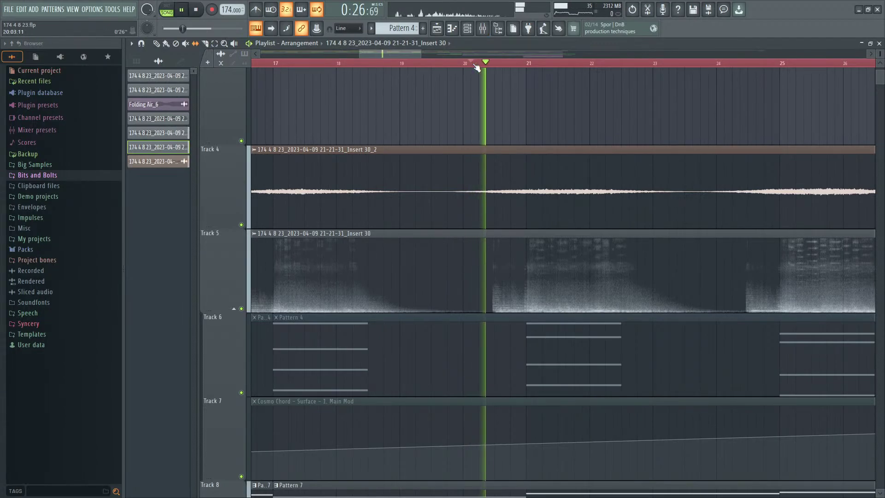
{"action": "left_click", "coordinate": [476, 67]}
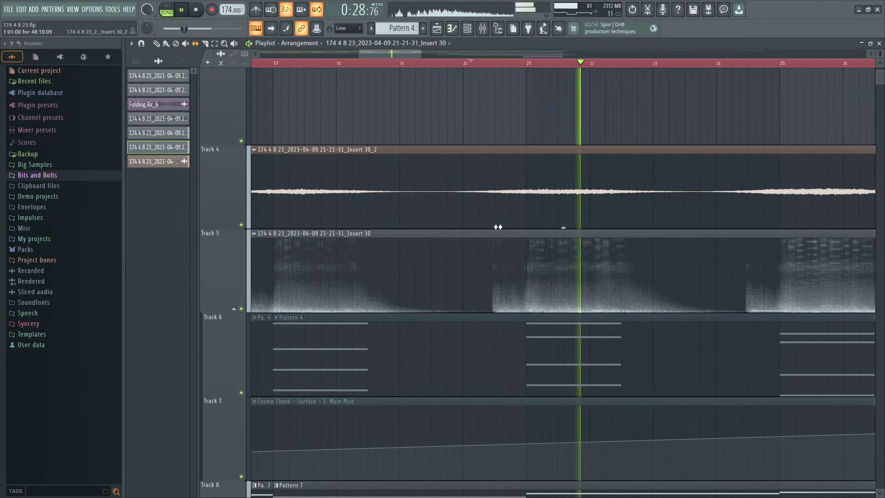
{"action": "key", "text": "space"}
Step: Compare the Track 5 audio clip with the tracks below it, and replay the passage just after bar 20
{"action": "scroll", "coordinate": [496, 229], "scroll_direction": "down", "scroll_amount": 5}
{"action": "scroll", "coordinate": [497, 229], "scroll_direction": "down", "scroll_amount": 1}
{"action": "scroll", "coordinate": [497, 229], "scroll_direction": "down", "scroll_amount": 5}
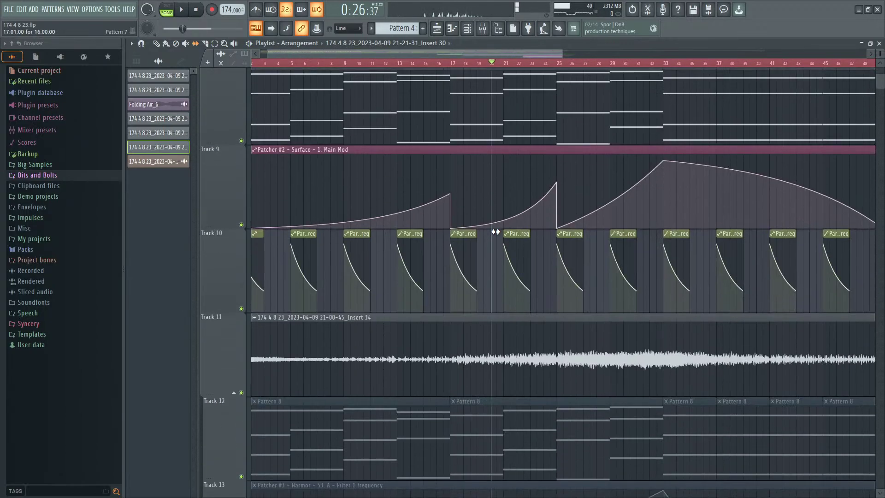
{"action": "scroll", "coordinate": [495, 235], "scroll_direction": "up", "scroll_amount": 4}
{"action": "key", "text": "space"}
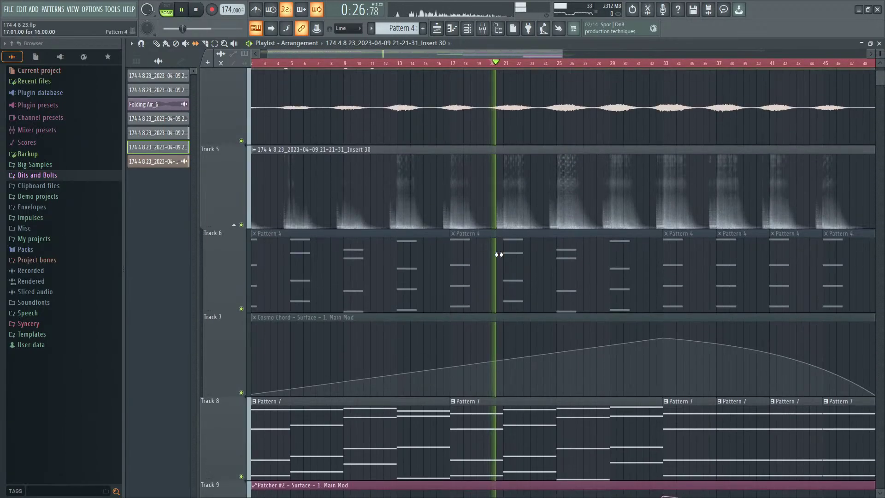
{"action": "key", "text": "space"}
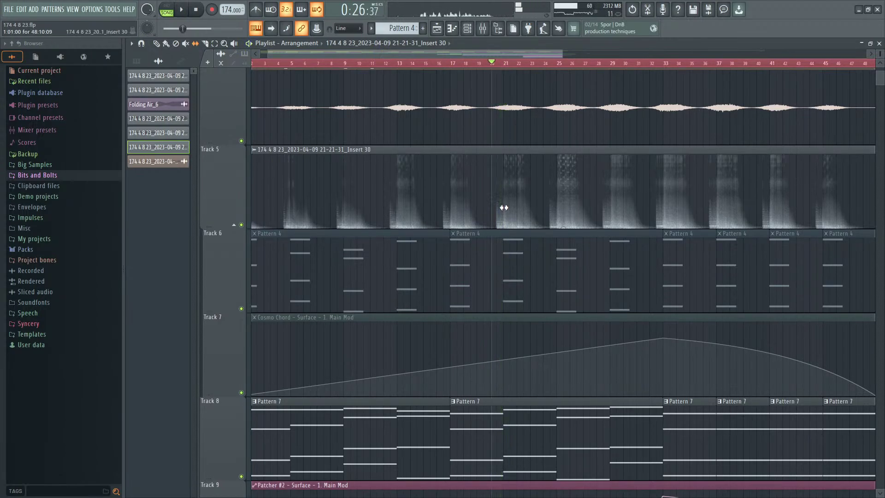
{"action": "scroll", "coordinate": [503, 207], "scroll_direction": "up", "scroll_amount": 5}
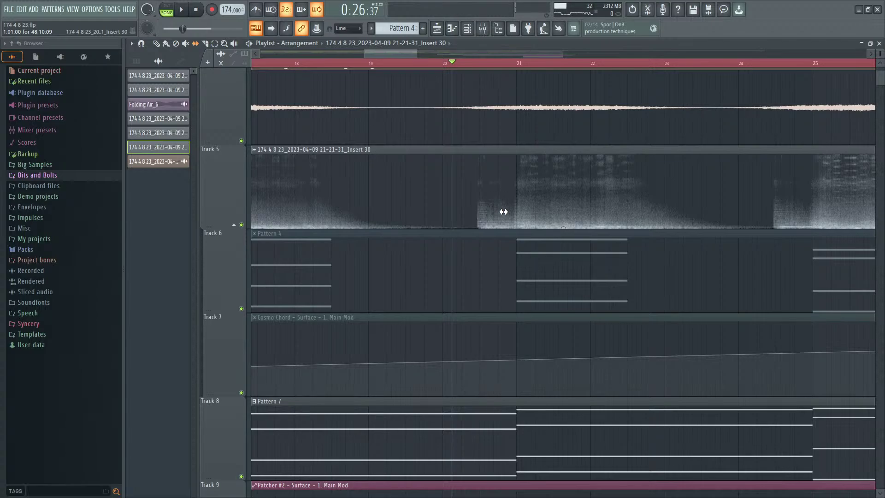
Step: Switch to the Slice tool and examine the opening bars of the Track 5 audio clip
{"action": "scroll", "coordinate": [504, 211], "scroll_direction": "down", "scroll_amount": 6}
{"action": "left_click", "coordinate": [207, 45]}
{"action": "scroll", "coordinate": [274, 207], "scroll_direction": "up", "scroll_amount": 6}
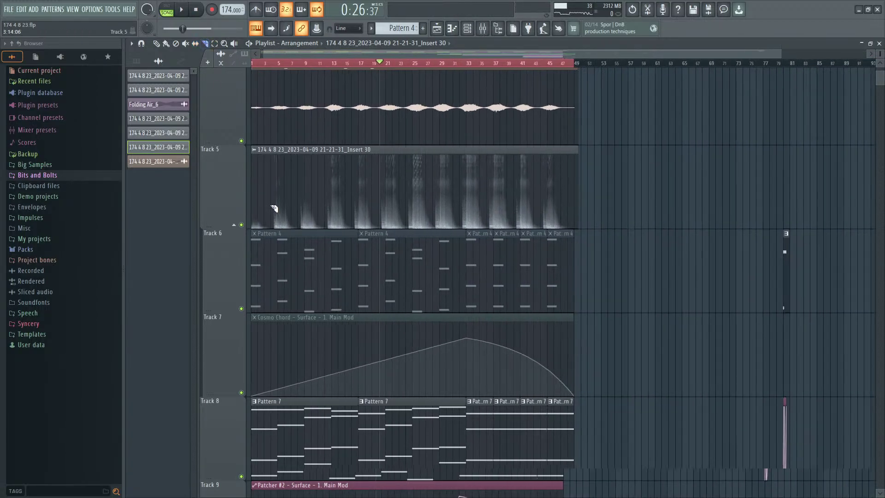
{"action": "left_click_drag", "start_coordinate": [327, 212], "coordinate": [587, 244]}
{"action": "scroll", "coordinate": [586, 276], "scroll_direction": "down", "scroll_amount": 2}
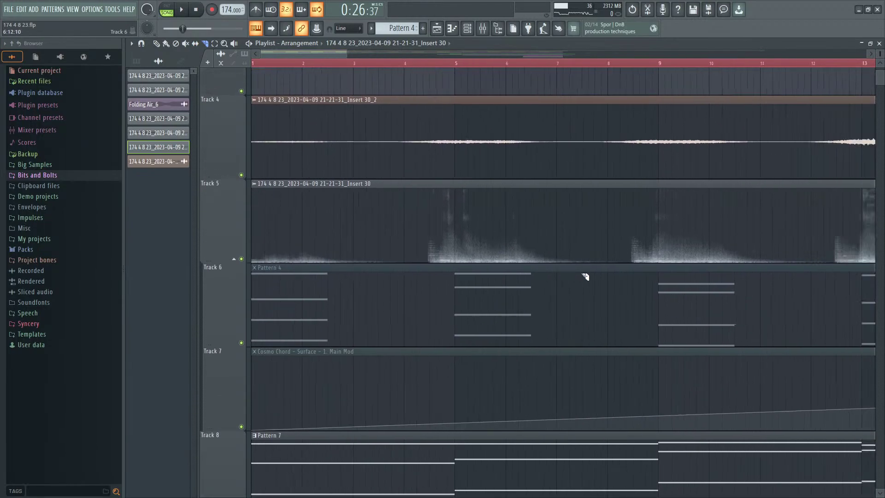
{"action": "scroll", "coordinate": [437, 217], "scroll_direction": "down", "scroll_amount": 2}
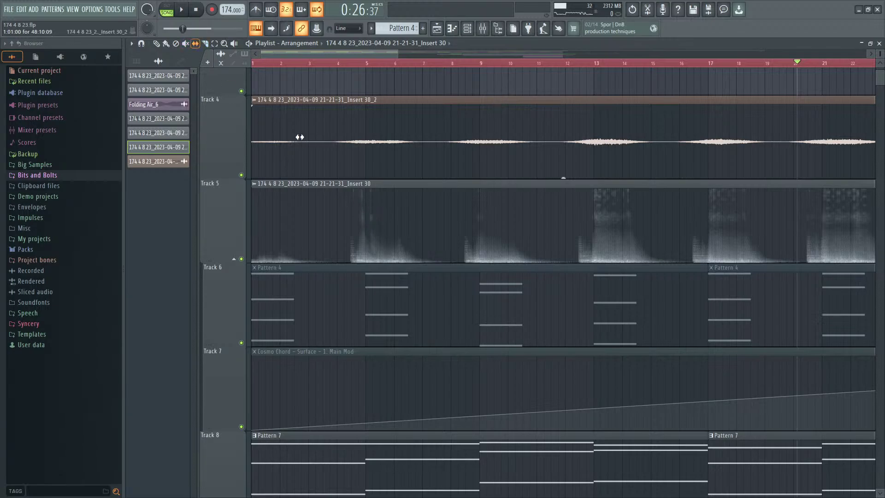
Step: Examine how the Track 4 and 5 audio clips line up with the bars and Pattern 4 chords across the whole arrangement
{"action": "scroll", "coordinate": [359, 227], "scroll_direction": "up", "scroll_amount": 5}
{"action": "scroll", "coordinate": [514, 208], "scroll_direction": "down", "scroll_amount": 3}
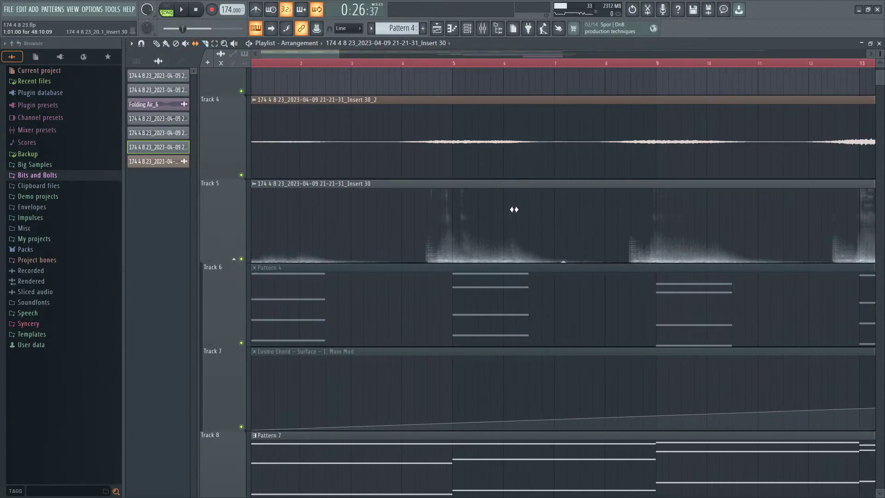
{"action": "mouse_move", "coordinate": [713, 244]}
{"action": "left_mouse_down"}
{"action": "mouse_move", "coordinate": [516, 263]}
{"action": "mouse_move", "coordinate": [367, 246]}
{"action": "left_mouse_up"}
{"action": "left_click_drag", "start_coordinate": [668, 258], "coordinate": [369, 245]}
{"action": "left_click_drag", "start_coordinate": [697, 233], "coordinate": [431, 245]}
{"action": "left_click_drag", "start_coordinate": [662, 241], "coordinate": [356, 239]}
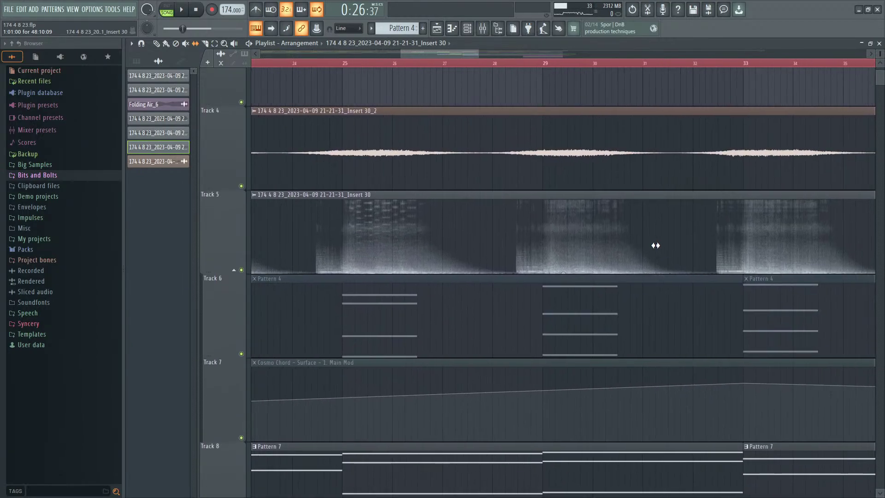
{"action": "left_click_drag", "start_coordinate": [716, 243], "coordinate": [484, 240]}
{"action": "mouse_move", "coordinate": [744, 243]}
{"action": "left_mouse_down"}
{"action": "mouse_move", "coordinate": [449, 245]}
{"action": "mouse_move", "coordinate": [472, 231]}
{"action": "left_mouse_up"}
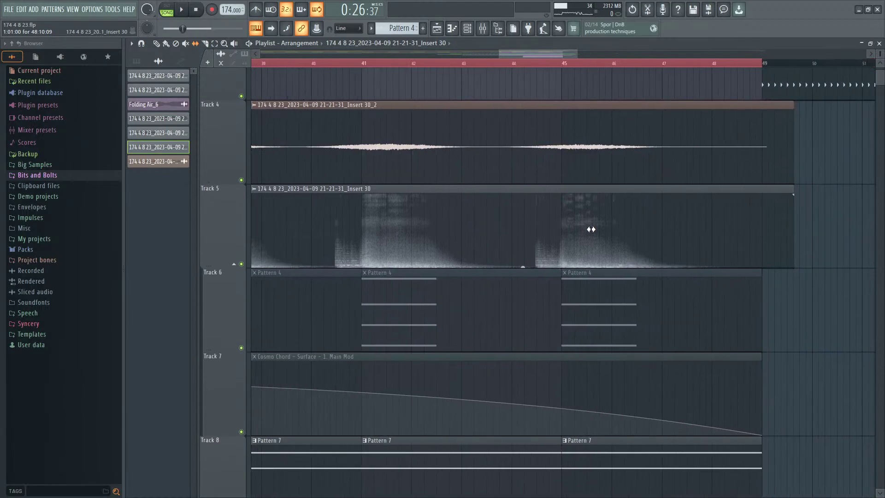
{"action": "left_click_drag", "start_coordinate": [529, 225], "coordinate": [802, 217]}
{"action": "left_click_drag", "start_coordinate": [460, 212], "coordinate": [702, 210]}
{"action": "left_click_drag", "start_coordinate": [369, 206], "coordinate": [701, 200]}
{"action": "left_click_drag", "start_coordinate": [421, 193], "coordinate": [668, 187]}
{"action": "left_click_drag", "start_coordinate": [345, 187], "coordinate": [724, 178]}
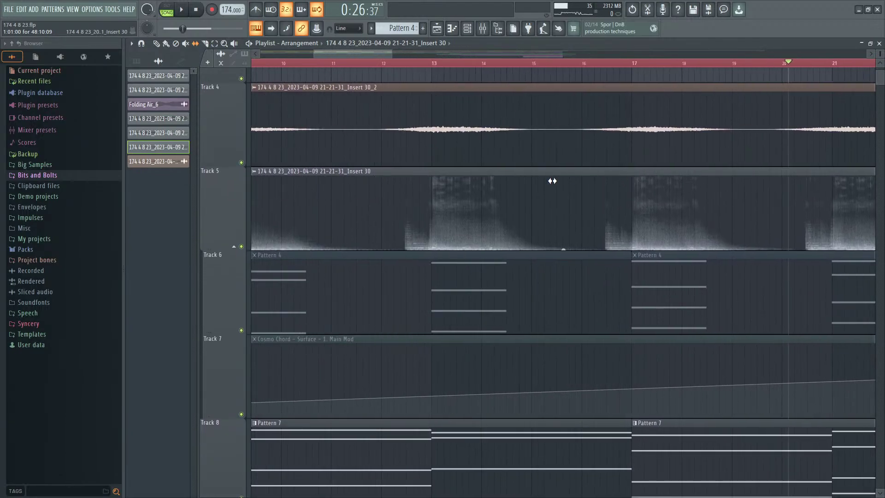
{"action": "left_click_drag", "start_coordinate": [381, 188], "coordinate": [711, 198]}
{"action": "left_click_drag", "start_coordinate": [610, 204], "coordinate": [705, 211]}
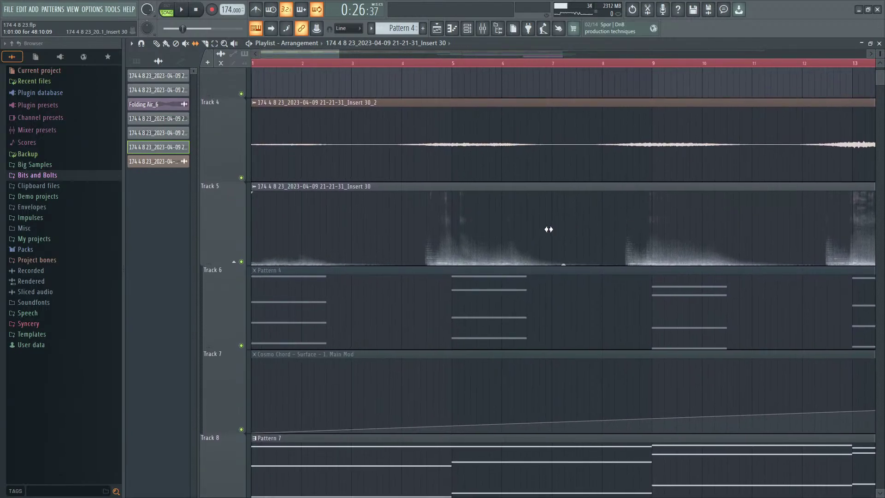
{"action": "left_click_drag", "start_coordinate": [576, 223], "coordinate": [414, 229]}
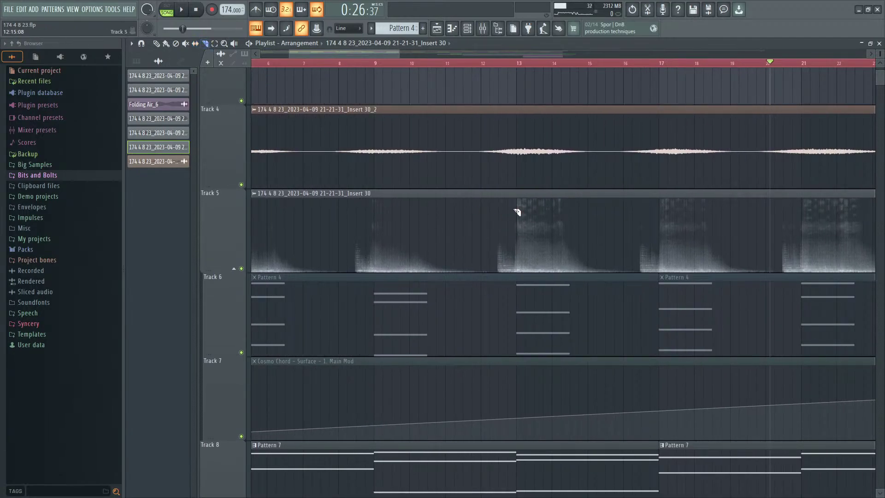
Step: Slice the Track 5 audio clip at every fourth bar from bar 13 to bar 45
{"action": "left_click_drag", "start_coordinate": [524, 243], "coordinate": [458, 247]}
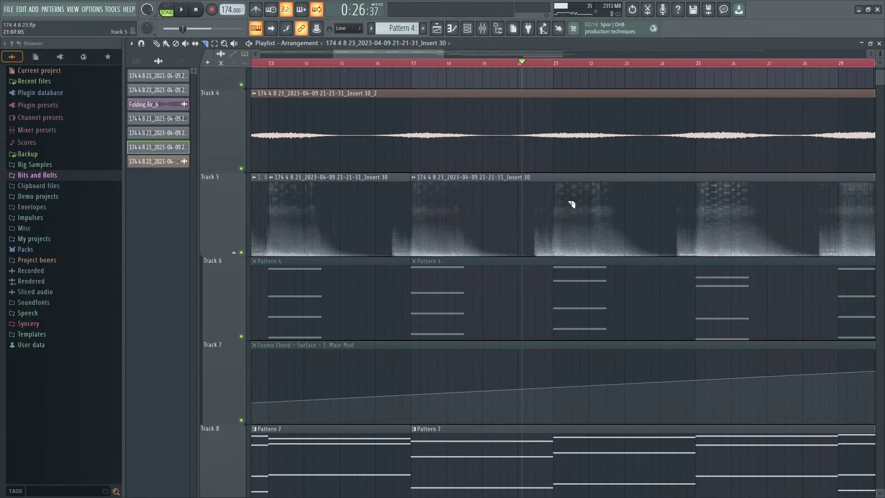
{"action": "left_click_drag", "start_coordinate": [723, 212], "coordinate": [468, 231]}
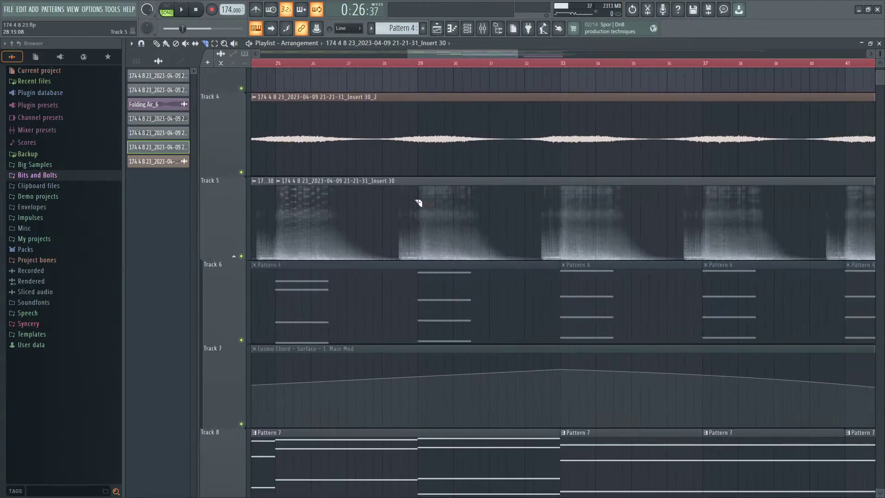
{"action": "left_click_drag", "start_coordinate": [703, 206], "coordinate": [381, 214]}
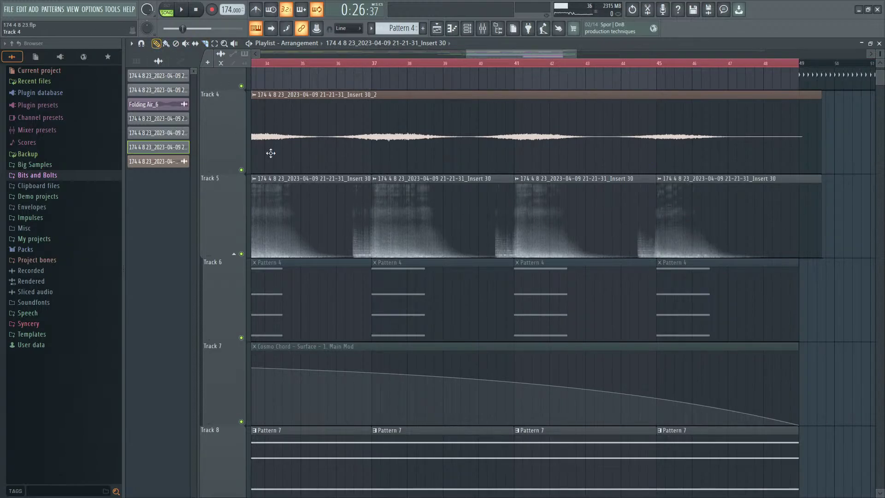
Step: Select all the Track 5 slices and shorten their ends together by about one bar, removing the sound ahead of each chord
{"action": "scroll", "coordinate": [333, 203], "scroll_direction": "down", "scroll_amount": 4}
{"action": "left_click_drag", "start_coordinate": [335, 203], "coordinate": [517, 245]}
{"action": "scroll", "coordinate": [468, 243], "scroll_direction": "down", "scroll_amount": 2}
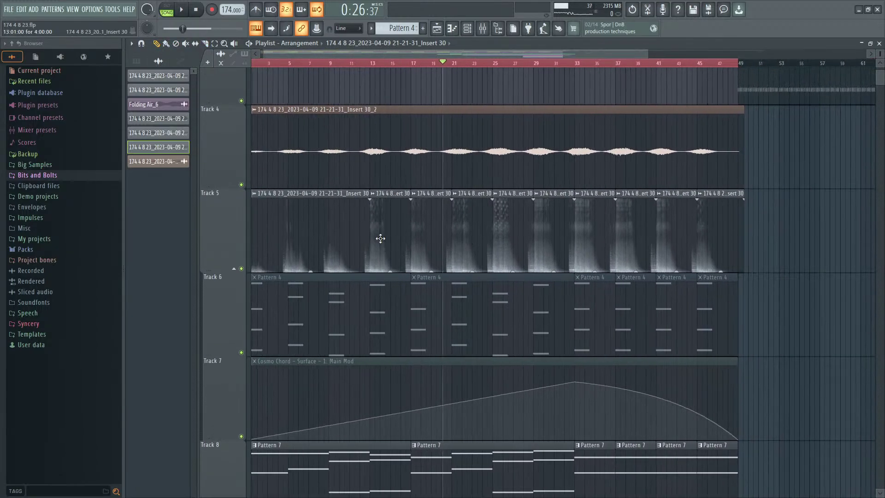
{"action": "left_click_drag", "start_coordinate": [388, 233], "coordinate": [740, 270]}
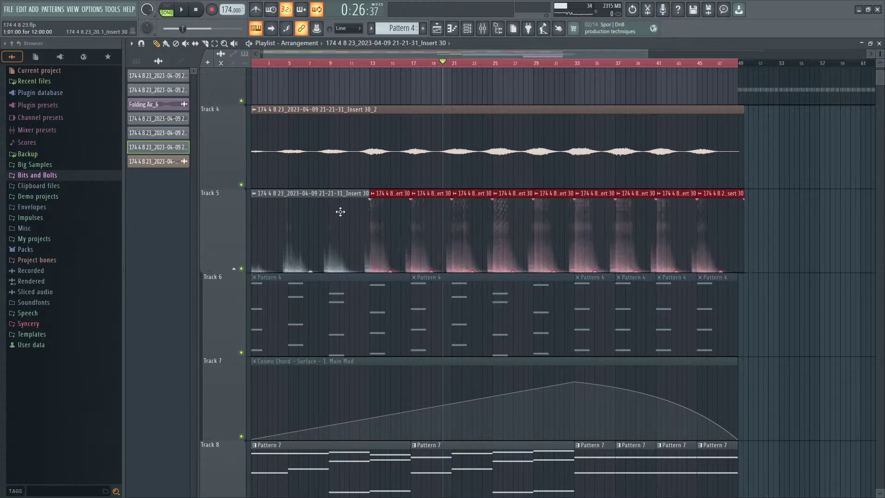
{"action": "scroll", "coordinate": [734, 208], "scroll_direction": "up", "scroll_amount": 3}
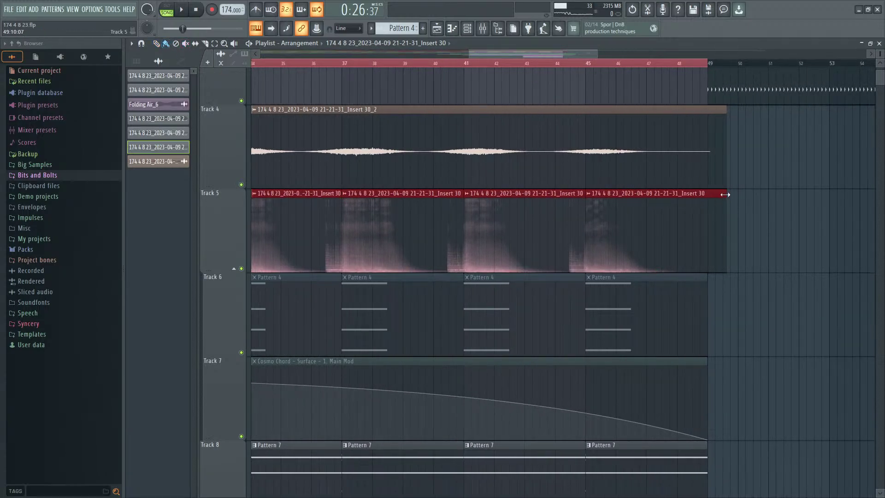
{"action": "left_click_drag", "start_coordinate": [725, 195], "coordinate": [694, 190]}
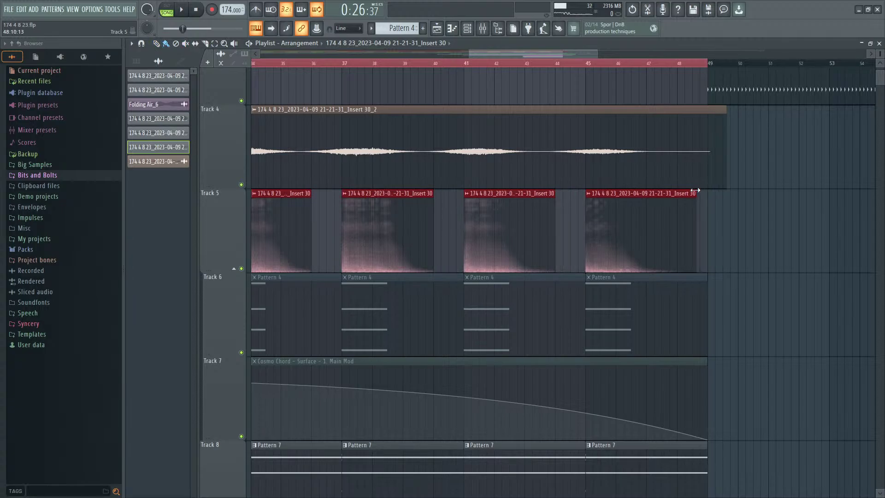
Step: Clear the selection and play the song from just after bar 20 to check the trimmed Track 5 slices
{"action": "left_click", "coordinate": [763, 212], "text": "ctrl"}
{"action": "key", "text": "space"}
{"action": "scroll", "coordinate": [749, 242], "scroll_direction": "down", "scroll_amount": 4}
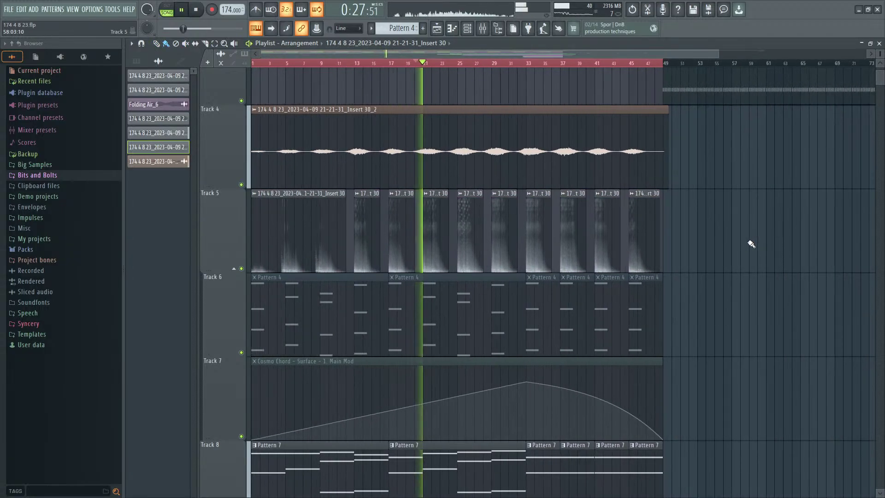
{"action": "scroll", "coordinate": [405, 213], "scroll_direction": "up", "scroll_amount": 4}
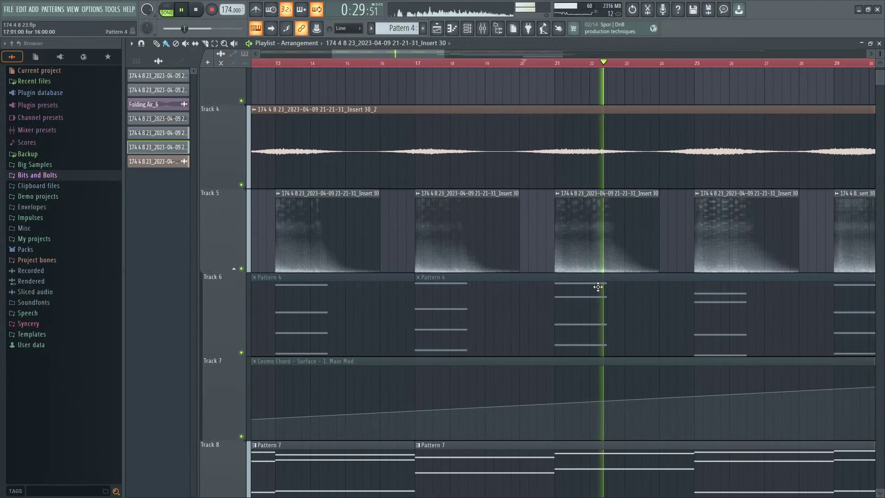
Step: Lower Insert 29's volume slightly in the mixer and restart playback from just before bar 24
{"action": "left_click_drag", "start_coordinate": [681, 221], "coordinate": [519, 215]}
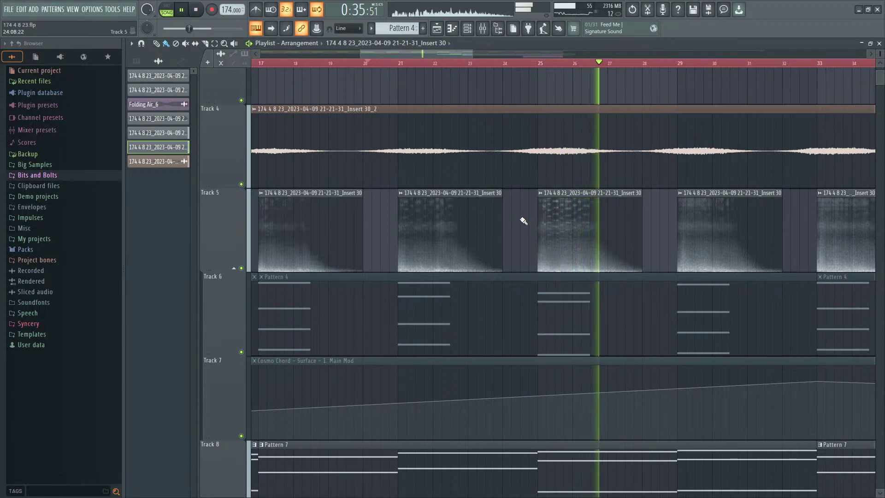
{"action": "key", "text": "F9"}
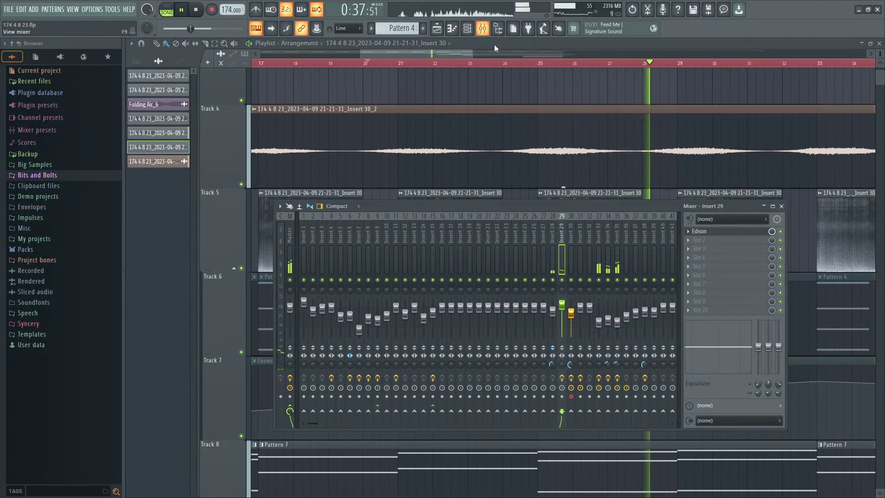
{"action": "left_click_drag", "start_coordinate": [562, 309], "coordinate": [564, 314]}
{"action": "left_click", "coordinate": [493, 62]}
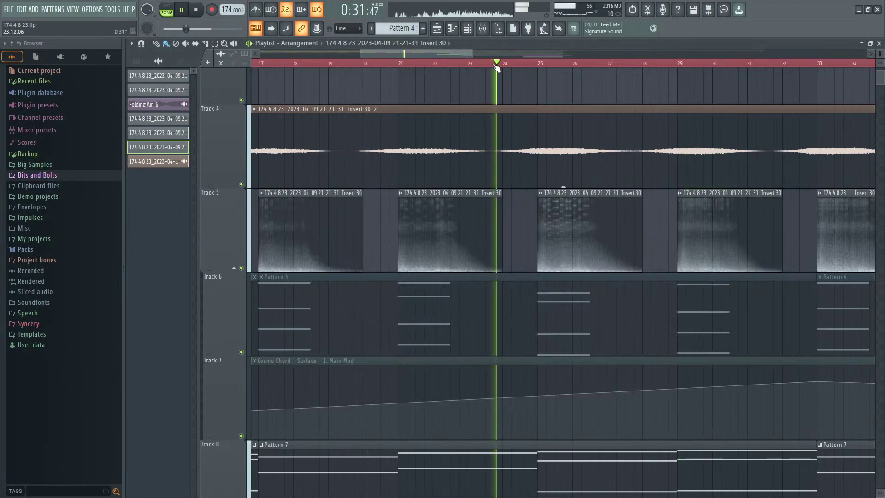
{"action": "left_click", "coordinate": [482, 29]}
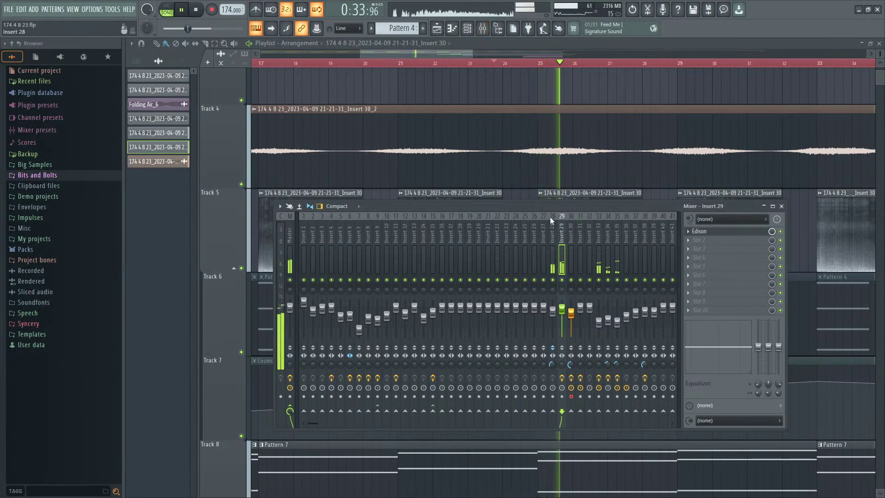
Step: Rebalance the two layers while replaying the passage, lowering Insert 29's volume and raising Insert 28's slightly
{"action": "key", "text": "space"}
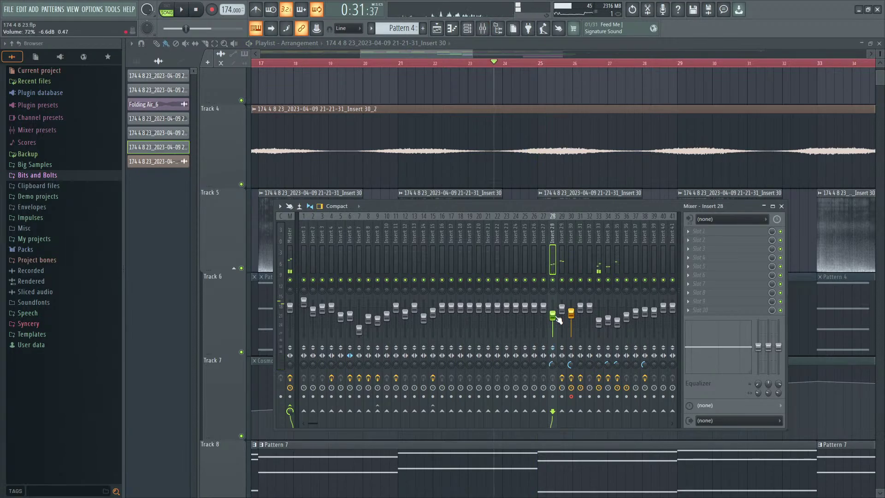
{"action": "key", "text": "space"}
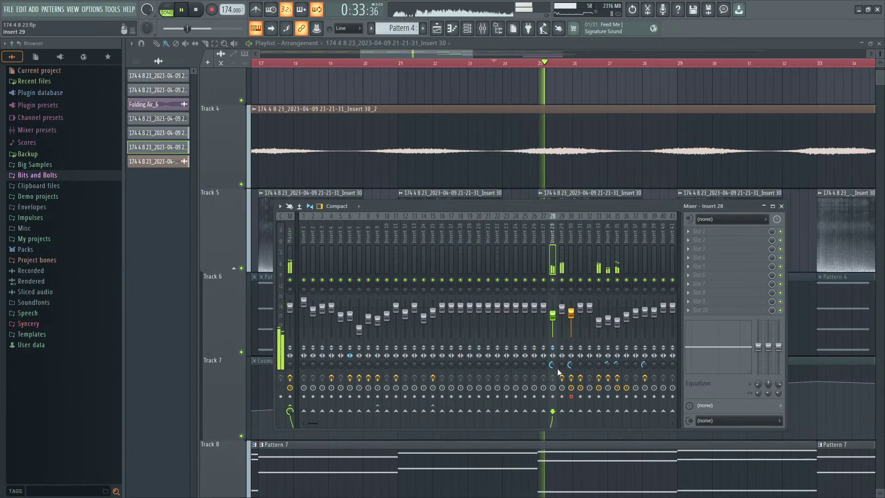
{"action": "key", "text": "space"}
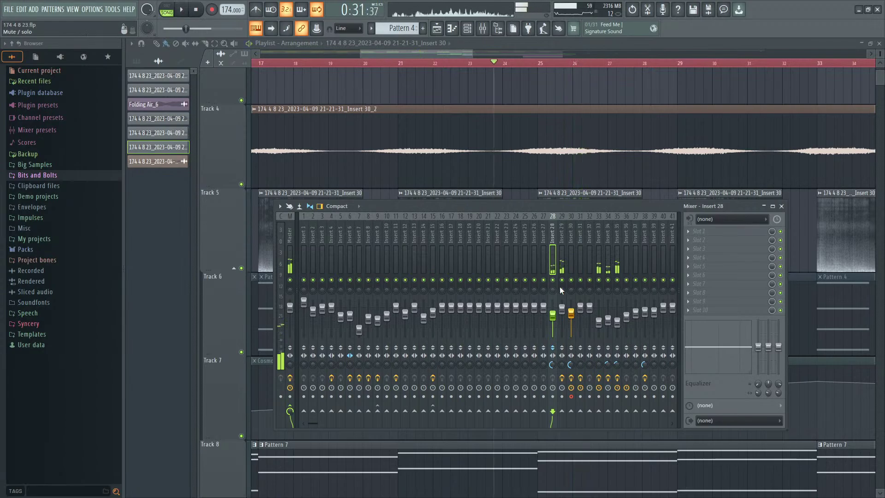
{"action": "key", "text": "space"}
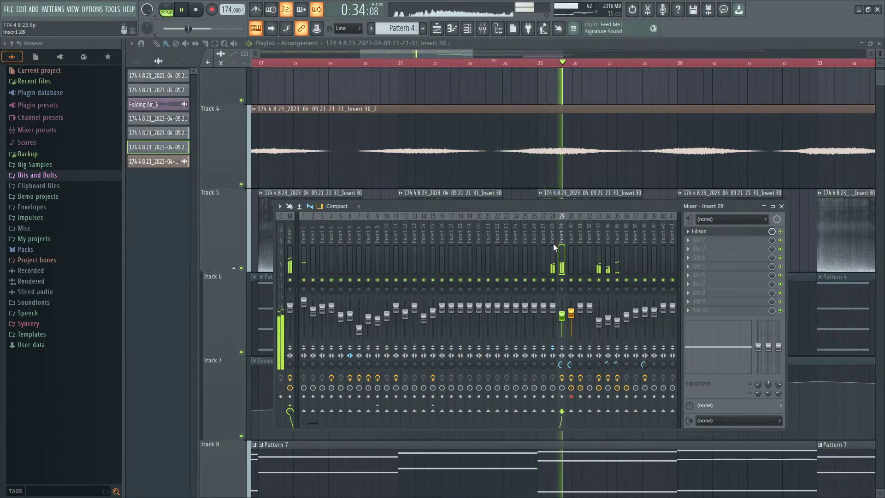
{"action": "left_click_drag", "start_coordinate": [556, 307], "coordinate": [564, 312]}
{"action": "left_click", "coordinate": [553, 308]}
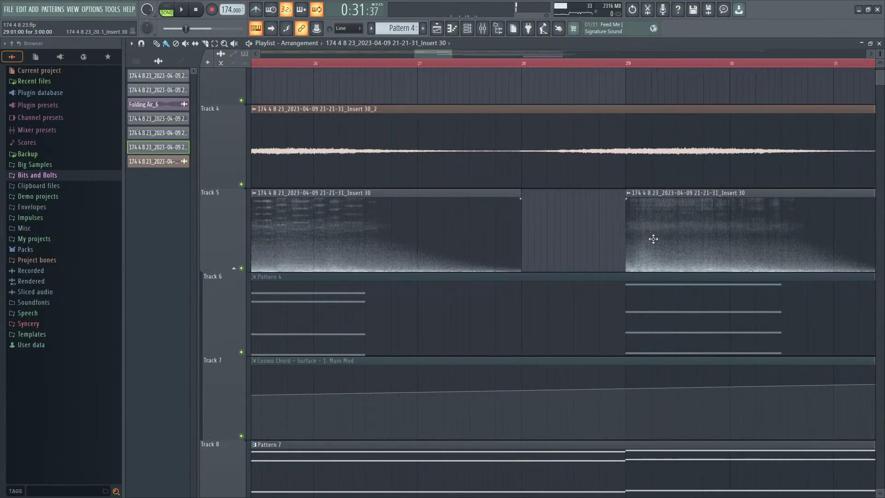
Step: Select all the Track 5 slices from bar 13 onward and give them the same short fade-in
{"action": "scroll", "coordinate": [653, 239], "scroll_direction": "down", "scroll_amount": 5}
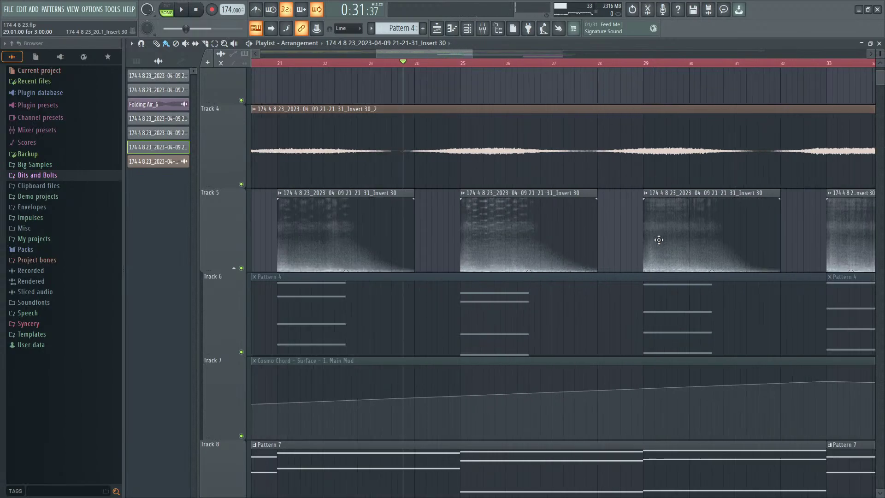
{"action": "scroll", "coordinate": [659, 239], "scroll_direction": "down", "scroll_amount": 3}
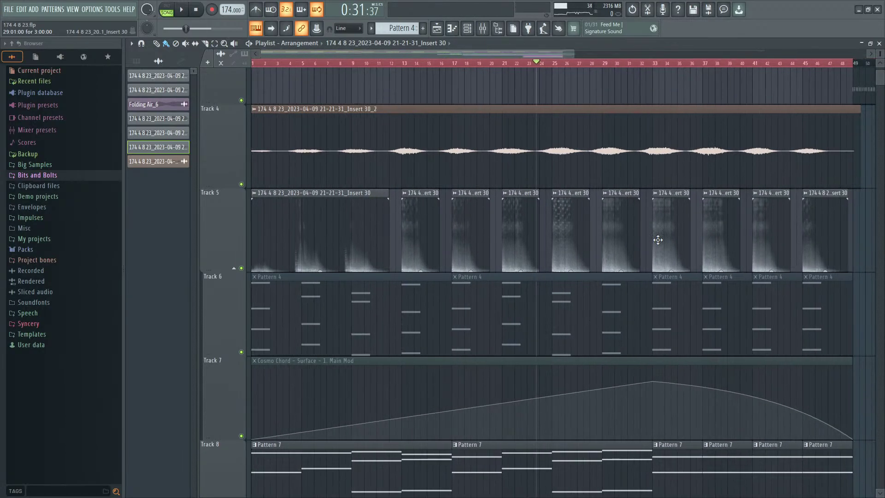
{"action": "left_click_drag", "start_coordinate": [396, 222], "coordinate": [871, 231]}
{"action": "scroll", "coordinate": [545, 229], "scroll_direction": "up", "scroll_amount": 7}
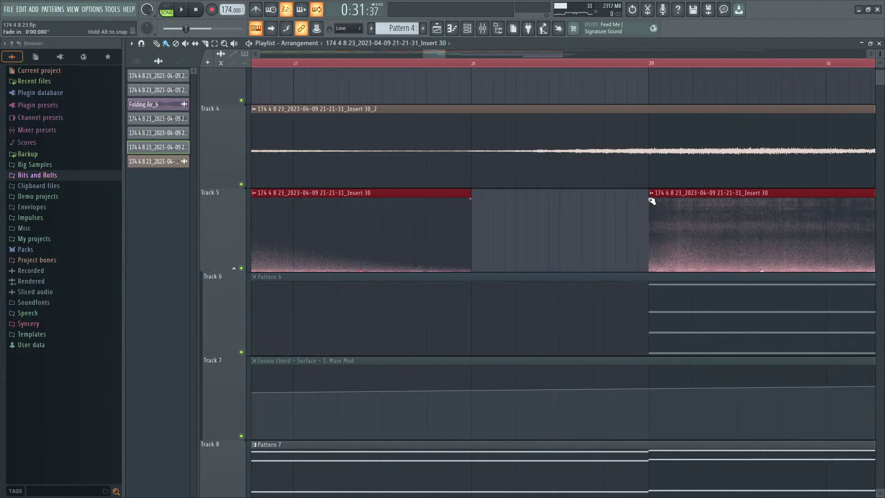
{"action": "scroll", "coordinate": [538, 235], "scroll_direction": "down", "scroll_amount": 6}
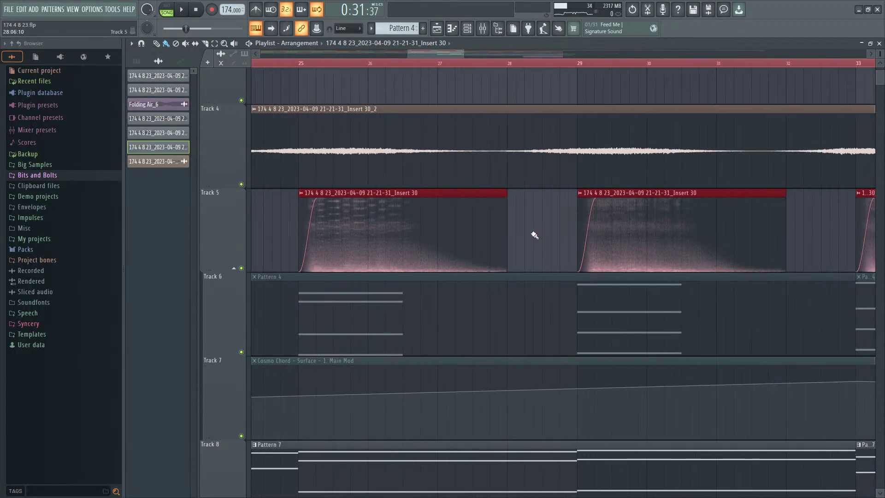
Step: Play the song to check the fade-ins on the Track 5 slices, and clear the selection
{"action": "key", "text": "space"}
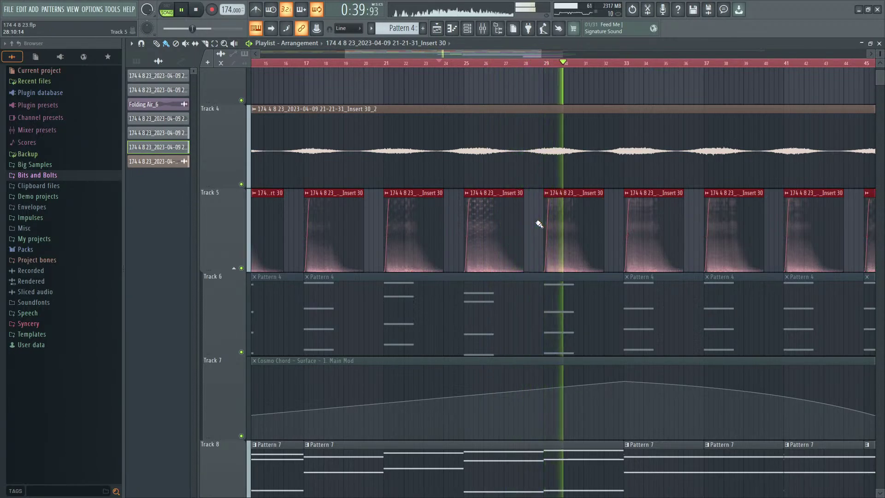
{"action": "scroll", "coordinate": [552, 268], "scroll_direction": "up", "scroll_amount": 2, "text": "ctrl"}
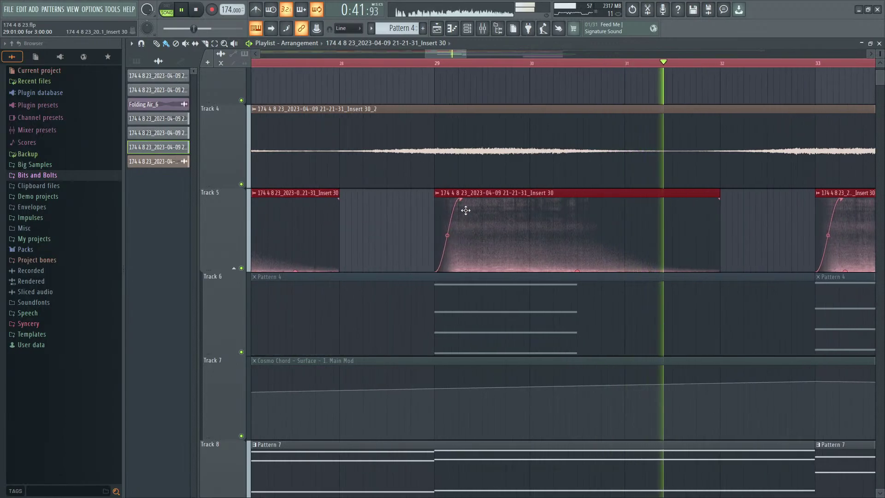
{"action": "scroll", "coordinate": [428, 228], "scroll_direction": "down", "scroll_amount": 2, "text": "ctrl"}
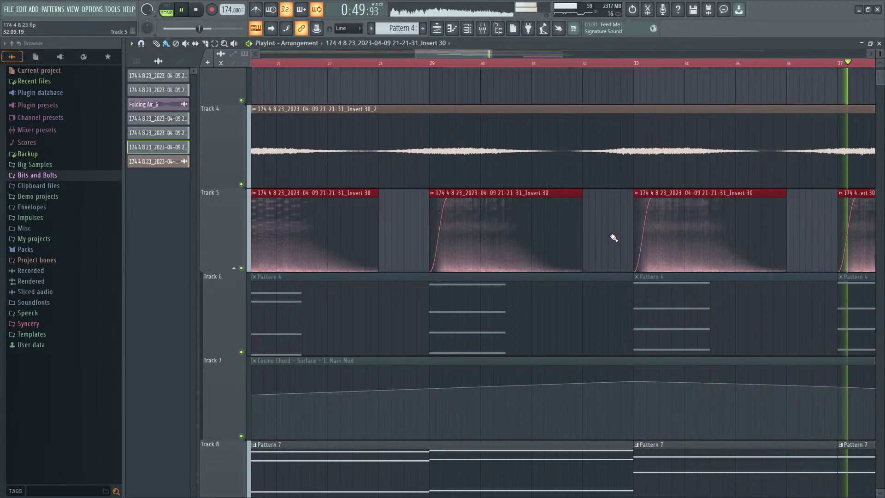
{"action": "scroll", "coordinate": [614, 238], "scroll_direction": "down", "scroll_amount": 4, "text": "ctrl"}
{"action": "left_click", "coordinate": [780, 243], "text": "ctrl"}
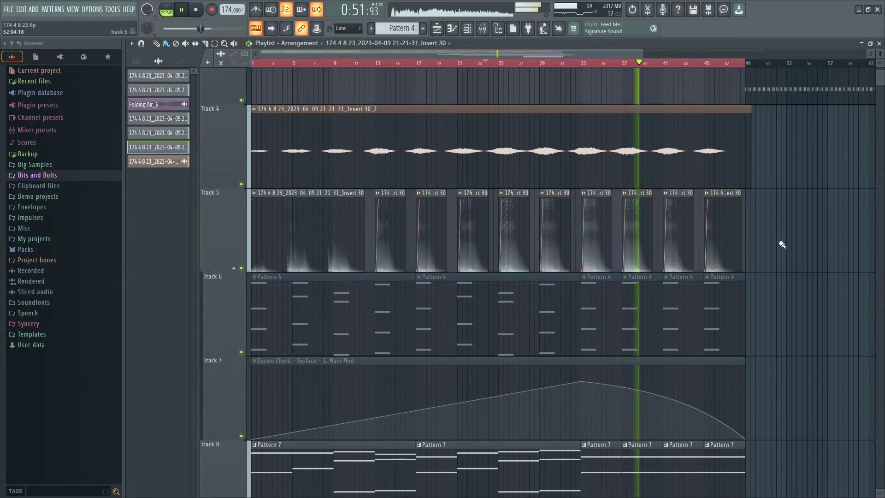
Step: Raise Insert 39's volume slightly during playback and clear the playlist's time selection
{"action": "key", "text": "F9"}
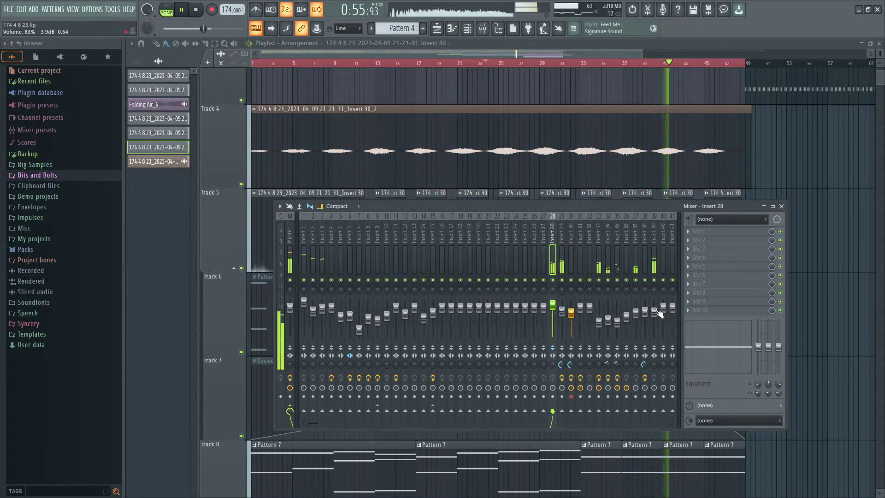
{"action": "left_click_drag", "start_coordinate": [659, 313], "coordinate": [659, 308]}
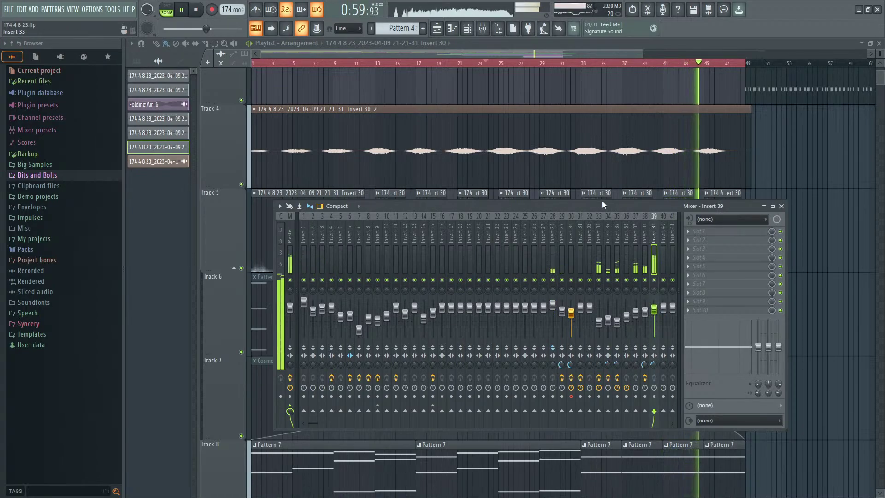
{"action": "left_click", "coordinate": [782, 206]}
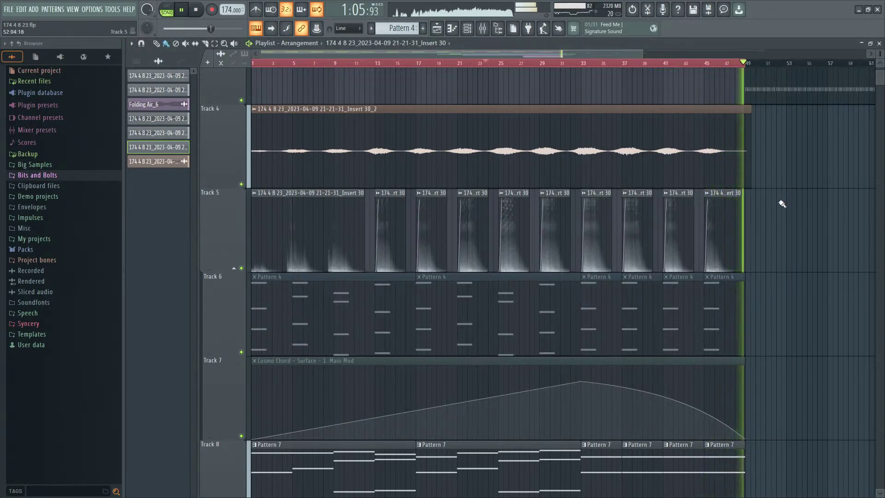
{"action": "key", "text": "space"}
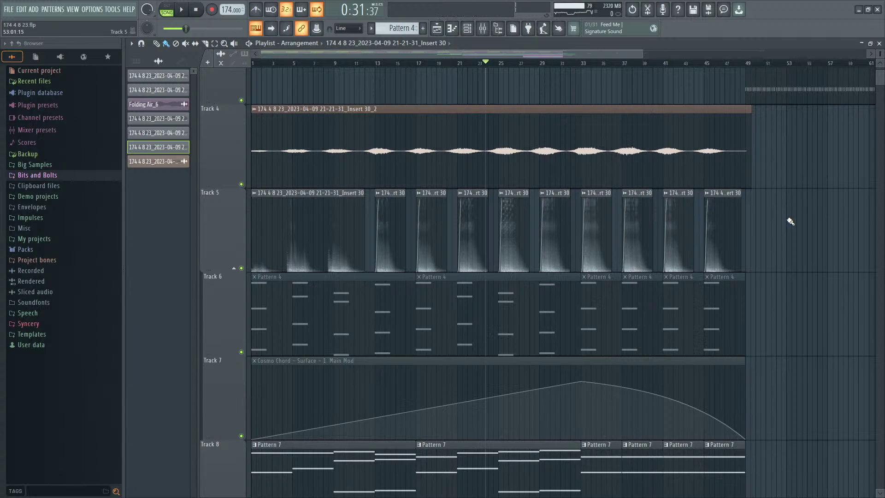
Step: Reduce the playlist track height to show the whole arrangement and play the song to review all layers
{"action": "scroll", "coordinate": [737, 253], "scroll_direction": "down", "scroll_amount": 5}
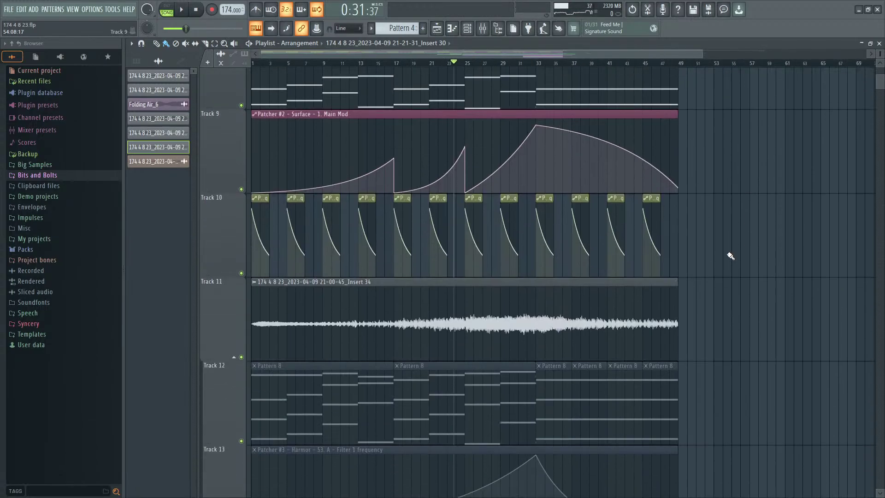
{"action": "scroll", "coordinate": [712, 282], "scroll_direction": "down", "scroll_amount": 5}
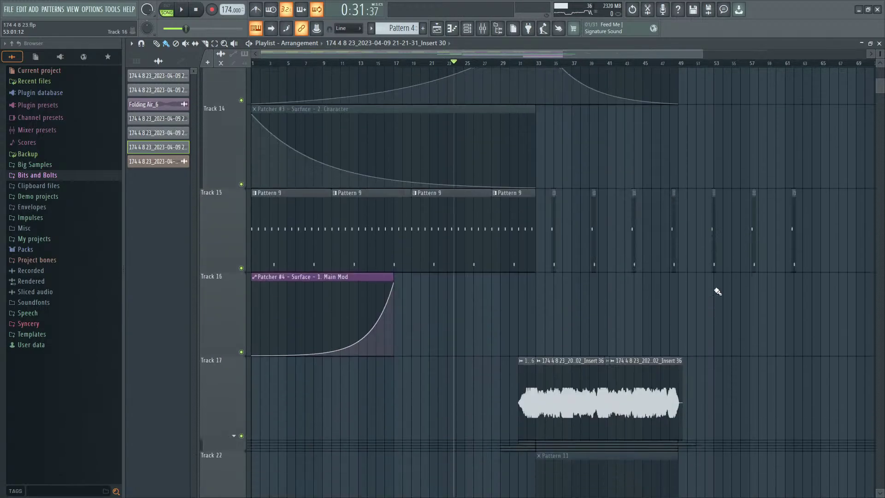
{"action": "scroll", "coordinate": [717, 291], "scroll_direction": "down", "scroll_amount": 3}
{"action": "scroll", "coordinate": [717, 292], "scroll_direction": "up", "scroll_amount": 15}
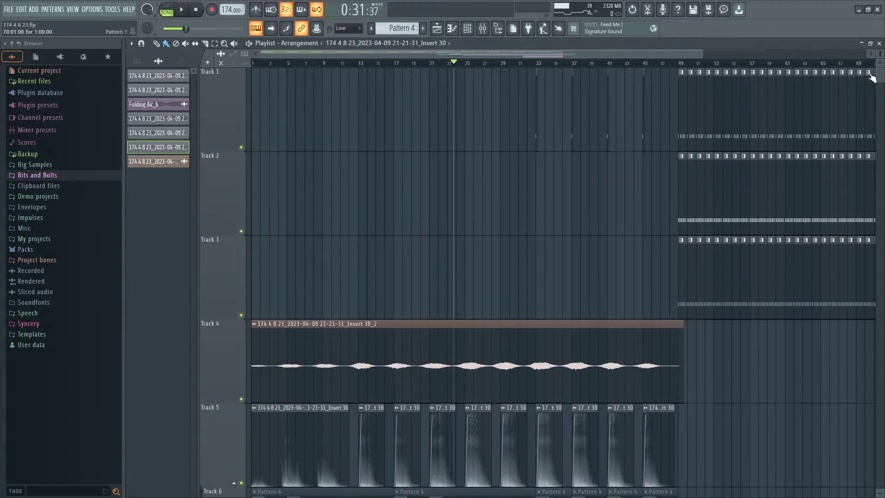
{"action": "left_click_drag", "start_coordinate": [880, 55], "coordinate": [882, 50]}
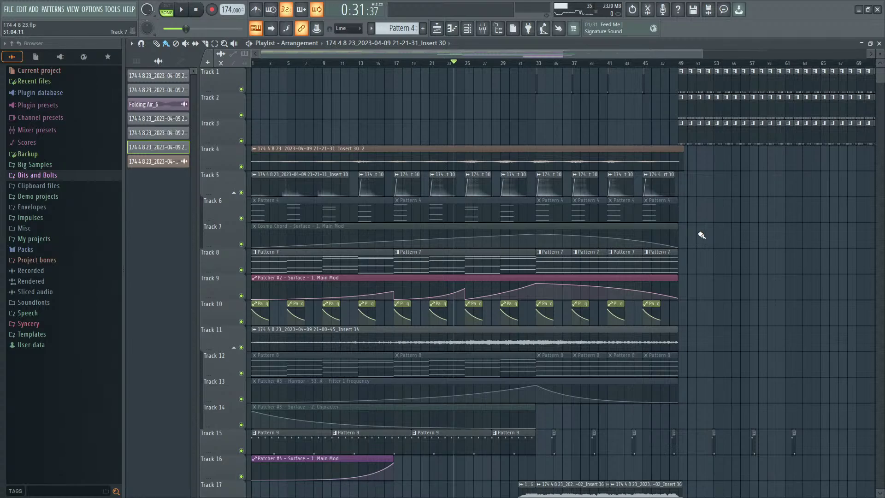
{"action": "key", "text": "space"}
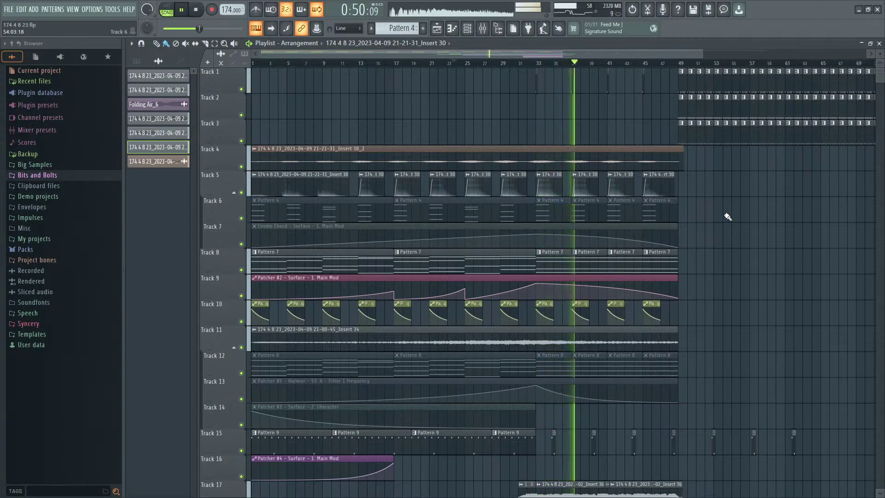
{"action": "key", "text": "space"}
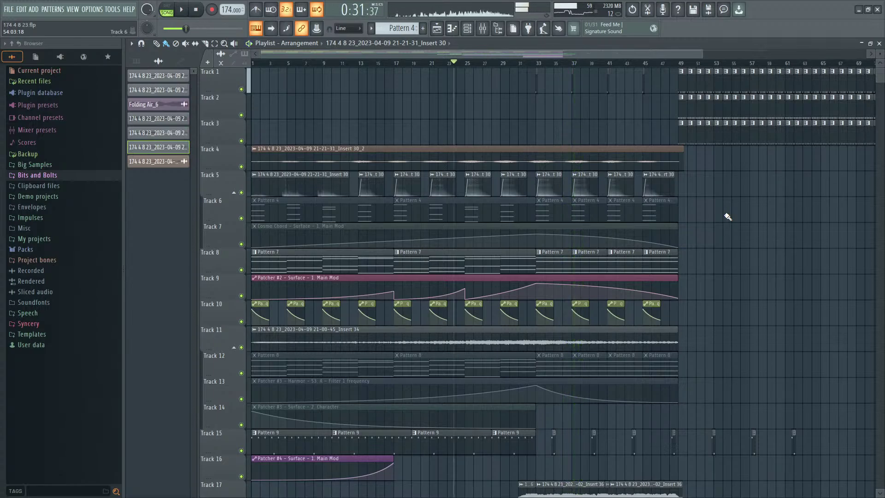
Step: Place Pattern 2 on Track 2 at bar 33, make it a unique pattern, and repeat it up to bar 49
{"action": "scroll", "coordinate": [589, 116], "scroll_direction": "up", "scroll_amount": 4}
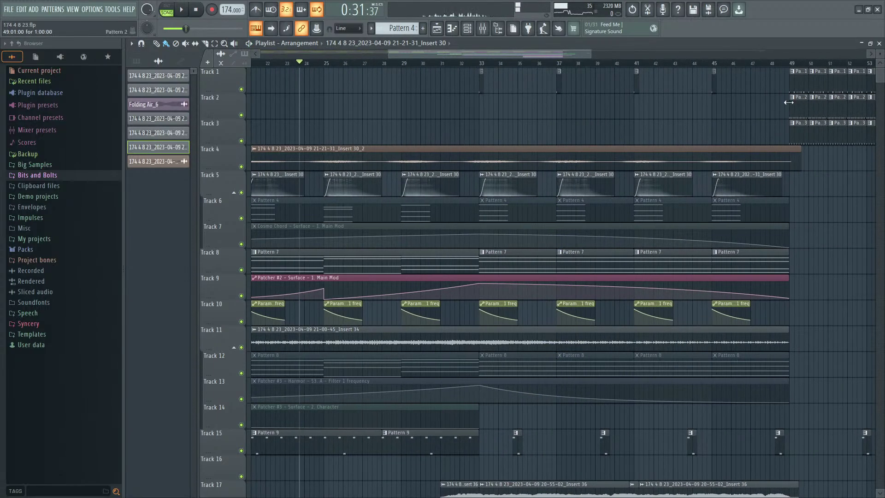
{"action": "left_click", "coordinate": [796, 102]}
{"action": "left_click", "coordinate": [484, 101]}
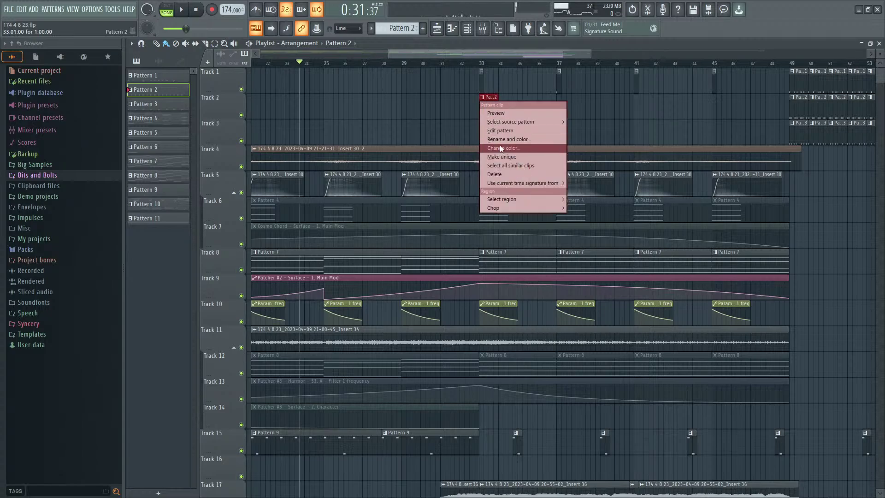
{"action": "left_click", "coordinate": [505, 158]}
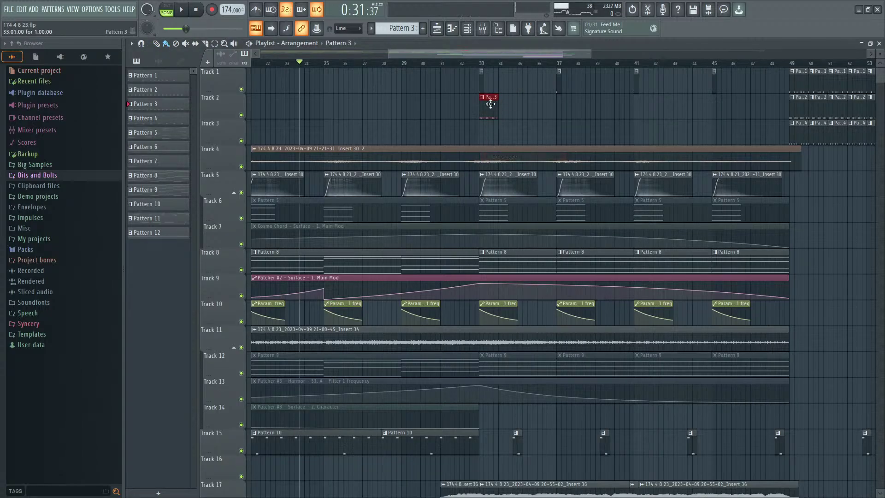
{"action": "left_click_drag", "start_coordinate": [505, 107], "coordinate": [764, 111]}
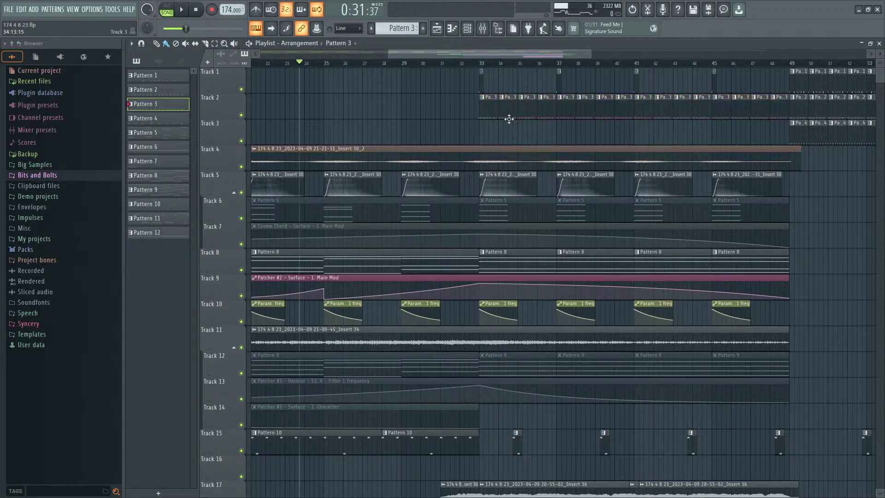
Step: Loop Pattern 3 and add hits on steps 1, 5 and 9 of the Shift Topper and Shift Topper #3 channels
{"action": "double_click", "coordinate": [497, 112]}
{"action": "left_click", "coordinate": [471, 32]}
{"action": "key", "text": "space"}
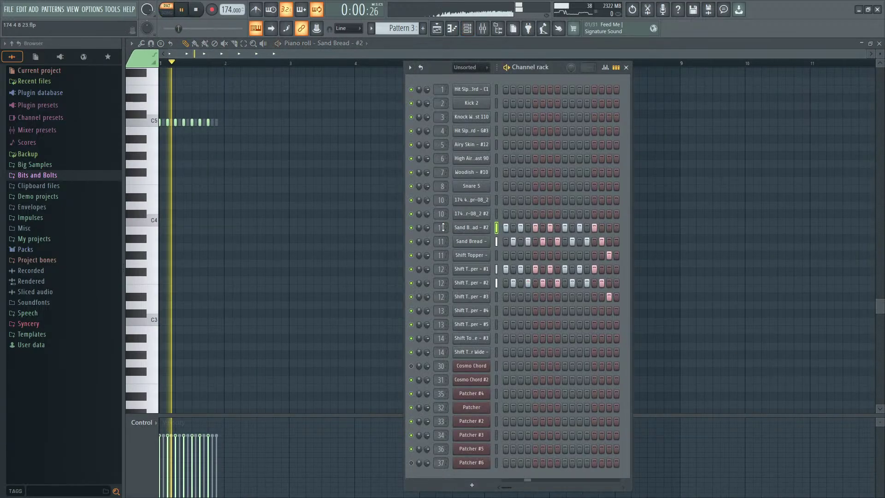
{"action": "left_click", "coordinate": [506, 256]}
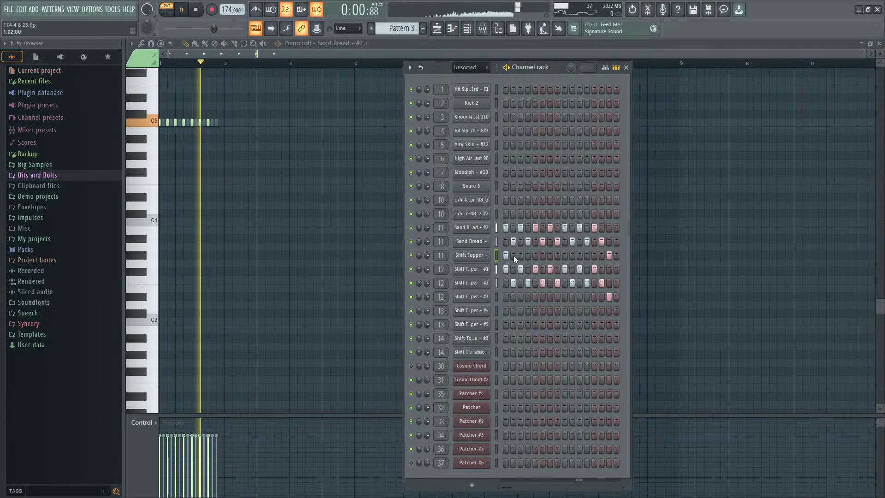
{"action": "left_click", "coordinate": [535, 255]}
{"action": "left_click", "coordinate": [564, 255]}
{"action": "left_click", "coordinate": [564, 297]}
{"action": "left_click", "coordinate": [534, 297]}
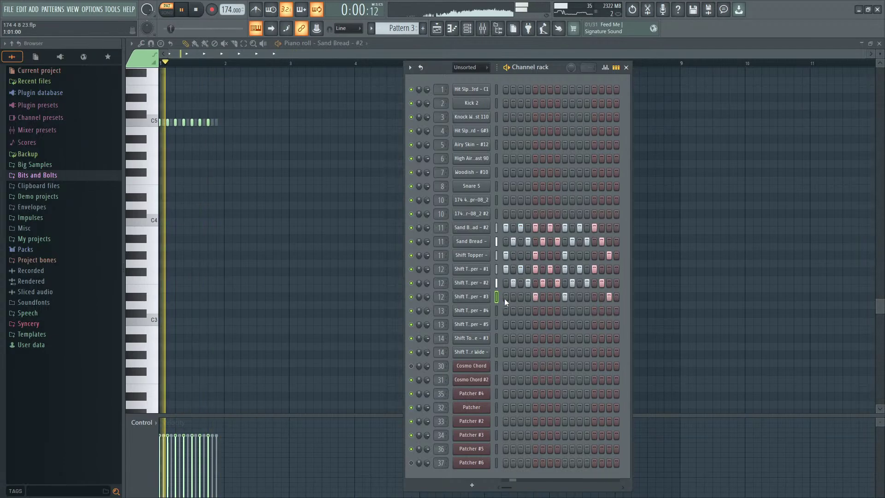
{"action": "left_click", "coordinate": [505, 297]}
Step: Add step 13 hits to Shift Topper and Shift Topper #3 and remove their step 15 hits
{"action": "left_click", "coordinate": [593, 255]}
{"action": "left_click", "coordinate": [594, 298]}
{"action": "left_click", "coordinate": [608, 297]}
{"action": "left_click", "coordinate": [609, 255]}
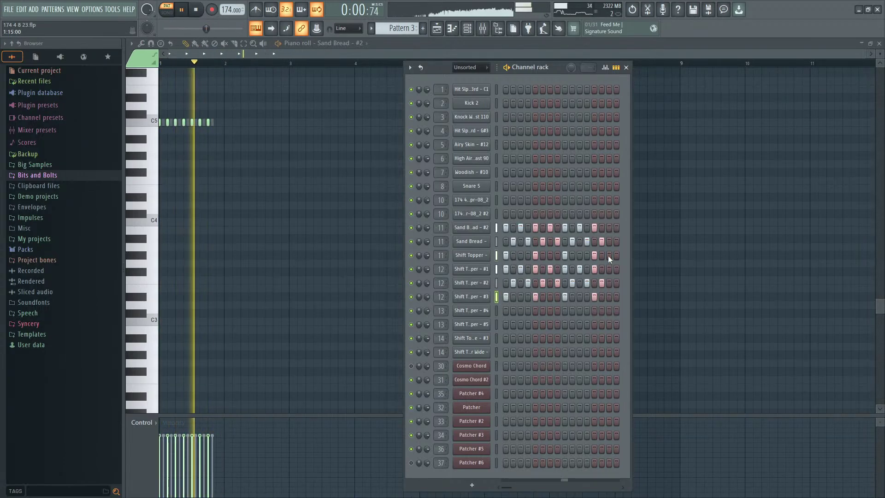
Step: Add step 16 hits to Sand Bread #2 and Shift Topper #2, and step 15 hits to Sand Bread and Shift Topper #1
{"action": "left_click", "coordinate": [616, 227]}
{"action": "left_click", "coordinate": [608, 241]}
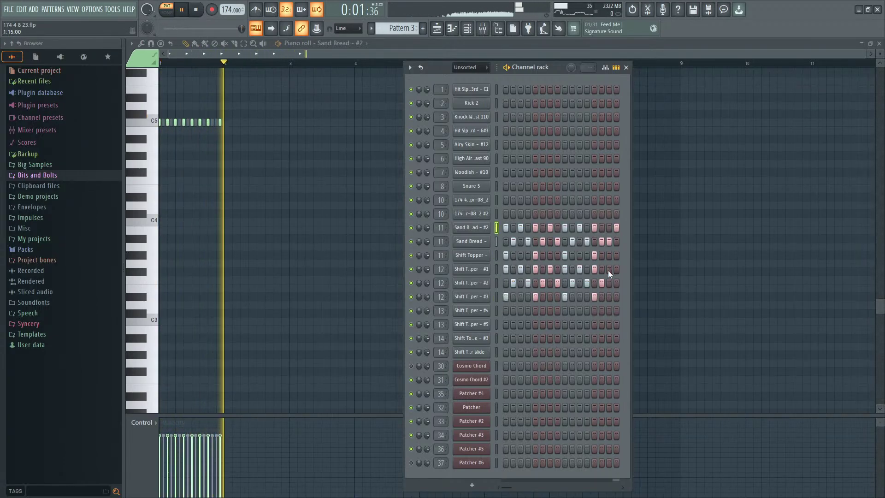
{"action": "left_click", "coordinate": [616, 297]}
{"action": "left_click", "coordinate": [616, 297]}
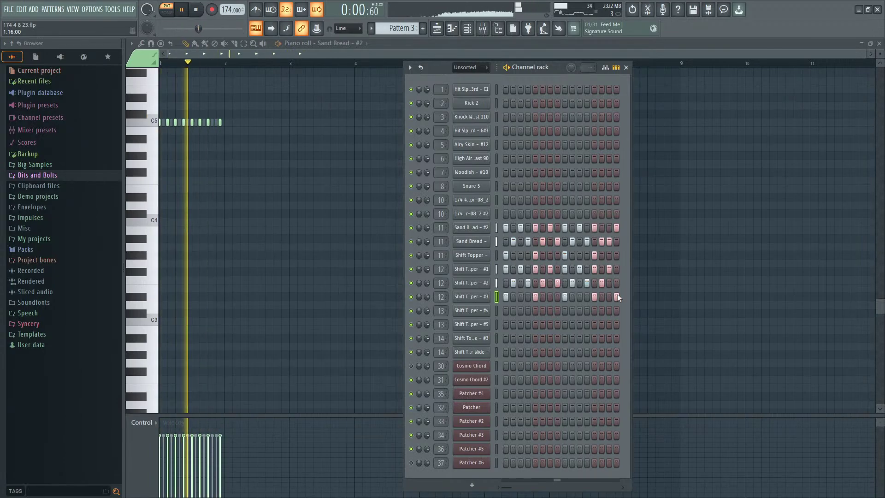
{"action": "left_click", "coordinate": [608, 283]}
{"action": "left_click", "coordinate": [616, 282]}
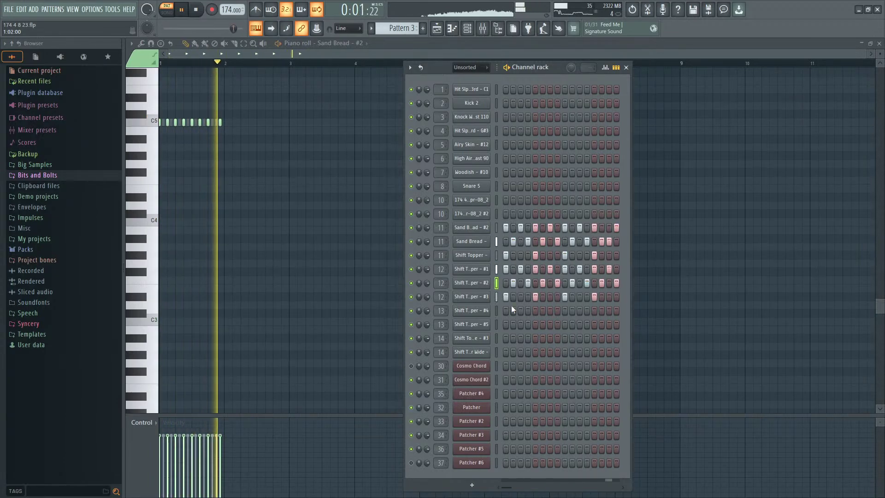
Step: Play the song from just before bar 33 to check the edited Pattern 3 percussion in the arrangement
{"action": "key", "text": "F5"}
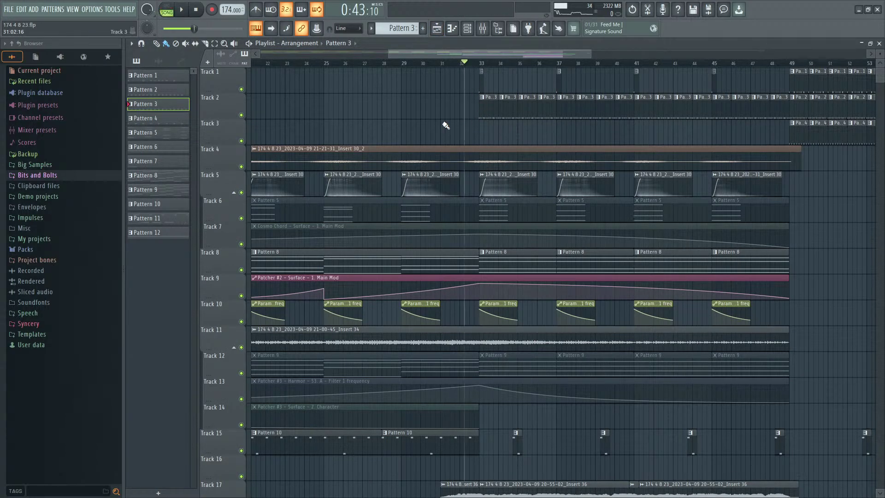
{"action": "key", "text": "space"}
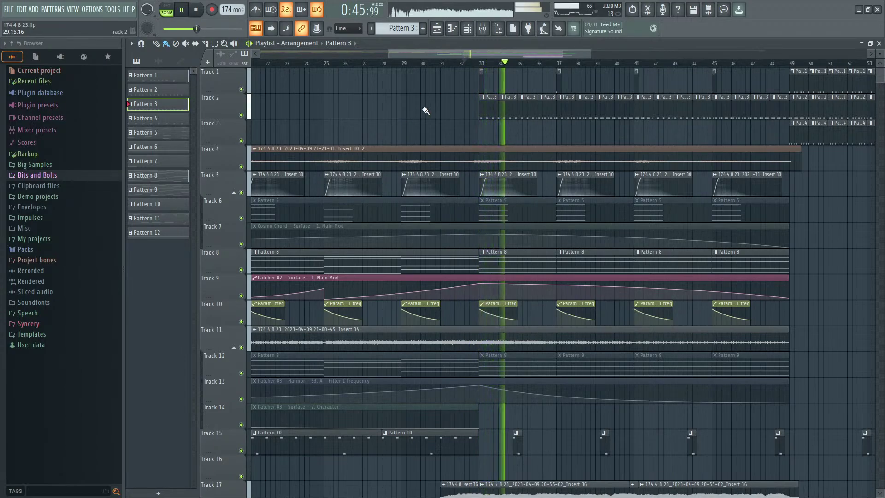
{"action": "key", "text": "space"}
{"action": "key", "text": "F6"}
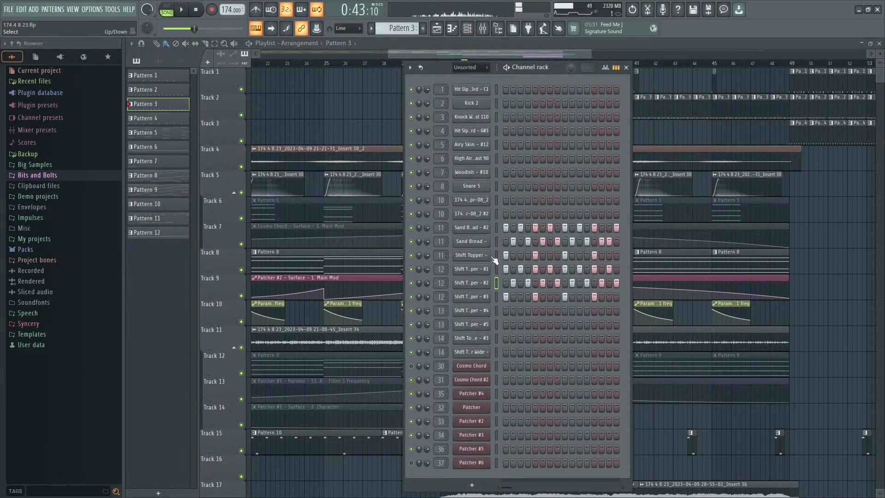
{"action": "right_click", "coordinate": [419, 256]}
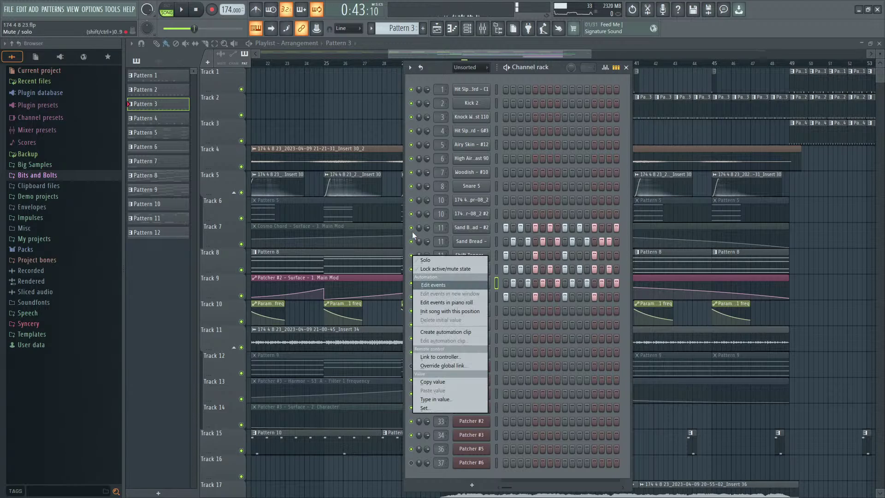
{"action": "left_click", "coordinate": [559, 78]}
{"action": "key", "text": "space"}
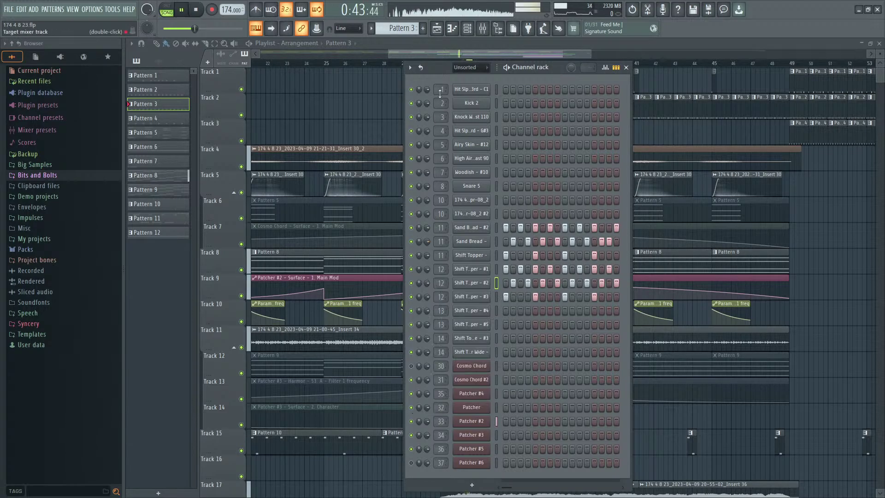
Step: Solo Insert 11 and Insert 12 in the mixer during playback to compare the percussion, and restore all tracks
{"action": "left_click", "coordinate": [482, 29]}
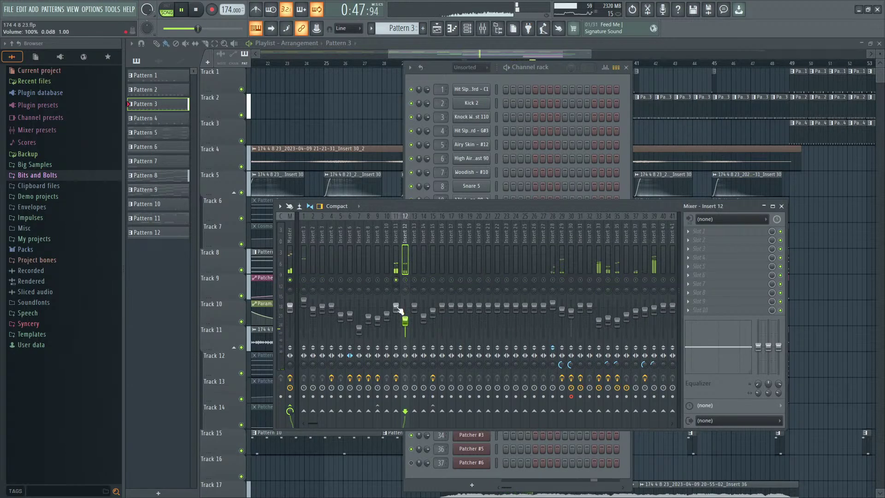
{"action": "left_click", "coordinate": [397, 308]}
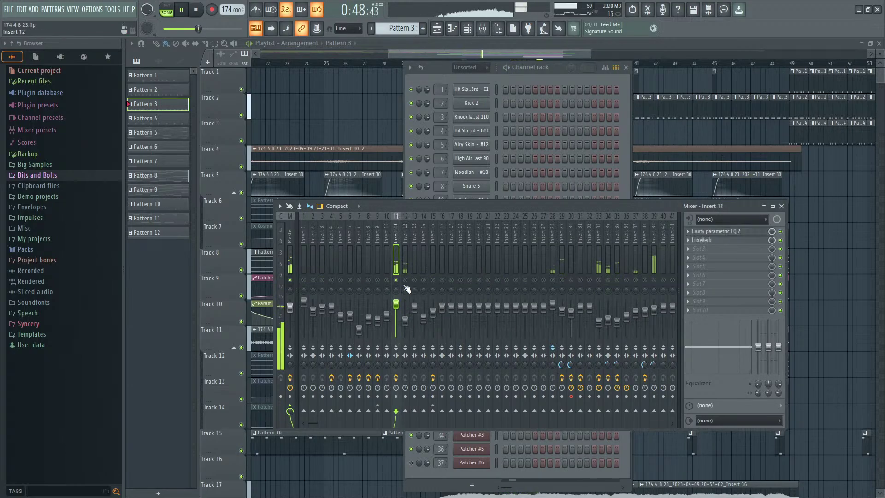
{"action": "left_click", "coordinate": [548, 73]}
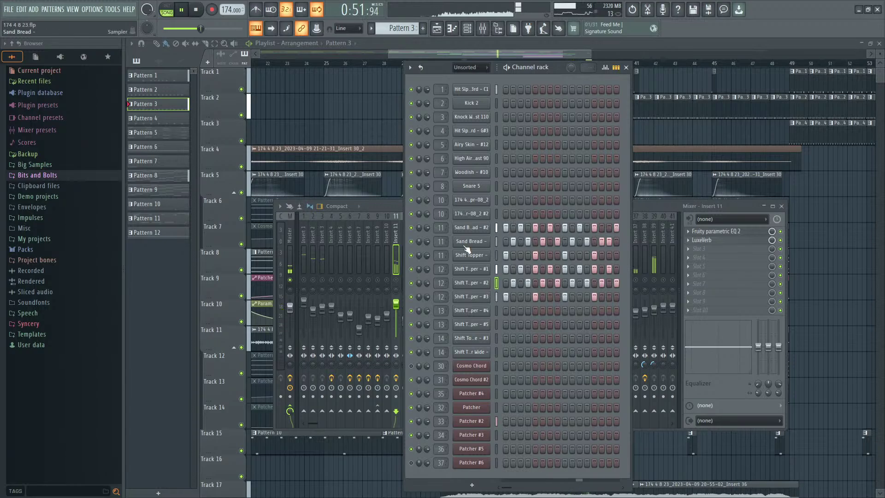
{"action": "key", "text": "space"}
{"action": "left_click", "coordinate": [394, 249]}
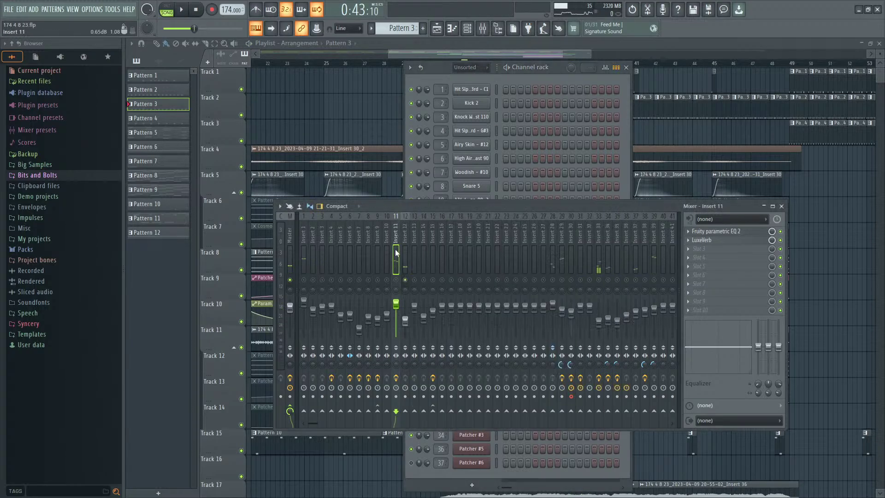
{"action": "right_click", "coordinate": [398, 279]}
{"action": "right_click", "coordinate": [397, 279]}
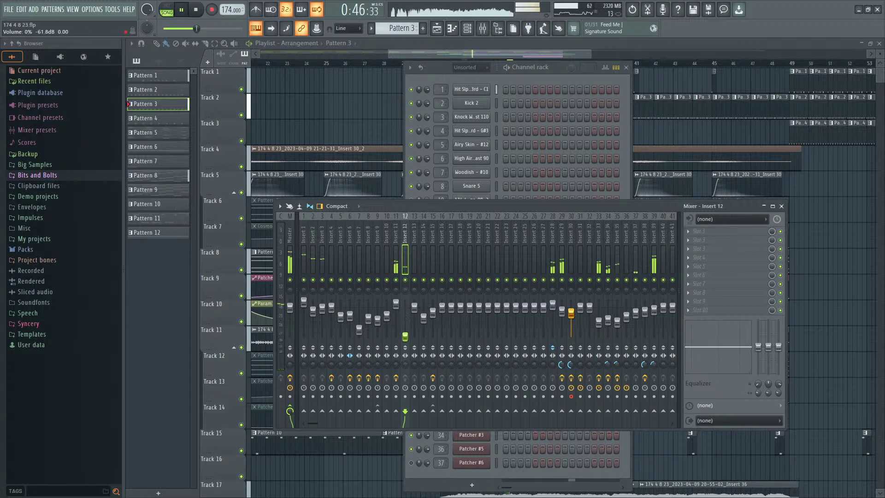
Step: Set the mixer volume of Insert 11 to 56% and Insert 12 to 95%, and adjust Insert 11's stereo separation
{"action": "left_click_drag", "start_coordinate": [405, 336], "coordinate": [404, 316]}
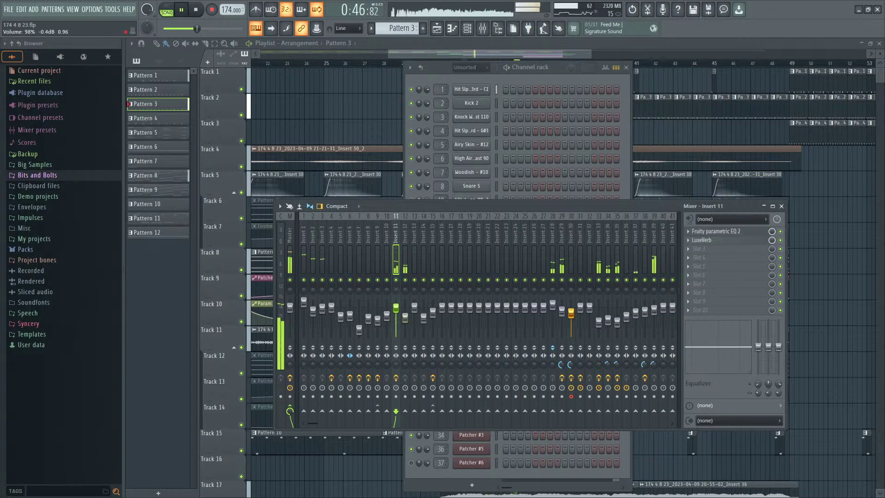
{"action": "left_click", "coordinate": [403, 321]}
{"action": "left_click_drag", "start_coordinate": [398, 328], "coordinate": [399, 325]}
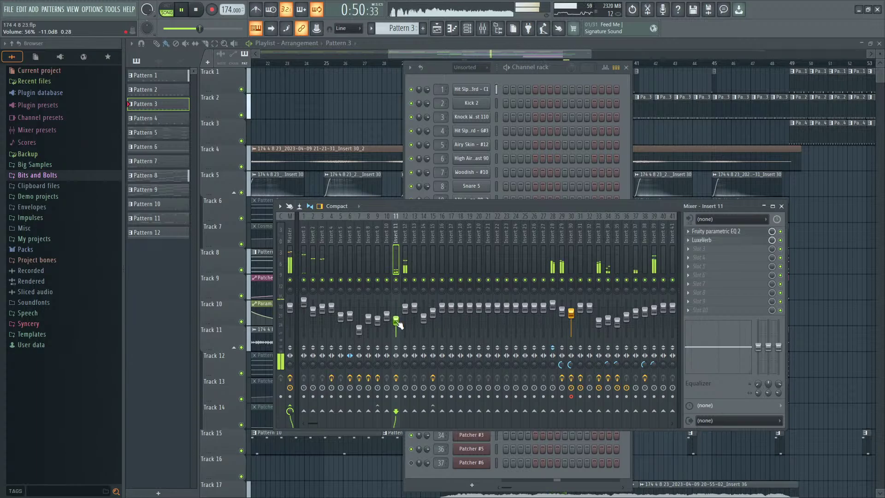
{"action": "left_click", "coordinate": [406, 320]}
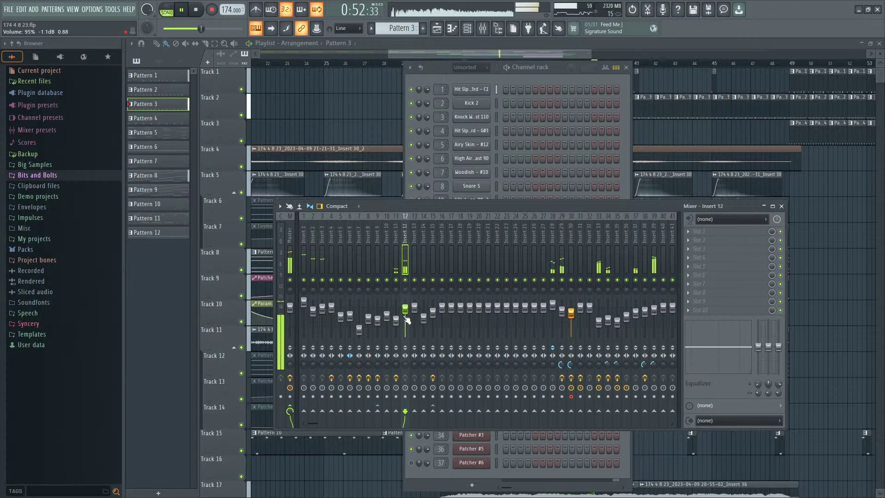
{"action": "left_click_drag", "start_coordinate": [396, 363], "coordinate": [404, 357]}
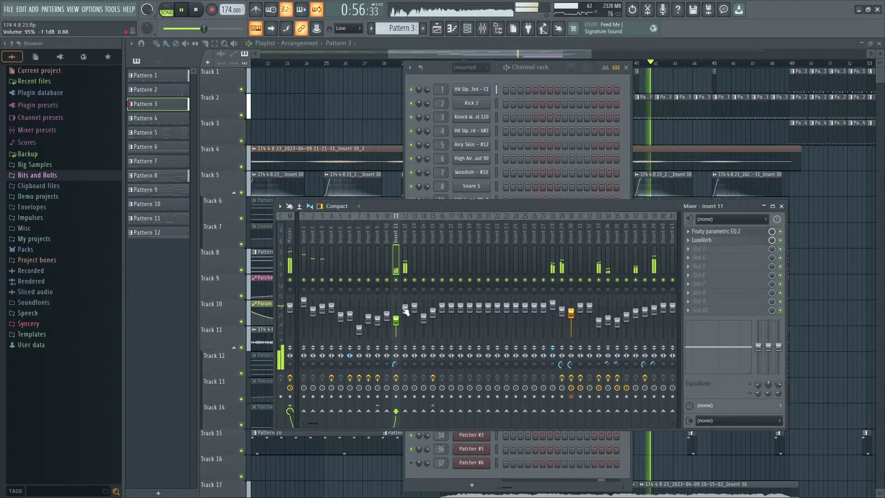
Step: Remove all Pattern 3 hits from Sand Bread #2, Sand Bread, Shift Topper #1 and Shift Topper #2, and close the floating windows
{"action": "left_click", "coordinate": [559, 70]}
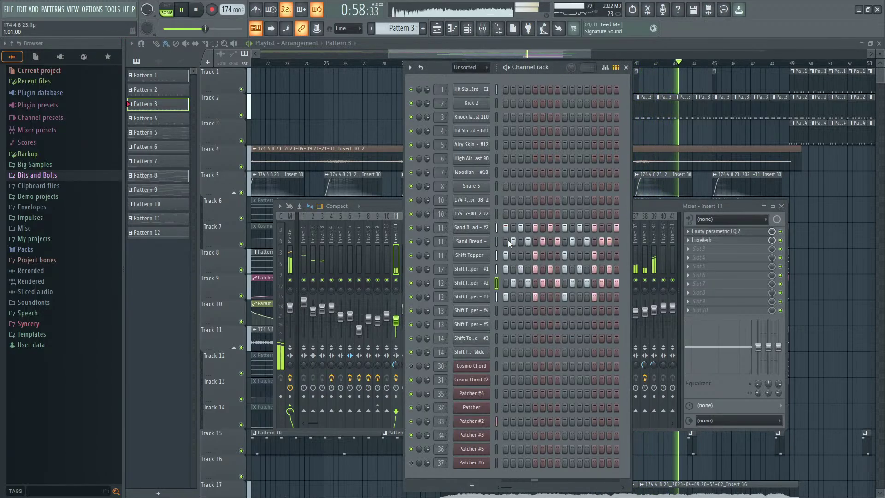
{"action": "mouse_move", "coordinate": [511, 268]}
{"action": "left_mouse_down"}
{"action": "mouse_move", "coordinate": [608, 282]}
{"action": "mouse_move", "coordinate": [513, 272]}
{"action": "left_mouse_up"}
{"action": "right_click", "coordinate": [616, 283]}
{"action": "right_click", "coordinate": [507, 269]}
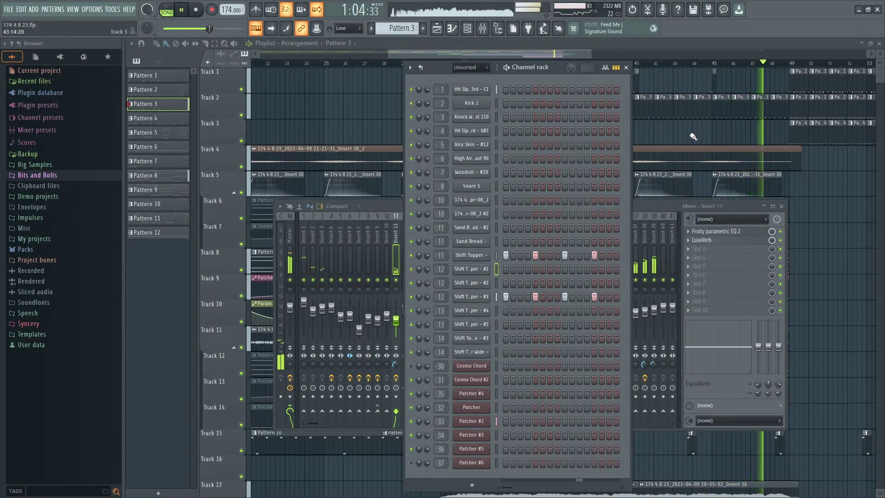
{"action": "key", "text": "F12"}
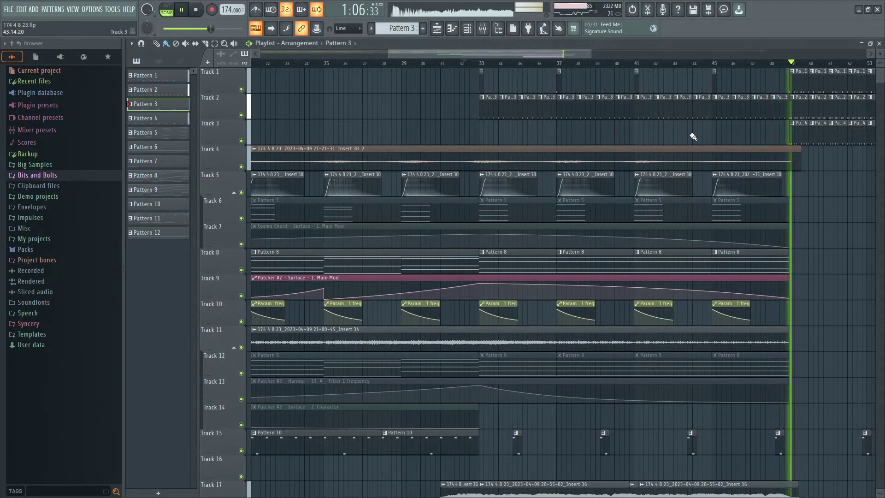
{"action": "key", "text": "space"}
Step: Replay the transition into bar 33 and look over the lower playlist tracks, including the Track 17 group
{"action": "scroll", "coordinate": [827, 204], "scroll_direction": "down", "scroll_amount": 3}
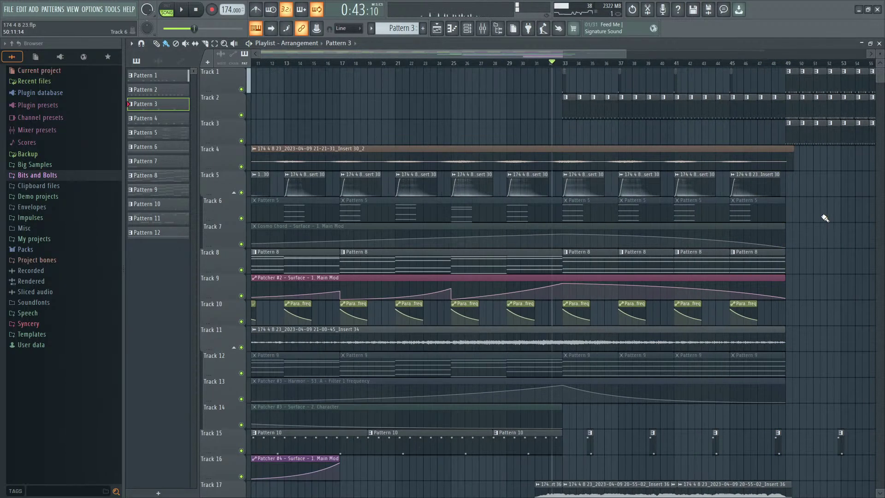
{"action": "key", "text": "space"}
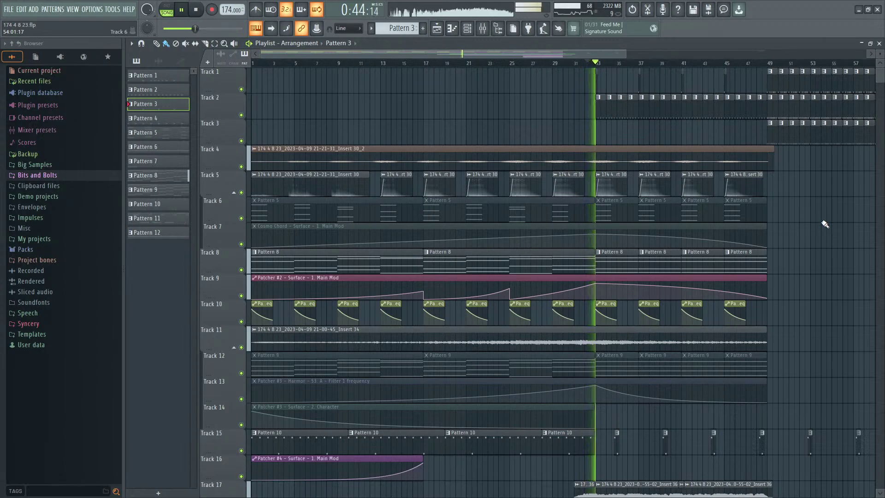
{"action": "key", "text": "space"}
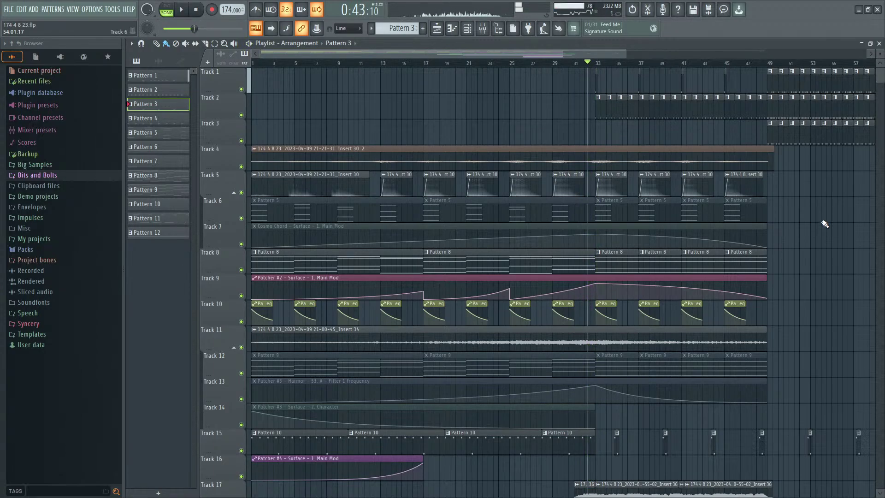
{"action": "scroll", "coordinate": [825, 224], "scroll_direction": "down", "scroll_amount": 5}
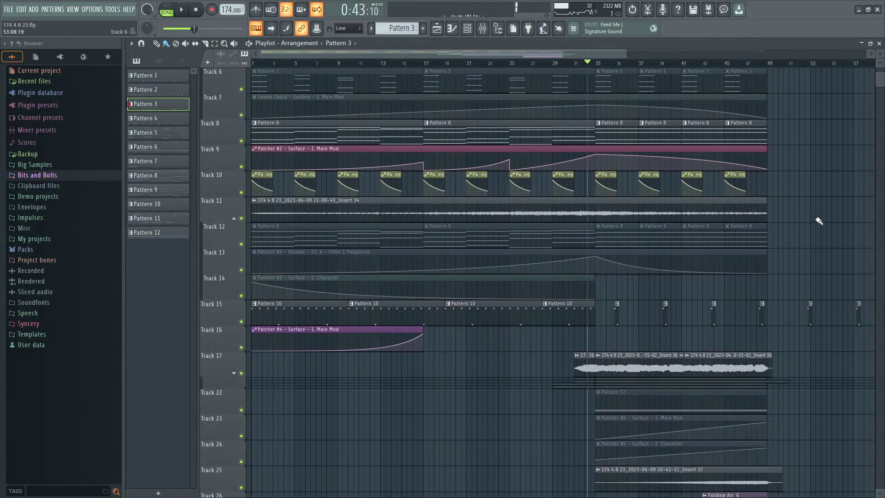
{"action": "scroll", "coordinate": [819, 222], "scroll_direction": "down", "scroll_amount": 9}
{"action": "scroll", "coordinate": [819, 221], "scroll_direction": "up", "scroll_amount": 6}
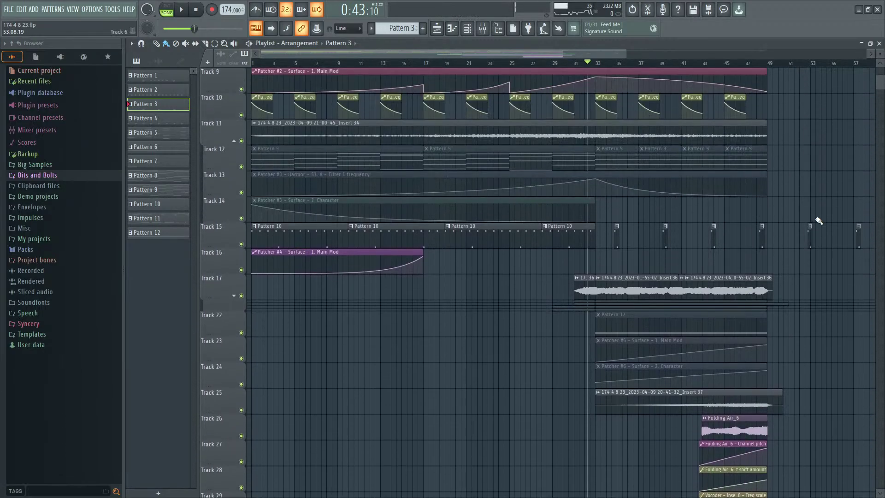
{"action": "left_click", "coordinate": [234, 296]}
{"action": "left_click", "coordinate": [234, 297]}
Step: Open Patcher #4 from Pattern 10 and move its To FL Studio output node beyond Fruity Parametric EQ 2 in the map
{"action": "double_click", "coordinate": [570, 235]}
{"action": "left_click", "coordinate": [474, 32]}
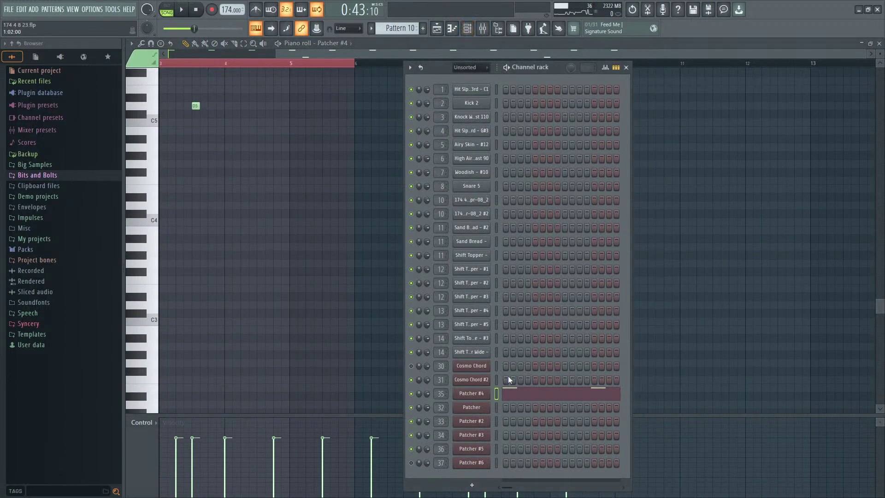
{"action": "left_click", "coordinate": [473, 394]}
{"action": "left_click", "coordinate": [183, 106]}
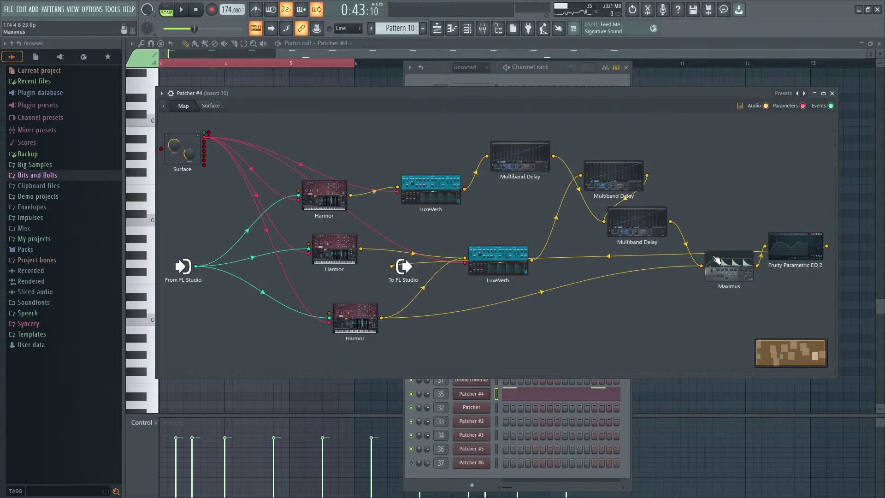
{"action": "left_click_drag", "start_coordinate": [413, 264], "coordinate": [815, 265]}
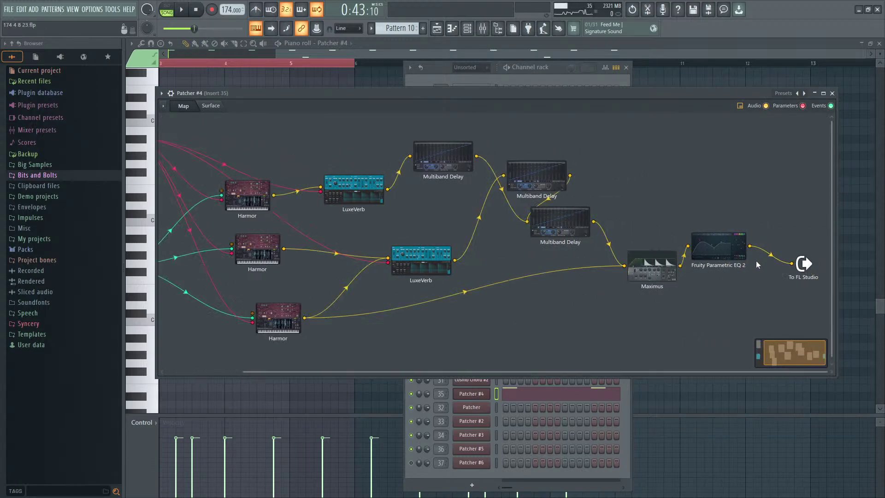
{"action": "left_click", "coordinate": [436, 32]}
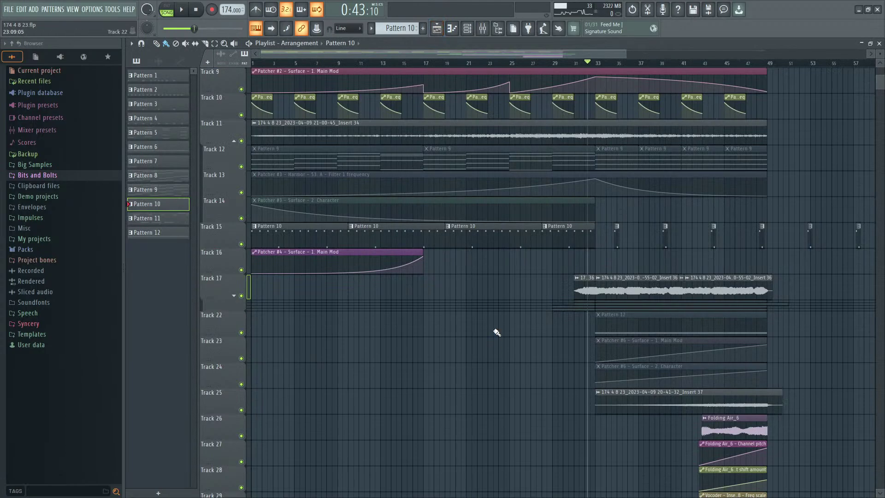
Step: Play the song from before bar 33 past bar 49, and set the playback position to bar 49
{"action": "key", "text": "space"}
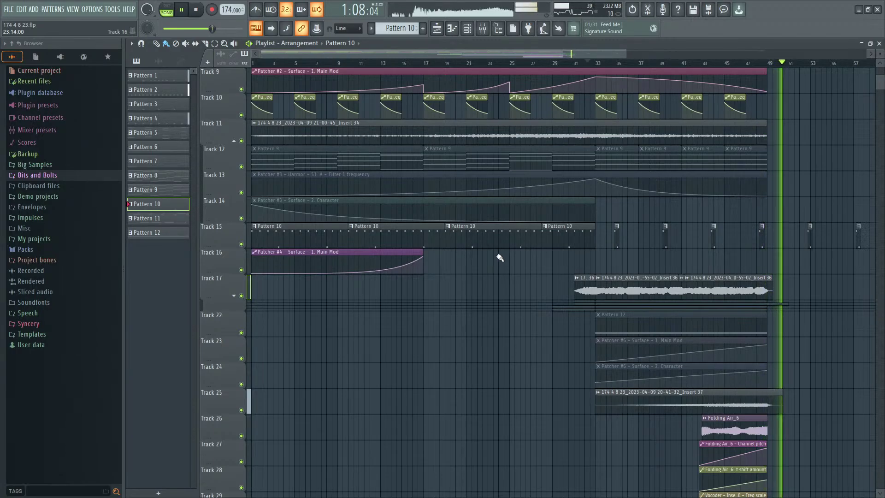
{"action": "key", "text": "space"}
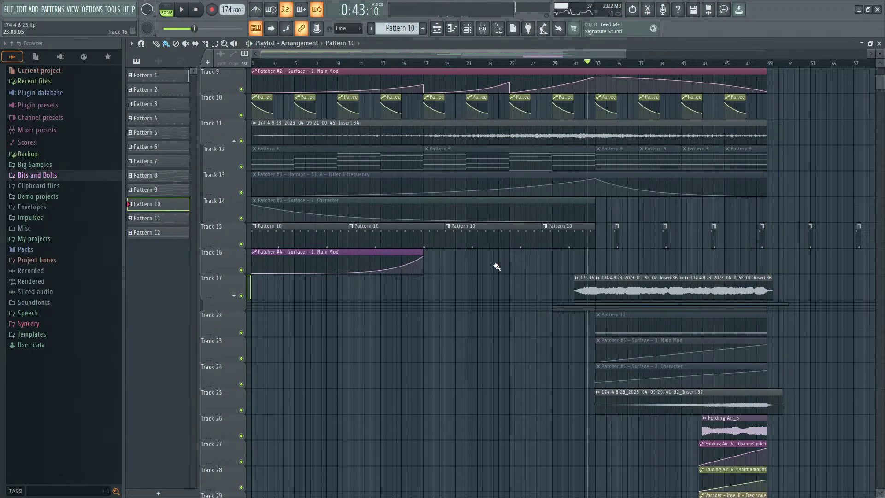
{"action": "left_click_drag", "start_coordinate": [797, 175], "coordinate": [584, 374]}
{"action": "left_click_drag", "start_coordinate": [602, 267], "coordinate": [590, 366]}
{"action": "left_click", "coordinate": [547, 64]}
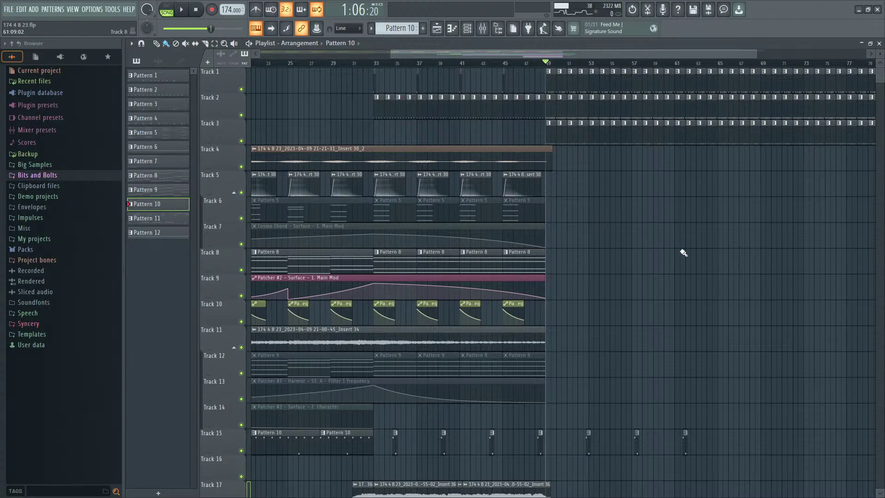
{"action": "left_click_drag", "start_coordinate": [574, 246], "coordinate": [722, 223]}
{"action": "scroll", "coordinate": [598, 324], "scroll_direction": "down", "scroll_amount": 10}
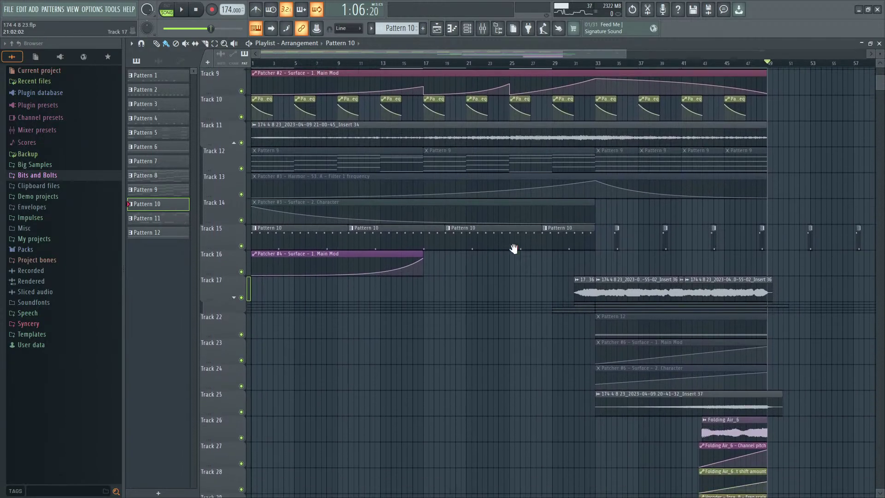
{"action": "scroll", "coordinate": [527, 195], "scroll_direction": "up", "scroll_amount": 10}
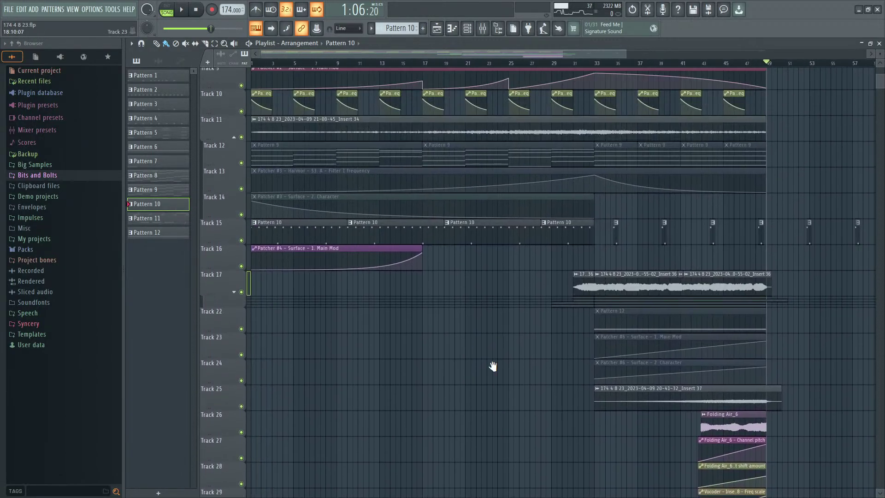
{"action": "scroll", "coordinate": [822, 331], "scroll_direction": "up", "scroll_amount": 1}
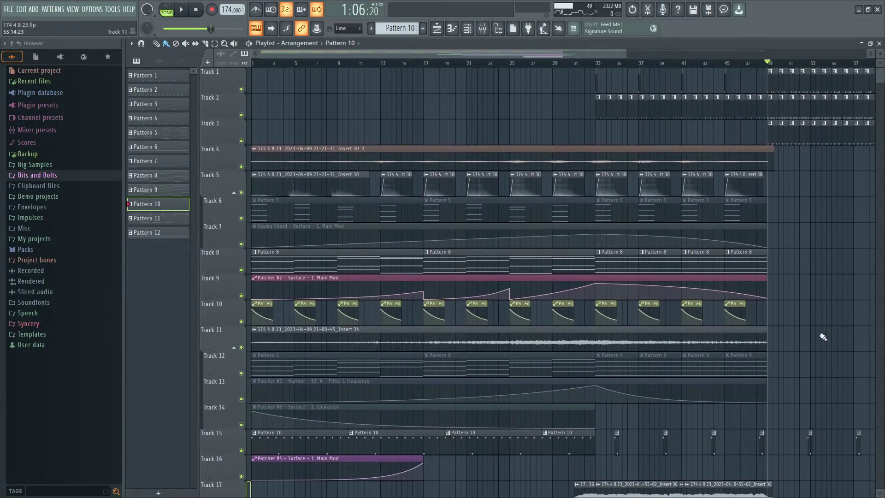
Step: Select the playlist time range from bar 49 to bar 81 and deselect the clips it picked up
{"action": "left_click_drag", "start_coordinate": [591, 63], "coordinate": [598, 68]}
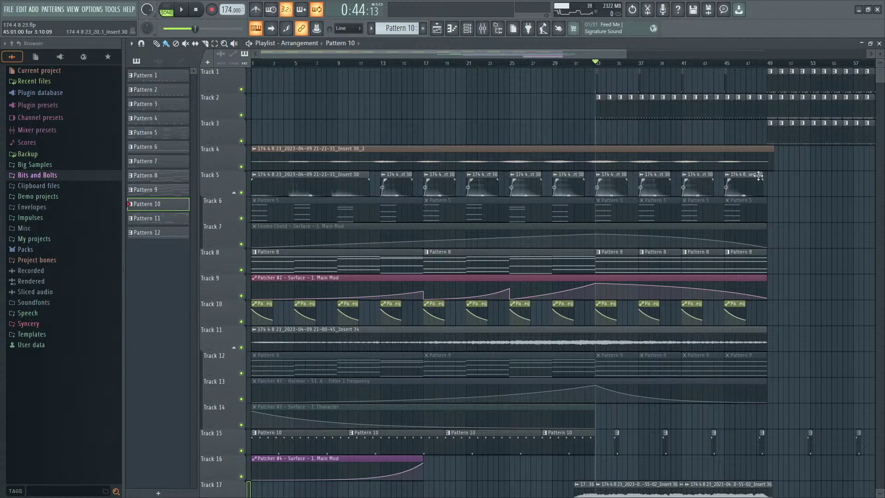
{"action": "left_click_drag", "start_coordinate": [793, 190], "coordinate": [559, 241]}
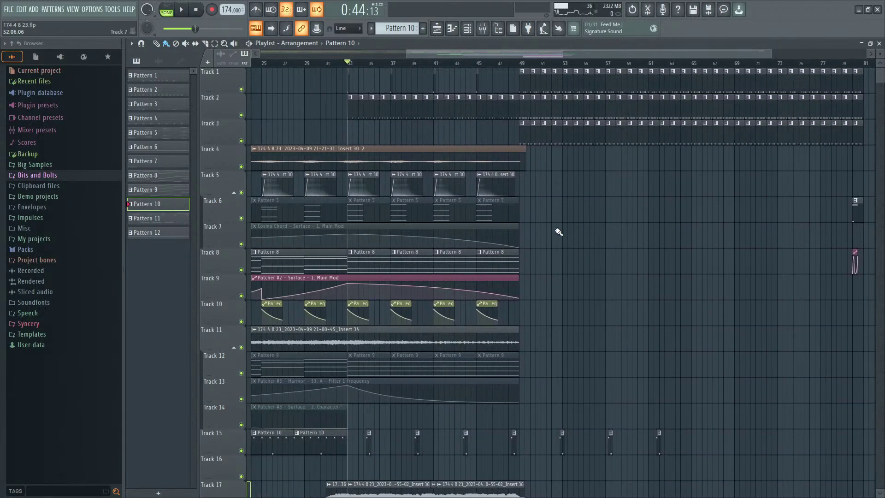
{"action": "left_click_drag", "start_coordinate": [520, 63], "coordinate": [865, 70]}
{"action": "scroll", "coordinate": [606, 234], "scroll_direction": "down", "scroll_amount": 3}
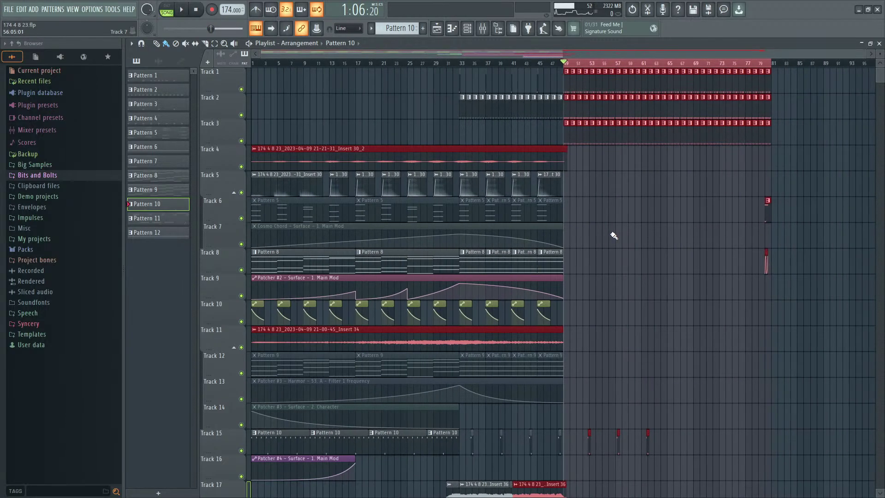
{"action": "left_click", "coordinate": [632, 220], "text": "ctrl"}
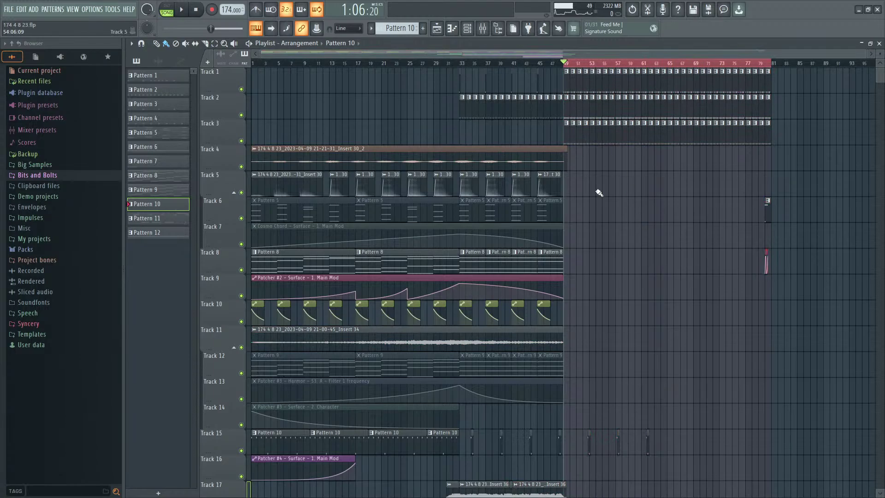
Step: Trim the end of the Track 4 audio clip so it stops just before bar 49
{"action": "scroll", "coordinate": [596, 243], "scroll_direction": "down", "scroll_amount": 5}
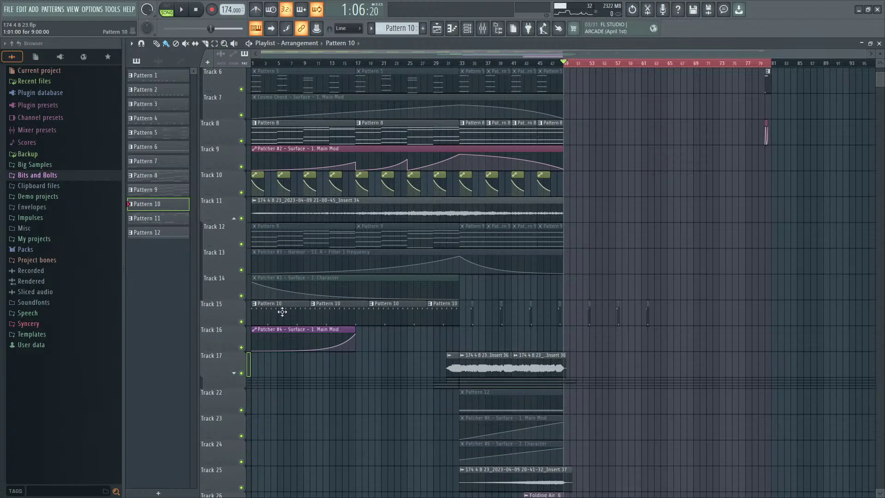
{"action": "scroll", "coordinate": [569, 237], "scroll_direction": "down", "scroll_amount": 3}
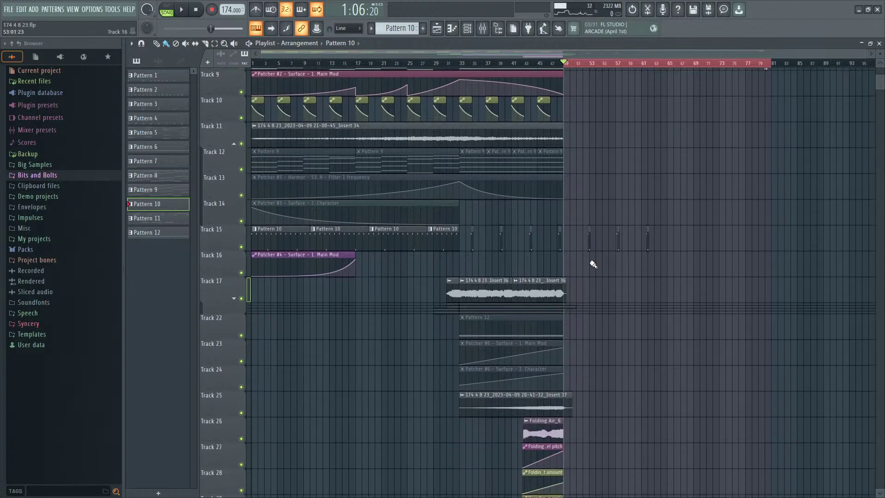
{"action": "scroll", "coordinate": [463, 71], "scroll_direction": "up", "scroll_amount": 5}
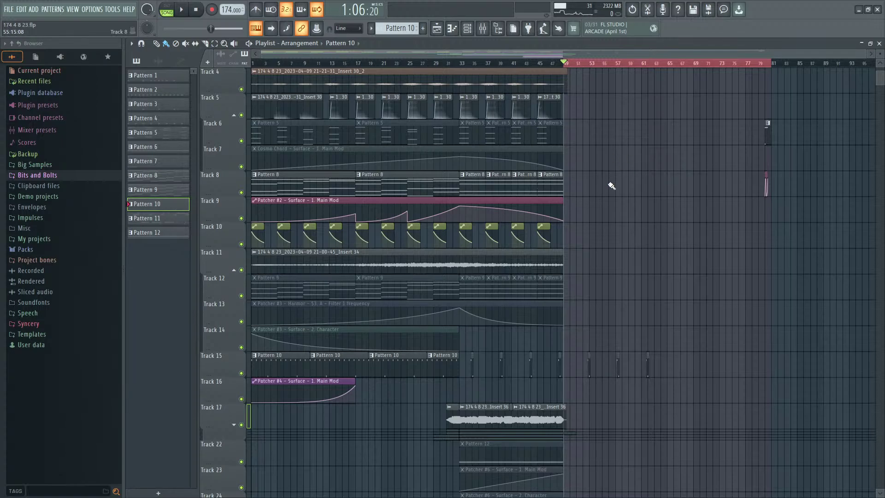
{"action": "scroll", "coordinate": [611, 186], "scroll_direction": "up", "scroll_amount": 3}
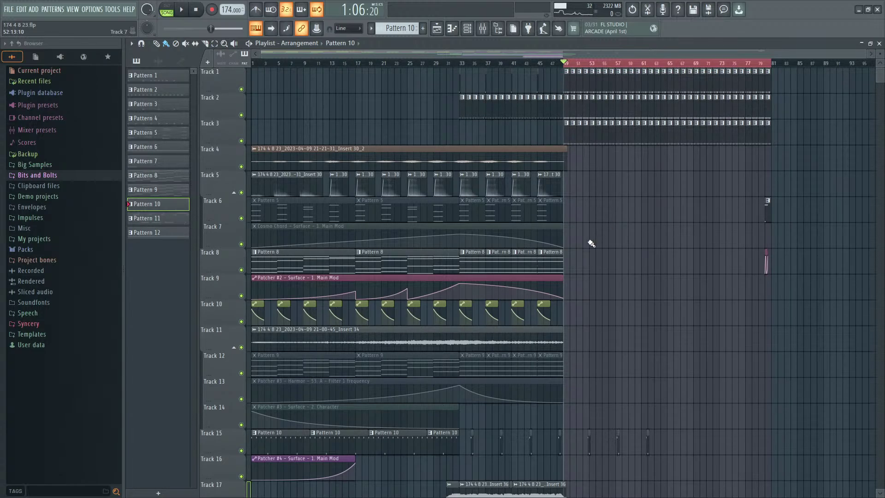
{"action": "scroll", "coordinate": [591, 244], "scroll_direction": "up", "scroll_amount": 6}
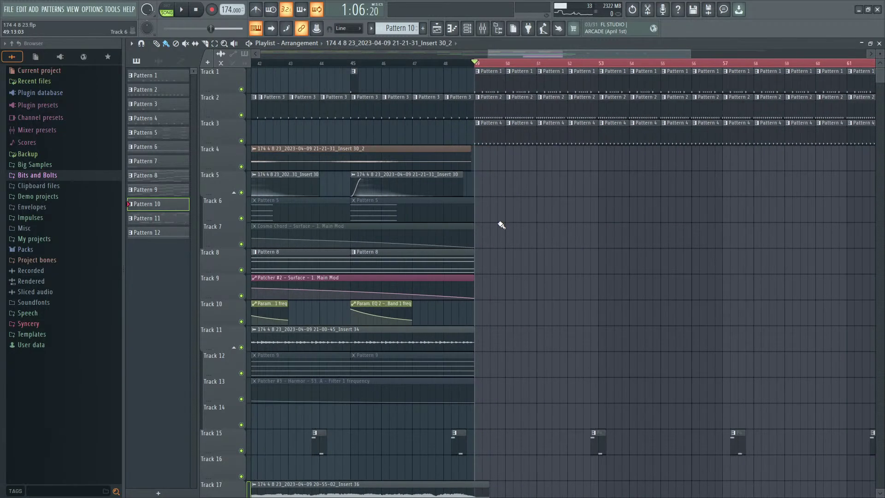
{"action": "scroll", "coordinate": [501, 225], "scroll_direction": "down", "scroll_amount": 6}
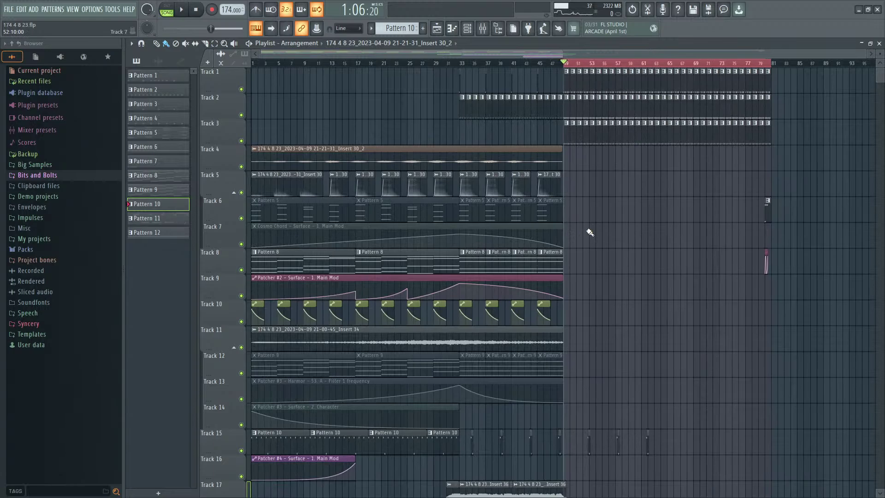
Step: Play the song from about bar 35 up to bar 49 and look over the lower playlist tracks
{"action": "scroll", "coordinate": [590, 232], "scroll_direction": "down", "scroll_amount": 5}
{"action": "left_click", "coordinate": [475, 63]}
{"action": "key", "text": "space"}
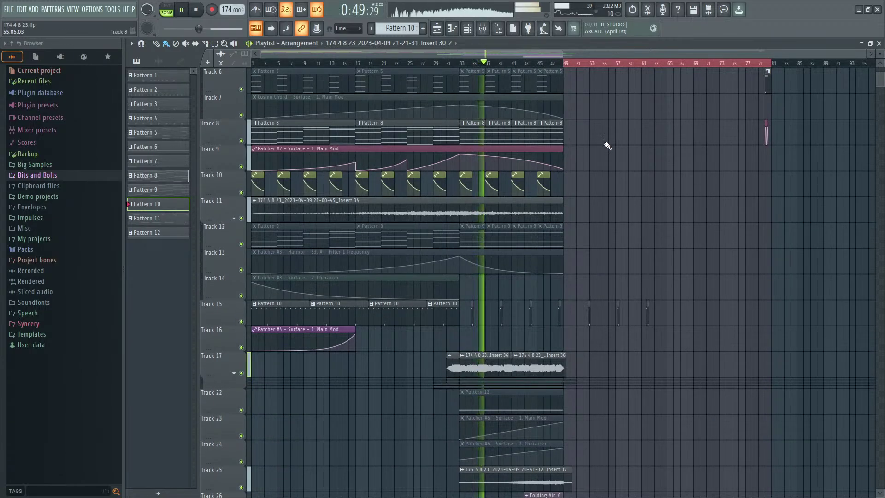
{"action": "scroll", "coordinate": [601, 138], "scroll_direction": "down", "scroll_amount": 3}
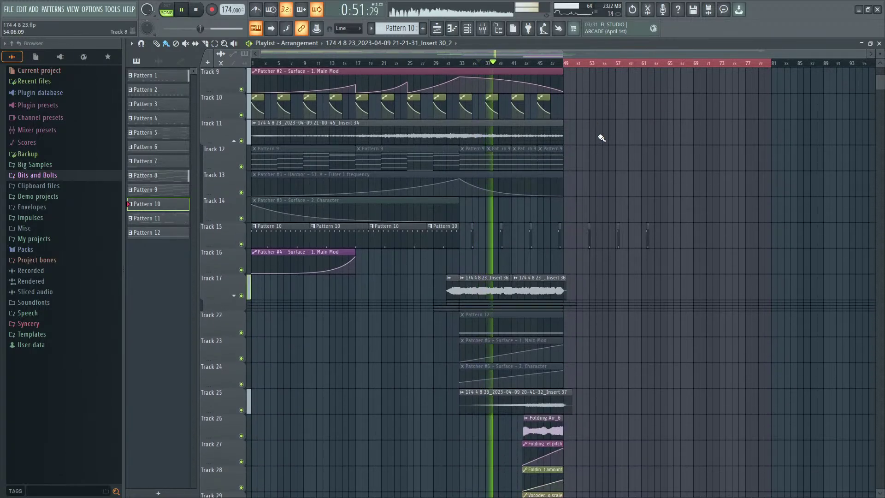
{"action": "scroll", "coordinate": [602, 139], "scroll_direction": "down", "scroll_amount": 2}
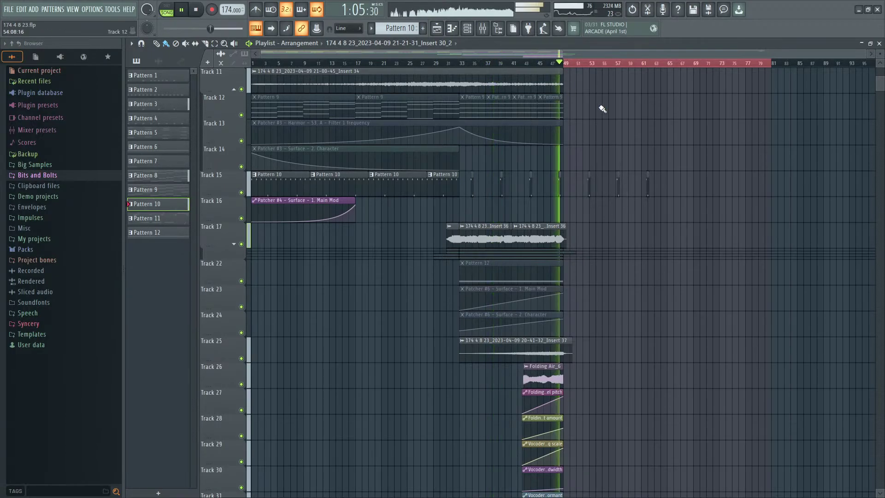
{"action": "key", "text": "space"}
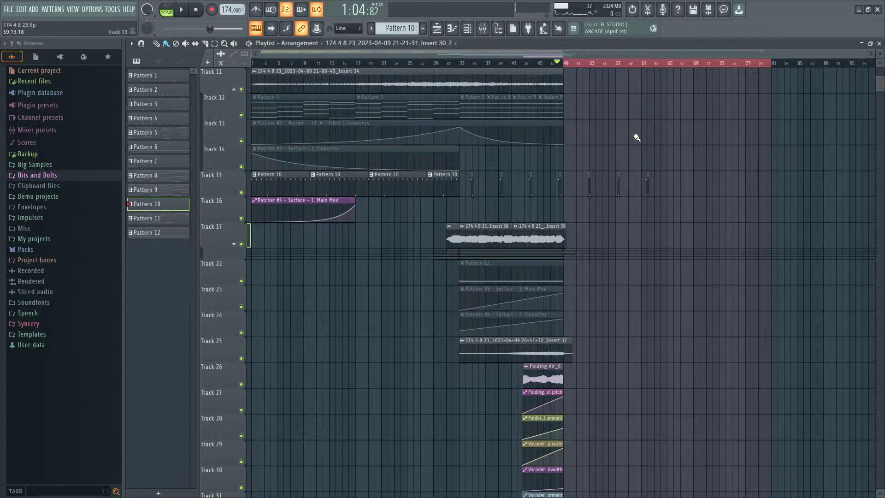
Step: Return the playback position to bar 49 and create a new empty pattern with the channel rack open
{"action": "scroll", "coordinate": [641, 133], "scroll_direction": "up", "scroll_amount": 10}
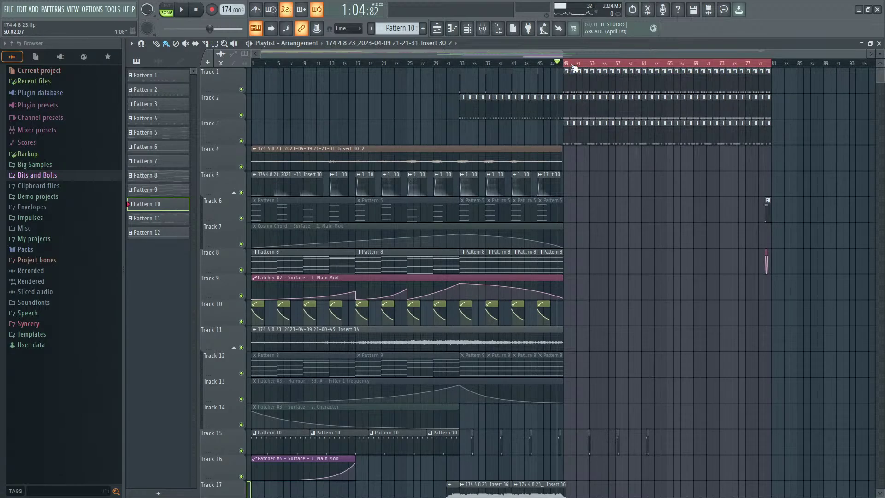
{"action": "left_click", "coordinate": [575, 67]}
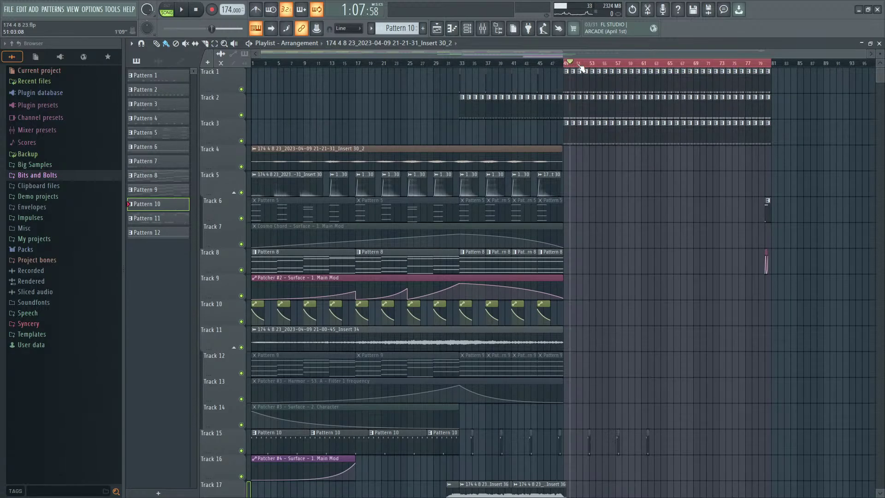
{"action": "left_click_drag", "start_coordinate": [588, 68], "coordinate": [564, 66]}
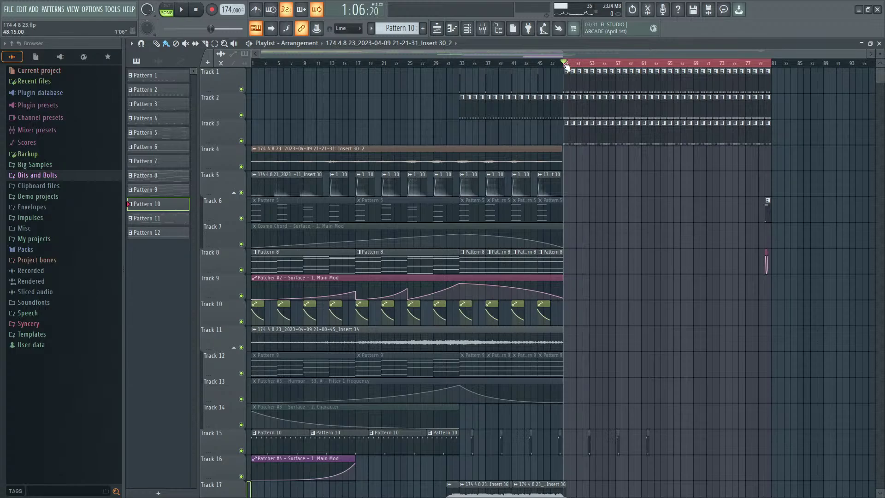
{"action": "left_click", "coordinate": [467, 29]}
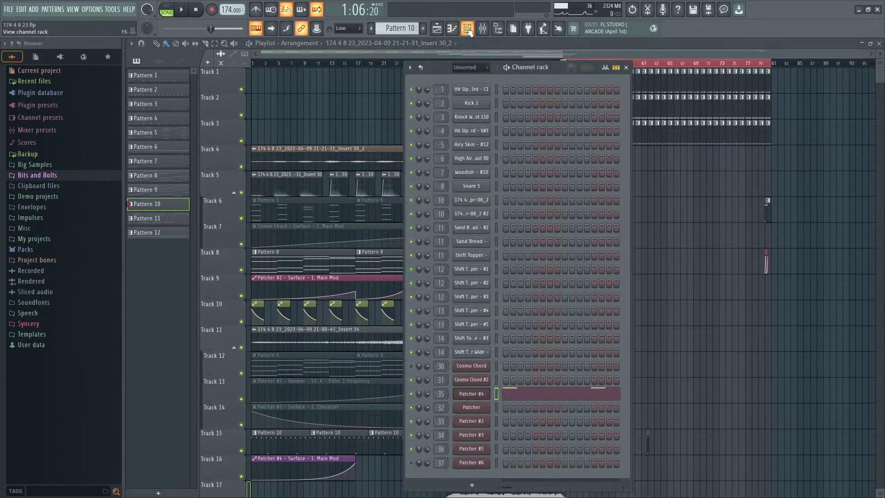
{"action": "left_click", "coordinate": [410, 28]}
{"action": "left_click", "coordinate": [466, 53]}
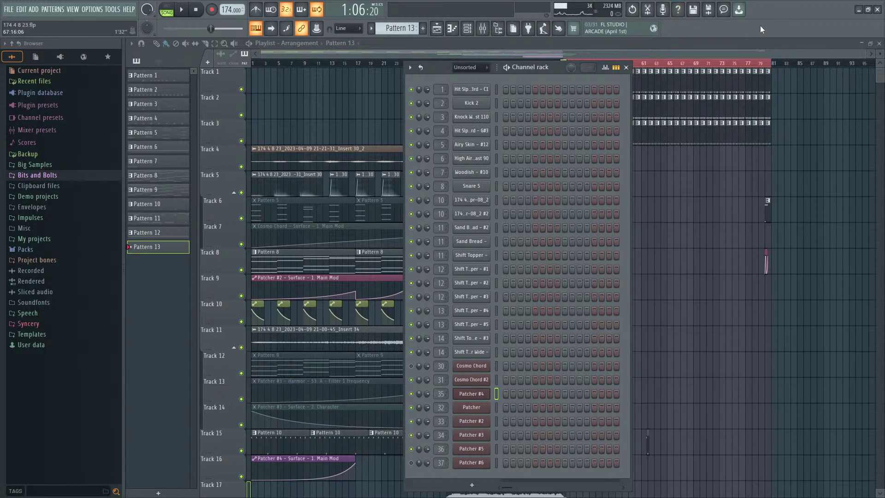
Step: Add a new Patcher instrument channel and route it to mixer track Insert 40
{"action": "key", "text": "F8"}
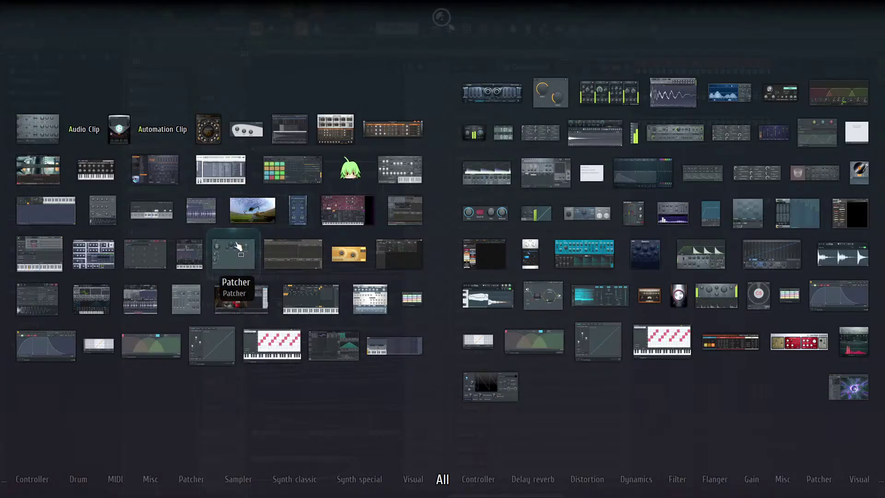
{"action": "left_click_drag", "start_coordinate": [233, 253], "coordinate": [505, 461]}
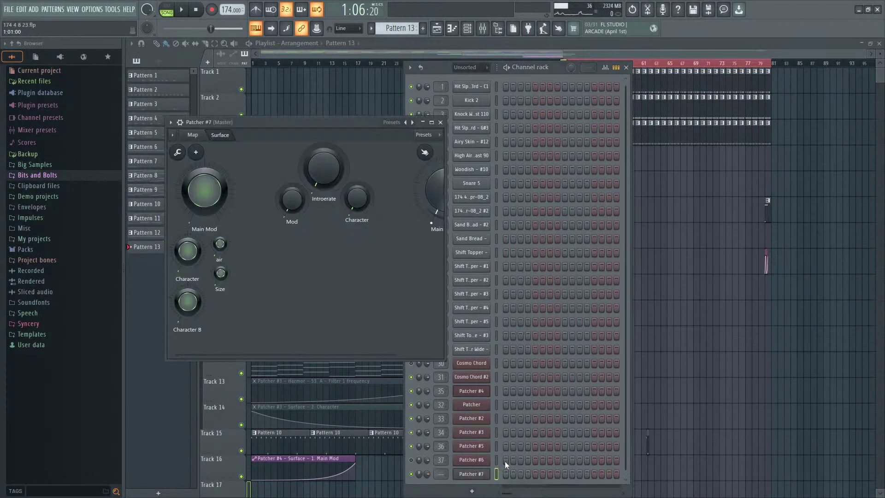
{"action": "left_click_drag", "start_coordinate": [552, 70], "coordinate": [577, 46]}
{"action": "double_click", "coordinate": [469, 453]}
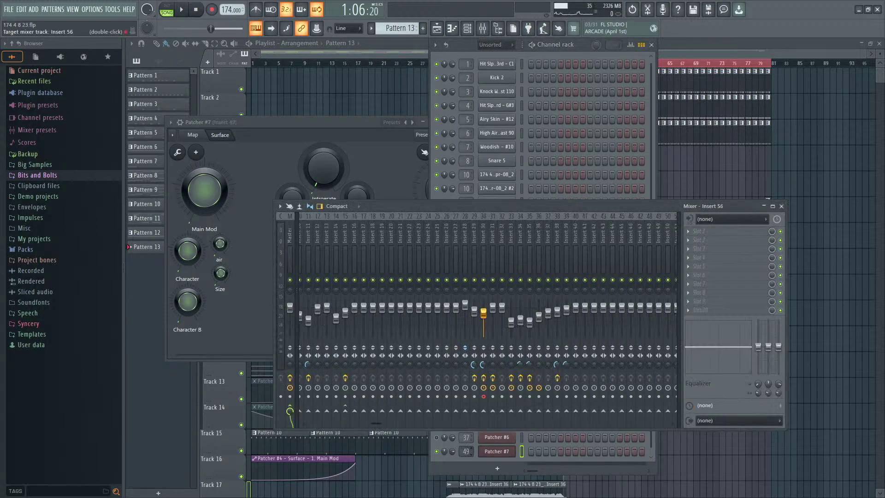
{"action": "scroll", "coordinate": [466, 451], "scroll_direction": "up", "scroll_amount": 2}
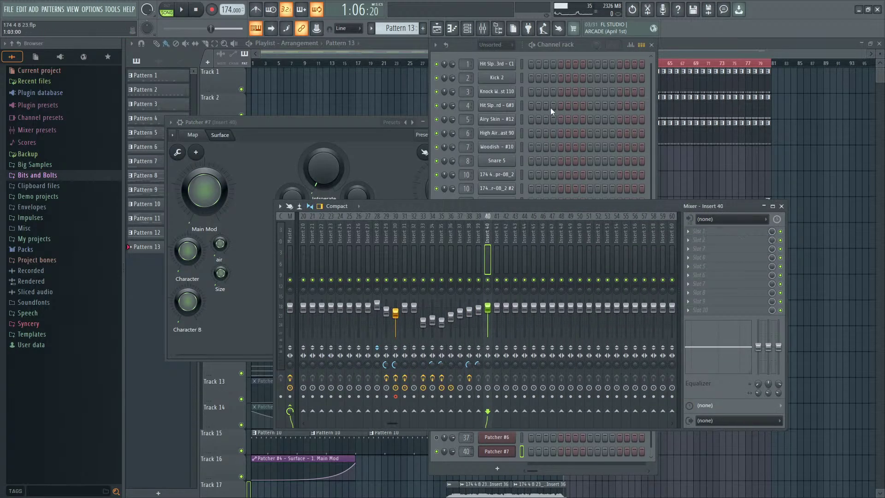
{"action": "left_click", "coordinate": [579, 50]}
{"action": "left_click_drag", "start_coordinate": [290, 125], "coordinate": [346, 132]}
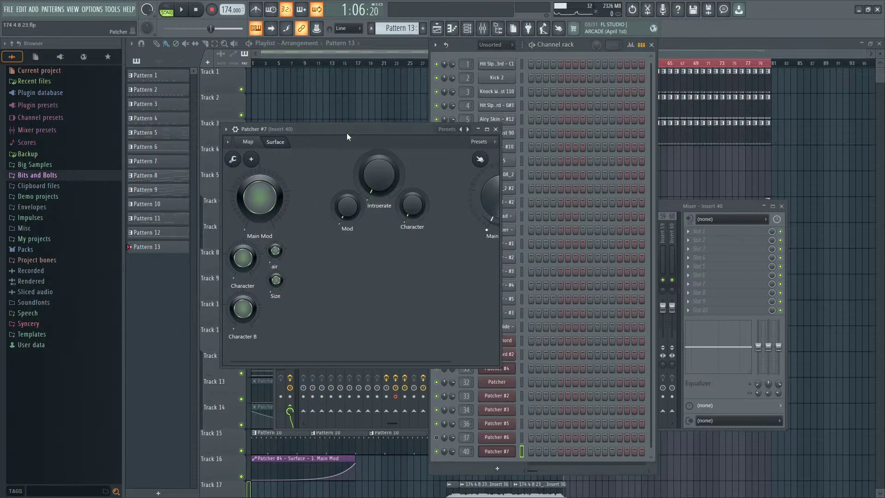
Step: Add a Sytrus synth to the map of Patcher #7
{"action": "left_click", "coordinate": [253, 142]}
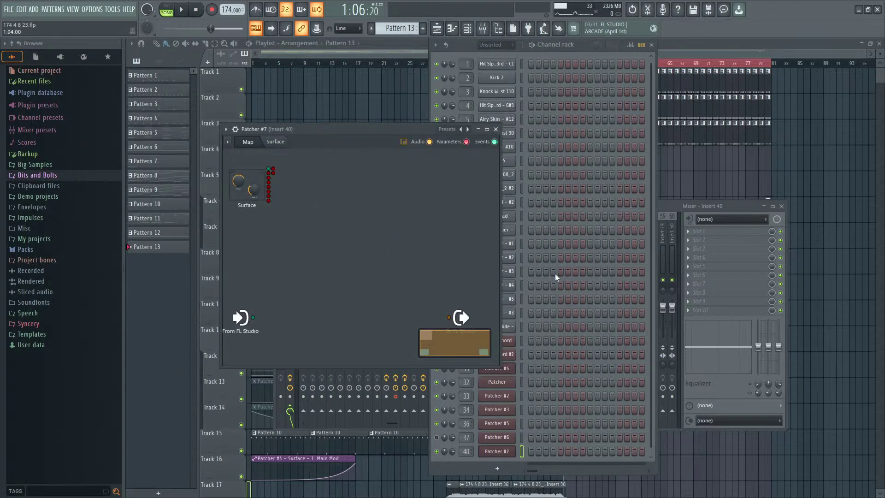
{"action": "key", "text": "F8"}
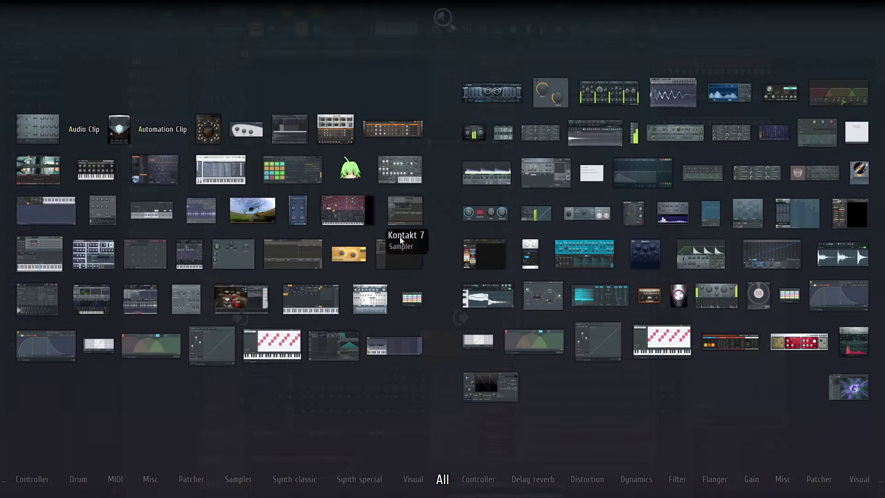
{"action": "left_click_drag", "start_coordinate": [400, 236], "coordinate": [386, 289]}
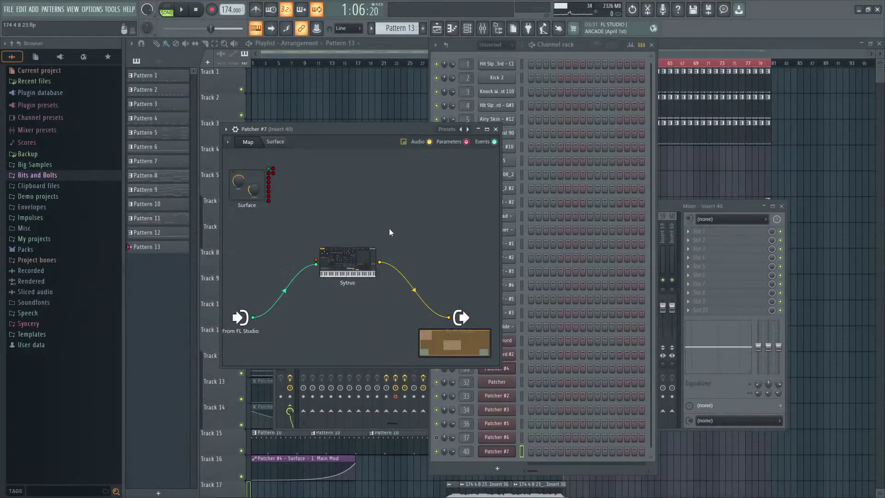
Step: Expose Sytrus's Modulation X and Modulation Y inputs and link them to the Surface's Main Mod and Character controls
{"action": "left_click", "coordinate": [349, 263]}
{"action": "left_click", "coordinate": [263, 157]}
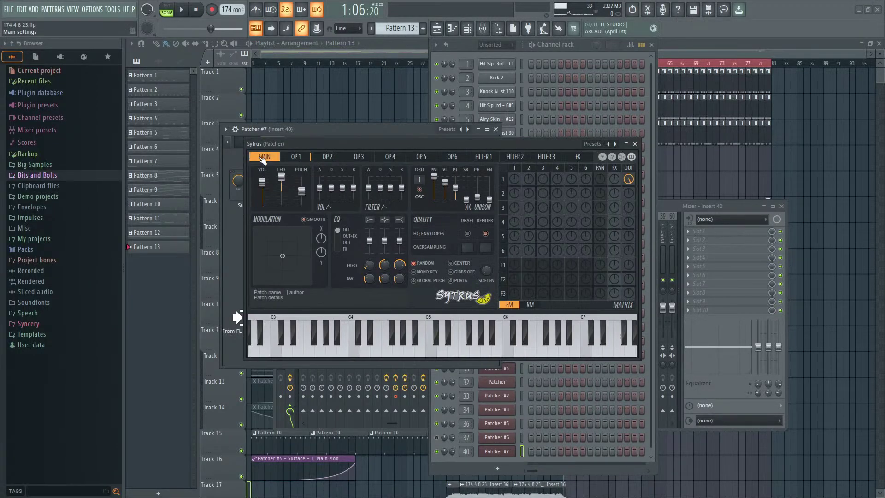
{"action": "left_click", "coordinate": [635, 144]}
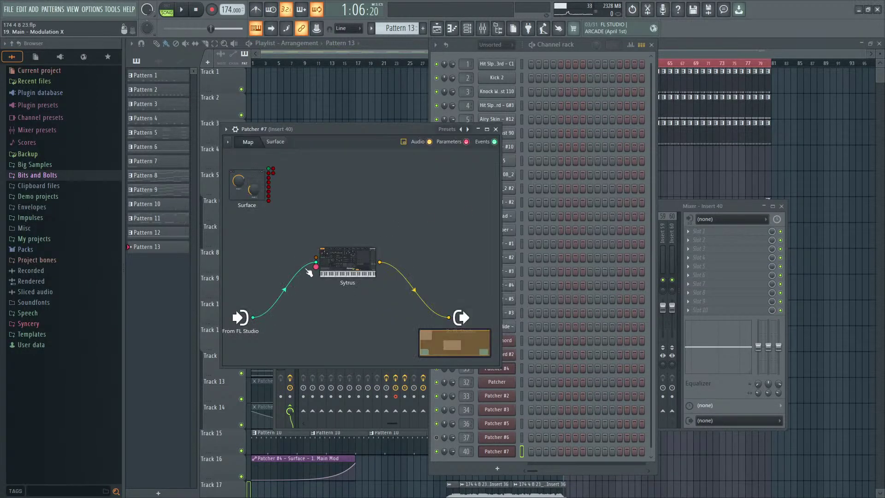
{"action": "left_click_drag", "start_coordinate": [273, 172], "coordinate": [272, 183]}
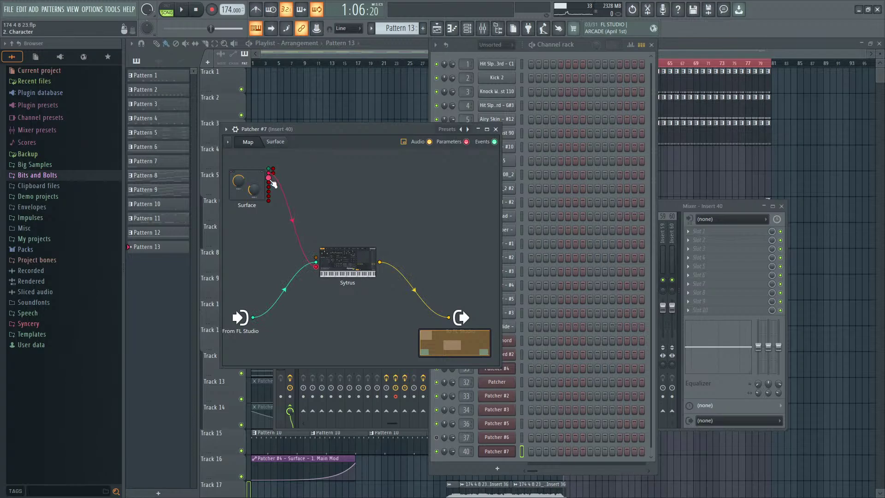
{"action": "left_click", "coordinate": [329, 262]}
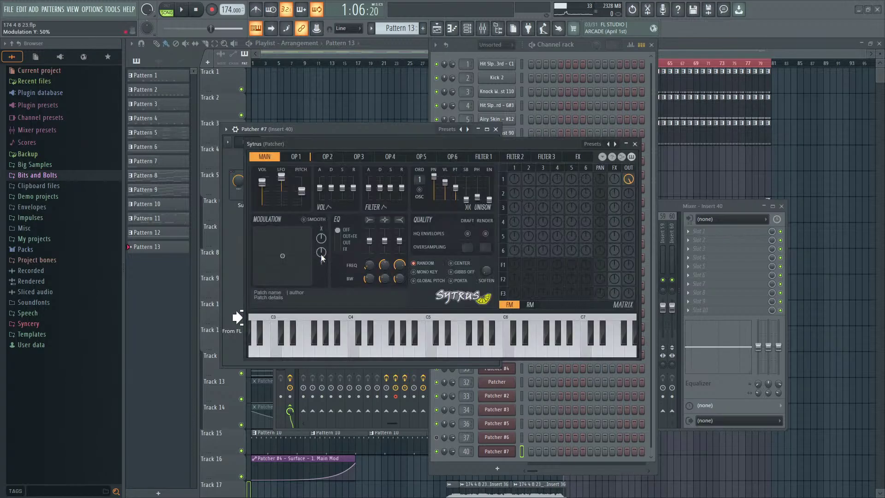
{"action": "left_click", "coordinate": [635, 143]}
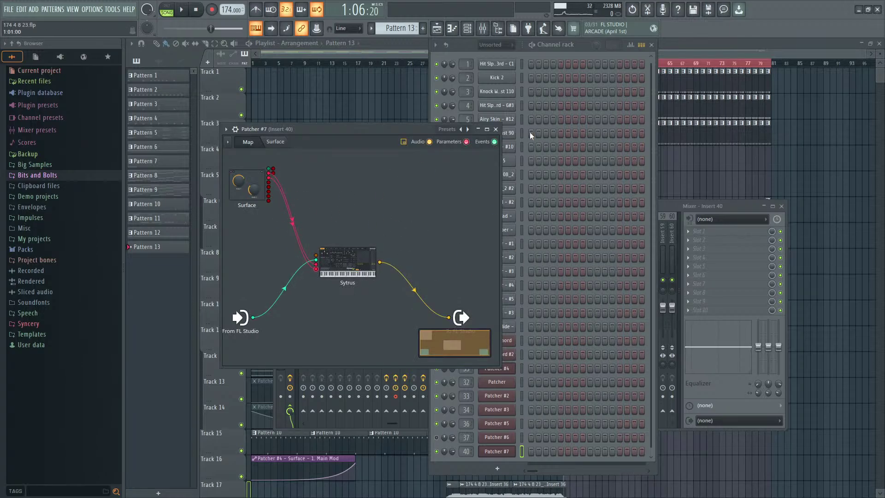
Step: Open the piano roll of Patcher #7 in Pattern 13 and place a 16-bar D2 note
{"action": "left_click", "coordinate": [578, 50]}
{"action": "scroll", "coordinate": [567, 256], "scroll_direction": "down", "scroll_amount": 1}
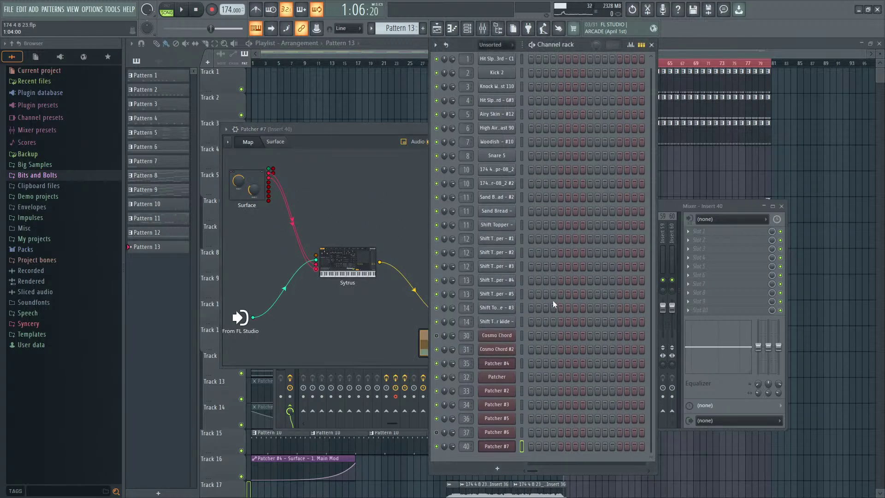
{"action": "right_click", "coordinate": [509, 445]}
{"action": "left_click", "coordinate": [557, 366]}
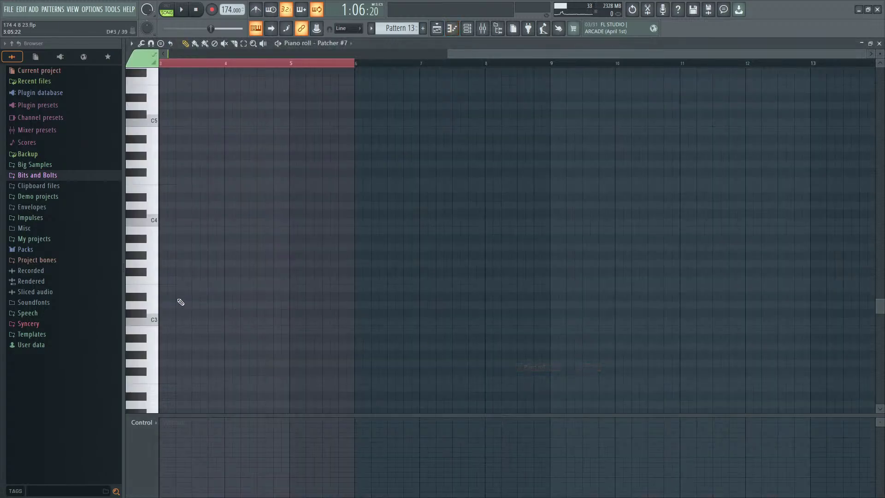
{"action": "left_click", "coordinate": [152, 282]}
{"action": "left_click", "coordinate": [166, 281]}
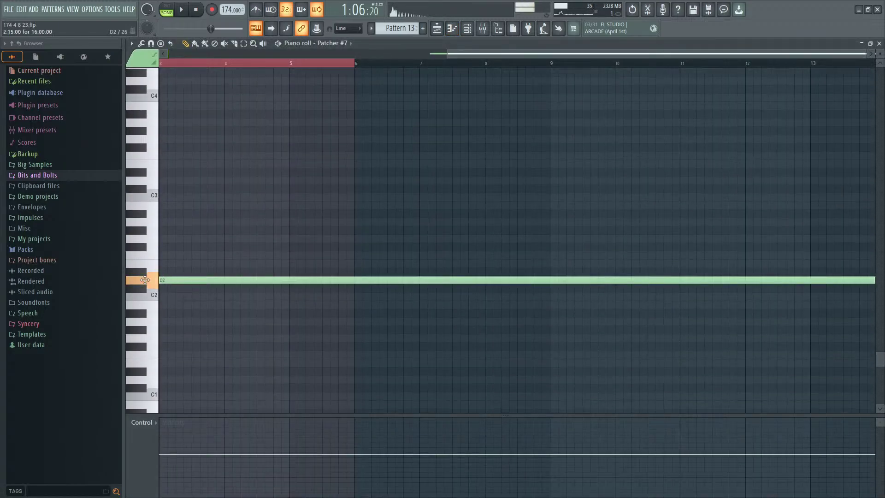
Step: Shorten the D2 note to two bars and open Patcher #7's Sytrus editor while the pattern plays
{"action": "scroll", "coordinate": [290, 281], "scroll_direction": "down", "scroll_amount": 3}
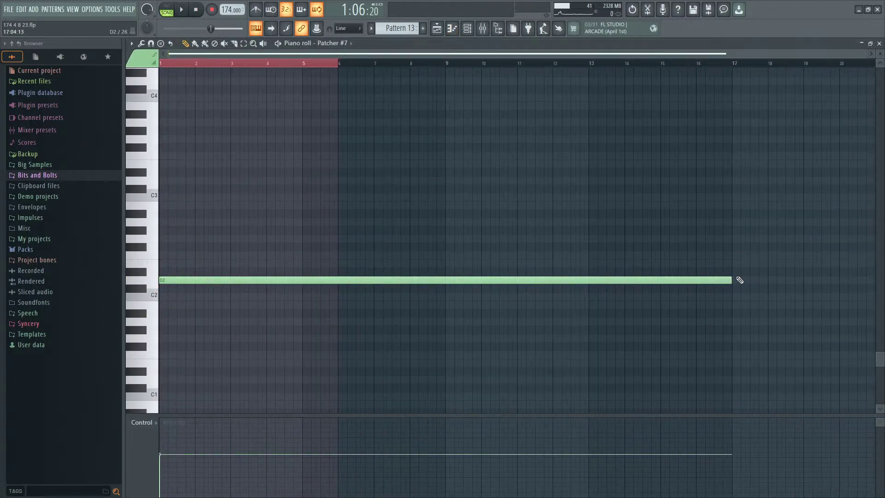
{"action": "left_click_drag", "start_coordinate": [731, 279], "coordinate": [217, 295]}
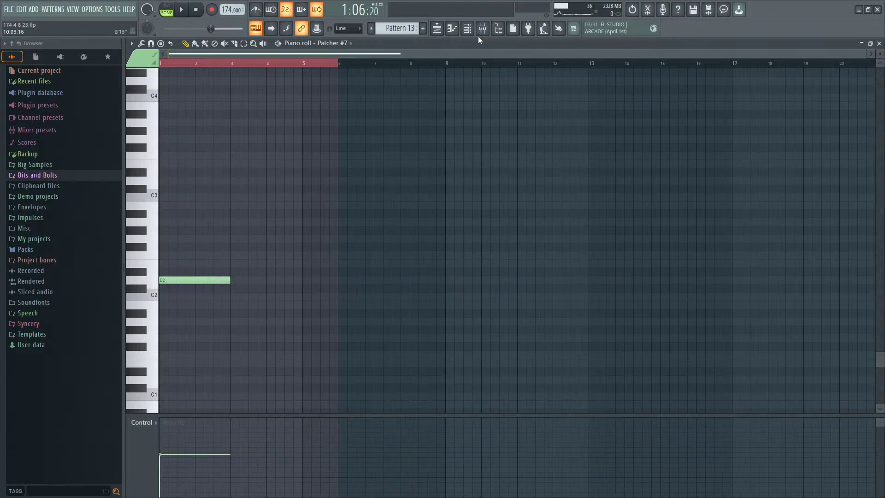
{"action": "left_click", "coordinate": [466, 28]}
{"action": "left_click", "coordinate": [497, 446]}
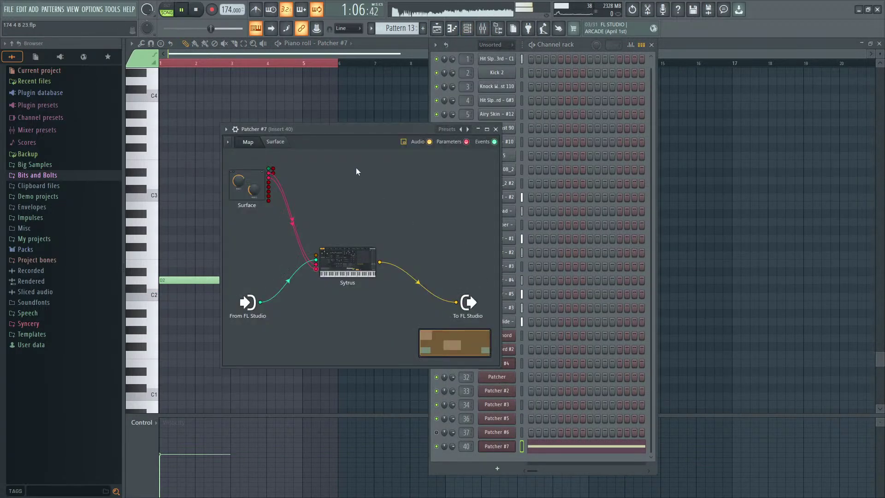
{"action": "key", "text": "space"}
{"action": "double_click", "coordinate": [336, 251]}
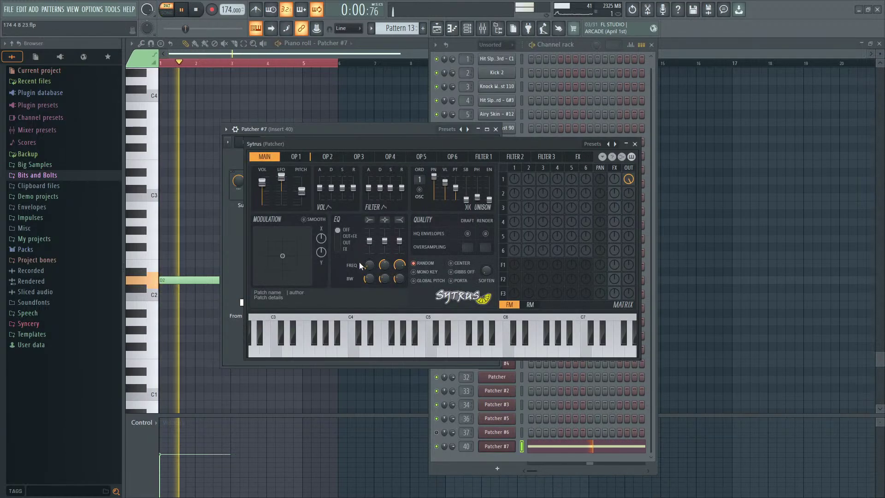
Step: Route operator 1 through Filter 1 to the output and switch Filter 1's mode to off
{"action": "left_click", "coordinate": [530, 174]}
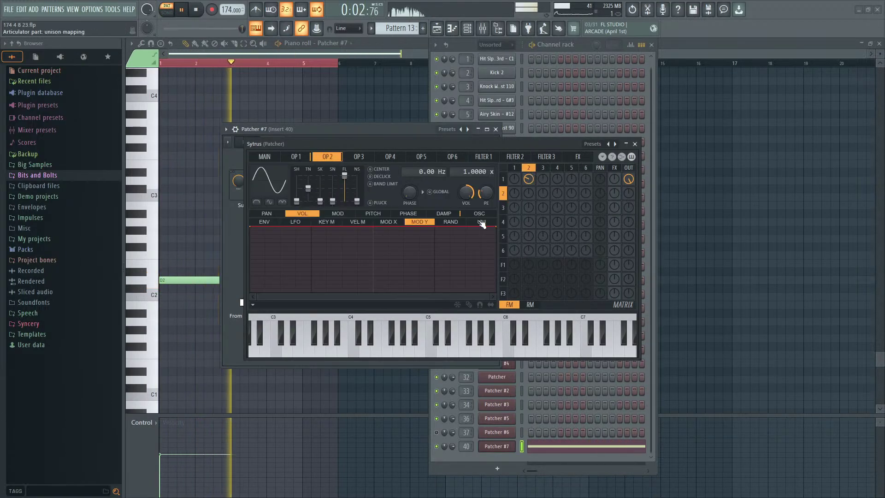
{"action": "left_click", "coordinate": [182, 10]}
{"action": "left_click", "coordinate": [182, 10]}
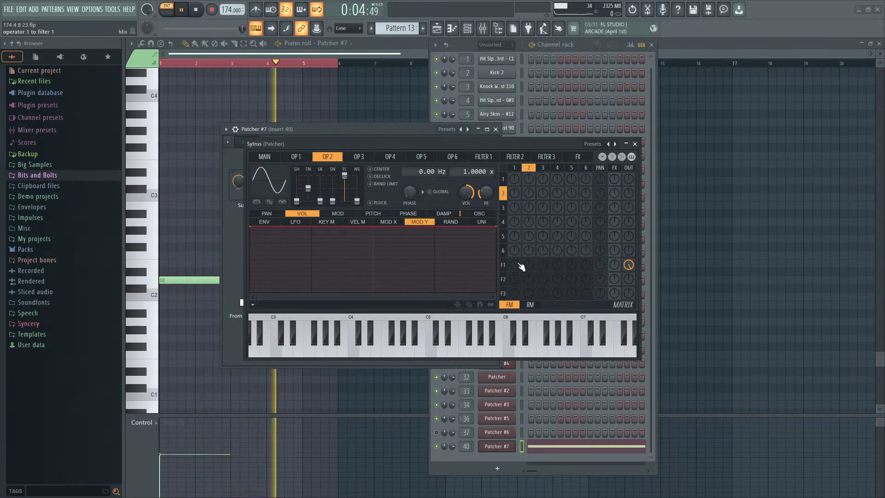
{"action": "left_click", "coordinate": [503, 265]}
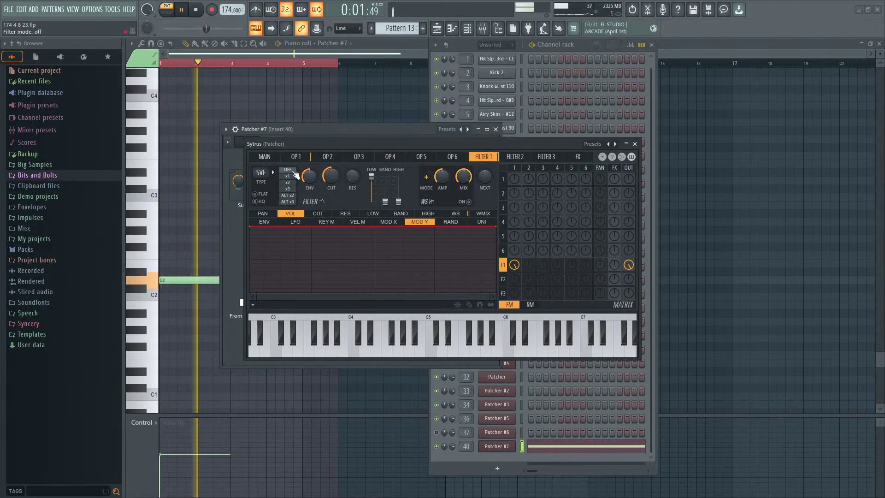
Step: Enable Filter 1's waveshaper and add five points to its curve, forming a zigzag of alternating peaks and dips
{"action": "left_click", "coordinate": [455, 213]}
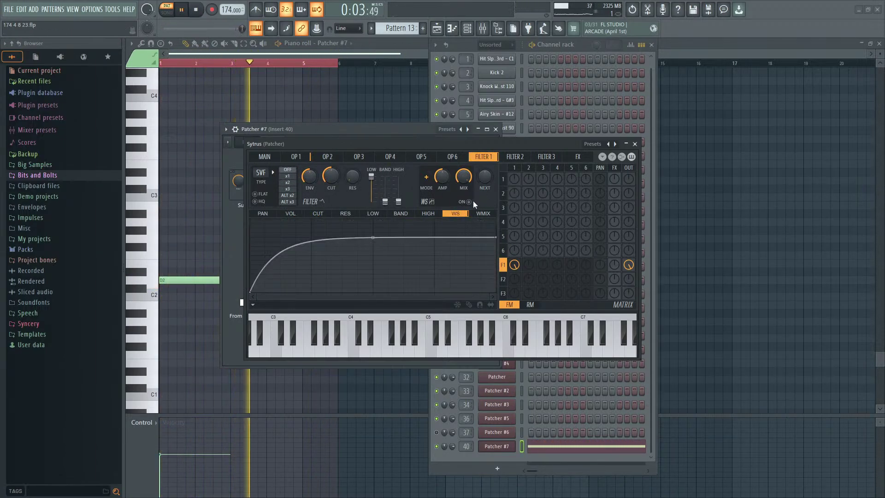
{"action": "left_click", "coordinate": [469, 202]}
{"action": "right_click", "coordinate": [269, 229]}
{"action": "right_click", "coordinate": [288, 272]}
{"action": "right_click", "coordinate": [307, 225]}
{"action": "right_click", "coordinate": [319, 269]}
{"action": "right_click", "coordinate": [337, 221]}
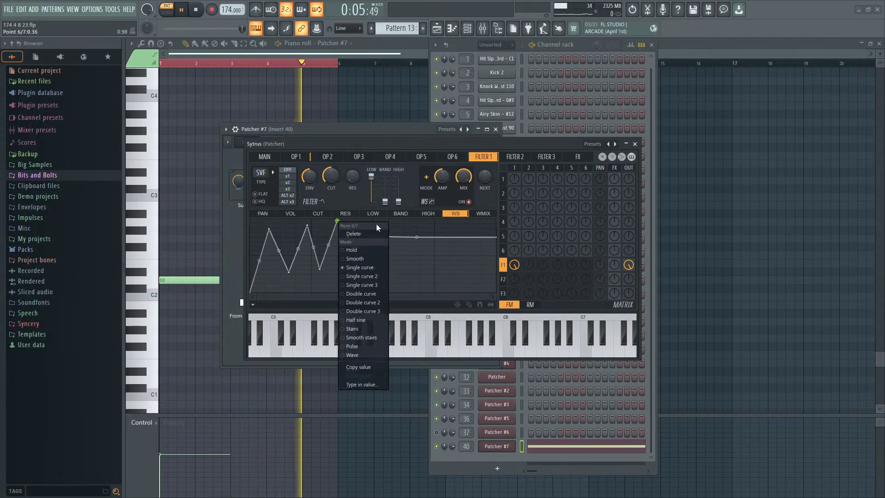
{"action": "left_click", "coordinate": [419, 222]}
{"action": "left_click", "coordinate": [195, 10]}
{"action": "left_click", "coordinate": [185, 11]}
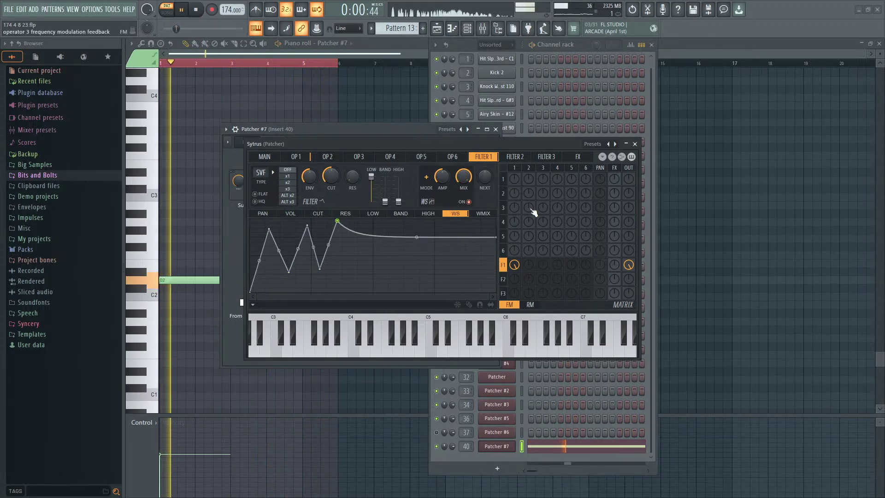
Step: Switch the matrix to ring modulation and set operator 2's frequency ratio to 0.0200
{"action": "left_click", "coordinate": [530, 305]}
{"action": "left_click", "coordinate": [530, 168]}
{"action": "left_click_drag", "start_coordinate": [464, 171], "coordinate": [477, 165]}
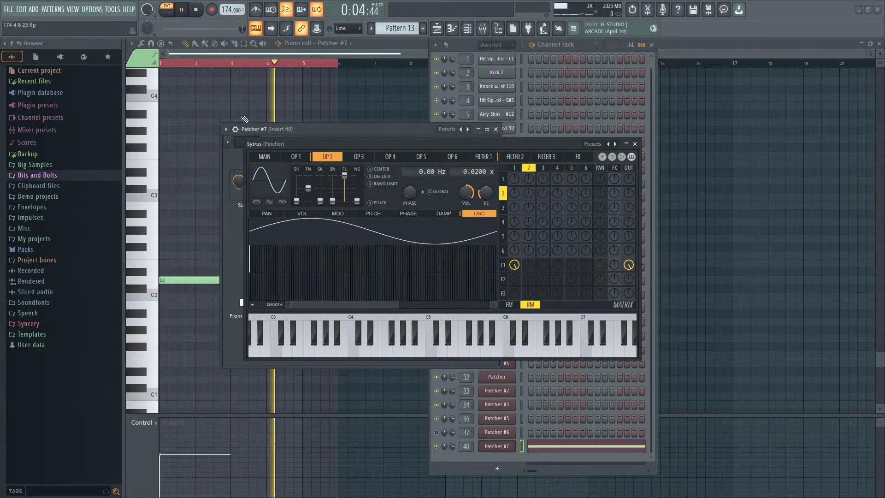
Step: Extend the D2 note to the end of bar 2 and shrink the time selection to those two bars
{"action": "mouse_move", "coordinate": [218, 280]}
{"action": "left_mouse_down"}
{"action": "mouse_move", "coordinate": [312, 277]}
{"action": "mouse_move", "coordinate": [203, 275]}
{"action": "mouse_move", "coordinate": [230, 277]}
{"action": "left_mouse_up"}
{"action": "left_click_drag", "start_coordinate": [337, 63], "coordinate": [230, 65]}
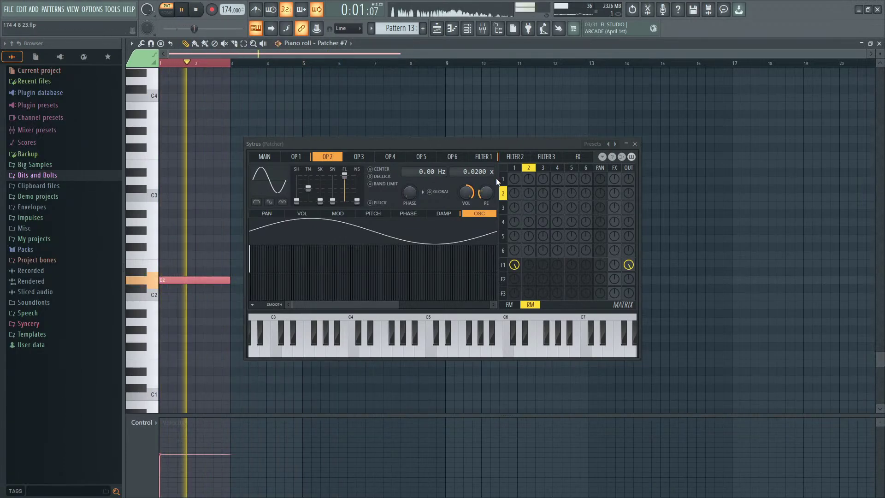
Step: Ring-modulate operator 1 with operator 2 and turn operator 2's sine into a single half-cycle hump
{"action": "left_click_drag", "start_coordinate": [529, 182], "coordinate": [529, 214]}
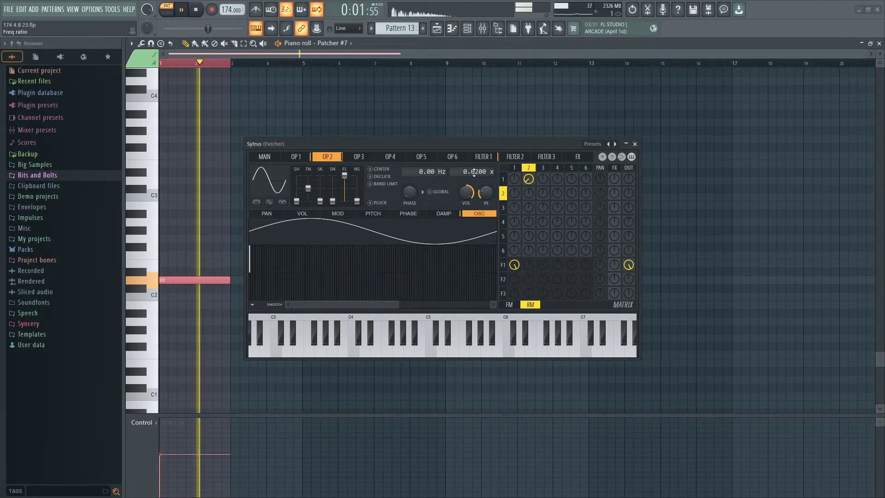
{"action": "left_click", "coordinate": [256, 202]}
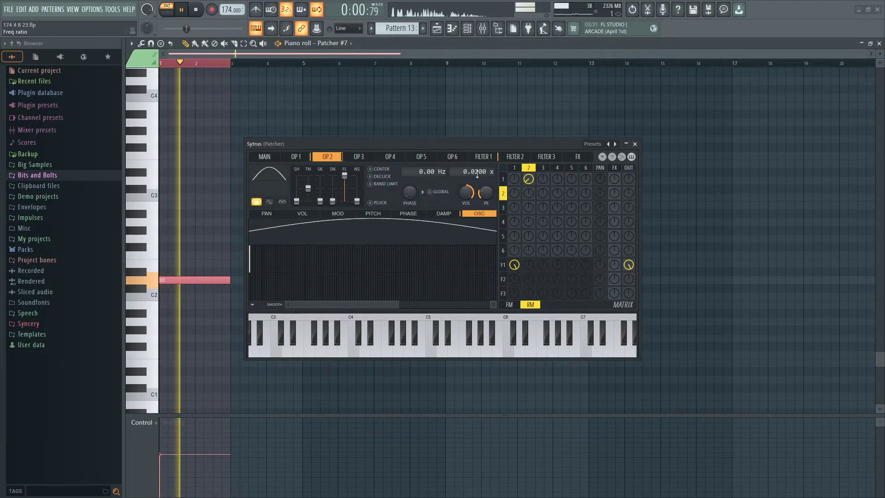
{"action": "left_click_drag", "start_coordinate": [528, 182], "coordinate": [528, 124]}
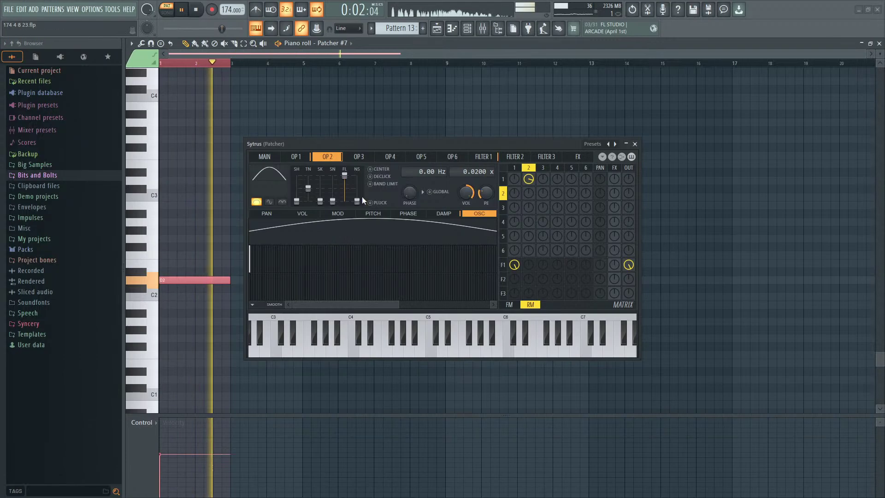
Step: Lower operator 2's tension, raise its ring modulation of operator 1 to about 91% and set its frequency ratio to 0.1400
{"action": "left_click_drag", "start_coordinate": [308, 189], "coordinate": [310, 198]}
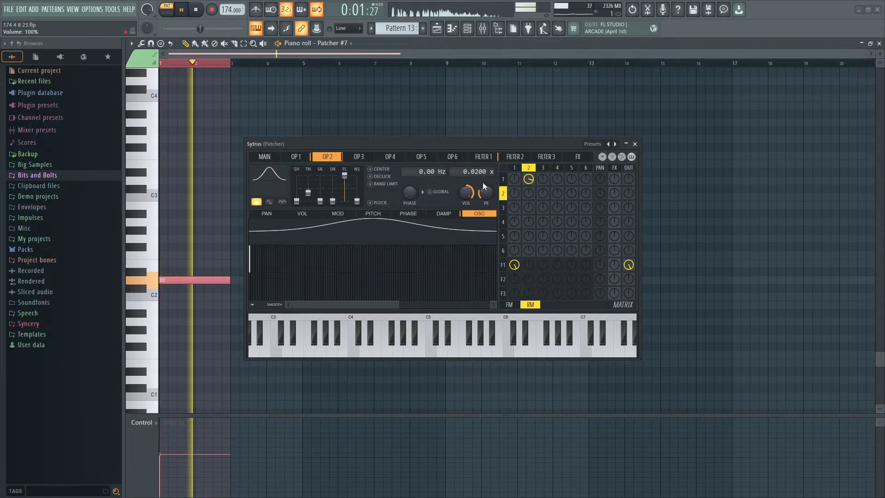
{"action": "left_click_drag", "start_coordinate": [527, 185], "coordinate": [527, 182]}
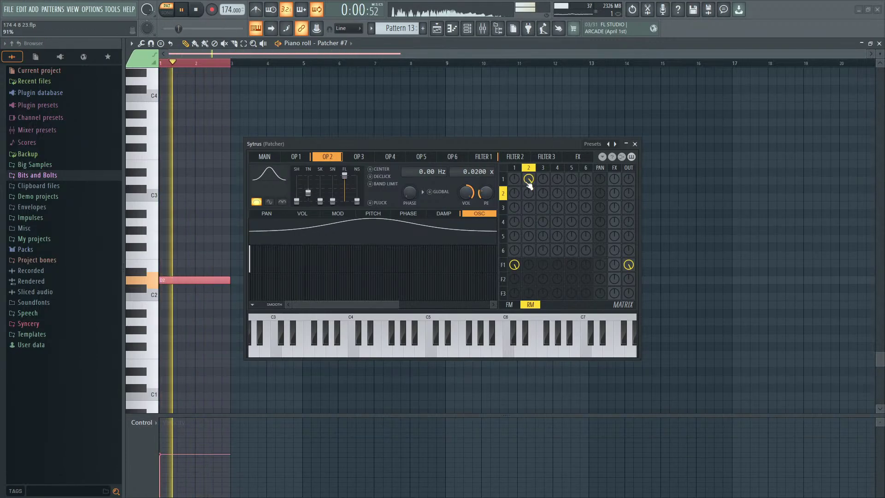
{"action": "left_click_drag", "start_coordinate": [476, 173], "coordinate": [476, 162]}
{"action": "key", "text": "space"}
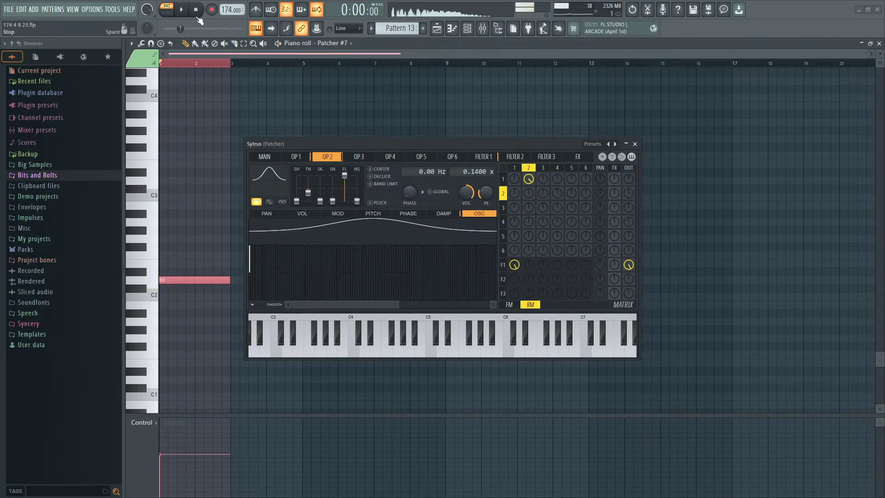
Step: Audition the Sytrus patch at several low and middle pitches on its built-in keyboard
{"action": "left_click", "coordinate": [327, 341]}
{"action": "left_click", "coordinate": [269, 346]}
{"action": "left_click", "coordinate": [377, 345]}
{"action": "left_click", "coordinate": [339, 341]}
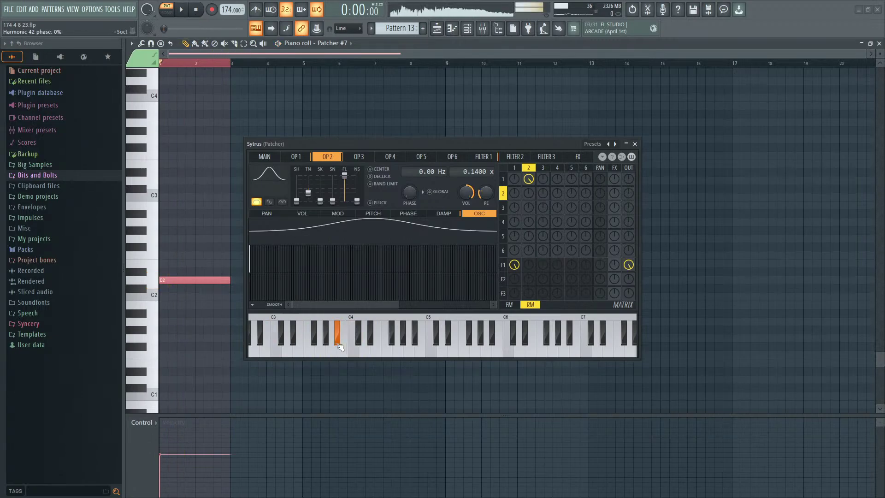
{"action": "left_click", "coordinate": [288, 344]}
{"action": "left_click", "coordinate": [271, 346]}
{"action": "left_click", "coordinate": [394, 343]}
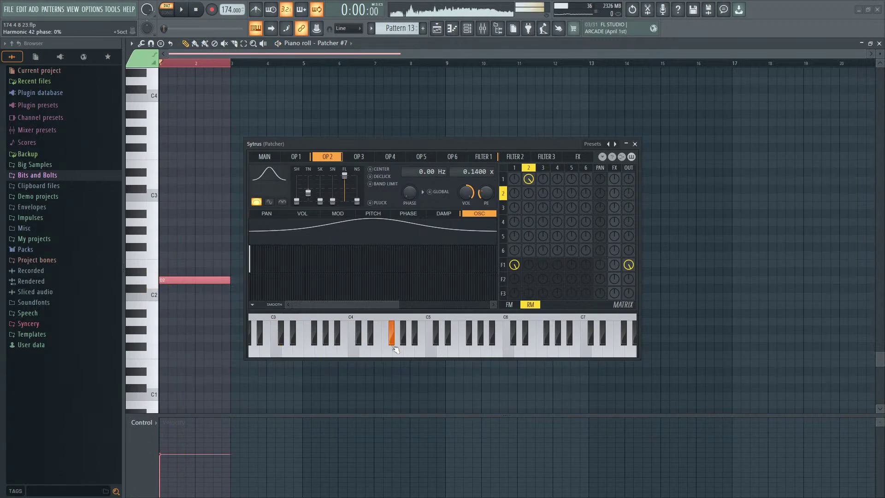
{"action": "left_click", "coordinate": [376, 344]}
{"action": "left_click", "coordinate": [354, 348]}
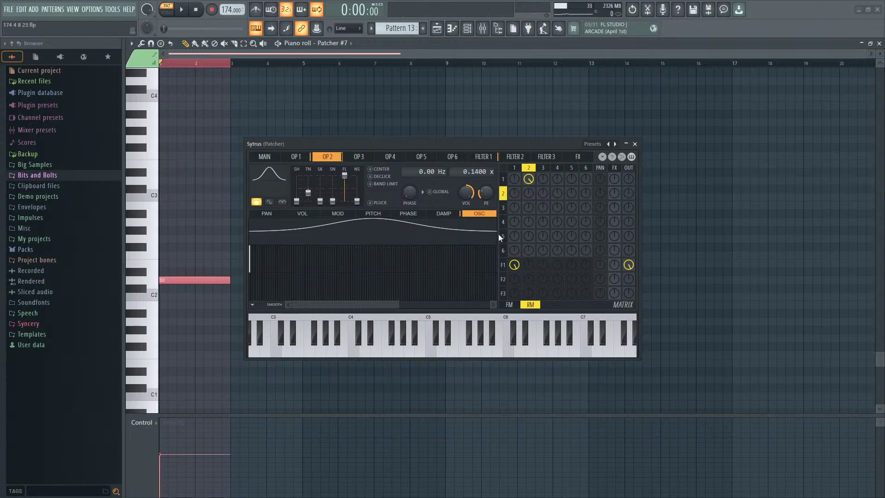
Step: Frequency-modulate operator 1 with operator 3 and shape operator 3's waveform towards a sawtooth during playback
{"action": "key", "text": "space"}
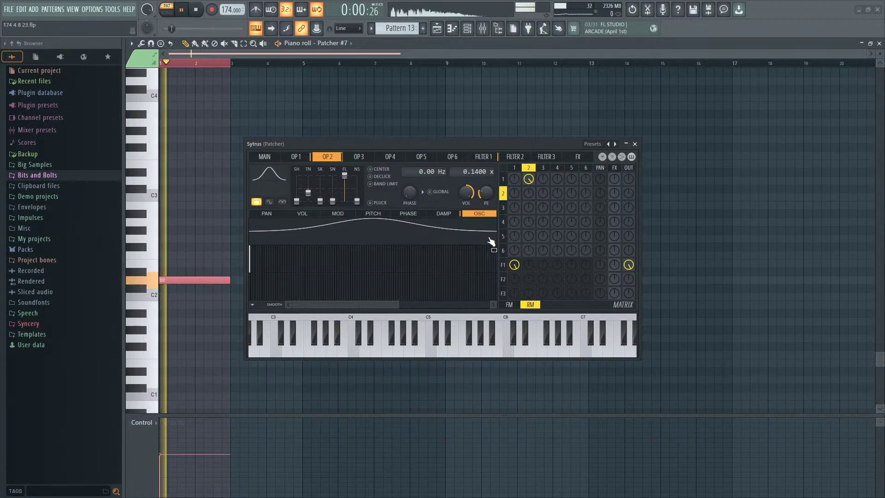
{"action": "left_click", "coordinate": [509, 304]}
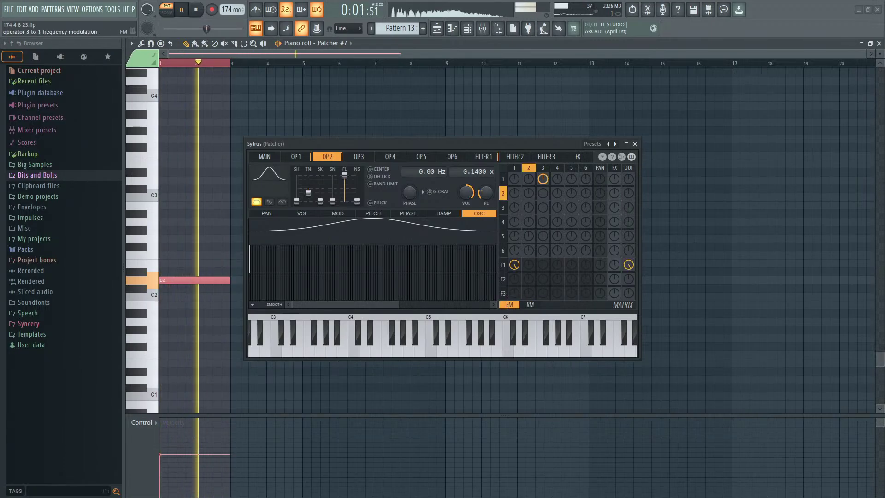
{"action": "left_click", "coordinate": [503, 207]}
{"action": "left_click_drag", "start_coordinate": [298, 199], "coordinate": [297, 189]}
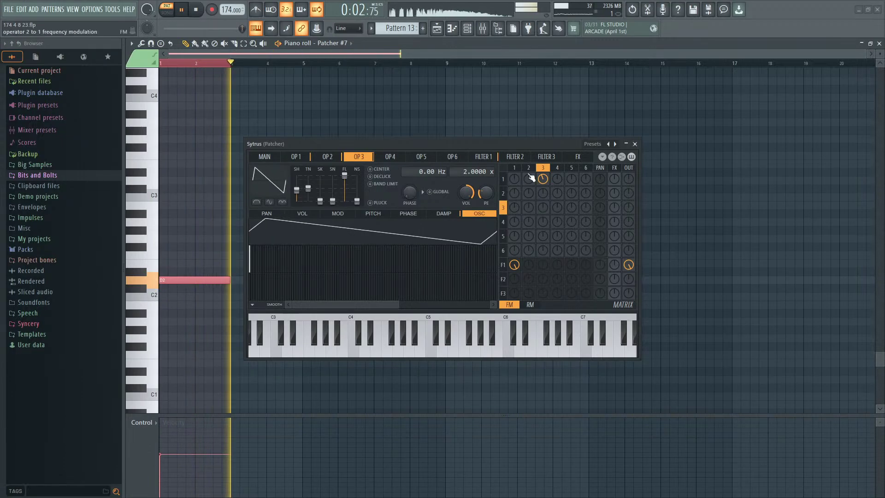
Step: Ring-modulate operator 3 with operator 2 at about -70% and readjust operator 3's frequency modulation of operator 1
{"action": "left_click", "coordinate": [530, 304]}
{"action": "mouse_move", "coordinate": [529, 208]}
{"action": "left_mouse_down"}
{"action": "mouse_move", "coordinate": [528, 220]}
{"action": "mouse_move", "coordinate": [529, 200]}
{"action": "left_mouse_up"}
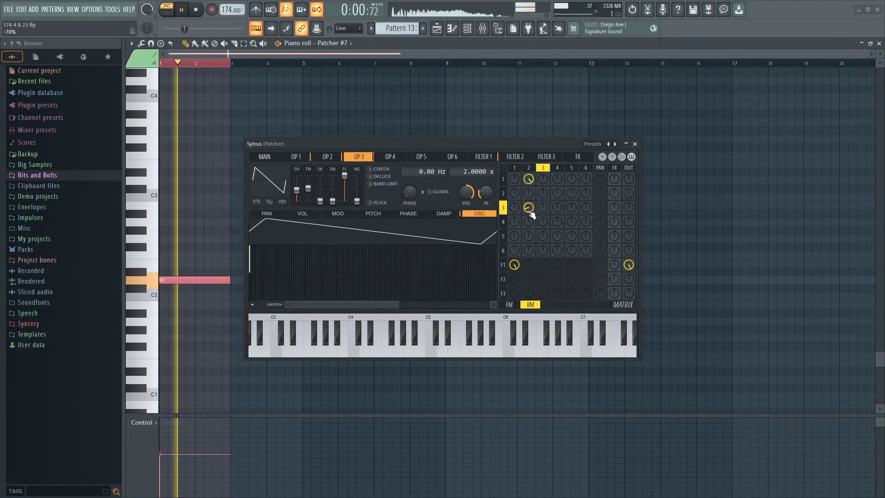
{"action": "left_click", "coordinate": [509, 304]}
{"action": "left_click_drag", "start_coordinate": [546, 183], "coordinate": [546, 177]}
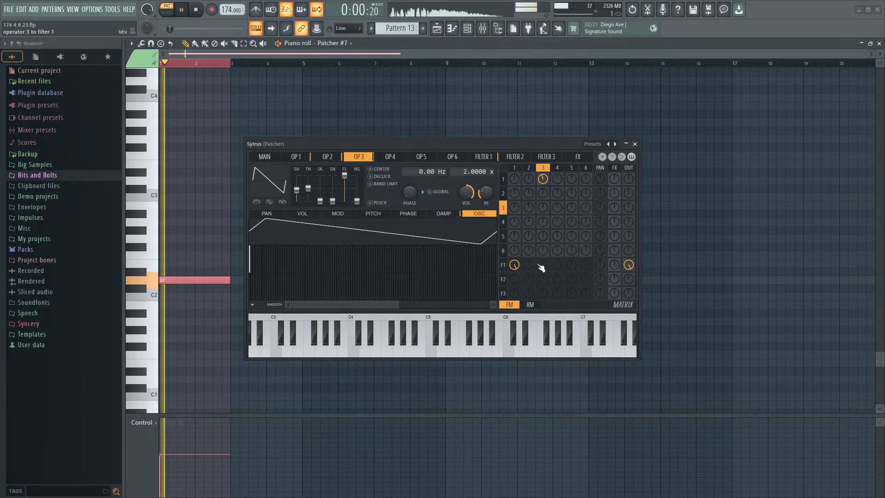
Step: Mix operator 3 into Filter 1 at a negative level, try its frequency ratio and listen to the patch
{"action": "left_click_drag", "start_coordinate": [542, 268], "coordinate": [542, 256]}
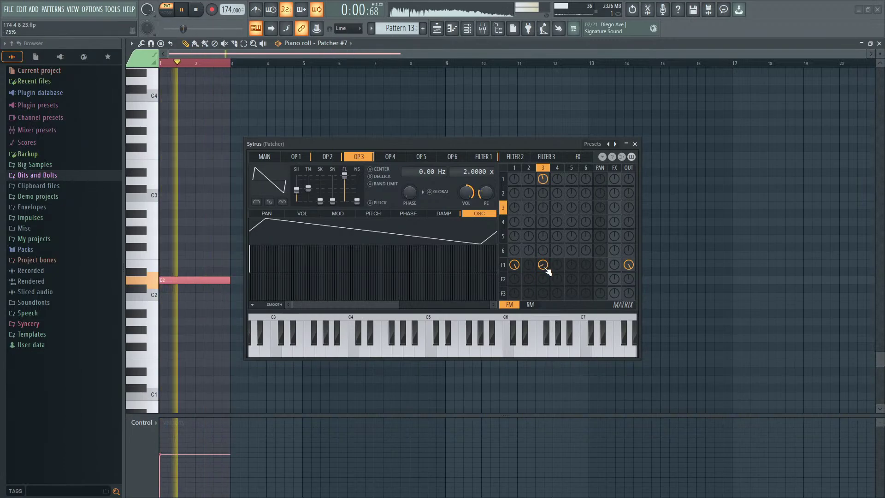
{"action": "left_click_drag", "start_coordinate": [466, 172], "coordinate": [466, 168]}
{"action": "left_click", "coordinate": [528, 168]}
{"action": "left_click", "coordinate": [542, 168]}
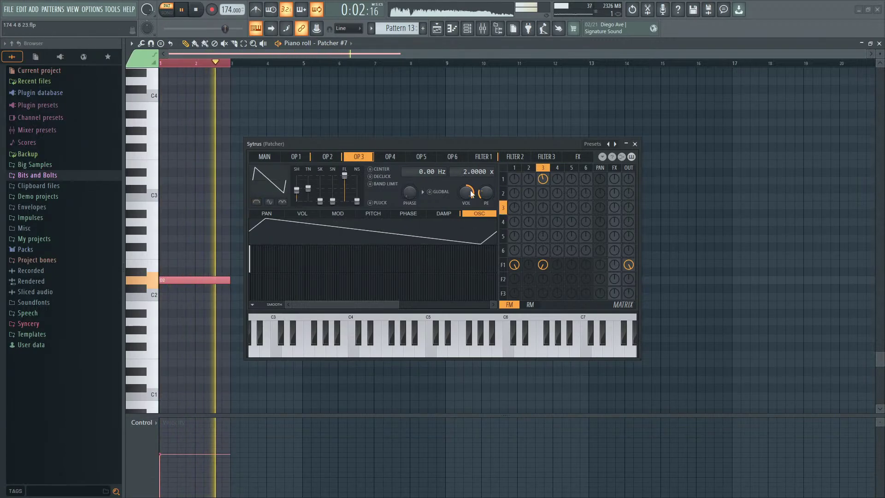
{"action": "left_click", "coordinate": [185, 10]}
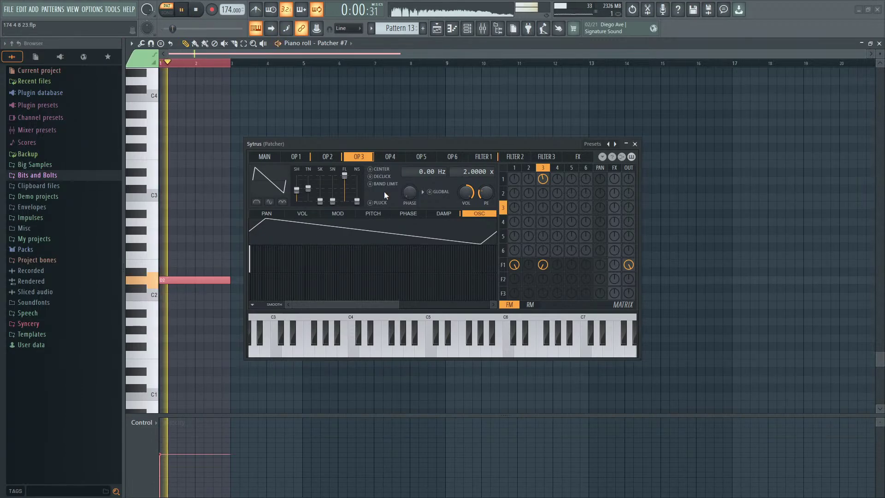
{"action": "left_click", "coordinate": [206, 12]}
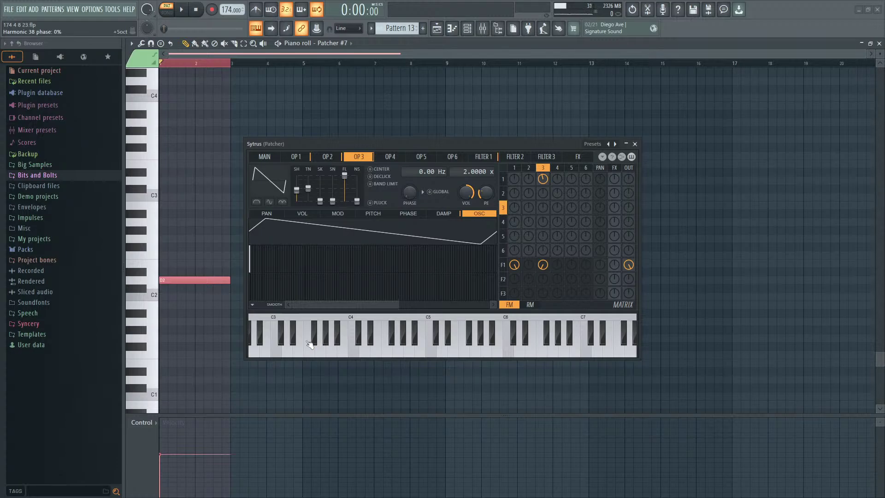
Step: Close the Sytrus editor and shorten the D2 note in Pattern 13 to one bar
{"action": "left_click", "coordinate": [635, 143]}
{"action": "scroll", "coordinate": [173, 295], "scroll_direction": "up", "scroll_amount": 5}
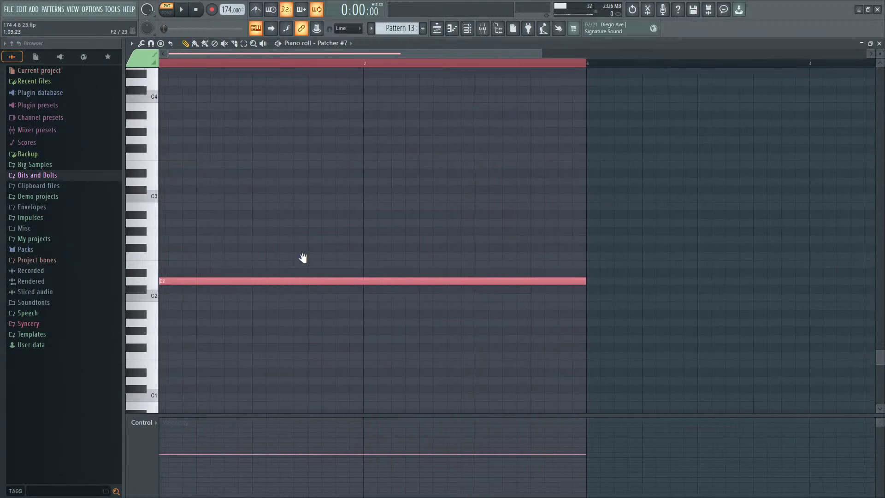
{"action": "left_click_drag", "start_coordinate": [302, 255], "coordinate": [455, 264]}
{"action": "scroll", "coordinate": [404, 234], "scroll_direction": "down", "scroll_amount": 2}
{"action": "left_click", "coordinate": [390, 238], "text": "ctrl"}
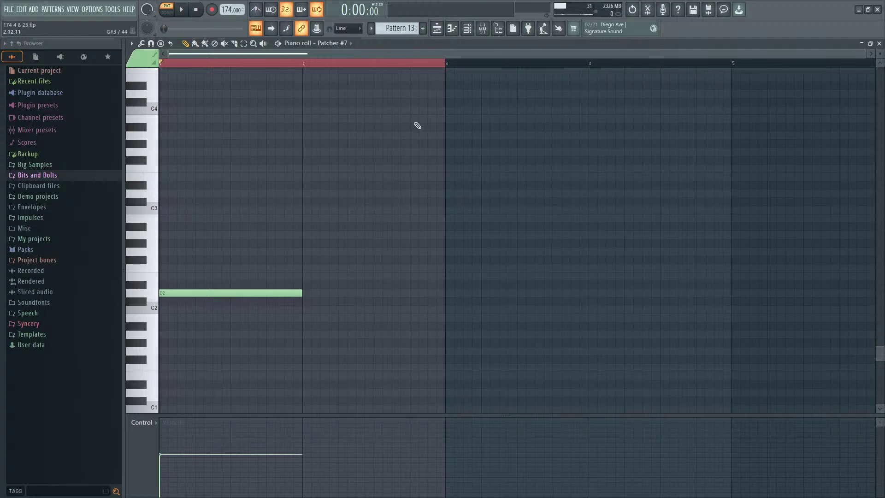
Step: Locate the Pattern 11 clip on playlist Track 18 and open its notes in the piano roll
{"action": "left_click", "coordinate": [438, 31]}
{"action": "scroll", "coordinate": [470, 346], "scroll_direction": "down", "scroll_amount": 5}
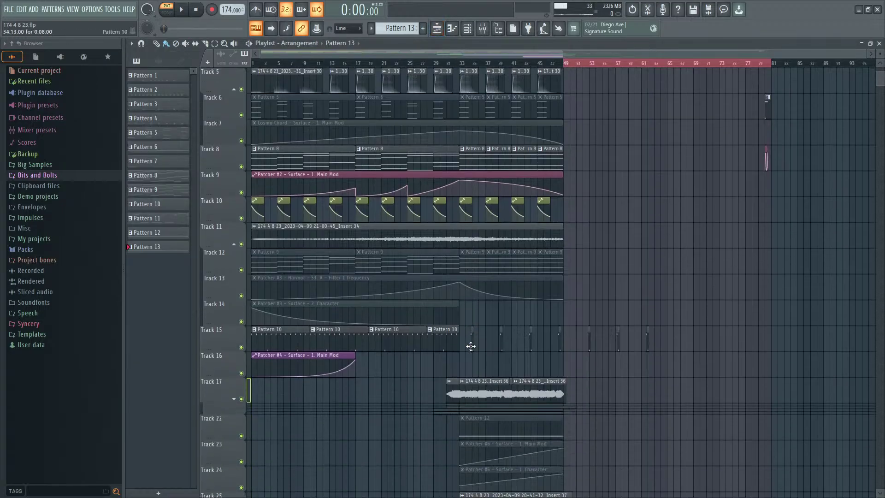
{"action": "scroll", "coordinate": [471, 346], "scroll_direction": "up", "scroll_amount": 2}
{"action": "scroll", "coordinate": [470, 346], "scroll_direction": "down", "scroll_amount": 11}
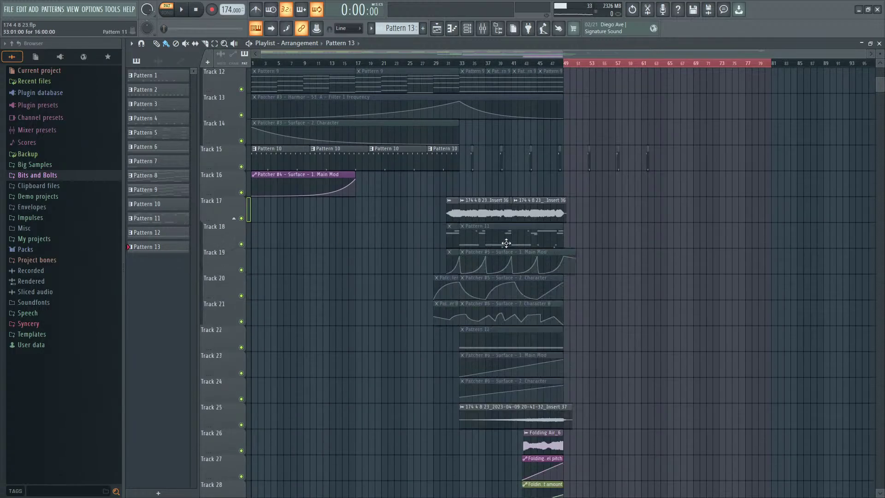
{"action": "double_click", "coordinate": [516, 237]}
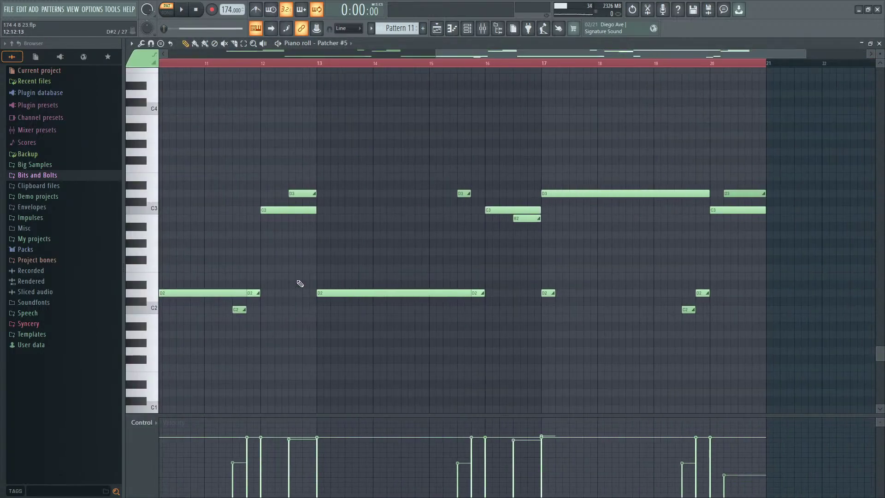
Step: Copy the C3 and D3 notes in bar 12 of Pattern 11 and open Patcher #7's Pattern 13 notes in the piano roll
{"action": "left_click_drag", "start_coordinate": [286, 279], "coordinate": [441, 282]}
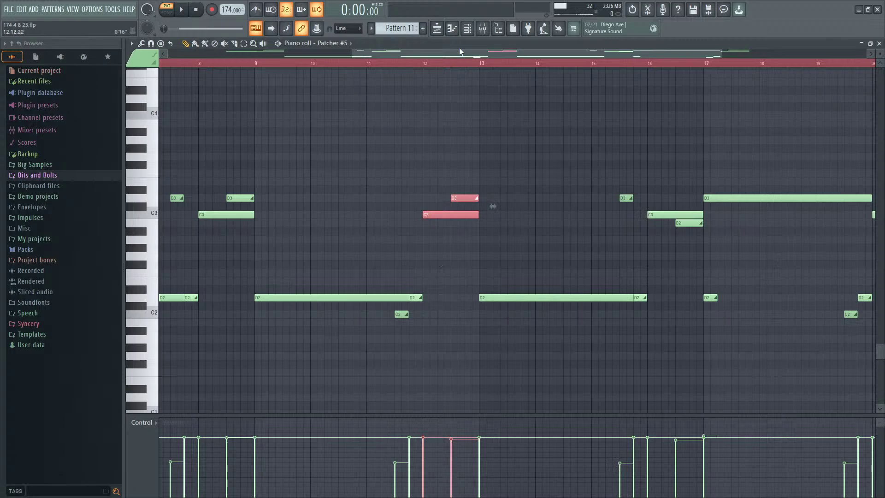
{"action": "left_click", "coordinate": [437, 29]}
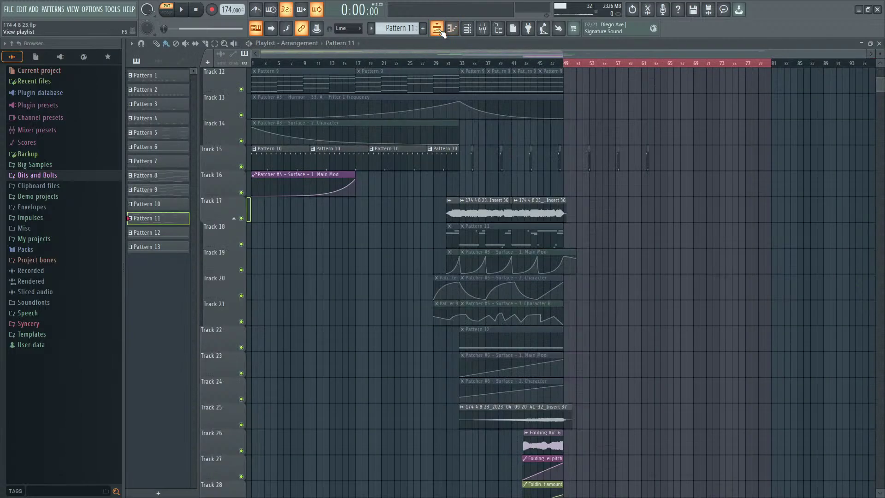
{"action": "left_click", "coordinate": [466, 29]}
{"action": "scroll", "coordinate": [398, 31], "scroll_direction": "down", "scroll_amount": 1}
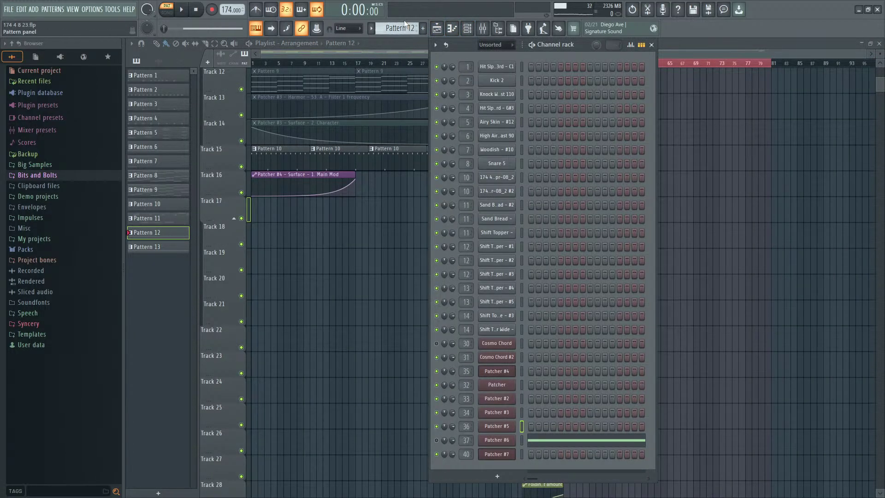
{"action": "scroll", "coordinate": [405, 25], "scroll_direction": "down", "scroll_amount": 1}
{"action": "left_click", "coordinate": [543, 461]}
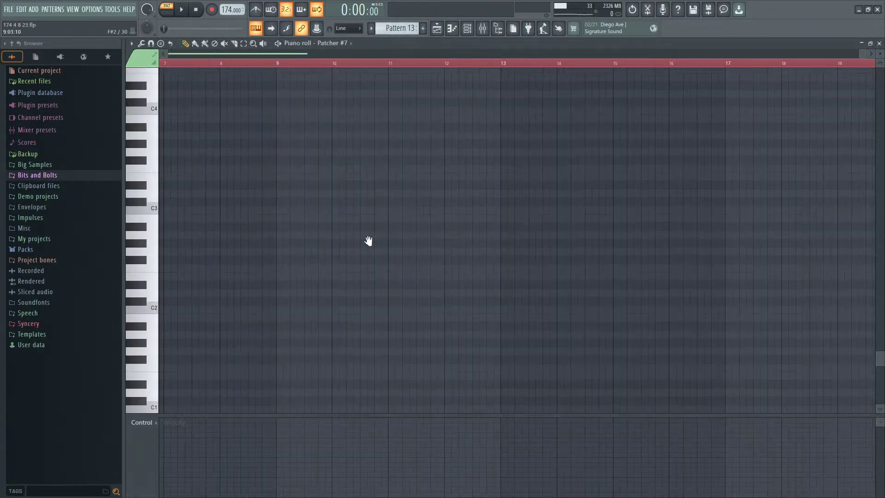
Step: Paste the copied C3 and D3 notes into bar 2 after the D2 note, deselect them and play the pattern
{"action": "left_click_drag", "start_coordinate": [204, 229], "coordinate": [233, 328]}
{"action": "key", "text": "ctrl+v"}
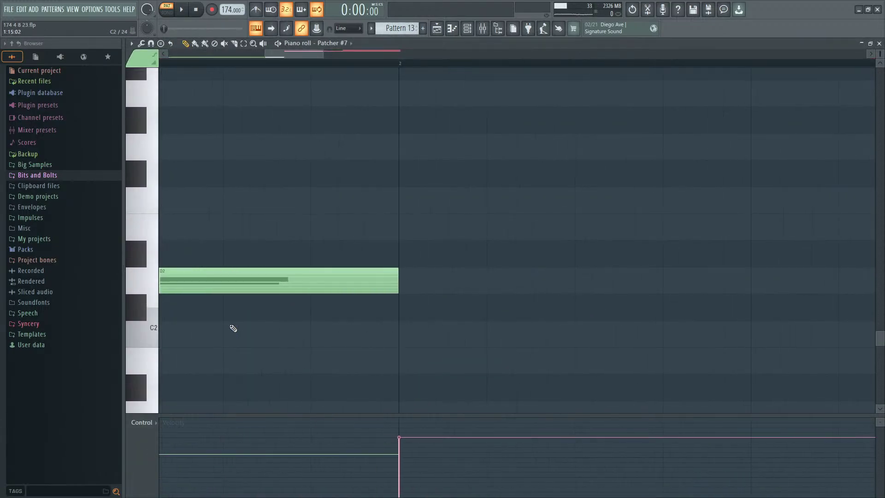
{"action": "left_click_drag", "start_coordinate": [879, 54], "coordinate": [880, 60]}
{"action": "scroll", "coordinate": [397, 235], "scroll_direction": "down", "scroll_amount": 8}
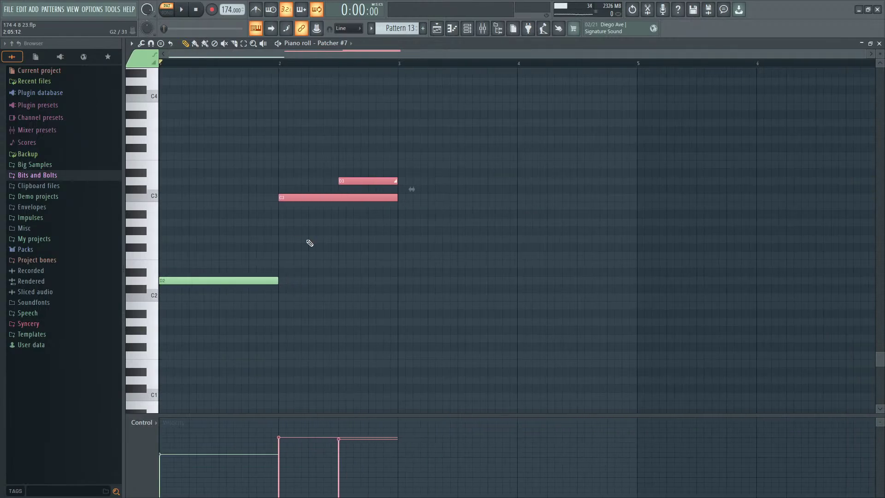
{"action": "scroll", "coordinate": [299, 263], "scroll_direction": "down", "scroll_amount": 1}
{"action": "key", "text": "space"}
{"action": "key", "text": "ctrl+d"}
{"action": "scroll", "coordinate": [394, 270], "scroll_direction": "up", "scroll_amount": 2}
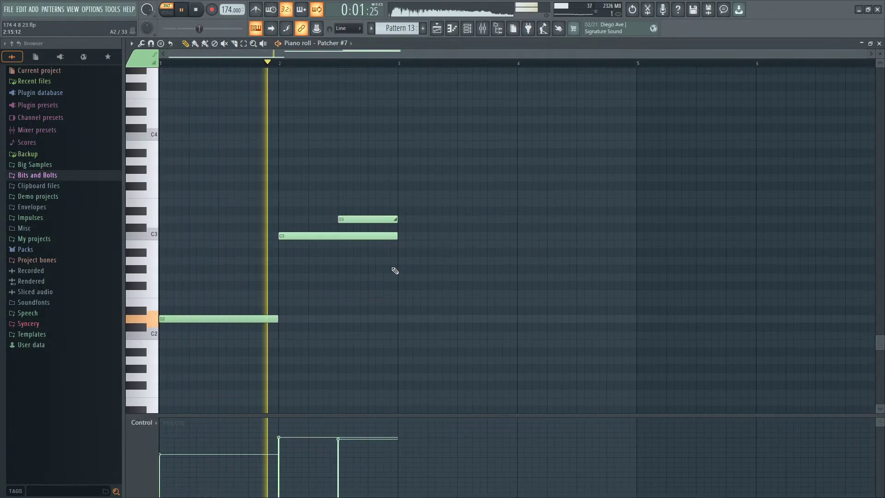
Step: Open Sytrus inside Patcher #7, check operators 1 to 3, and set unison order to 4 with minimum unison pitch
{"action": "left_click", "coordinate": [467, 28]}
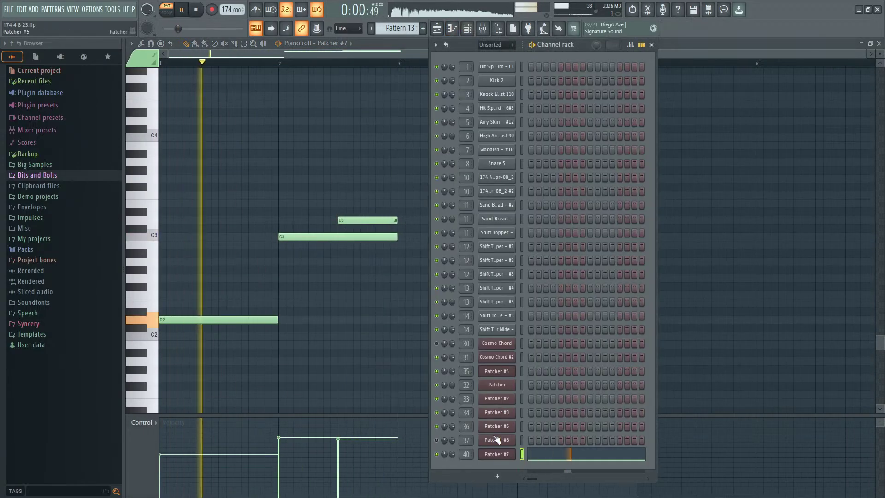
{"action": "left_click", "coordinate": [496, 454]}
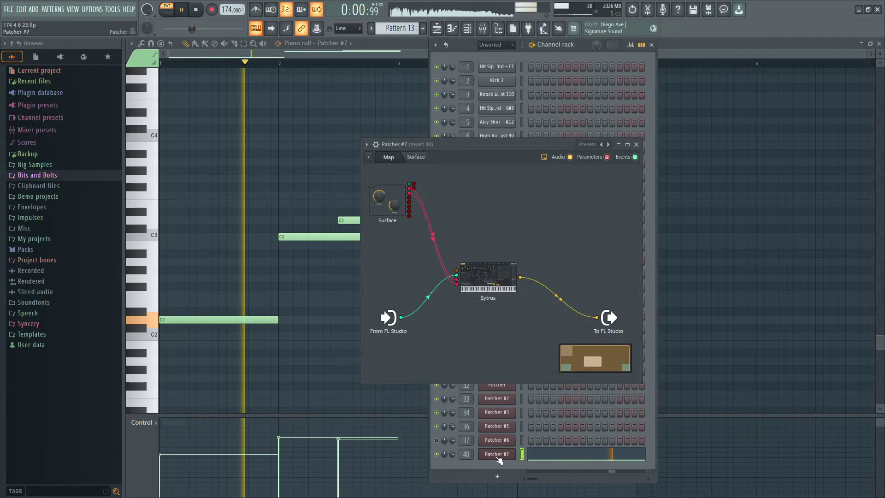
{"action": "left_click", "coordinate": [493, 268]}
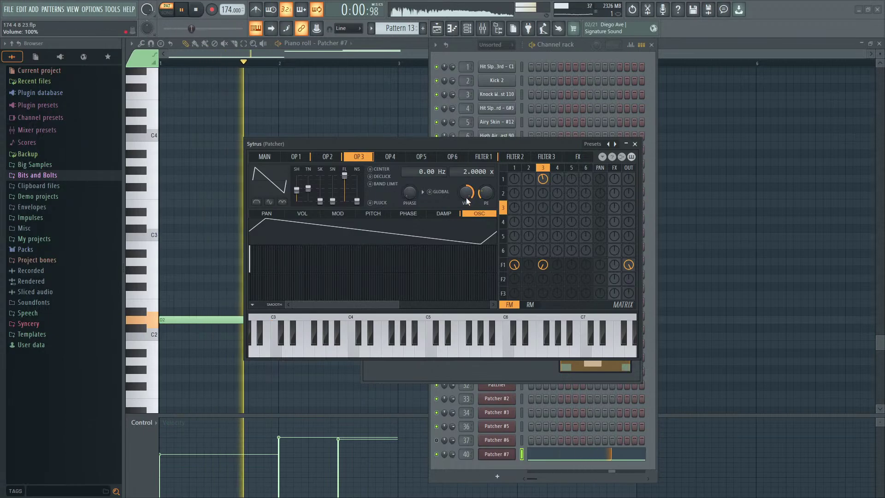
{"action": "left_click", "coordinate": [530, 170]}
{"action": "left_click_drag", "start_coordinate": [476, 171], "coordinate": [476, 174]}
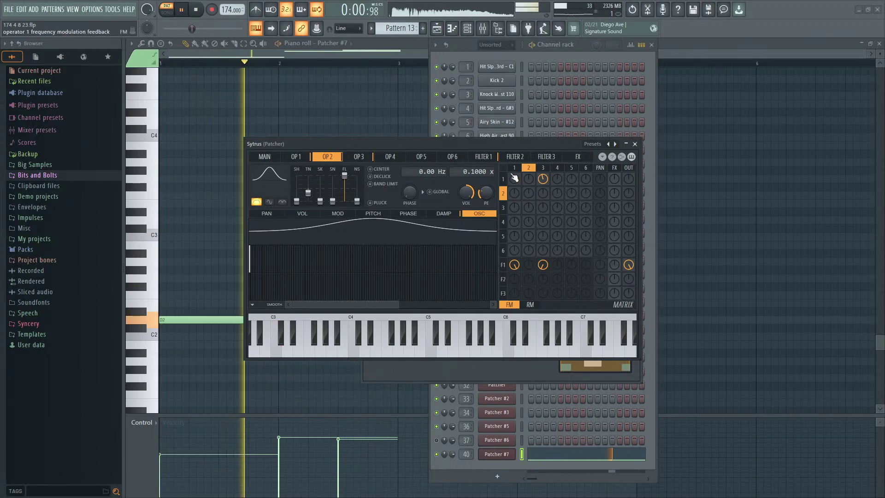
{"action": "left_click", "coordinate": [543, 168]}
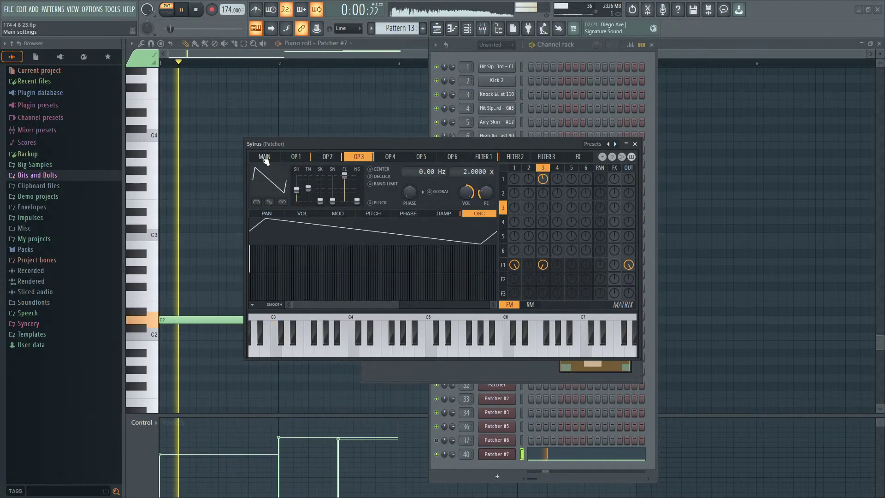
{"action": "left_click", "coordinate": [513, 167]}
{"action": "left_click", "coordinate": [263, 158]}
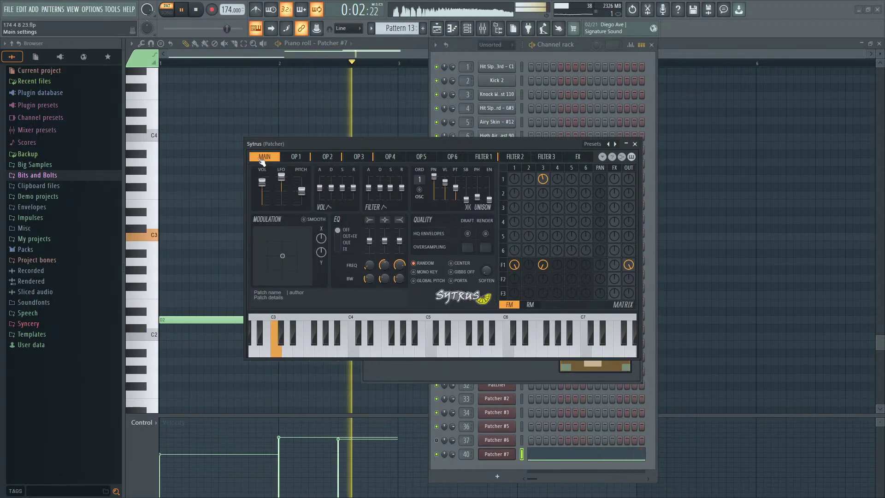
{"action": "left_click_drag", "start_coordinate": [419, 179], "coordinate": [455, 200]}
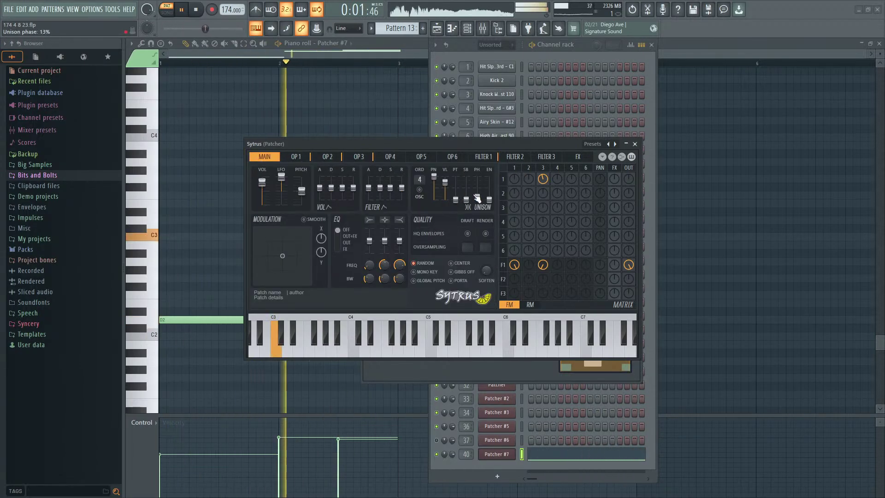
Step: Try a dip in operator 1's unison envelope and slightly lower the midpoint of operator 3's unison volume envelope
{"action": "left_click", "coordinate": [524, 173]}
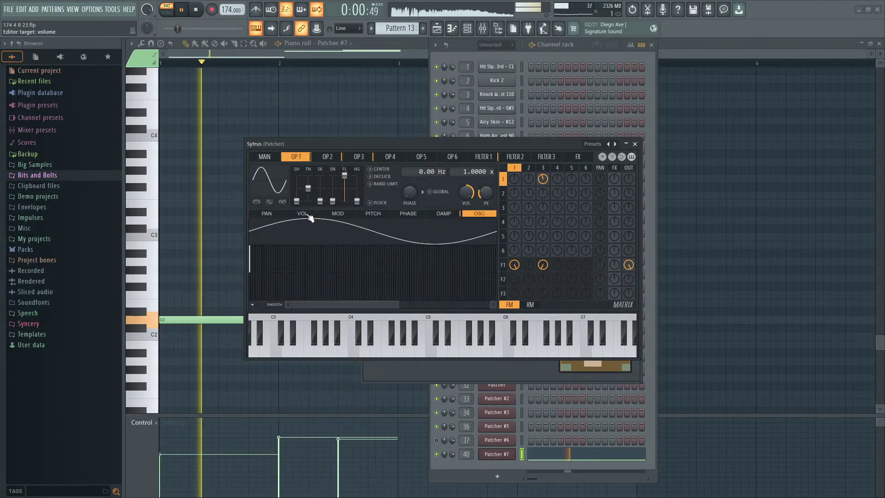
{"action": "left_click", "coordinate": [338, 214]}
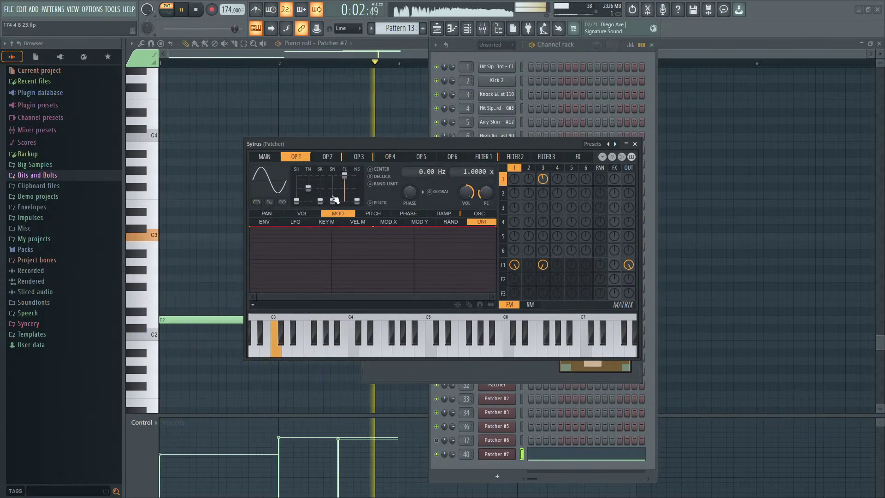
{"action": "left_click", "coordinate": [528, 168]}
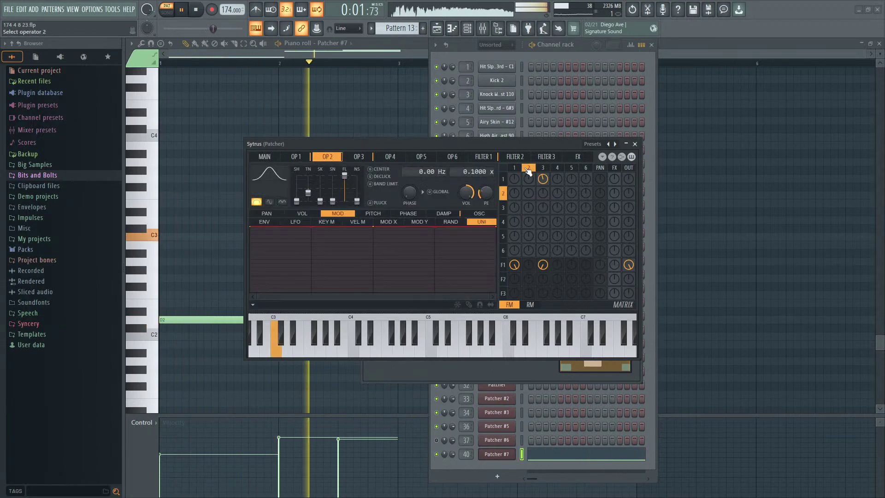
{"action": "left_click", "coordinate": [514, 167]}
{"action": "left_click_drag", "start_coordinate": [376, 230], "coordinate": [378, 246]}
{"action": "left_click", "coordinate": [528, 168]}
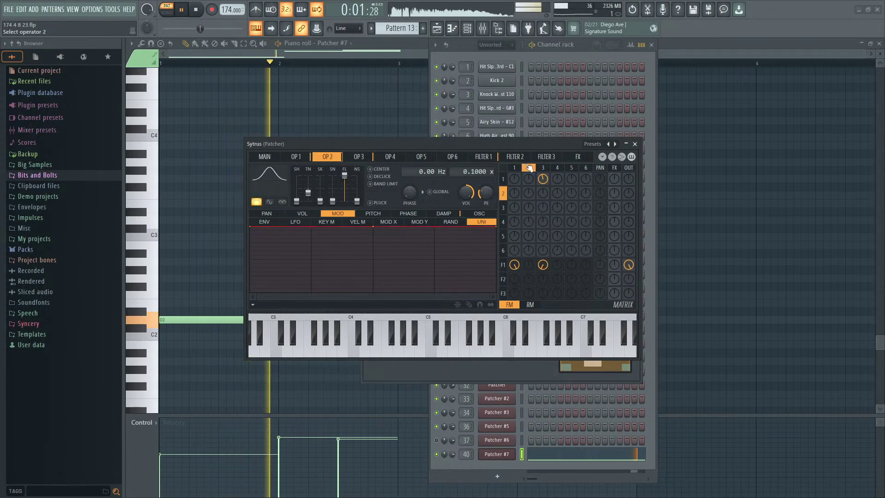
{"action": "left_click", "coordinate": [543, 168]}
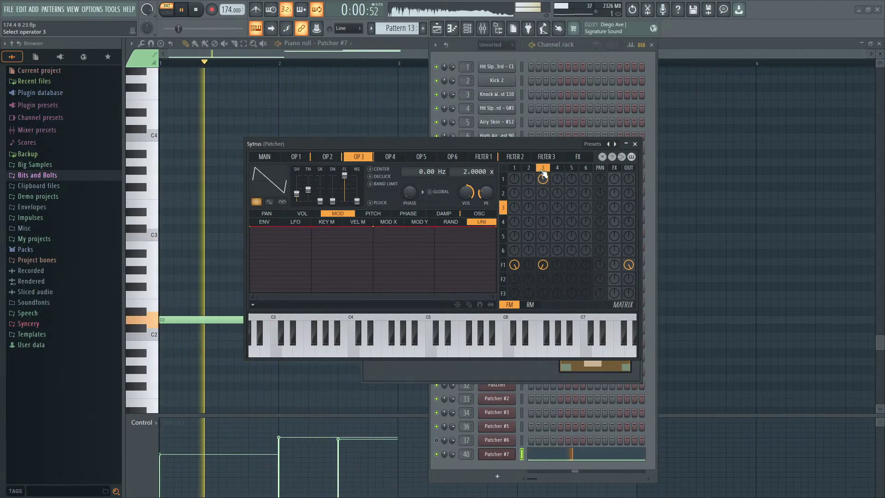
{"action": "left_click_drag", "start_coordinate": [376, 227], "coordinate": [374, 233]}
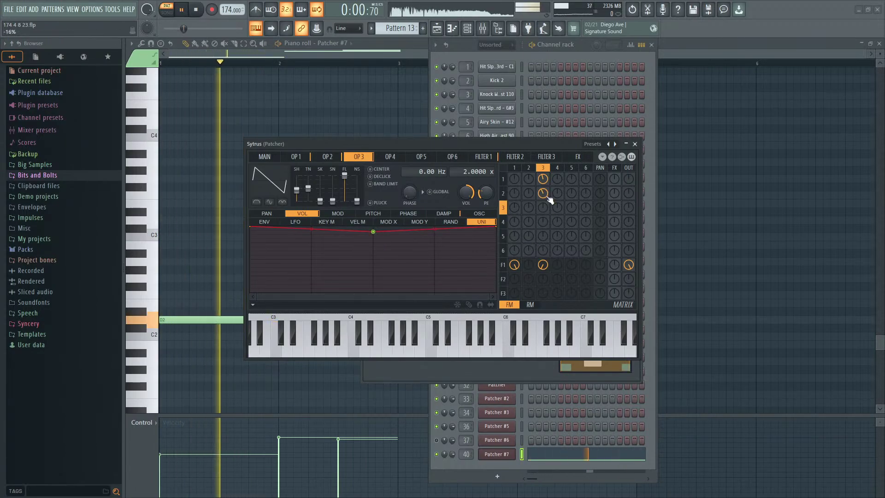
Step: Try frequency modulation between operators 1, 2 and 3, operator 2's feedback, and changes to operator 2's skew and tension
{"action": "left_click_drag", "start_coordinate": [543, 192], "coordinate": [548, 199]}
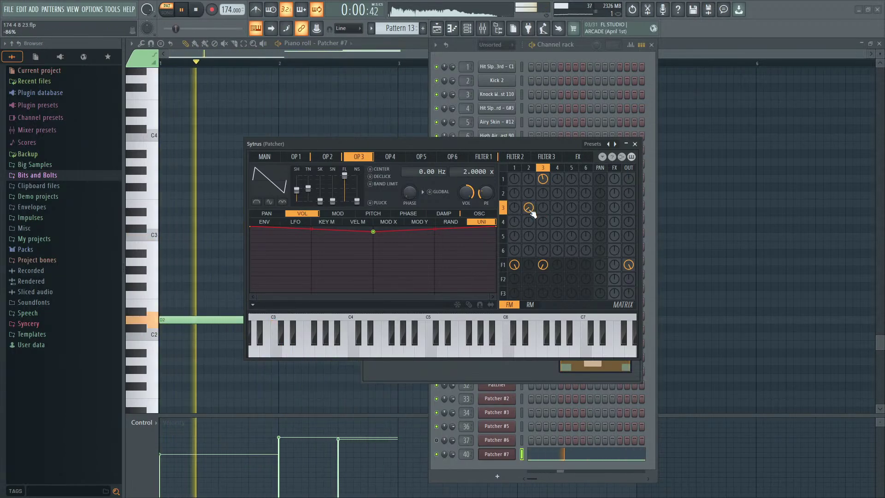
{"action": "left_click", "coordinate": [529, 210], "text": "alt"}
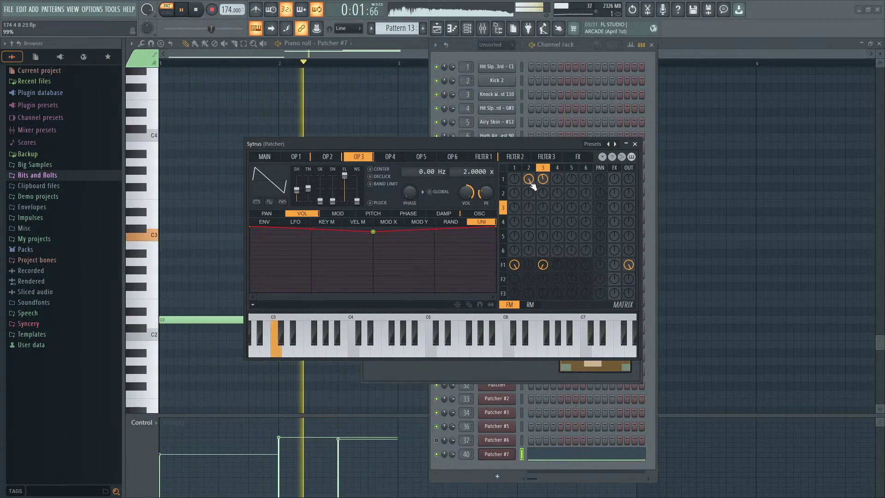
{"action": "left_click_drag", "start_coordinate": [530, 191], "coordinate": [530, 221]}
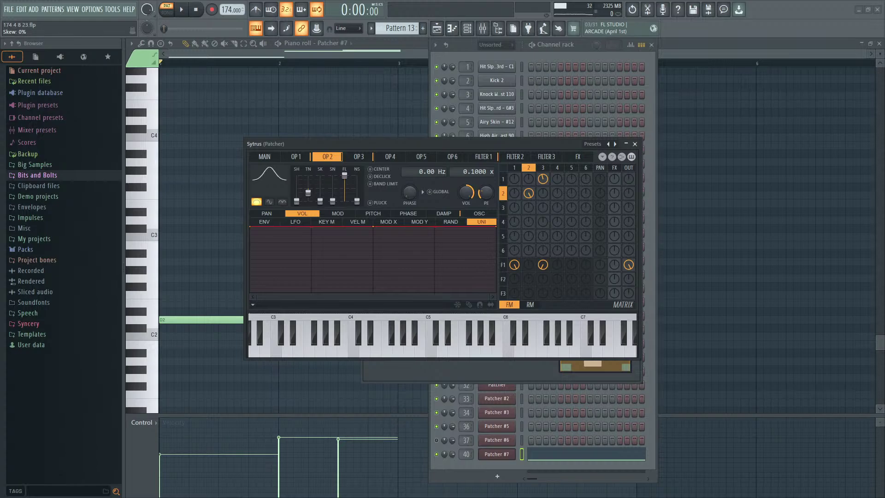
{"action": "key", "text": "space"}
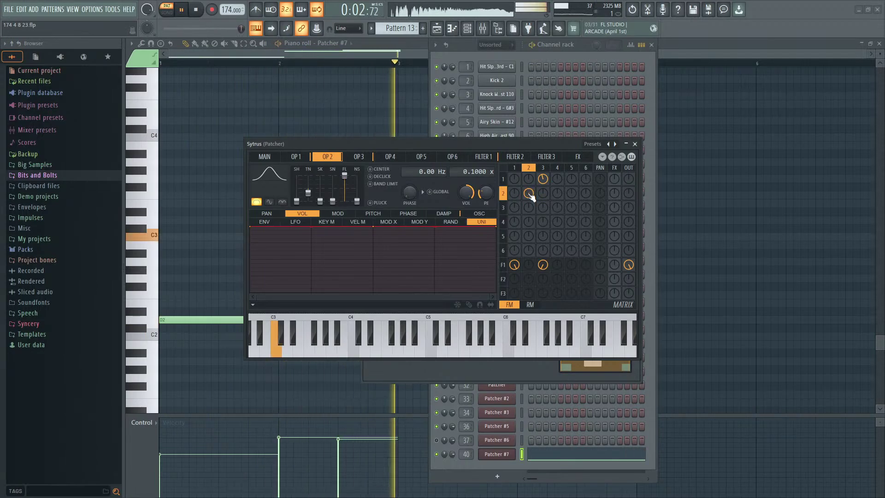
{"action": "left_click_drag", "start_coordinate": [320, 201], "coordinate": [319, 188]}
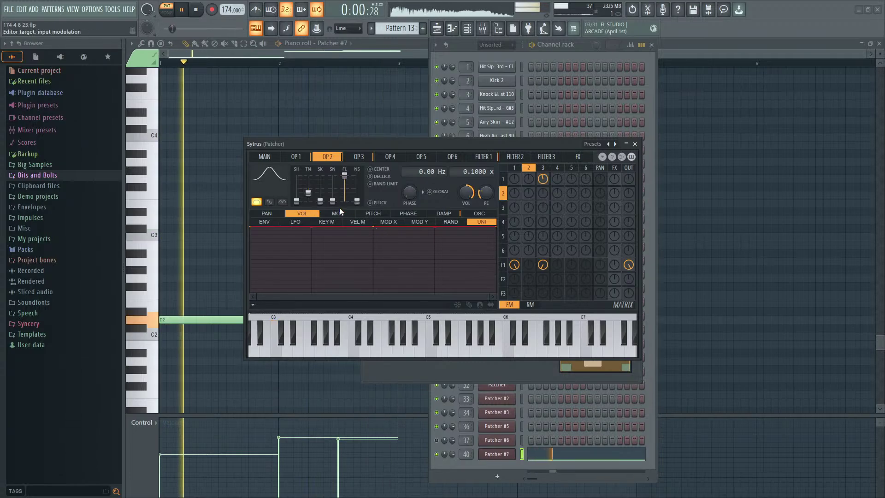
{"action": "mouse_move", "coordinate": [308, 192]}
{"action": "left_mouse_down"}
{"action": "mouse_move", "coordinate": [308, 182]}
{"action": "mouse_move", "coordinate": [308, 192]}
{"action": "left_mouse_up"}
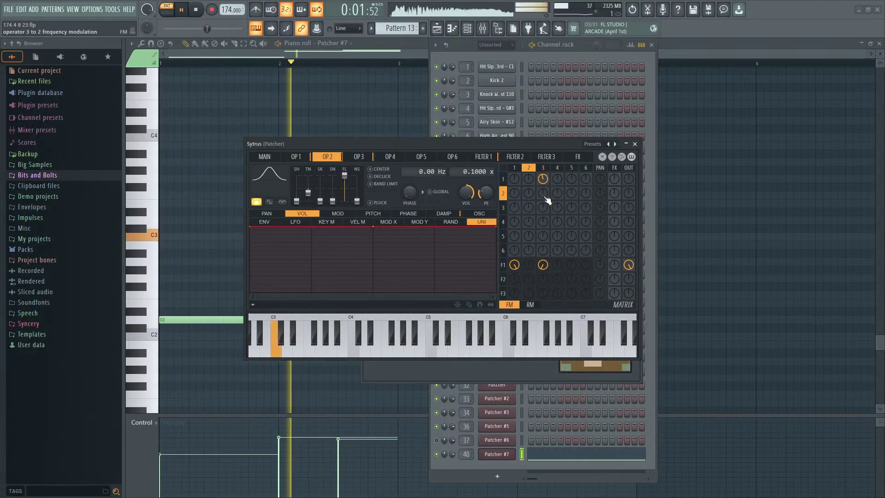
Step: Weaken operator 2's negative ring modulation of operator 3 slightly and return to the frequency modulation matrix
{"action": "left_click", "coordinate": [530, 305]}
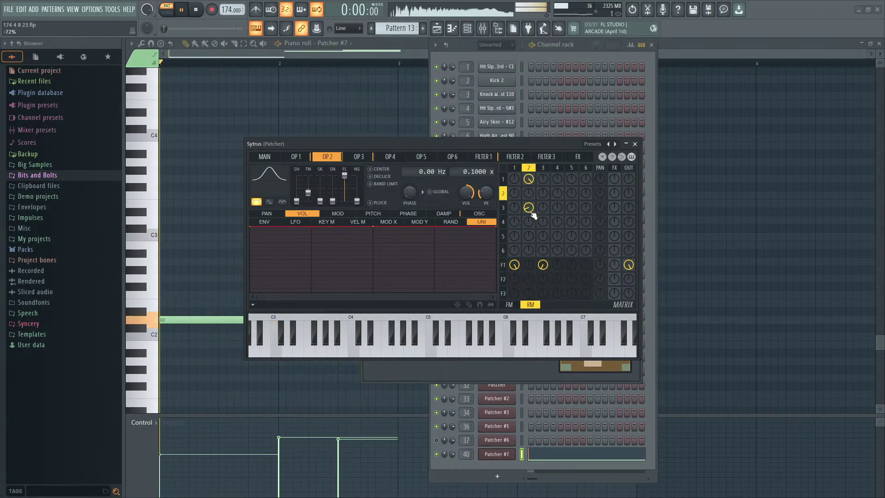
{"action": "left_click_drag", "start_coordinate": [530, 212], "coordinate": [530, 208]}
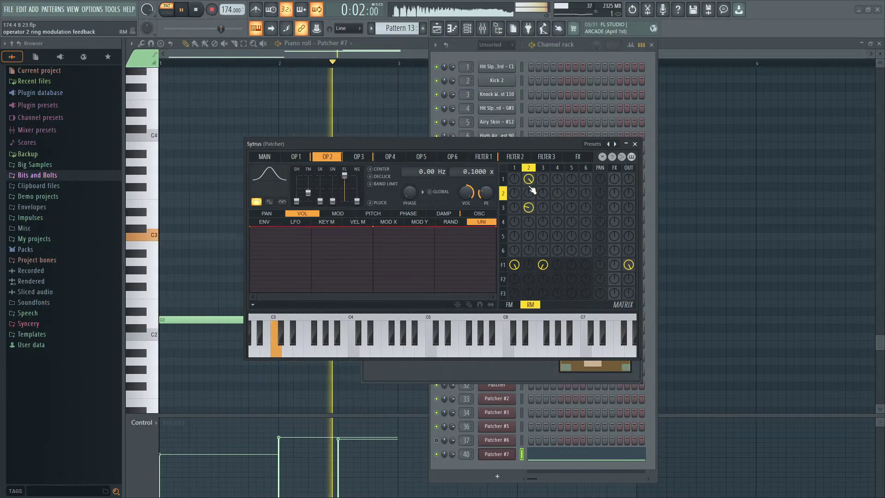
{"action": "left_click", "coordinate": [510, 304]}
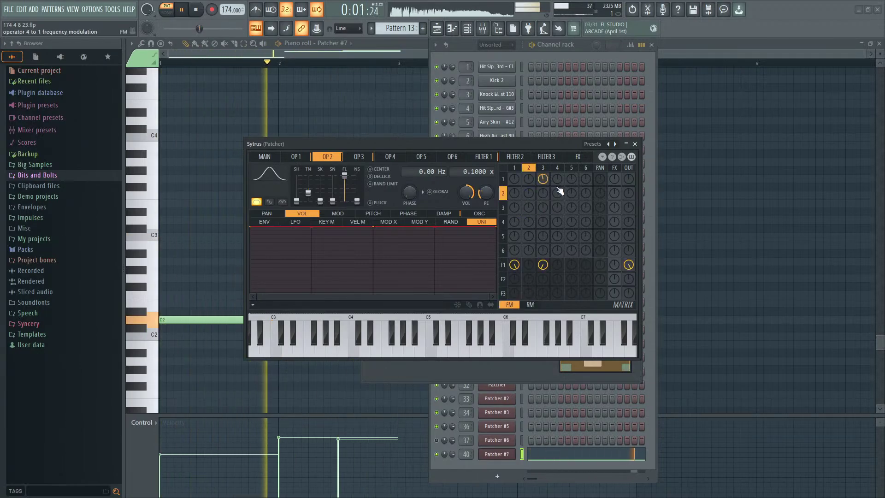
Step: Set operator 4's frequency ratio to 1.0000 and raise its waveform skew
{"action": "left_click", "coordinate": [559, 197]}
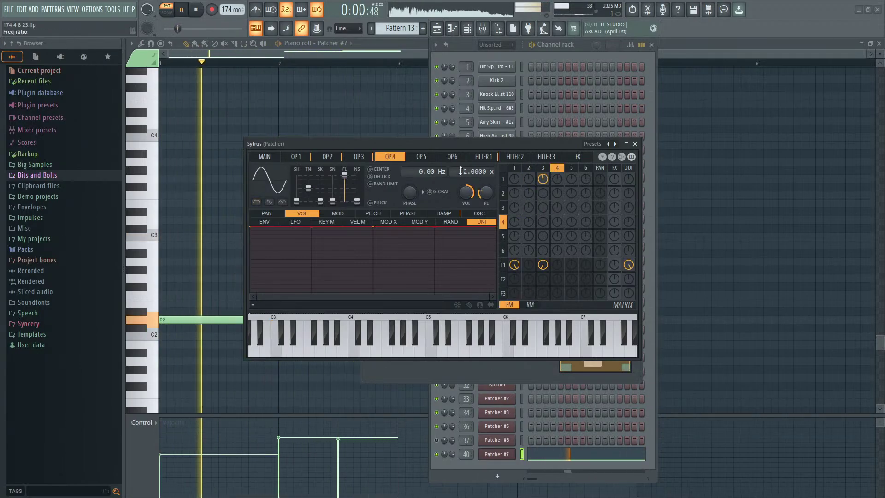
{"action": "left_click_drag", "start_coordinate": [465, 171], "coordinate": [465, 175]}
{"action": "left_click_drag", "start_coordinate": [320, 201], "coordinate": [320, 188]}
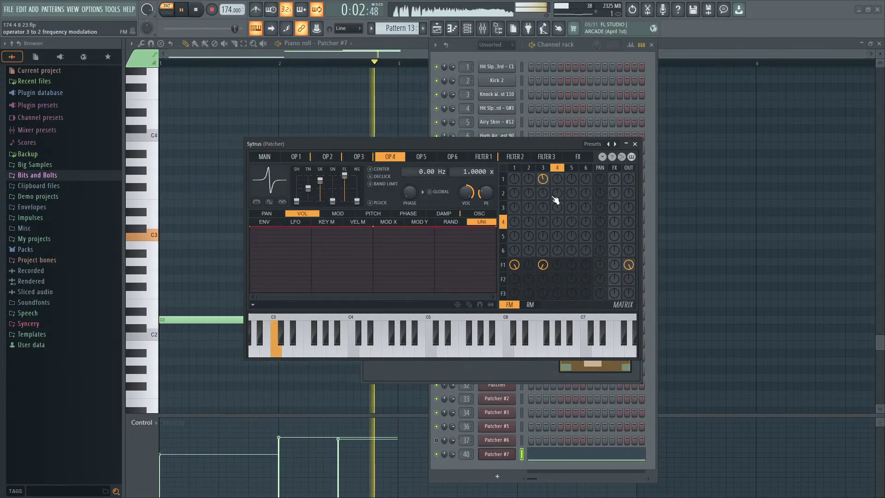
Step: Frequency-modulate operator 2 with operator 4 at a negative level and operator 3 with operator 4 at 62%, then stop playback
{"action": "left_click_drag", "start_coordinate": [556, 196], "coordinate": [558, 199]}
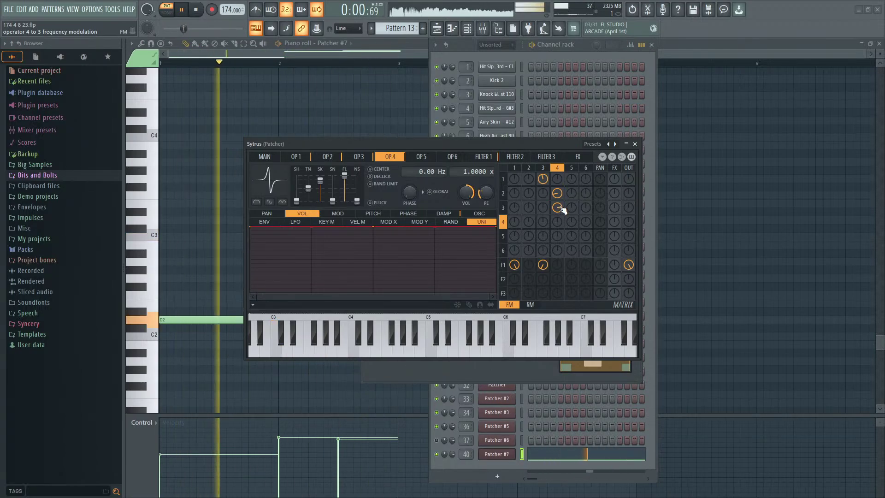
{"action": "left_click_drag", "start_coordinate": [557, 194], "coordinate": [557, 177]}
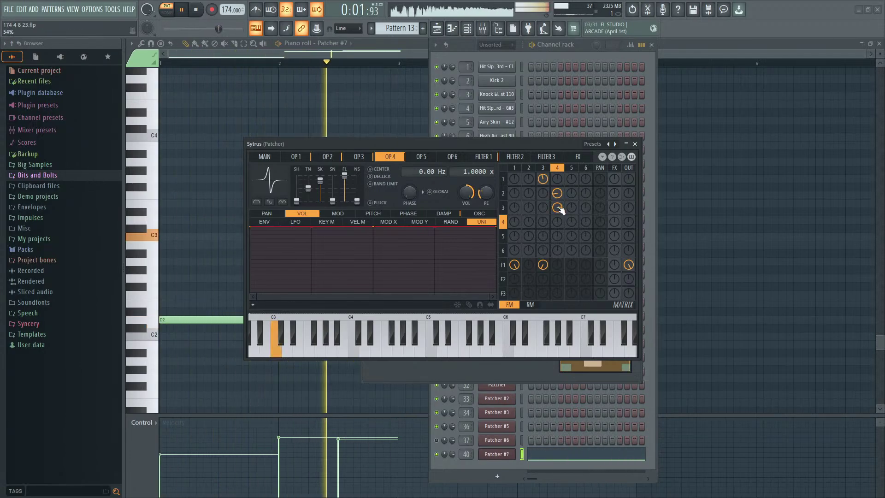
{"action": "left_click_drag", "start_coordinate": [558, 208], "coordinate": [560, 212]}
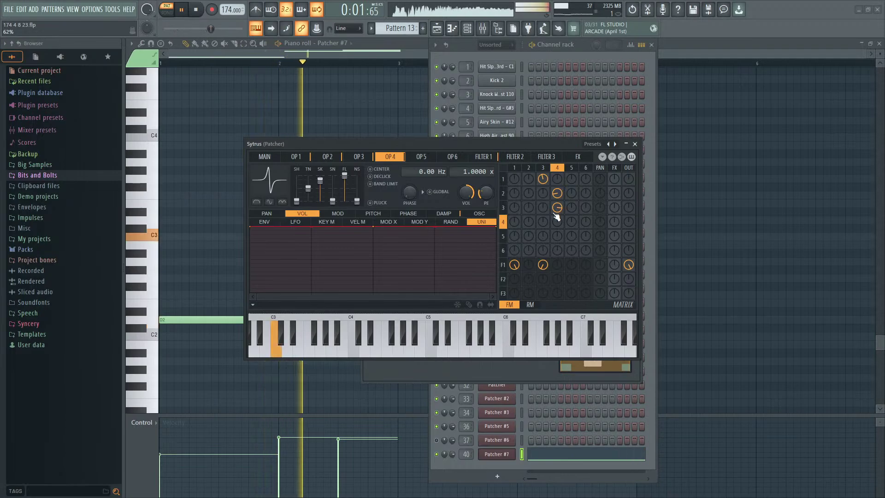
{"action": "key", "text": "space"}
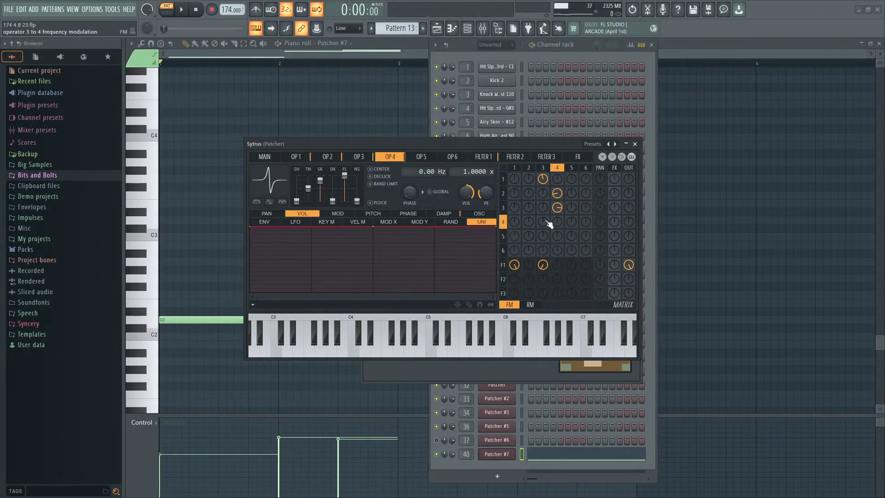
Step: Delete the D2 note in bar 1 of the Patcher #7 part and briefly play the pattern from bar 2
{"action": "left_click", "coordinate": [392, 120]}
{"action": "right_click", "coordinate": [213, 319]}
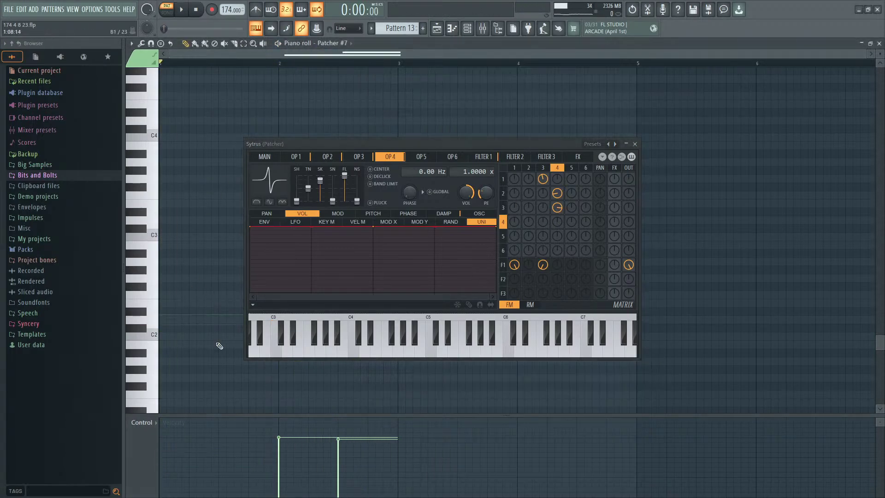
{"action": "left_click", "coordinate": [631, 144]}
{"action": "left_click", "coordinate": [280, 64]}
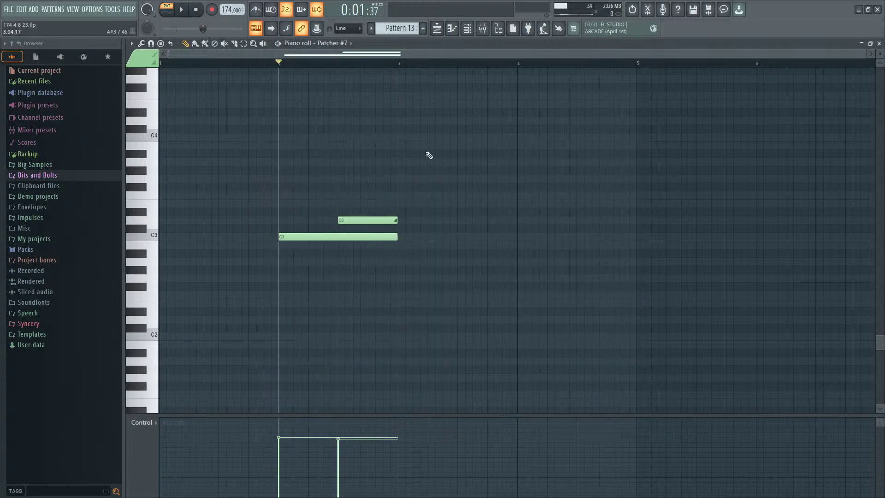
{"action": "key", "text": "space"}
{"action": "key", "text": "space"}
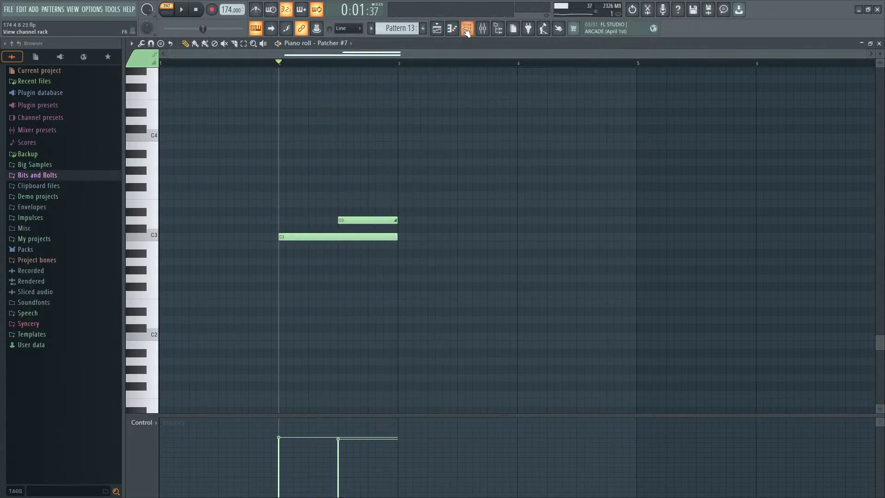
Step: Reopen Sytrus from the Patcher #7 map and reposition its window
{"action": "left_click", "coordinate": [466, 30]}
{"action": "left_click", "coordinate": [508, 455]}
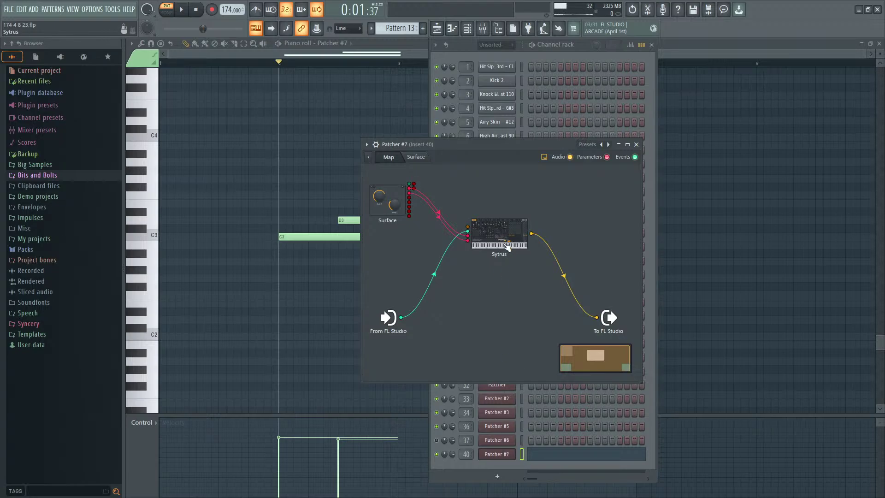
{"action": "double_click", "coordinate": [507, 246]}
{"action": "left_click_drag", "start_coordinate": [481, 146], "coordinate": [524, 148]}
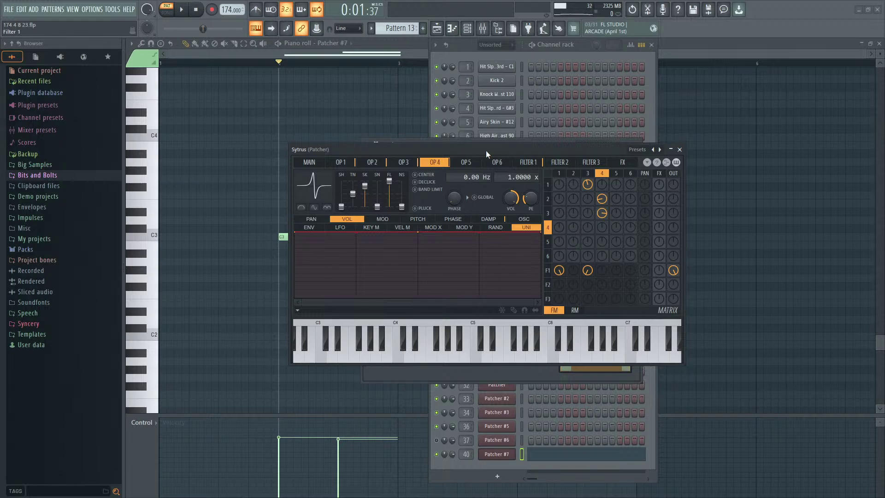
Step: Examine Sytrus's options, including the interface size and HQ WaveShaper settings, plus its credits page and testing keyboard
{"action": "left_click", "coordinate": [647, 162]}
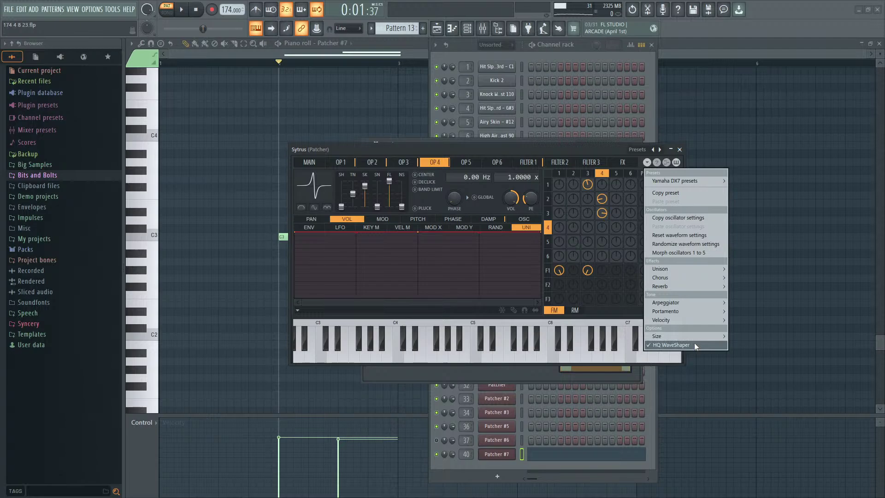
{"action": "mouse_move", "coordinate": [695, 340]}
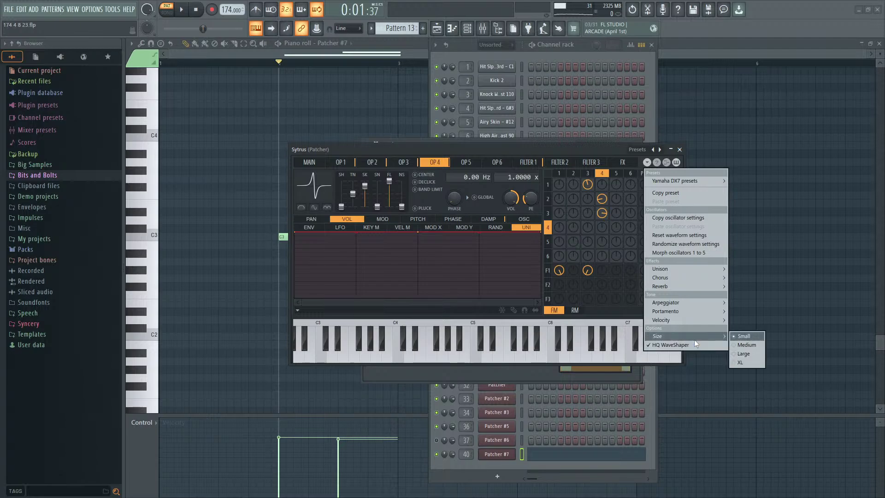
{"action": "left_click", "coordinate": [615, 147]}
{"action": "left_click", "coordinate": [661, 165]}
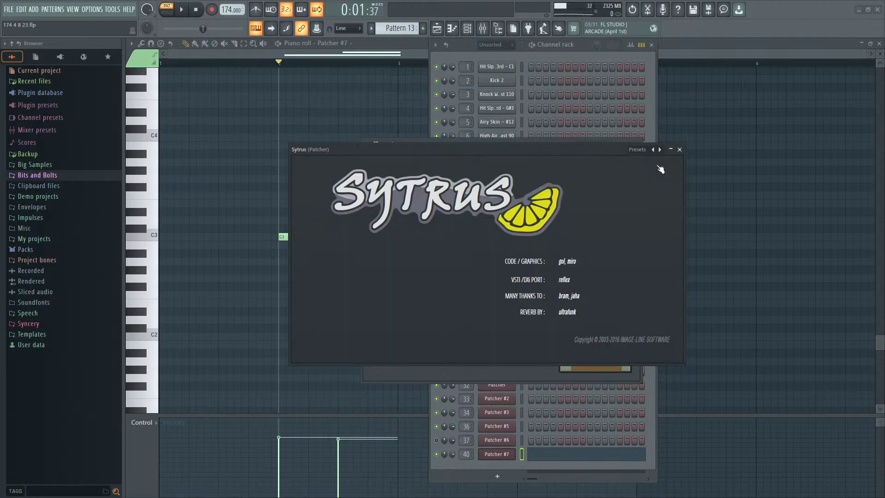
{"action": "left_click", "coordinate": [660, 168]}
{"action": "left_click", "coordinate": [661, 164]}
{"action": "left_click", "coordinate": [668, 168]}
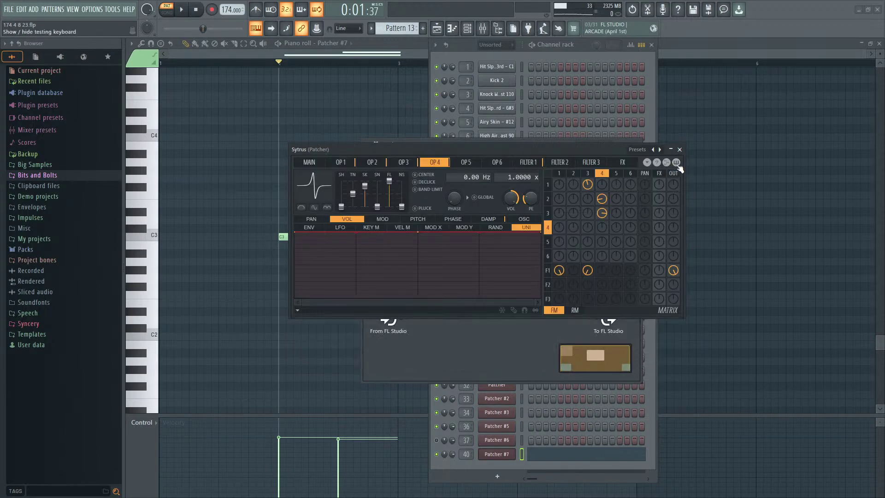
{"action": "left_click", "coordinate": [671, 165]}
{"action": "left_click", "coordinate": [672, 166]}
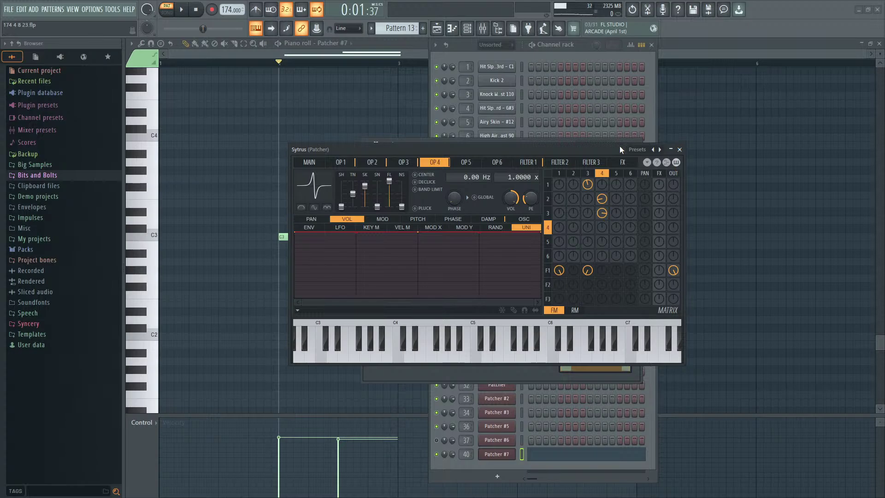
{"action": "left_click", "coordinate": [646, 162]}
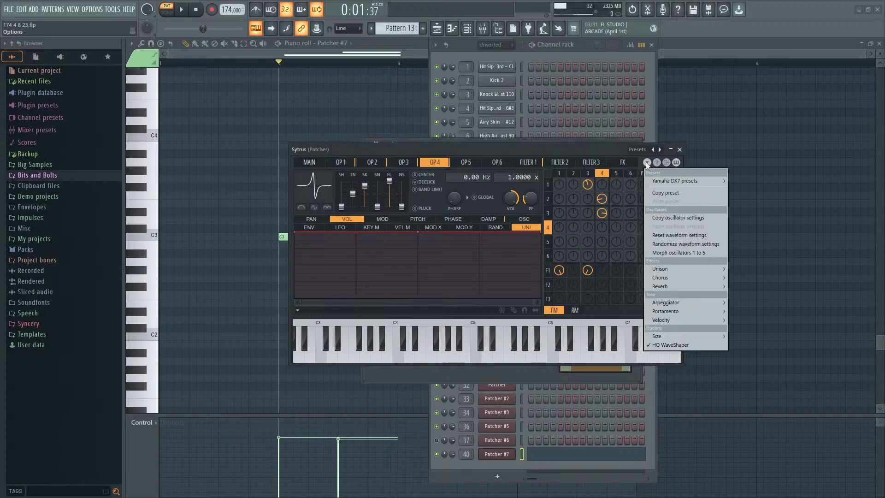
{"action": "left_click", "coordinate": [649, 163]}
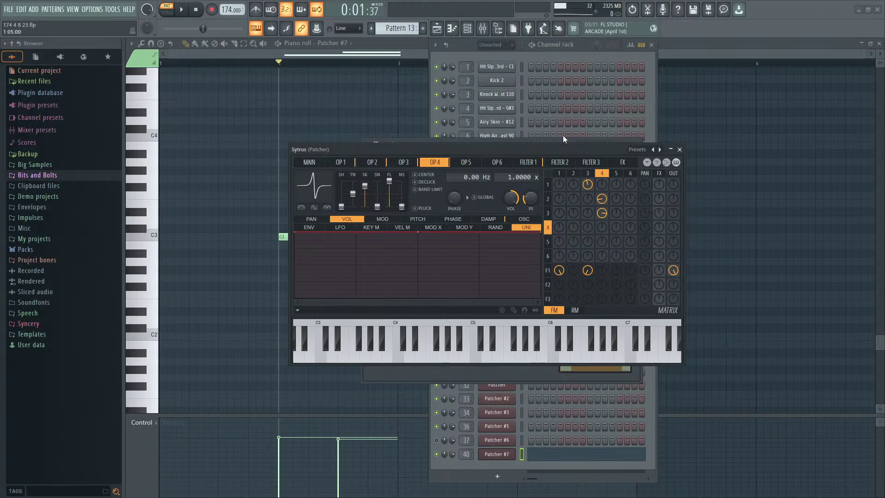
Step: Look through Sytrus's operator, filter, effects and main pages, ending on Filter 1
{"action": "mouse_move", "coordinate": [563, 148]}
{"action": "left_mouse_down"}
{"action": "mouse_move", "coordinate": [593, 194]}
{"action": "mouse_move", "coordinate": [583, 159]}
{"action": "mouse_move", "coordinate": [579, 167]}
{"action": "mouse_move", "coordinate": [571, 159]}
{"action": "left_mouse_up"}
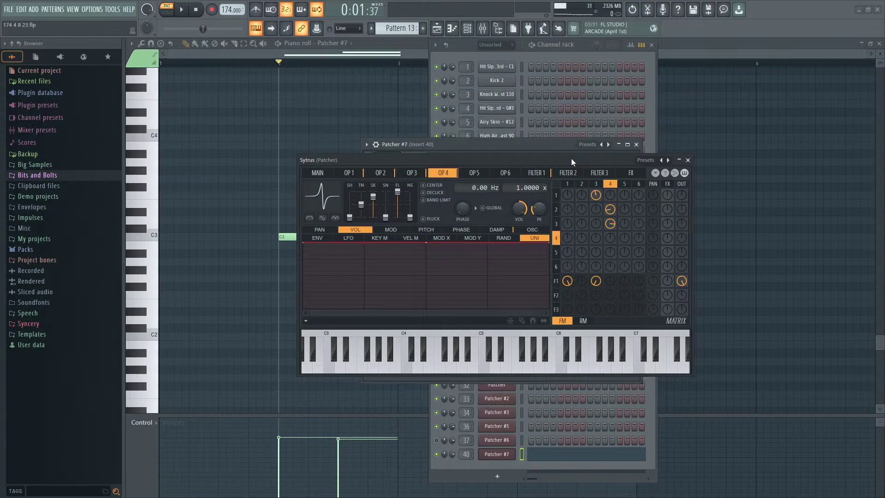
{"action": "left_click_drag", "start_coordinate": [569, 157], "coordinate": [566, 151]}
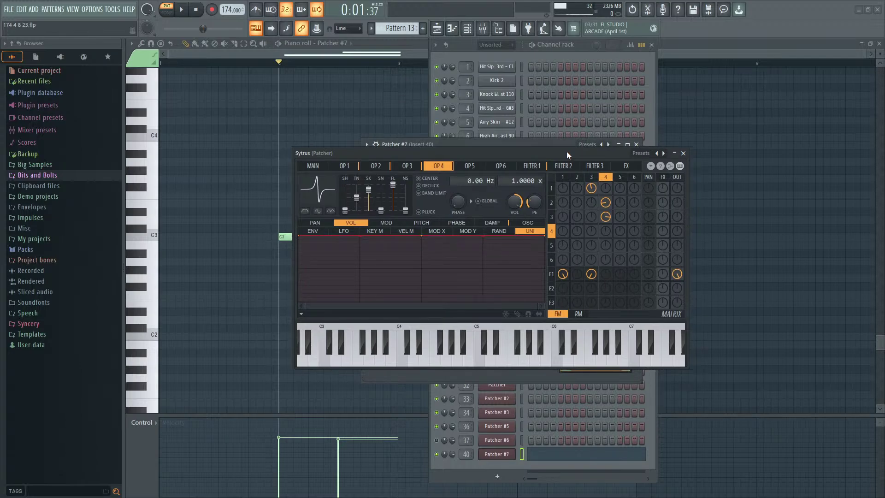
{"action": "left_click", "coordinate": [387, 167]}
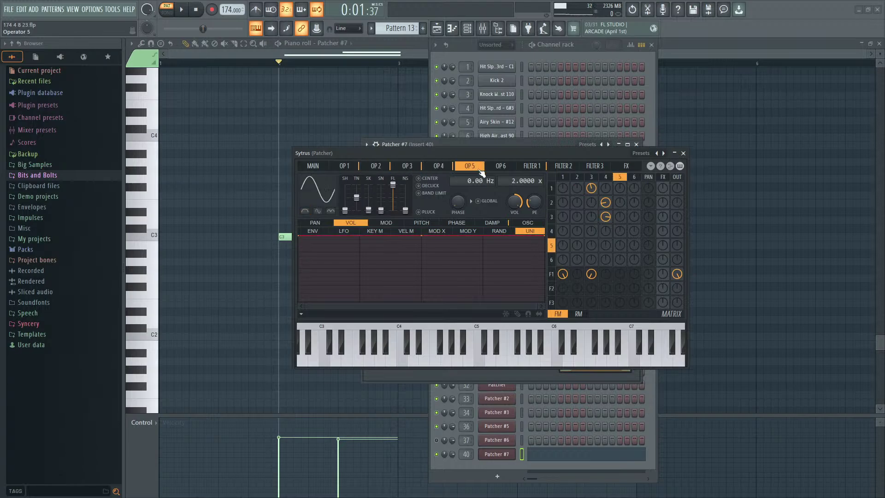
{"action": "left_click", "coordinate": [536, 169]}
{"action": "left_click", "coordinate": [594, 166]}
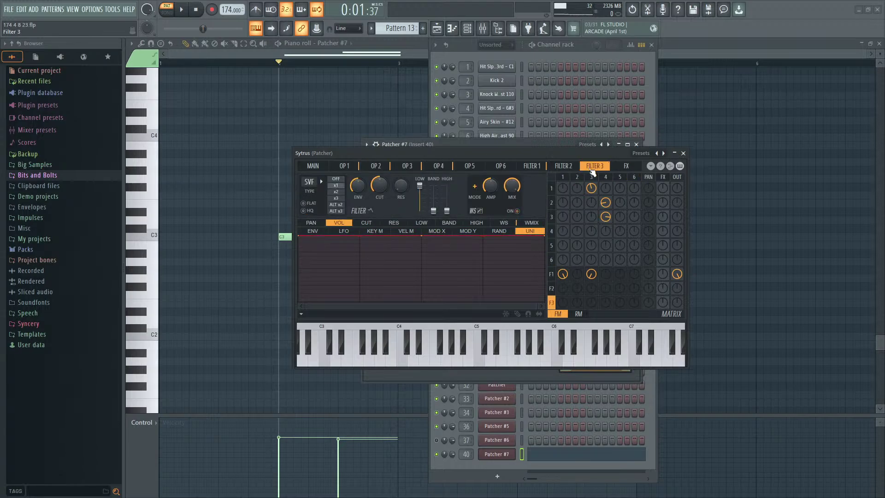
{"action": "left_click", "coordinate": [626, 166]}
{"action": "left_click", "coordinate": [531, 165]}
{"action": "left_click", "coordinate": [328, 170]}
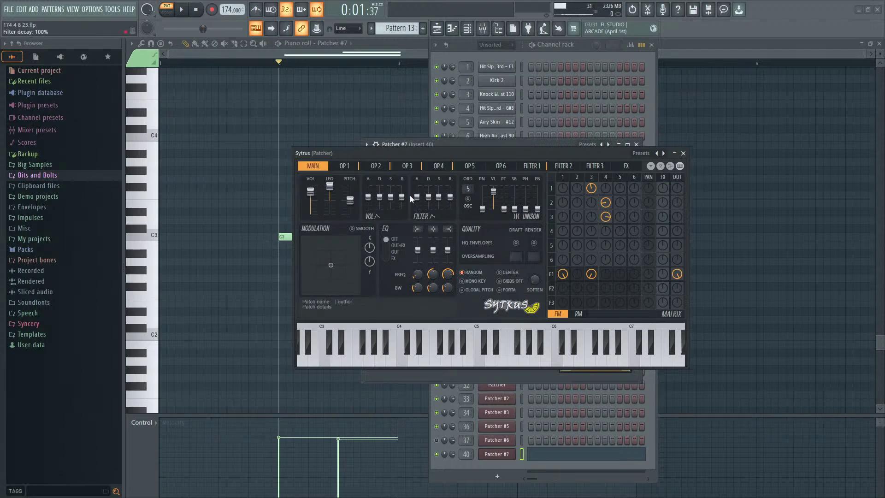
{"action": "left_click_drag", "start_coordinate": [346, 168], "coordinate": [620, 167]}
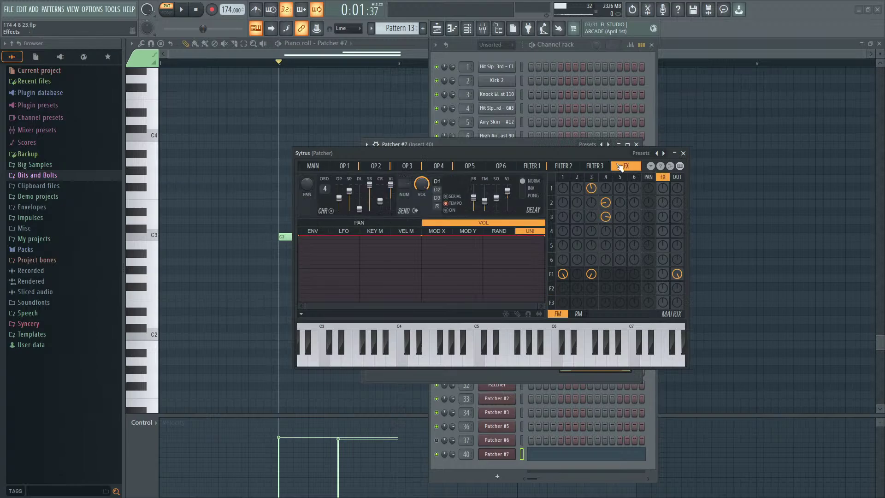
{"action": "left_click", "coordinate": [534, 167]}
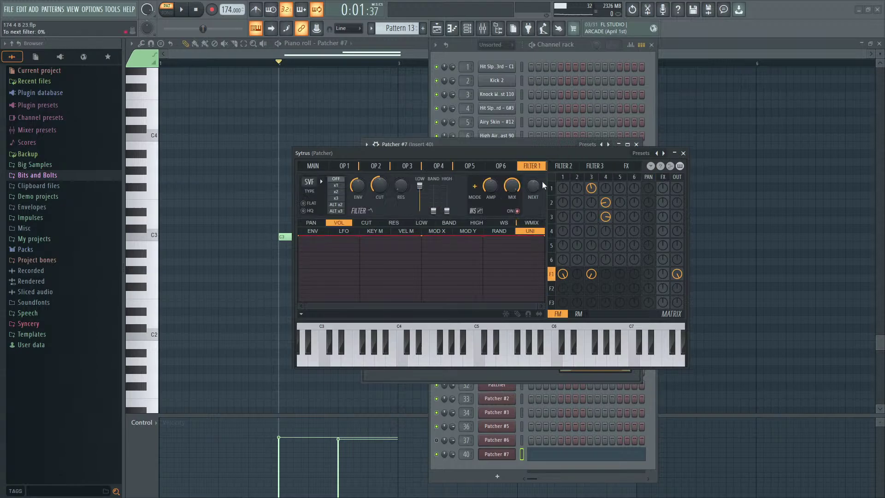
Step: Play the pattern and try lowering the middle point of operator 4's volume unison curve
{"action": "key", "text": "space"}
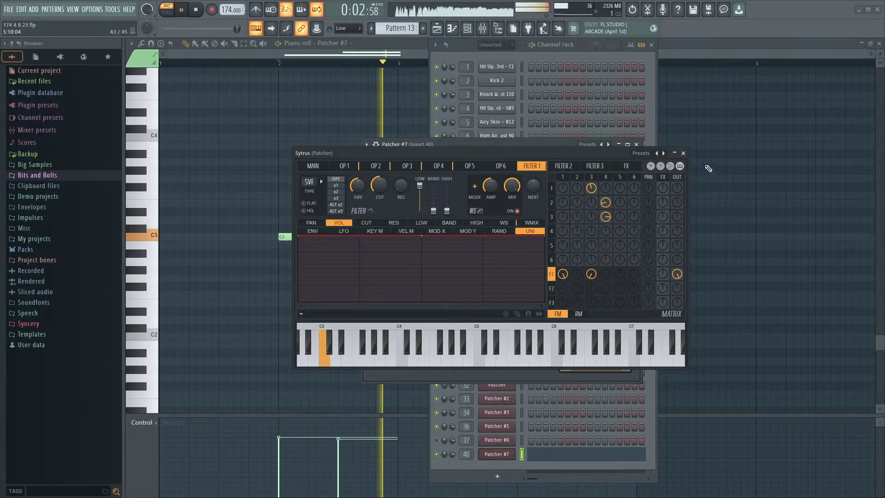
{"action": "left_click", "coordinate": [683, 154]}
{"action": "key", "text": "space"}
{"action": "double_click", "coordinate": [489, 236]}
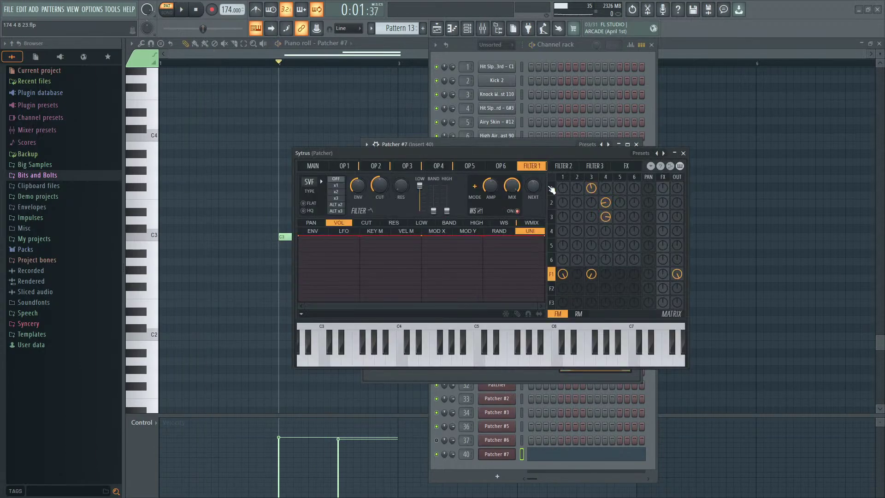
{"action": "left_click", "coordinate": [605, 178]}
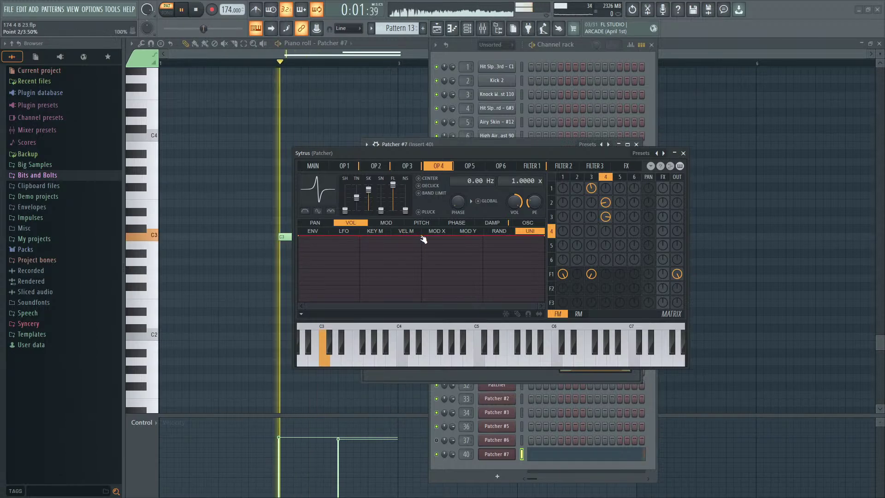
{"action": "left_click_drag", "start_coordinate": [421, 235], "coordinate": [423, 268]}
{"action": "key", "text": "space"}
Step: Raise the unison pitch slightly in Sytrus's main settings and show operator 2's settings
{"action": "left_click", "coordinate": [312, 165]}
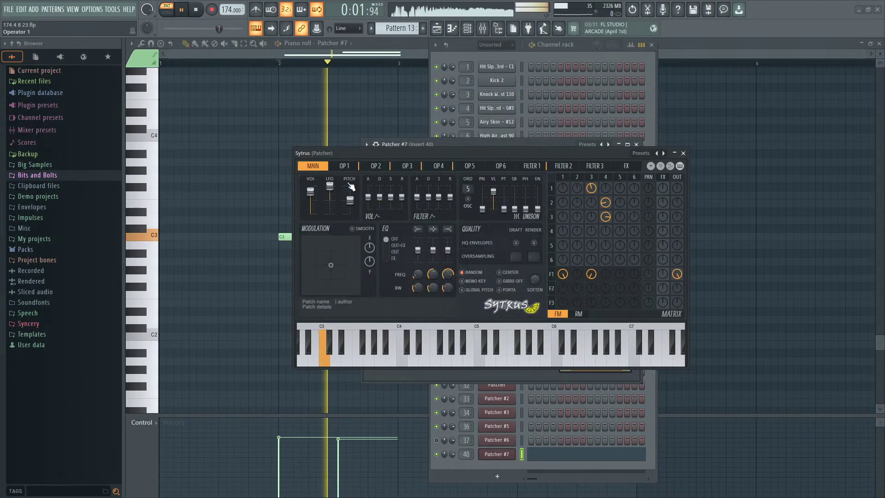
{"action": "left_click_drag", "start_coordinate": [504, 211], "coordinate": [508, 207]}
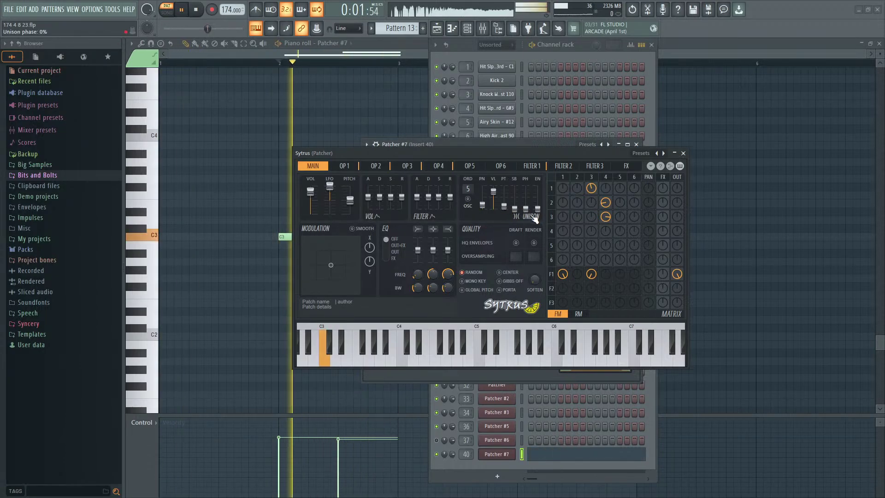
{"action": "left_click", "coordinate": [578, 178]}
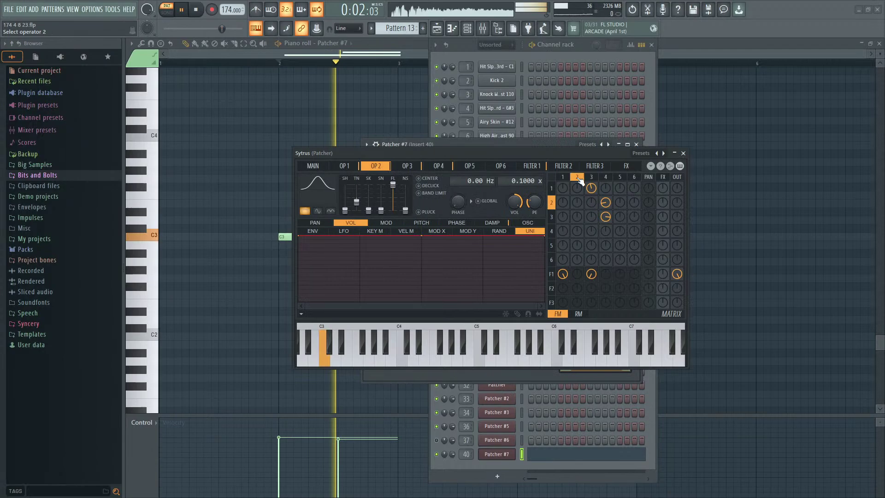
Step: Audition the Sytrus sound across the piano roll keys from D4 down to C0, then play the pattern
{"action": "left_click", "coordinate": [157, 127]}
{"action": "key", "text": "space"}
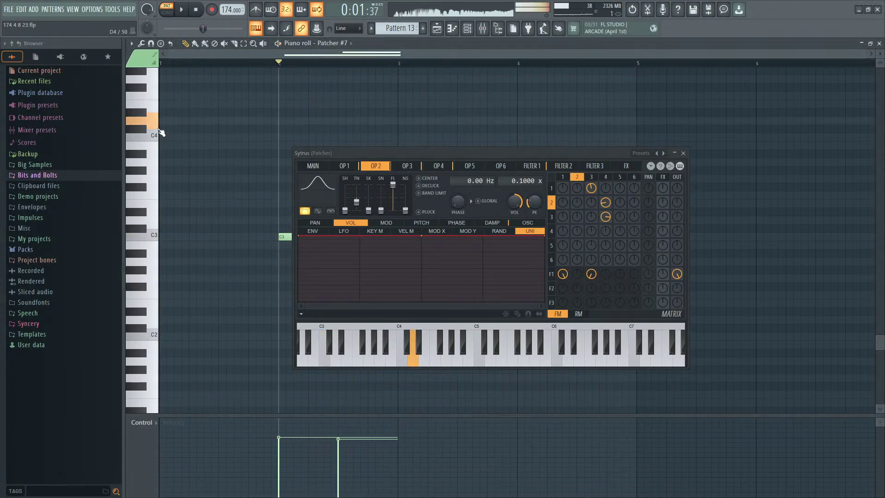
{"action": "left_click_drag", "start_coordinate": [161, 133], "coordinate": [147, 452]}
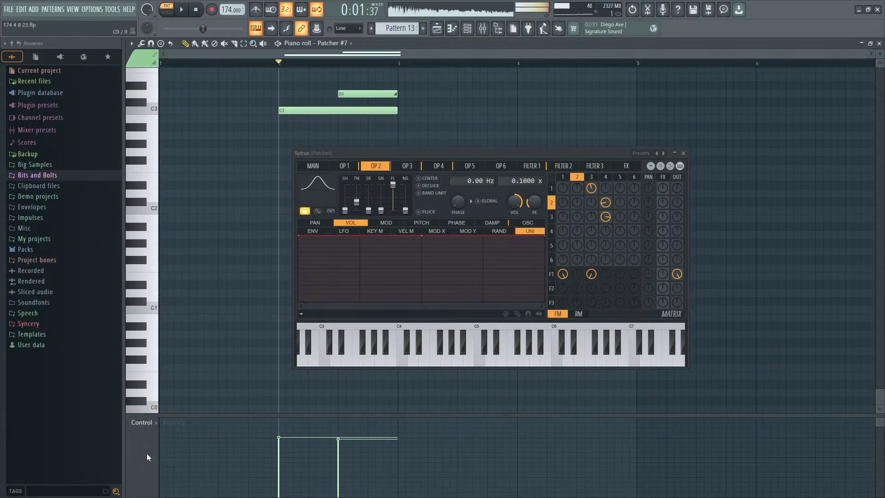
{"action": "key", "text": "space"}
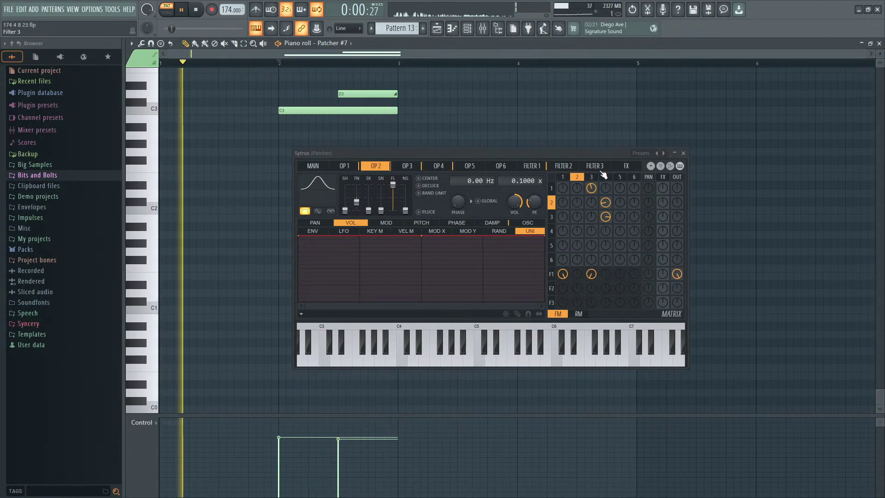
Step: Clone Sytrus in the Patcher #7 map and place the copy below the original
{"action": "left_click", "coordinate": [683, 153]}
{"action": "left_click", "coordinate": [466, 28]}
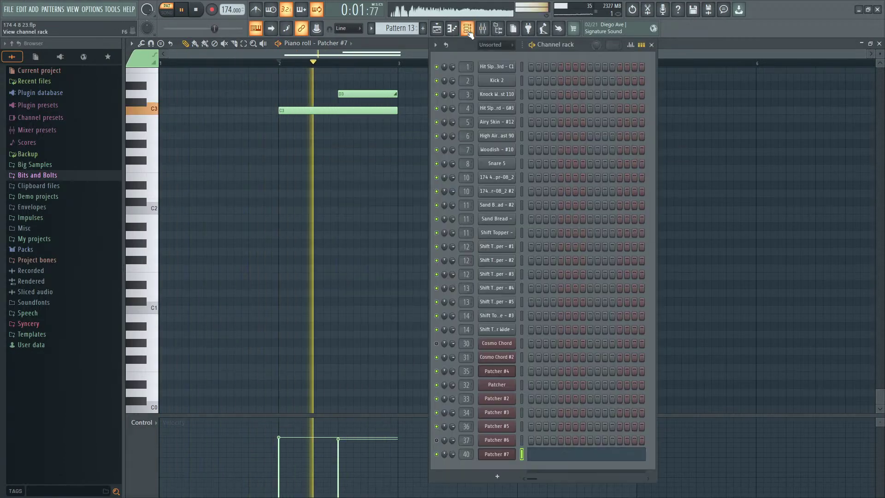
{"action": "left_click", "coordinate": [496, 454]}
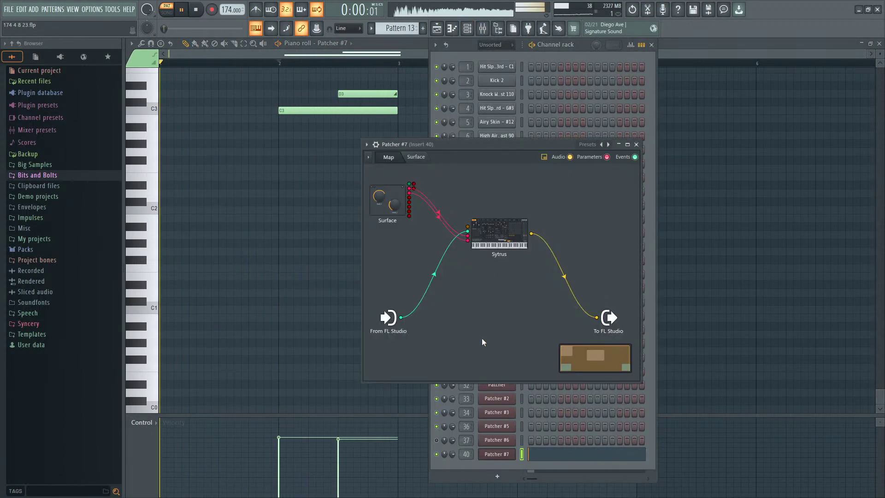
{"action": "left_click", "coordinate": [505, 242]}
{"action": "left_click", "coordinate": [683, 153]}
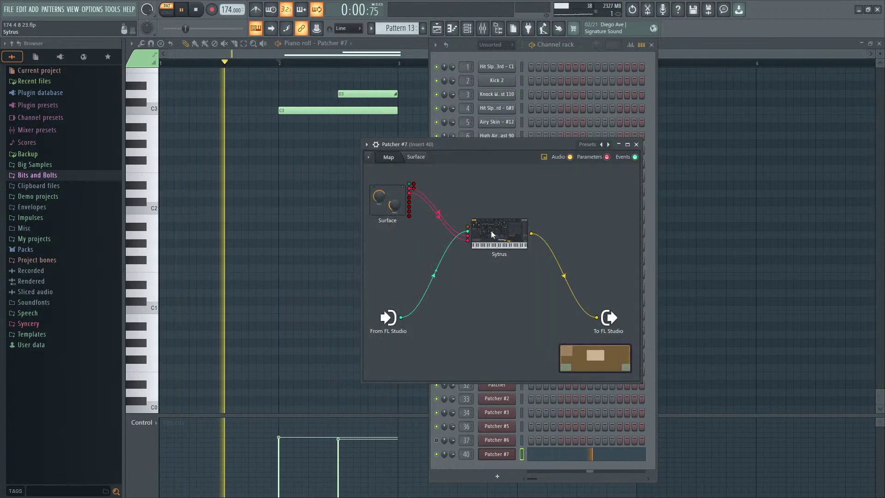
{"action": "right_click", "coordinate": [492, 232]}
{"action": "left_click", "coordinate": [504, 244]}
{"action": "left_click_drag", "start_coordinate": [504, 245], "coordinate": [506, 295]}
{"action": "key", "text": "space"}
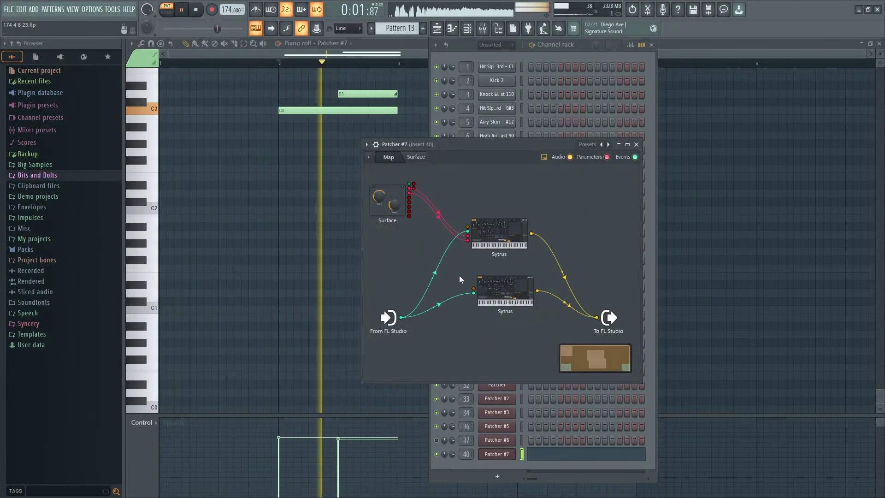
Step: Check the modulation X options in the cloned Sytrus and delete the clone from the Patcher #7 map
{"action": "key", "text": "space"}
{"action": "left_click", "coordinate": [496, 300]}
{"action": "left_click", "coordinate": [272, 159]}
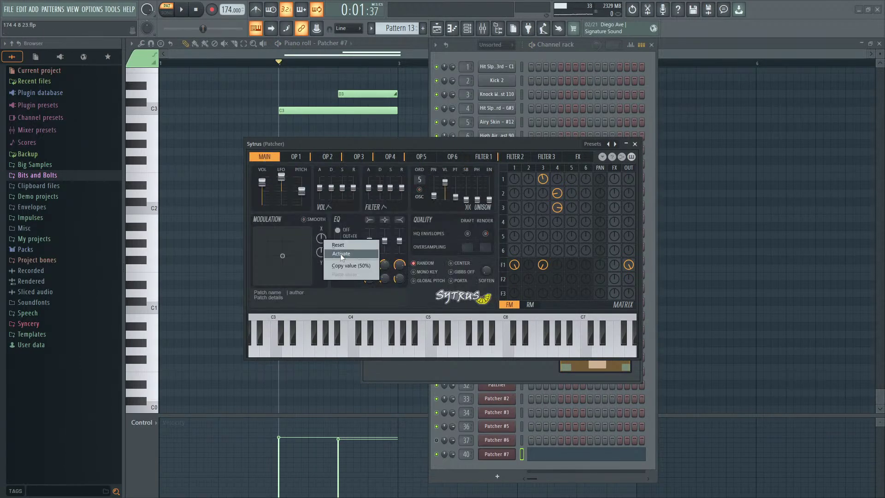
{"action": "left_click", "coordinate": [635, 144]}
{"action": "right_click", "coordinate": [506, 293]}
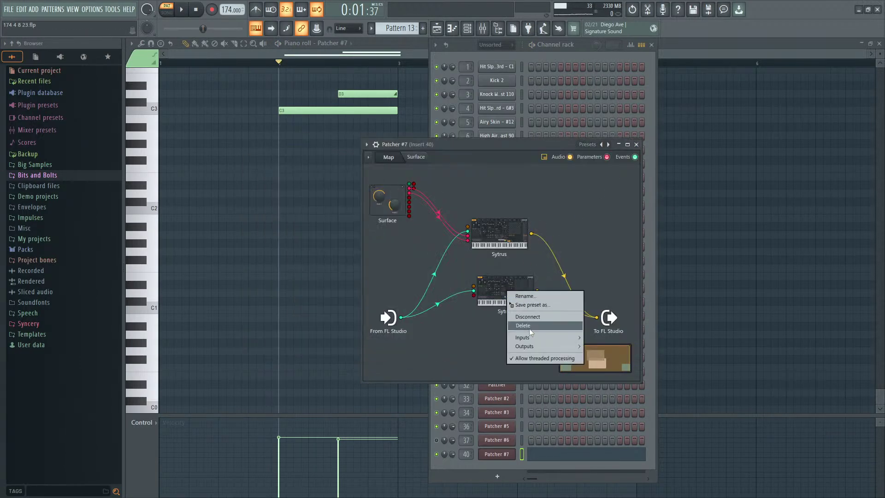
{"action": "left_click", "coordinate": [529, 328]}
Step: Play the pattern and check operator 1's modulation X curve and the main settings in Sytrus
{"action": "left_click", "coordinate": [496, 251]}
{"action": "left_click", "coordinate": [563, 177]}
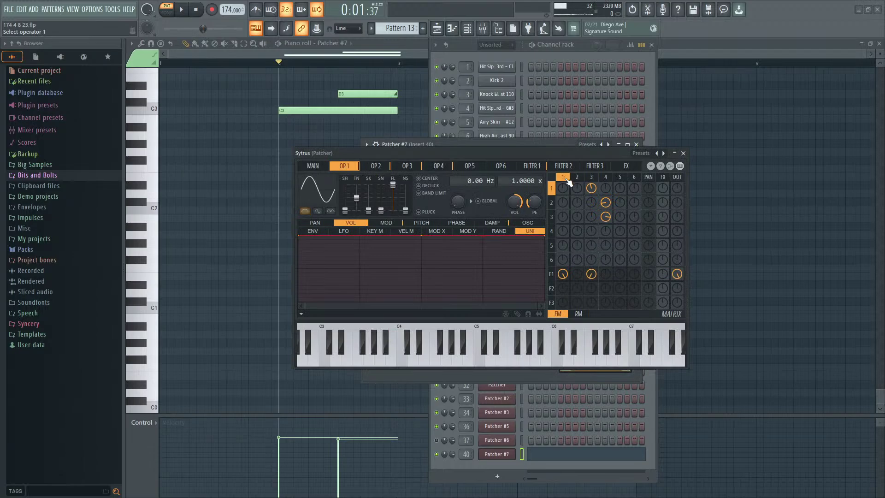
{"action": "key", "text": "space"}
{"action": "left_click", "coordinate": [386, 223]}
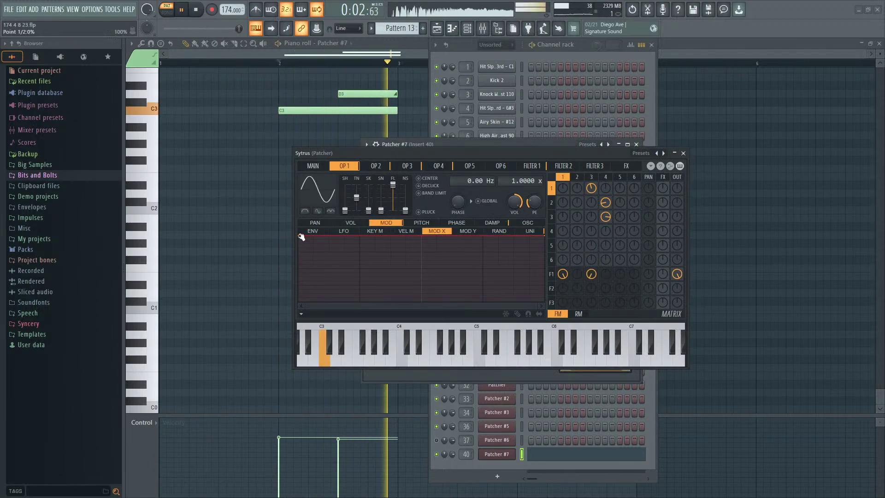
{"action": "left_click", "coordinate": [313, 166]}
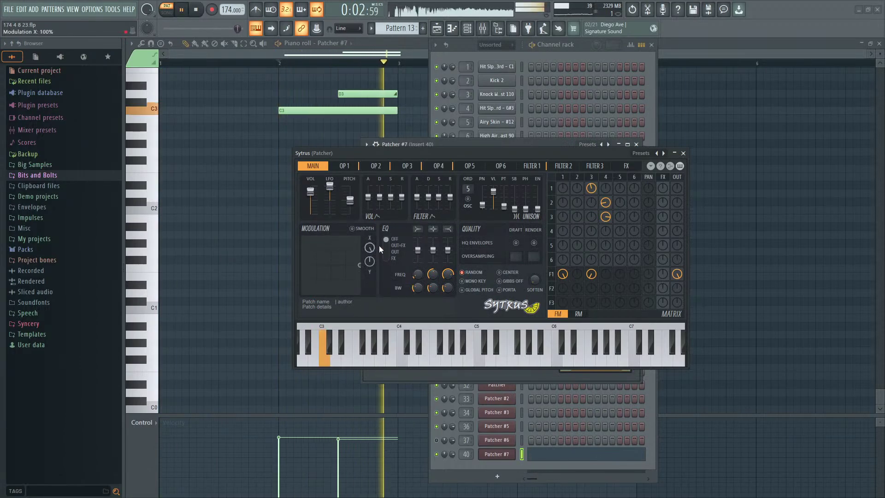
{"action": "key", "text": "space"}
Step: Show the ring modulation matrix and make operators 1 and 3's MOD level ramp up from zero with modulation X
{"action": "left_click", "coordinate": [578, 177]}
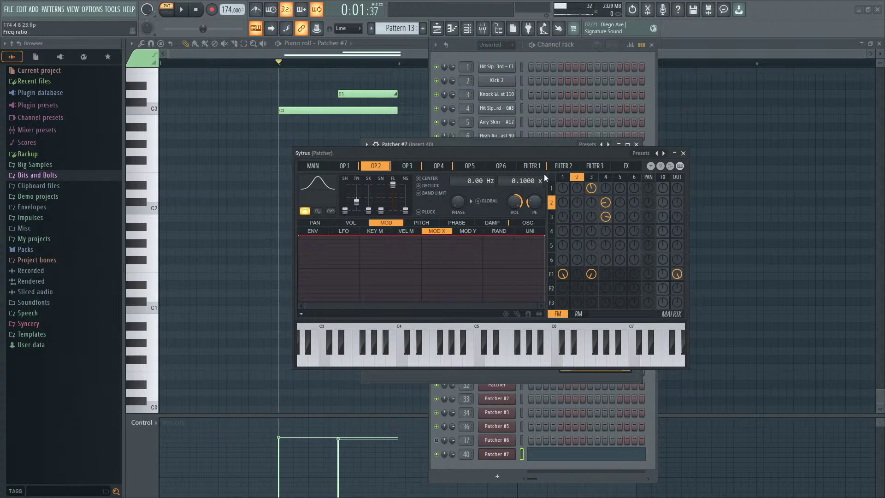
{"action": "left_click", "coordinate": [565, 178]}
{"action": "left_click", "coordinate": [578, 313]}
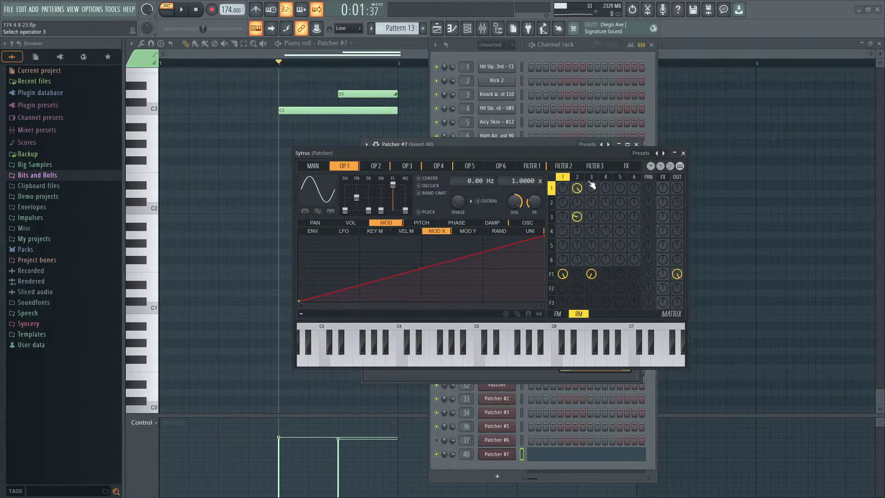
{"action": "left_click", "coordinate": [591, 177]}
{"action": "left_click_drag", "start_coordinate": [299, 236], "coordinate": [300, 302]}
Step: Play the pattern and sweep Sytrus's modulation X knob to hear the new curves
{"action": "key", "text": "space"}
{"action": "left_click", "coordinate": [319, 166]}
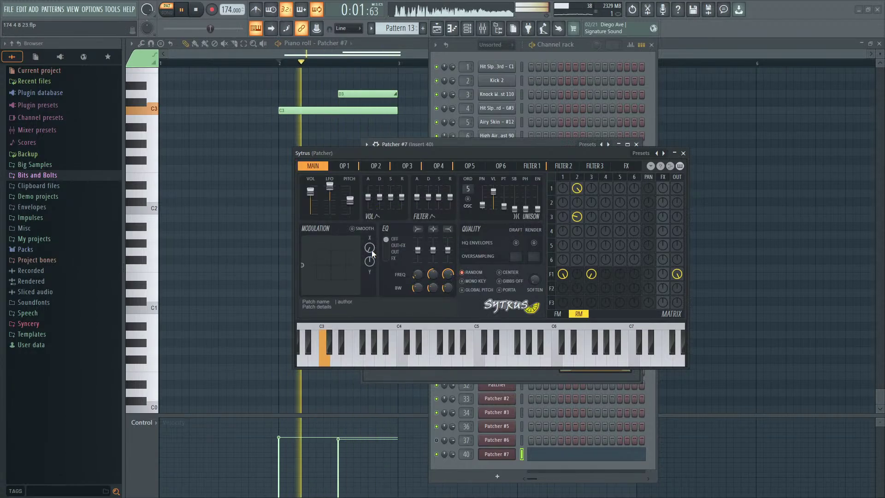
{"action": "mouse_move", "coordinate": [369, 249]}
{"action": "left_mouse_down"}
{"action": "mouse_move", "coordinate": [369, 218]}
{"action": "mouse_move", "coordinate": [370, 244]}
{"action": "left_mouse_up"}
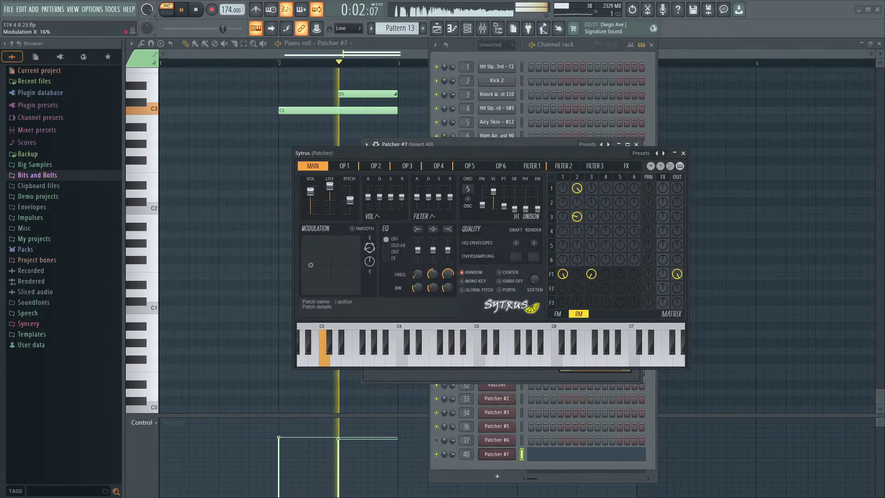
Step: Flatten operator 2's pitch response to modulation X at the centre level
{"action": "left_click", "coordinate": [576, 177]}
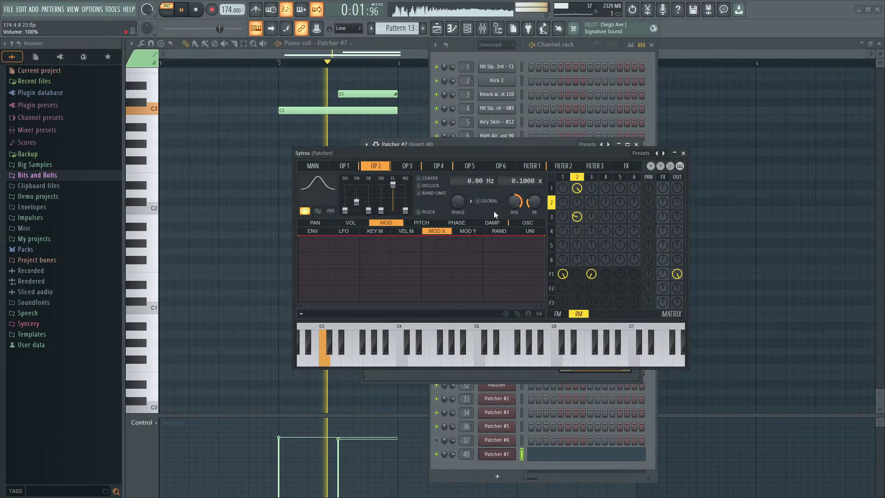
{"action": "left_click", "coordinate": [421, 222]}
{"action": "key", "text": "space"}
{"action": "key", "text": "space"}
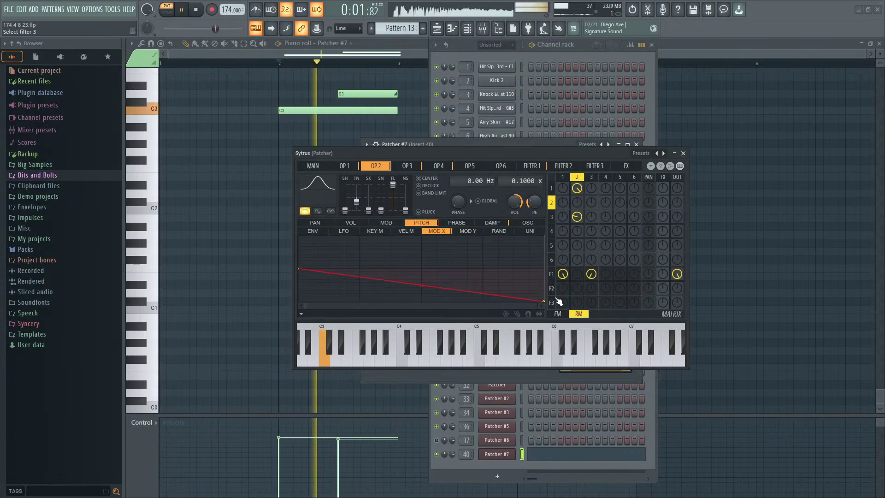
{"action": "left_click_drag", "start_coordinate": [545, 300], "coordinate": [544, 270]}
{"action": "key", "text": "space"}
Step: Draw operator 2's pitch modulation Y curve as a straight ramp from the lowest to the highest level
{"action": "left_click", "coordinate": [466, 231]}
{"action": "key", "text": "space"}
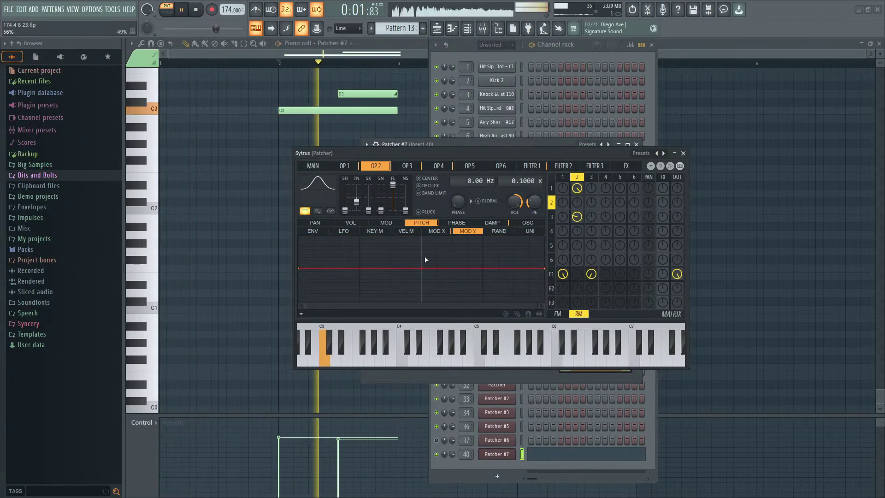
{"action": "left_click_drag", "start_coordinate": [296, 269], "coordinate": [298, 300]}
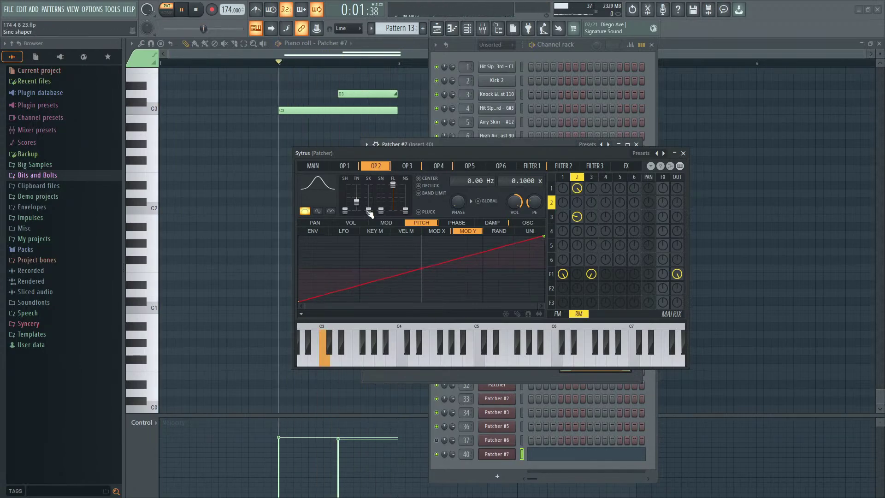
Step: Audition the pattern repeatedly while sweeping Sytrus's modulation Y knob in the main settings
{"action": "left_click", "coordinate": [313, 166]}
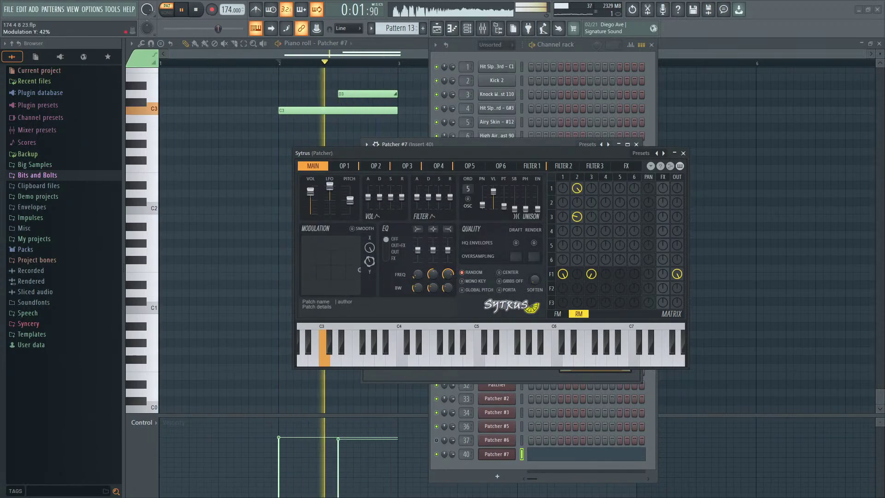
{"action": "left_click_drag", "start_coordinate": [369, 266], "coordinate": [369, 304]}
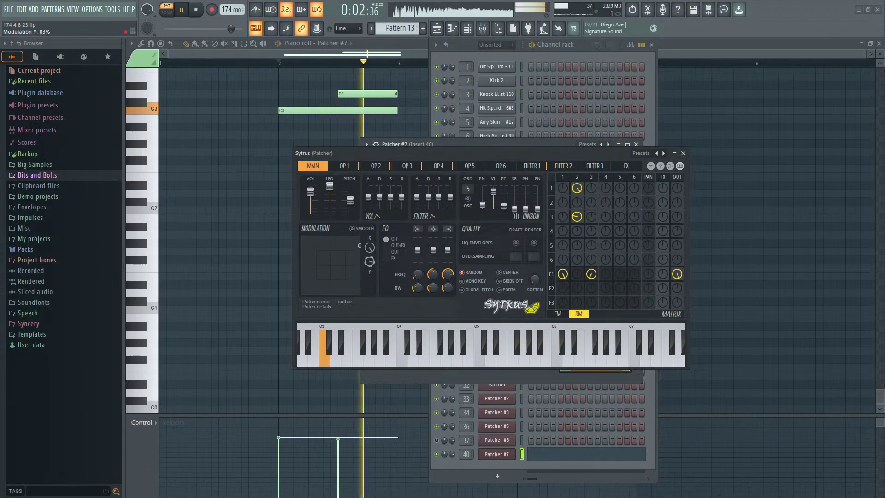
{"action": "left_click_drag", "start_coordinate": [369, 266], "coordinate": [369, 228]}
{"action": "key", "text": "space"}
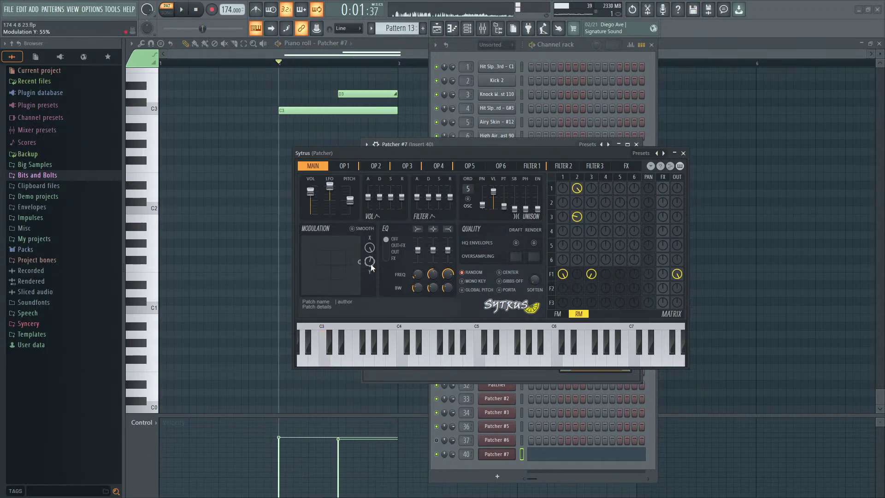
{"action": "key", "text": "space"}
{"action": "mouse_move", "coordinate": [371, 264]}
{"action": "left_mouse_down"}
{"action": "mouse_move", "coordinate": [370, 242]}
{"action": "mouse_move", "coordinate": [371, 264]}
{"action": "left_mouse_up"}
{"action": "key", "text": "space"}
{"action": "key", "text": "space"}
{"action": "key", "text": "space"}
{"action": "key", "text": "space"}
{"action": "scroll", "coordinate": [371, 264], "scroll_direction": "down", "scroll_amount": 2}
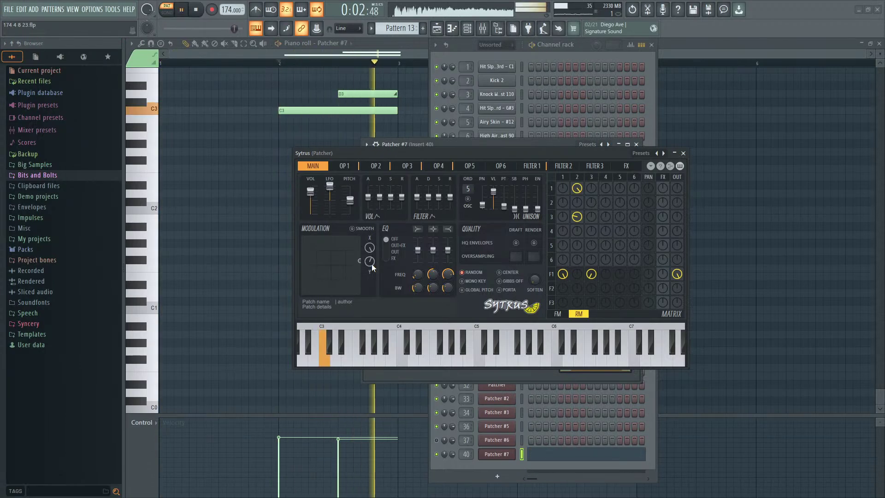
{"action": "key", "text": "space"}
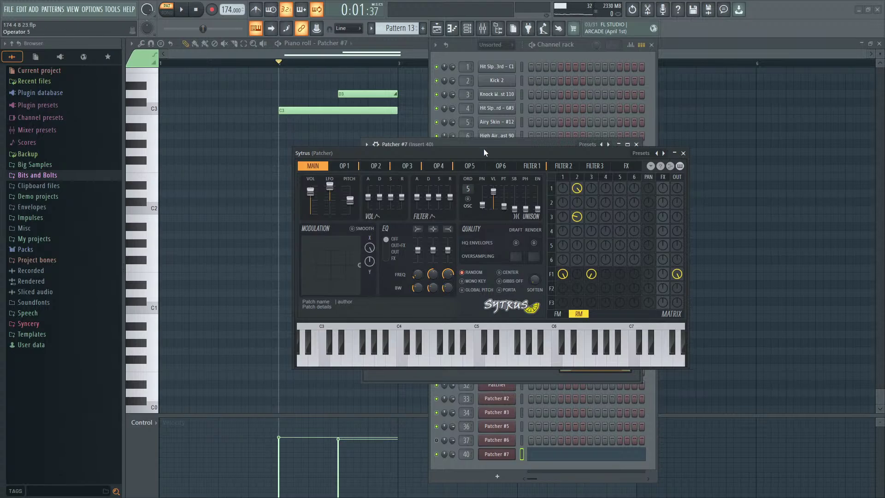
Step: Return to the Patcher #7 map, reopen Sytrus and audition the pattern while sweeping modulation X
{"action": "left_click_drag", "start_coordinate": [491, 153], "coordinate": [499, 156]}
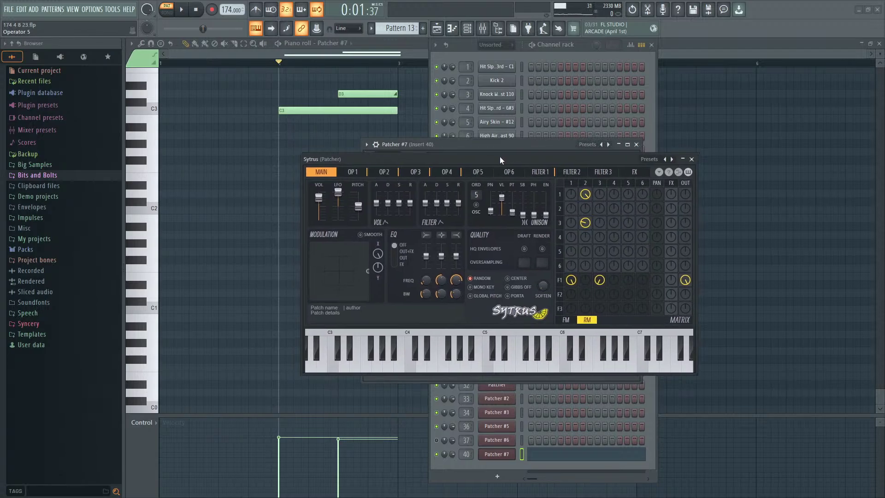
{"action": "key", "text": "space"}
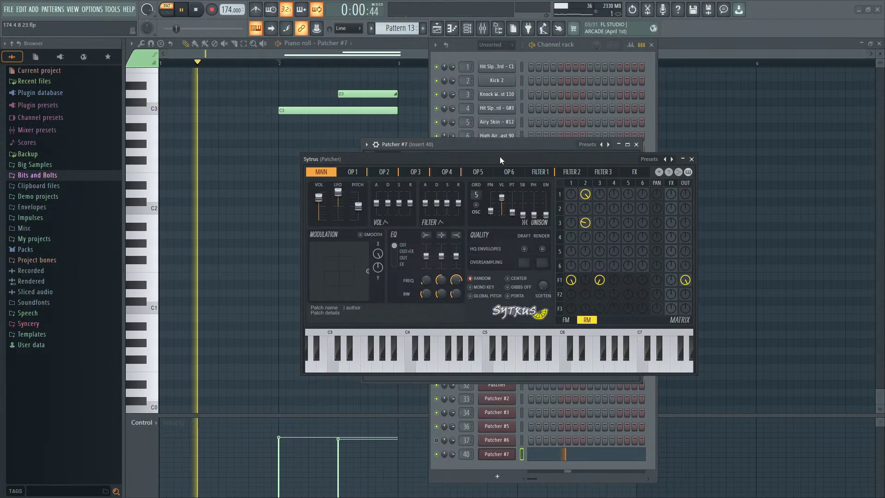
{"action": "left_click", "coordinate": [691, 159]}
{"action": "key", "text": "space"}
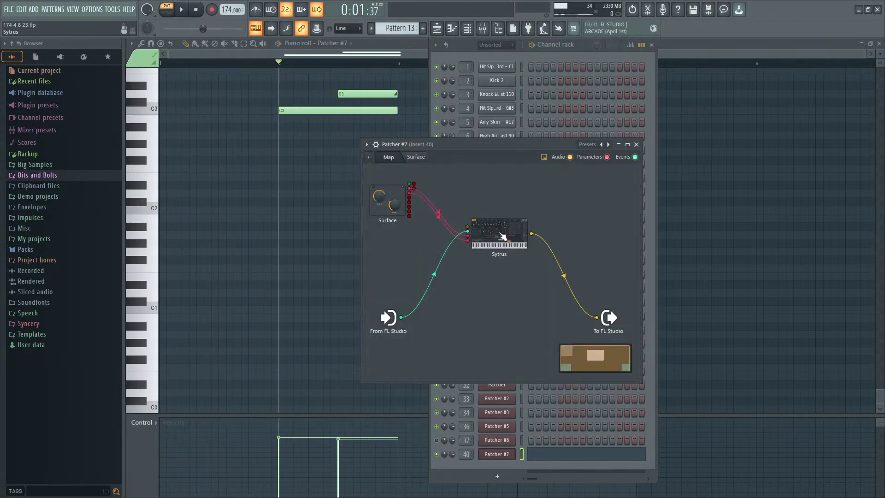
{"action": "left_click", "coordinate": [503, 236]}
{"action": "key", "text": "space"}
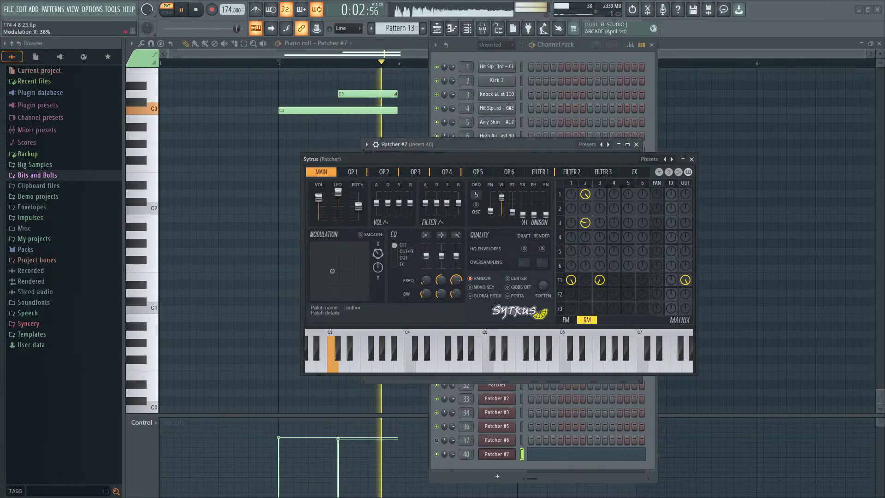
{"action": "key", "text": "space"}
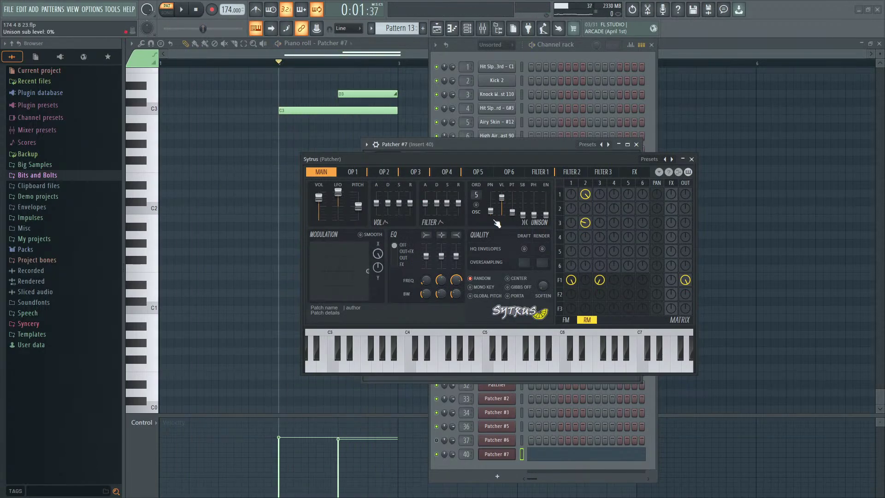
Step: Check operators 2 and 1 during playback and raise Sytrus's modulation Y to 100%
{"action": "left_click", "coordinate": [578, 184]}
{"action": "left_click", "coordinate": [584, 184]}
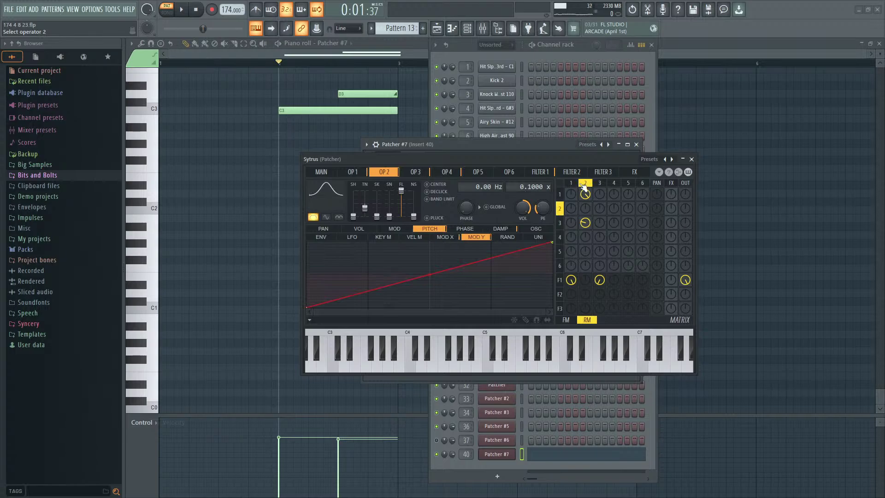
{"action": "left_click", "coordinate": [572, 184]}
{"action": "key", "text": "space"}
{"action": "left_click", "coordinate": [323, 173]}
{"action": "key", "text": "space"}
{"action": "key", "text": "space"}
{"action": "left_click_drag", "start_coordinate": [378, 267], "coordinate": [386, 224]}
{"action": "key", "text": "space"}
{"action": "left_click", "coordinate": [378, 256], "text": "alt"}
{"action": "left_click", "coordinate": [378, 270], "text": "alt"}
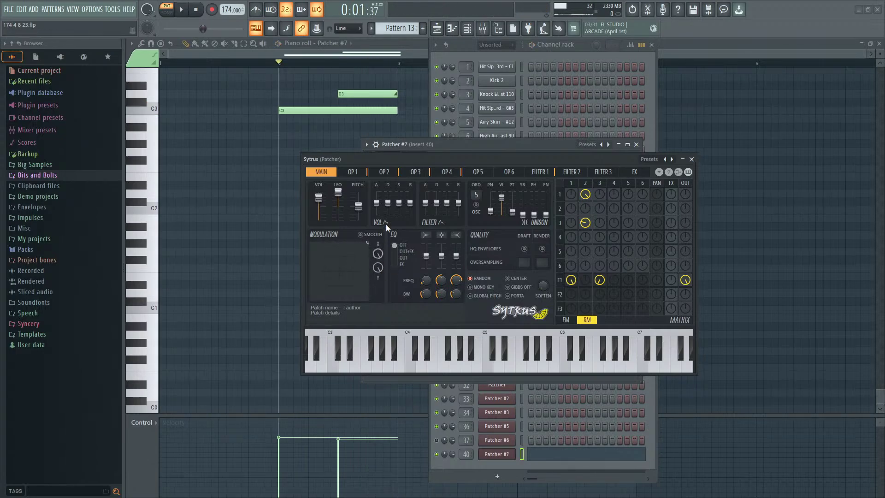
Step: Move Sytrus up in the Patcher #7 map and place a clone of it below
{"action": "left_click", "coordinate": [692, 159]}
{"action": "left_click_drag", "start_coordinate": [504, 225], "coordinate": [506, 211]}
{"action": "right_click", "coordinate": [504, 210]}
{"action": "left_click", "coordinate": [514, 227]}
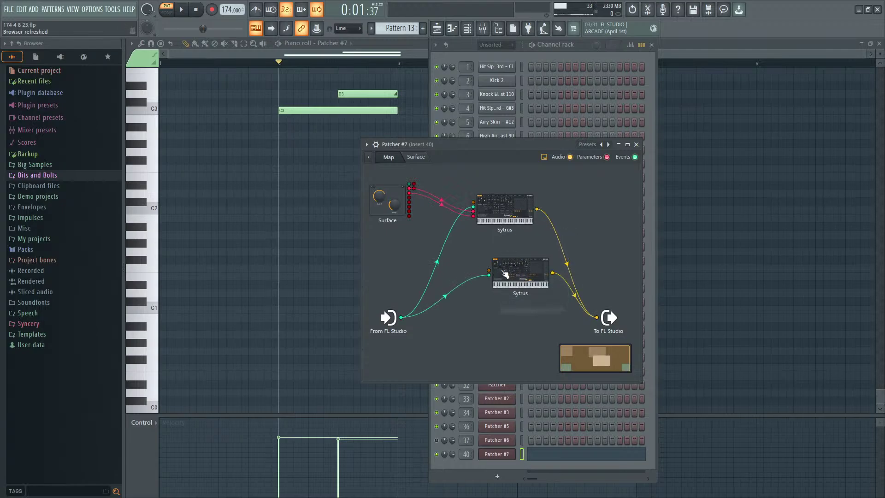
Step: Activate modulation X and Y on the cloned Sytrus, link them to the Surface controls and align the clone beneath the original
{"action": "left_click", "coordinate": [515, 277]}
{"action": "left_click", "coordinate": [333, 249]}
{"action": "right_click", "coordinate": [321, 254]}
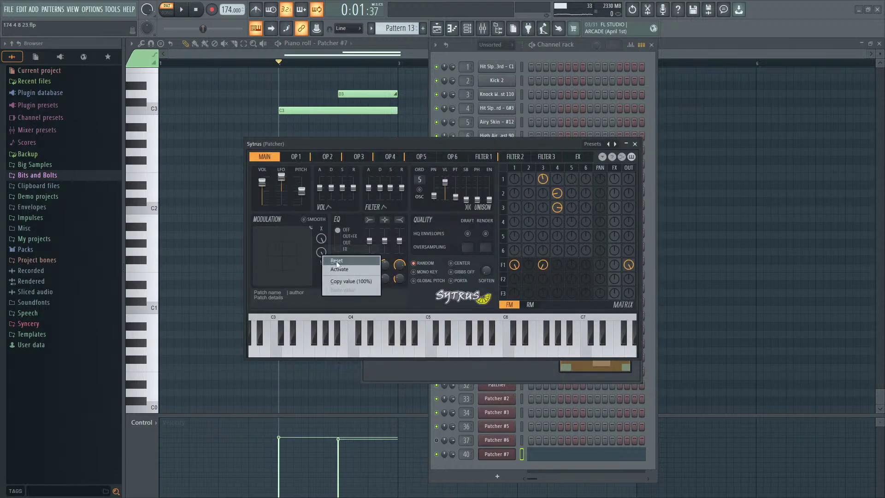
{"action": "left_click", "coordinate": [333, 268]}
{"action": "left_click", "coordinate": [634, 144]}
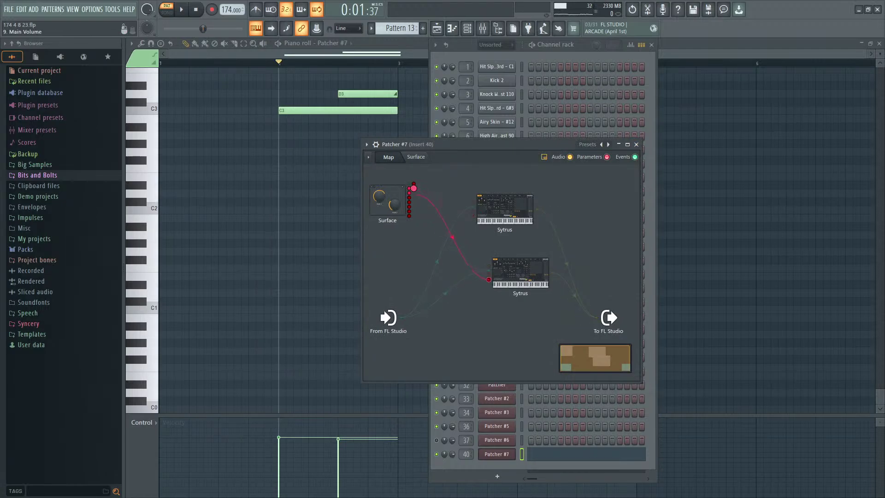
{"action": "left_click_drag", "start_coordinate": [519, 265], "coordinate": [503, 249]}
Step: Audition the layered Sytrus instances while adjusting the two Surface knobs of Patcher #7
{"action": "left_click", "coordinate": [503, 249]}
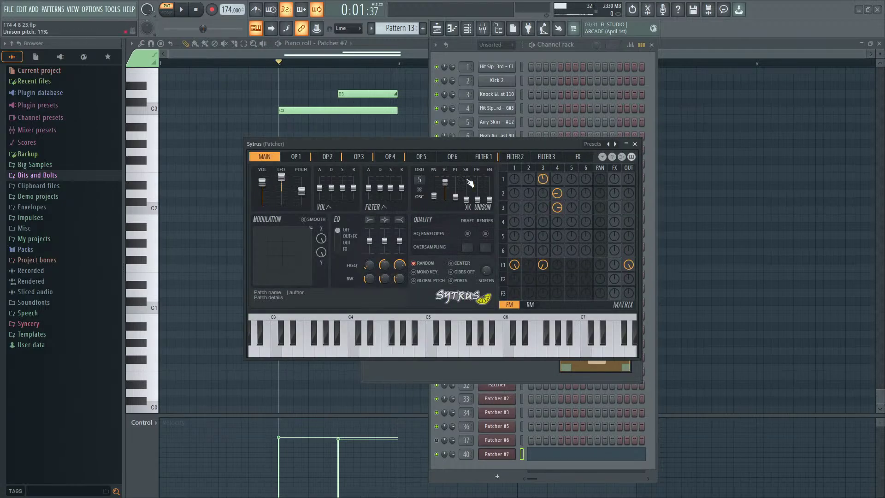
{"action": "key", "text": "space"}
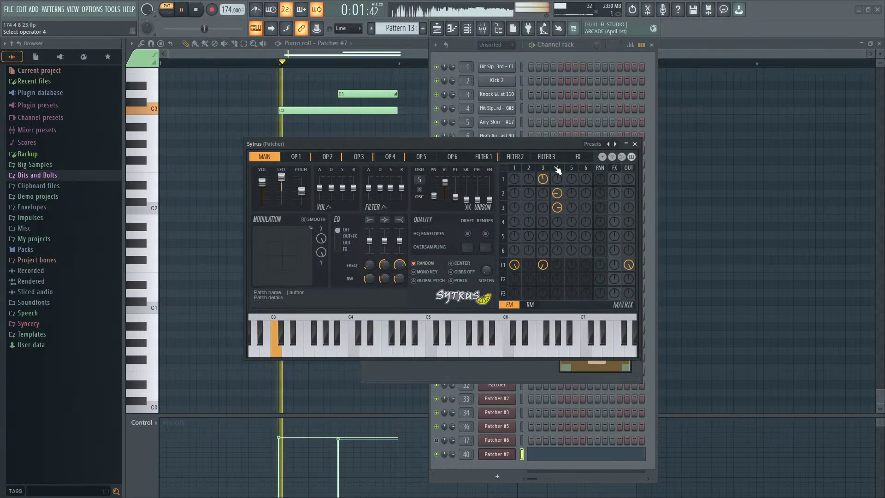
{"action": "left_click", "coordinate": [634, 144]}
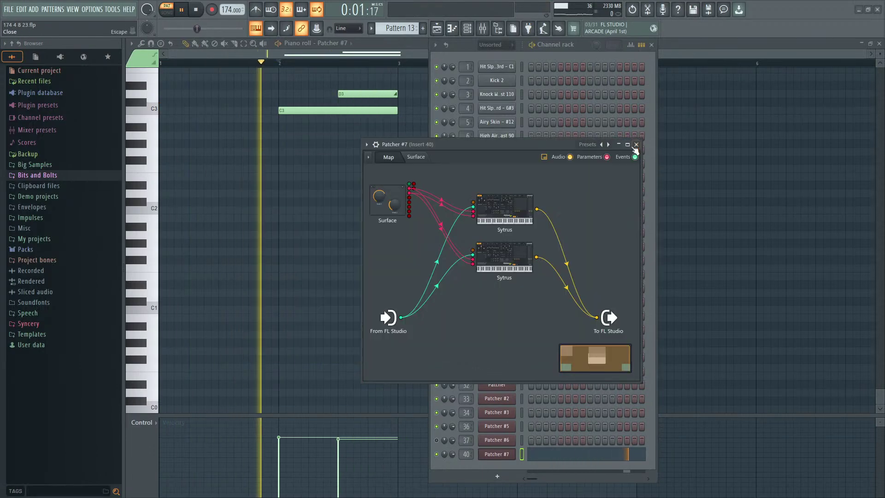
{"action": "left_click", "coordinate": [416, 157]}
{"action": "mouse_move", "coordinate": [405, 224]}
{"action": "left_mouse_down"}
{"action": "mouse_move", "coordinate": [402, 217]}
{"action": "mouse_move", "coordinate": [399, 238]}
{"action": "left_mouse_up"}
{"action": "left_click_drag", "start_coordinate": [384, 273], "coordinate": [403, 210]}
{"action": "left_click", "coordinate": [388, 156]}
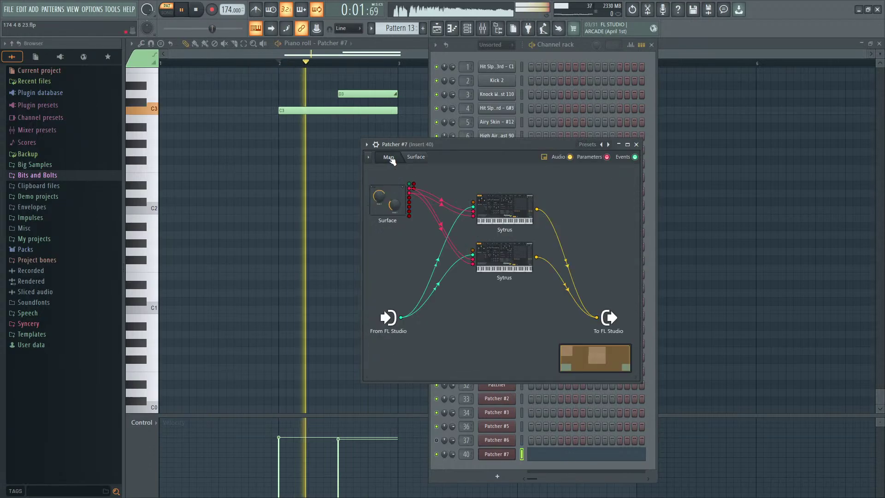
{"action": "key", "text": "space"}
Step: Review the cloned Sytrus's operators up to operator 3, move the Channel rack clear of its window and play the pattern
{"action": "left_click", "coordinate": [519, 264]}
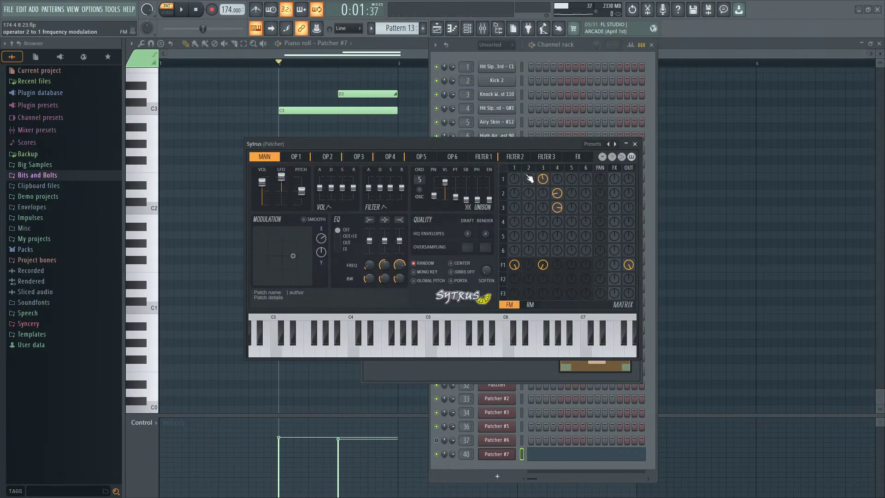
{"action": "mouse_move", "coordinate": [527, 169]}
{"action": "left_mouse_down"}
{"action": "mouse_move", "coordinate": [518, 169]}
{"action": "mouse_move", "coordinate": [555, 169]}
{"action": "mouse_move", "coordinate": [536, 169]}
{"action": "left_mouse_up"}
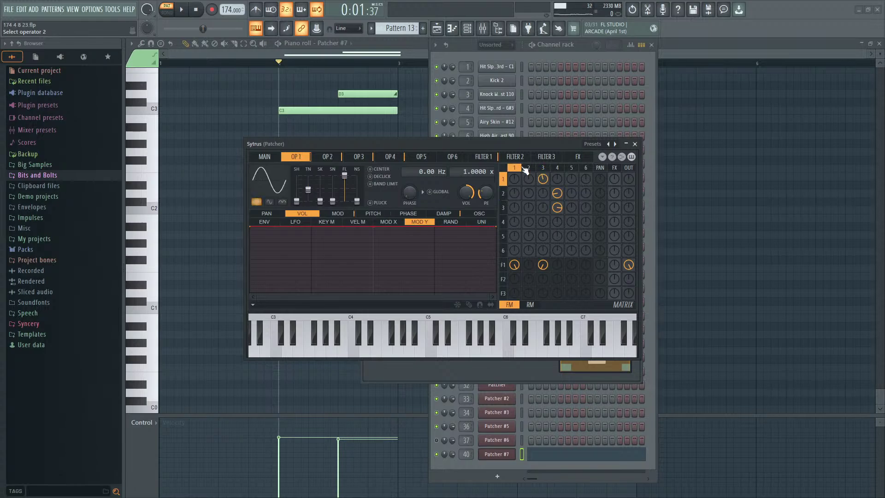
{"action": "left_click_drag", "start_coordinate": [540, 171], "coordinate": [542, 171]}
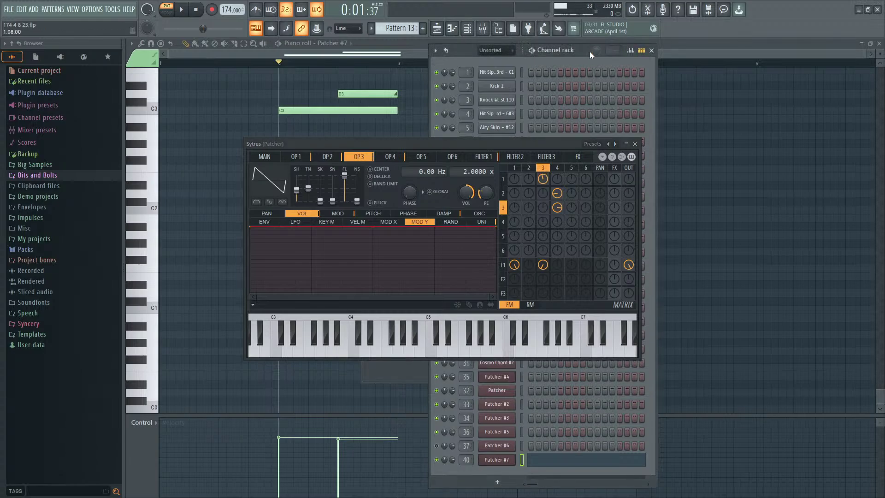
{"action": "left_click_drag", "start_coordinate": [590, 51], "coordinate": [809, 50]}
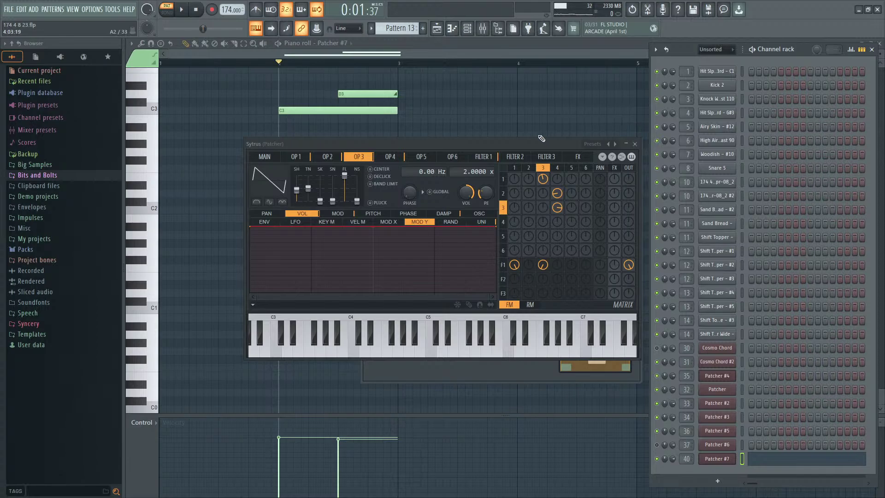
{"action": "key", "text": "space"}
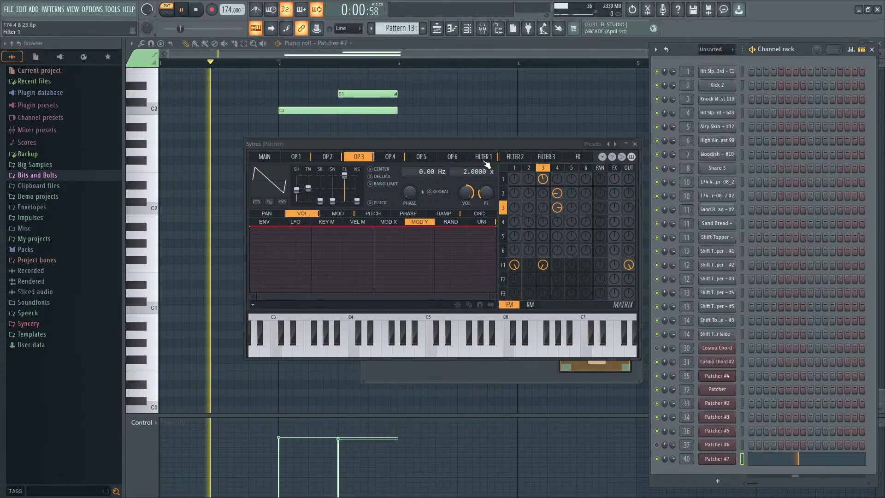
Step: Reshape operator 3's waveform with its shape sliders and adjust the Filter 1 waveshaper curve in the Sytrus clone
{"action": "left_click_drag", "start_coordinate": [319, 201], "coordinate": [332, 185]}
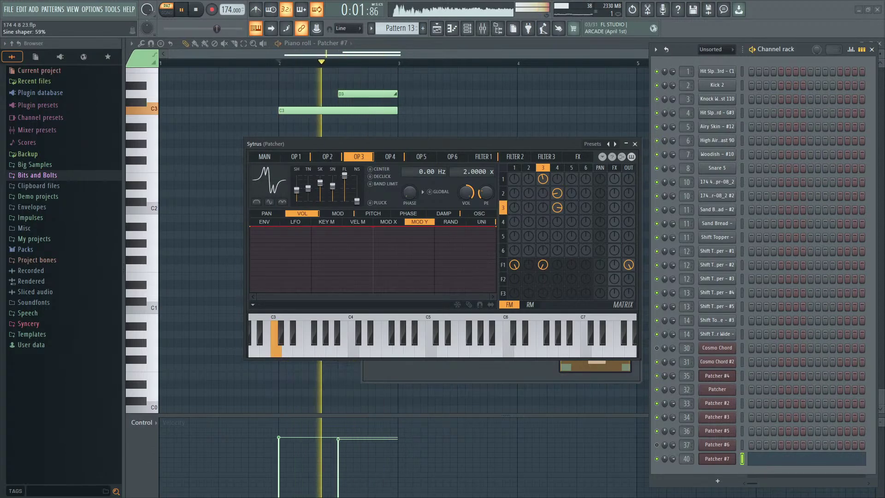
{"action": "left_click", "coordinate": [483, 157]}
{"action": "left_click", "coordinate": [456, 213]}
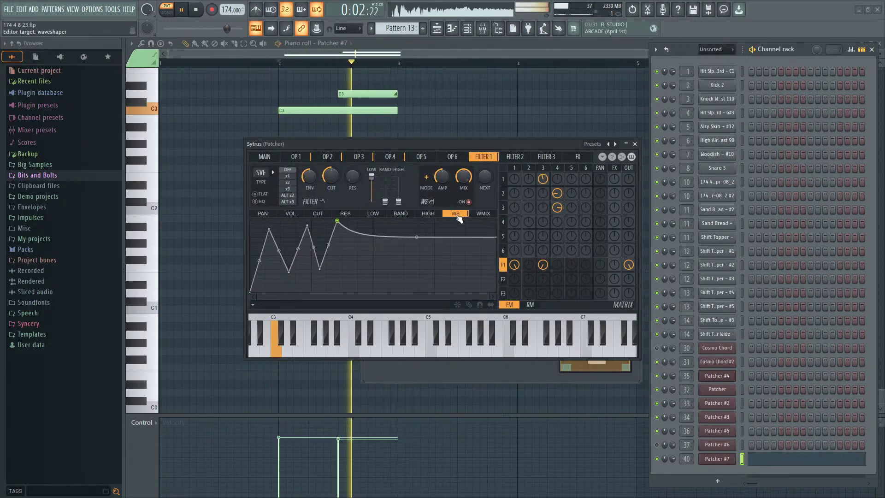
{"action": "left_click_drag", "start_coordinate": [319, 268], "coordinate": [264, 228]}
Step: Raise the unison pan and phase amounts in the clone's main settings and close the Sytrus window
{"action": "left_click", "coordinate": [269, 159]}
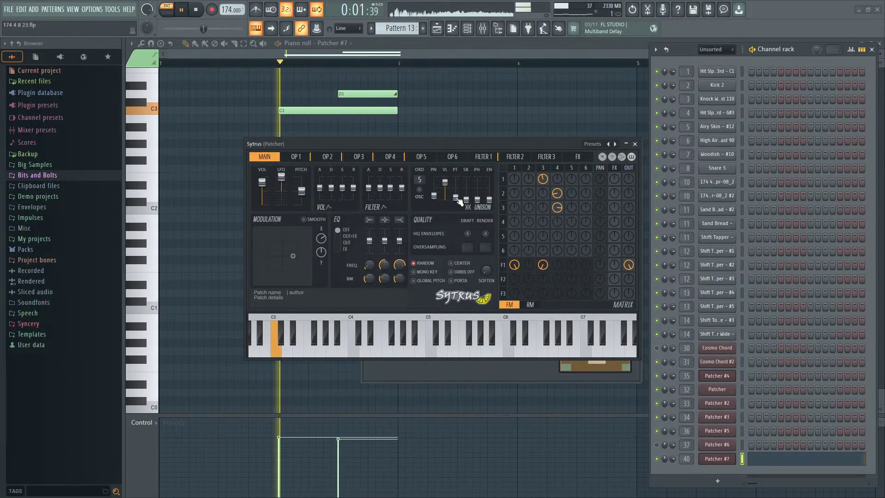
{"action": "left_click_drag", "start_coordinate": [434, 198], "coordinate": [434, 182]}
{"action": "left_click_drag", "start_coordinate": [477, 201], "coordinate": [479, 191]}
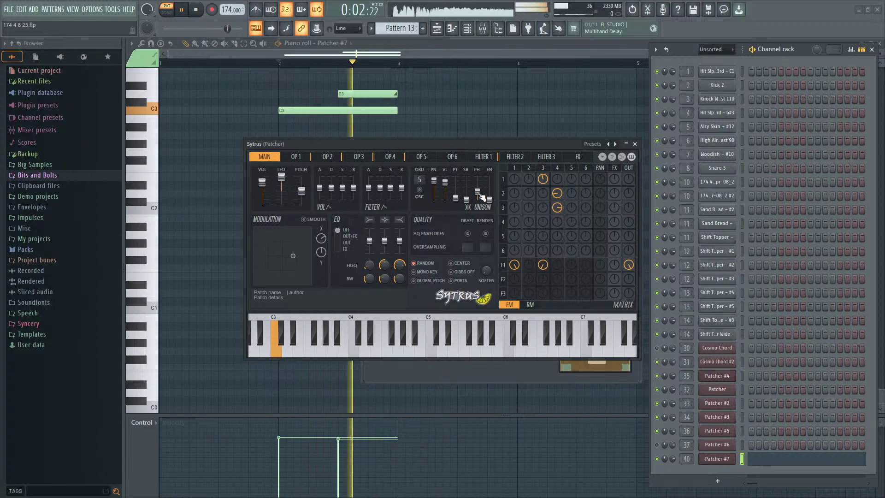
{"action": "left_click", "coordinate": [635, 144]}
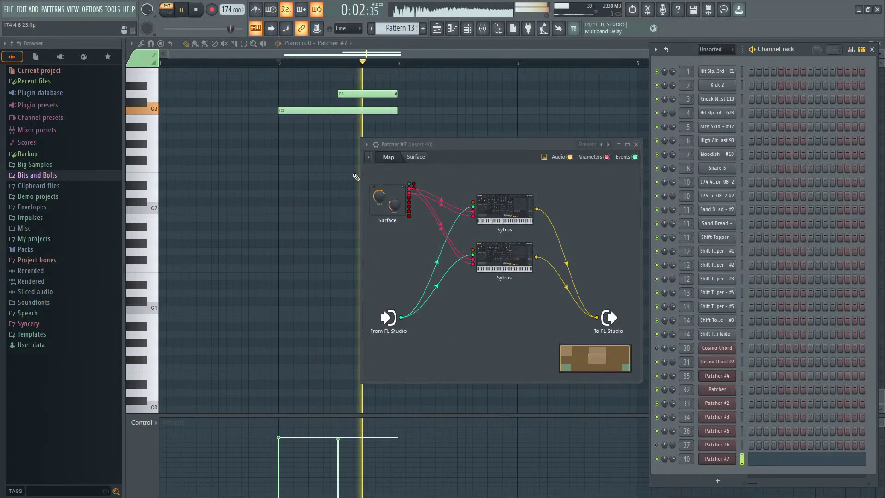
Step: Audition the layered bass against Patcher #7's Surface controls, then preview lower and higher notes on the piano roll keyboard
{"action": "double_click", "coordinate": [383, 200]}
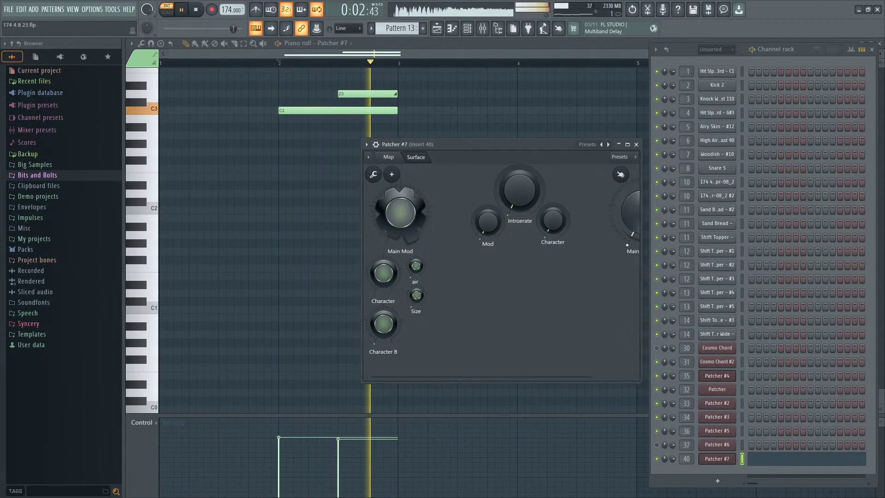
{"action": "key", "text": "space"}
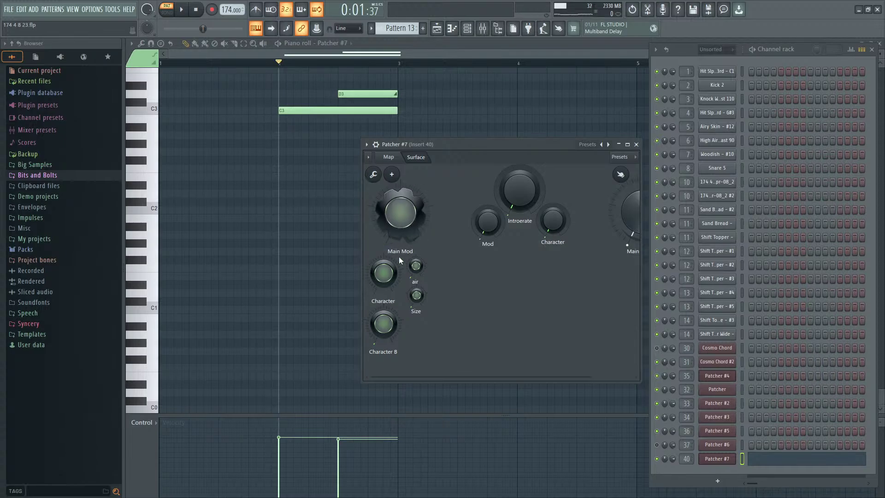
{"action": "key", "text": "space"}
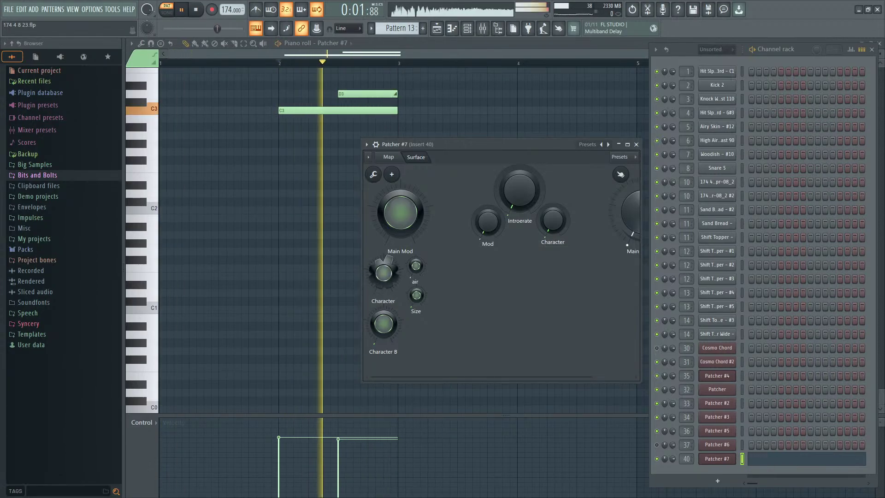
{"action": "key", "text": "space"}
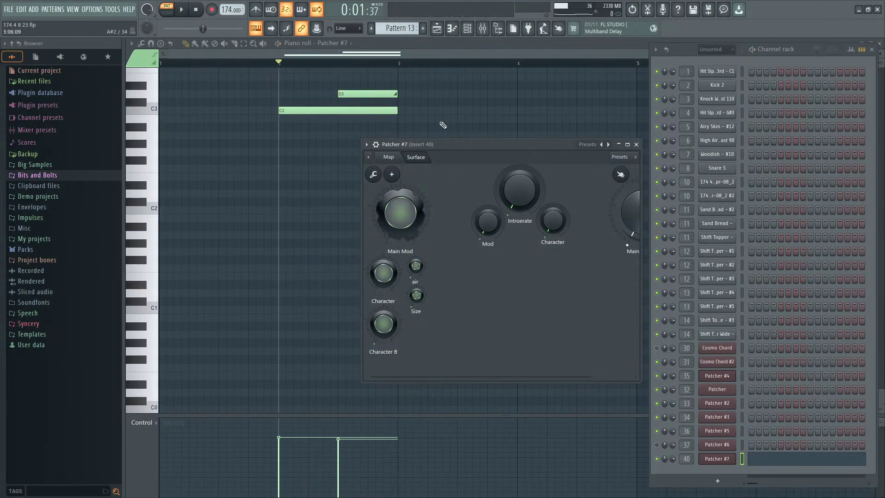
{"action": "scroll", "coordinate": [152, 111], "scroll_direction": "up", "scroll_amount": 3}
{"action": "left_click", "coordinate": [152, 107]}
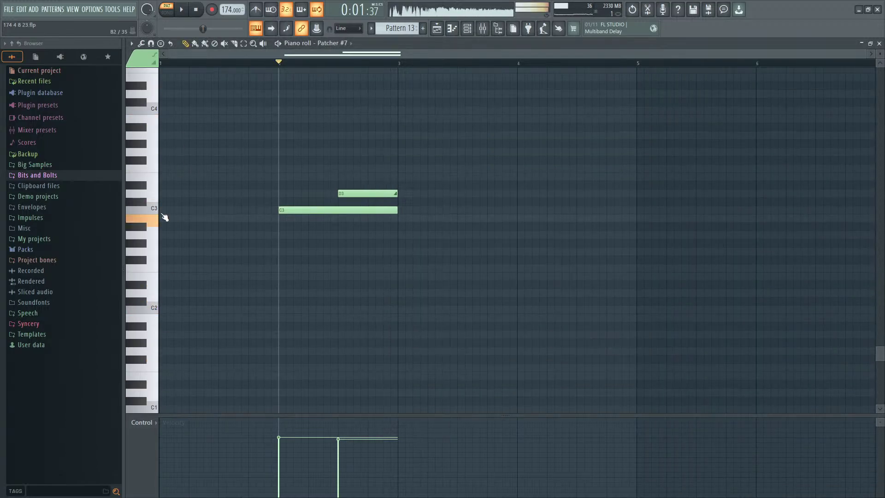
Step: Reopen Patcher #7's map and place From FL Studio below the Surface and To FL Studio beyond the Sytrus outputs
{"action": "left_click", "coordinate": [468, 30]}
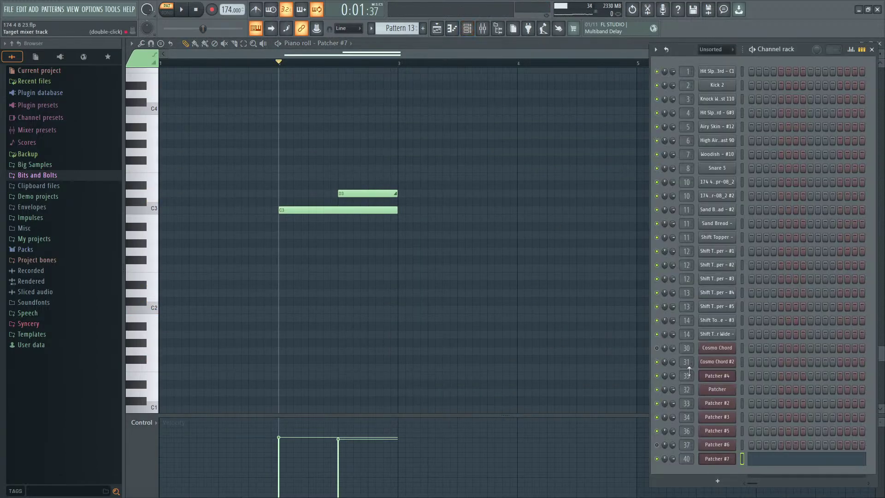
{"action": "left_click", "coordinate": [715, 461]}
{"action": "key", "text": "space"}
{"action": "left_click", "coordinate": [397, 157]}
{"action": "left_click_drag", "start_coordinate": [448, 141], "coordinate": [379, 131]}
{"action": "key", "text": "space"}
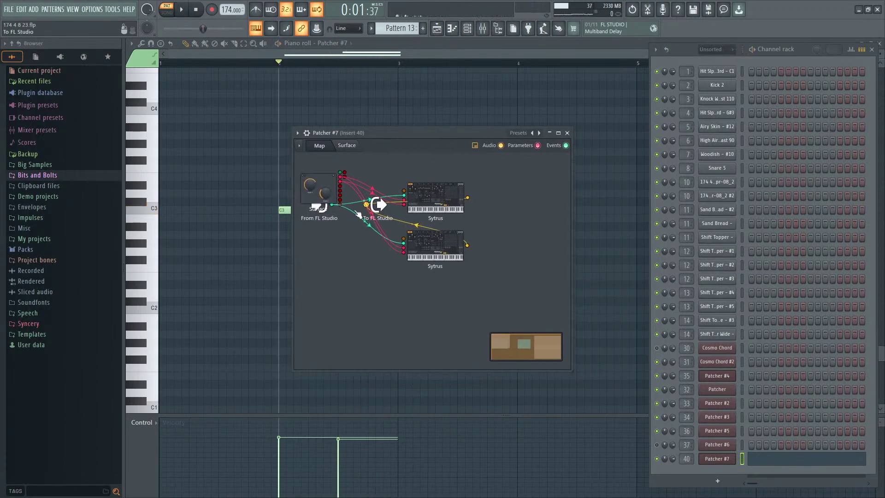
{"action": "left_click_drag", "start_coordinate": [319, 208], "coordinate": [524, 226]}
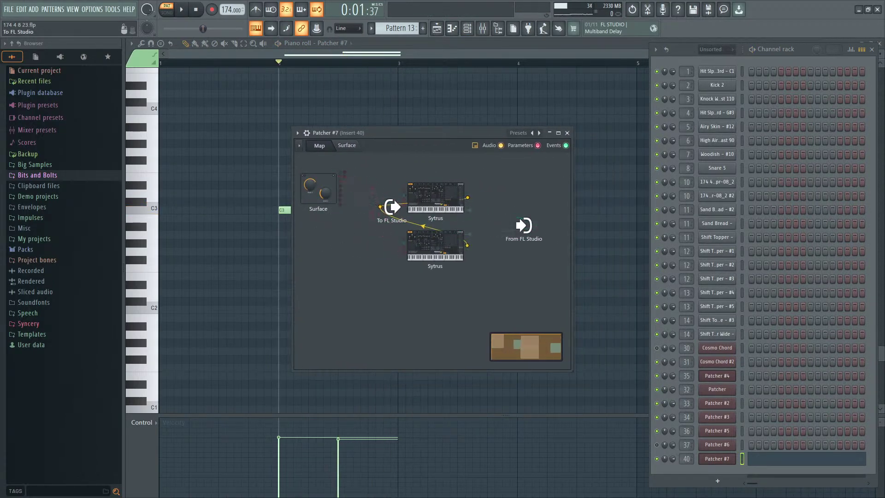
{"action": "left_click_drag", "start_coordinate": [392, 207], "coordinate": [547, 227]}
{"action": "left_click_drag", "start_coordinate": [487, 227], "coordinate": [319, 229]}
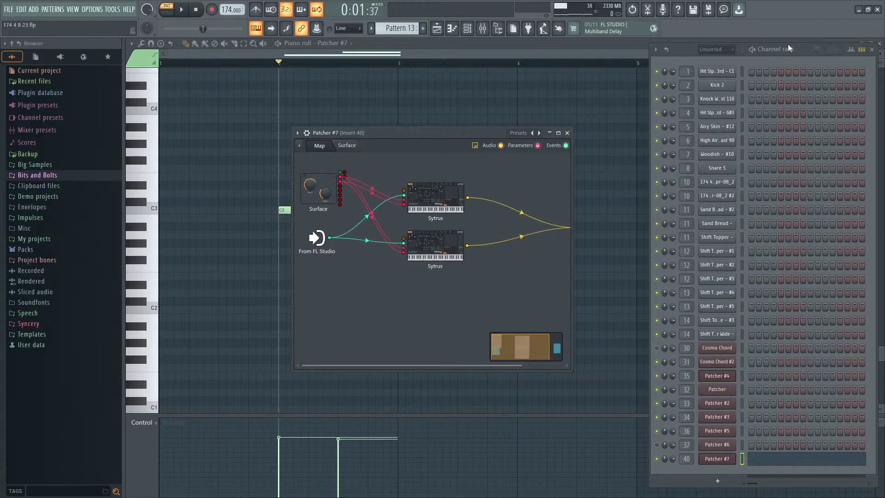
Step: Add a new Patcher channel below Patcher #7 in the Channel rack and route it to mixer insert 41
{"action": "mouse_move", "coordinate": [788, 47]}
{"action": "left_mouse_down"}
{"action": "mouse_move", "coordinate": [784, 35]}
{"action": "mouse_move", "coordinate": [784, 52]}
{"action": "left_mouse_up"}
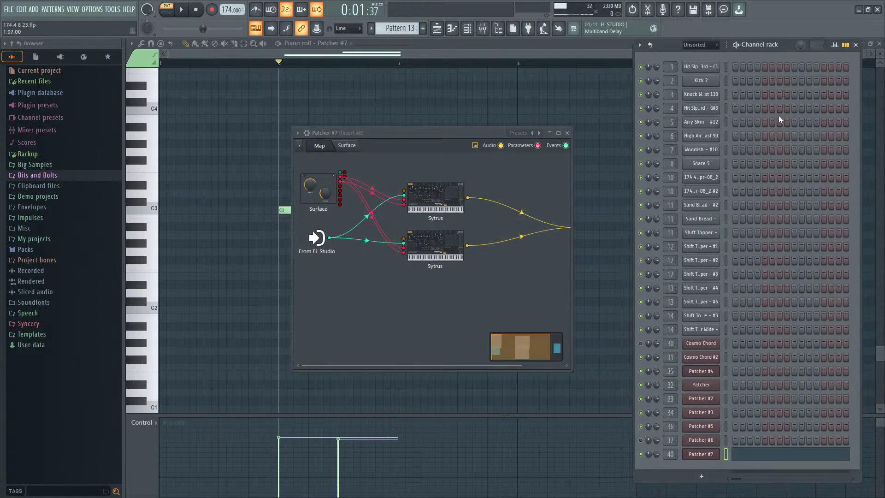
{"action": "key", "text": "F8"}
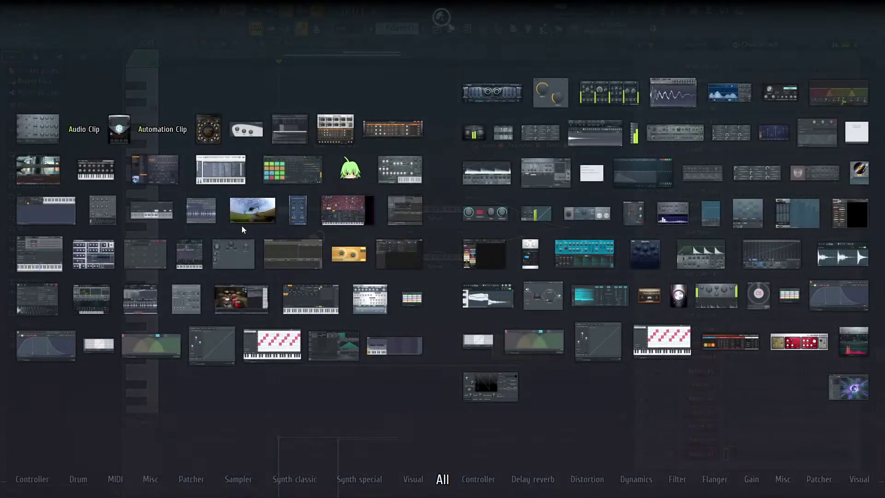
{"action": "left_click_drag", "start_coordinate": [238, 255], "coordinate": [706, 460]}
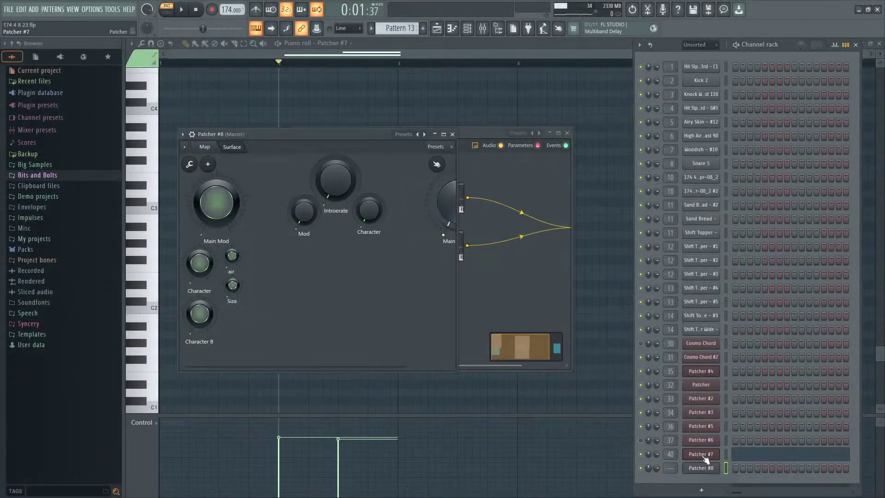
{"action": "double_click", "coordinate": [670, 469]}
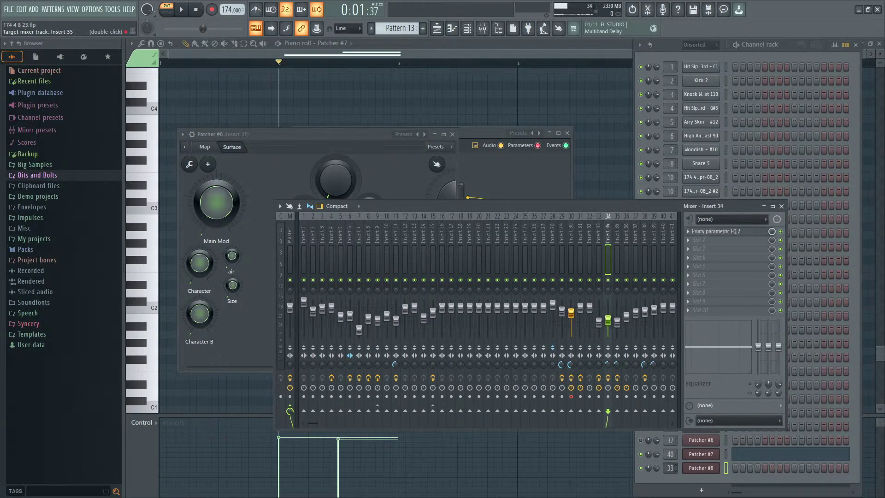
{"action": "scroll", "coordinate": [670, 467], "scroll_direction": "up", "scroll_amount": 8}
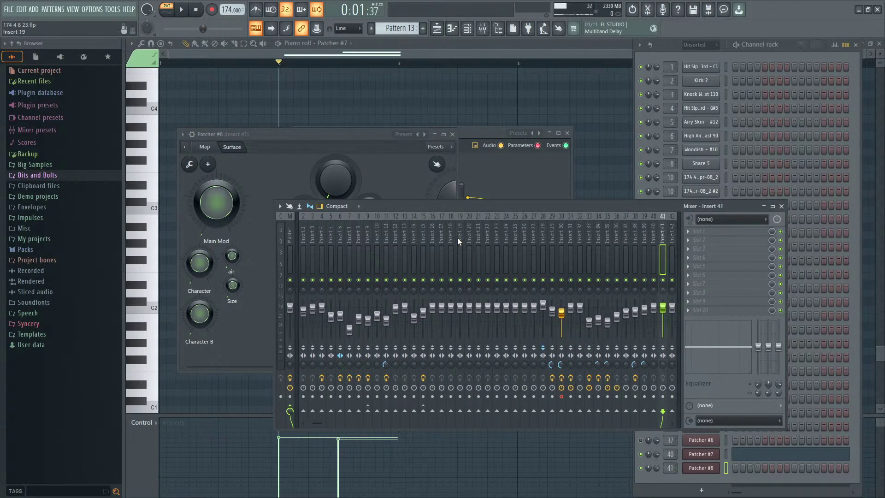
Step: Enlarge the new Patcher's map and add Harmor between From FL Studio and To FL Studio
{"action": "left_click", "coordinate": [369, 133]}
{"action": "left_click", "coordinate": [205, 146]}
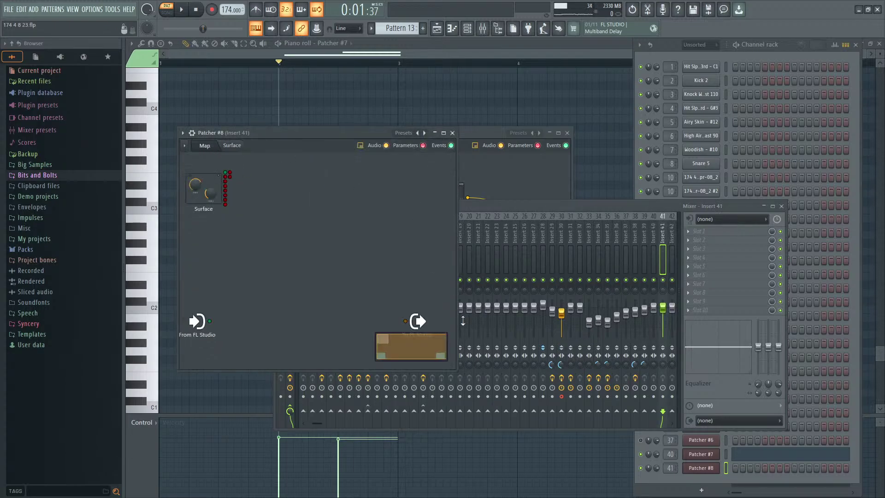
{"action": "left_click_drag", "start_coordinate": [456, 369], "coordinate": [532, 414]}
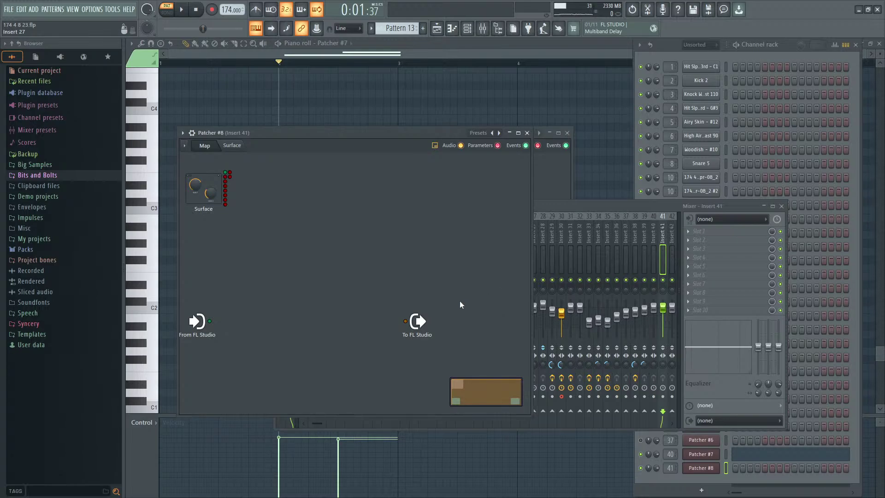
{"action": "key", "text": "F8"}
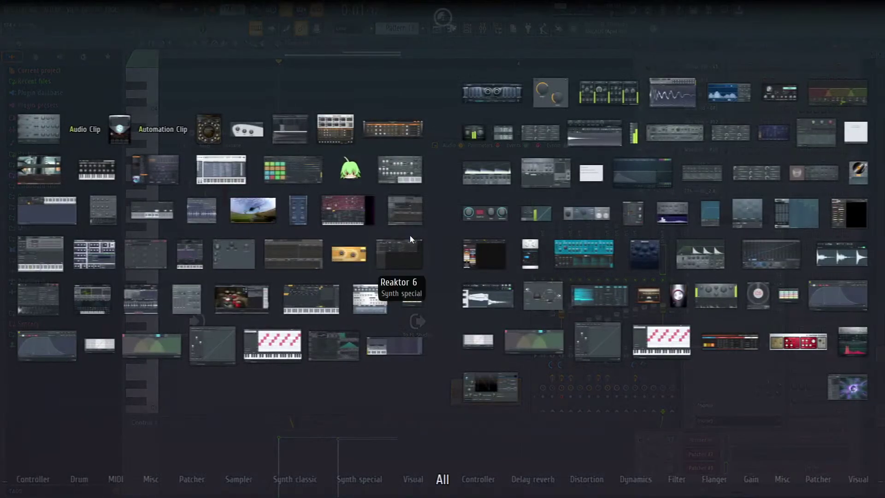
{"action": "left_click_drag", "start_coordinate": [410, 235], "coordinate": [312, 281]}
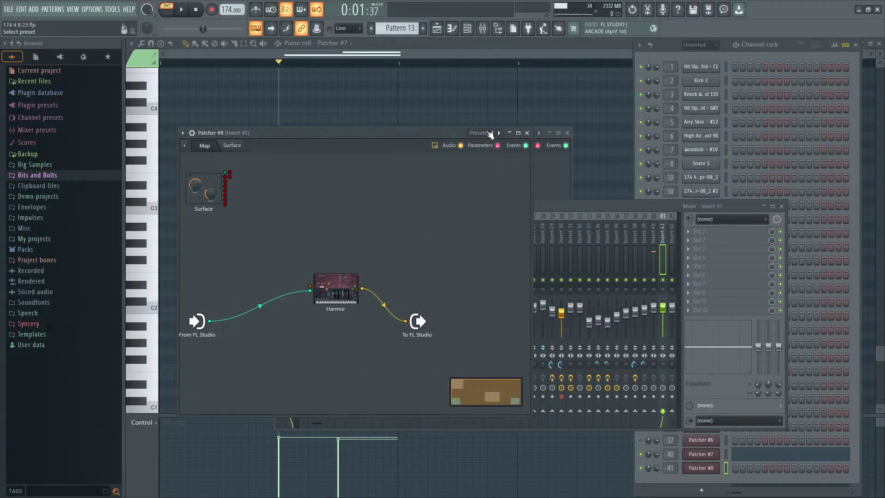
Step: Try out D2 notes from bar 1 in Patcher #7's piano roll at different lengths, then remove them
{"action": "key", "text": "F7"}
{"action": "left_click", "coordinate": [203, 298]}
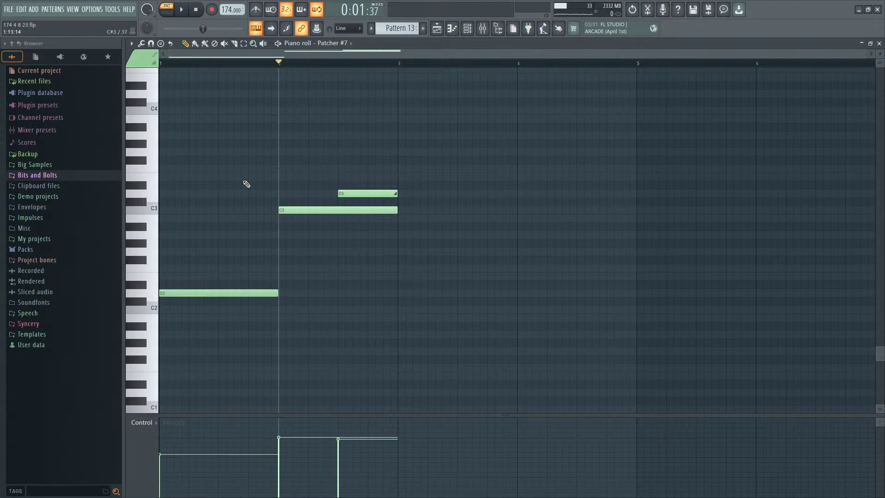
{"action": "left_click", "coordinate": [266, 301]}
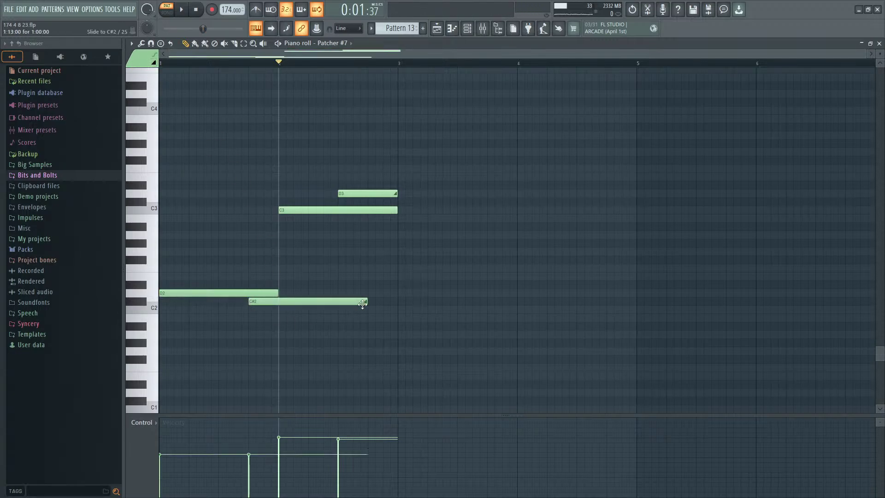
{"action": "right_click", "coordinate": [315, 300]}
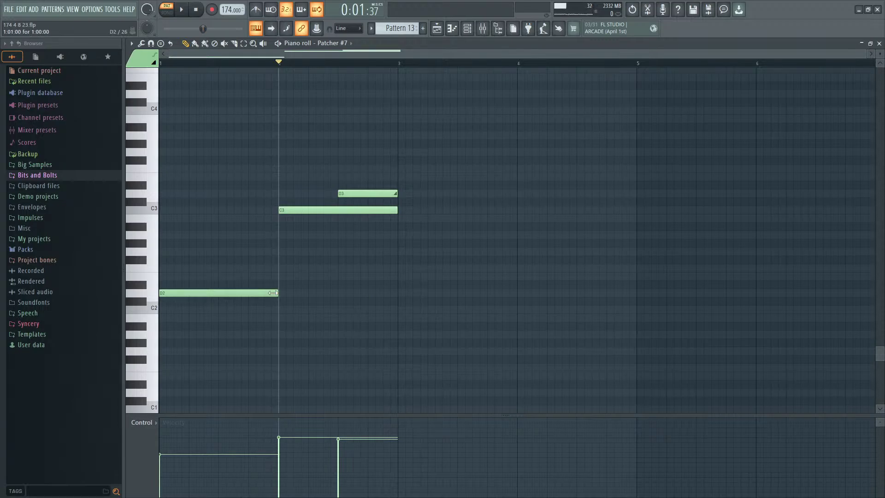
{"action": "key", "text": "space"}
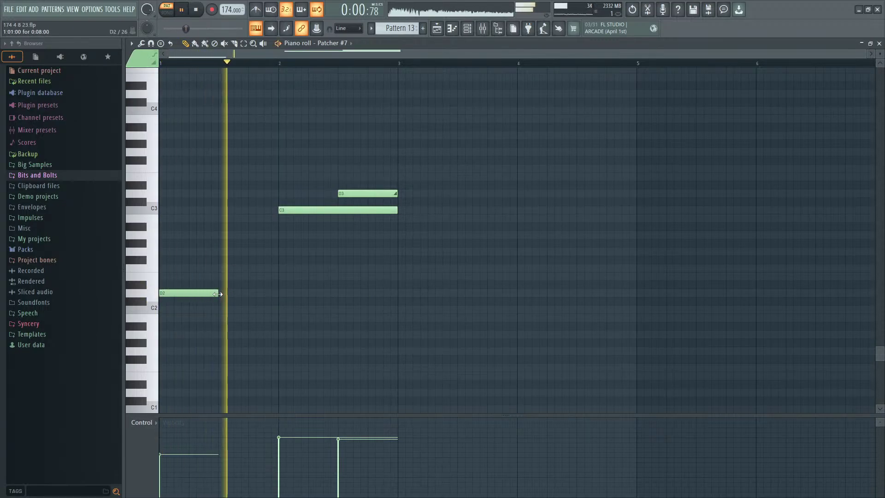
{"action": "key", "text": "space"}
{"action": "left_click", "coordinate": [231, 293]}
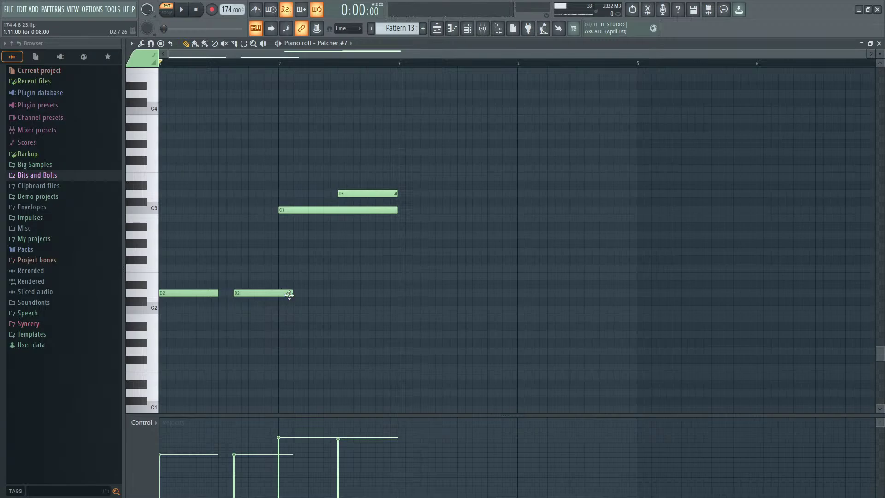
{"action": "left_click_drag", "start_coordinate": [253, 294], "coordinate": [268, 294]}
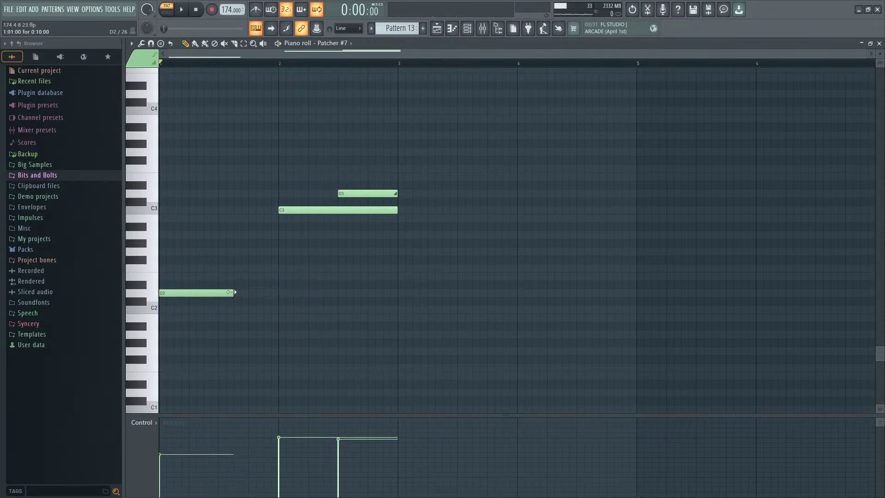
{"action": "right_click", "coordinate": [270, 295]}
Step: Reopen the Patcher #8 map with its Harmor instance from the Channel rack
{"action": "left_click", "coordinate": [467, 28]}
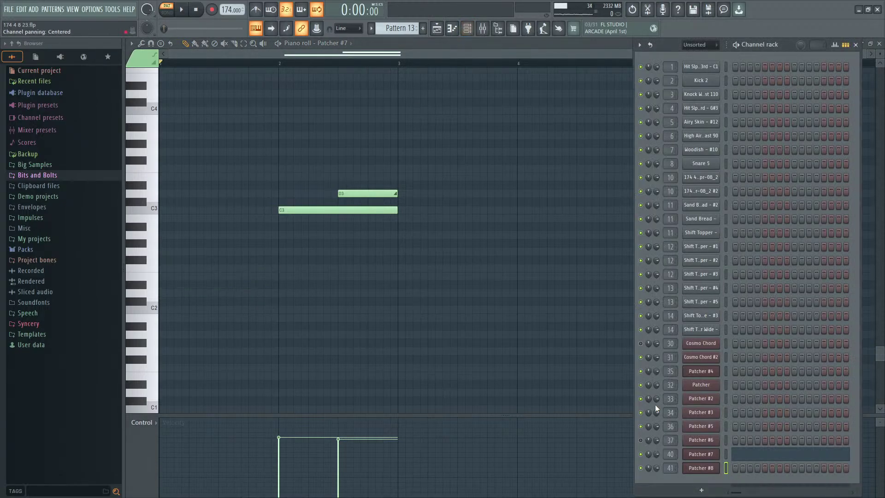
{"action": "right_click", "coordinate": [712, 470]}
{"action": "left_click", "coordinate": [696, 472]}
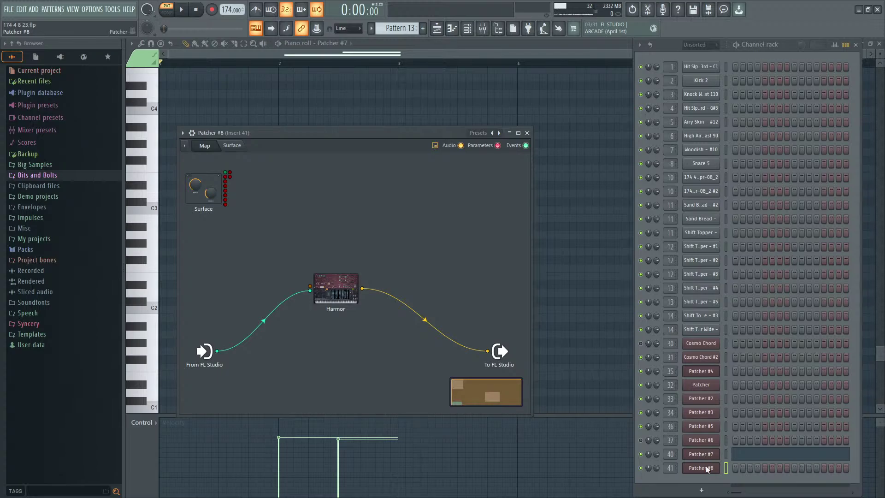
Step: Open Patcher #8's piano roll, place a 15-step D2 note at the start of the first bar, and play it back
{"action": "right_click", "coordinate": [706, 467]}
{"action": "left_click", "coordinate": [728, 365]}
{"action": "left_click", "coordinate": [194, 295]}
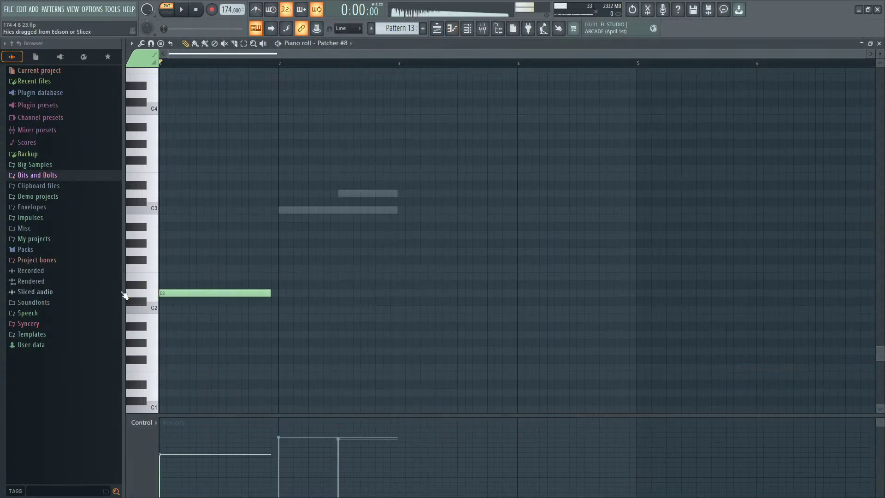
{"action": "key", "text": "space"}
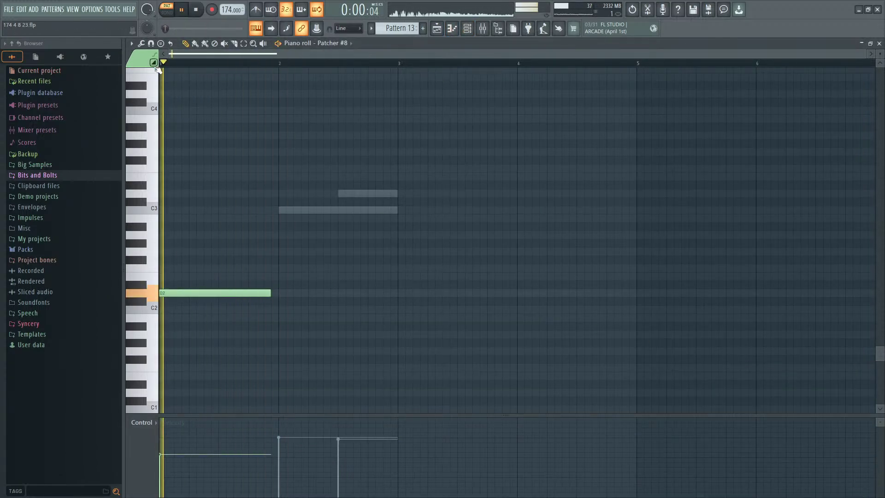
{"action": "key", "text": "space"}
Step: Add a 5-step C#2 slide note at 1:08:00 and a 3-step D2 slide note at 1:13:00, checking them during playback
{"action": "left_click", "coordinate": [215, 301]}
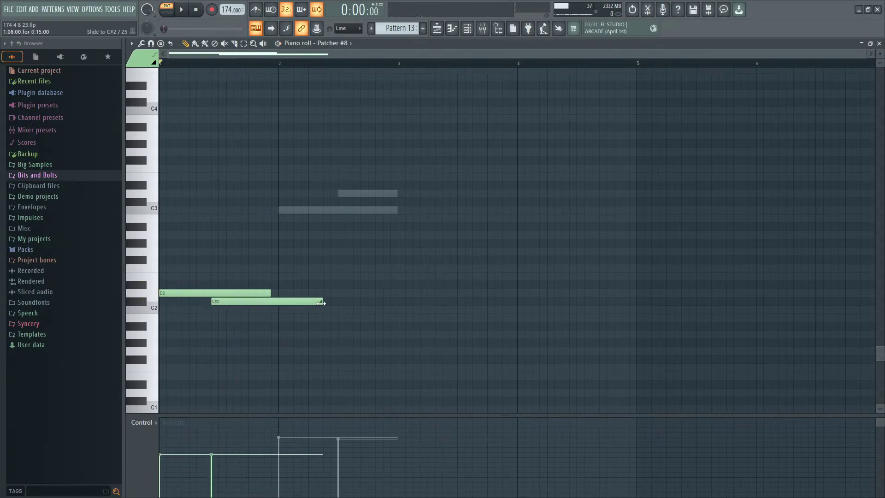
{"action": "key", "text": "space"}
{"action": "left_click", "coordinate": [260, 293]}
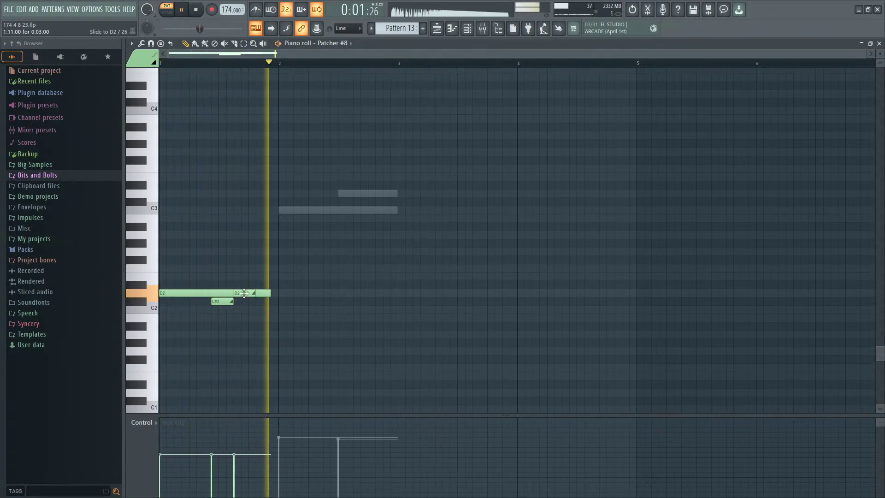
{"action": "left_click_drag", "start_coordinate": [232, 301], "coordinate": [244, 303]}
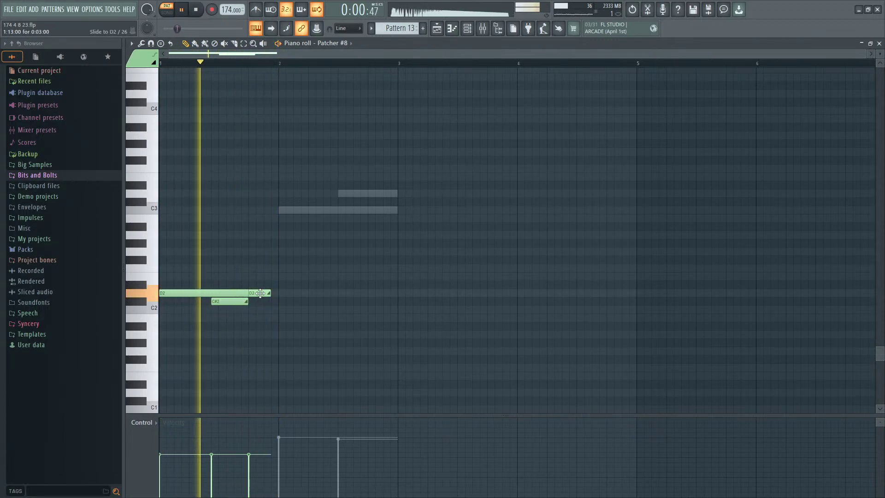
{"action": "left_click_drag", "start_coordinate": [238, 302], "coordinate": [238, 309]}
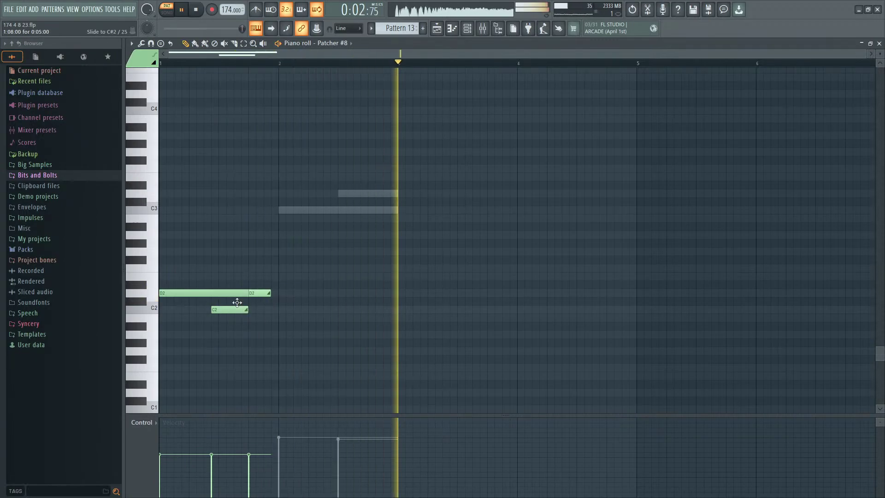
{"action": "left_click_drag", "start_coordinate": [237, 309], "coordinate": [237, 301]}
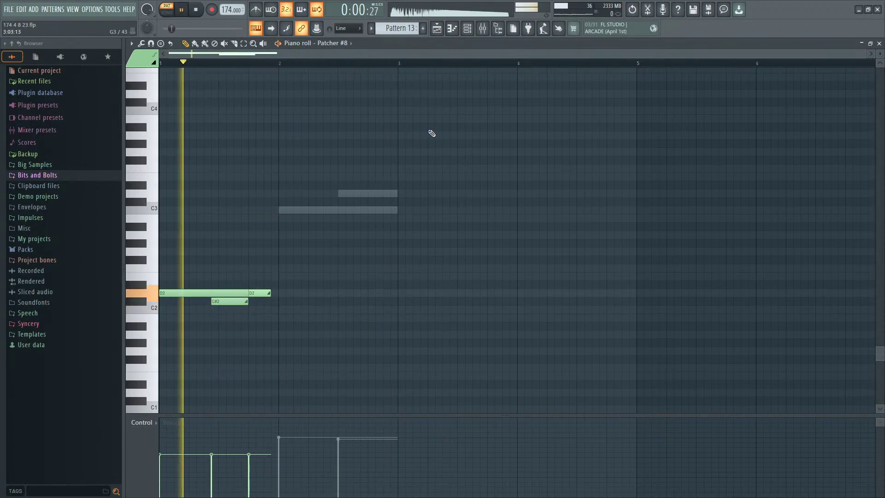
Step: Show the channel rack, open Patcher #8, mute Patcher #7, and stop playback
{"action": "left_click", "coordinate": [467, 29]}
{"action": "left_click", "coordinate": [706, 467]}
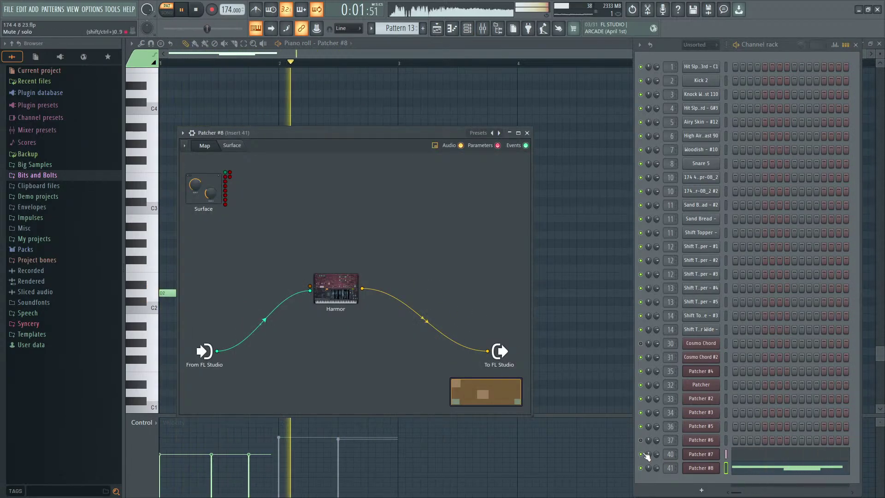
{"action": "key", "text": "space"}
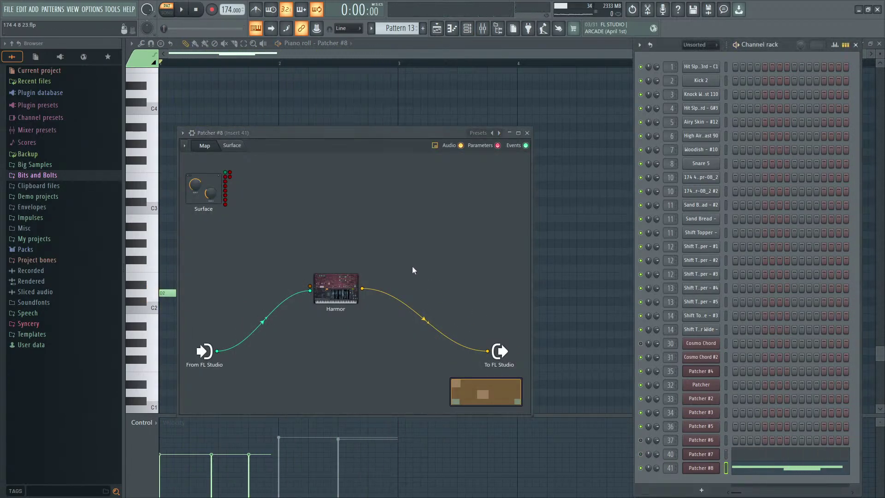
Step: Open Harmor inside Patcher #8, show its envelope editor, and expand the spectral visualizer
{"action": "double_click", "coordinate": [336, 290]}
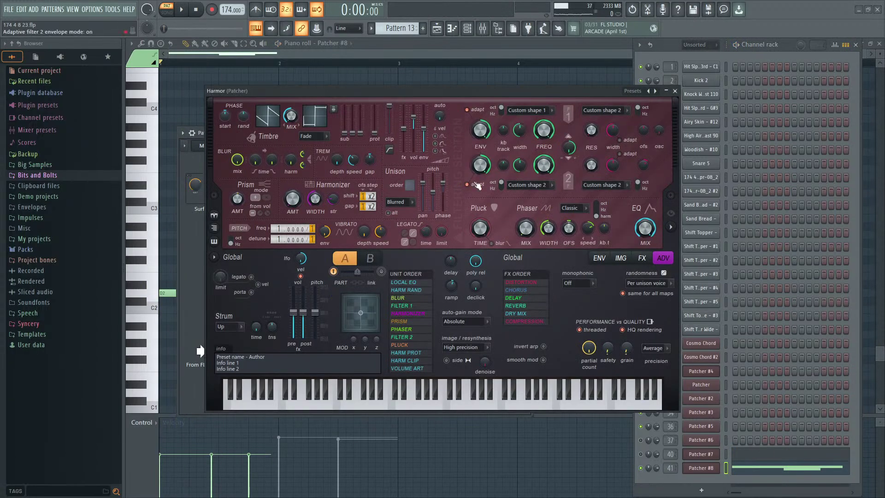
{"action": "left_click_drag", "start_coordinate": [485, 89], "coordinate": [506, 90]}
{"action": "left_click", "coordinate": [625, 263]}
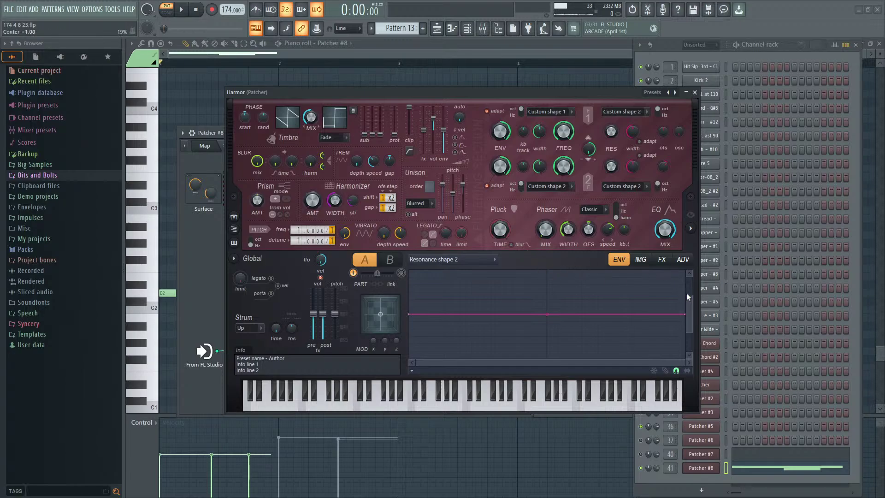
{"action": "left_click", "coordinate": [689, 229]}
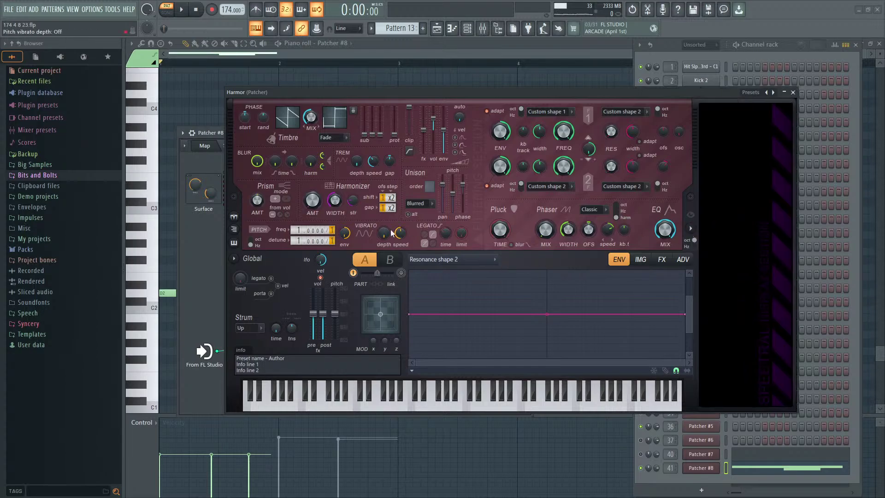
Step: Raise Harmor's phase randomness and audition the pattern
{"action": "left_click_drag", "start_coordinate": [263, 120], "coordinate": [263, 94]}
{"action": "key", "text": "space"}
{"action": "key", "text": "space"}
{"action": "key", "text": "space"}
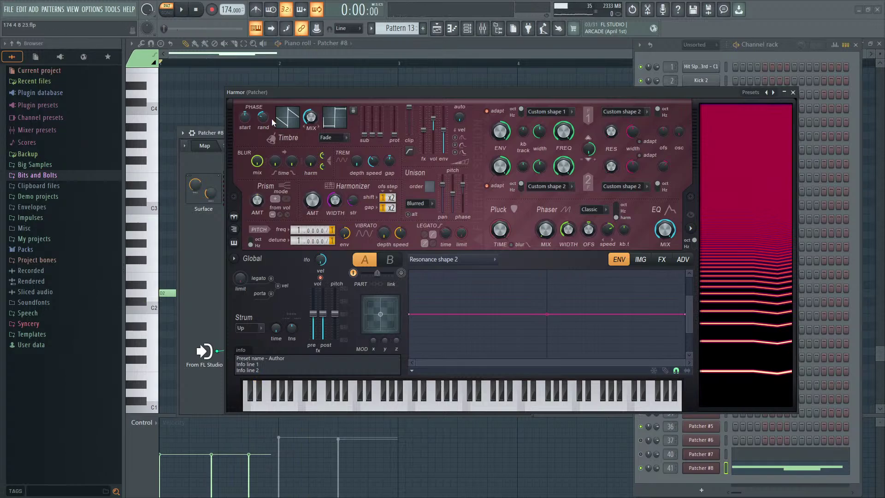
Step: Set filter 1's resonance type to Noise, raise its resonance amount, and play the pattern
{"action": "left_click", "coordinate": [615, 113]}
{"action": "left_click", "coordinate": [628, 208]}
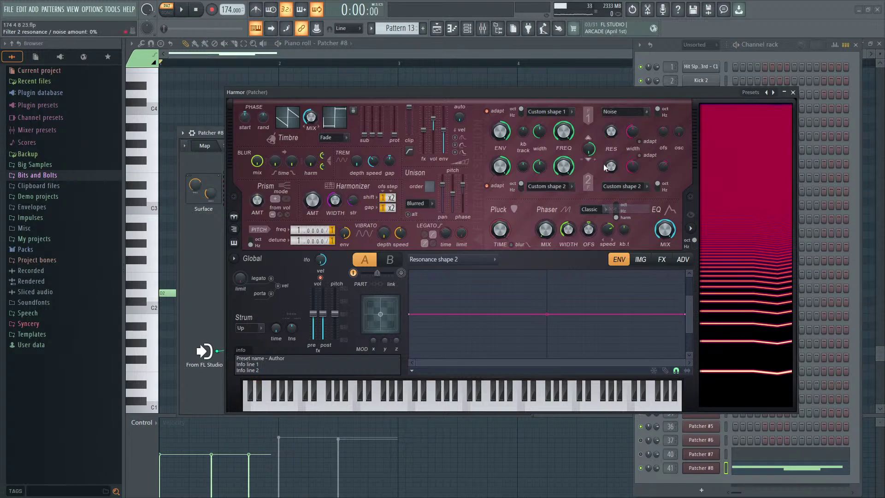
{"action": "key", "text": "space"}
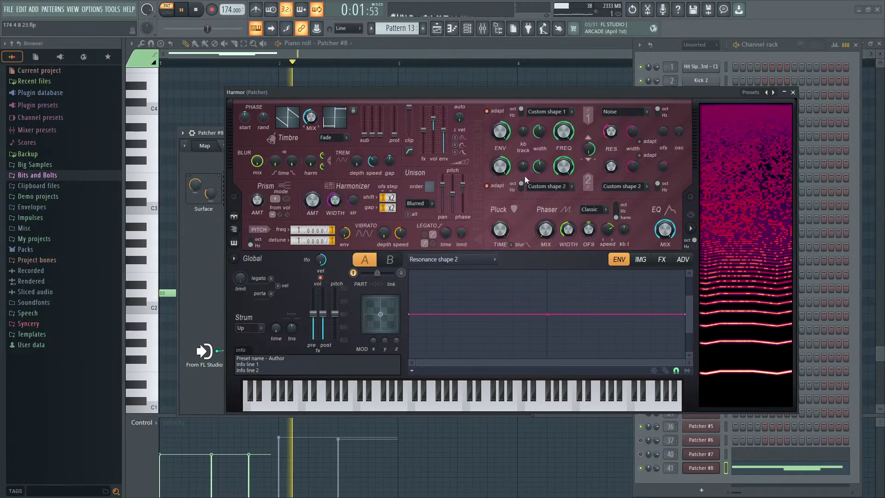
Step: Move Blur below Filter 1 in the unit order and raise the blur's attack time while auditioning the pattern
{"action": "left_click", "coordinate": [682, 259]}
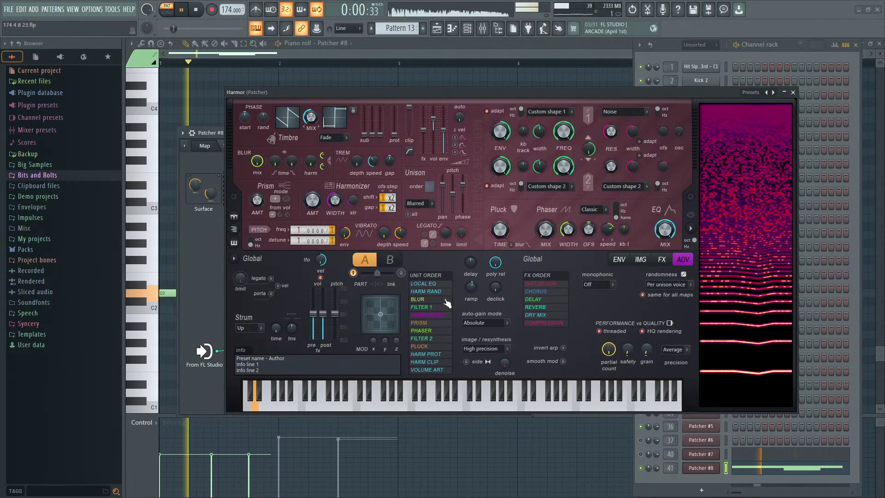
{"action": "left_click_drag", "start_coordinate": [443, 299], "coordinate": [440, 308]}
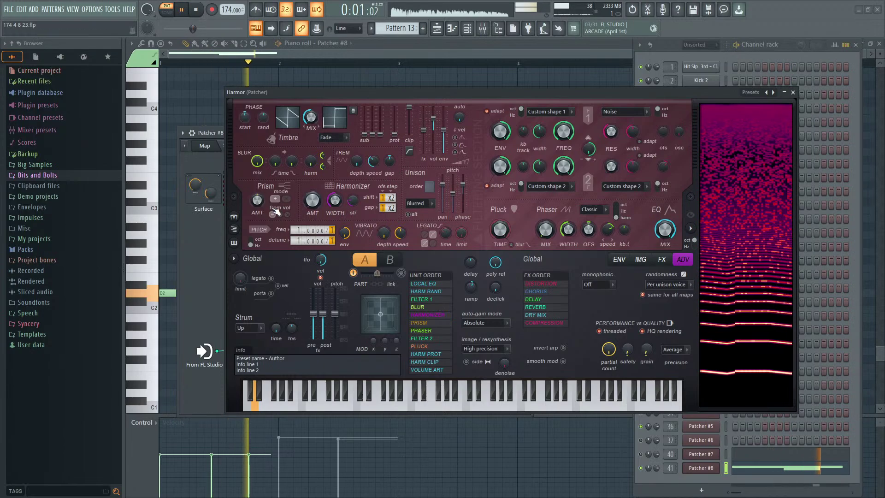
{"action": "left_click_drag", "start_coordinate": [275, 162], "coordinate": [275, 161]}
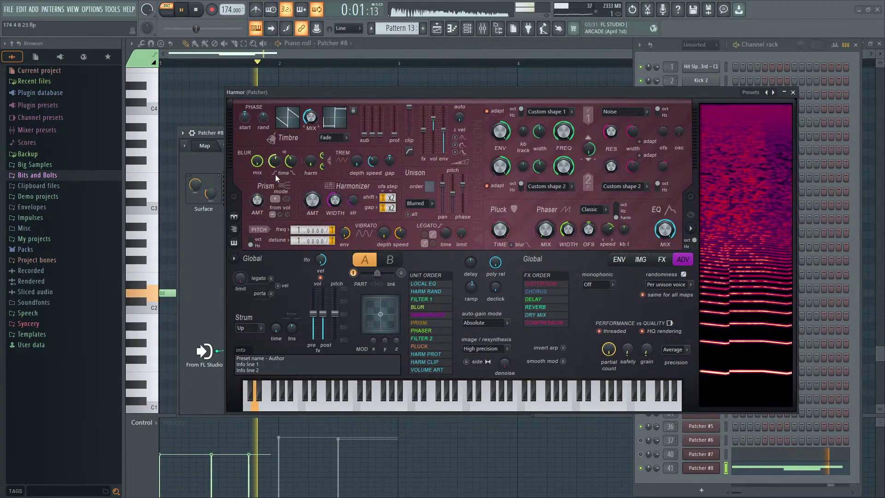
{"action": "key", "text": "space"}
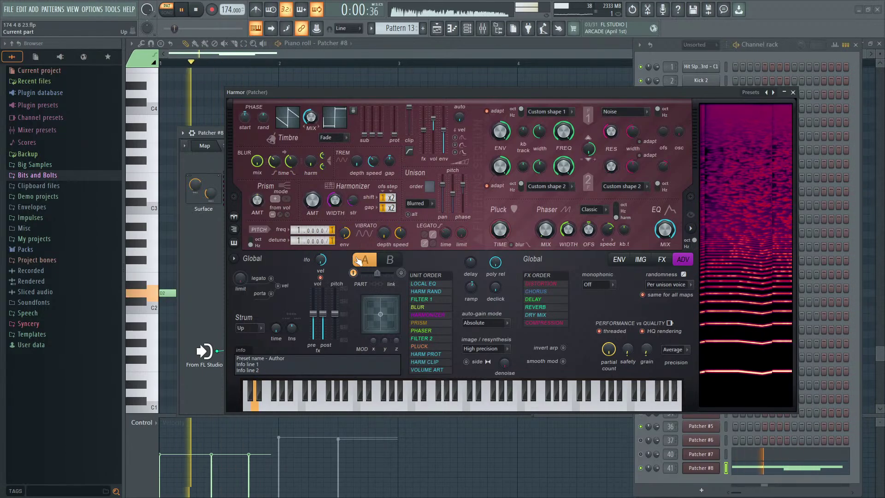
{"action": "key", "text": "space"}
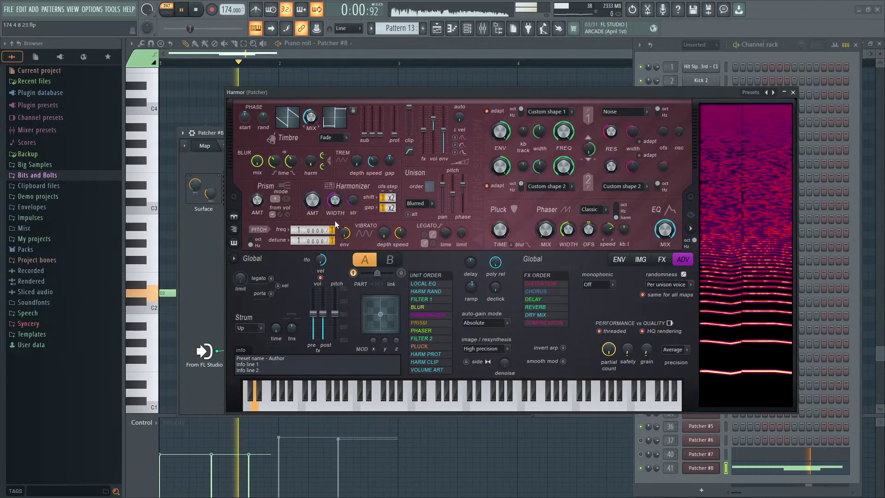
Step: Shape the Harmonic prism curve to rise toward its maximum at the high harmonics, and drive the prism amount from harmonic volume
{"action": "left_click", "coordinate": [619, 259]}
{"action": "left_click", "coordinate": [470, 263]}
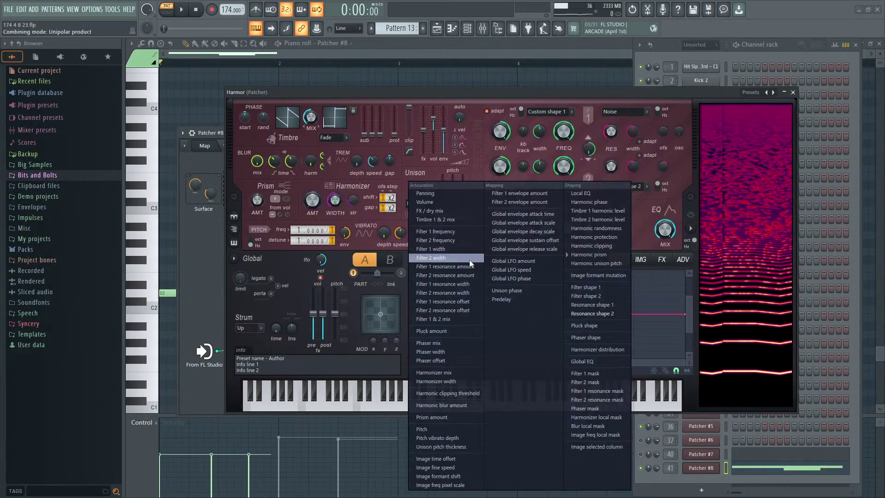
{"action": "left_click", "coordinate": [599, 254]}
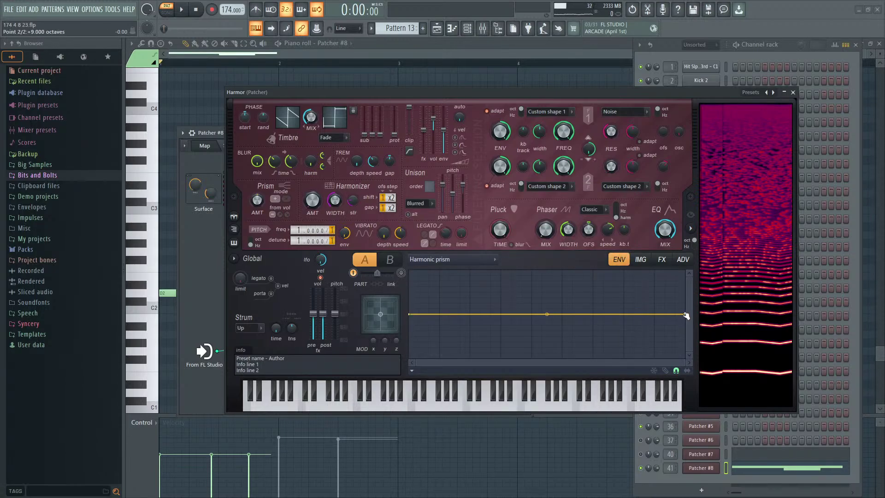
{"action": "left_click_drag", "start_coordinate": [686, 315], "coordinate": [684, 229]}
{"action": "left_click_drag", "start_coordinate": [551, 302], "coordinate": [550, 282]}
{"action": "key", "text": "space"}
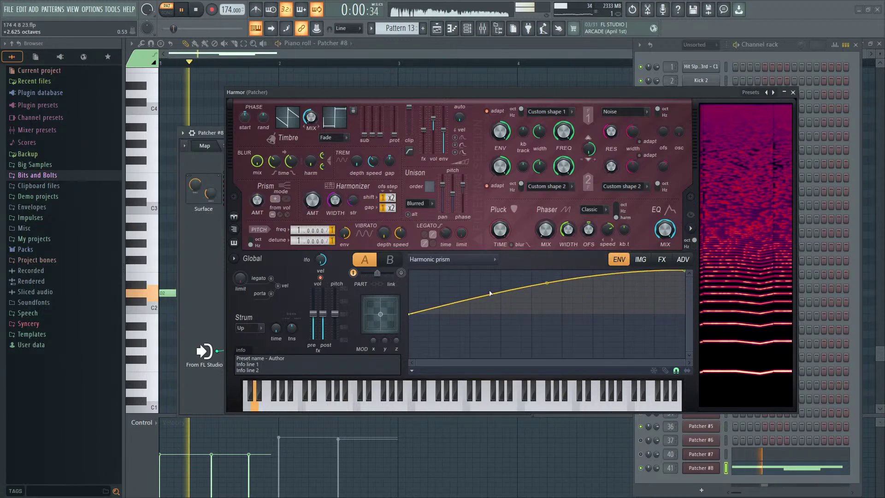
{"action": "key", "text": "space"}
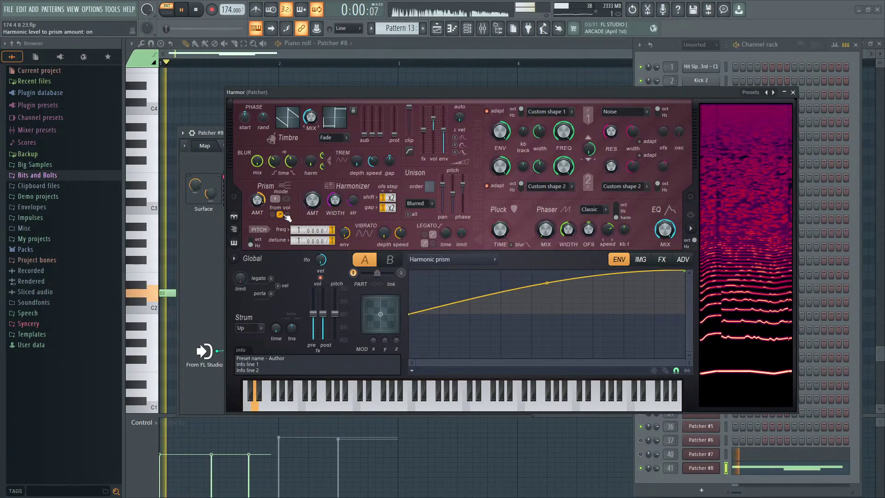
{"action": "key", "text": "space"}
{"action": "left_click", "coordinate": [278, 214]}
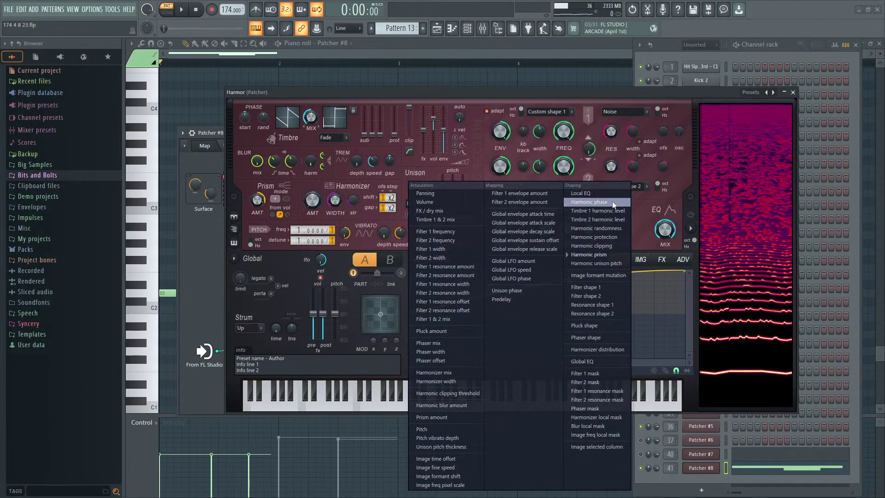
Step: Flatten the Filter 1 resonance mask to its maximum across the whole range while playing the pattern
{"action": "left_click", "coordinate": [610, 392]}
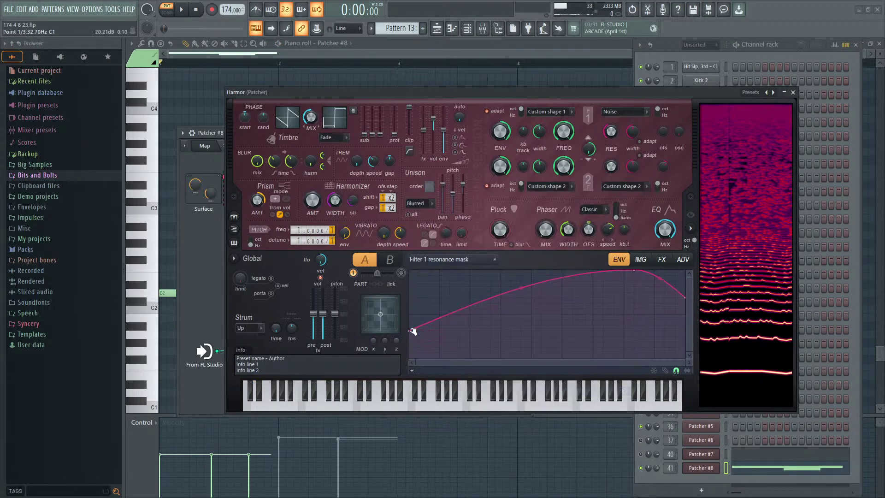
{"action": "left_click_drag", "start_coordinate": [410, 330], "coordinate": [410, 270]}
{"action": "key", "text": "space"}
{"action": "left_click_drag", "start_coordinate": [685, 297], "coordinate": [685, 267]}
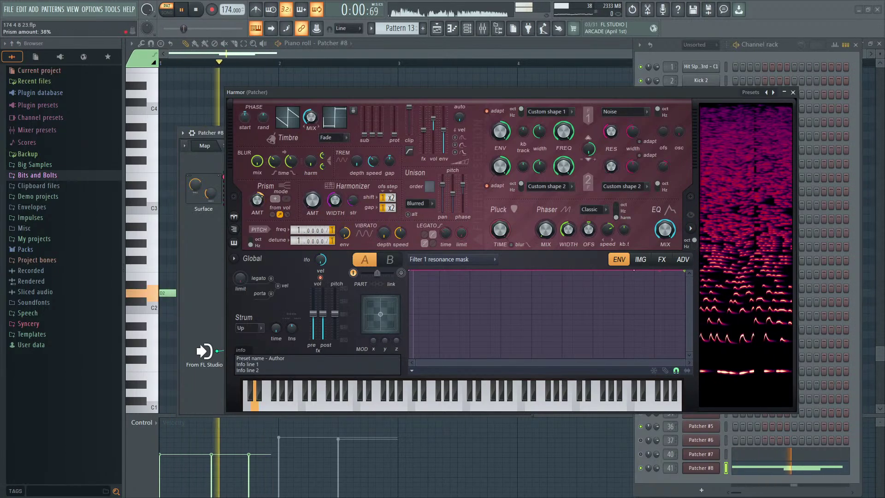
Step: Adjust filter 1's resonance amount and the unison settings while the pattern plays
{"action": "key", "text": "space"}
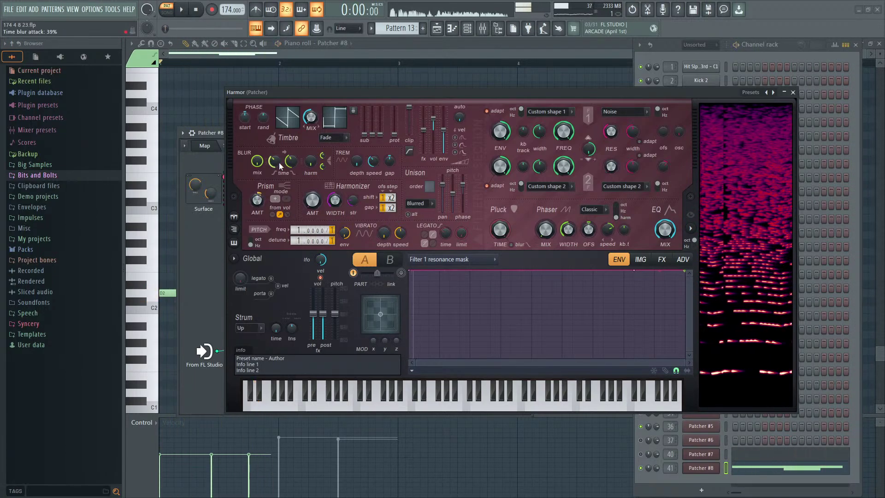
{"action": "key", "text": "space"}
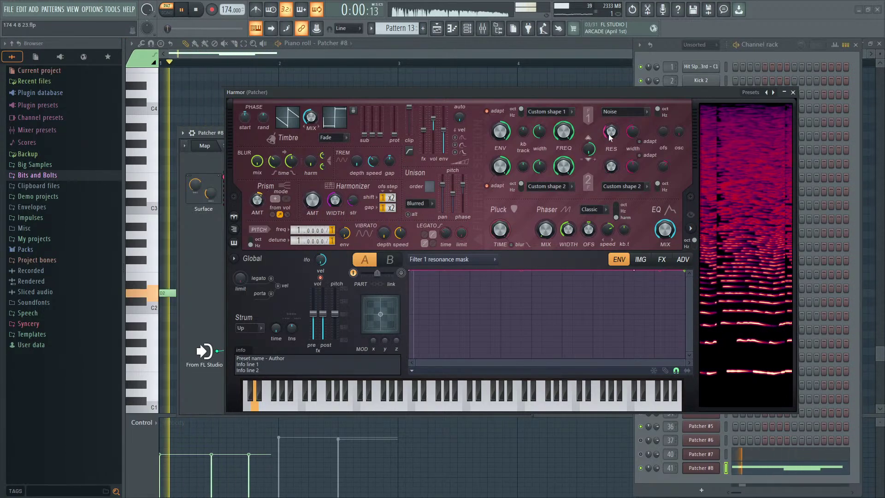
{"action": "left_click_drag", "start_coordinate": [610, 133], "coordinate": [632, 122]}
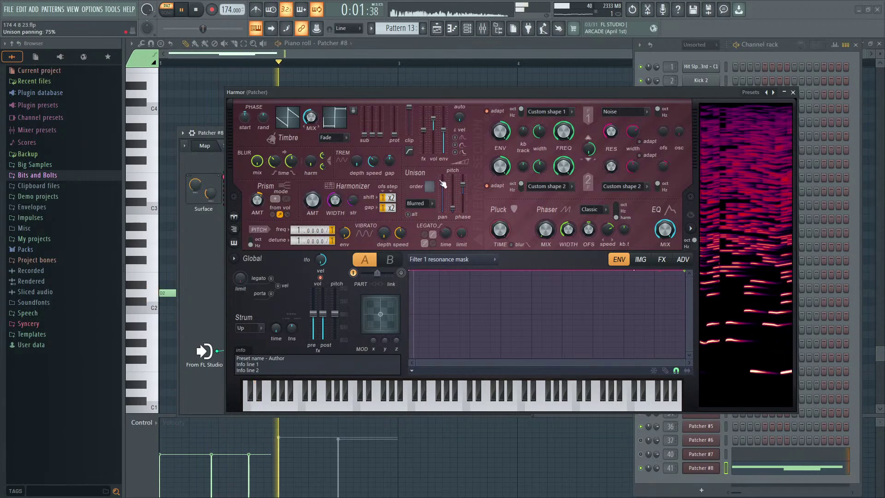
Step: Give Filter 1 resonance amount a V-shaped Unison index mapping with a dip at the middle point, deleting the extra point beside it
{"action": "right_click", "coordinate": [609, 133]}
{"action": "left_click", "coordinate": [629, 157]}
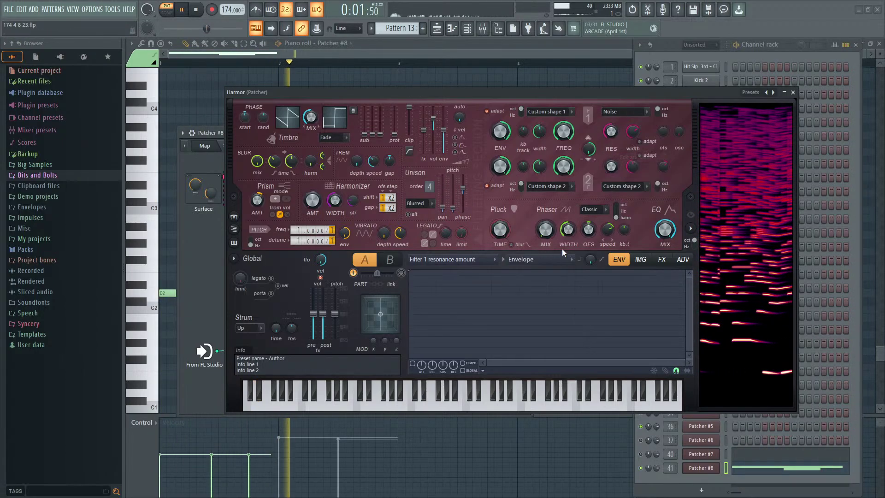
{"action": "left_click", "coordinate": [543, 262]}
{"action": "left_click", "coordinate": [538, 344]}
{"action": "right_click", "coordinate": [547, 285]}
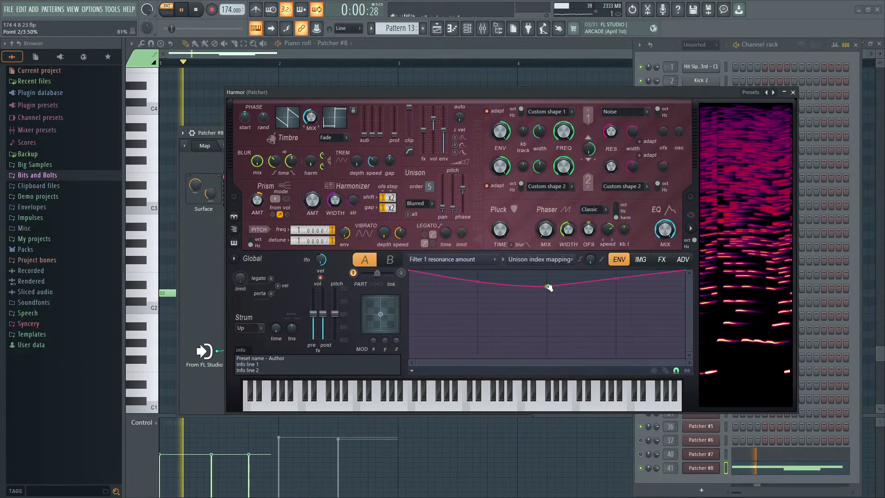
{"action": "left_click_drag", "start_coordinate": [547, 286], "coordinate": [547, 297]}
{"action": "right_click", "coordinate": [478, 287]}
{"action": "right_click", "coordinate": [478, 288]}
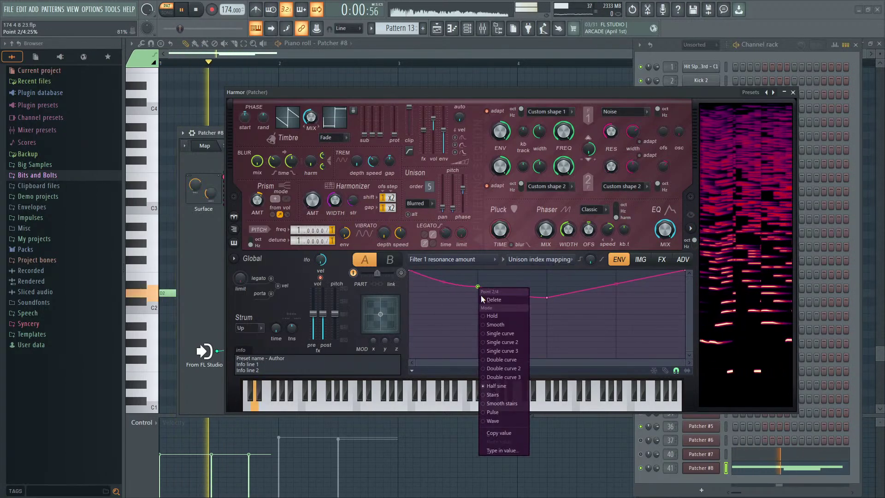
{"action": "left_click", "coordinate": [492, 300]}
Step: Give Filter 1 resonance width a V-shaped Unison index mapping with its middle point lowered to about 62%, and play the pattern
{"action": "right_click", "coordinate": [632, 133]}
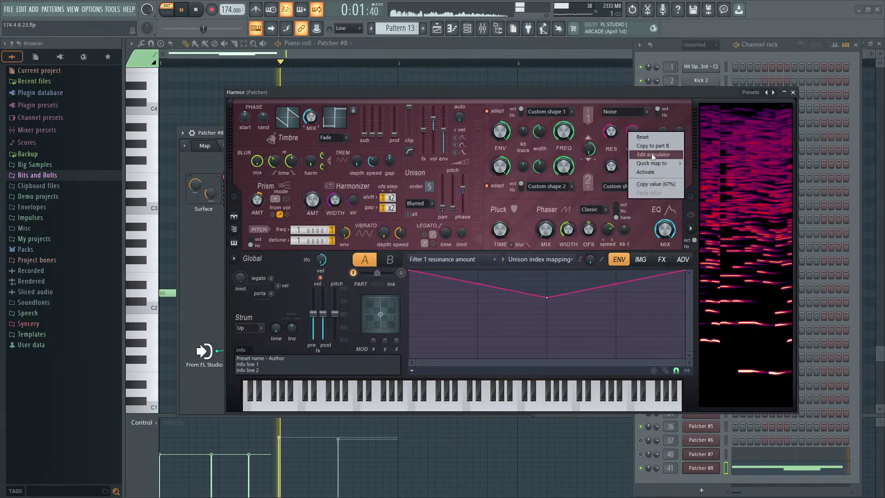
{"action": "left_click", "coordinate": [652, 155]}
{"action": "left_click", "coordinate": [540, 259]}
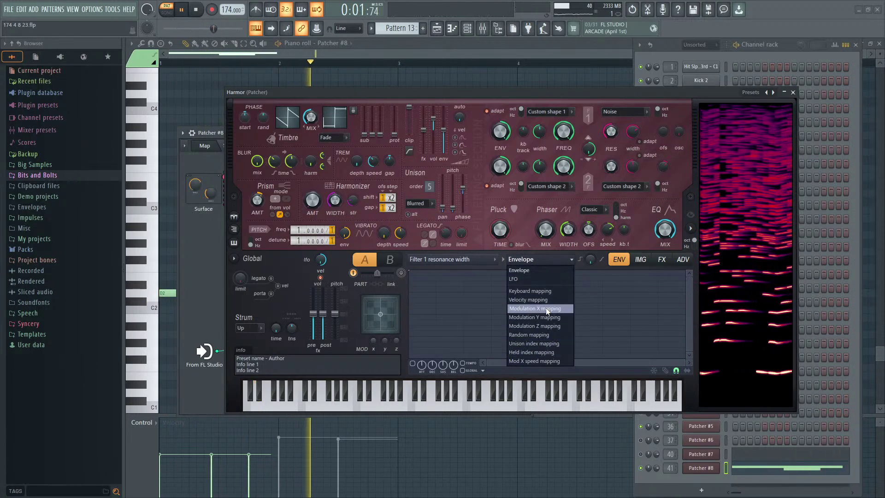
{"action": "left_click", "coordinate": [534, 343]}
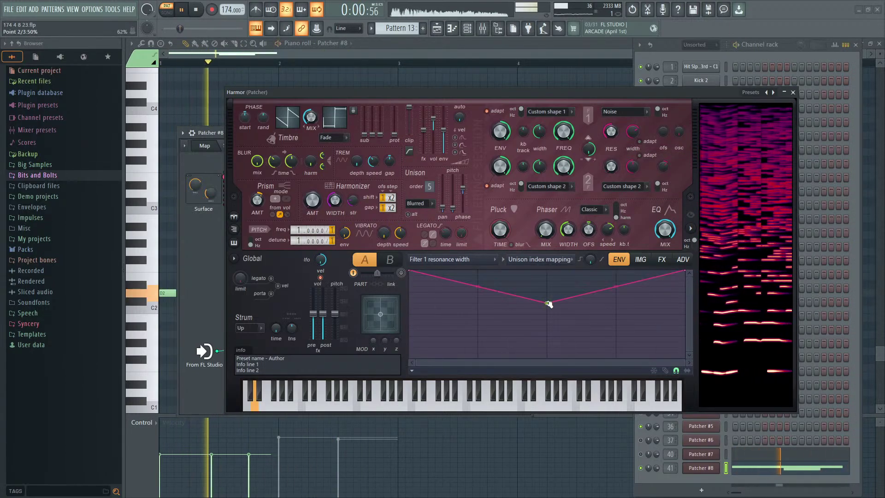
{"action": "key", "text": "space"}
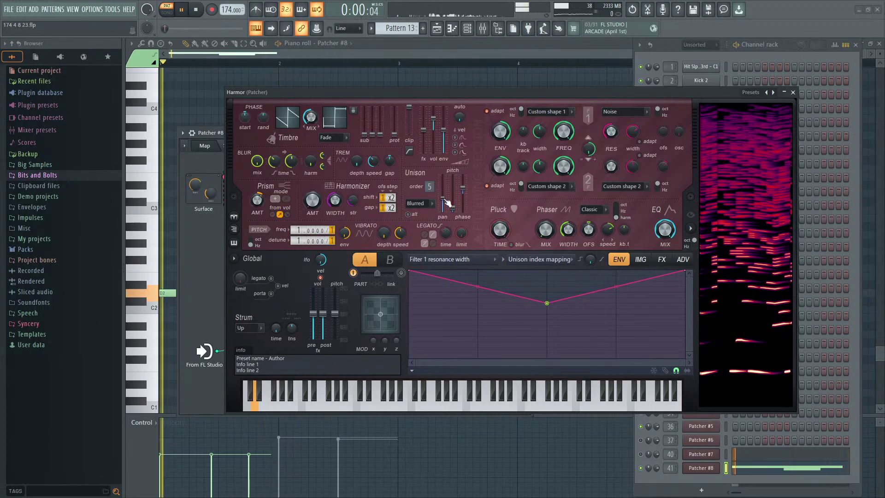
{"action": "key", "text": "space"}
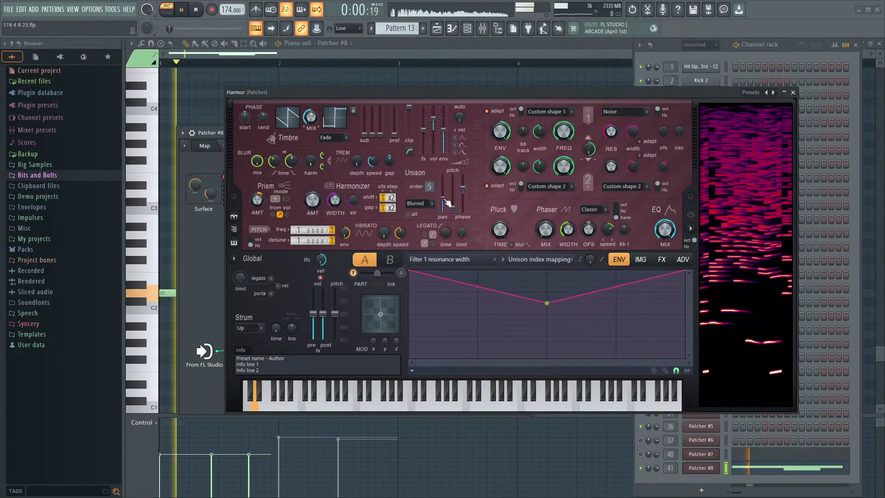
Step: Reposition the Harmor window higher and audition the sound with the pattern and single keyboard notes
{"action": "left_click_drag", "start_coordinate": [605, 92], "coordinate": [605, 74]}
{"action": "key", "text": "space"}
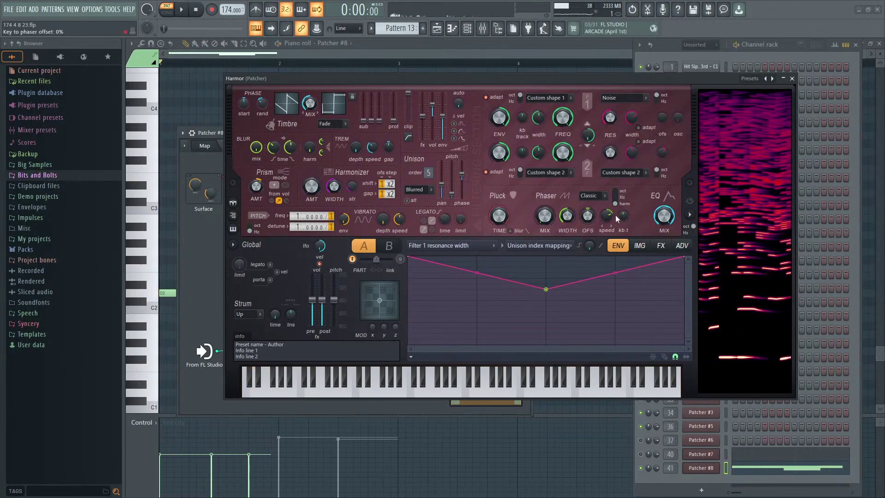
{"action": "key", "text": "space"}
{"action": "left_click", "coordinate": [312, 393]}
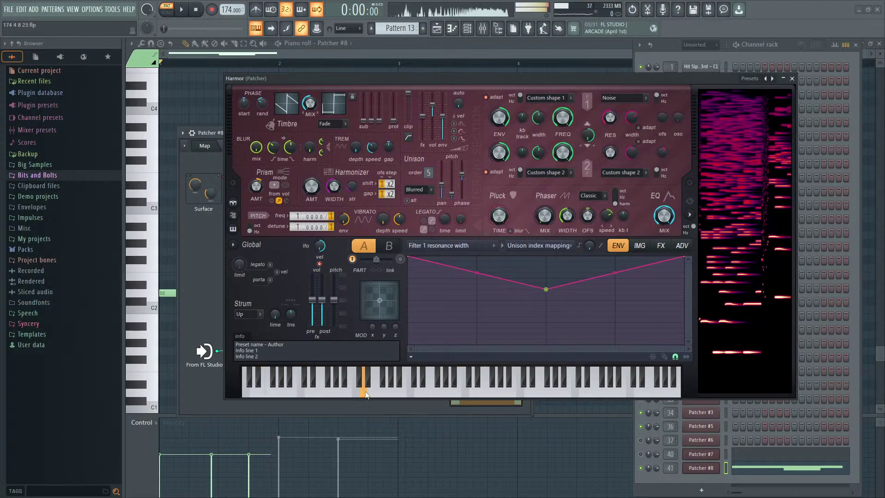
Step: Open the Keyboard mapping of Filter 1 resonance amount
{"action": "right_click", "coordinate": [610, 118]}
{"action": "left_click", "coordinate": [628, 143]}
{"action": "left_click", "coordinate": [541, 243]}
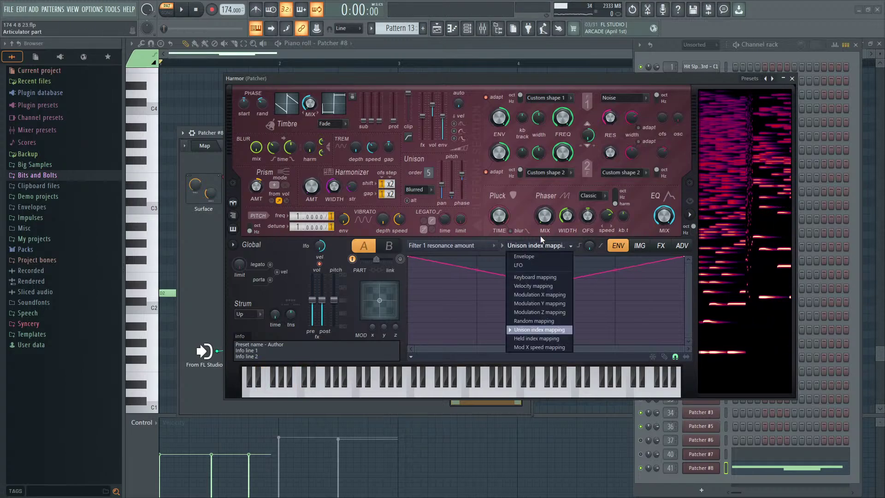
{"action": "left_click", "coordinate": [548, 278]}
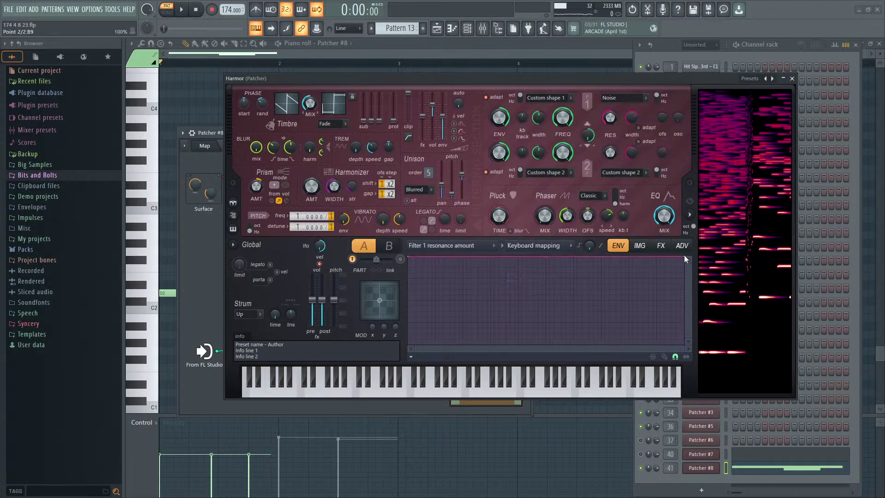
Step: Make Filter 1 resonance width's Keyboard mapping fall linearly from maximum at the lowest notes to minimum at the highest, and audition notes
{"action": "right_click", "coordinate": [634, 122]}
{"action": "left_click", "coordinate": [650, 143]}
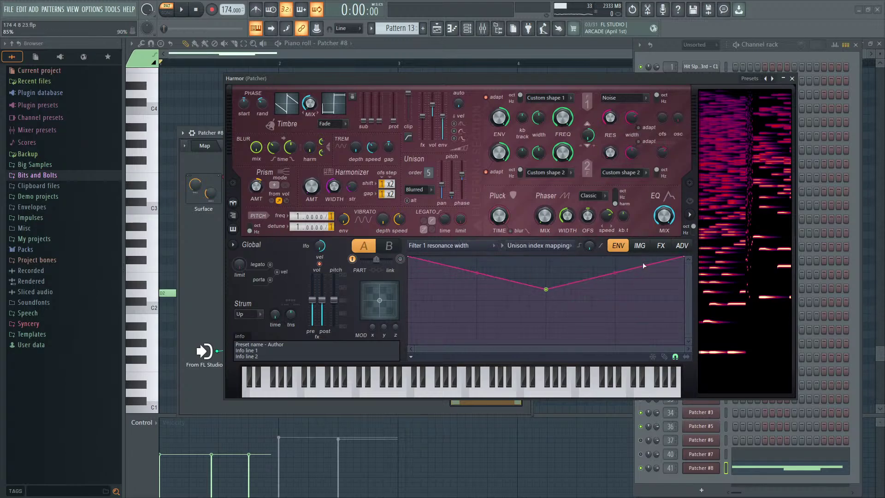
{"action": "left_click", "coordinate": [539, 245]}
{"action": "left_click", "coordinate": [540, 277]}
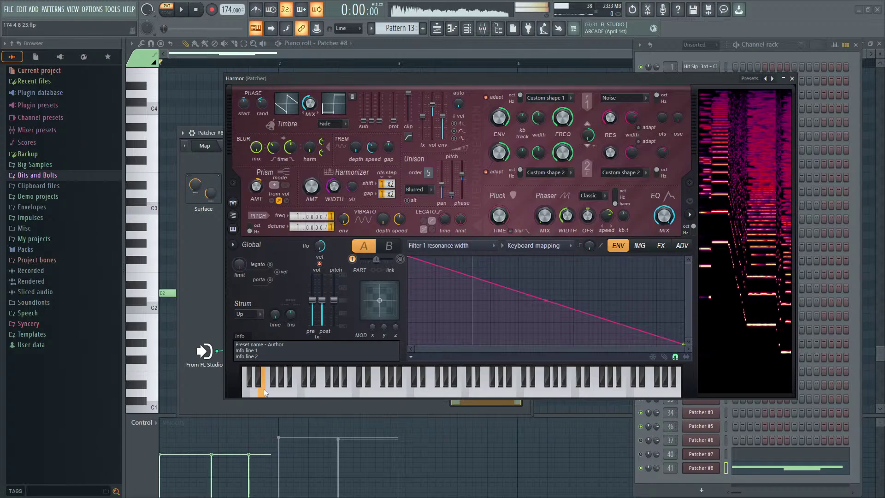
{"action": "left_click", "coordinate": [372, 385]}
{"action": "left_click", "coordinate": [436, 379]}
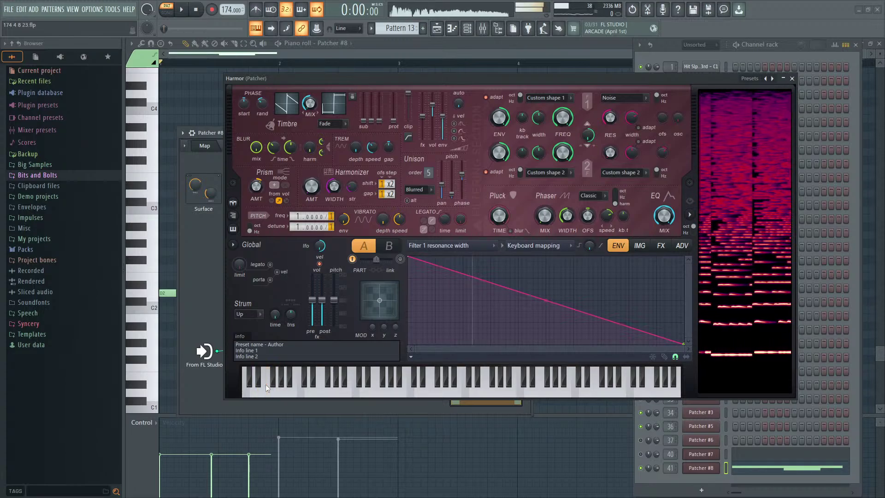
Step: Adjust the phaser width, raise the middle point of its Unison index mapping slightly, and set the phaser mix to about 64%
{"action": "key", "text": "space"}
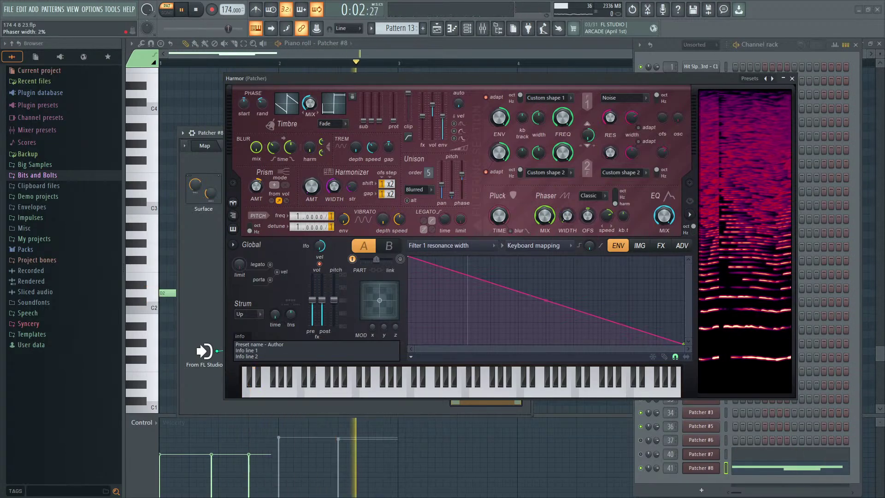
{"action": "left_click_drag", "start_coordinate": [567, 215], "coordinate": [567, 212]}
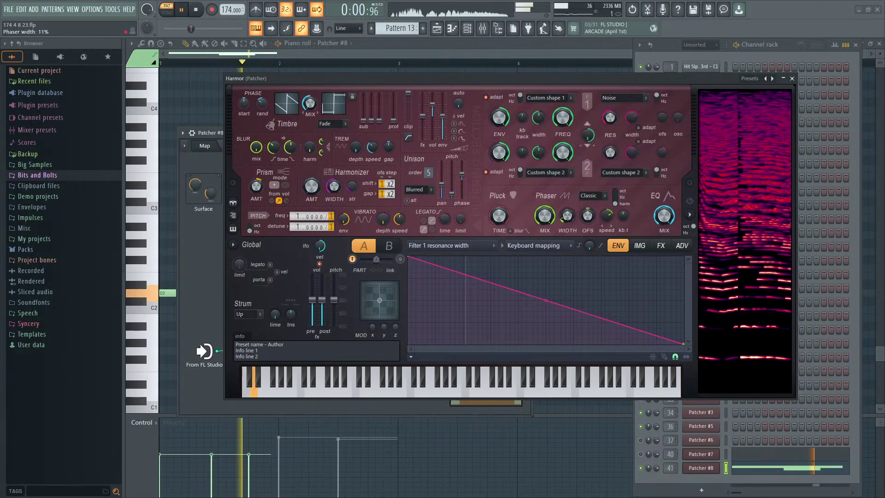
{"action": "right_click", "coordinate": [566, 220]}
{"action": "left_click", "coordinate": [589, 248]}
{"action": "left_click", "coordinate": [554, 252]}
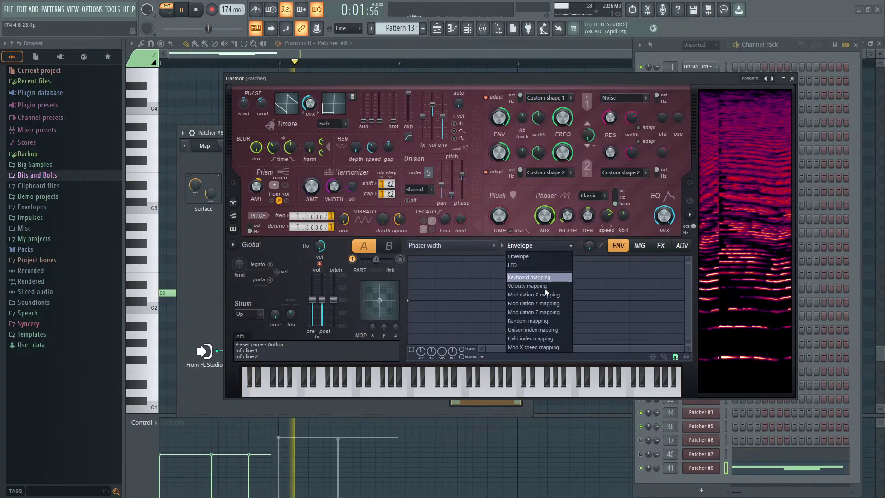
{"action": "left_click", "coordinate": [548, 326]}
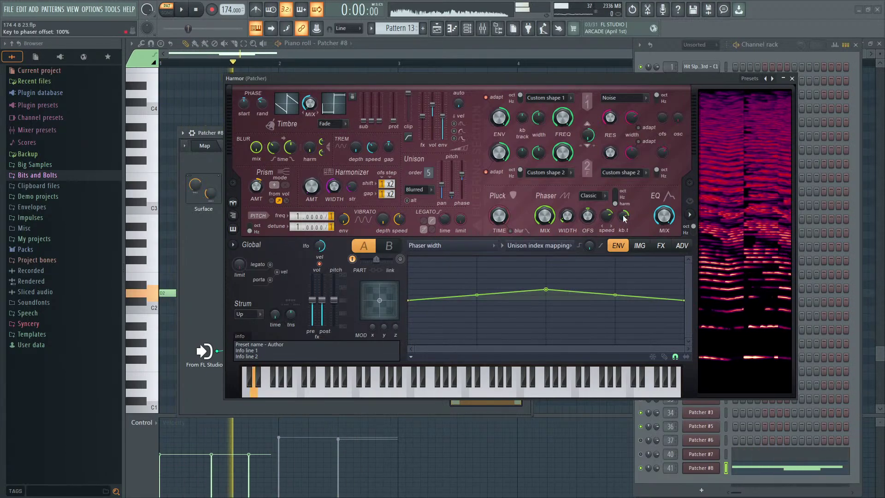
{"action": "left_click_drag", "start_coordinate": [545, 215], "coordinate": [549, 223]}
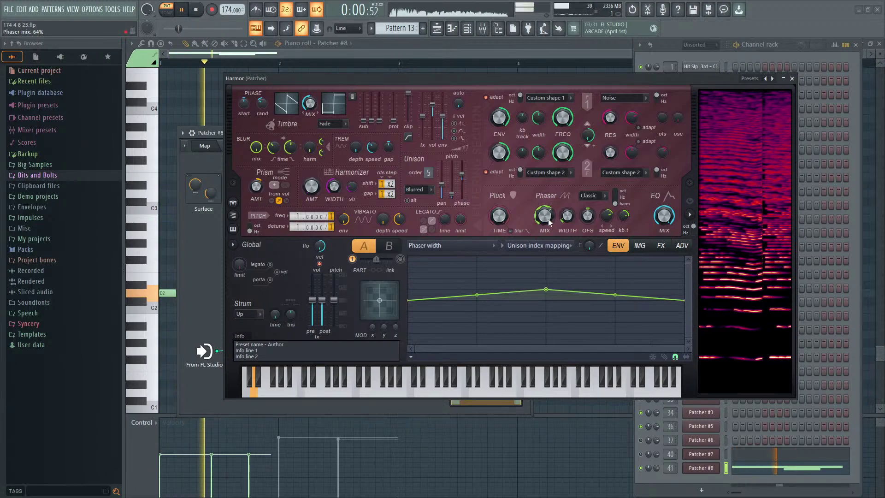
{"action": "key", "text": "space"}
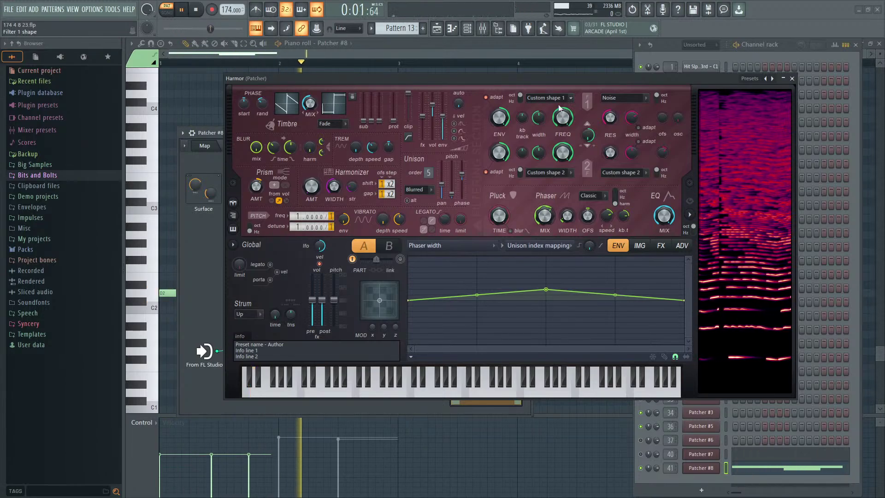
Step: Change filter 1 to Classic low pass, increase its width and try different frequencies while the pattern plays
{"action": "left_click", "coordinate": [545, 98]}
{"action": "left_click", "coordinate": [566, 121]}
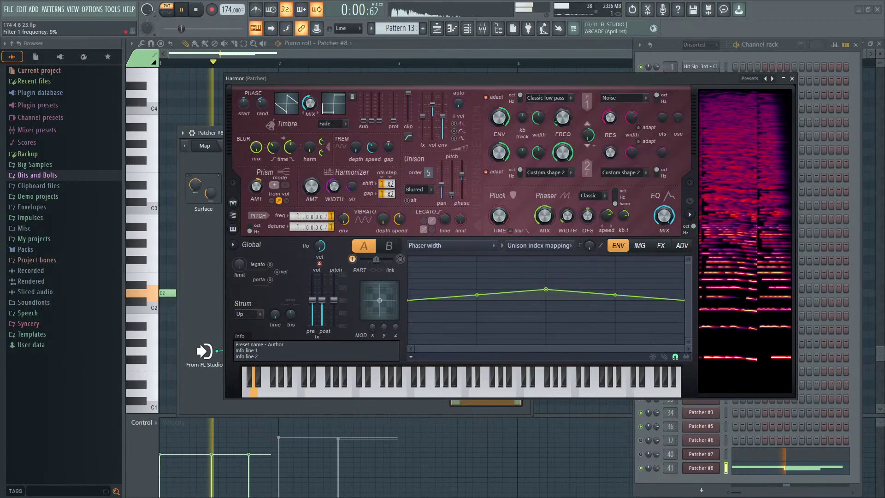
{"action": "left_click_drag", "start_coordinate": [538, 118], "coordinate": [538, 92]}
{"action": "mouse_move", "coordinate": [562, 118]}
{"action": "left_mouse_down"}
{"action": "mouse_move", "coordinate": [563, 94]}
{"action": "mouse_move", "coordinate": [563, 116]}
{"action": "left_mouse_up"}
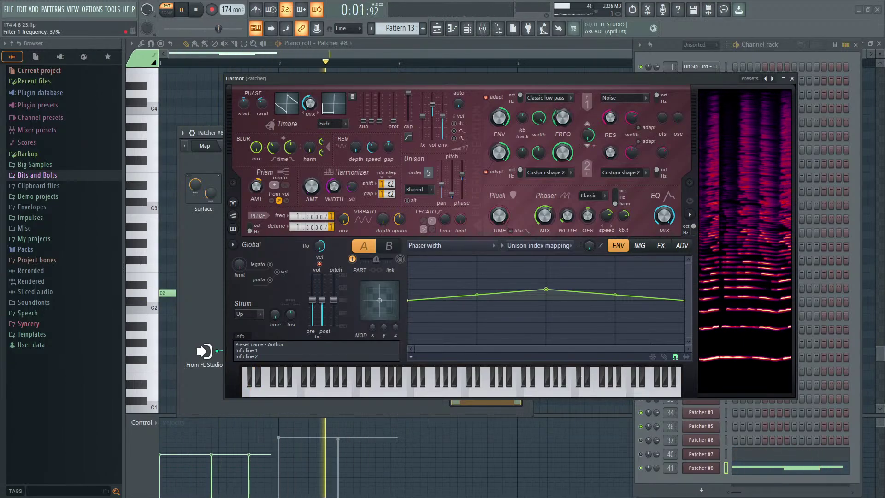
{"action": "key", "text": "space"}
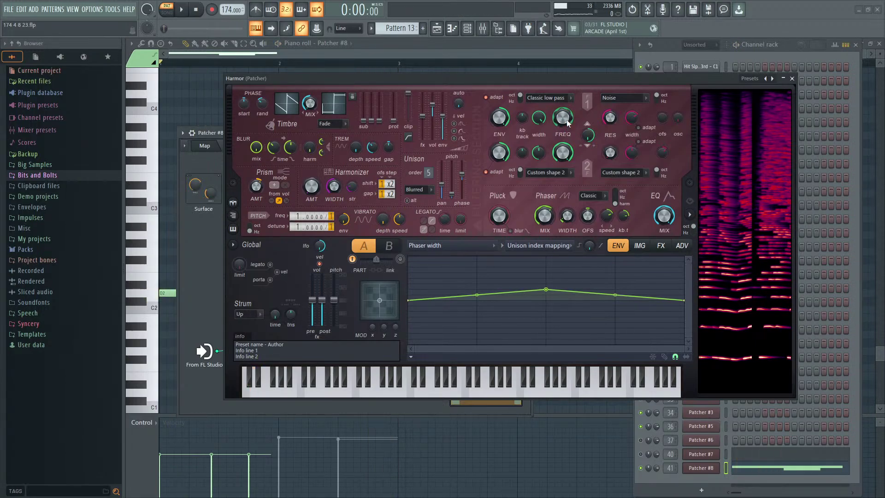
Step: Map Filter 1 frequency to Modulation X with a rising line whose start point is far below zero, and test it with the pattern
{"action": "right_click", "coordinate": [568, 118]}
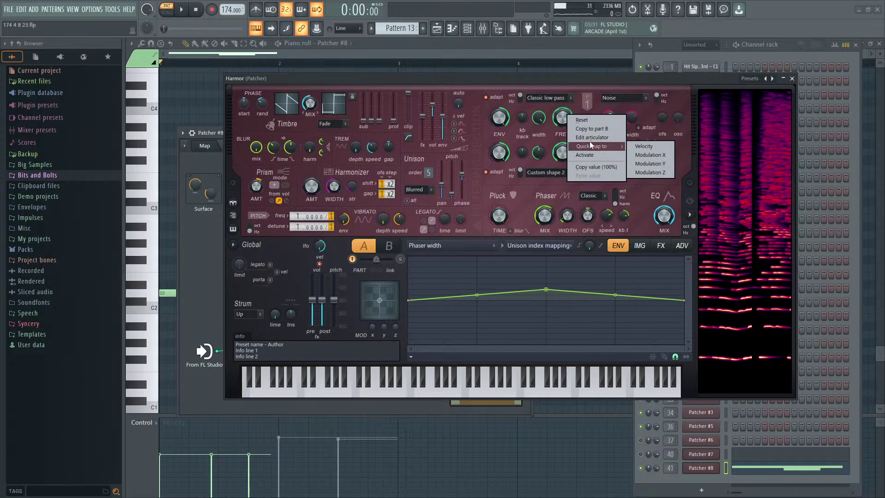
{"action": "left_click", "coordinate": [579, 138]}
{"action": "left_click", "coordinate": [557, 250]}
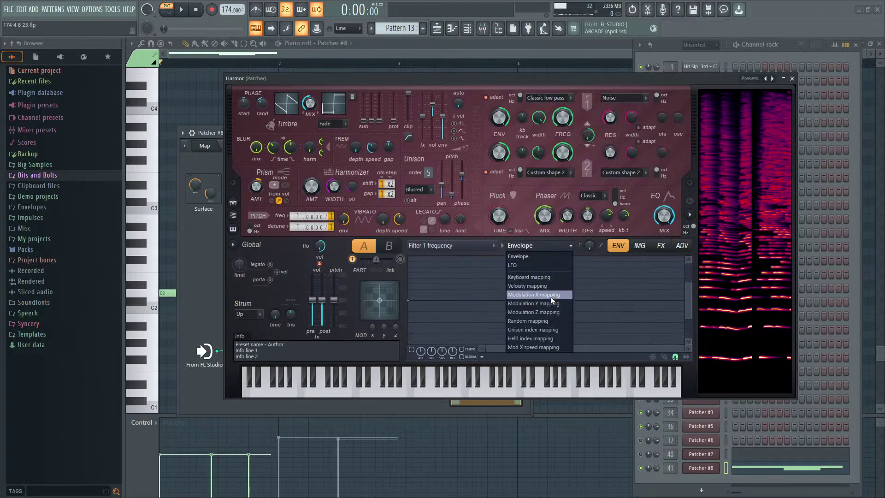
{"action": "left_click", "coordinate": [552, 288]}
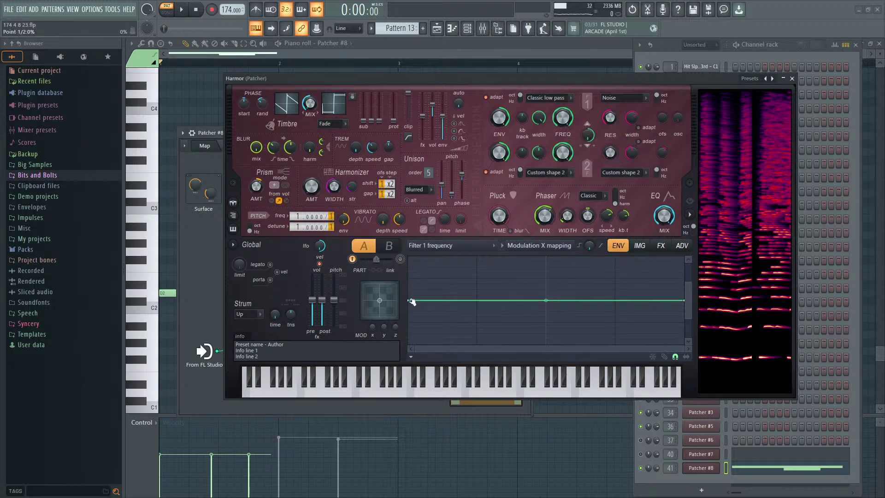
{"action": "left_click_drag", "start_coordinate": [412, 301], "coordinate": [409, 322]}
{"action": "key", "text": "space"}
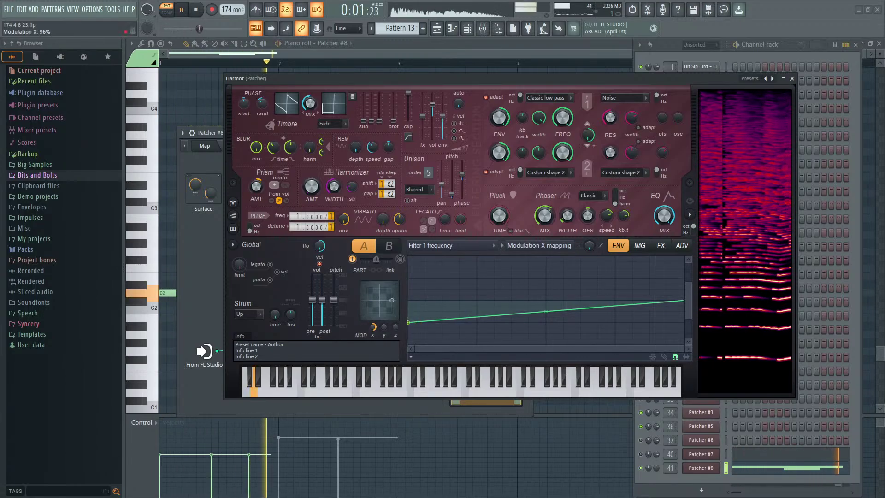
{"action": "left_click_drag", "start_coordinate": [406, 326], "coordinate": [408, 346]}
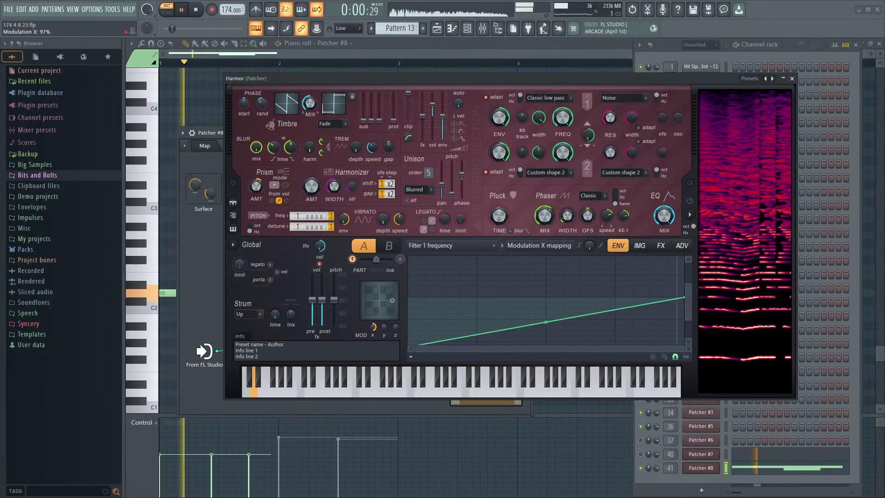
{"action": "key", "text": "space"}
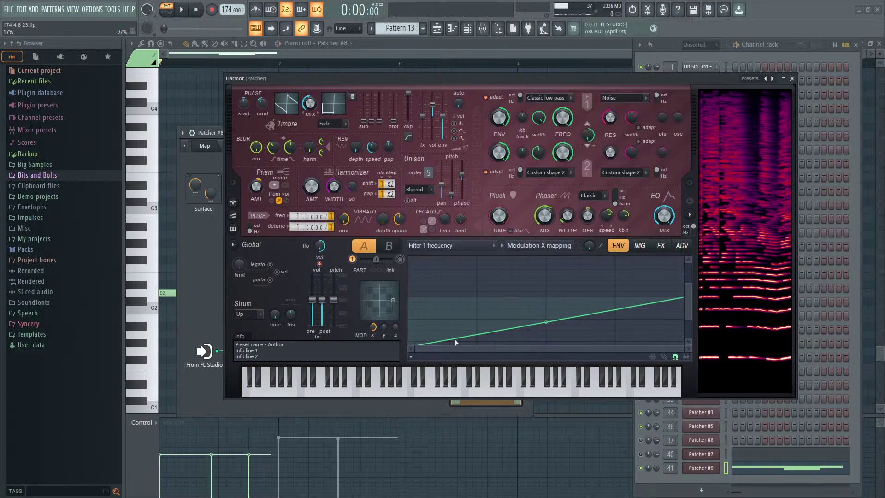
Step: Lower the start point of Filter 1 frequency's Modulation X curve further below -112% and check the curve's upper range
{"action": "scroll", "coordinate": [690, 331], "scroll_direction": "down", "scroll_amount": 3}
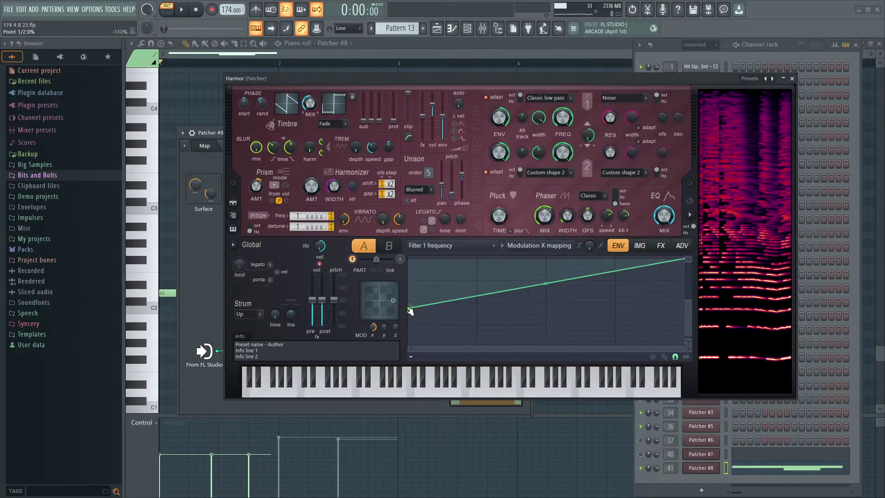
{"action": "left_click_drag", "start_coordinate": [407, 307], "coordinate": [413, 326]}
{"action": "key", "text": "space"}
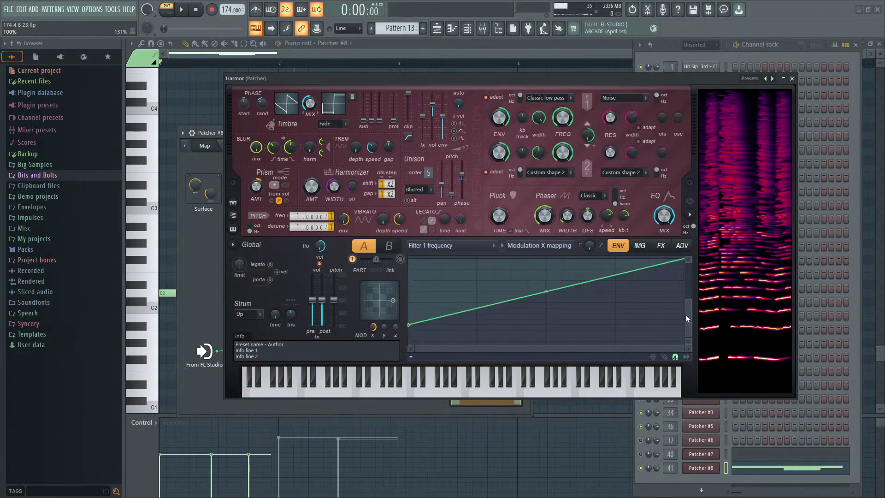
{"action": "left_click_drag", "start_coordinate": [684, 314], "coordinate": [687, 263]}
Step: Sweep Modulation X down and back up while the pattern plays to test the low-pass filter movement
{"action": "key", "text": "space"}
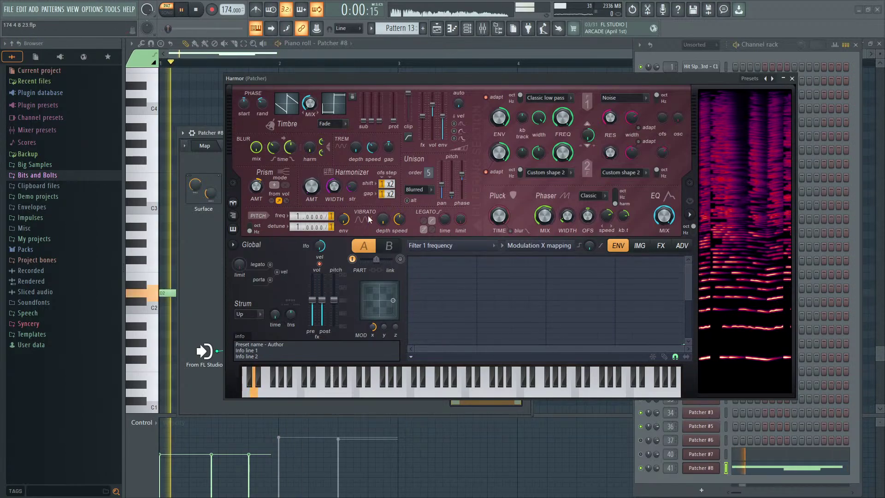
{"action": "left_click_drag", "start_coordinate": [372, 326], "coordinate": [372, 336]}
{"action": "left_click_drag", "start_coordinate": [374, 329], "coordinate": [374, 290]}
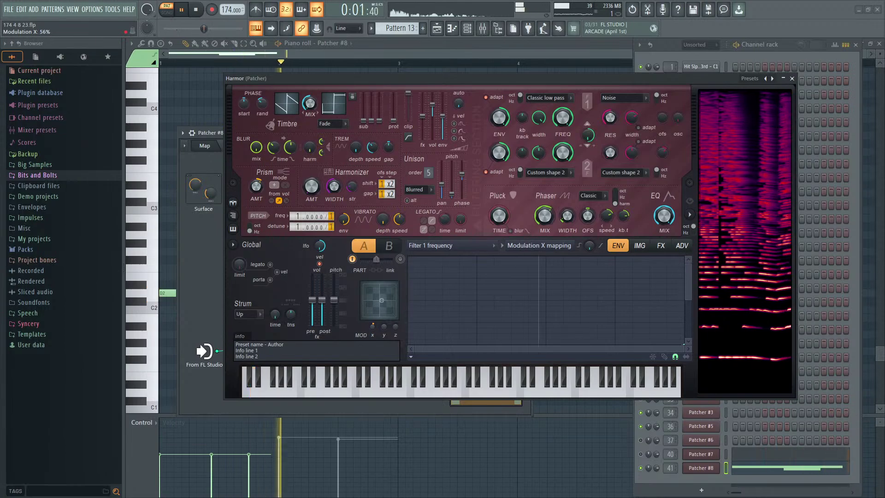
{"action": "key", "text": "space"}
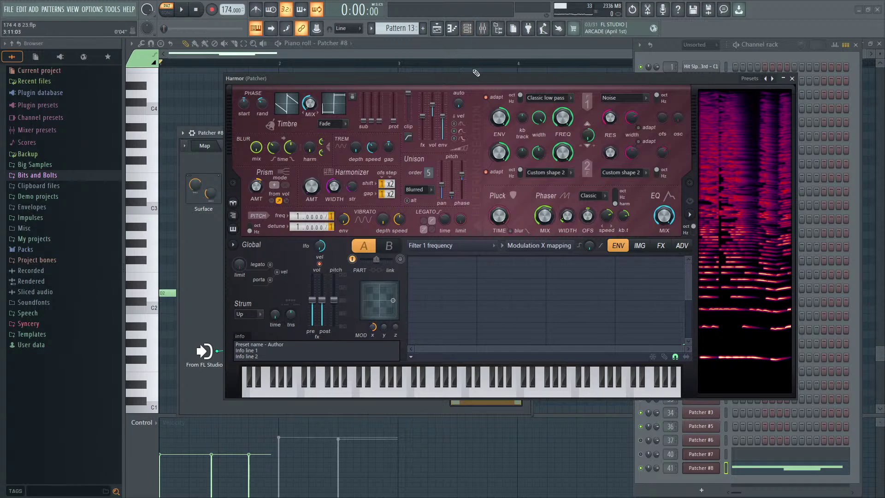
Step: Play the pattern, close Harmor, and show the Playlist zoomed in on the upper tracks around bar 49
{"action": "key", "text": "space"}
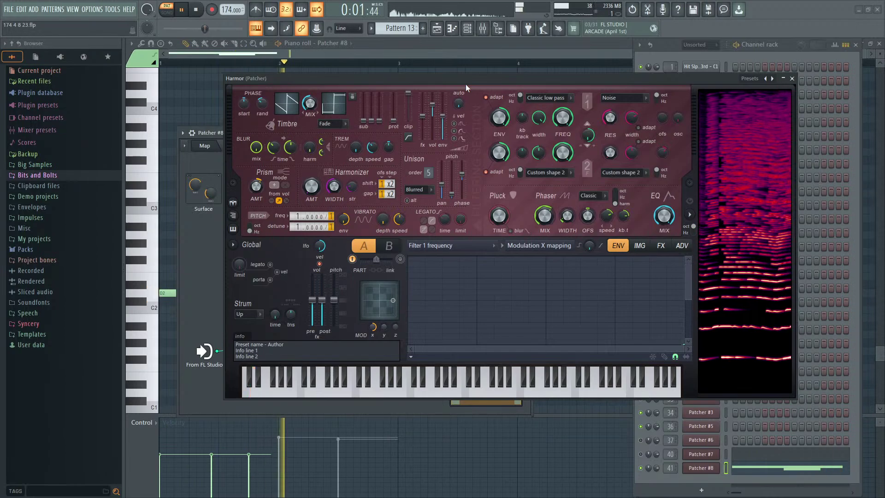
{"action": "key", "text": "F5"}
{"action": "left_click", "coordinate": [792, 78]}
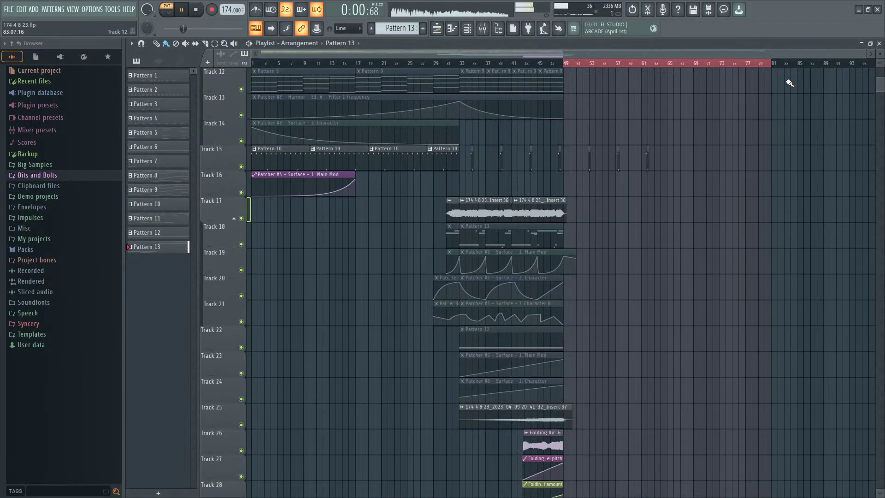
{"action": "scroll", "coordinate": [590, 239], "scroll_direction": "up", "scroll_amount": 6}
{"action": "scroll", "coordinate": [580, 249], "scroll_direction": "up", "scroll_amount": 4, "text": "ctrl"}
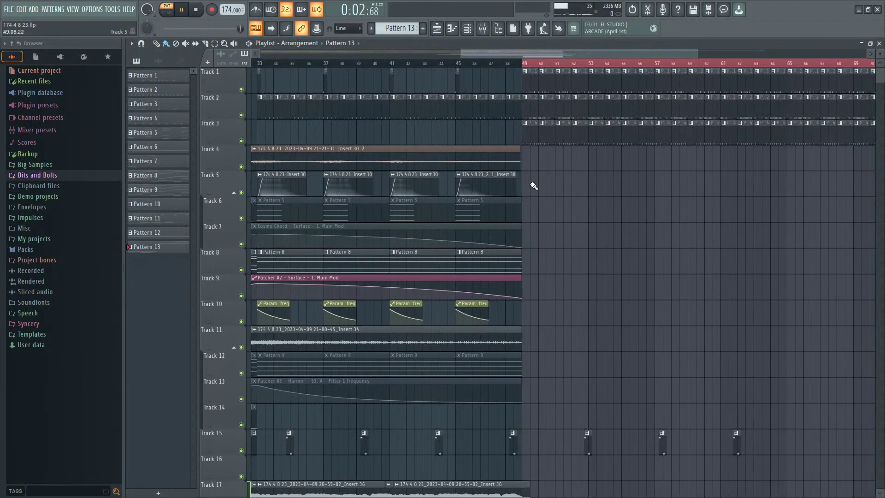
Step: Insert a new track above Track 4 in the Playlist and place Pattern 13 on it at bar 49
{"action": "key", "text": "space"}
{"action": "scroll", "coordinate": [535, 202], "scroll_direction": "down", "scroll_amount": 8}
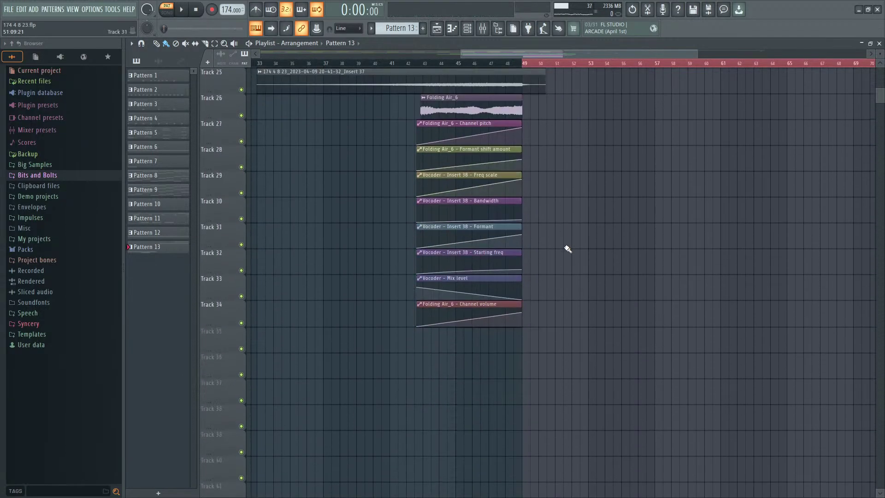
{"action": "scroll", "coordinate": [567, 249], "scroll_direction": "up", "scroll_amount": 8}
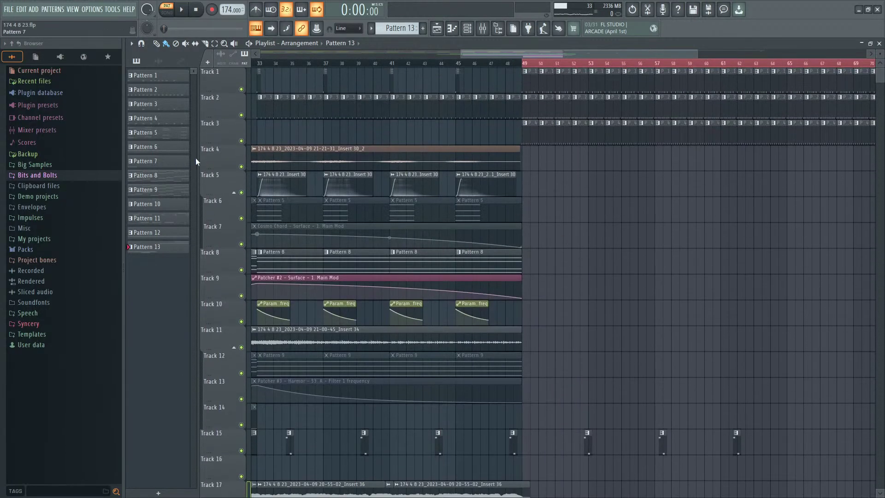
{"action": "right_click", "coordinate": [216, 147]}
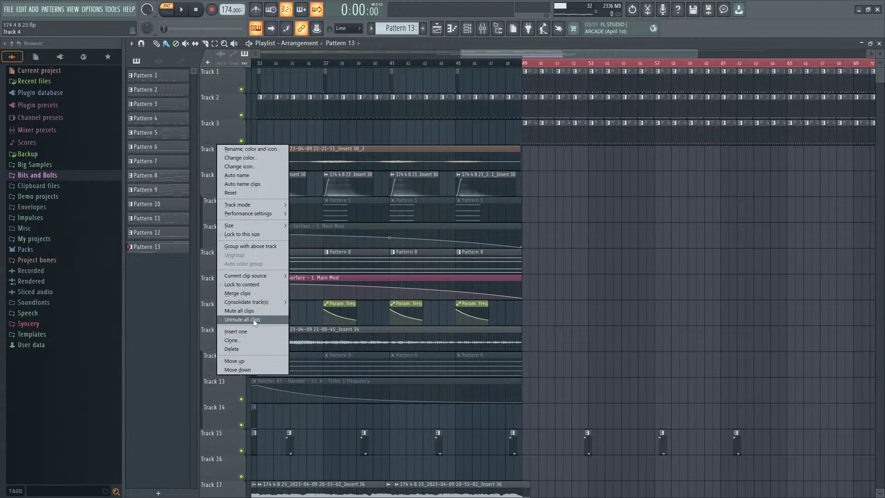
{"action": "left_click", "coordinate": [253, 331]}
{"action": "left_click", "coordinate": [524, 158]}
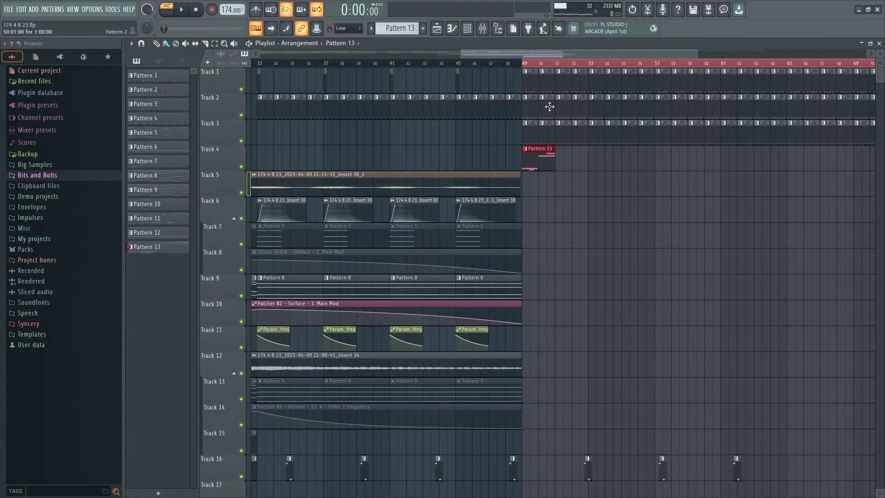
Step: Add a second Pattern 13 clip at bar 51 on Track 4 and select bars 49 to 53 as the playback loop
{"action": "left_click", "coordinate": [514, 64]}
{"action": "key", "text": "space"}
{"action": "scroll", "coordinate": [555, 138], "scroll_direction": "up", "scroll_amount": 3}
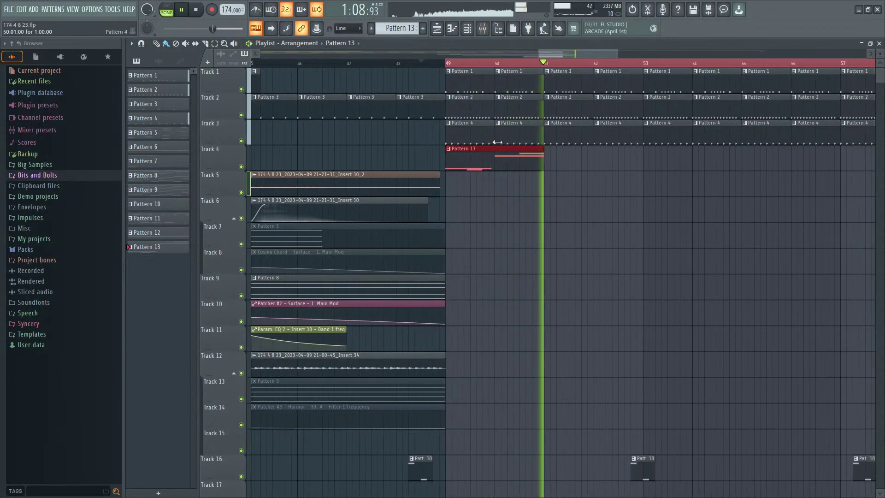
{"action": "key", "text": "space"}
{"action": "left_click", "coordinate": [562, 161]}
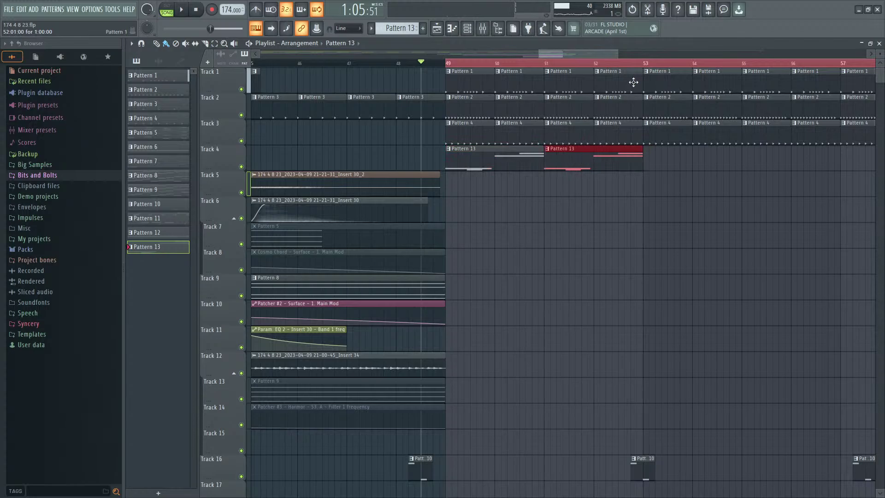
{"action": "left_click", "coordinate": [640, 64]}
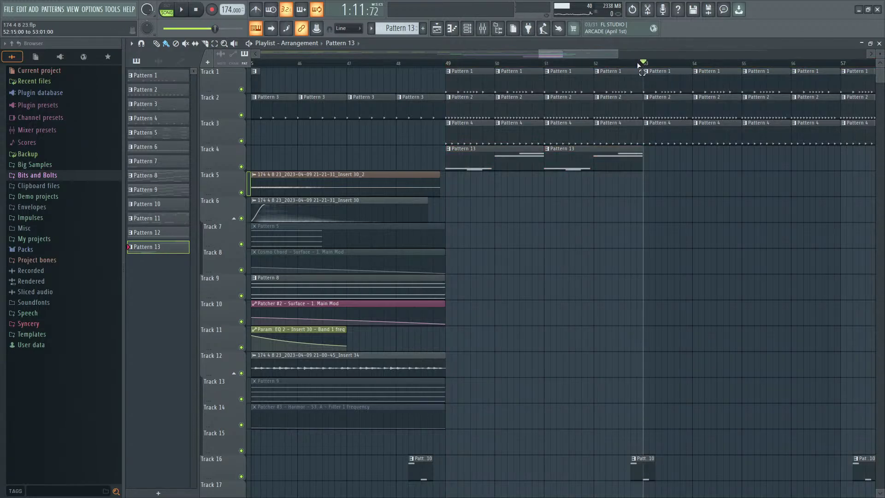
{"action": "left_click_drag", "start_coordinate": [639, 64], "coordinate": [460, 70]}
Step: Open Patcher #8, play the loop, and balance the mixer by lowering Insert 40 and setting Insert 41's volume to 102%
{"action": "key", "text": "F6"}
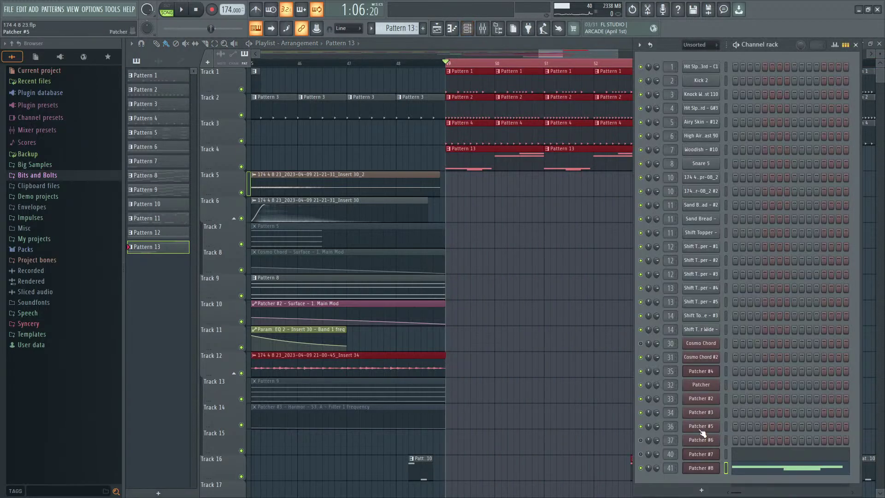
{"action": "left_click", "coordinate": [700, 469]}
{"action": "key", "text": "space"}
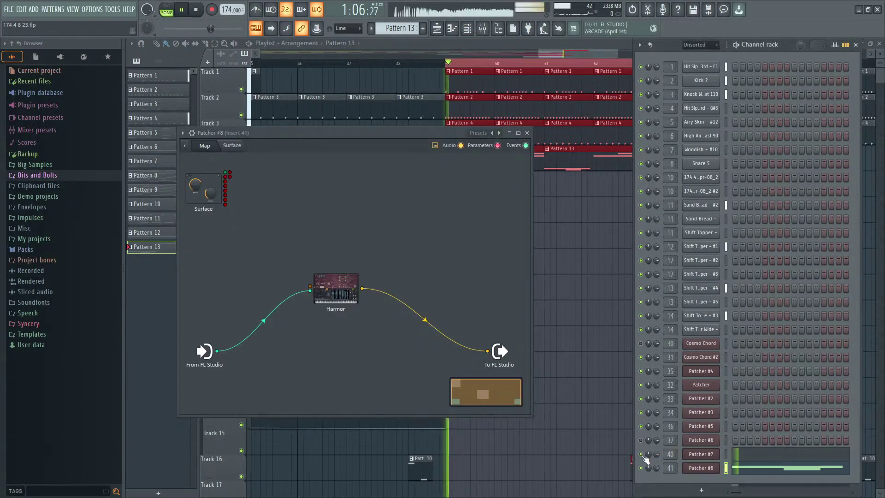
{"action": "key", "text": "F9"}
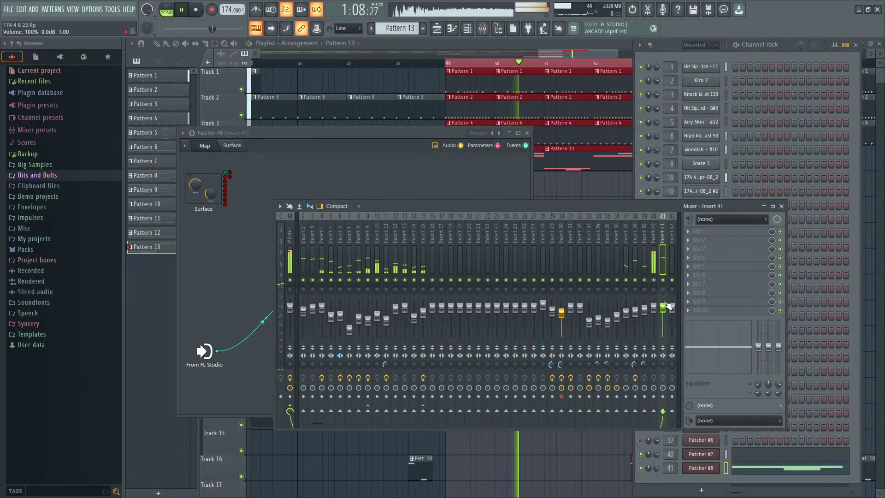
{"action": "left_click_drag", "start_coordinate": [654, 307], "coordinate": [654, 318]}
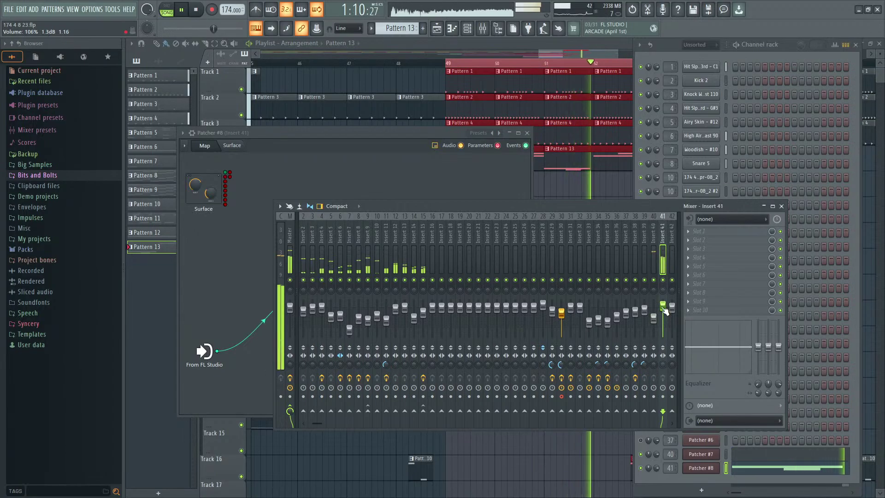
{"action": "left_click", "coordinate": [662, 318]}
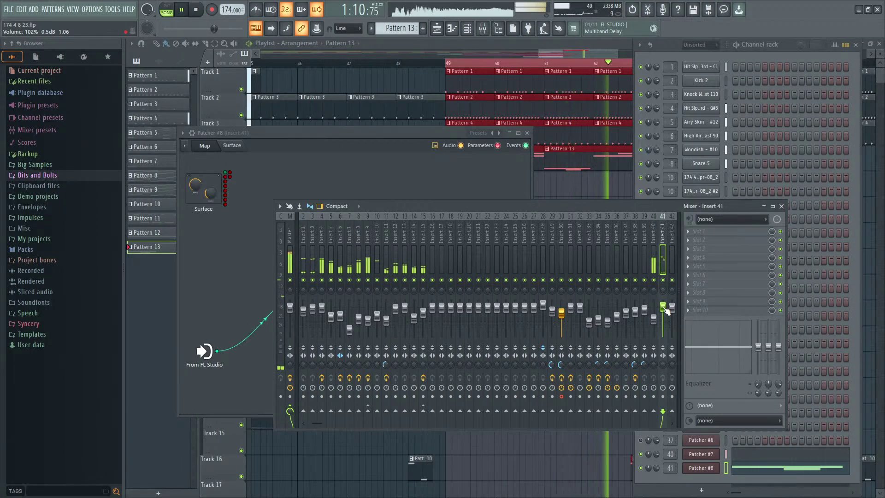
{"action": "key", "text": "space"}
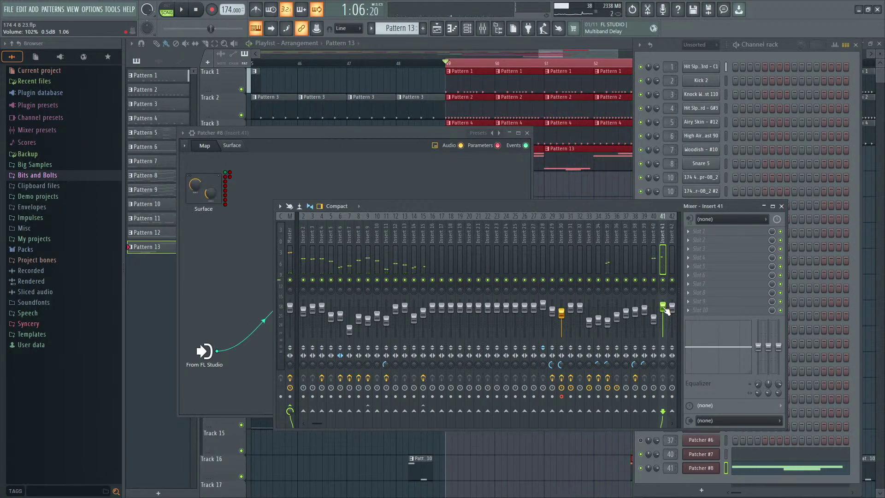
Step: Solo Insert 41 and shift the A/B part mix in Patcher #8's Harmor slightly toward part A while the loop plays
{"action": "right_click", "coordinate": [664, 280]}
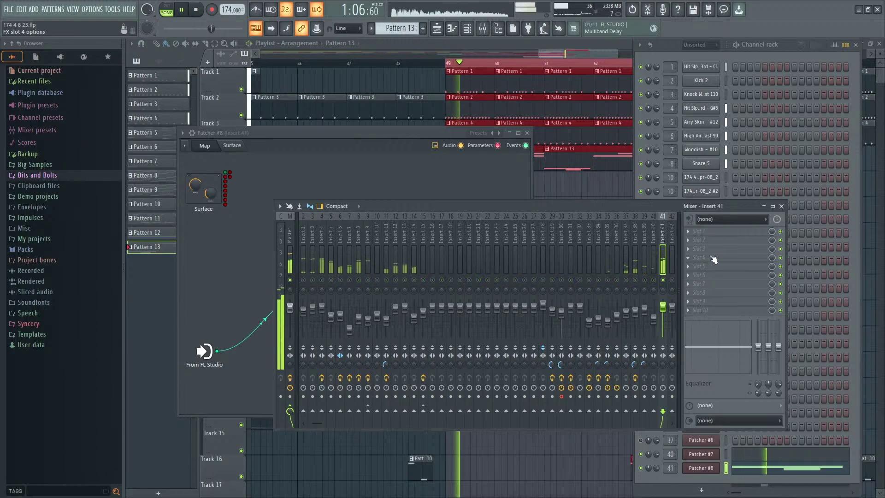
{"action": "left_click_drag", "start_coordinate": [426, 134], "coordinate": [645, 109]}
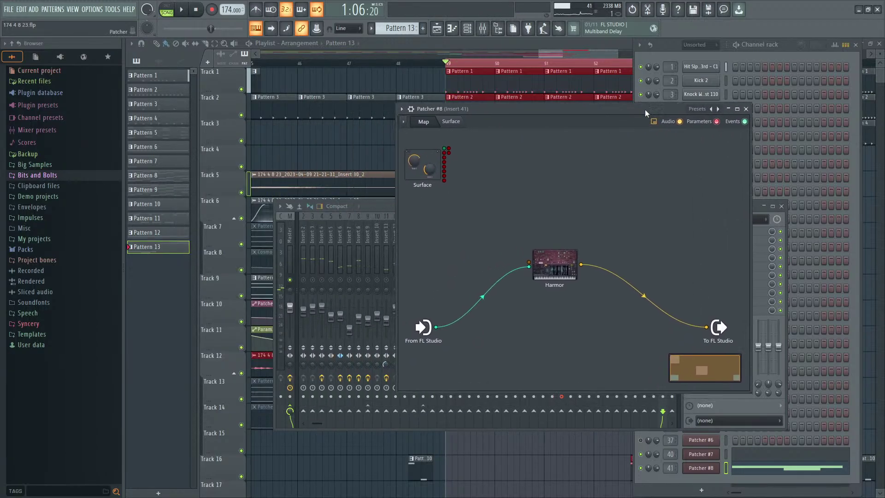
{"action": "double_click", "coordinate": [554, 265]}
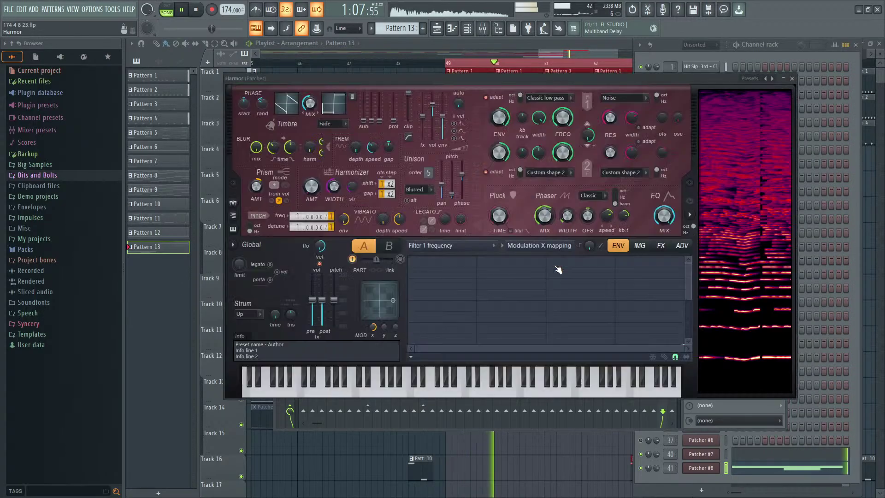
{"action": "left_click", "coordinate": [791, 79]}
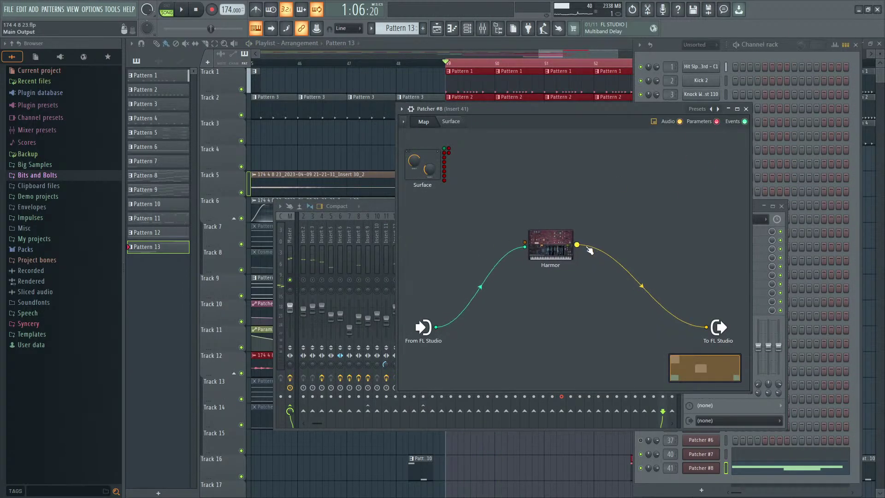
{"action": "key", "text": "space"}
{"action": "double_click", "coordinate": [546, 240]}
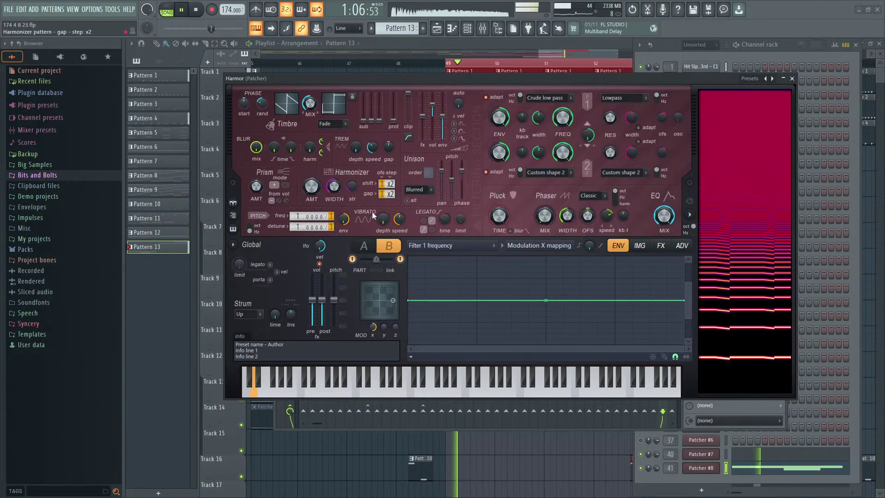
{"action": "left_click_drag", "start_coordinate": [376, 259], "coordinate": [369, 261]}
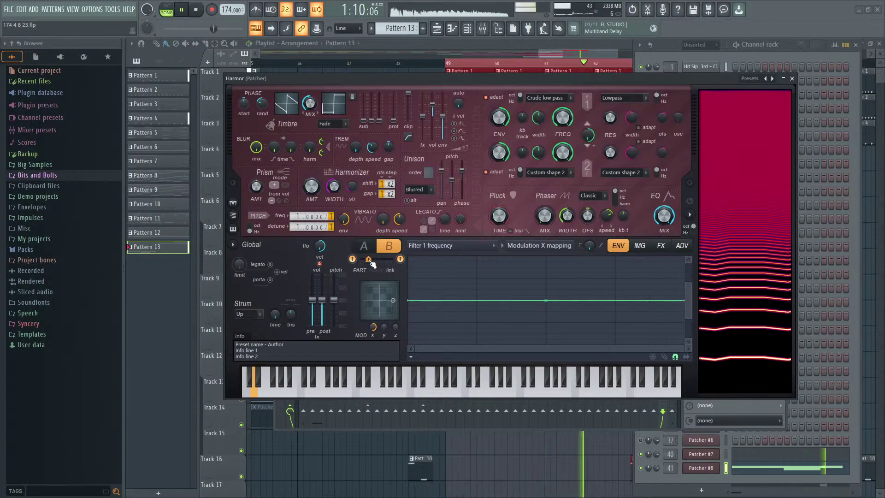
{"action": "left_click", "coordinate": [791, 79]}
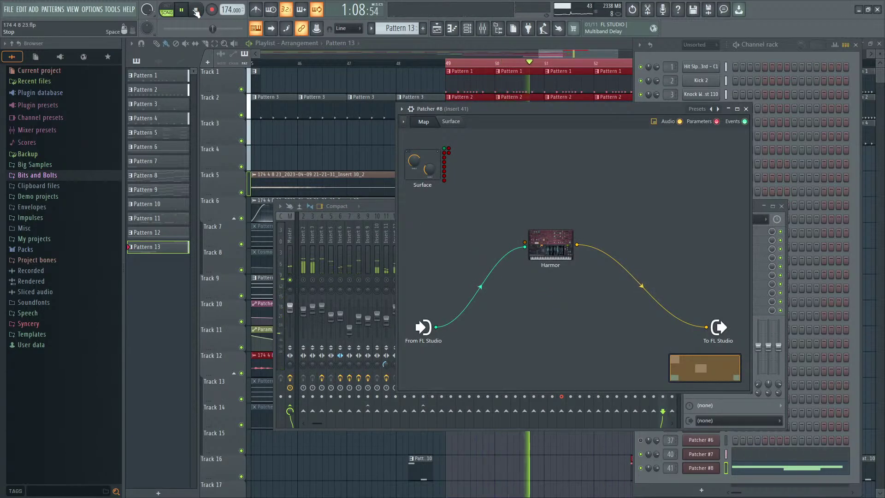
Step: Add the mid side ws 2 preset from the Bits and Bolts Patcher Utility presets after Harmor's output in Patcher #8
{"action": "left_click_drag", "start_coordinate": [570, 251], "coordinate": [549, 250]}
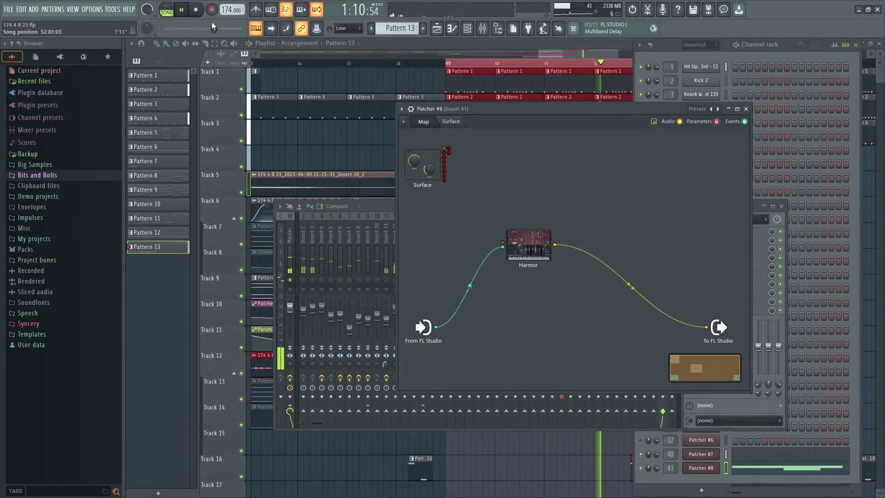
{"action": "left_click", "coordinate": [195, 9]}
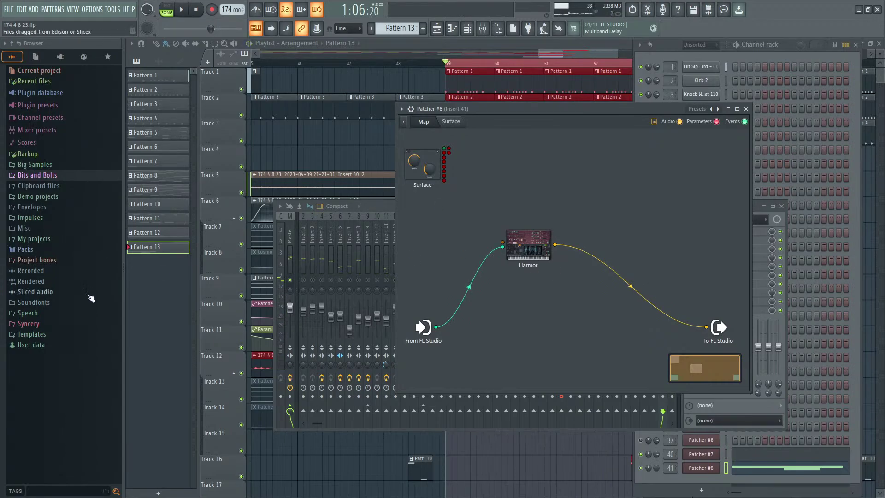
{"action": "left_click", "coordinate": [69, 325]}
{"action": "scroll", "coordinate": [67, 300], "scroll_direction": "down", "scroll_amount": 4}
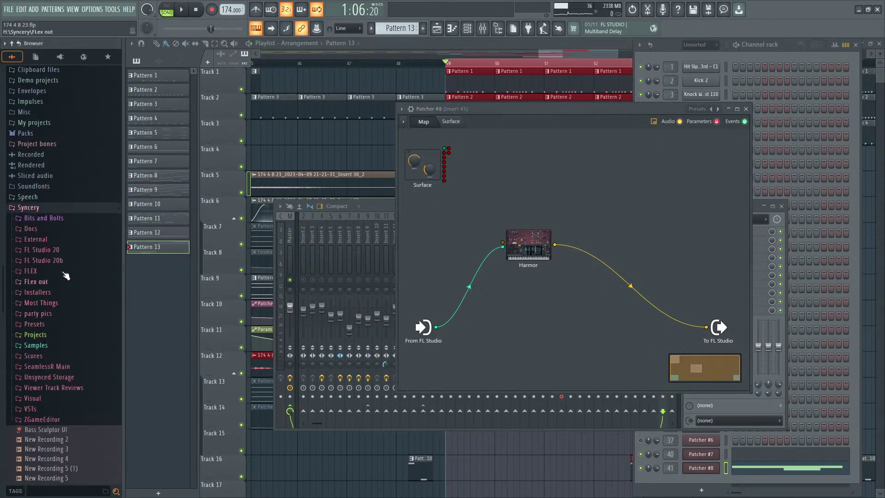
{"action": "left_click", "coordinate": [69, 220]}
{"action": "left_click", "coordinate": [42, 229]}
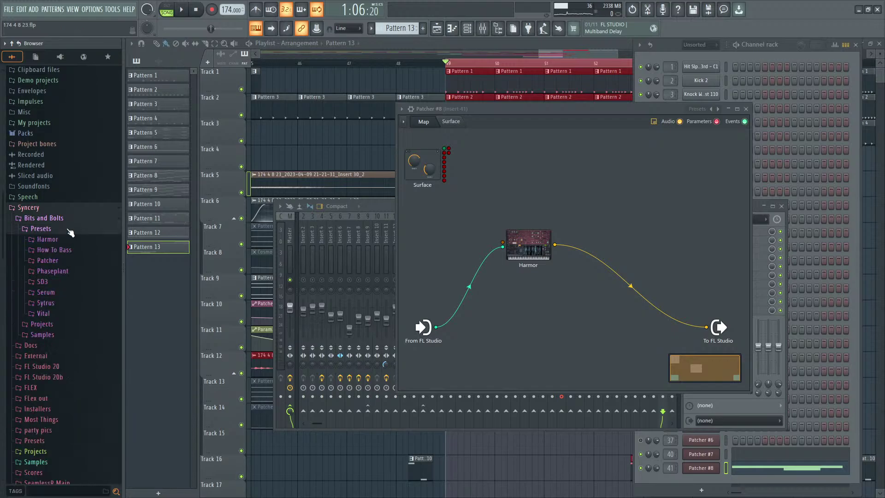
{"action": "left_click", "coordinate": [67, 263]}
{"action": "scroll", "coordinate": [81, 298], "scroll_direction": "down", "scroll_amount": 12}
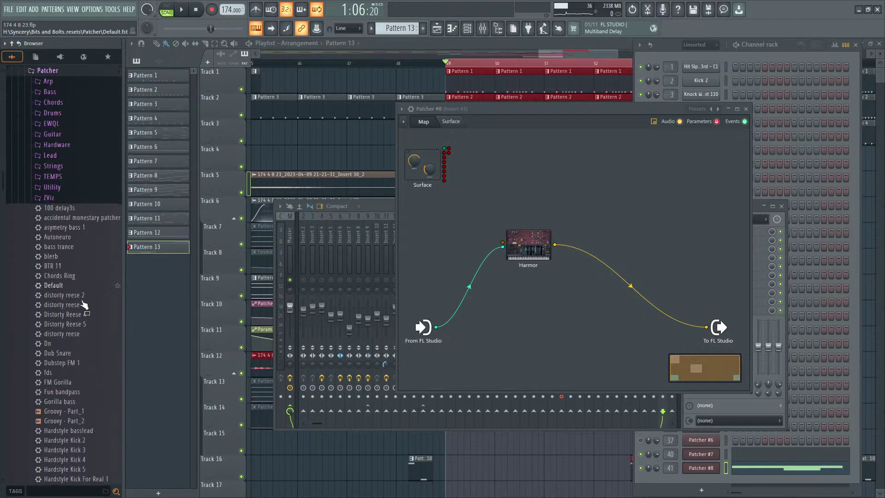
{"action": "scroll", "coordinate": [88, 332], "scroll_direction": "up", "scroll_amount": 12}
{"action": "left_click", "coordinate": [78, 362]}
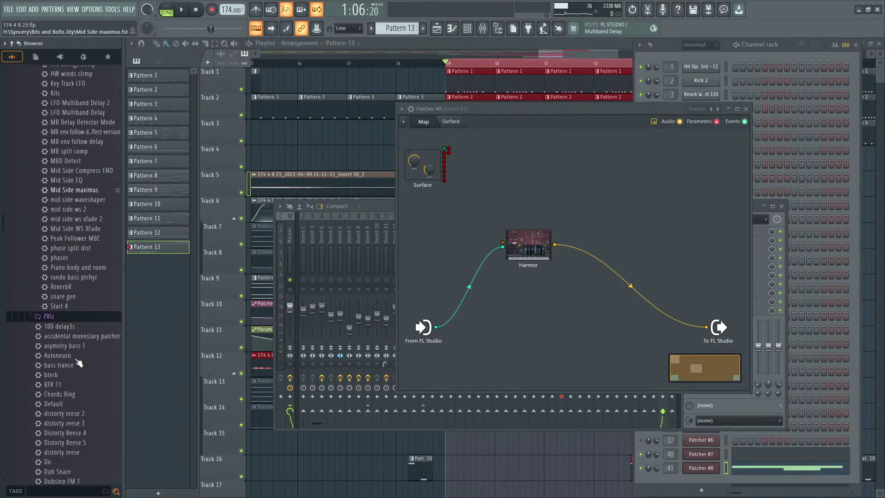
{"action": "scroll", "coordinate": [79, 350], "scroll_direction": "down", "scroll_amount": 2}
{"action": "left_click_drag", "start_coordinate": [89, 209], "coordinate": [561, 250]}
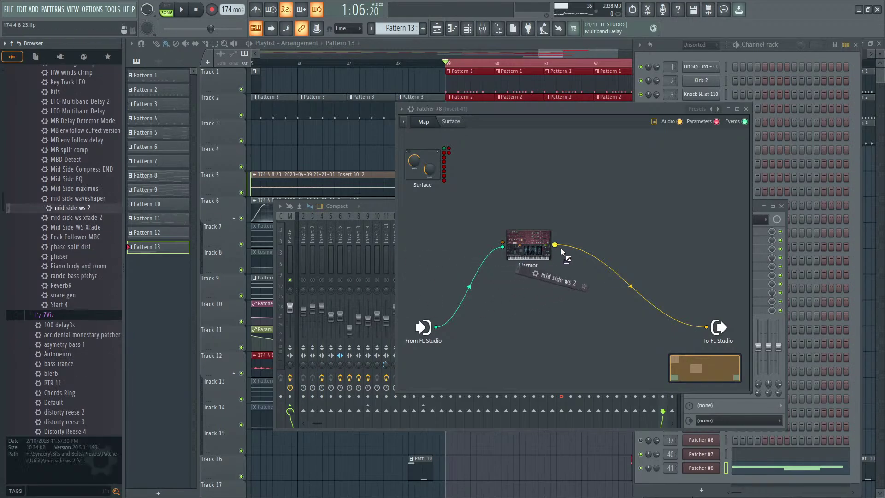
Step: Enlarge the mid side ws 2 map to see all its modules and audition the loop through it
{"action": "left_click_drag", "start_coordinate": [608, 289], "coordinate": [608, 285]}
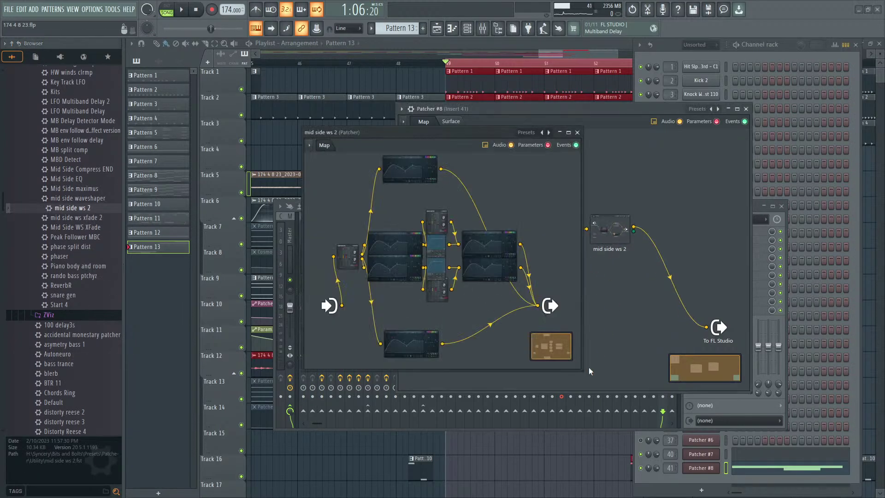
{"action": "left_click_drag", "start_coordinate": [582, 369], "coordinate": [830, 448]}
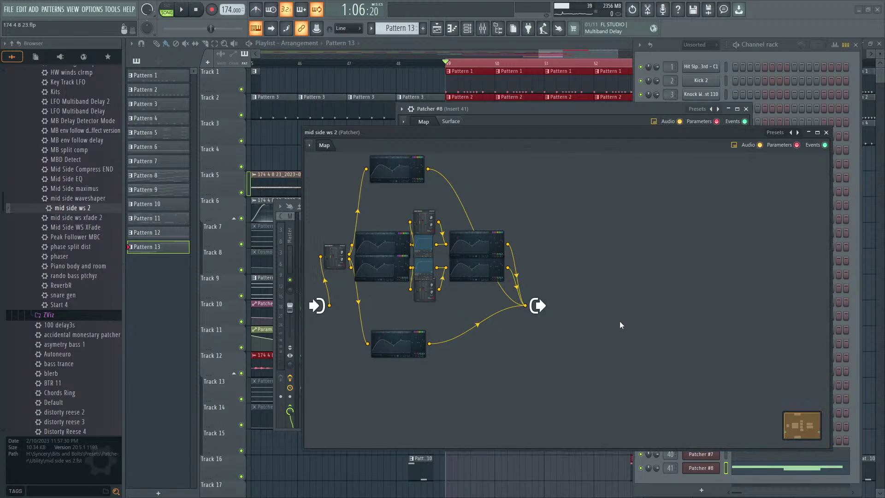
{"action": "key", "text": "space"}
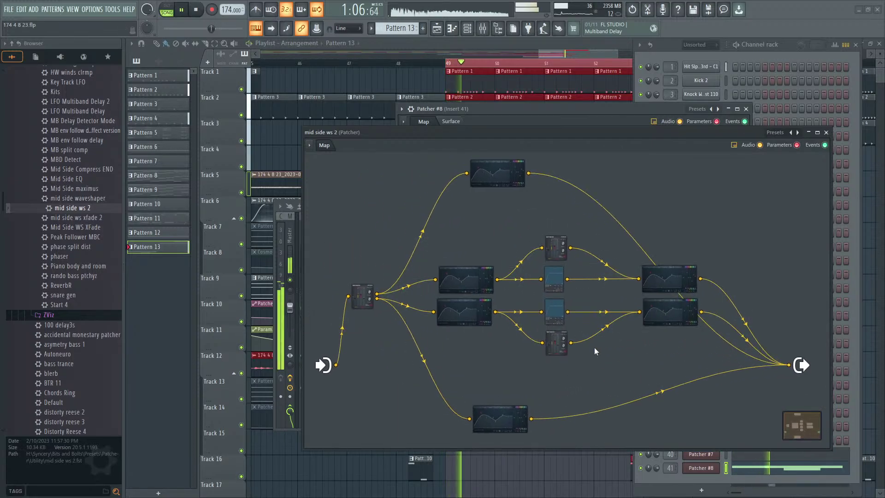
Step: Reshape the upper Fruity WaveShaper's curve in mid side ws 2 while auditioning, placing its middle point at about 0.17, 0.79
{"action": "left_click", "coordinate": [555, 277]}
{"action": "left_click_drag", "start_coordinate": [443, 252], "coordinate": [443, 182]}
{"action": "key", "text": "space"}
{"action": "key", "text": "space"}
{"action": "right_click", "coordinate": [410, 256]}
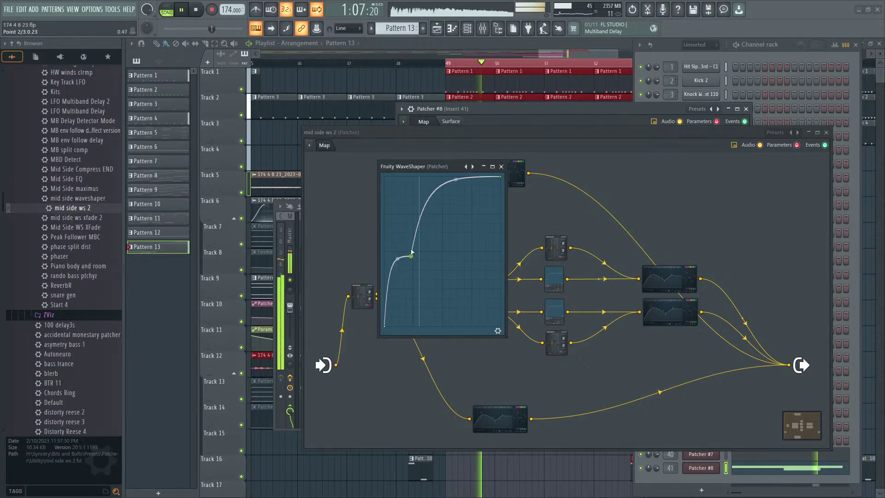
{"action": "key", "text": "space"}
{"action": "key", "text": "space"}
{"action": "left_click_drag", "start_coordinate": [397, 259], "coordinate": [404, 209]}
{"action": "key", "text": "space"}
{"action": "key", "text": "space"}
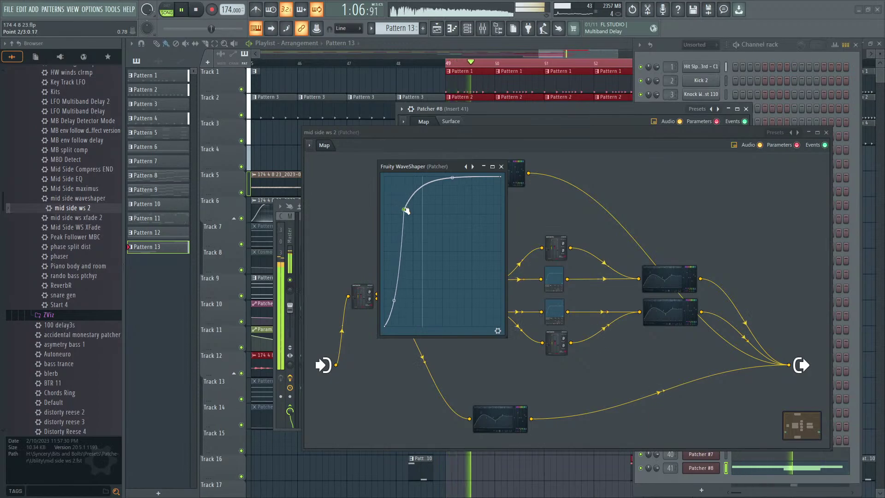
{"action": "key", "text": "space"}
{"action": "left_click", "coordinate": [501, 166]}
Step: Set Band 1 of the Fruity parametric EQ 2 after the upper waveshaper to high pass with a Steep 6 slope
{"action": "key", "text": "space"}
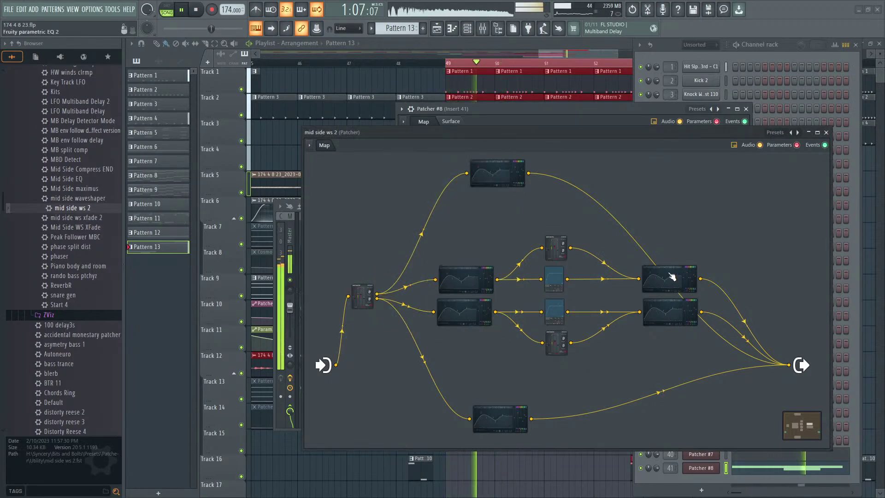
{"action": "left_click", "coordinate": [669, 278]}
{"action": "right_click", "coordinate": [324, 245]}
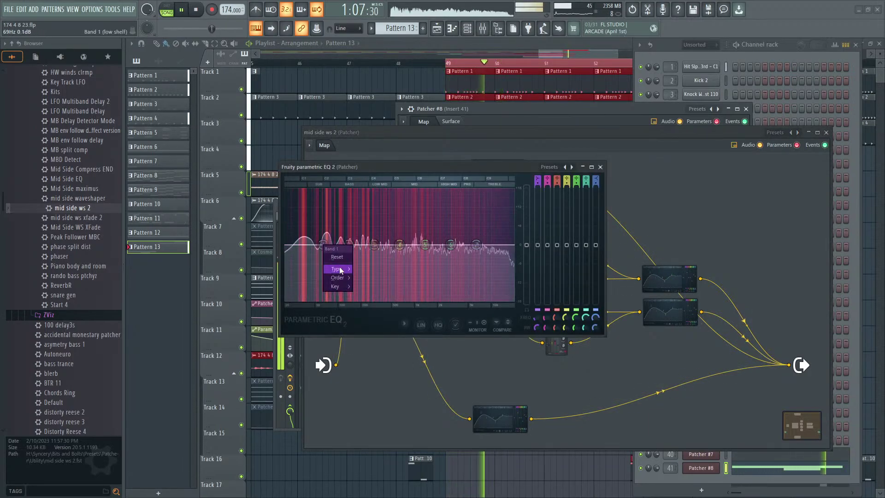
{"action": "mouse_move", "coordinate": [339, 267]}
{"action": "left_click", "coordinate": [372, 295]}
{"action": "key", "text": "space"}
{"action": "right_click", "coordinate": [322, 245]}
{"action": "left_click", "coordinate": [368, 287]}
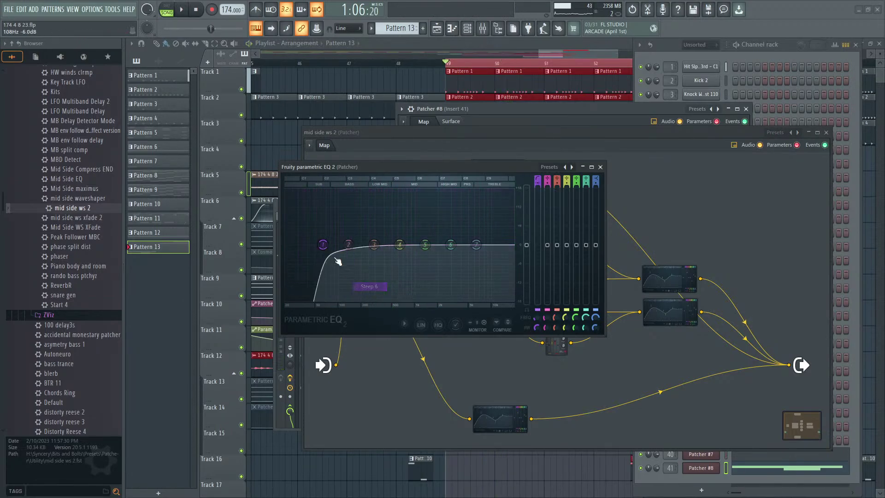
Step: Shift Band 1's high-pass cutoff in the EQ after the upper waveshaper and set that EQ's output link to 45% while auditioning
{"action": "key", "text": "space"}
{"action": "left_click_drag", "start_coordinate": [324, 246], "coordinate": [364, 248]}
{"action": "left_click", "coordinate": [742, 322]}
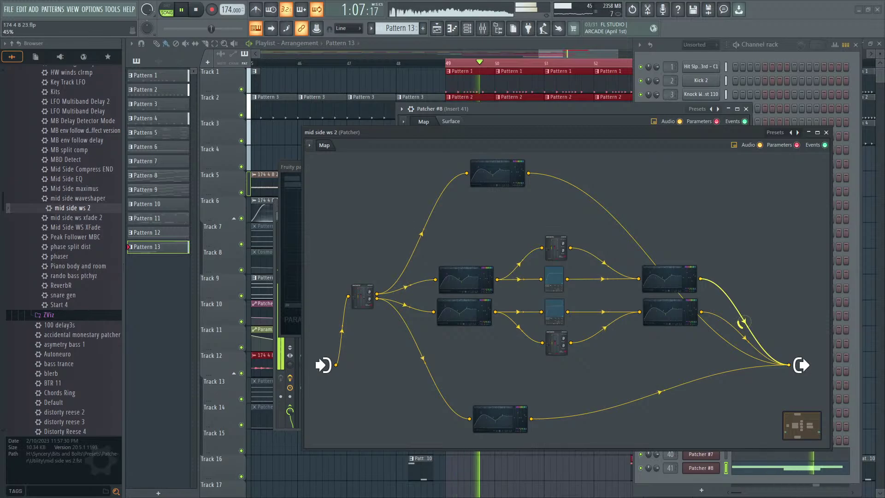
{"action": "key", "text": "space"}
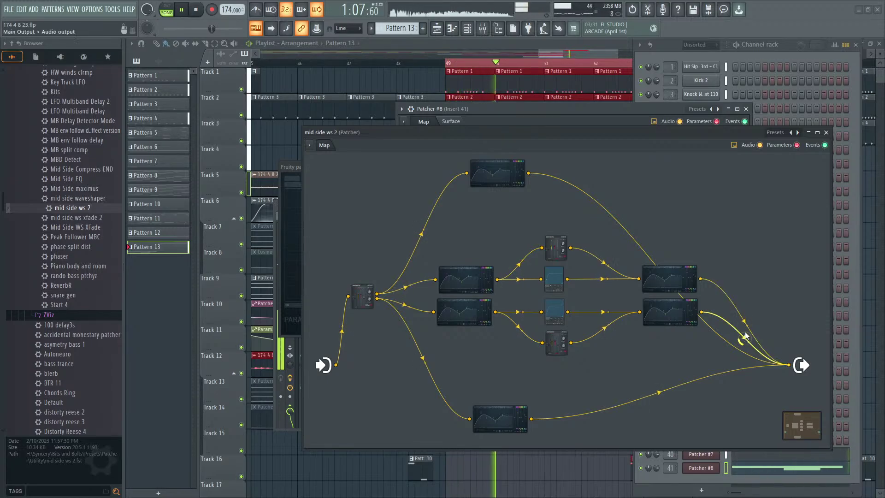
Step: Set Band 1 of the EQ after the lower waveshaper to high pass and raise its cutoff frequency
{"action": "double_click", "coordinate": [676, 315]}
{"action": "right_click", "coordinate": [323, 245]}
{"action": "mouse_move", "coordinate": [333, 269]}
{"action": "left_click", "coordinate": [370, 295]}
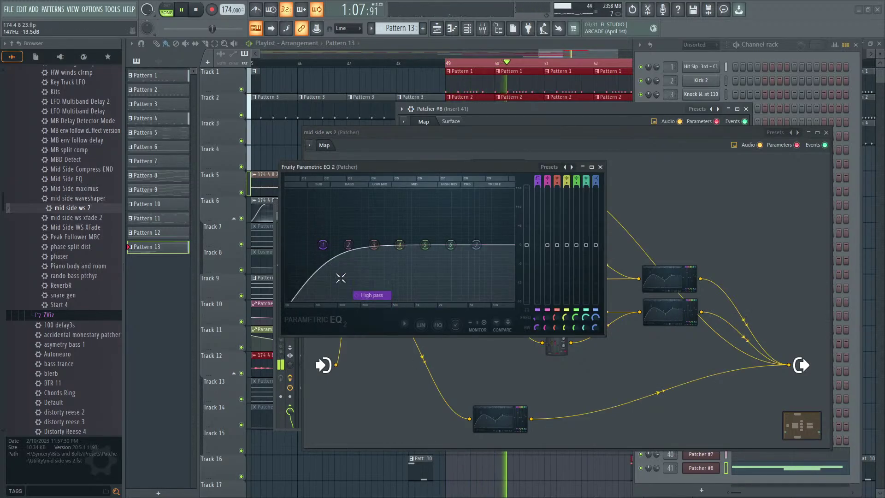
{"action": "right_click", "coordinate": [323, 245]}
{"action": "left_click", "coordinate": [367, 295]}
{"action": "left_click_drag", "start_coordinate": [324, 245], "coordinate": [388, 244]}
{"action": "left_click", "coordinate": [600, 167]}
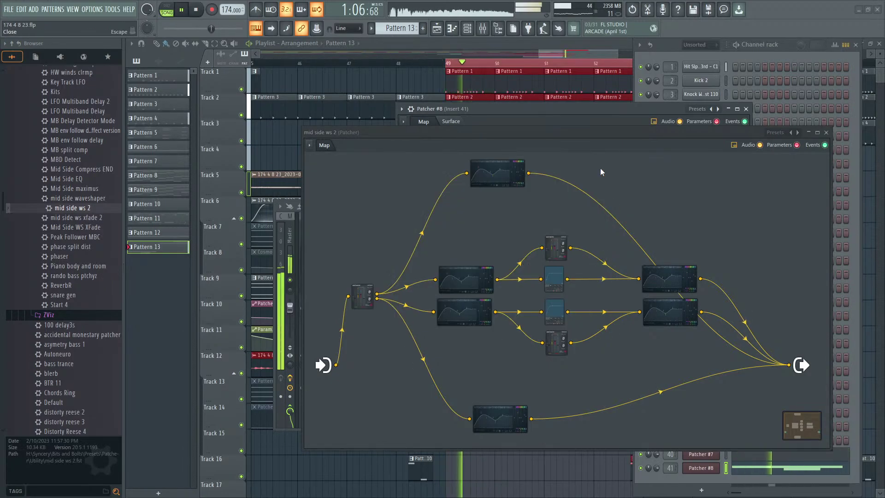
Step: Reshape the lower Fruity WaveShaper's curve while auditioning, adding a low point at about 0.04, 0.20
{"action": "double_click", "coordinate": [557, 308]}
{"action": "key", "text": "space"}
{"action": "key", "text": "space"}
{"action": "left_click_drag", "start_coordinate": [443, 229], "coordinate": [441, 194]}
{"action": "right_click", "coordinate": [409, 234]}
{"action": "left_click_drag", "start_coordinate": [410, 234], "coordinate": [389, 256]}
{"action": "key", "text": "space"}
{"action": "key", "text": "space"}
{"action": "key", "text": "space"}
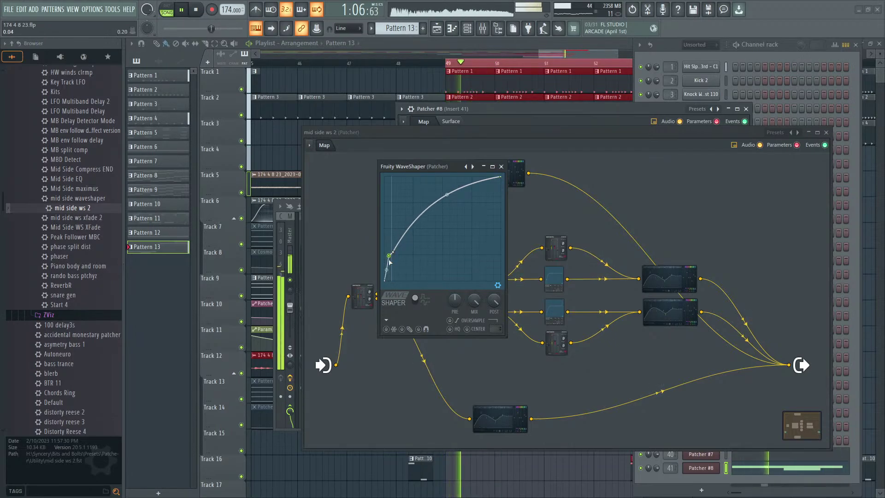
{"action": "left_click", "coordinate": [501, 166]}
Step: Set the output link of the EQ after the upper waveshaper to about 23% while auditioning
{"action": "key", "text": "space"}
{"action": "key", "text": "space"}
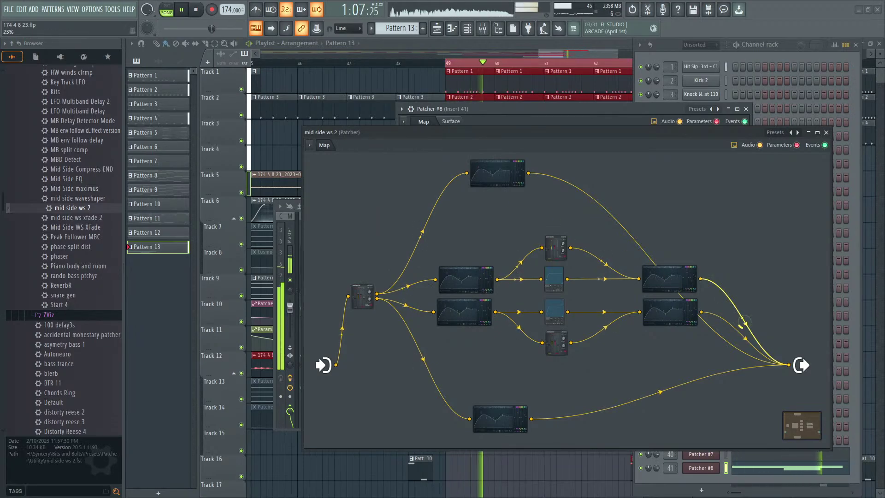
{"action": "key", "text": "space"}
Step: Broaden Band 1's high-pass slope in the EQ after the upper waveshaper and nudge its cutoff higher while auditioning
{"action": "double_click", "coordinate": [657, 281]}
{"action": "key", "text": "space"}
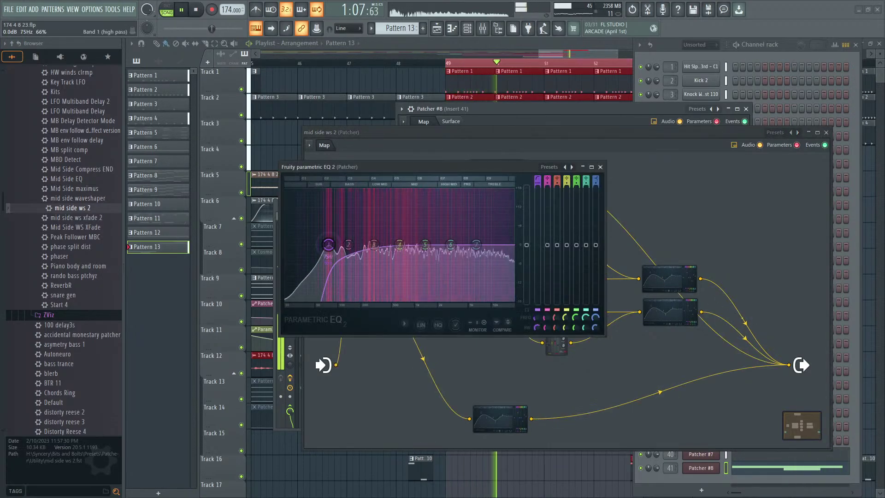
{"action": "scroll", "coordinate": [332, 248], "scroll_direction": "up", "scroll_amount": 3}
{"action": "key", "text": "space"}
{"action": "key", "text": "space"}
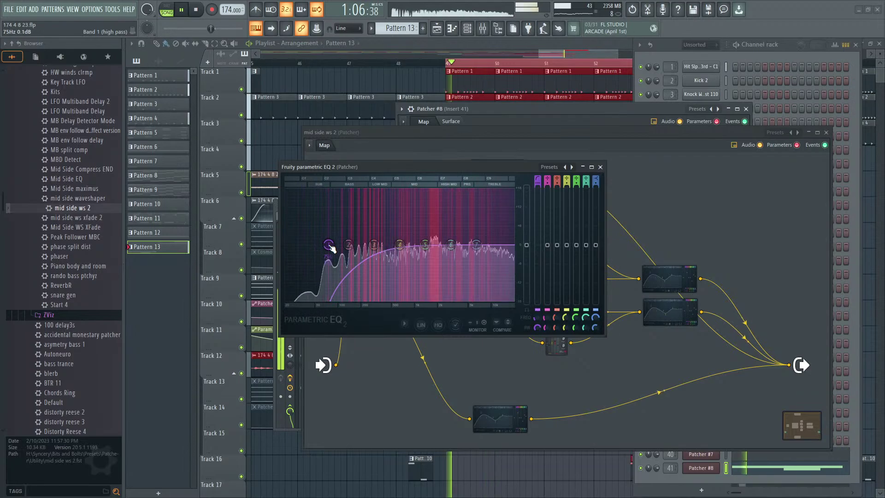
{"action": "left_click_drag", "start_coordinate": [332, 248], "coordinate": [336, 248]}
{"action": "key", "text": "space"}
{"action": "key", "text": "space"}
{"action": "left_click", "coordinate": [600, 167]}
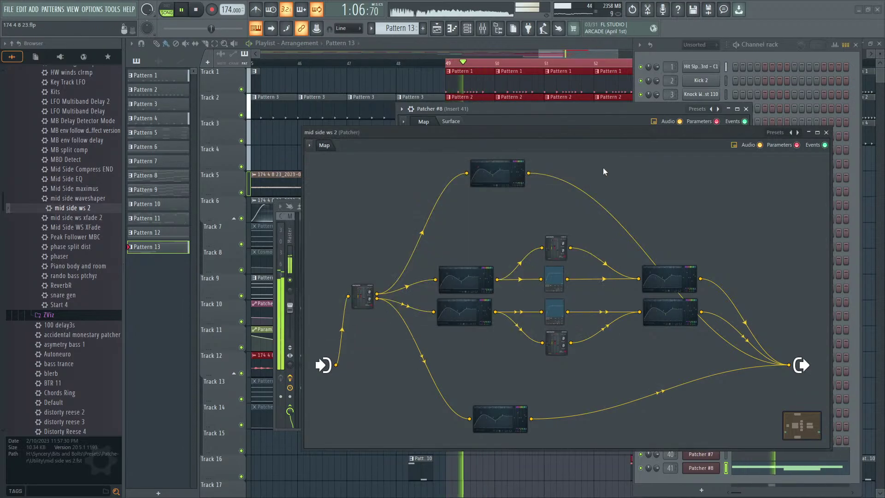
Step: Check the topmost EQ in mid side ws 2 and audition the loop through the whole patch
{"action": "double_click", "coordinate": [503, 172]}
{"action": "left_click", "coordinate": [604, 163]}
{"action": "key", "text": "space"}
{"action": "key", "text": "space"}
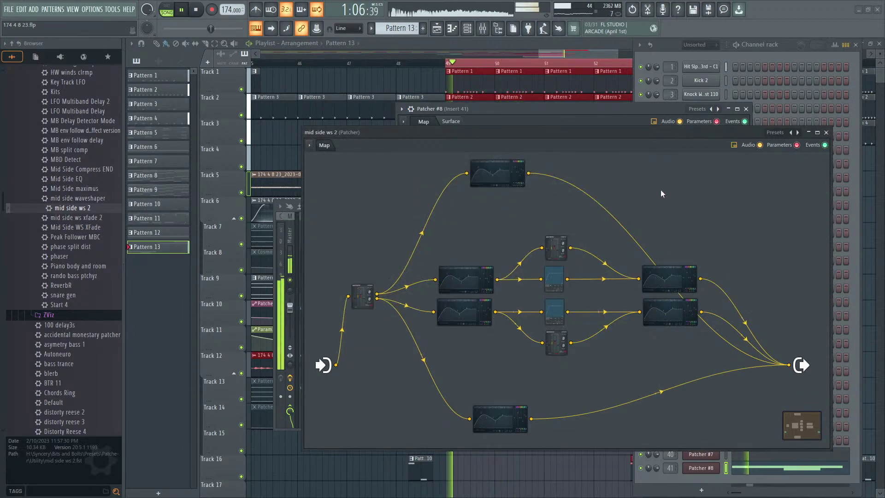
{"action": "key", "text": "space"}
{"action": "key", "text": "space"}
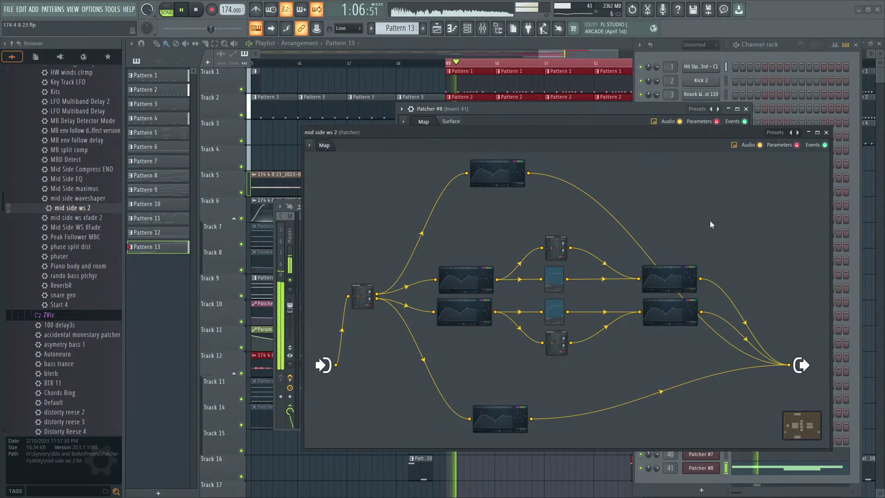
{"action": "key", "text": "space"}
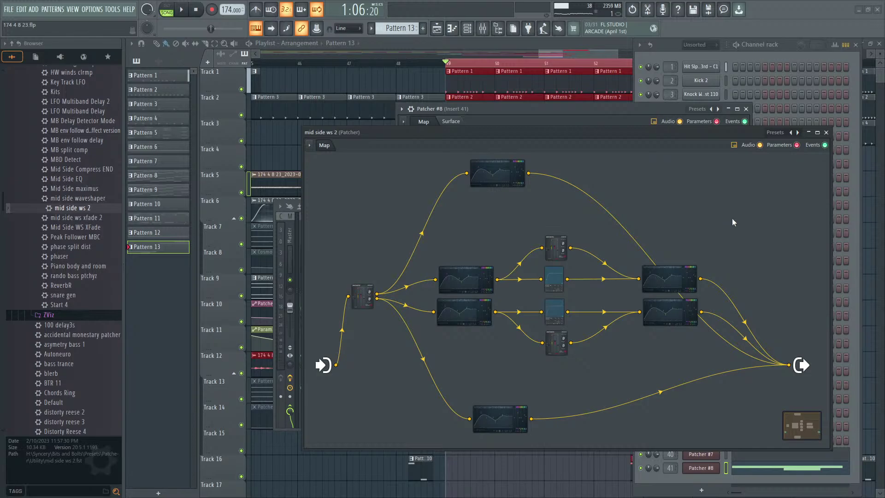
Step: Route Harmor straight to To FL Studio, bypassing mid side ws 2, and audition the unprocessed bass
{"action": "left_click", "coordinate": [825, 133]}
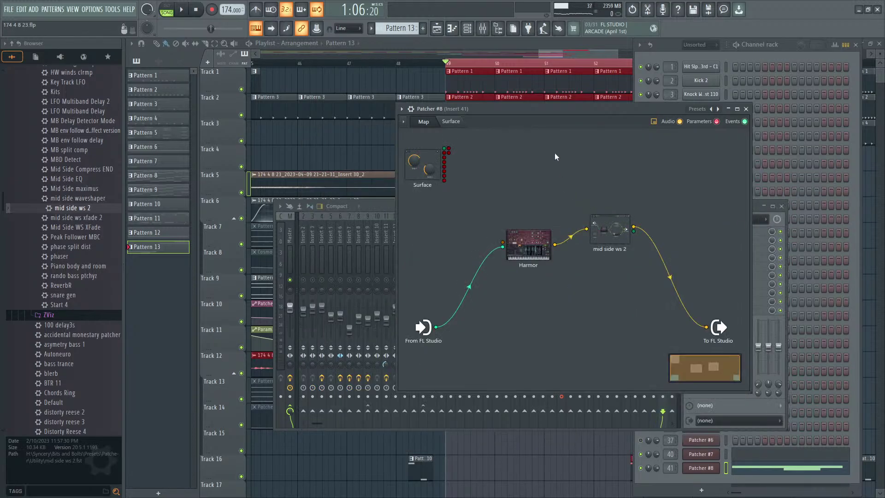
{"action": "left_click", "coordinate": [528, 243]}
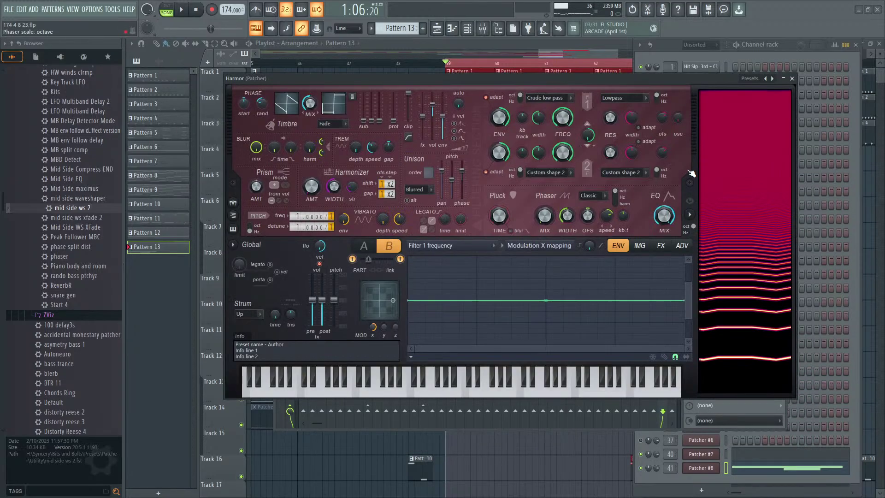
{"action": "left_click", "coordinate": [792, 78]}
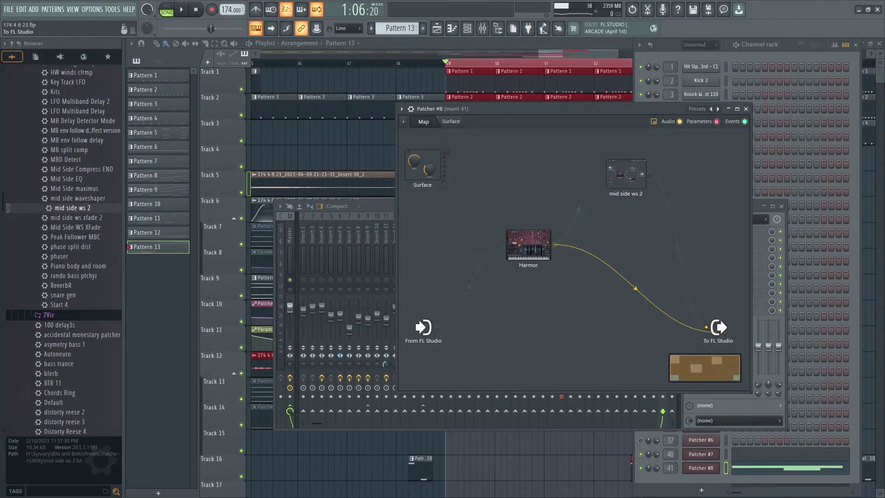
{"action": "key", "text": "space"}
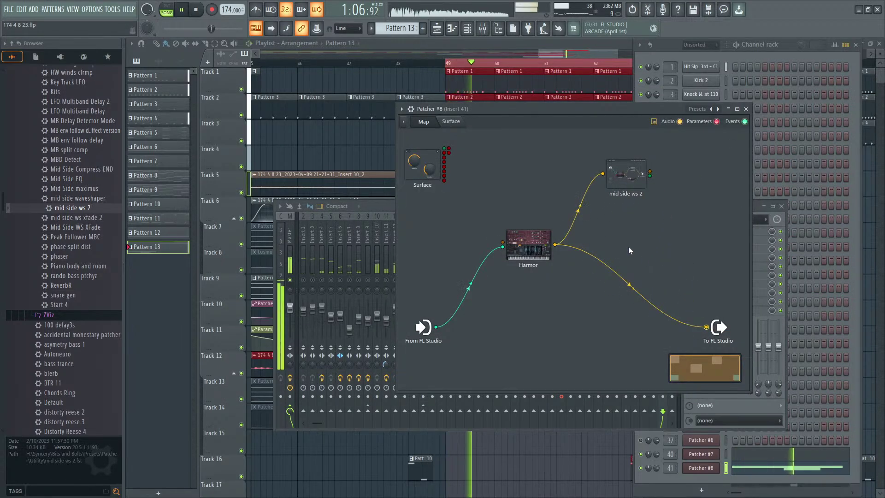
{"action": "key", "text": "space"}
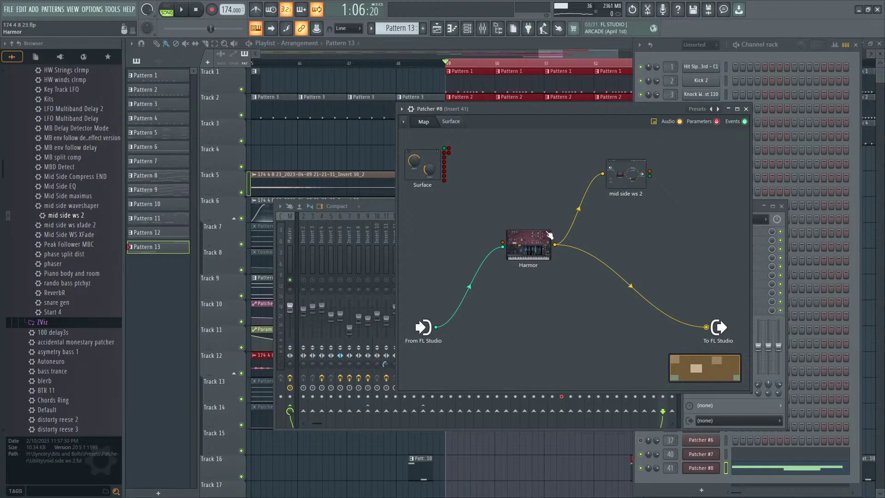
Step: Remove Harmor's direct output link and reconnect mid side ws 2 to To FL Studio
{"action": "left_click_drag", "start_coordinate": [623, 176], "coordinate": [627, 180]}
{"action": "left_click_drag", "start_coordinate": [706, 327], "coordinate": [658, 315]}
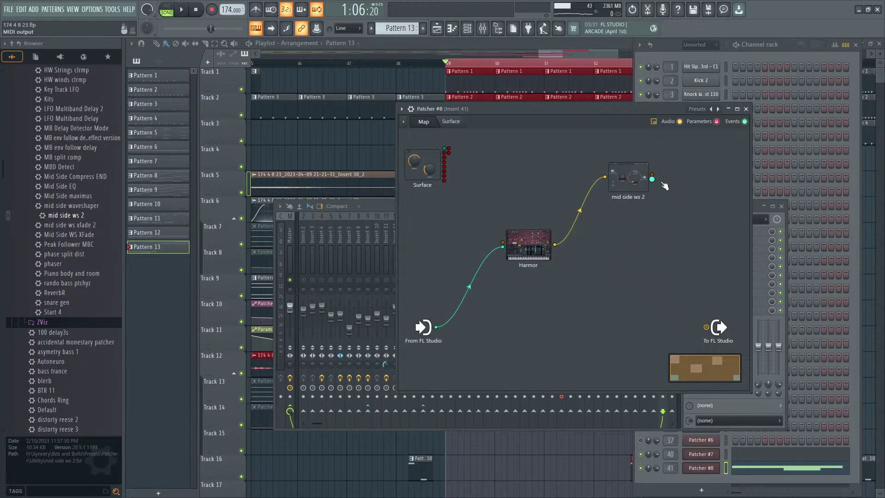
{"action": "left_click_drag", "start_coordinate": [651, 175], "coordinate": [622, 230]}
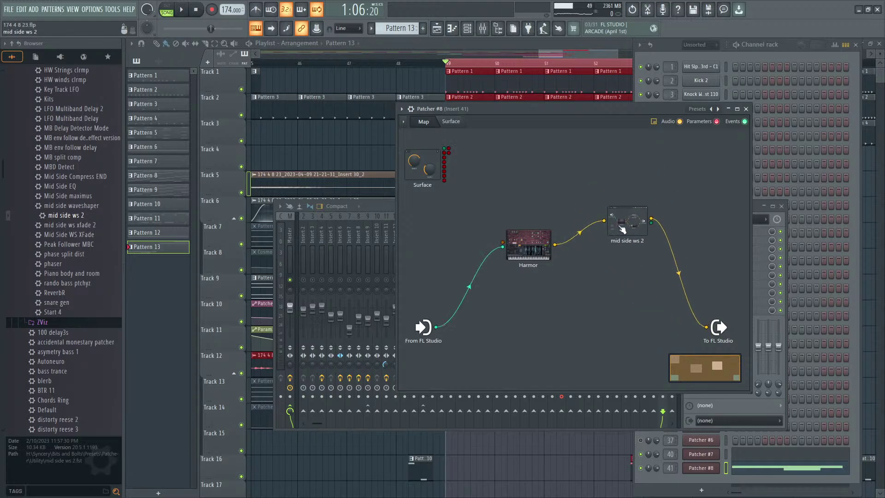
Step: Examine the first and uppermost Fruity Stereo Shapers and the EQ after the upper waveshaper in mid side ws 2
{"action": "double_click", "coordinate": [628, 220]}
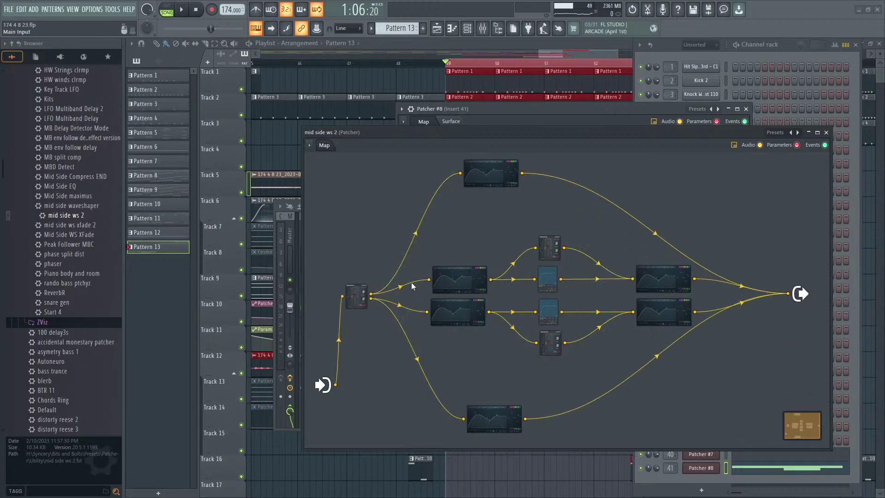
{"action": "left_click", "coordinate": [360, 298]}
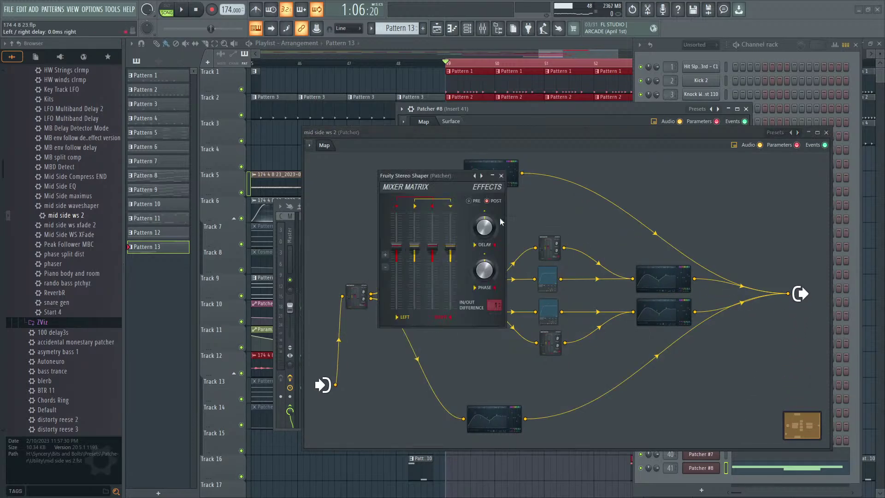
{"action": "left_click", "coordinate": [503, 176]}
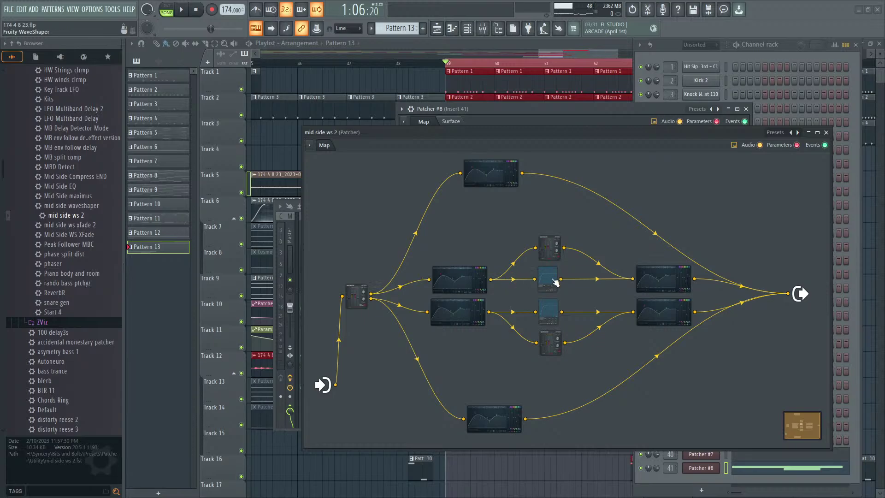
{"action": "left_click", "coordinate": [552, 252]}
{"action": "left_click", "coordinate": [501, 175]}
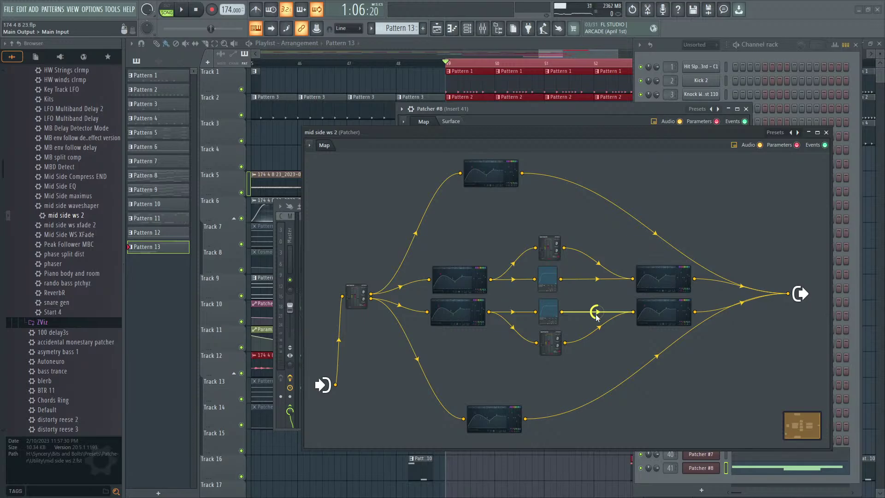
{"action": "left_click", "coordinate": [665, 279]}
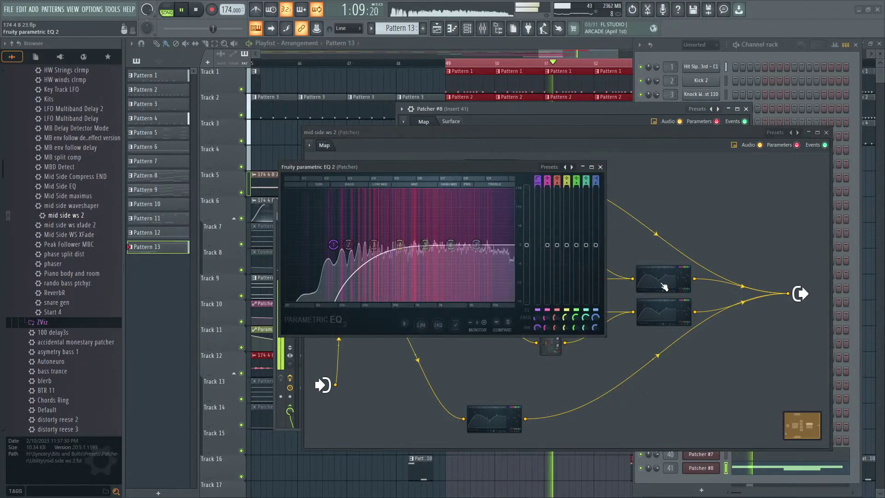
{"action": "left_click_drag", "start_coordinate": [433, 261], "coordinate": [412, 266]}
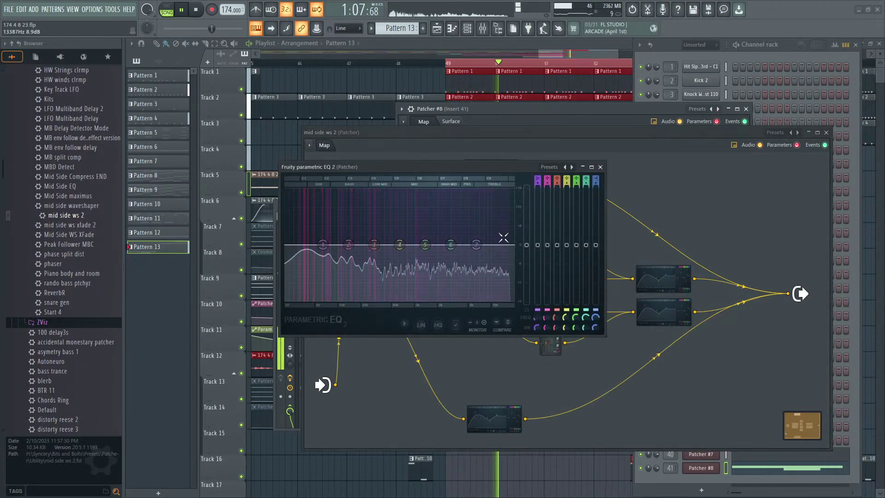
Step: Shape the flat Fruity parametric EQ 2 by lowering Band 7, cutting Band 4 about 3.8 dB near 578 Hz and slightly boosting Band 2
{"action": "mouse_move", "coordinate": [483, 255]}
{"action": "left_mouse_down"}
{"action": "mouse_move", "coordinate": [429, 281]}
{"action": "mouse_move", "coordinate": [482, 270]}
{"action": "left_mouse_up"}
{"action": "mouse_move", "coordinate": [399, 244]}
{"action": "left_mouse_down"}
{"action": "mouse_move", "coordinate": [405, 257]}
{"action": "mouse_move", "coordinate": [389, 267]}
{"action": "mouse_move", "coordinate": [400, 262]}
{"action": "left_mouse_up"}
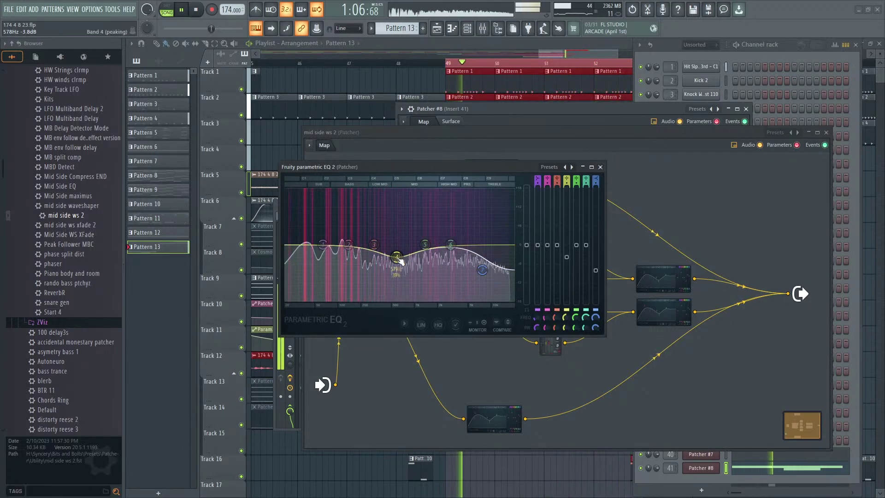
{"action": "left_click_drag", "start_coordinate": [351, 248], "coordinate": [352, 246]}
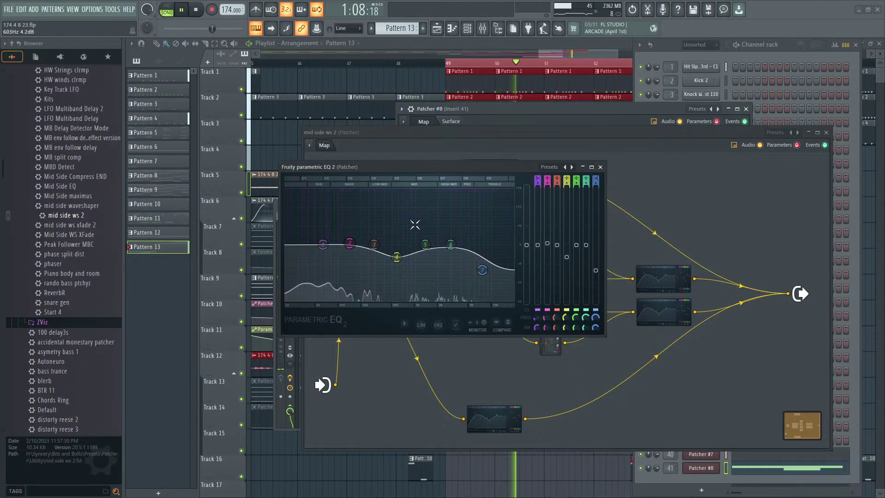
{"action": "left_click", "coordinate": [600, 167]}
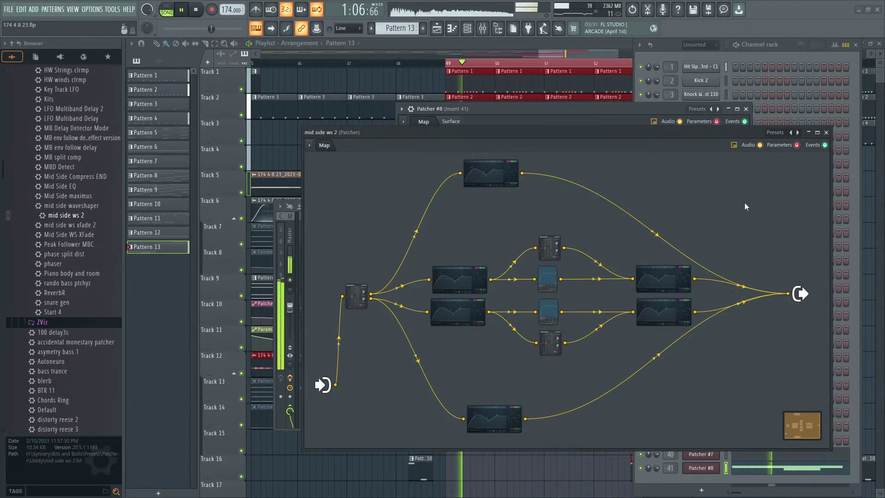
Step: Audition the loop while checking the upper Fruity WaveShaper's curve and pre amp in mid side ws 2
{"action": "left_click", "coordinate": [827, 133]}
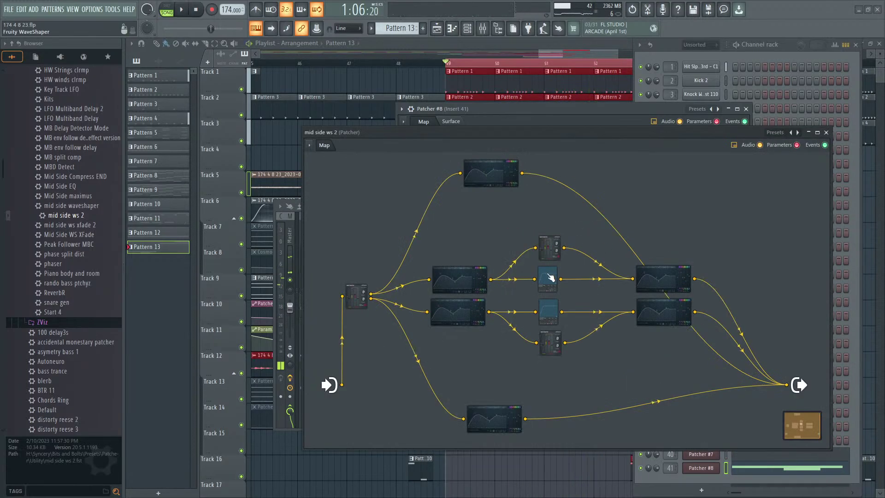
{"action": "double_click", "coordinate": [550, 277]}
{"action": "key", "text": "space"}
{"action": "left_click", "coordinate": [497, 330]}
{"action": "key", "text": "space"}
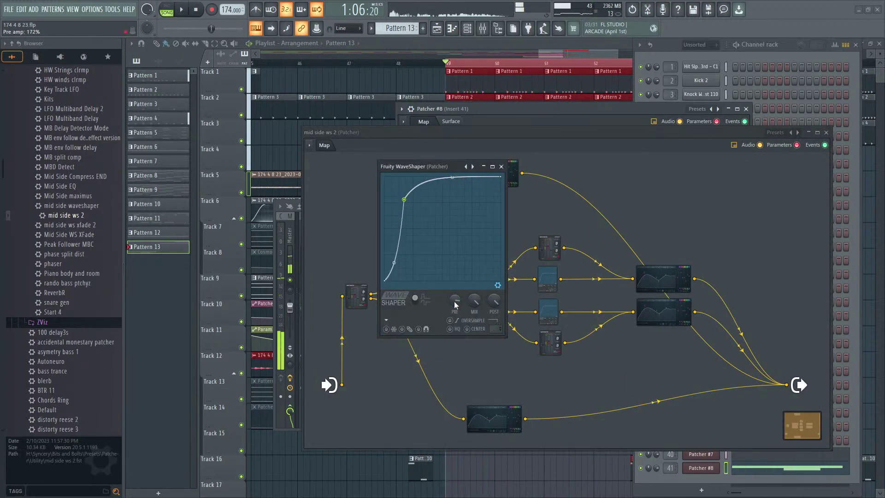
{"action": "key", "text": "space"}
{"action": "key", "text": "space"}
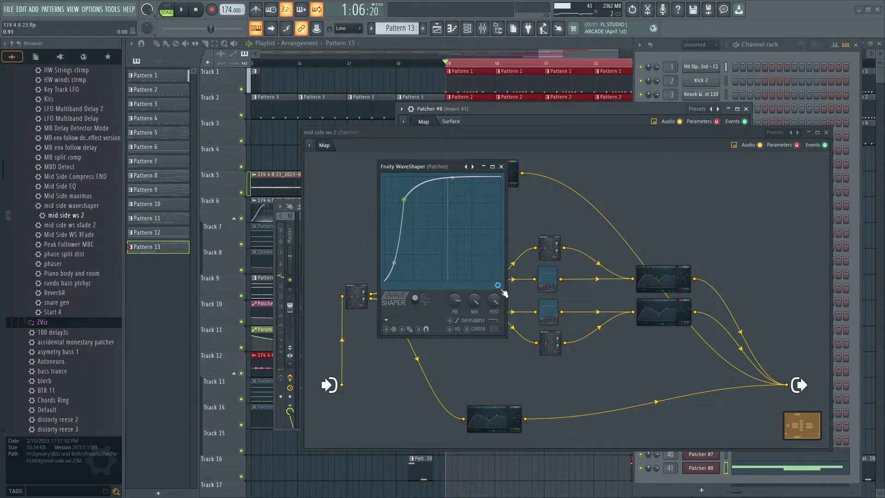
{"action": "left_click", "coordinate": [501, 167]}
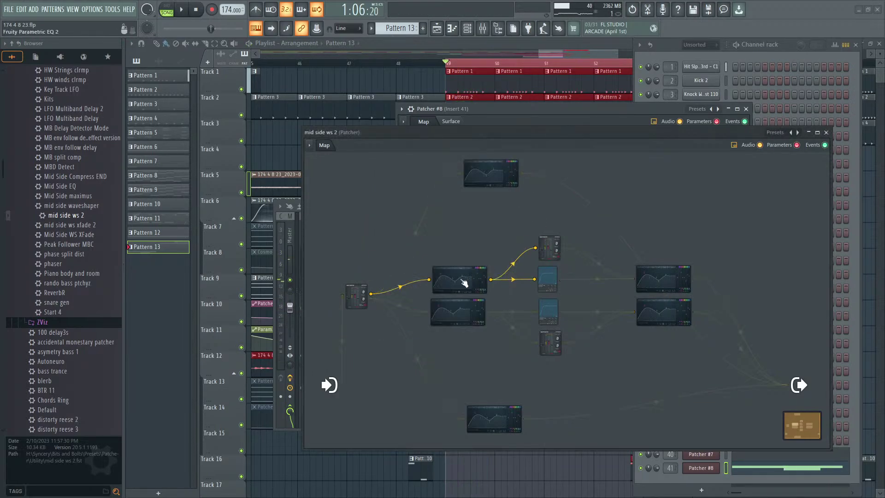
Step: Examine the EQs before and after the upper waveshaper while auditioning the loop
{"action": "double_click", "coordinate": [462, 282]}
{"action": "key", "text": "space"}
{"action": "key", "text": "space"}
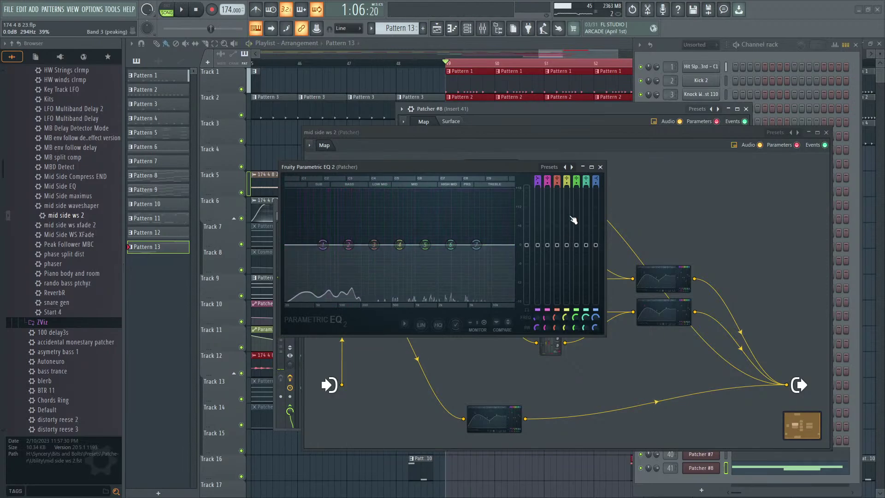
{"action": "left_click", "coordinate": [600, 167]}
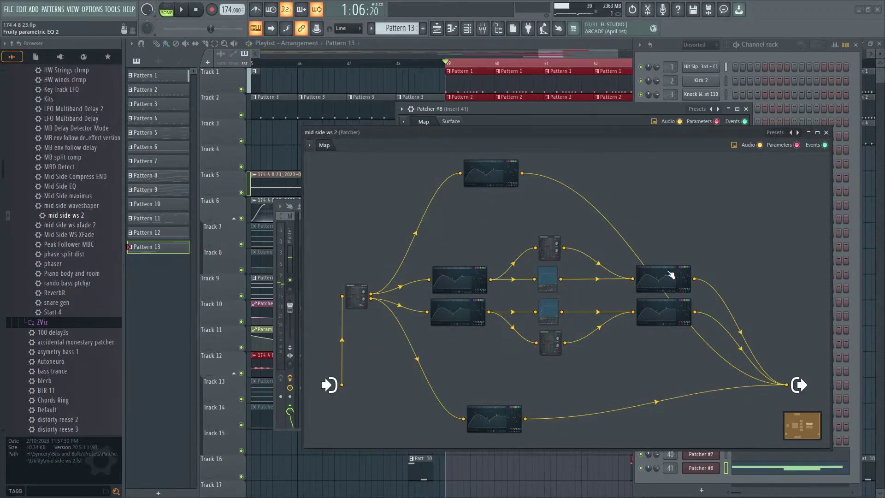
{"action": "double_click", "coordinate": [671, 275]}
{"action": "left_click", "coordinate": [599, 167]}
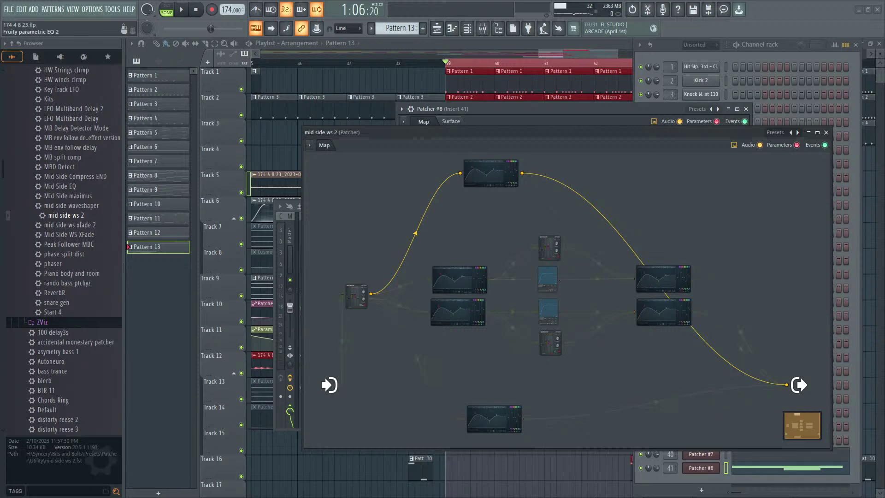
Step: Set the link from the EQ after the upper waveshaper to the output at about 25% while auditioning the loop
{"action": "double_click", "coordinate": [491, 174]}
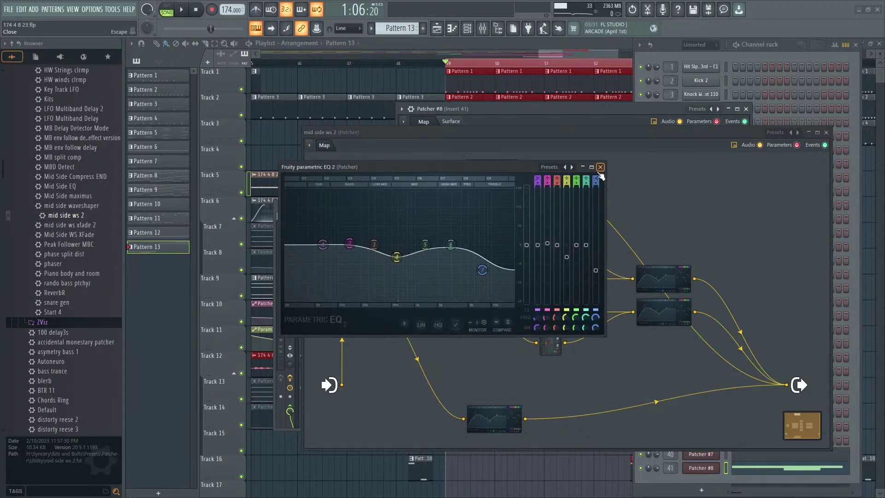
{"action": "key", "text": "space"}
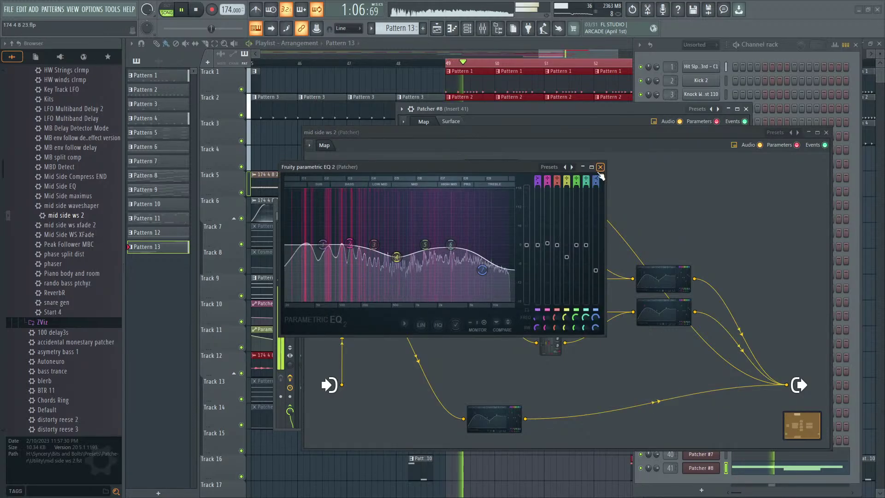
{"action": "left_click", "coordinate": [739, 331]}
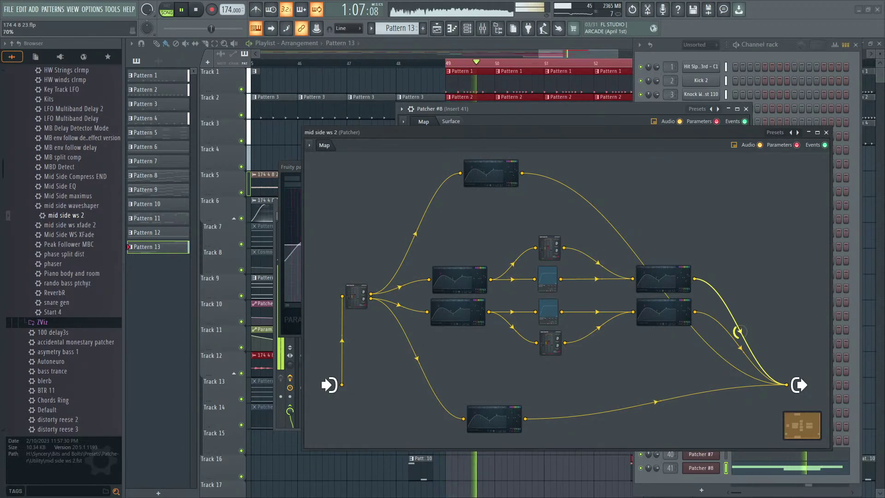
{"action": "key", "text": "space"}
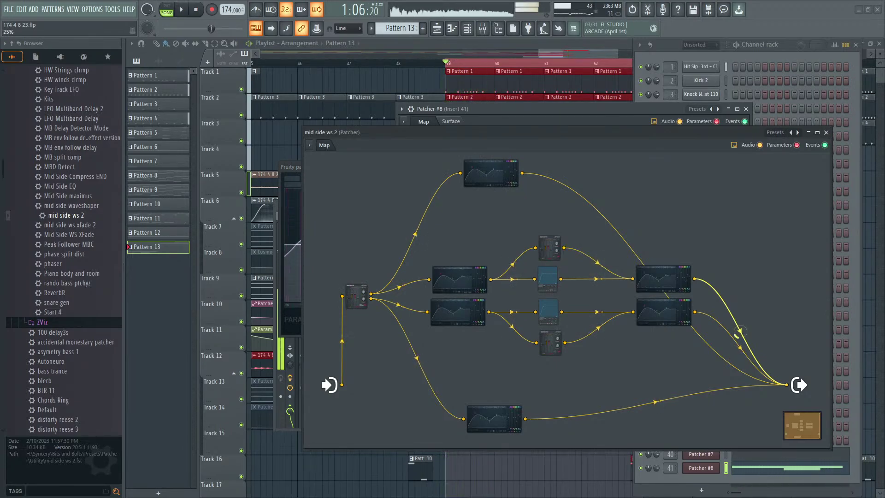
{"action": "key", "text": "space"}
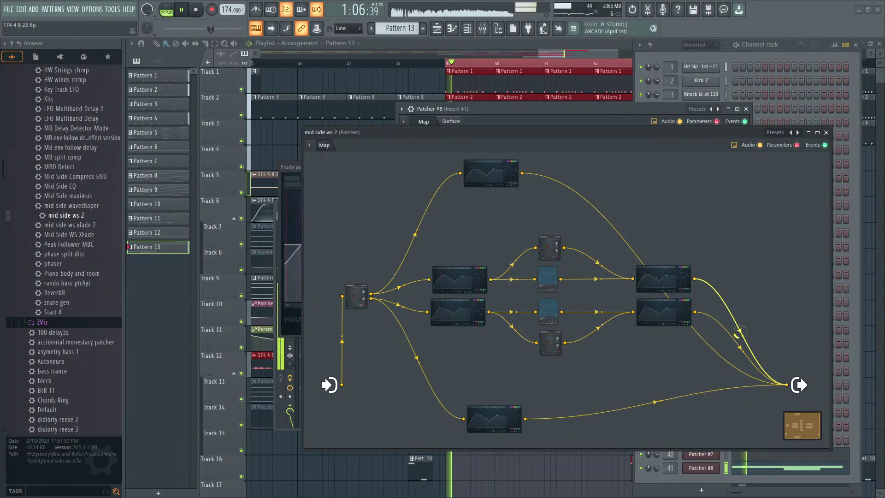
{"action": "key", "text": "space"}
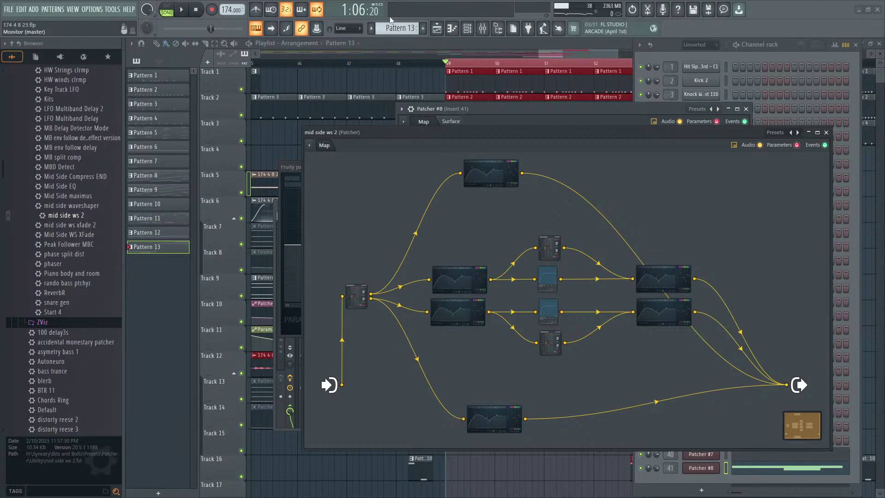
{"action": "key", "text": "space"}
{"action": "key", "text": "space"}
{"action": "key", "text": "space"}
{"action": "key", "text": "space"}
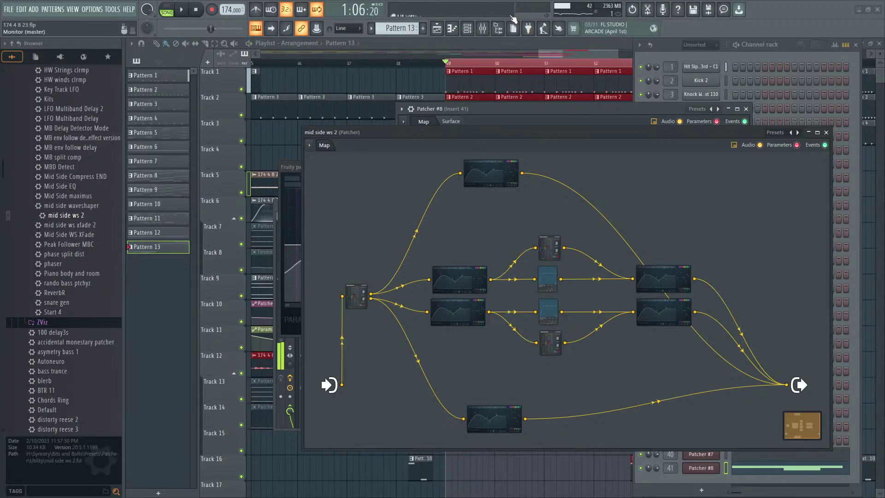
{"action": "key", "text": "space"}
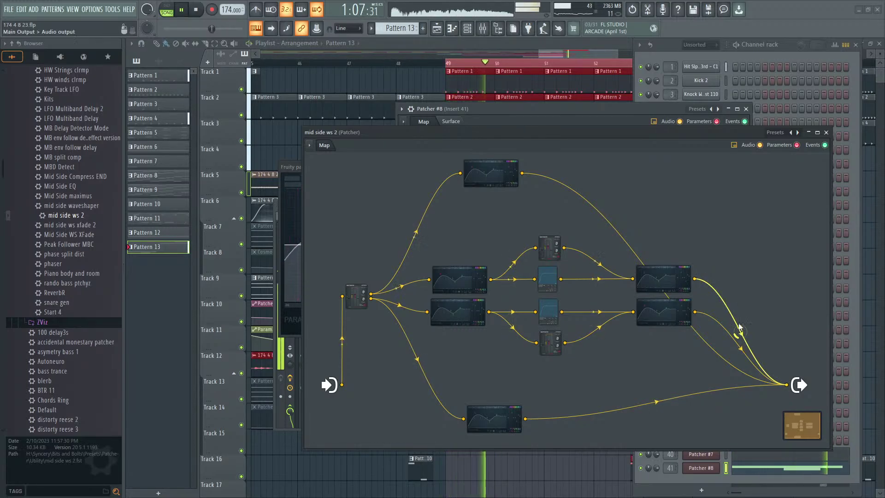
{"action": "key", "text": "space"}
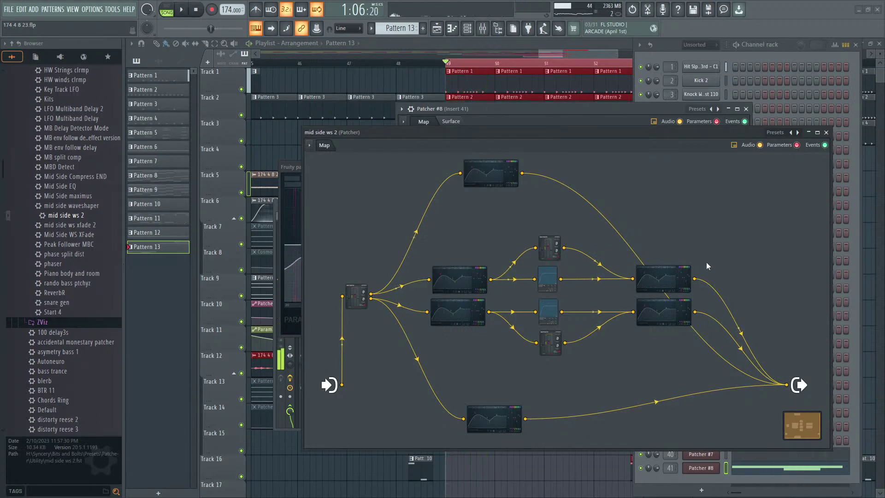
Step: Adjust the Band 1 high-pass bandwidth in the EQ after the upper waveshaper while auditioning the loop
{"action": "left_click", "coordinate": [662, 280]}
{"action": "key", "text": "space"}
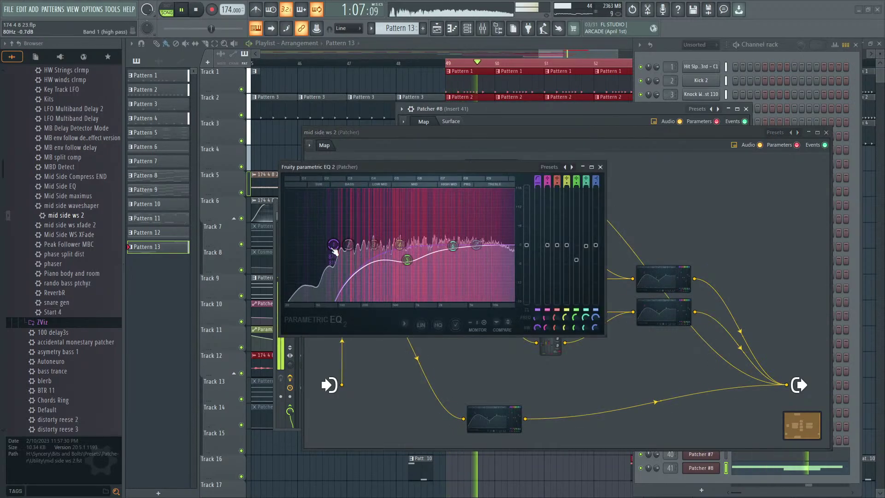
{"action": "scroll", "coordinate": [335, 250], "scroll_direction": "down", "scroll_amount": 8}
{"action": "key", "text": "space"}
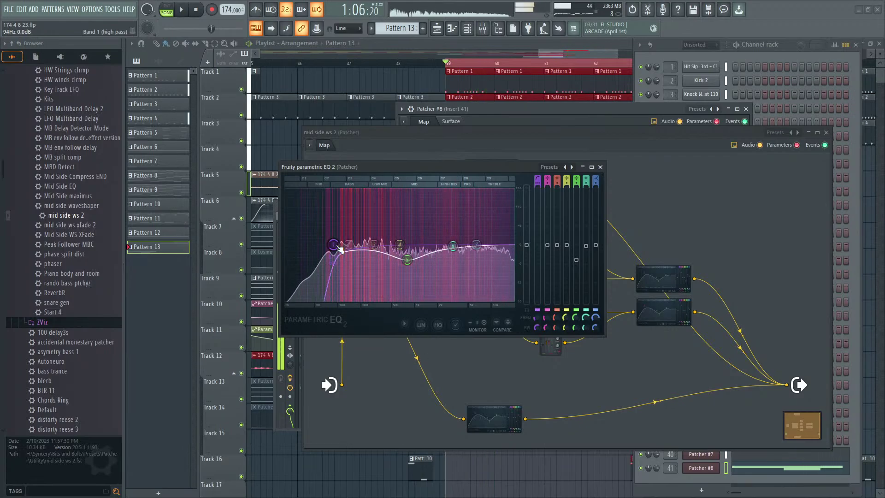
{"action": "key", "text": "space"}
{"action": "scroll", "coordinate": [338, 248], "scroll_direction": "up", "scroll_amount": 8}
{"action": "key", "text": "space"}
{"action": "key", "text": "space"}
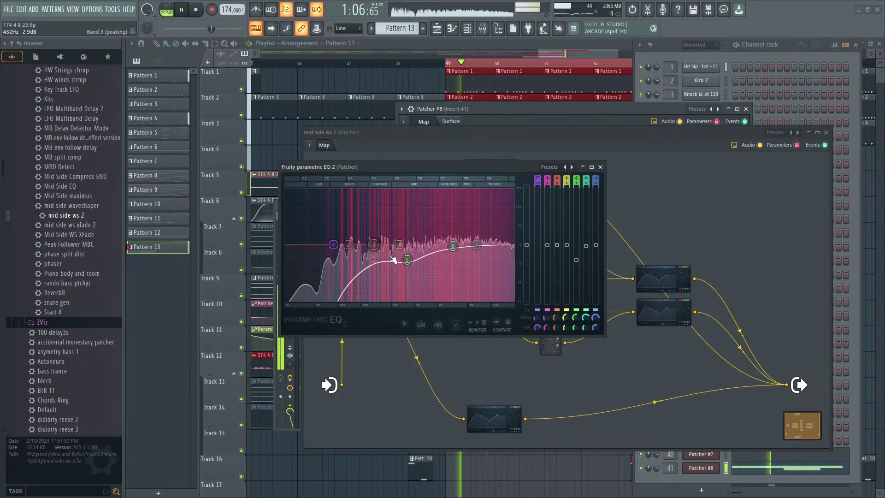
Step: Shift that EQ's Band 5 dip slightly higher in frequency, audition it, and close the EQ and mid side ws 2
{"action": "mouse_move", "coordinate": [407, 260]}
{"action": "left_mouse_down"}
{"action": "mouse_move", "coordinate": [385, 260]}
{"action": "mouse_move", "coordinate": [433, 261]}
{"action": "mouse_move", "coordinate": [417, 258]}
{"action": "left_mouse_up"}
{"action": "key", "text": "space"}
{"action": "key", "text": "space"}
{"action": "key", "text": "space"}
{"action": "key", "text": "space"}
{"action": "key", "text": "space"}
{"action": "key", "text": "space"}
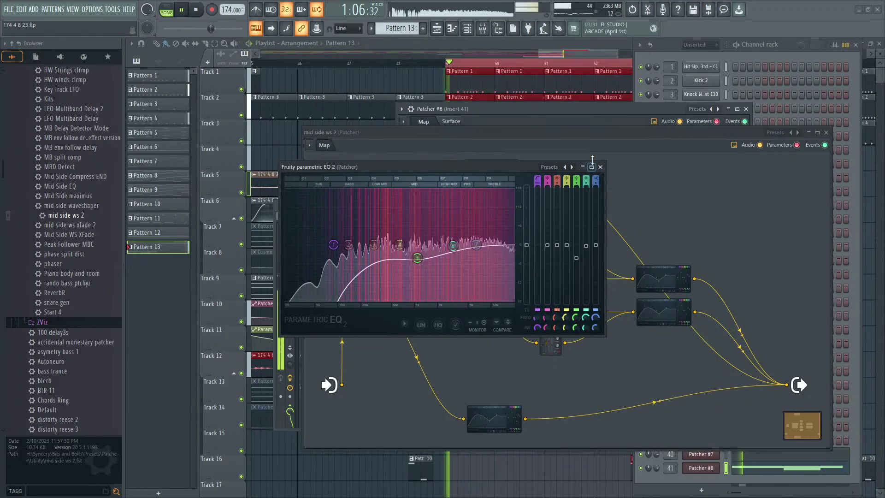
{"action": "left_click", "coordinate": [600, 167]}
{"action": "left_click", "coordinate": [825, 133]}
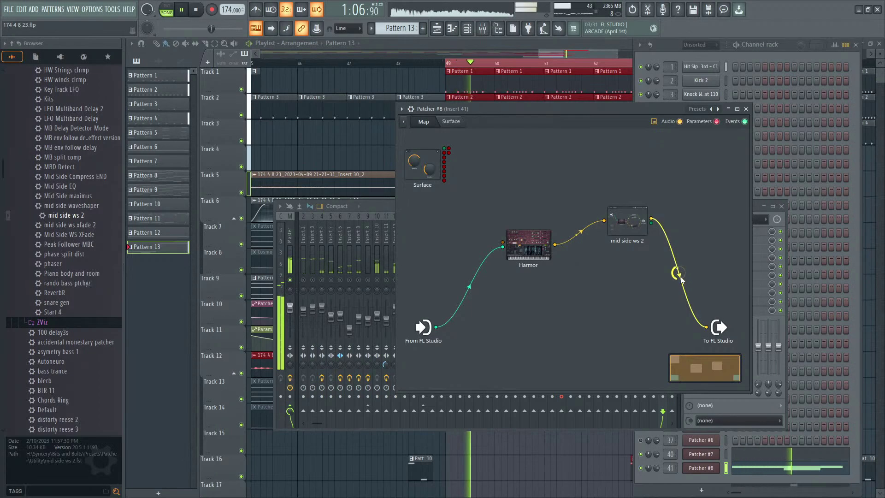
Step: Add LuxeVerb to Patcher #8, fed by Harmor and routed to the FL Studio output
{"action": "key", "text": "F8"}
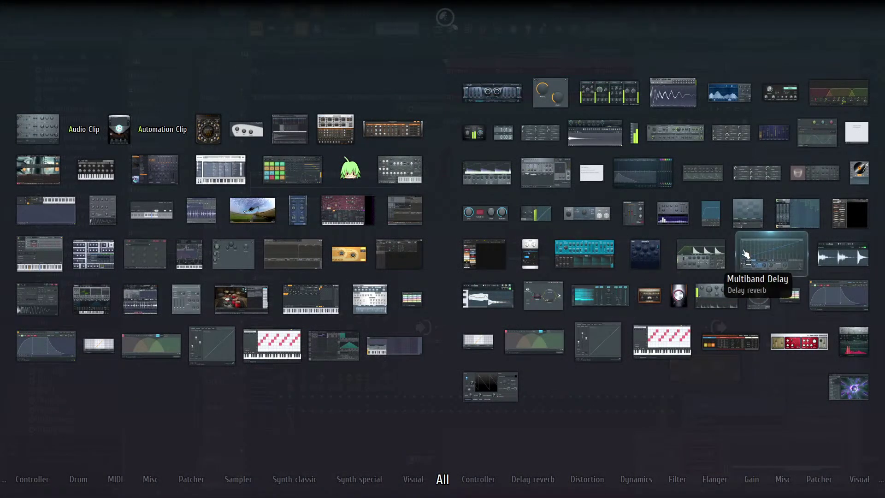
{"action": "left_click_drag", "start_coordinate": [602, 275], "coordinate": [611, 339]}
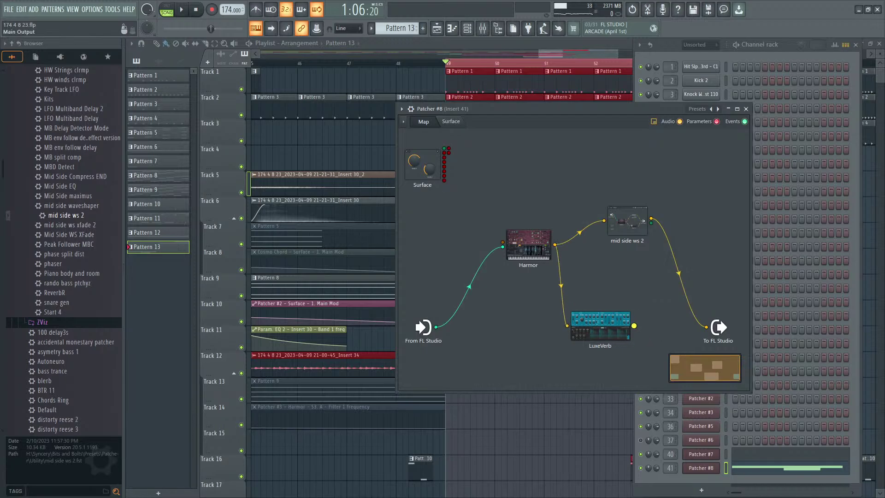
{"action": "key", "text": "space"}
Step: Set LuxeVerb's dry output to -60 dB, shorten the decay to 0.261, and set brightness 67, diffusion 6 and a slightly smaller size
{"action": "double_click", "coordinate": [613, 328]}
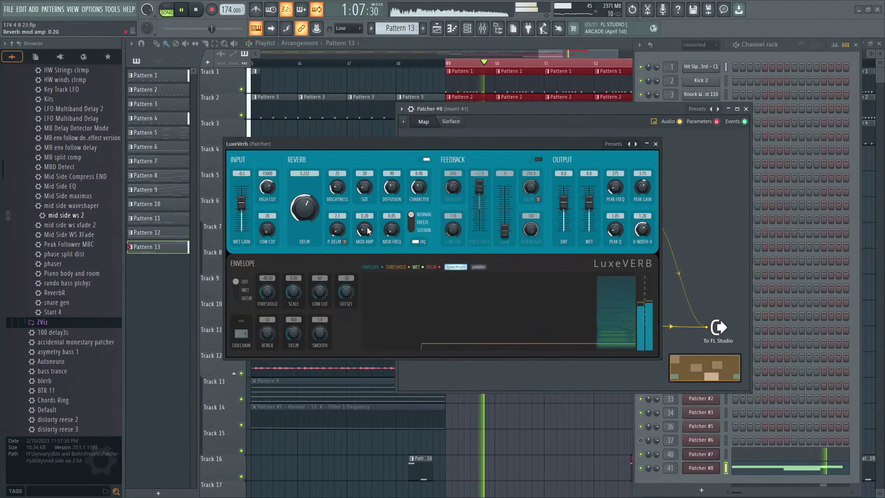
{"action": "left_click_drag", "start_coordinate": [563, 202], "coordinate": [563, 234]}
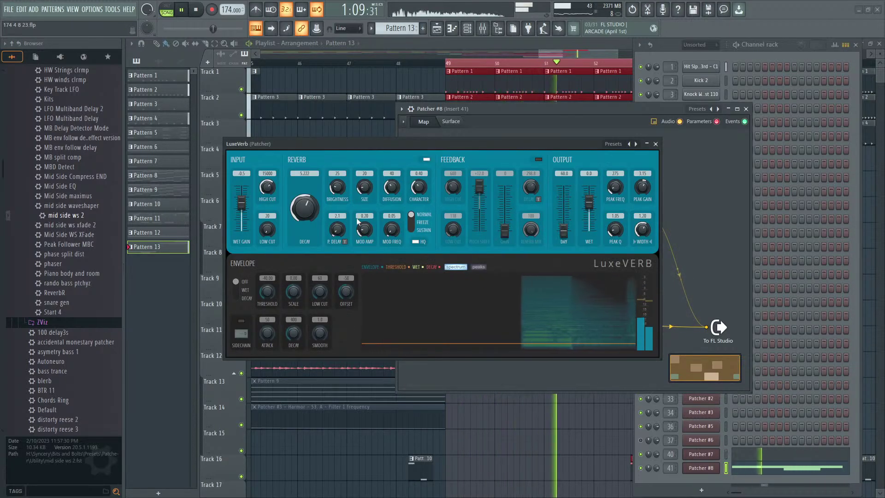
{"action": "mouse_move", "coordinate": [299, 207]}
{"action": "left_mouse_down"}
{"action": "mouse_move", "coordinate": [299, 249]}
{"action": "mouse_move", "coordinate": [300, 209]}
{"action": "left_mouse_up"}
{"action": "left_click_drag", "start_coordinate": [364, 188], "coordinate": [337, 152]}
{"action": "left_click_drag", "start_coordinate": [391, 189], "coordinate": [416, 146]}
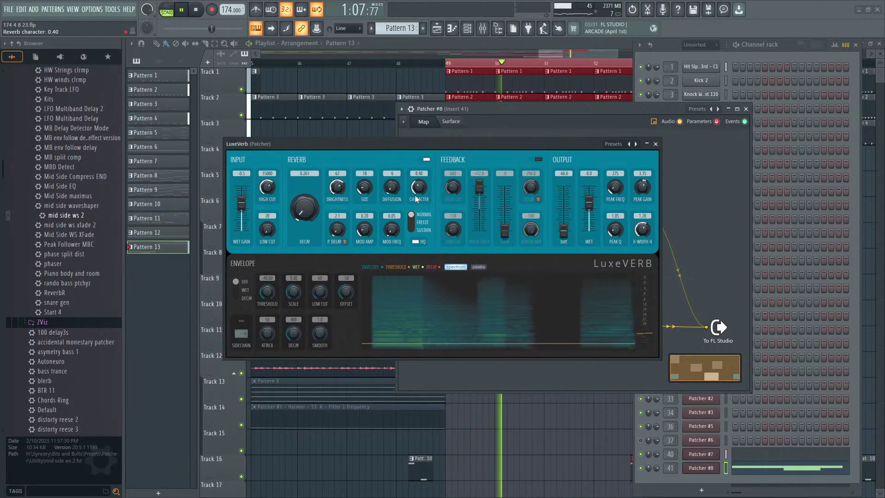
Step: Set LuxeVerb's high cut to 18772, character to 1.00, wet output to 13.0 dB, decay to 0.279 and stereo width to 2.00
{"action": "left_click_drag", "start_coordinate": [267, 188], "coordinate": [266, 175]}
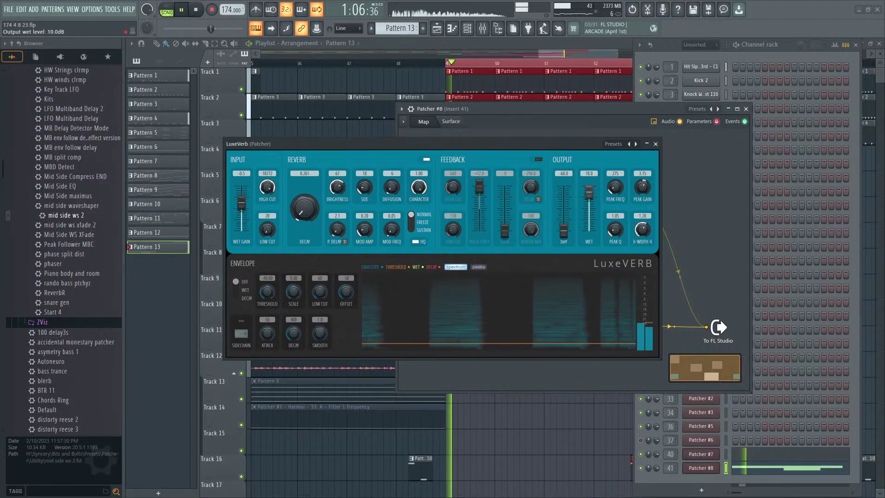
{"action": "left_click_drag", "start_coordinate": [589, 192], "coordinate": [589, 188]}
{"action": "left_click_drag", "start_coordinate": [304, 207], "coordinate": [304, 204]}
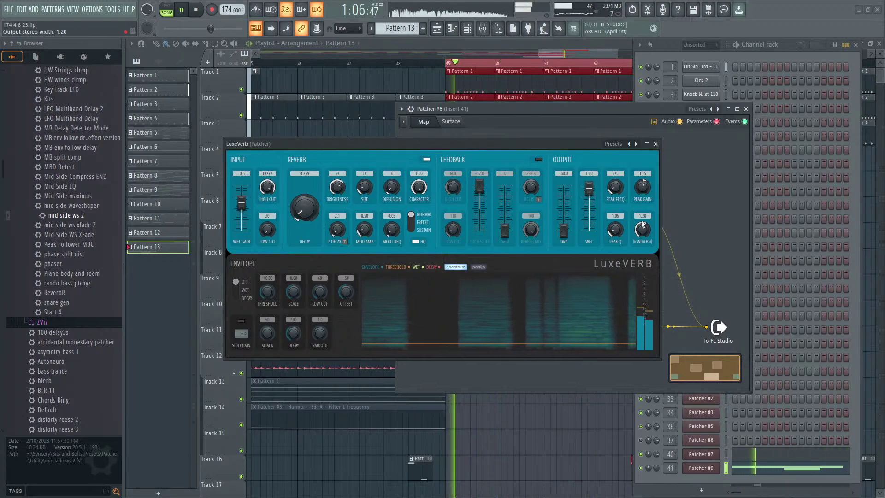
{"action": "left_click_drag", "start_coordinate": [643, 224], "coordinate": [642, 205]}
Step: Enable LuxeVerb's feedback section, greatly shorten its delay and raise the feedback gain to 100% while auditioning
{"action": "left_click", "coordinate": [538, 159]}
{"action": "key", "text": "space"}
{"action": "key", "text": "space"}
{"action": "key", "text": "space"}
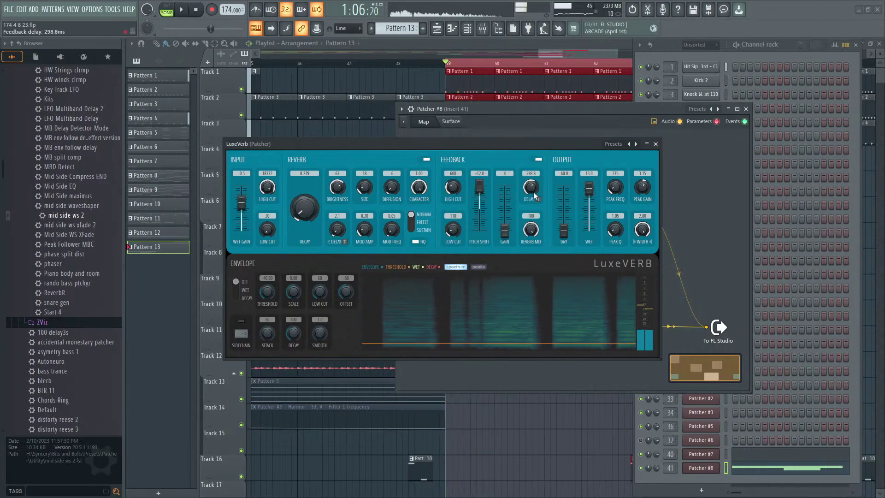
{"action": "mouse_move", "coordinate": [533, 192]}
{"action": "left_mouse_down"}
{"action": "mouse_move", "coordinate": [533, 212]}
{"action": "mouse_move", "coordinate": [505, 187]}
{"action": "mouse_move", "coordinate": [532, 191]}
{"action": "left_mouse_up"}
{"action": "key", "text": "space"}
{"action": "key", "text": "space"}
{"action": "key", "text": "space"}
{"action": "key", "text": "space"}
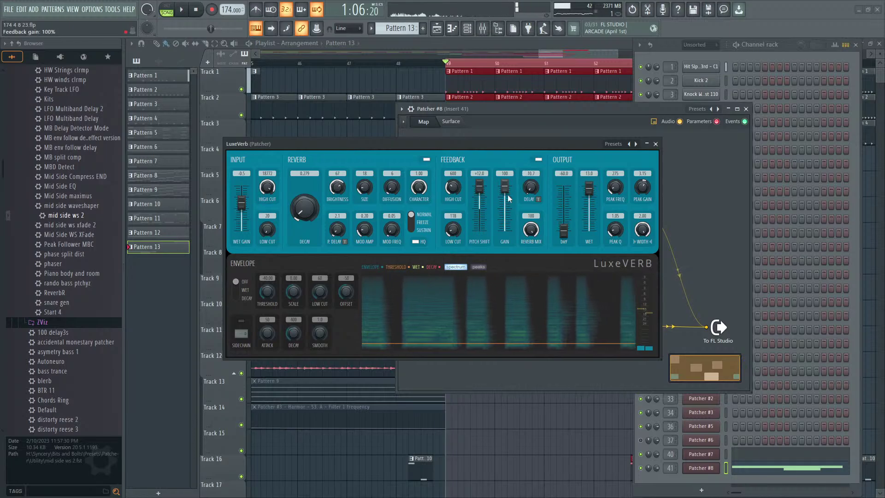
{"action": "key", "text": "space"}
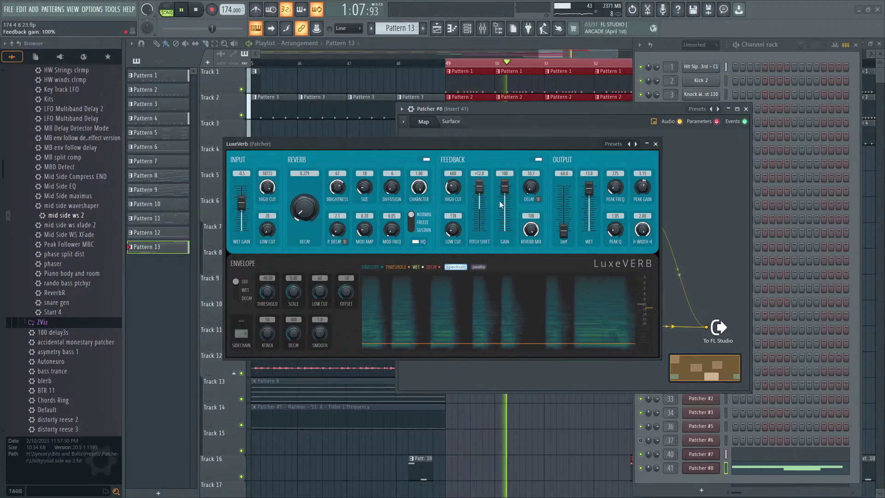
Step: Set LuxeVerb's feedback pitch shift to +3.0, audition the loop and close the reverb
{"action": "mouse_move", "coordinate": [483, 187]}
{"action": "left_mouse_down"}
{"action": "mouse_move", "coordinate": [480, 229]}
{"action": "mouse_move", "coordinate": [479, 203]}
{"action": "left_mouse_up"}
{"action": "key", "text": "space"}
{"action": "key", "text": "space"}
{"action": "key", "text": "space"}
{"action": "key", "text": "space"}
{"action": "key", "text": "space"}
{"action": "key", "text": "space"}
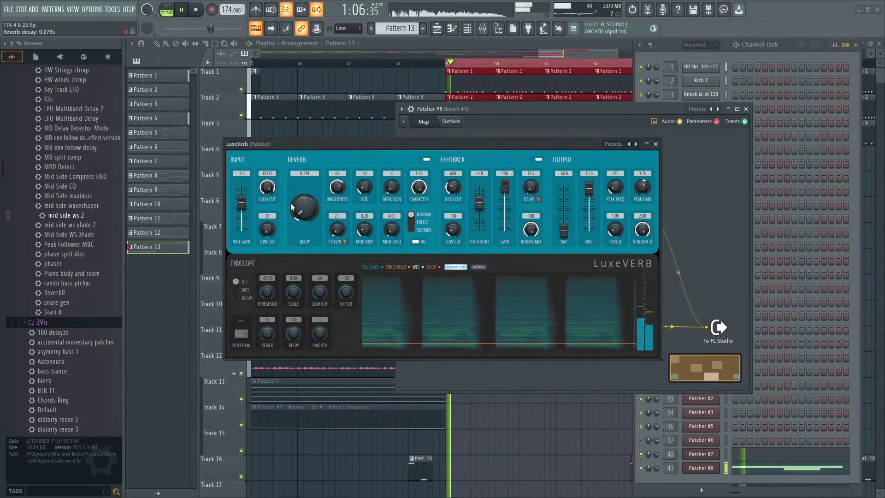
{"action": "left_click", "coordinate": [655, 144]}
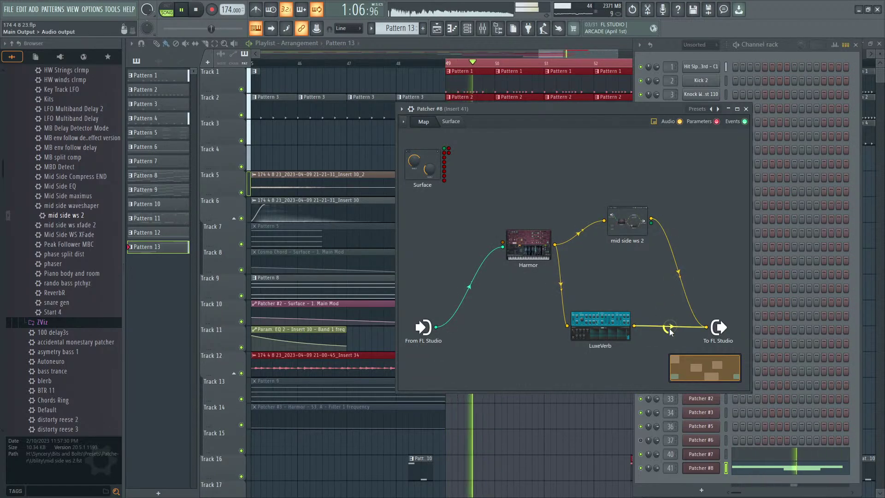
Step: Add a Fruity Parametric EQ 2 to the Patcher #8 map
{"action": "key", "text": "F8"}
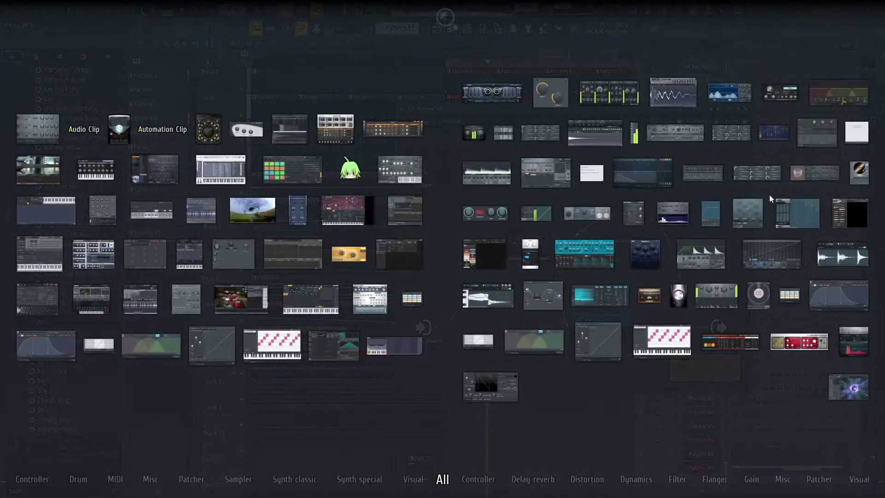
{"action": "left_click_drag", "start_coordinate": [644, 176], "coordinate": [680, 180]}
{"action": "left_click", "coordinate": [777, 206]}
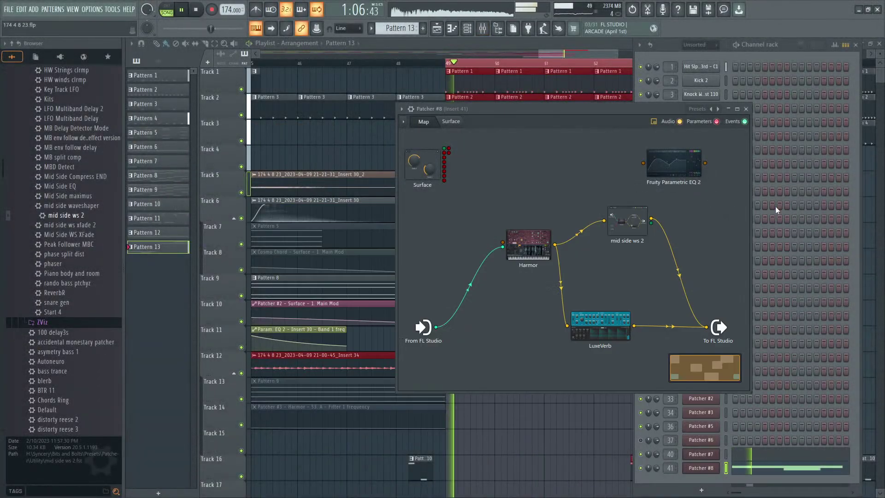
Step: Move mid side ws 2 nearer to Harmor and link its output into LuxeVerb
{"action": "key", "text": "space"}
{"action": "left_click_drag", "start_coordinate": [633, 228], "coordinate": [600, 202]}
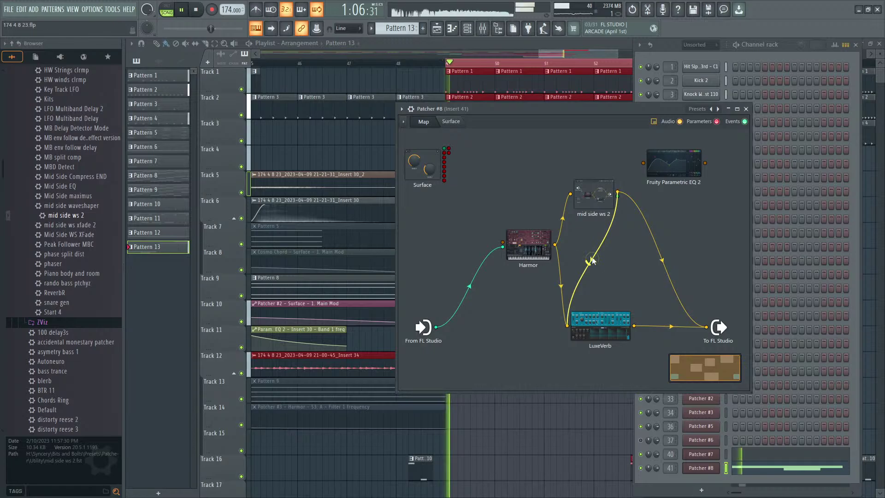
{"action": "key", "text": "space"}
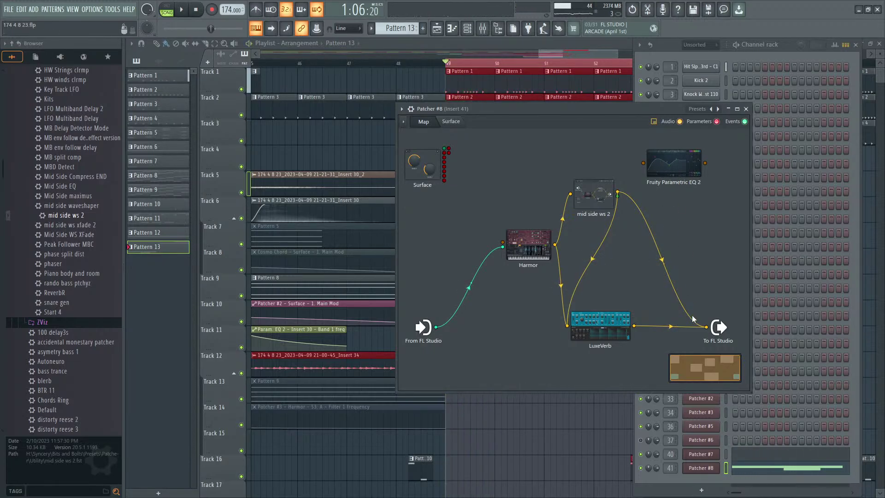
Step: Reroute LuxeVerb's output through Fruity Parametric EQ 2 to the FL Studio output and play the loop
{"action": "right_click", "coordinate": [634, 327]}
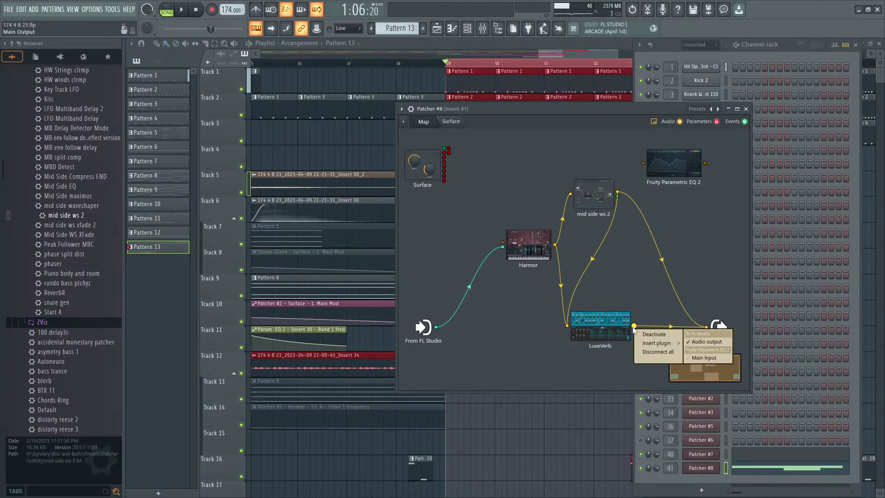
{"action": "left_click_drag", "start_coordinate": [695, 312], "coordinate": [705, 327]}
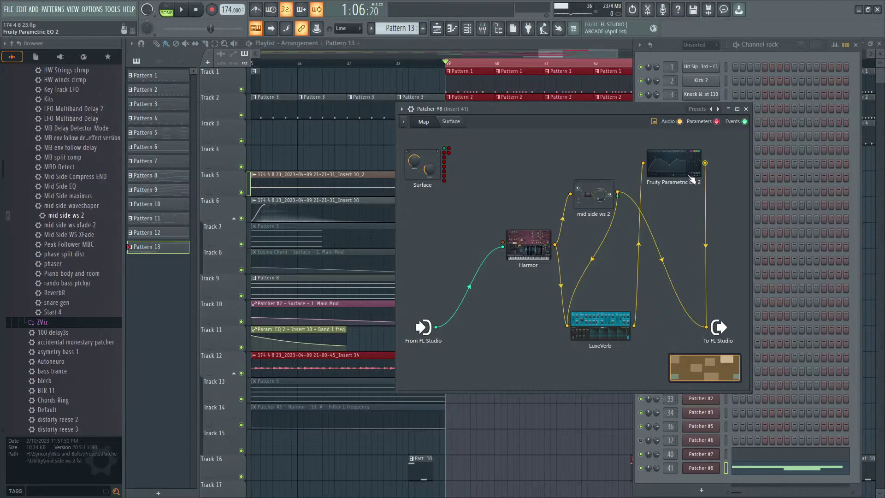
{"action": "key", "text": "space"}
Step: Make Band 1 of the reverb's Fruity Parametric EQ 2 a high pass and raise its cutoff frequency
{"action": "double_click", "coordinate": [676, 172]}
{"action": "right_click", "coordinate": [323, 244]}
{"action": "mouse_move", "coordinate": [338, 269]}
{"action": "left_click", "coordinate": [371, 295]}
{"action": "key", "text": "space"}
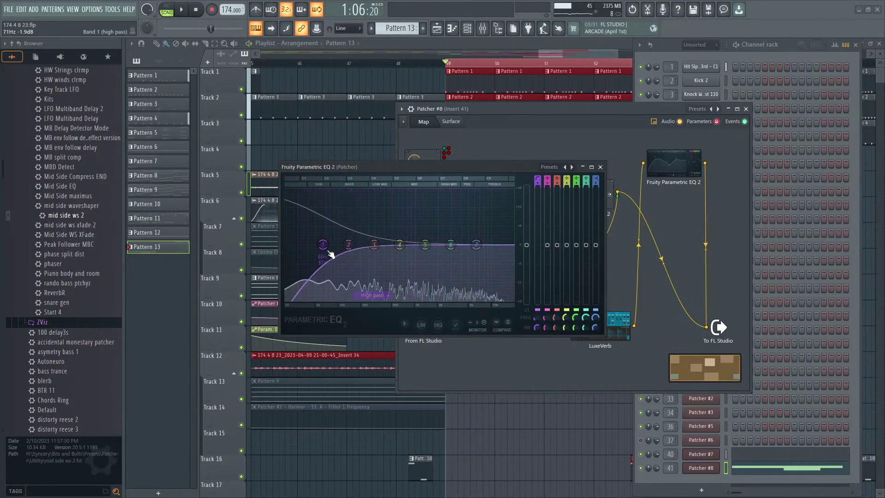
{"action": "key", "text": "space"}
{"action": "right_click", "coordinate": [323, 244]}
{"action": "left_click", "coordinate": [366, 295]}
{"action": "left_click_drag", "start_coordinate": [323, 245], "coordinate": [357, 244]}
Step: Cut Band 5 about 4.6 dB near 861 Hz and raise the Band 1 high pass to about 235 Hz
{"action": "left_click_drag", "start_coordinate": [424, 244], "coordinate": [409, 260]}
{"action": "key", "text": "space"}
{"action": "key", "text": "space"}
{"action": "key", "text": "space"}
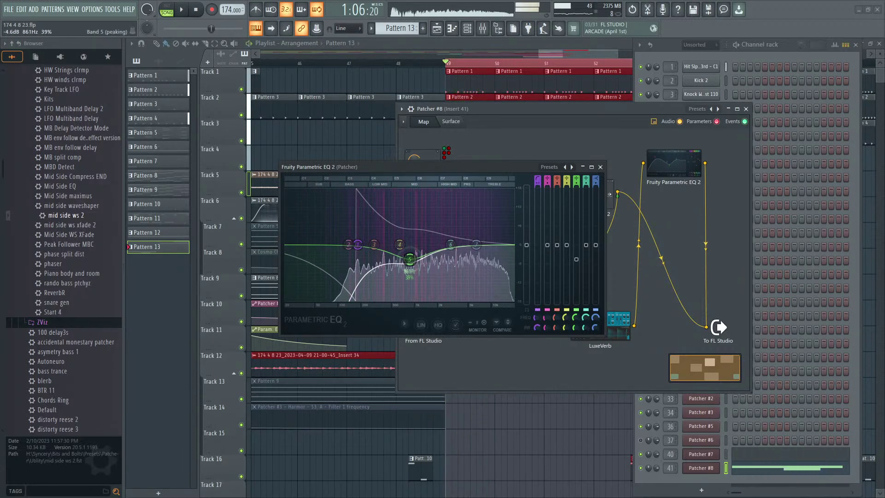
{"action": "key", "text": "space"}
{"action": "left_click_drag", "start_coordinate": [358, 244], "coordinate": [366, 245]}
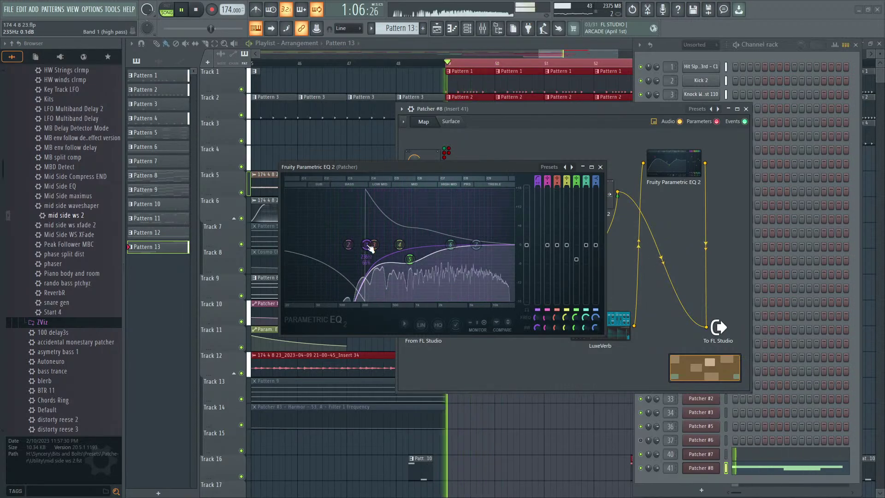
Step: Make Band 7 of the reverb's Fruity Parametric EQ 2 a low pass, raise its cutoff frequency and audition the loop
{"action": "right_click", "coordinate": [476, 245]}
{"action": "mouse_move", "coordinate": [490, 269]}
{"action": "left_click", "coordinate": [525, 277]}
{"action": "key", "text": "space"}
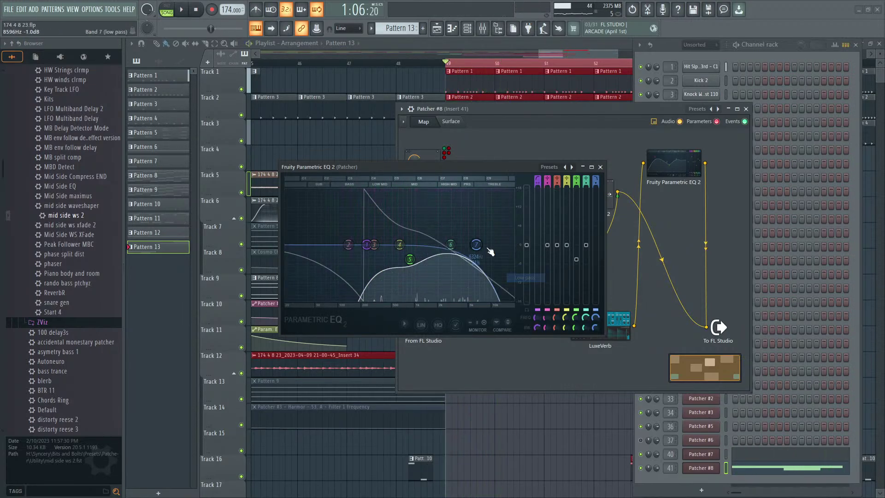
{"action": "key", "text": "space"}
{"action": "left_click_drag", "start_coordinate": [450, 244], "coordinate": [507, 245]}
{"action": "key", "text": "space"}
{"action": "key", "text": "space"}
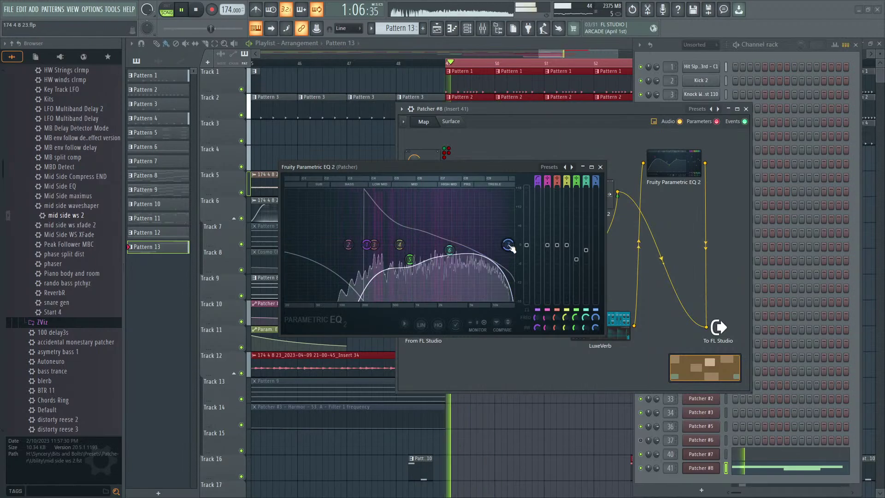
{"action": "key", "text": "space"}
{"action": "left_click", "coordinate": [600, 167]}
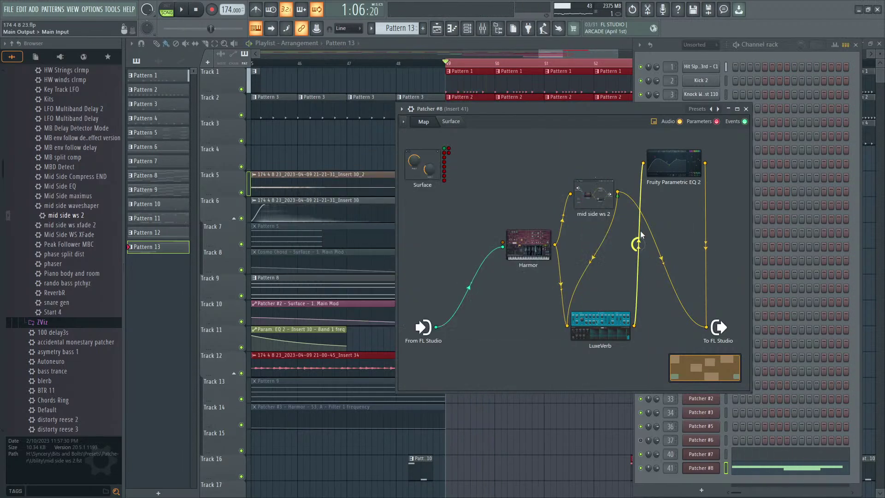
Step: Rename mixer Insert 125 to "sub" and dock it in the left section of the mixer
{"action": "mouse_move", "coordinate": [768, 344]}
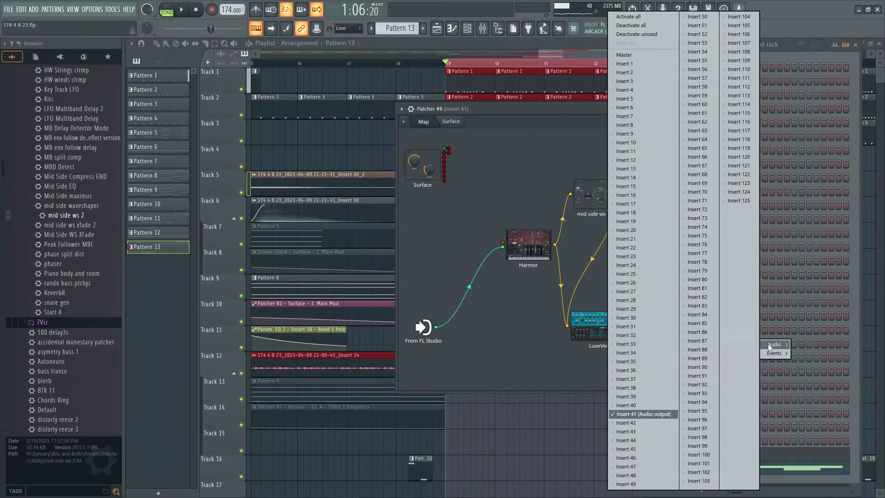
{"action": "left_click", "coordinate": [485, 158]}
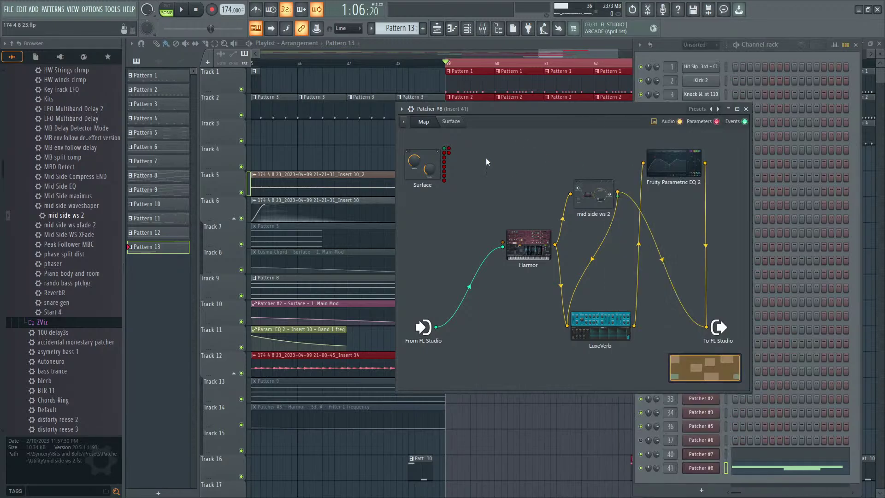
{"action": "left_click", "coordinate": [484, 29]}
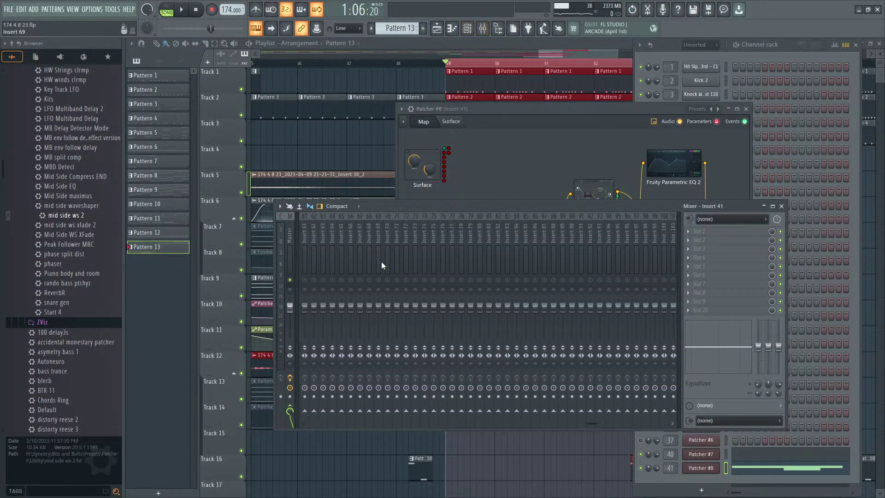
{"action": "left_click", "coordinate": [672, 232]}
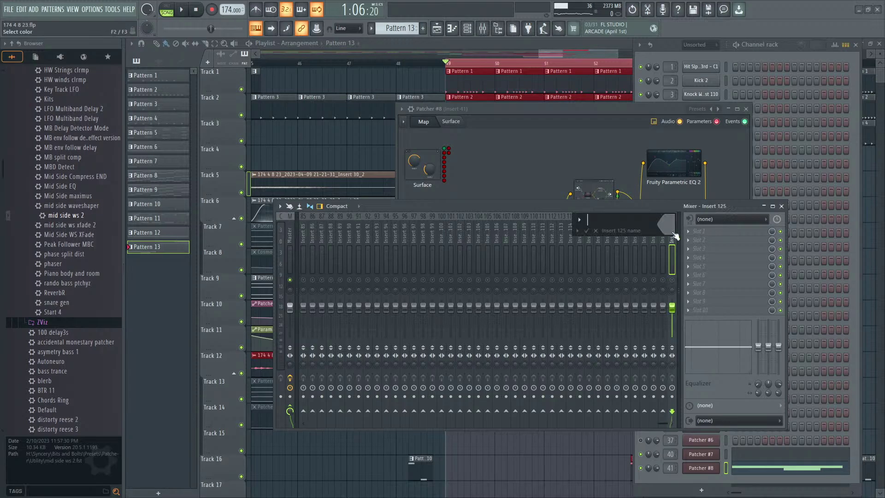
{"action": "right_click", "coordinate": [671, 231]}
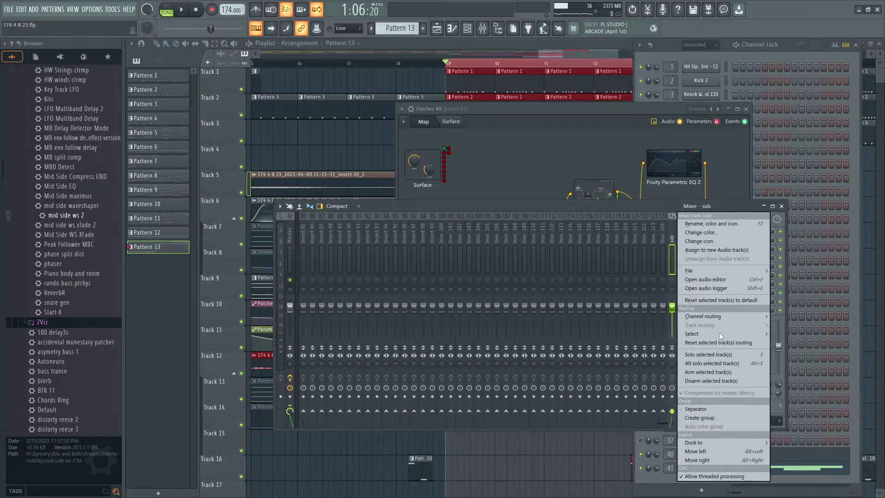
{"action": "left_click", "coordinate": [712, 454]}
{"action": "right_click", "coordinate": [665, 224]}
{"action": "mouse_move", "coordinate": [714, 438]}
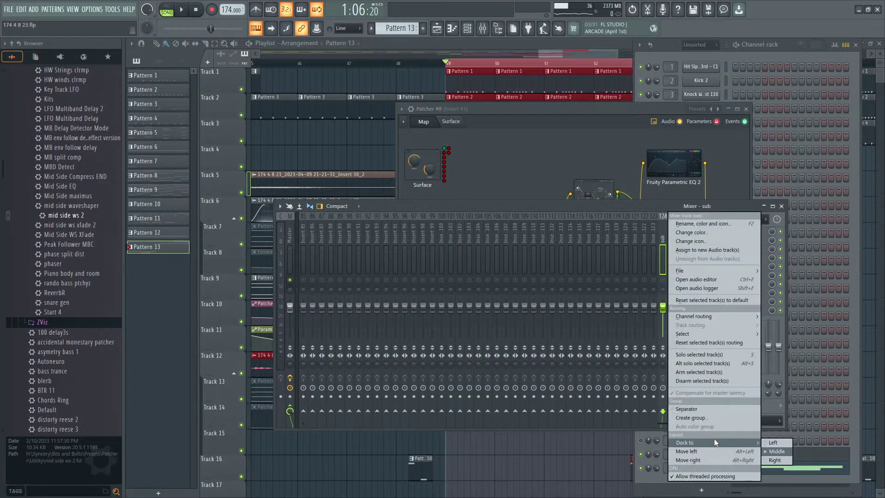
{"action": "left_click", "coordinate": [785, 439]}
Step: Activate the sub mixer track as an additional audio output on Patcher #8's To FL Studio node
{"action": "left_click", "coordinate": [631, 111]}
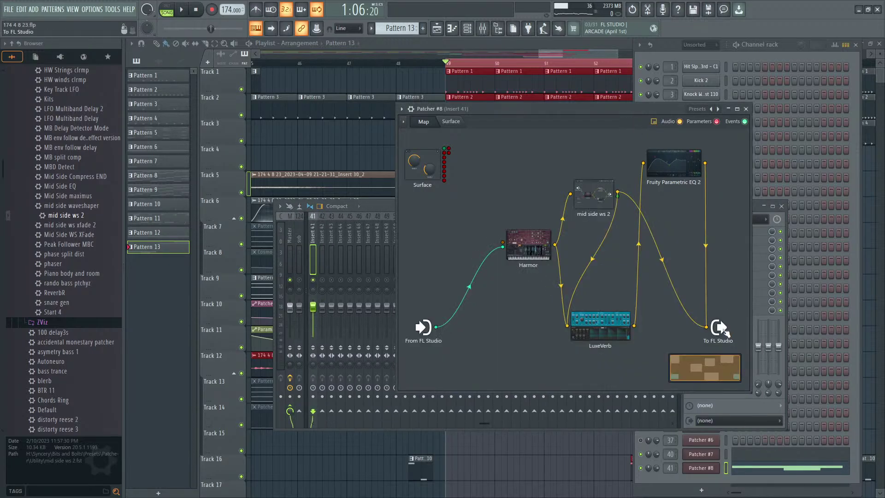
{"action": "mouse_move", "coordinate": [744, 348]}
{"action": "mouse_move", "coordinate": [784, 347]}
{"action": "left_click", "coordinate": [736, 193]}
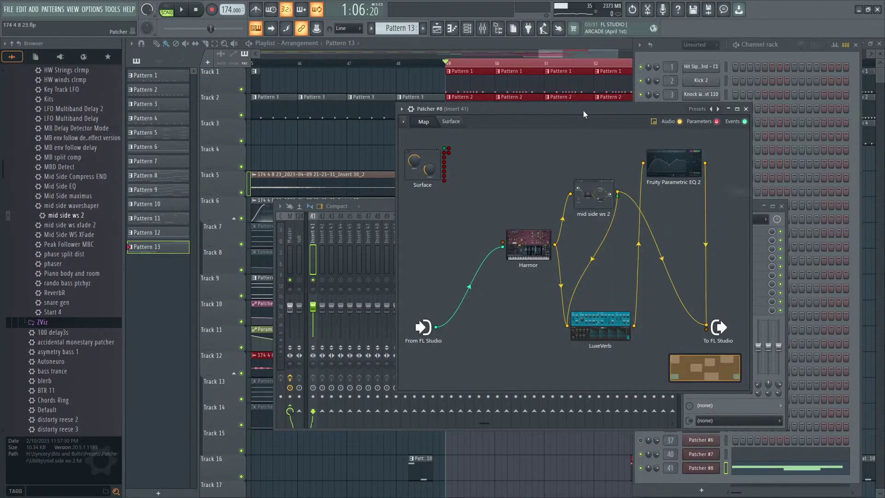
Step: Add Sytrus to the Patcher #8 map and link its audio output to the sub output instead of the main one
{"action": "left_click_drag", "start_coordinate": [582, 110], "coordinate": [564, 81]}
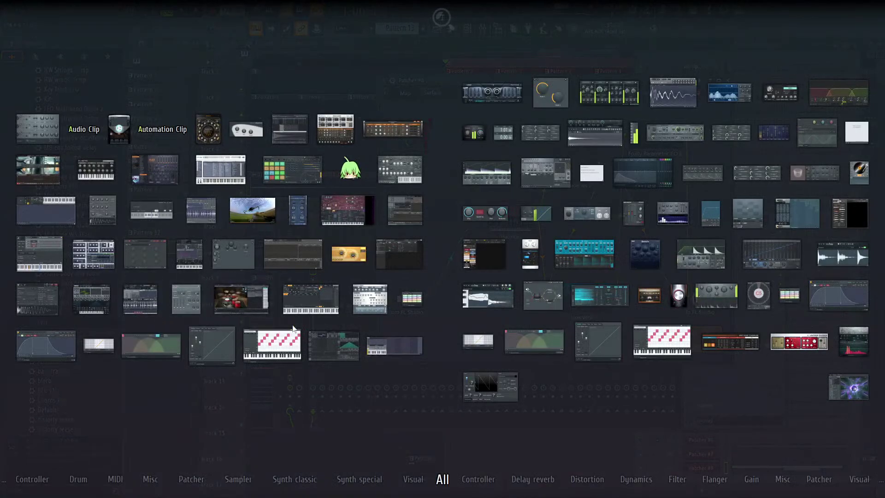
{"action": "left_click", "coordinate": [311, 301]}
{"action": "left_click_drag", "start_coordinate": [688, 297], "coordinate": [689, 294]}
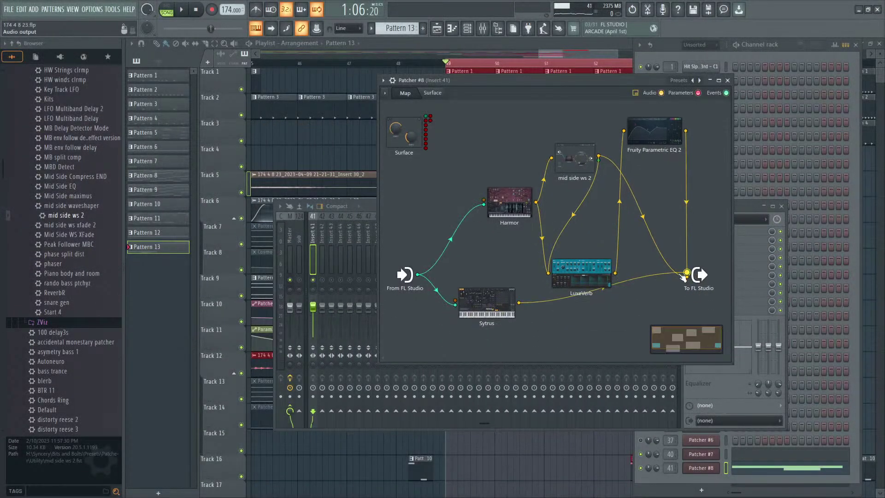
{"action": "right_click", "coordinate": [522, 303]}
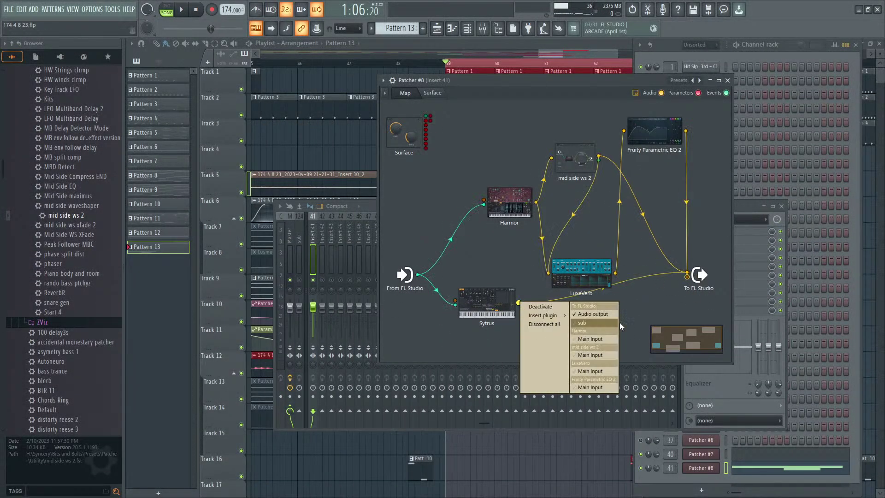
Step: Look over the Sytrus patch and play the loop while checking the sub track in the mixer
{"action": "double_click", "coordinate": [489, 300]}
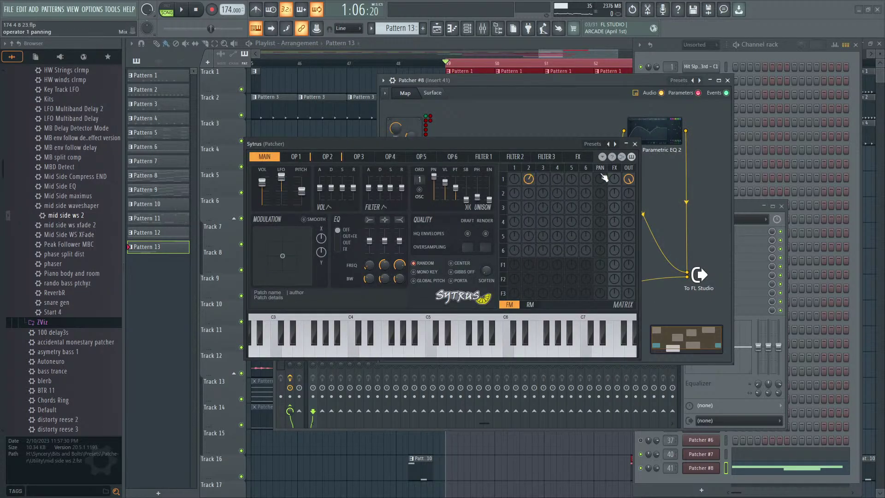
{"action": "left_click", "coordinate": [634, 145]}
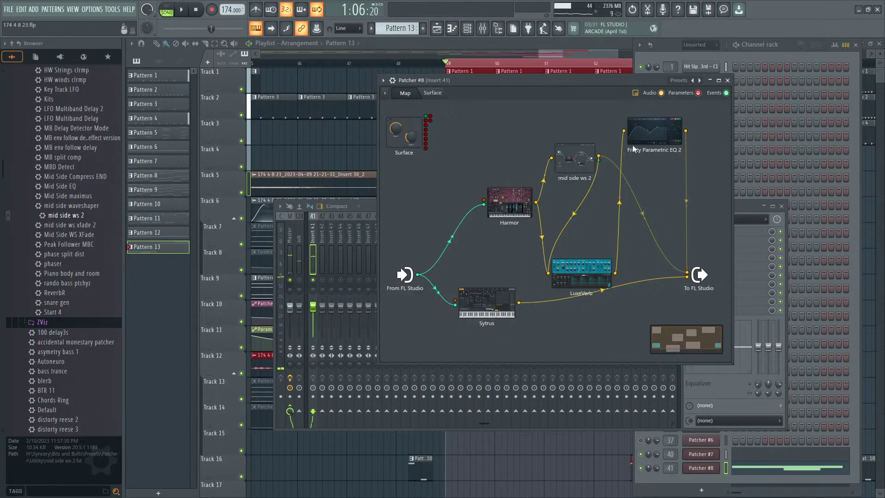
{"action": "key", "text": "space"}
{"action": "left_click", "coordinate": [304, 284]}
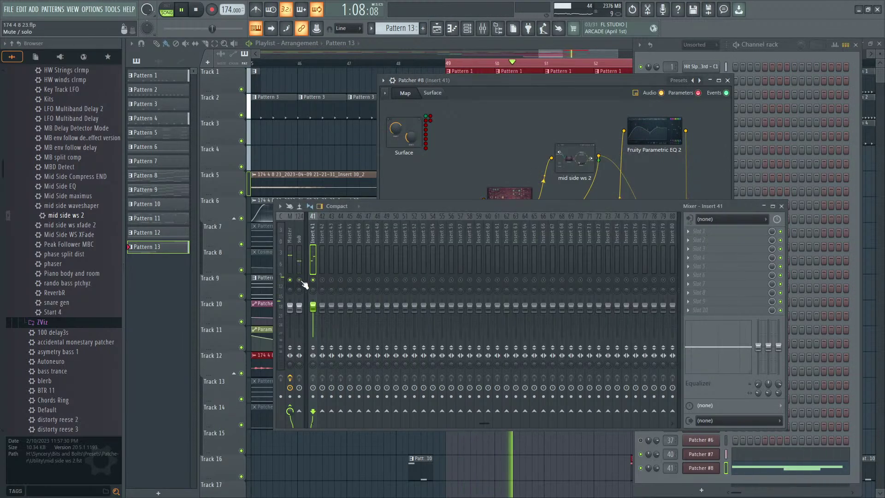
{"action": "left_click", "coordinate": [502, 121]}
Step: Adjust Sytrus's operator 2 to 1 frequency modulation to about 11% while auditioning the loop
{"action": "double_click", "coordinate": [503, 297]}
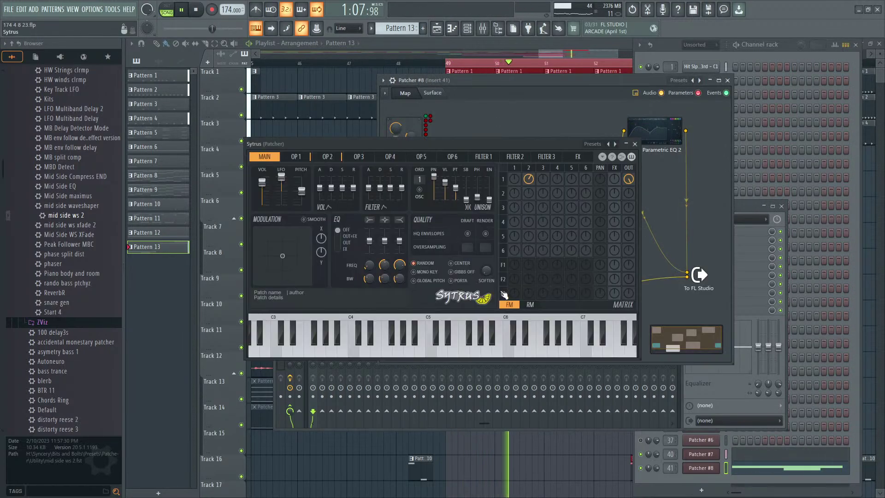
{"action": "left_click", "coordinate": [531, 168]}
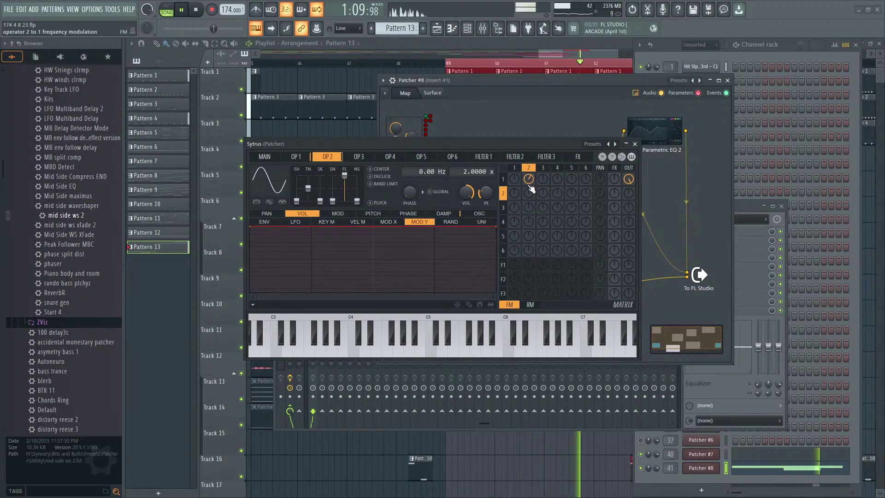
{"action": "left_click_drag", "start_coordinate": [530, 180], "coordinate": [532, 181]}
{"action": "key", "text": "space"}
{"action": "key", "text": "space"}
{"action": "key", "text": "space"}
{"action": "key", "text": "space"}
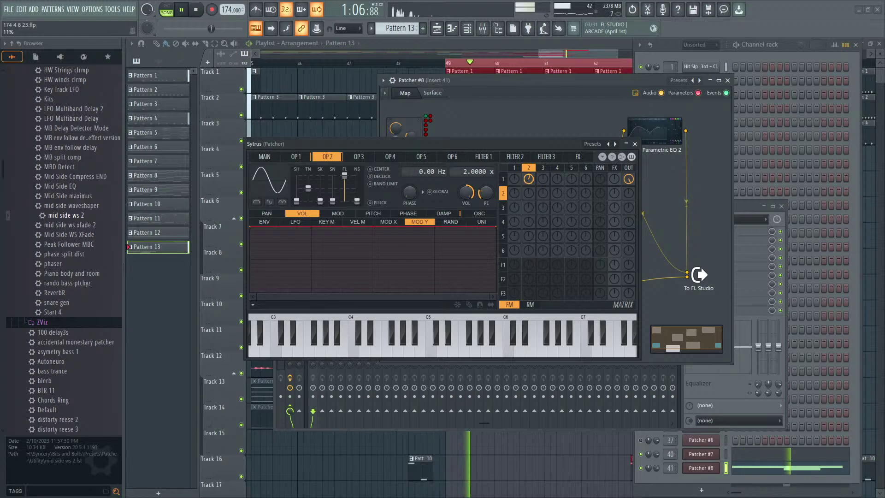
{"action": "left_click", "coordinate": [635, 144]}
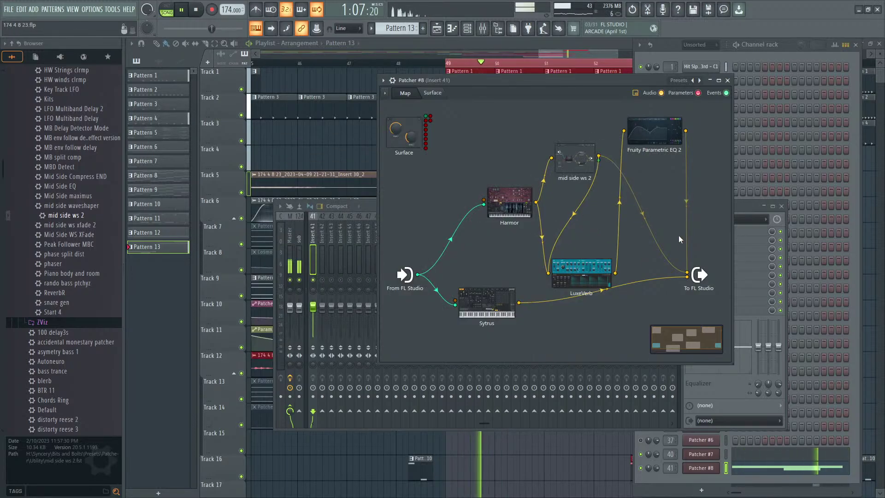
Step: Examine the reverb's Fruity Parametric EQ 2 and the upper post-waveshaper EQ inside mid side ws 2
{"action": "left_click", "coordinate": [649, 143]}
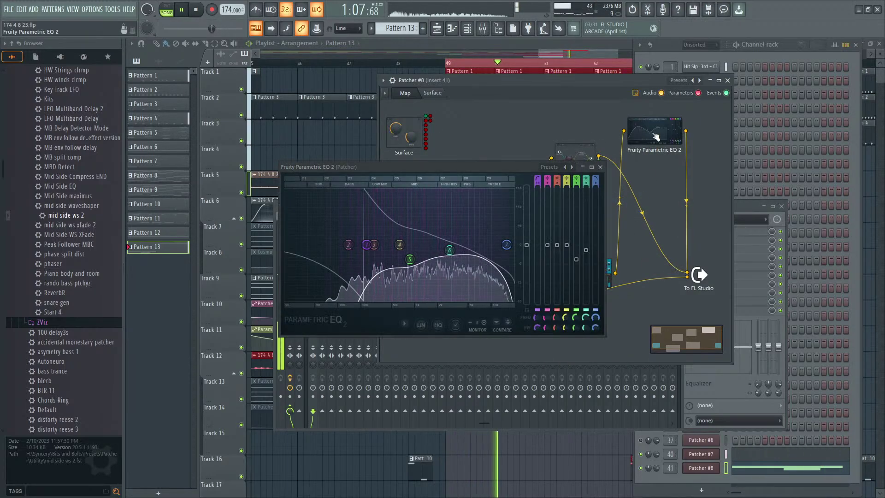
{"action": "key", "text": "space"}
{"action": "key", "text": "space"}
{"action": "left_click", "coordinate": [600, 167]}
{"action": "left_click", "coordinate": [574, 158]}
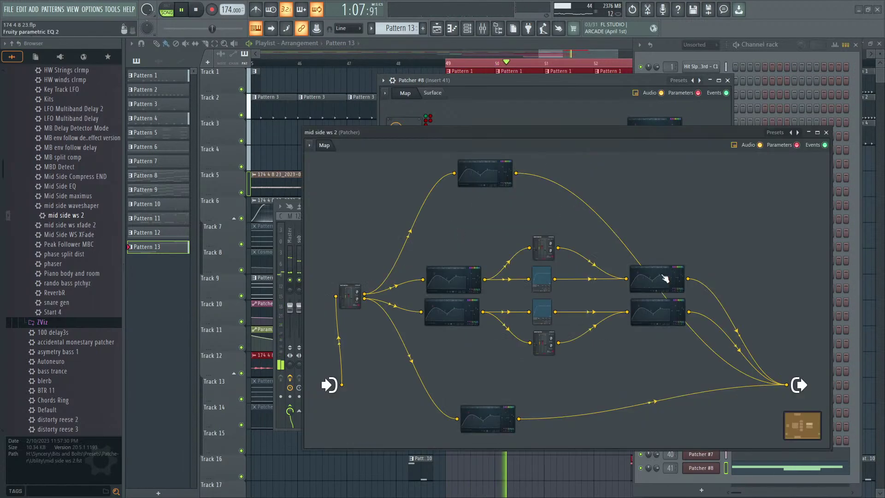
{"action": "left_click", "coordinate": [664, 277]}
{"action": "left_click", "coordinate": [600, 167]}
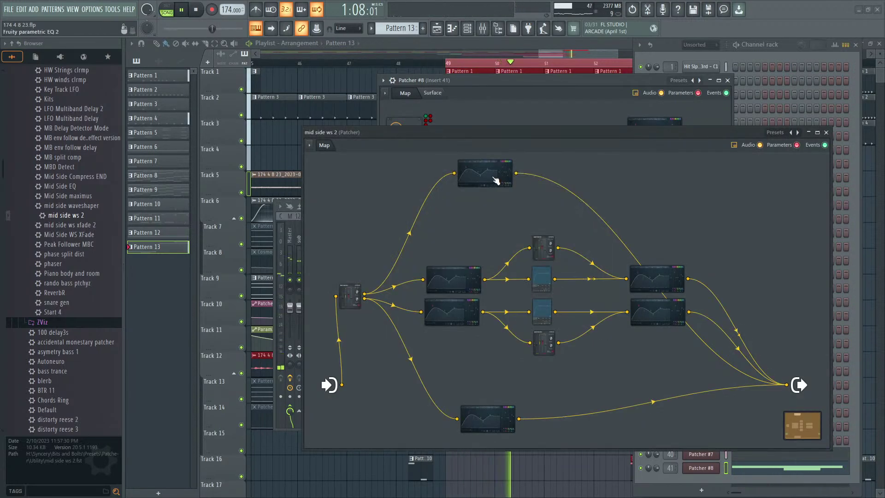
Step: Make Band 1 of the topmost EQ in mid side ws 2 a high pass with its cutoff near 136 Hz
{"action": "left_click", "coordinate": [495, 179]}
{"action": "key", "text": "space"}
{"action": "key", "text": "space"}
{"action": "right_click", "coordinate": [323, 245]}
{"action": "mouse_move", "coordinate": [338, 270]}
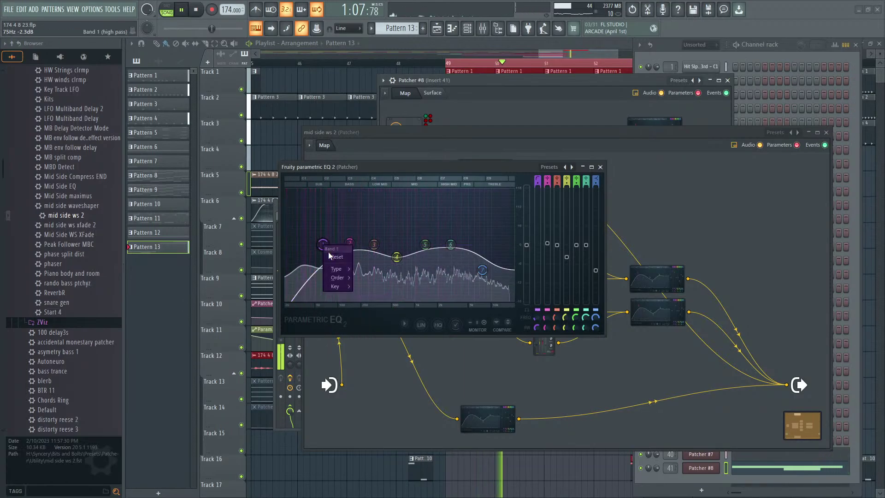
{"action": "left_click", "coordinate": [372, 295]}
{"action": "left_click_drag", "start_coordinate": [322, 243], "coordinate": [355, 245]}
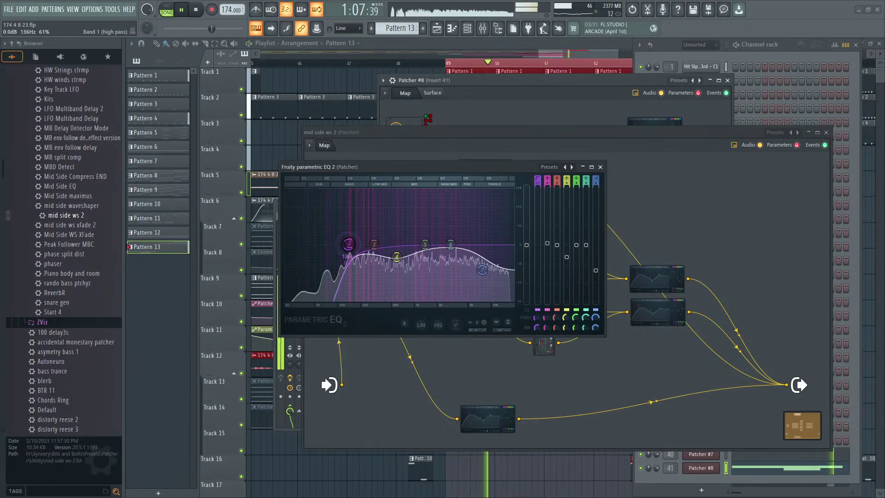
{"action": "left_click", "coordinate": [600, 167]}
{"action": "left_click", "coordinate": [825, 132]}
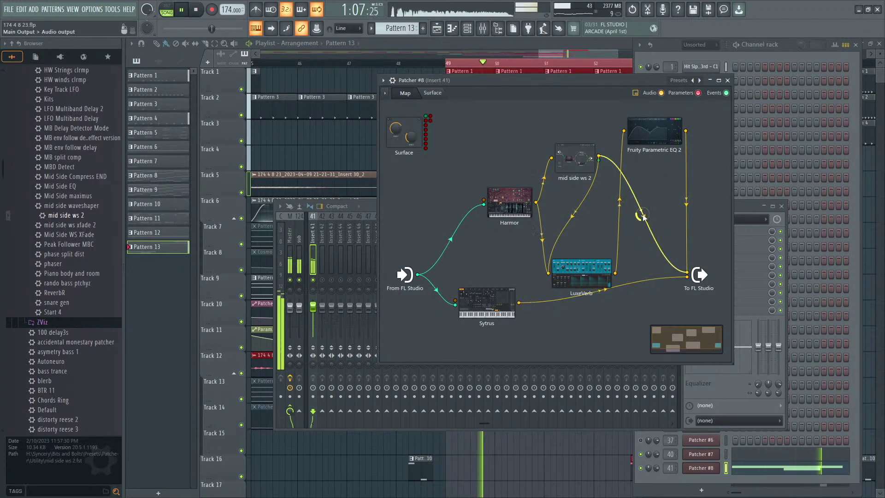
Step: Set the level of the mid side ws 2 link to the FL Studio output to about 73% and audition the loop
{"action": "key", "text": "space"}
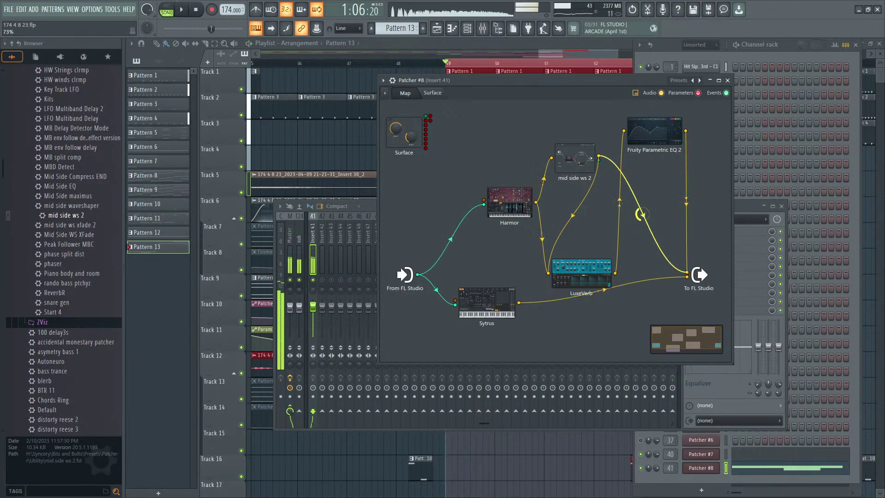
{"action": "key", "text": "space"}
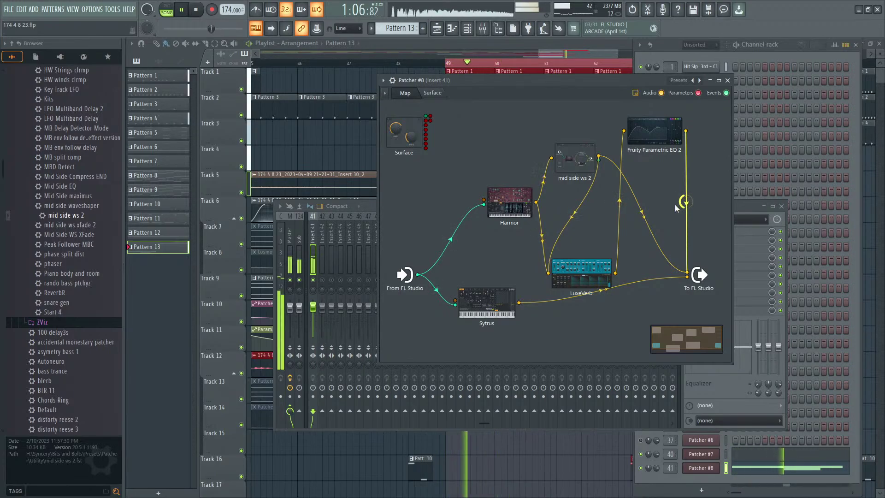
{"action": "key", "text": "space"}
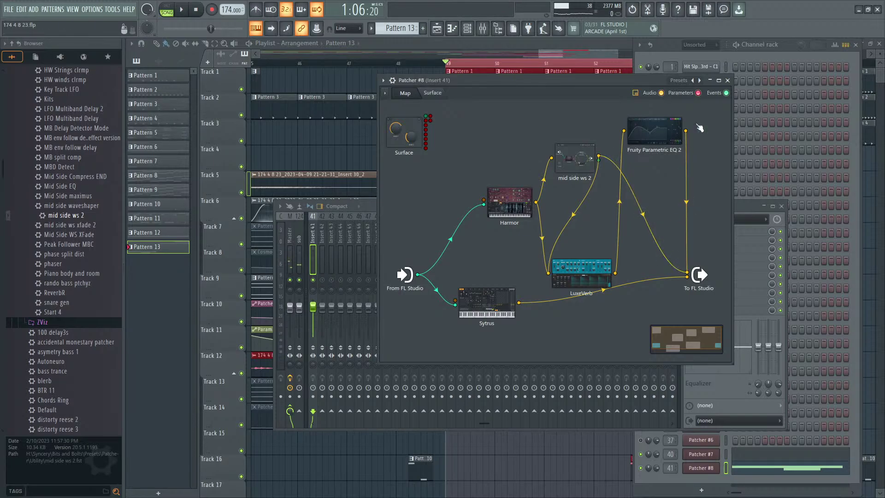
Step: Add Maximus to an enlarged Patcher map and route mid side ws 2 and Fruity Parametric EQ 2 through it to the FL Studio output
{"action": "middle_click", "coordinate": [785, 23]}
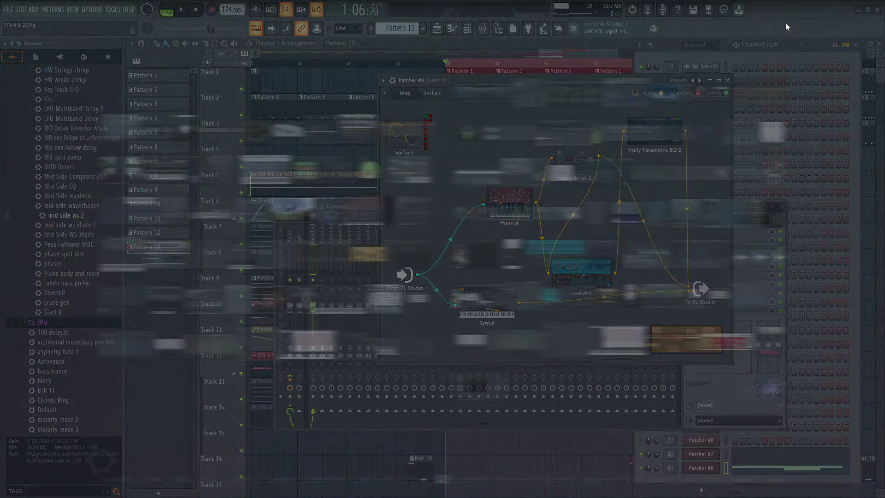
{"action": "left_click_drag", "start_coordinate": [708, 261], "coordinate": [719, 185]}
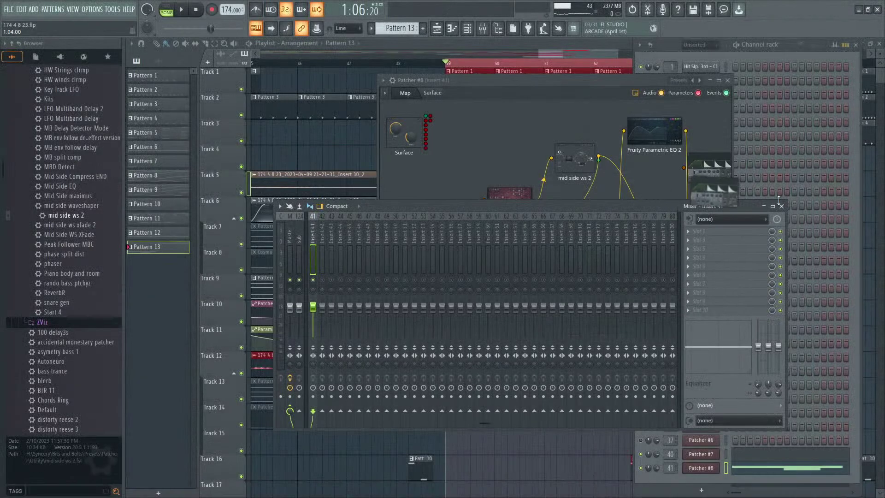
{"action": "left_click", "coordinate": [782, 207]}
{"action": "left_click_drag", "start_coordinate": [732, 360], "coordinate": [877, 377]}
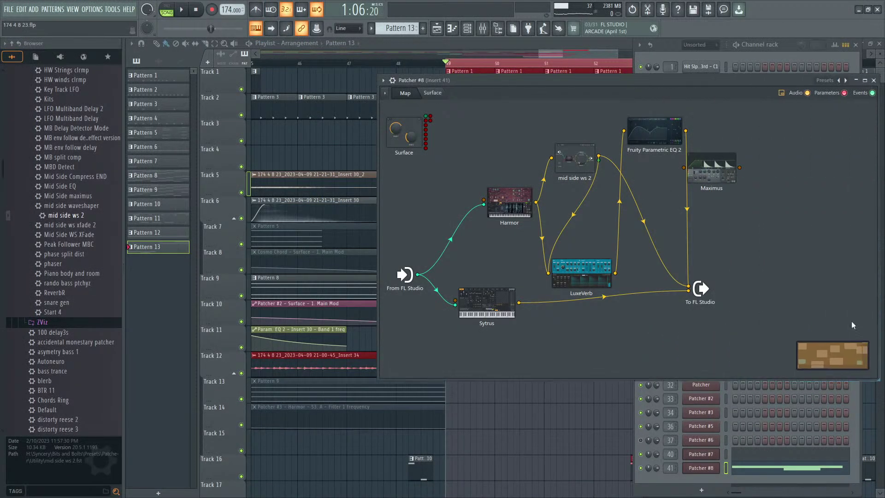
{"action": "left_click_drag", "start_coordinate": [711, 169], "coordinate": [731, 185]}
{"action": "mouse_move", "coordinate": [688, 286]}
{"action": "left_mouse_down"}
{"action": "mouse_move", "coordinate": [703, 185]}
{"action": "mouse_move", "coordinate": [684, 208]}
{"action": "mouse_move", "coordinate": [688, 286]}
{"action": "left_mouse_up"}
Step: Try a low band frequency of about 523 Hz in Maximus's band view while the loop plays
{"action": "double_click", "coordinate": [671, 207]}
{"action": "key", "text": "space"}
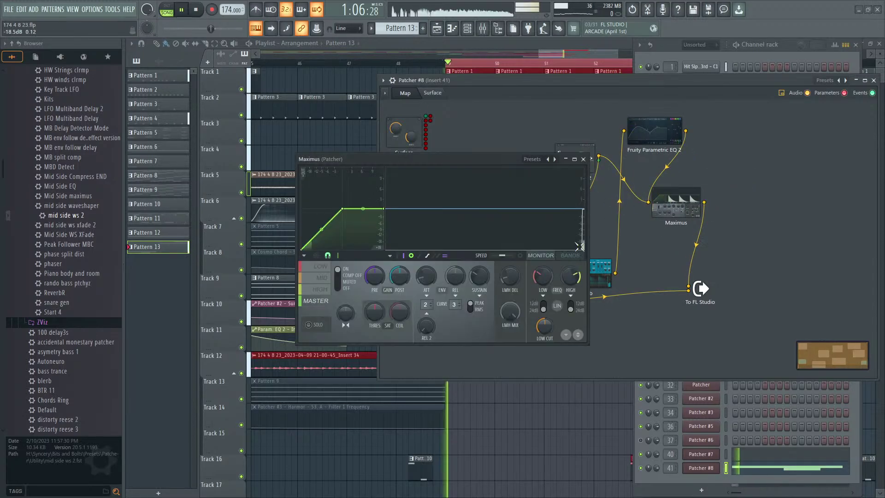
{"action": "left_click", "coordinate": [569, 256]}
{"action": "left_click", "coordinate": [541, 257]}
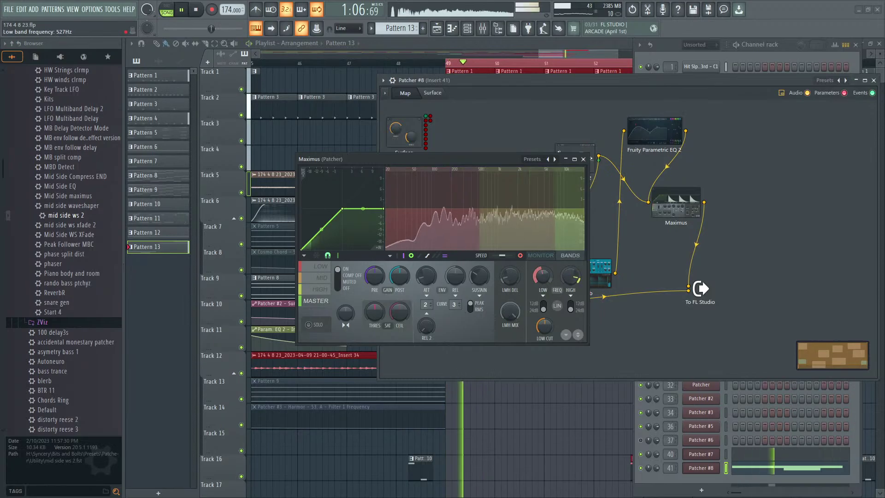
{"action": "left_click", "coordinate": [583, 159]}
Step: Route Sytrus's audio output into Maximus as well and play the loop
{"action": "key", "text": "space"}
{"action": "left_click_drag", "start_coordinate": [520, 303], "coordinate": [527, 293]}
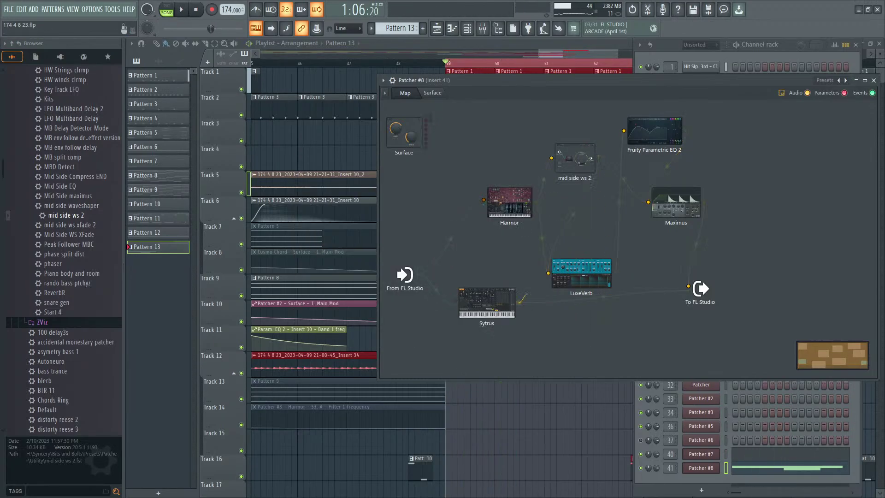
{"action": "left_click_drag", "start_coordinate": [639, 201], "coordinate": [648, 202]}
{"action": "key", "text": "space"}
Step: Try a low cut of about 62 Hz in Maximus
{"action": "double_click", "coordinate": [685, 199]}
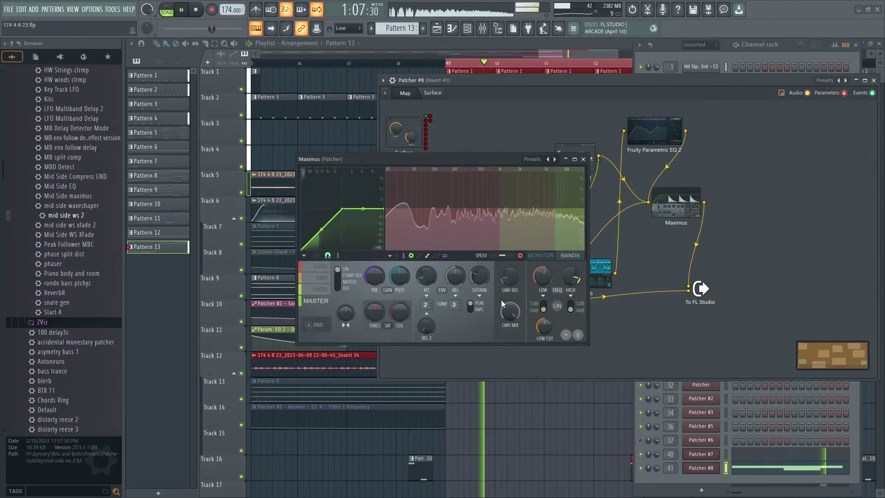
{"action": "left_click_drag", "start_coordinate": [545, 326], "coordinate": [544, 292]}
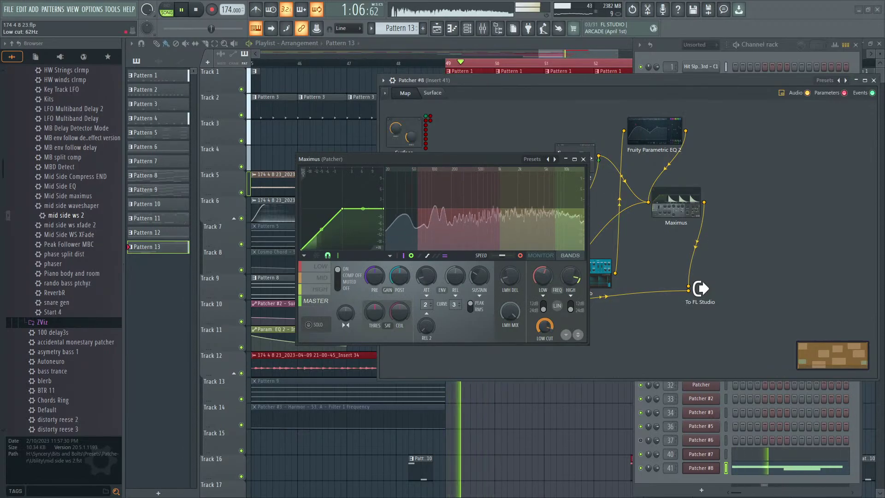
{"action": "left_click", "coordinate": [583, 159]}
{"action": "key", "text": "space"}
Step: Clone Fruity Parametric EQ 2, insert the copy between Maximus and the FL Studio output, and switch it to flat bands
{"action": "right_click", "coordinate": [653, 130]}
{"action": "left_click_drag", "start_coordinate": [657, 142], "coordinate": [710, 206]}
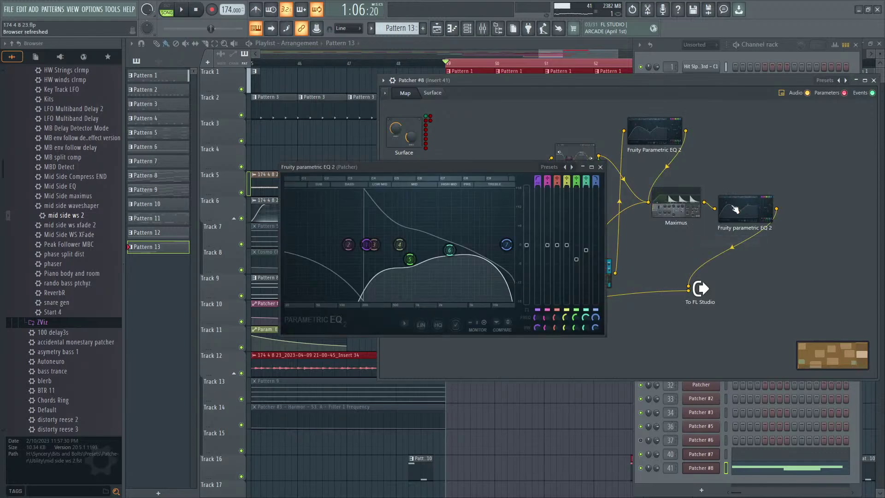
{"action": "left_click", "coordinate": [507, 323]}
Step: Make Band 1 of the EQ after Maximus a high pass with its cutoff near 77 Hz
{"action": "right_click", "coordinate": [323, 244]}
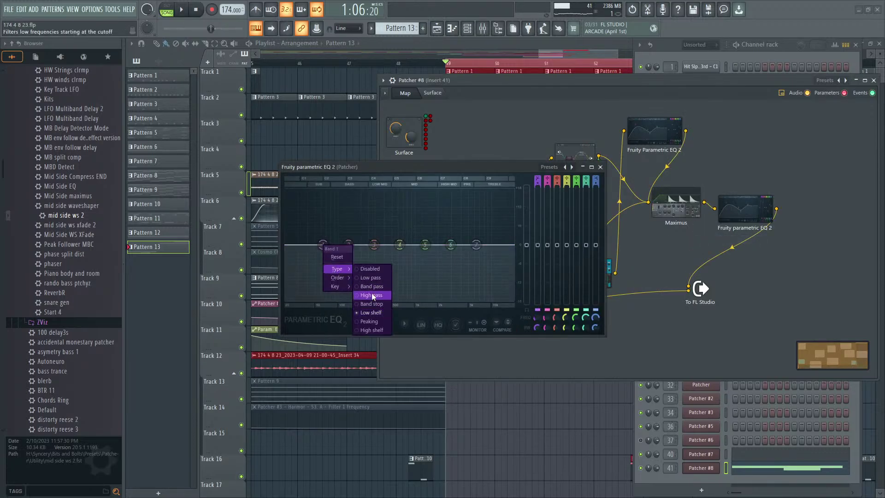
{"action": "mouse_move", "coordinate": [339, 278]}
{"action": "left_click", "coordinate": [365, 287]}
{"action": "key", "text": "space"}
{"action": "left_click_drag", "start_coordinate": [323, 245], "coordinate": [330, 246]}
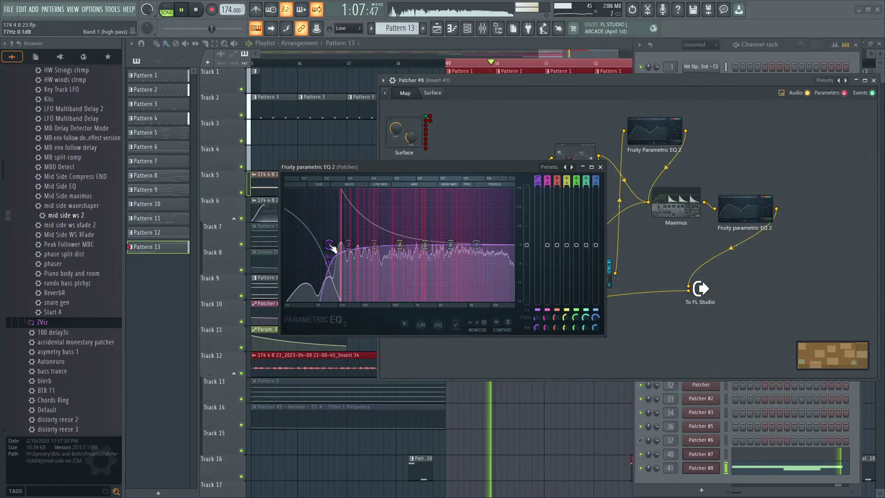
{"action": "left_click", "coordinate": [600, 167]}
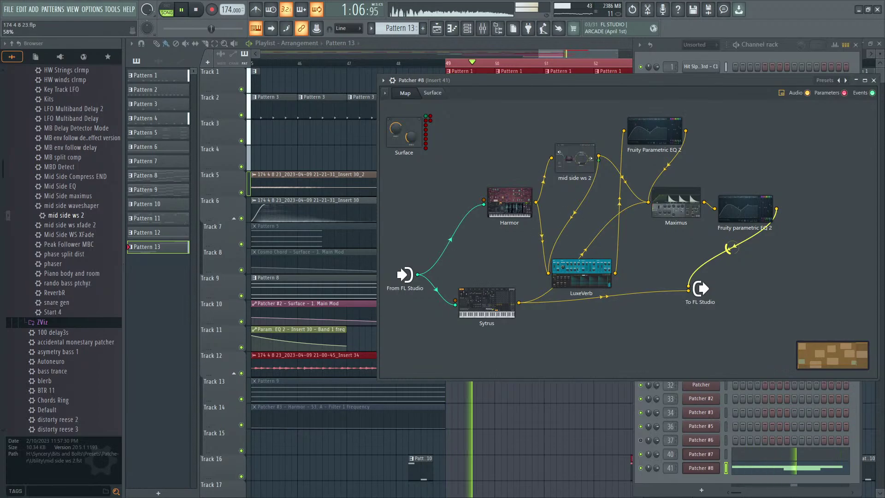
Step: Lower Maximus's low band frequency and set its high band frequency to about 5339 Hz
{"action": "double_click", "coordinate": [671, 193]}
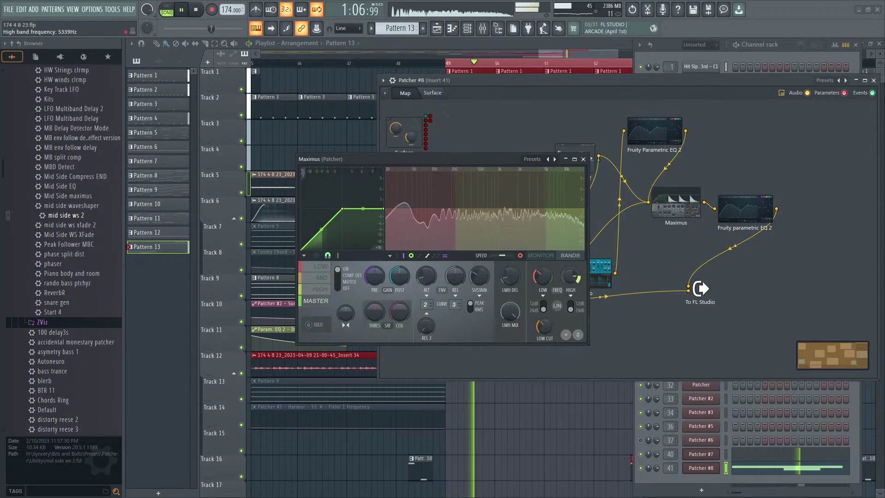
{"action": "left_click", "coordinate": [541, 256]}
Step: Raise the Point 1 to 2 tension in Maximus to about 28.5% on the mid band and 34% on the high band
{"action": "left_click", "coordinate": [321, 266]}
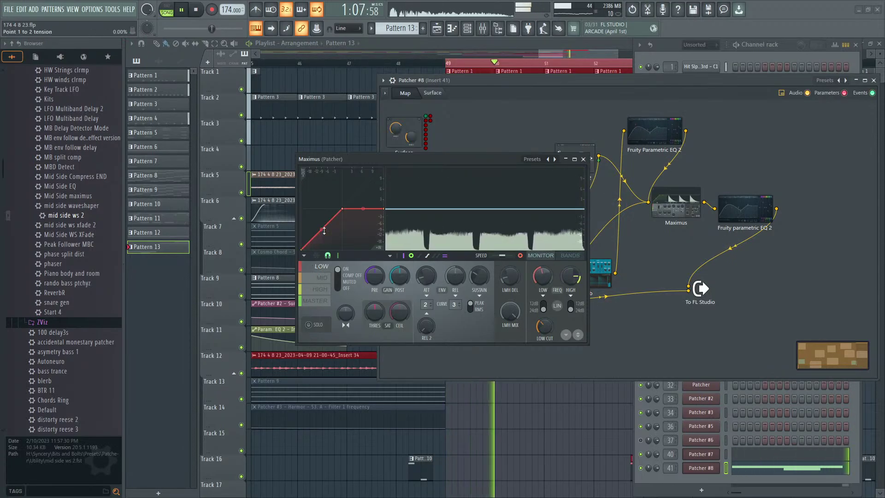
{"action": "left_click", "coordinate": [321, 277]}
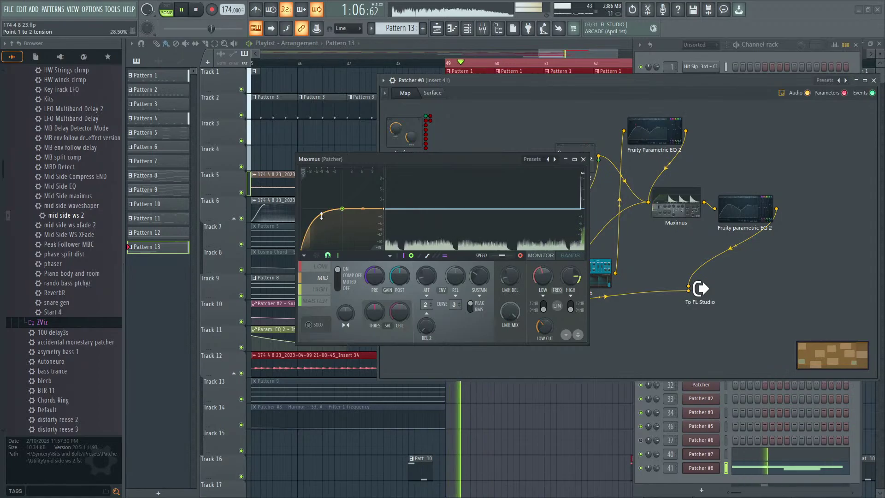
{"action": "key", "text": "space"}
{"action": "left_click", "coordinate": [321, 289]}
{"action": "key", "text": "space"}
{"action": "left_click_drag", "start_coordinate": [321, 230], "coordinate": [321, 213]}
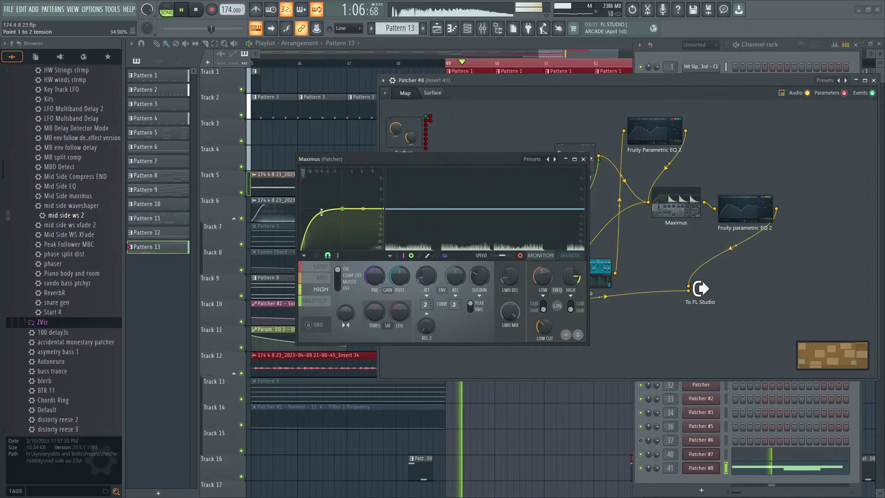
Step: Set the Maximus mid band's stereo separation to about 11% separated and audition the master band
{"action": "key", "text": "space"}
{"action": "key", "text": "space"}
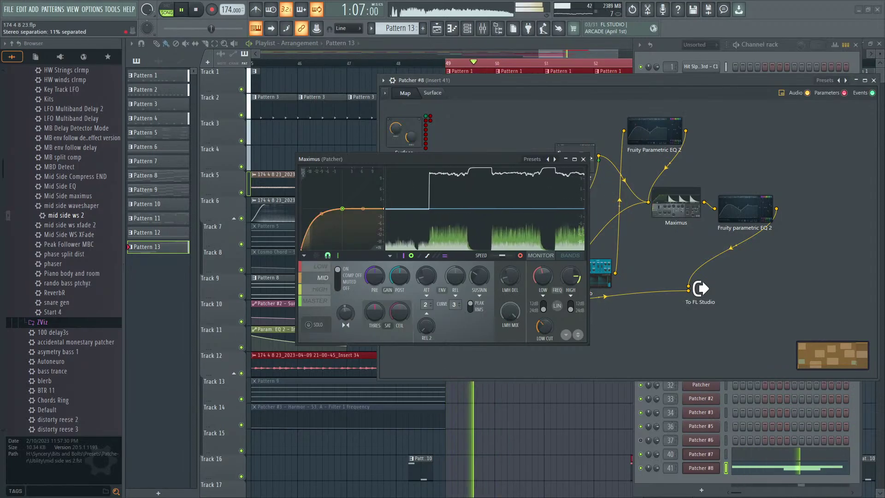
{"action": "left_click", "coordinate": [316, 301]}
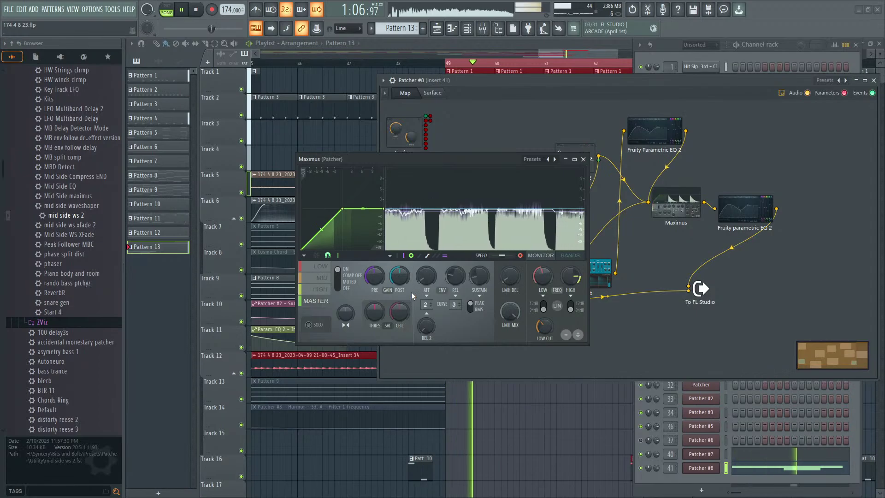
{"action": "key", "text": "space"}
{"action": "key", "text": "space"}
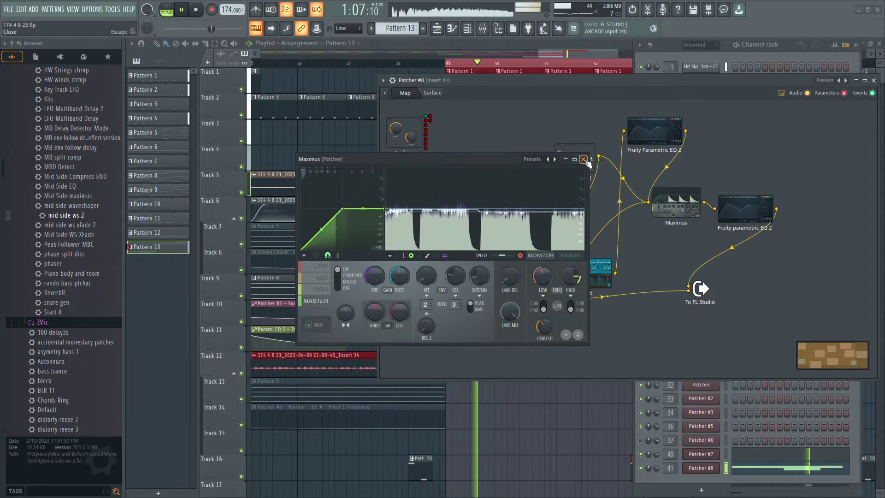
{"action": "left_click", "coordinate": [583, 159]}
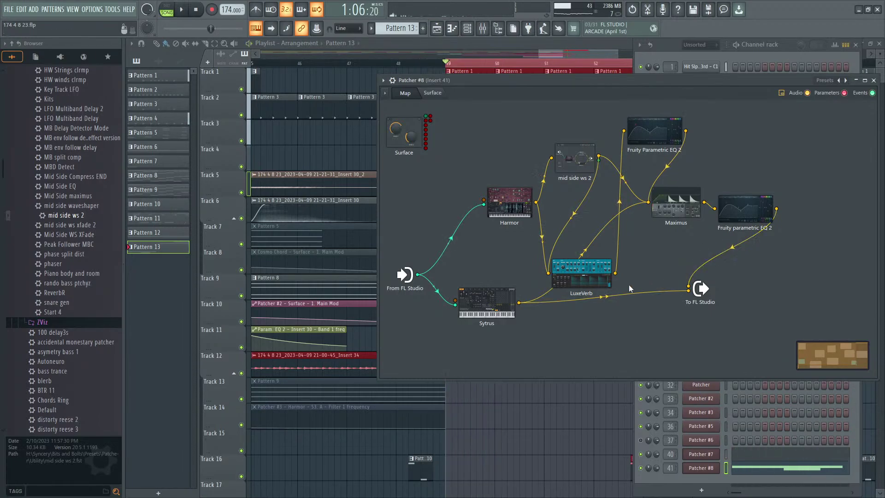
{"action": "key", "text": "space"}
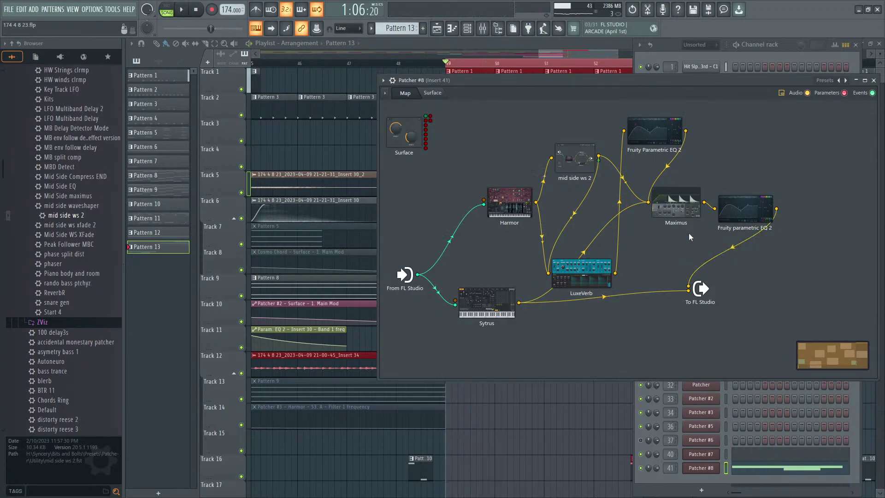
Step: In Patcher #8's Sytrus, shape OP 1's volume key mapping to hold 100% up to about D#3 and fall to zero at the highest keys
{"action": "left_click", "coordinate": [747, 473]}
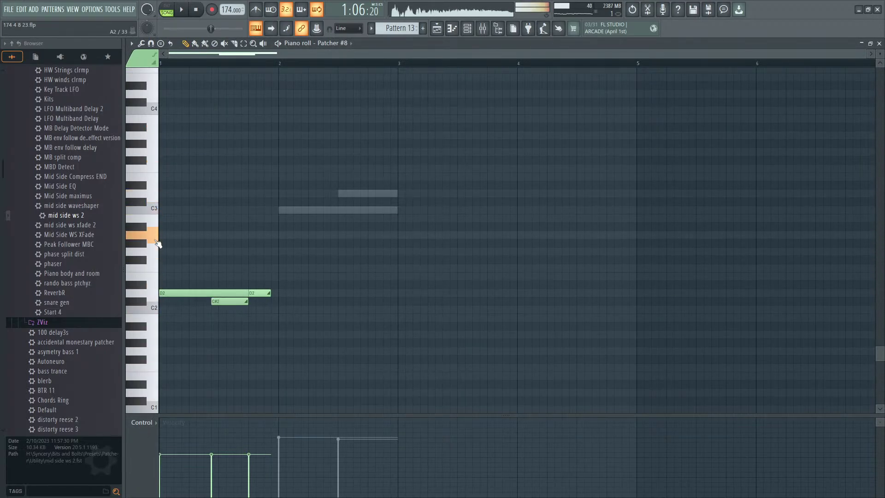
{"action": "left_click", "coordinate": [467, 28]}
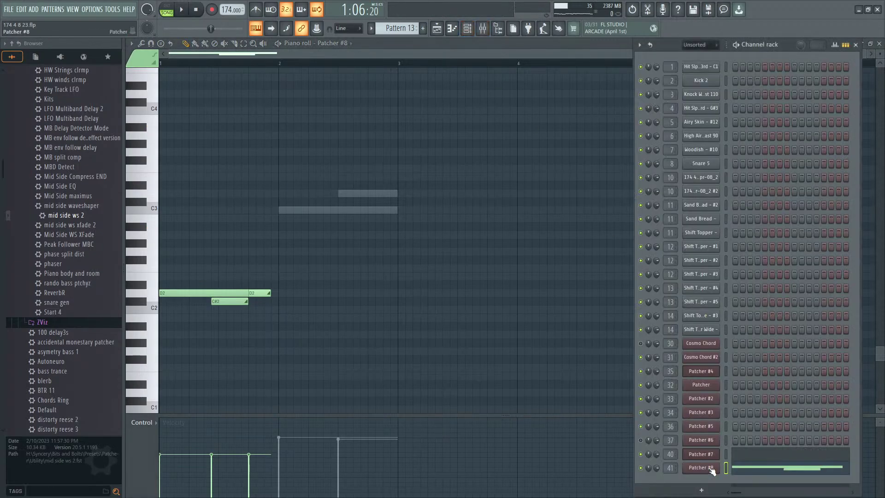
{"action": "left_click", "coordinate": [712, 468]}
{"action": "left_click", "coordinate": [480, 323]}
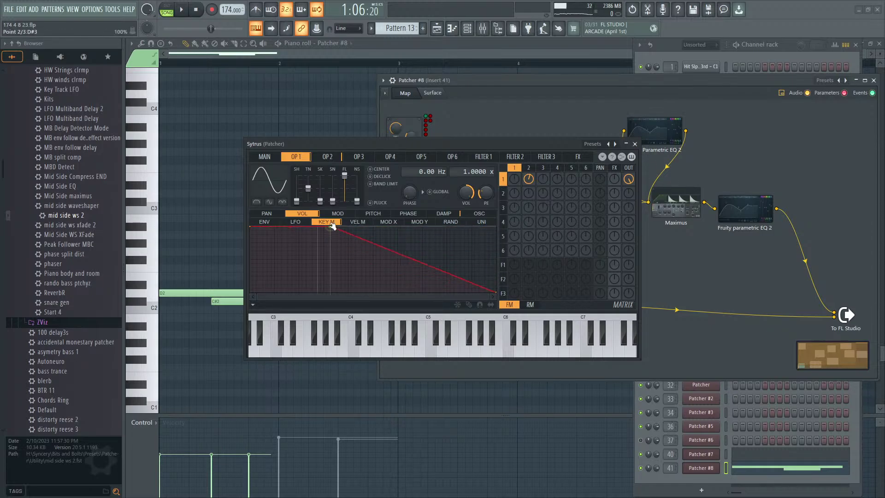
{"action": "key", "text": "space"}
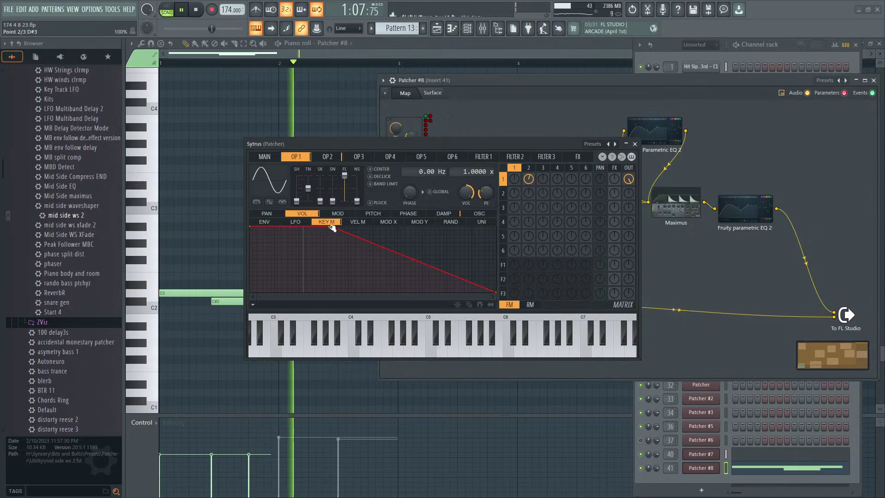
{"action": "key", "text": "space"}
Step: Bend the falling segment of OP 1's key mapping into a steep curve and audition it across the piano roll keys
{"action": "left_click_drag", "start_coordinate": [412, 259], "coordinate": [412, 286]}
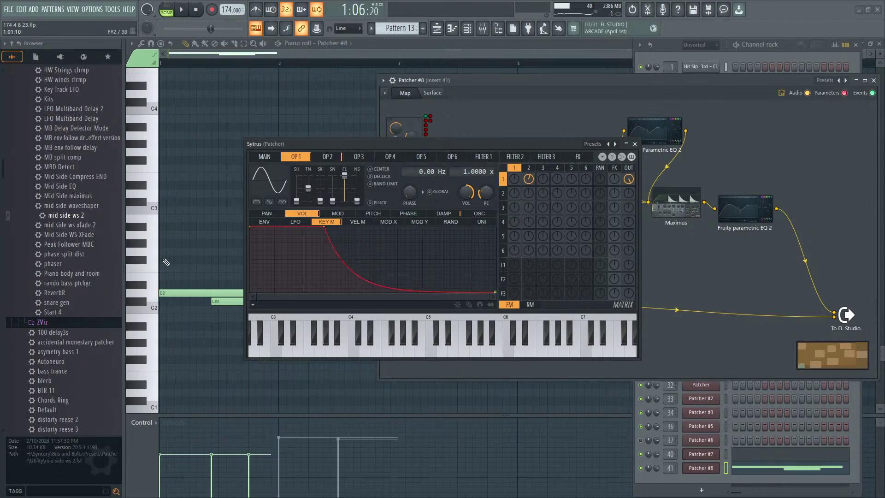
{"action": "left_click_drag", "start_coordinate": [152, 269], "coordinate": [158, 82]}
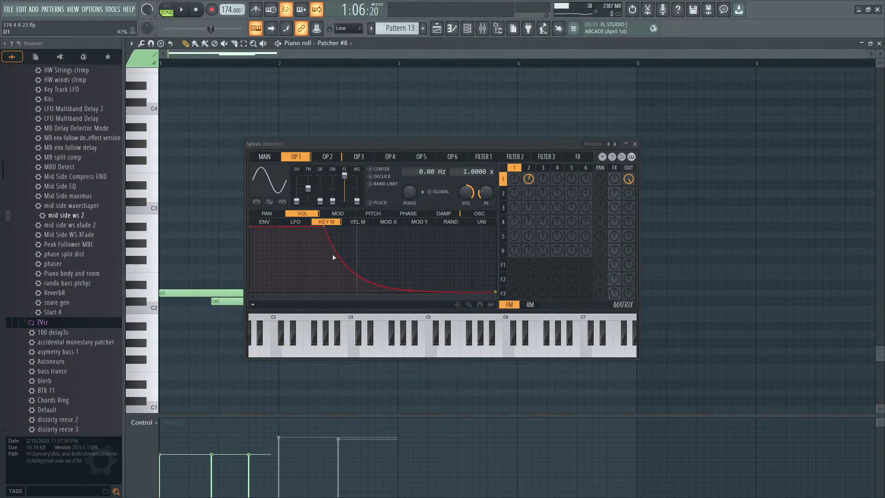
{"action": "key", "text": "space"}
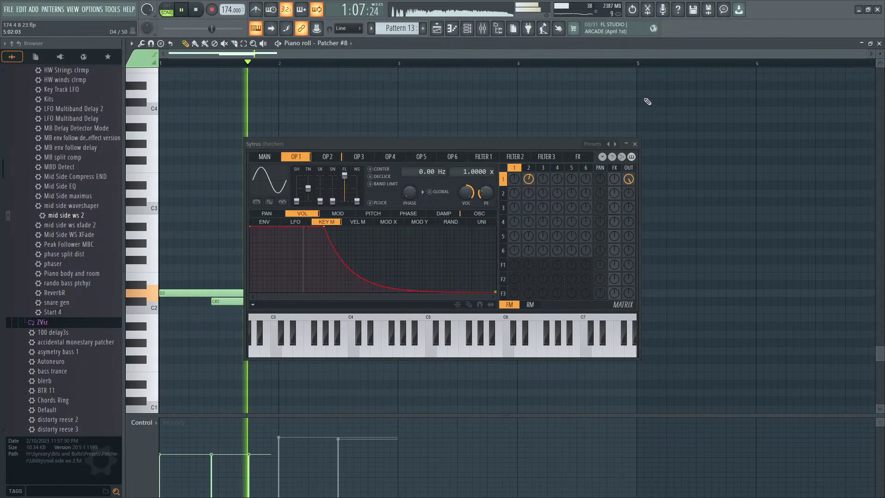
{"action": "key", "text": "space"}
{"action": "left_click", "coordinate": [634, 144]}
Step: Reopen the Patcher #8 map and arrange it and the channel rack so that they no longer overlap
{"action": "left_click", "coordinate": [472, 31]}
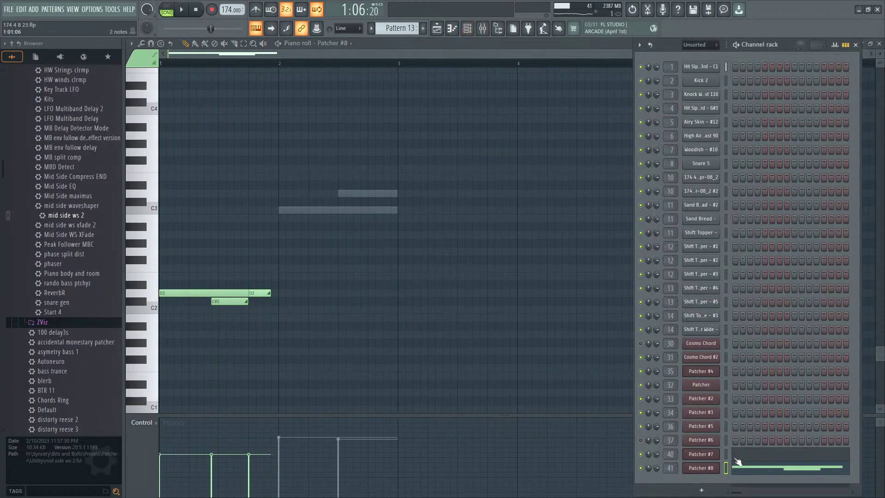
{"action": "left_click", "coordinate": [708, 469]}
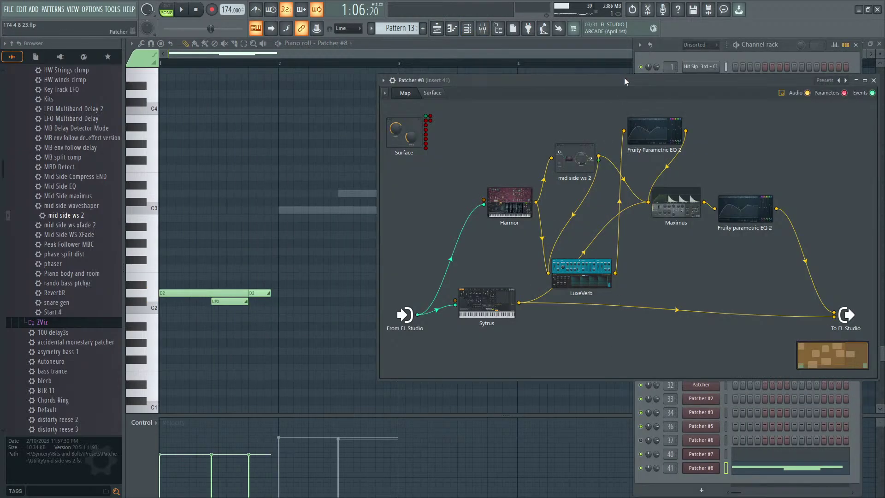
{"action": "left_click_drag", "start_coordinate": [624, 78], "coordinate": [352, 99]}
{"action": "left_click_drag", "start_coordinate": [767, 29], "coordinate": [781, 63]}
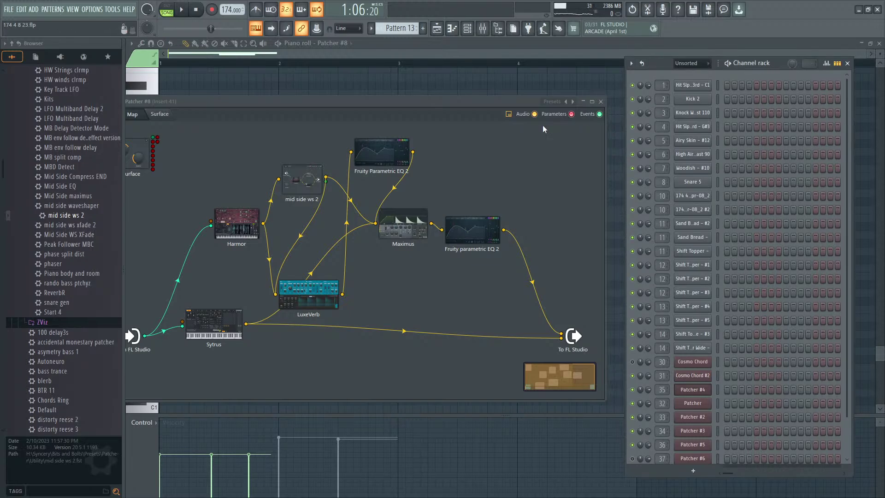
Step: Collapse the expanded Bits and Bolts and Syncery folders in the browser
{"action": "scroll", "coordinate": [37, 195], "scroll_direction": "up", "scroll_amount": 12}
{"action": "left_click", "coordinate": [46, 205]}
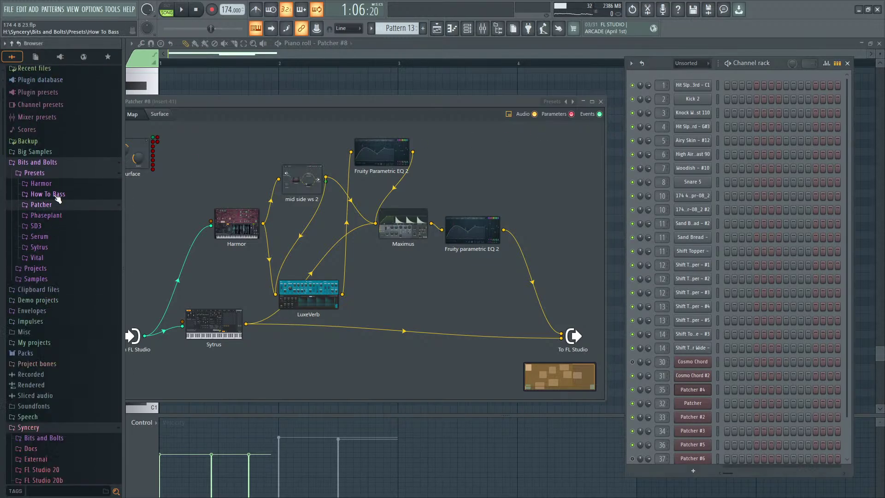
{"action": "left_click", "coordinate": [57, 172]}
{"action": "left_click", "coordinate": [59, 163]}
{"action": "left_click", "coordinate": [35, 311]}
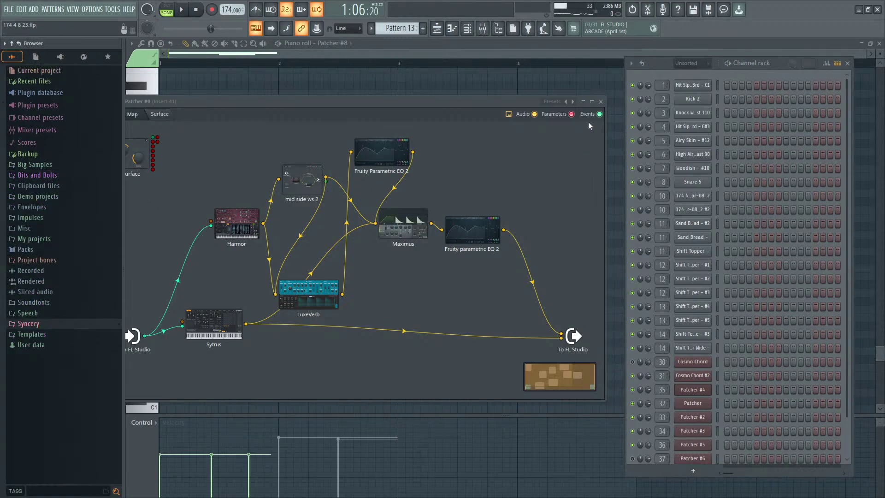
Step: Return to the playlist and clear the time selection over bars 49 to 52 during playback
{"action": "key", "text": "space"}
{"action": "key", "text": "F5"}
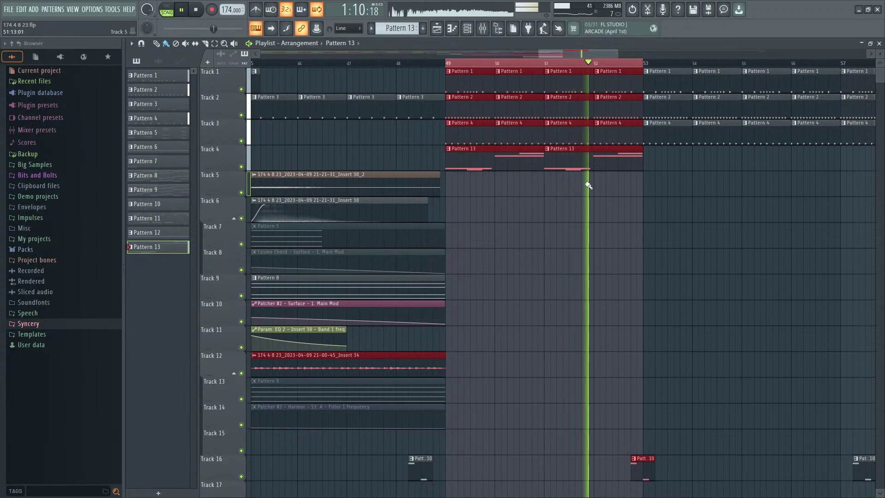
{"action": "scroll", "coordinate": [586, 180], "scroll_direction": "down", "scroll_amount": 2}
{"action": "right_click", "coordinate": [577, 64]}
{"action": "left_click_drag", "start_coordinate": [498, 56], "coordinate": [495, 57]}
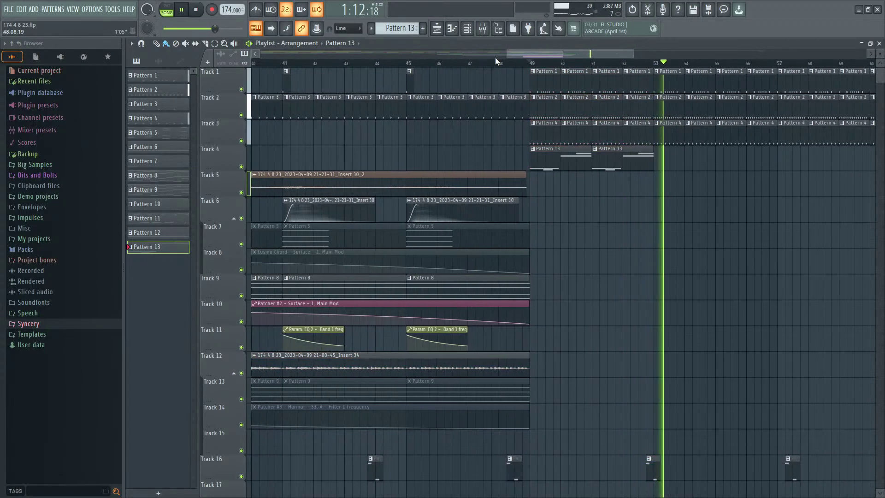
Step: Check the level of Insert 41 in the mixer while the arrangement plays from bar 49
{"action": "key", "text": "space"}
{"action": "key", "text": "F9"}
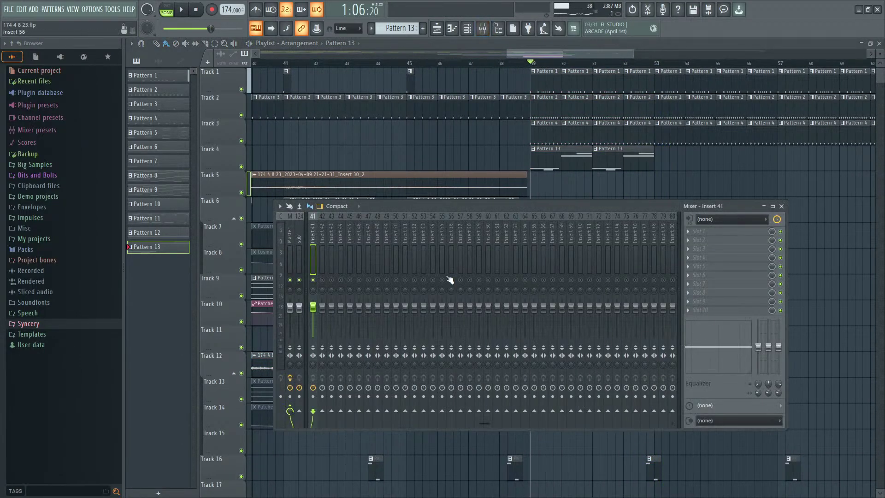
{"action": "key", "text": "space"}
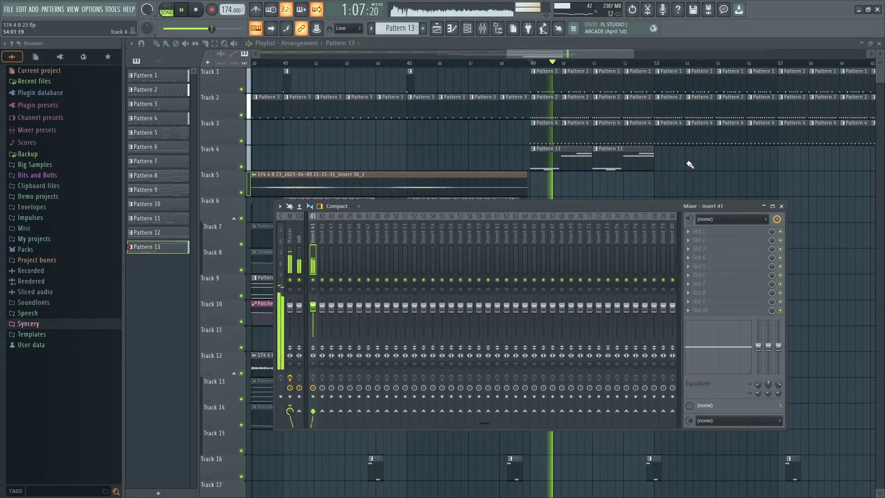
{"action": "key", "text": "F9"}
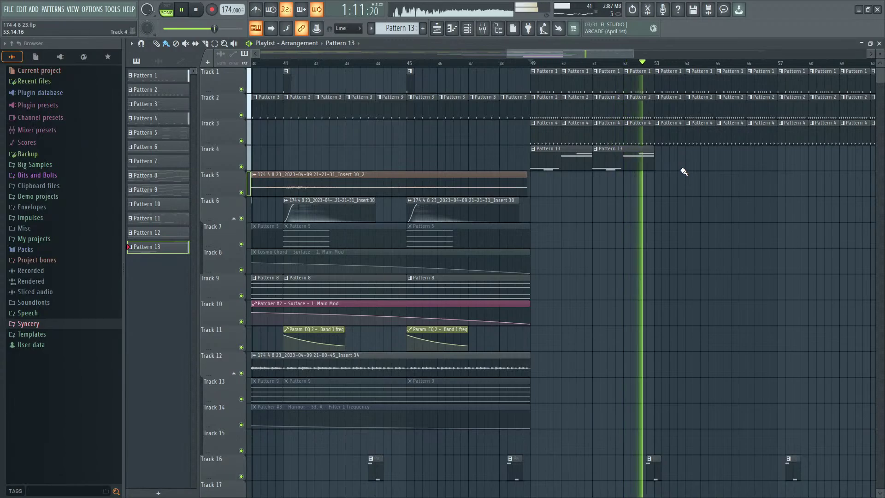
Step: Stop playback and repeatedly duplicate the two Pattern 13 clips on Track 4 so they fill bars 49 through 64
{"action": "key", "text": "space"}
{"action": "scroll", "coordinate": [719, 184], "scroll_direction": "down", "scroll_amount": 2, "text": "ctrl"}
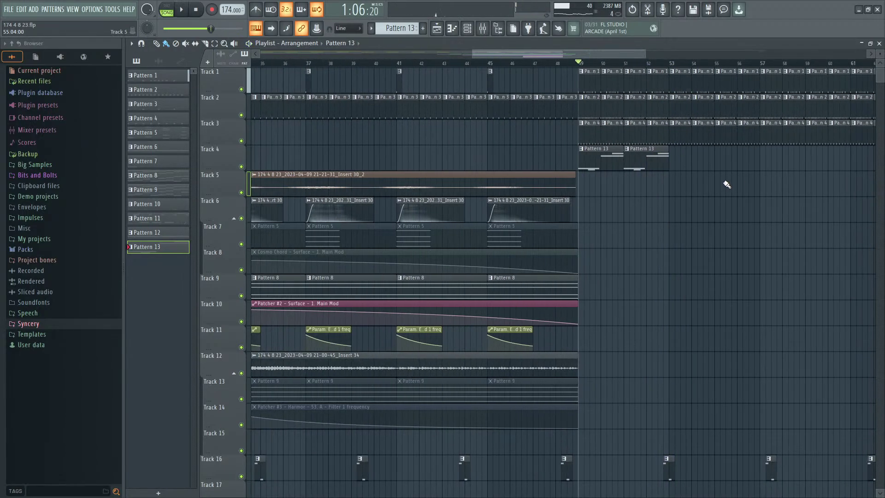
{"action": "left_click_drag", "start_coordinate": [727, 184], "coordinate": [658, 205]}
{"action": "left_click_drag", "start_coordinate": [512, 159], "coordinate": [563, 171], "text": "ctrl"}
{"action": "key", "text": "ctrl+b"}
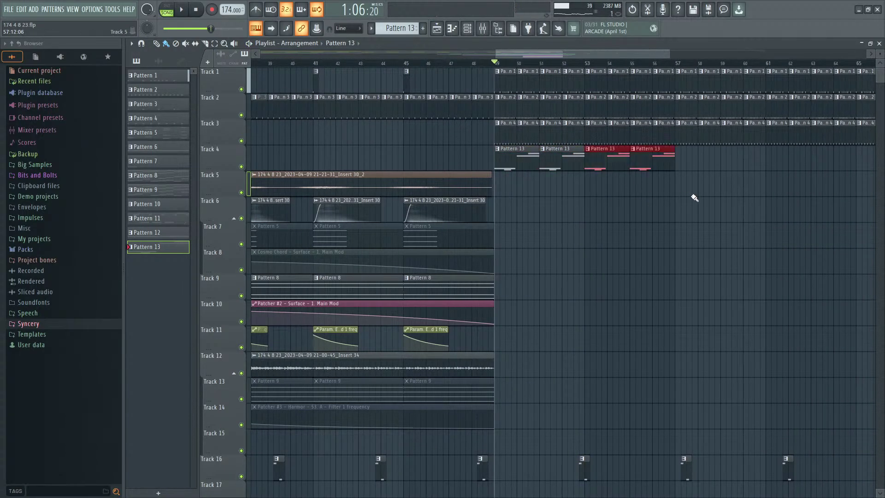
{"action": "scroll", "coordinate": [684, 223], "scroll_direction": "down", "scroll_amount": 3, "text": "ctrl"}
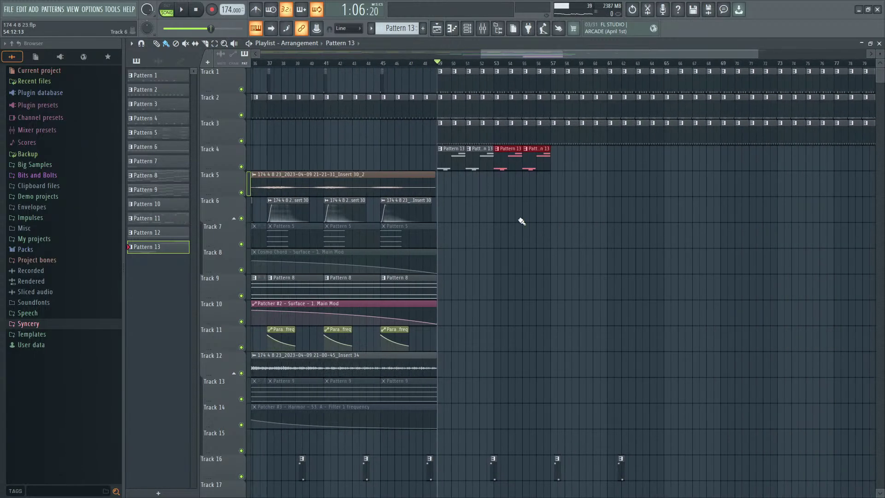
{"action": "left_click_drag", "start_coordinate": [453, 163], "coordinate": [549, 174], "text": "ctrl"}
{"action": "key", "text": "ctrl+b"}
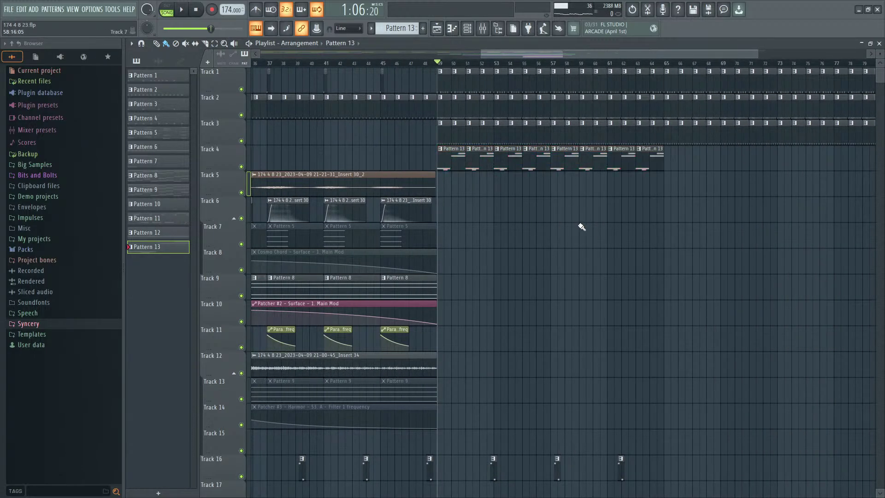
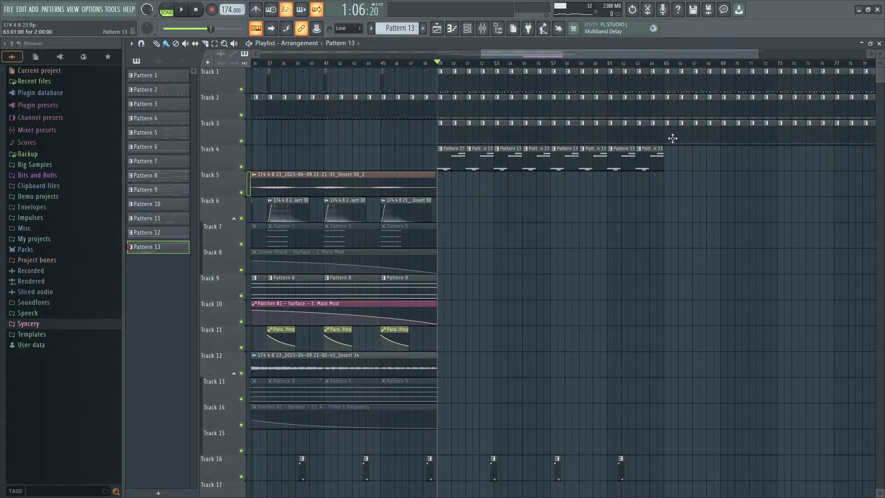
Step: Browse the full list of available effect plugins for the first slot of mixer Insert 52, leaving the slot empty
{"action": "left_click", "coordinate": [483, 28]}
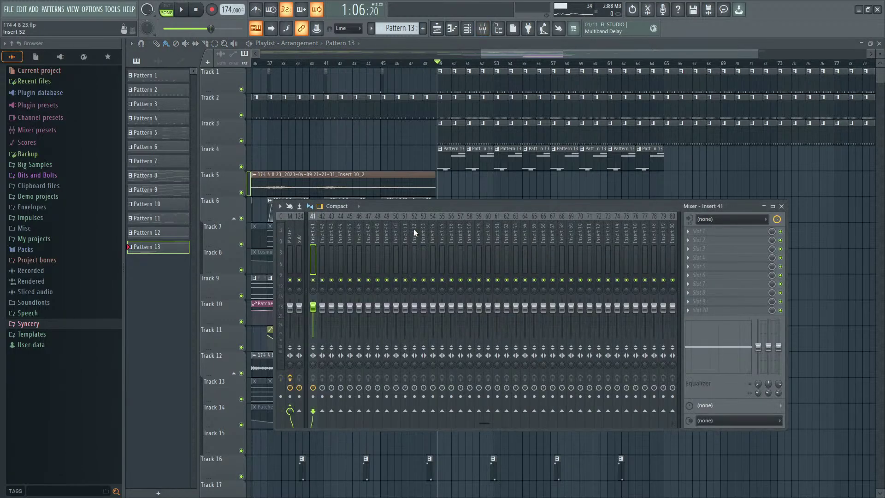
{"action": "left_click", "coordinate": [413, 229]}
{"action": "left_click", "coordinate": [719, 231]}
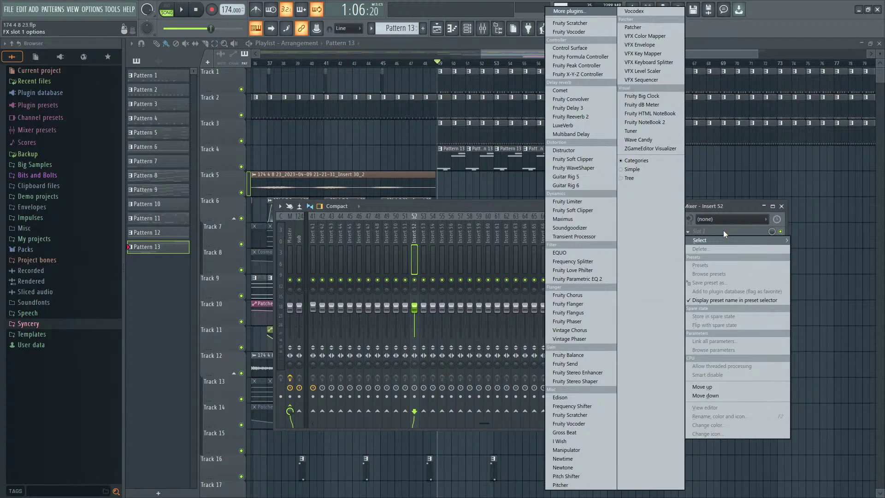
{"action": "left_click", "coordinate": [569, 11]}
{"action": "scroll", "coordinate": [420, 317], "scroll_direction": "down", "scroll_amount": 10}
{"action": "scroll", "coordinate": [421, 318], "scroll_direction": "down", "scroll_amount": 20}
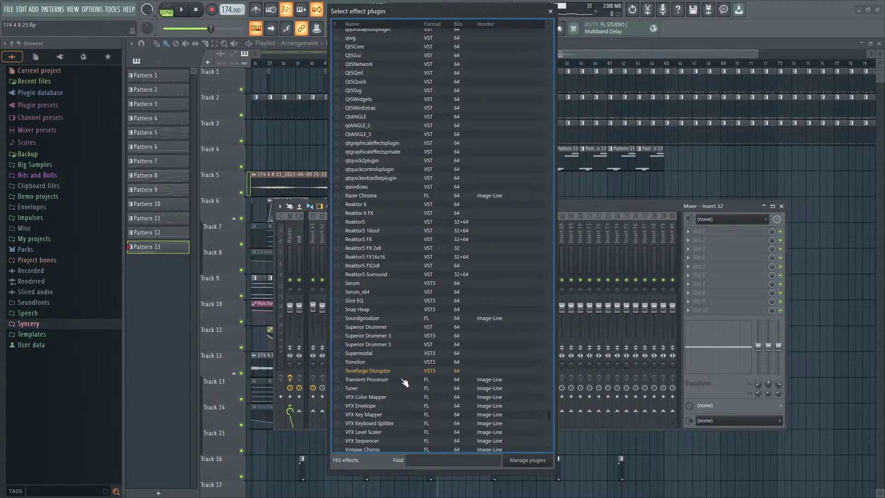
{"action": "scroll", "coordinate": [406, 387], "scroll_direction": "down", "scroll_amount": 3}
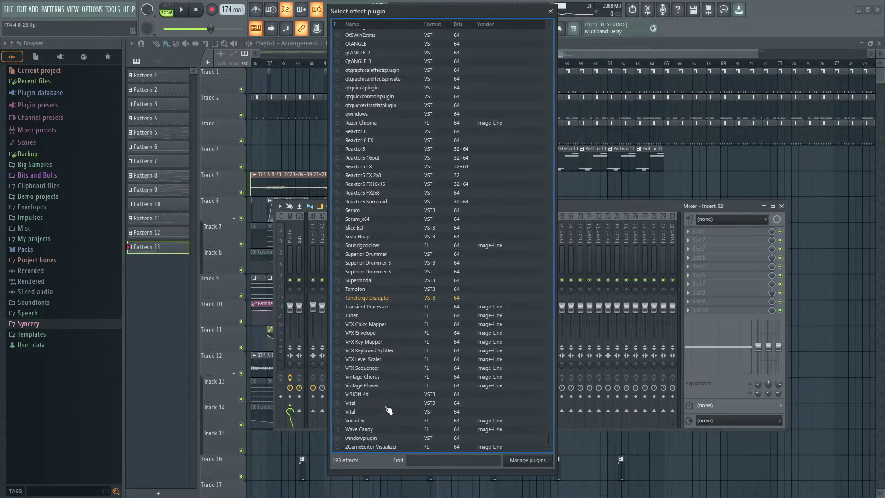
{"action": "scroll", "coordinate": [390, 407], "scroll_direction": "up", "scroll_amount": 10}
{"action": "scroll", "coordinate": [390, 405], "scroll_direction": "up", "scroll_amount": 5}
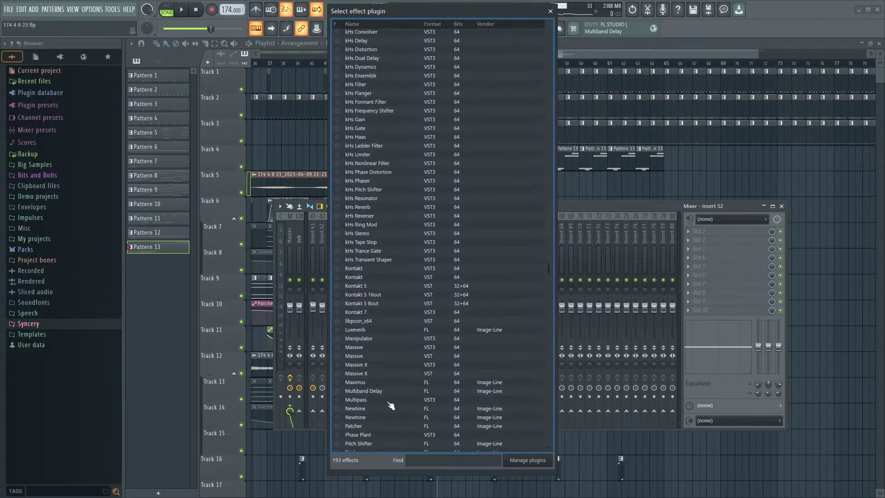
{"action": "scroll", "coordinate": [390, 405], "scroll_direction": "up", "scroll_amount": 20}
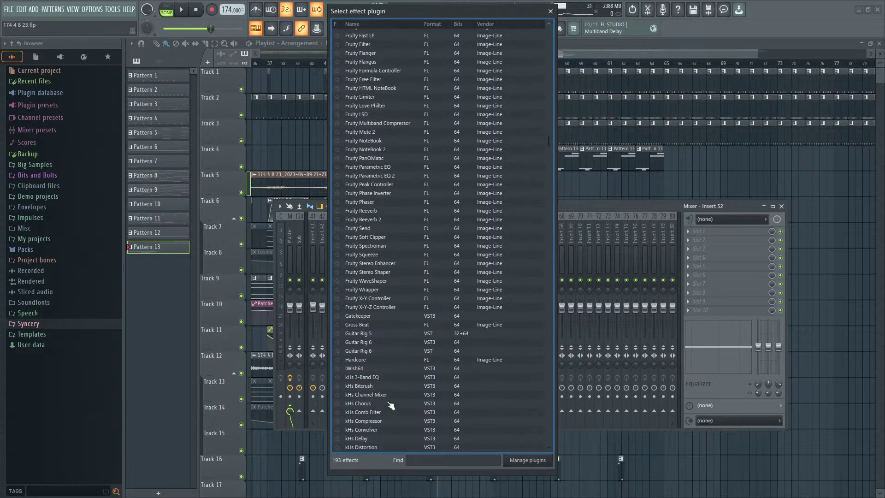
{"action": "scroll", "coordinate": [390, 405], "scroll_direction": "up", "scroll_amount": 5}
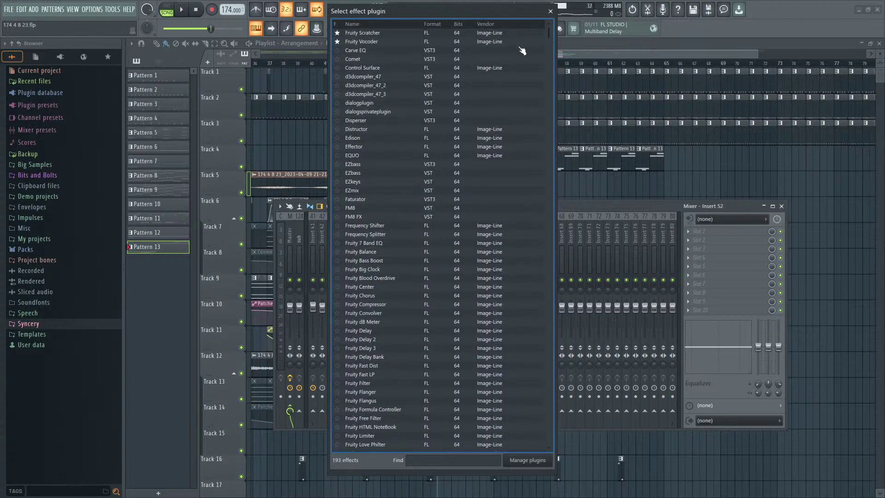
{"action": "left_click", "coordinate": [550, 11]}
{"action": "left_click", "coordinate": [699, 231]}
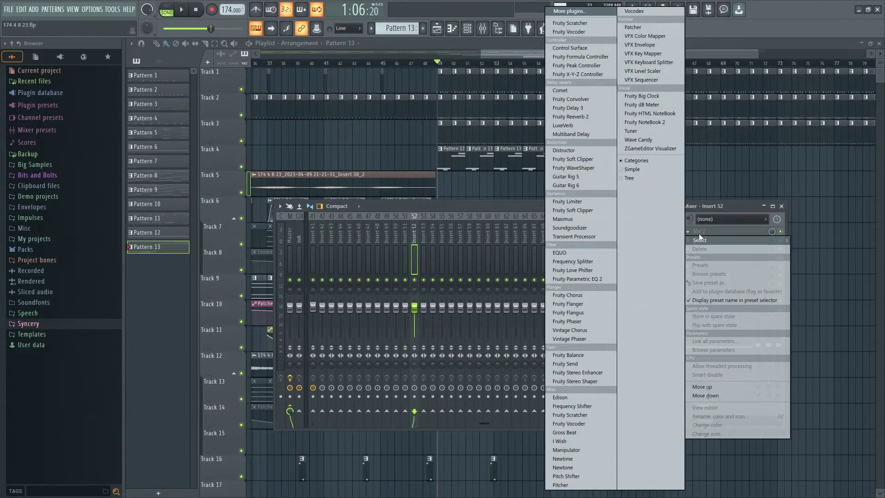
{"action": "left_click", "coordinate": [698, 234]}
Step: Look through the Generators section of the browser's plugin database, including the Synth classic category, and collapse it again
{"action": "left_click", "coordinate": [50, 94]}
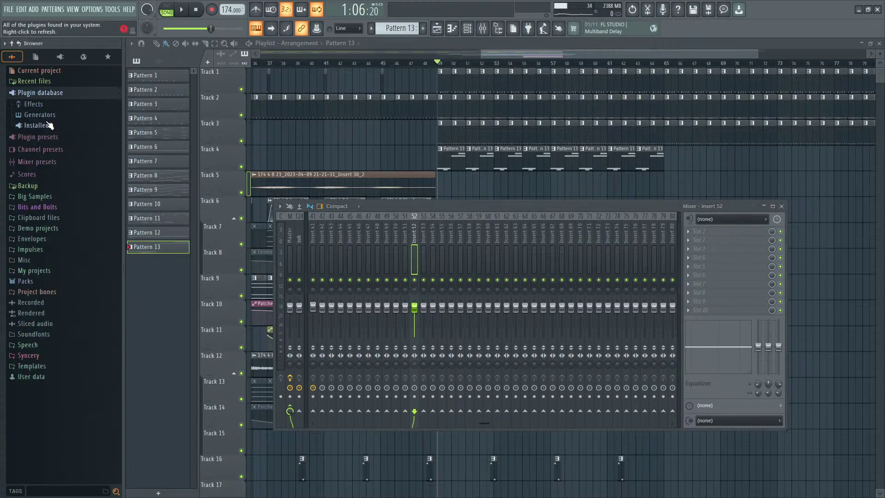
{"action": "left_click", "coordinate": [50, 118]}
{"action": "left_click", "coordinate": [59, 189]}
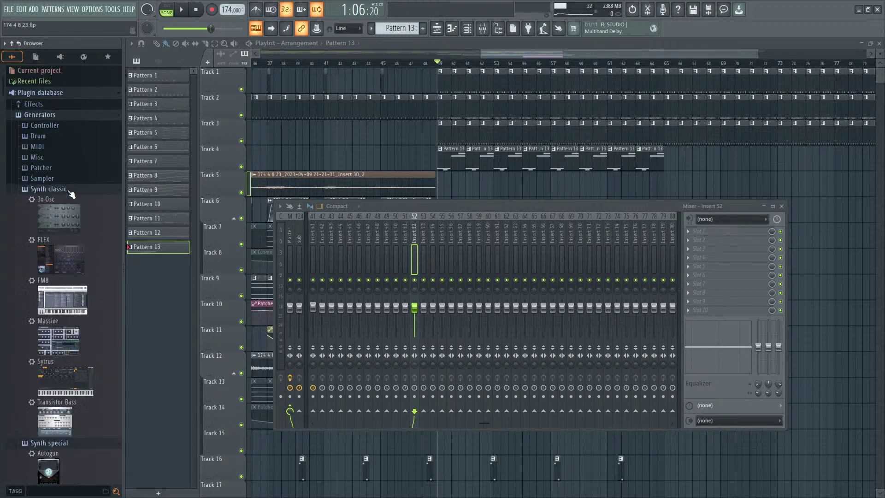
{"action": "scroll", "coordinate": [89, 266], "scroll_direction": "down", "scroll_amount": 4}
{"action": "scroll", "coordinate": [88, 264], "scroll_direction": "up", "scroll_amount": 4}
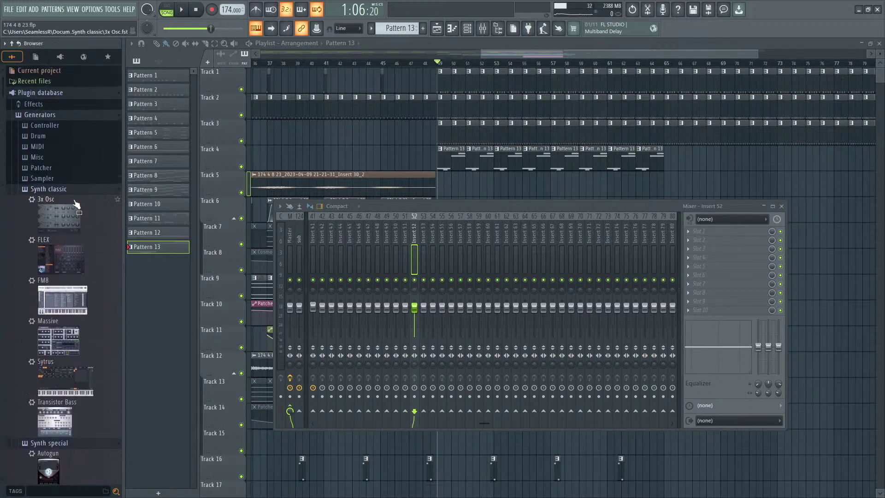
{"action": "left_click", "coordinate": [61, 118]}
{"action": "left_click", "coordinate": [65, 95]}
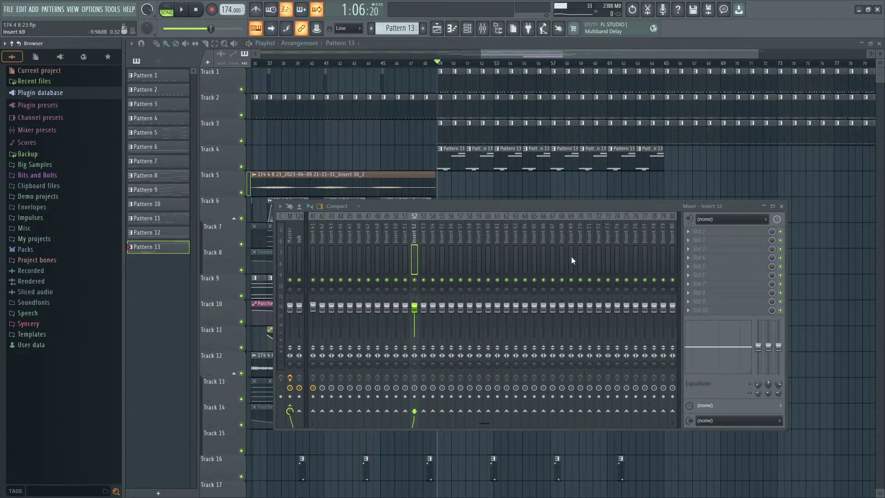
Step: Add Toxic Biohazard as a new channel by searching the generator plugins for "tox", and place its window clear of the lower channel rack
{"action": "left_click", "coordinate": [468, 29]}
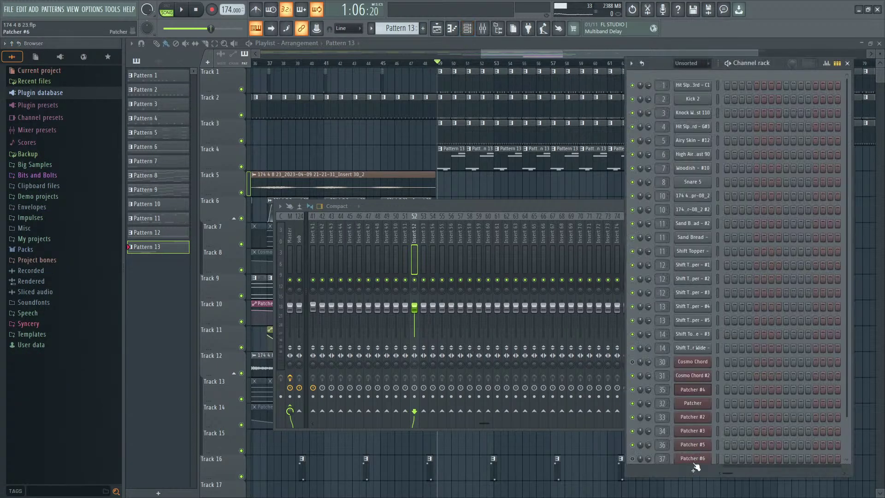
{"action": "left_click", "coordinate": [693, 471]}
{"action": "left_click", "coordinate": [700, 11]}
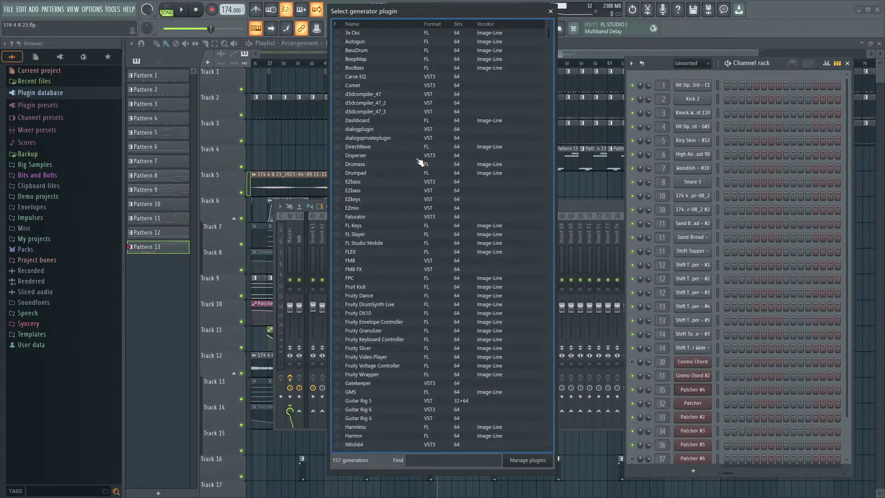
{"action": "type", "text": "t"}
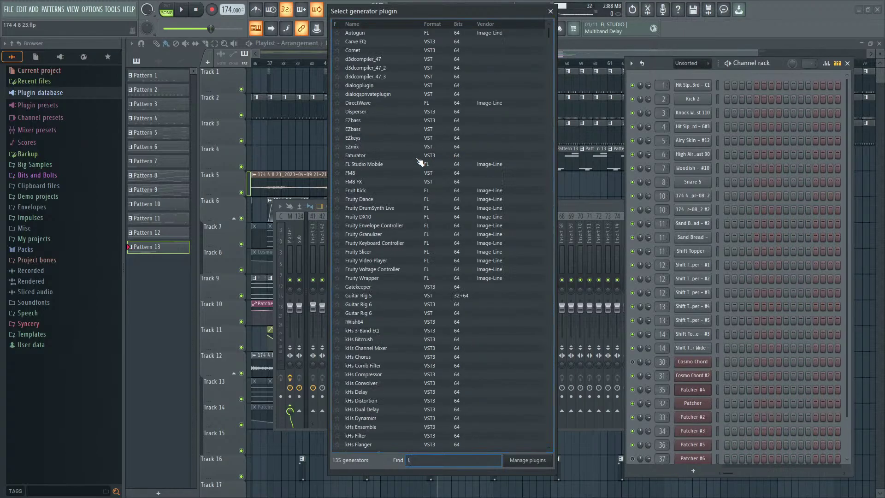
{"action": "type", "text": "ox"}
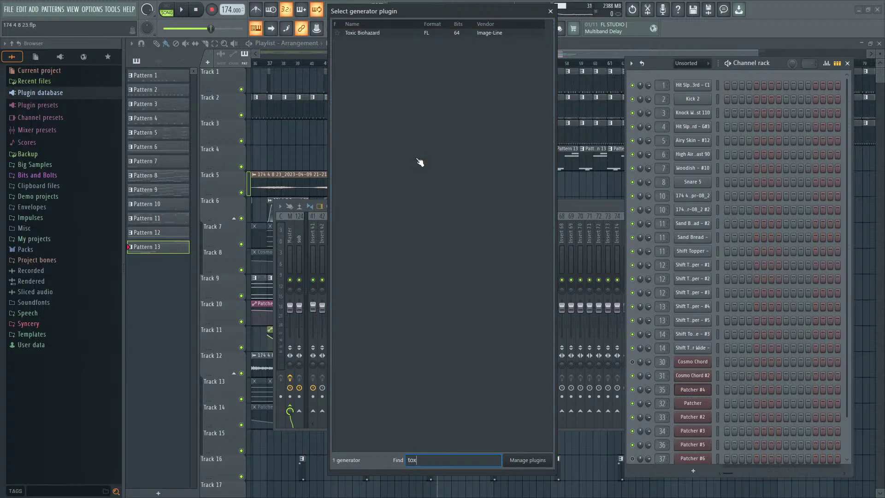
{"action": "left_click", "coordinate": [366, 33]}
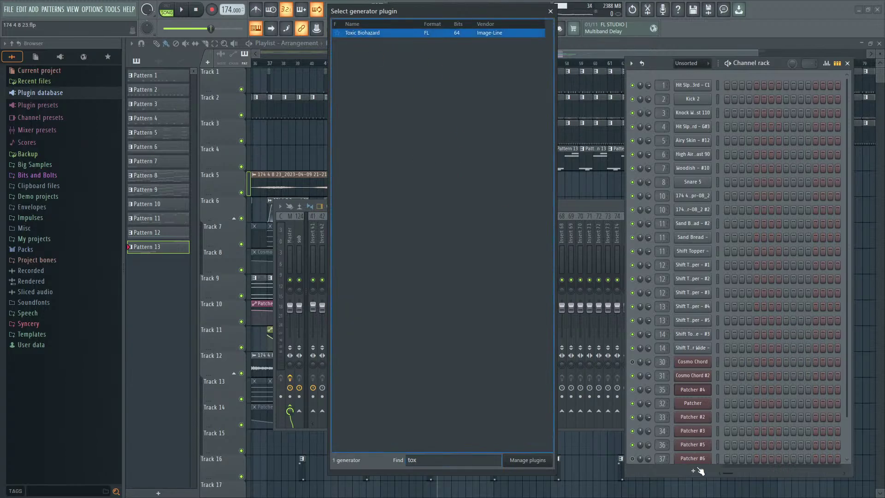
{"action": "double_click", "coordinate": [368, 33]}
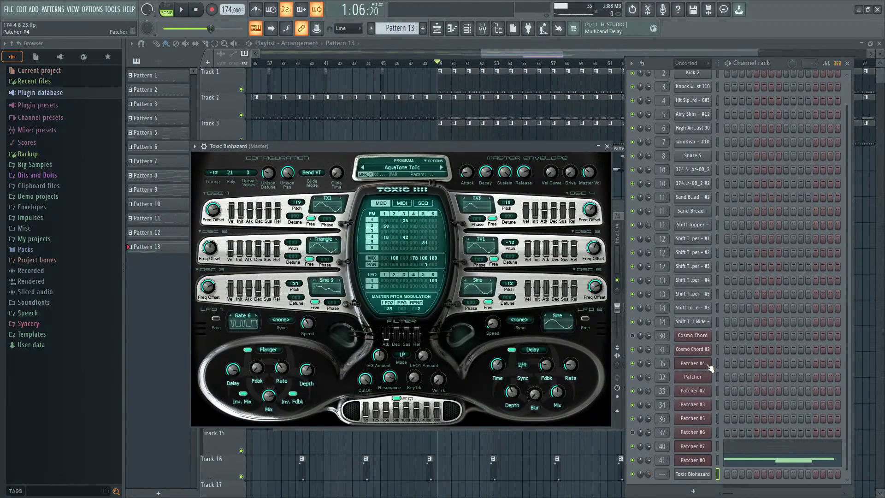
{"action": "left_click_drag", "start_coordinate": [445, 146], "coordinate": [622, 75]}
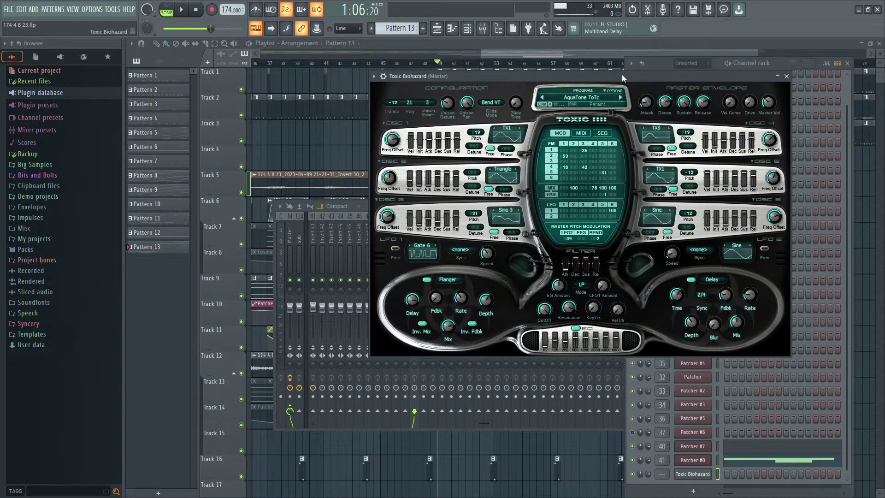
{"action": "left_click_drag", "start_coordinate": [621, 73], "coordinate": [621, 73]}
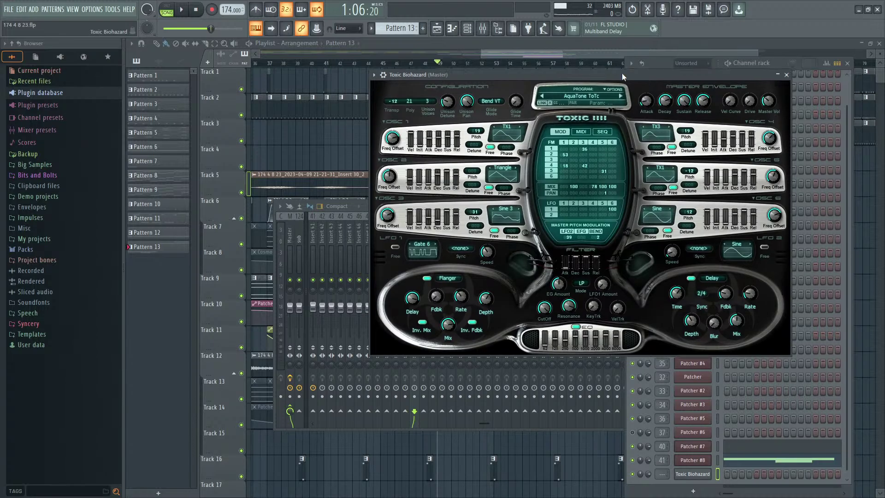
Step: Examine the waveform choices of OSC 4 and browse the Pads, Ambient Textures and Basses preset banks without loading a preset
{"action": "left_click", "coordinate": [653, 124]}
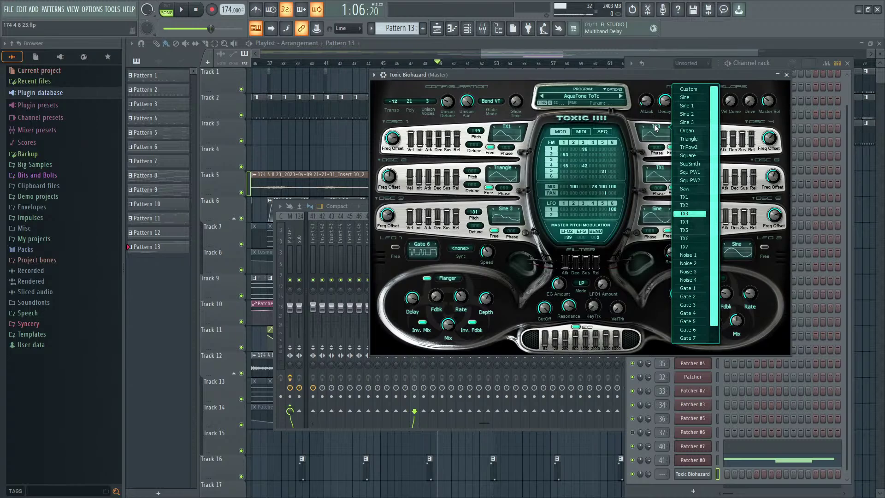
{"action": "left_click", "coordinate": [654, 124]}
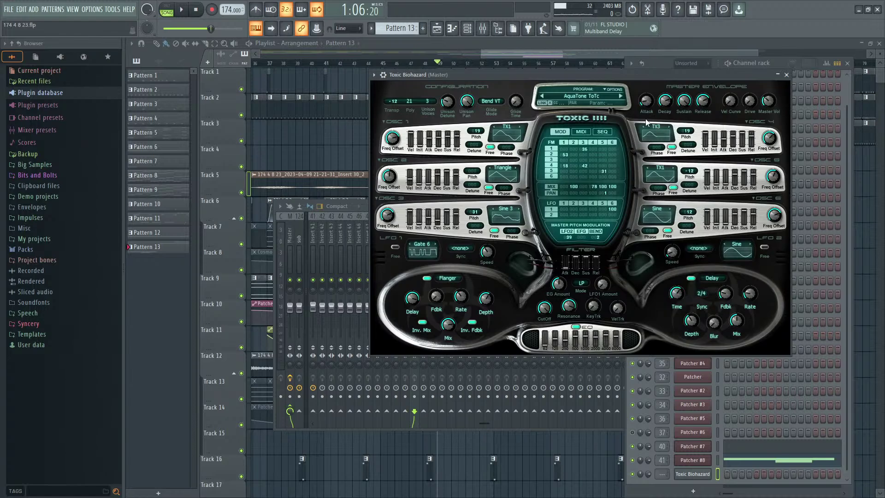
{"action": "left_click", "coordinate": [580, 97]}
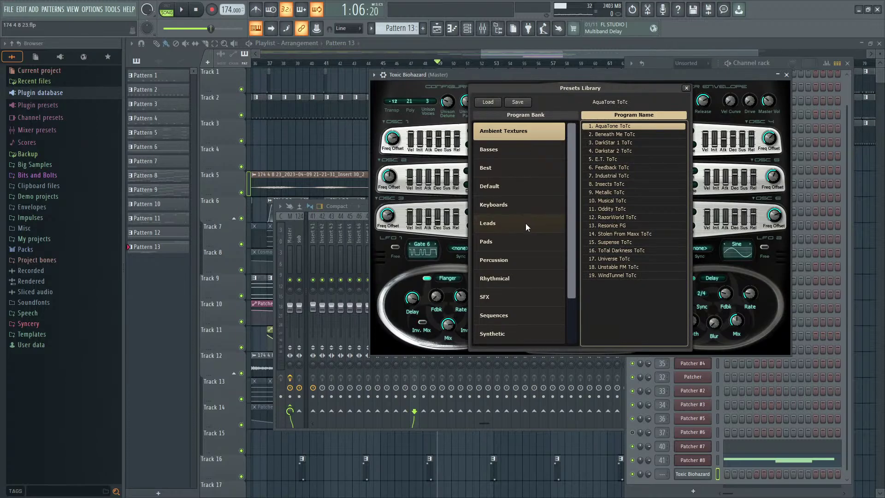
{"action": "left_click", "coordinate": [521, 243]}
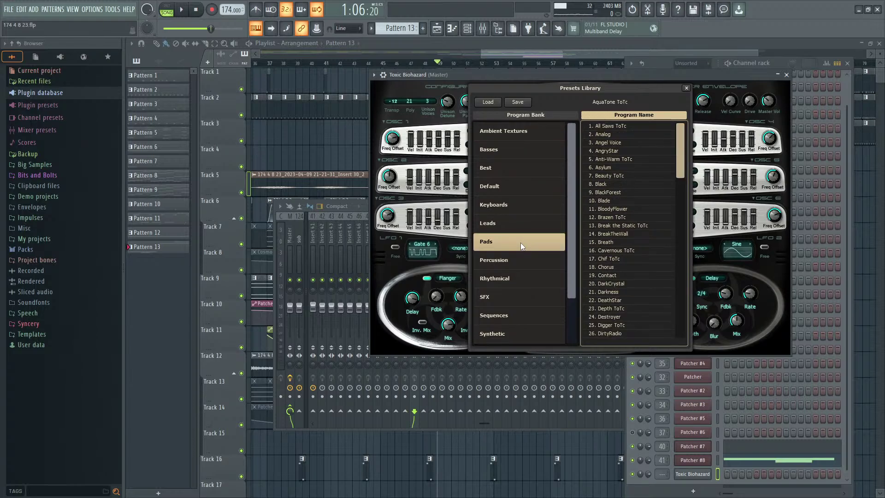
{"action": "scroll", "coordinate": [648, 195], "scroll_direction": "down", "scroll_amount": 4}
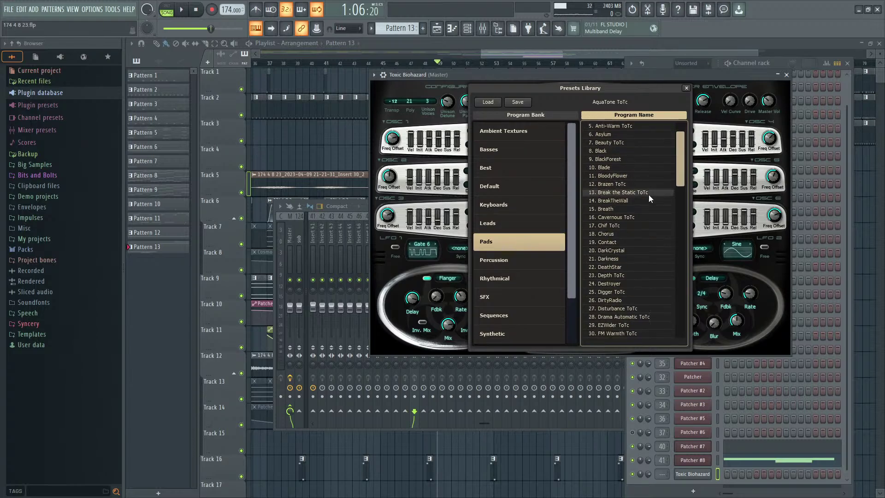
{"action": "left_click_drag", "start_coordinate": [677, 175], "coordinate": [682, 313]}
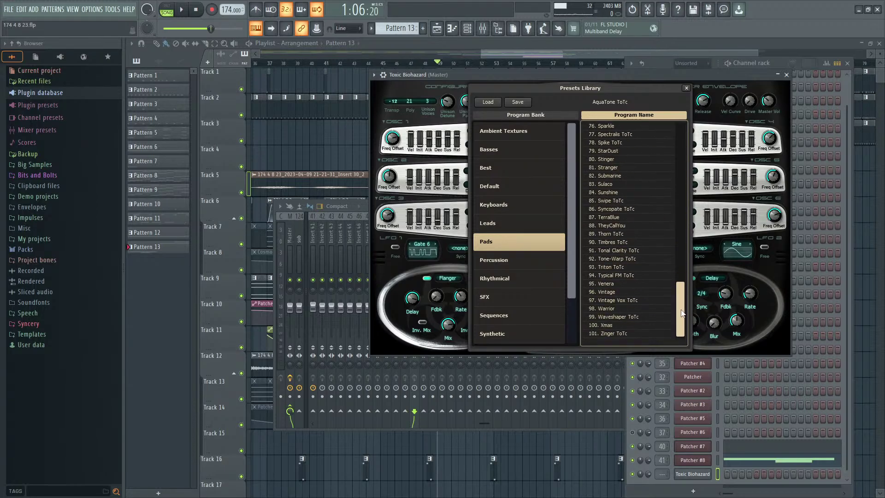
{"action": "left_click_drag", "start_coordinate": [682, 313], "coordinate": [690, 139]}
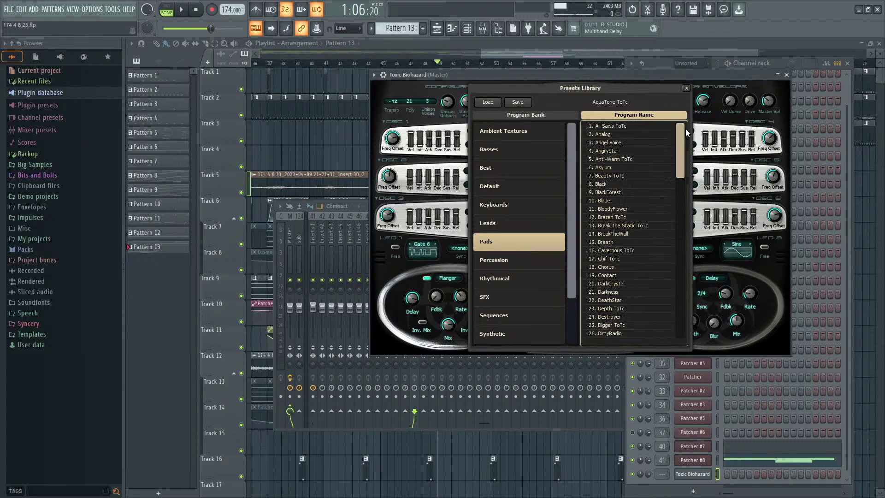
{"action": "left_click", "coordinate": [505, 131]}
{"action": "left_click", "coordinate": [508, 148]}
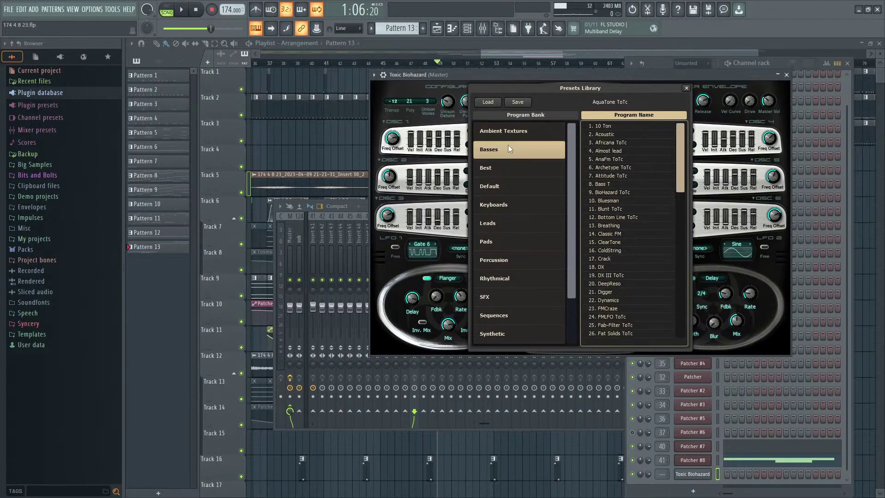
{"action": "left_click", "coordinate": [686, 87]}
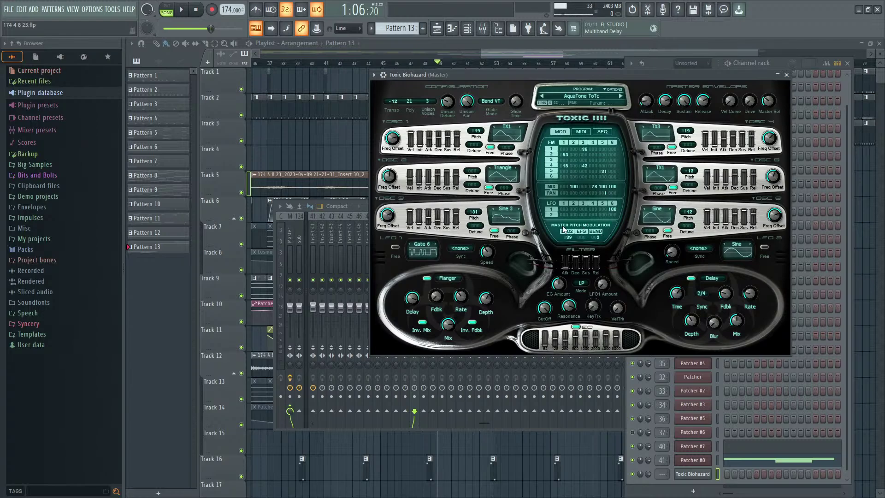
Step: View Toxic Biohazard's sequencer page, close the synth, and open operator 4 of the Sytrus inside Patcher #8
{"action": "left_click", "coordinate": [601, 132]}
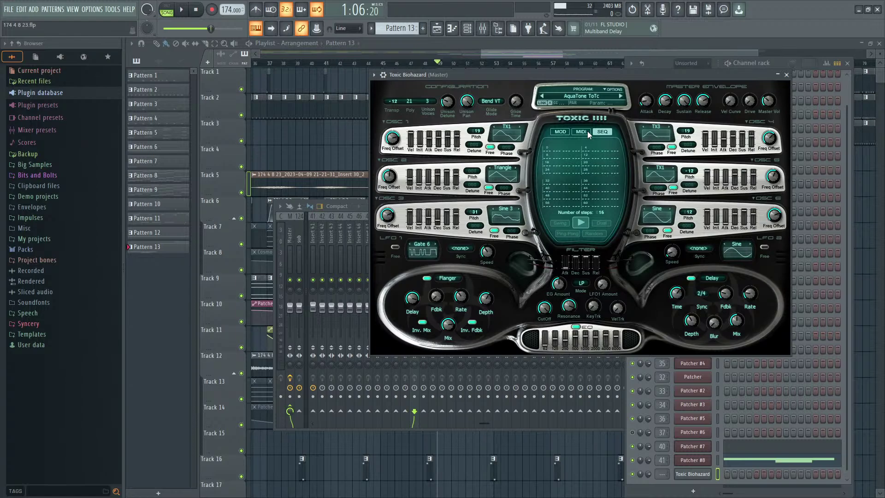
{"action": "left_click", "coordinate": [786, 75]}
{"action": "left_click", "coordinate": [692, 460]}
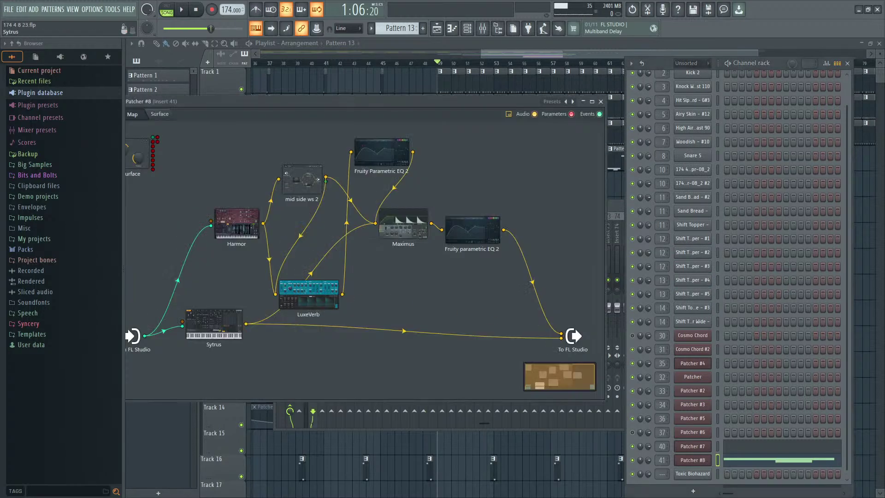
{"action": "double_click", "coordinate": [236, 321]}
{"action": "left_click", "coordinate": [558, 170]}
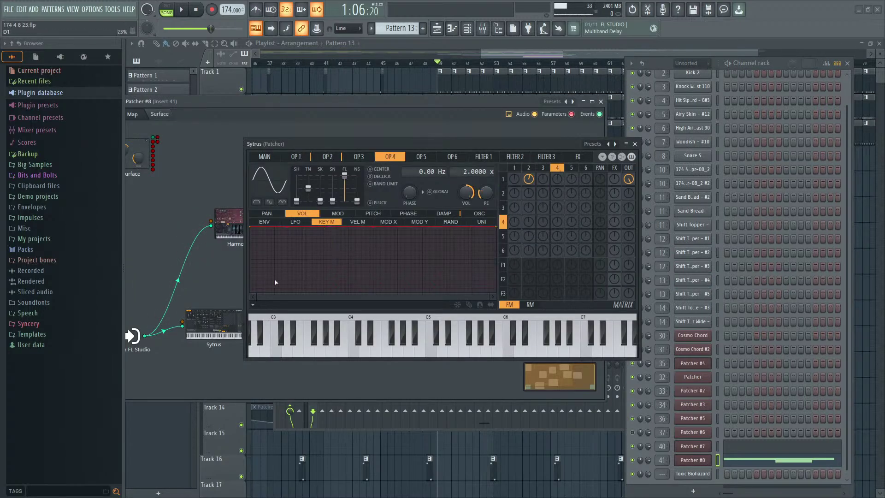
Step: Try creating a sequence with a raised attack on OP 4's volume key mapping in Sytrus, and close it without accepting
{"action": "left_click", "coordinate": [253, 305]}
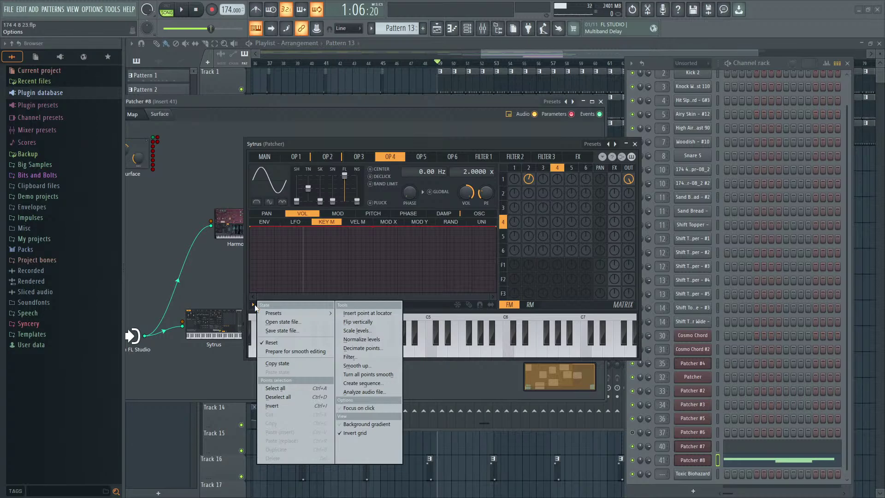
{"action": "left_click", "coordinate": [369, 383]}
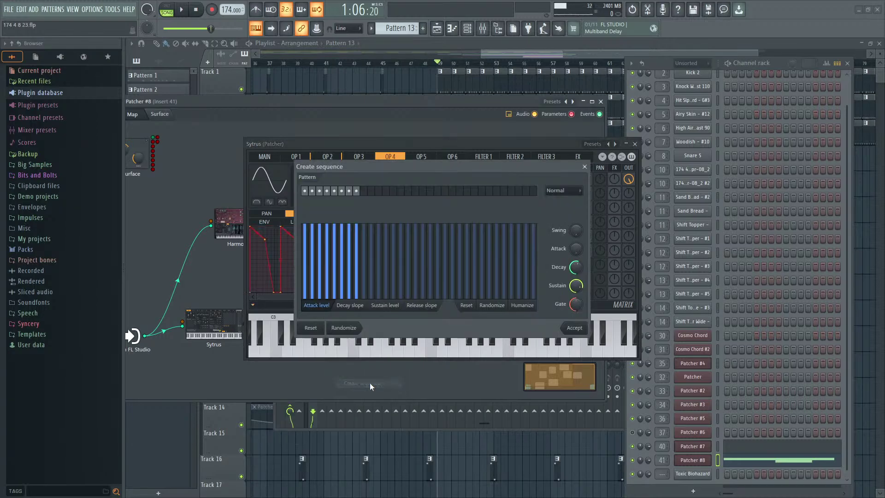
{"action": "left_click_drag", "start_coordinate": [369, 164], "coordinate": [642, 171]}
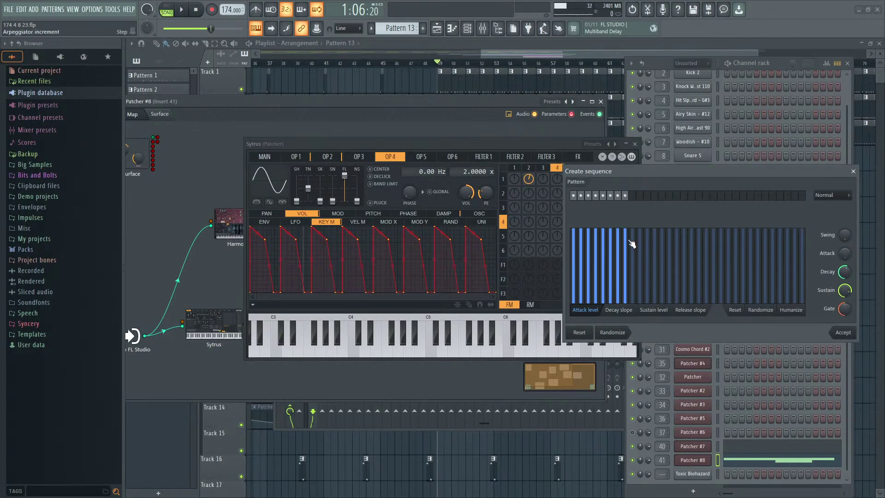
{"action": "left_click", "coordinate": [591, 196]}
{"action": "left_click", "coordinate": [592, 197]}
{"action": "left_click_drag", "start_coordinate": [844, 253], "coordinate": [846, 234]}
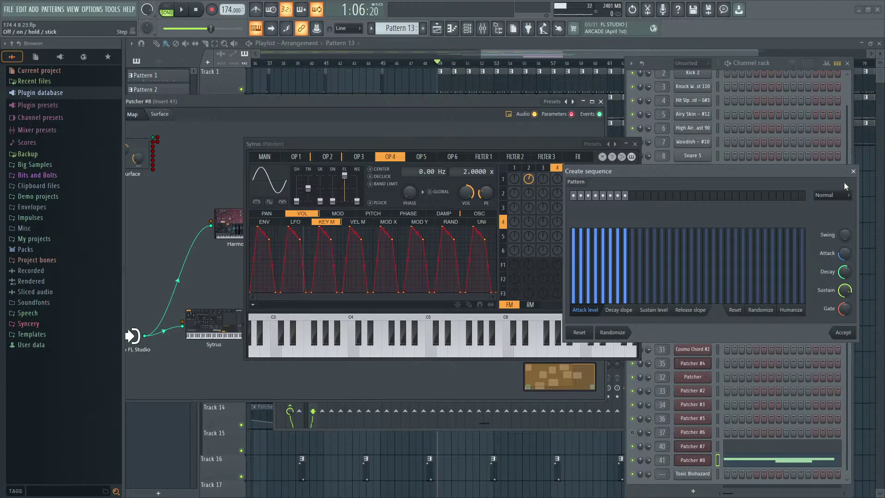
{"action": "left_click", "coordinate": [853, 171]}
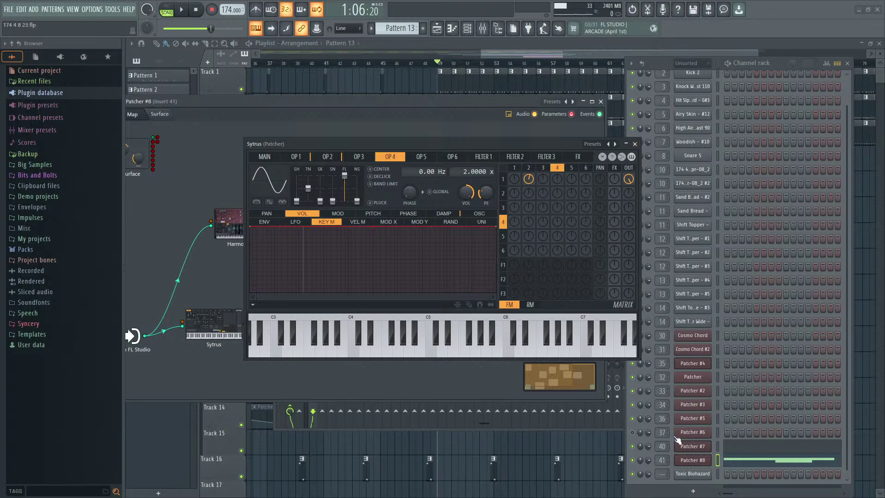
Step: Reopen Toxic Biohazard without the Sytrus window, try its sequencer step count, and examine its MIDI and modulation matrix pages
{"action": "left_click", "coordinate": [693, 473]}
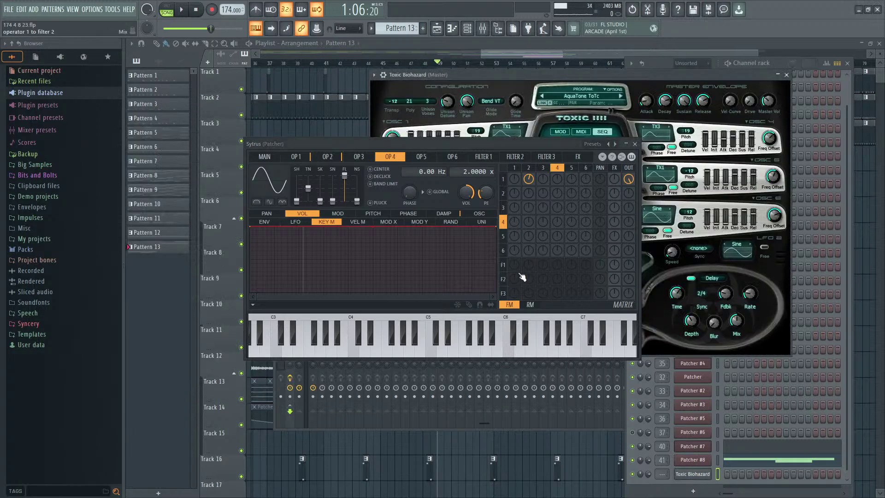
{"action": "left_click", "coordinate": [633, 145]}
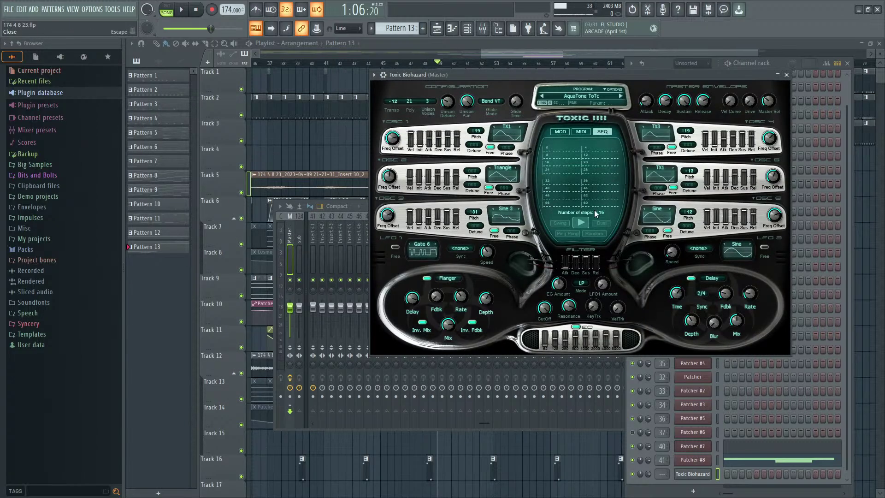
{"action": "left_click_drag", "start_coordinate": [602, 214], "coordinate": [602, 248]}
{"action": "left_click", "coordinate": [576, 133]}
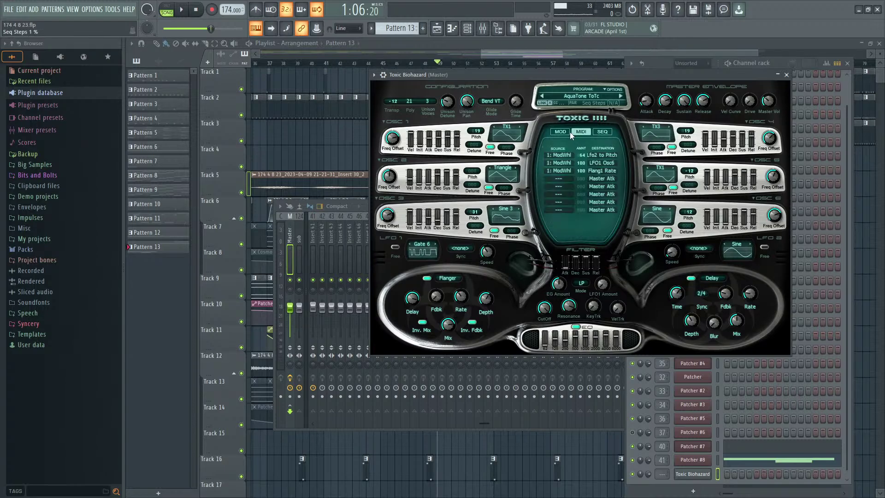
{"action": "left_click", "coordinate": [568, 131]}
{"action": "left_click", "coordinate": [579, 132]}
{"action": "left_click", "coordinate": [566, 132]}
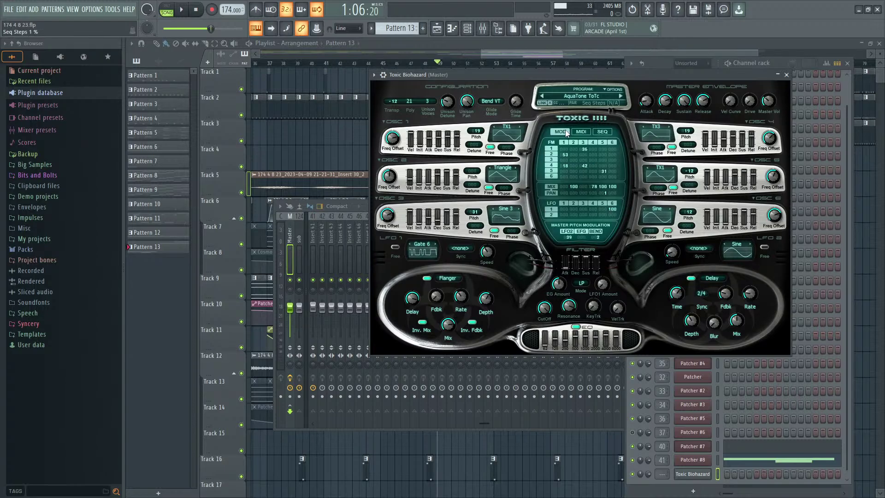
Step: Reposition Toxic Biohazard's window and check the available unison voice counts without changing the setting
{"action": "left_click_drag", "start_coordinate": [652, 75], "coordinate": [629, 101]}
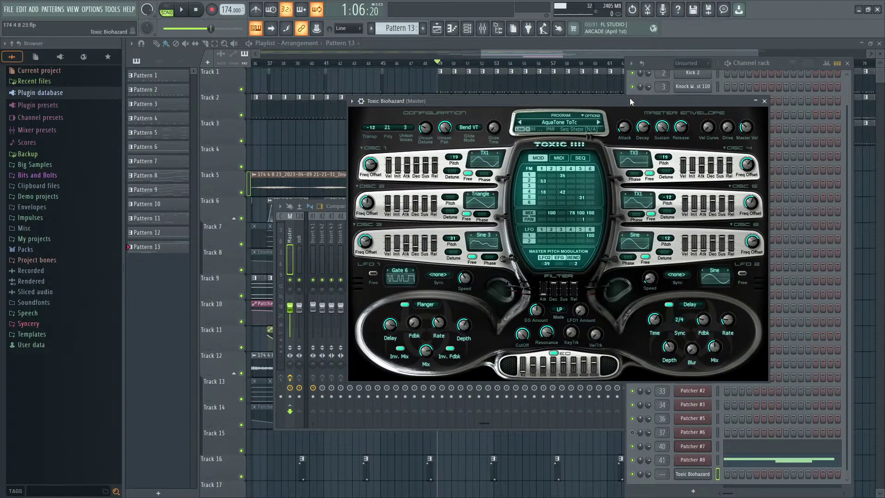
{"action": "left_click_drag", "start_coordinate": [631, 102], "coordinate": [631, 97]}
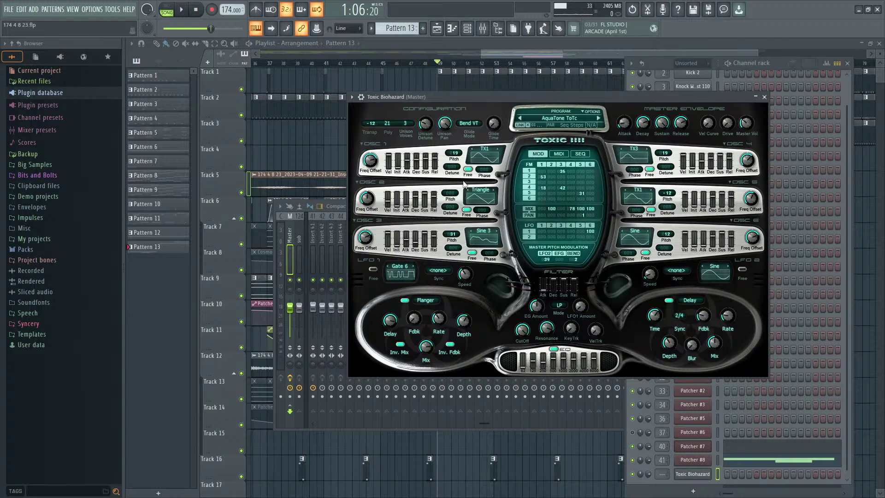
{"action": "left_click", "coordinate": [405, 123]}
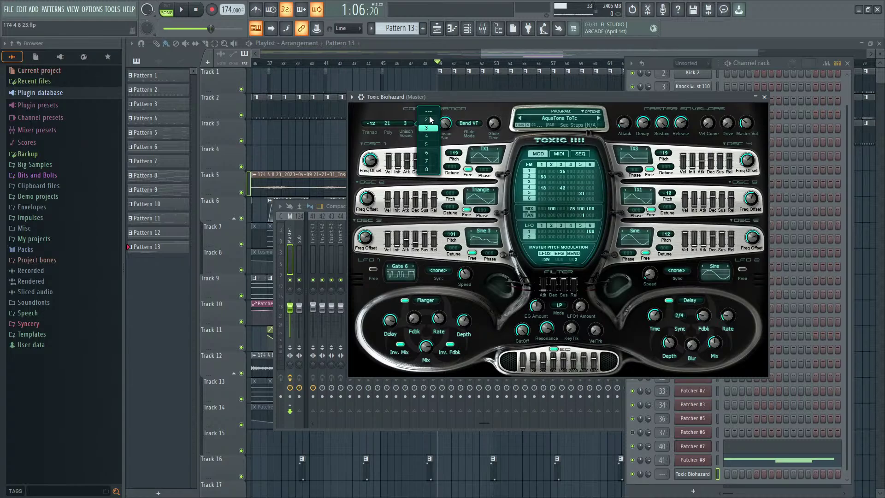
{"action": "left_click", "coordinate": [400, 140]}
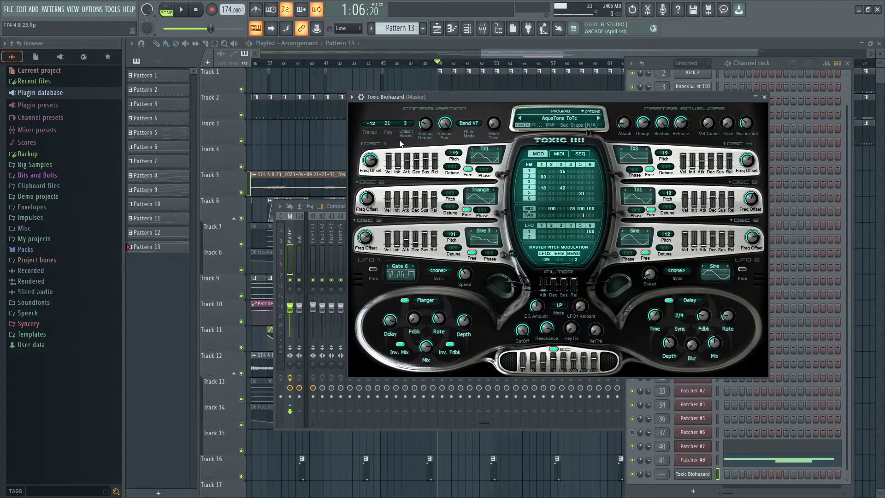
Step: Close Toxic Biohazard and delete its channel from the channel rack
{"action": "left_click", "coordinate": [764, 97]}
{"action": "right_click", "coordinate": [705, 474]}
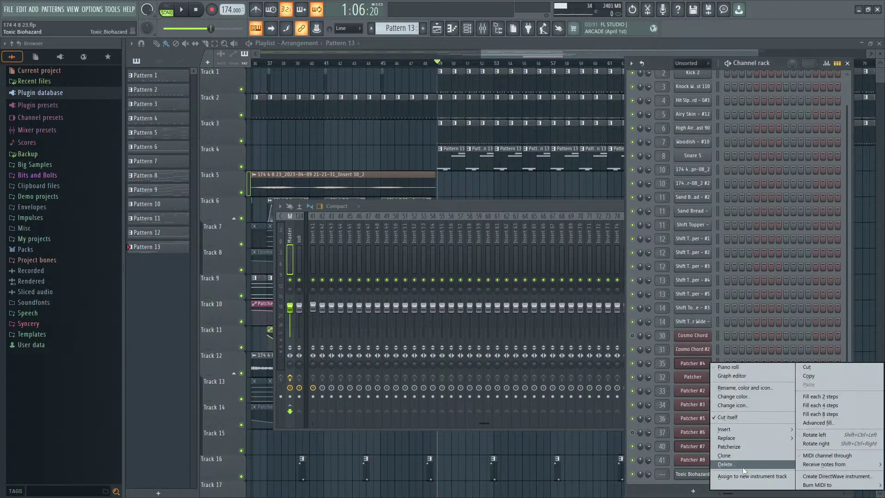
{"action": "left_click", "coordinate": [722, 462]}
{"action": "left_click", "coordinate": [476, 284]}
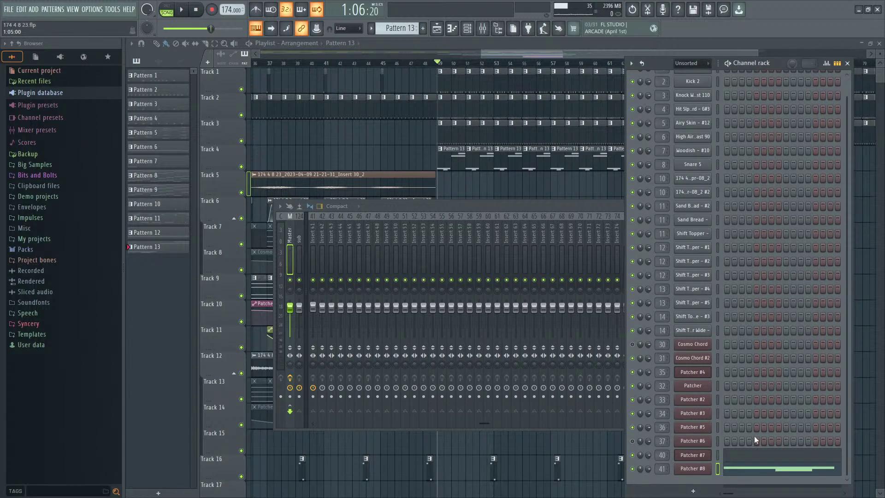
Step: Play back the drop from bar 49 with the other windows cleared off the playlist
{"action": "key", "text": "space"}
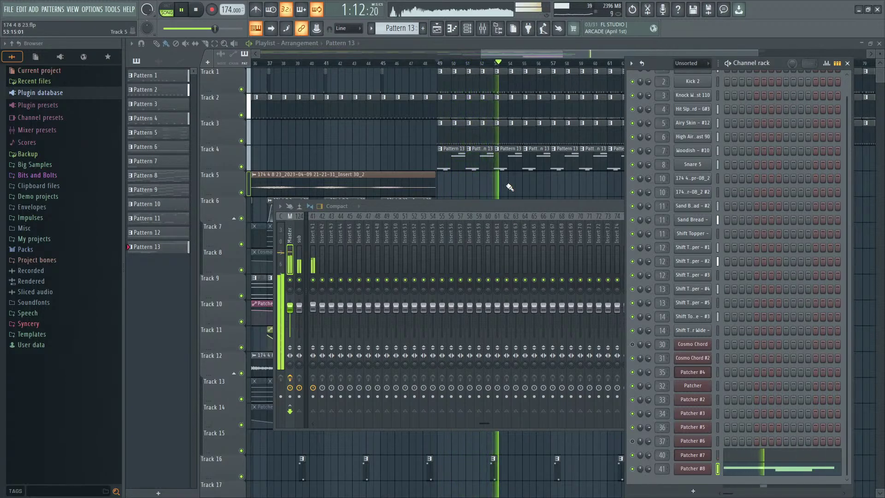
{"action": "key", "text": "F12"}
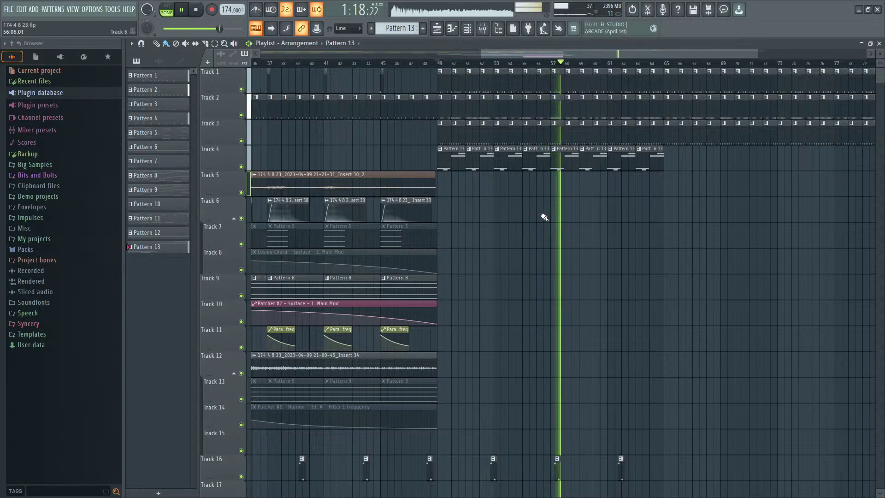
{"action": "key", "text": "space"}
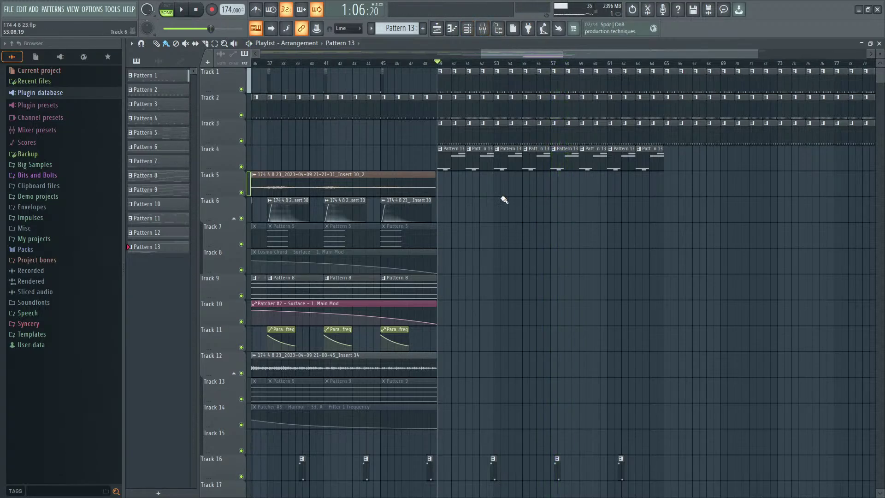
Step: Select bars 49 to 52 in the timeline and insert two empty playlist tracks, keeping the Pattern 13 clips on Track 4 above them
{"action": "left_click_drag", "start_coordinate": [440, 66], "coordinate": [497, 64]}
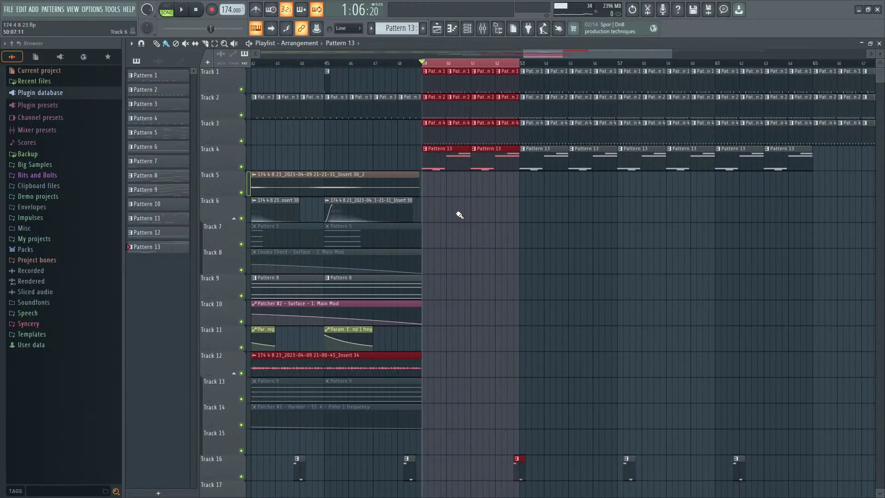
{"action": "key", "text": "F9"}
{"action": "right_click", "coordinate": [435, 192]}
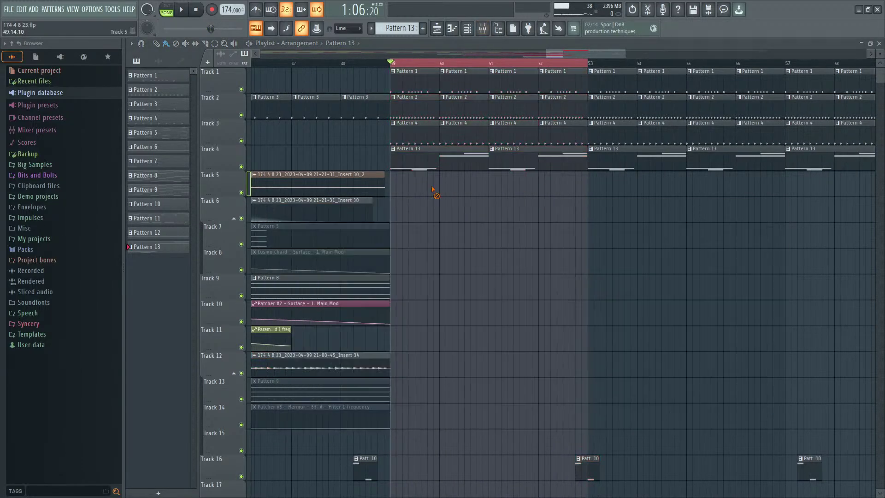
{"action": "right_click", "coordinate": [235, 164]}
{"action": "left_click", "coordinate": [272, 331]}
{"action": "right_click", "coordinate": [231, 183]}
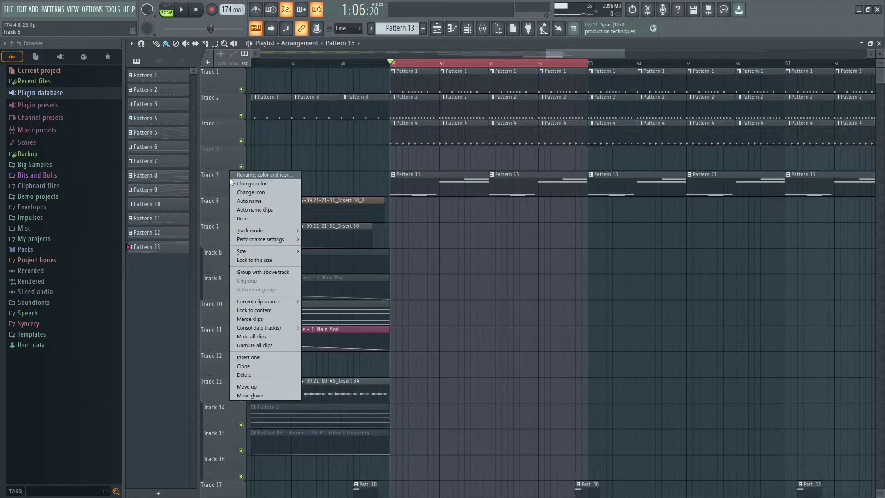
{"action": "left_click", "coordinate": [271, 356]}
{"action": "left_click_drag", "start_coordinate": [229, 214], "coordinate": [229, 157]}
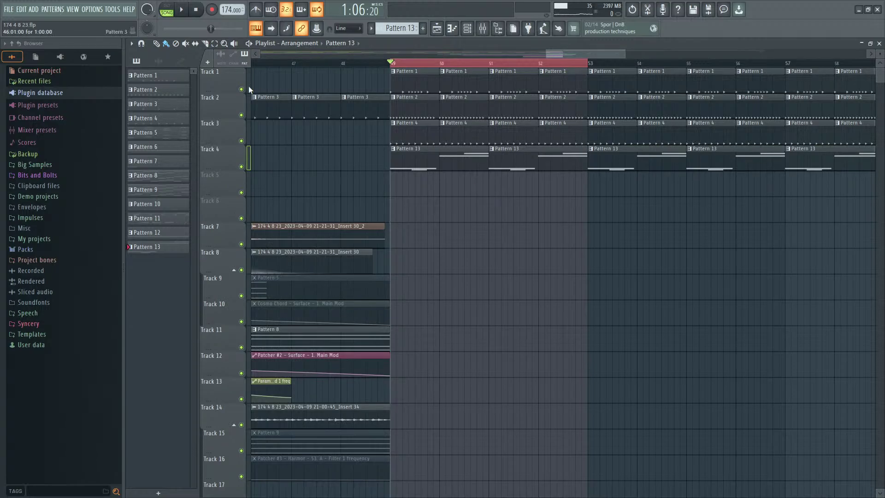
Step: Delete the Pattern 13 clips on Track 4 from bar 51 onward, keeping only those at bars 49 and 50
{"action": "left_click", "coordinate": [157, 44]}
{"action": "right_click", "coordinate": [525, 165]}
{"action": "scroll", "coordinate": [540, 185], "scroll_direction": "down", "scroll_amount": 6}
{"action": "right_click", "coordinate": [564, 163]}
{"action": "scroll", "coordinate": [515, 178], "scroll_direction": "up", "scroll_amount": 5}
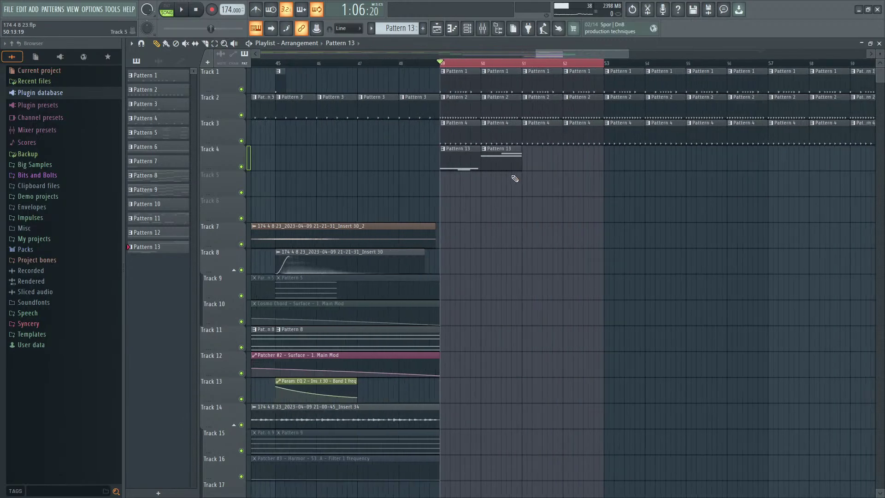
Step: Make each of the two Pattern 13 clips at bars 49 and 50 a unique pattern
{"action": "left_click", "coordinate": [484, 148]}
{"action": "left_click", "coordinate": [538, 219]}
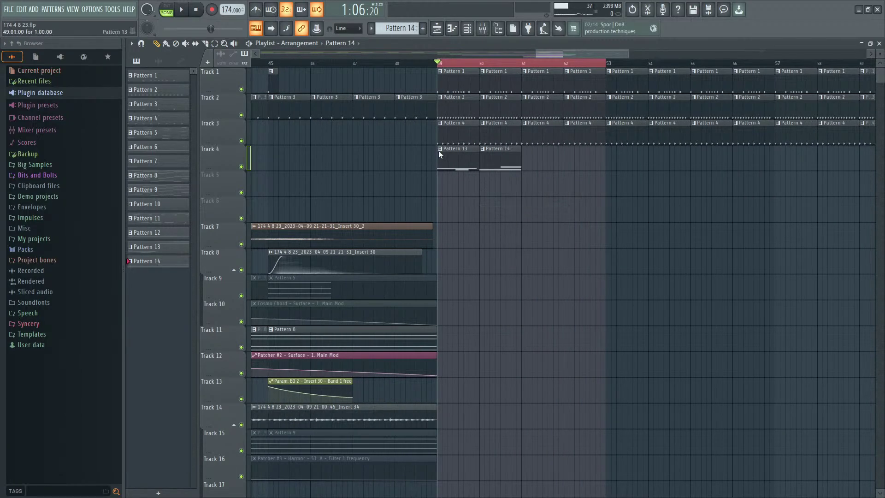
{"action": "left_click", "coordinate": [438, 149]}
{"action": "left_click", "coordinate": [478, 219]}
{"action": "left_click", "coordinate": [512, 288]}
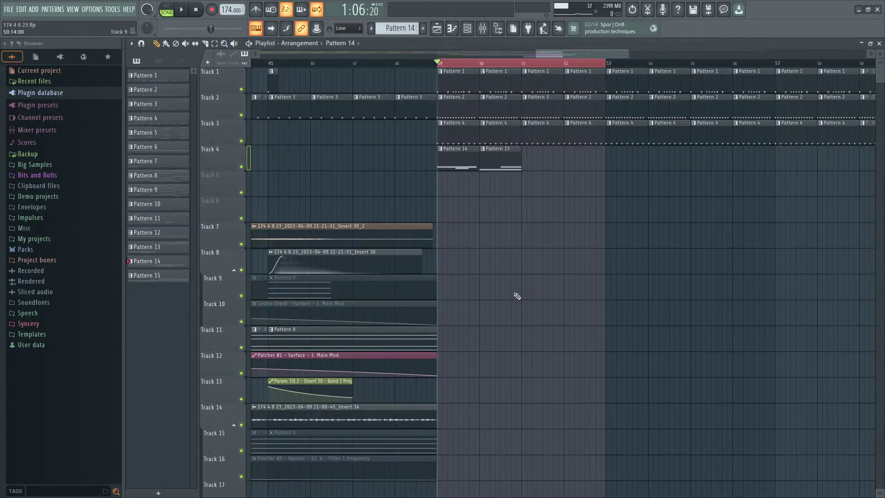
Step: Duplicate the pair of unique clips on Track 4 into bars 51 and 52, and set bars 49 to 52 as the loop region
{"action": "left_click_drag", "start_coordinate": [535, 167], "coordinate": [445, 157]}
{"action": "left_click", "coordinate": [492, 65]}
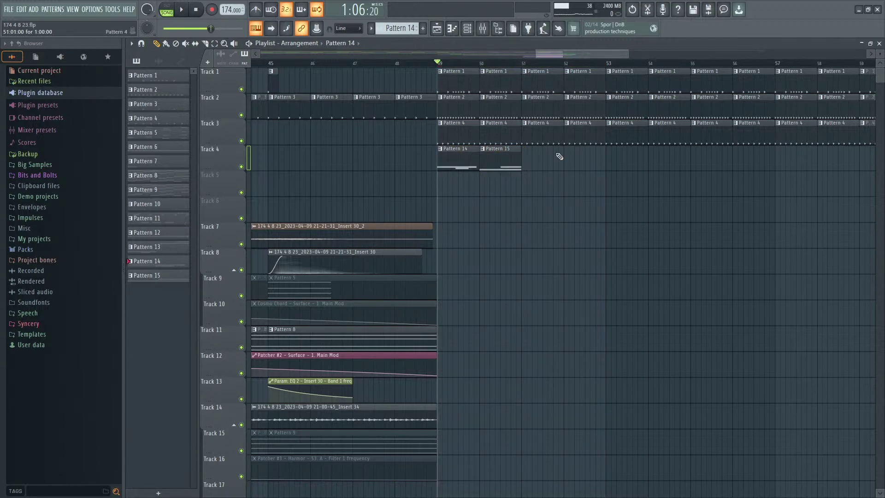
{"action": "left_click_drag", "start_coordinate": [549, 186], "coordinate": [463, 159]}
{"action": "key", "text": "ctrl+b"}
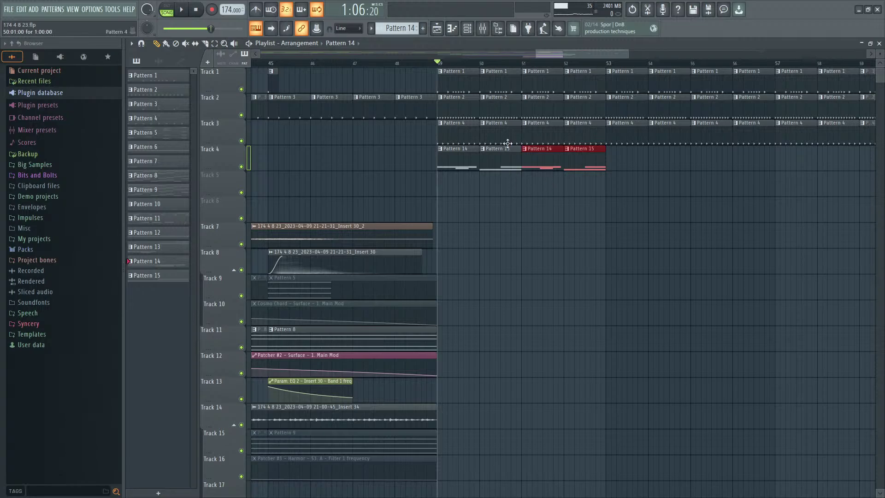
{"action": "left_click_drag", "start_coordinate": [441, 66], "coordinate": [602, 73]}
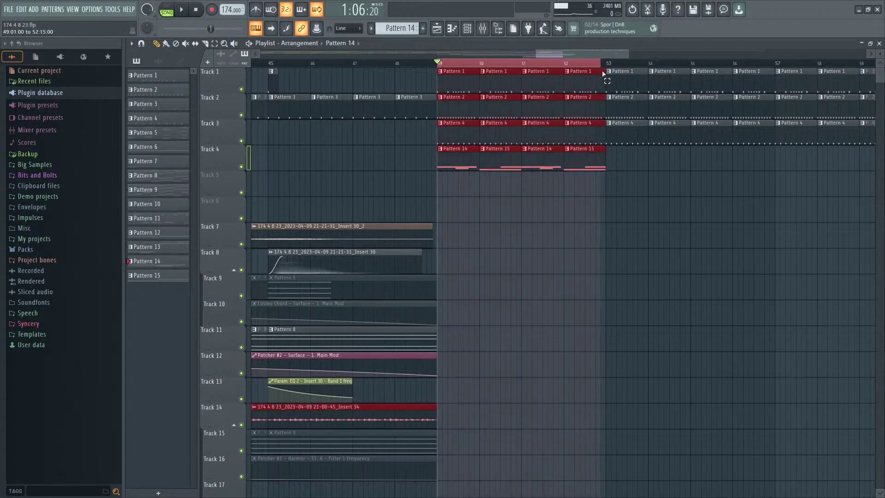
{"action": "key", "text": "ctrl+d"}
Step: Open the notes of the clip at bar 49 and inspect Patcher #8's routing map during playback
{"action": "double_click", "coordinate": [467, 153]}
{"action": "left_click", "coordinate": [468, 28]}
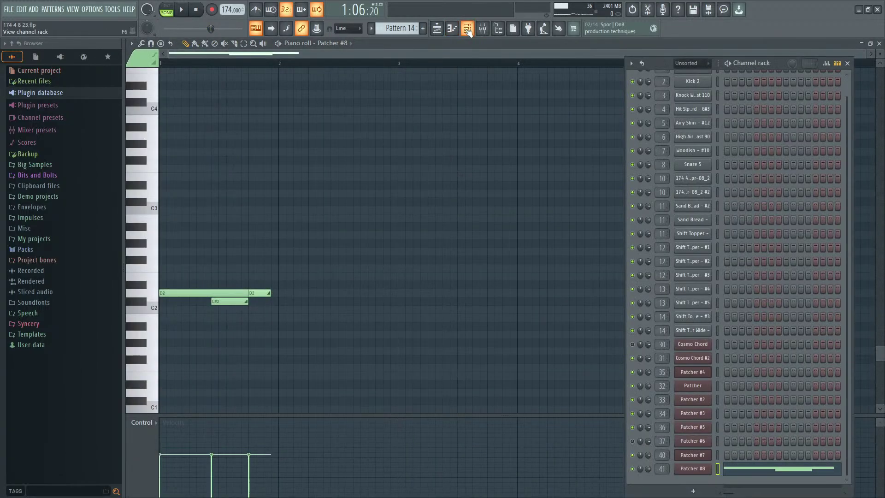
{"action": "left_click", "coordinate": [696, 469]}
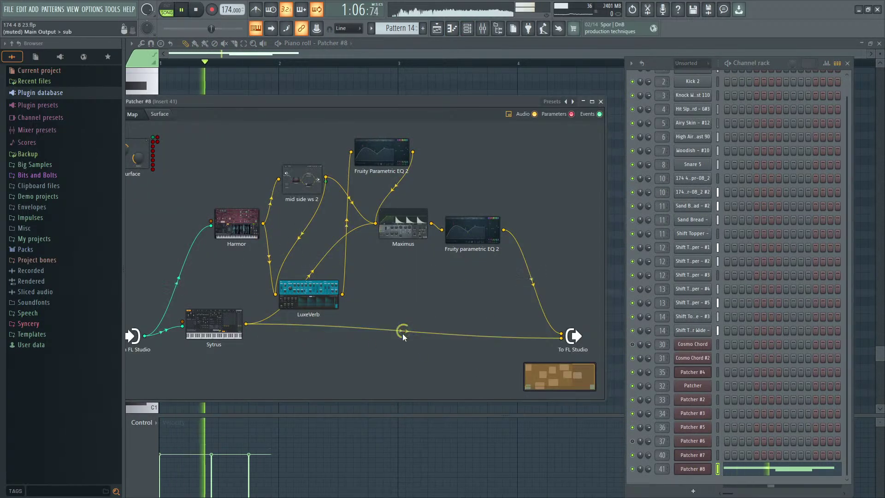
Step: Bring back the playlist and open the control surface of Patcher #7
{"action": "left_click", "coordinate": [449, 33]}
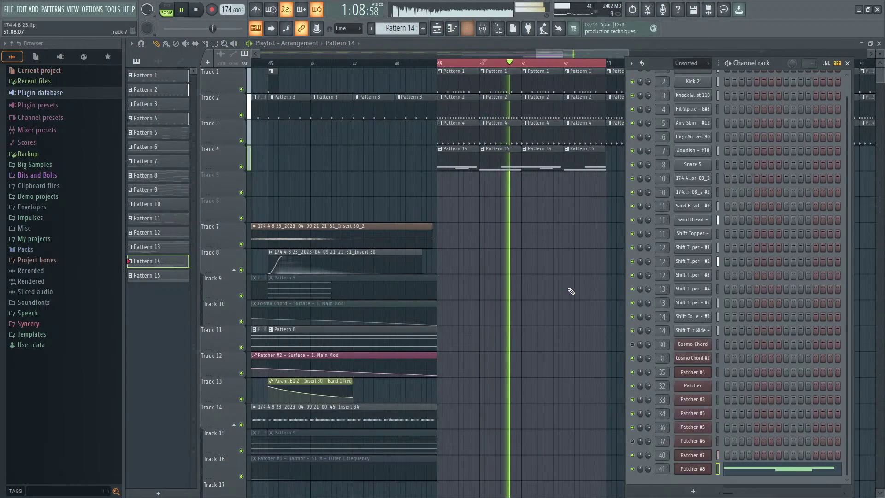
{"action": "left_click", "coordinate": [467, 28]}
{"action": "left_click", "coordinate": [693, 455]}
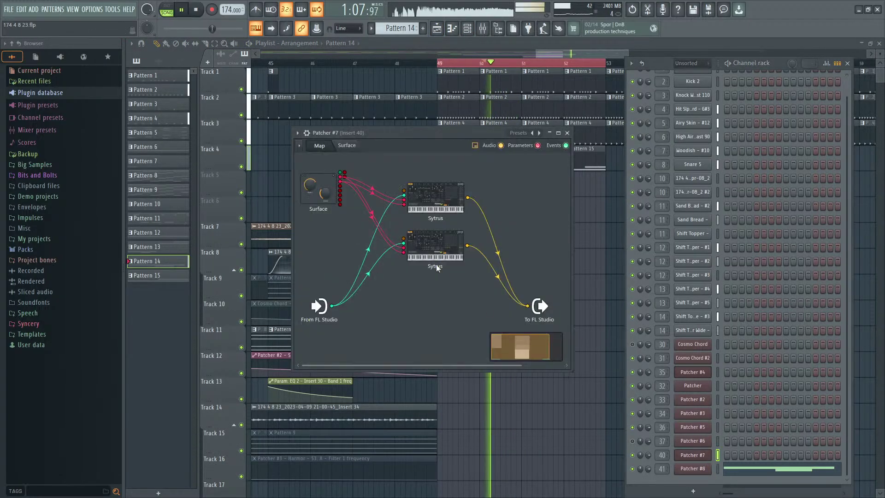
{"action": "left_click", "coordinate": [345, 147]}
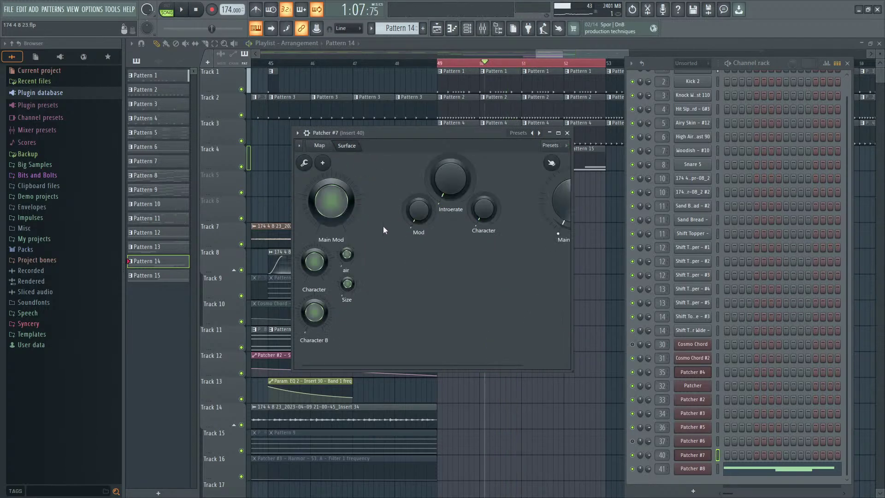
Step: Activate the Main Mod and Character knobs on Patcher #7's surface, and create an automation clip for Character
{"action": "right_click", "coordinate": [338, 211]}
{"action": "left_click", "coordinate": [356, 230]}
{"action": "right_click", "coordinate": [319, 256]}
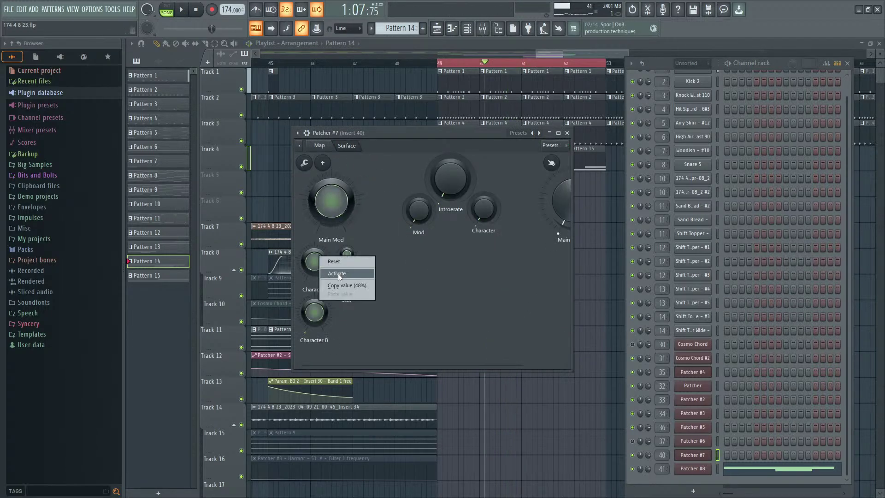
{"action": "left_click", "coordinate": [338, 272]}
{"action": "right_click", "coordinate": [326, 263]}
{"action": "left_click", "coordinate": [350, 322]}
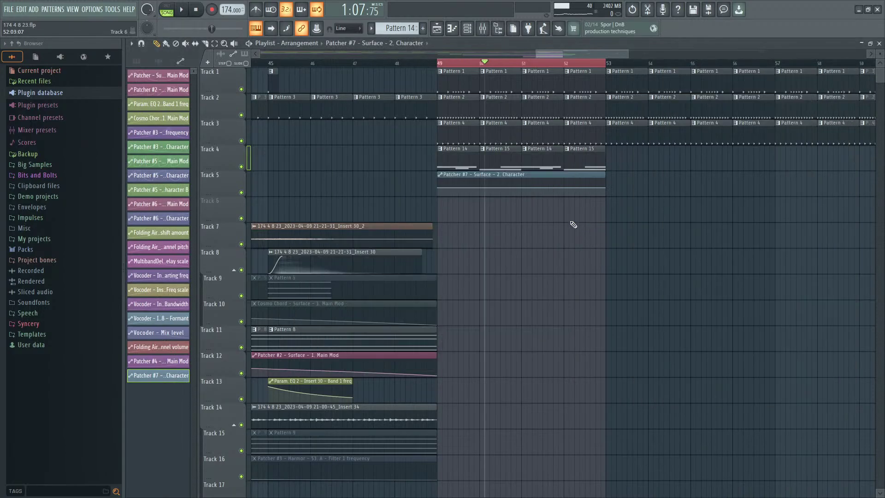
{"action": "key", "text": "space"}
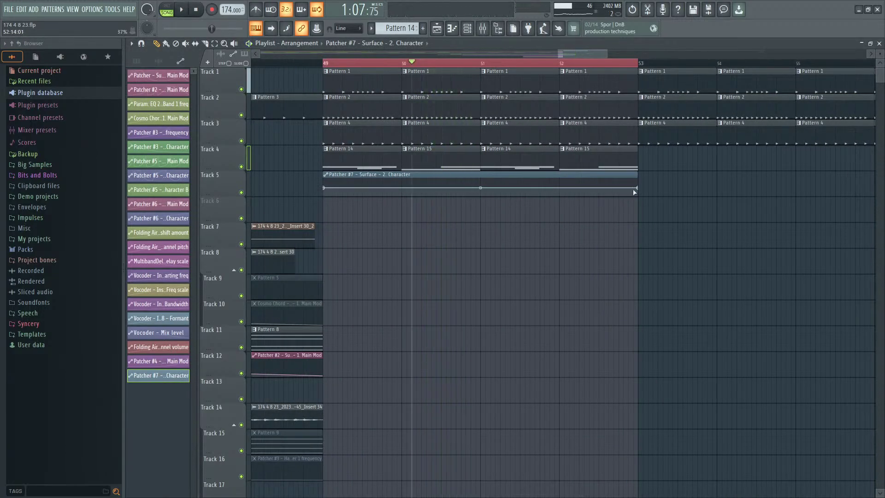
Step: Copy the Character automation's end value at bar 53 to a new point at bar 51 and start playback
{"action": "right_click", "coordinate": [638, 189]}
{"action": "left_click", "coordinate": [660, 334]}
{"action": "right_click", "coordinate": [481, 188]}
{"action": "left_click", "coordinate": [510, 347]}
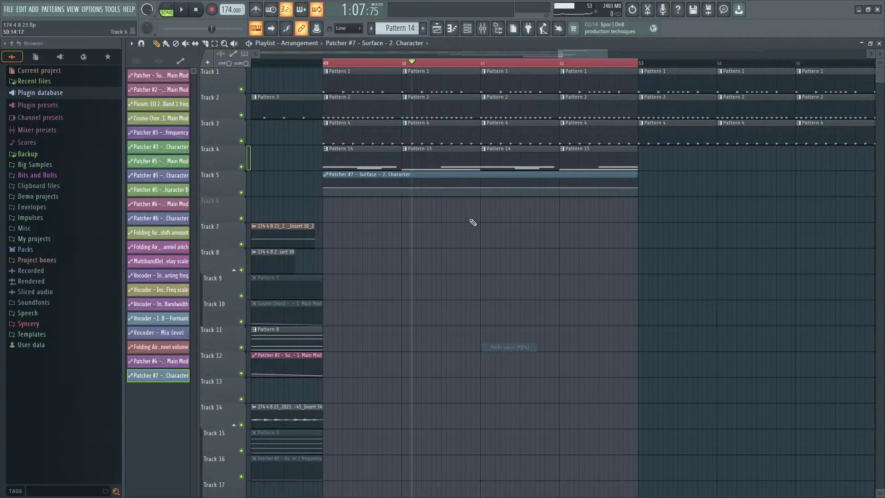
{"action": "key", "text": "space"}
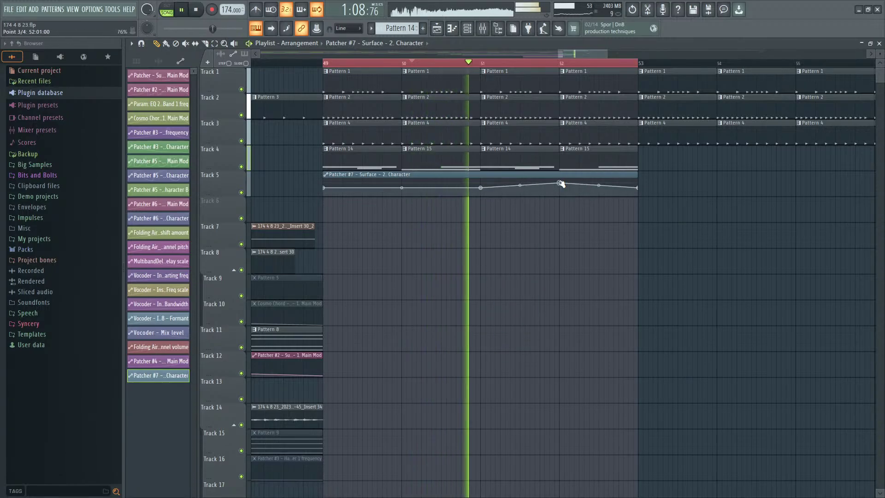
Step: Add a Character automation point at bar 52 with the copied 48% value and adjust the end point at bar 53
{"action": "right_click", "coordinate": [561, 184]}
{"action": "left_click", "coordinate": [589, 341]}
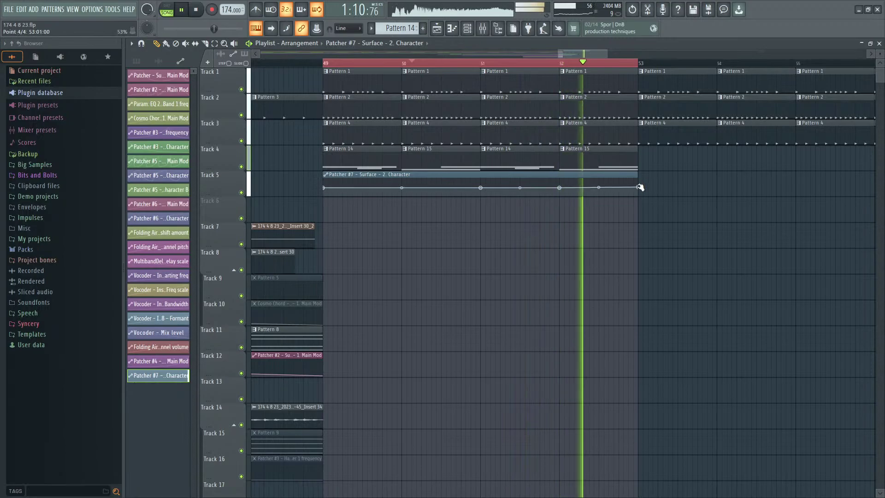
{"action": "mouse_move", "coordinate": [640, 187]}
{"action": "left_mouse_down"}
{"action": "mouse_move", "coordinate": [605, 185]}
{"action": "mouse_move", "coordinate": [639, 187]}
{"action": "left_mouse_up"}
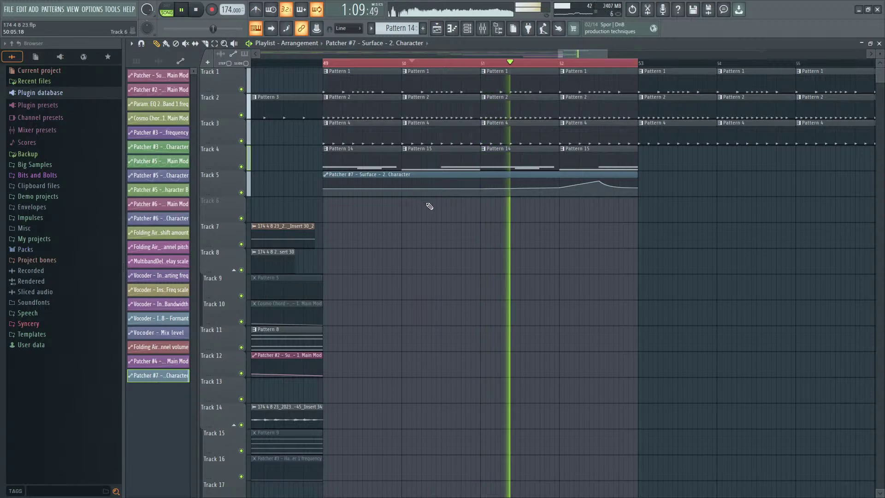
Step: Set the Character automation point at bar 51 to 0.44105264544487
{"action": "right_click", "coordinate": [481, 189]}
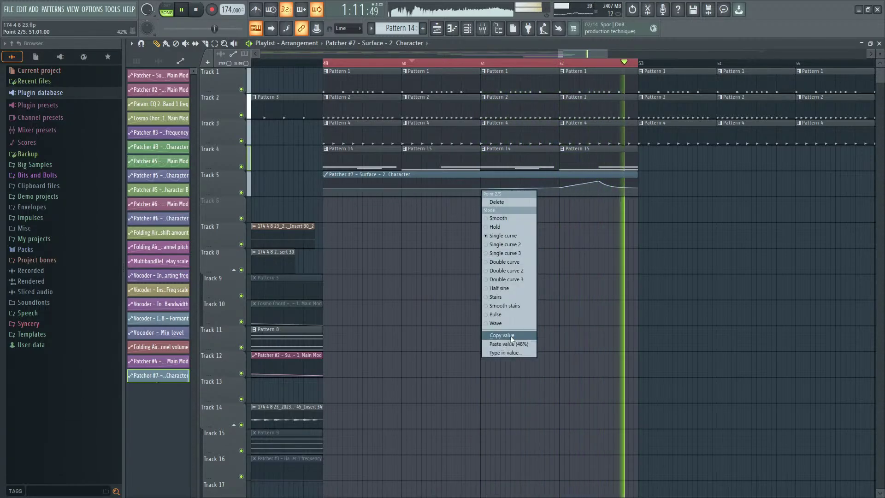
{"action": "left_click", "coordinate": [505, 353]}
{"action": "left_click", "coordinate": [451, 337]}
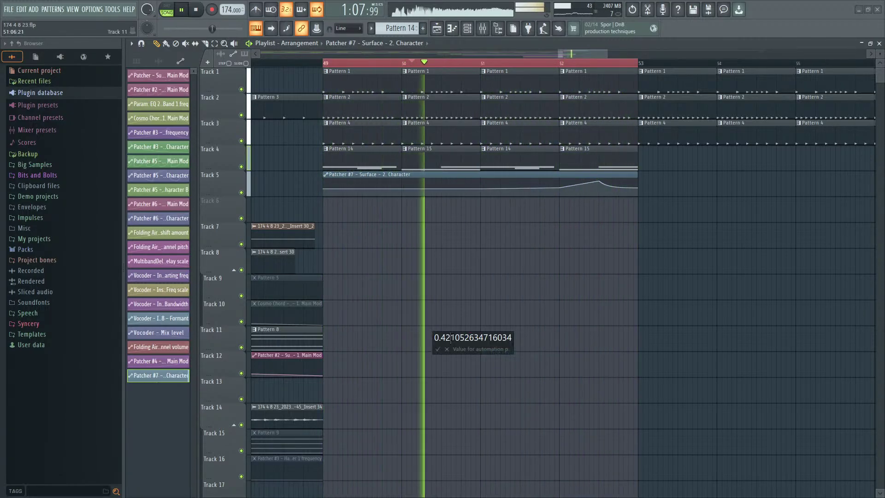
{"action": "key", "text": "Return"}
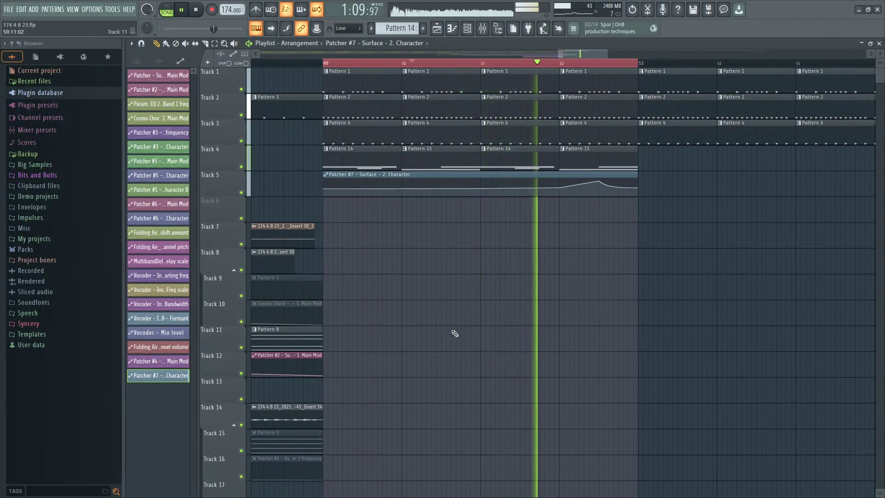
Step: Copy the bar 51 point's 44% value onto the Character automation's starting point at bar 49 and stop playback
{"action": "right_click", "coordinate": [481, 189]}
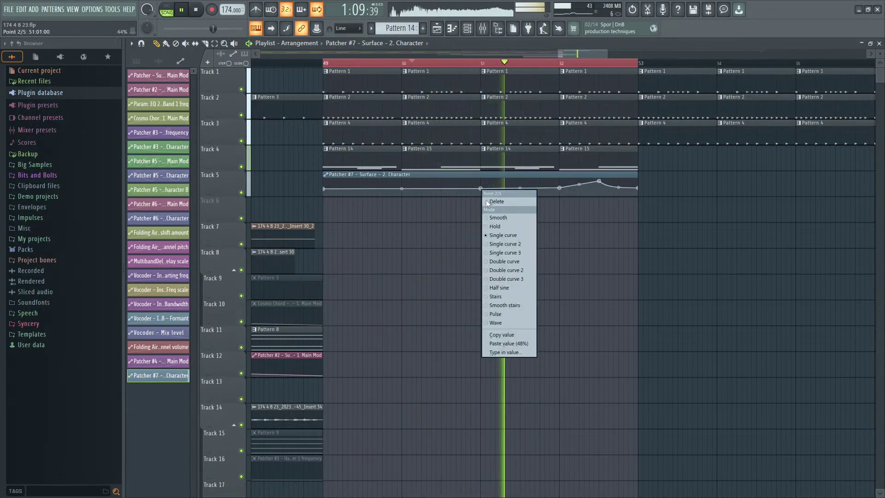
{"action": "left_click", "coordinate": [507, 335]}
{"action": "right_click", "coordinate": [323, 190]}
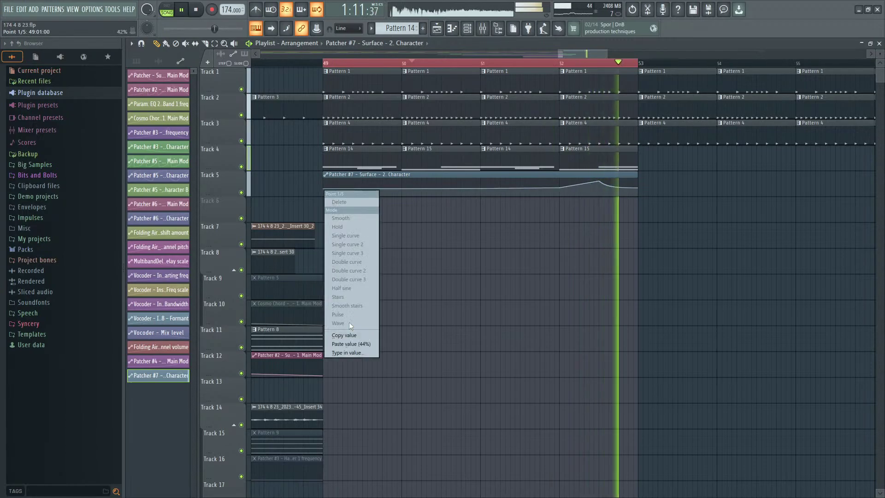
{"action": "left_click", "coordinate": [353, 344]}
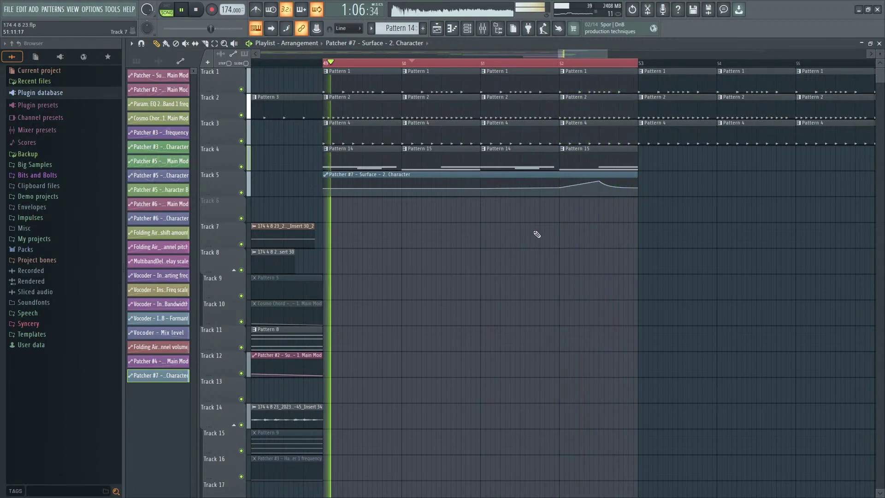
{"action": "key", "text": "space"}
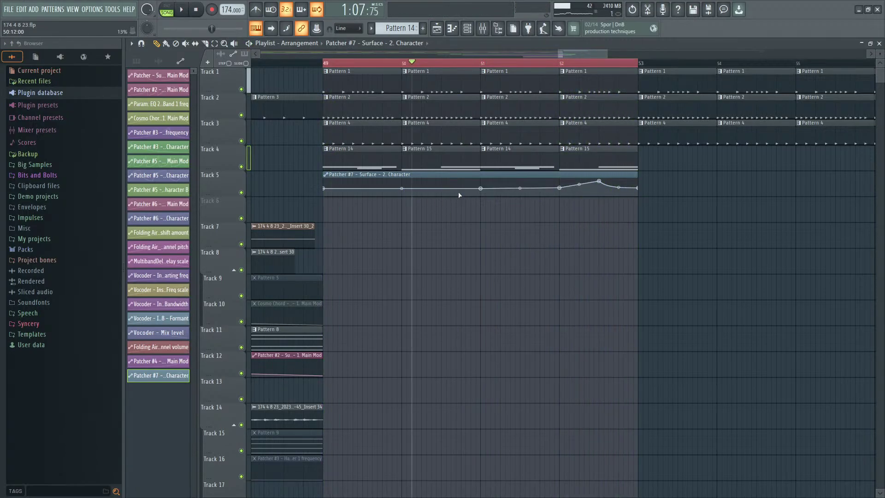
Step: Check the exact numeric value of the Character automation point at bar 51 without changing it
{"action": "right_click", "coordinate": [484, 189]}
{"action": "left_click", "coordinate": [505, 352]}
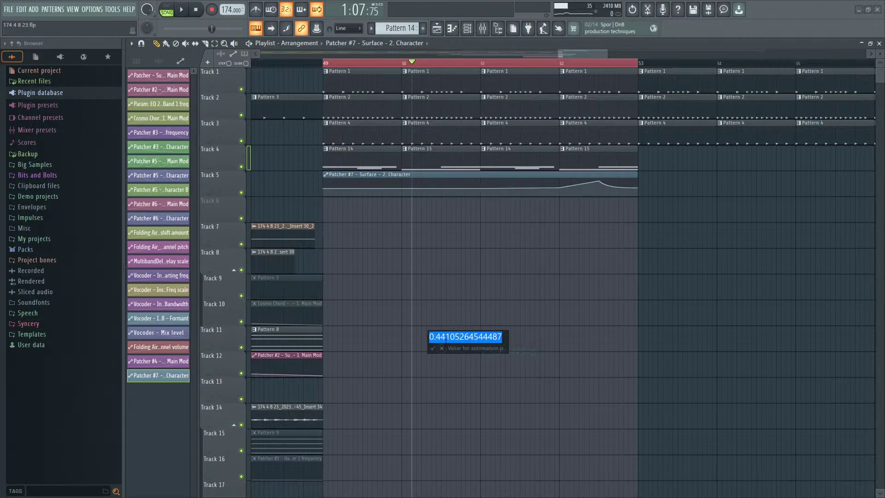
{"action": "left_click", "coordinate": [441, 348]}
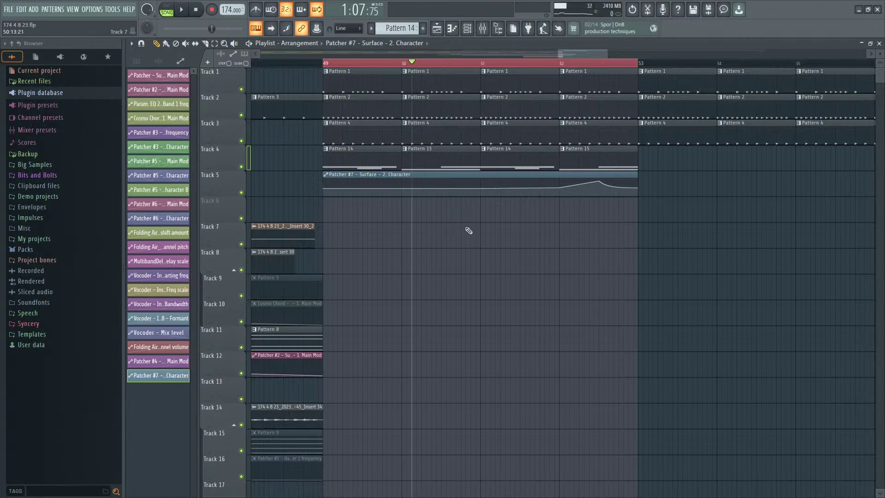
Step: Switch the channel rack filter to Unsorted and check Patcher #7's surface and routing map
{"action": "left_click", "coordinate": [467, 31]}
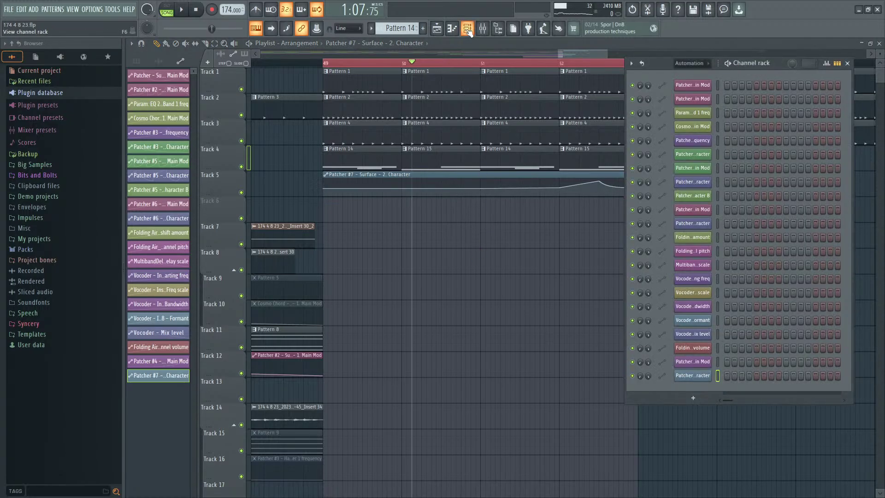
{"action": "left_click", "coordinate": [689, 64]}
{"action": "left_click", "coordinate": [691, 103]}
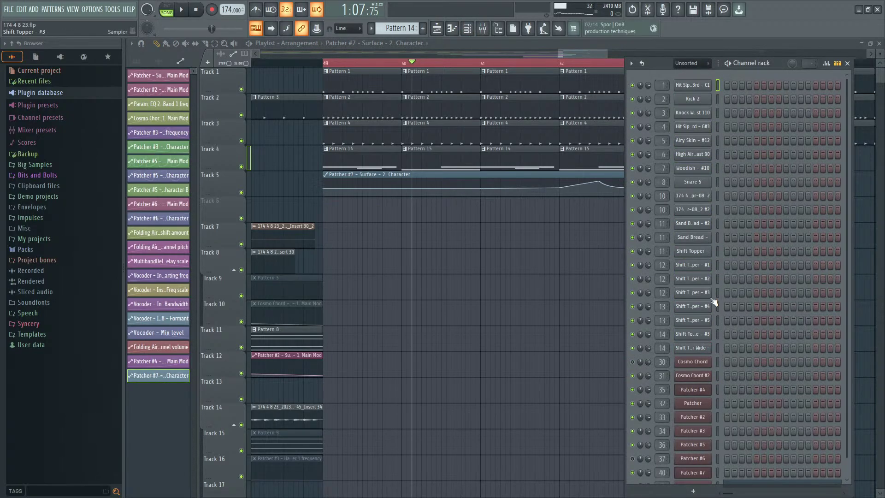
{"action": "scroll", "coordinate": [723, 336], "scroll_direction": "down", "scroll_amount": 1}
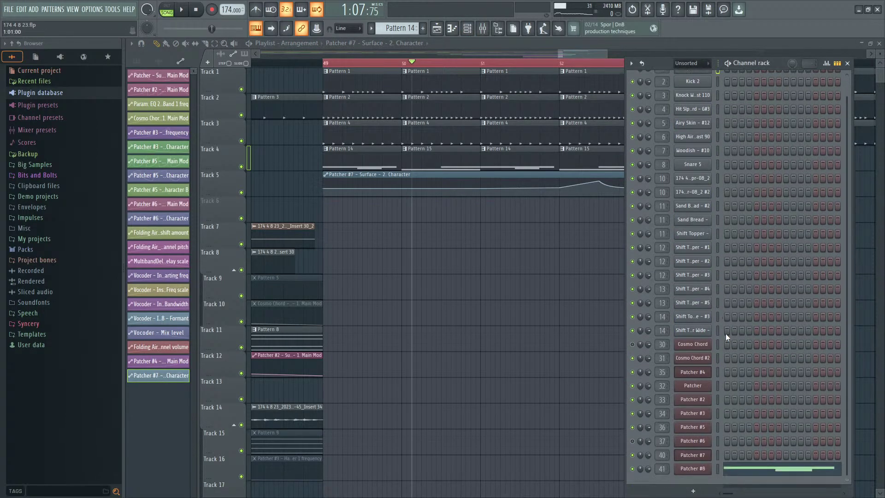
{"action": "left_click", "coordinate": [698, 456]}
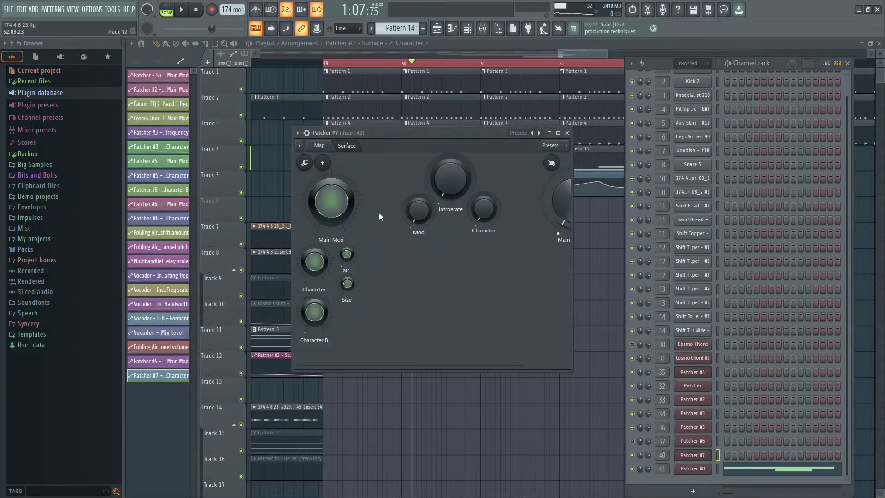
{"action": "left_click", "coordinate": [319, 146]}
{"action": "left_click", "coordinate": [567, 133]}
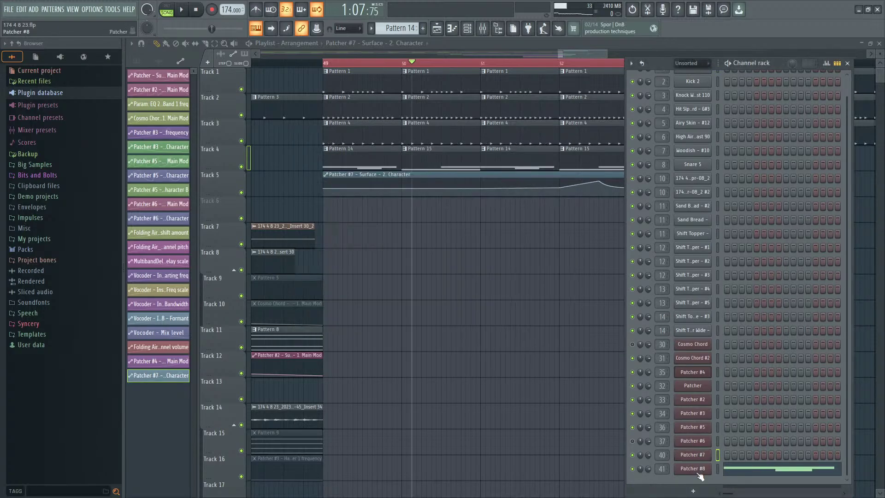
Step: Open Patcher #8, look briefly at its Harmor, and reposition the Patcher window to show the full routing map
{"action": "left_click", "coordinate": [693, 470]}
{"action": "double_click", "coordinate": [232, 210]}
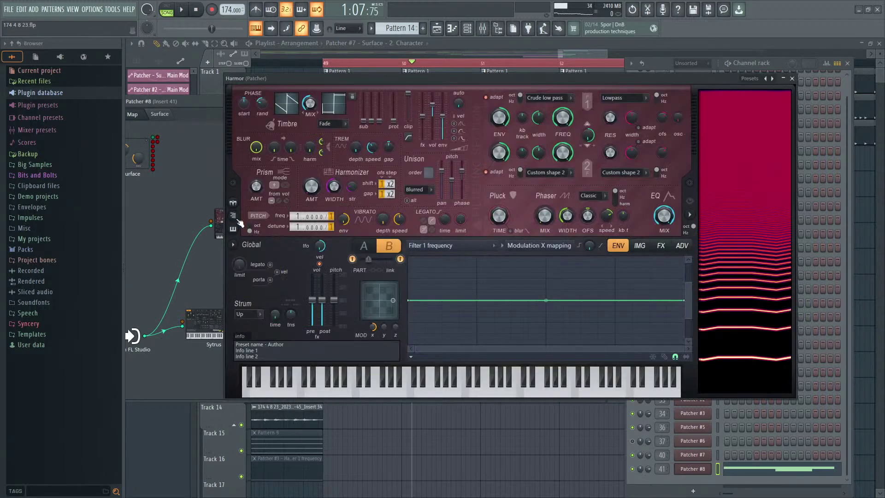
{"action": "left_click", "coordinate": [792, 79]}
{"action": "left_click_drag", "start_coordinate": [348, 108], "coordinate": [531, 140]}
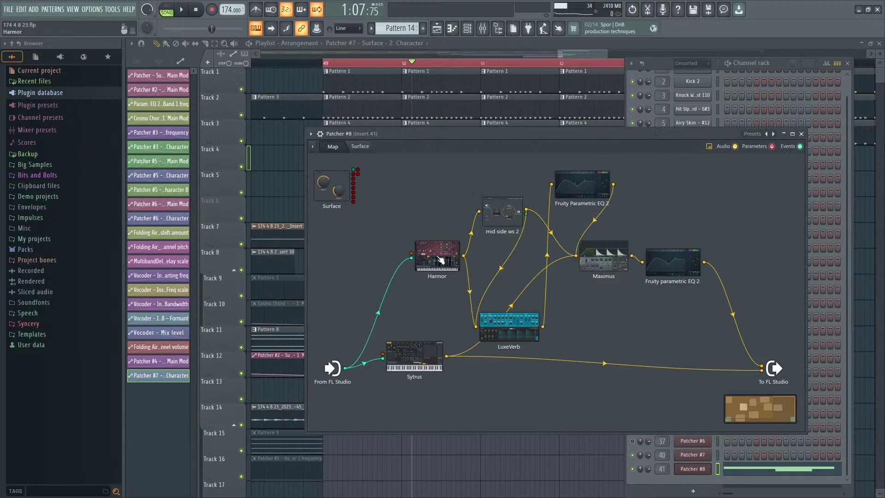
Step: Examine parts A and B of Patcher #8's Harmor, including the Filter 1 frequency's Modulation X mapping, during brief playback
{"action": "double_click", "coordinate": [440, 261]}
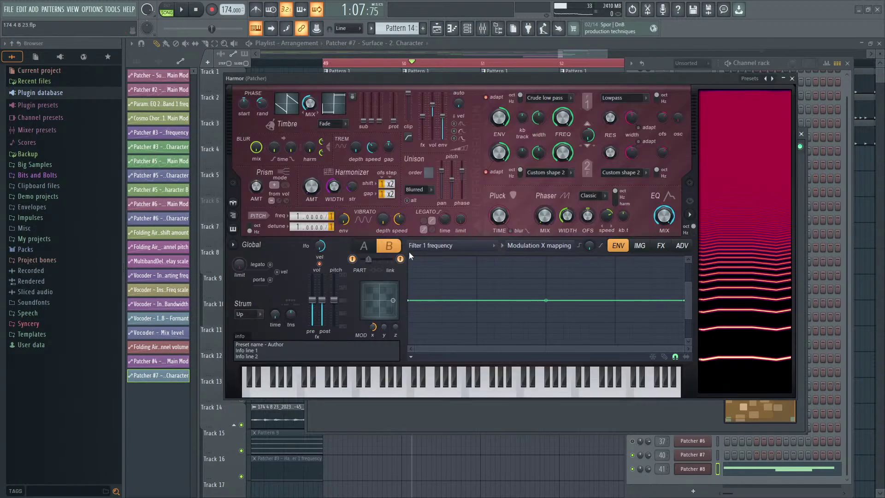
{"action": "left_click", "coordinate": [375, 249]}
{"action": "left_click", "coordinate": [385, 248]}
{"action": "key", "text": "space"}
{"action": "key", "text": "space"}
{"action": "right_click", "coordinate": [561, 117]}
{"action": "left_click", "coordinate": [584, 141]}
{"action": "left_click", "coordinate": [366, 247]}
{"action": "left_click", "coordinate": [791, 79]}
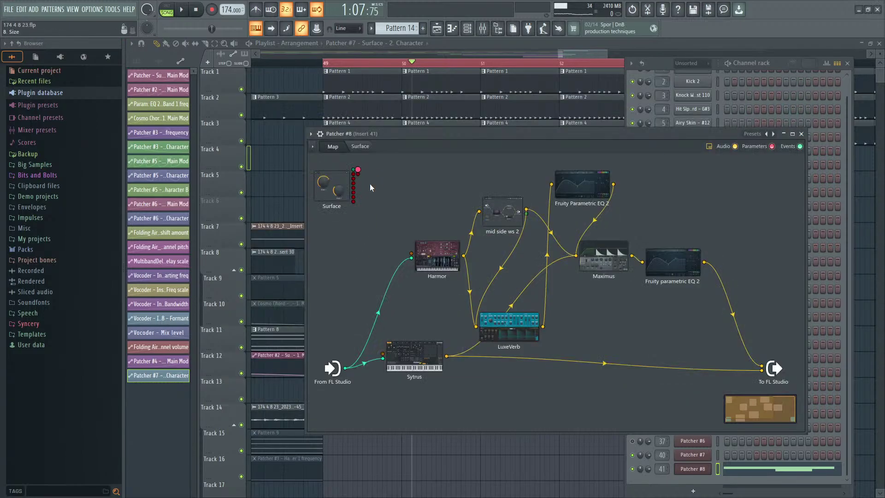
Step: Activate Harmor's Modulation X parameter in Patcher #8 and link it to the Surface's Main Mod control
{"action": "left_click", "coordinate": [431, 267]}
{"action": "right_click", "coordinate": [369, 331]}
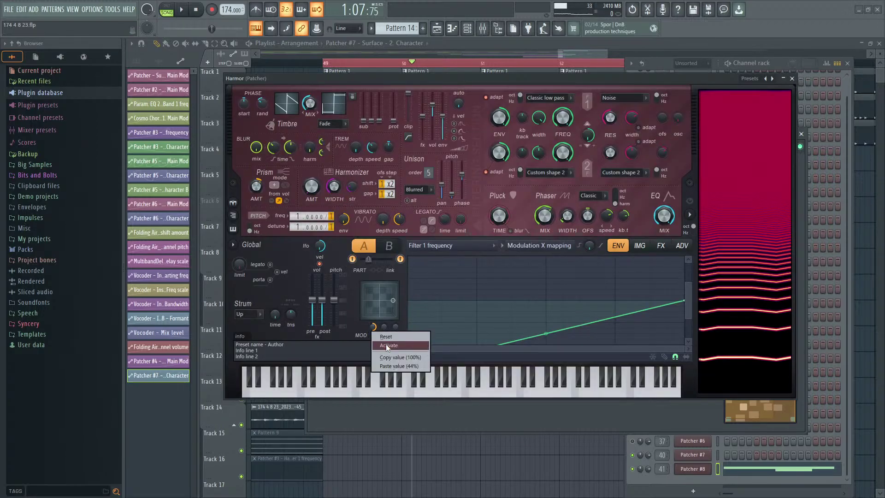
{"action": "left_click", "coordinate": [791, 78]}
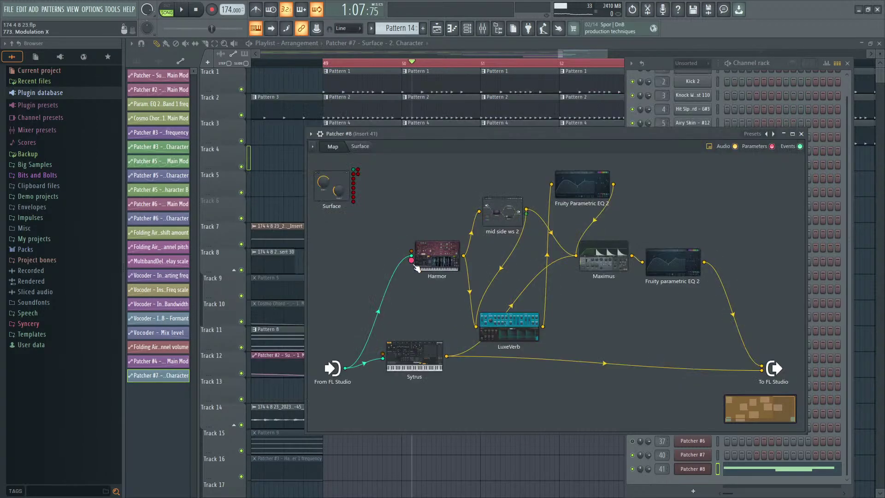
{"action": "left_click_drag", "start_coordinate": [411, 260], "coordinate": [353, 170]}
Step: Activate the Main Mod knob on Patcher #8's control surface
{"action": "left_click", "coordinate": [361, 147]}
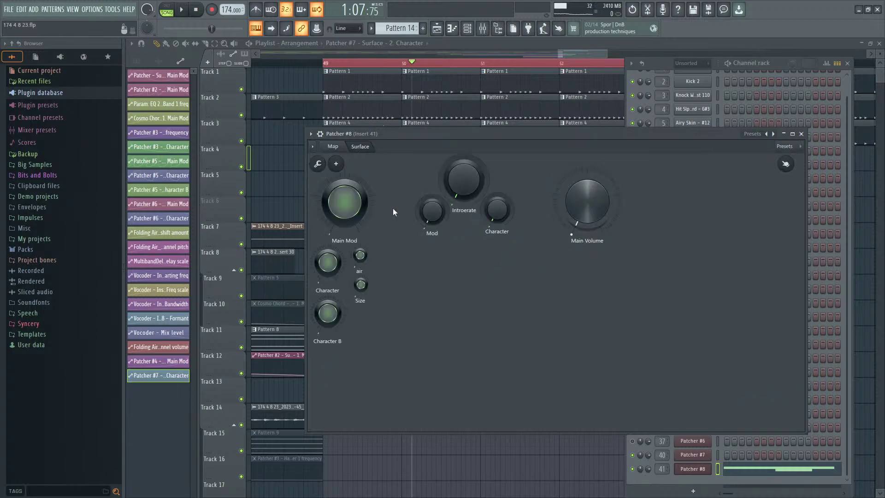
{"action": "right_click", "coordinate": [341, 199]}
{"action": "left_click", "coordinate": [363, 217]}
{"action": "key", "text": "F5"}
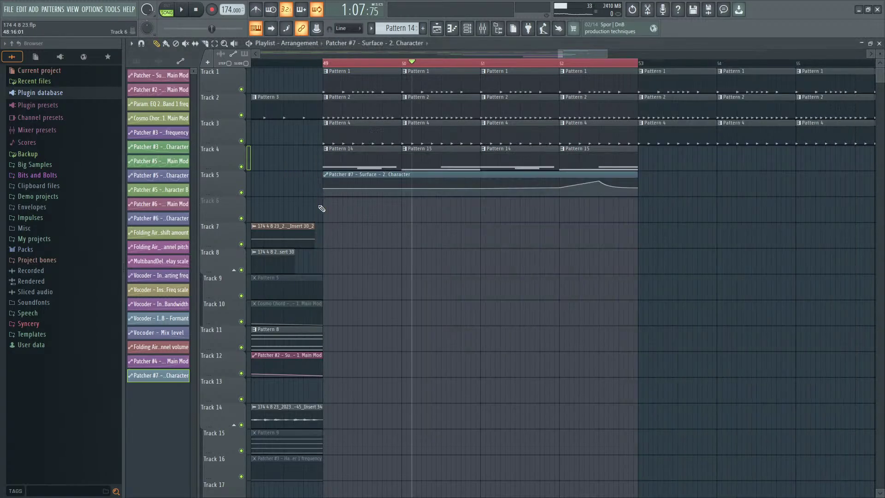
Step: Reopen Patcher #8's surface, create an automation clip for Main Mod, and play the loop
{"action": "left_click", "coordinate": [466, 28]}
{"action": "left_click", "coordinate": [693, 469]}
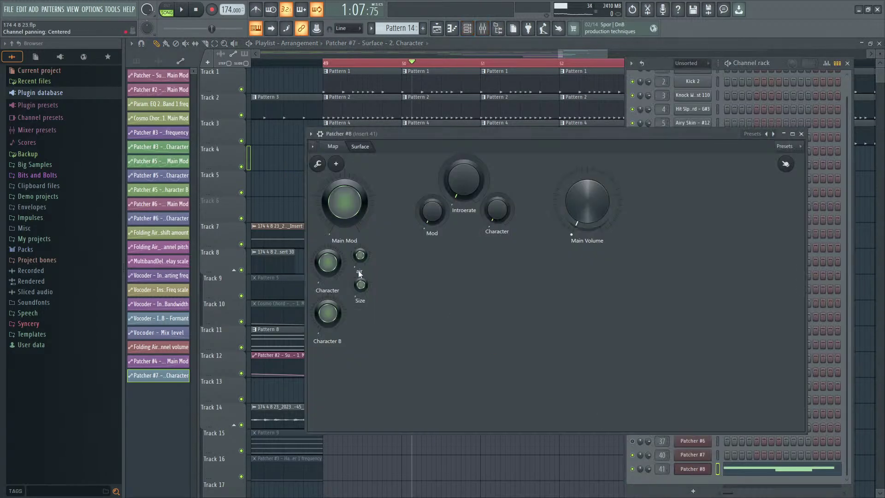
{"action": "right_click", "coordinate": [341, 212]}
{"action": "left_click", "coordinate": [372, 292]}
{"action": "key", "text": "space"}
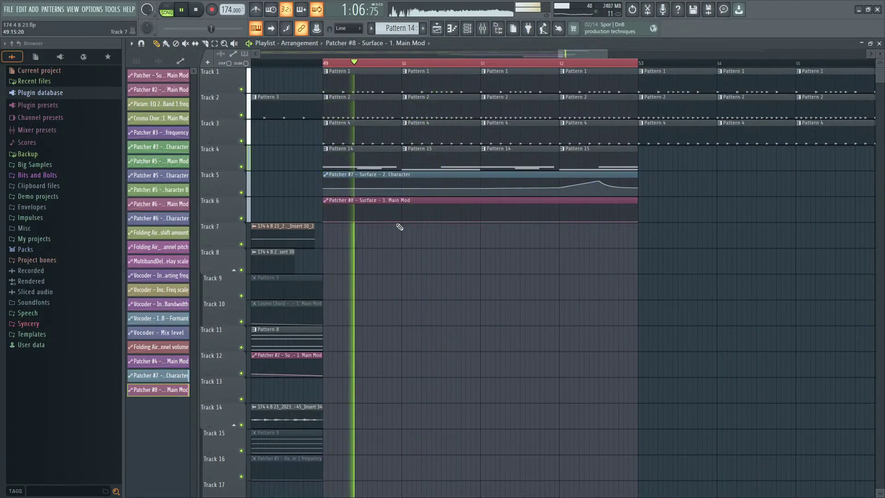
Step: Raise the start and end points of the Main Mod automation on Track 6 to the top and play the loop
{"action": "key", "text": "space"}
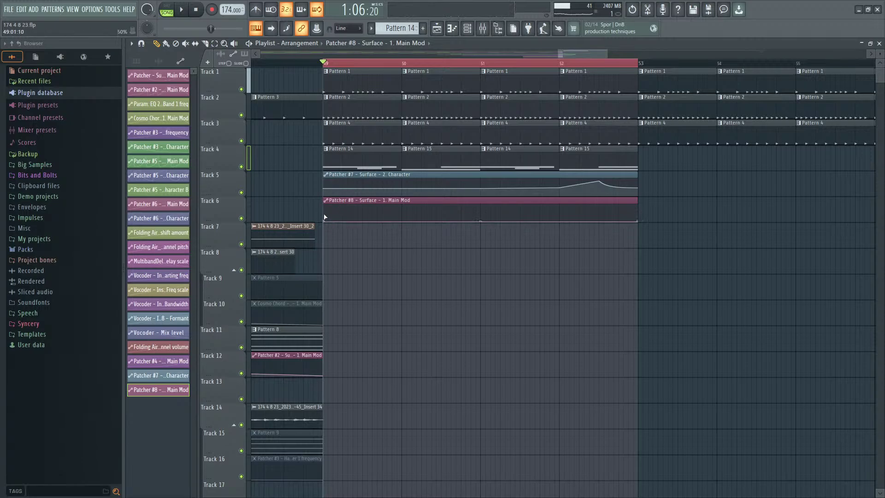
{"action": "left_click_drag", "start_coordinate": [325, 220], "coordinate": [339, 152]}
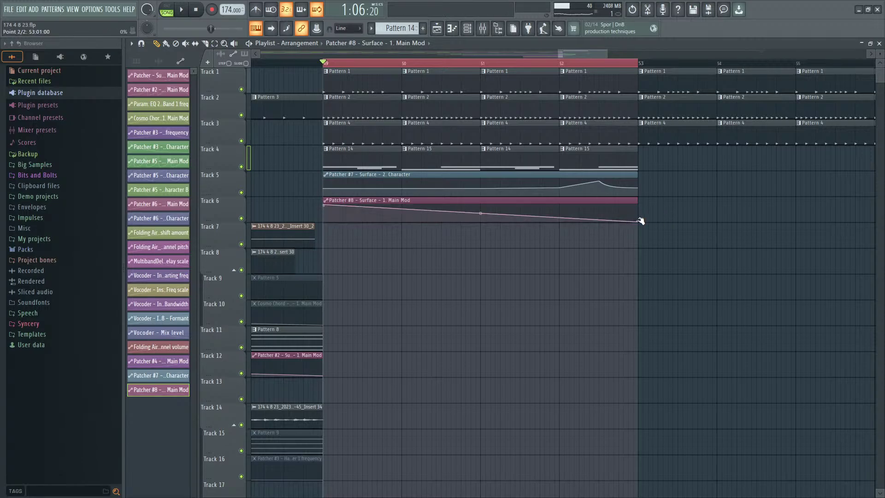
{"action": "left_click_drag", "start_coordinate": [640, 221], "coordinate": [638, 206]}
{"action": "key", "text": "space"}
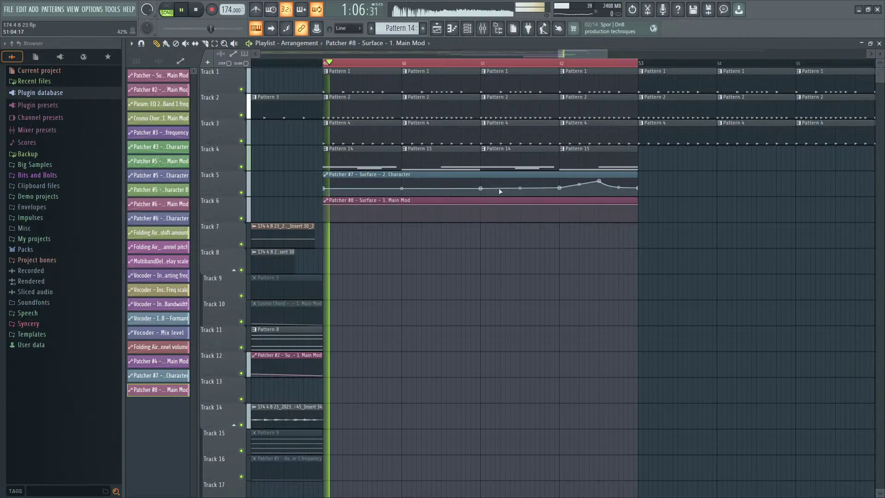
Step: Add Main Mod automation points at bar 51, mid-bar 51 and bar 52 to form a dip down to the bottom
{"action": "right_click", "coordinate": [480, 205]}
{"action": "right_click", "coordinate": [519, 221]}
{"action": "right_click", "coordinate": [560, 205]}
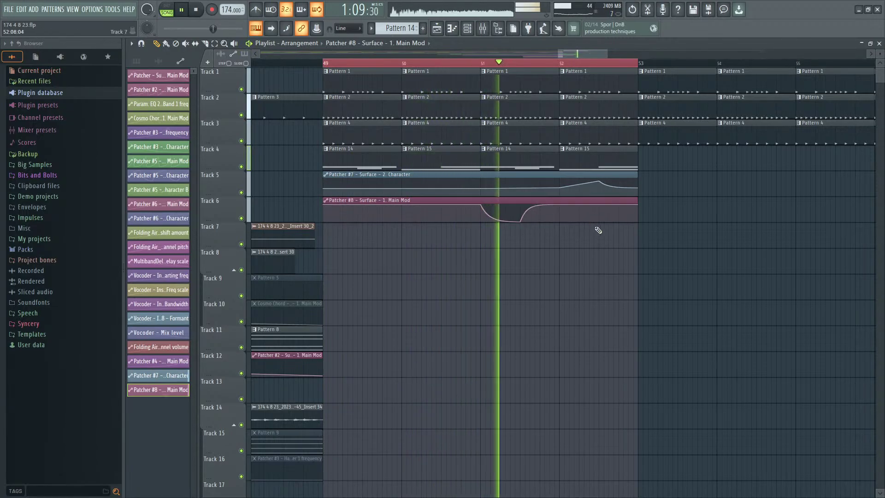
Step: Reshape the Patcher #8 Main Mod automation on Track 6 into two V-shaped dips after bar 51 and audition the result
{"action": "left_click", "coordinate": [481, 63]}
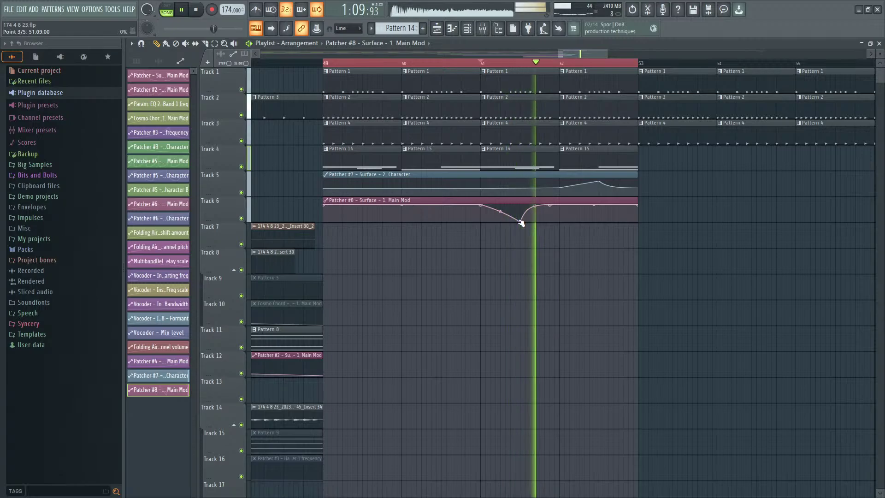
{"action": "key", "text": "space"}
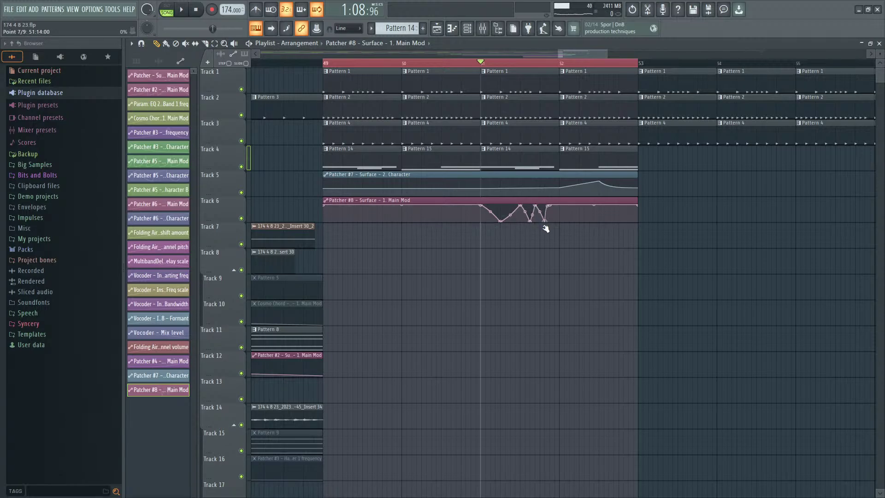
{"action": "key", "text": "space"}
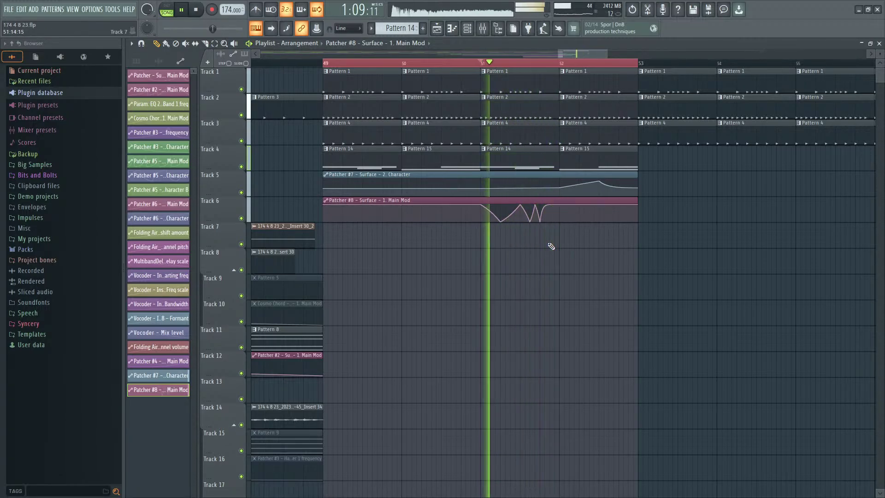
{"action": "right_click", "coordinate": [542, 220]}
{"action": "left_click", "coordinate": [572, 261]}
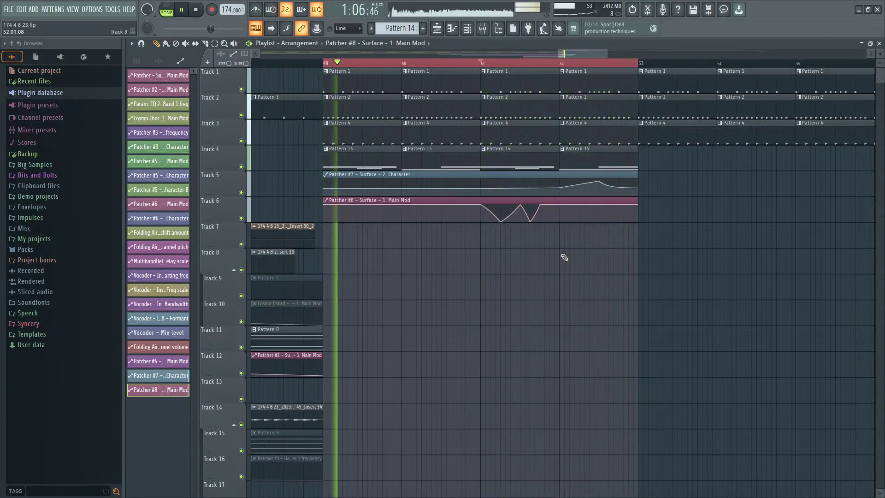
{"action": "scroll", "coordinate": [617, 258], "scroll_direction": "down", "scroll_amount": 4}
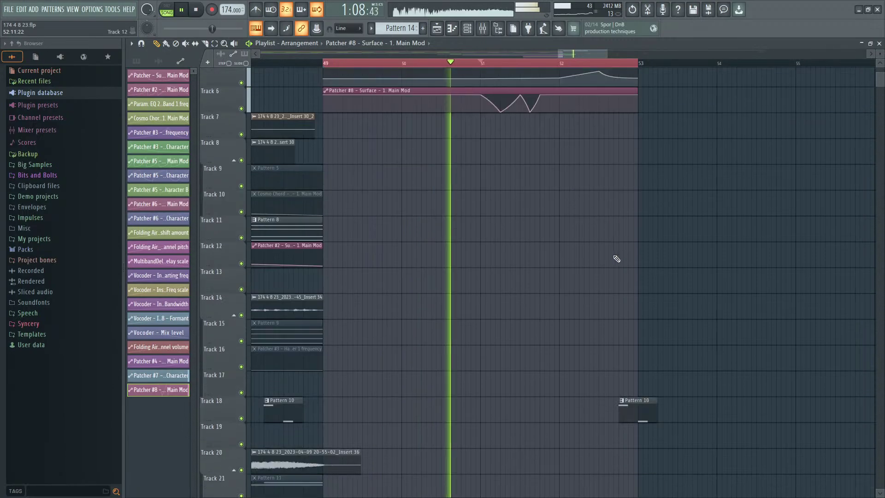
{"action": "scroll", "coordinate": [616, 259], "scroll_direction": "up", "scroll_amount": 4}
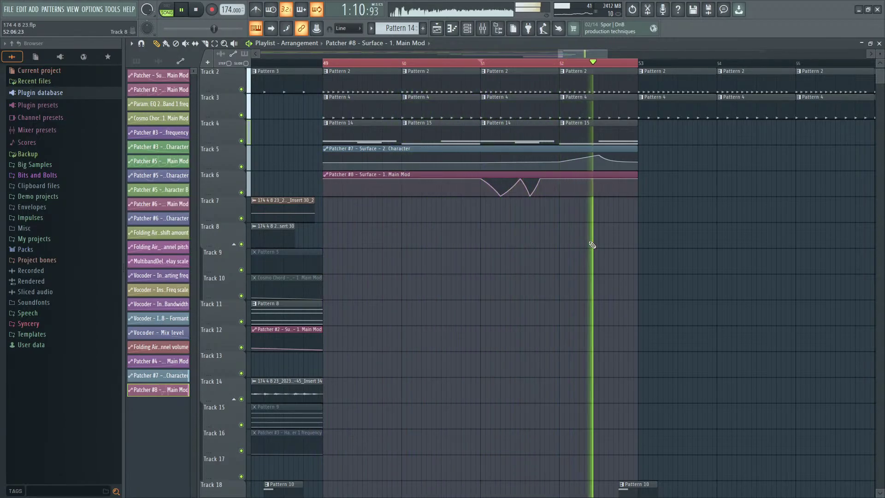
{"action": "key", "text": "space"}
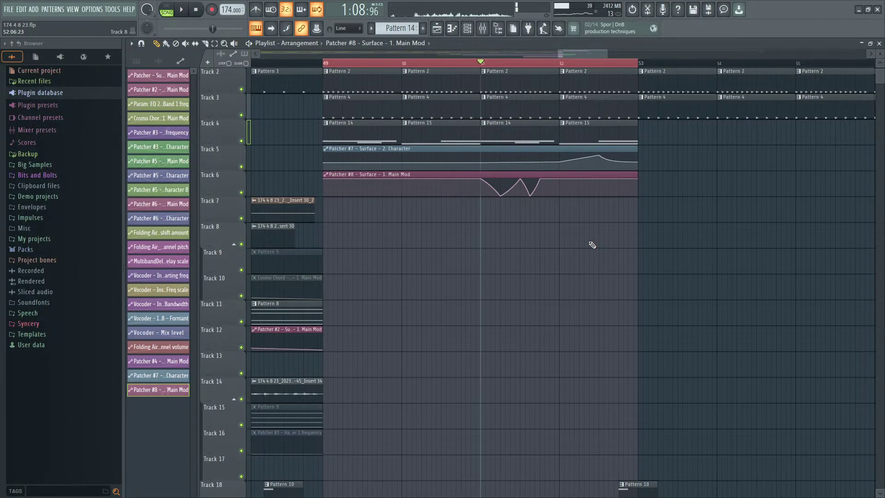
Step: Clear the timeline selection over bars 49 to 53 and leave no playlist clips selected
{"action": "left_click", "coordinate": [483, 31]}
{"action": "left_click", "coordinate": [484, 32]}
{"action": "scroll", "coordinate": [476, 245], "scroll_direction": "down", "scroll_amount": 5}
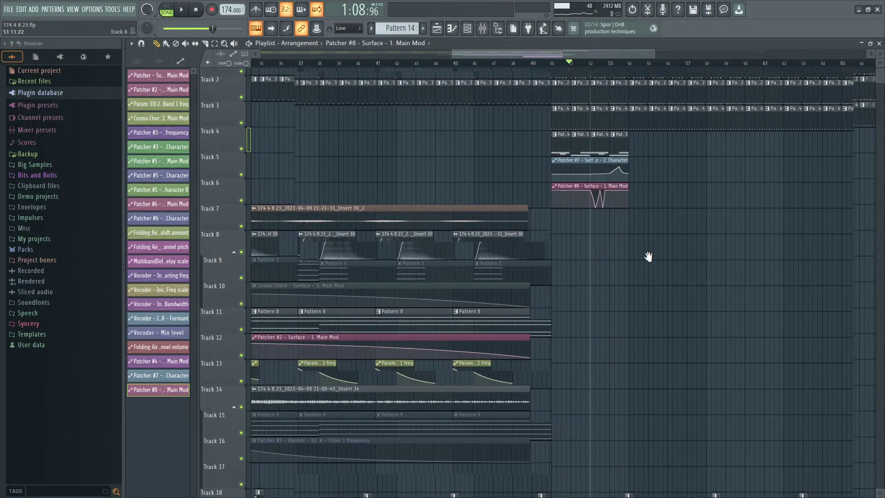
{"action": "scroll", "coordinate": [650, 259], "scroll_direction": "down", "scroll_amount": 3}
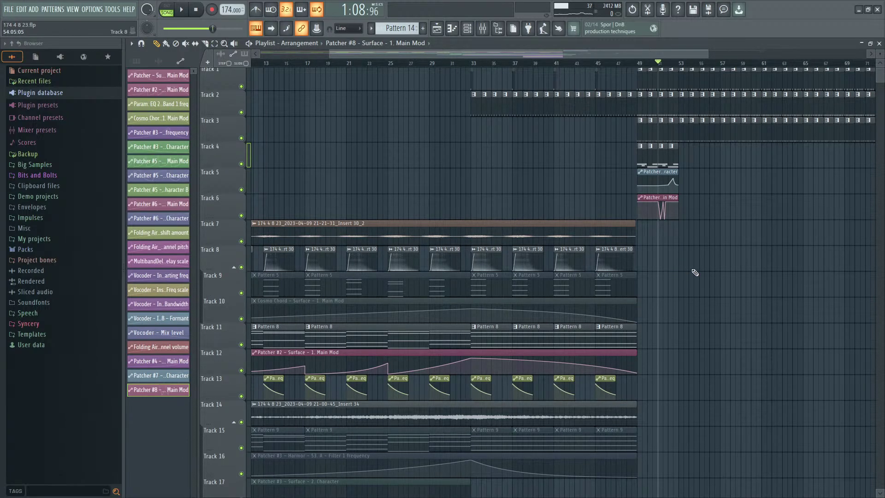
{"action": "scroll", "coordinate": [694, 273], "scroll_direction": "up", "scroll_amount": 3}
{"action": "left_click_drag", "start_coordinate": [571, 142], "coordinate": [639, 215]}
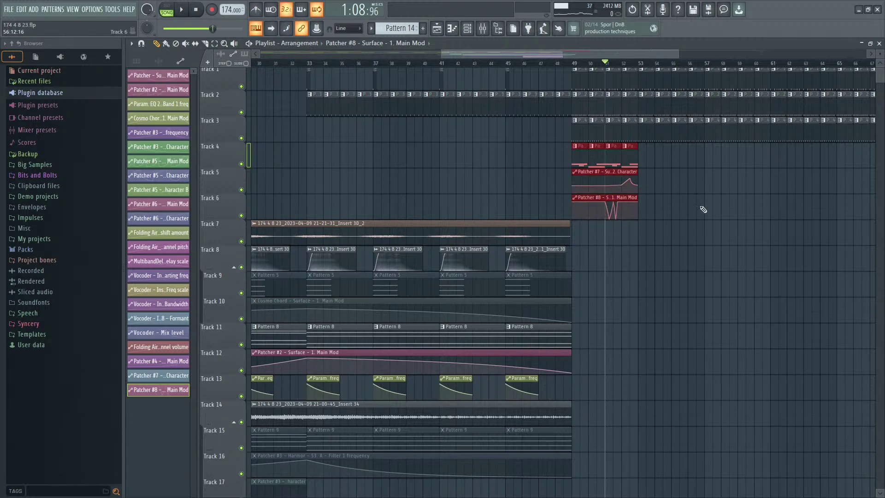
{"action": "left_click", "coordinate": [671, 238], "text": "ctrl"}
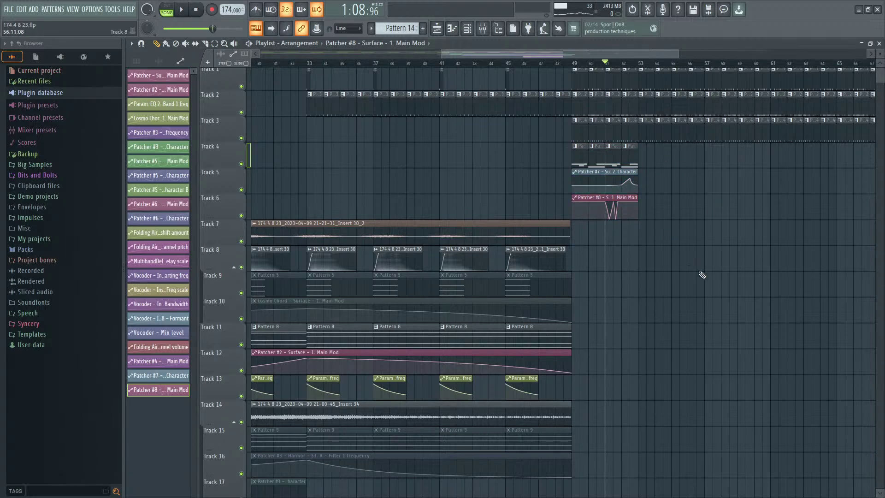
Step: Play the arrangement from bar 1 and review the intro and build-up tracks while listening
{"action": "scroll", "coordinate": [701, 275], "scroll_direction": "down", "scroll_amount": 4}
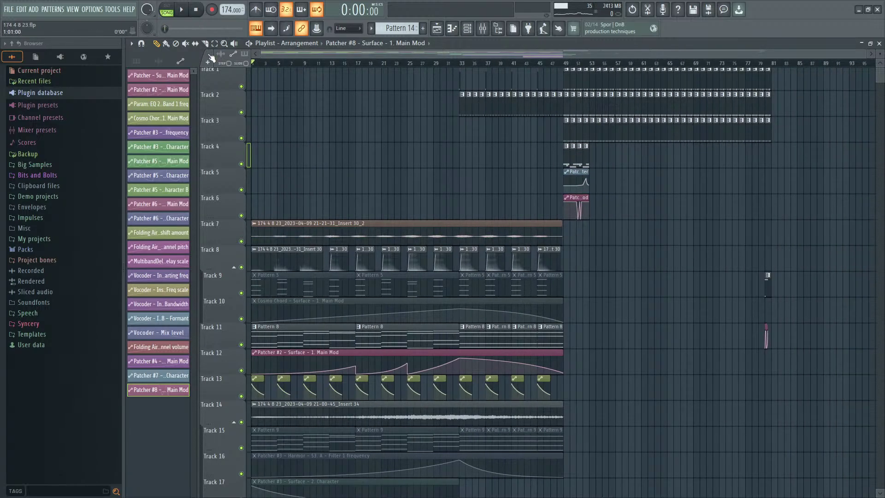
{"action": "scroll", "coordinate": [676, 243], "scroll_direction": "down", "scroll_amount": 5}
{"action": "scroll", "coordinate": [668, 233], "scroll_direction": "up", "scroll_amount": 5}
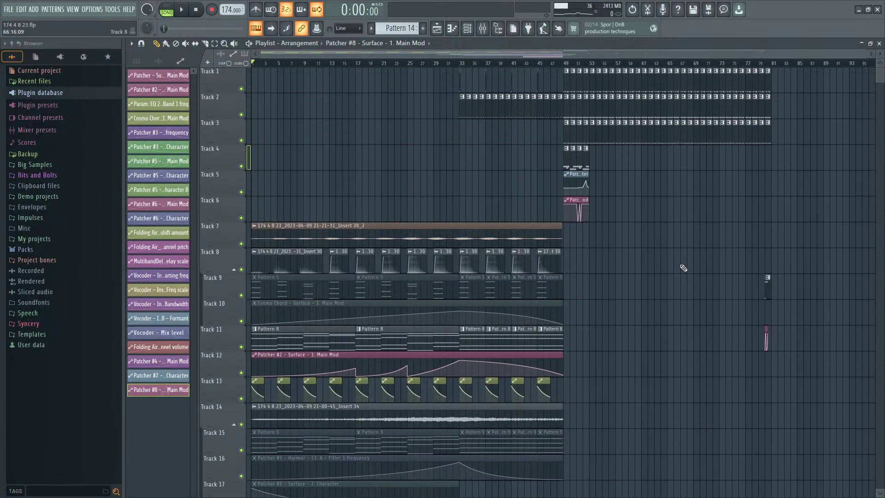
{"action": "key", "text": "space"}
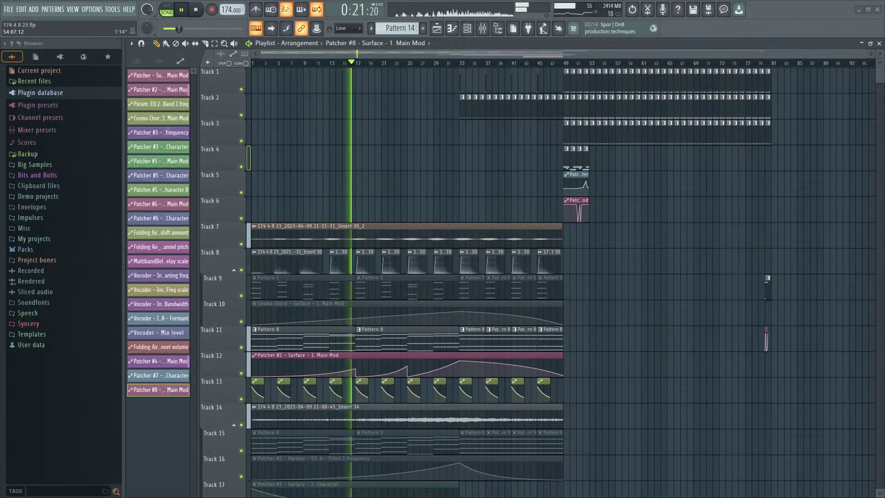
{"action": "scroll", "coordinate": [671, 187], "scroll_direction": "down", "scroll_amount": 8}
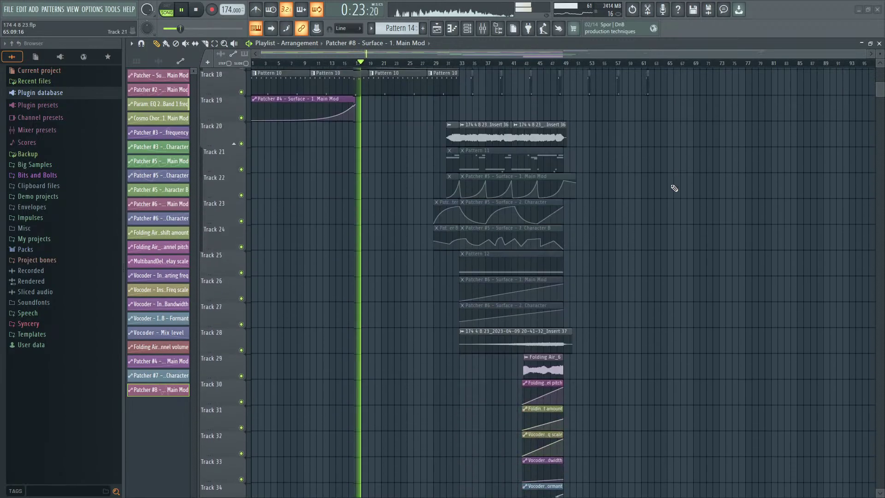
{"action": "scroll", "coordinate": [673, 186], "scroll_direction": "up", "scroll_amount": 8}
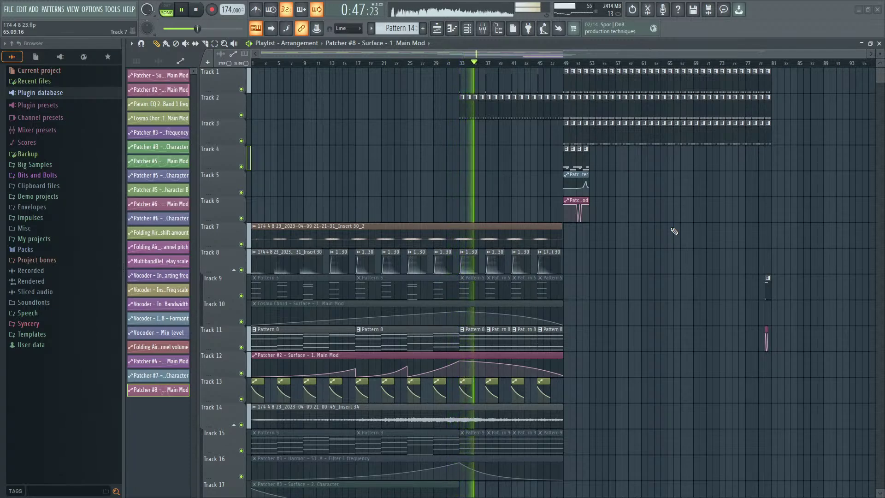
{"action": "scroll", "coordinate": [673, 231], "scroll_direction": "down", "scroll_amount": 5}
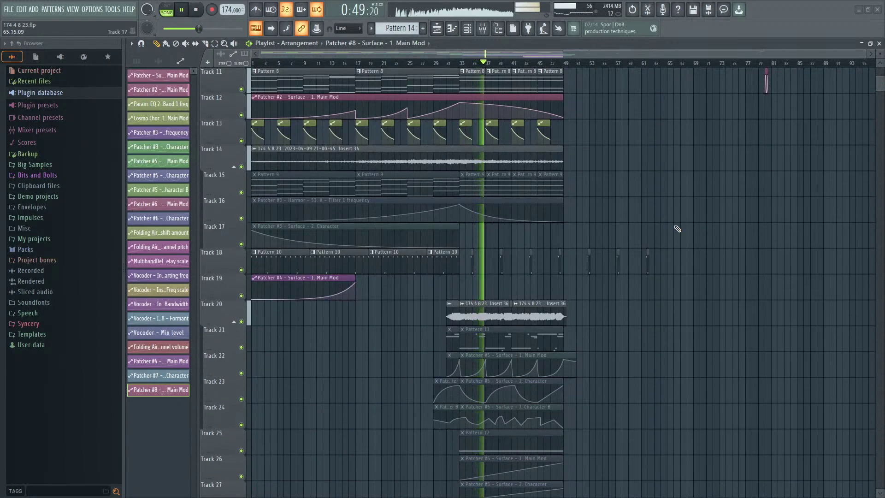
Step: Inspect Pattern 11's notes in the piano roll and the Patcher #5 routing map, and return to the playlist
{"action": "double_click", "coordinate": [526, 334]}
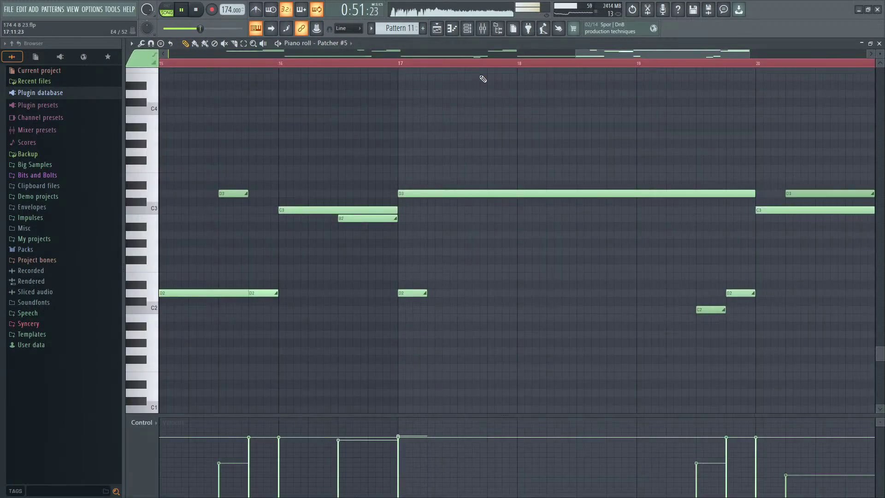
{"action": "left_click", "coordinate": [470, 29]}
{"action": "left_click", "coordinate": [707, 445]}
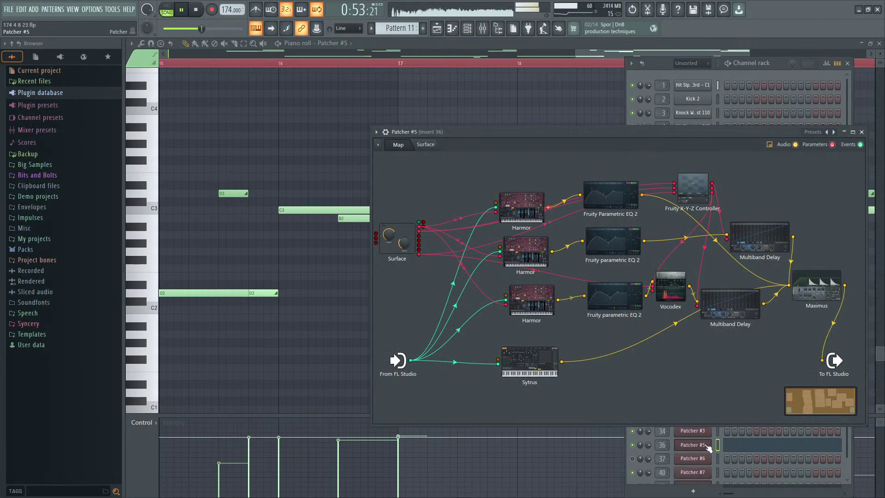
{"action": "left_click", "coordinate": [437, 29]}
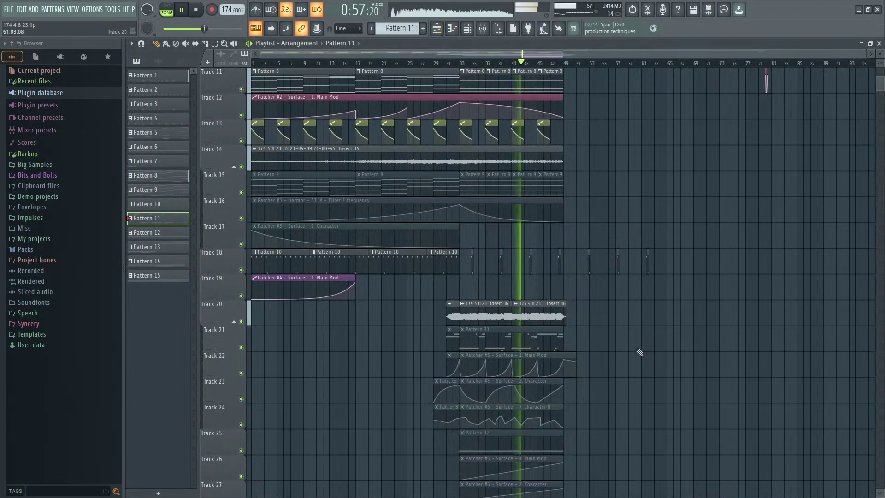
Step: Listen through the transition into the drop at bar 49 and stop playback
{"action": "scroll", "coordinate": [631, 369], "scroll_direction": "up", "scroll_amount": 5}
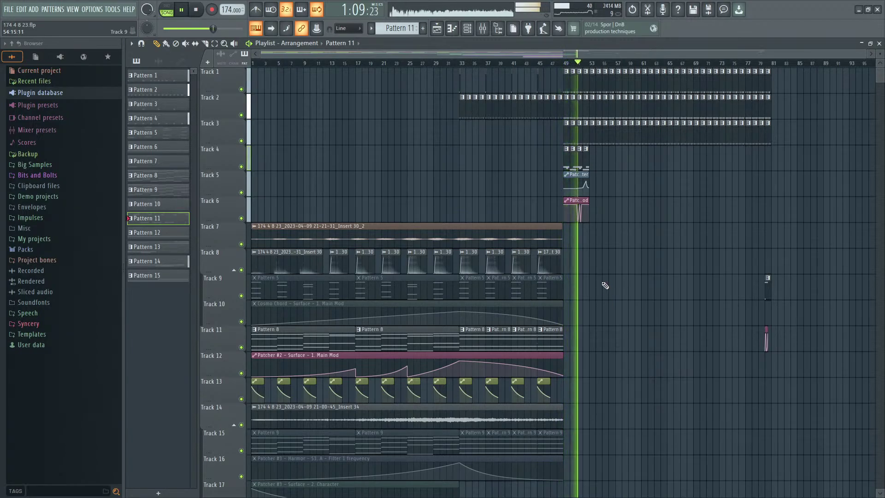
{"action": "scroll", "coordinate": [605, 286], "scroll_direction": "down", "scroll_amount": 5}
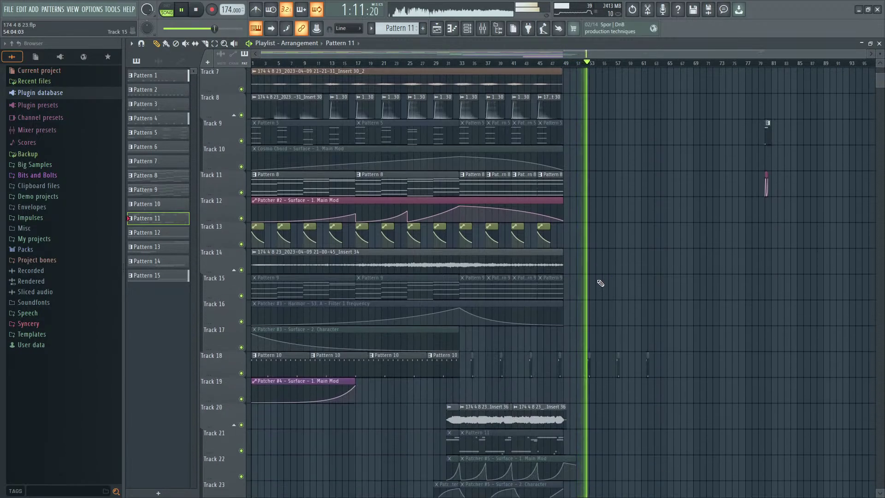
{"action": "scroll", "coordinate": [601, 283], "scroll_direction": "up", "scroll_amount": 4}
{"action": "scroll", "coordinate": [600, 283], "scroll_direction": "up", "scroll_amount": 1}
{"action": "key", "text": "space"}
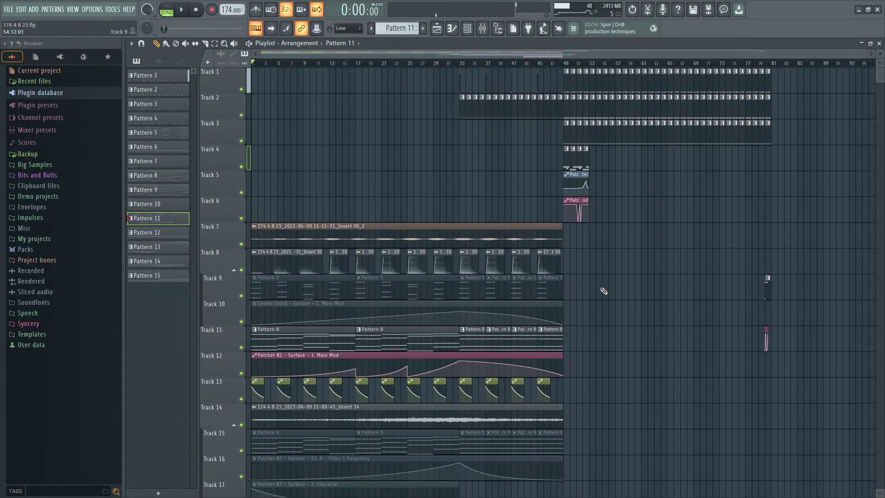
Step: Rearrange Track 4 by moving the second Pattern 14 to bar 54, the first Pattern 15 to bar 51, and placing Pattern 14 at bar 50
{"action": "scroll", "coordinate": [603, 291], "scroll_direction": "up", "scroll_amount": 8}
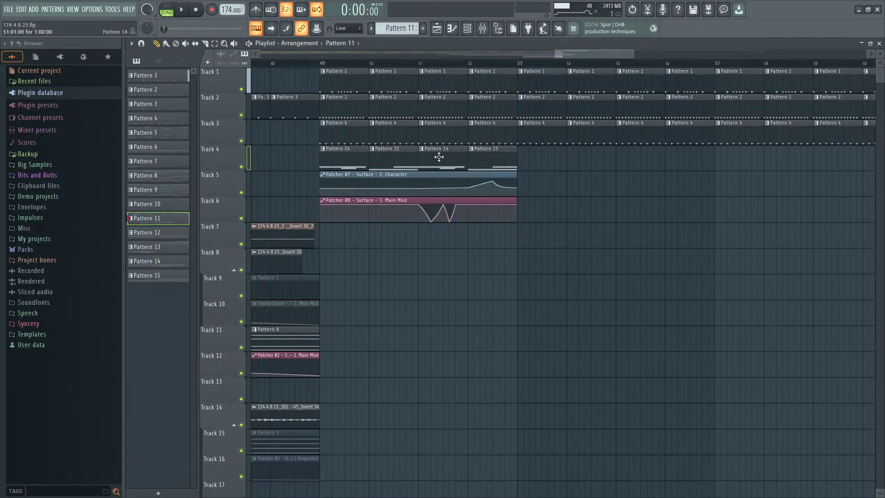
{"action": "left_click_drag", "start_coordinate": [438, 152], "coordinate": [565, 149]}
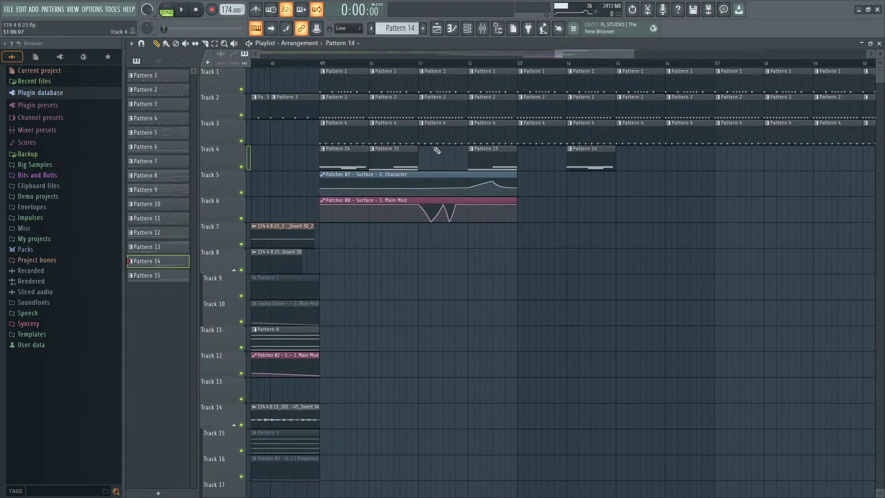
{"action": "scroll", "coordinate": [451, 155], "scroll_direction": "left", "scroll_amount": 3}
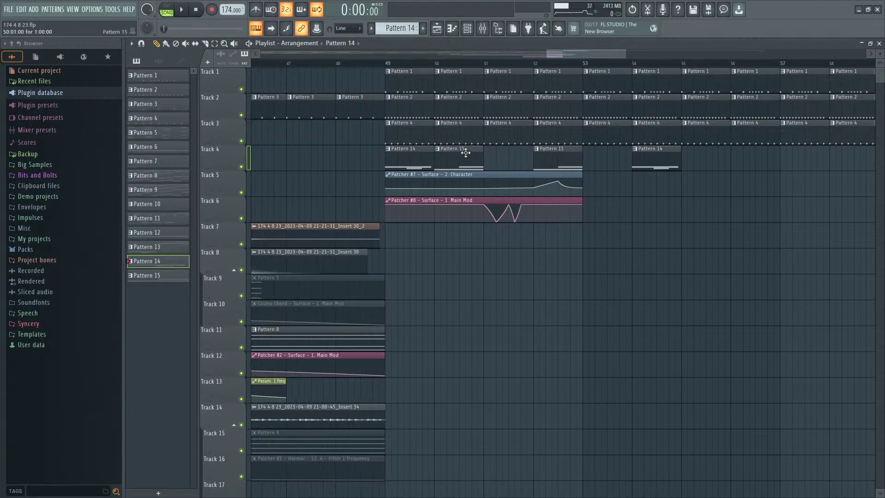
{"action": "left_click_drag", "start_coordinate": [457, 150], "coordinate": [497, 148]}
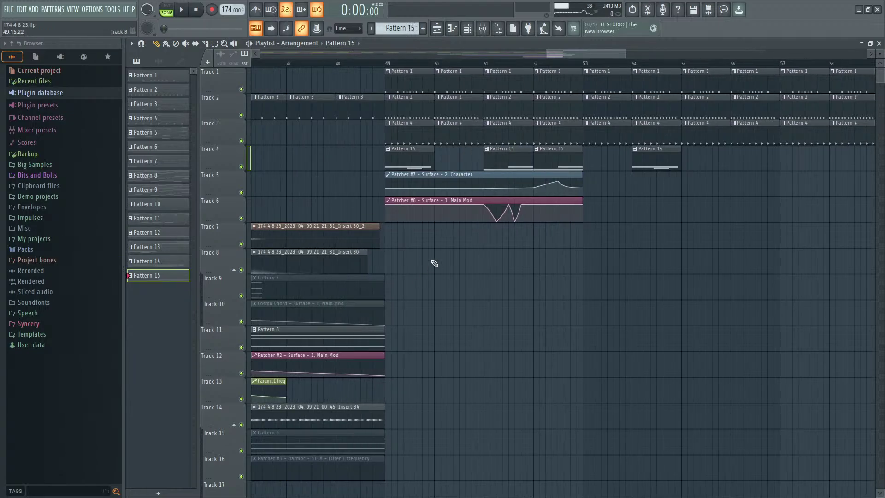
{"action": "scroll", "coordinate": [439, 241], "scroll_direction": "down", "scroll_amount": 5}
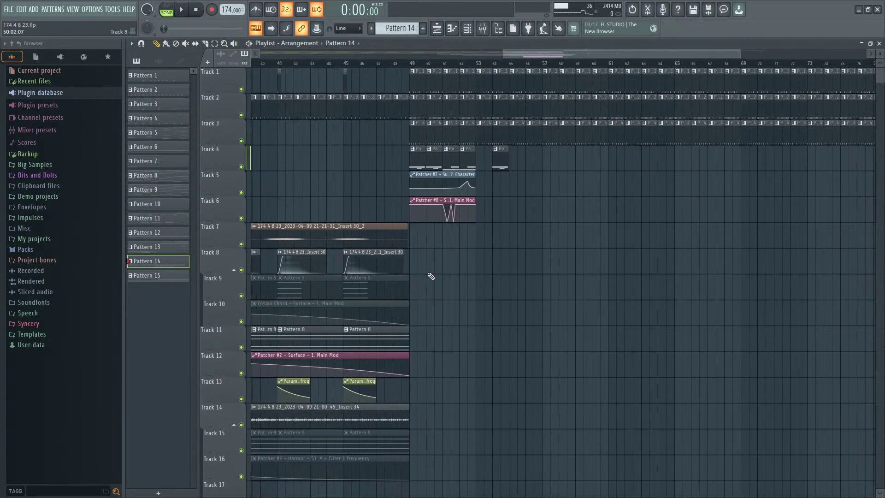
Step: Examine the build-up clips and automation on Tracks 9 to 27 leading into the drop at bar 49
{"action": "left_click_drag", "start_coordinate": [430, 274], "coordinate": [617, 64]}
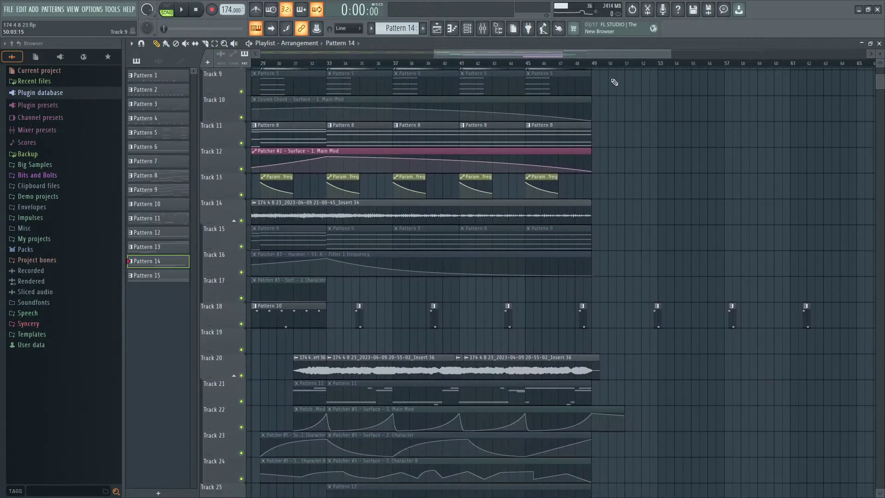
{"action": "scroll", "coordinate": [519, 313], "scroll_direction": "down", "scroll_amount": 1}
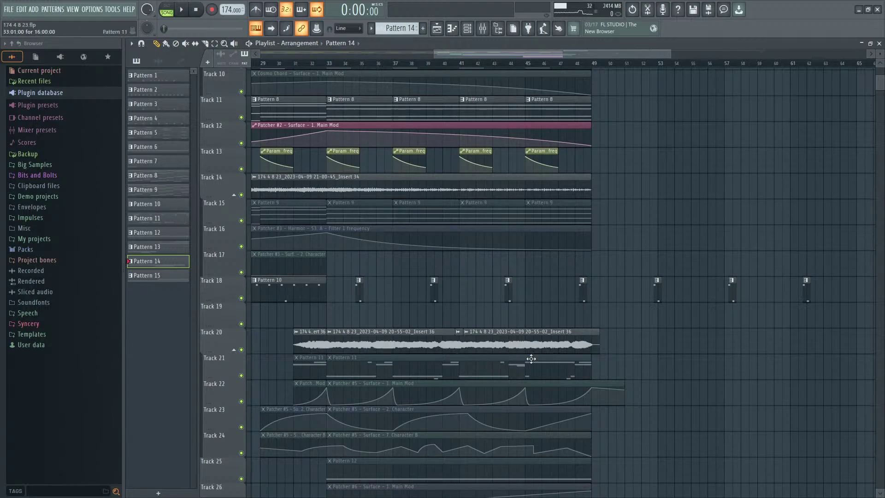
{"action": "scroll", "coordinate": [656, 251], "scroll_direction": "up", "scroll_amount": 9}
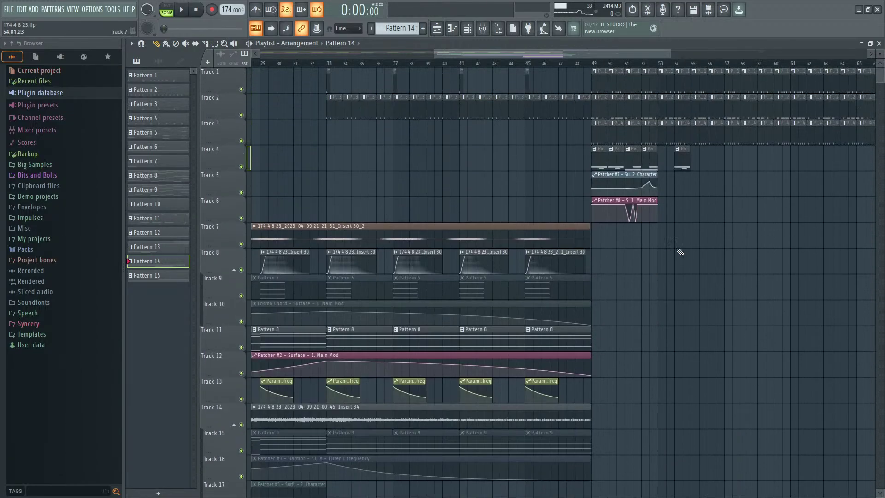
{"action": "scroll", "coordinate": [682, 249], "scroll_direction": "up", "scroll_amount": 4}
{"action": "mouse_move", "coordinate": [616, 251]}
{"action": "left_mouse_down"}
{"action": "mouse_move", "coordinate": [651, 268]}
{"action": "mouse_move", "coordinate": [584, 257]}
{"action": "mouse_move", "coordinate": [610, 264]}
{"action": "left_mouse_up"}
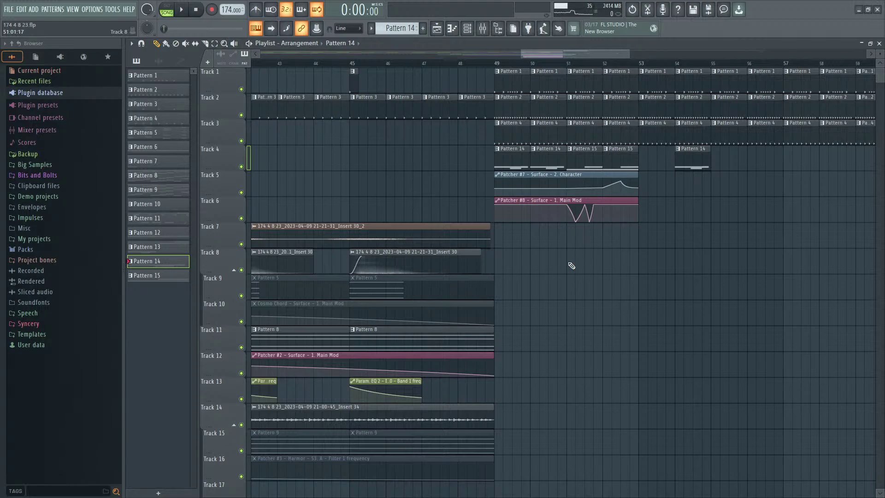
{"action": "scroll", "coordinate": [515, 308], "scroll_direction": "down", "scroll_amount": 4}
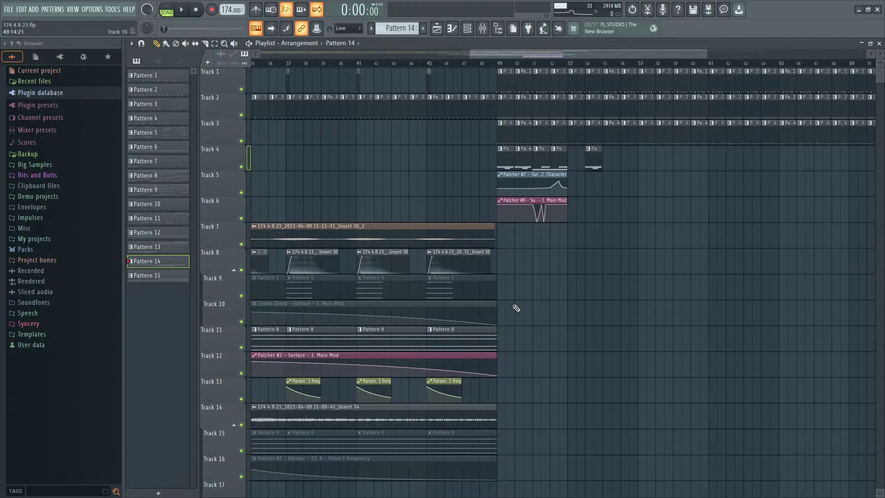
{"action": "scroll", "coordinate": [569, 259], "scroll_direction": "left", "scroll_amount": 5}
{"action": "scroll", "coordinate": [560, 263], "scroll_direction": "down", "scroll_amount": 5}
{"action": "scroll", "coordinate": [555, 272], "scroll_direction": "down", "scroll_amount": 5}
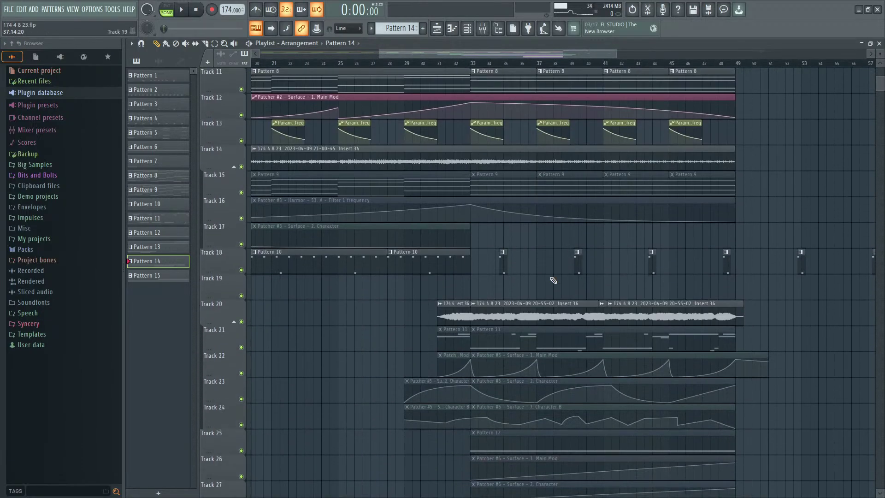
{"action": "scroll", "coordinate": [507, 322], "scroll_direction": "up", "scroll_amount": 10}
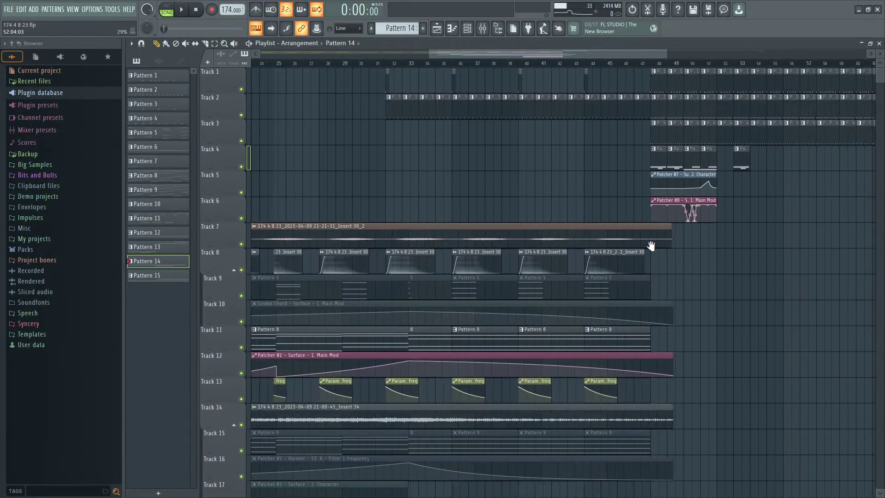
Step: Rearrange Track 4 so a single Pattern 14 clip spans bars 49 to 51 ahead of Pattern 15 at bar 52, auditioning the drop
{"action": "scroll", "coordinate": [593, 262], "scroll_direction": "up", "scroll_amount": 4}
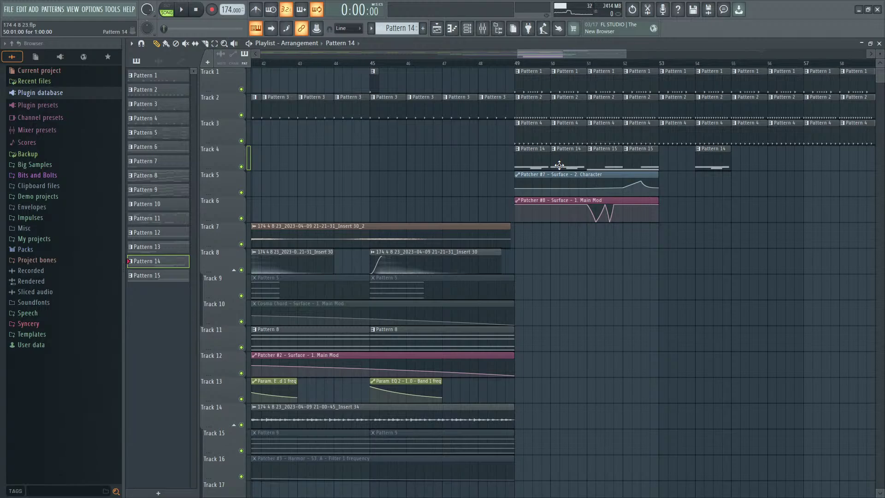
{"action": "right_click", "coordinate": [592, 162]}
{"action": "left_click", "coordinate": [509, 64]}
{"action": "key", "text": "space"}
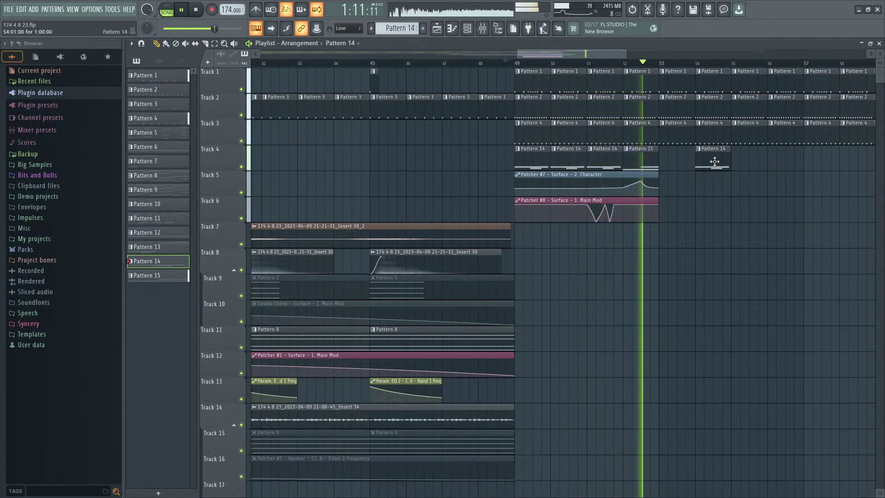
{"action": "key", "text": "space"}
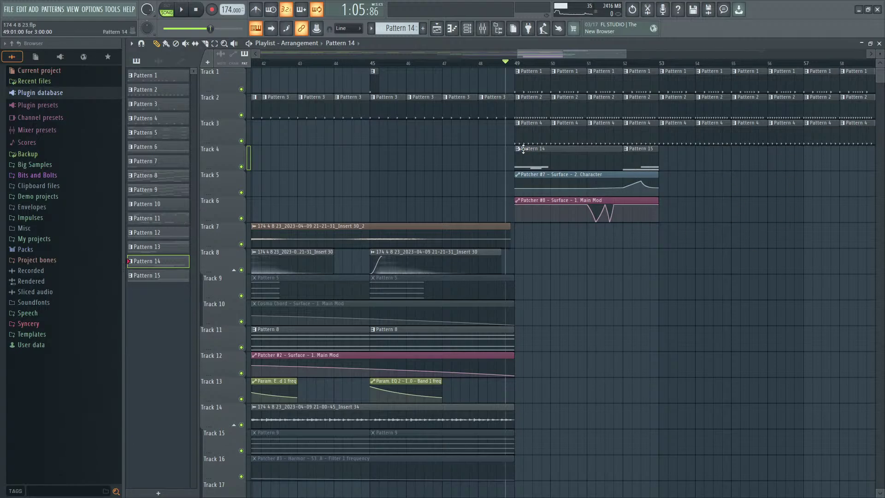
Step: Lengthen Pattern 14's D2 bass note to two bars, move its C#2 and D2 slide notes into the second bar, and return to the playlist
{"action": "double_click", "coordinate": [534, 160]}
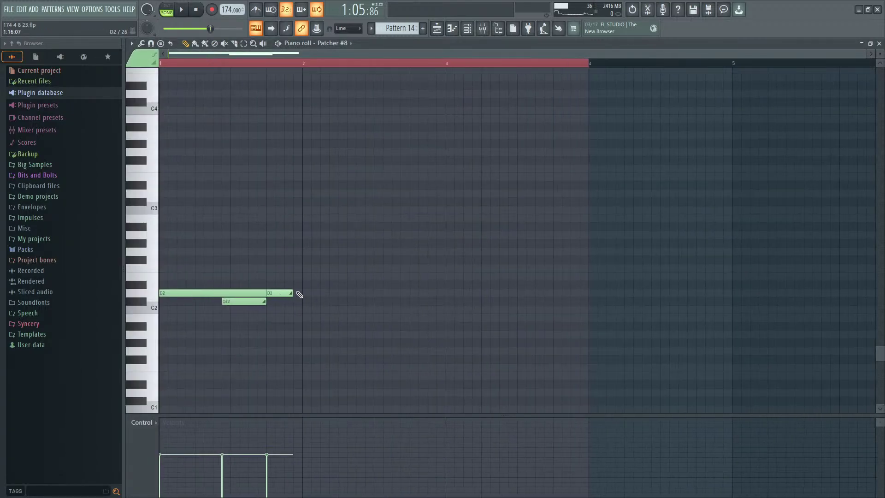
{"action": "scroll", "coordinate": [281, 279], "scroll_direction": "down", "scroll_amount": 2}
{"action": "left_click_drag", "start_coordinate": [278, 244], "coordinate": [421, 243]}
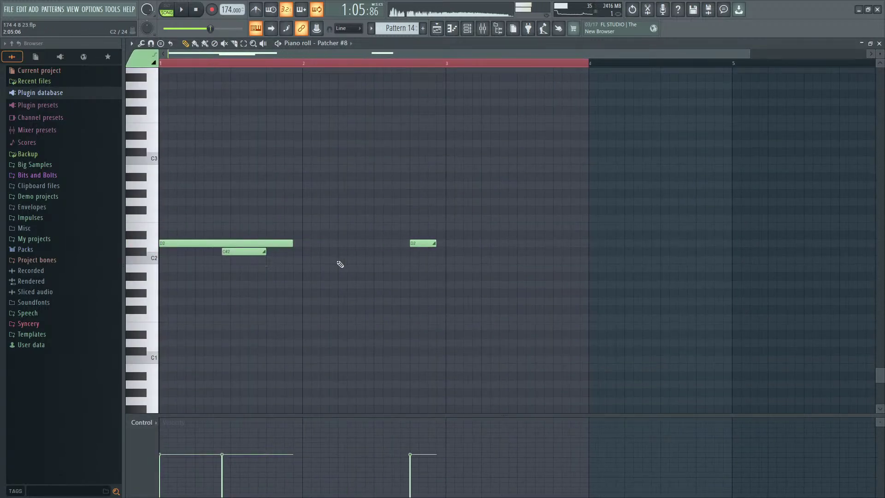
{"action": "left_click_drag", "start_coordinate": [247, 252], "coordinate": [309, 255]}
{"action": "left_click_drag", "start_coordinate": [291, 246], "coordinate": [406, 247]}
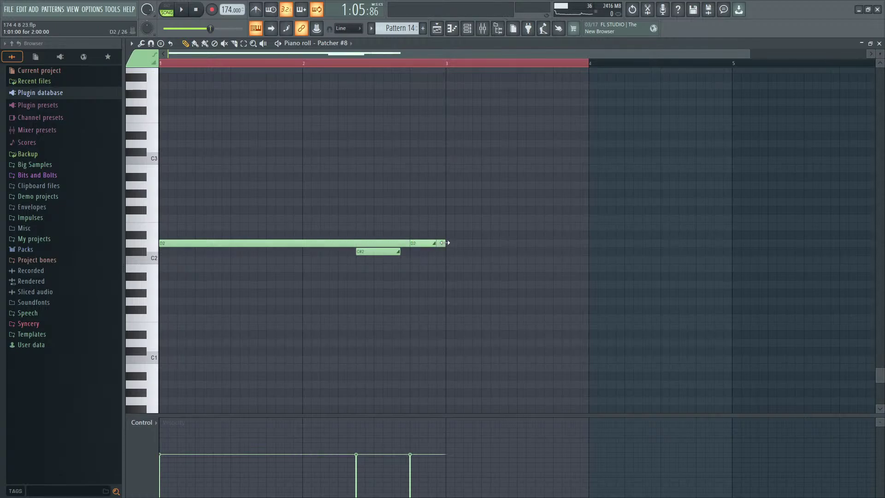
{"action": "left_click", "coordinate": [441, 29]}
Step: Try a one-bar copy of Track 20's Insert 36 audio clip at bar 51 on Track 7 and listen to it
{"action": "scroll", "coordinate": [576, 227], "scroll_direction": "down", "scroll_amount": 5}
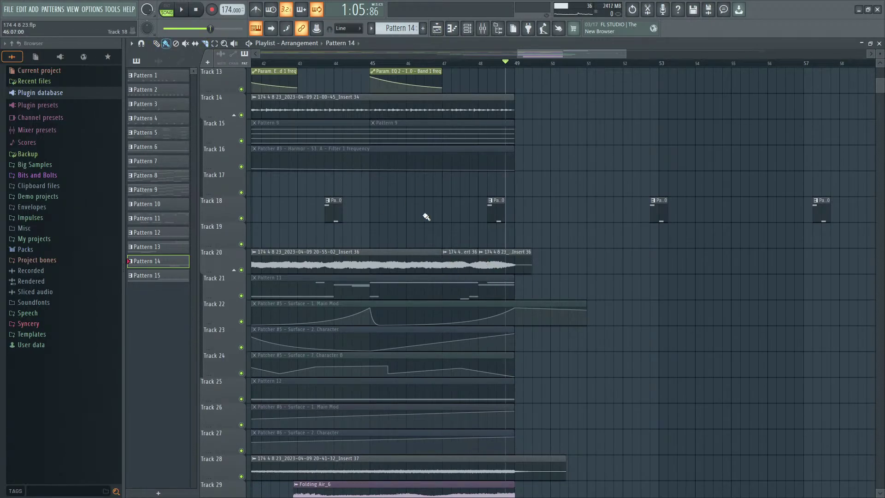
{"action": "left_click", "coordinate": [460, 259]}
{"action": "scroll", "coordinate": [559, 333], "scroll_direction": "up", "scroll_amount": 5}
{"action": "left_click", "coordinate": [600, 260]}
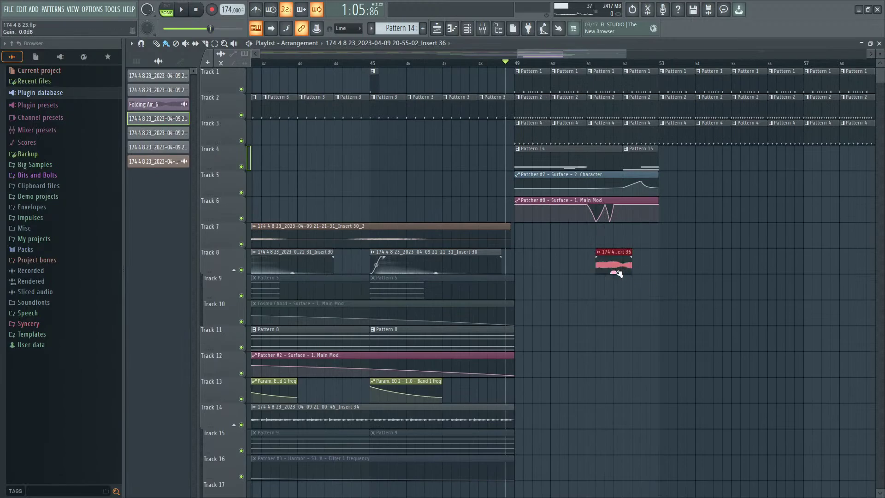
{"action": "left_click_drag", "start_coordinate": [618, 273], "coordinate": [608, 248]}
{"action": "key", "text": "space"}
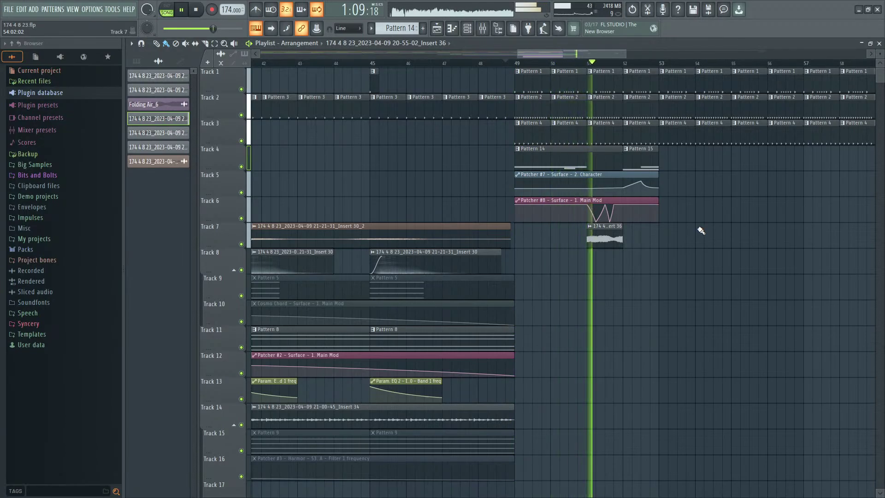
{"action": "key", "text": "space"}
Step: Examine the build-up clips and automation on Tracks 17 to 33 and listen to the build-up from about bar 40
{"action": "scroll", "coordinate": [606, 306], "scroll_direction": "down", "scroll_amount": 5}
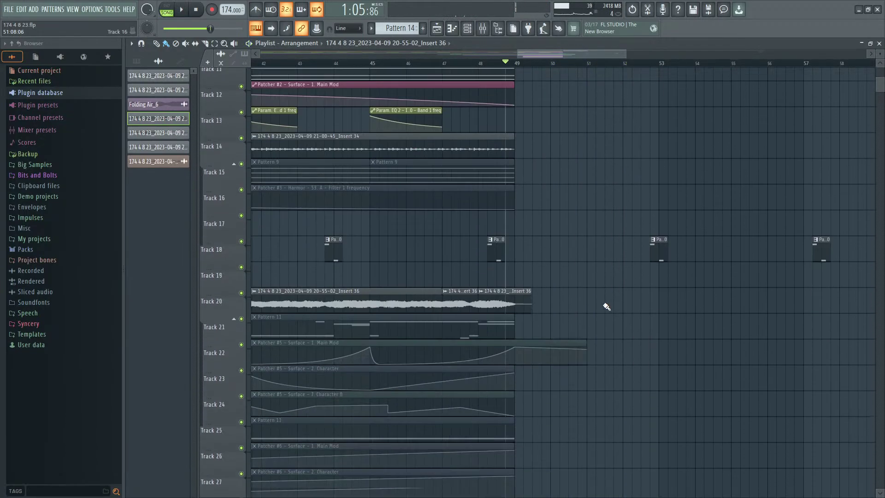
{"action": "scroll", "coordinate": [397, 322], "scroll_direction": "down", "scroll_amount": 6}
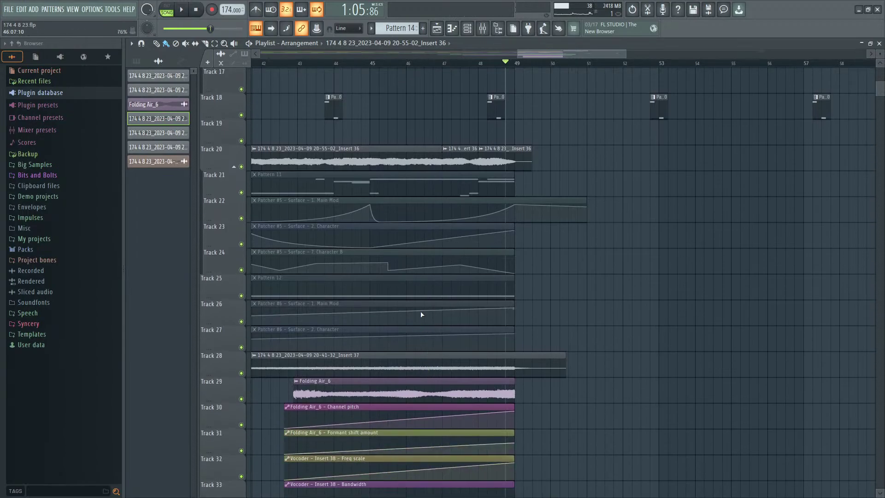
{"action": "scroll", "coordinate": [444, 307], "scroll_direction": "down", "scroll_amount": 5}
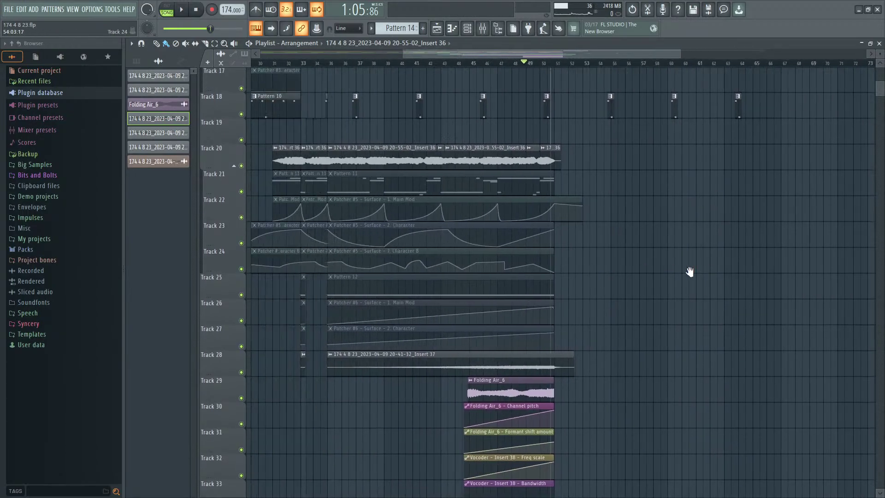
{"action": "left_click", "coordinate": [581, 64]}
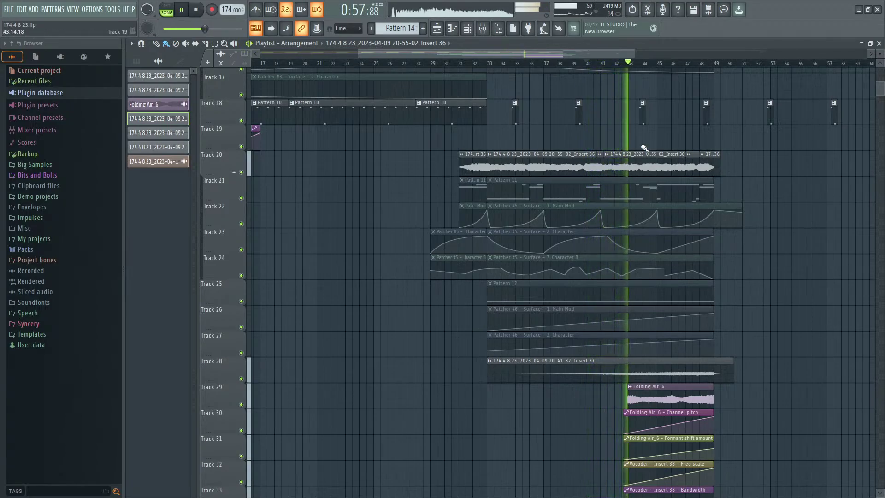
{"action": "key", "text": "space"}
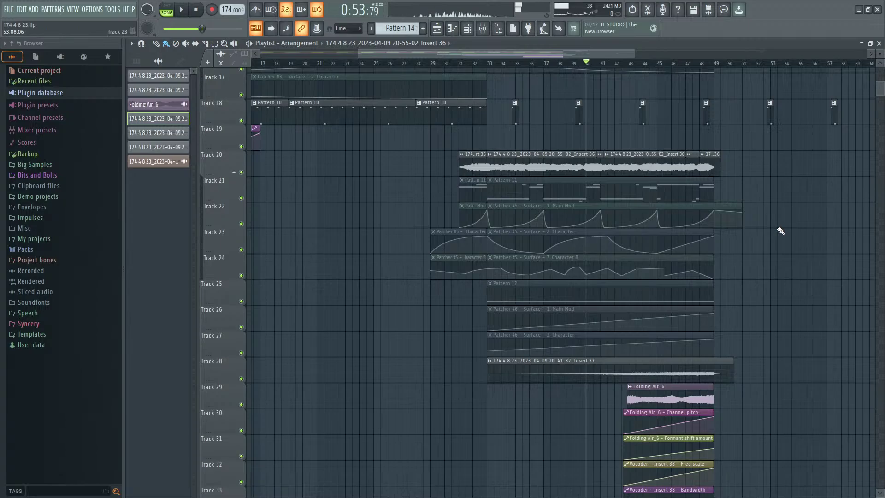
Step: Set the playlist loop range to bars 49 through 52 and listen to the start of the drop
{"action": "scroll", "coordinate": [780, 262], "scroll_direction": "up", "scroll_amount": 8}
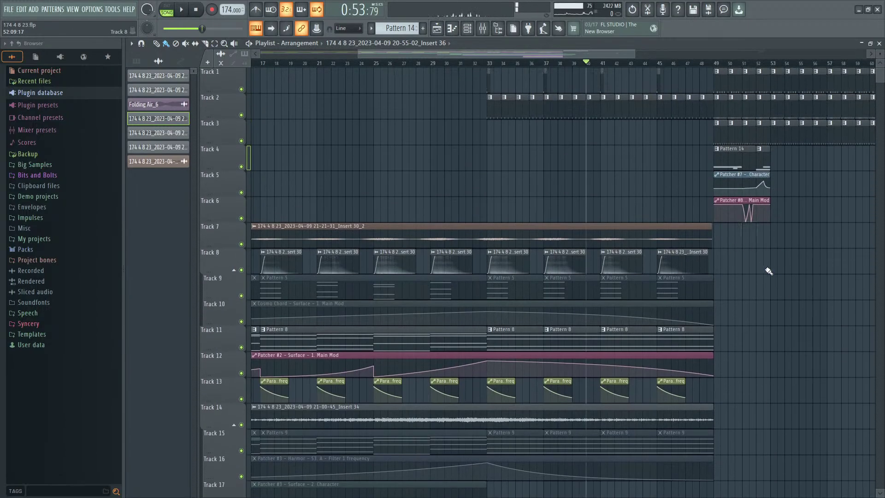
{"action": "scroll", "coordinate": [768, 271], "scroll_direction": "up", "scroll_amount": 5, "text": "ctrl"}
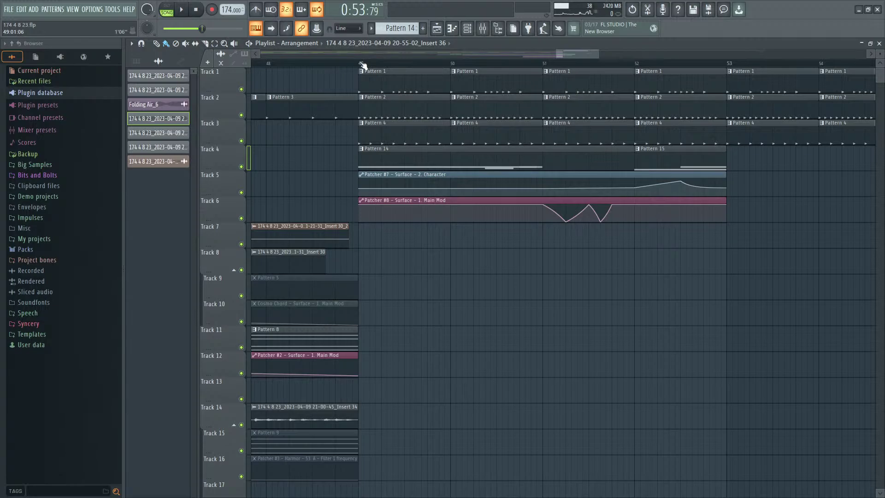
{"action": "left_click_drag", "start_coordinate": [362, 65], "coordinate": [726, 73]}
{"action": "key", "text": "space"}
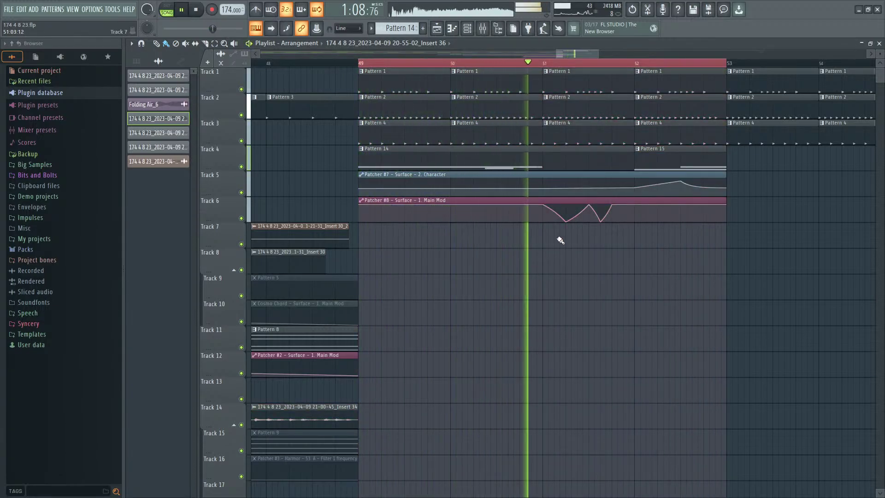
{"action": "key", "text": "space"}
Step: Shorten Pattern 14's D2 note to one bar, run the C#2 slide from step 10 to the bar's end, and delete the other slide note
{"action": "double_click", "coordinate": [449, 164]}
{"action": "scroll", "coordinate": [433, 250], "scroll_direction": "left", "scroll_amount": 2}
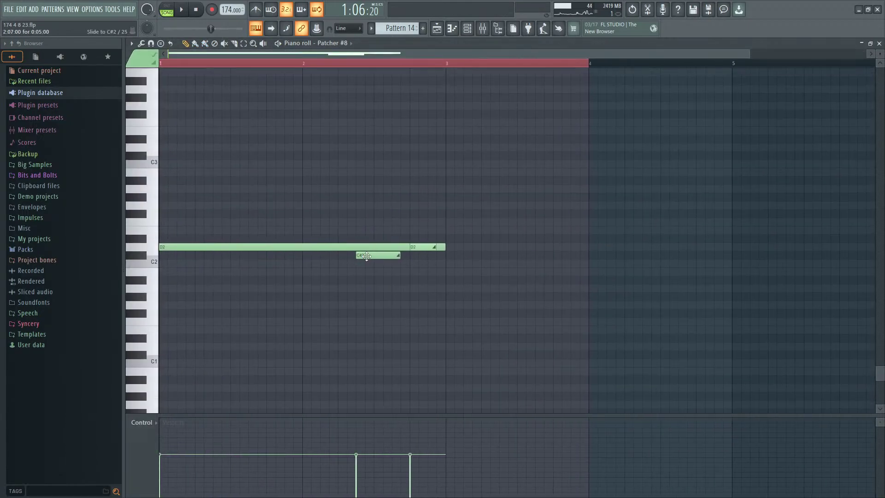
{"action": "left_click_drag", "start_coordinate": [367, 256], "coordinate": [268, 256]}
{"action": "left_click_drag", "start_coordinate": [423, 248], "coordinate": [300, 242]}
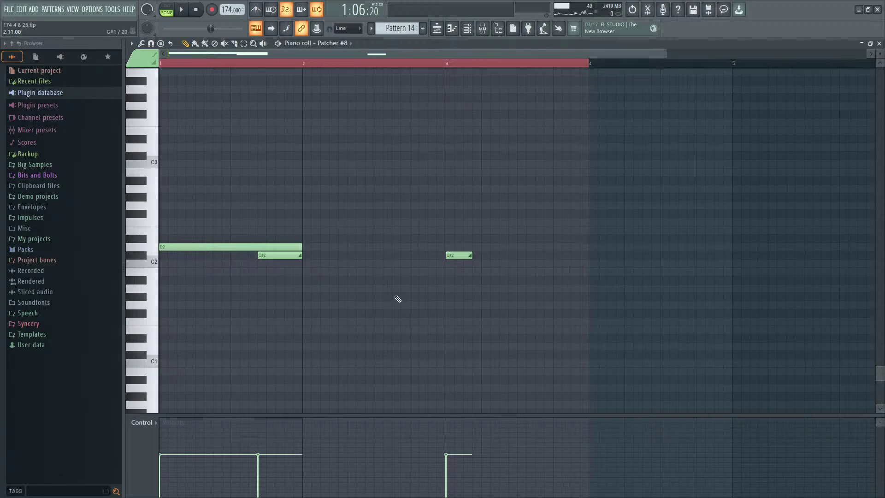
{"action": "left_click_drag", "start_coordinate": [269, 255], "coordinate": [252, 255]}
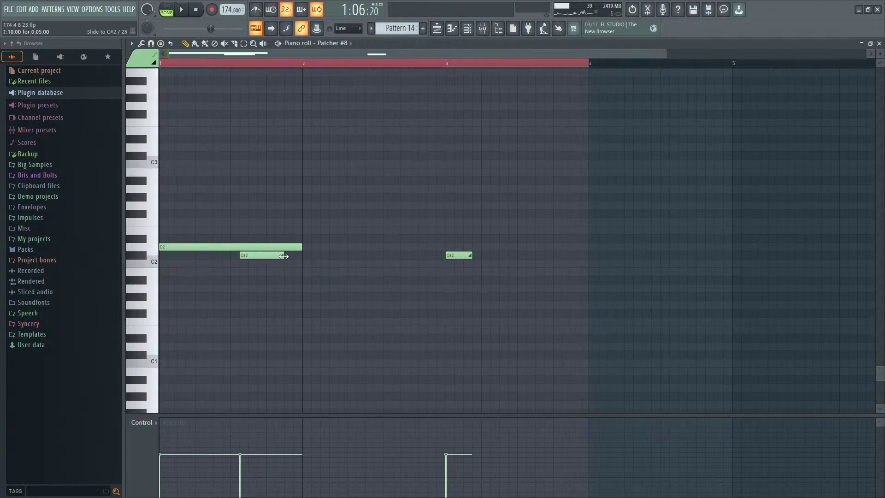
{"action": "right_click", "coordinate": [469, 256]}
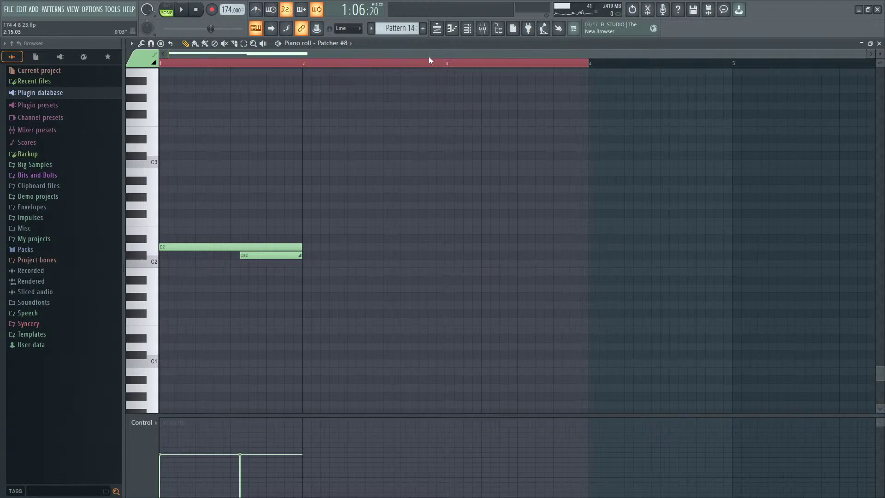
{"action": "left_click", "coordinate": [436, 28]}
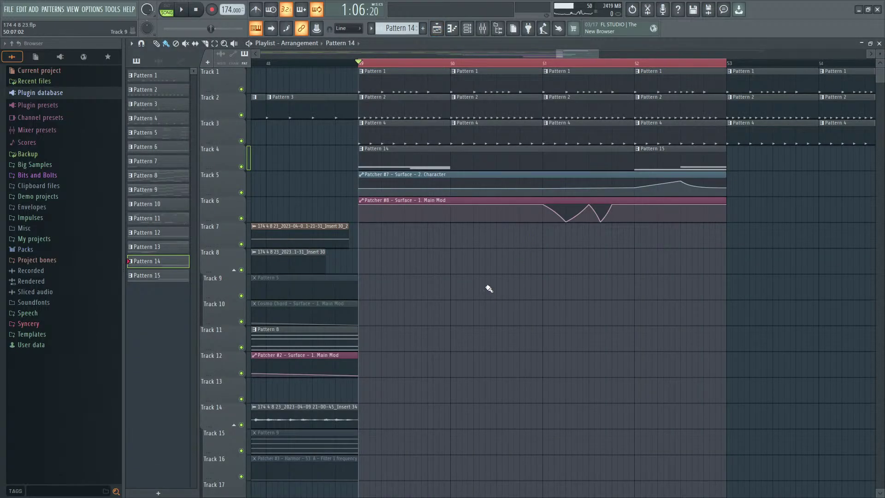
Step: Slice Pattern 11 and the three Patcher #5 automation clips on Tracks 21 to 24 at bars 39 and 40
{"action": "scroll", "coordinate": [488, 290], "scroll_direction": "down", "scroll_amount": 3}
{"action": "scroll", "coordinate": [455, 255], "scroll_direction": "down", "scroll_amount": 5}
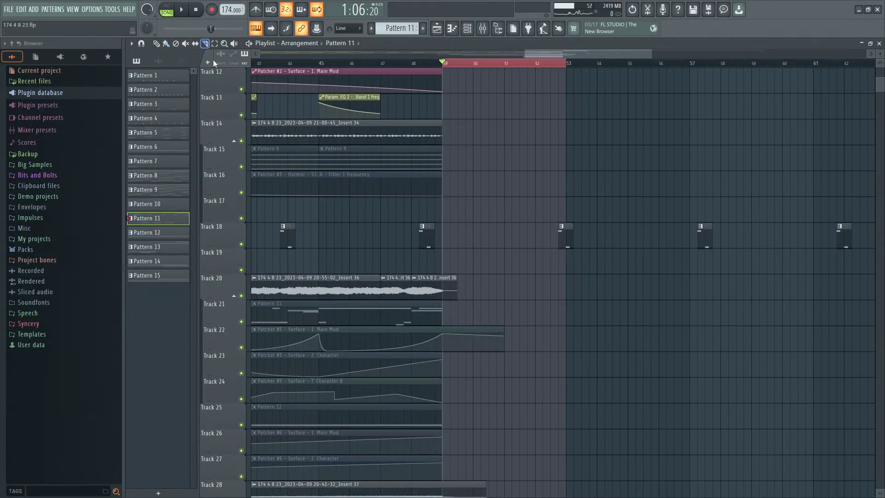
{"action": "scroll", "coordinate": [485, 271], "scroll_direction": "down", "scroll_amount": 1}
{"action": "scroll", "coordinate": [477, 290], "scroll_direction": "left", "scroll_amount": 3}
{"action": "scroll", "coordinate": [441, 297], "scroll_direction": "left", "scroll_amount": 3}
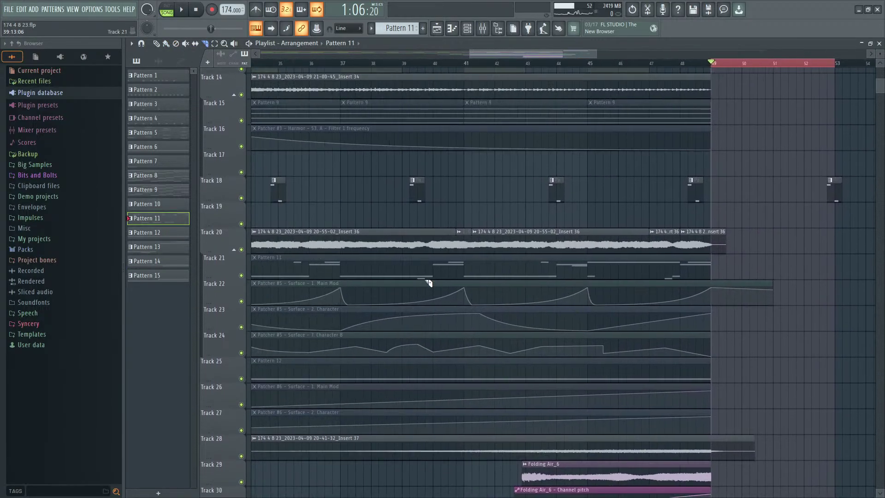
{"action": "left_click_drag", "start_coordinate": [412, 339], "coordinate": [436, 344]}
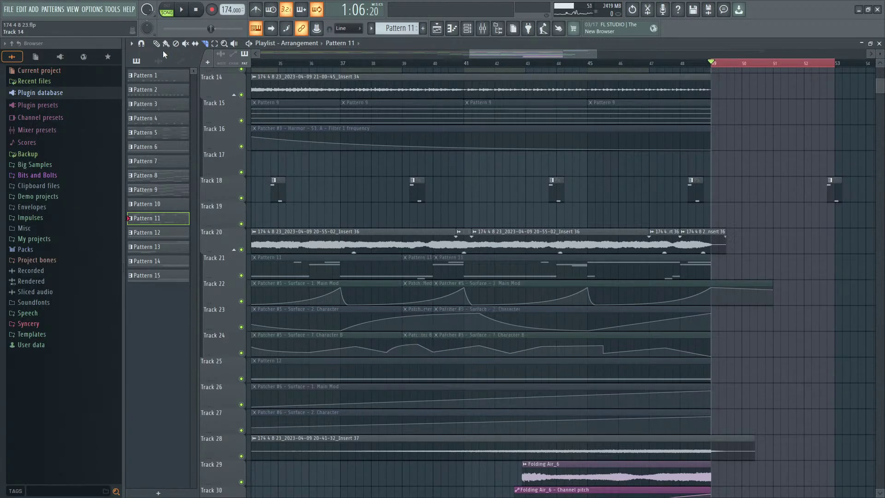
Step: Place the sliced one-bar Pattern 11 and its three Patcher #5 automation clips at bar 50 on Tracks 7 to 10
{"action": "left_click_drag", "start_coordinate": [417, 264], "coordinate": [430, 338]}
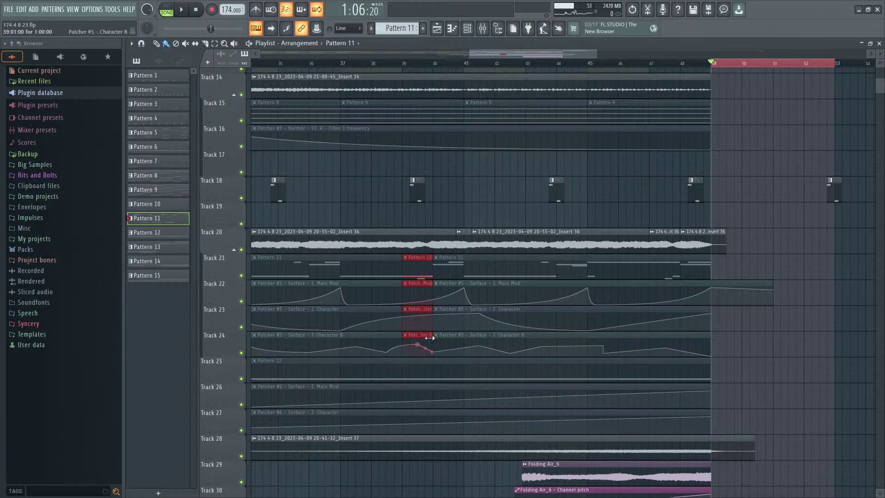
{"action": "left_click_drag", "start_coordinate": [771, 140], "coordinate": [465, 245]}
{"action": "scroll", "coordinate": [397, 285], "scroll_direction": "up", "scroll_amount": 2}
{"action": "scroll", "coordinate": [432, 298], "scroll_direction": "down", "scroll_amount": 7}
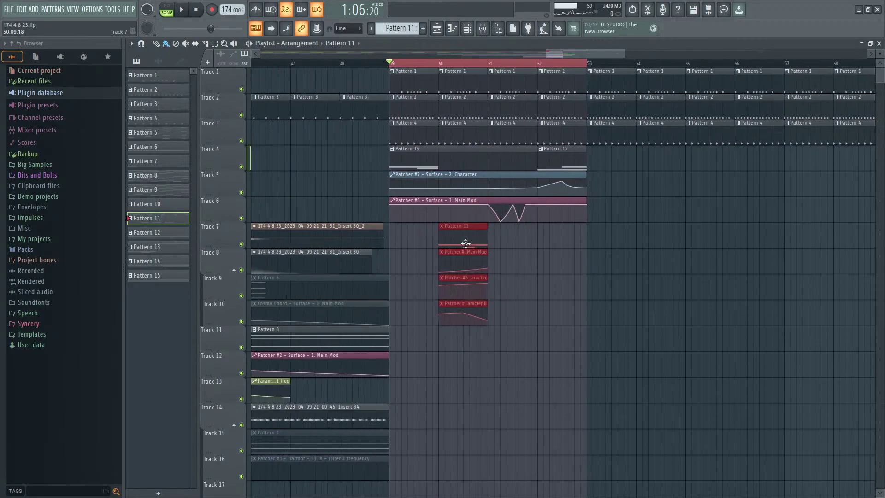
{"action": "scroll", "coordinate": [468, 249], "scroll_direction": "up", "scroll_amount": 2}
Step: Unmute Pattern 11 and the Patcher #5 automation clips at bar 50 on Tracks 7 to 10, and audition the loop
{"action": "right_click", "coordinate": [563, 287]}
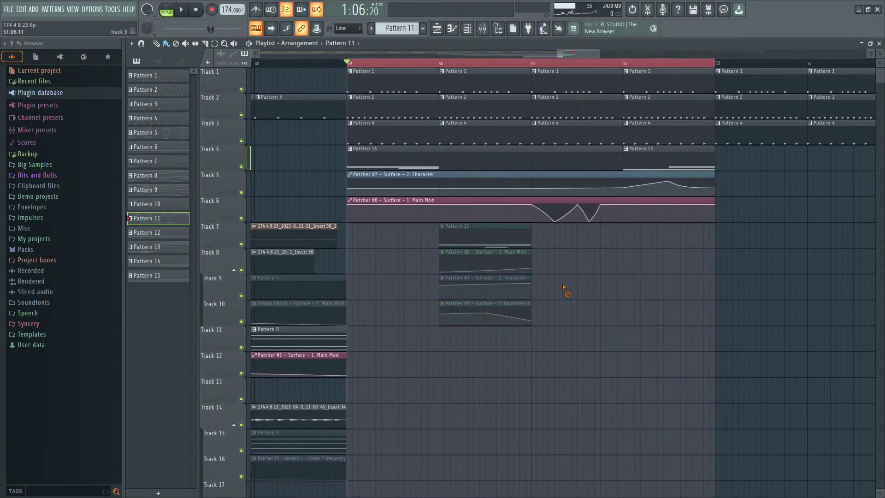
{"action": "right_click", "coordinate": [490, 247], "text": "alt"}
{"action": "key", "text": "space"}
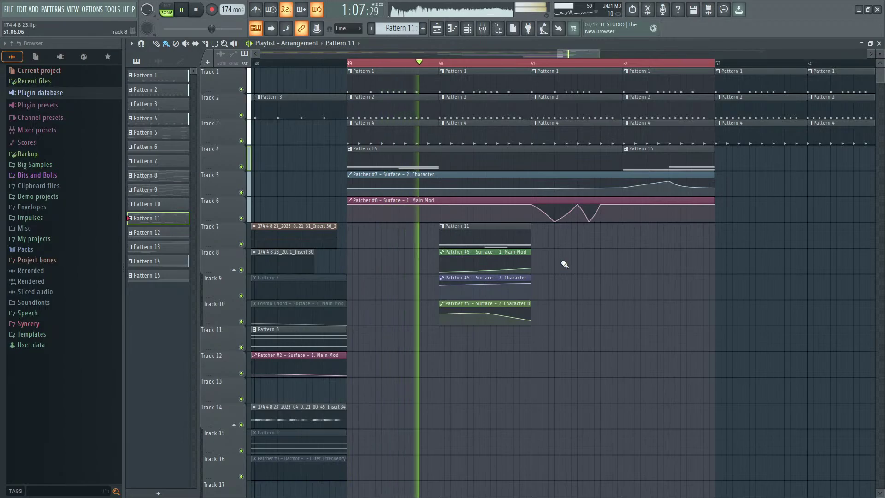
{"action": "key", "text": "space"}
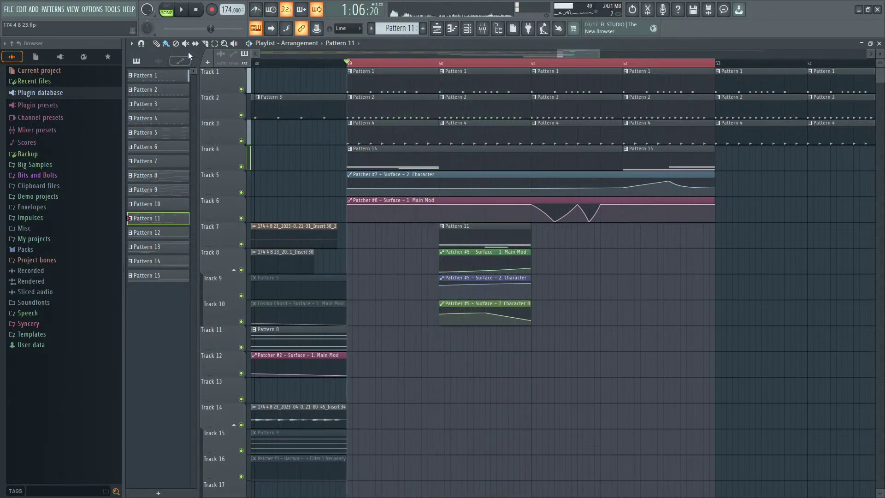
Step: Slip the contents of the Patcher #5 Main Mod clip on Track 8 so its peak falls near the end of bar 50
{"action": "key", "text": "space"}
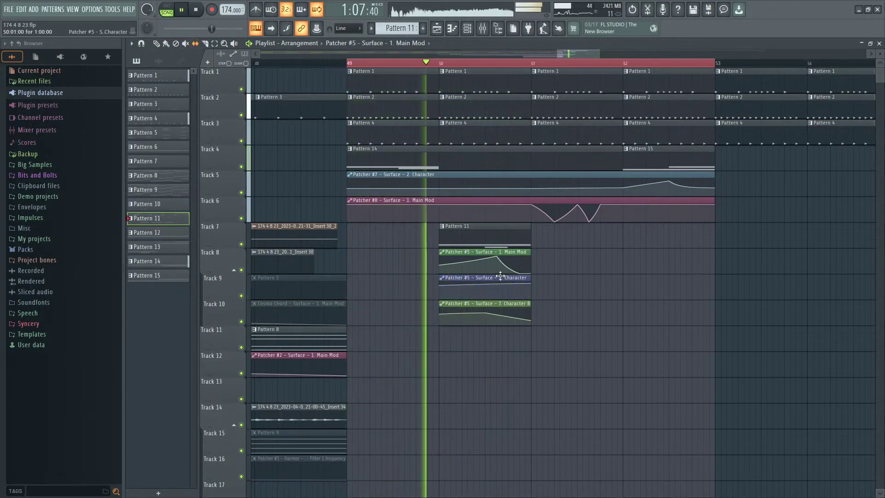
{"action": "left_click_drag", "start_coordinate": [501, 267], "coordinate": [530, 266]}
{"action": "key", "text": "space"}
{"action": "key", "text": "space"}
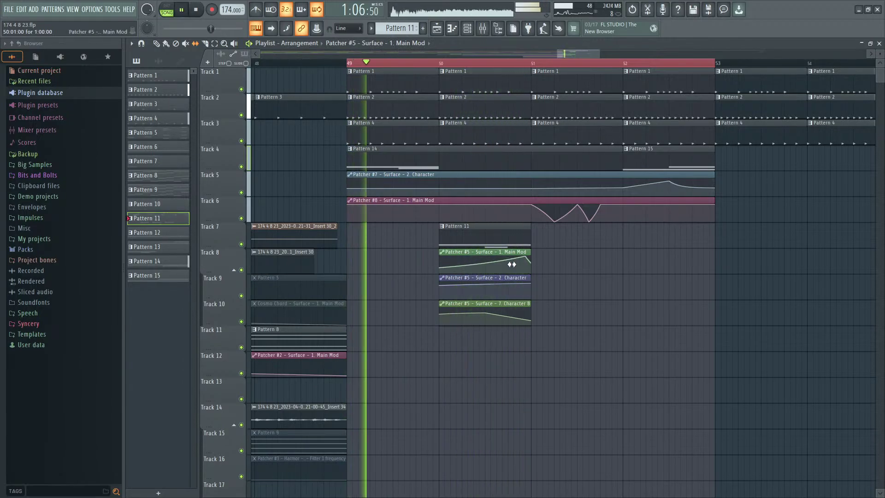
Step: Slip the contents of the Patcher #5 Character and Character B clips at bar 50 to other sections of their curves, auditioning the loop
{"action": "left_click_drag", "start_coordinate": [491, 292], "coordinate": [641, 300]}
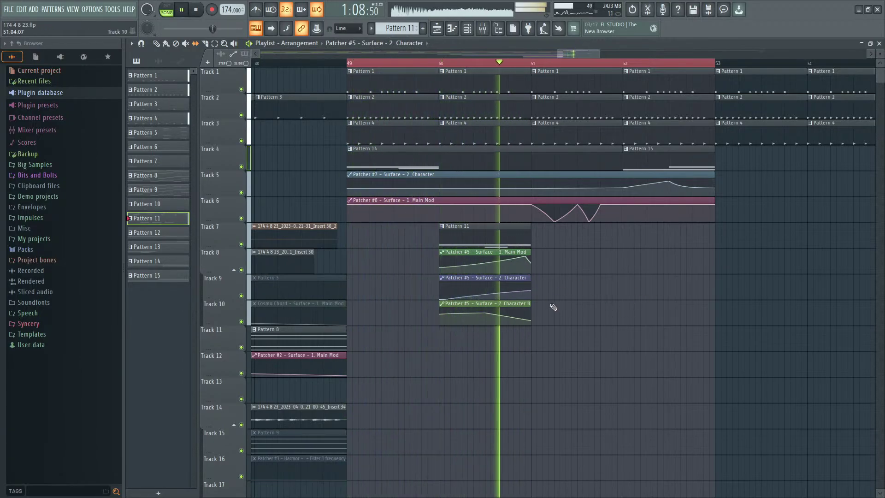
{"action": "key", "text": "space"}
{"action": "key", "text": "space"}
{"action": "left_click_drag", "start_coordinate": [497, 293], "coordinate": [245, 289]}
{"action": "left_click_drag", "start_coordinate": [467, 310], "coordinate": [753, 349]}
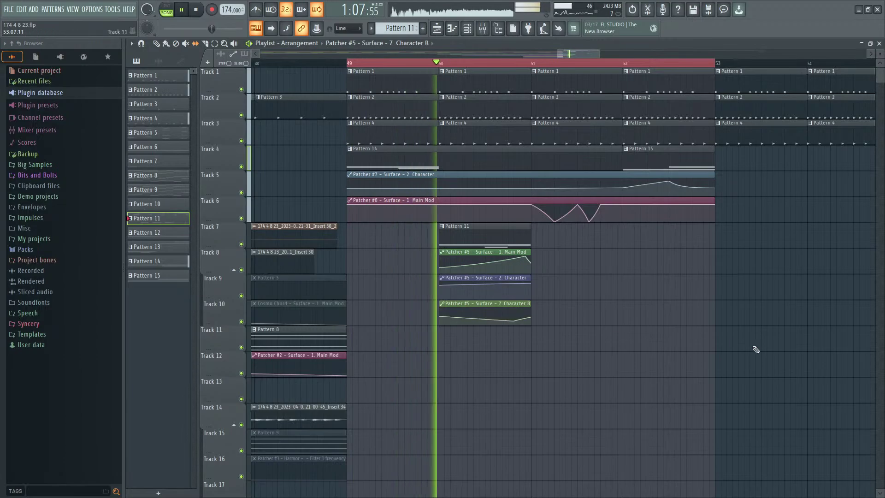
{"action": "key", "text": "space"}
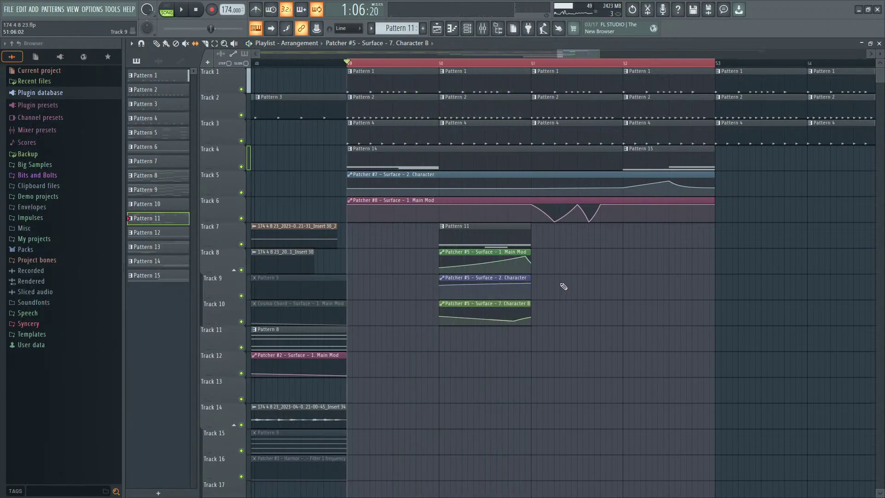
Step: Make the Patcher #5 Main Mod clip at bar 50 unique and reshape its curve to stay high until near the bar's end
{"action": "left_click", "coordinate": [441, 251]}
{"action": "left_click", "coordinate": [462, 329]}
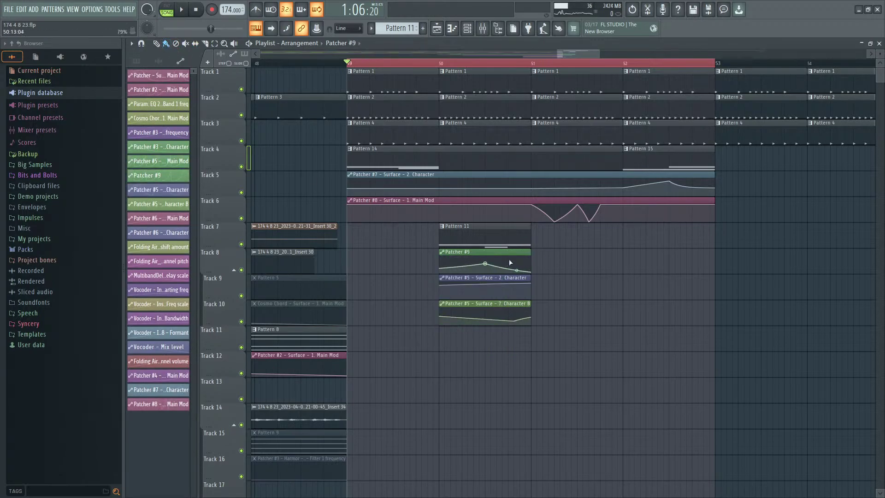
{"action": "key", "text": "space"}
{"action": "left_click_drag", "start_coordinate": [517, 270], "coordinate": [525, 260]}
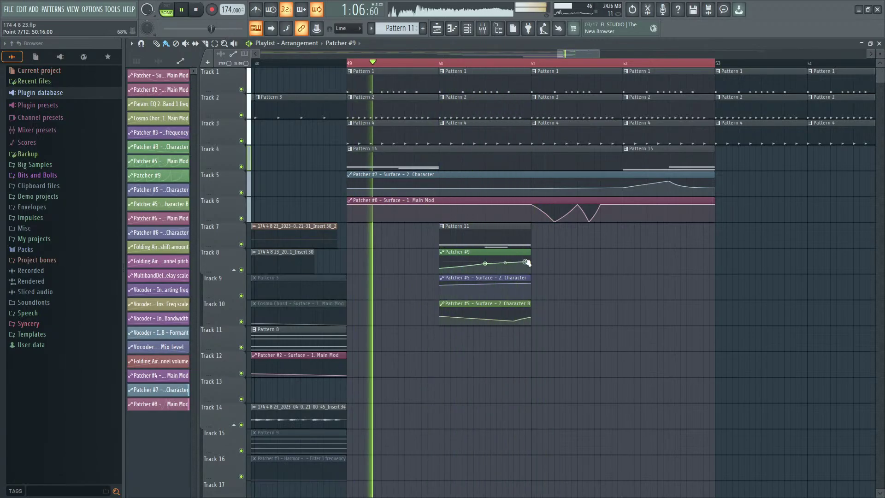
Step: Lower Insert 36's volume slightly and raise Insert 41's to about 3.2 dB in the mixer, auditioning the loop
{"action": "key", "text": "F9"}
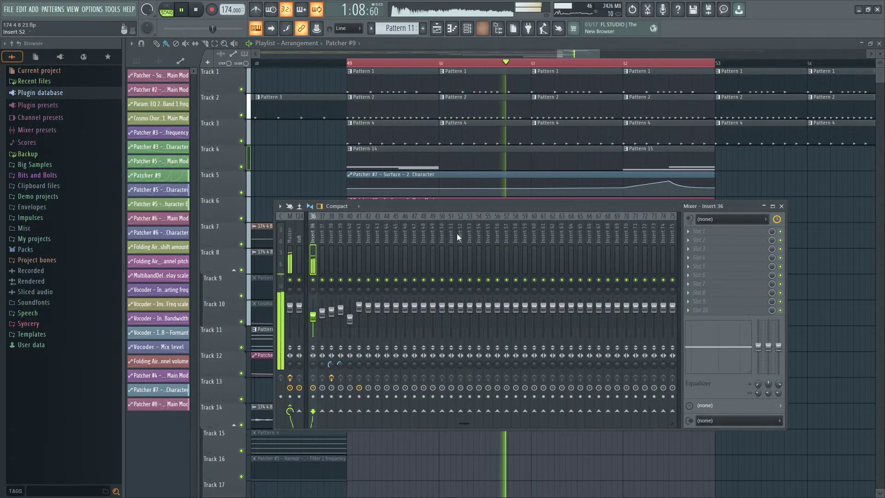
{"action": "scroll", "coordinate": [457, 237], "scroll_direction": "left", "scroll_amount": 4}
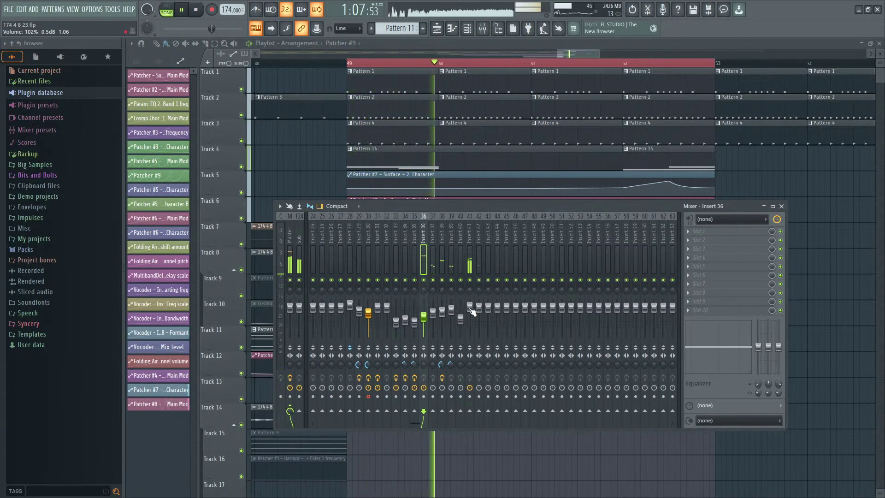
{"action": "key", "text": "space"}
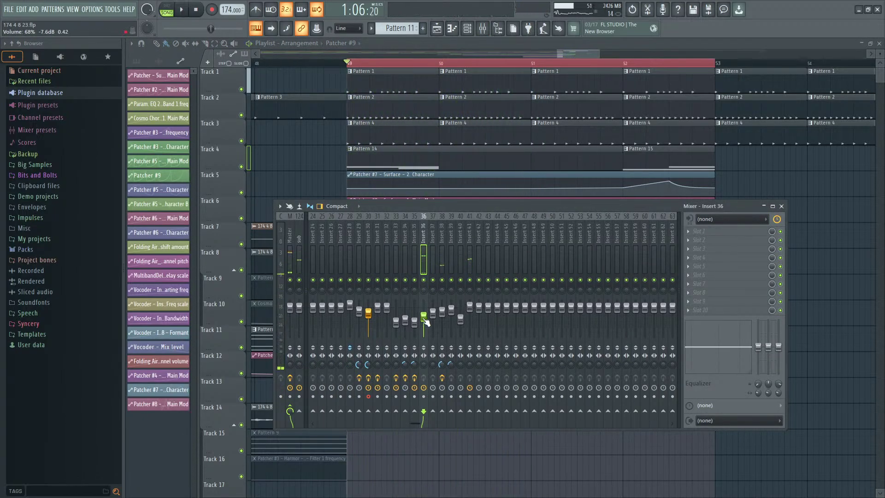
{"action": "key", "text": "space"}
{"action": "left_click", "coordinate": [474, 308]}
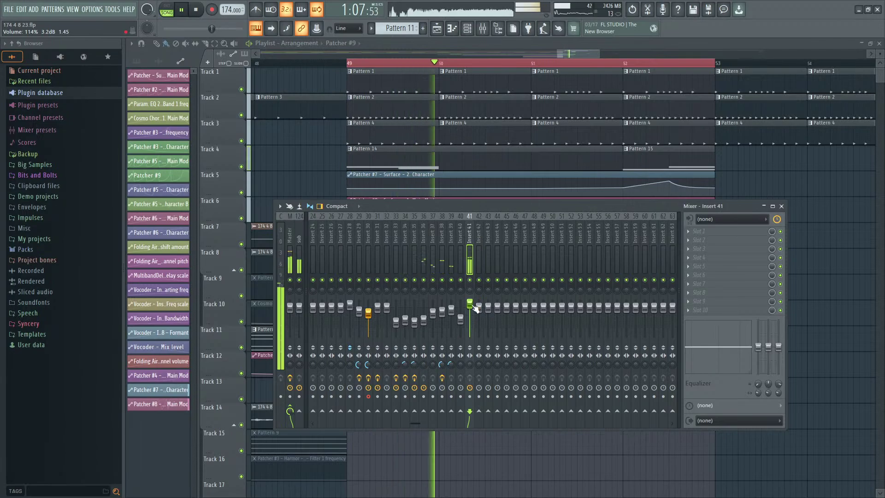
{"action": "key", "text": "F9"}
{"action": "key", "text": "space"}
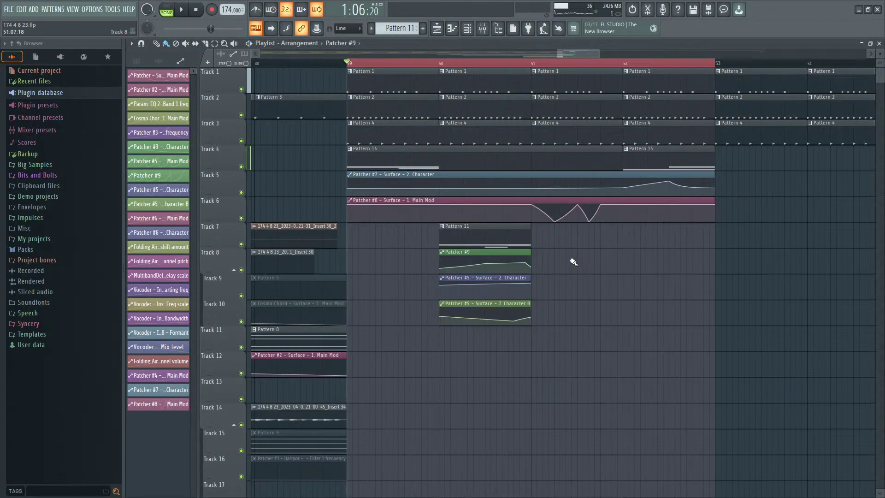
Step: Duplicate the first-bar D2 and C#2 notes of Pattern 14 into its second bar and return to the playlist
{"action": "double_click", "coordinate": [421, 158]}
{"action": "left_click_drag", "start_coordinate": [286, 219], "coordinate": [329, 269]}
{"action": "key", "text": "ctrl+b"}
{"action": "left_click_drag", "start_coordinate": [683, 244], "coordinate": [458, 242]}
{"action": "key", "text": "ctrl+d"}
{"action": "left_click", "coordinate": [436, 28]}
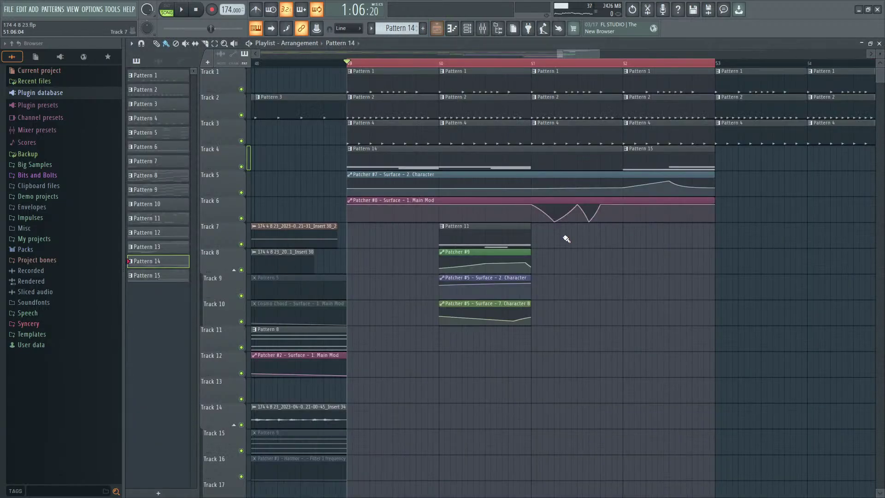
Step: Open Pattern 11's Patcher #5, solo its mixer Insert 36, and load Fruity parametric EQ 2 in the first effect slot
{"action": "double_click", "coordinate": [499, 238]}
{"action": "left_click", "coordinate": [467, 29]}
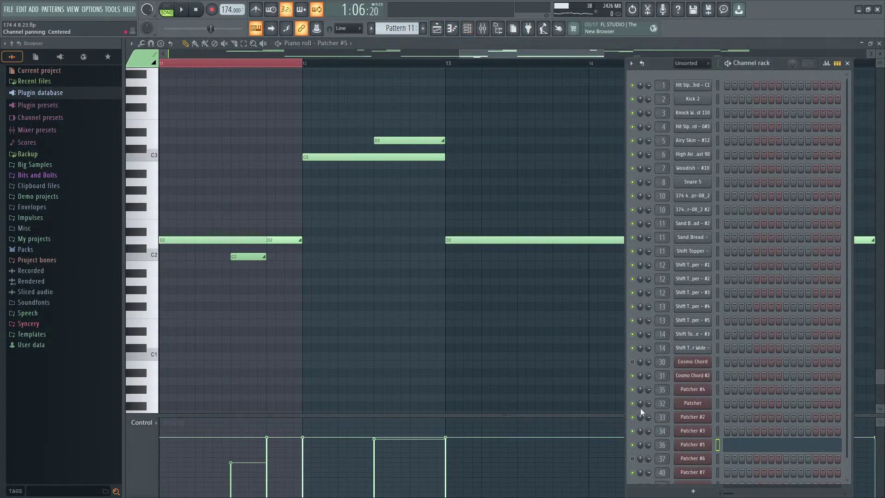
{"action": "left_click", "coordinate": [703, 445]}
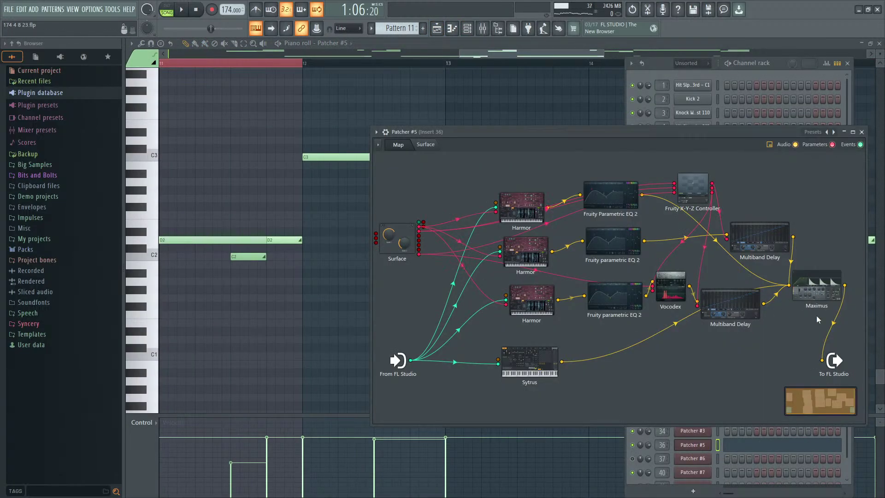
{"action": "left_click", "coordinate": [482, 29]}
{"action": "key", "text": "space"}
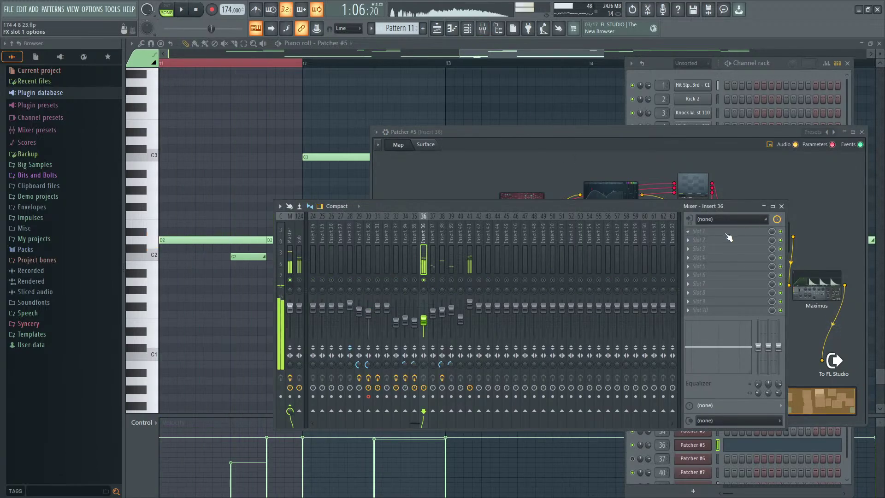
{"action": "key", "text": "space"}
{"action": "left_click", "coordinate": [701, 230]}
{"action": "left_click", "coordinate": [581, 279]}
Step: Set band 1 of Insert 36's EQ to high pass with the Steep 4 order and raise its cutoff frequency while auditioning
{"action": "right_click", "coordinate": [197, 188]}
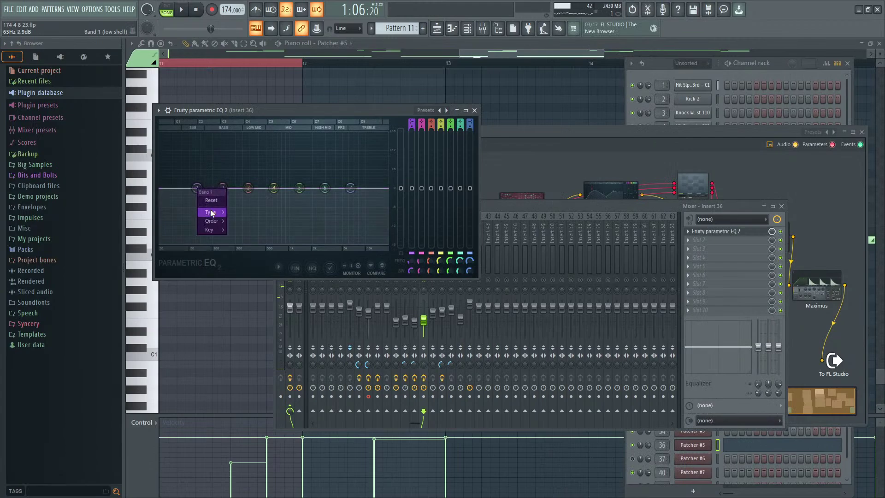
{"action": "mouse_move", "coordinate": [211, 212]}
{"action": "left_click", "coordinate": [249, 239]}
{"action": "right_click", "coordinate": [197, 188]}
{"action": "left_click", "coordinate": [242, 237]}
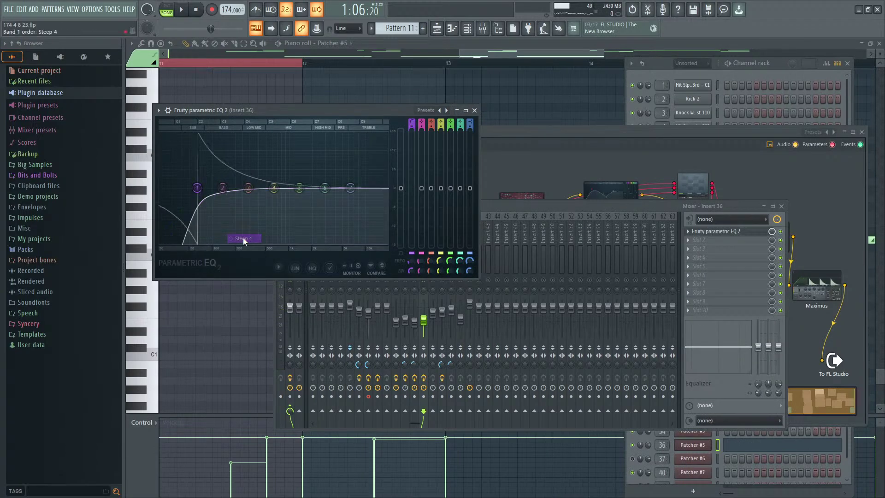
{"action": "key", "text": "space"}
{"action": "left_click_drag", "start_coordinate": [197, 190], "coordinate": [206, 187]}
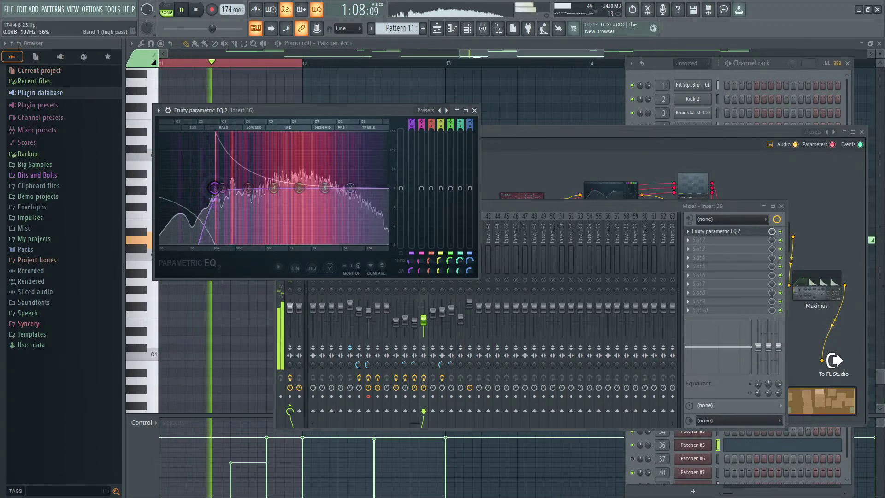
{"action": "key", "text": "space"}
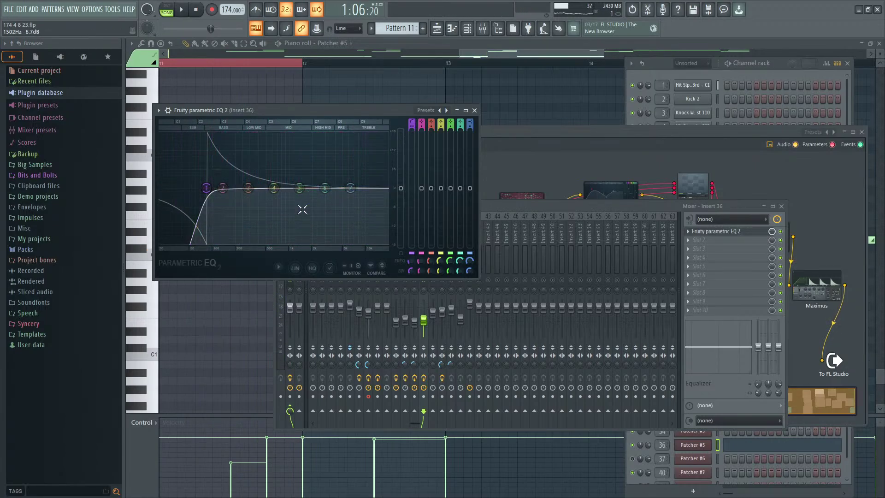
{"action": "key", "text": "space"}
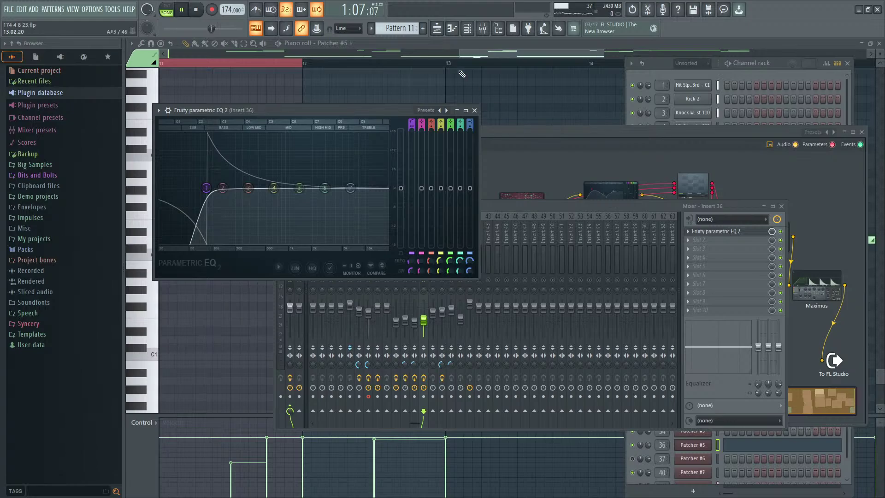
Step: Unsolo Insert 36 in the mixer and audition the full drop loop from bar 49 in the playlist
{"action": "left_click", "coordinate": [436, 28]}
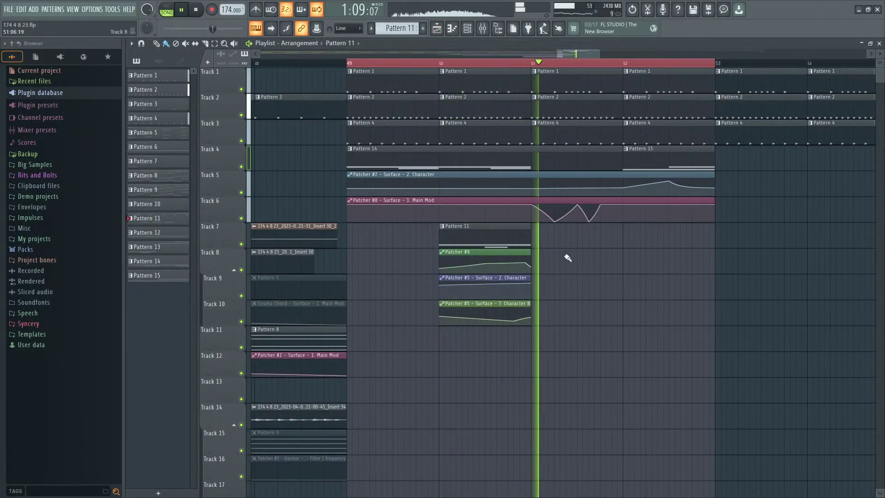
{"action": "key", "text": "space"}
{"action": "left_click", "coordinate": [482, 29]}
{"action": "right_click", "coordinate": [432, 278]}
{"action": "right_click", "coordinate": [432, 278]}
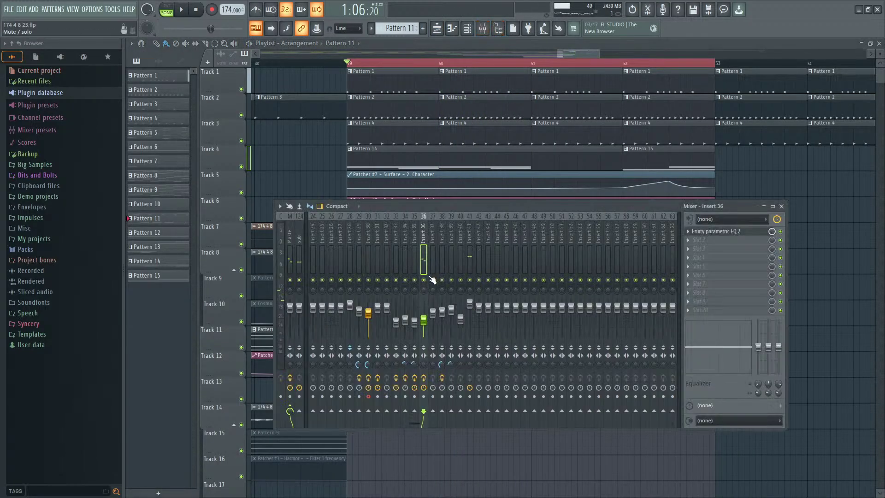
{"action": "key", "text": "space"}
{"action": "right_click", "coordinate": [305, 145]}
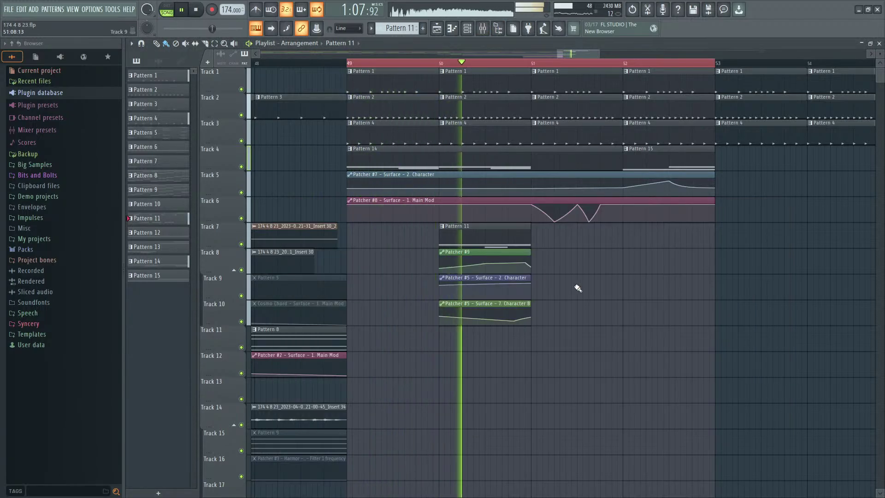
{"action": "key", "text": "space"}
{"action": "key", "text": "space"}
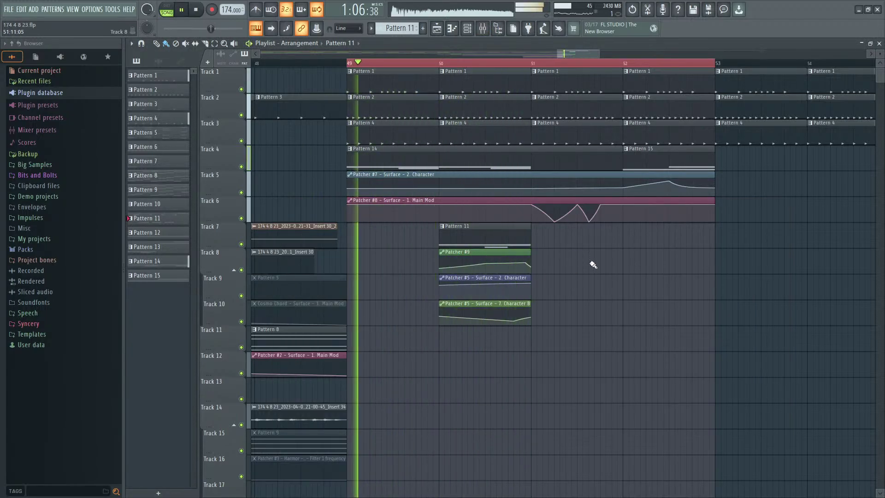
{"action": "key", "text": "space"}
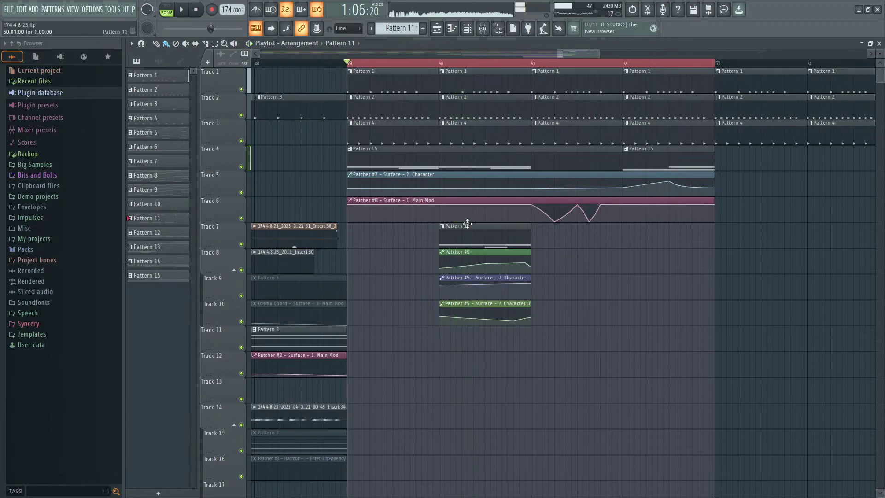
Step: Reshape the Patcher #8 Main Mod curve on Track 6 to dip through bar 50 and rise early in bar 51, auditioning it
{"action": "left_click_drag", "start_coordinate": [530, 205], "coordinate": [553, 203]}
{"action": "key", "text": "space"}
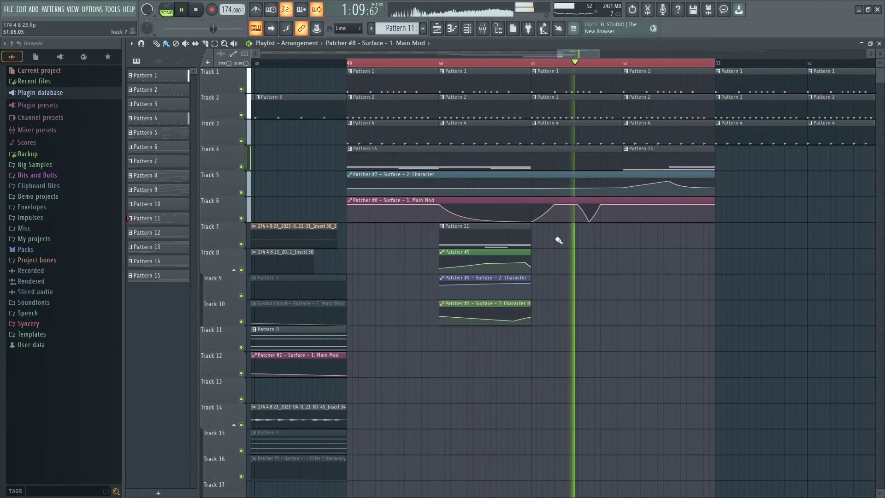
{"action": "key", "text": "space"}
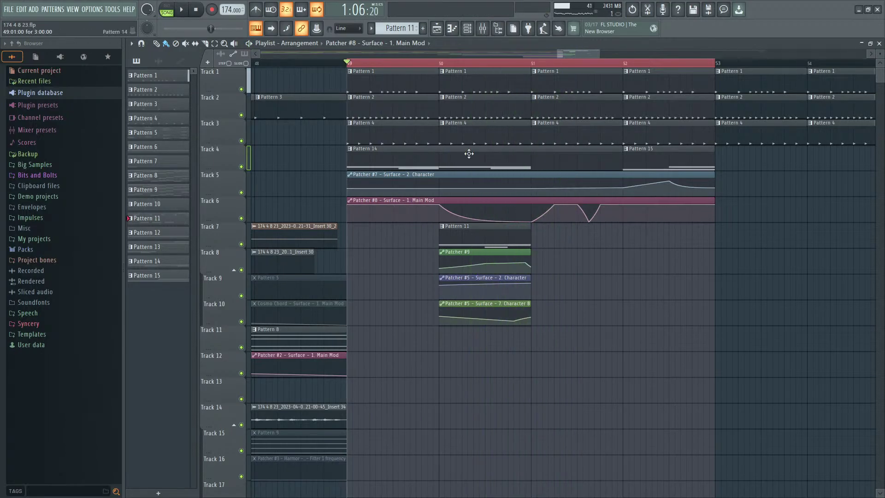
Step: Place a copy of Pattern 14's D2 and C#2 notes in its third bar and return to the playlist
{"action": "double_click", "coordinate": [468, 154]}
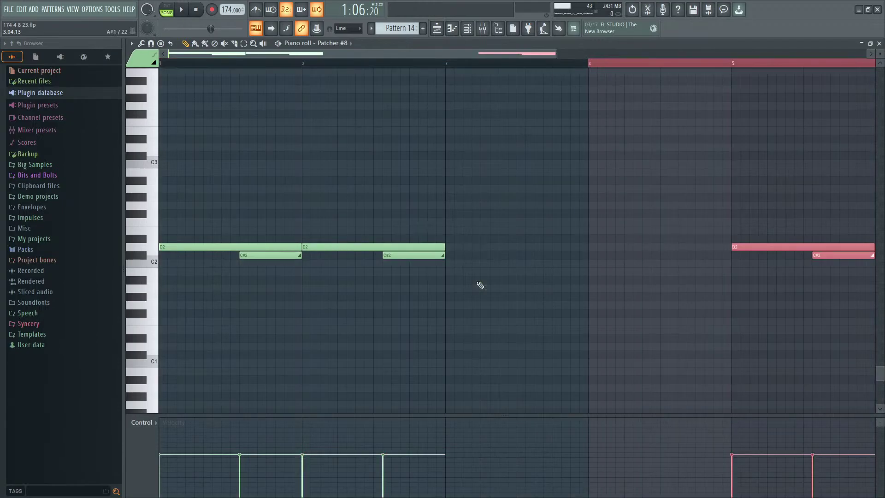
{"action": "left_click_drag", "start_coordinate": [741, 247], "coordinate": [422, 256]}
{"action": "left_click", "coordinate": [538, 267]}
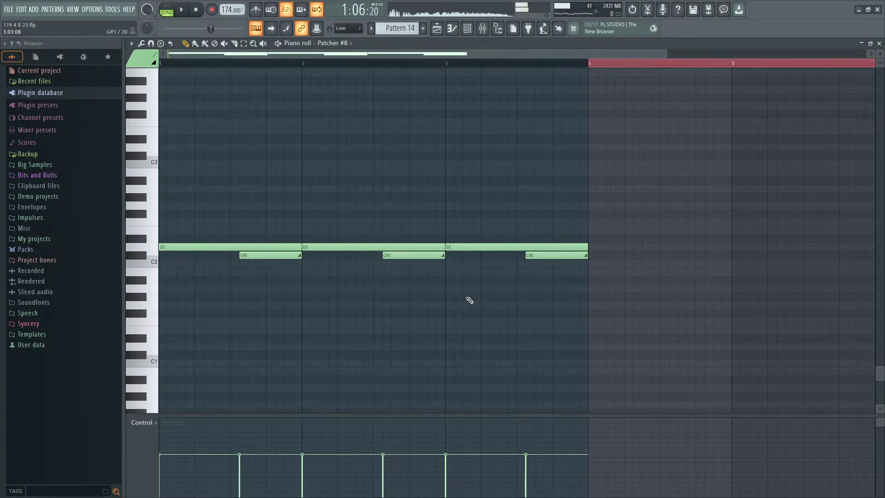
{"action": "left_click", "coordinate": [443, 31]}
Step: Duplicate Pattern 11 and its three automation clips from bar 50 to bar 51 on Tracks 7 to 10
{"action": "left_click_drag", "start_coordinate": [430, 226], "coordinate": [565, 314]}
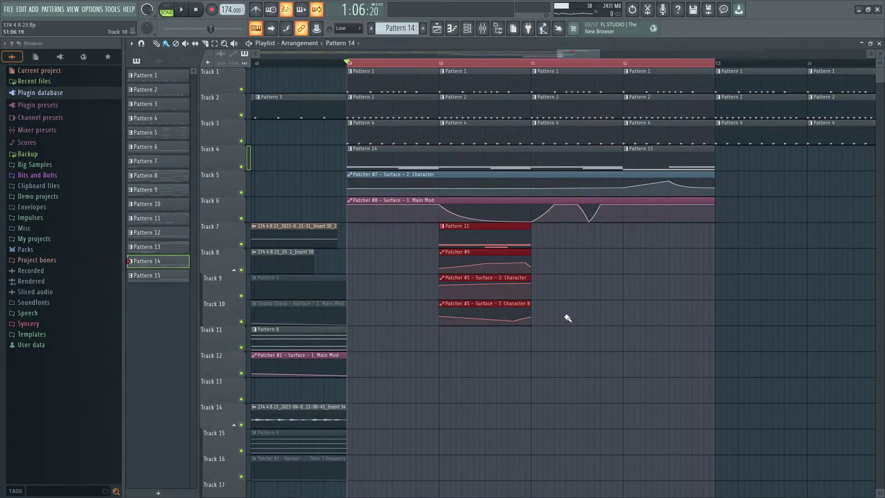
{"action": "key", "text": "ctrl+b"}
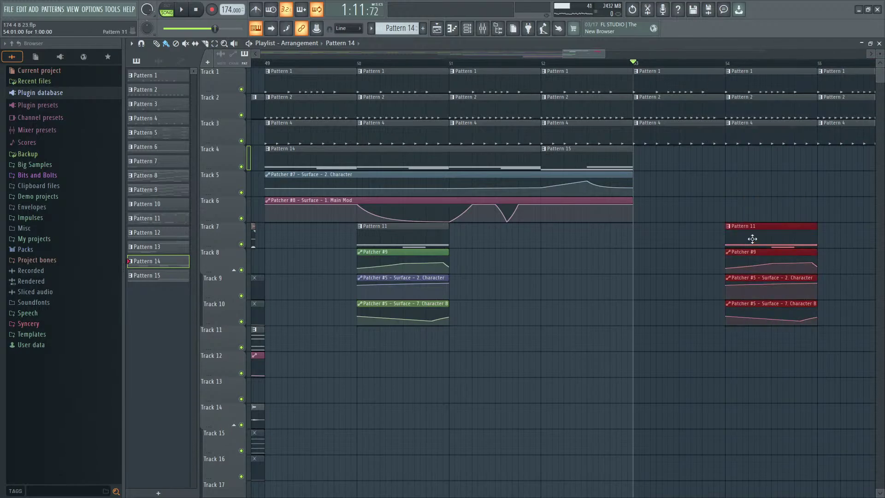
{"action": "left_click_drag", "start_coordinate": [752, 238], "coordinate": [477, 238]}
{"action": "left_click", "coordinate": [478, 238]}
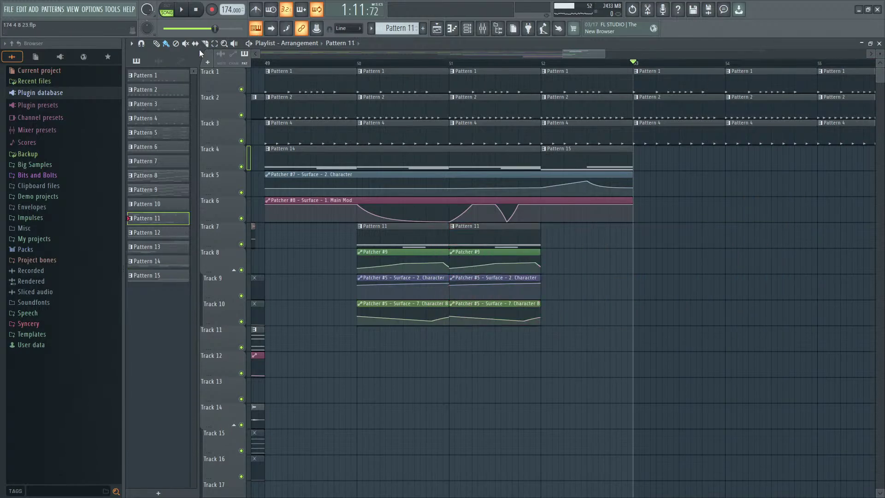
Step: Delete the Patcher #9 copy at bar 51, extend the original clip through that bar, and shape a dip followed by a rise
{"action": "right_click", "coordinate": [476, 254]}
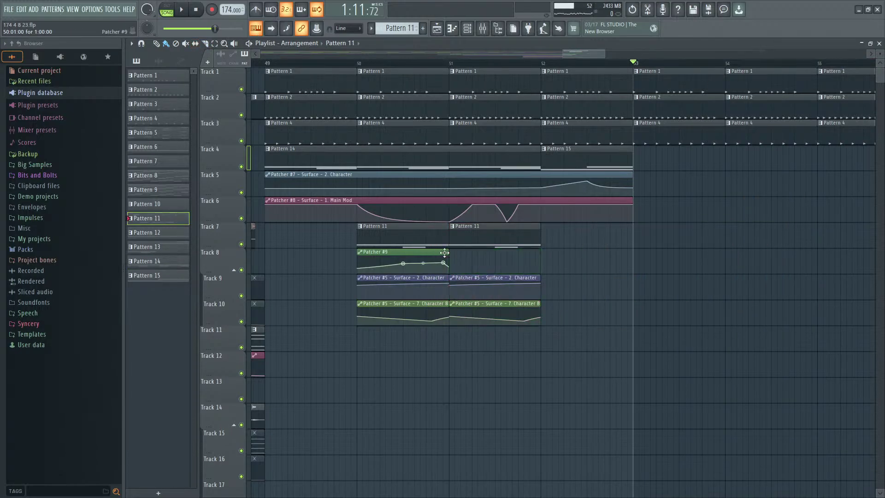
{"action": "left_click_drag", "start_coordinate": [448, 258], "coordinate": [541, 261]}
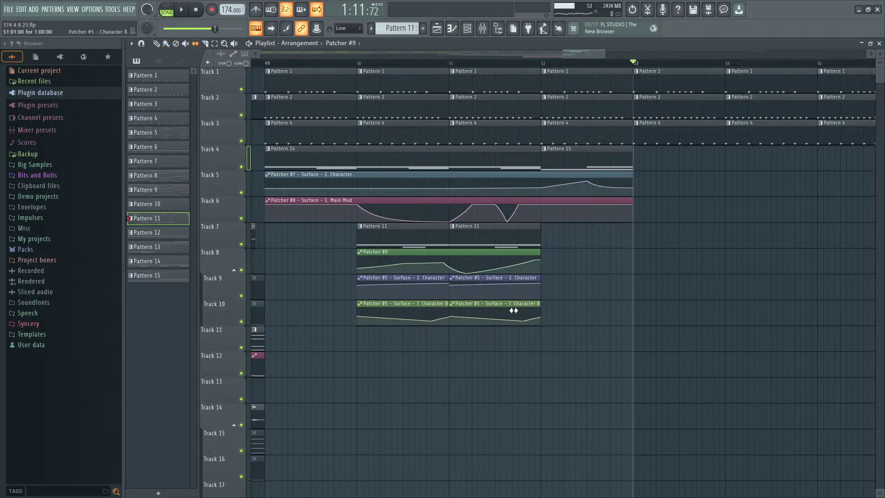
Step: Slip the contents of the Patcher #5 Character and Character B clips at bar 51 to other sections of their curves
{"action": "left_click_drag", "start_coordinate": [505, 290], "coordinate": [360, 292]}
{"action": "left_click_drag", "start_coordinate": [488, 313], "coordinate": [657, 324]}
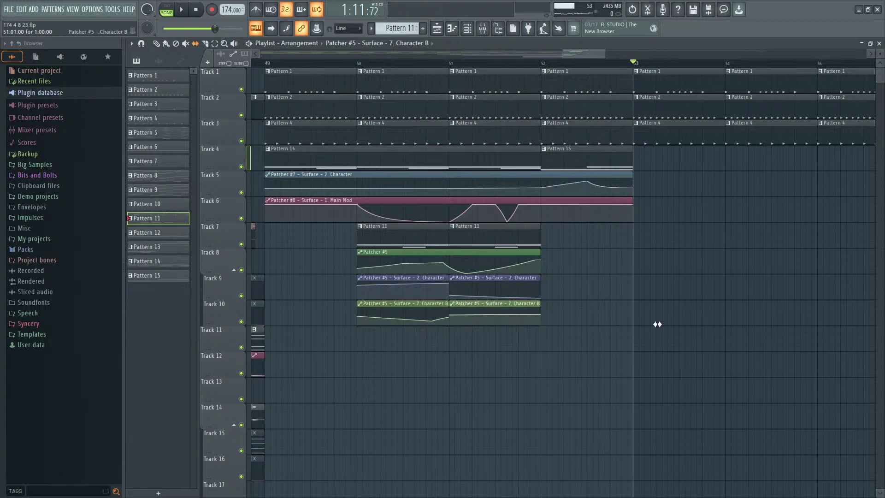
{"action": "left_click_drag", "start_coordinate": [506, 316], "coordinate": [550, 335]}
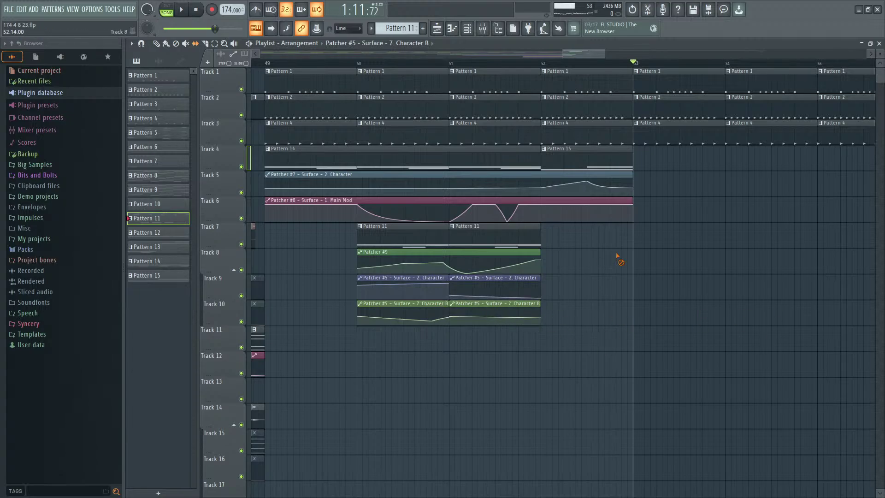
Step: Move Pattern 7 and its Main Mod automation clip from bar 80 to the middle of bar 50 on Tracks 11 and 13
{"action": "scroll", "coordinate": [617, 257], "scroll_direction": "down", "scroll_amount": 2}
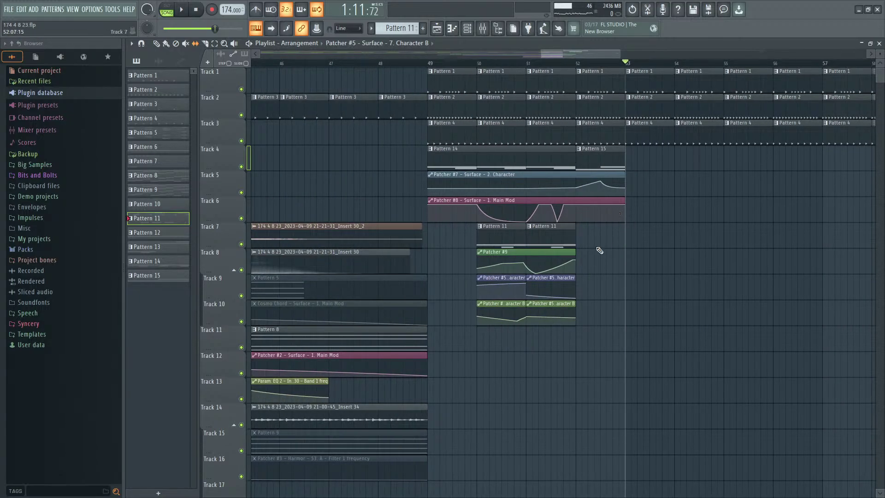
{"action": "scroll", "coordinate": [734, 233], "scroll_direction": "down", "scroll_amount": 4}
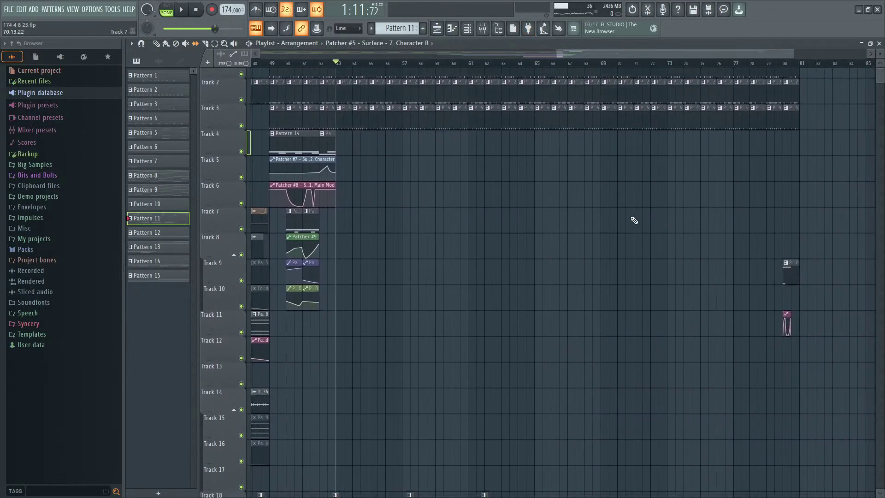
{"action": "left_click_drag", "start_coordinate": [791, 264], "coordinate": [534, 333]}
{"action": "scroll", "coordinate": [308, 335], "scroll_direction": "up", "scroll_amount": 3}
{"action": "scroll", "coordinate": [587, 346], "scroll_direction": "up", "scroll_amount": 2}
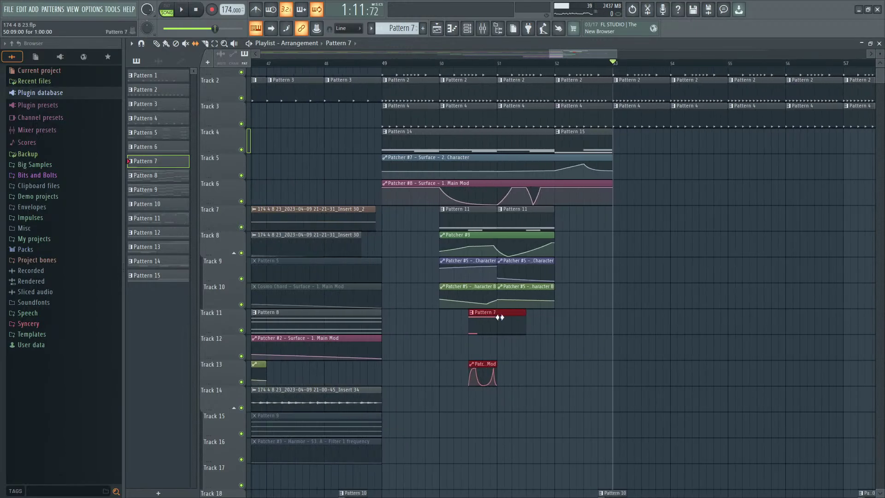
Step: Move Pattern 7 and its Main Mod automation clip to the start of bar 51 and loop that bar
{"action": "left_click_drag", "start_coordinate": [494, 311], "coordinate": [522, 311]}
{"action": "left_click", "coordinate": [497, 63]}
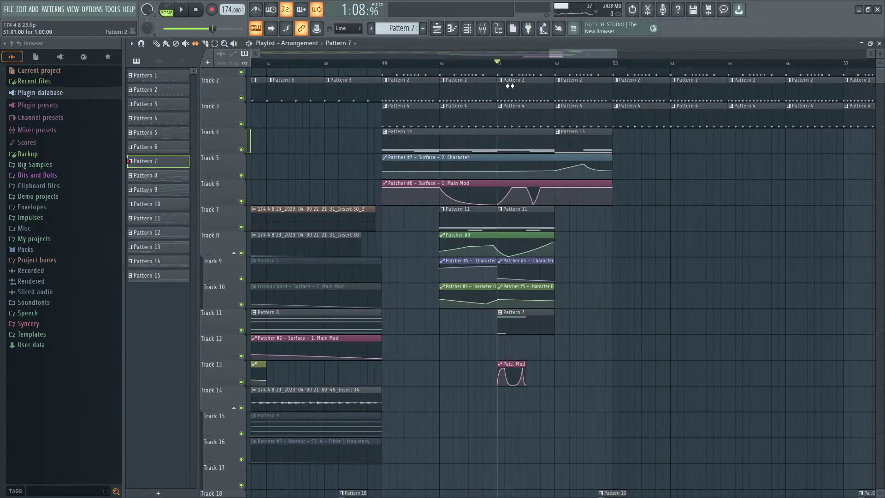
{"action": "left_click_drag", "start_coordinate": [499, 60], "coordinate": [545, 68]}
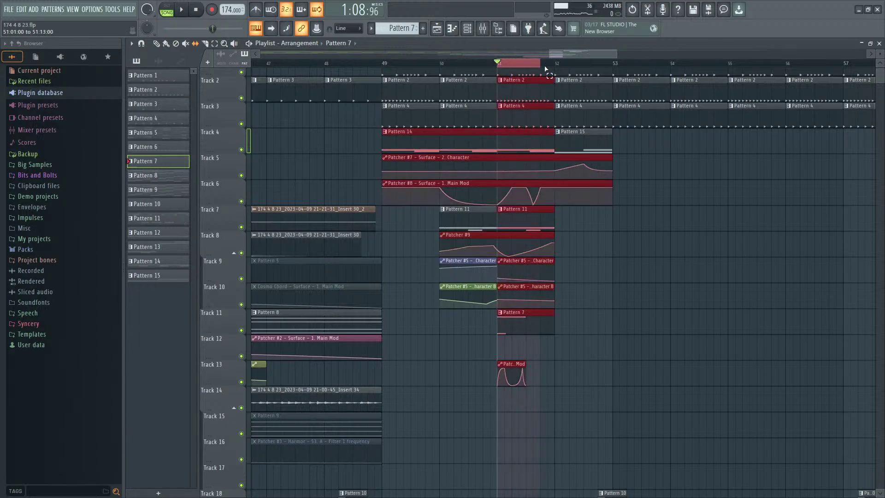
Step: Find Pattern 7's Patcher channel on mixer Insert 32 and audition the looped bar with its solo toggled
{"action": "left_click", "coordinate": [482, 28]}
{"action": "key", "text": "F9"}
{"action": "key", "text": "F7"}
{"action": "key", "text": "F6"}
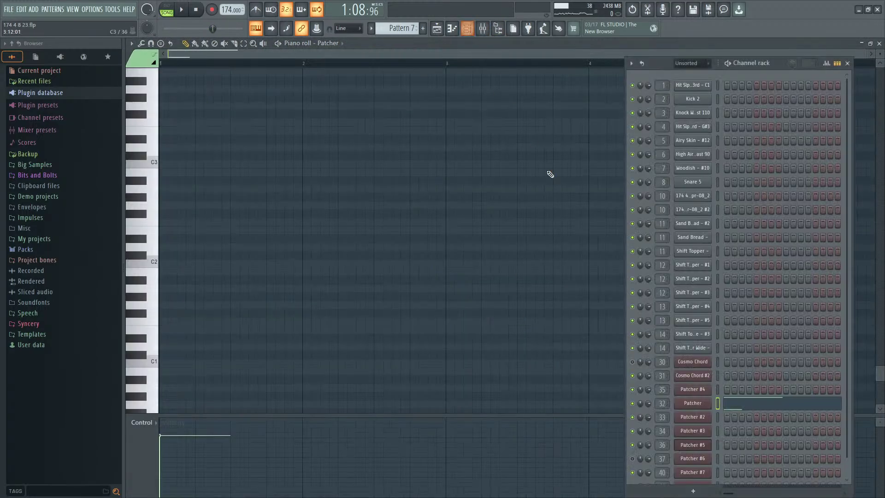
{"action": "key", "text": "F9"}
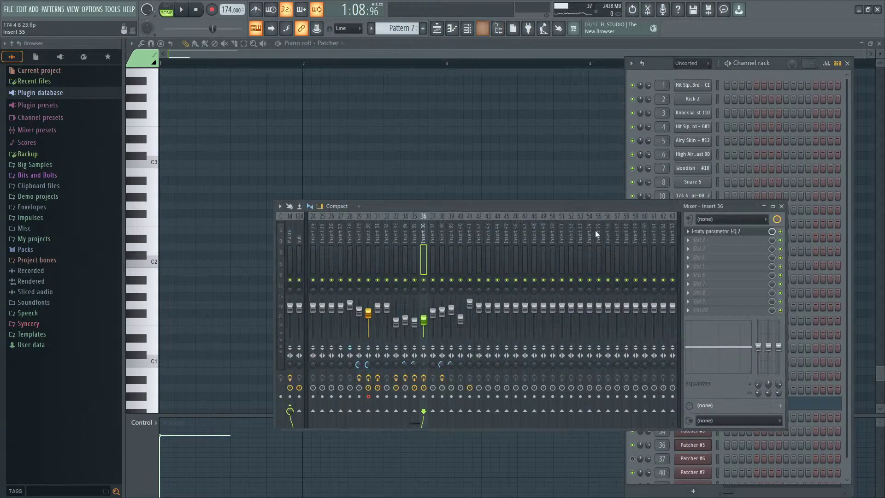
{"action": "right_click", "coordinate": [387, 279]}
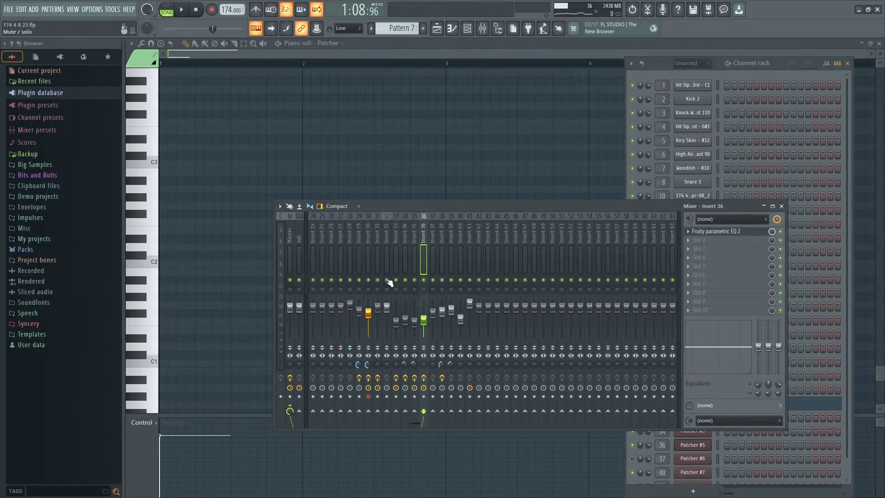
{"action": "key", "text": "space"}
{"action": "key", "text": "space"}
{"action": "key", "text": "F5"}
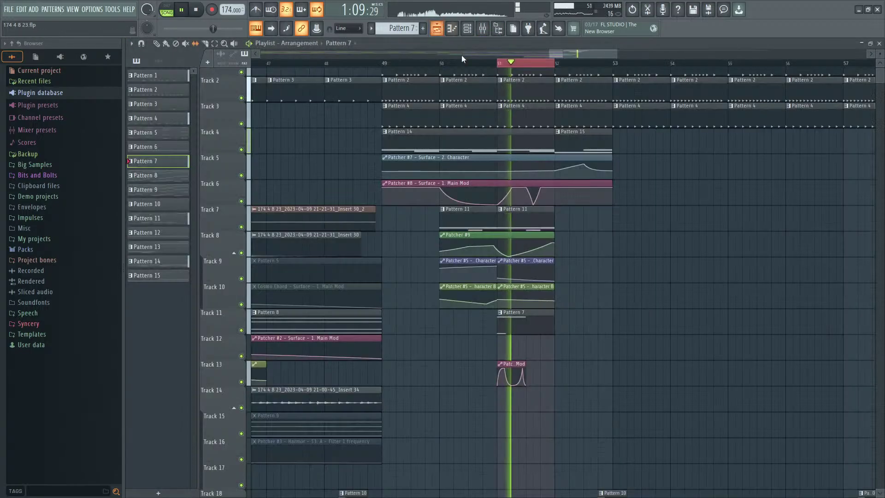
Step: Raise the dip in the middle of the Patcher Main Mod clip on Track 13 to 100%
{"action": "scroll", "coordinate": [522, 331], "scroll_direction": "up", "scroll_amount": 2, "text": "ctrl"}
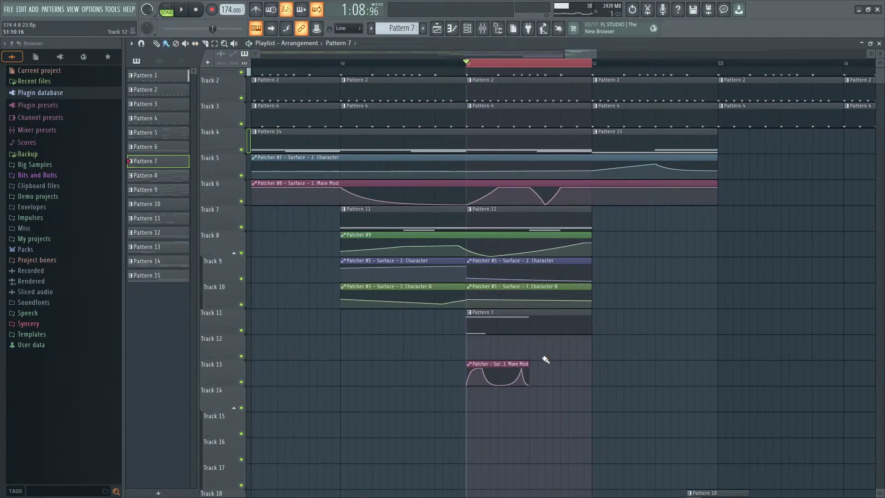
{"action": "key", "text": "space"}
{"action": "left_click_drag", "start_coordinate": [500, 383], "coordinate": [500, 364]}
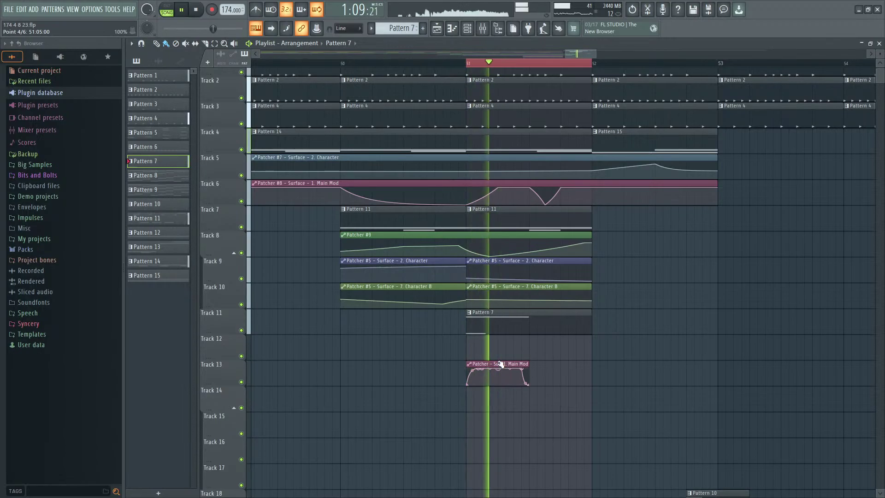
Step: In Pattern 7, lengthen the G#7 note to a full bar and add a D#6 slide note 8 steps long from mid-bar
{"action": "double_click", "coordinate": [491, 327]}
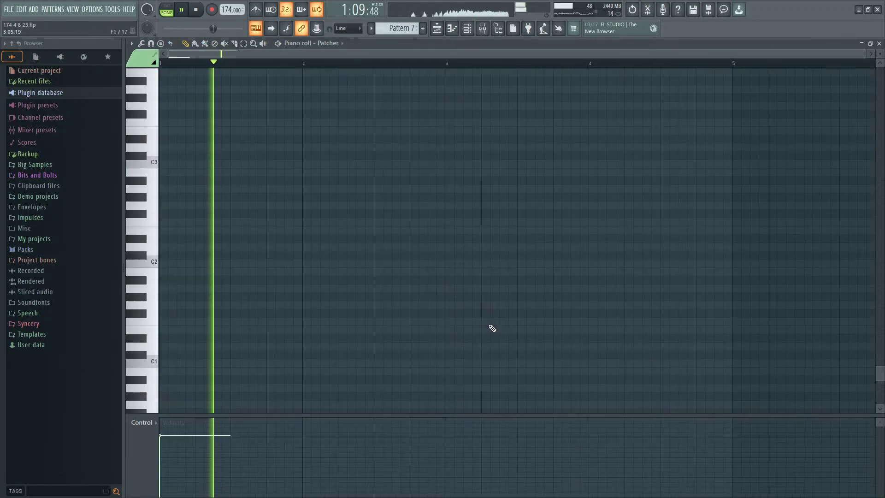
{"action": "scroll", "coordinate": [277, 299], "scroll_direction": "up", "scroll_amount": 15}
{"action": "key", "text": "space"}
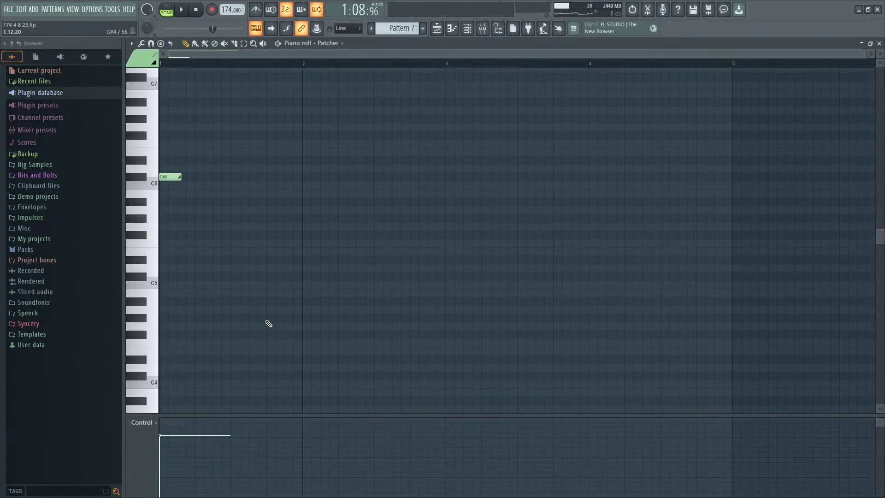
{"action": "key", "text": "space"}
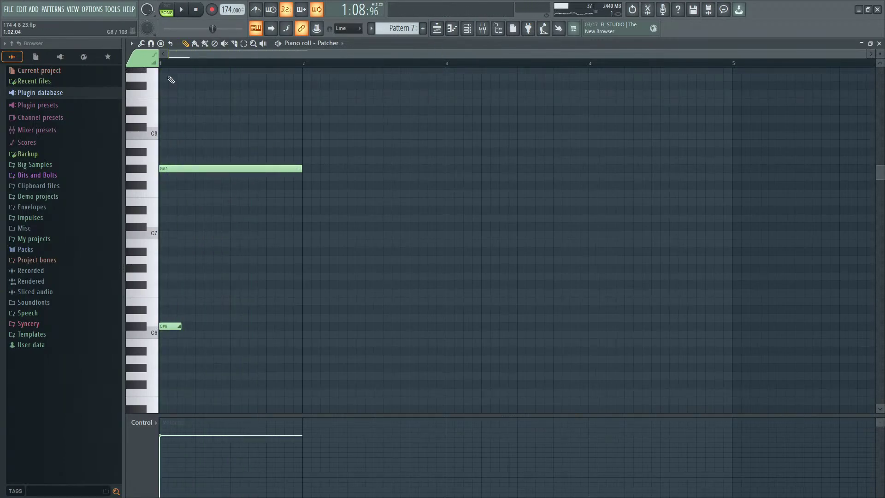
{"action": "key", "text": "space"}
{"action": "left_click", "coordinate": [236, 309]}
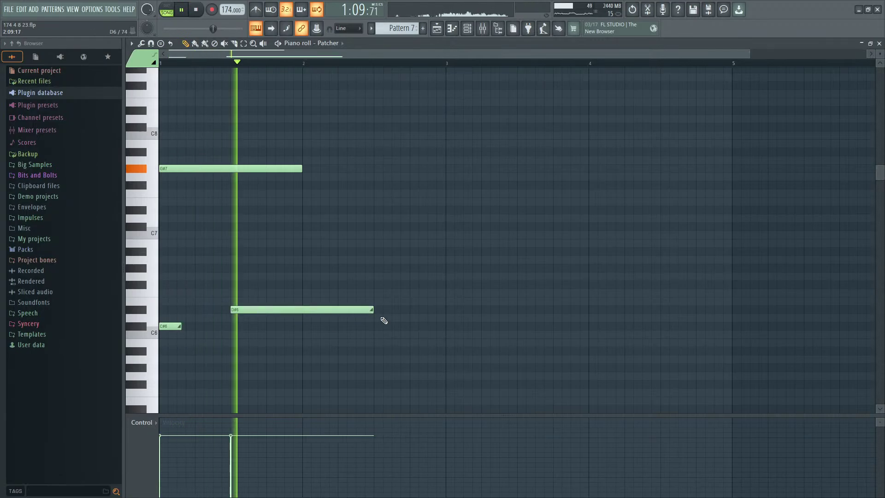
{"action": "left_click_drag", "start_coordinate": [371, 309], "coordinate": [293, 309]}
{"action": "key", "text": "space"}
{"action": "key", "text": "space"}
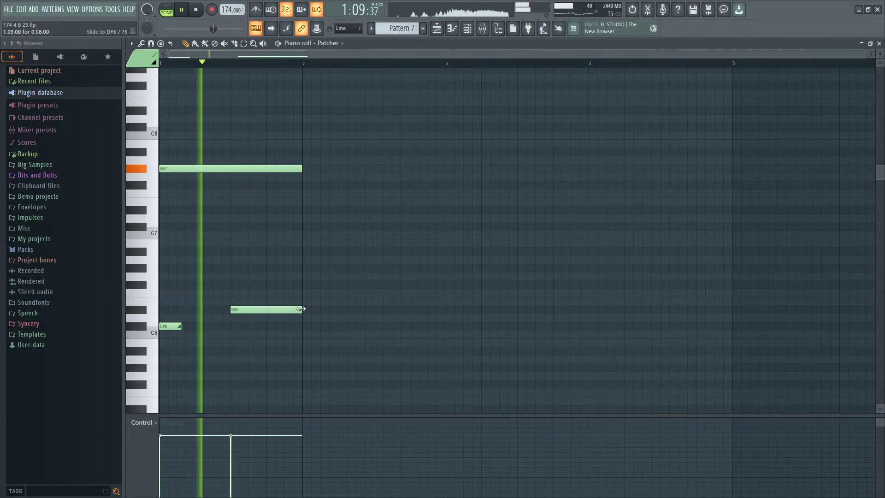
Step: Extend the Track 13 Main Mod clip through bar 51, shape two humps and a final rise, and clear the loop selection
{"action": "key", "text": "F5"}
{"action": "left_click_drag", "start_coordinate": [533, 368], "coordinate": [560, 372]}
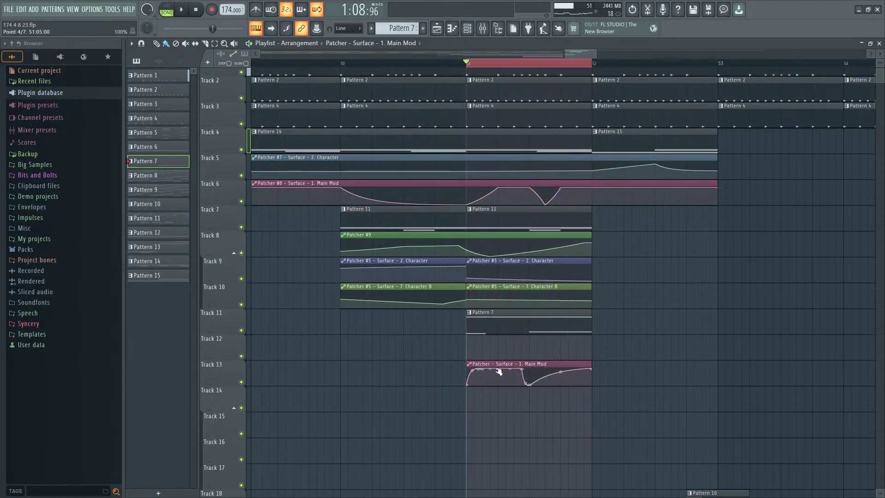
{"action": "mouse_move", "coordinate": [497, 368]}
{"action": "left_mouse_down"}
{"action": "mouse_move", "coordinate": [501, 394]}
{"action": "mouse_move", "coordinate": [509, 368]}
{"action": "left_mouse_up"}
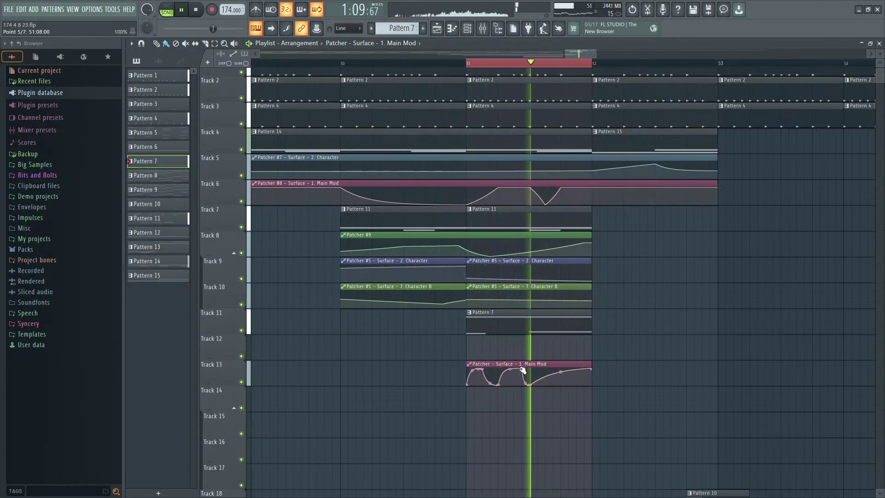
{"action": "key", "text": "space"}
{"action": "right_click", "coordinate": [553, 63]}
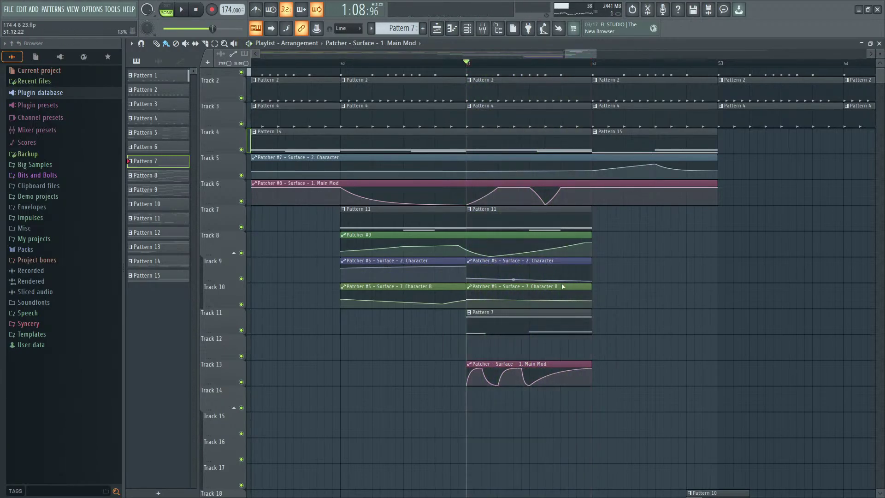
Step: Move the Main Mod clip up to Track 12, try it with Pattern 7 at bar 52, and return both to bar 51
{"action": "mouse_move", "coordinate": [545, 354]}
{"action": "left_mouse_down"}
{"action": "mouse_move", "coordinate": [547, 338]}
{"action": "mouse_move", "coordinate": [556, 351]}
{"action": "left_mouse_up"}
{"action": "left_click_drag", "start_coordinate": [556, 314], "coordinate": [675, 316]}
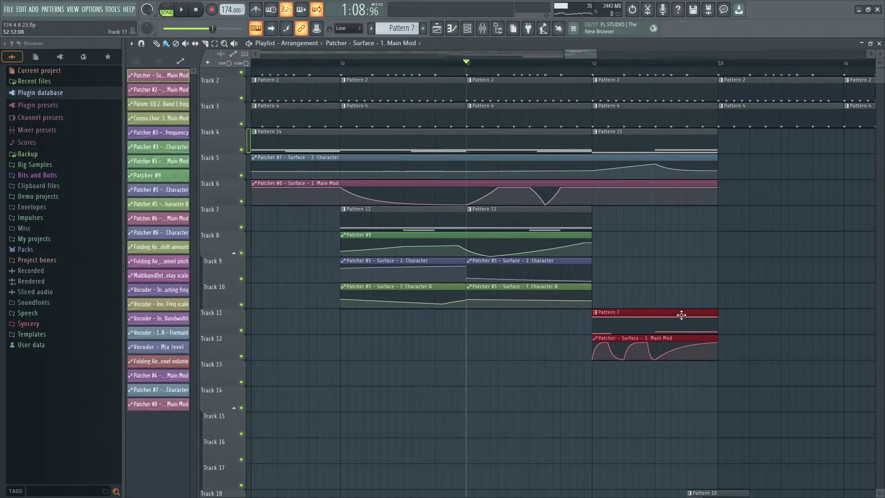
{"action": "key", "text": "space"}
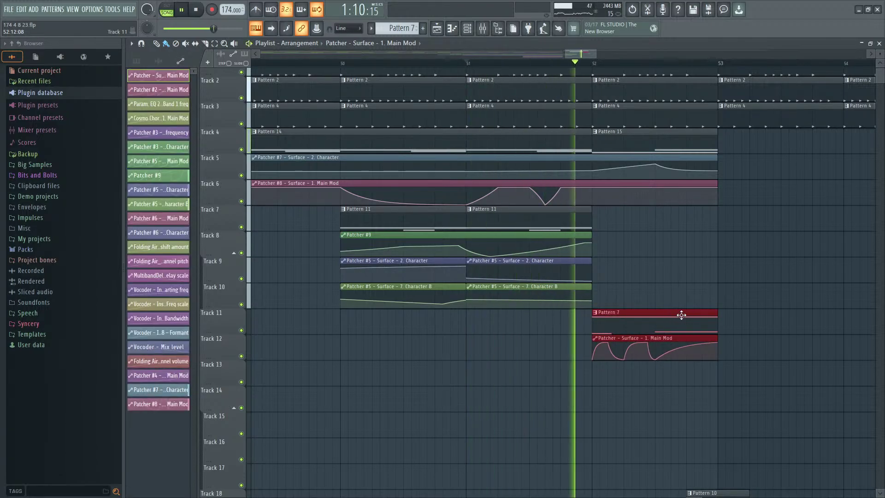
{"action": "key", "text": "space"}
{"action": "left_click_drag", "start_coordinate": [680, 314], "coordinate": [557, 318]}
Step: Audition Pattern 7 at bar 51 with mixer Insert 32 soloed and within the full mix
{"action": "left_click", "coordinate": [483, 29]}
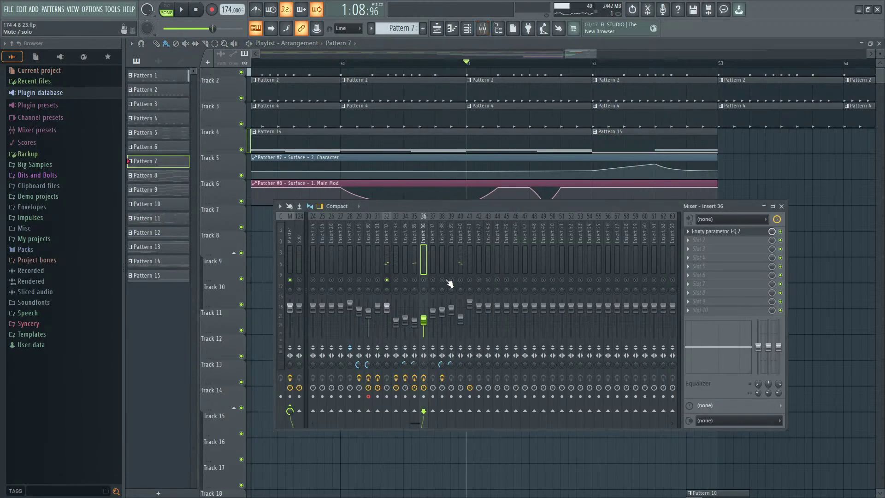
{"action": "key", "text": "space"}
{"action": "key", "text": "space"}
{"action": "key", "text": "F9"}
{"action": "key", "text": "space"}
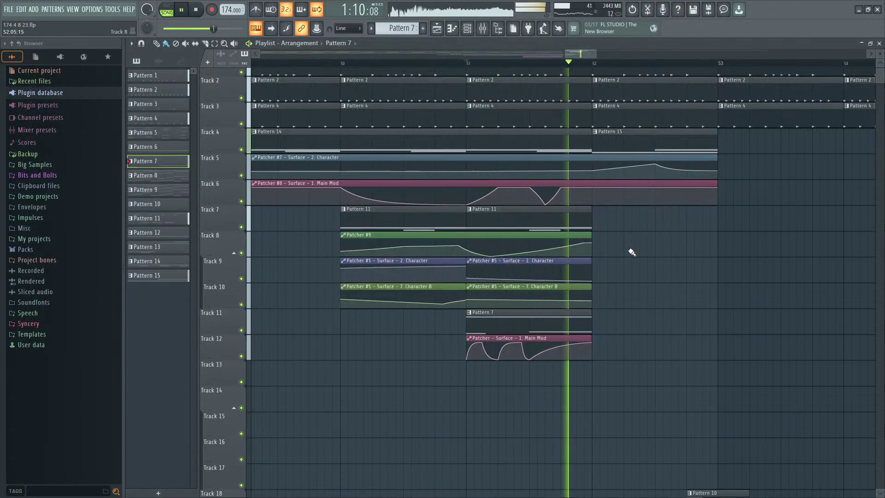
Step: Move Pattern 7 and its Main Mod clip from bar 51 to bar 52 on Tracks 11 and 12 and play them
{"action": "key", "text": "space"}
{"action": "scroll", "coordinate": [632, 255], "scroll_direction": "down", "scroll_amount": 3}
{"action": "left_click_drag", "start_coordinate": [593, 329], "coordinate": [654, 329]}
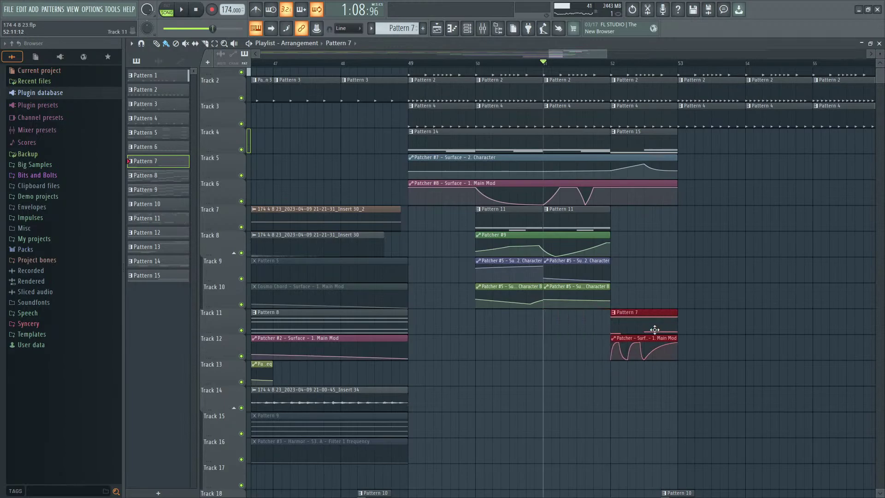
{"action": "key", "text": "space"}
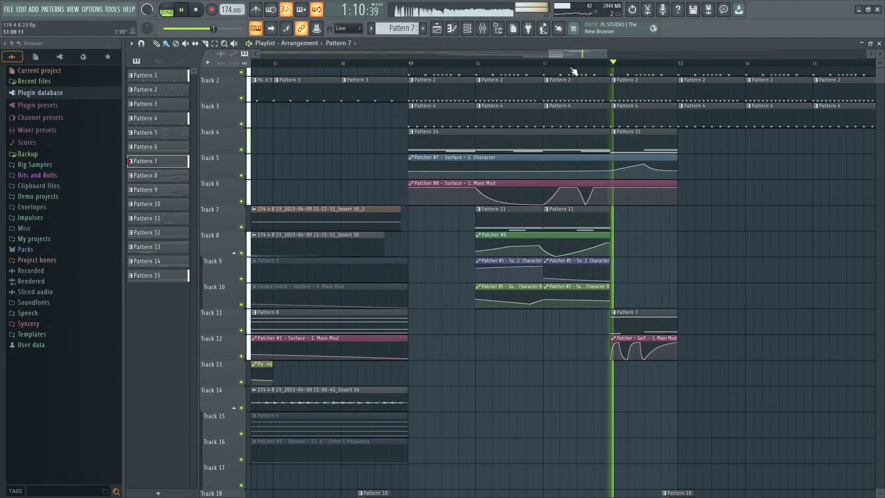
Step: Select and solo mixer Insert 32 to isolate Pattern 7's Patcher bass at bar 52
{"action": "left_click", "coordinate": [482, 28]}
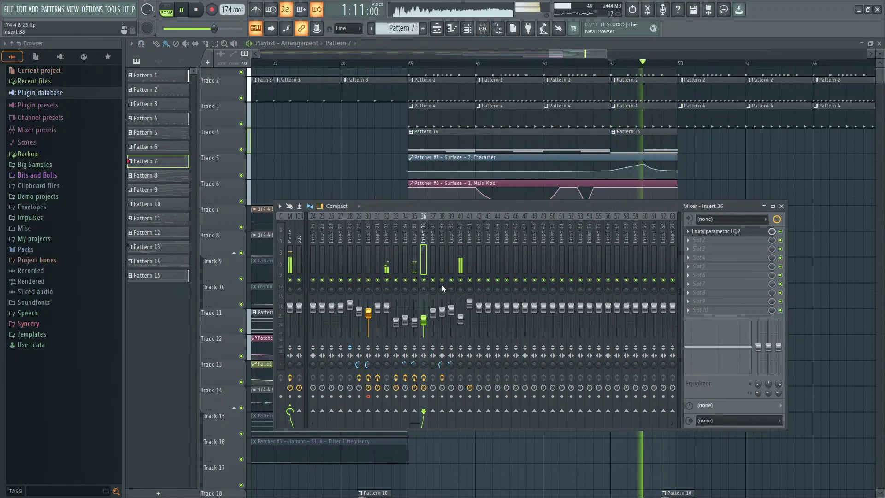
{"action": "left_click", "coordinate": [389, 248]}
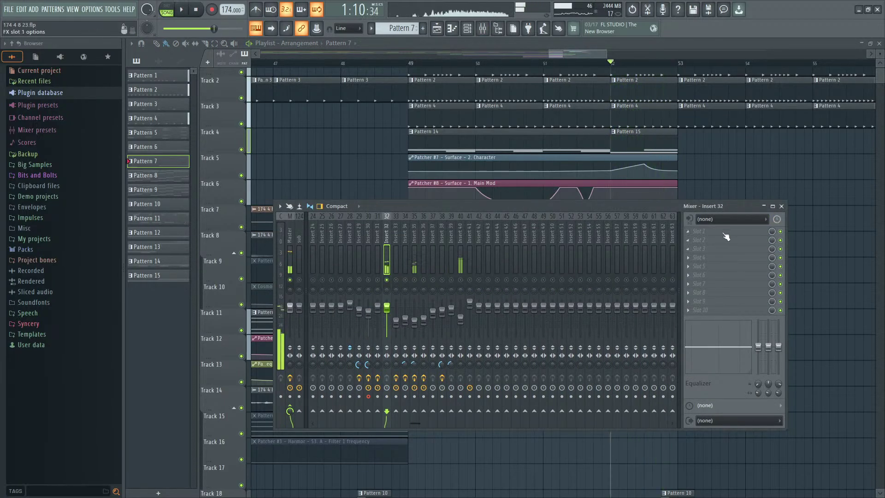
{"action": "left_click", "coordinate": [719, 232]}
{"action": "mouse_move", "coordinate": [699, 240]}
{"action": "right_click", "coordinate": [752, 139]}
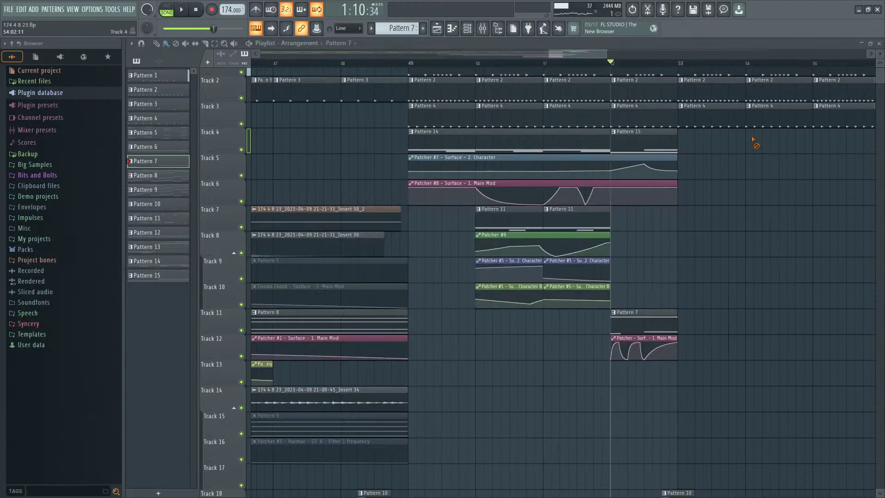
Step: Open Harmor inside Pattern 7's Patcher and examine its image settings and visual feedback during playback
{"action": "double_click", "coordinate": [653, 328]}
{"action": "left_click", "coordinate": [467, 29]}
{"action": "left_click", "coordinate": [698, 404]}
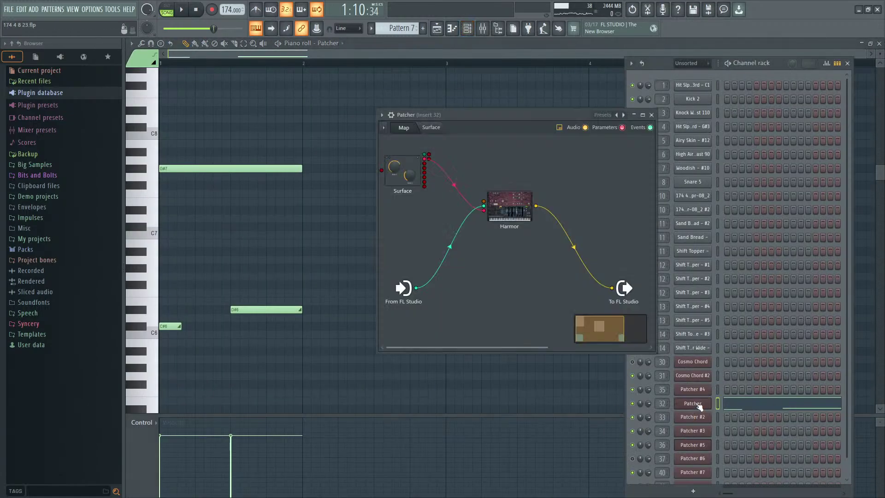
{"action": "key", "text": "space"}
{"action": "key", "text": "space"}
{"action": "left_click", "coordinate": [509, 204]}
{"action": "key", "text": "space"}
{"action": "left_click", "coordinate": [620, 257]}
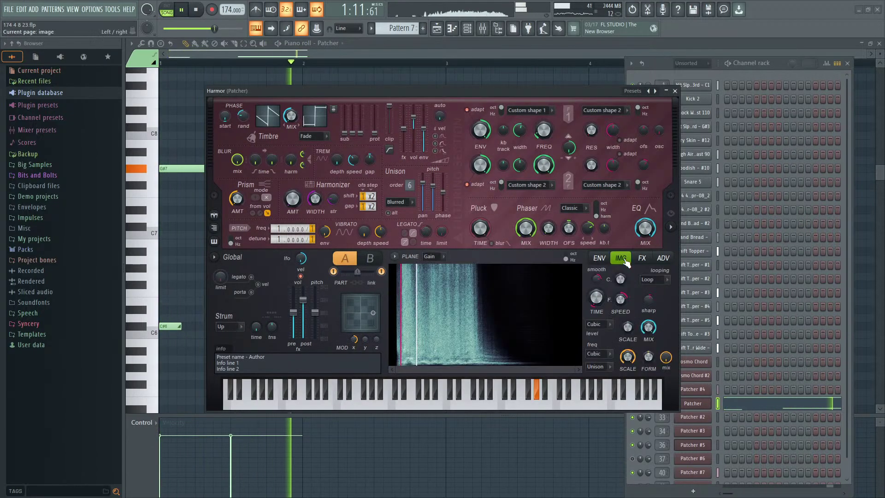
{"action": "left_click", "coordinate": [671, 227]}
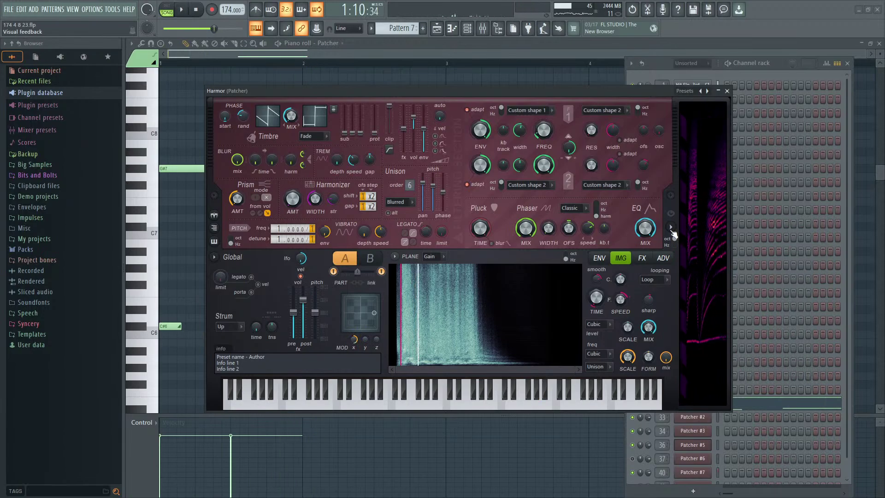
{"action": "left_click", "coordinate": [727, 91]}
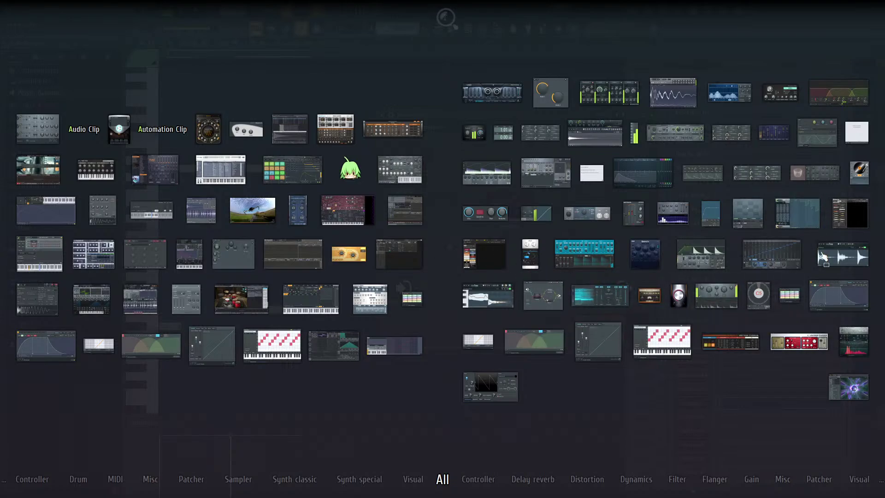
Step: Add Maximus to the Patcher map, wire it between Harmor and the FL Studio output, and open it during playback
{"action": "left_click_drag", "start_coordinate": [701, 254], "coordinate": [594, 217]}
{"action": "left_click_drag", "start_coordinate": [610, 289], "coordinate": [537, 181]}
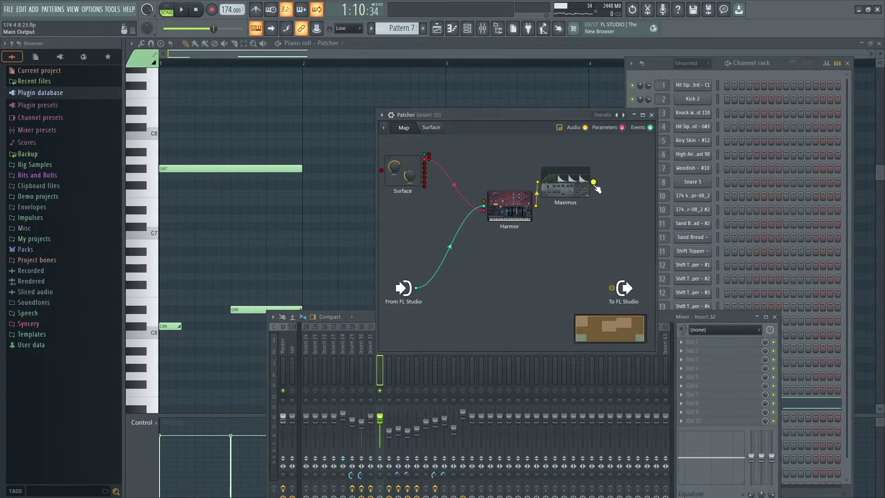
{"action": "double_click", "coordinate": [564, 182]}
{"action": "key", "text": "space"}
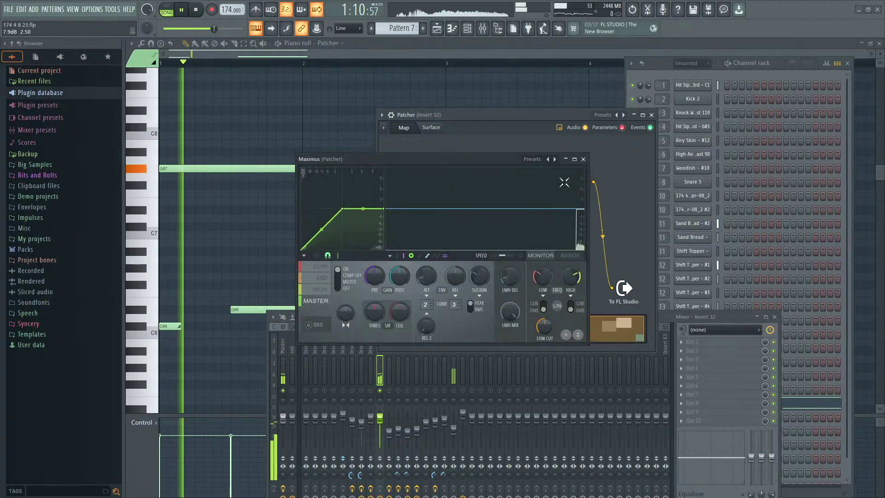
Step: Check the Maximus band spectrum, adjust the low cut, raise the LOW band's curve, and lower its post gain to about -14.3 dB
{"action": "left_click", "coordinate": [570, 256]}
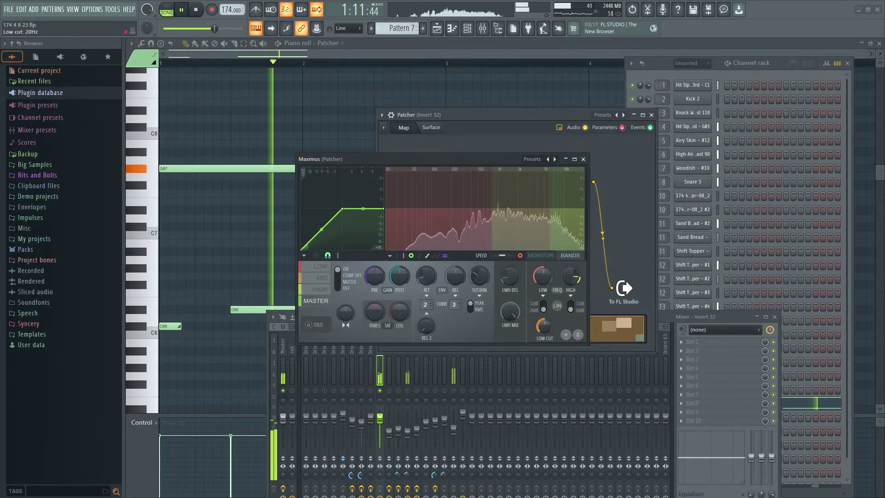
{"action": "left_click", "coordinate": [542, 256]}
{"action": "left_click", "coordinate": [321, 267]}
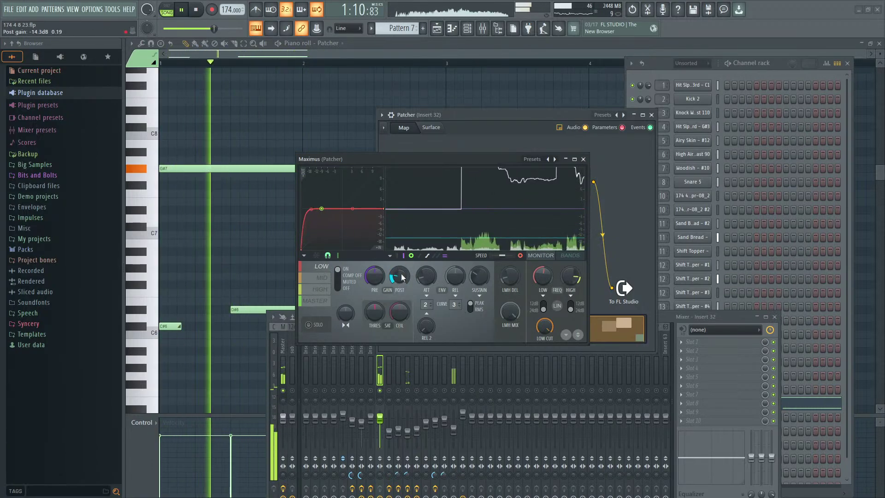
Step: Raise the lower part of the compression curves on the Maximus MID and HIGH bands and reduce both bands' post gain
{"action": "left_click", "coordinate": [323, 278]}
{"action": "key", "text": "space"}
{"action": "left_click_drag", "start_coordinate": [323, 227], "coordinate": [323, 207]}
{"action": "key", "text": "space"}
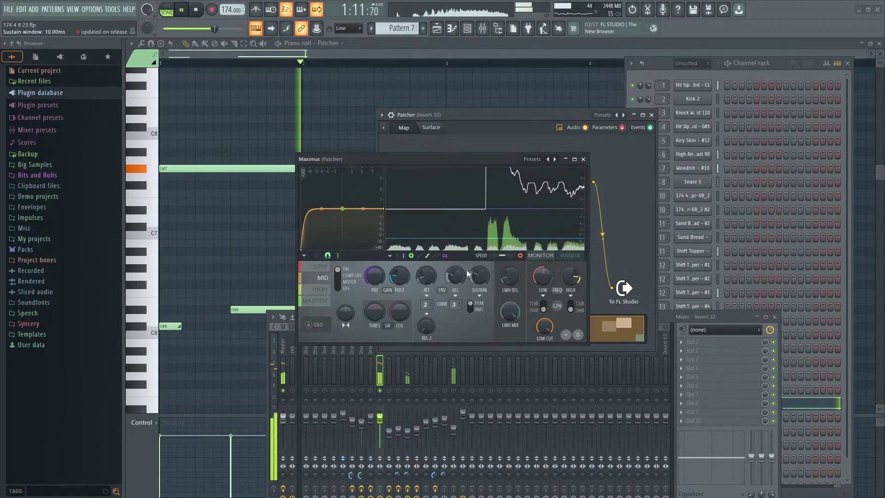
{"action": "left_click", "coordinate": [321, 289]}
{"action": "left_click_drag", "start_coordinate": [322, 229], "coordinate": [318, 208]}
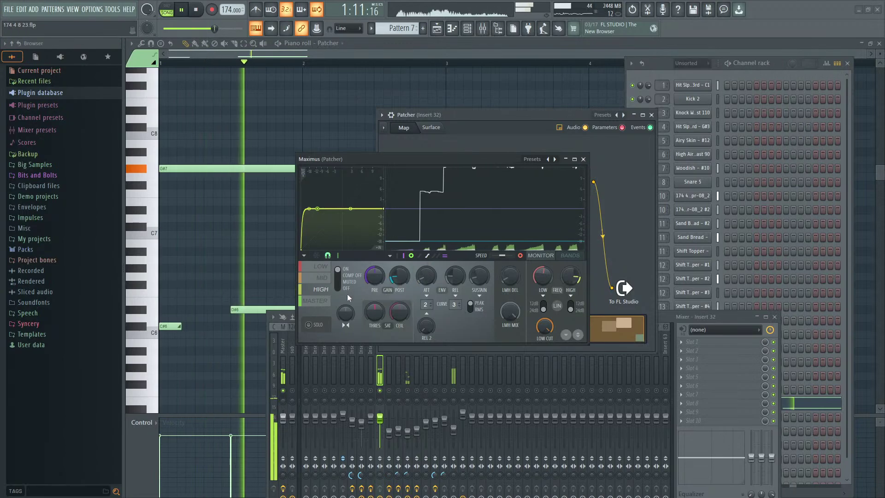
Step: Review the Maximus LOW and MID bands, then raise the lower part of the MASTER band's compression curve during playback
{"action": "left_click", "coordinate": [322, 277]}
{"action": "left_click", "coordinate": [321, 266]}
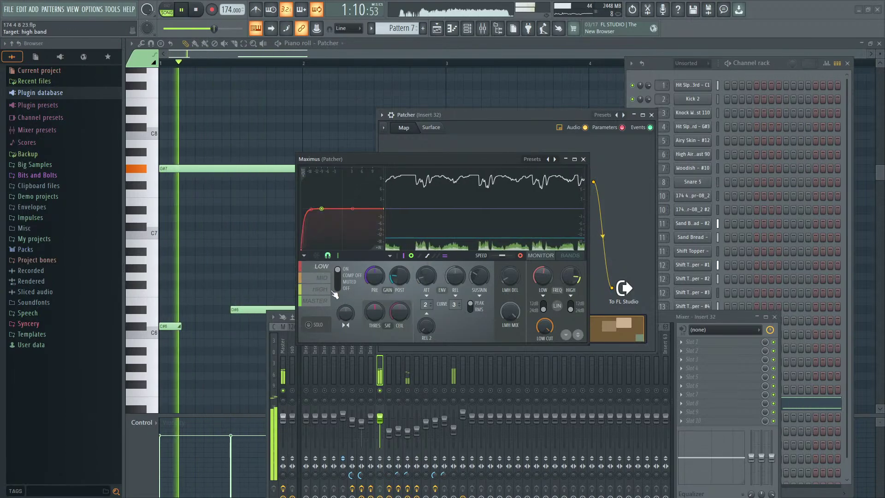
{"action": "left_click", "coordinate": [325, 278]}
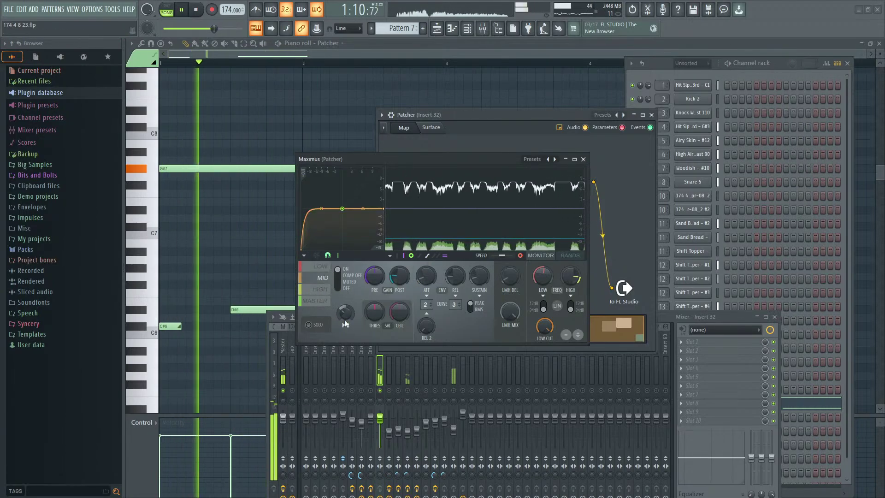
{"action": "left_click", "coordinate": [322, 300]}
{"action": "key", "text": "space"}
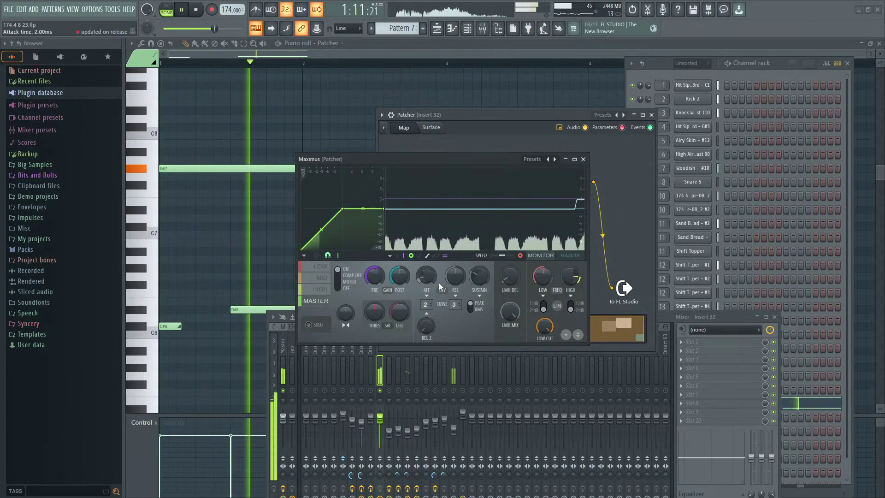
{"action": "left_click_drag", "start_coordinate": [322, 229], "coordinate": [321, 220]}
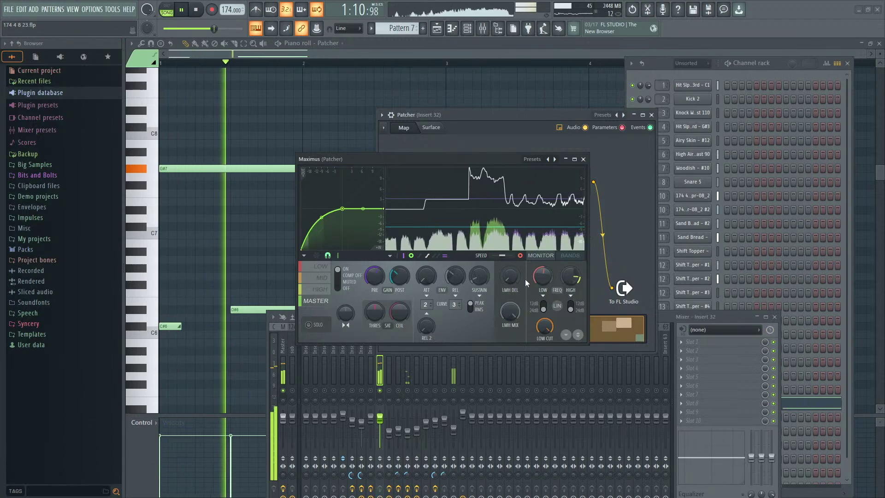
{"action": "key", "text": "space"}
Step: Make room on the Patcher map by shifting Harmor and insert Manipulator between Maximus and the FL Studio output
{"action": "left_click", "coordinate": [638, 243]}
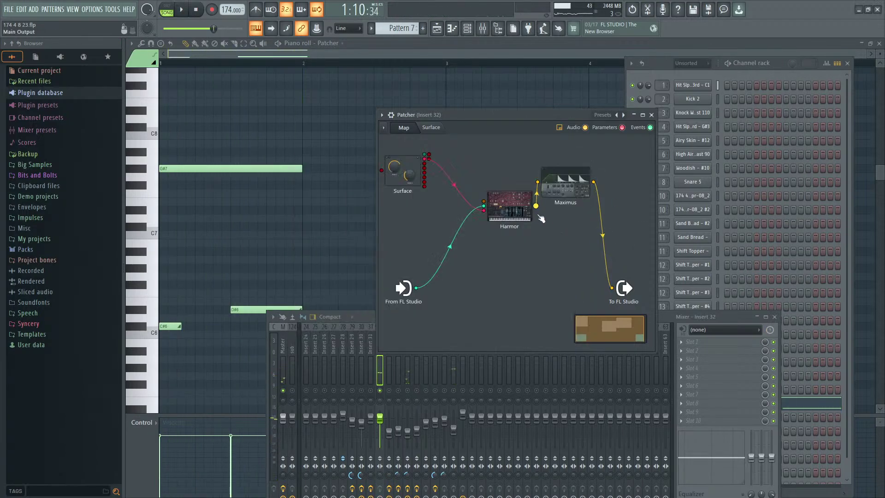
{"action": "key", "text": "space"}
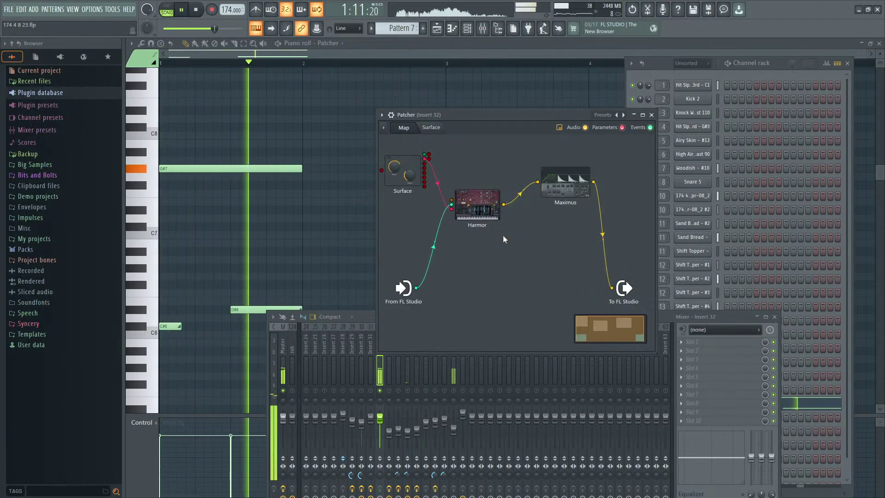
{"action": "key", "text": "space"}
{"action": "key", "text": "F8"}
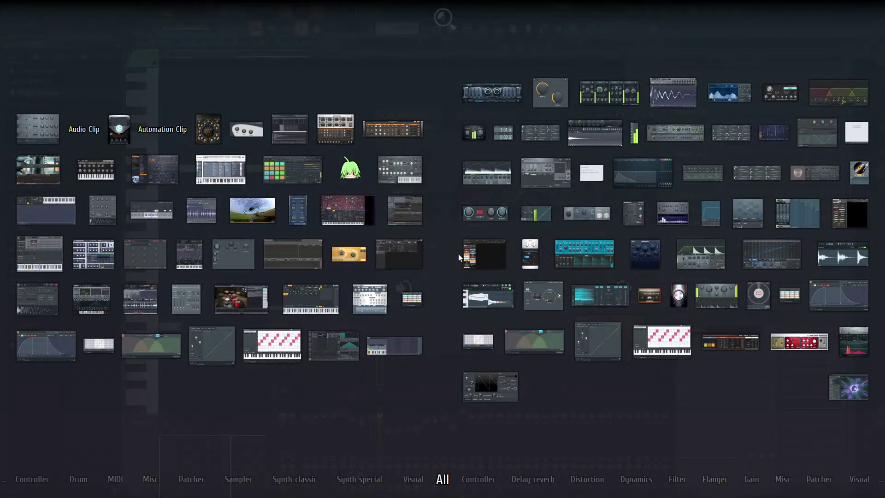
{"action": "left_click_drag", "start_coordinate": [645, 254], "coordinate": [611, 237]}
Step: Open Manipulator and lower its Smear amount during playback
{"action": "double_click", "coordinate": [626, 190]}
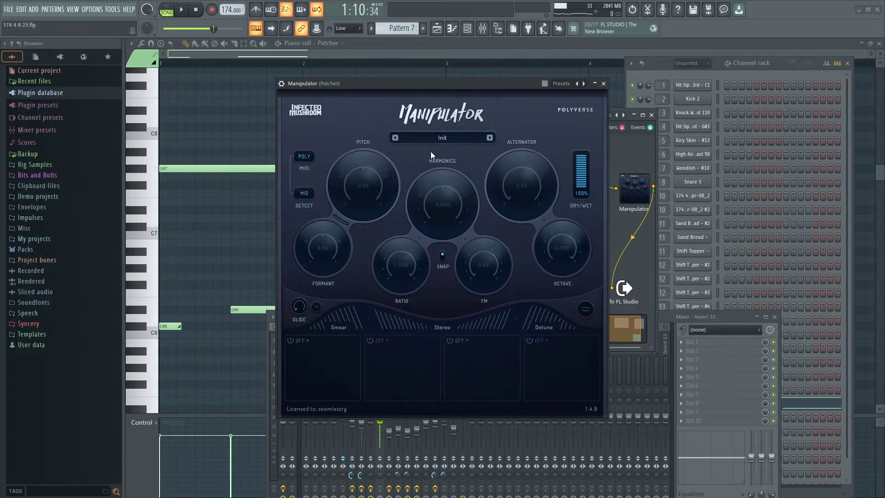
{"action": "key", "text": "space"}
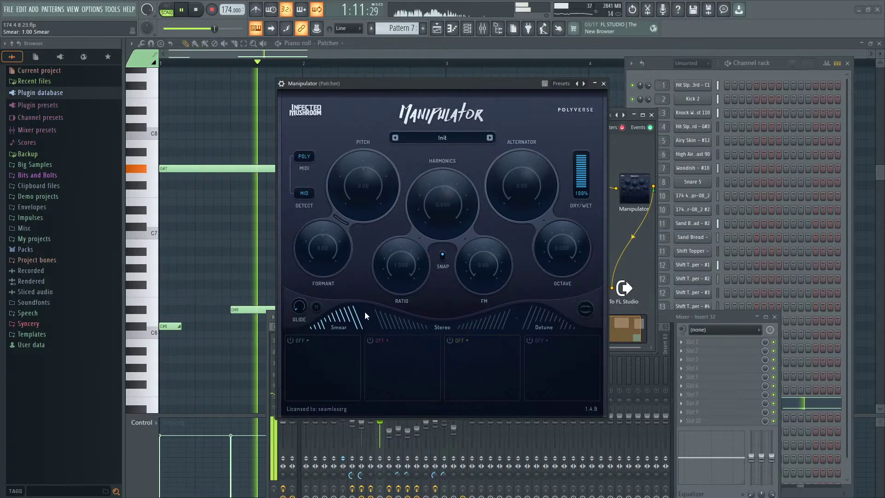
{"action": "left_click_drag", "start_coordinate": [364, 311], "coordinate": [323, 324]}
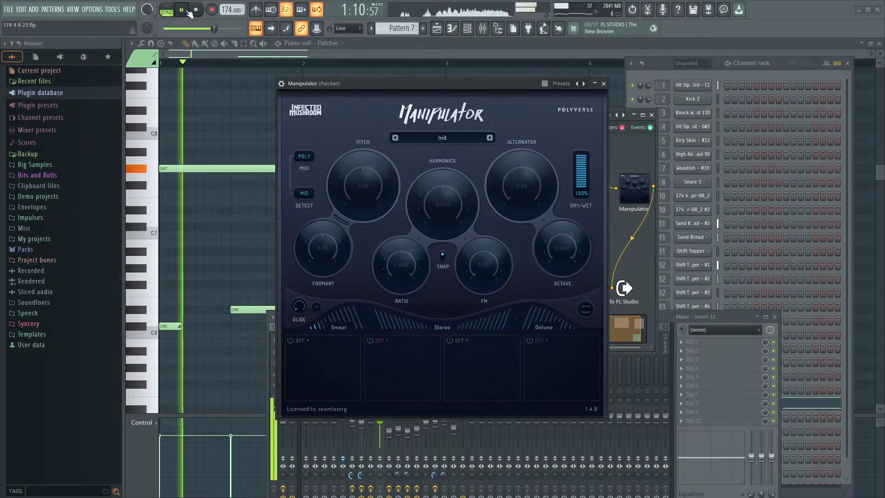
Step: Select bar 52 in the playlist as the playback range, moving the Manipulator window out of the way
{"action": "key", "text": "F5"}
{"action": "left_click_drag", "start_coordinate": [529, 85], "coordinate": [354, 87]}
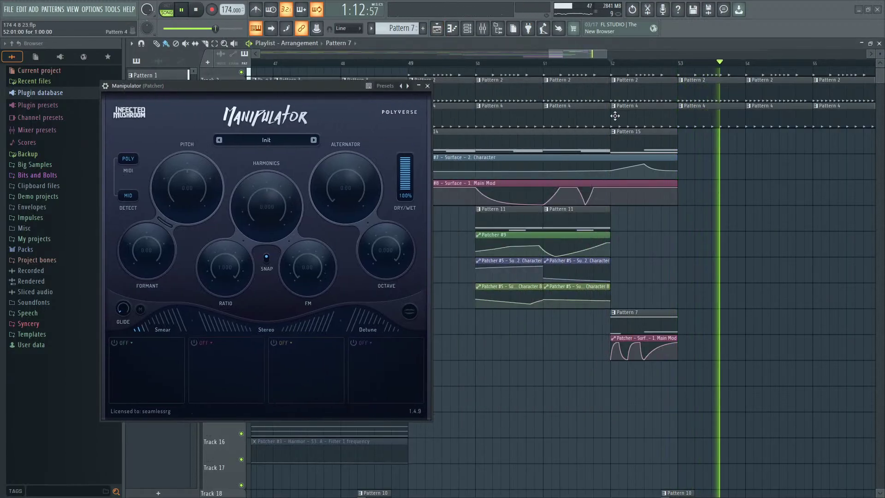
{"action": "left_click", "coordinate": [611, 63]}
{"action": "left_click_drag", "start_coordinate": [613, 63], "coordinate": [673, 63]}
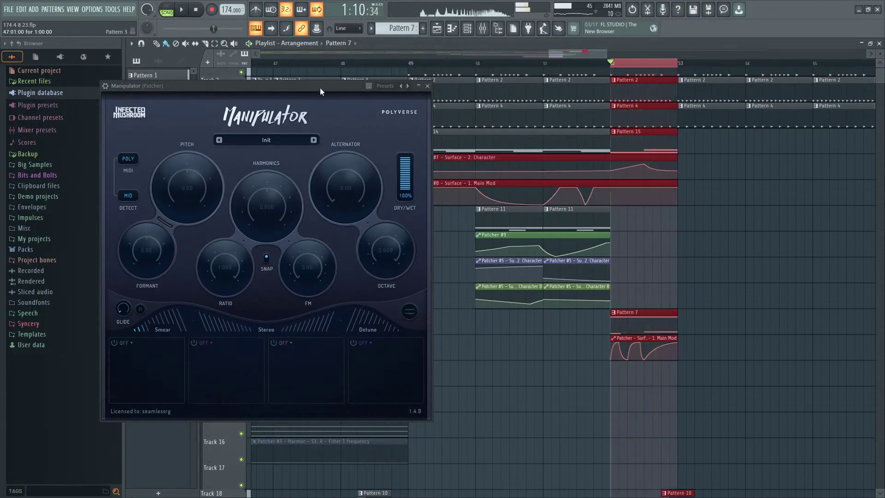
Step: Close Manipulator, show the channel rack and mixer, and reopen the Patcher channel routed to insert 32
{"action": "left_click_drag", "start_coordinate": [320, 88], "coordinate": [524, 115]}
{"action": "key", "text": "F6"}
{"action": "left_click", "coordinate": [632, 114]}
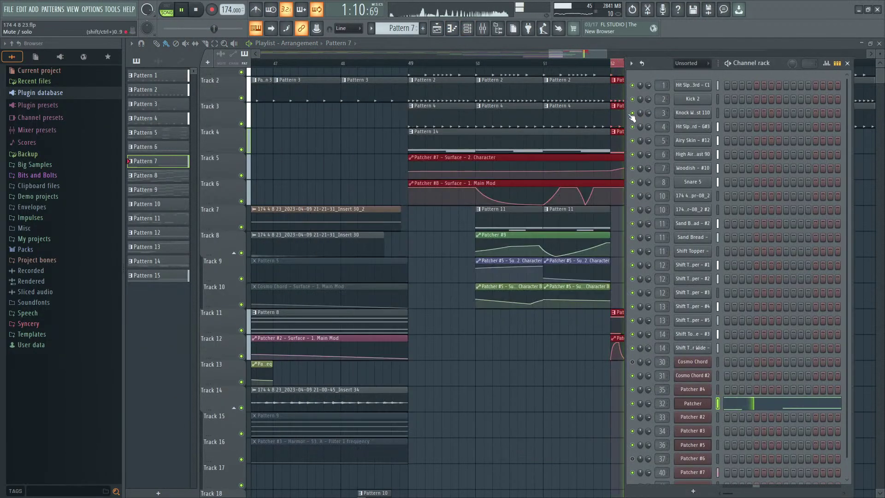
{"action": "left_click", "coordinate": [481, 29]}
{"action": "key", "text": "space"}
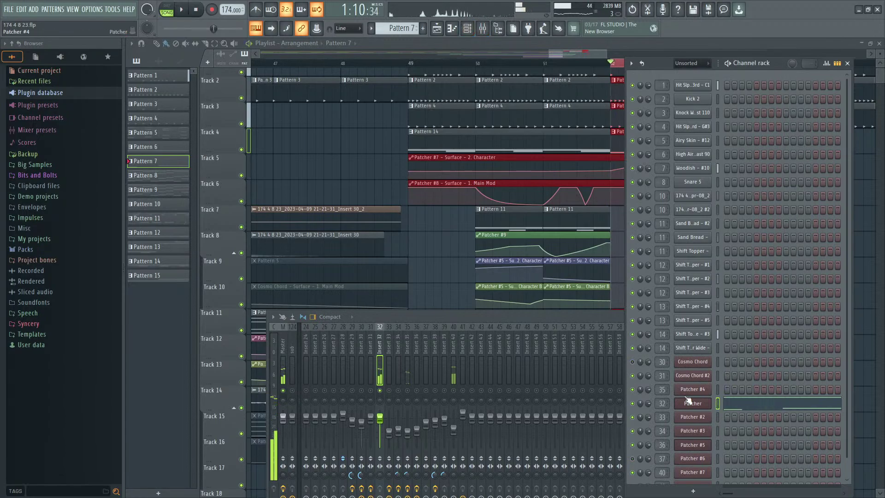
{"action": "left_click", "coordinate": [701, 405]}
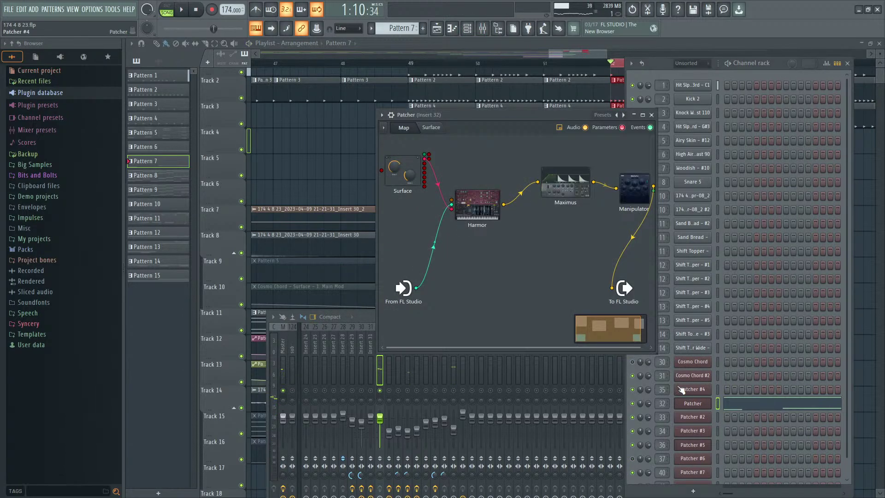
Step: Set Manipulator's MIDI input port to 0 and wire the FL Studio input to its Voice/MIDI input on the Patcher map
{"action": "right_click", "coordinate": [632, 182]}
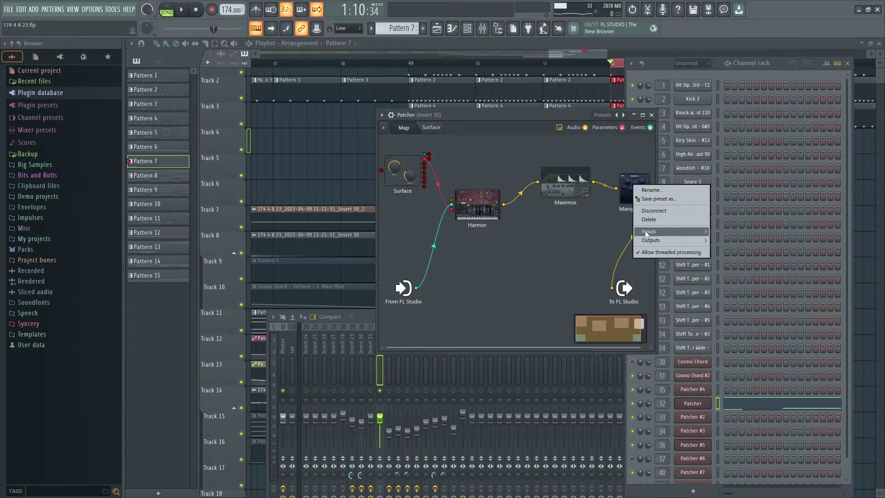
{"action": "left_click", "coordinate": [593, 241]}
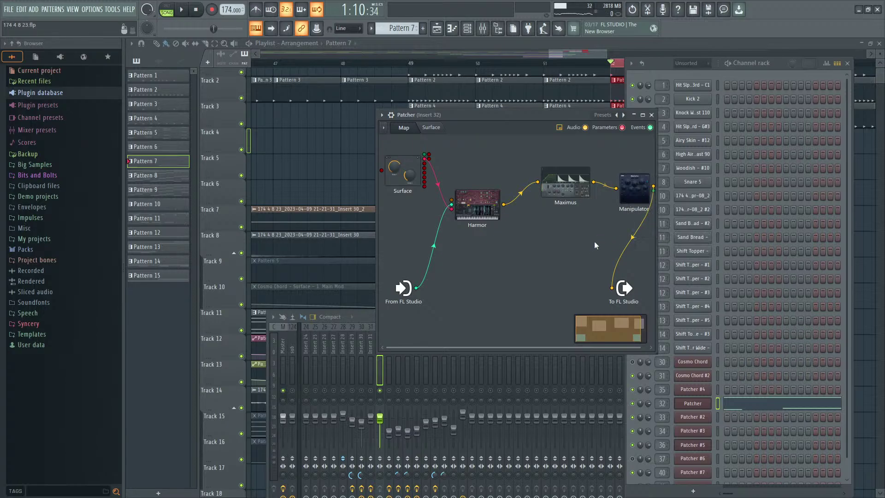
{"action": "right_click", "coordinate": [634, 198]}
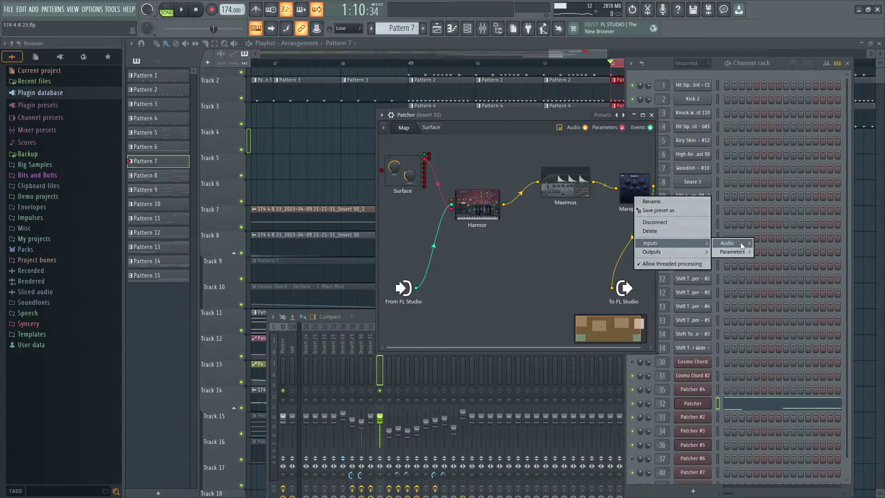
{"action": "left_click", "coordinate": [636, 183]}
{"action": "double_click", "coordinate": [636, 184]}
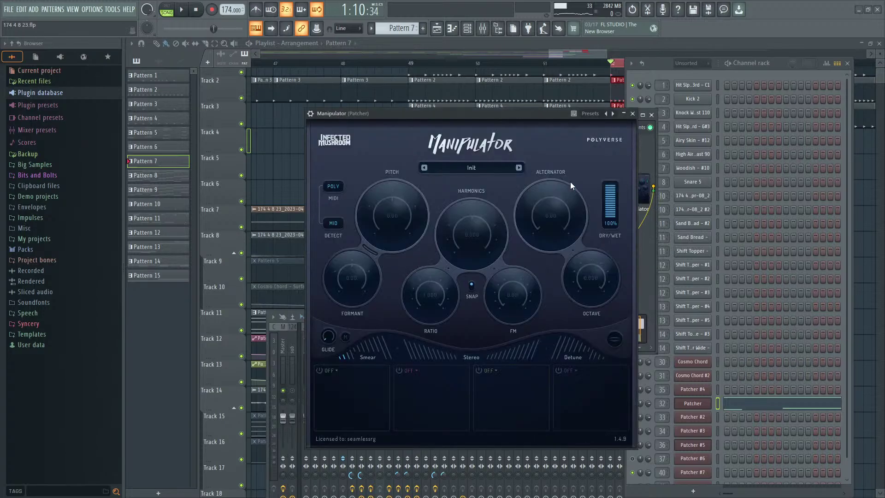
{"action": "left_click", "coordinate": [310, 114]}
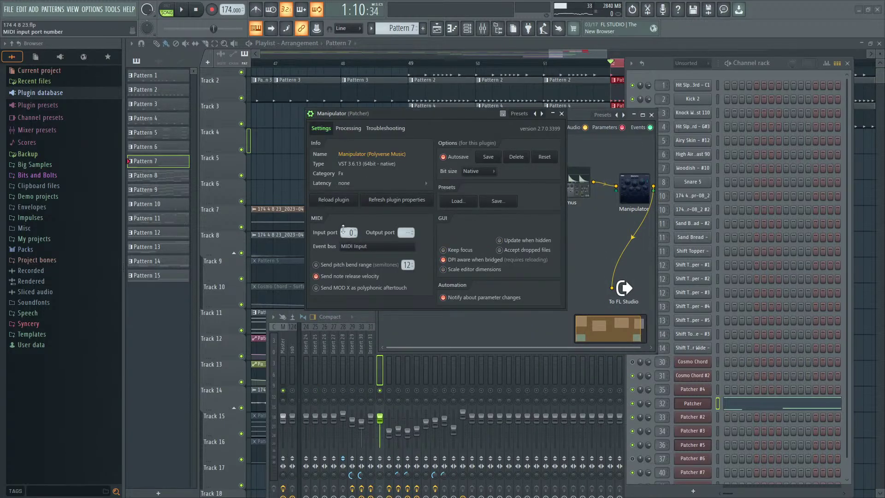
{"action": "left_click", "coordinate": [561, 114]}
{"action": "key", "text": "space"}
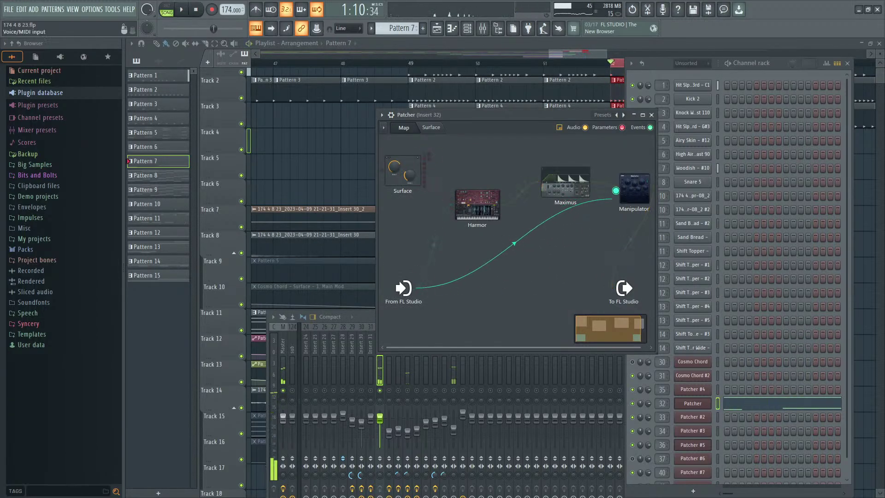
Step: Try Manipulator with pitch at -2.00, harmonics at -0.375, formant at -8.00 and detection on HI during playback
{"action": "double_click", "coordinate": [634, 187]}
{"action": "key", "text": "space"}
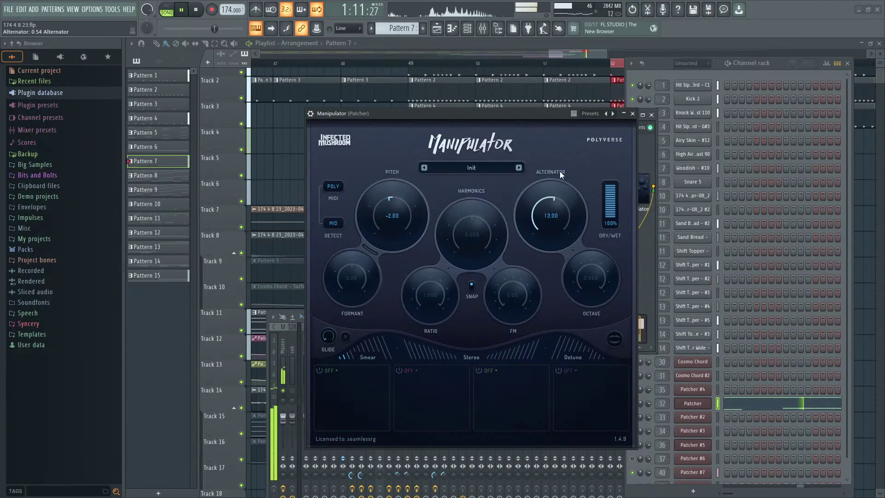
{"action": "left_click_drag", "start_coordinate": [467, 210], "coordinate": [465, 207]}
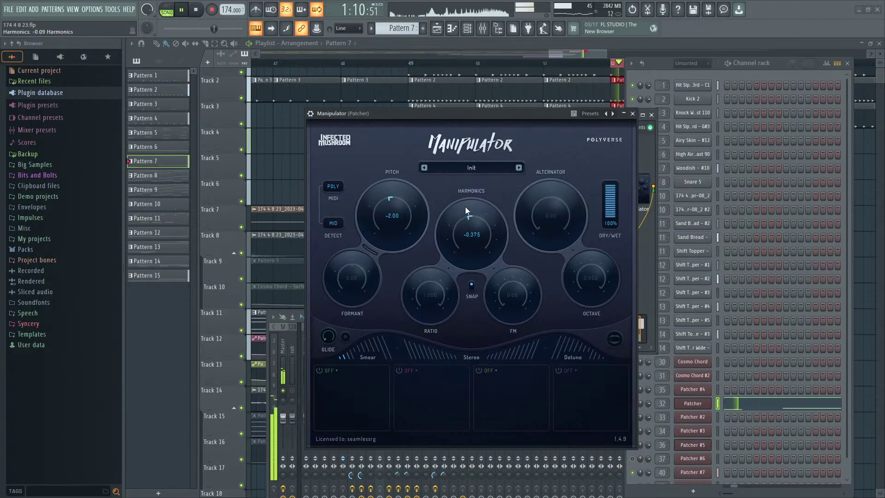
{"action": "left_click_drag", "start_coordinate": [351, 277], "coordinate": [338, 365]}
{"action": "left_click_drag", "start_coordinate": [327, 281], "coordinate": [339, 174]}
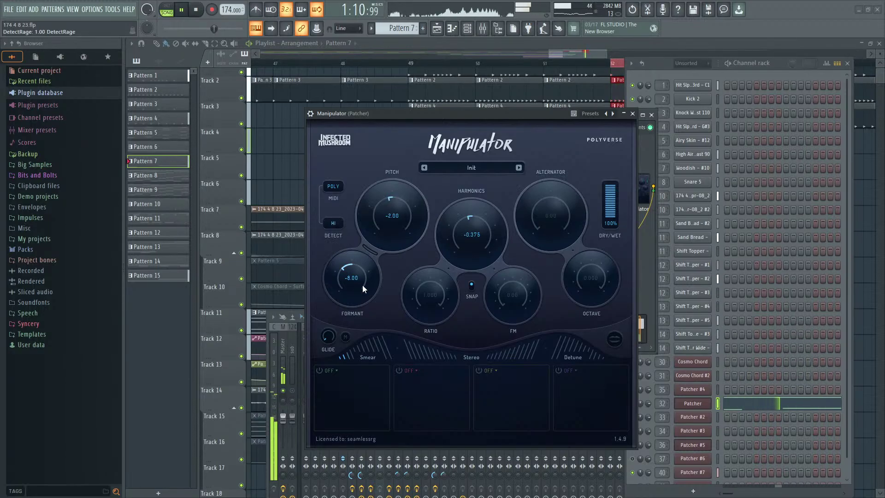
Step: Check the Patcher wiring, reopen Manipulator and switch its MIDI mode to M.GATE
{"action": "left_click", "coordinate": [633, 113]}
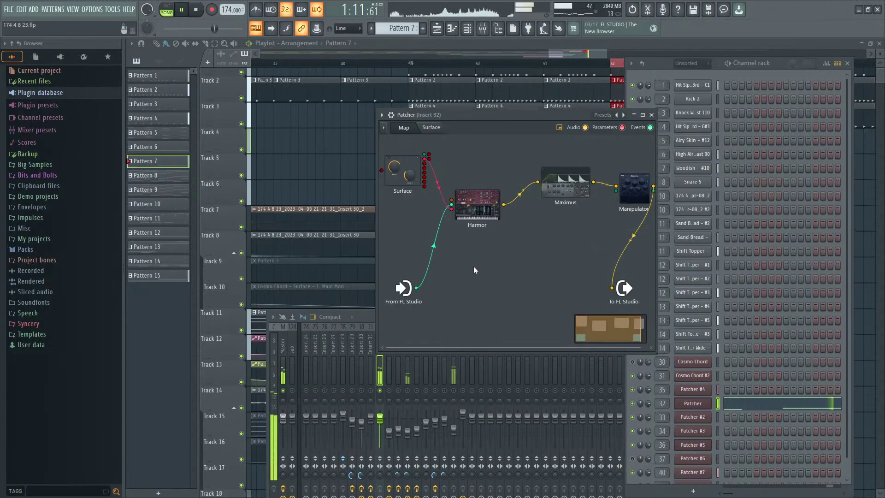
{"action": "left_click", "coordinate": [634, 189]}
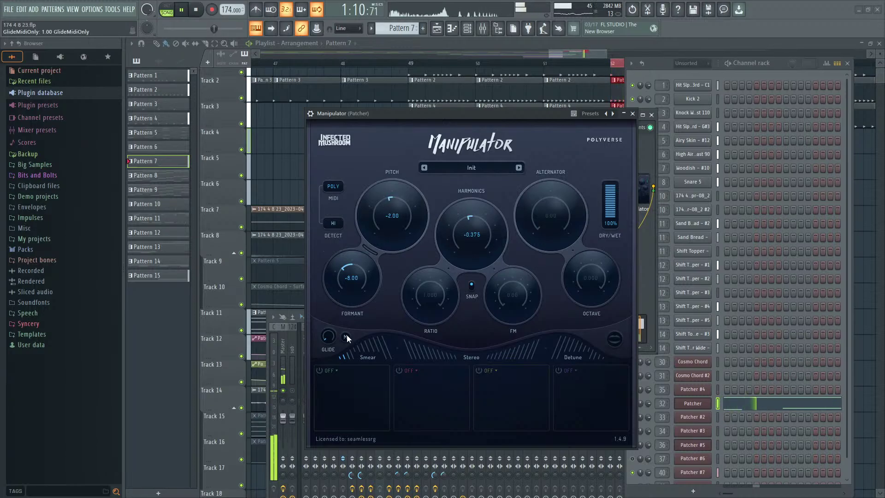
{"action": "left_click", "coordinate": [203, 11]}
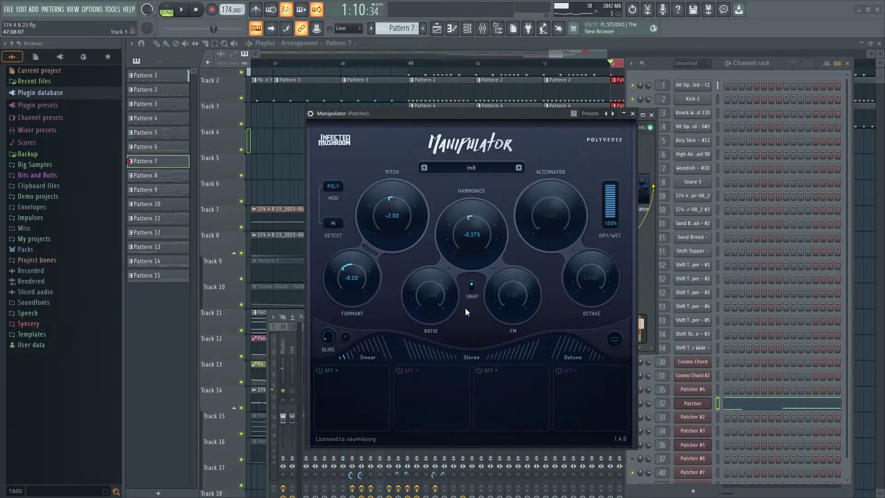
{"action": "left_click", "coordinate": [334, 186]}
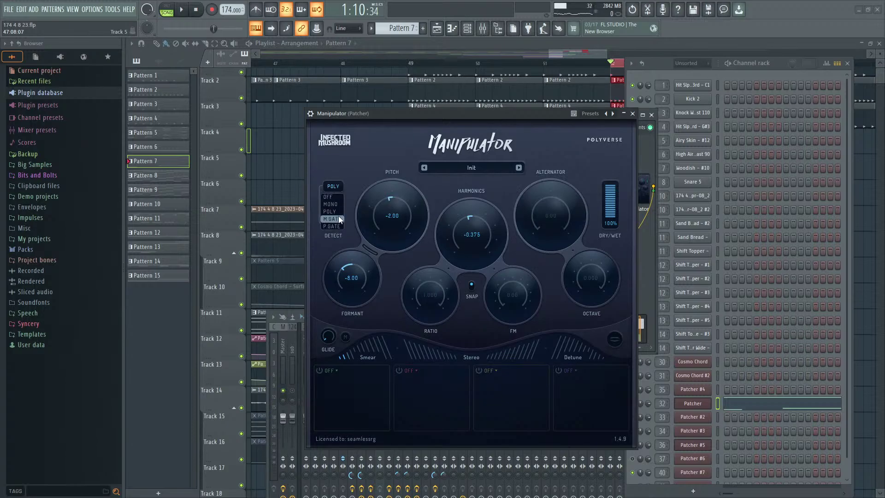
{"action": "key", "text": "space"}
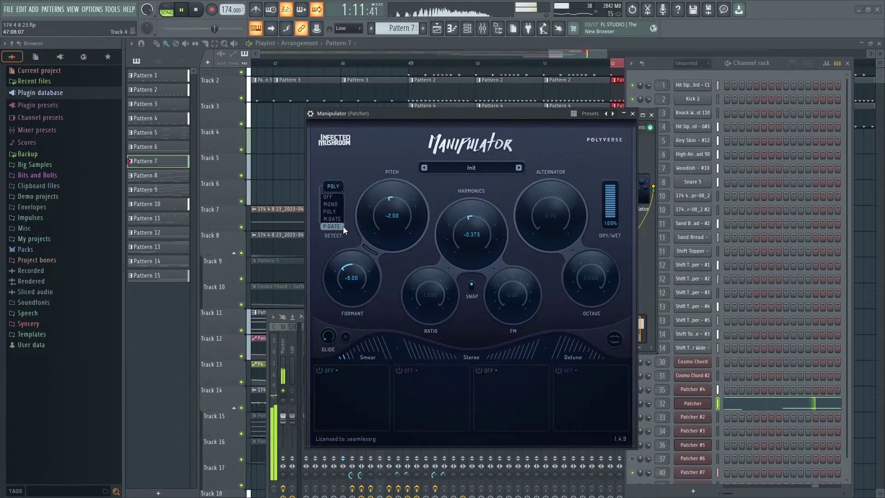
{"action": "left_click", "coordinate": [339, 219]}
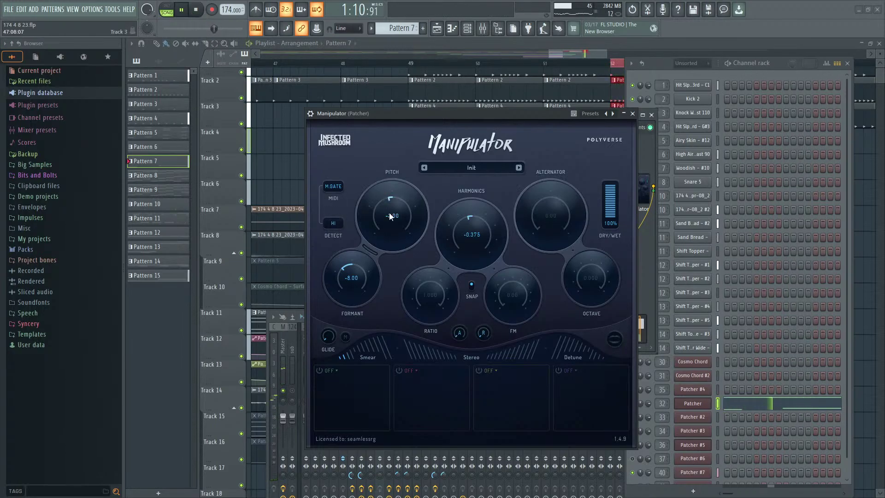
Step: Reset Manipulator's pitch, harmonics and formant to zero, keeping dry/wet at 100%
{"action": "left_click_drag", "start_coordinate": [389, 212], "coordinate": [393, 200]}
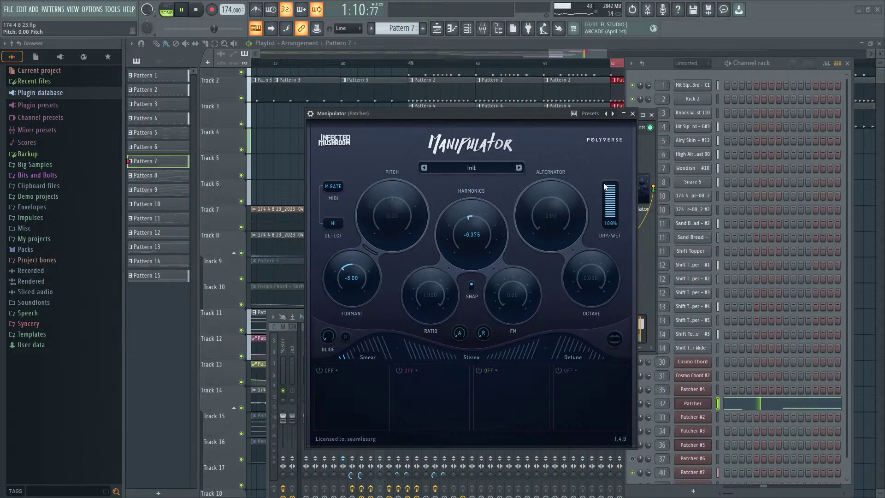
{"action": "left_click_drag", "start_coordinate": [605, 186], "coordinate": [607, 163]}
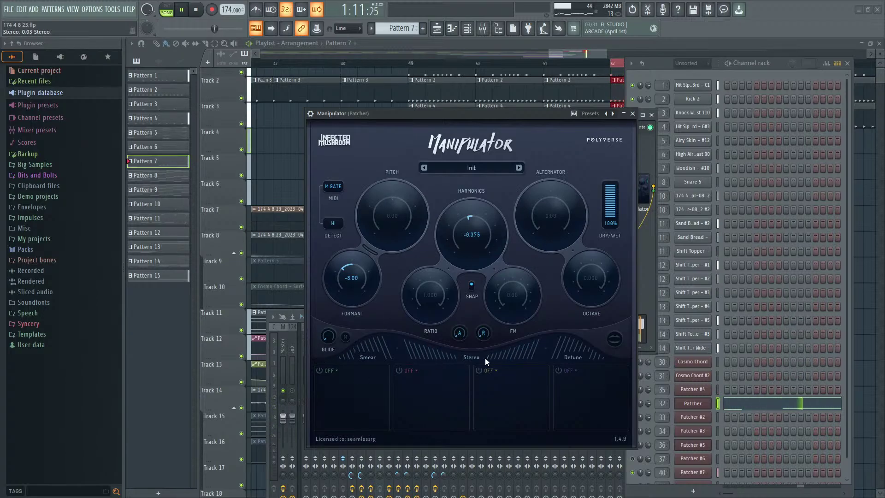
{"action": "double_click", "coordinate": [474, 216]}
{"action": "double_click", "coordinate": [356, 263]}
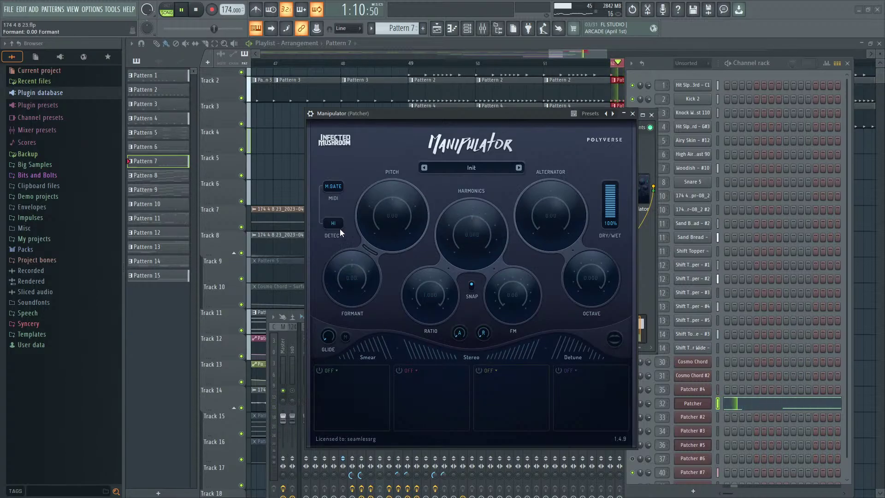
Step: Set Manipulator's detection range to MID and its MIDI input port to 0
{"action": "left_click", "coordinate": [332, 222]}
{"action": "left_click", "coordinate": [333, 240]}
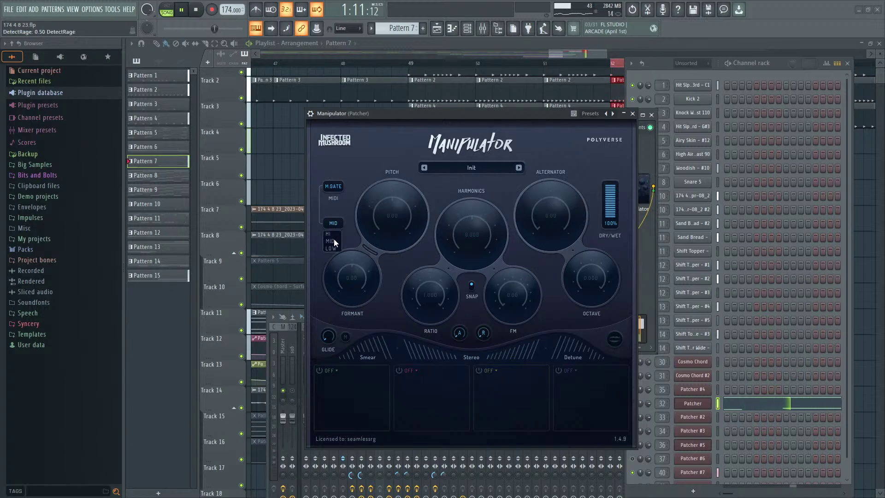
{"action": "left_click", "coordinate": [333, 186]}
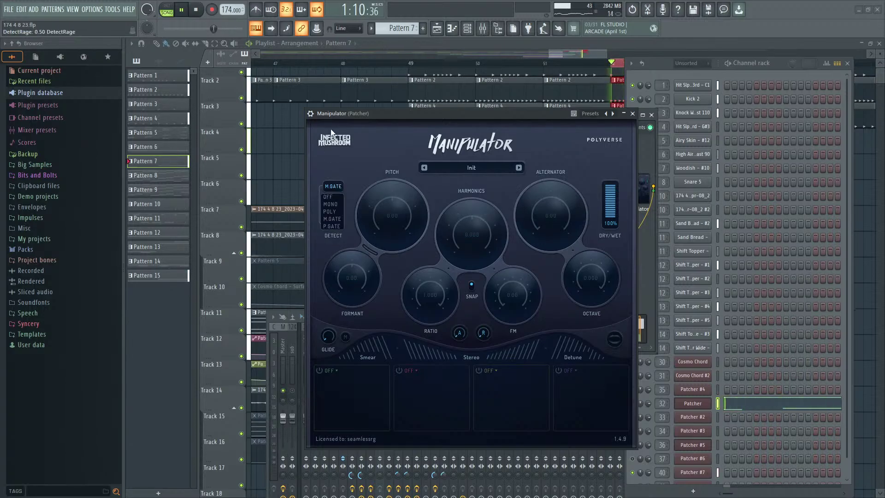
{"action": "left_click", "coordinate": [310, 113]}
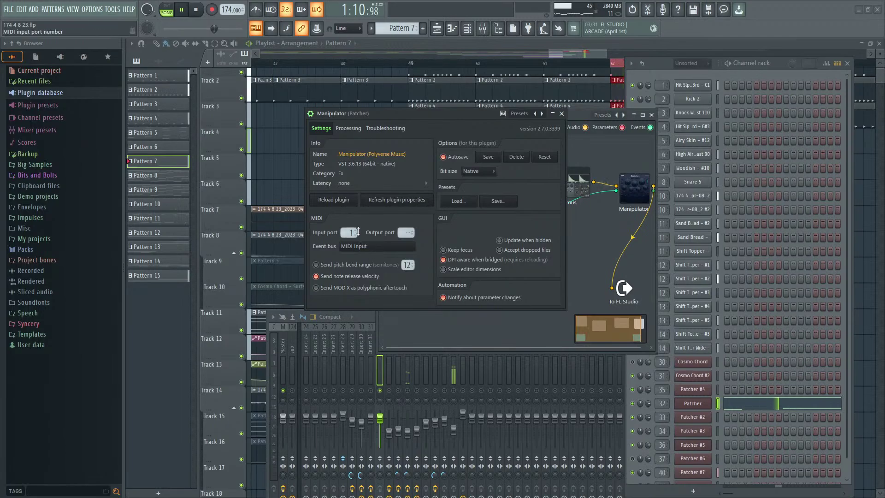
{"action": "left_click_drag", "start_coordinate": [358, 231], "coordinate": [358, 236]}
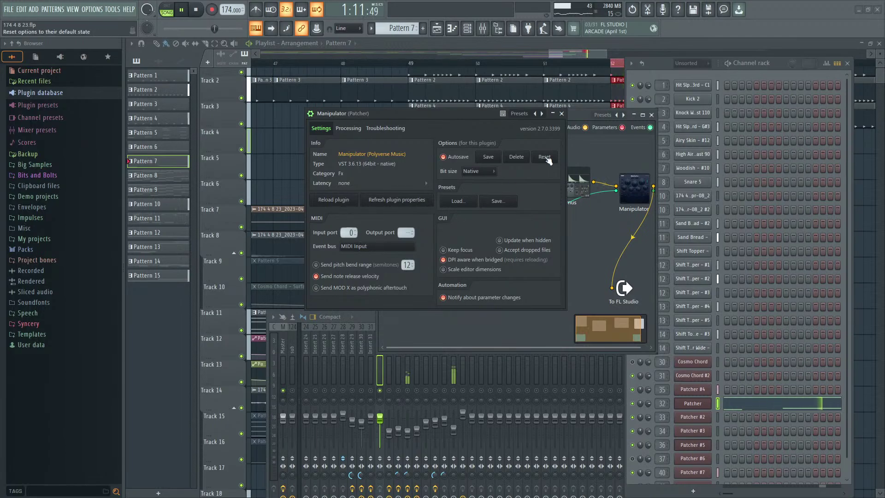
{"action": "left_click", "coordinate": [561, 114]}
{"action": "double_click", "coordinate": [635, 185]}
{"action": "key", "text": "space"}
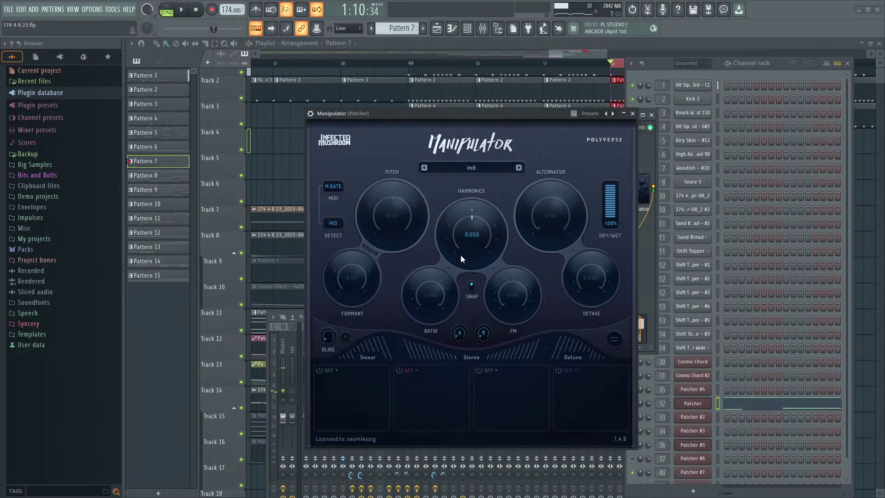
Step: Try Manipulator during playback with altered smear and detune, FM at 41.00 and harmonics at 0.375
{"action": "key", "text": "space"}
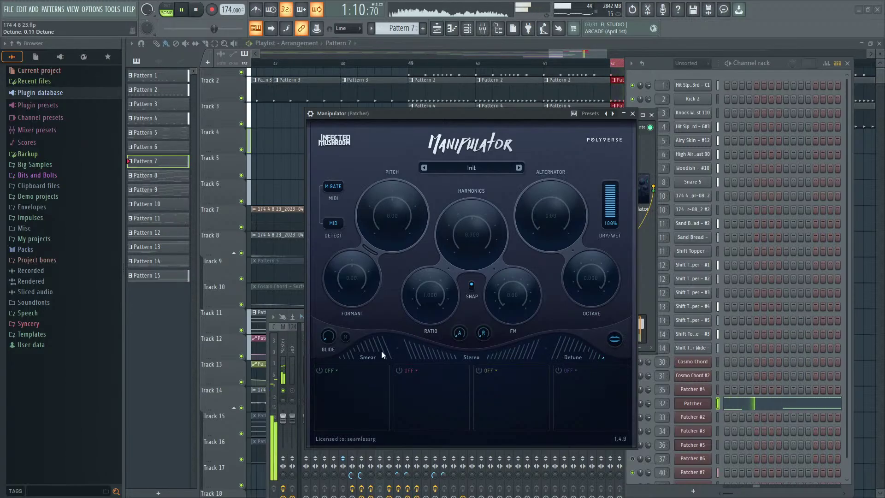
{"action": "left_click_drag", "start_coordinate": [364, 350], "coordinate": [344, 355]}
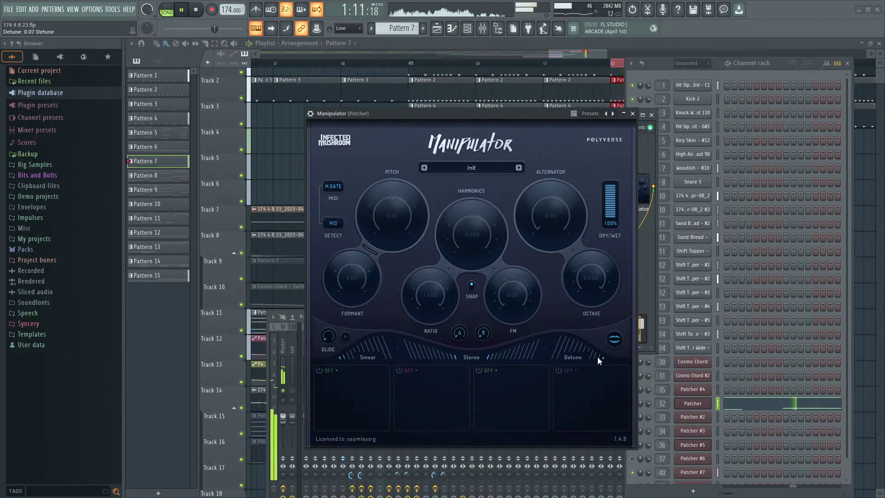
{"action": "left_click_drag", "start_coordinate": [597, 357], "coordinate": [604, 359]}
{"action": "left_click_drag", "start_coordinate": [511, 293], "coordinate": [500, 269]}
{"action": "left_click_drag", "start_coordinate": [471, 222], "coordinate": [481, 187]}
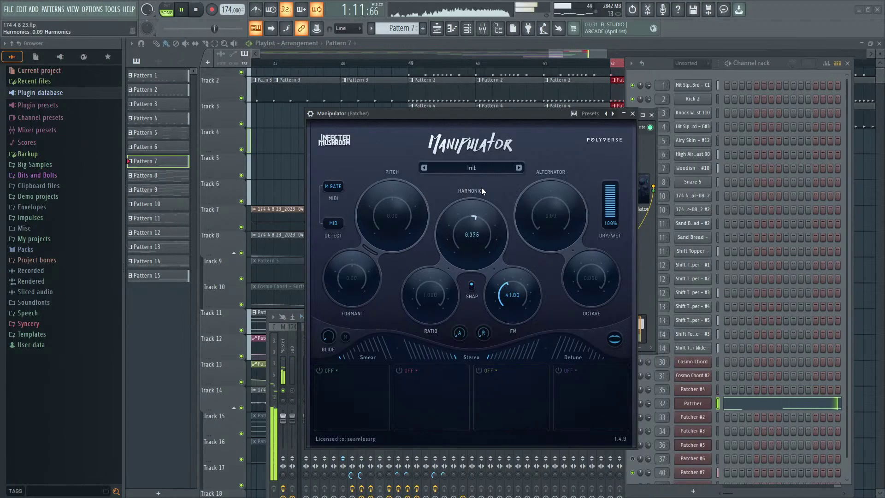
{"action": "key", "text": "space"}
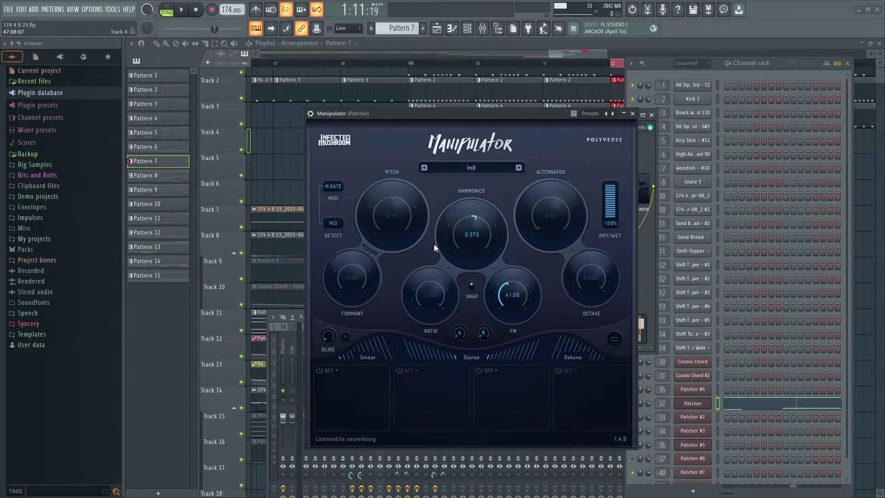
Step: Compare the bass with Manipulator's dry/wet at 0% and delete Manipulator from the Patcher map
{"action": "left_click_drag", "start_coordinate": [547, 113], "coordinate": [275, 115]}
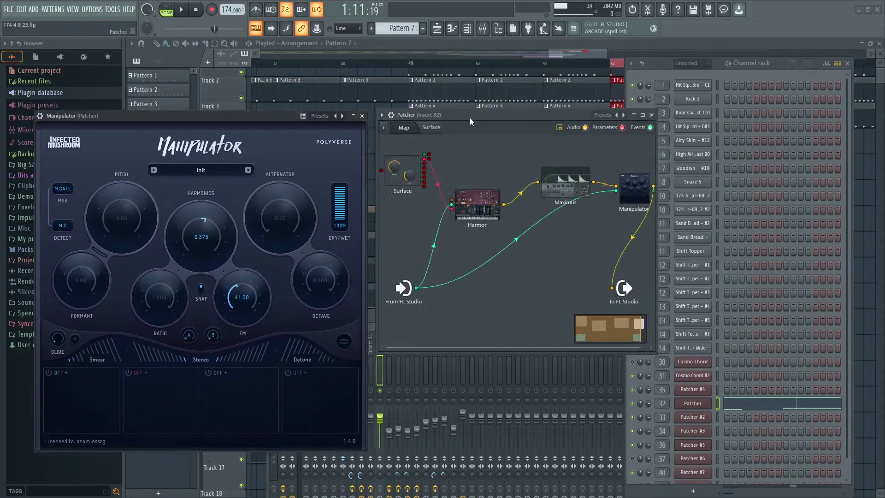
{"action": "left_click_drag", "start_coordinate": [469, 118], "coordinate": [505, 128]}
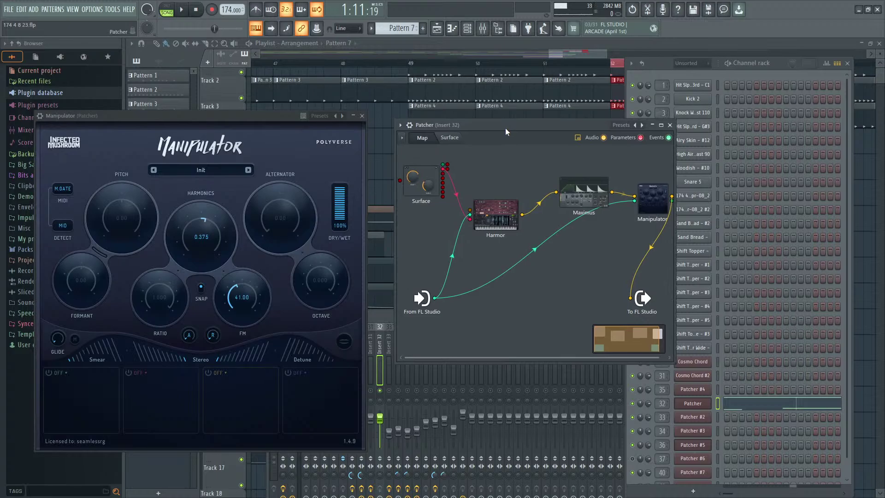
{"action": "key", "text": "space"}
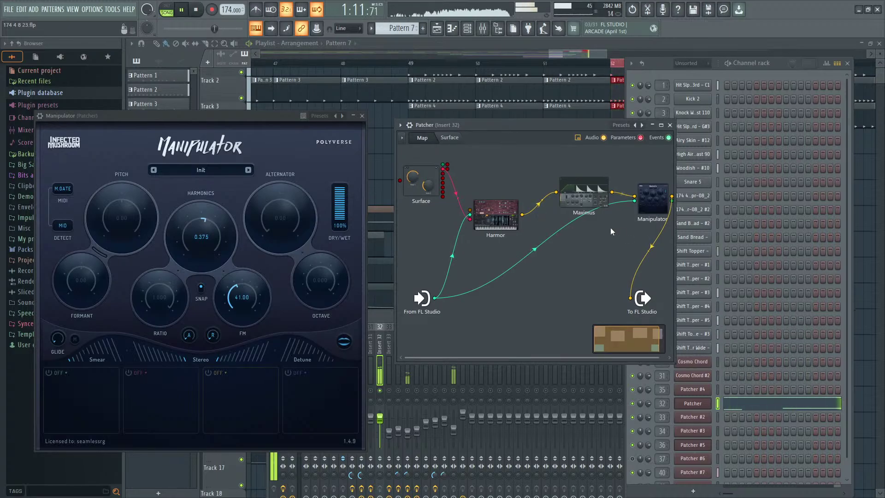
{"action": "key", "text": "space"}
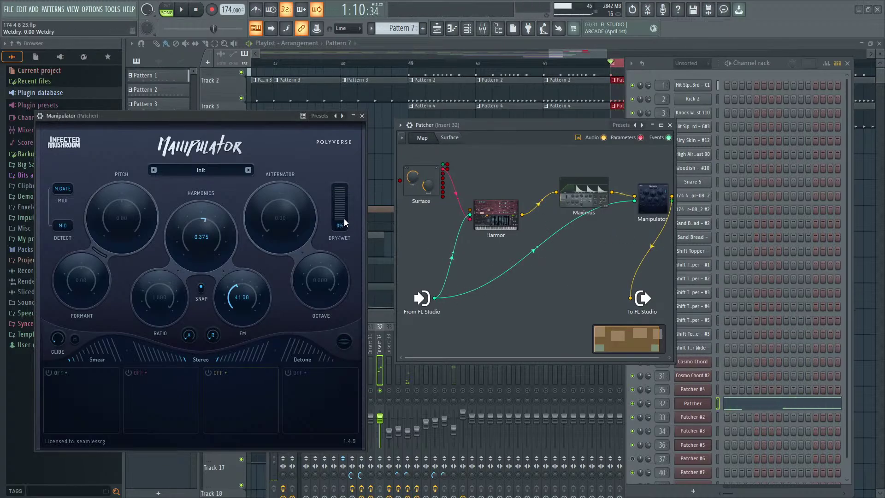
{"action": "left_click", "coordinate": [343, 219]}
{"action": "right_click", "coordinate": [654, 202]}
{"action": "left_click", "coordinate": [681, 238]}
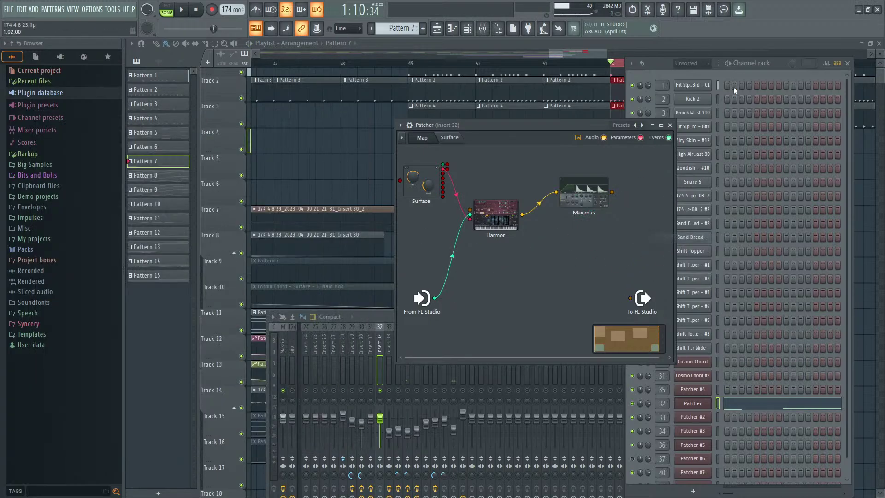
Step: Add Fruity Vocoder to the Patcher map below Maximus
{"action": "key", "text": "F8"}
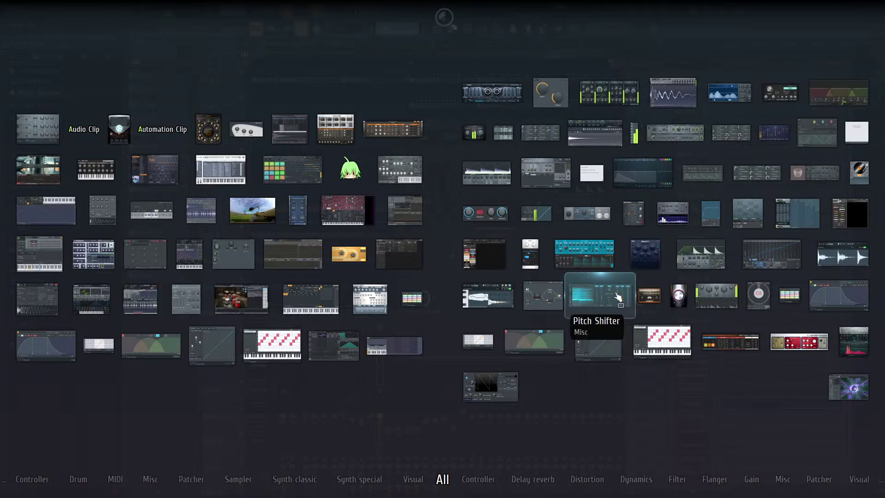
{"action": "left_click", "coordinate": [637, 388]}
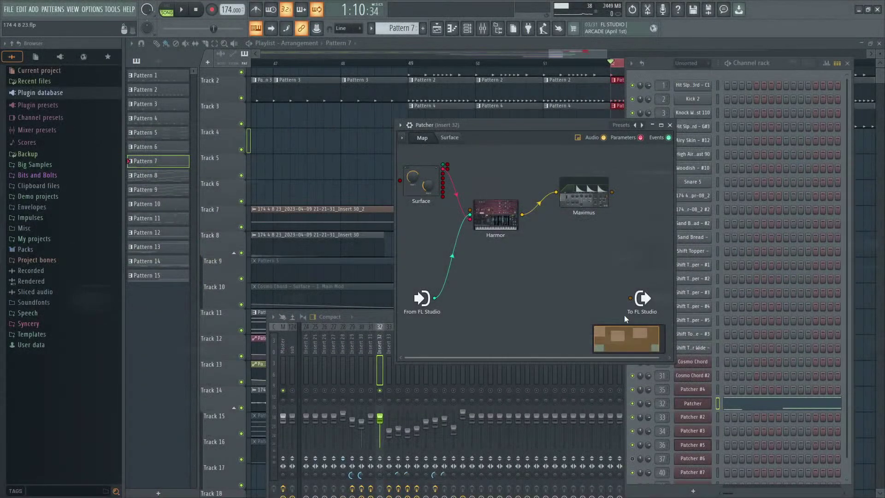
{"action": "right_click", "coordinate": [560, 250]}
{"action": "mouse_move", "coordinate": [595, 264]}
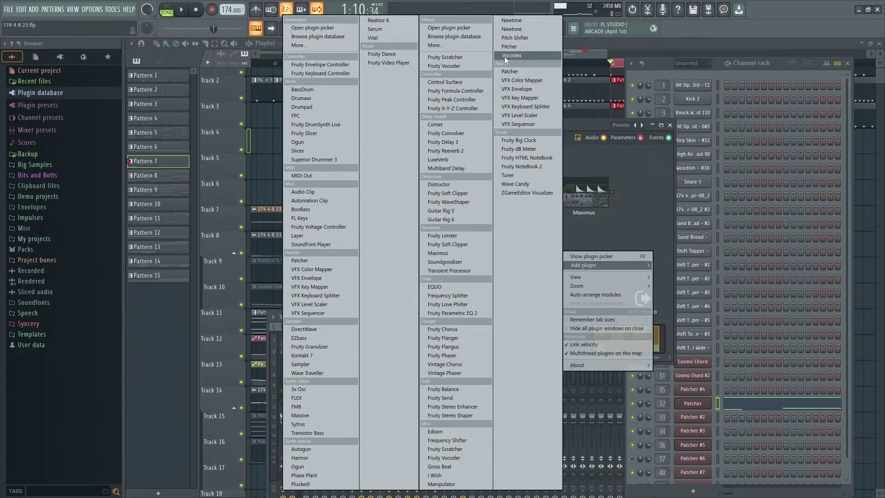
{"action": "left_click", "coordinate": [459, 69]}
{"action": "left_click_drag", "start_coordinate": [571, 257], "coordinate": [606, 255]}
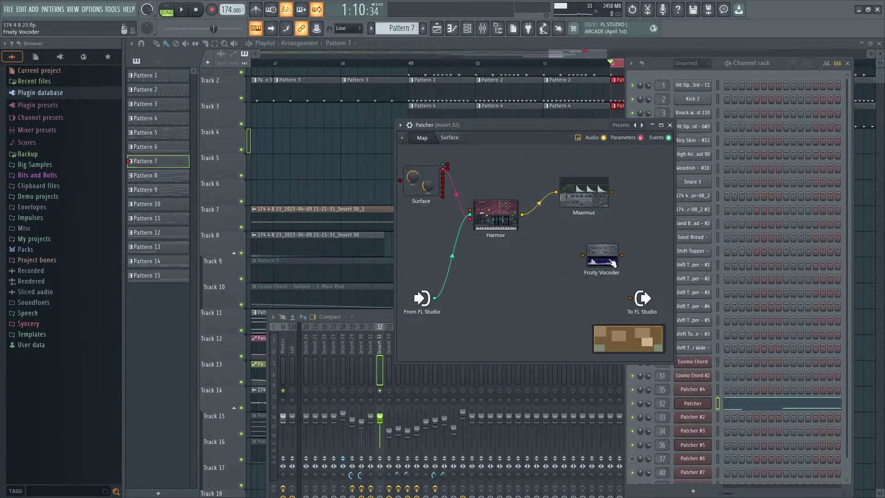
Step: Wire Harmor's audio through Fruity Vocoder into Maximus and on to the FL Studio output, during playback
{"action": "left_click_drag", "start_coordinate": [612, 192], "coordinate": [582, 229]}
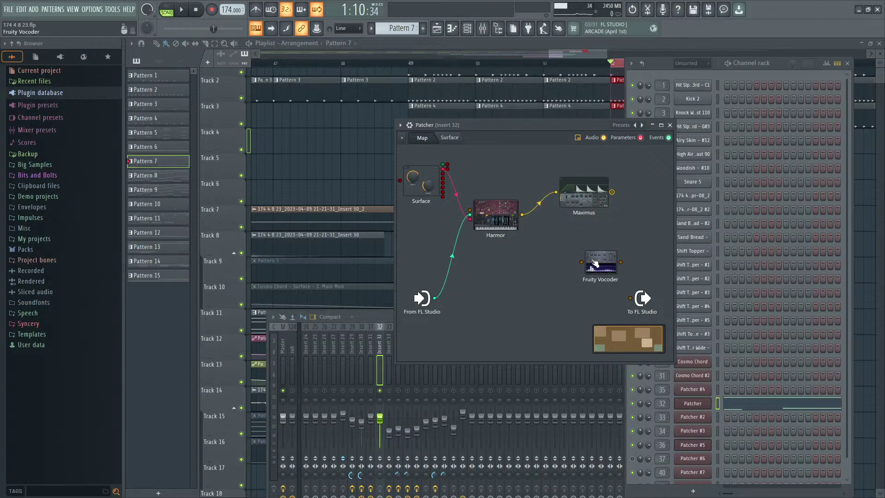
{"action": "mouse_move", "coordinate": [555, 192]}
{"action": "left_mouse_down"}
{"action": "mouse_move", "coordinate": [581, 262]}
{"action": "mouse_move", "coordinate": [548, 276]}
{"action": "mouse_move", "coordinate": [555, 194]}
{"action": "left_mouse_up"}
{"action": "key", "text": "space"}
{"action": "double_click", "coordinate": [556, 269]}
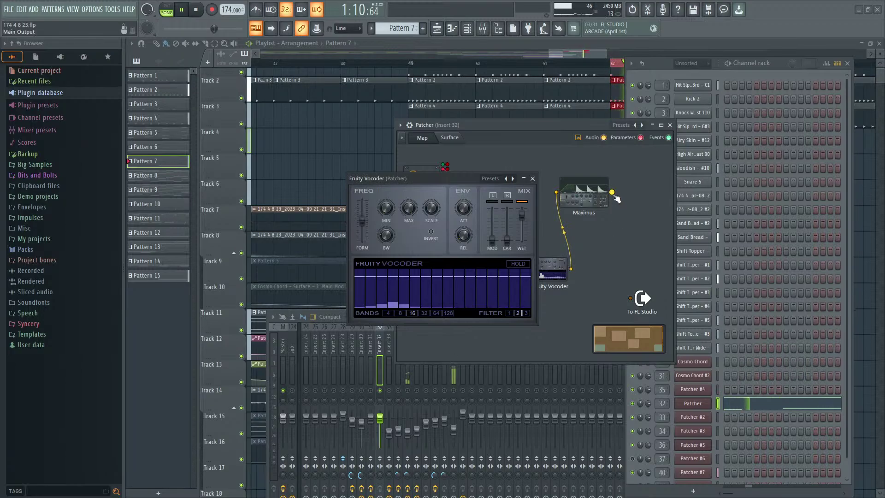
{"action": "left_click_drag", "start_coordinate": [613, 194], "coordinate": [630, 298]}
Step: Add a Fruity X-Y-Z Controller to the Patcher map and close the Vocoder window
{"action": "left_click_drag", "start_coordinate": [447, 180], "coordinate": [546, 194]}
{"action": "middle_click", "coordinate": [776, 20]}
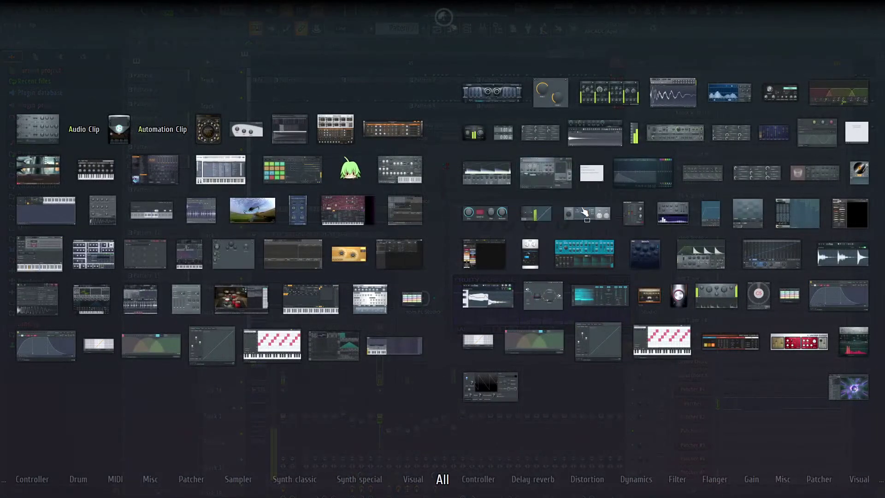
{"action": "left_click", "coordinate": [744, 216]}
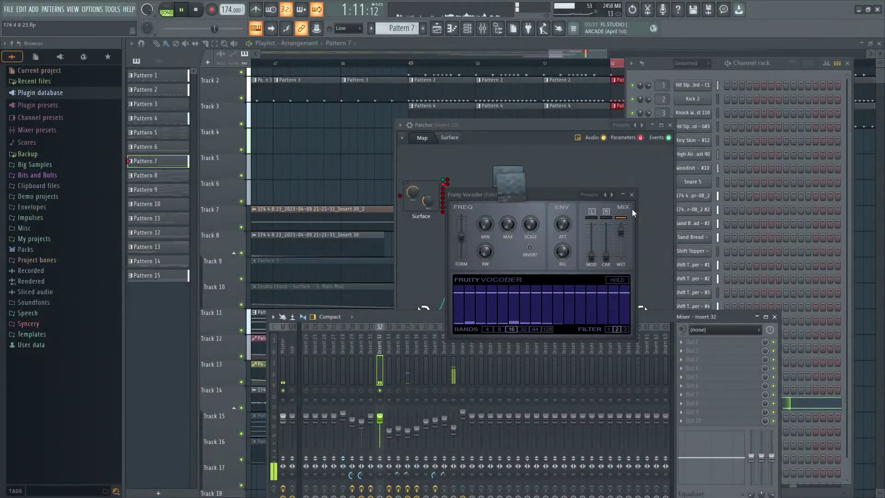
{"action": "left_click", "coordinate": [631, 194]}
Step: Activate the X, Y and Z value parameter inputs on the Fruity X-Y-Z Controller
{"action": "right_click", "coordinate": [506, 189]}
{"action": "mouse_move", "coordinate": [544, 233]}
{"action": "mouse_move", "coordinate": [592, 237]}
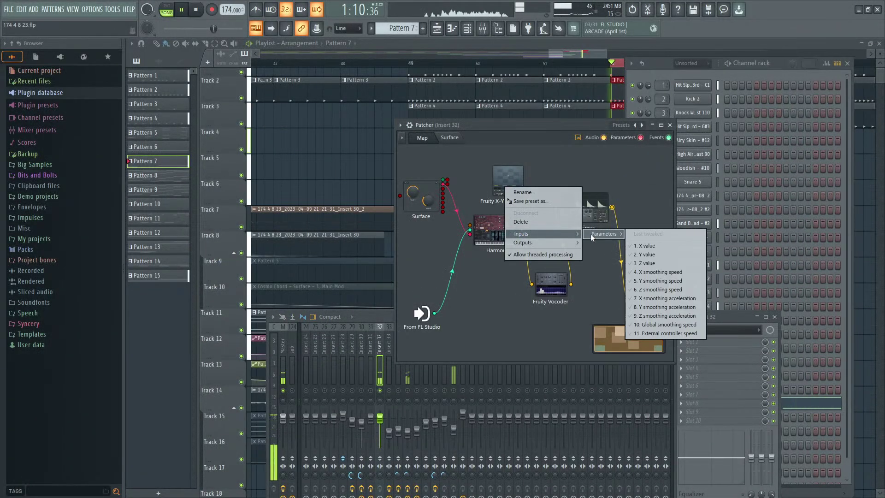
{"action": "right_click", "coordinate": [650, 246]}
{"action": "right_click", "coordinate": [651, 255]}
{"action": "right_click", "coordinate": [649, 263]}
{"action": "left_click", "coordinate": [593, 227]}
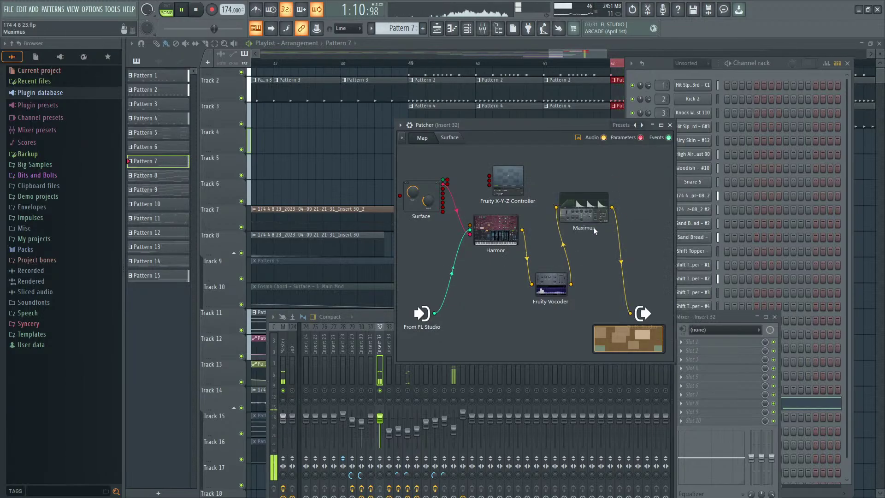
Step: Open the Vocoder and X-Y-Z Controller side by side and wire the Surface's Main Mod to the controller's X, Y and Z inputs
{"action": "double_click", "coordinate": [550, 287]}
{"action": "left_click_drag", "start_coordinate": [539, 194], "coordinate": [698, 191]}
{"action": "double_click", "coordinate": [507, 173]}
{"action": "left_click_drag", "start_coordinate": [462, 154], "coordinate": [274, 181]}
{"action": "left_click", "coordinate": [322, 245]}
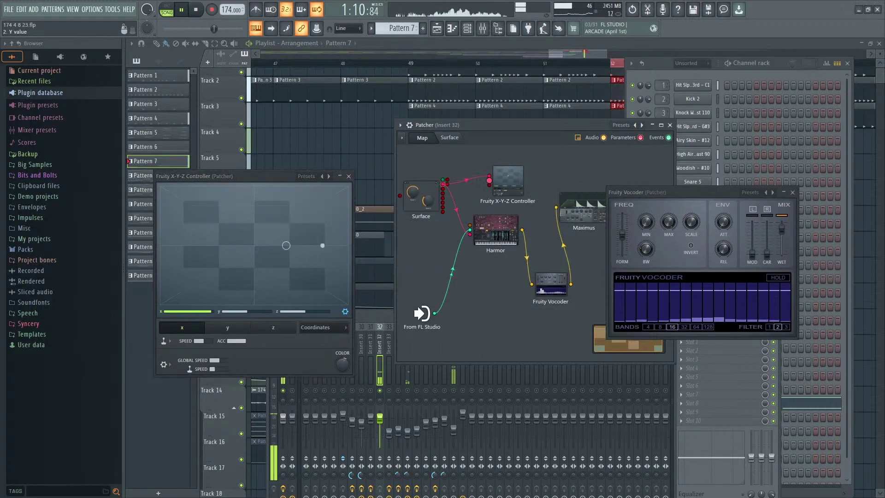
{"action": "left_click_drag", "start_coordinate": [489, 180], "coordinate": [443, 184]}
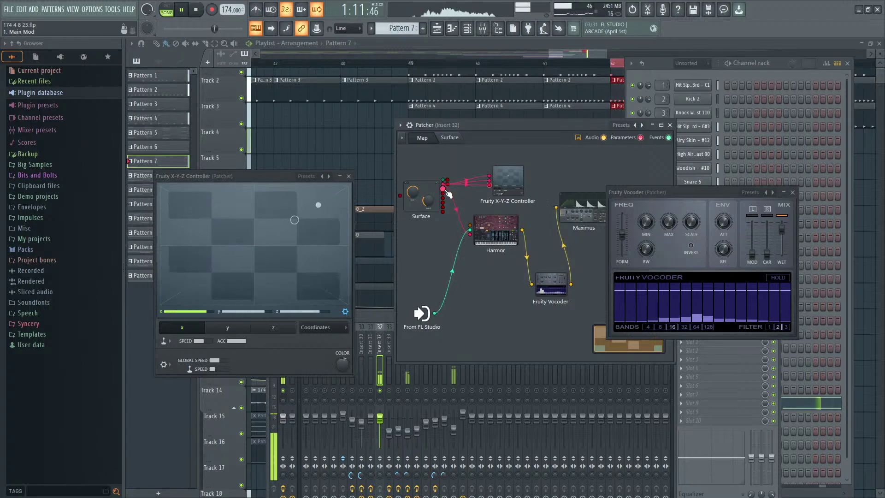
Step: Activate the X, Y and Z controller outputs on the Fruity X-Y-Z Controller
{"action": "right_click", "coordinate": [517, 183]}
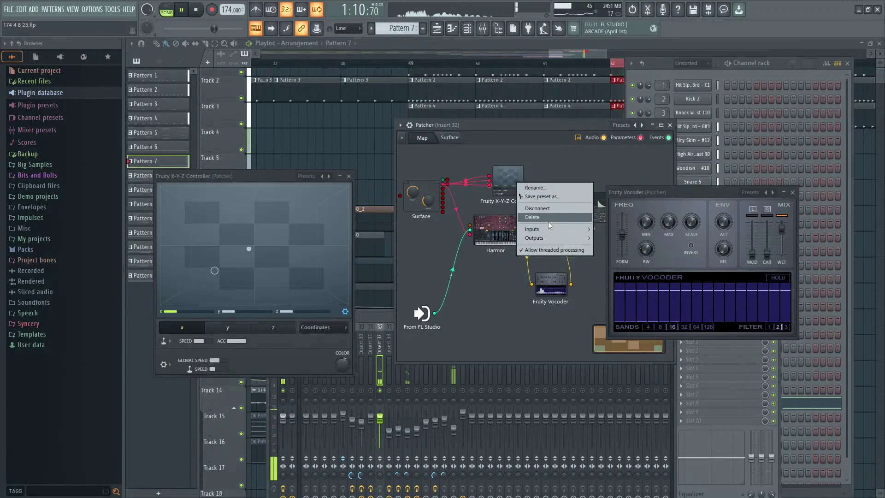
{"action": "mouse_move", "coordinate": [587, 235]}
{"action": "mouse_move", "coordinate": [627, 237]}
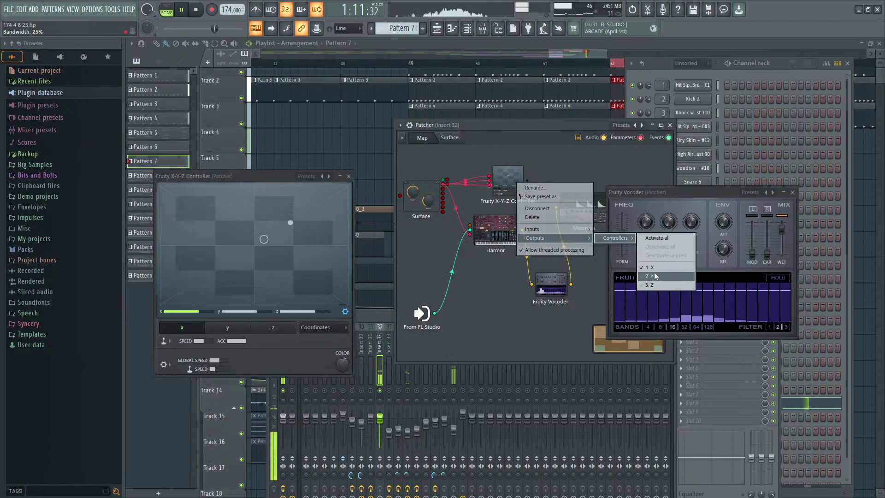
{"action": "left_click", "coordinate": [650, 284]}
Step: Activate Fruity Vocoder's minimum frequency, bandwidth and frequency scale as parameter inputs
{"action": "right_click", "coordinate": [646, 223]}
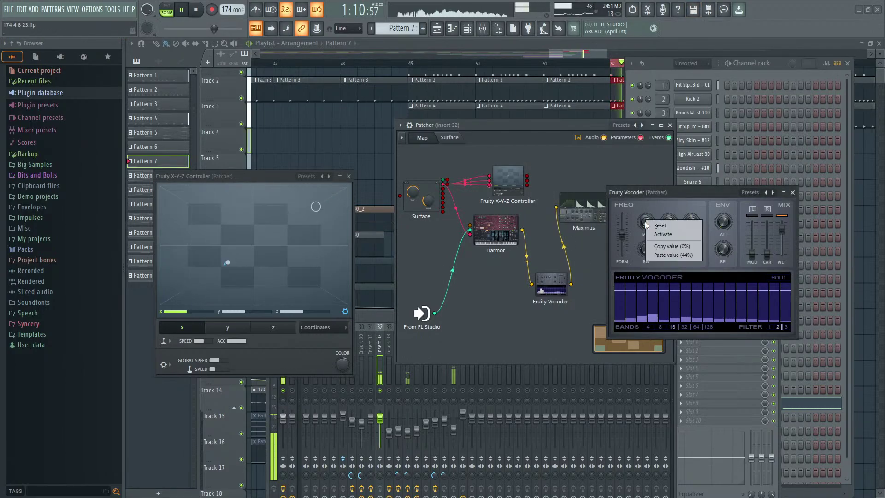
{"action": "left_click", "coordinate": [663, 234]}
{"action": "right_click", "coordinate": [645, 257]}
{"action": "left_click", "coordinate": [660, 270]}
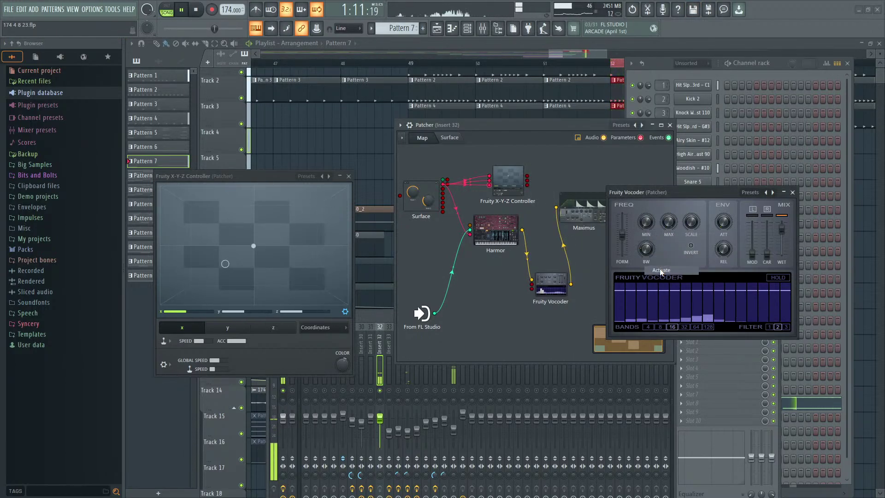
{"action": "right_click", "coordinate": [692, 223]}
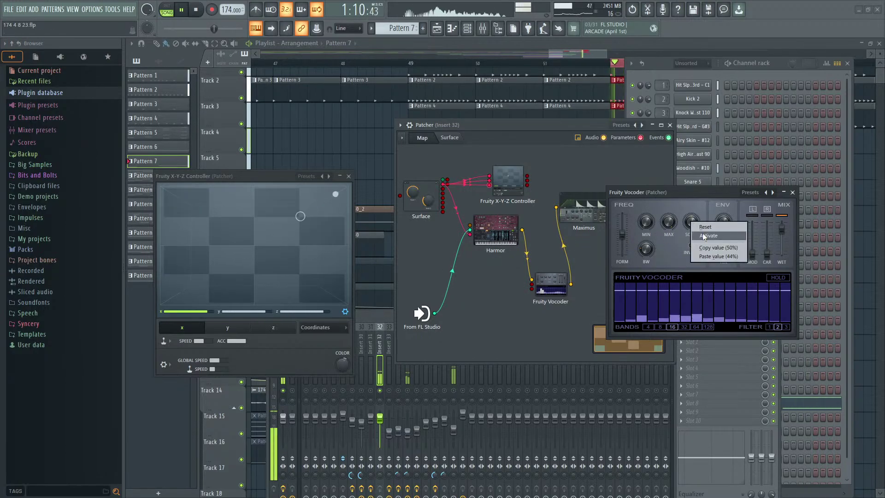
{"action": "left_click", "coordinate": [703, 236]}
Step: Rearrange Fruity Vocoder and Maximus on the map and wire the X-Y-Z Controller's three outputs to the Vocoder's parameter inputs
{"action": "left_click", "coordinate": [791, 193]}
{"action": "left_click_drag", "start_coordinate": [553, 289], "coordinate": [570, 185]}
{"action": "left_click_drag", "start_coordinate": [585, 220], "coordinate": [639, 207]}
{"action": "left_click_drag", "start_coordinate": [549, 182], "coordinate": [524, 185]}
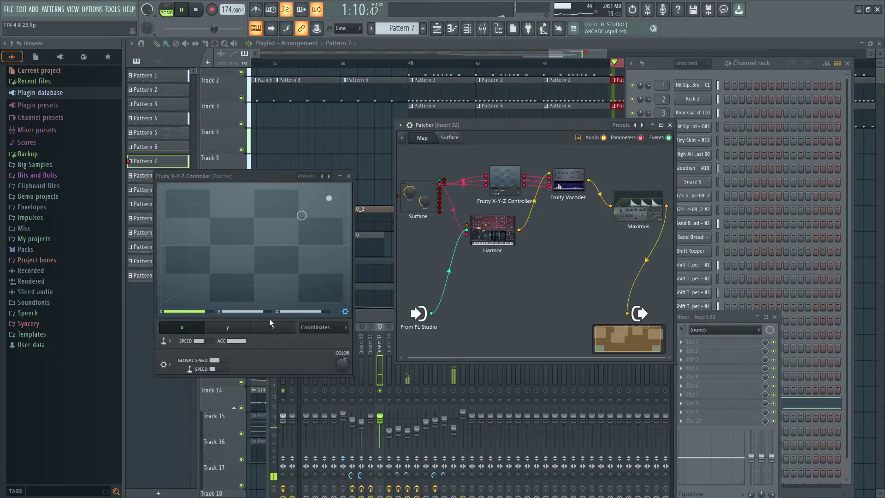
Step: Lower the upper end points of the X-Y-Z Controller's X and Y output mapping curves, with Y at about 60%
{"action": "left_click", "coordinate": [316, 327]}
{"action": "left_click", "coordinate": [325, 357]}
{"action": "left_click", "coordinate": [567, 180]}
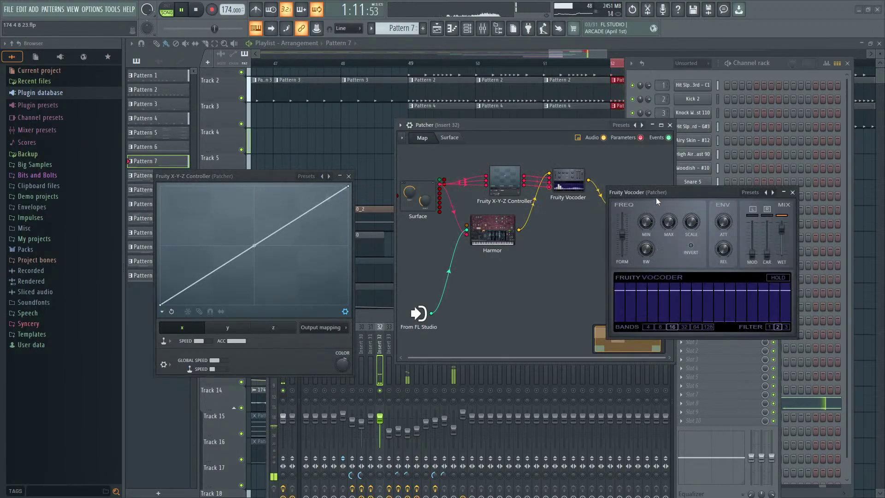
{"action": "left_click_drag", "start_coordinate": [664, 193], "coordinate": [561, 207]}
{"action": "left_click_drag", "start_coordinate": [347, 186], "coordinate": [349, 272]}
{"action": "left_click", "coordinate": [230, 327]}
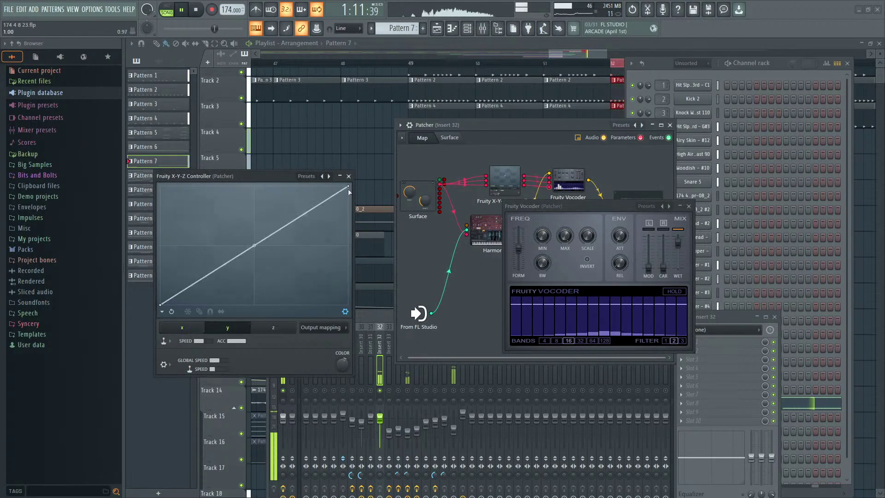
{"action": "left_click_drag", "start_coordinate": [350, 188], "coordinate": [349, 233]}
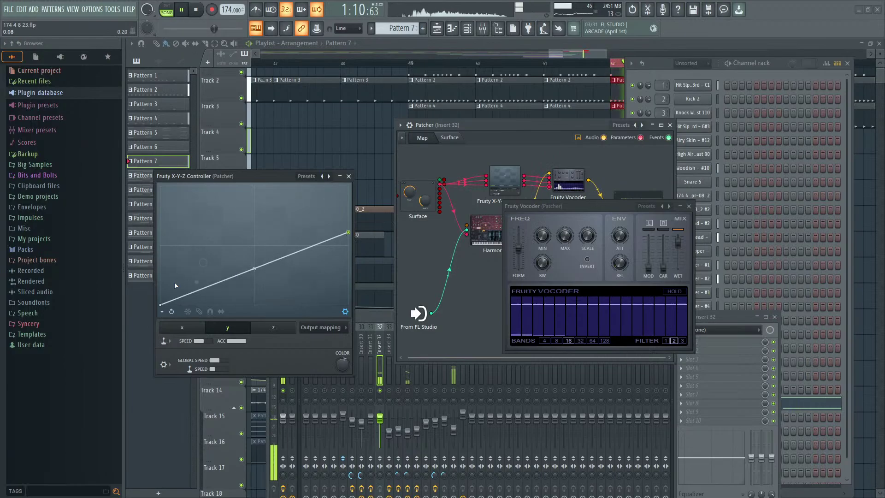
Step: Adjust the X-Y-Z Controller's Y output mapping curve to rise from about 8% to about 80%
{"action": "left_click_drag", "start_coordinate": [161, 304], "coordinate": [176, 211]}
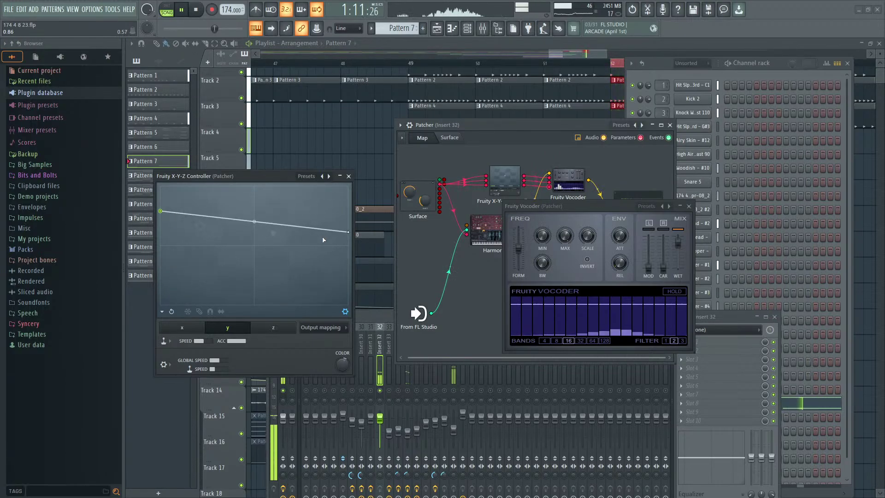
{"action": "left_click_drag", "start_coordinate": [351, 232], "coordinate": [348, 207]}
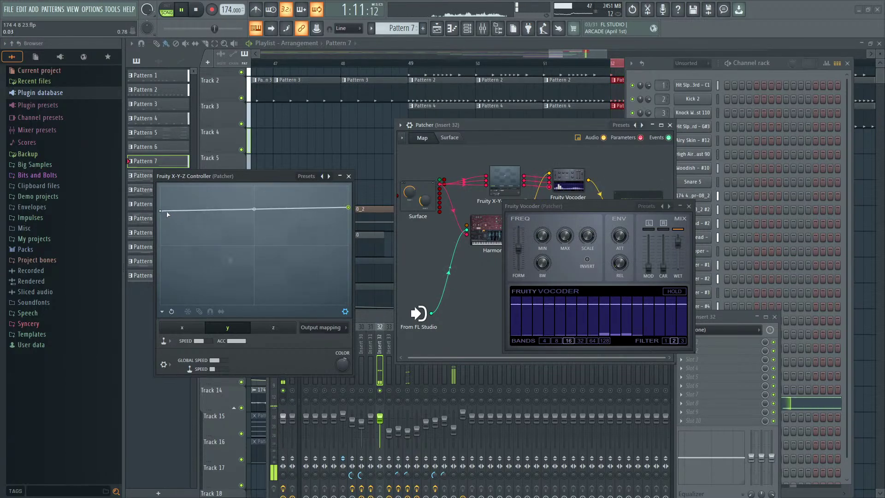
{"action": "left_click_drag", "start_coordinate": [168, 213], "coordinate": [166, 295]}
Step: Shape the controller's Z output mapping into an upward-bending curve from about 8% to 100%, with tension about 38.5%, while listening to playback
{"action": "left_click", "coordinate": [273, 329]}
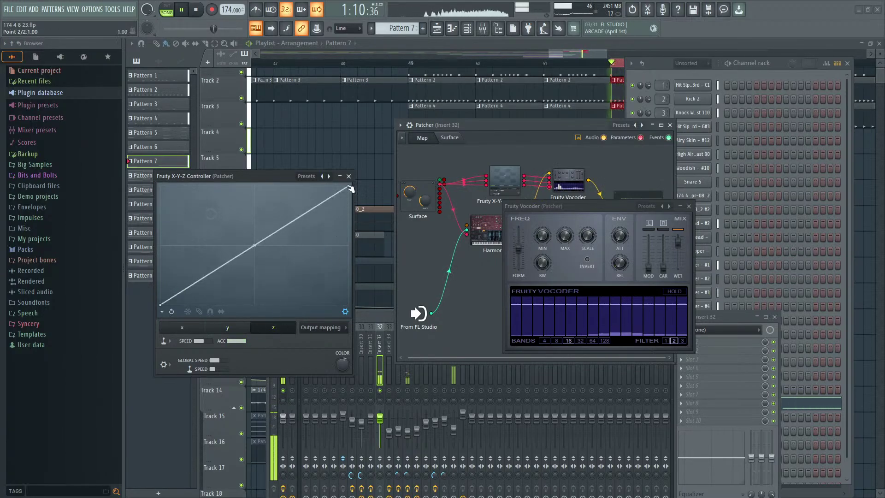
{"action": "left_click_drag", "start_coordinate": [348, 186], "coordinate": [348, 259]}
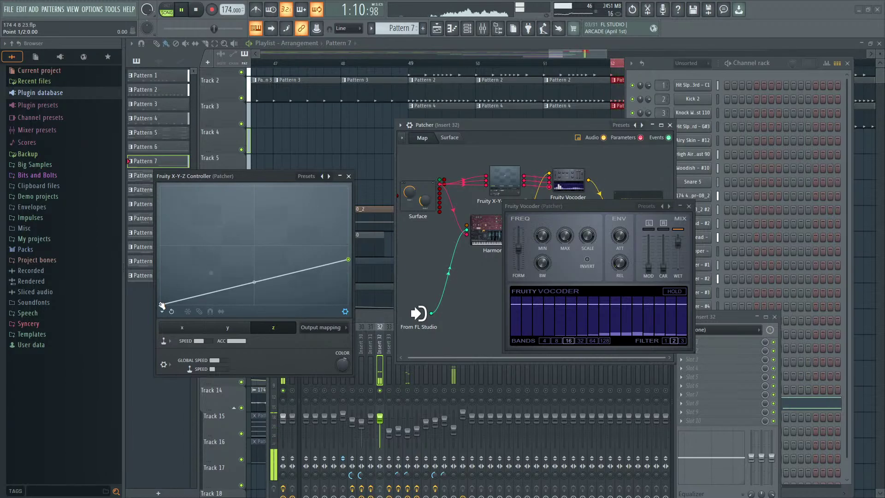
{"action": "left_click_drag", "start_coordinate": [162, 305], "coordinate": [161, 194]}
{"action": "left_click_drag", "start_coordinate": [350, 260], "coordinate": [348, 291]}
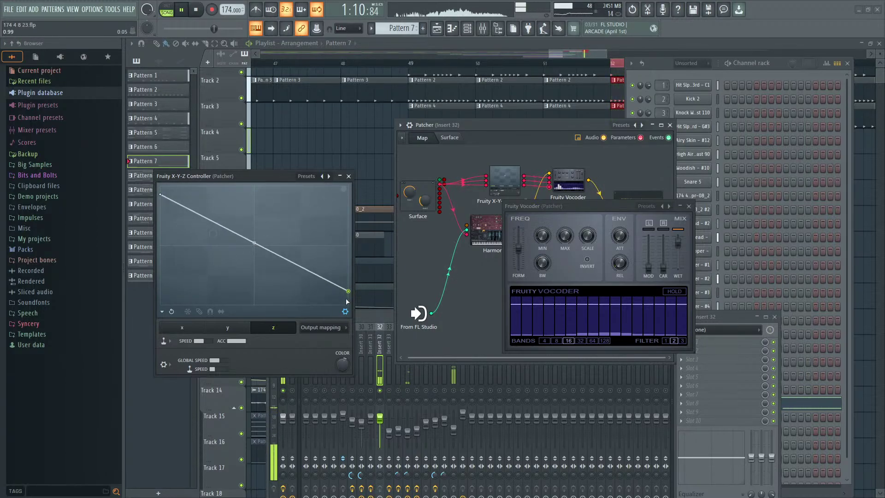
{"action": "left_click_drag", "start_coordinate": [254, 242], "coordinate": [254, 218]}
{"action": "left_click_drag", "start_coordinate": [161, 195], "coordinate": [162, 272]}
{"action": "left_click_drag", "start_coordinate": [350, 293], "coordinate": [348, 214]}
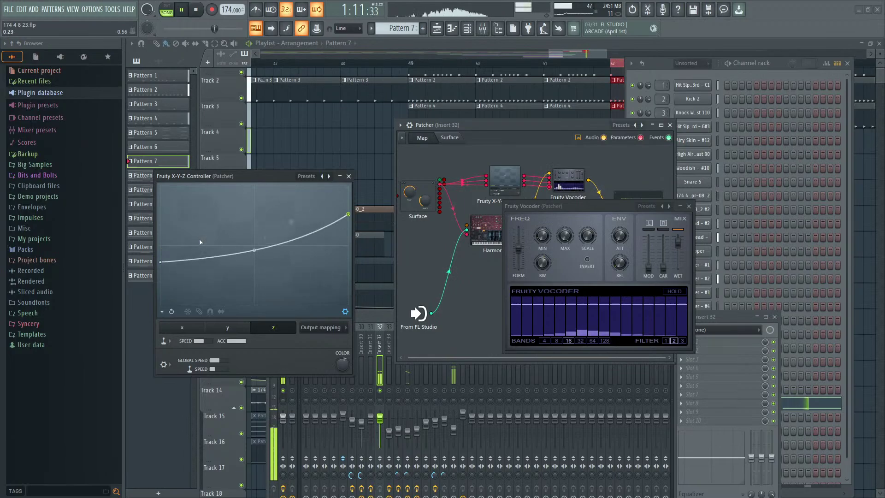
{"action": "left_click_drag", "start_coordinate": [162, 262], "coordinate": [160, 285]}
{"action": "left_click_drag", "start_coordinate": [348, 215], "coordinate": [348, 186]}
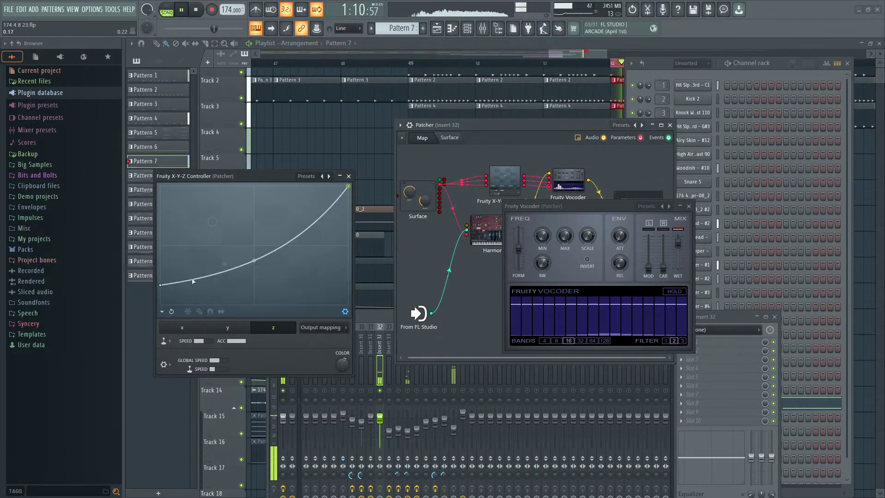
{"action": "left_click_drag", "start_coordinate": [162, 287], "coordinate": [160, 294]}
{"action": "left_click_drag", "start_coordinate": [255, 271], "coordinate": [254, 287]}
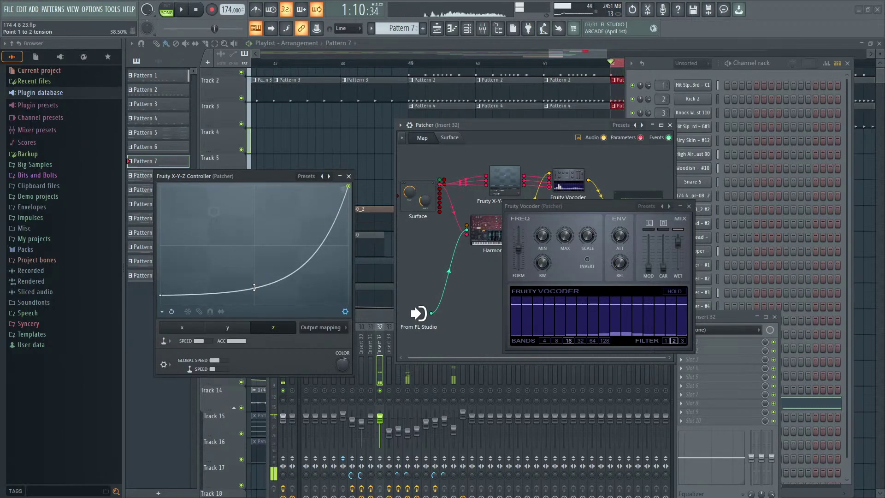
{"action": "key", "text": "space"}
{"action": "key", "text": "space"}
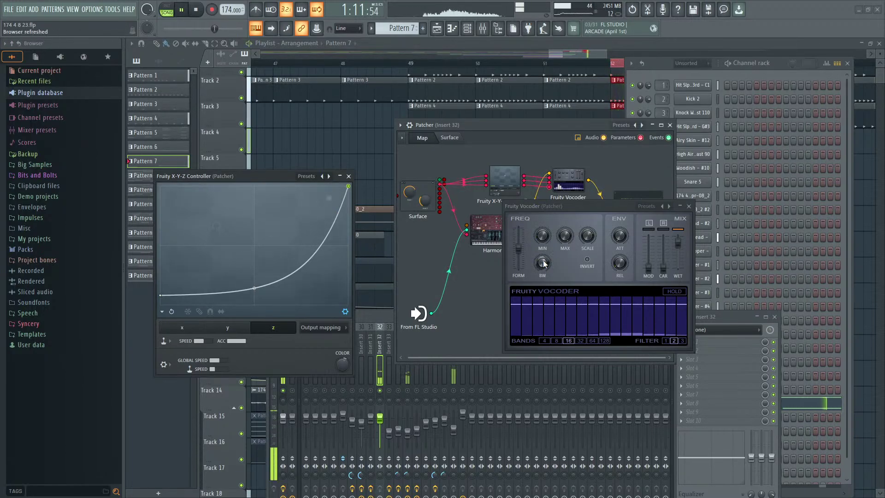
Step: Close the Vocoder and X-Y-Z Controller windows, enlarge Patcher, and space Maximus and Fruity Vocoder farther along the map
{"action": "left_click", "coordinate": [688, 206]}
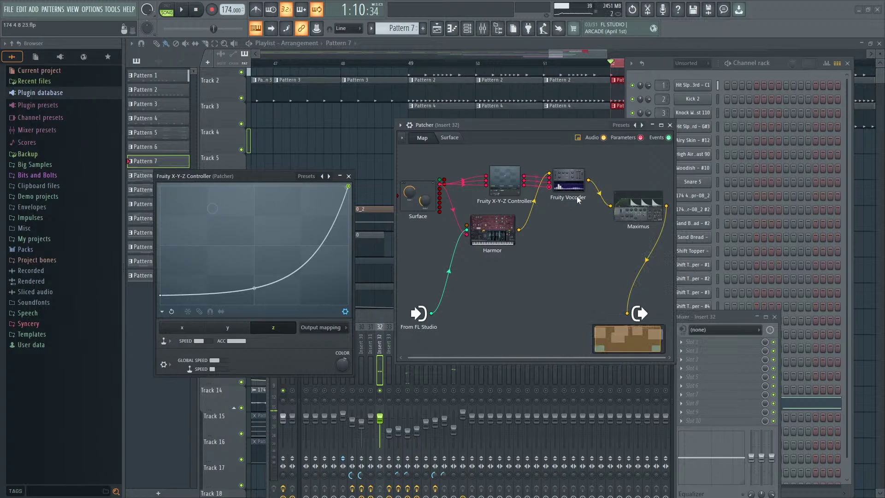
{"action": "left_click", "coordinate": [349, 177]}
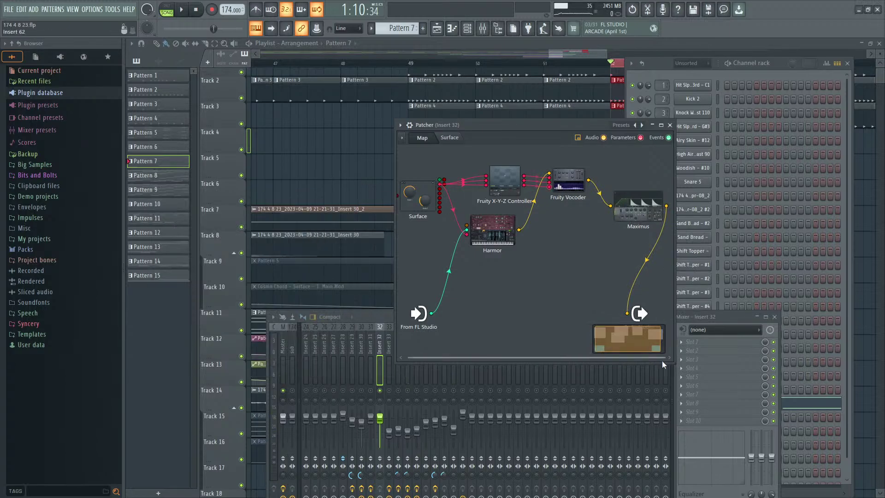
{"action": "left_click_drag", "start_coordinate": [671, 363], "coordinate": [804, 390]}
{"action": "left_click_drag", "start_coordinate": [642, 215], "coordinate": [690, 228]}
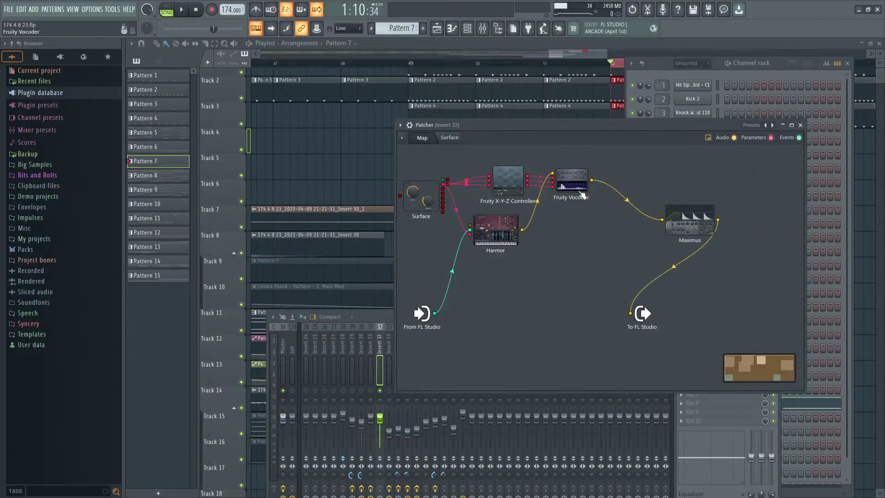
{"action": "left_click_drag", "start_coordinate": [583, 192], "coordinate": [594, 197]}
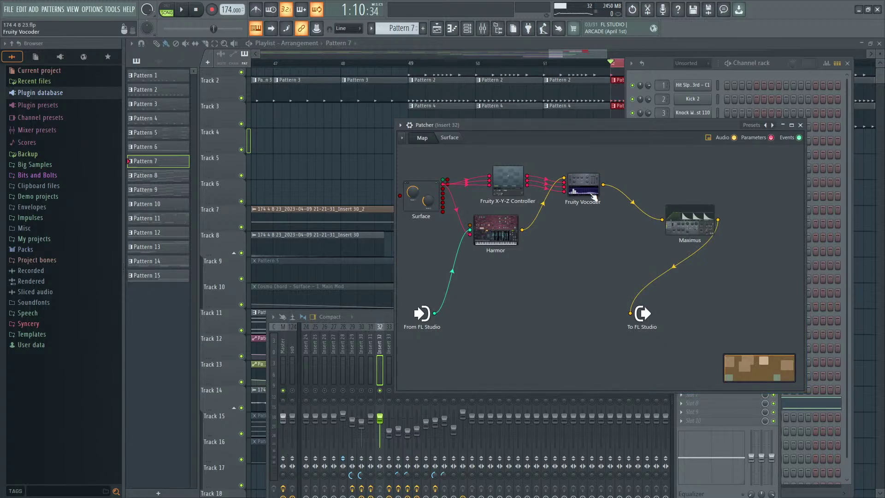
Step: Audition Fruity Vocoder with 64 bands during playback, and return it to 16 bands
{"action": "left_click", "coordinate": [594, 197]}
{"action": "key", "text": "space"}
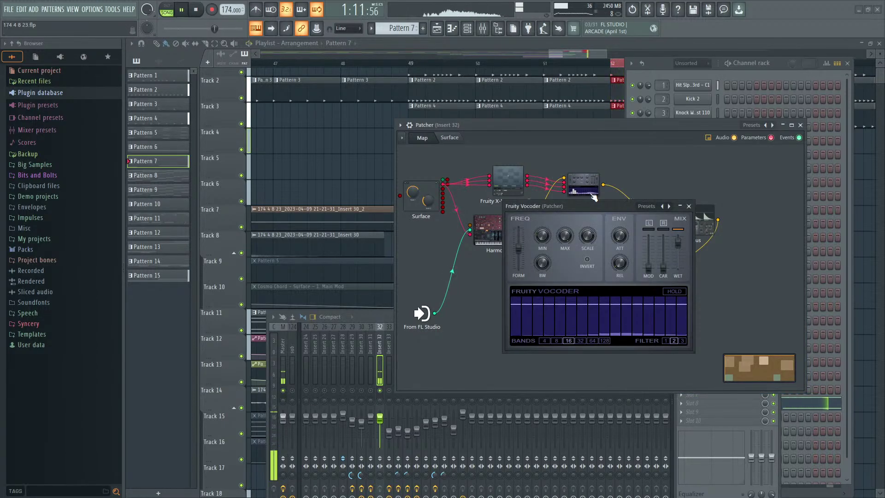
{"action": "left_click", "coordinate": [592, 340]}
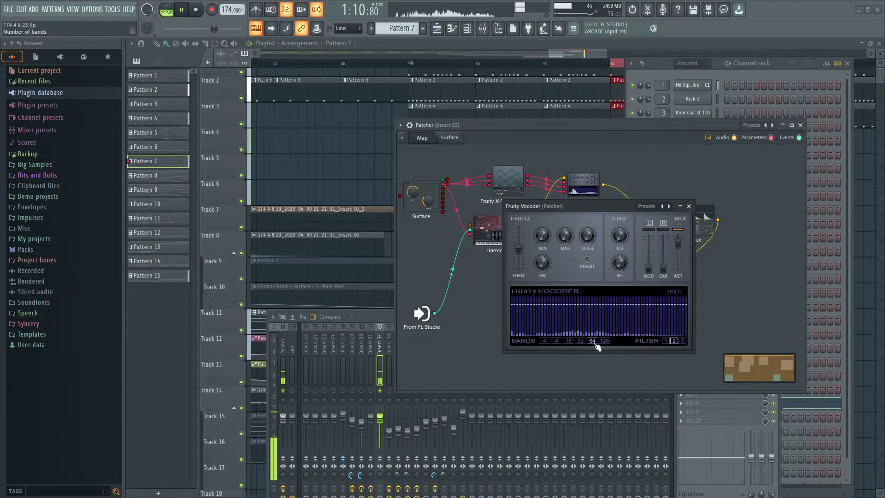
{"action": "left_click", "coordinate": [571, 341]}
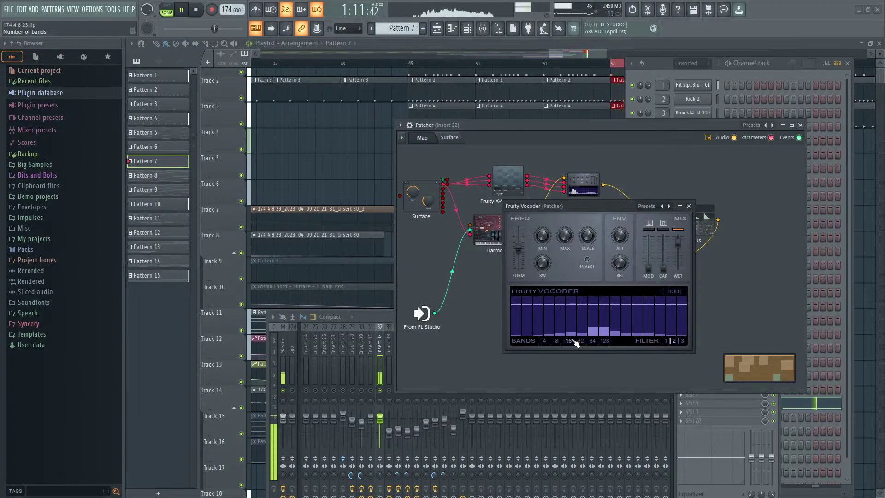
{"action": "left_click", "coordinate": [688, 205]}
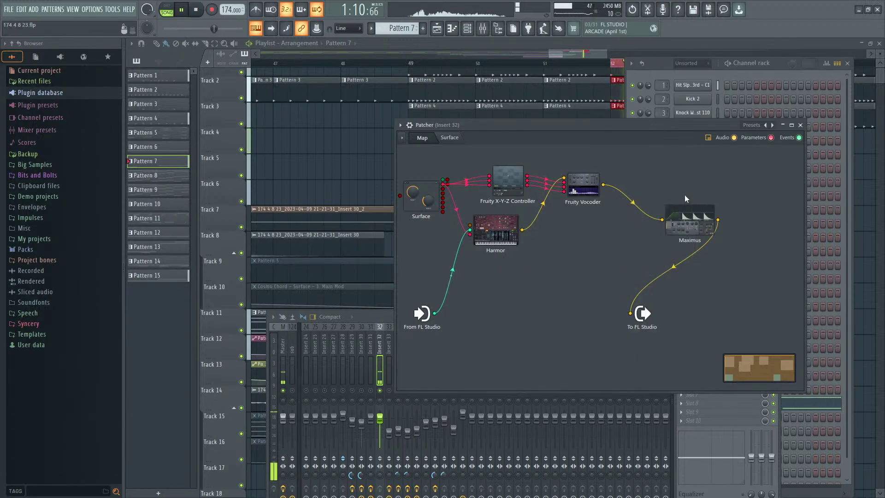
Step: Add Fruity Delay 3 between Fruity Vocoder and Maximus, shorten its time to about 4 ms, offset its channels and lower its feedback
{"action": "key", "text": "F8"}
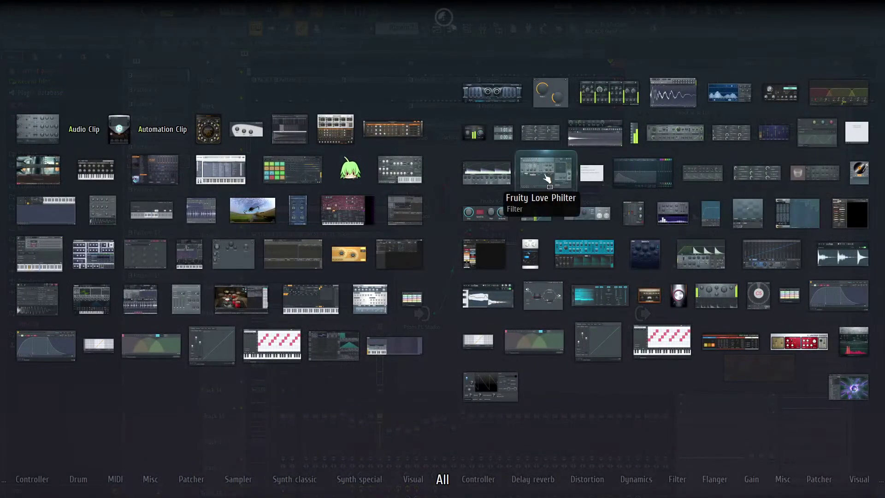
{"action": "left_click_drag", "start_coordinate": [675, 132], "coordinate": [640, 179]}
{"action": "left_click", "coordinate": [640, 179]}
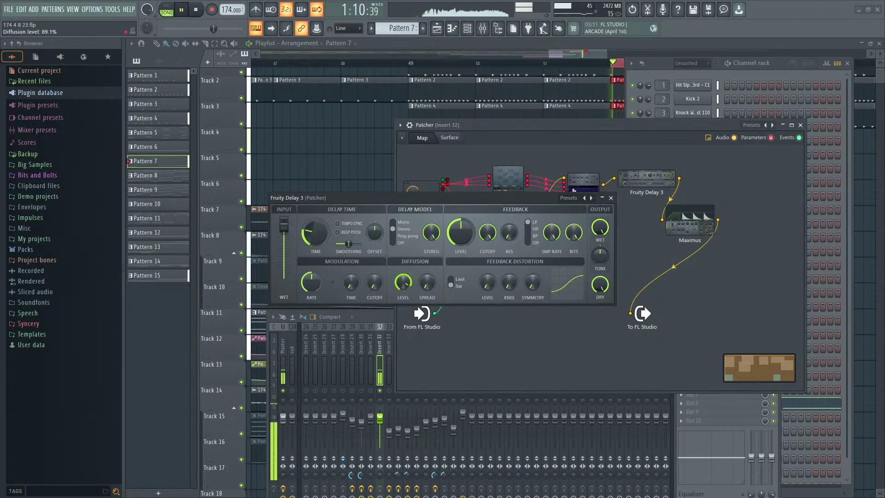
{"action": "left_click_drag", "start_coordinate": [375, 236], "coordinate": [374, 231]}
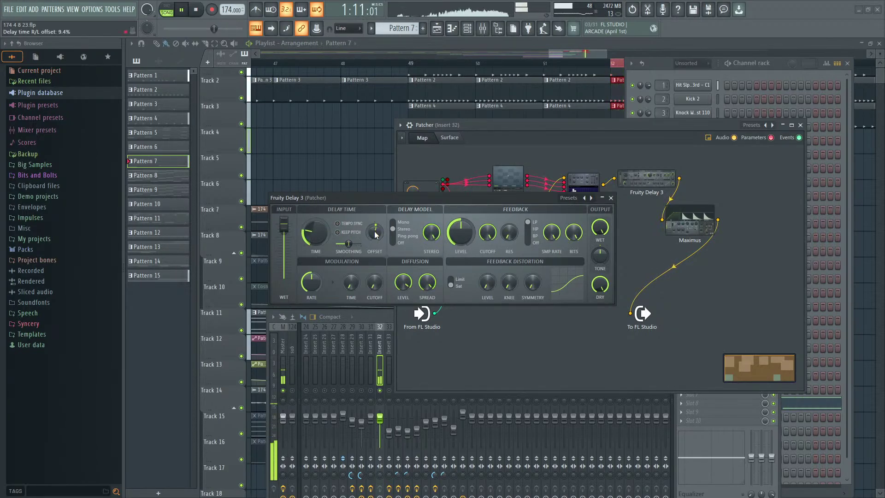
{"action": "left_click_drag", "start_coordinate": [318, 232], "coordinate": [318, 241]}
{"action": "left_click_drag", "start_coordinate": [460, 230], "coordinate": [459, 246]}
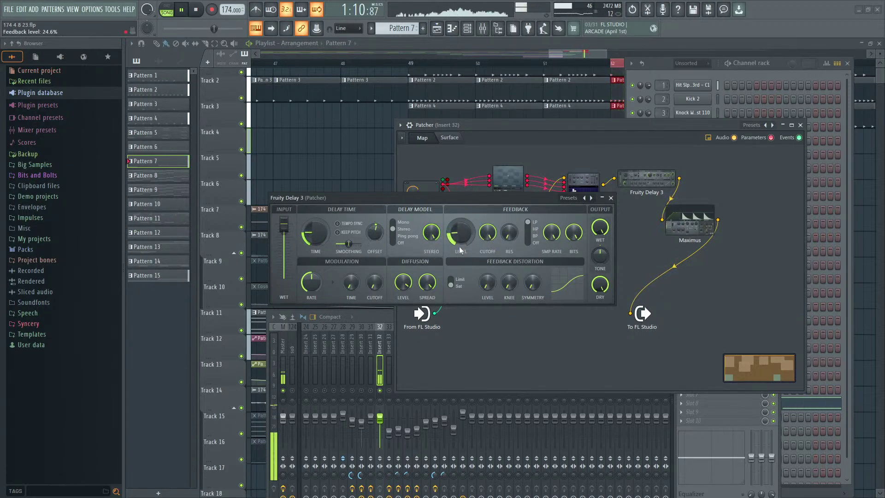
{"action": "left_click_drag", "start_coordinate": [321, 226], "coordinate": [323, 233]}
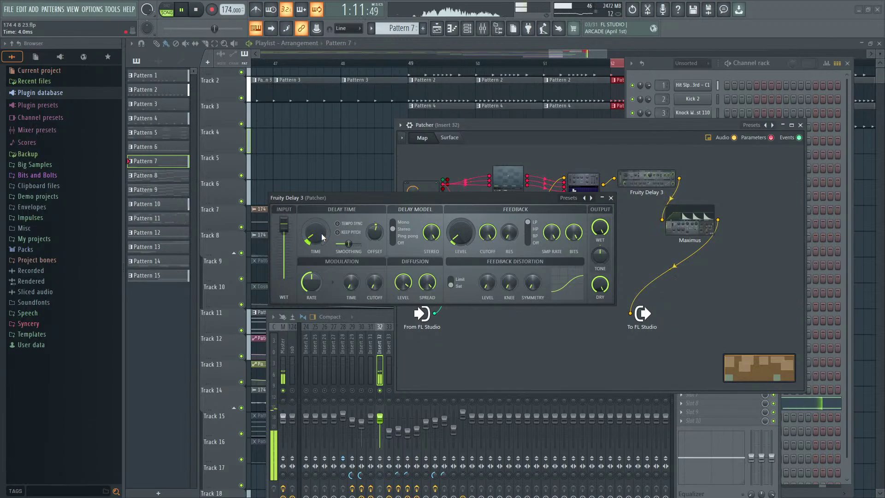
Step: Chain two more Fruity Delay 3 units after the first, varying their delay times and channel offsets and reducing the wet output
{"action": "right_click", "coordinate": [658, 184]}
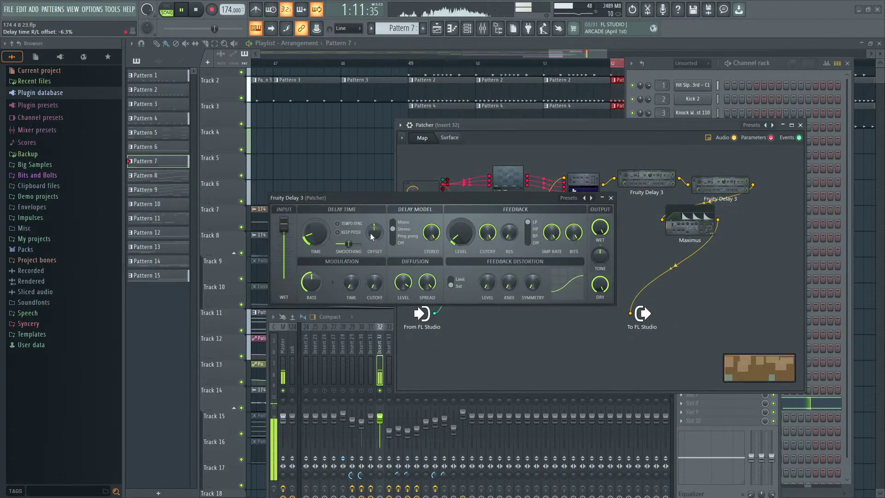
{"action": "right_click", "coordinate": [728, 187]}
{"action": "left_click", "coordinate": [746, 209]}
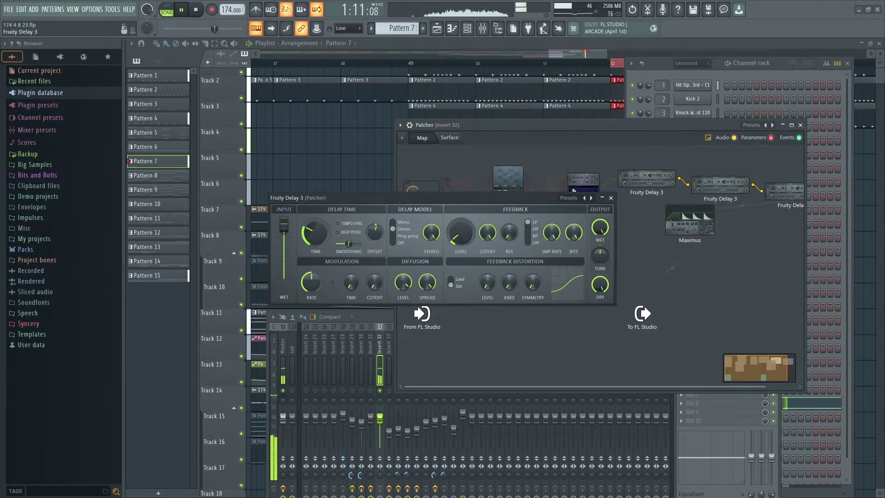
{"action": "left_click", "coordinate": [779, 200]}
{"action": "left_click", "coordinate": [778, 200]}
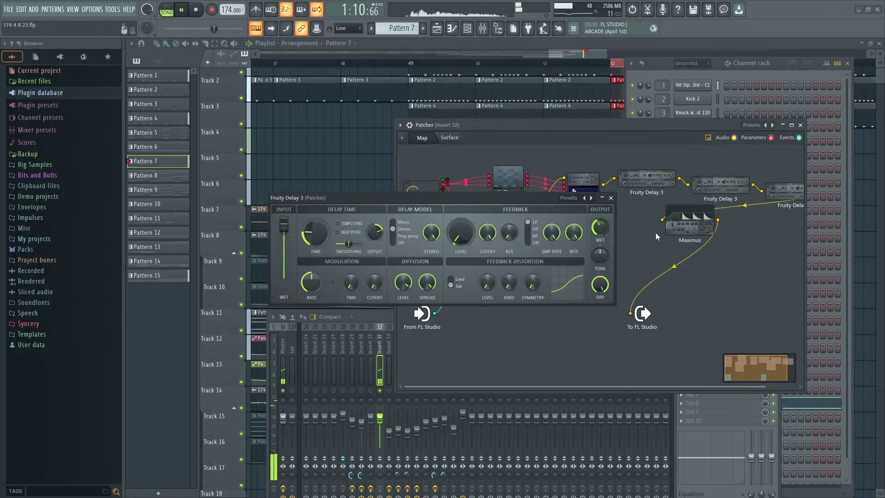
{"action": "left_click", "coordinate": [611, 198]}
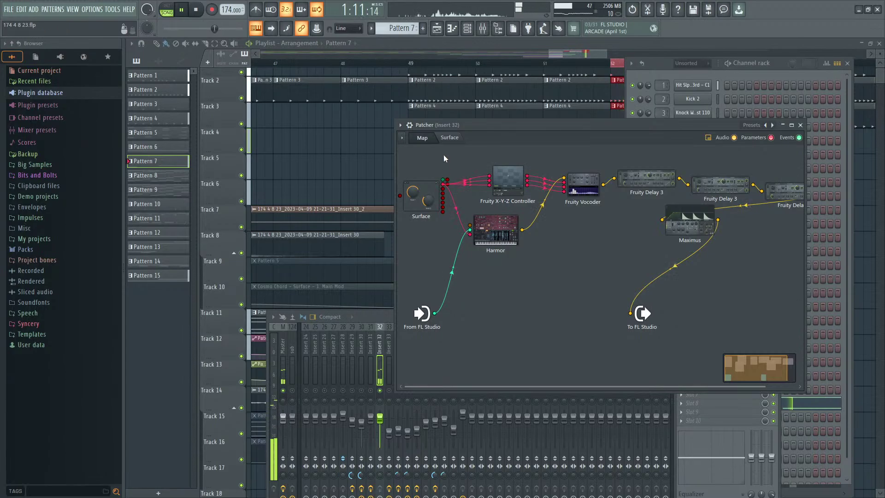
Step: Widen the Patcher window, place Maximus after the third Fruity Delay 3, and audition the chain
{"action": "key", "text": "space"}
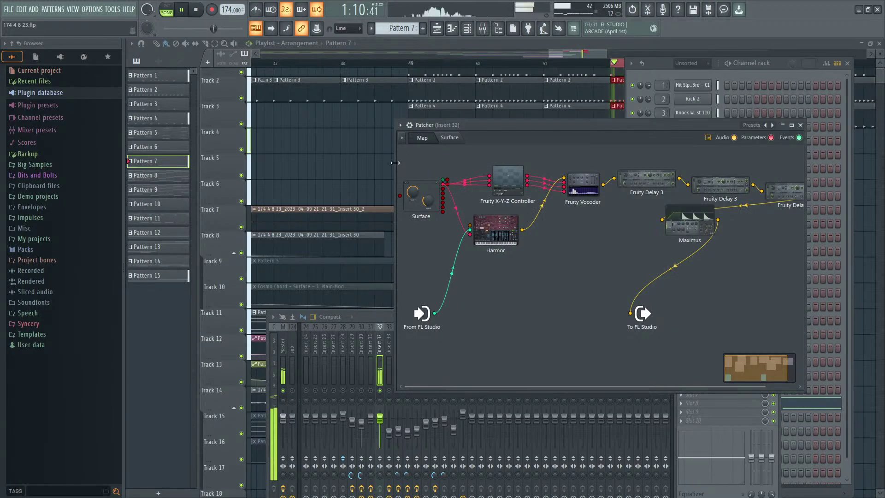
{"action": "left_click_drag", "start_coordinate": [396, 164], "coordinate": [310, 161]}
{"action": "key", "text": "space"}
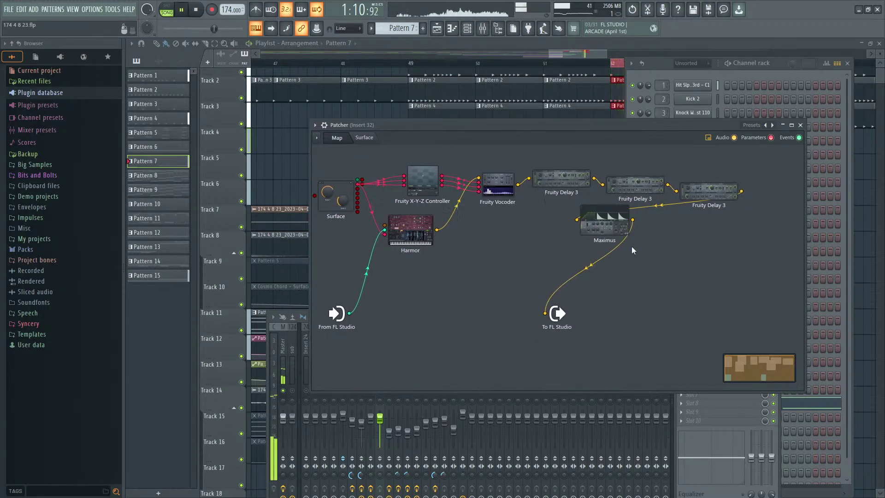
{"action": "left_click_drag", "start_coordinate": [582, 220], "coordinate": [751, 235]}
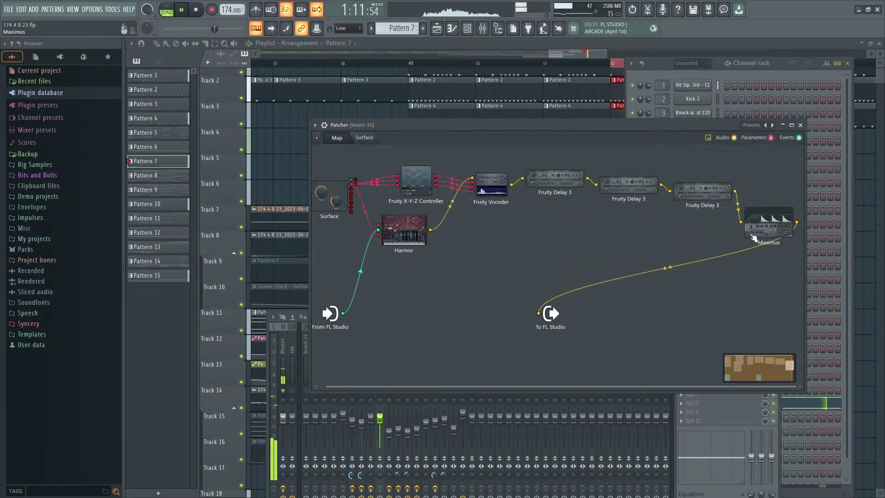
{"action": "key", "text": "space"}
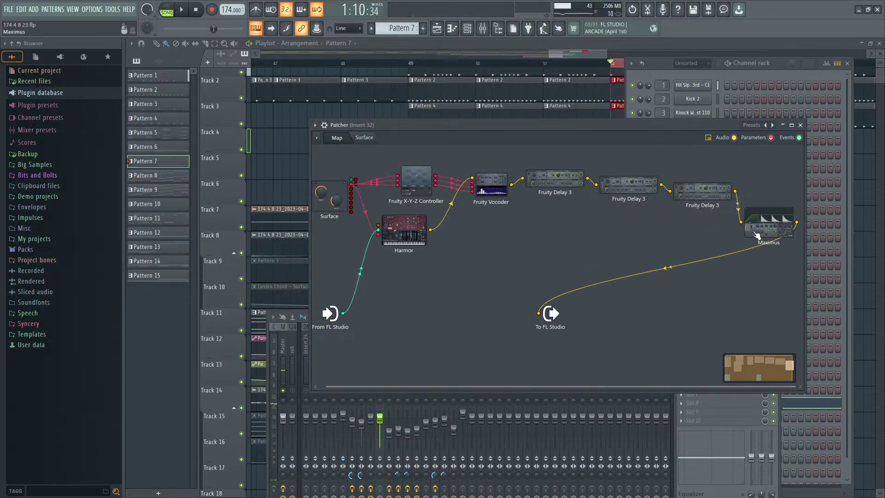
{"action": "key", "text": "space"}
{"action": "key", "text": "space"}
Step: Activate the output wet level as a parameter input on each of the three Fruity Delay 3 units
{"action": "left_click", "coordinate": [627, 193]}
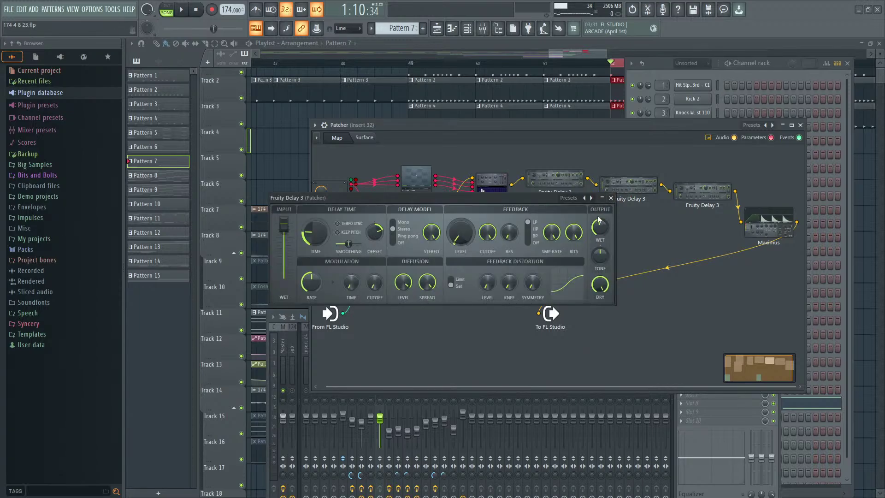
{"action": "key", "text": "space"}
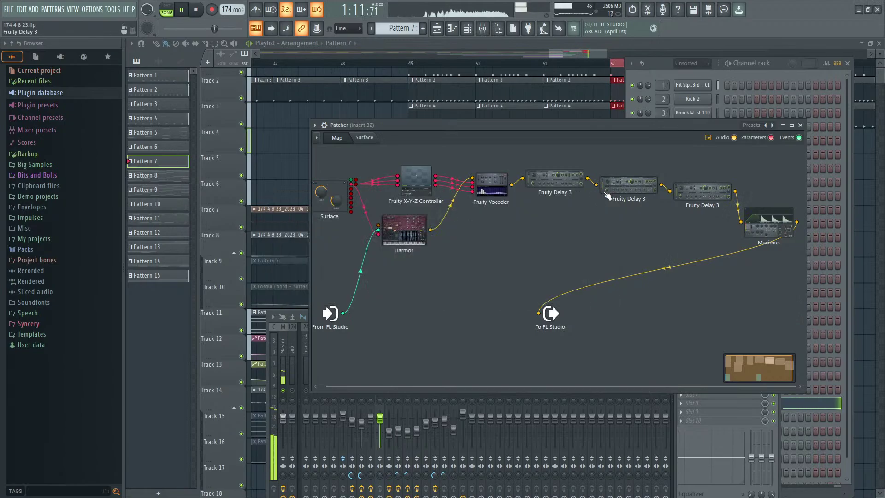
{"action": "key", "text": "space"}
{"action": "right_click", "coordinate": [598, 222]}
{"action": "left_click", "coordinate": [611, 234]}
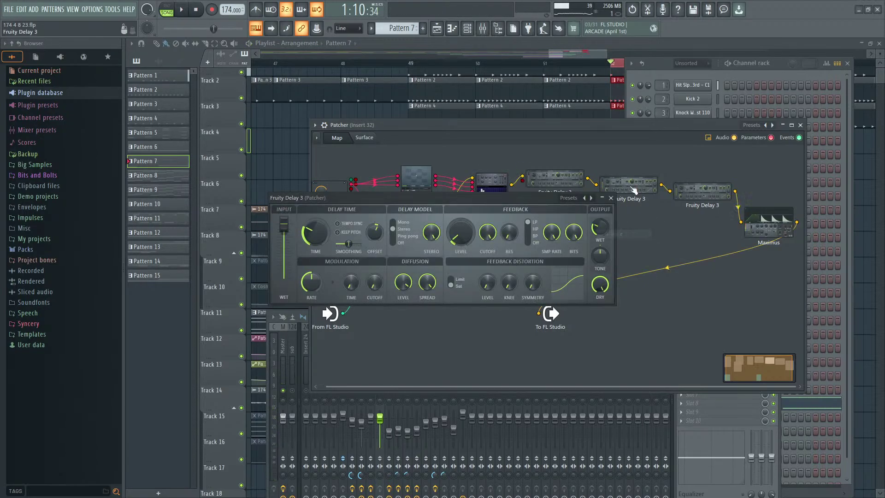
{"action": "left_click", "coordinate": [631, 188]}
{"action": "right_click", "coordinate": [596, 229]}
{"action": "left_click", "coordinate": [610, 242]}
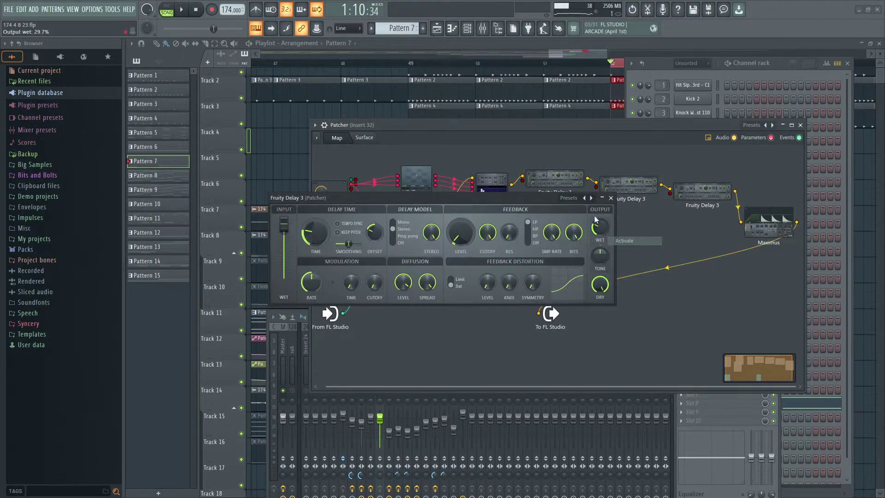
{"action": "left_click", "coordinate": [611, 198]}
Step: Place a second Fruity X-Y-Z Controller below the first and activate its X, Y and Z value inputs and controller outputs
{"action": "left_click_drag", "start_coordinate": [416, 184], "coordinate": [418, 220]}
{"action": "right_click", "coordinate": [418, 177]}
{"action": "right_click", "coordinate": [411, 216]}
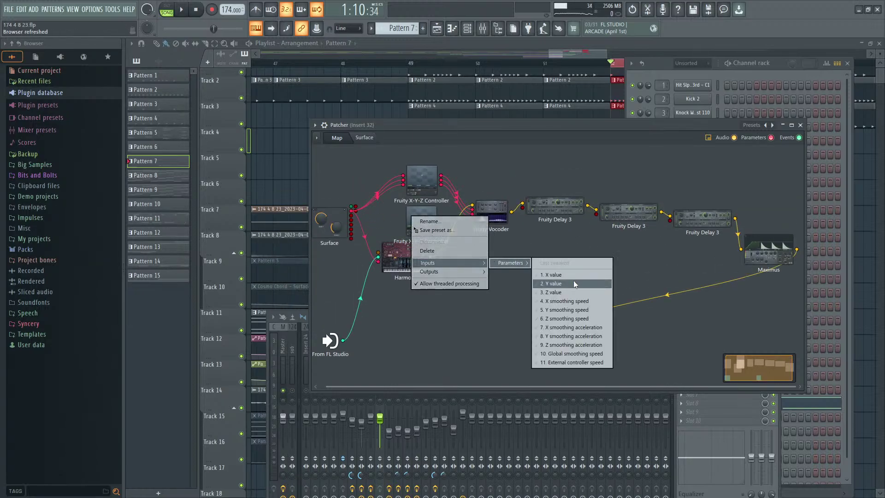
{"action": "mouse_move", "coordinate": [467, 274]}
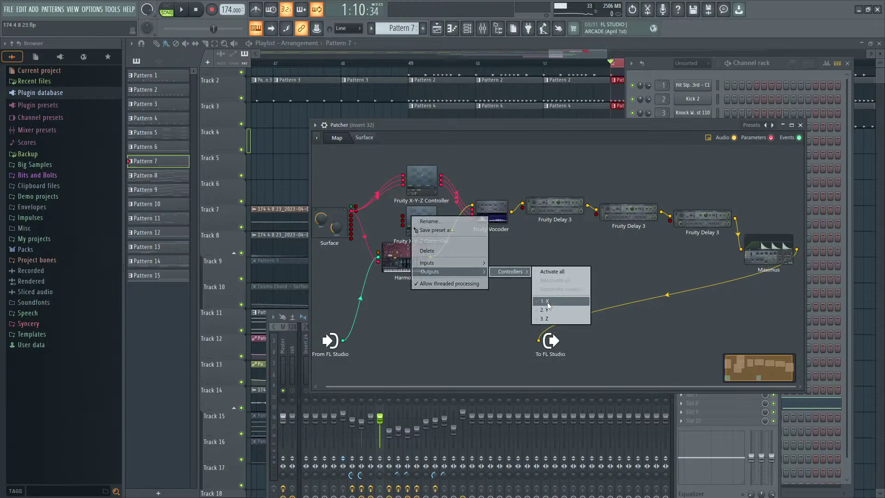
{"action": "left_click", "coordinate": [560, 252]}
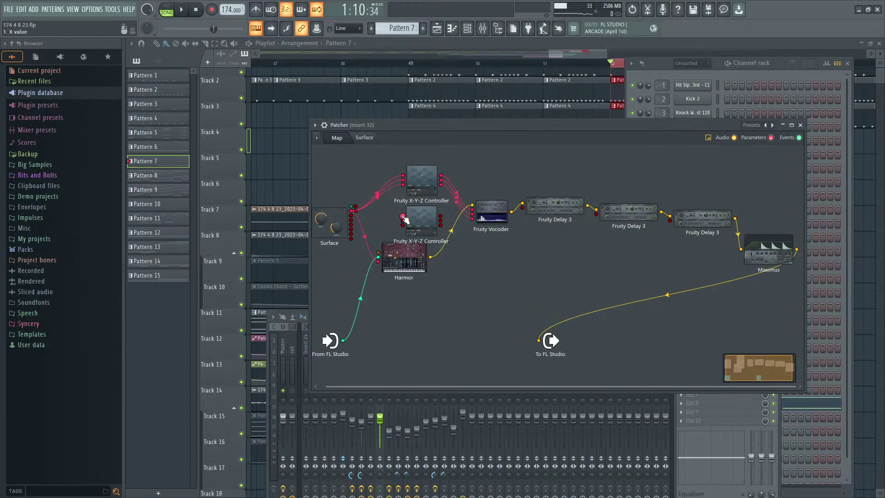
Step: Connect the Surface output driving the first controller to the second one's X, Y and Z values, and its outputs to the three delays' wet levels
{"action": "right_click", "coordinate": [403, 218]}
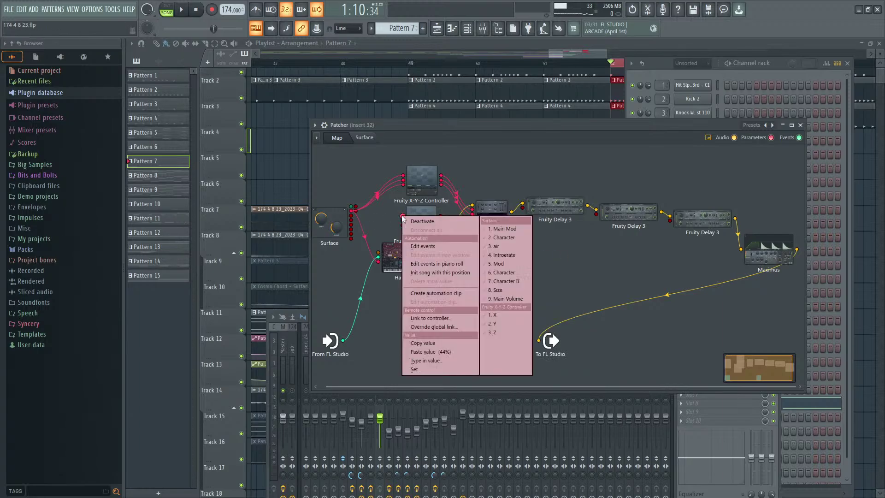
{"action": "left_click", "coordinate": [507, 261]}
{"action": "right_click", "coordinate": [351, 212]}
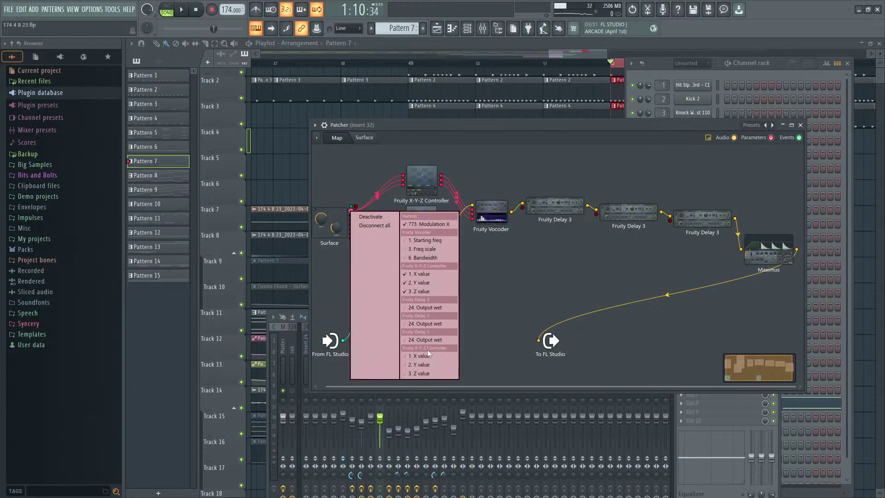
{"action": "left_click", "coordinate": [424, 369]}
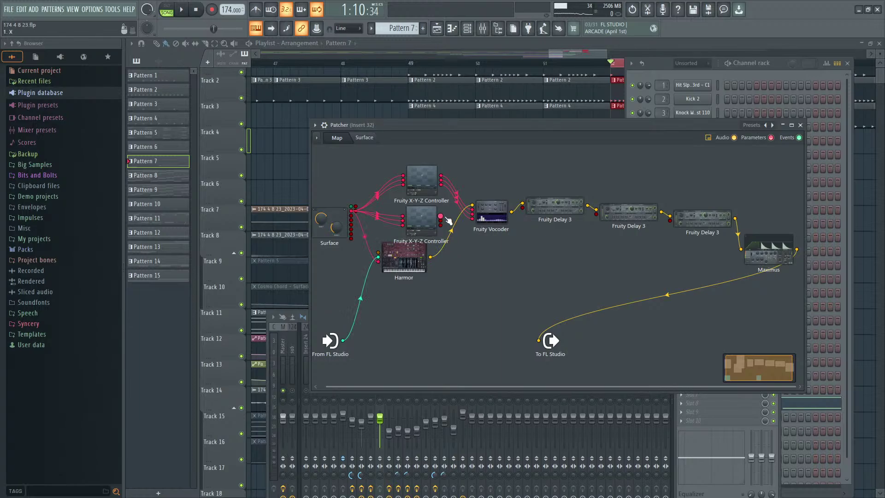
{"action": "left_click_drag", "start_coordinate": [440, 220], "coordinate": [675, 223]}
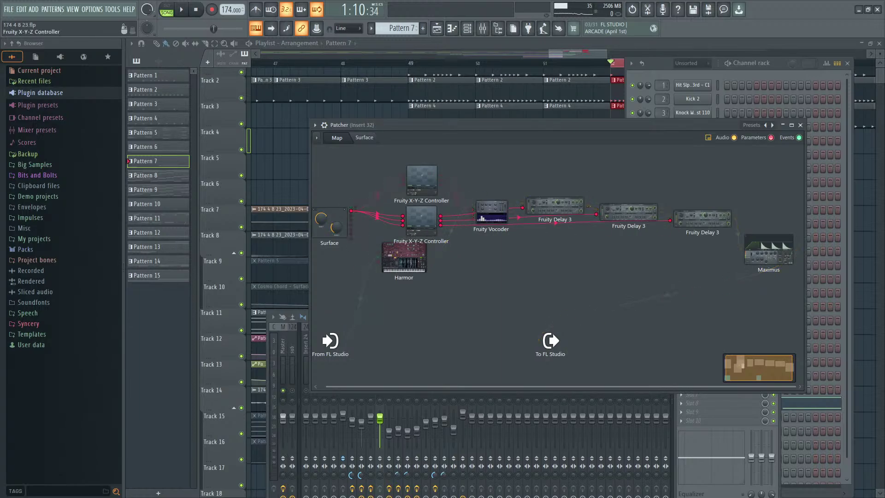
Step: Reshape the second controller's output mapping: raise the X curve's end point, lower the Y curve's start point and lower both ends of Z
{"action": "double_click", "coordinate": [424, 226]}
{"action": "left_click", "coordinate": [503, 303]}
{"action": "left_click", "coordinate": [510, 330]}
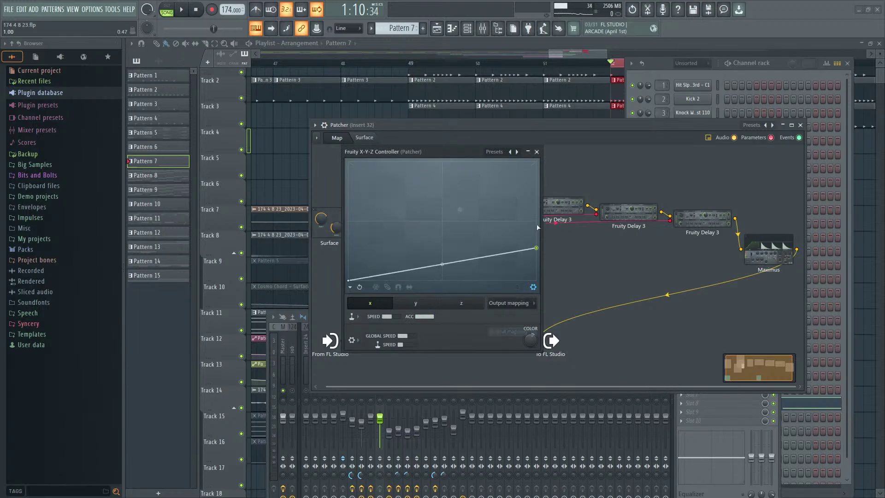
{"action": "left_click_drag", "start_coordinate": [537, 249], "coordinate": [537, 160]}
{"action": "left_click", "coordinate": [415, 302]}
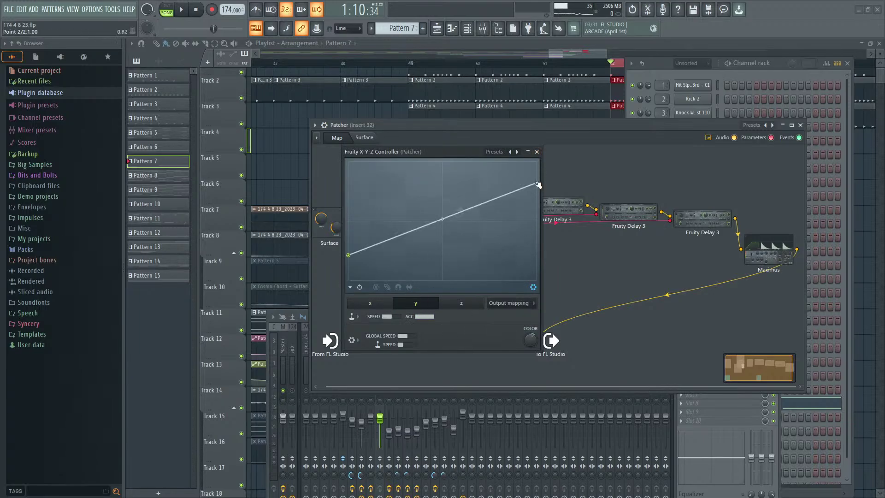
{"action": "left_click_drag", "start_coordinate": [346, 256], "coordinate": [346, 281]}
{"action": "left_click", "coordinate": [461, 303]}
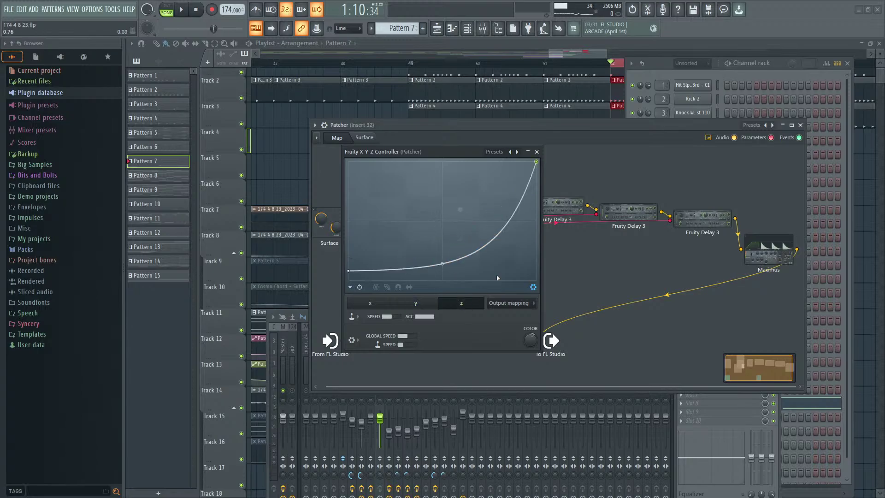
{"action": "left_click_drag", "start_coordinate": [531, 169], "coordinate": [525, 219]}
{"action": "left_click_drag", "start_coordinate": [349, 274], "coordinate": [348, 280]}
{"action": "key", "text": "space"}
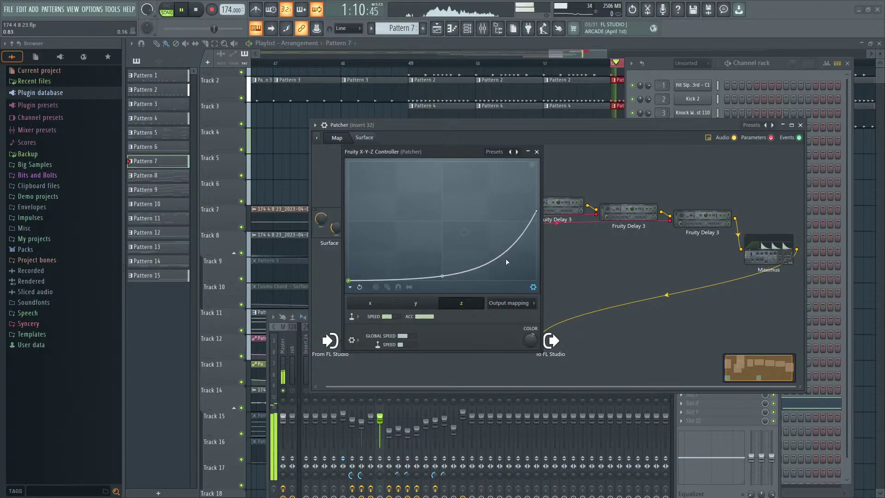
{"action": "left_click", "coordinate": [537, 151]}
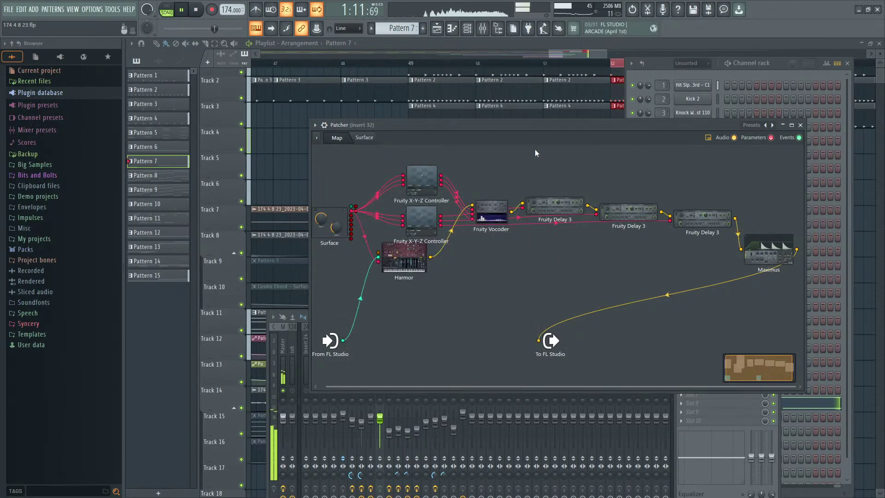
Step: In Maximus, adjust the stereo separation, with the low band about 49% merged, and raise the master pre gain to about 6.2 dB
{"action": "double_click", "coordinate": [768, 244]}
{"action": "left_click", "coordinate": [321, 267]}
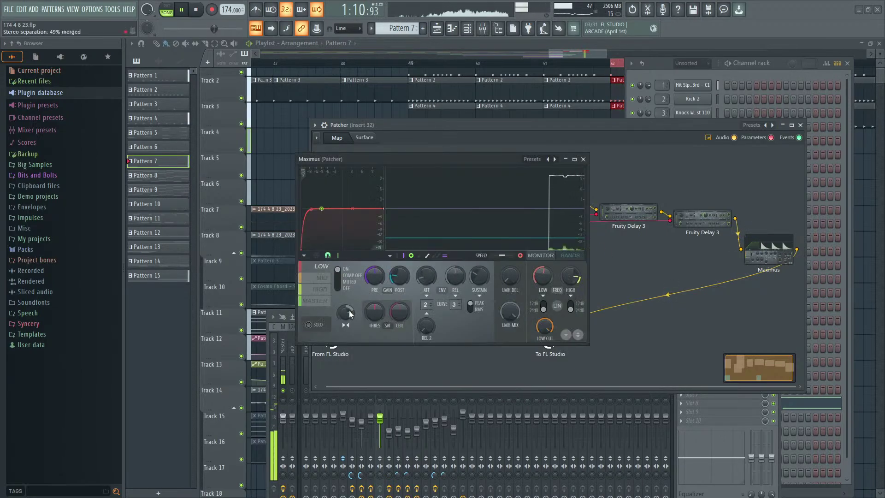
{"action": "left_click", "coordinate": [322, 278]}
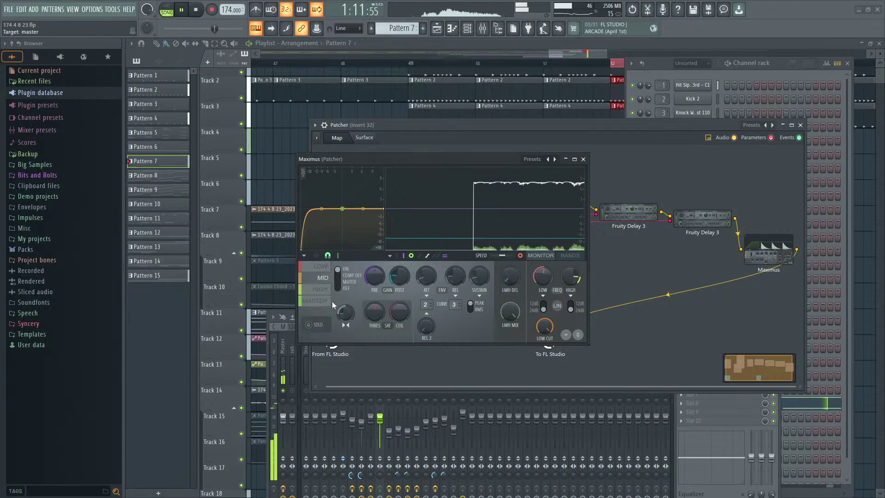
{"action": "left_click", "coordinate": [326, 302]}
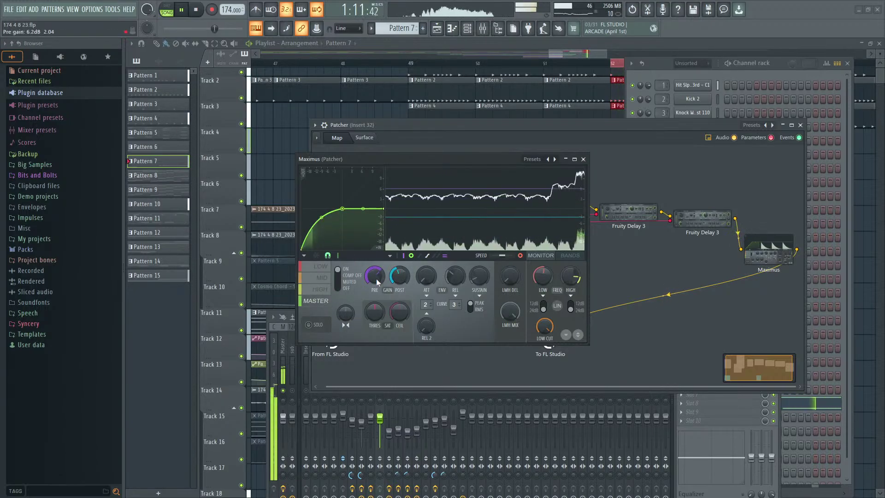
{"action": "left_click", "coordinate": [583, 159]}
{"action": "key", "text": "space"}
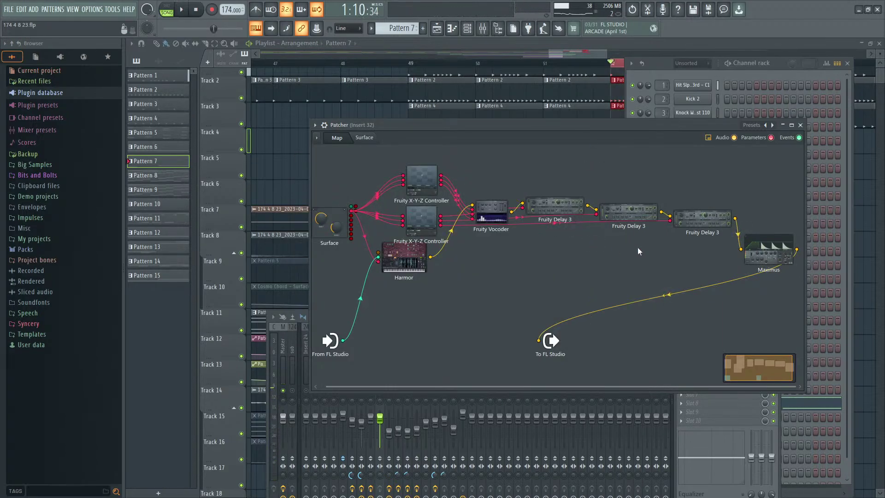
Step: Tidy the Patcher map by spacing out Harmor, Fruity Vocoder, the delays and Maximus, place To FL Studio after Maximus, and audition the chain
{"action": "left_click_drag", "start_coordinate": [674, 124], "coordinate": [667, 118]}
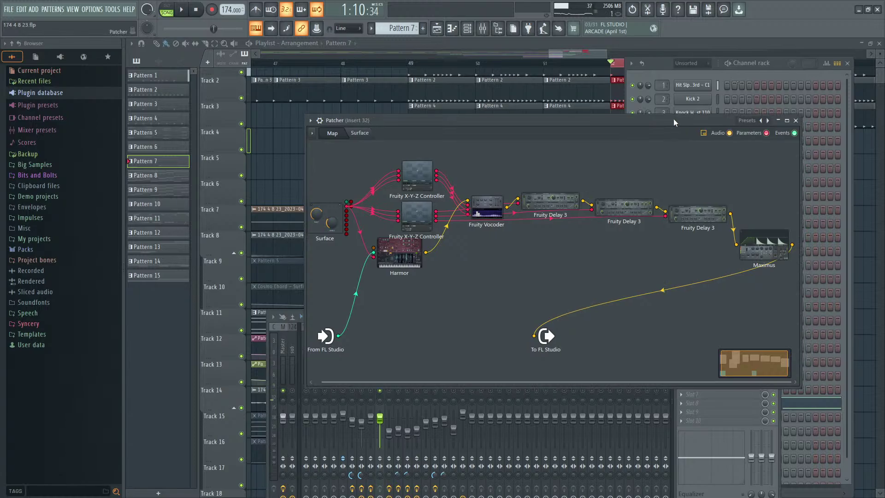
{"action": "left_click_drag", "start_coordinate": [417, 249], "coordinate": [421, 259]}
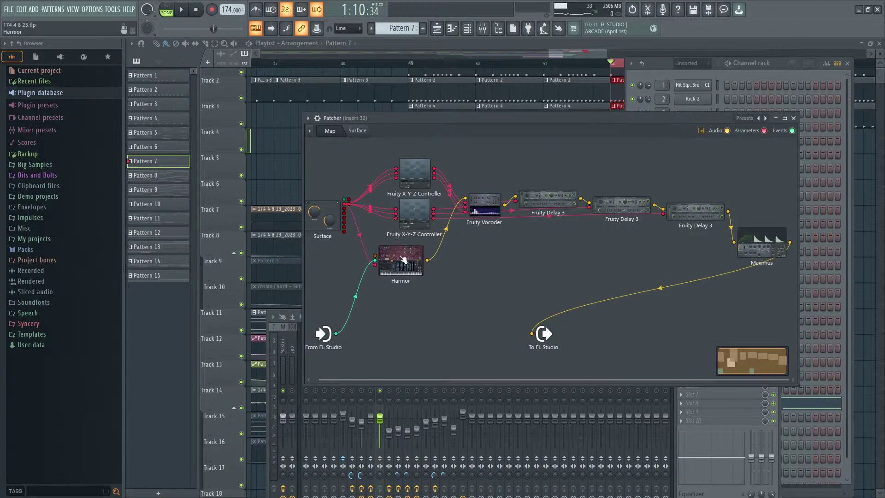
{"action": "left_click_drag", "start_coordinate": [487, 207], "coordinate": [492, 177]}
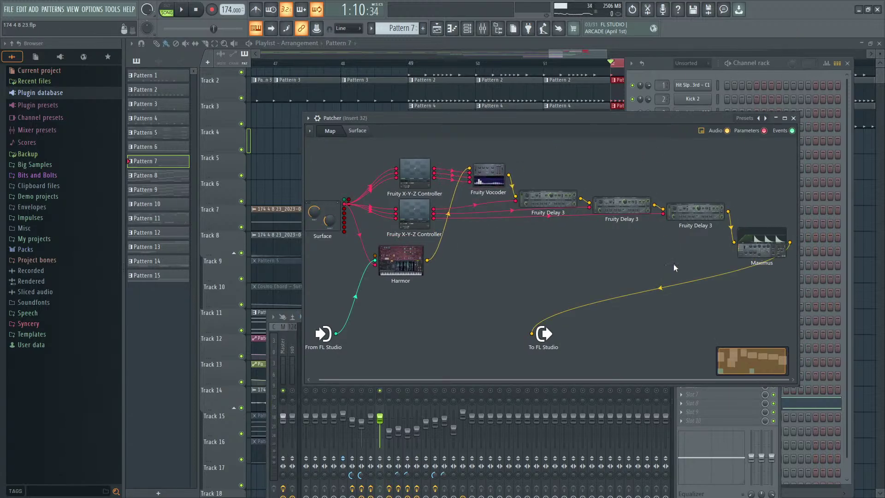
{"action": "left_click_drag", "start_coordinate": [689, 220], "coordinate": [690, 226]}
{"action": "left_click_drag", "start_coordinate": [627, 214], "coordinate": [627, 217]}
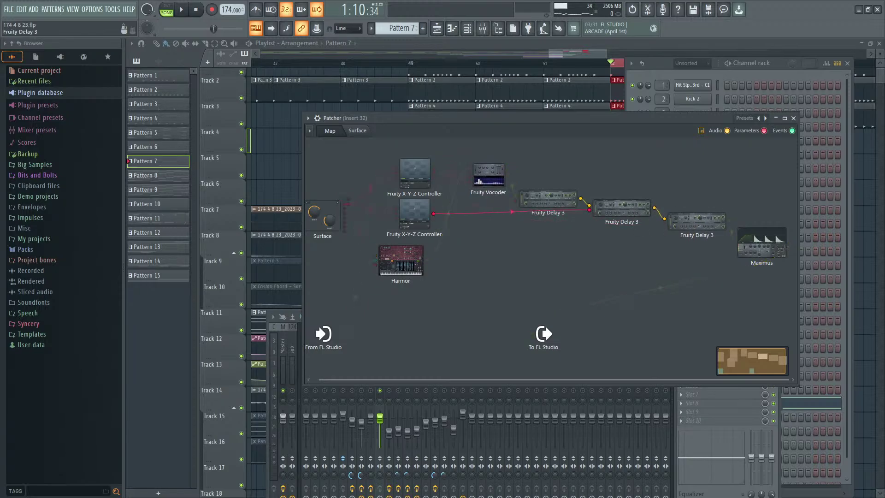
{"action": "left_click_drag", "start_coordinate": [690, 227], "coordinate": [689, 233]}
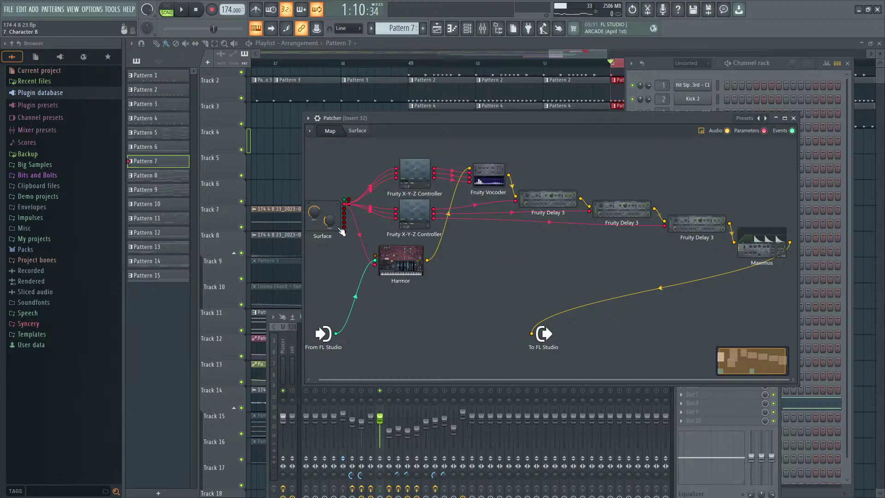
{"action": "left_click_drag", "start_coordinate": [342, 231], "coordinate": [344, 216]}
{"action": "left_click_drag", "start_coordinate": [759, 246], "coordinate": [763, 236]}
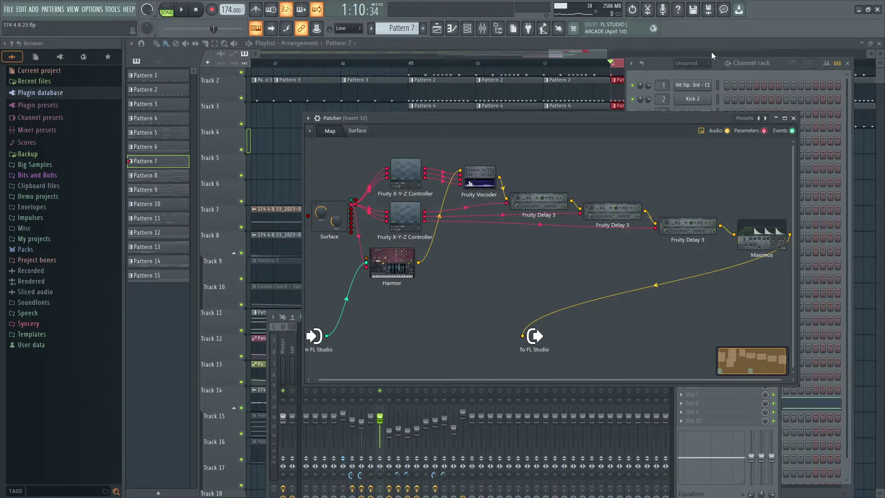
{"action": "left_click_drag", "start_coordinate": [543, 335], "coordinate": [766, 299]}
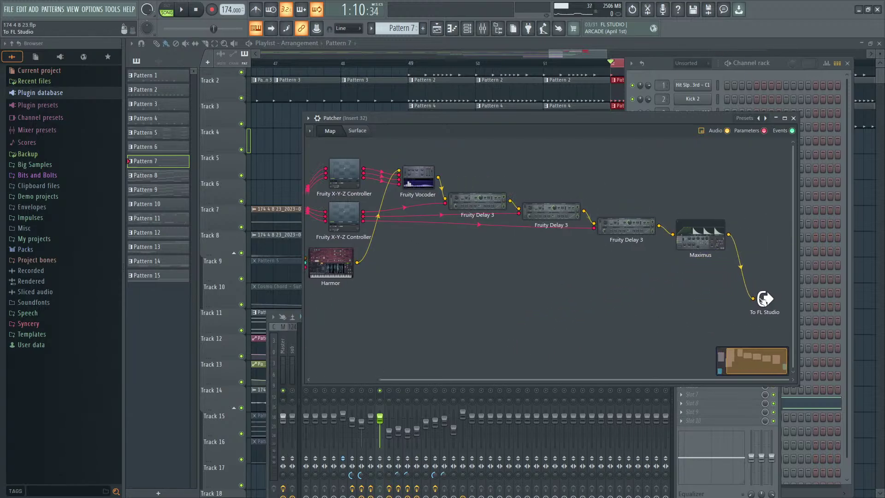
{"action": "key", "text": "space"}
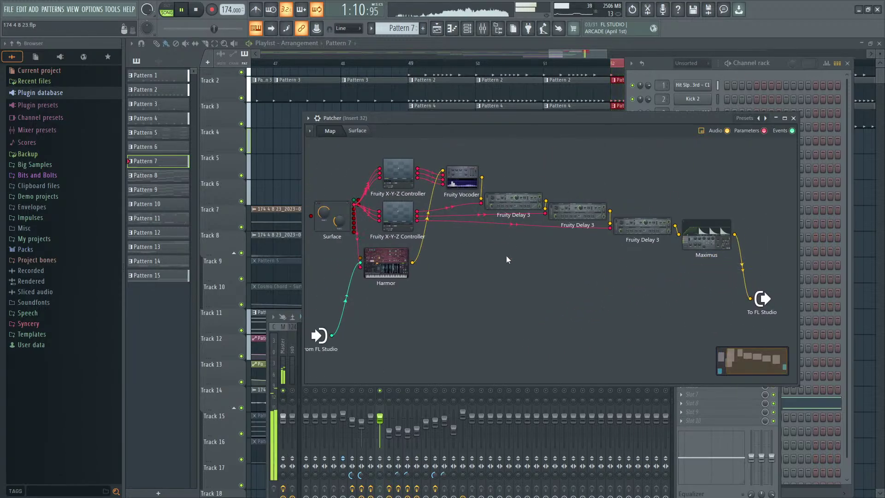
{"action": "key", "text": "space"}
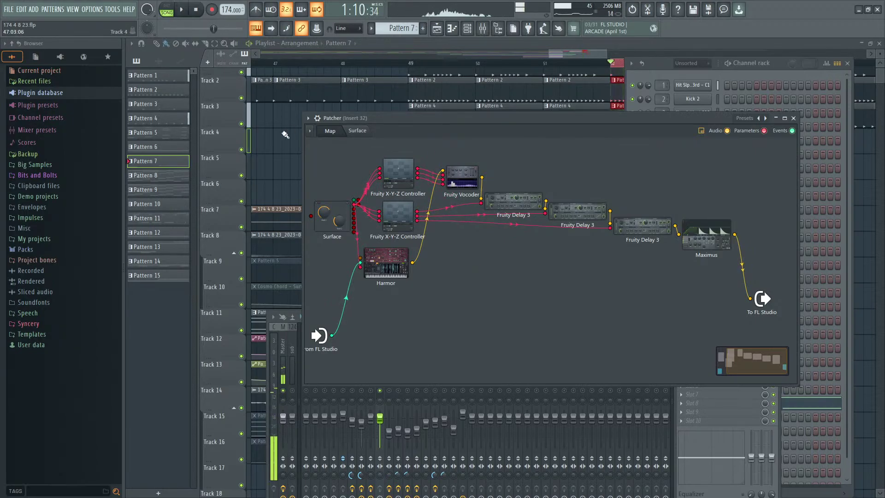
Step: Try a different pitch frequency multiplier in Harmor's part A during playback
{"action": "double_click", "coordinate": [397, 264]}
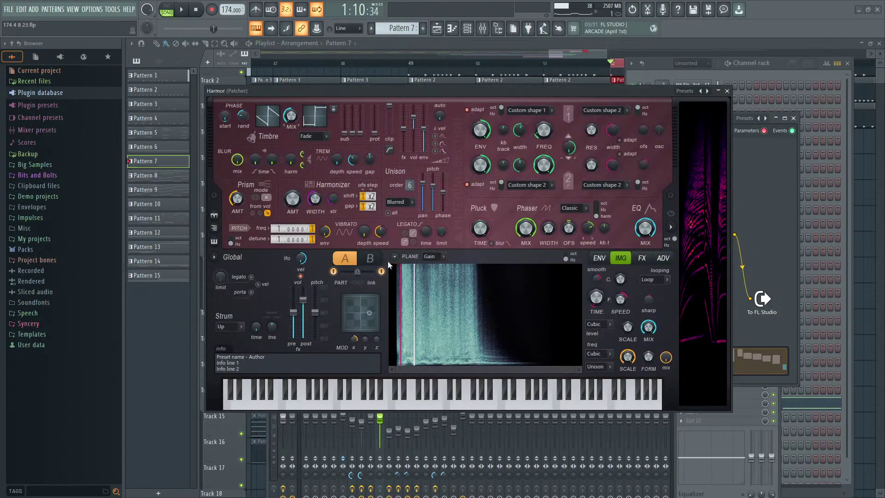
{"action": "key", "text": "space"}
{"action": "left_click_drag", "start_coordinate": [277, 230], "coordinate": [274, 229]}
{"action": "key", "text": "space"}
{"action": "key", "text": "space"}
{"action": "key", "text": "space"}
{"action": "key", "text": "space"}
{"action": "key", "text": "space"}
Step: Link Harmor's parts A and B, audition the frequency and harmonic detune multipliers at 2, and restore both to 1
{"action": "left_click", "coordinate": [367, 259]}
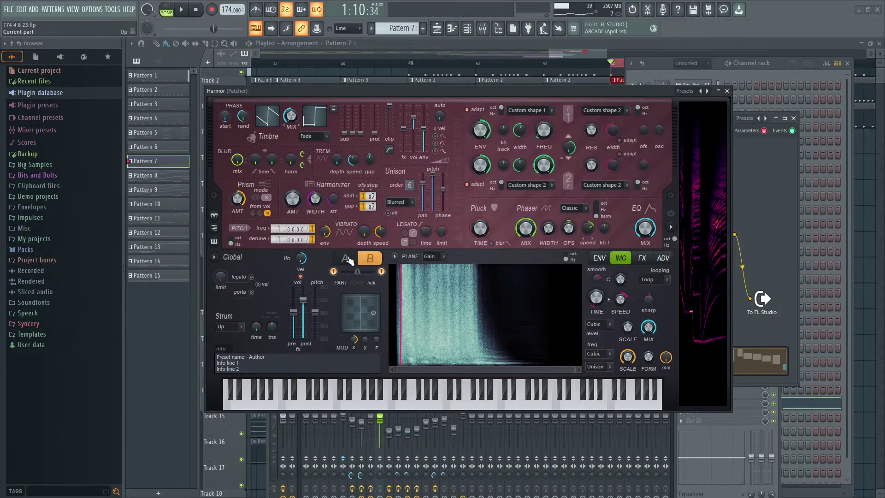
{"action": "left_click", "coordinate": [357, 283]}
{"action": "key", "text": "space"}
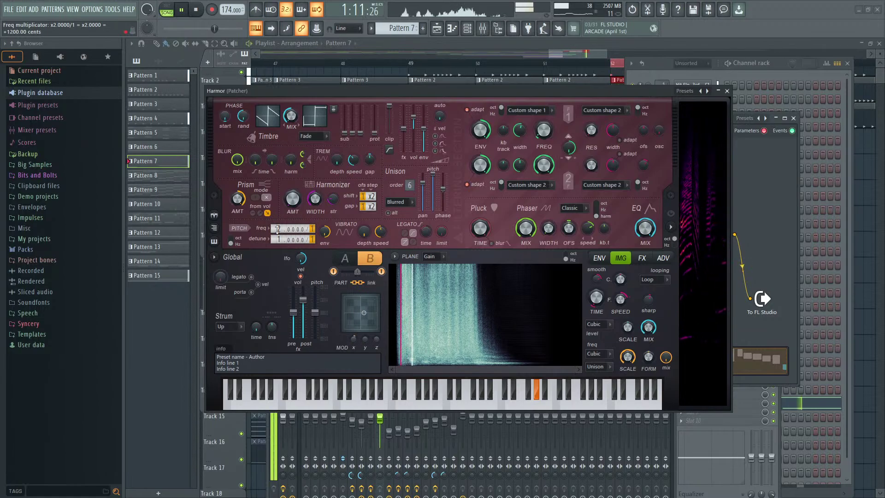
{"action": "left_click_drag", "start_coordinate": [275, 240], "coordinate": [275, 238]}
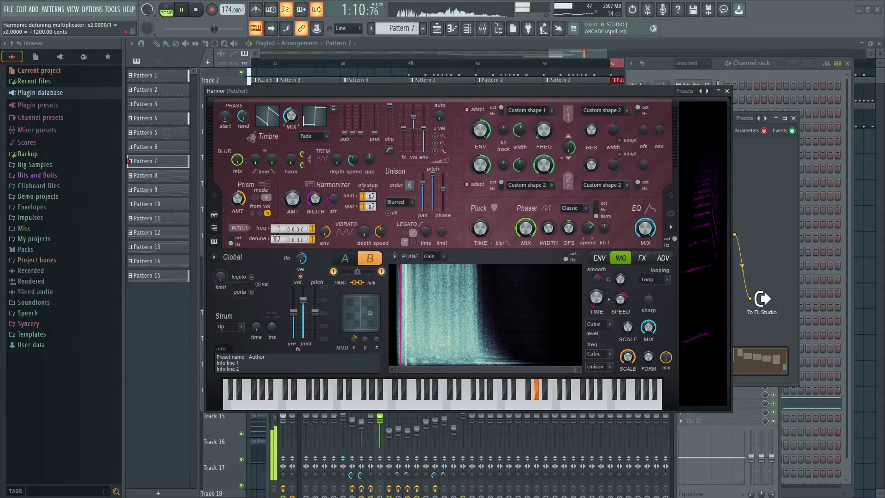
{"action": "key", "text": "space"}
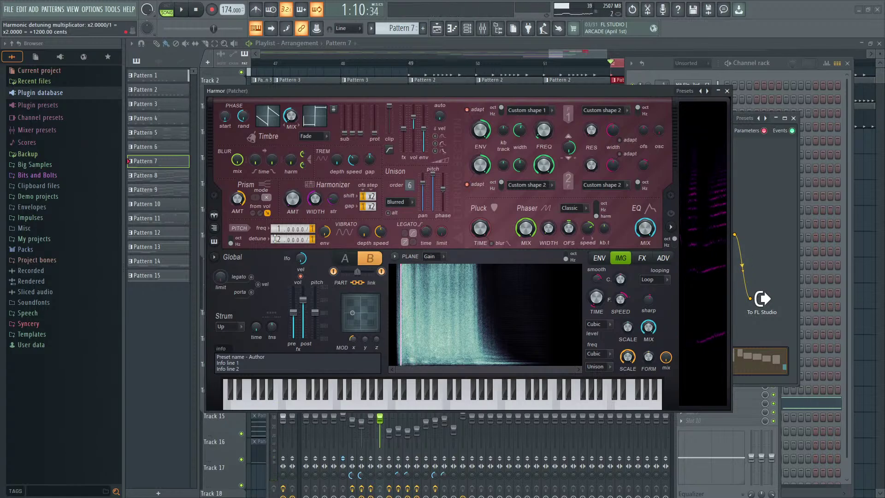
{"action": "left_click_drag", "start_coordinate": [276, 232], "coordinate": [314, 242]}
{"action": "key", "text": "space"}
{"action": "key", "text": "space"}
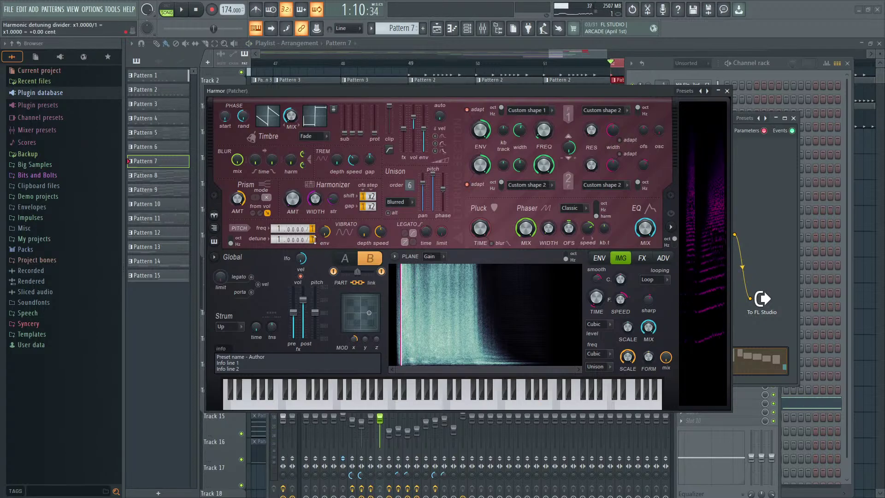
{"action": "left_click", "coordinate": [727, 91]}
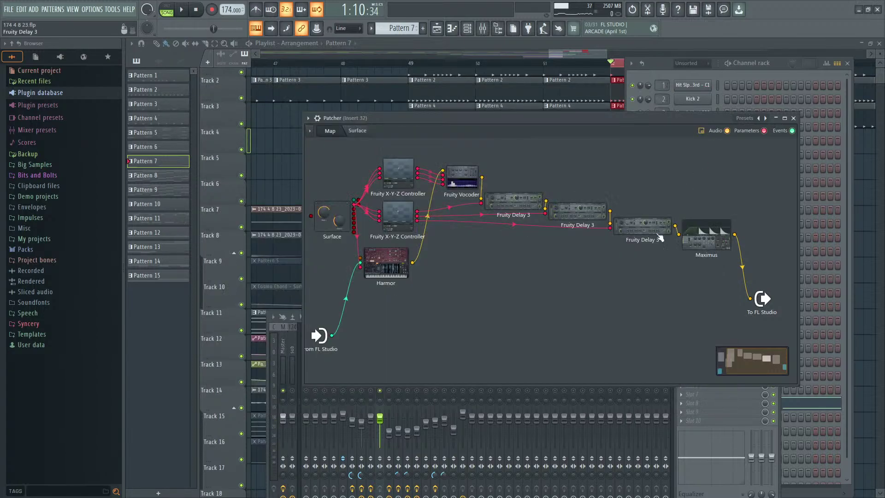
Step: Clone Harmor in the Patcher map, route the clone into the first Fruity Delay 3 instead of To FL Studio, and open it
{"action": "right_click", "coordinate": [390, 267]}
{"action": "left_click", "coordinate": [413, 281]}
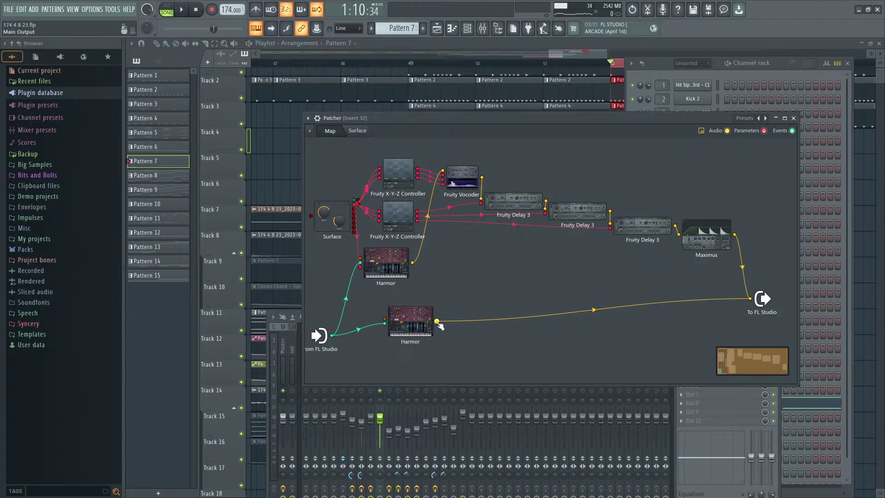
{"action": "right_click", "coordinate": [436, 321]}
{"action": "left_click", "coordinate": [521, 330]}
{"action": "left_click_drag", "start_coordinate": [436, 321], "coordinate": [481, 199]}
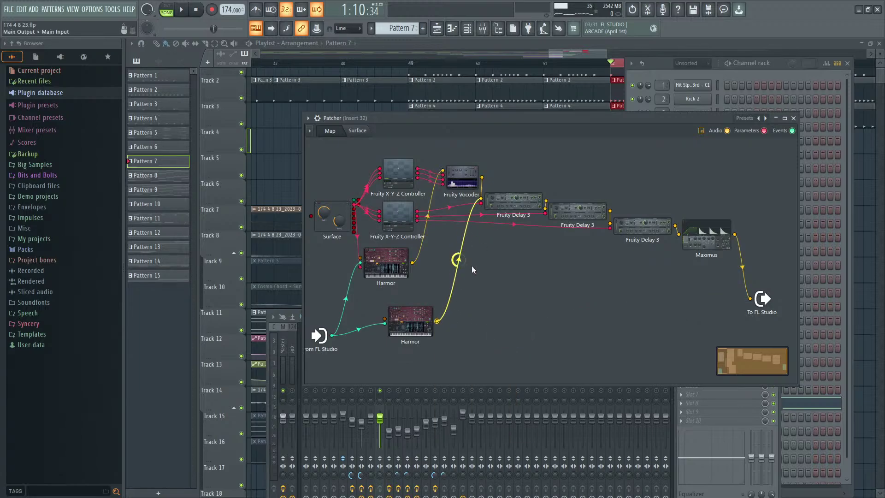
{"action": "double_click", "coordinate": [403, 321]}
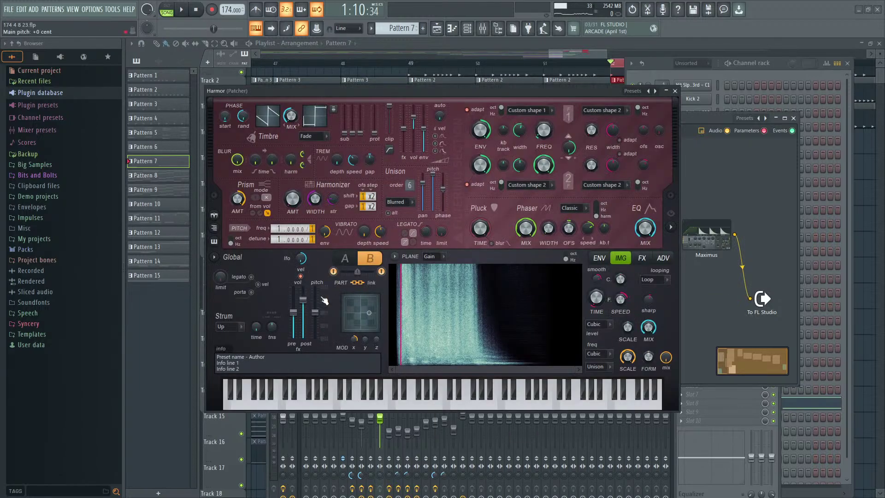
Step: Connect the Surface control to the cloned Harmor's Modulation X parameter in the Patcher map and inspect the original Harmor
{"action": "left_click", "coordinate": [675, 91]}
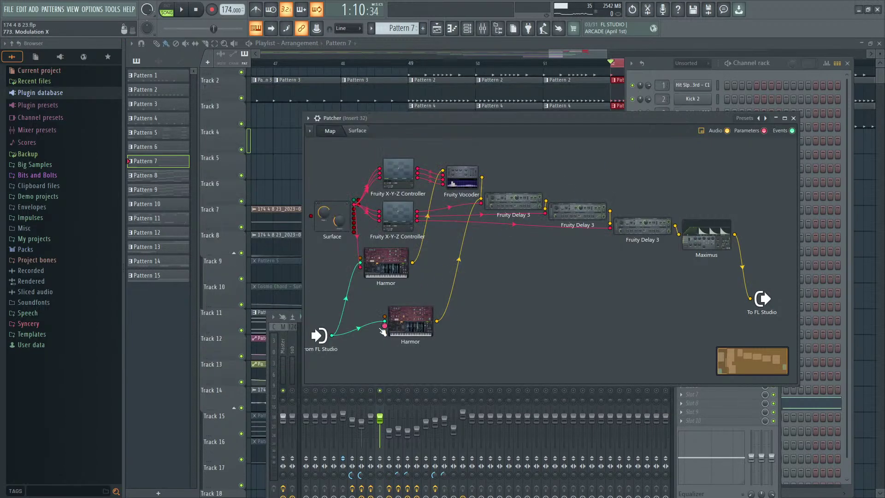
{"action": "left_click", "coordinate": [384, 326]}
{"action": "double_click", "coordinate": [390, 262]}
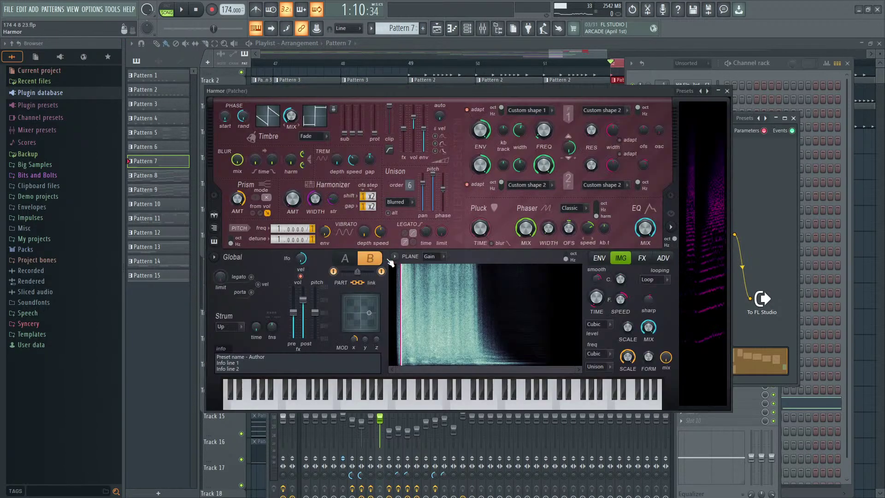
{"action": "left_click", "coordinate": [726, 90]}
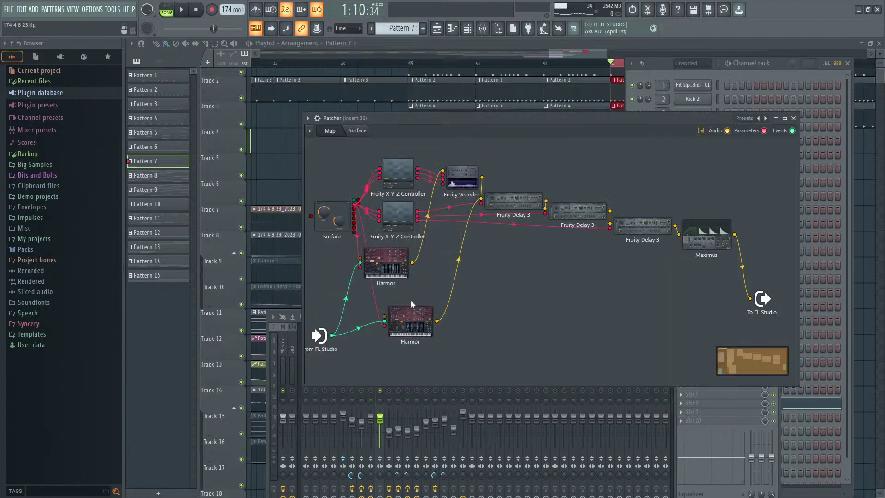
Step: Set the cloned Harmor's harmonic detune multiplier to 2 and lower its post-FX volume during playback
{"action": "double_click", "coordinate": [411, 312]}
{"action": "key", "text": "space"}
{"action": "left_click_drag", "start_coordinate": [279, 240], "coordinate": [279, 234]}
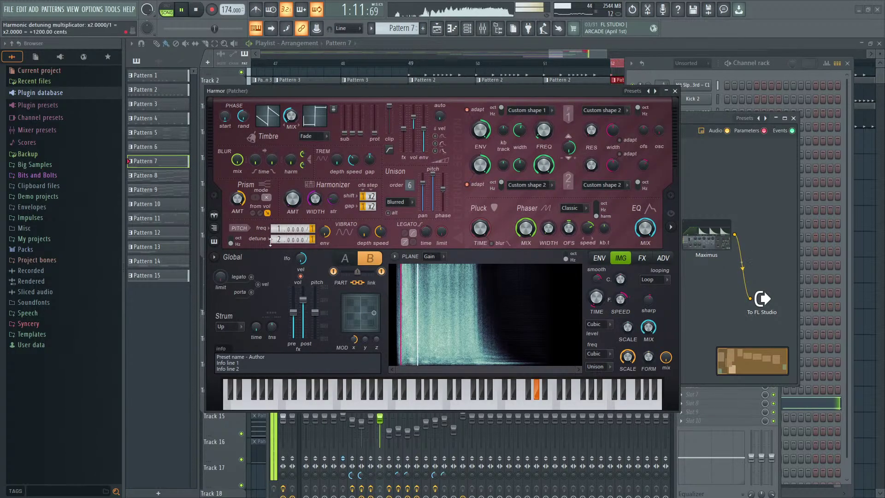
{"action": "left_click_drag", "start_coordinate": [302, 300], "coordinate": [304, 330]}
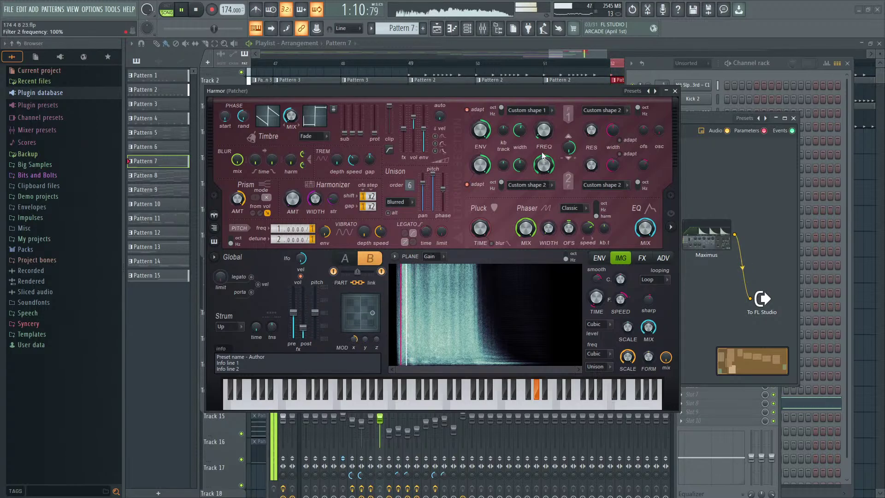
{"action": "left_click", "coordinate": [675, 91]}
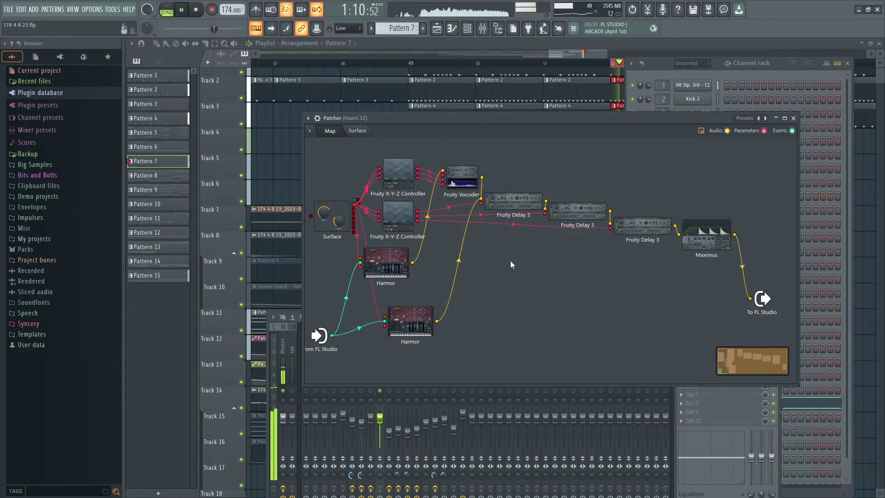
{"action": "key", "text": "space"}
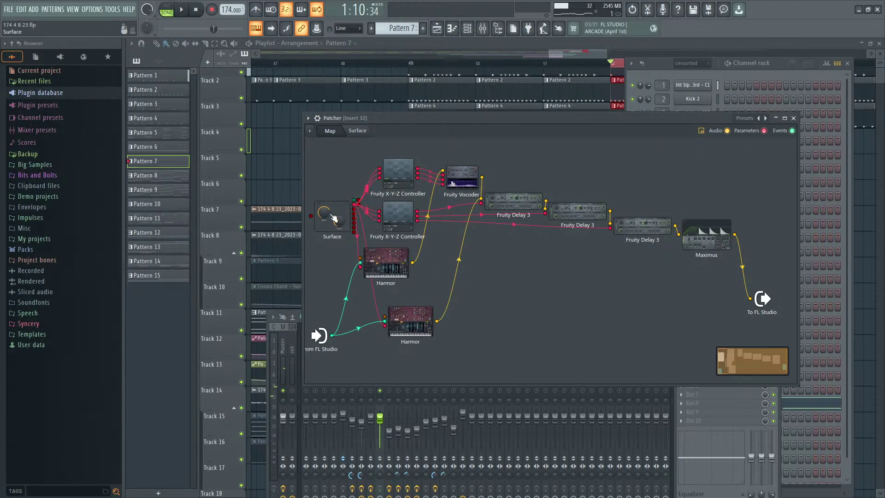
Step: Nudge the Surface module slightly upward in the Patcher map and reposition the Patcher window
{"action": "left_click_drag", "start_coordinate": [333, 218], "coordinate": [330, 204]}
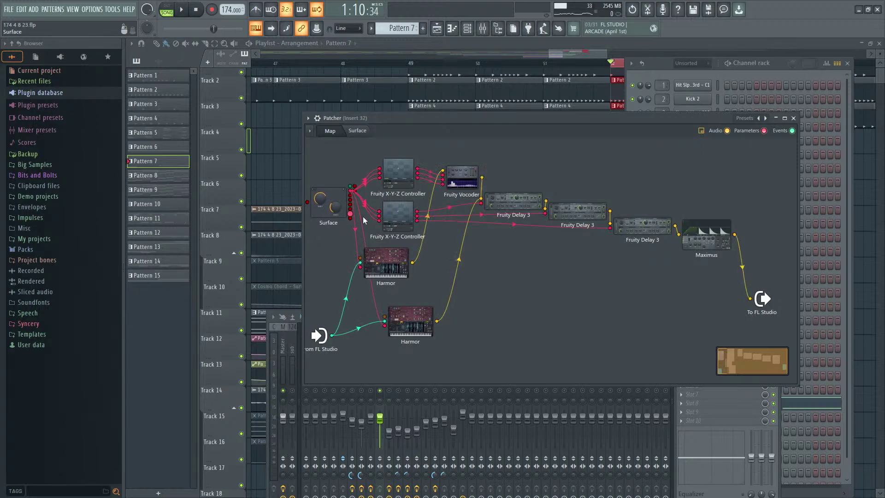
{"action": "right_click", "coordinate": [521, 276]}
{"action": "left_click", "coordinate": [501, 118]}
{"action": "left_click_drag", "start_coordinate": [501, 118], "coordinate": [474, 137]}
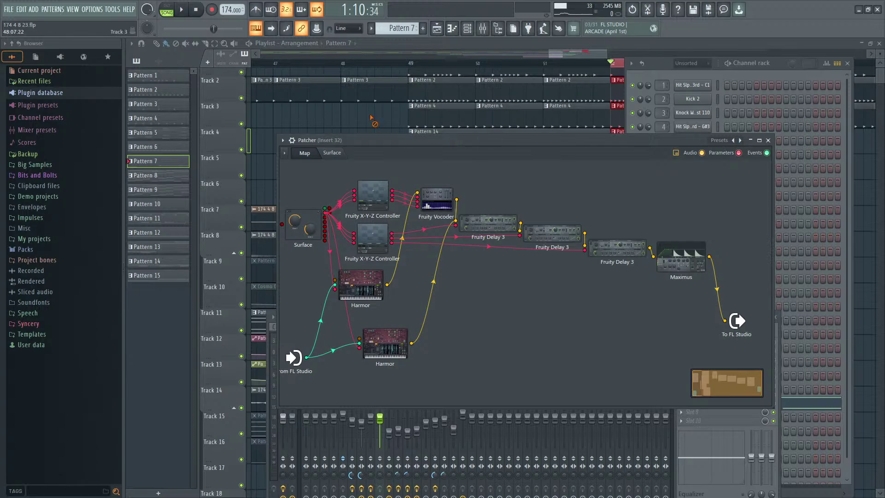
Step: Clear the bar 52 time selection, take the mixer out of solo and play the full mix from bar 52
{"action": "key", "text": "F12"}
{"action": "key", "text": "space"}
{"action": "key", "text": "space"}
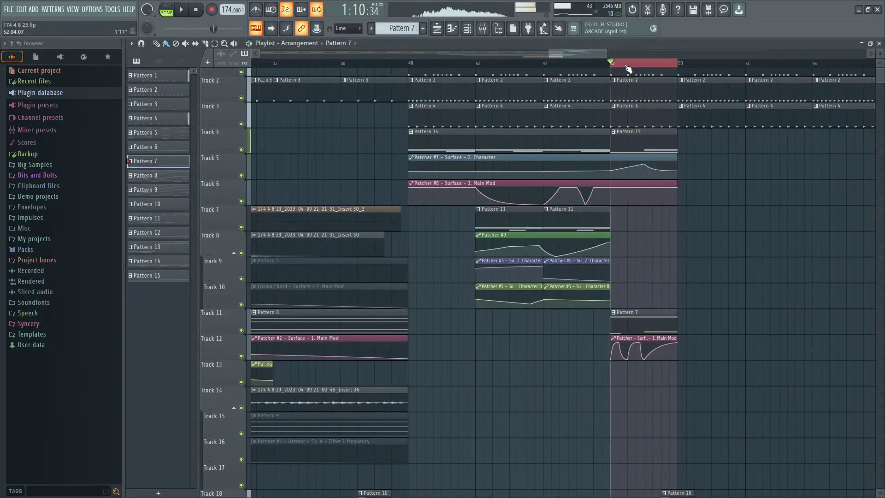
{"action": "right_click", "coordinate": [627, 63]}
{"action": "left_click", "coordinate": [482, 28]}
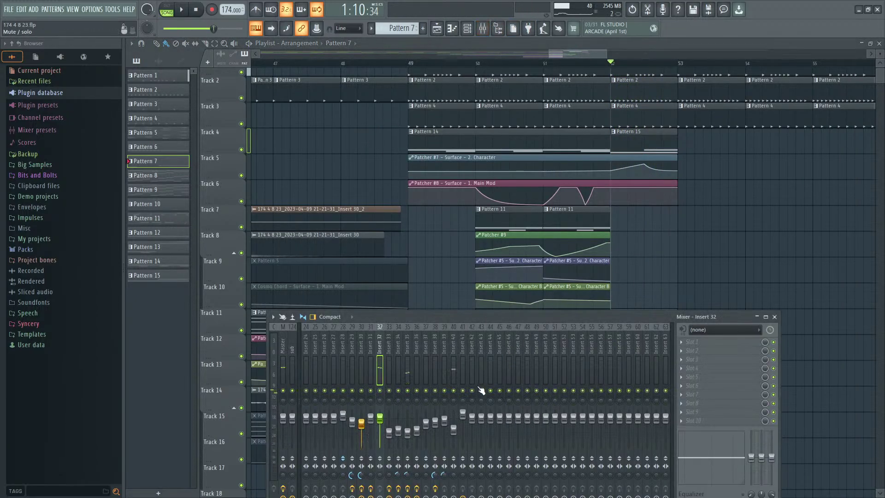
{"action": "key", "text": "space"}
{"action": "key", "text": "F9"}
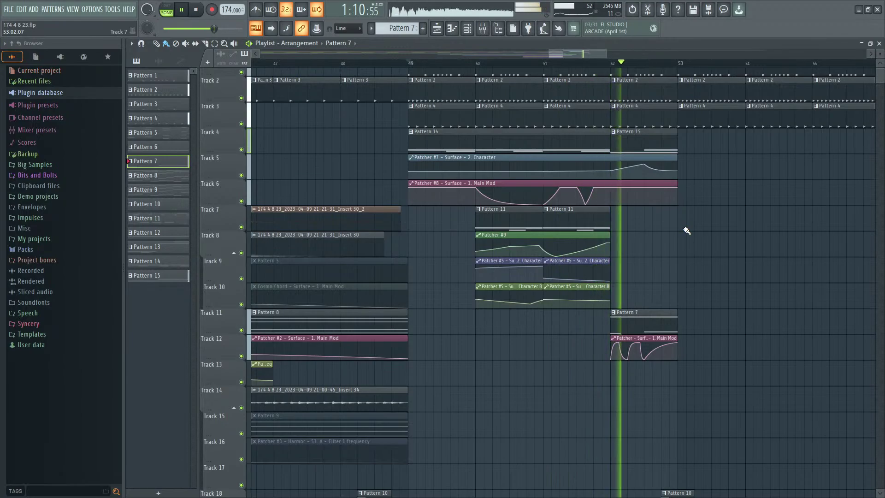
{"action": "key", "text": "space"}
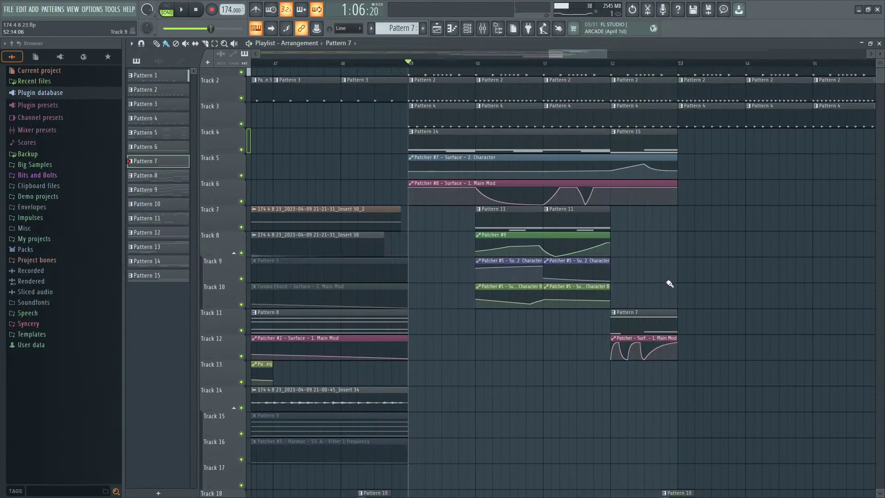
Step: Audition the drop from bar 49 with all layers playing
{"action": "scroll", "coordinate": [705, 322], "scroll_direction": "down", "scroll_amount": 4}
{"action": "scroll", "coordinate": [744, 387], "scroll_direction": "up", "scroll_amount": 5}
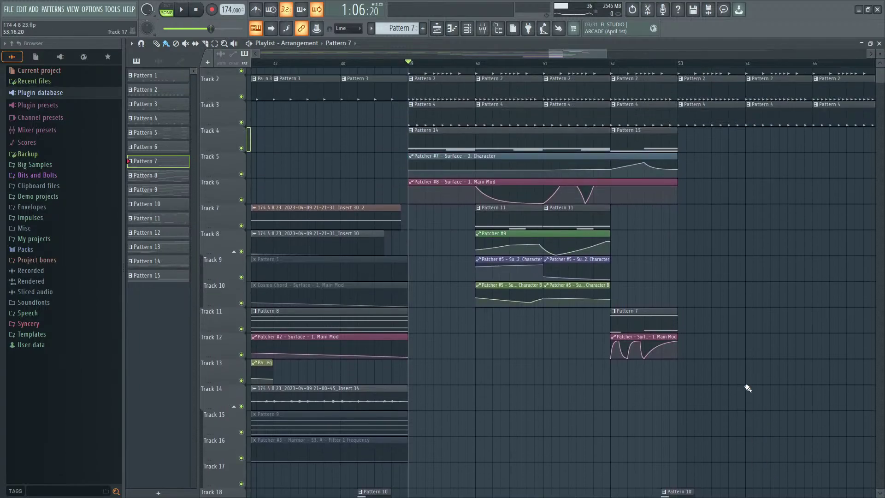
{"action": "key", "text": "space"}
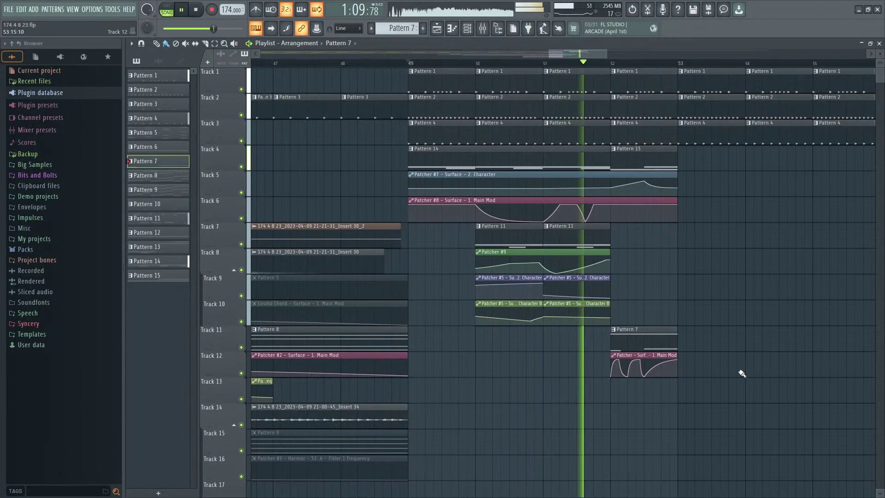
{"action": "key", "text": "space"}
Step: Make the Pattern 11 clip at bar 51 on Track 7 unique and set the playback position to bar 51
{"action": "left_click", "coordinate": [547, 226]}
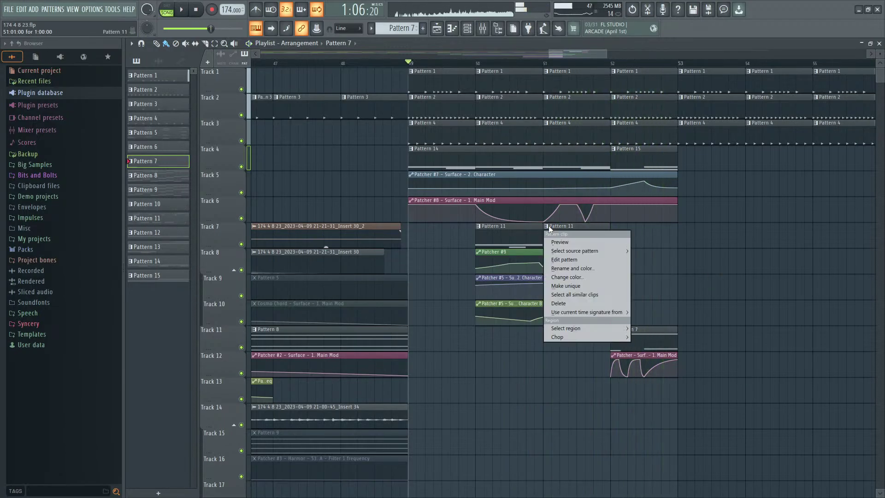
{"action": "left_click", "coordinate": [568, 284]}
{"action": "left_click", "coordinate": [544, 64]}
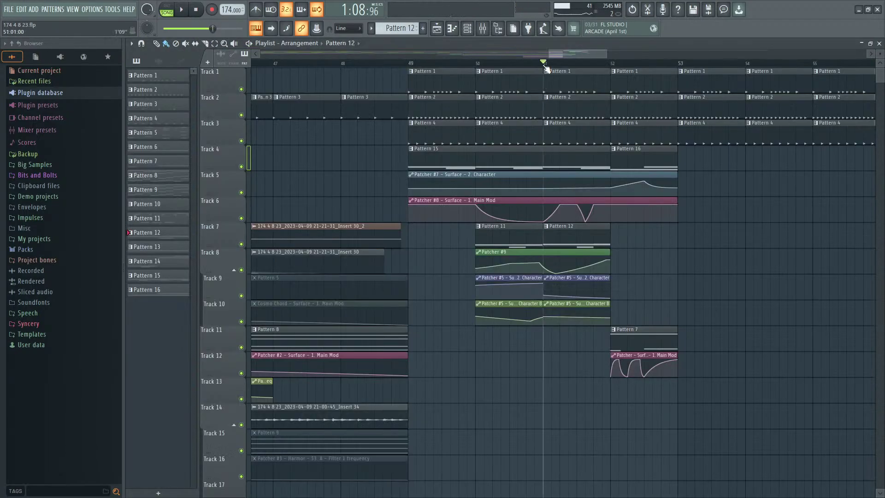
Step: Transpose all notes of the unique Pattern 12 clip up one octave and start playback
{"action": "double_click", "coordinate": [552, 234]}
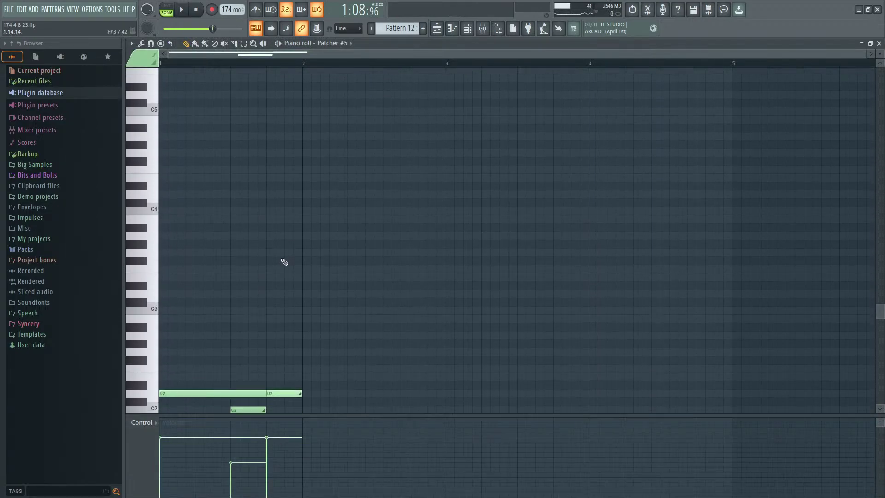
{"action": "scroll", "coordinate": [284, 262], "scroll_direction": "down", "scroll_amount": 3}
{"action": "key", "text": "ctrl+a"}
{"action": "left_click_drag", "start_coordinate": [178, 339], "coordinate": [182, 240]}
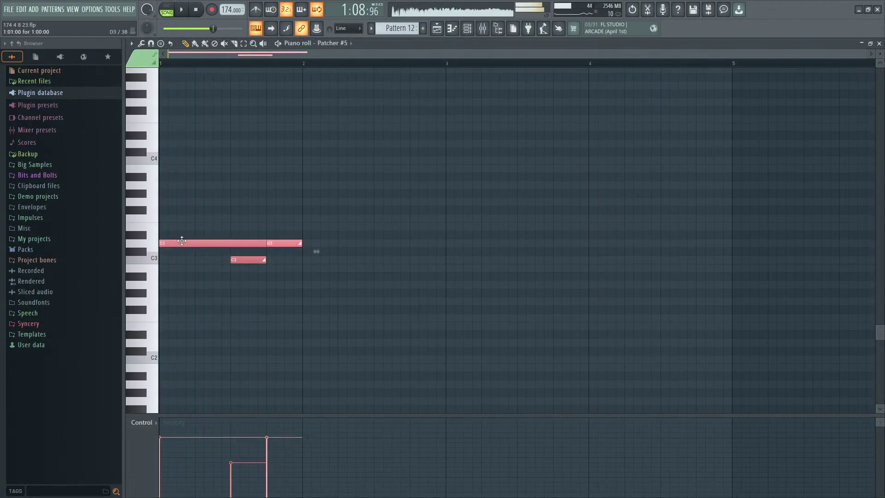
{"action": "key", "text": "space"}
Step: Return to the playlist and audition the arrangement from bar 50
{"action": "left_click", "coordinate": [436, 28]}
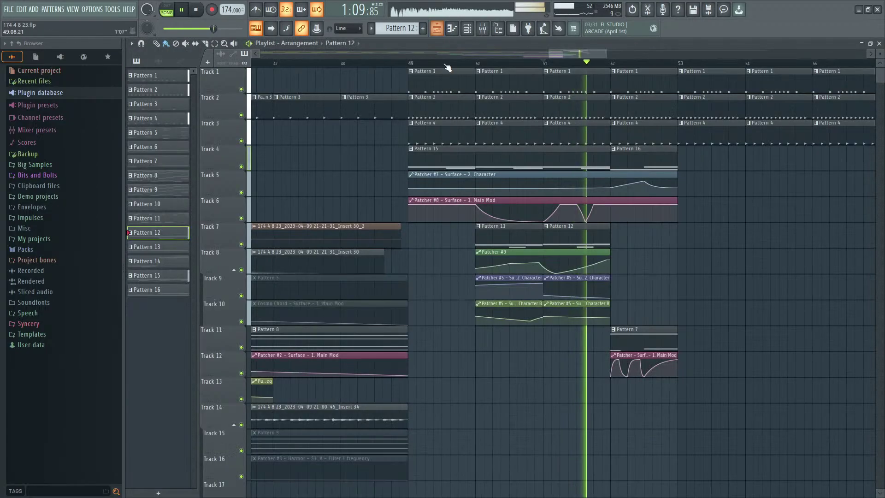
{"action": "left_click", "coordinate": [479, 66]}
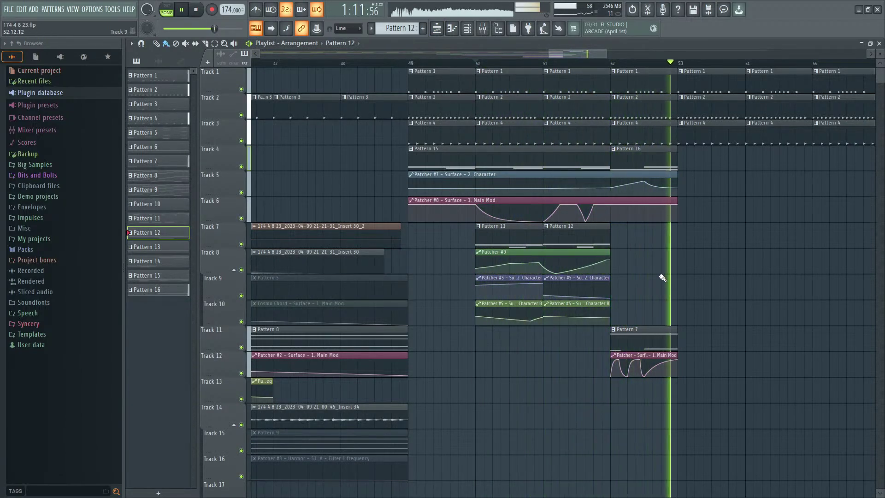
{"action": "key", "text": "space"}
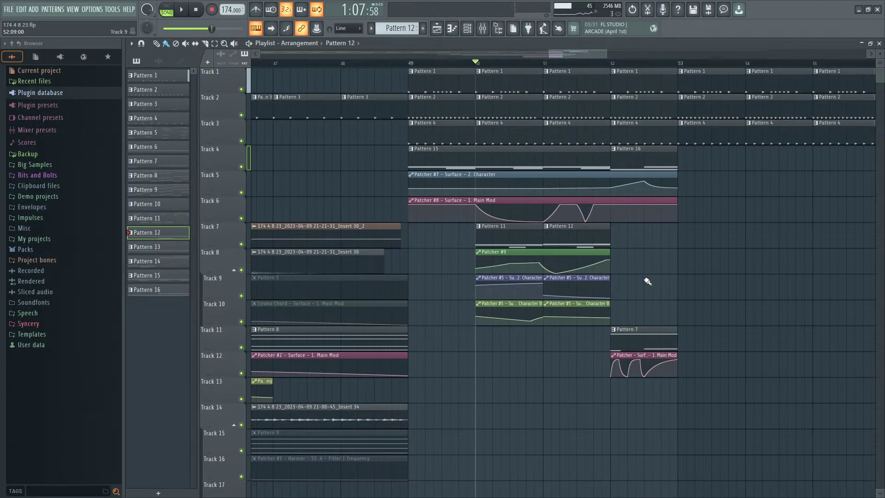
Step: Loop bar 52 in the playlist and audition mixer insert 40 in solo
{"action": "left_click_drag", "start_coordinate": [612, 64], "coordinate": [673, 69]}
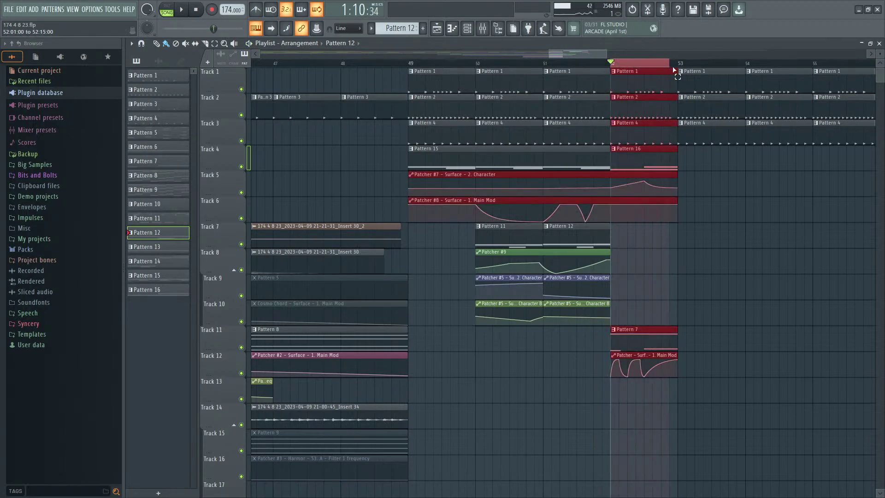
{"action": "left_click", "coordinate": [483, 30]}
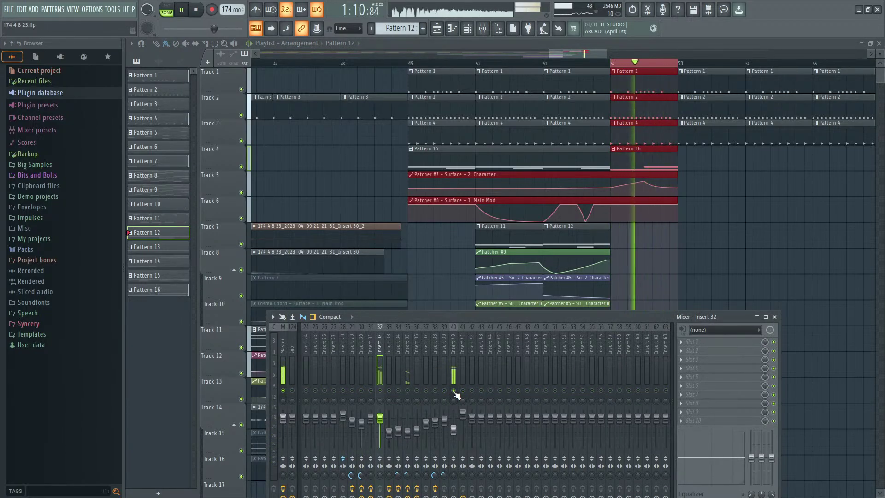
{"action": "key", "text": "space"}
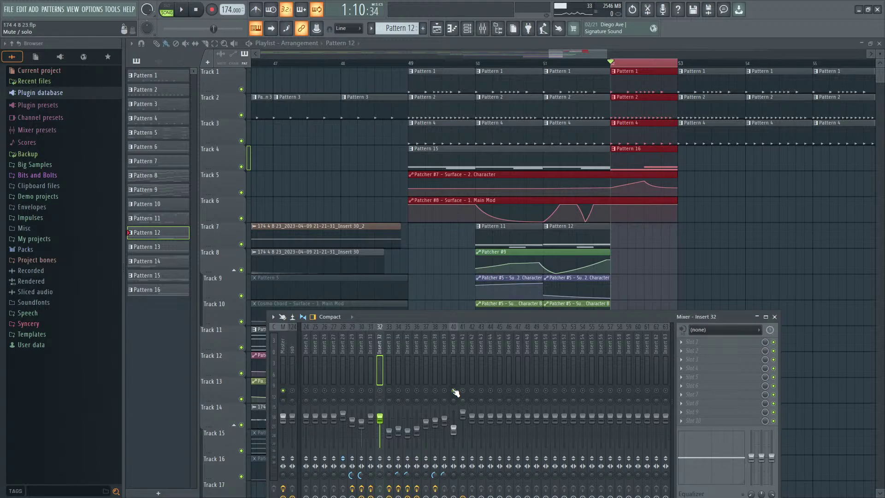
{"action": "key", "text": "space"}
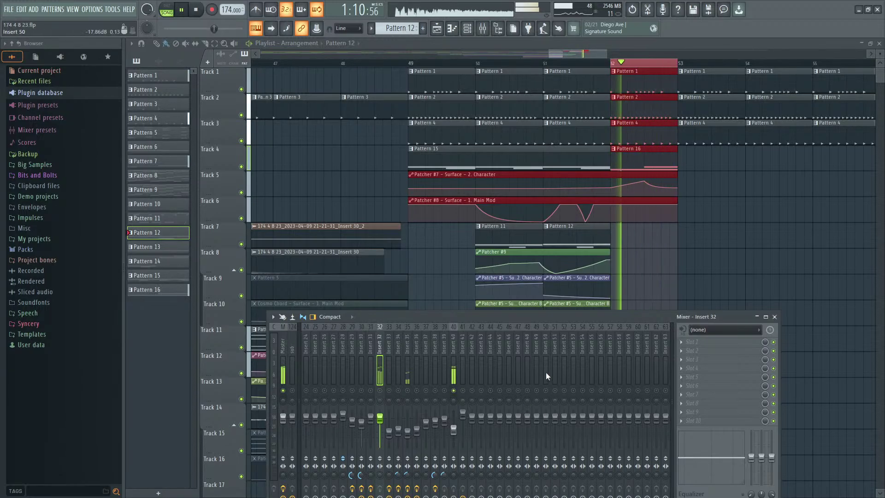
Step: Unsolo mixer insert 40, clear the bar 52 time selection and play the arrangement from bar 49
{"action": "right_click", "coordinate": [453, 391]}
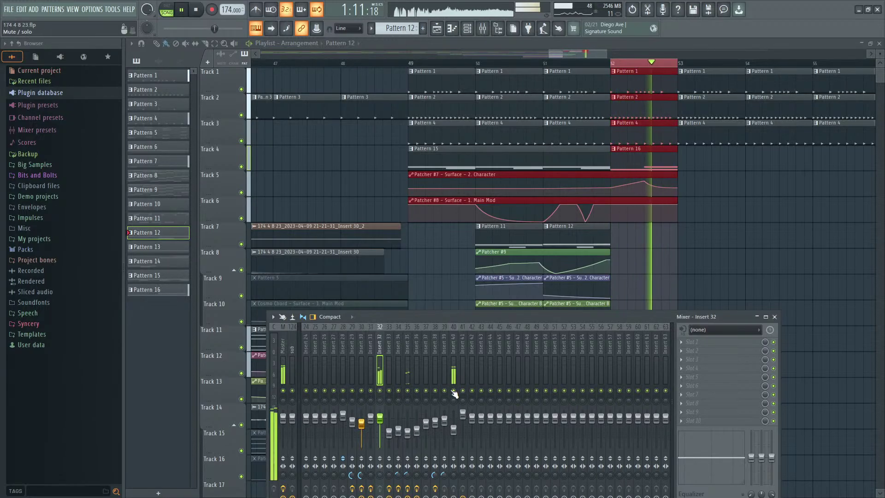
{"action": "left_click", "coordinate": [655, 64]}
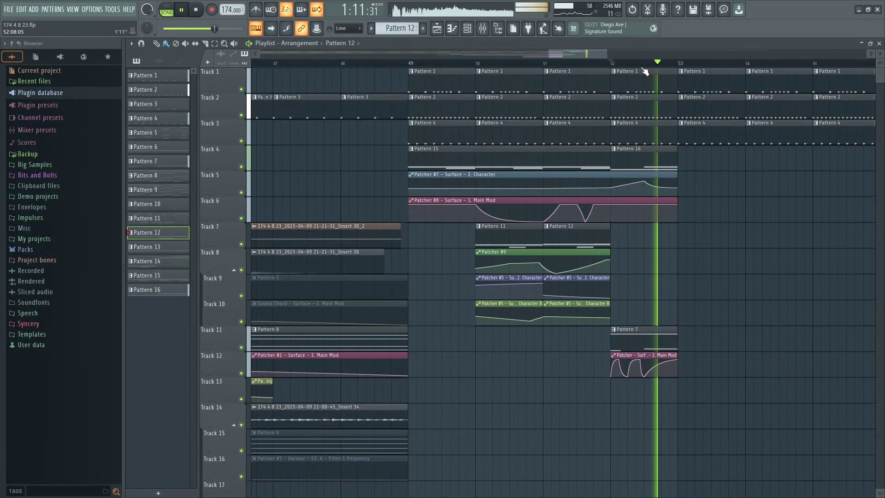
{"action": "left_click", "coordinate": [407, 67]}
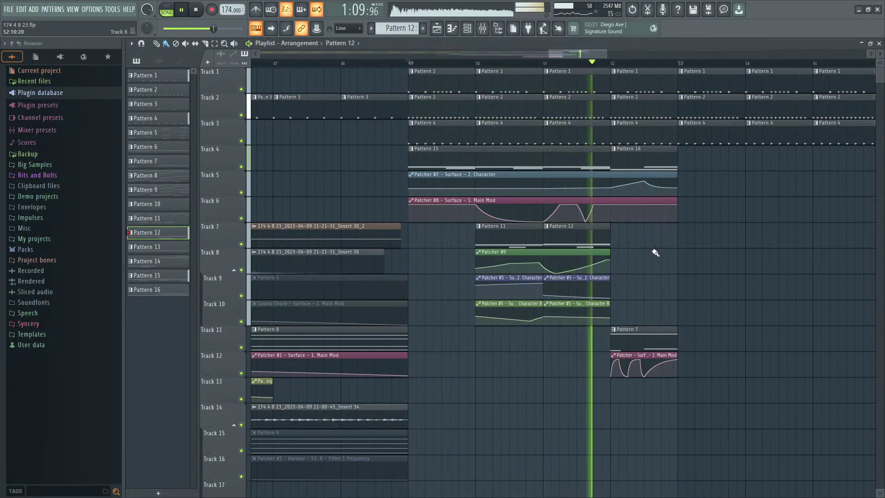
{"action": "key", "text": "space"}
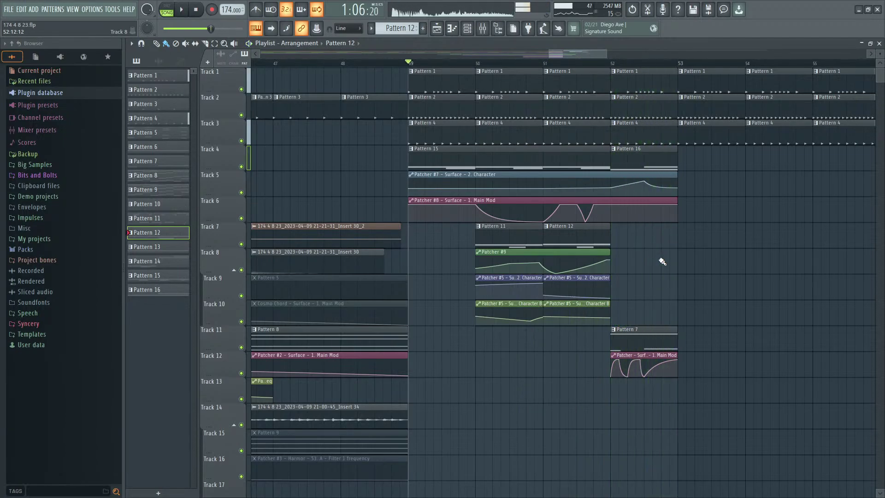
Step: Place another Pattern 12 clip at bar 52 on Track 7 and open its notes in the piano roll
{"action": "scroll", "coordinate": [662, 261], "scroll_direction": "down", "scroll_amount": 3, "text": "ctrl"}
{"action": "scroll", "coordinate": [662, 262], "scroll_direction": "down", "scroll_amount": 2}
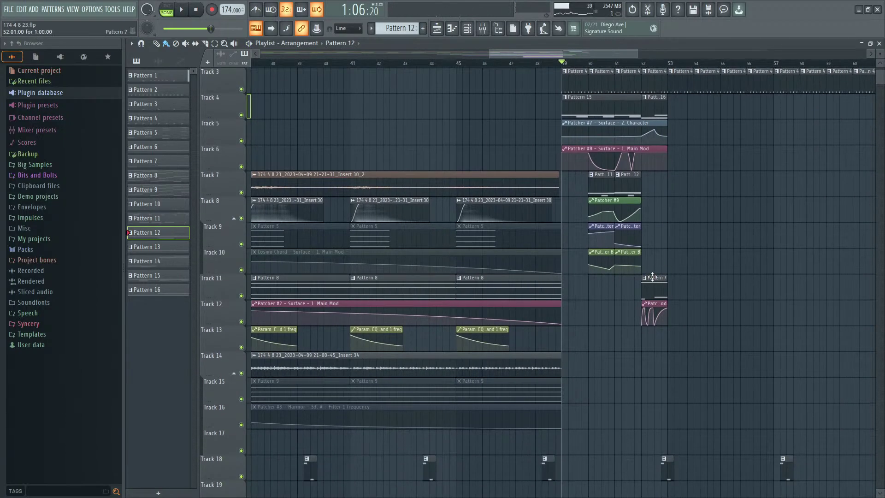
{"action": "scroll", "coordinate": [422, 324], "scroll_direction": "down", "scroll_amount": 2, "text": "ctrl"}
{"action": "scroll", "coordinate": [422, 324], "scroll_direction": "down", "scroll_amount": 5}
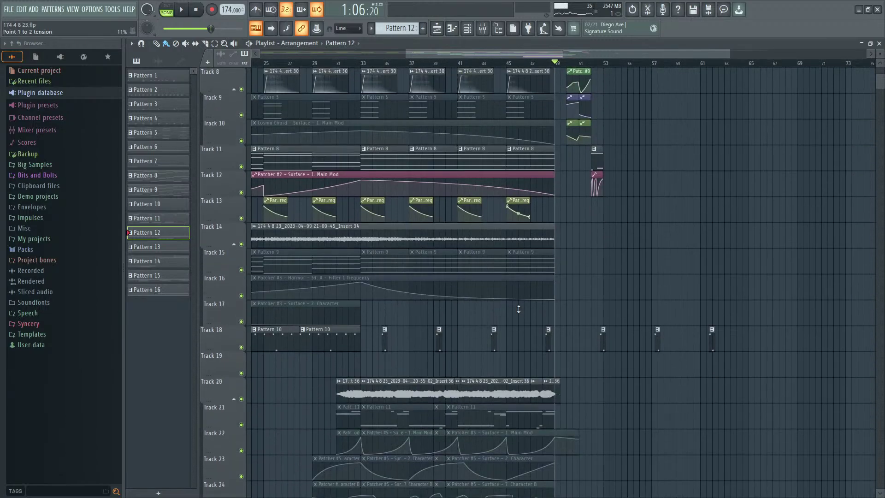
{"action": "scroll", "coordinate": [407, 318], "scroll_direction": "up", "scroll_amount": 3, "text": "ctrl"}
{"action": "scroll", "coordinate": [631, 306], "scroll_direction": "up", "scroll_amount": 6}
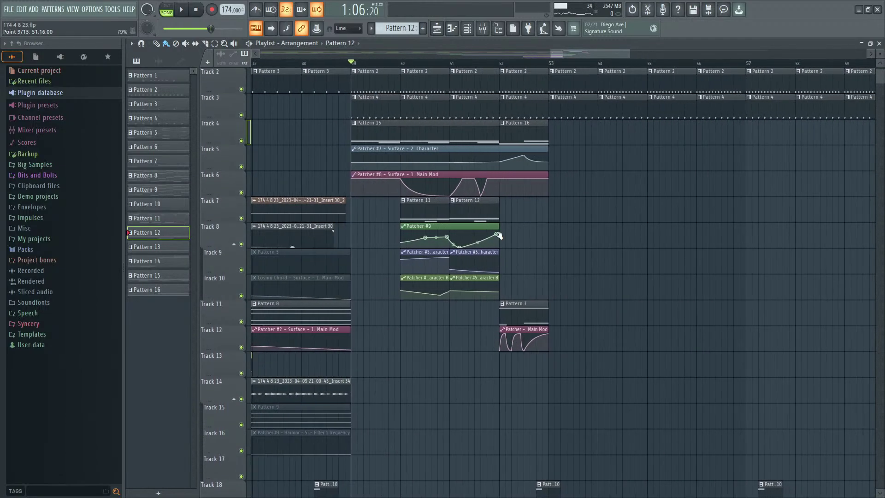
{"action": "left_click", "coordinate": [522, 209]}
{"action": "left_click_drag", "start_coordinate": [521, 209], "coordinate": [515, 209]}
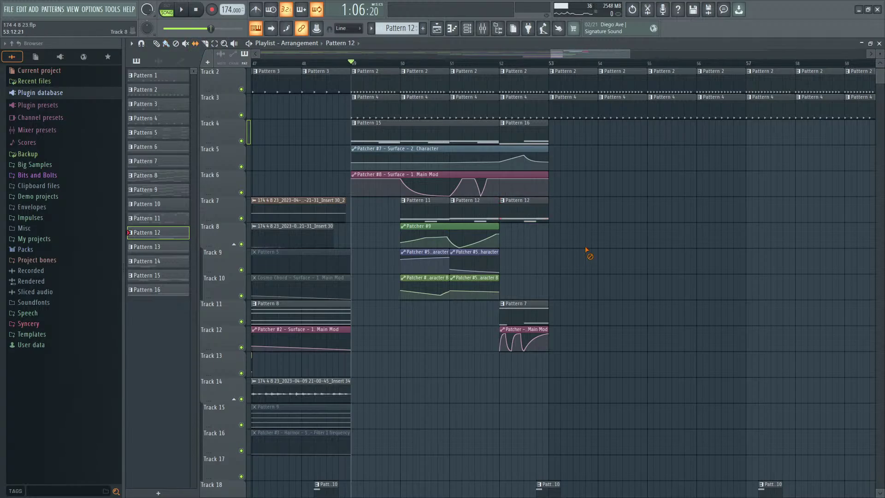
{"action": "double_click", "coordinate": [528, 212]}
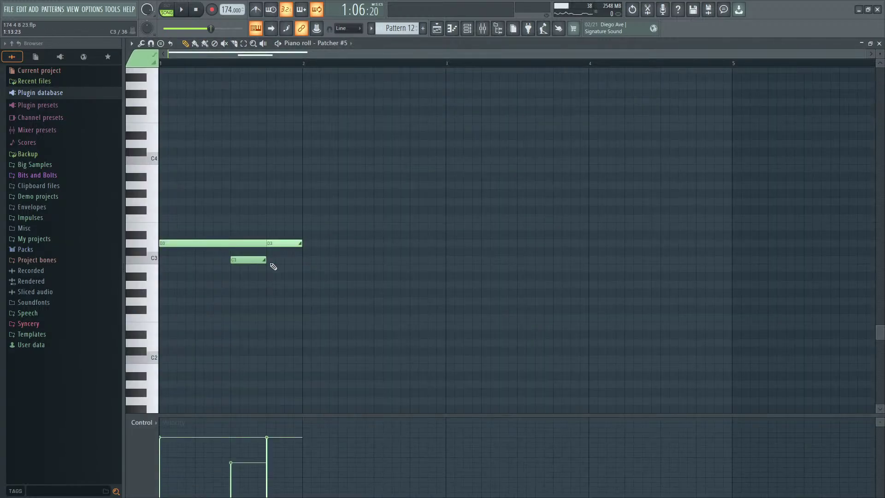
Step: Try raising Pattern 12's notes an octave, with a C4 note and a D4 slide through the bar's second half, and audition it
{"action": "left_click_drag", "start_coordinate": [181, 240], "coordinate": [181, 141]}
{"action": "left_click", "coordinate": [223, 178]}
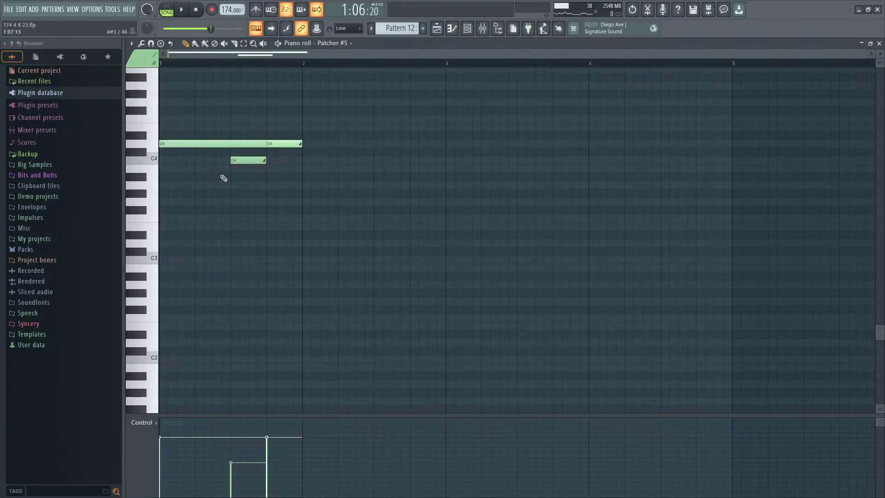
{"action": "mouse_move", "coordinate": [237, 160]}
{"action": "left_mouse_down"}
{"action": "mouse_move", "coordinate": [237, 126]}
{"action": "mouse_move", "coordinate": [237, 161]}
{"action": "left_mouse_up"}
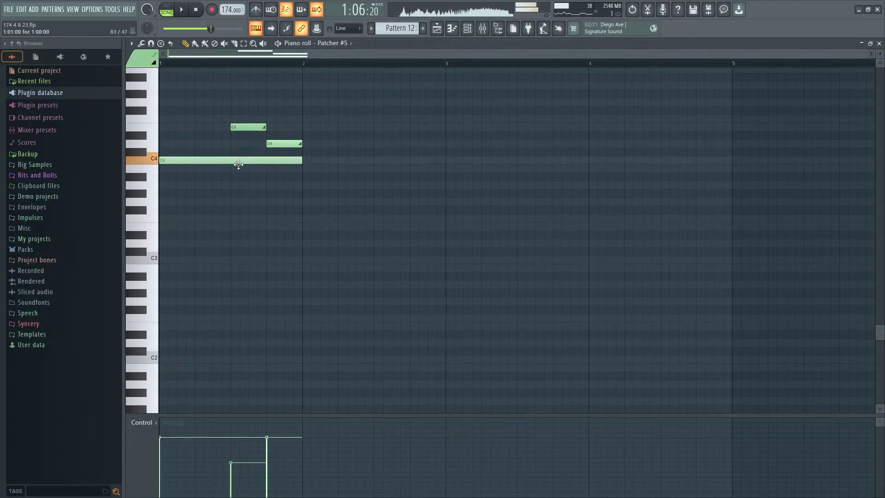
{"action": "key", "text": "space"}
{"action": "left_click_drag", "start_coordinate": [239, 127], "coordinate": [301, 143]}
{"action": "right_click", "coordinate": [272, 144]}
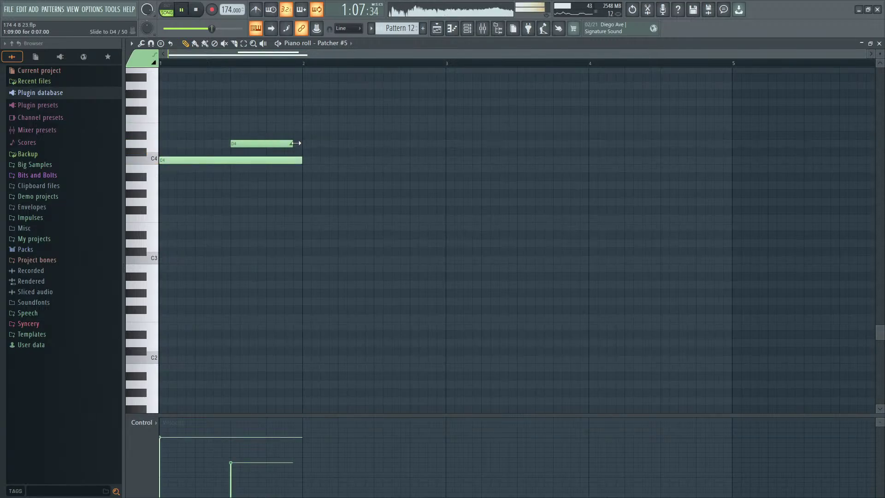
{"action": "left_click", "coordinate": [437, 28]}
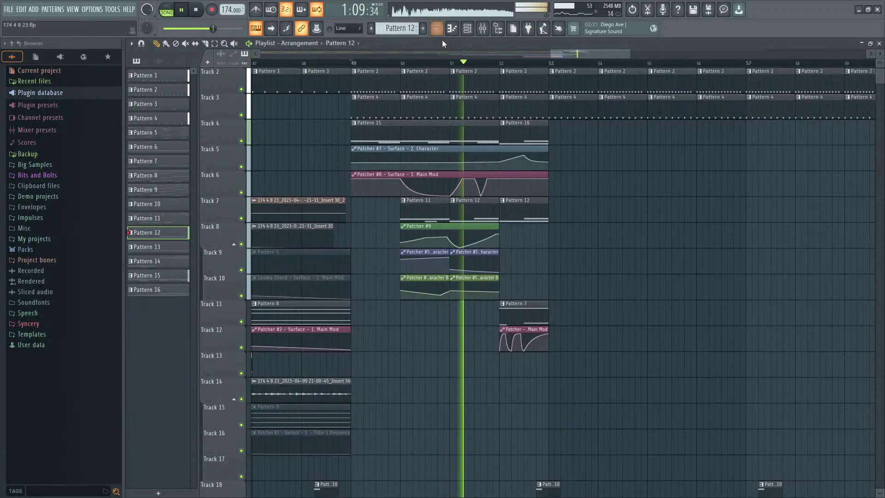
{"action": "key", "text": "space"}
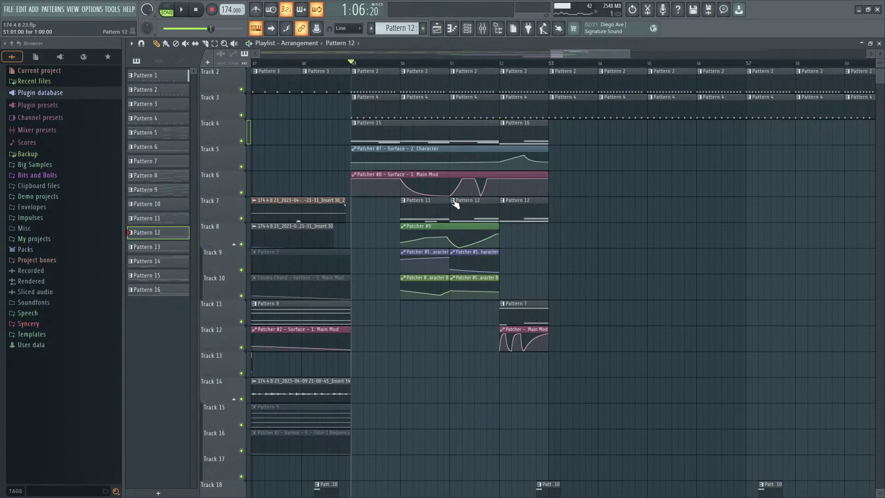
Step: Undo the recent note moves, resizing and deletion in Pattern 12
{"action": "key", "text": "ctrl+z"}
{"action": "key", "text": "ctrl+z"}
{"action": "key", "text": "ctrl+z"}
{"action": "key", "text": "ctrl+z"}
{"action": "key", "text": "ctrl+z"}
{"action": "key", "text": "ctrl+z"}
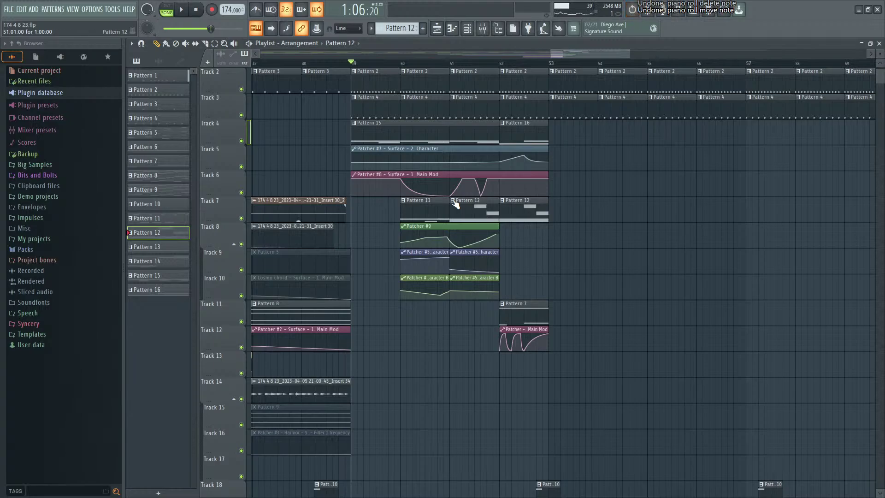
{"action": "key", "text": "ctrl+z"}
{"action": "key", "text": "ctrl+z"}
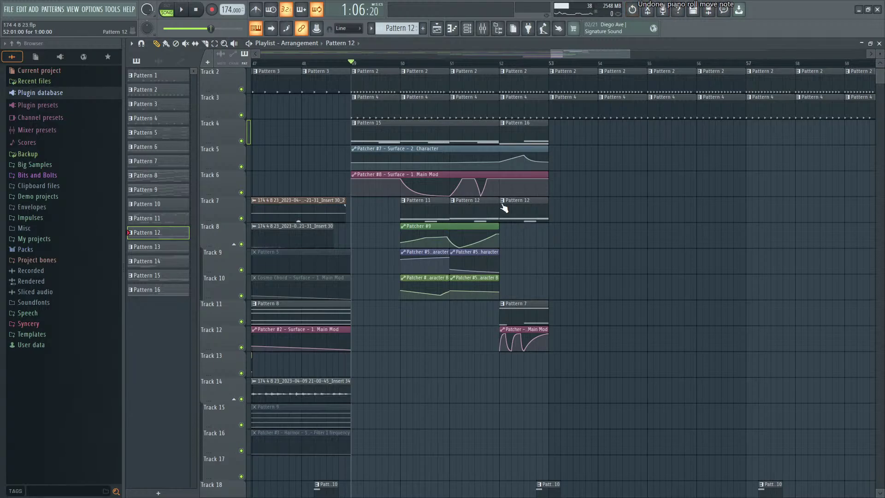
{"action": "key", "text": "ctrl+z"}
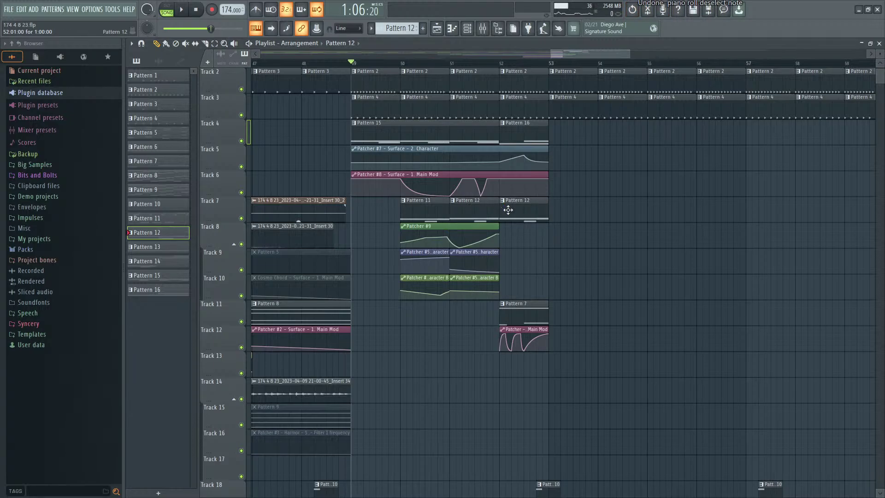
Step: Audition the arrangement around bars 50 and 51, restarting playback to compare the bass patterns
{"action": "left_click", "coordinate": [402, 63]}
{"action": "key", "text": "space"}
{"action": "left_click", "coordinate": [450, 63]}
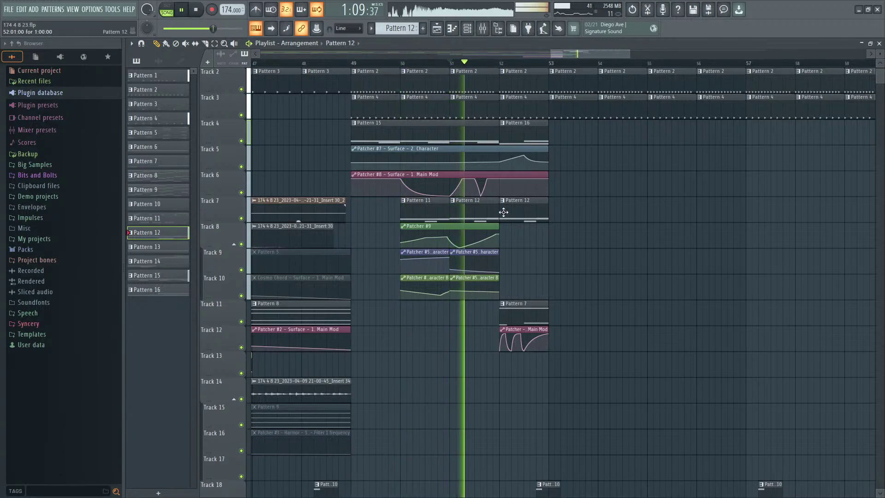
{"action": "key", "text": "space"}
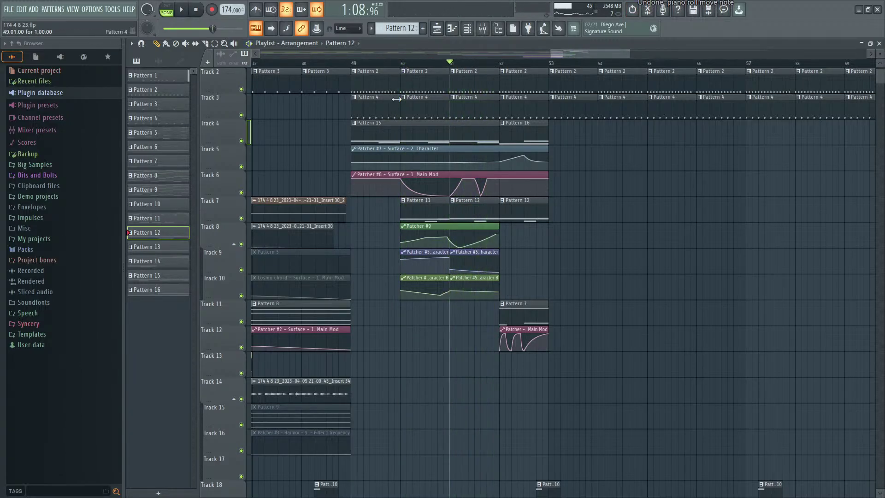
{"action": "key", "text": "space"}
{"action": "left_click", "coordinate": [404, 64]}
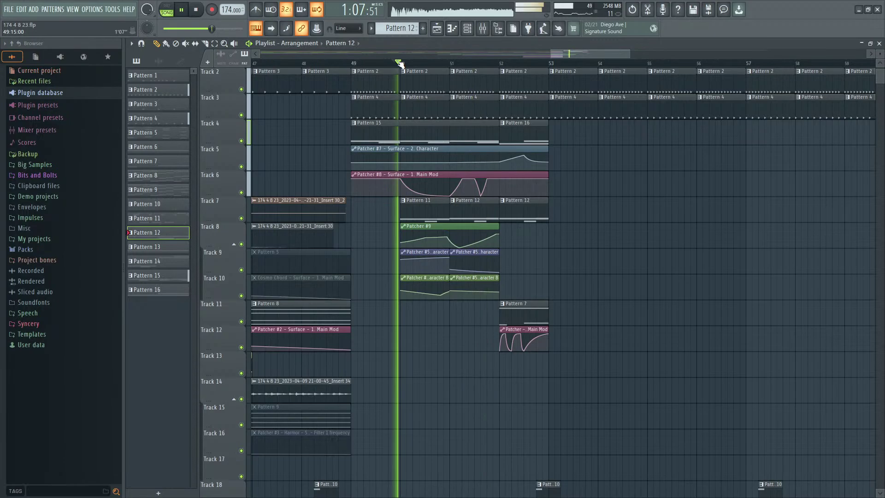
Step: Make the bar 52 Pattern 12 clip on Track 7 unique and replace its short upper notes with one D3 slide through the bar's second half
{"action": "right_click", "coordinate": [502, 203]}
{"action": "left_click", "coordinate": [532, 260]}
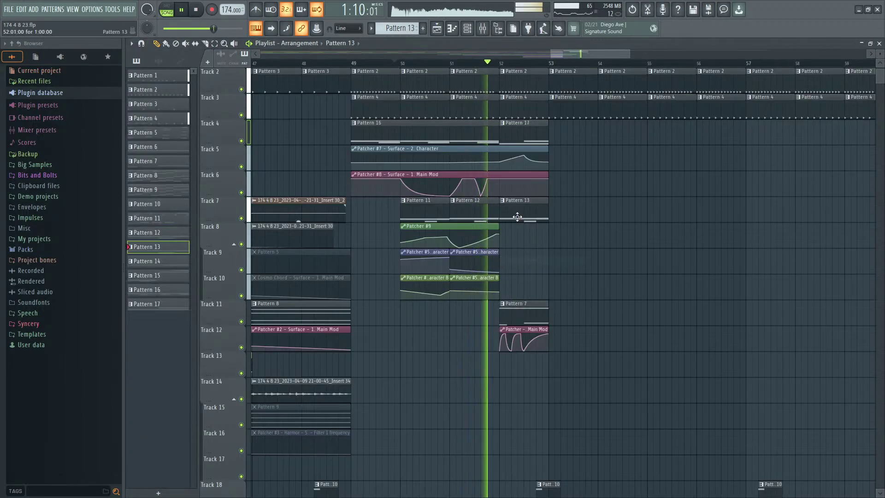
{"action": "double_click", "coordinate": [518, 216]}
{"action": "left_click_drag", "start_coordinate": [236, 242], "coordinate": [302, 244]}
{"action": "right_click", "coordinate": [275, 244]}
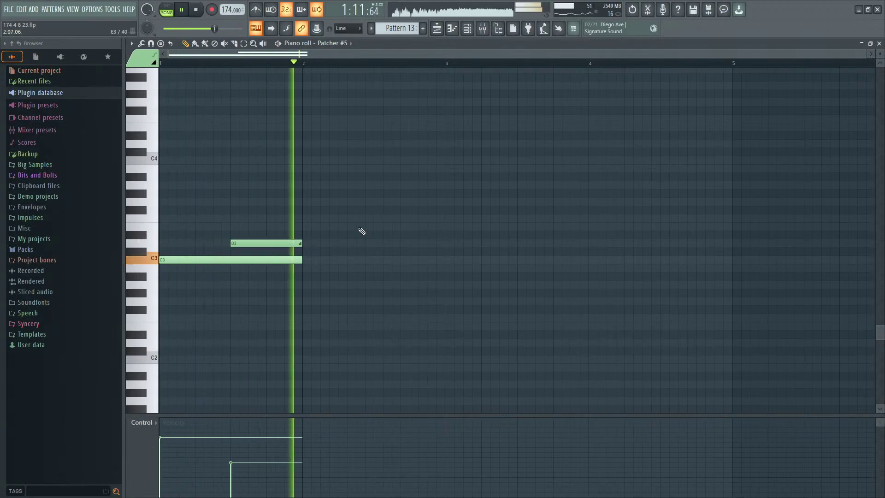
{"action": "key", "text": "F5"}
{"action": "key", "text": "space"}
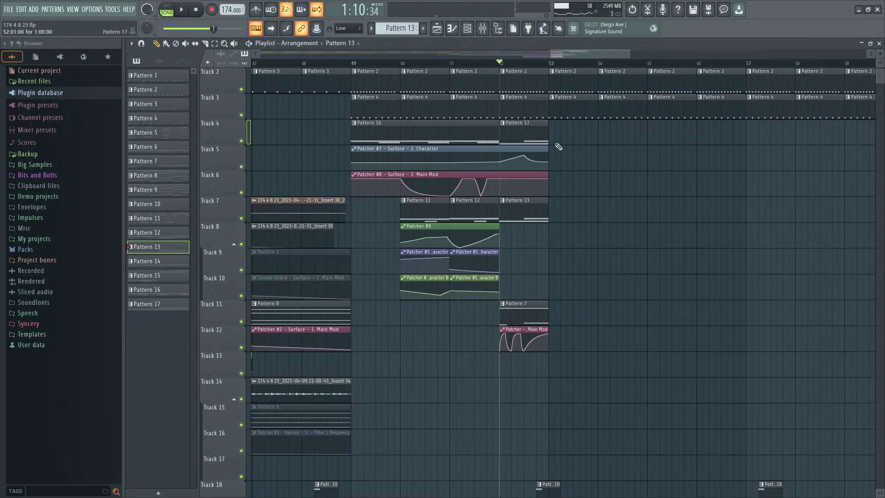
Step: Move the bar 52 Pattern 7 clip and its Main Mod automation to bar 56, and duplicate the bars 49–52 bass clips on Tracks 4–10 at bar 53
{"action": "left_click", "coordinate": [508, 301]}
{"action": "scroll", "coordinate": [618, 361], "scroll_direction": "down", "scroll_amount": 3}
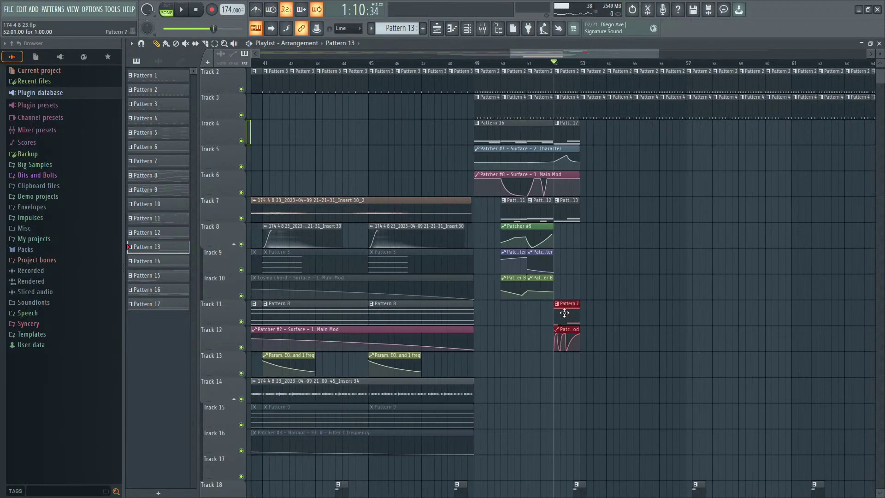
{"action": "left_click_drag", "start_coordinate": [567, 306], "coordinate": [668, 301]}
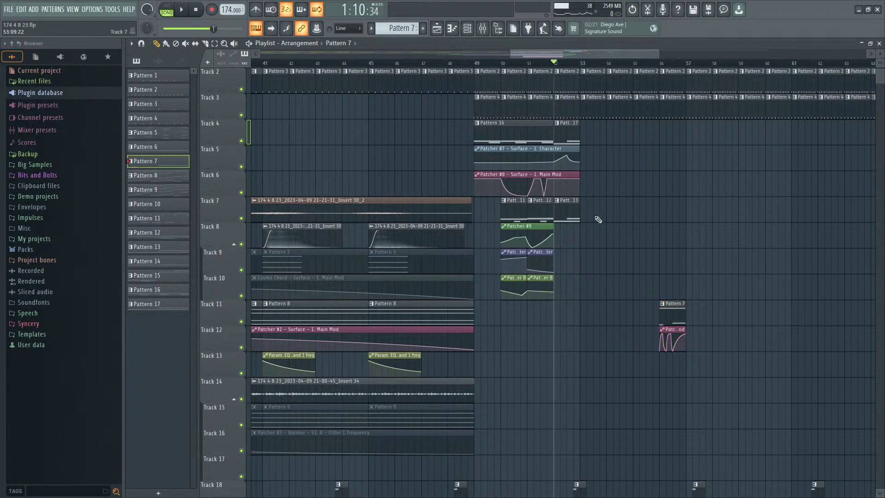
{"action": "left_click_drag", "start_coordinate": [575, 299], "coordinate": [496, 164]}
{"action": "key", "text": "ctrl+b"}
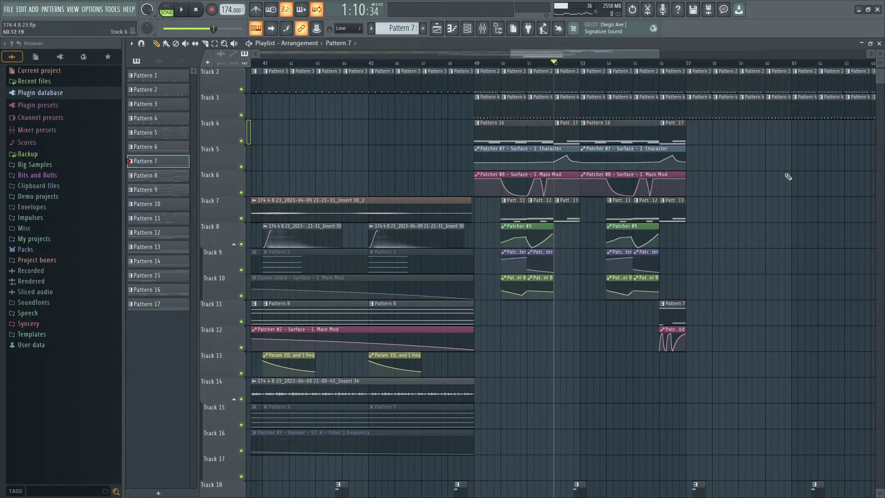
Step: Move the playback position back to bar 41, ahead of the drop
{"action": "left_click", "coordinate": [434, 64]}
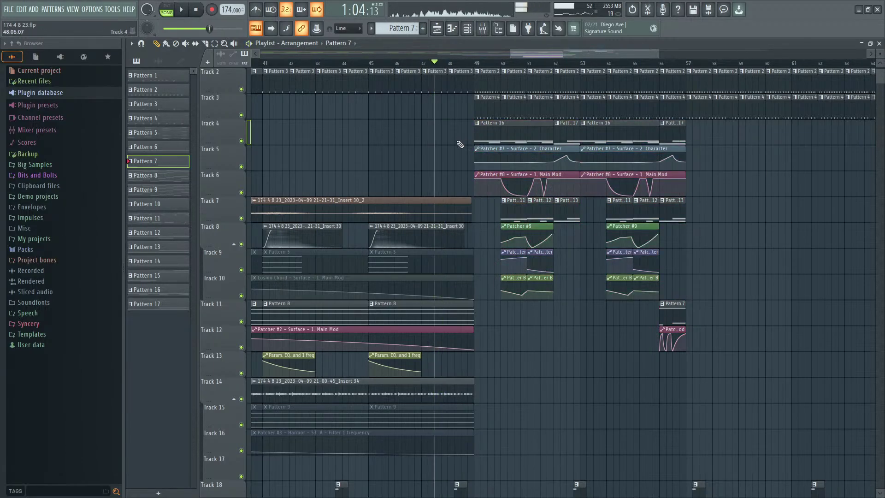
{"action": "scroll", "coordinate": [322, 69], "scroll_direction": "down", "scroll_amount": 4}
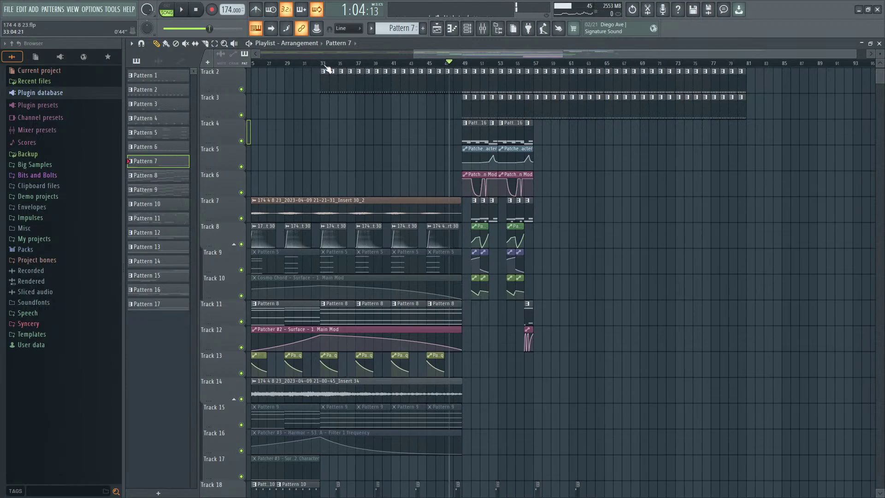
{"action": "left_click", "coordinate": [391, 64]}
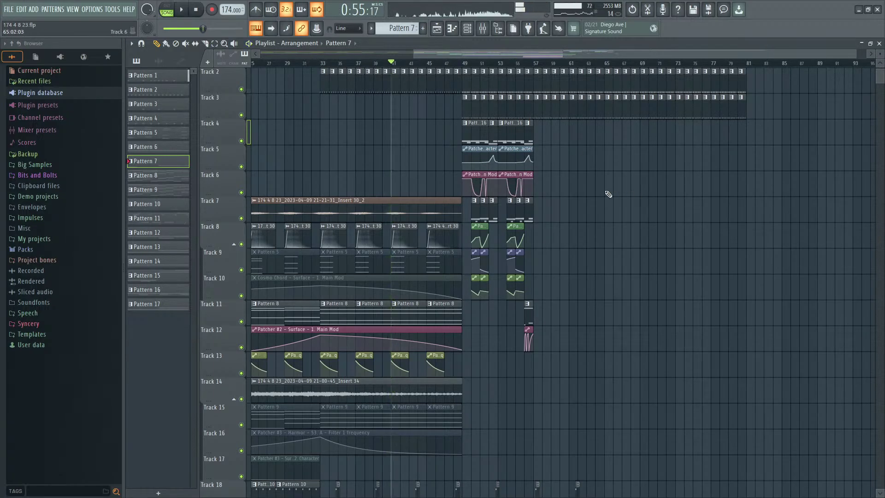
Step: Open Pattern 8's notes from Track 11 and examine the Patcher #2 device map, including one of its nested Patcher effects
{"action": "scroll", "coordinate": [392, 198], "scroll_direction": "down", "scroll_amount": 5}
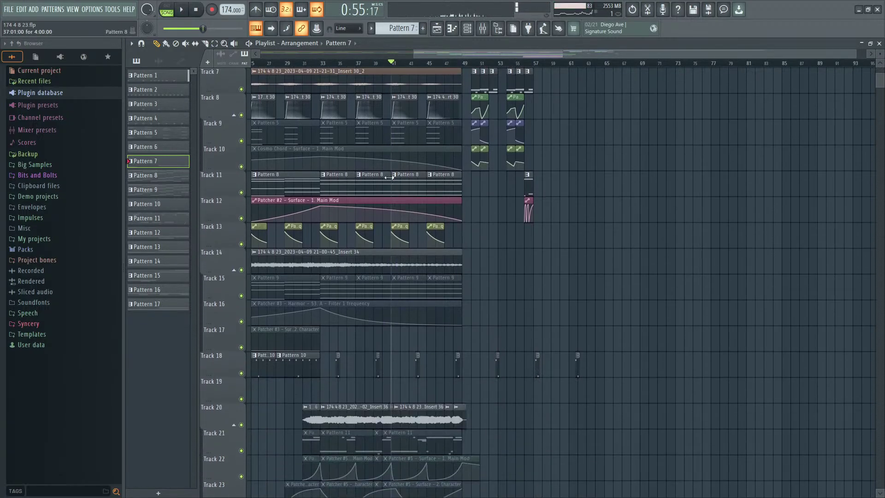
{"action": "double_click", "coordinate": [397, 183]}
{"action": "scroll", "coordinate": [399, 185], "scroll_direction": "down", "scroll_amount": 4}
{"action": "left_click", "coordinate": [468, 28]}
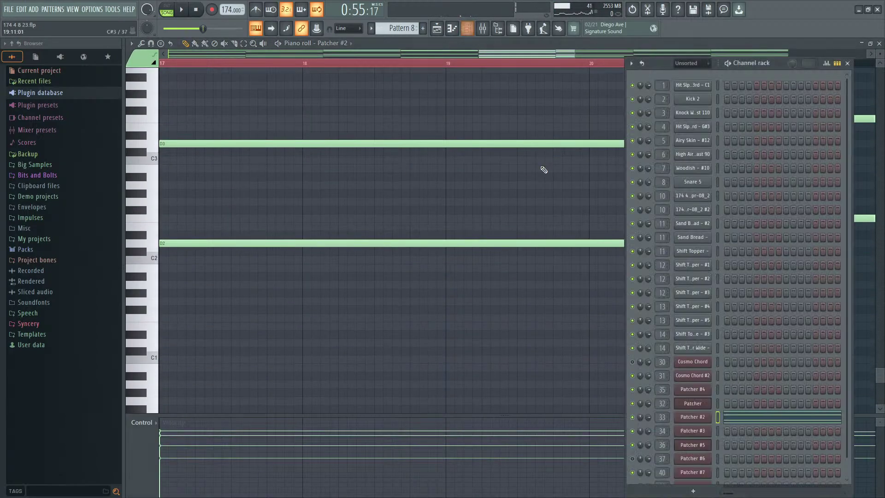
{"action": "left_click", "coordinate": [697, 417]}
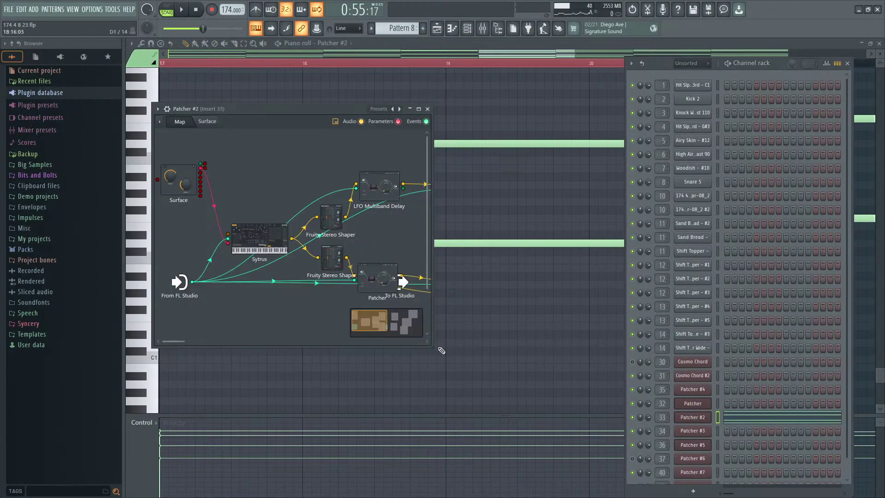
{"action": "left_click_drag", "start_coordinate": [427, 346], "coordinate": [690, 409]}
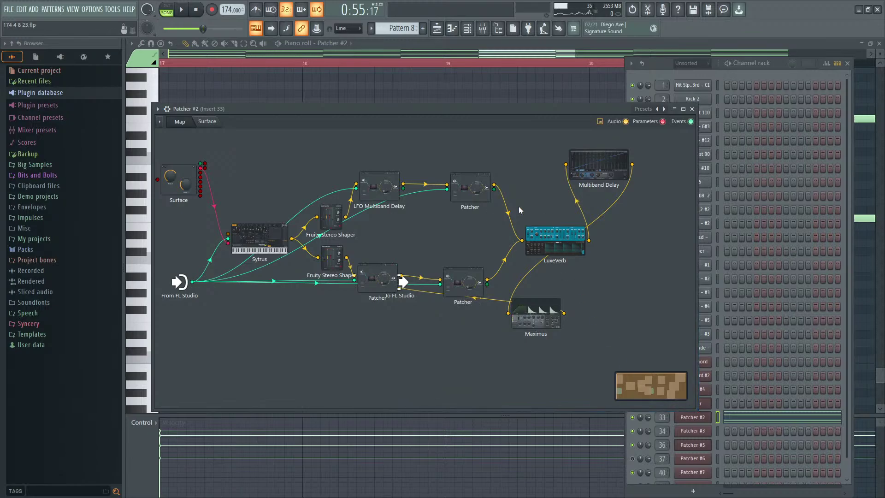
{"action": "double_click", "coordinate": [477, 183]}
{"action": "left_click", "coordinate": [341, 146]}
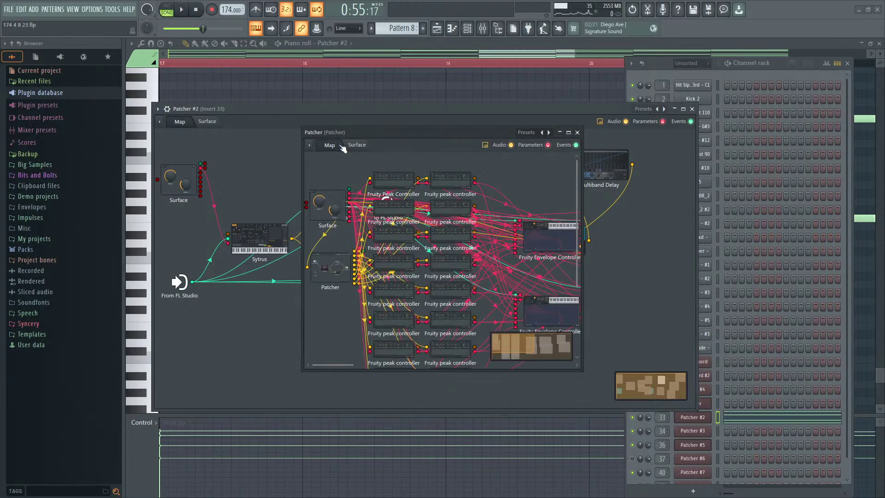
{"action": "left_click", "coordinate": [577, 132]}
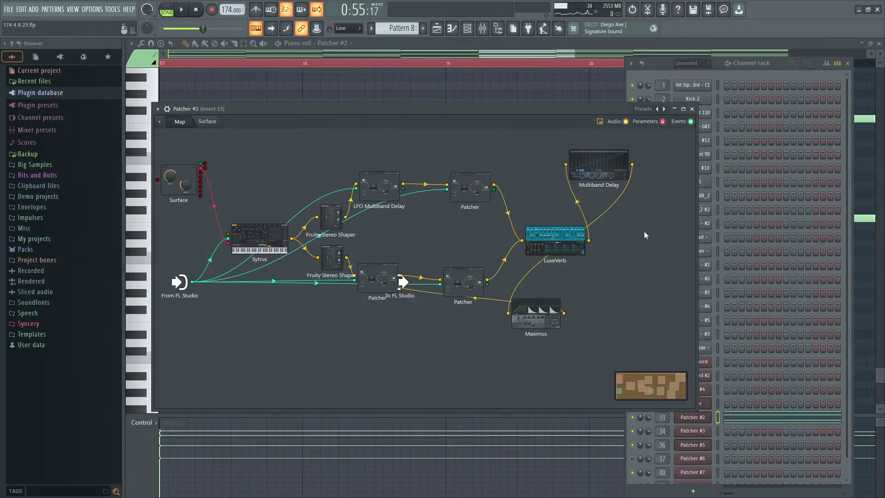
{"action": "left_click", "coordinate": [692, 109]}
Step: Play the arrangement in the playlist from bar 41 through the duplicated drop section up to bar 57
{"action": "key", "text": "space"}
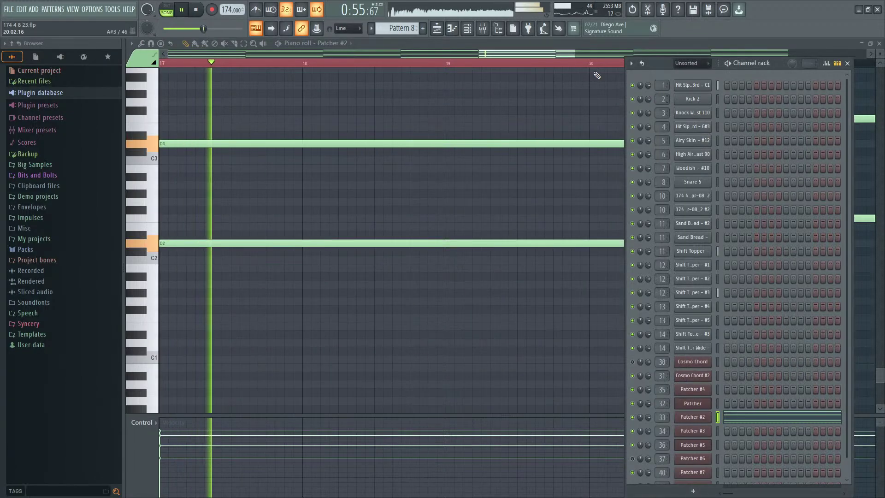
{"action": "key", "text": "F5"}
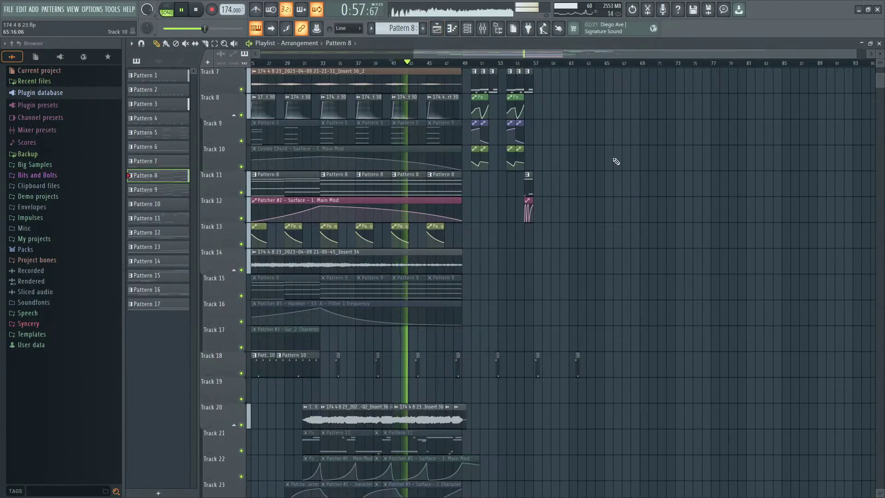
{"action": "scroll", "coordinate": [624, 217], "scroll_direction": "up", "scroll_amount": 6}
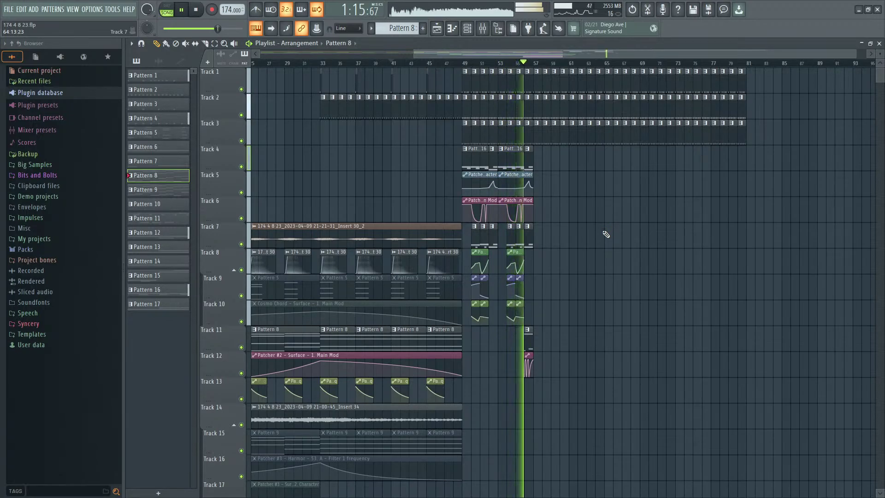
{"action": "key", "text": "ctrl+space"}
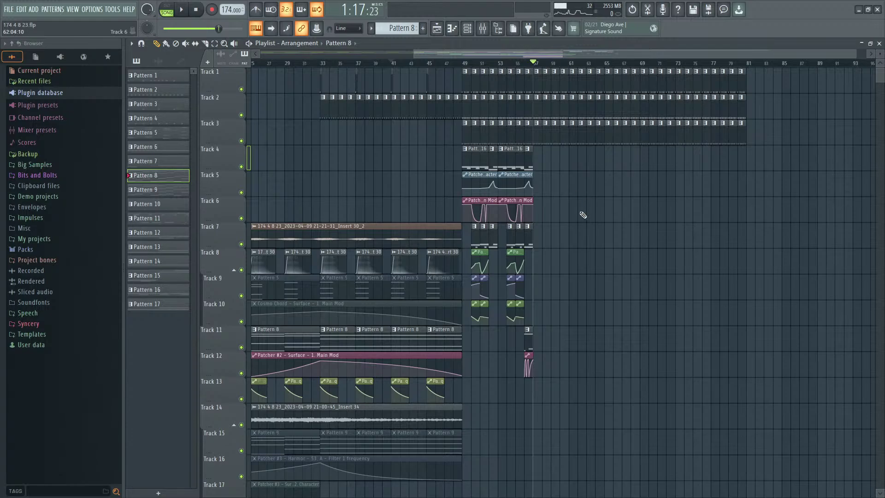
{"action": "scroll", "coordinate": [560, 217], "scroll_direction": "down", "scroll_amount": 5}
{"action": "scroll", "coordinate": [566, 226], "scroll_direction": "up", "scroll_amount": 5}
{"action": "scroll", "coordinate": [590, 227], "scroll_direction": "down", "scroll_amount": 2}
{"action": "scroll", "coordinate": [530, 182], "scroll_direction": "down", "scroll_amount": 10}
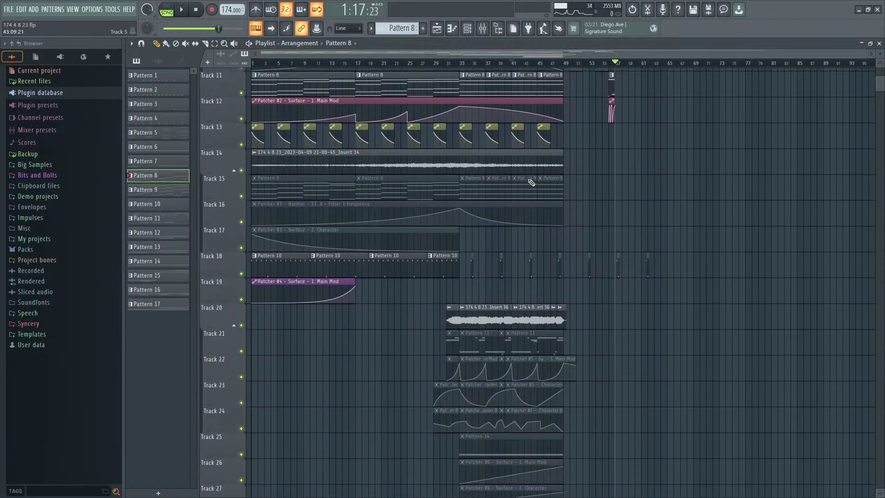
{"action": "scroll", "coordinate": [532, 183], "scroll_direction": "down", "scroll_amount": 5}
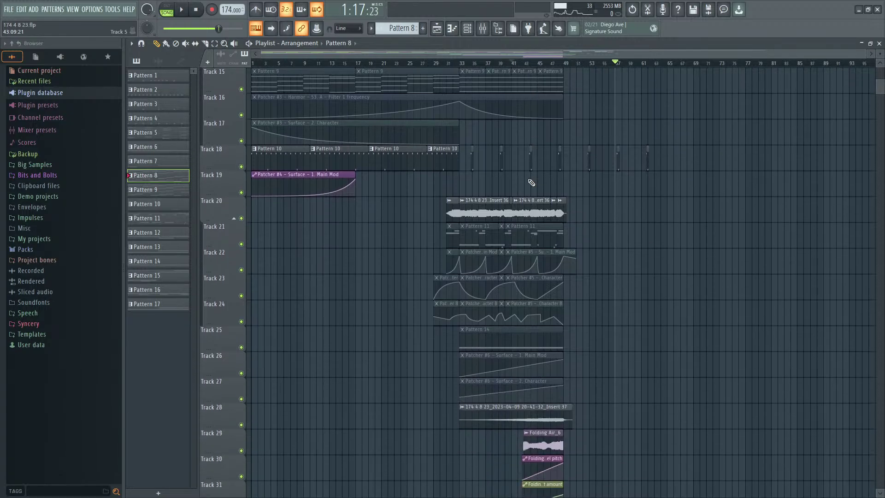
{"action": "scroll", "coordinate": [532, 182], "scroll_direction": "up", "scroll_amount": 15}
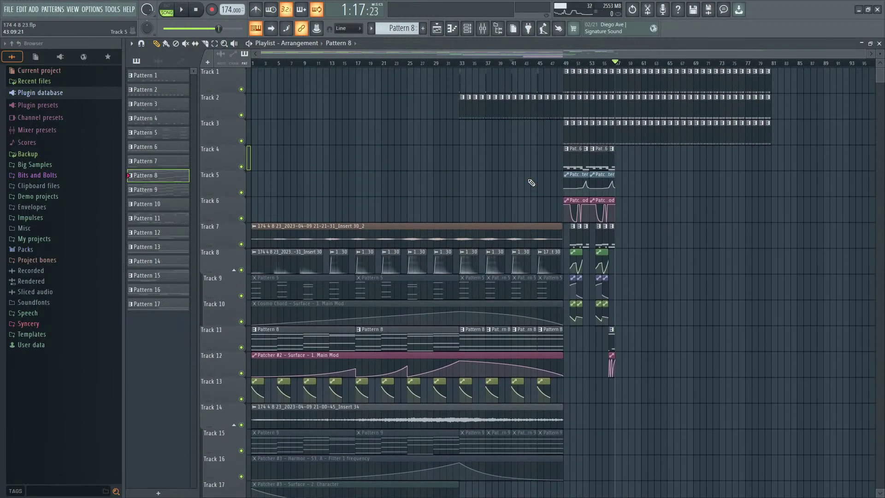